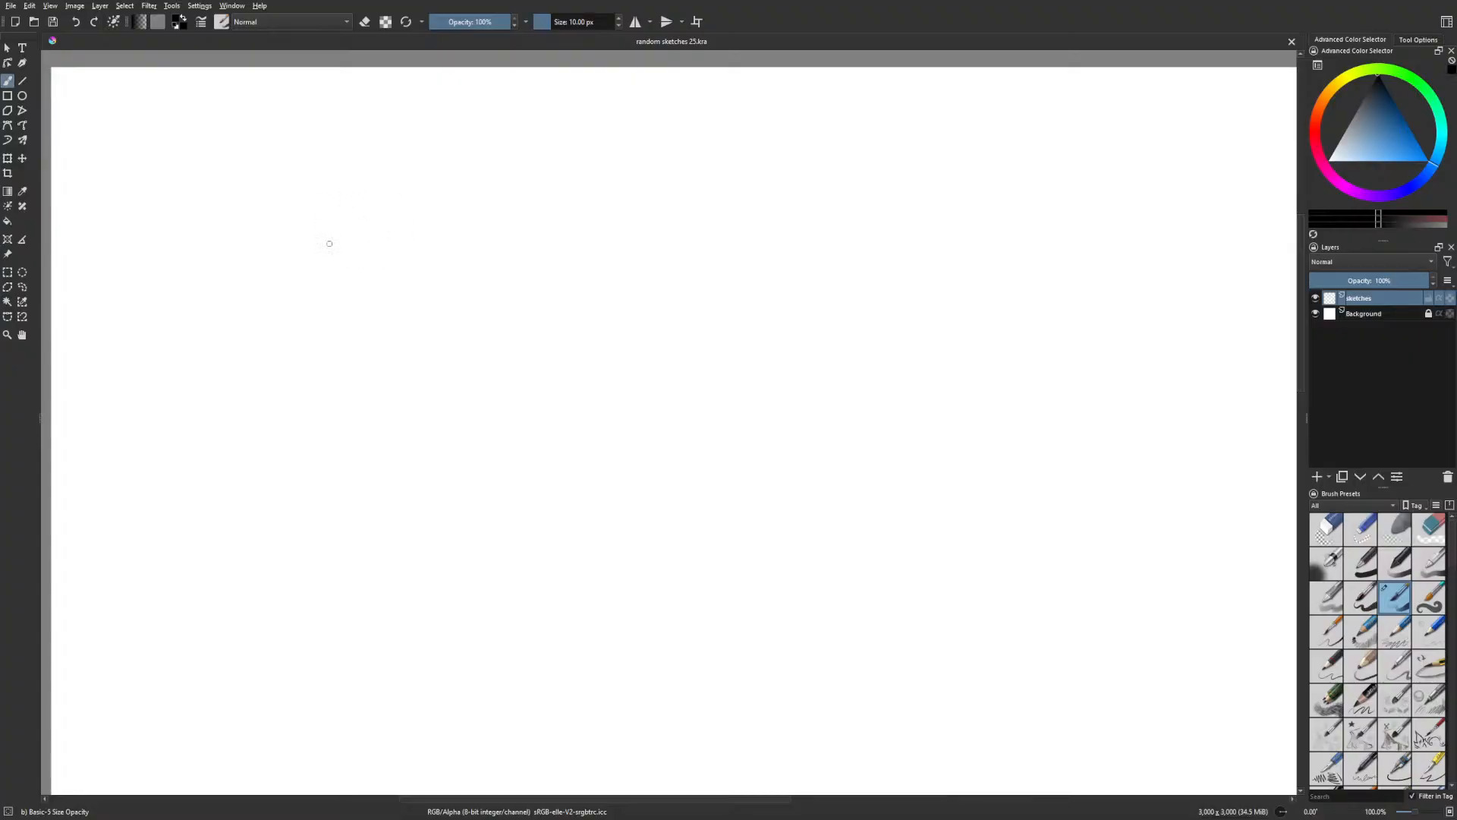
Sketch a standing figure's oval head, boxy ribcage and rounded pelvis in thin dark lines near the canvas's upper-left corner
mouse_move(327, 230)
mouse_down()
mouse_move(353, 190)
mouse_move(334, 262)
mouse_up()
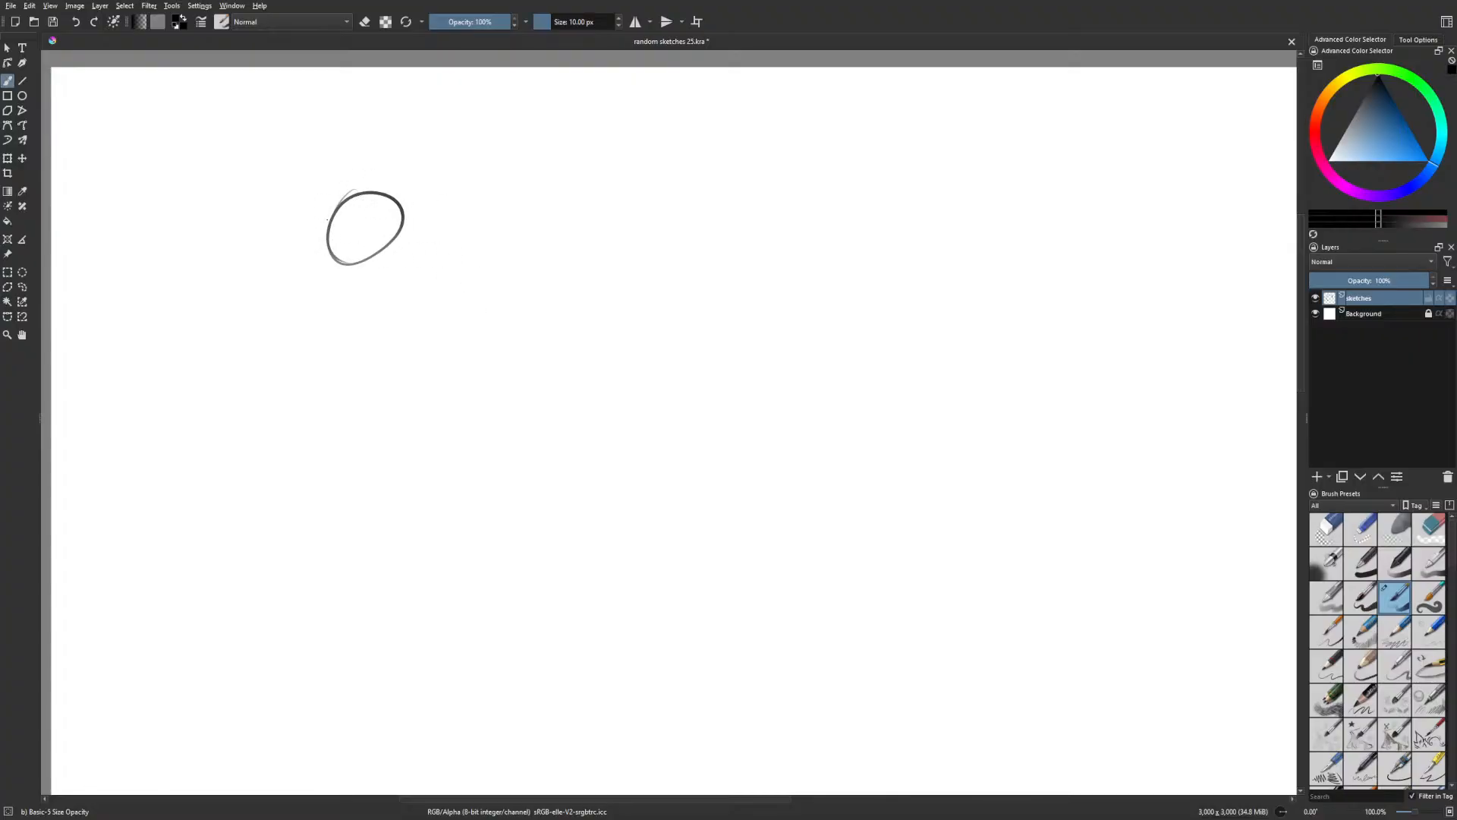
mouse_move(327, 219)
mouse_down()
mouse_move(405, 199)
mouse_move(359, 270)
mouse_move(435, 296)
mouse_up()
drag(330, 305, 331, 382)
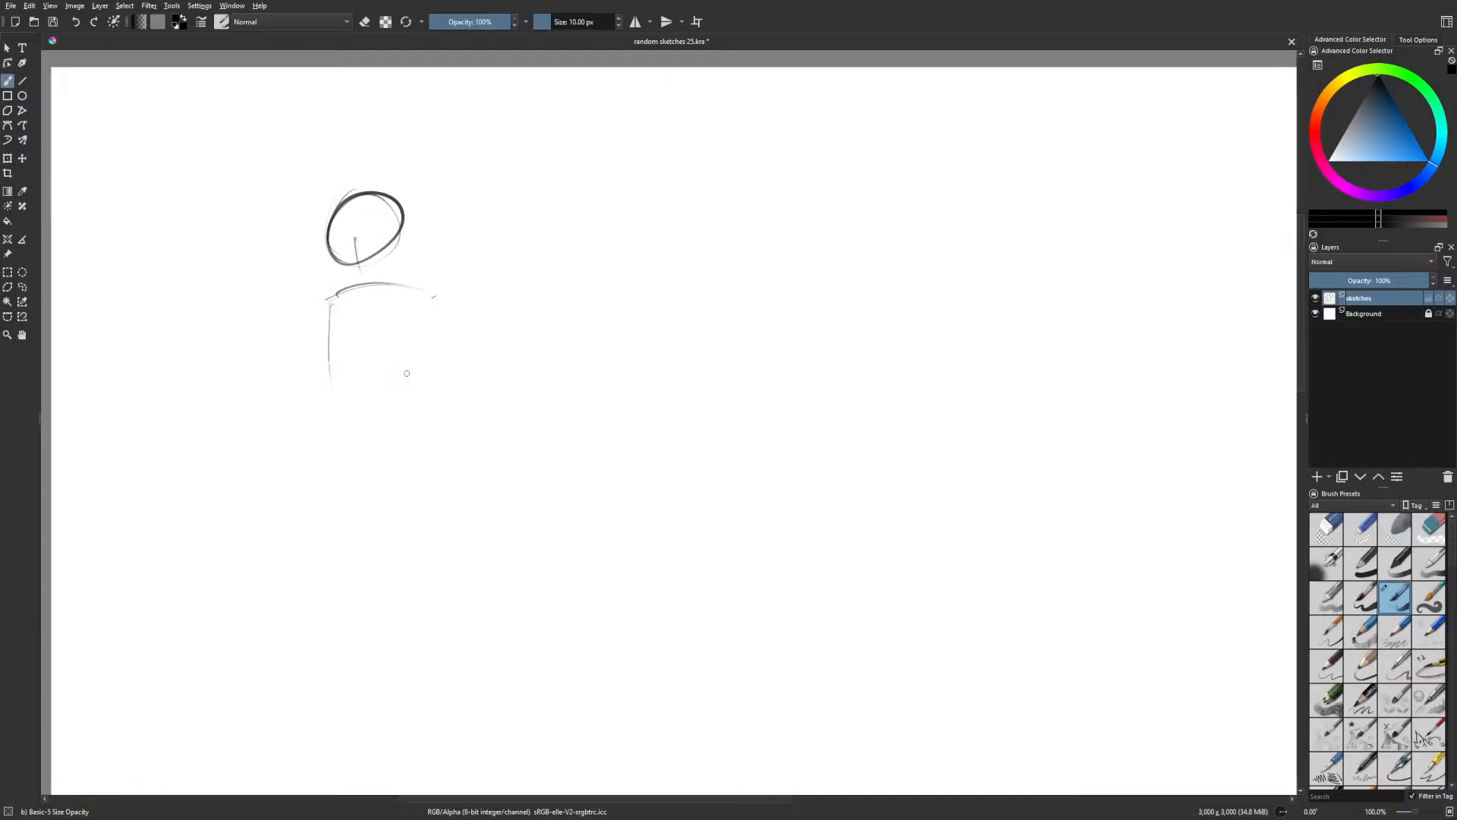
drag(449, 321, 319, 488)
drag(421, 426, 433, 486)
drag(431, 498, 410, 517)
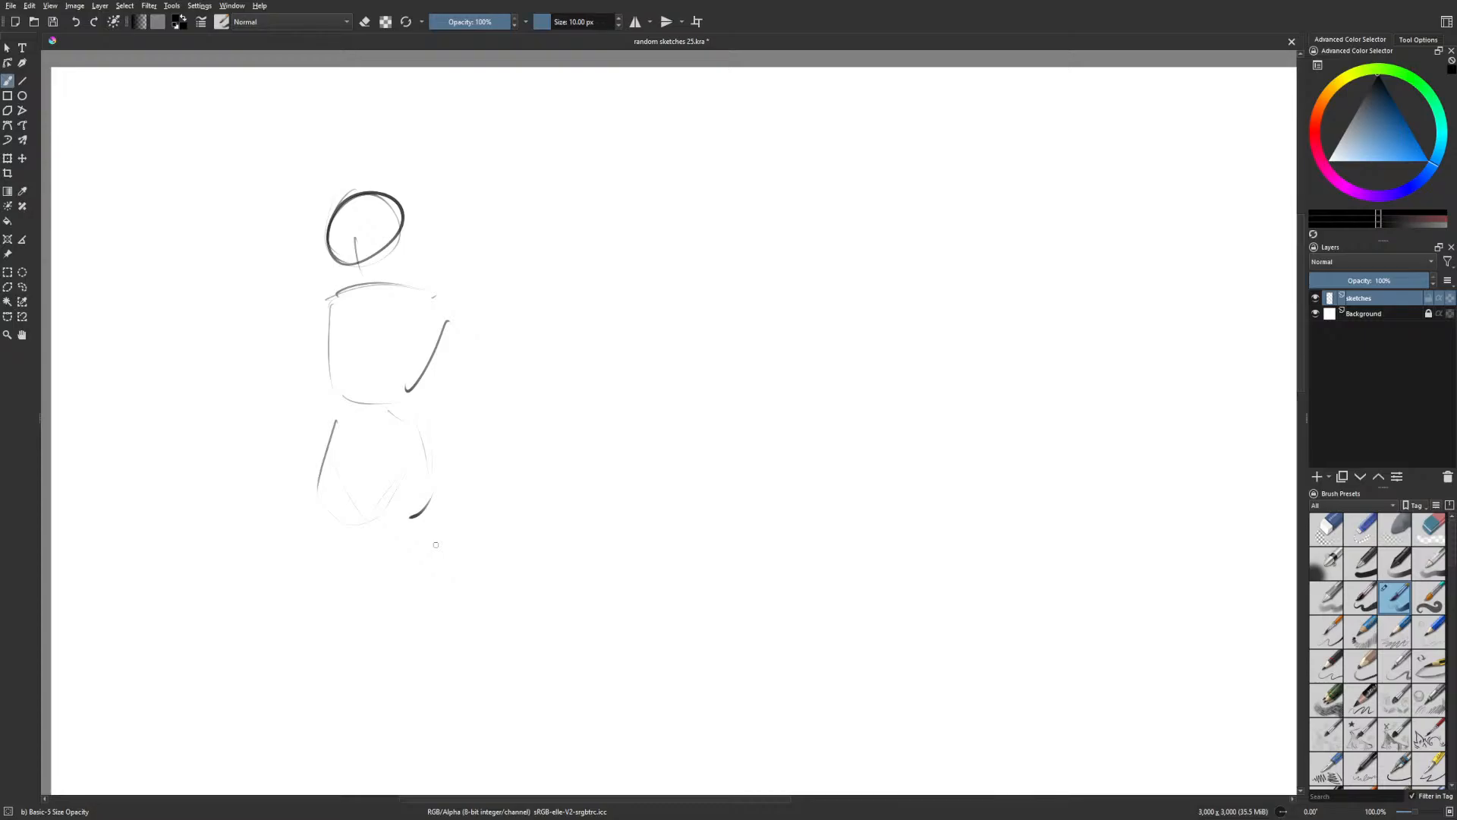
Sketch the figure's two tapering thighs below the pelvis and both arms hanging beside the torso
drag(369, 536, 394, 472)
drag(431, 522, 424, 592)
drag(430, 572, 374, 600)
drag(369, 545, 366, 642)
drag(319, 524, 347, 626)
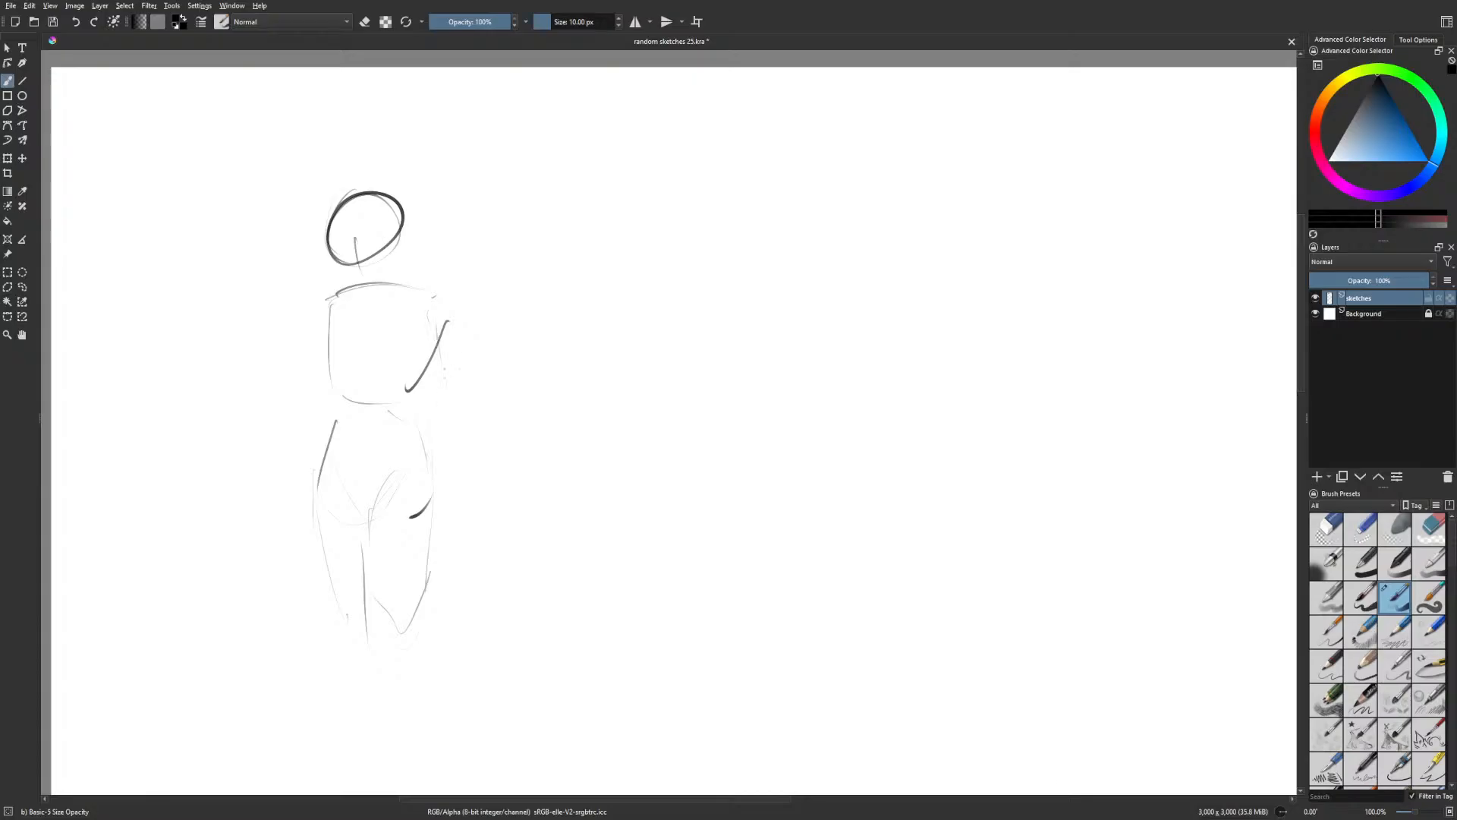
drag(319, 335, 314, 380)
drag(308, 391, 284, 502)
Fill a large near-black blue upright rectangle beside the line figure using a solid brush about 275 px in size
mouse_move(586, 621)
mouse_down()
mouse_move(551, 546)
mouse_move(583, 607)
mouse_up()
scroll(550, 547, down, 1)
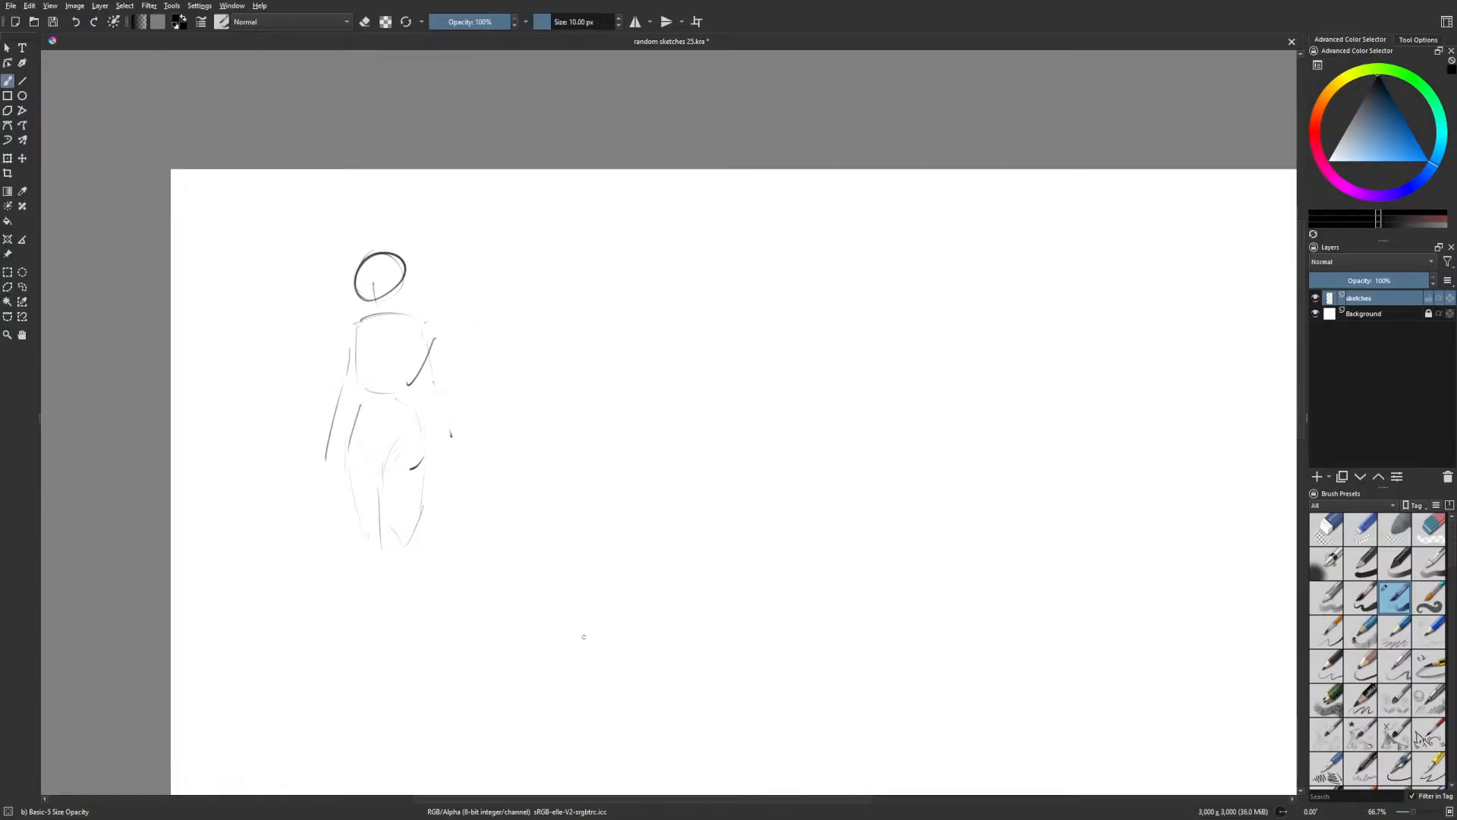
right_click(924, 379)
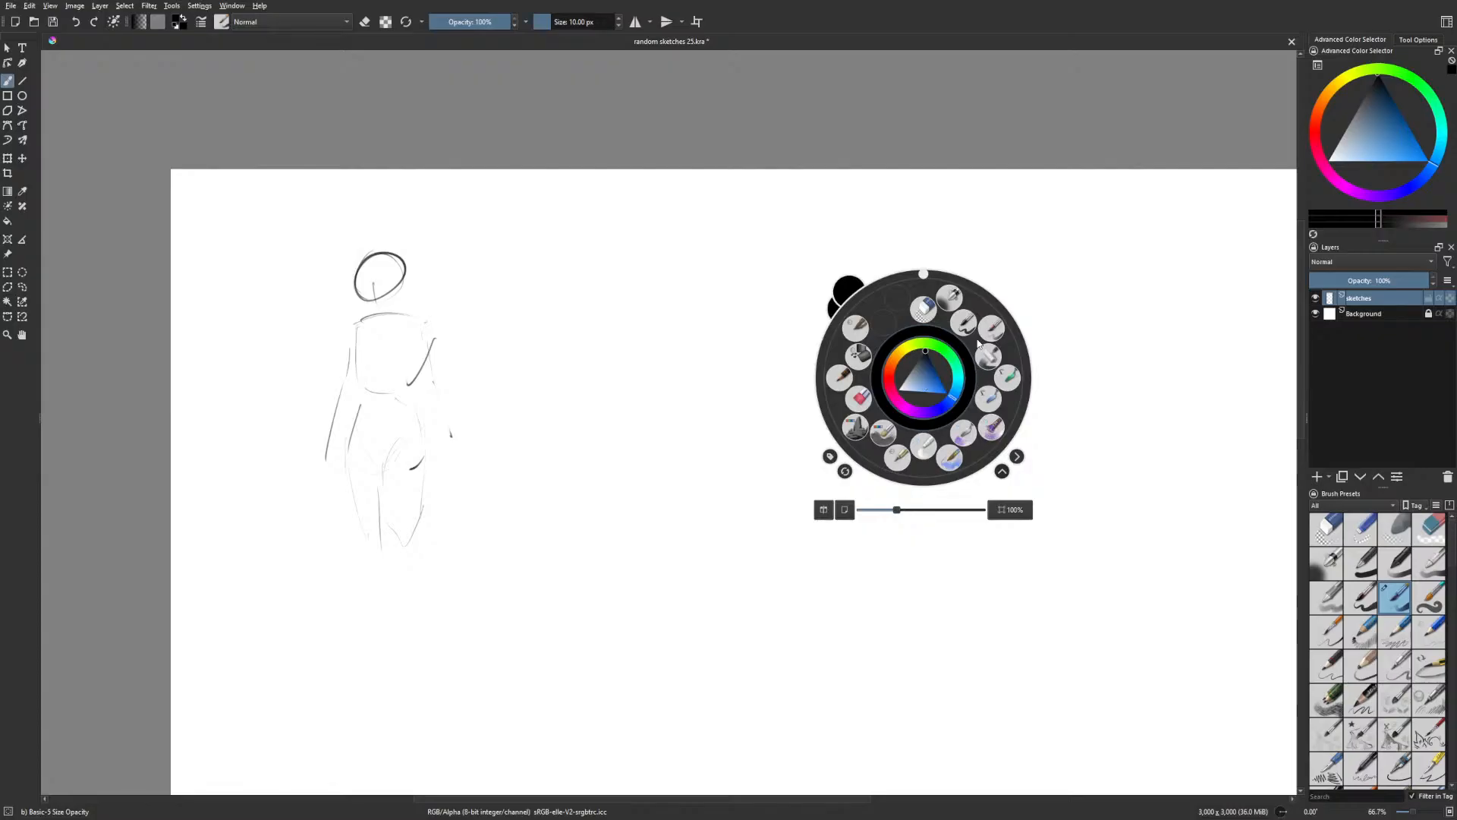
click(957, 327)
click(1378, 82)
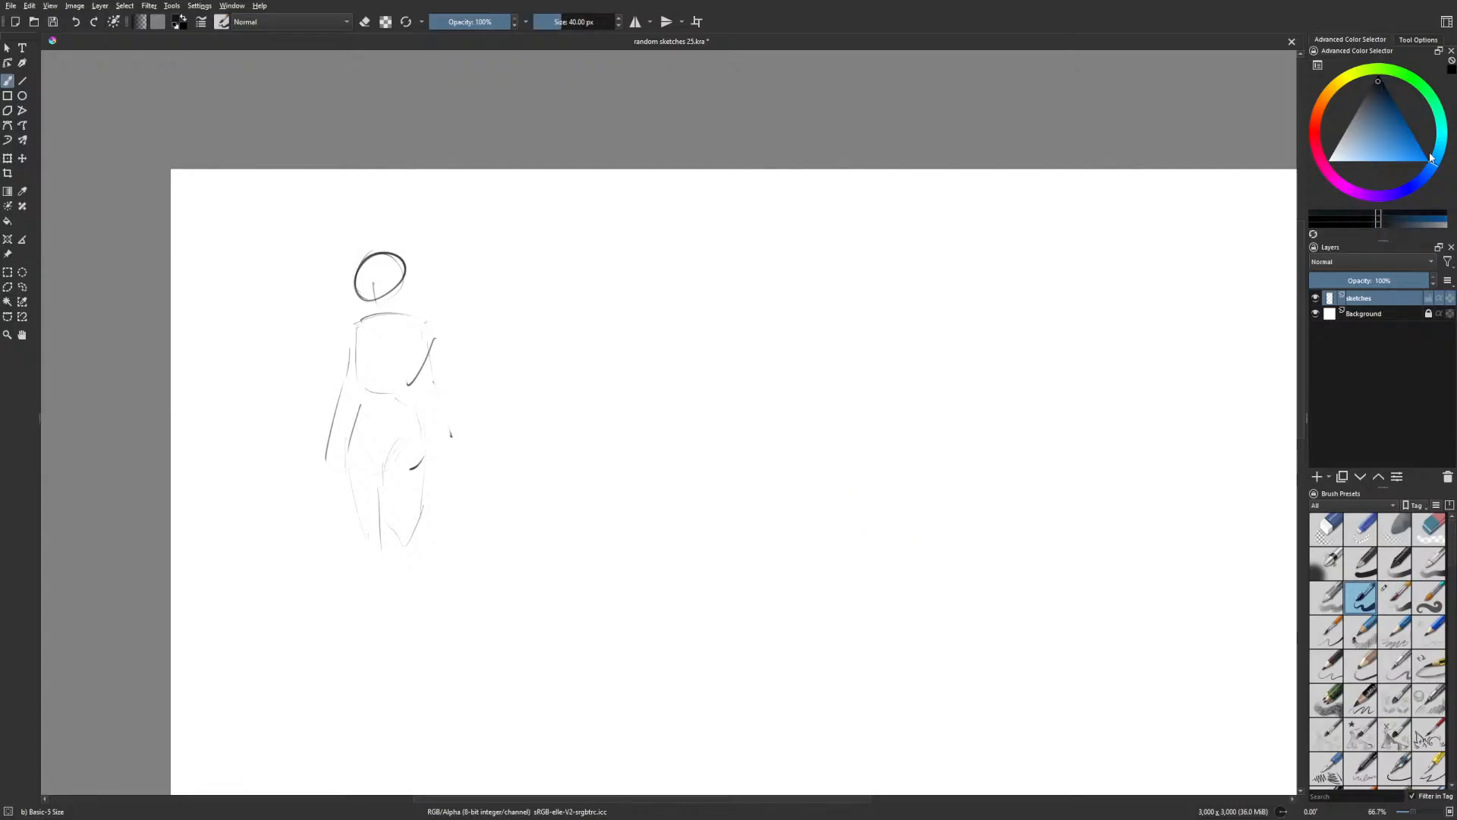
drag(565, 22, 586, 22)
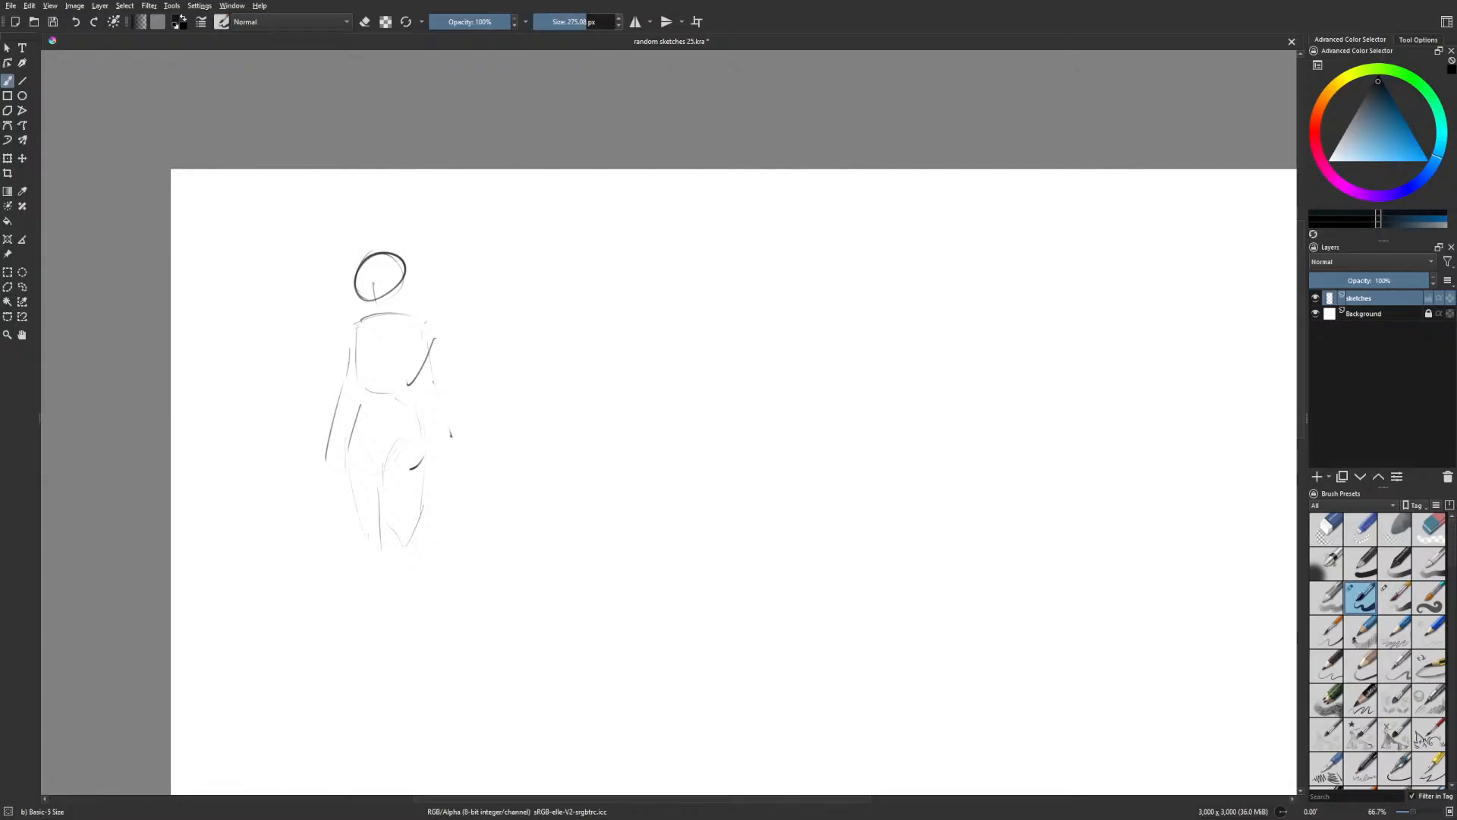
mouse_move(610, 257)
mouse_down()
mouse_move(750, 226)
mouse_move(824, 273)
mouse_move(634, 585)
mouse_move(624, 673)
mouse_move(579, 256)
mouse_up()
mouse_move(627, 553)
mouse_down()
mouse_move(555, 674)
mouse_move(819, 705)
mouse_move(843, 663)
mouse_move(853, 499)
mouse_move(874, 698)
mouse_move(889, 375)
mouse_move(872, 226)
mouse_move(649, 230)
mouse_move(560, 257)
mouse_move(540, 683)
mouse_move(709, 701)
mouse_up()
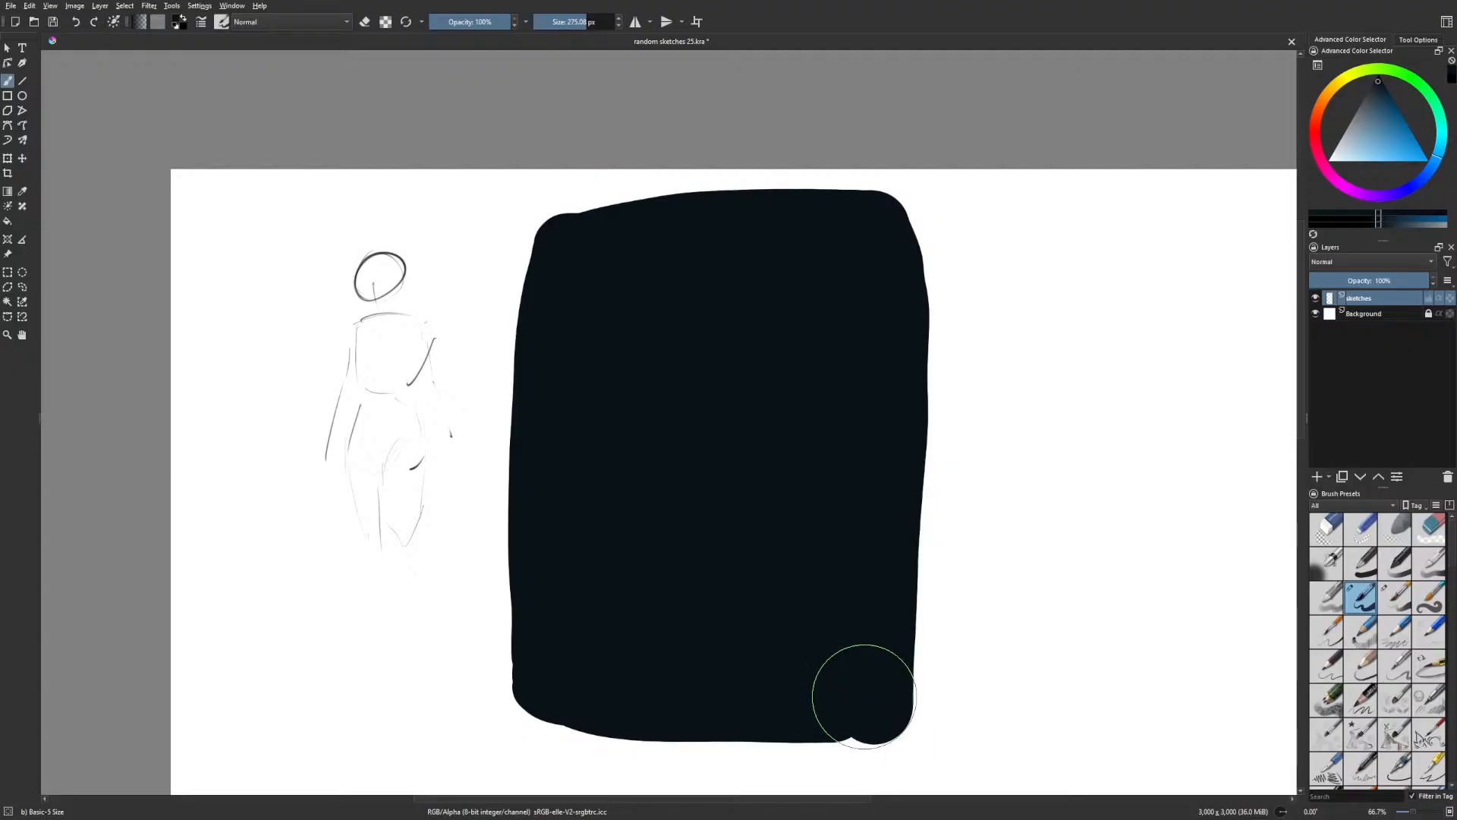
Choose the Garner Knife Maybe brush at 31% opacity with a very pale cyan colour
right_click(761, 628)
click(849, 628)
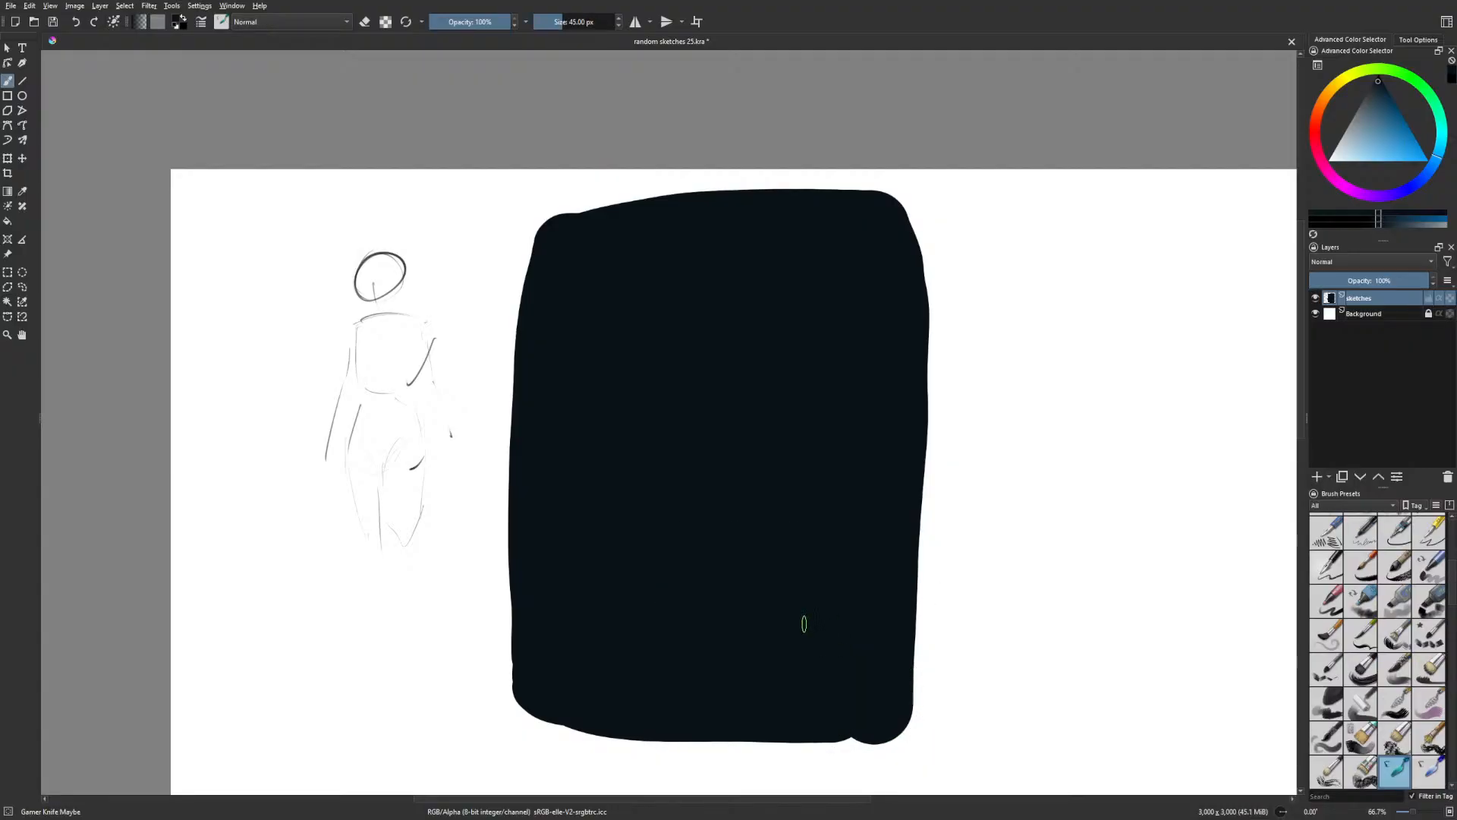
drag(804, 624, 746, 612)
click(456, 23)
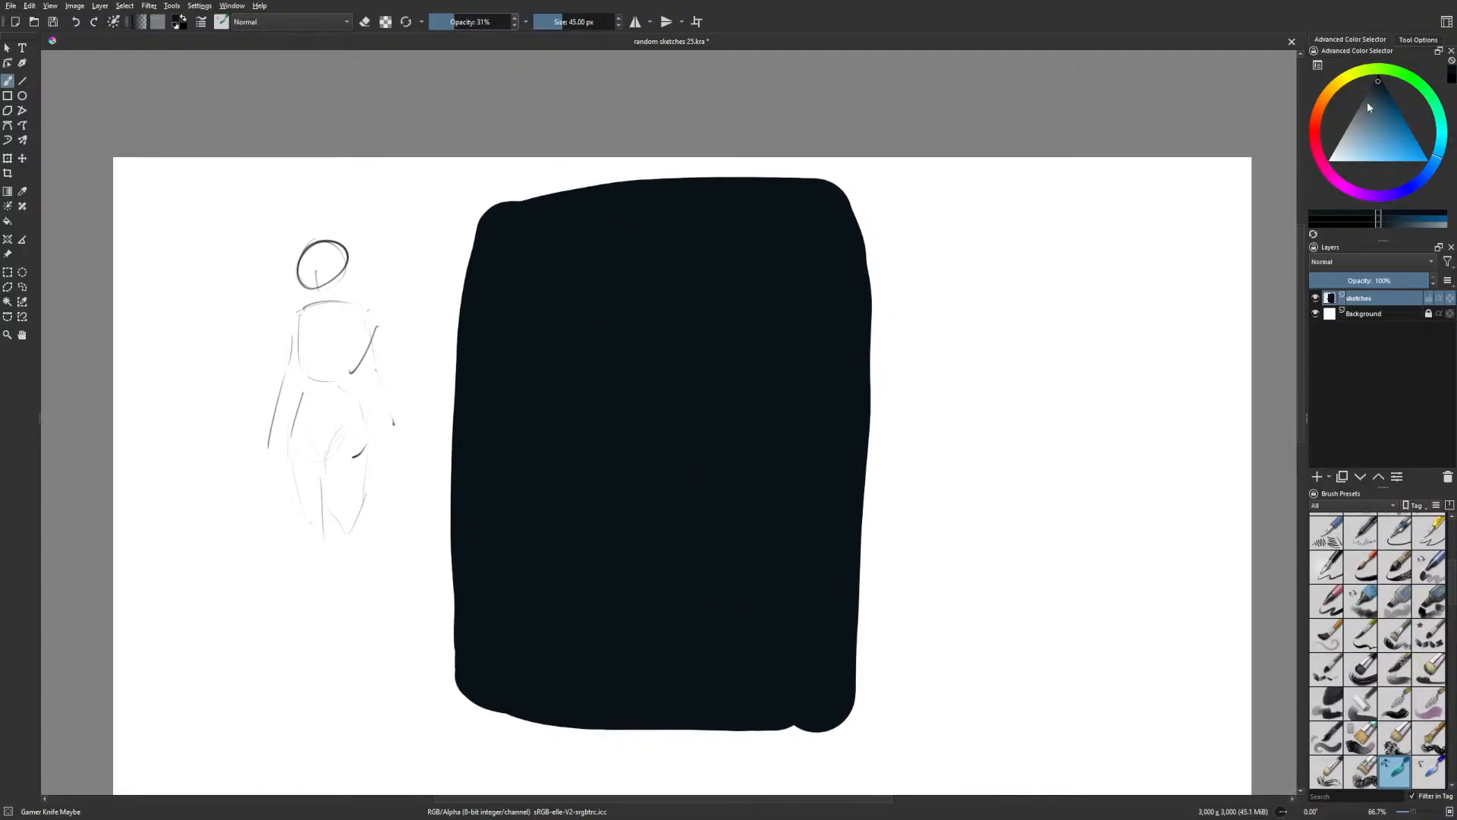
click(1345, 153)
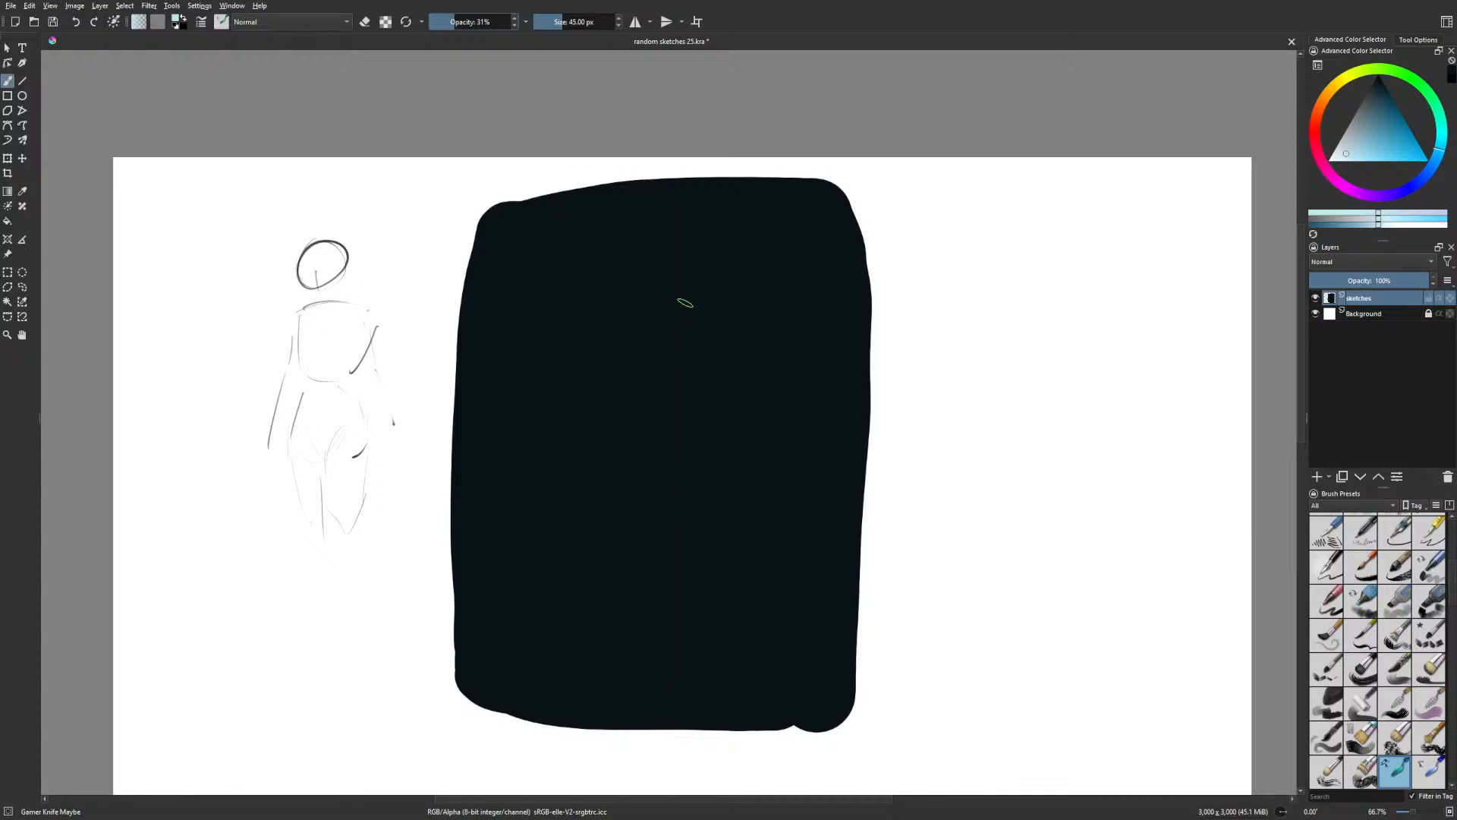
click(1429, 134)
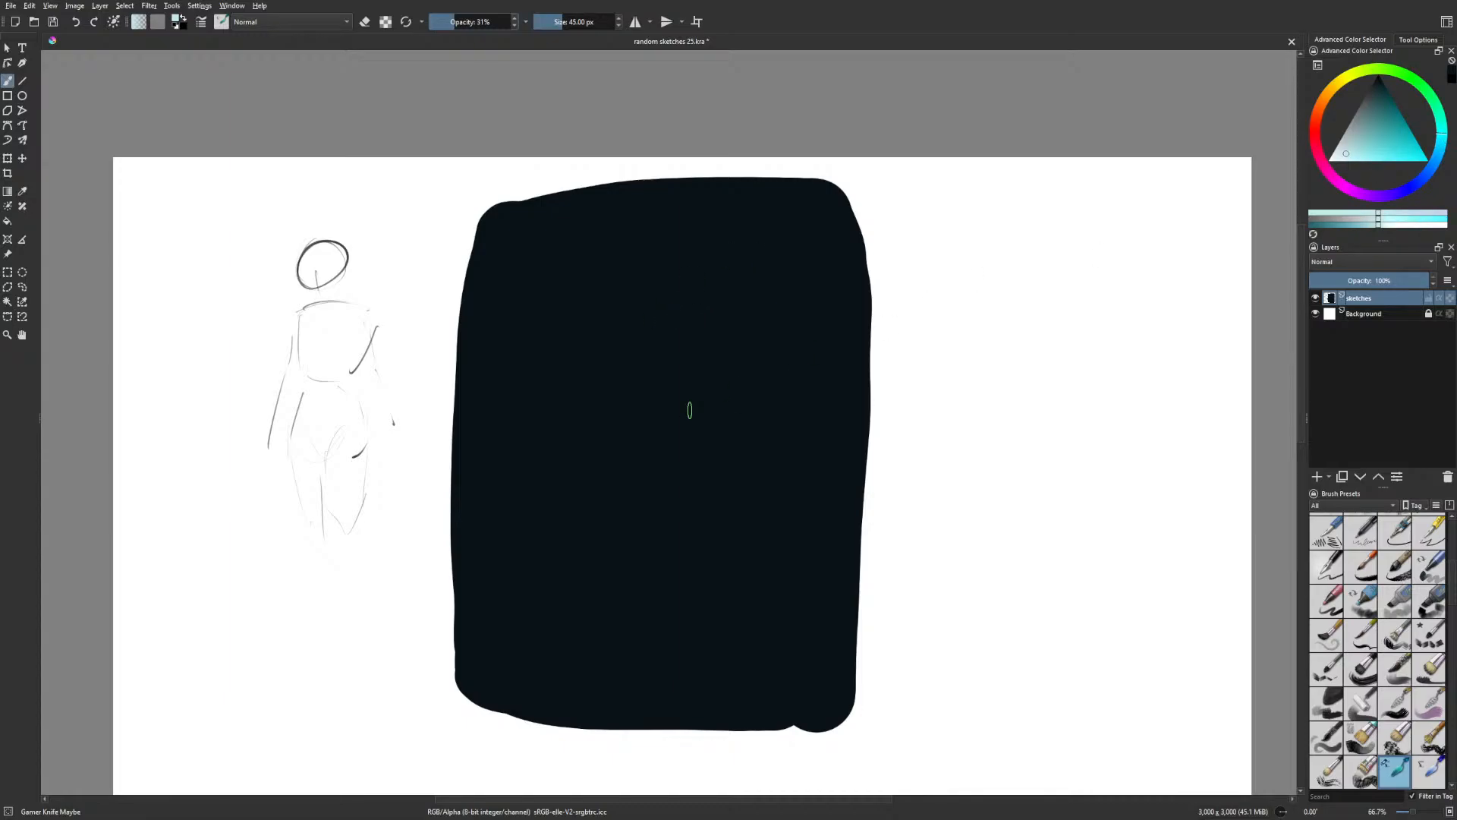
Enlarge the brush and block in a soft oval head in the upper middle of the dark rectangle
key(bracketright)
key(bracketright)
key(bracketright)
key(bracketright)
key(bracketright)
key(bracketright)
key(bracketright)
key(bracketright)
key(bracketright)
key(bracketright)
mouse_move(681, 277)
mouse_down()
mouse_move(664, 314)
mouse_move(692, 270)
mouse_move(685, 311)
mouse_move(694, 302)
mouse_move(686, 265)
mouse_move(661, 321)
mouse_move(699, 292)
mouse_move(676, 340)
mouse_move(702, 336)
mouse_move(697, 271)
mouse_move(697, 337)
mouse_up()
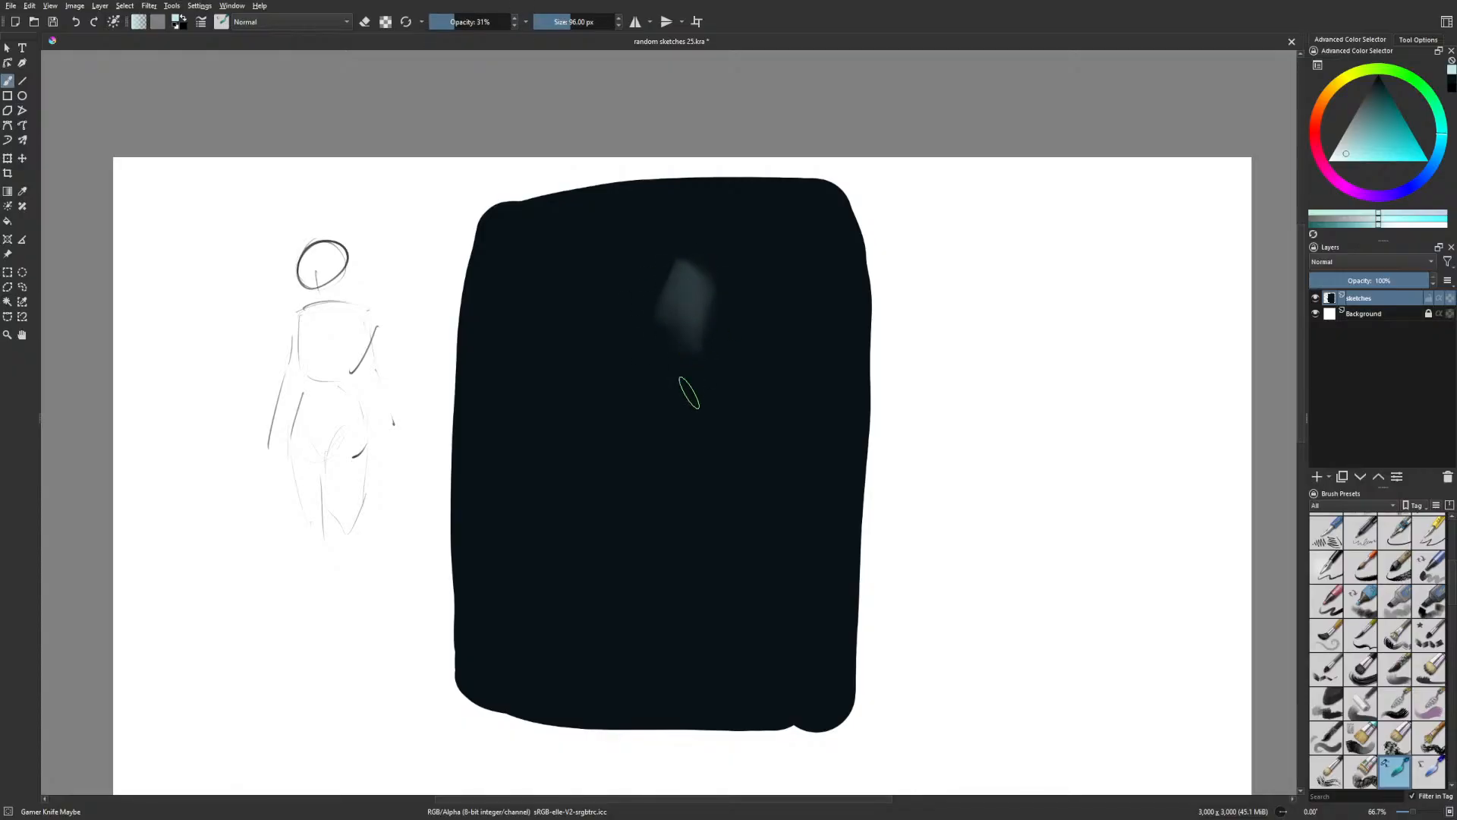
mouse_move(694, 262)
mouse_down()
mouse_move(695, 329)
mouse_move(663, 327)
mouse_move(696, 264)
mouse_move(682, 337)
mouse_move(696, 332)
mouse_move(696, 349)
mouse_move(712, 272)
mouse_move(694, 257)
mouse_move(660, 289)
mouse_move(682, 276)
mouse_move(729, 309)
mouse_move(672, 334)
mouse_up()
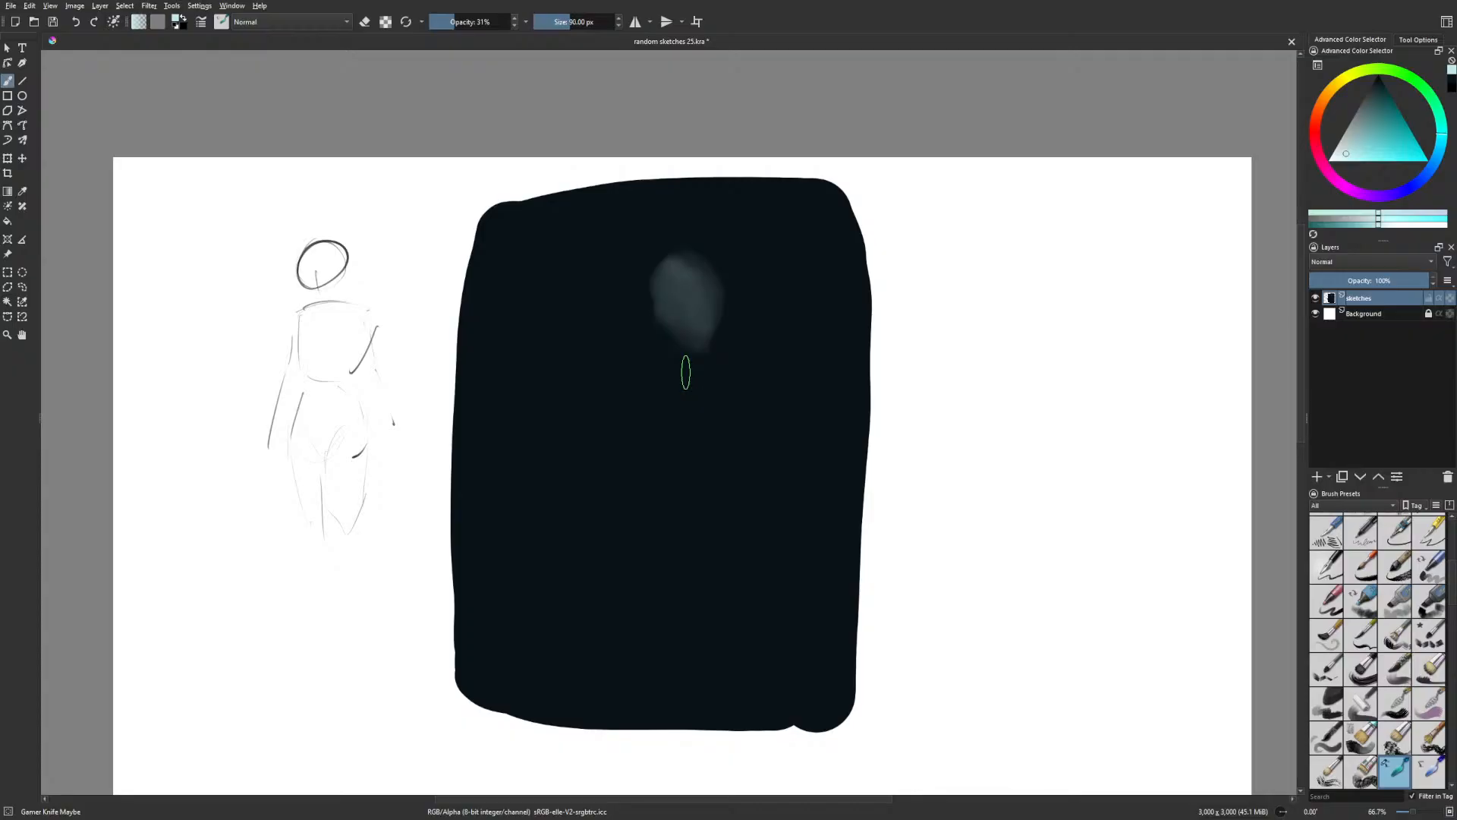
Reduce the brush to 47 px, undo the last head stroke and define the head's pointed chin
key(bracketleft)
key(bracketleft)
key(bracketleft)
key(bracketleft)
key(bracketleft)
key(bracketleft)
key(bracketleft)
key(bracketleft)
key(bracketleft)
key(bracketleft)
key(ctrl+z)
mouse_move(700, 346)
mouse_down()
mouse_move(710, 319)
mouse_move(704, 339)
mouse_move(658, 311)
mouse_move(666, 280)
mouse_move(710, 270)
mouse_move(697, 341)
mouse_up()
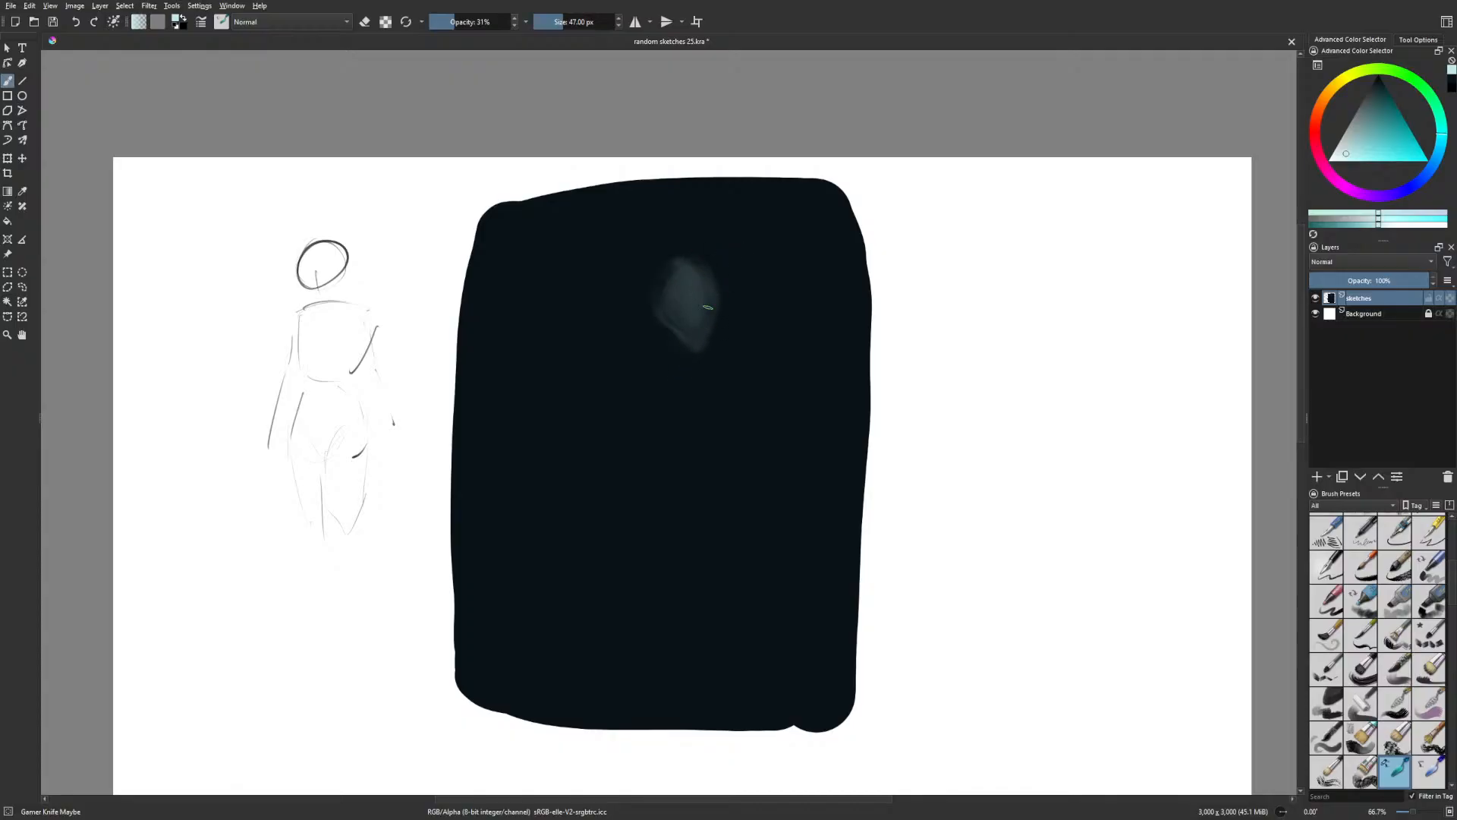
Paint the neck, faint torso and pelvis outlines, the shoulders and the raised upper arm on the line figure's side
mouse_move(666, 337)
mouse_down()
mouse_move(711, 401)
mouse_move(665, 381)
mouse_move(730, 376)
mouse_move(691, 367)
mouse_move(763, 376)
mouse_move(654, 397)
mouse_move(644, 385)
mouse_move(655, 425)
mouse_move(731, 380)
mouse_move(738, 390)
mouse_move(708, 478)
mouse_up()
mouse_move(717, 477)
mouse_down()
mouse_move(669, 415)
mouse_move(643, 527)
mouse_move(687, 473)
mouse_move(641, 532)
mouse_move(610, 539)
mouse_move(676, 537)
mouse_up()
drag(640, 479, 663, 509)
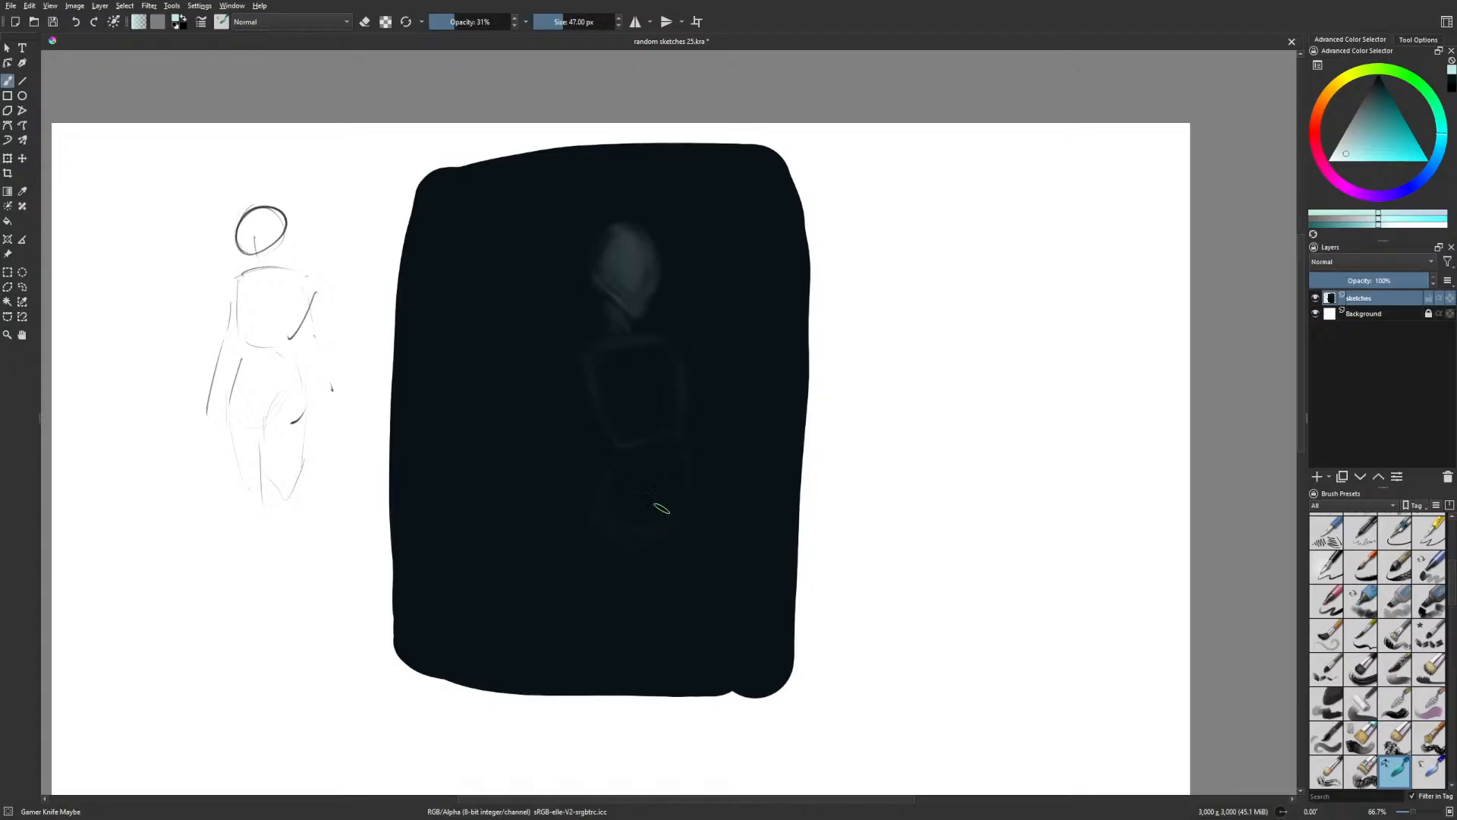
mouse_move(593, 346)
mouse_down()
mouse_move(599, 312)
mouse_move(655, 330)
mouse_move(675, 355)
mouse_move(614, 341)
mouse_move(577, 358)
mouse_move(578, 330)
mouse_move(557, 340)
mouse_move(599, 343)
mouse_up()
mouse_move(674, 313)
mouse_down()
mouse_move(655, 349)
mouse_move(690, 318)
mouse_up()
mouse_move(525, 279)
mouse_down()
mouse_move(589, 344)
mouse_move(510, 266)
mouse_up()
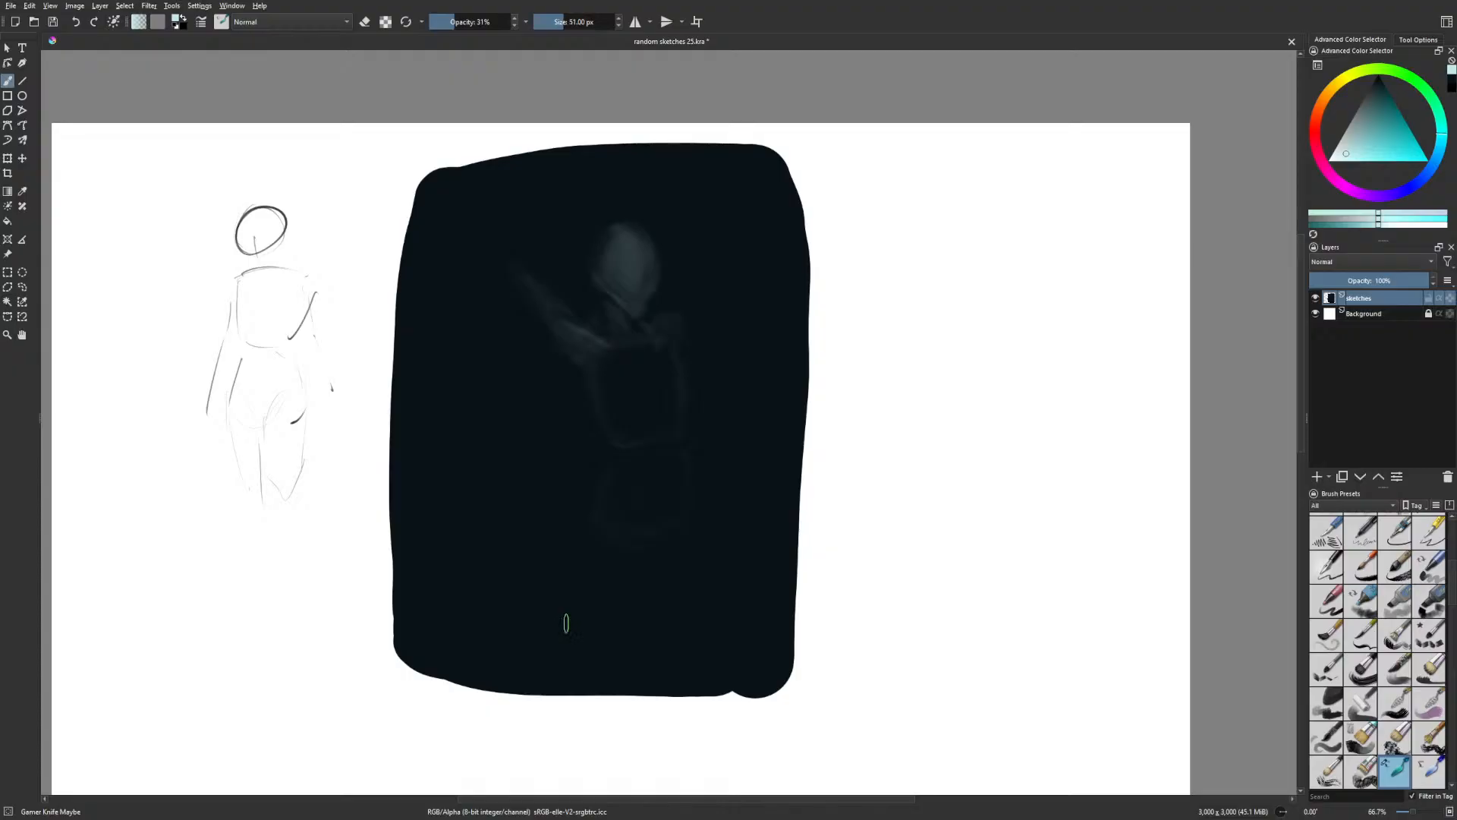
Set the brush to 73 px, paint the opposite raised upper arm and strengthen the first arm and shoulder
key(bracketright)
key(bracketright)
key(bracketright)
key(bracketright)
key(bracketright)
key(bracketright)
mouse_move(690, 293)
mouse_down()
mouse_move(670, 335)
mouse_move(663, 317)
mouse_move(699, 287)
mouse_move(675, 337)
mouse_up()
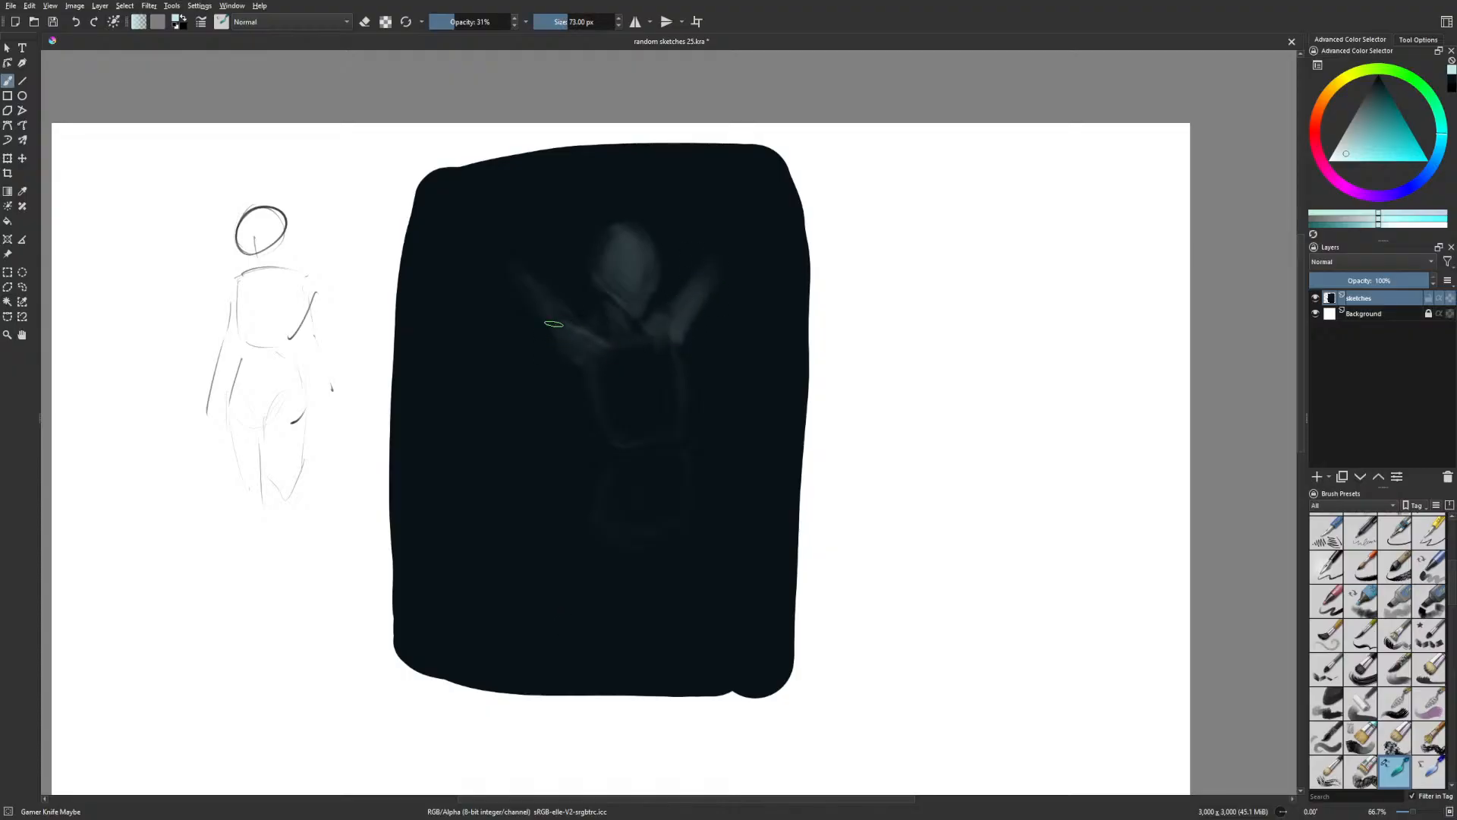
drag(554, 324, 579, 353)
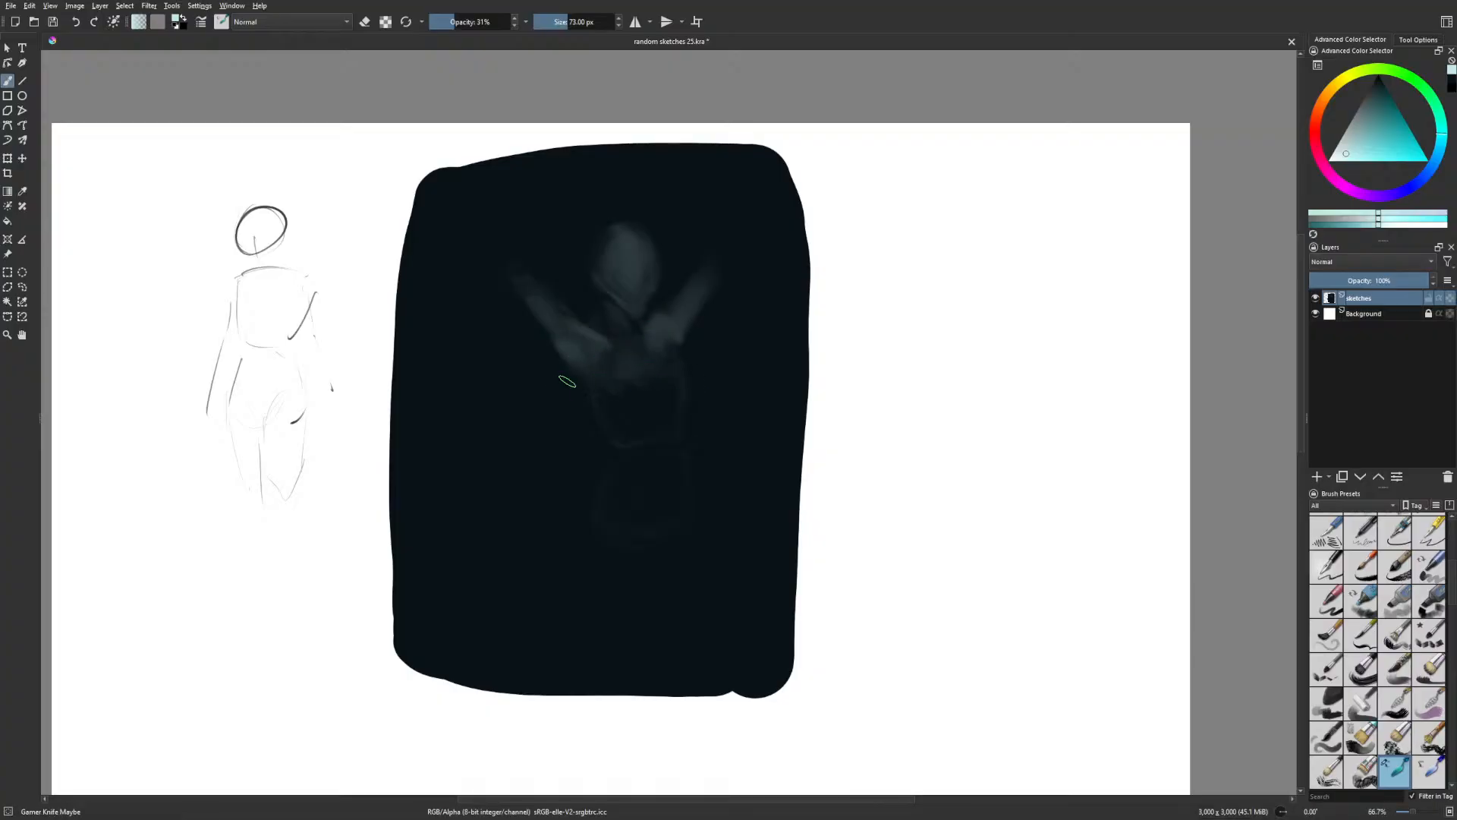
Paint two extra arms fanning downward and outward from each side of the torso
mouse_move(554, 368)
mouse_down()
mouse_move(510, 400)
mouse_move(571, 383)
mouse_move(495, 410)
mouse_move(564, 378)
mouse_move(567, 410)
mouse_move(586, 388)
mouse_move(550, 450)
mouse_up()
mouse_move(684, 364)
mouse_down()
mouse_move(749, 383)
mouse_move(689, 364)
mouse_move(739, 438)
mouse_up()
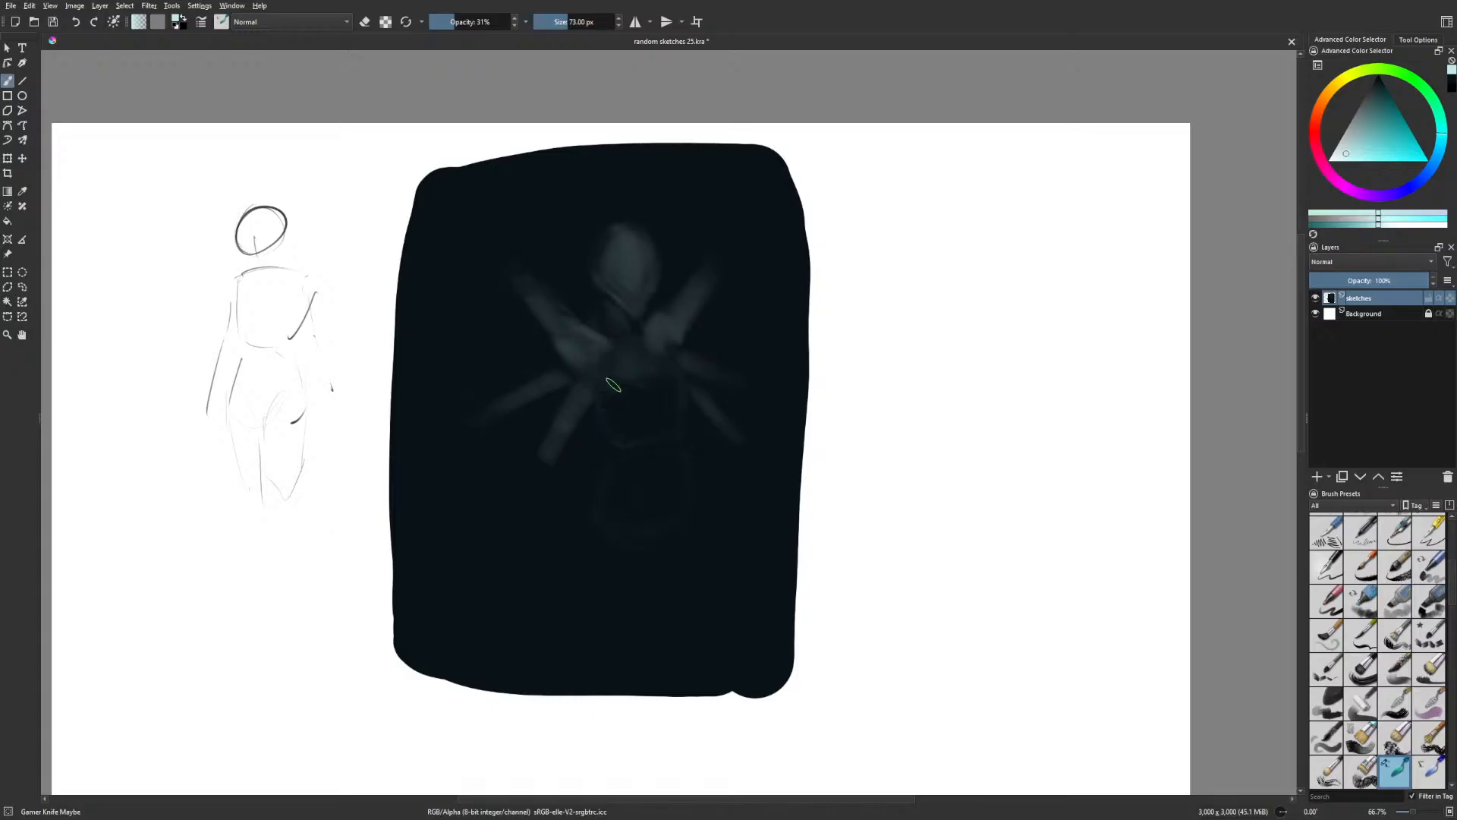
mouse_move(598, 391)
mouse_down()
mouse_move(576, 411)
mouse_move(574, 390)
mouse_move(619, 363)
mouse_move(525, 507)
mouse_move(577, 425)
mouse_up()
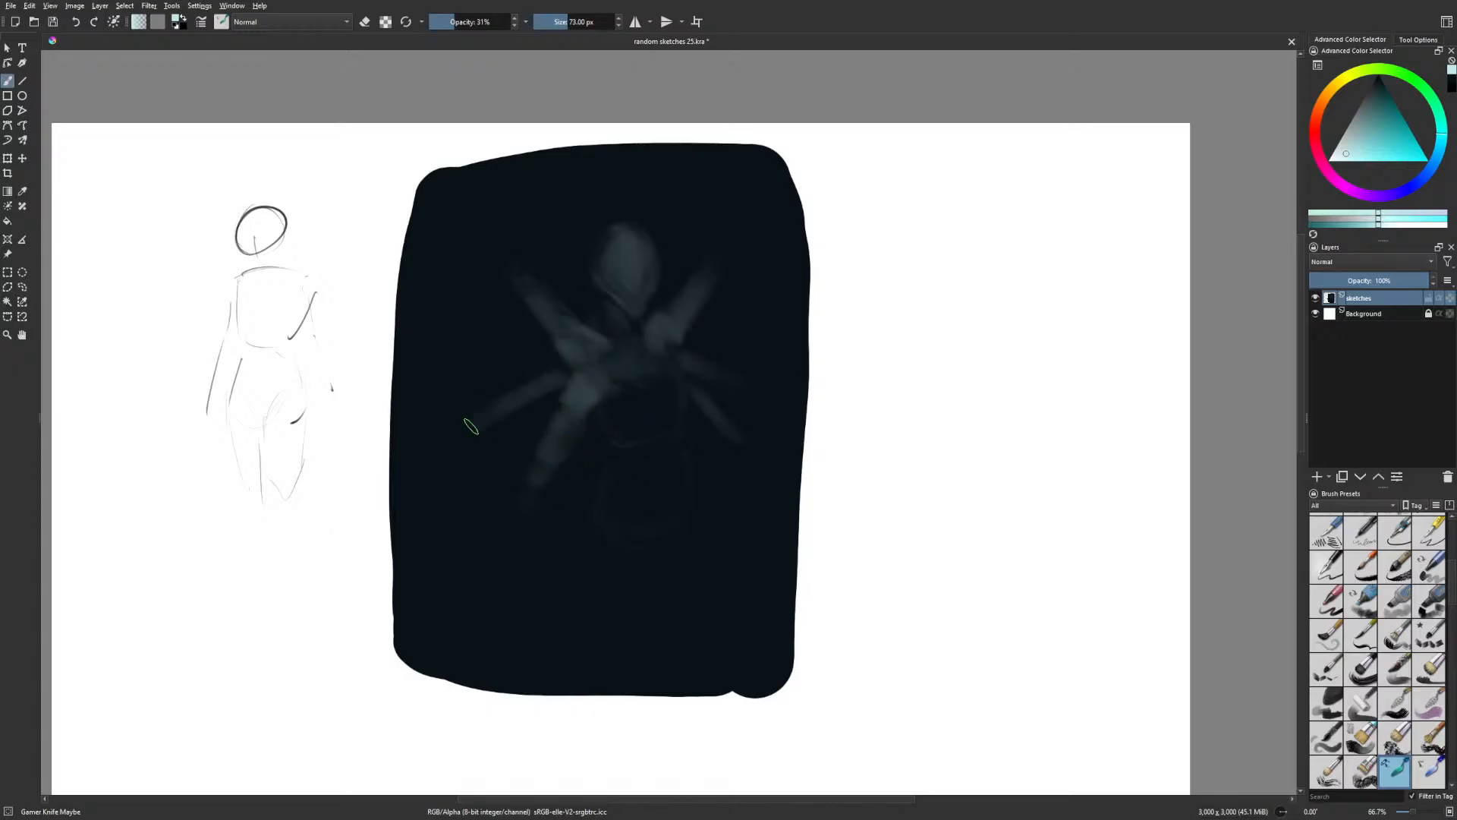
mouse_move(471, 427)
mouse_down()
mouse_move(552, 368)
mouse_move(583, 368)
mouse_up()
Paint both forearms bending inward above the head and strengthen the two elbows
mouse_move(527, 237)
mouse_down()
mouse_move(590, 204)
mouse_move(518, 260)
mouse_move(616, 197)
mouse_up()
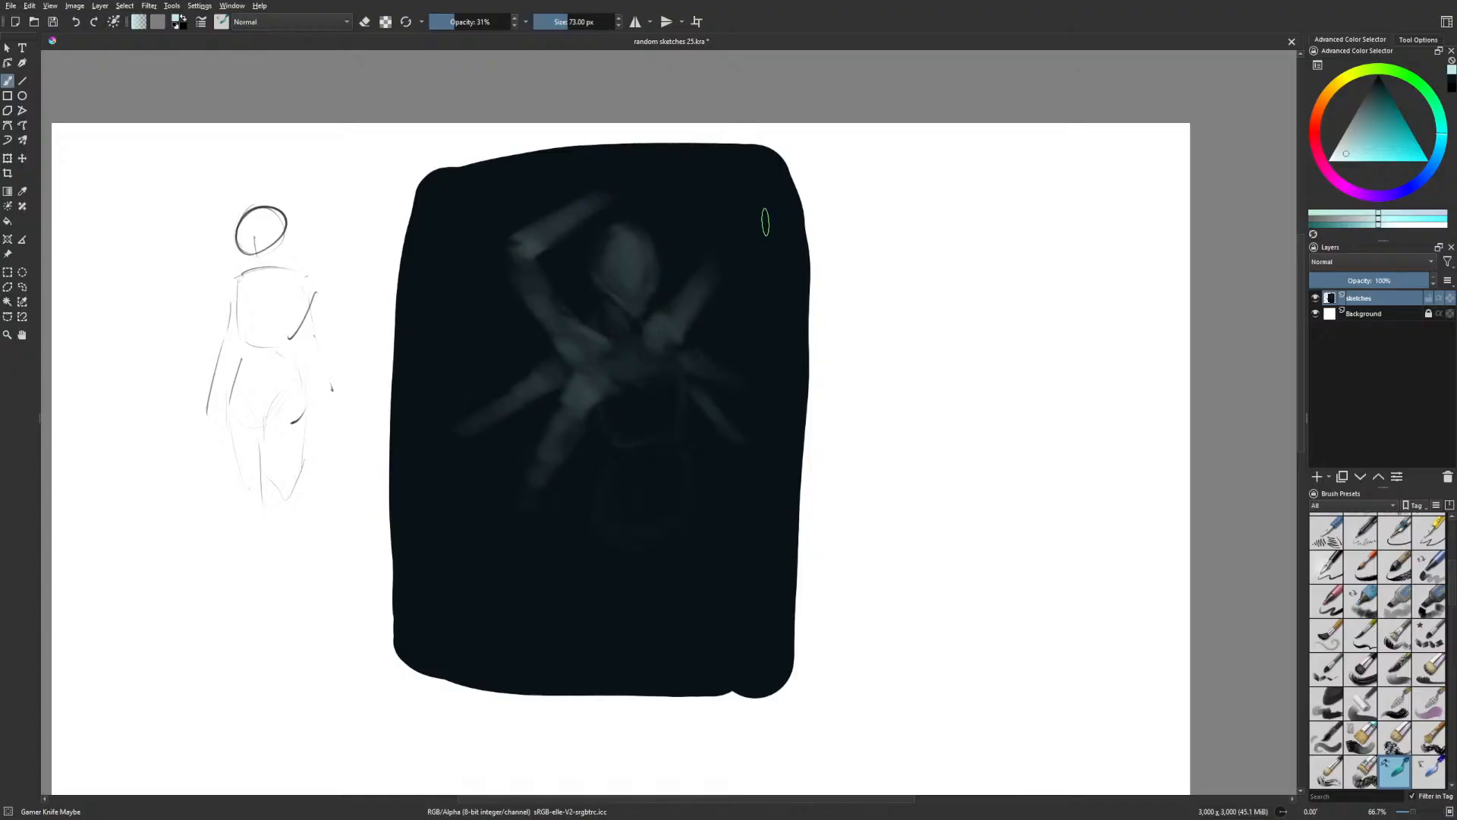
mouse_move(715, 263)
mouse_down()
mouse_move(678, 219)
mouse_move(706, 258)
mouse_move(680, 231)
mouse_up()
drag(640, 170, 689, 250)
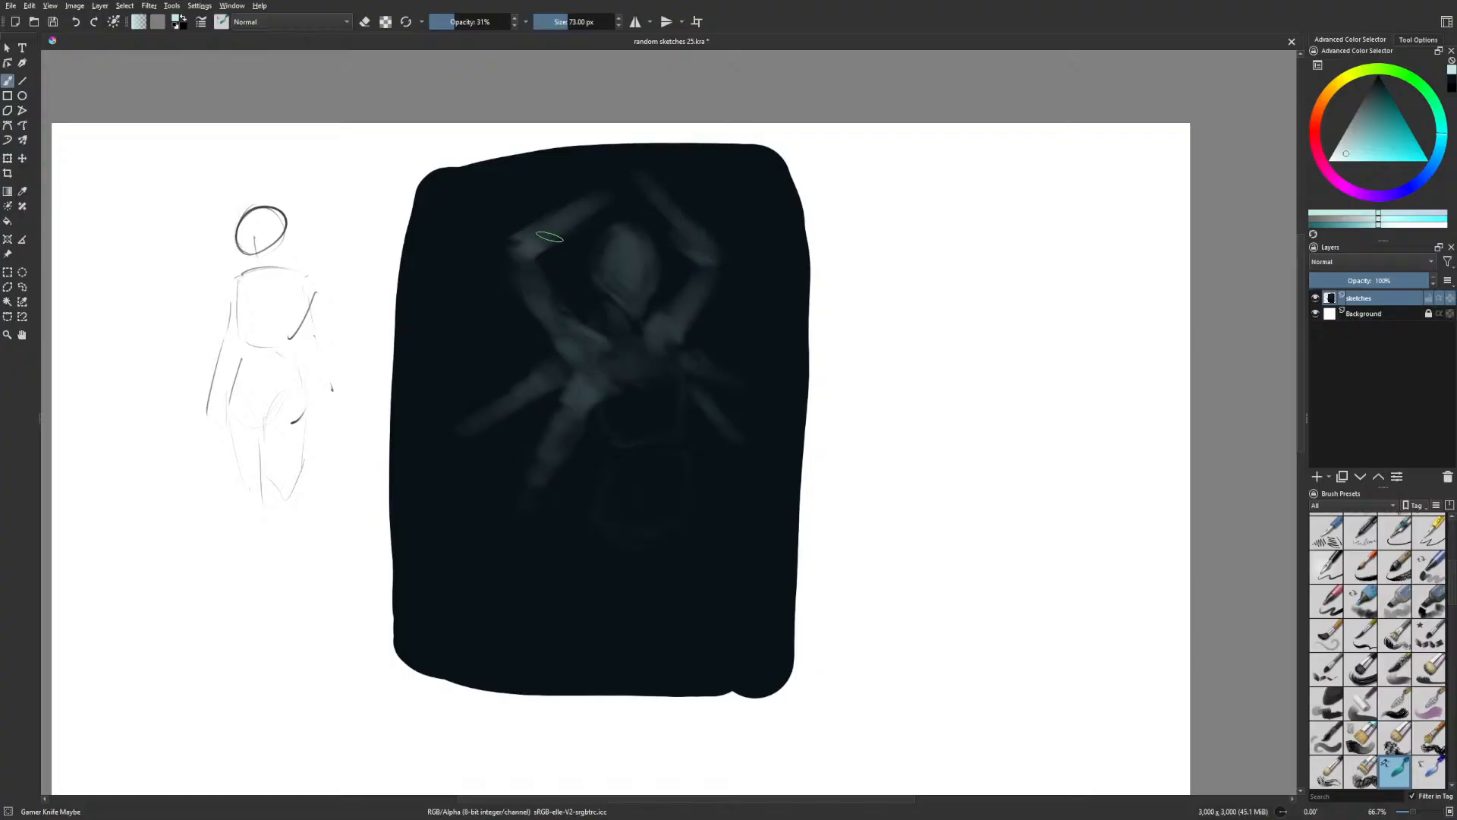
drag(548, 237, 605, 197)
mouse_move(553, 253)
mouse_down()
mouse_move(601, 192)
mouse_move(516, 266)
mouse_move(526, 294)
mouse_move(520, 273)
mouse_move(559, 312)
mouse_move(521, 244)
mouse_up()
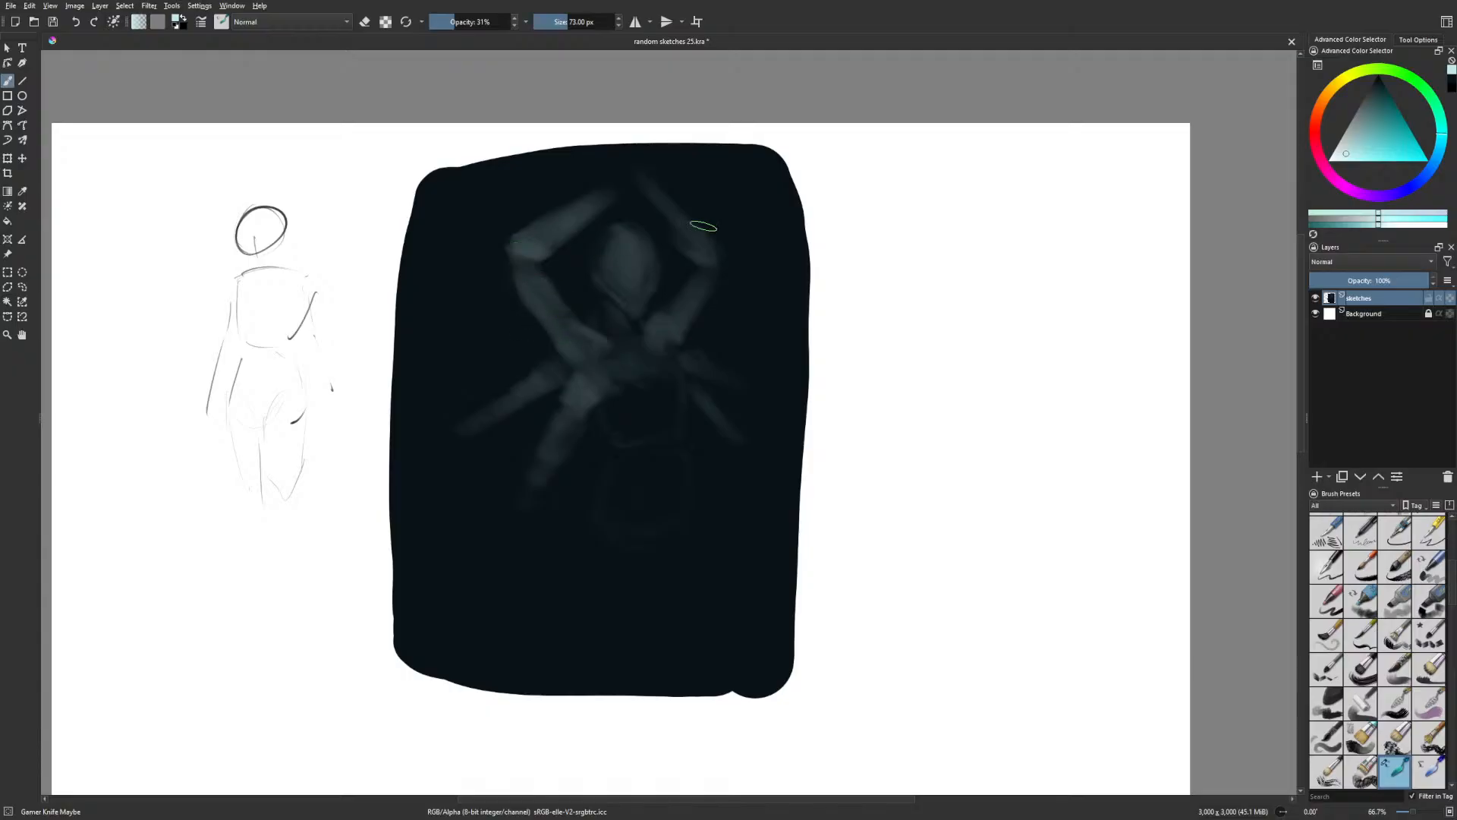
mouse_move(709, 264)
mouse_down()
mouse_move(649, 333)
mouse_move(719, 274)
mouse_move(675, 236)
mouse_up()
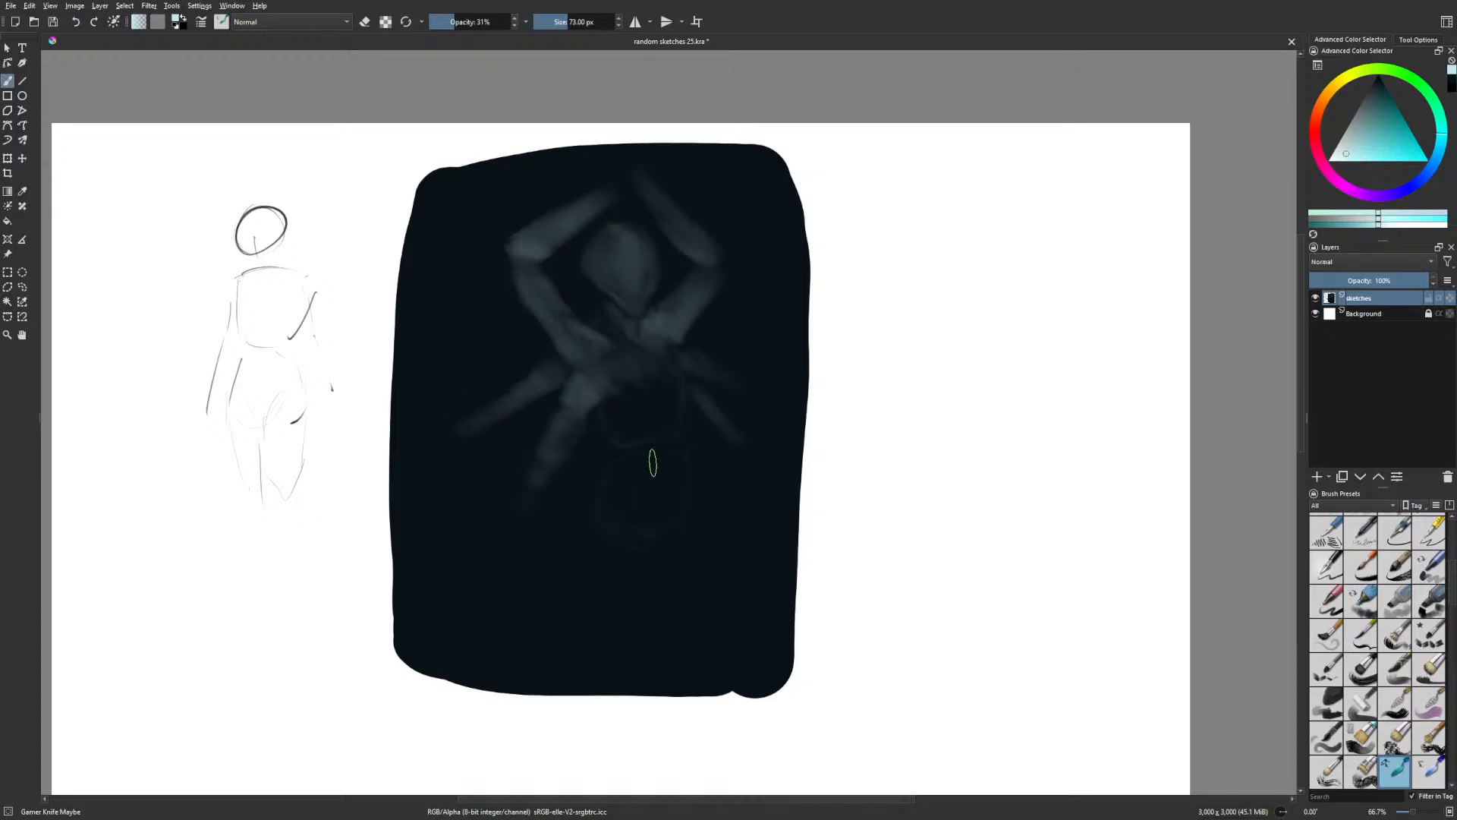
Set the brush to 84 px and fill in the figure's chest and ribcage
key(bracketleft)
key(bracketleft)
key(bracketright)
key(bracketright)
key(bracketright)
key(bracketright)
key(bracketright)
key(bracketright)
key(bracketright)
key(bracketright)
key(bracketright)
mouse_move(639, 400)
mouse_down()
mouse_move(607, 400)
mouse_move(628, 384)
mouse_move(616, 425)
mouse_move(641, 387)
mouse_move(607, 373)
mouse_move(626, 355)
mouse_move(647, 391)
mouse_move(659, 351)
mouse_move(676, 388)
mouse_up()
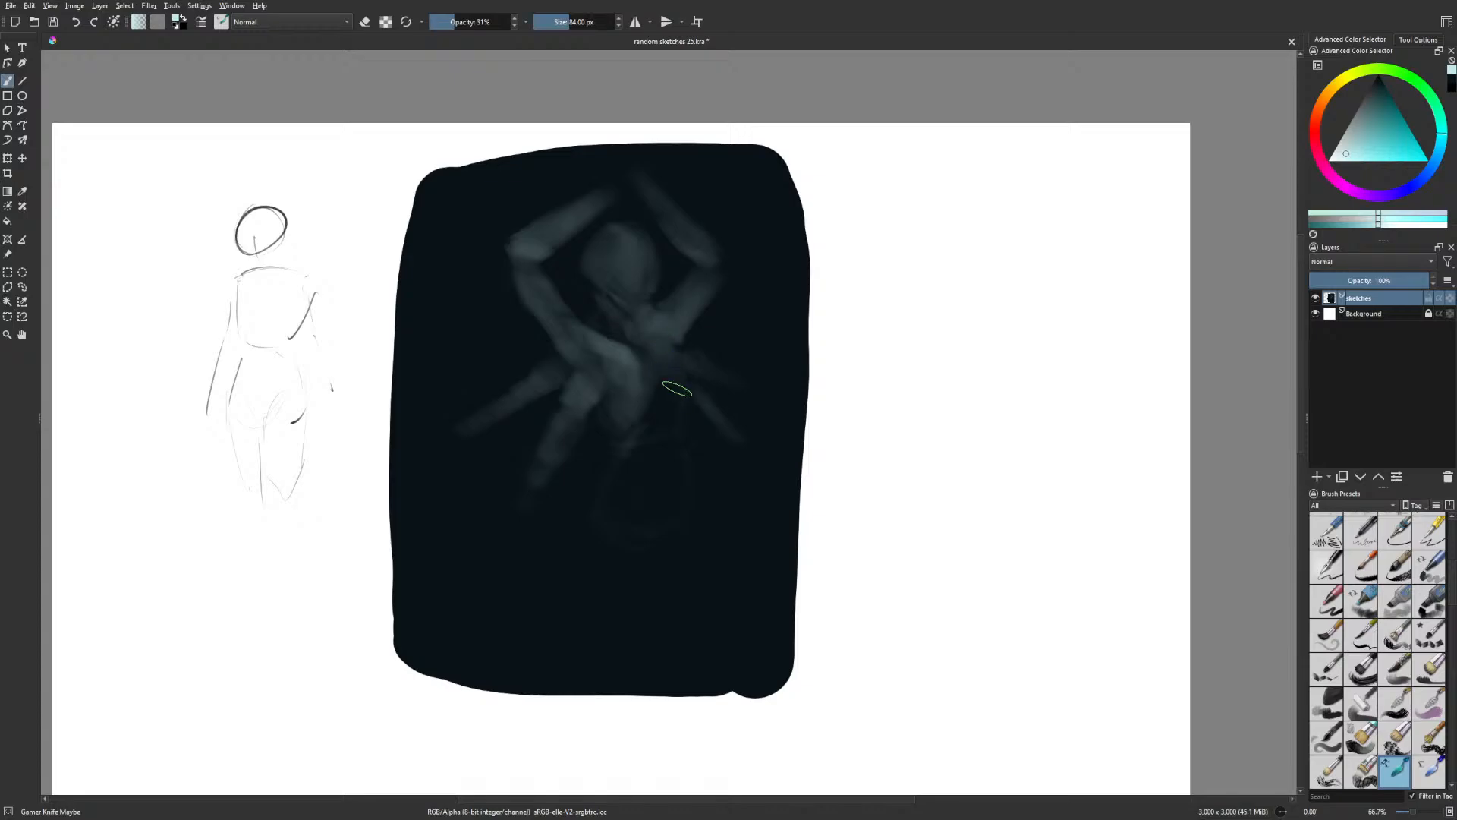
Lower the brush opacity, paint the waist, hips and legs, and touch up the chest with the canvas view mirrored
drag(524, 25, 512, 24)
mouse_move(675, 383)
mouse_down()
mouse_move(635, 459)
mouse_move(662, 384)
mouse_move(678, 436)
mouse_move(619, 421)
mouse_move(678, 413)
mouse_move(658, 380)
mouse_move(711, 438)
mouse_move(611, 469)
mouse_move(599, 511)
mouse_move(643, 467)
mouse_move(654, 524)
mouse_move(677, 504)
mouse_move(637, 450)
mouse_move(667, 425)
mouse_move(698, 561)
mouse_move(647, 507)
mouse_move(597, 519)
mouse_move(622, 464)
mouse_move(611, 519)
mouse_move(685, 490)
mouse_move(589, 533)
mouse_move(593, 514)
mouse_move(638, 634)
mouse_move(648, 594)
mouse_move(609, 569)
mouse_move(627, 619)
mouse_move(656, 635)
mouse_move(682, 458)
mouse_move(694, 631)
mouse_up()
key(m)
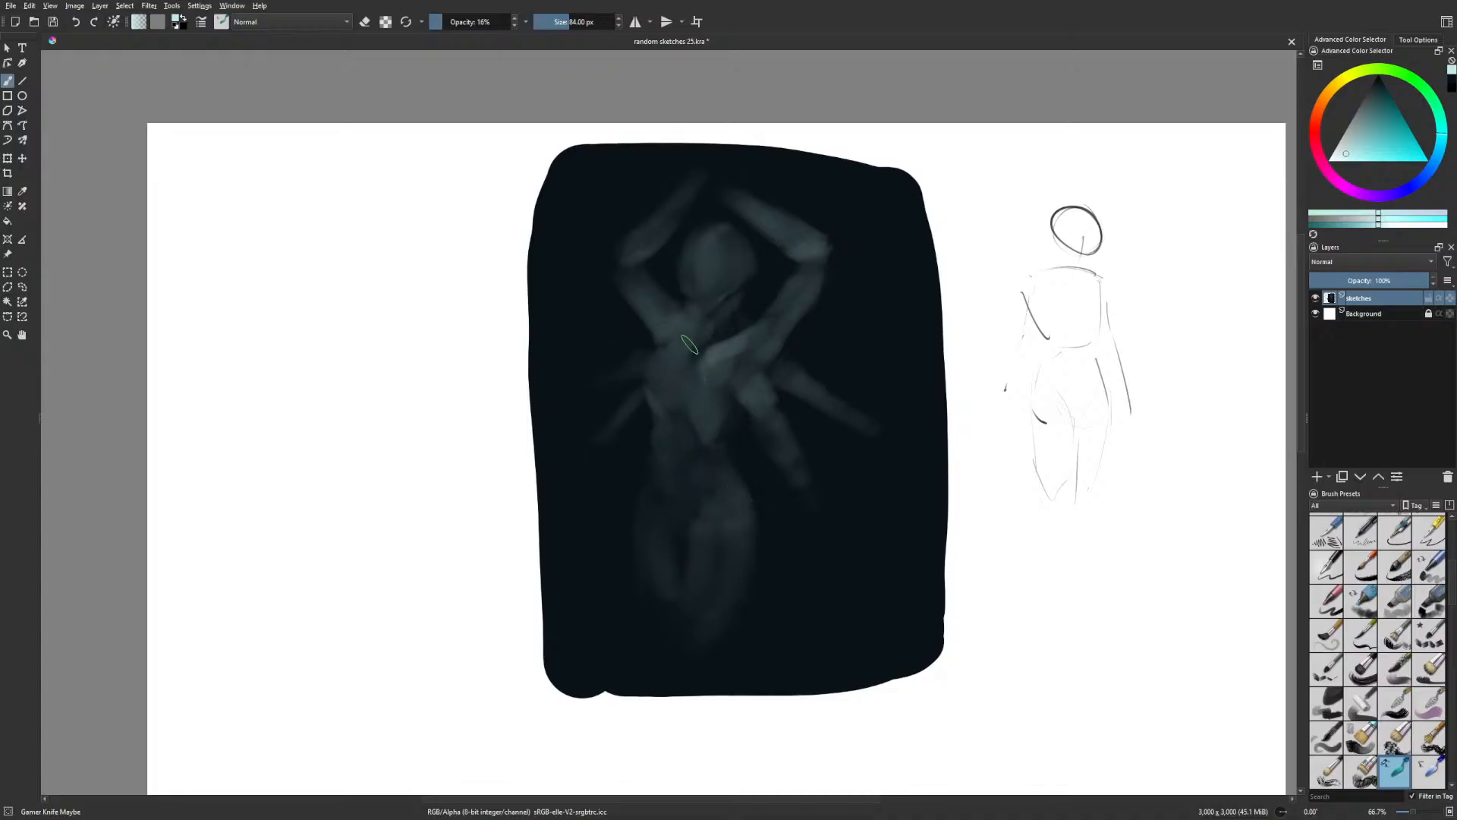
drag(688, 340, 705, 356)
Switch to the near-black background colour and reduce the brush to 44 px
right_click(762, 513)
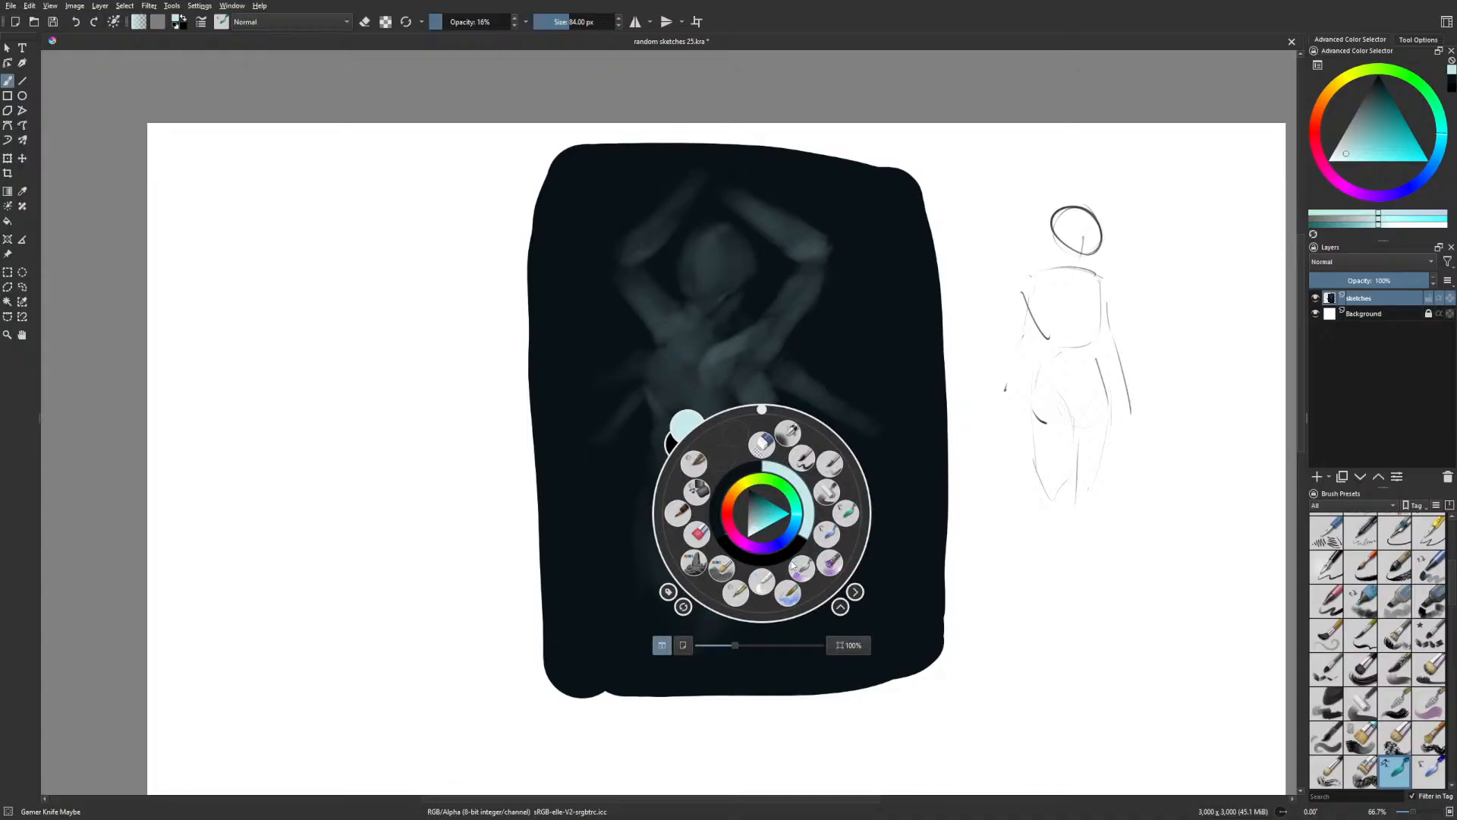
click(747, 525)
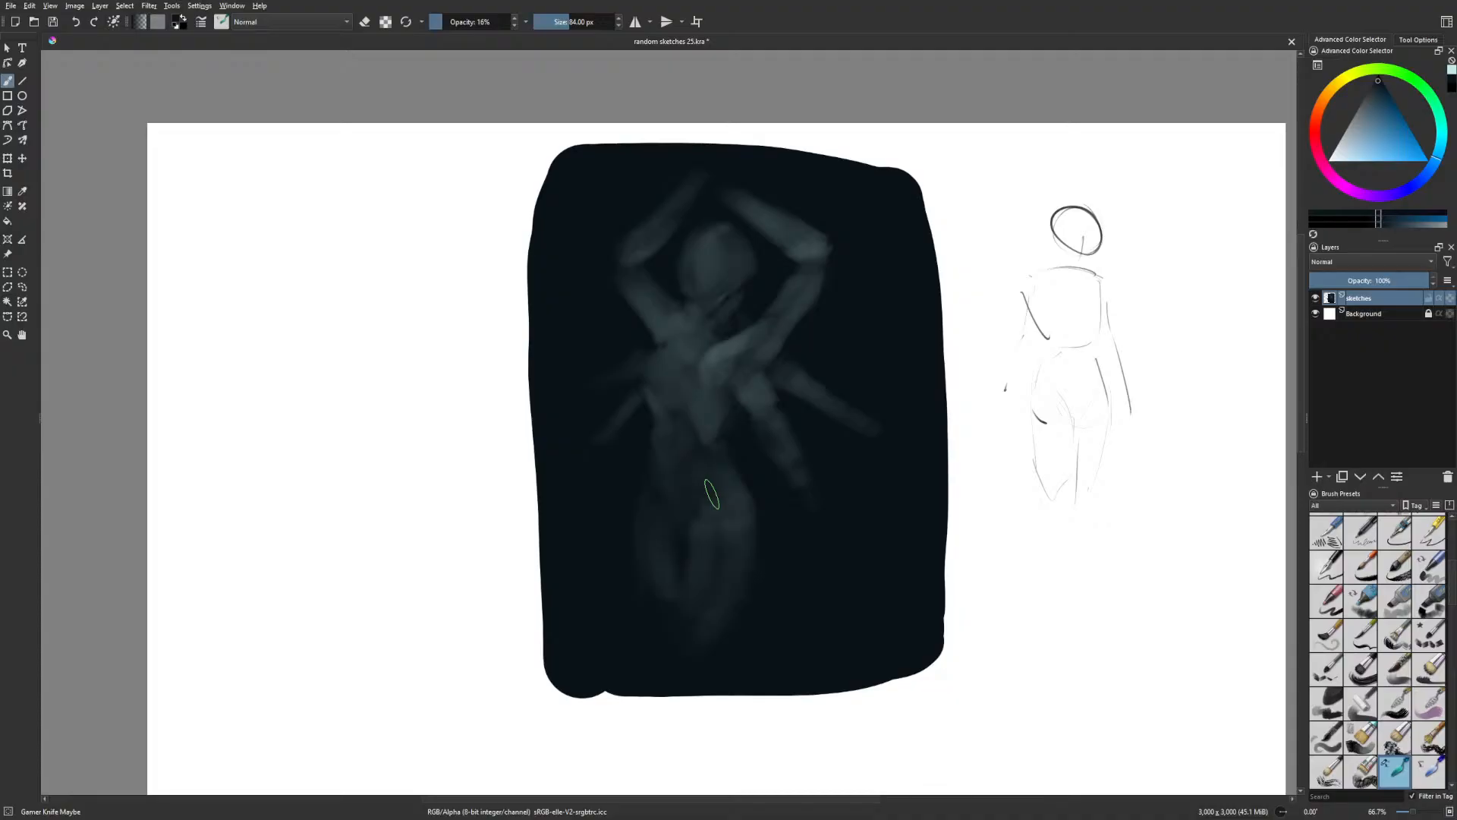
key(bracketleft)
key(bracketleft)
key(bracketleft)
key(bracketleft)
Switch back to the pale cyan and refine the shading of the face and jaw
right_click(751, 289)
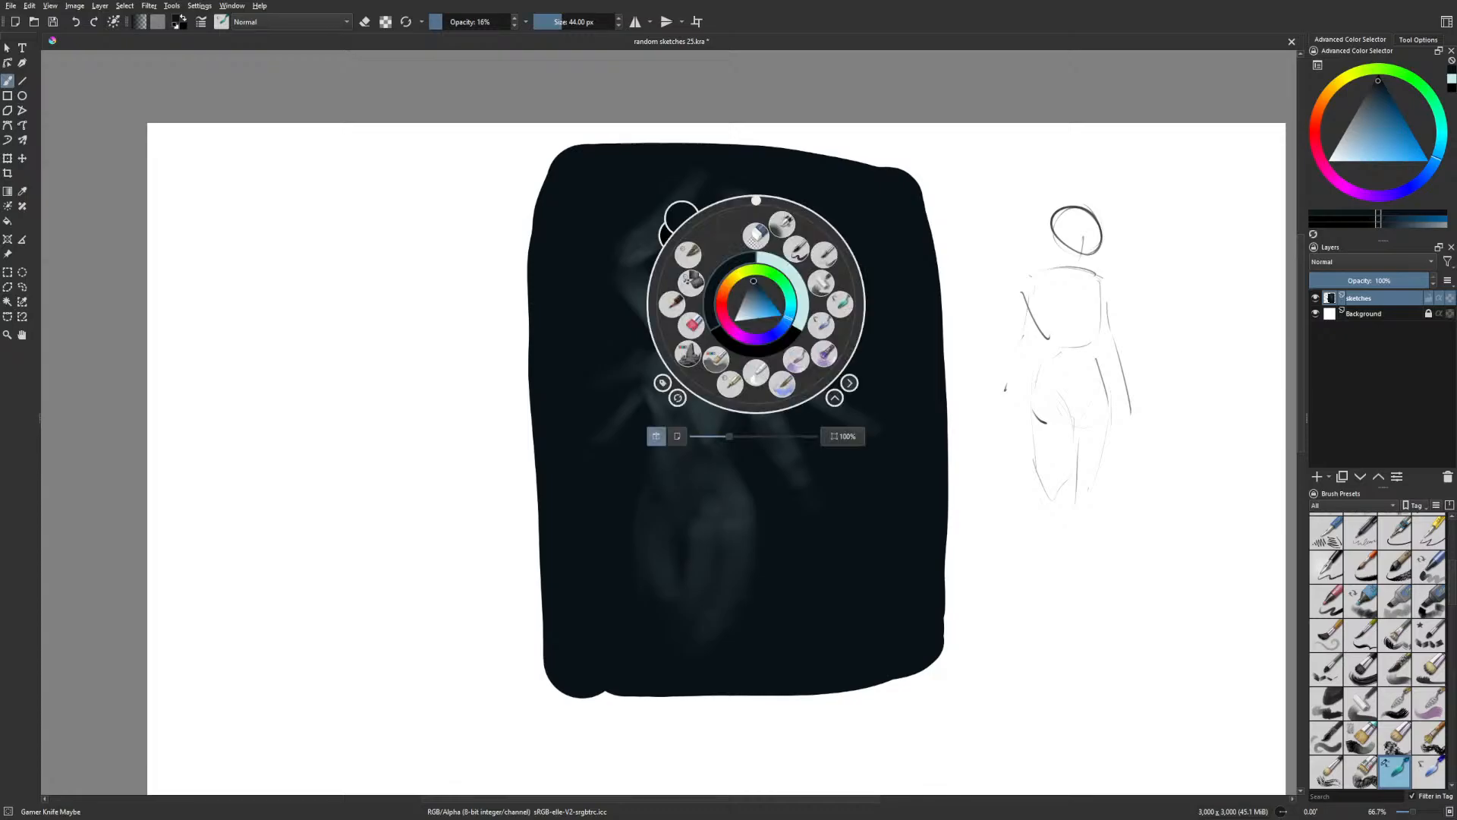
click(747, 318)
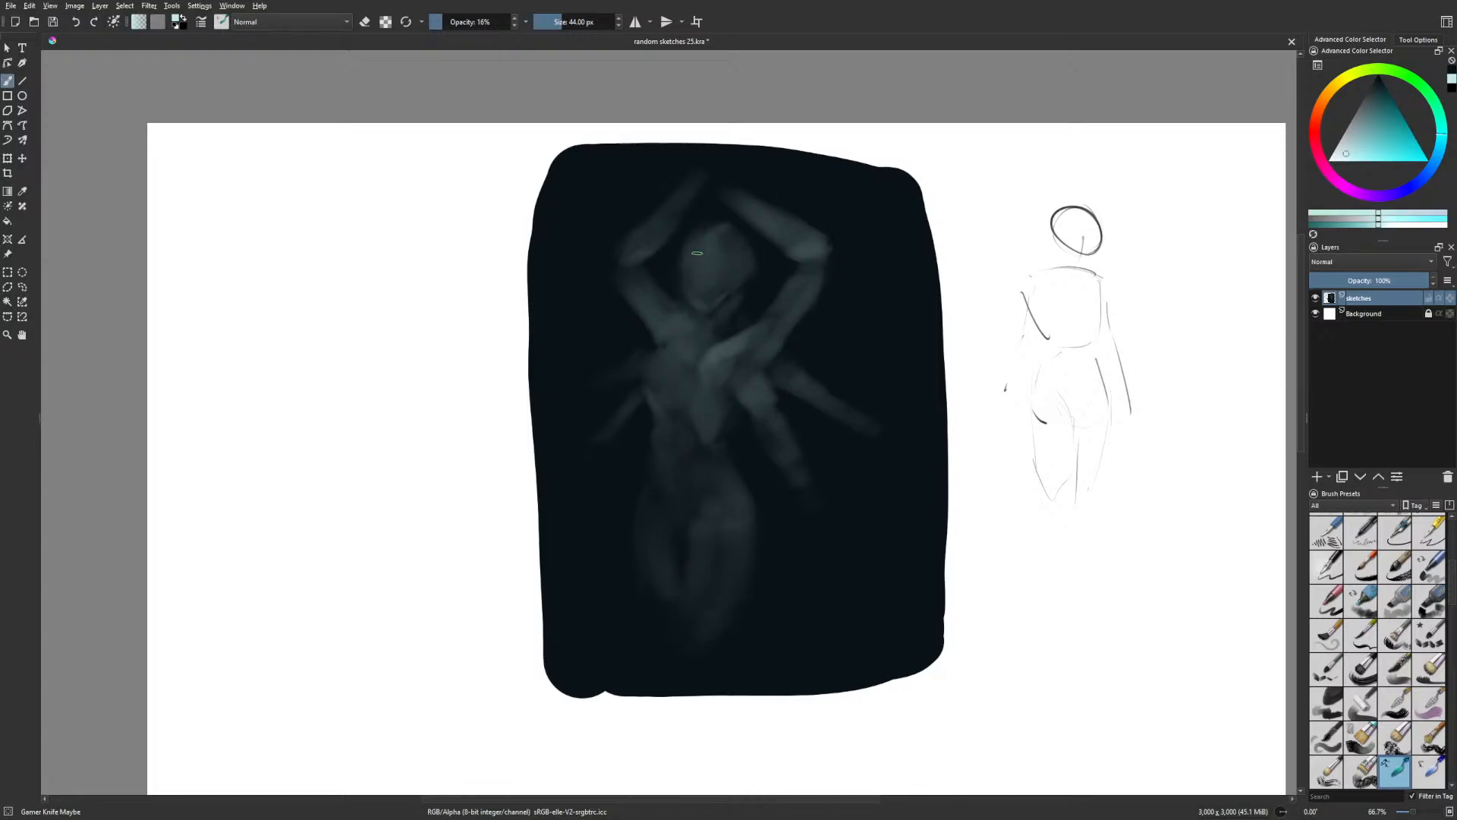
drag(705, 244, 703, 308)
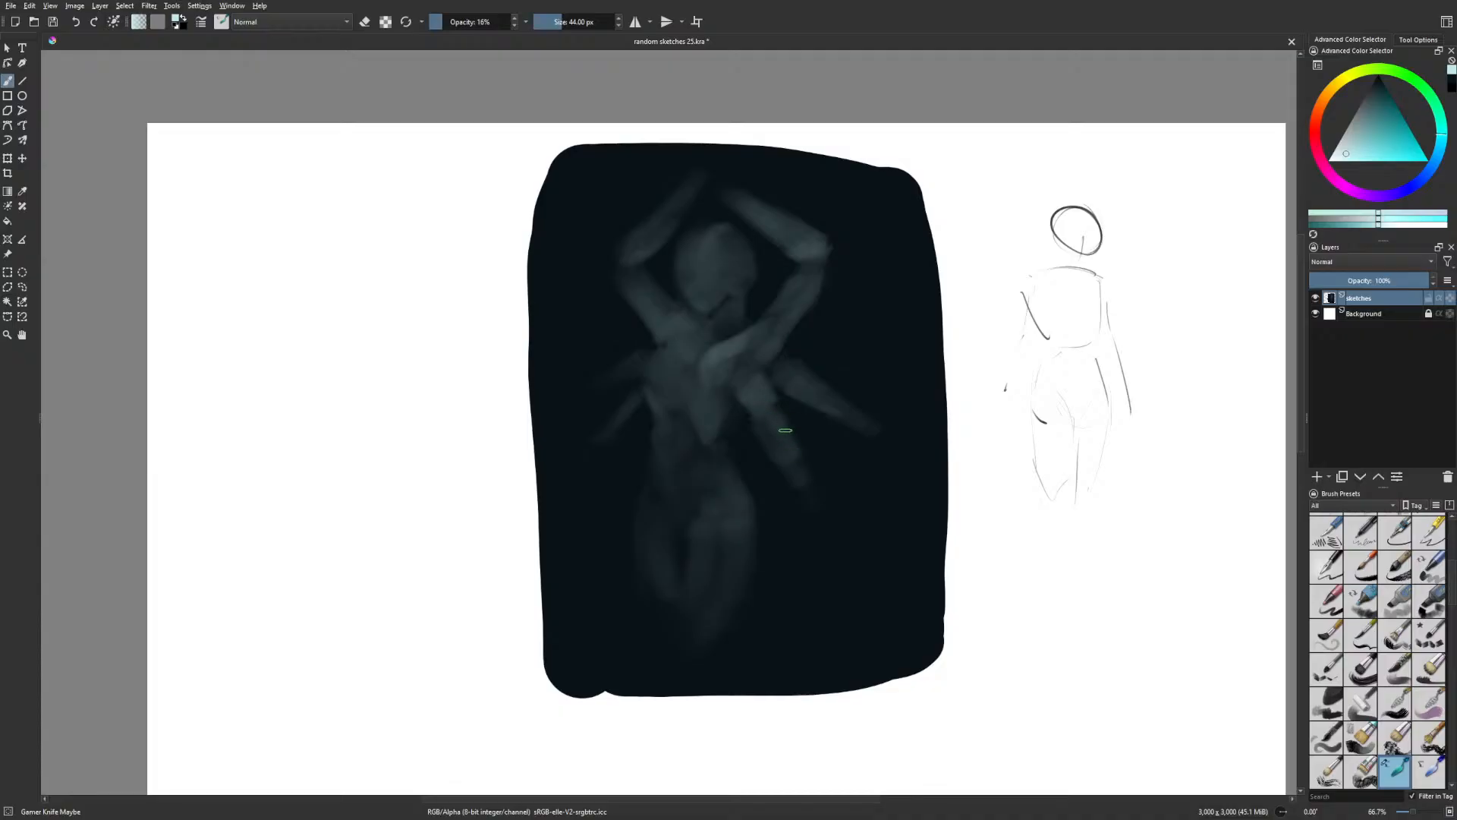
Enlarge the brush to 73 px, shade the figure's lower ribcage and return the view to its unmirrored orientation
key(bracketright)
key(bracketright)
key(bracketright)
key(bracketright)
key(bracketright)
key(bracketright)
key(bracketright)
drag(742, 407, 725, 423)
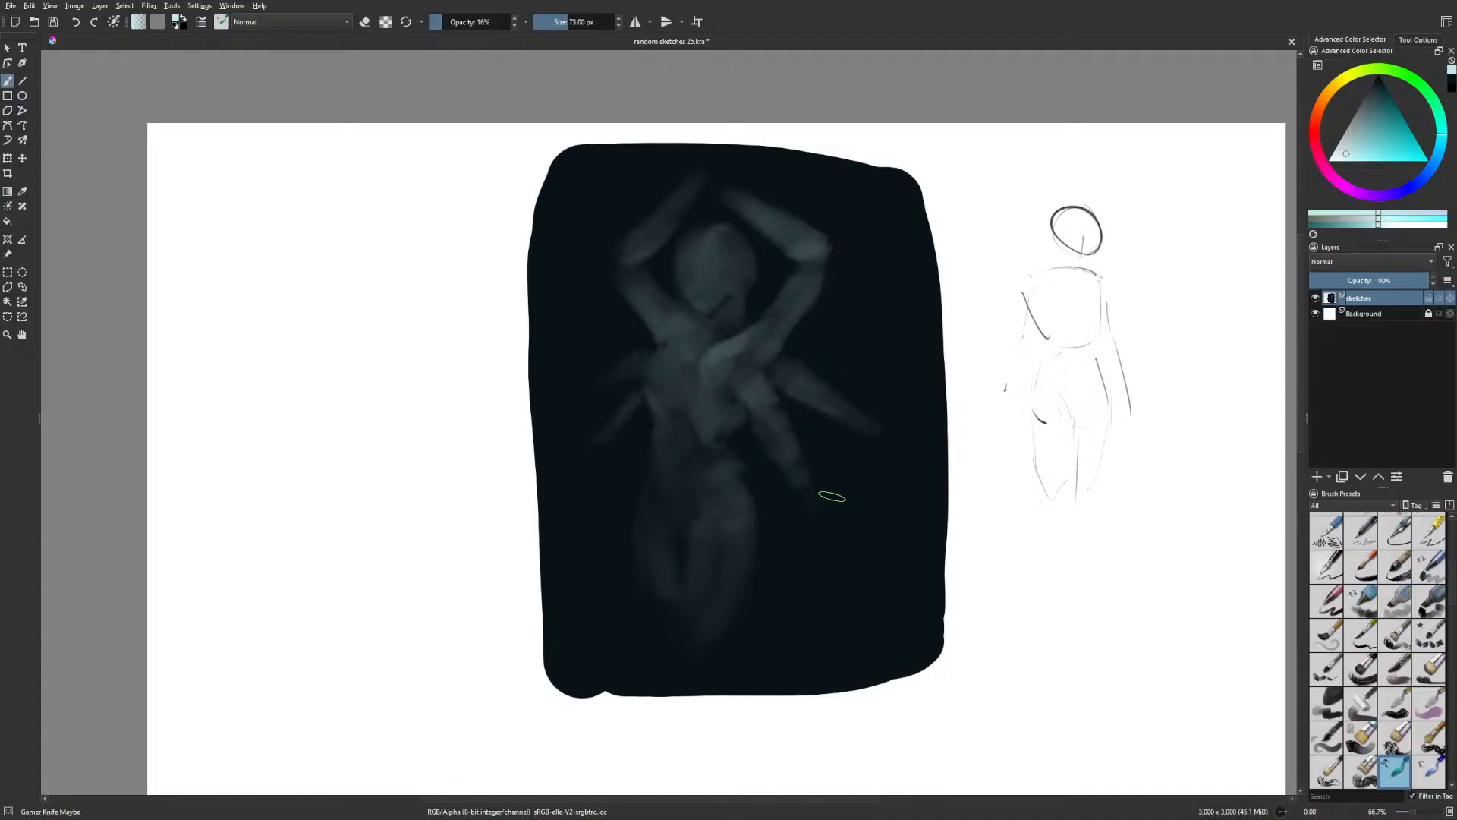
key(m)
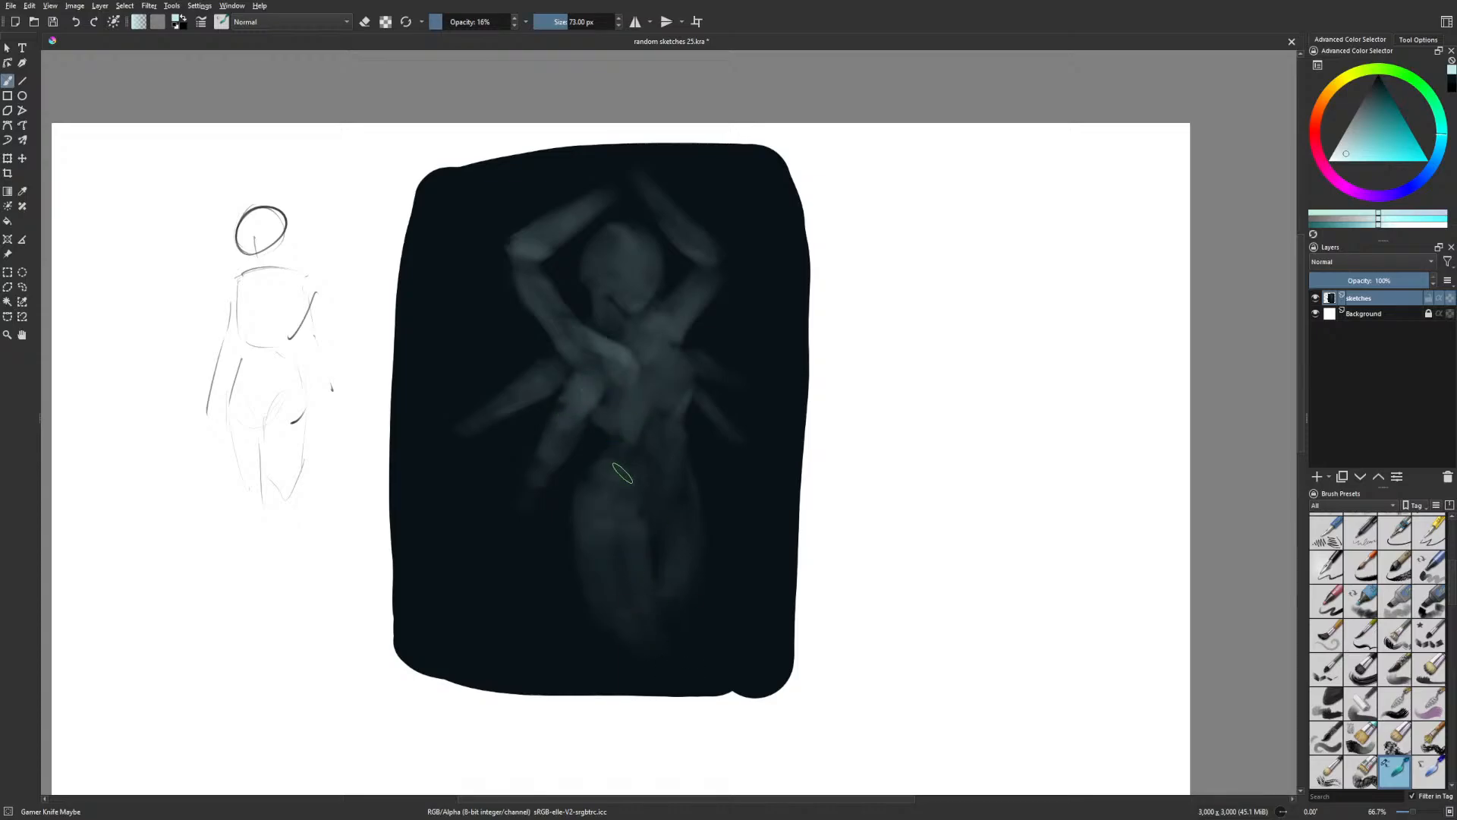
Reduce the brush to 51 px and refine the two lower arms on the figure's left-hand side
key(bracketleft)
key(bracketleft)
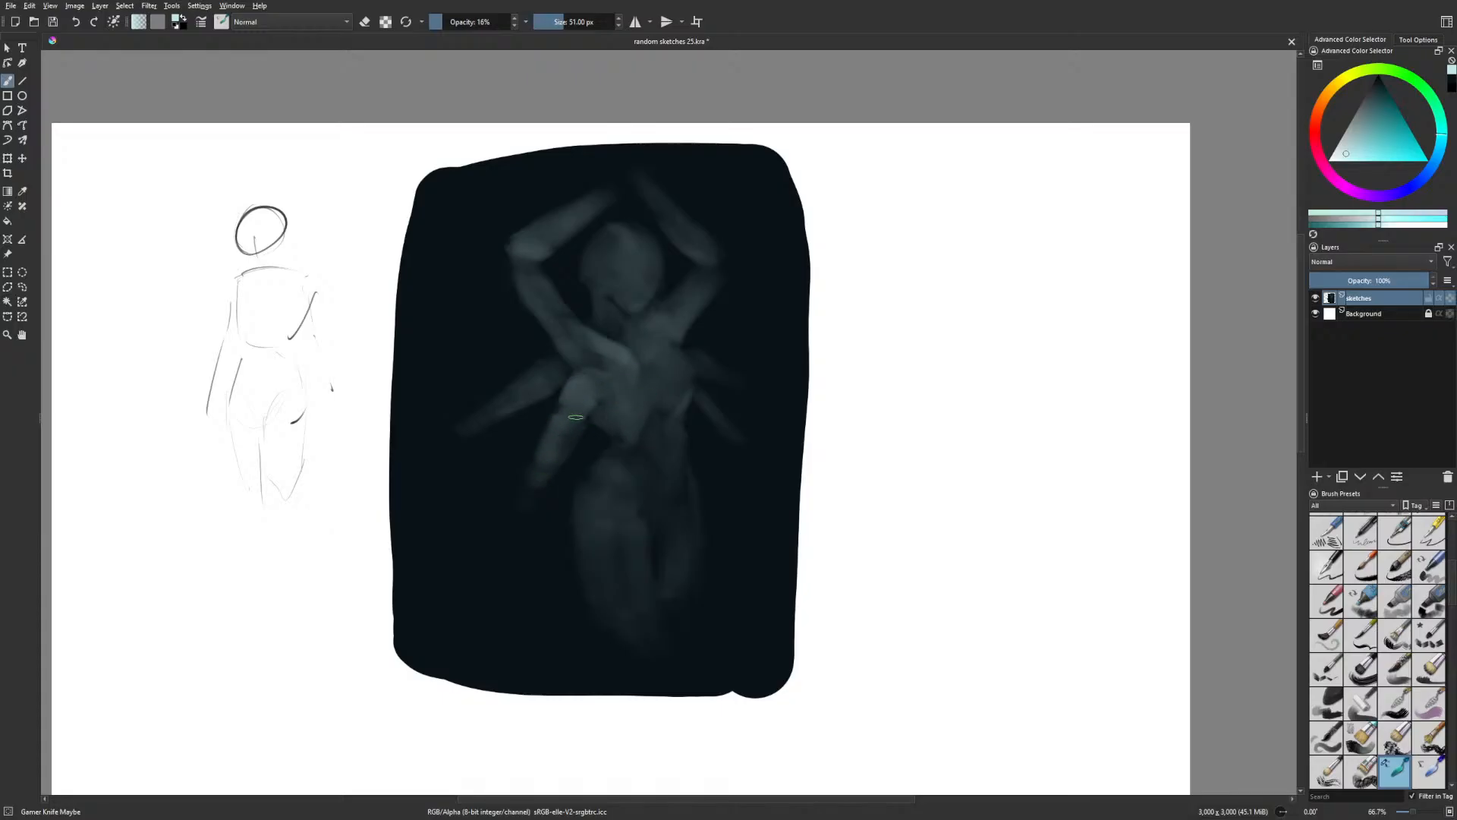
mouse_move(555, 367)
mouse_down()
mouse_move(529, 379)
mouse_move(542, 393)
mouse_up()
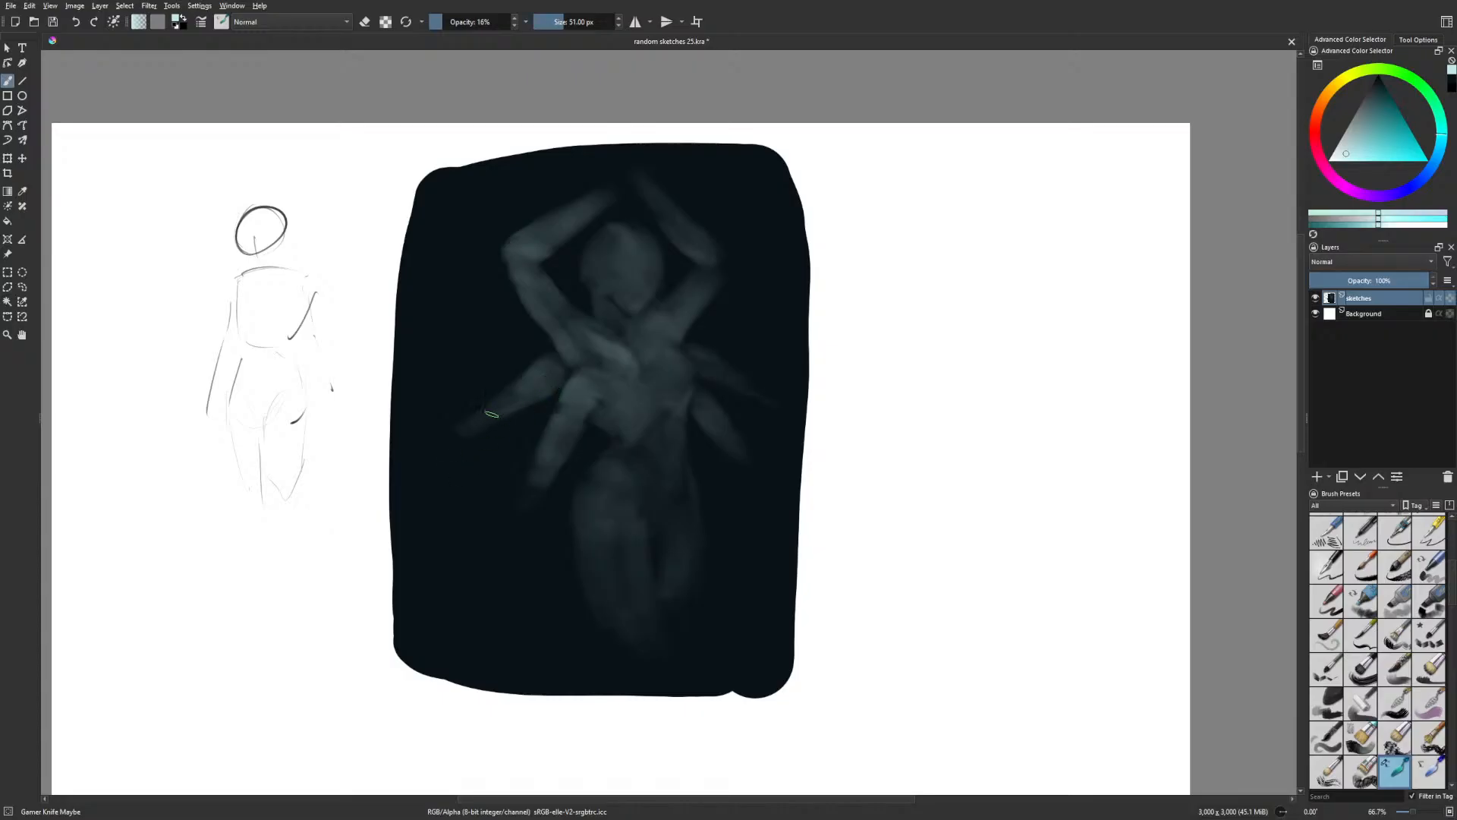
drag(468, 421, 519, 379)
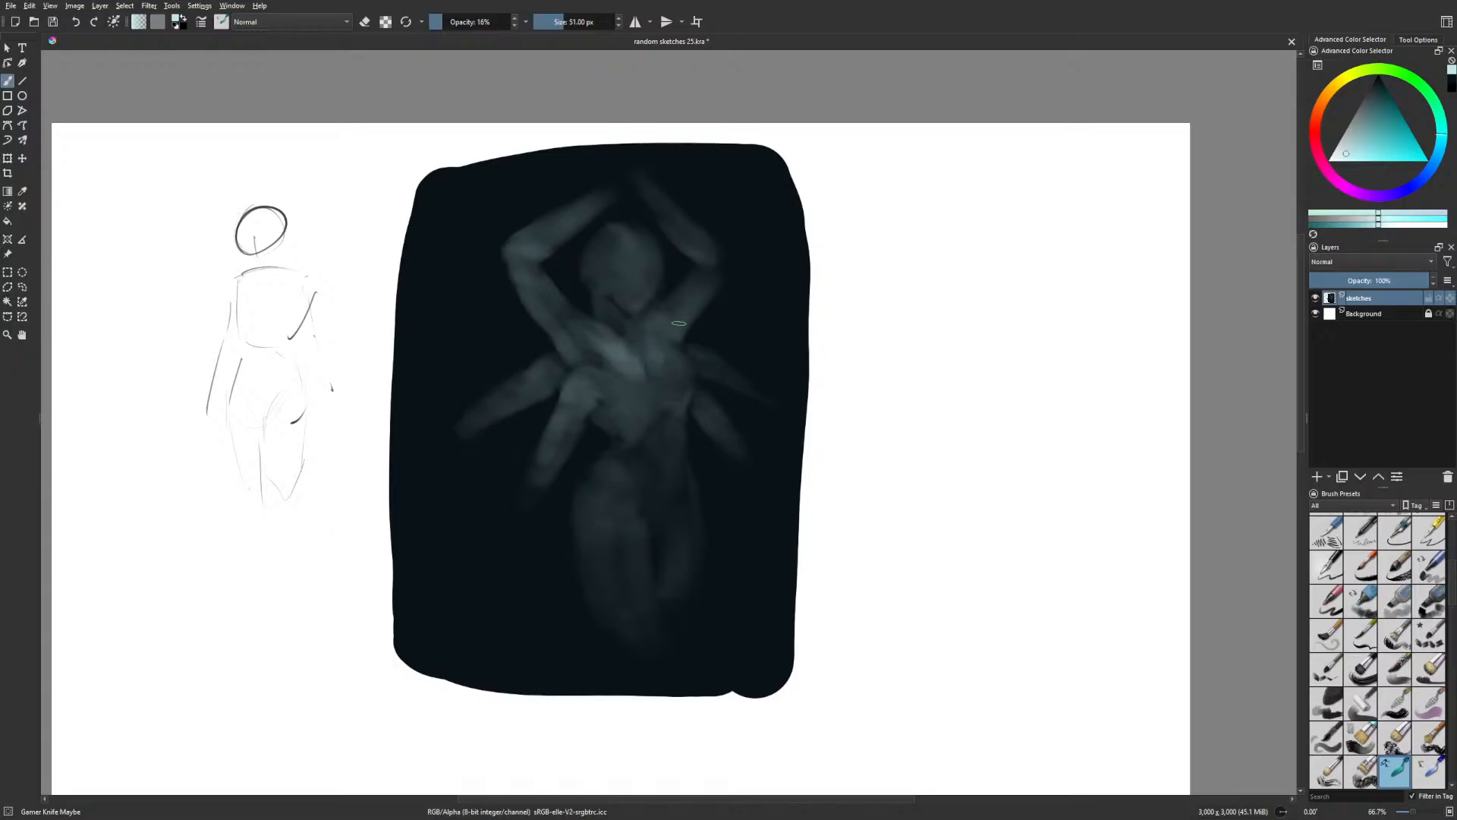
Mirror the canvas view, switch to near-black at 36% opacity and deepen the shadows around the jaw, neck and ribcage
key(m)
right_click(725, 440)
click(685, 417)
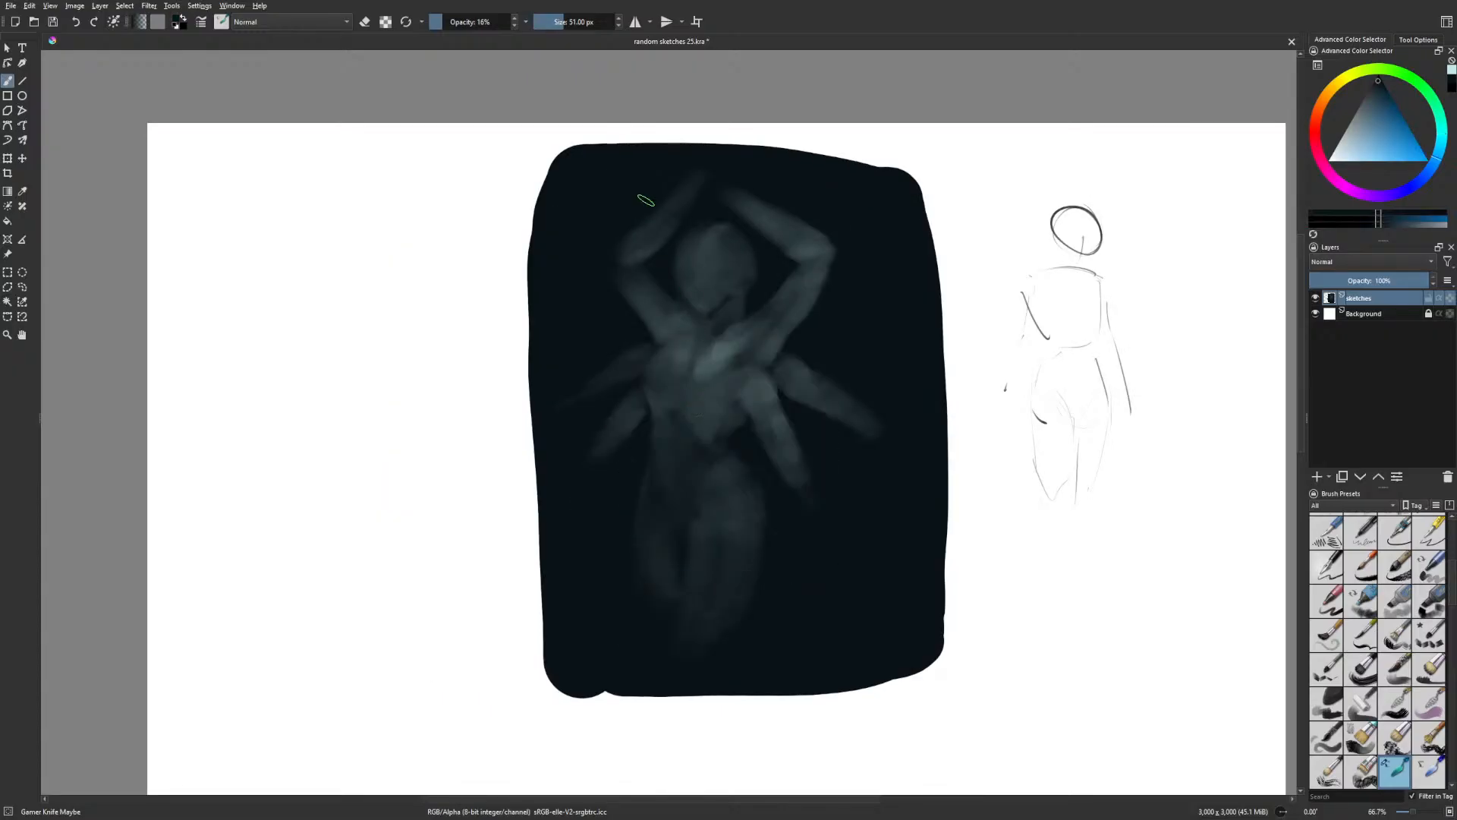
drag(479, 28, 460, 24)
drag(669, 290, 706, 329)
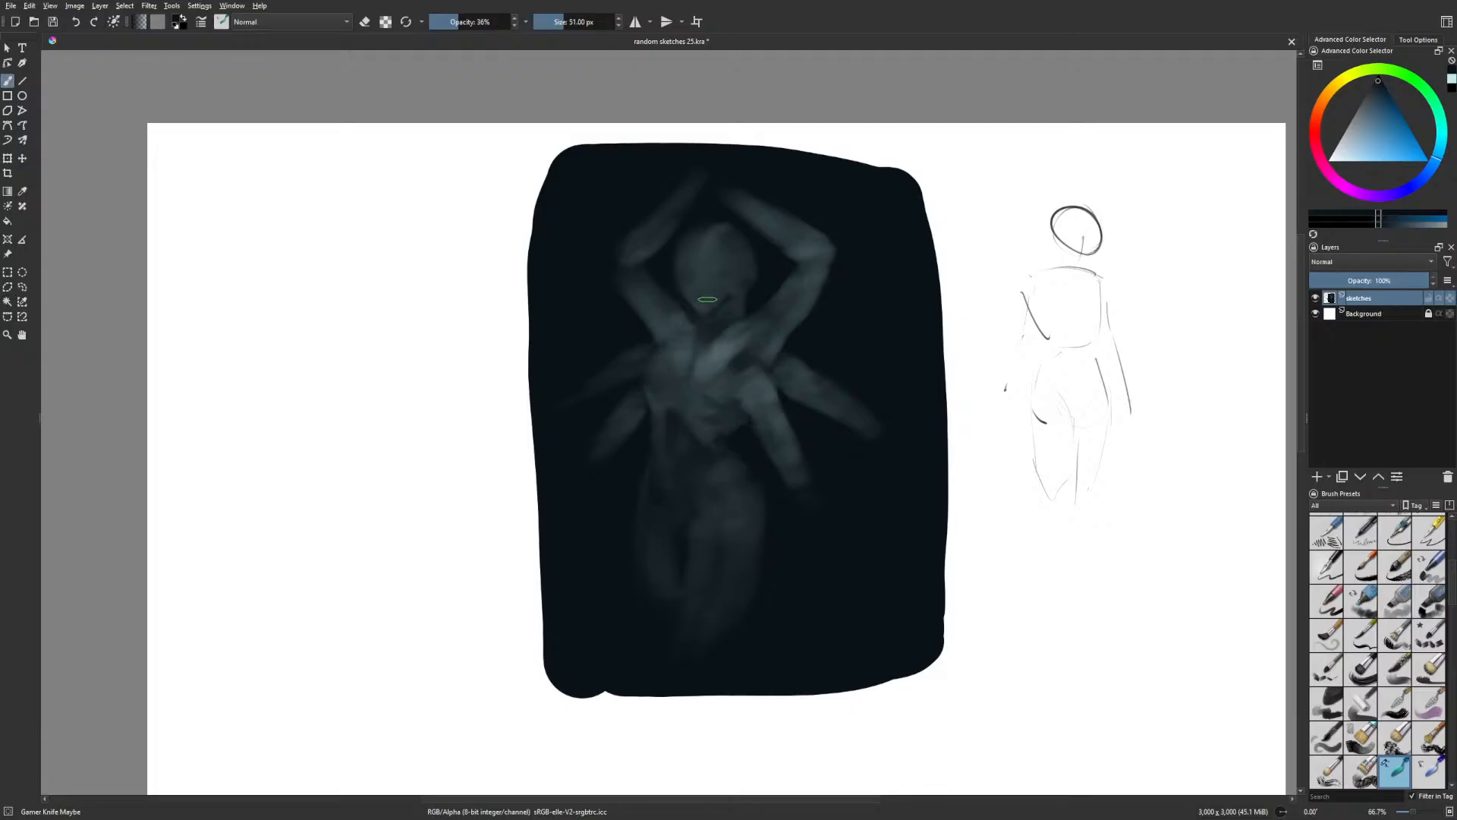
Unmirror the view, return to pale cyan, brighten the raised arms and torso, and lower the brush opacity to 26%
key(m)
right_click(722, 343)
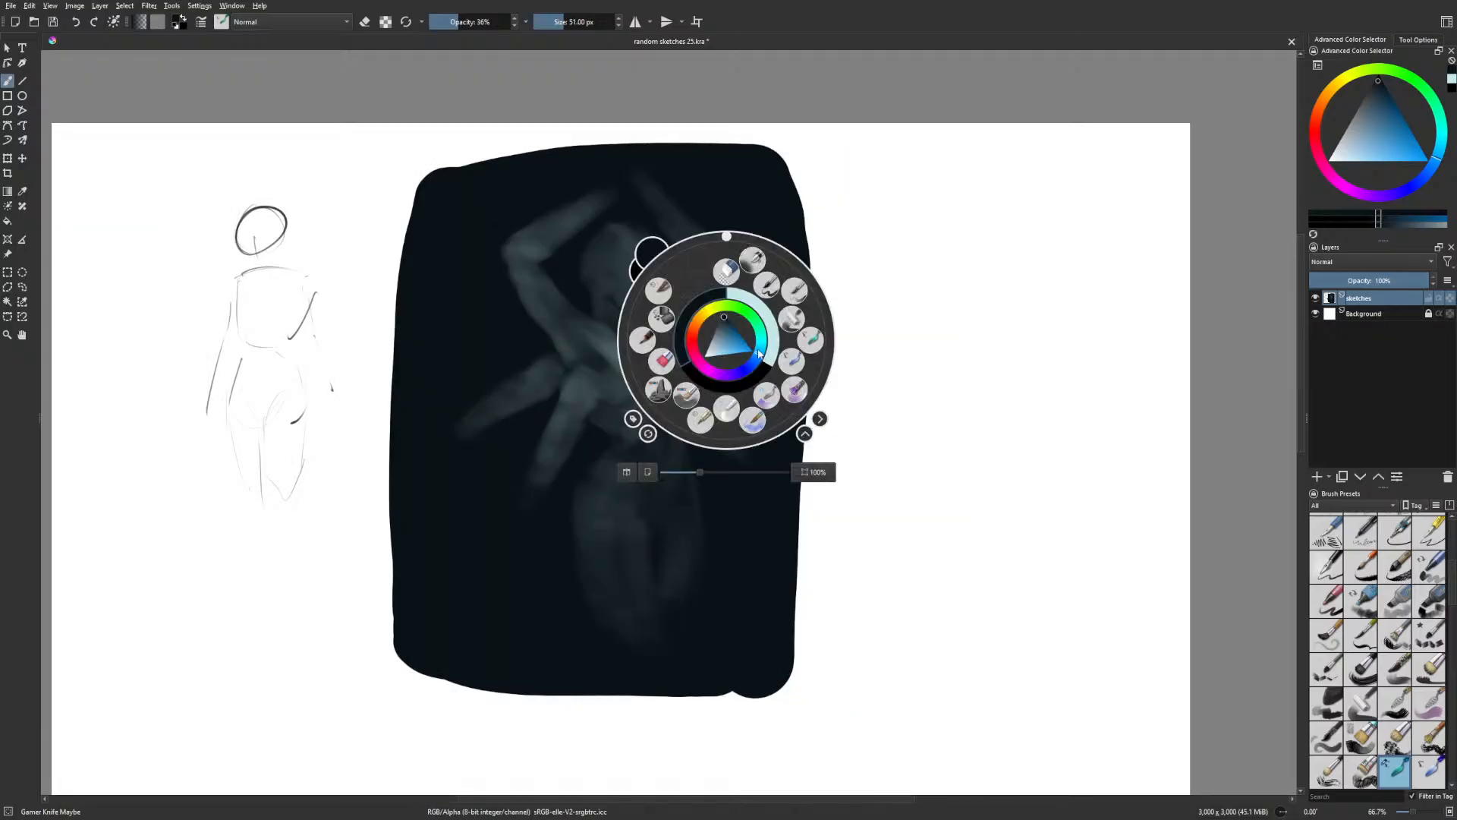
click(768, 316)
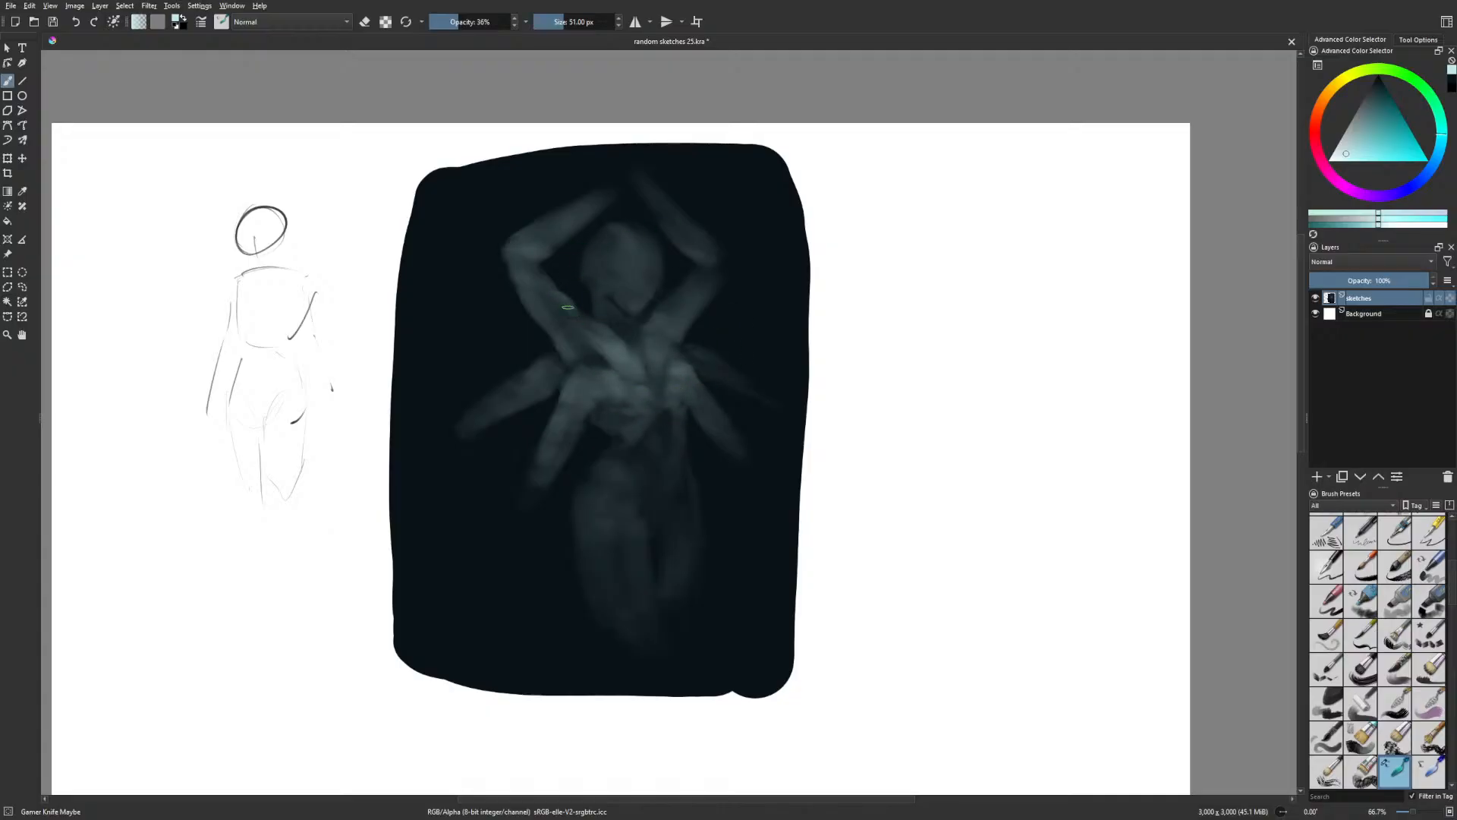
drag(568, 307, 534, 265)
click(514, 25)
click(515, 26)
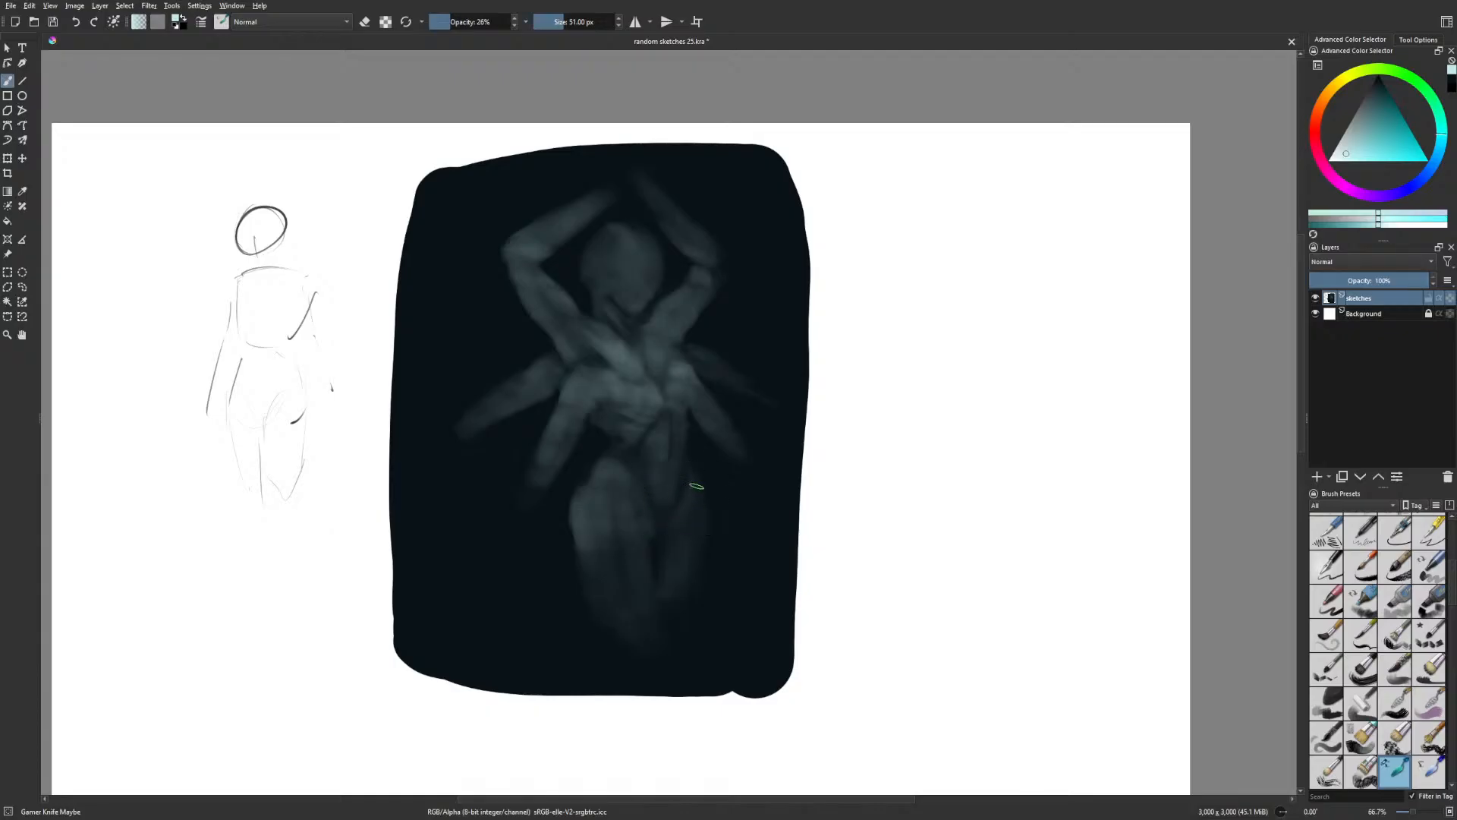
Mirror the view, enlarge the brush to 110 px and fill out the tone of the hips, thighs and torso
key(m)
key(bracketright)
key(bracketright)
key(bracketright)
key(bracketright)
key(bracketright)
key(bracketright)
key(bracketright)
key(bracketright)
key(bracketright)
key(bracketright)
key(bracketright)
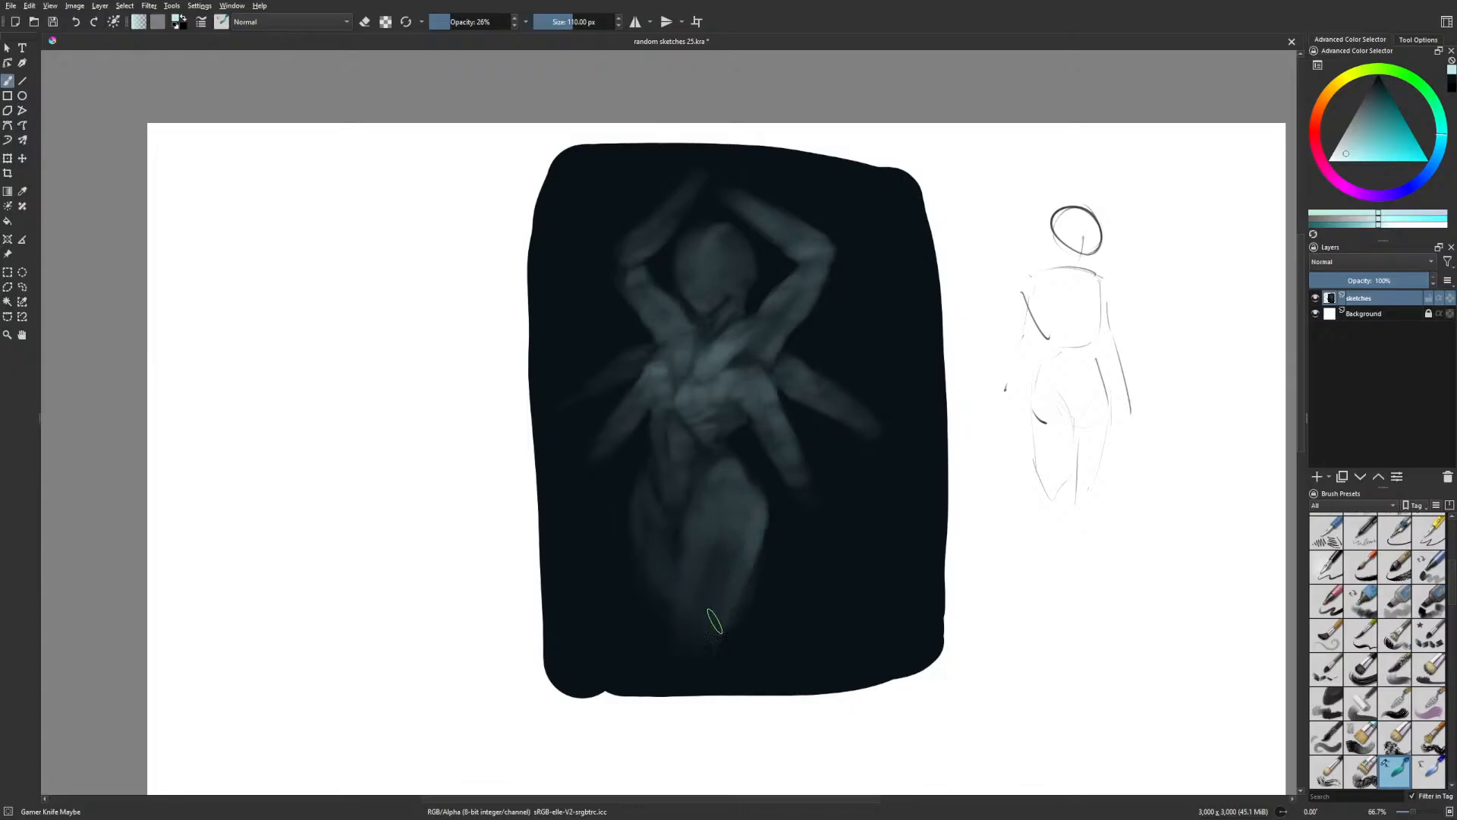
drag(838, 514, 845, 498)
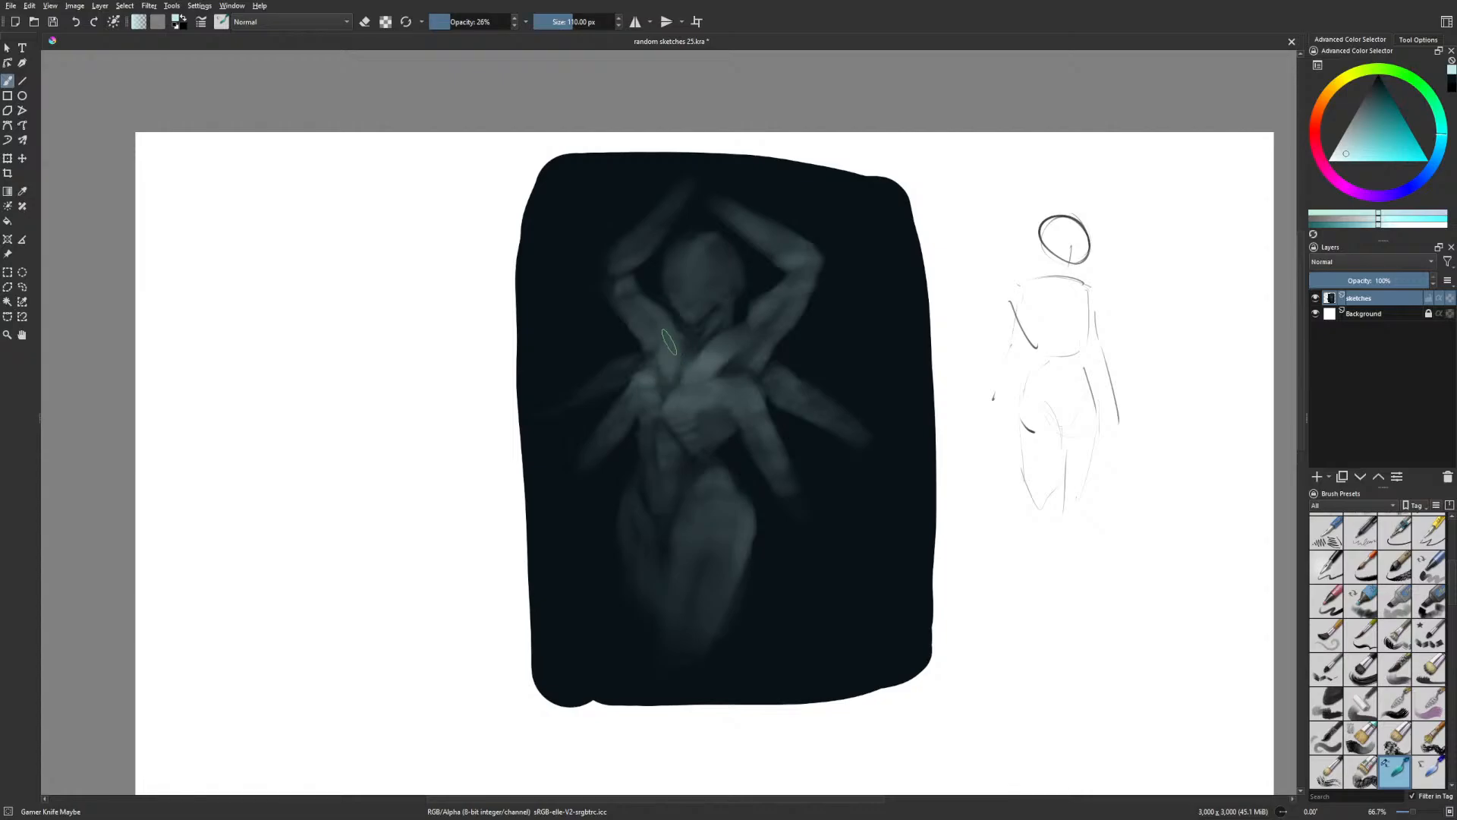
drag(690, 437, 664, 439)
Brighten the head and face with a 59 px brush, and refine a raised upper arm in the unmirrored view
mouse_move(685, 306)
mouse_down()
mouse_move(677, 261)
mouse_move(693, 311)
mouse_move(697, 283)
mouse_move(683, 285)
mouse_move(680, 253)
mouse_up()
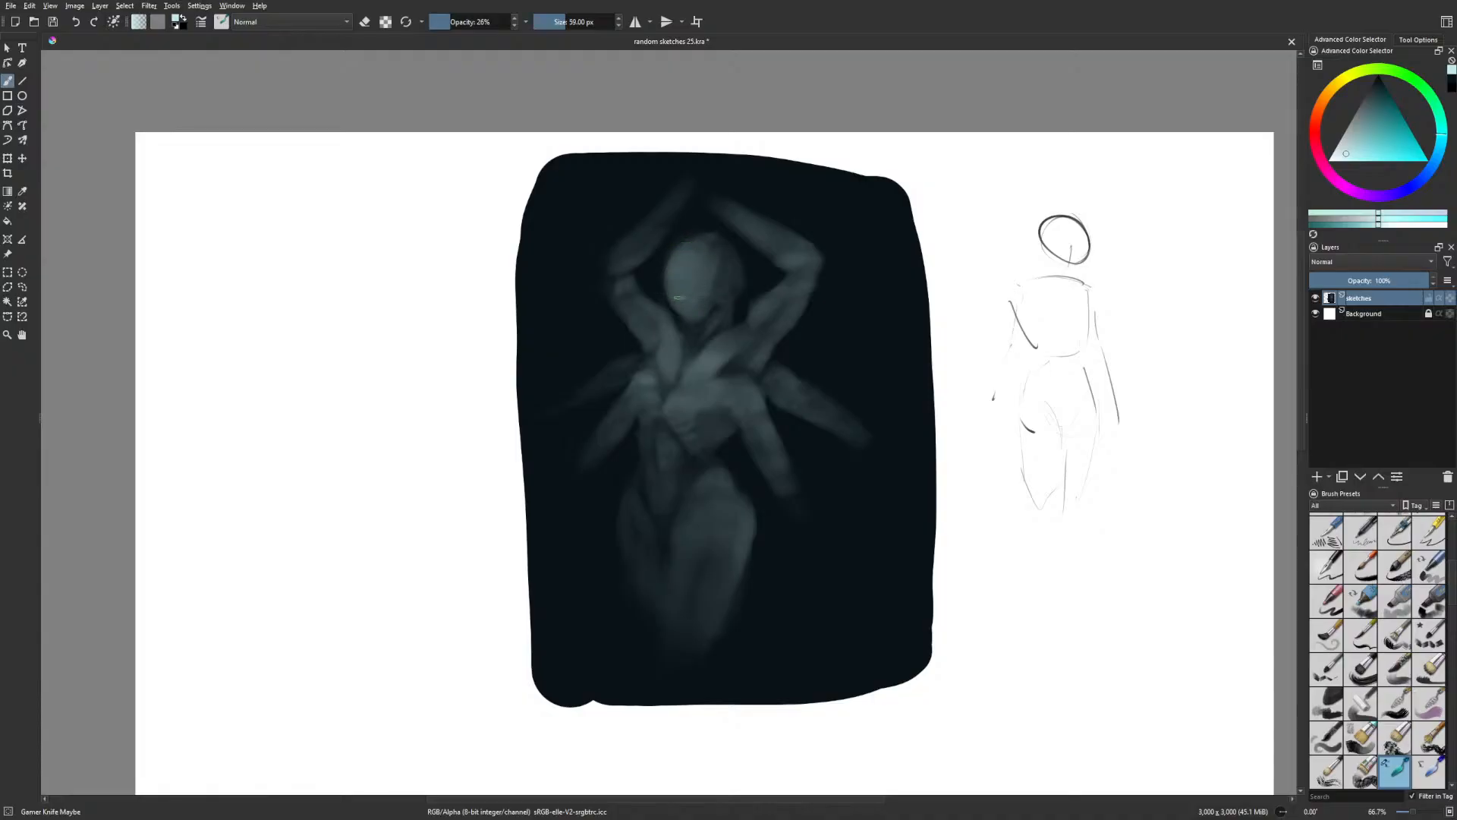
drag(708, 238, 700, 314)
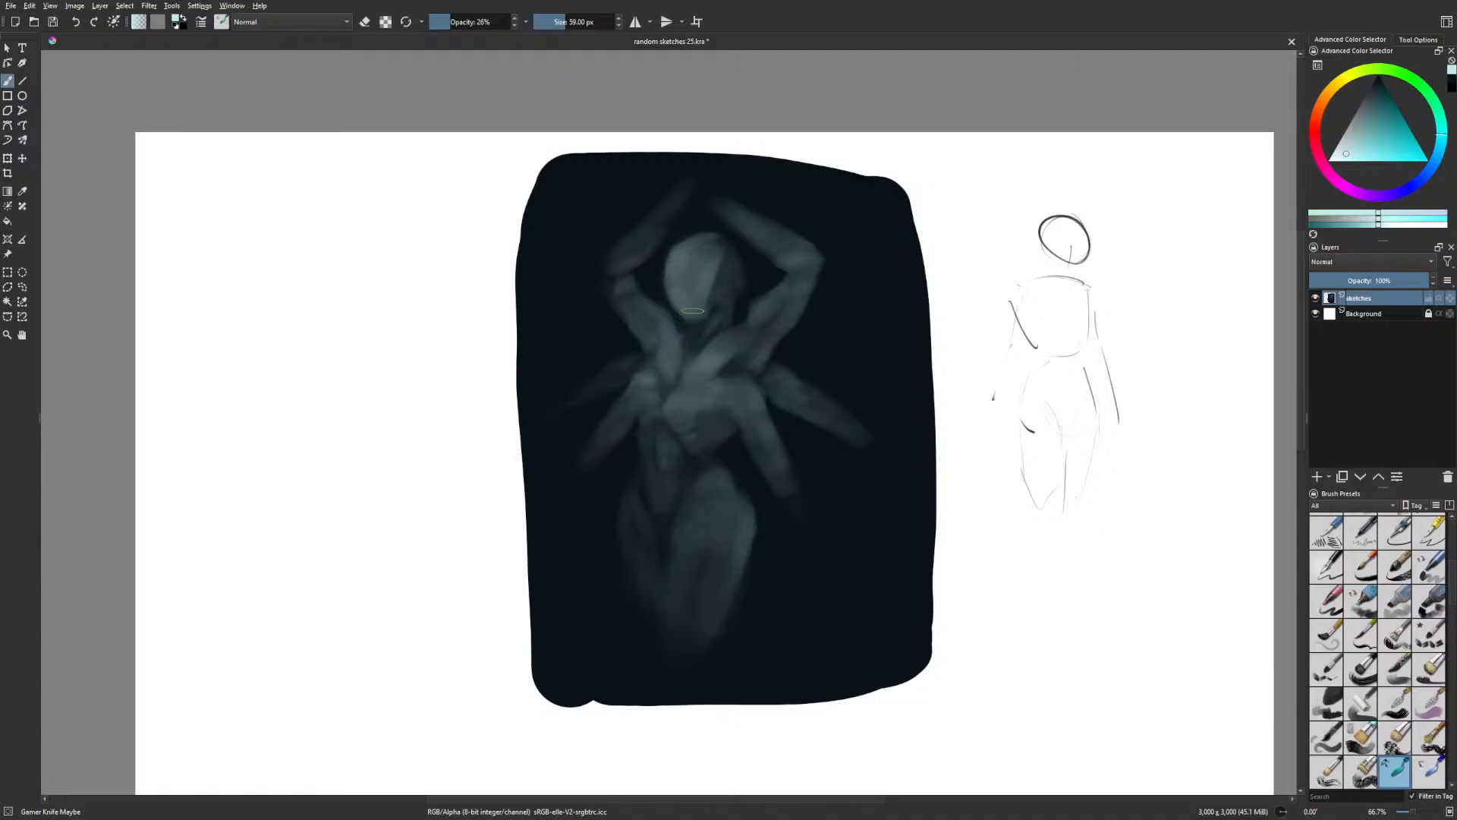
key(m)
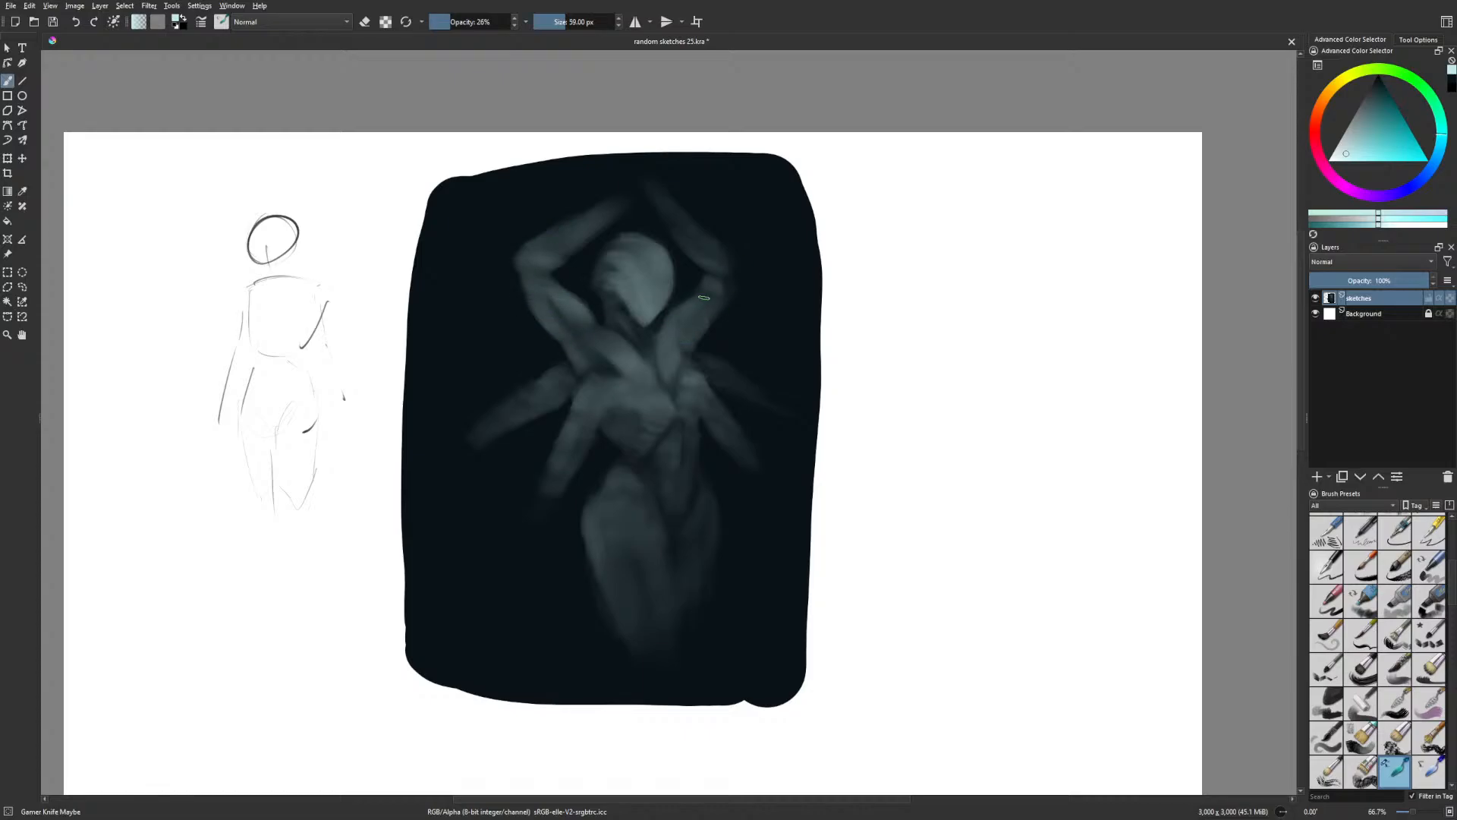
mouse_move(708, 307)
mouse_down()
mouse_move(685, 349)
mouse_move(704, 326)
mouse_up()
Reduce the brush to 32 px and start a thin forearm below the front left-hand elbow
key(bracketleft)
key(bracketleft)
key(bracketleft)
key(bracketleft)
key(bracketleft)
key(bracketleft)
key(bracketleft)
key(bracketleft)
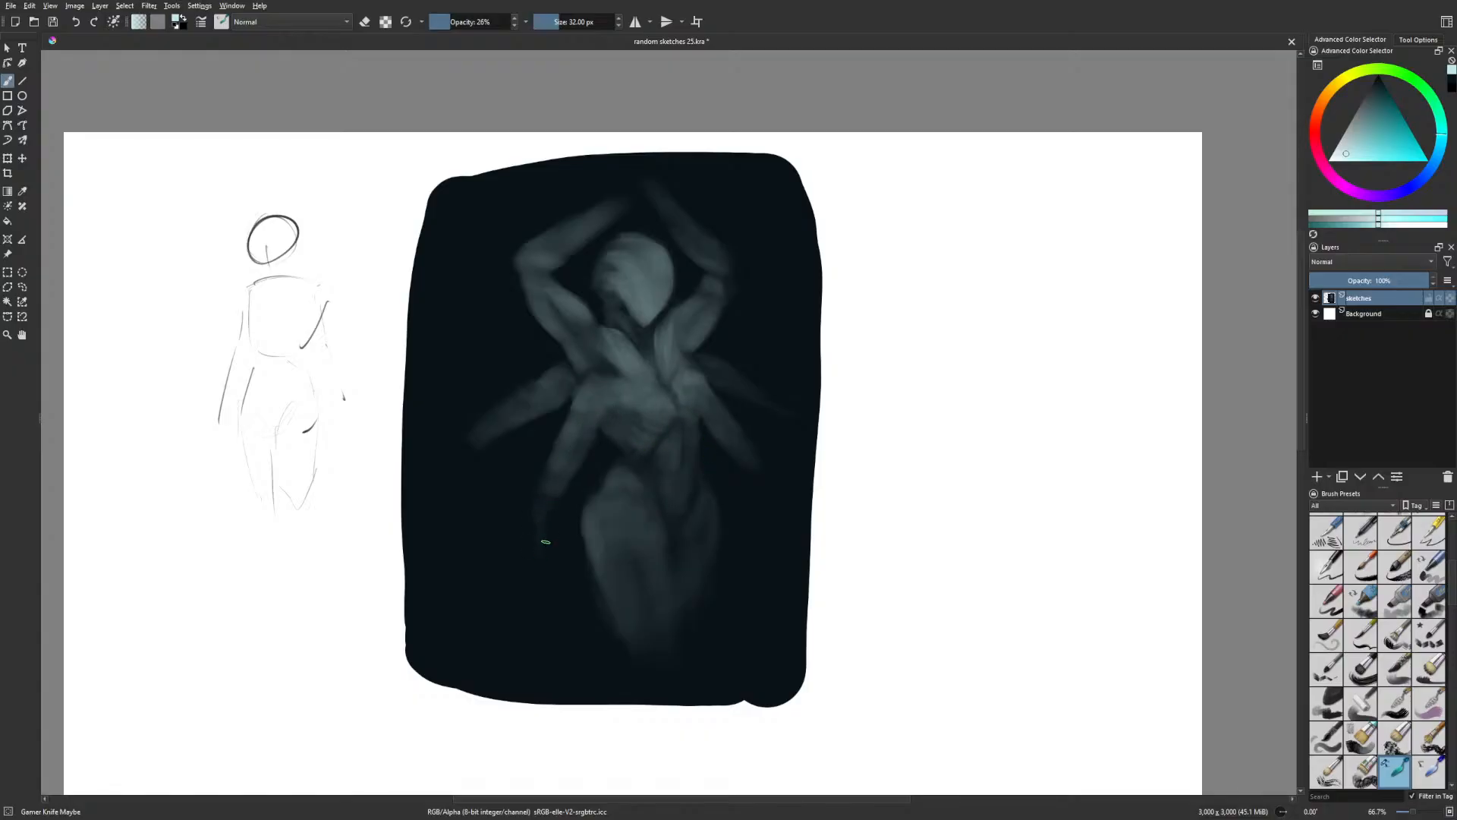
Enlarge the brush to 63 px and paint the full front left-hand forearm hanging beside the hip
key(bracketright)
key(bracketright)
key(bracketright)
key(bracketright)
key(bracketright)
key(bracketright)
key(bracketright)
key(bracketright)
drag(541, 515, 548, 602)
drag(549, 498, 560, 598)
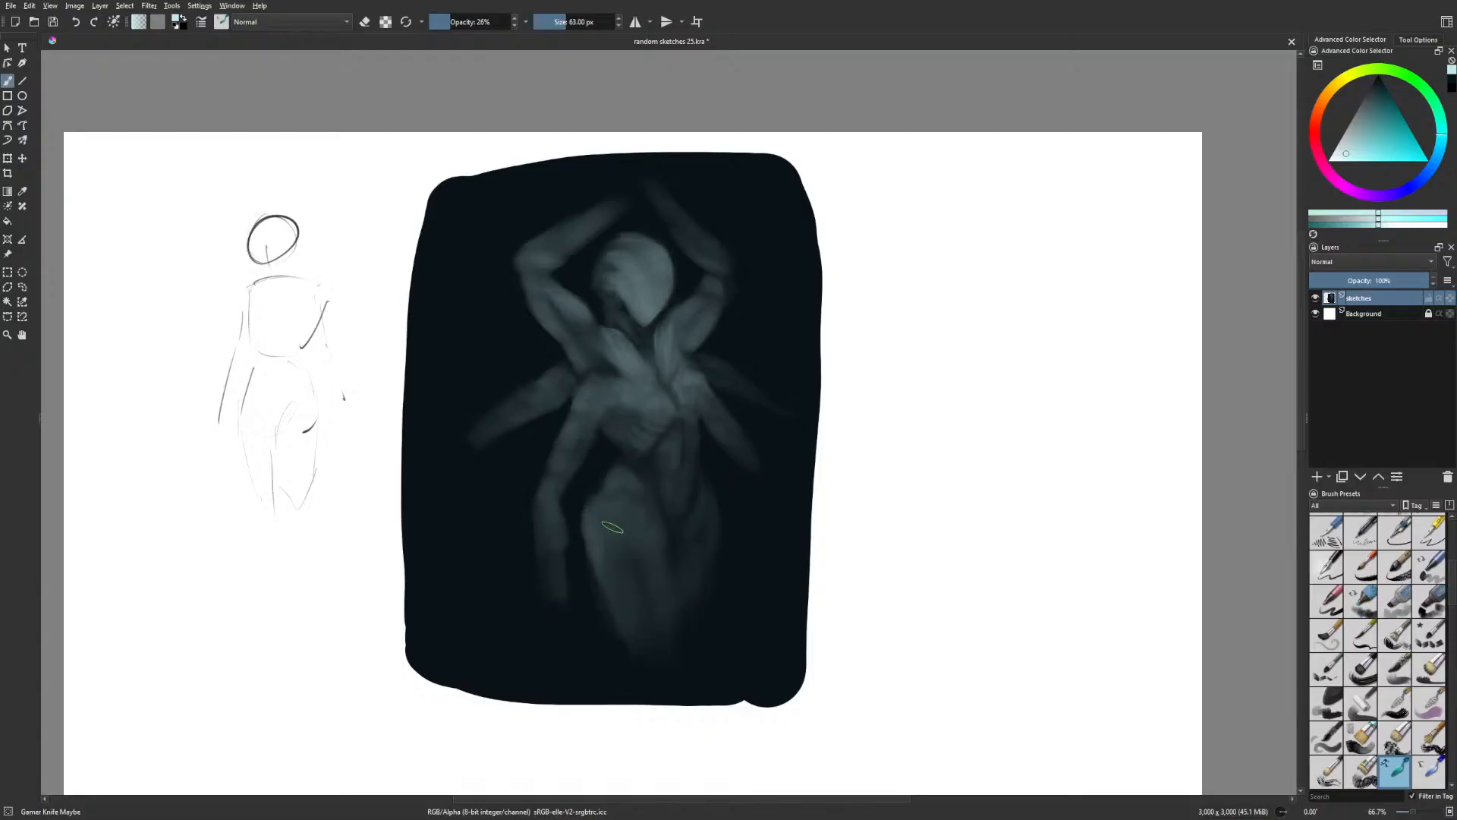
Paint matching downward forearms onto the front right-hand arm and the two outer arms
drag(762, 478, 779, 624)
drag(760, 491, 766, 526)
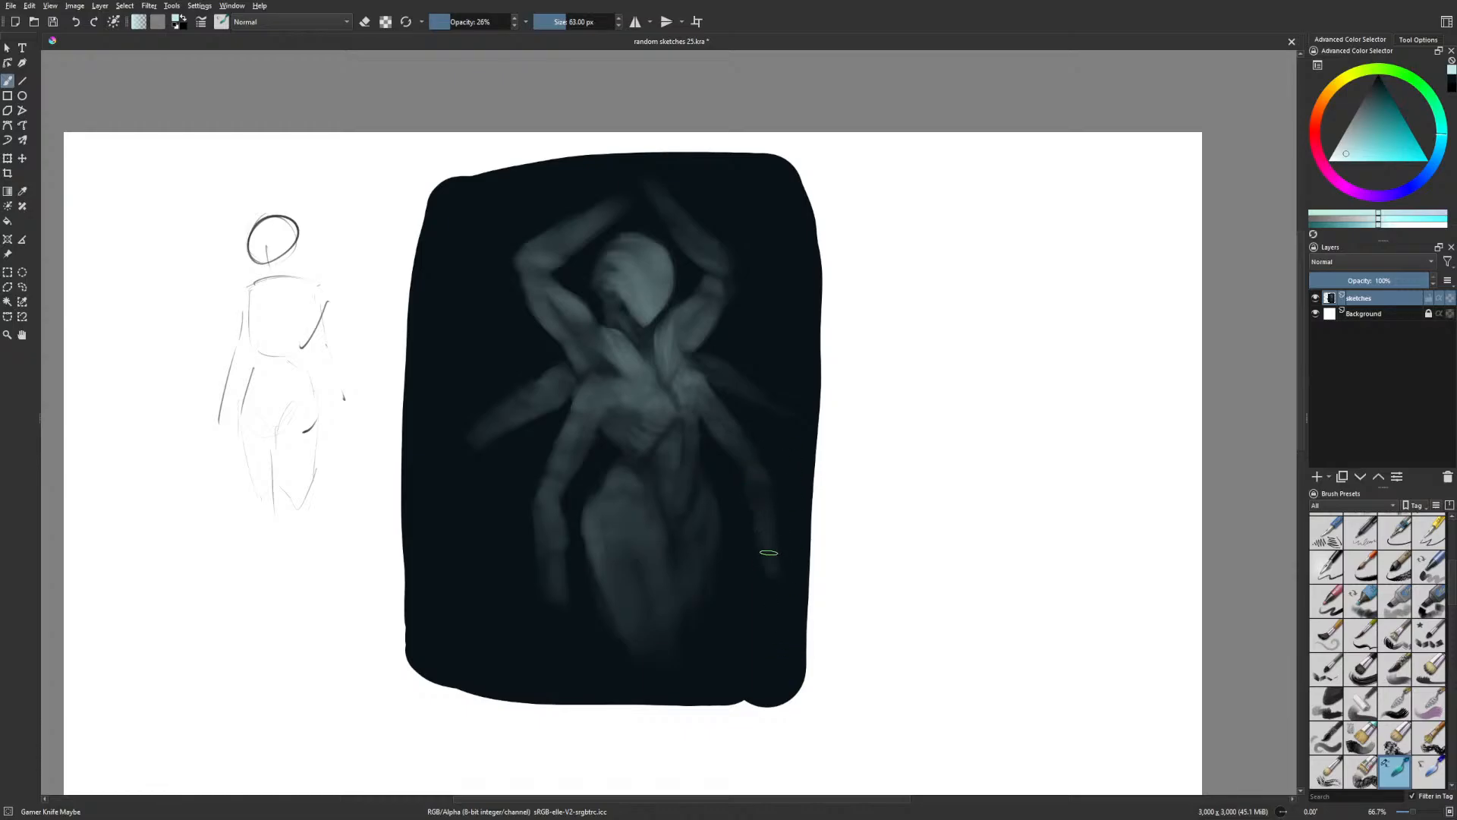
mouse_move(478, 441)
mouse_down()
mouse_move(435, 520)
mouse_move(442, 507)
mouse_up()
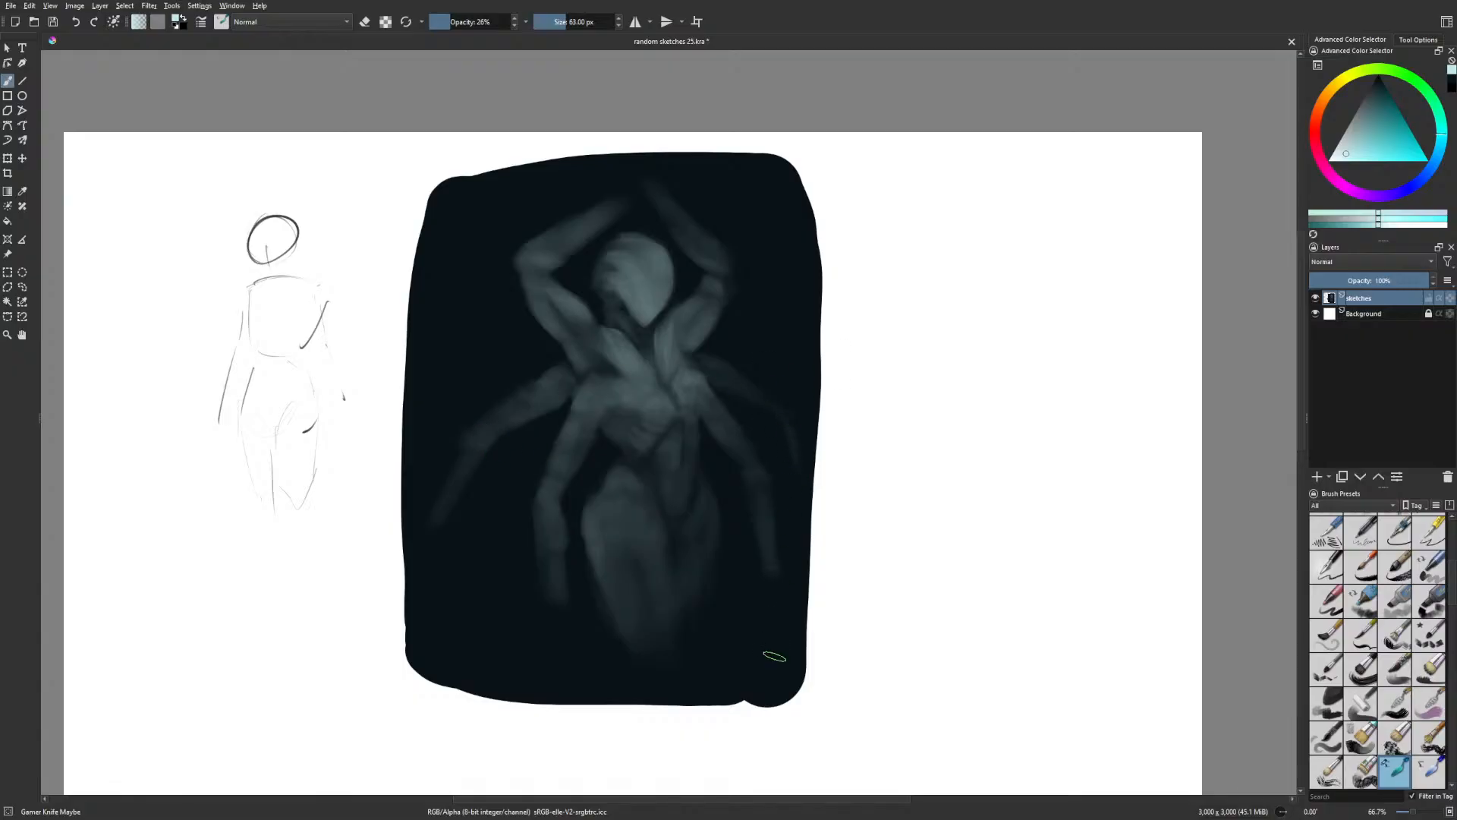
Switch to near-black with a 38 px brush, darken the gap behind the left-hand shoulder and raise the opacity to 56%
right_click(771, 638)
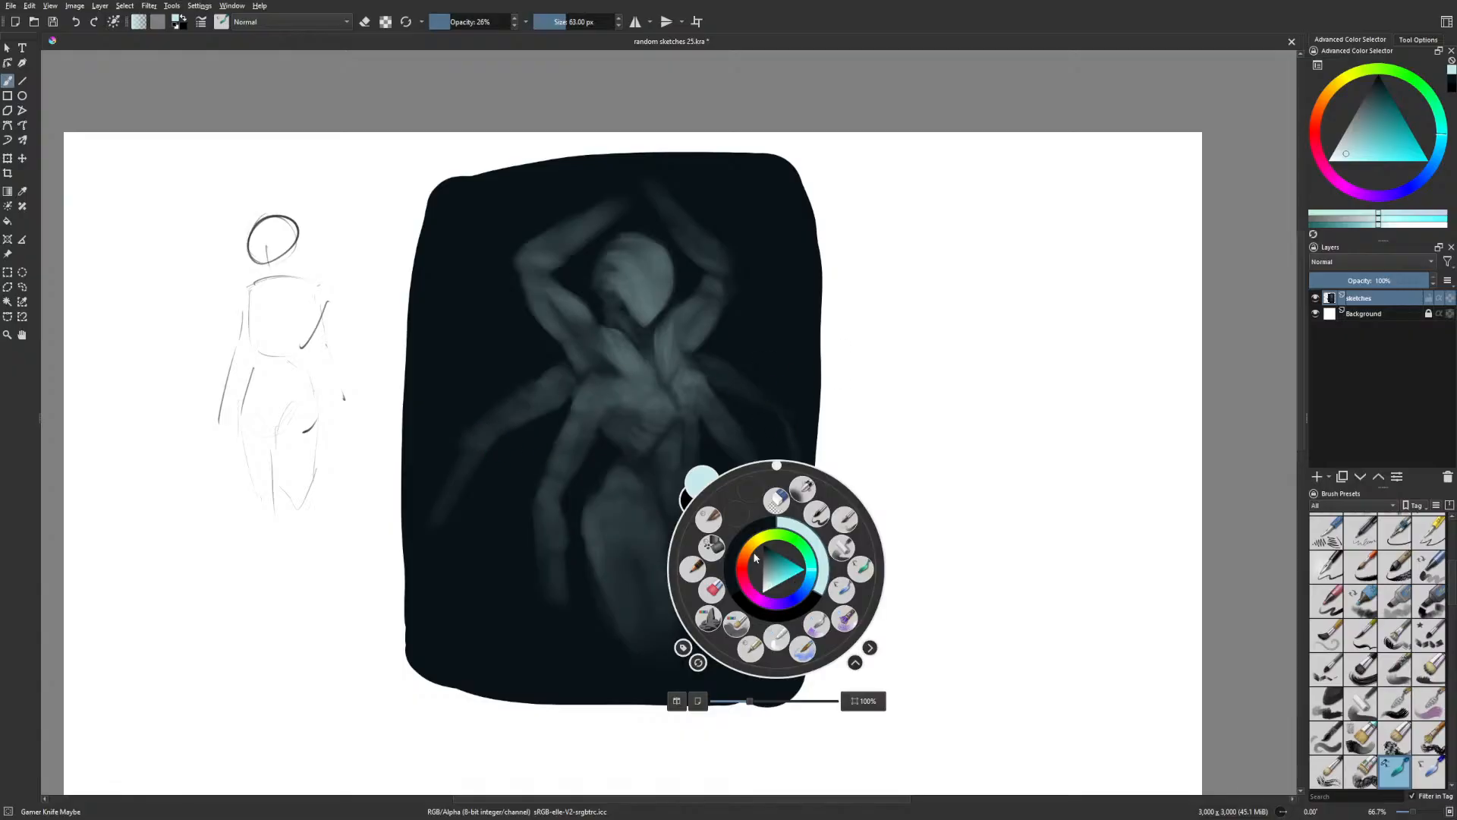
click(755, 557)
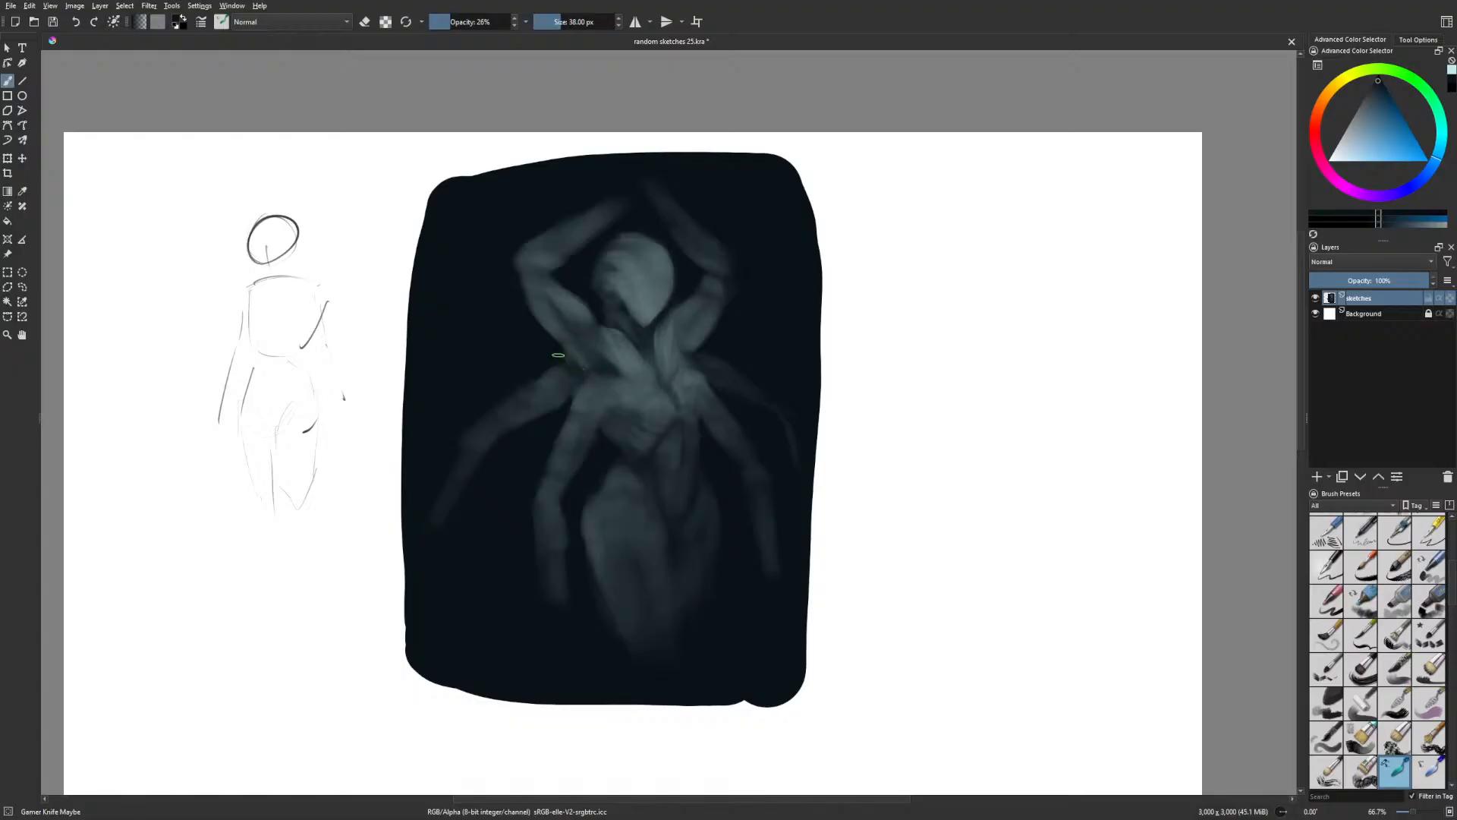
drag(585, 372, 548, 346)
key(o)
key(o)
key(o)
Switch back to pale cyan at 24% opacity and strengthen the outer arms and right-hand forearms with a 41 px brush
right_click(701, 355)
click(688, 346)
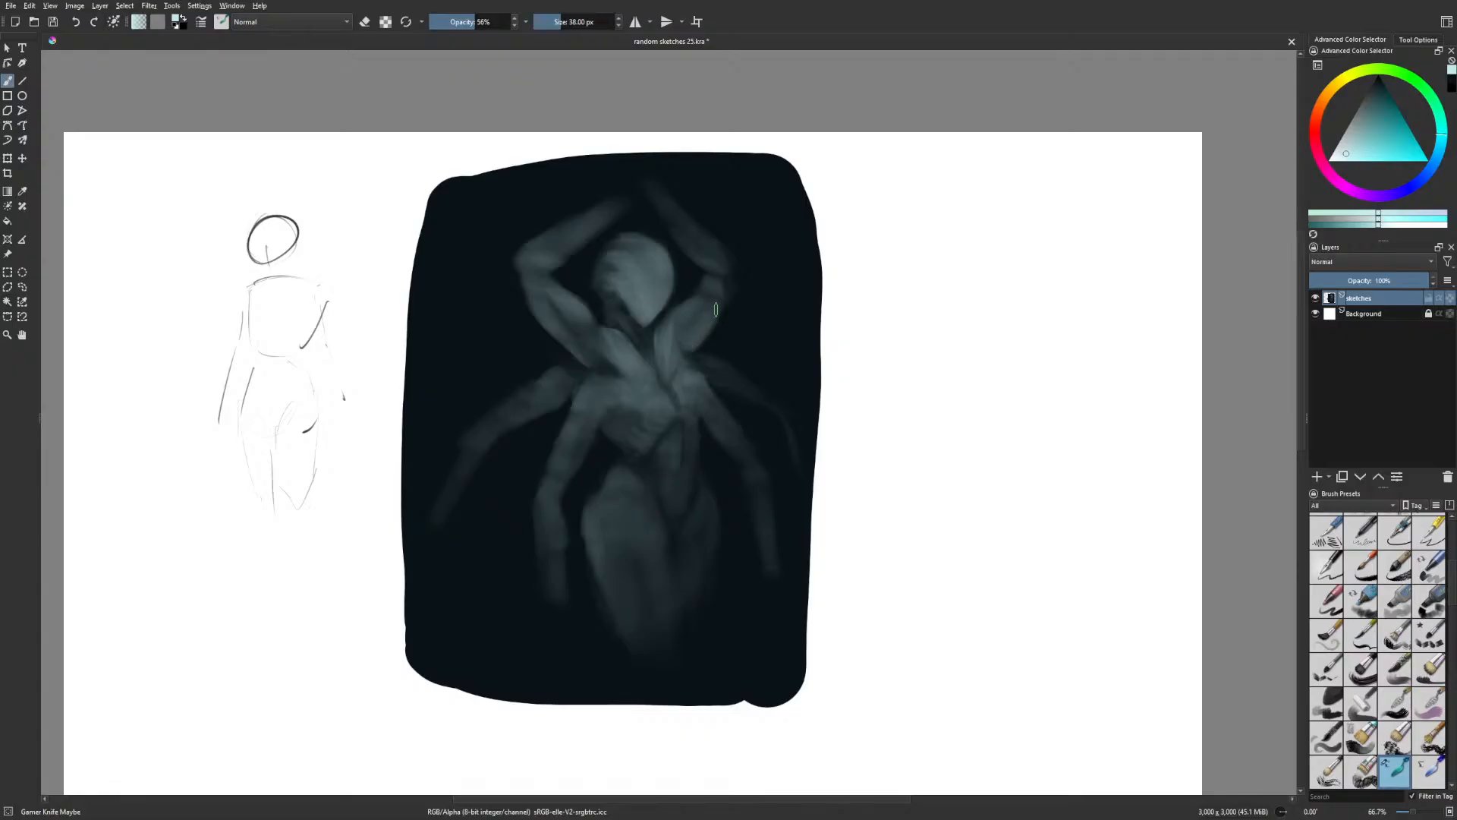
drag(462, 22, 449, 22)
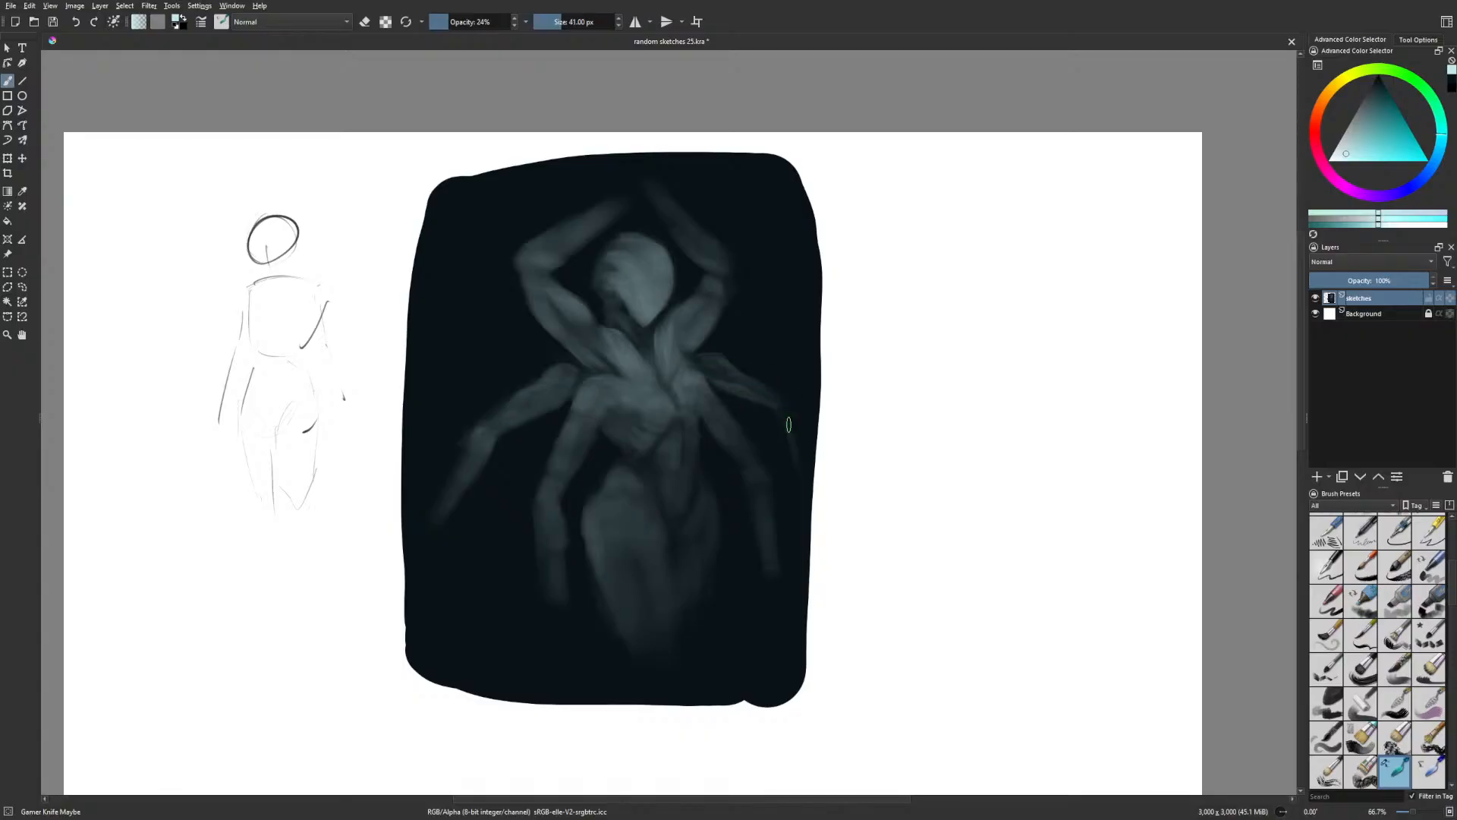
drag(788, 424, 819, 424)
drag(773, 402, 798, 465)
drag(766, 548, 781, 578)
Set the brush to 44 px, switch to near-black and cut back the right-hand edge of the head
key(ctrl+plus)
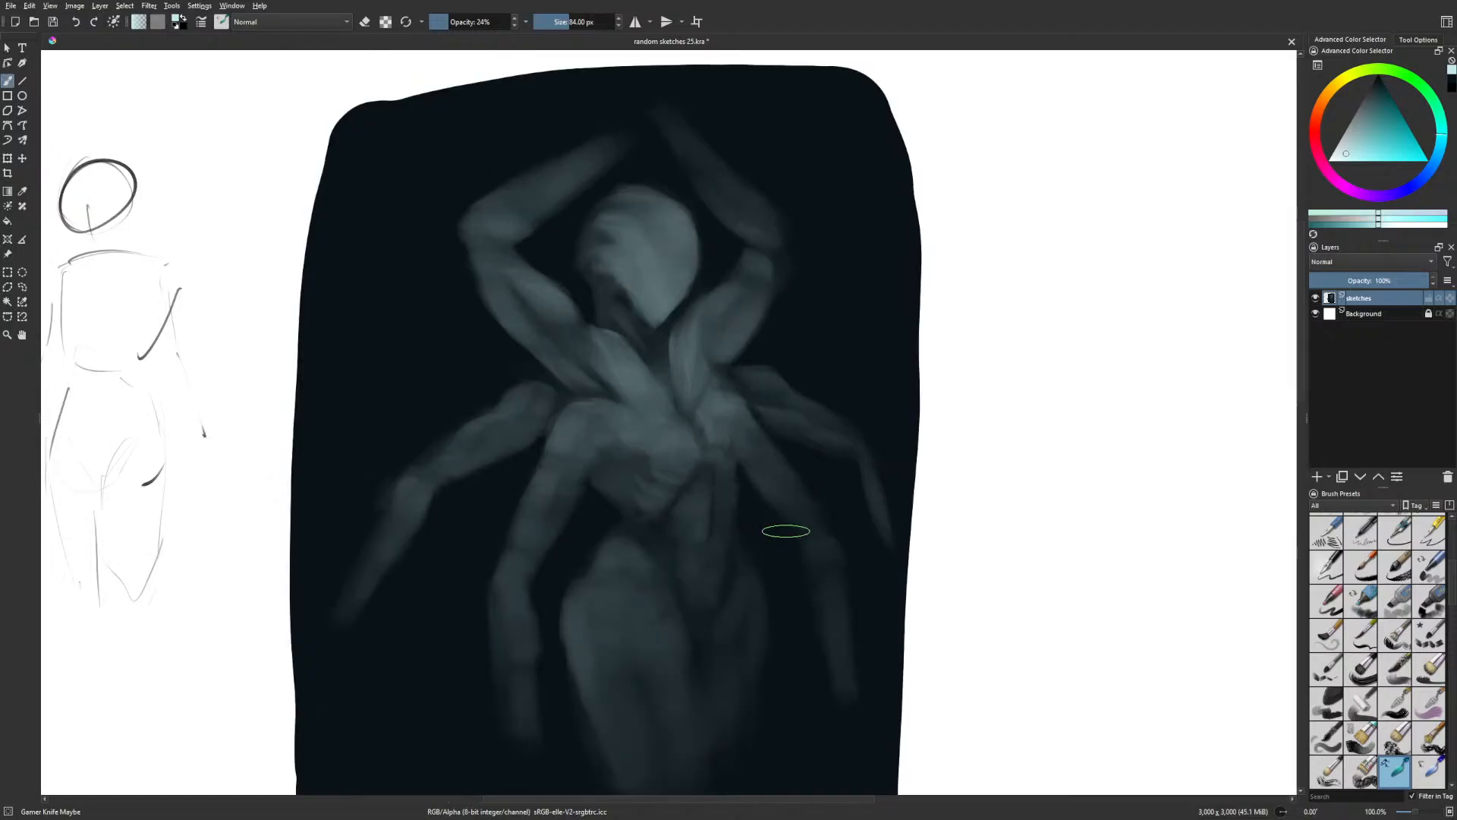
key(bracketleft)
key(bracketleft)
key(bracketleft)
key(bracketleft)
key(bracketleft)
key(bracketleft)
key(bracketleft)
key(bracketleft)
key(bracketleft)
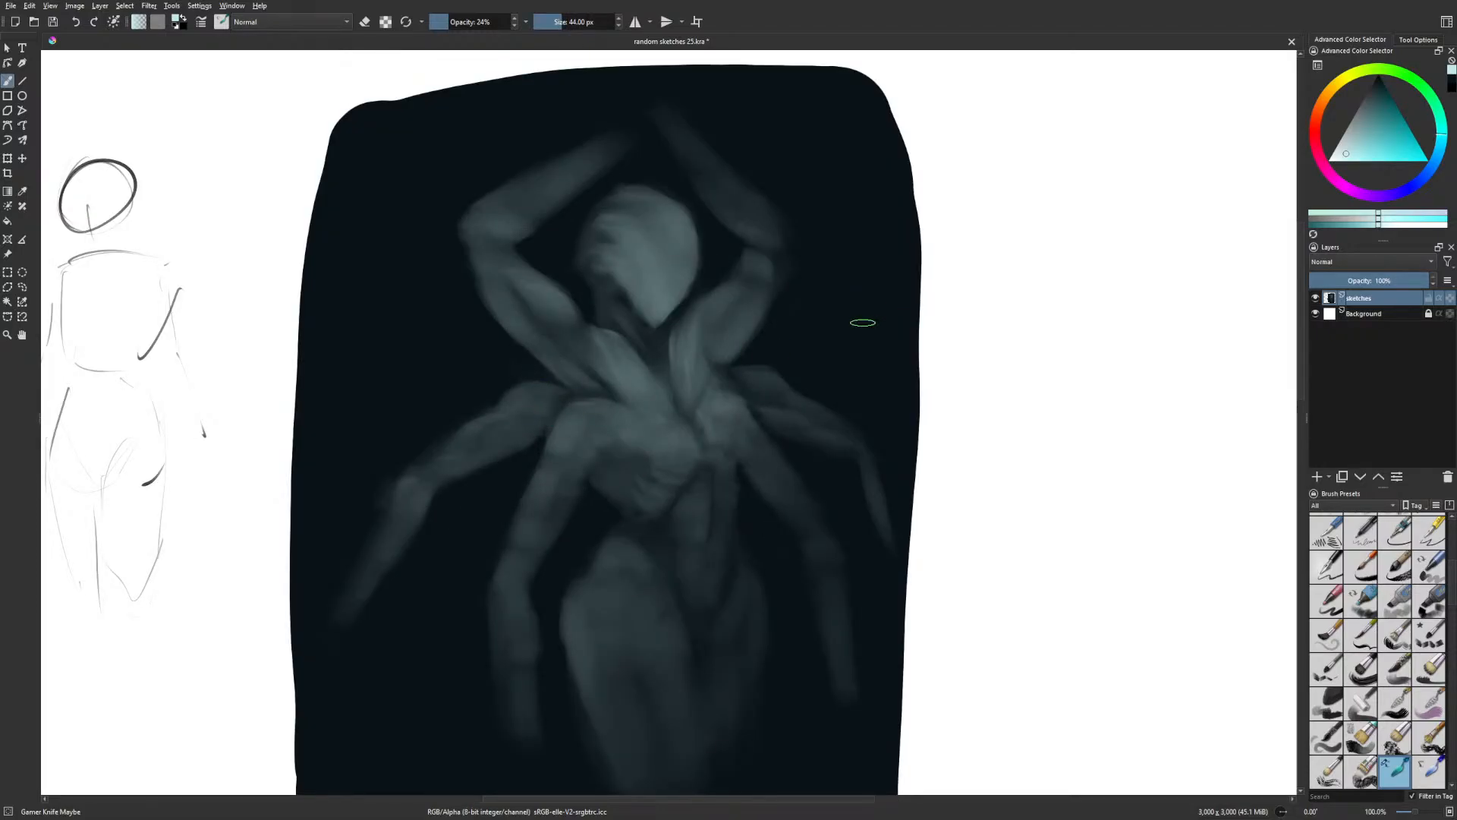
drag(859, 350, 847, 342)
right_click(774, 351)
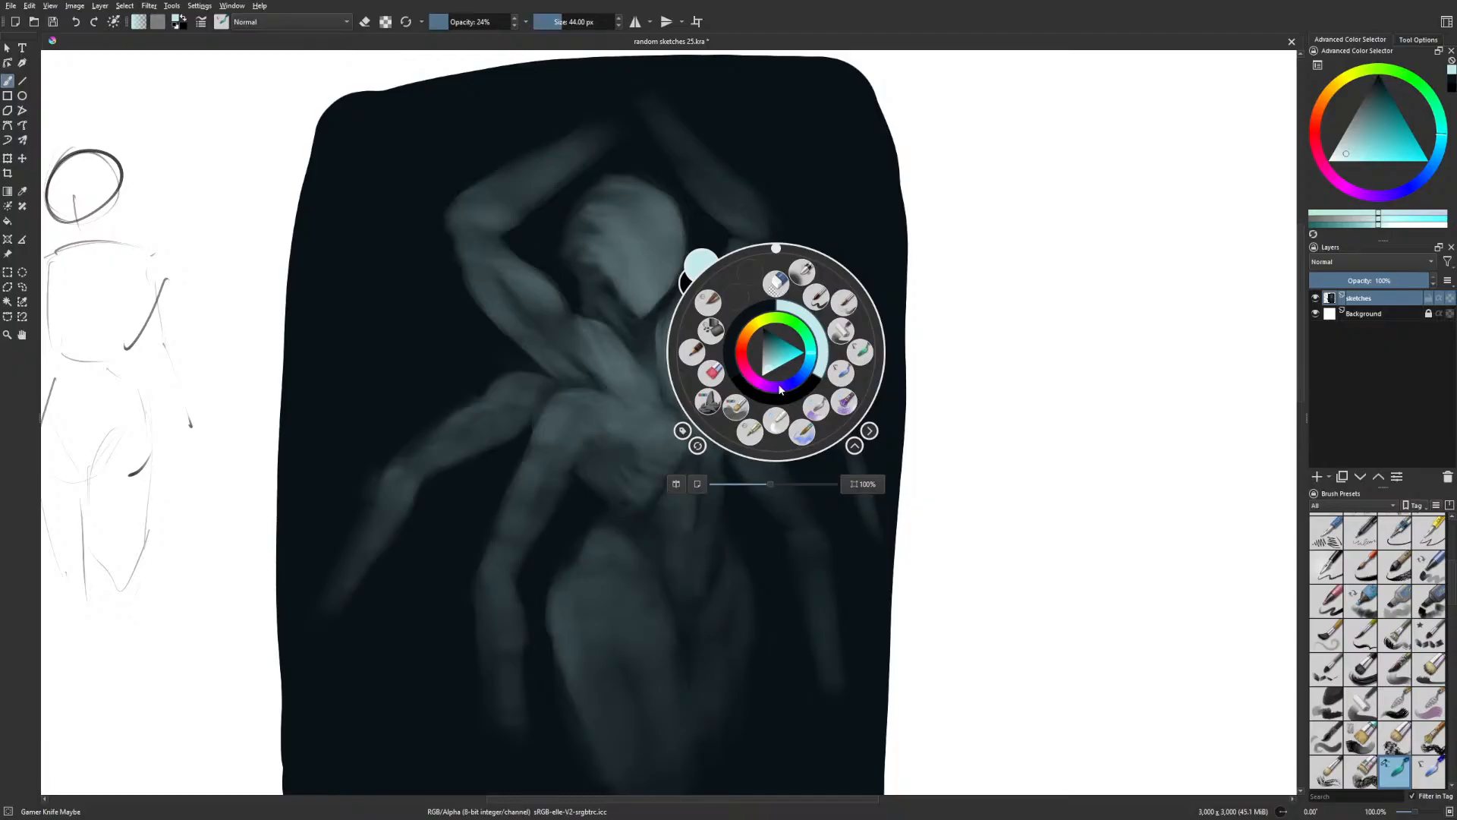
click(735, 324)
drag(669, 203, 684, 231)
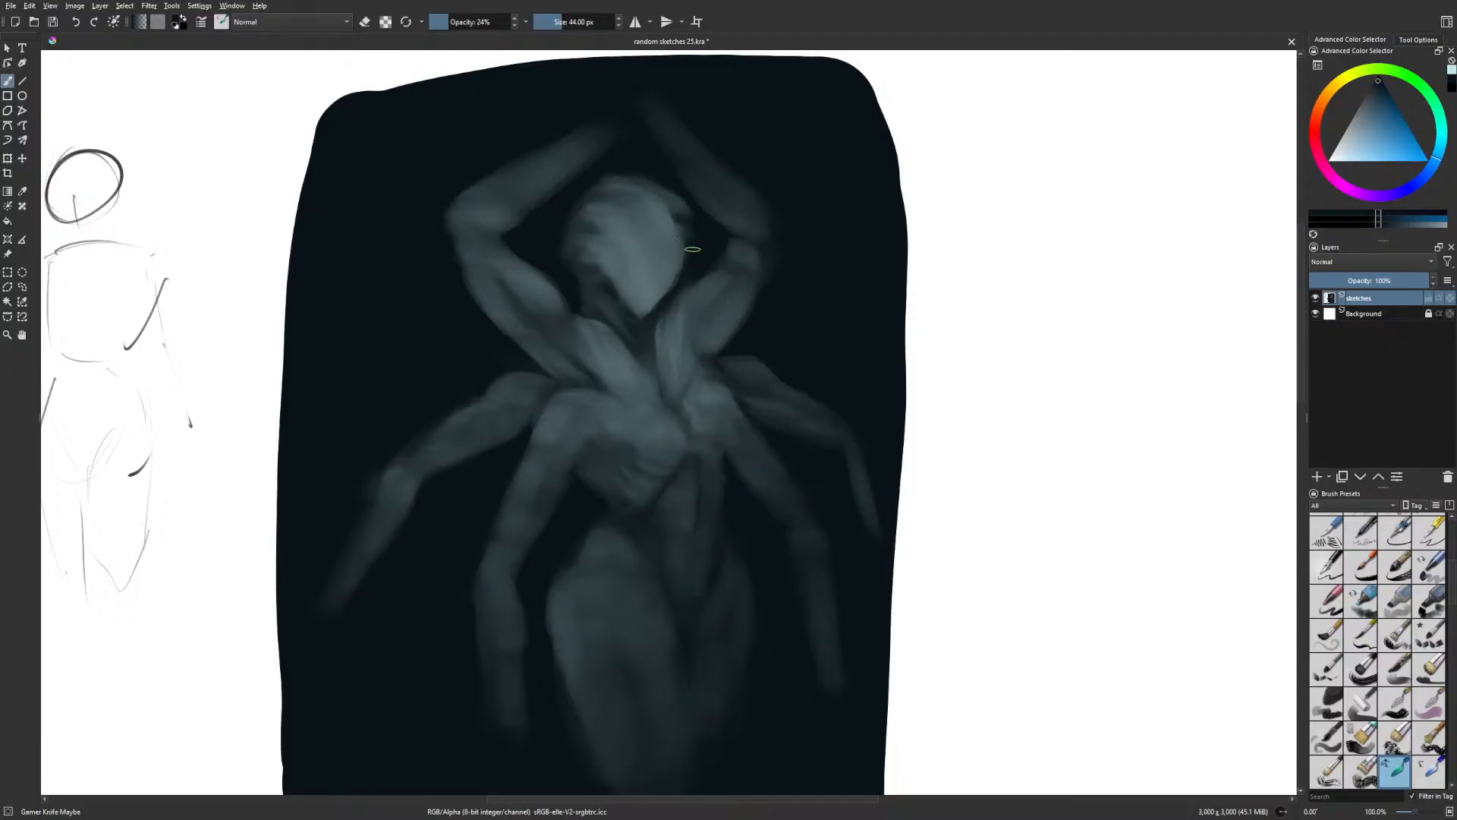
Select the head with a freehand outline, transform it slightly downward and return to the brush
click(22, 286)
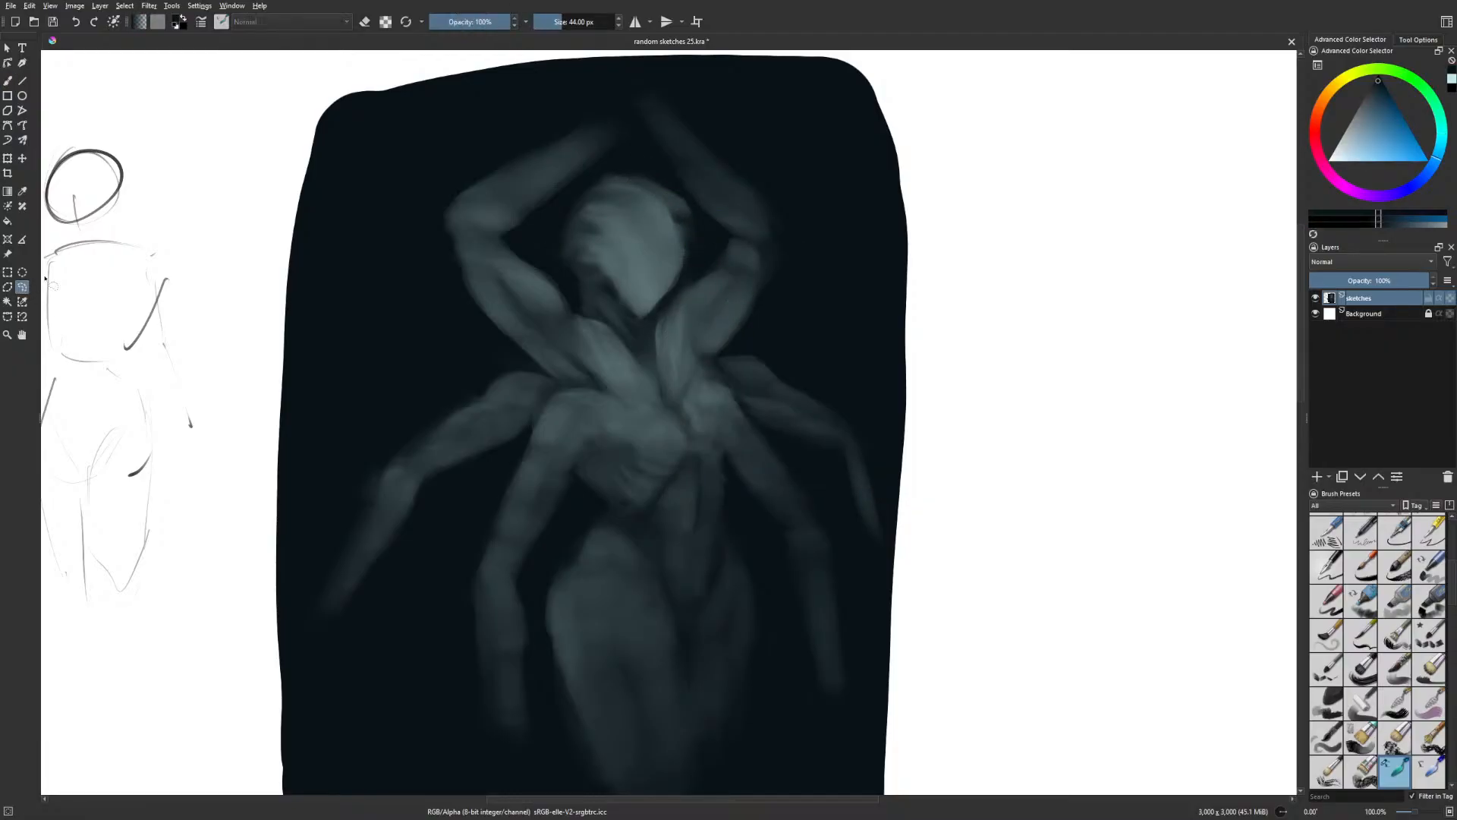
mouse_move(555, 260)
mouse_down()
mouse_move(641, 333)
mouse_move(703, 245)
mouse_move(667, 174)
mouse_move(586, 177)
mouse_move(573, 298)
mouse_up()
key(ctrl+t)
drag(623, 158, 623, 168)
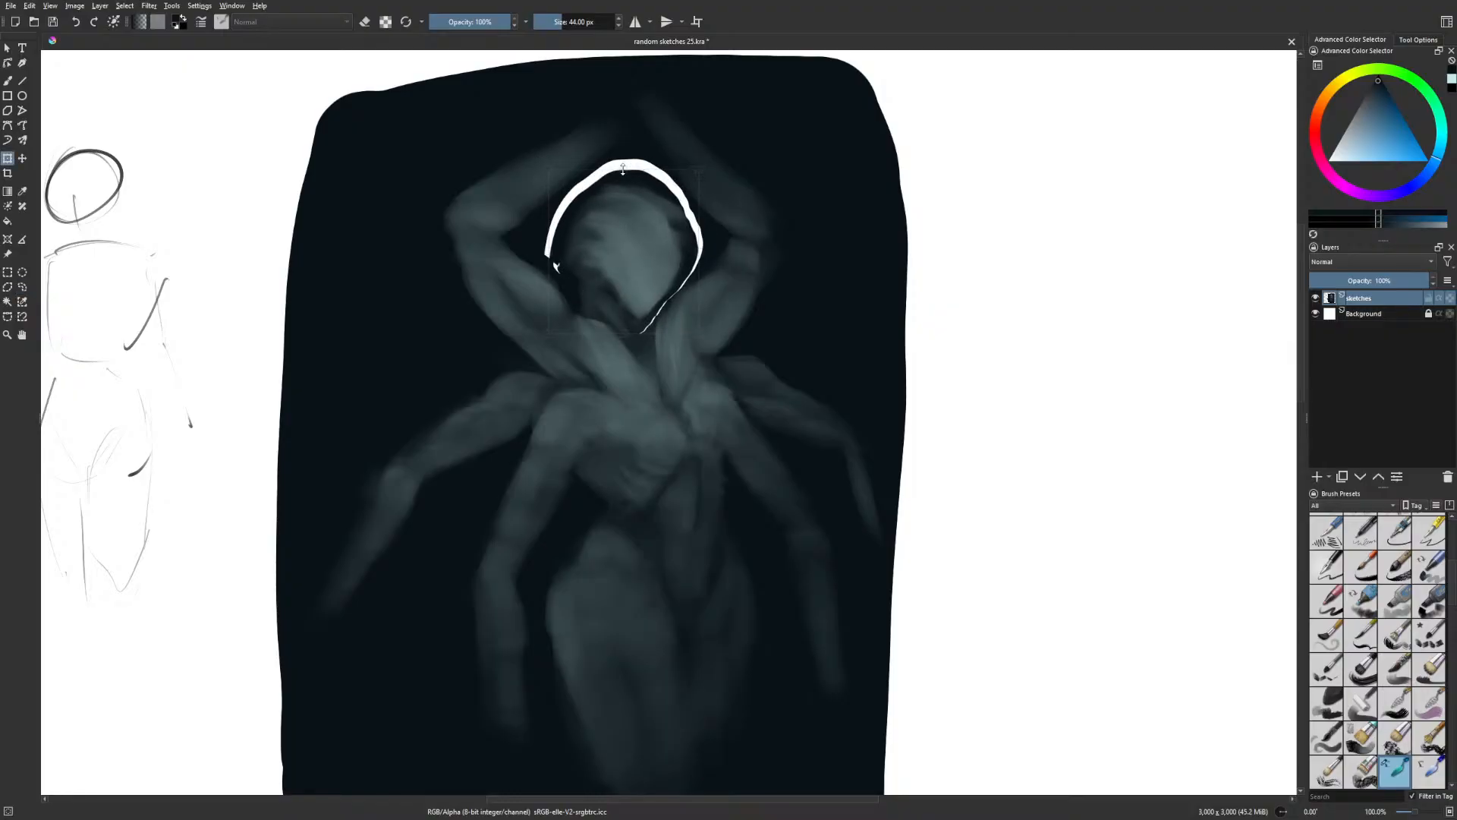
key(Return)
key(b)
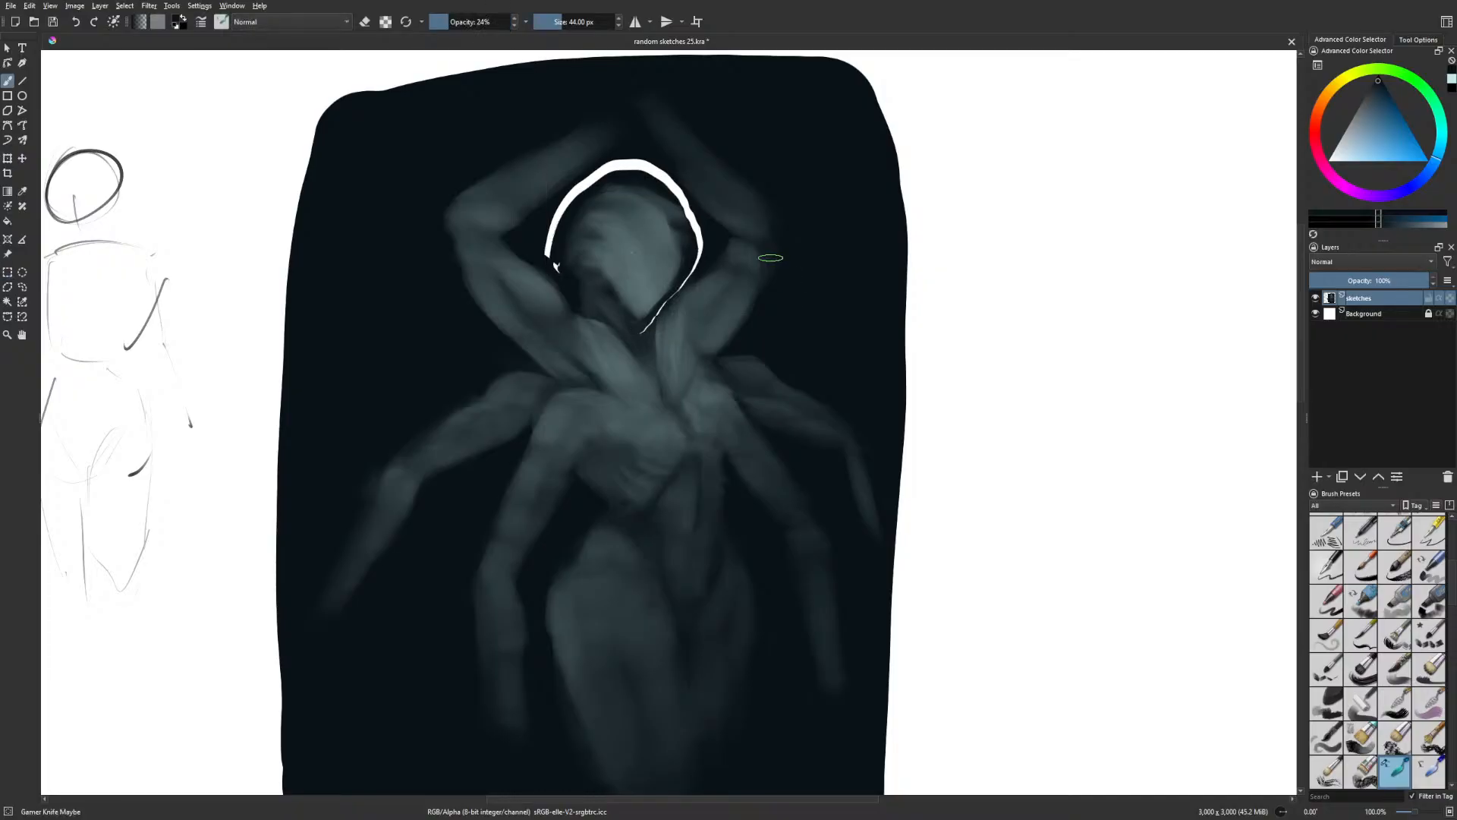
Choose the Basic-5 Size brush and paint over the white gap around the head in near-black
right_click(770, 254)
click(813, 201)
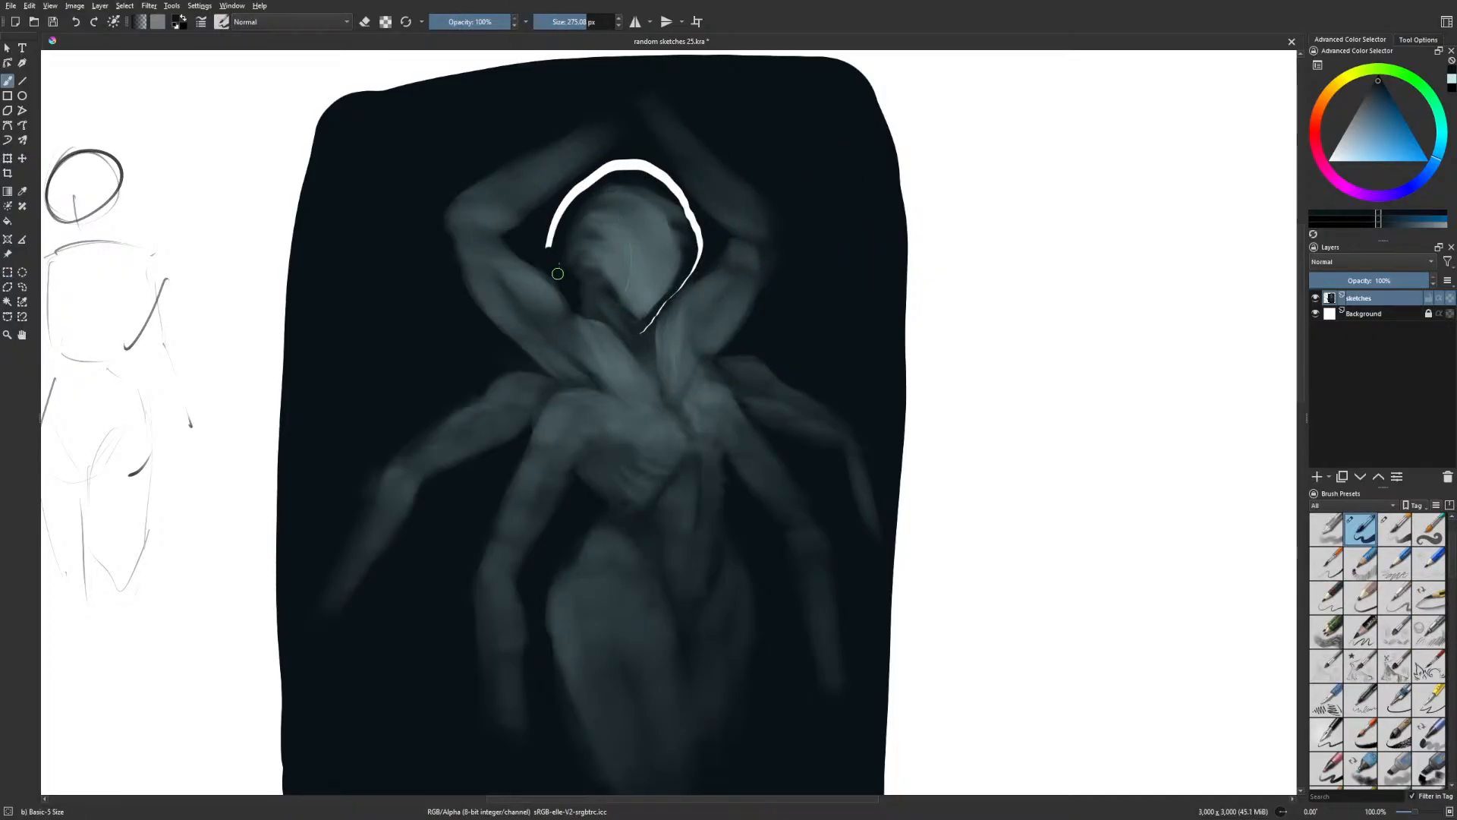
mouse_move(546, 254)
mouse_down()
mouse_move(547, 221)
mouse_move(621, 166)
mouse_move(670, 182)
mouse_move(696, 254)
mouse_move(641, 338)
mouse_up()
right_click(773, 315)
click(976, 254)
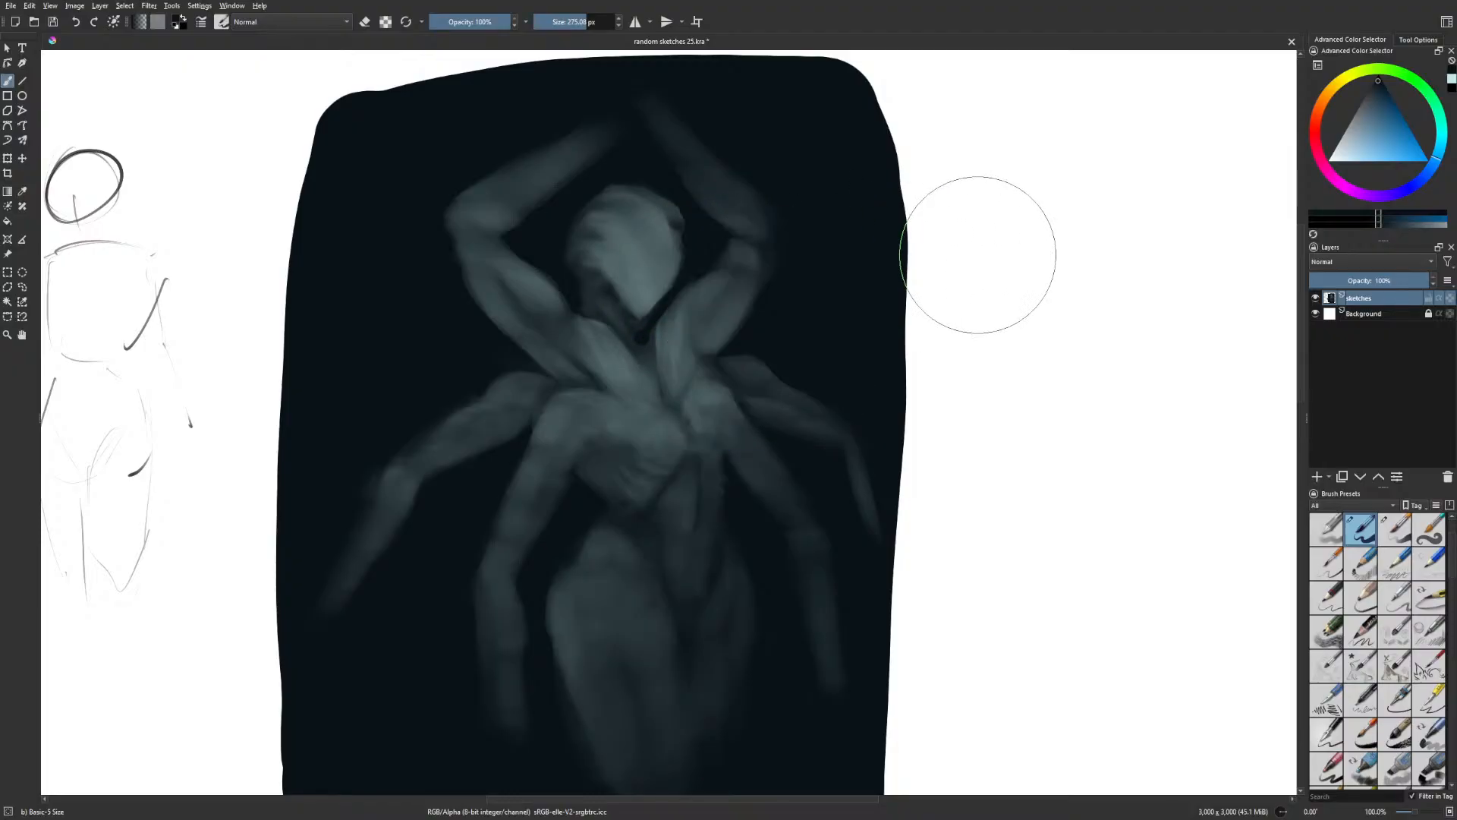
Return to the Garner Knife Maybe brush in pale cyan, retouch the neck and highlight the right-hand shoulder at 26 px
right_click(736, 316)
click(806, 336)
right_click(807, 340)
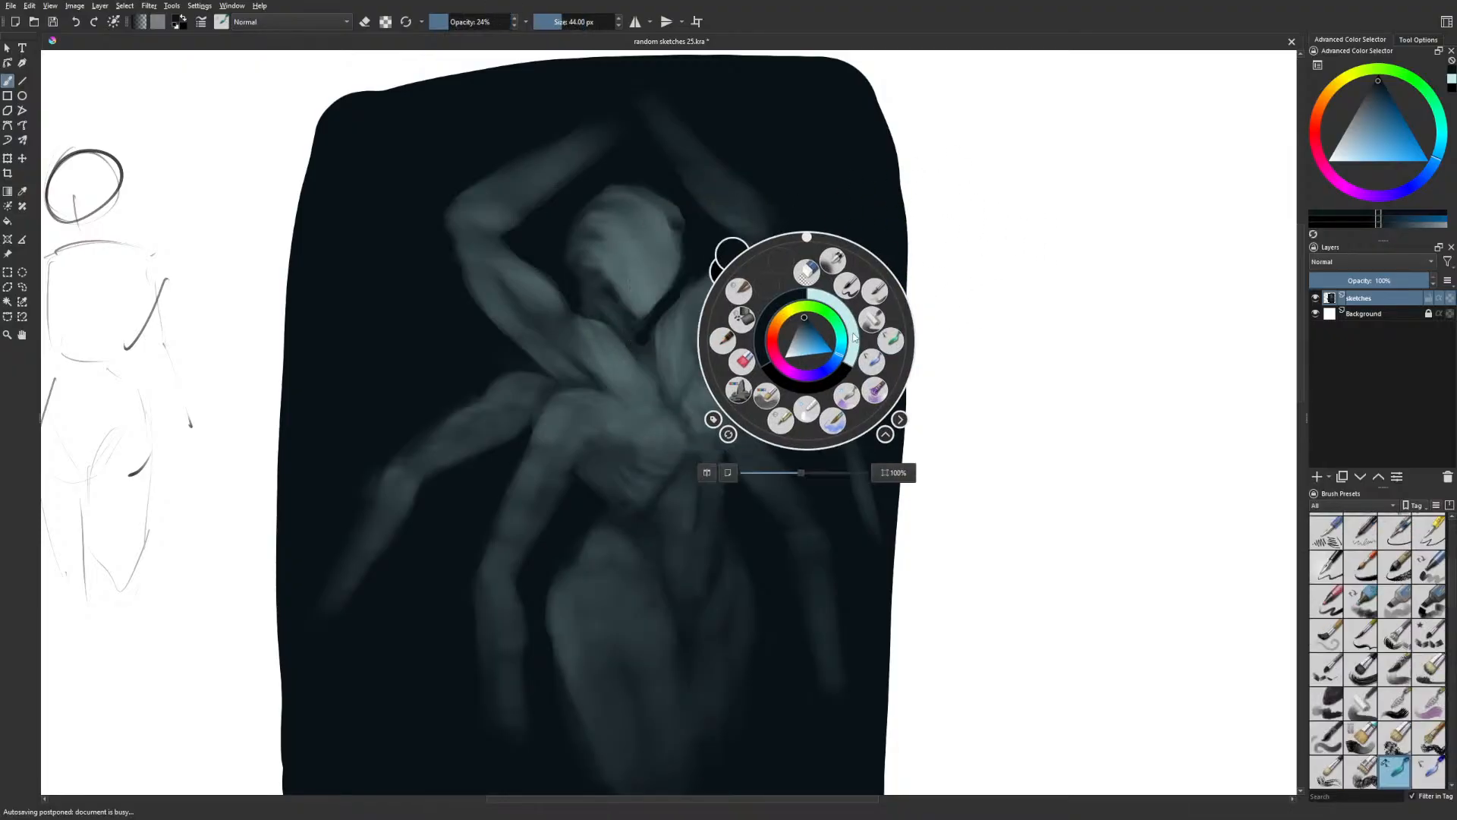
click(850, 326)
drag(690, 296, 645, 346)
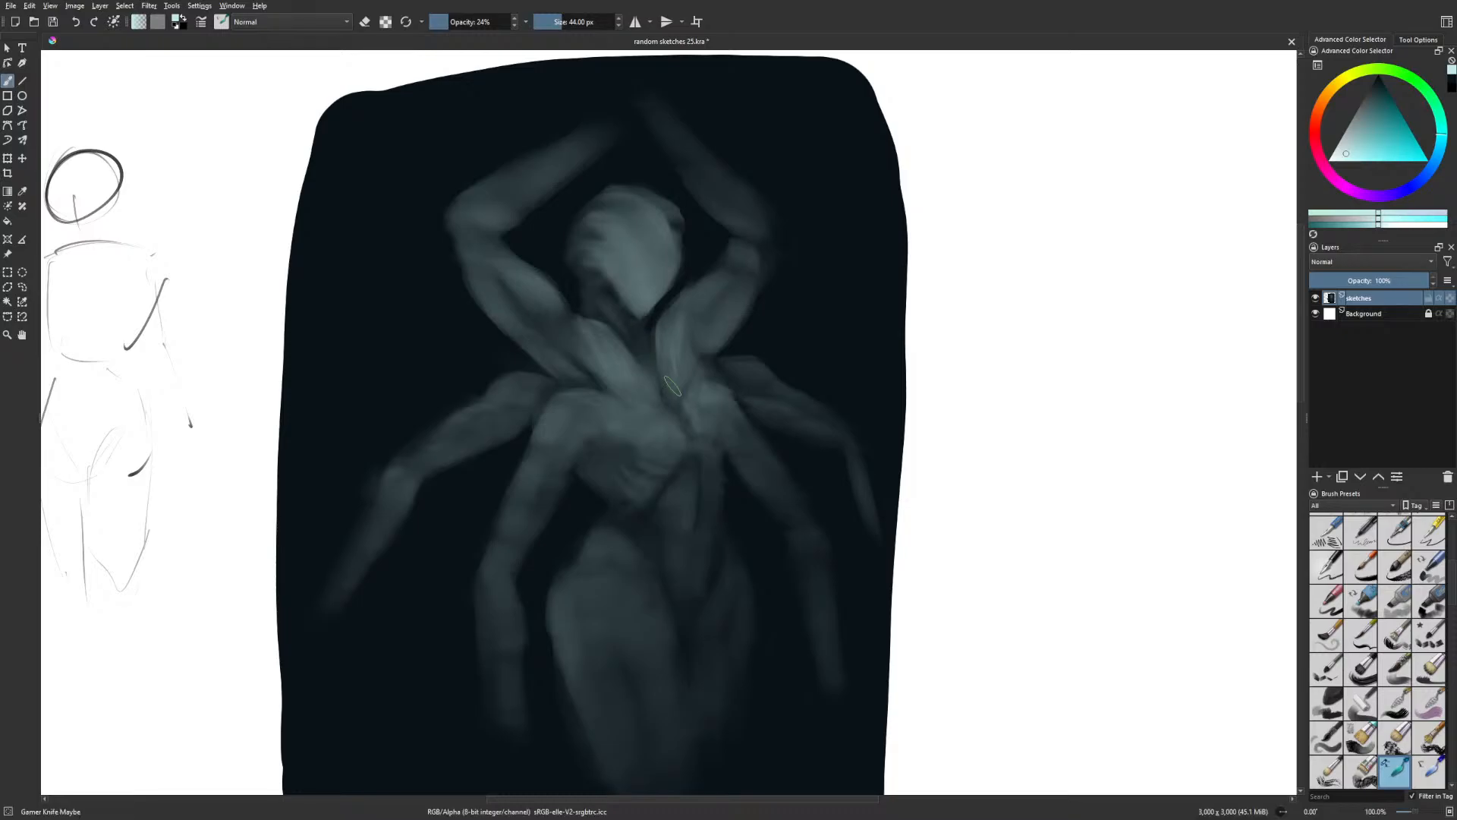
key(bracketleft)
mouse_move(692, 326)
mouse_down()
mouse_move(702, 299)
mouse_move(685, 296)
mouse_up()
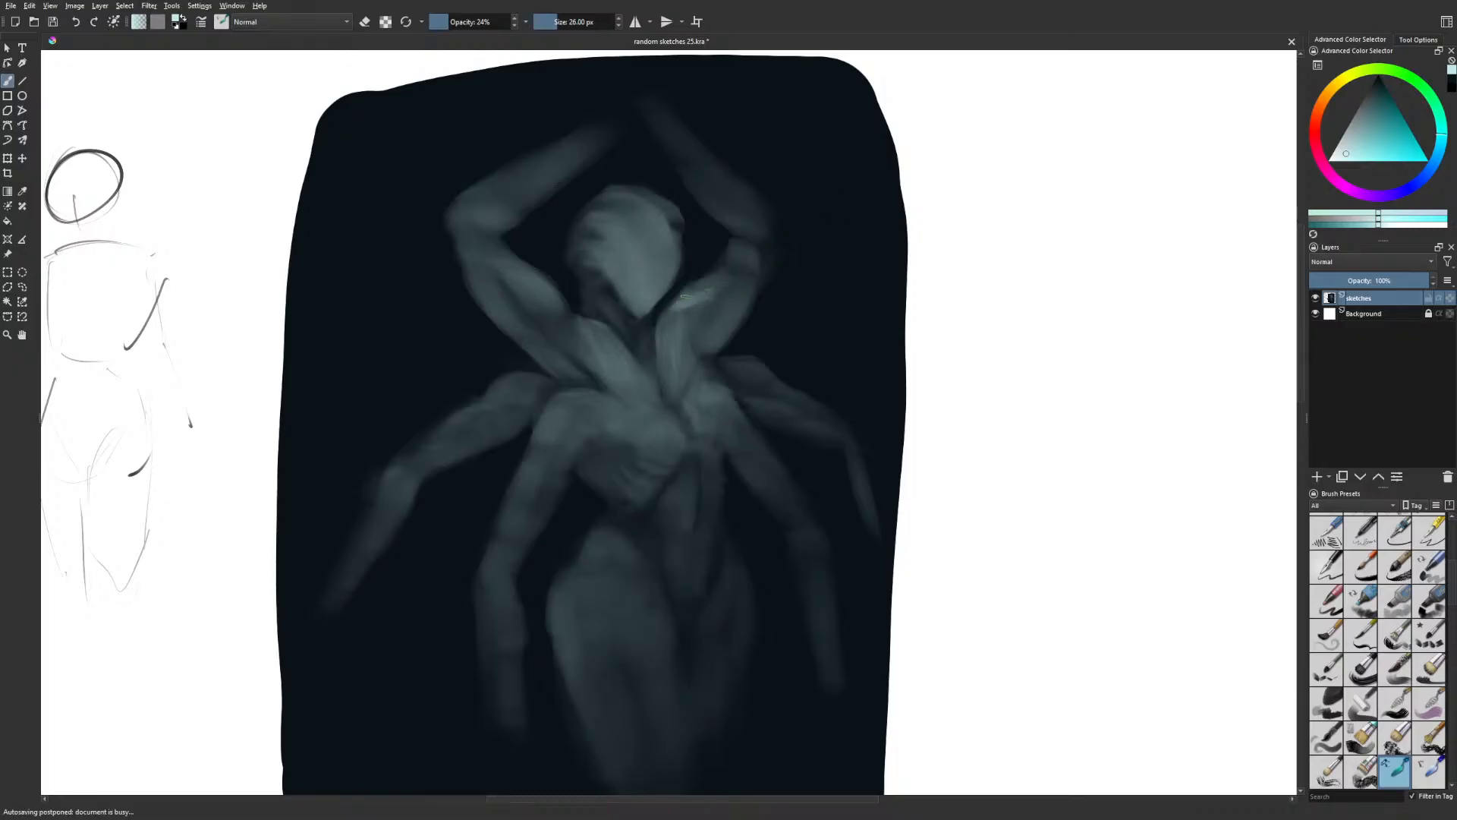
Switch to near-black and tone down the highlight where the right-hand shoulder meets the raised arm
right_click(738, 303)
click(735, 352)
right_click(705, 312)
click(662, 291)
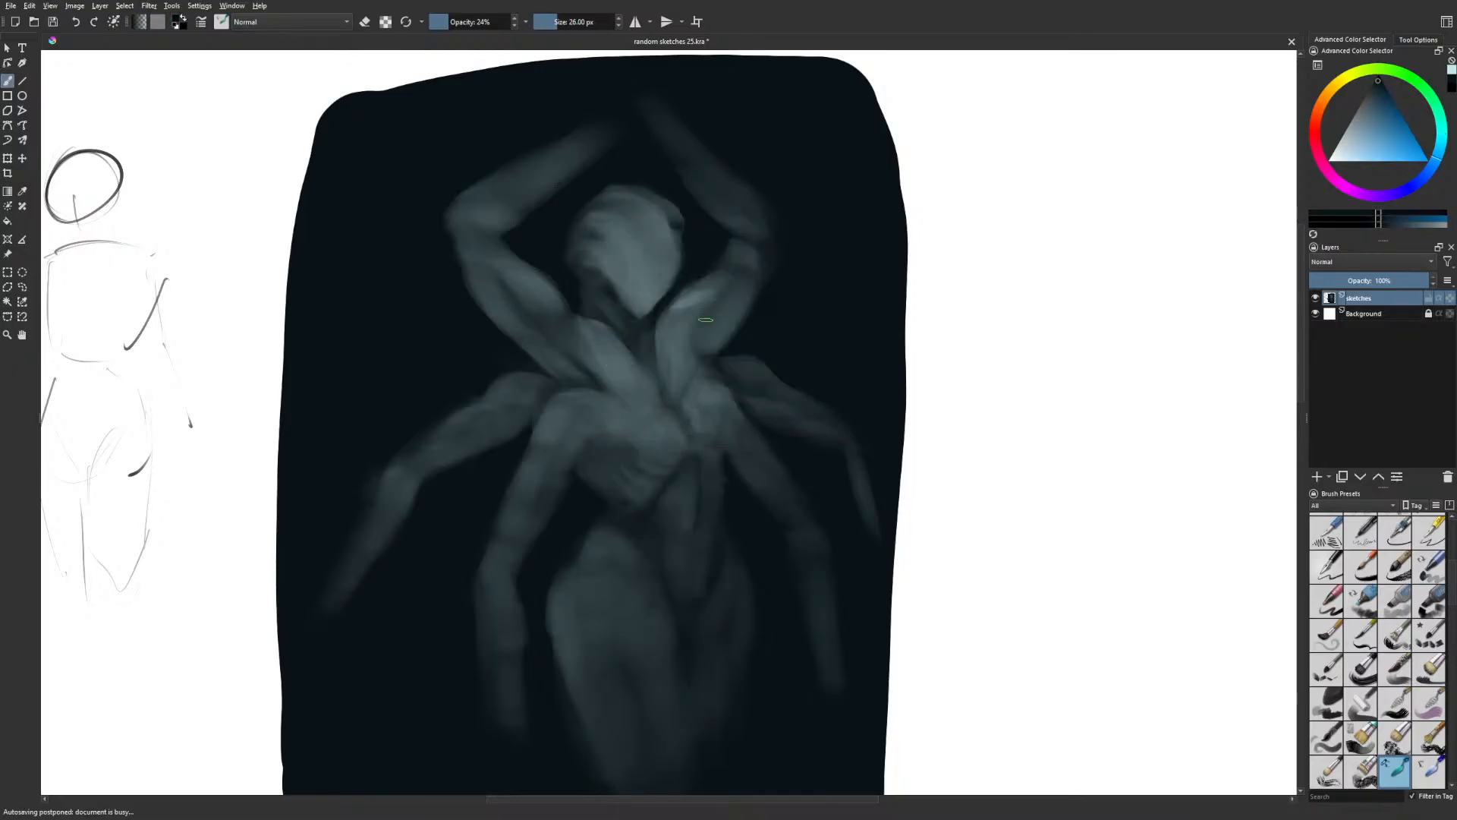
drag(707, 288, 698, 312)
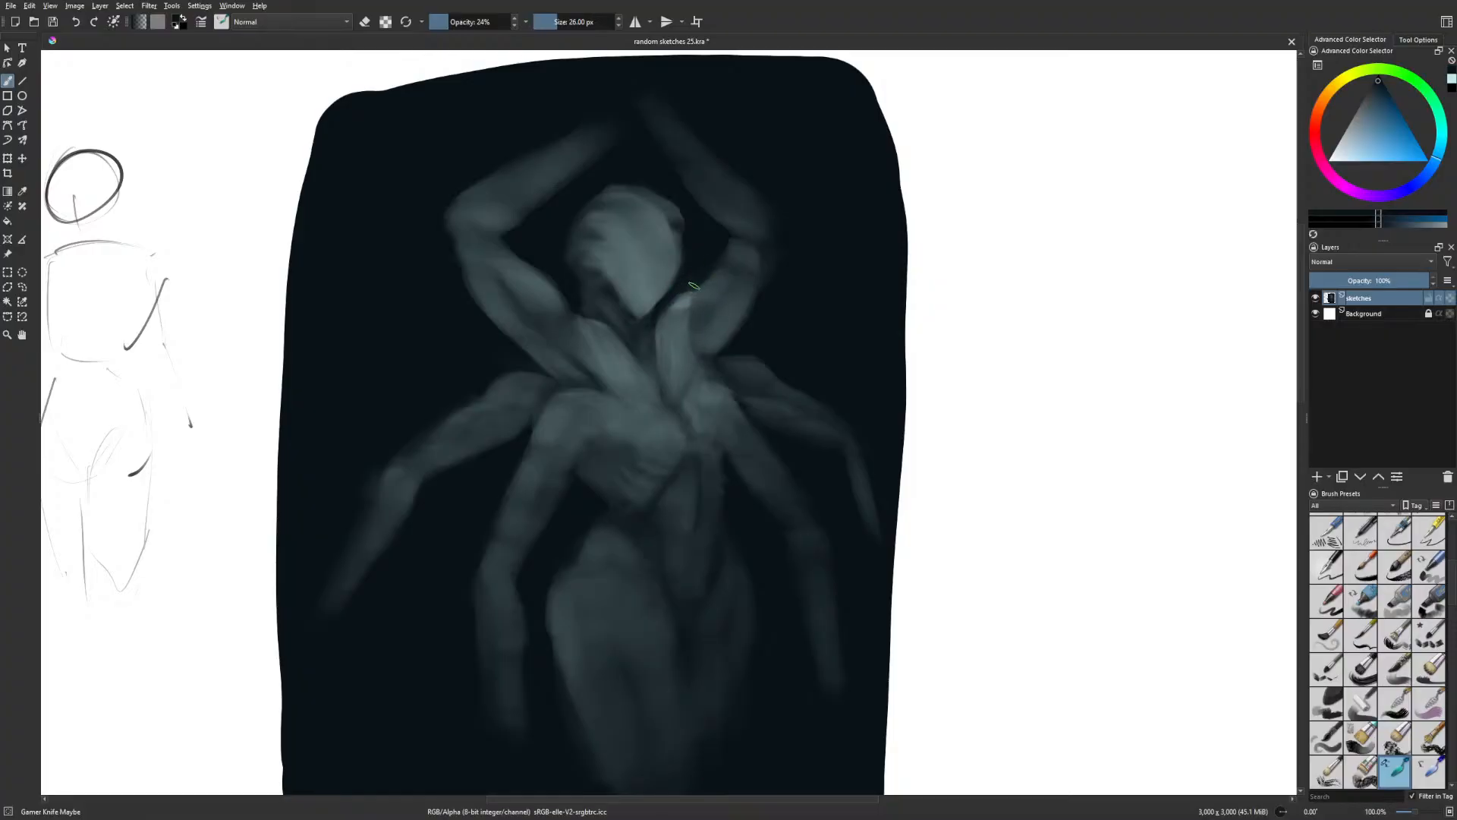
Switch back to pale cyan and retouch the collar area from the right-hand shoulder down to the middle of the chest
right_click(775, 272)
click(780, 318)
right_click(810, 264)
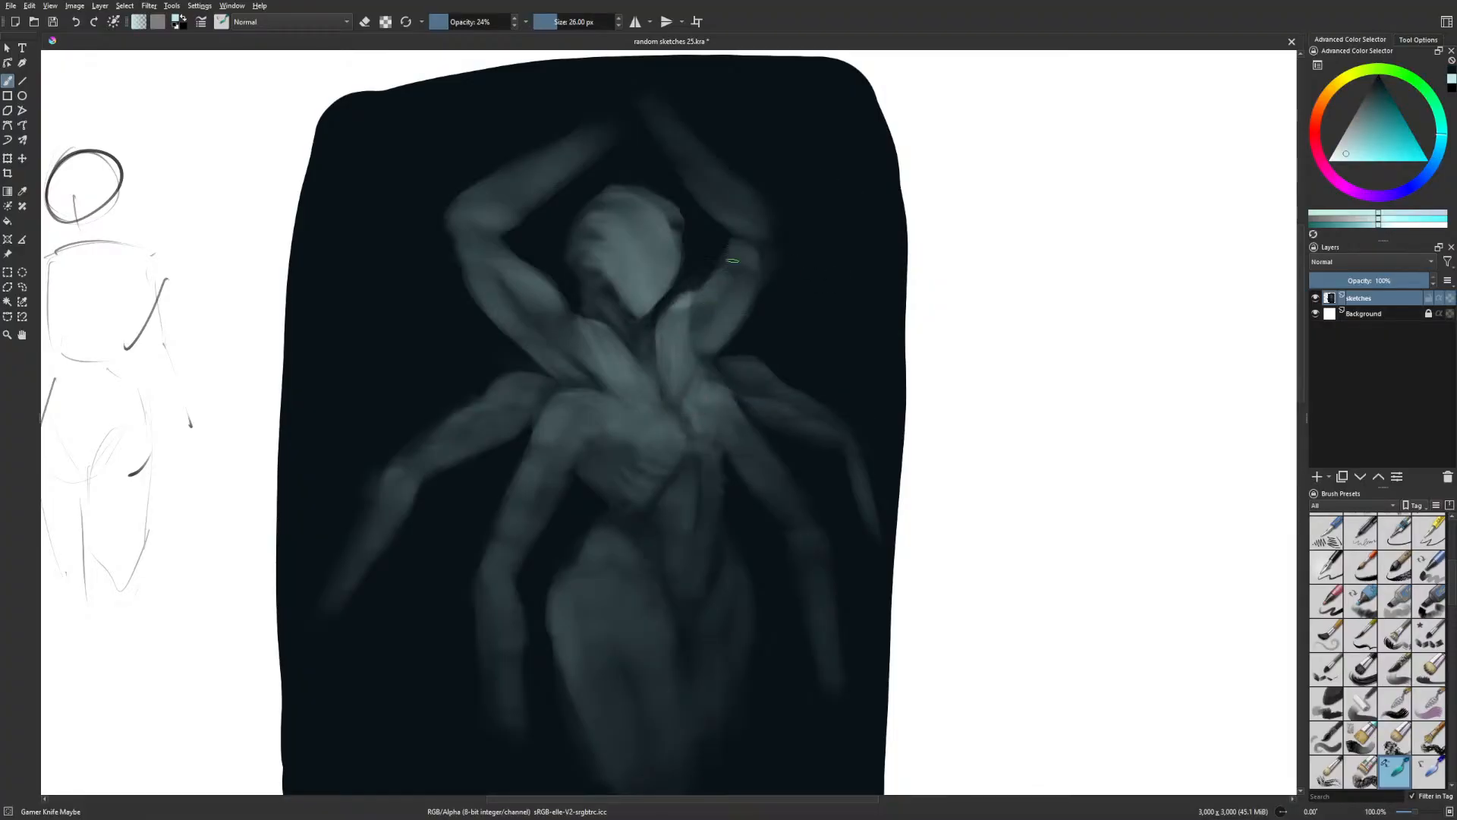
mouse_move(689, 293)
mouse_down()
mouse_move(658, 336)
mouse_move(717, 285)
mouse_move(604, 328)
mouse_move(624, 346)
mouse_move(601, 321)
mouse_move(657, 383)
mouse_up()
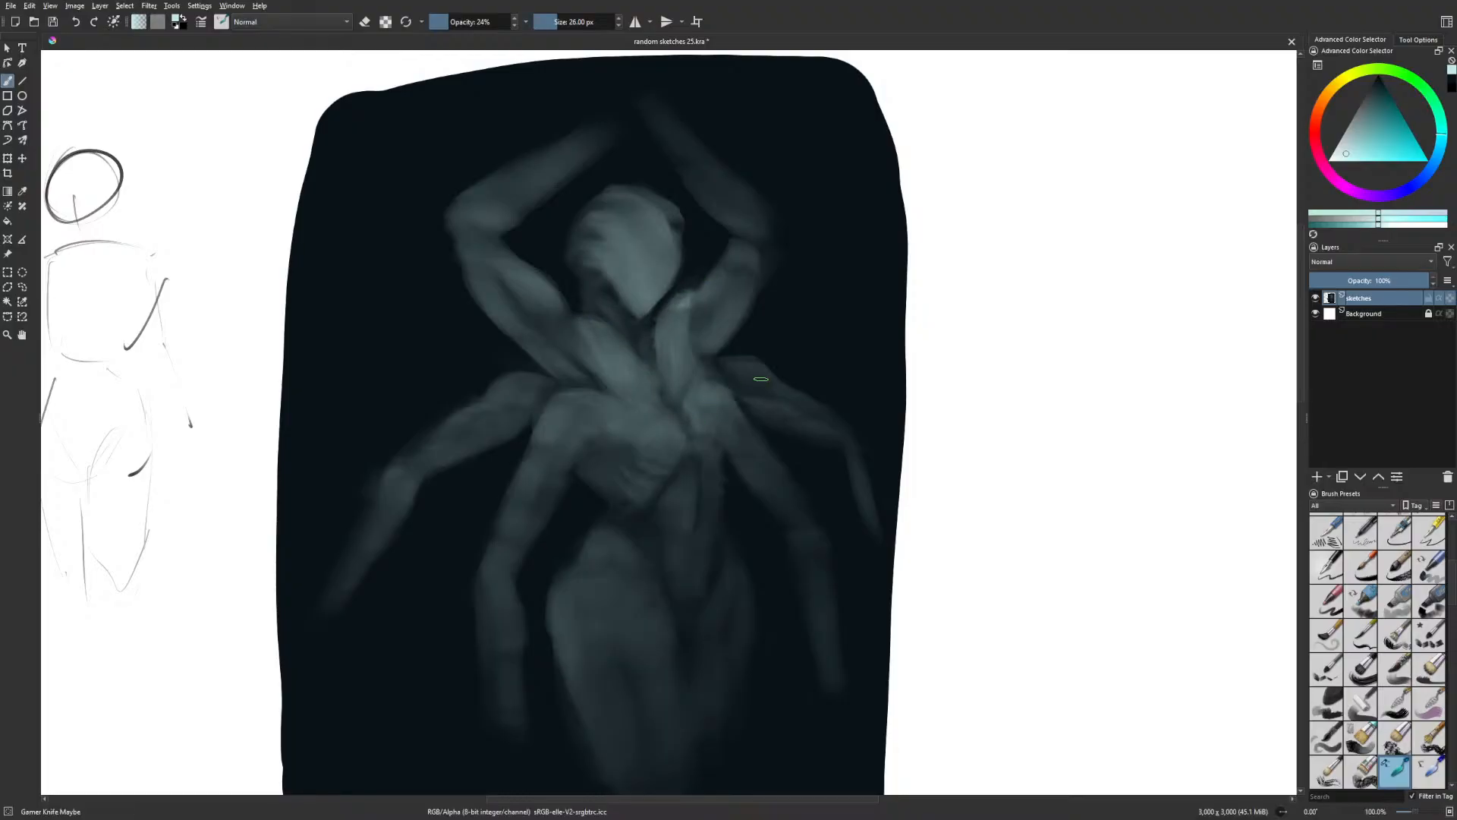
Mirror the view and highlight the right-hand front arm and raised upper arm in pale cyan, enlarging the brush to 39 px
key(m)
drag(616, 382, 546, 492)
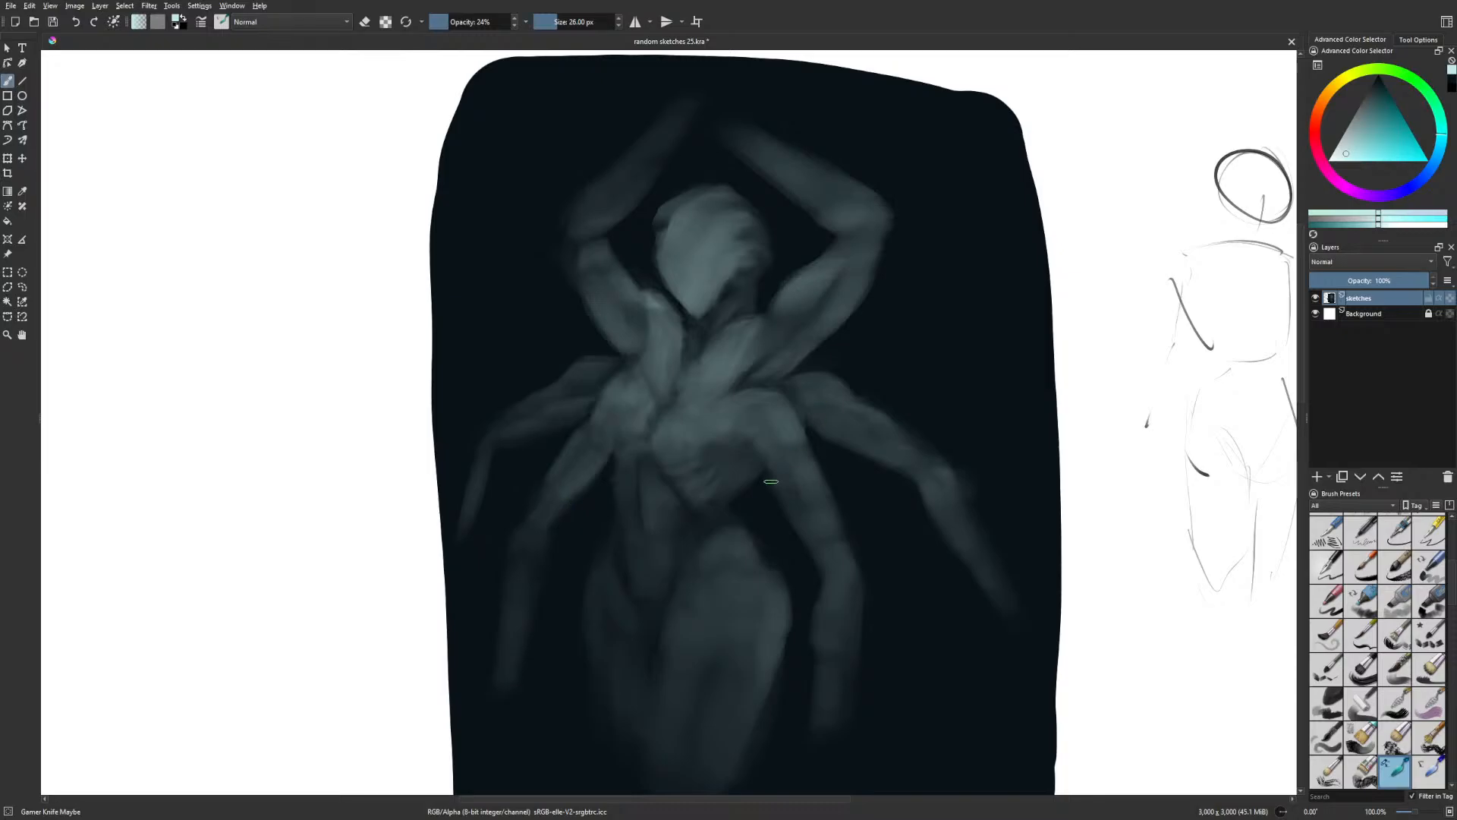
mouse_move(779, 478)
mouse_down()
mouse_move(828, 555)
mouse_move(808, 476)
mouse_move(826, 512)
mouse_up()
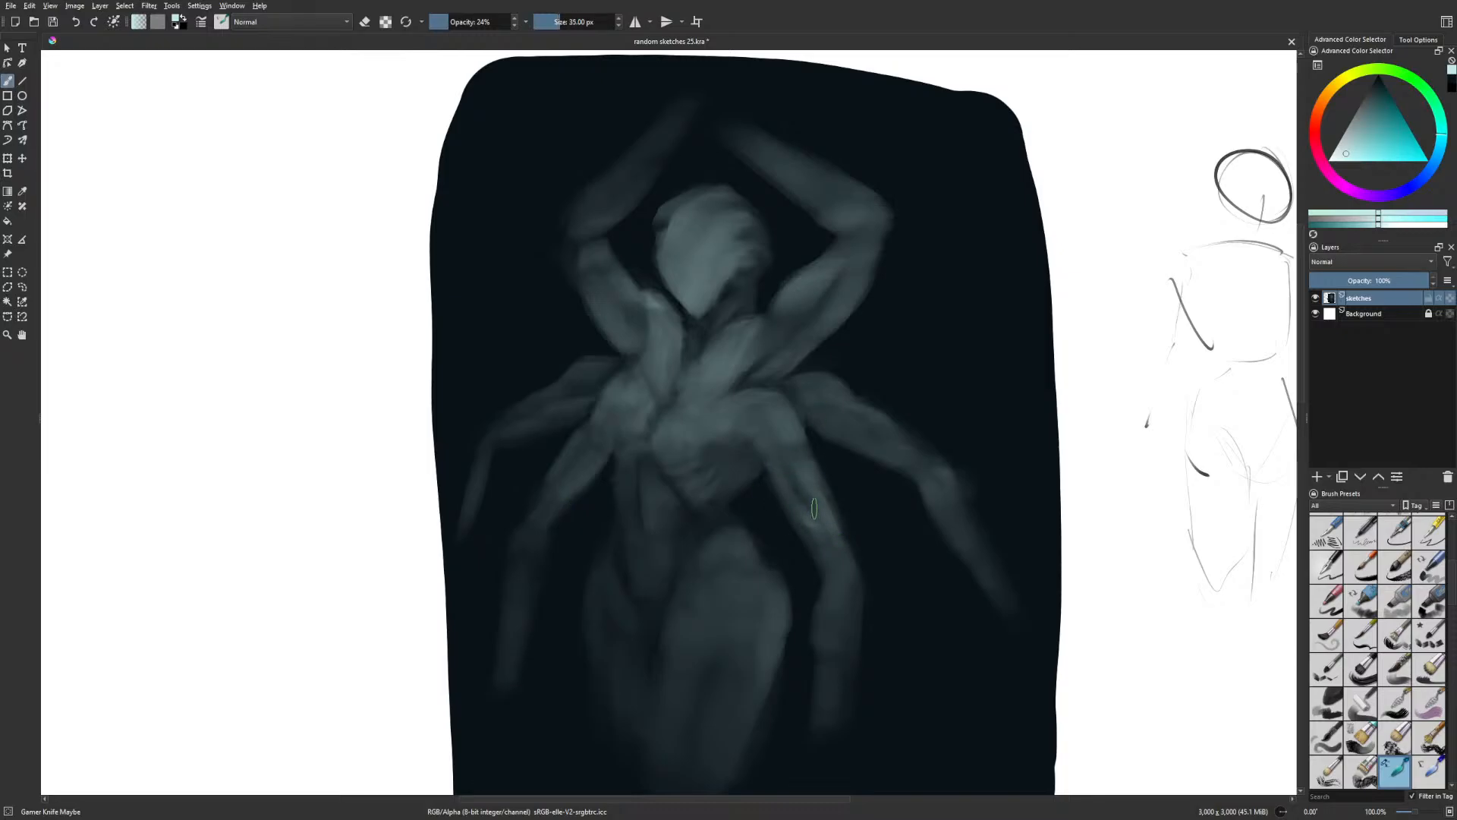
key(bracketright)
key(bracketright)
key(bracketright)
key(bracketright)
key(bracketright)
key(bracketright)
key(bracketright)
mouse_move(783, 476)
mouse_down()
mouse_move(814, 503)
mouse_move(876, 451)
mouse_up()
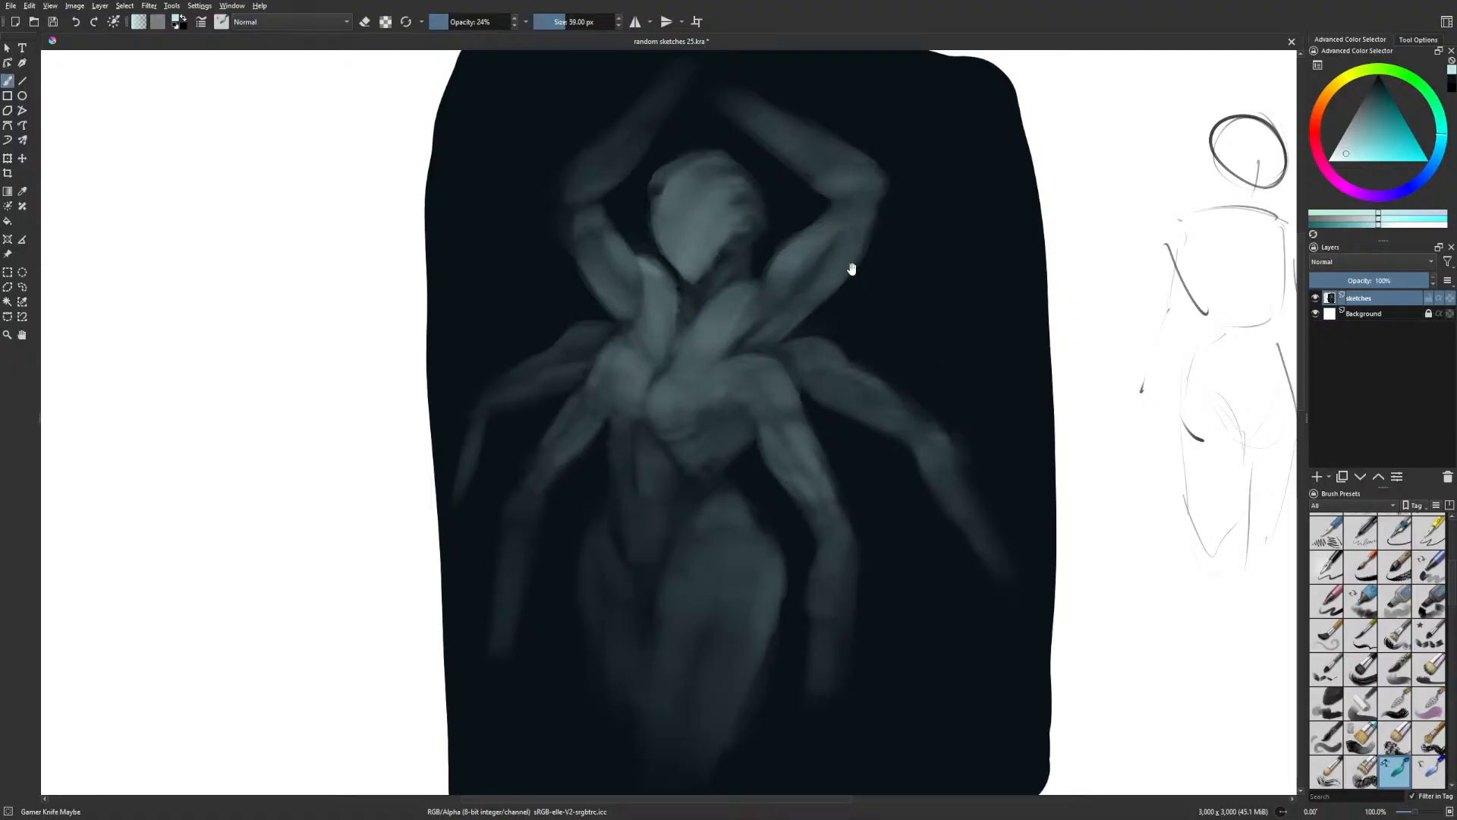
Mirror the view back and fill out the elbow of the right-hand raised arm with pale cyan
drag(852, 268, 823, 362)
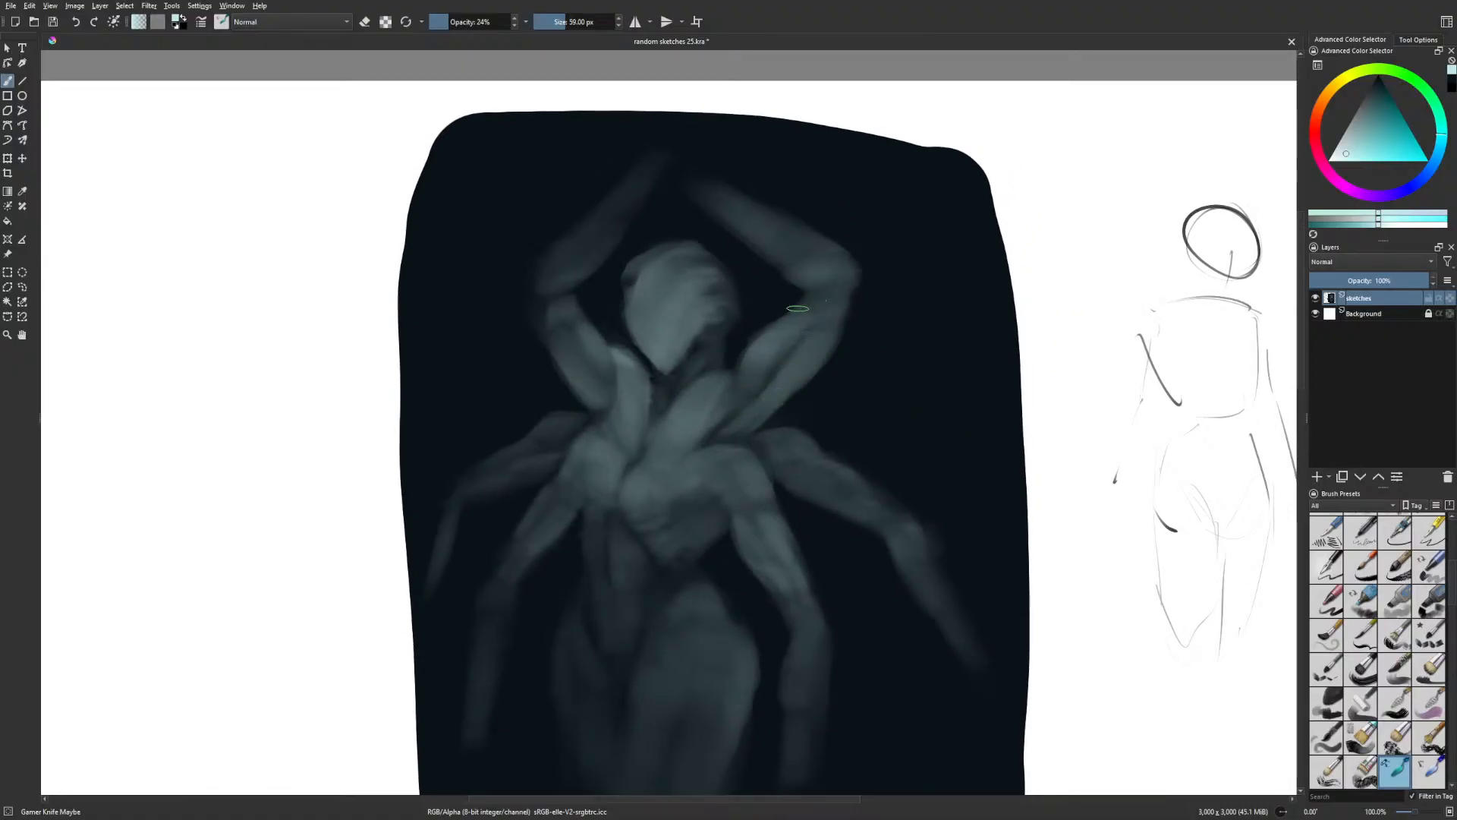
key(m)
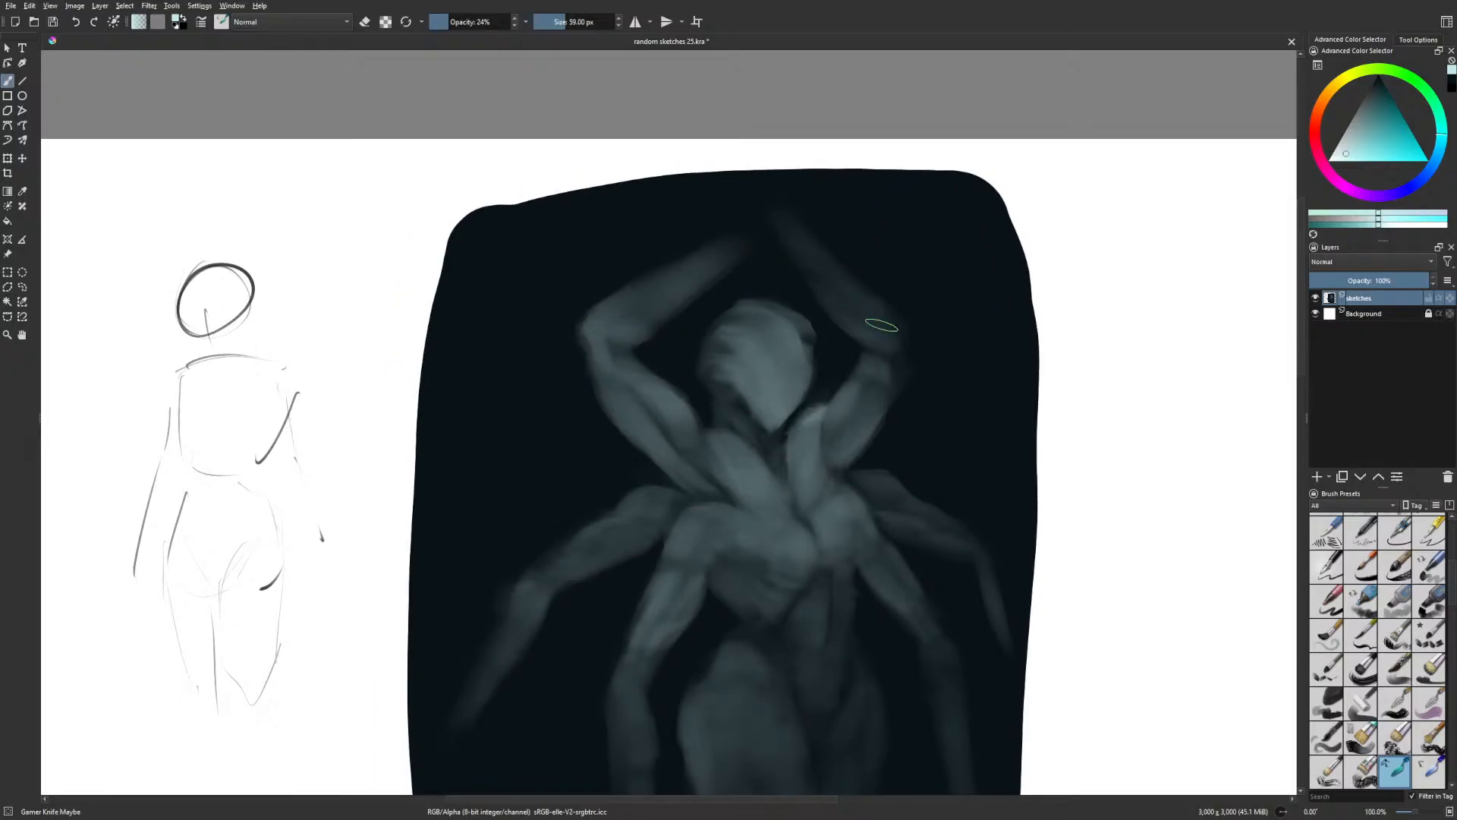
drag(897, 355, 878, 404)
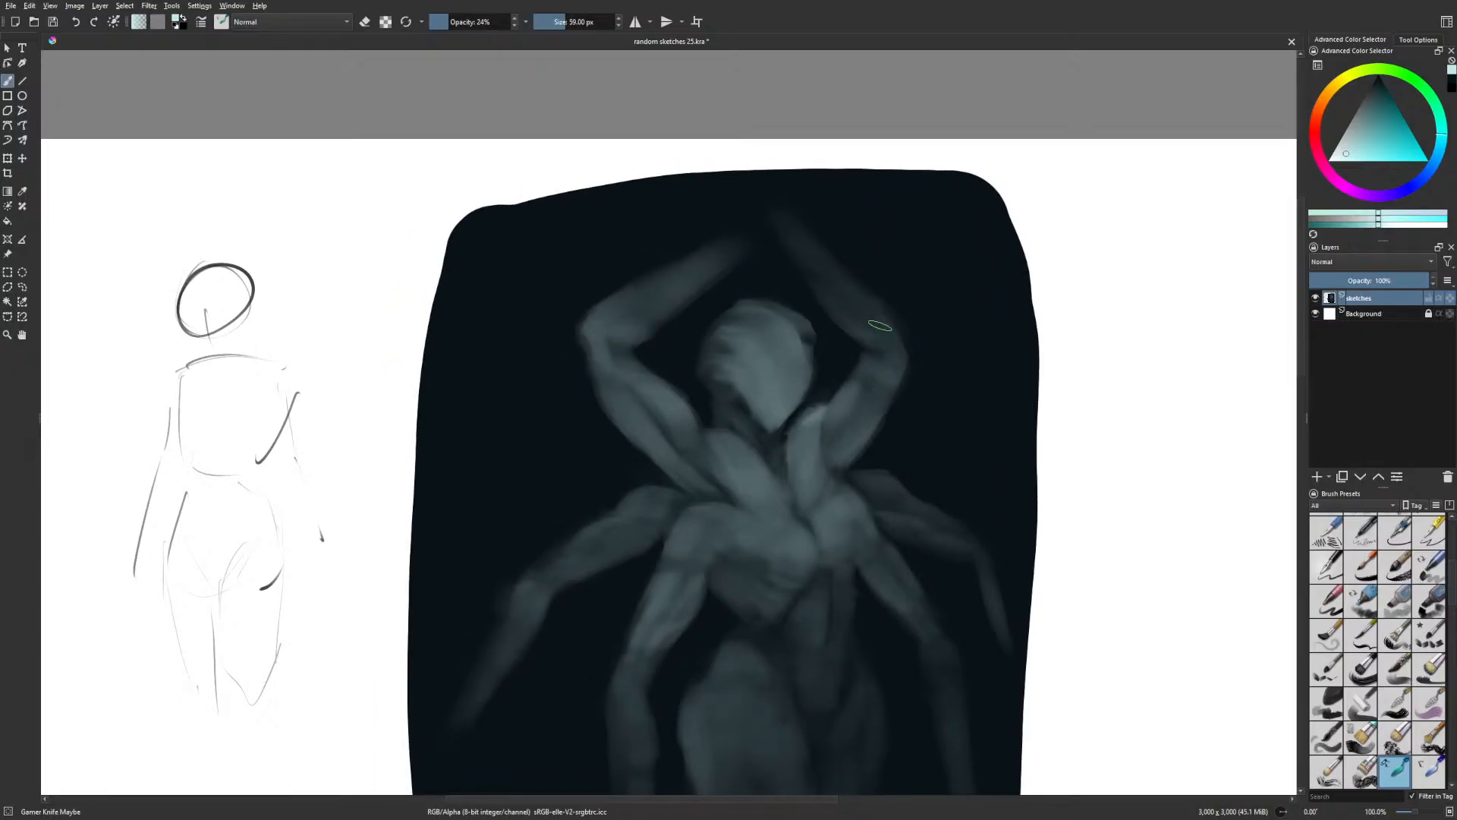
Paint the hand of the right-hand raised arm bending over the head, reducing the brush to 28 px for the fingers
drag(831, 263, 839, 275)
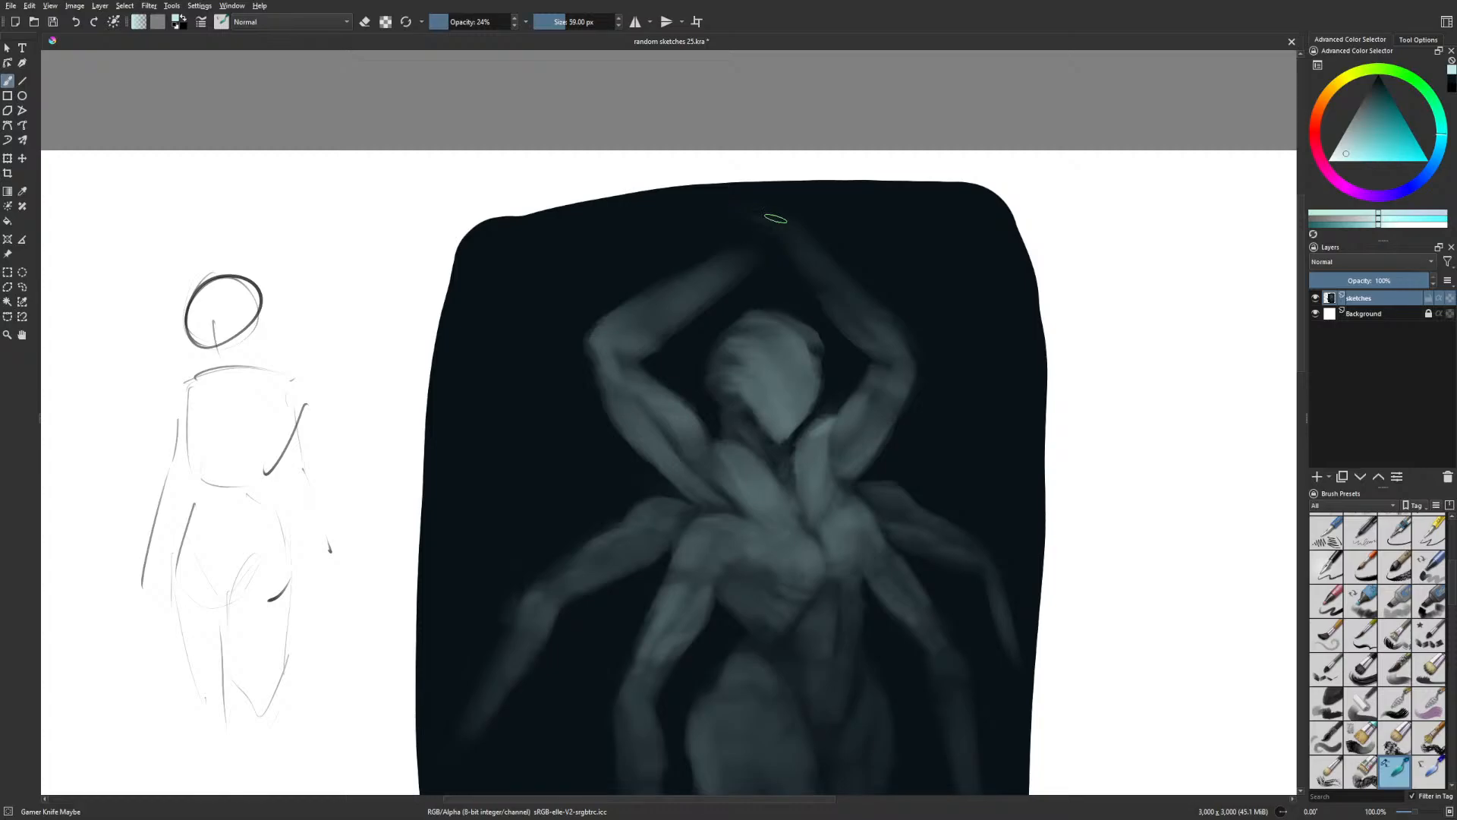
mouse_move(776, 219)
mouse_down()
mouse_move(787, 254)
mouse_move(734, 208)
mouse_move(804, 251)
mouse_up()
key([)
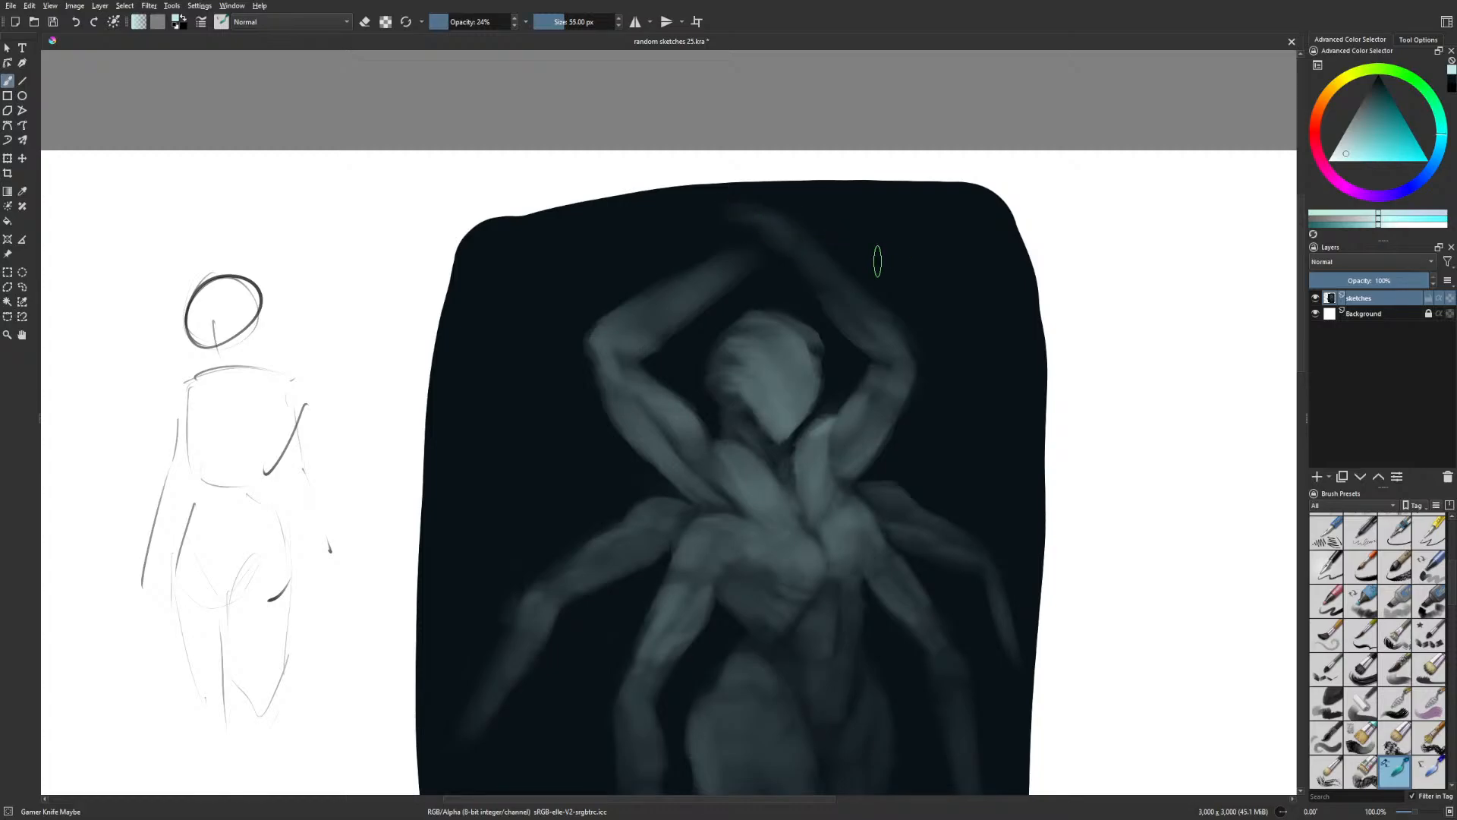
key([)
key([)
key([)
key([)
key([)
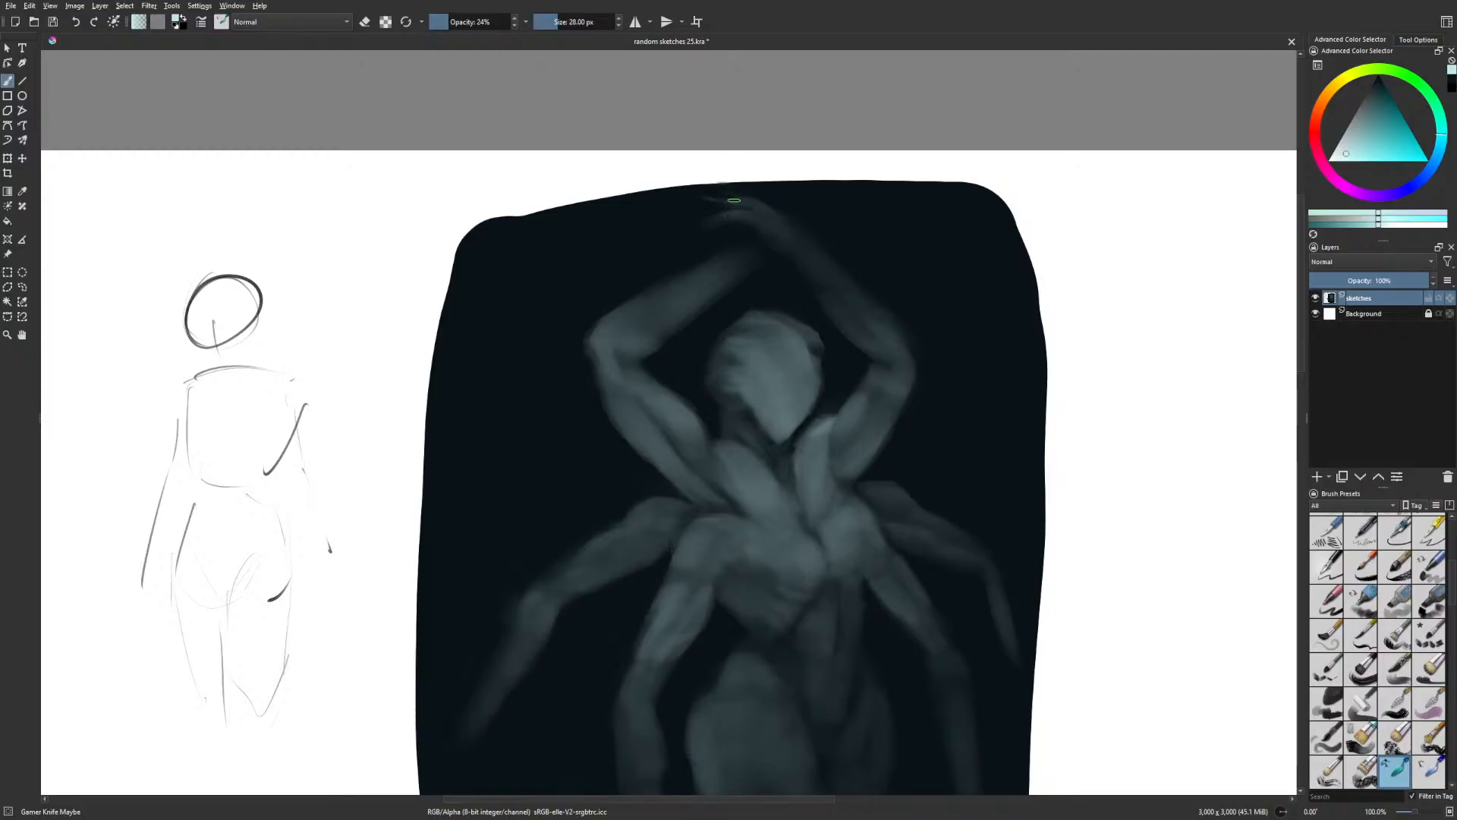
mouse_move(793, 220)
mouse_down()
mouse_move(714, 186)
mouse_move(769, 203)
mouse_move(735, 189)
mouse_up()
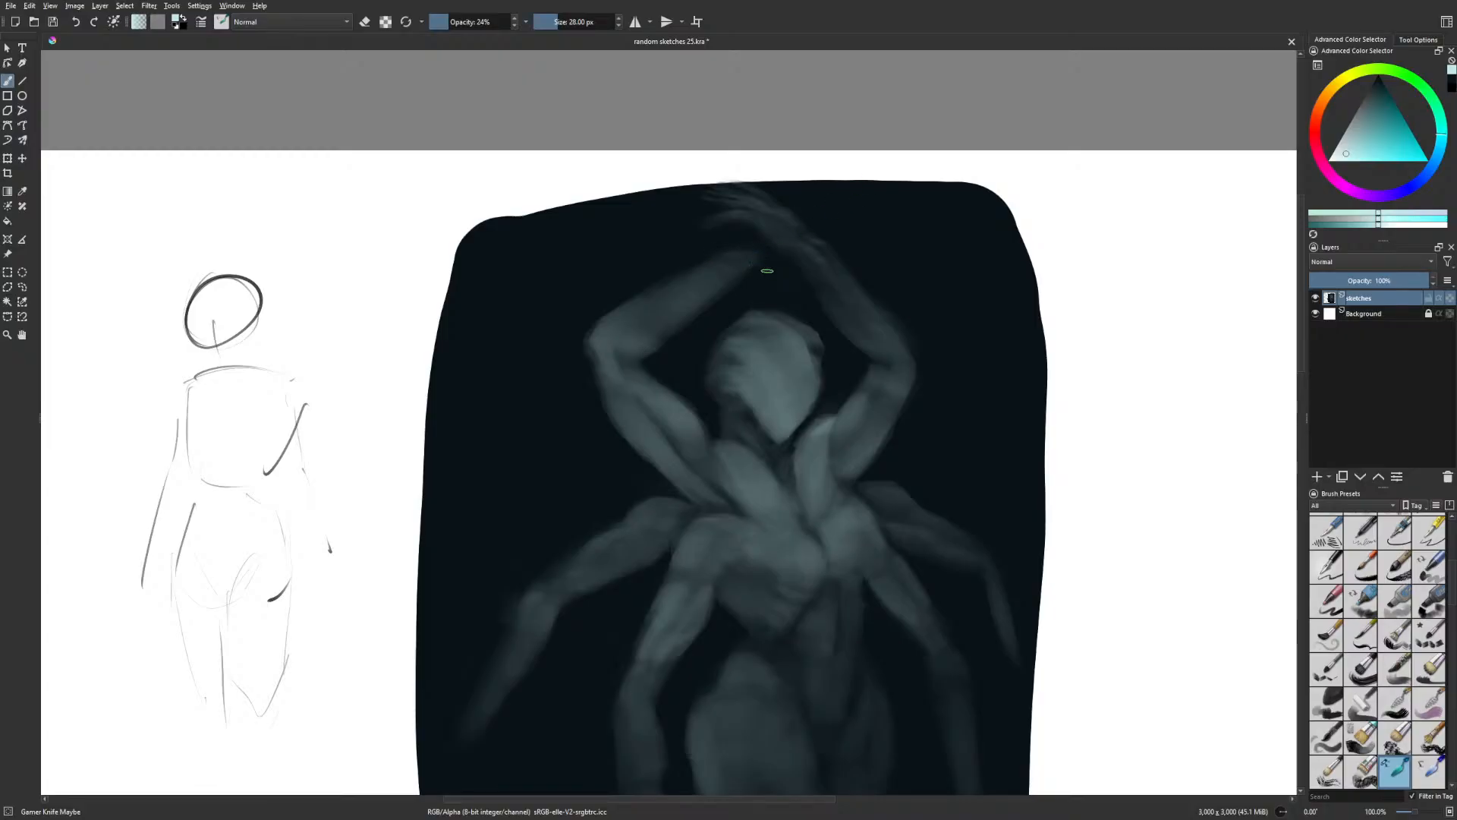
Paint the second raised hand in pale cyan with the view mirrored, then flip back and trim the wrists with near-black
key(m)
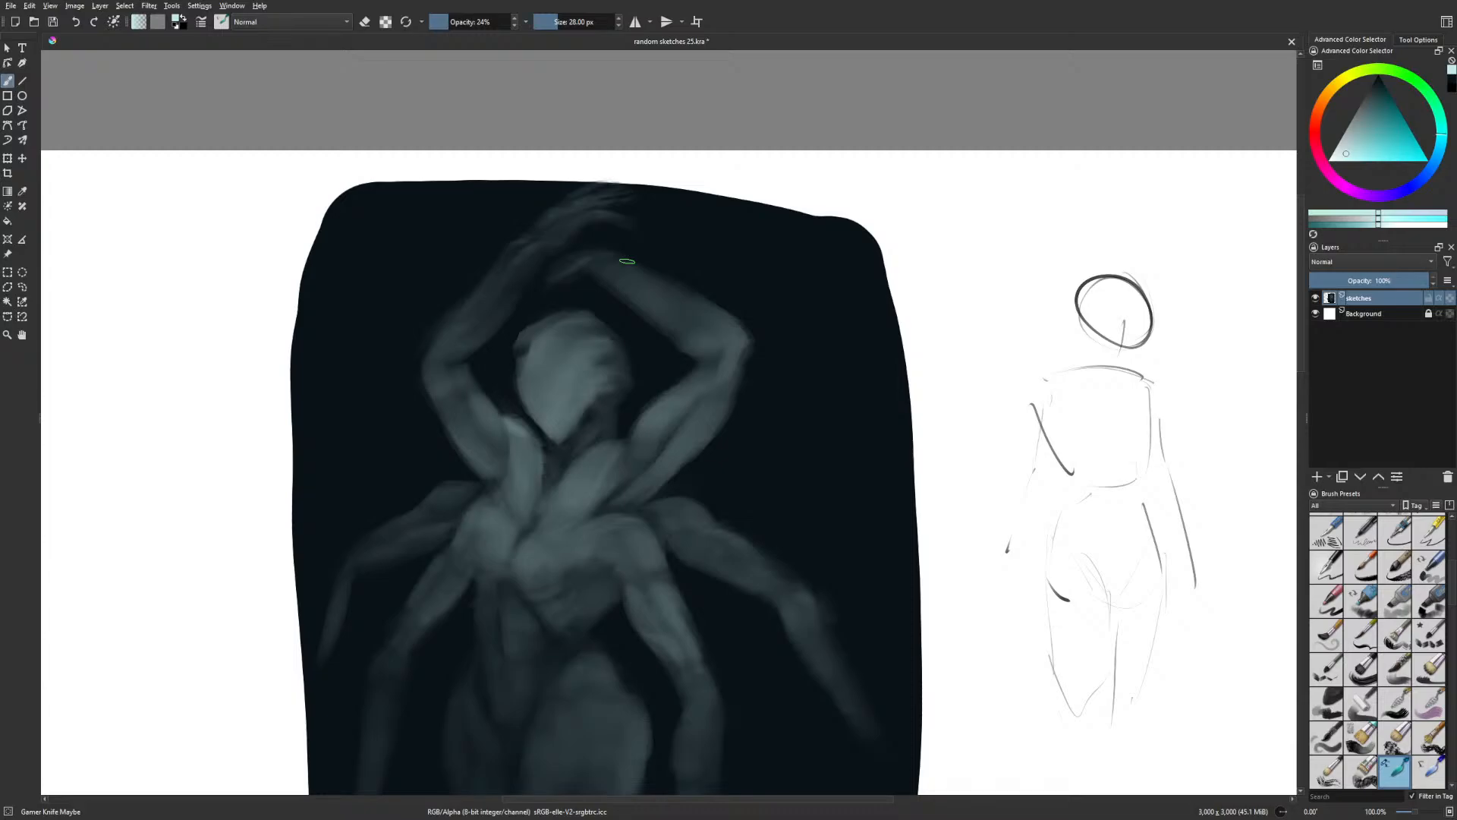
key(m)
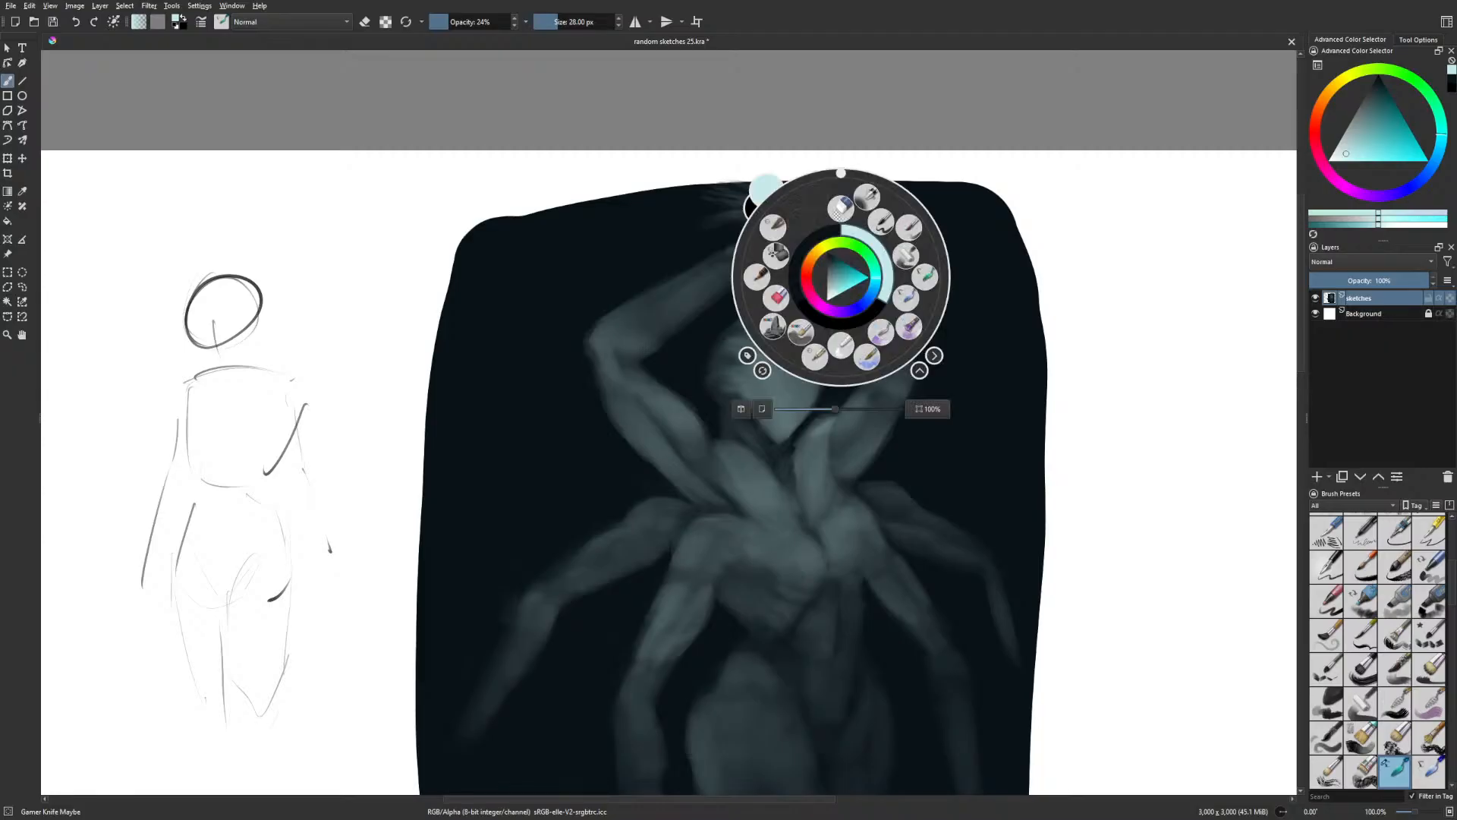
right_click(806, 256)
click(802, 258)
drag(801, 264, 814, 298)
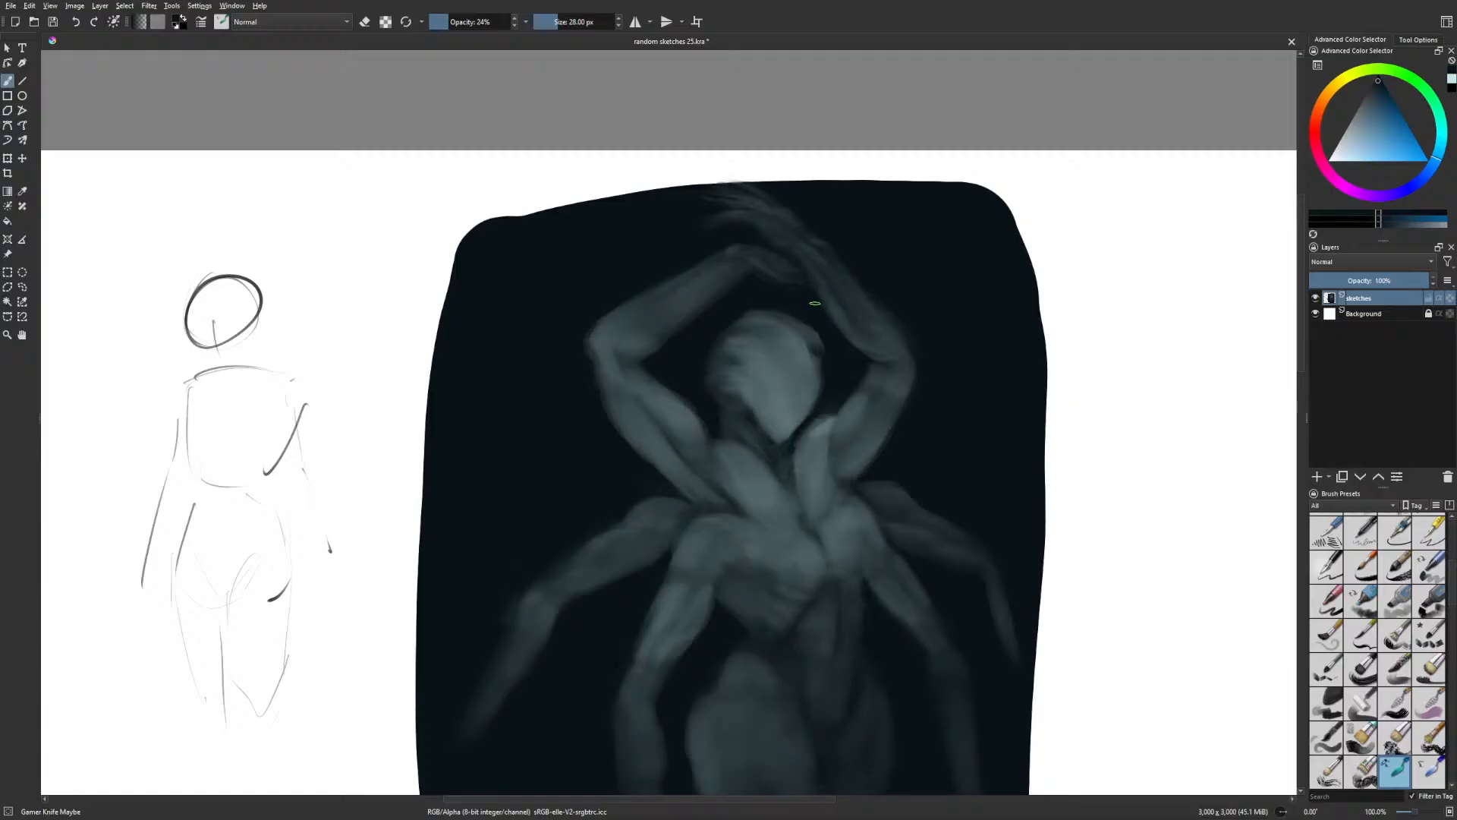
Return to pale cyan and highlight the right-hand raised forearm between wrist and elbow
right_click(863, 289)
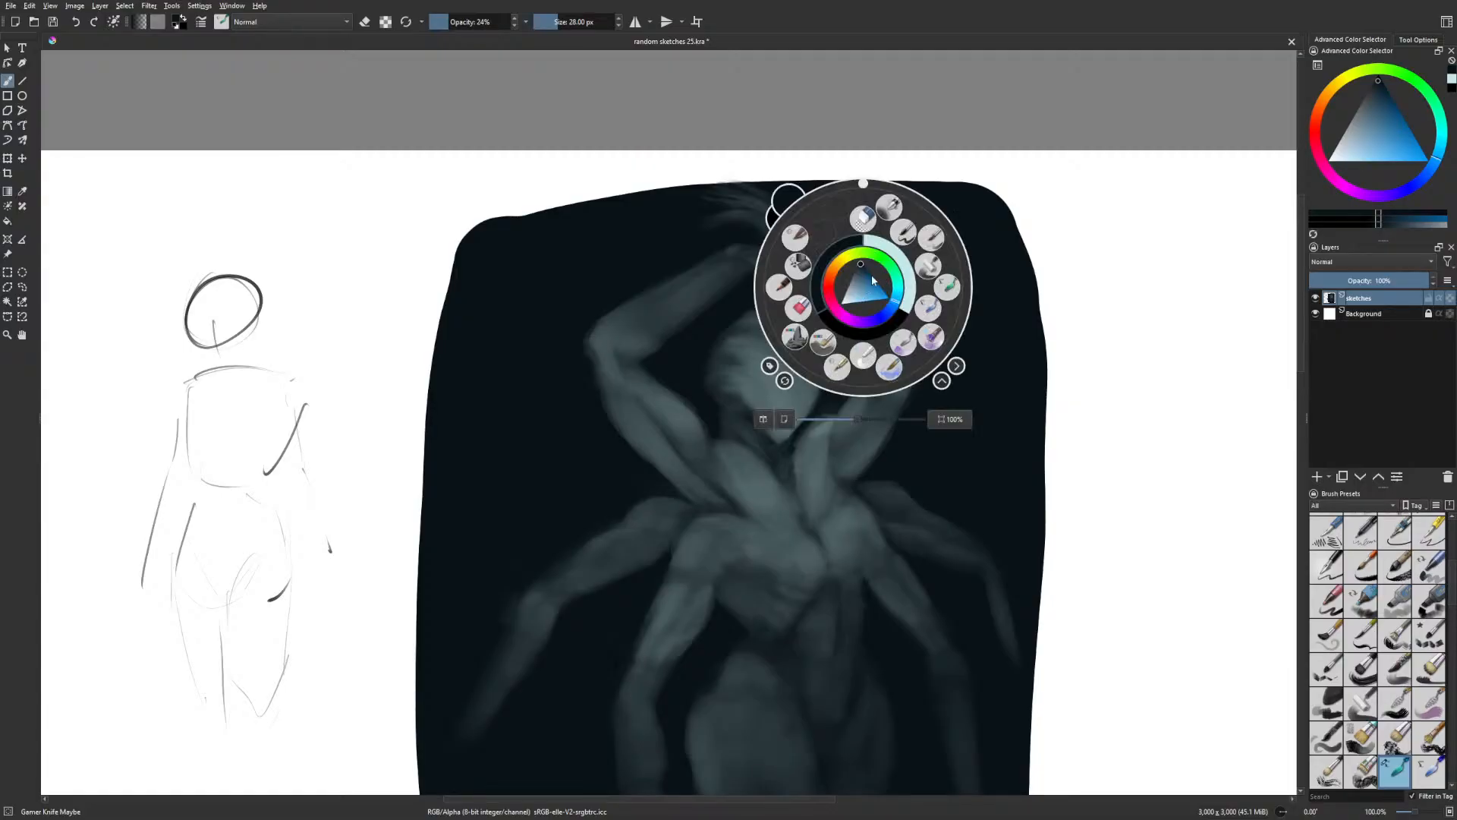
click(838, 252)
drag(823, 296, 859, 342)
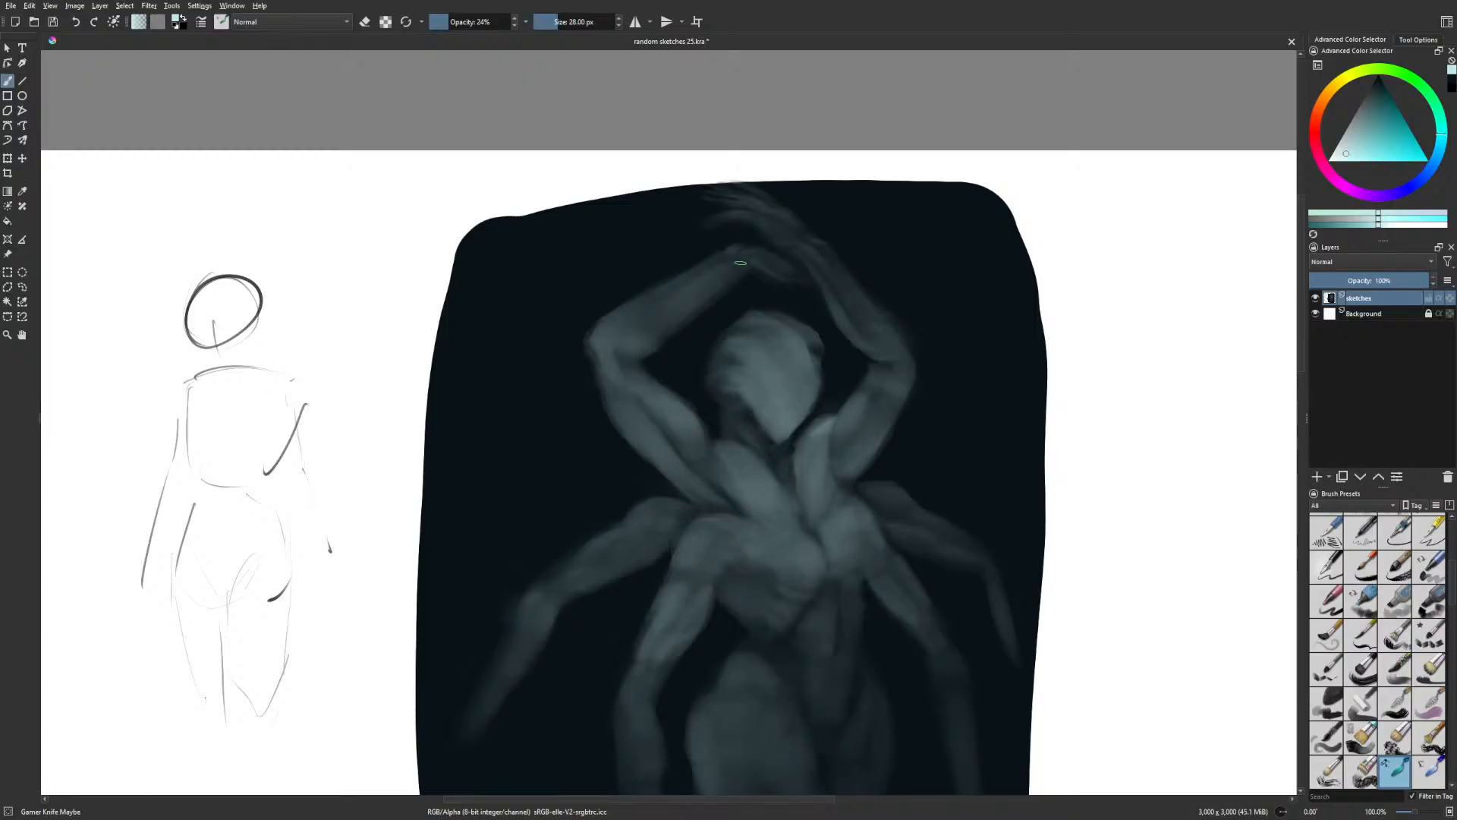
Mirror the view, switch to near-black and deepen the shadow at the bend of the left-hand raised arm
key(m)
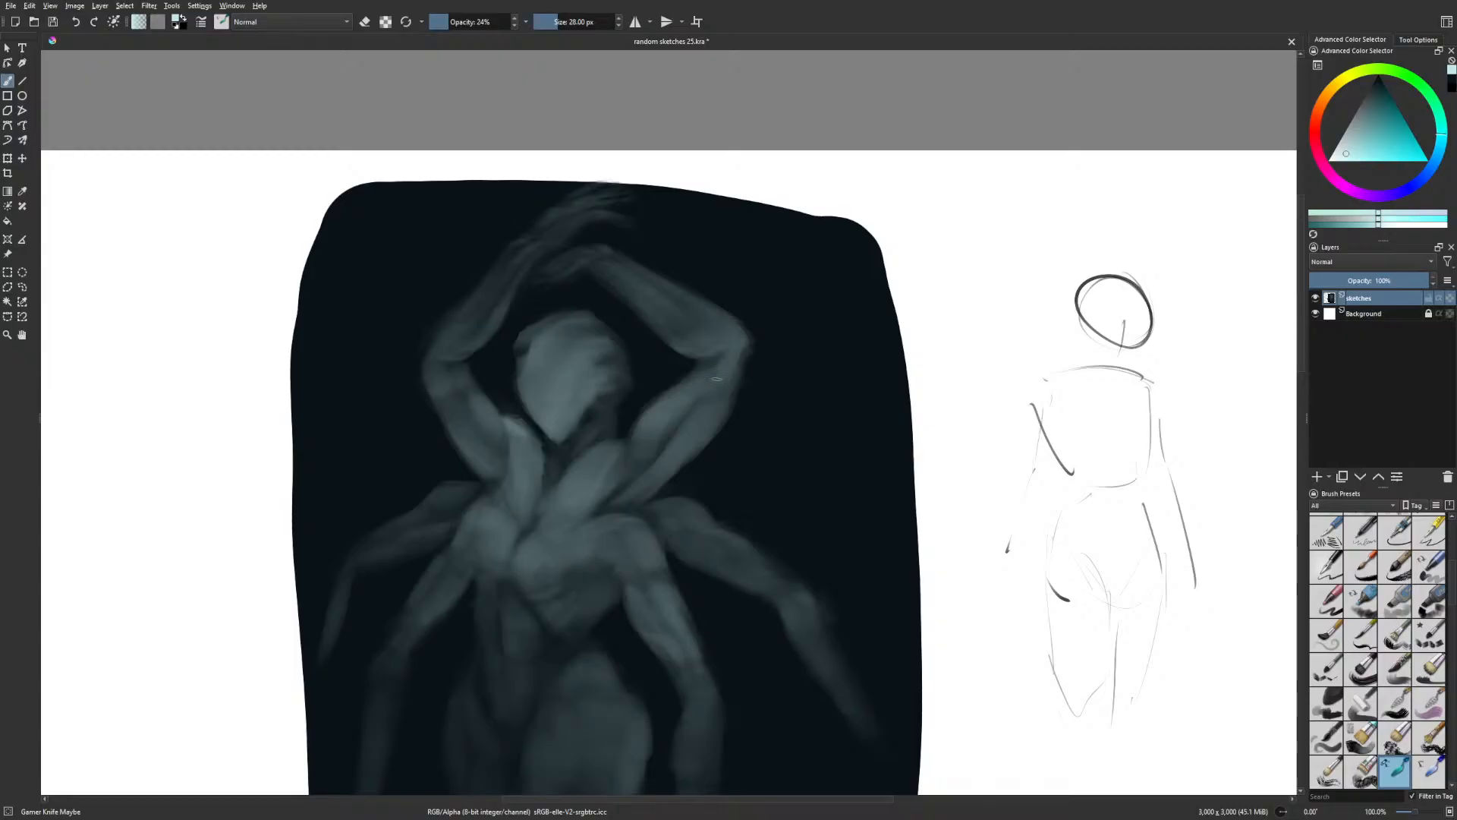
drag(785, 351, 889, 347)
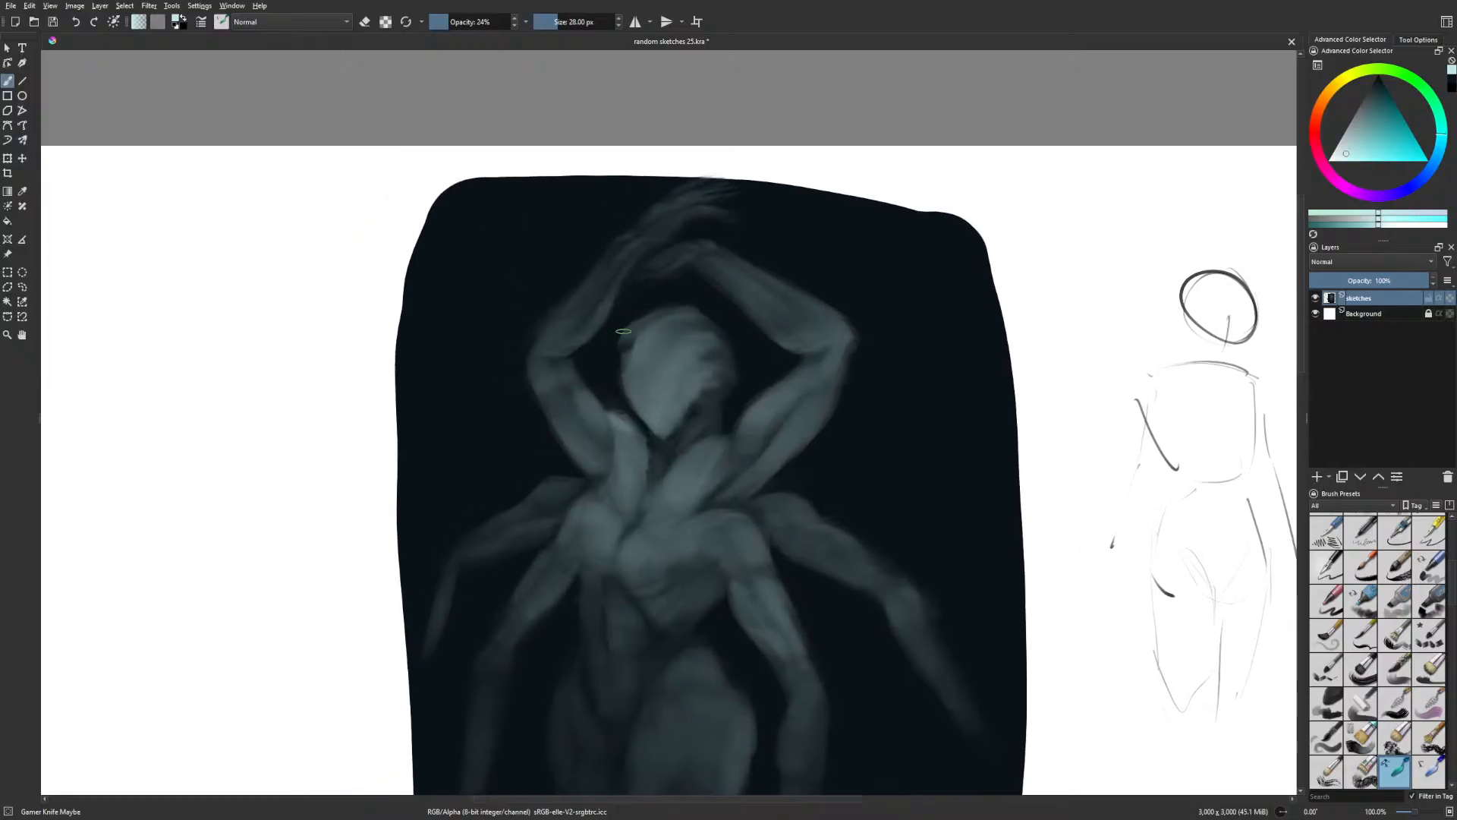
right_click(604, 296)
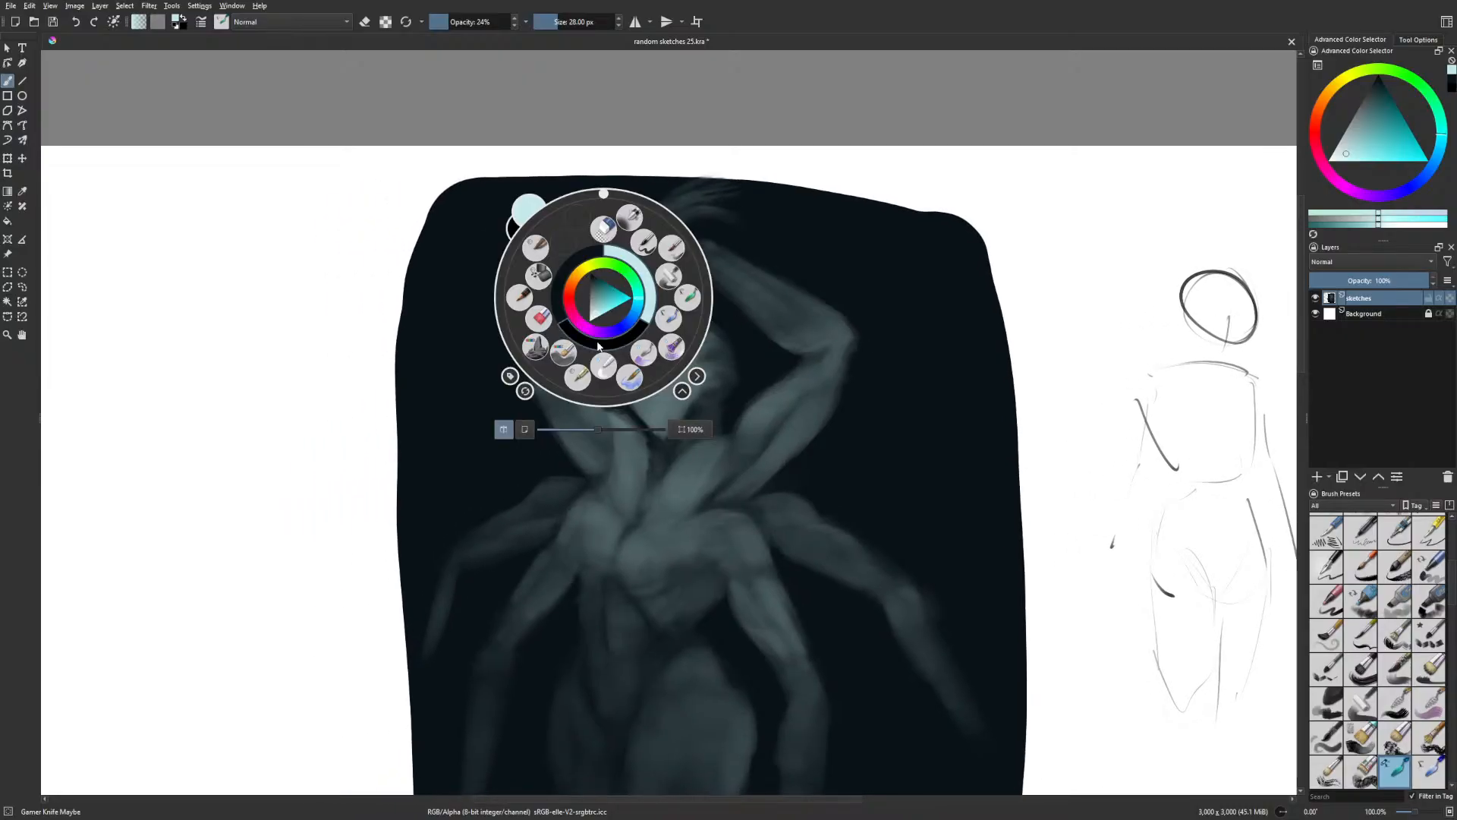
right_click(597, 308)
right_click(588, 315)
click(553, 272)
drag(559, 358, 571, 348)
Return to pale cyan, mirror the view back and highlight the left-hand front shoulder and the adjoining chest
right_click(635, 319)
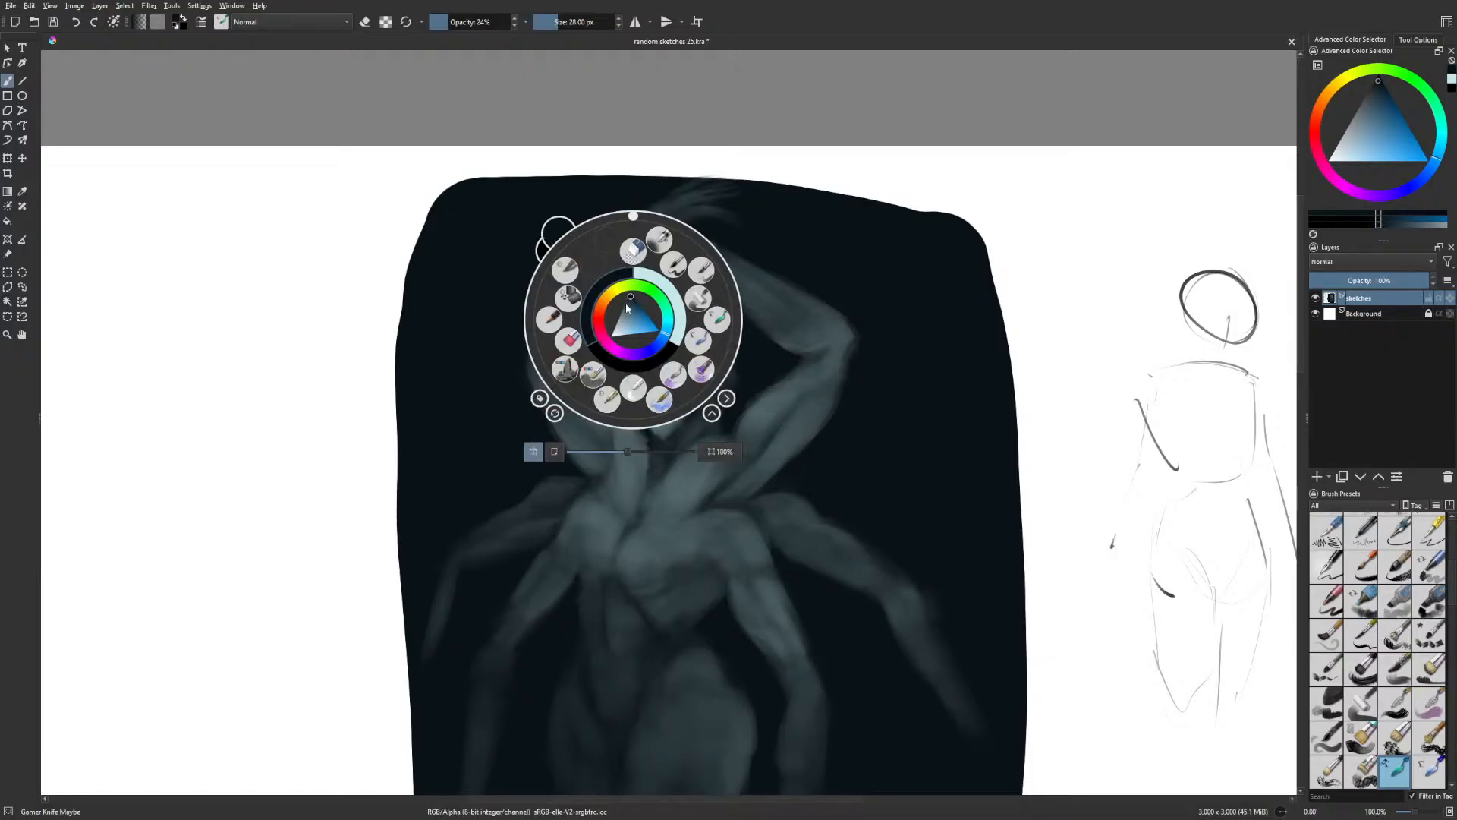
click(662, 273)
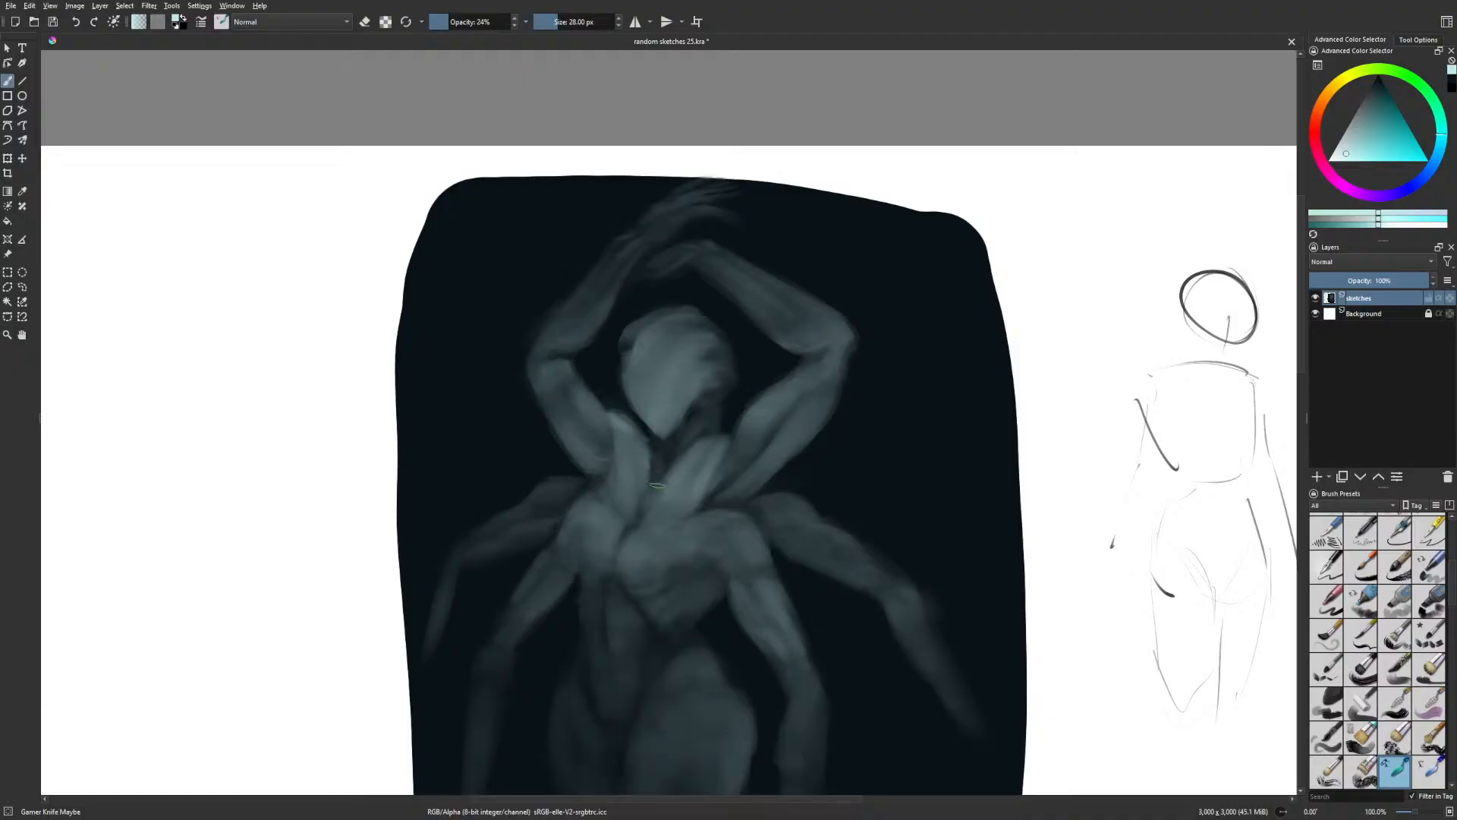
key(m)
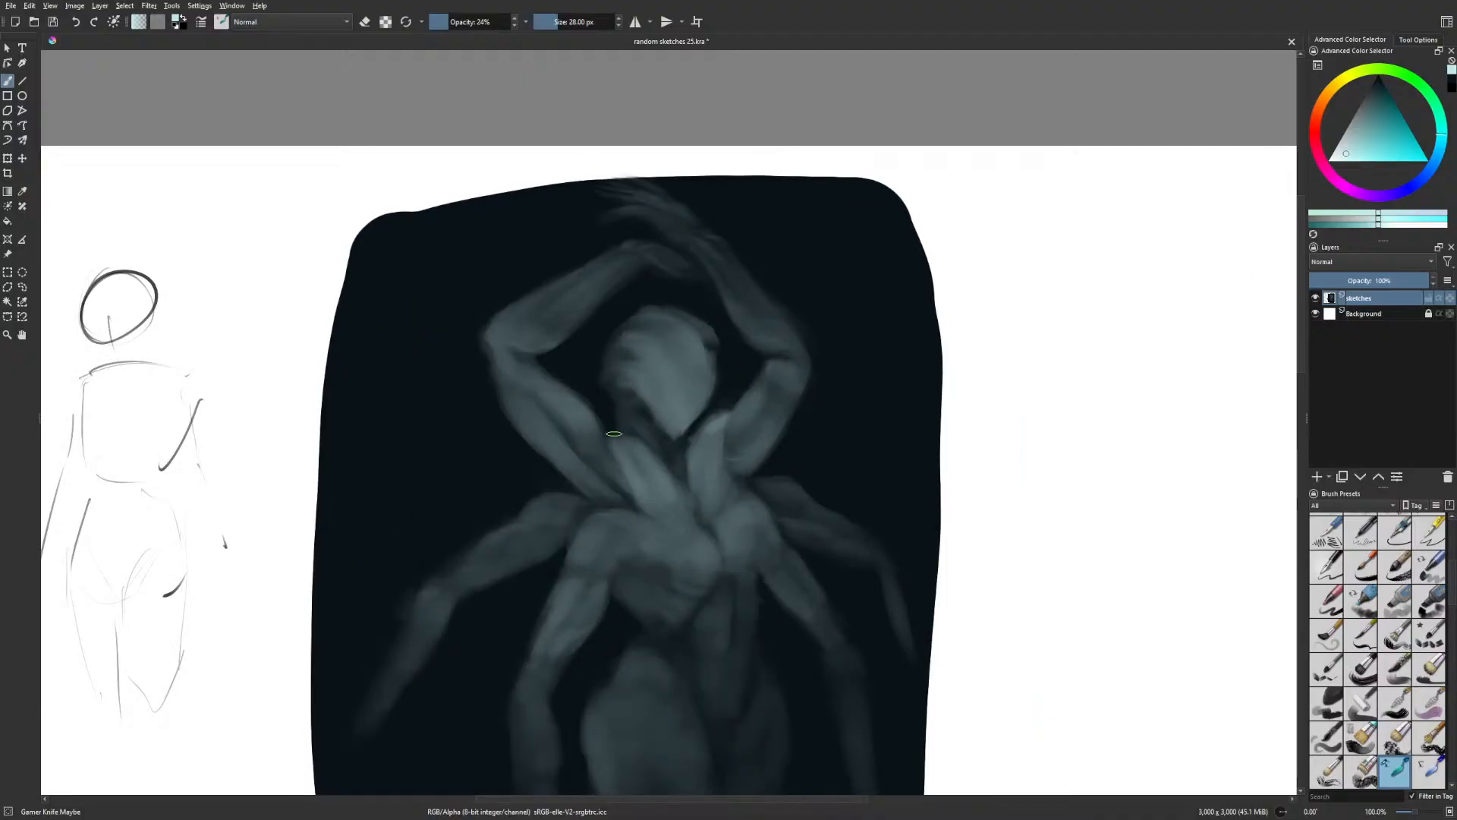
drag(668, 488, 733, 450)
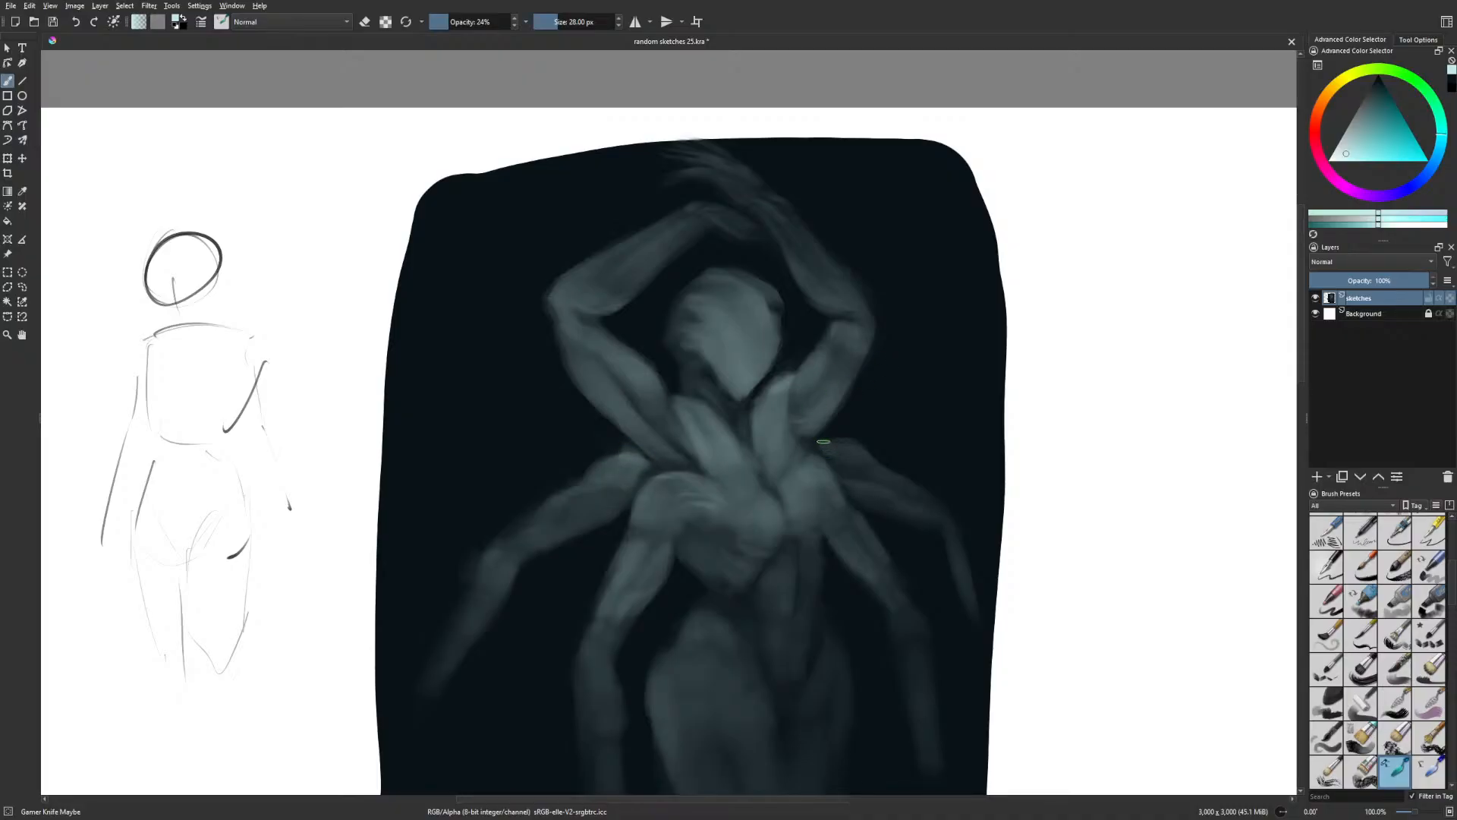
drag(898, 454, 911, 389)
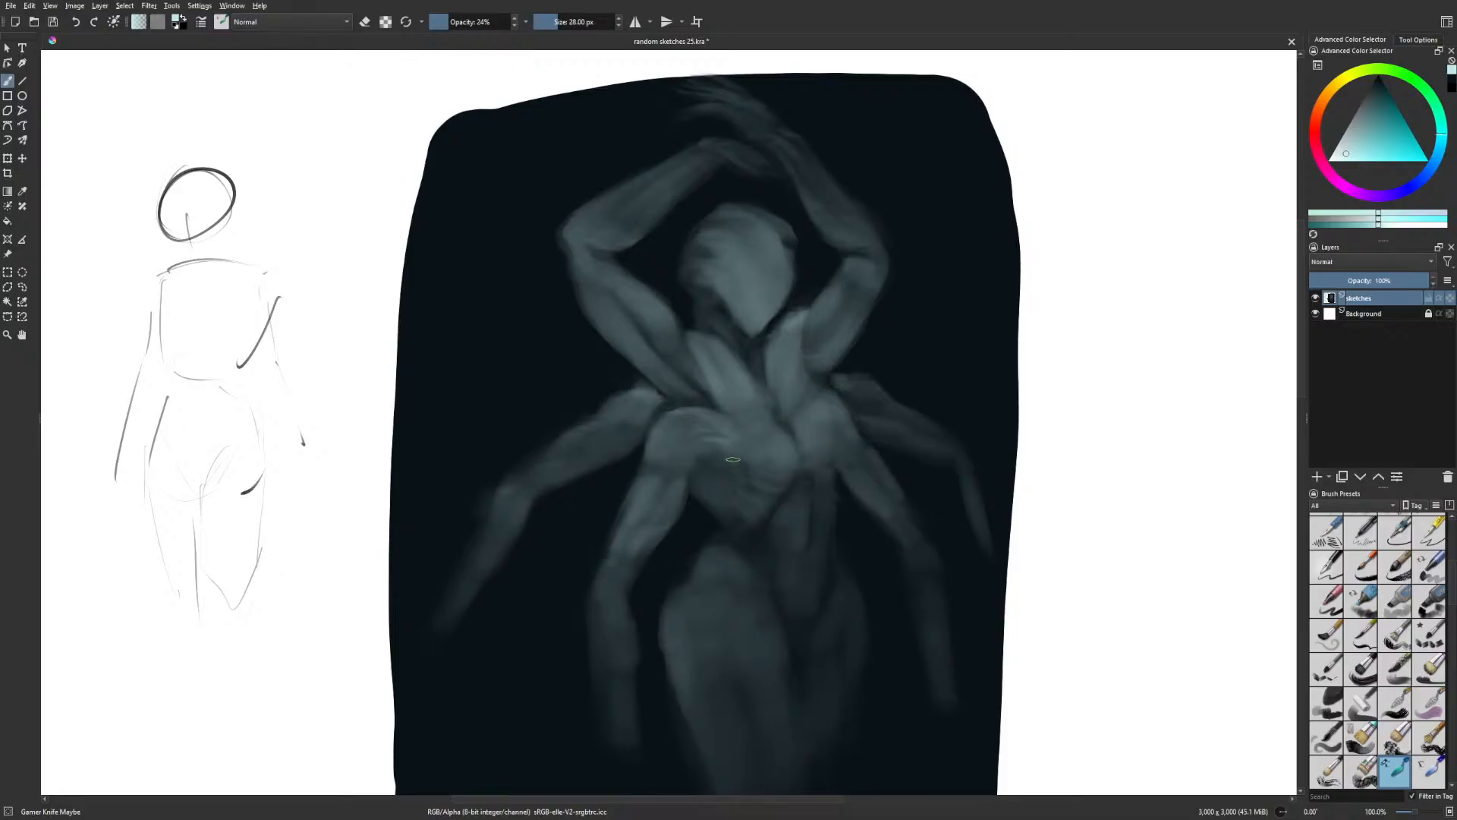
drag(733, 460, 743, 485)
Switch to near-black and shade the underside of the chest with the brush enlarged to 78 px
right_click(798, 425)
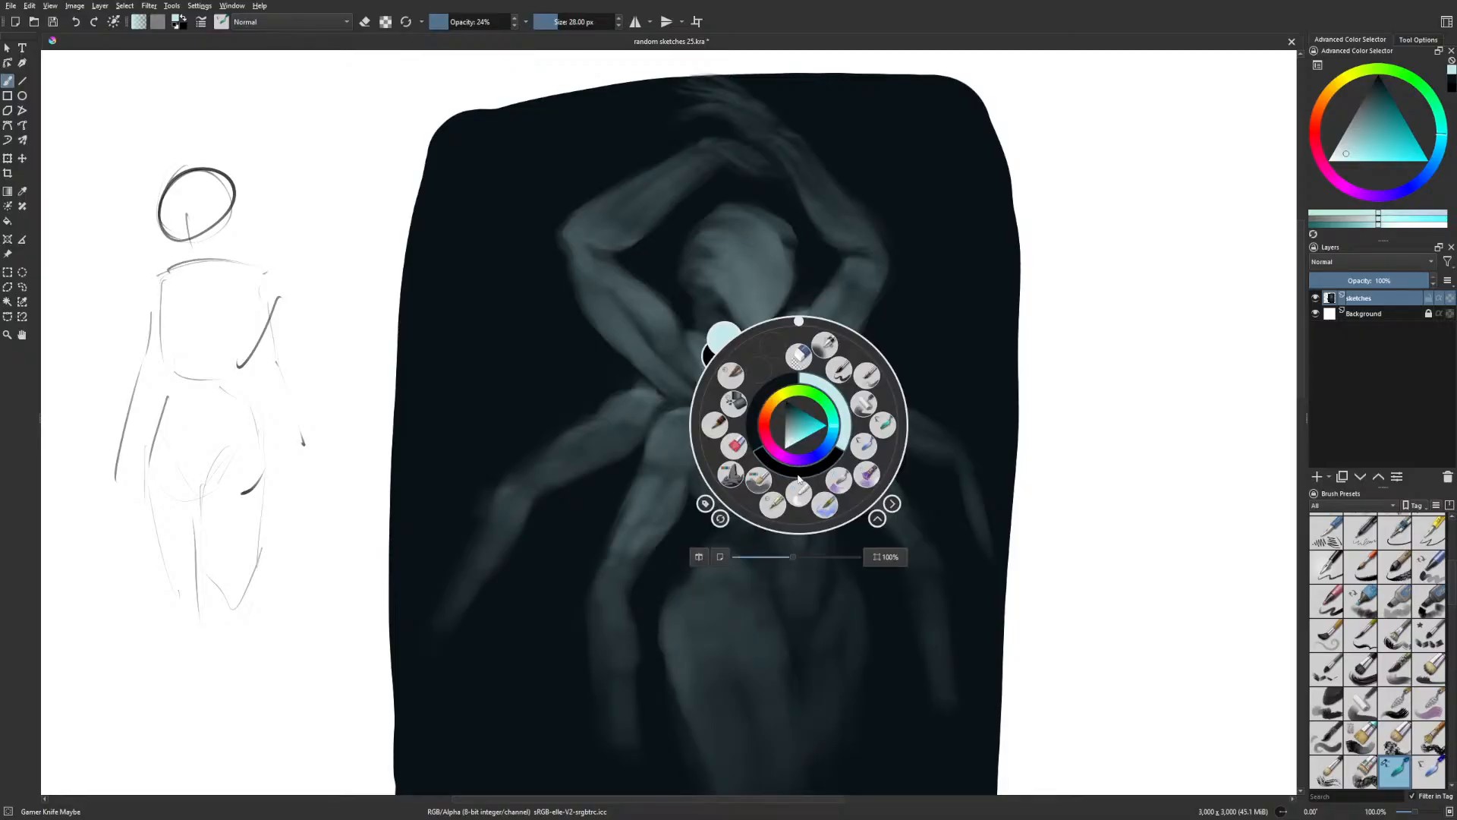
click(755, 404)
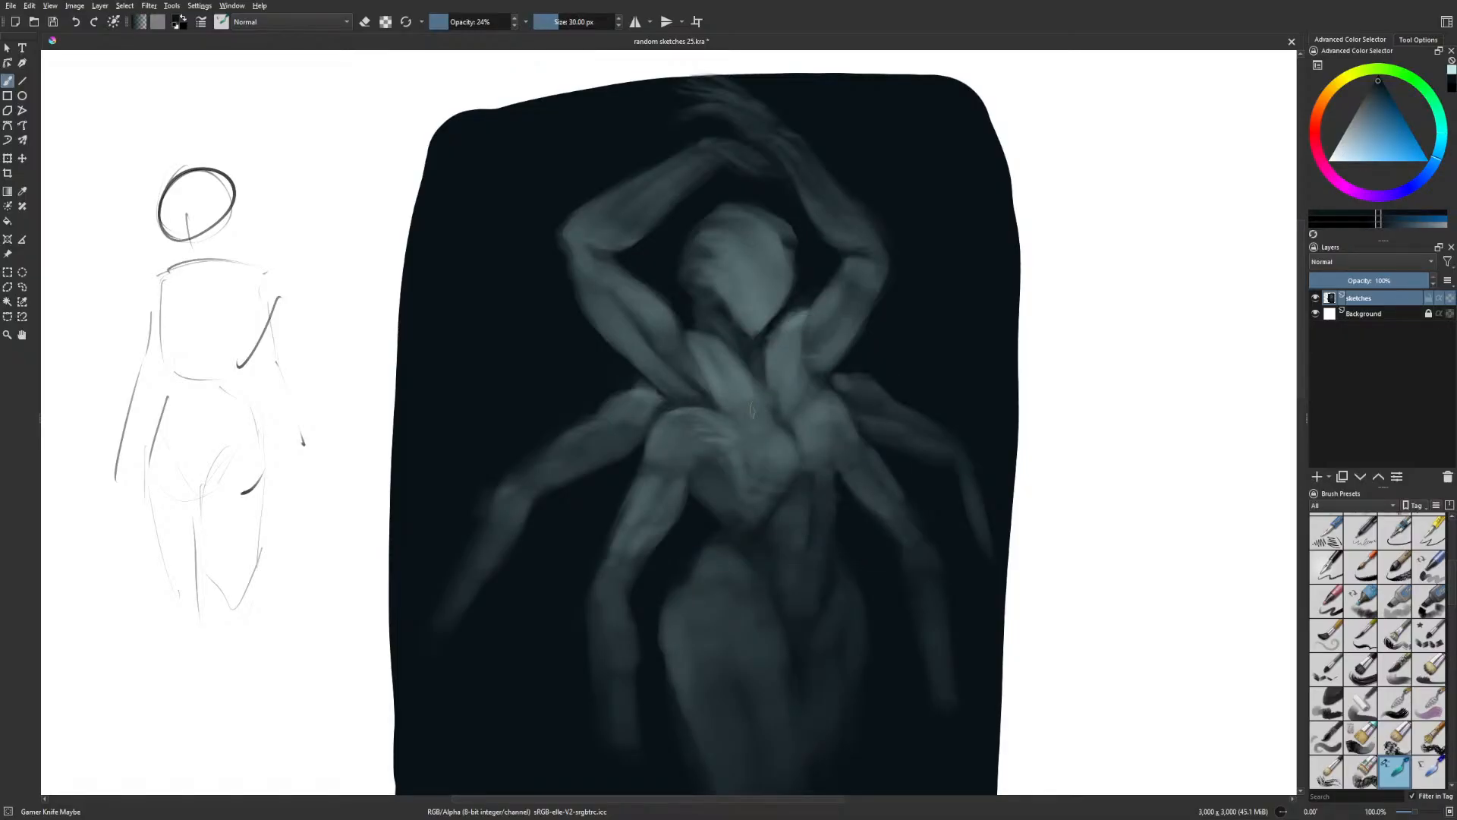
mouse_move(753, 410)
mouse_down()
mouse_move(772, 452)
mouse_move(712, 518)
mouse_move(718, 488)
mouse_move(763, 489)
mouse_move(791, 459)
mouse_move(733, 477)
mouse_move(764, 477)
mouse_move(795, 450)
mouse_up()
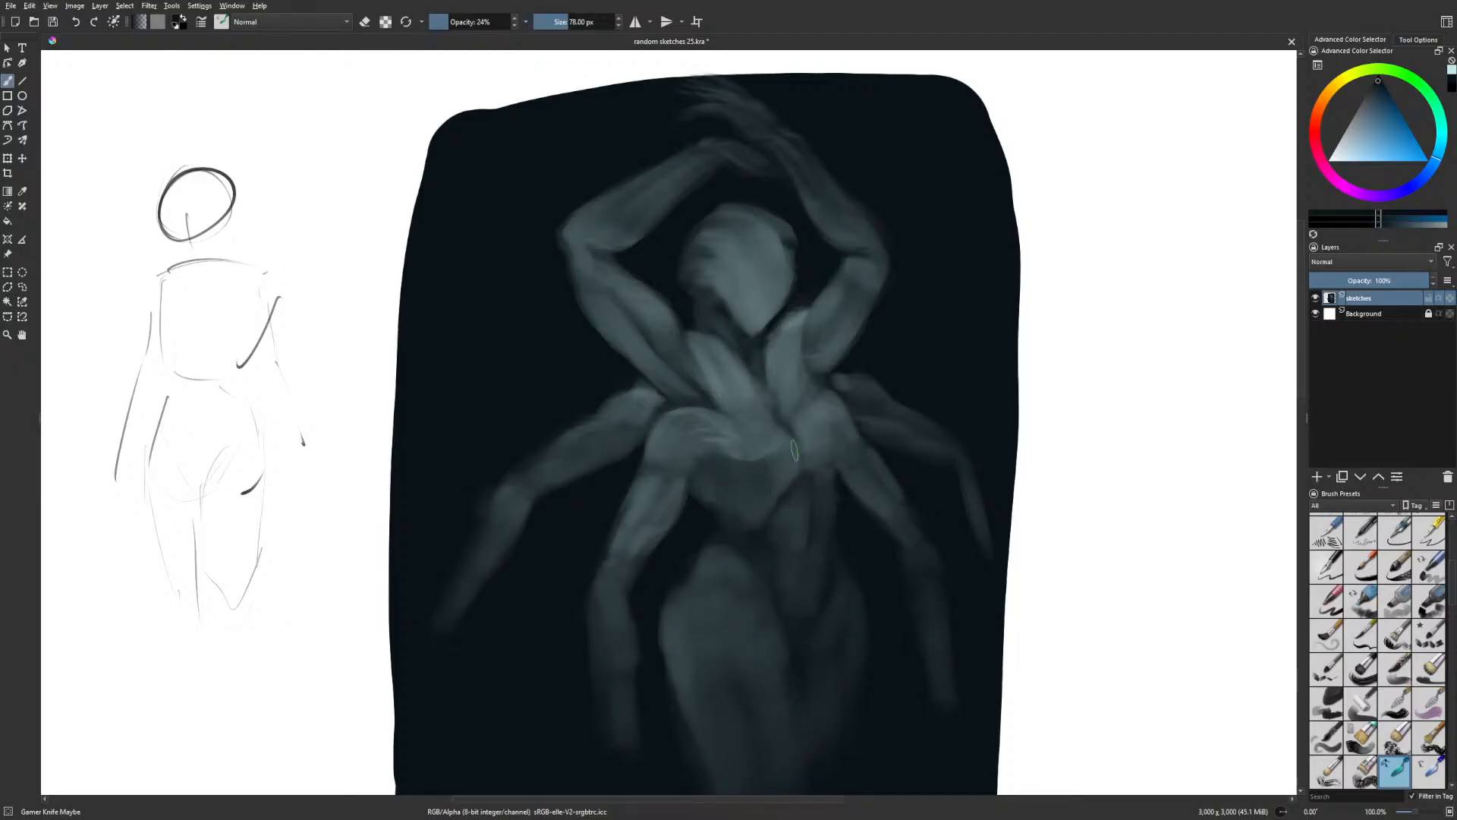
Mirror the view and highlight the left-hand edge of the chest in pale cyan with the brush reduced to 38 px
key(m)
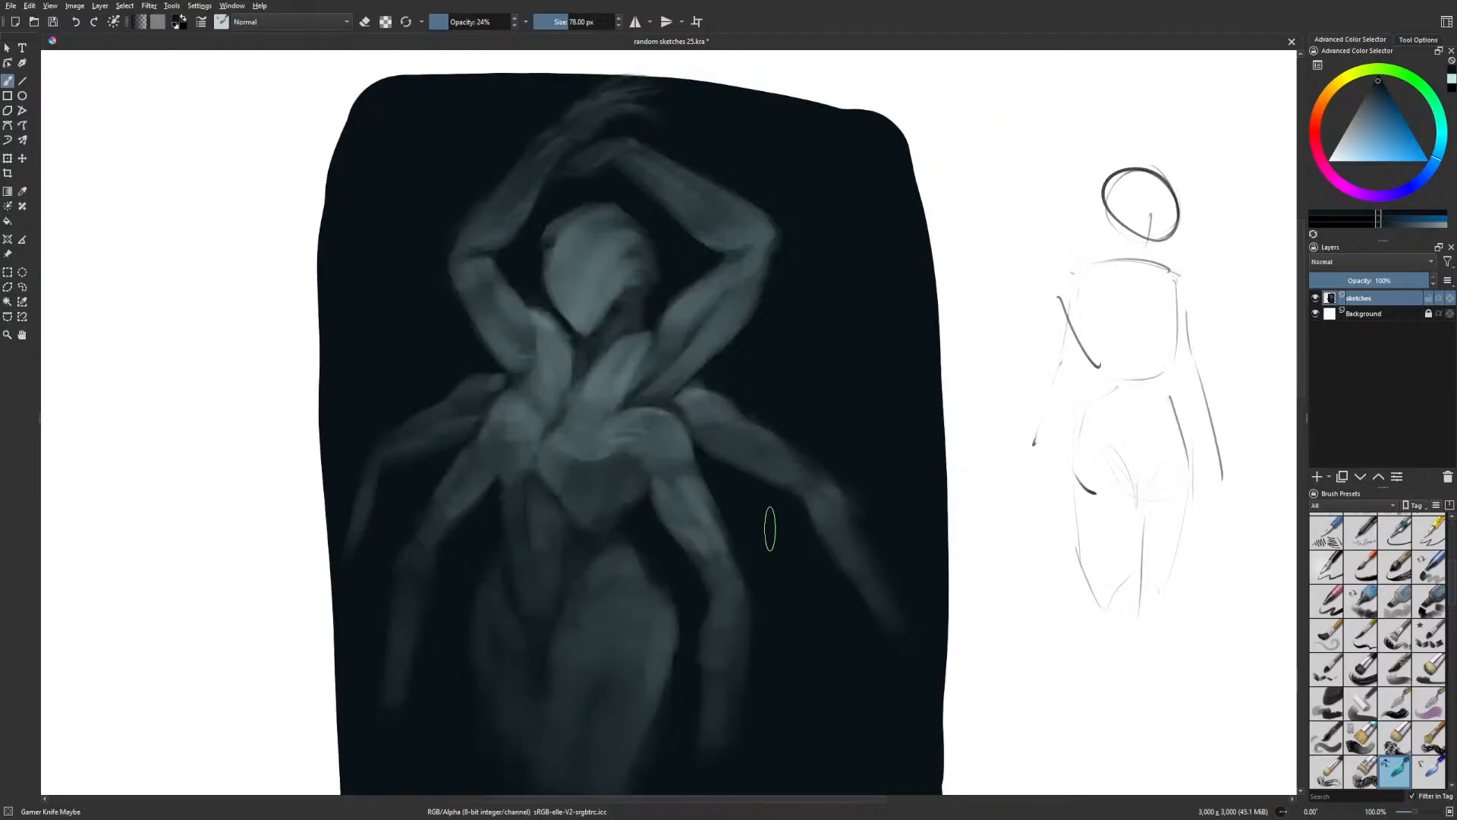
right_click(556, 472)
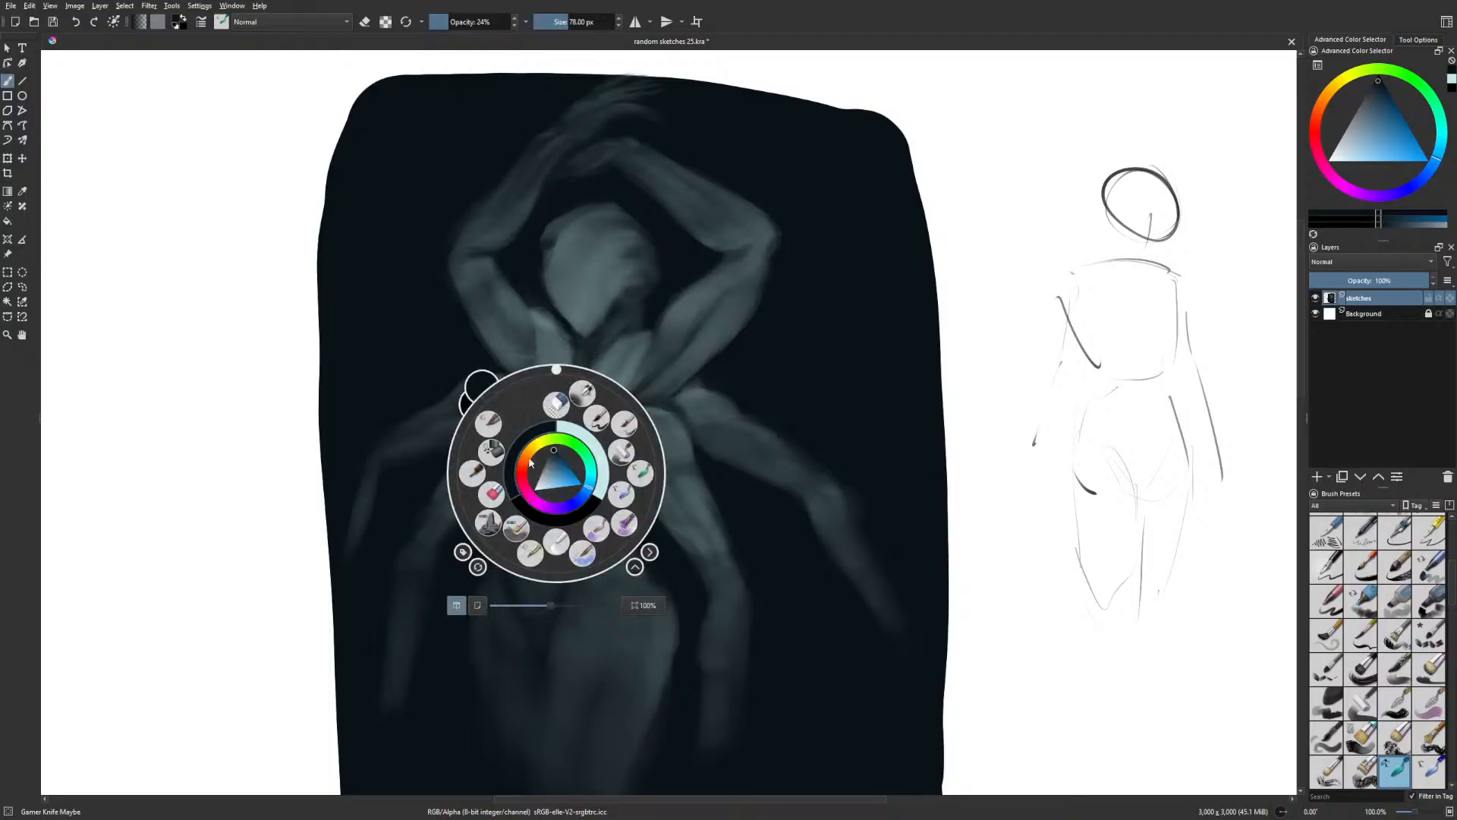
click(580, 432)
key(bracketleft)
key(bracketleft)
key(bracketleft)
key(bracketleft)
key(bracketleft)
key(bracketleft)
key(bracketleft)
key(bracketleft)
key(bracketleft)
key(bracketleft)
drag(494, 457, 500, 482)
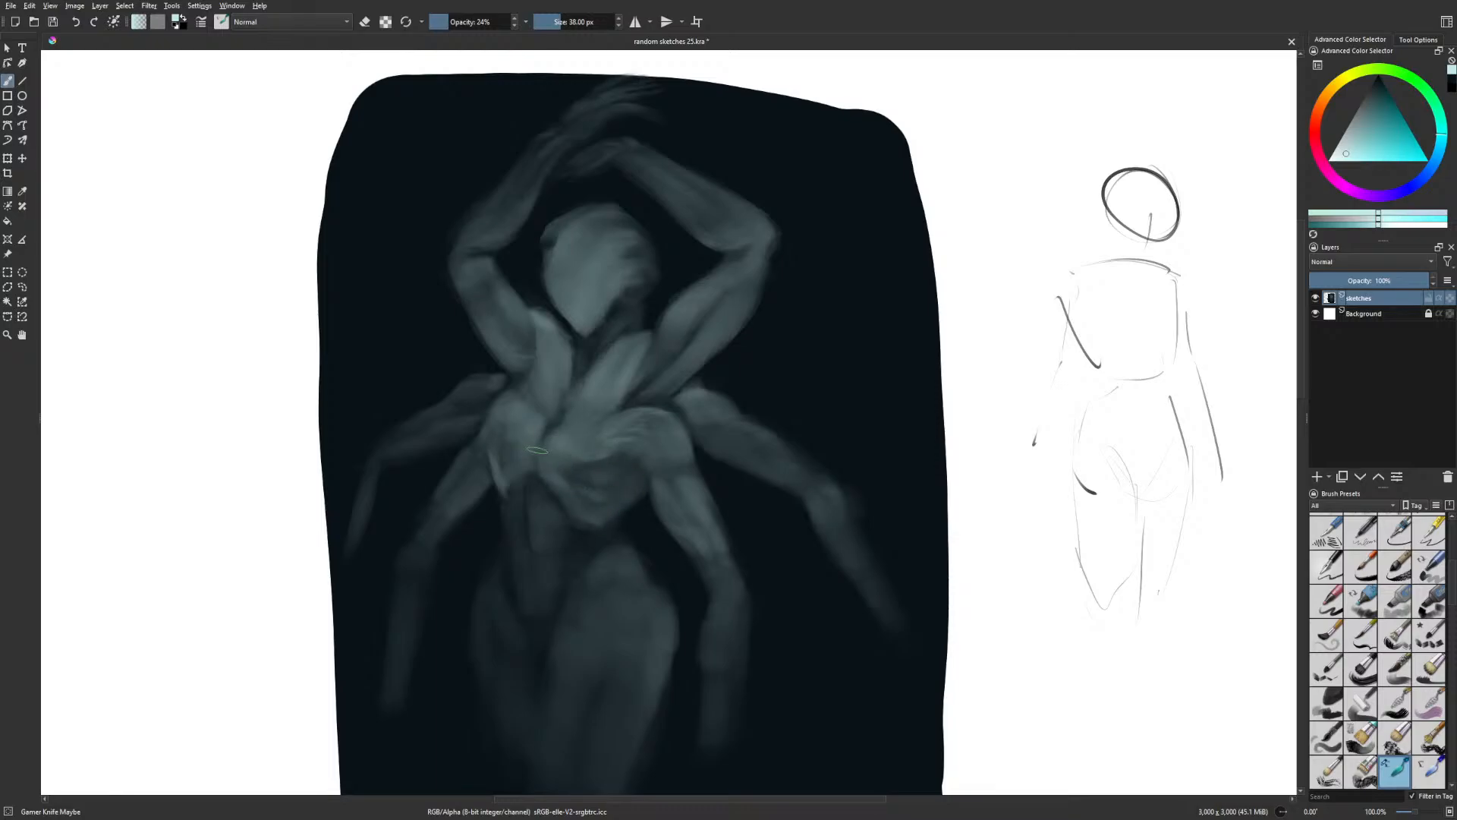
Mirror the view back, brighten the middle of the chest in pale cyan and darken beside the left-hand shoulder with near-black
key(minus)
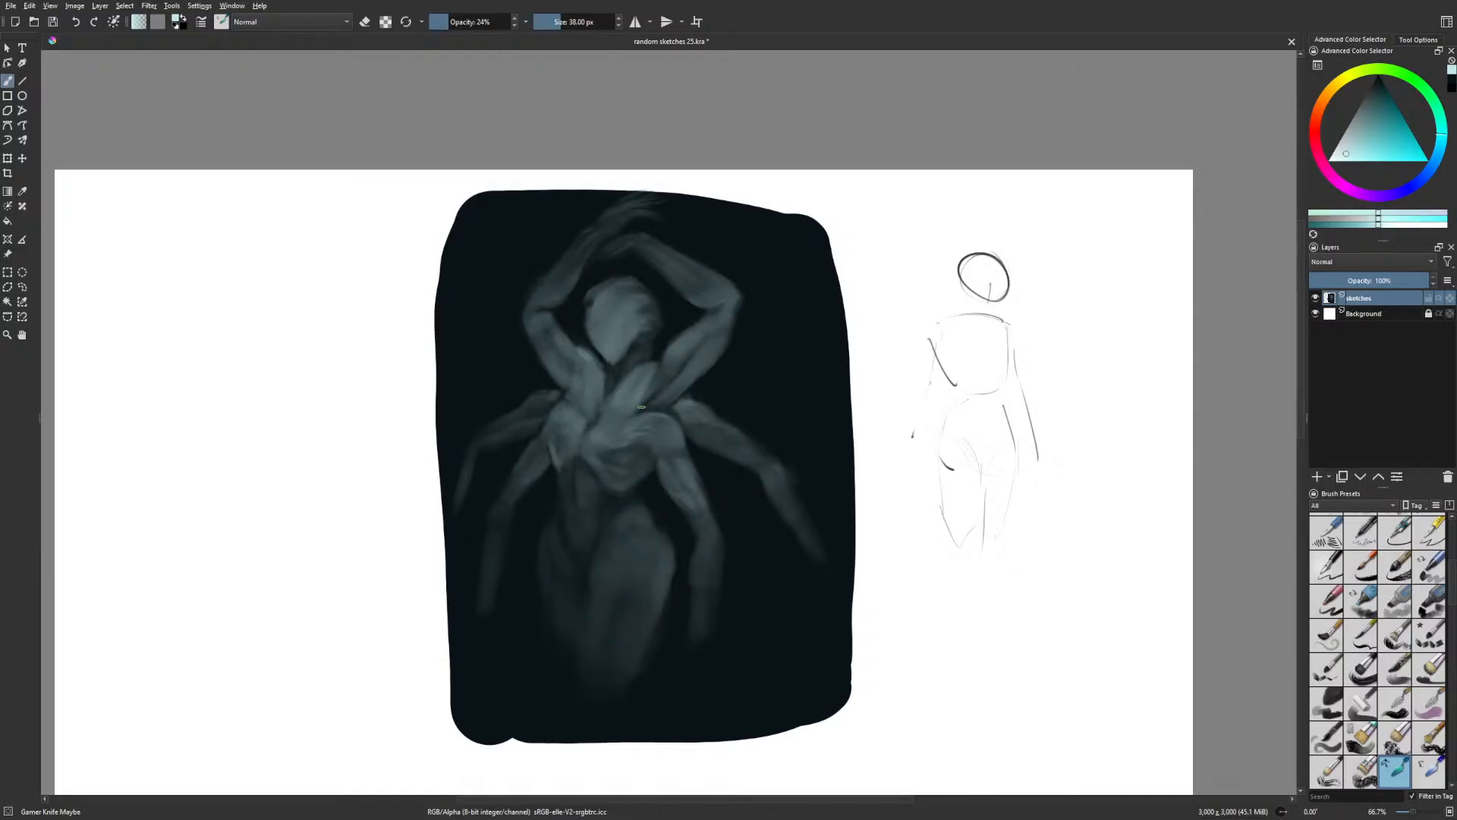
key(m)
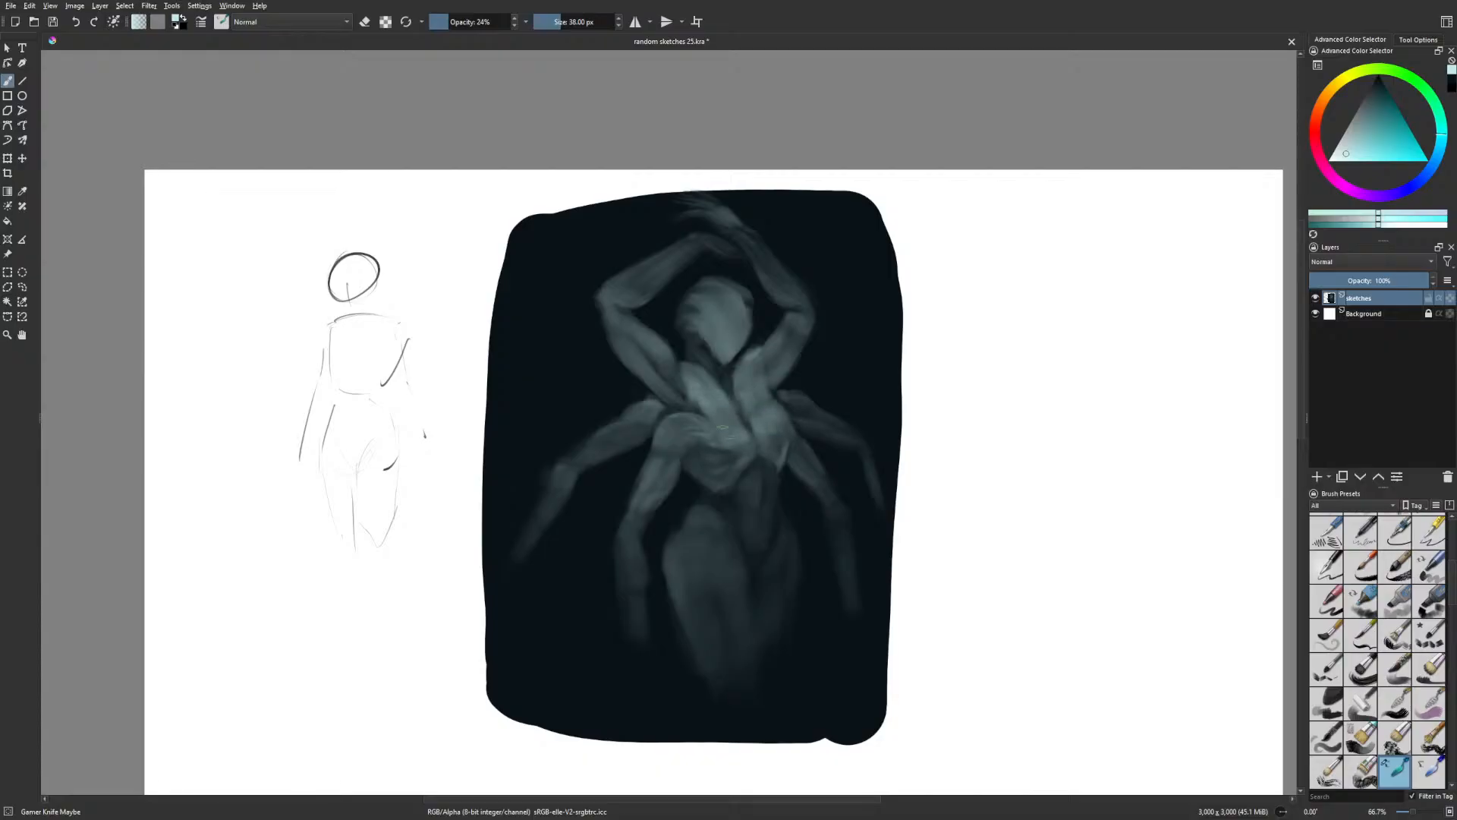
right_click(774, 395)
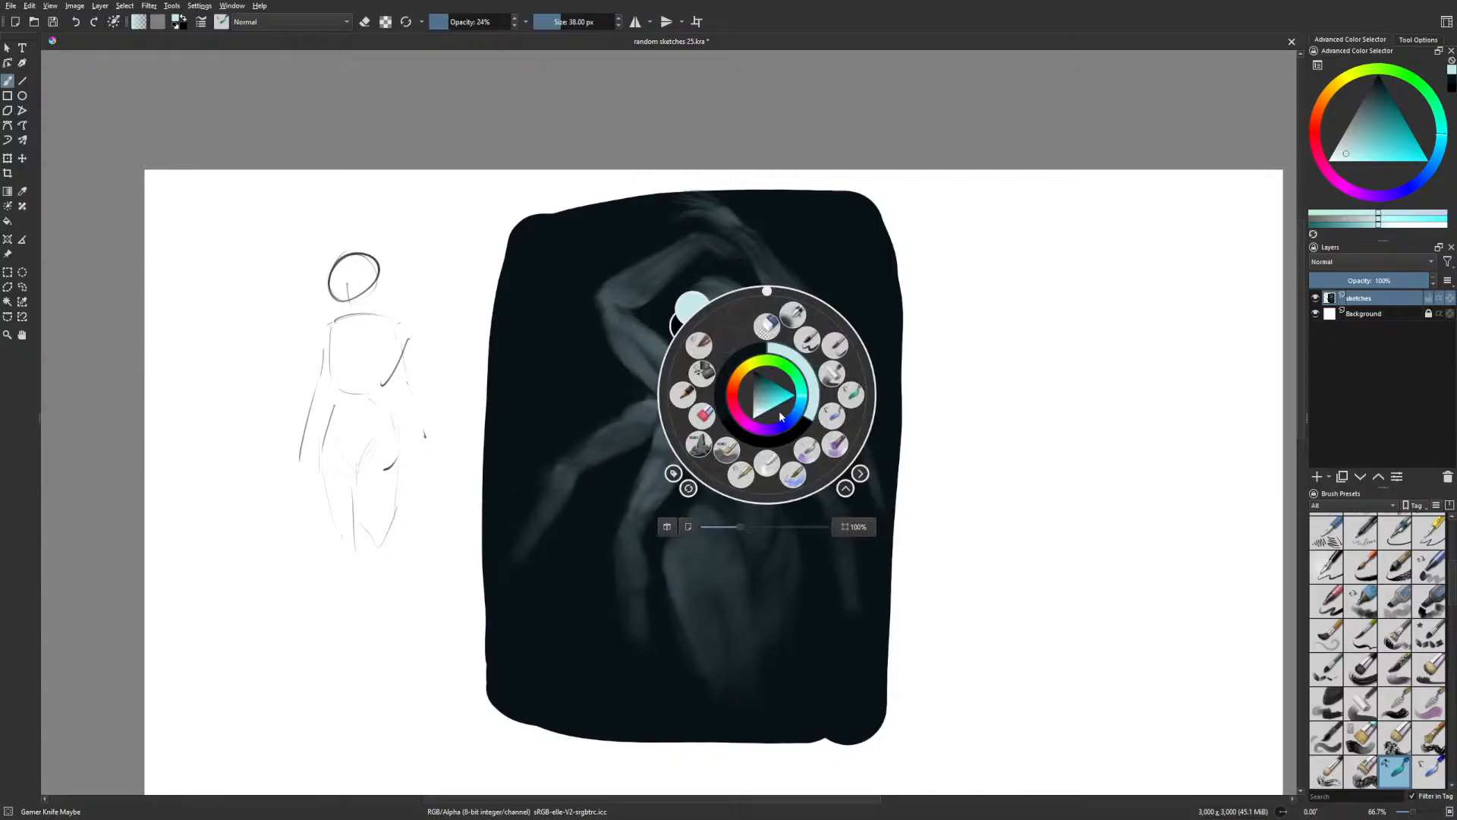
click(715, 379)
drag(697, 403, 685, 378)
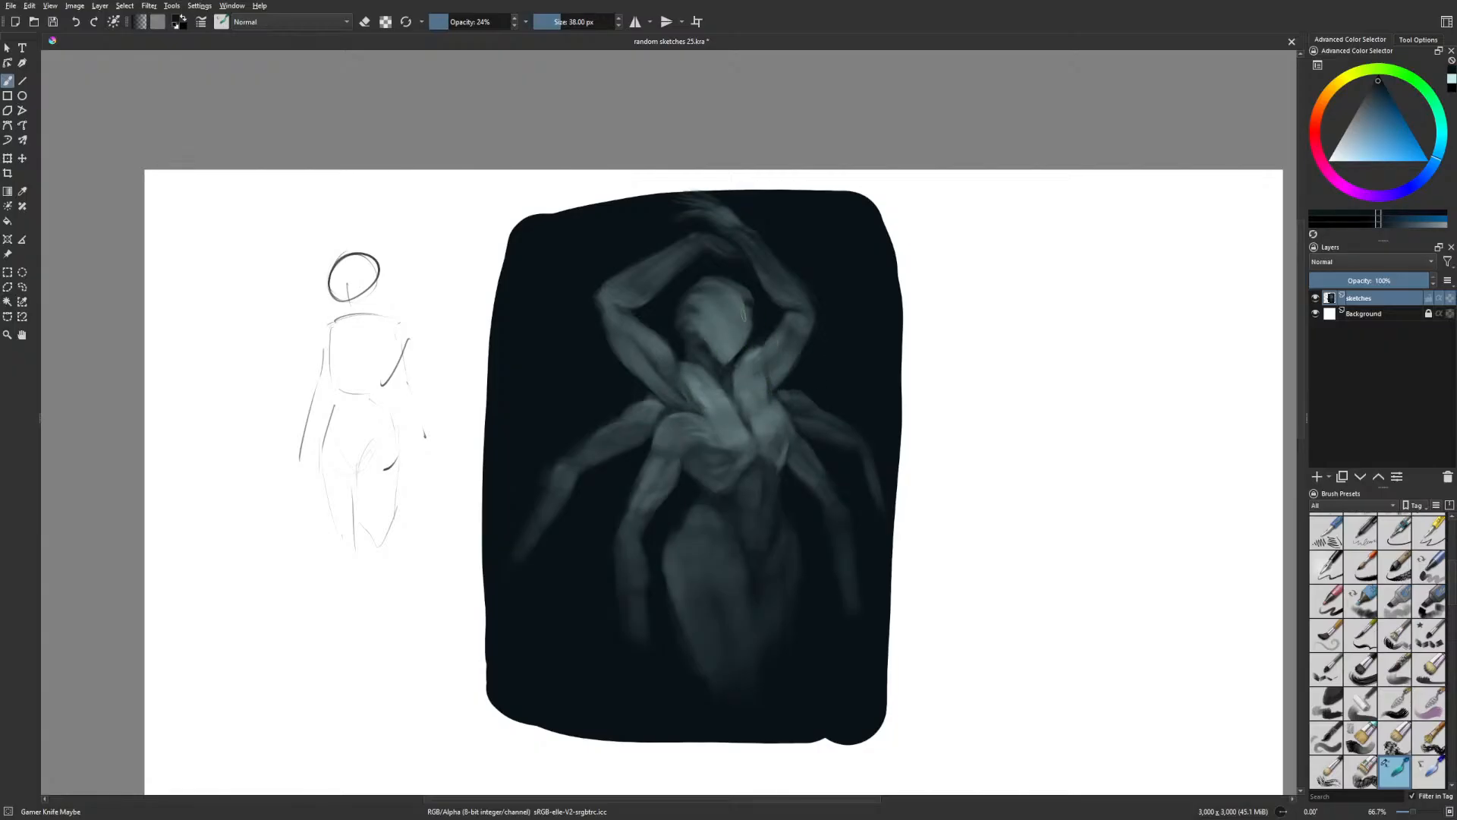
Switch to pale cyan and brighten the face on its right-hand side
right_click(742, 313)
click(789, 311)
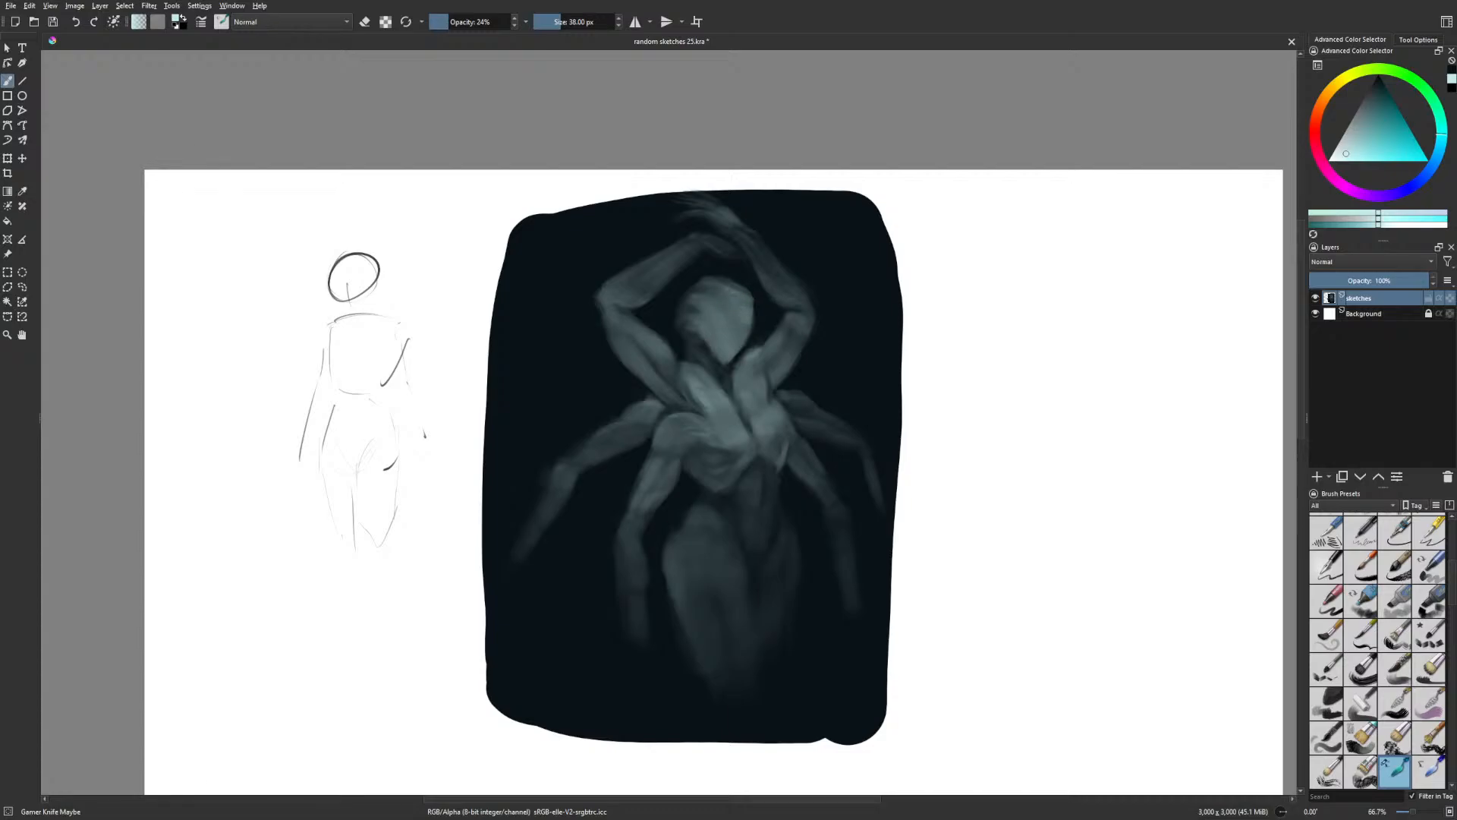
drag(749, 295, 736, 320)
Switch to near-black and shade the underside and right-hand part of the chest
right_click(796, 465)
click(754, 492)
right_click(789, 458)
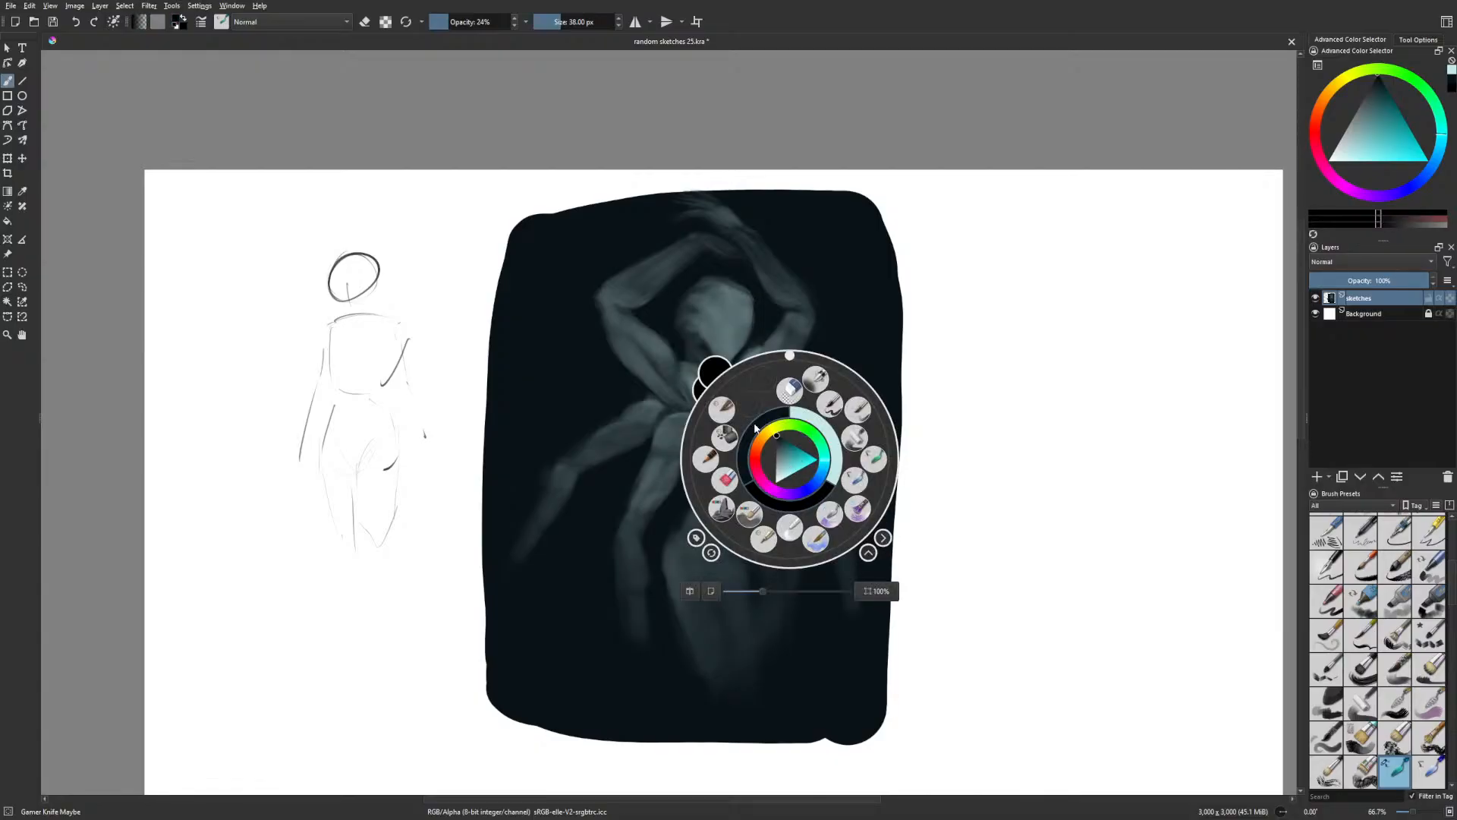
click(755, 427)
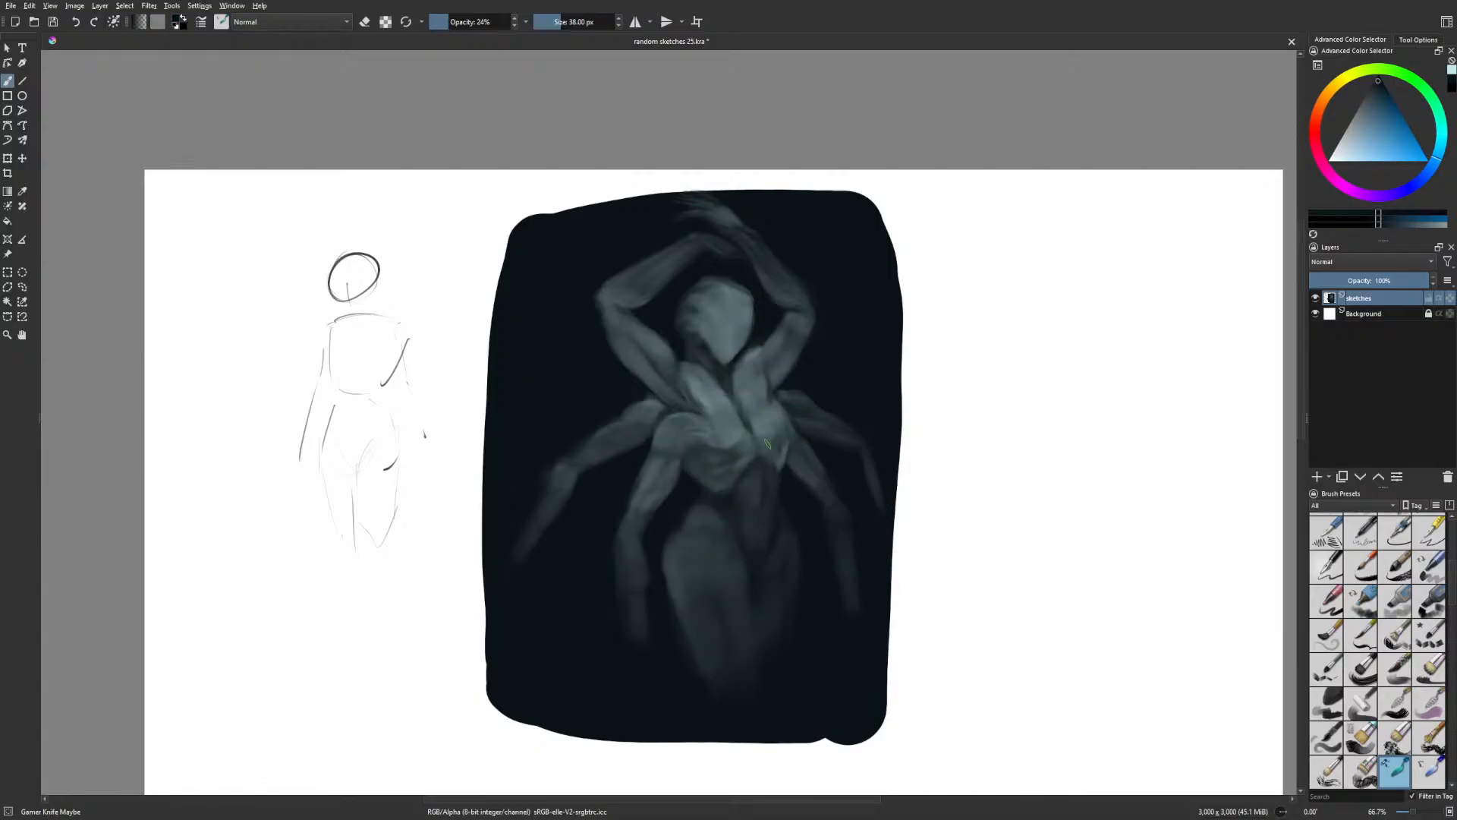
drag(740, 471, 769, 405)
Return to pale cyan, reduce opacity to 19%, enlarge the brush to about 100 px and brighten the left-hand thigh
right_click(780, 429)
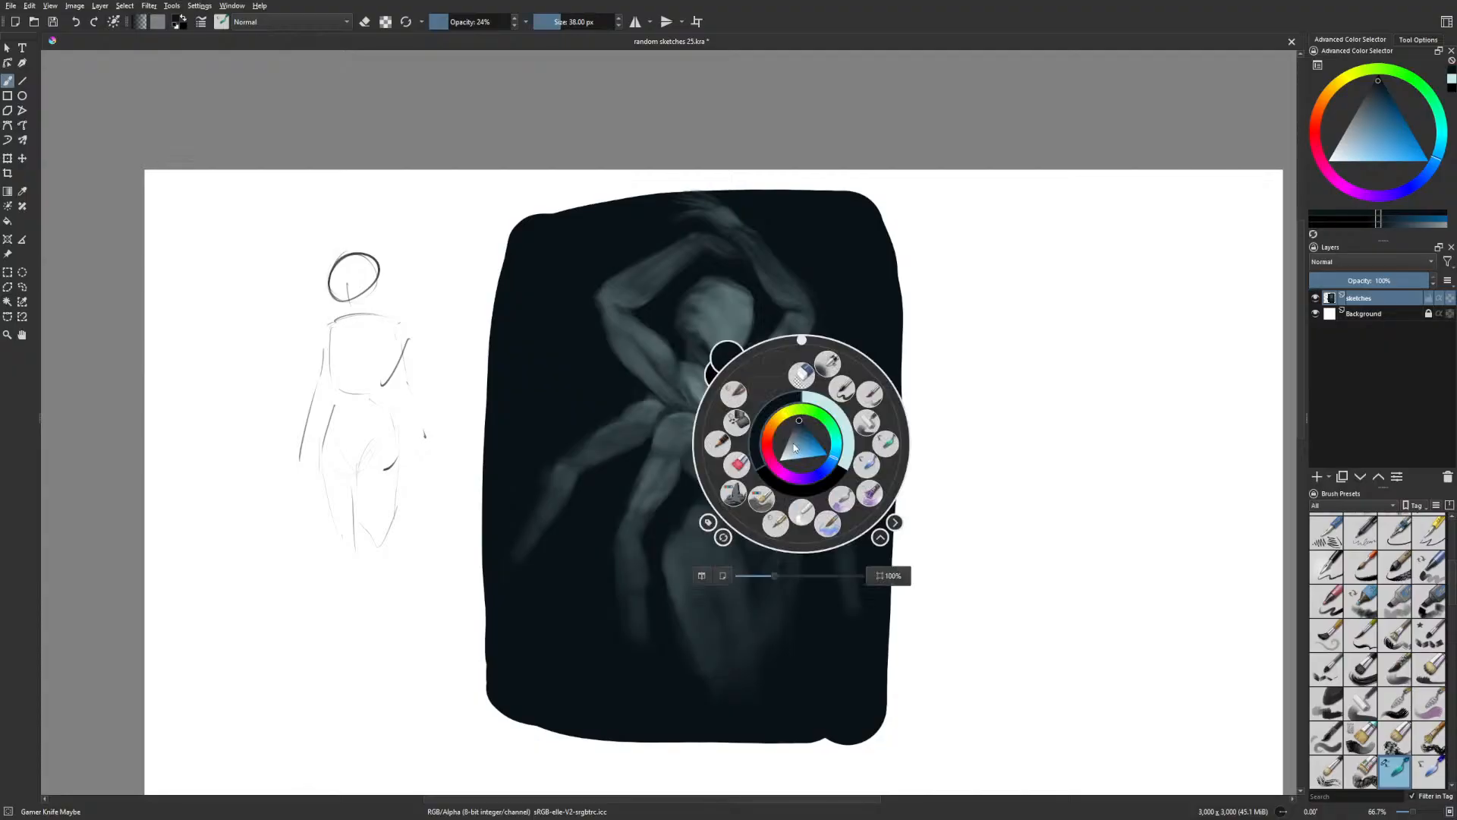
click(758, 431)
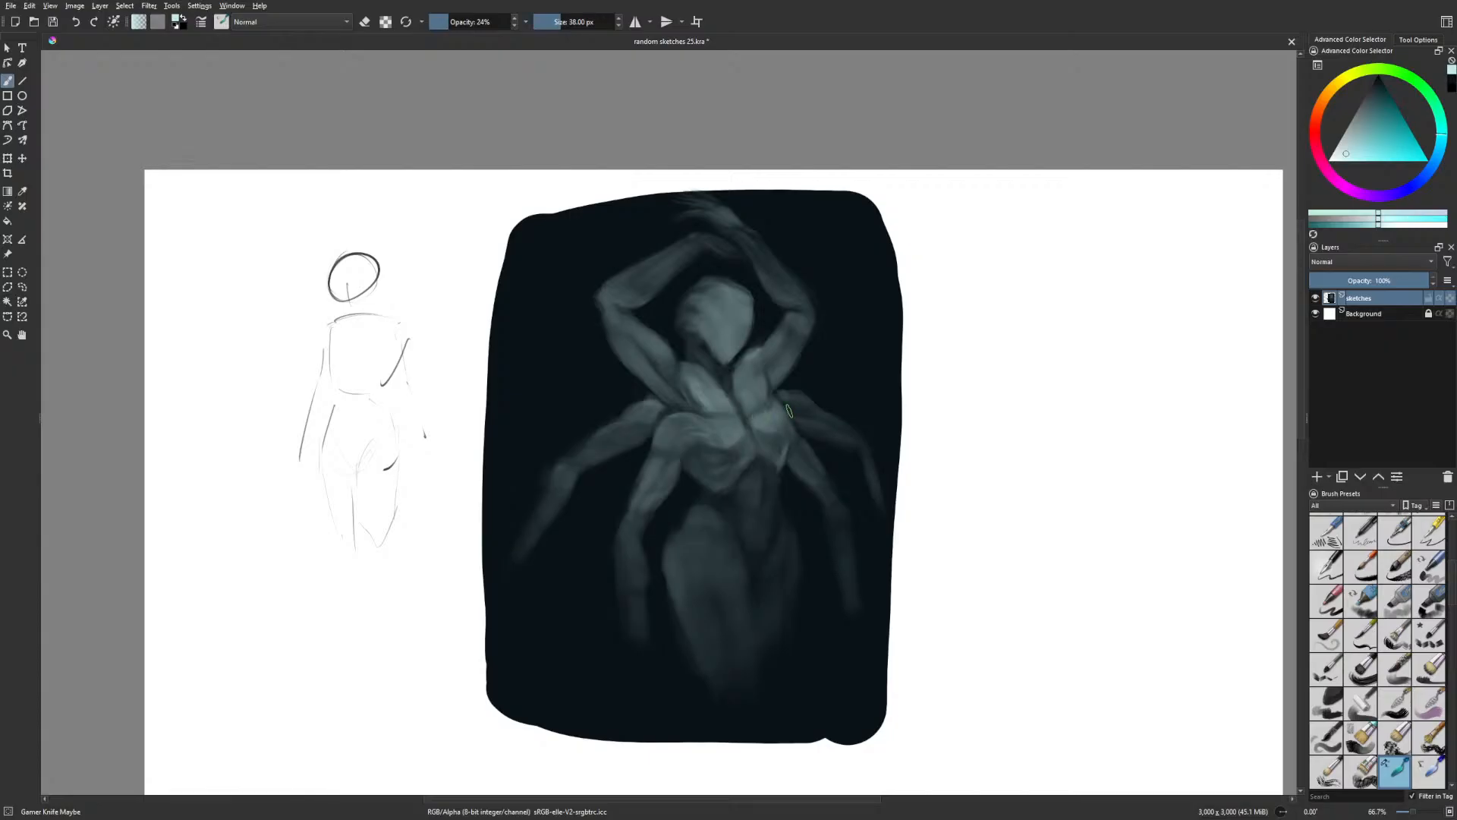
key(i)
key(bracketright)
key(bracketright)
key(bracketright)
key(bracketright)
key(bracketright)
key(bracketright)
key(bracketright)
key(bracketright)
key(bracketright)
key(bracketright)
key(bracketright)
key(bracketright)
key(bracketright)
drag(697, 563, 718, 633)
Switch to near-black and shade the waist and the outer edge of the left-hand hip
right_click(722, 560)
click(700, 519)
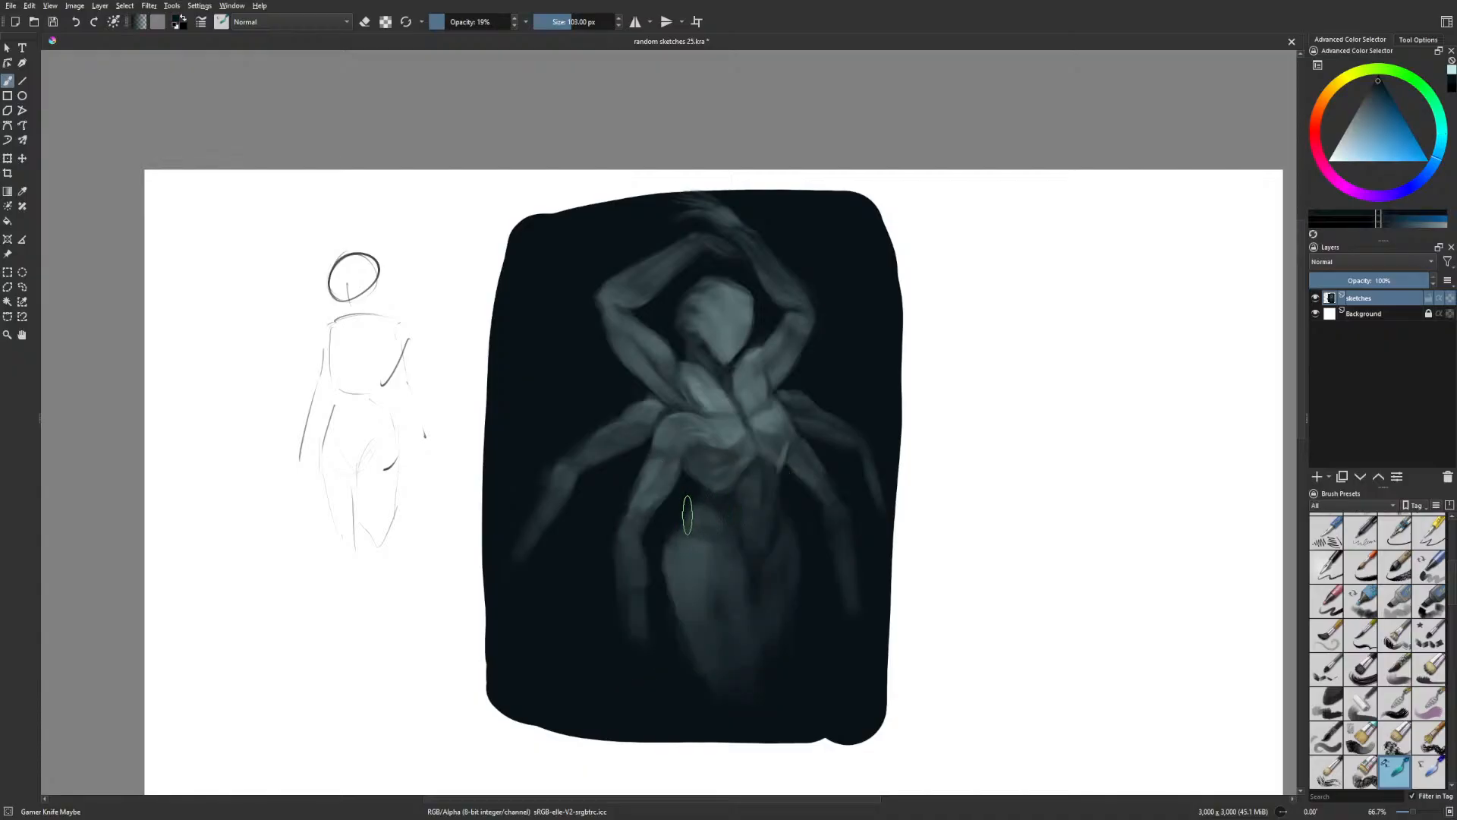
mouse_move(685, 514)
mouse_down()
mouse_move(665, 587)
mouse_move(736, 518)
mouse_move(666, 531)
mouse_move(674, 650)
mouse_up()
Mirror the view, define the separate thighs with pale cyan, and mirror the view back
key(m)
right_click(749, 603)
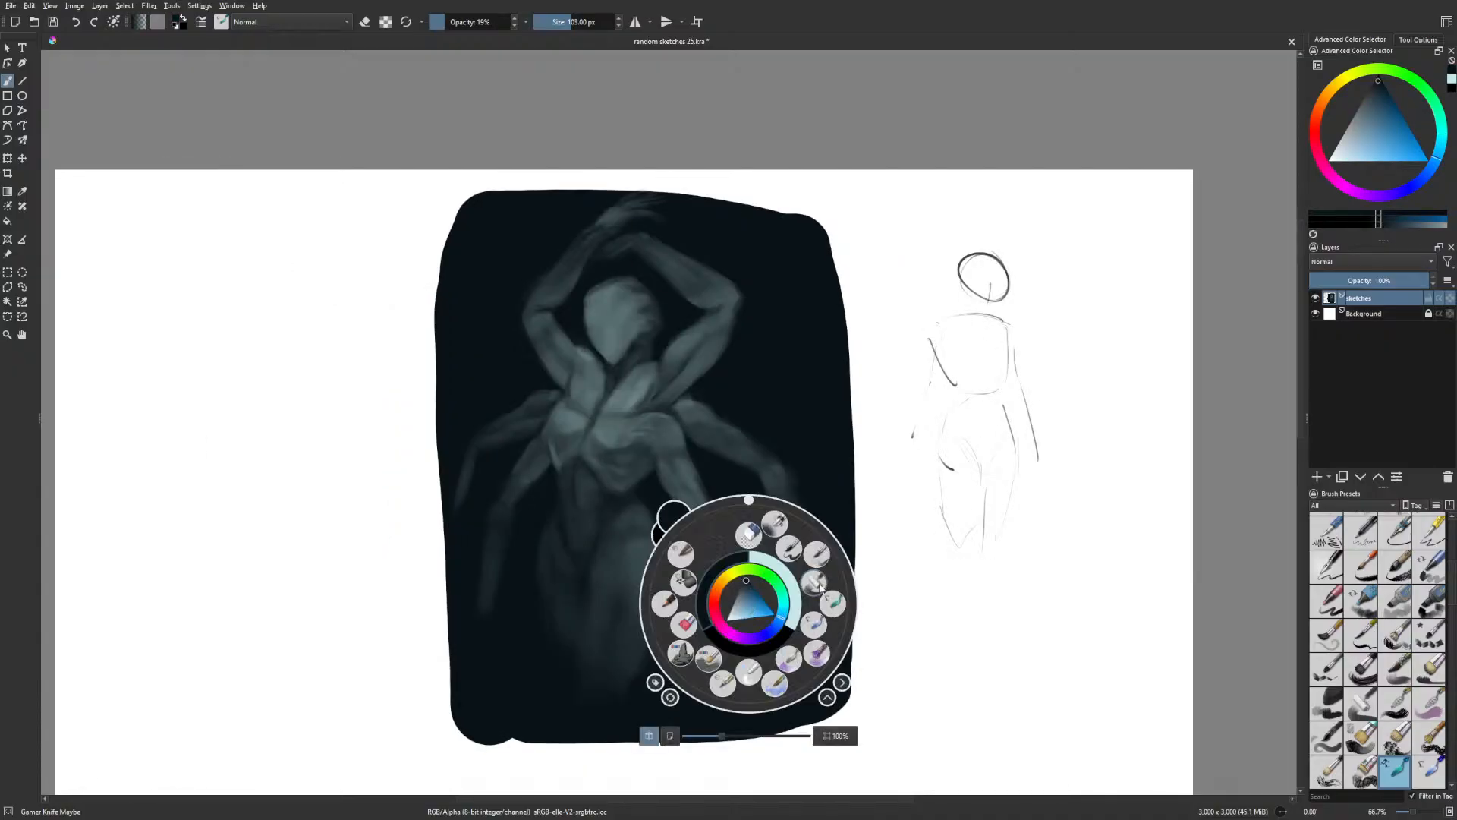
click(787, 575)
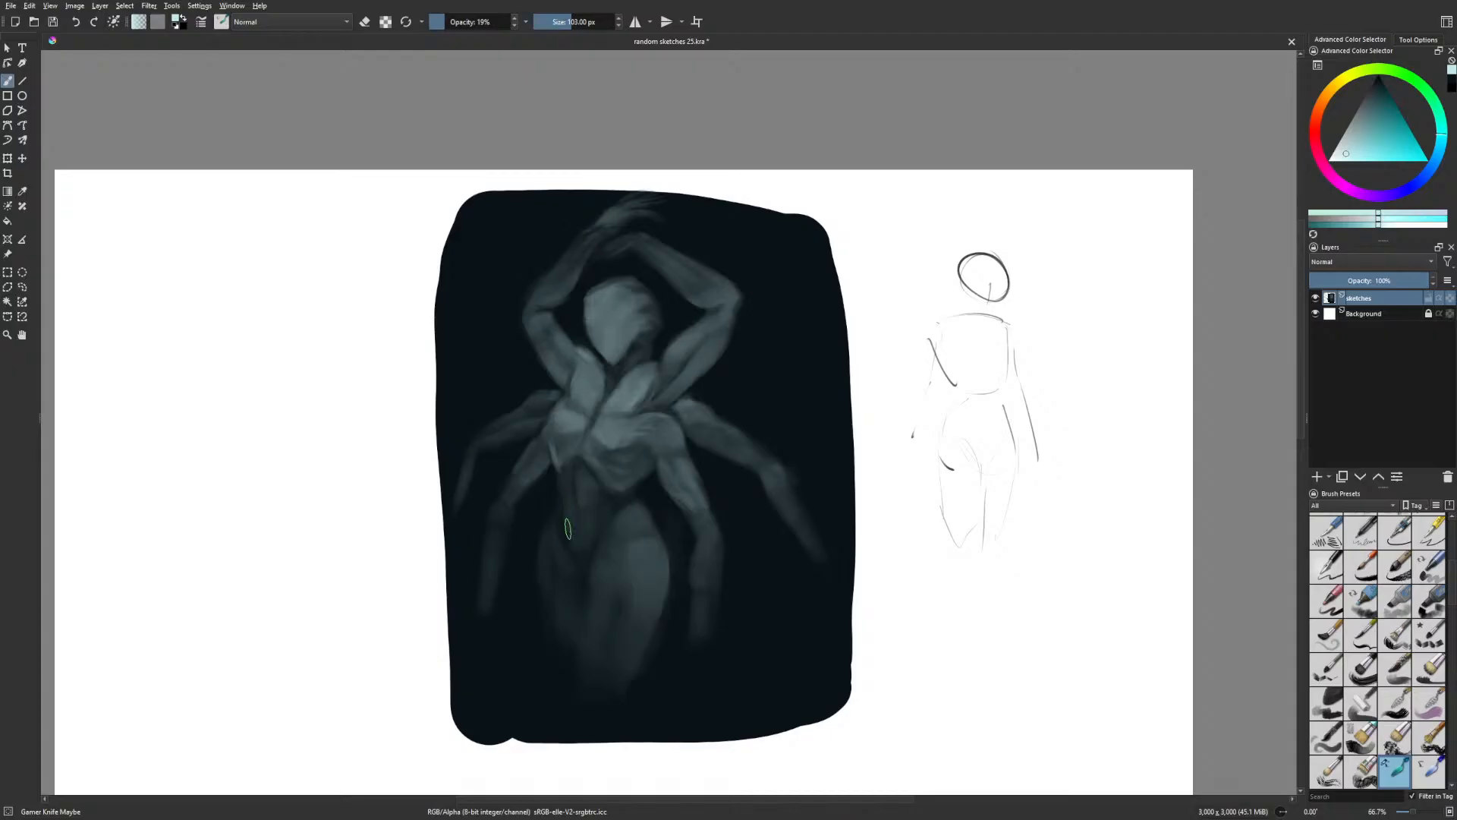
key(m)
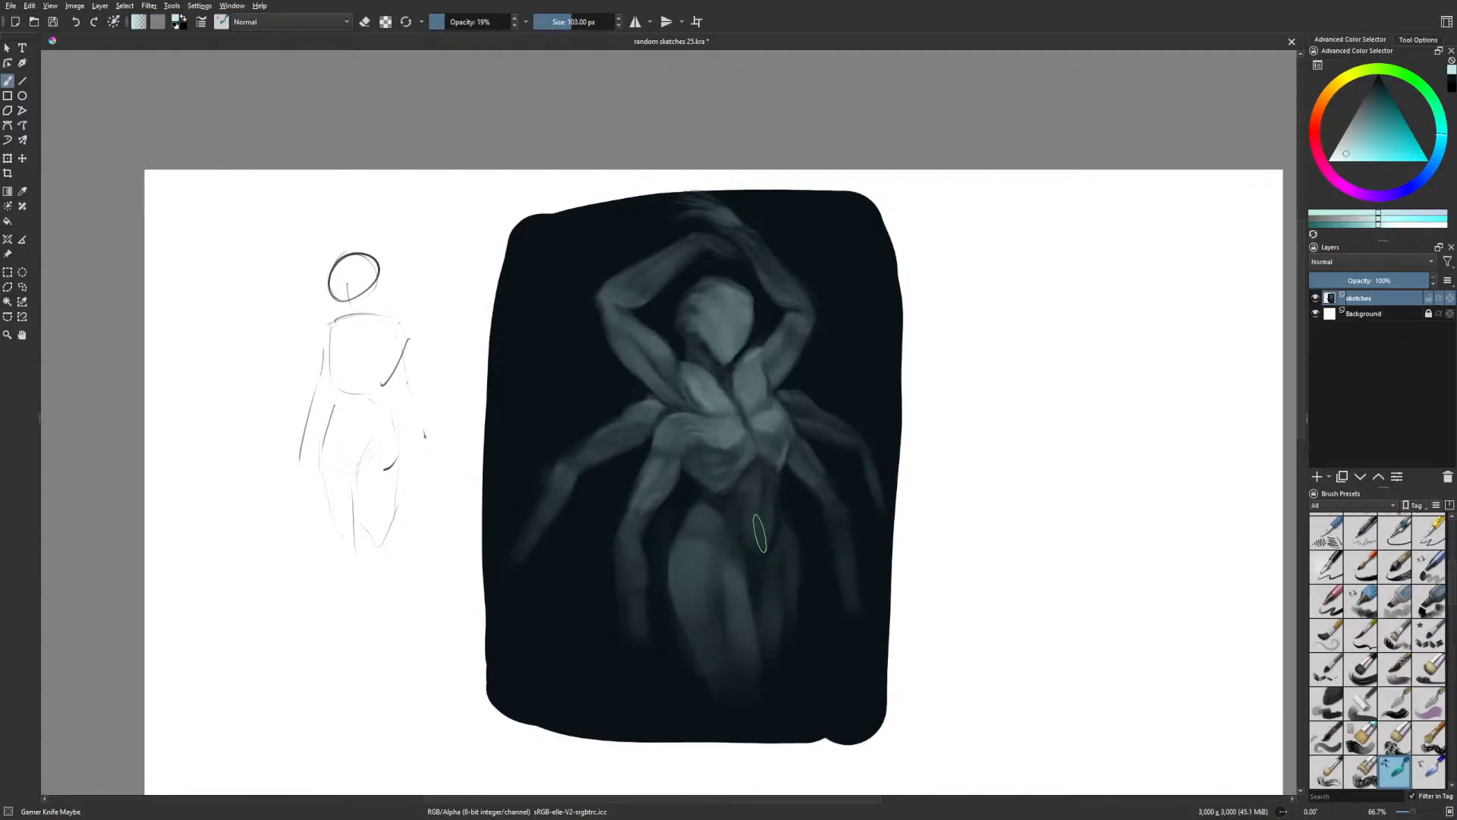
Reduce the brush to 51 px and extend the forearms of both outer lower arms in pale cyan
key(bracketleft)
key(bracketleft)
key(bracketleft)
key(bracketleft)
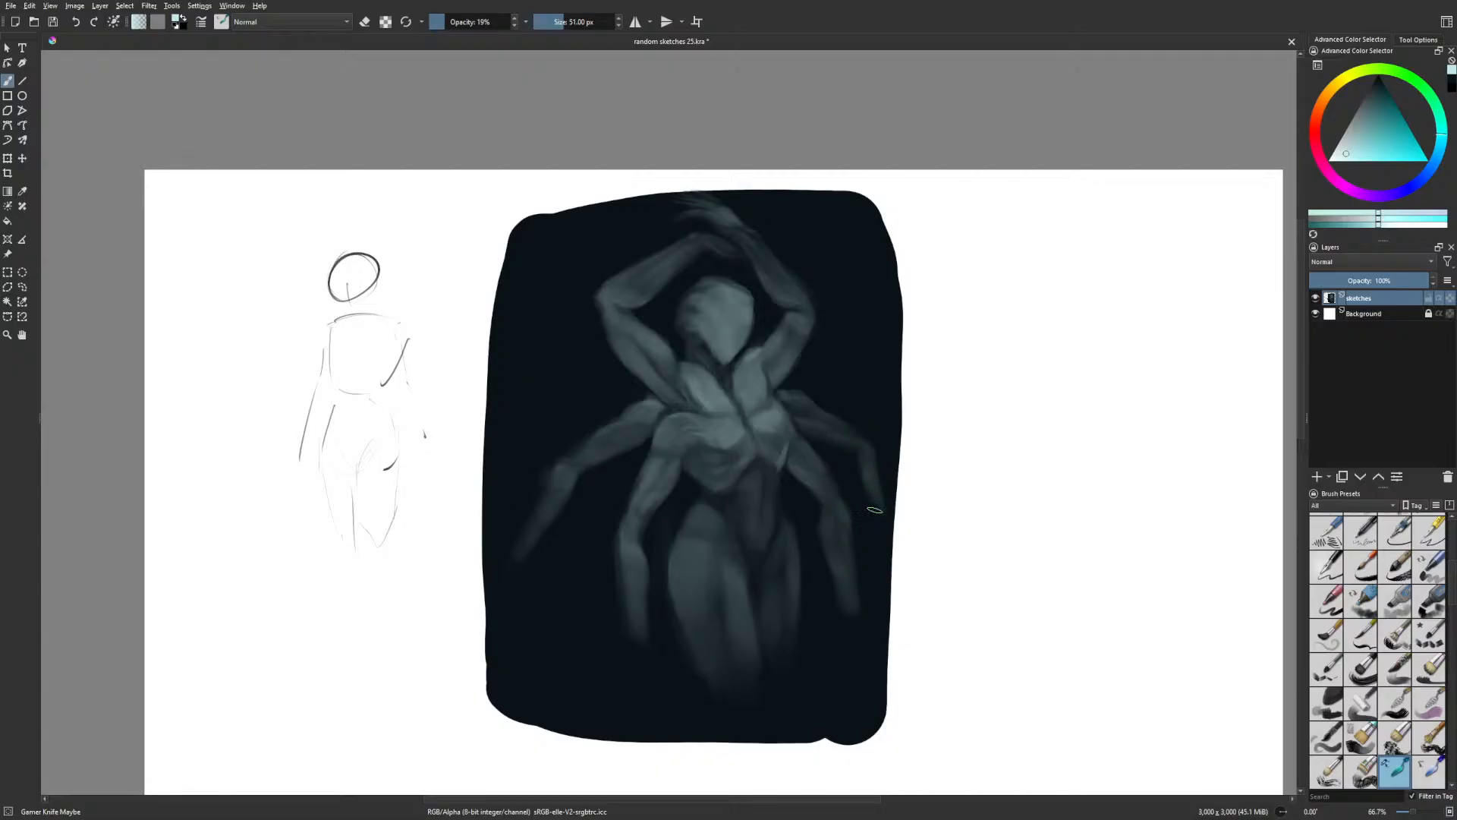
drag(874, 508, 882, 545)
mouse_move(560, 463)
mouse_down()
mouse_move(546, 494)
mouse_move(570, 458)
mouse_move(525, 573)
mouse_up()
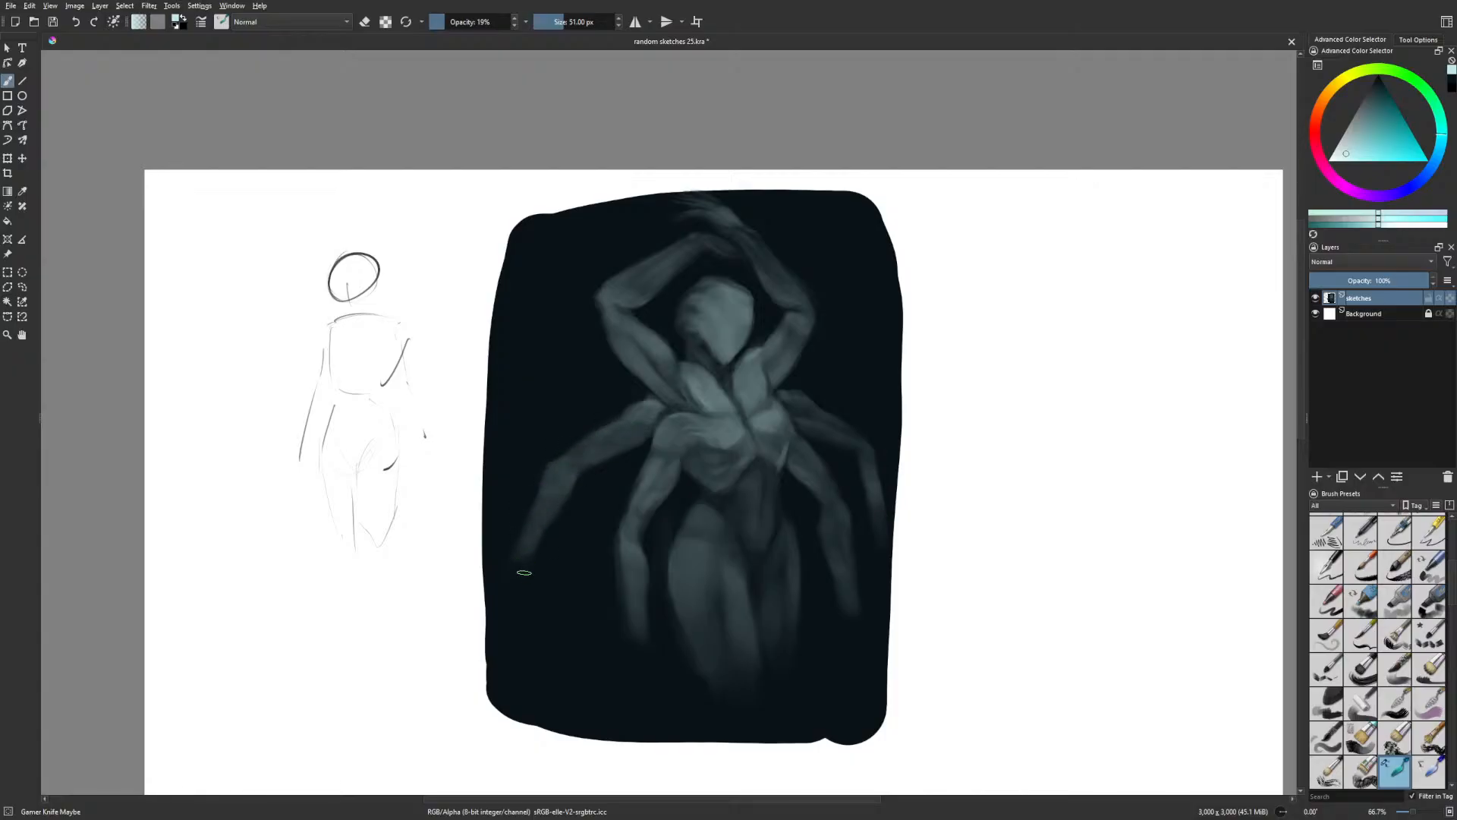
Switch to near-black and trim the outer edge and tip of the left-hand outer forearm
right_click(612, 487)
click(577, 452)
drag(538, 496, 514, 574)
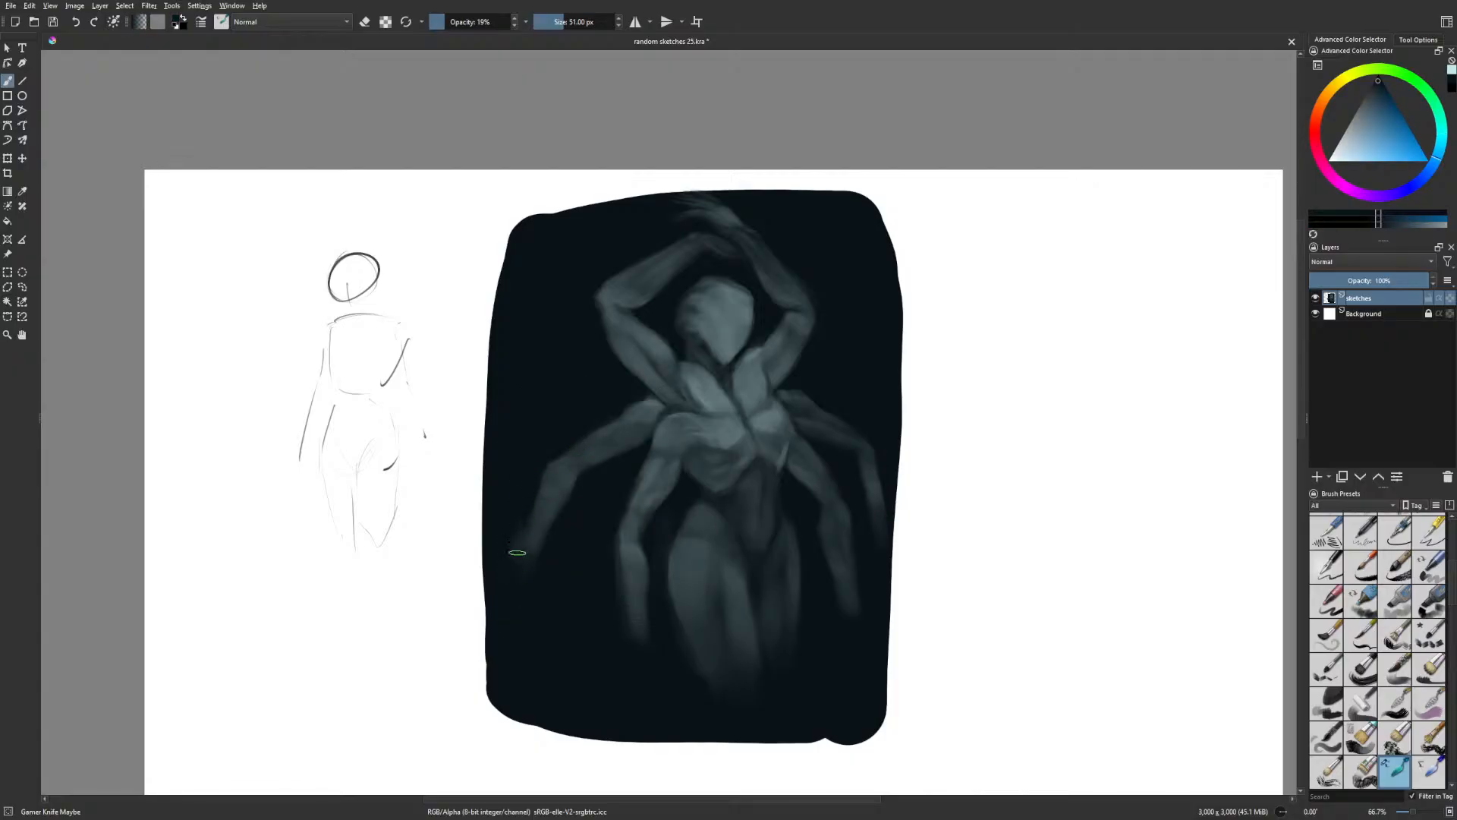
drag(521, 493, 510, 581)
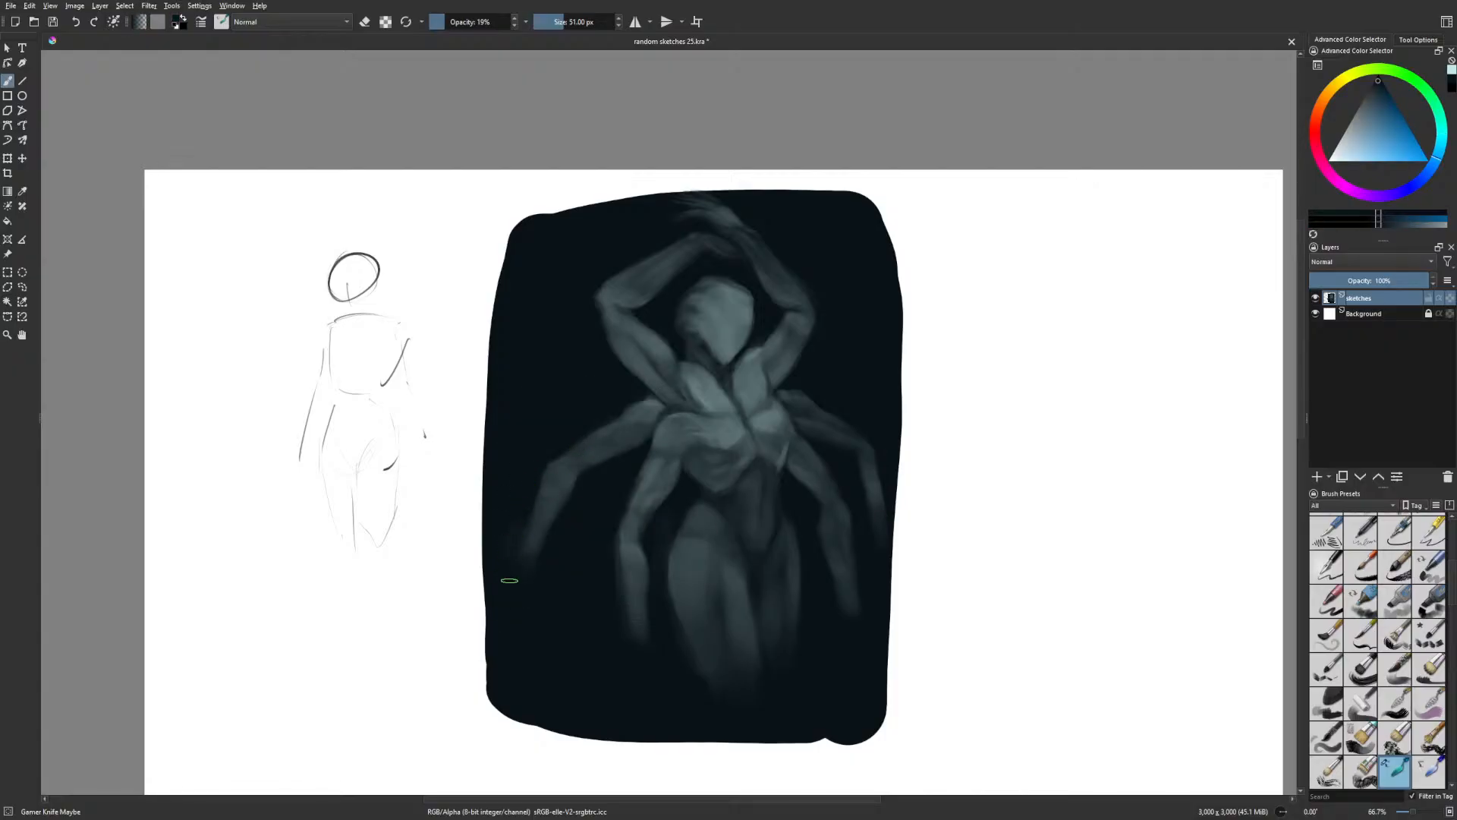
Return to pale cyan and brighten the upper chest below the neck
right_click(925, 454)
click(947, 420)
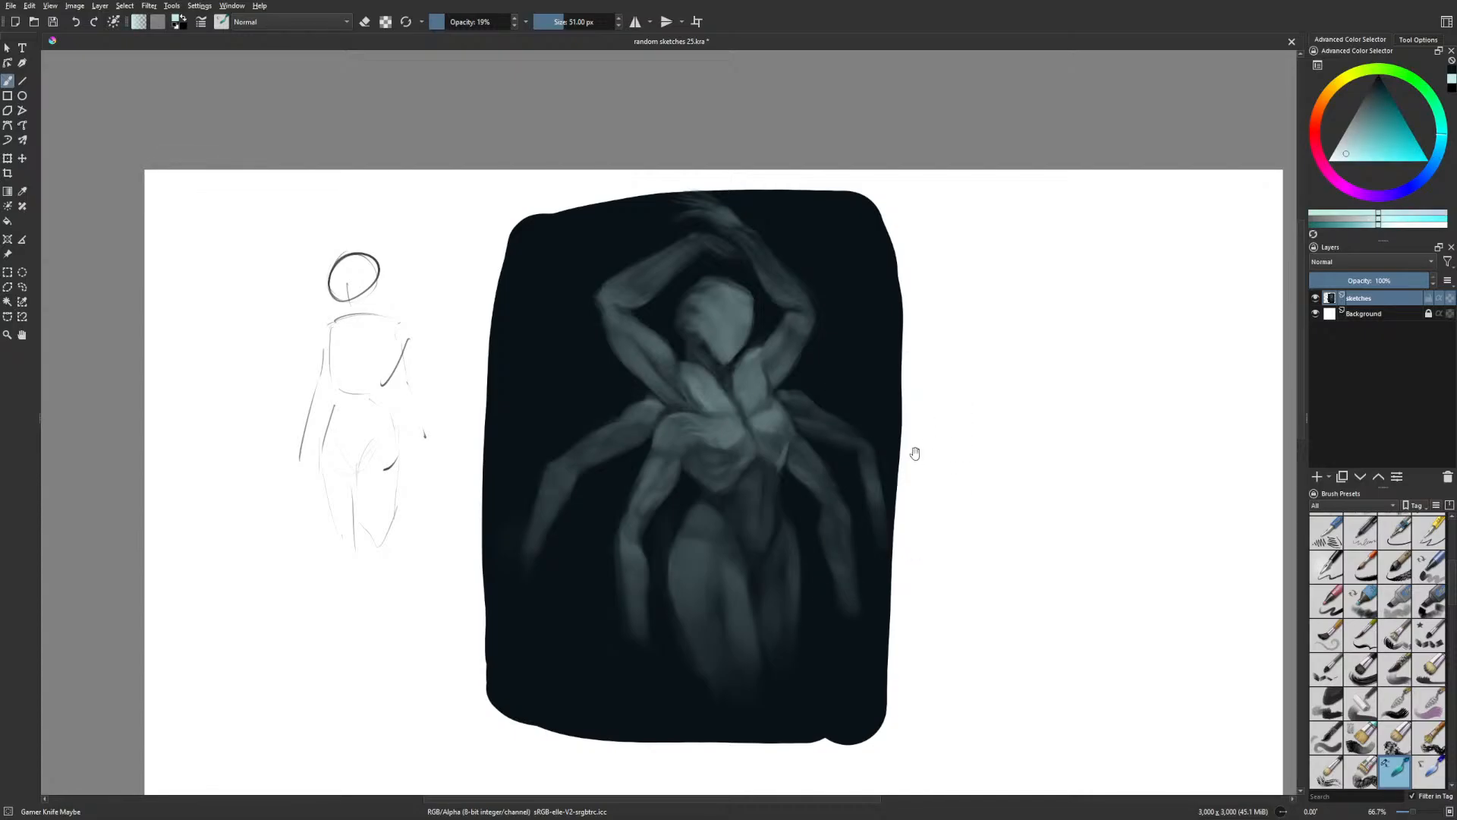
drag(913, 454, 911, 462)
drag(699, 413, 710, 374)
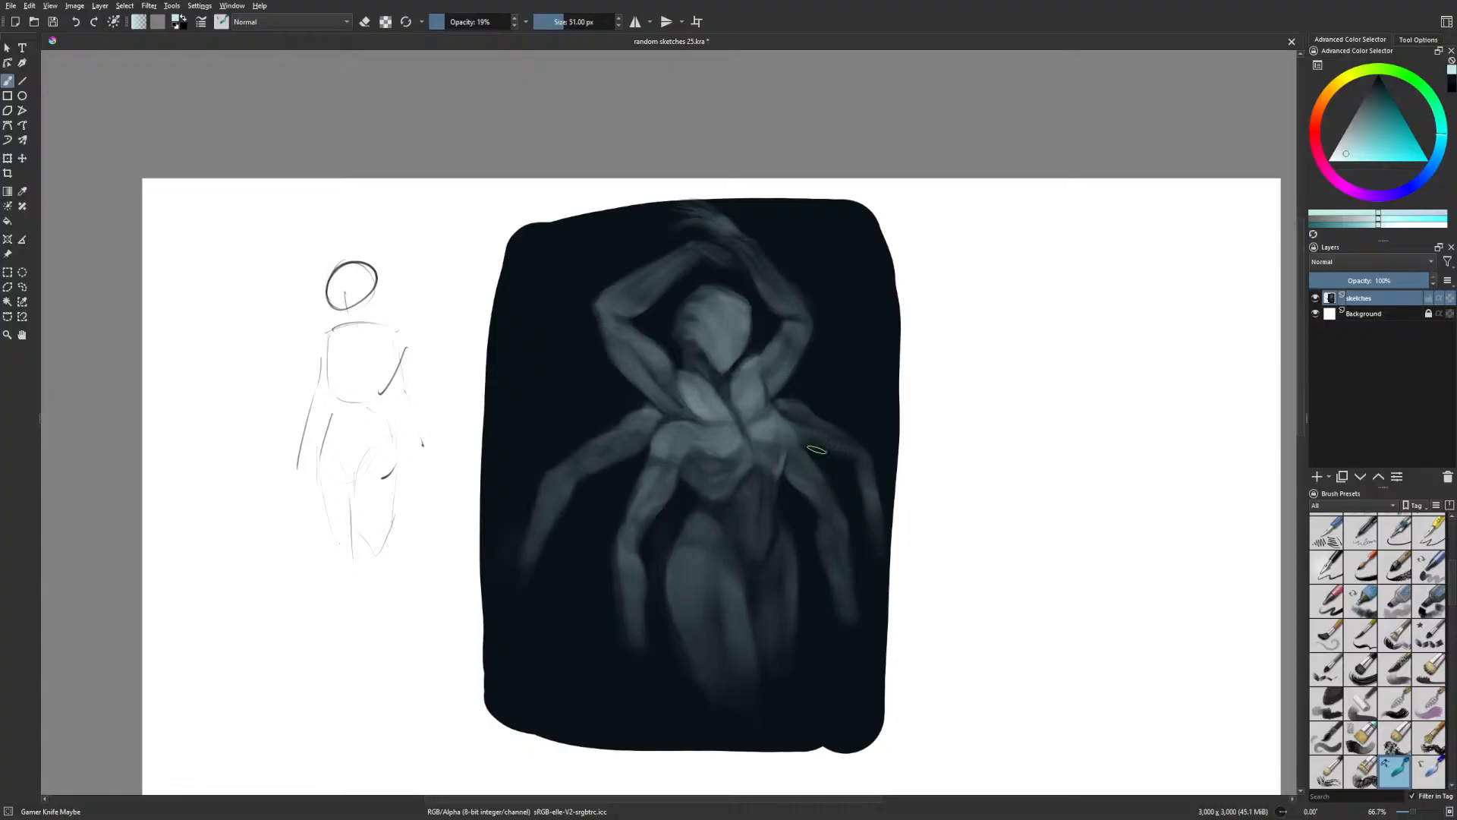
Mirror the view at 100% zoom, shade the abdomen in near-black with the brush reduced to about 30 px, and mirror back
key(m)
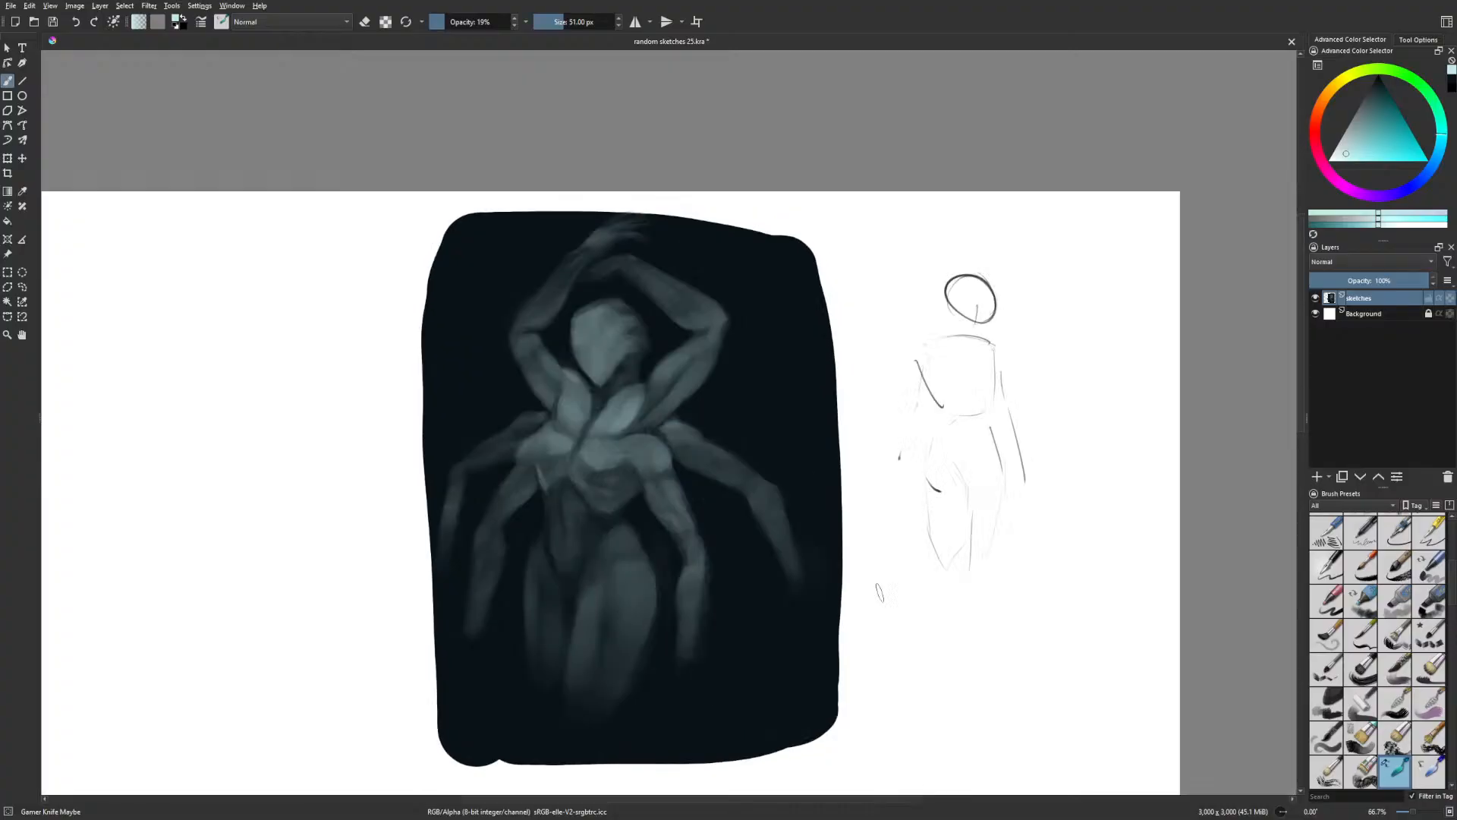
key(1)
drag(687, 611, 809, 594)
right_click(687, 586)
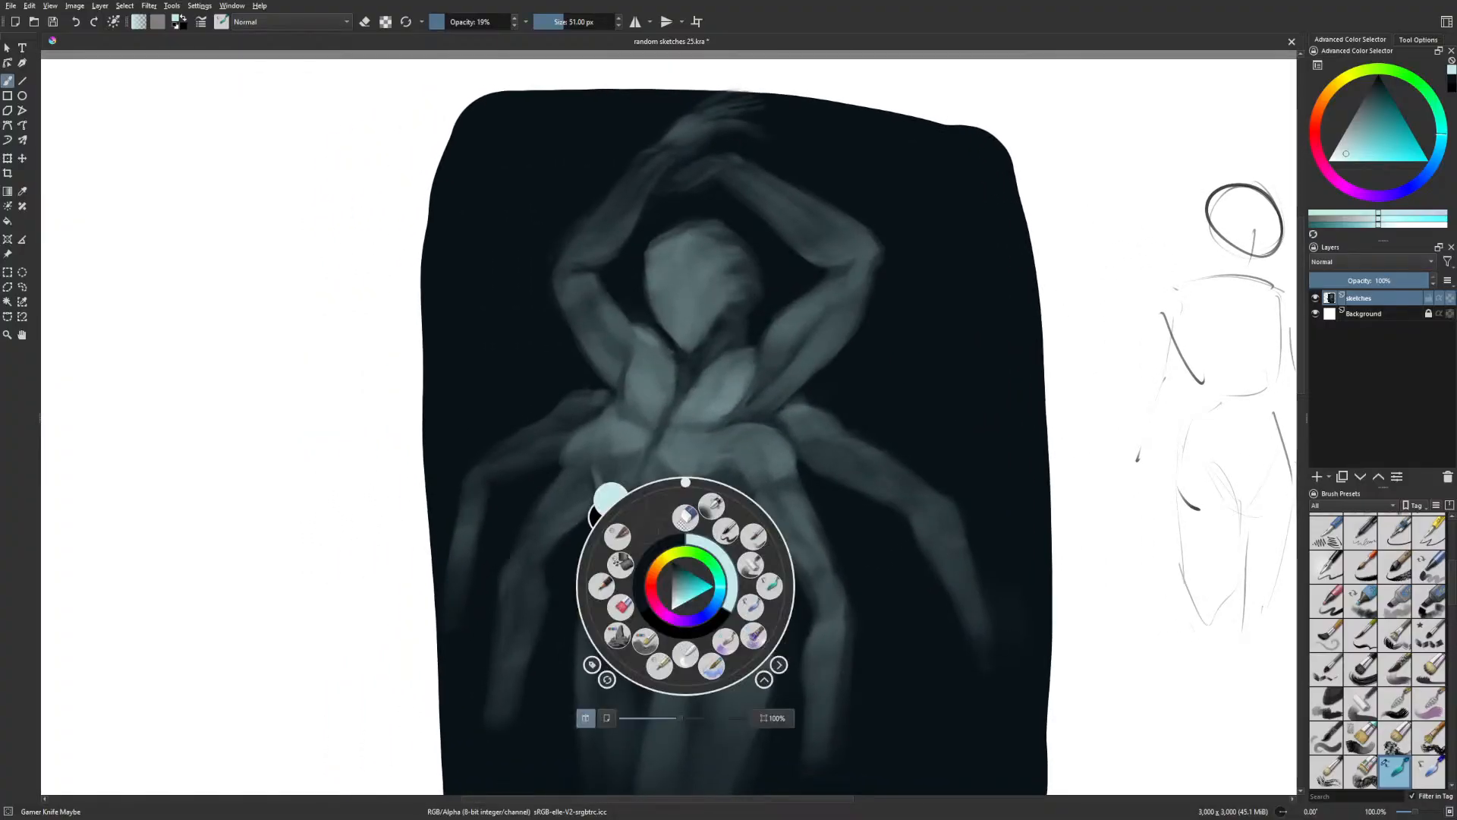
click(657, 553)
key(bracketleft)
key(bracketleft)
key(bracketleft)
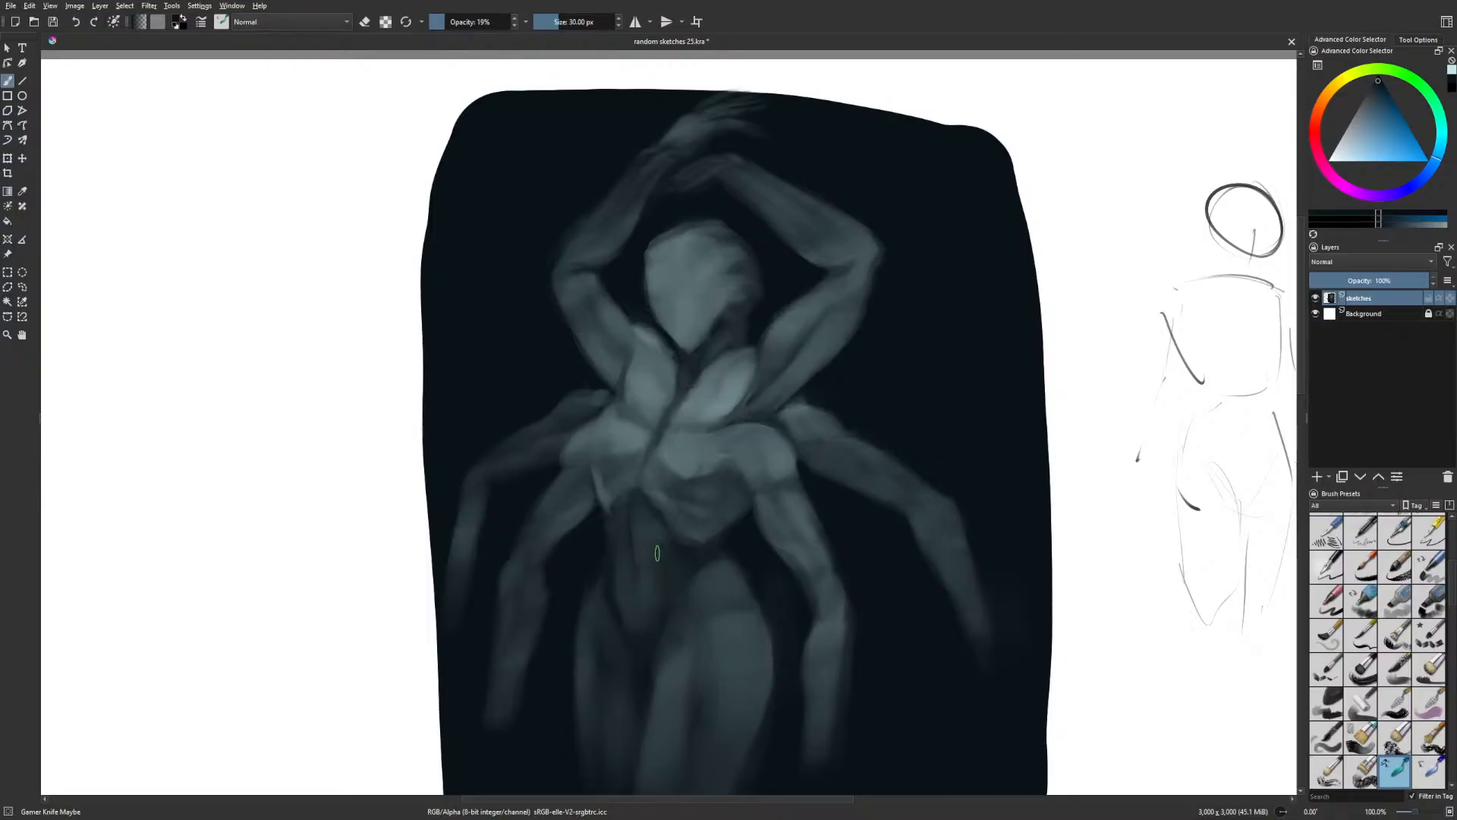
key(m)
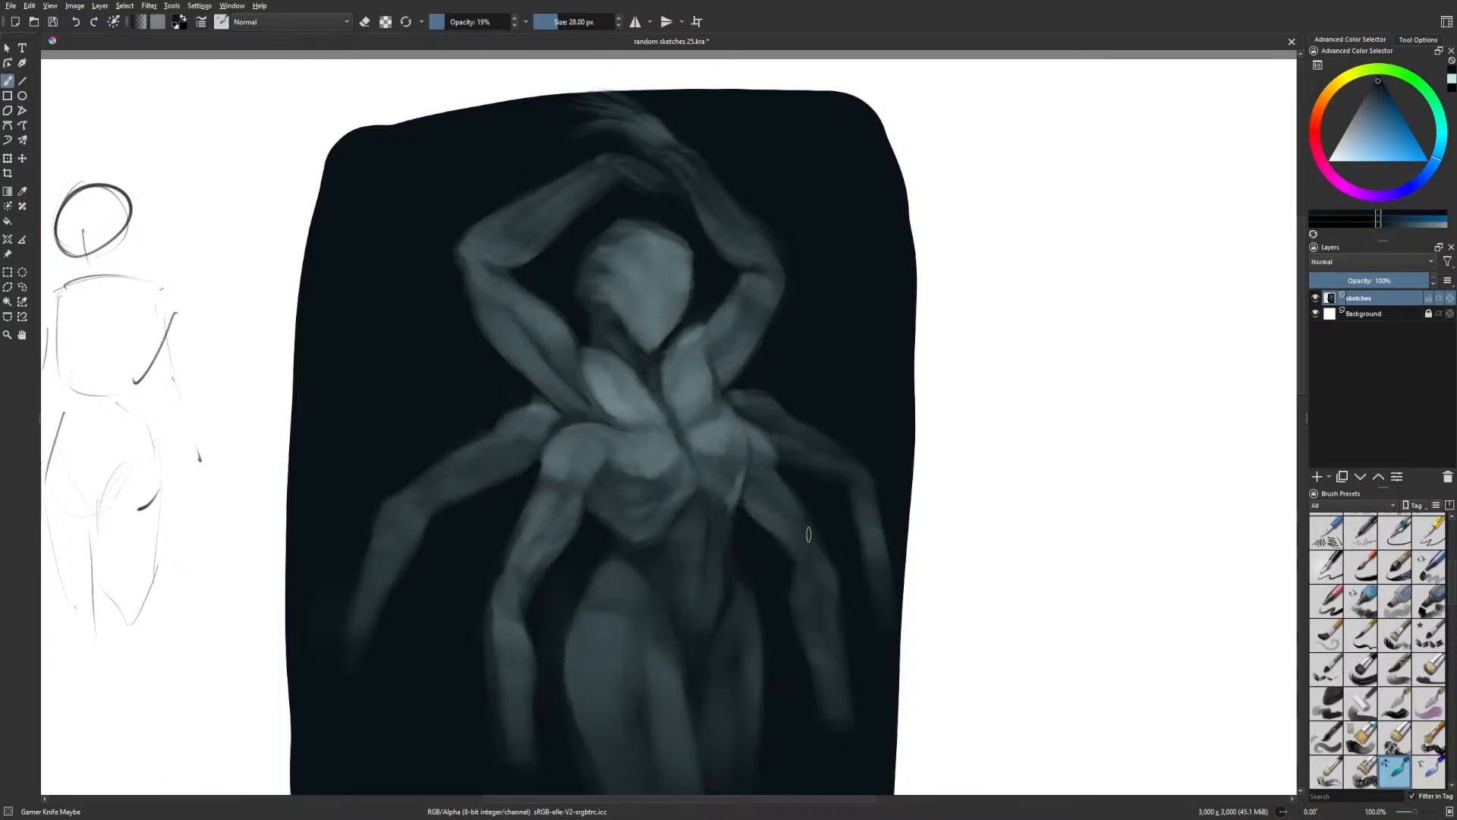
Raise the brush opacity to 80% and block in a narrow near-black hollow in the middle of the face
drag(804, 531, 820, 521)
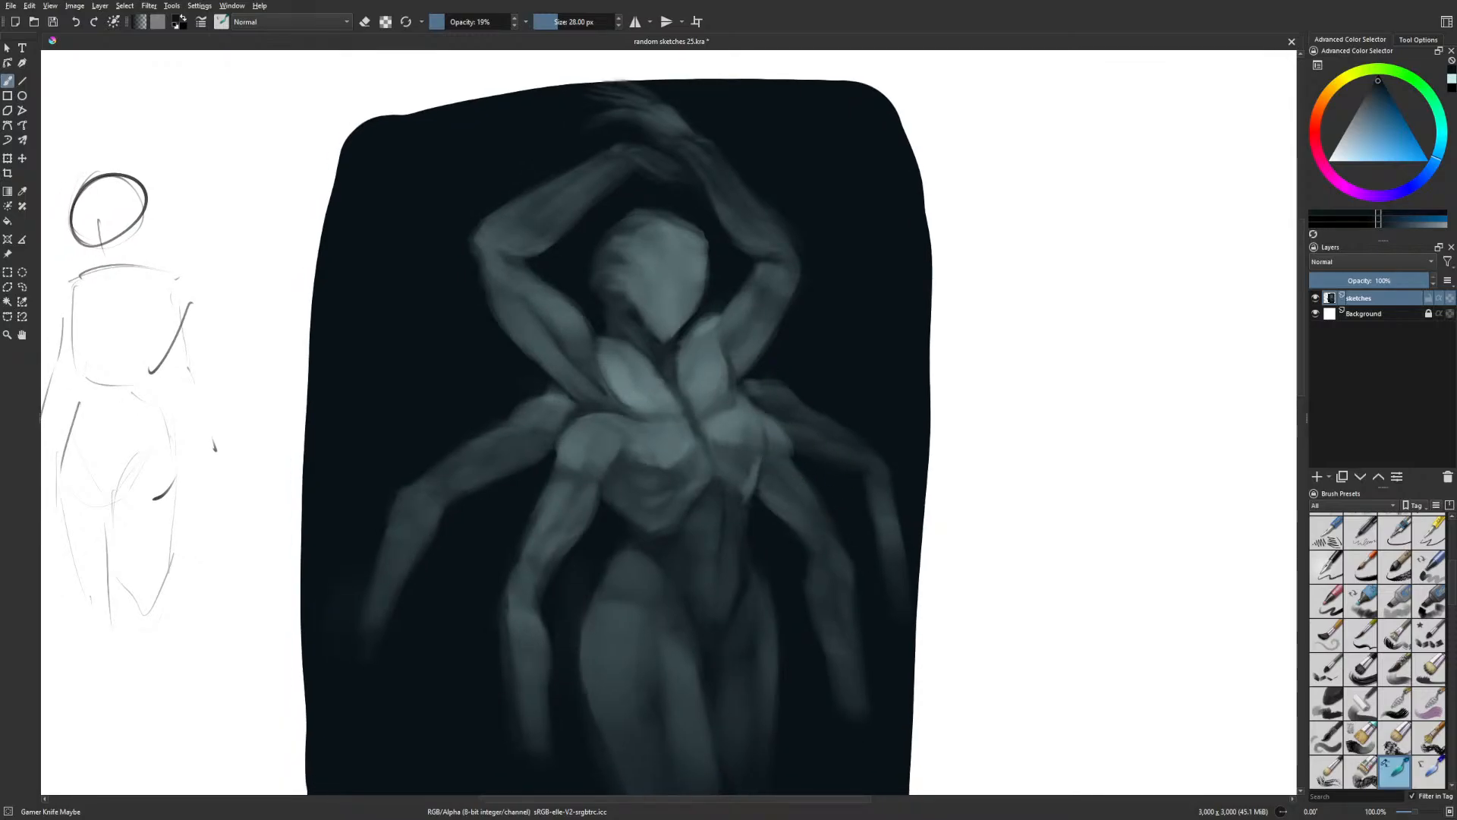
click(494, 21)
mouse_move(677, 261)
mouse_down()
mouse_move(668, 305)
mouse_move(682, 273)
mouse_up()
Mirror the view and widen the face hollow into a dark oval with the brush enlarged to 47 px
key(m)
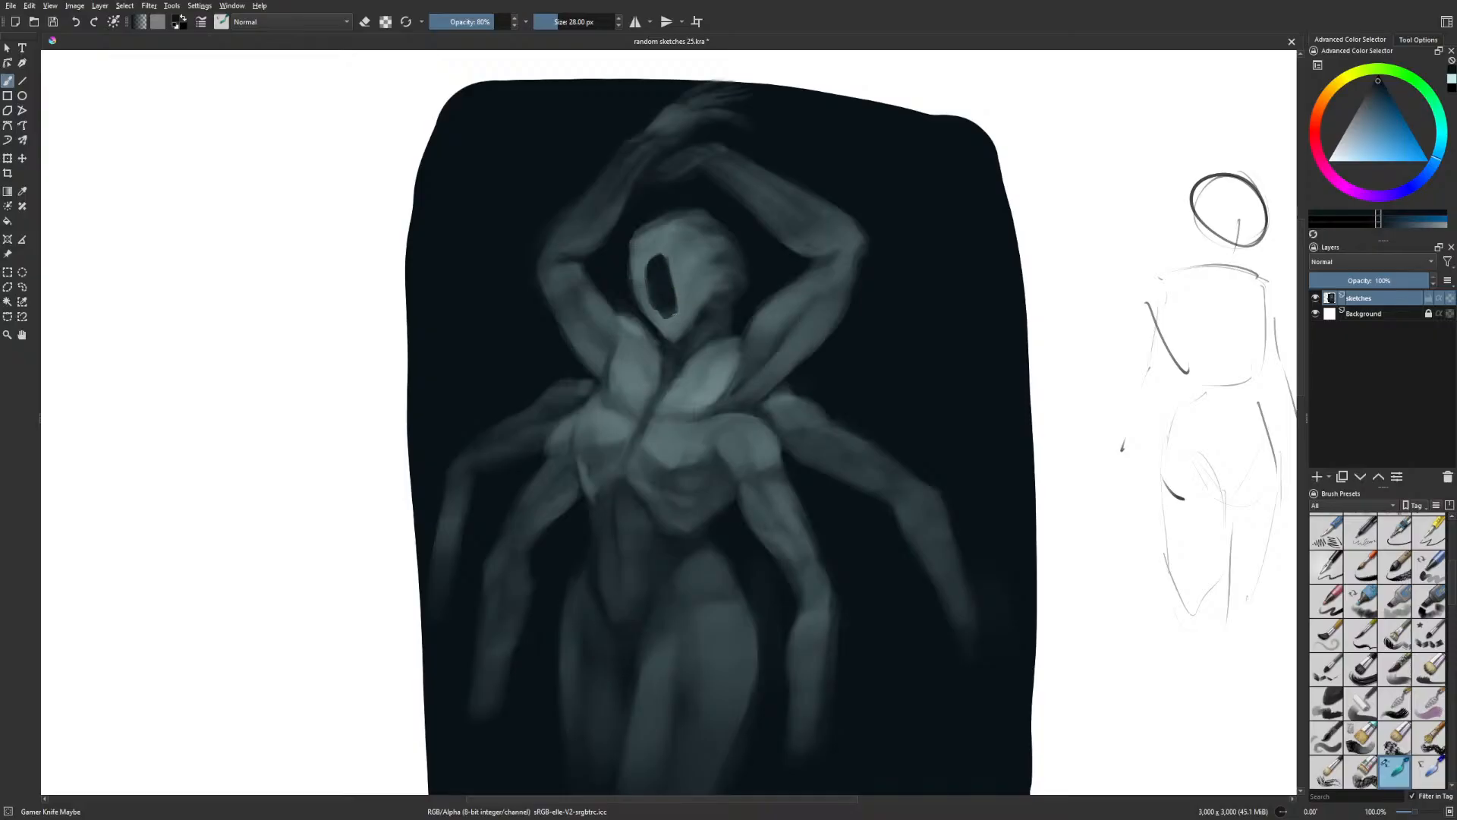
key(bracketright)
key(bracketright)
key(bracketright)
key(bracketright)
key(bracketright)
key(bracketright)
mouse_move(655, 271)
mouse_down()
mouse_move(675, 310)
mouse_move(670, 274)
mouse_move(650, 284)
mouse_move(672, 301)
mouse_move(670, 278)
mouse_move(663, 315)
mouse_move(679, 305)
mouse_move(669, 317)
mouse_move(666, 250)
mouse_up()
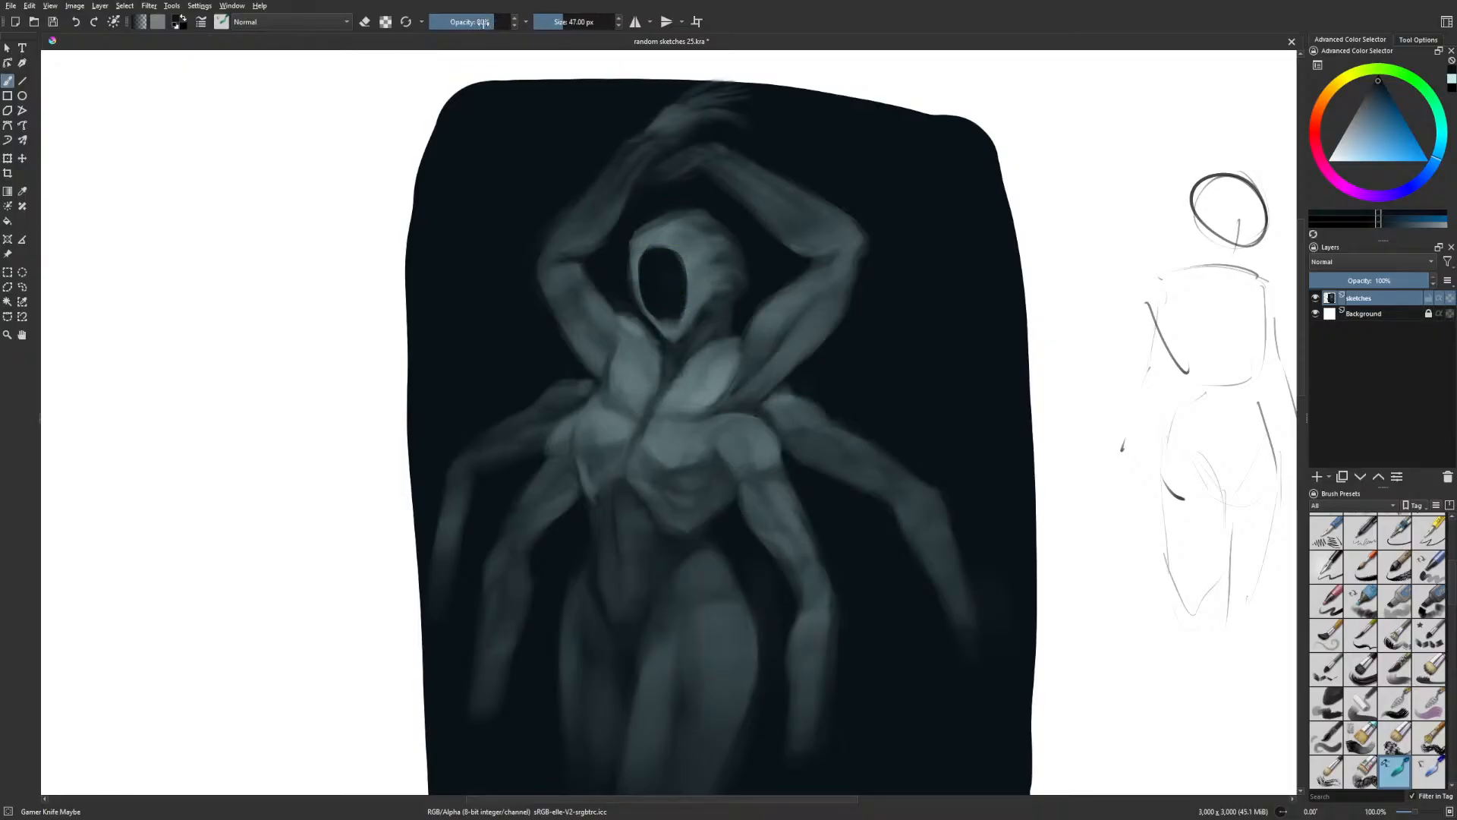
Mirror the view back and roughen the rim of the face hollow in near-black at 22 px and 48% opacity
drag(494, 21, 443, 22)
key(bracketleft)
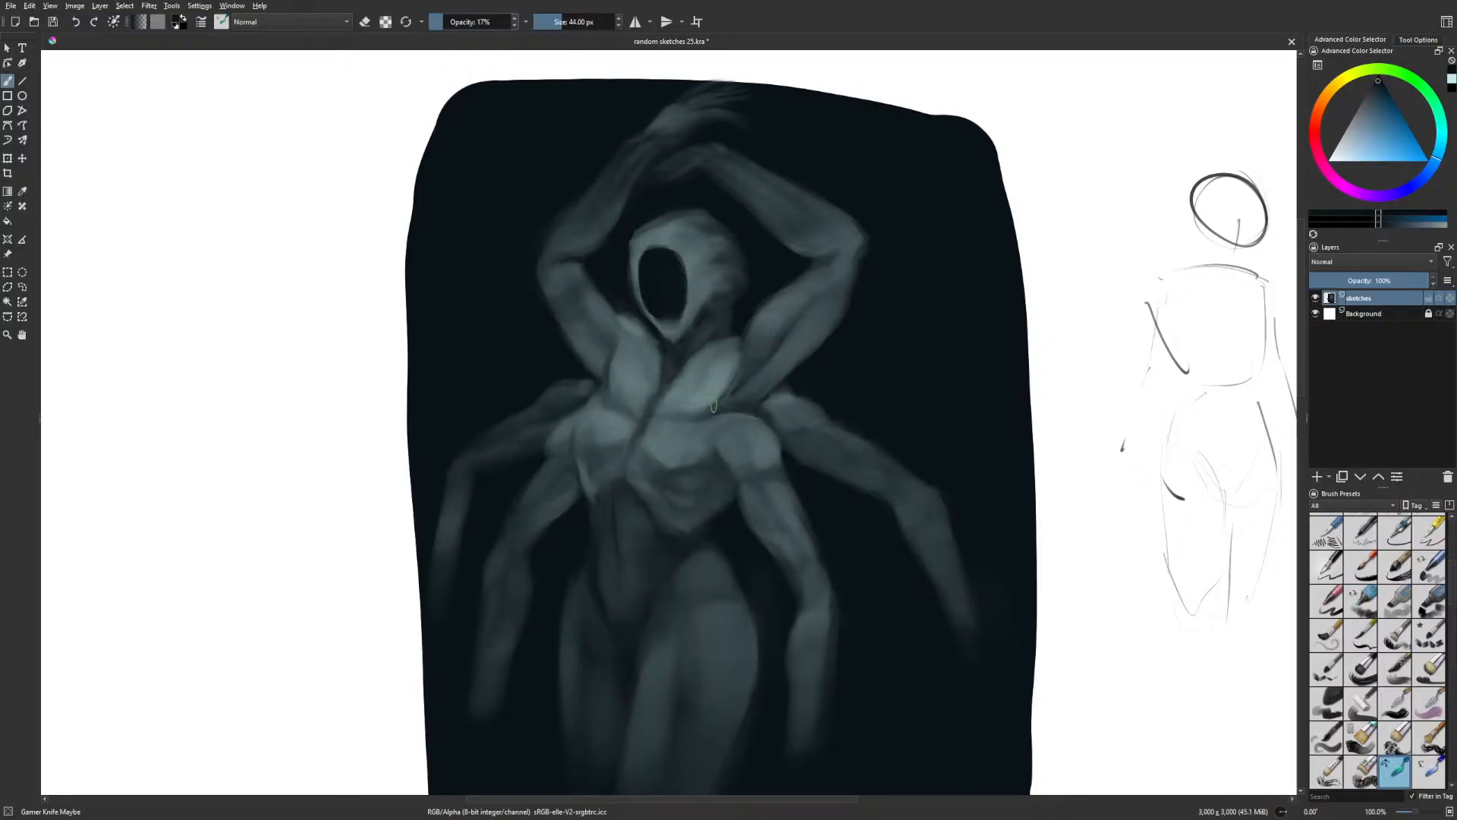
key(bracketleft)
key(bracketleft)
key(m)
click(466, 22)
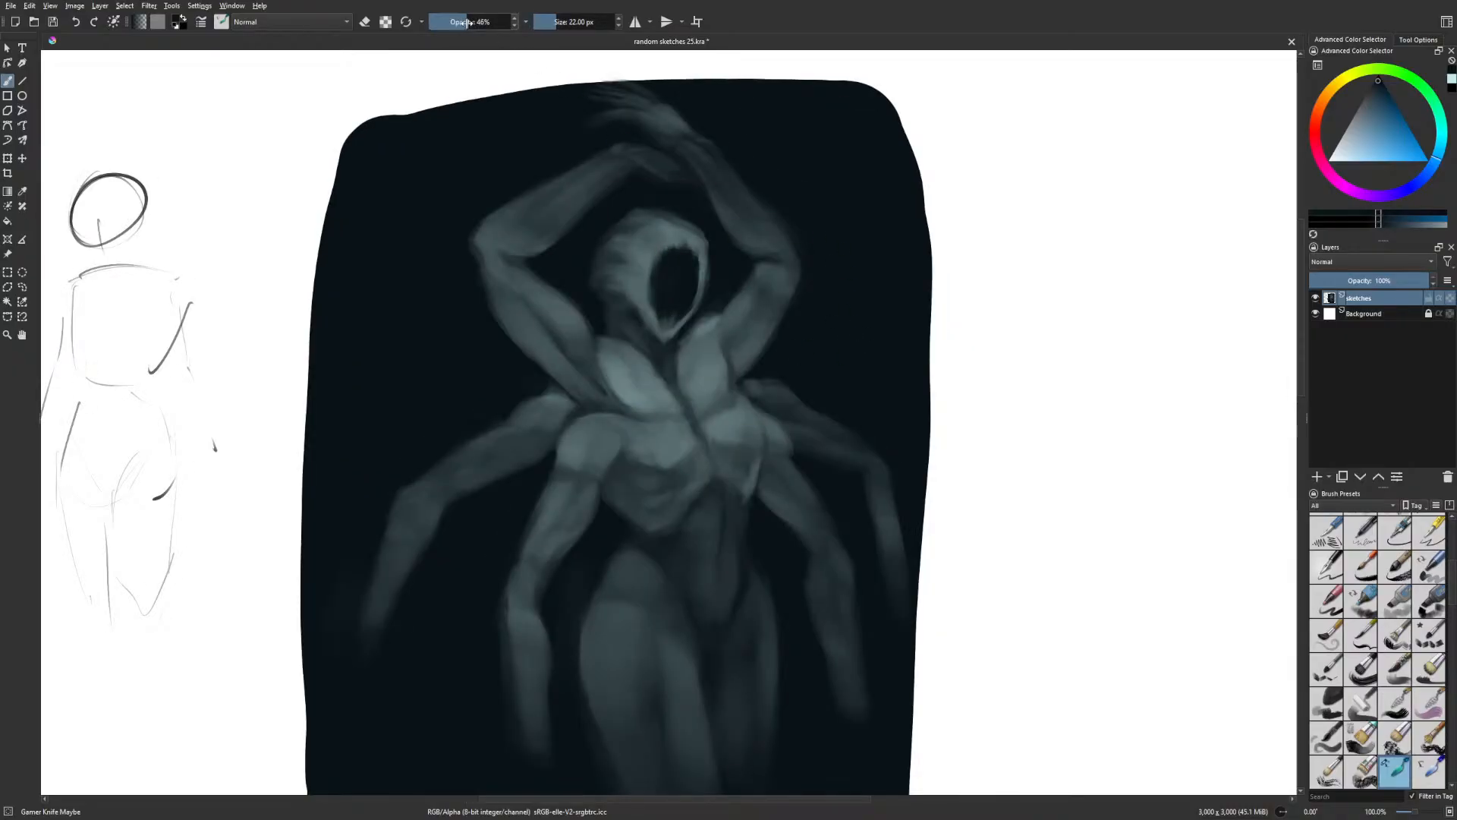
drag(467, 23, 469, 23)
mouse_move(653, 260)
mouse_down()
mouse_move(649, 283)
mouse_move(674, 245)
mouse_up()
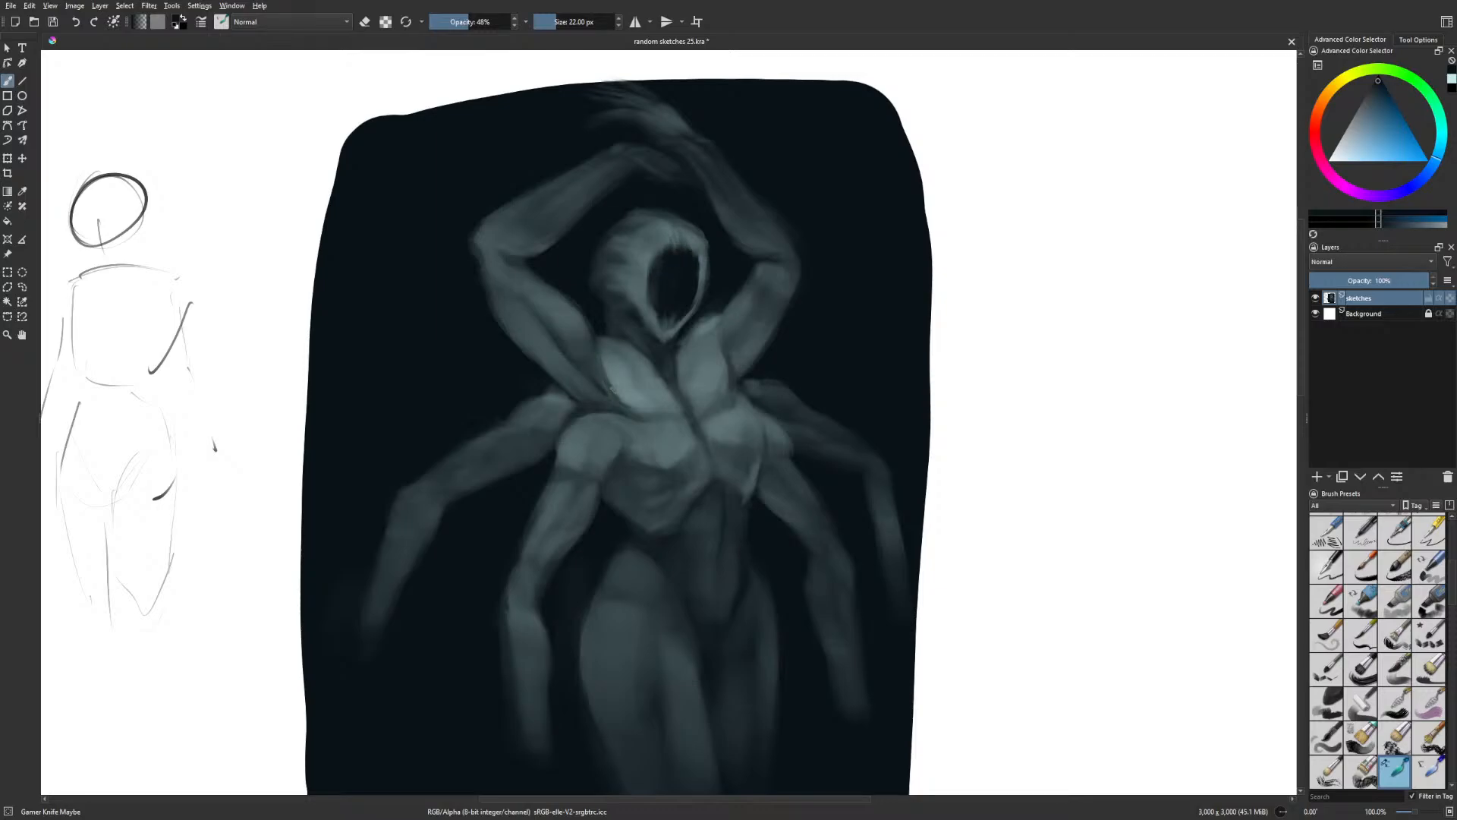
Sharpen the edges of the neck, armpits and upper chest with near-black strokes, checking the figure in the mirrored view
drag(726, 355, 723, 317)
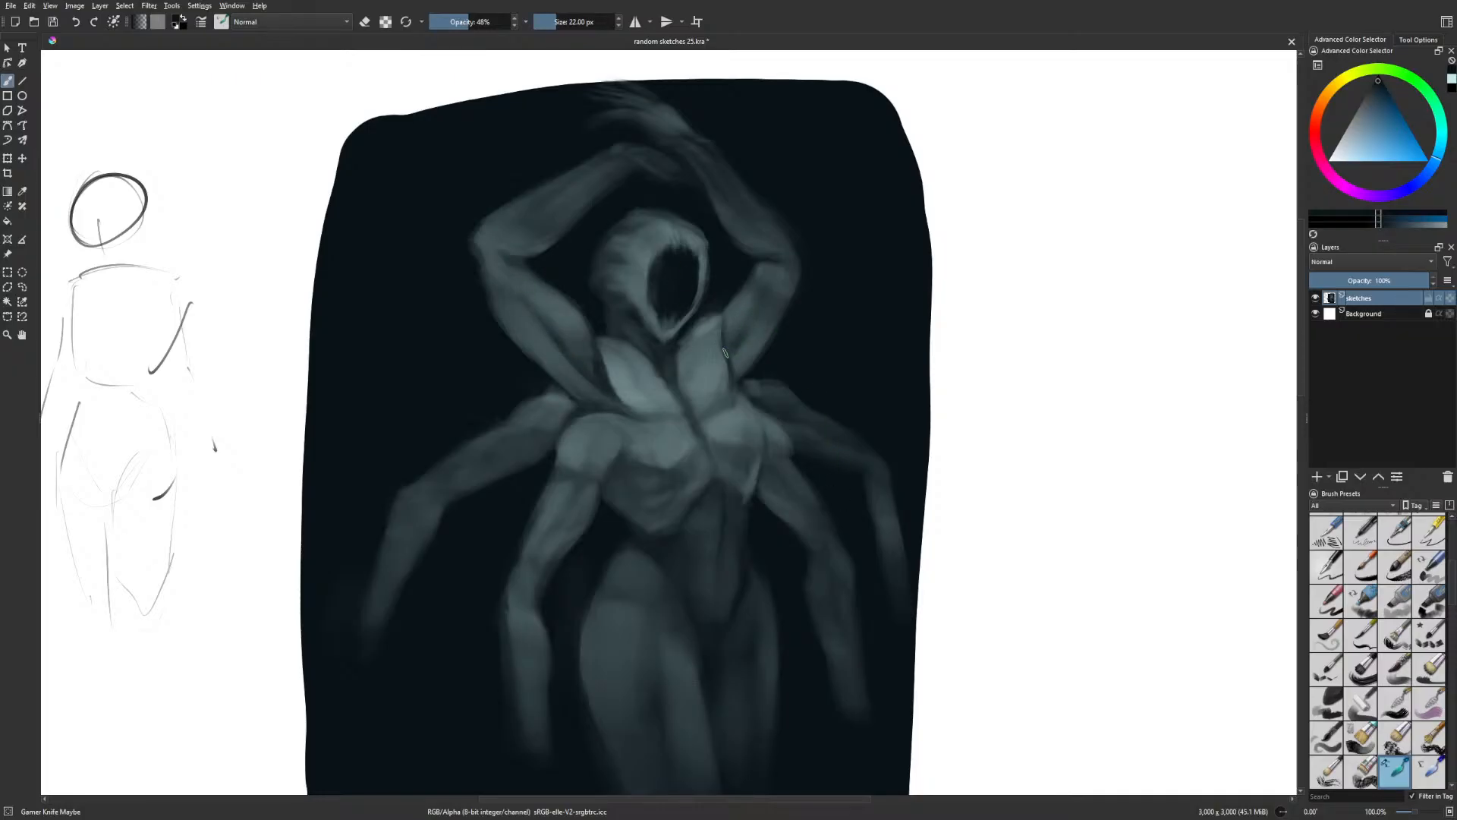
drag(786, 485, 751, 531)
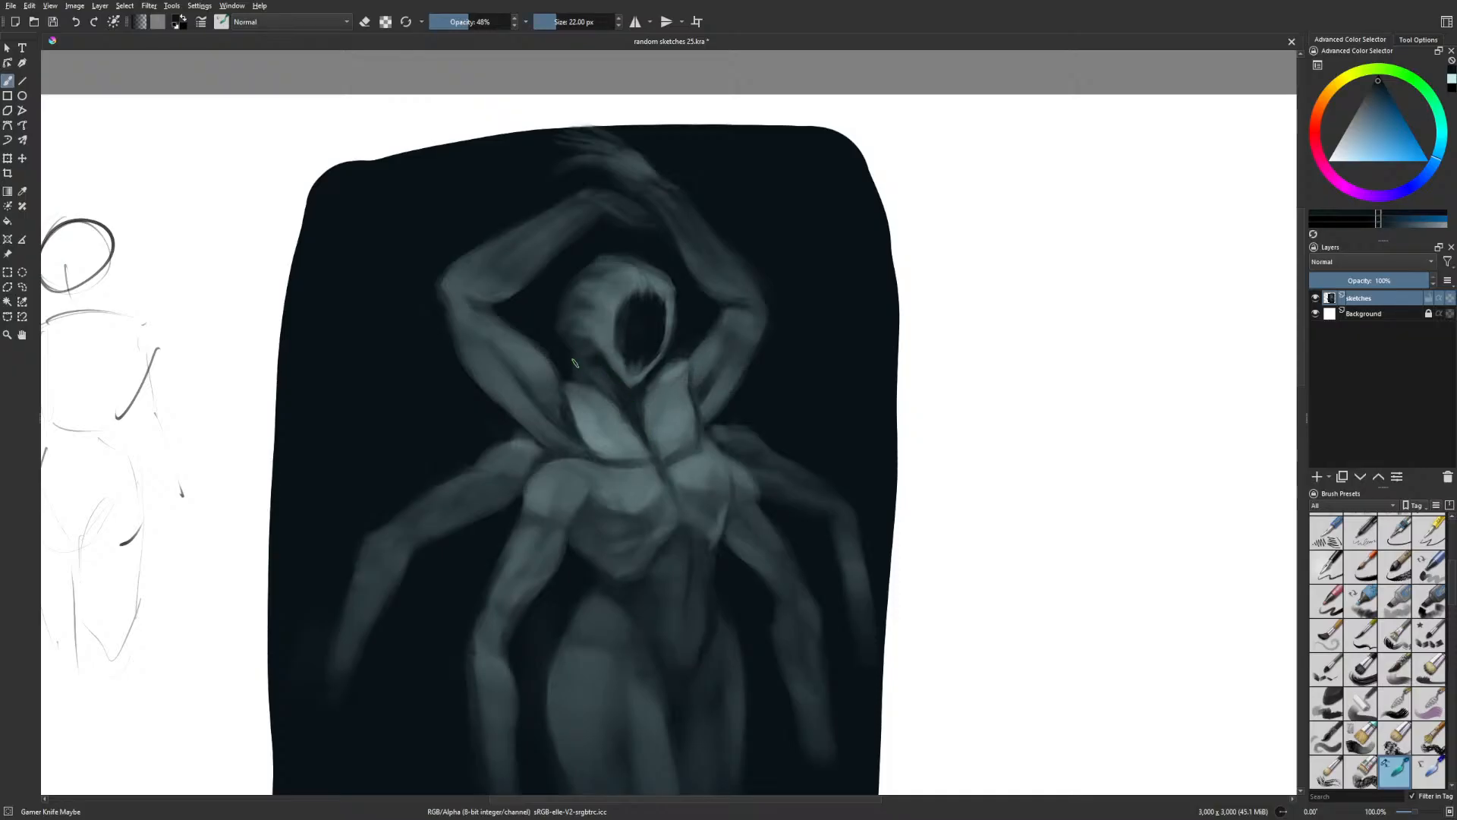
key(m)
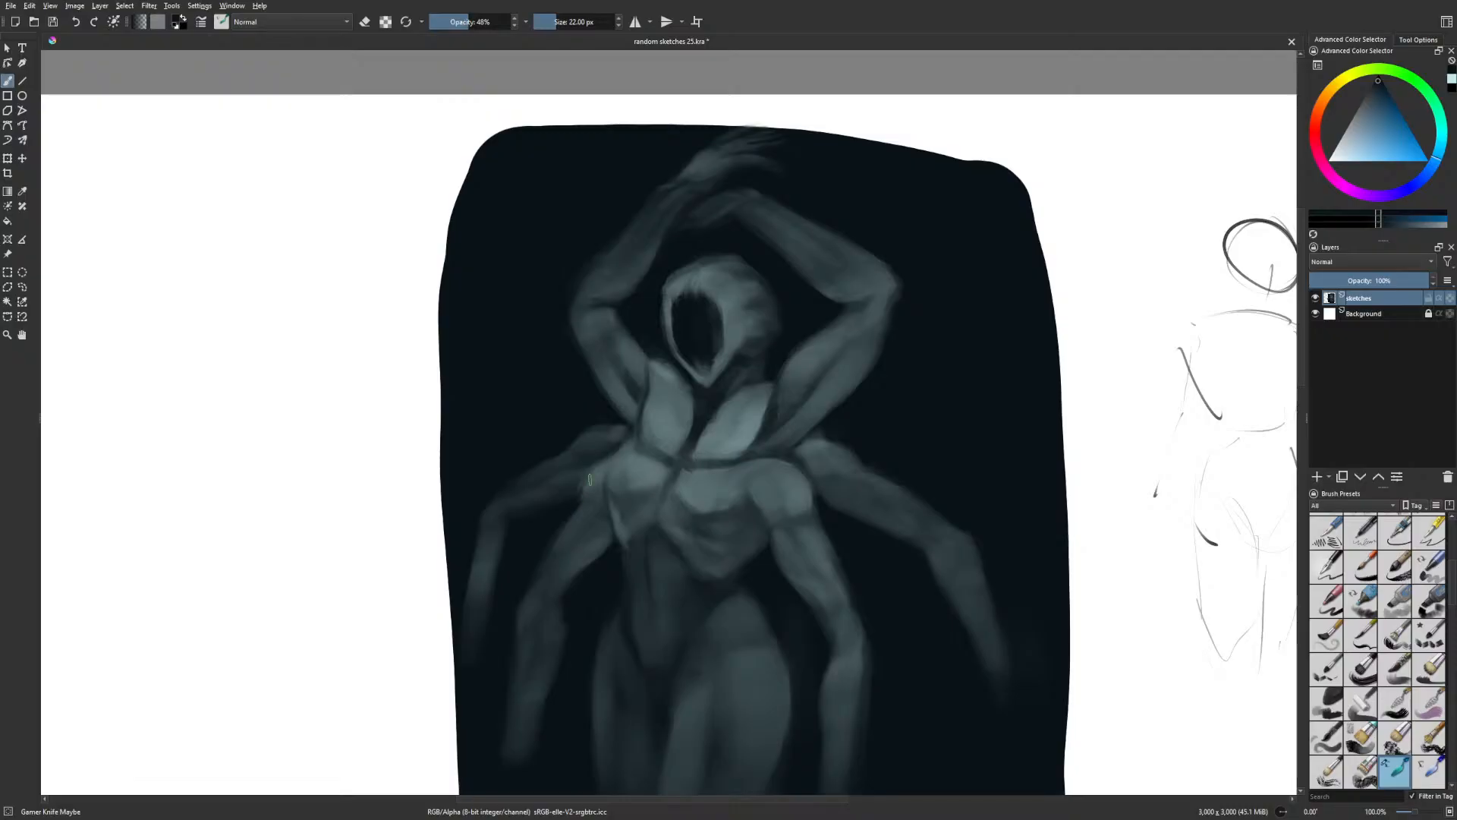
key(m)
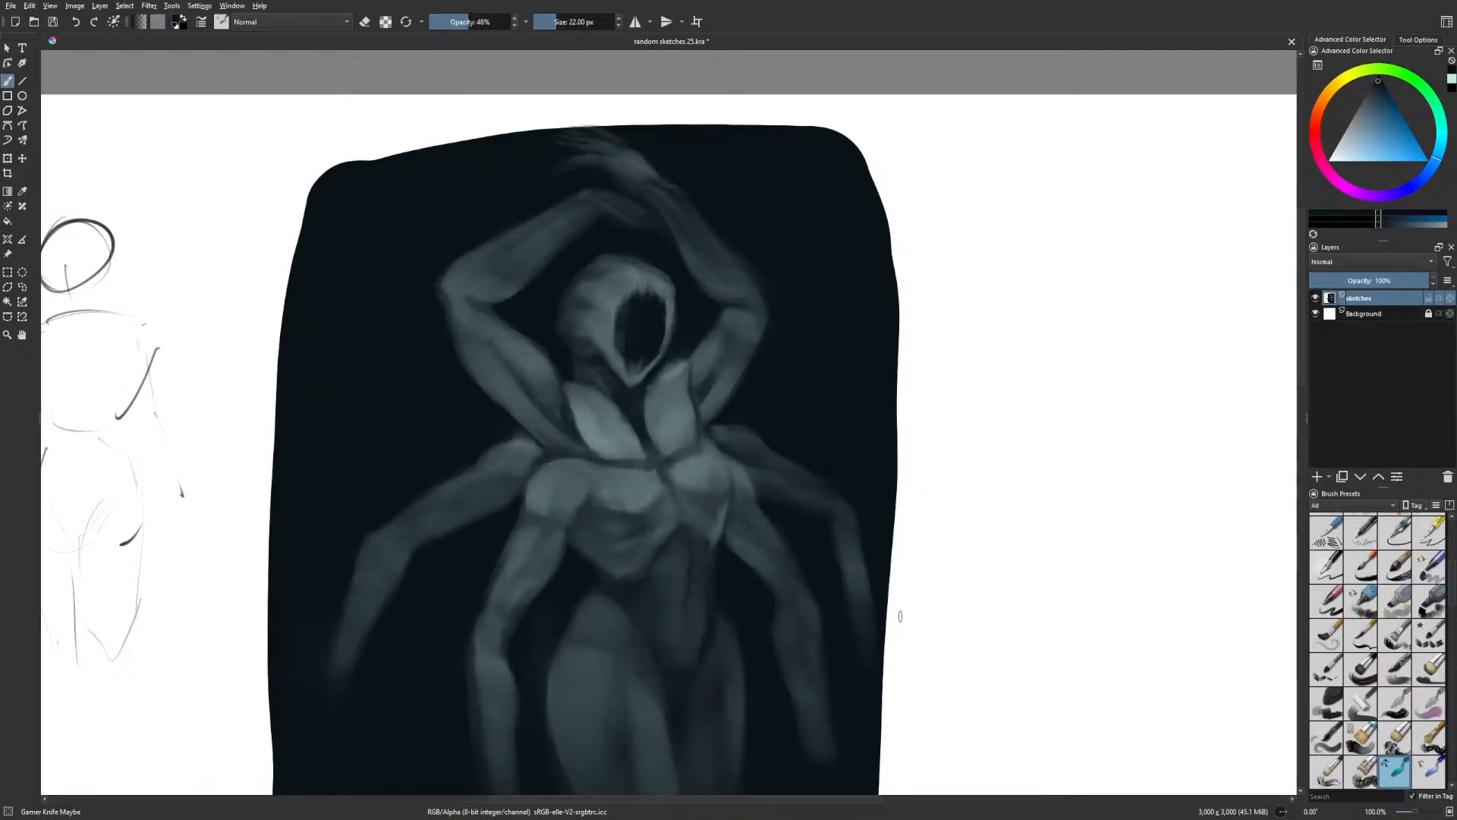
Darken the edges of the right-hand lower arms and the crease in the middle of the chest with near-black
drag(835, 534, 888, 528)
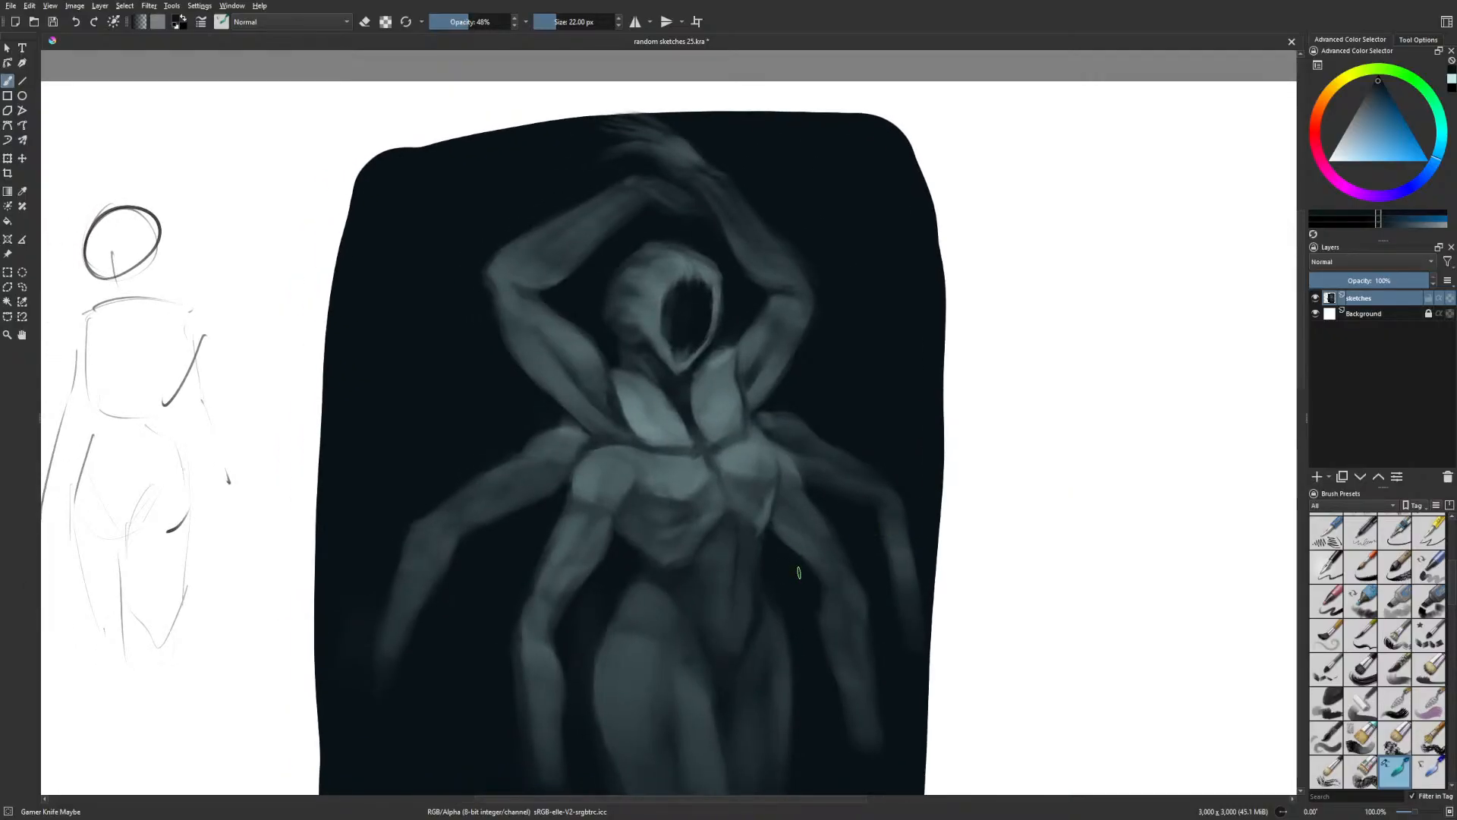
drag(831, 589, 864, 574)
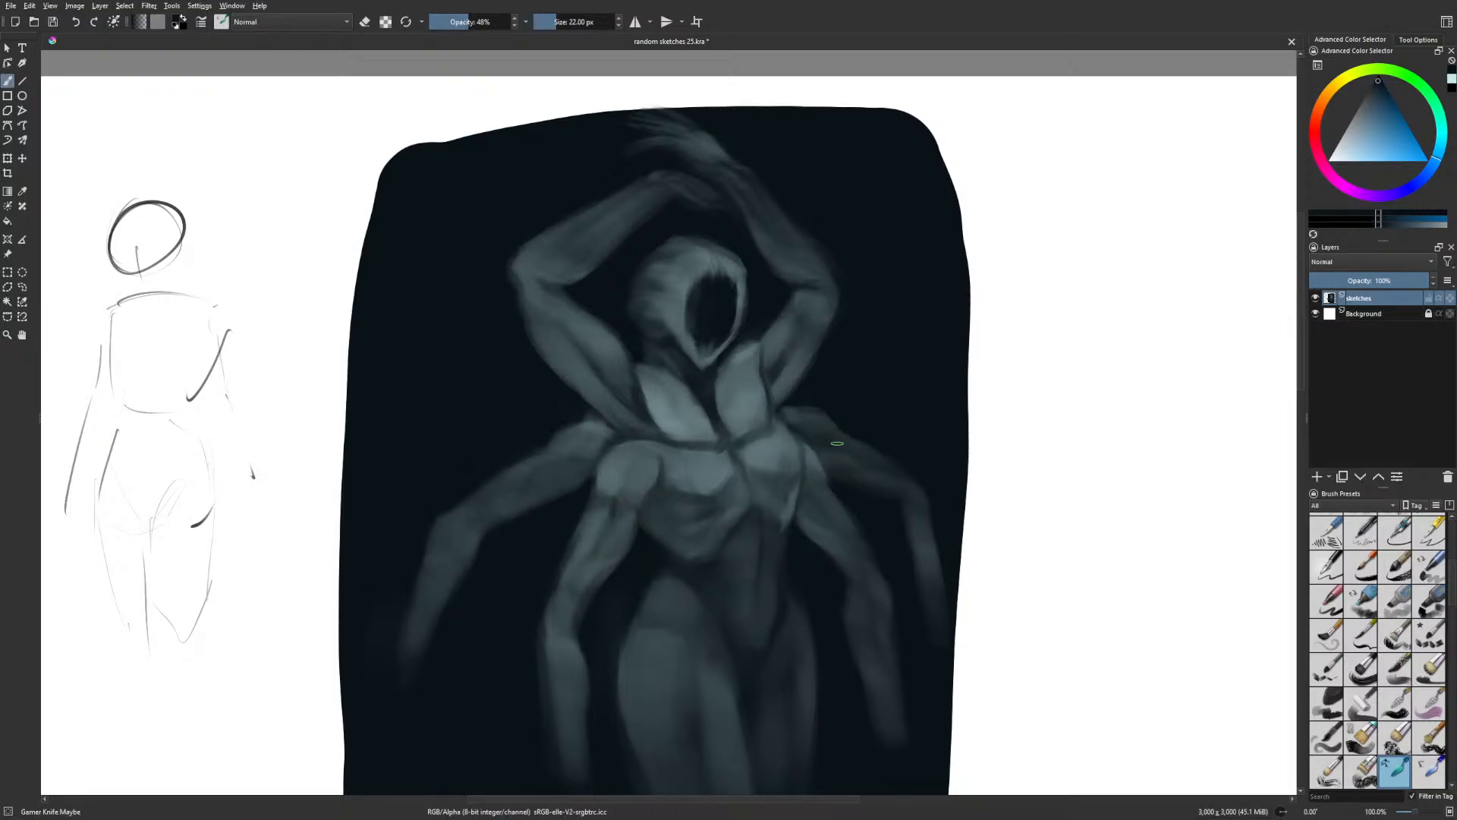
drag(807, 380, 888, 374)
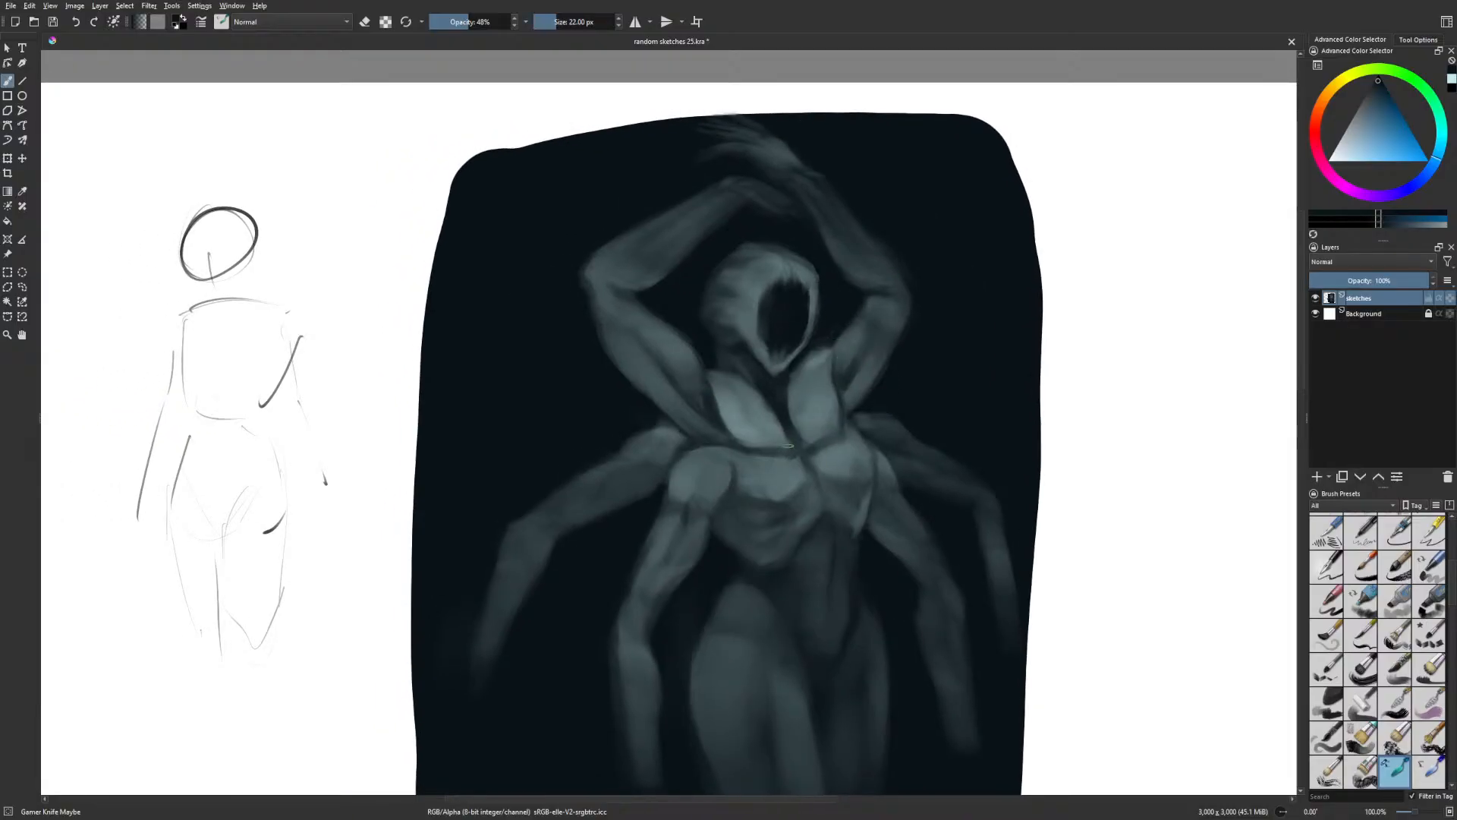
Switch to pale cyan and paint thin highlights along the neck and the left-hand jaw edge
right_click(817, 389)
click(835, 348)
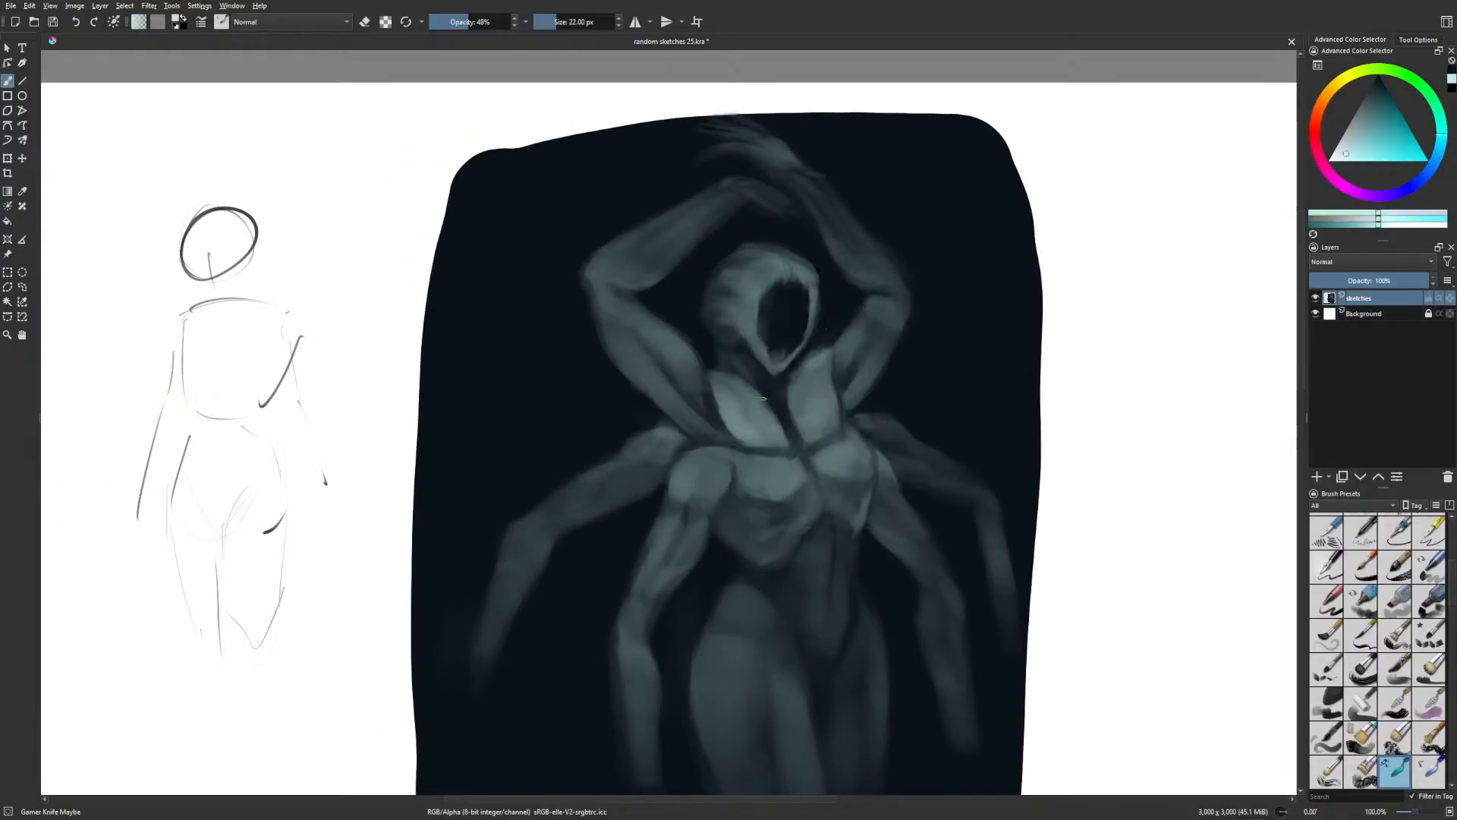
mouse_move(760, 390)
mouse_down()
mouse_move(783, 421)
mouse_move(741, 362)
mouse_move(789, 416)
mouse_up()
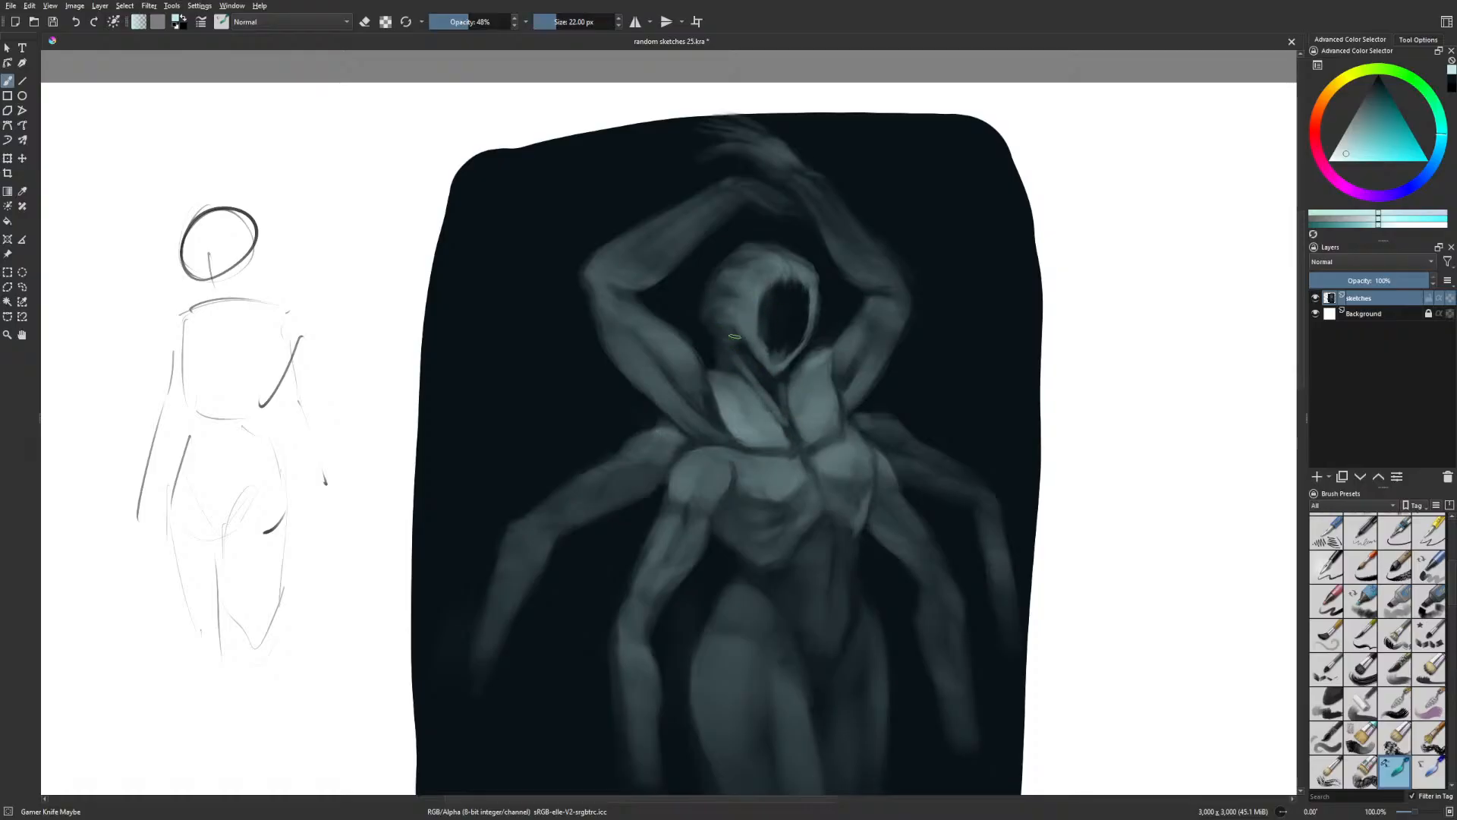
drag(724, 327, 759, 352)
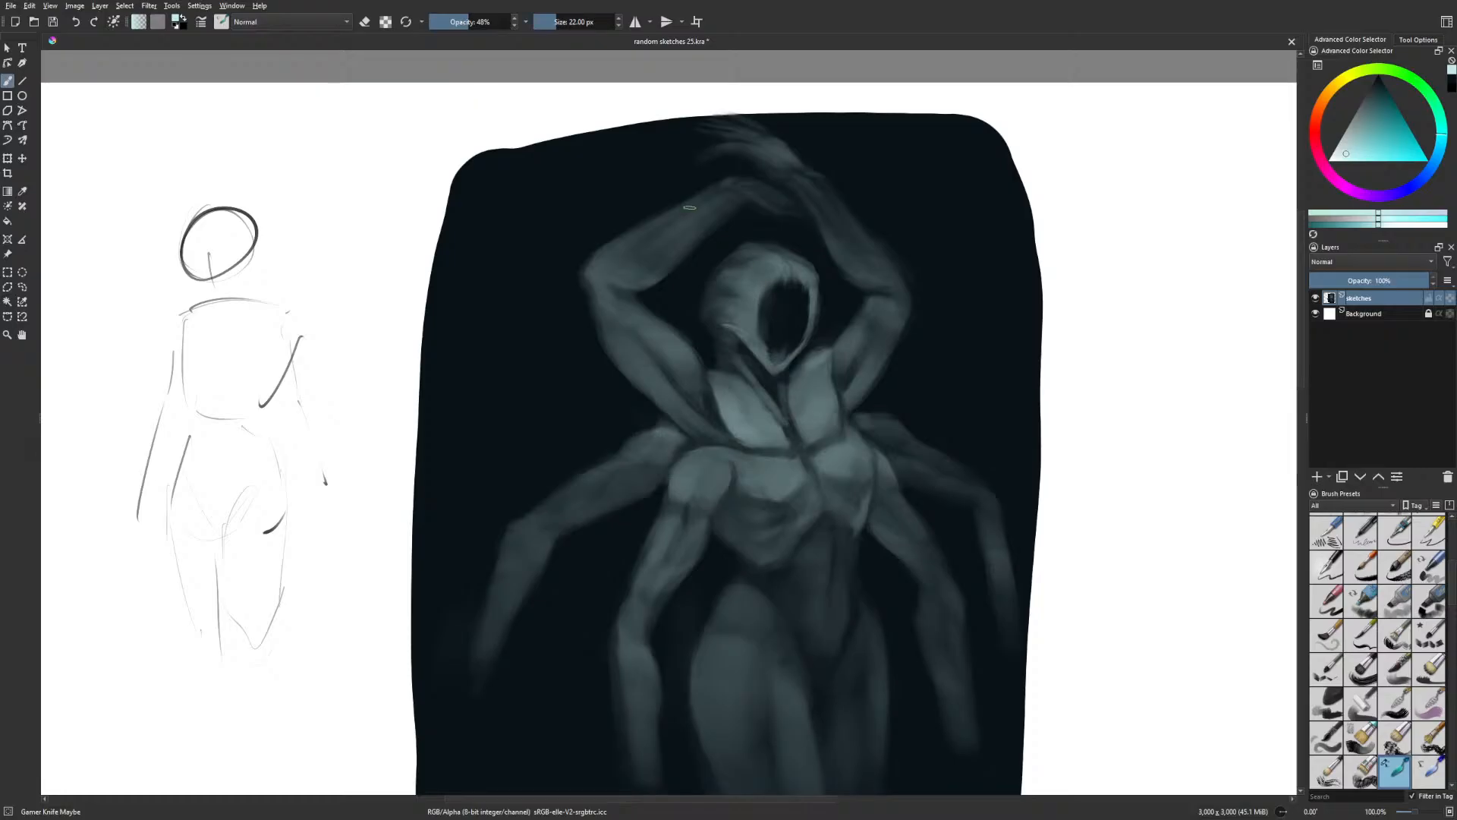
Paint faint pale vertical streaks inside the face hollow at 13 px and 23% opacity, and mirror the view
click(448, 22)
key(bracketleft)
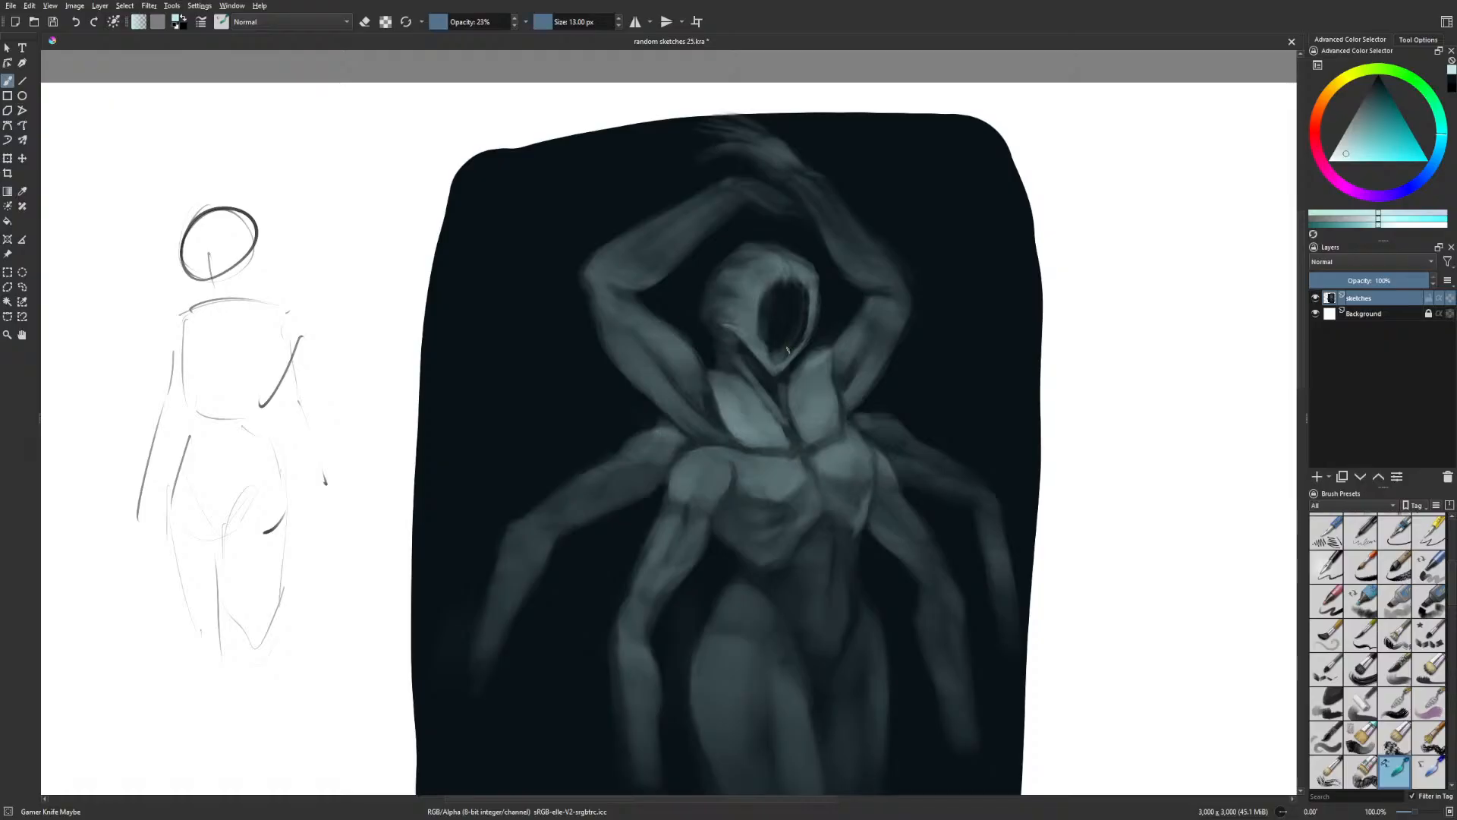
key(m)
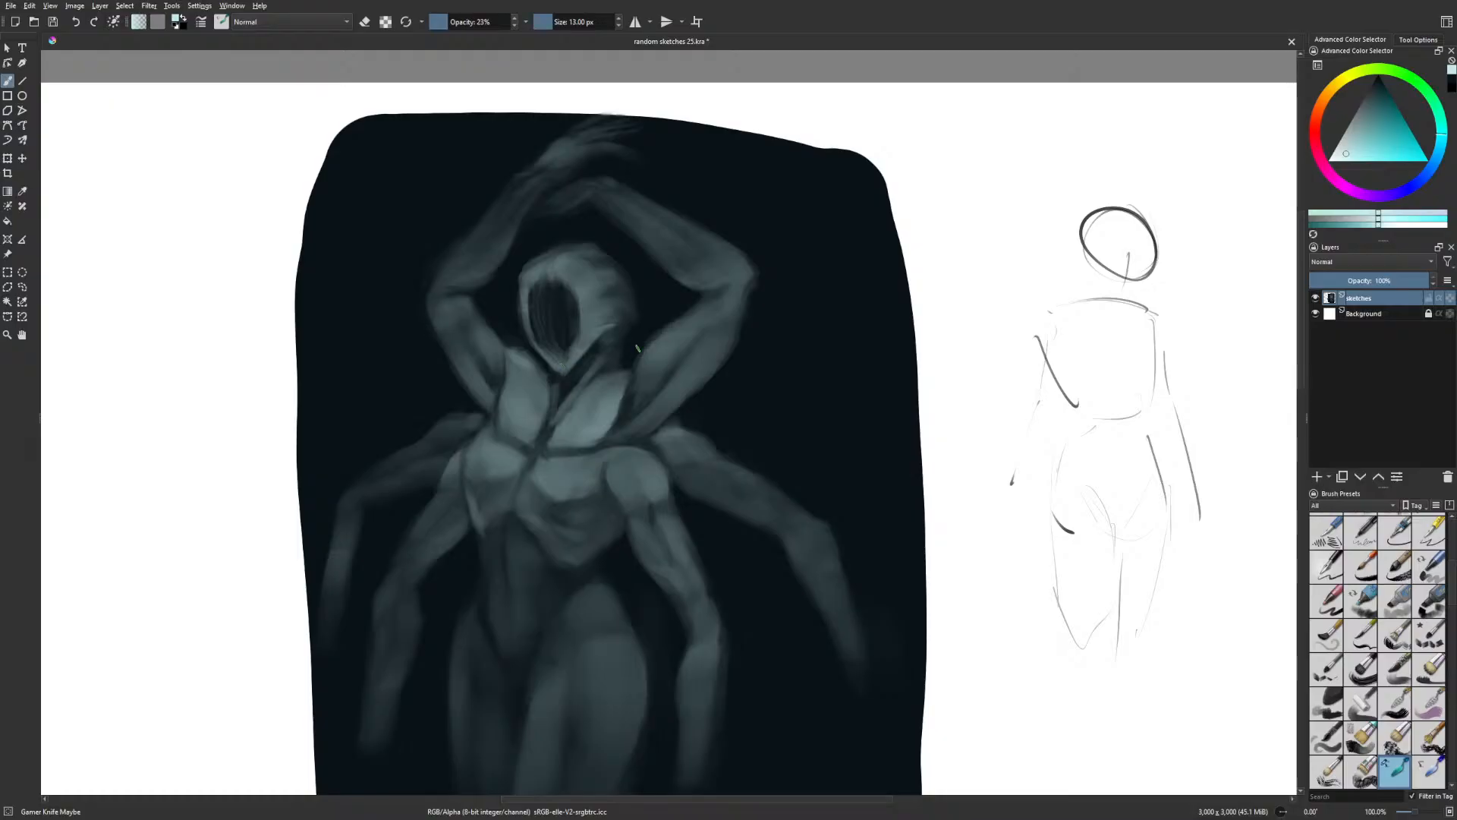
Raise the opacity to 52%, paint thin pale highlights on the face rim and upper ribs, and mirror the view back
click(472, 24)
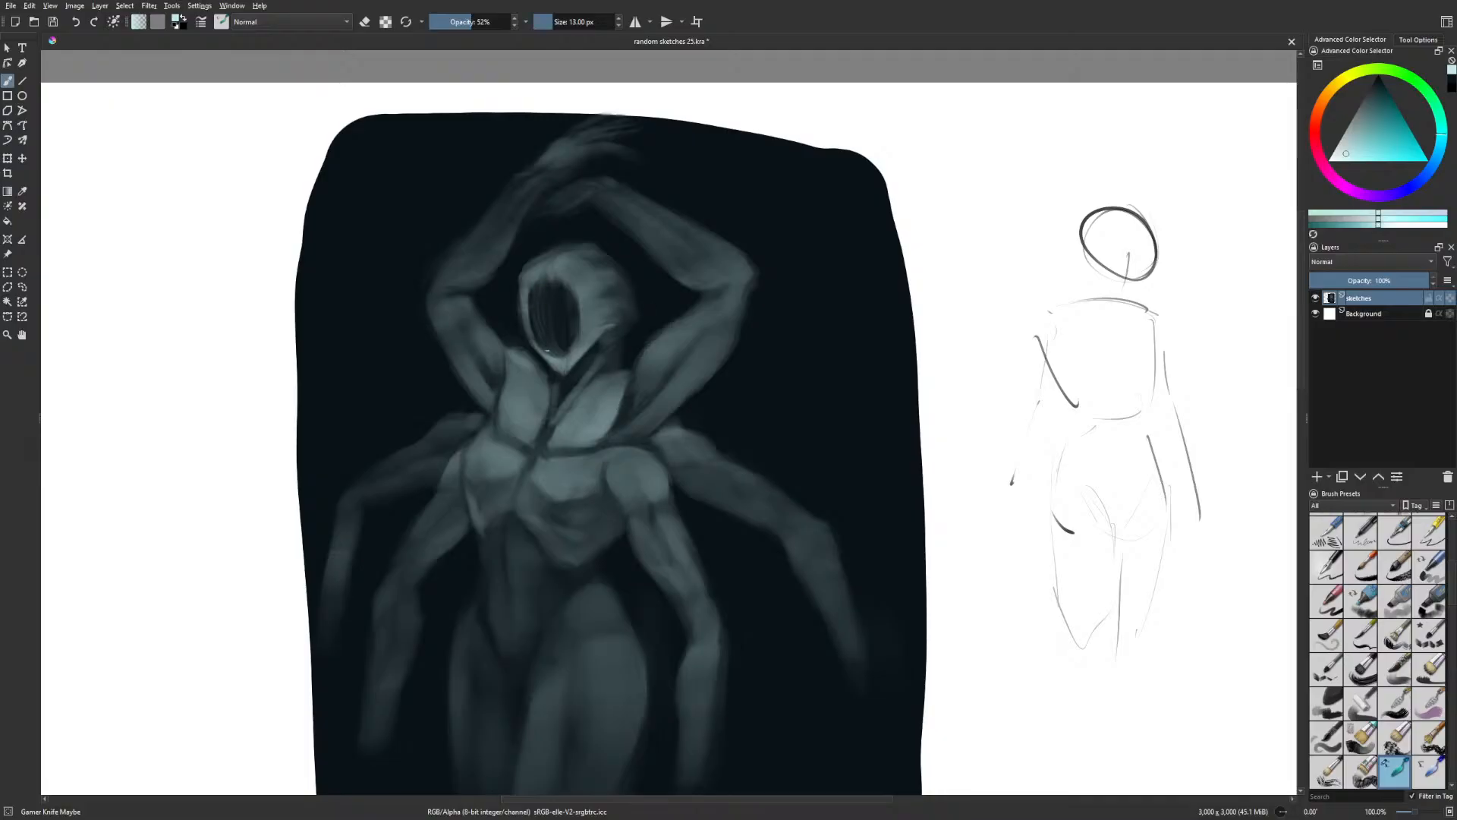
drag(529, 294, 534, 334)
mouse_move(534, 476)
mouse_down()
mouse_move(562, 500)
mouse_move(571, 473)
mouse_up()
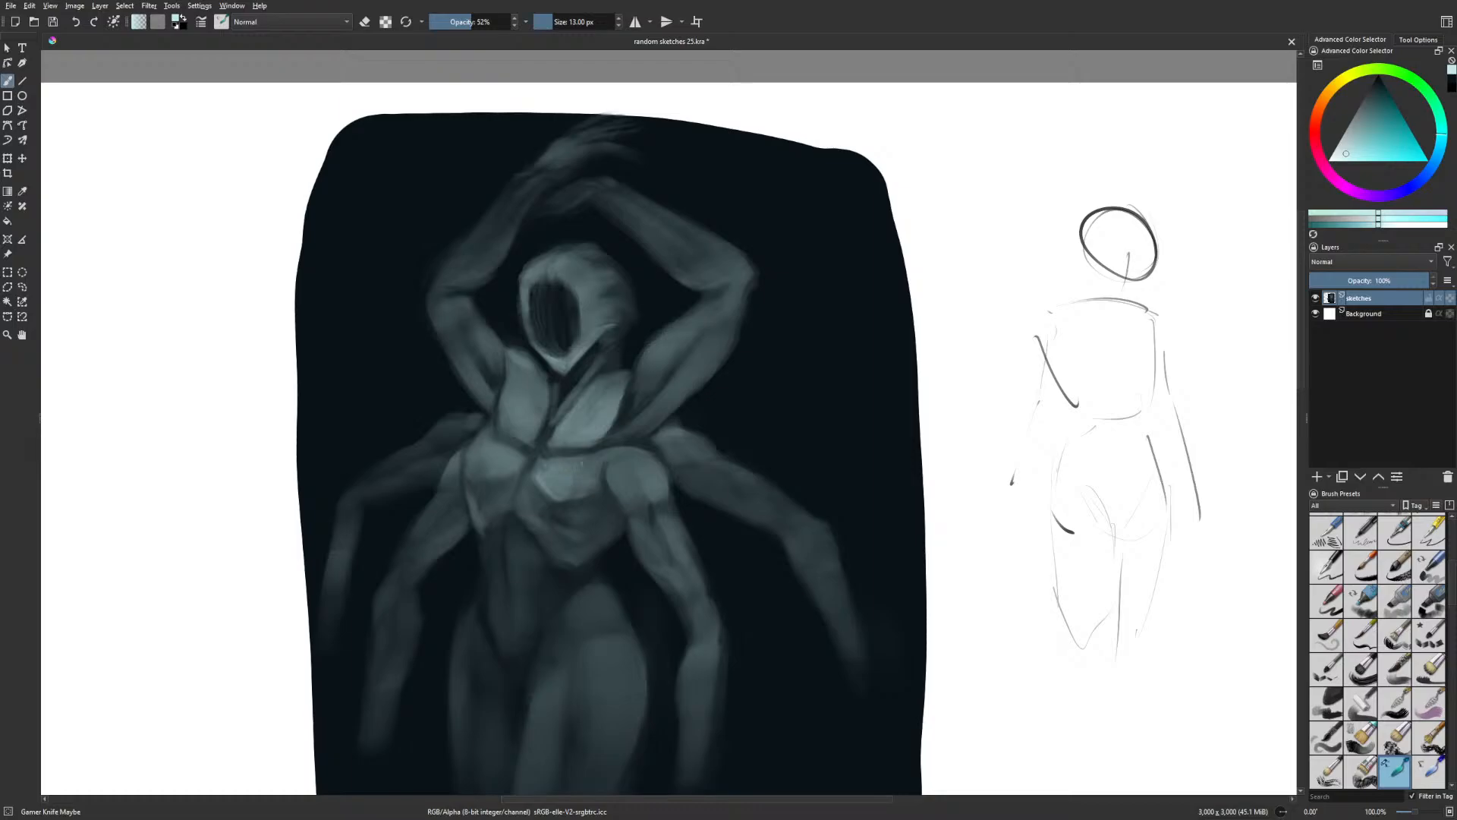
key(m)
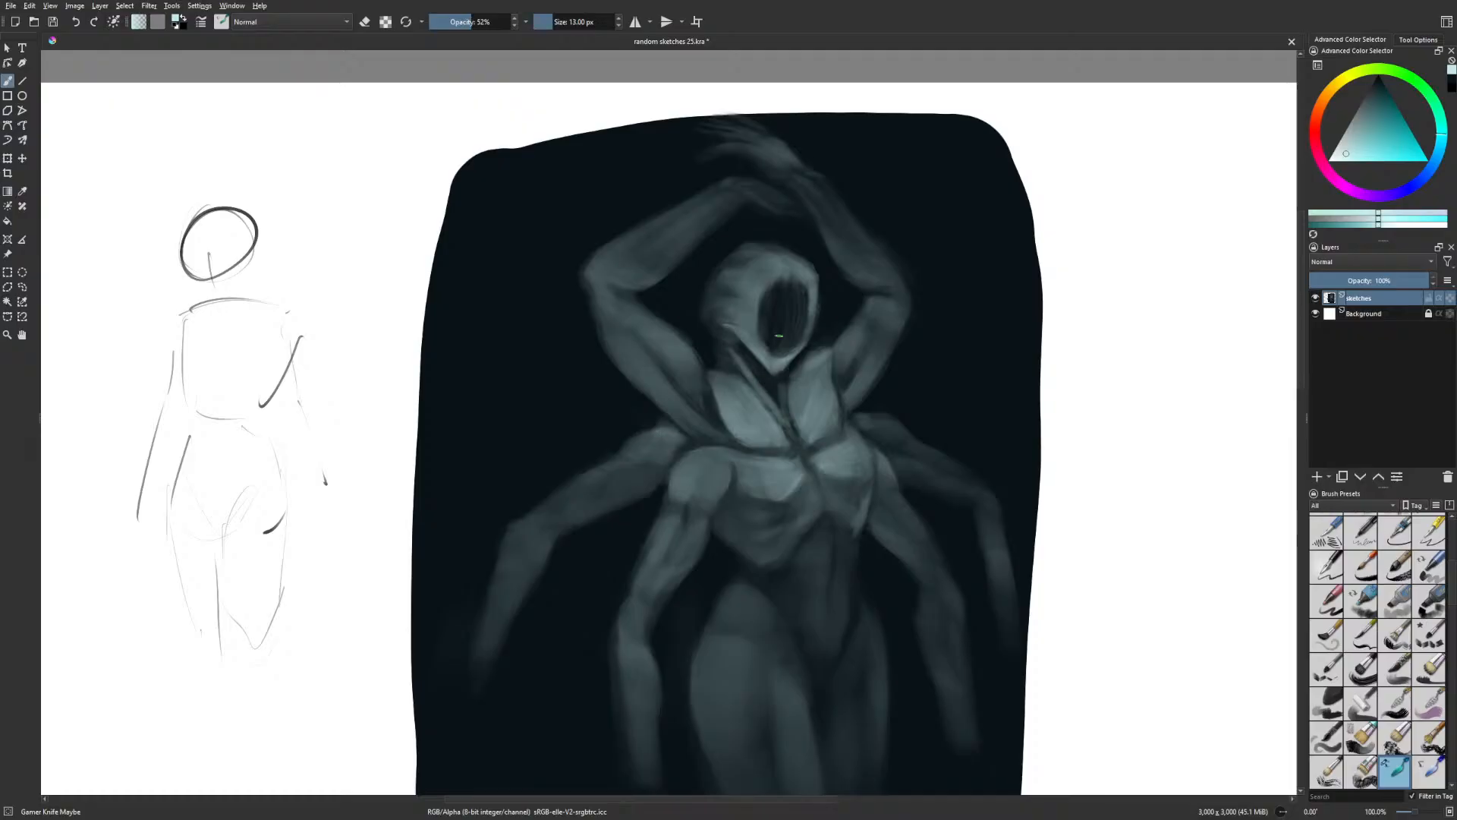
Paint broad pale strokes on the raised upper arm at 50.82 px, check them in the mirrored view and undo the last one
click(564, 22)
drag(666, 338, 684, 375)
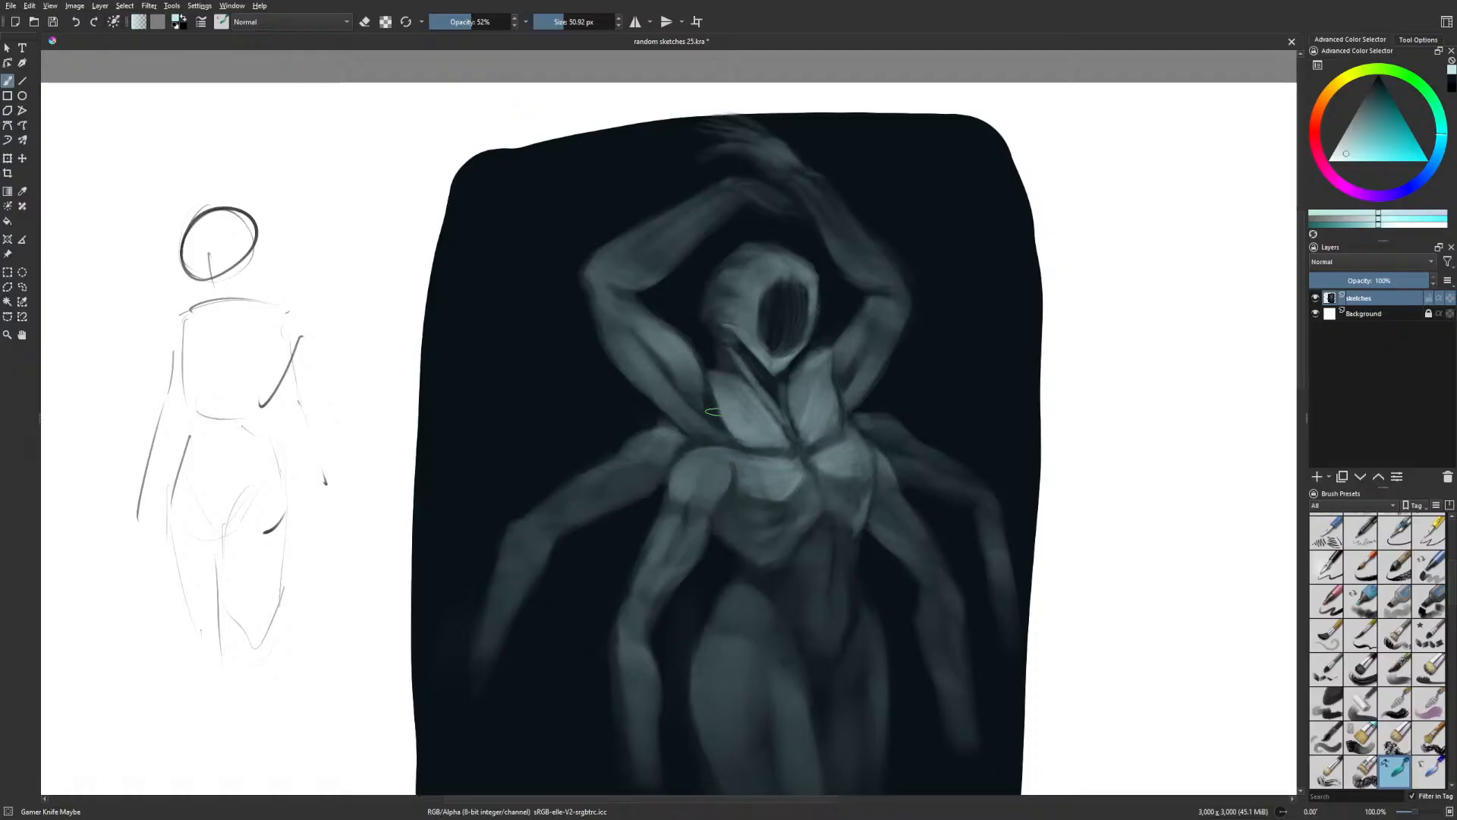
key(minus)
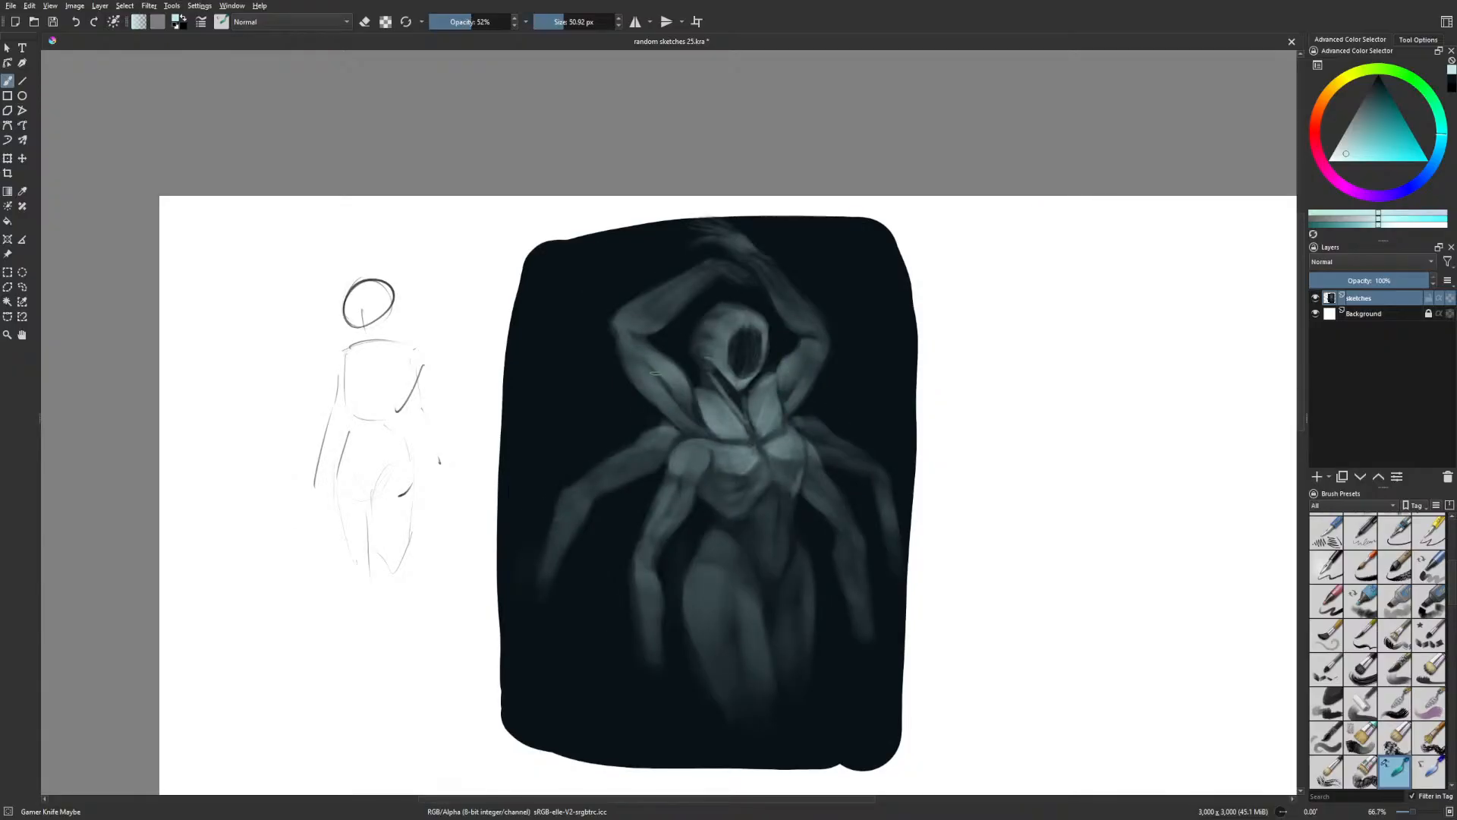
key(m)
mouse_move(658, 395)
mouse_down()
mouse_move(724, 392)
mouse_move(700, 491)
mouse_move(720, 459)
mouse_move(651, 405)
mouse_up()
key(ctrl+z)
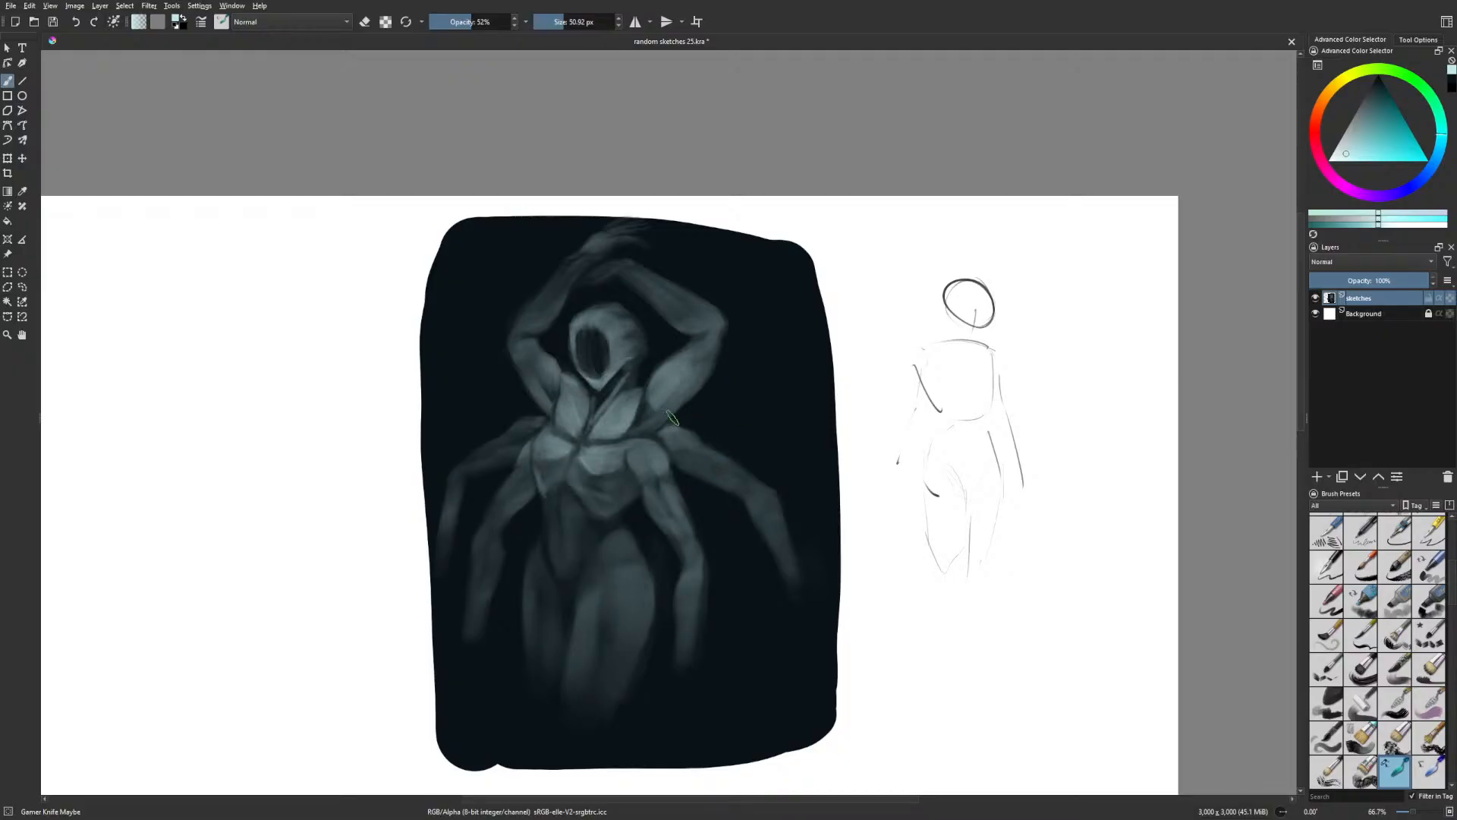
Reduce the brush to 26 px and paint pale highlights on both raised upper arms
key(bracketleft)
key(bracketleft)
key(bracketleft)
key(bracketleft)
mouse_move(531, 363)
mouse_down()
mouse_move(553, 397)
mouse_move(533, 383)
mouse_up()
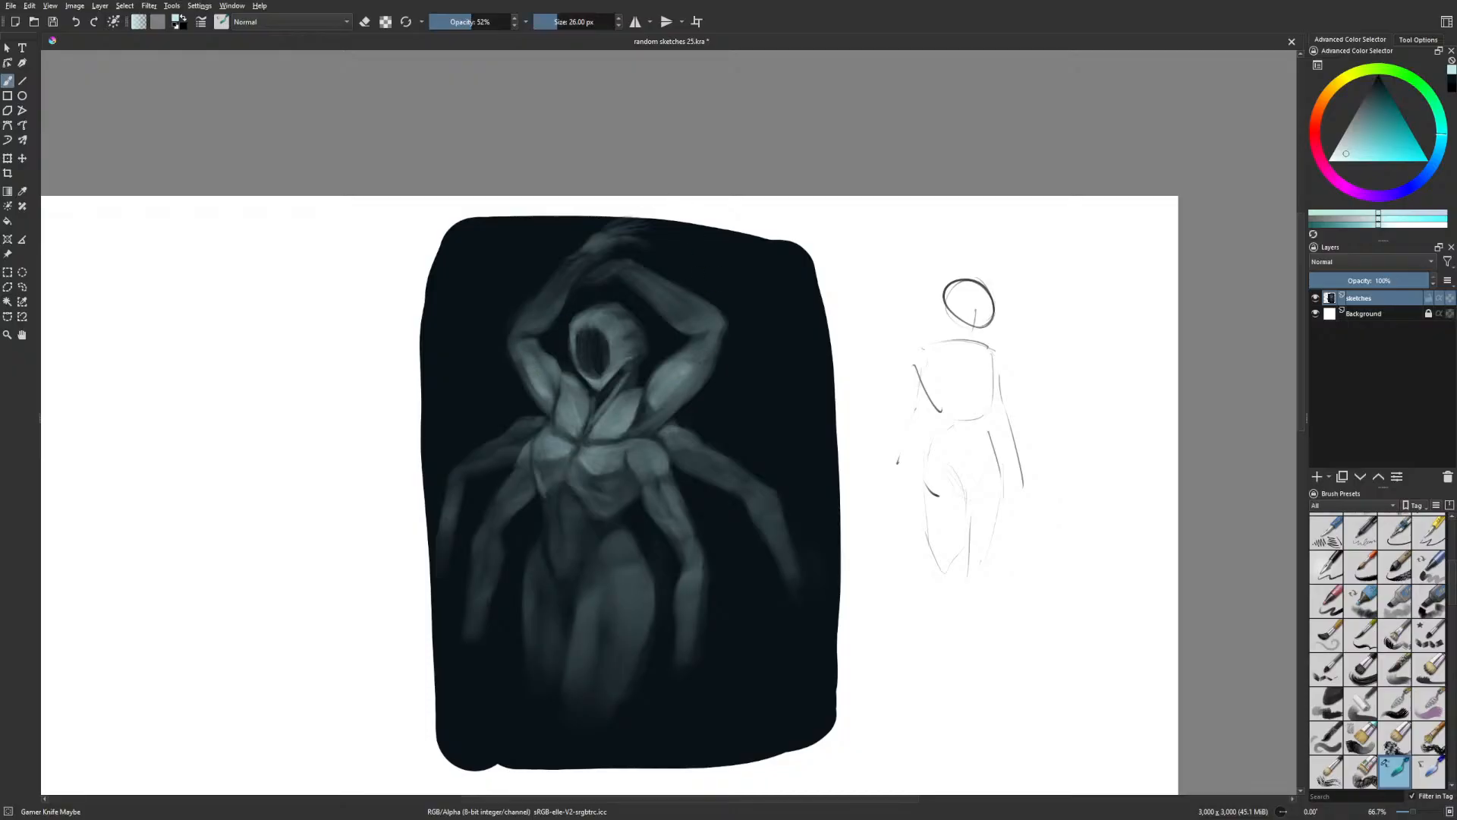
drag(706, 347, 678, 369)
Switch to near-black, lower the opacity to 24% and shade the armpit beside the right-hand raised arm
right_click(686, 371)
click(642, 366)
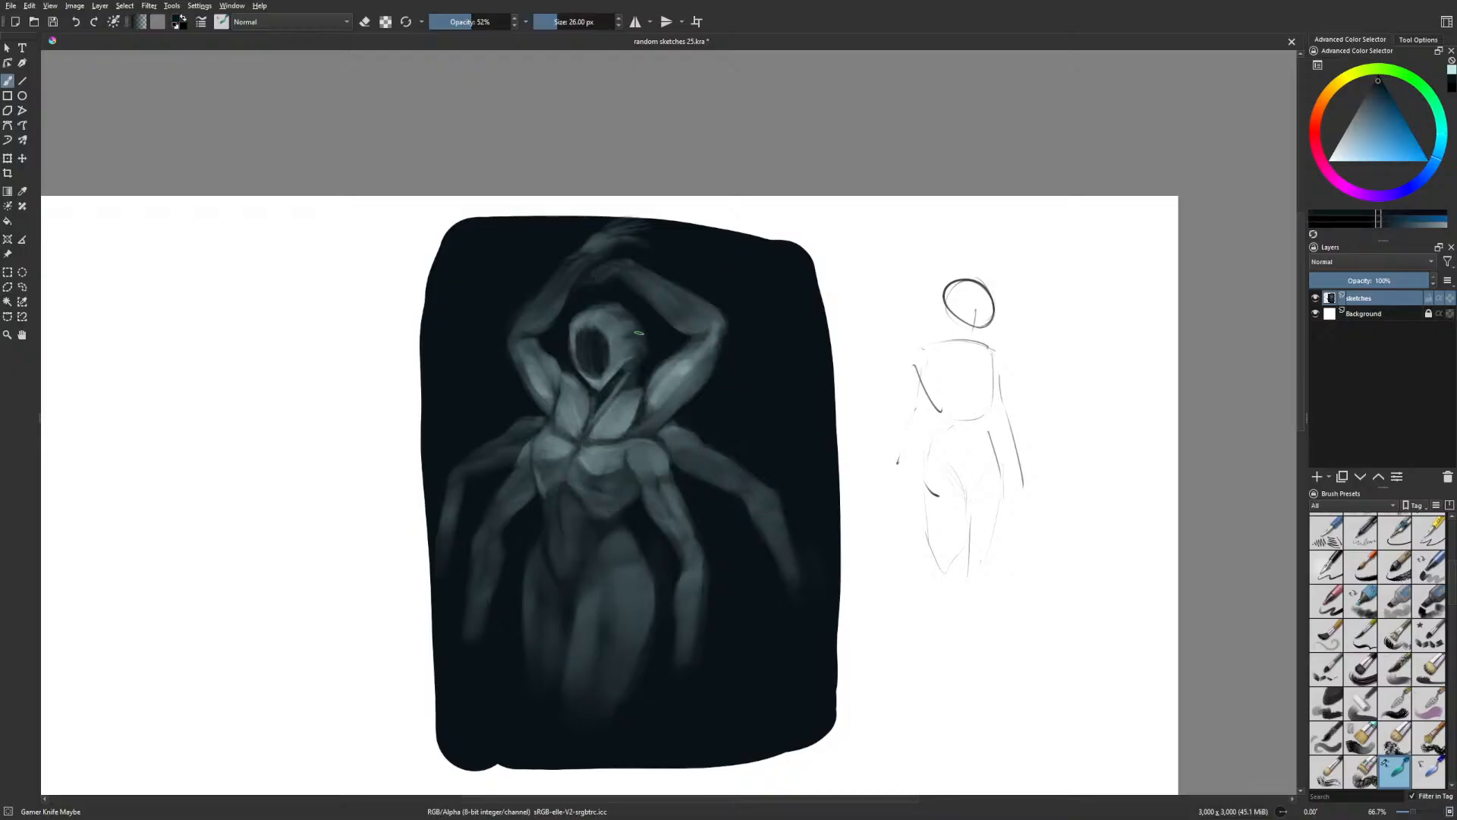
drag(469, 22, 449, 22)
drag(644, 404, 643, 422)
Switch back to pale cyan, softly brighten the raised arms and mirror the view back
right_click(687, 406)
click(679, 413)
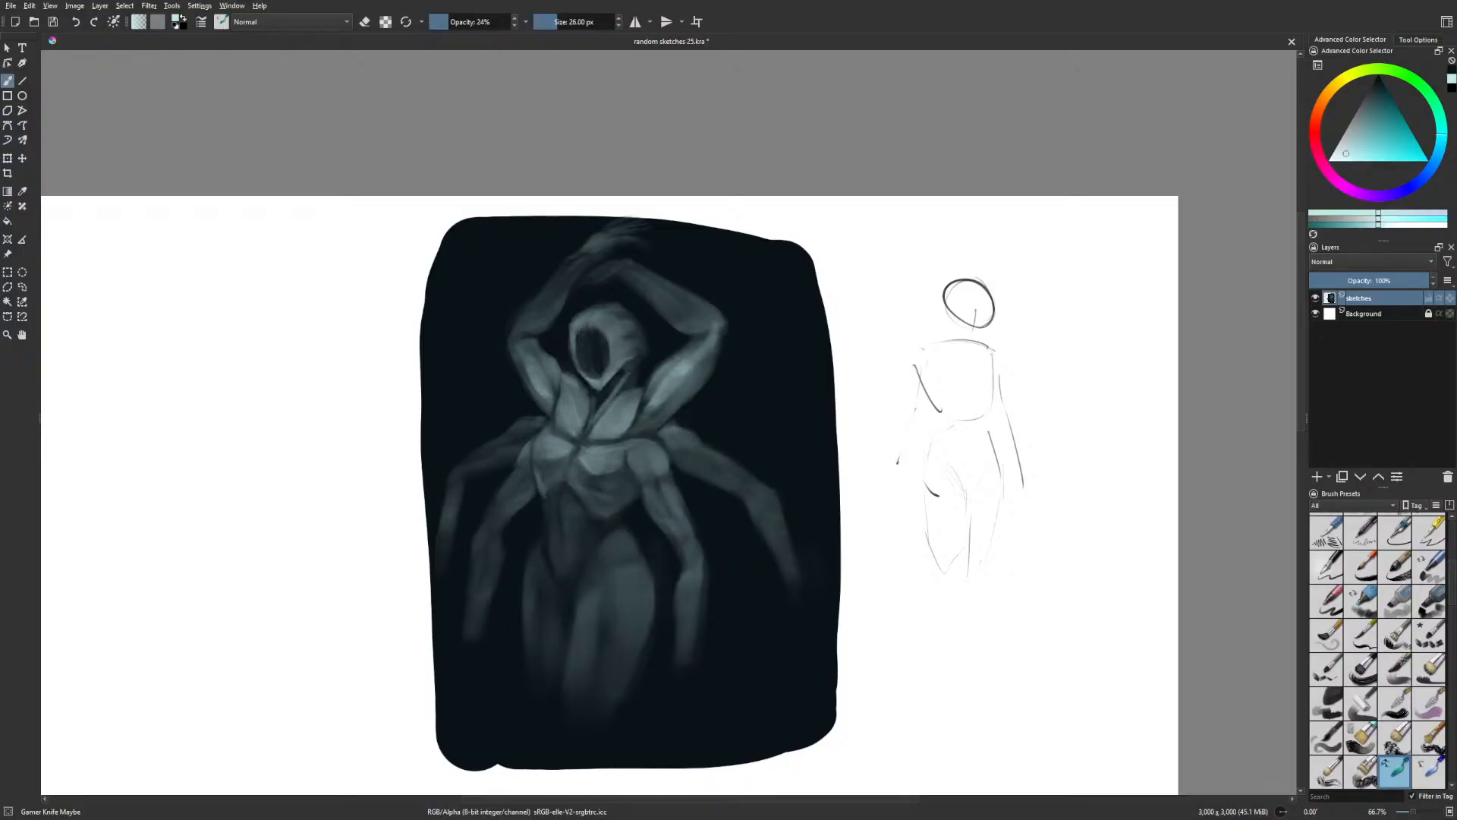
key(m)
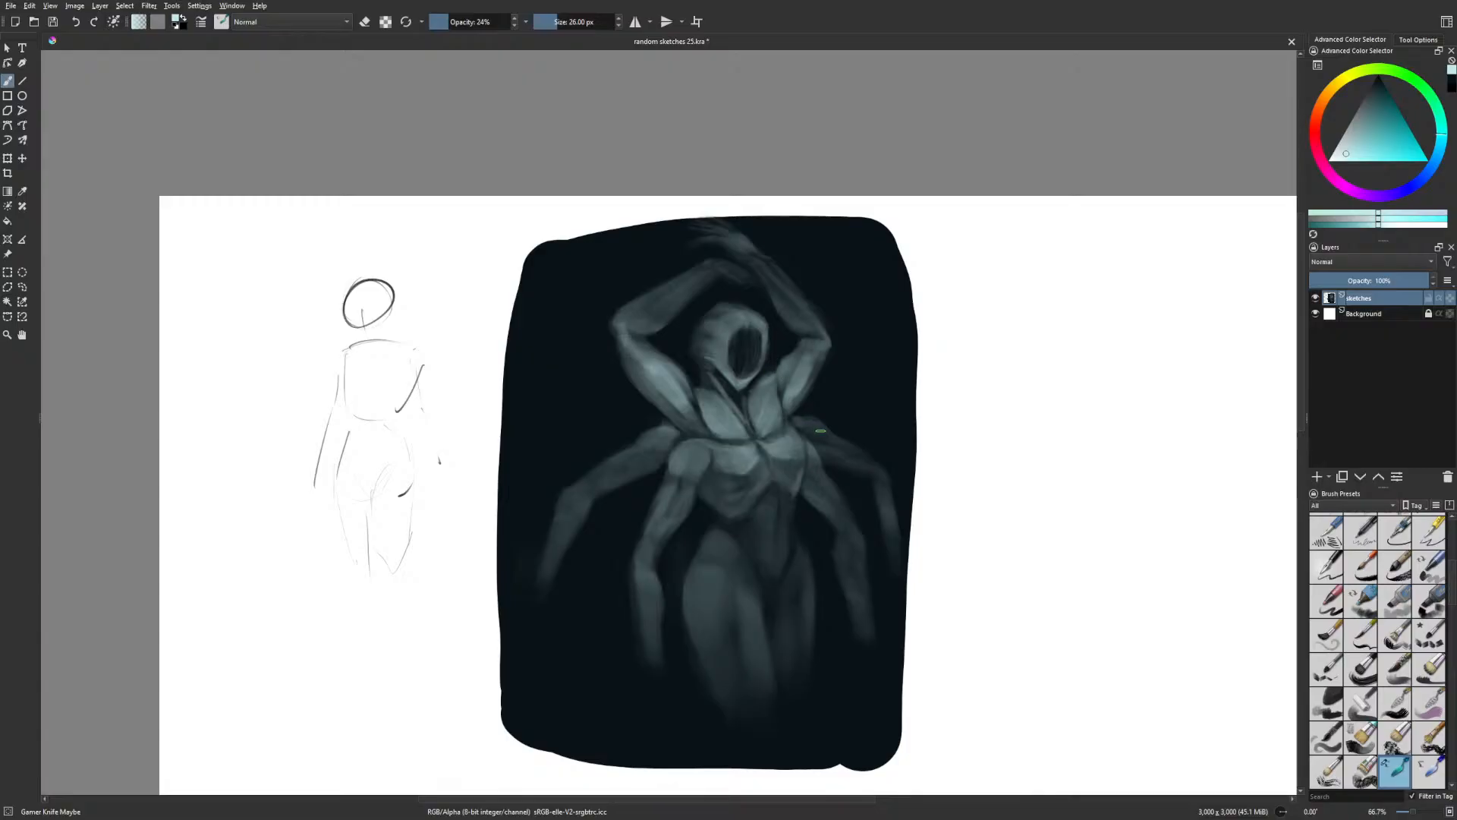
Carve creases around the armpits, upper chest and ribcage in near-black, raising the opacity to 52% and checking the mirrored view
right_click(784, 394)
click(731, 411)
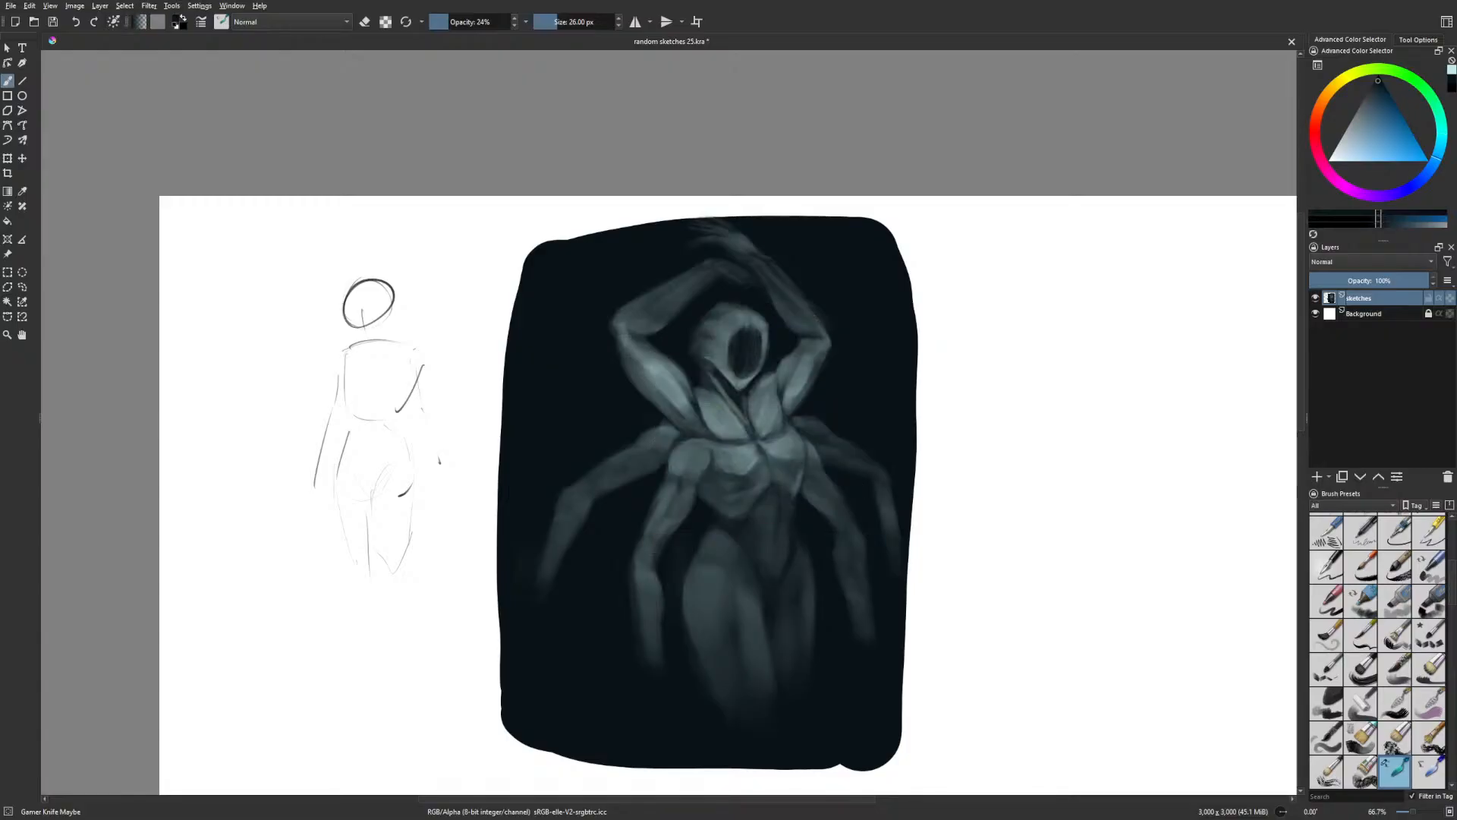
drag(692, 406, 703, 426)
click(472, 21)
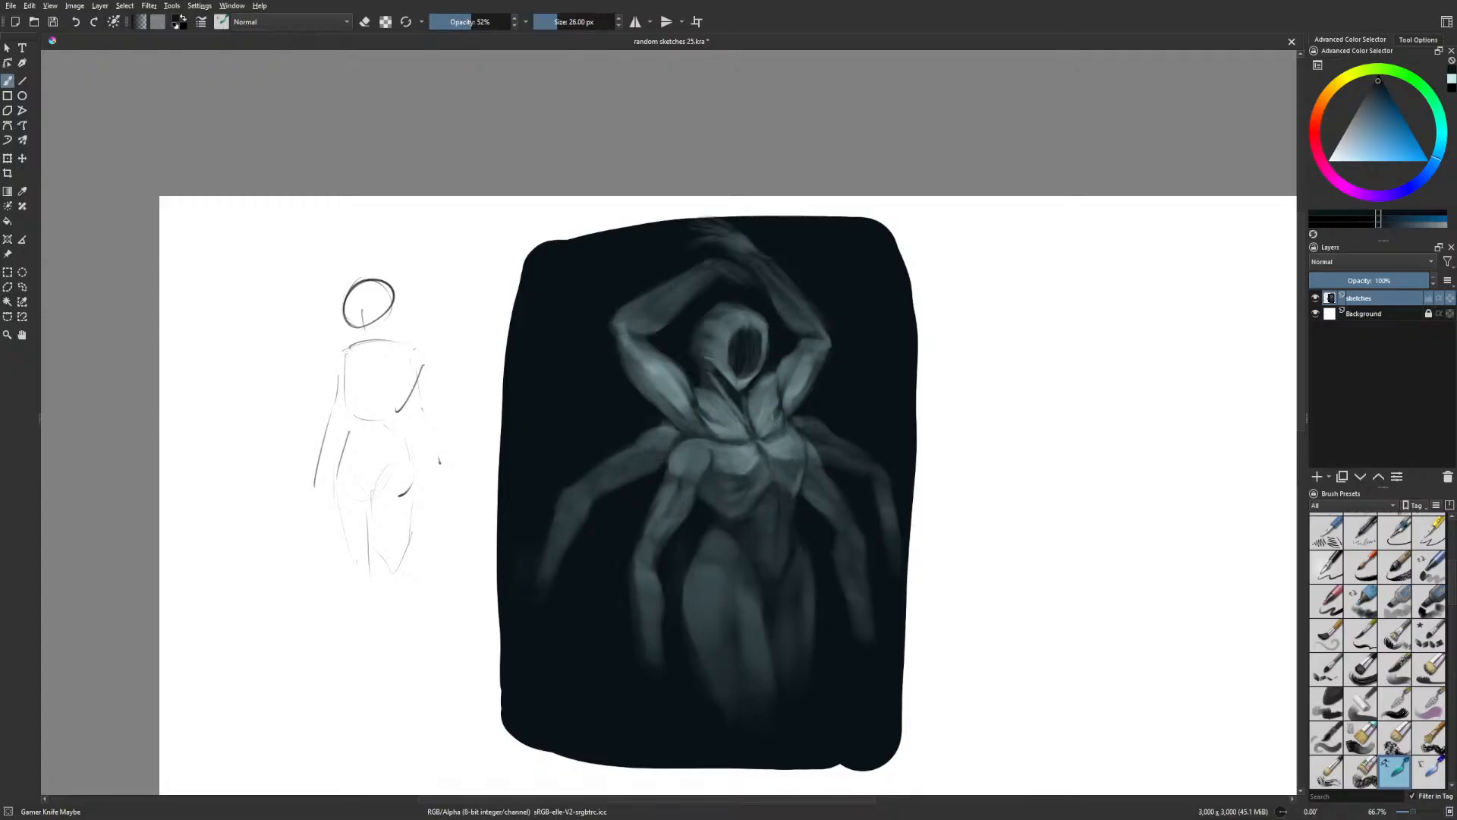
drag(755, 409, 737, 419)
drag(776, 474, 792, 492)
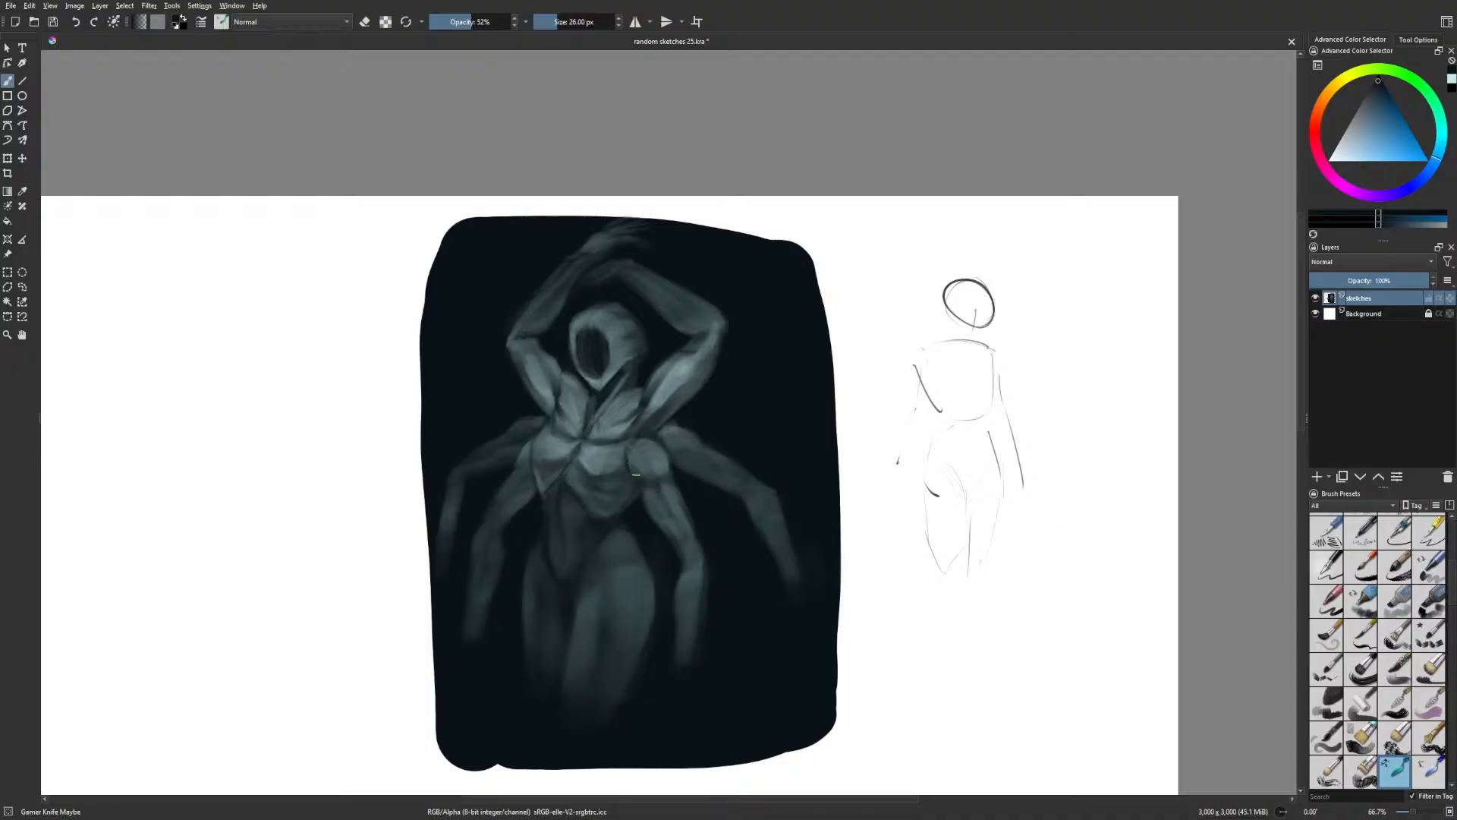
key(m)
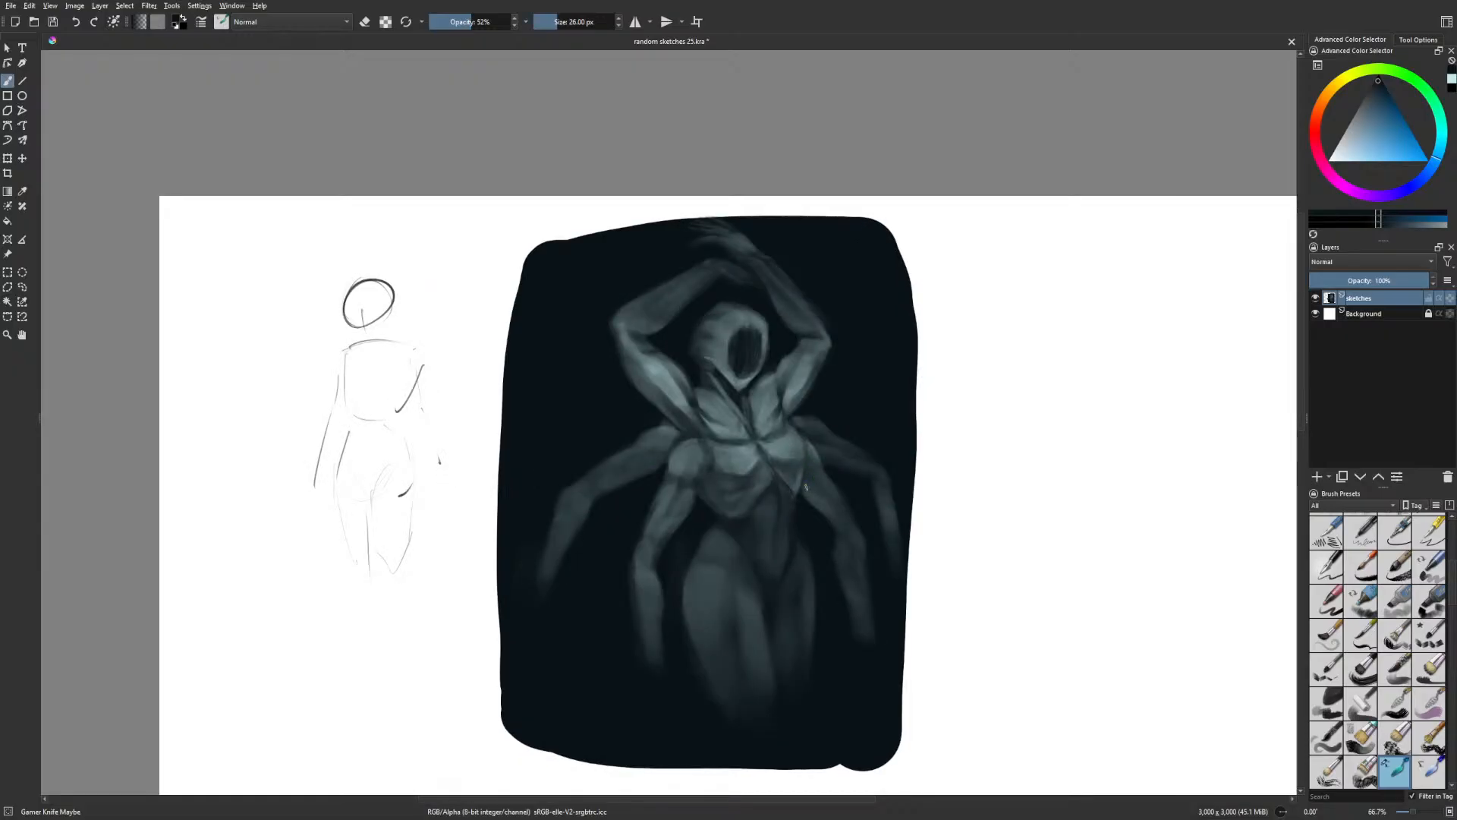
Switch to pale cyan at 24% opacity and softly highlight the chest, ribs and lower-arm joints
right_click(921, 529)
click(974, 547)
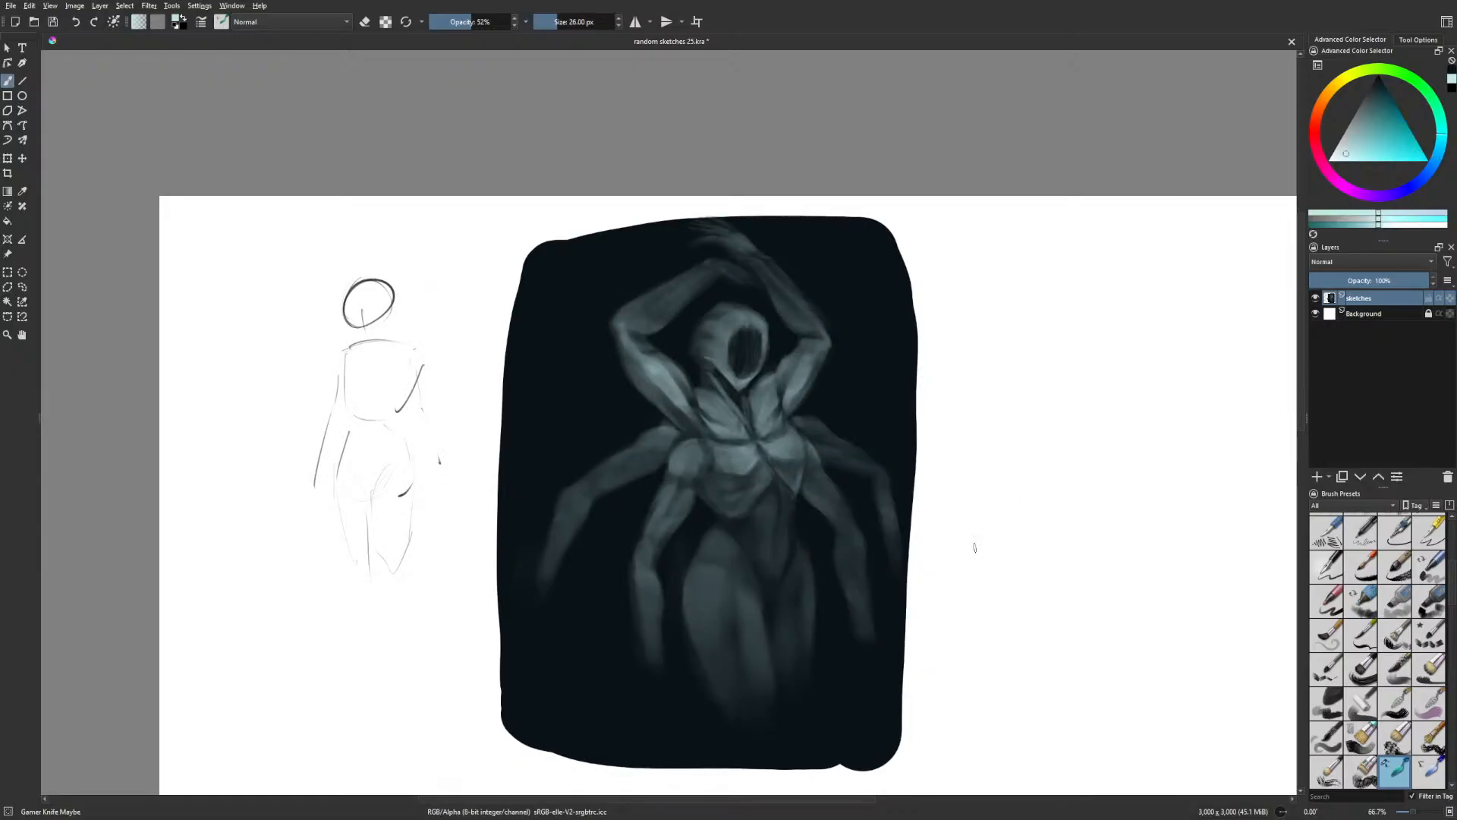
drag(462, 23, 469, 54)
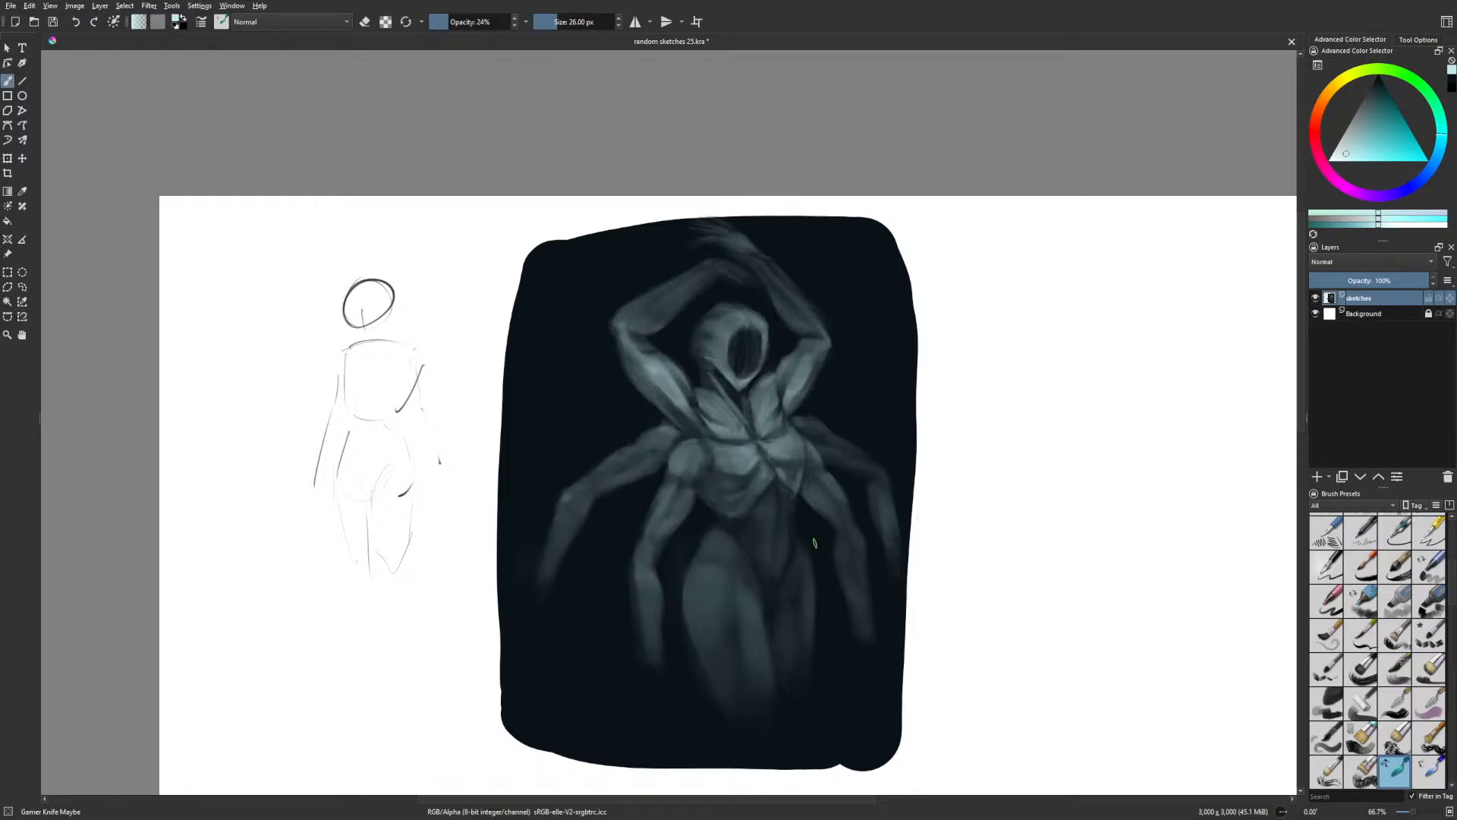
Paint fine pale muscle striations across the chest and ribs at 15 px and 45% opacity, checking the figure in both view orientations
key(bracketleft)
key(bracketleft)
key(bracketleft)
key(bracketleft)
key(bracketleft)
click(466, 22)
key(1)
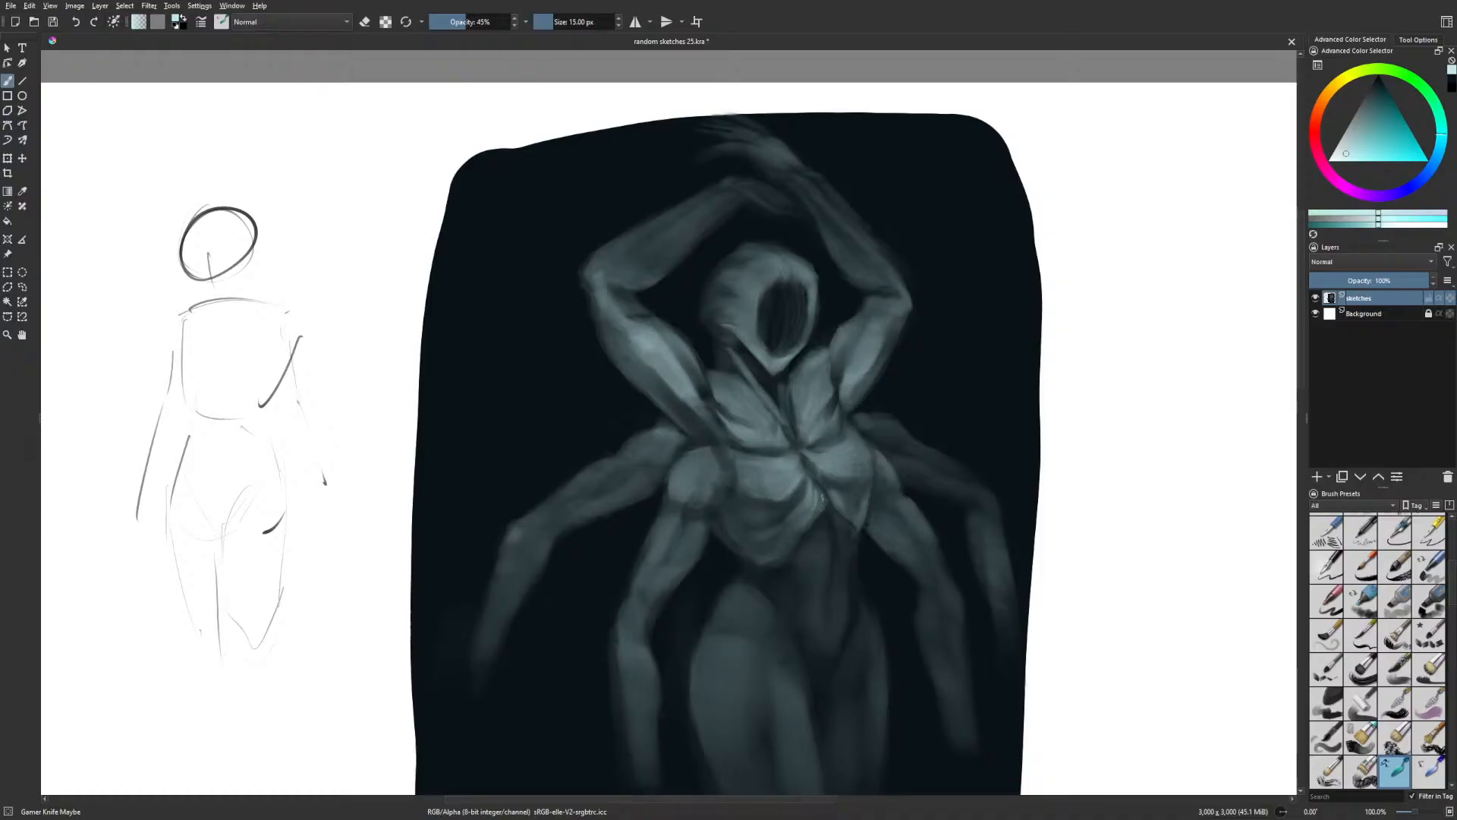
key(m)
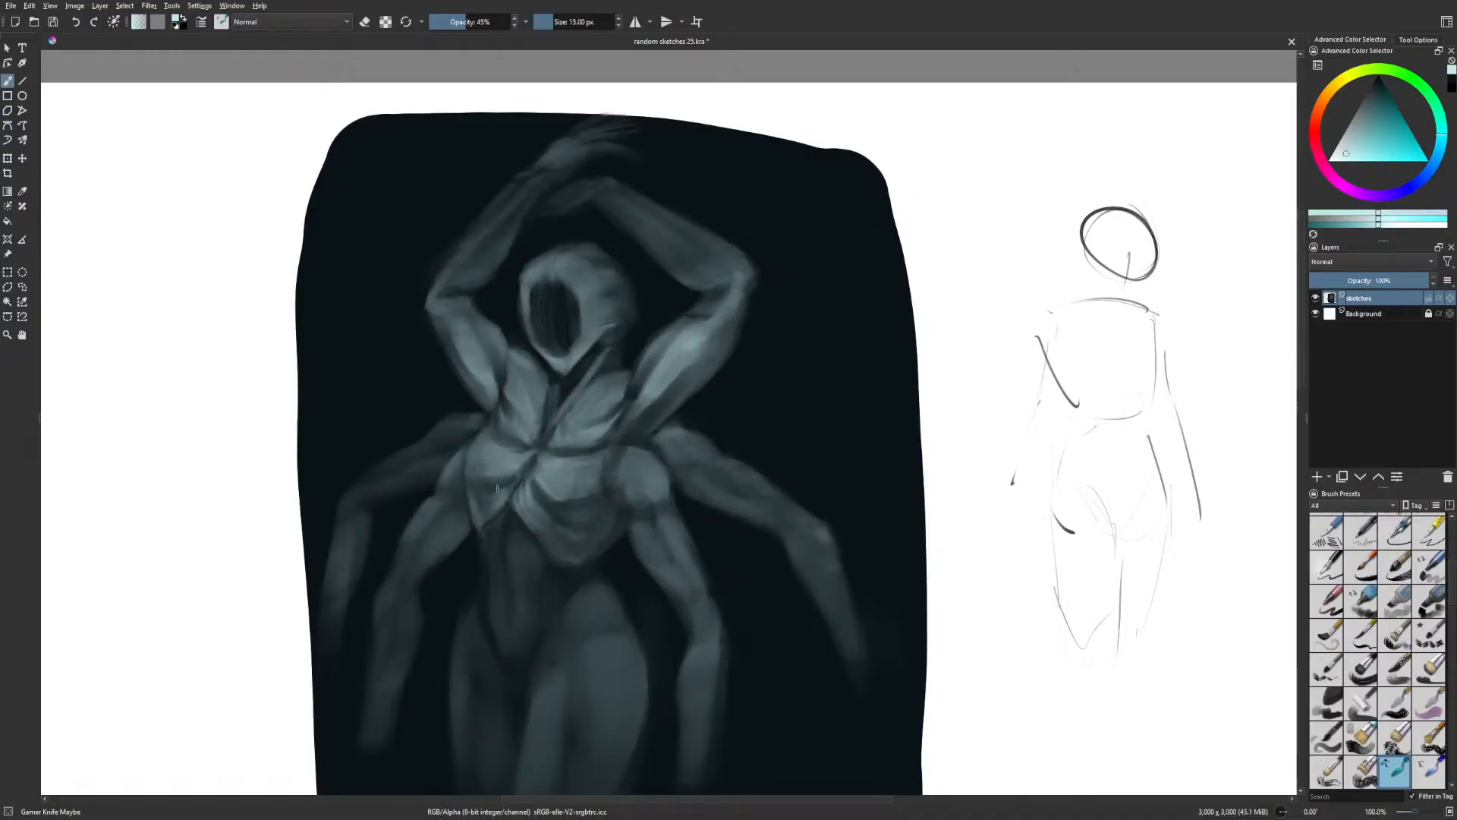
drag(627, 498, 658, 499)
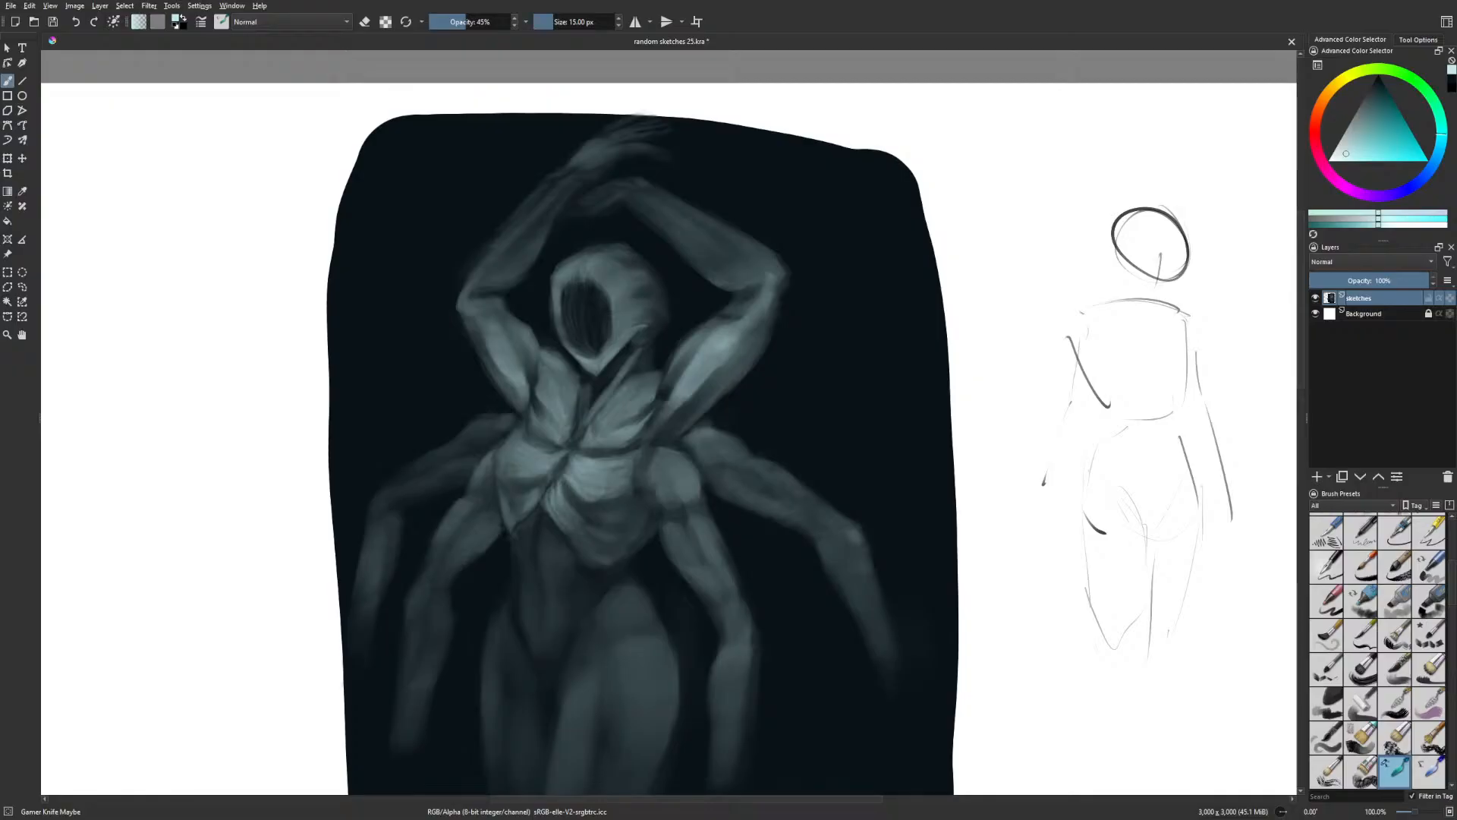
key(m)
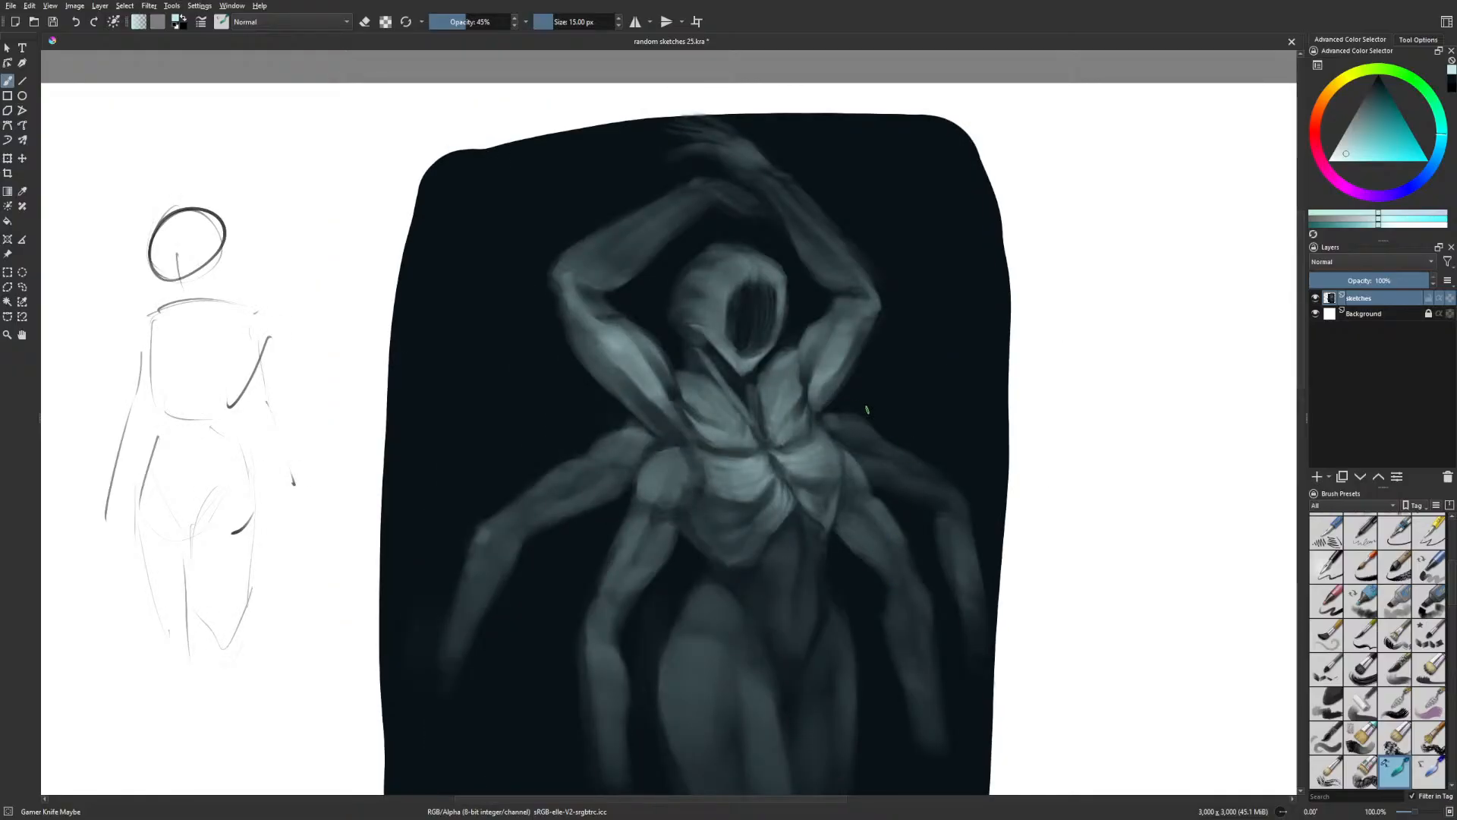
drag(845, 440, 850, 472)
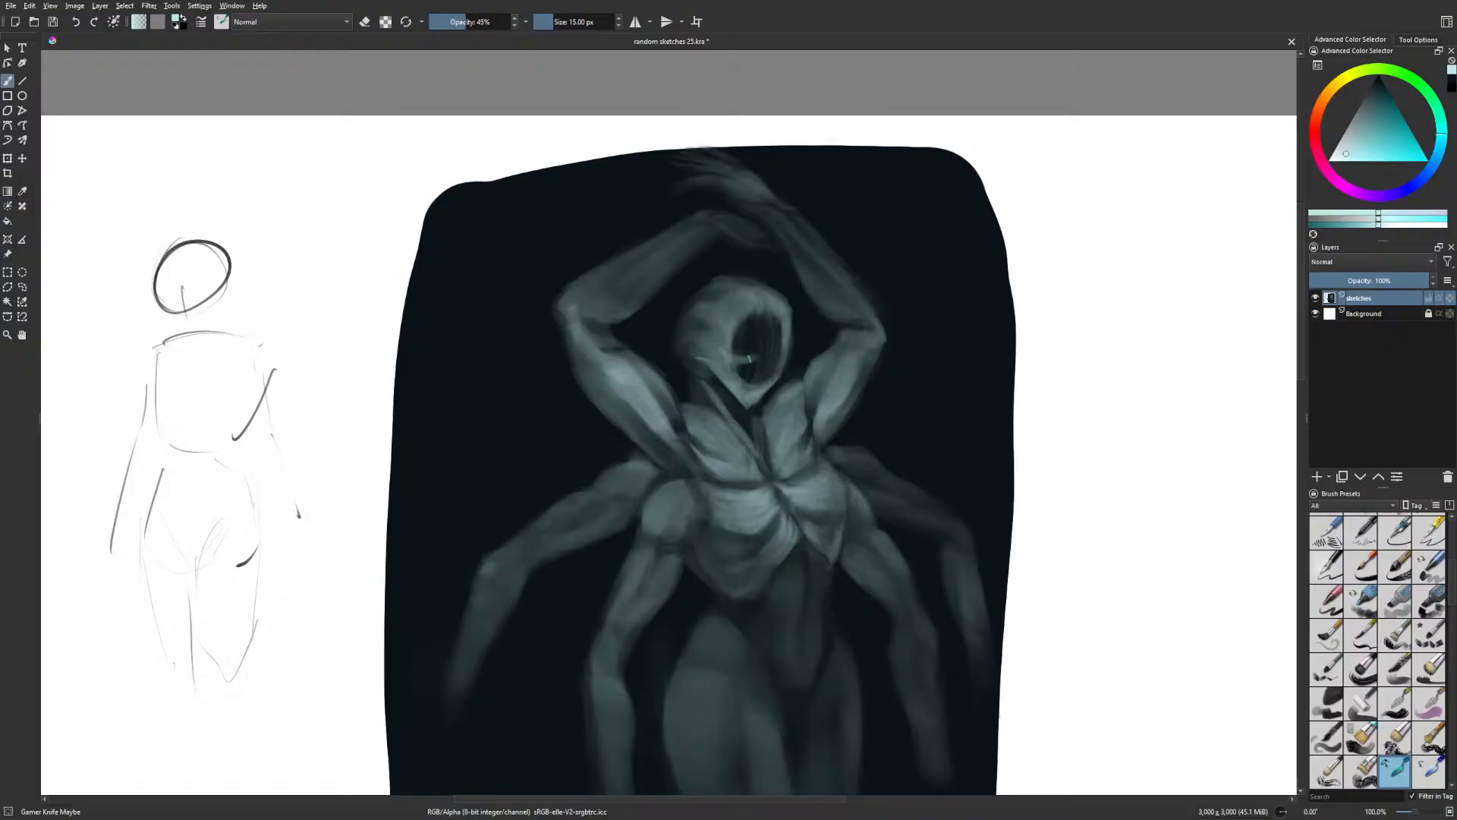
Enlarge the brush to 31 px and cover the lower half of the face hollow with pale cyan to form the lower face
key(bracketright)
key(bracketright)
key(bracketright)
key(bracketright)
key(bracketright)
key(bracketright)
key(bracketright)
key(bracketright)
key(bracketright)
key(bracketright)
key(bracketright)
key(bracketright)
key(bracketright)
key(bracketright)
drag(734, 364, 764, 371)
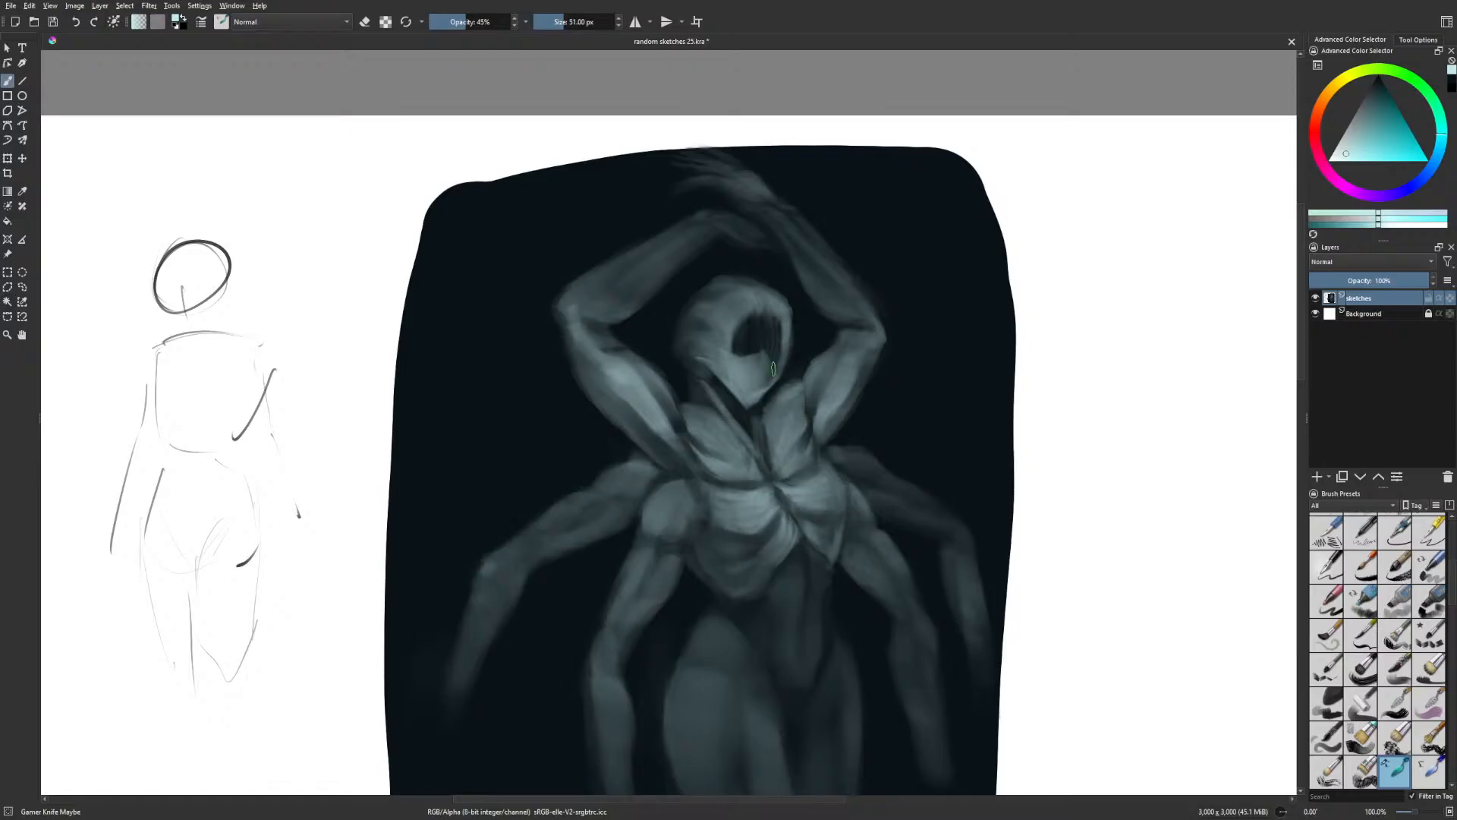
key(m)
drag(565, 365, 569, 381)
Reduce the brush to 24 px, switch to near-black and sharpen the shadow beneath the chin and jaw
key(bracketleft)
key(bracketleft)
key(bracketleft)
key(bracketleft)
key(bracketleft)
key(bracketleft)
key(bracketleft)
key(bracketleft)
key(bracketleft)
key(bracketleft)
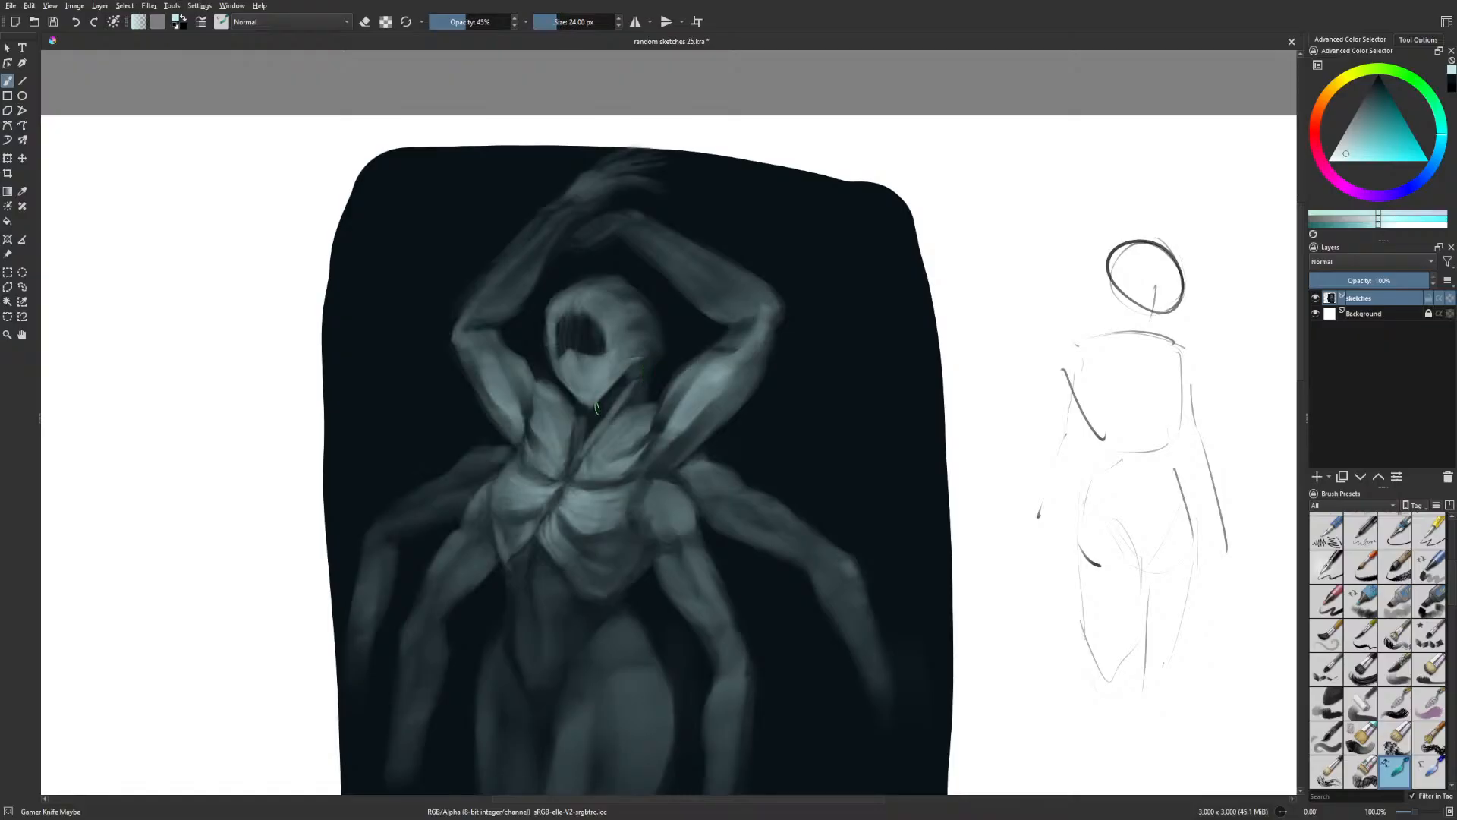
right_click(597, 408)
right_click(596, 408)
ctrl+click(594, 409)
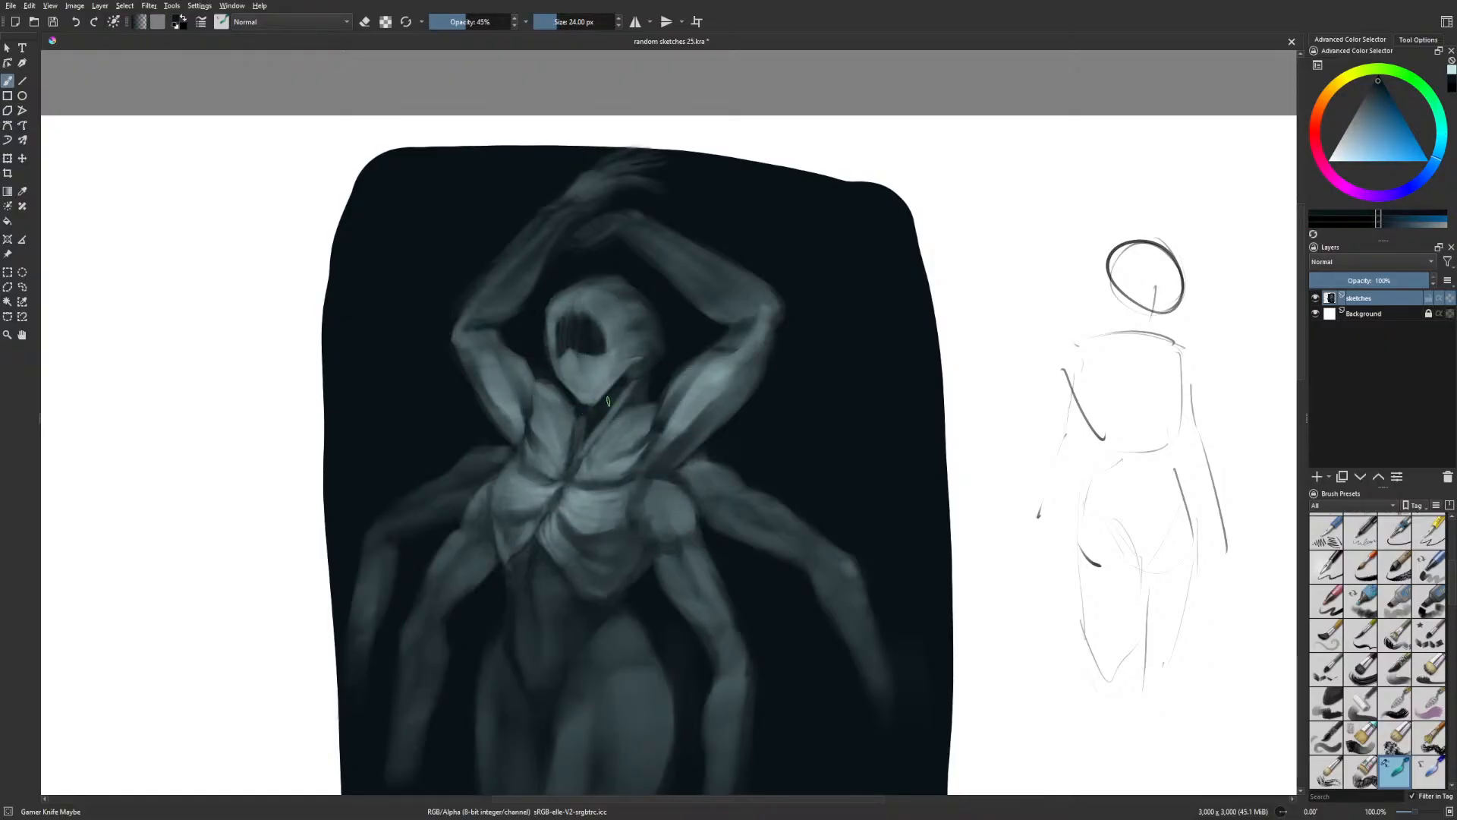
Switch back to pale cyan and paint the nose highlight below the dark face opening, reducing the brush to 12 px
right_click(625, 417)
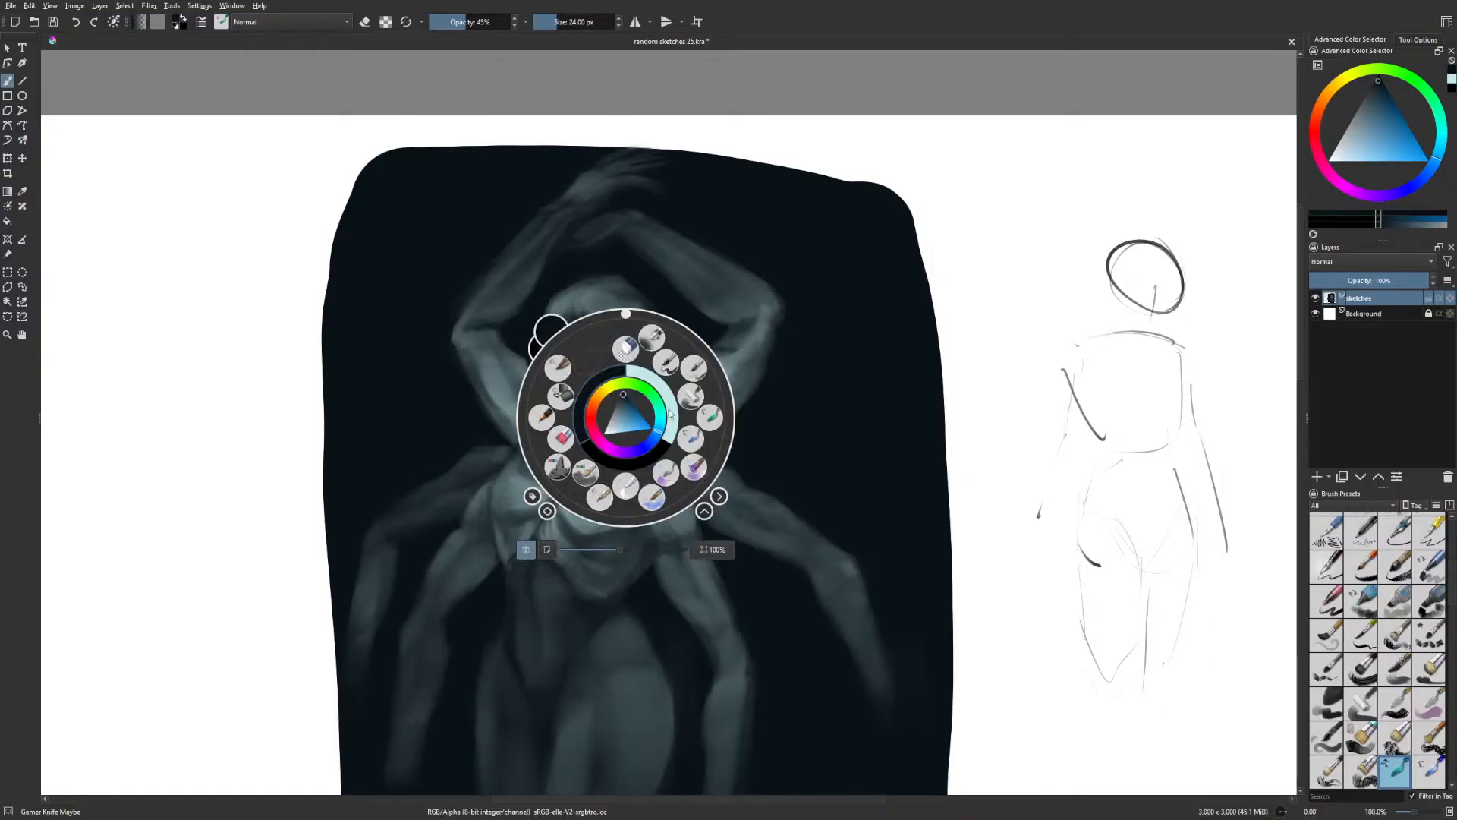
click(667, 391)
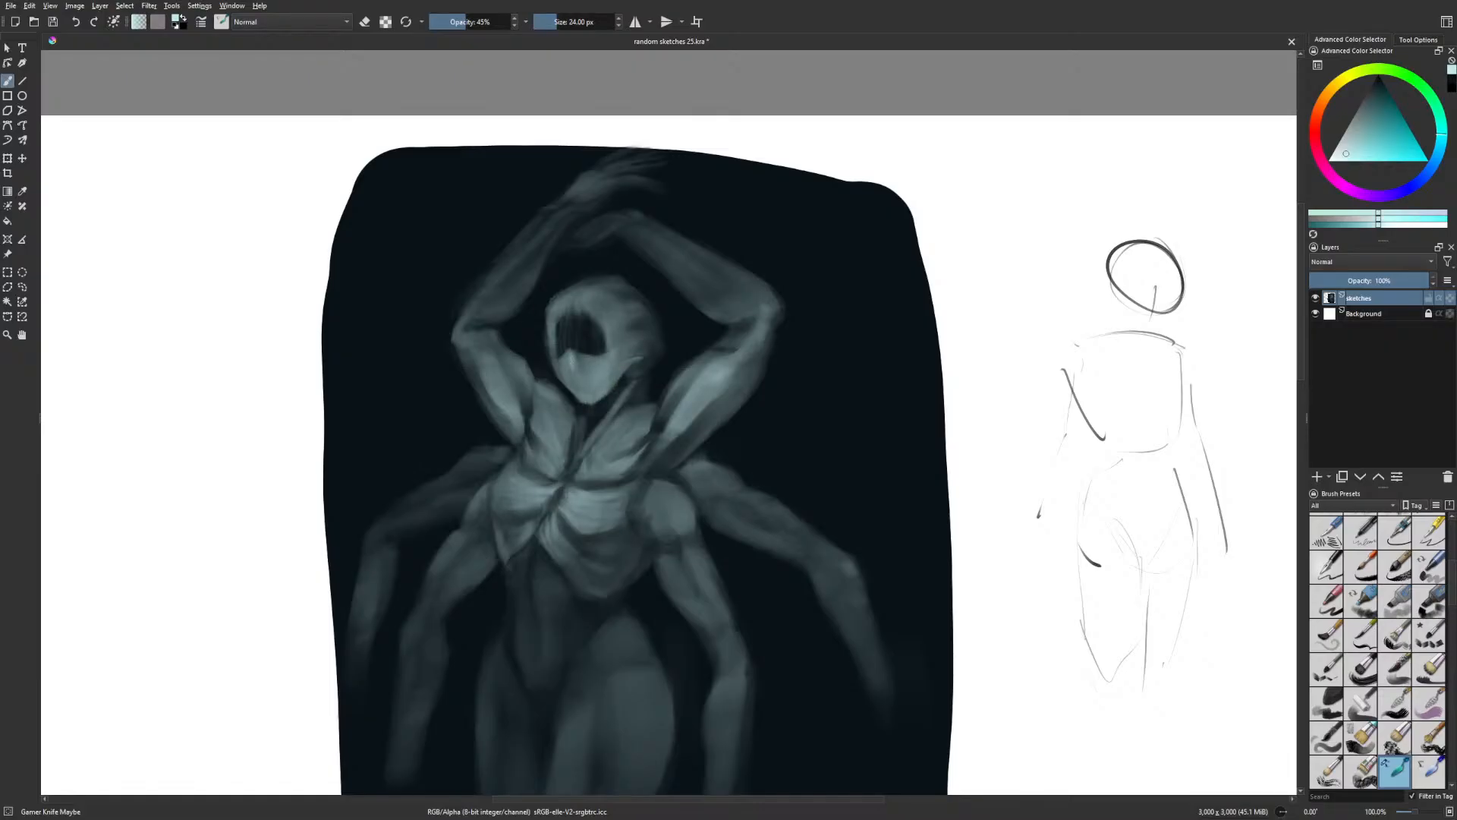
key(m)
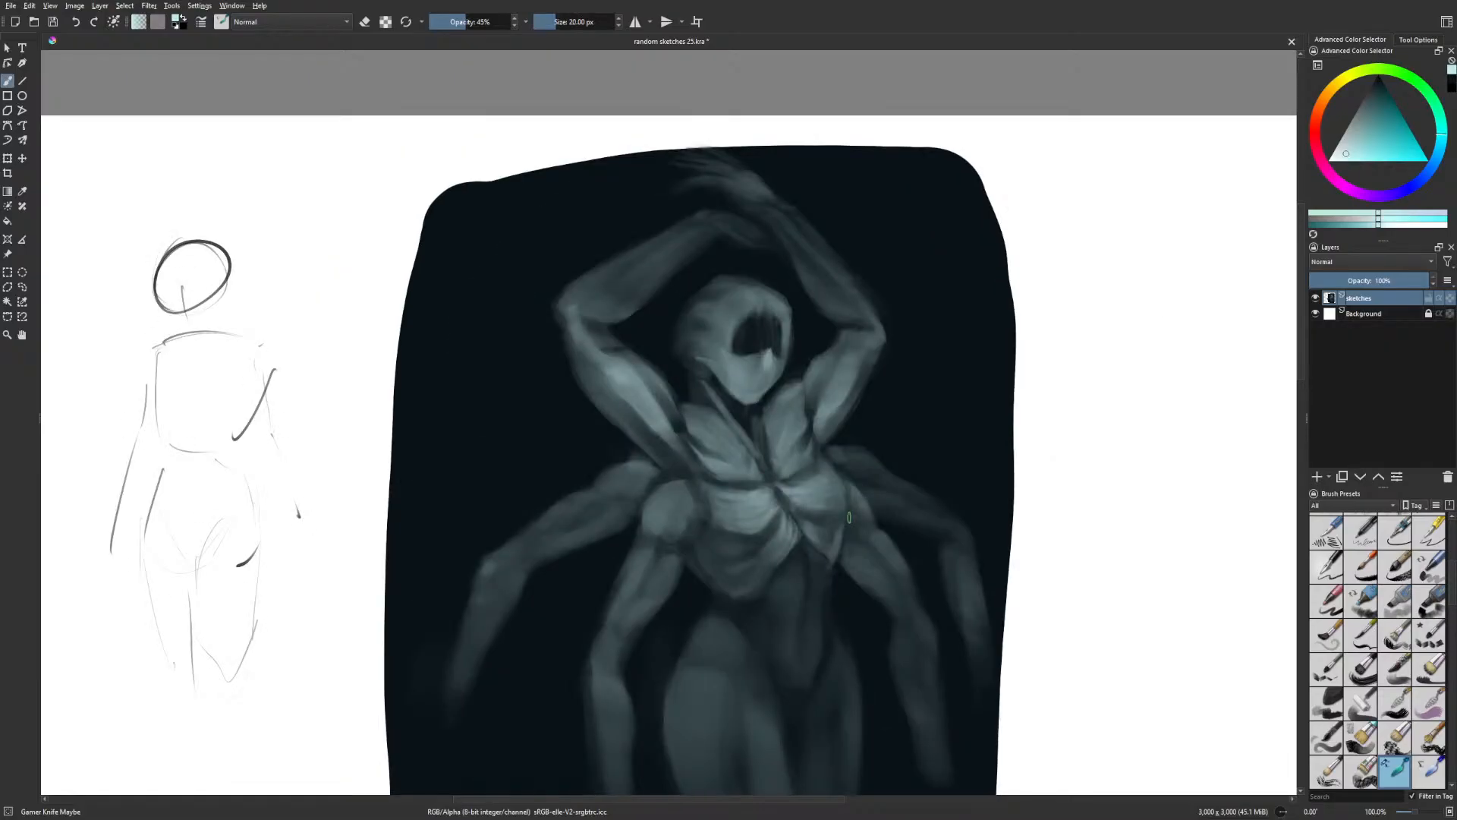
key(bracketleft)
key(bracketleft)
key(bracketleft)
key(bracketleft)
Switch to near-black, reduce the brush to 8 px, add fine shadows to the lower face and mirror the view
right_click(747, 387)
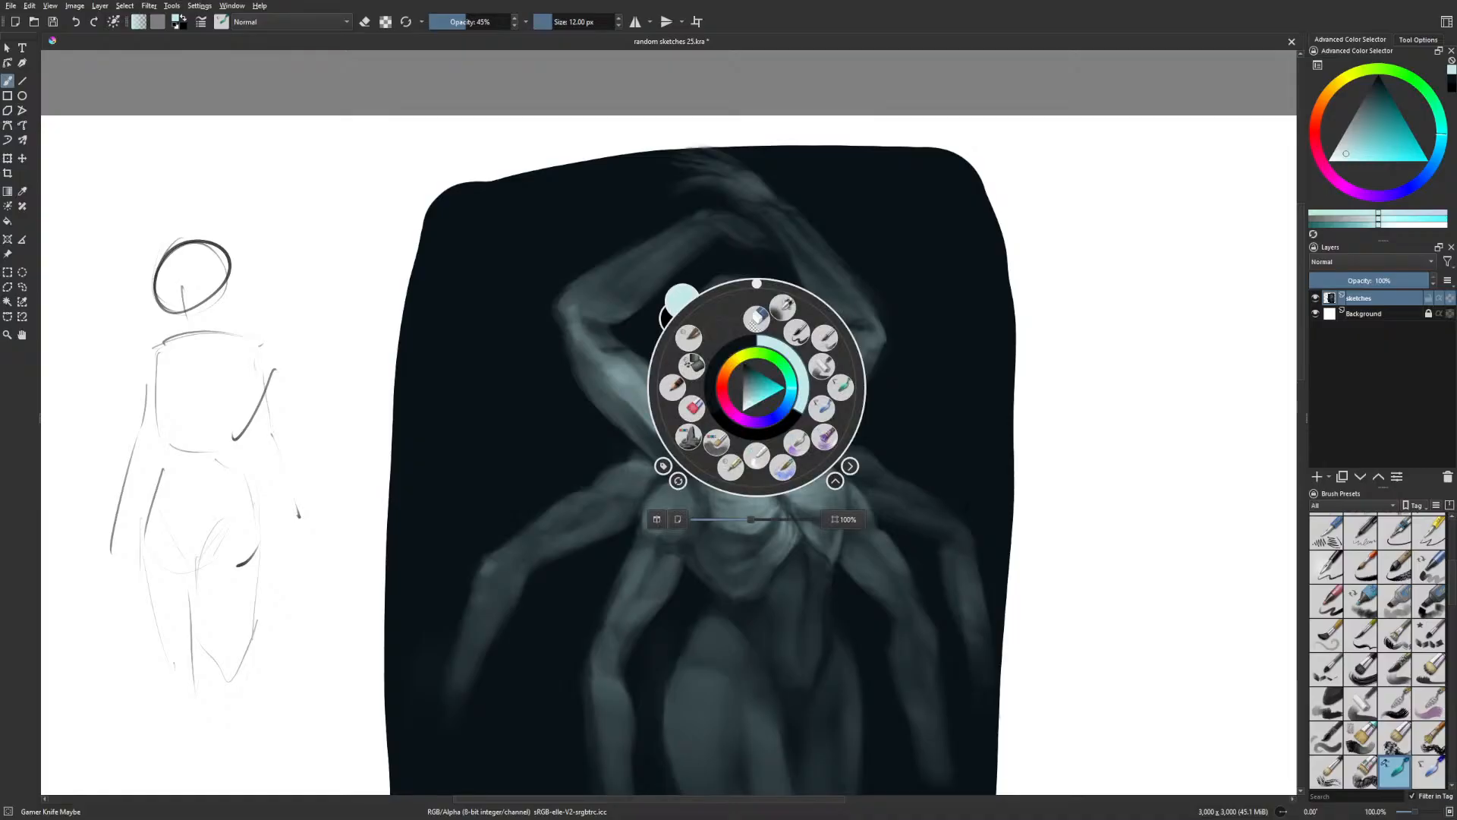
click(713, 379)
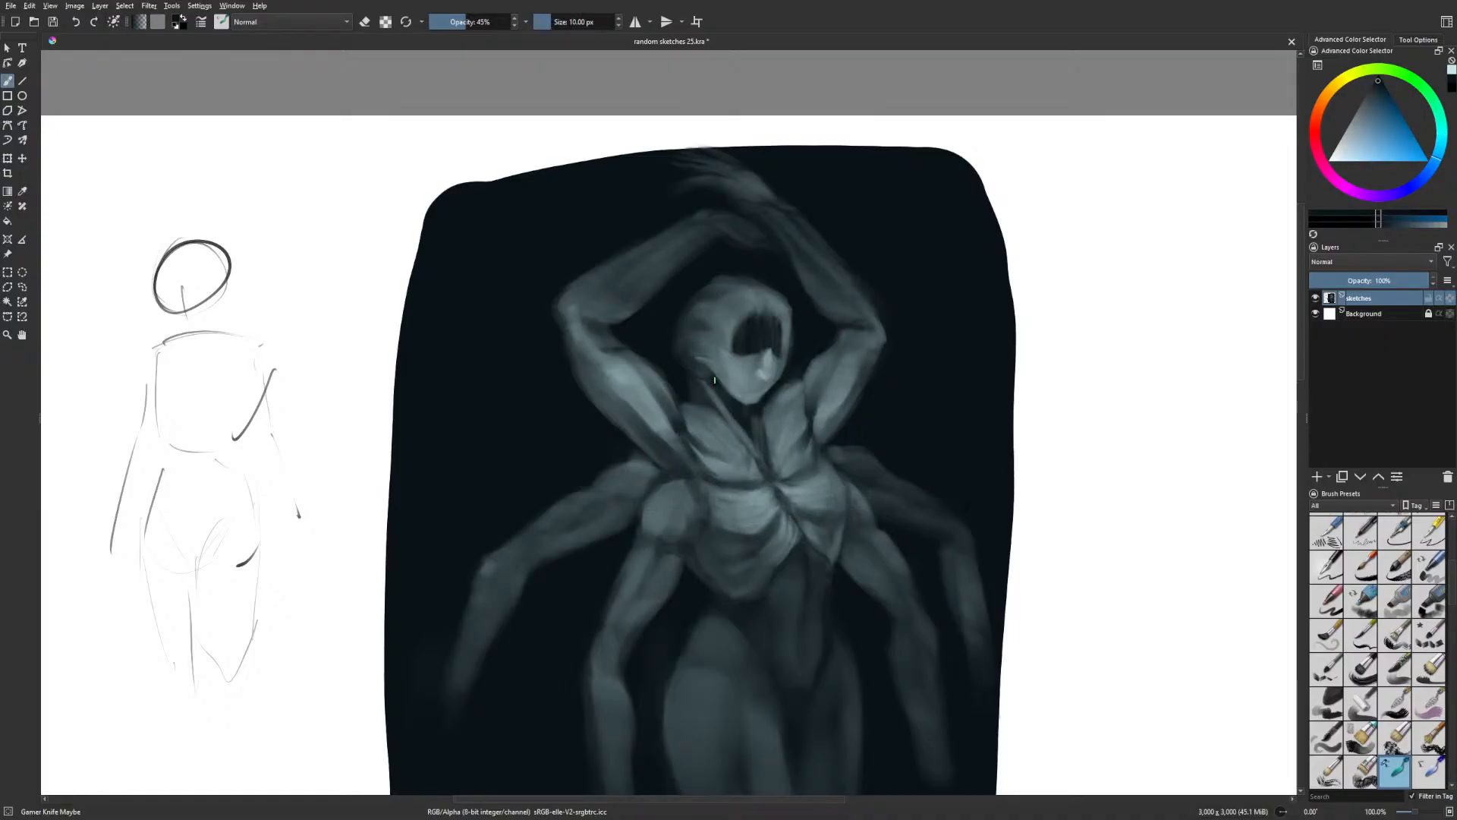
key(bracketleft)
key(m)
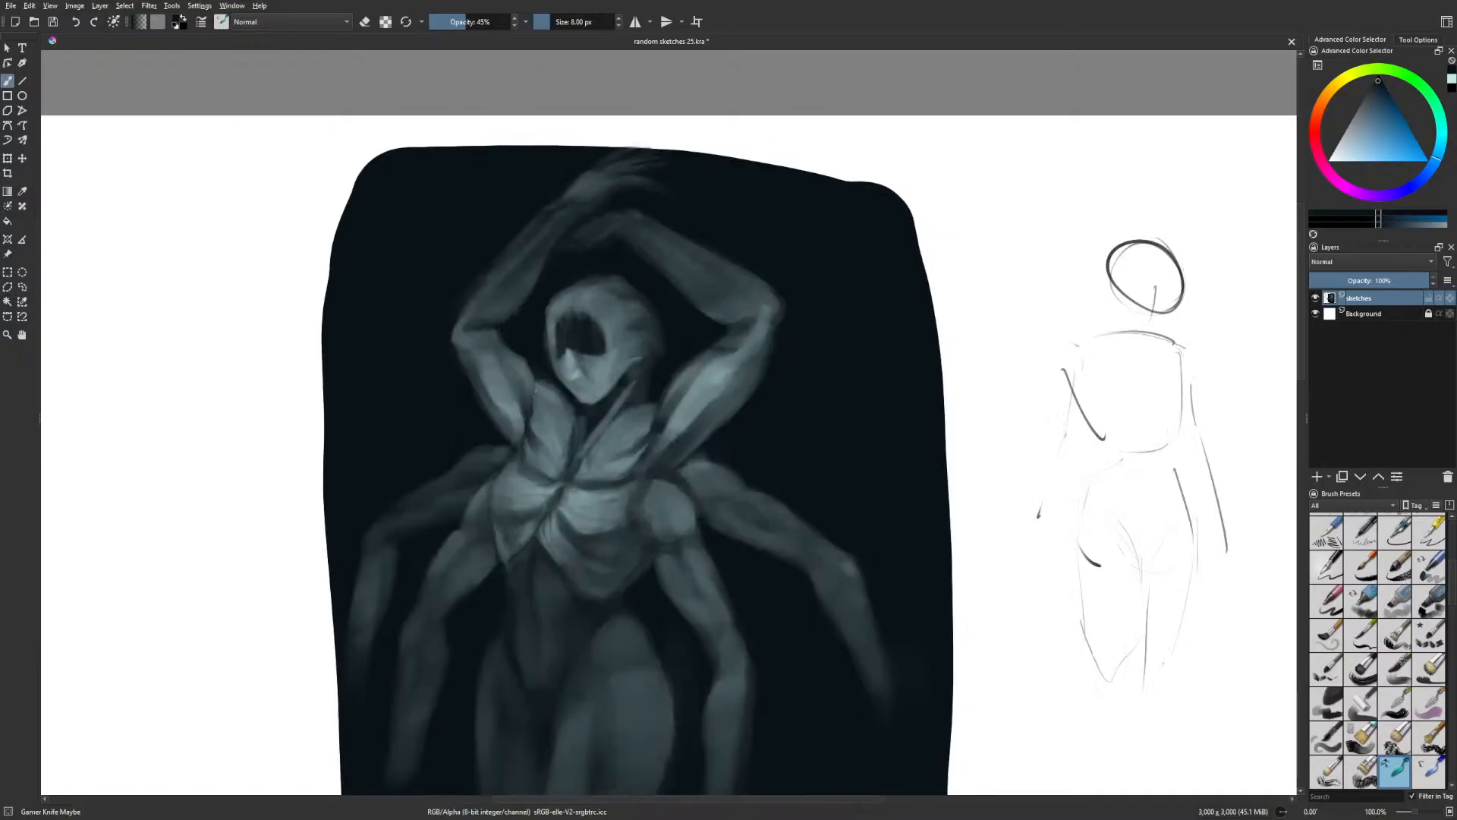
Switch to the Basic-5 Size Opacity brush at 7 px and 31% opacity and refine the nose area in an enlarged view
right_click(602, 374)
click(645, 319)
key(plus)
drag(671, 283, 743, 326)
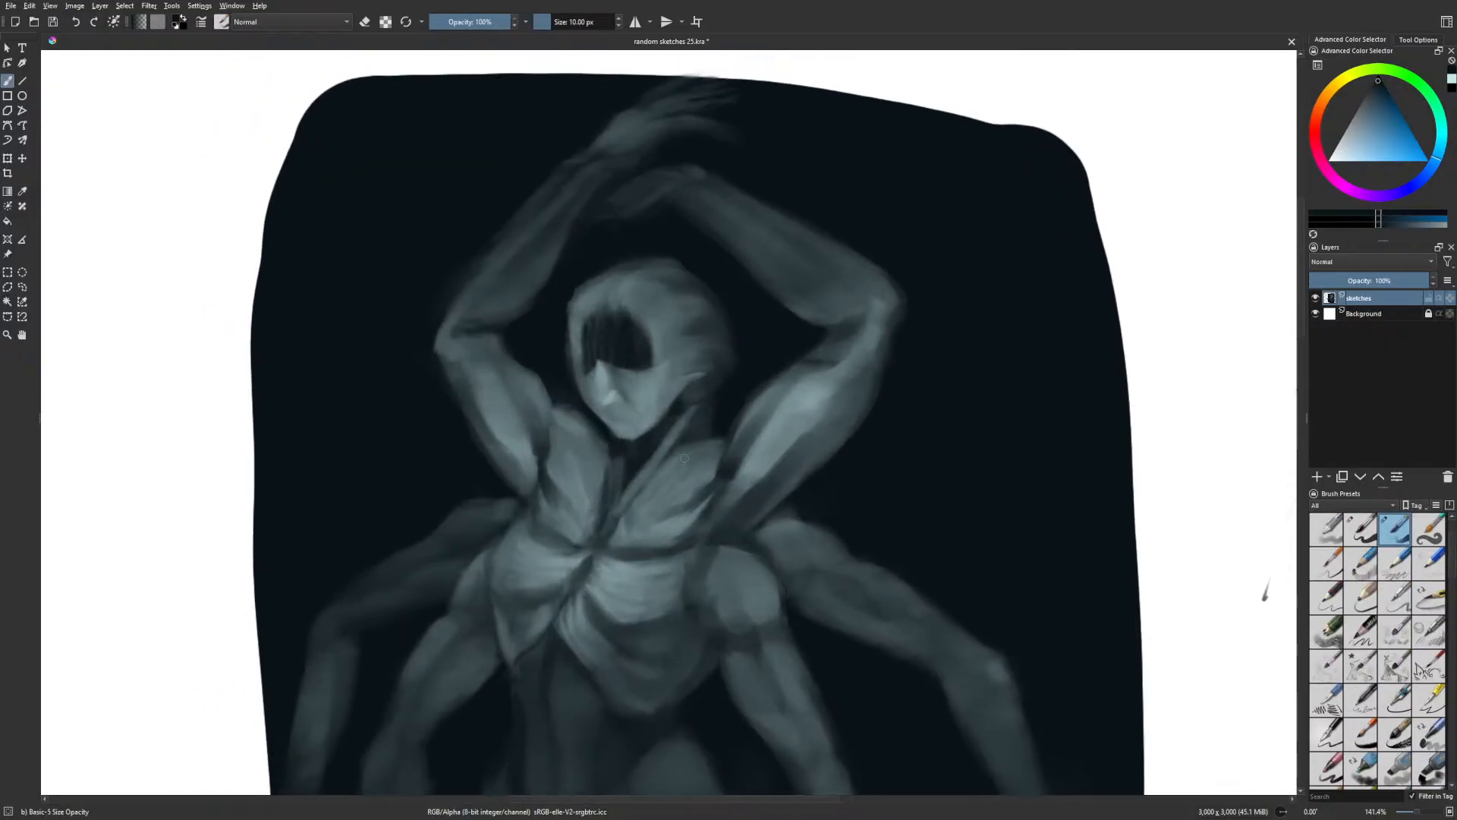
key(bracketleft)
key(bracketleft)
key(m)
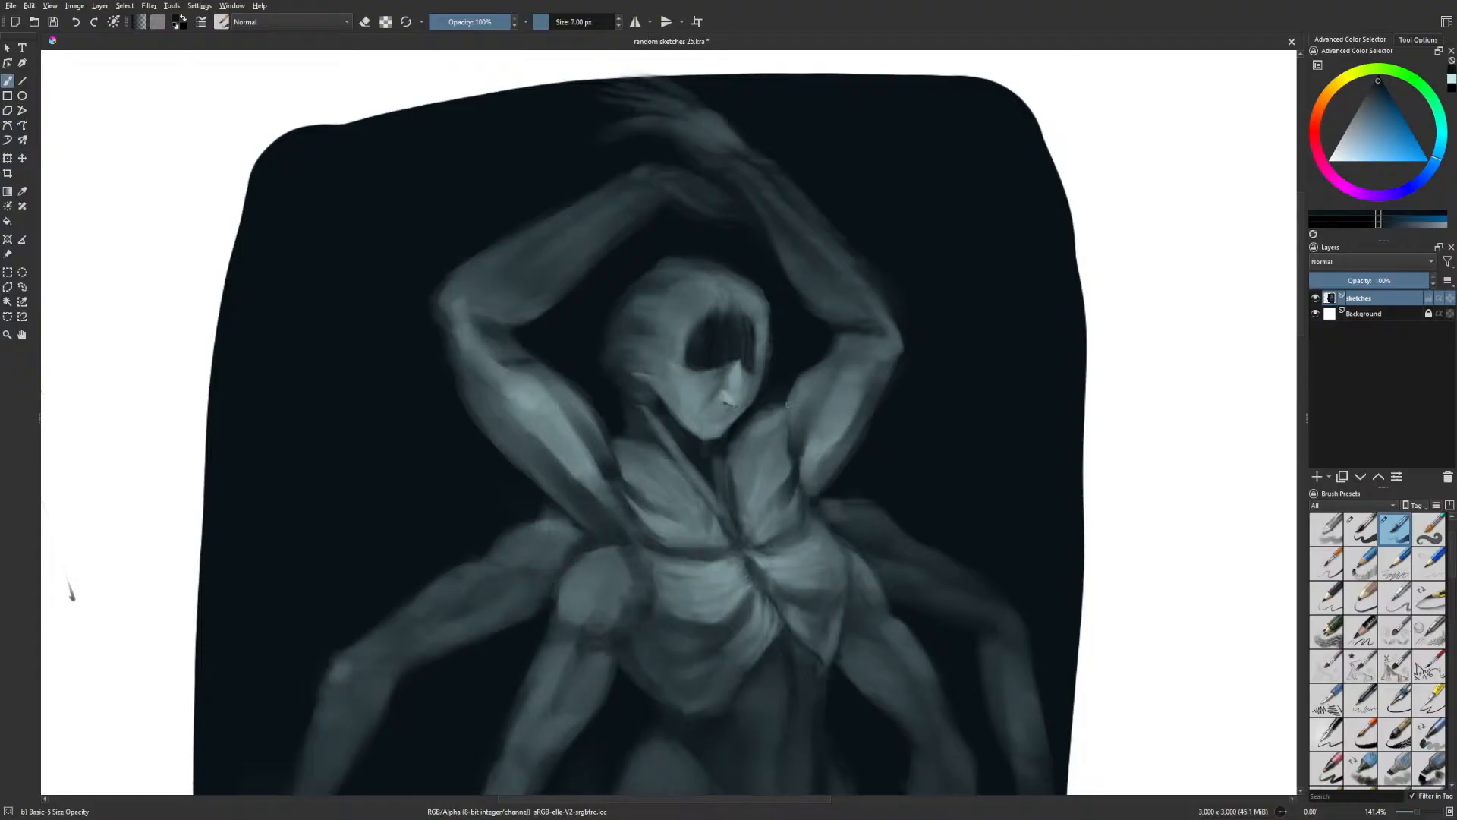
click(455, 22)
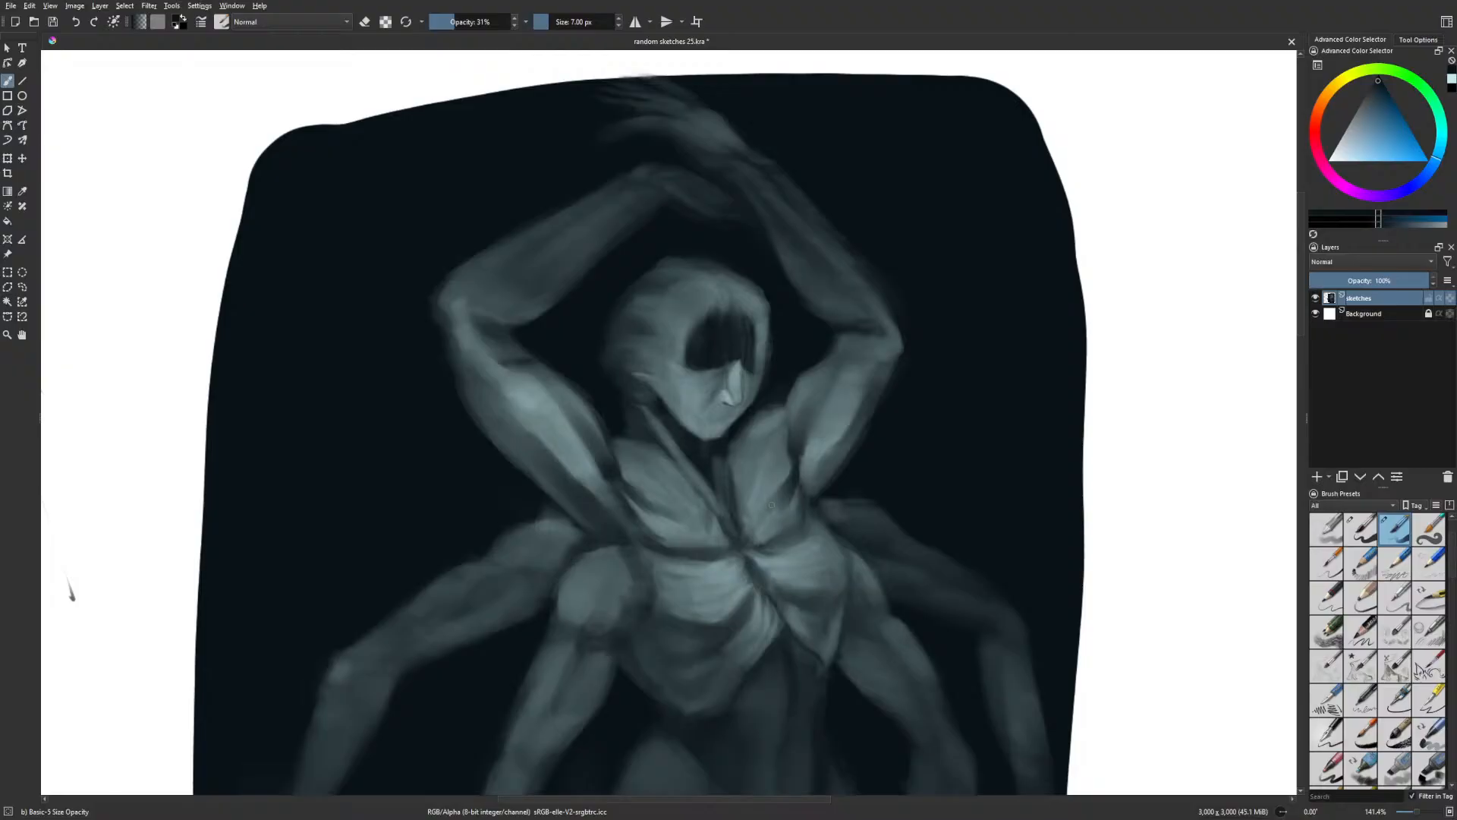
Switch to the Gamer Knife Maybe brush at 45% opacity, enlarge it to about 43 px and paint near-black over the nose
drag(784, 492, 741, 523)
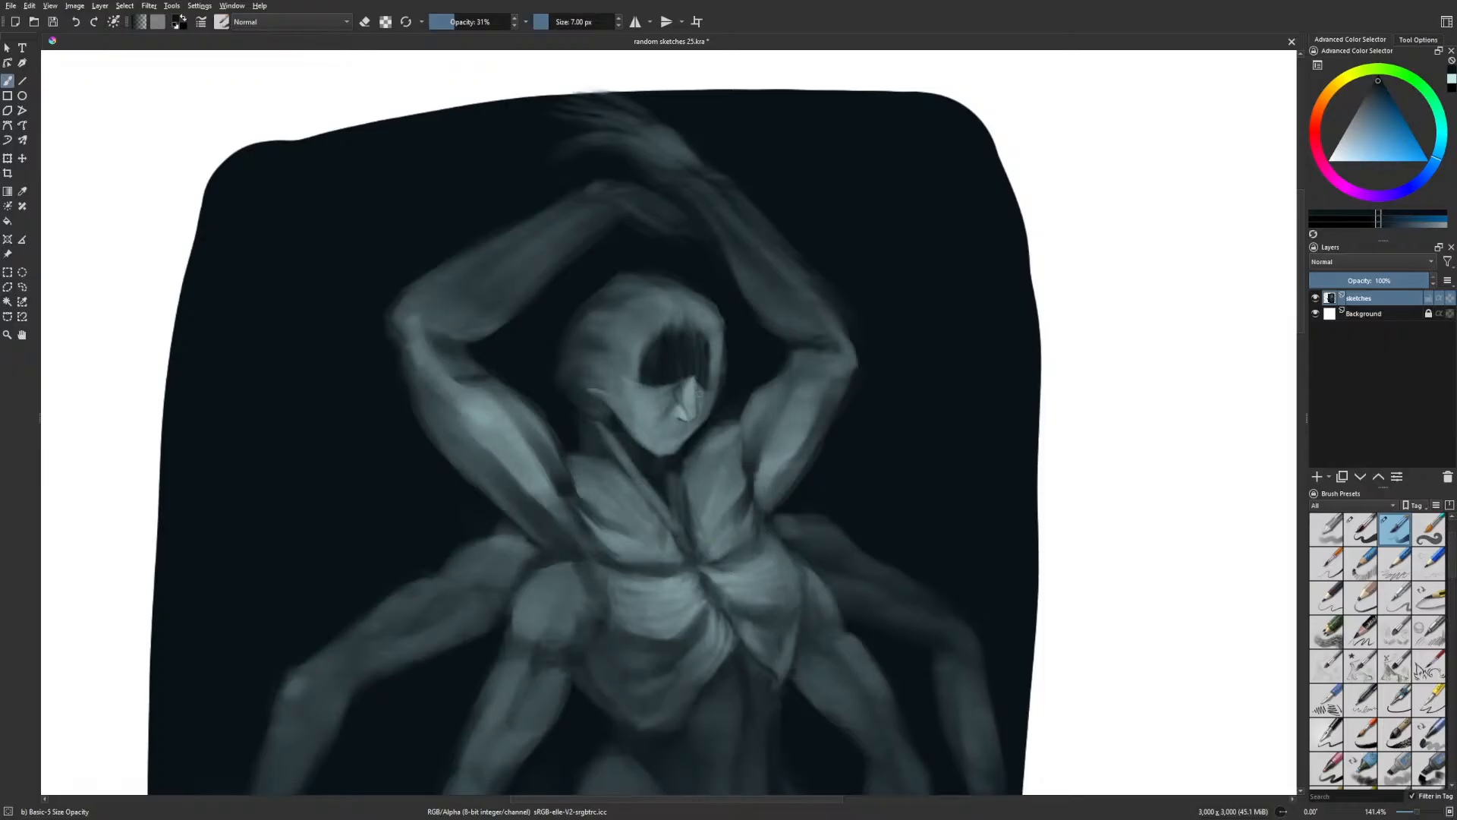
key(minus)
key(m)
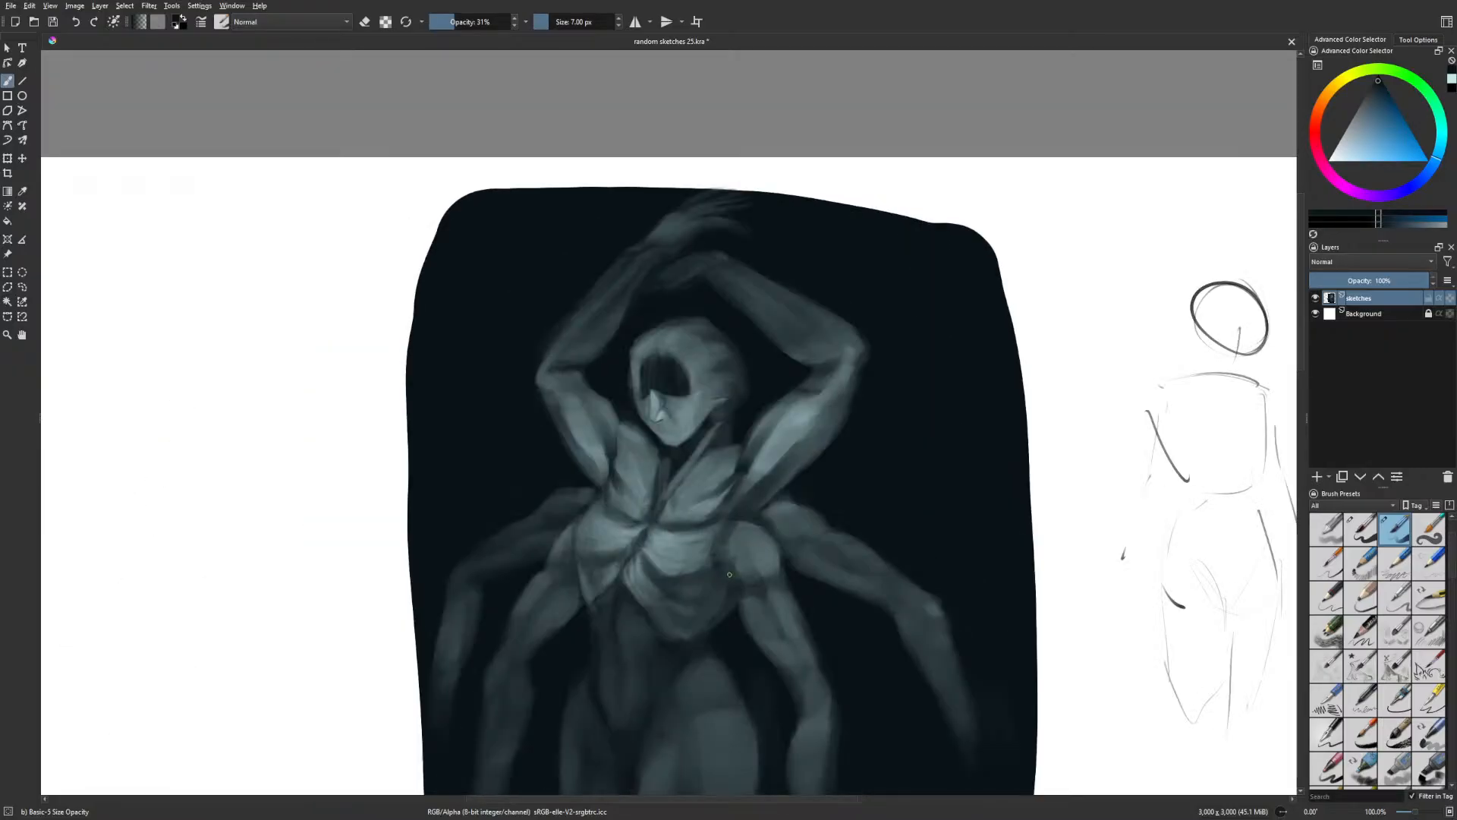
right_click(749, 480)
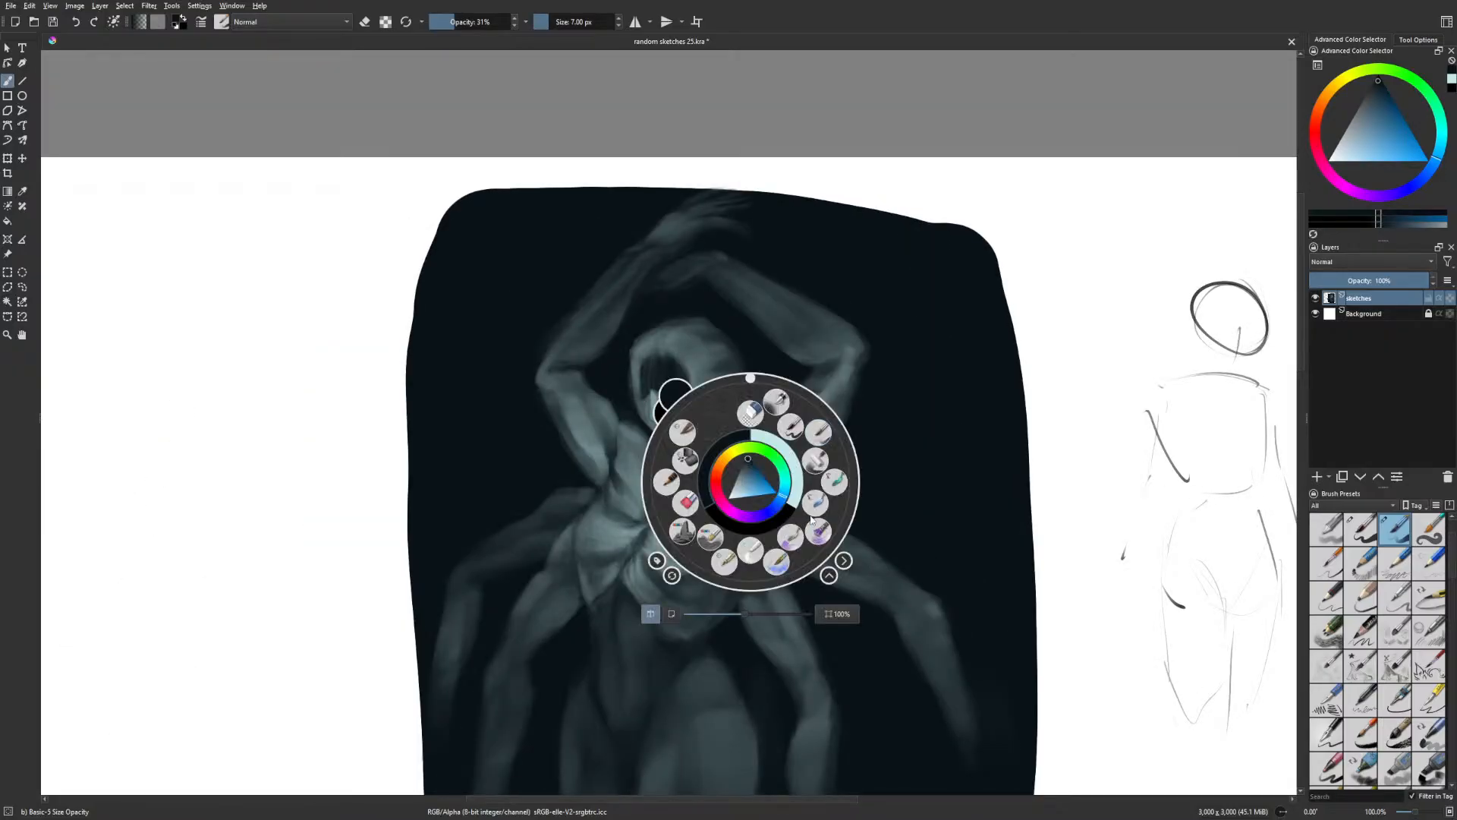
click(827, 477)
right_click(690, 449)
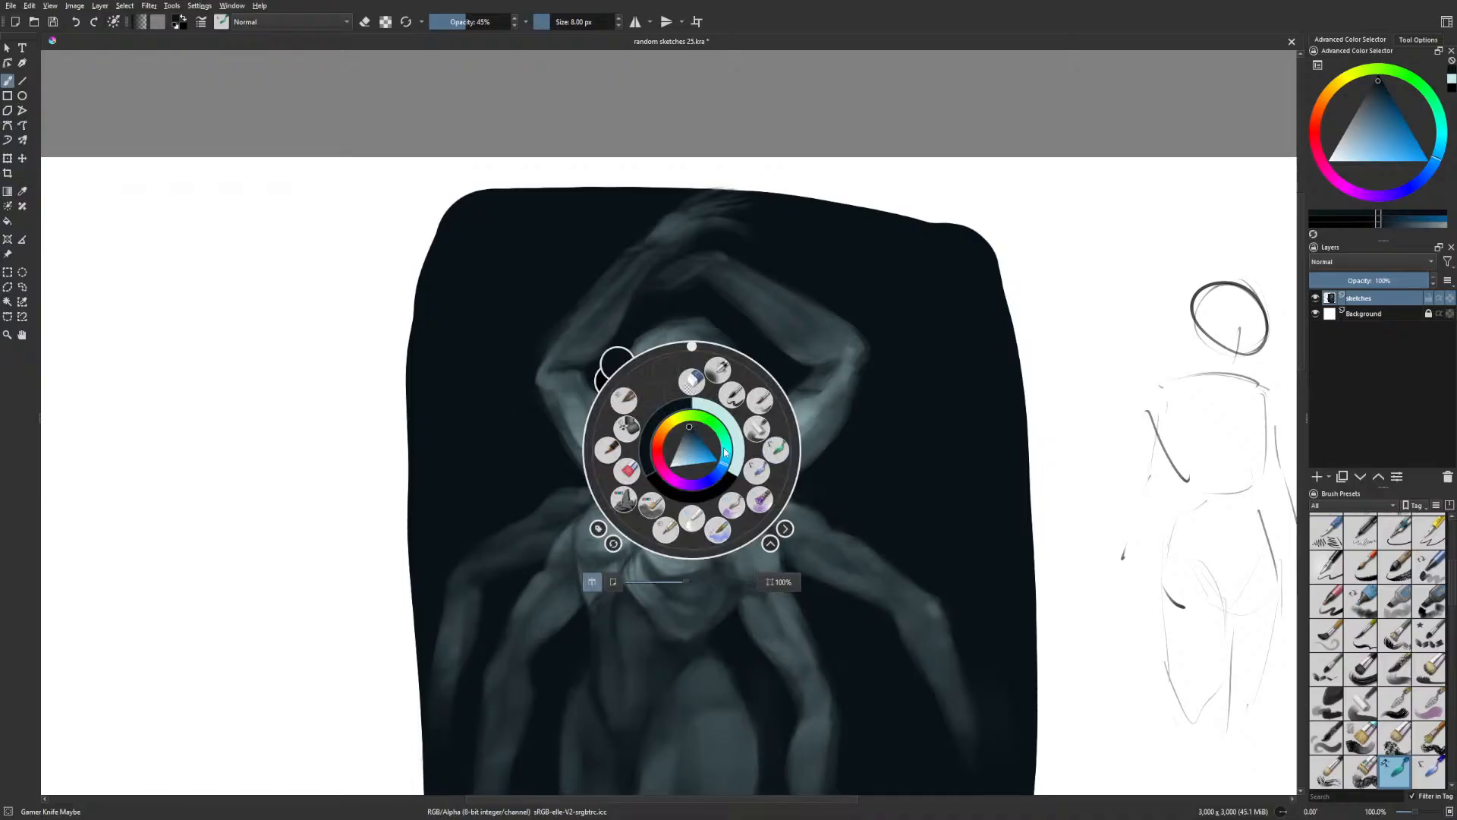
right_click(726, 453)
click(561, 22)
mouse_move(650, 404)
mouse_down()
mouse_move(669, 423)
mouse_move(646, 389)
mouse_move(677, 391)
mouse_up()
Alternate pale cyan and near-black to reshape the lower face into a closed jaw around the dark opening, and mirror the view
right_click(689, 413)
click(730, 392)
right_click(697, 414)
click(657, 391)
key(m)
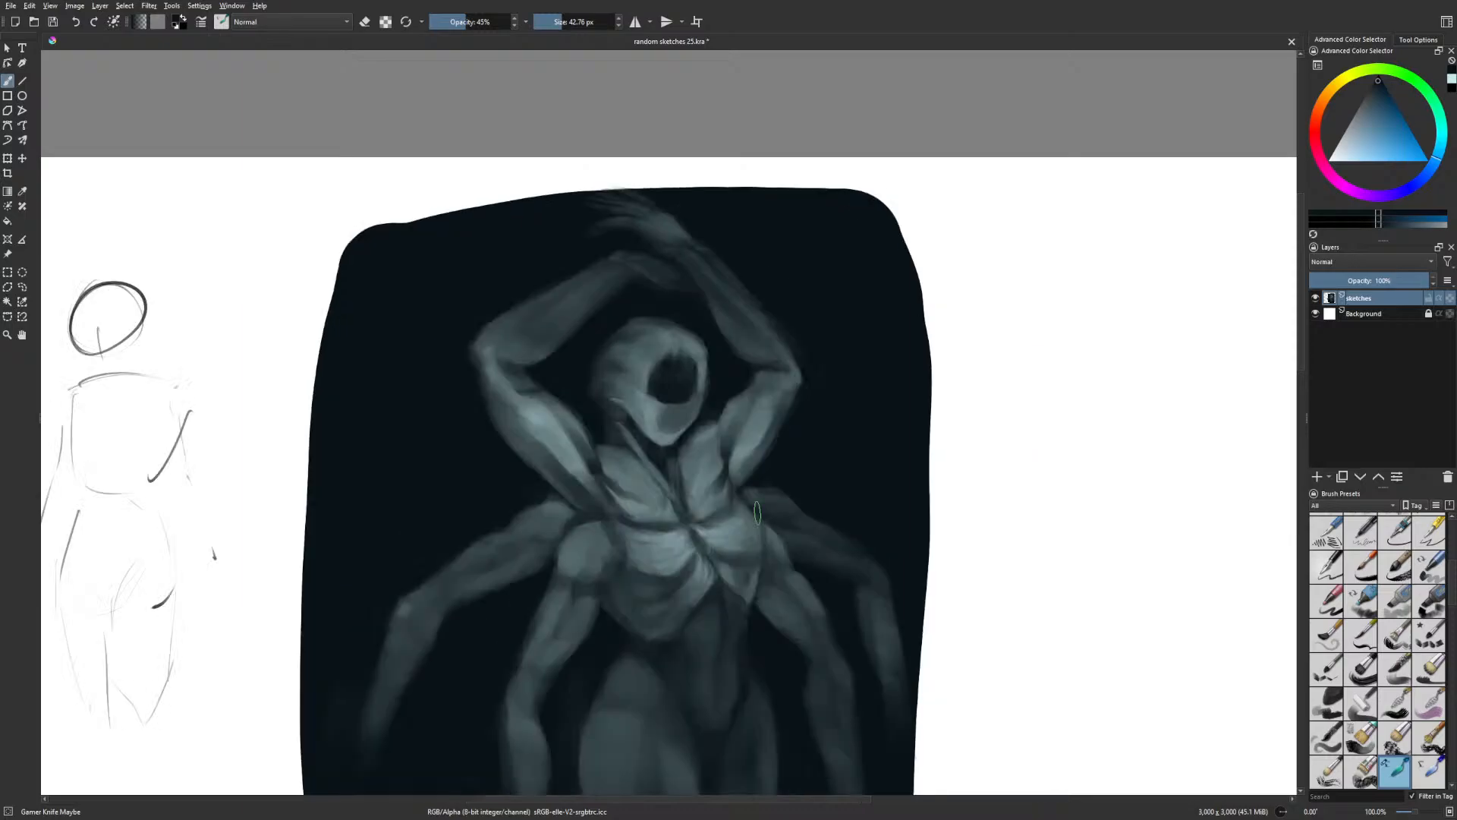
Reduce the brush to 28 px, round out the dark face opening and brighten the jaw beneath it with pale cyan
key(bracketleft)
mouse_move(654, 401)
mouse_down()
mouse_move(694, 392)
mouse_move(697, 362)
mouse_move(691, 384)
mouse_move(661, 375)
mouse_move(687, 366)
mouse_move(654, 383)
mouse_move(697, 375)
mouse_move(692, 390)
mouse_move(657, 388)
mouse_move(719, 367)
mouse_move(698, 335)
mouse_move(716, 380)
mouse_up()
right_click(672, 411)
click(688, 433)
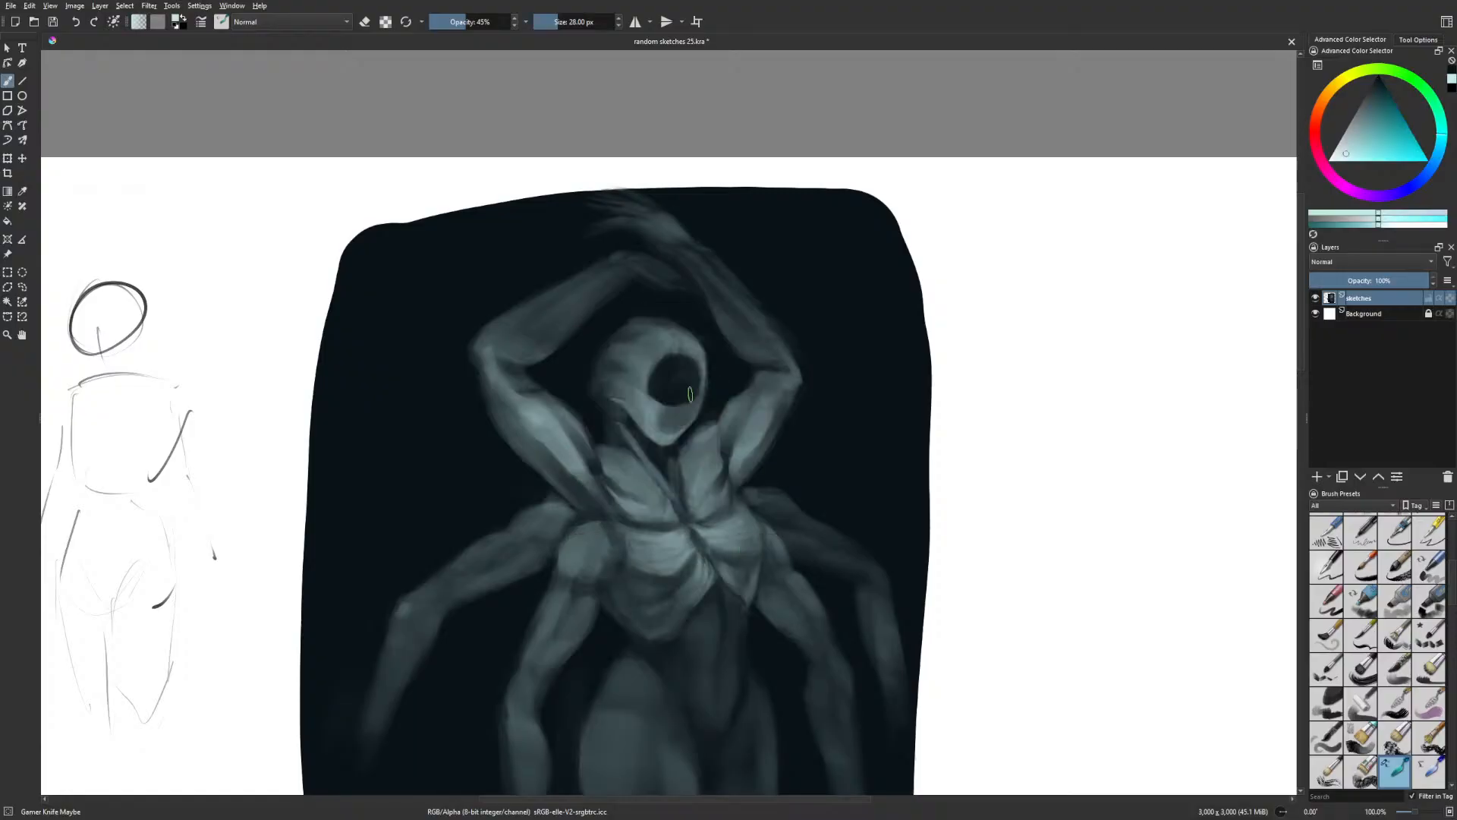
drag(680, 423, 660, 418)
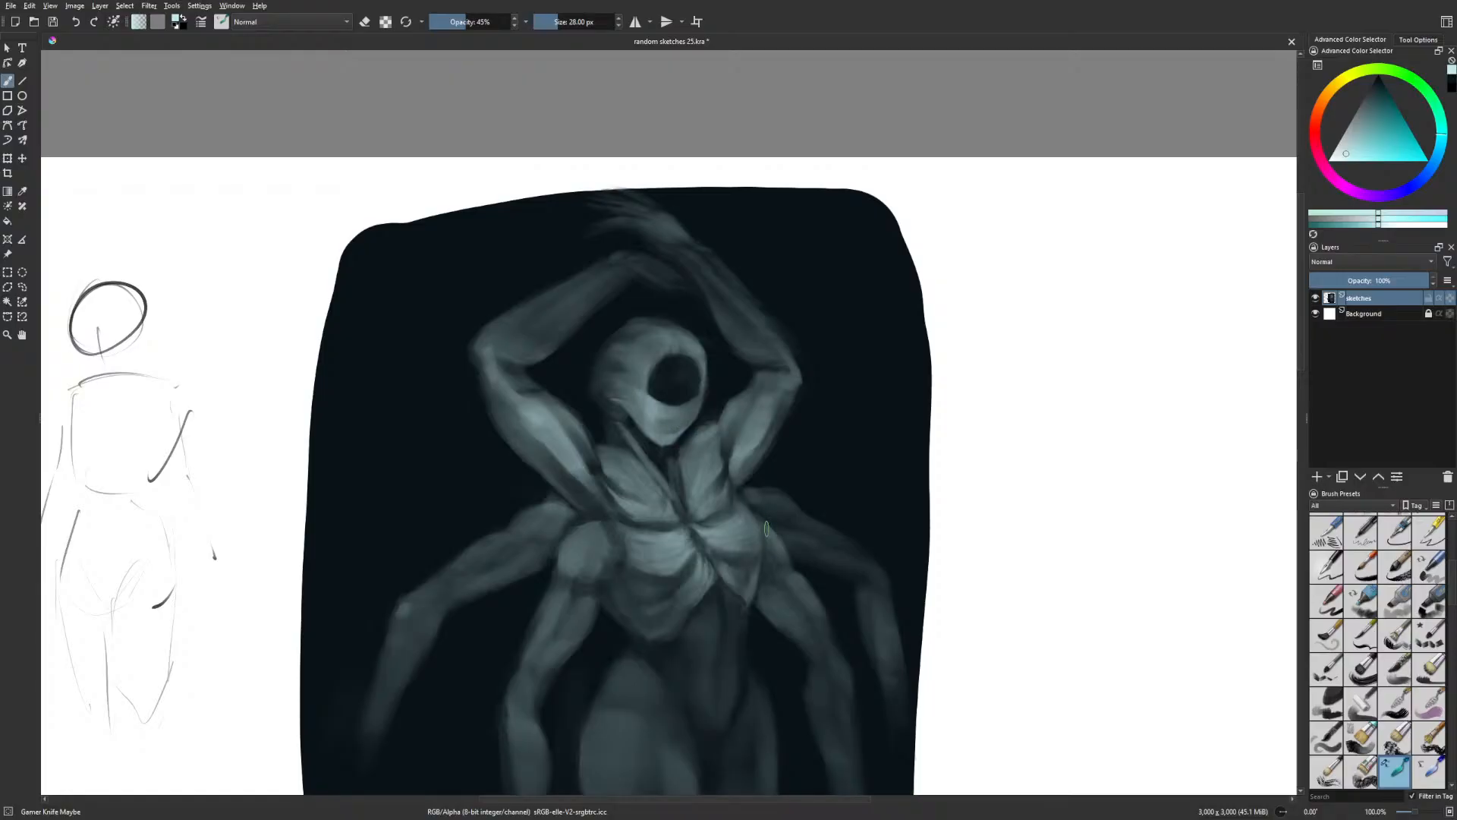
Undo the last face stroke, reduce the brush to 14 px, paint pale streaks along the cheek and mirror the view
drag(653, 399, 657, 365)
key(ctrl+z)
key(bracketleft)
key(bracketleft)
key(bracketleft)
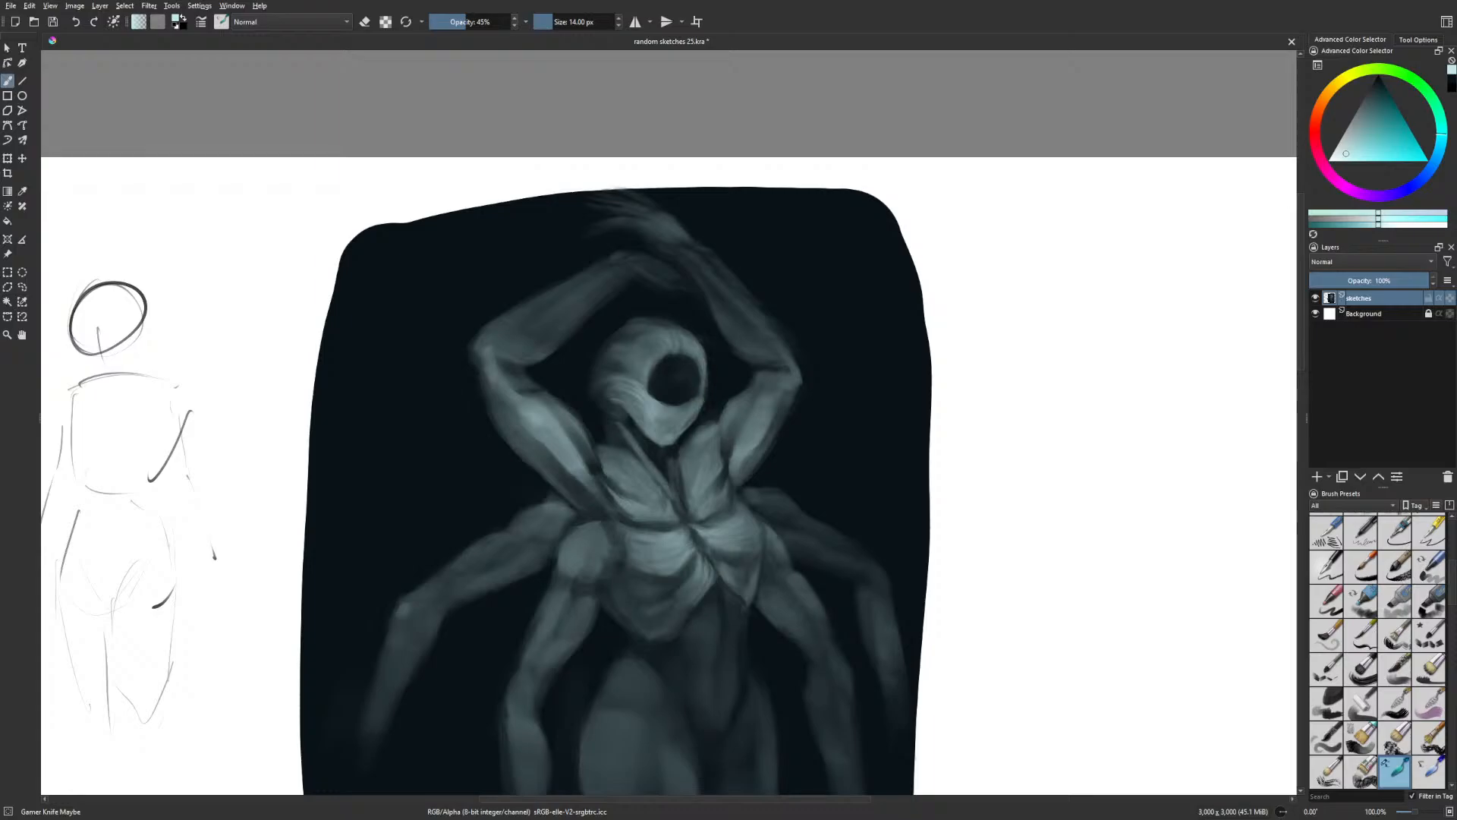
key(m)
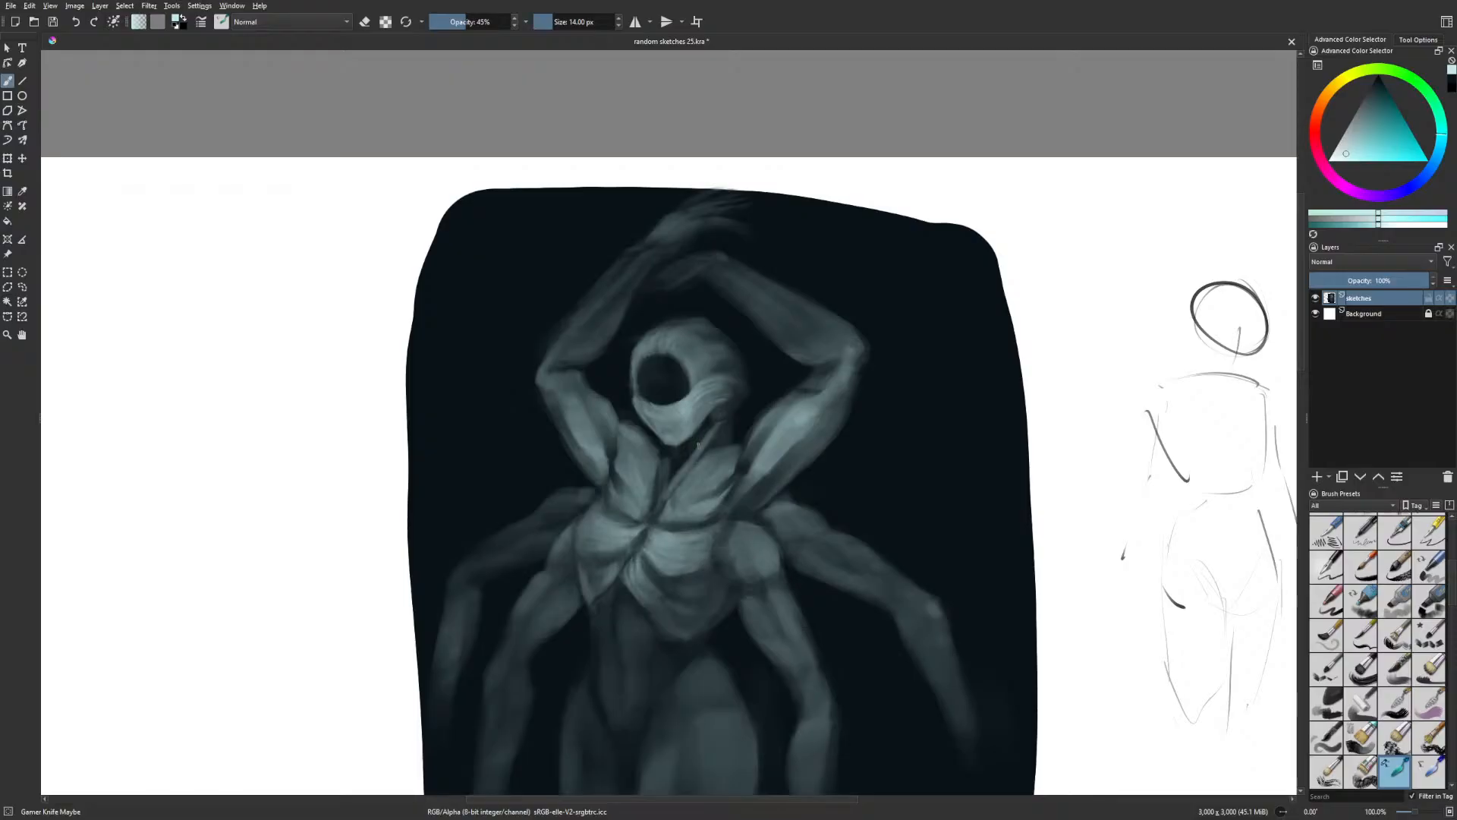
Switch to near-black, set 100% opacity and 6 px, and carve fine creases around the face opening and head
right_click(707, 449)
click(690, 403)
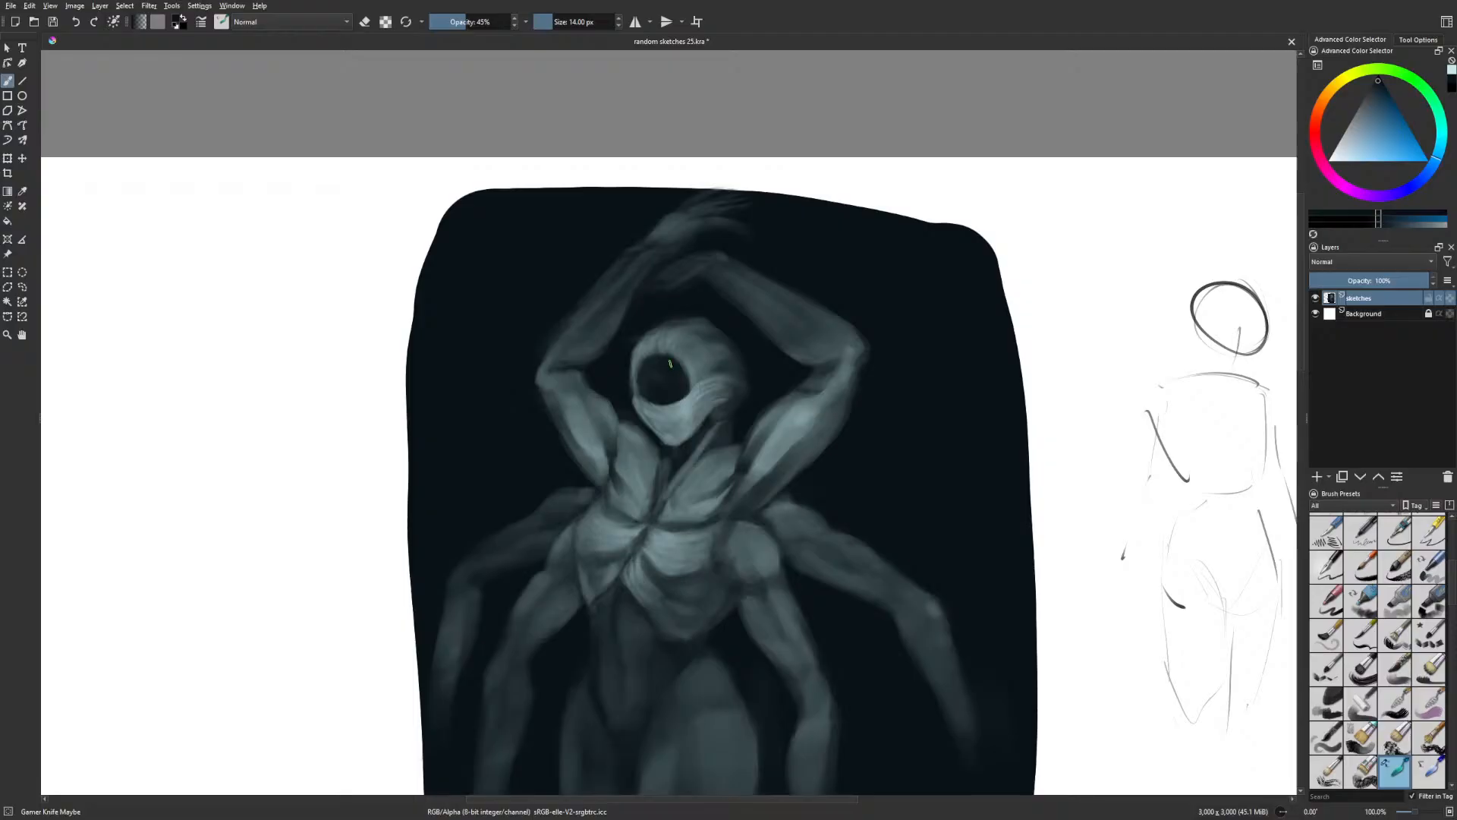
drag(666, 358, 665, 350)
drag(491, 22, 518, 22)
click(547, 22)
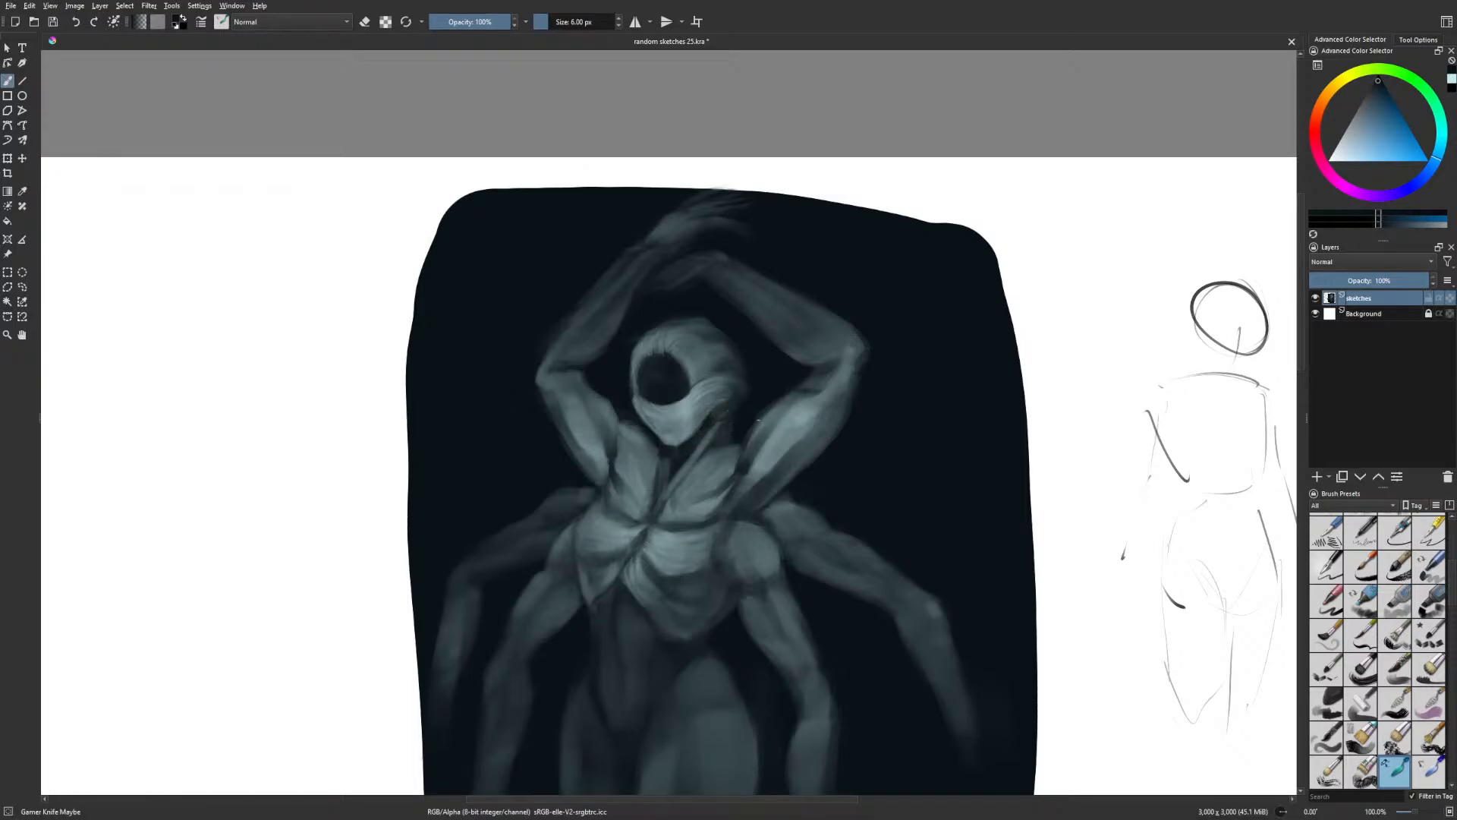
key(m)
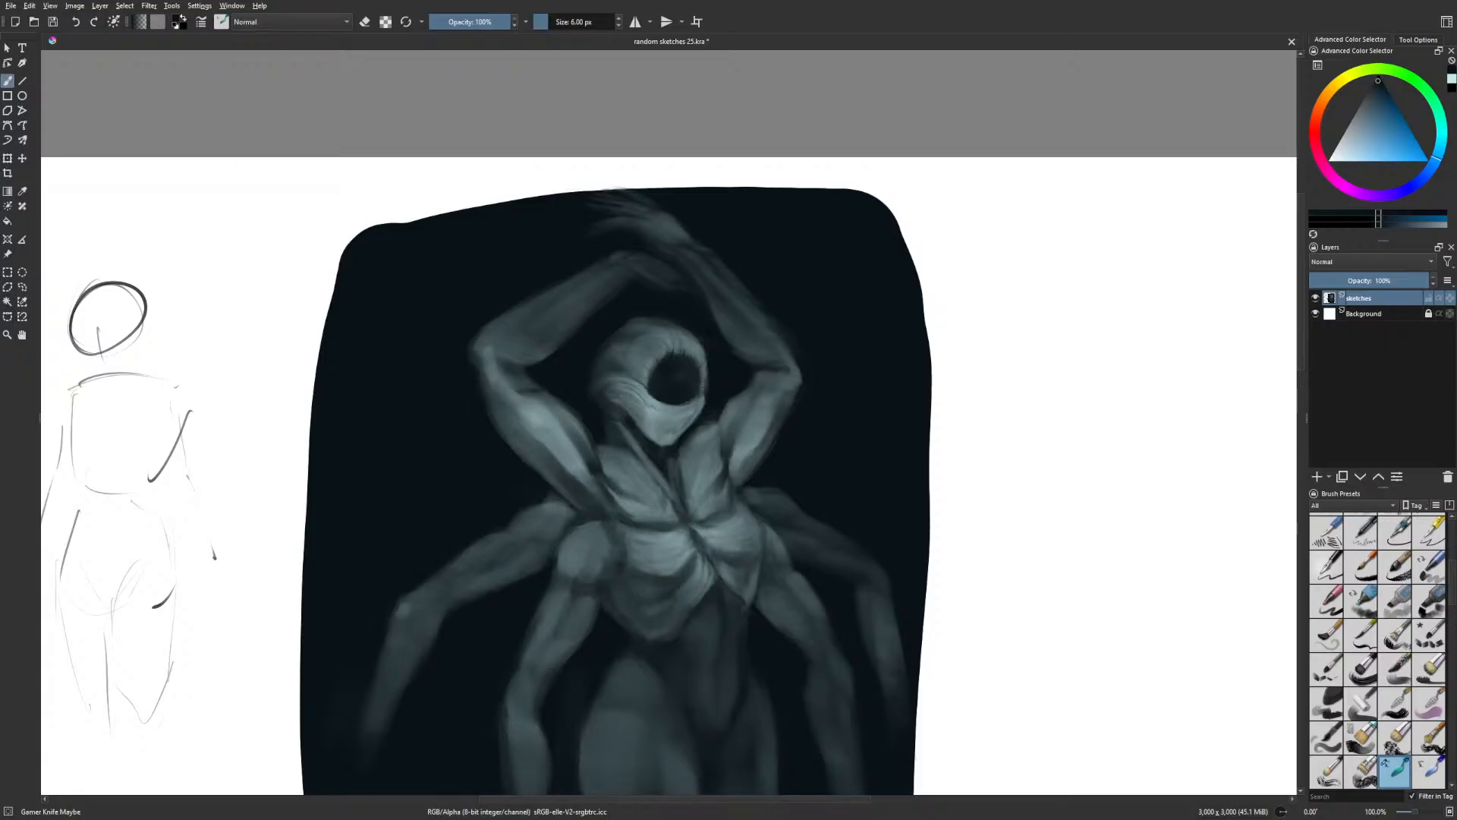
mouse_move(844, 370)
mouse_down()
mouse_move(885, 322)
mouse_move(895, 243)
mouse_move(908, 314)
mouse_up()
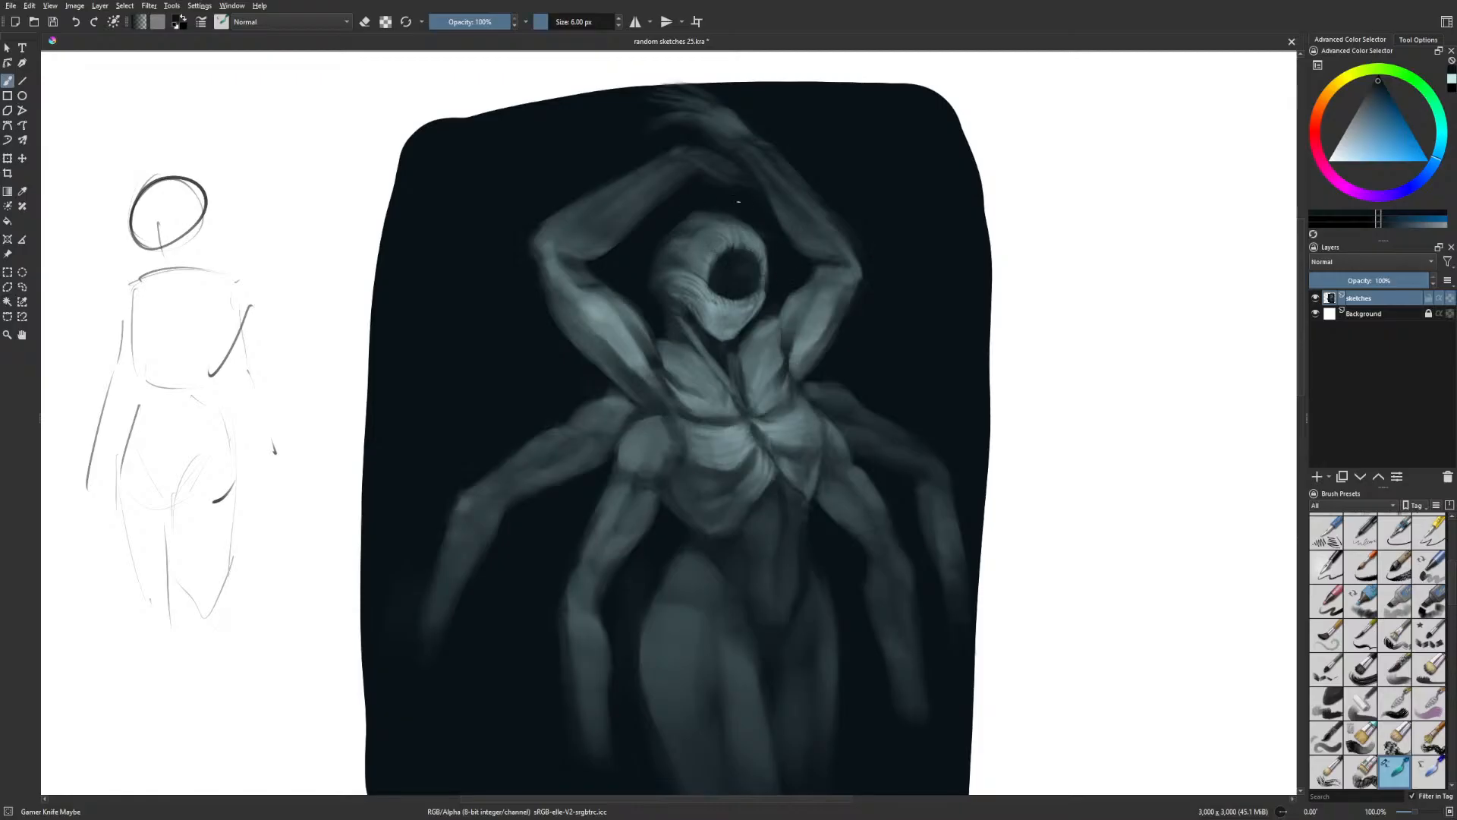
mouse_move(950, 356)
mouse_down()
mouse_move(943, 302)
mouse_move(956, 345)
mouse_up()
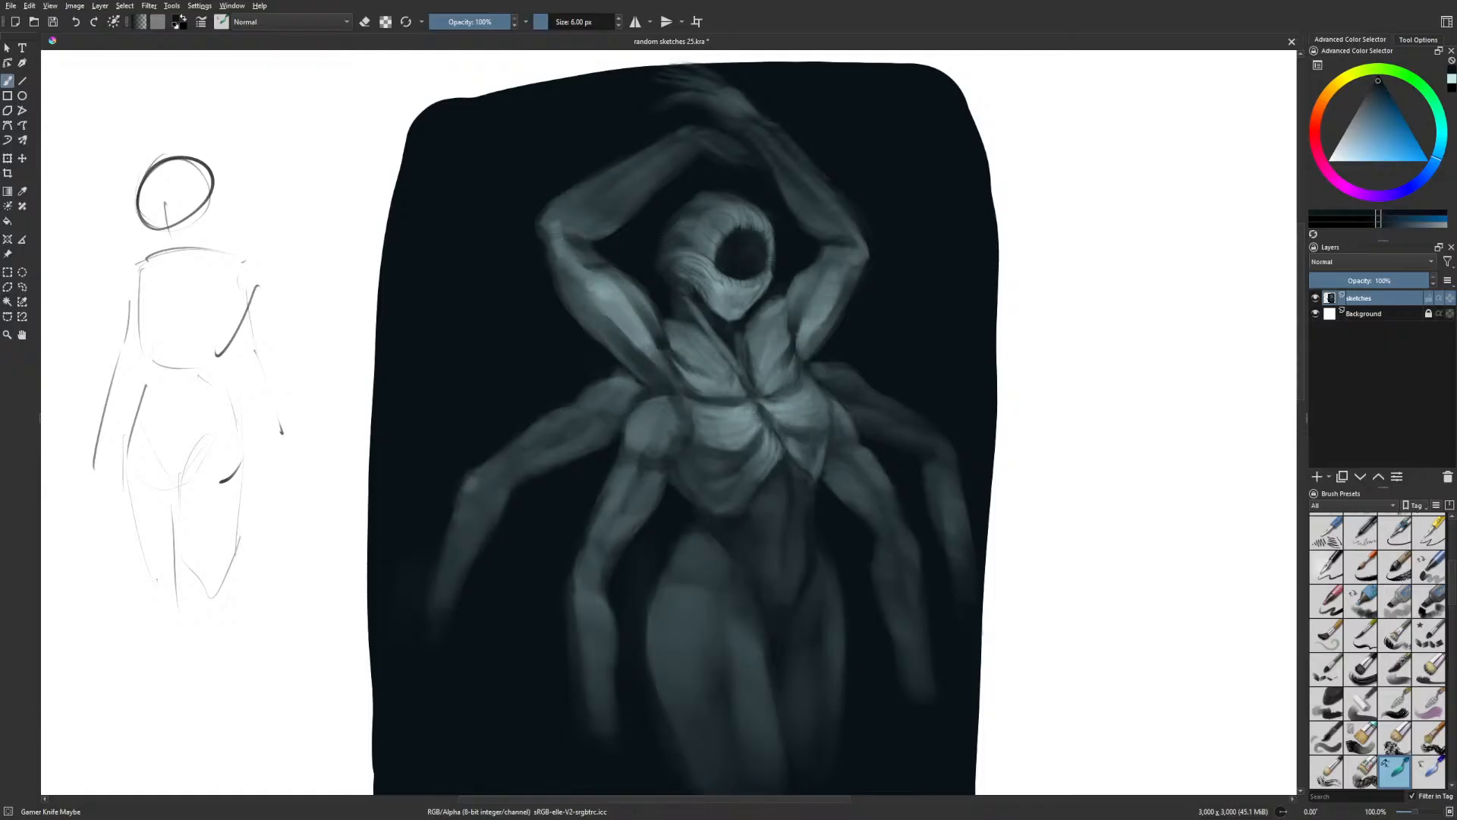
Add fine pale cyan highlights to the face at 7 px, and brighten the raised arm at 24 px and 31% opacity
drag(706, 281, 757, 284)
right_click(742, 277)
click(782, 254)
key(bracketright)
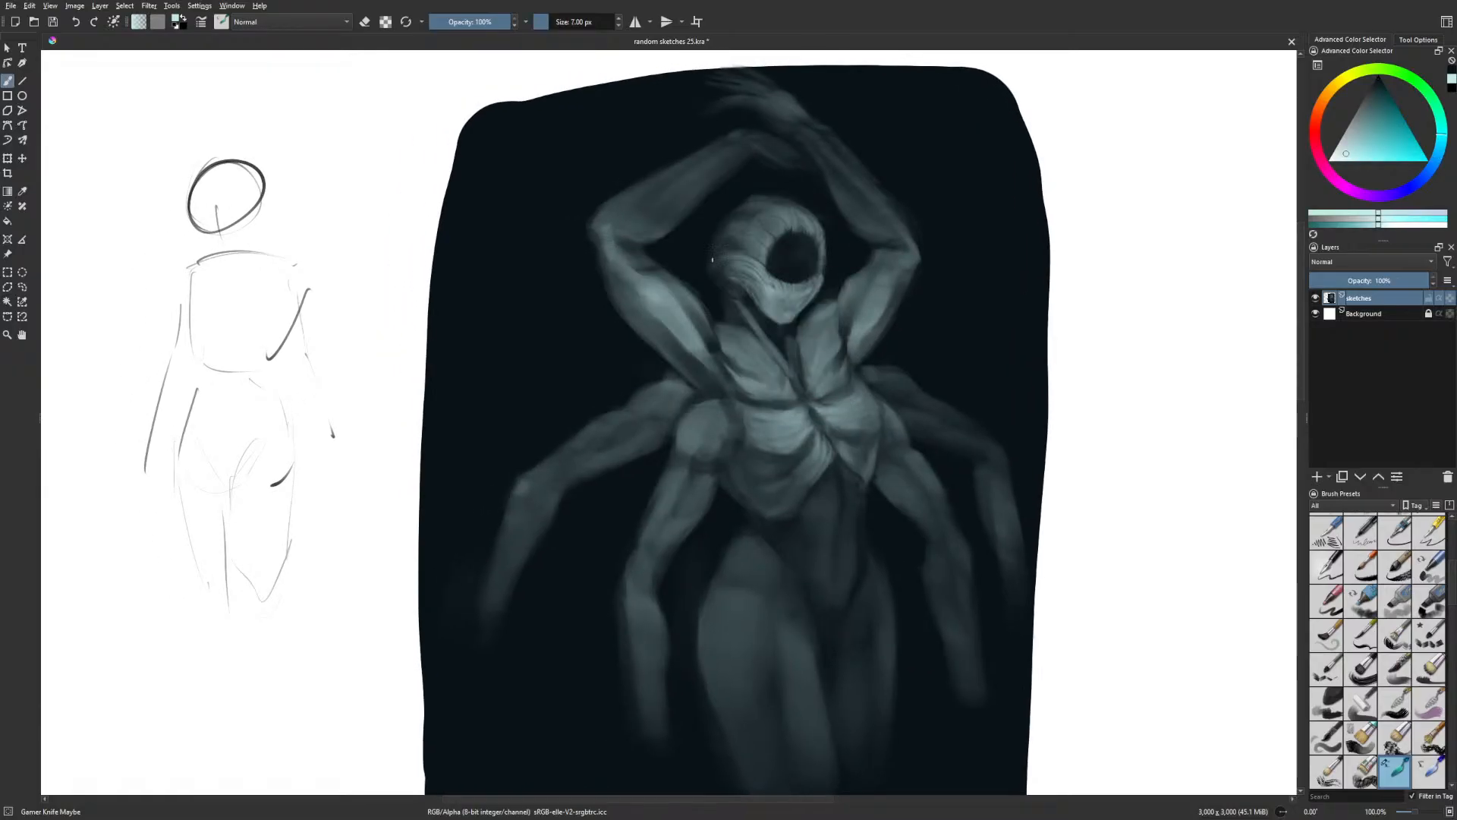
click(555, 21)
click(454, 23)
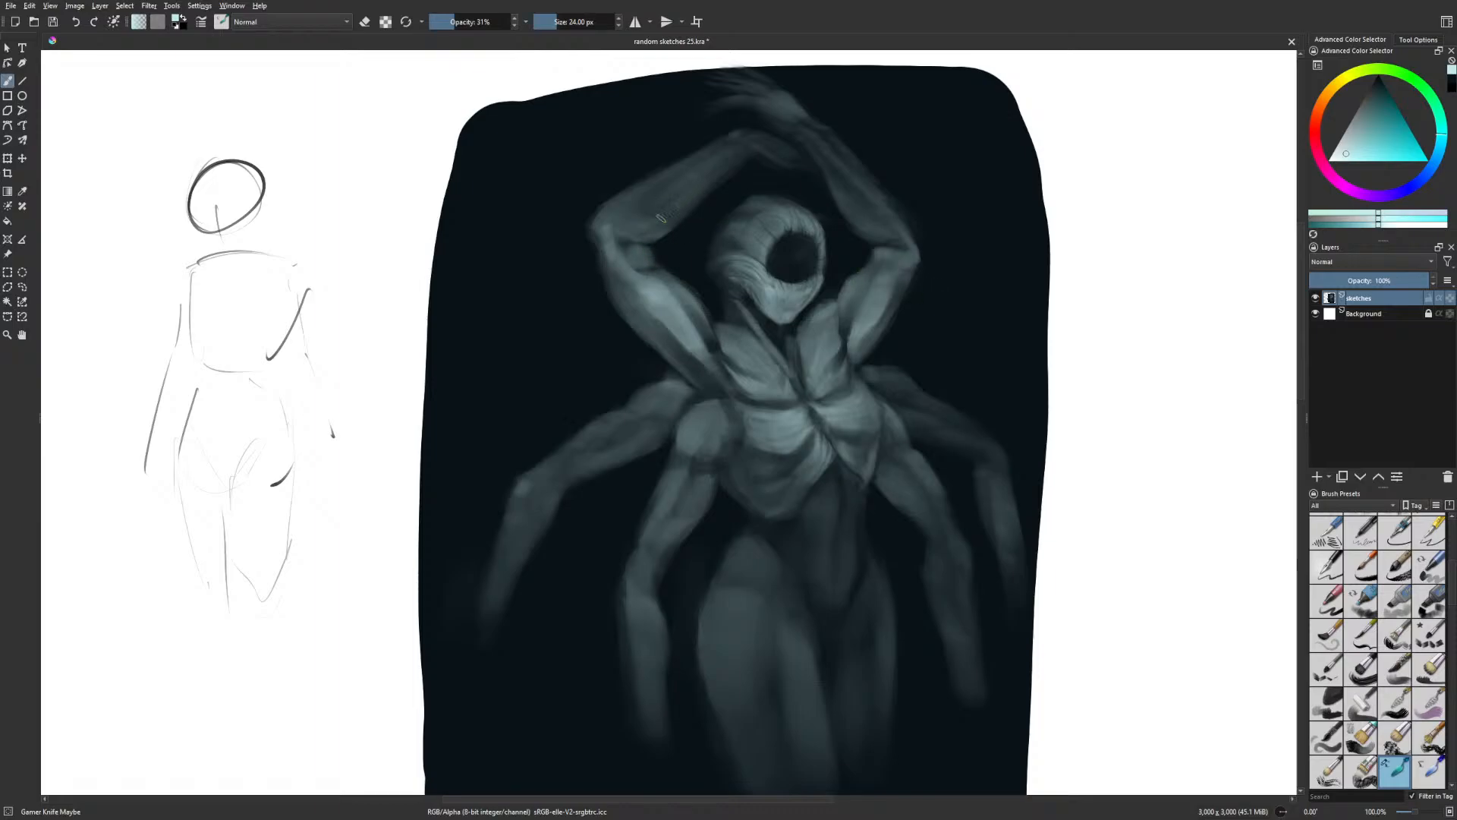
drag(886, 366, 918, 354)
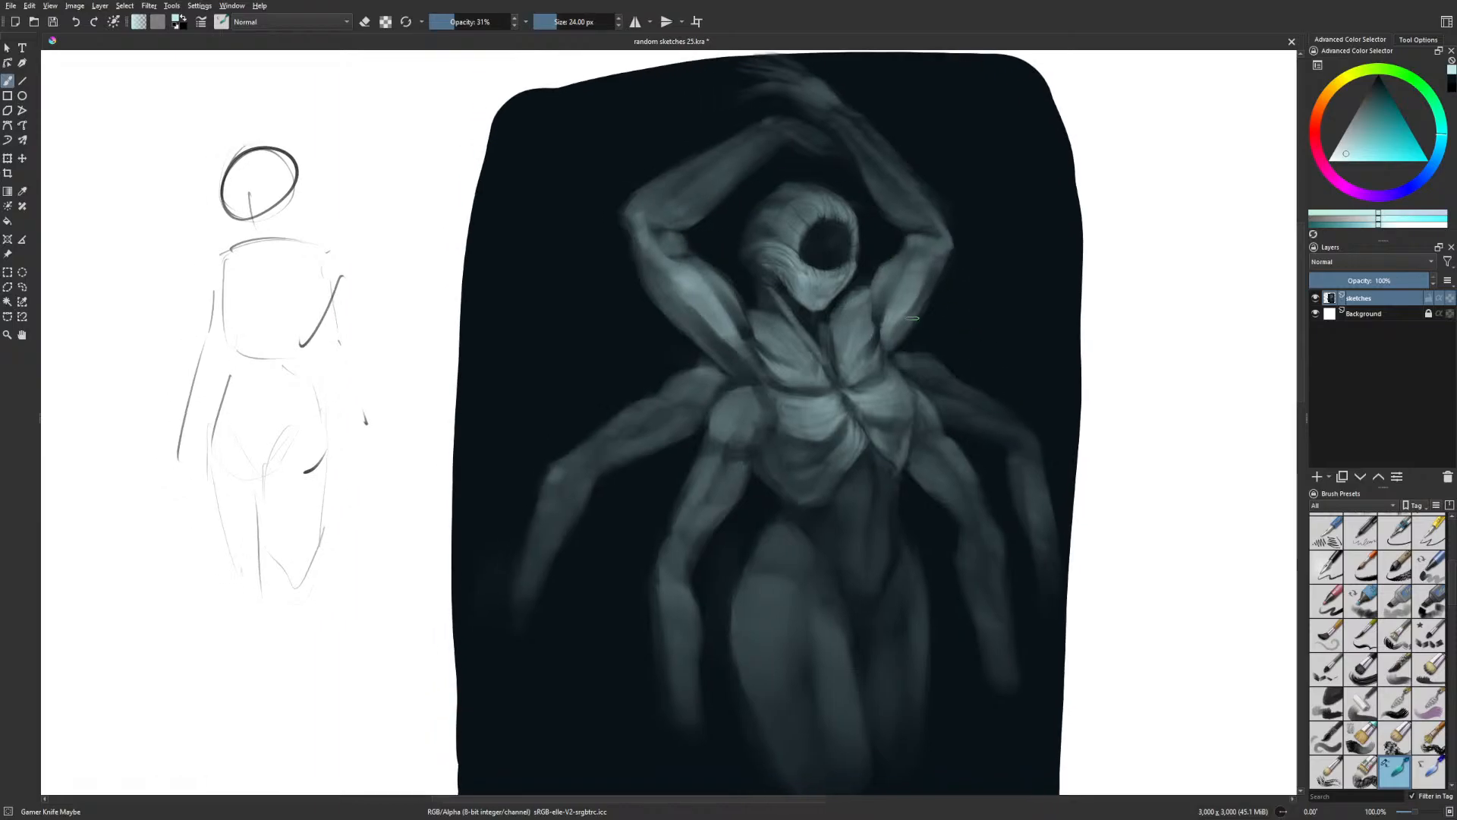
Switch to the Basic-5 Size Opacity brush at 7 px and refine the head's wrinkles with near-black and pale cyan lines
right_click(919, 353)
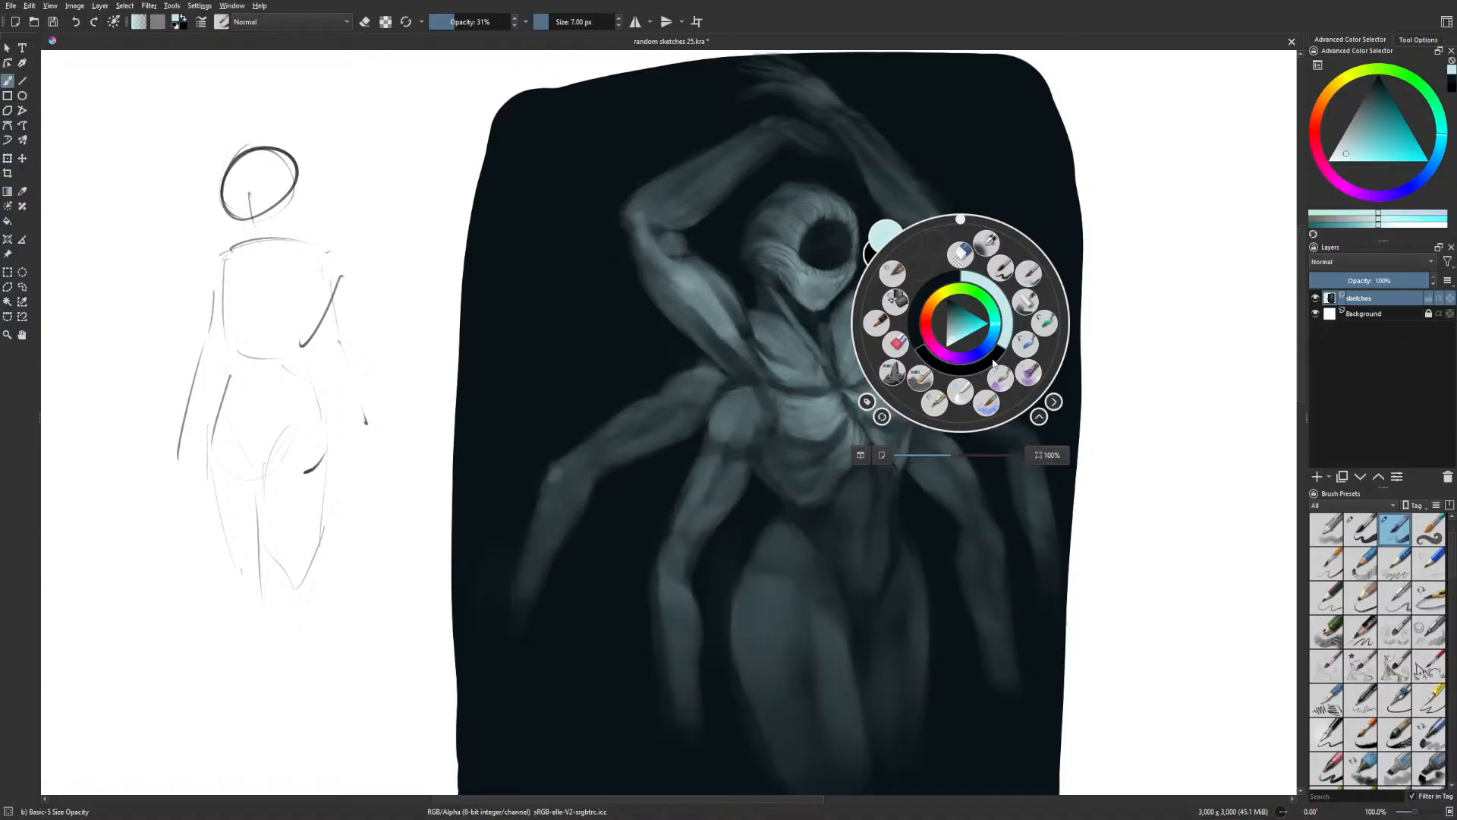
click(952, 296)
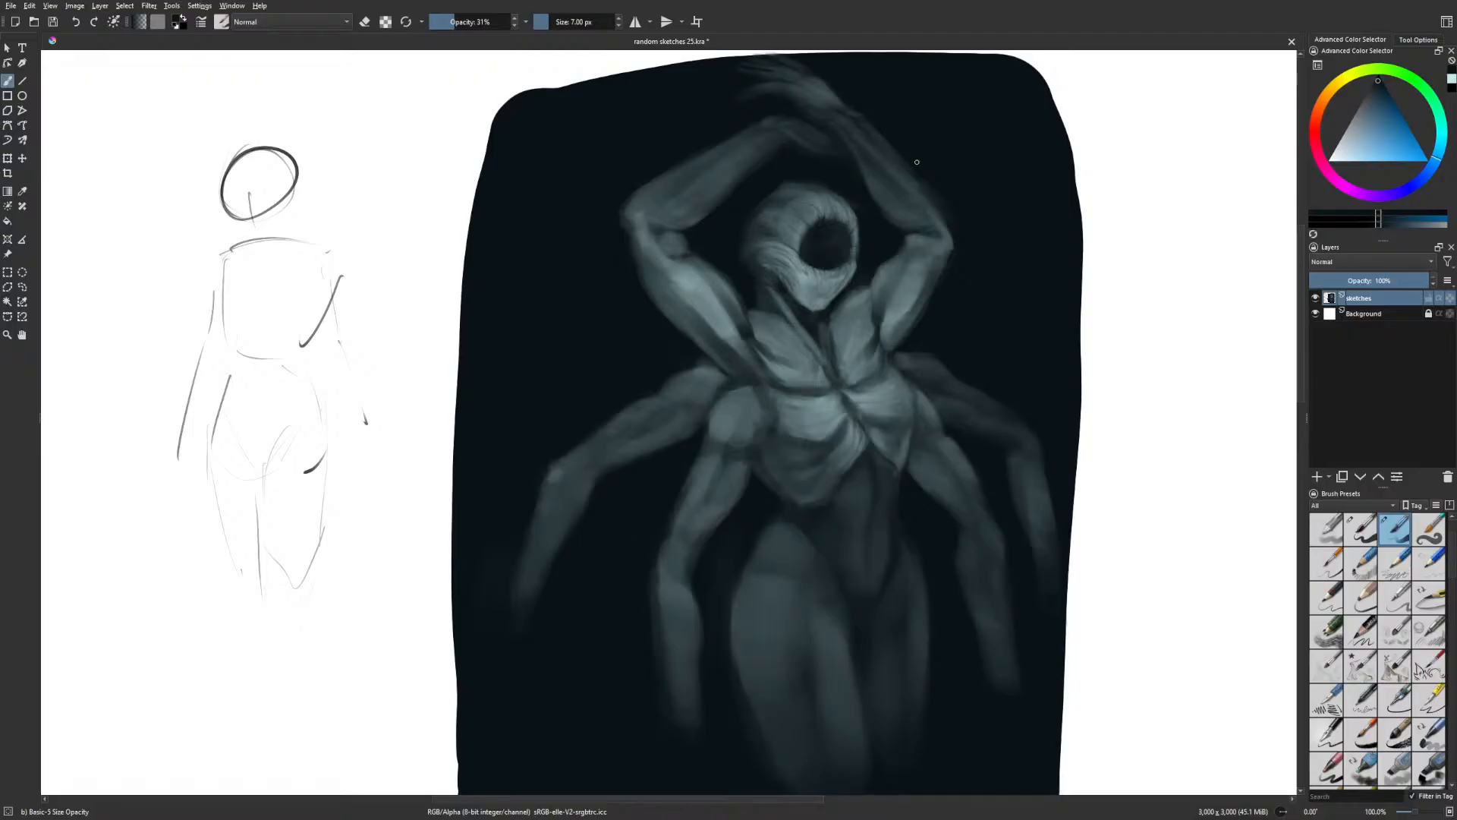
right_click(851, 245)
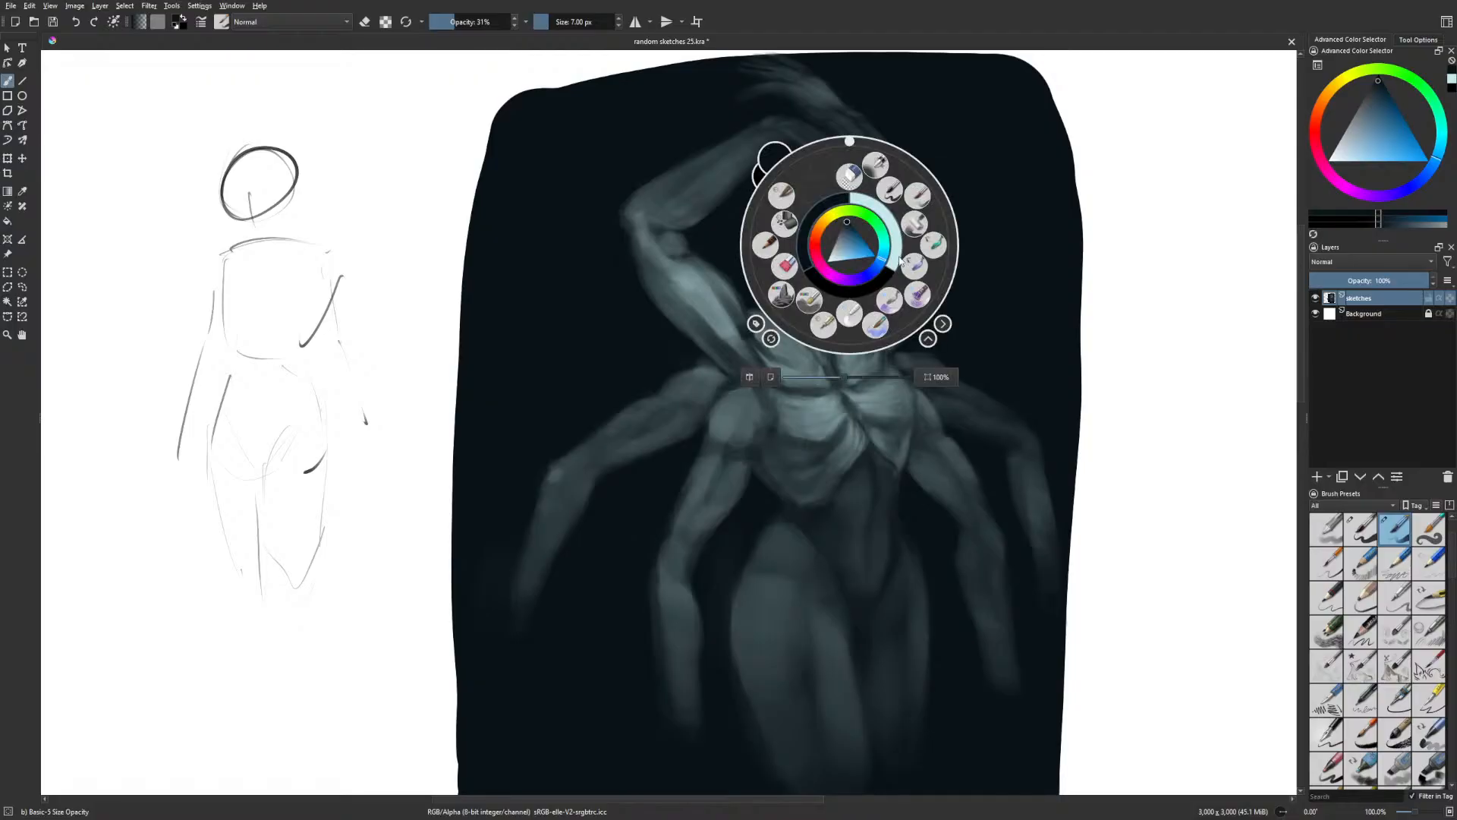
click(895, 219)
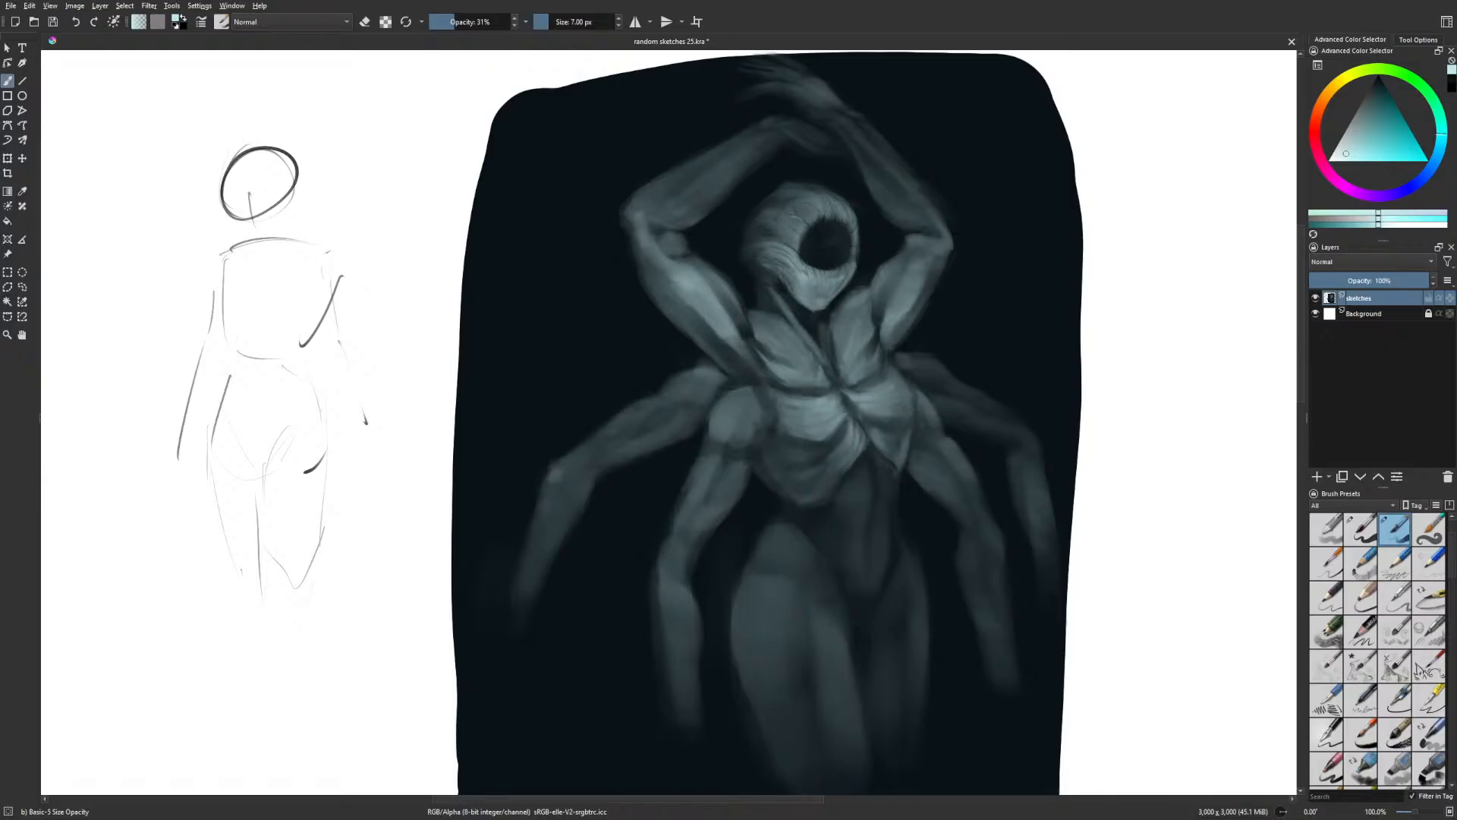
key(m)
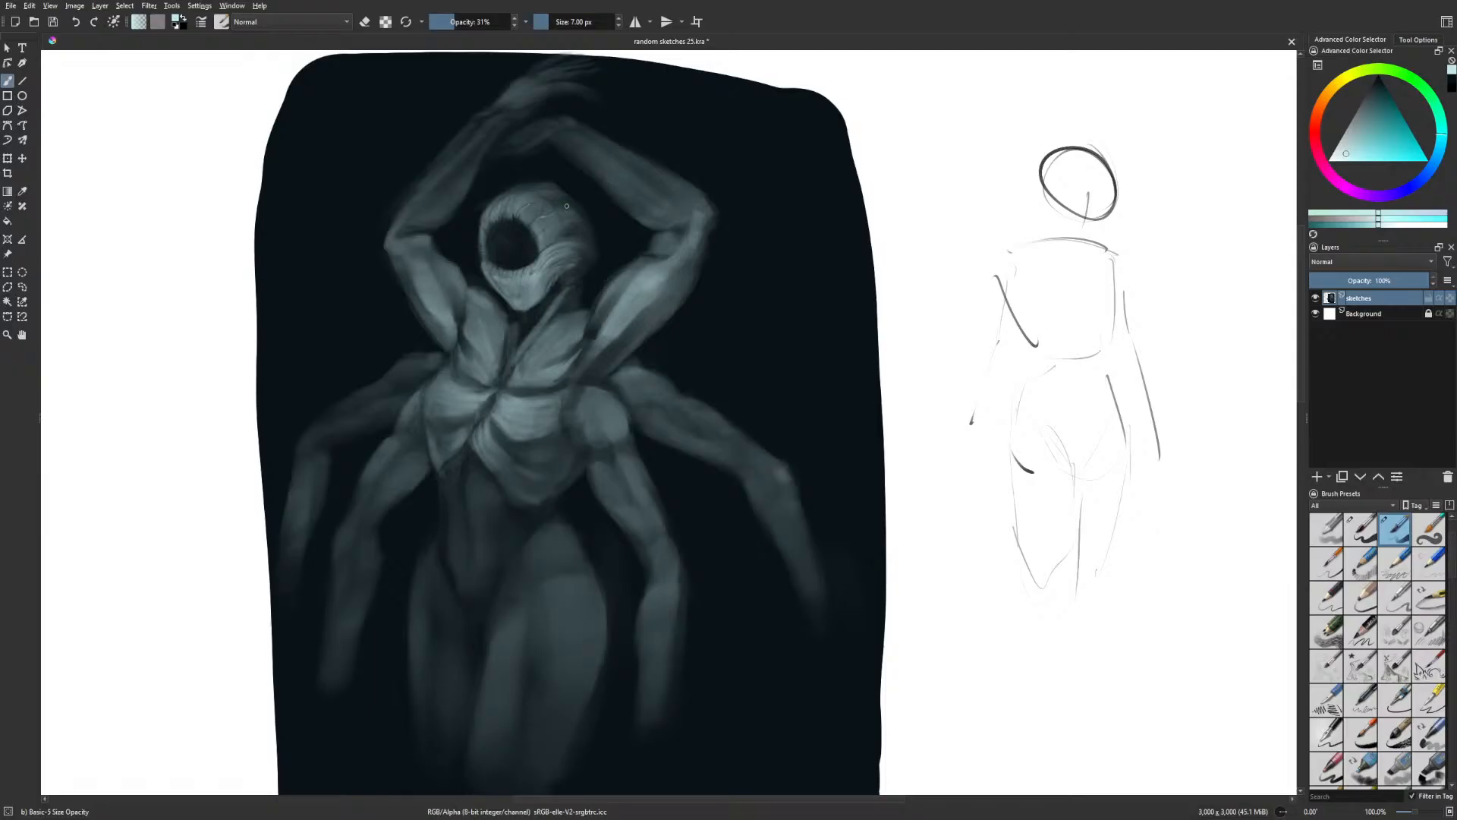
drag(675, 387, 862, 486)
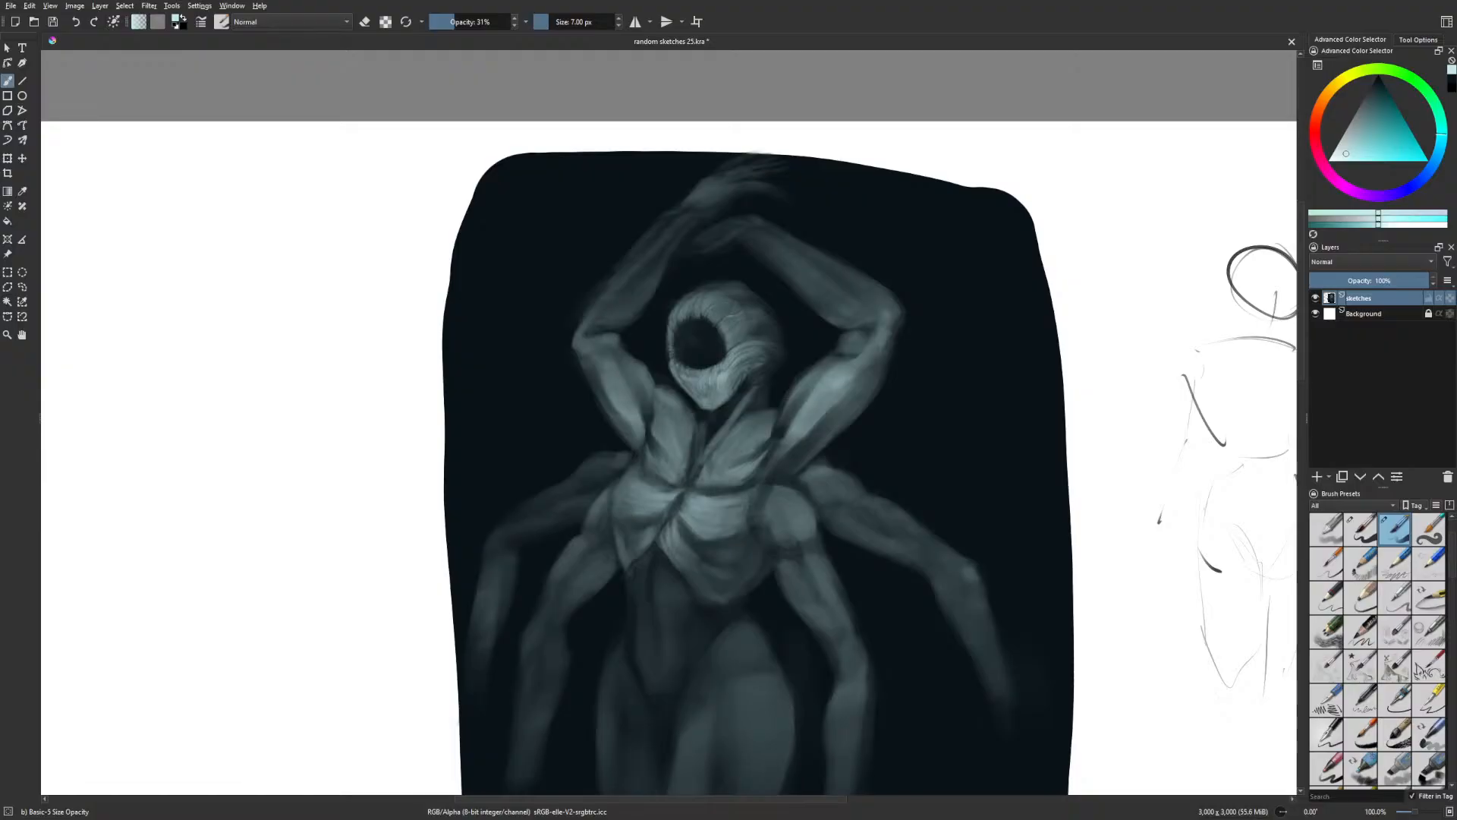
Return to the Gamer Knife Maybe brush at 24 px, paint pale cyan rib highlights below the chest and mirror the view
key(bracketright)
key(bracketright)
key(bracketright)
key(bracketright)
right_click(804, 449)
click(890, 451)
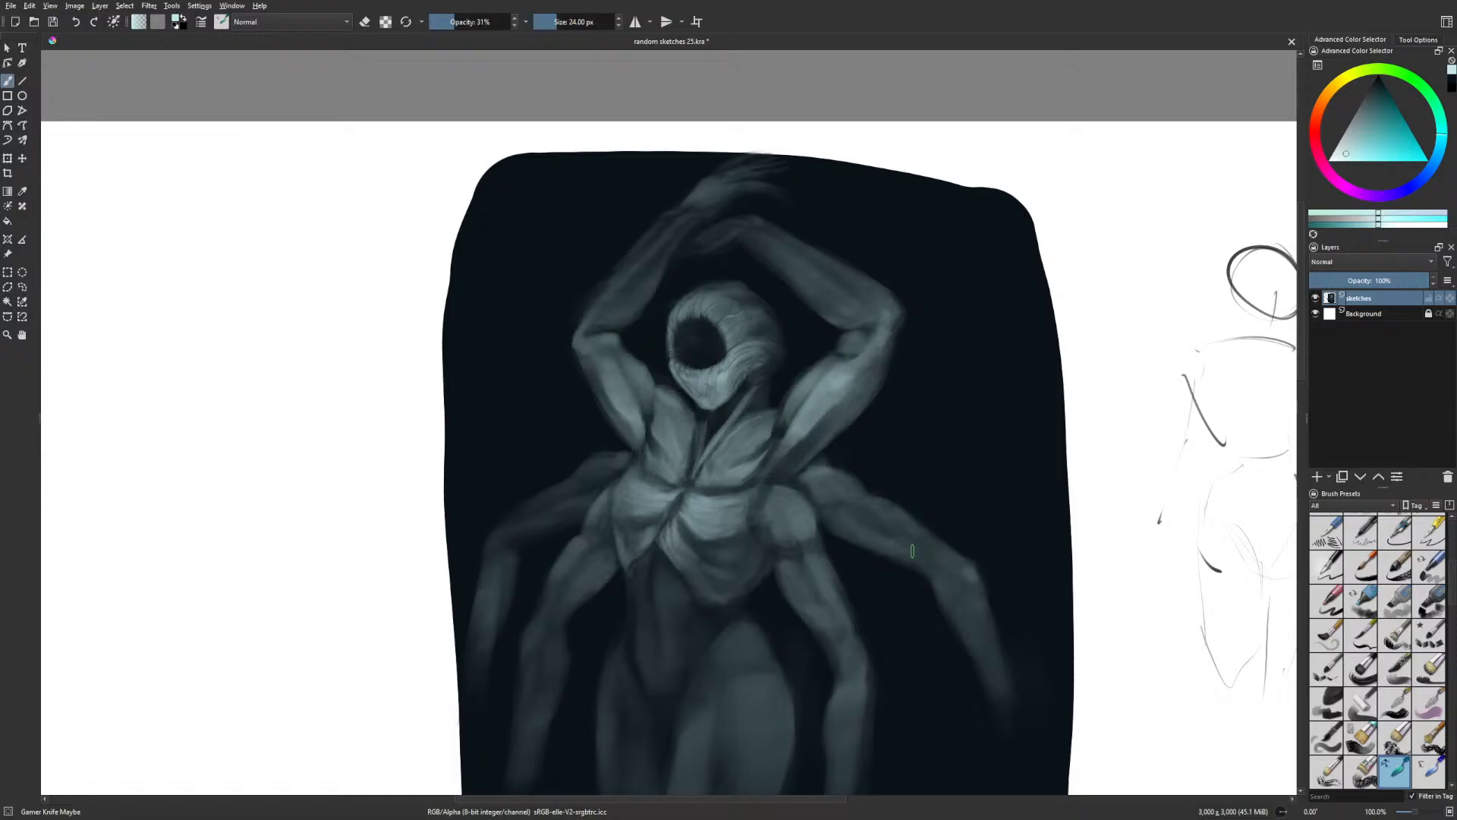
drag(889, 548, 909, 499)
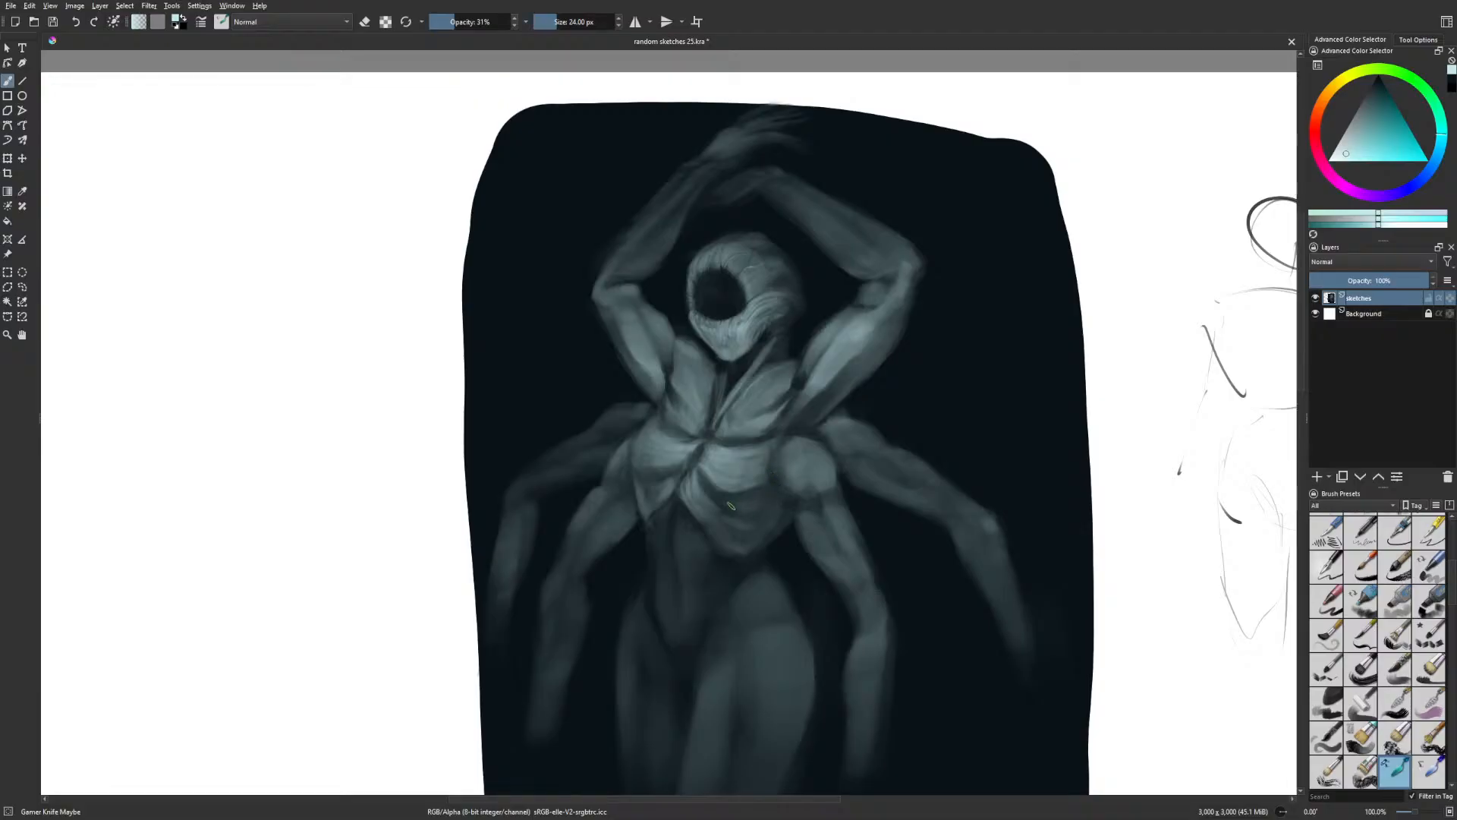
mouse_move(727, 517)
mouse_down()
mouse_move(749, 535)
mouse_move(713, 524)
mouse_up()
key(m)
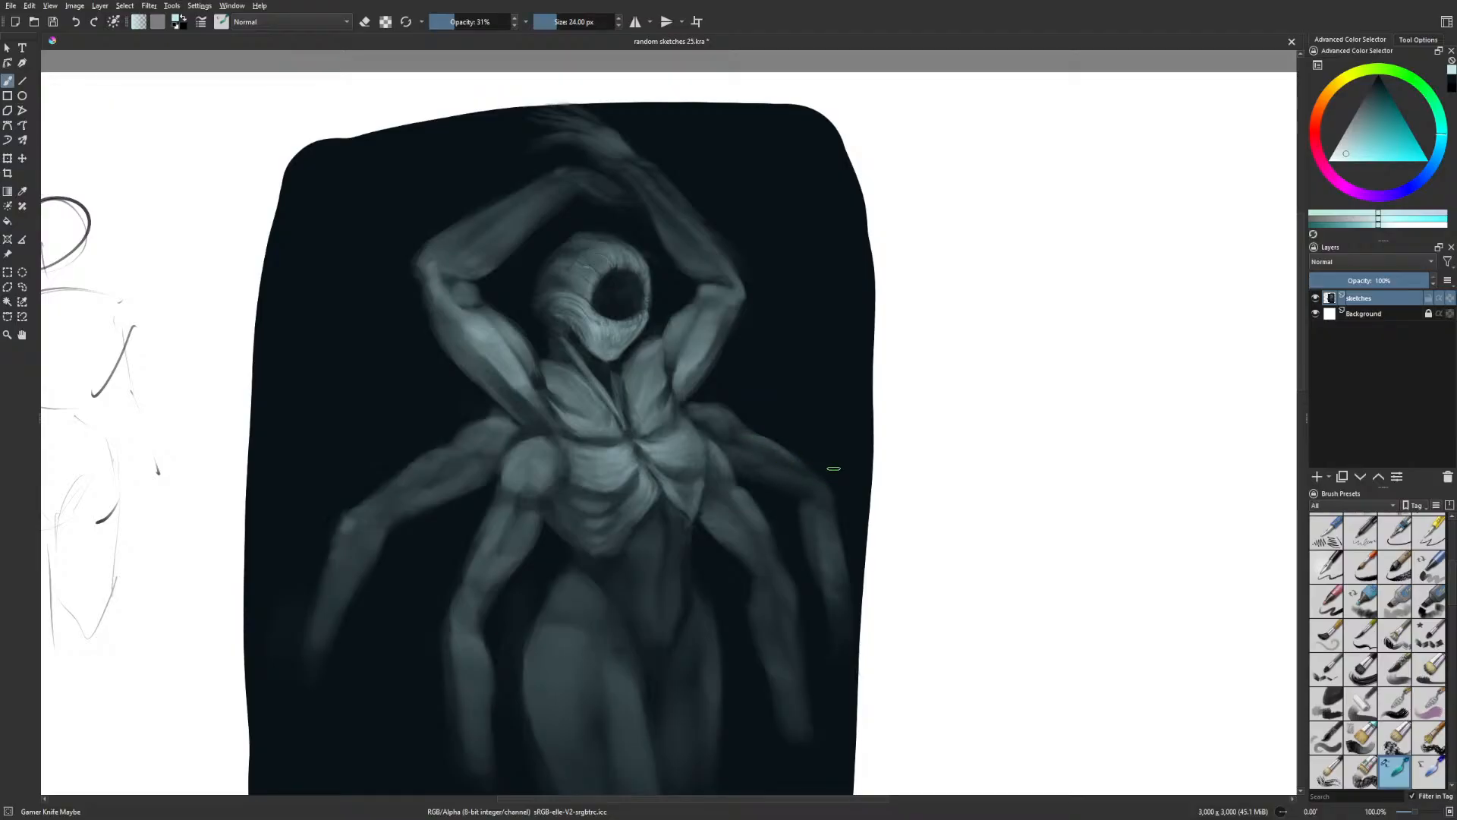
Enlarge the brush to 59 px, build up soft pale highlights on the lower side arms and mirror the view back
key(bracketright)
key(bracketright)
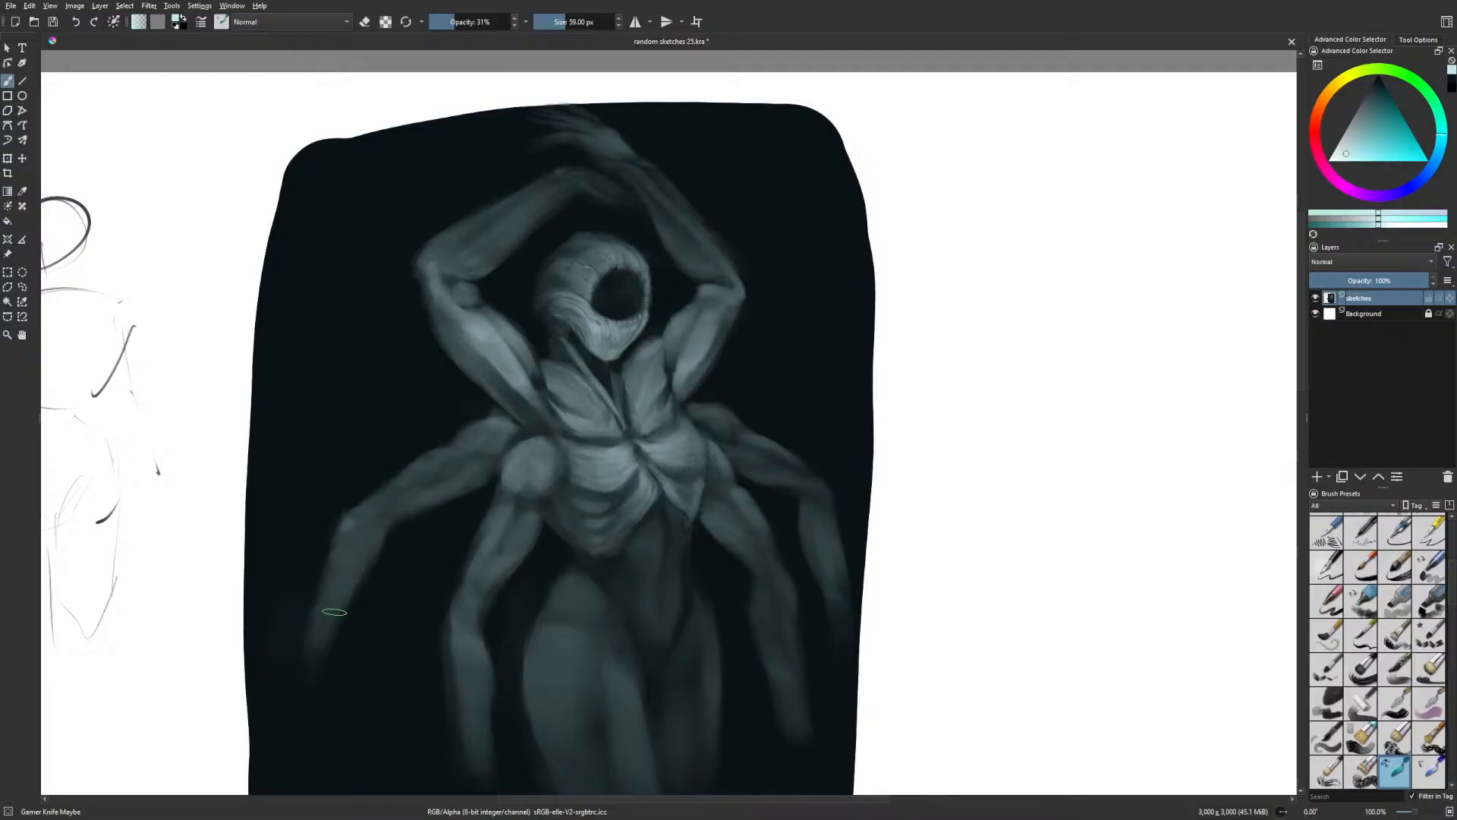
key(m)
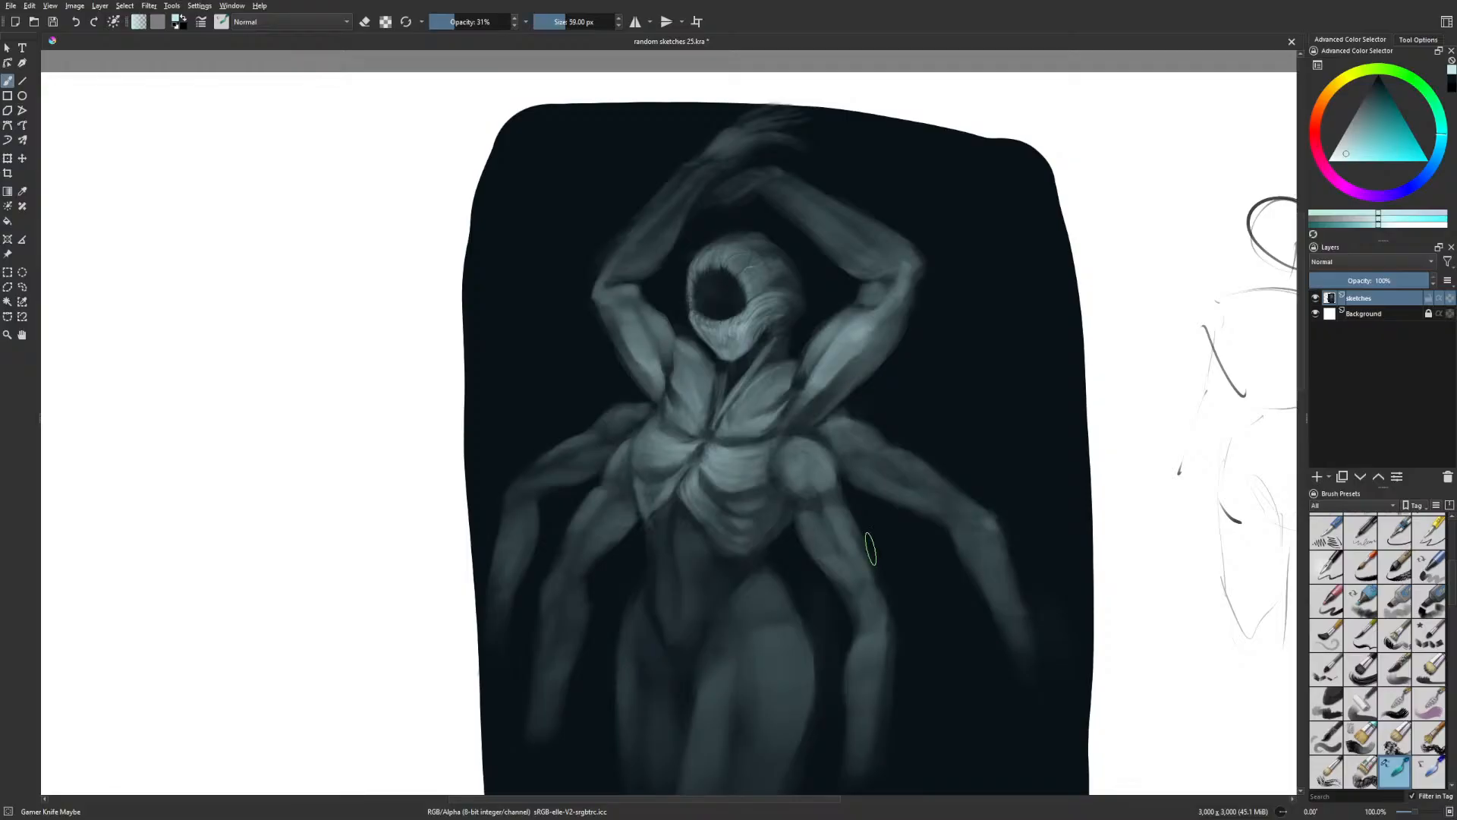
Switch to near-black, reduce the brush to 32 px and darken the edges of the lower side arms
right_click(874, 552)
click(849, 535)
key(bracketleft)
key(bracketleft)
key(bracketleft)
key(bracketleft)
key(bracketleft)
key(bracketleft)
key(bracketleft)
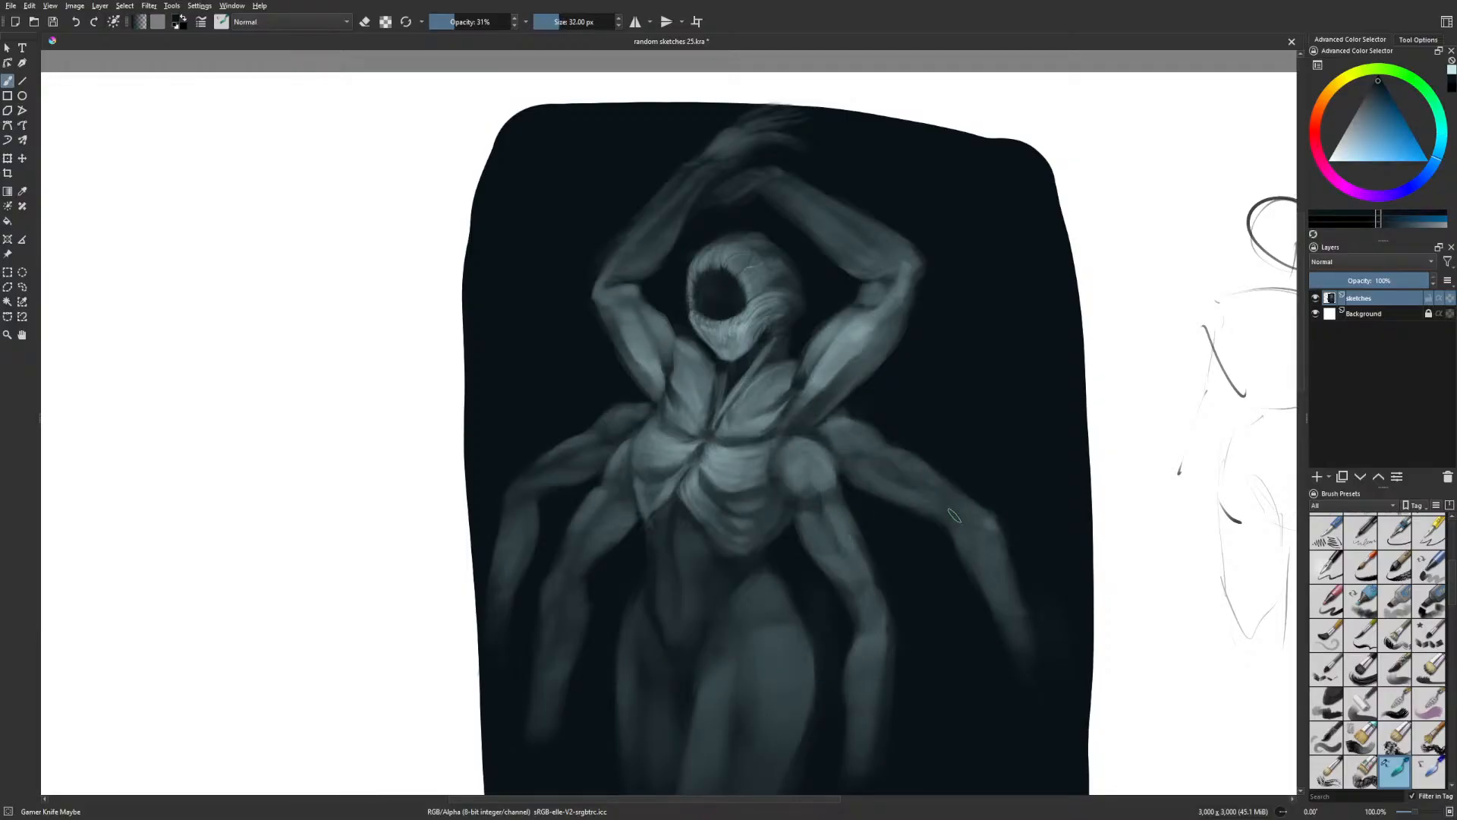
mouse_move(955, 516)
mouse_down()
mouse_move(1010, 611)
mouse_move(963, 522)
mouse_move(906, 507)
mouse_up()
drag(896, 532, 897, 505)
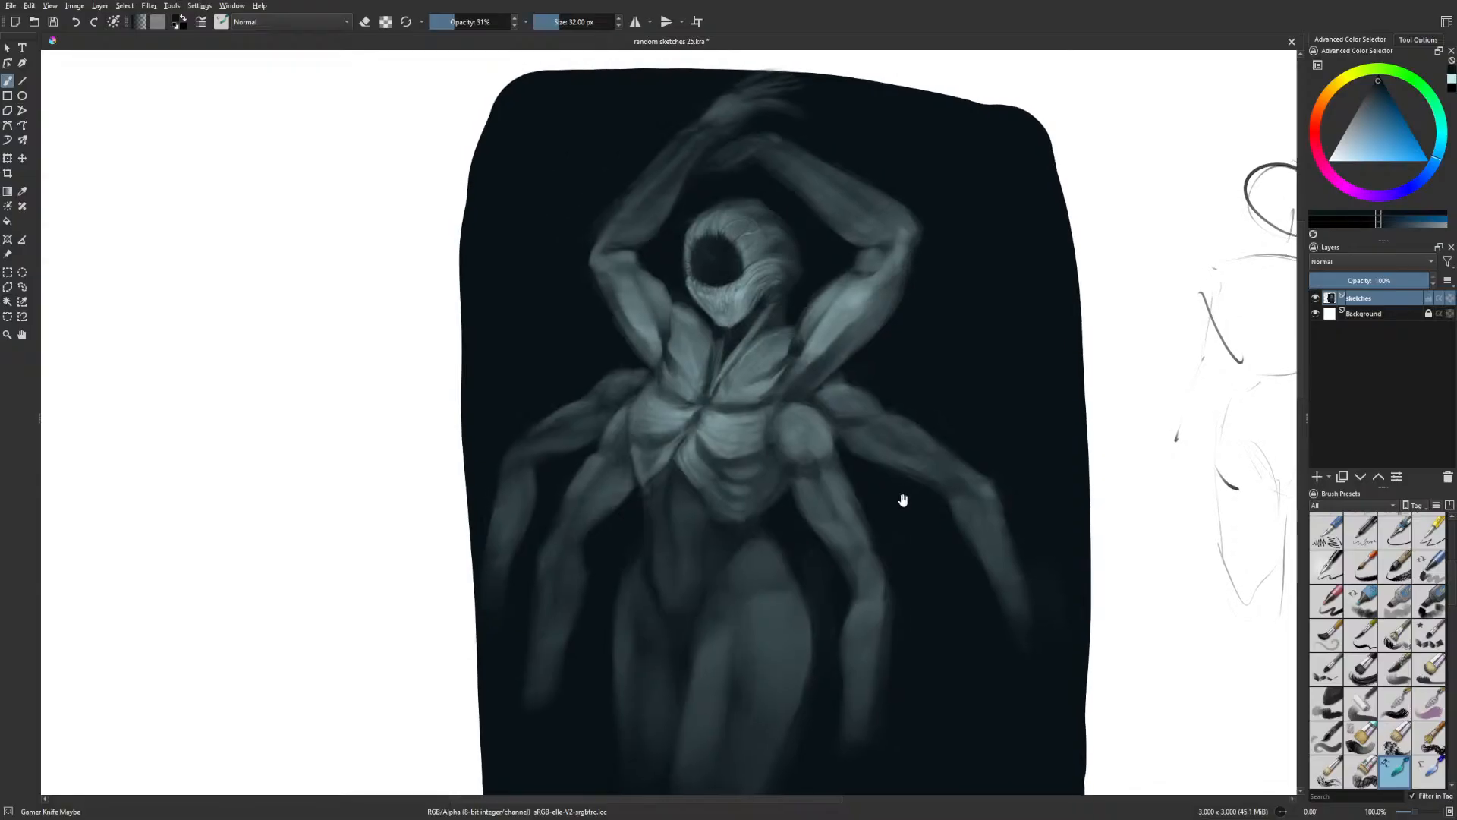
drag(949, 612, 937, 517)
Switch to pale cyan, enlarge the brush to 78 px, brush soft highlights on the front thigh and mirror the view
key(minus)
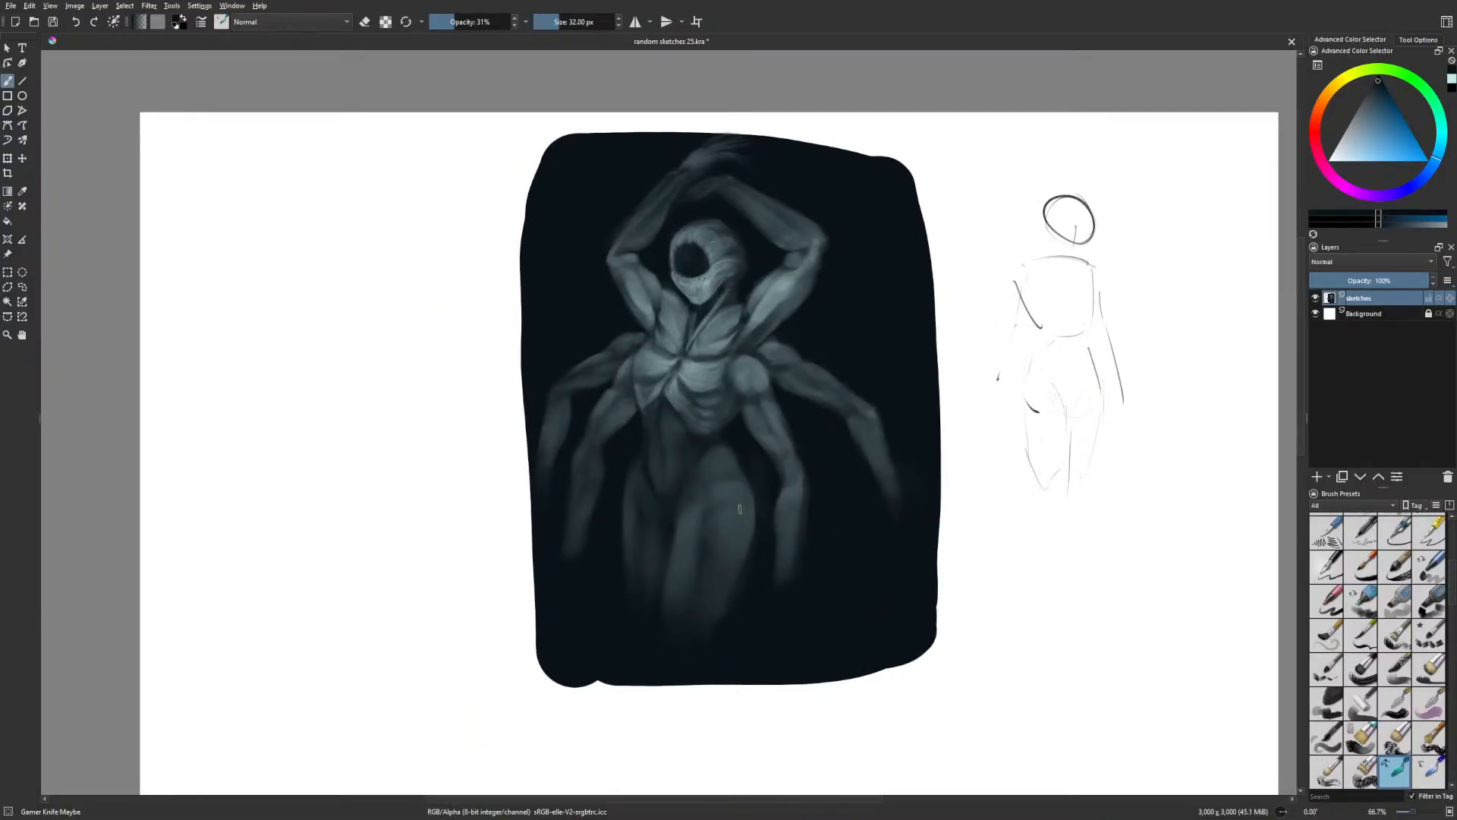
right_click(779, 522)
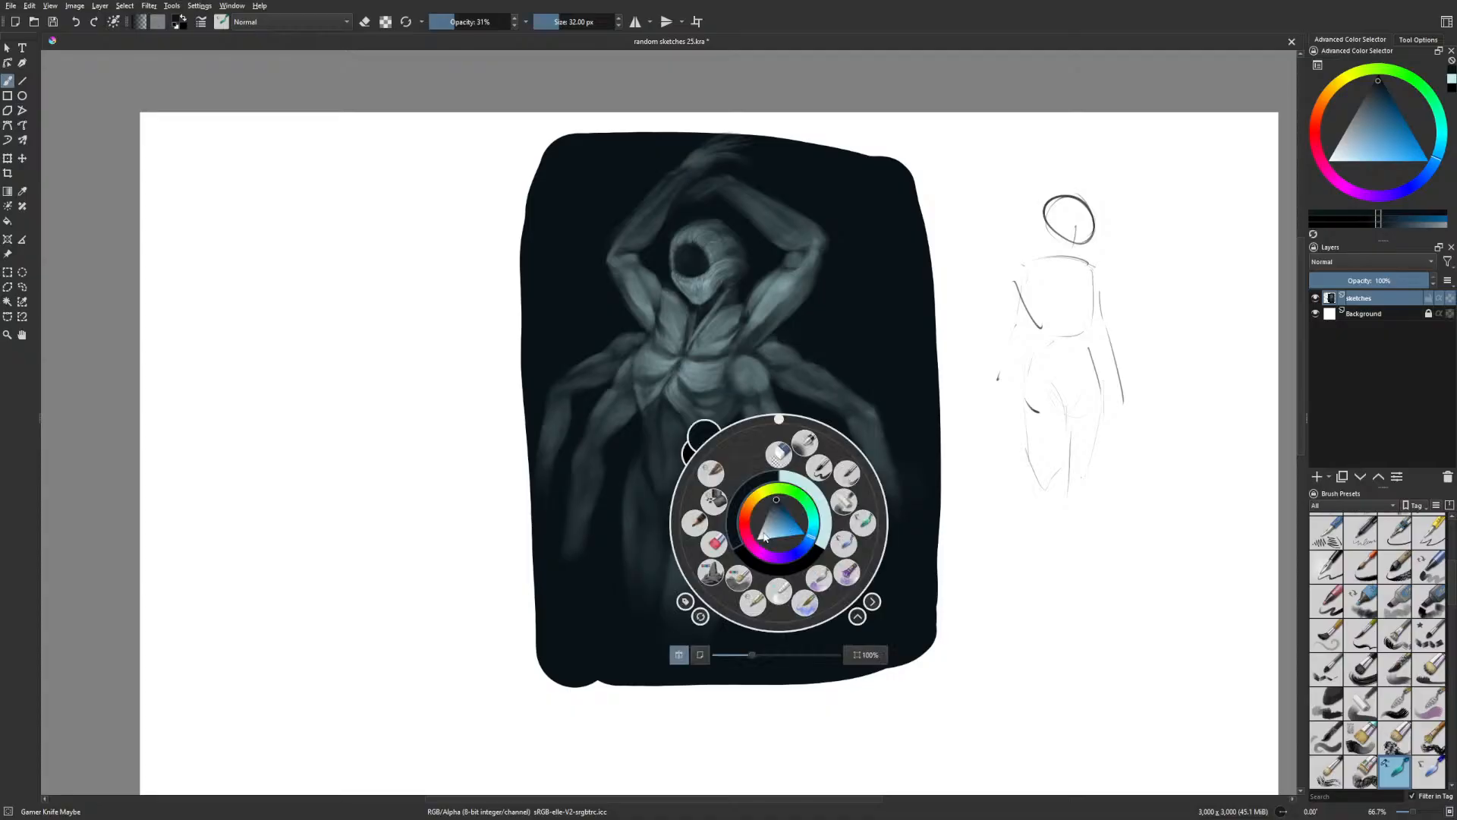
click(809, 484)
key(bracketright)
key(bracketright)
key(bracketright)
key(bracketright)
key(bracketright)
key(bracketright)
key(bracketright)
key(bracketright)
key(bracketright)
key(bracketright)
key(bracketright)
key(bracketright)
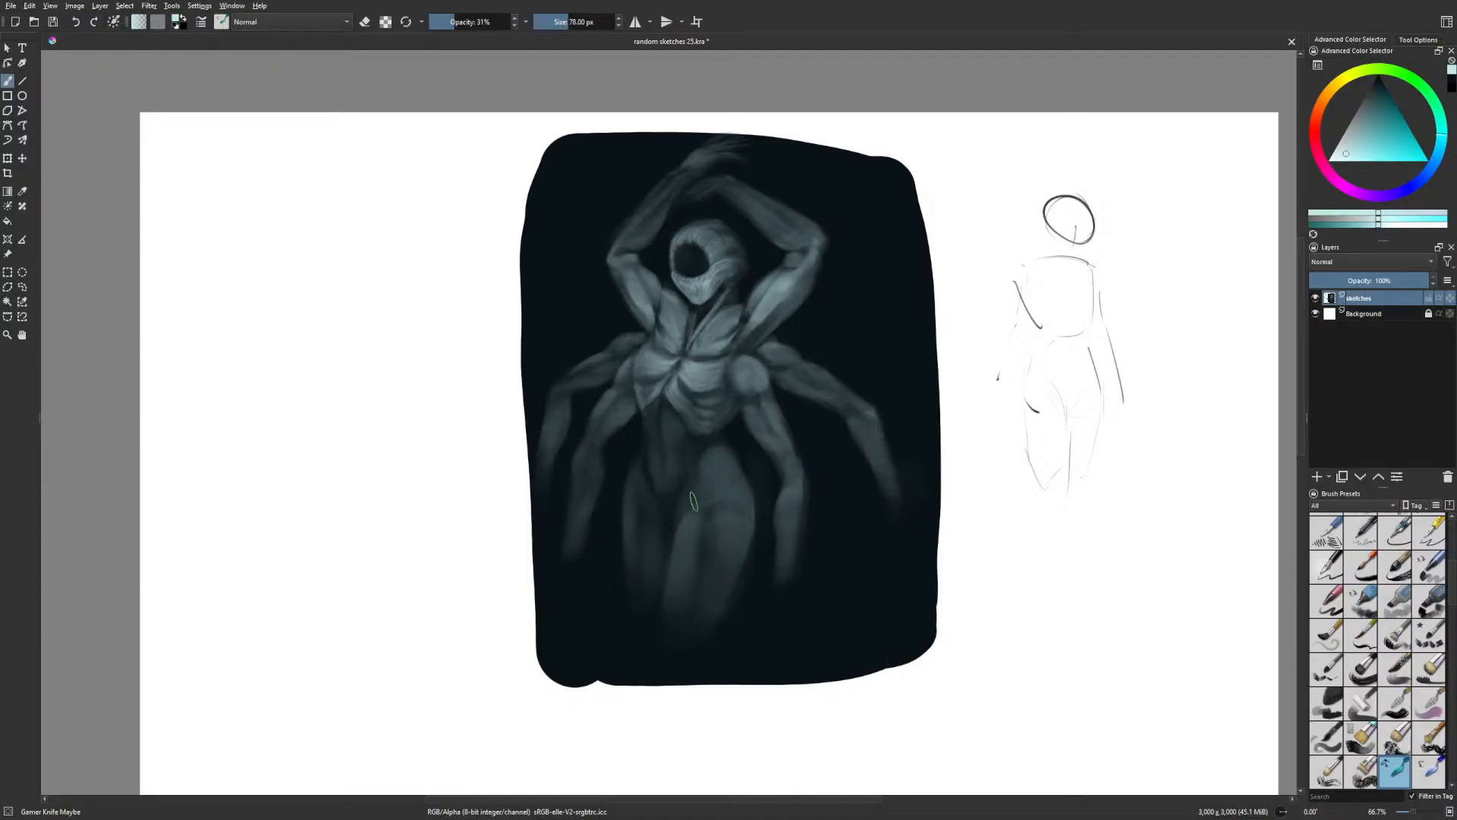
key(m)
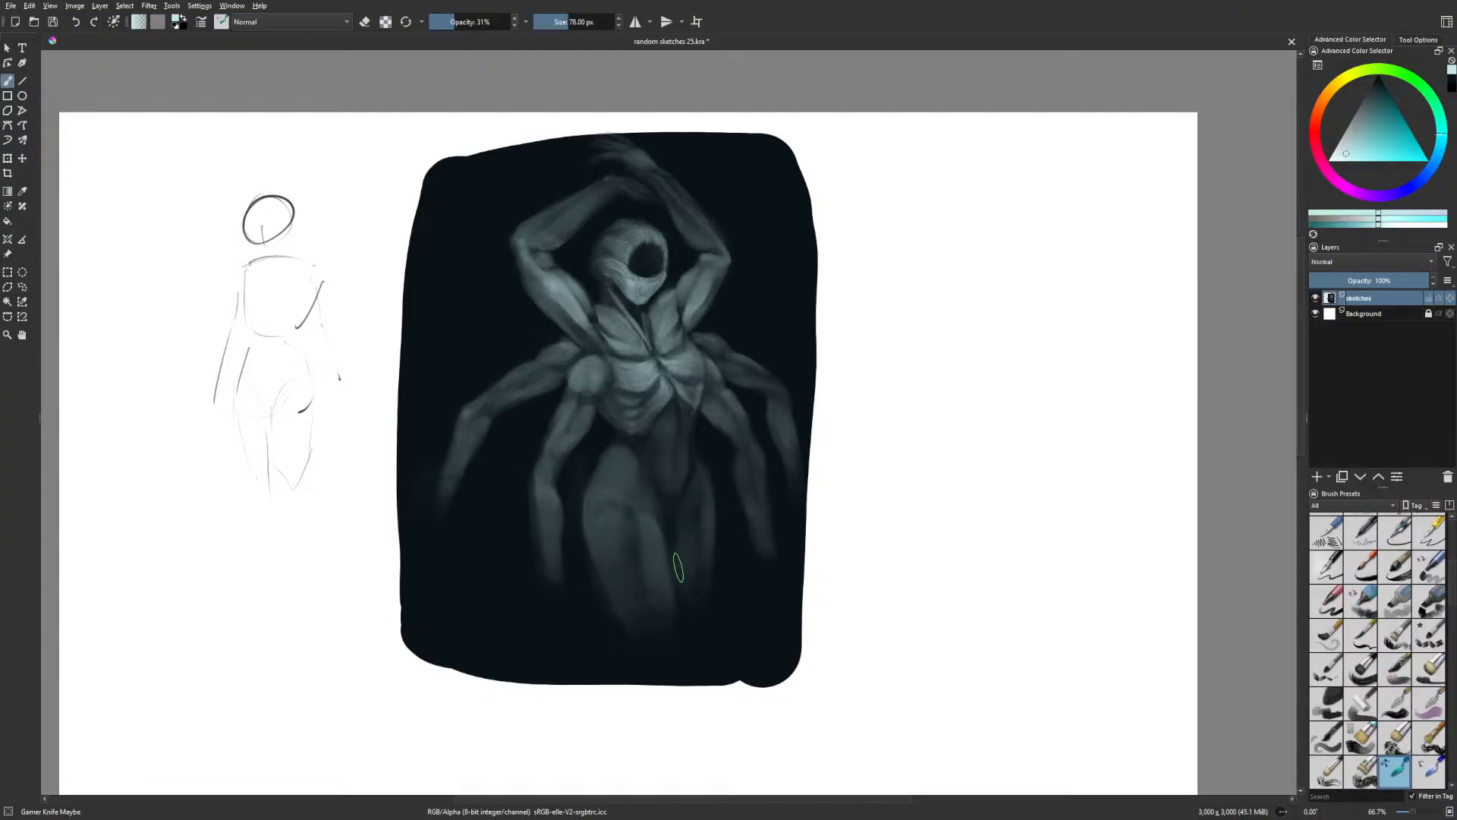
Switch to near-black, reduce the brush to 28 px and darken the crease across the front thigh
right_click(681, 564)
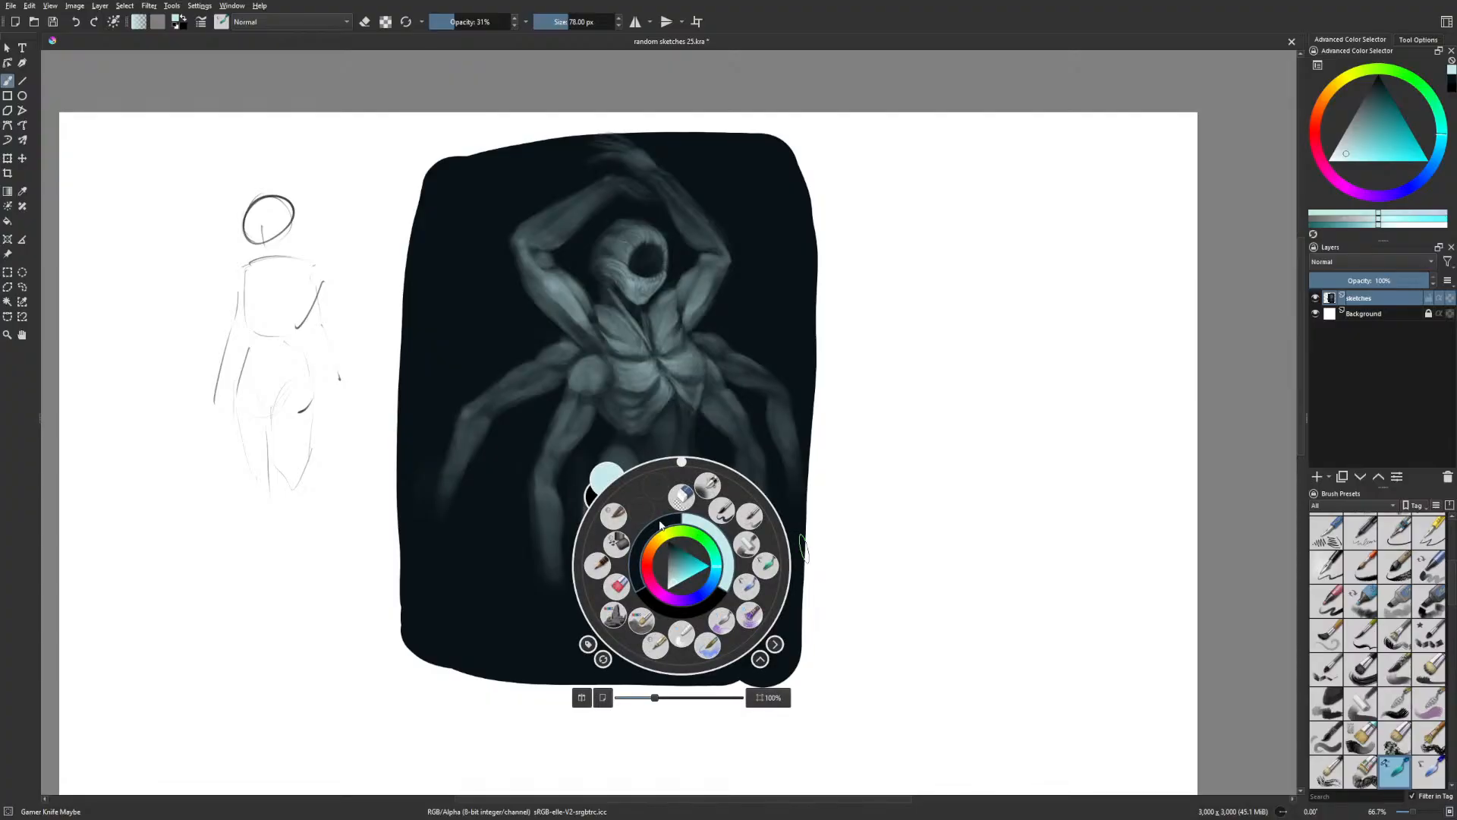
click(660, 524)
key(bracketleft)
key(bracketleft)
key(bracketleft)
key(bracketleft)
key(bracketleft)
key(bracketleft)
key(bracketleft)
key(bracketleft)
key(bracketleft)
key(bracketleft)
key(bracketleft)
key(bracketleft)
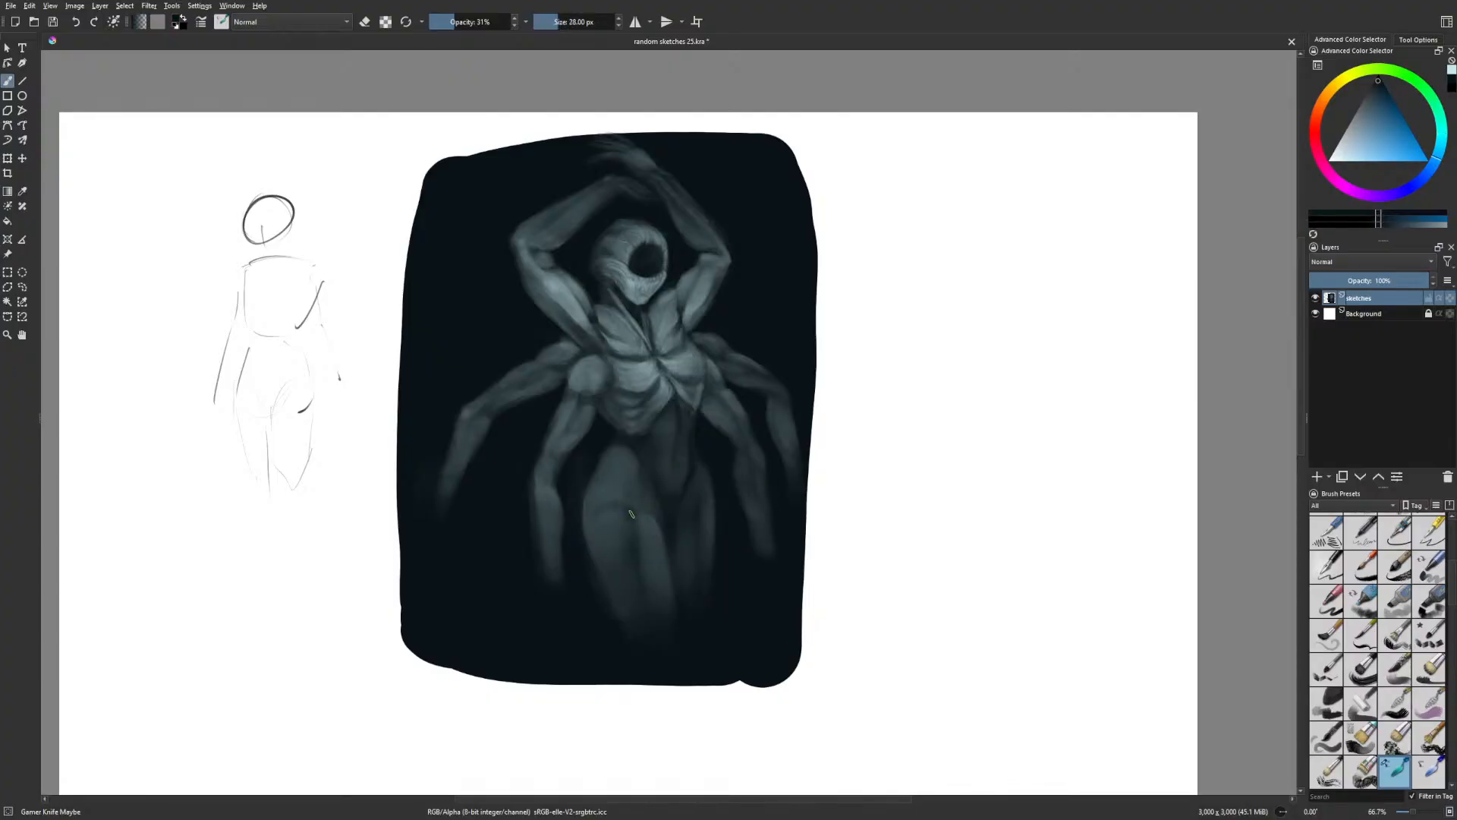
key(bracketleft)
Switch back to pale cyan and refine the highlights on the thigh fold and raised upper arm, mirroring the view between strokes
right_click(645, 541)
click(689, 552)
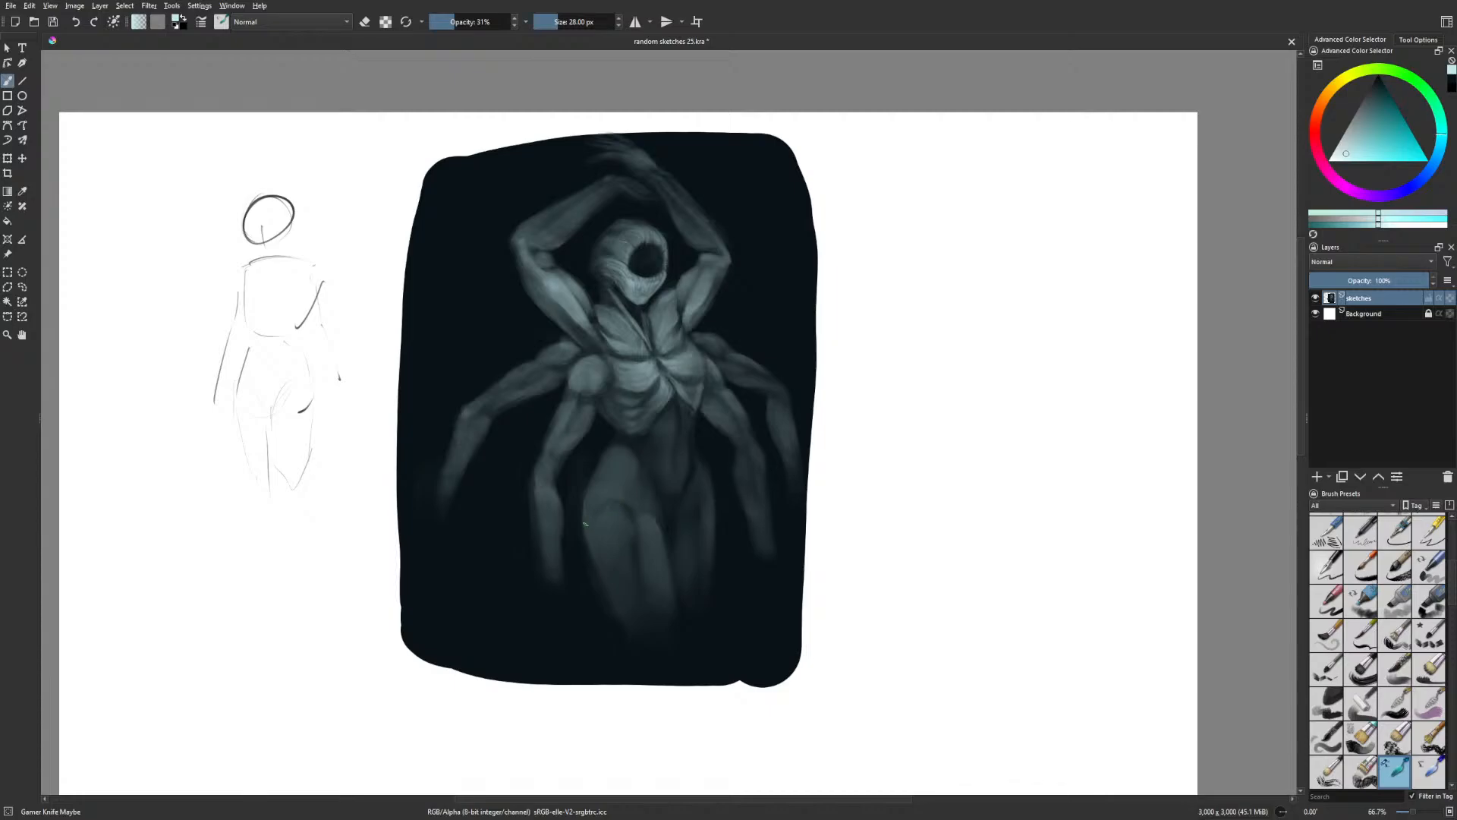
key(m)
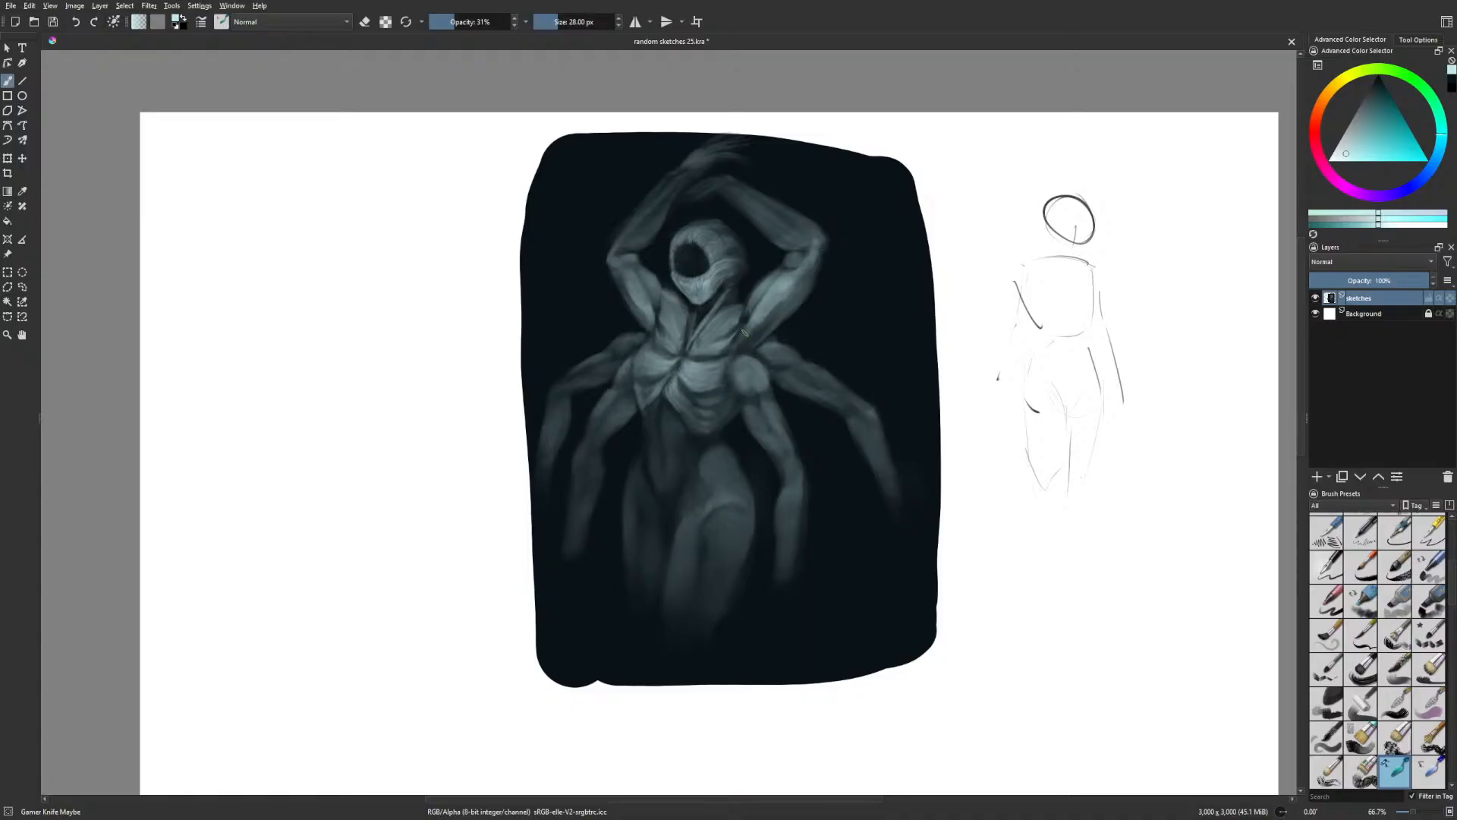
drag(755, 331, 779, 311)
key(m)
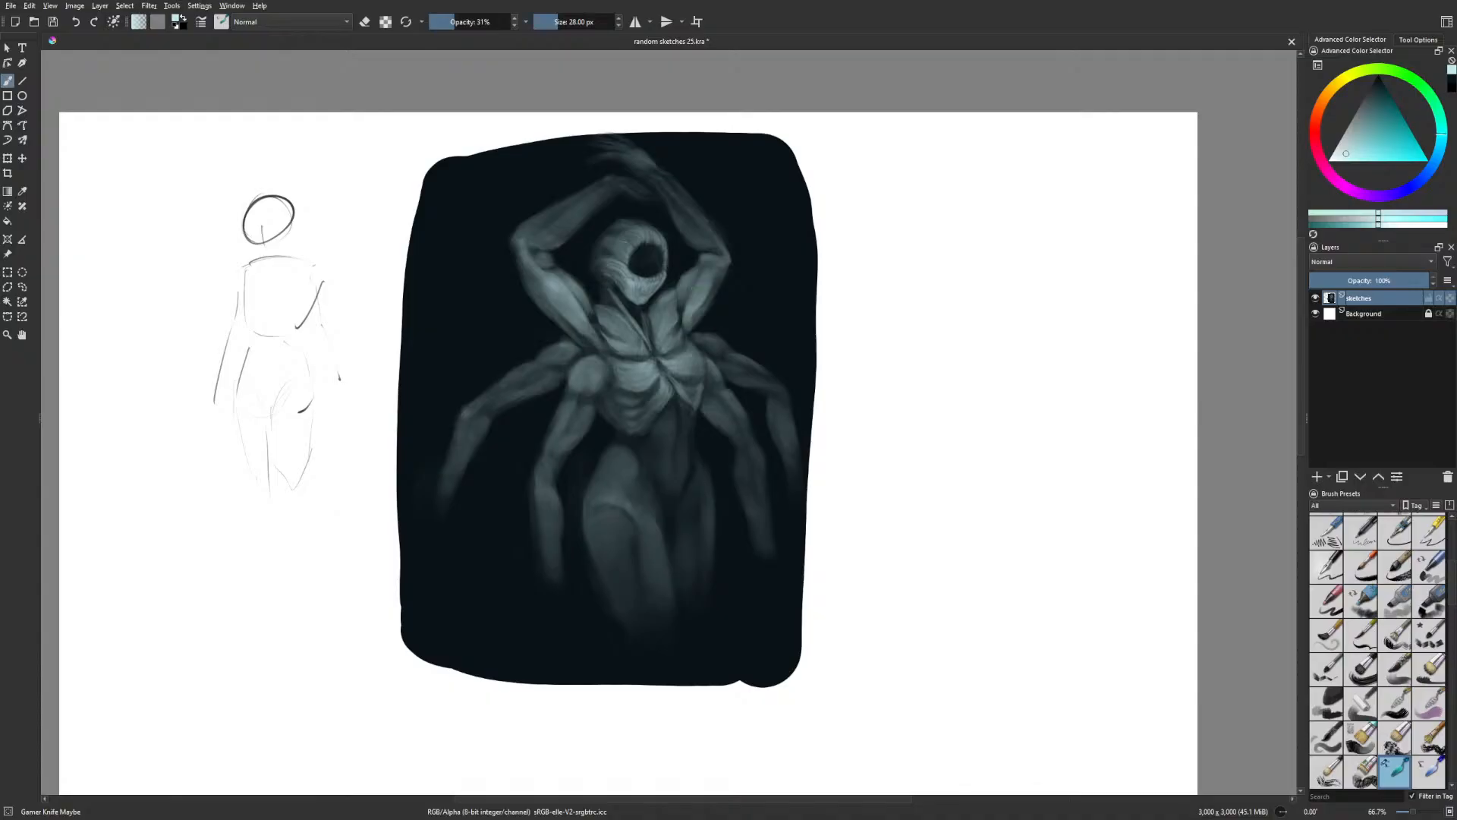
Switch to near-black and deepen the shadows around the raised arms and shoulders
right_click(718, 312)
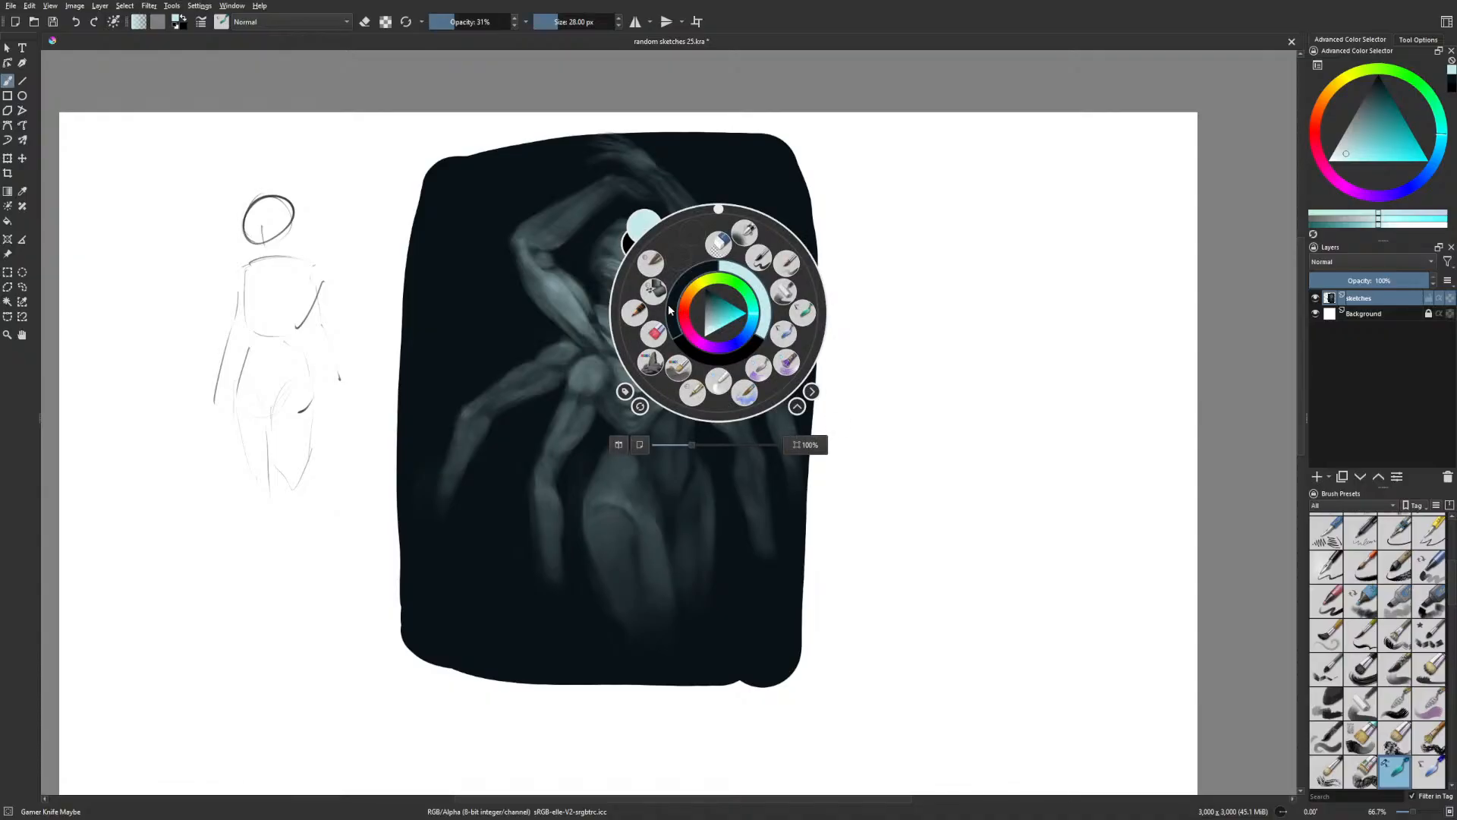
click(687, 293)
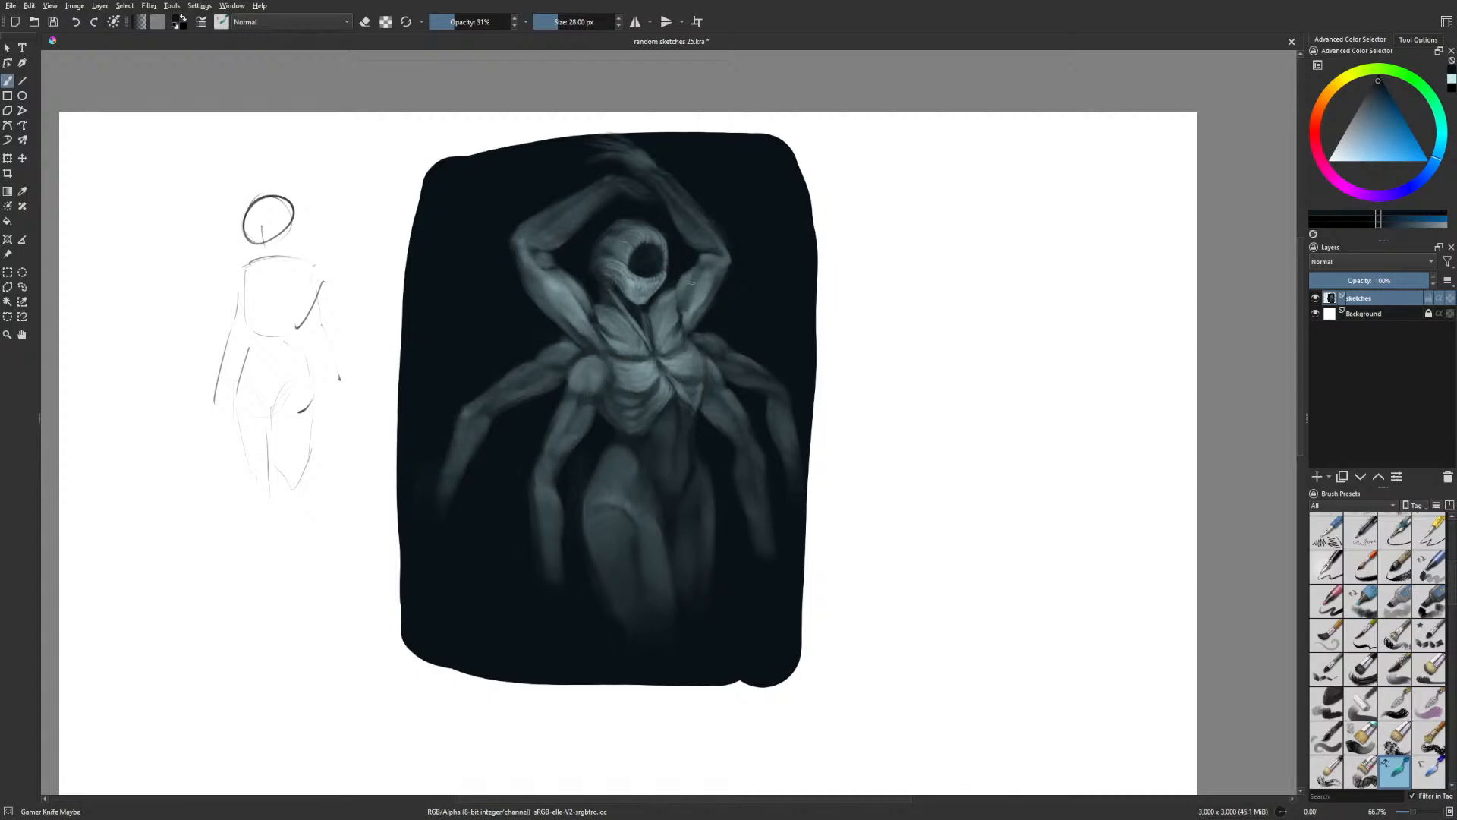
drag(774, 272, 810, 276)
Switch to pale cyan and block in faint hands at the ends of the lower side arms
right_click(703, 392)
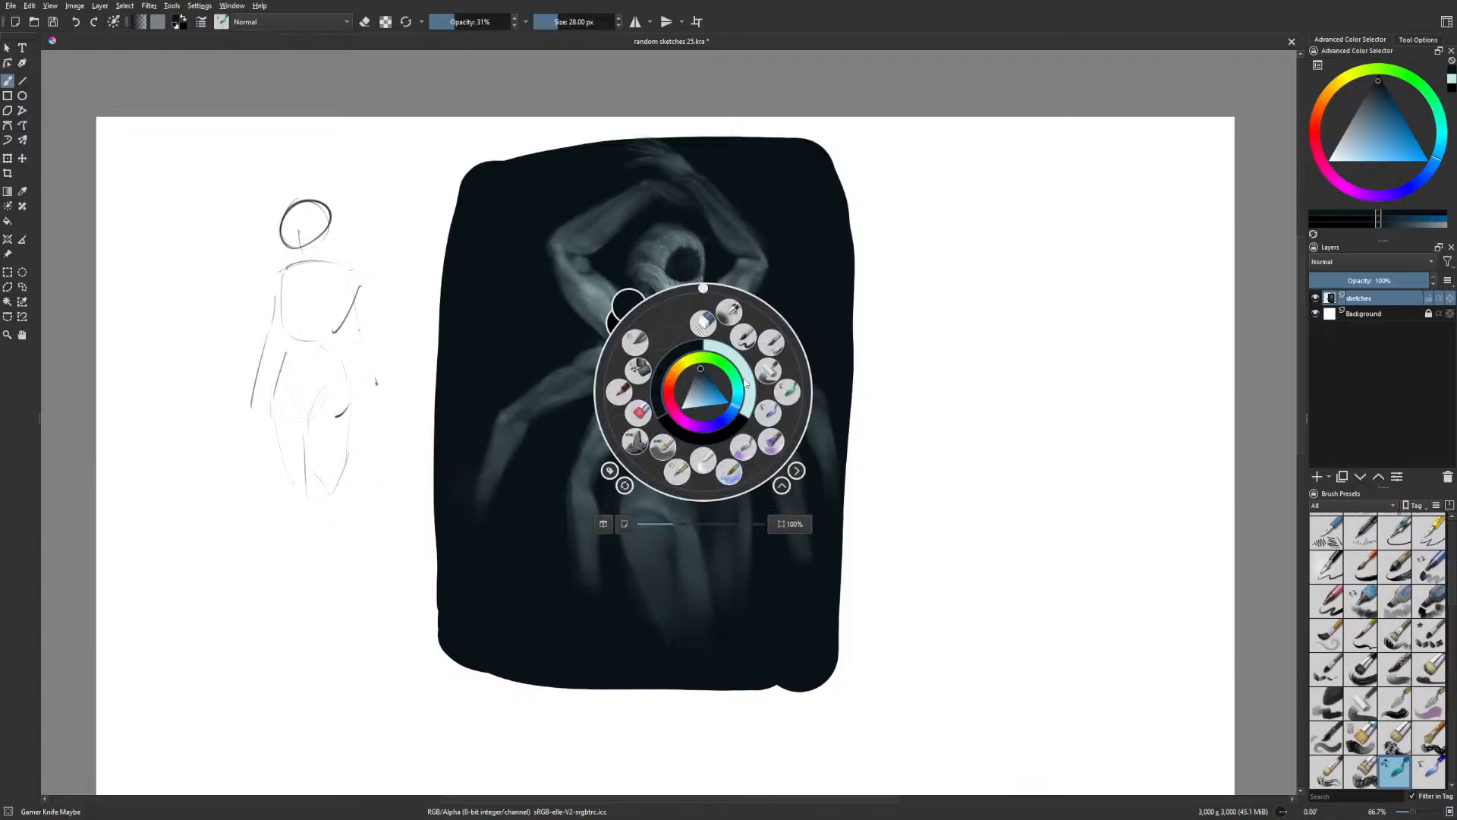
click(744, 368)
drag(701, 484, 756, 427)
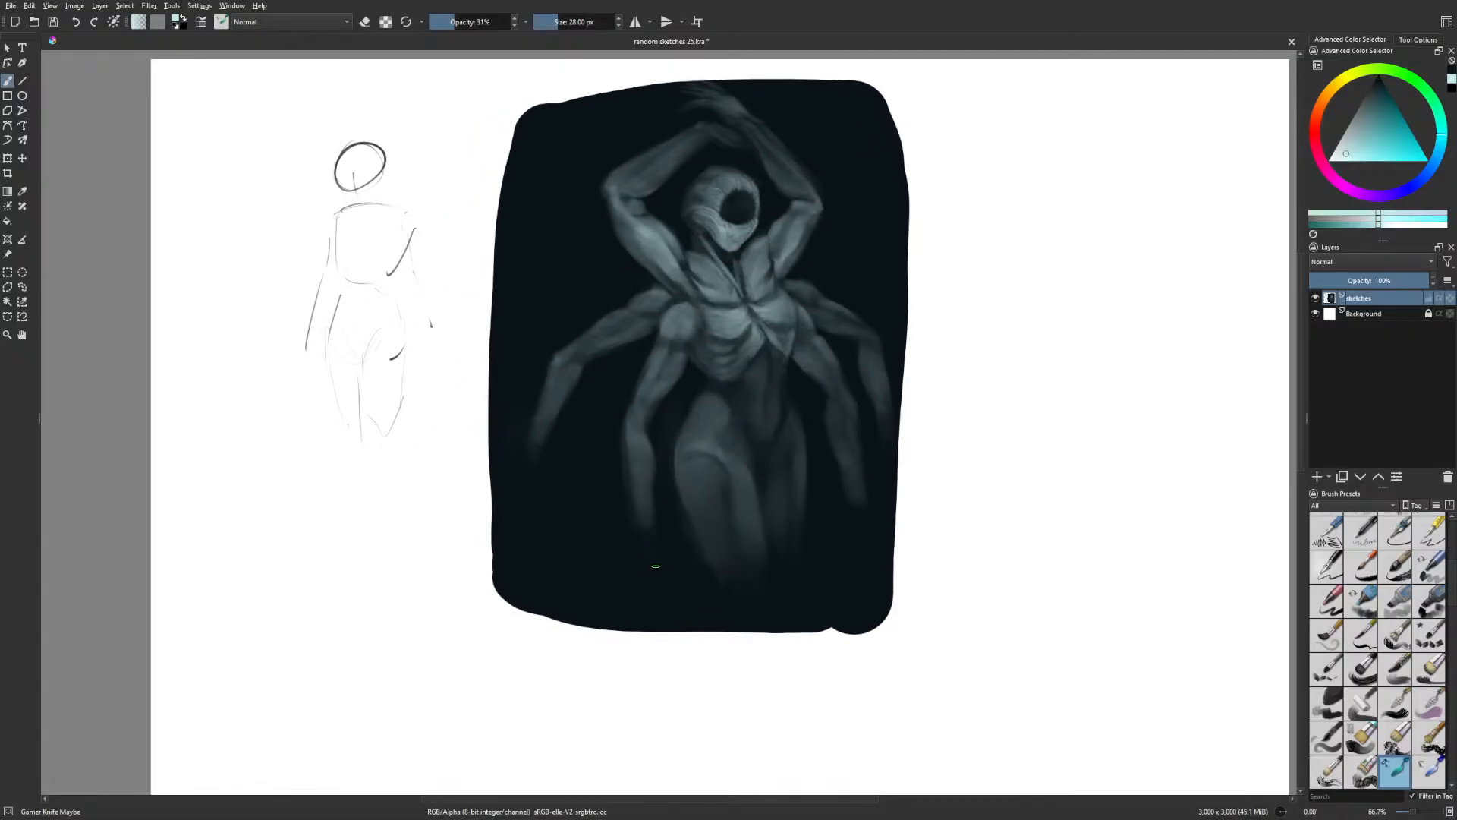
drag(652, 540, 660, 569)
drag(852, 513, 859, 549)
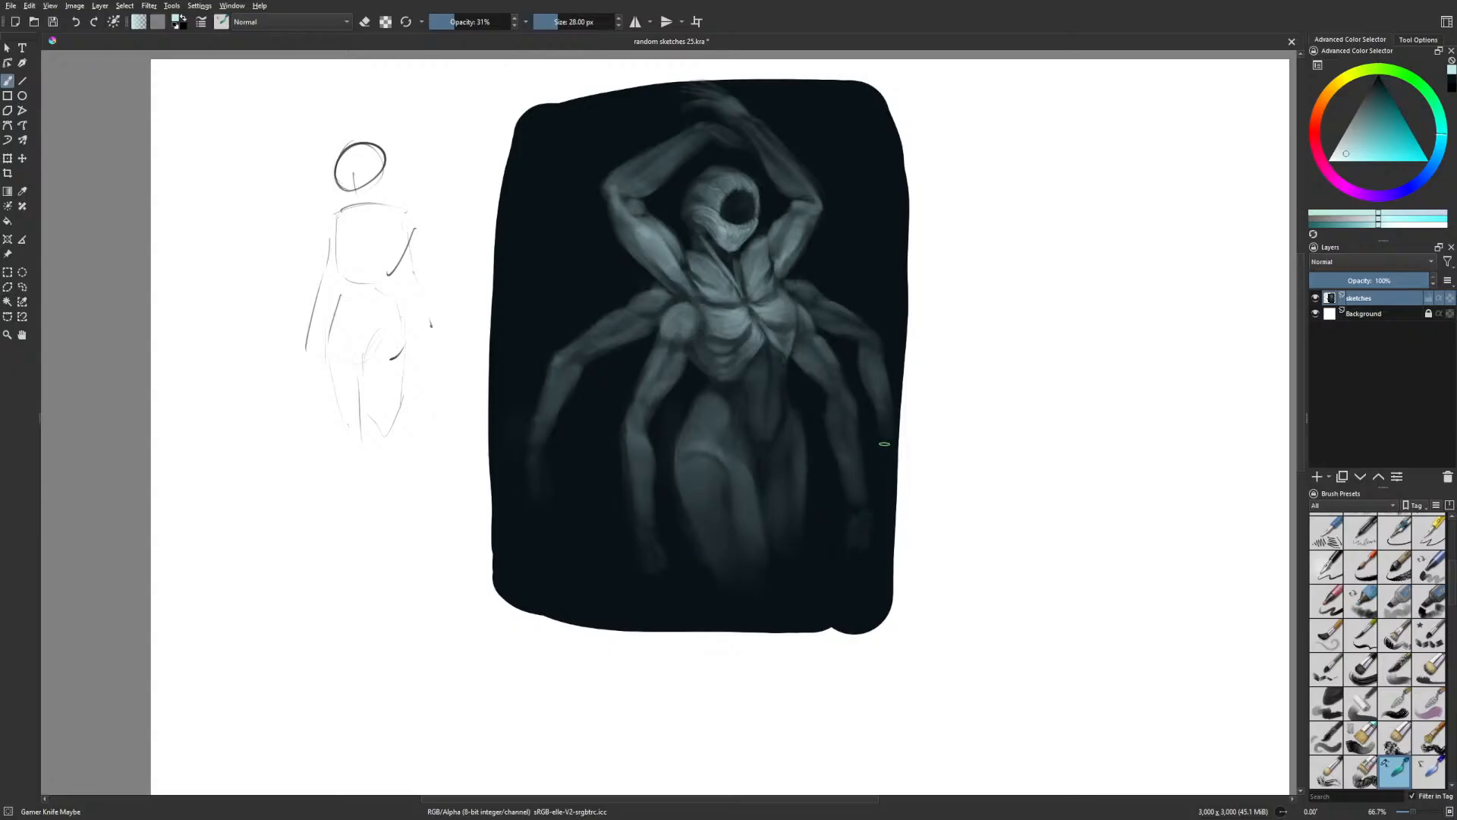
Switch to the Basic-5 Size brush at about 275 px in near-black and extend the dark background beyond the outer side arm
drag(975, 439, 898, 440)
right_click(891, 434)
click(932, 378)
right_click(905, 423)
click(865, 401)
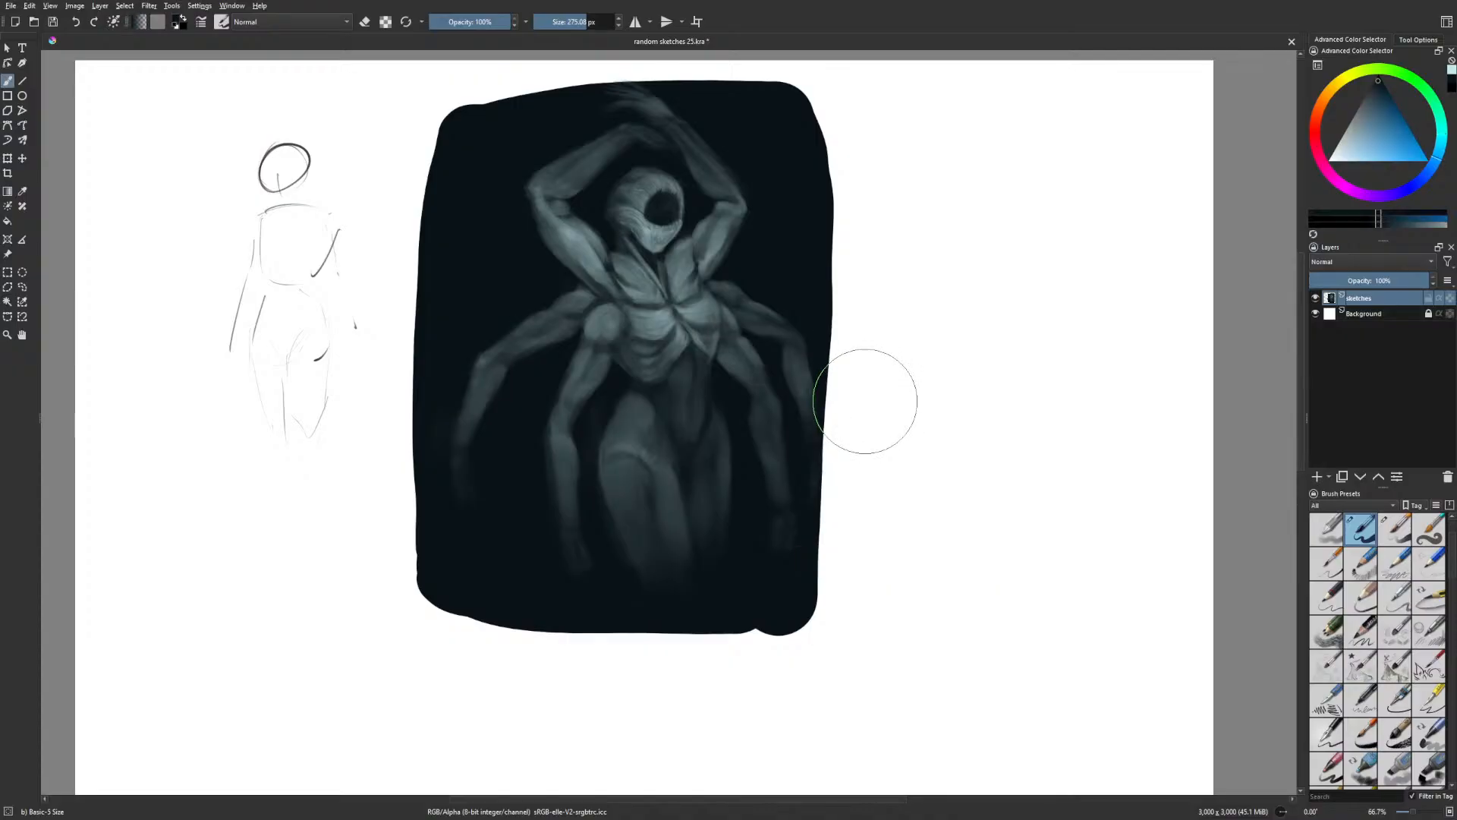
mouse_move(816, 605)
mouse_down()
mouse_move(829, 195)
mouse_move(851, 276)
mouse_move(840, 595)
mouse_move(771, 625)
mouse_move(875, 504)
mouse_move(907, 317)
mouse_up()
Return to the Gamer Knife Maybe brush at 28 px in pale cyan, extend the outer forearm and paint long fingers on the side hands
right_click(911, 384)
click(956, 382)
right_click(959, 384)
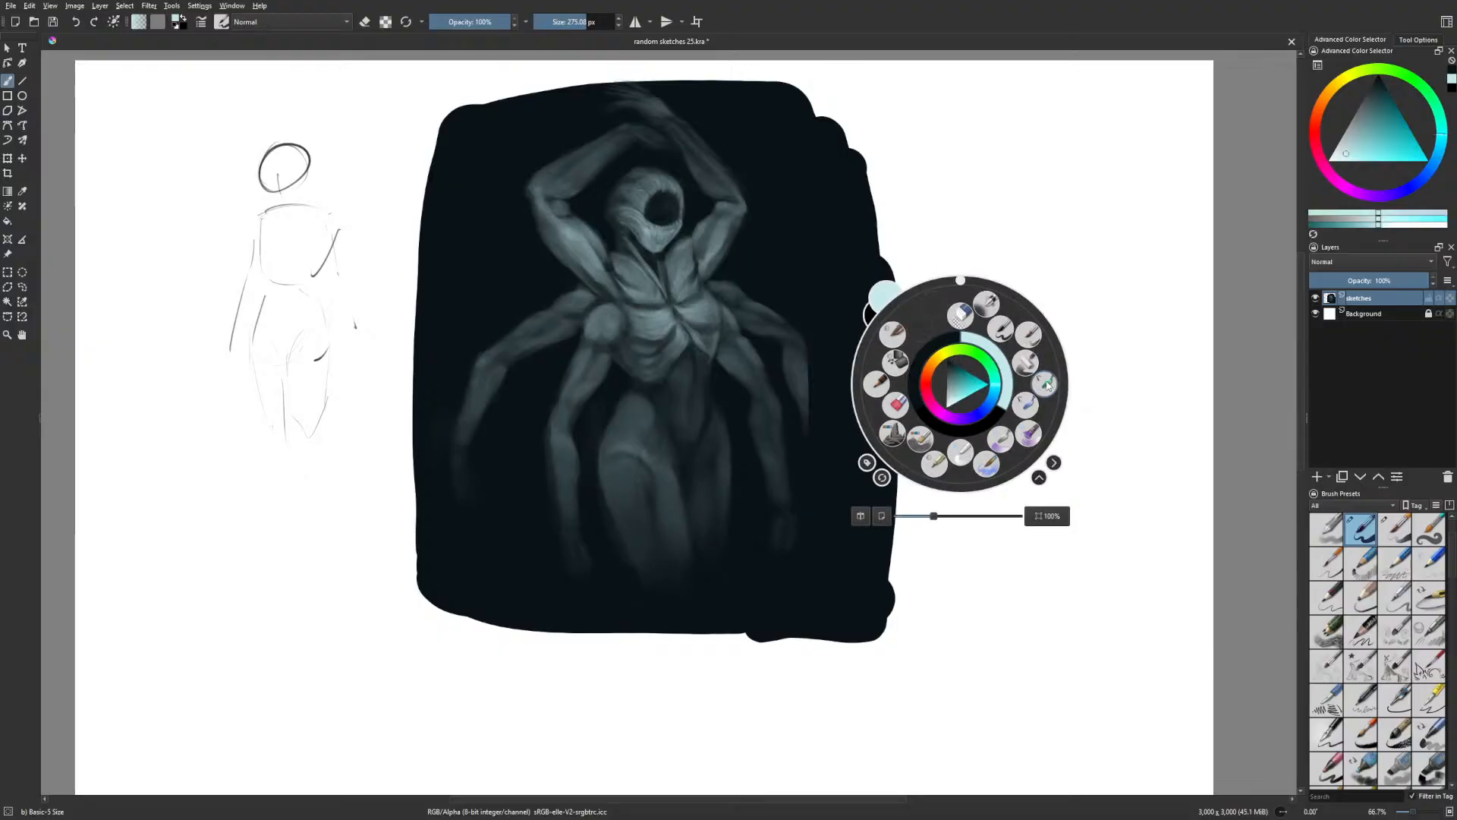
click(1038, 398)
drag(796, 373, 807, 440)
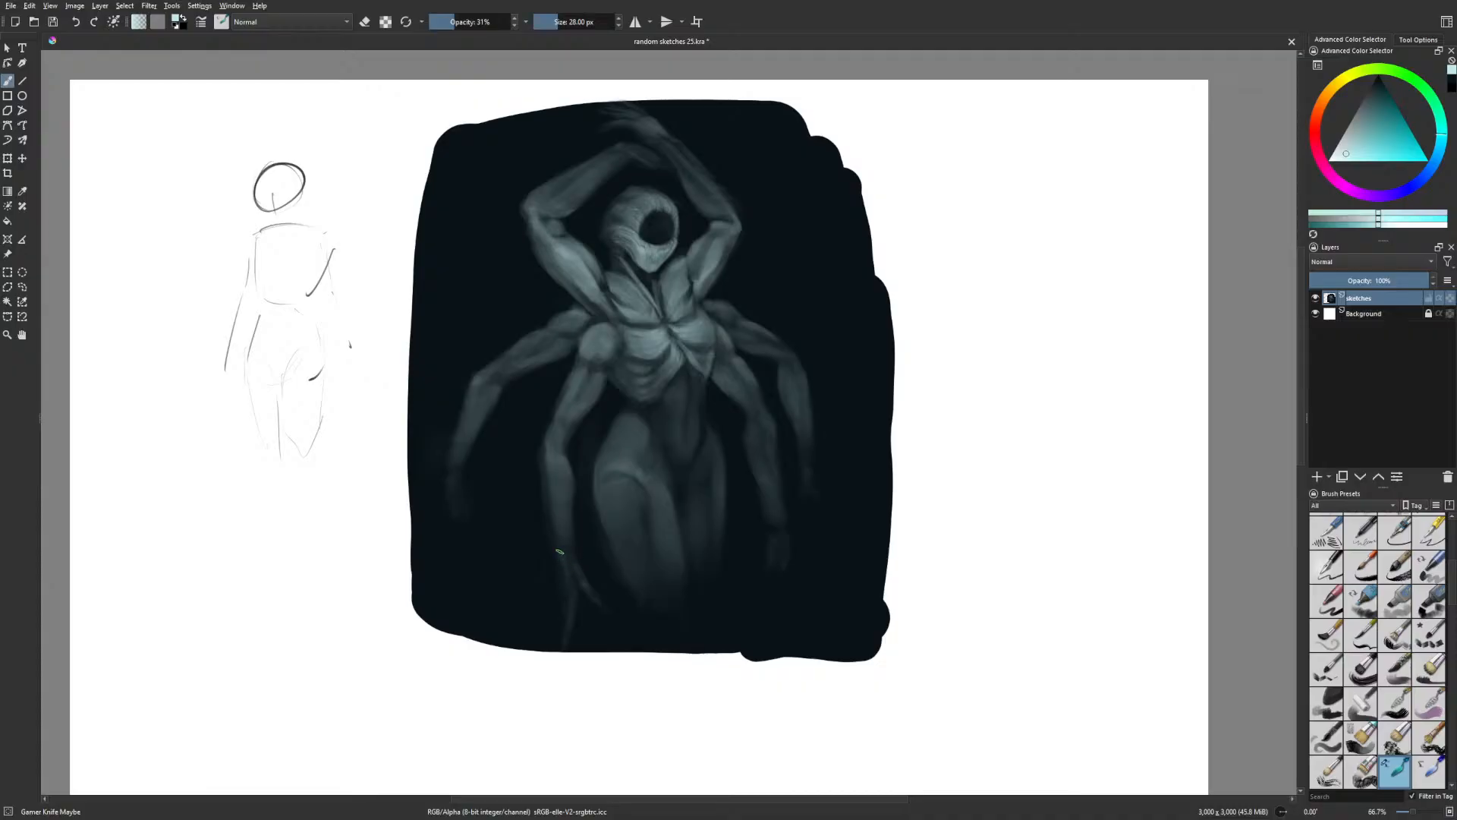
mouse_move(559, 552)
mouse_down()
mouse_move(557, 506)
mouse_move(575, 523)
mouse_move(551, 543)
mouse_up()
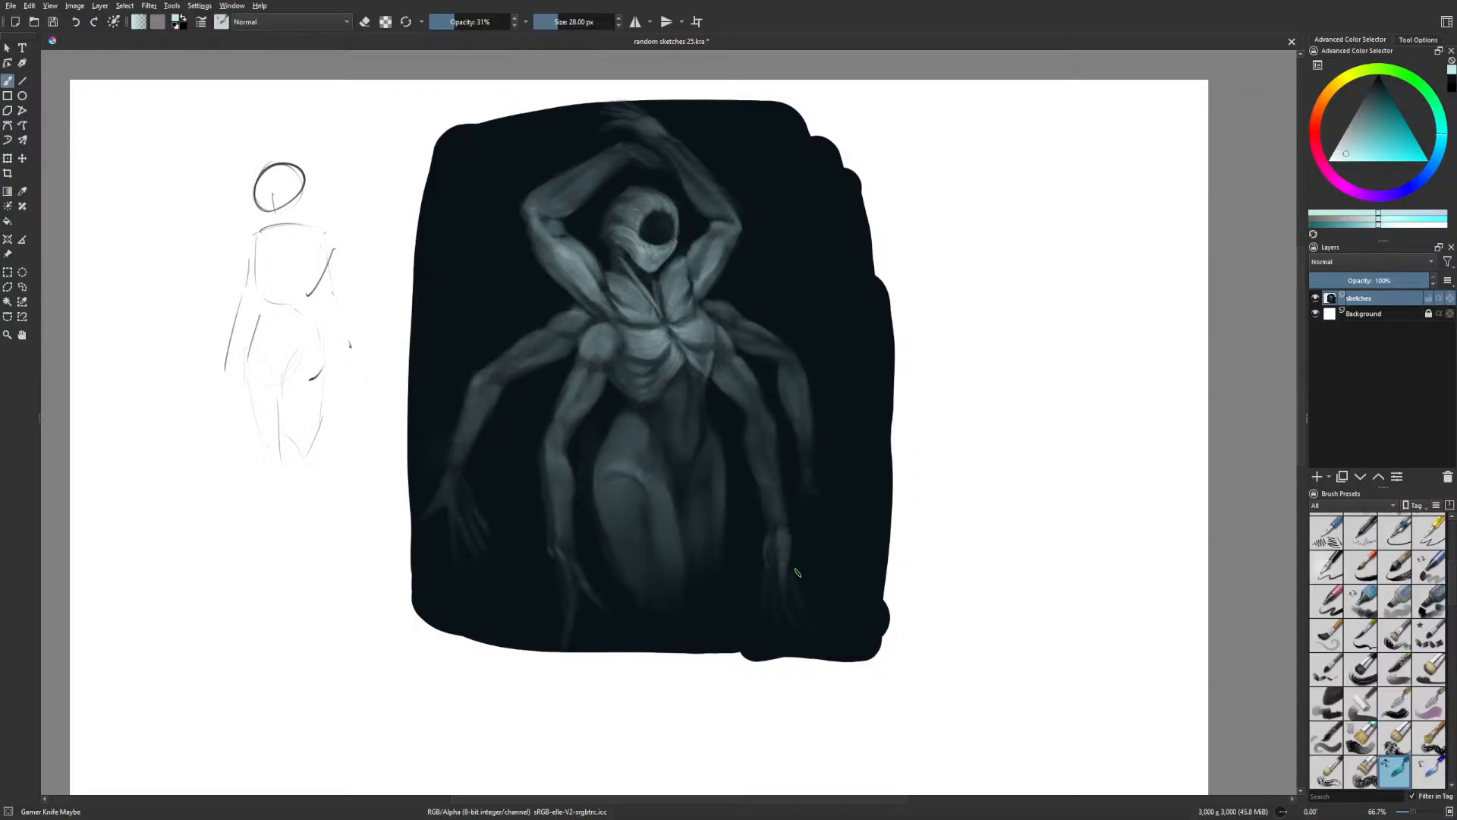
Start a Liquify transform on the sketches layer, reduce its size to 104.81 and reshape the lower hand beside the far thigh
key(ctrl+t)
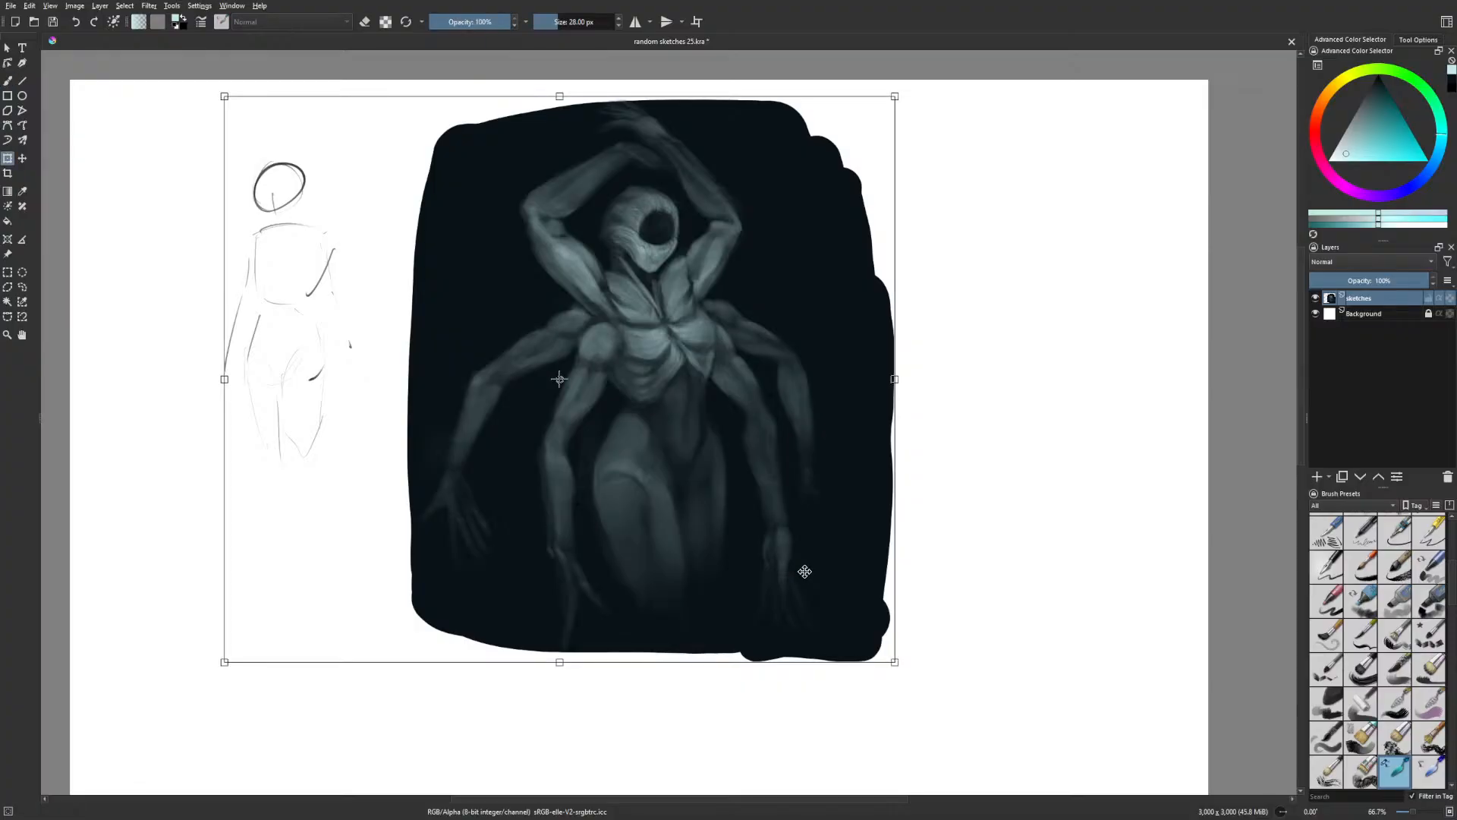
click(1418, 39)
click(1377, 85)
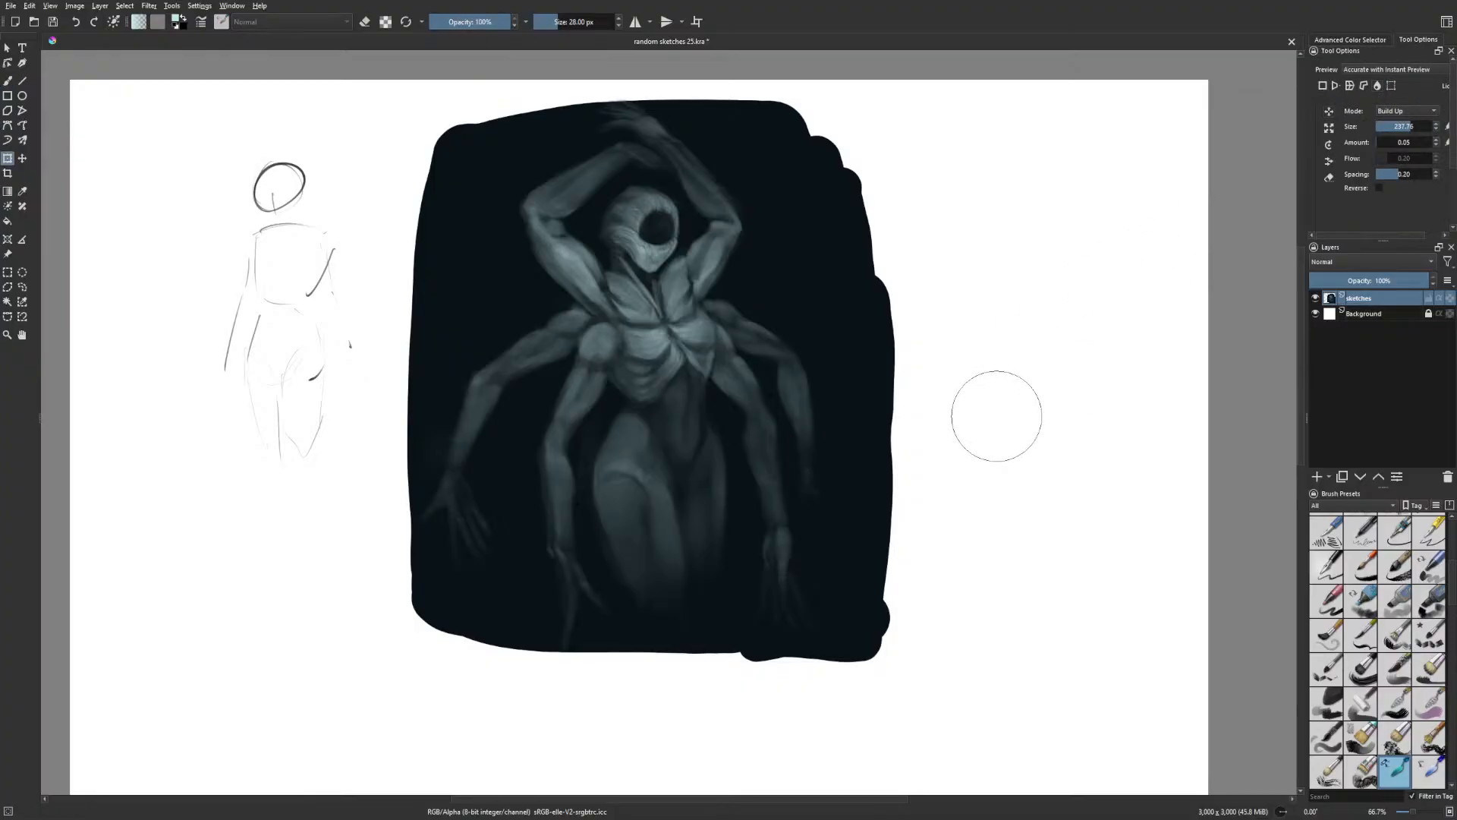
drag(817, 572, 774, 528)
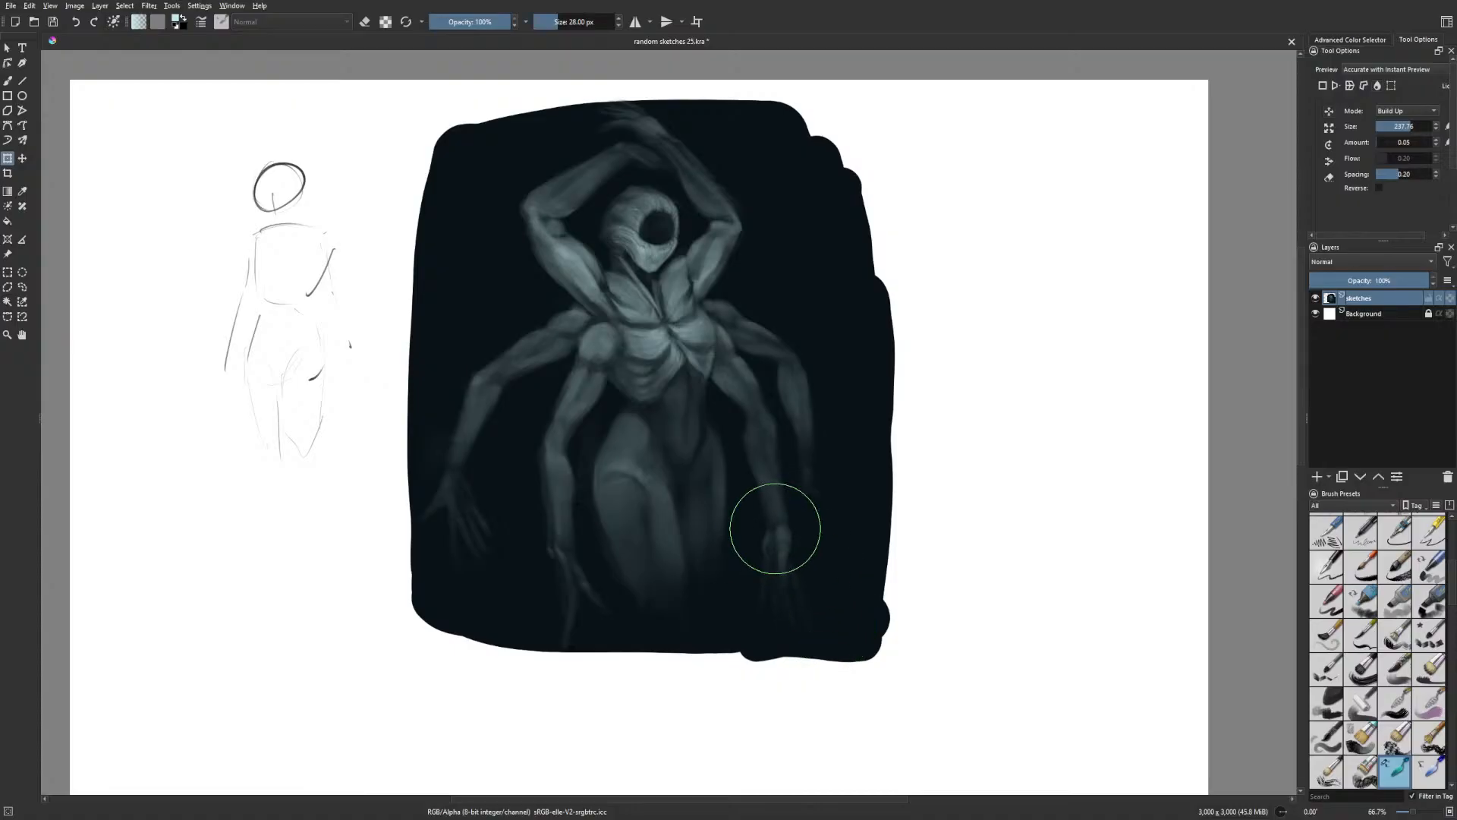
click(1400, 126)
mouse_move(802, 504)
mouse_down()
mouse_move(771, 612)
mouse_move(778, 571)
mouse_move(820, 613)
mouse_move(795, 625)
mouse_move(802, 587)
mouse_move(810, 601)
mouse_move(786, 605)
mouse_move(802, 615)
mouse_move(814, 575)
mouse_move(847, 561)
mouse_move(862, 443)
mouse_move(789, 526)
mouse_move(774, 517)
mouse_move(898, 427)
mouse_move(812, 613)
mouse_up()
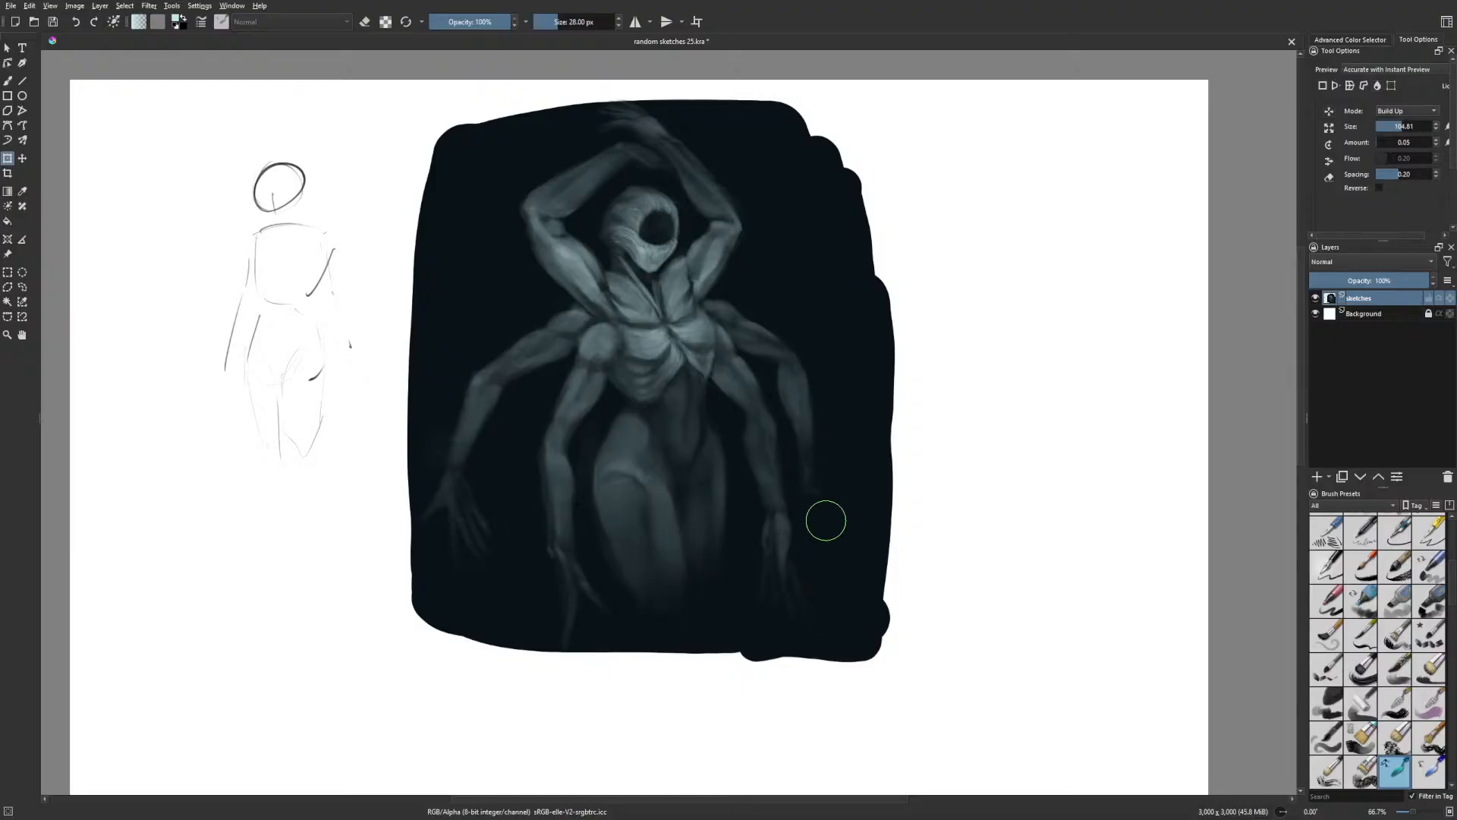
Mirror the view, enlarge the Liquify size to 175.61 and reshape the outer forearm and its spread hand
drag(877, 416, 862, 409)
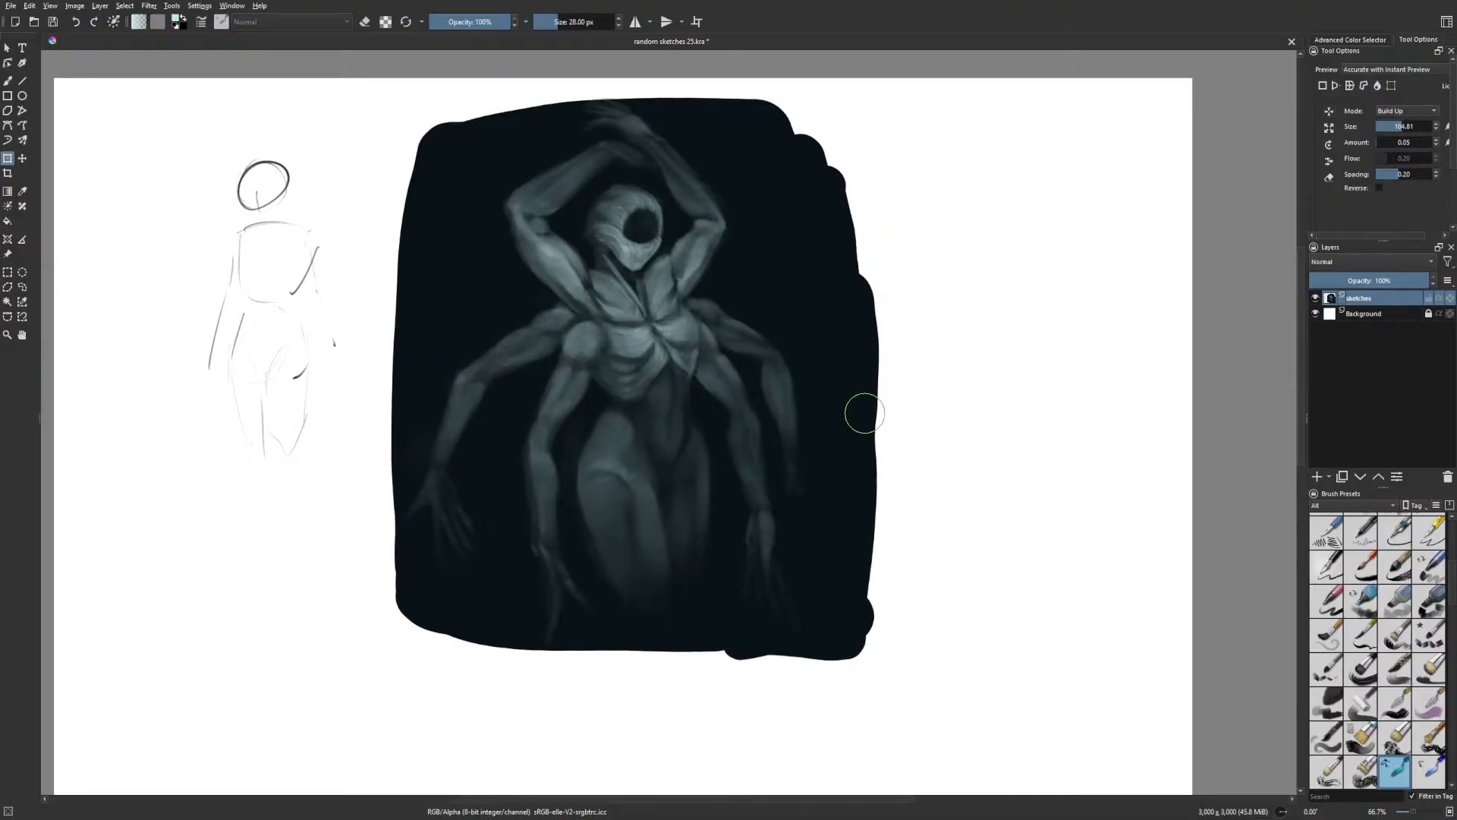
key(m)
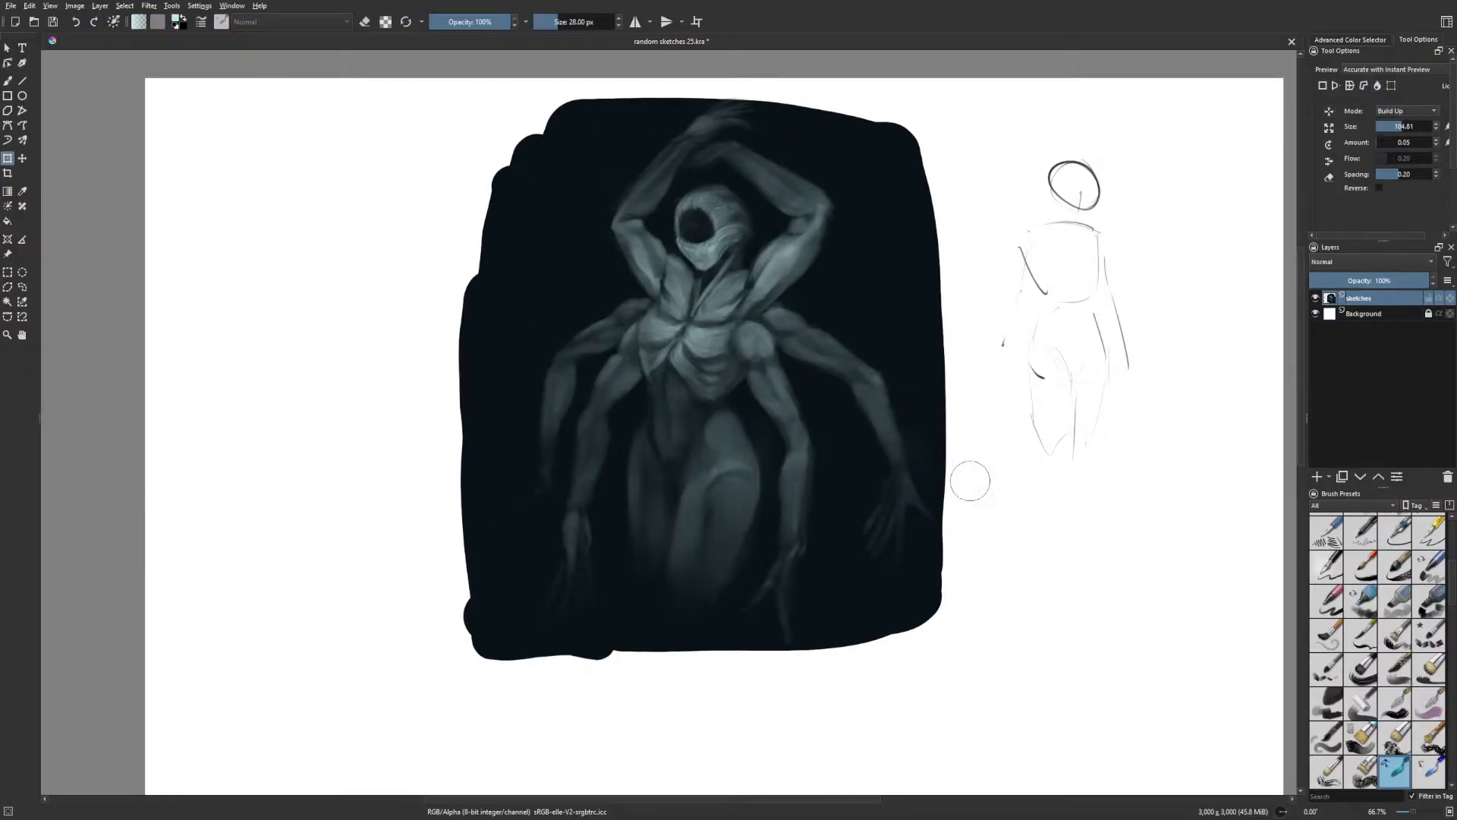
drag(1403, 126, 1425, 126)
mouse_move(923, 462)
mouse_down()
mouse_move(895, 482)
mouse_move(920, 418)
mouse_move(925, 528)
mouse_move(892, 392)
mouse_move(850, 360)
mouse_move(901, 382)
mouse_move(919, 492)
mouse_move(899, 484)
mouse_move(903, 449)
mouse_move(928, 474)
mouse_move(932, 516)
mouse_move(885, 569)
mouse_move(910, 519)
mouse_move(946, 560)
mouse_move(911, 526)
mouse_up()
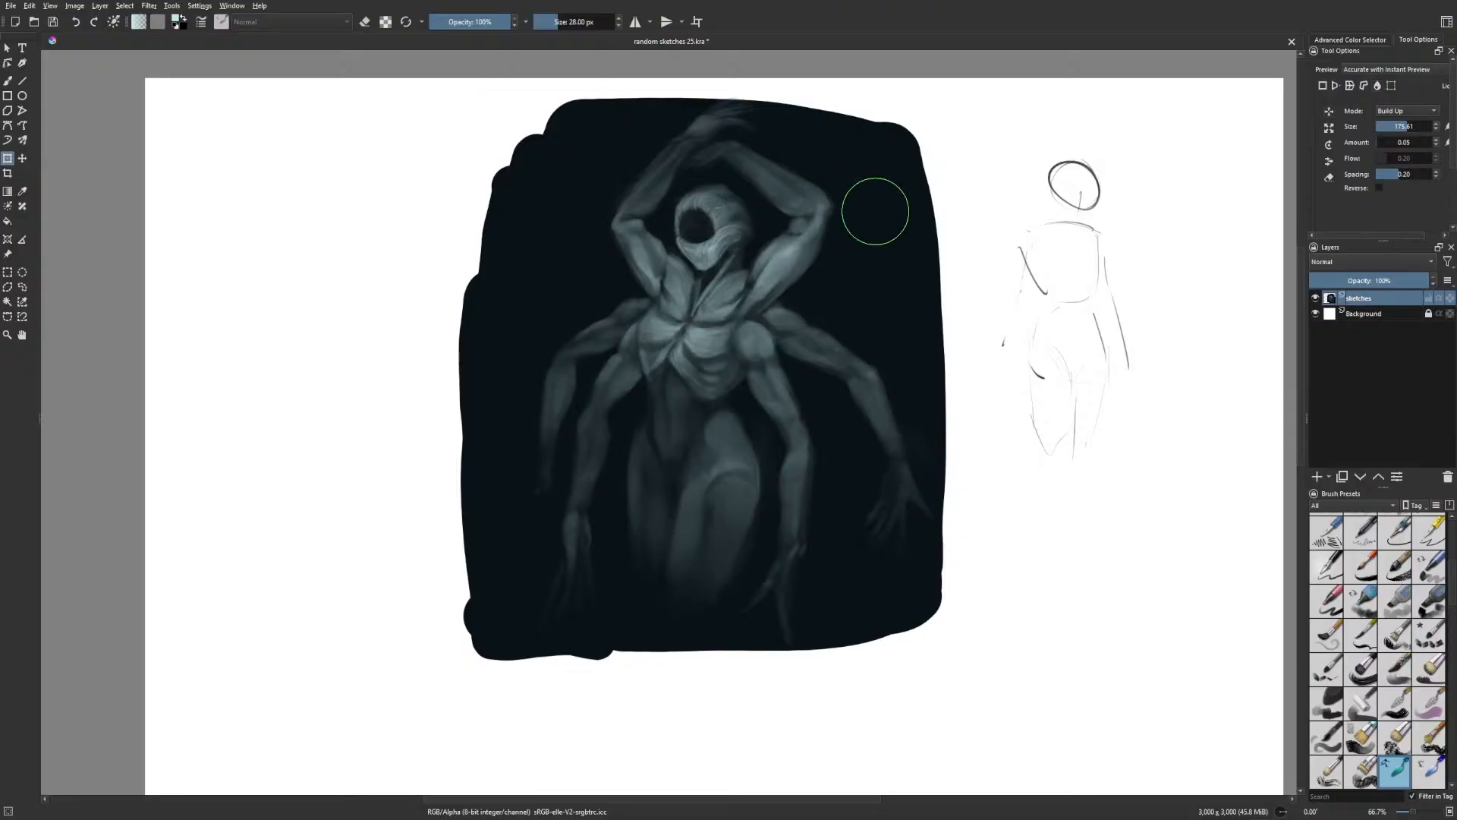
Push the far raised elbow outward with the Liquify size at 286.62, and refine its contour at 92.35
drag(1403, 127, 1412, 127)
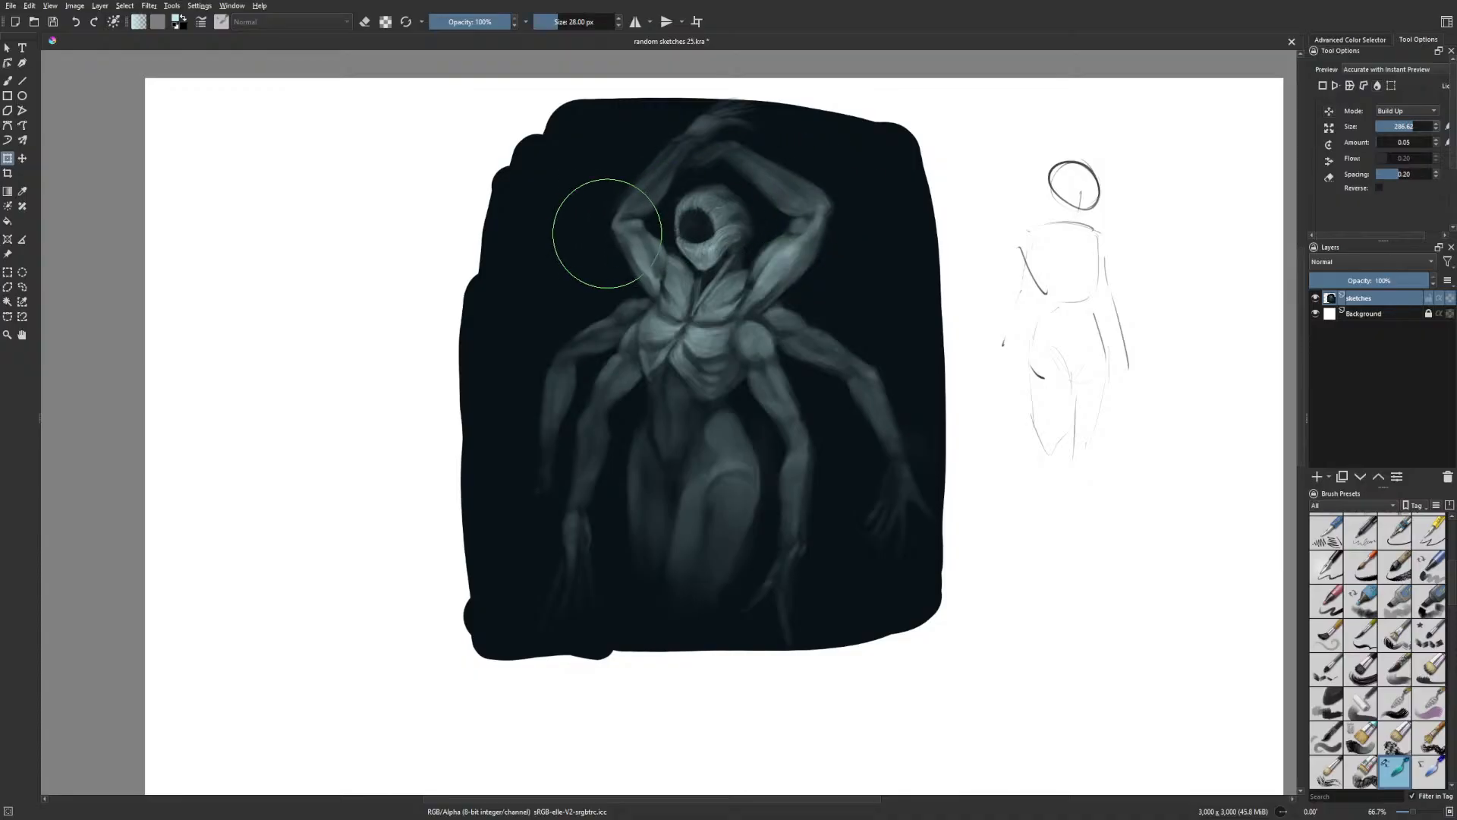
mouse_move(607, 230)
mouse_down()
mouse_move(648, 202)
mouse_move(602, 203)
mouse_up()
drag(1411, 127, 1397, 126)
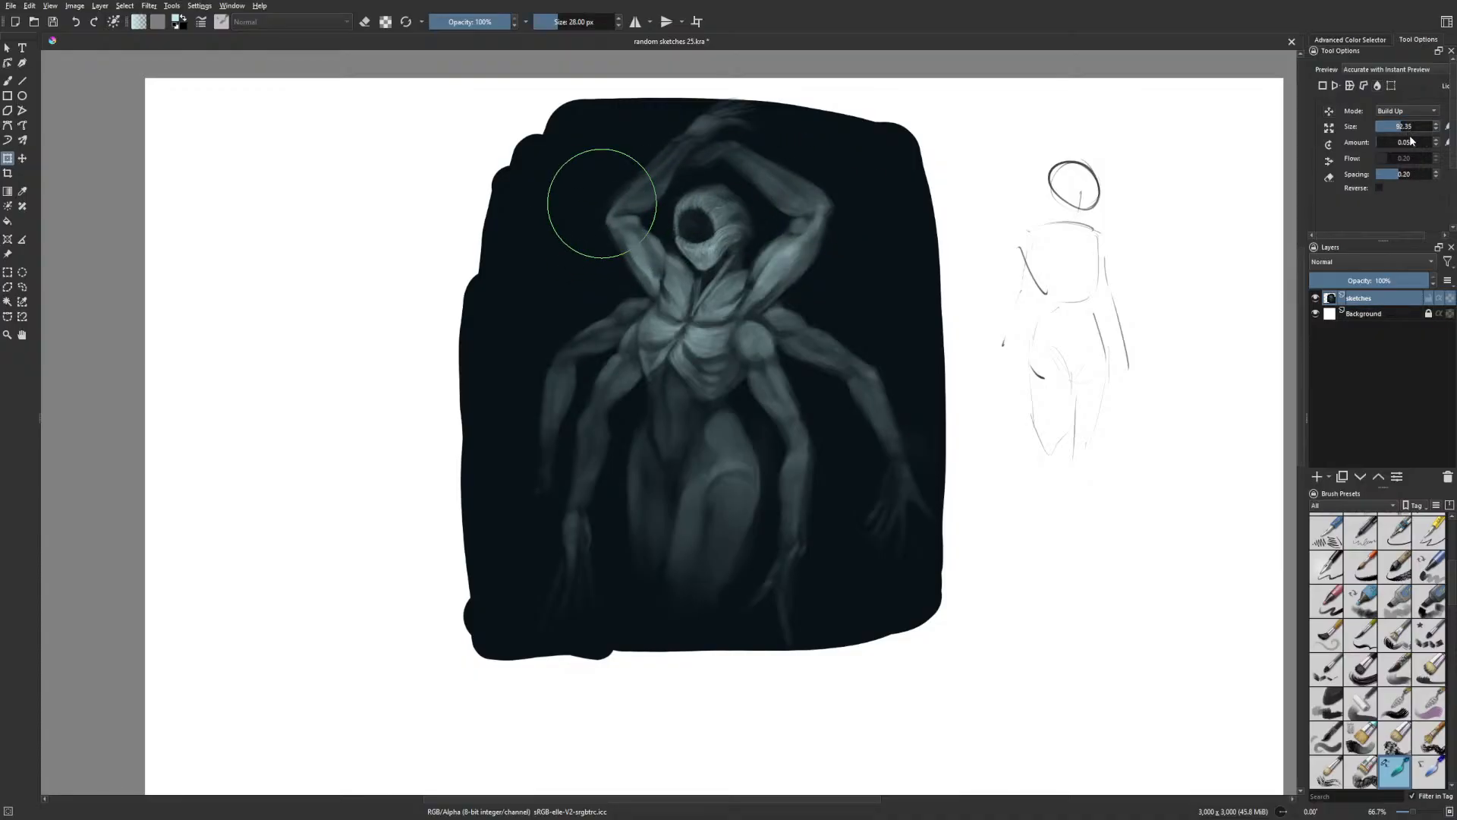
mouse_move(630, 223)
mouse_down()
mouse_move(634, 189)
mouse_move(630, 211)
mouse_move(612, 195)
mouse_move(640, 185)
mouse_up()
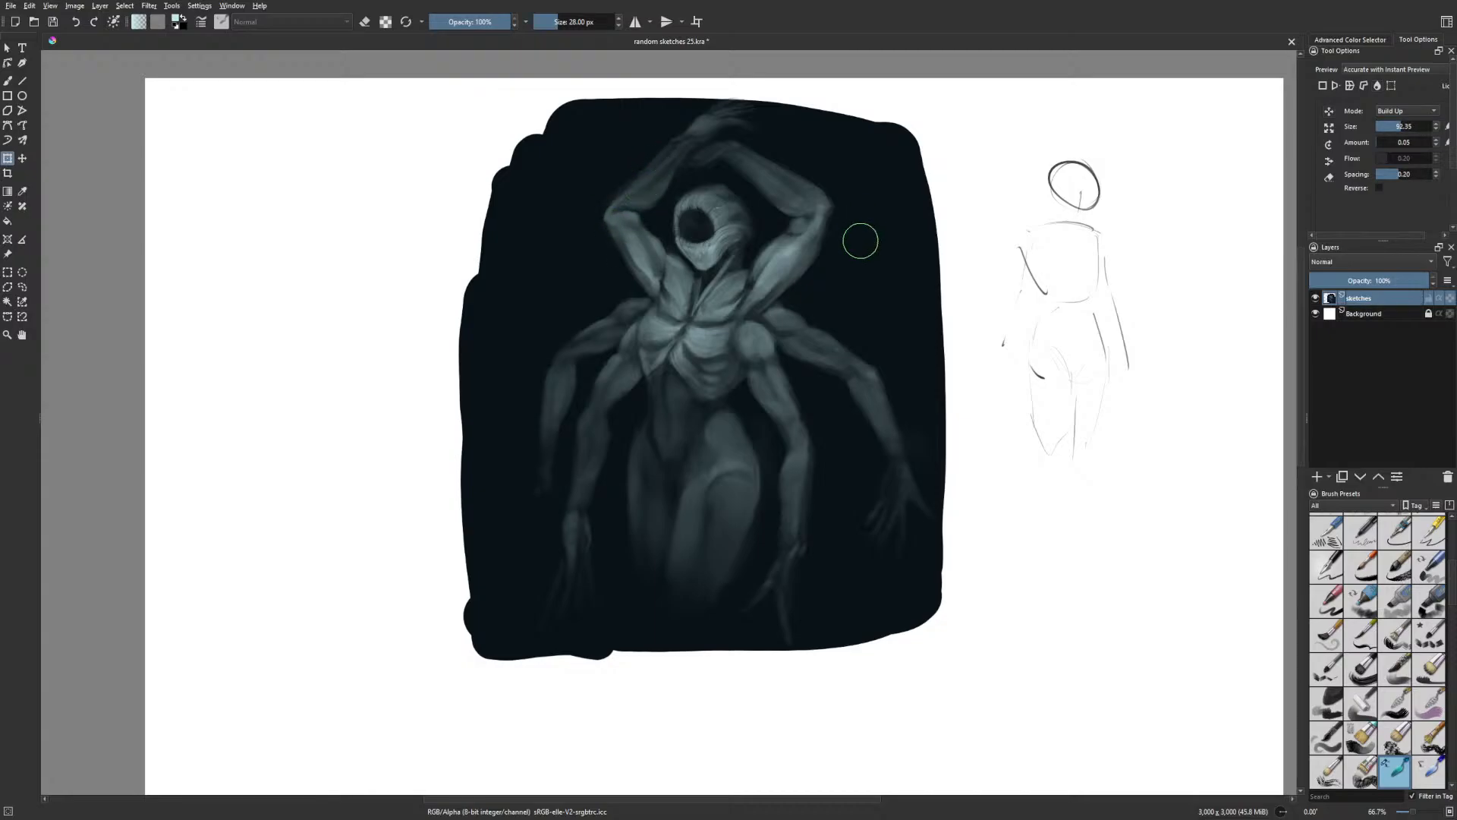
drag(876, 273, 887, 266)
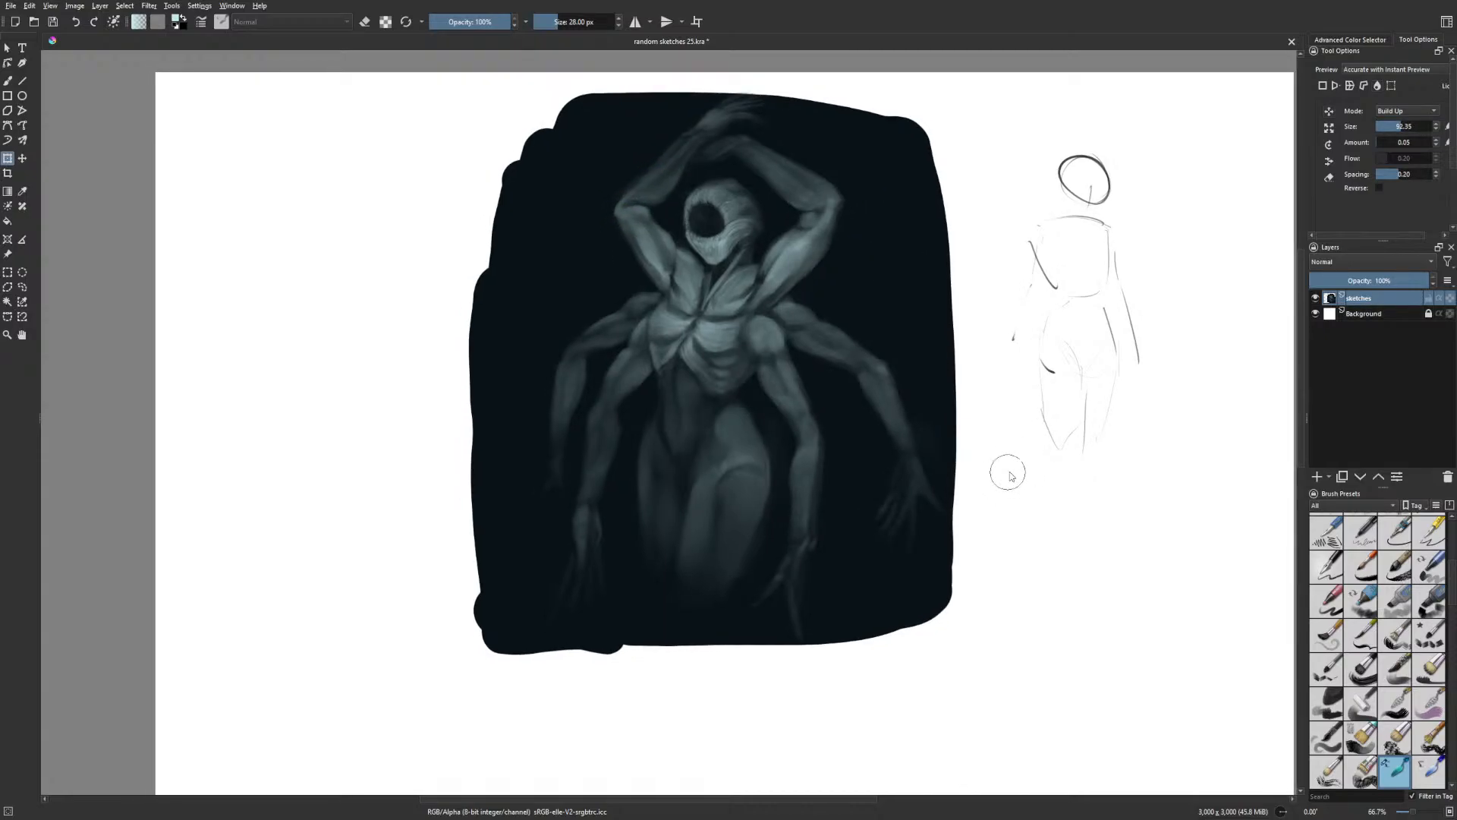
drag(959, 470, 971, 461)
Return to the freehand brush, refine the outer hand's palm and fingers, and mirror the view
key(b)
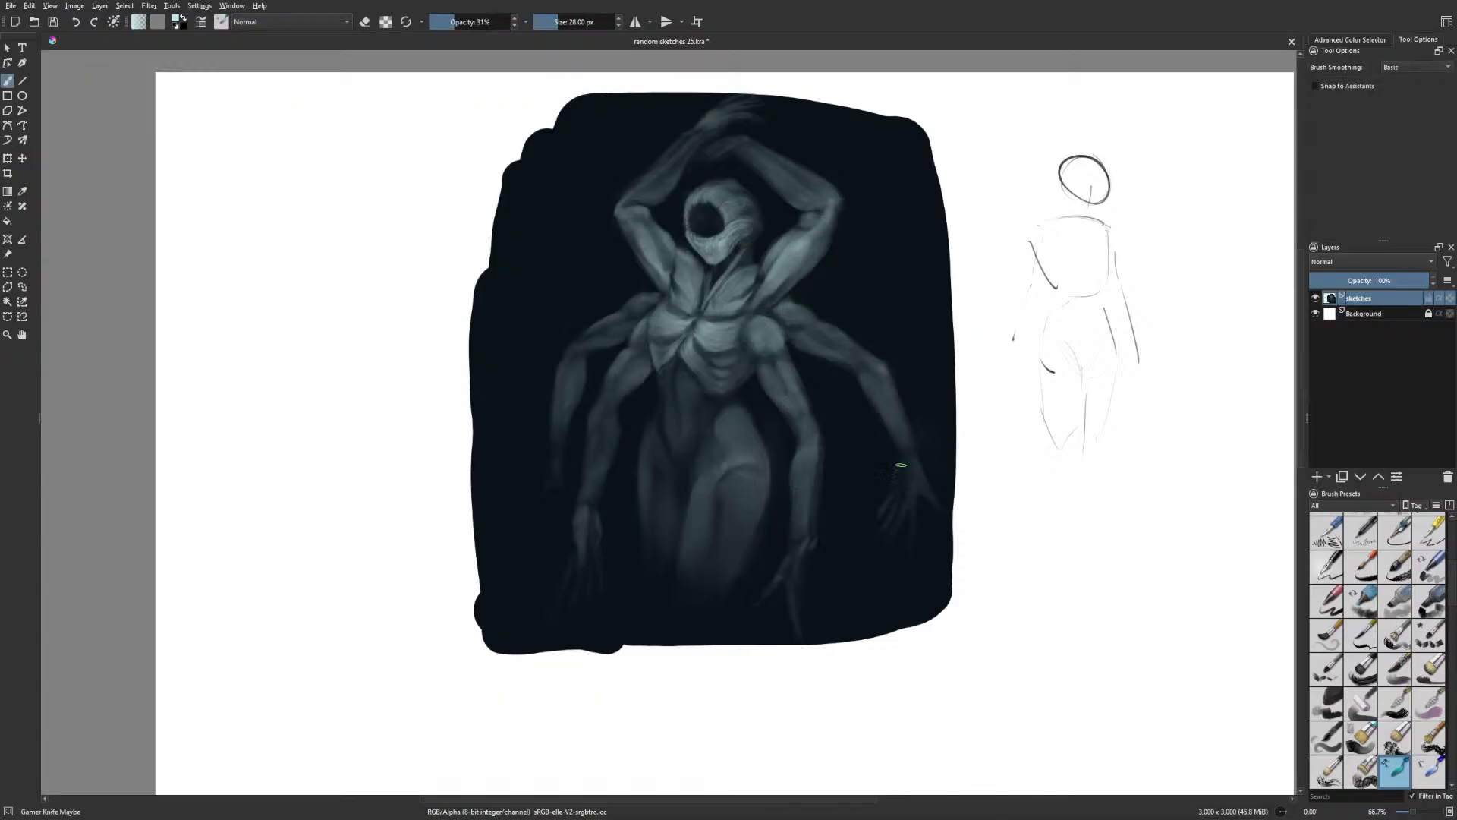
right_click(902, 468)
right_click(910, 460)
key(m)
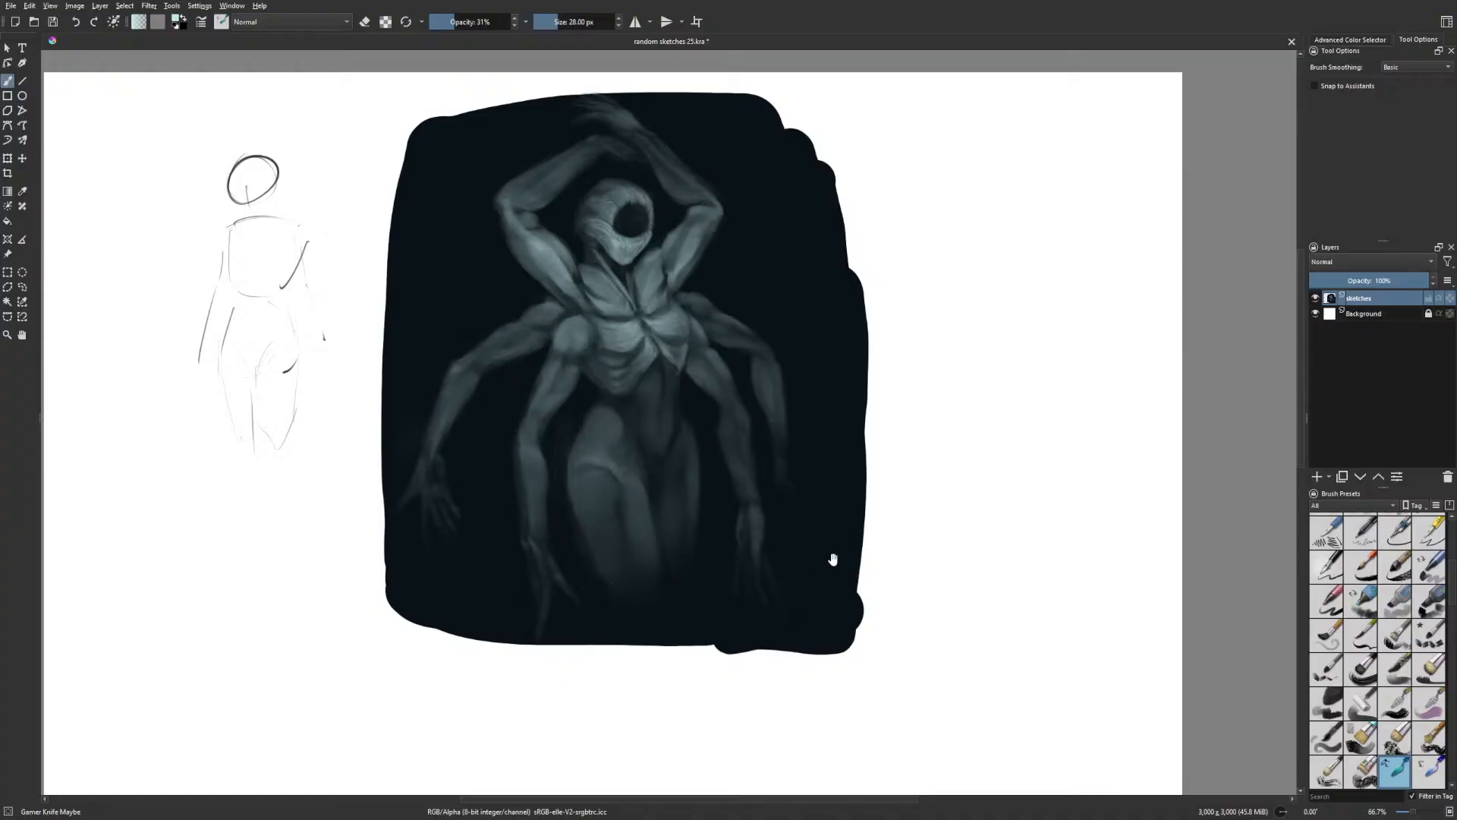
drag(833, 560, 857, 601)
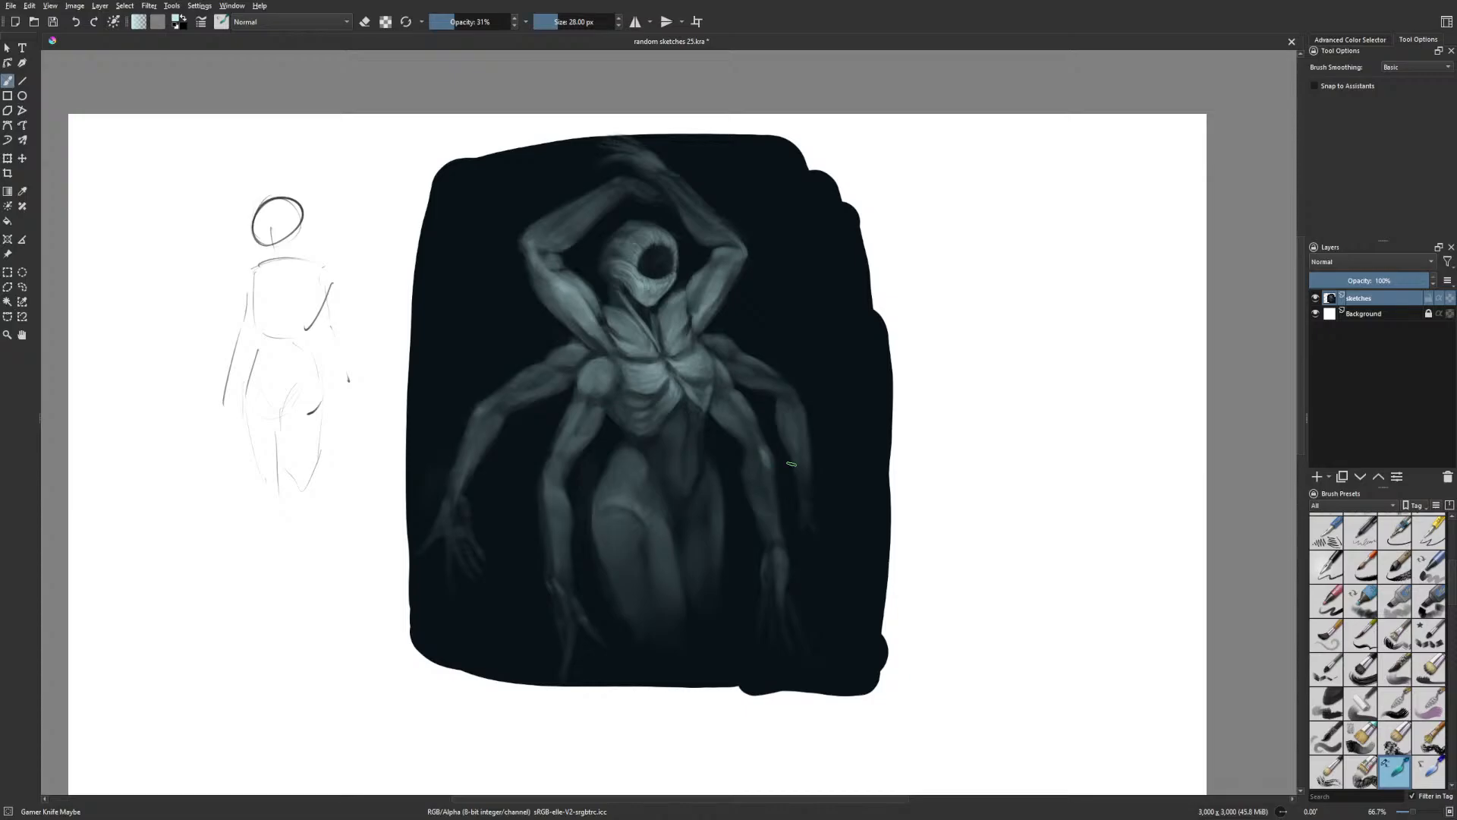
Undo the last brush stroke and build up pale cyan highlights on the raised and side arms
key(ctrl+z)
mouse_move(874, 337)
mouse_down()
mouse_move(944, 413)
mouse_move(973, 408)
mouse_up()
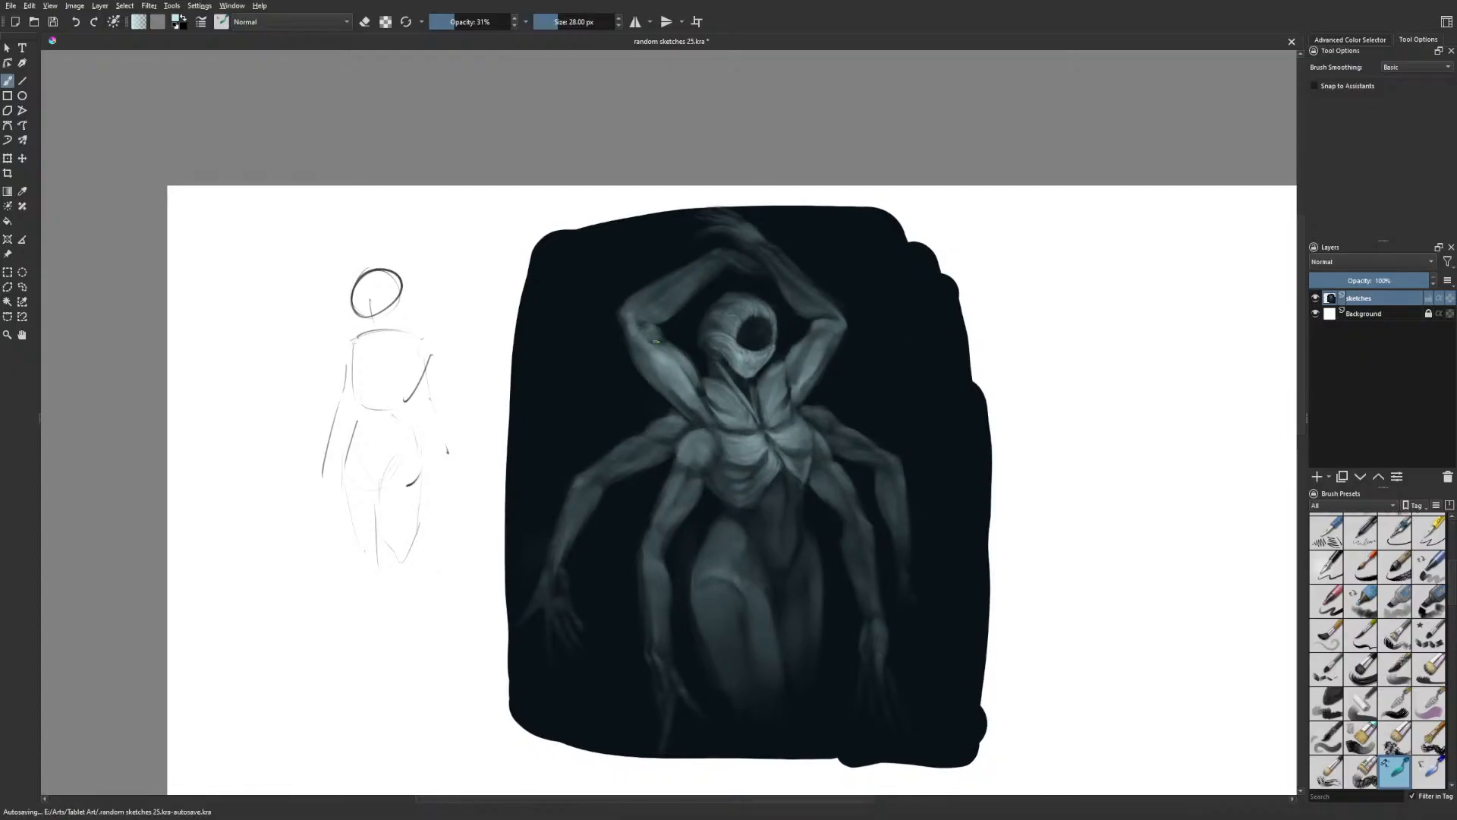
drag(886, 474, 889, 421)
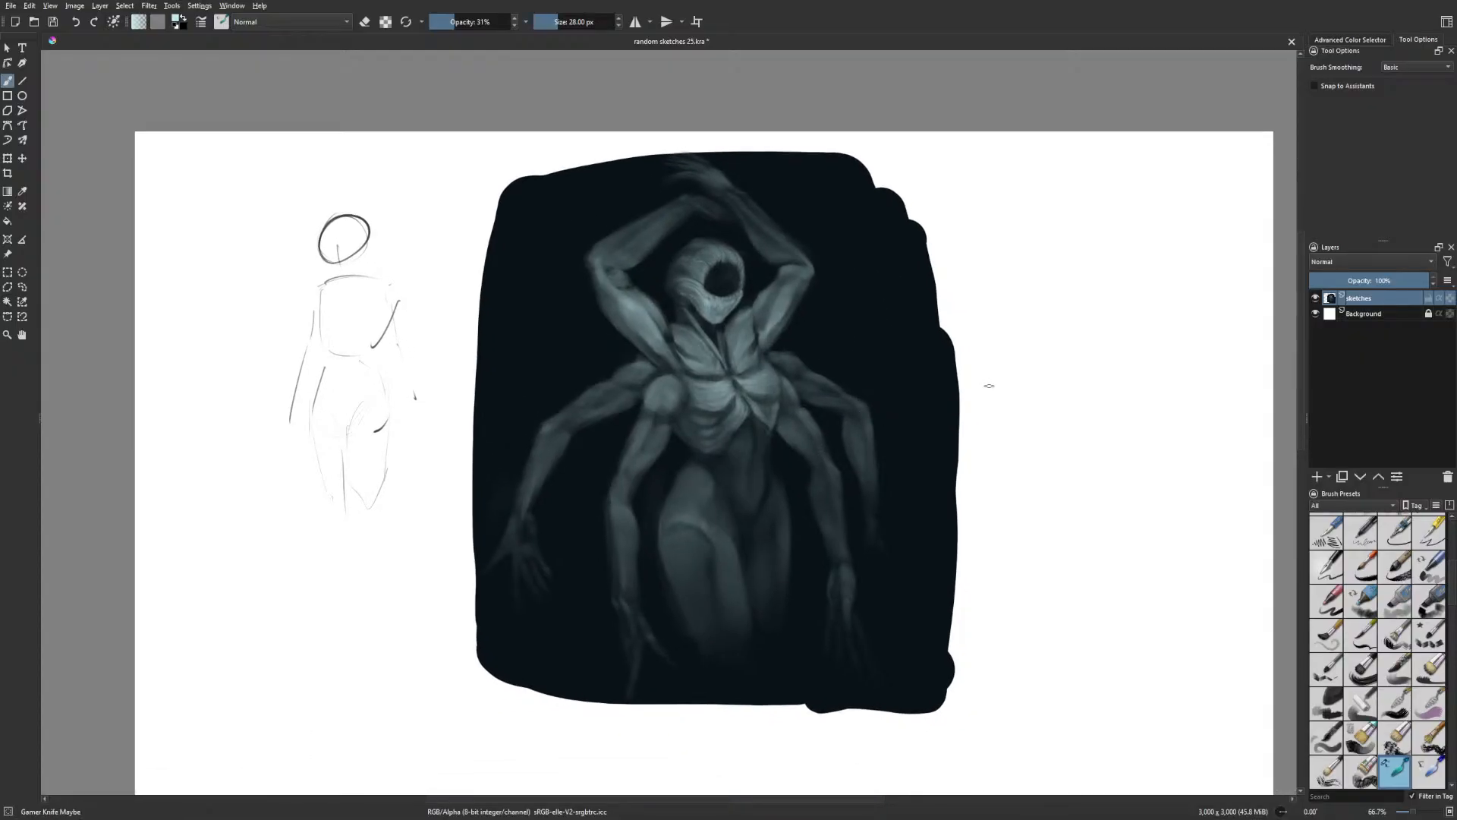
drag(979, 392, 961, 377)
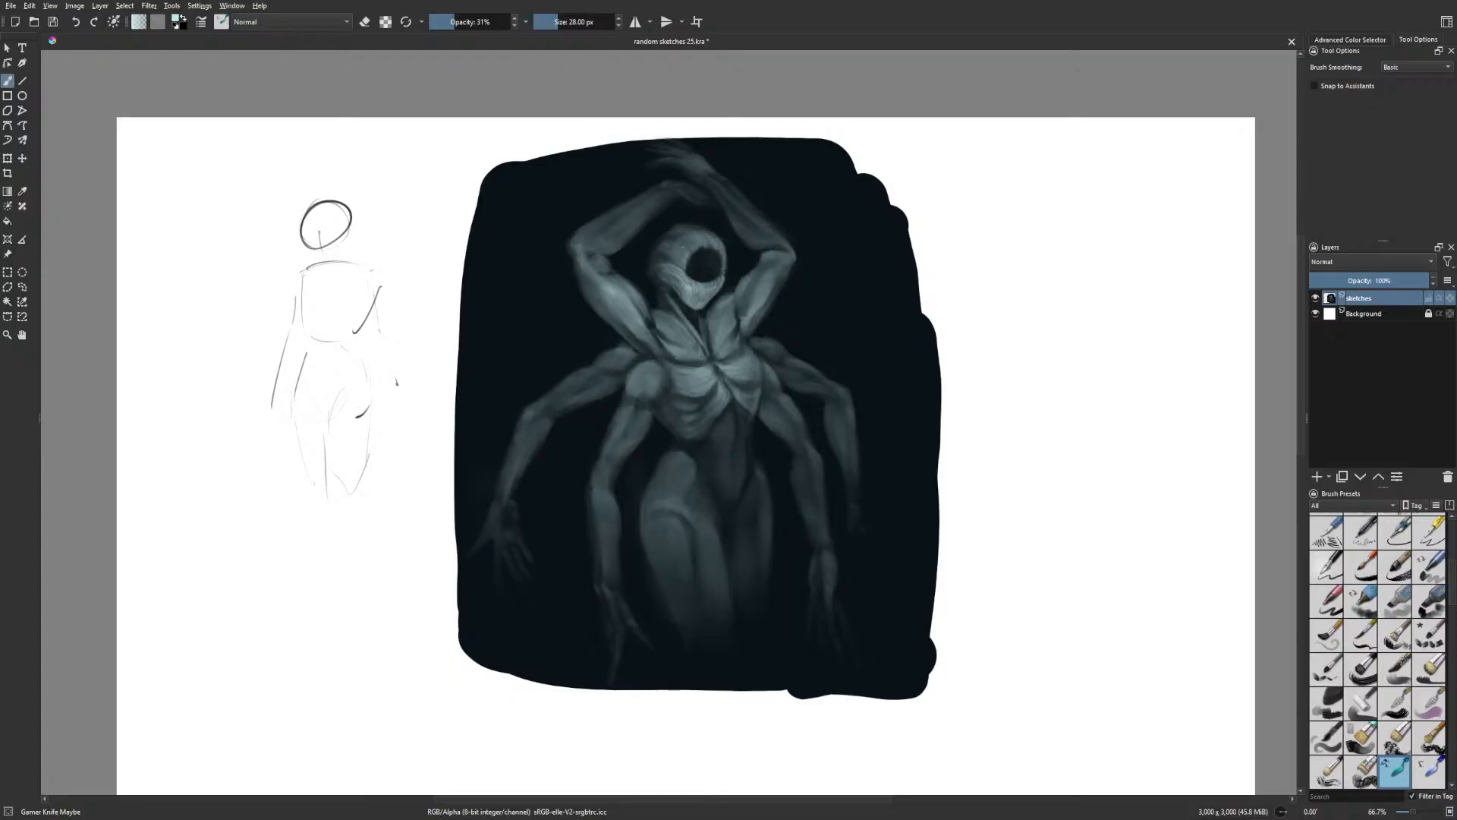
Try the Basic-5 Size Opacity brush, return to Garner Knife Maybe and reduce its size to 12 px
right_click(824, 326)
click(894, 278)
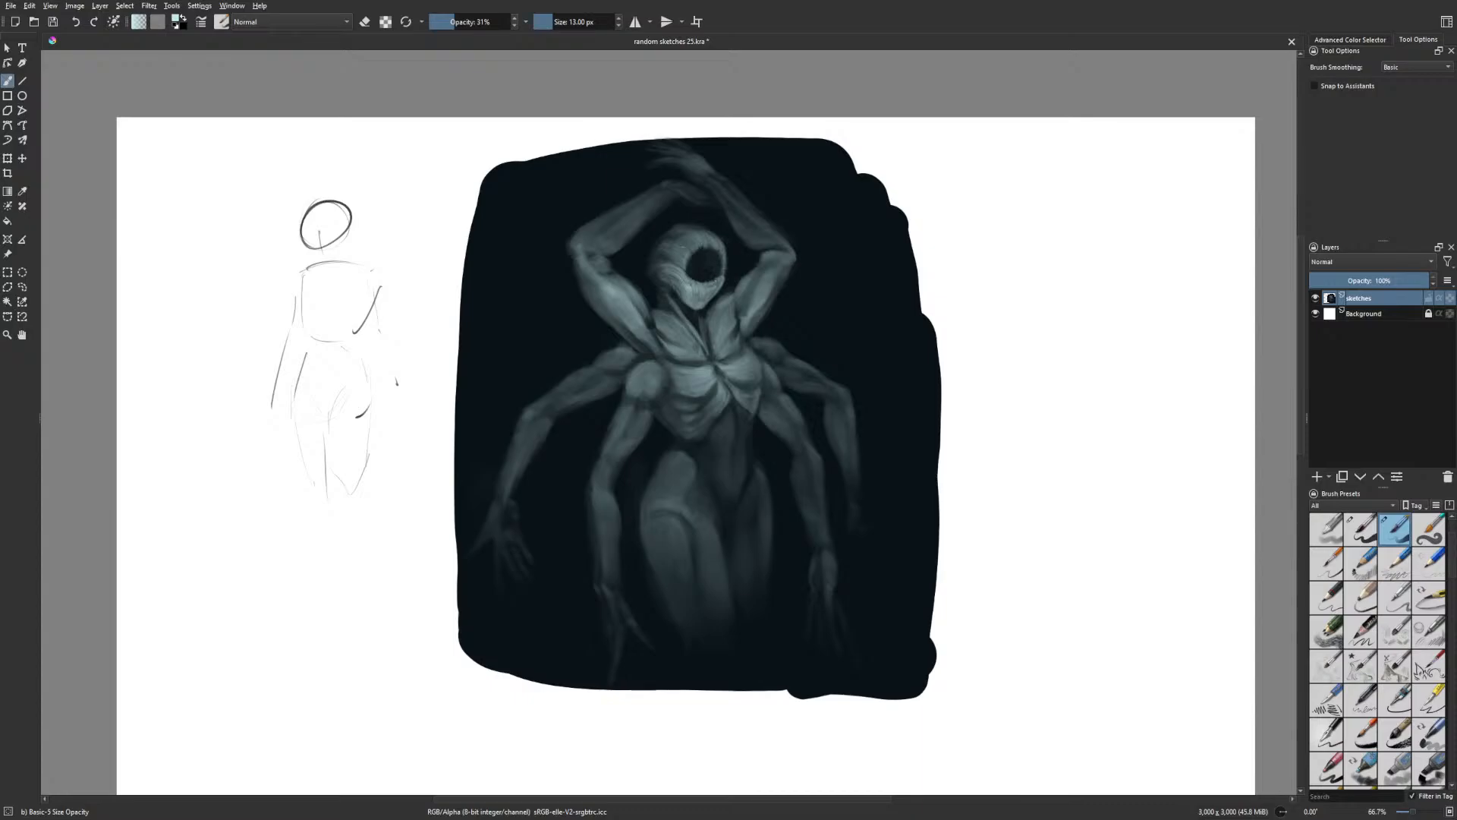
right_click(763, 258)
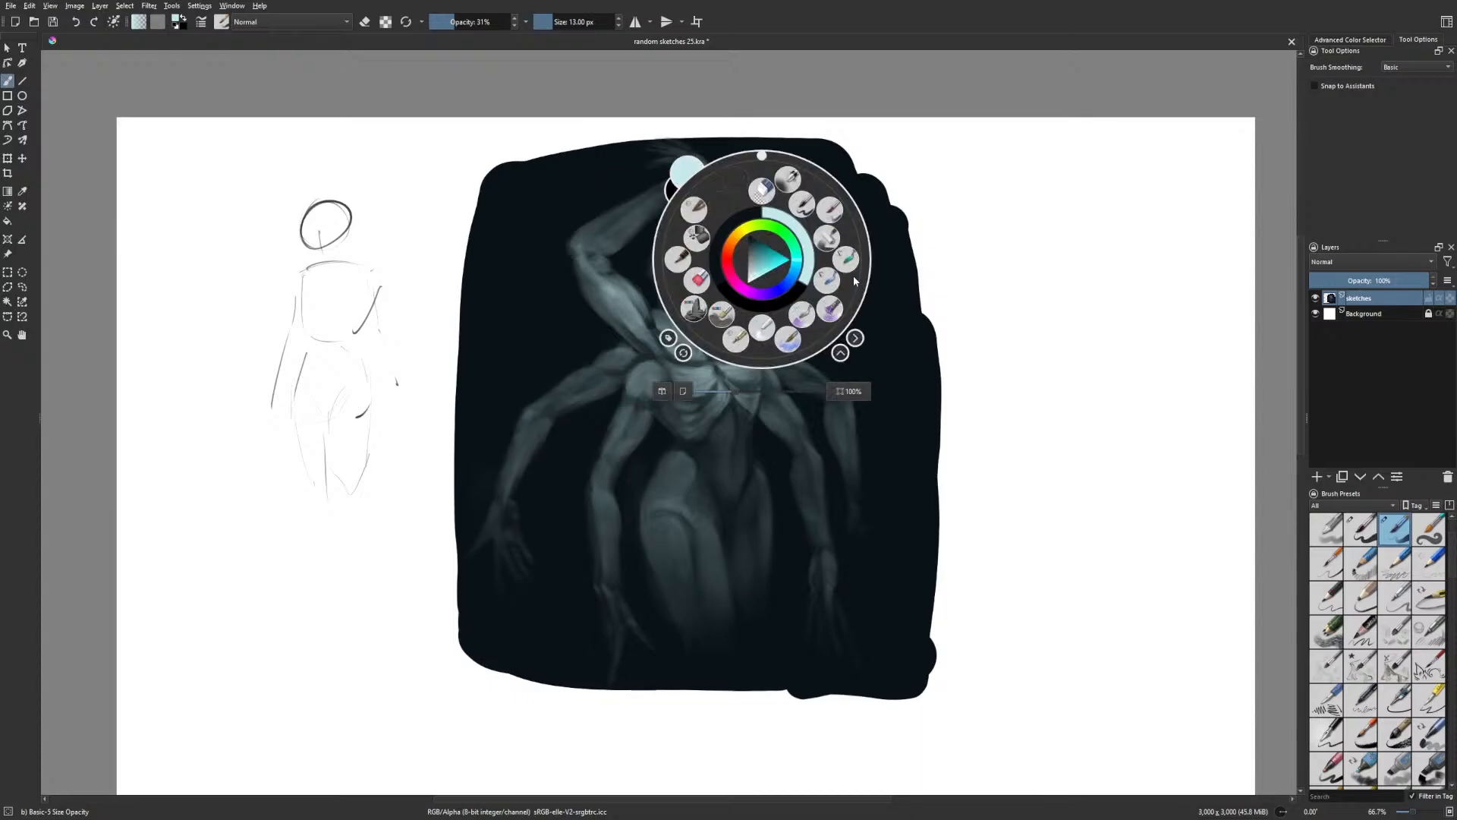
click(846, 275)
key(bracketleft)
key(bracketleft)
key(bracketleft)
key(bracketleft)
key(bracketleft)
key(bracketleft)
key(bracketleft)
key(bracketleft)
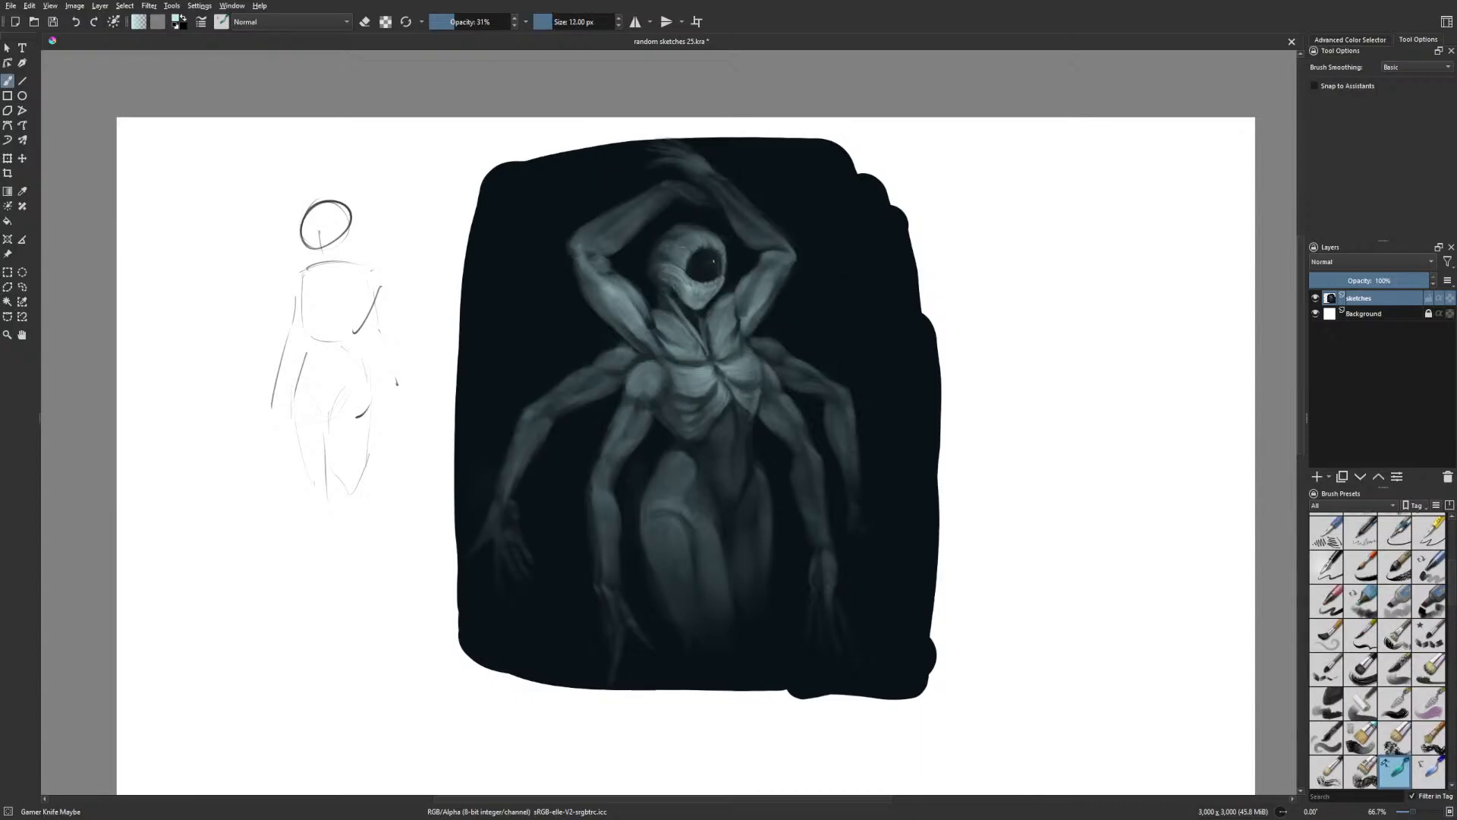
Mirror the view and refine the pale tones along the side arms with the knife brush
key(m)
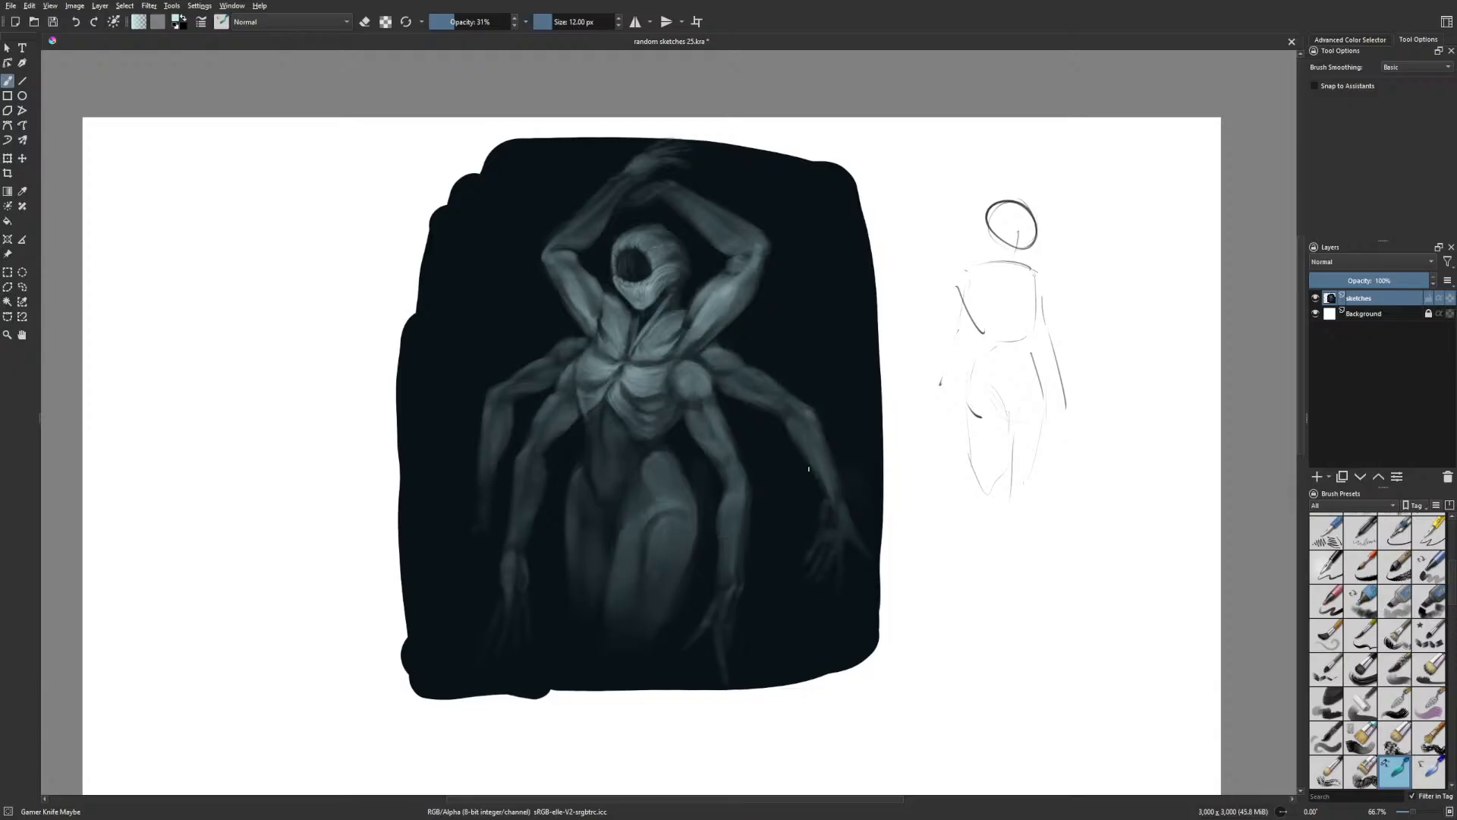
drag(732, 494, 757, 494)
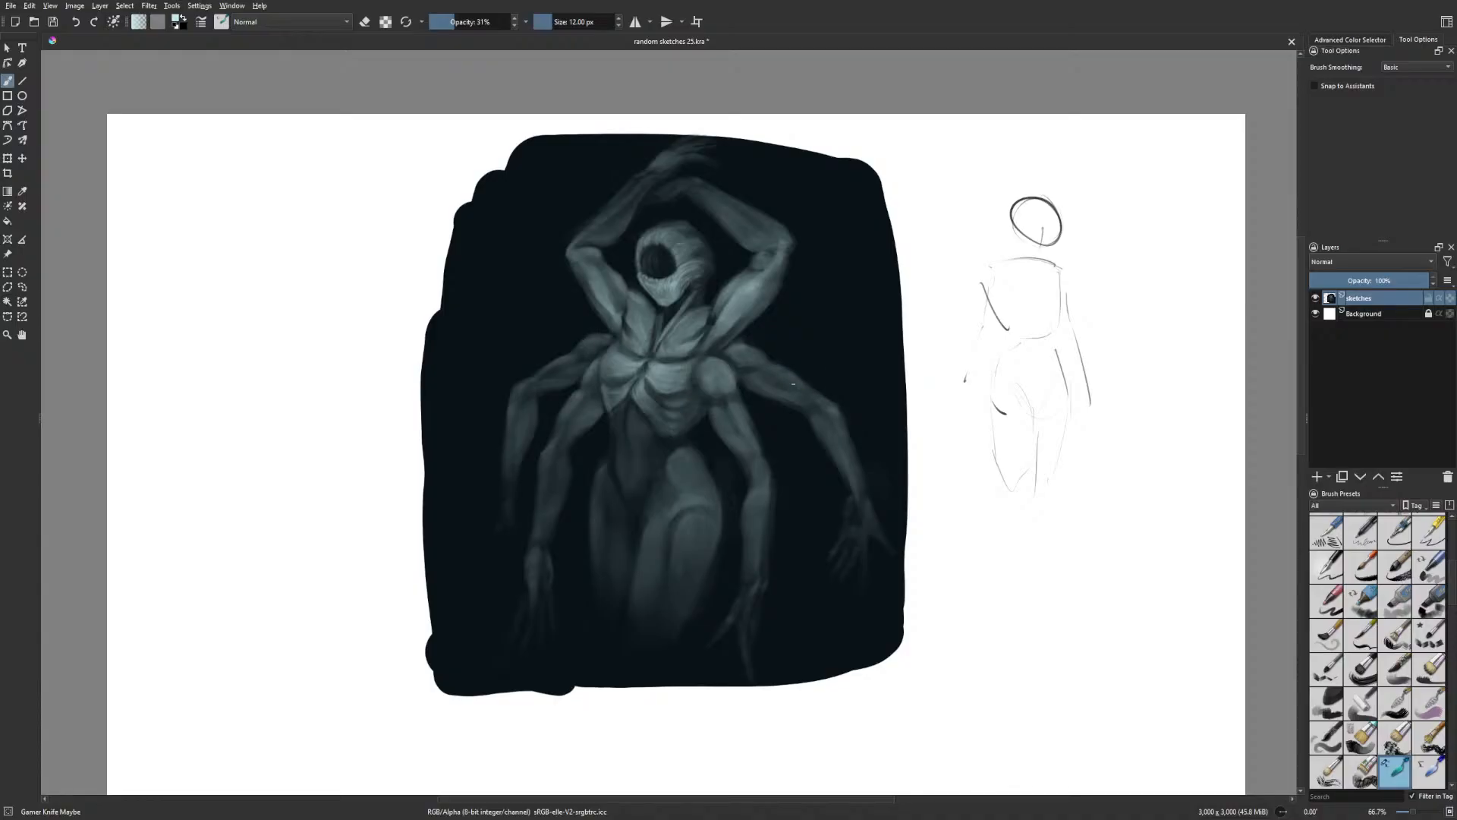
drag(862, 368, 906, 376)
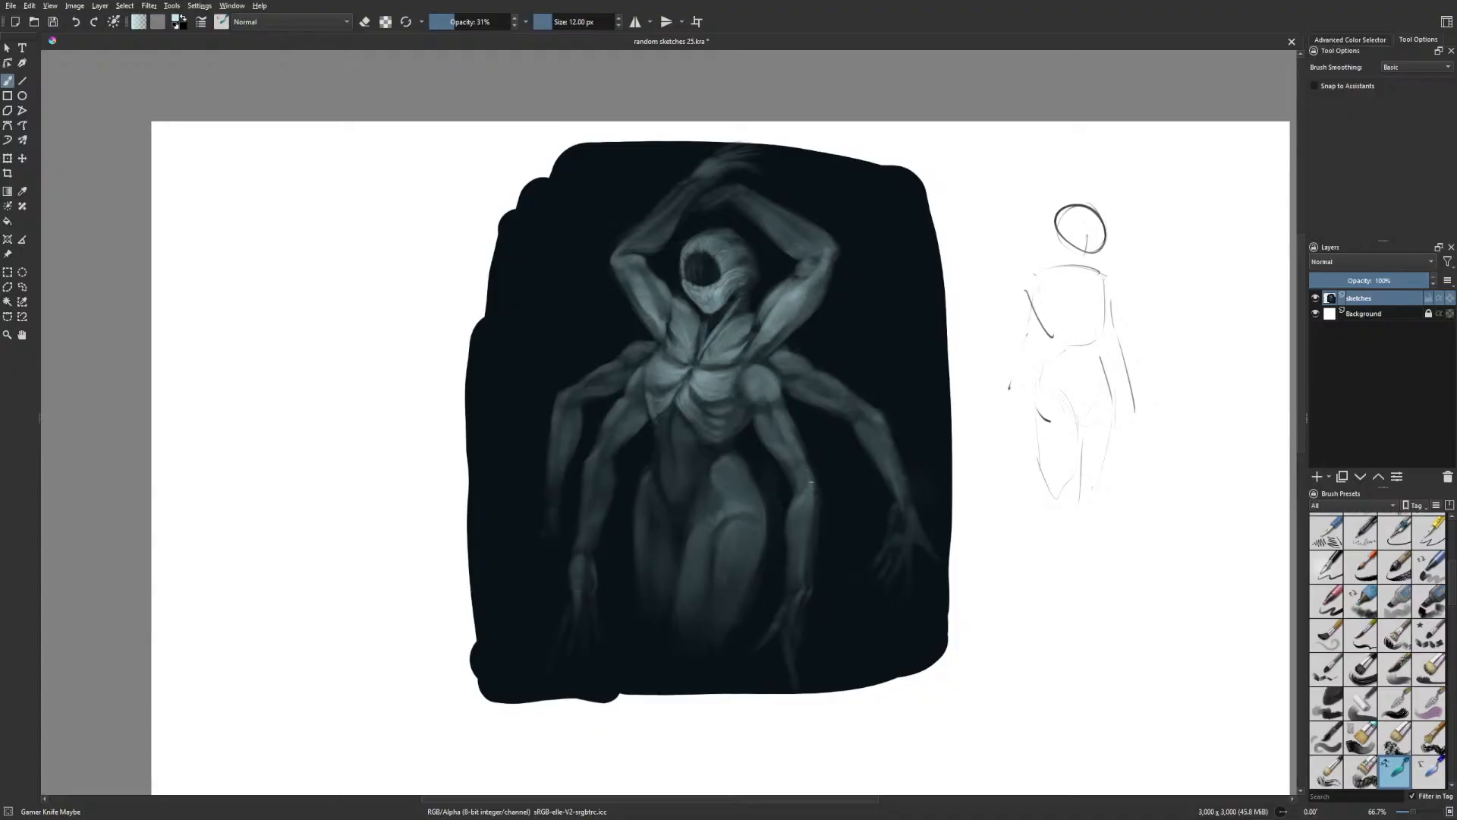
Add fine pale muscle strokes across the chest with the 13 px Basic-5 Size Opacity brush, and mirror the view
right_click(784, 387)
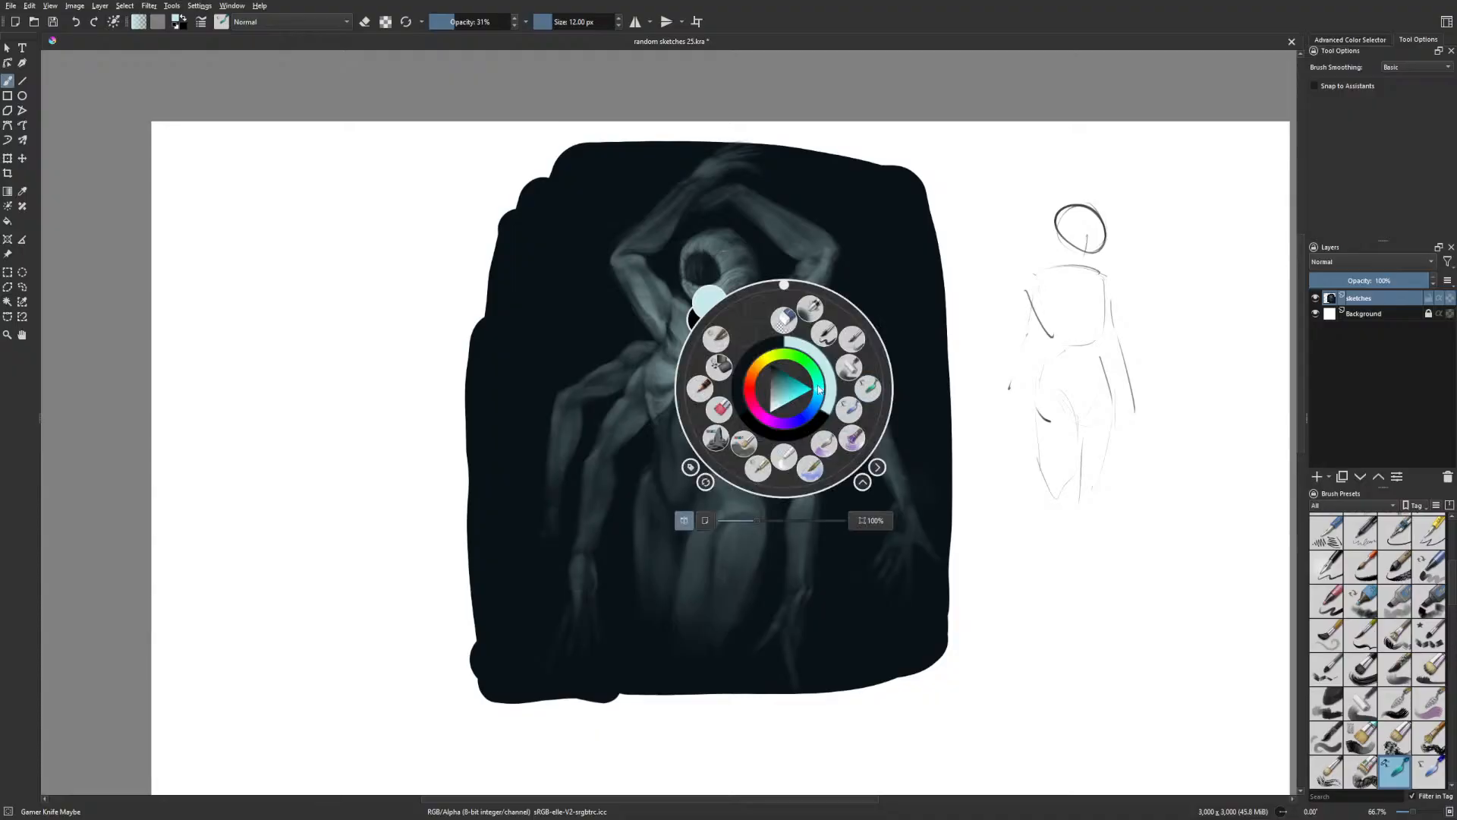
click(850, 338)
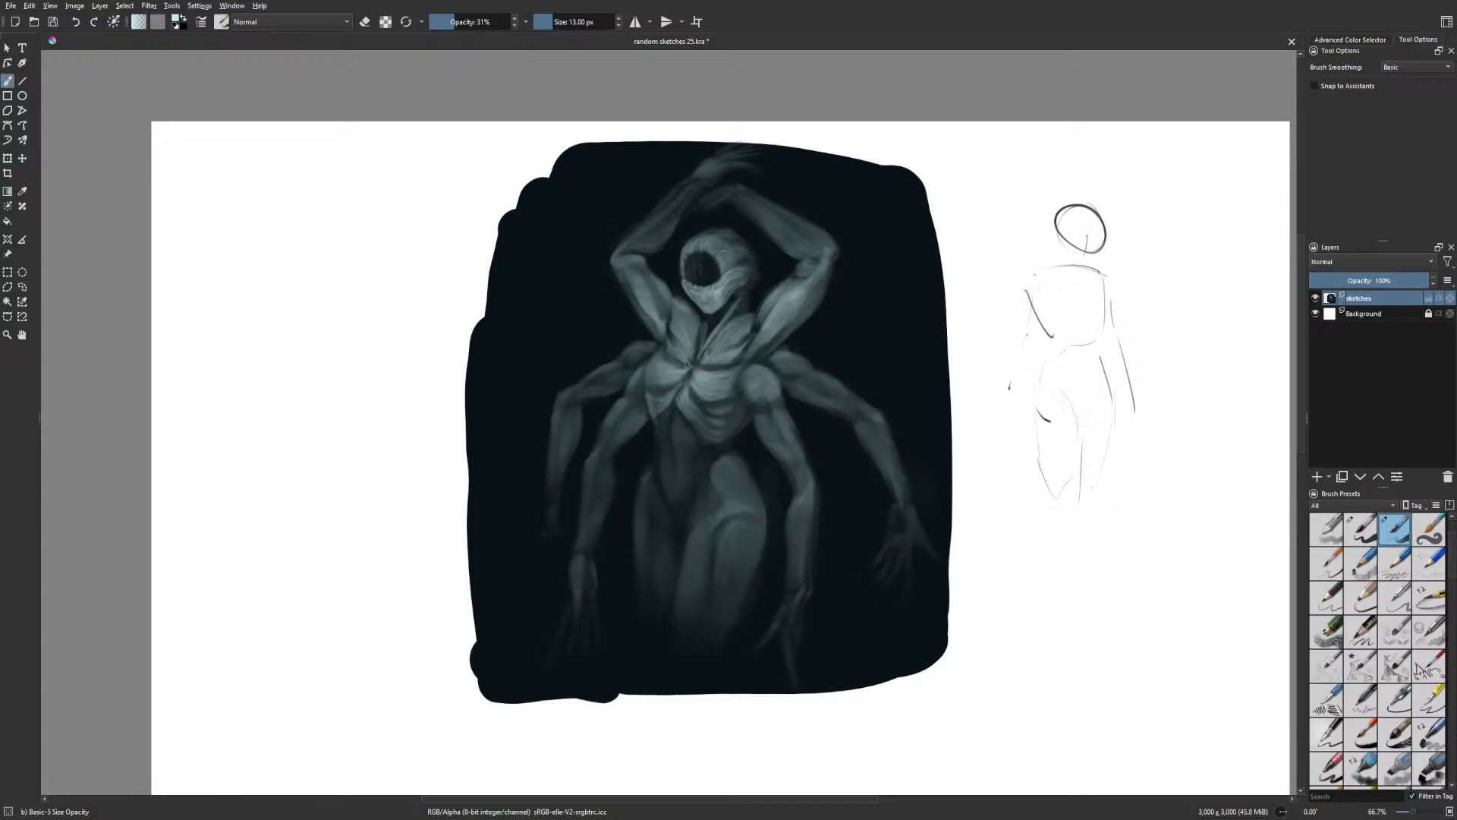
drag(679, 358, 669, 350)
key(m)
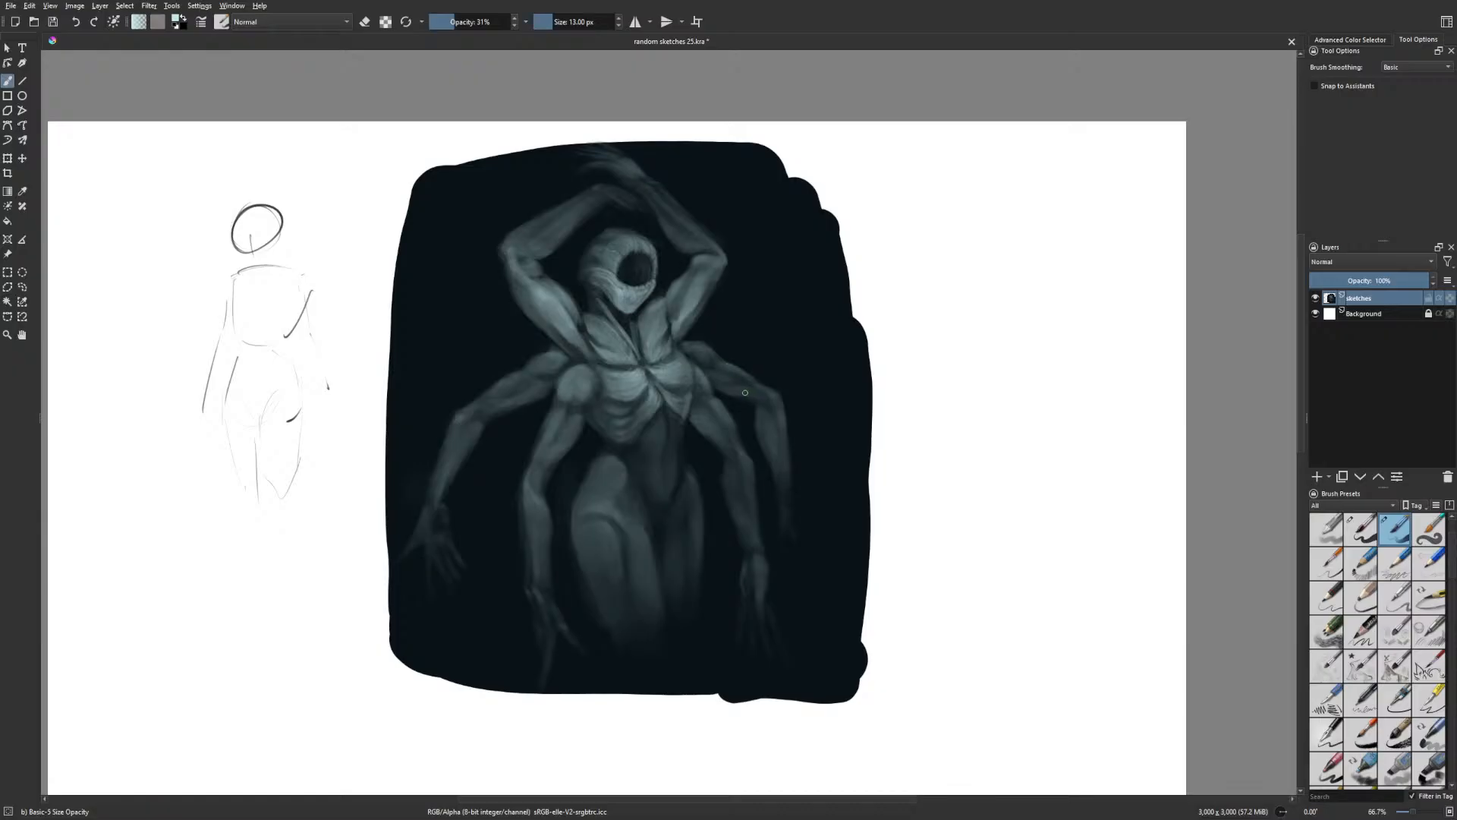
Choose near-black, mirror the view back and deepen the shadows and contours around the torso and arms
right_click(721, 385)
click(699, 356)
right_click(690, 356)
key(m)
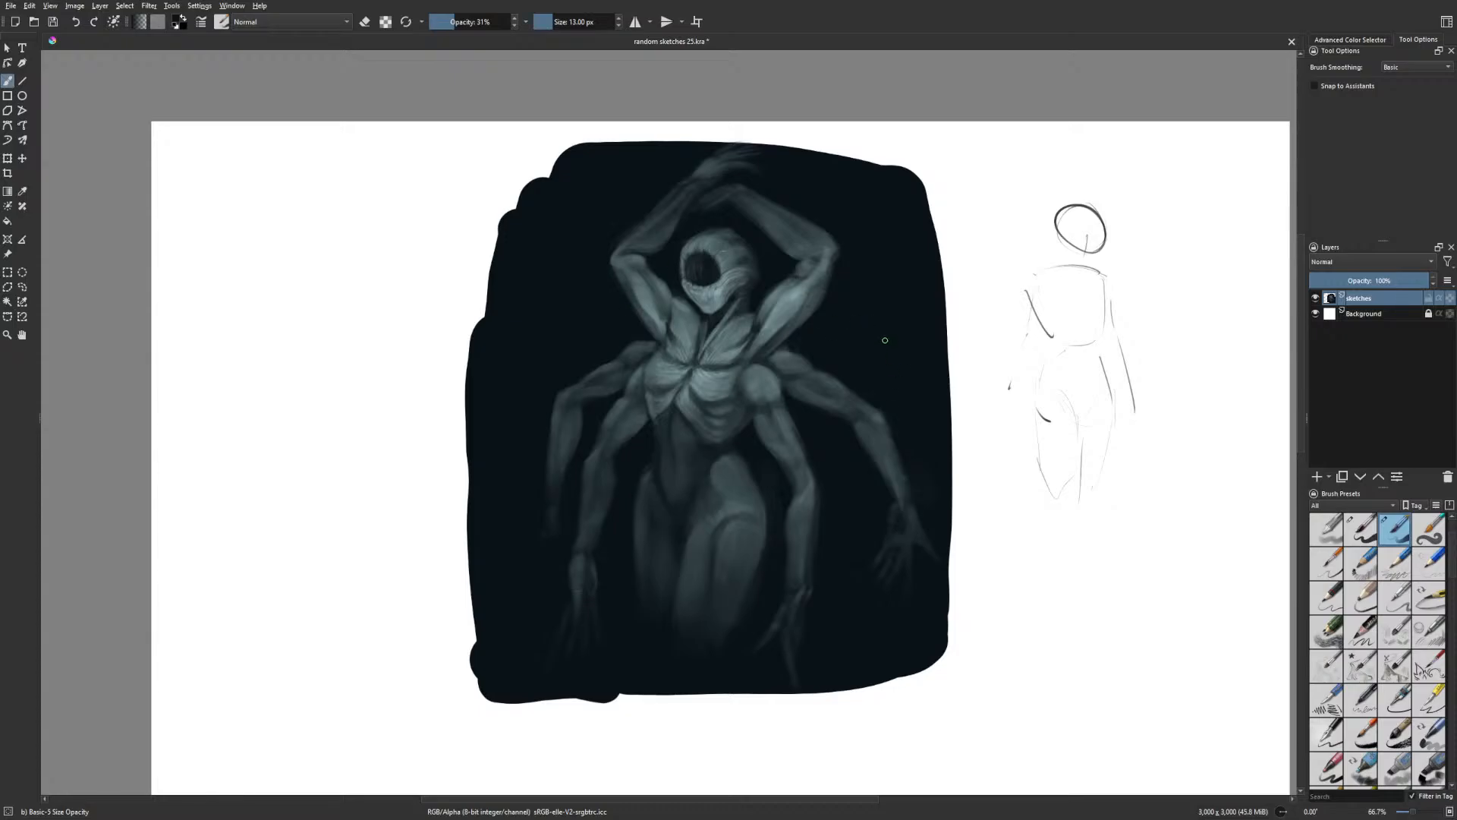
drag(877, 336, 857, 313)
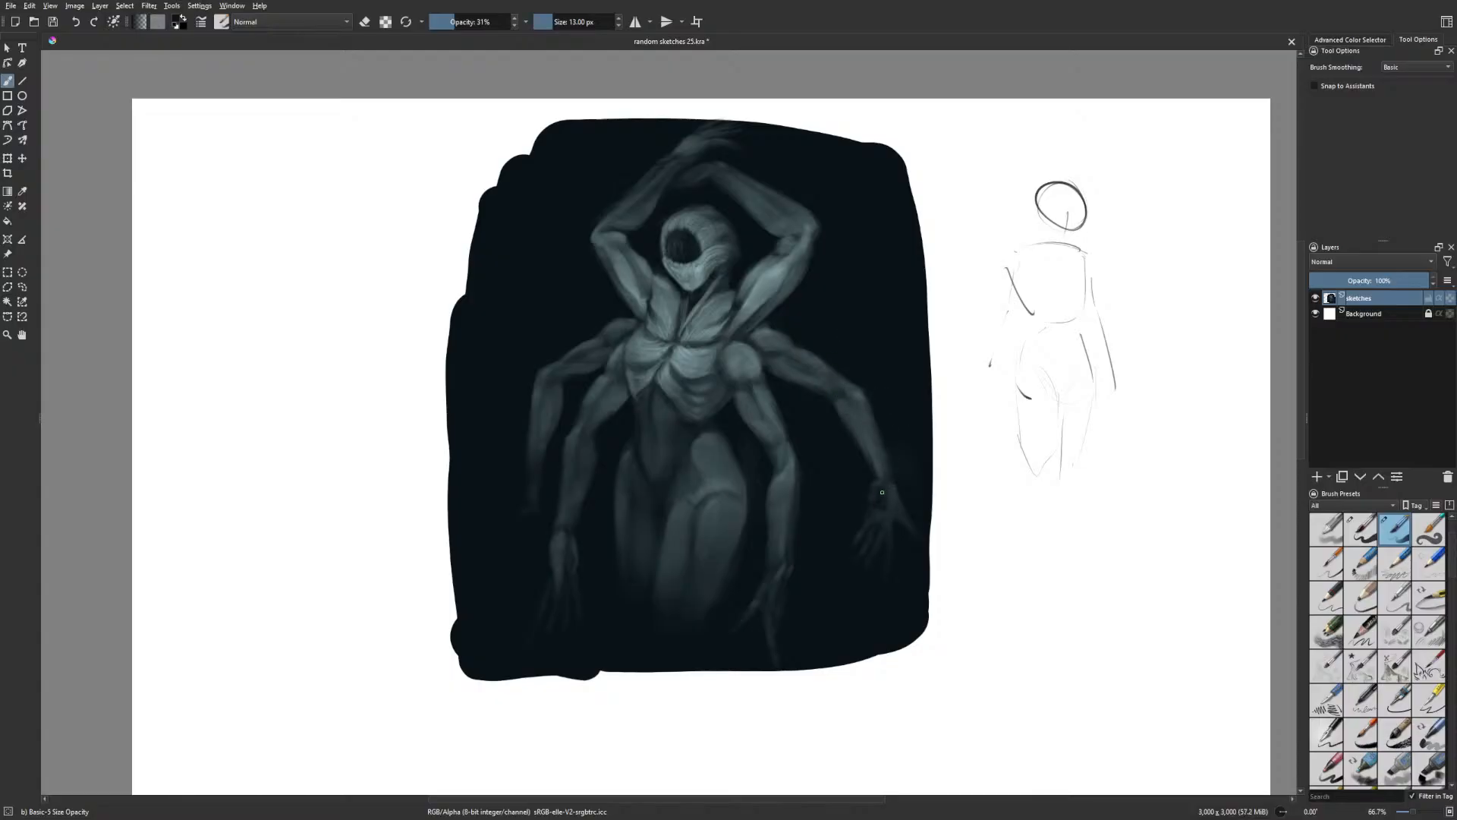
drag(979, 459, 987, 405)
Trim the uneven edges of the dark backdrop with the 50 px Eraser Circle brush, mirroring the view
key(ctrl+minus)
right_click(813, 492)
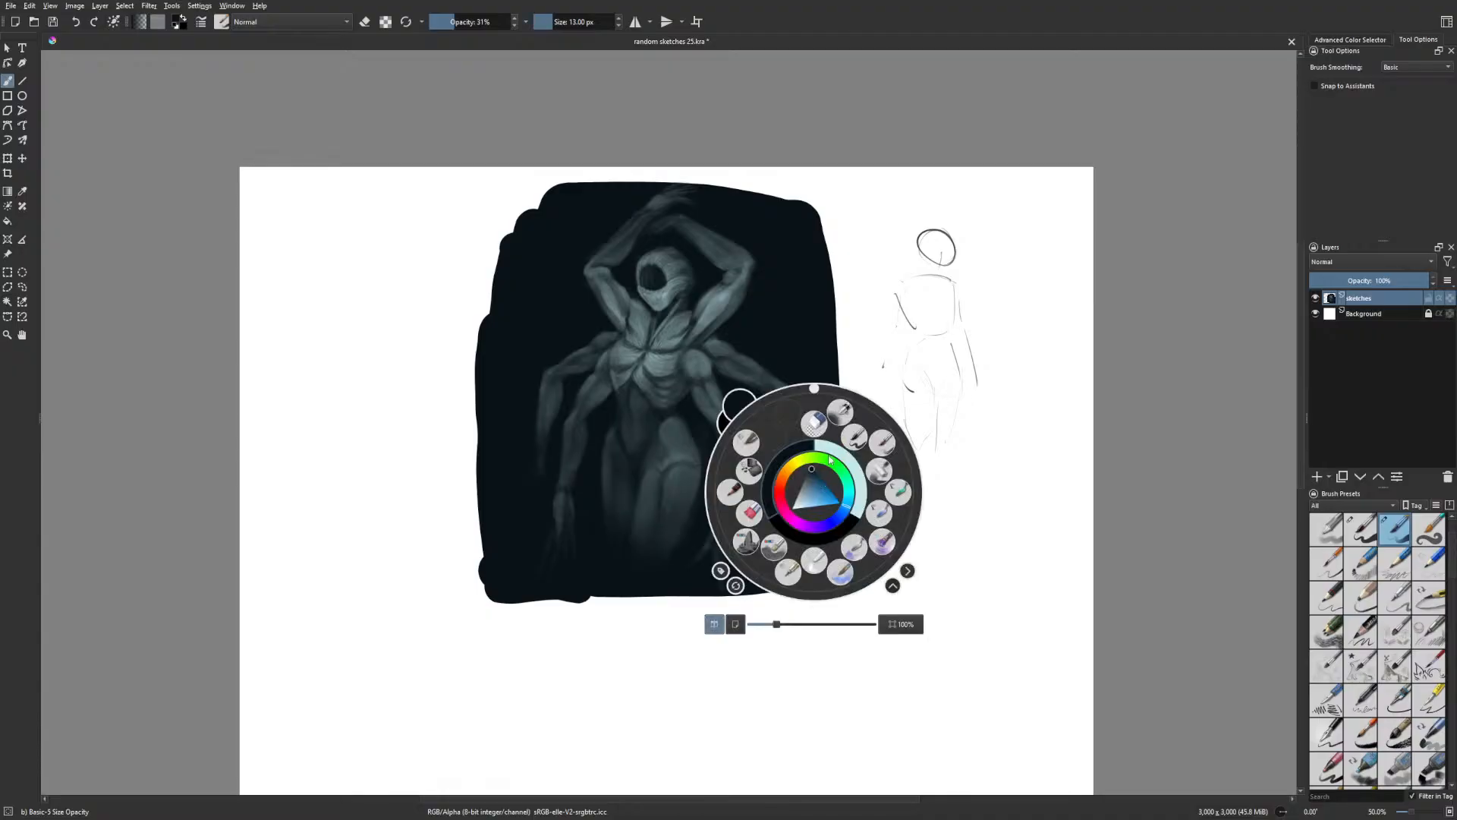
click(813, 424)
mouse_move(498, 612)
mouse_down()
mouse_move(607, 606)
mouse_move(504, 608)
mouse_up()
key(m)
mouse_move(856, 595)
mouse_down()
mouse_move(857, 327)
mouse_move(841, 569)
mouse_move(835, 237)
mouse_move(840, 494)
mouse_move(841, 254)
mouse_move(860, 541)
mouse_move(847, 590)
mouse_up()
right_click(880, 566)
Return to the Garner Knife Maybe brush with the pale cyan colour and enlarge it to 35 px
right_click(922, 535)
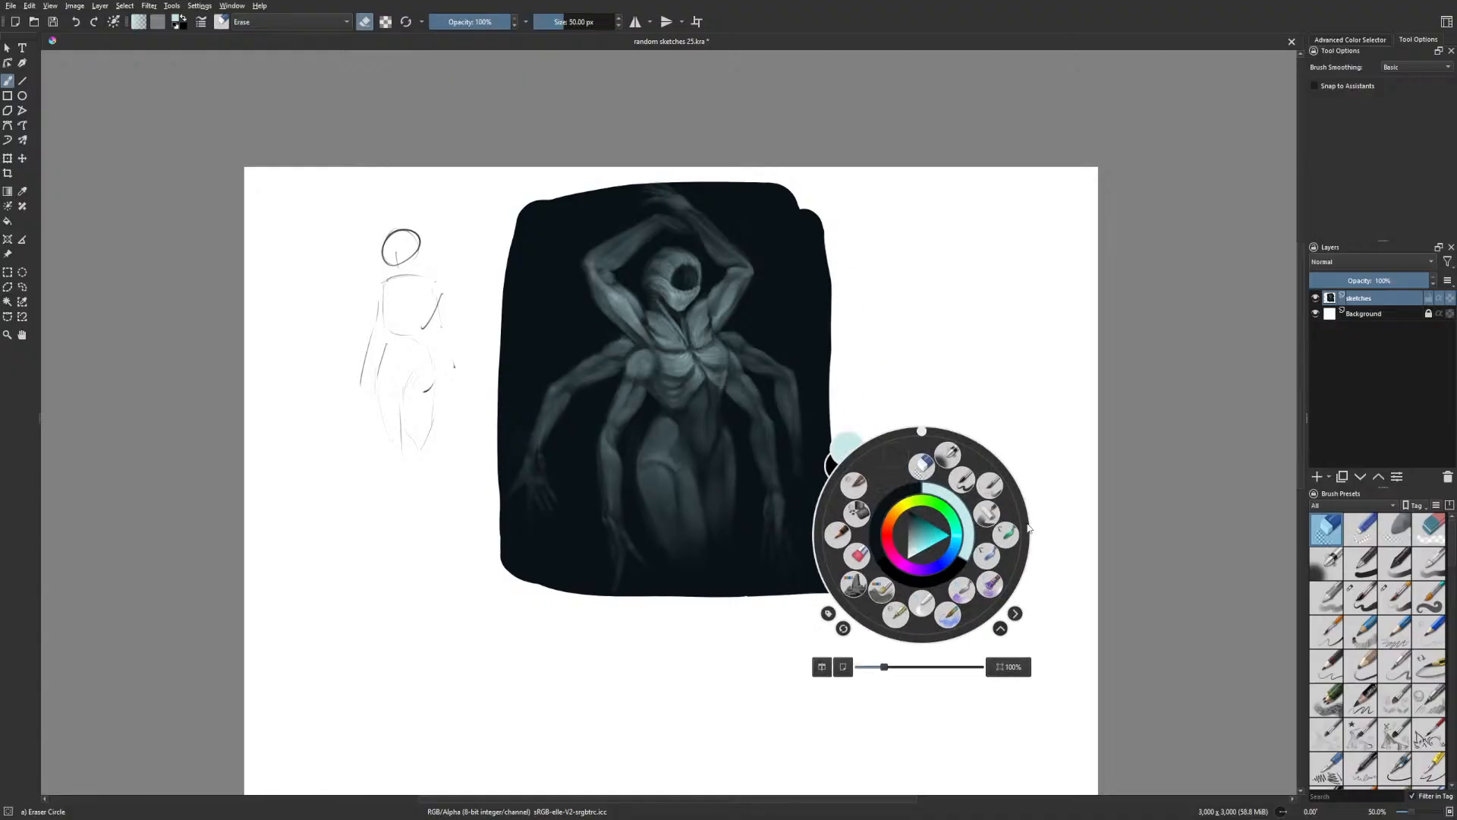
click(1004, 534)
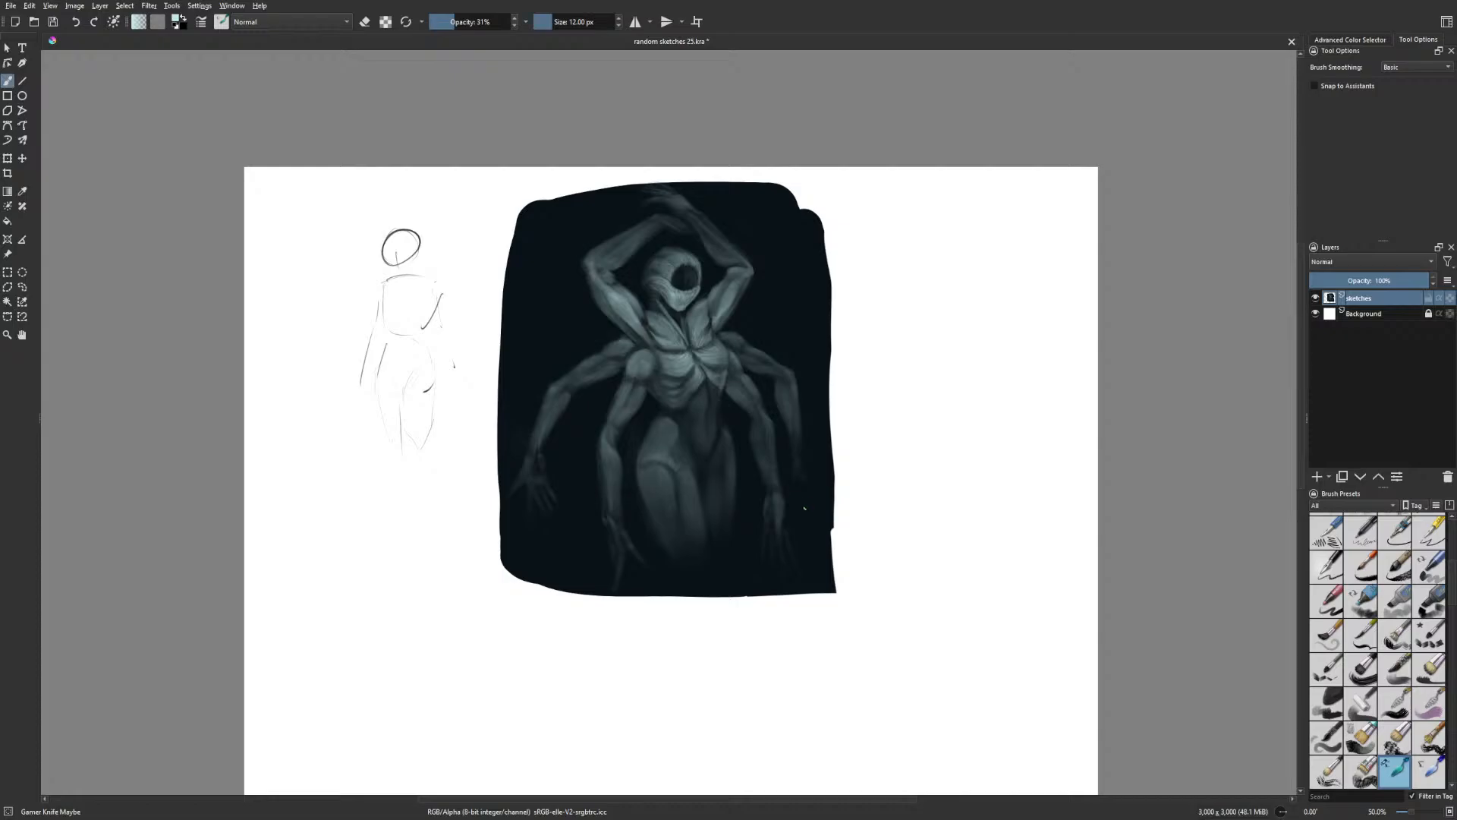
key(bracketright)
key(bracketright)
key(bracketright)
key(bracketright)
key(bracketright)
key(bracketright)
key(bracketright)
key(bracketright)
key(bracketright)
key(bracketright)
Paint a faint hand with long tapering fingers at the end of the far outer arm
key(ctrl+plus)
key(ctrl+plus)
mouse_move(885, 488)
mouse_down()
mouse_move(837, 500)
mouse_move(828, 557)
mouse_up()
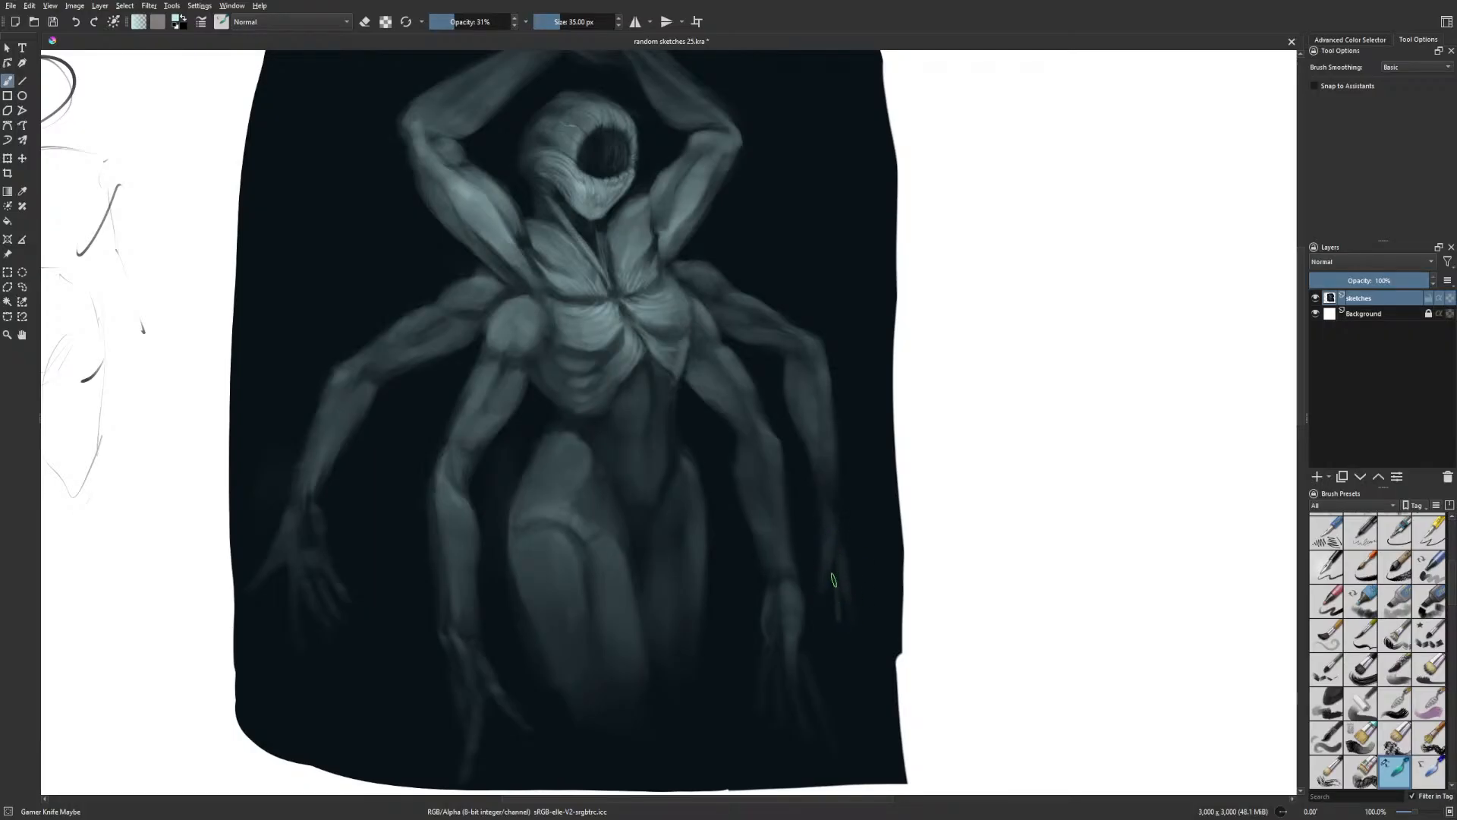
mouse_move(837, 578)
mouse_down()
mouse_move(836, 620)
mouse_move(822, 605)
mouse_up()
drag(953, 569, 849, 565)
key(minus)
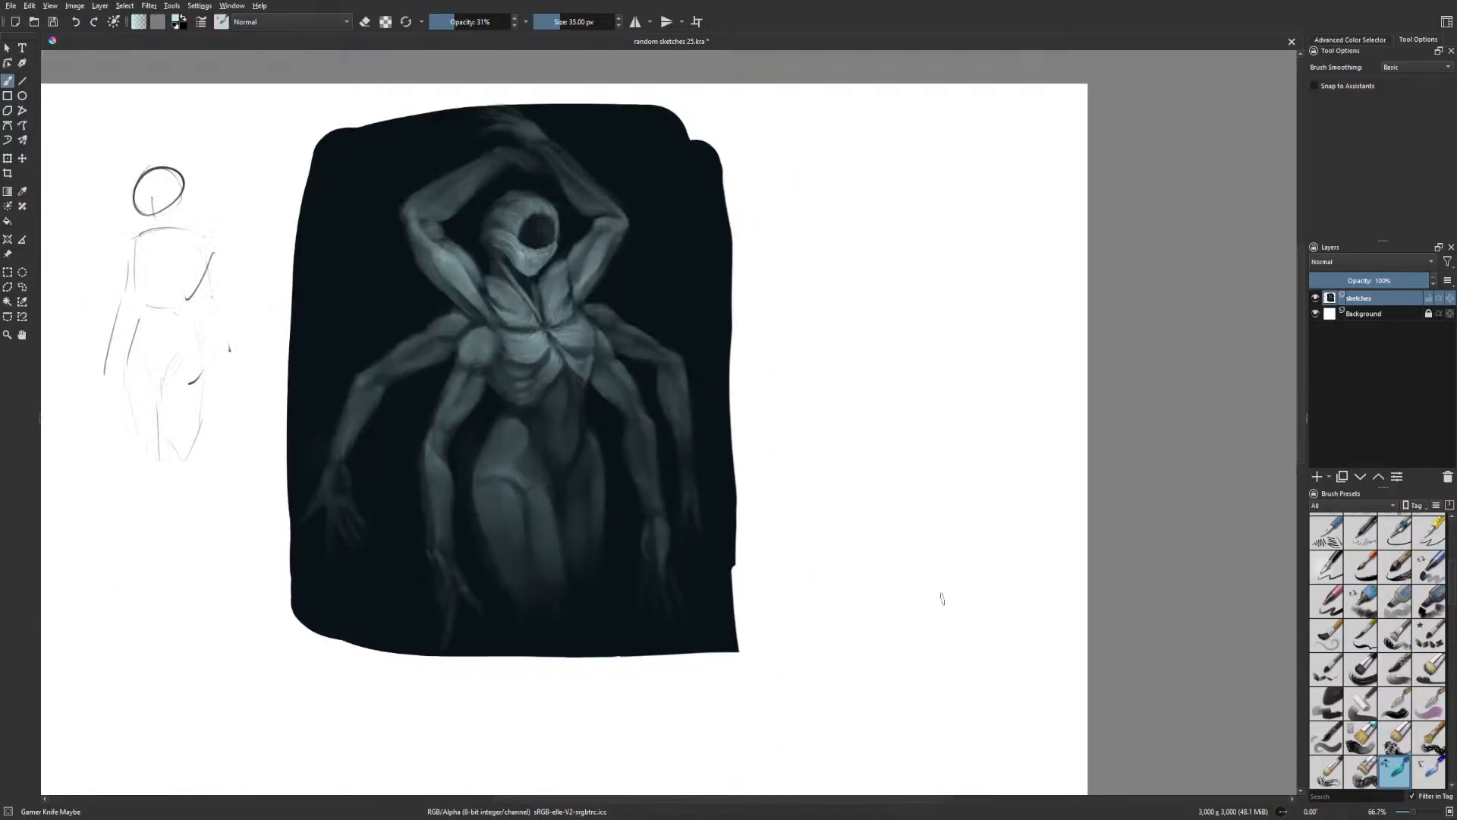
Show the Advanced Color Selector and choose a soft golden yellow
drag(957, 572, 931, 576)
click(1340, 40)
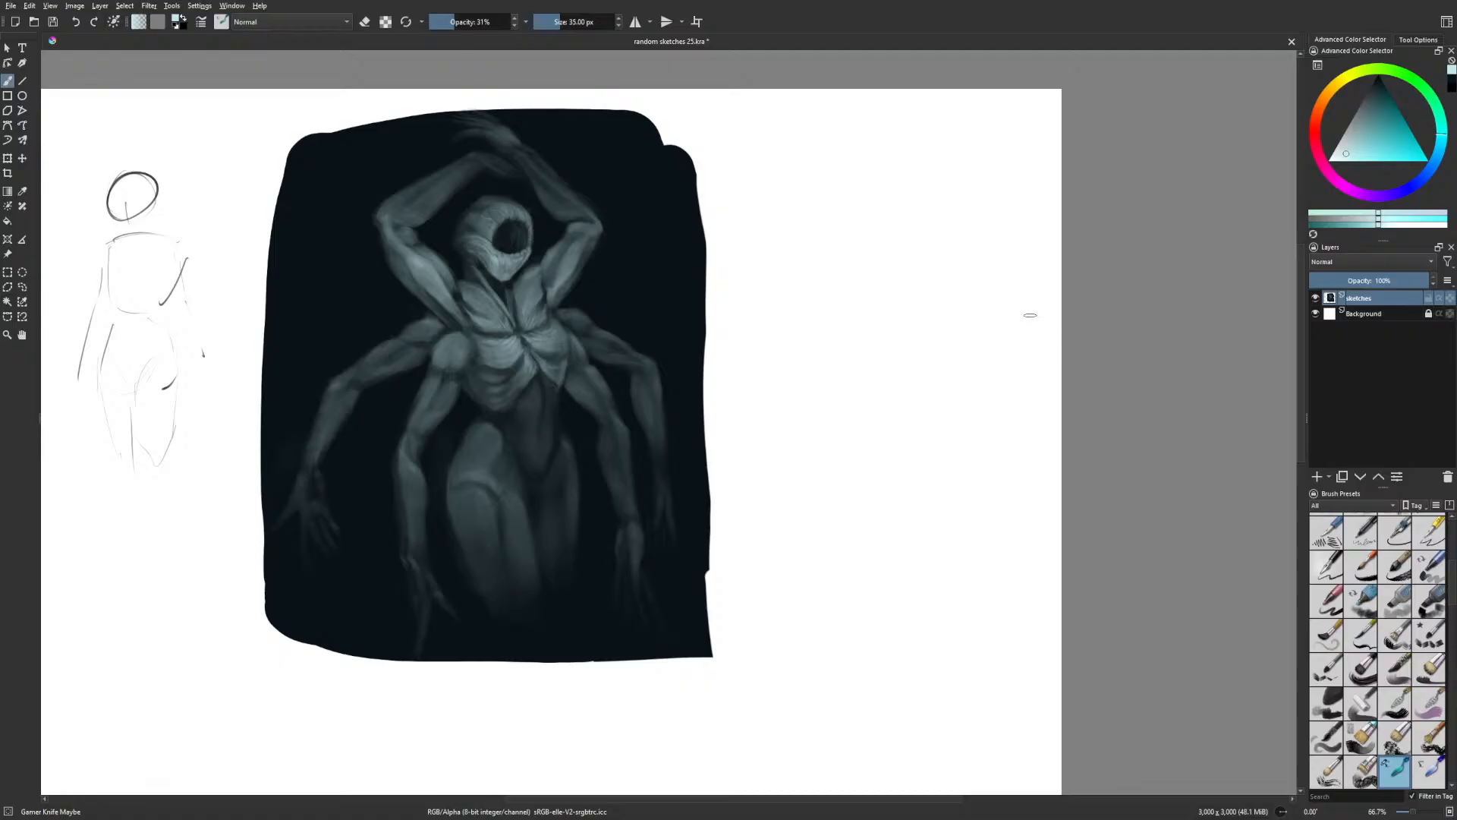
drag(1018, 340, 1088, 346)
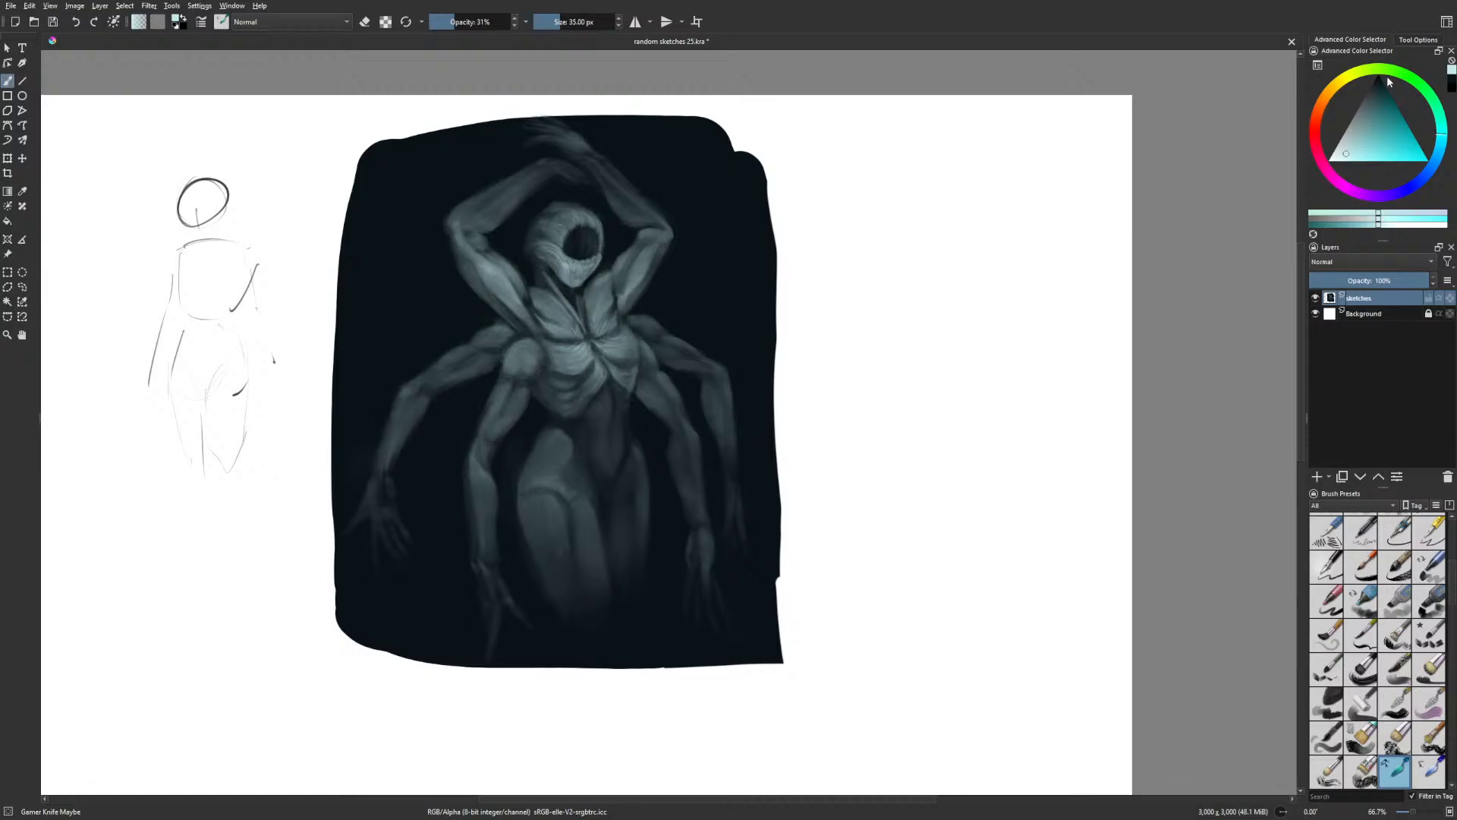
drag(1048, 249, 1066, 260)
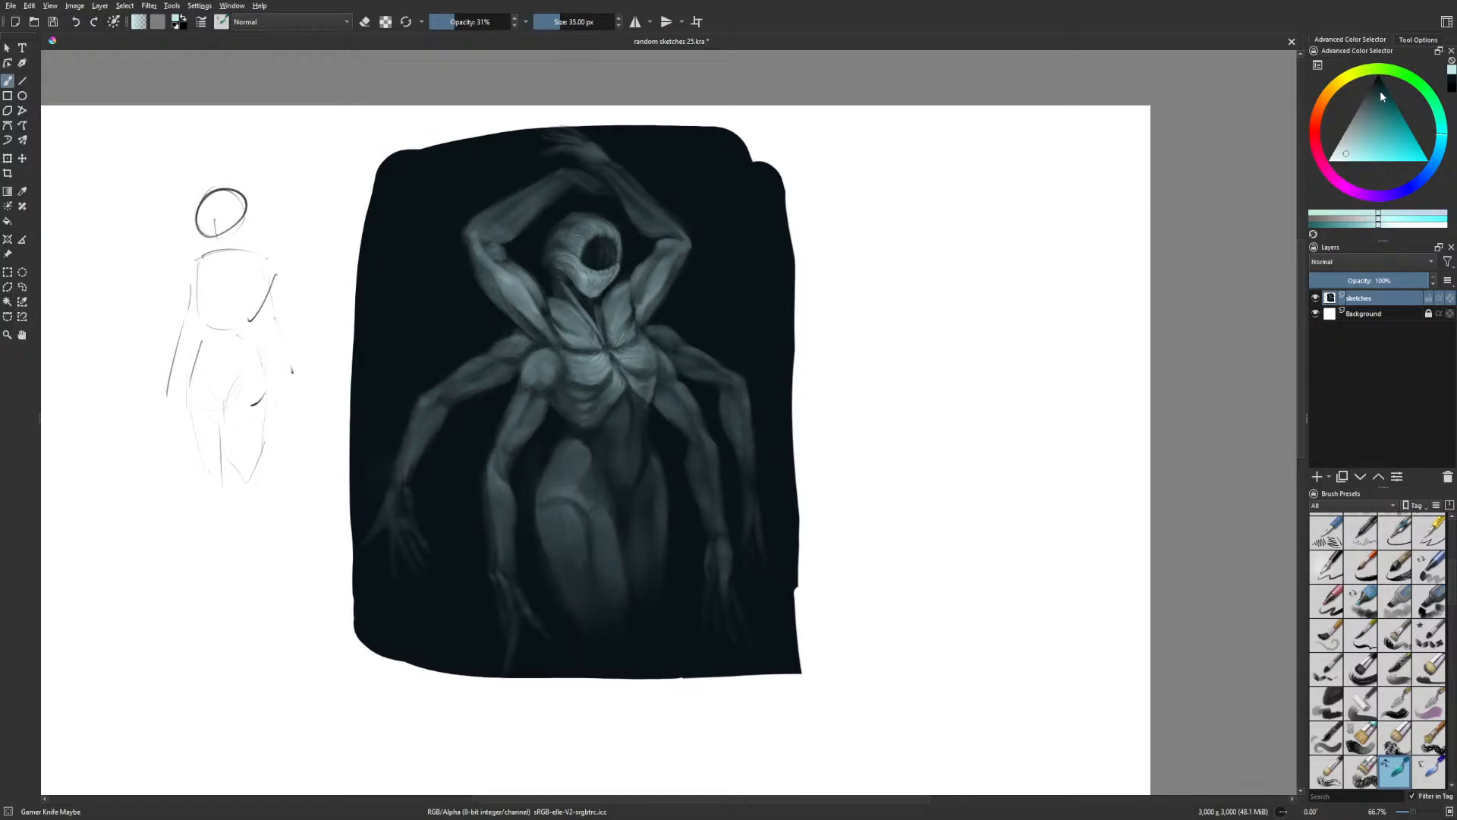
click(1336, 89)
click(1385, 155)
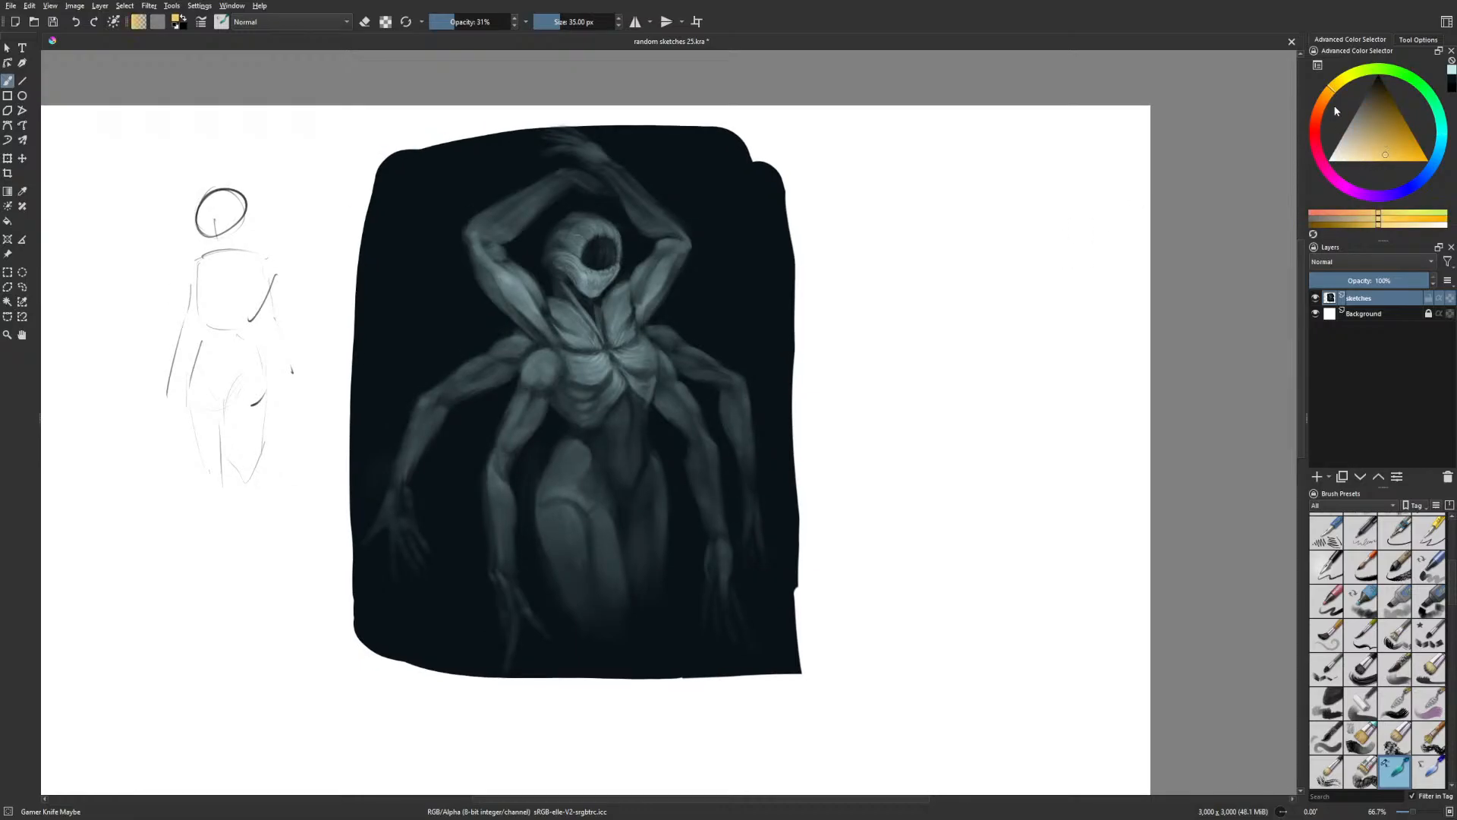
click(1372, 152)
click(1385, 155)
Draw a tiny yellow banana near the dark backdrop's lower edge with the Basic-5 Size brush at 4 px
right_click(982, 318)
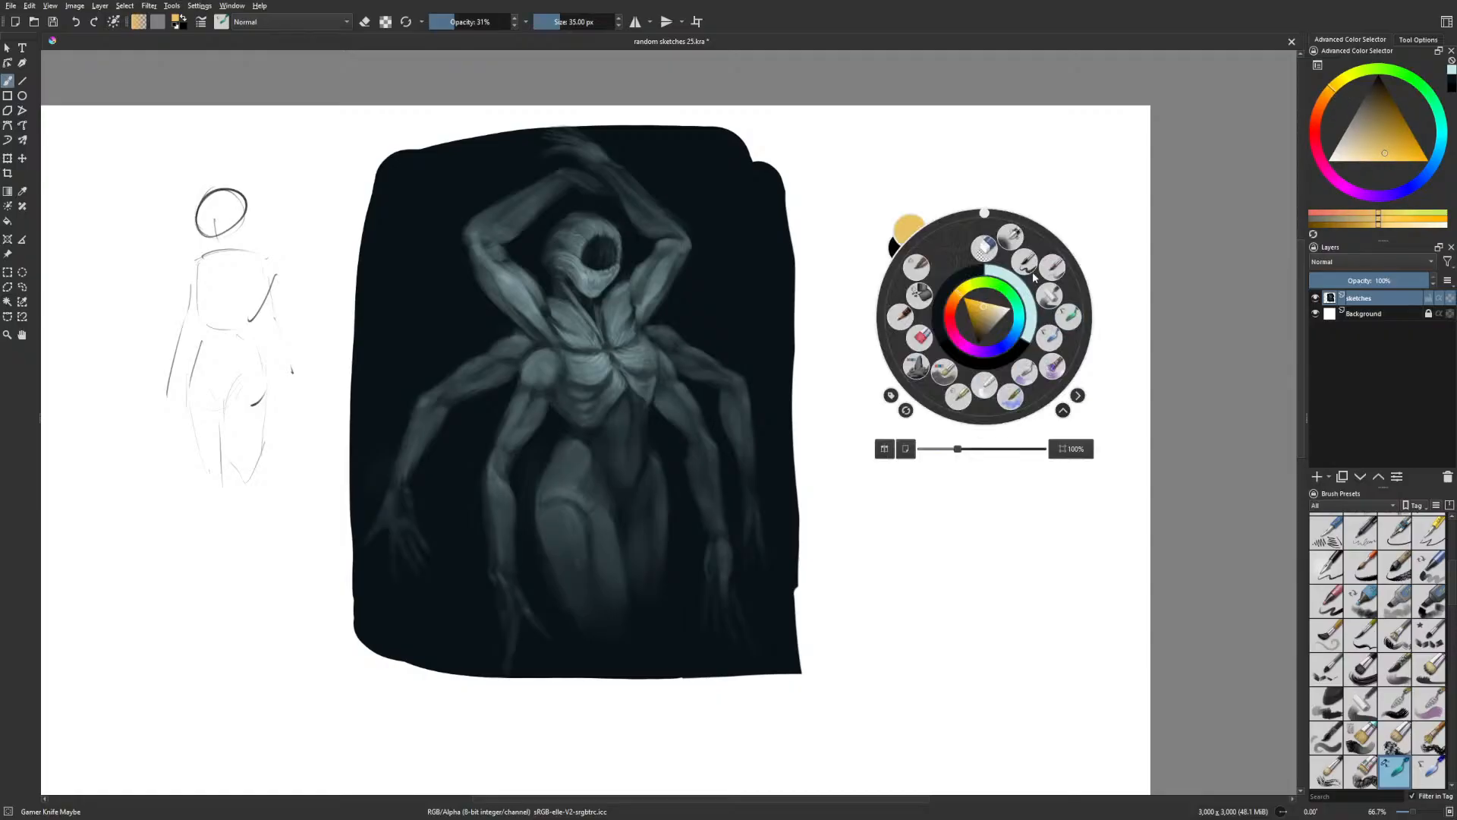
click(995, 284)
click(563, 25)
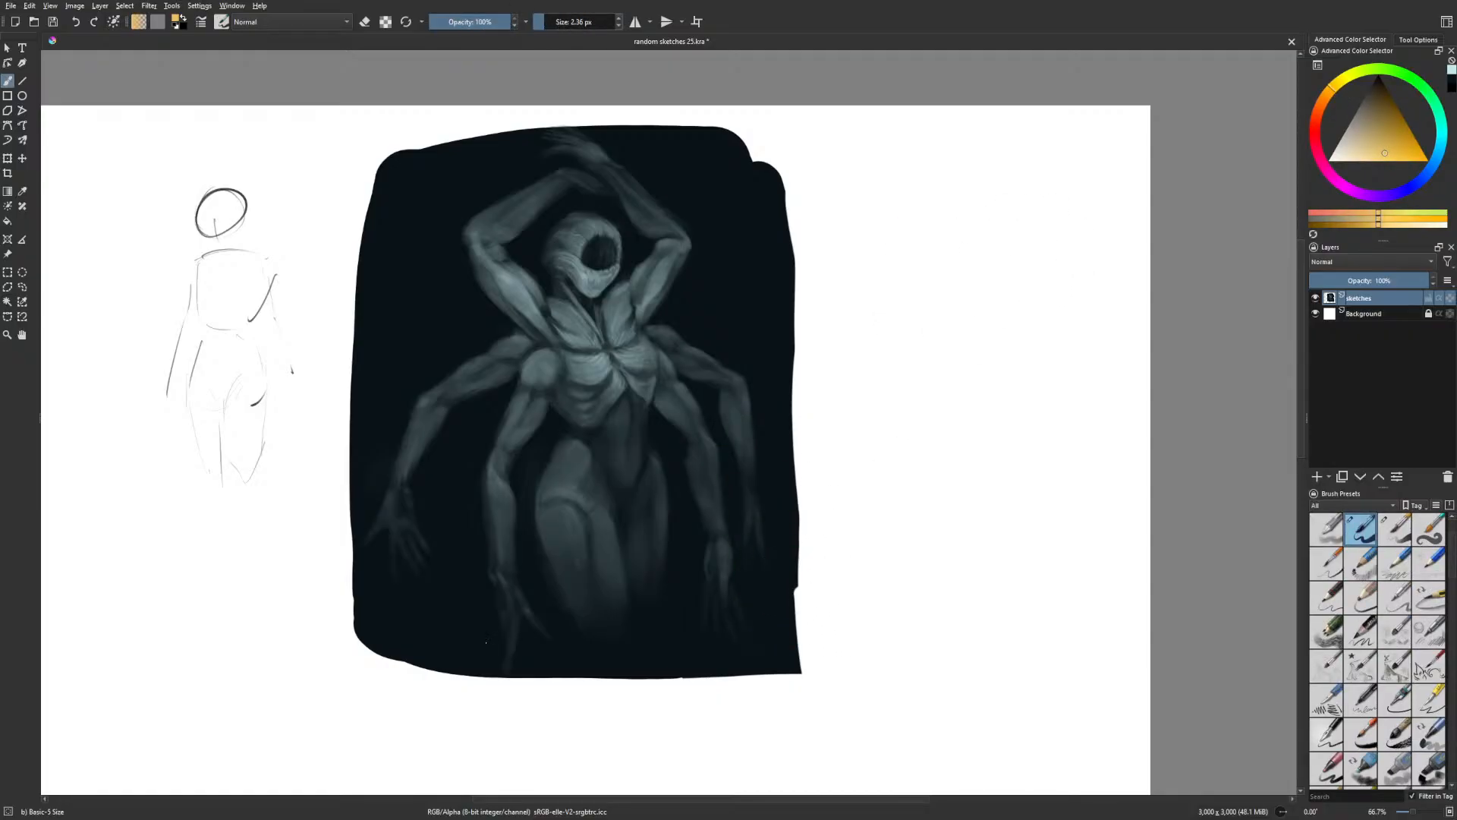
mouse_move(426, 629)
mouse_down()
mouse_move(462, 618)
mouse_move(475, 653)
mouse_up()
scroll(477, 667, up, 3)
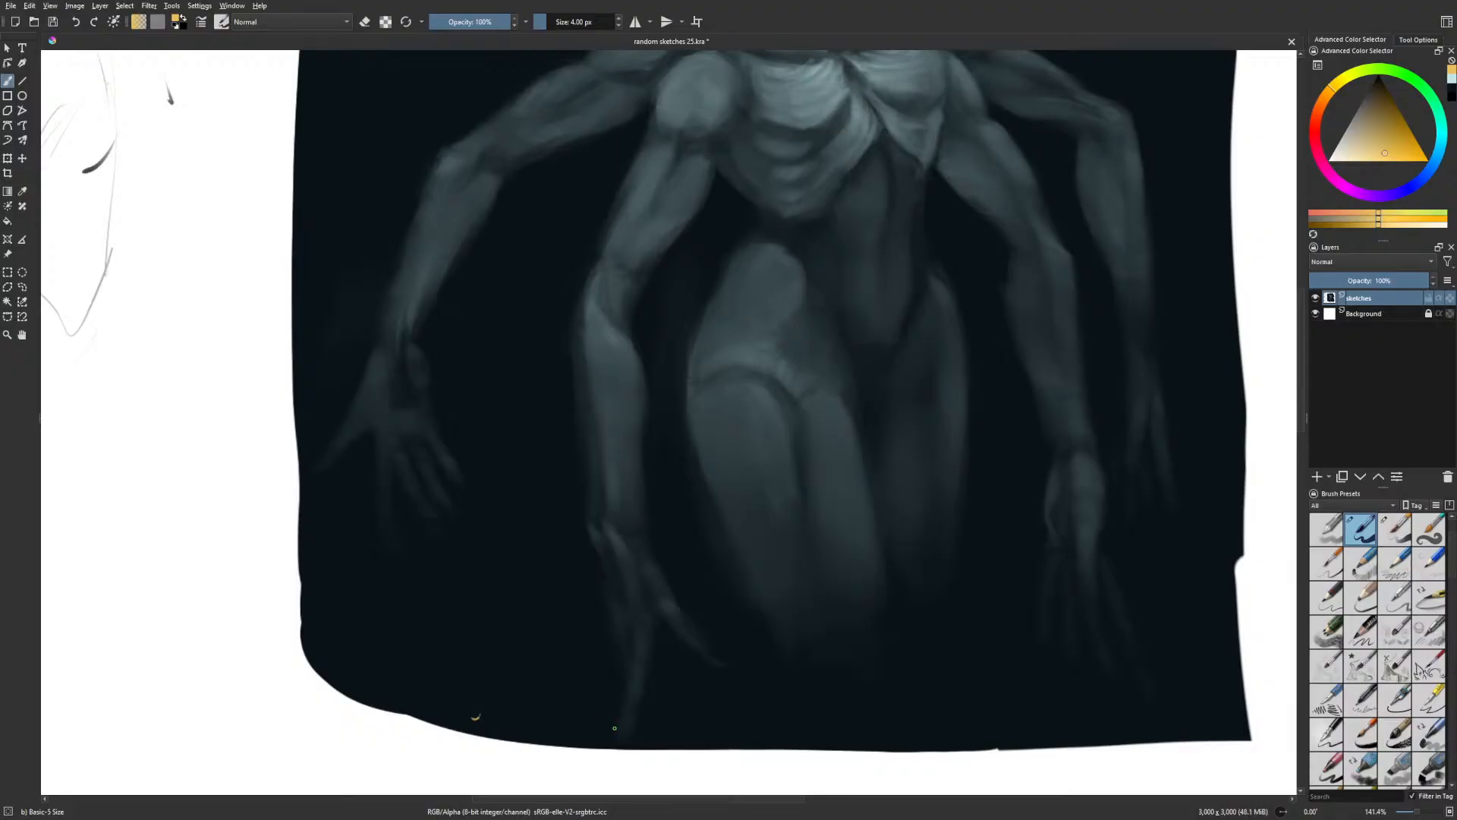
scroll(615, 727, down, 1)
scroll(751, 694, up, 2)
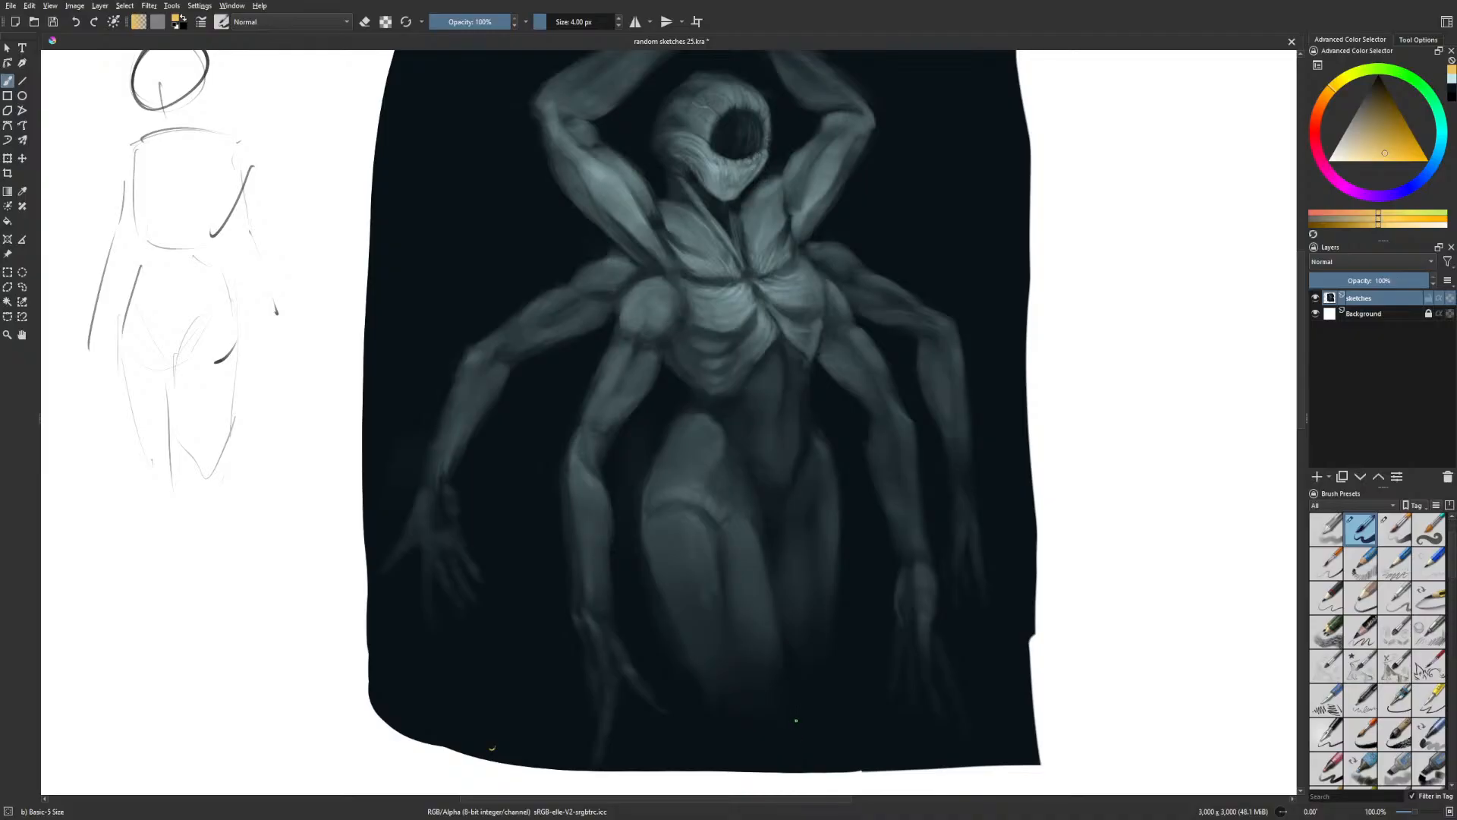
scroll(793, 713, down, 1)
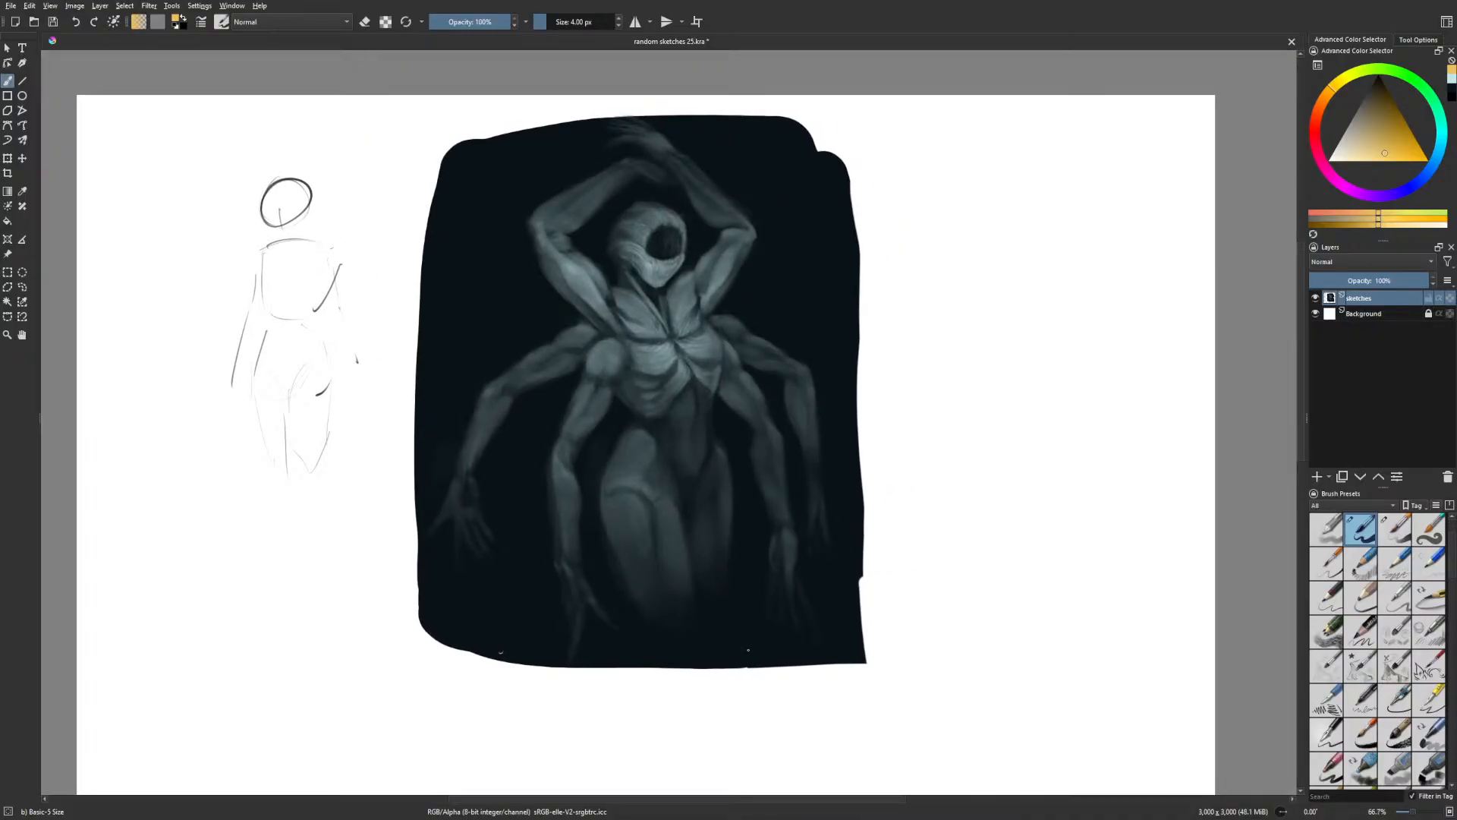
Choose black and handwrite the caption "Banana for scale" just beneath the tiny banana
right_click(643, 641)
click(634, 645)
right_click(668, 641)
click(696, 597)
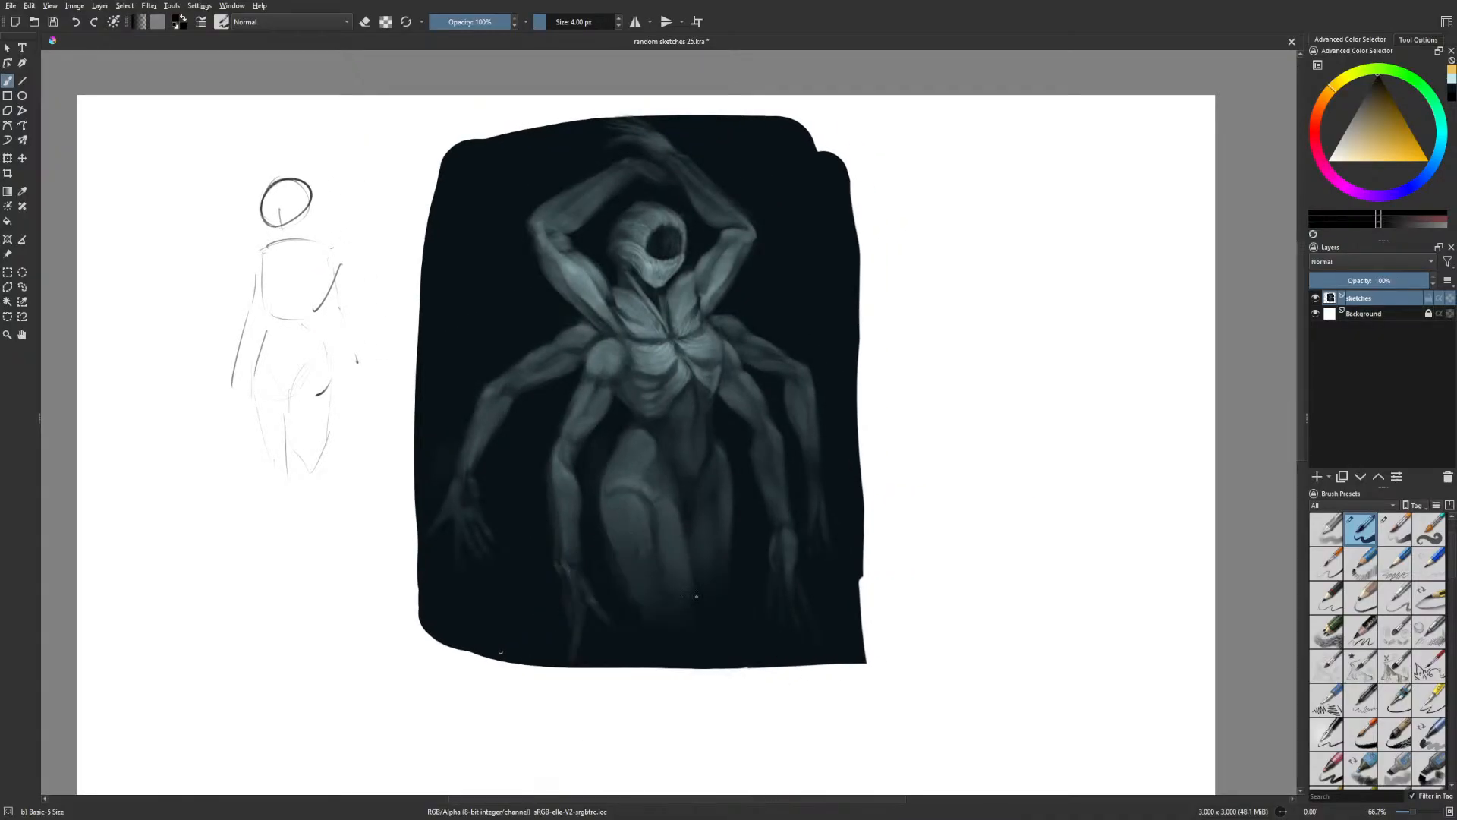
scroll(617, 617, up, 3)
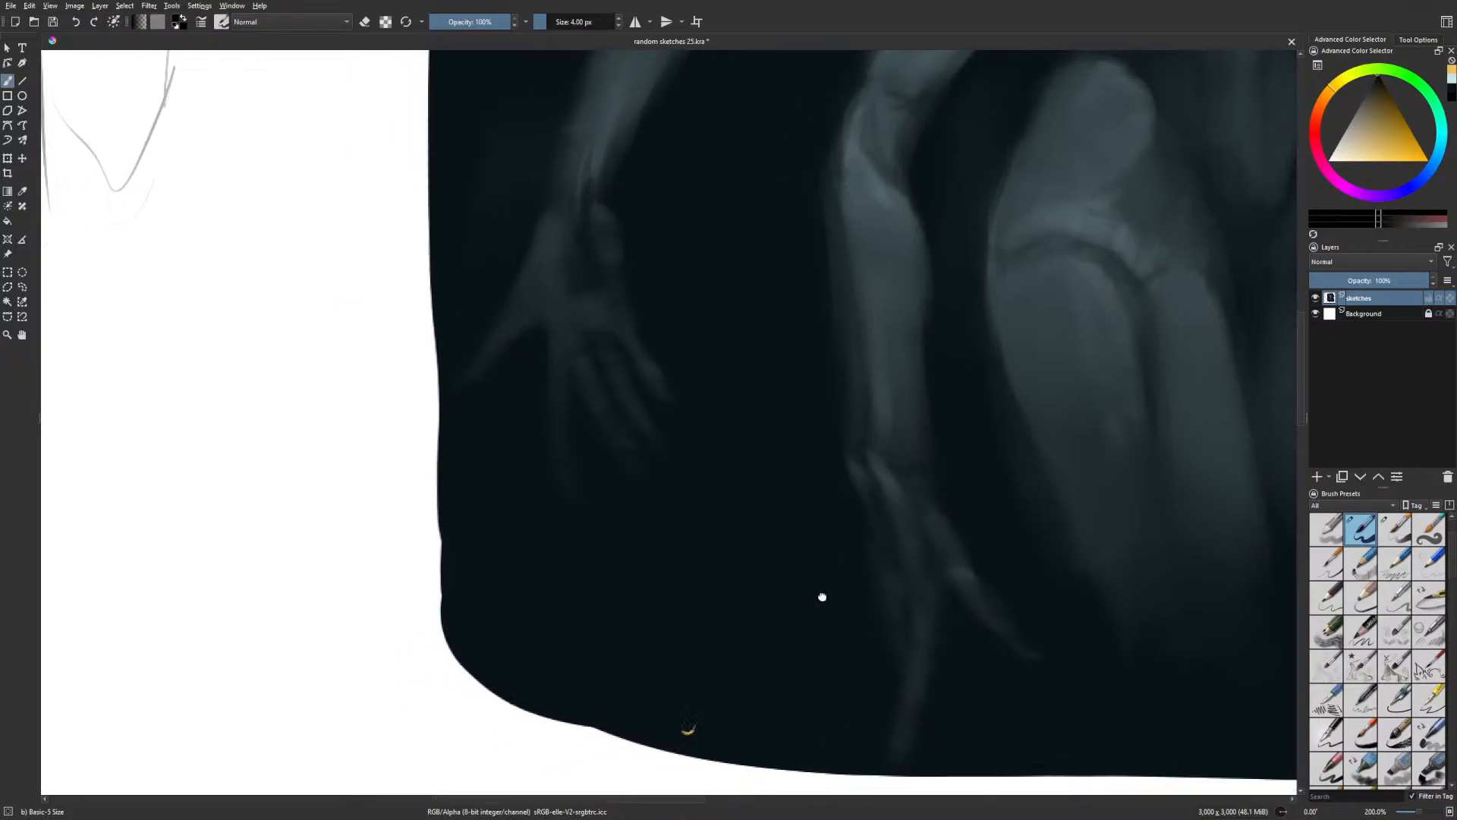
drag(821, 596, 853, 504)
drag(650, 668, 651, 683)
click(664, 680)
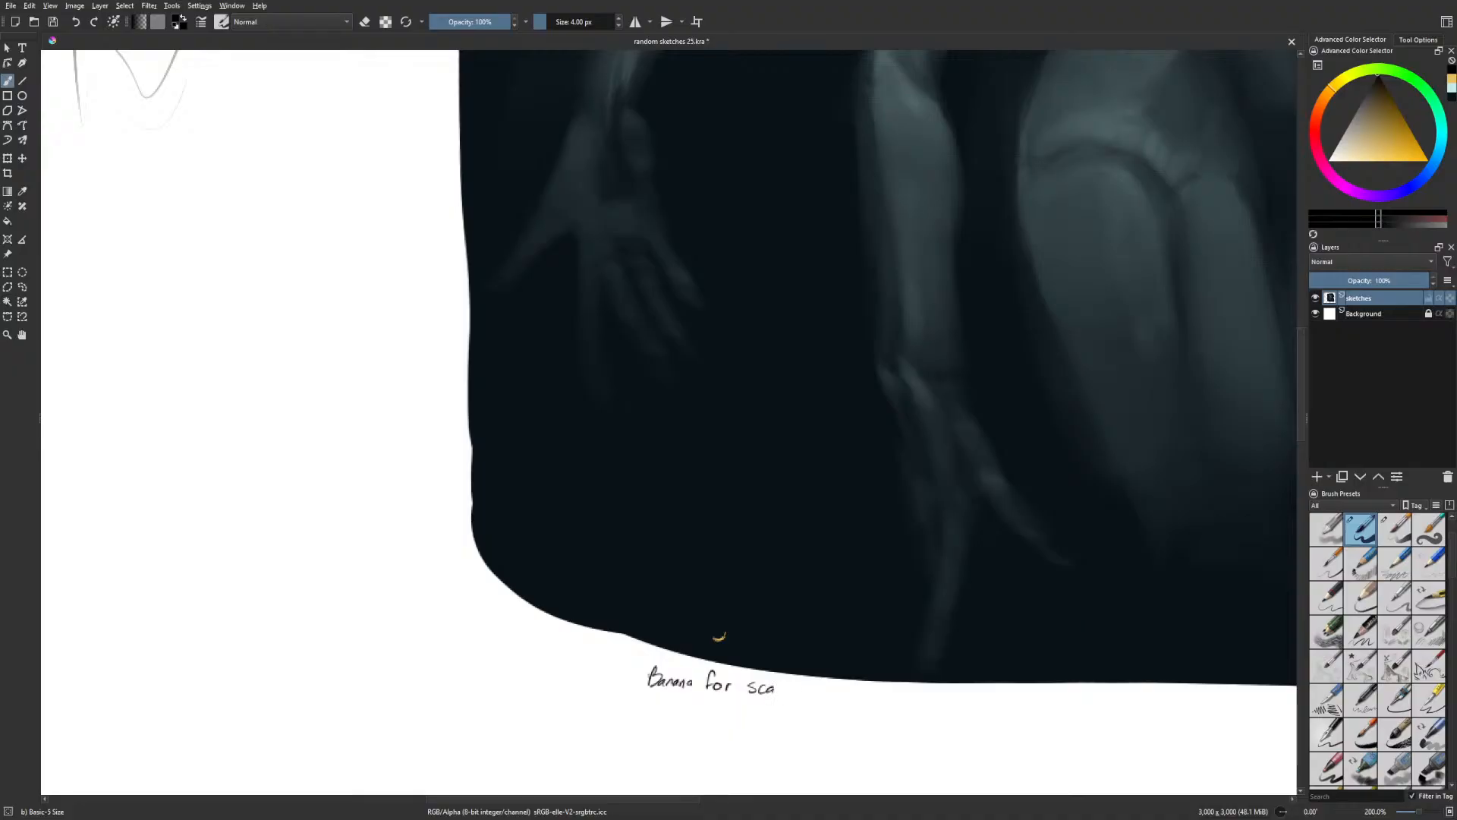
scroll(721, 645, down, 3)
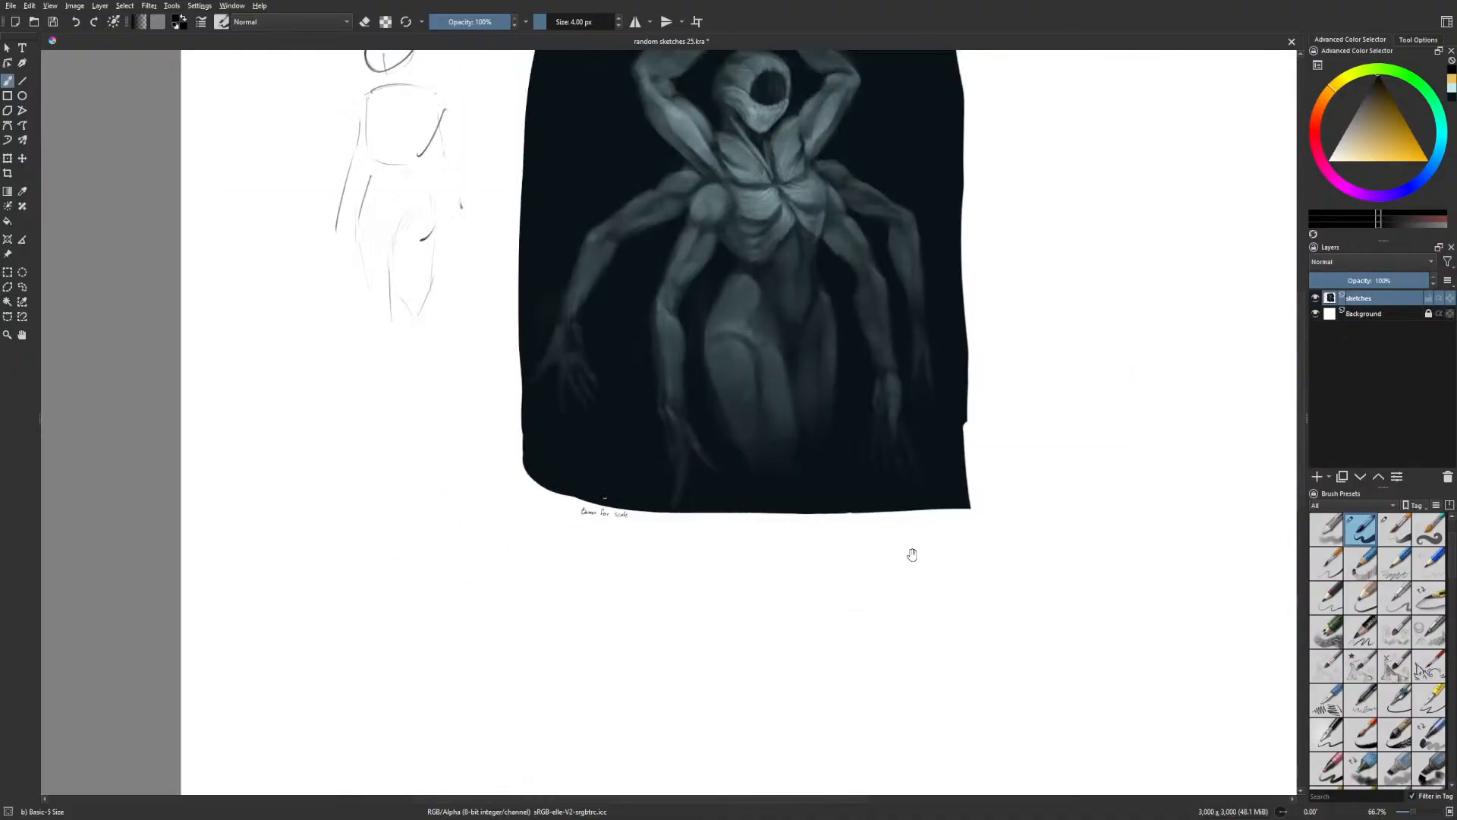
drag(885, 599, 887, 626)
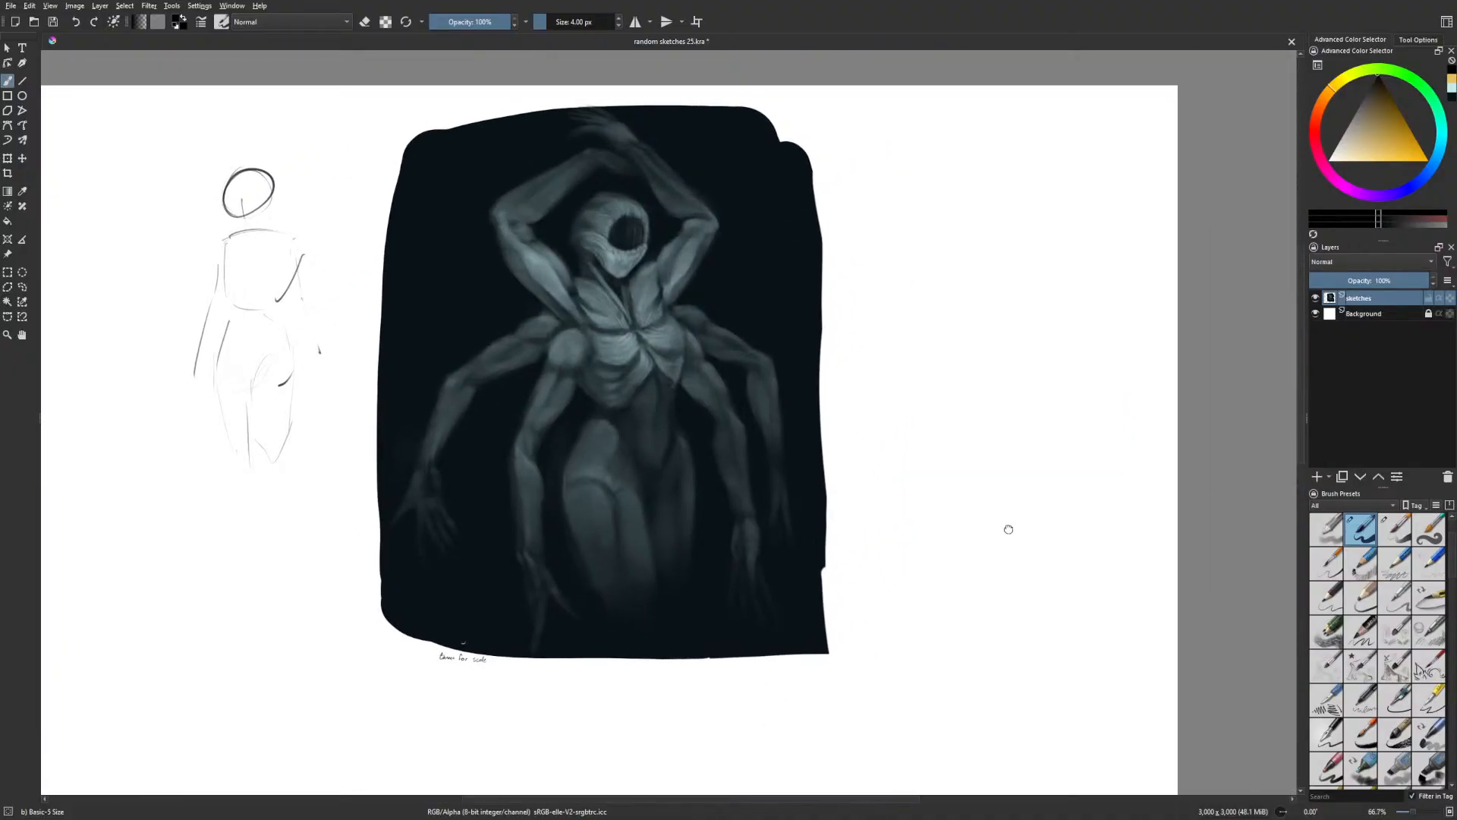
Choose a very dark red and paint the outline of a large panel beside the multi-armed figure with a thick brush
drag(1009, 528, 949, 529)
click(1450, 85)
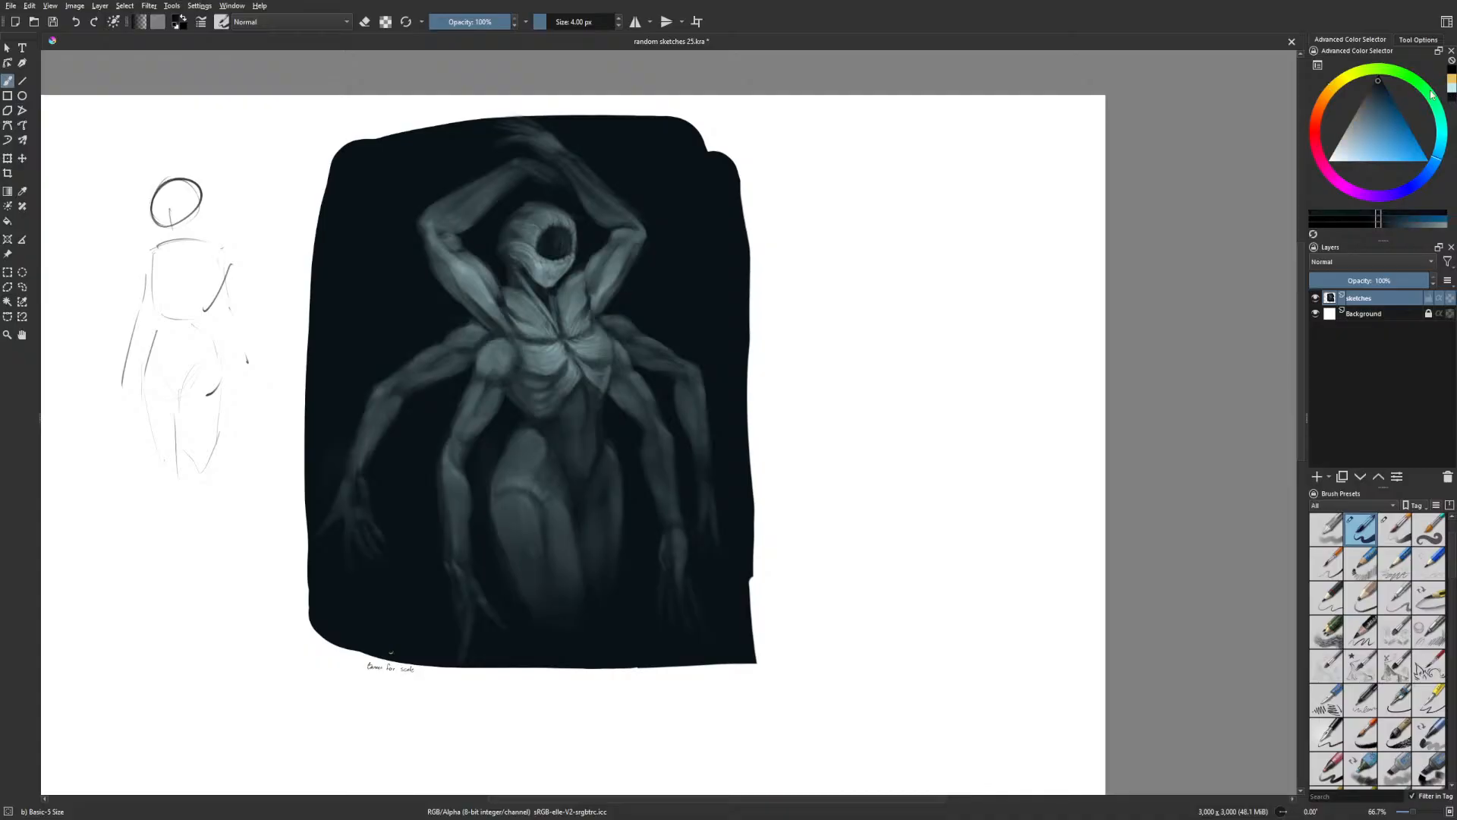
mouse_move(1439, 120)
mouse_down()
mouse_move(1434, 105)
mouse_move(1316, 128)
mouse_up()
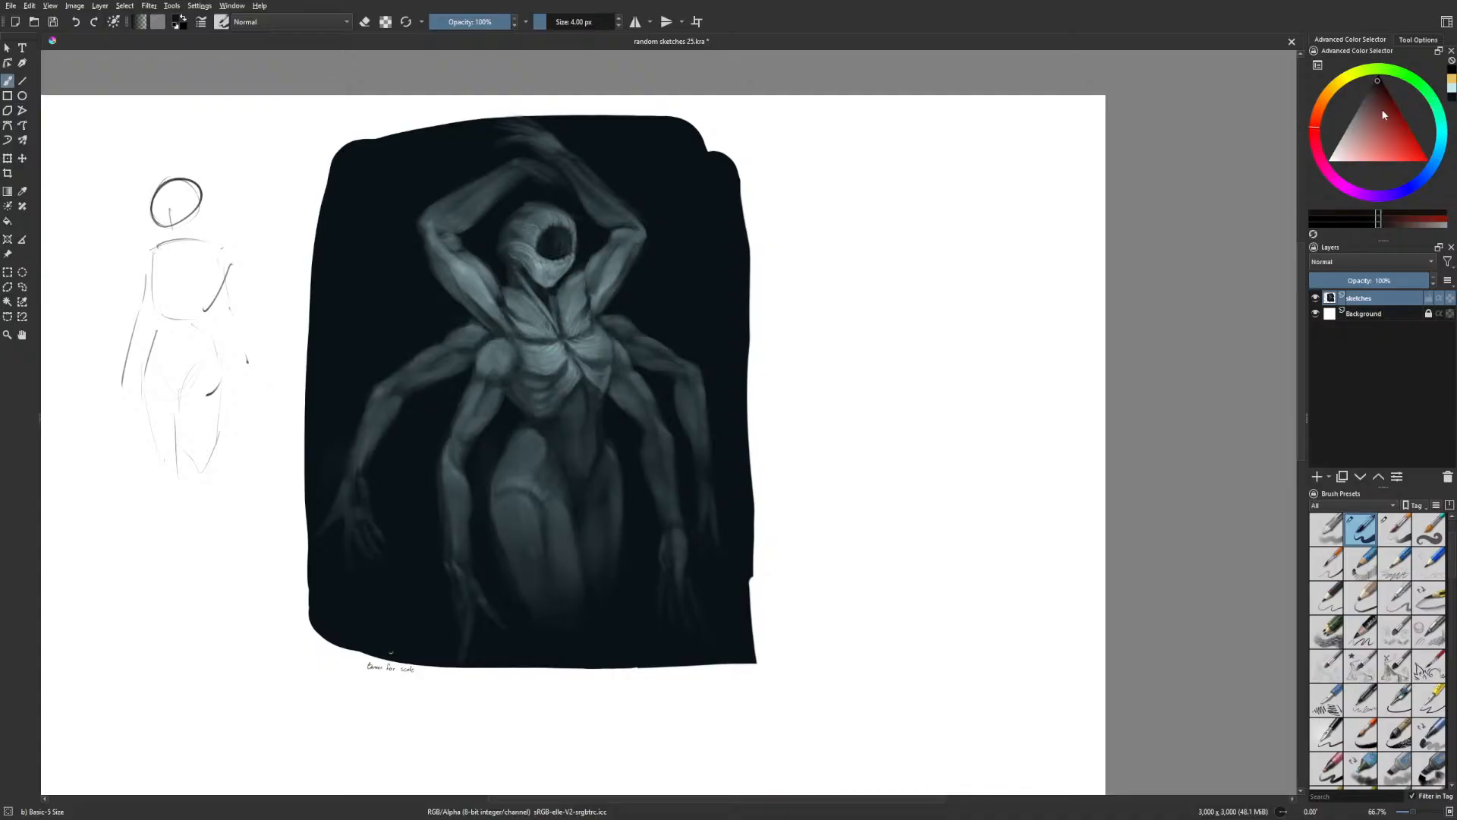
drag(1376, 85, 1378, 80)
click(578, 22)
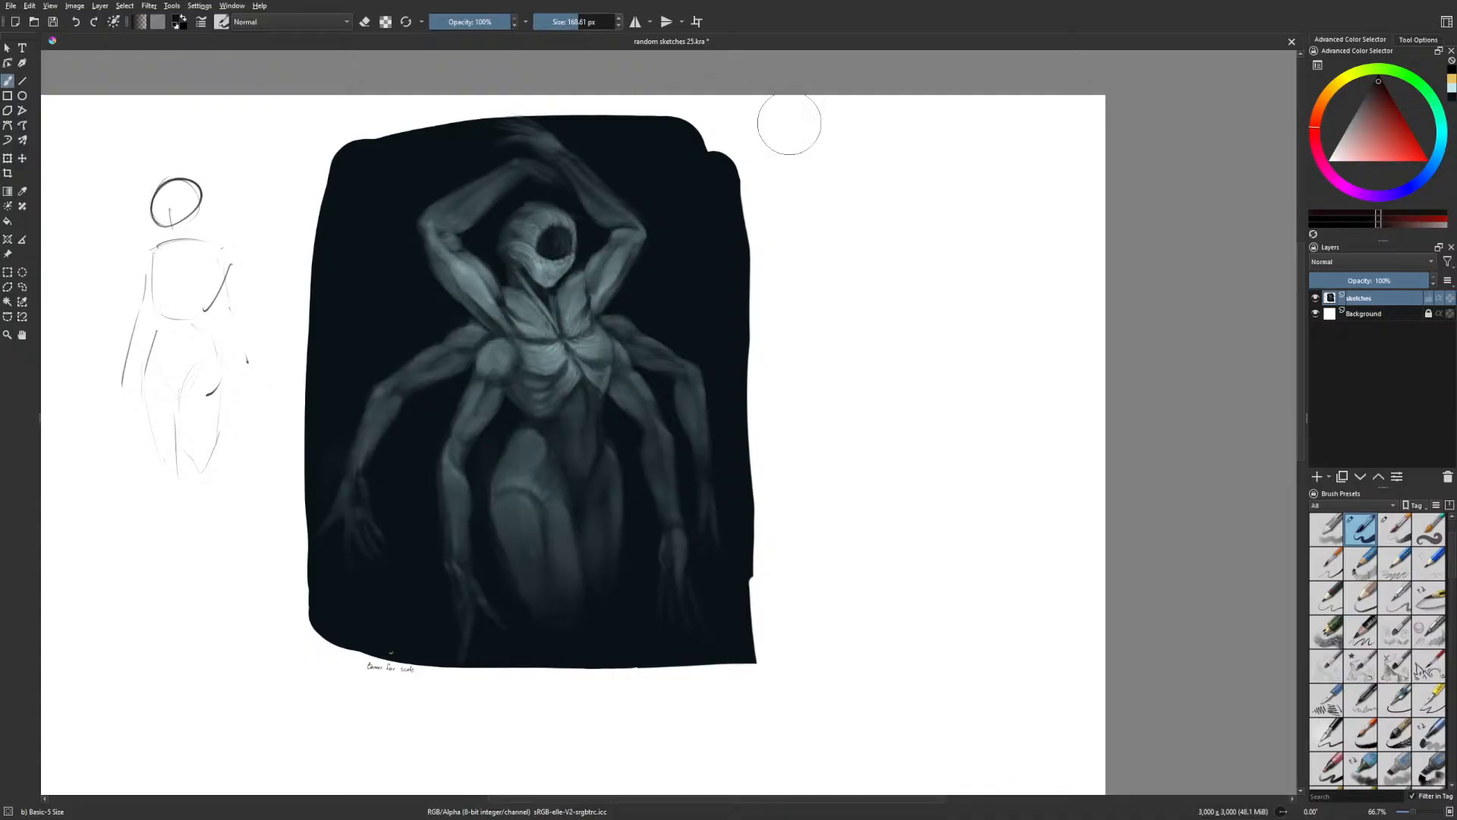
mouse_move(779, 187)
mouse_down()
mouse_move(754, 266)
mouse_move(758, 650)
mouse_move(1116, 635)
mouse_up()
drag(741, 144, 1117, 162)
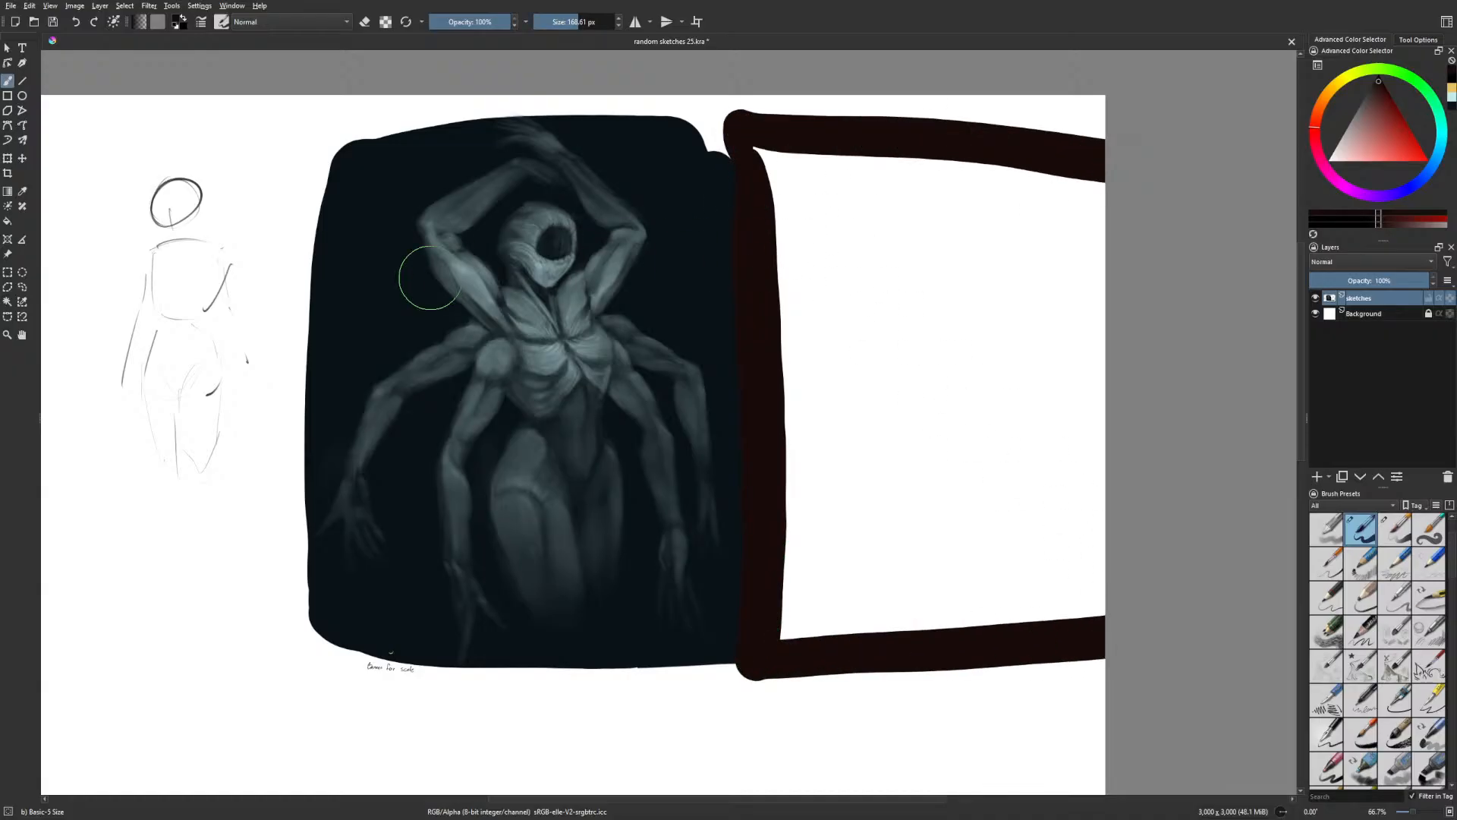
Fill the outlined panel with the very dark red and extend it up to the canvas's upper edge
click(8, 221)
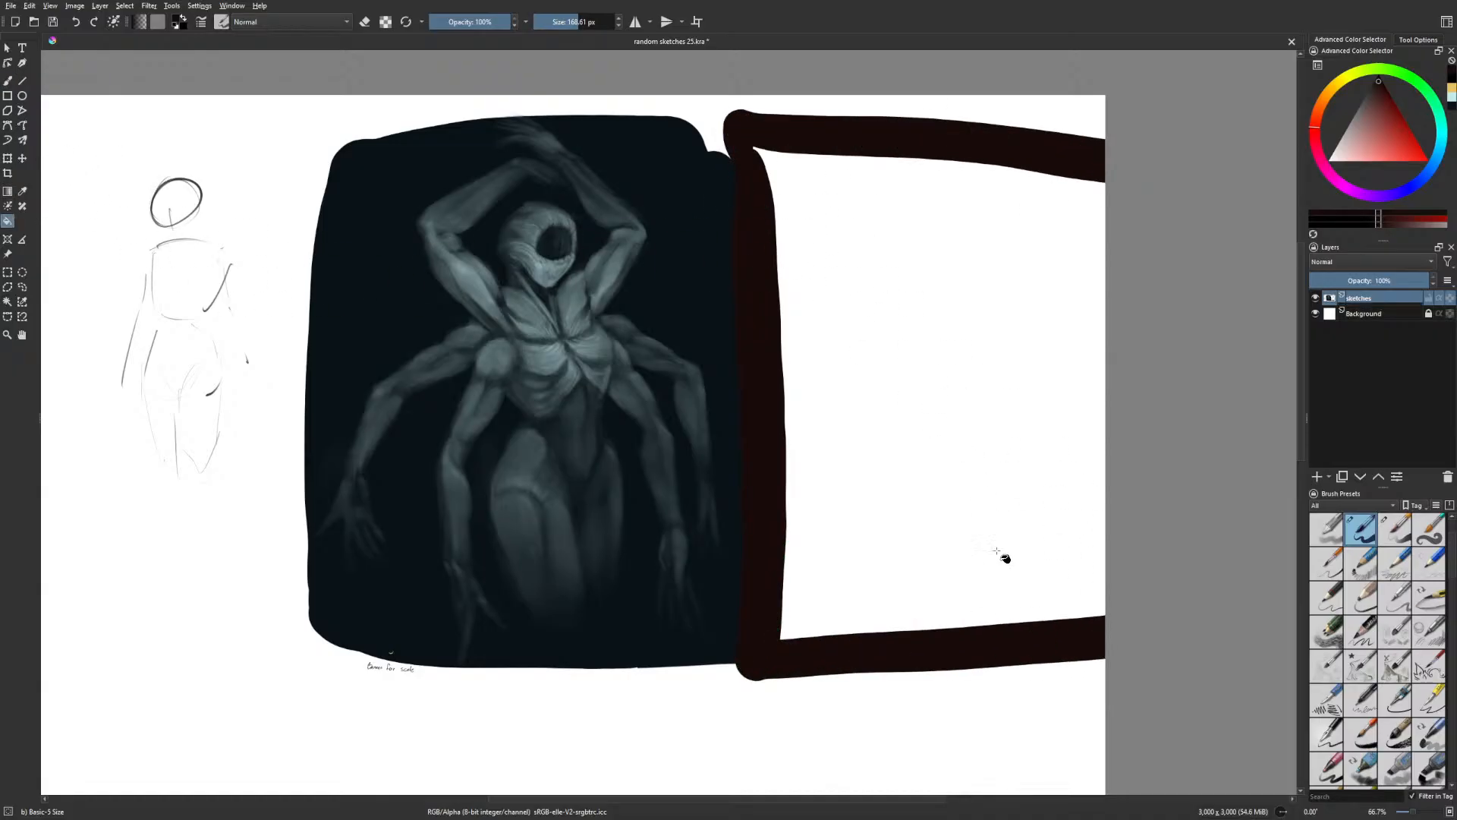
click(1002, 549)
drag(1010, 553, 975, 554)
key(b)
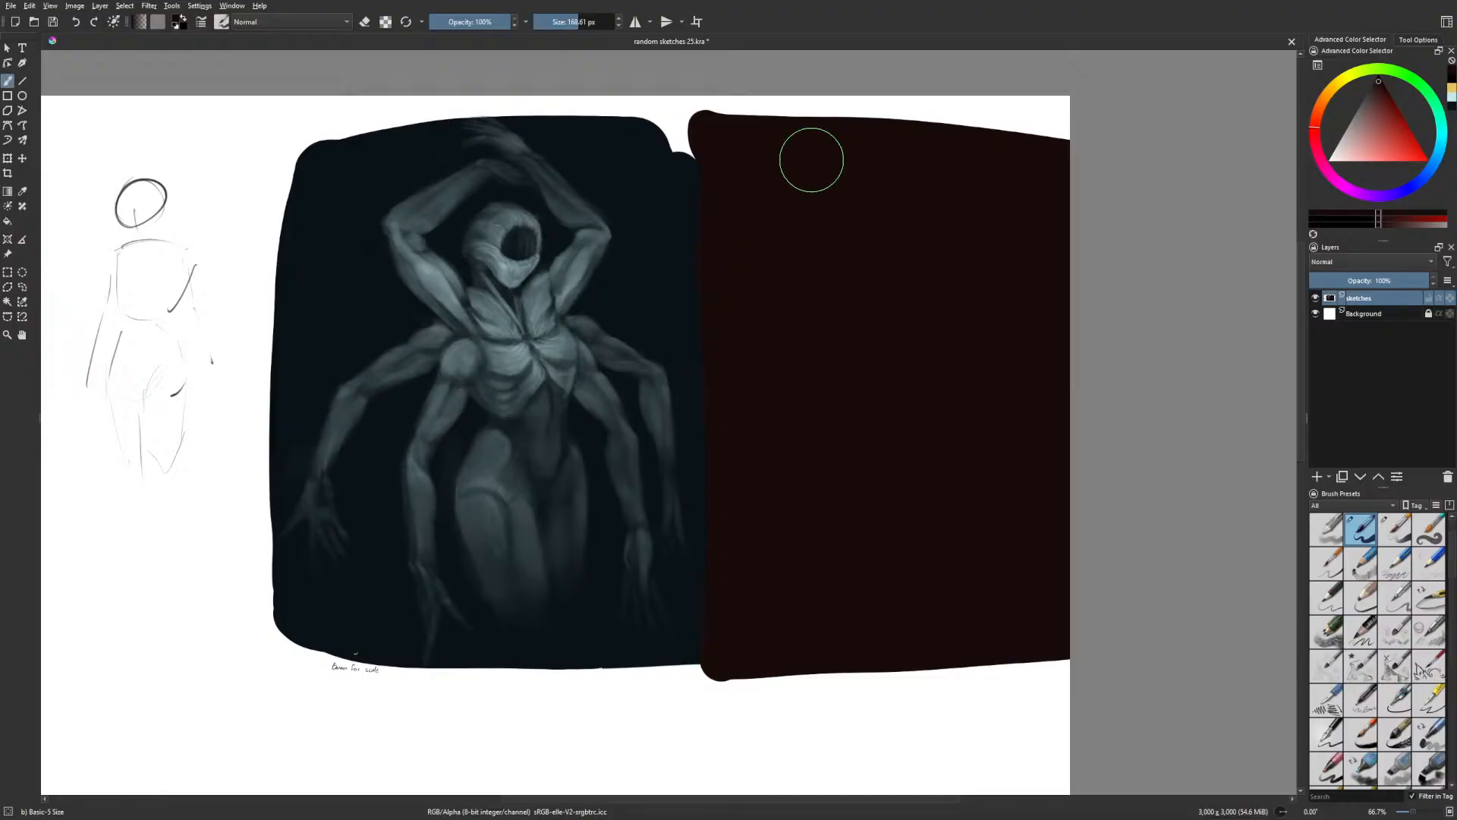
drag(723, 104, 1093, 136)
drag(1042, 555, 991, 565)
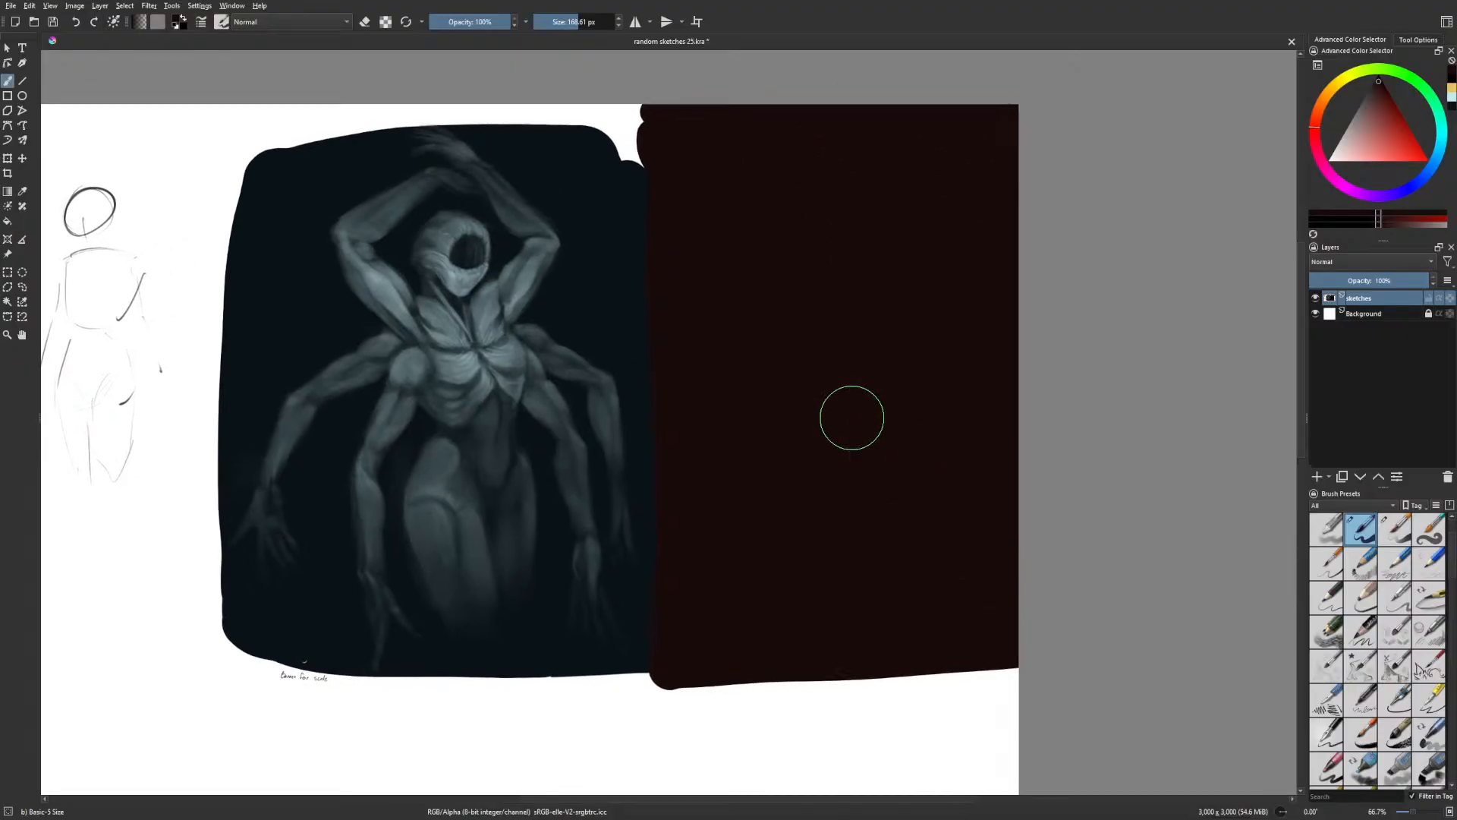
drag(650, 153, 648, 107)
Block in a faint head, torso and lower arm using the Garner Knife Maybe brush in pale pink at 24% opacity and 84 px
right_click(950, 507)
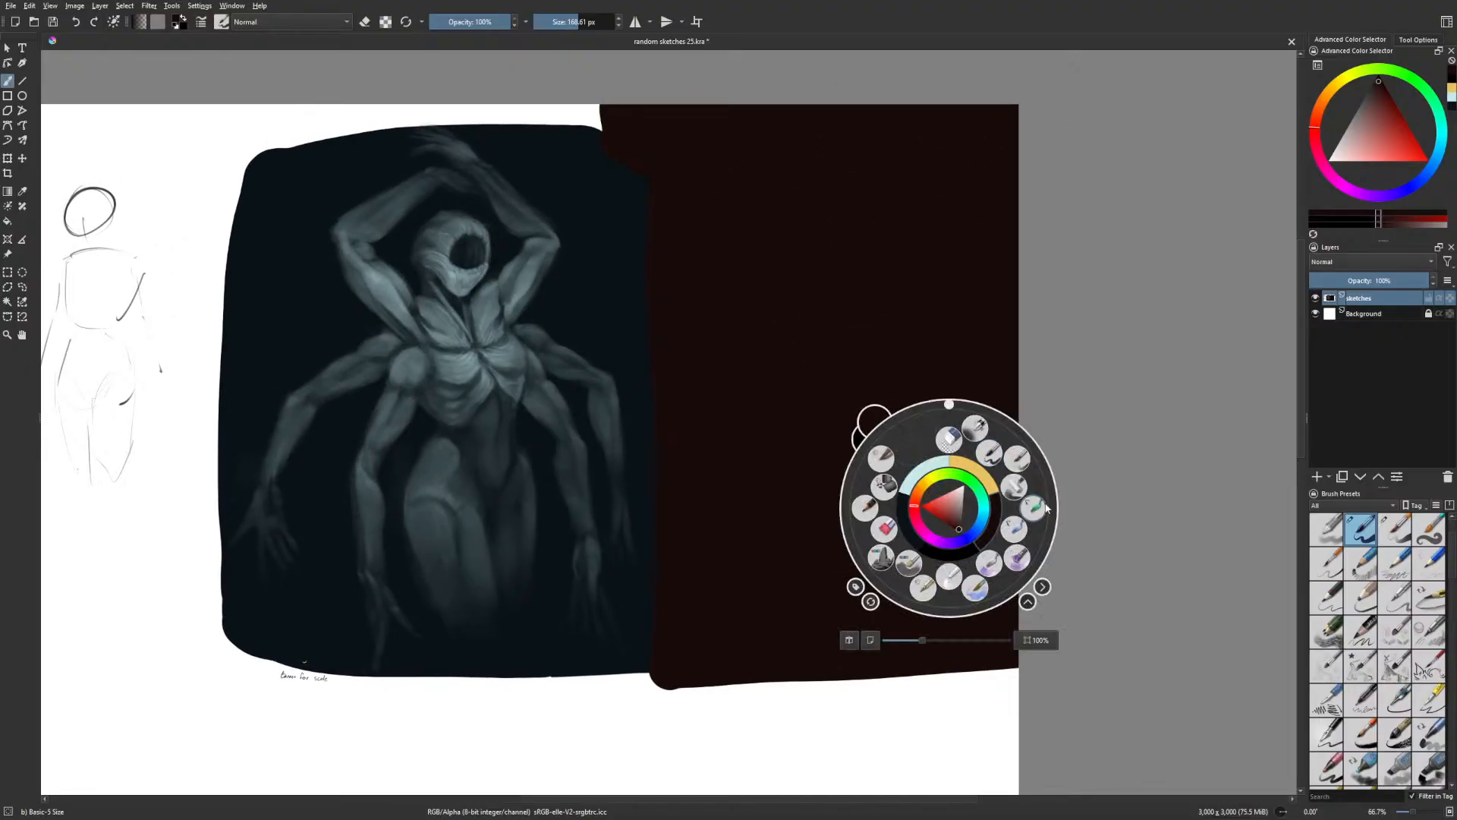
click(1042, 510)
click(1342, 154)
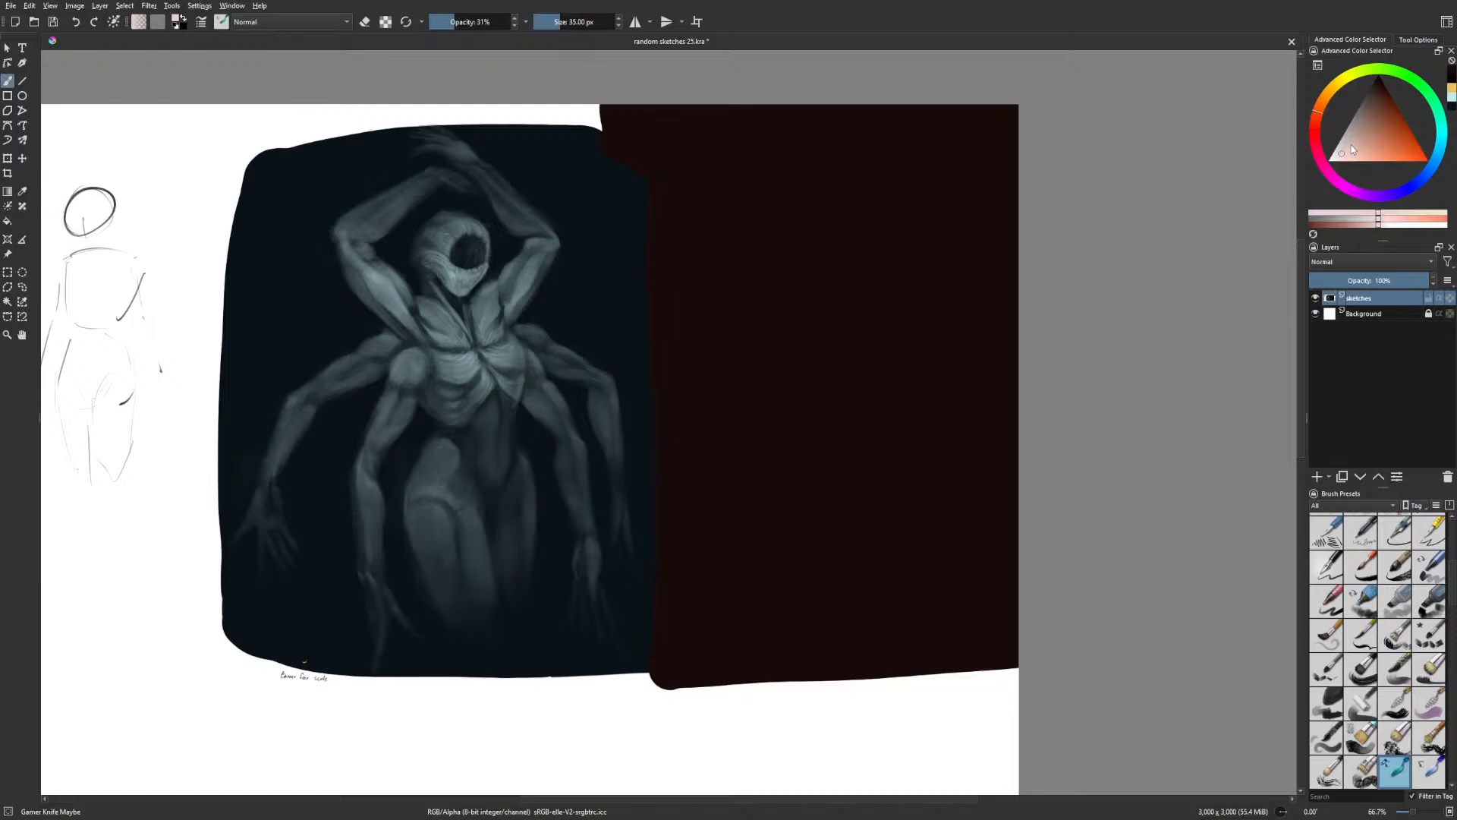
click(448, 22)
key(bracketright)
key(bracketright)
key(bracketright)
key(bracketright)
key(bracketright)
key(bracketright)
key(bracketright)
mouse_move(797, 275)
mouse_down()
mouse_move(822, 250)
mouse_move(815, 296)
mouse_move(802, 282)
mouse_move(818, 239)
mouse_move(820, 299)
mouse_move(766, 297)
mouse_move(843, 331)
mouse_move(742, 311)
mouse_move(826, 338)
mouse_move(900, 312)
mouse_move(855, 339)
mouse_move(887, 328)
mouse_move(868, 349)
mouse_up()
mouse_move(760, 343)
mouse_down()
mouse_move(761, 328)
mouse_move(749, 337)
mouse_up()
mouse_move(820, 380)
mouse_down()
mouse_move(786, 374)
mouse_move(737, 301)
mouse_move(821, 305)
mouse_move(774, 292)
mouse_move(773, 332)
mouse_move(828, 308)
mouse_move(856, 324)
mouse_move(883, 304)
mouse_move(837, 388)
mouse_move(832, 376)
mouse_move(793, 390)
mouse_move(822, 388)
mouse_move(799, 406)
mouse_move(863, 384)
mouse_move(851, 394)
mouse_move(869, 398)
mouse_move(771, 422)
mouse_move(785, 417)
mouse_move(767, 405)
mouse_move(739, 487)
mouse_up()
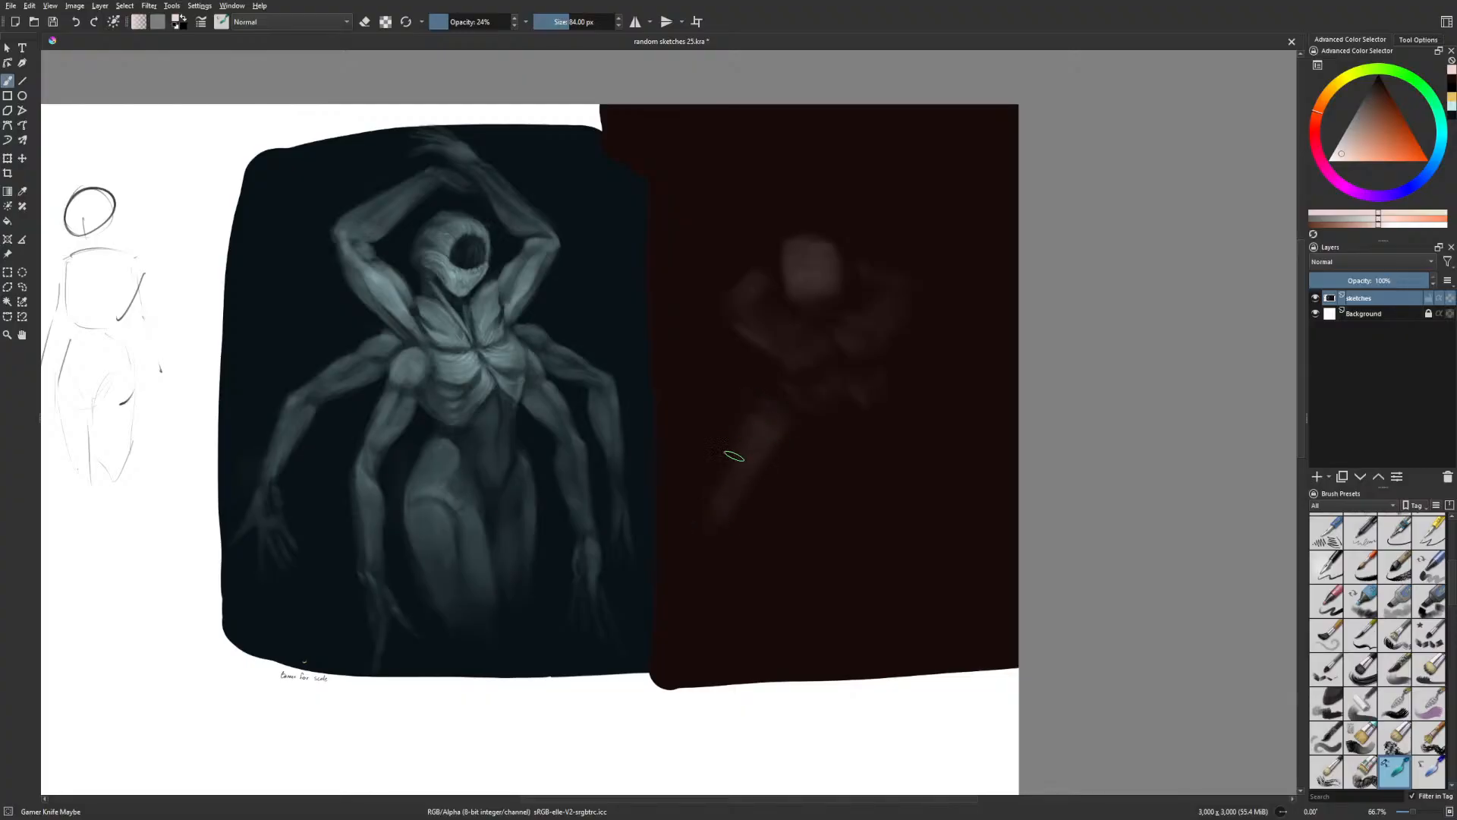
Paint the second lower arm and two raised arms spreading diagonally from the faint red-panel figure
mouse_move(924, 448)
mouse_down()
mouse_move(887, 424)
mouse_move(950, 481)
mouse_up()
mouse_move(871, 235)
mouse_down()
mouse_move(909, 171)
mouse_move(878, 244)
mouse_up()
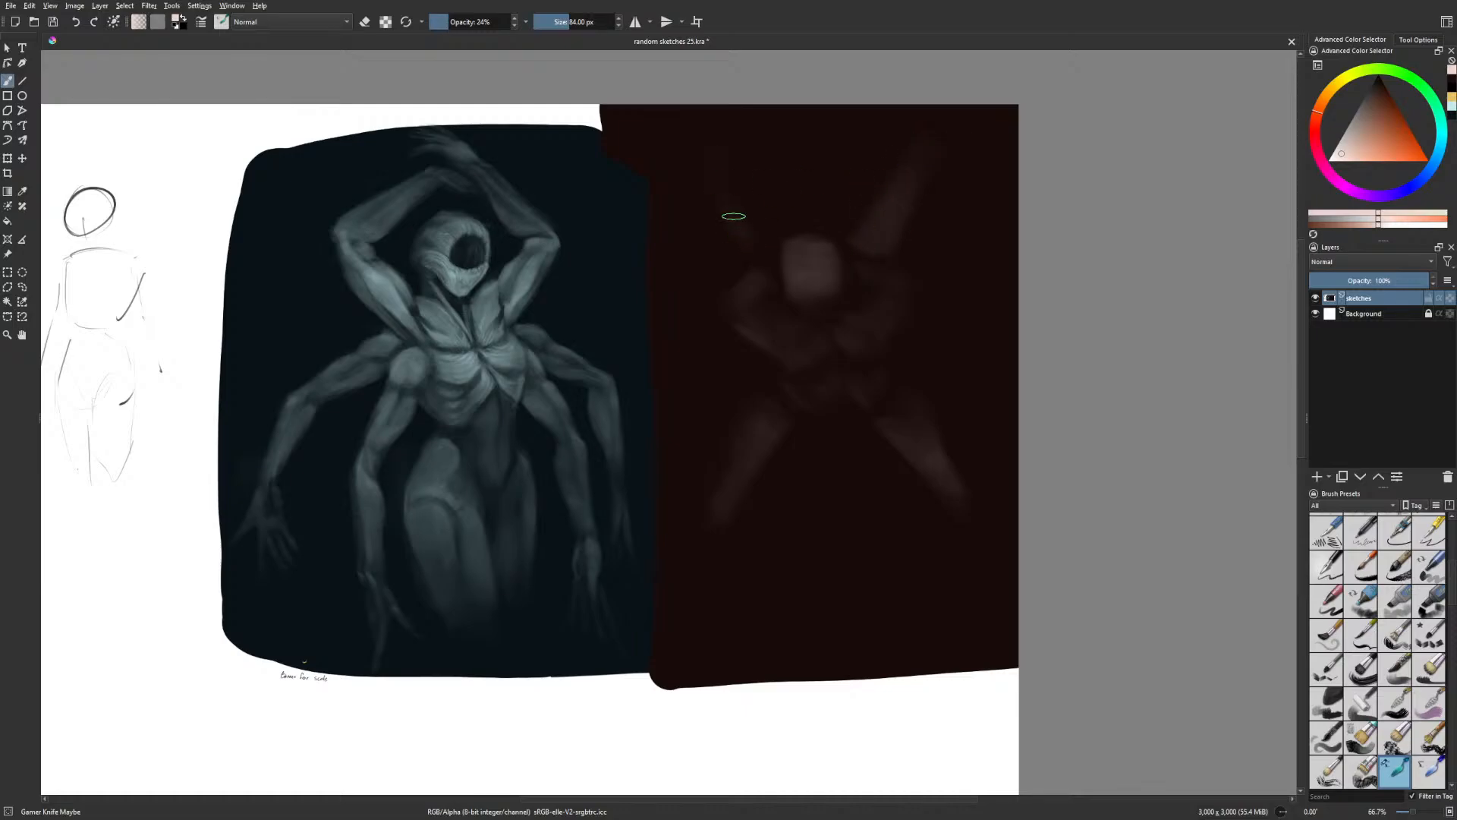
mouse_move(734, 230)
mouse_down()
mouse_move(756, 252)
mouse_move(726, 187)
mouse_up()
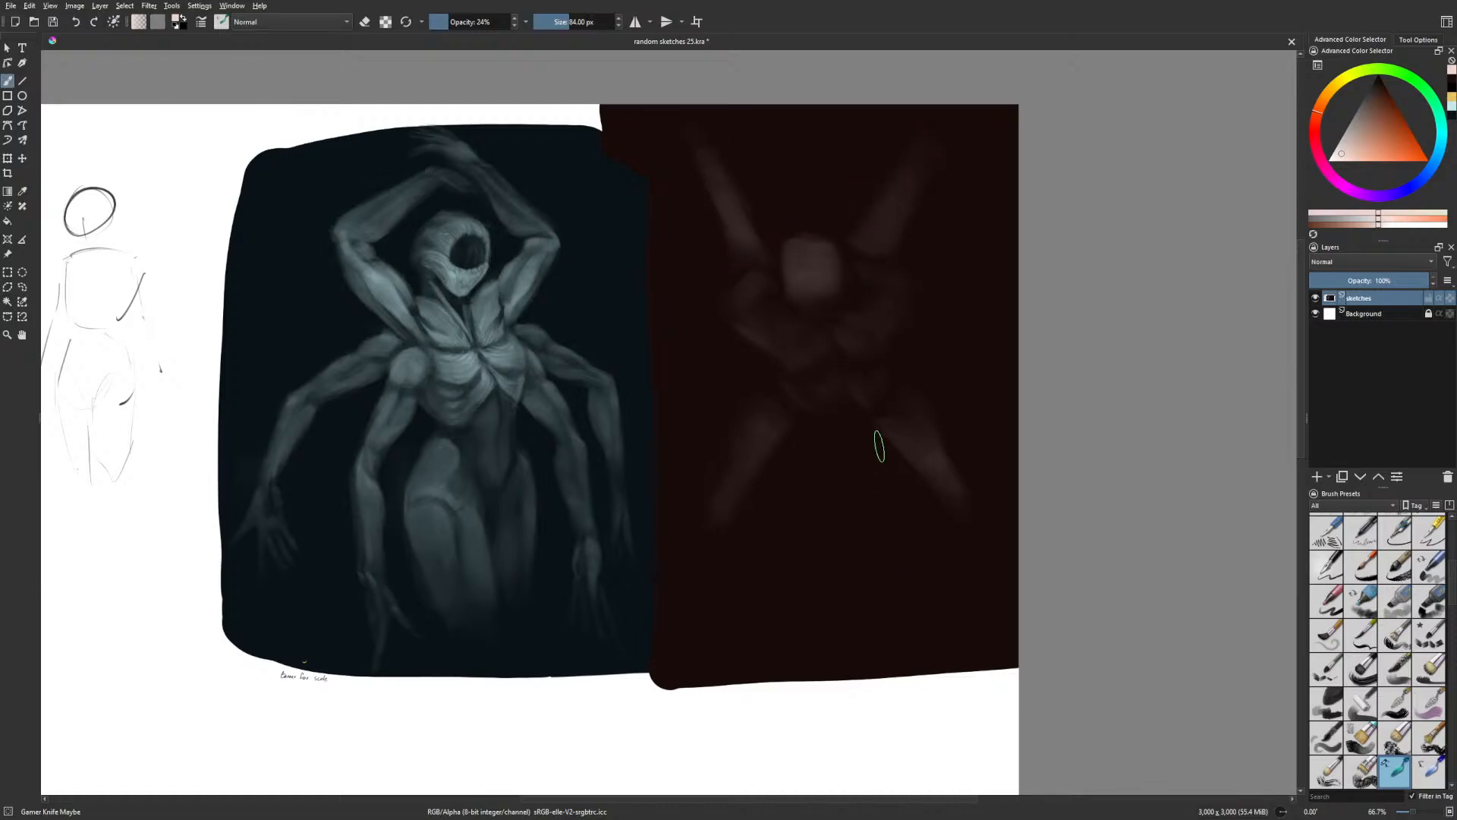
Block in the figure's two thighs narrowing toward the knees, with faint lower legs beneath them
drag(804, 439, 834, 540)
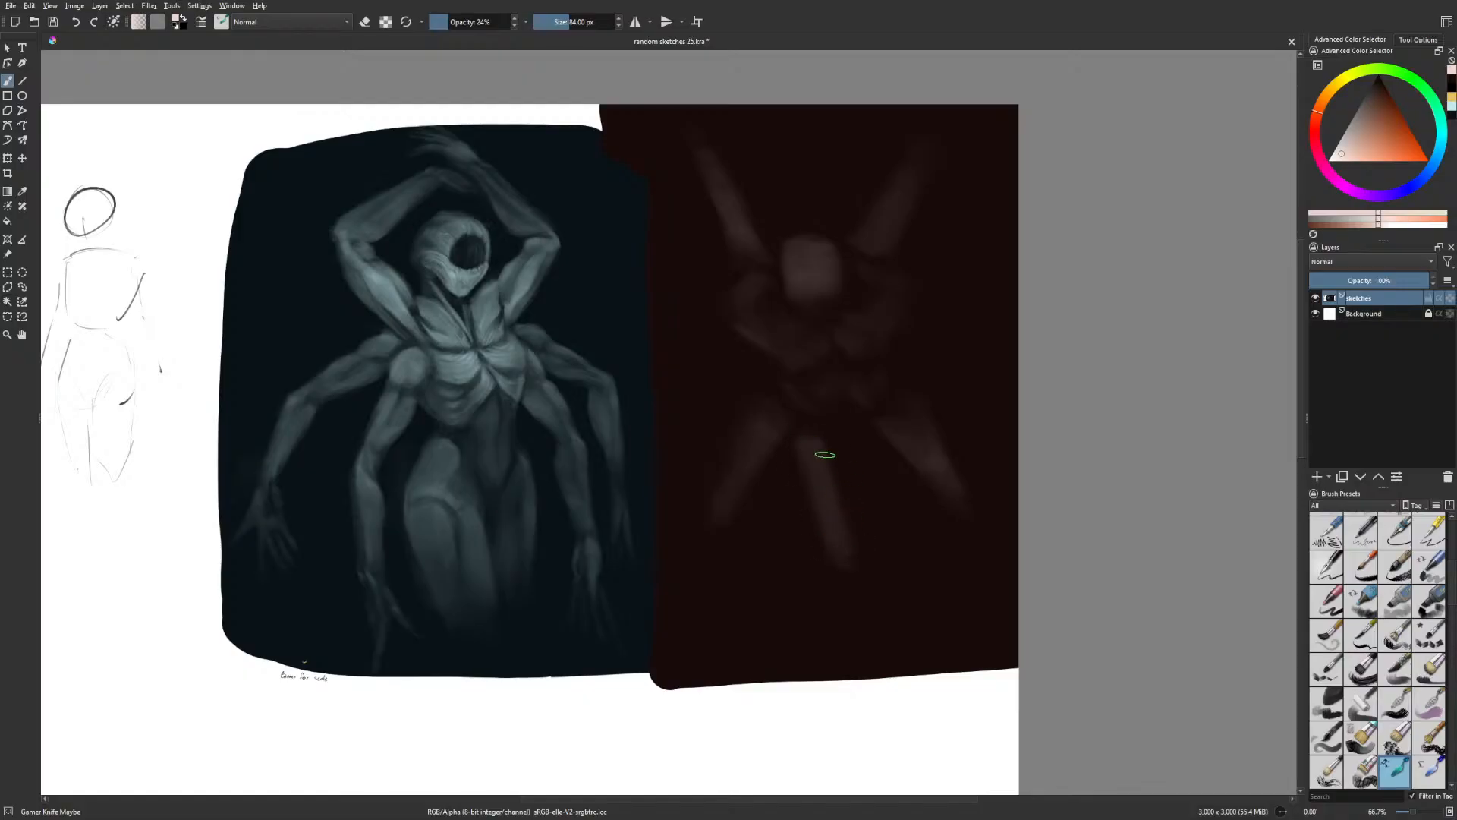
drag(823, 452, 840, 559)
mouse_move(865, 459)
mouse_down()
mouse_move(873, 563)
mouse_move(799, 504)
mouse_up()
drag(846, 594, 839, 666)
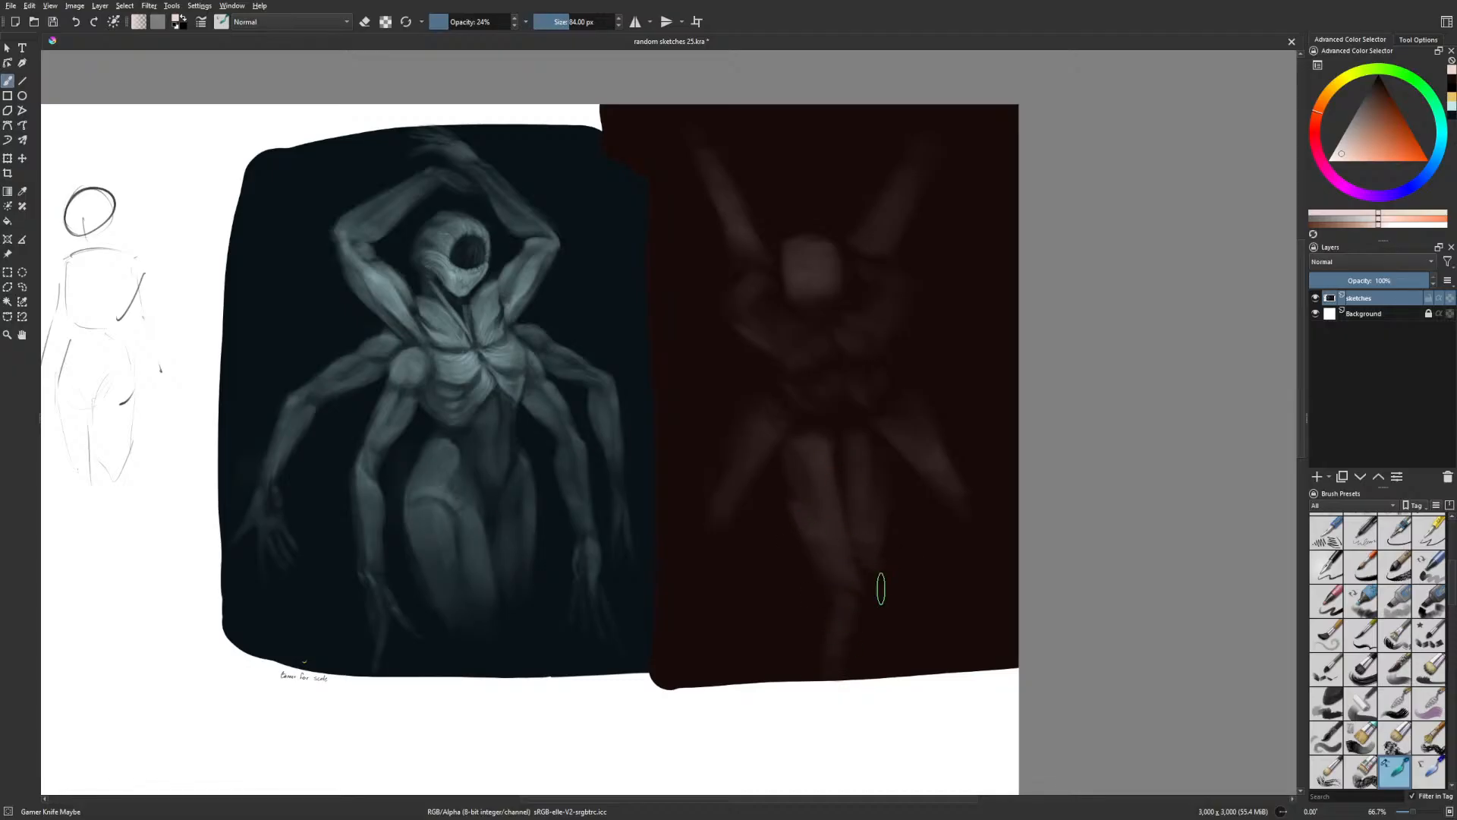
drag(878, 585, 900, 657)
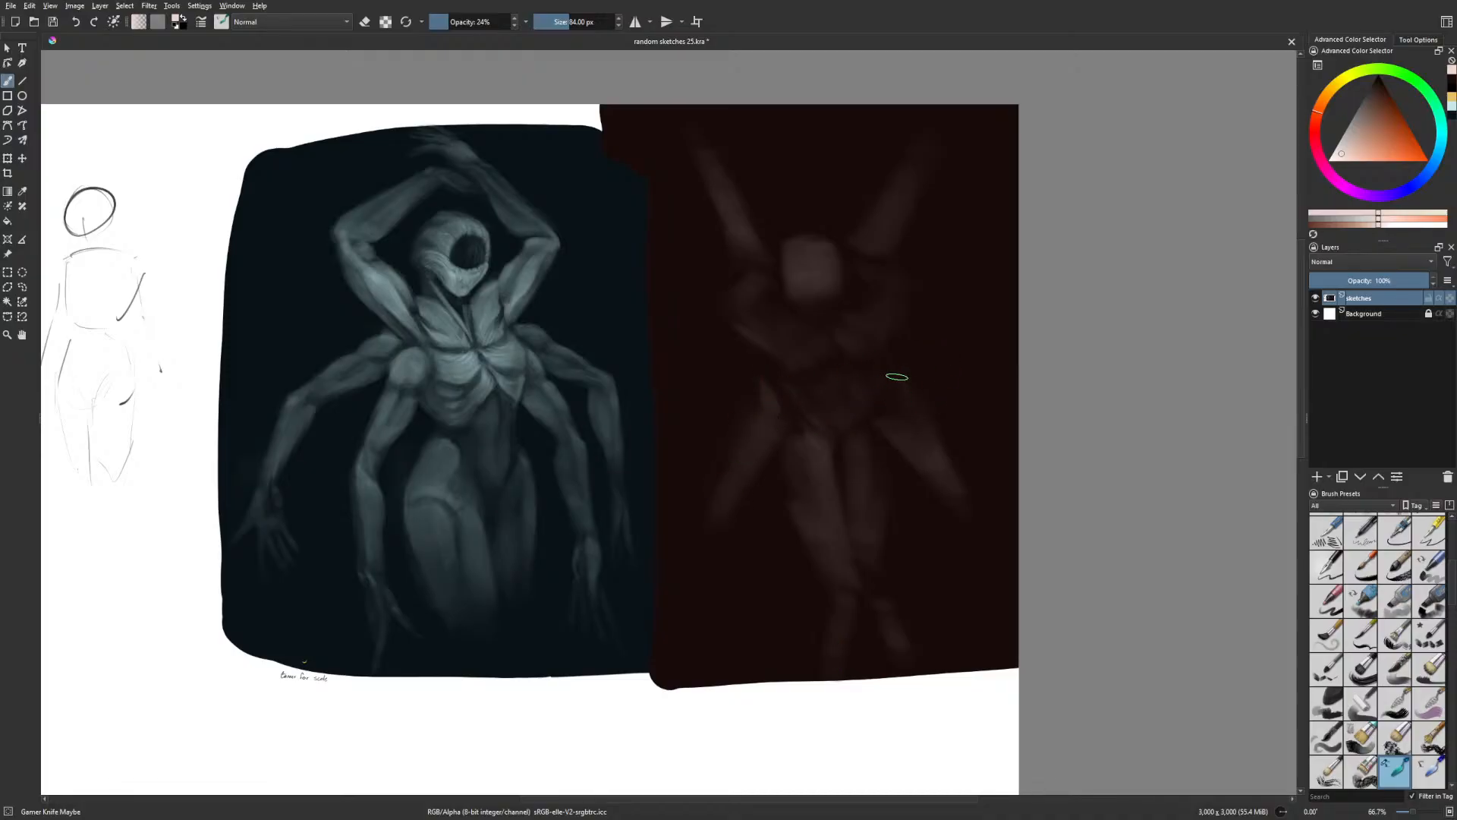
Reshape the lower arm nearest the canvas edge with the panel's dark red, and switch back to pale pink to rebuild it
right_click(950, 457)
right_click(992, 463)
ctrl+click(992, 458)
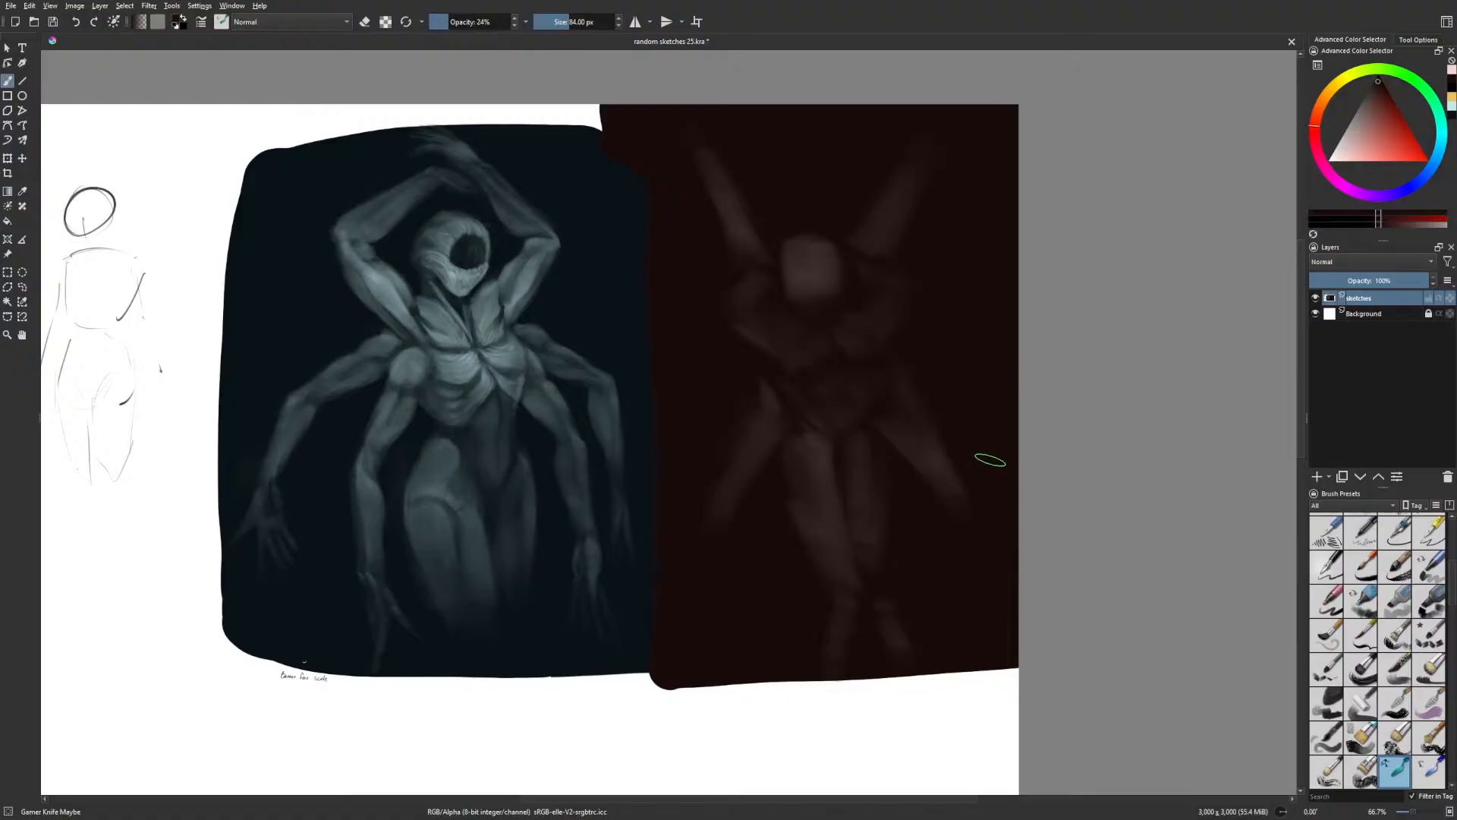
drag(880, 421, 957, 522)
right_click(958, 524)
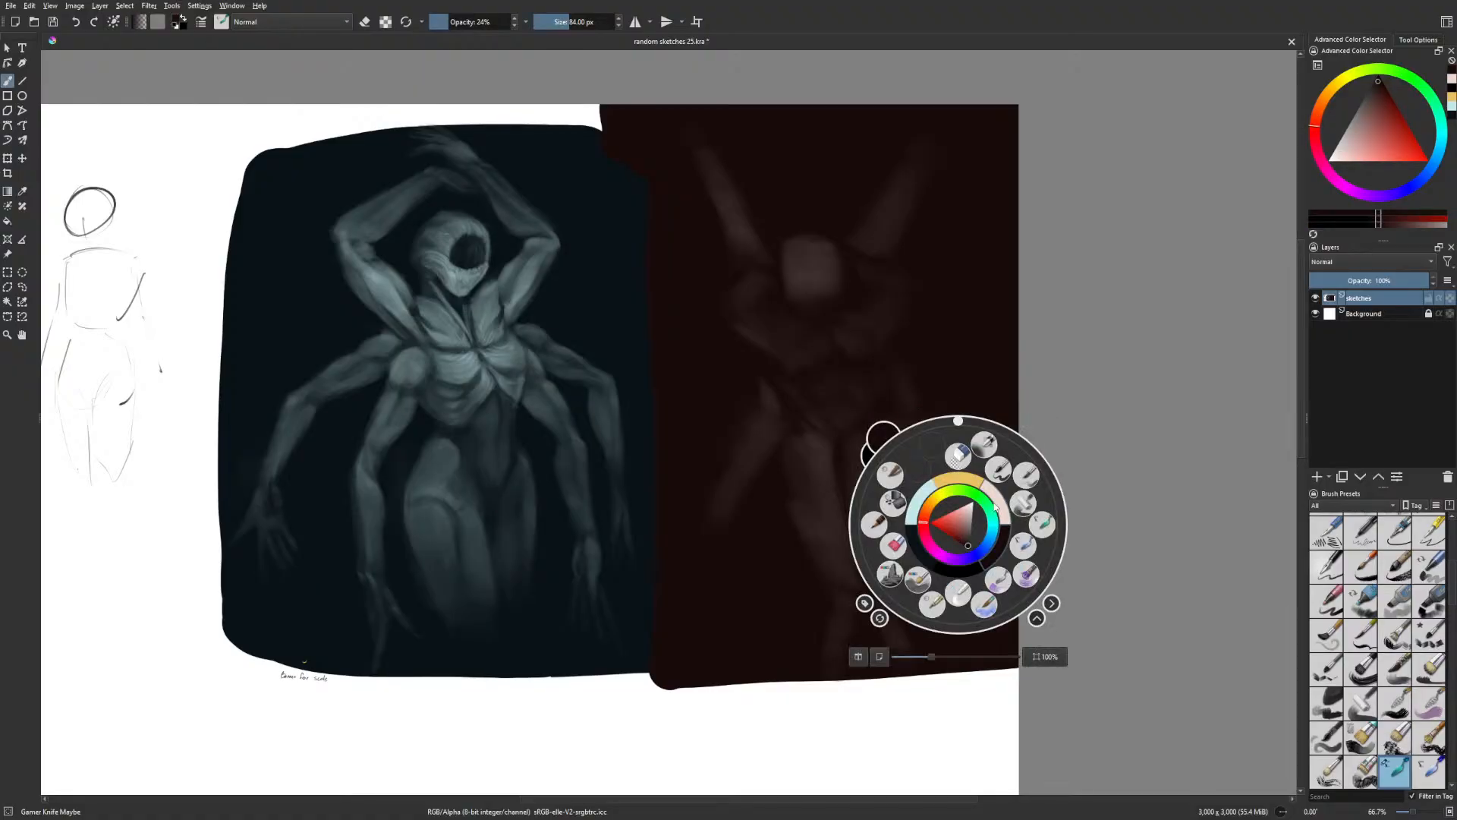
right_click(999, 502)
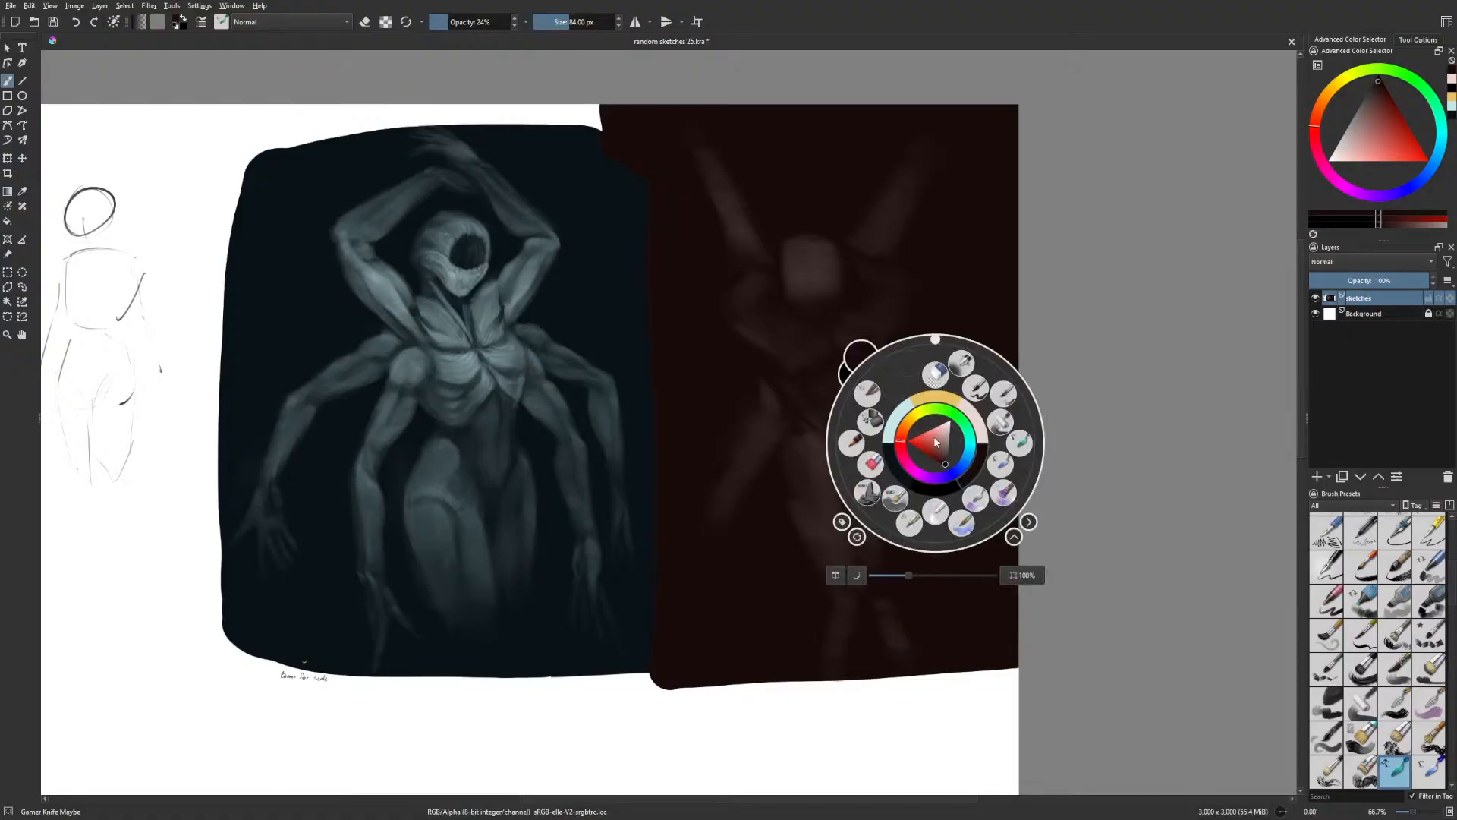
right_click(935, 443)
click(981, 432)
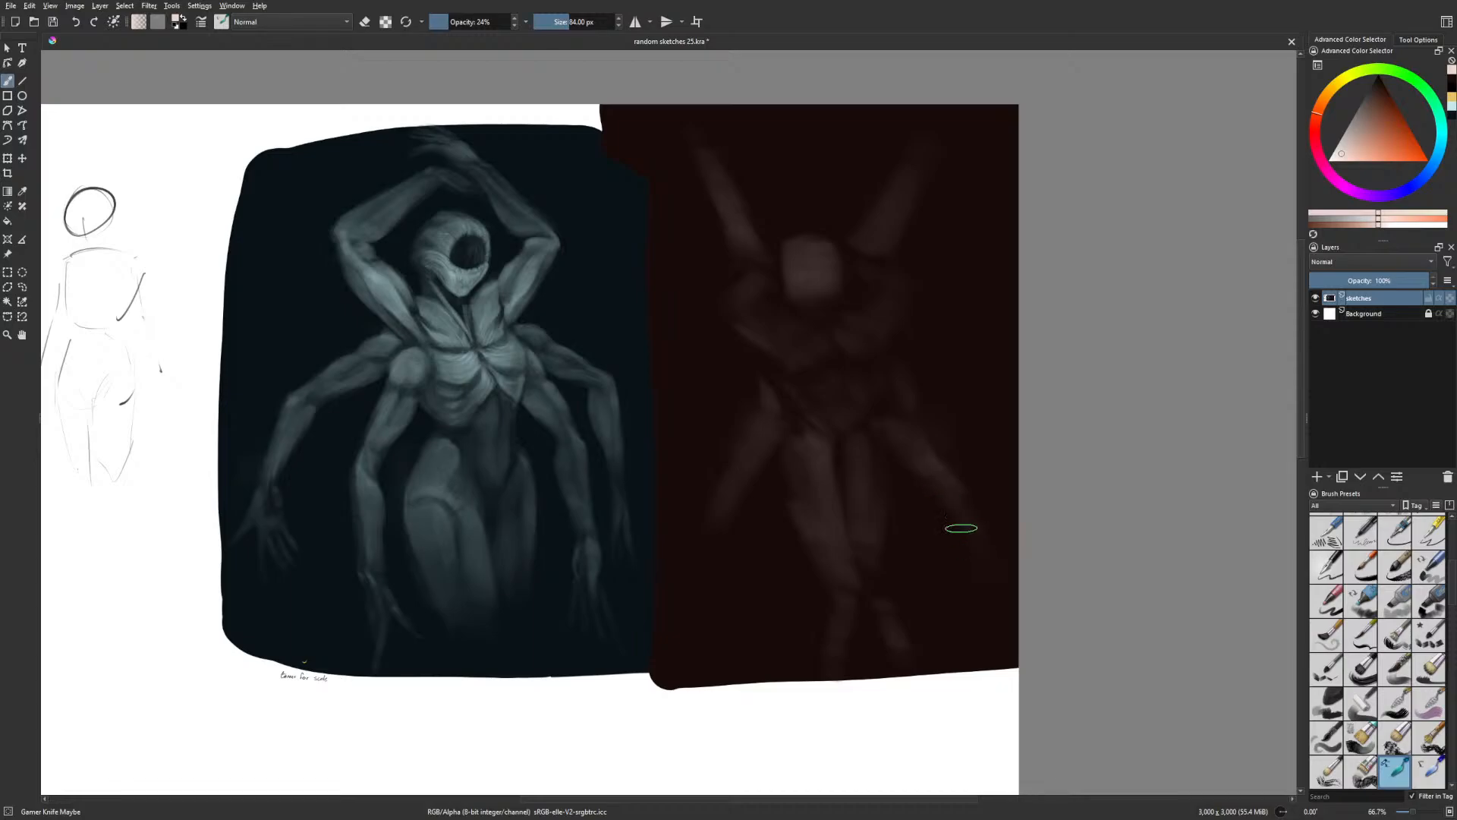
Mirror the view and paint V-shaped collarbones and rounded shoulders on the red-panel figure
key(m)
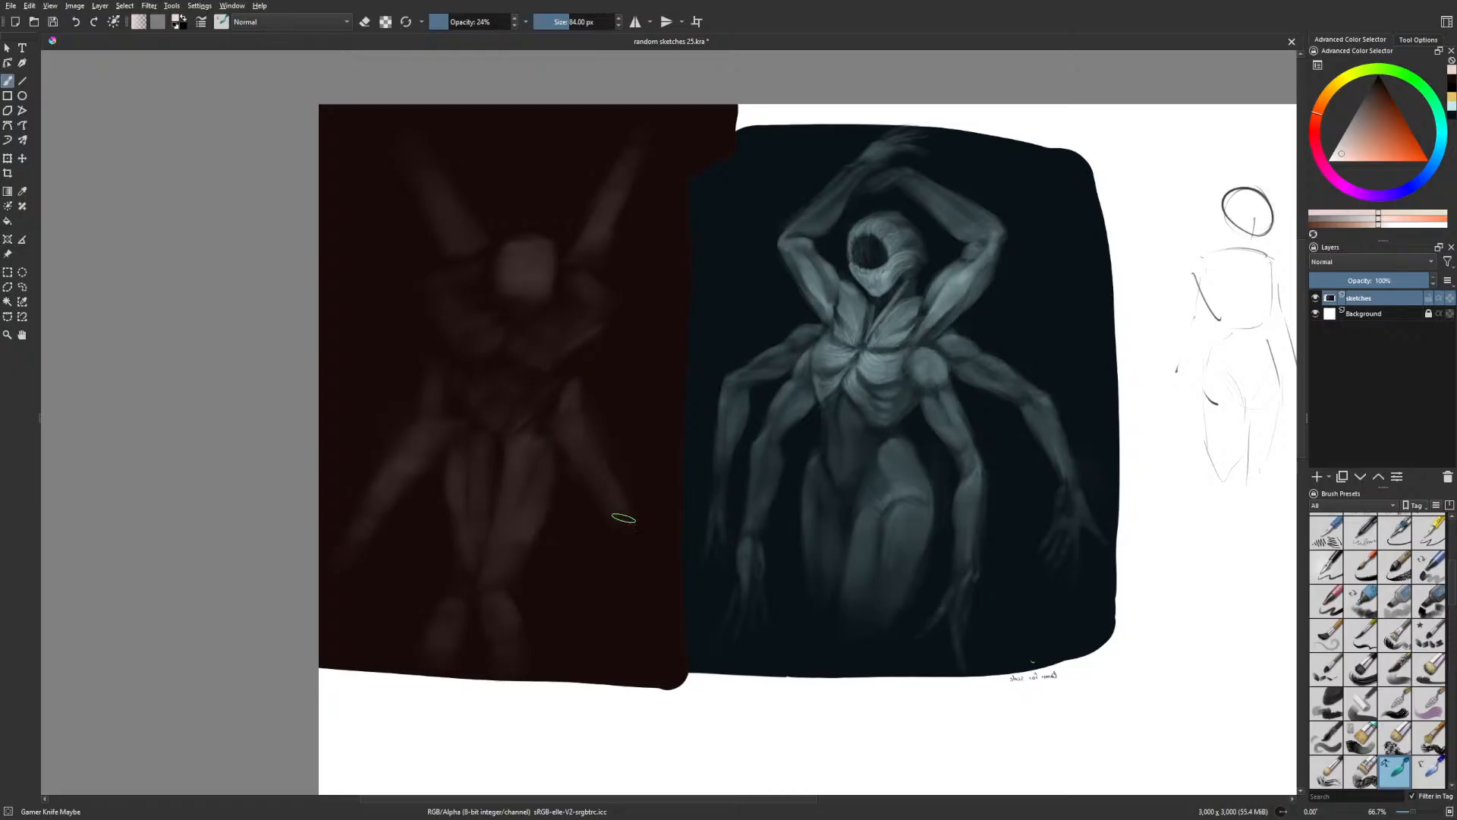
mouse_move(430, 306)
mouse_down()
mouse_move(457, 292)
mouse_move(500, 334)
mouse_move(453, 294)
mouse_move(584, 333)
mouse_move(527, 332)
mouse_move(600, 325)
mouse_up()
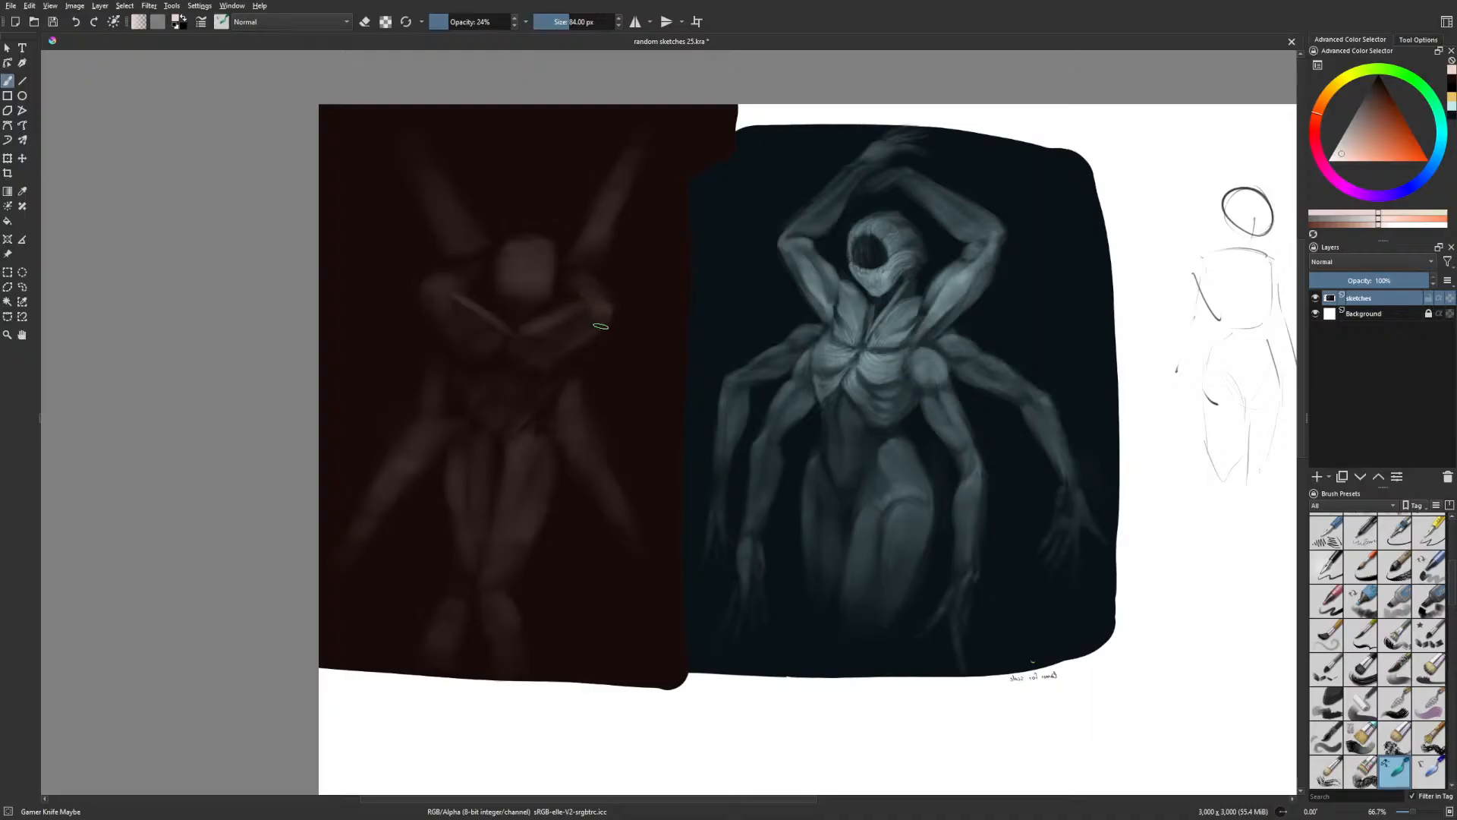
Undo the last two strokes, restore the unmirrored view and shape the head into a smooth round ball with a smaller brush
key(bracketleft)
key(bracketleft)
key(bracketleft)
key(bracketleft)
key(bracketleft)
key(bracketleft)
key(ctrl+z)
key(ctrl+z)
key(m)
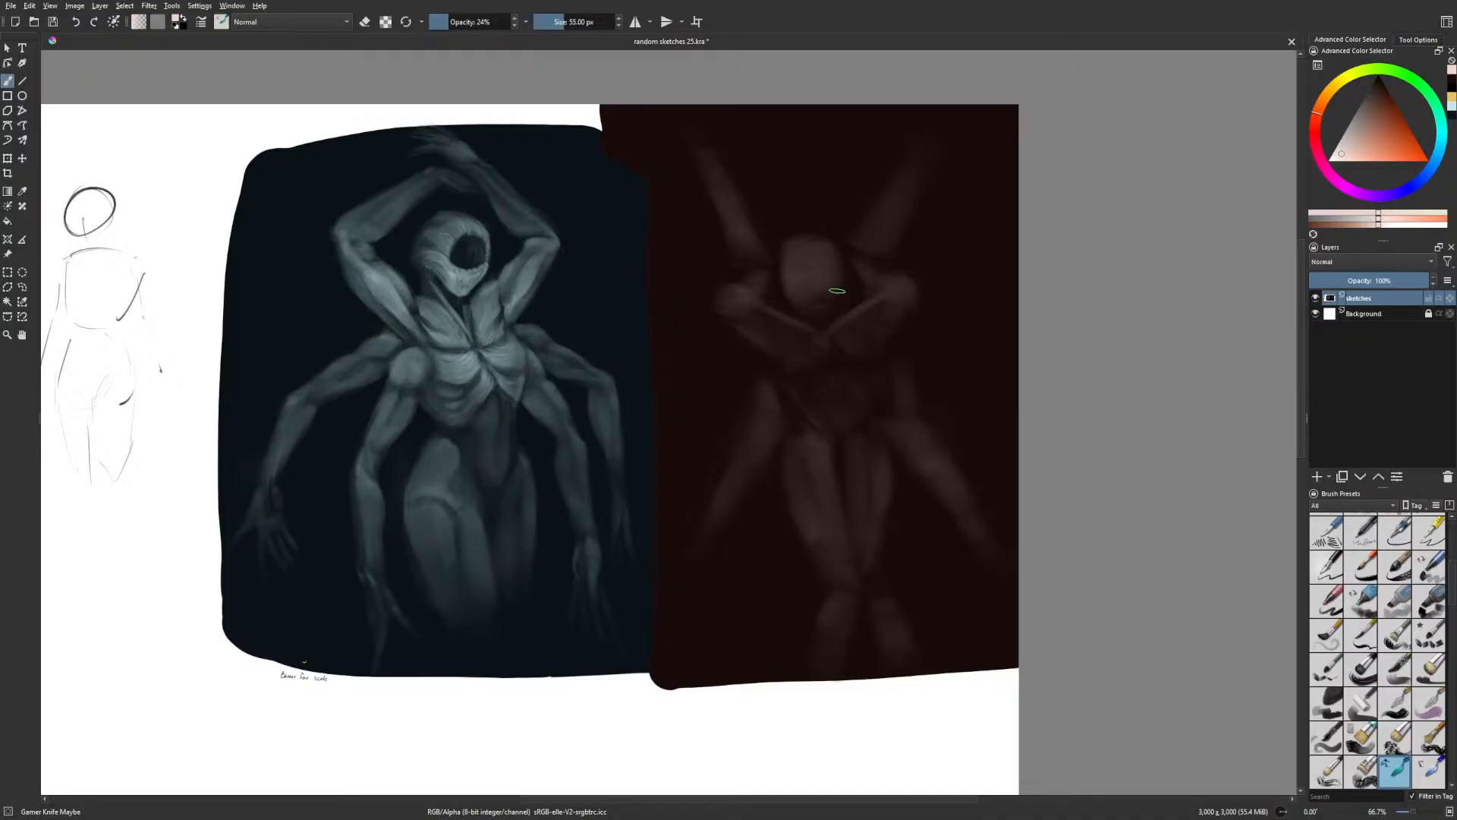
drag(838, 244, 842, 282)
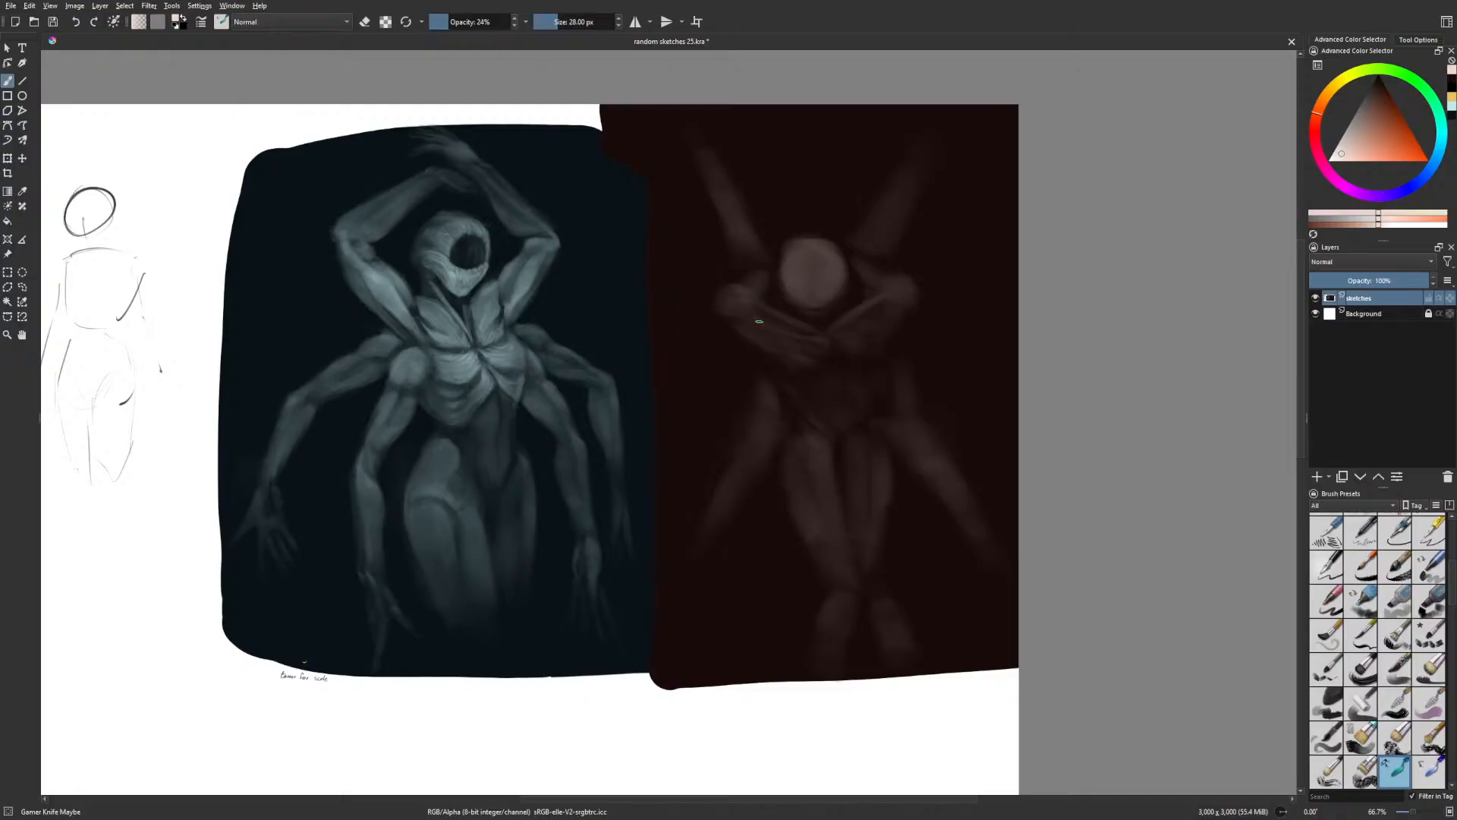
Carve shadows into the chest below the collarbone in very dark red at 28 px
right_click(806, 344)
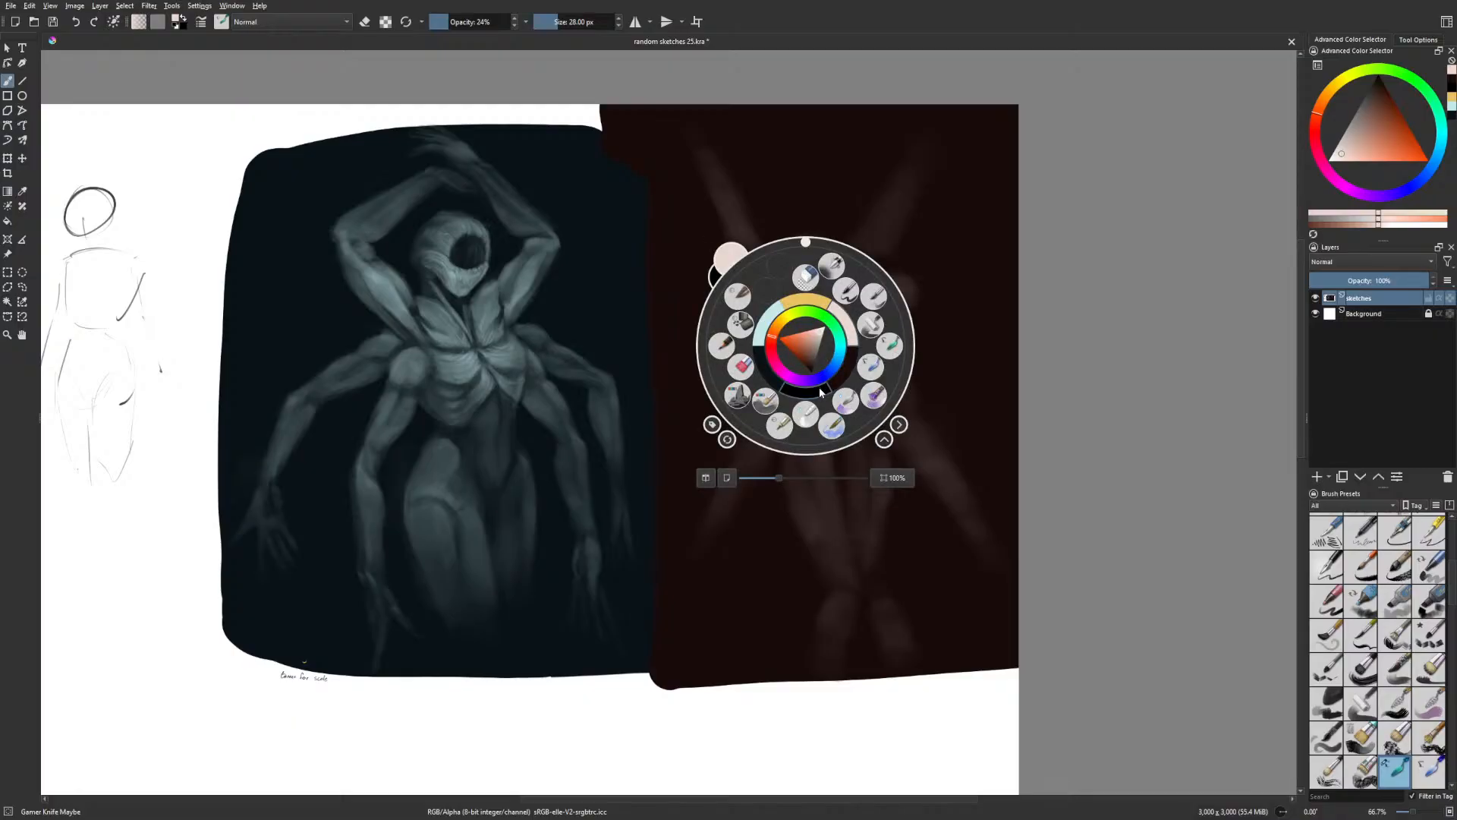
click(843, 370)
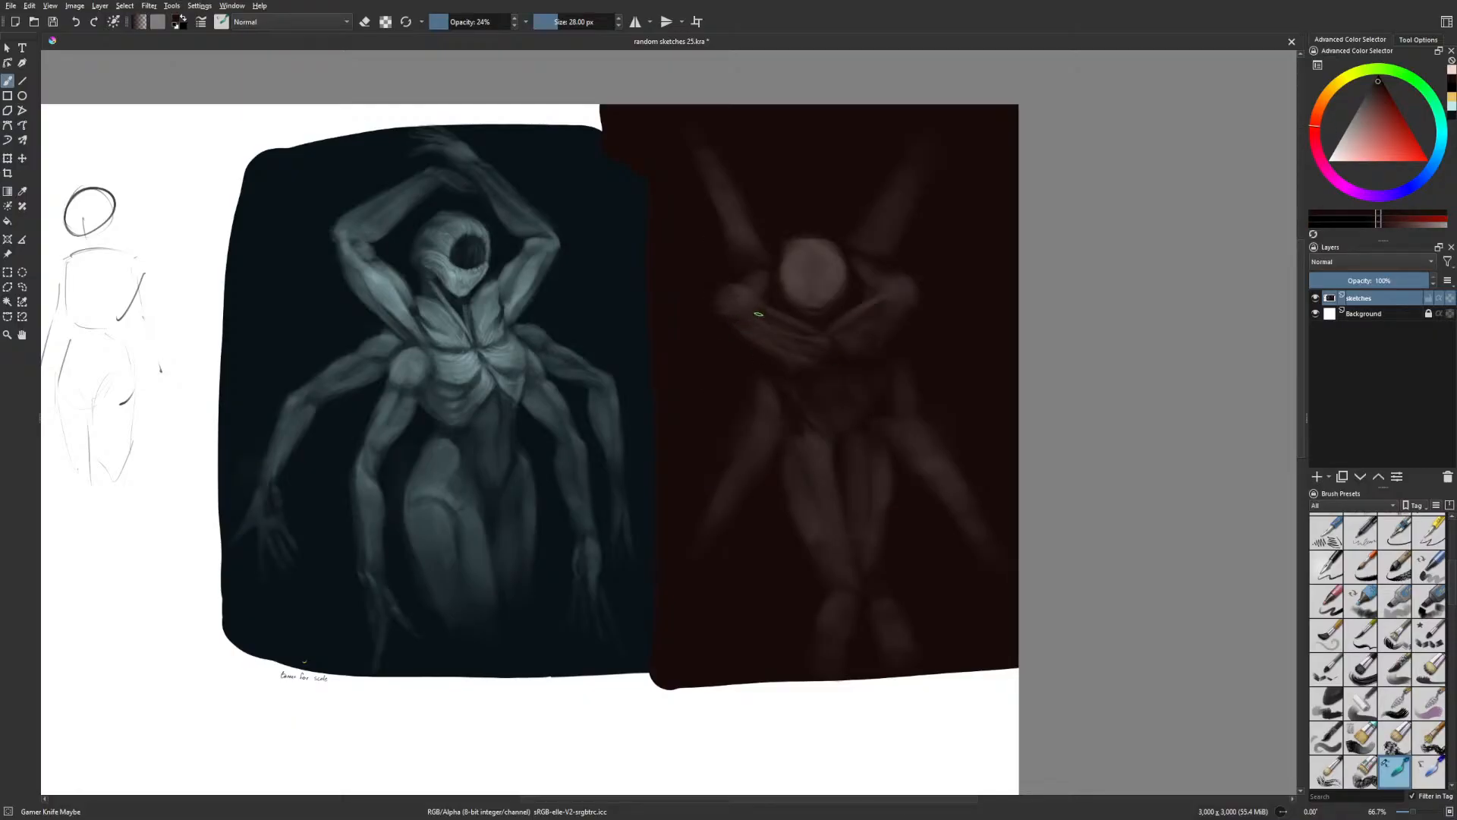
drag(746, 333, 761, 343)
Brighten the shoulders, V-shaped collarbones and the muscle beside the head in pale pink, checking the shapes in a mirrored view
right_click(909, 331)
click(934, 280)
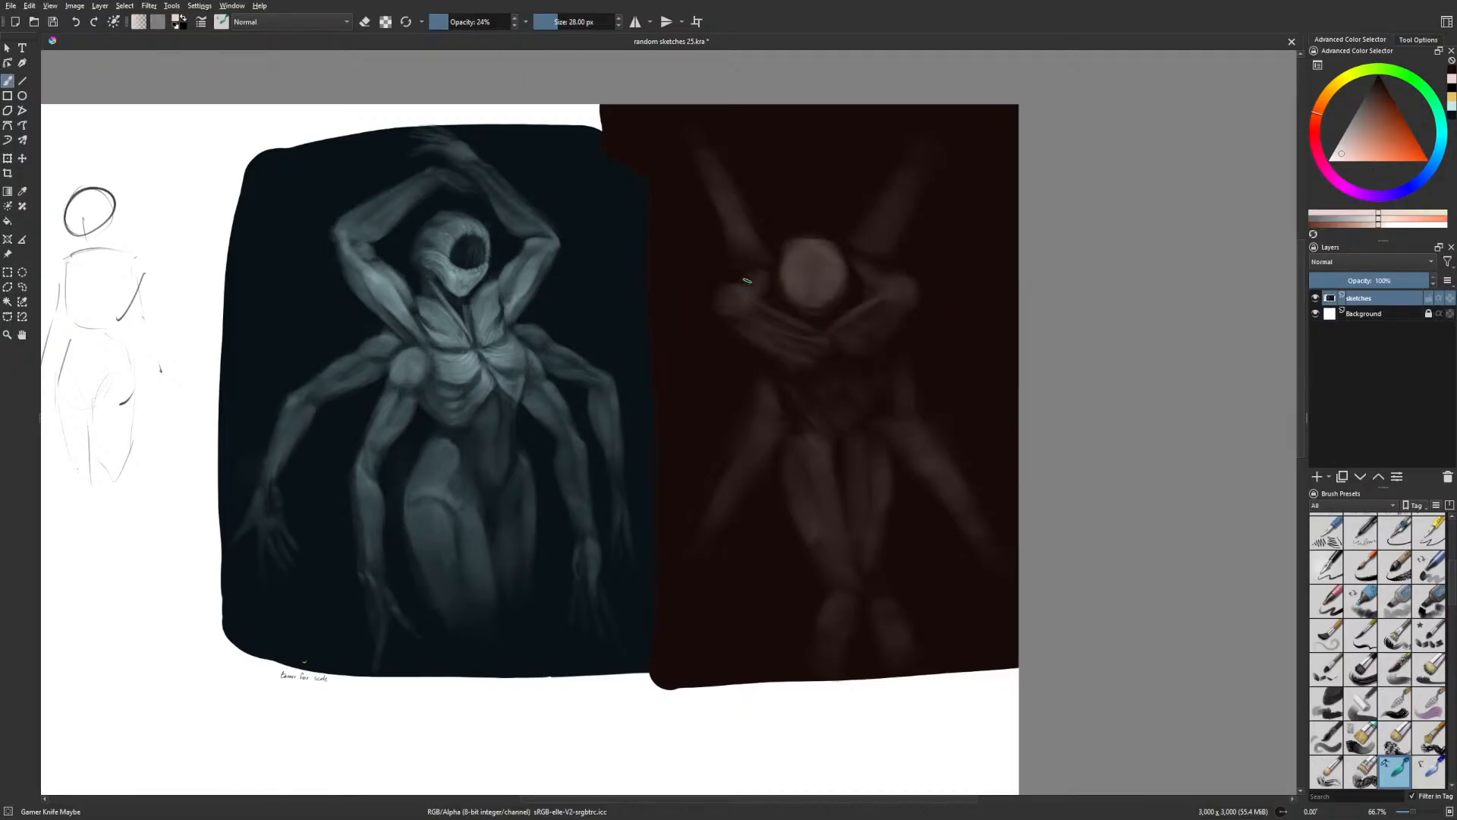
drag(721, 300, 737, 289)
key(m)
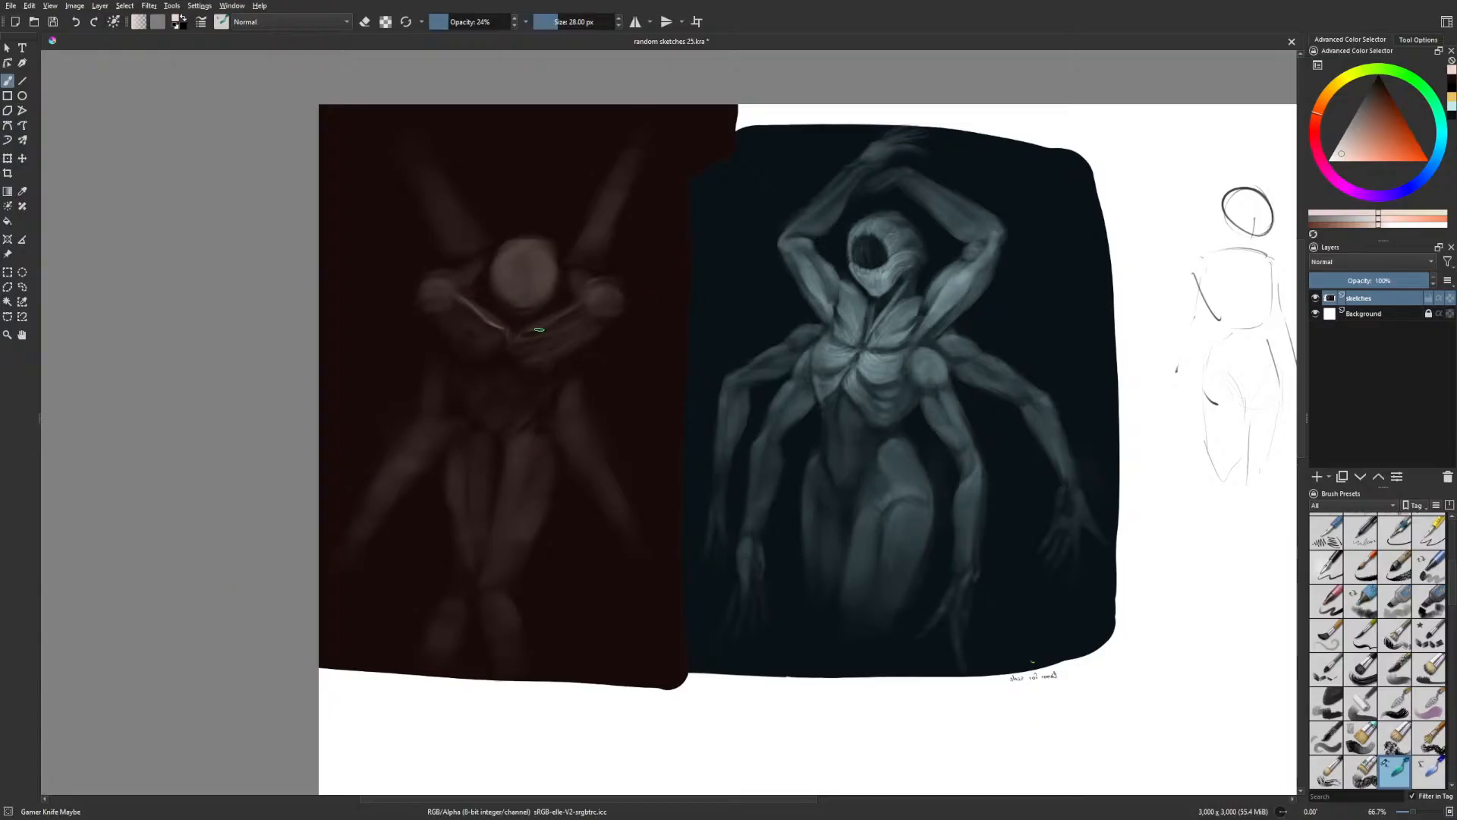
key(m)
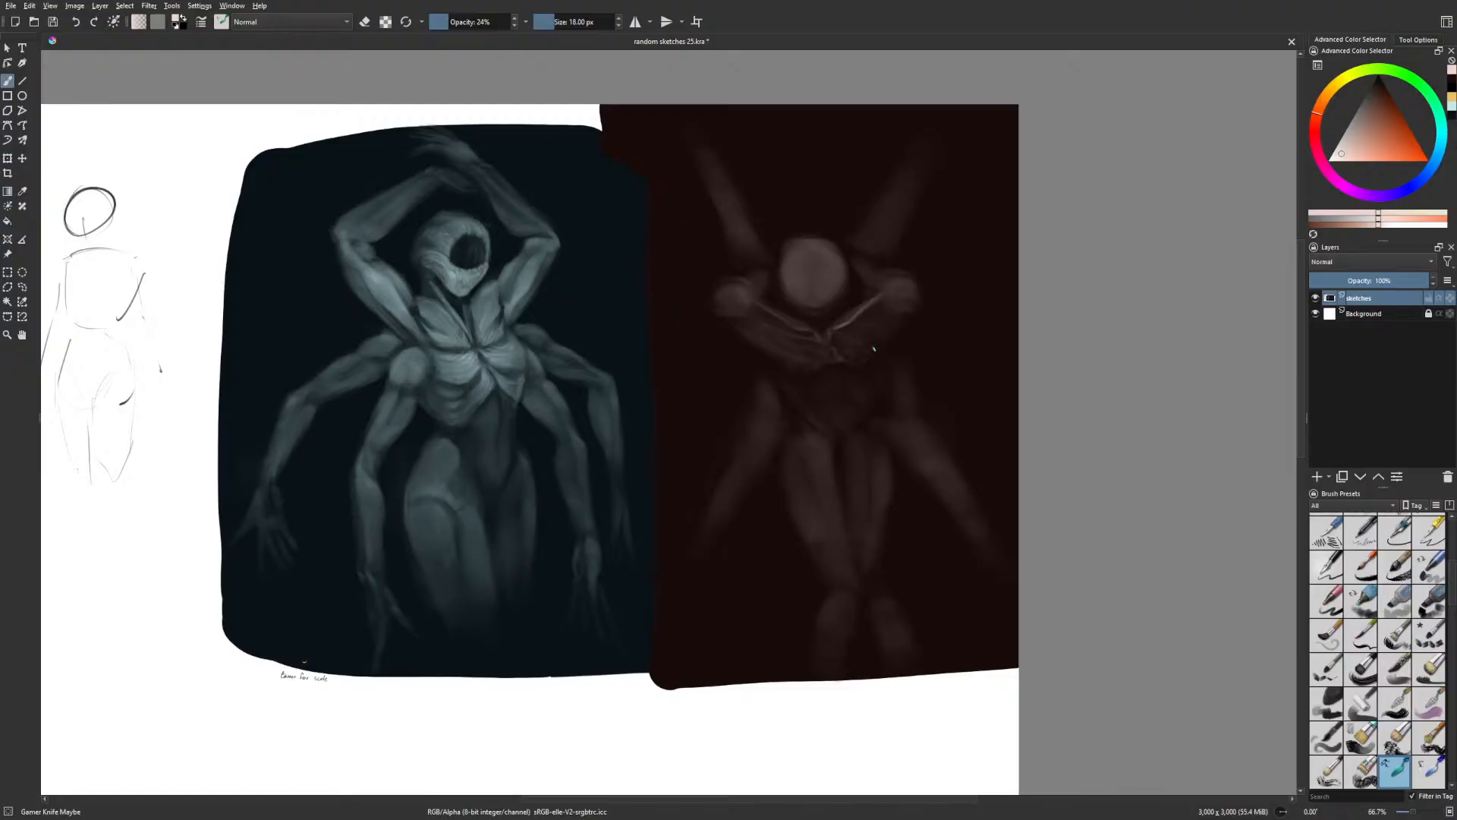
scroll(985, 410, up, 1)
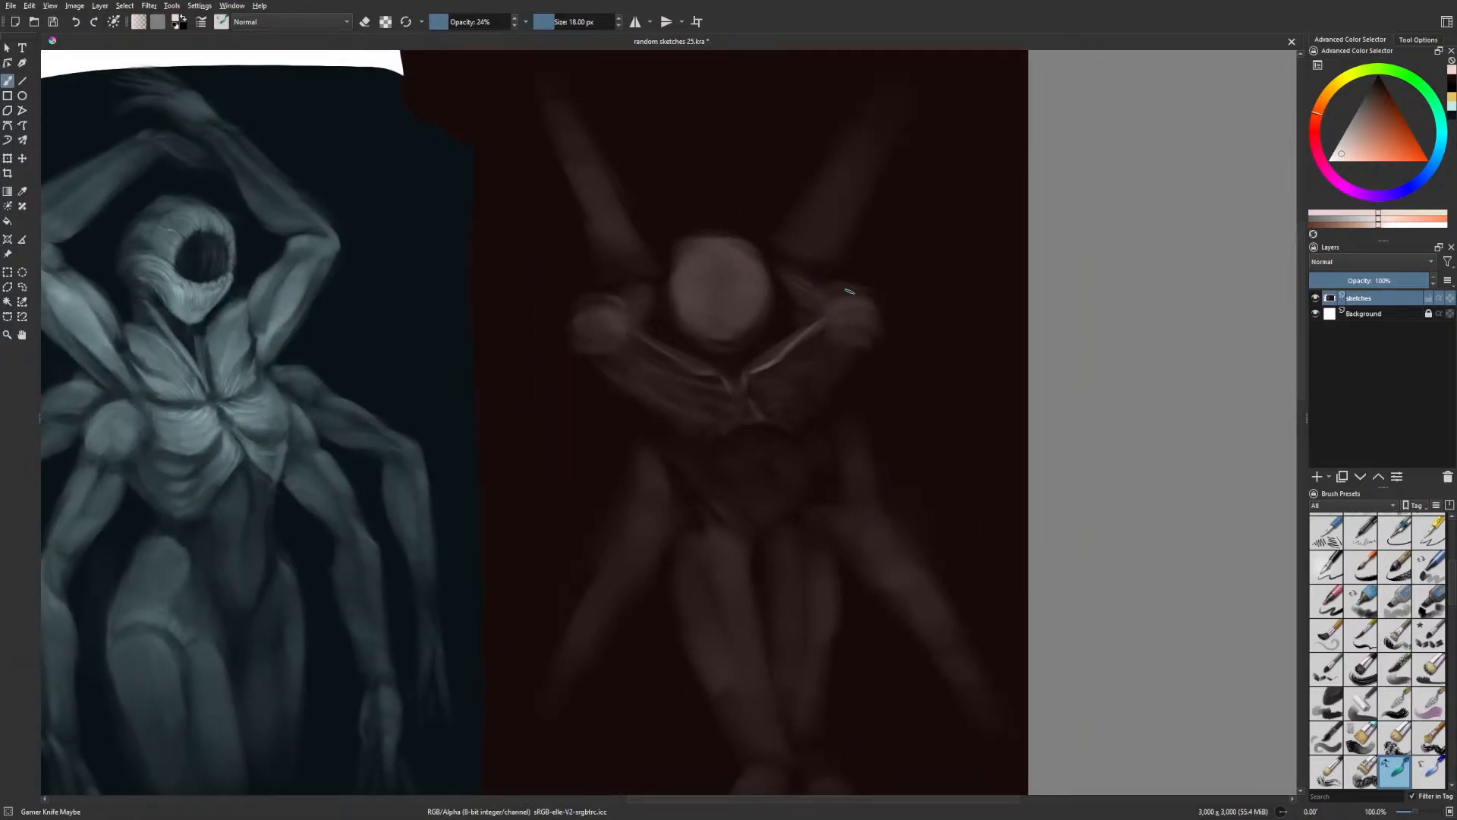
drag(801, 280, 827, 281)
Paint a small dark eye on the round head using the Basic-5 Size Opacity brush at 76% opacity and 13 px
right_click(798, 425)
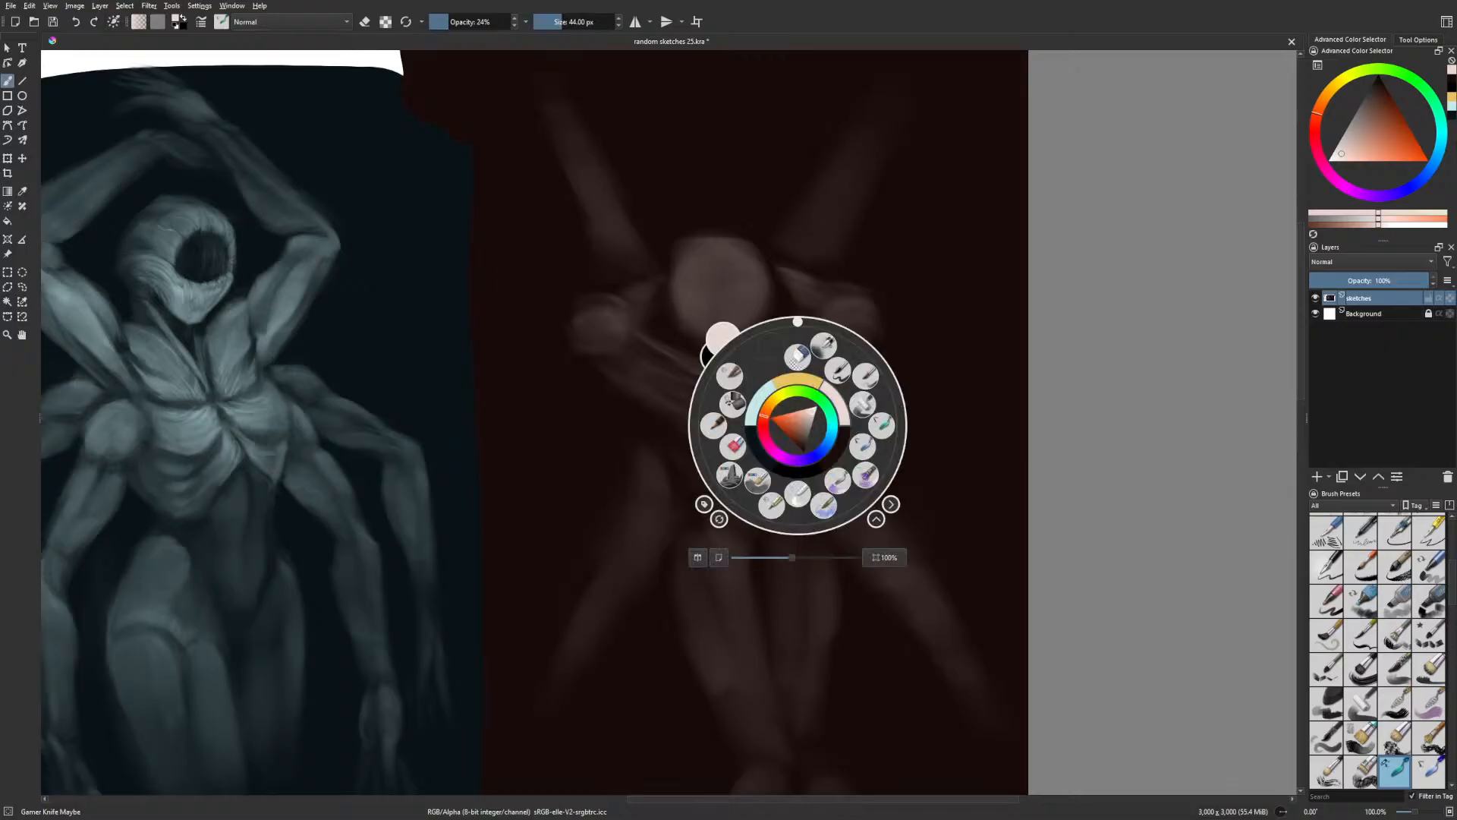
click(830, 448)
right_click(841, 452)
click(794, 375)
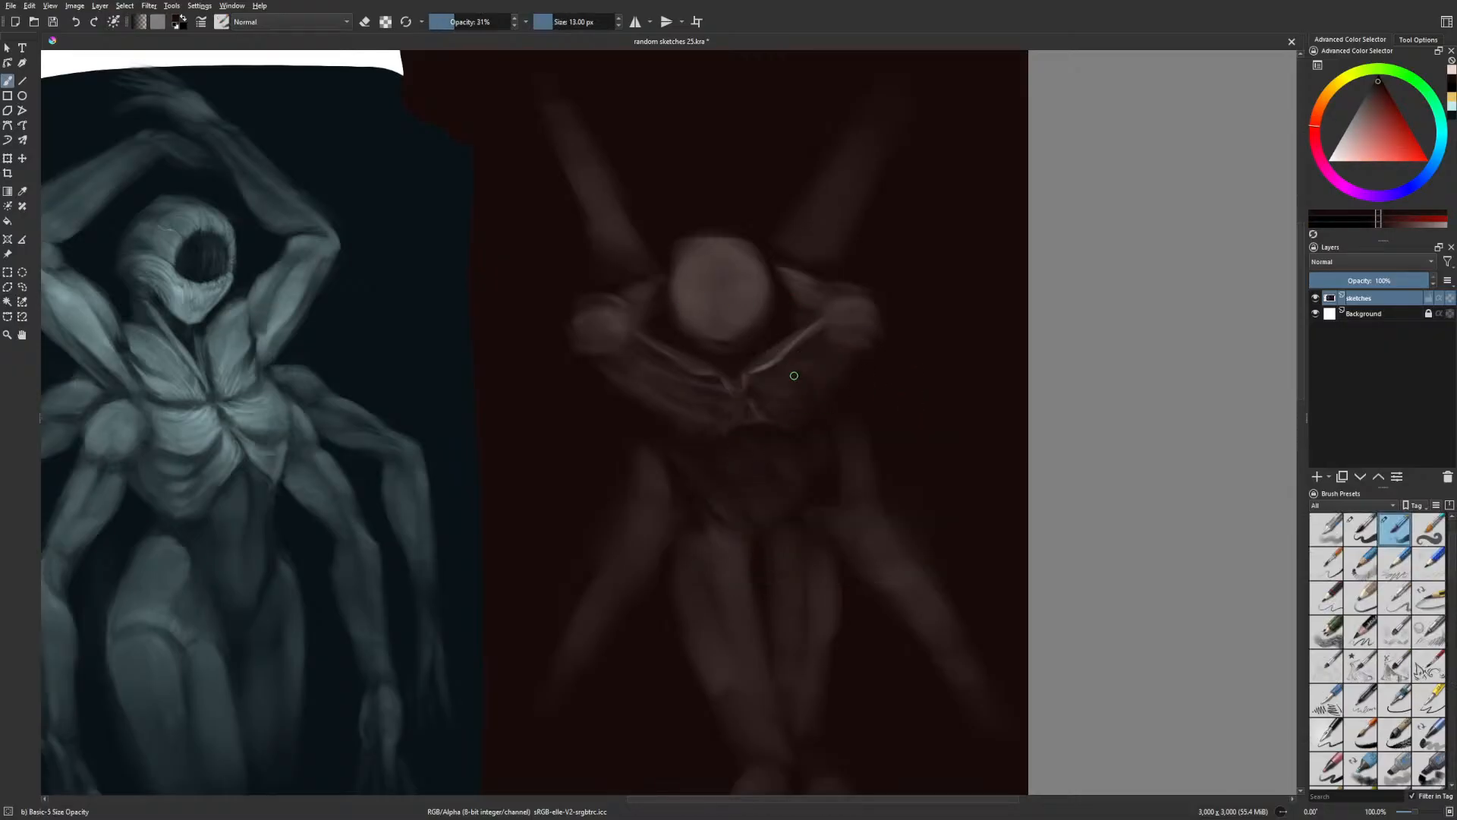
click(491, 21)
mouse_move(778, 246)
mouse_down()
mouse_move(875, 312)
mouse_move(1072, 150)
mouse_move(1044, 233)
mouse_up()
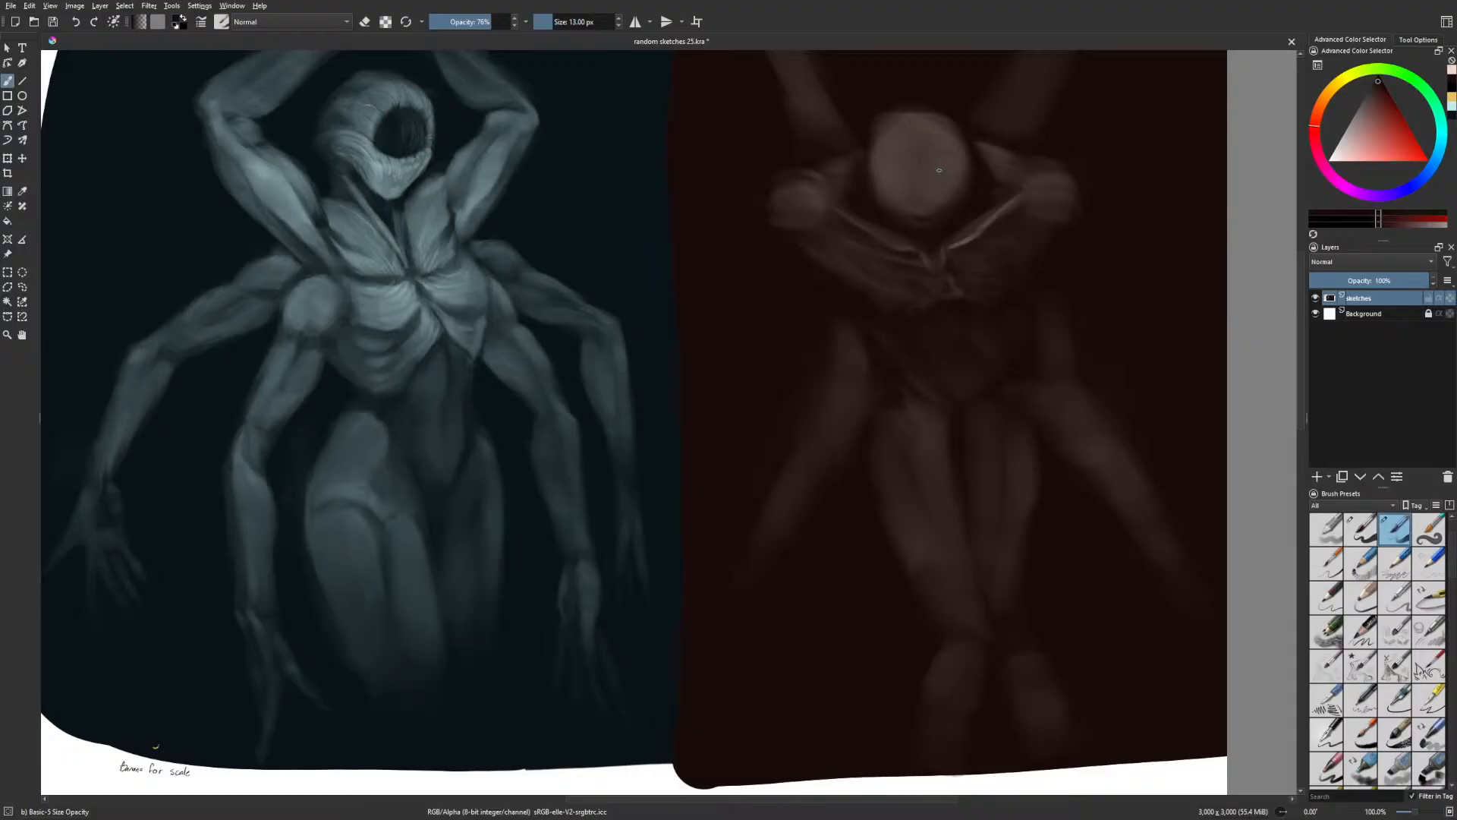
drag(938, 170, 933, 170)
Paint a solid yellow banana with a short stem beside the red creature's lower legs using the Basic-5 Size brush at 100% opacity
drag(1097, 457, 1017, 482)
right_click(1017, 481)
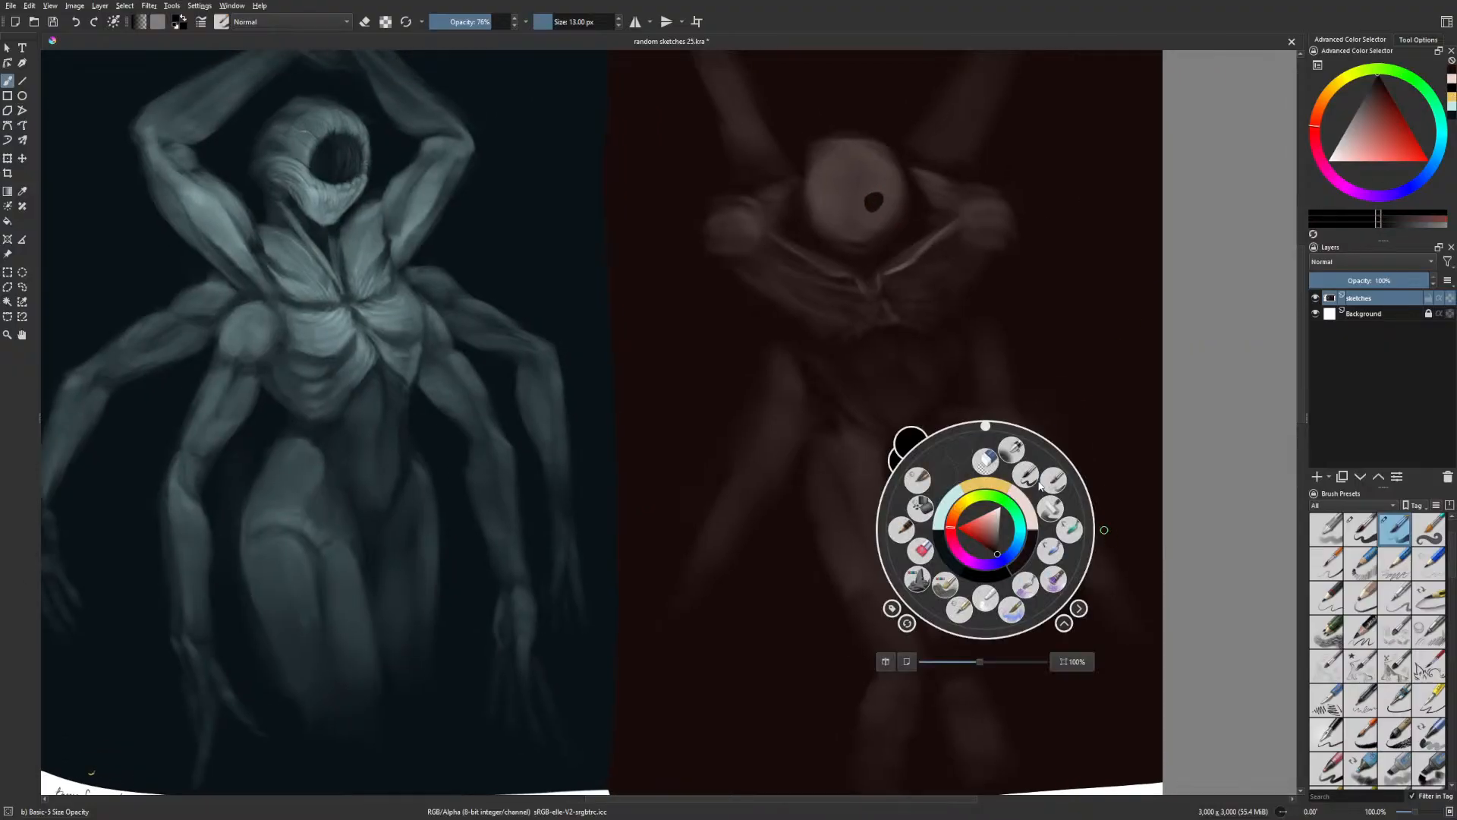
click(1029, 477)
drag(945, 630, 1012, 521)
drag(706, 615, 755, 636)
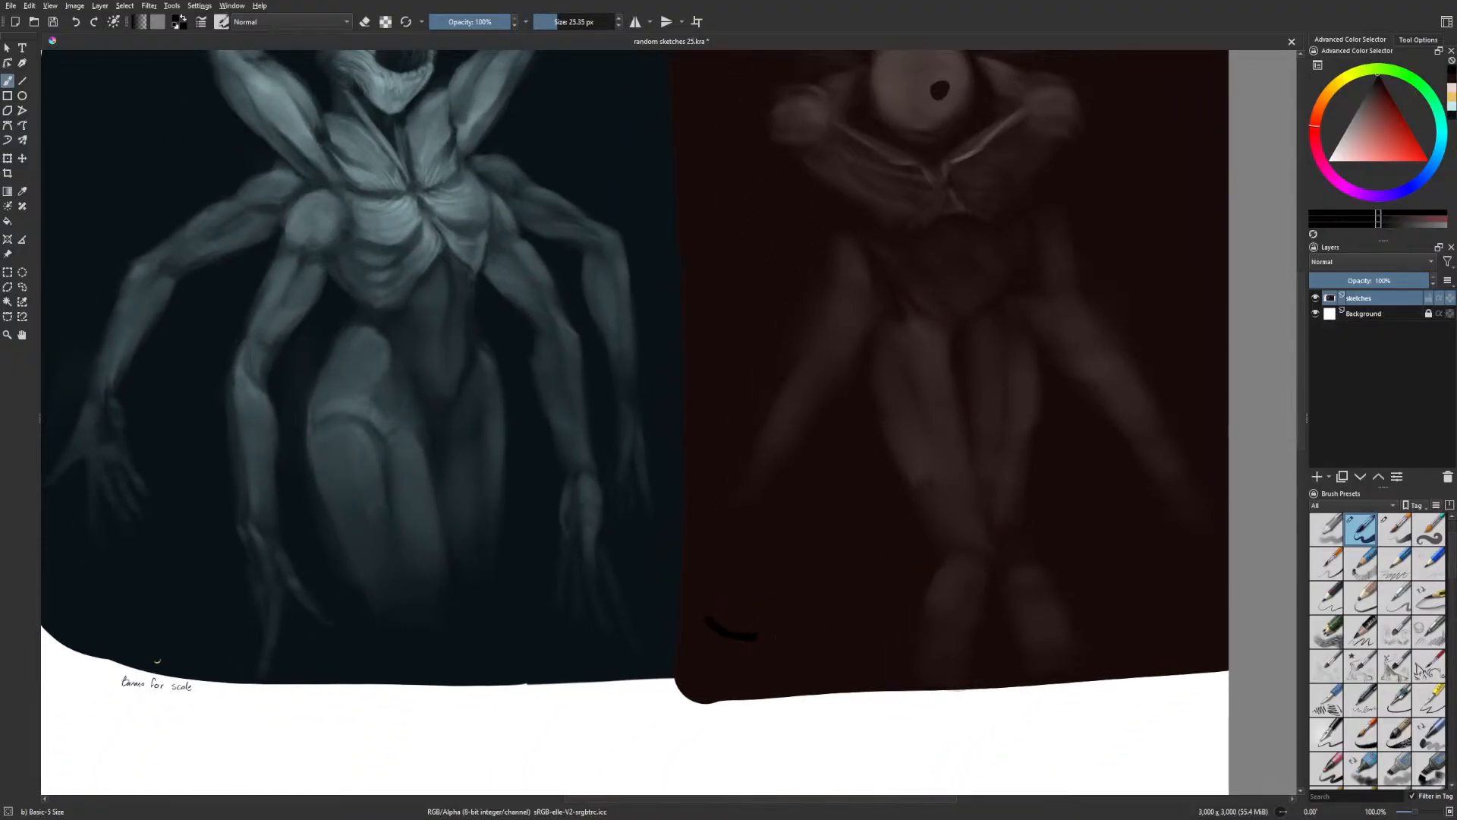
key(ctrl+z)
right_click(982, 379)
click(984, 340)
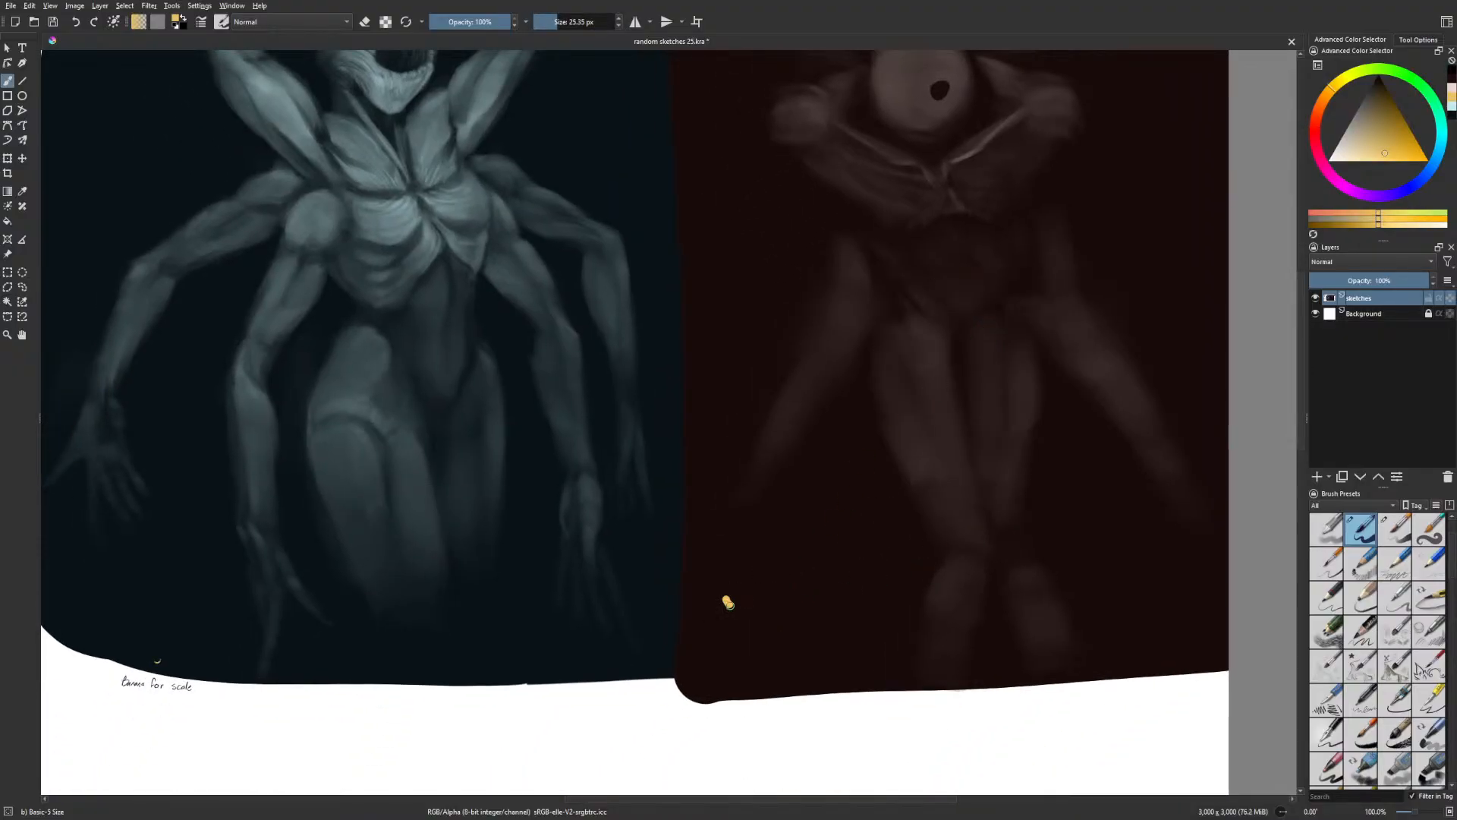
mouse_move(727, 602)
mouse_down()
mouse_move(760, 618)
mouse_move(812, 577)
mouse_up()
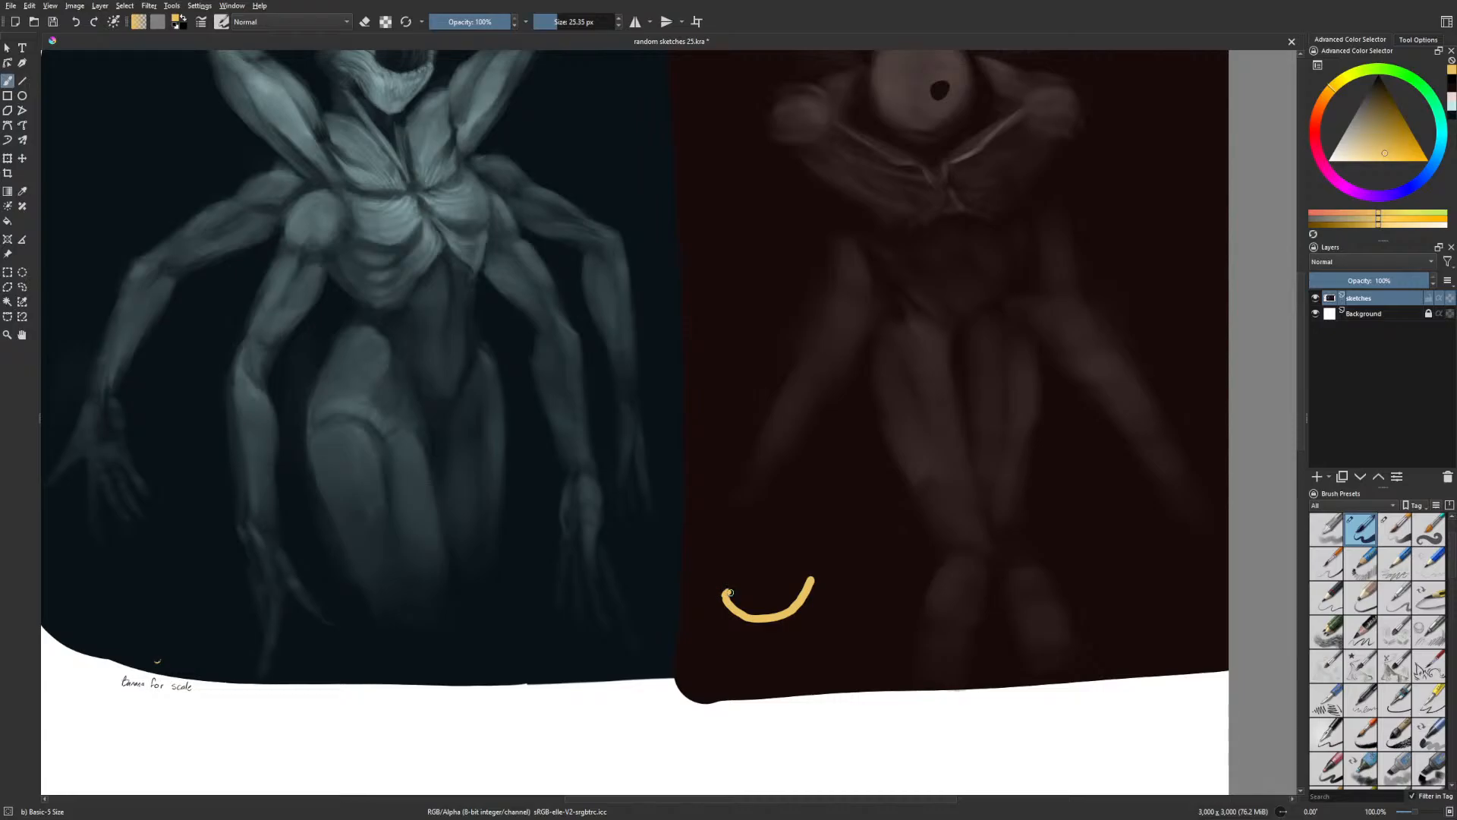
mouse_move(730, 592)
mouse_down()
mouse_move(796, 561)
mouse_move(807, 587)
mouse_move(793, 556)
mouse_move(732, 598)
mouse_move(794, 568)
mouse_move(747, 607)
mouse_move(785, 601)
mouse_move(756, 614)
mouse_move(797, 567)
mouse_move(802, 583)
mouse_move(817, 572)
mouse_move(790, 537)
mouse_up()
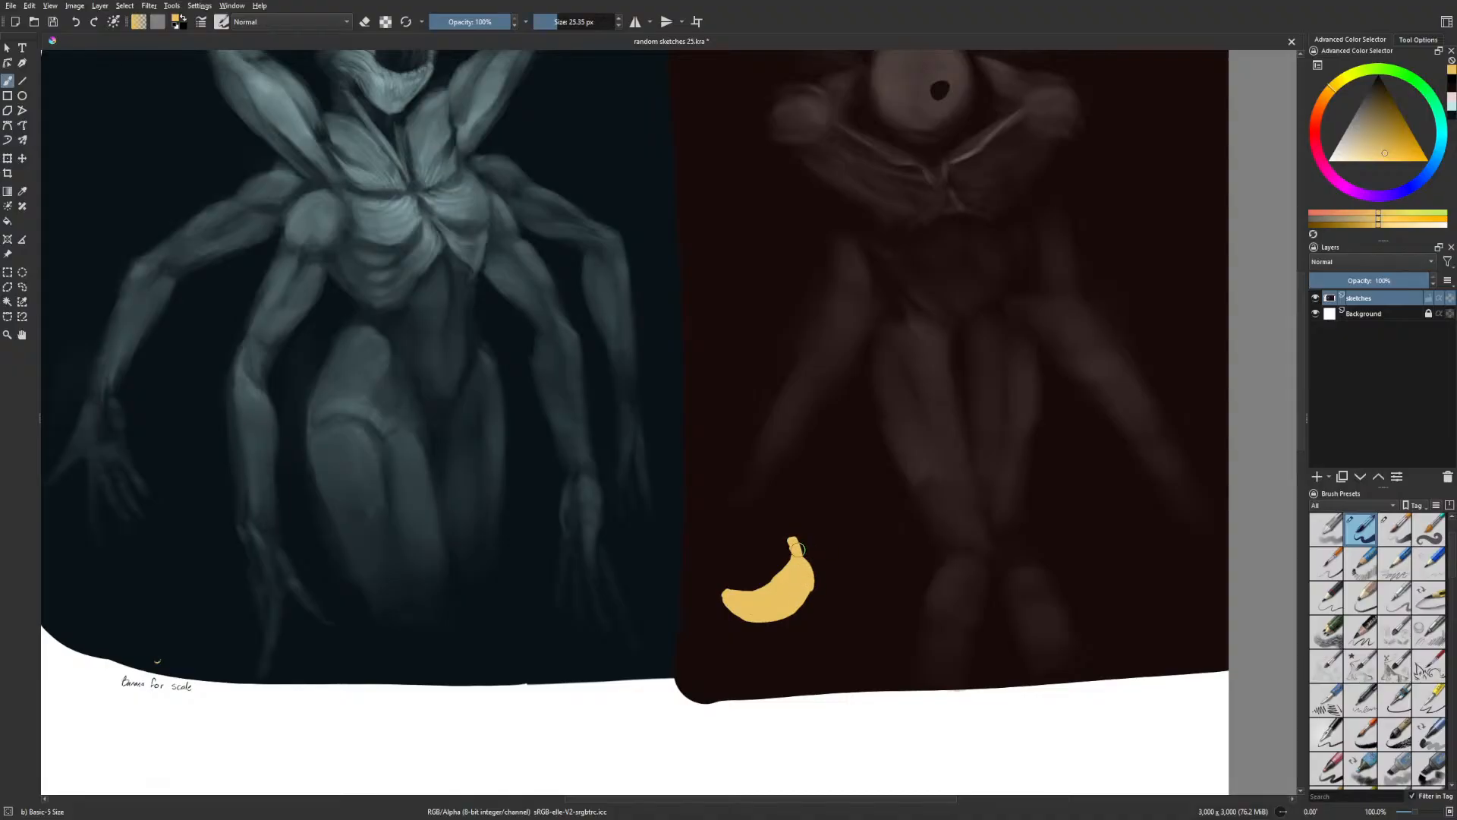
Trim the banana's outer edge with very dark red
right_click(852, 601)
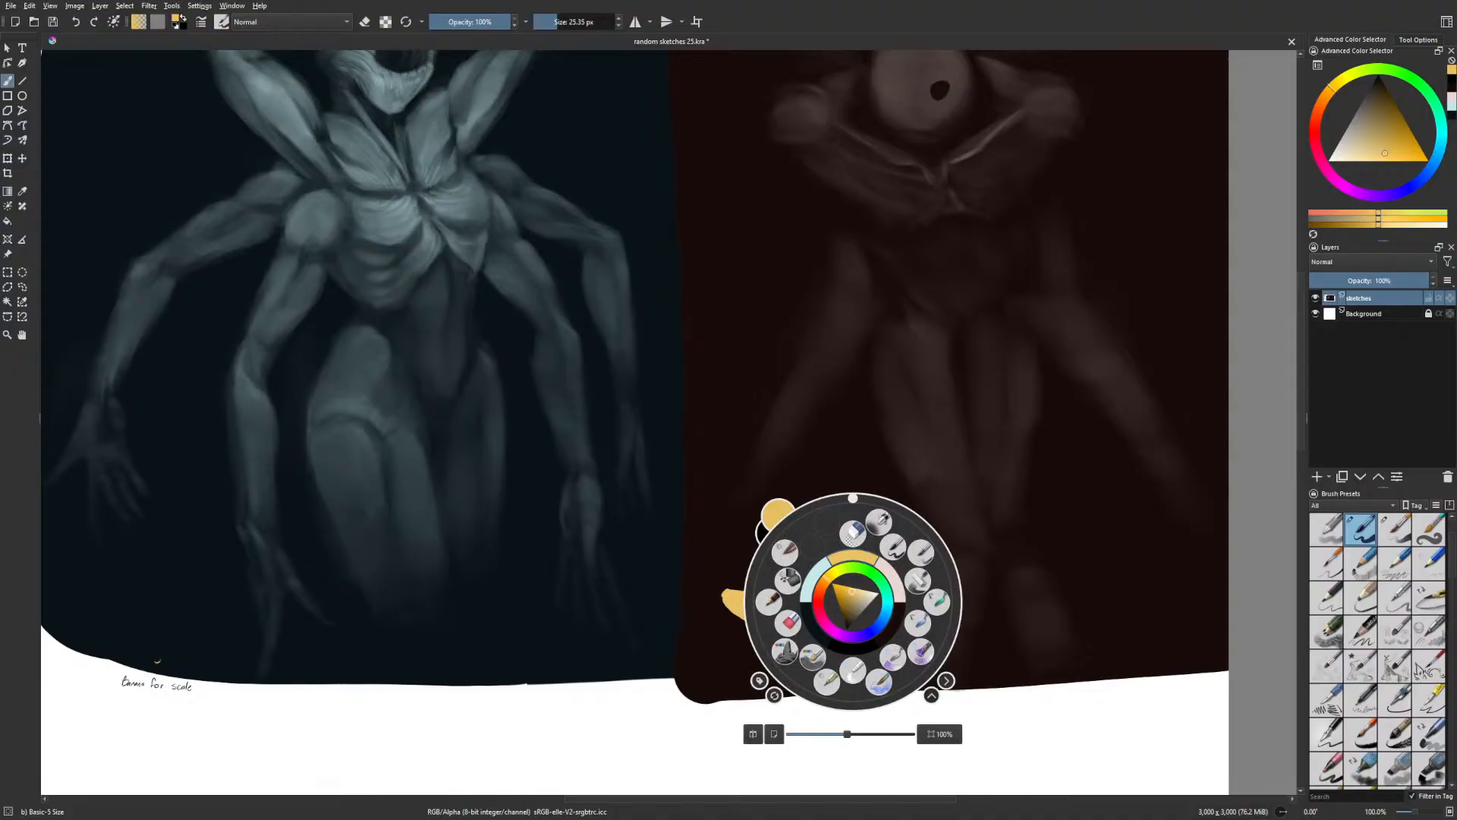
click(886, 616)
drag(819, 568, 819, 594)
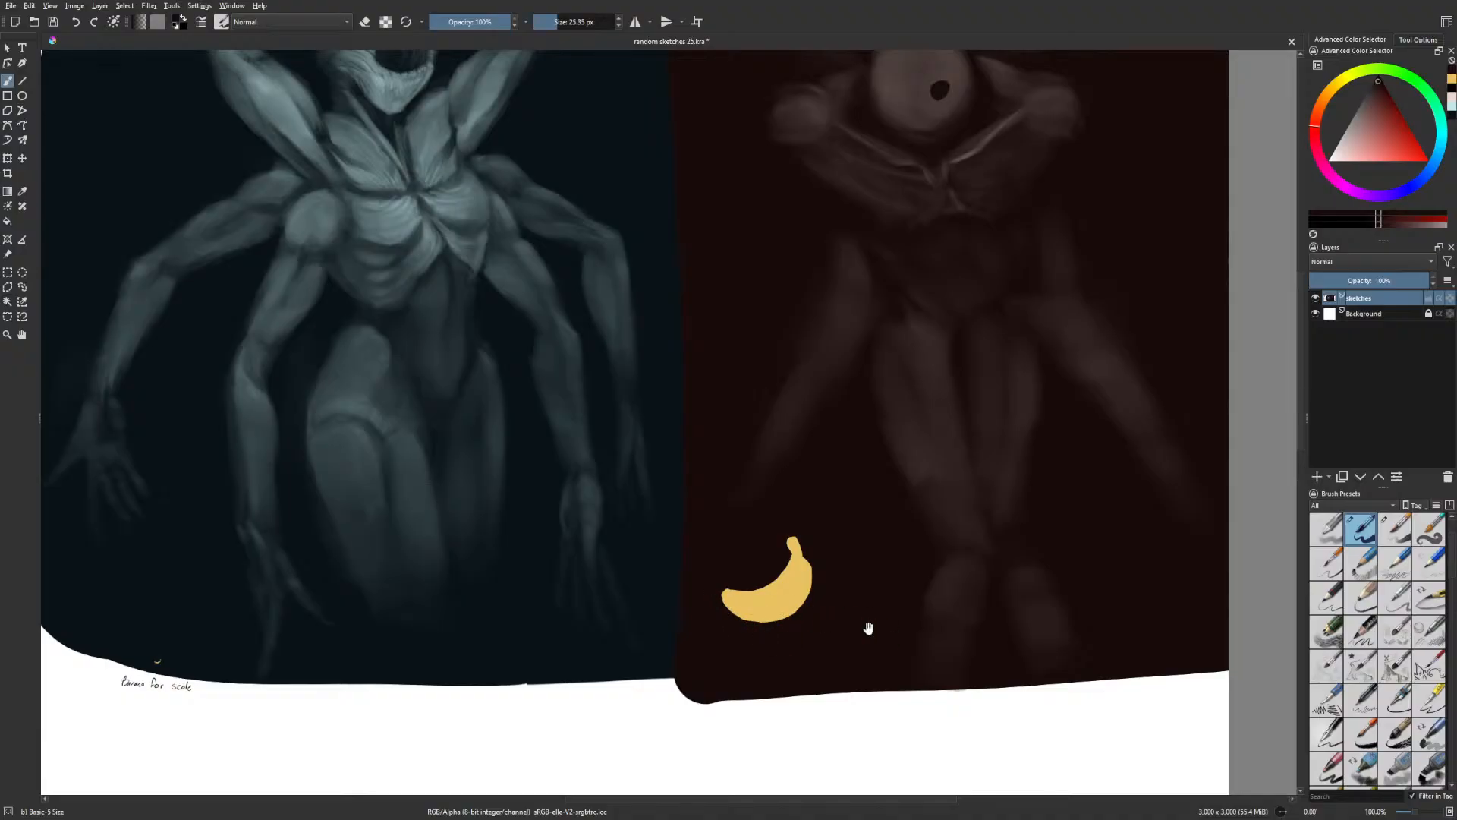
Write "Banana for Scale" across the yellow banana in thin near-black handwriting
drag(868, 628, 866, 658)
right_click(804, 641)
click(852, 594)
right_click(804, 619)
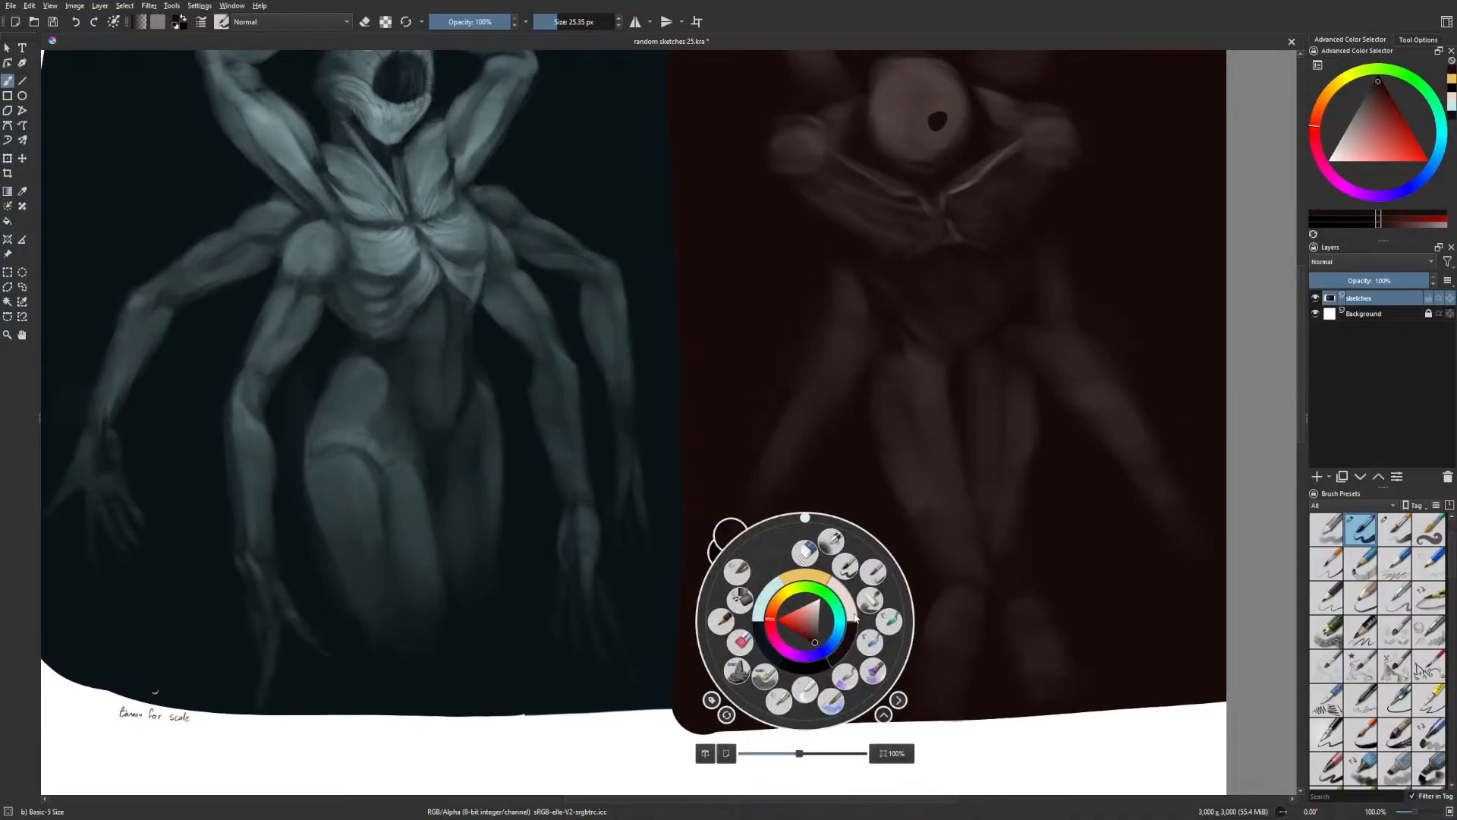
click(795, 665)
key(])
key(])
key(])
key(])
key(])
key(])
key(])
key(])
key(])
key(])
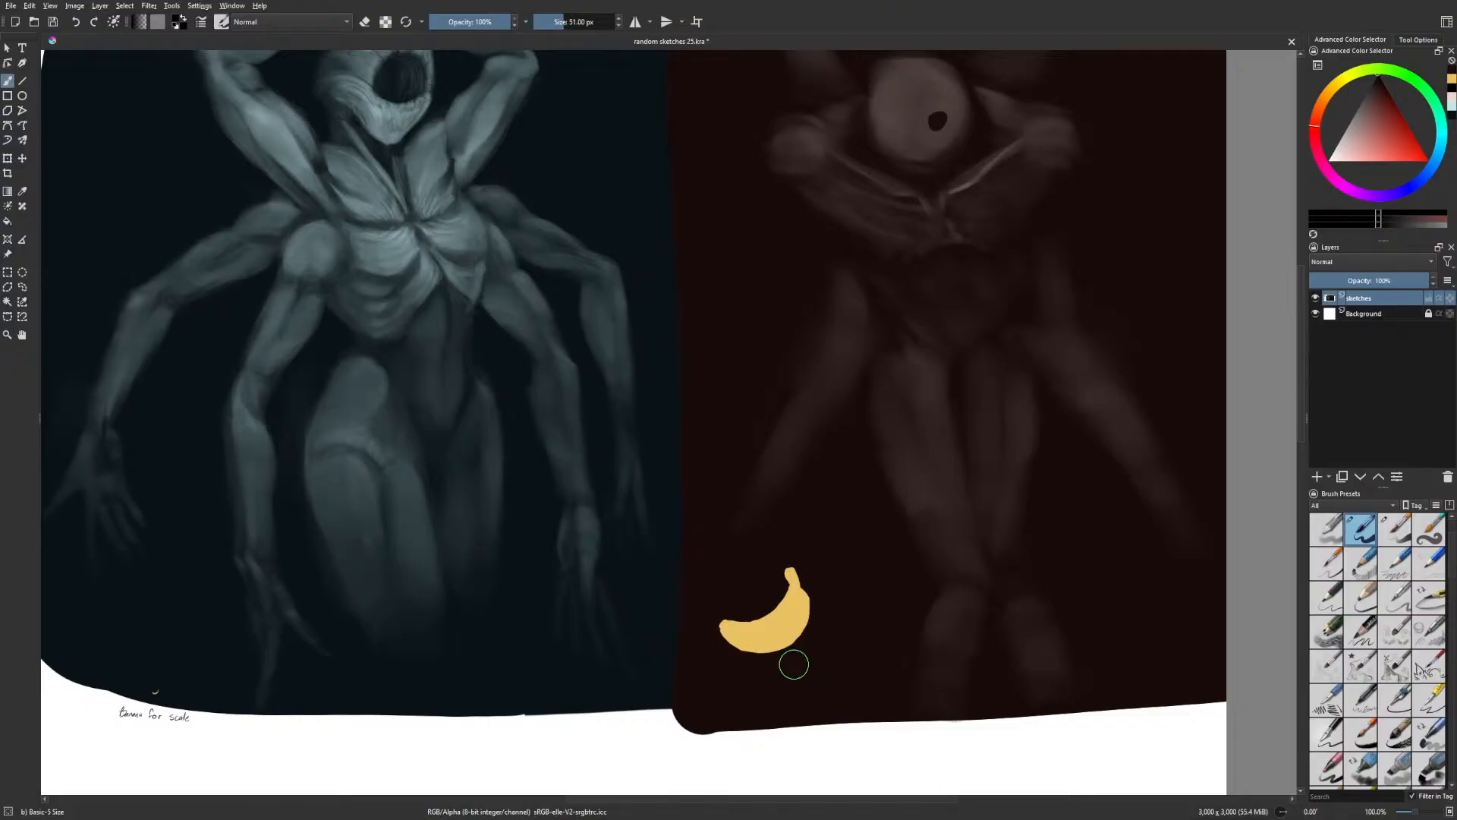
key([)
key([)
key([)
key([)
key([)
key([)
key([)
key([)
key([)
key([)
drag(729, 628, 735, 631)
Brighten the creature's two lower arms in pale pink with the Gamer Knife Maybe brush at 24% opacity and 44 px
drag(978, 544, 847, 654)
right_click(893, 641)
click(930, 616)
right_click(936, 653)
click(1020, 637)
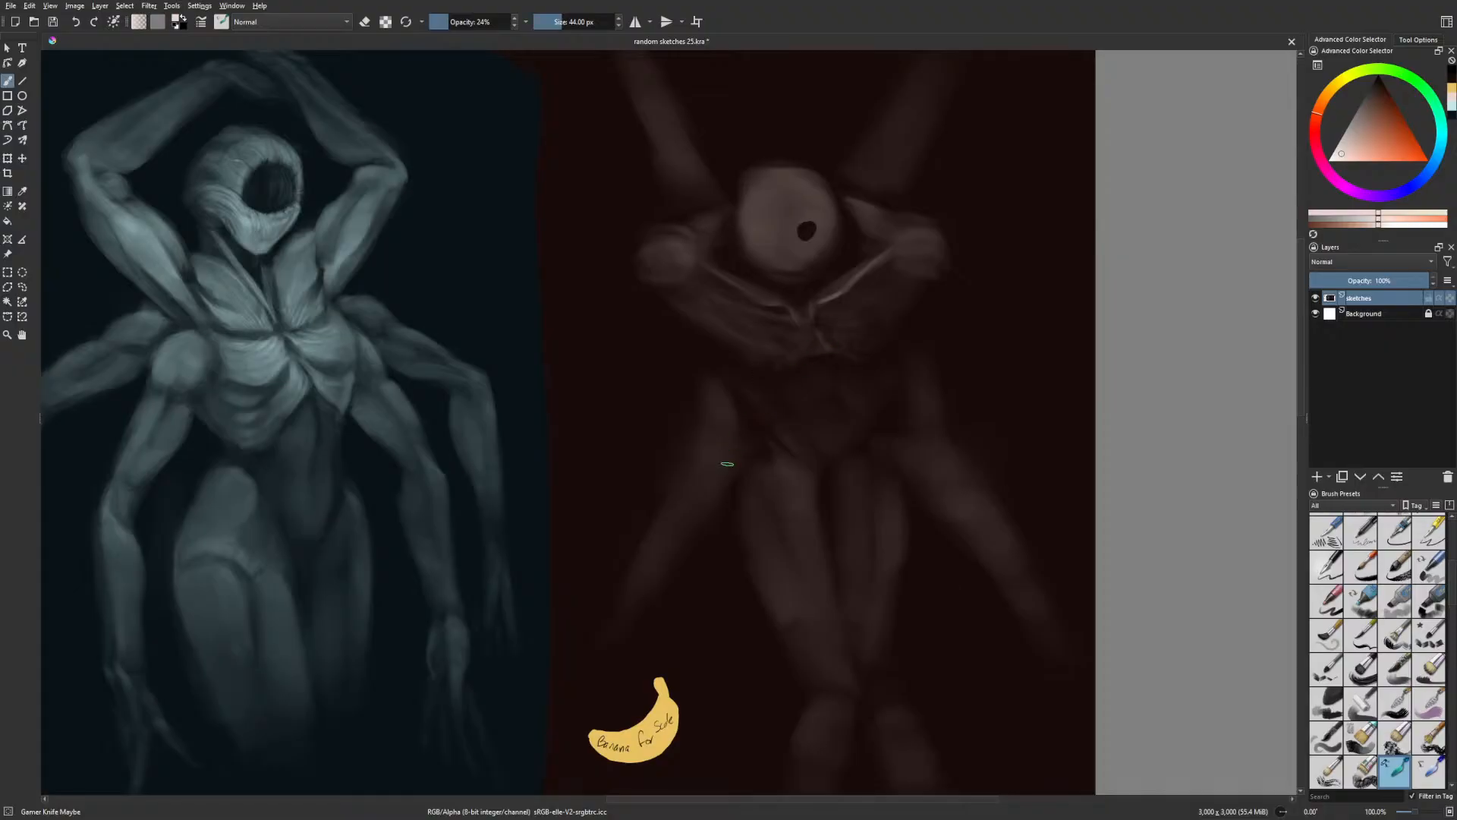
drag(722, 427, 652, 544)
drag(680, 495, 663, 555)
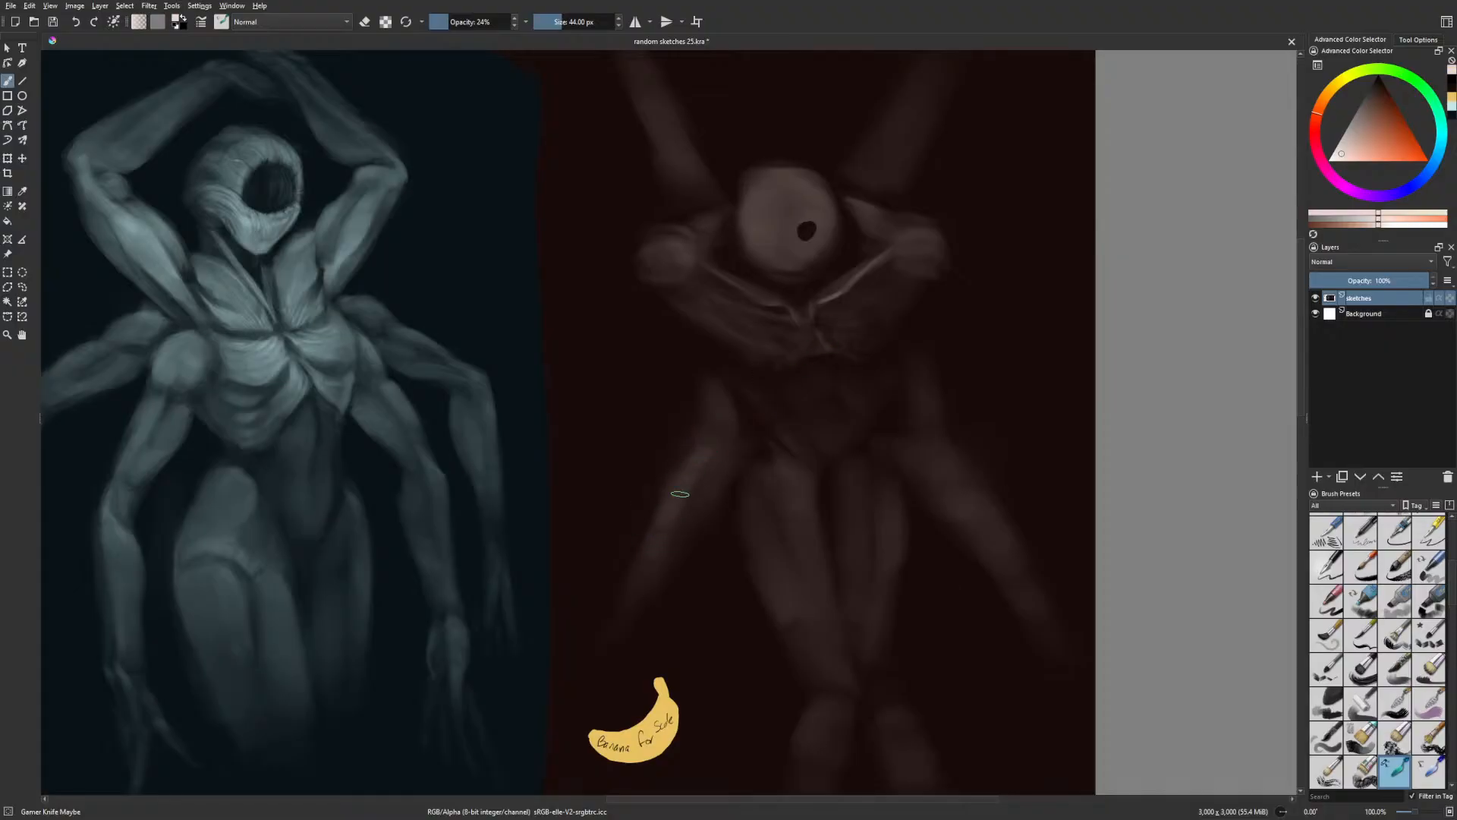
drag(1006, 408, 1000, 436)
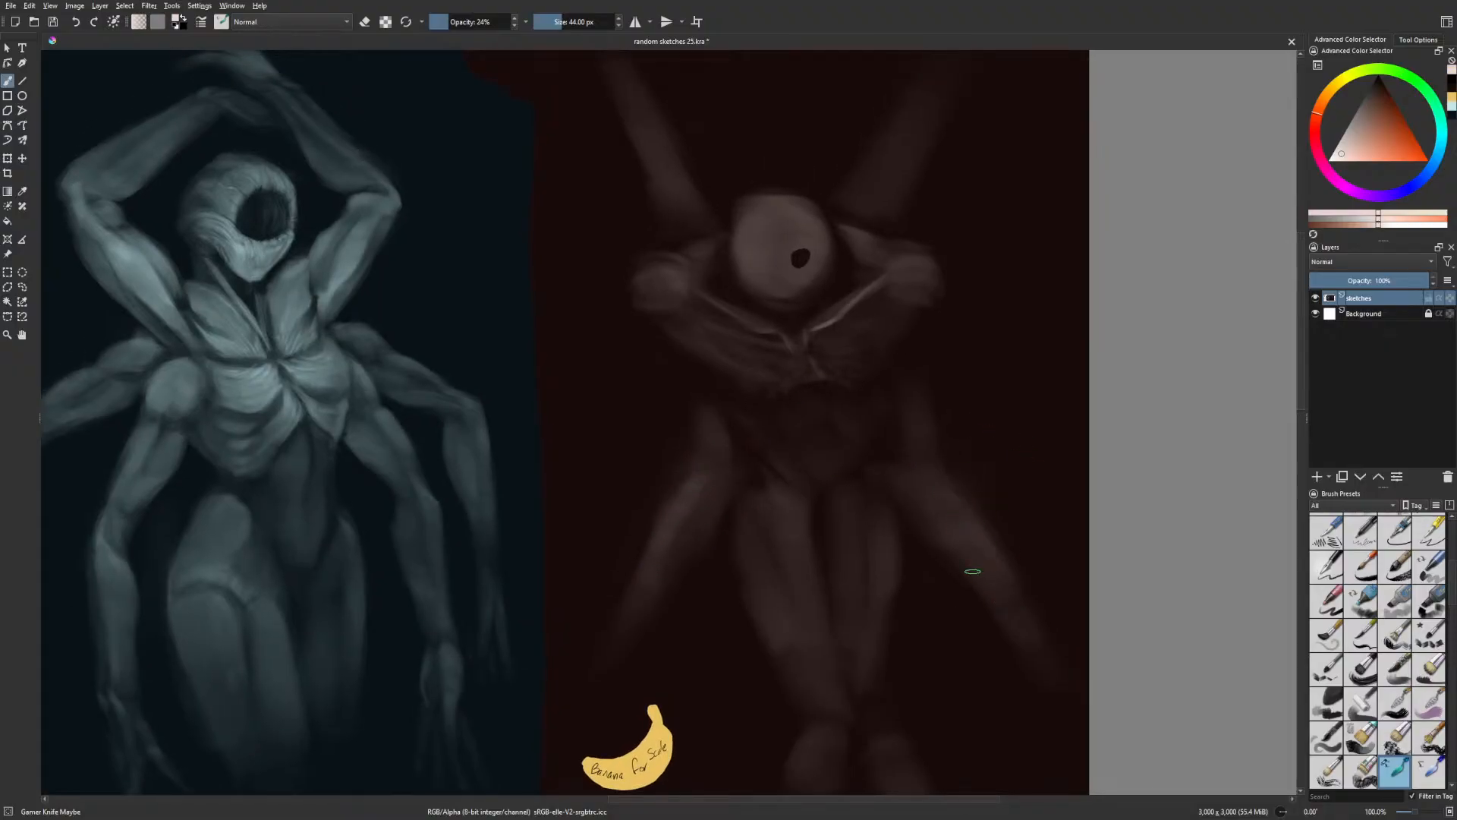
drag(984, 662, 1028, 586)
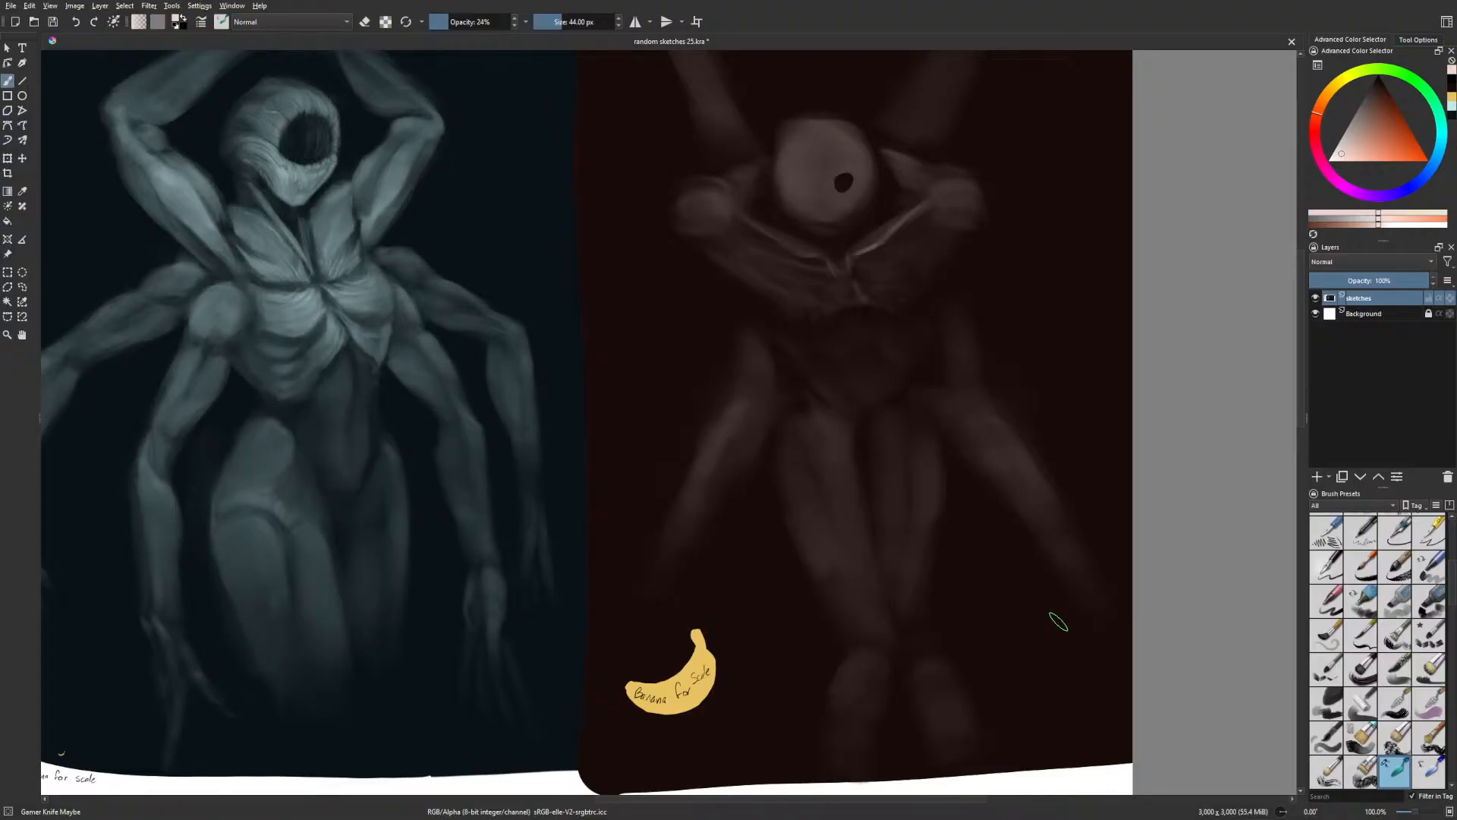
Draw dark rings around the creature's eye in very dark red with the Basic-5 Size Opacity brush at 76% opacity and 13 px
drag(959, 530, 978, 644)
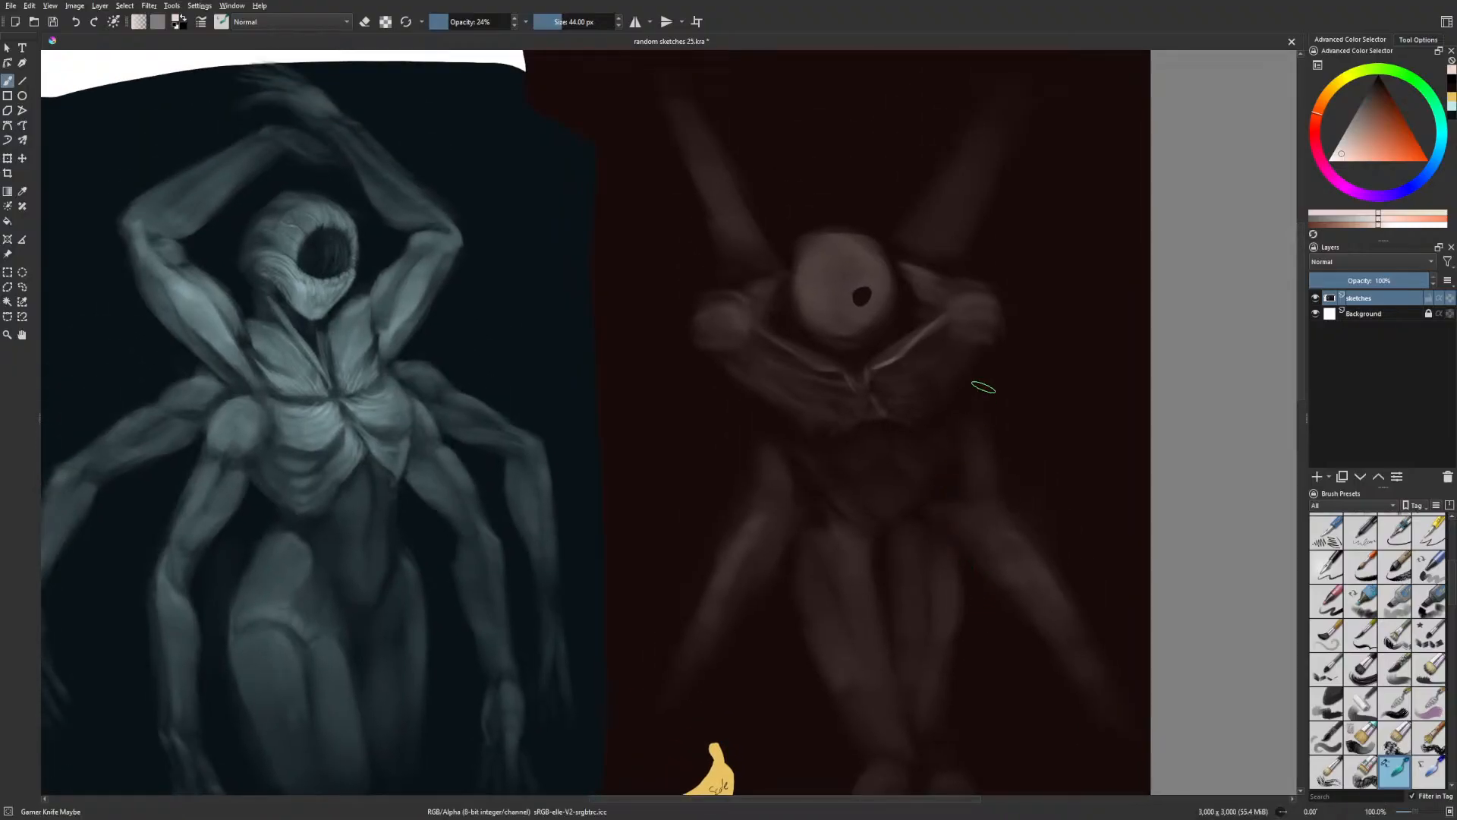
right_click(932, 342)
click(966, 383)
right_click(982, 374)
click(1051, 326)
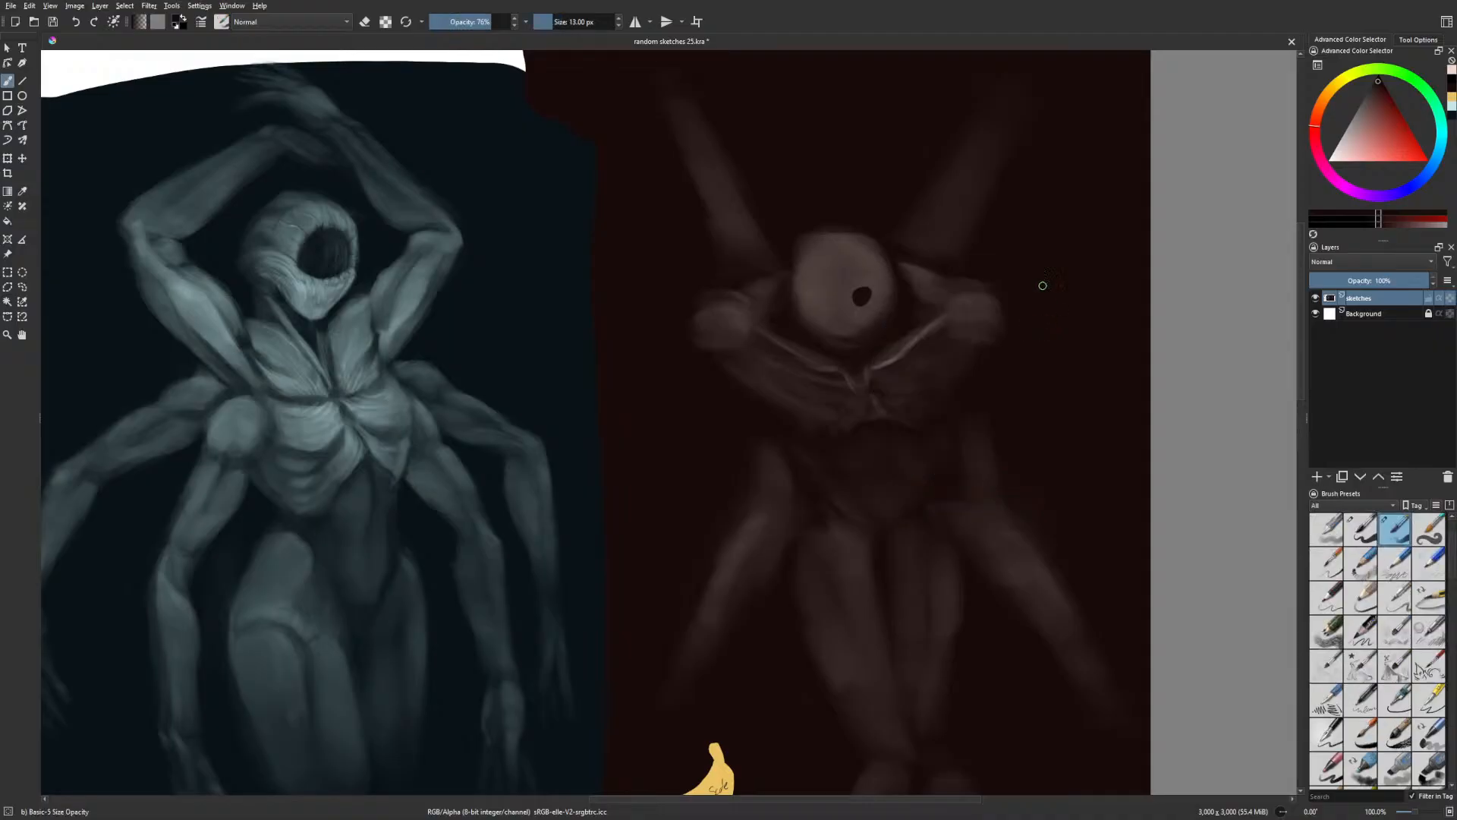
mouse_move(869, 290)
mouse_down()
mouse_move(901, 295)
mouse_move(855, 334)
mouse_move(868, 304)
mouse_up()
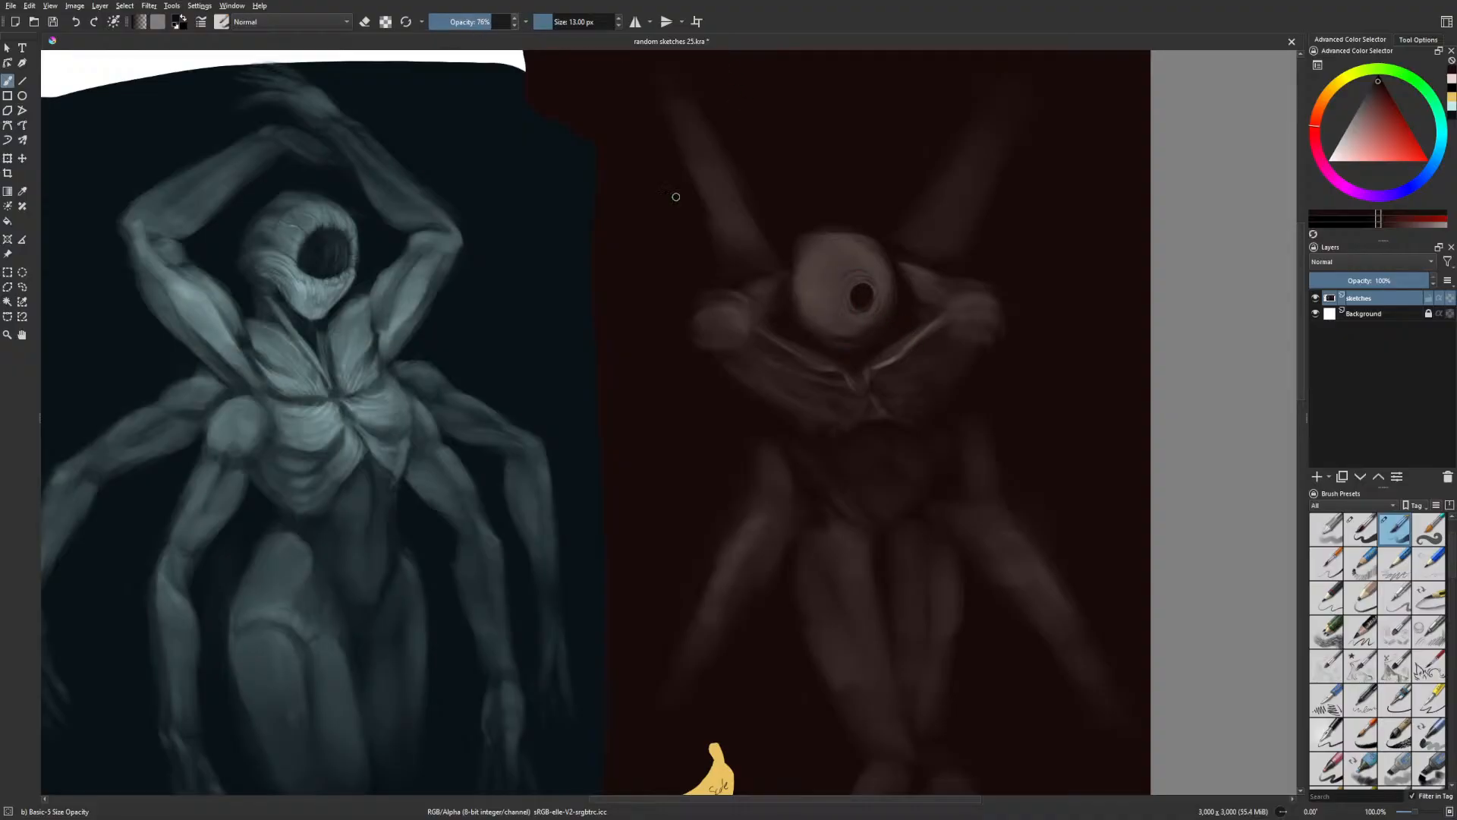
Blend soft dark shading around the eye at 35% opacity and 22 px
click(458, 23)
key(bracketright)
key(bracketright)
key(bracketright)
key(bracketright)
key(bracketright)
key(bracketright)
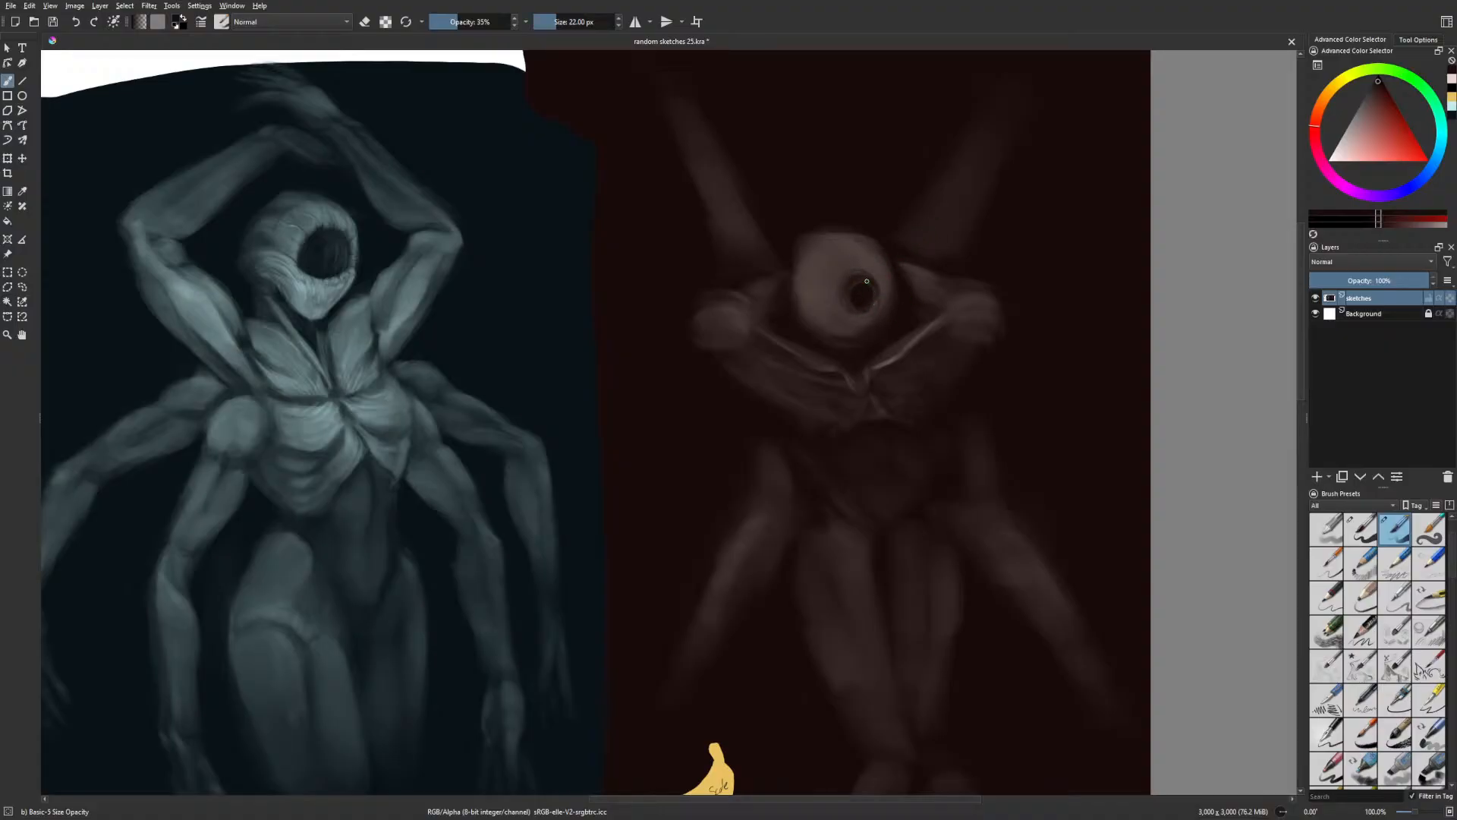
Refine the dark rim of the eye with a smaller 10 px brush at 35% opacity
right_click(907, 317)
click(1001, 230)
key(bracketleft)
key(bracketleft)
key(bracketleft)
key(bracketleft)
key(bracketleft)
key(bracketleft)
key(bracketleft)
Lighten the round head and the collarbones beneath it in pale pink with the Gamer Knife Maybe brush at 24% opacity and 20 px
right_click(979, 360)
click(1017, 340)
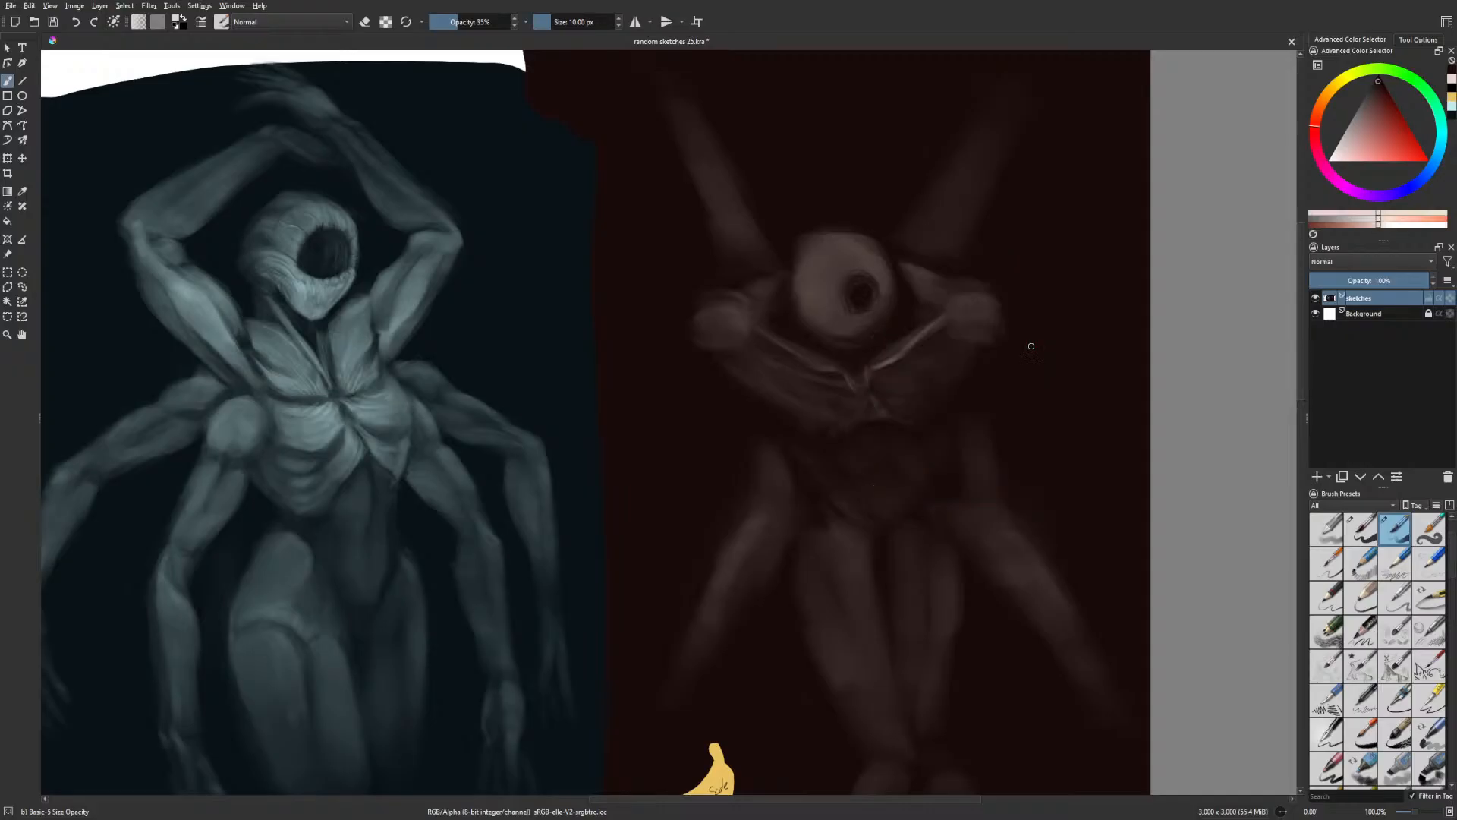
right_click(1028, 347)
click(1113, 348)
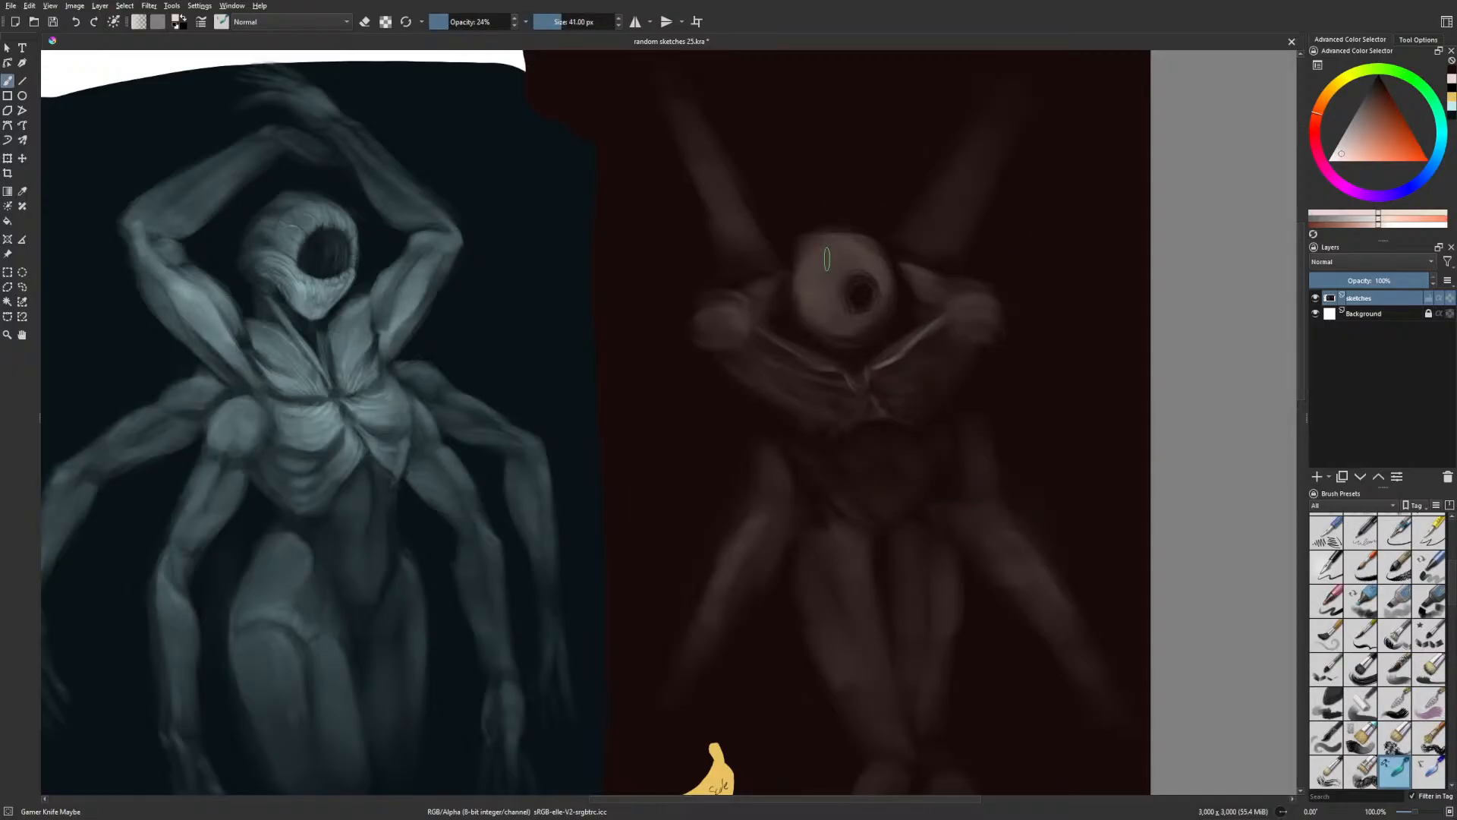
key(bracketleft)
key(minus)
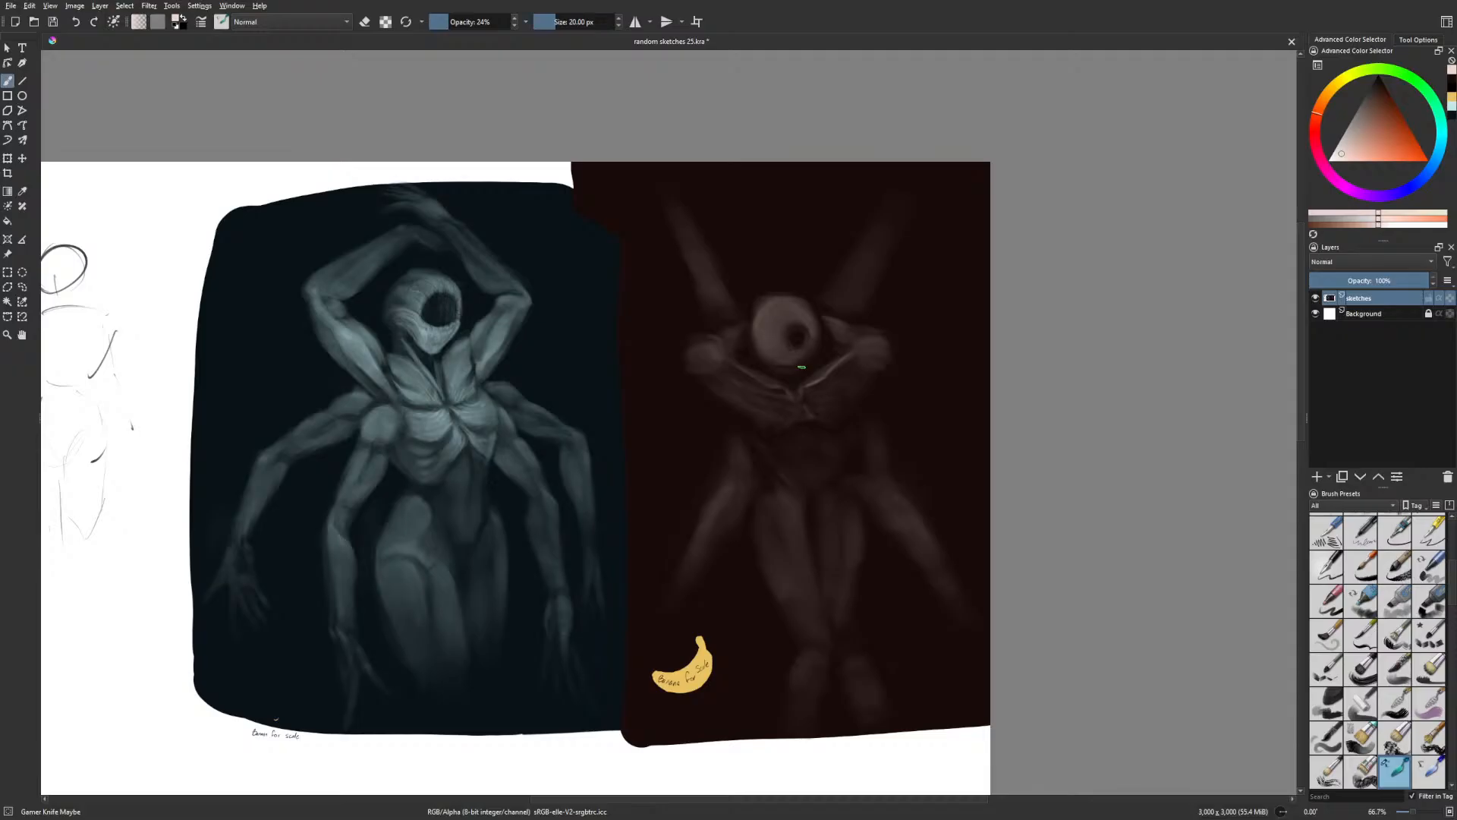
drag(918, 312, 927, 303)
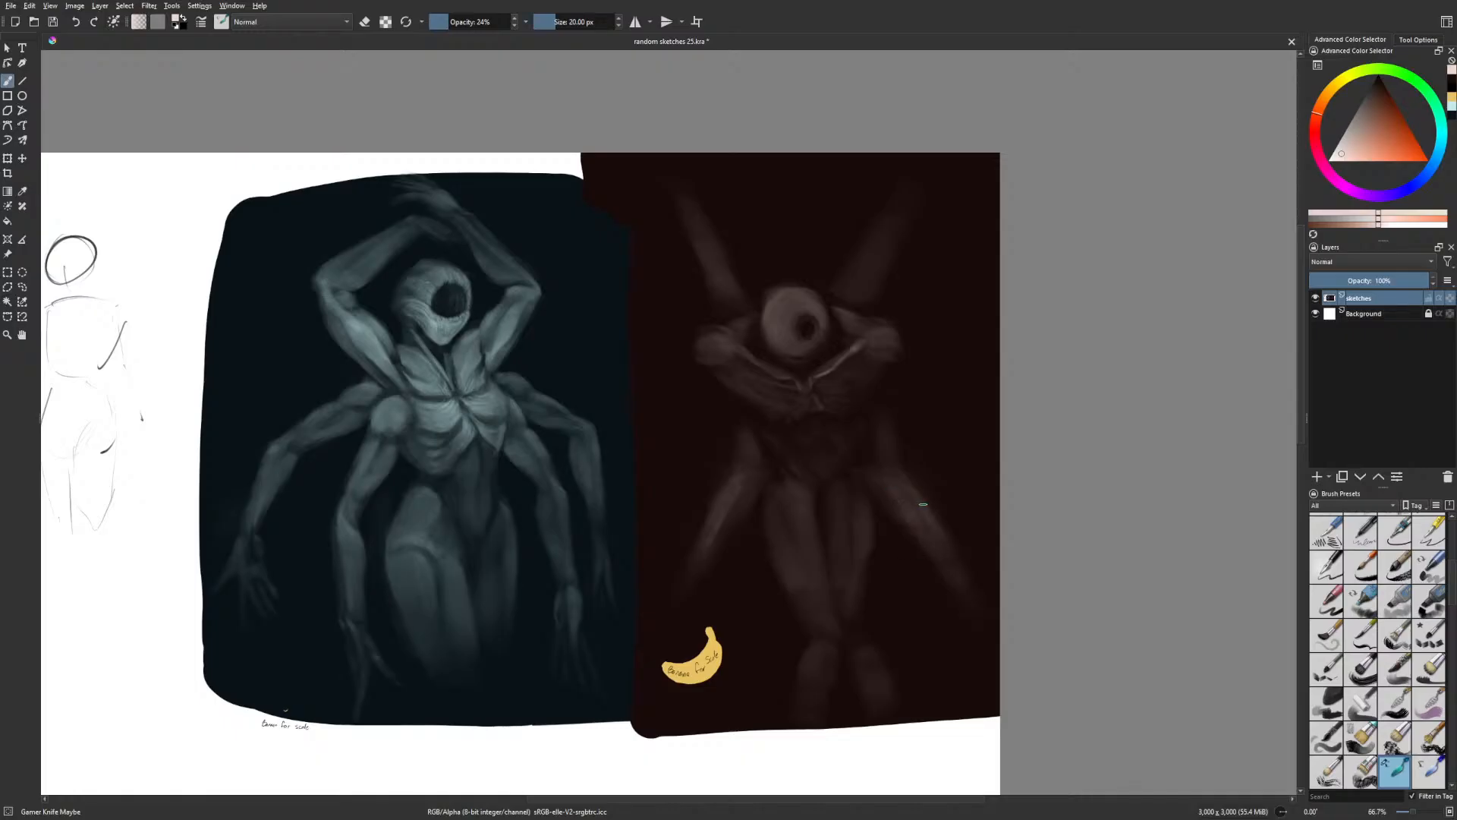
Highlight the lower arm and the long thigh muscles in pale pink at 41 px
key(bracketright)
key(bracketright)
key(bracketright)
key(bracketright)
key(bracketright)
key(bracketright)
key(bracketright)
drag(906, 498, 927, 535)
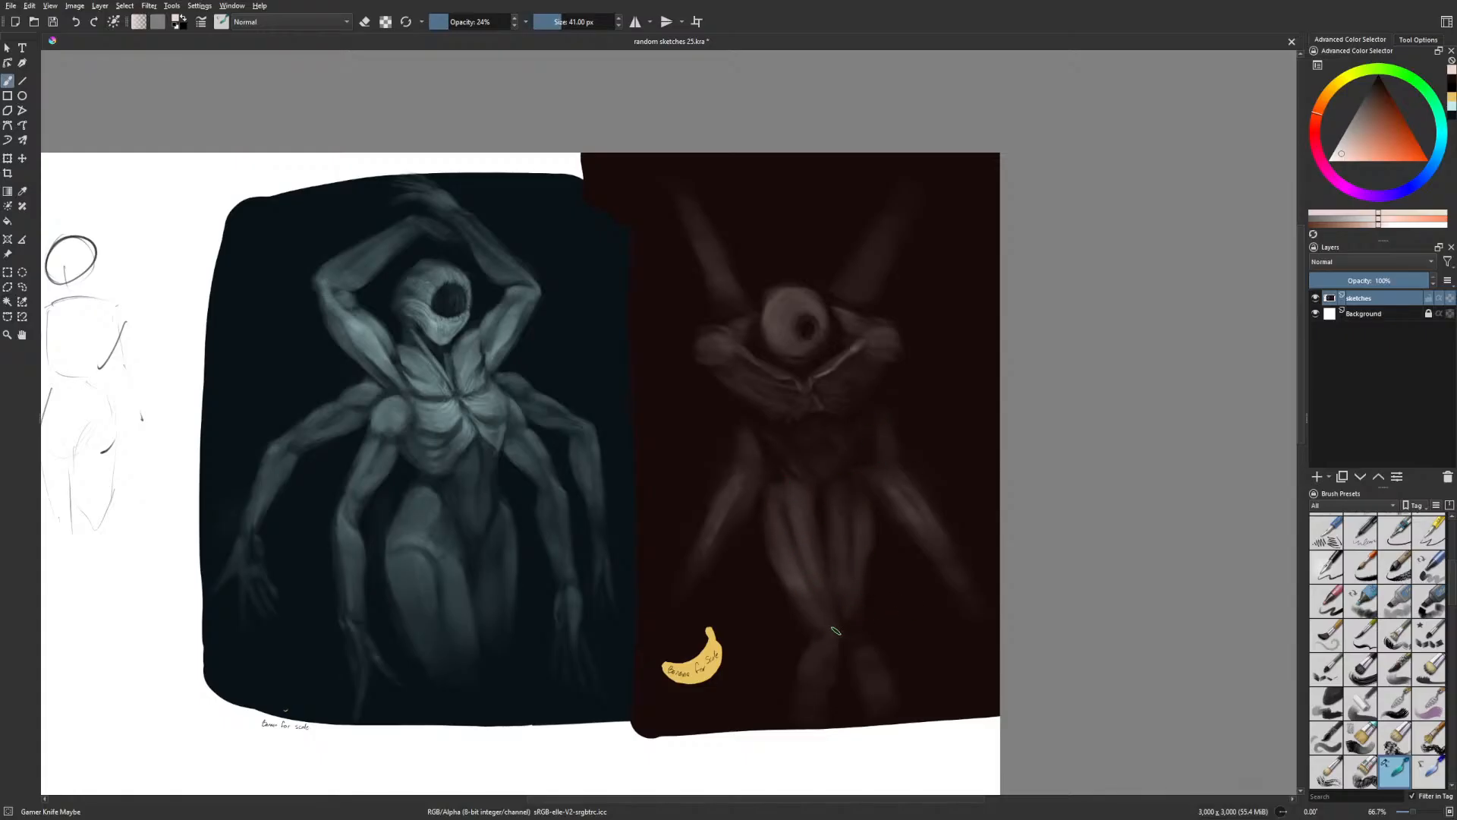
Shape the front knee and shin in a mirrored view, restore the normal view and smooth the thighs in pale pink
key(m)
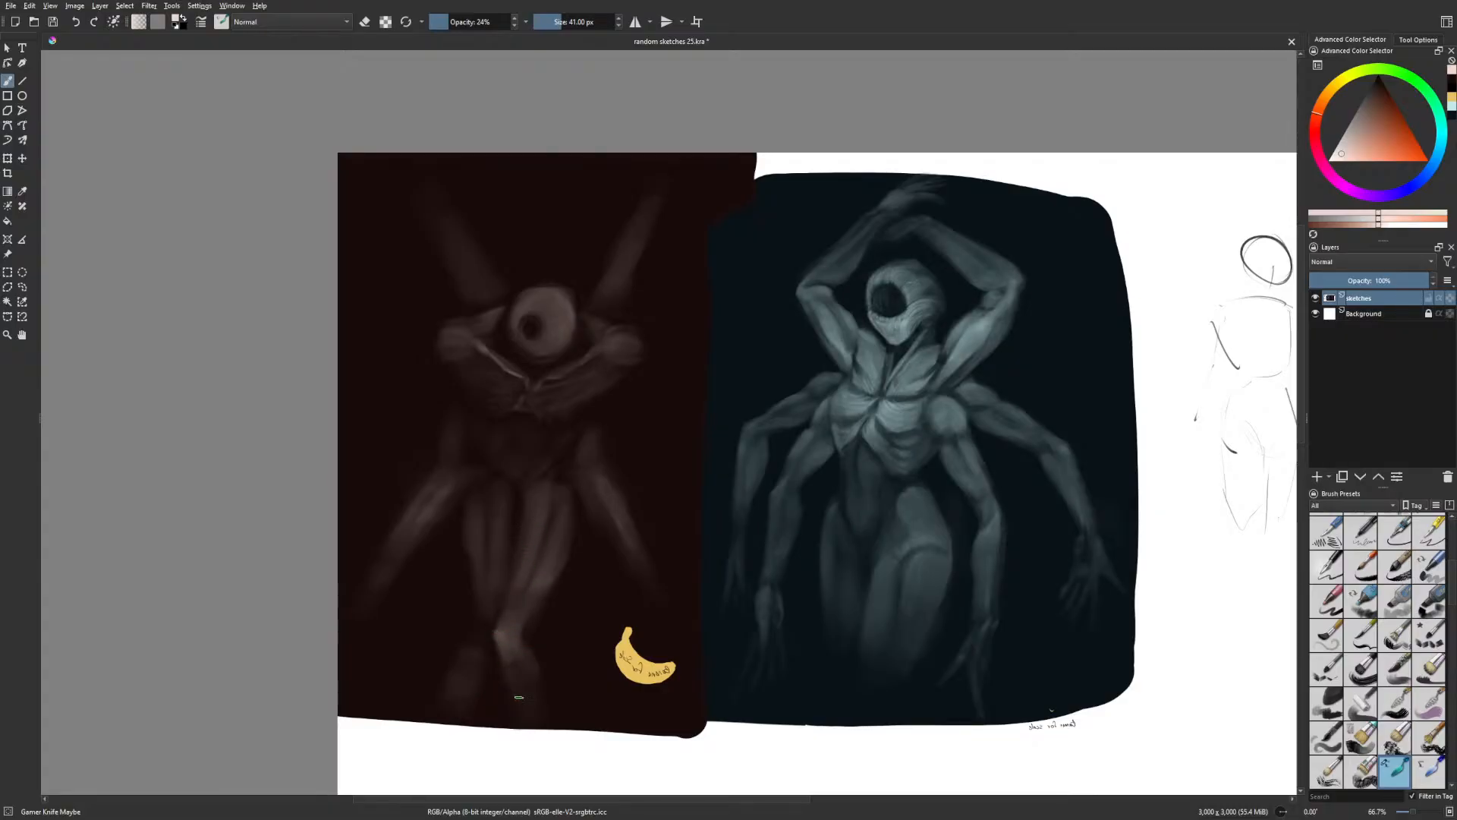
key(m)
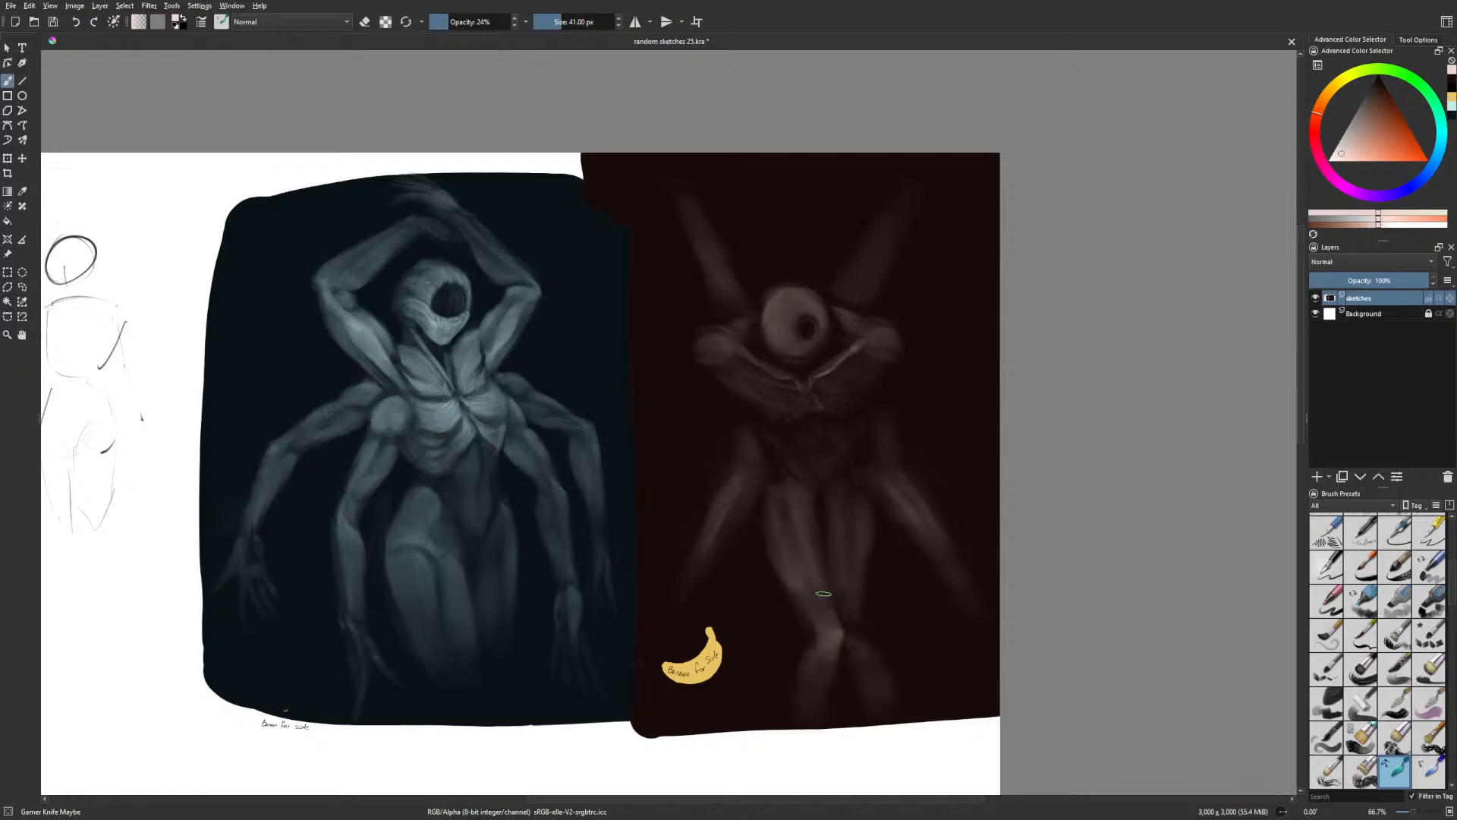
drag(822, 593, 885, 593)
mouse_move(856, 575)
mouse_down()
mouse_move(843, 531)
mouse_move(875, 499)
mouse_up()
Add fine pale pink lines around the eye at 66% opacity and 5 px
shift+drag(832, 298, 748, 298)
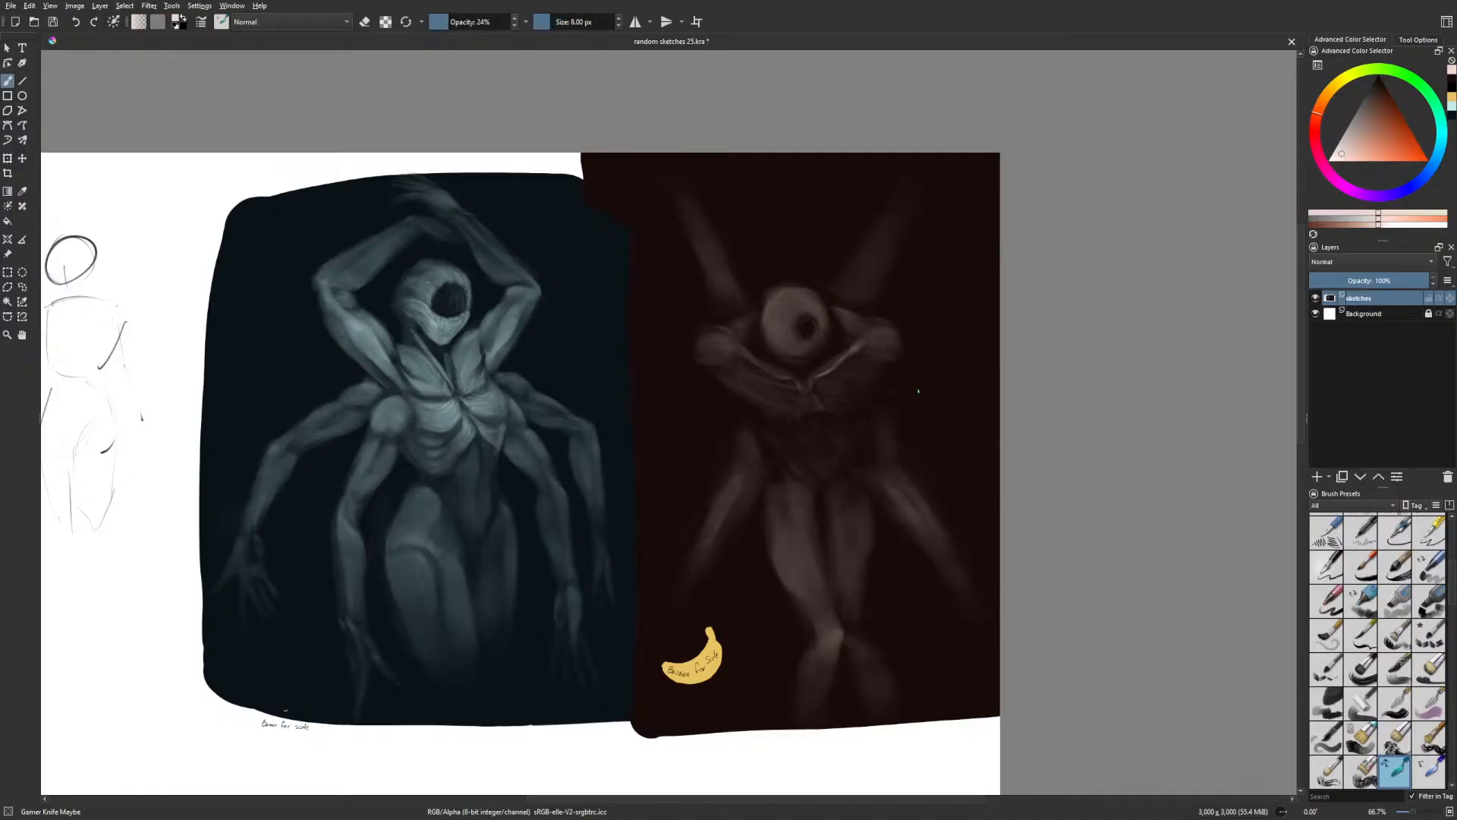
key(plus)
drag(929, 370, 803, 524)
key(plus)
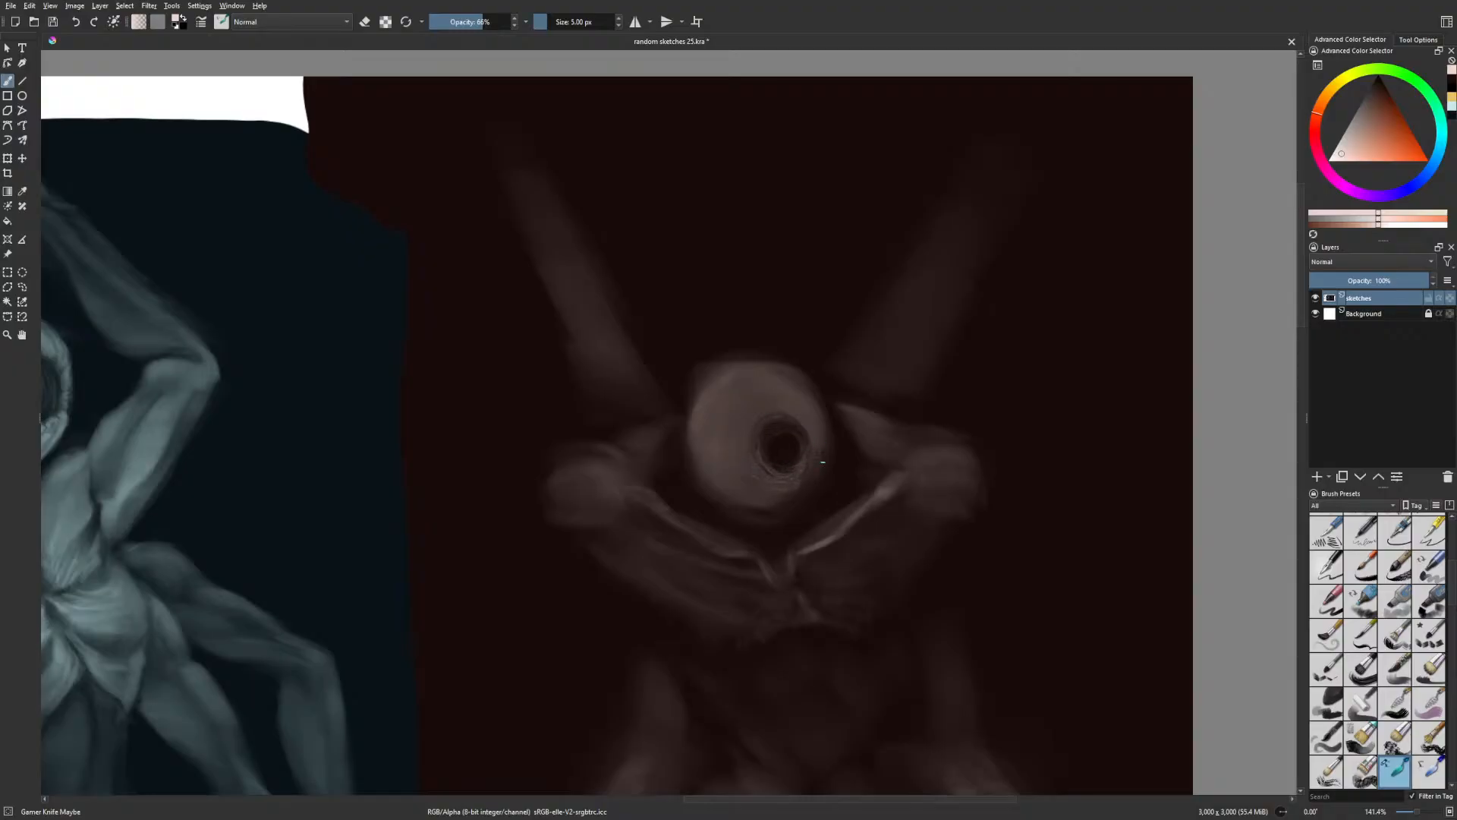
Draw thin very dark red lines along the lower rim of the eye at 5 px, raising the opacity from 66% to 100%
right_click(858, 476)
click(857, 529)
right_click(854, 495)
click(902, 516)
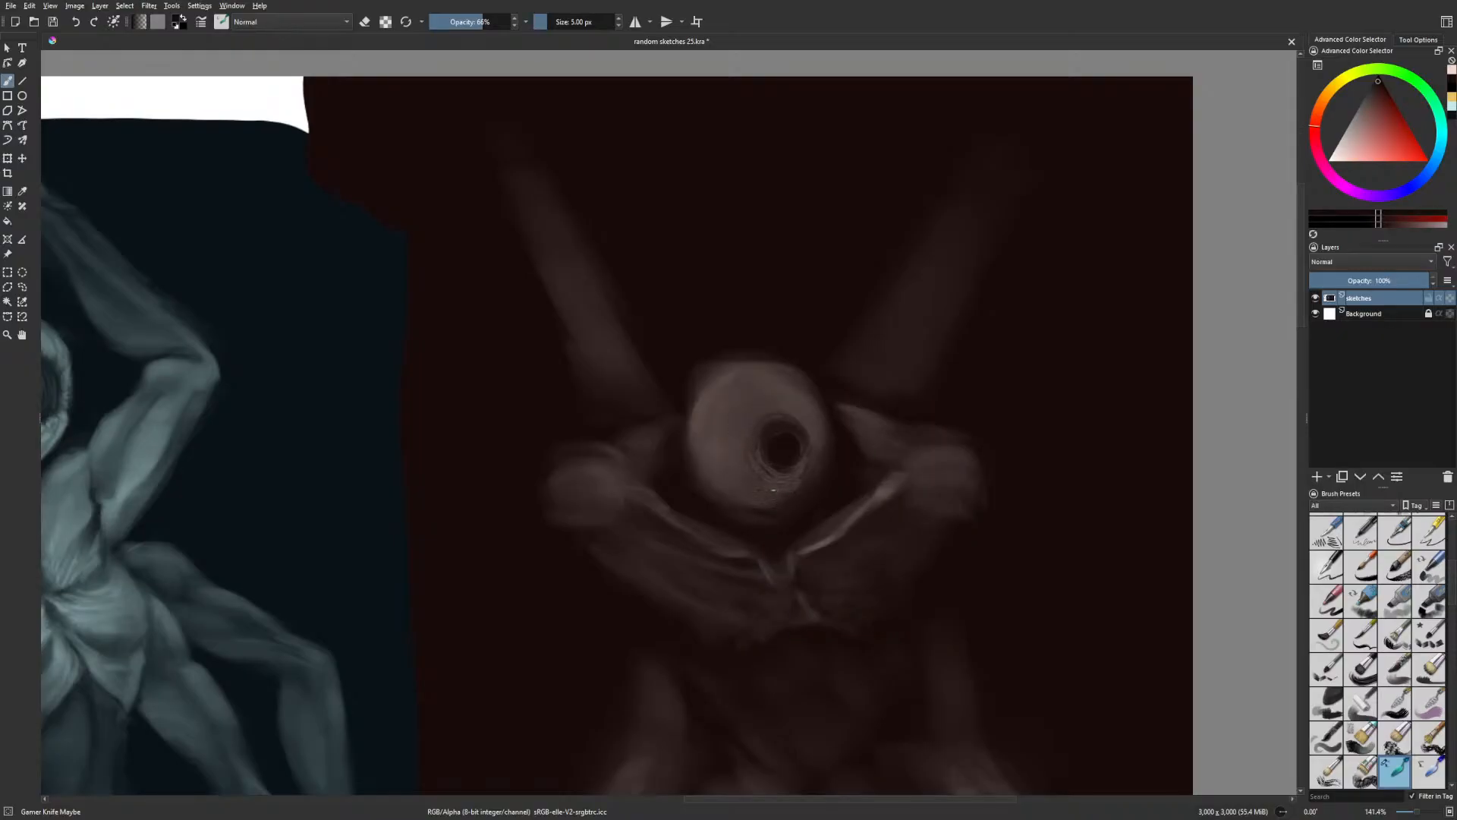
drag(773, 490, 779, 491)
drag(489, 17, 514, 16)
Add more fine dark wrinkles beside and below the eye with the Basic-5 Size Opacity brush at 78% opacity and 5 px
right_click(784, 469)
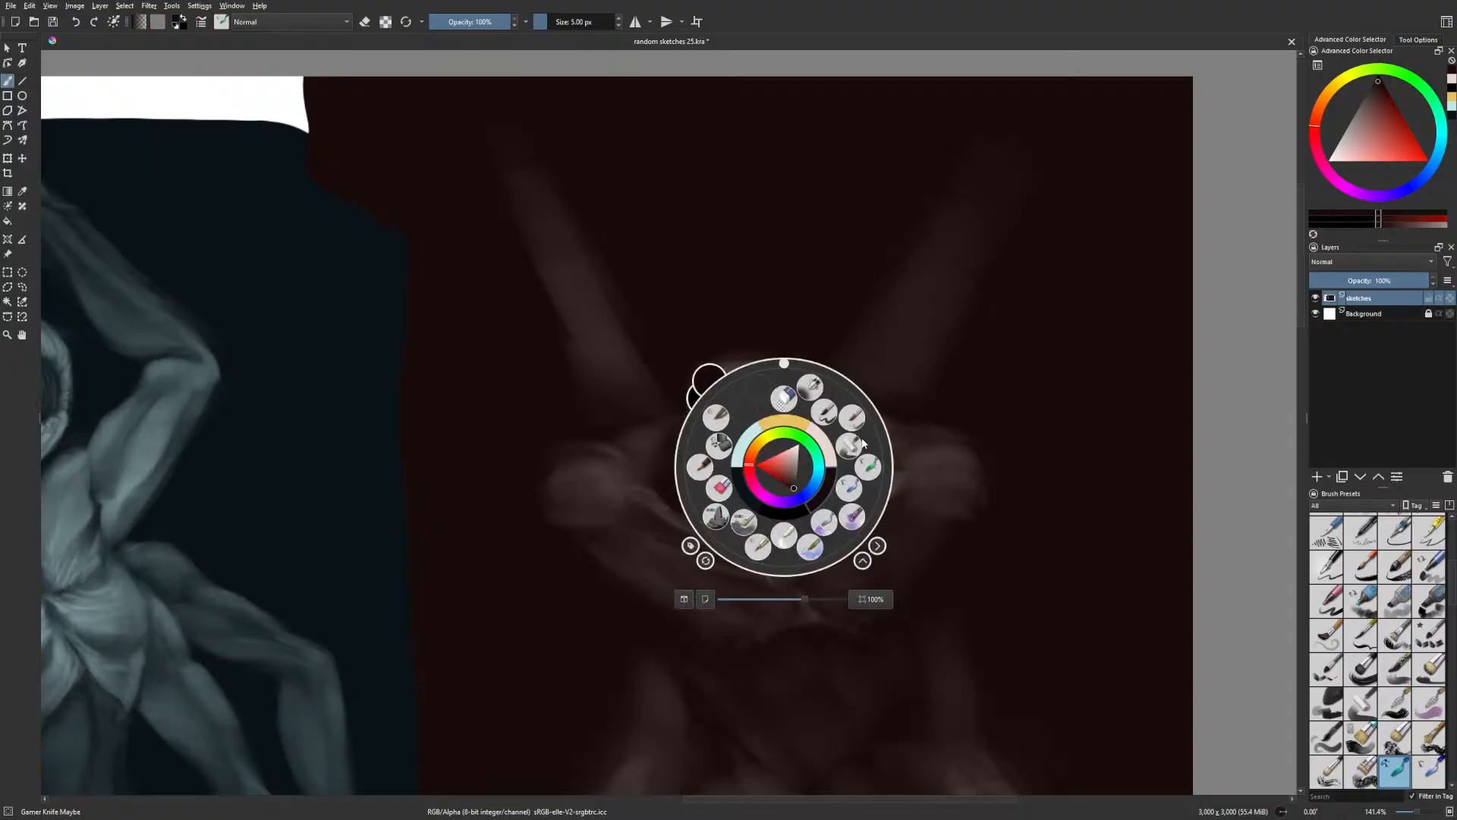
click(852, 417)
click(492, 23)
key(bracketleft)
key(bracketleft)
key(bracketleft)
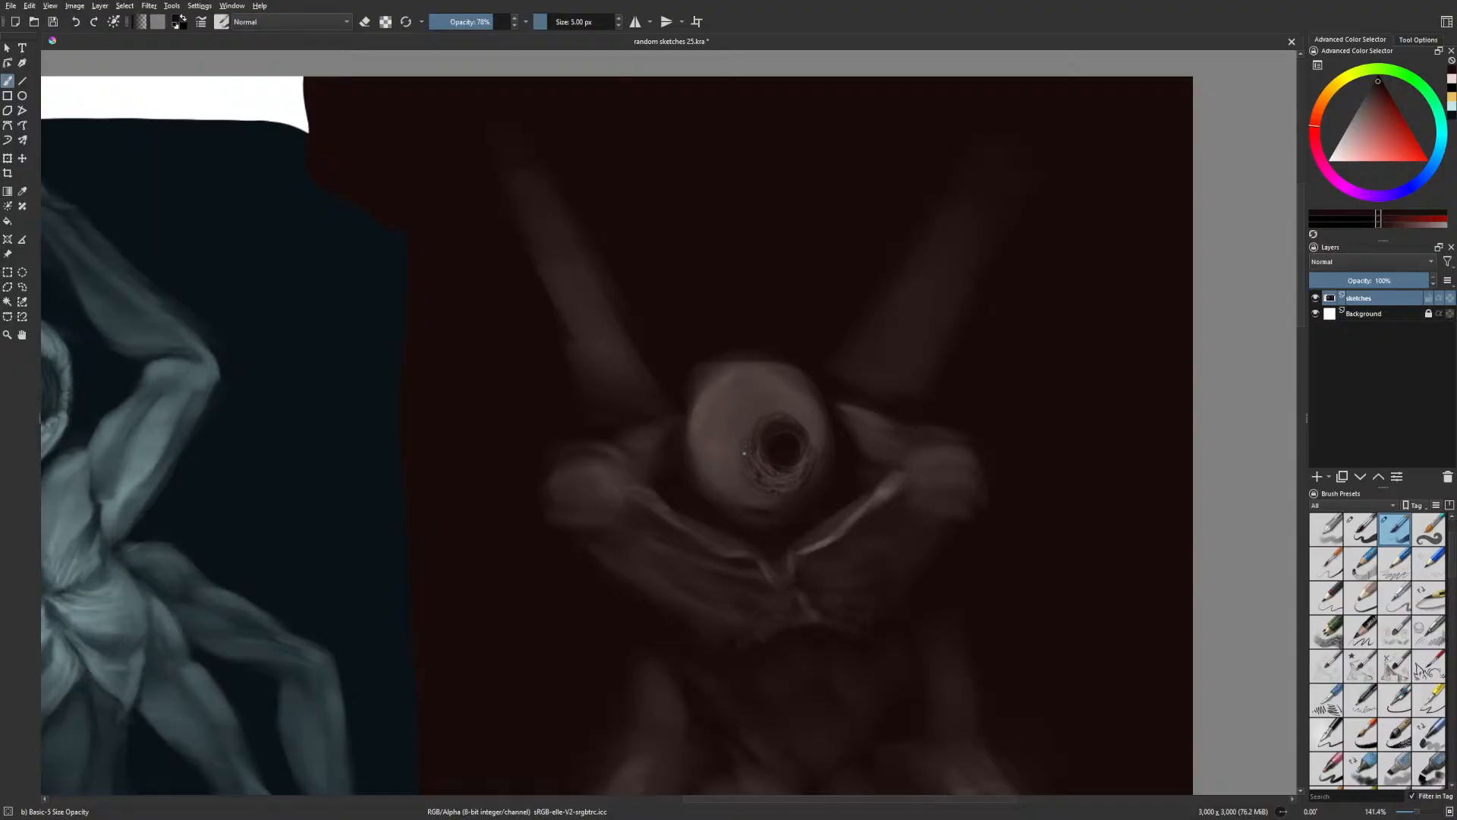
Dot small pale pink highlights between the wrinkles along the eye's lower rim
right_click(849, 462)
click(759, 445)
drag(752, 454, 764, 472)
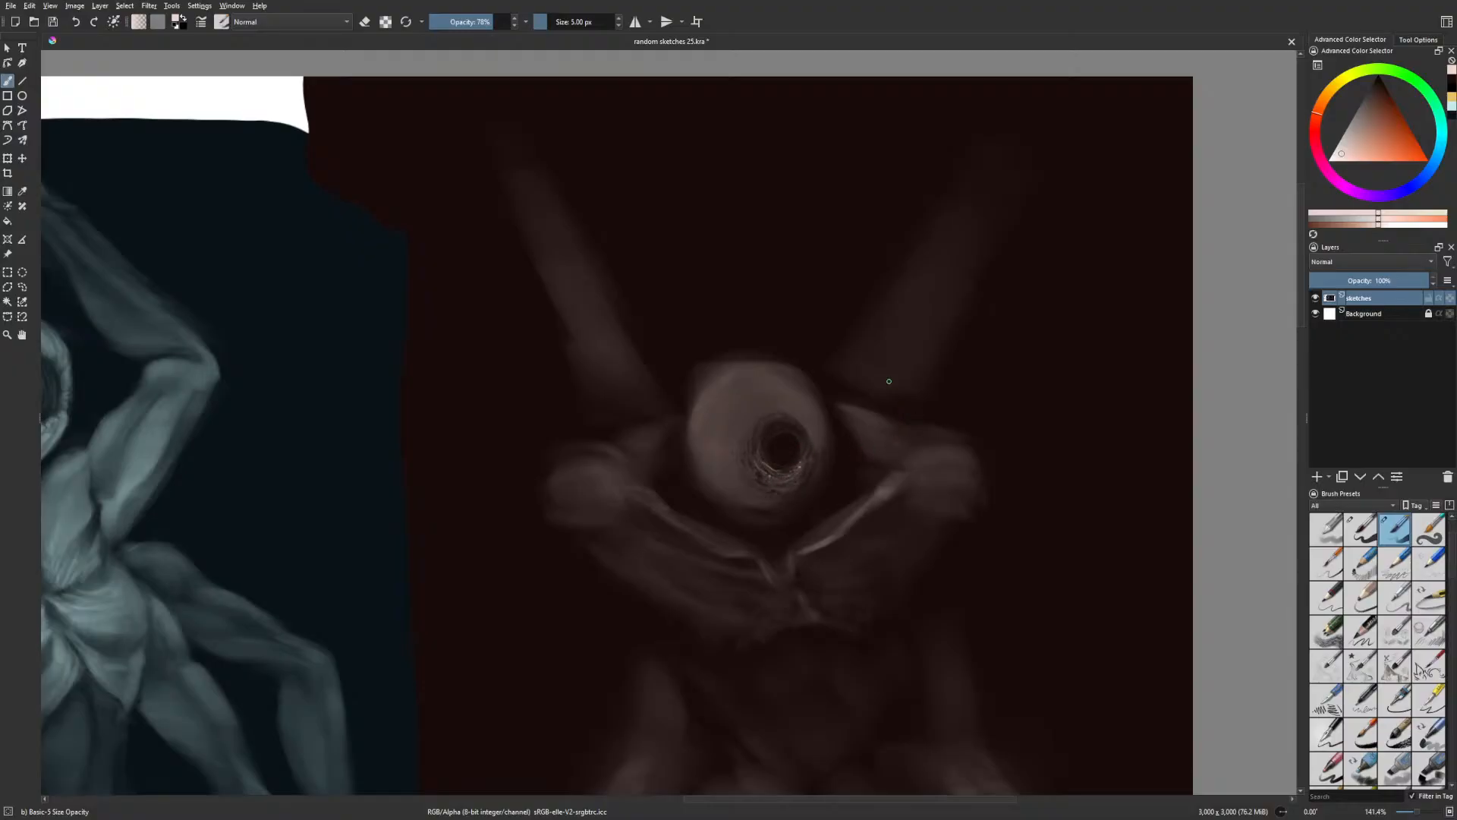
drag(764, 466, 771, 472)
Draw curved pale pink lines across the head and tiny glints in the pupil with Gamer Knife Maybe at 100% opacity and 7 px
right_click(824, 504)
click(907, 504)
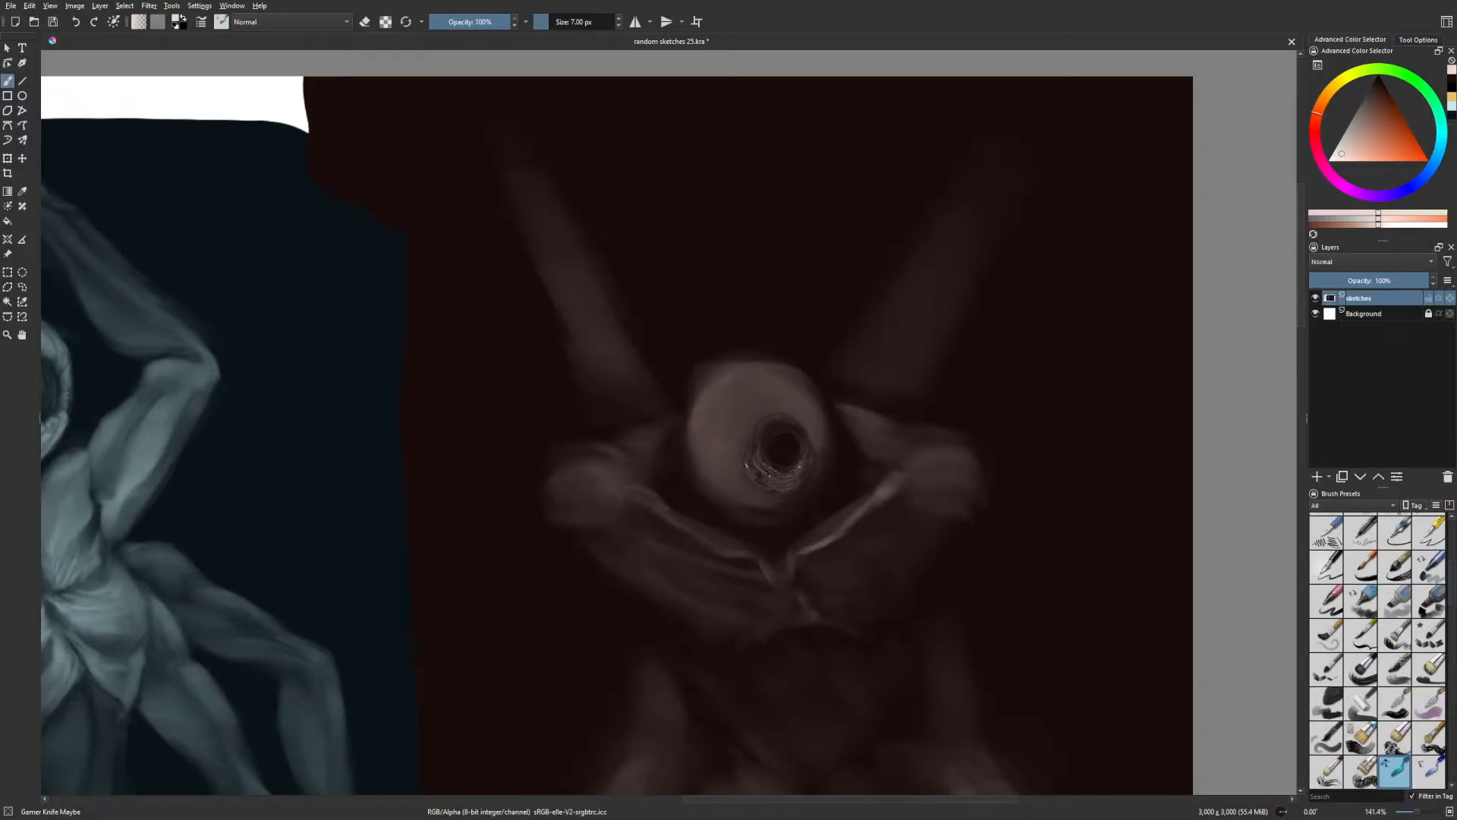
drag(746, 464, 758, 481)
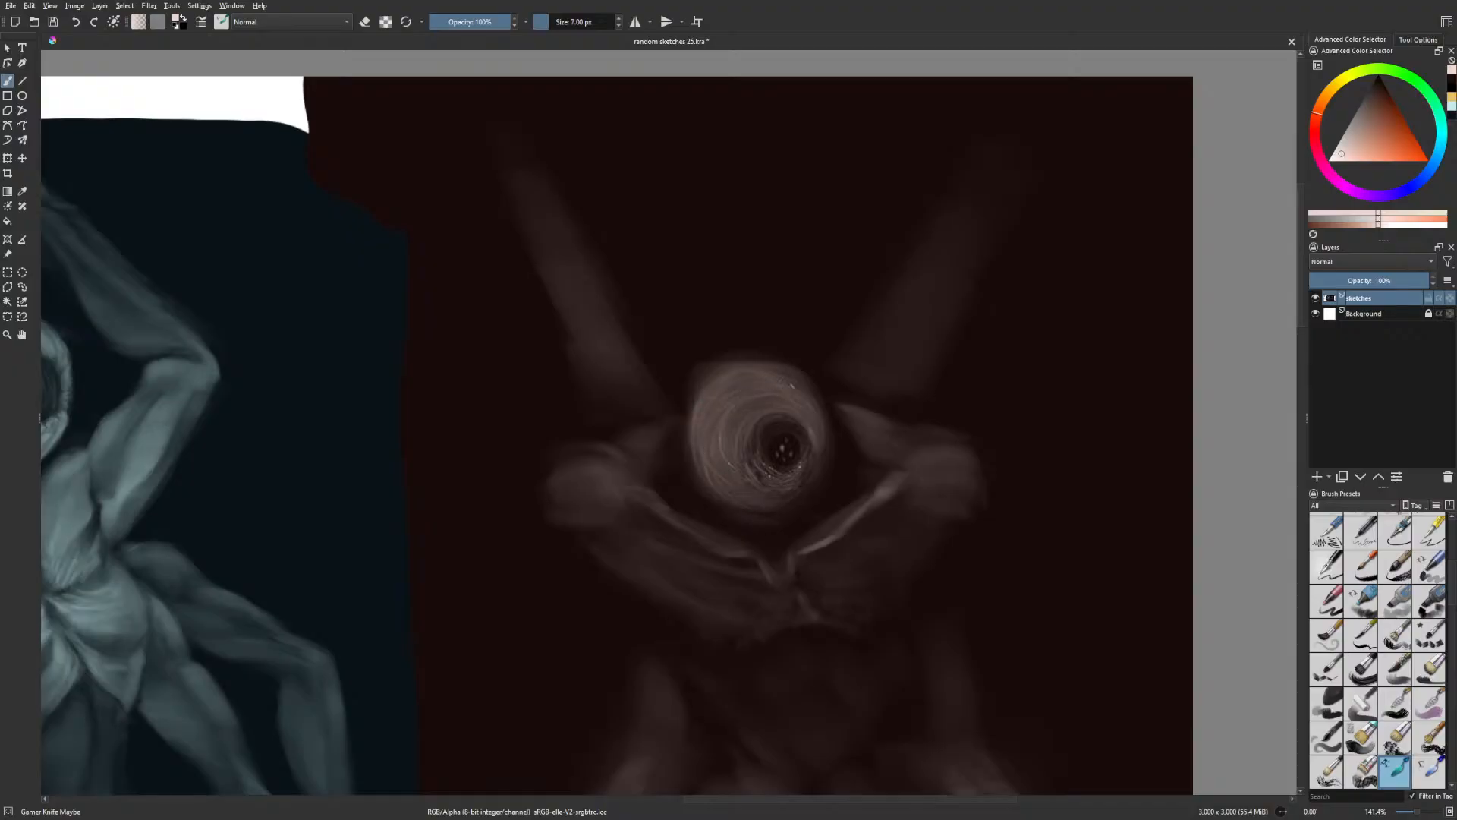
Touch up the head's outer edge beside the eye in a mirrored view, restoring the normal view when done
key(1)
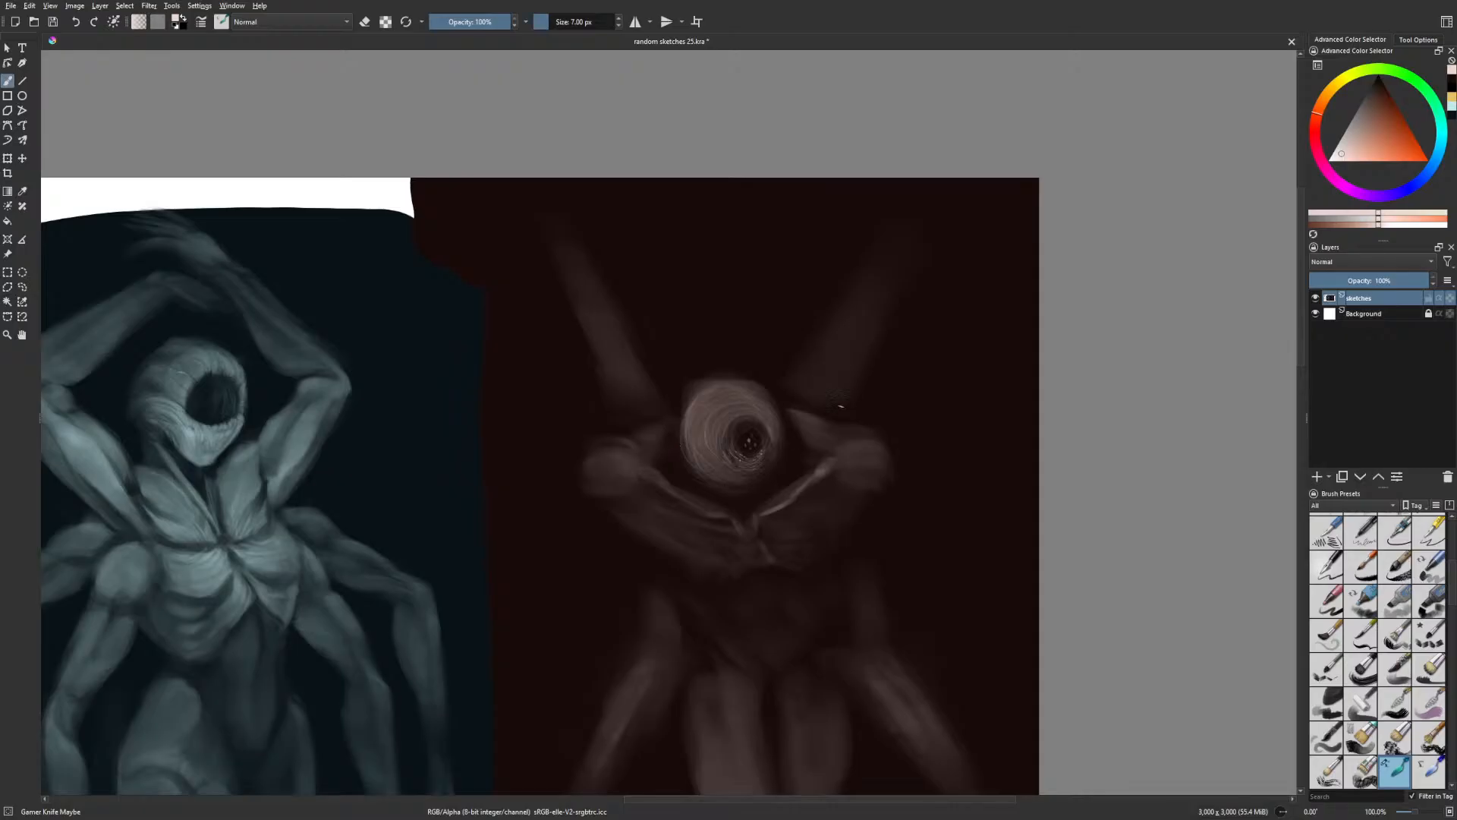
key(m)
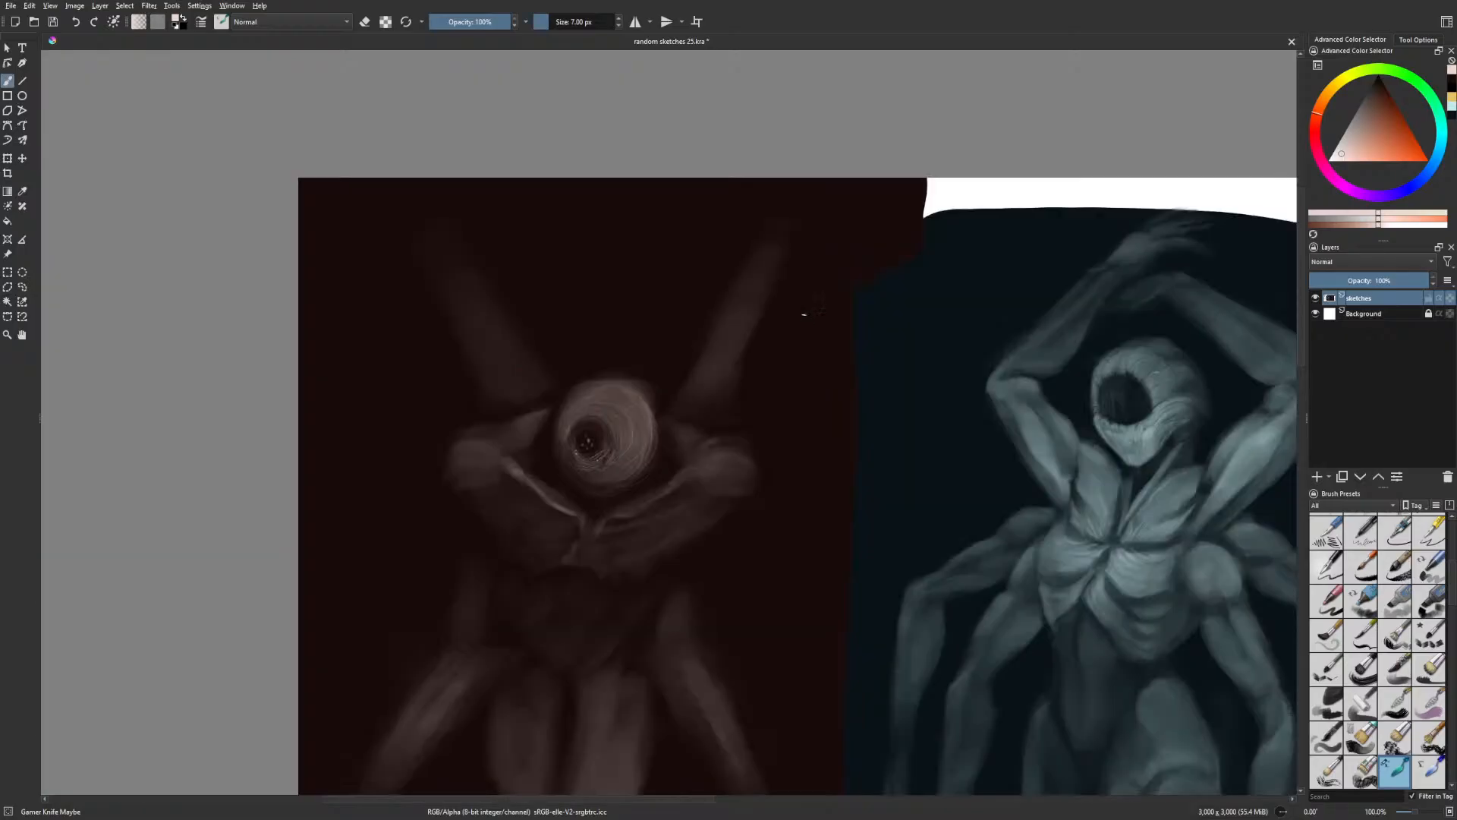
drag(566, 472, 556, 447)
key(m)
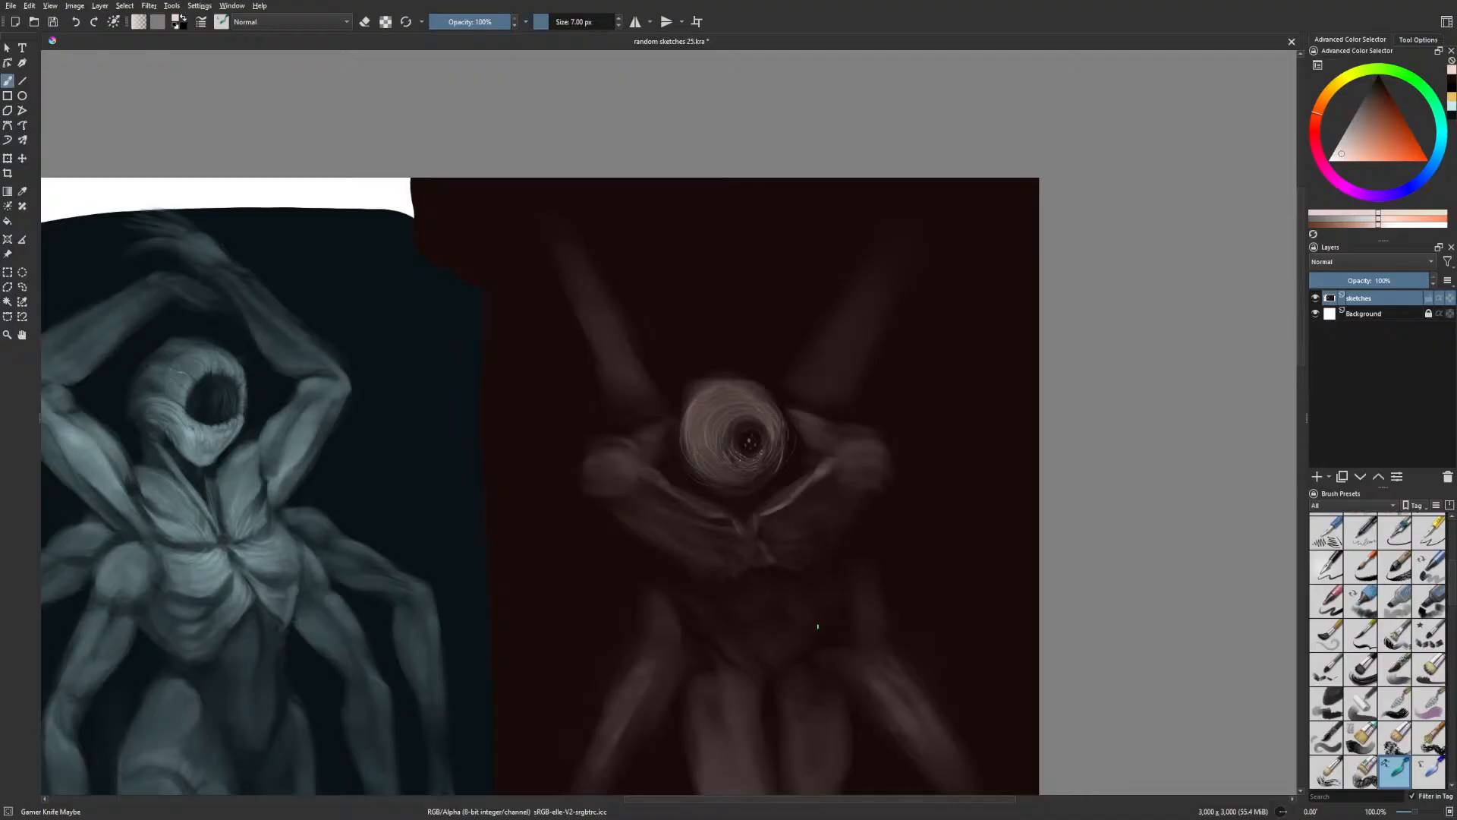
Brighten the thin pale pink collarbone ridges that meet in a V beneath the one-eyed creature's head
drag(722, 521, 839, 519)
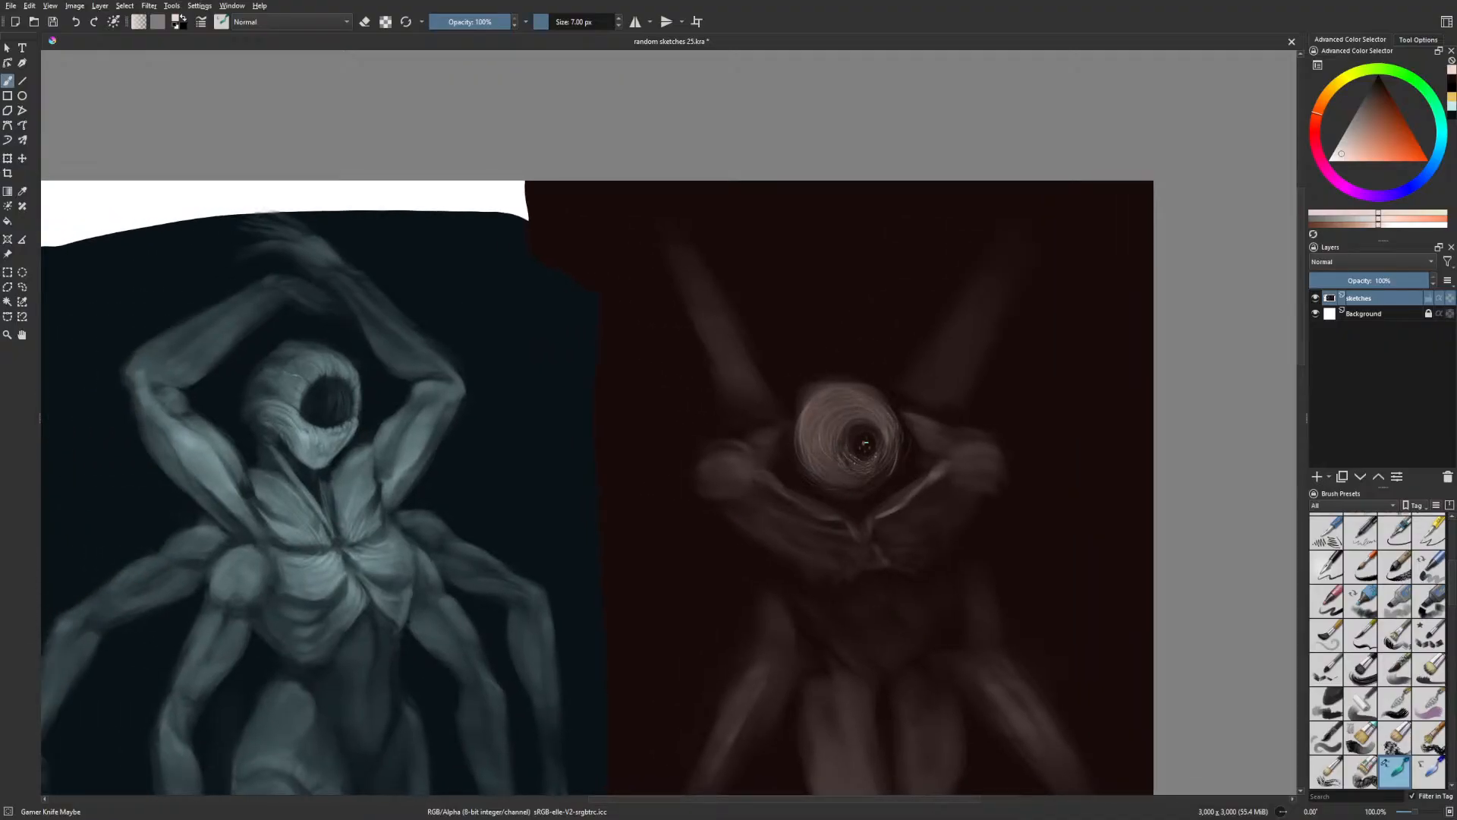
drag(865, 444, 1086, 393)
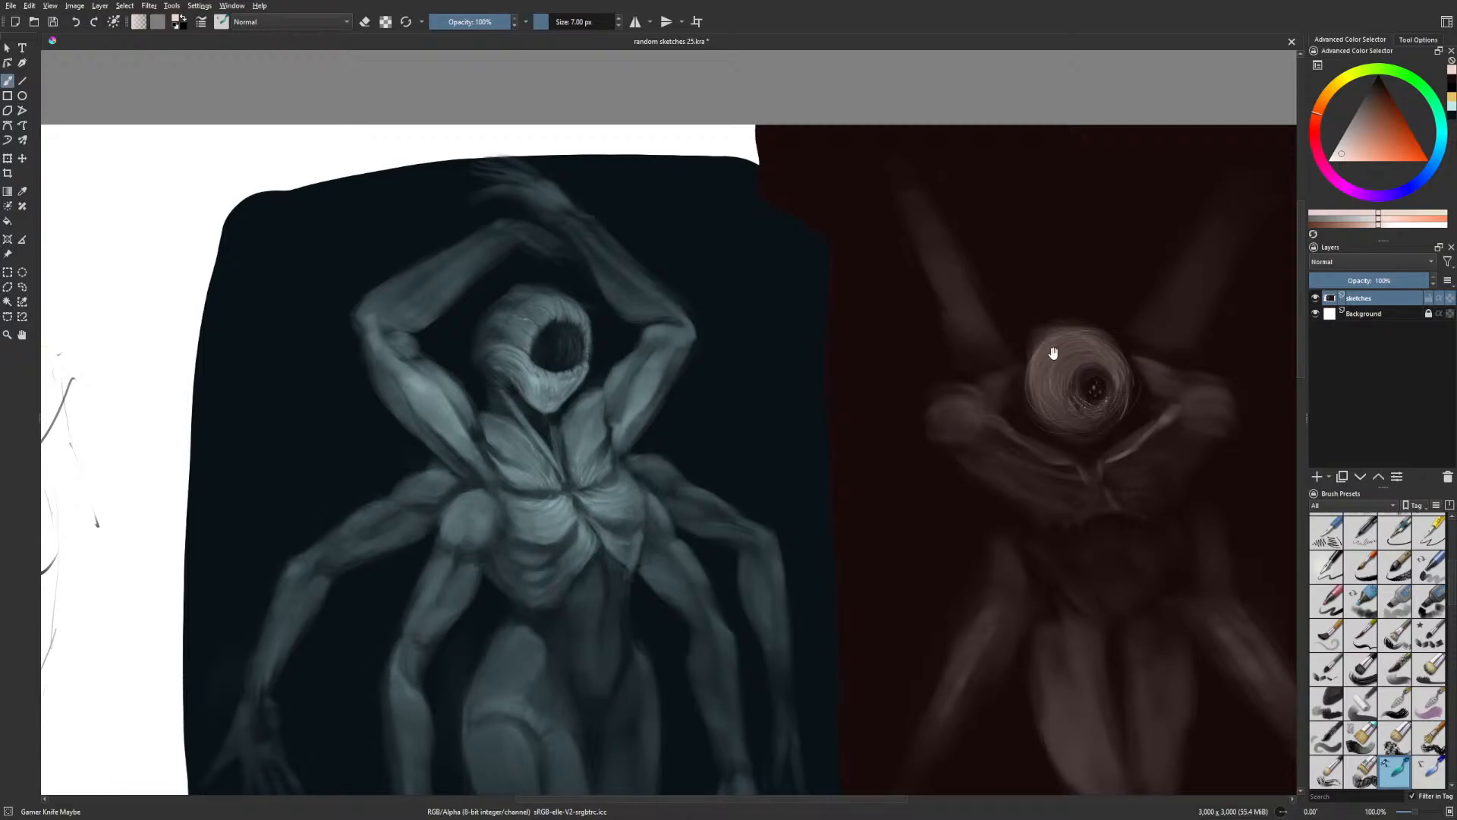
drag(1052, 353, 1088, 370)
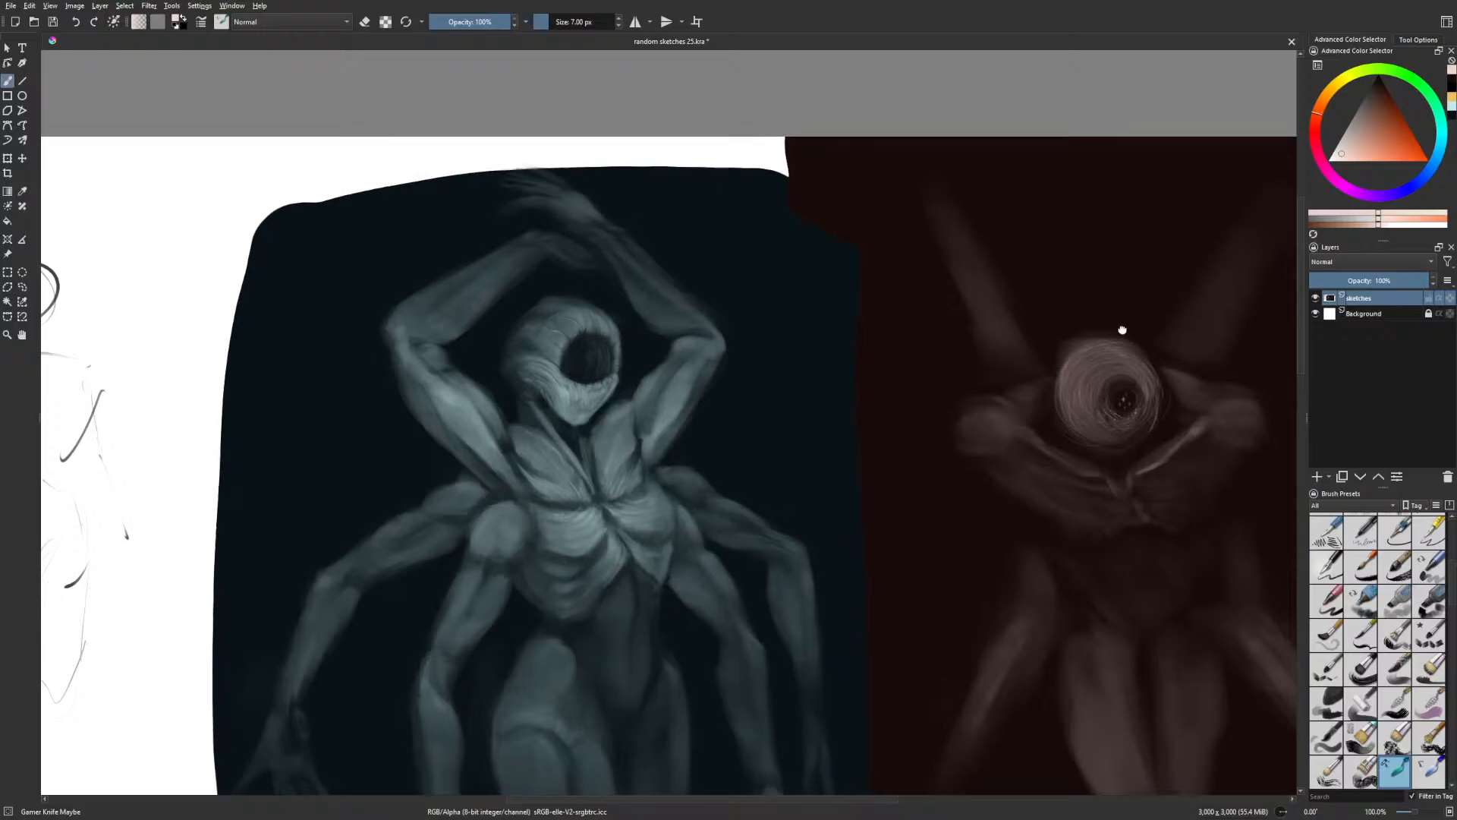
drag(1113, 318, 1087, 302)
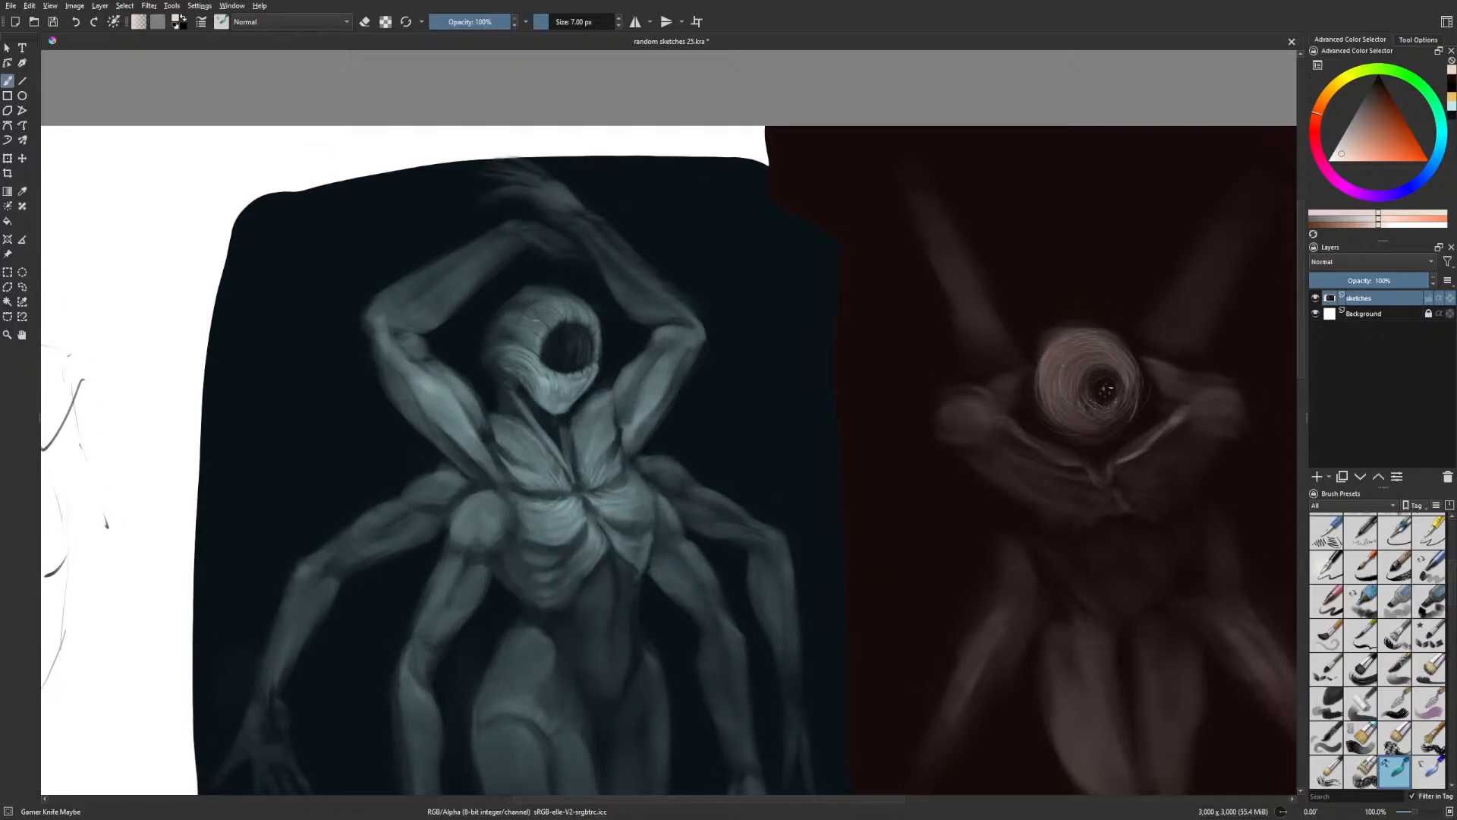
drag(1147, 352, 1144, 313)
drag(1005, 338, 1055, 339)
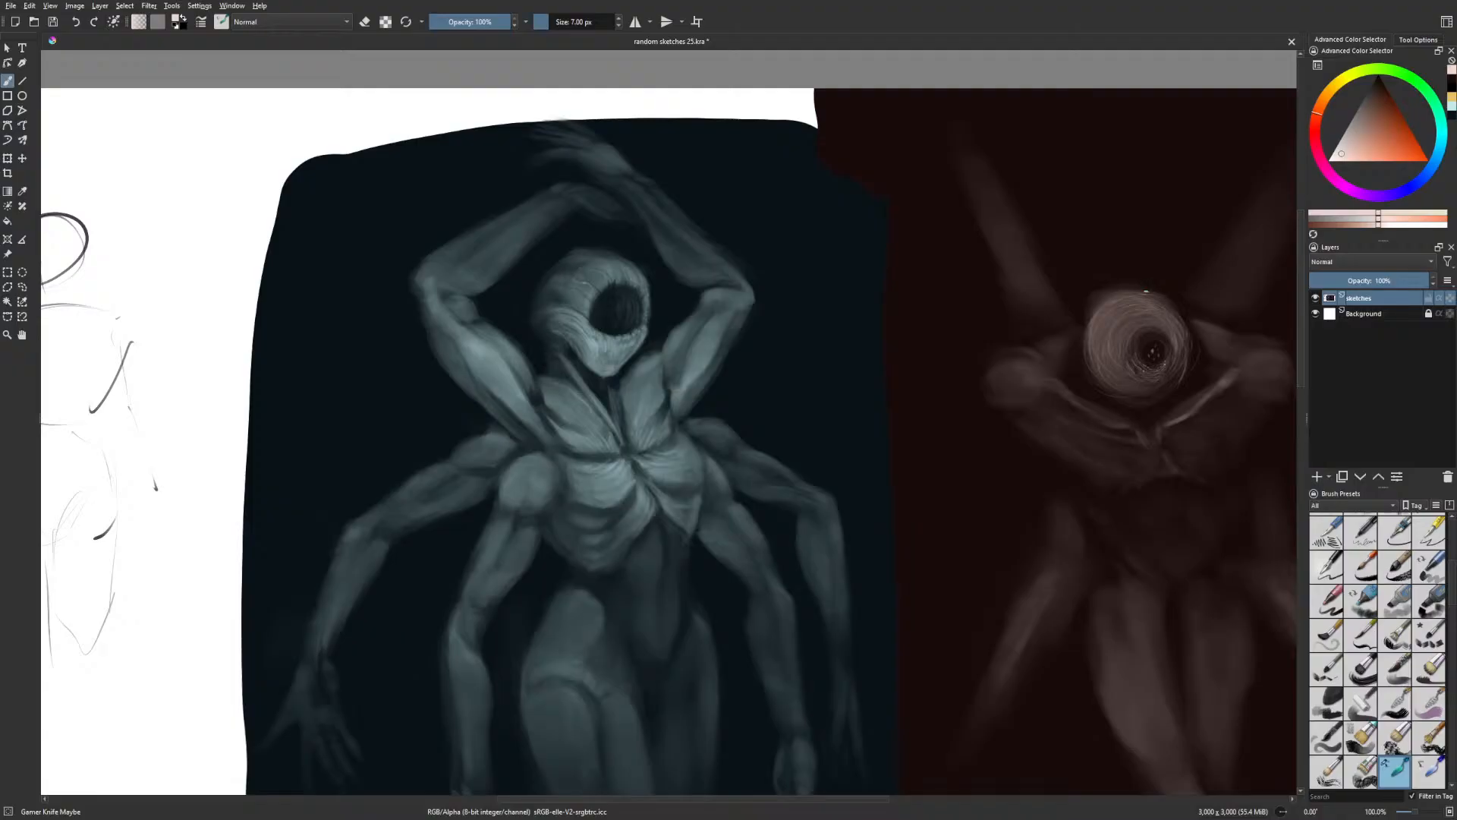
drag(1150, 353, 1088, 361)
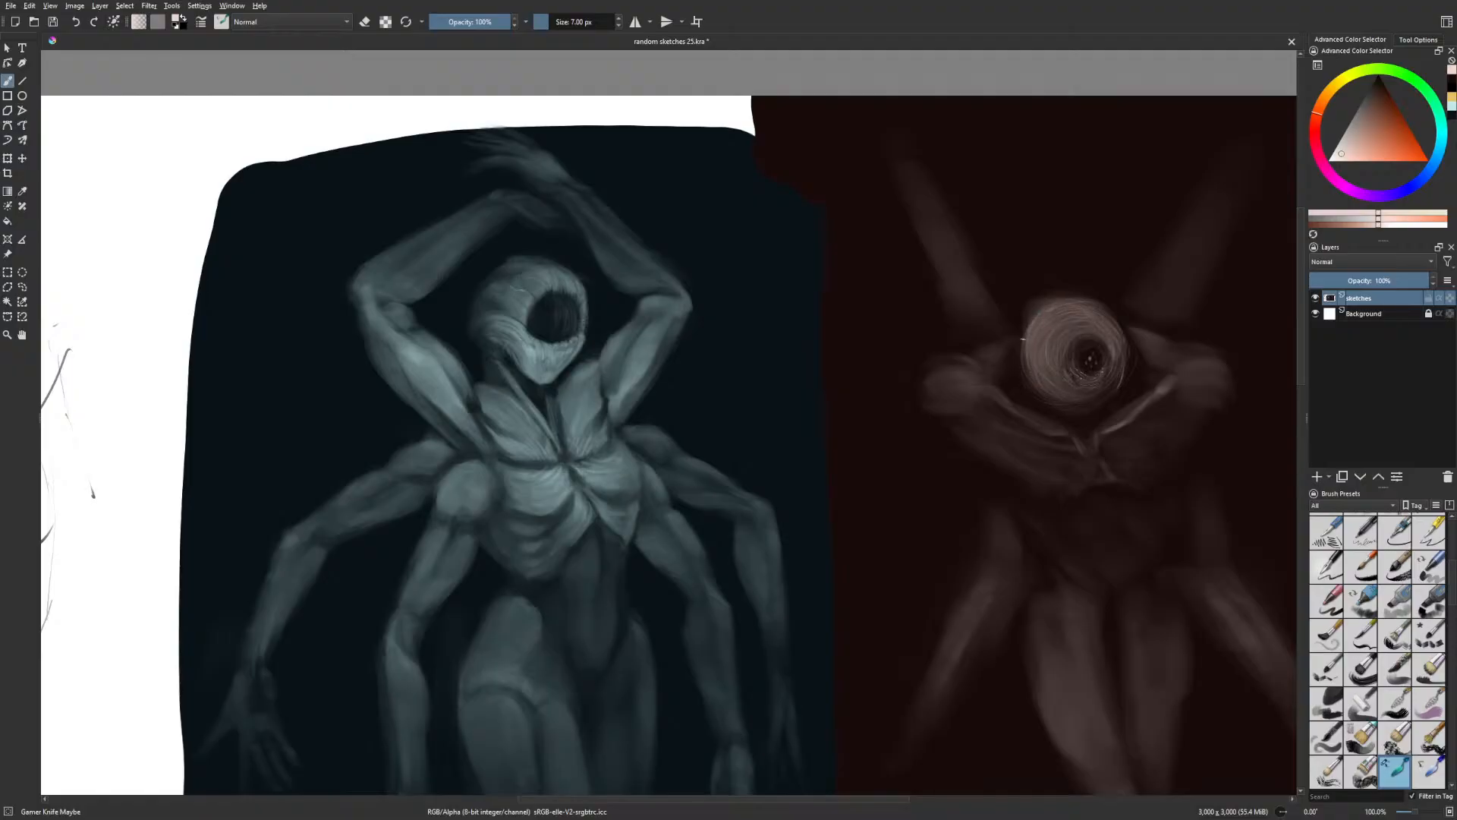
mouse_move(979, 410)
mouse_down()
mouse_move(1191, 286)
mouse_move(1018, 394)
mouse_move(1082, 348)
mouse_move(1069, 351)
mouse_up()
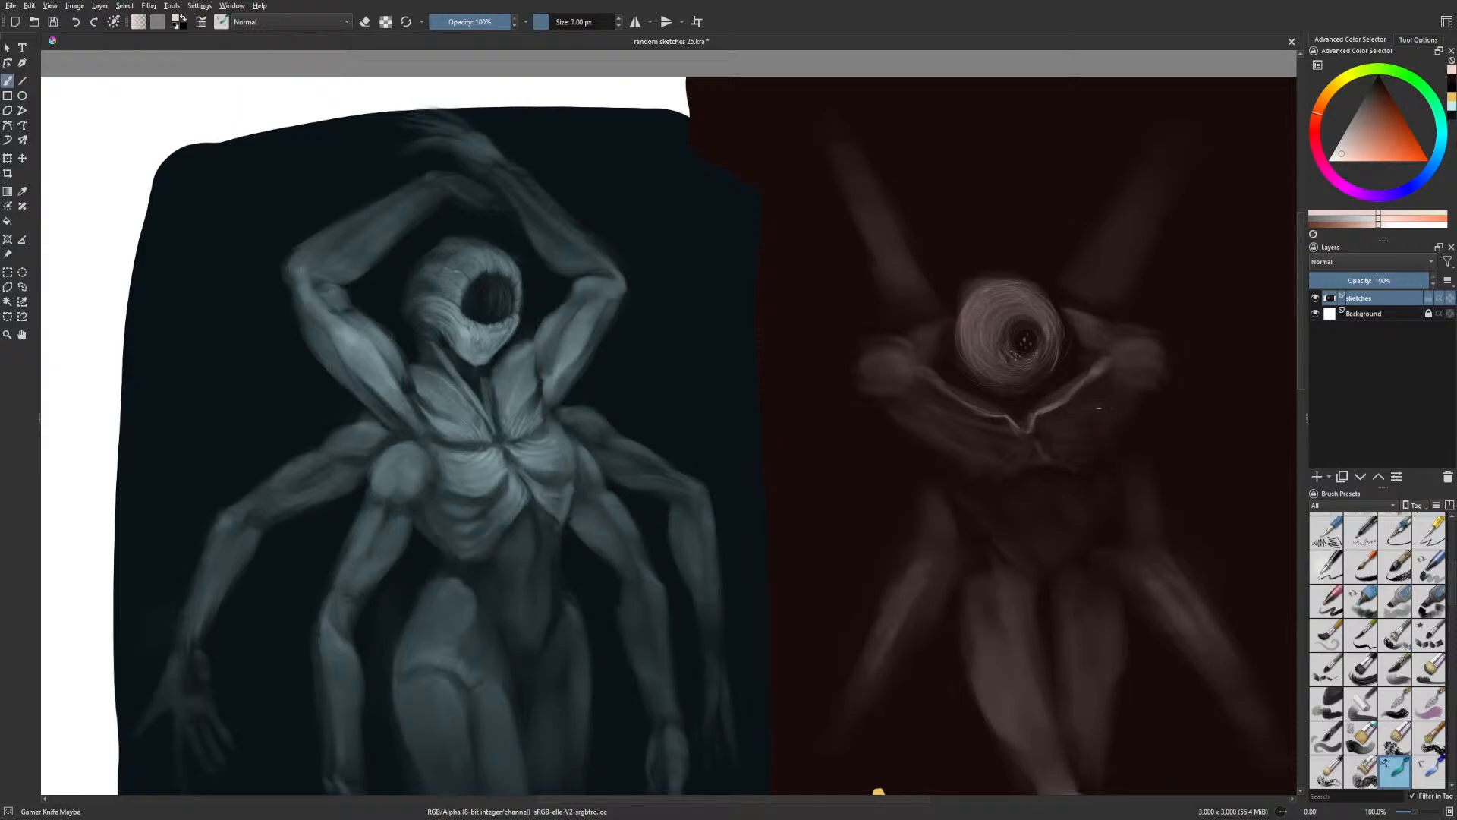
mouse_move(1027, 369)
mouse_down()
mouse_move(1203, 335)
mouse_move(1094, 373)
mouse_move(1002, 380)
mouse_up()
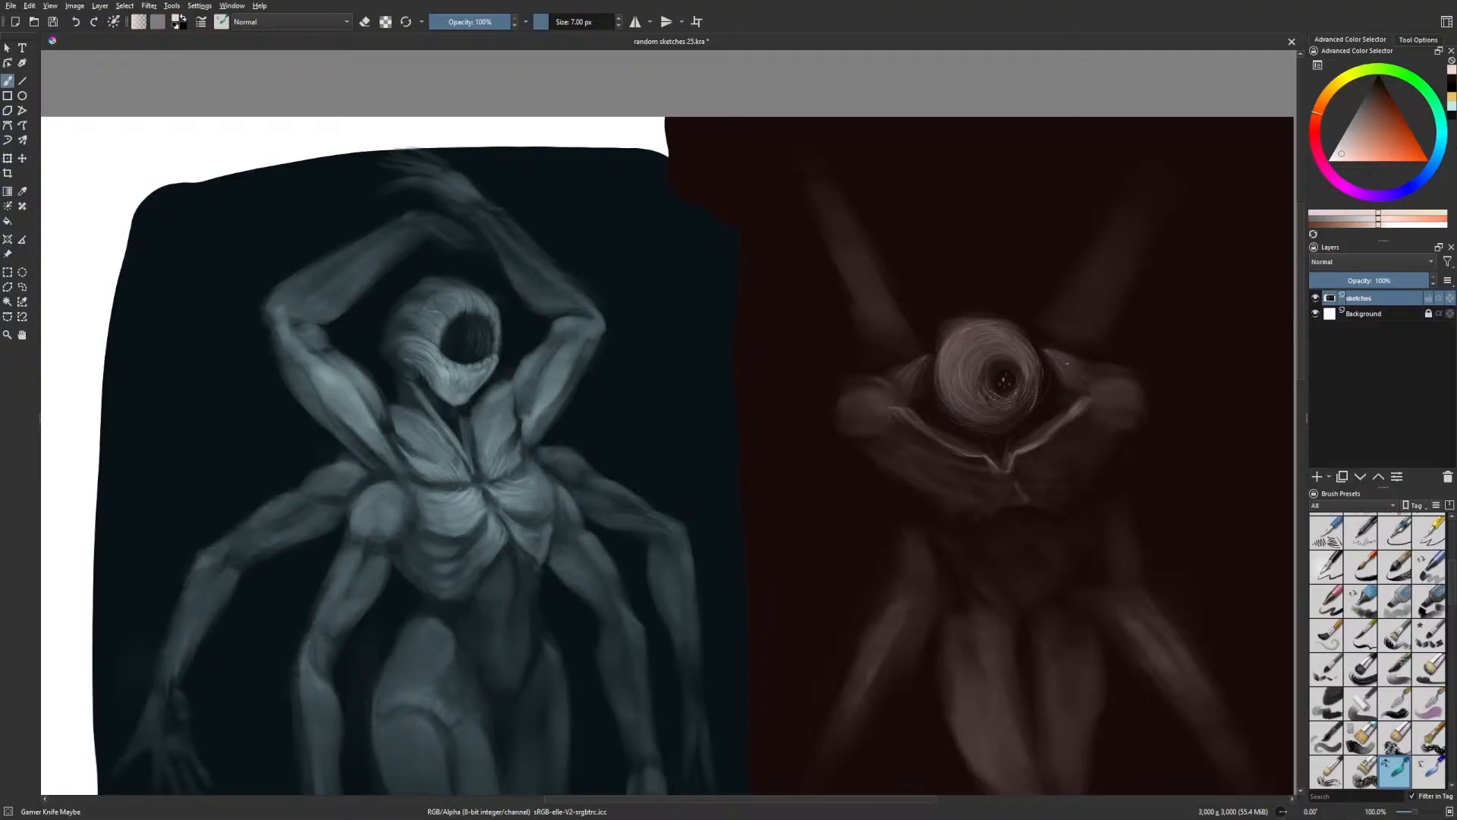
In a mirrored view, enlarge the brush to 28 px and paint pale pink highlights on both rounded shoulders of the red-panel creature
key(m)
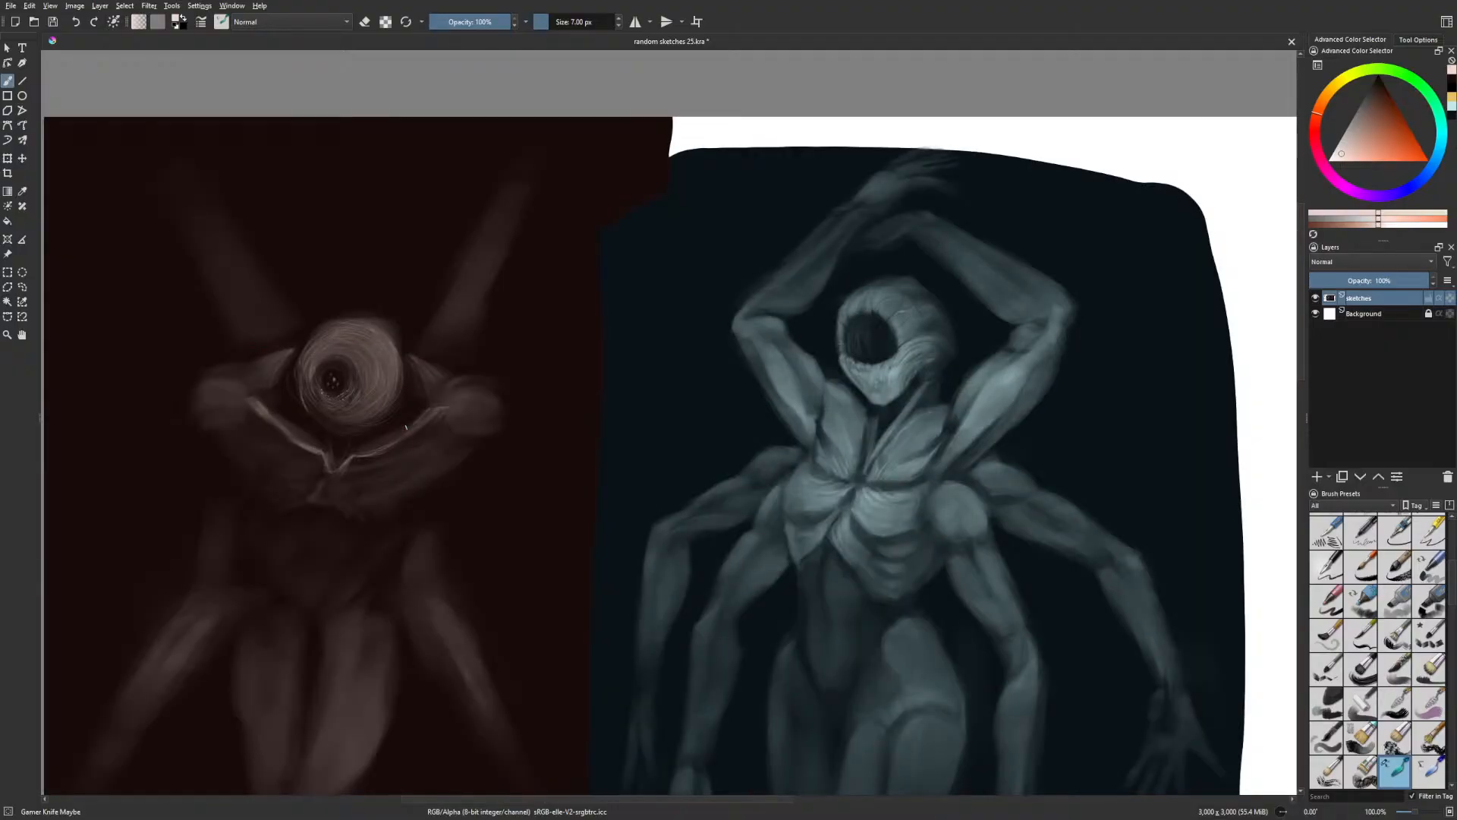
drag(406, 427, 529, 450)
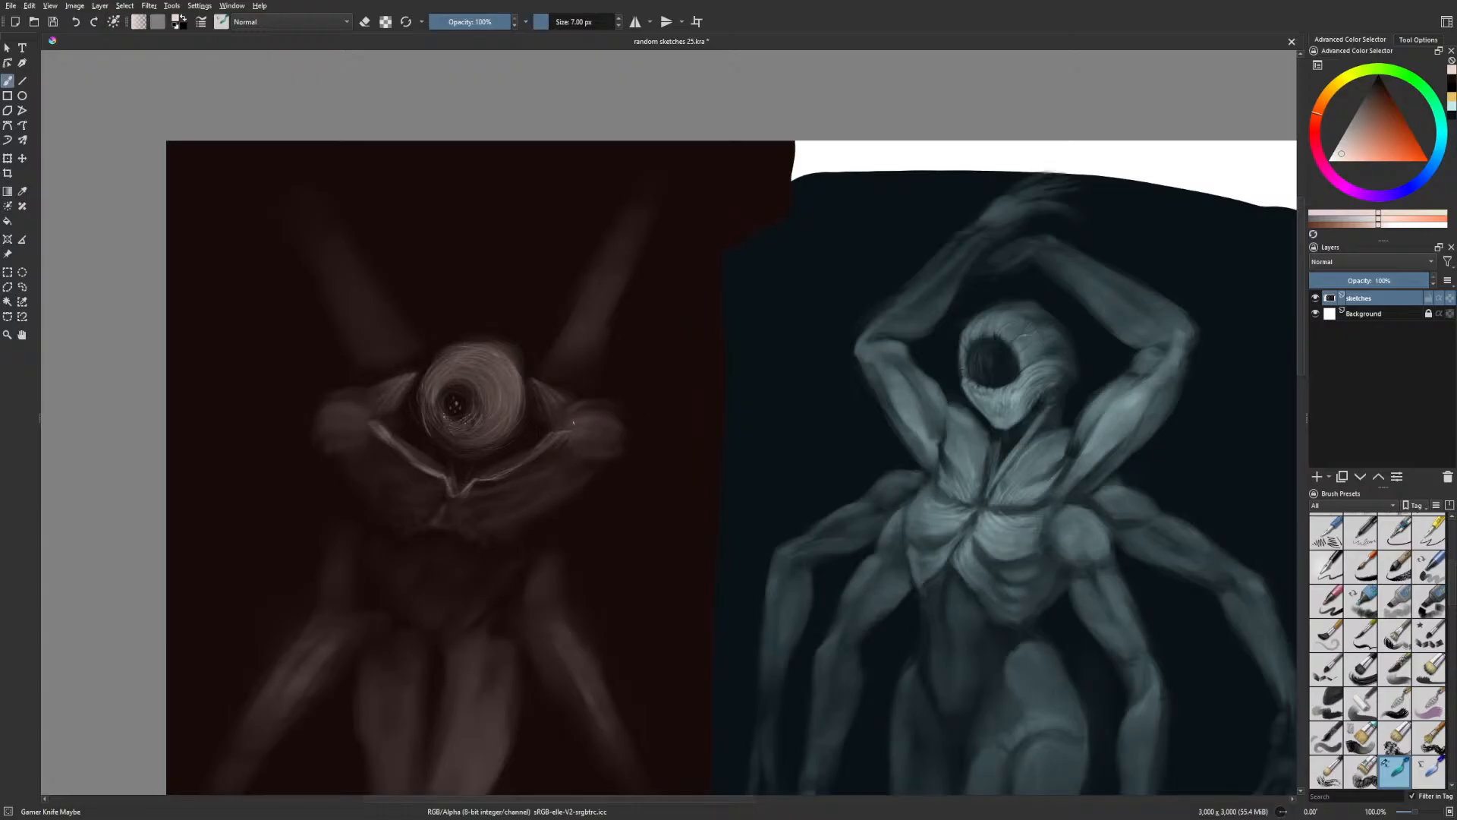
key(bracketright)
key(bracketright)
key(bracketright)
key(bracketright)
key(bracketright)
key(bracketright)
key(bracketright)
key(bracketright)
key(bracketright)
key(bracketright)
key(bracketright)
key(bracketright)
key(bracketright)
key(bracketright)
drag(580, 428, 601, 425)
mouse_move(332, 418)
mouse_down()
mouse_move(322, 411)
mouse_move(369, 422)
mouse_up()
Lower the brush opacity to 36% and softly lighten the chest muscles below the collarbones, restoring the unmirrored view when done
drag(468, 27, 459, 29)
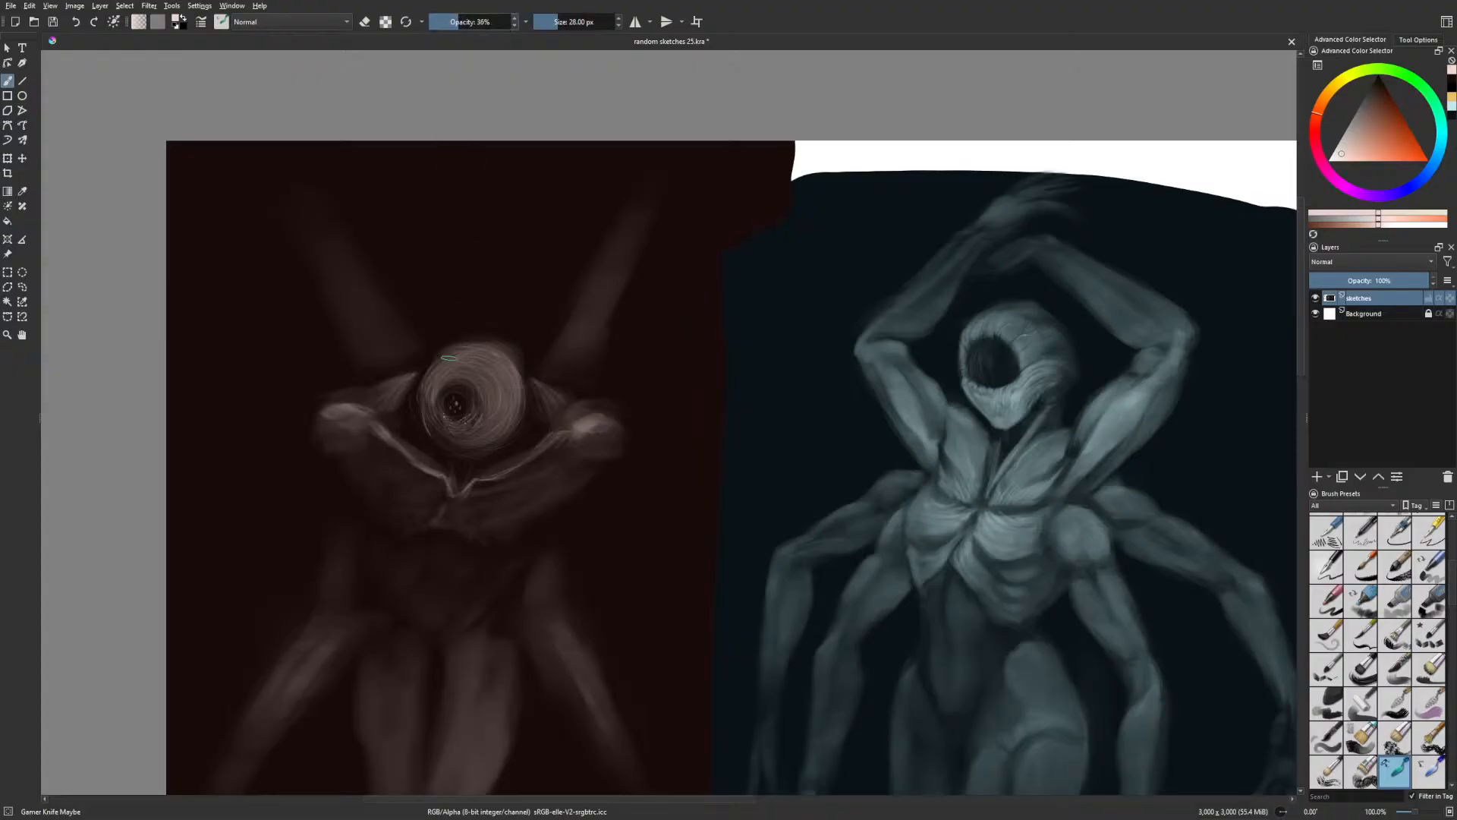
mouse_move(334, 436)
mouse_down()
mouse_move(422, 476)
mouse_move(400, 479)
mouse_up()
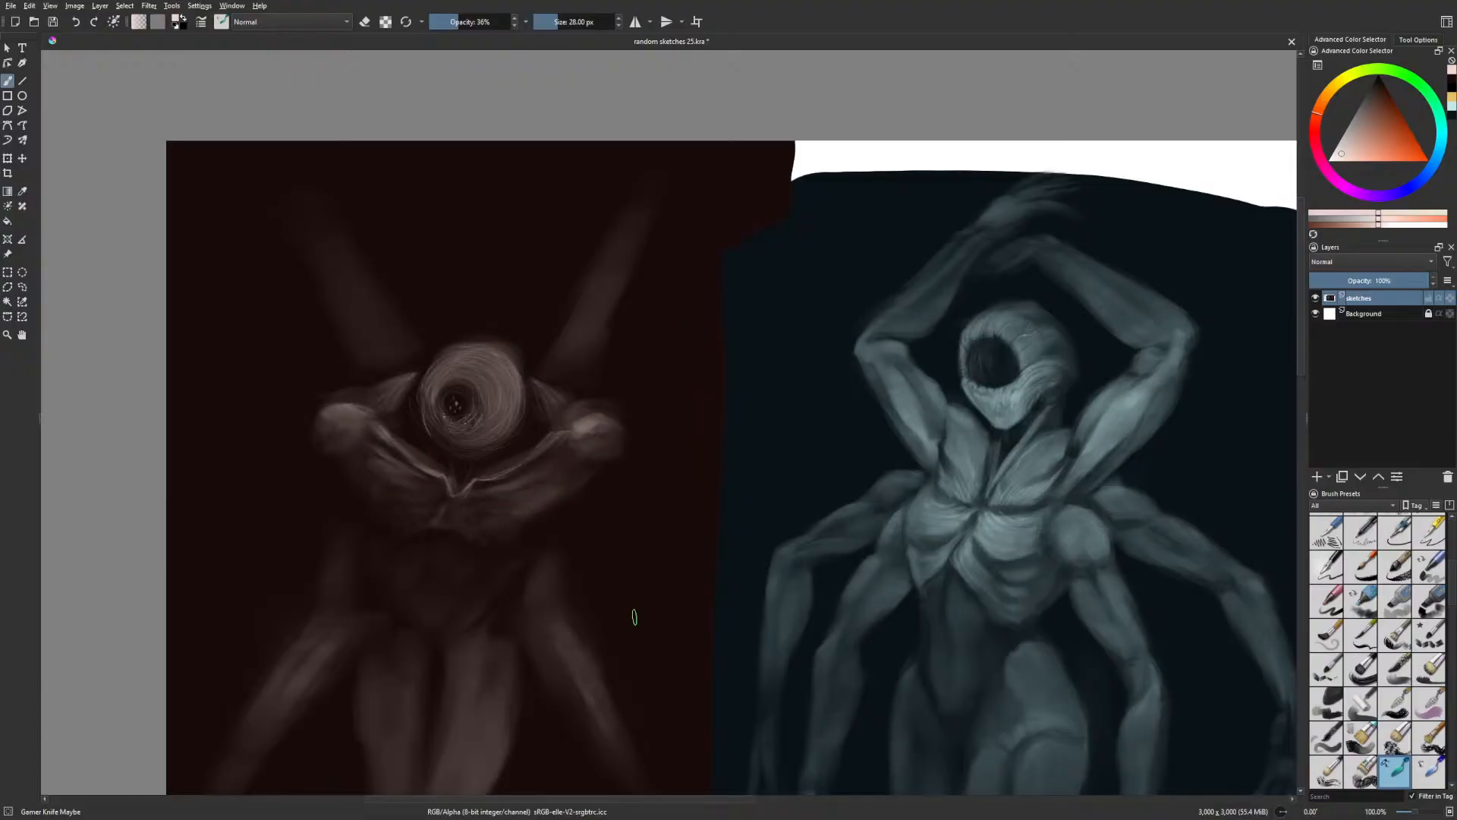
key(minus)
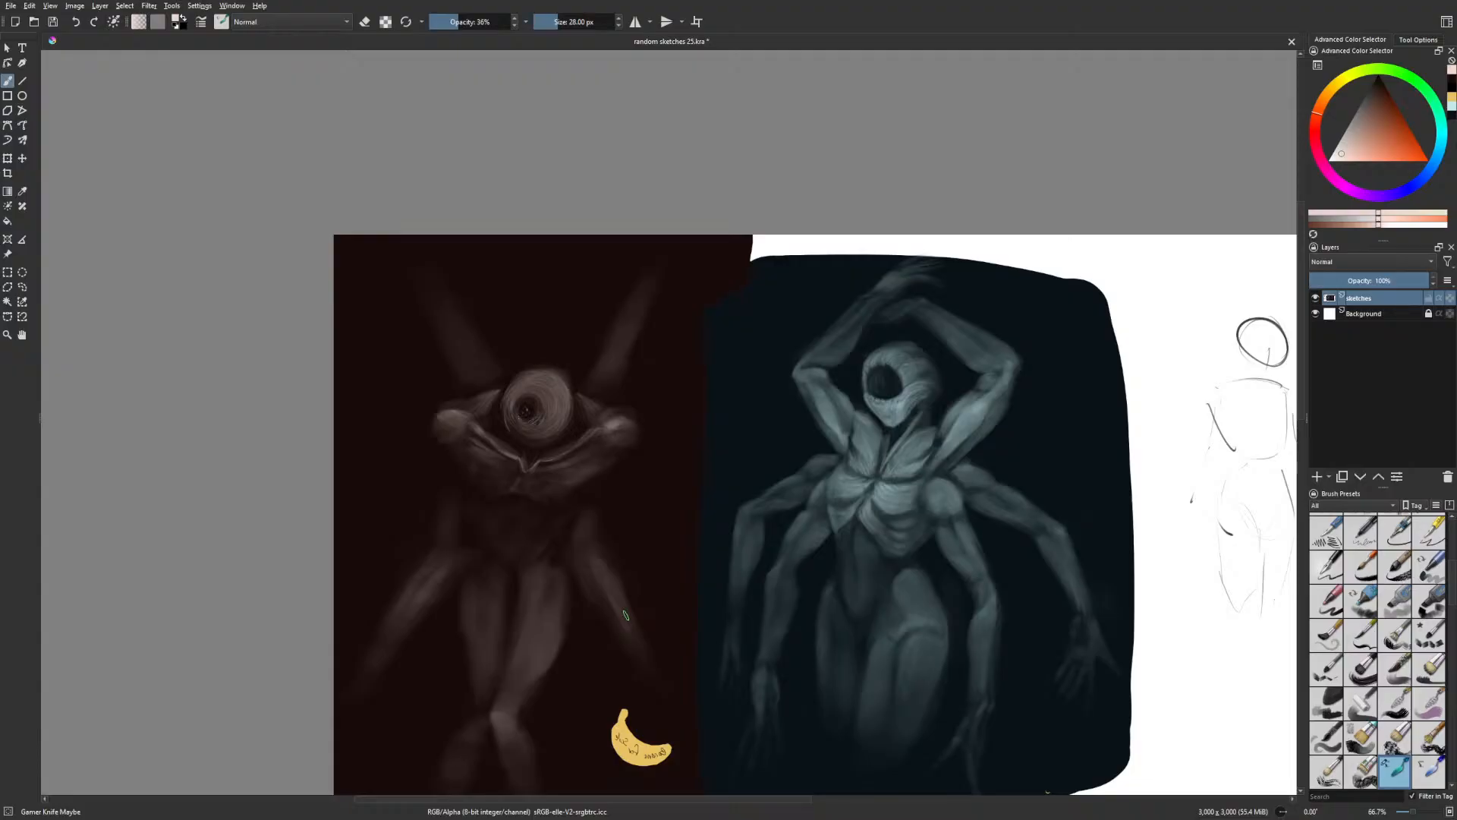
drag(776, 616, 790, 602)
key(m)
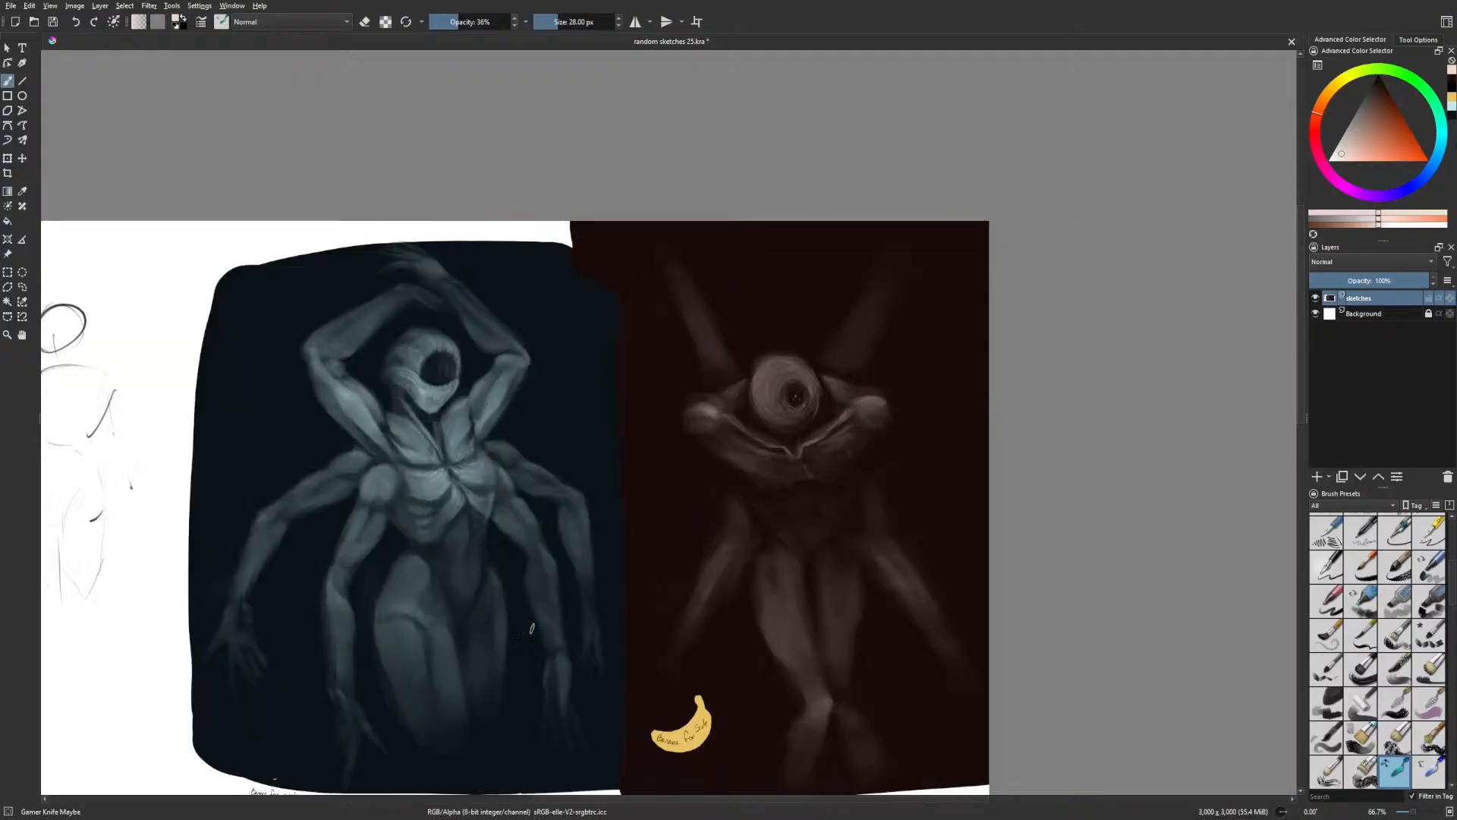
scroll(932, 624, down, 1)
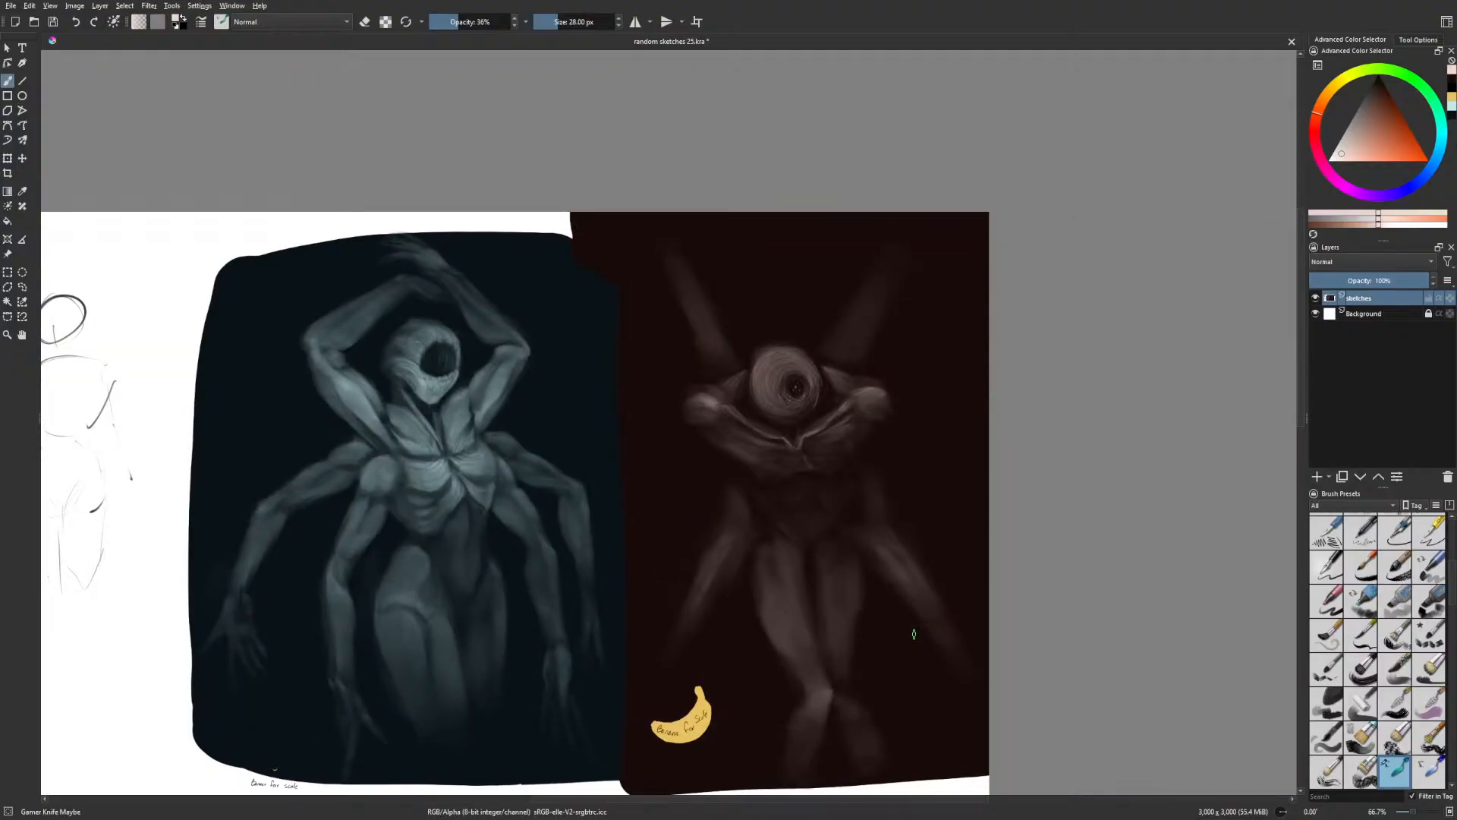
Select the red-panel creature and its banana with a freehand outline, rotate them slightly clockwise, and clear the selection
click(22, 287)
scroll(840, 498, down, 3)
mouse_move(653, 563)
mouse_down()
mouse_move(651, 604)
mouse_move(820, 778)
mouse_move(1009, 167)
mouse_move(639, 179)
mouse_move(667, 478)
mouse_up()
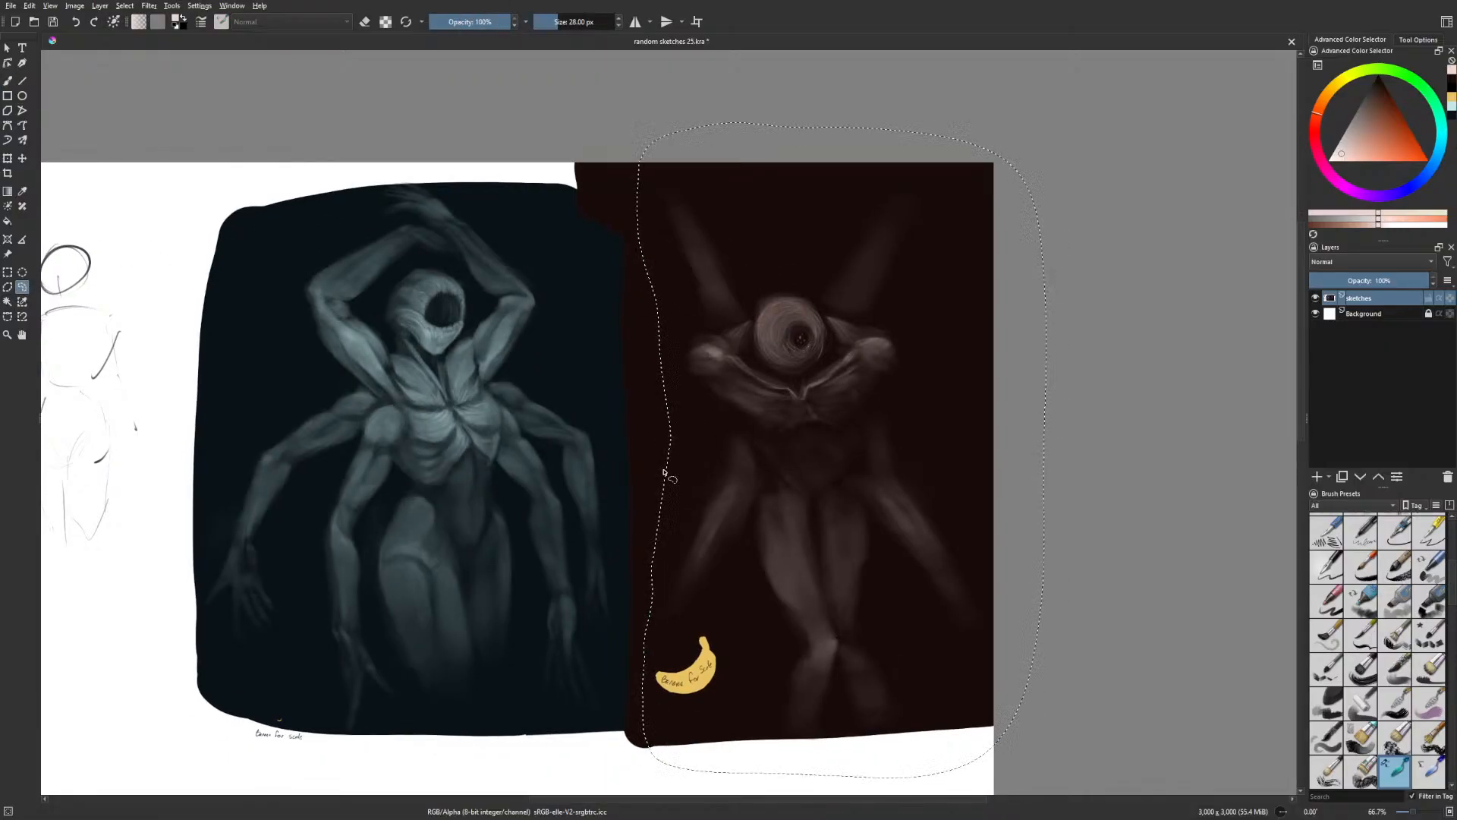
key(ctrl+t)
drag(1100, 299, 1111, 314)
key(ctrl+r)
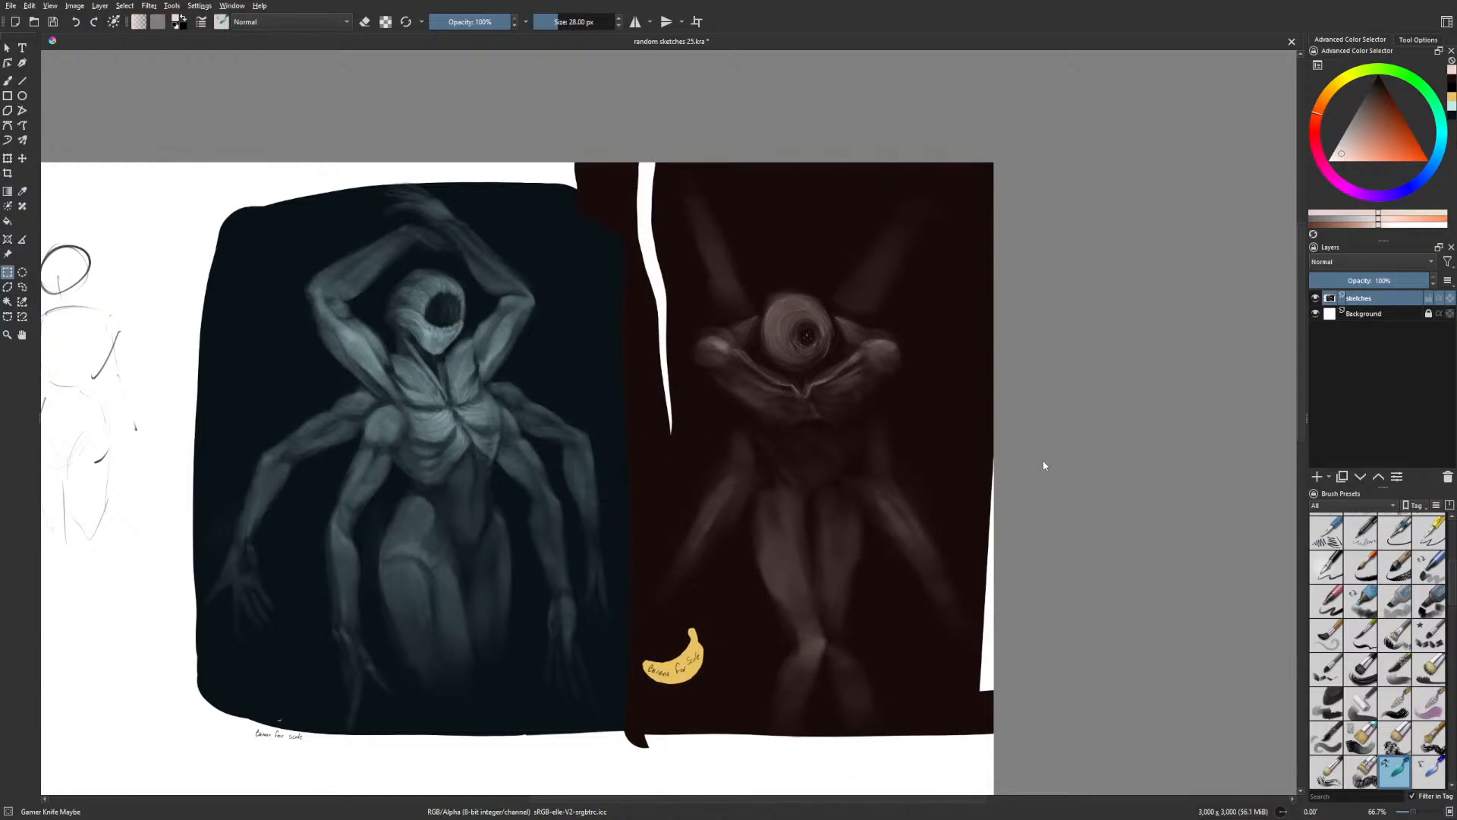
Return to the freehand brush and open the pop-up palette of brush presets and colours
key(b)
right_click(1113, 478)
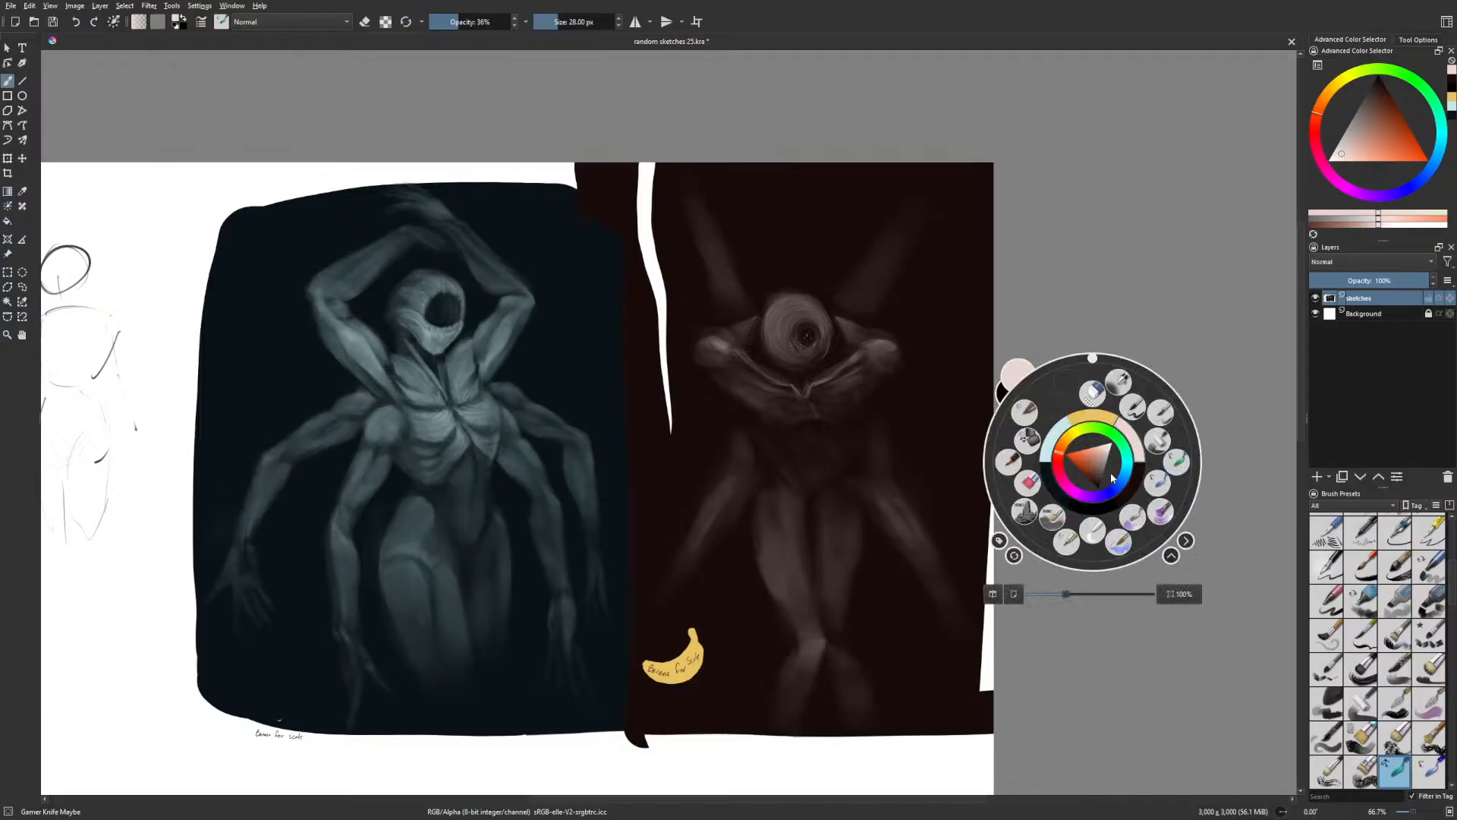
Paint over the white gaps in the dark red panel in near-black, using Basic-5 Size at 35.51 px and 66.73 px
click(1134, 486)
right_click(1111, 466)
click(1151, 412)
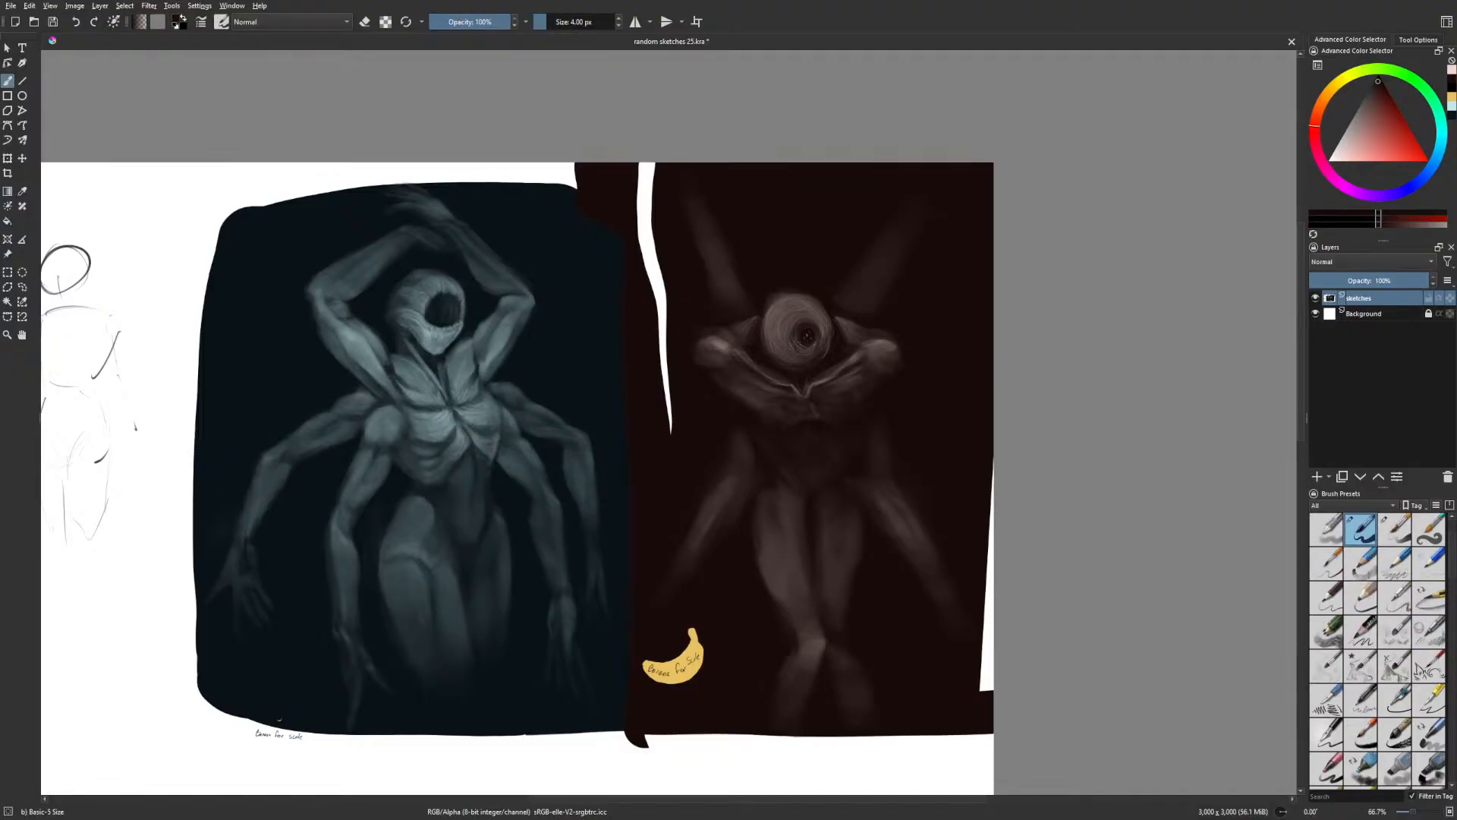
click(560, 21)
mouse_move(980, 678)
mouse_down()
mouse_move(988, 688)
mouse_move(991, 474)
mouse_up()
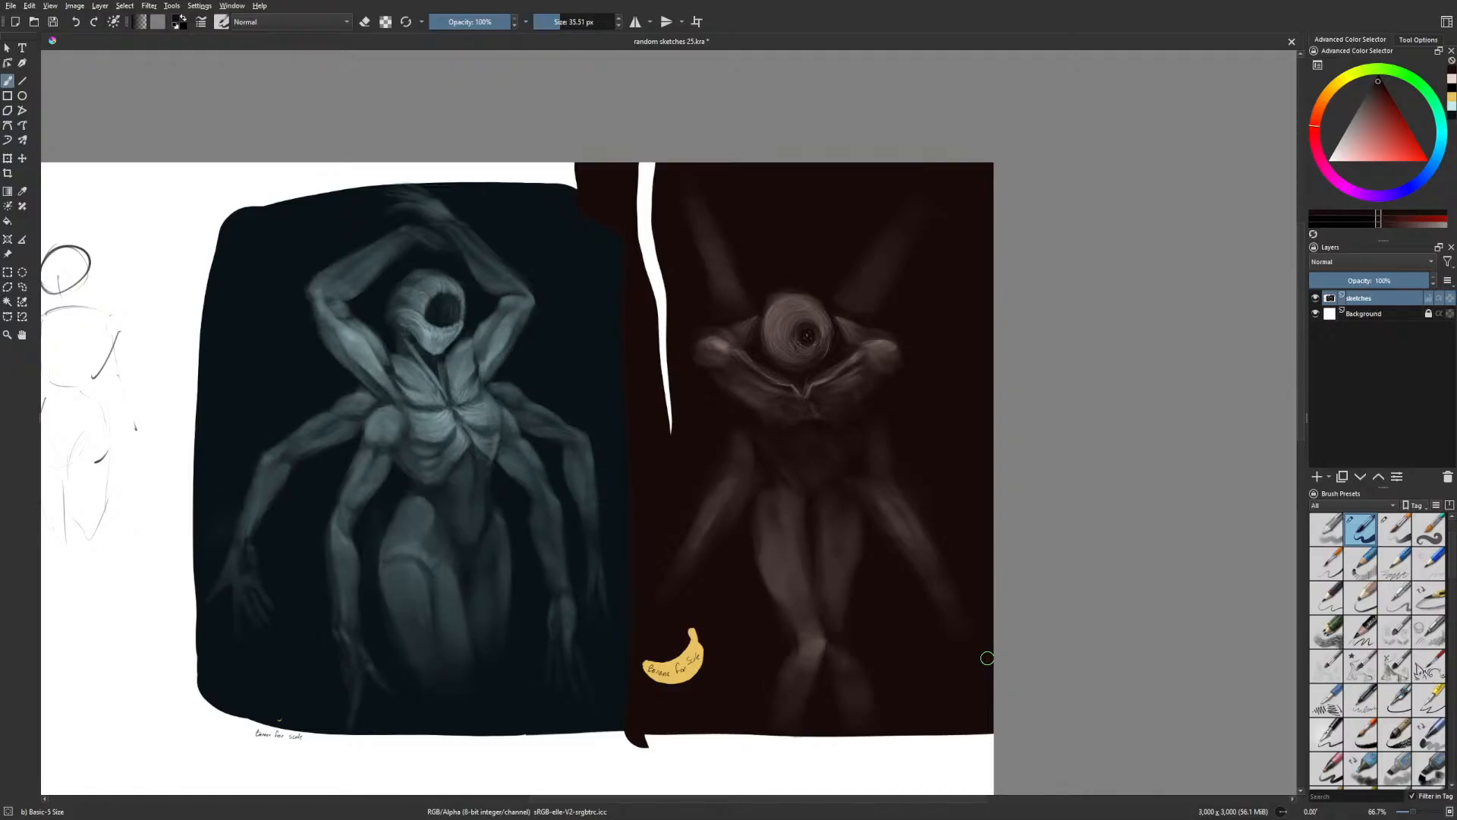
click(566, 23)
mouse_move(670, 422)
mouse_down()
mouse_move(642, 182)
mouse_move(651, 230)
mouse_up()
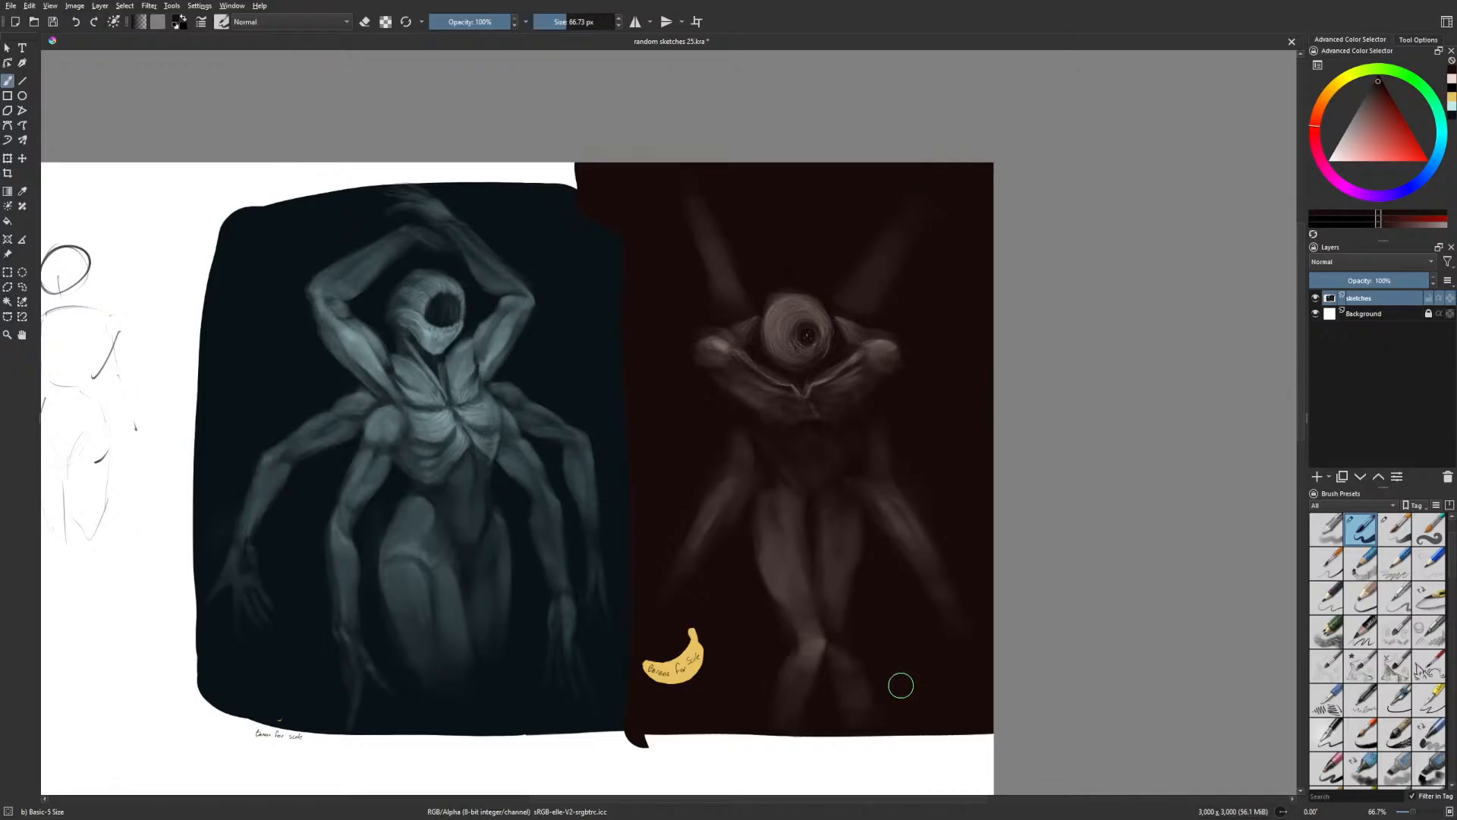
Erase the stray dark tip sticking out below the lower left corner of the dark red panel
drag(789, 657, 789, 629)
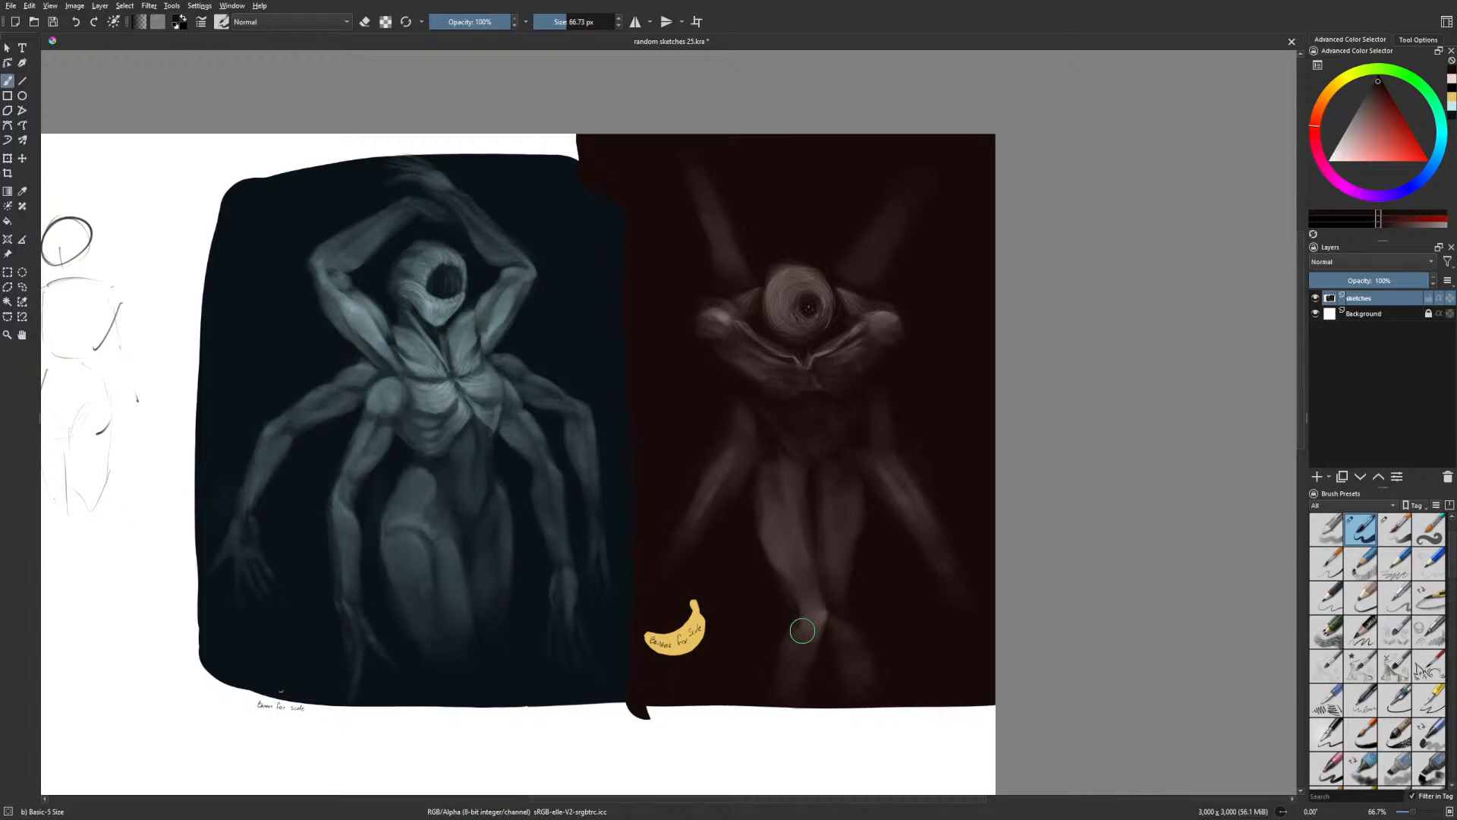
key(e)
mouse_move(633, 717)
mouse_down()
mouse_move(614, 717)
mouse_move(664, 712)
mouse_up()
Trim the red creature's lower arms in near-black with the Garner Knife Maybe brush, enlarging it to 68 px
right_click(721, 702)
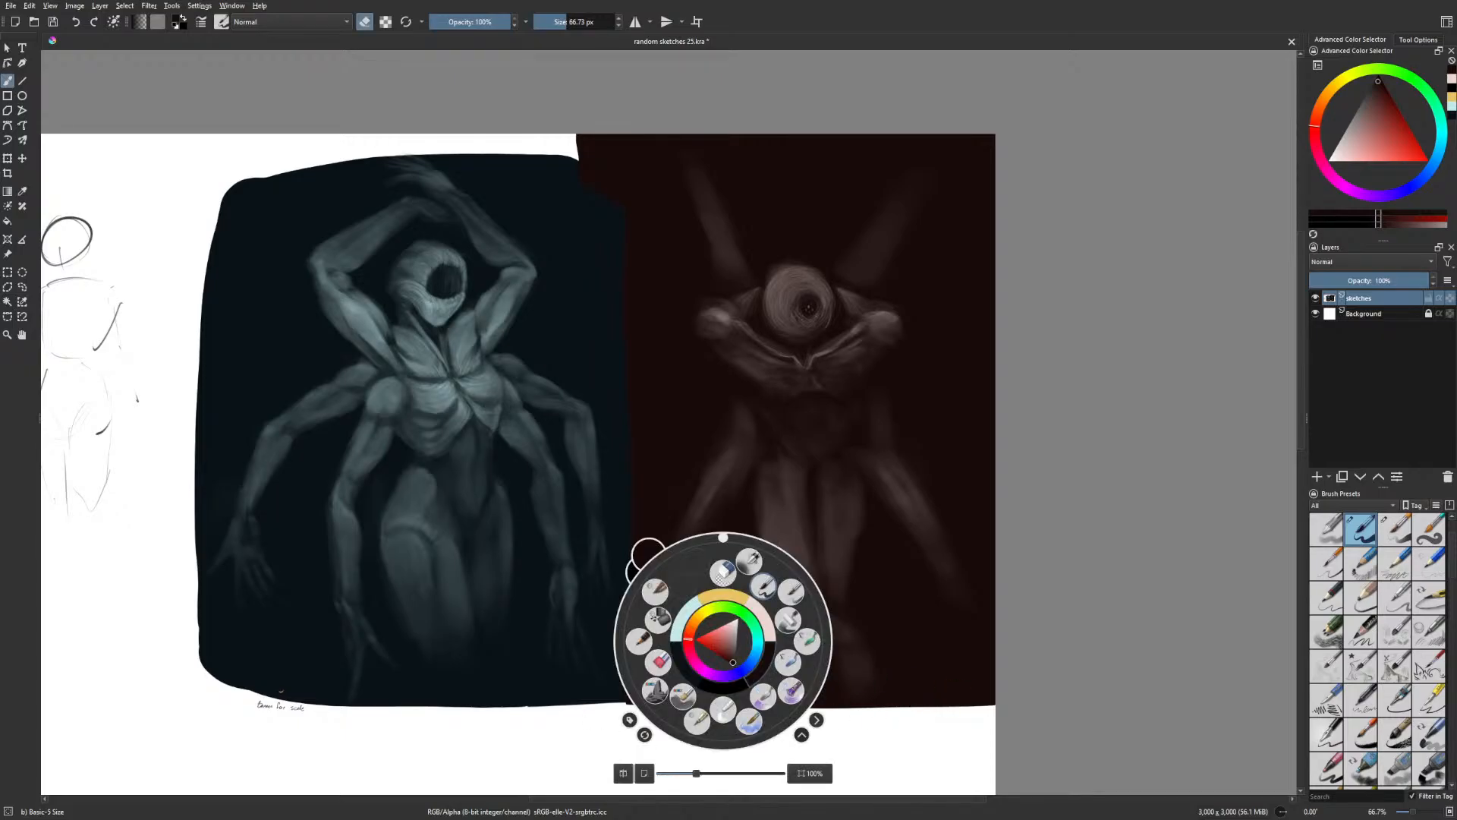
click(846, 634)
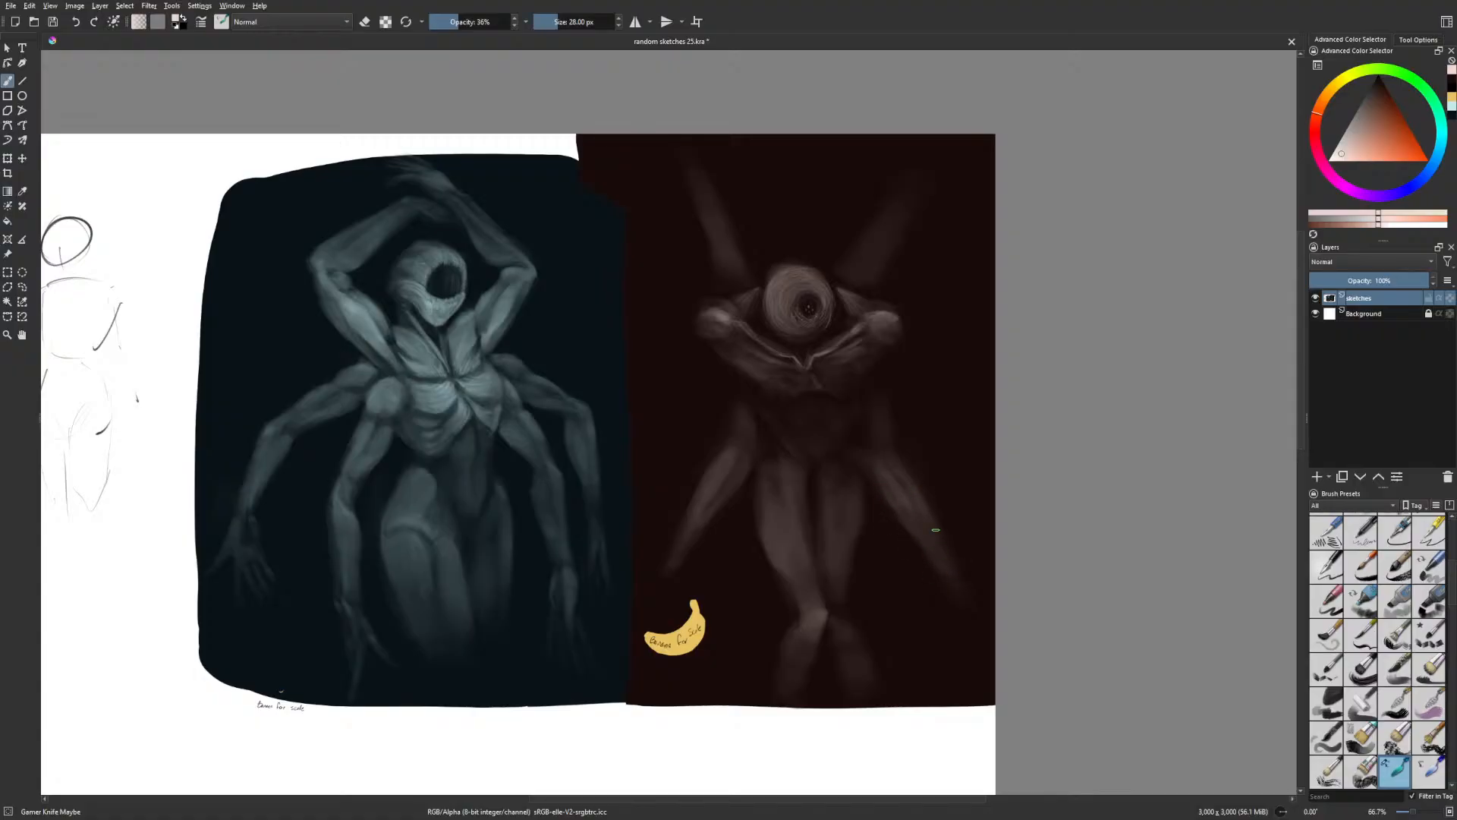
right_click(991, 488)
click(1025, 527)
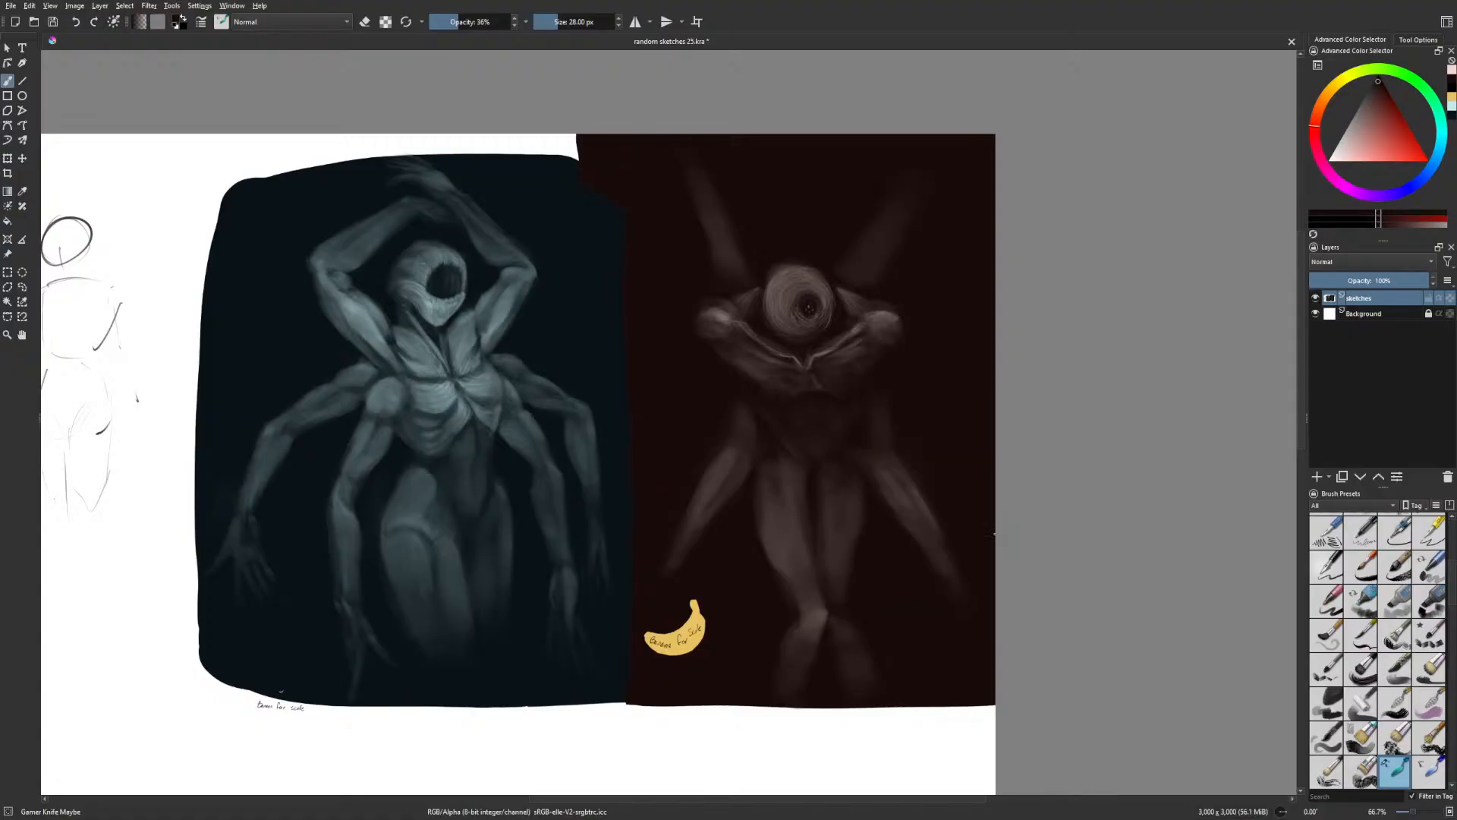
key(bracketright)
key(bracketright)
key(bracketright)
Brighten and reshape the red creature's two raised arms, alternating pale pink and near-black strokes
right_click(894, 616)
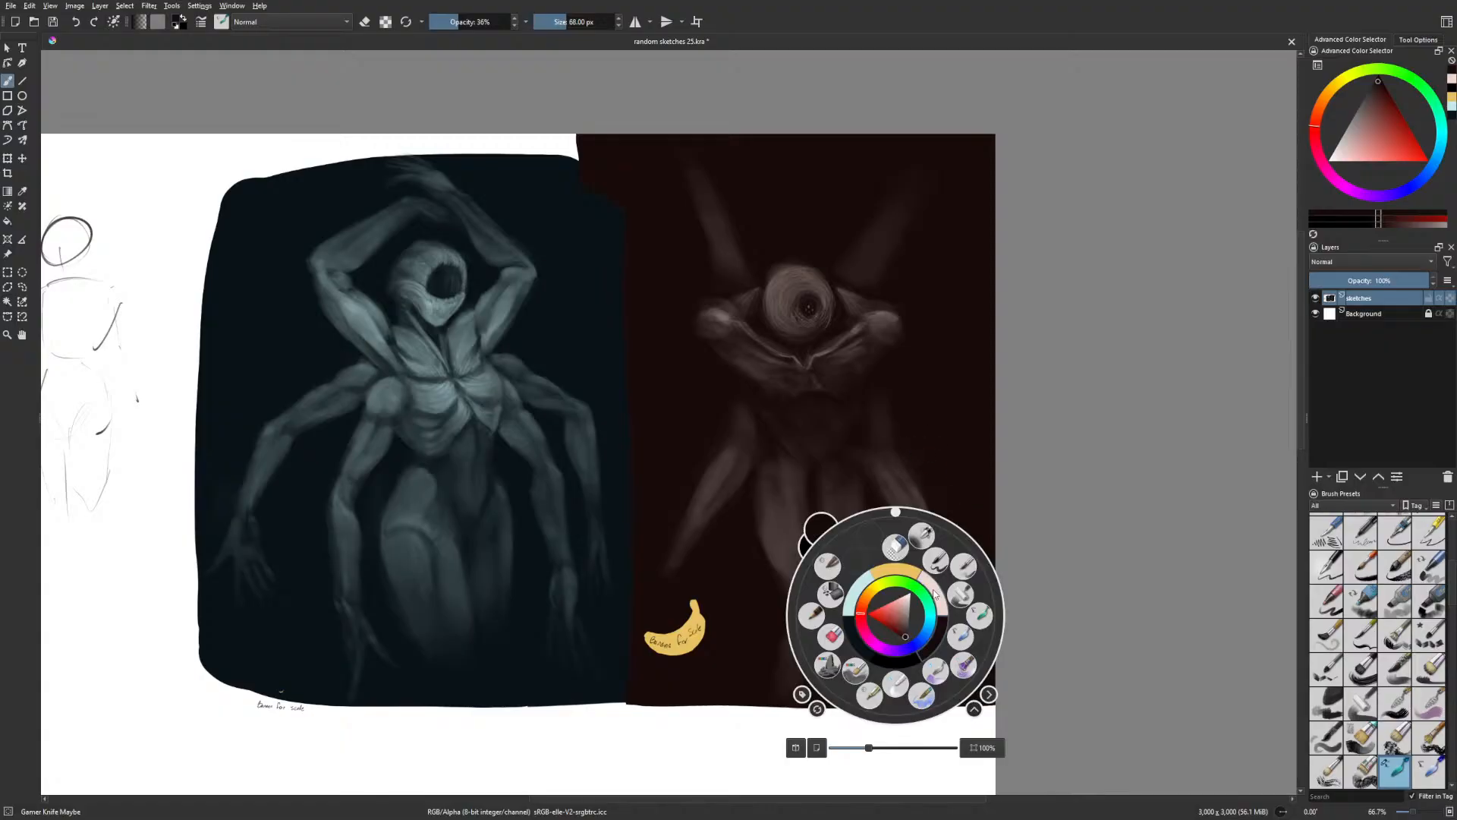
click(922, 599)
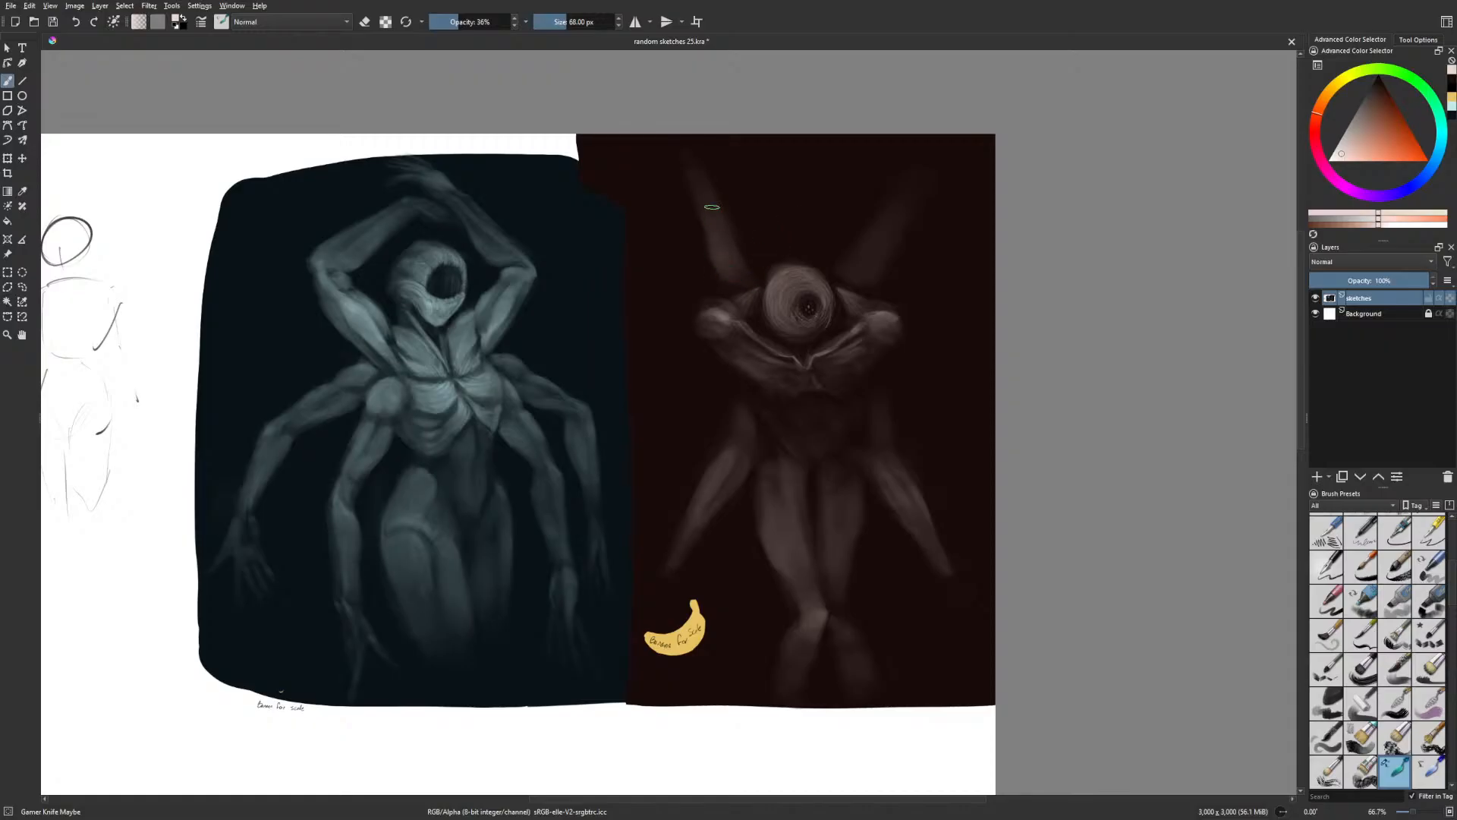
drag(744, 278, 719, 224)
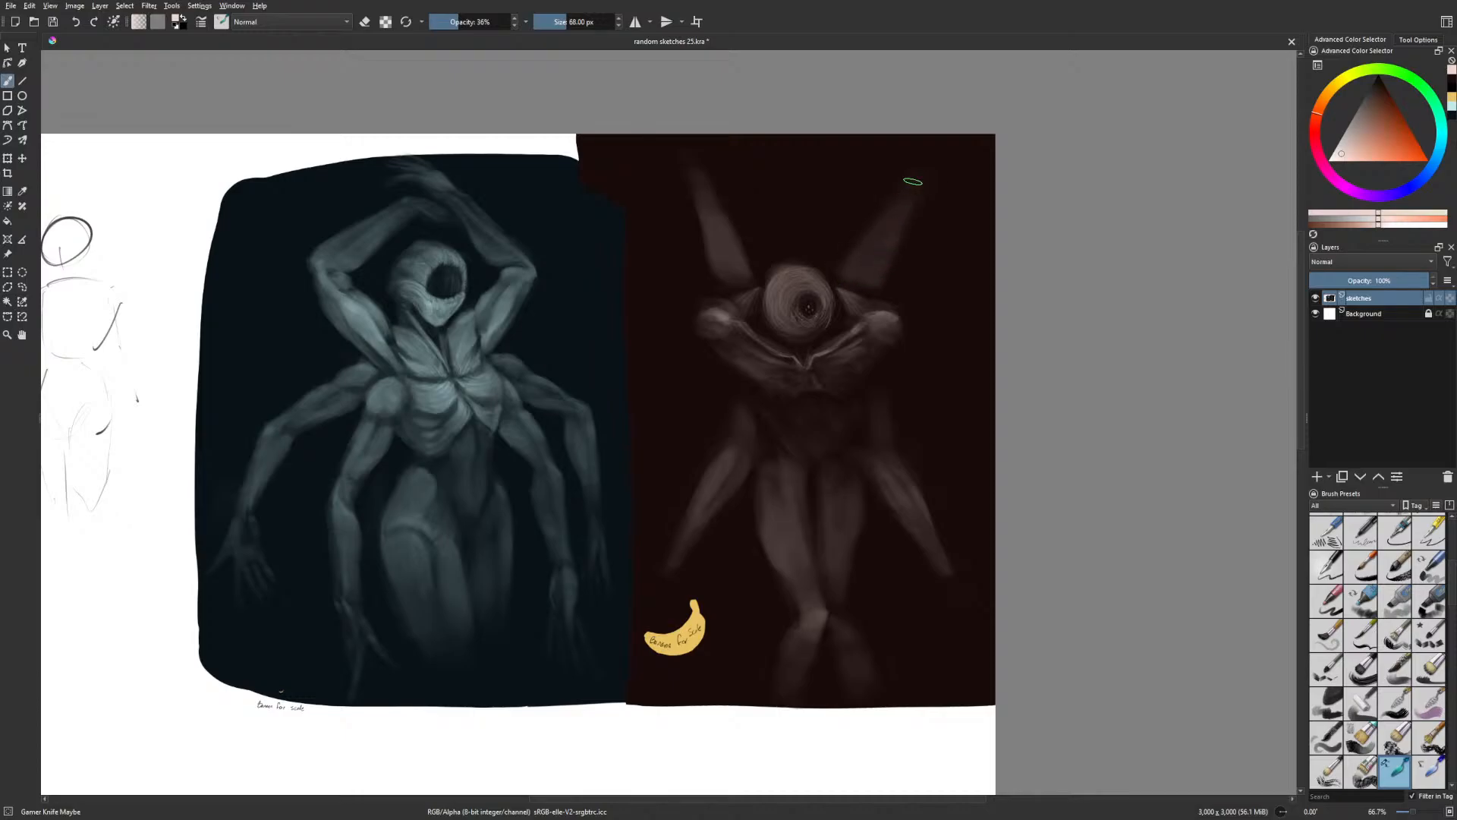
right_click(910, 235)
click(941, 297)
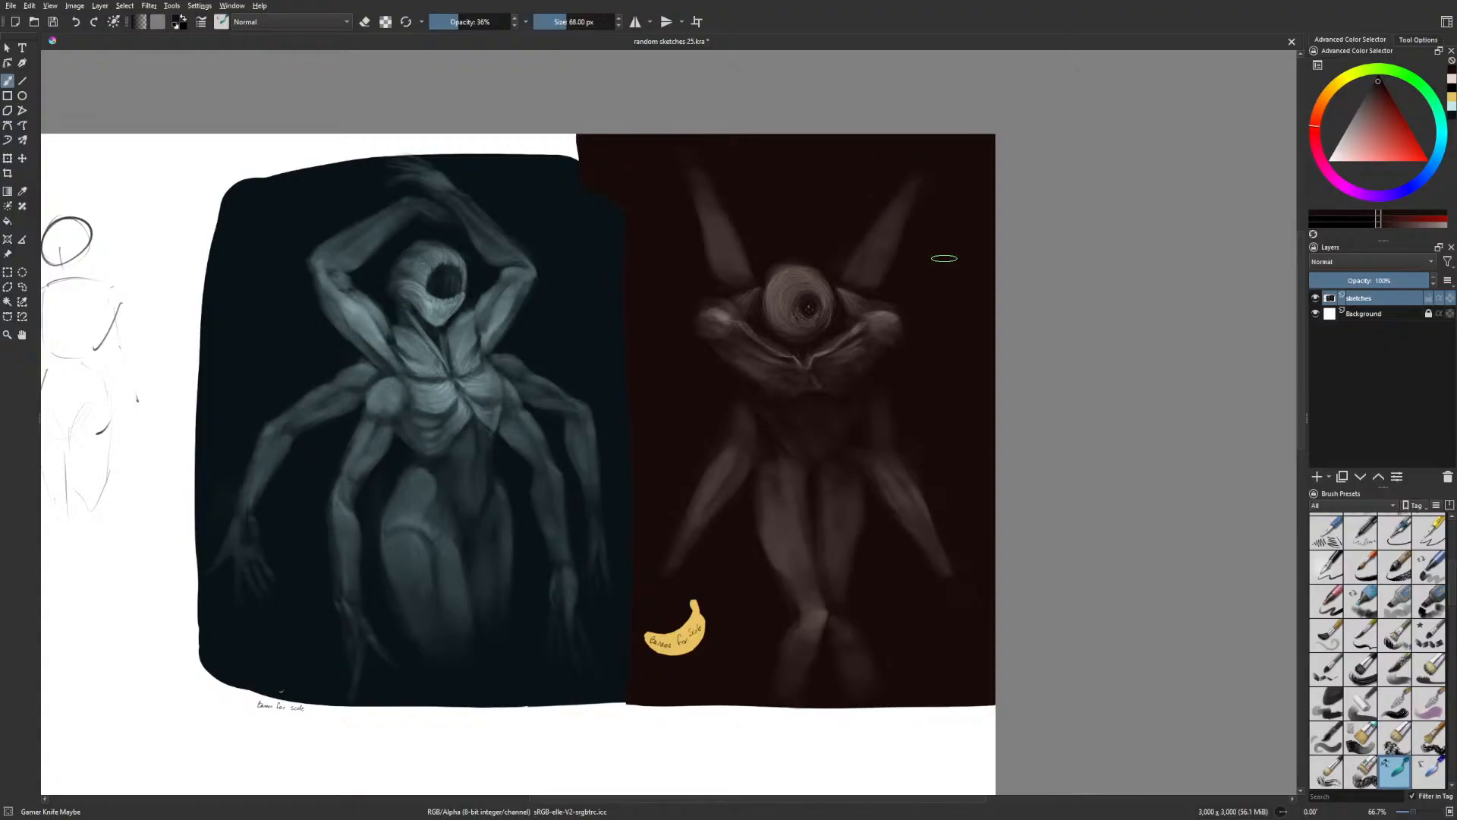
right_click(942, 256)
click(979, 244)
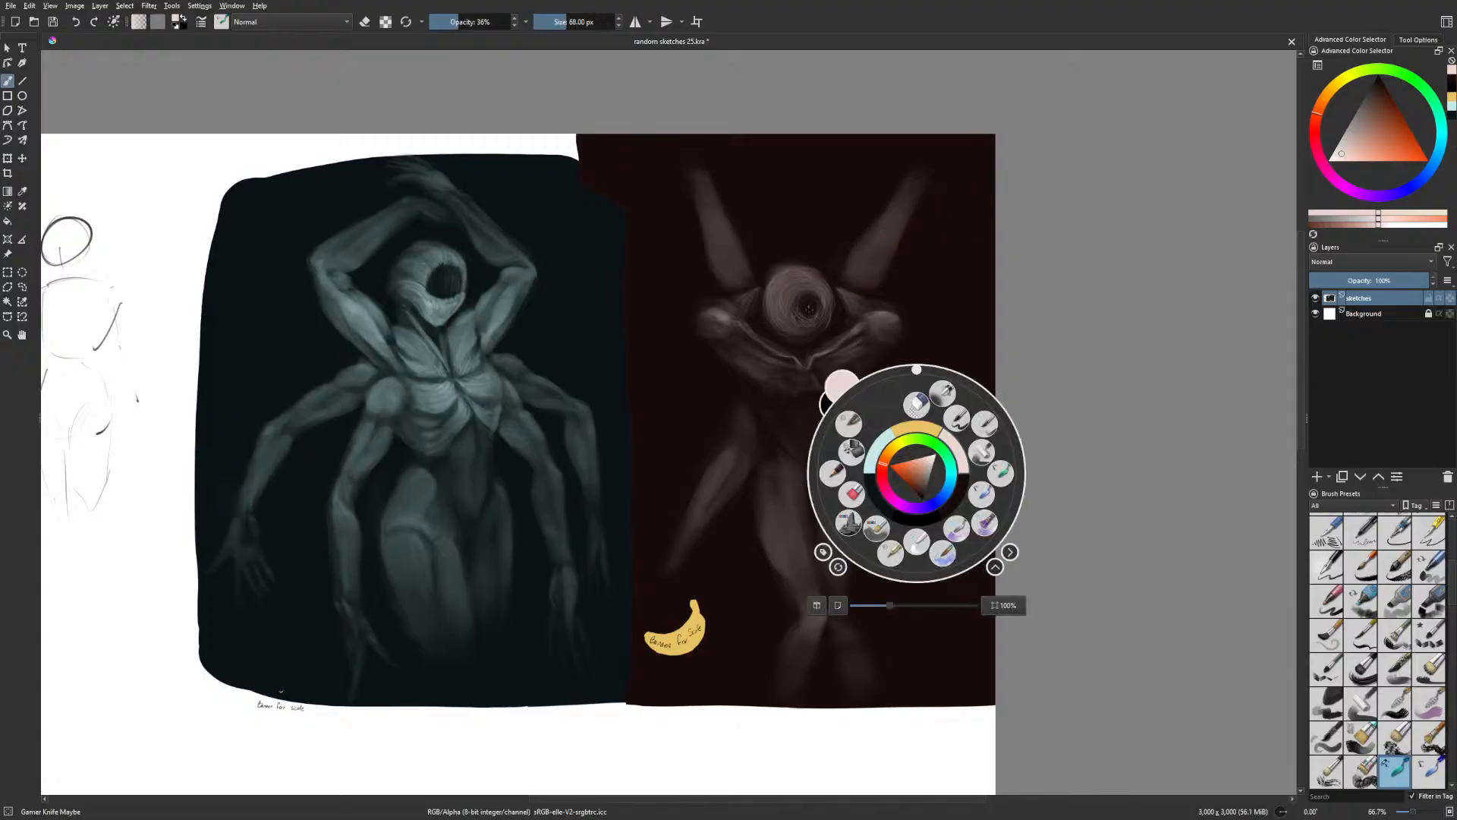
Refine the lower arm on the right of the red creature with near-black strokes followed by pale pink
right_click(916, 473)
click(951, 508)
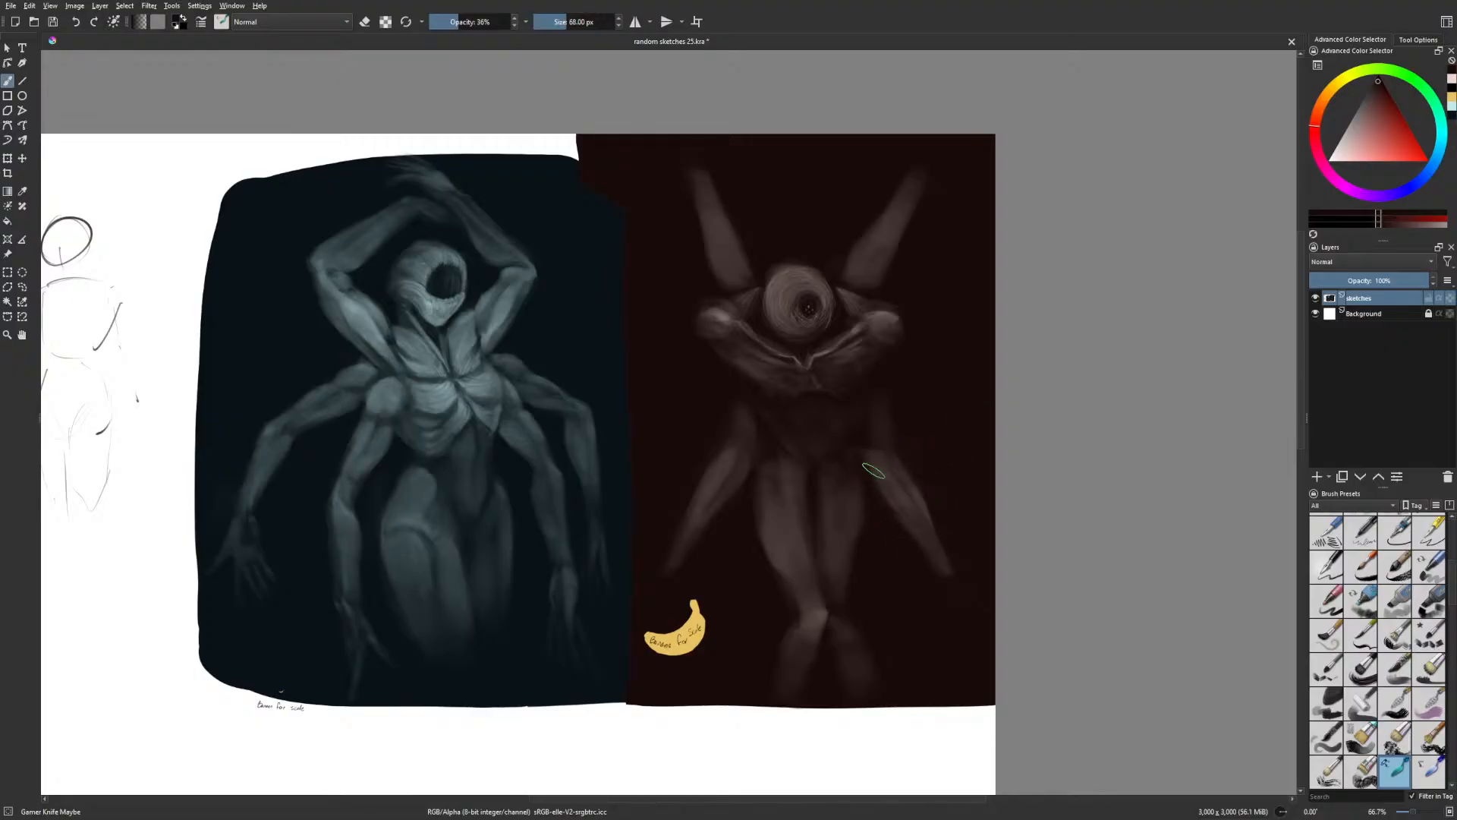
right_click(924, 442)
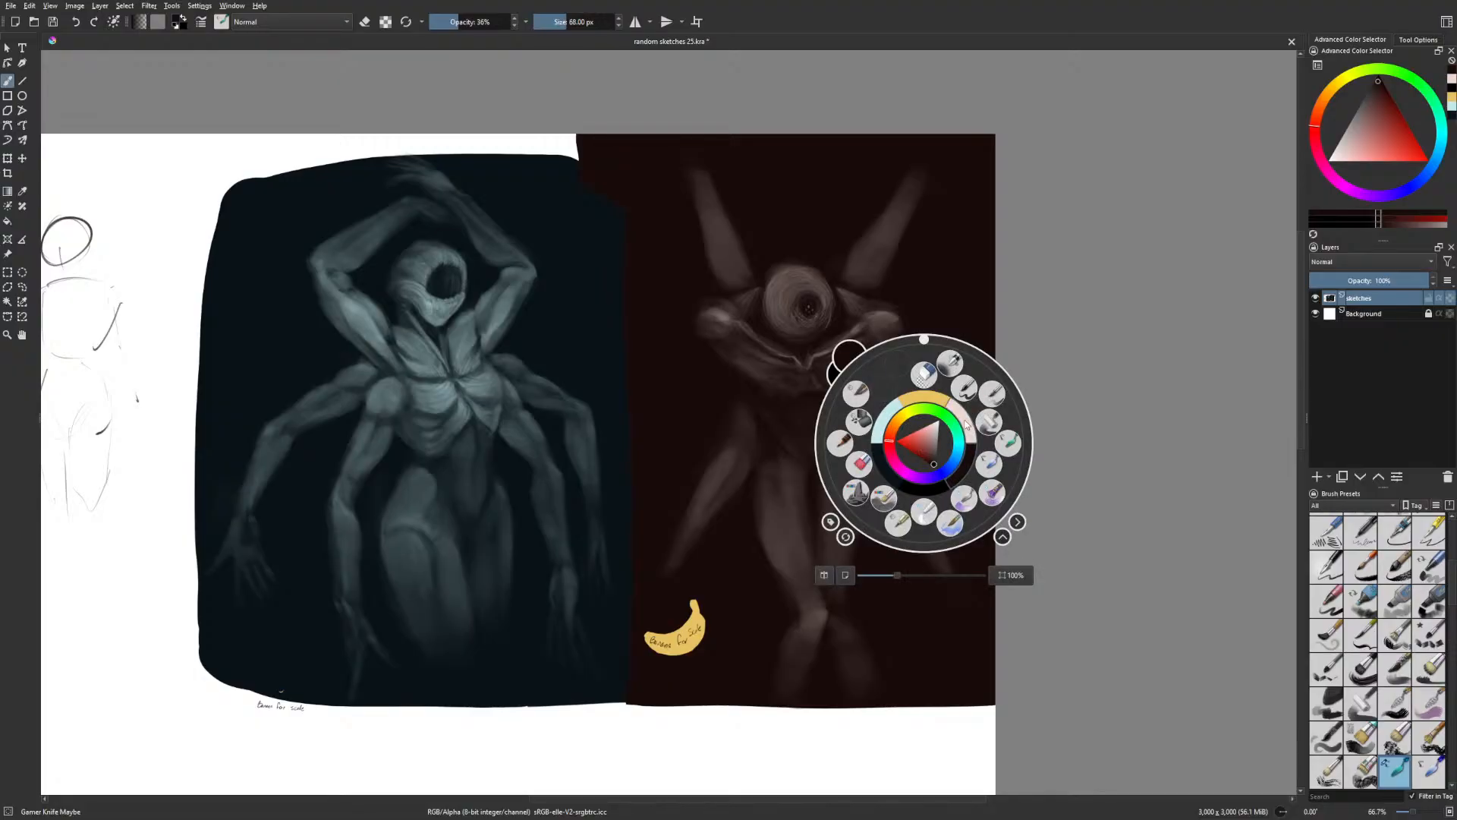
click(949, 391)
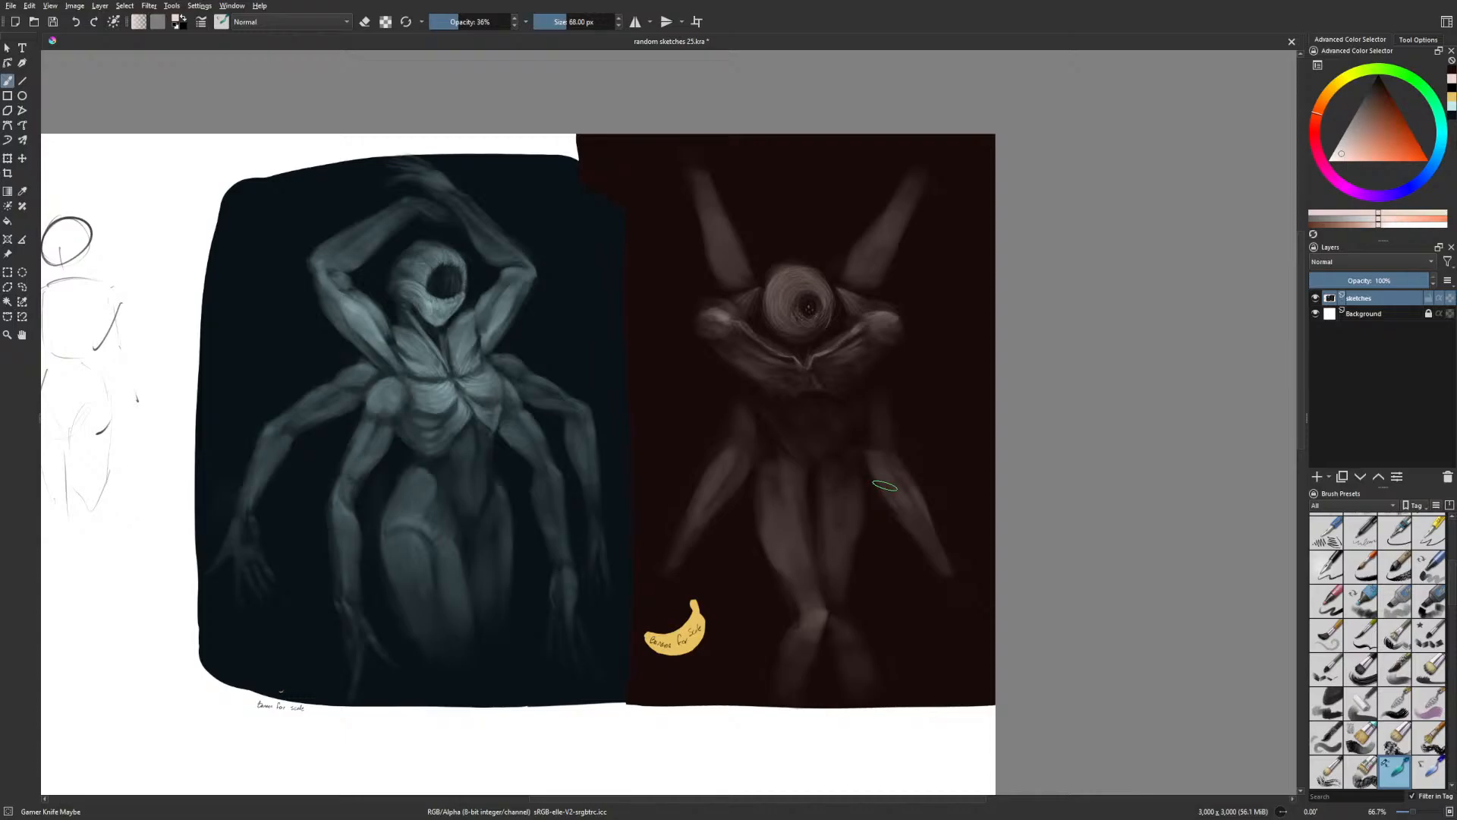
Reduce the brush to 26 px and paint pale pink muscle highlights across the red creature's lower chest
key(bracketleft)
key(bracketleft)
key(bracketleft)
key(bracketleft)
key(bracketleft)
key(bracketleft)
key(bracketleft)
key(bracketleft)
key(bracketleft)
key(bracketleft)
key(bracketleft)
key(bracketleft)
key(bracketleft)
drag(833, 373, 850, 370)
drag(825, 368, 806, 380)
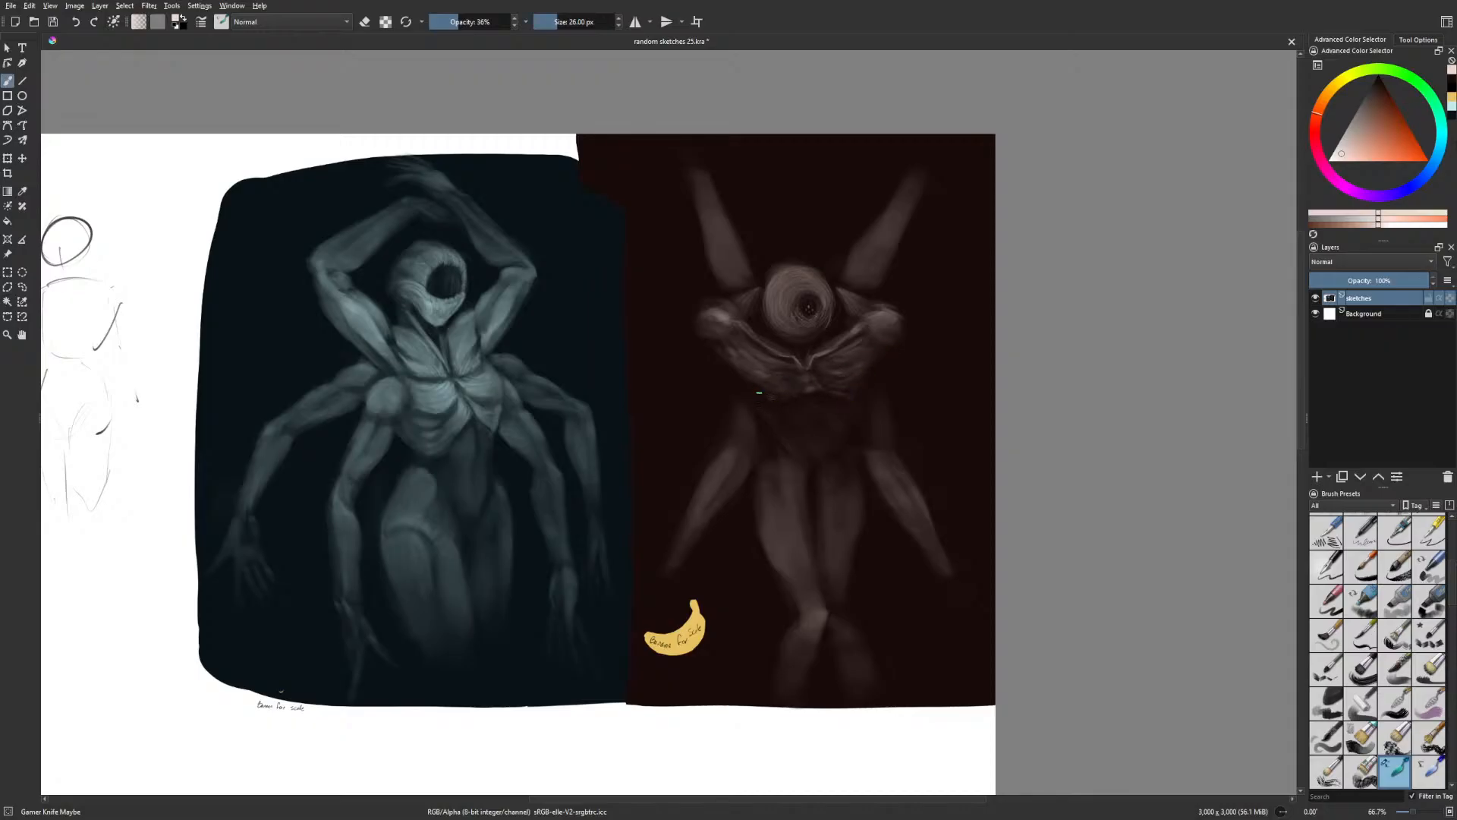
Darken the red creature's abdomen just below the chest with near-black strokes
right_click(866, 524)
click(903, 488)
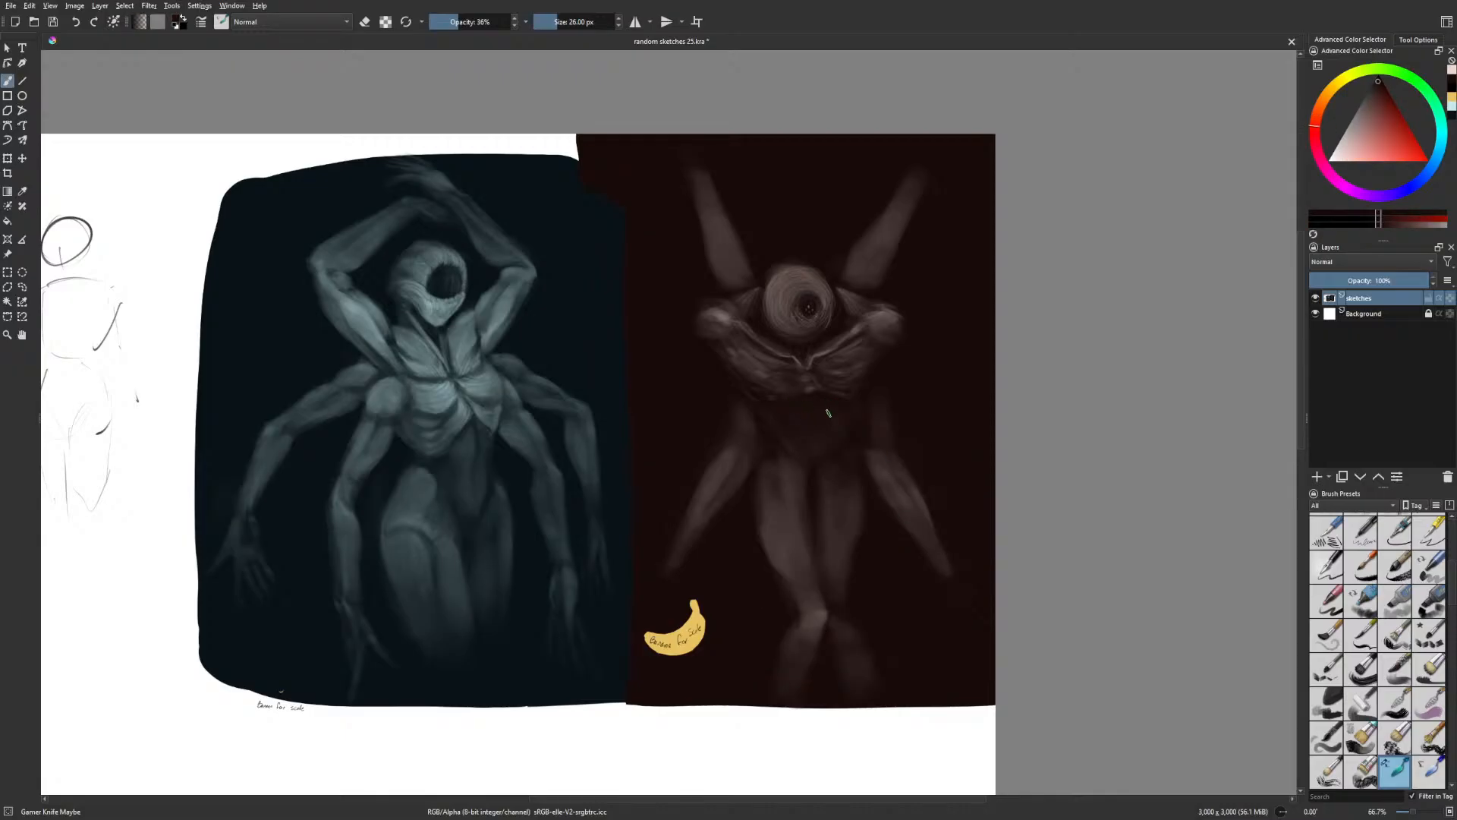
drag(801, 407, 821, 443)
Add fine pale pink strands along the lower edge of the red creature's chest with a smaller brush
right_click(745, 460)
click(797, 504)
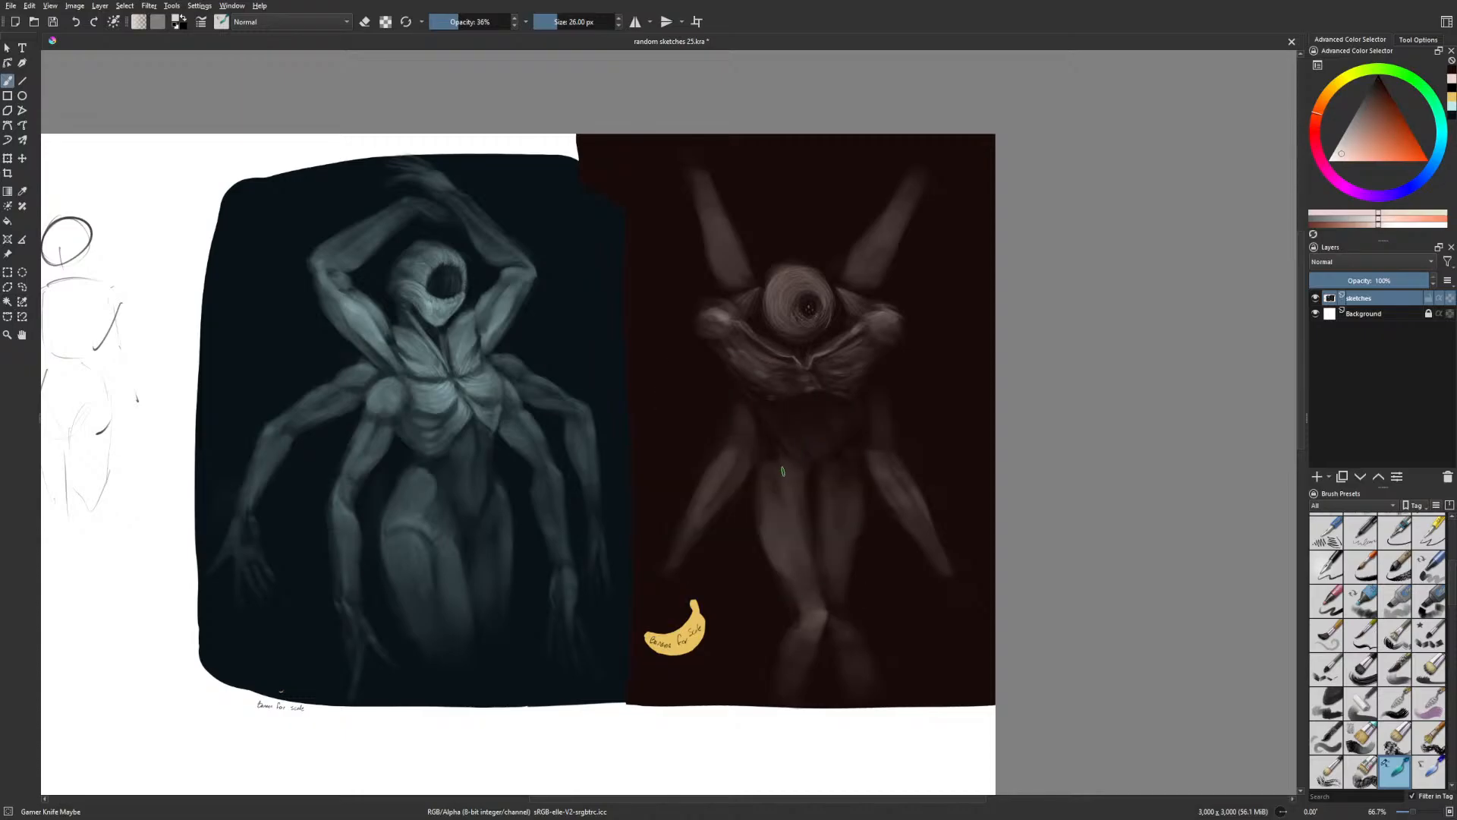
key(bracketleft)
key(bracketleft)
key(bracketleft)
key(bracketleft)
key(bracketleft)
key(bracketleft)
drag(774, 402, 793, 399)
Enlarge the brush to 28 px and define the red creature's hips and thighs with pale pink strokes
key(bracketright)
key(bracketright)
key(bracketright)
key(bracketright)
key(bracketright)
key(bracketright)
key(bracketright)
key(bracketright)
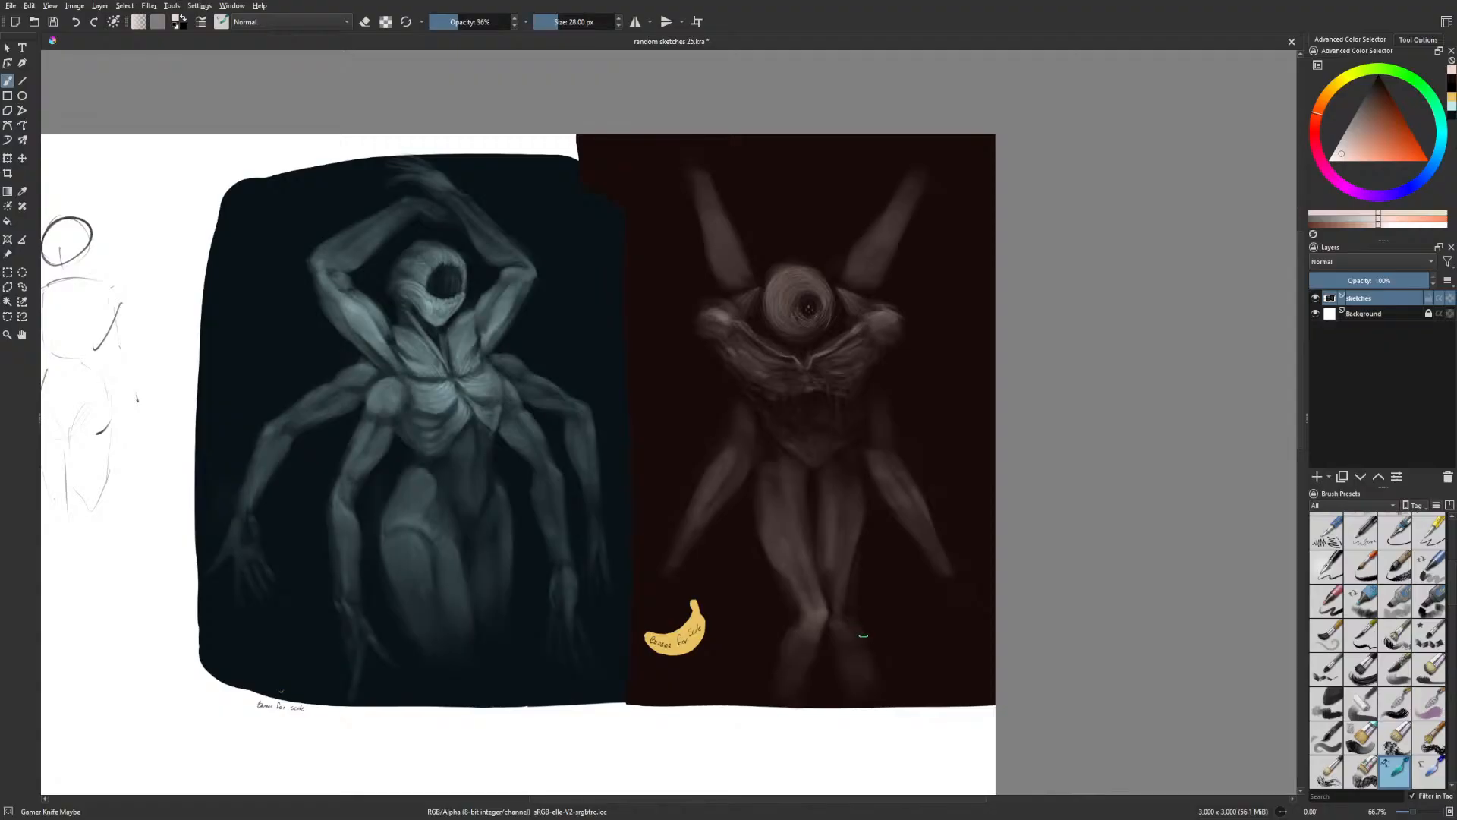
Mirror the canvas view, enlarge the brush to 38 px and build up the red creature's lower legs
key(m)
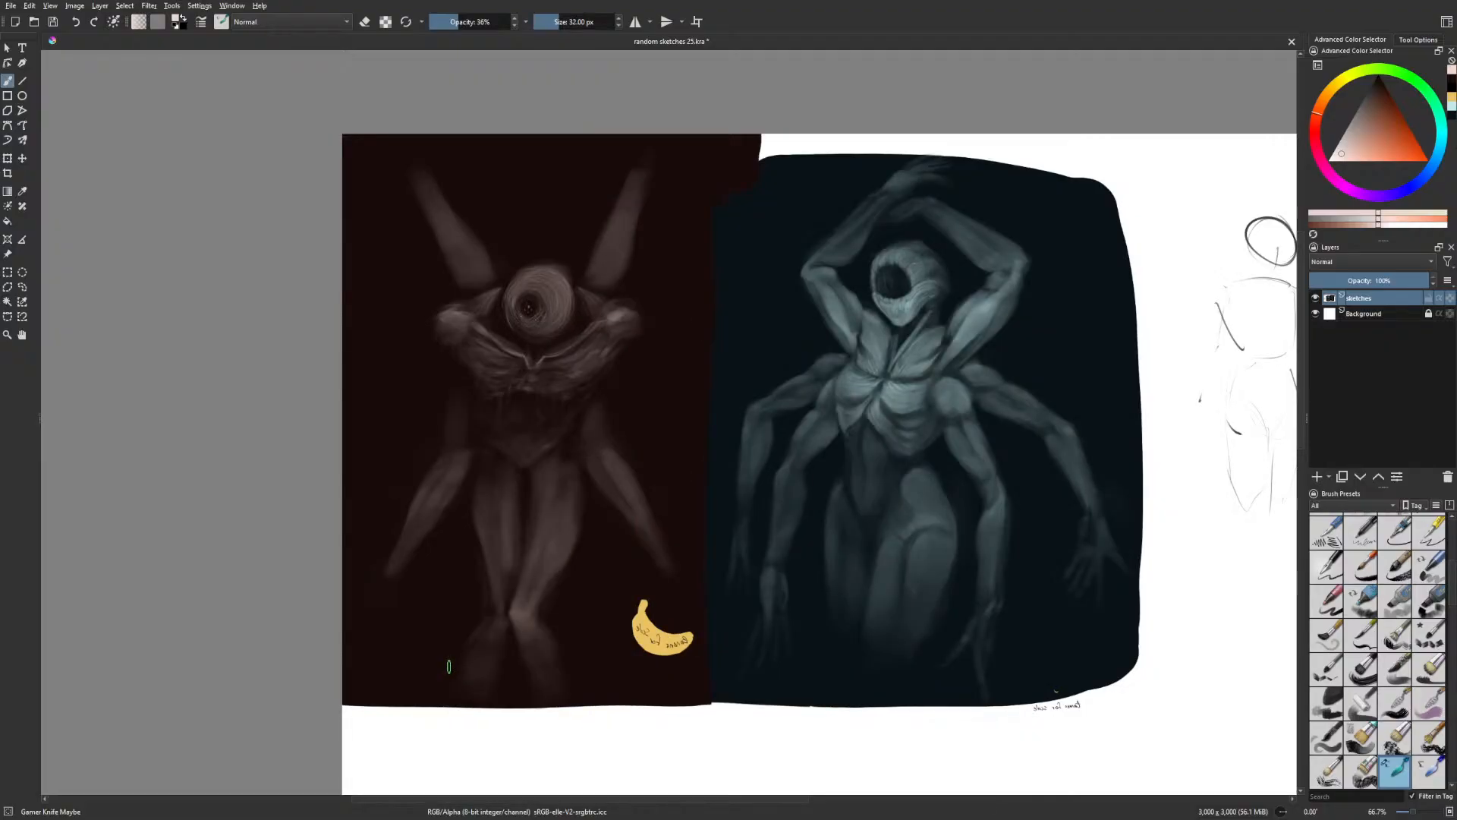
key(bracketright)
key(bracketright)
key(bracketright)
key(bracketright)
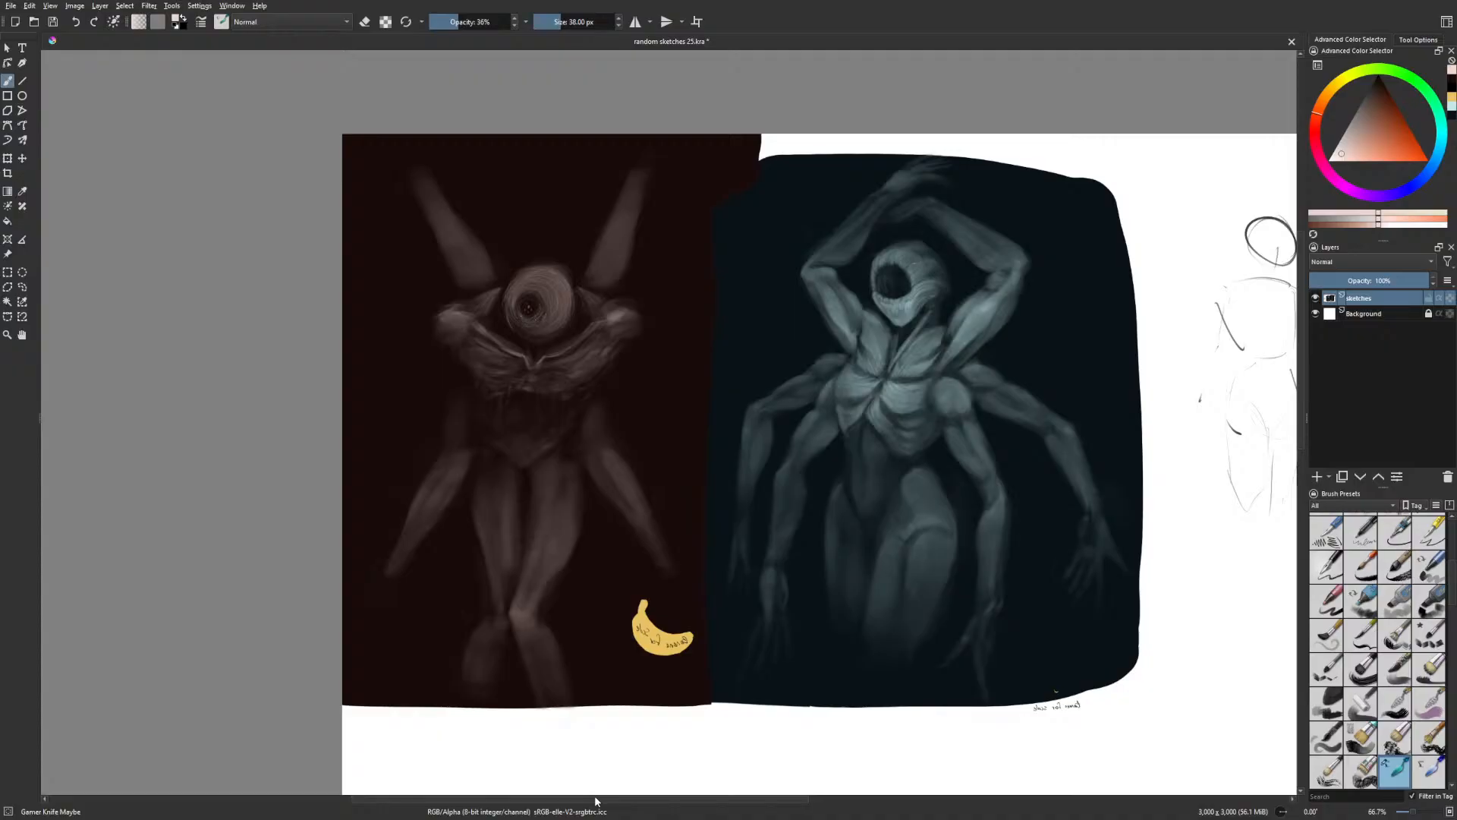
Restore the unmirrored view and extend the red creature's two lower arms with rough pale hands
key(m)
drag(946, 569, 948, 588)
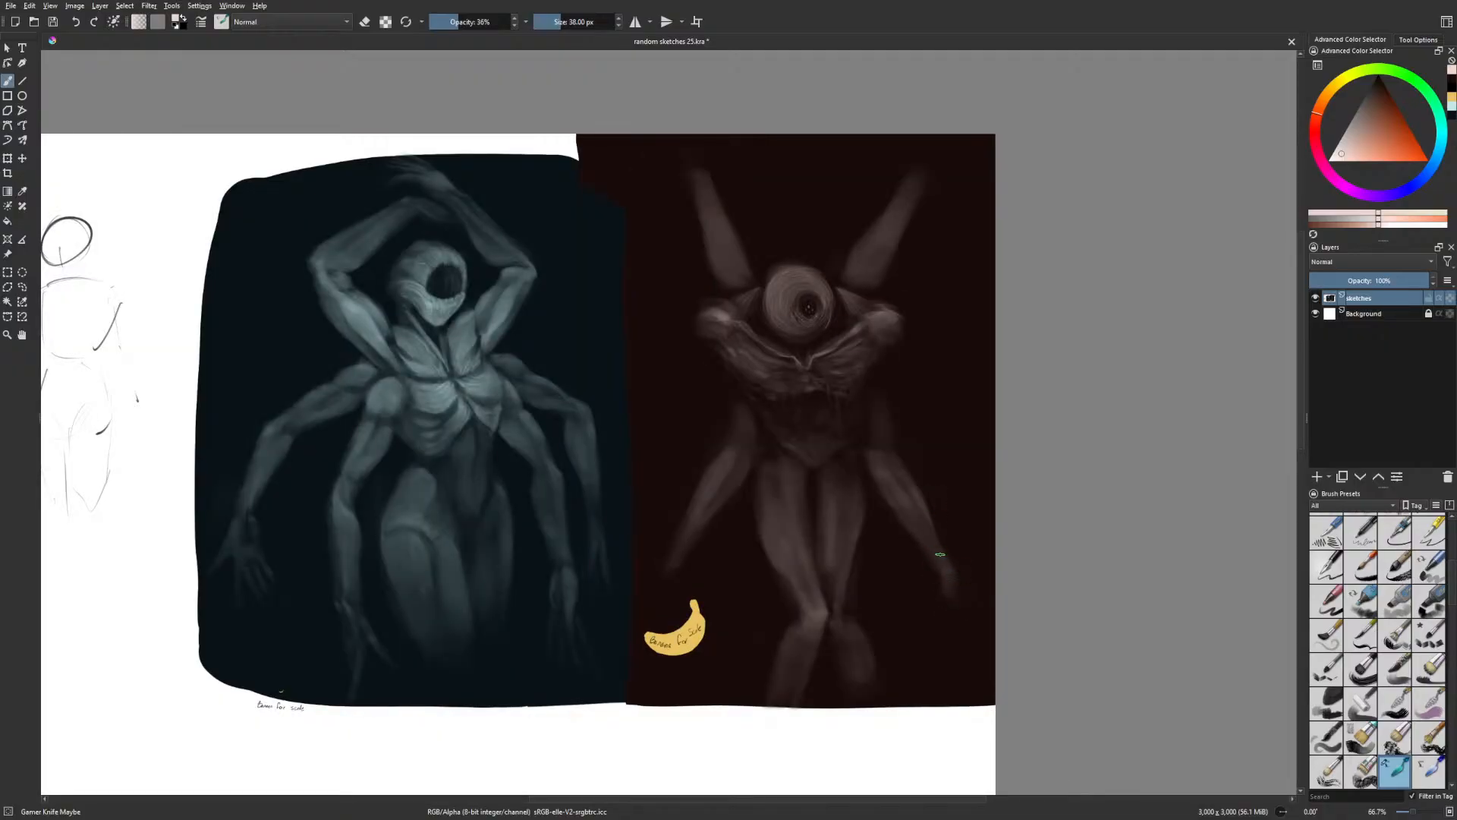
drag(955, 585, 970, 608)
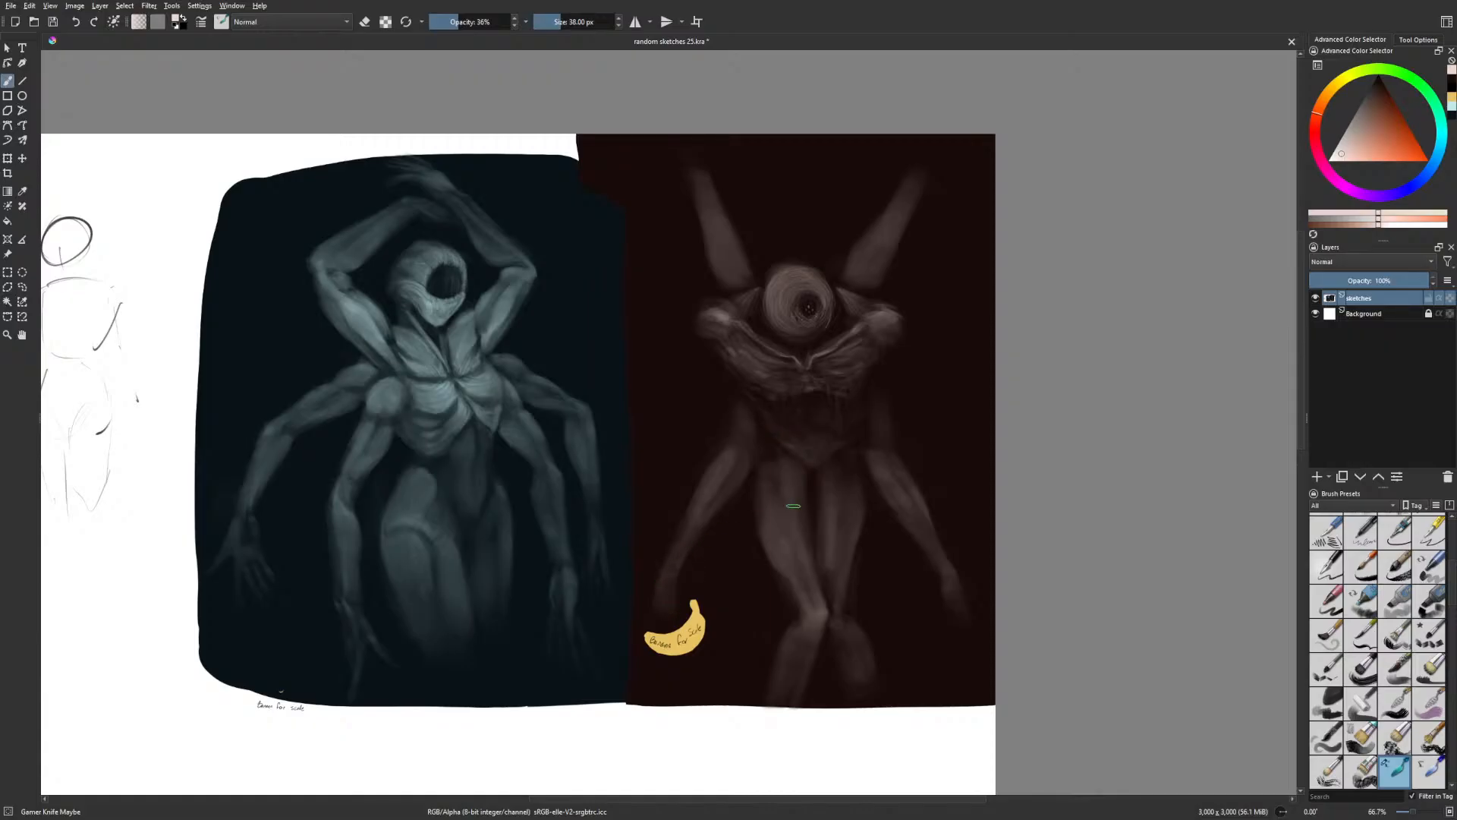
Lasso the banana and move it up beside the red creature's waist, clear the selection and return to the brush
click(22, 287)
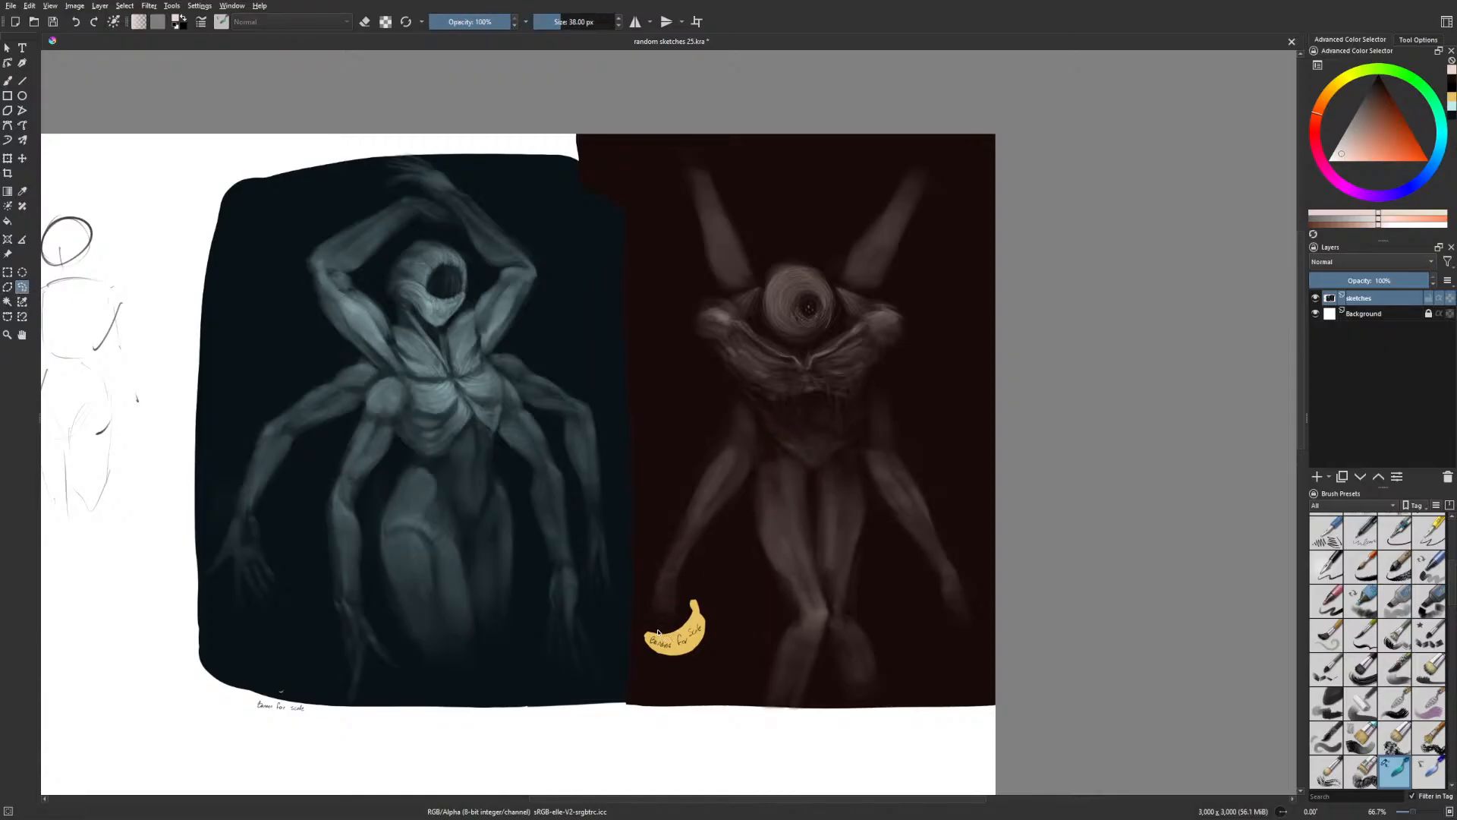
mouse_move(658, 632)
mouse_down()
mouse_move(639, 665)
mouse_move(725, 634)
mouse_move(702, 592)
mouse_move(682, 614)
mouse_move(698, 475)
mouse_move(684, 413)
mouse_up()
key(t)
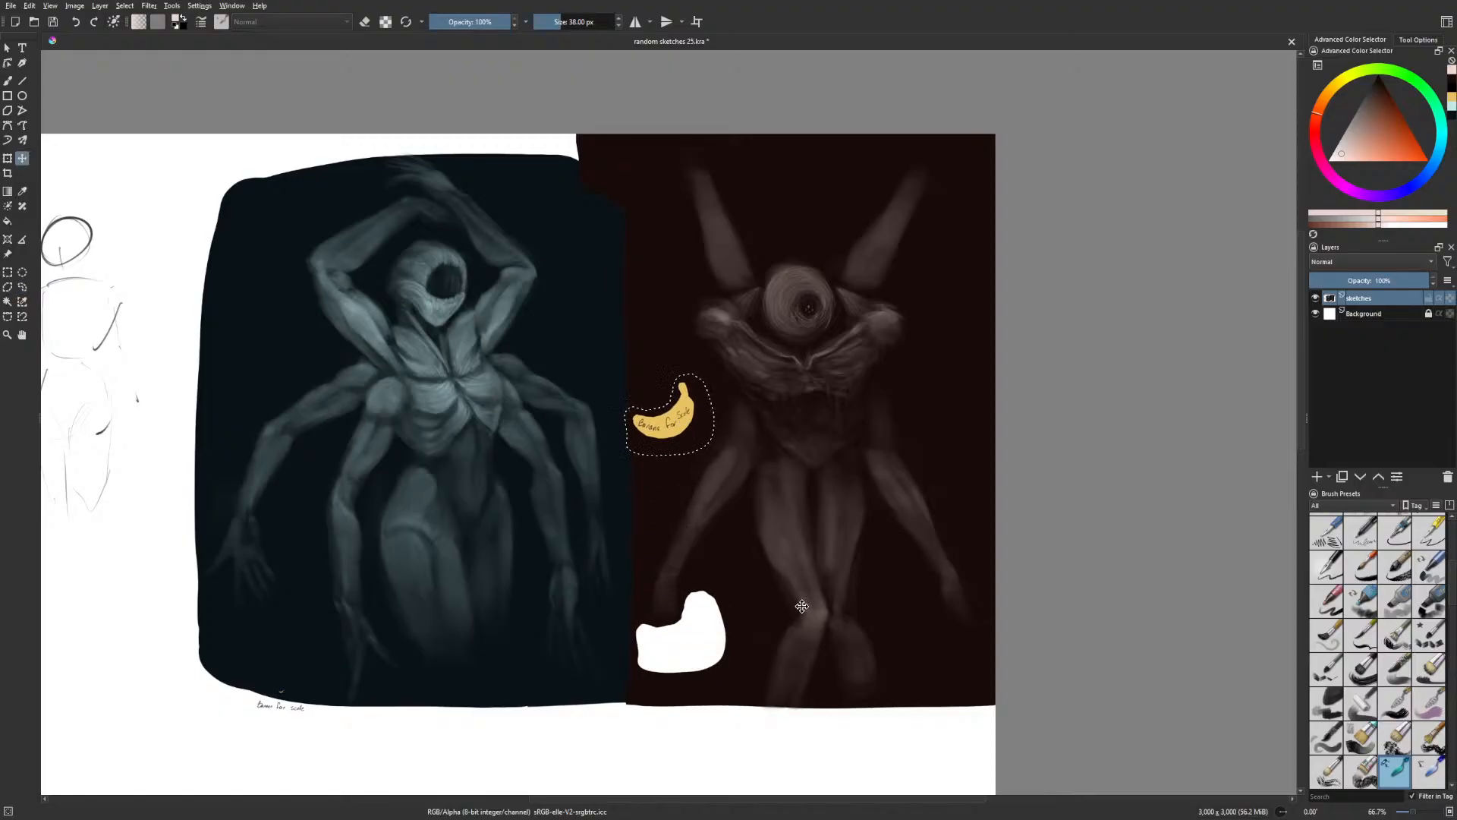
key(ctrl+r)
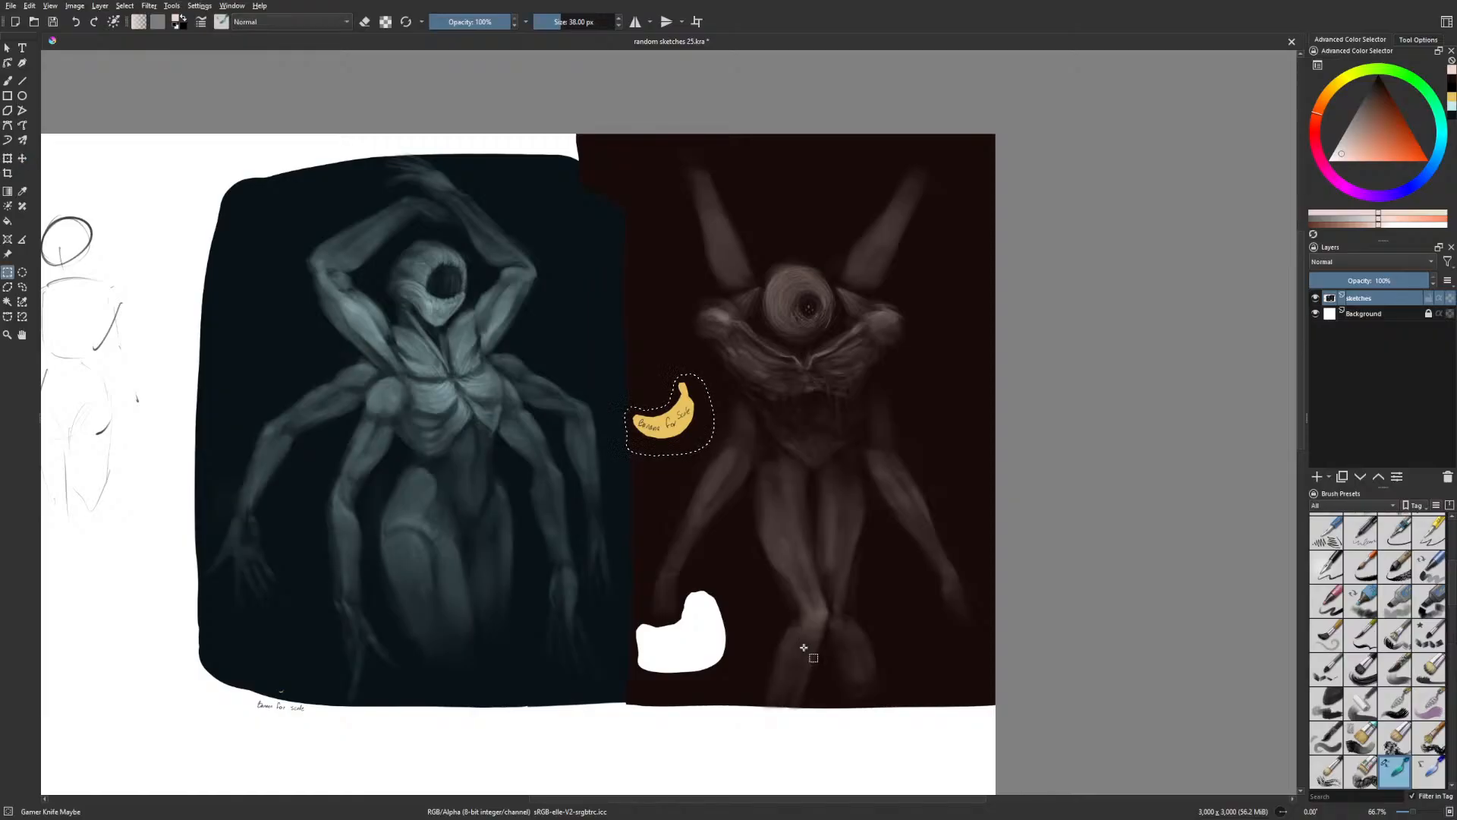
key(ctrl+shift+a)
key(b)
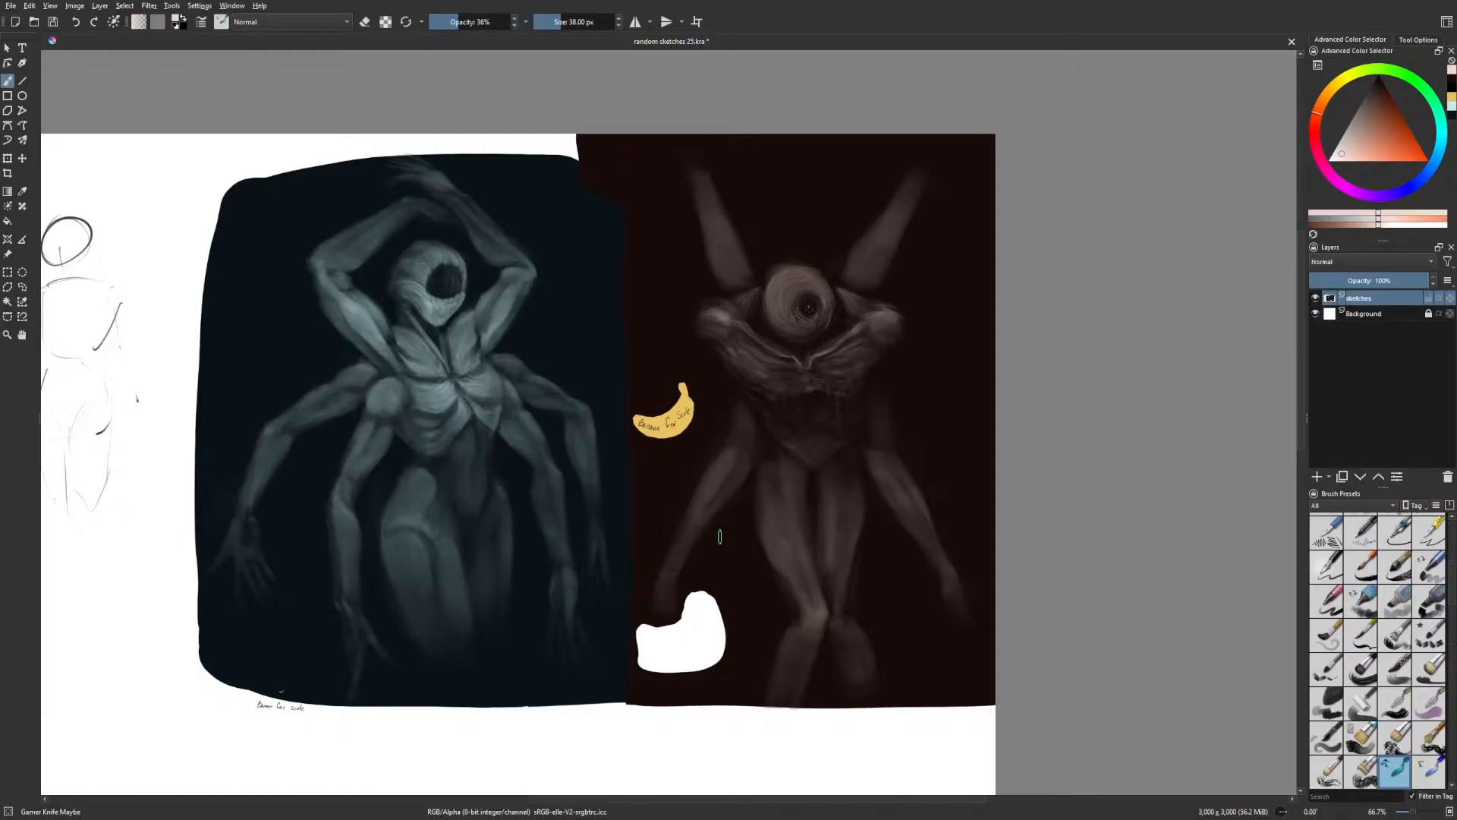
Cover the white hole left by the moved banana in near-black with the Basic-5 Size brush at 66.73 px
right_click(712, 582)
click(774, 530)
mouse_move(639, 621)
mouse_down()
mouse_move(646, 655)
mouse_move(702, 622)
mouse_move(678, 627)
mouse_move(691, 639)
mouse_move(716, 593)
mouse_move(708, 667)
mouse_move(681, 682)
mouse_move(695, 671)
mouse_move(676, 640)
mouse_up()
right_click(679, 642)
click(717, 674)
Paint clawed fingers on the creature's lower left hand with Garner Knife Maybe in pale pink, and undo the last two strokes
right_click(762, 640)
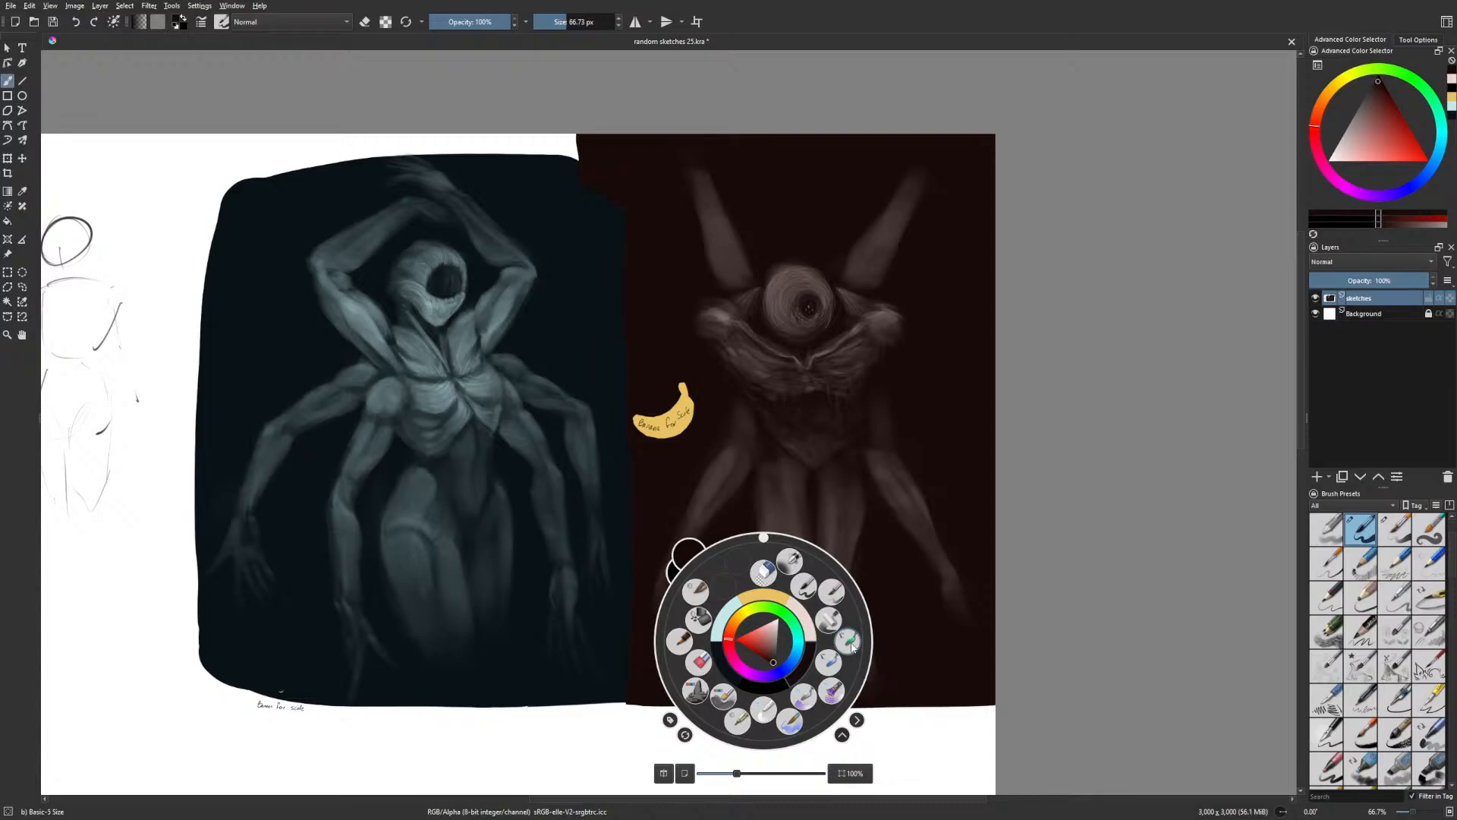
click(848, 640)
right_click(838, 644)
click(873, 614)
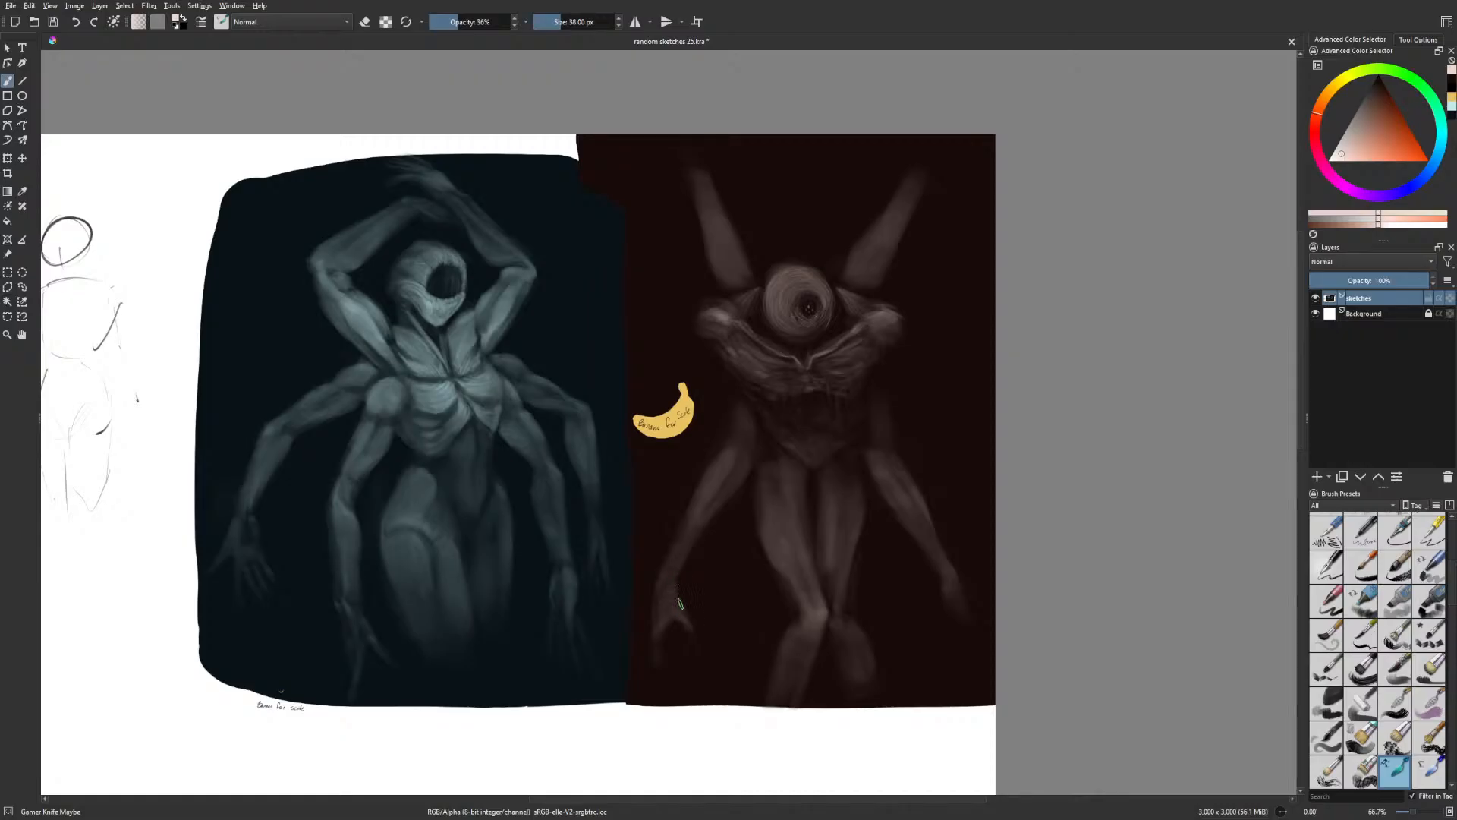
drag(682, 607, 672, 580)
key(ctrl+z)
key(ctrl+z)
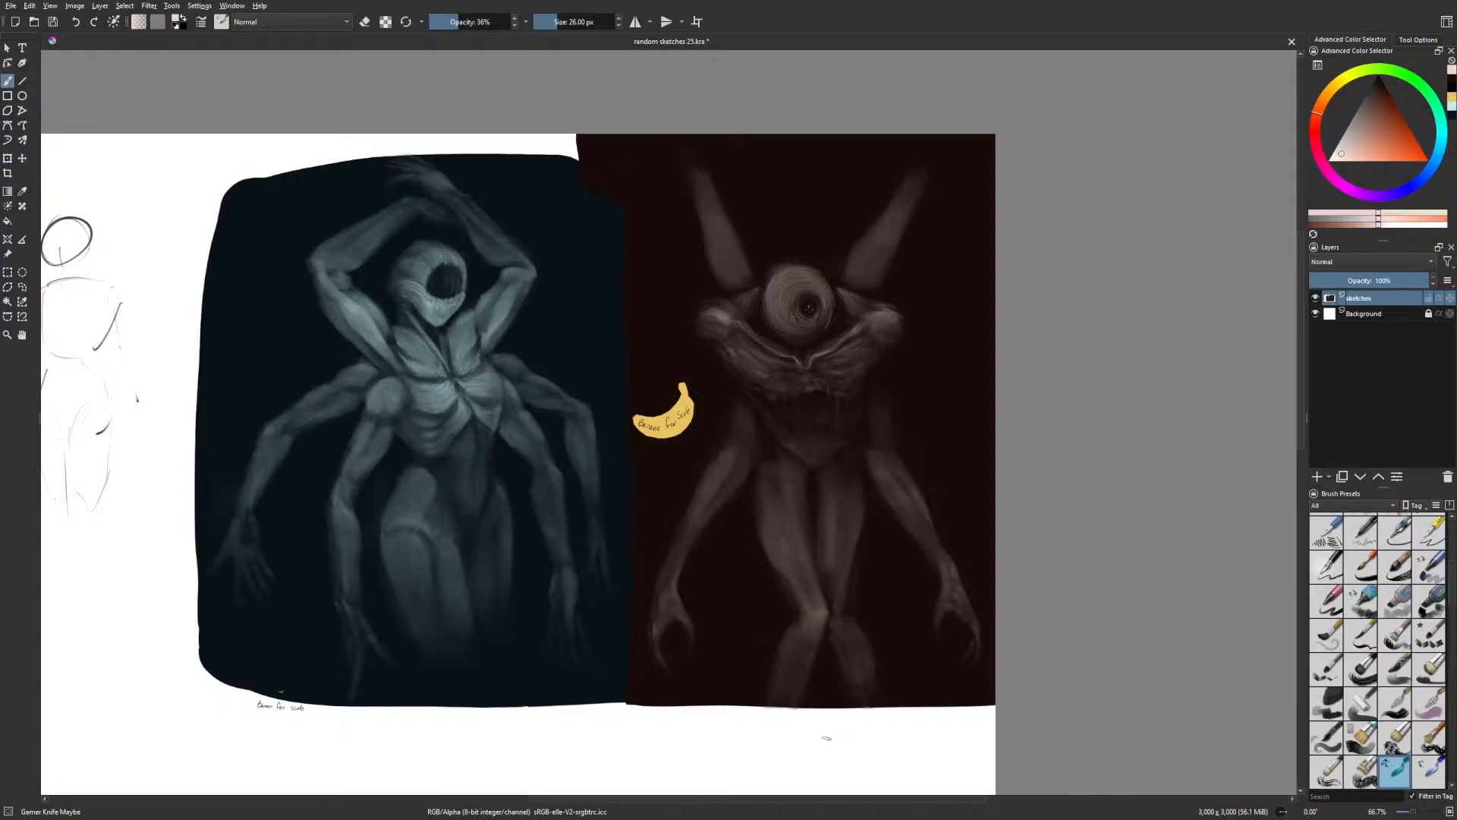
Shade the red creature's hips and inner thighs in near-black with Basic-5 Size Opacity at 37% opacity and about 60 px
drag(920, 386, 927, 405)
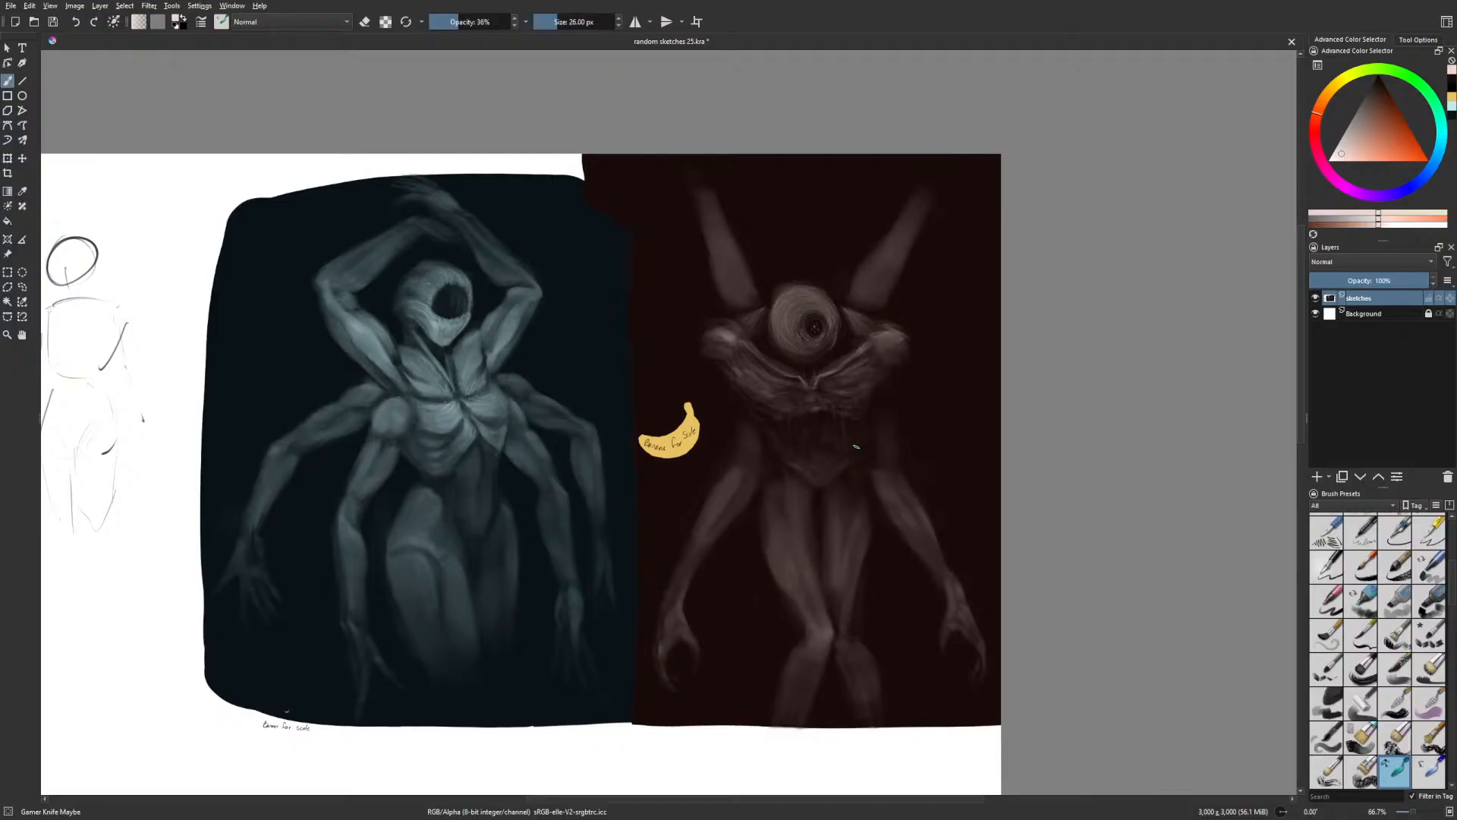
right_click(866, 475)
click(905, 497)
right_click(906, 498)
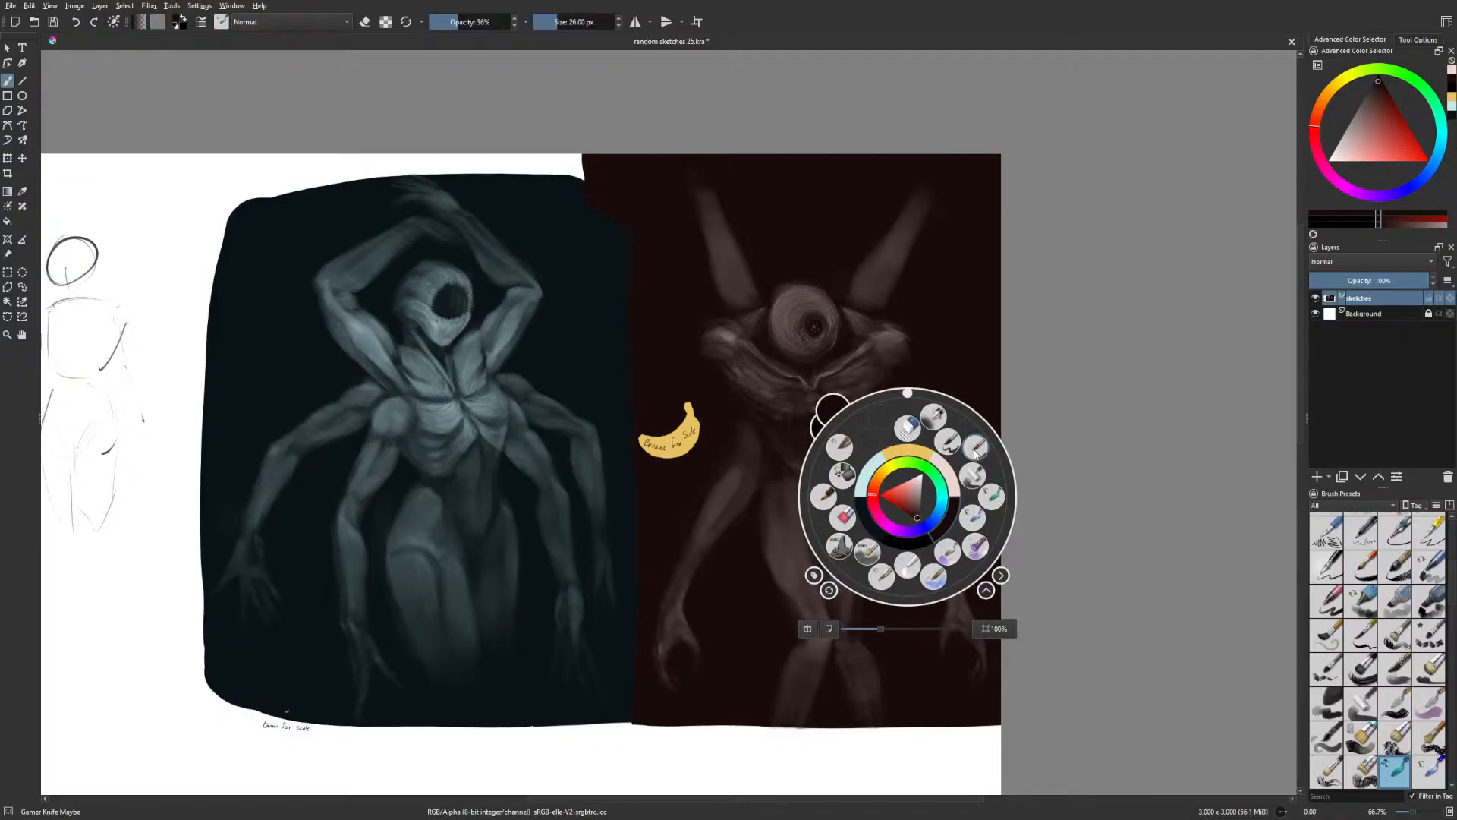
click(962, 447)
click(565, 22)
click(458, 23)
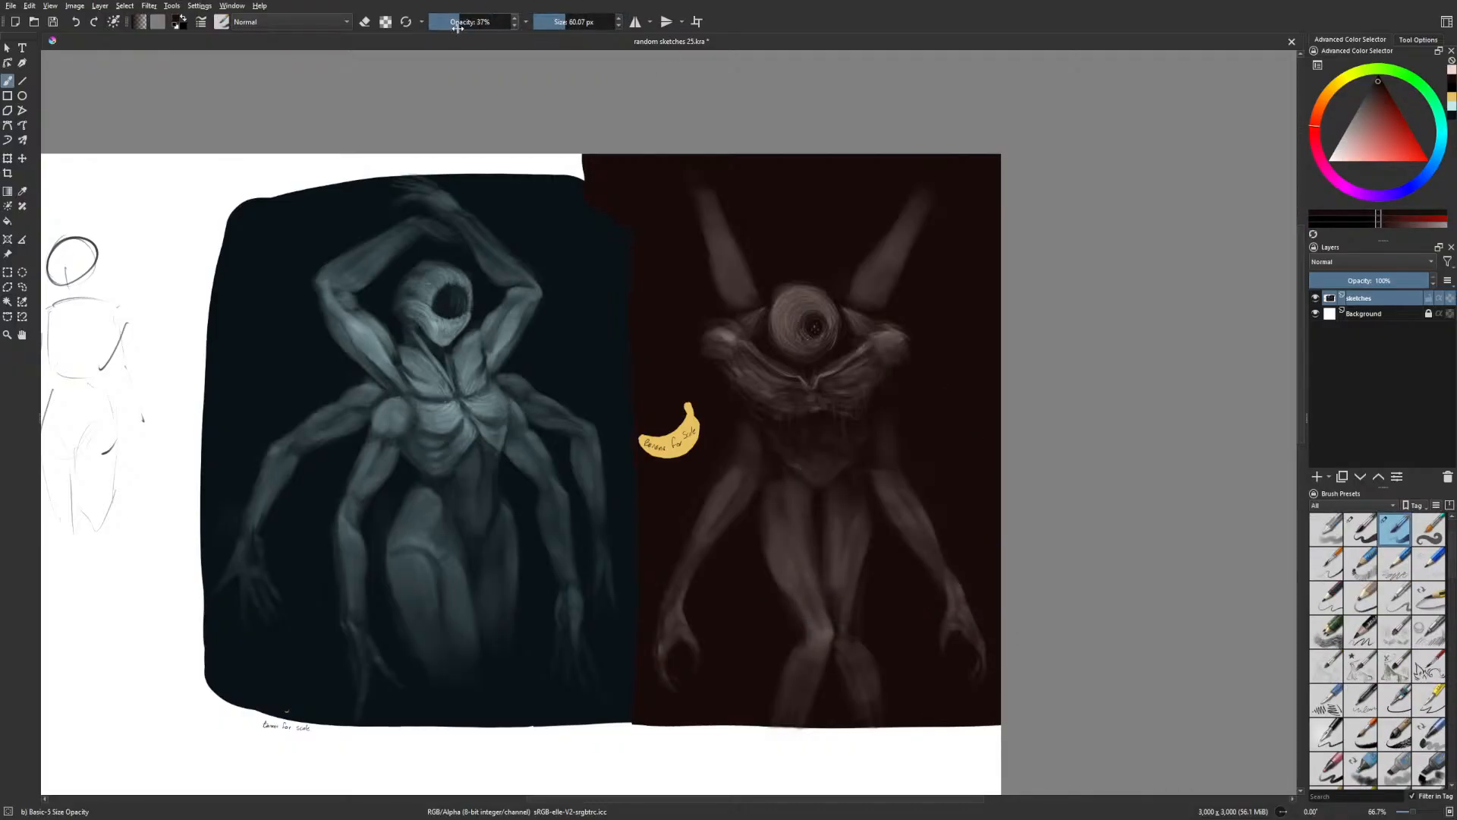
drag(845, 475, 824, 508)
drag(822, 520, 802, 501)
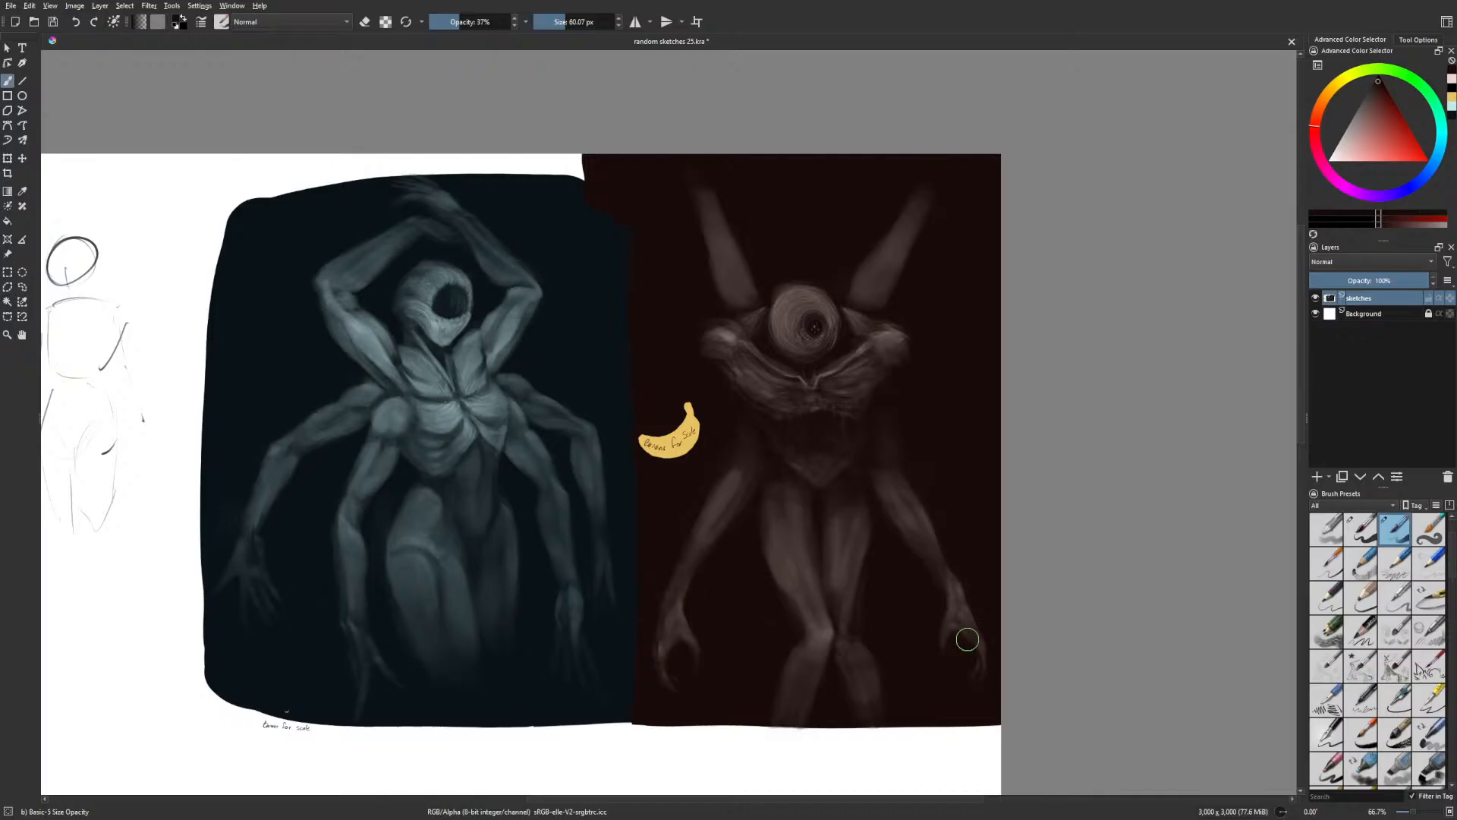
scroll(979, 569, up, 1)
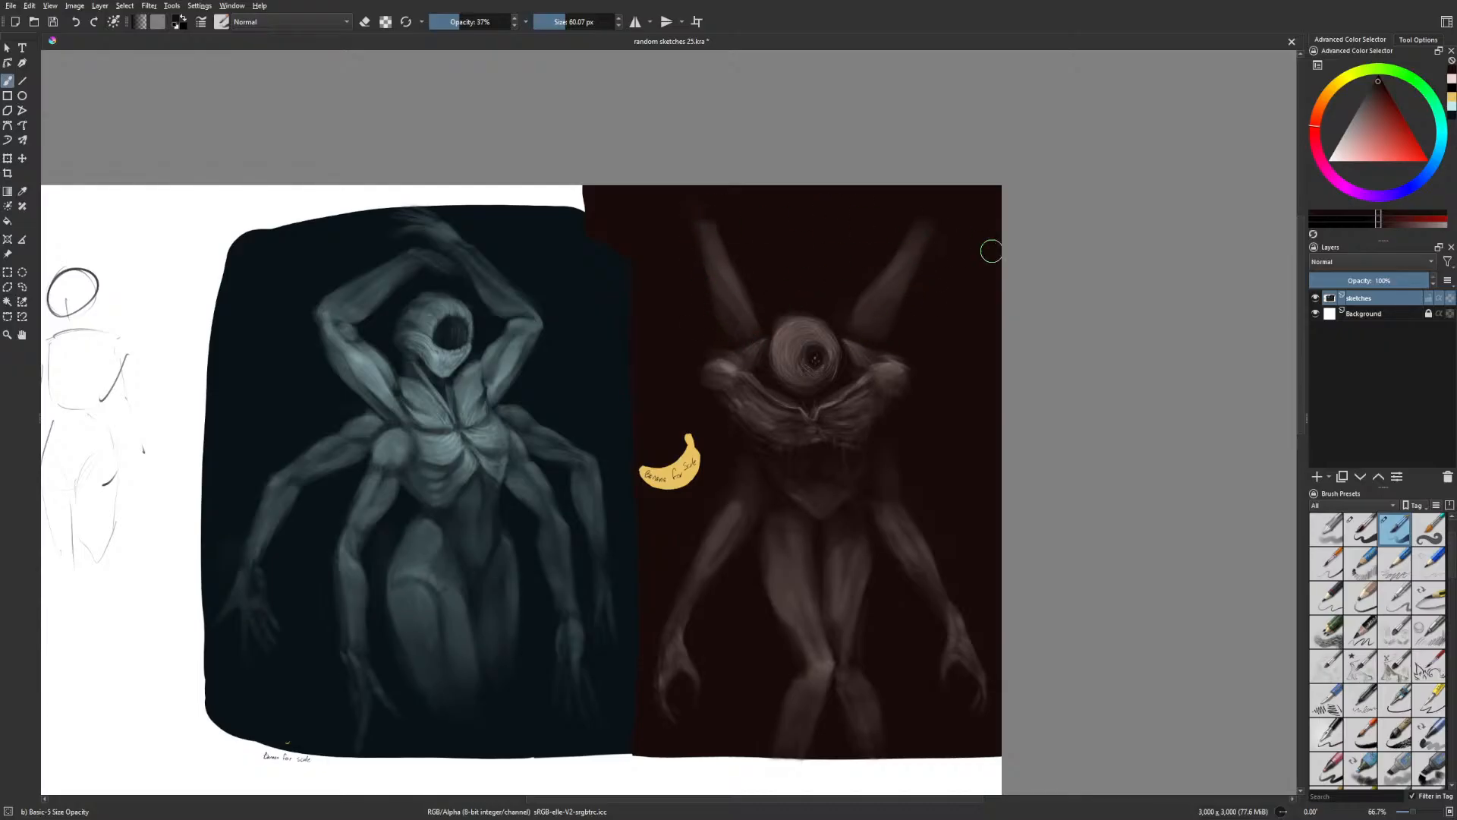
Paint pale pink forearms onto both of the red creature's raised arms with Garner Knife Maybe at 19% opacity and 107.54 px
right_click(943, 308)
click(1012, 261)
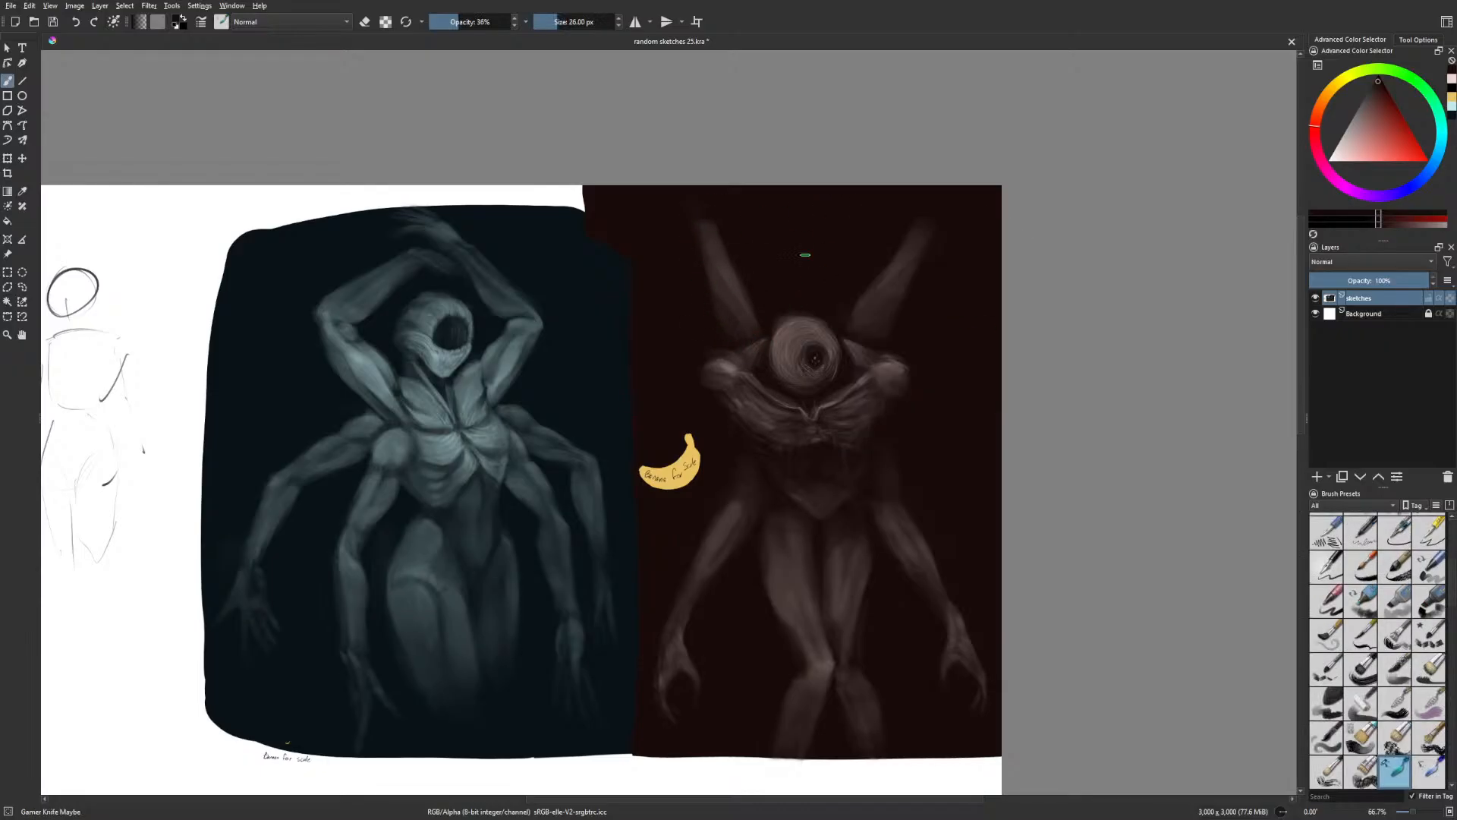
click(572, 20)
click(445, 22)
right_click(953, 507)
click(995, 488)
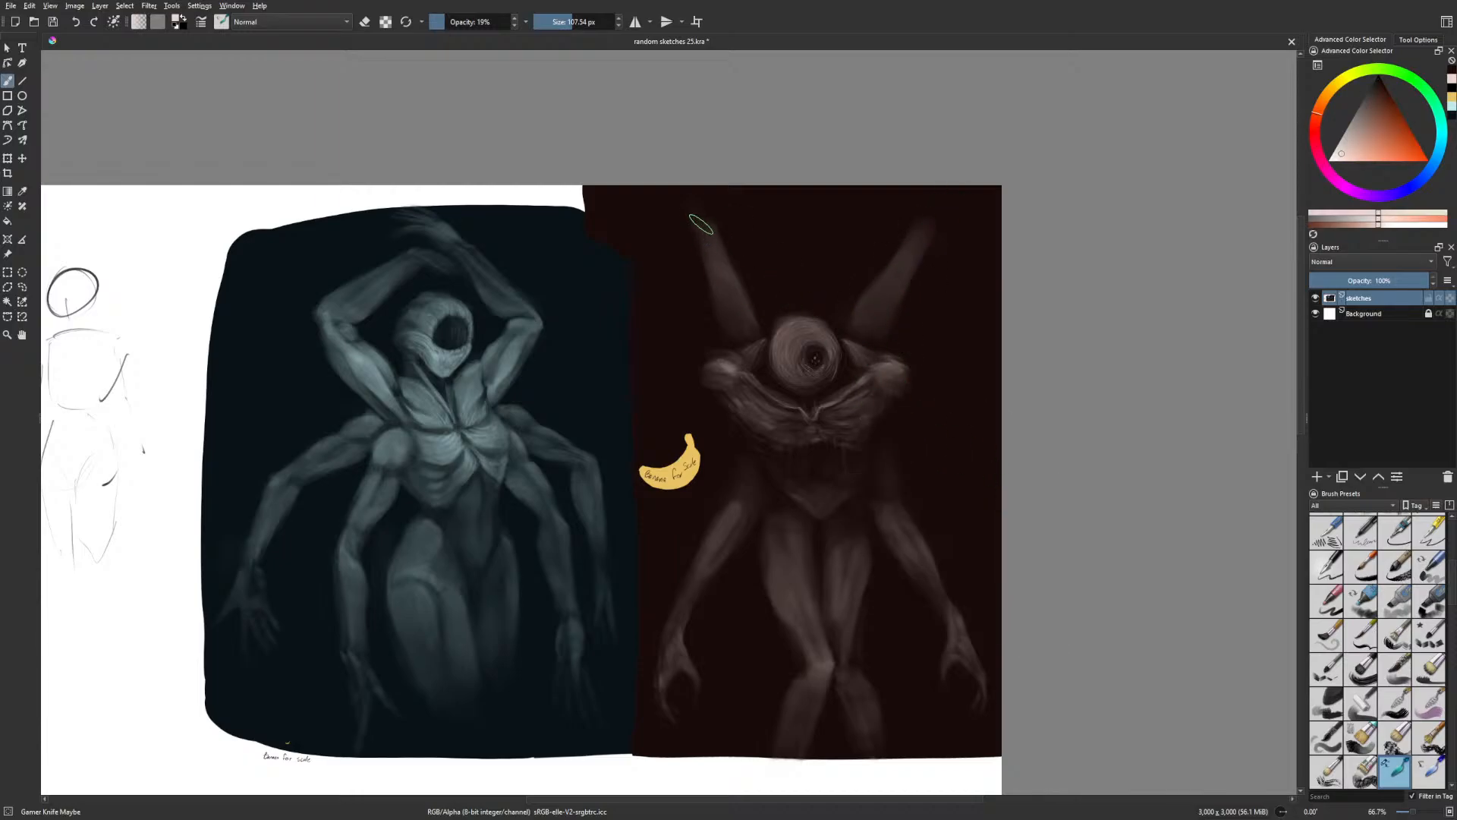
mouse_move(702, 224)
mouse_down()
mouse_move(642, 191)
mouse_move(687, 201)
mouse_move(700, 234)
mouse_move(680, 203)
mouse_move(694, 219)
mouse_up()
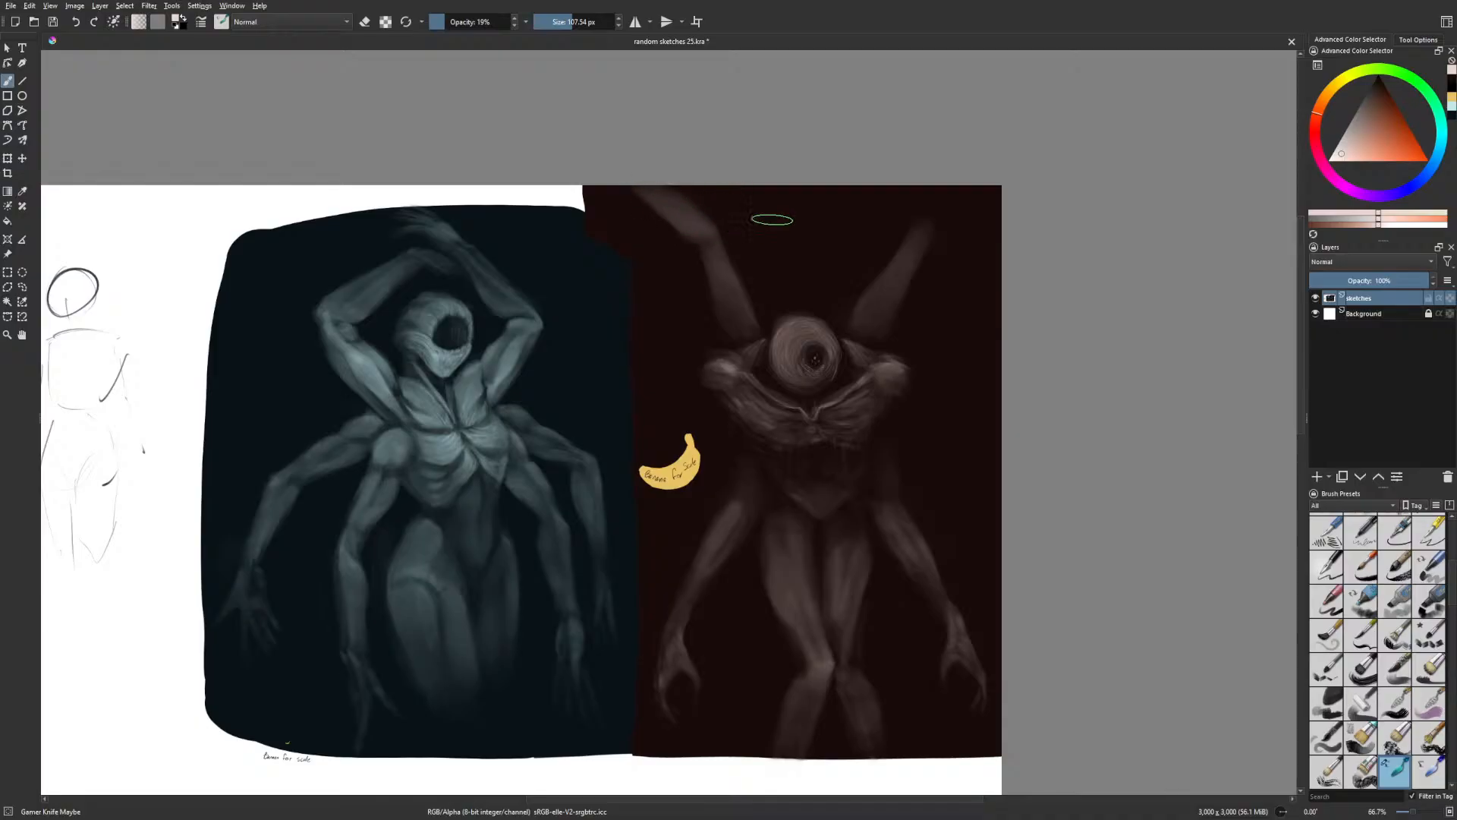
mouse_move(938, 230)
mouse_down()
mouse_move(927, 238)
mouse_move(961, 202)
mouse_move(926, 237)
mouse_move(996, 204)
mouse_up()
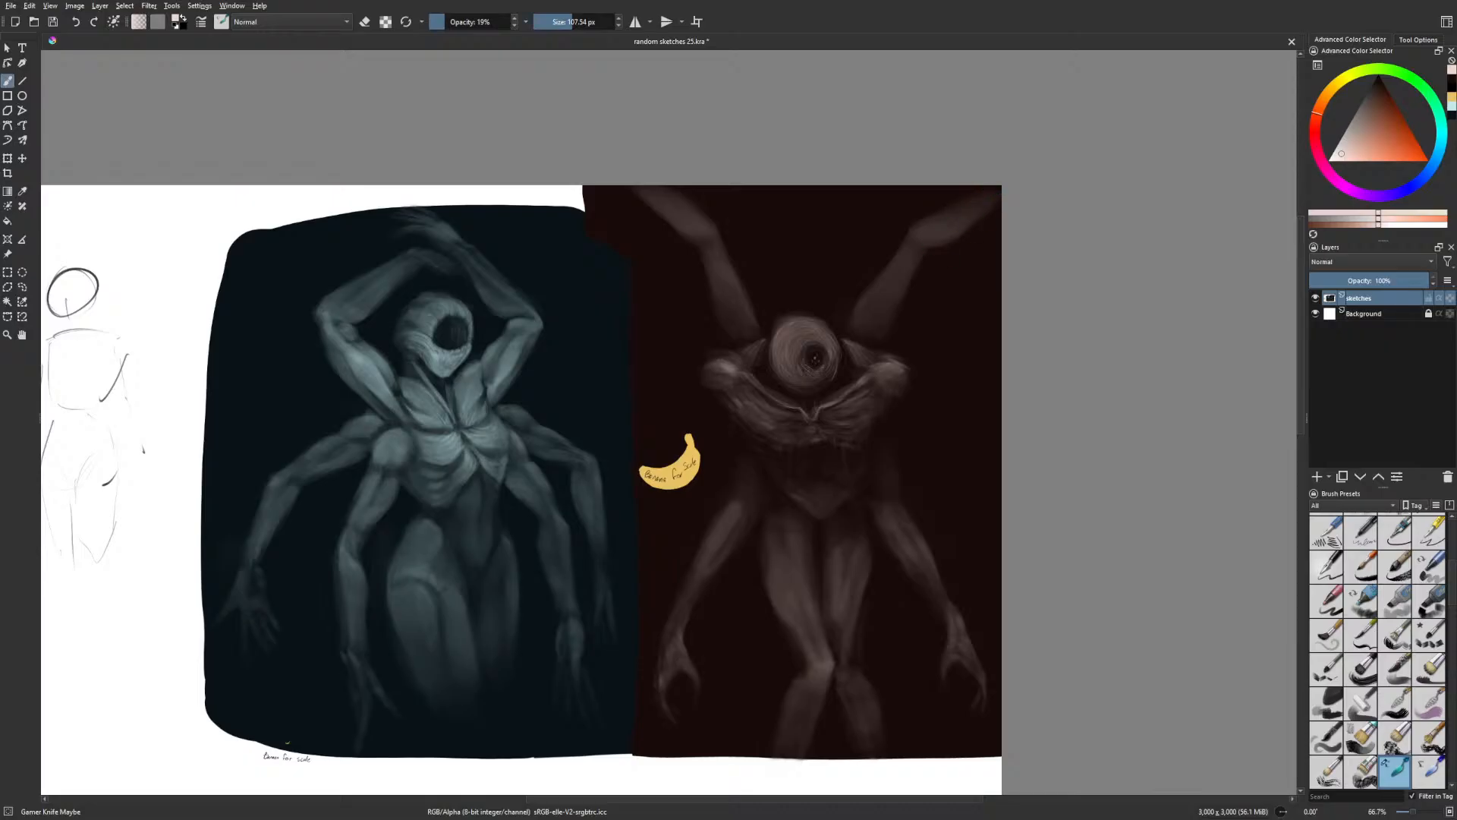
Define the elbows and forearms of the raised arms in pale pink with the brush reduced to 41 px
drag(1002, 283, 993, 324)
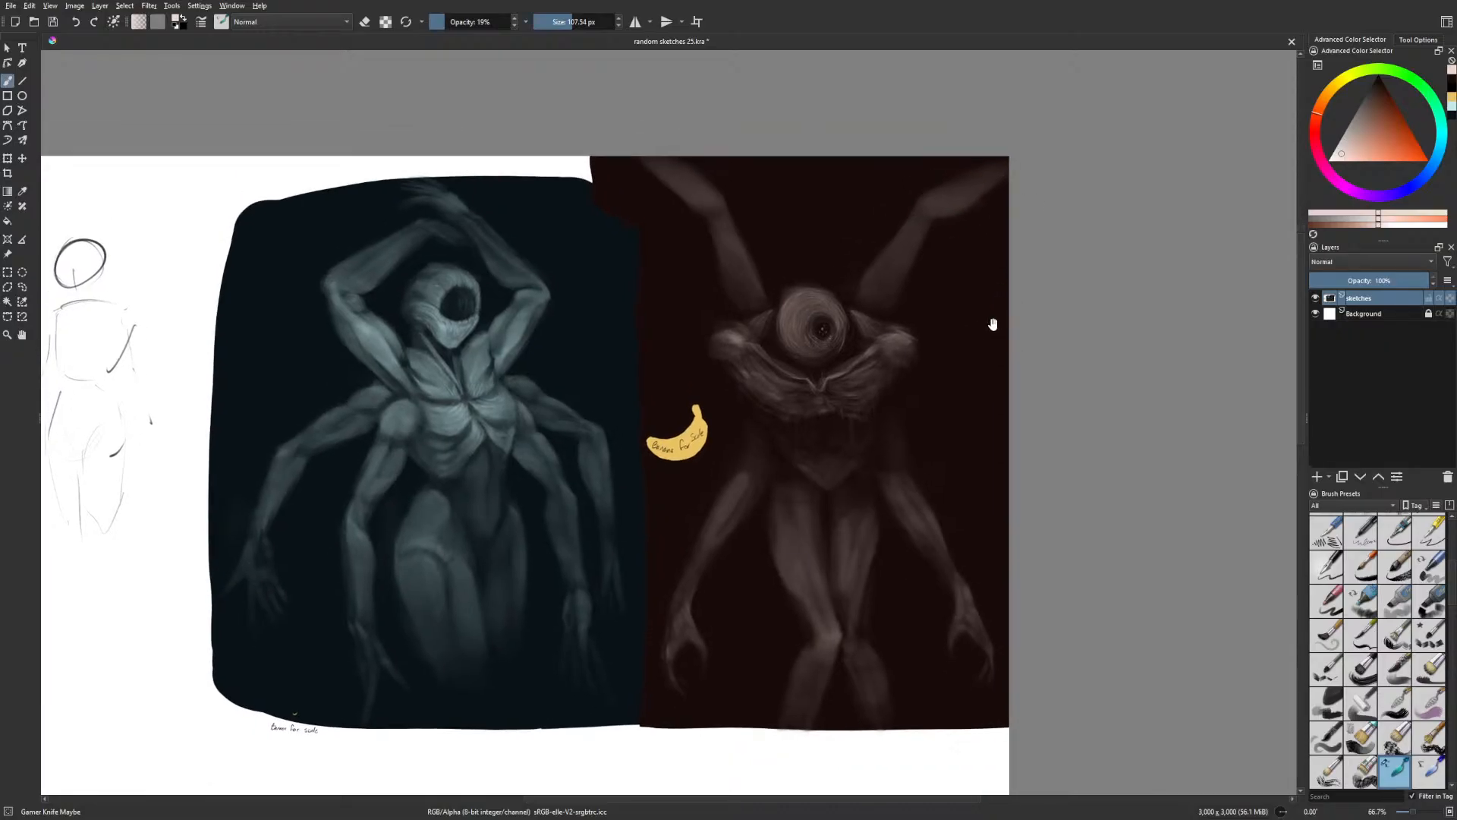
key(bracketleft)
key(bracketleft)
key(bracketleft)
key(bracketleft)
key(bracketleft)
key(bracketleft)
key(bracketleft)
key(bracketleft)
key(bracketleft)
key(bracketleft)
key(bracketleft)
key(bracketleft)
key(bracketleft)
key(bracketleft)
Refine the raised arms' contours in pale pink at 22 px and check the painting in mirrored view
drag(964, 310, 954, 318)
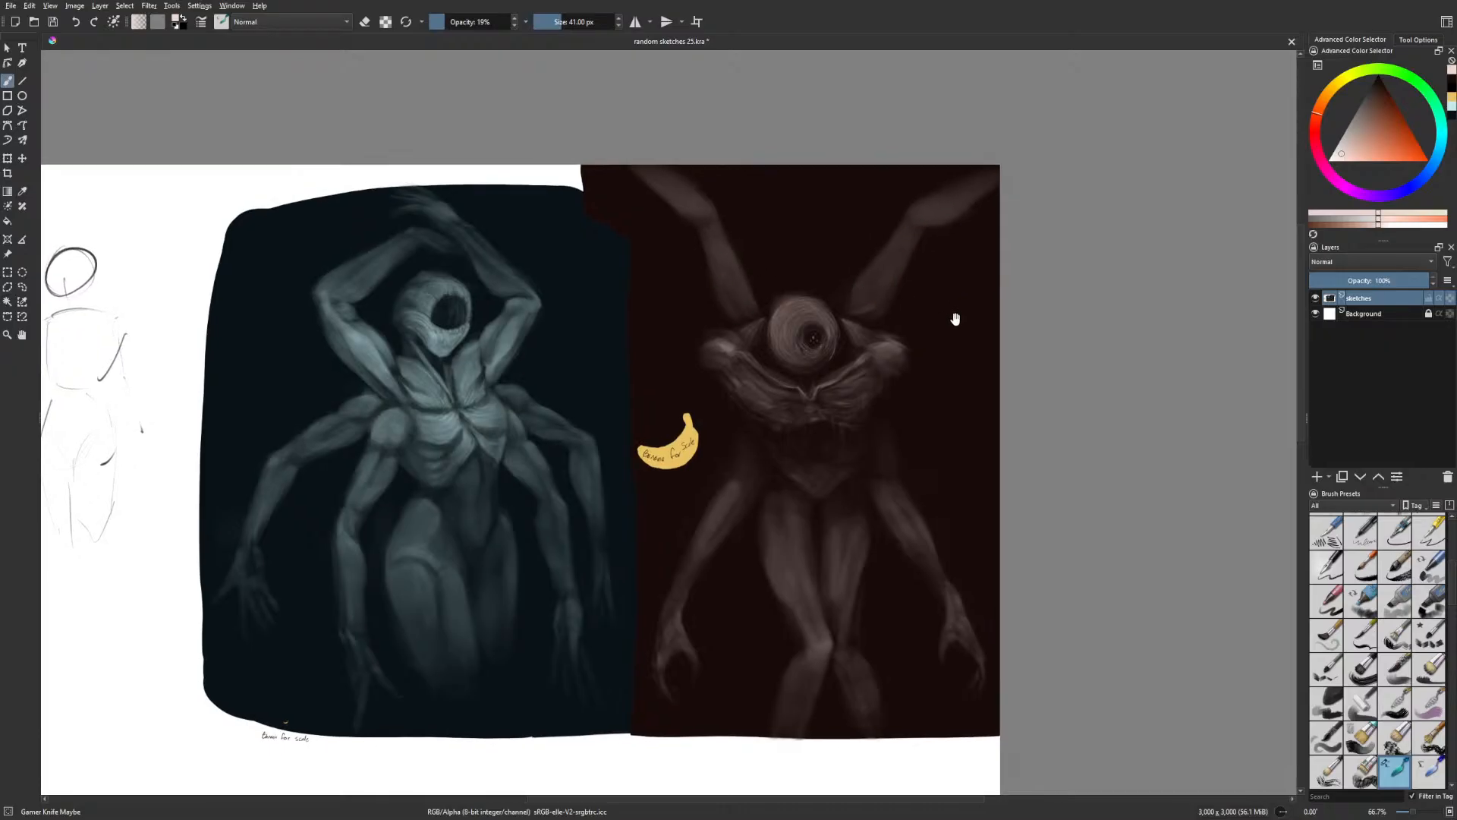
key(bracketleft)
key(bracketleft)
key(bracketleft)
key(bracketleft)
key(bracketleft)
key(bracketleft)
key(bracketleft)
key(bracketleft)
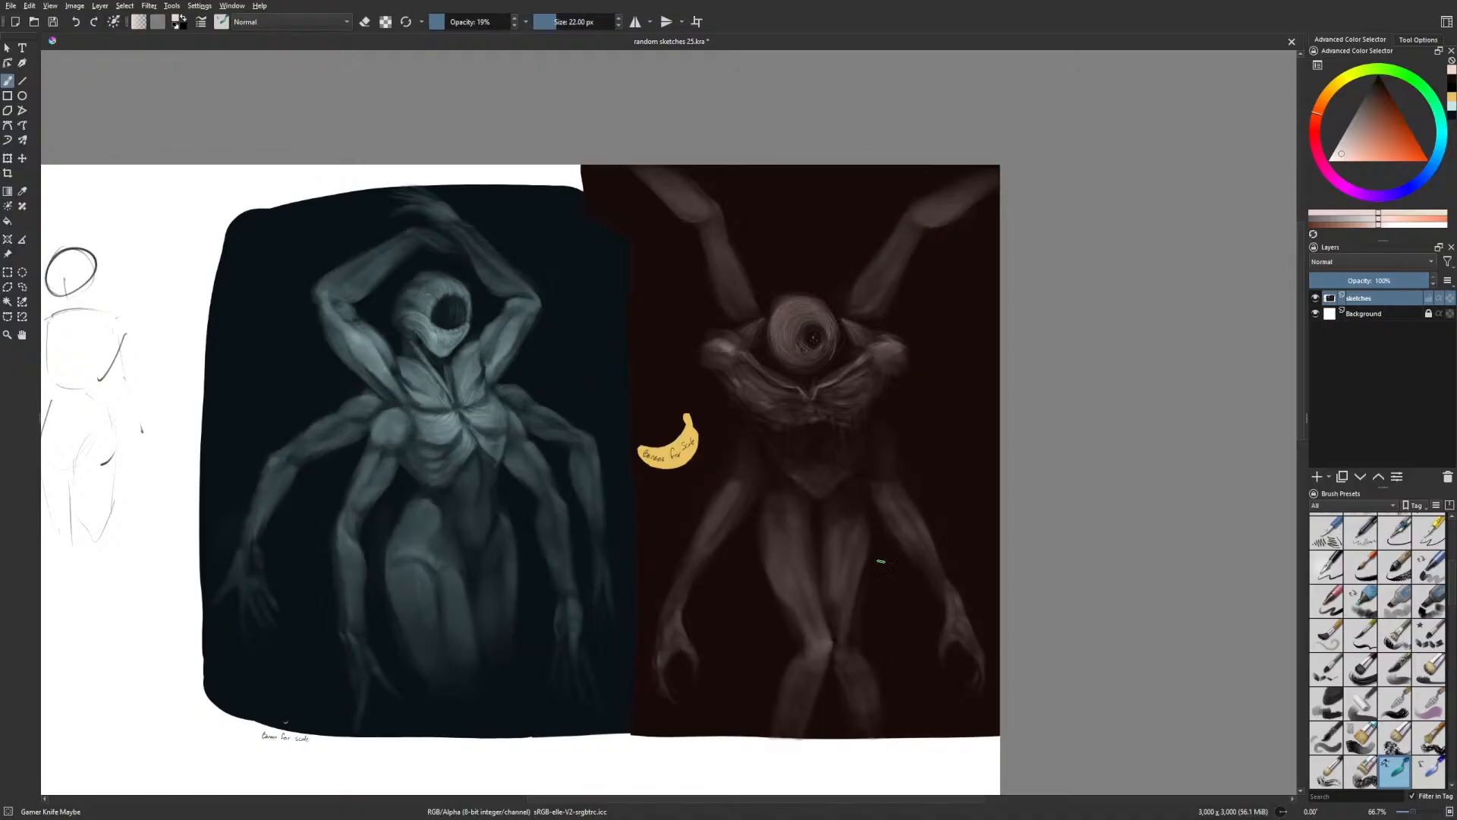
key(m)
key(m)
key(m)
key(m)
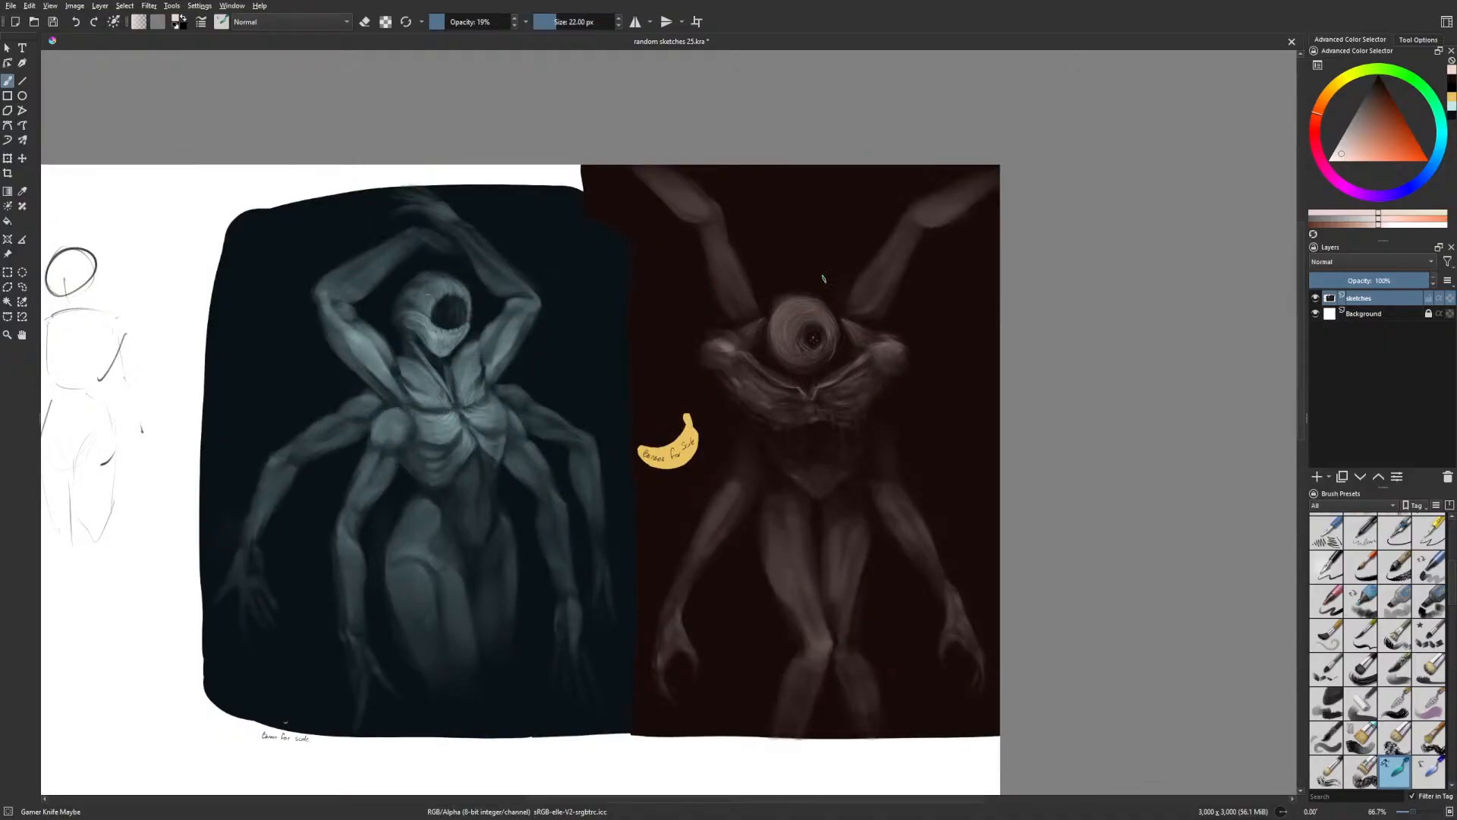
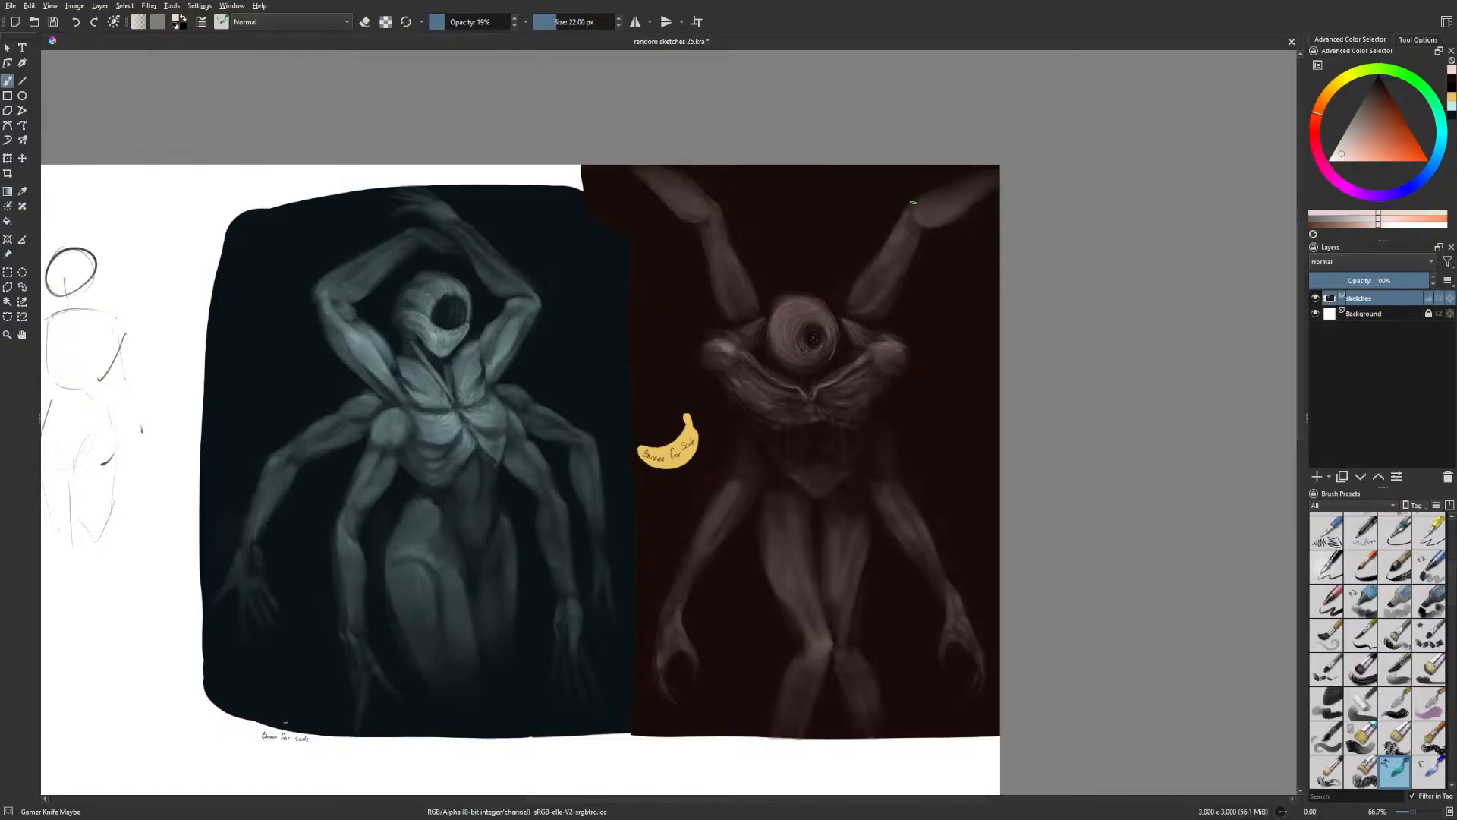
Darken the raised forearm at the panel's outer edge in near-black with Garner Knife Maybe at 51 px
right_click(955, 225)
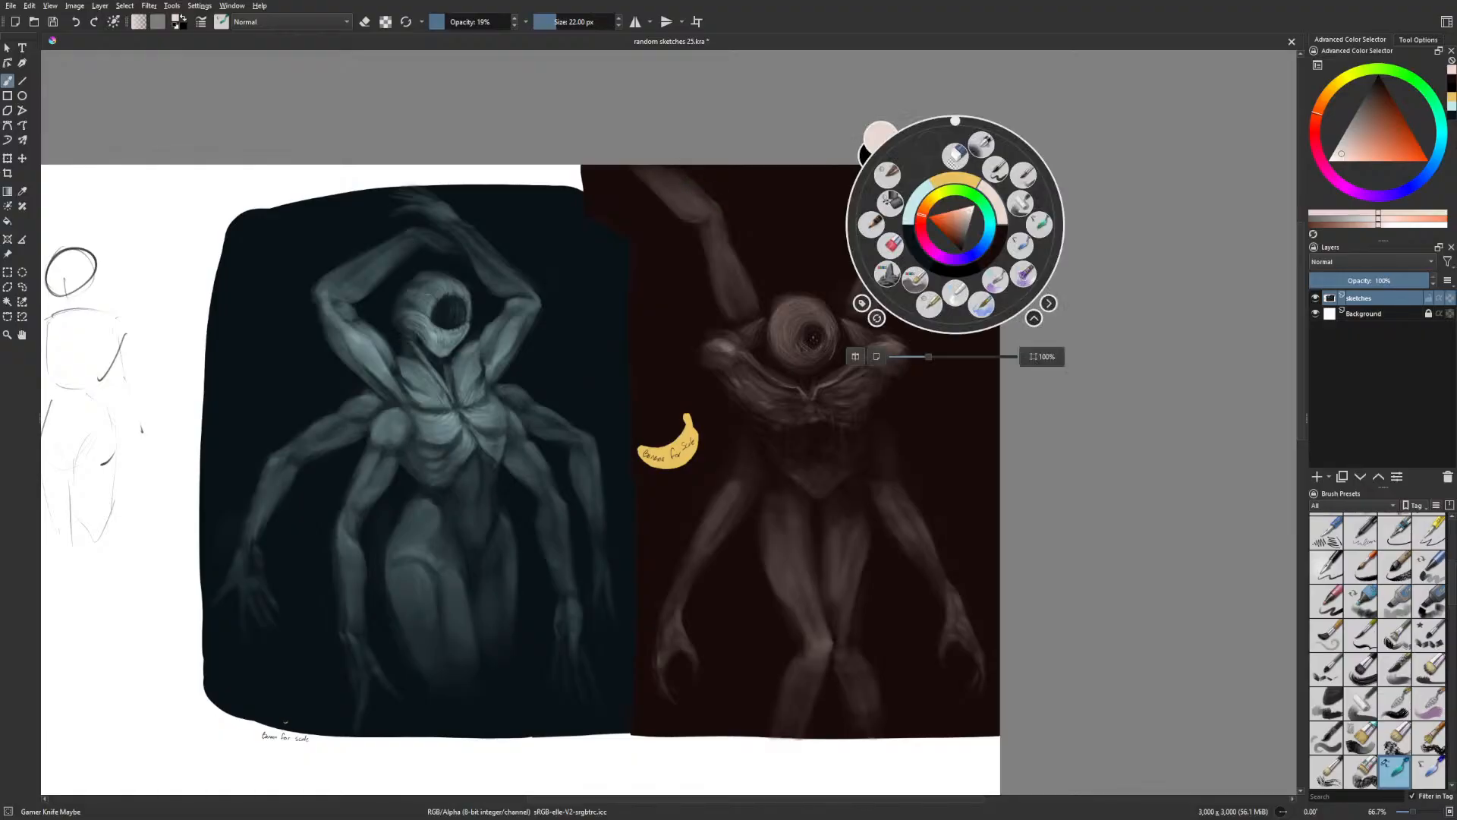
click(998, 251)
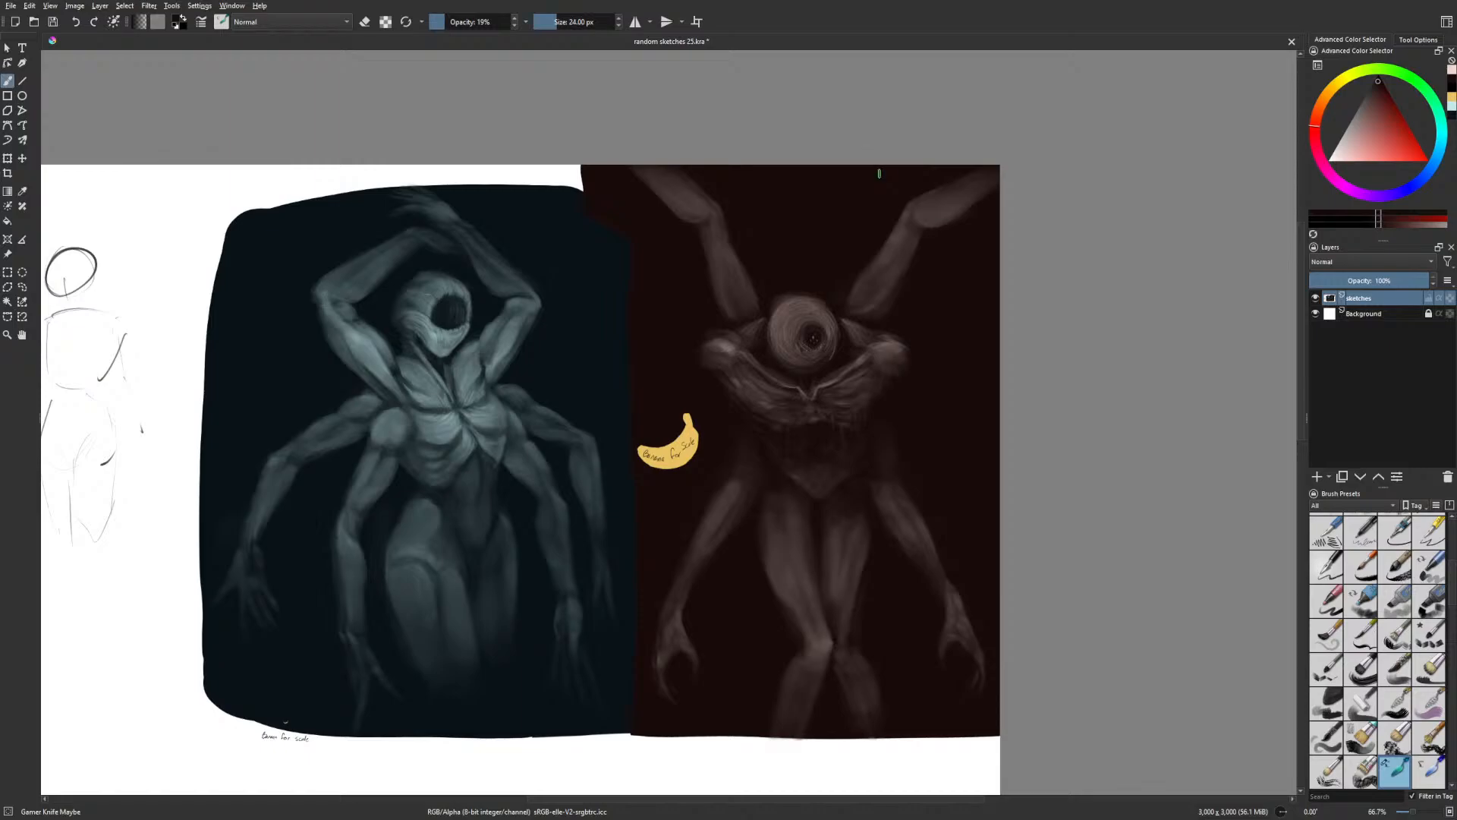
key(bracketright)
key(bracketright)
key(bracketright)
key(bracketright)
key(bracketright)
key(bracketright)
key(bracketright)
key(bracketright)
key(bracketright)
key(bracketright)
drag(935, 228, 991, 194)
Rework the raised arms' elbows and forearms in pale pink with Garner Knife Maybe reduced to 26 px and smaller
right_click(916, 297)
click(945, 292)
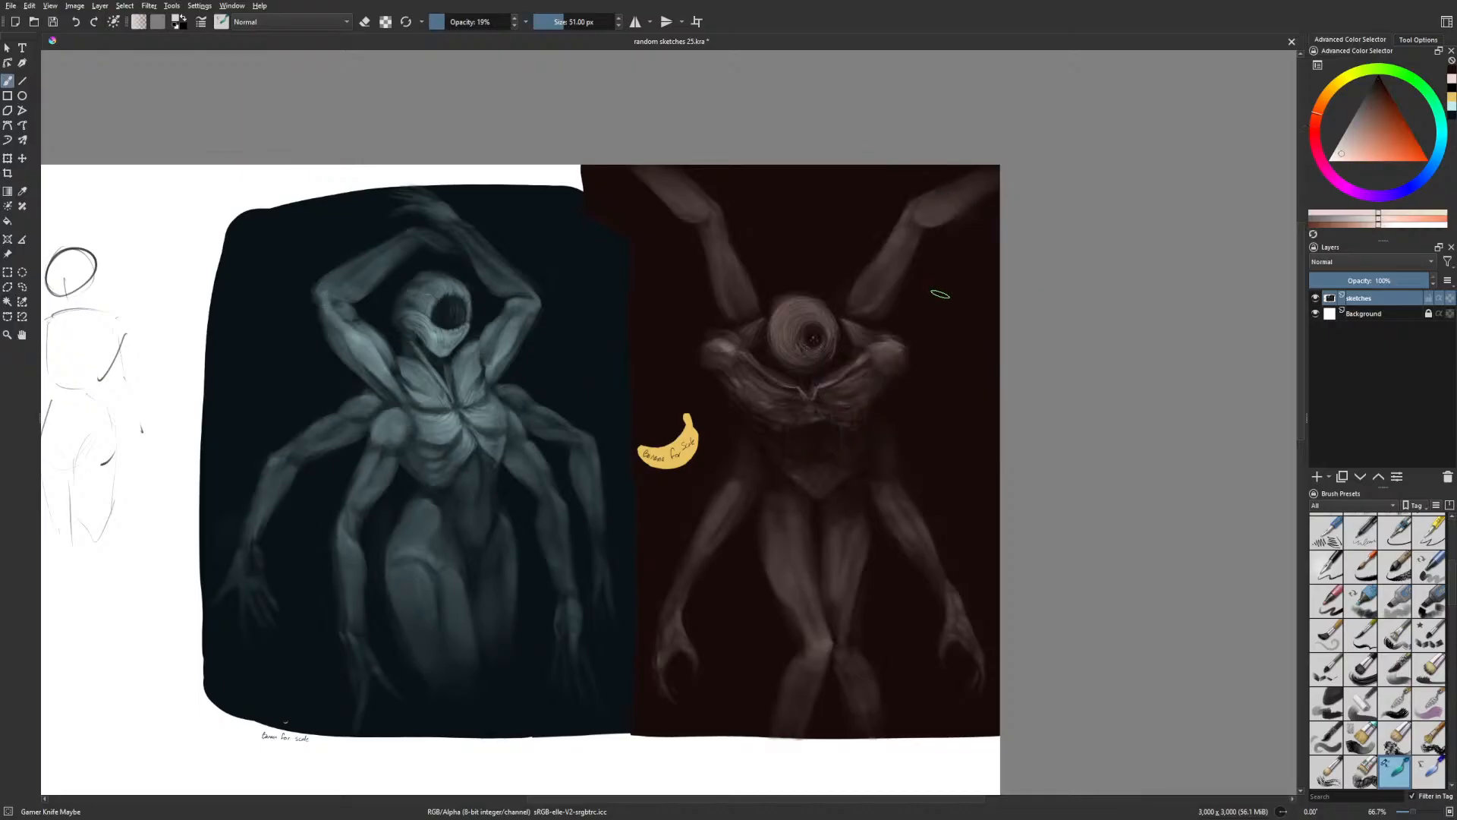
key(bracketleft)
key(bracketleft)
key(bracketleft)
key(bracketleft)
key(bracketleft)
key(bracketleft)
key(bracketleft)
key(bracketleft)
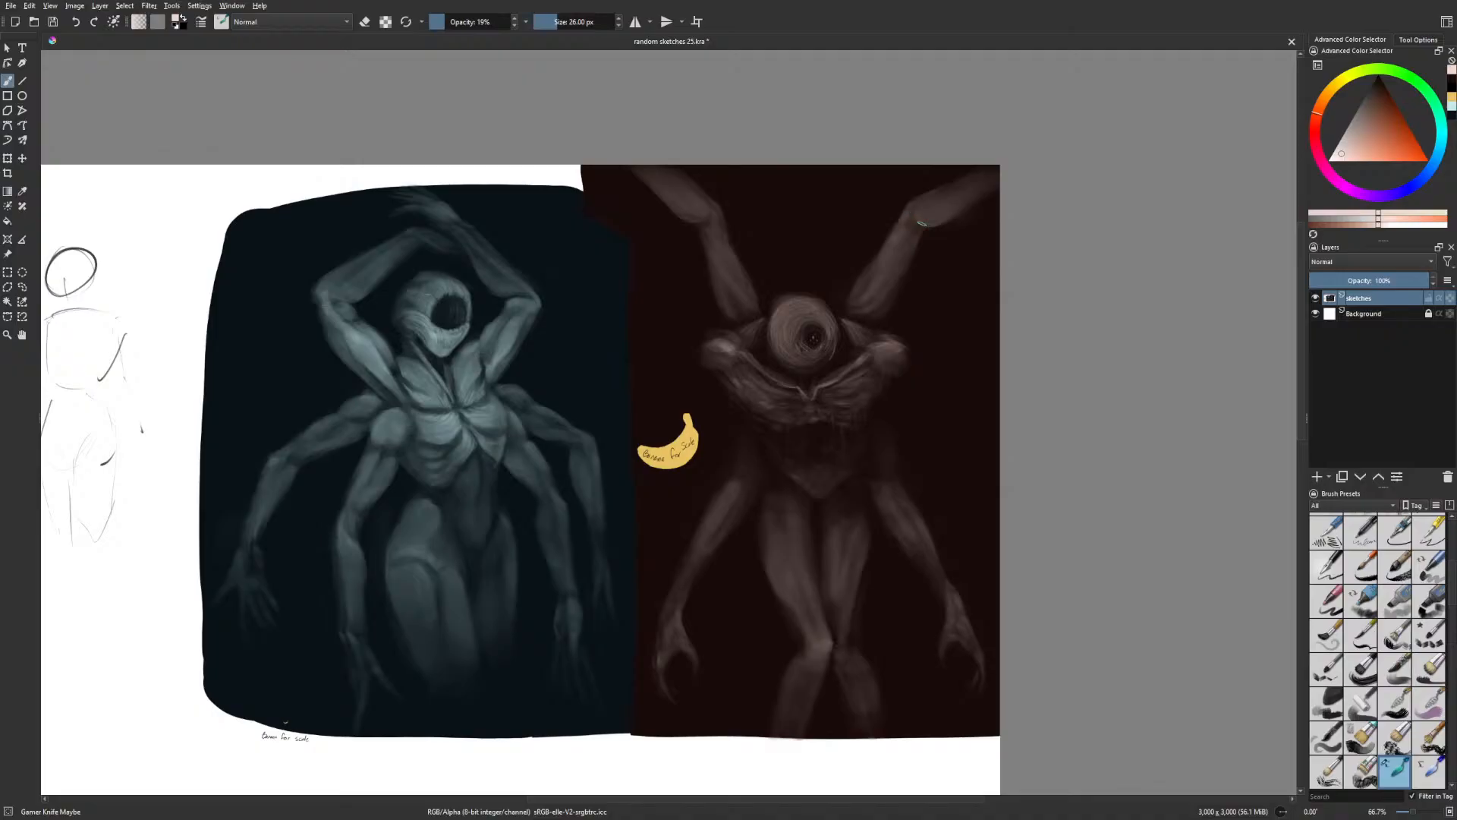
key(bracketleft)
key(bracketleft)
key(bracketleft)
key(bracketleft)
key(bracketleft)
key(bracketleft)
Draw fine pale pink highlights along the raised arms with Basic-5 Size Opacity at 12 px and 17% opacity
right_click(872, 241)
click(954, 194)
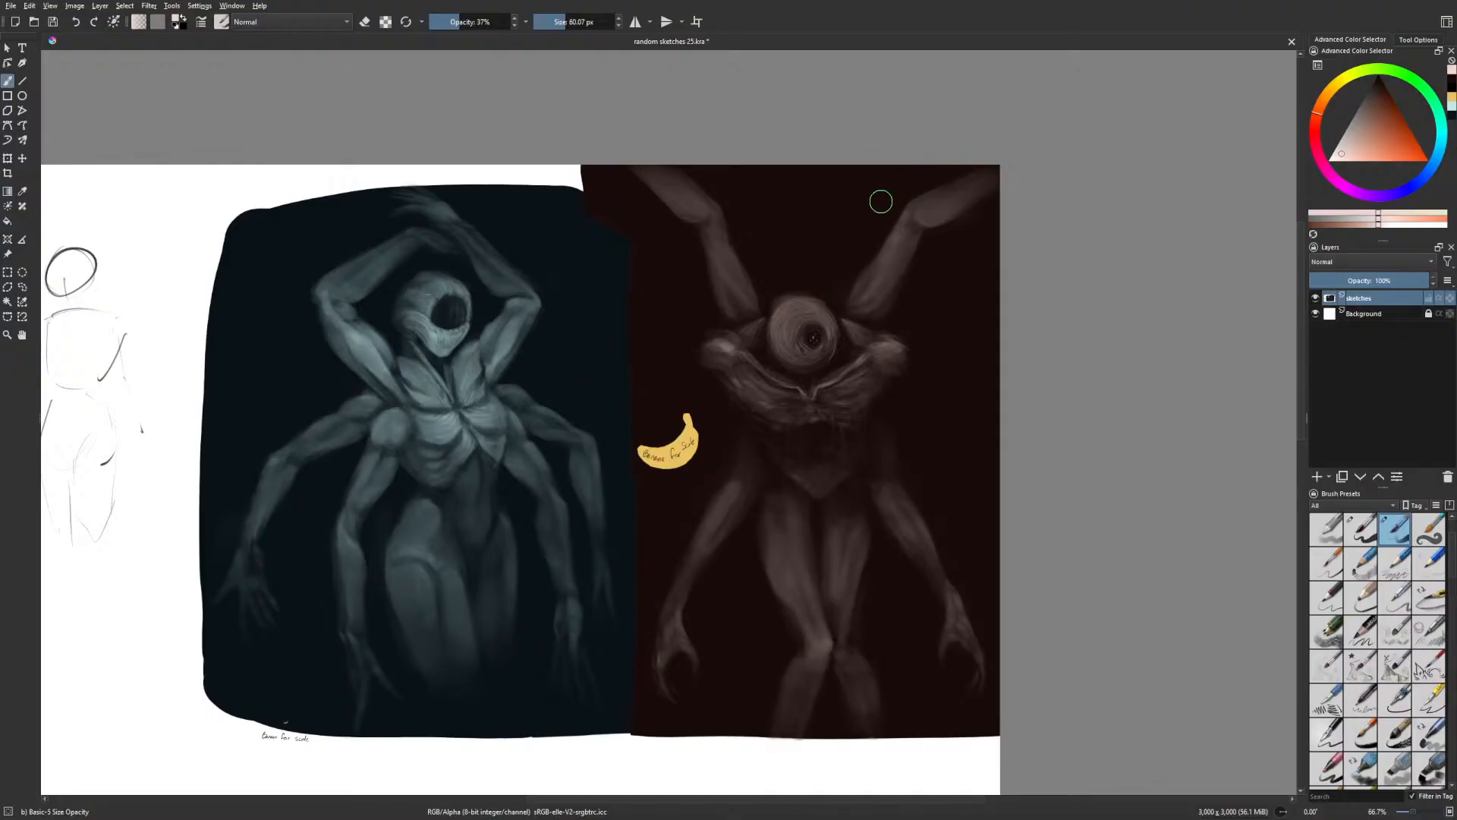
key(bracketleft)
key(bracketleft)
key(bracketleft)
key(bracketleft)
key(bracketleft)
key(bracketleft)
key(bracketleft)
key(bracketleft)
key(bracketleft)
key(bracketleft)
key(bracketleft)
mouse_move(857, 312)
mouse_down()
mouse_move(886, 291)
mouse_move(901, 222)
mouse_up()
click(445, 22)
Mirror the view and brighten the creature's front knee with fine pale pink strokes at 12 px
key(m)
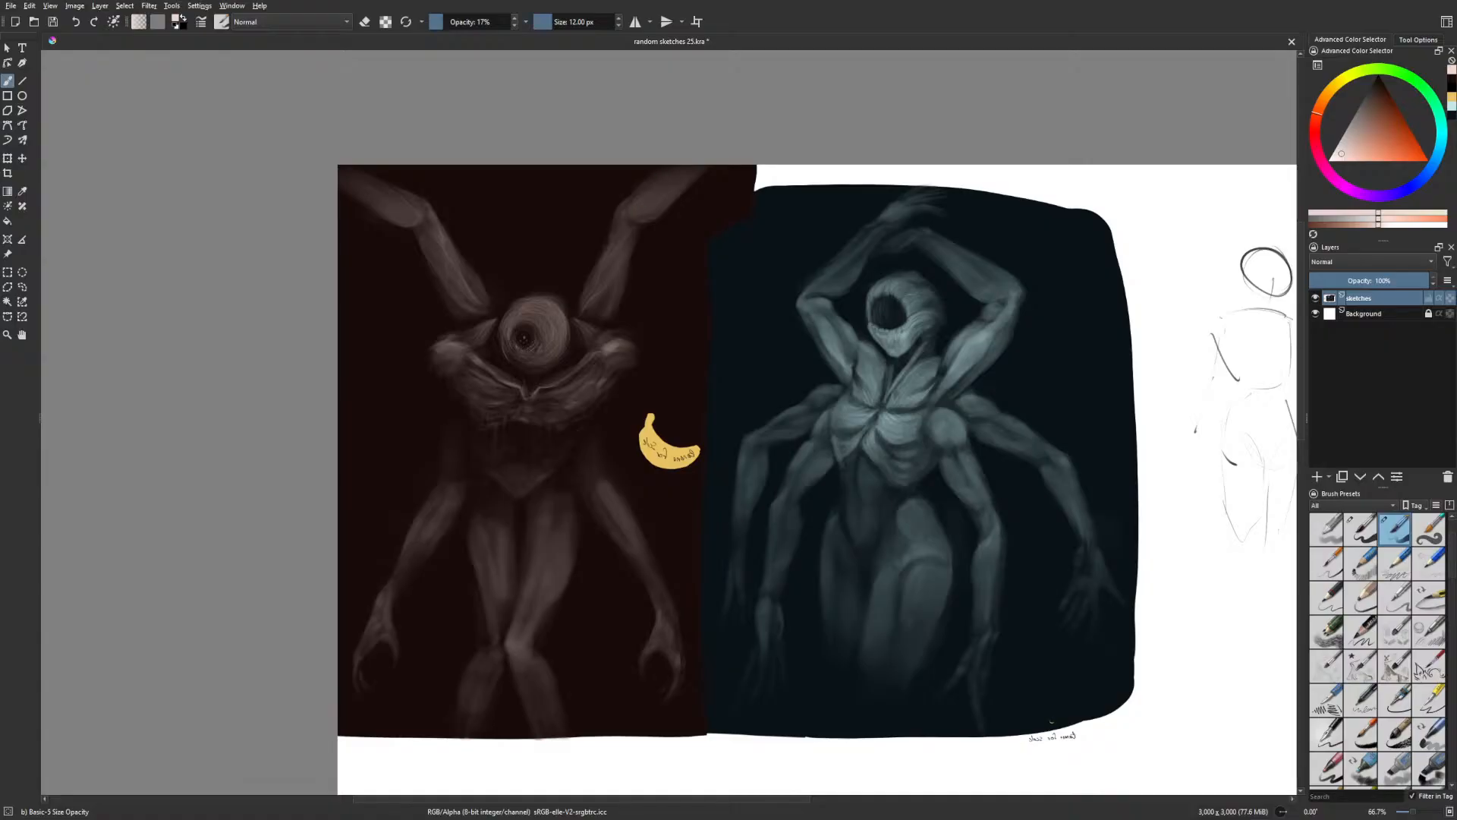
drag(438, 352, 450, 344)
drag(693, 556, 689, 540)
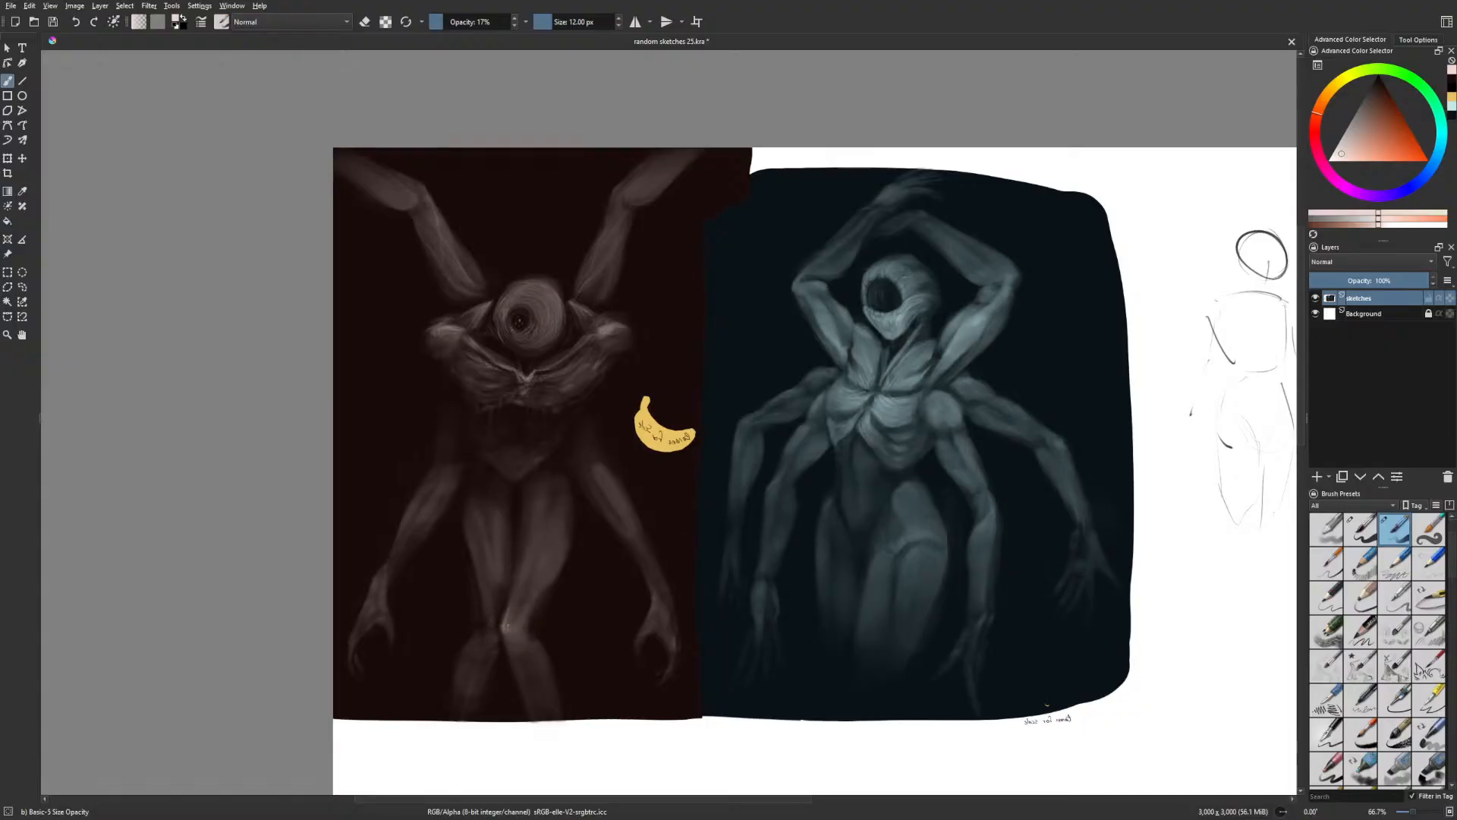
Build up pale pink around the front knee with Garner Knife Maybe at 30 px and restore the unmirrored view
right_click(602, 596)
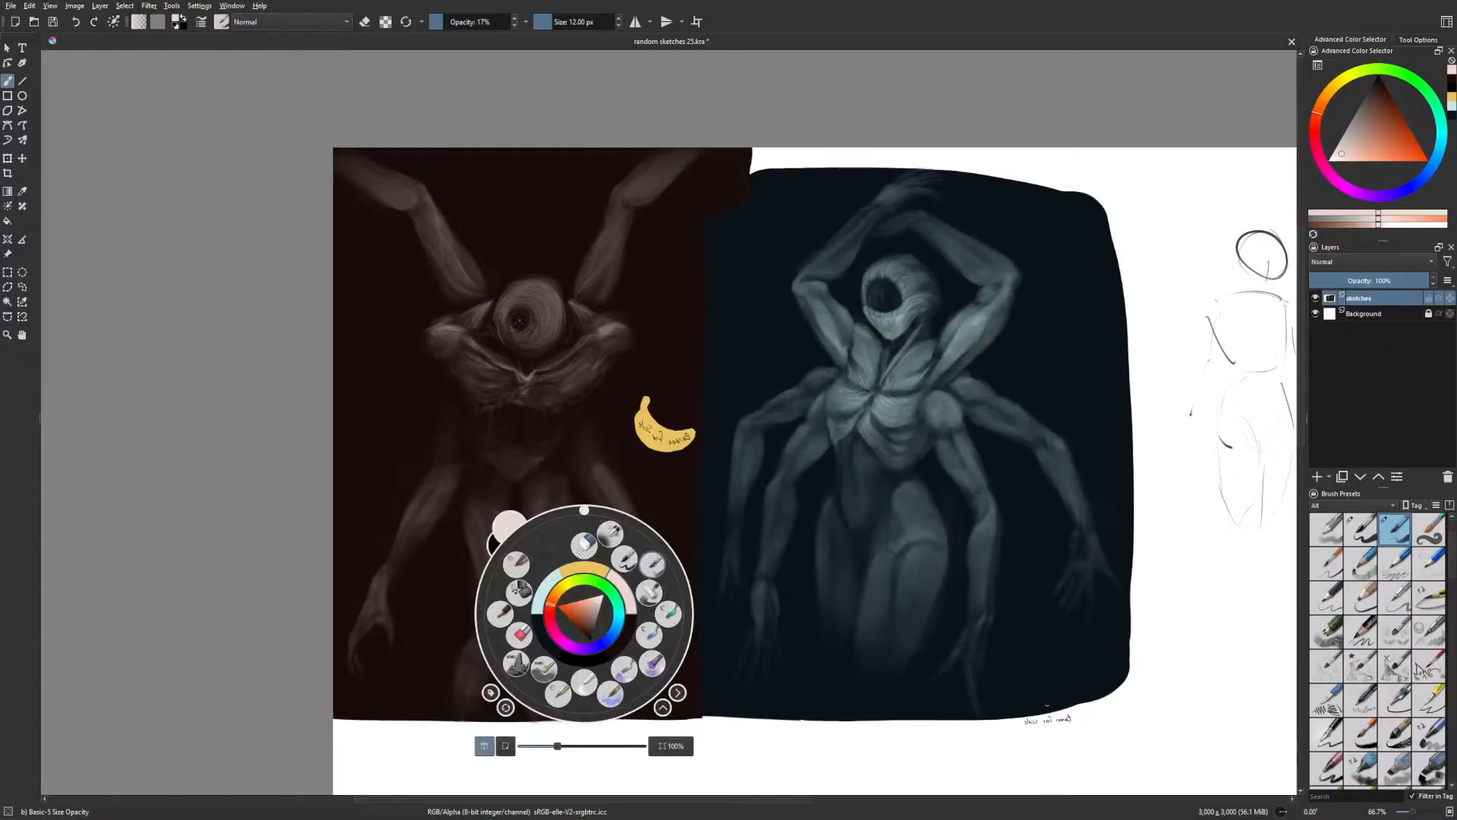
click(668, 559)
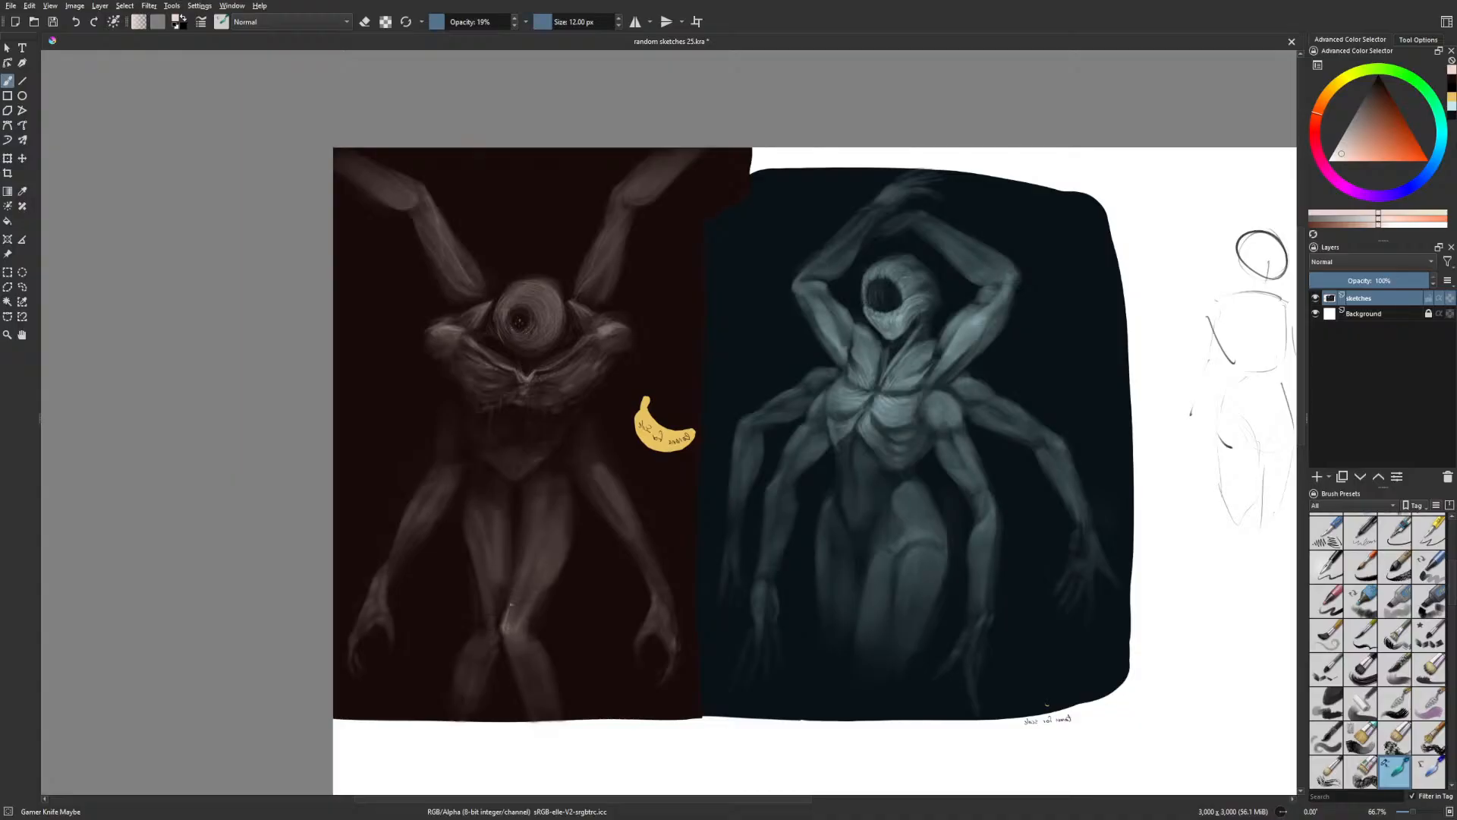
key(bracketright)
key(bracketright)
key(bracketright)
key(bracketright)
key(bracketright)
key(bracketright)
key(bracketright)
key(bracketright)
key(bracketright)
key(bracketright)
key(m)
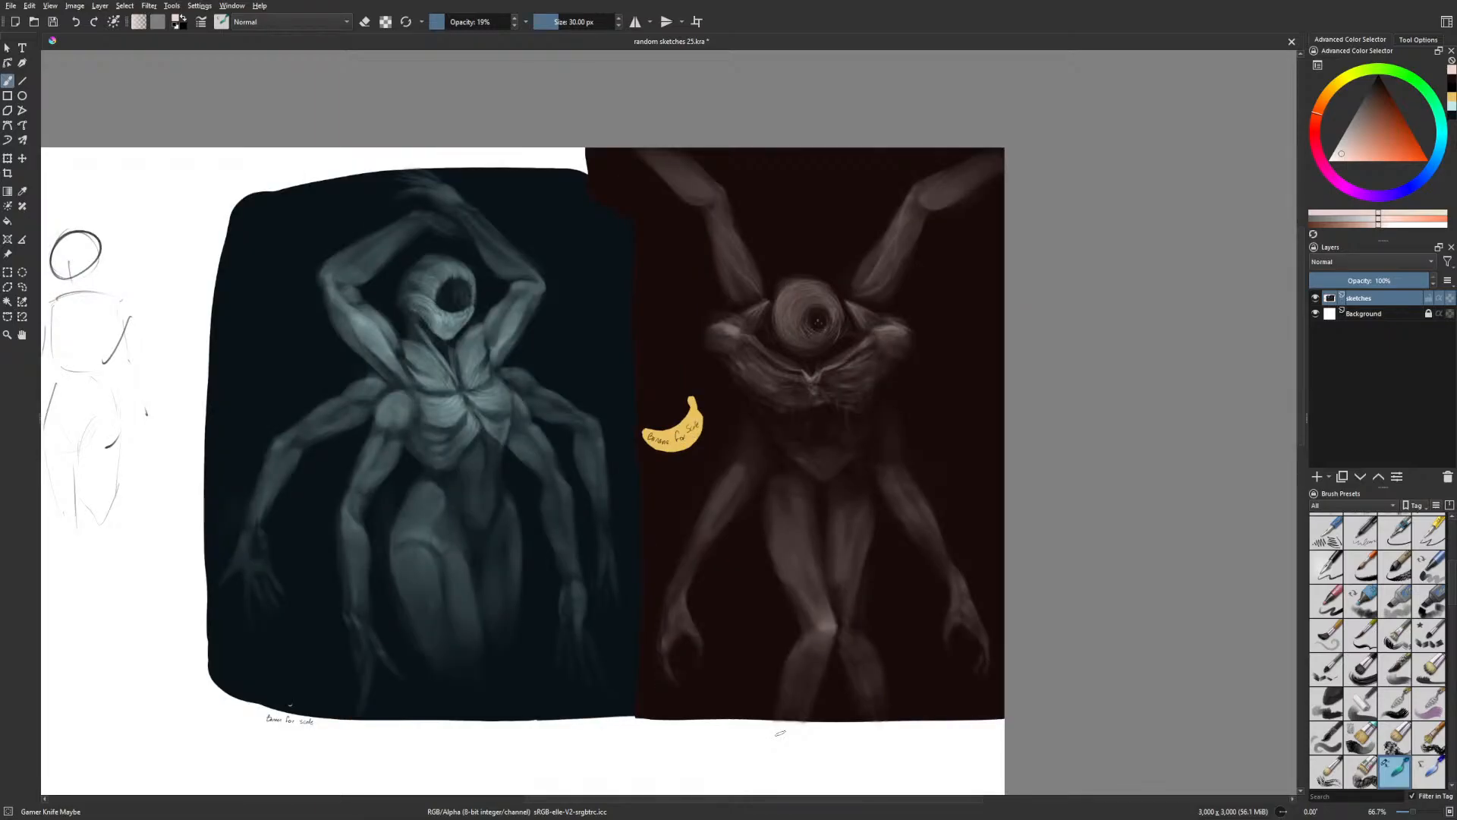
Strengthen the creature's legs and shins in pale pink with Garner Knife Maybe at 55 px
key(bracketright)
key(bracketright)
key(bracketright)
key(bracketright)
key(bracketright)
key(bracketright)
key(bracketright)
key(bracketright)
drag(817, 627, 505, 556)
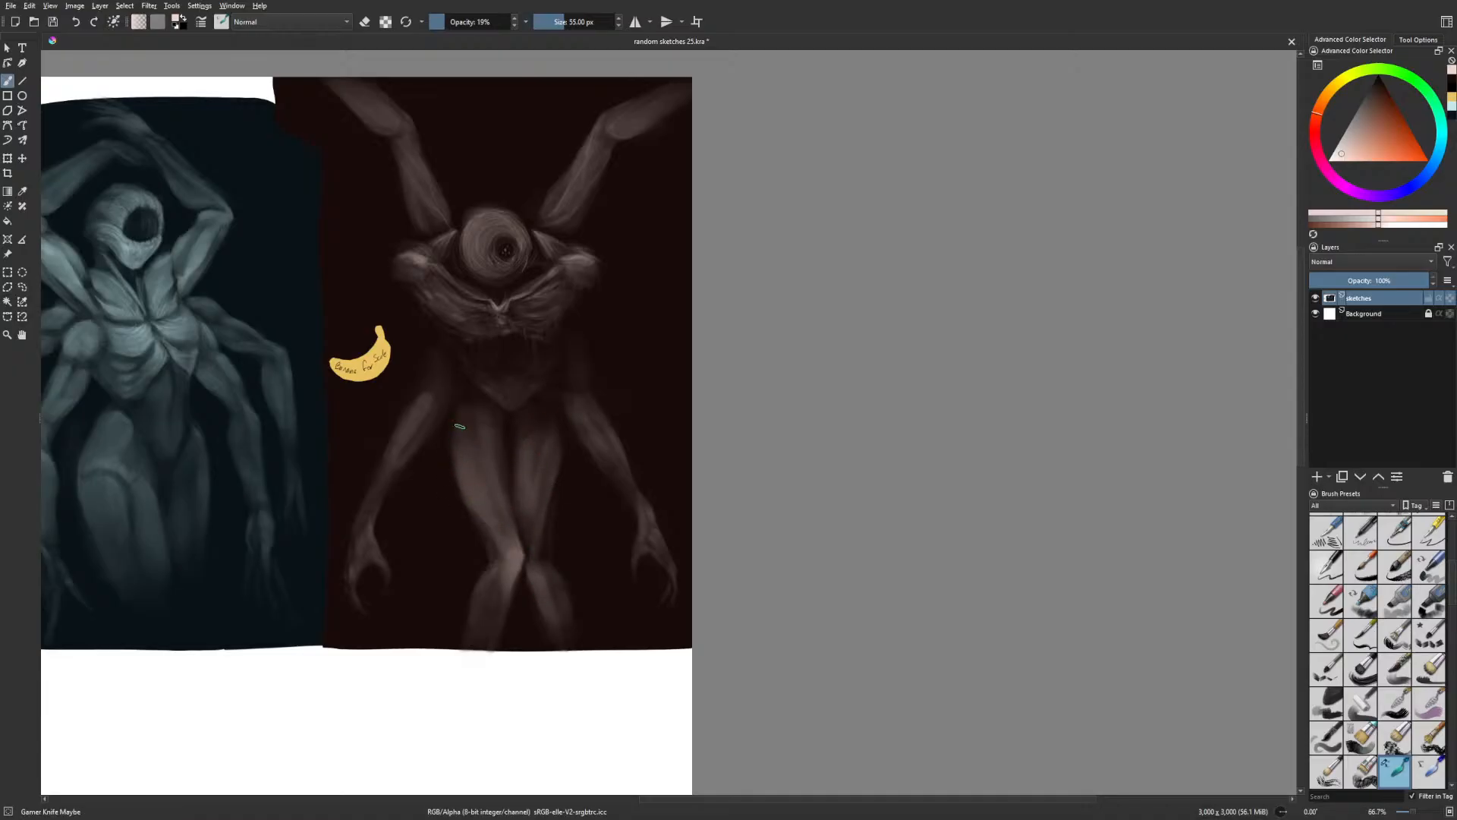
scroll(514, 471, up, 1)
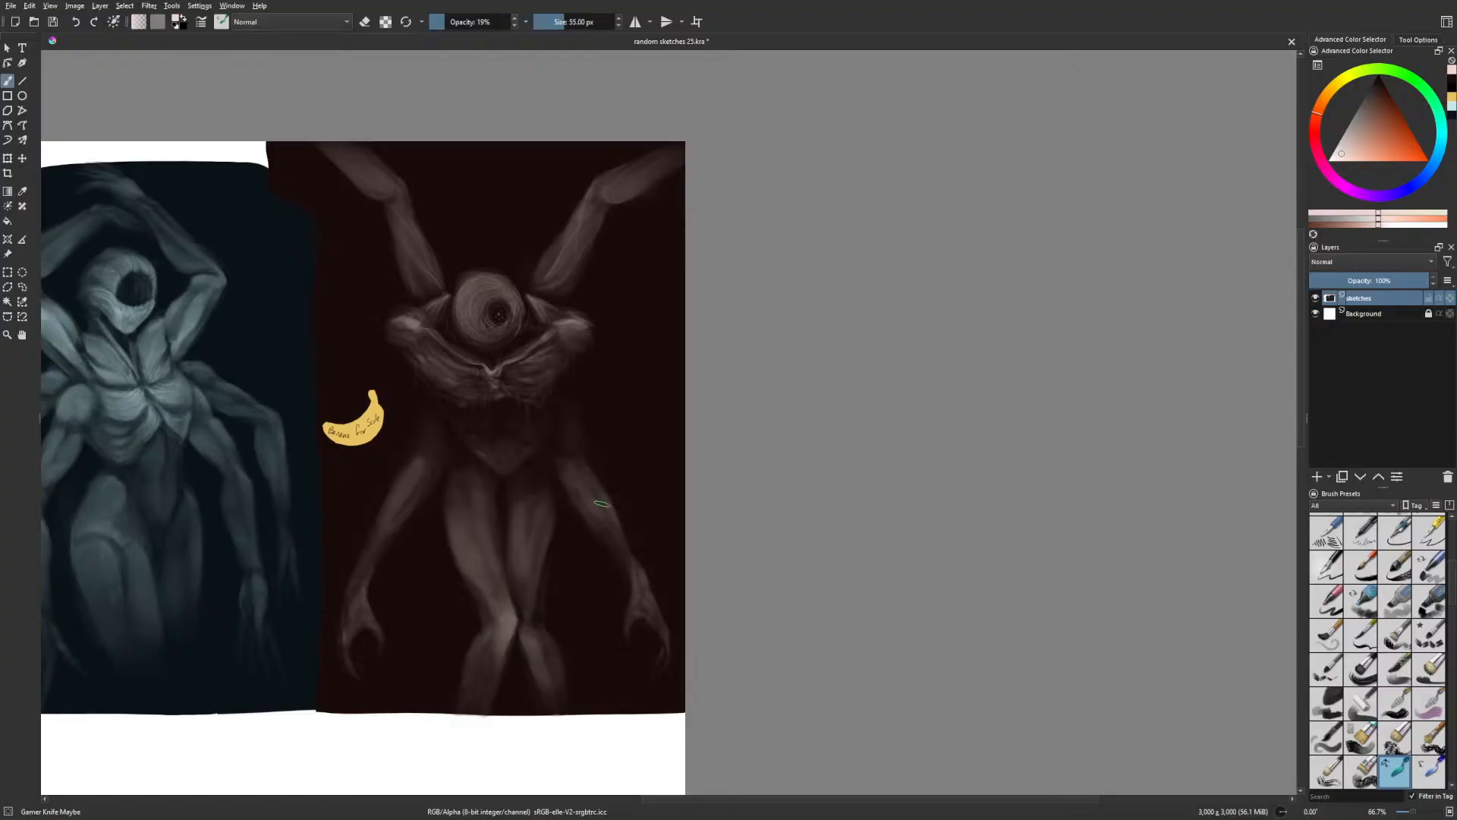
Shade the base of the raised arm beside the head in near-black with Basic-5 Size Opacity at 15 px and 17% opacity
drag(606, 445, 636, 574)
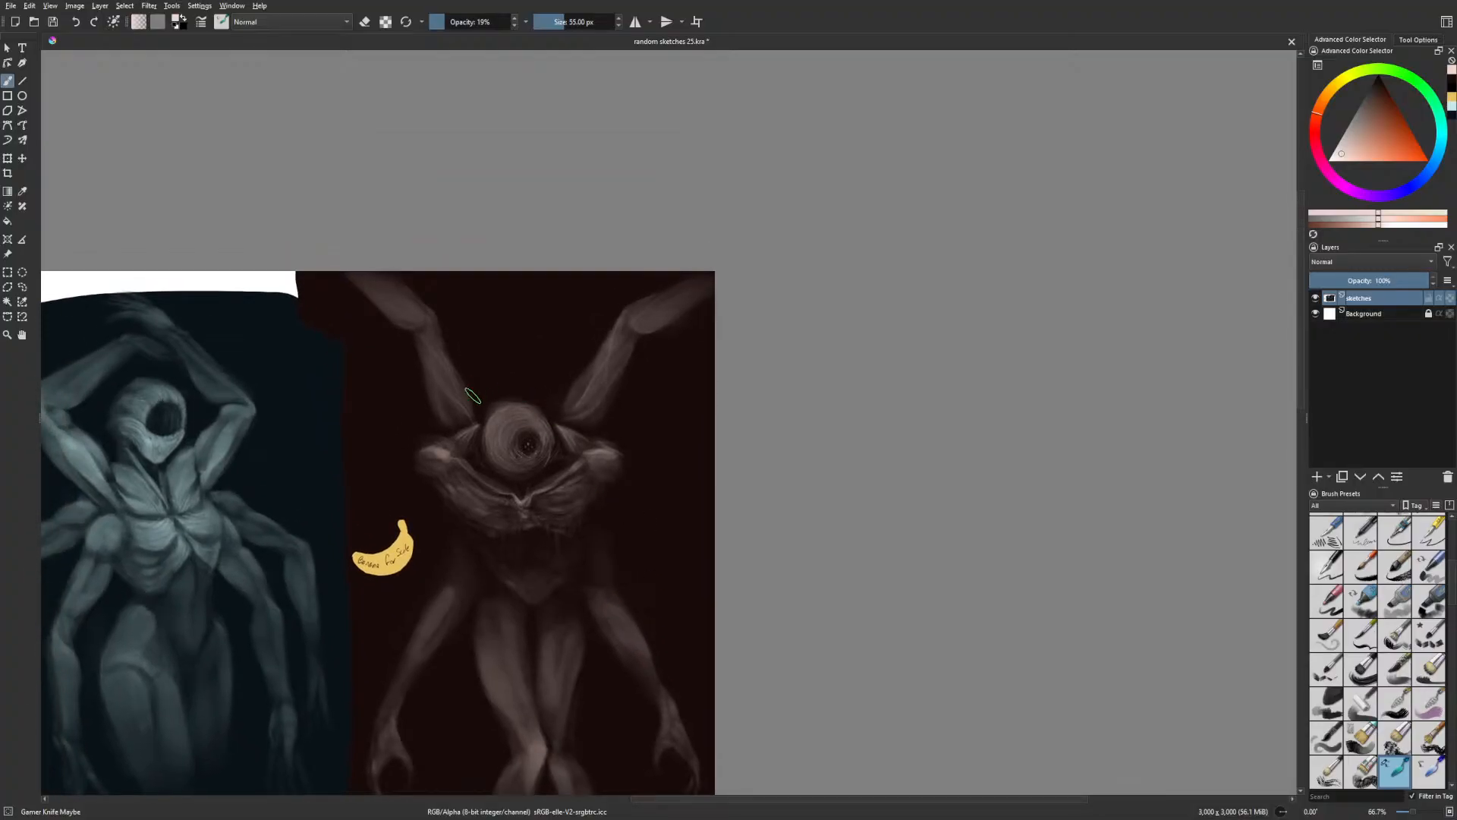
right_click(475, 396)
click(545, 345)
right_click(536, 406)
click(601, 426)
ctrl+click(579, 421)
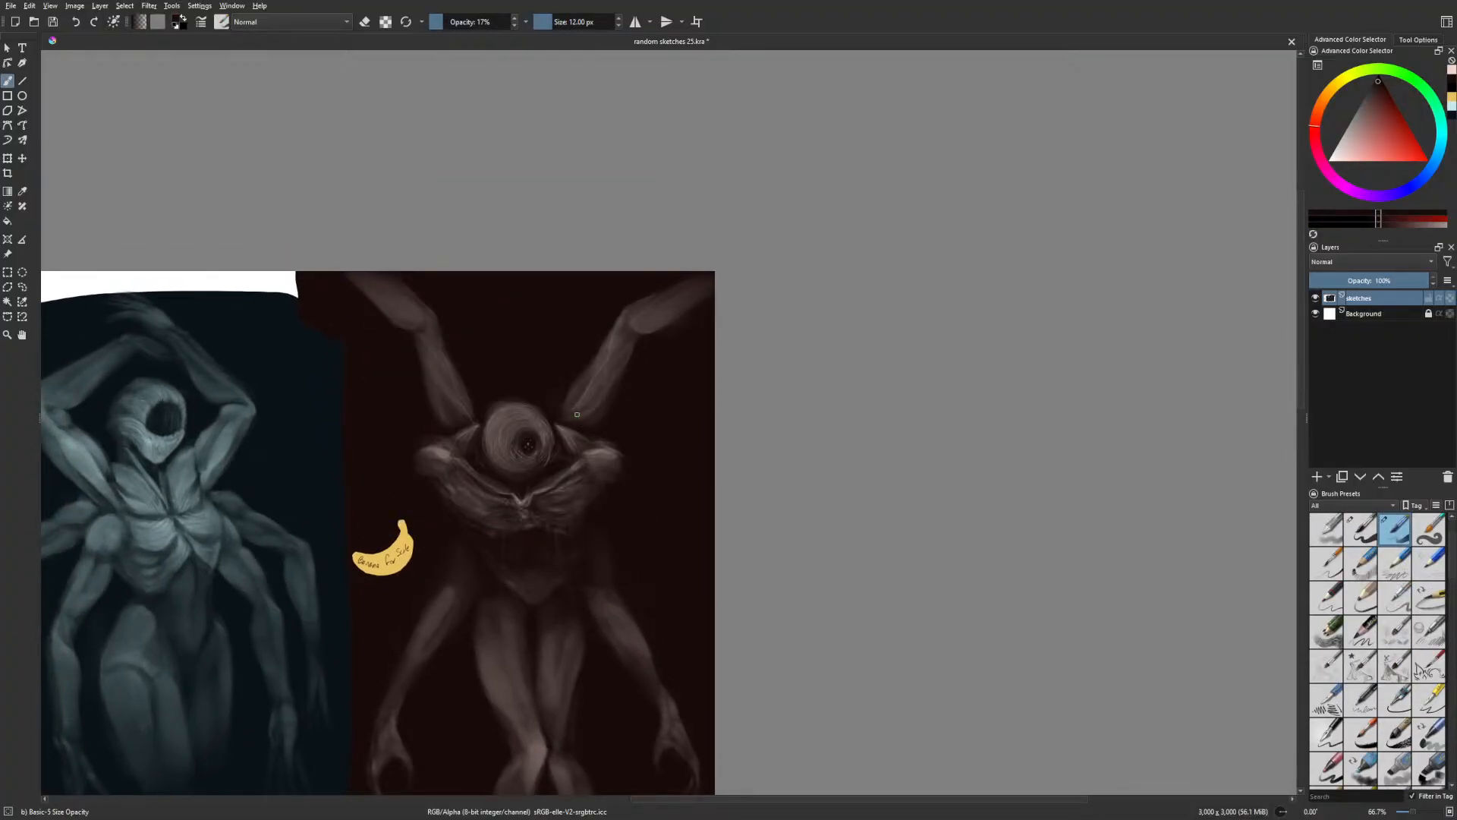
key(bracketright)
drag(585, 396, 589, 390)
Mirror the view and shade the muscles and elbow of the other raised arm in near-black at 15 px
key(m)
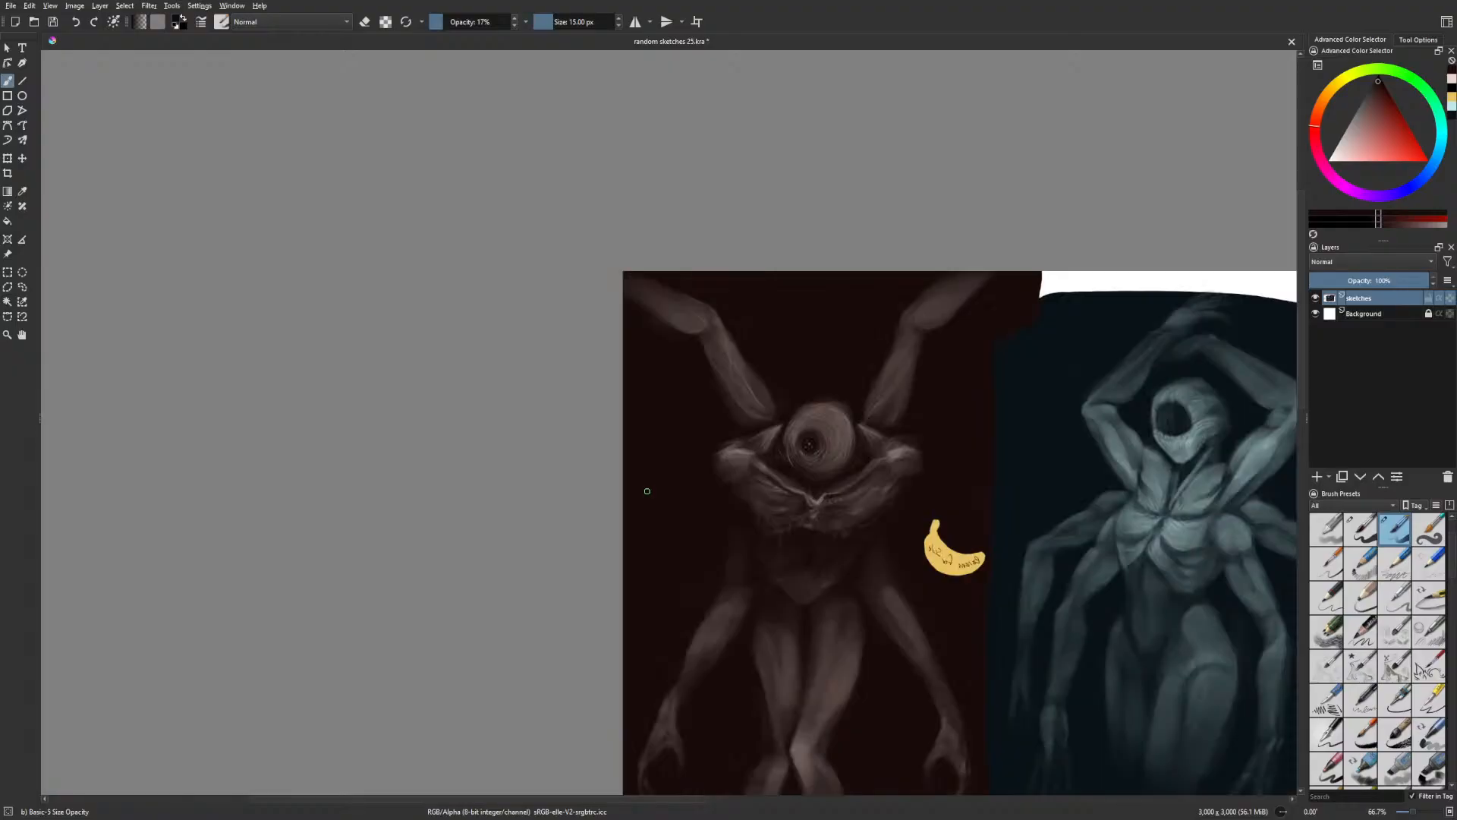
drag(907, 383, 705, 394)
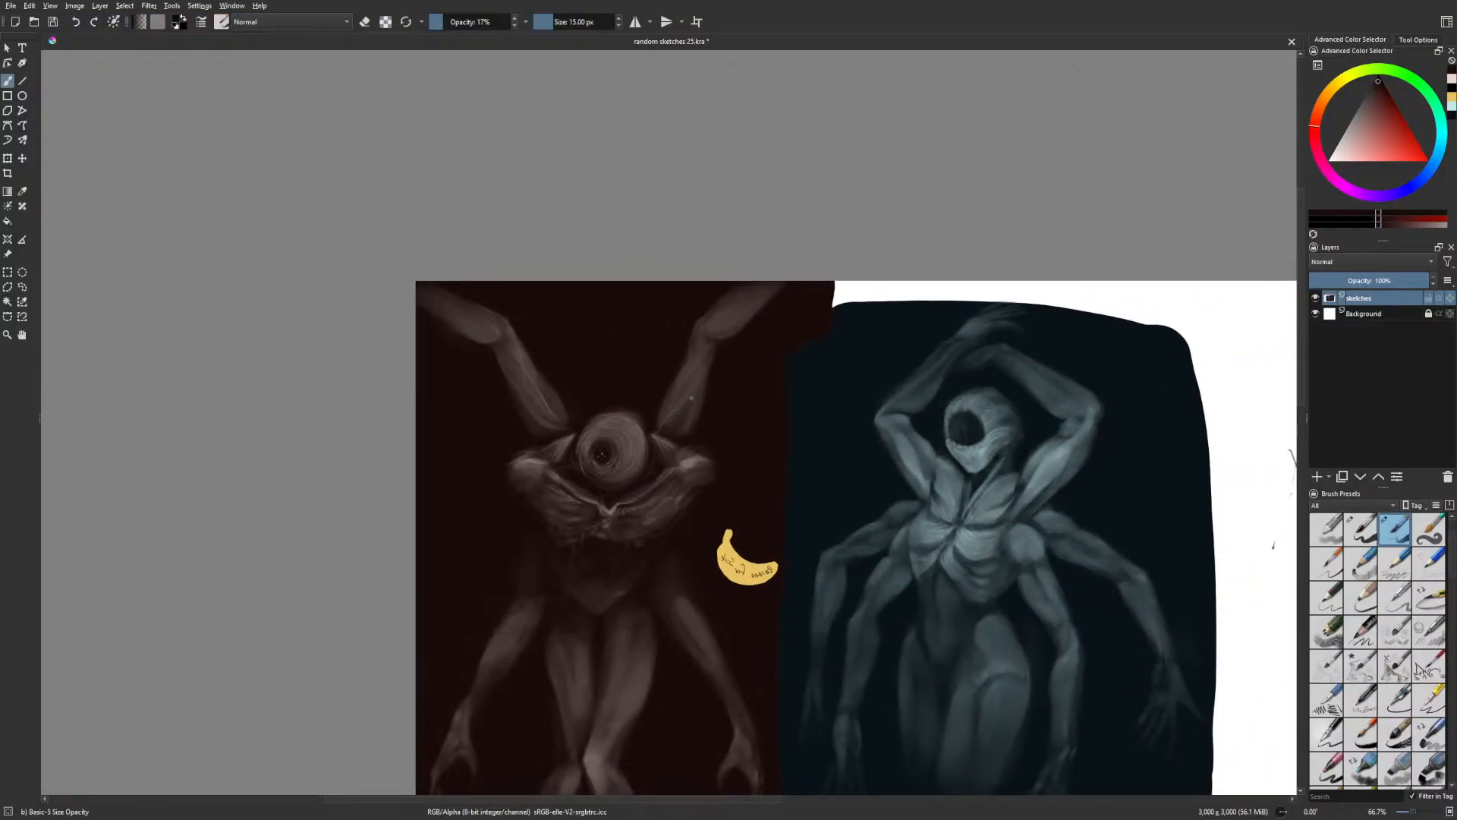
mouse_move(677, 399)
mouse_down()
mouse_move(708, 348)
mouse_move(686, 357)
mouse_up()
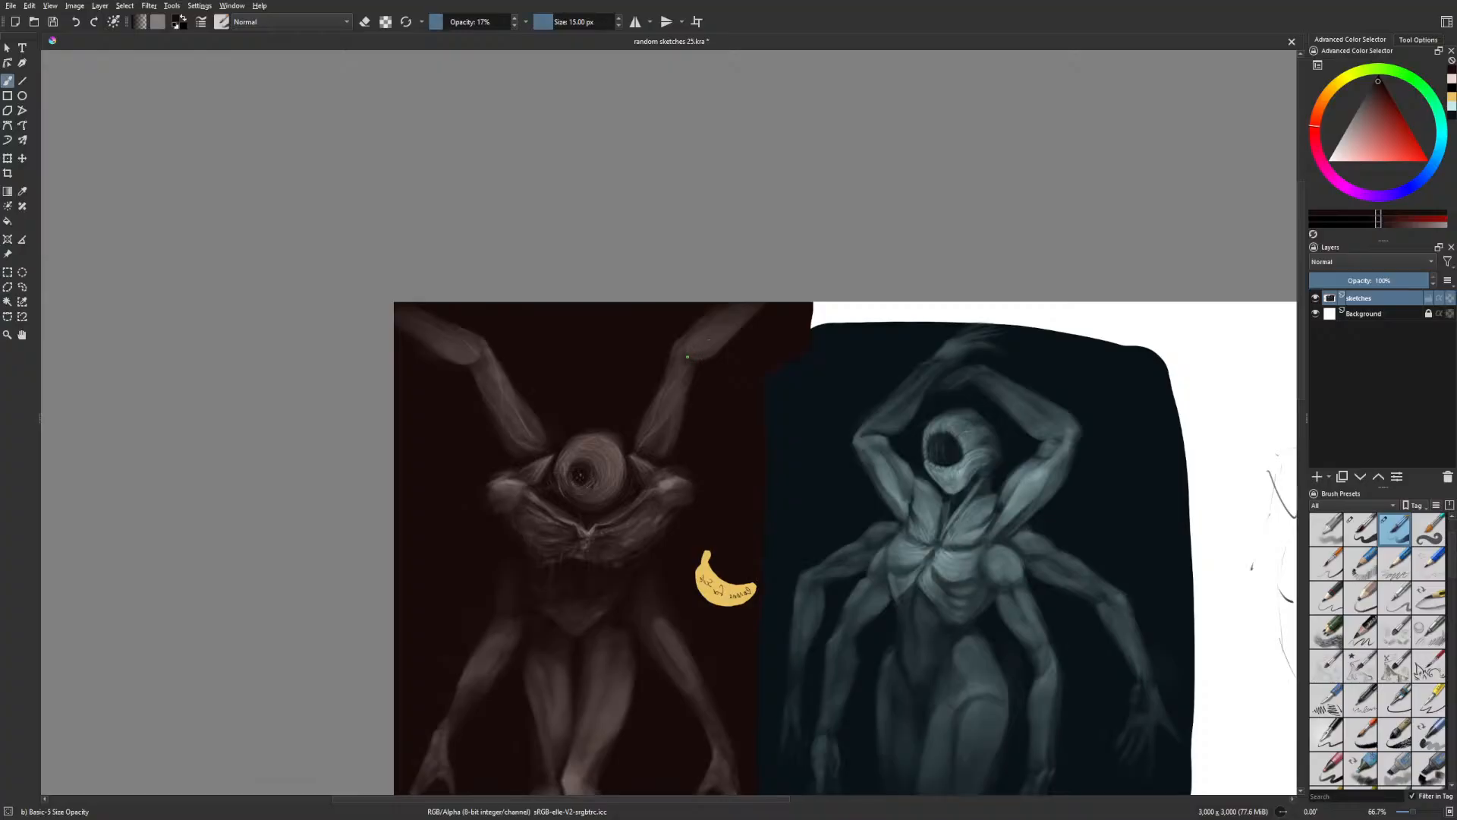
Soften the raised arms in pale pink with Garner Knife Maybe at 19% opacity, reducing the brush to 28 px
right_click(673, 381)
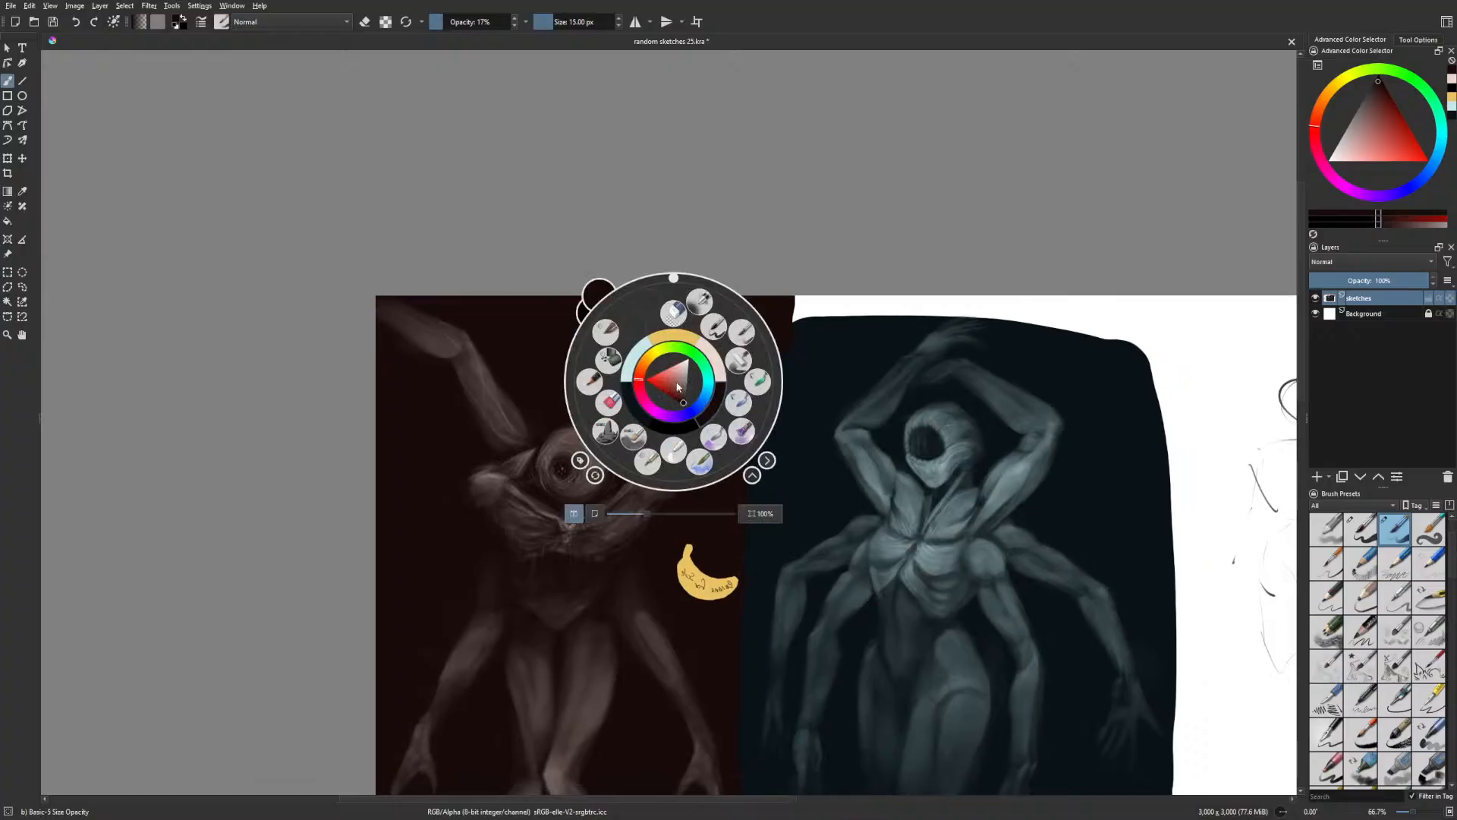
right_click(757, 387)
right_click(721, 382)
click(652, 331)
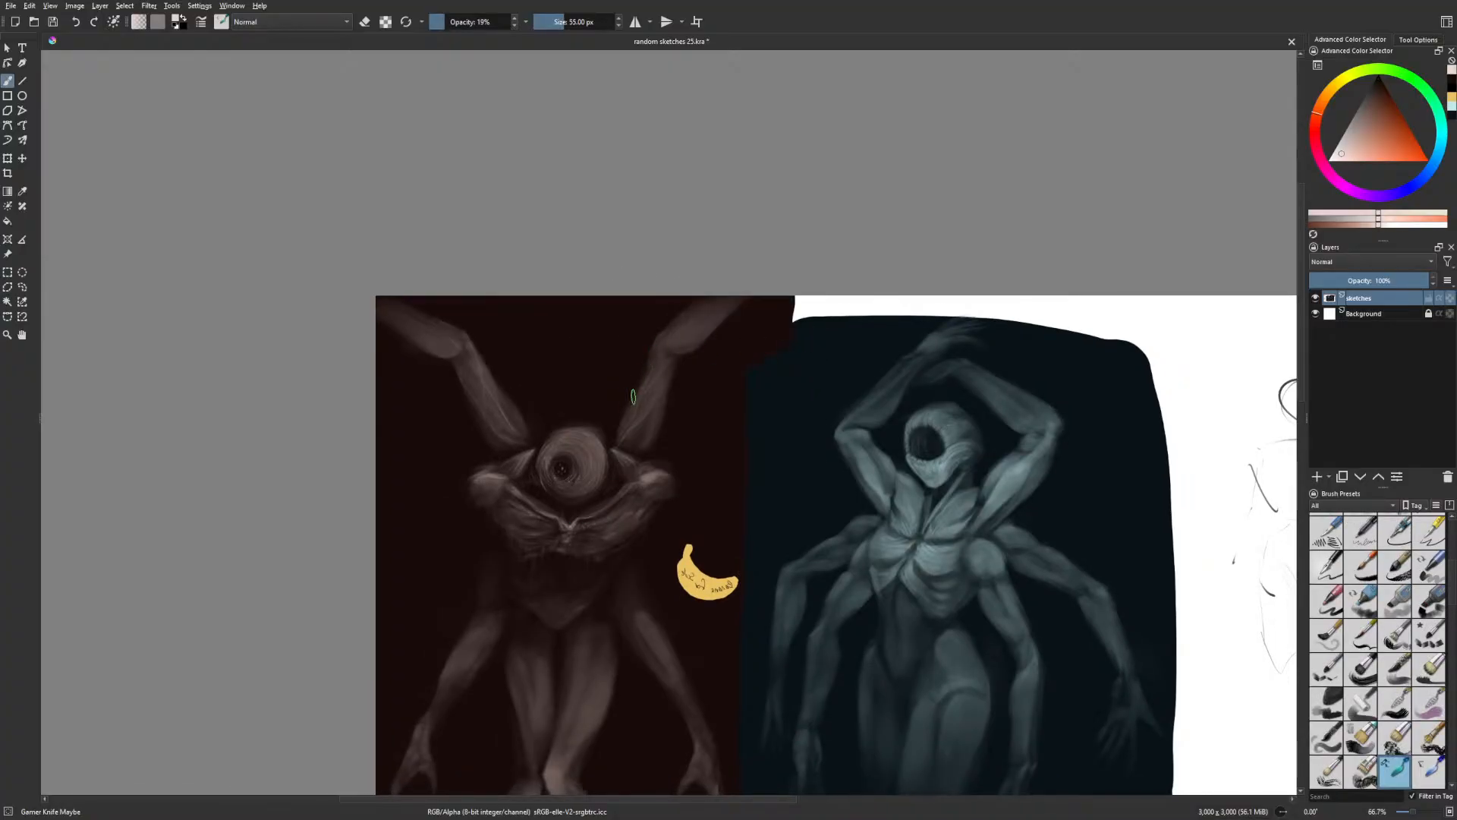
mouse_move(698, 471)
mouse_down()
mouse_move(628, 441)
mouse_move(559, 363)
mouse_up()
drag(654, 589, 637, 496)
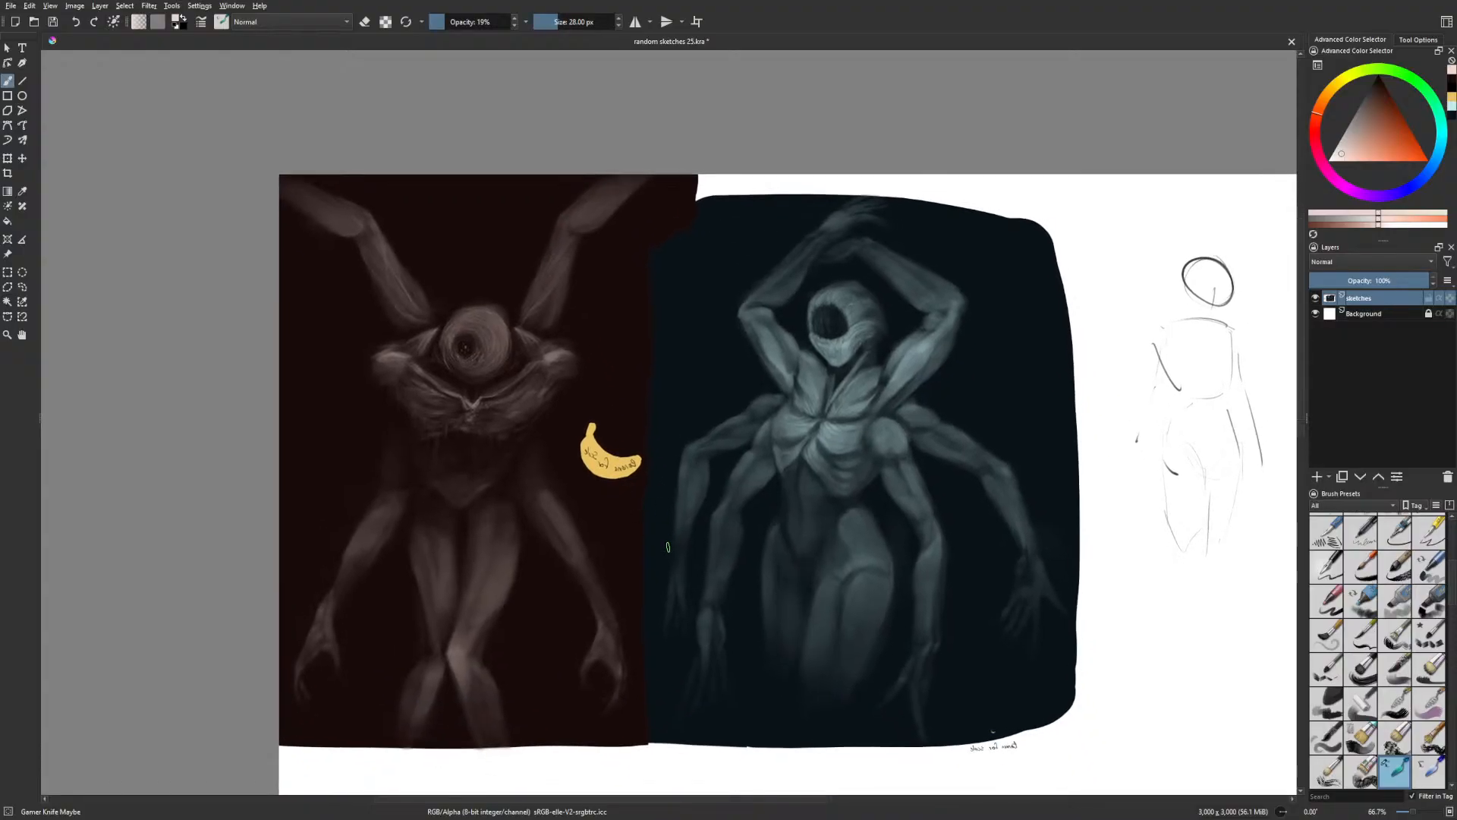
Add fine pale pink lines to the chest and shoulders with Basic-5 Size Opacity at 7 px and 17% opacity, and unmirror the view
right_click(654, 536)
click(635, 489)
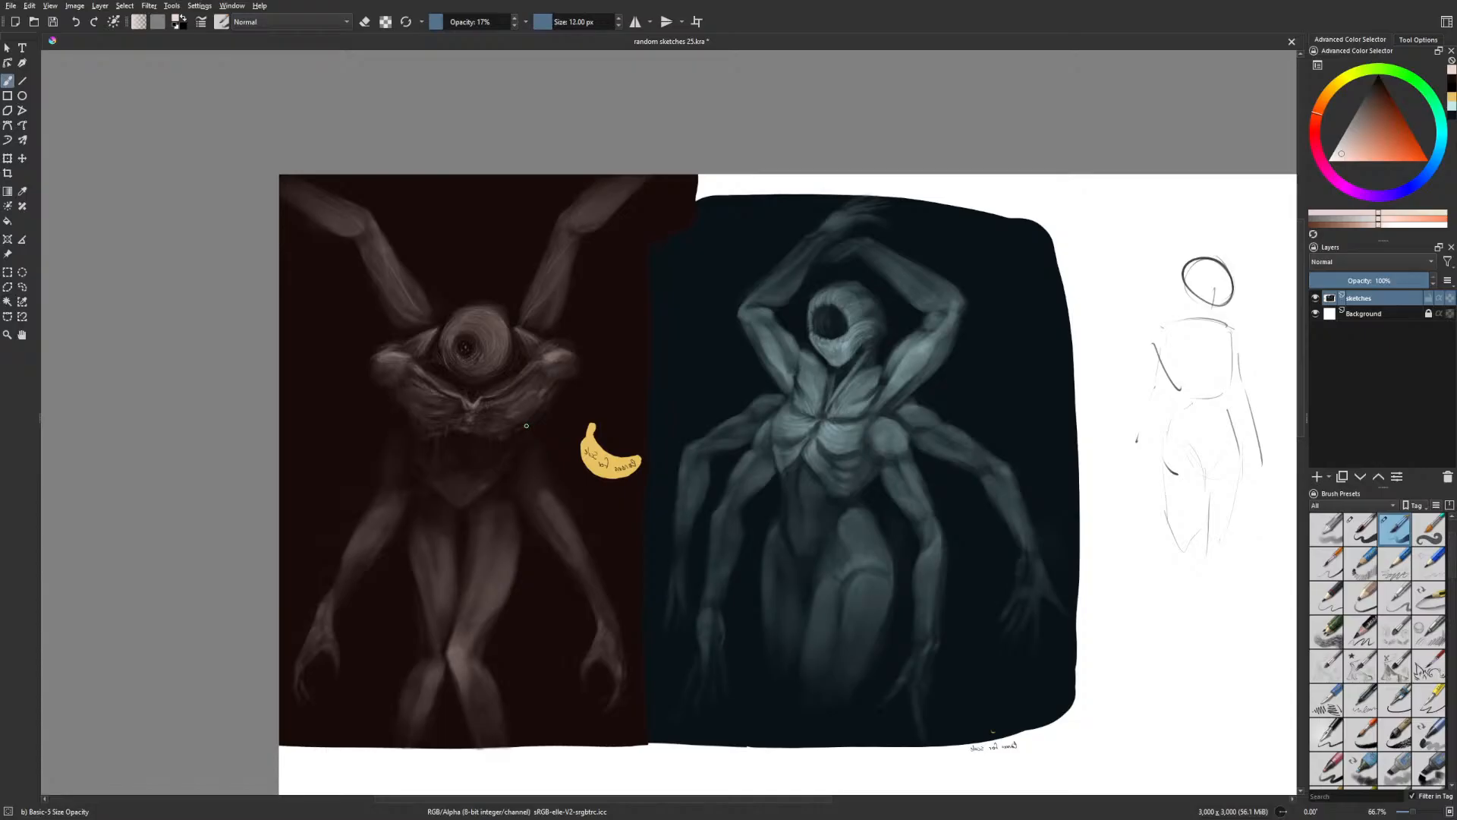
key(bracketleft)
key(m)
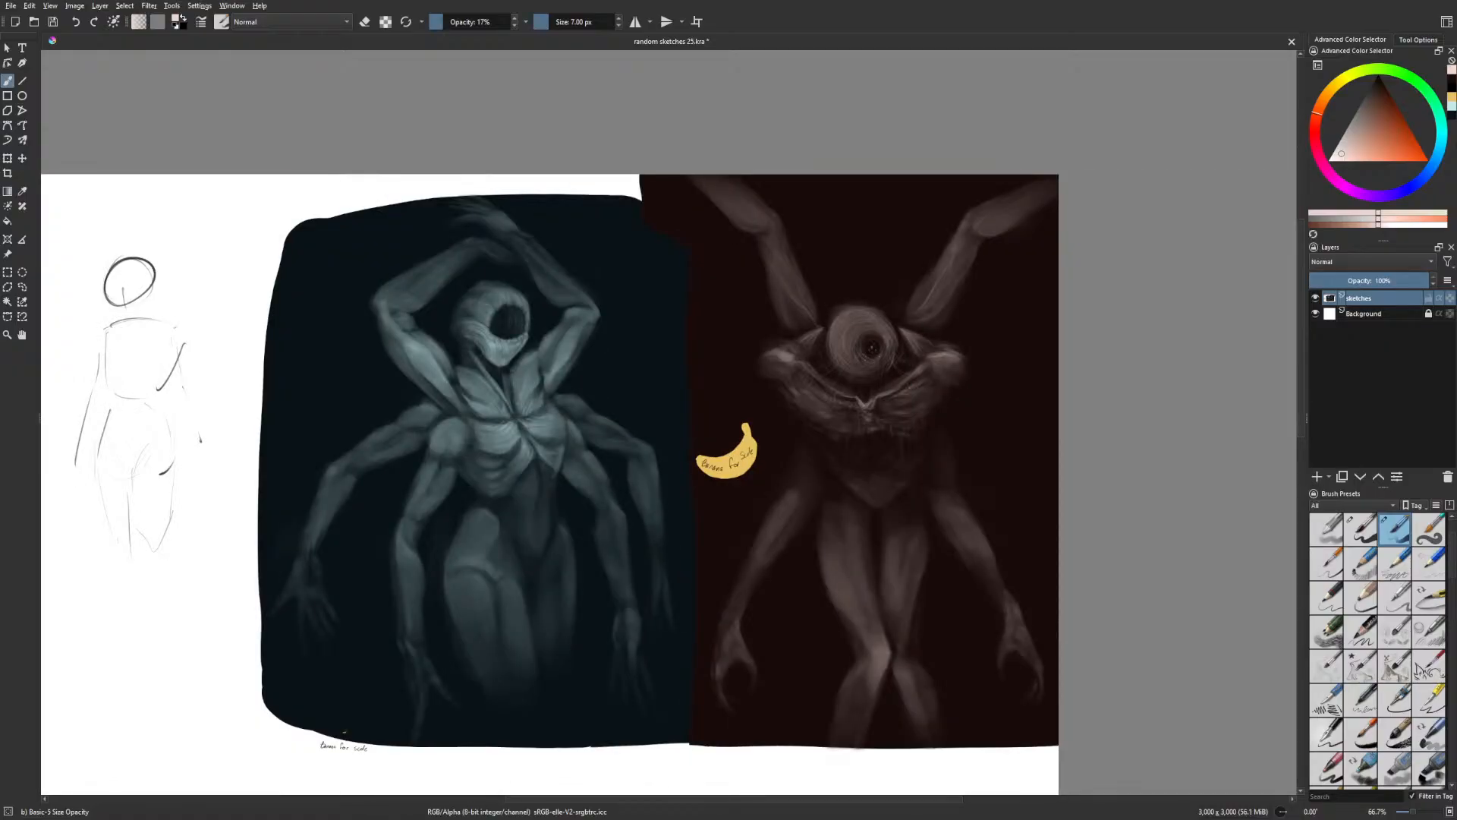
mouse_move(937, 373)
mouse_down()
mouse_move(794, 407)
mouse_move(589, 406)
mouse_move(630, 408)
mouse_up()
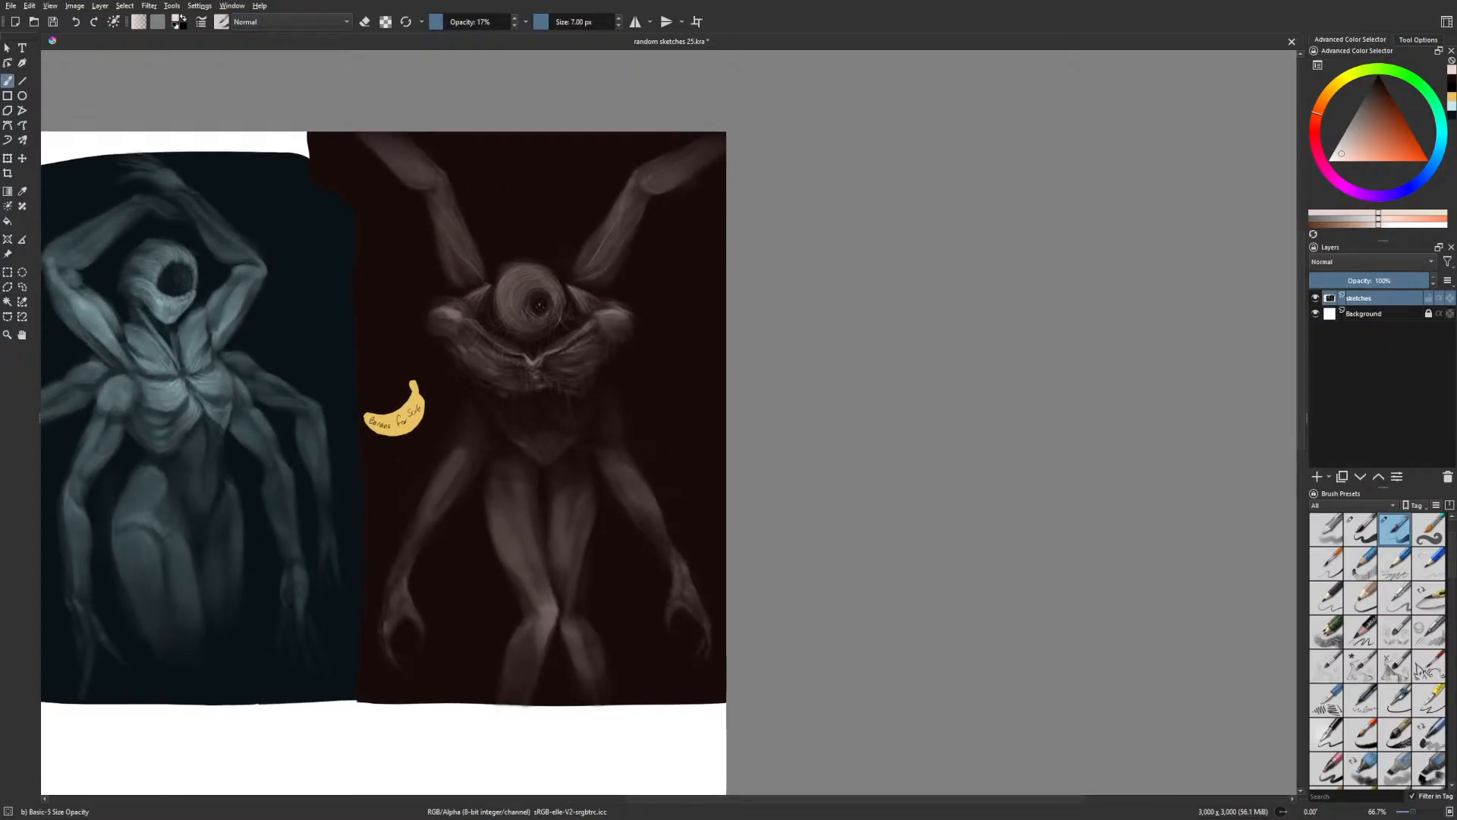
drag(673, 331, 748, 344)
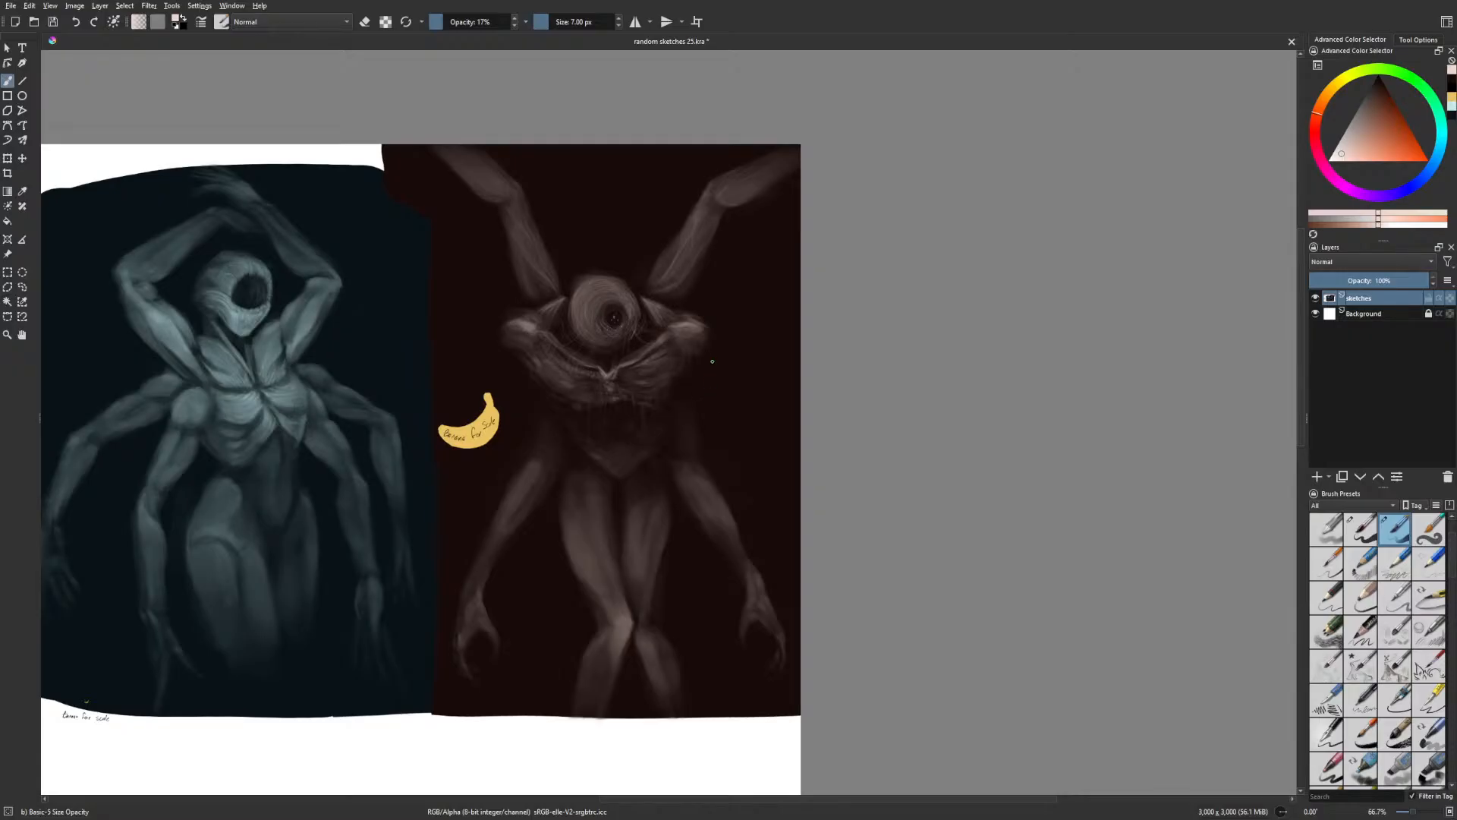
drag(667, 341, 705, 373)
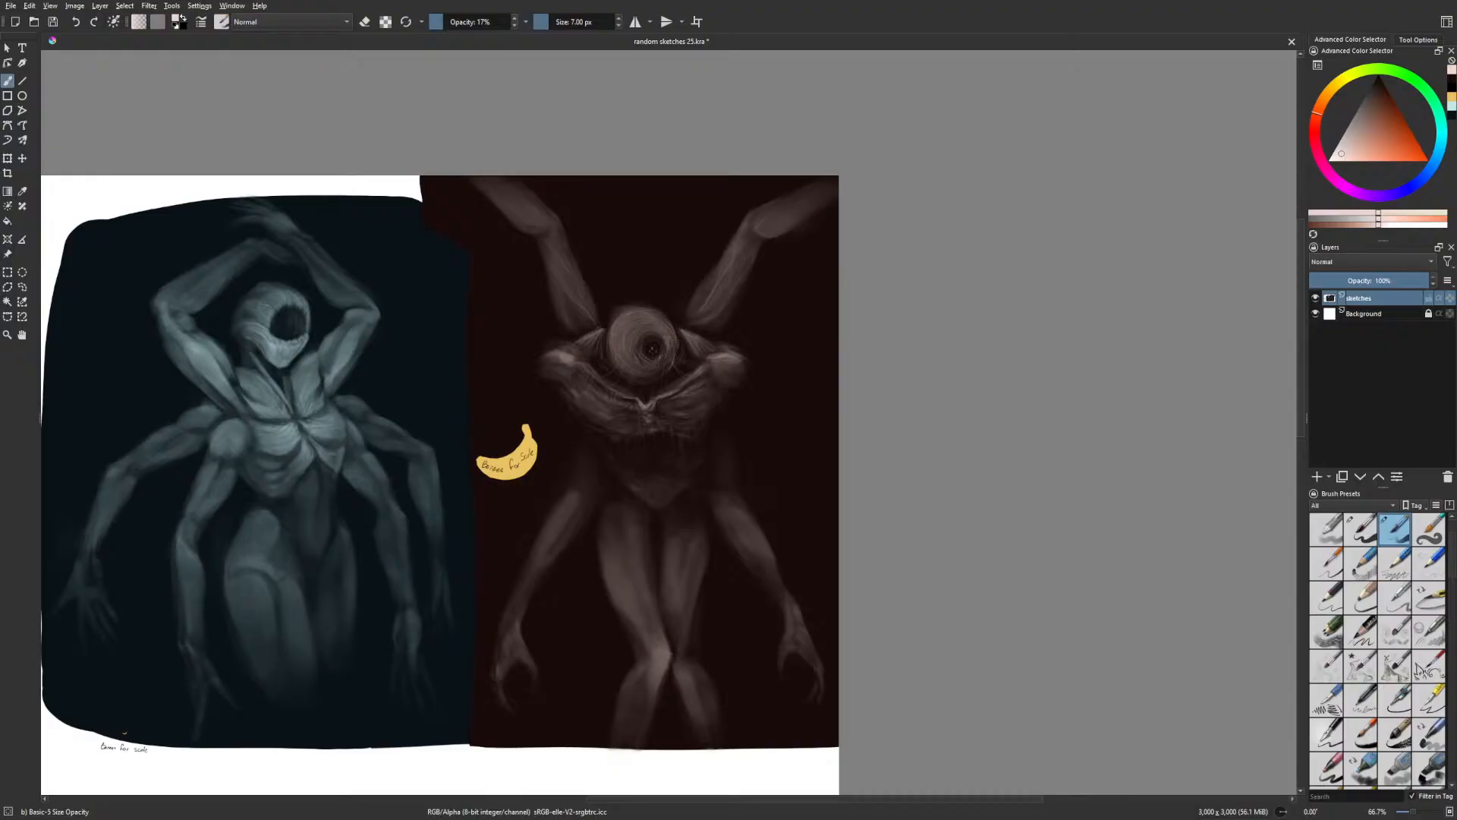
Darken both raised arms around the elbows in near-black with an enlarged Basic-5 Size Opacity brush at 17% opacity
right_click(709, 341)
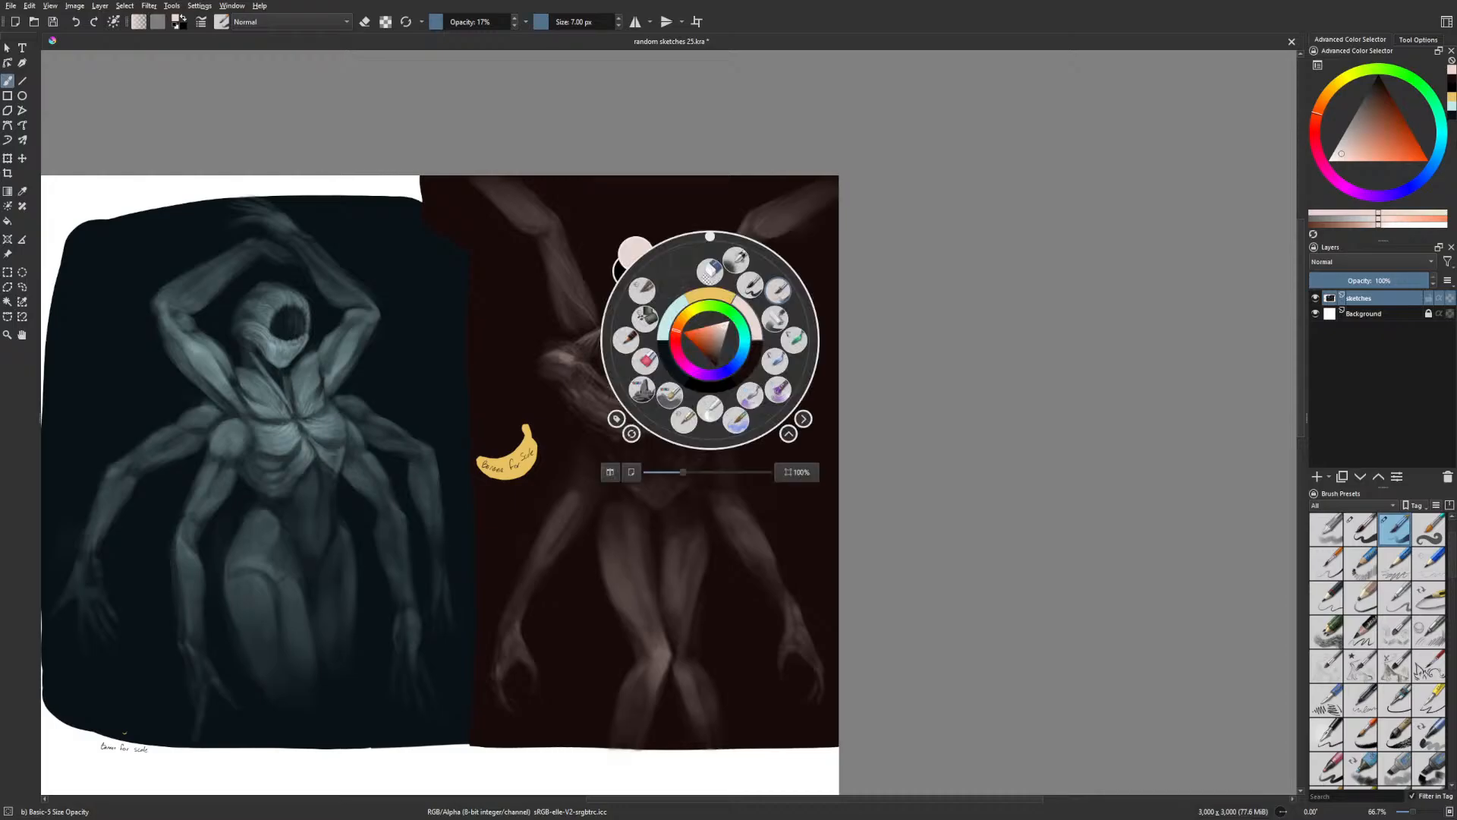
click(778, 291)
right_click(680, 347)
click(726, 362)
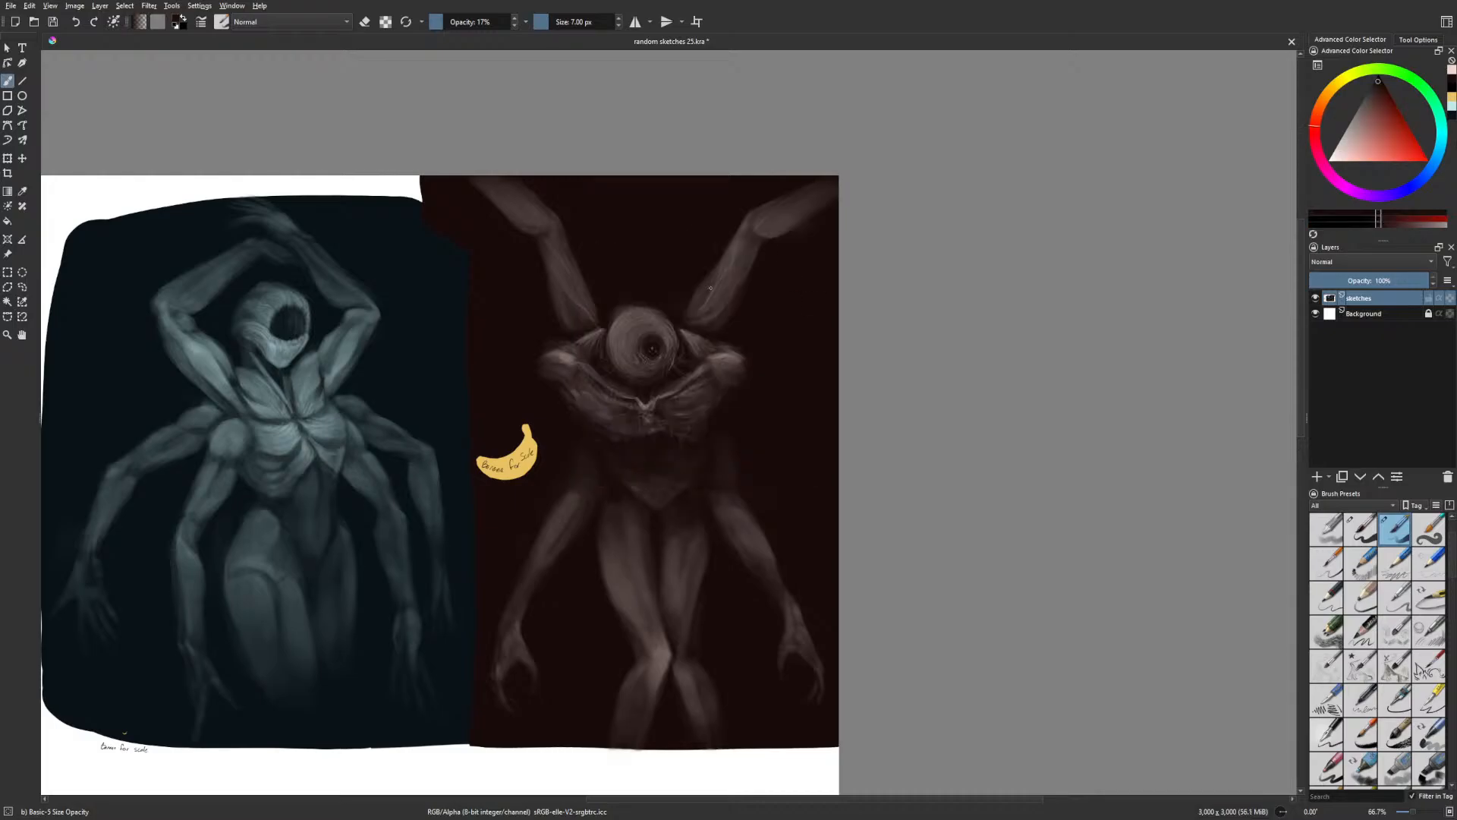
click(570, 21)
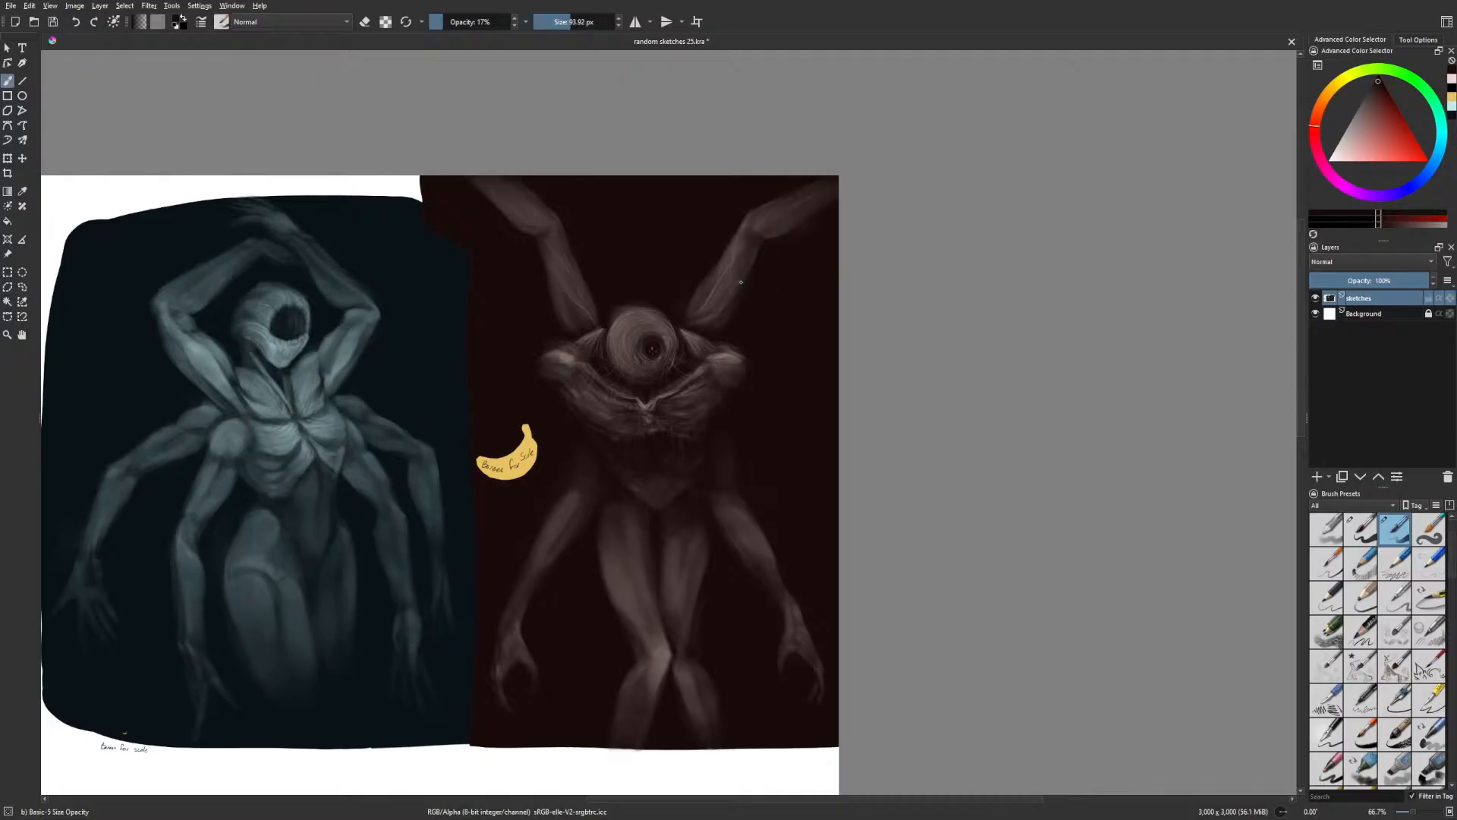
drag(819, 202, 761, 232)
mouse_move(516, 228)
mouse_down()
mouse_move(512, 214)
mouse_move(550, 261)
mouse_up()
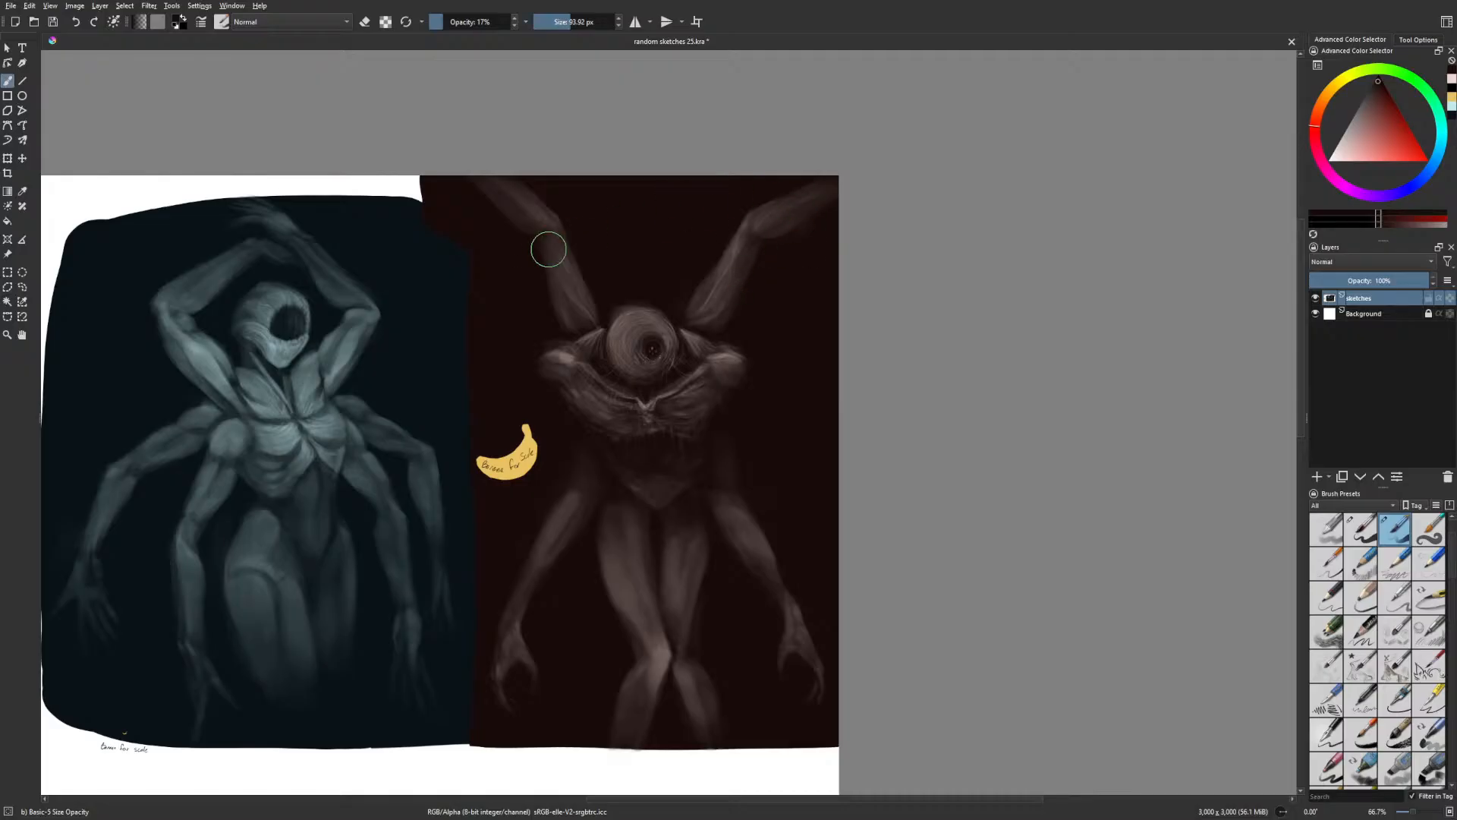
drag(541, 237, 549, 267)
Lighten the lowered arm farther from the banana in pale pink at 32 px, and soften it with Garner Knife Maybe at 28 px
key(bracketleft)
key(bracketleft)
key(bracketleft)
key(bracketleft)
key(bracketleft)
key(bracketleft)
key(bracketleft)
key(bracketleft)
key(bracketleft)
key(bracketleft)
key(bracketleft)
key(bracketleft)
key(bracketleft)
key(bracketleft)
key(bracketleft)
key(bracketleft)
scroll(725, 556, down, 2)
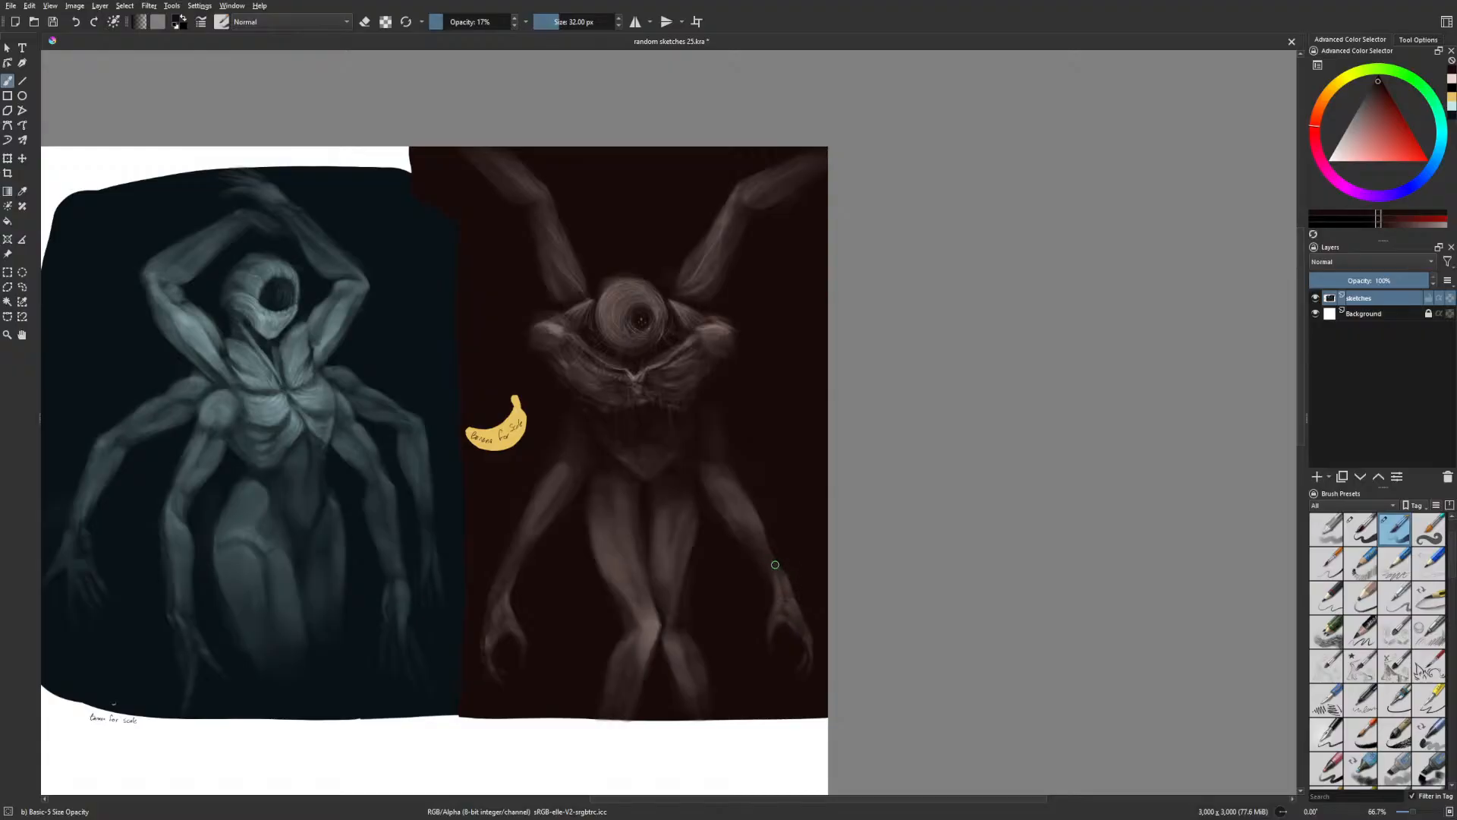
right_click(800, 535)
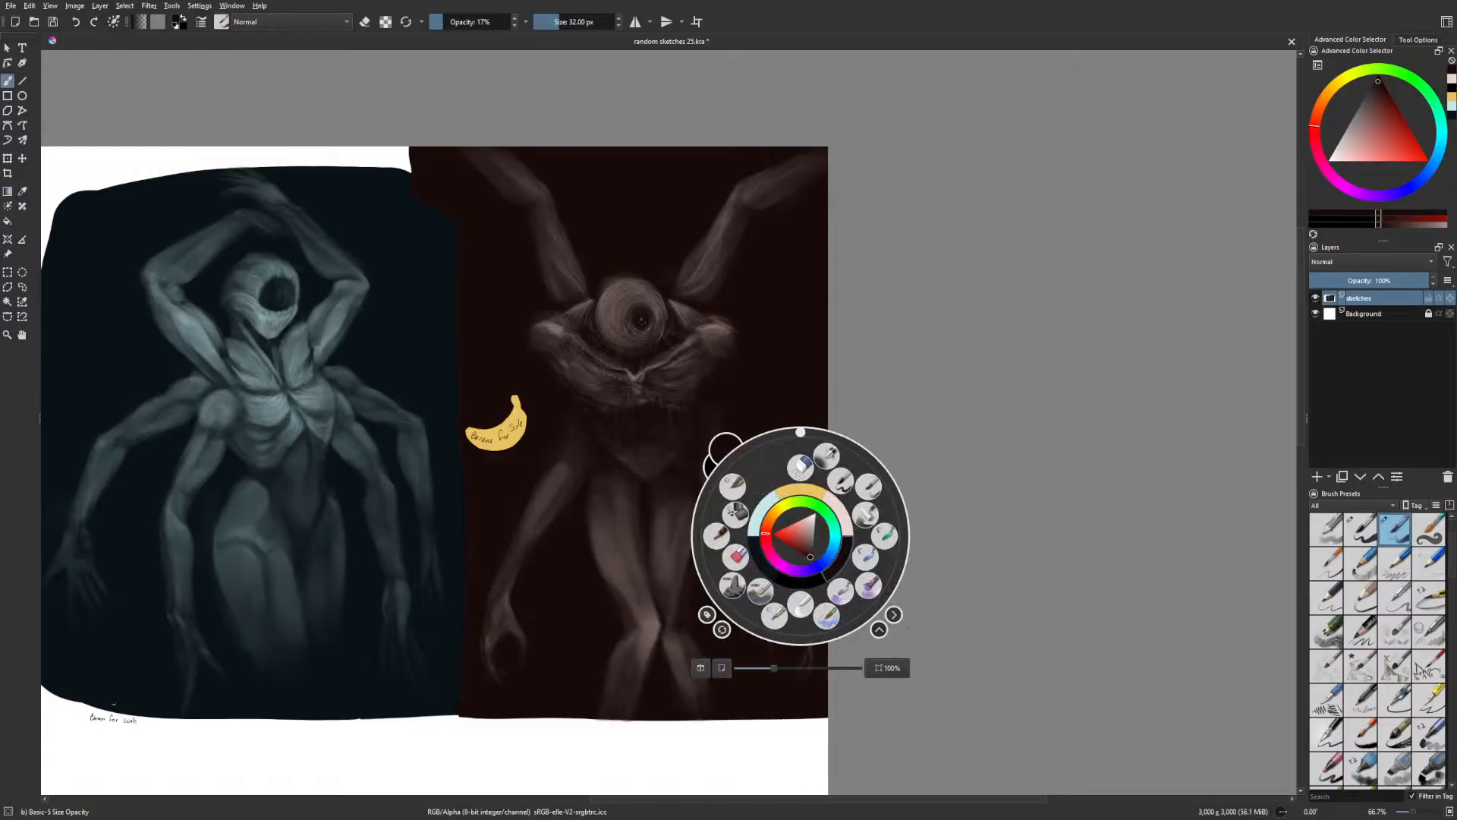
click(763, 506)
drag(778, 565, 765, 534)
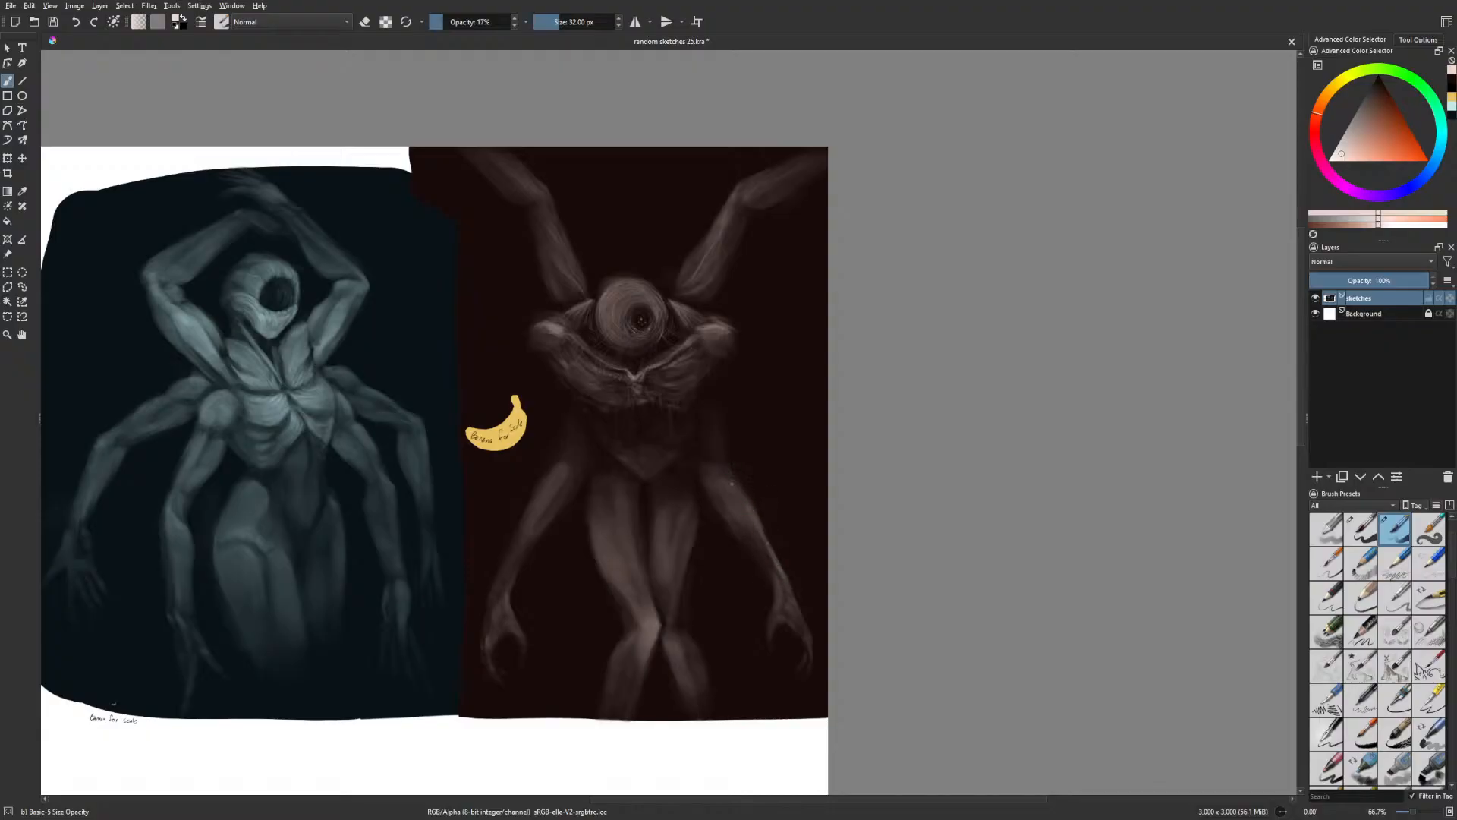
right_click(747, 479)
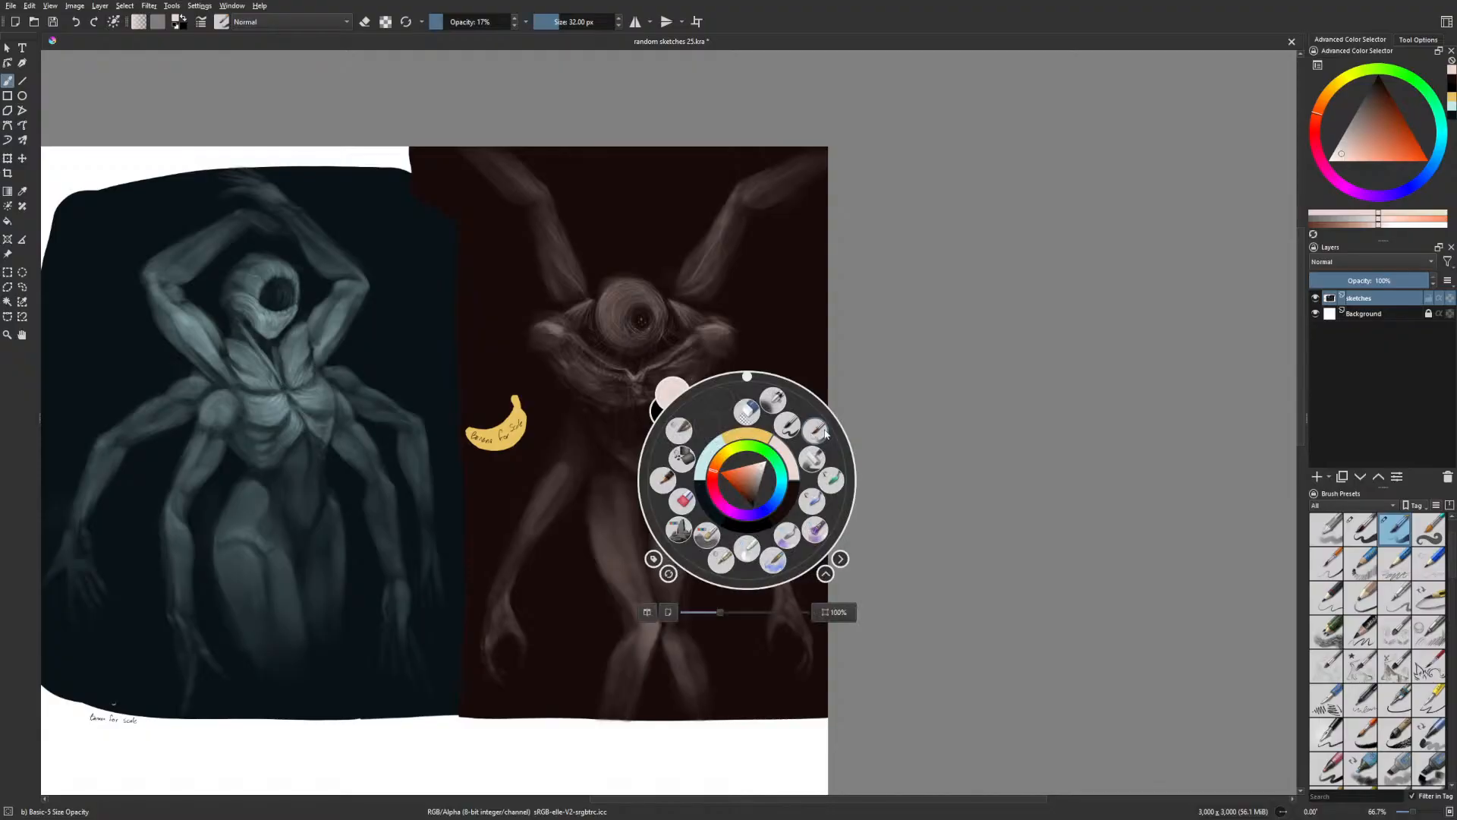
click(831, 479)
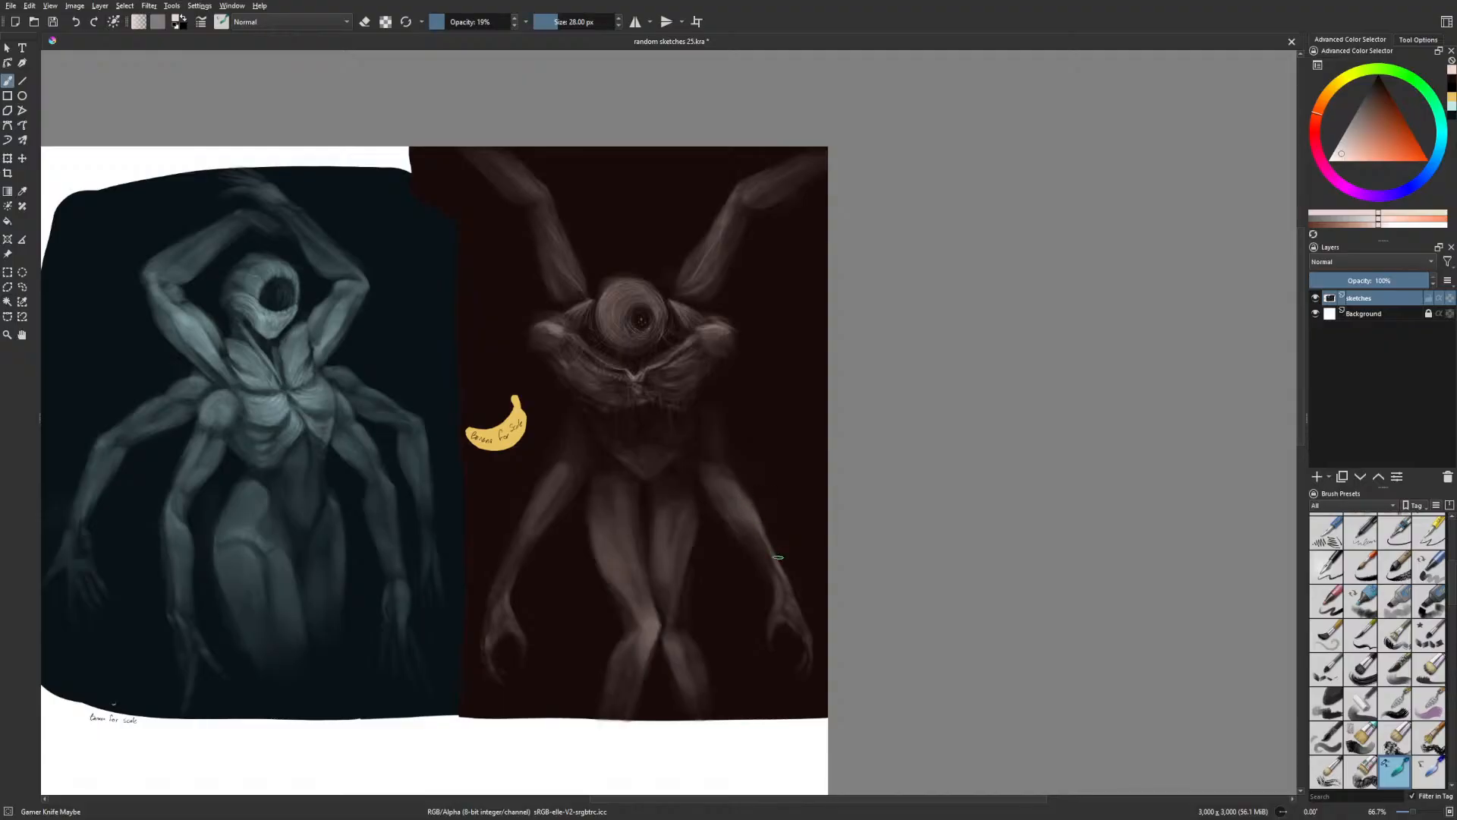
Lighten the lowered arm beside the banana with Basic-5 Size Opacity at 32 px, and soften it with Garner Knife Maybe at 28 px
right_click(683, 497)
click(756, 446)
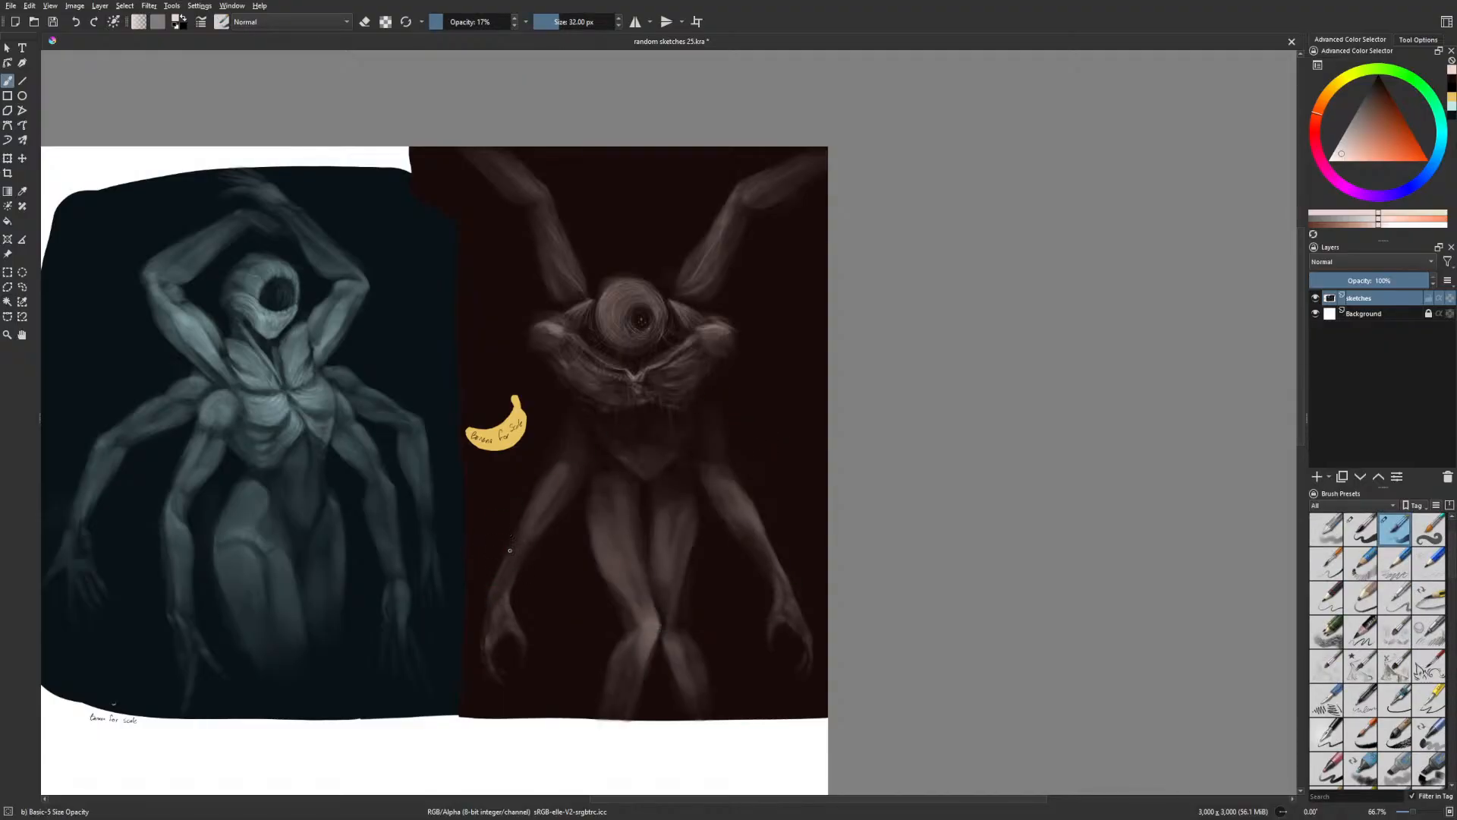
drag(536, 503, 505, 563)
right_click(567, 487)
click(638, 440)
right_click(615, 468)
click(695, 458)
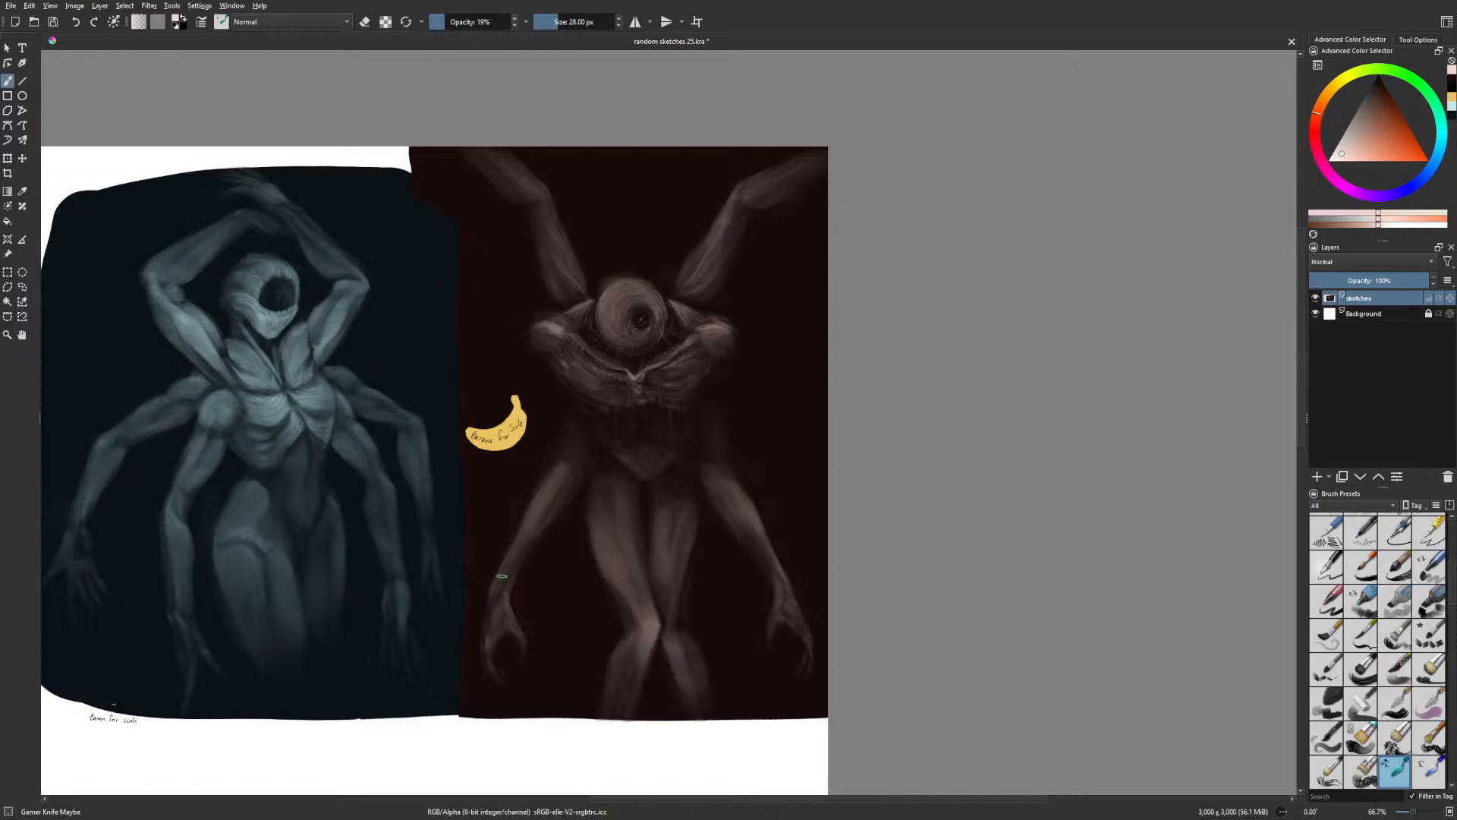
Add fine pale pink muscle lines to the lowered arms with Basic-5 Size Opacity at 12 px and 17% opacity
right_click(640, 505)
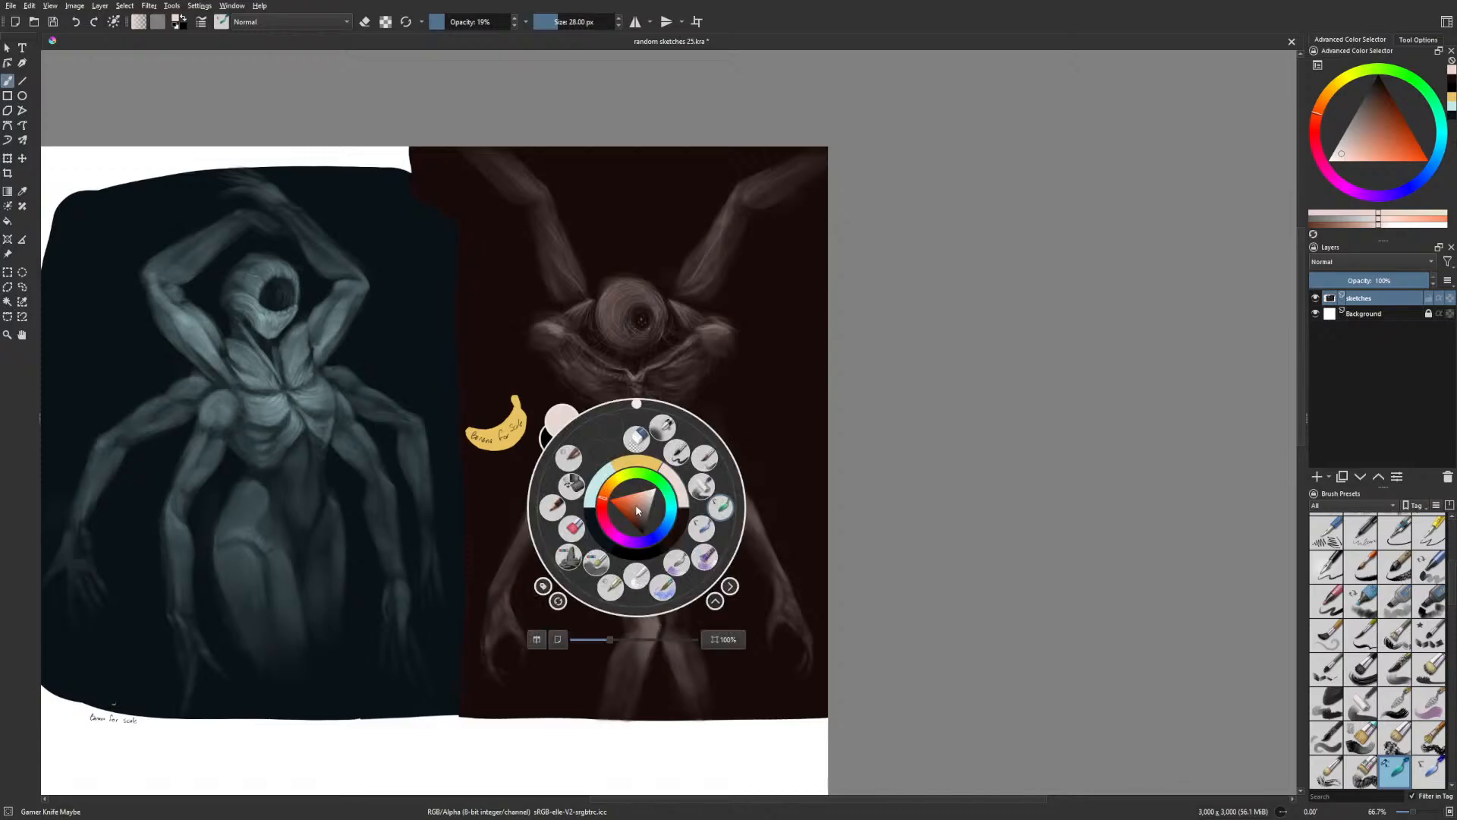
click(702, 443)
key(bracketleft)
key(bracketleft)
key(bracketleft)
key(bracketleft)
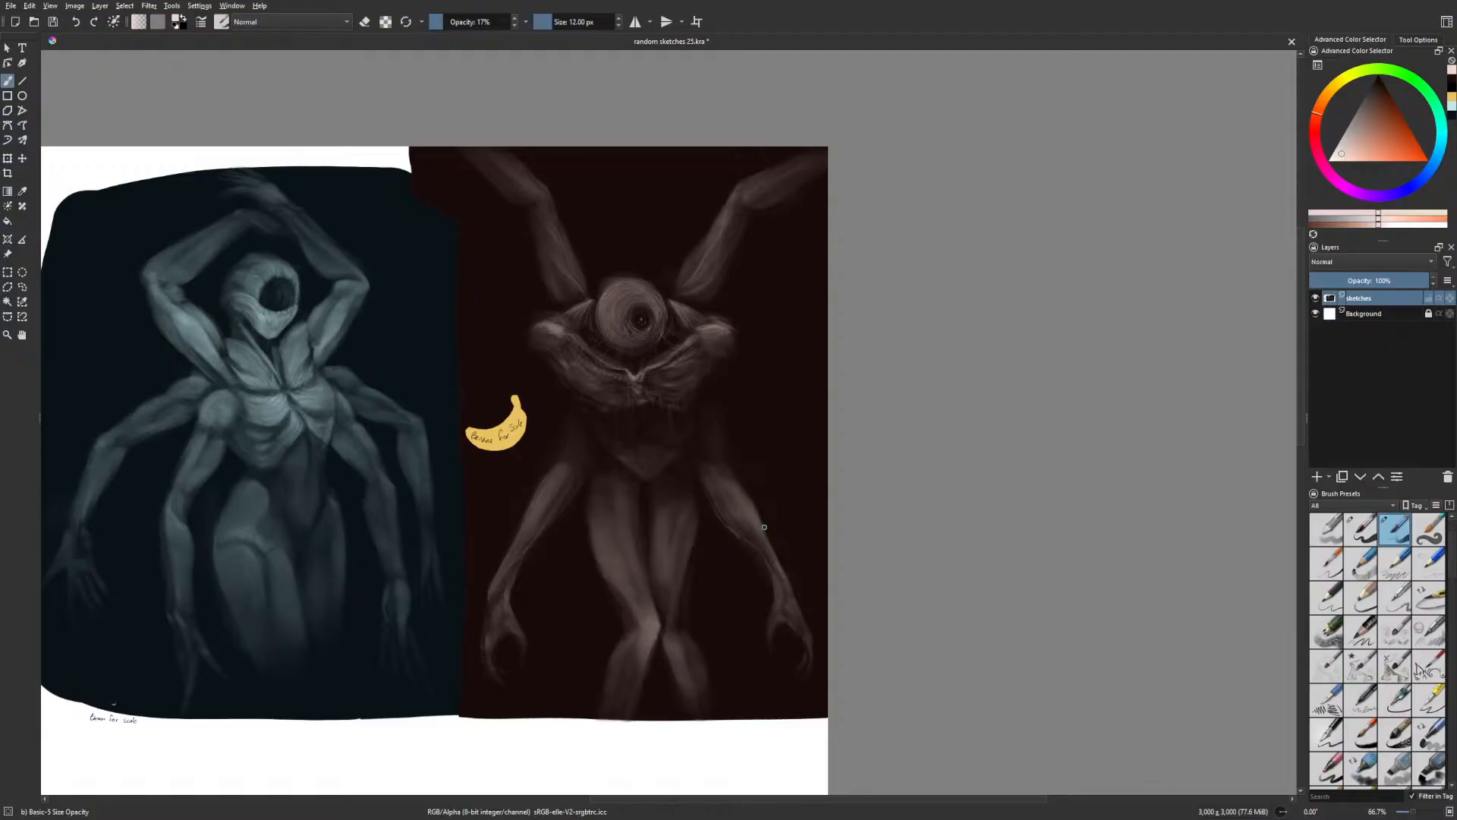
drag(691, 422, 706, 433)
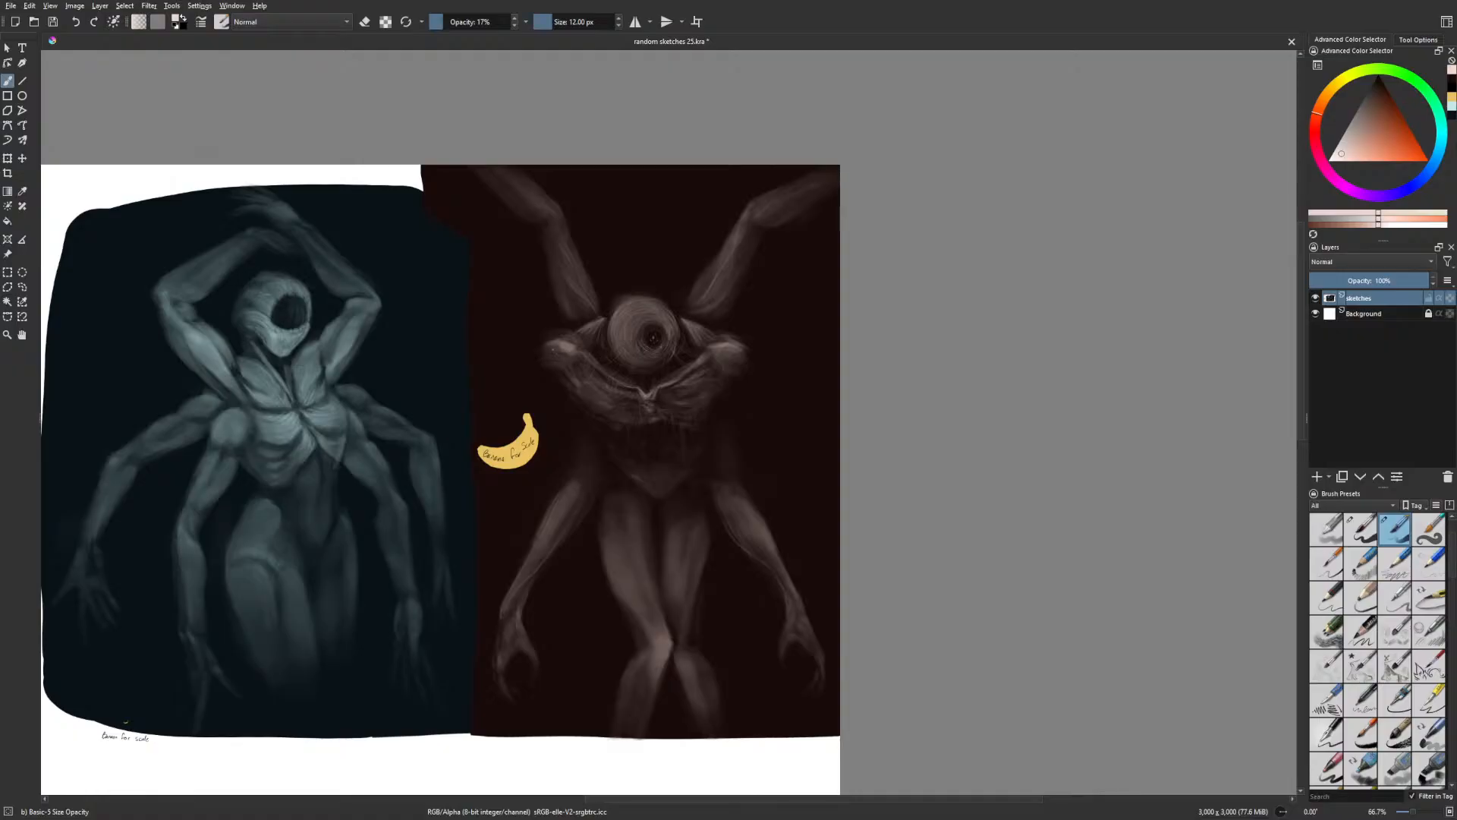
drag(761, 364, 756, 350)
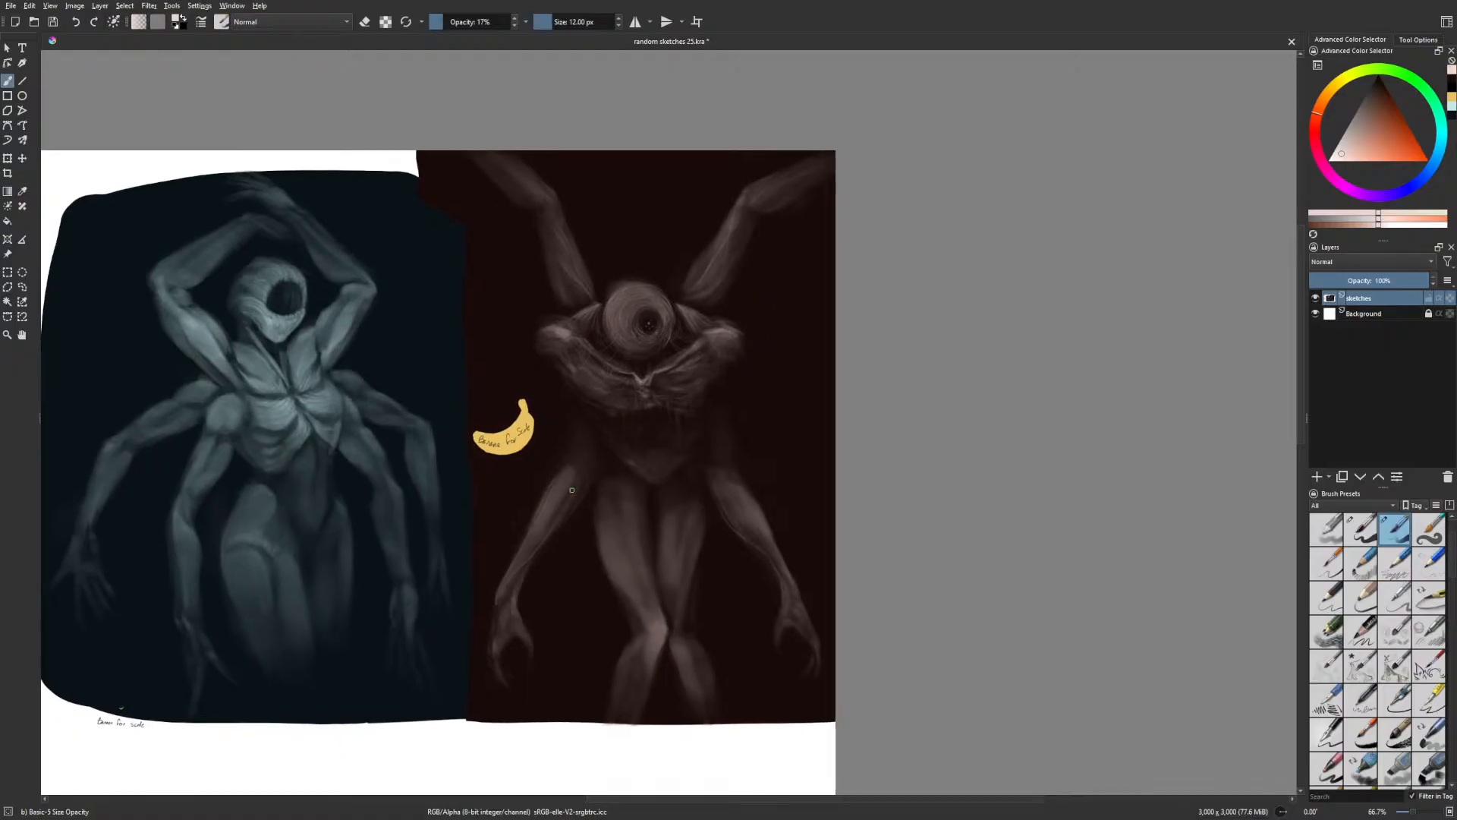
Shade the muscles of both lowered arms in near-black at 12 px
right_click(586, 547)
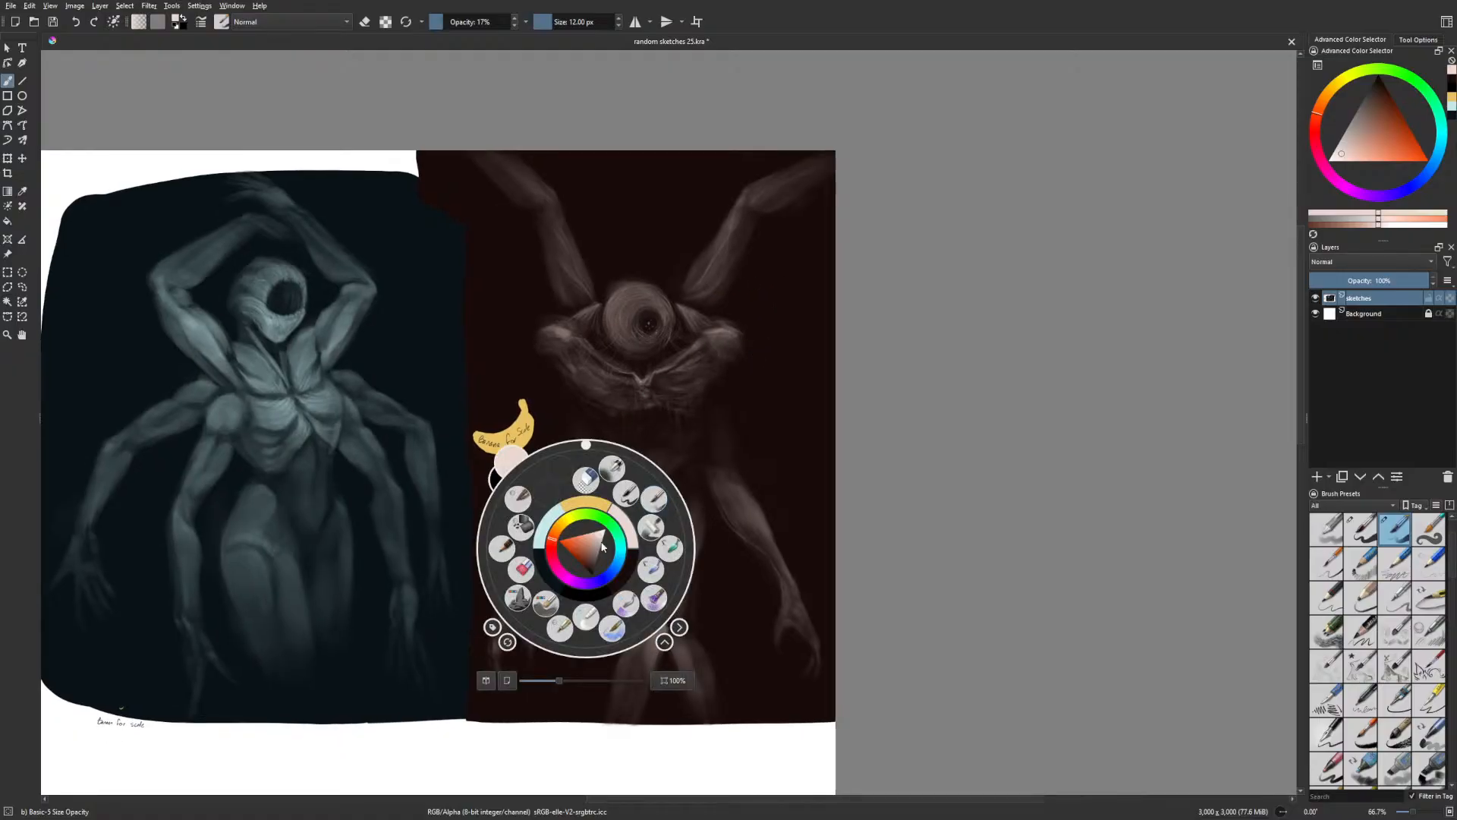
click(604, 594)
right_click(603, 583)
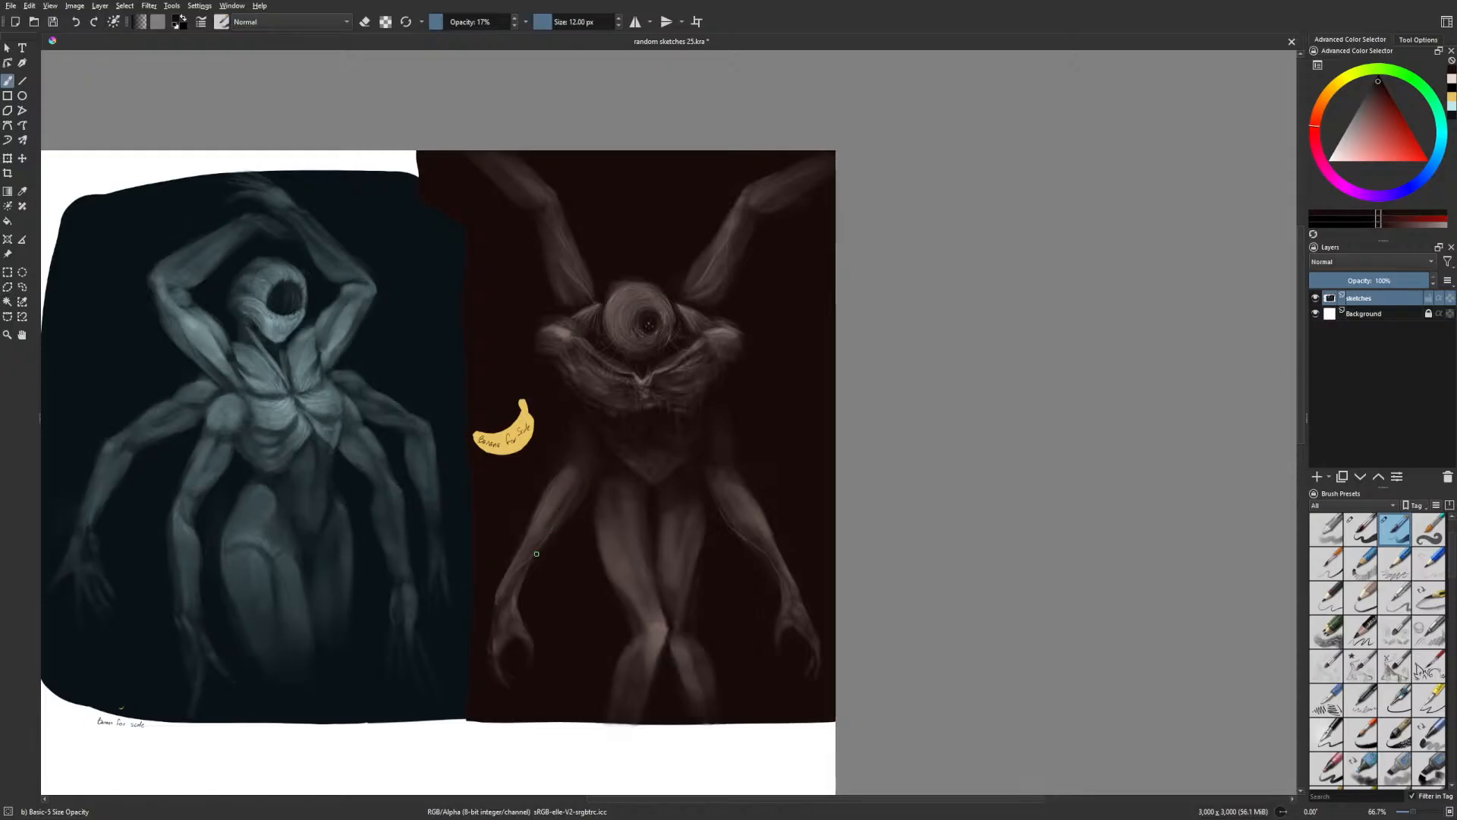
drag(557, 522, 588, 472)
drag(746, 513, 769, 545)
drag(546, 522, 559, 489)
Define the knees and lower legs with near-black shading and pale pink highlights at 12 px
drag(628, 635, 643, 638)
right_click(677, 609)
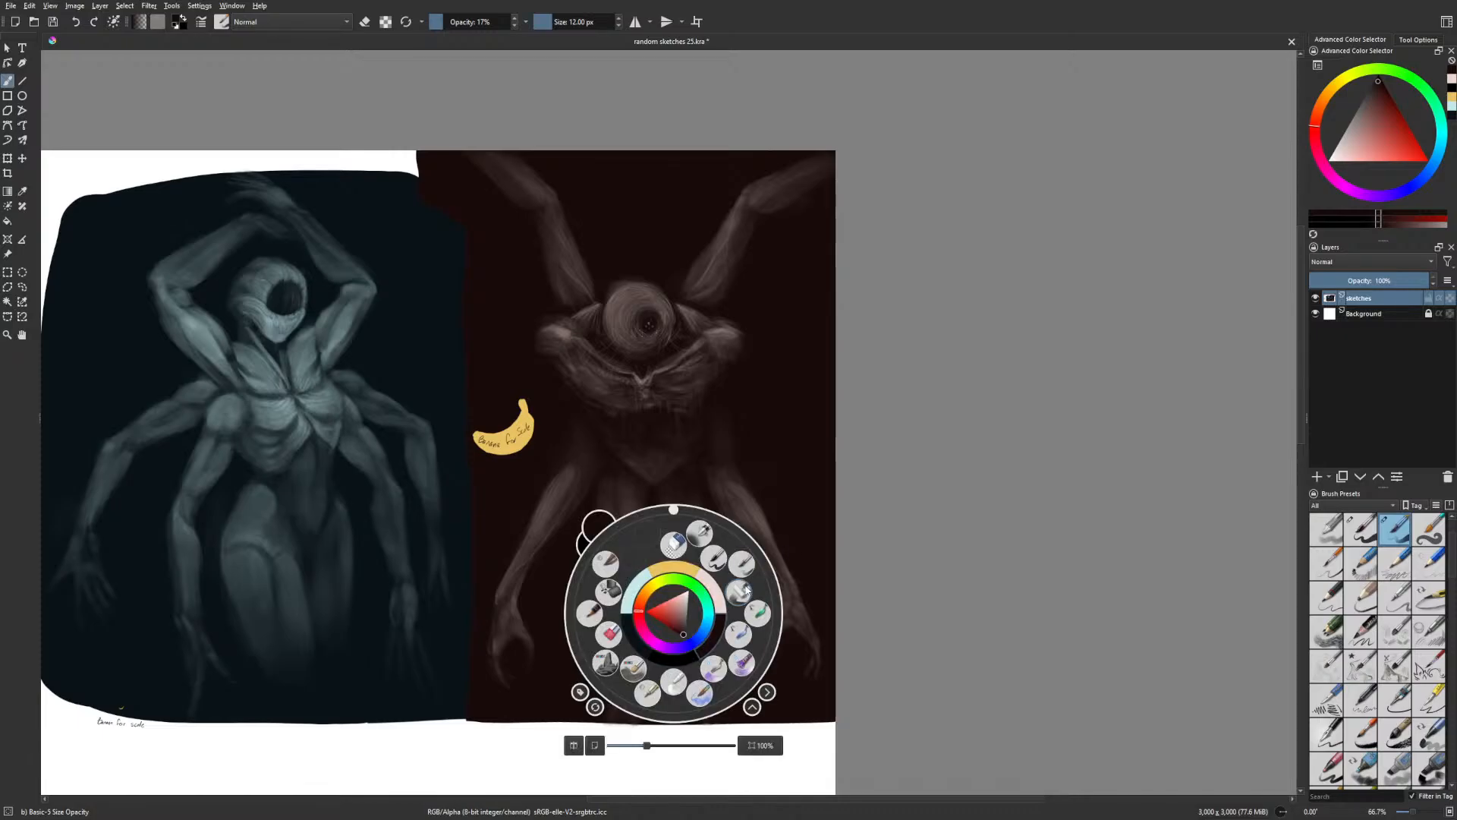
click(740, 579)
right_click(713, 586)
click(678, 632)
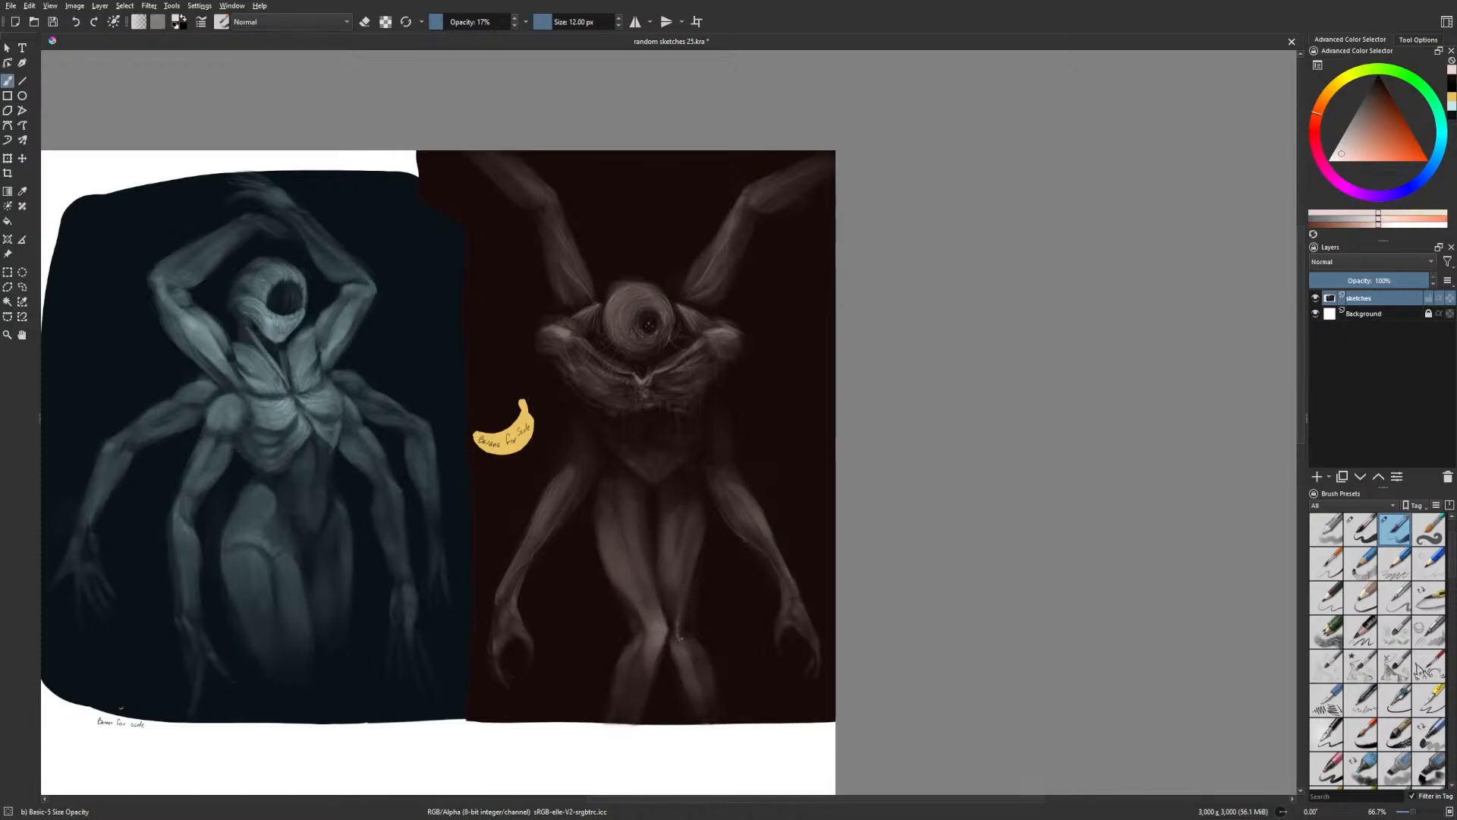
right_click(686, 615)
click(744, 553)
Paint faint pale pink tendrils hanging between the raised arms with Garner Knife Maybe at 28 px and 19% opacity
right_click(736, 559)
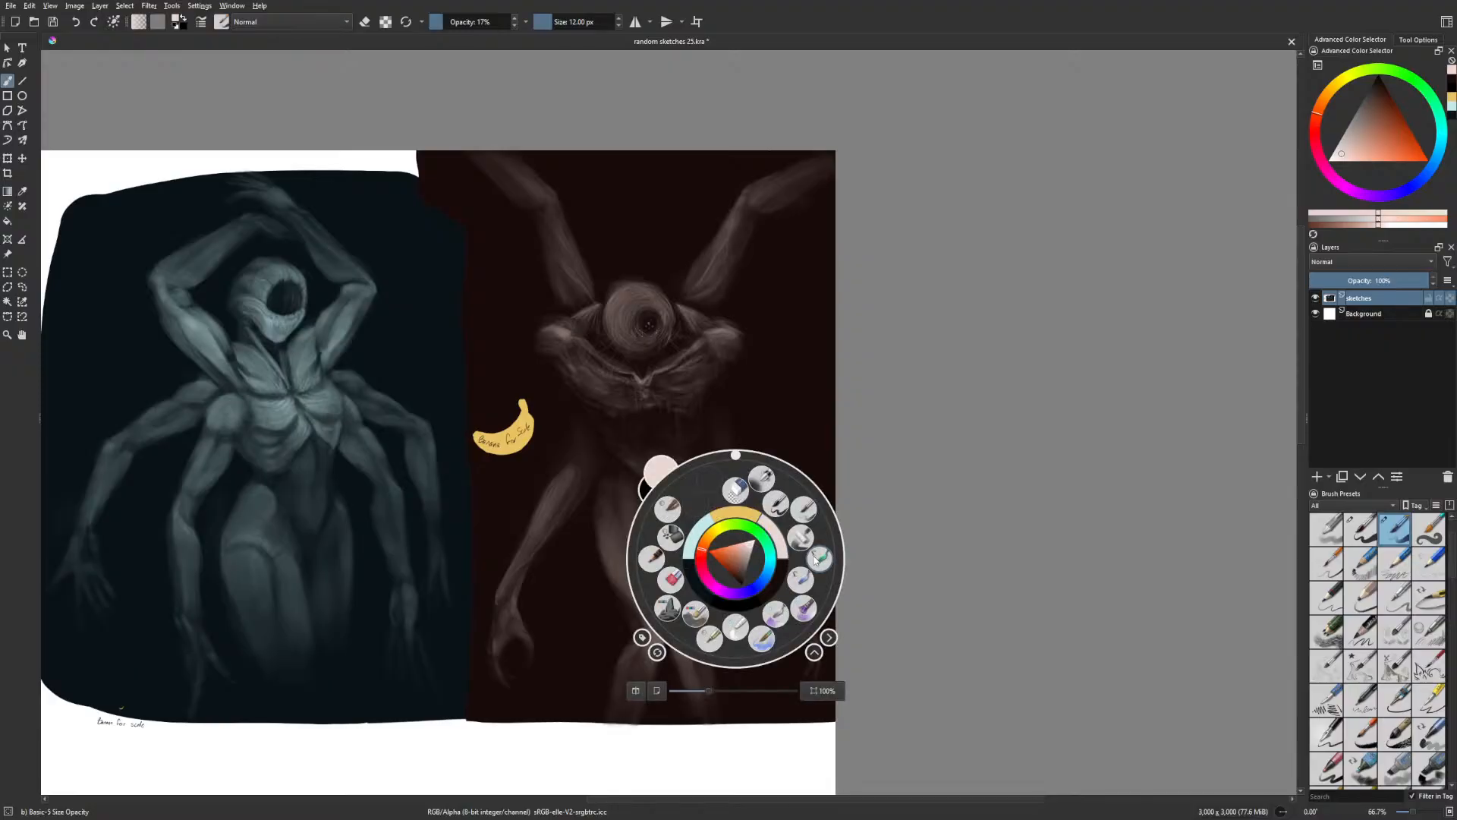
click(819, 559)
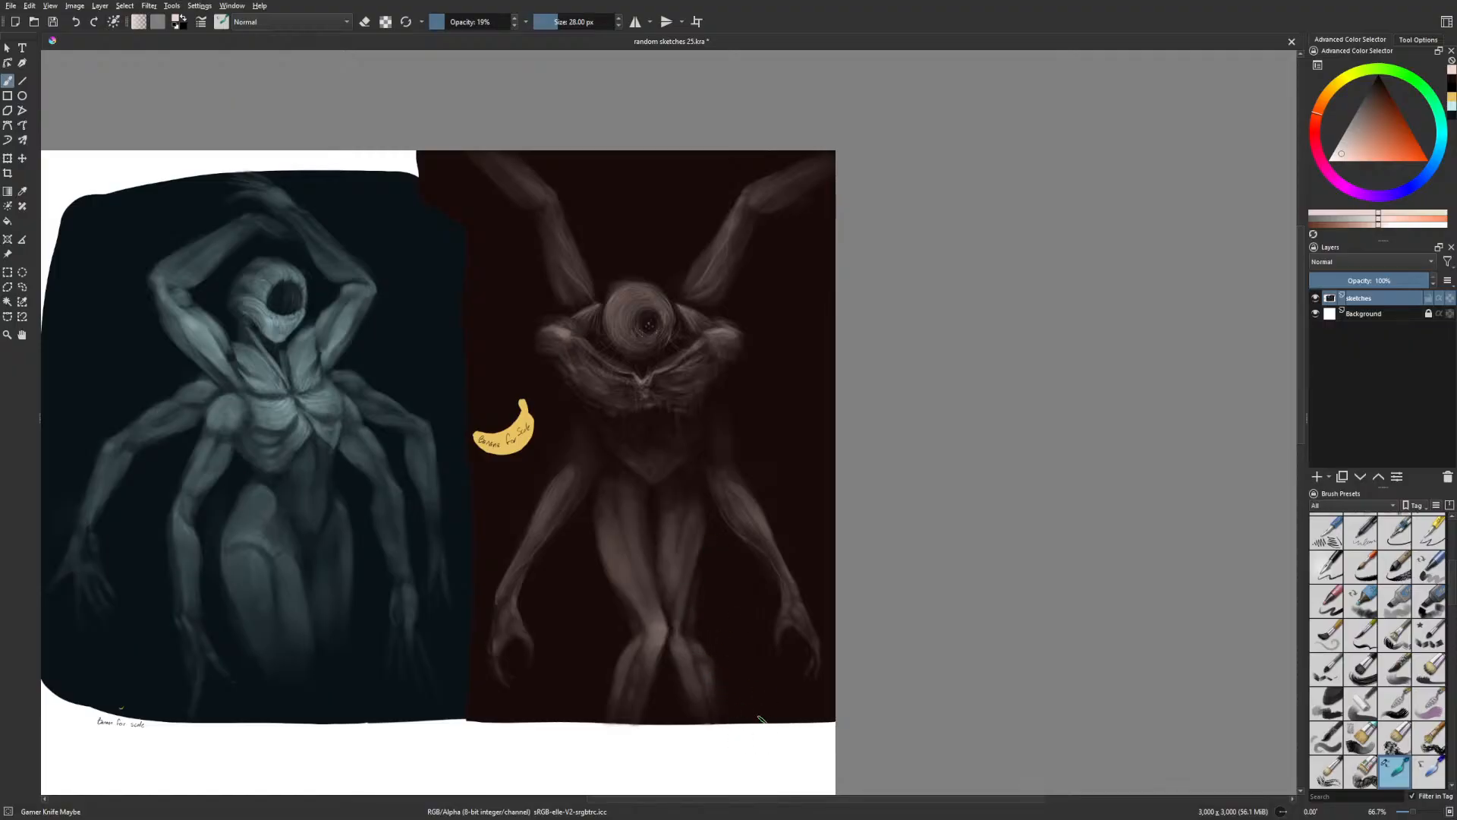
drag(865, 616, 833, 662)
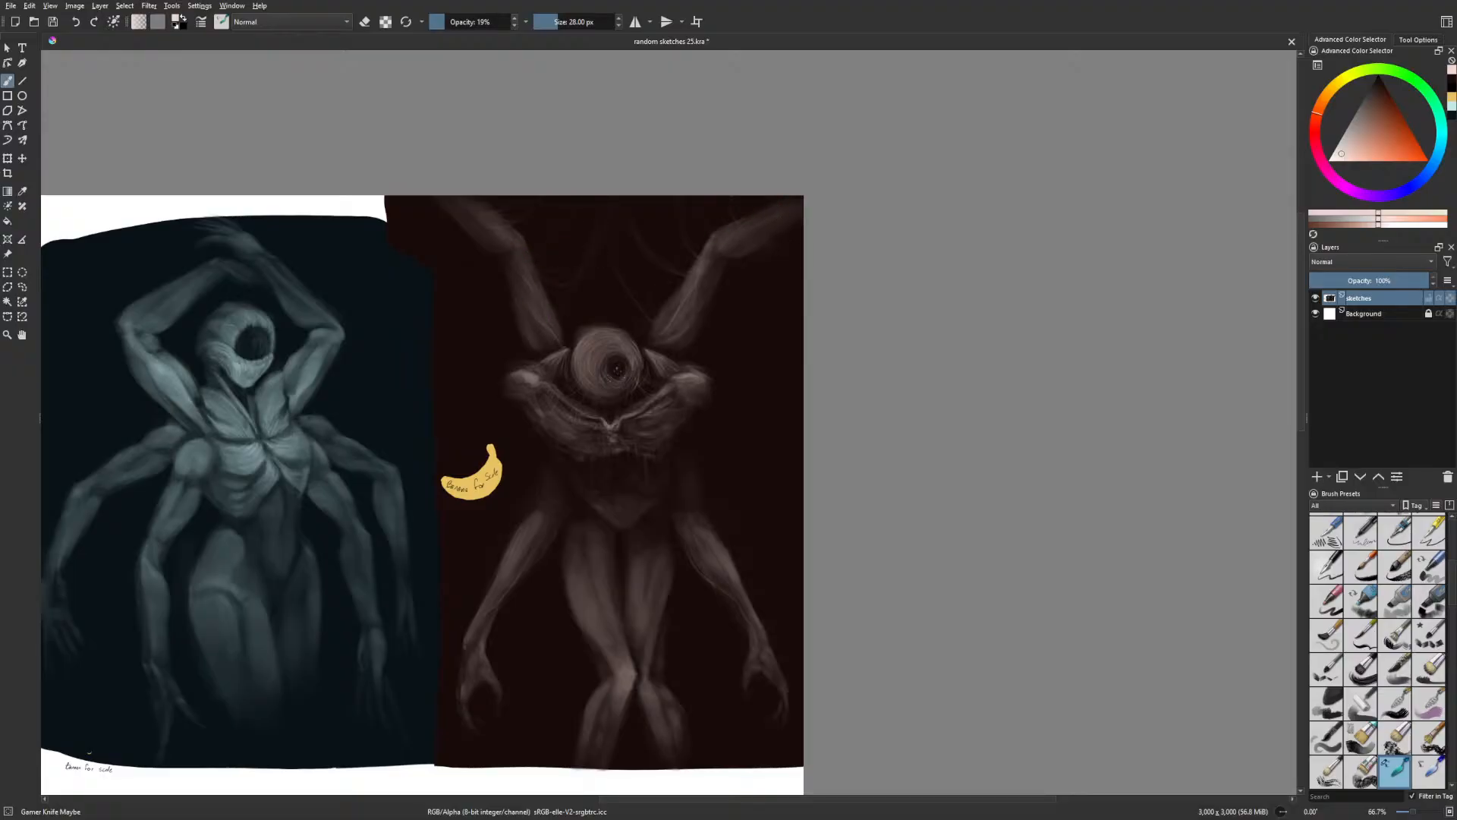
Mirror the view and refine the faint tendrils around the raised arms with the brush reduced to 16 px
key(m)
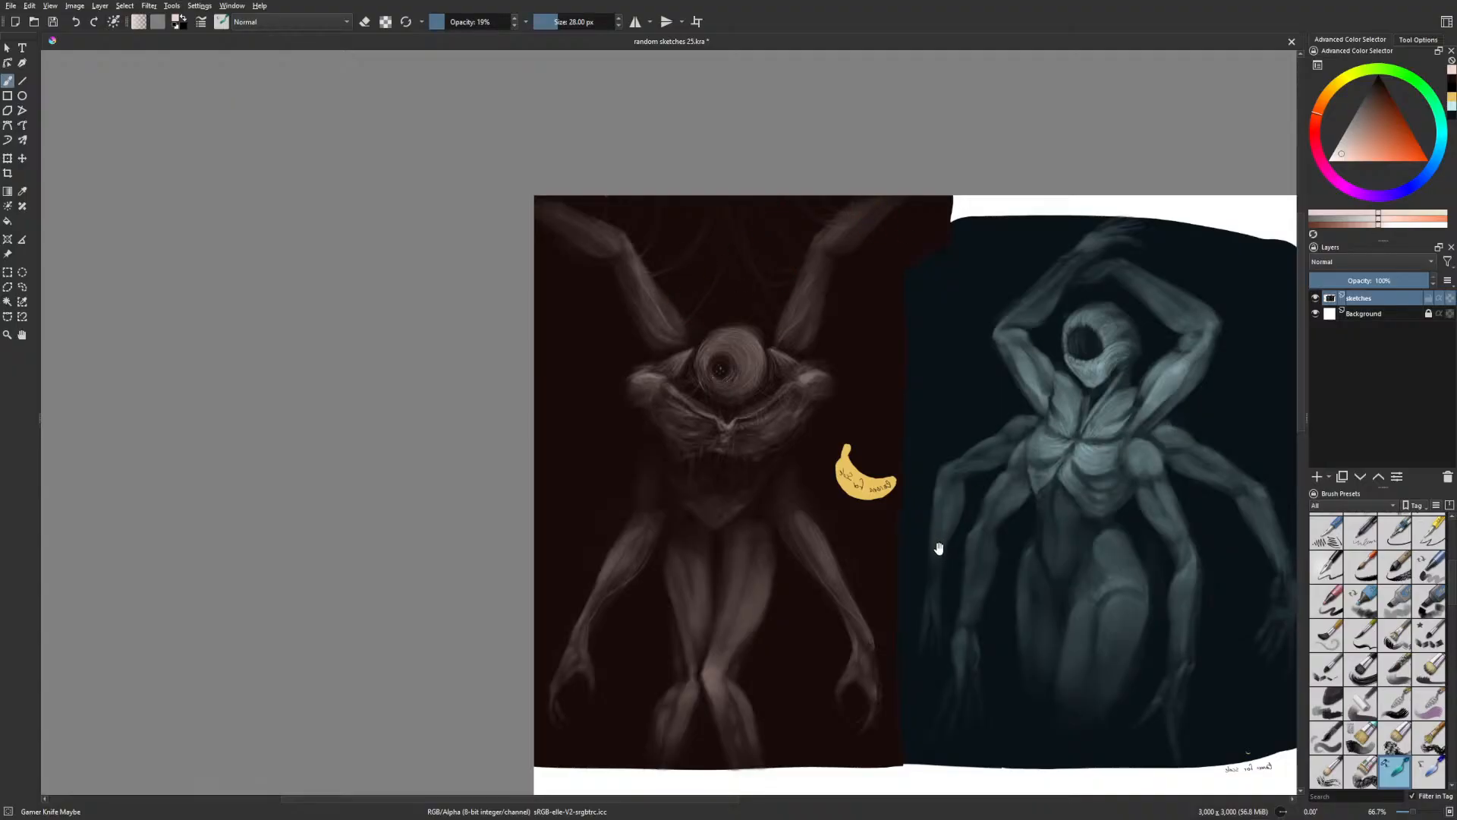
drag(940, 548, 813, 495)
key([)
key([)
key([)
key([)
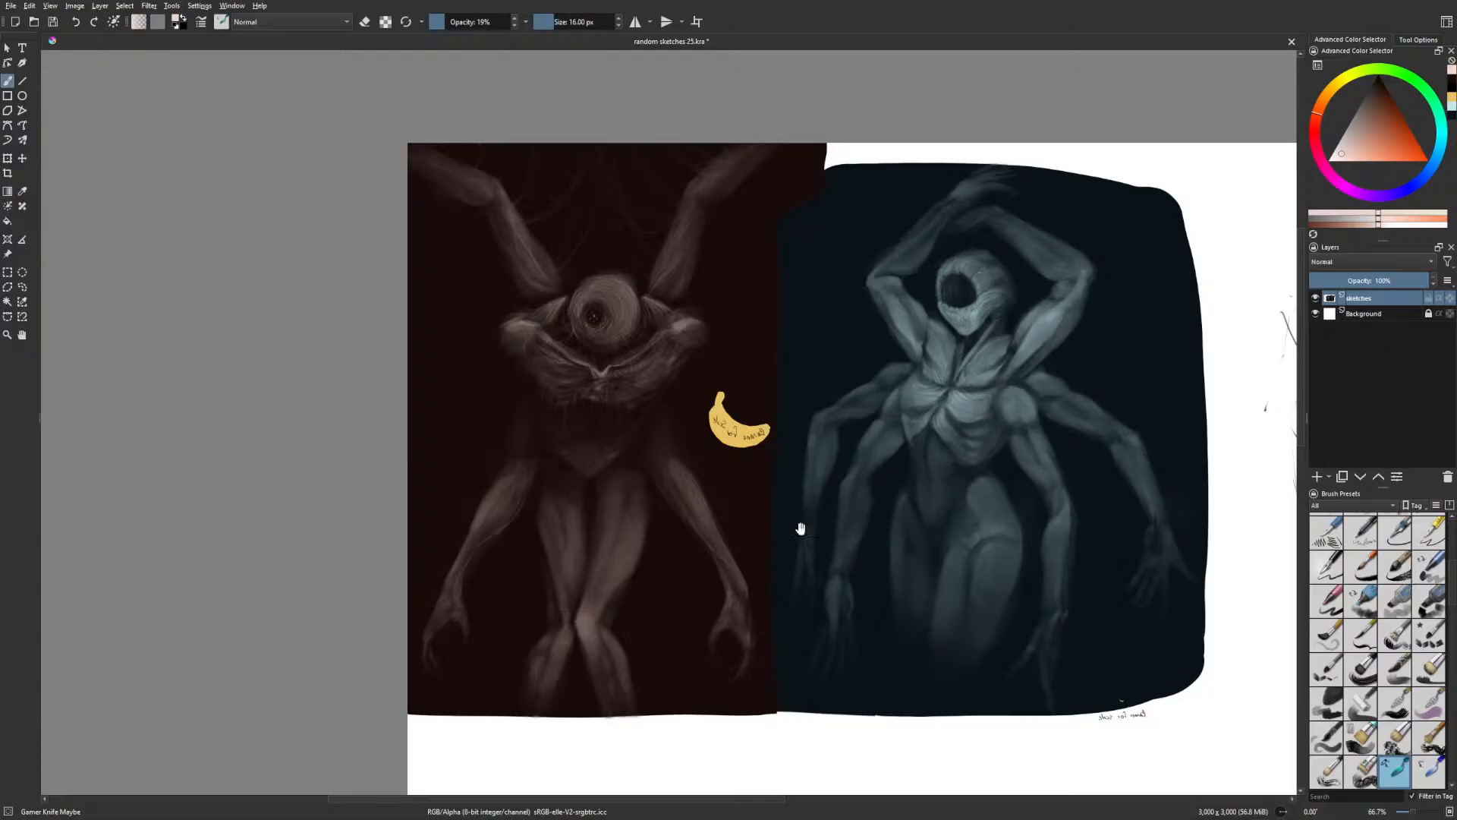
drag(797, 526, 771, 579)
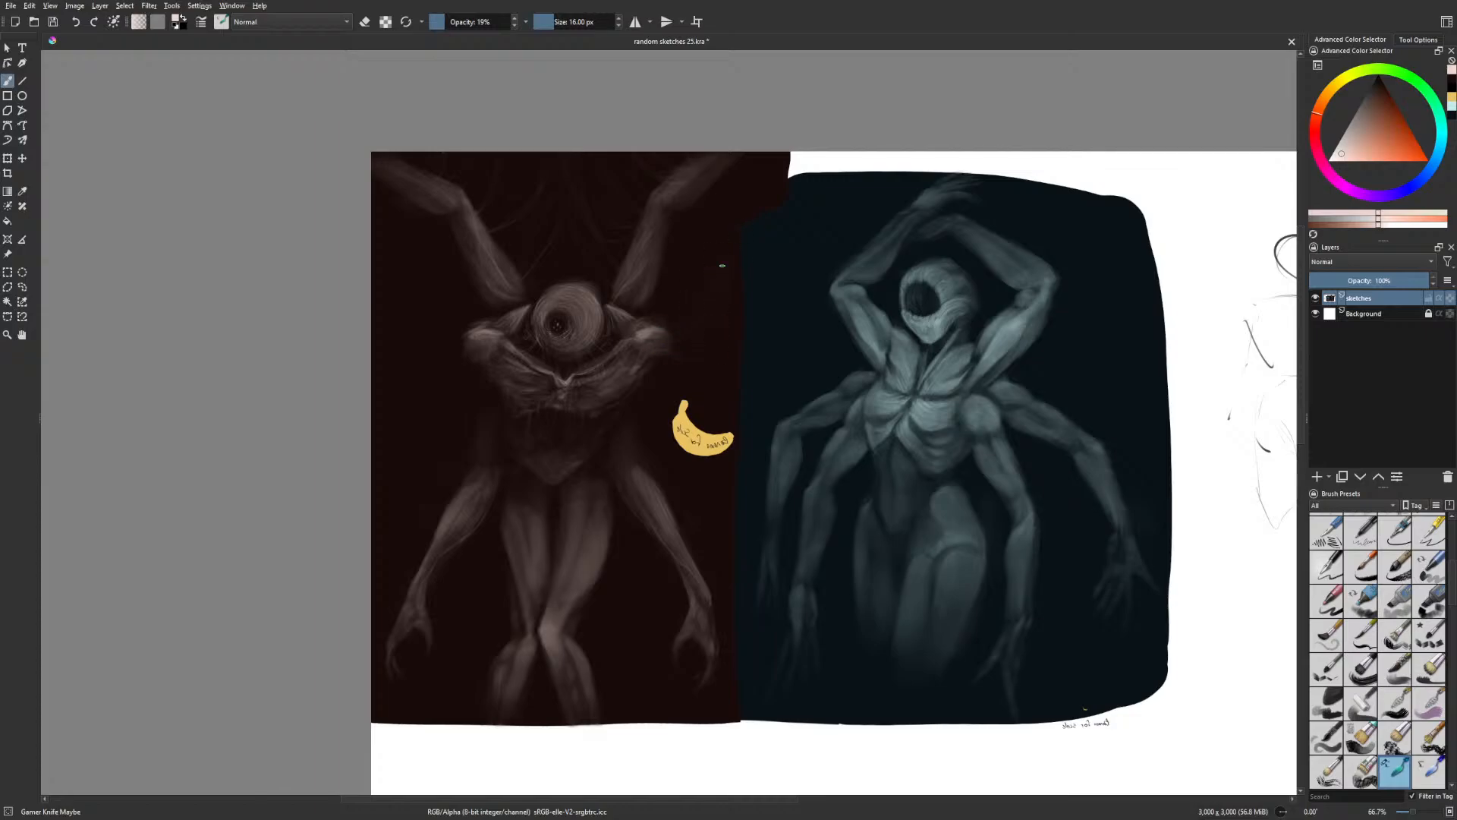
Unmirror the view and paint wispy pale pink strands flowing outward from the shoulders with the brush enlarged to 44 px
key(m)
drag(894, 326, 800, 332)
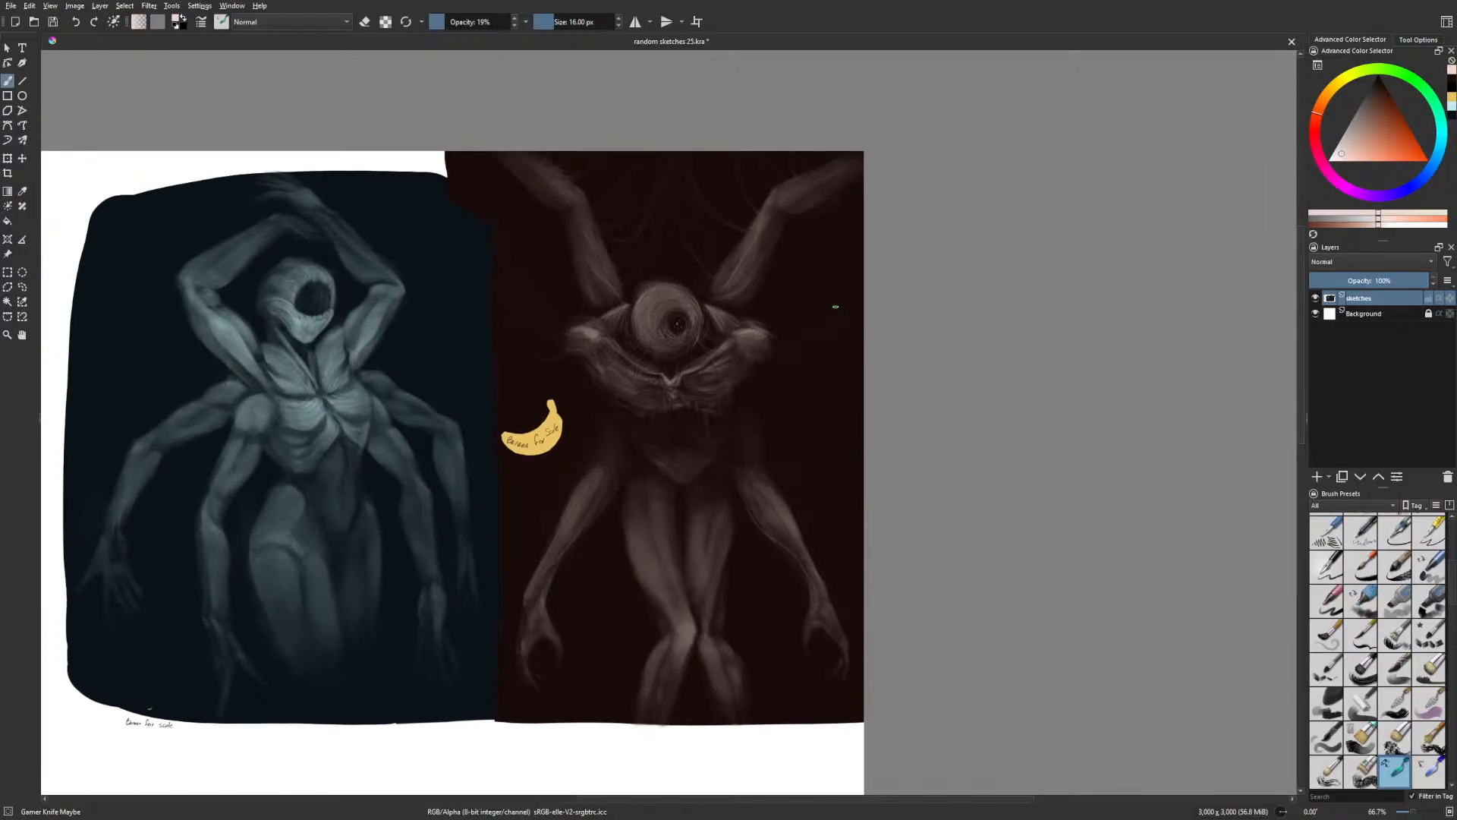
key(bracketright)
key(bracketright)
key(bracketright)
key(bracketright)
key(bracketright)
key(bracketright)
key(bracketright)
key(bracketright)
key(bracketright)
key(bracketright)
key(bracketright)
drag(767, 339, 833, 309)
Add fine pale pink strokes to the shoulder strands and chest with Basic-5 Size Opacity at 12 px and 17% opacity
right_click(802, 310)
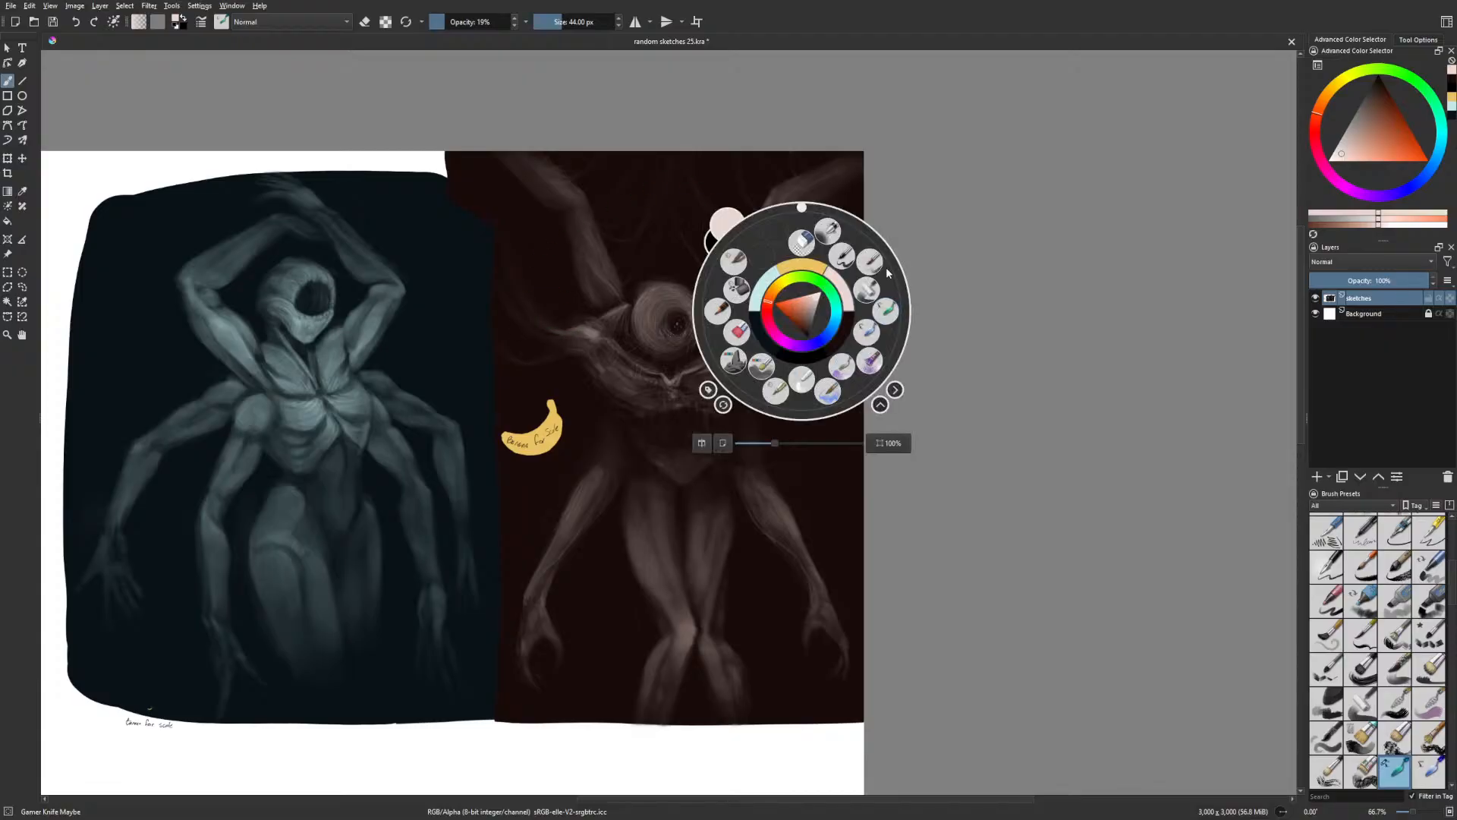
click(873, 270)
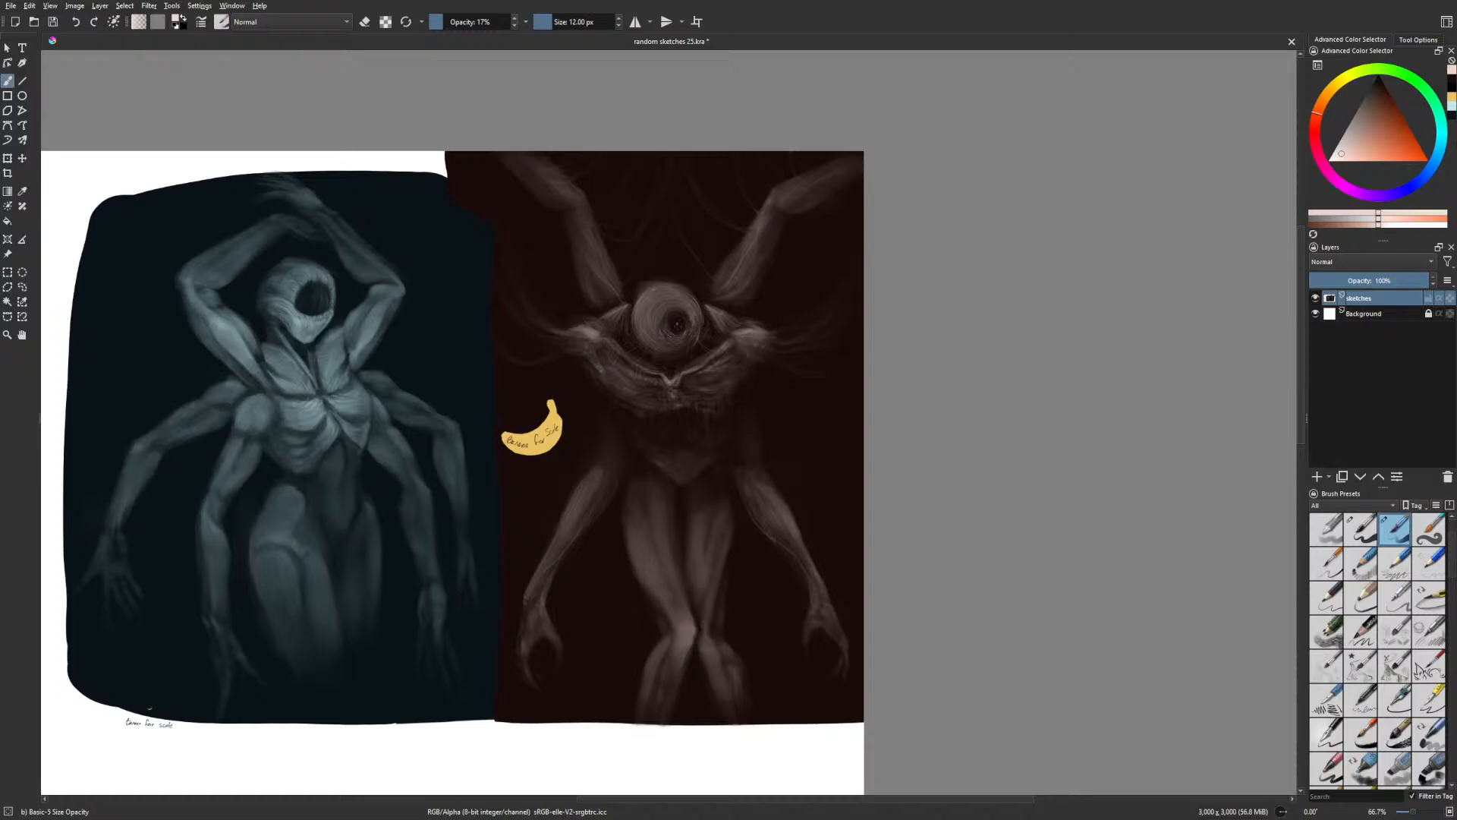
drag(606, 371, 616, 382)
Shade around the shoulders and strand bases in near-black at 12 px
right_click(798, 355)
click(820, 390)
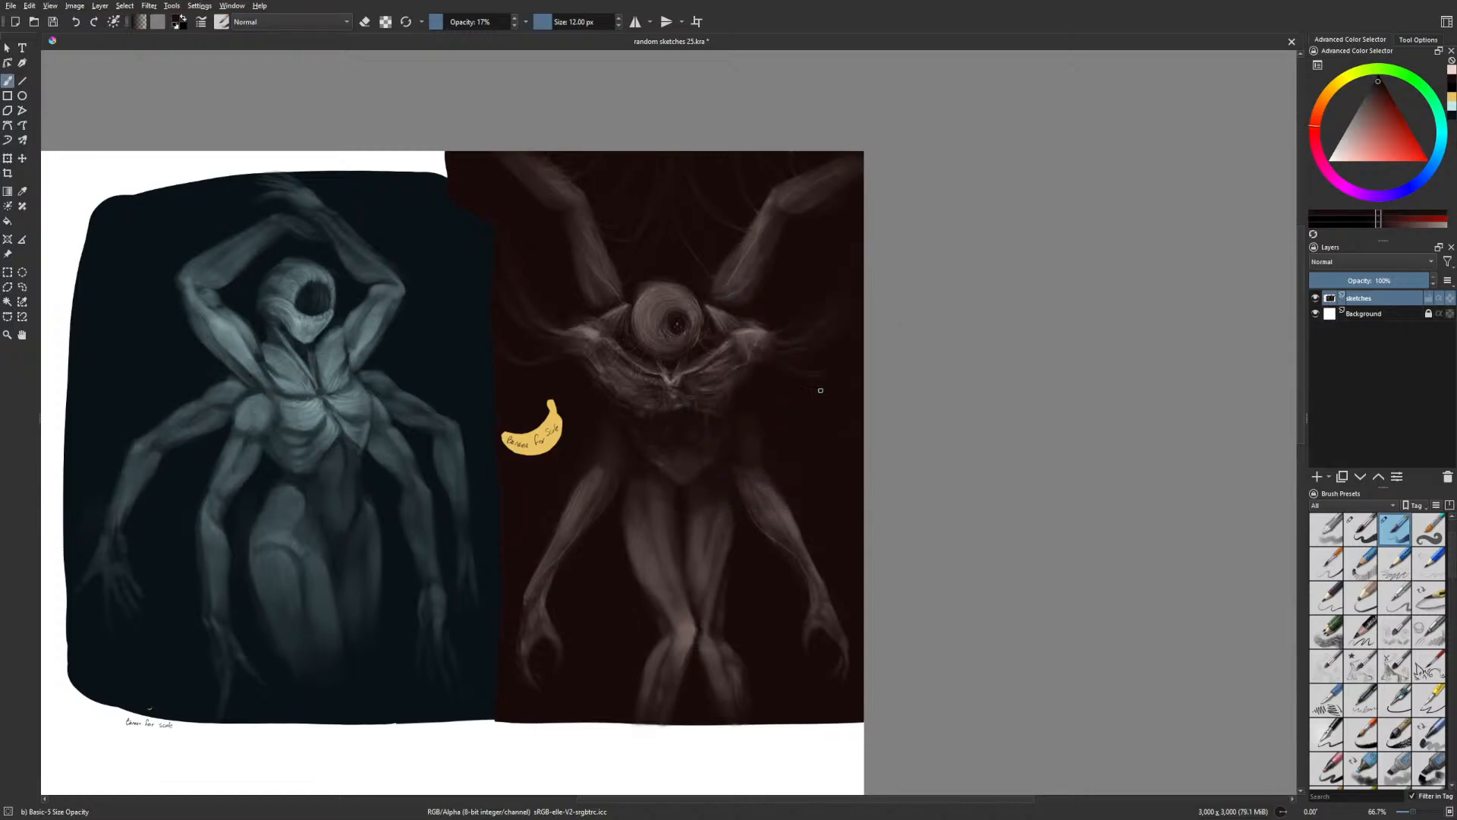
drag(745, 367, 749, 347)
drag(836, 407, 803, 395)
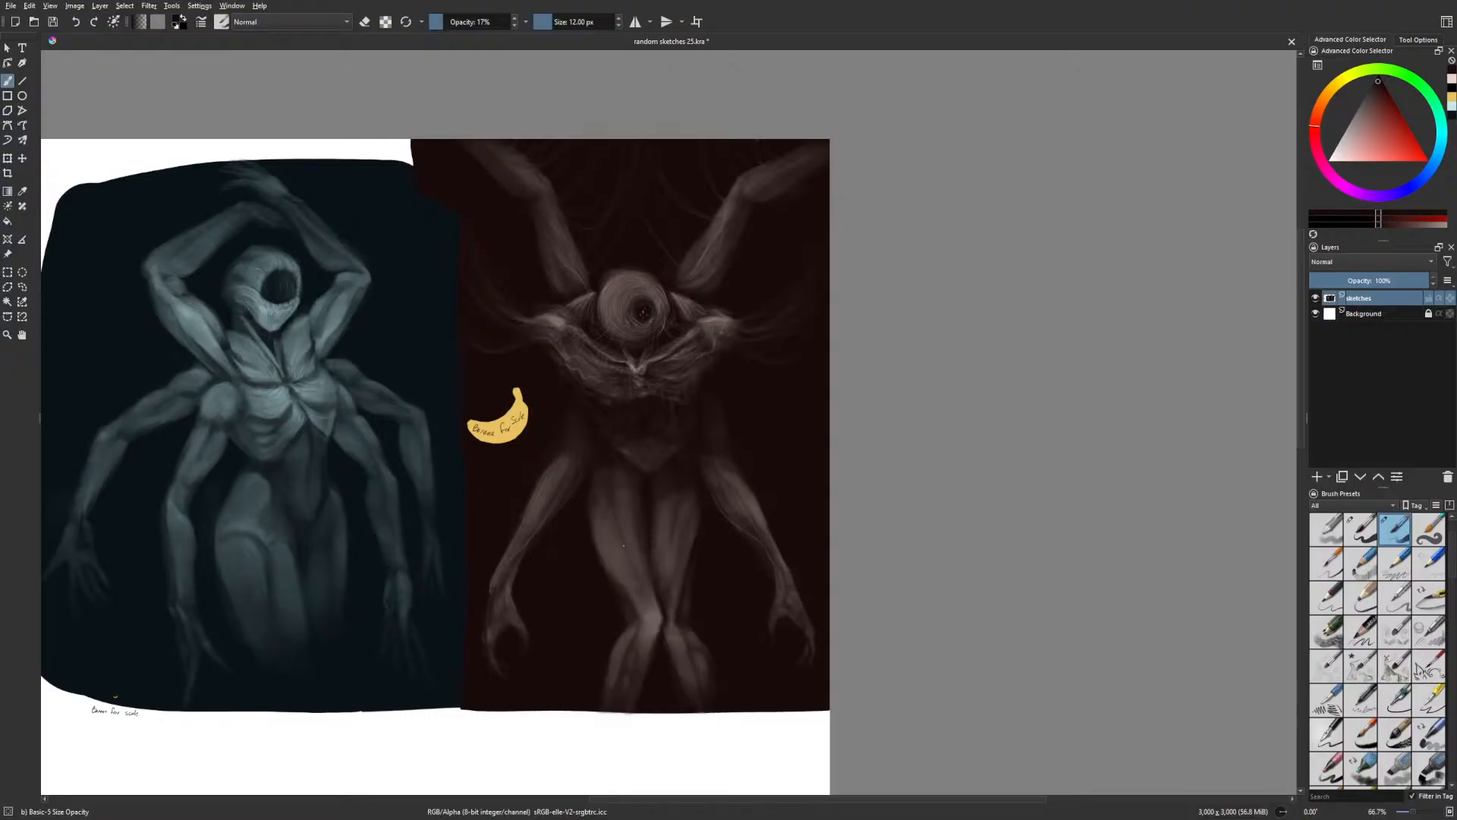
Detail the thighs with pale pink strokes at 12 px and thin near-black lines at 13 px
right_click(634, 526)
click(666, 483)
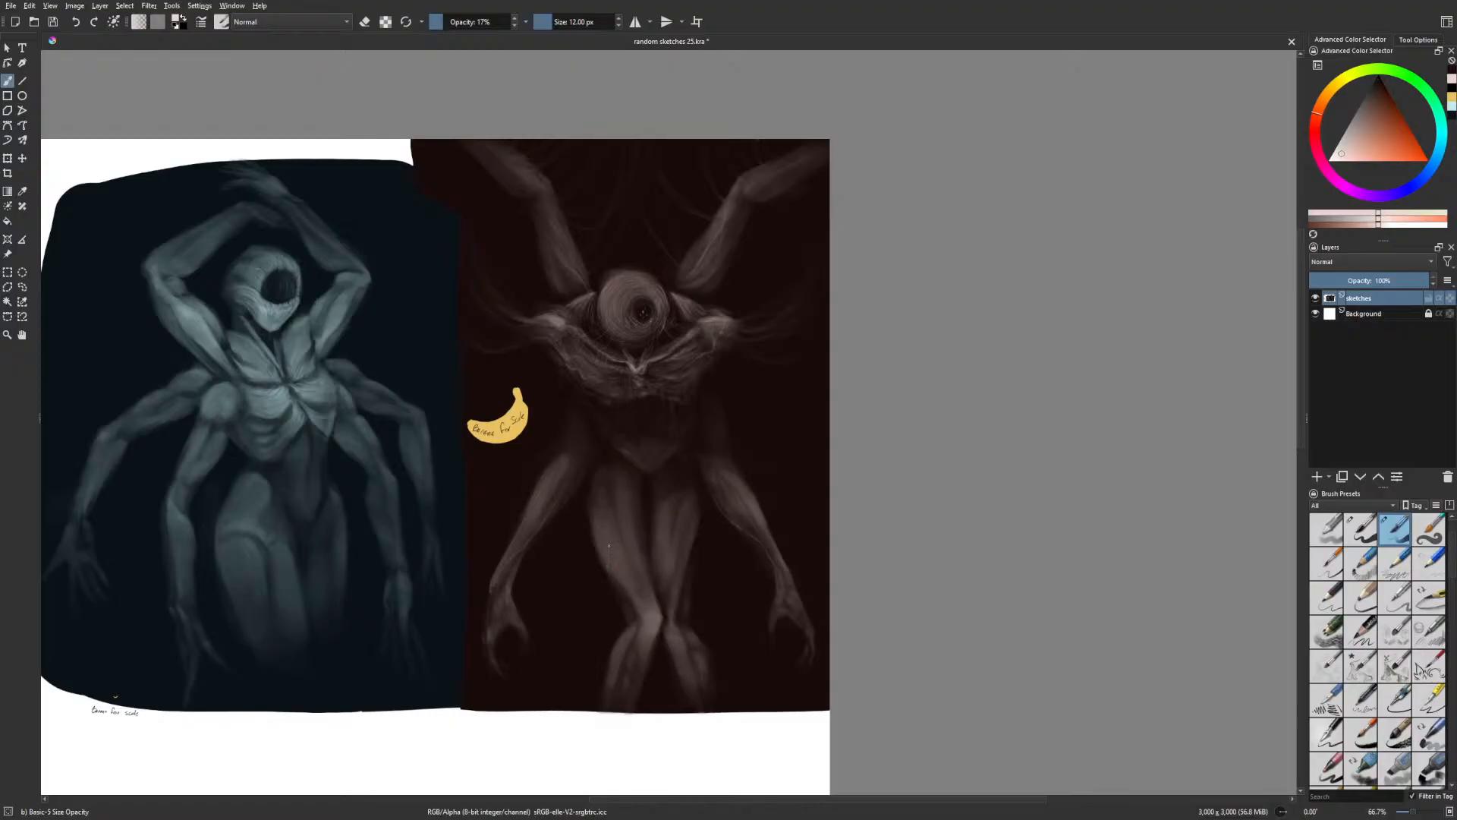
drag(613, 512, 612, 508)
right_click(724, 481)
click(774, 483)
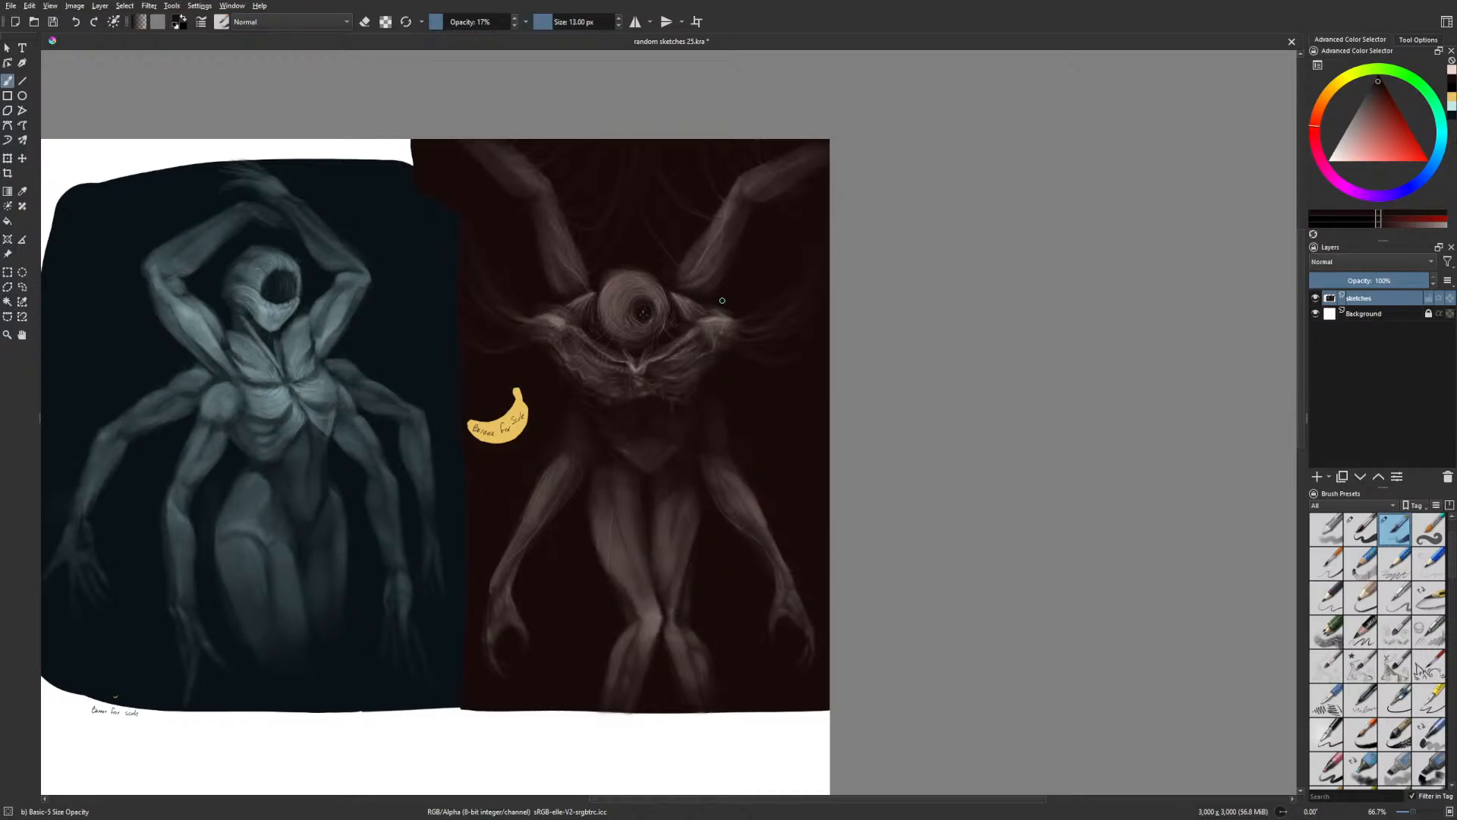
Darken the waist and hips in near-black with the brush enlarged to 68 px
key(bracketright)
key(bracketright)
key(bracketright)
key(bracketright)
key(bracketright)
key(bracketright)
key(bracketright)
key(bracketright)
key(bracketright)
key(bracketright)
key(bracketright)
key(bracketright)
key(bracketright)
key(bracketright)
key(bracketright)
key(bracketright)
key(bracketright)
key(bracketright)
key(bracketright)
key(bracketright)
mouse_move(634, 461)
mouse_down()
mouse_move(667, 464)
mouse_move(628, 453)
mouse_move(653, 454)
mouse_move(654, 437)
mouse_move(653, 467)
mouse_move(649, 433)
mouse_move(670, 456)
mouse_up()
Extend the blue panel to the canvas's upper edge with a Basic-5 Size border stroke at 66.73 px, filling the gap in dark blue-black
key(plus)
key(minus)
key(minus)
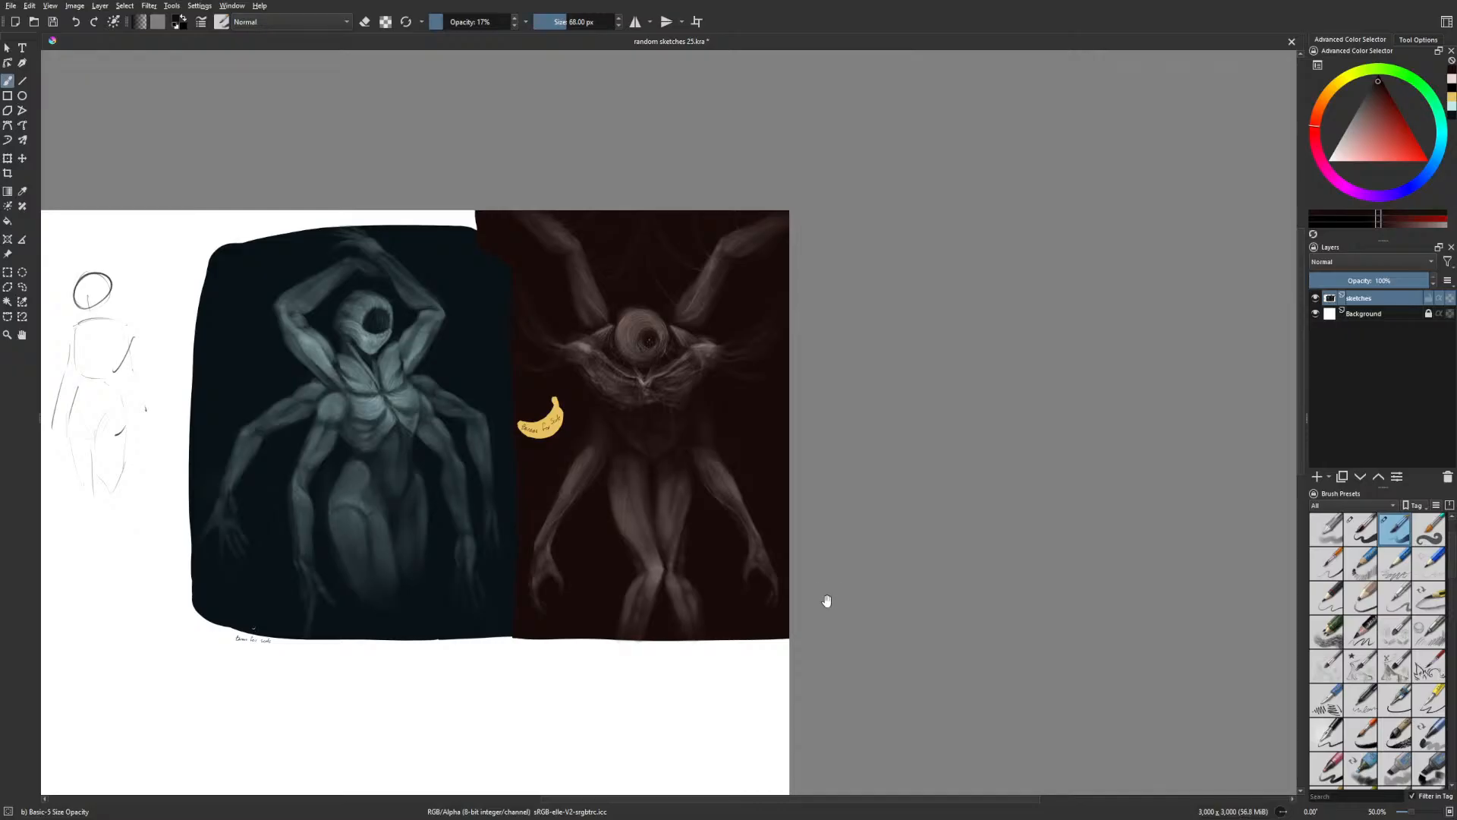
drag(816, 605, 911, 608)
right_click(889, 594)
click(889, 637)
right_click(888, 636)
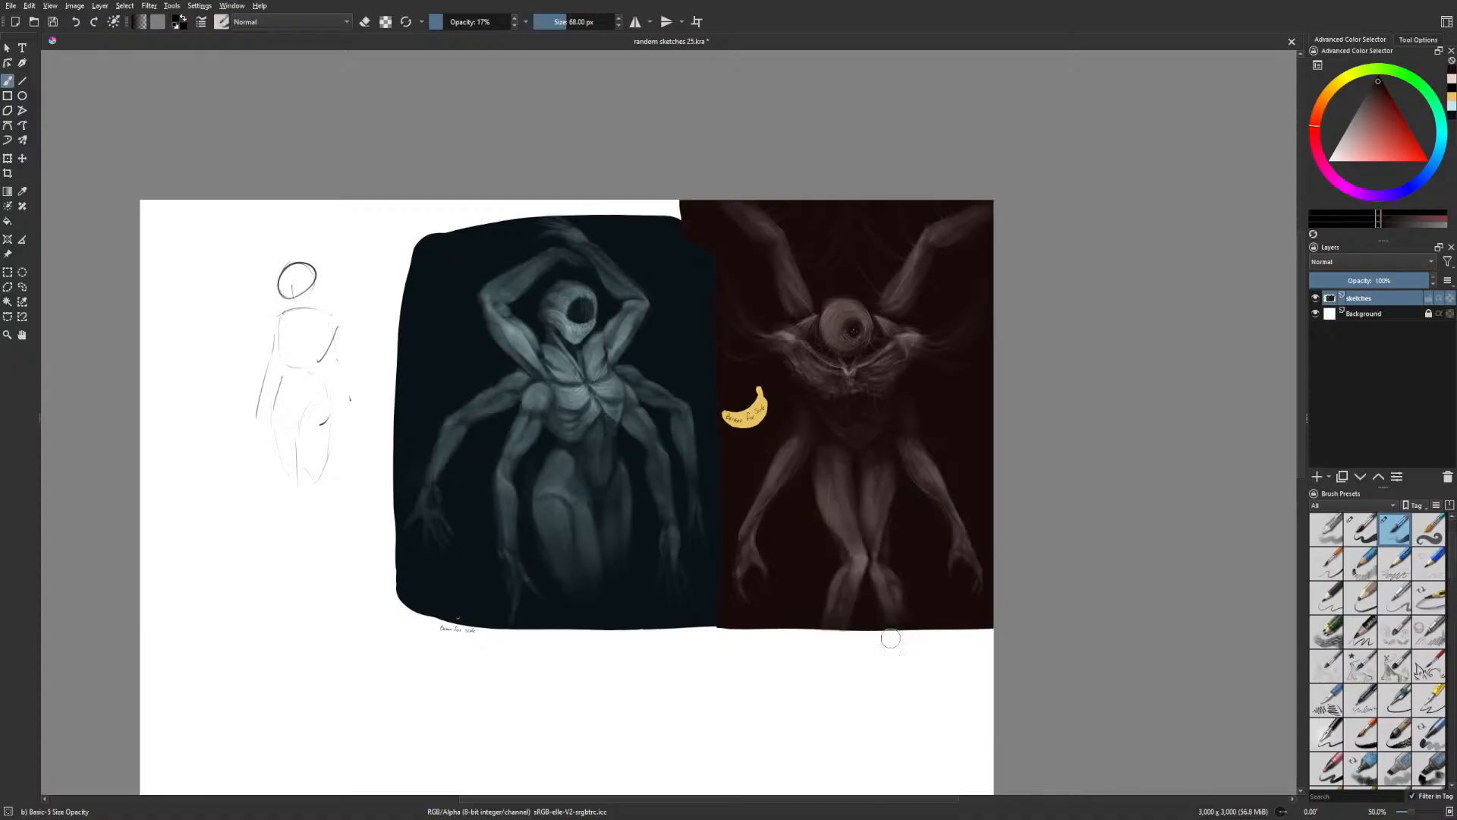
right_click(880, 620)
click(837, 629)
right_click(836, 626)
click(876, 572)
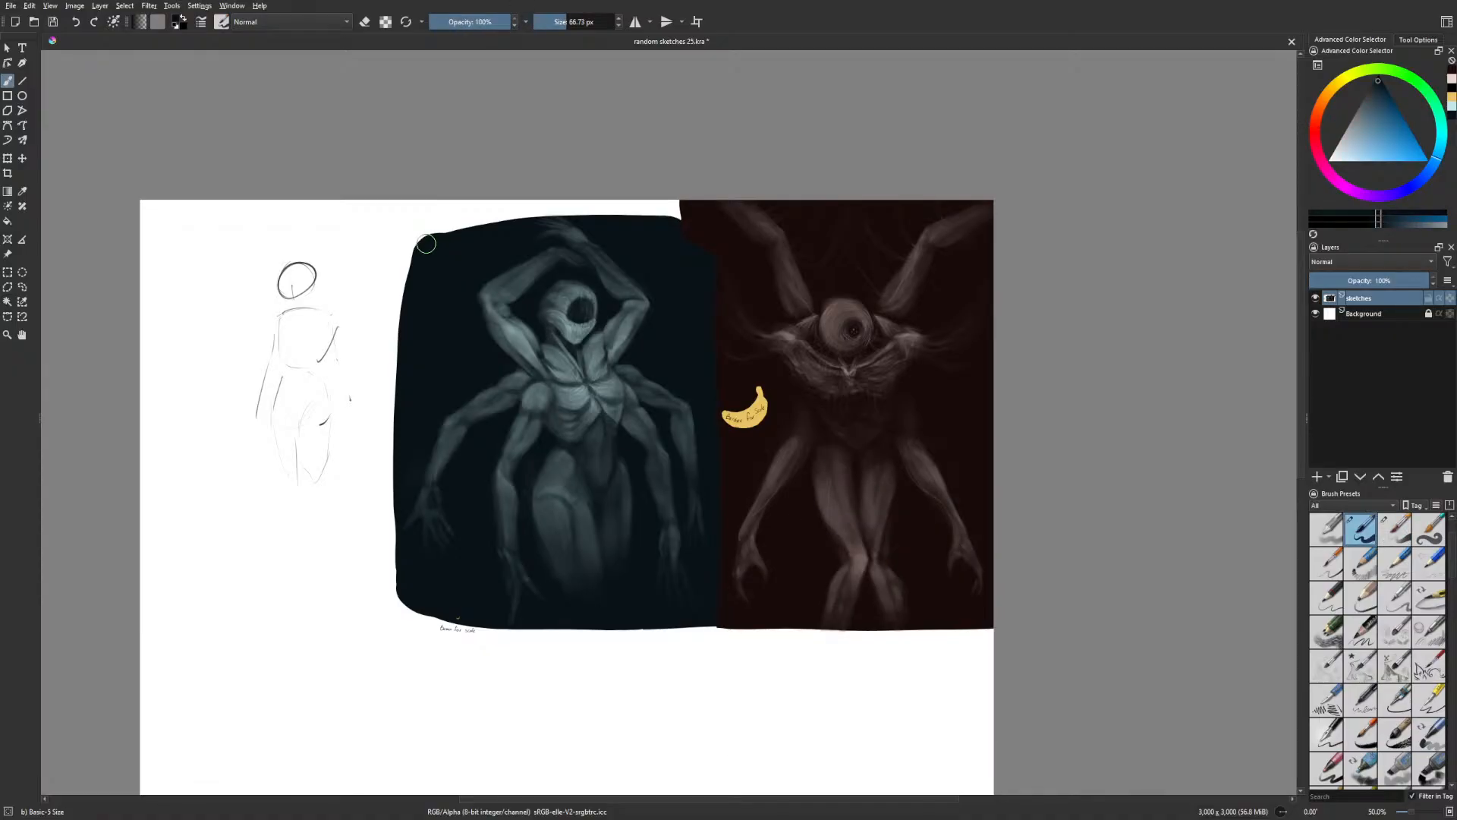
drag(421, 242, 419, 197)
click(8, 221)
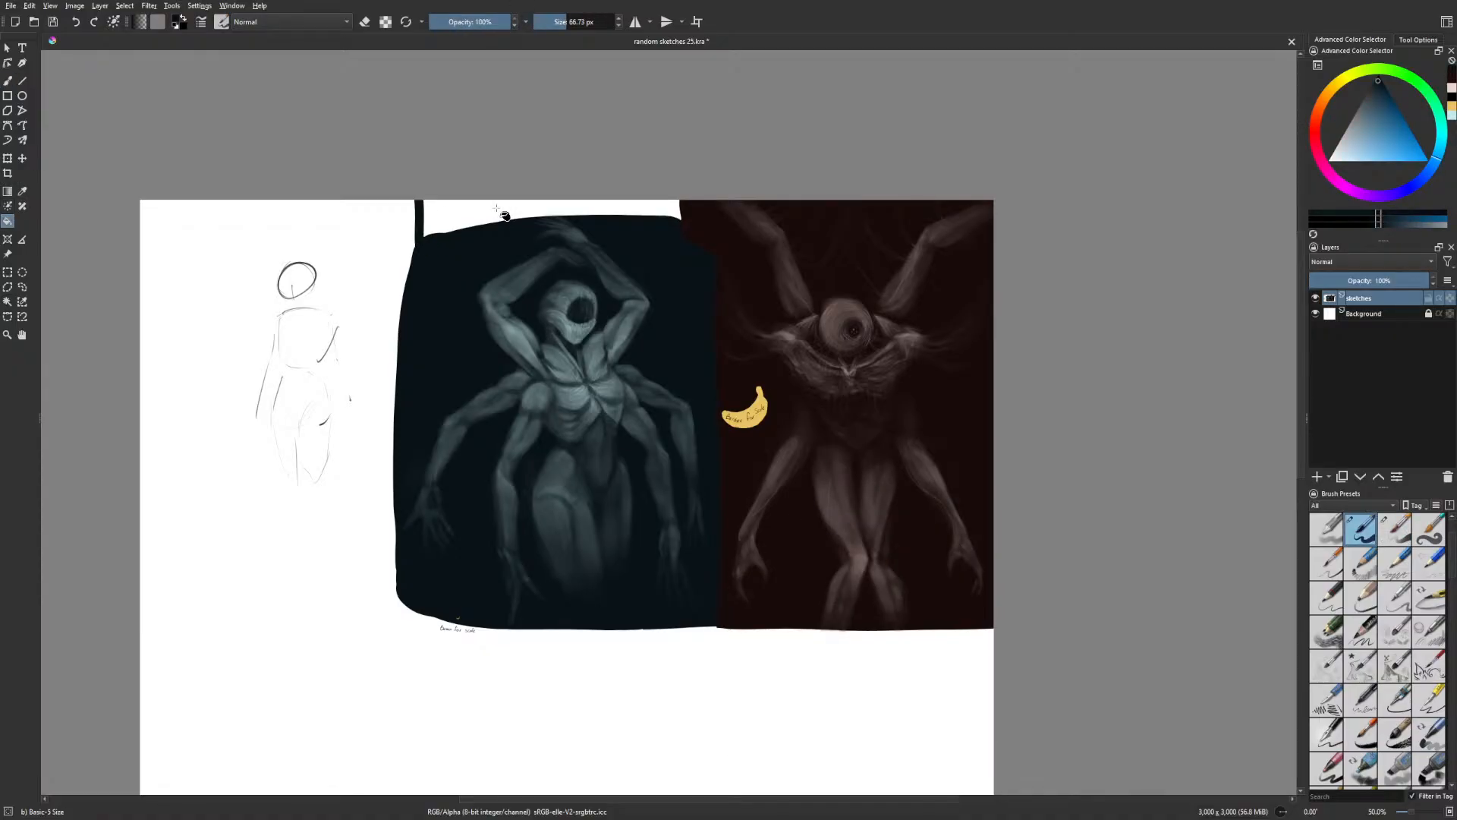
click(498, 218)
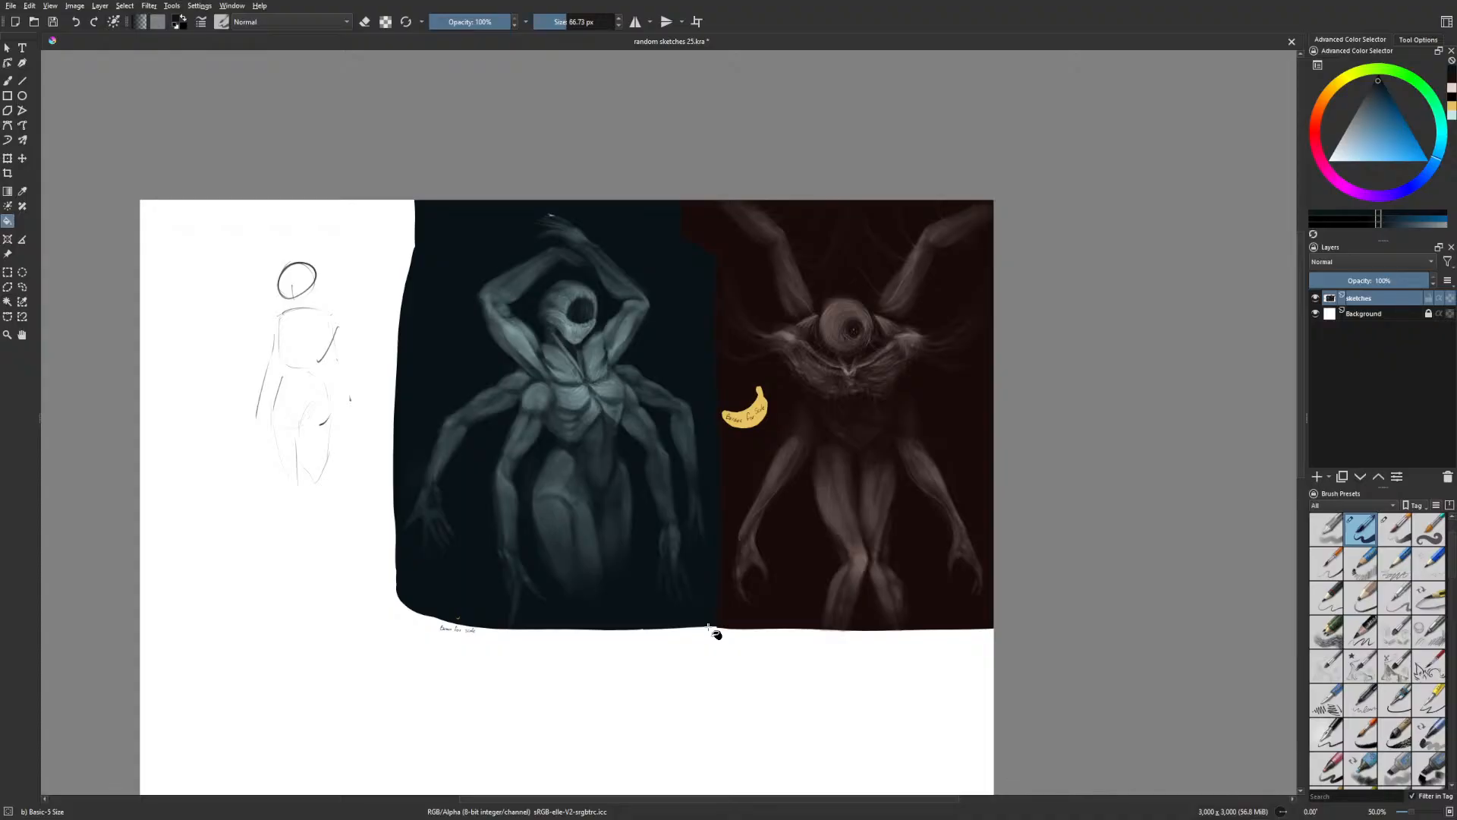
Sketch a small horned skull beside the standing figure sketch with Basic-5 Size Opacity at 10 px and 100% opacity
key(b)
right_click(709, 546)
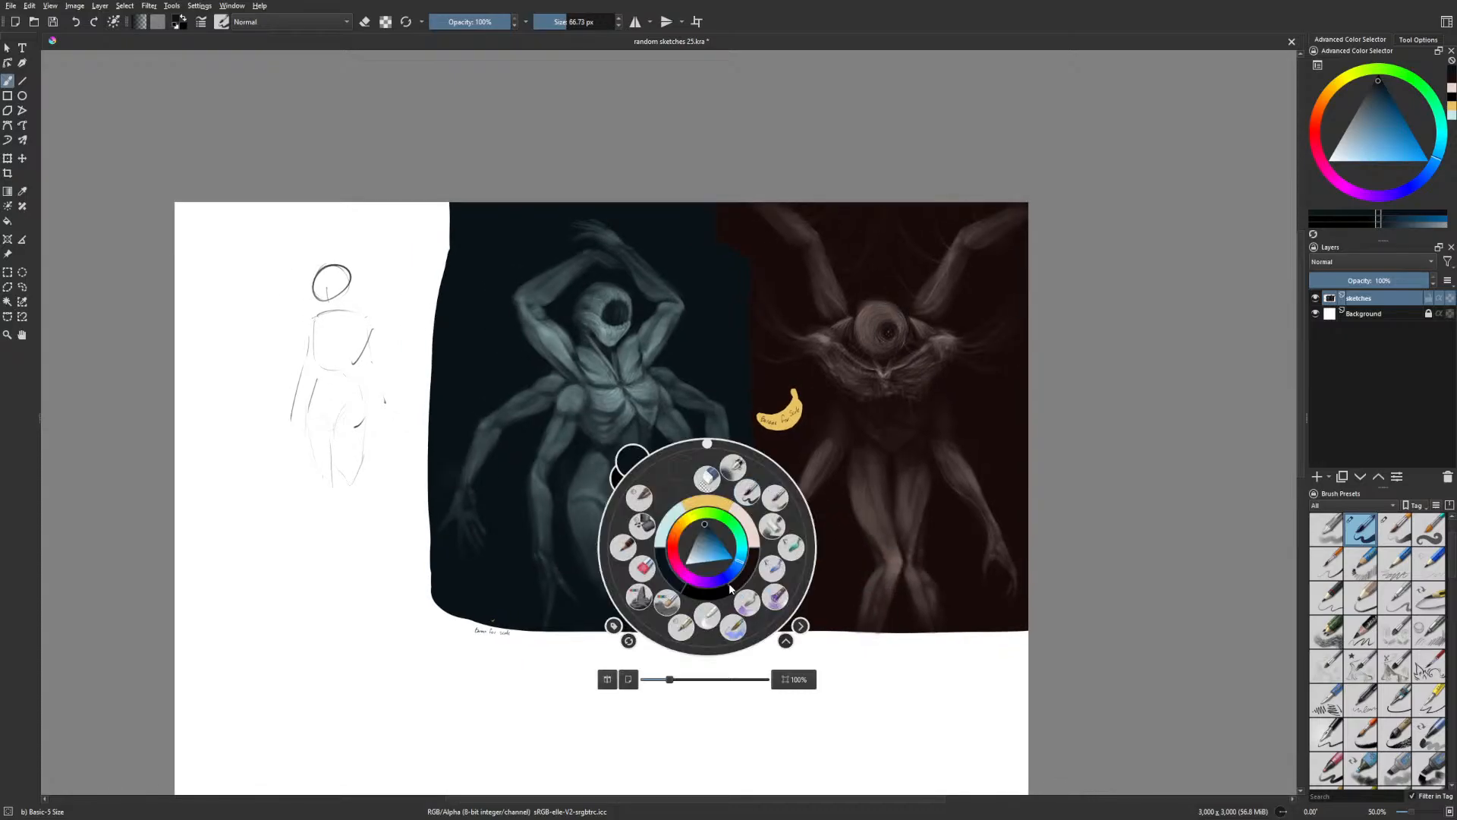
click(745, 599)
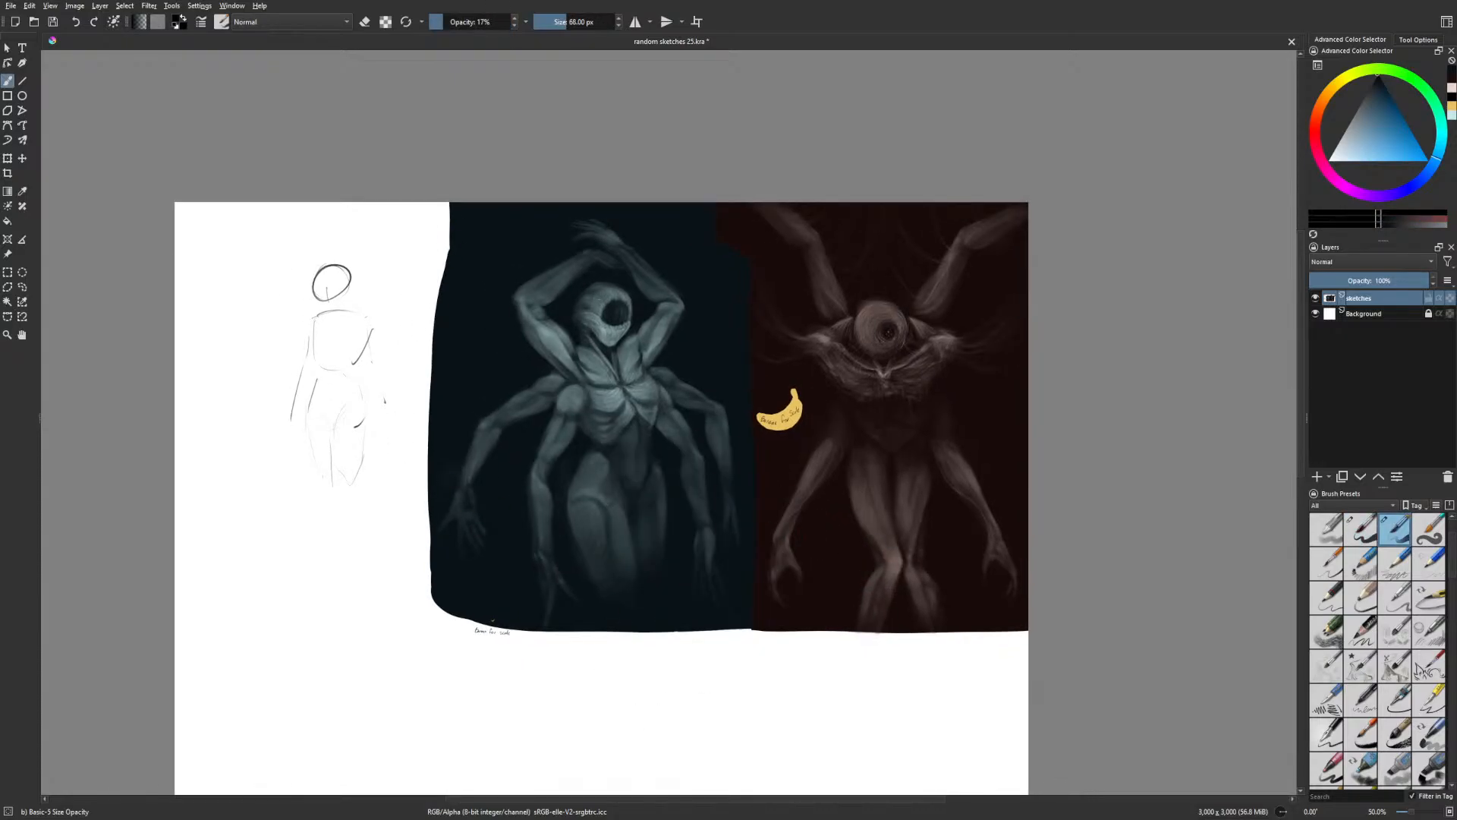
drag(462, 19, 619, 75)
key(bracketleft)
key(bracketleft)
key(bracketleft)
key(bracketleft)
key(bracketleft)
key(bracketleft)
key(bracketleft)
key(bracketleft)
key(bracketleft)
key(bracketleft)
key(bracketleft)
key(bracketleft)
key(bracketleft)
key(bracketleft)
key(bracketleft)
key(bracketleft)
key(bracketleft)
key(bracketleft)
key(bracketleft)
key(bracketleft)
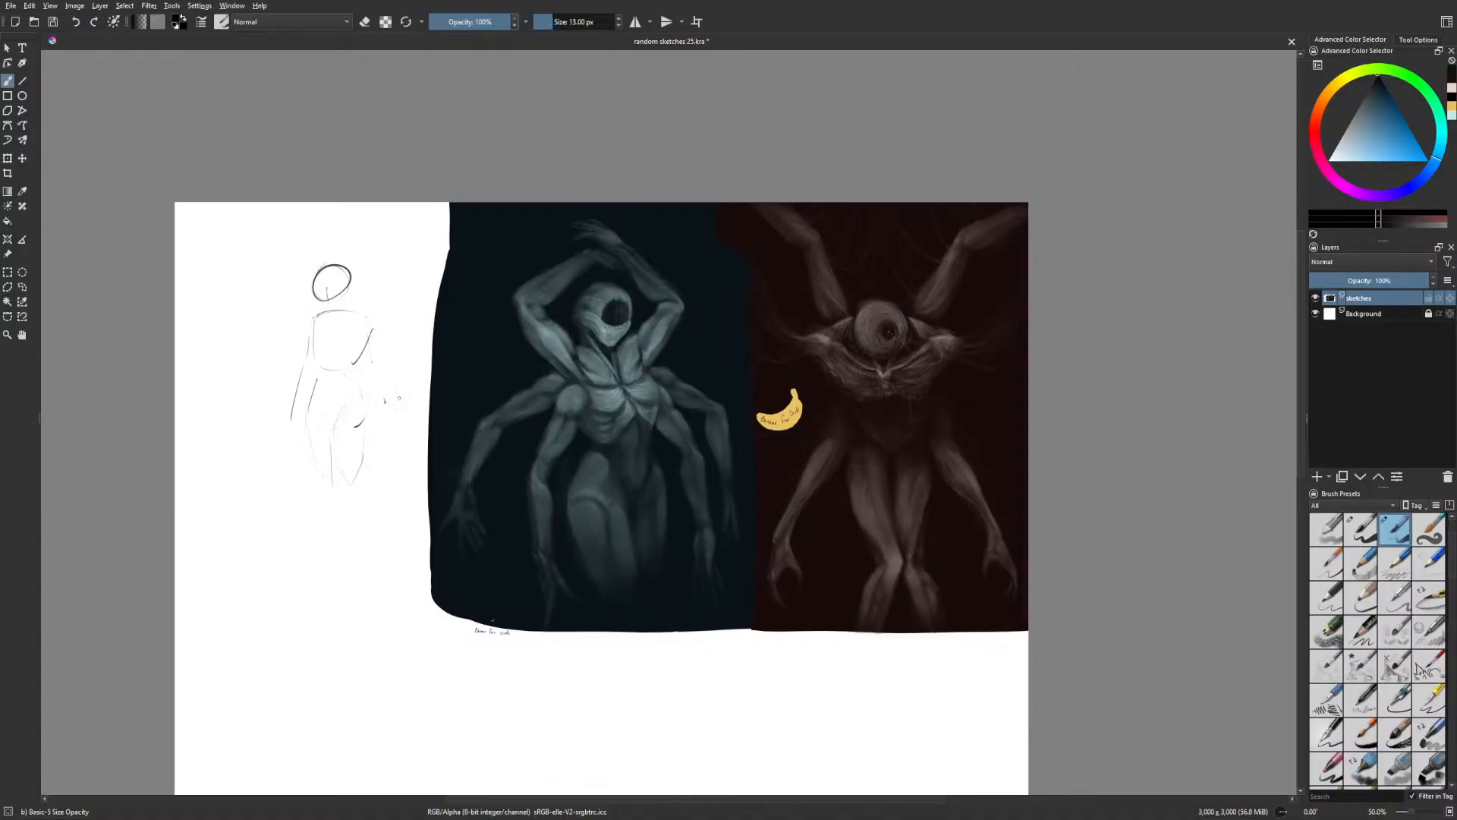
drag(399, 398, 521, 385)
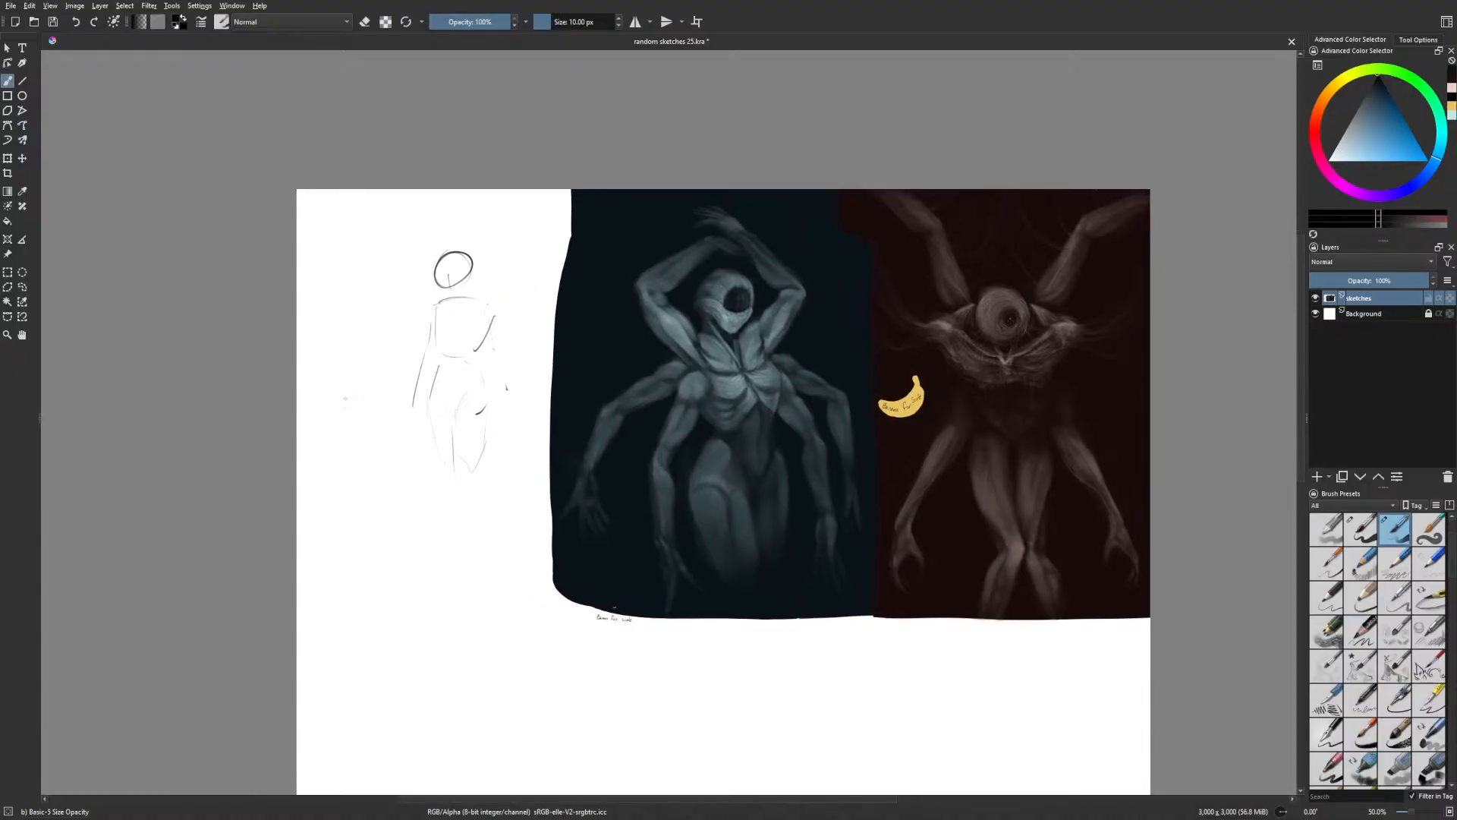
mouse_move(345, 385)
mouse_down()
mouse_move(345, 410)
mouse_move(327, 400)
mouse_move(339, 388)
mouse_up()
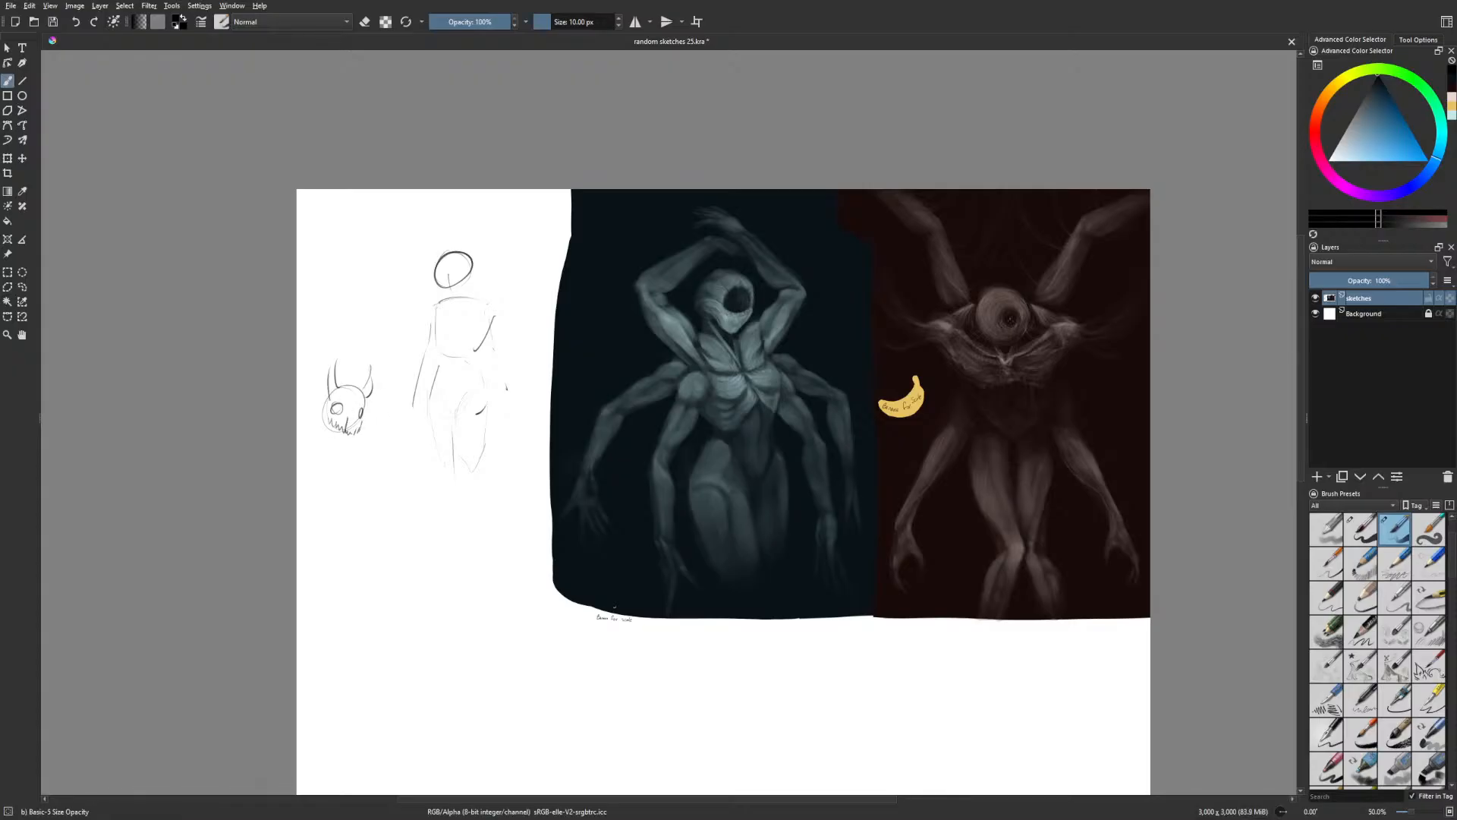
Rework the skull's second eye and add a jagged lower jaw and curved outer horn lines
mouse_move(355, 406)
mouse_down()
mouse_move(354, 434)
mouse_move(360, 421)
mouse_up()
key(ctrl+z)
key(ctrl+z)
key(ctrl+z)
mouse_move(356, 415)
mouse_down()
mouse_move(359, 434)
mouse_move(360, 409)
mouse_up()
drag(317, 449, 340, 458)
drag(318, 379, 307, 417)
drag(368, 354, 358, 380)
drag(541, 591, 503, 570)
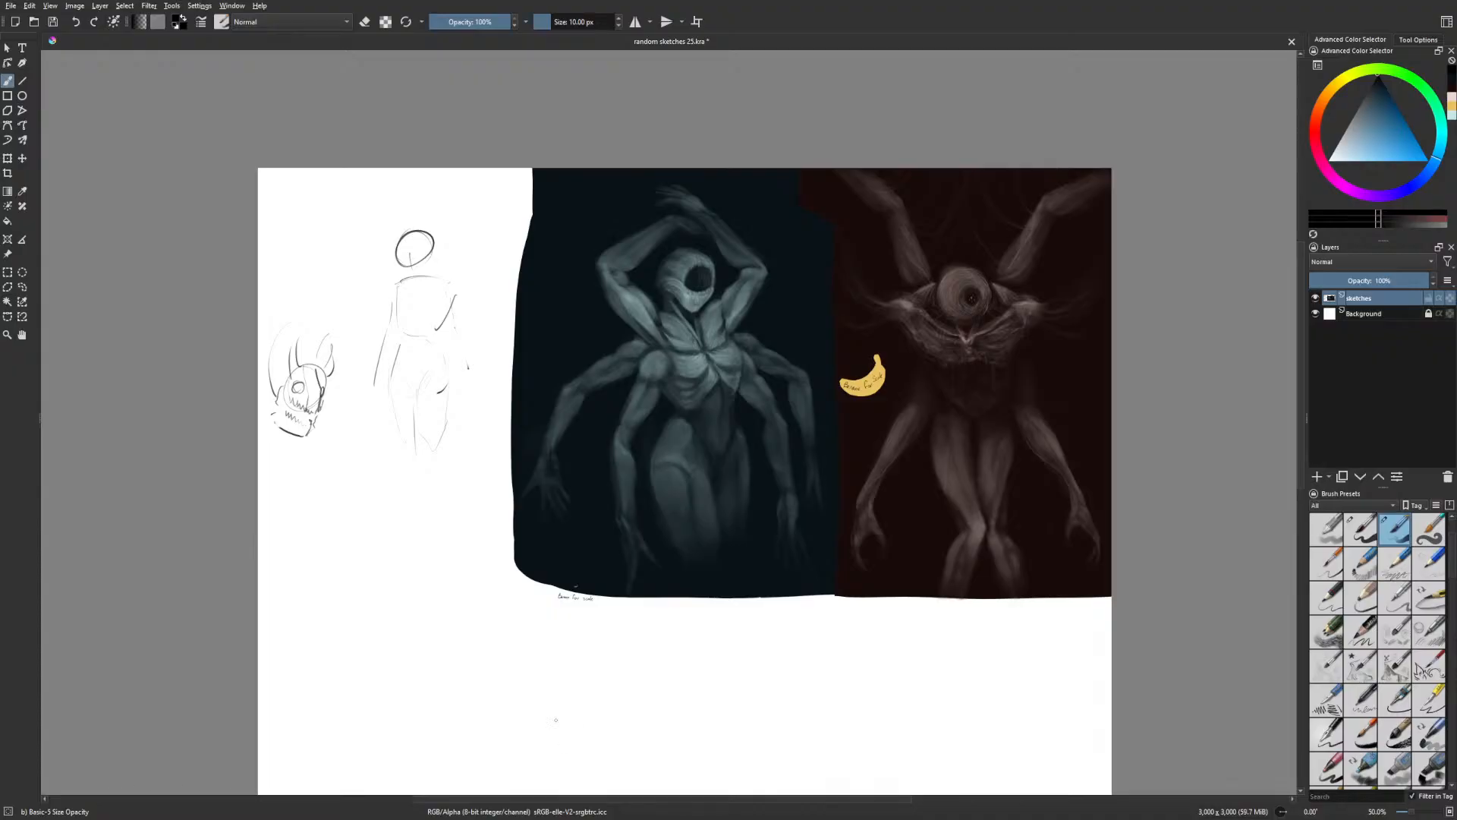
Sketch a round face with brows, eyes, nose and mouth beneath the horned skull
mouse_move(348, 501)
mouse_down()
mouse_move(357, 510)
mouse_move(351, 497)
mouse_up()
key(ctrl+z)
key(ctrl+plus)
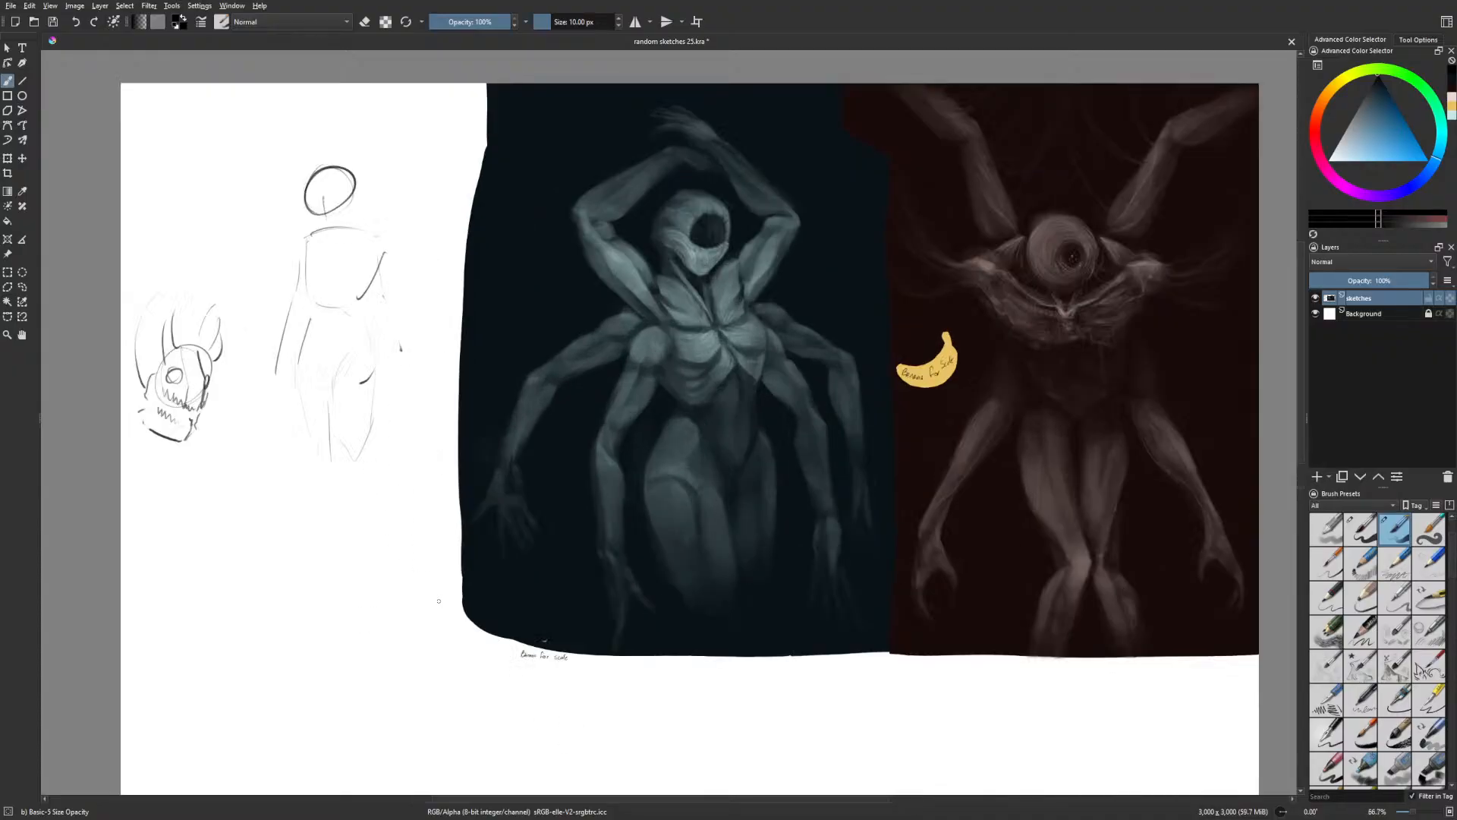
drag(435, 605, 574, 570)
drag(377, 493, 478, 483)
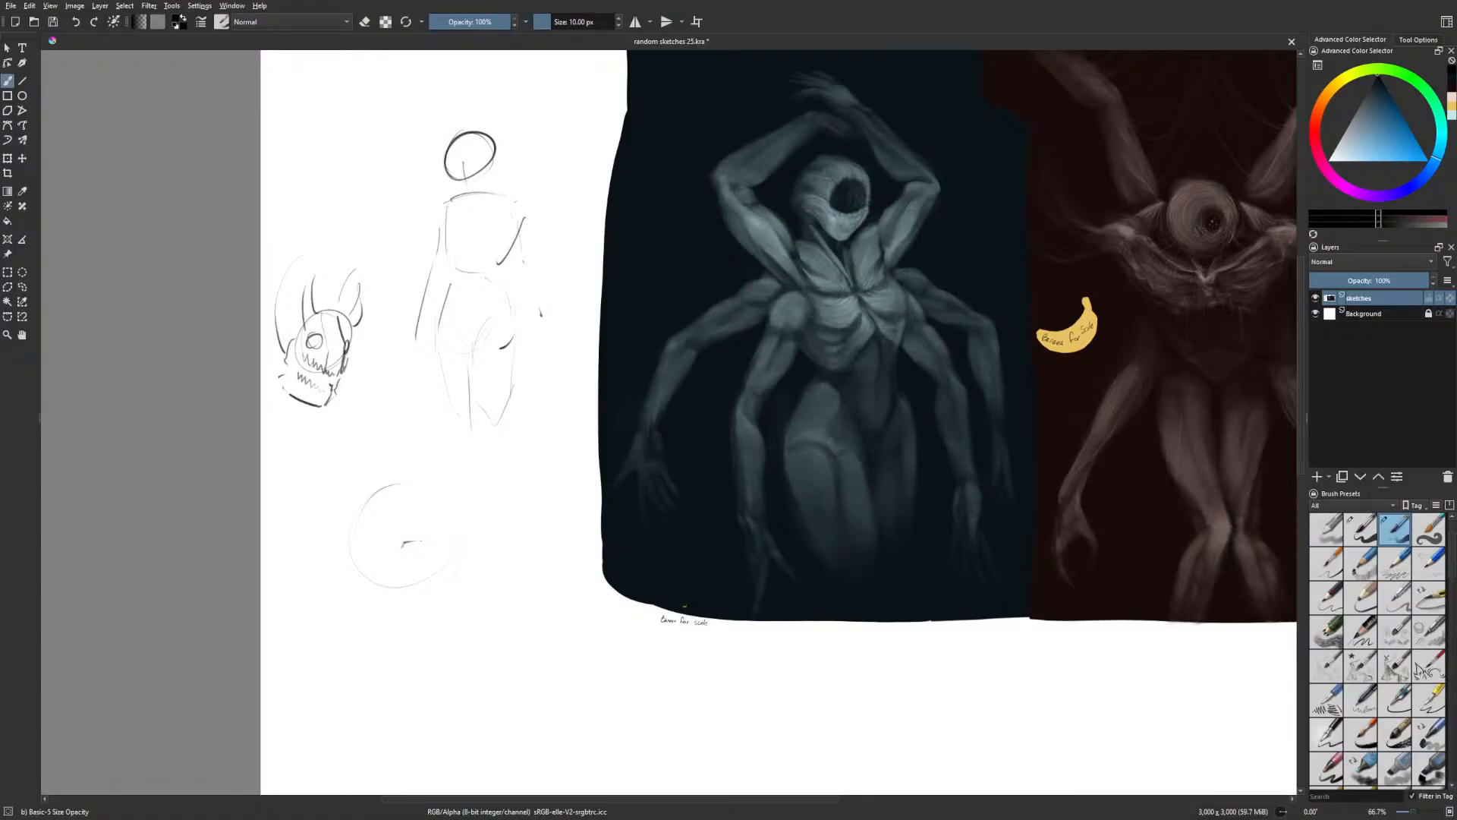
drag(402, 544, 422, 545)
mouse_move(386, 536)
mouse_down()
mouse_move(408, 531)
mouse_move(368, 535)
mouse_up()
mouse_move(597, 645)
mouse_down()
mouse_move(529, 670)
mouse_move(540, 638)
mouse_up()
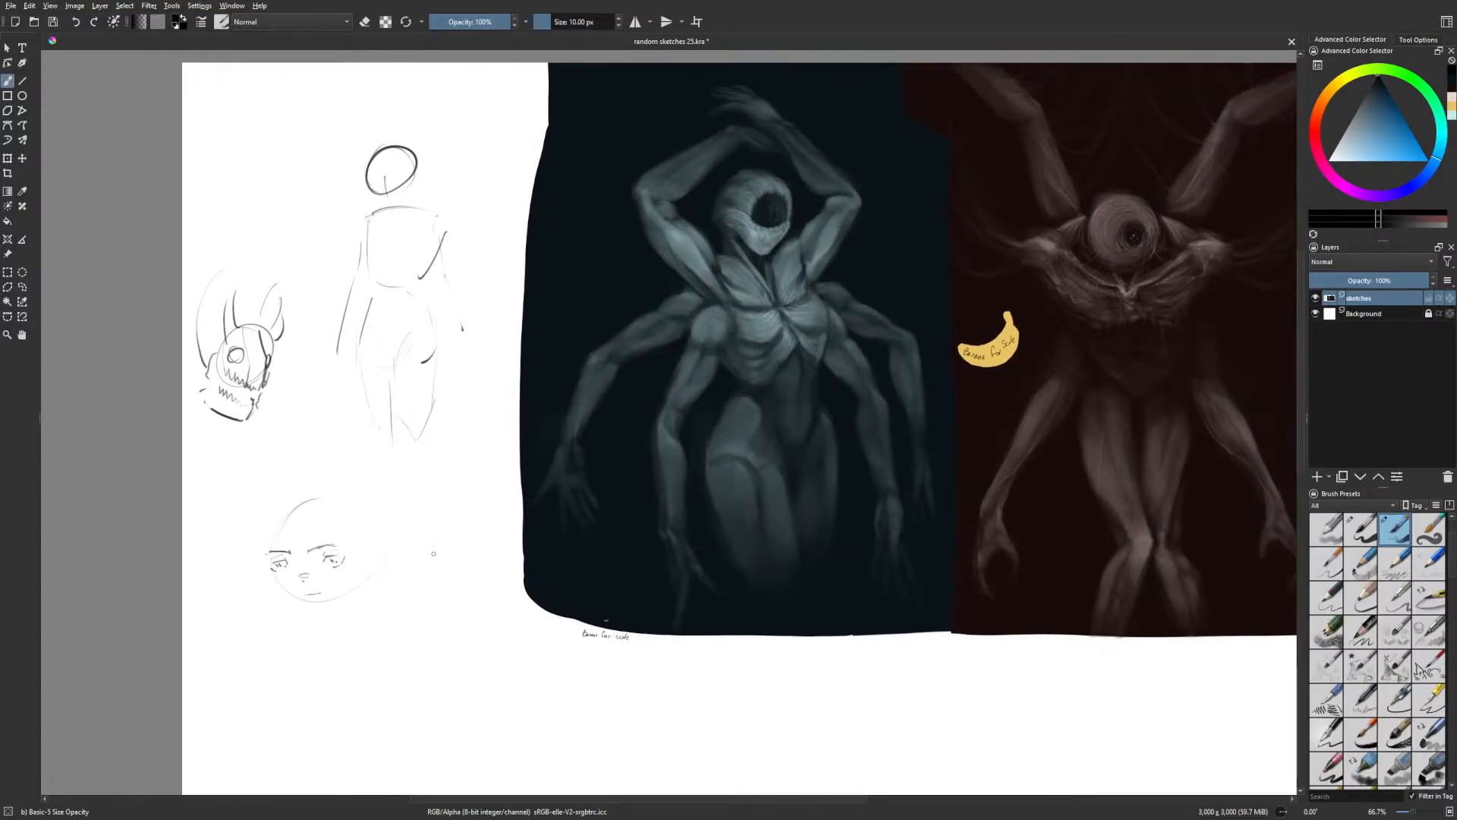
Draw two tiny stick figures beside the face sketch, undoing the stray first strokes
drag(433, 553, 429, 556)
key(ctrl+z)
drag(431, 559, 426, 574)
key(ctrl+z)
drag(438, 559, 446, 574)
key(ctrl+z)
drag(458, 564, 481, 555)
key(e)
key(e)
mouse_move(469, 567)
mouse_down()
mouse_move(478, 579)
mouse_move(487, 566)
mouse_up()
drag(752, 641, 711, 650)
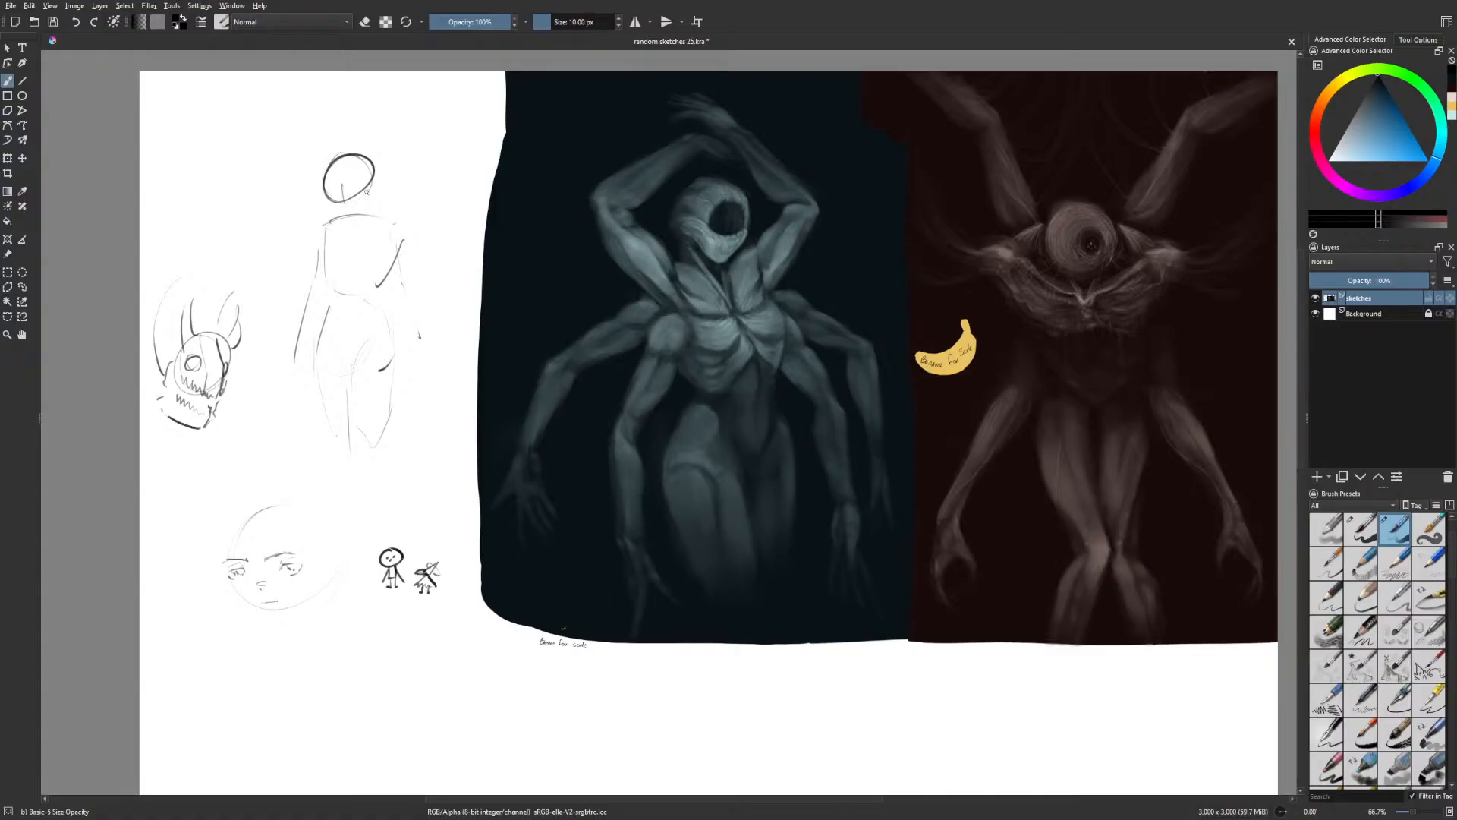
Add a pointed collar, torso lines and upper arms to the standing figure sketch
mouse_move(363, 216)
mouse_down()
mouse_move(392, 198)
mouse_move(315, 204)
mouse_up()
mouse_move(394, 253)
mouse_down()
mouse_move(367, 289)
mouse_move(397, 301)
mouse_up()
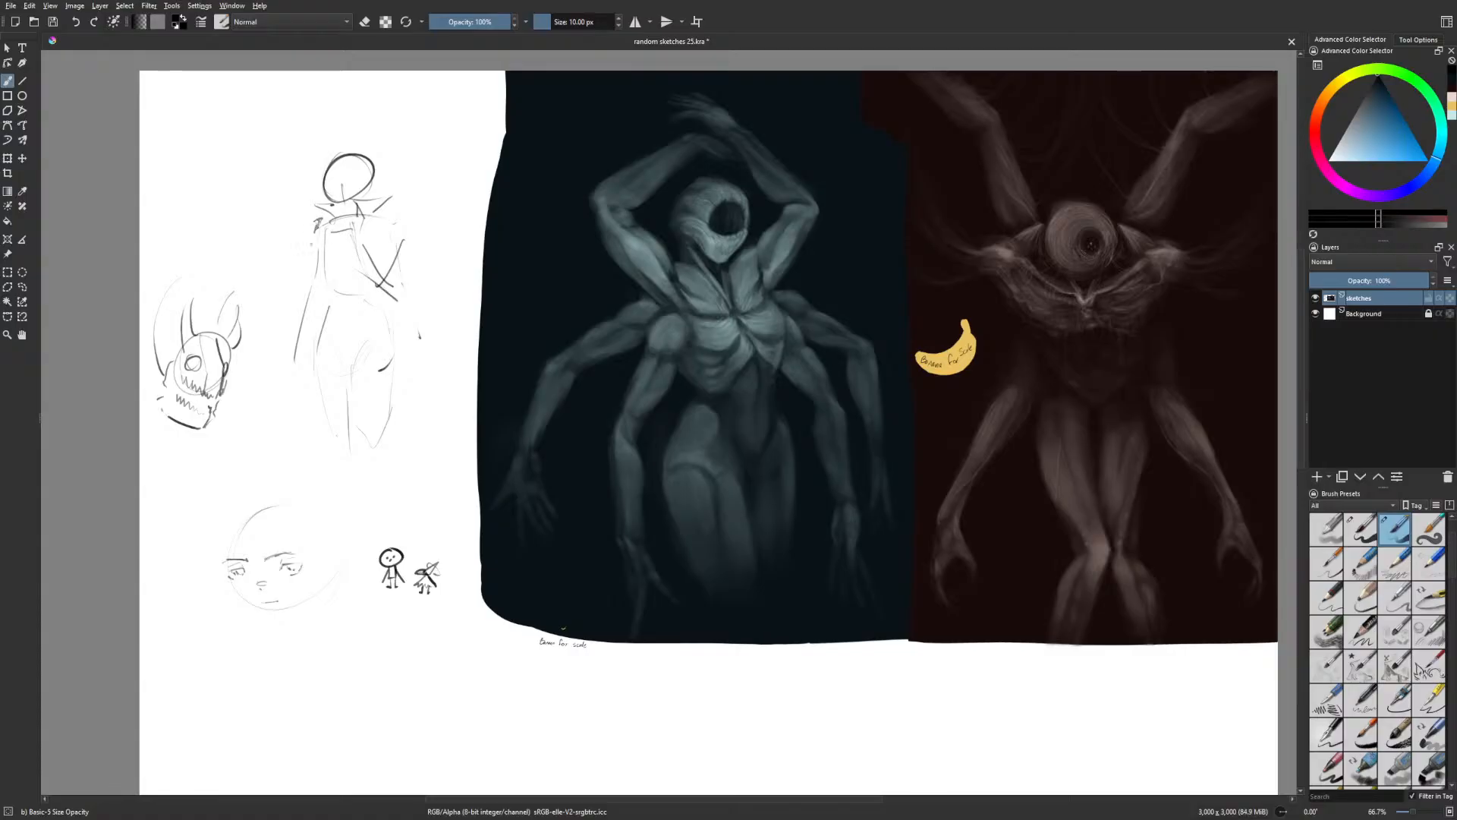
drag(318, 222, 293, 297)
mouse_move(387, 210)
mouse_down()
mouse_move(416, 216)
mouse_move(427, 293)
mouse_up()
key(ctrl+z)
key(ctrl+z)
drag(383, 208, 401, 217)
mouse_move(401, 216)
mouse_down()
mouse_move(415, 287)
mouse_move(397, 299)
mouse_up()
Draw the standing figure's forearms and extend its lower legs
drag(302, 317, 291, 362)
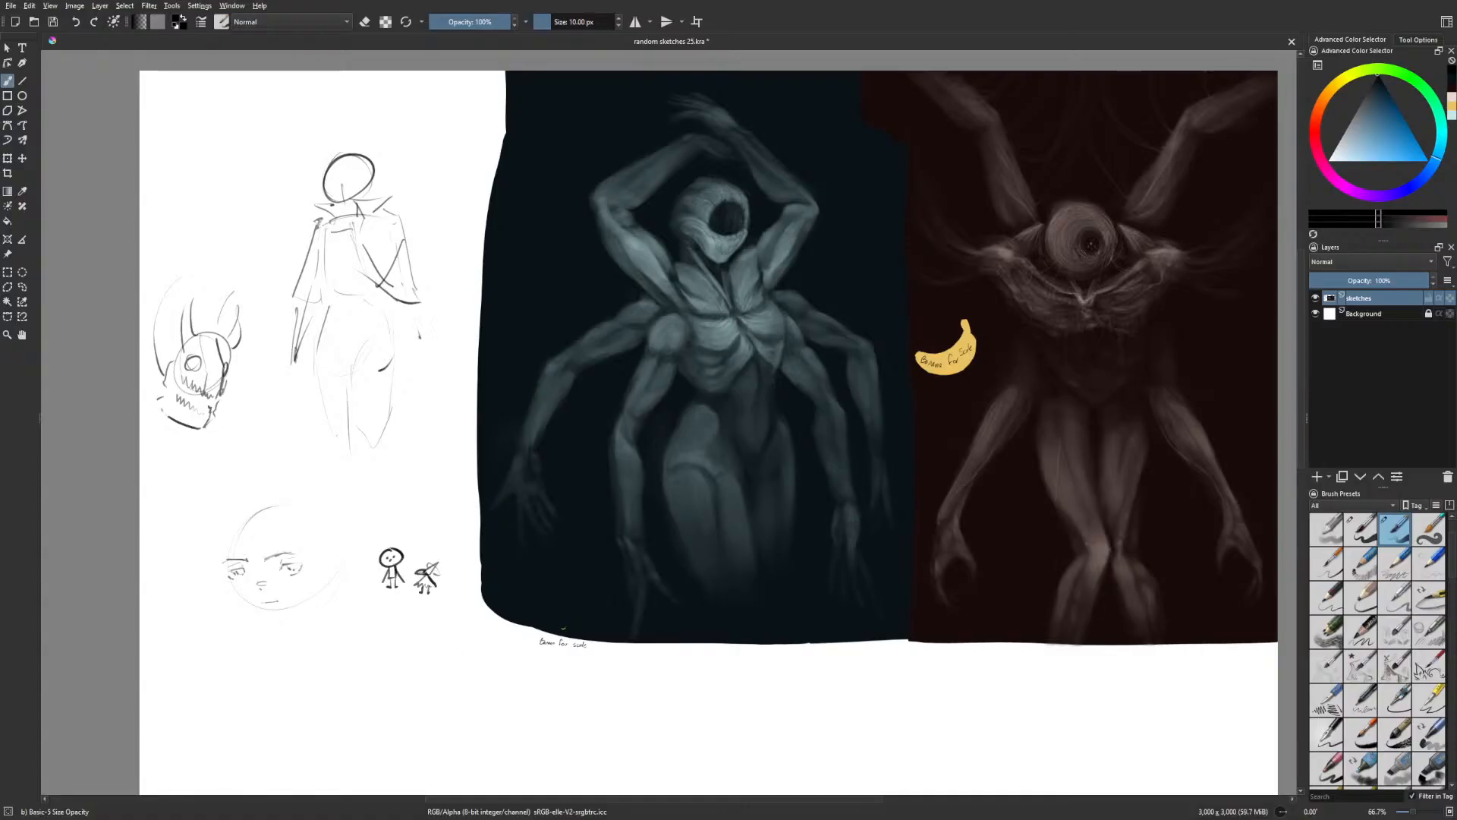
drag(401, 306, 419, 339)
drag(324, 406, 346, 487)
drag(383, 439, 378, 462)
Outline a panel beneath the two creature panels with Basic-5 Size at 66.73 px and fill it in very dark violet
drag(676, 641, 473, 664)
drag(606, 671, 679, 575)
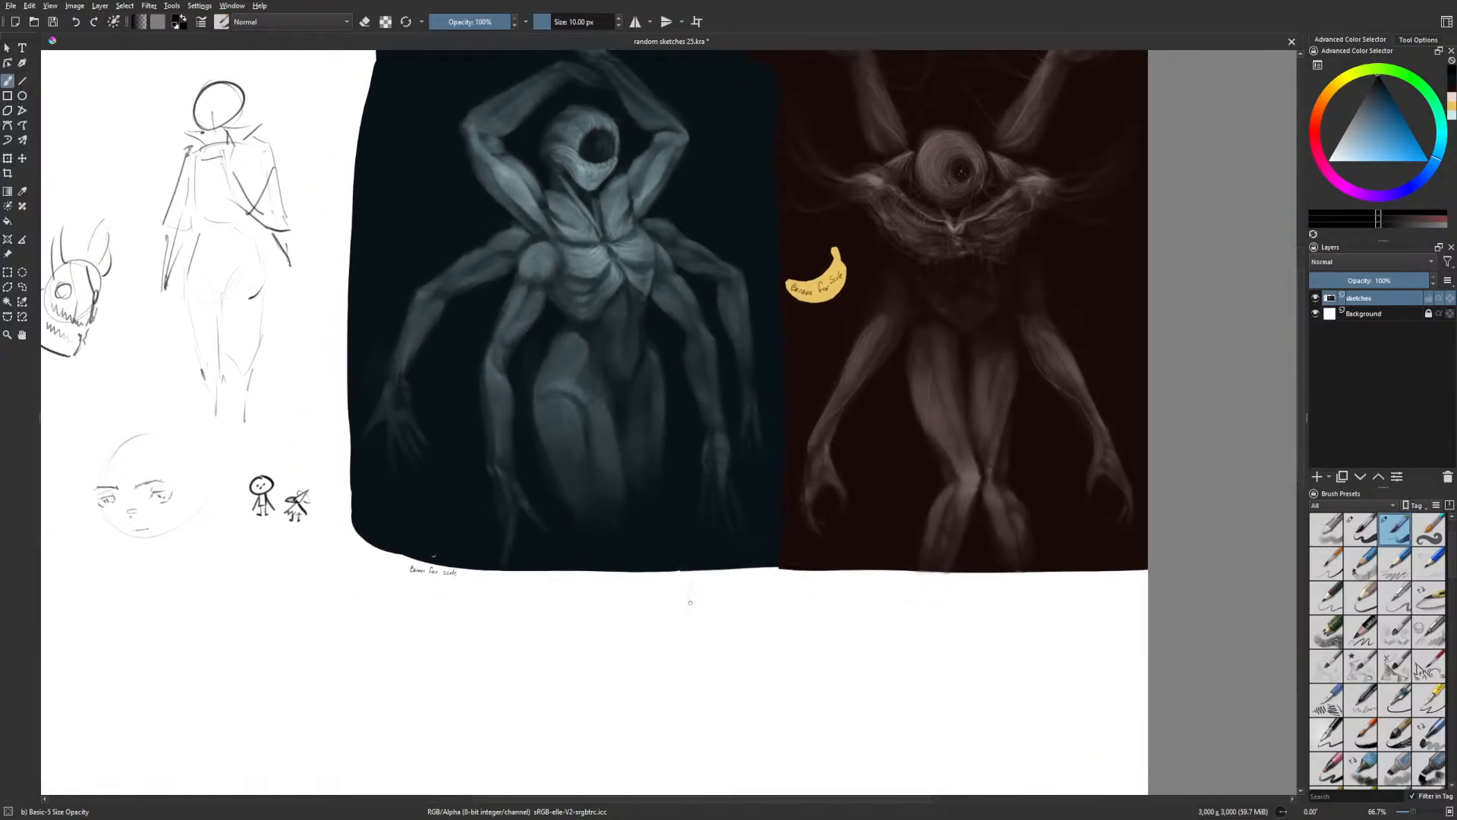
key(ctrl+plus)
key(ctrl+minus)
key(ctrl+minus)
key(ctrl+minus)
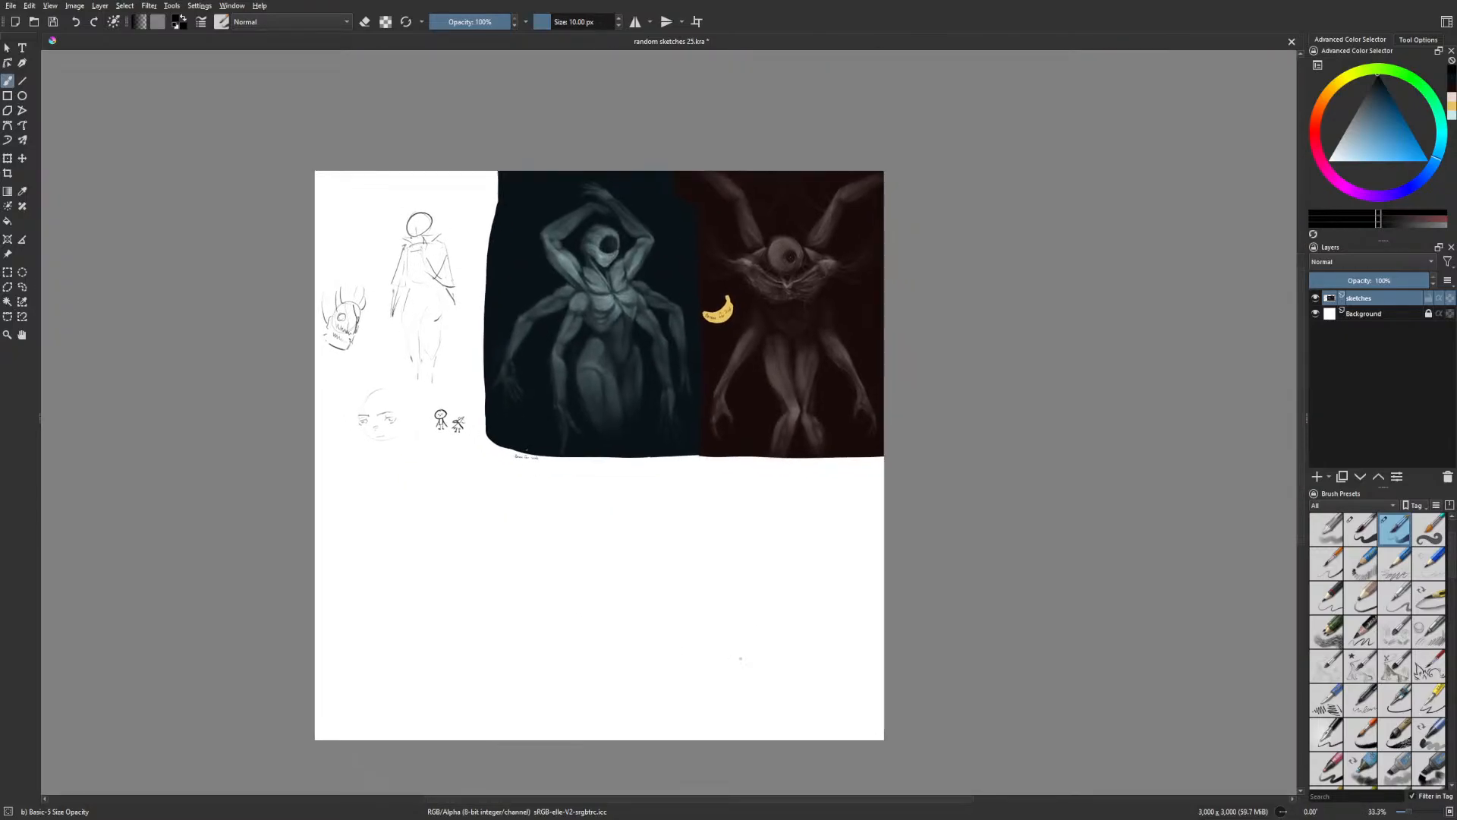
right_click(719, 602)
click(762, 548)
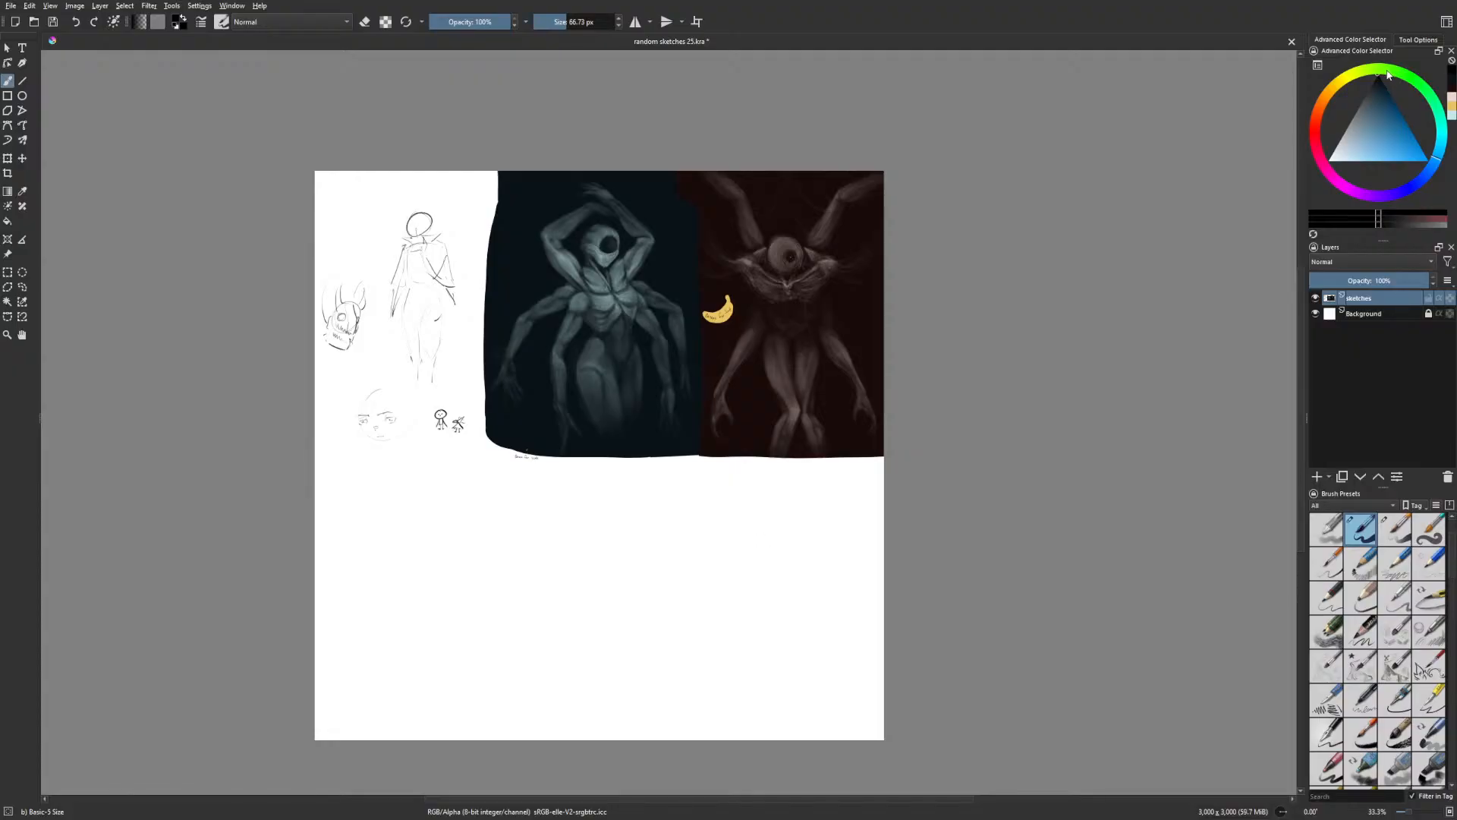
click(1369, 195)
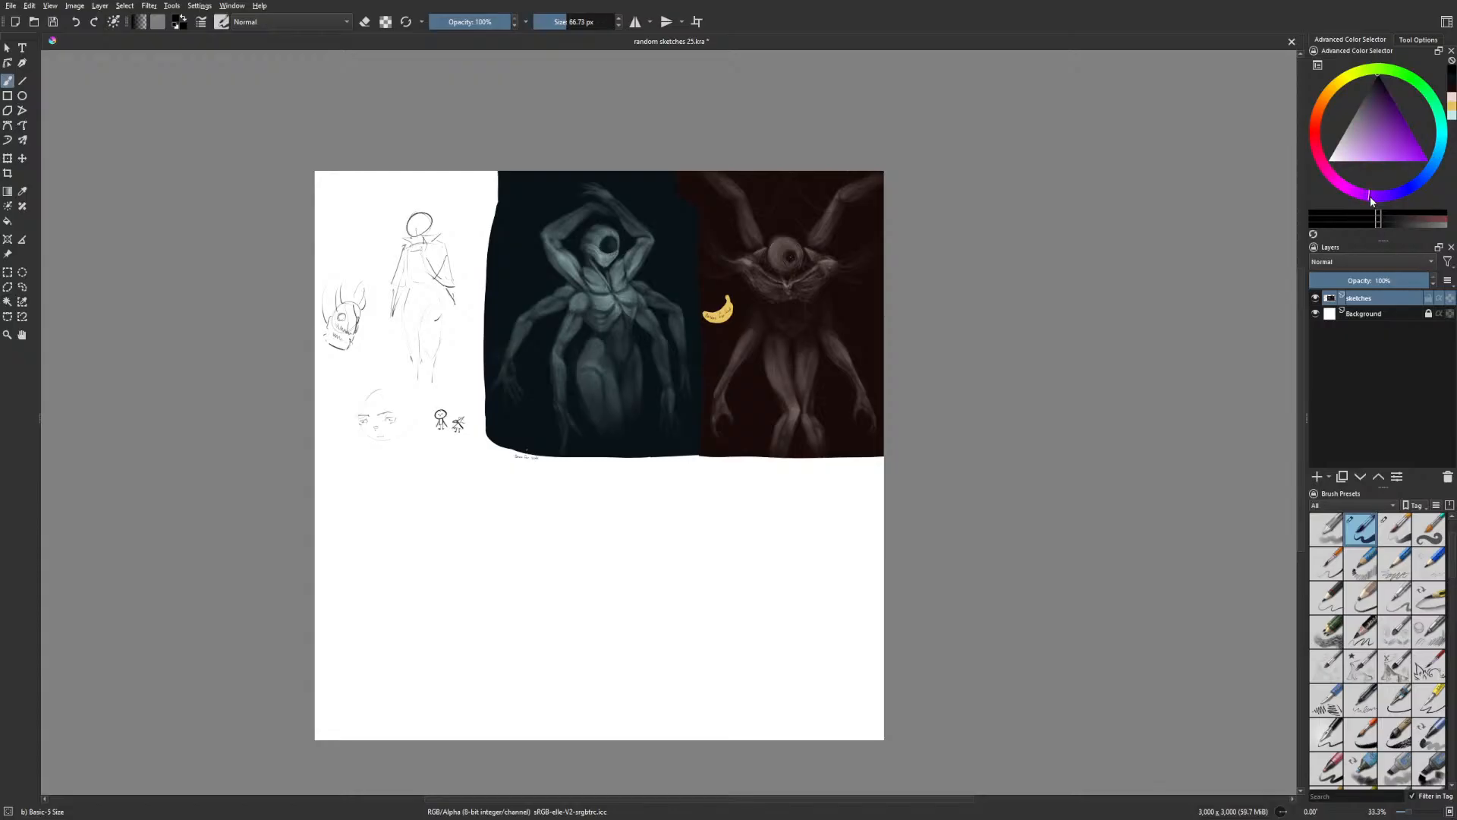
drag(1381, 193, 1383, 195)
click(1378, 81)
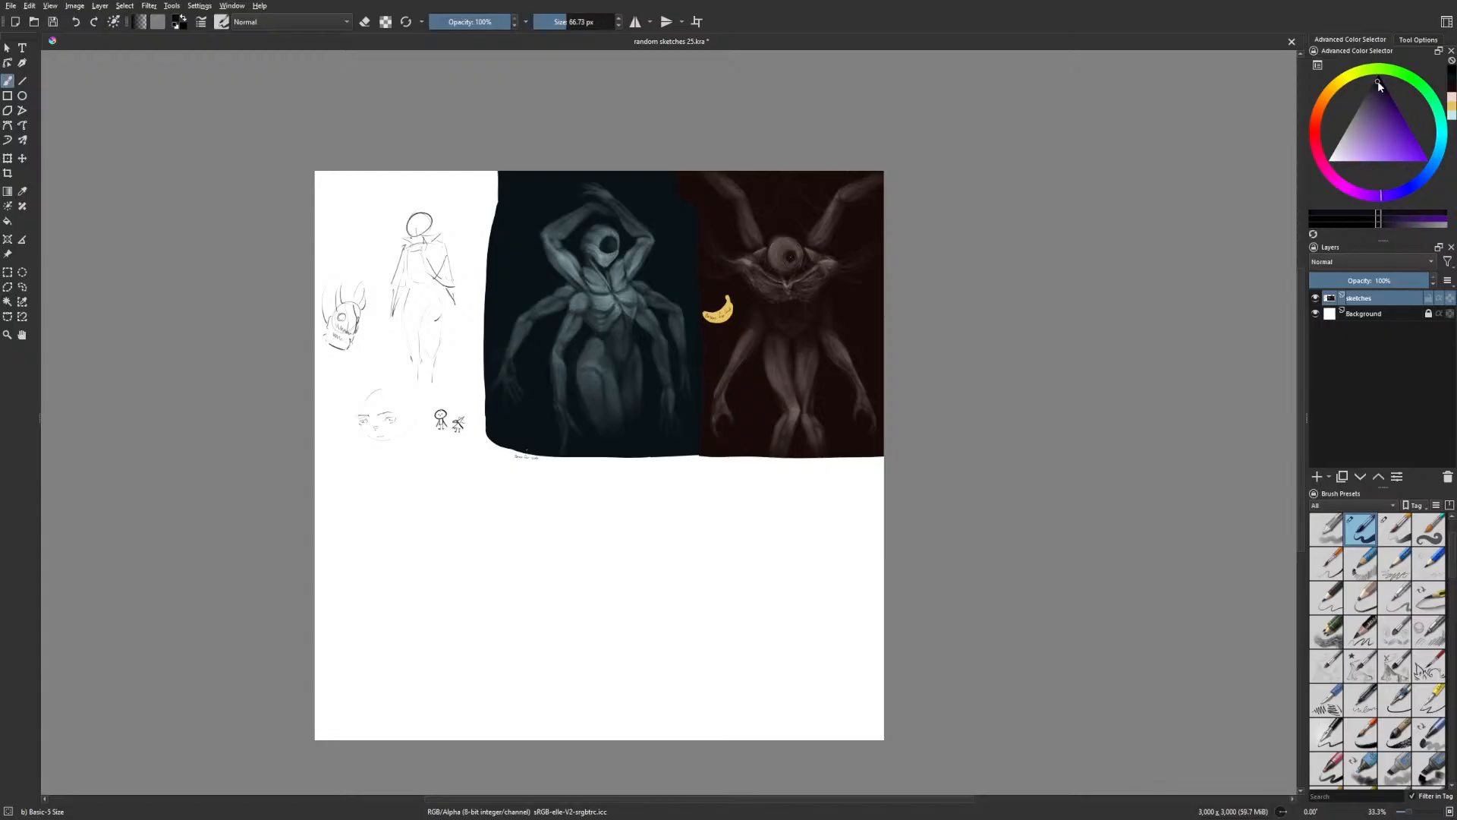
mouse_move(592, 457)
mouse_down()
mouse_move(581, 623)
mouse_move(884, 623)
mouse_up()
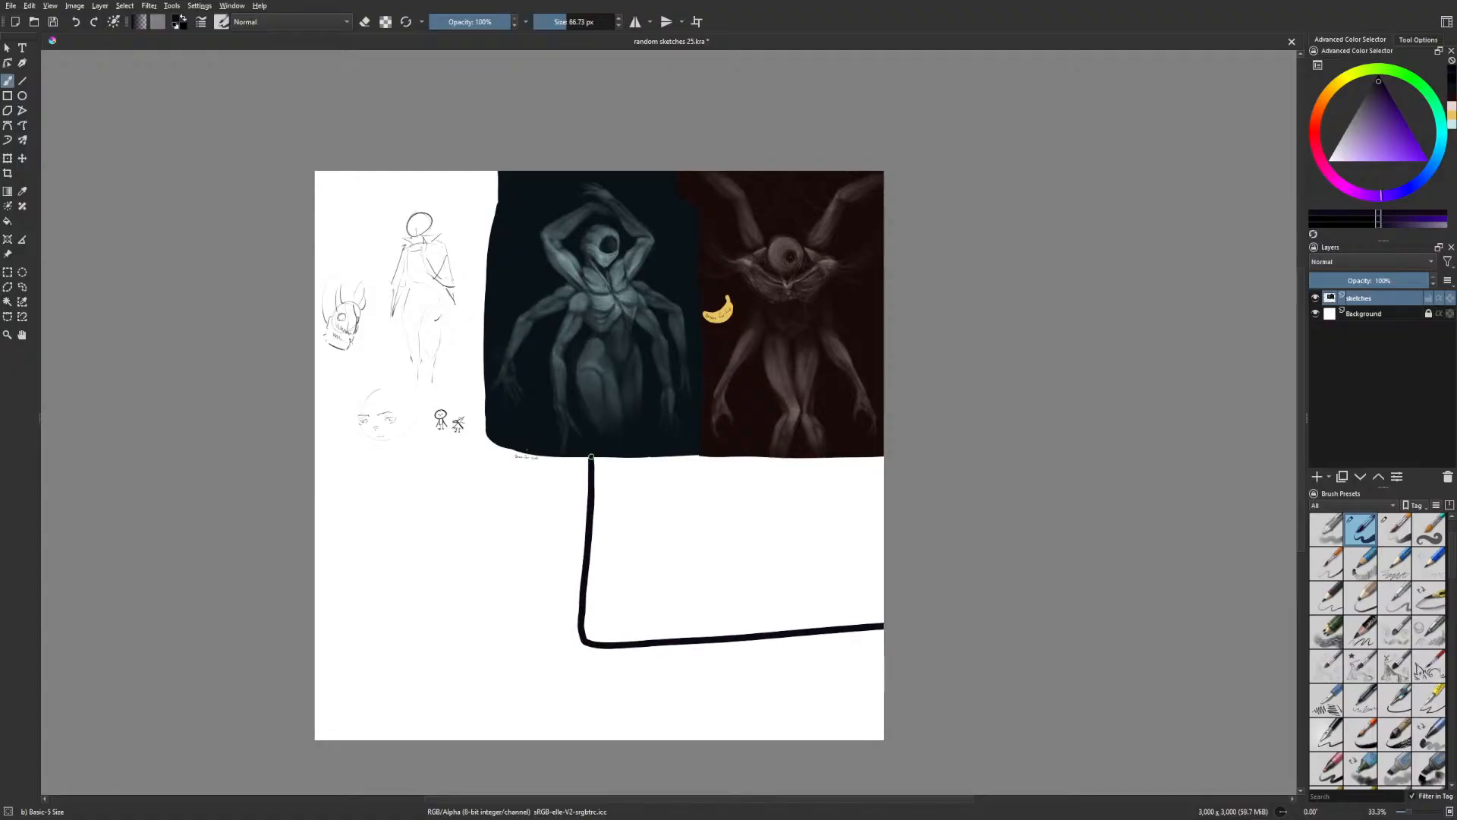
drag(591, 459, 885, 455)
click(7, 221)
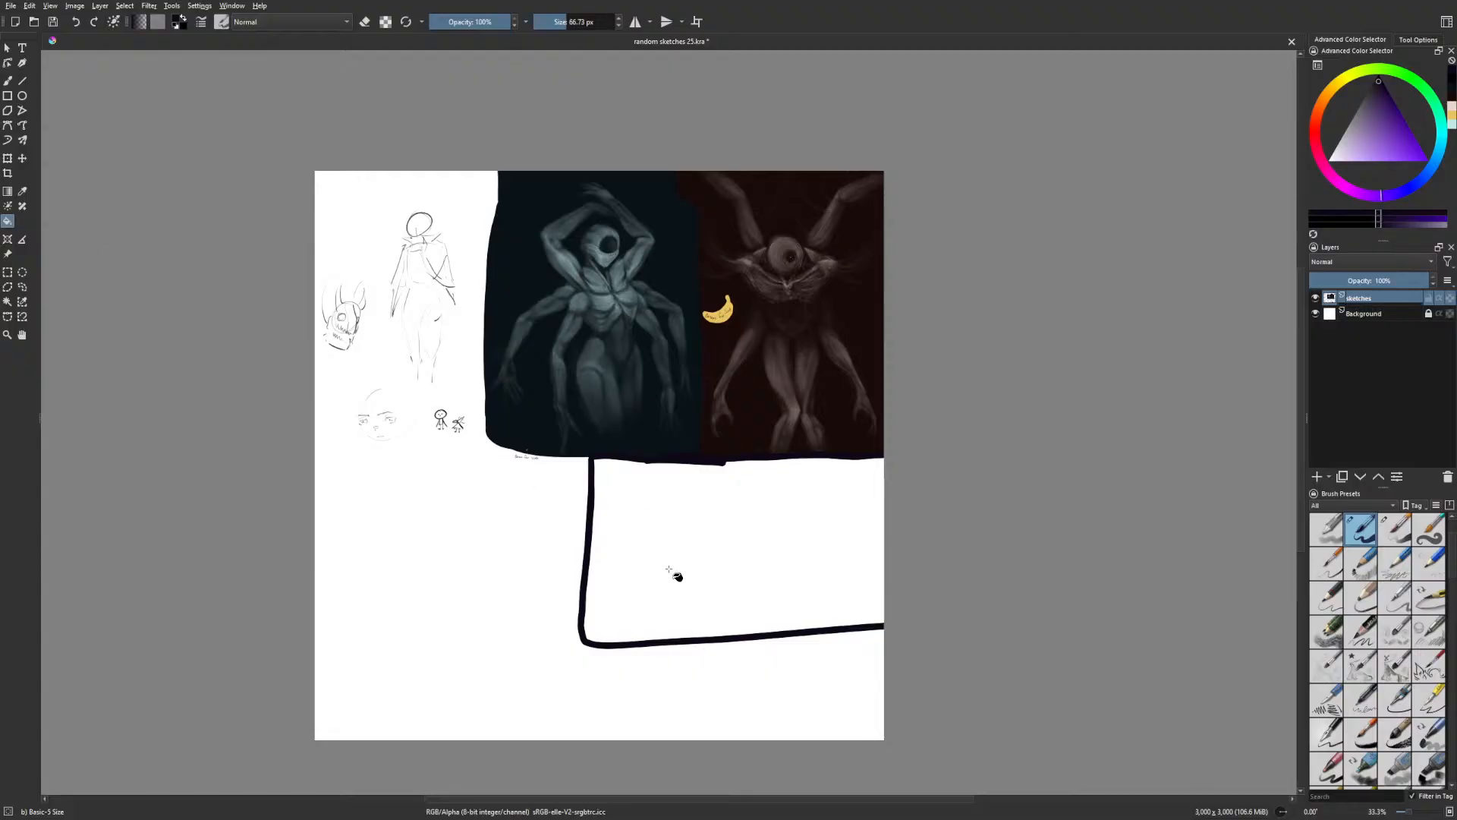
click(708, 645)
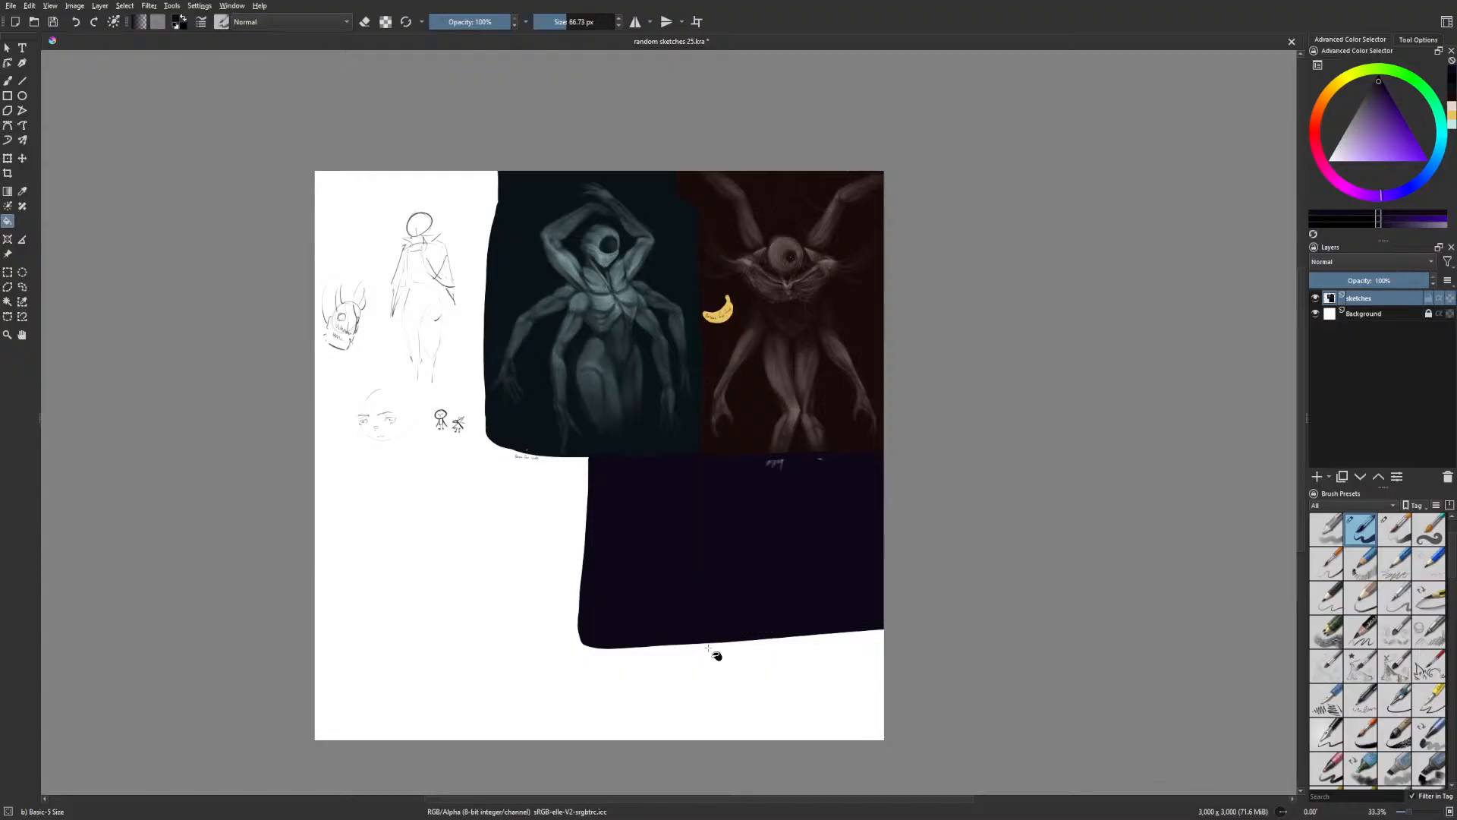
Cover the new panel's leftover white specks and even out its lower edge in dark violet, enlarging the brush to 201 px
key(b)
mouse_move(592, 646)
mouse_down()
mouse_move(835, 634)
mouse_move(820, 630)
mouse_up()
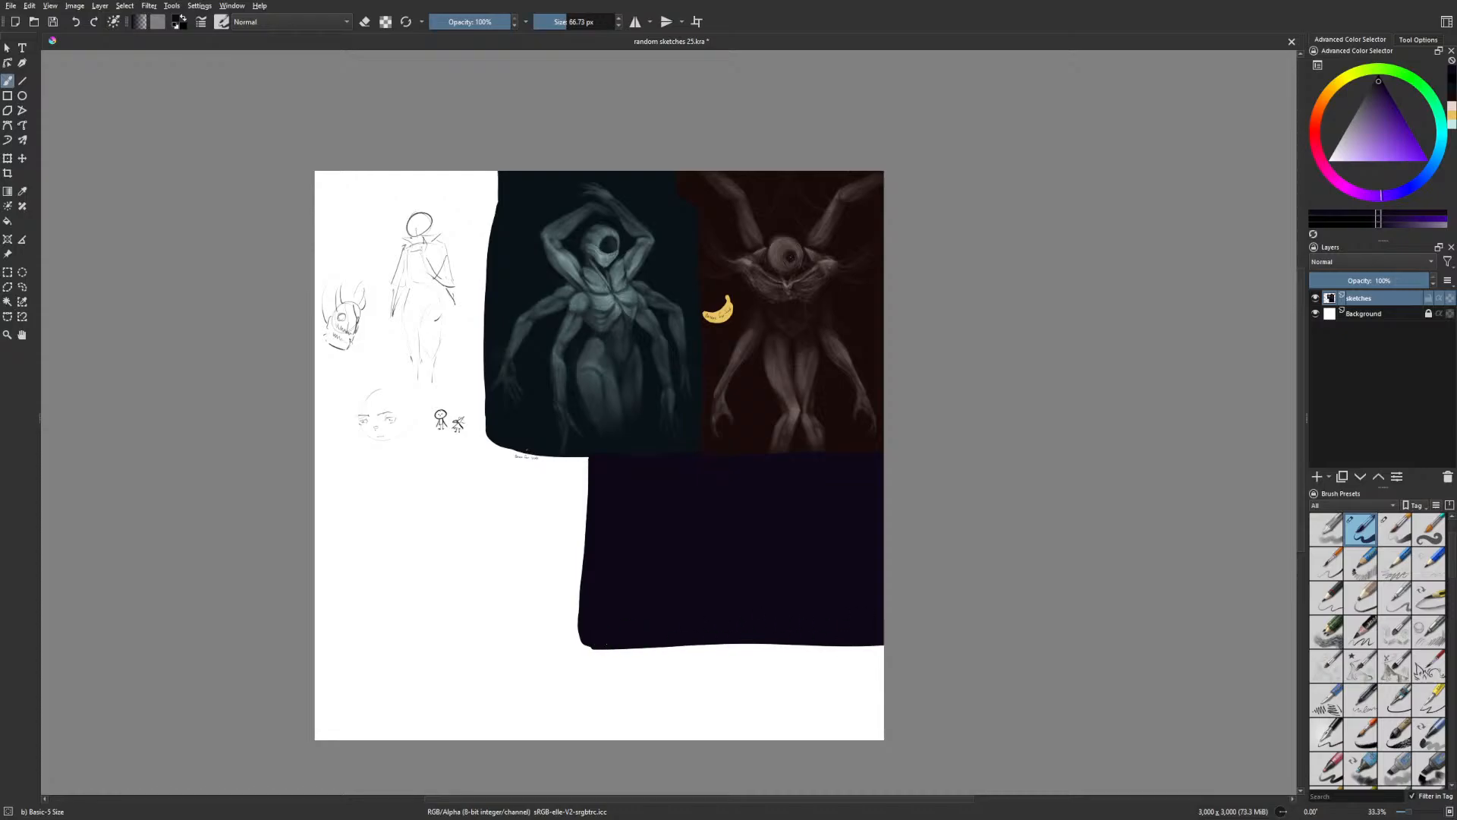
key(ctrl+plus)
drag(947, 640, 802, 506)
key(ctrl+plus)
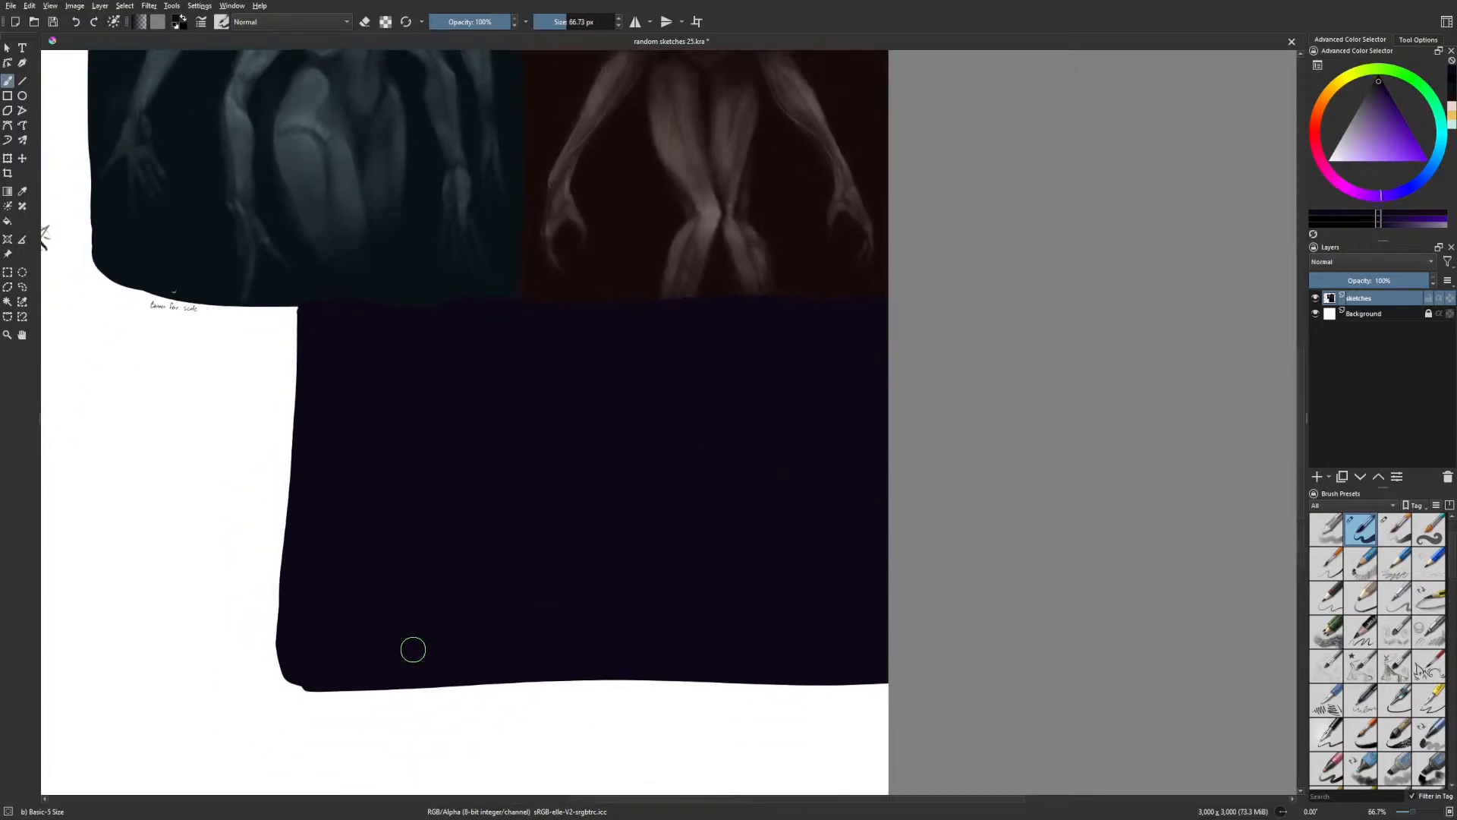
mouse_move(287, 678)
mouse_down()
mouse_move(343, 712)
mouse_move(624, 684)
mouse_move(287, 687)
mouse_move(420, 692)
mouse_up()
drag(322, 689, 827, 679)
drag(455, 699, 881, 692)
Paint a soft diagonal limb shape in pale purple on the violet panel with Gamer Knife Maybe at 59 px and 19% opacity
right_click(820, 640)
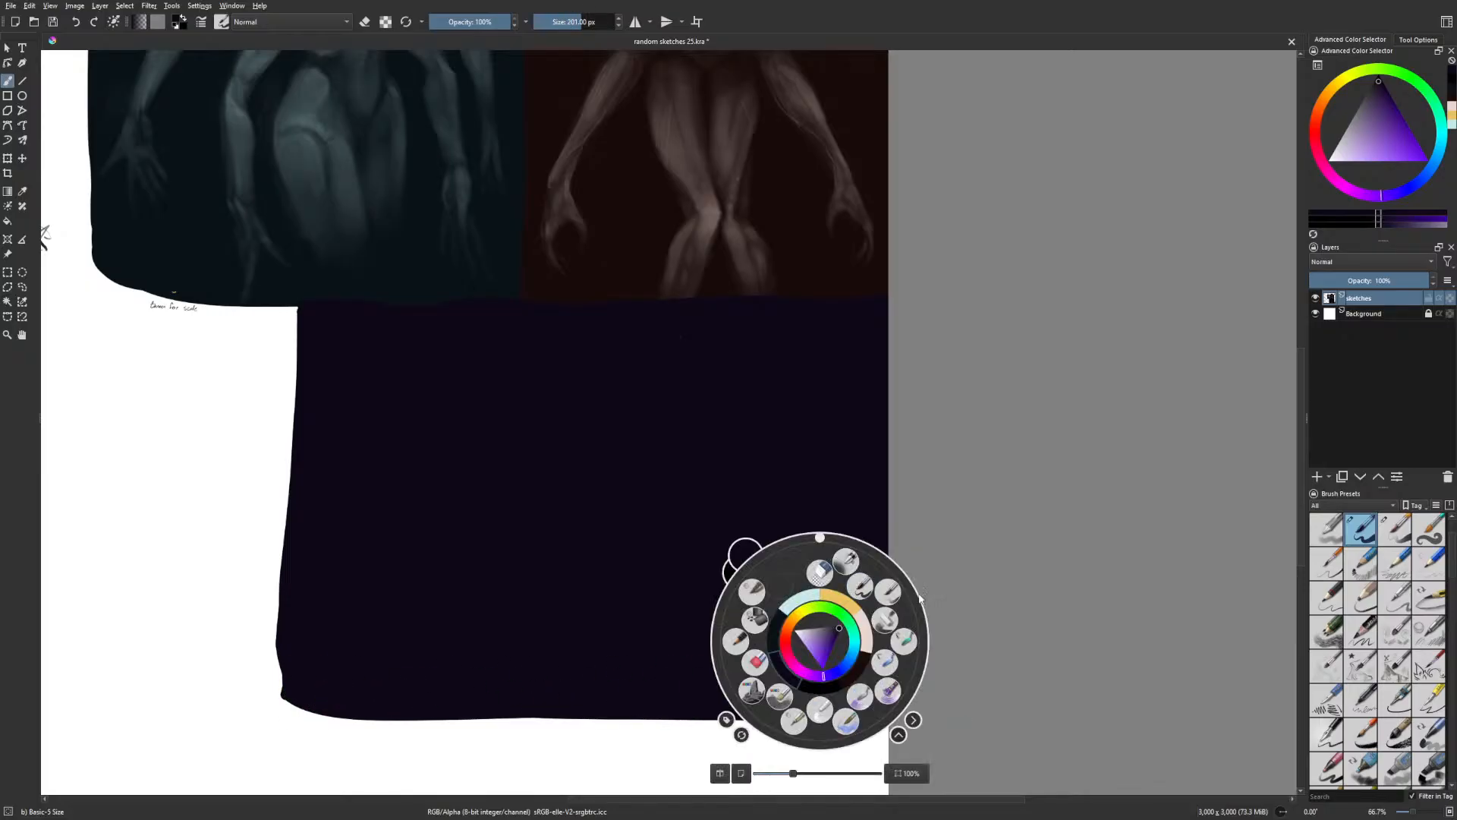
click(914, 619)
mouse_move(1372, 88)
mouse_down()
mouse_move(1348, 155)
mouse_move(1363, 193)
mouse_up()
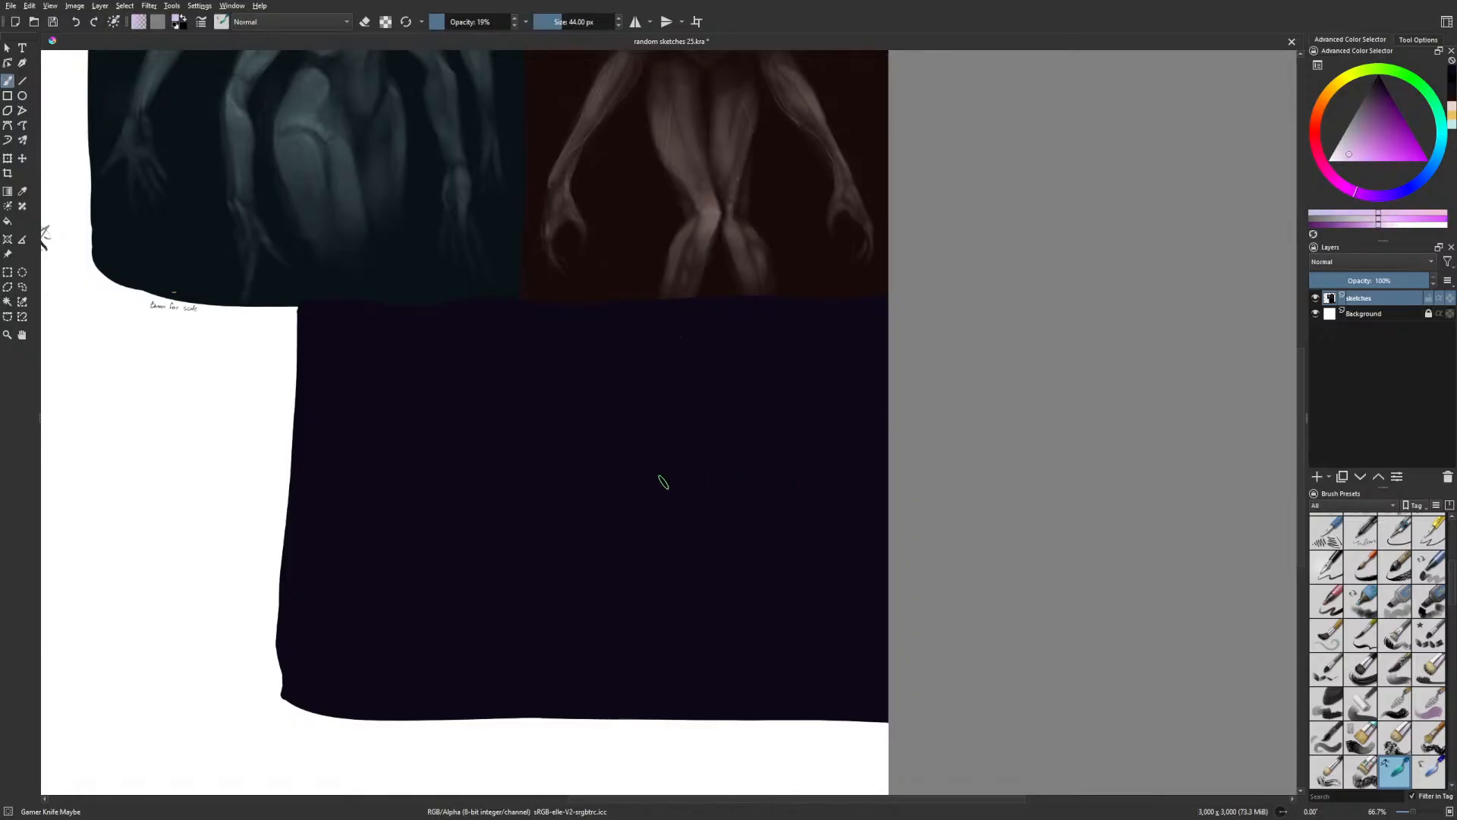
drag(612, 482, 619, 480)
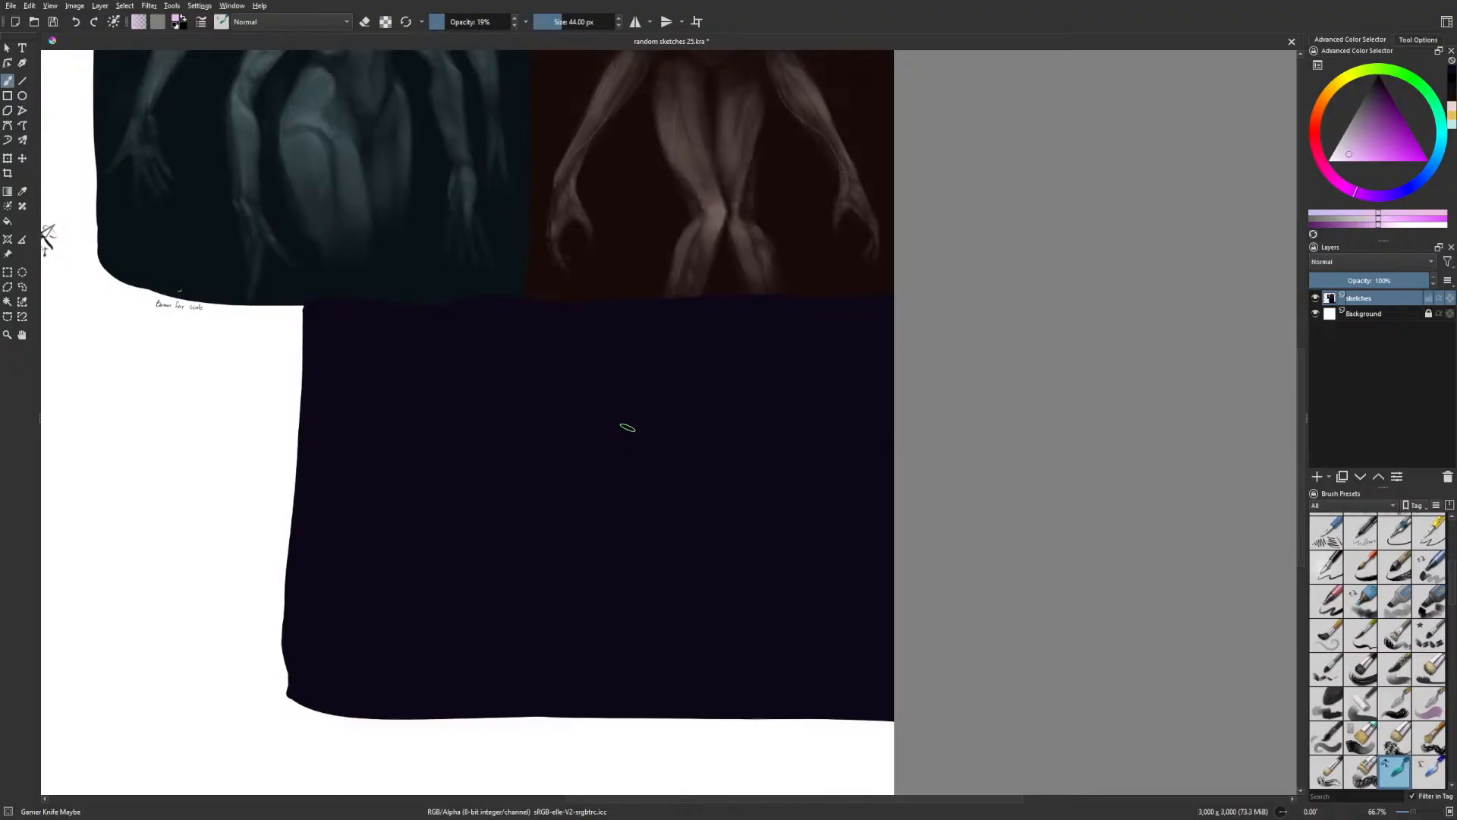
key(bracketright)
key(bracketright)
key(bracketright)
key(bracketright)
drag(434, 402, 476, 448)
drag(399, 370, 455, 433)
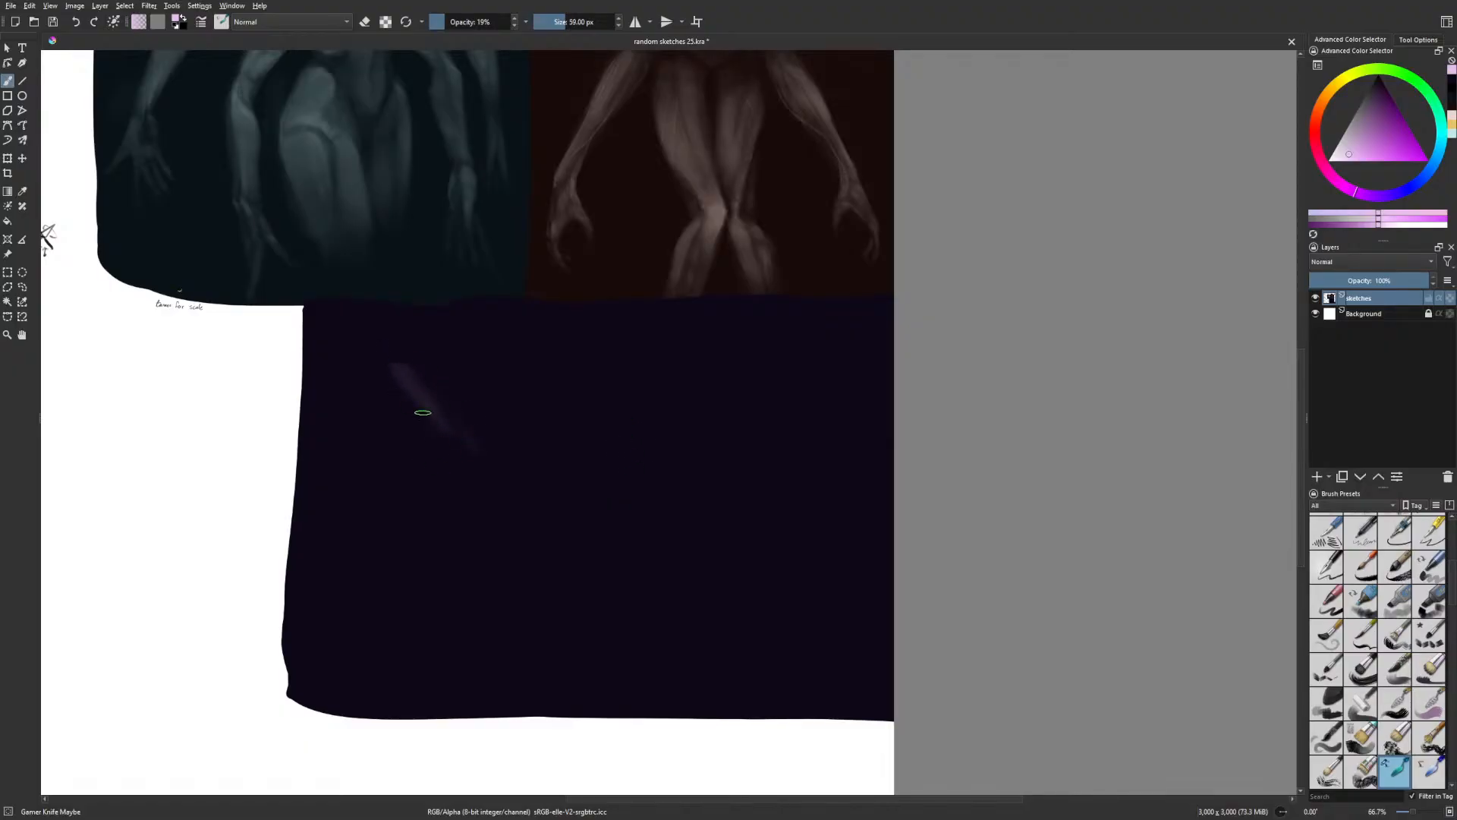
mouse_move(400, 376)
mouse_down()
mouse_move(442, 451)
mouse_move(424, 393)
mouse_move(463, 443)
mouse_move(399, 368)
mouse_move(466, 440)
mouse_move(399, 370)
mouse_move(461, 460)
mouse_up()
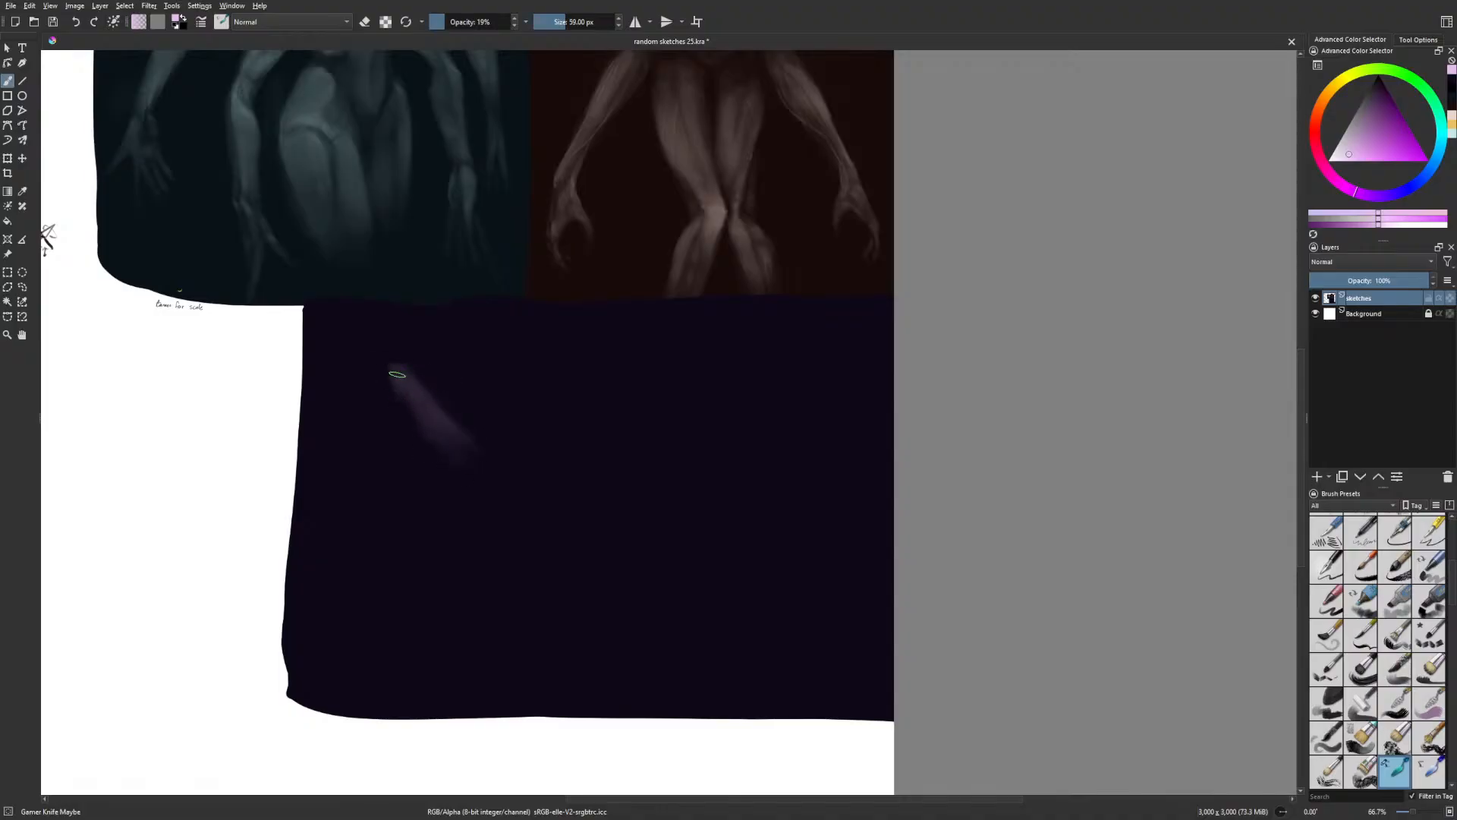
drag(396, 372, 422, 440)
mouse_move(402, 383)
mouse_down()
mouse_move(444, 431)
mouse_move(482, 438)
mouse_move(448, 423)
mouse_move(471, 440)
mouse_move(426, 444)
mouse_move(447, 470)
mouse_up()
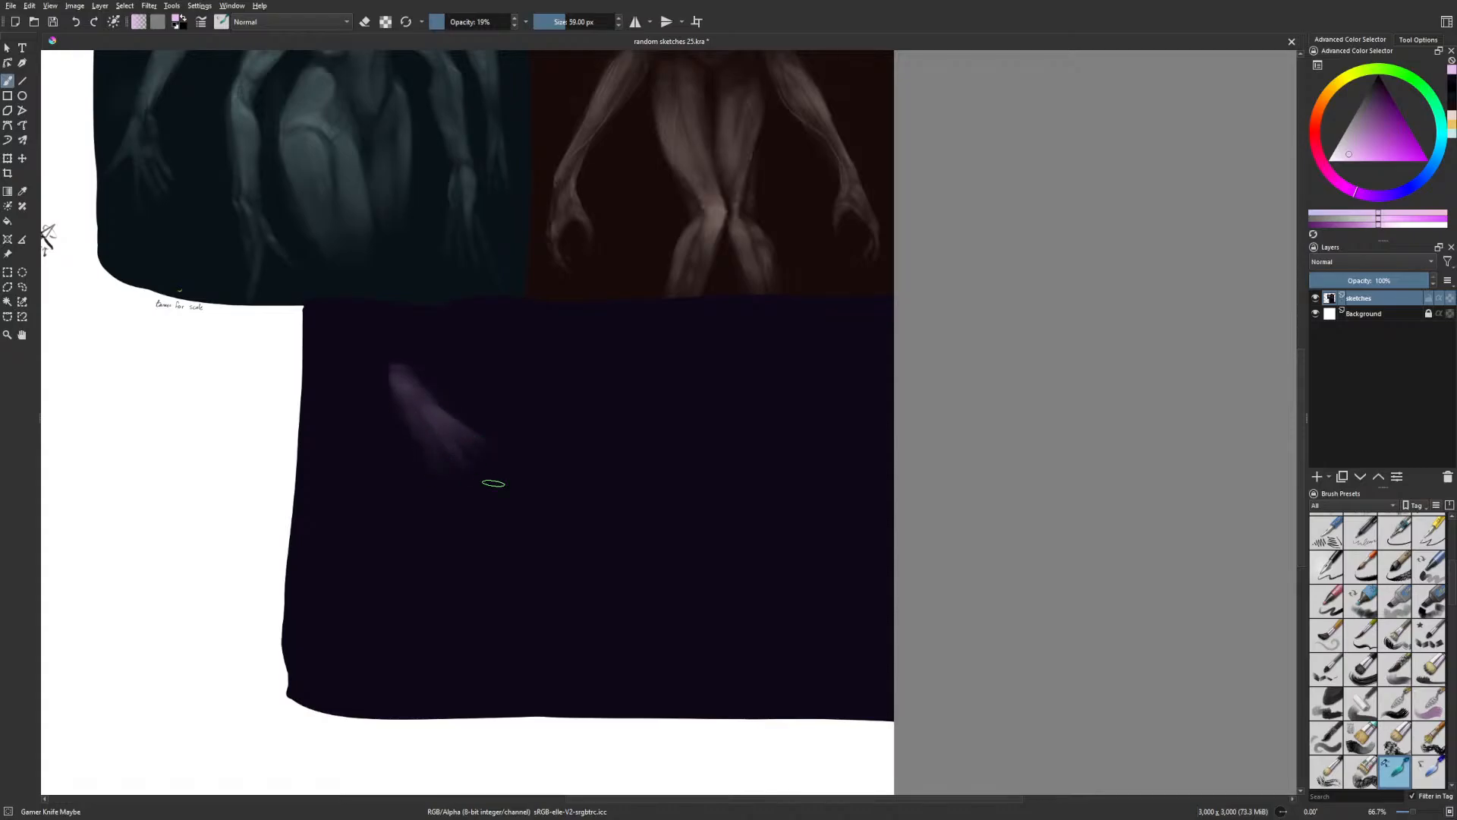
drag(427, 410, 391, 374)
Paint a soft lower-jaw shape in pale purple beneath the diagonal limb shape, reducing the brush to 24 px for its upper edge
drag(561, 505, 588, 566)
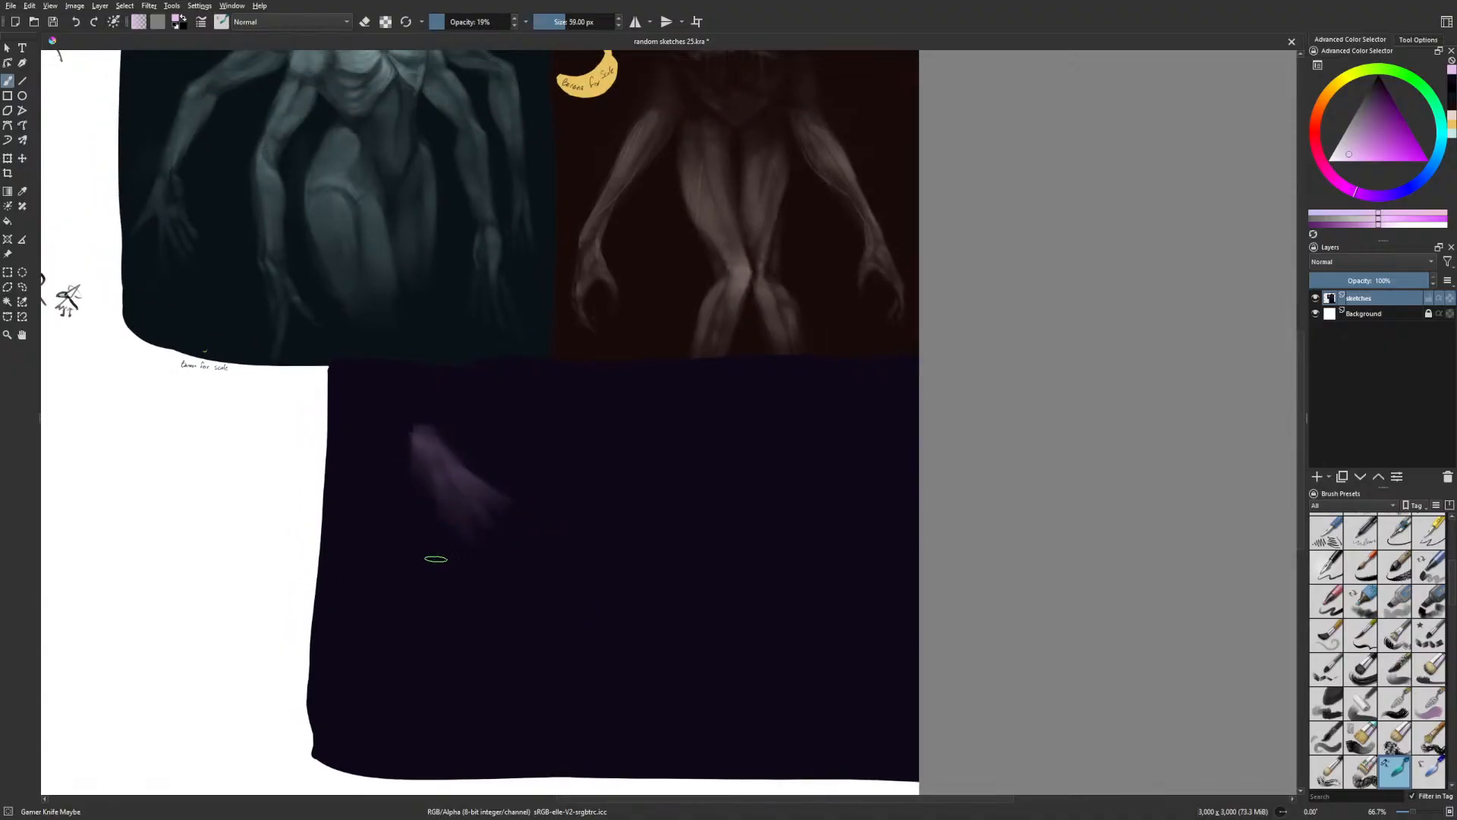
drag(457, 553, 458, 575)
drag(459, 551, 426, 597)
drag(475, 553, 434, 606)
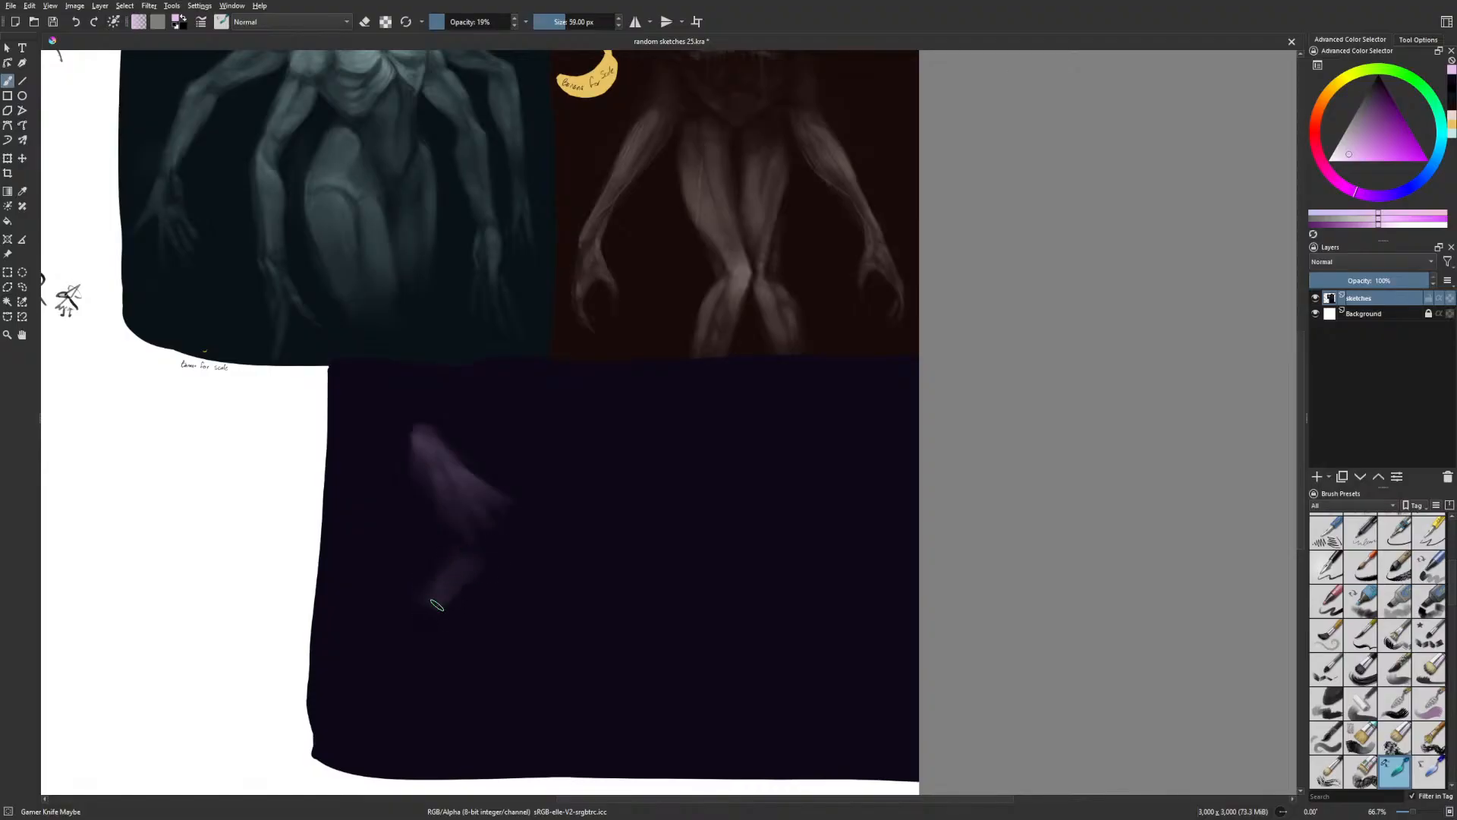
mouse_move(480, 552)
mouse_down()
mouse_move(417, 603)
mouse_move(446, 571)
mouse_move(433, 601)
mouse_move(471, 521)
mouse_move(410, 603)
mouse_up()
key(bracketleft)
drag(463, 543, 439, 547)
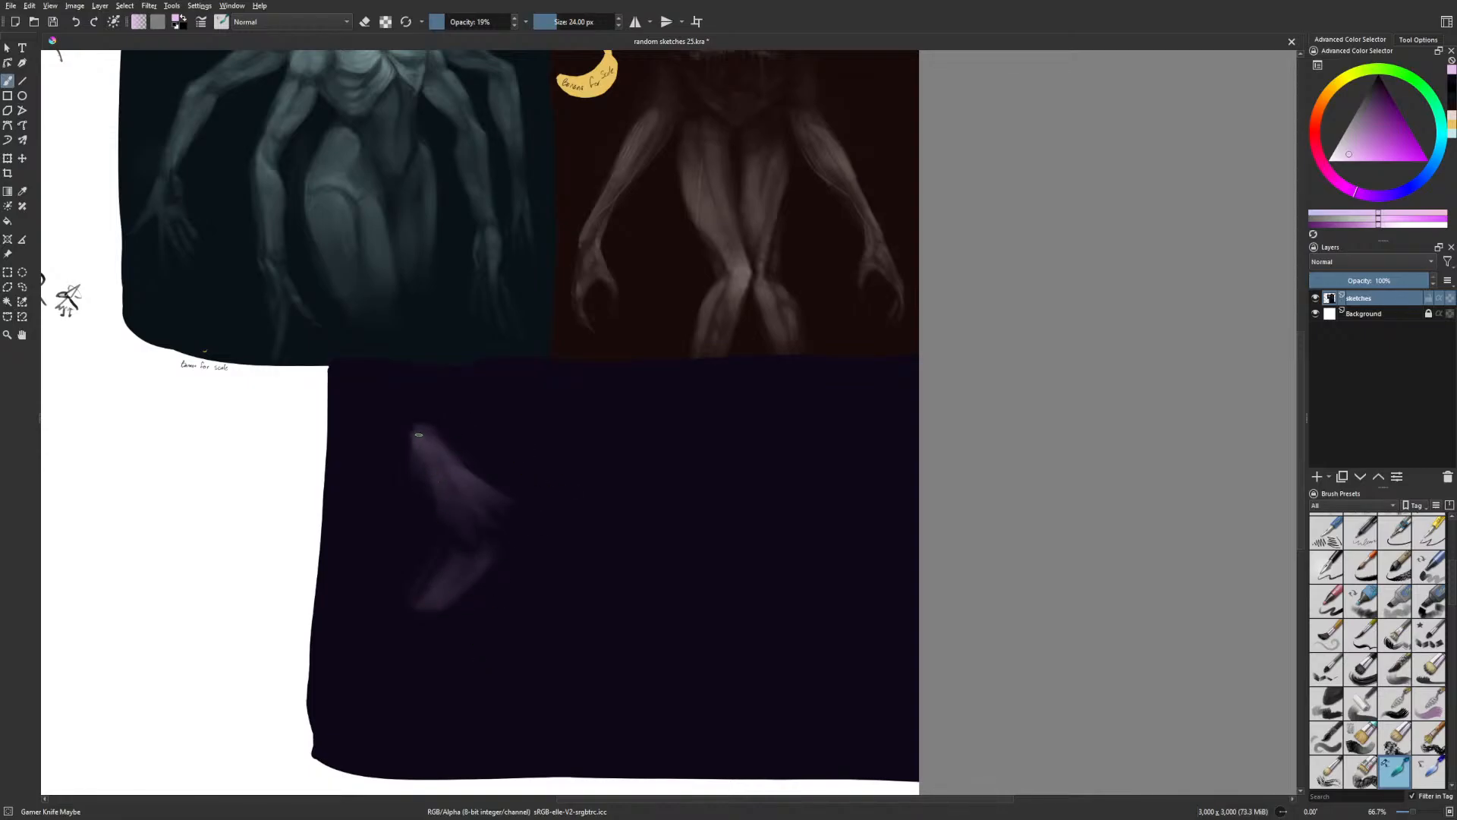
Enlarge the brush to 73 px and build up the upper head shape in pale purple, adding a pointed extension at its top
key(m)
key(m)
key(bracketright)
key(bracketright)
key(bracketright)
key(bracketright)
key(bracketright)
key(bracketright)
key(bracketright)
key(bracketright)
key(bracketright)
key(bracketright)
key(bracketright)
key(bracketright)
key(bracketright)
key(bracketright)
drag(446, 447, 481, 481)
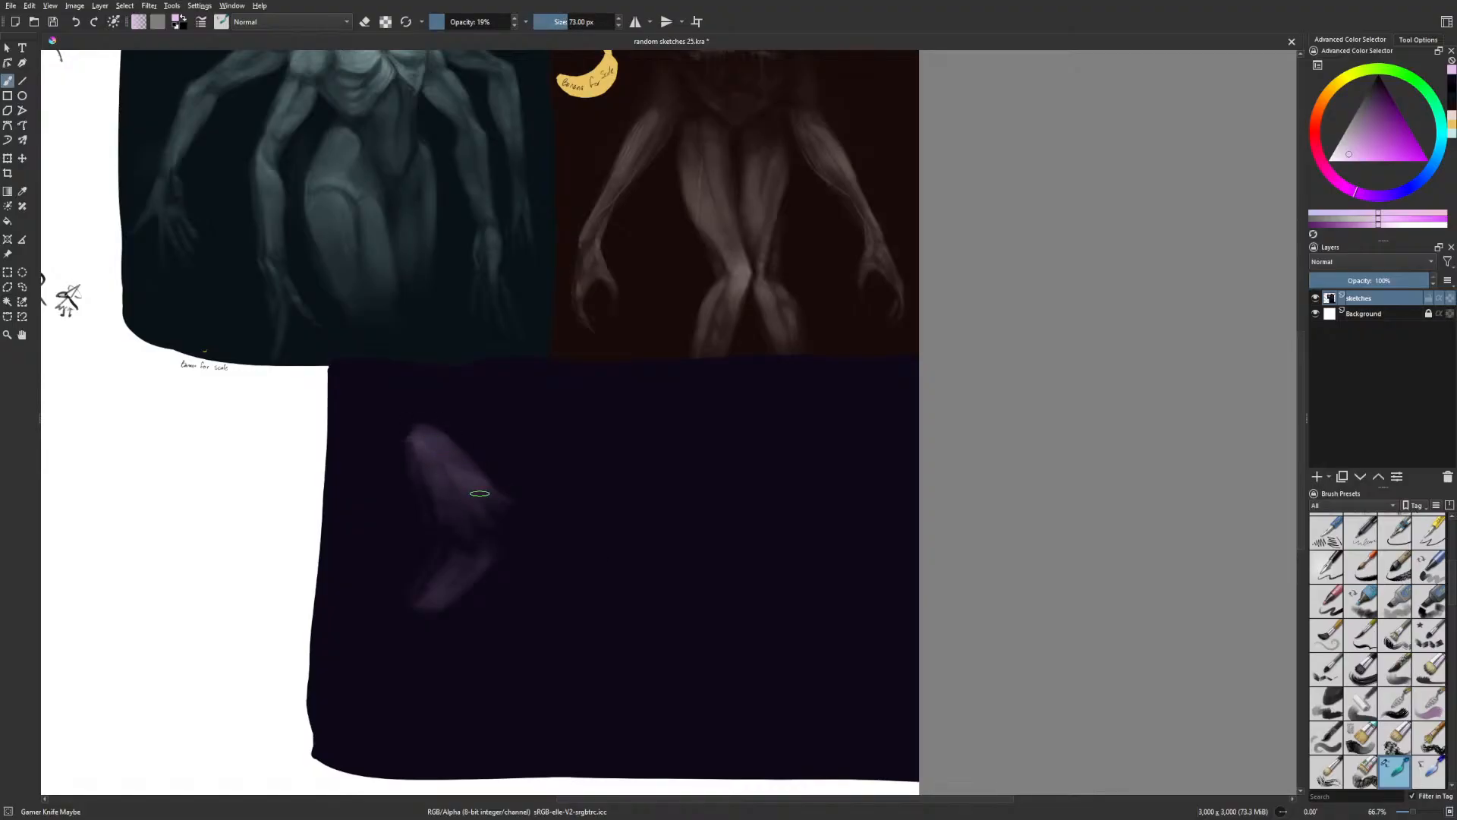
mouse_move(429, 435)
mouse_down()
mouse_move(463, 456)
mouse_move(448, 414)
mouse_move(475, 400)
mouse_move(456, 469)
mouse_move(462, 411)
mouse_move(518, 505)
mouse_up()
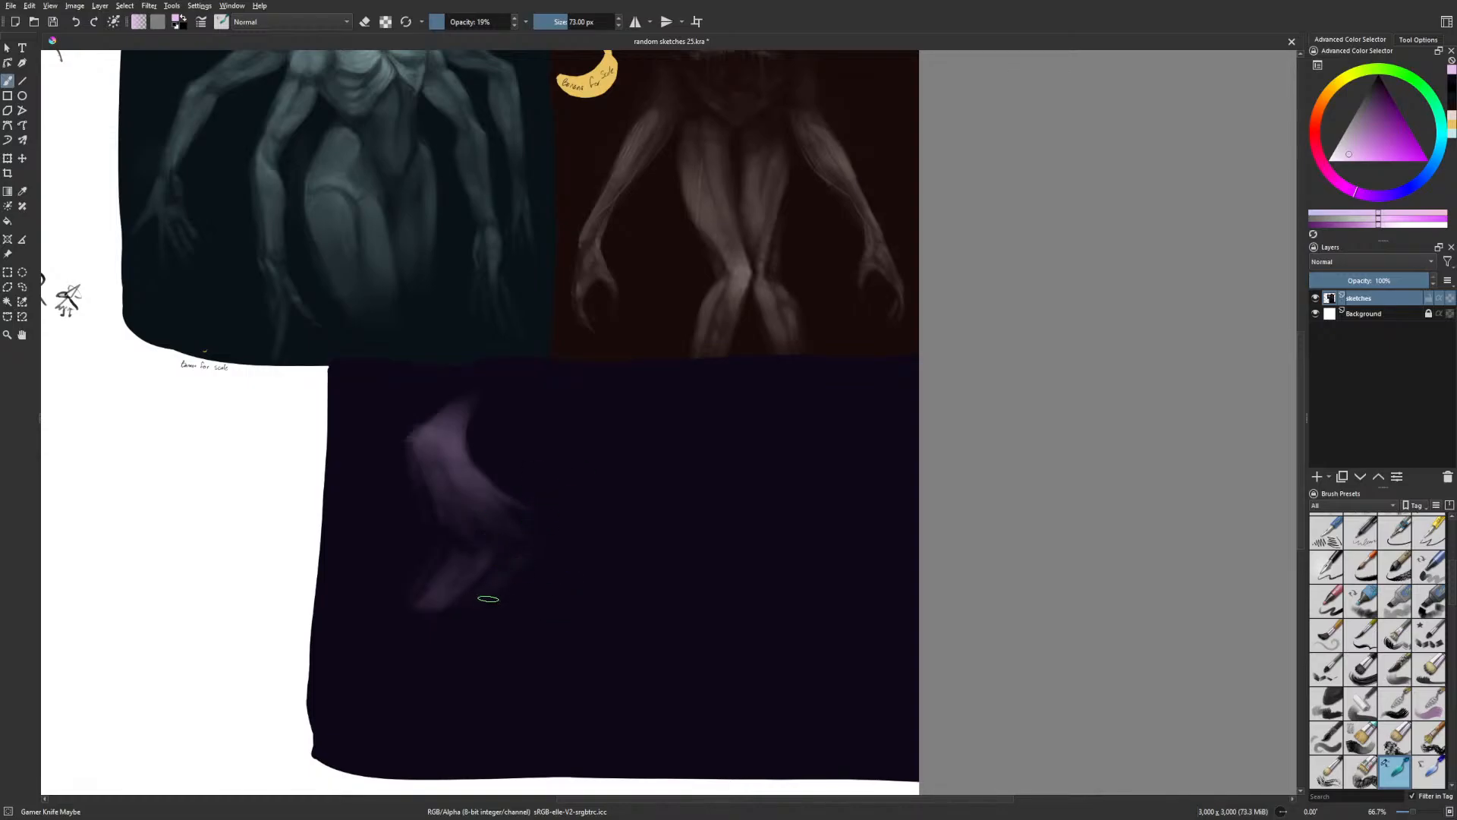
Paint a broad, faint arched neck extending rightward from the jaw with the brush at 180 px
mouse_move(487, 595)
mouse_down()
mouse_move(562, 511)
mouse_move(544, 520)
mouse_move(571, 476)
mouse_move(636, 422)
mouse_move(573, 486)
mouse_move(605, 462)
mouse_move(704, 458)
mouse_move(572, 483)
mouse_move(686, 437)
mouse_move(605, 462)
mouse_move(739, 499)
mouse_move(814, 499)
mouse_up()
mouse_move(535, 562)
mouse_down()
mouse_move(571, 535)
mouse_move(509, 600)
mouse_move(622, 496)
mouse_move(698, 482)
mouse_move(686, 496)
mouse_move(655, 481)
mouse_move(716, 523)
mouse_move(571, 497)
mouse_move(620, 464)
mouse_move(705, 458)
mouse_move(679, 448)
mouse_move(563, 509)
mouse_move(667, 446)
mouse_move(720, 501)
mouse_move(762, 516)
mouse_up()
key(minus)
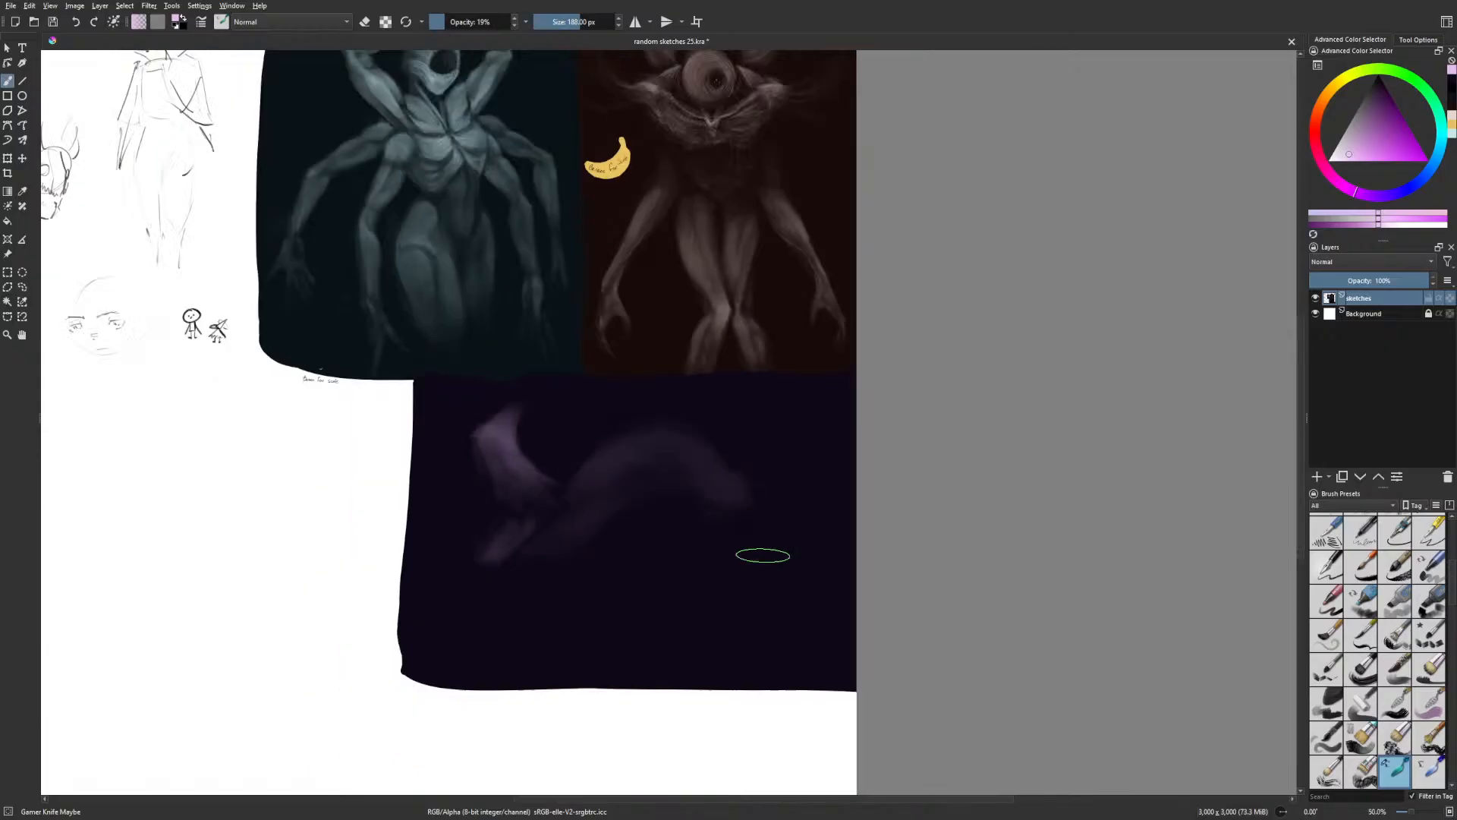
drag(813, 618, 742, 628)
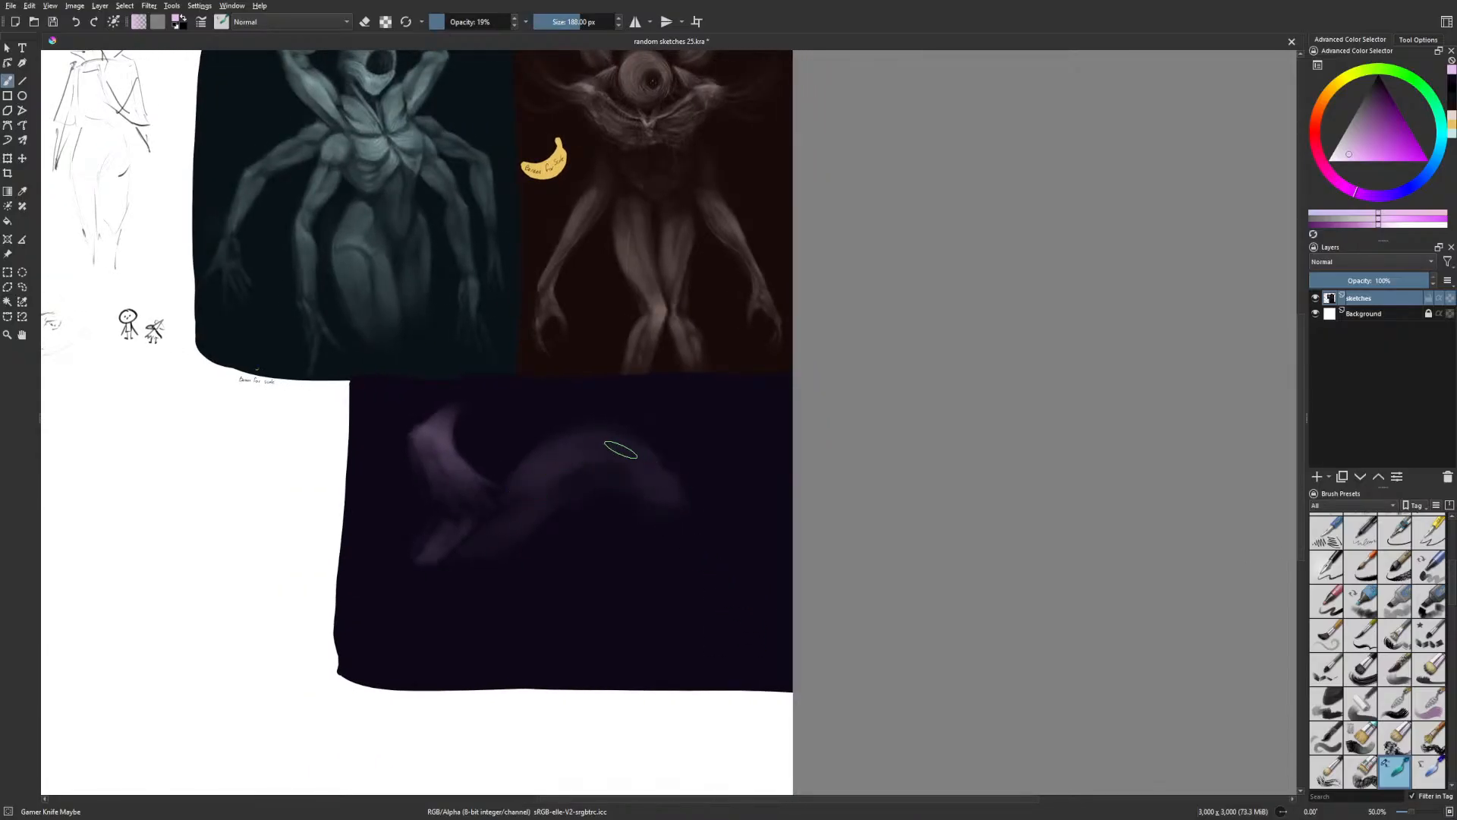
Select the painted head and neck with a freehand outline and shift the area left past the panel's edge
click(9, 272)
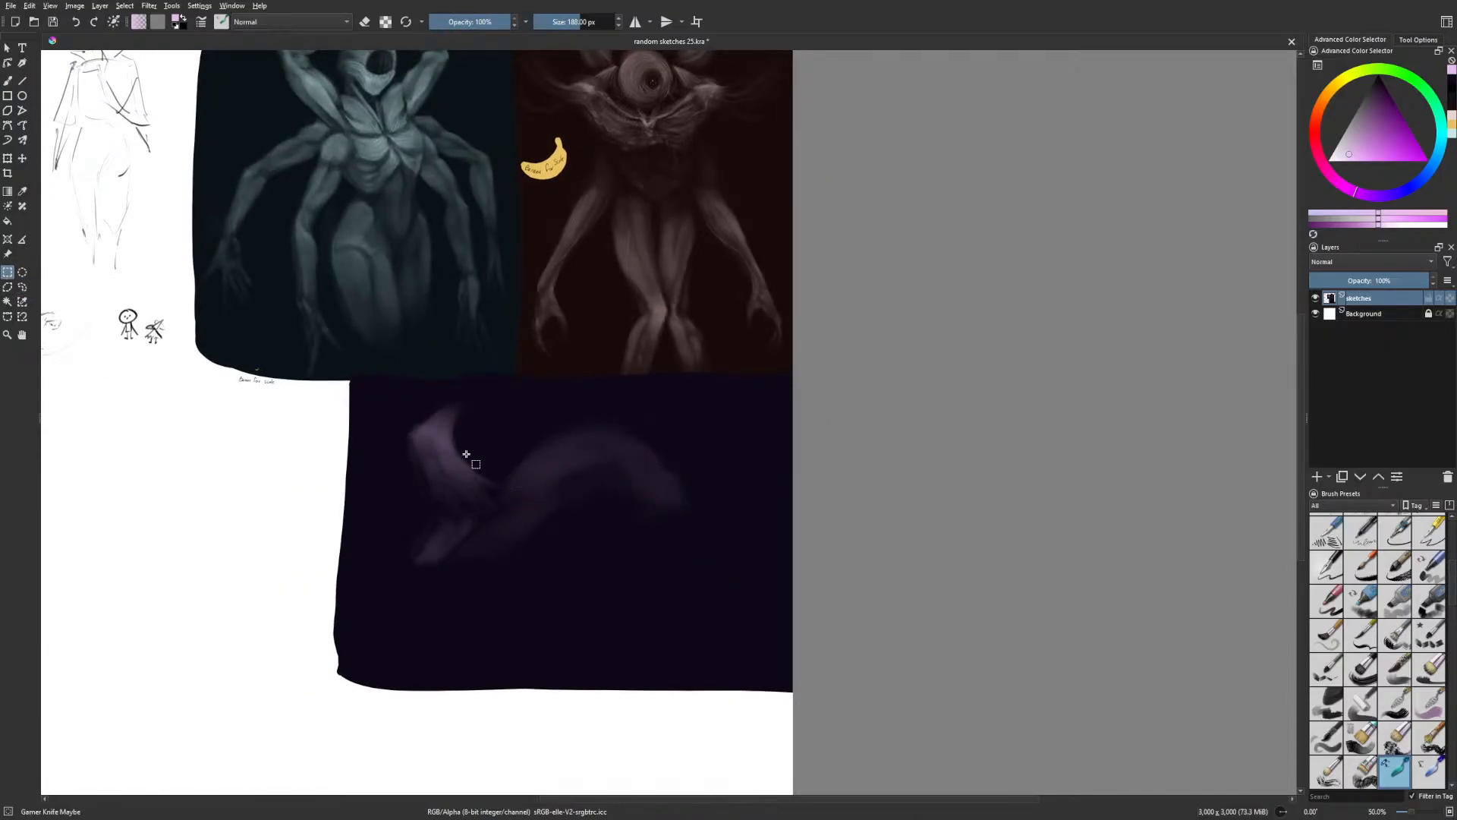
click(22, 287)
mouse_move(744, 528)
mouse_down()
mouse_move(704, 456)
mouse_move(471, 383)
mouse_move(649, 592)
mouse_move(771, 579)
mouse_up()
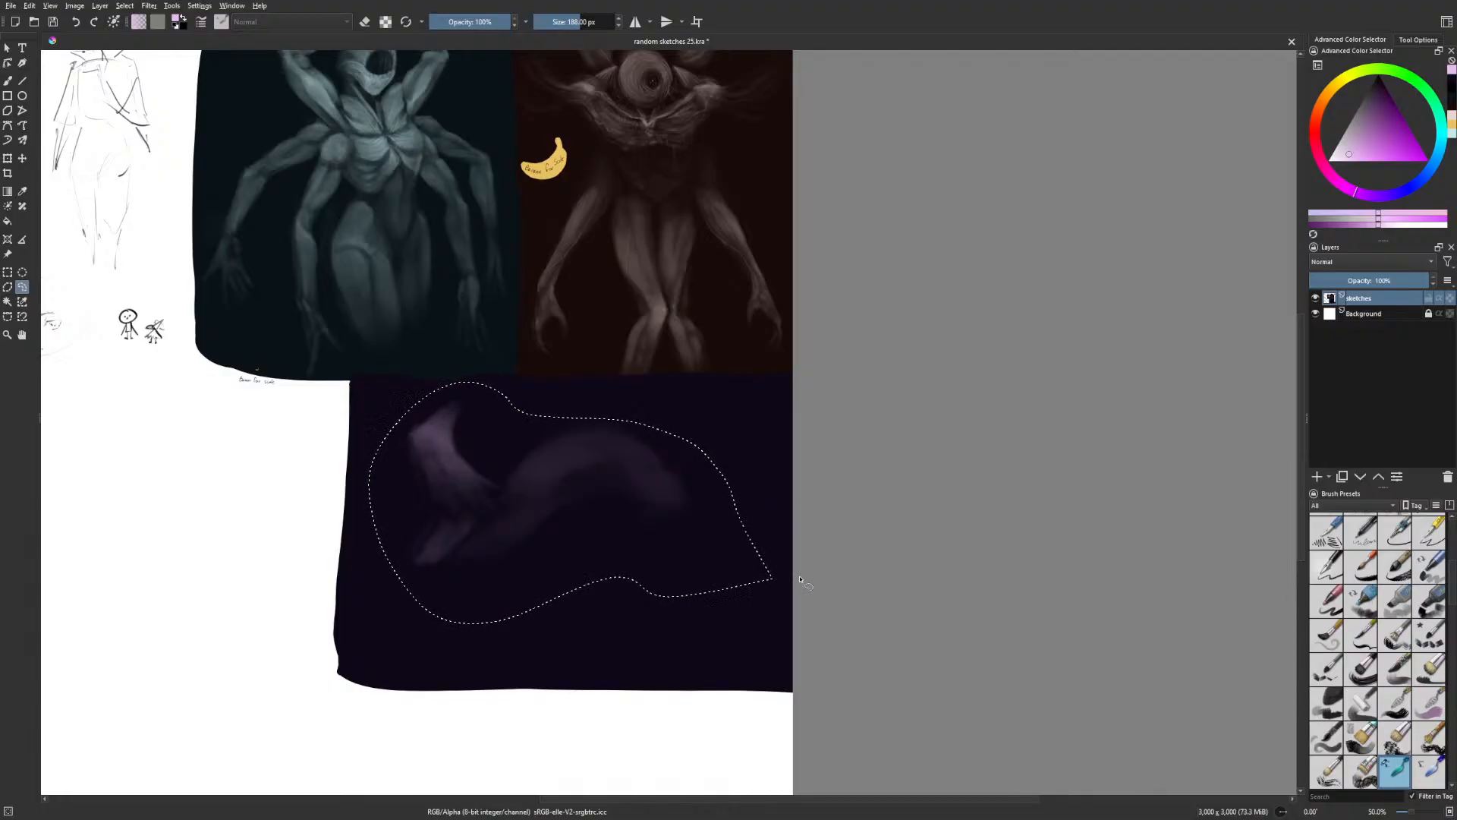
key(ctrl+t)
drag(610, 550, 468, 560)
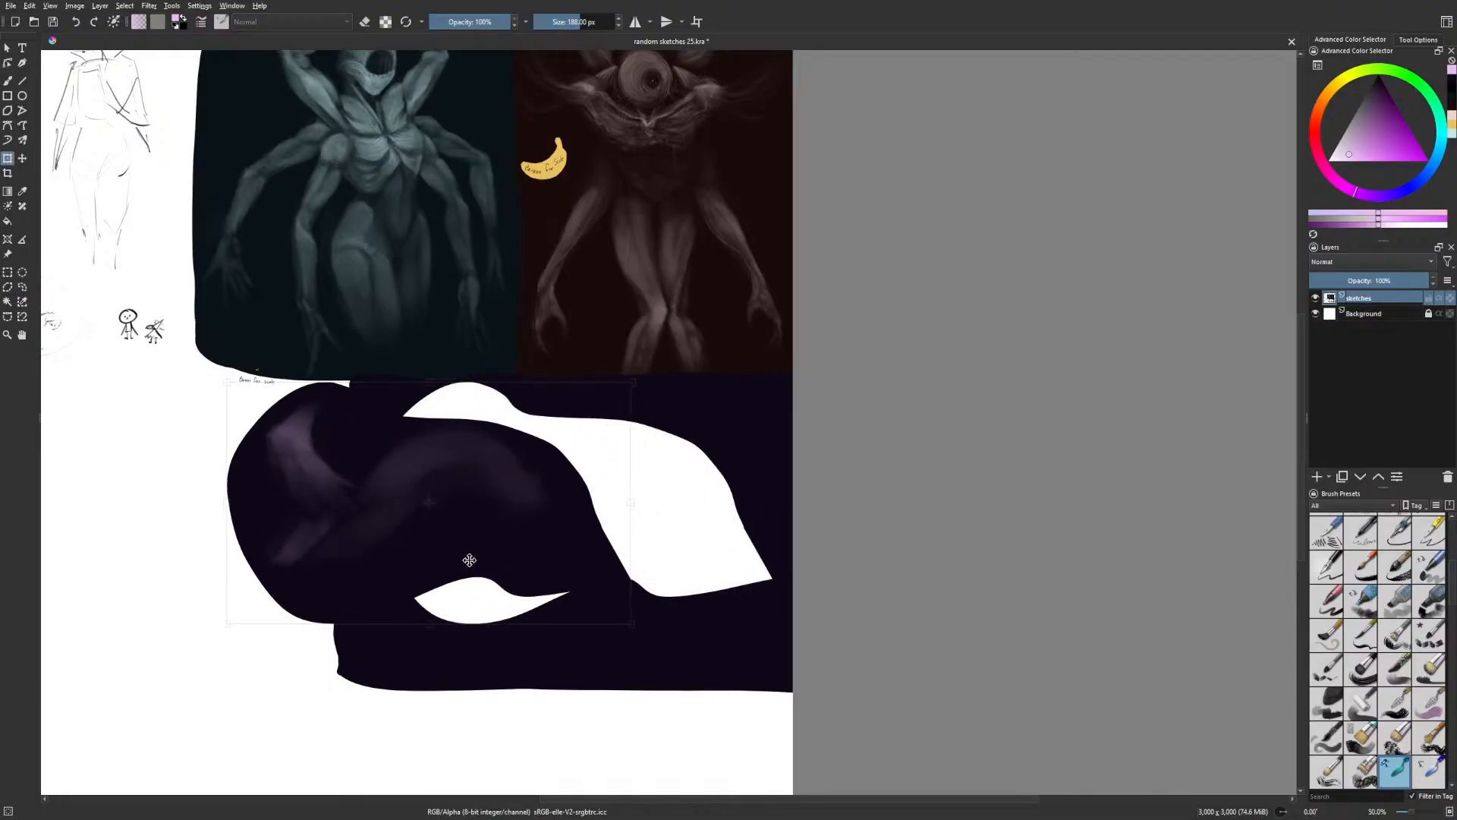
click(22, 287)
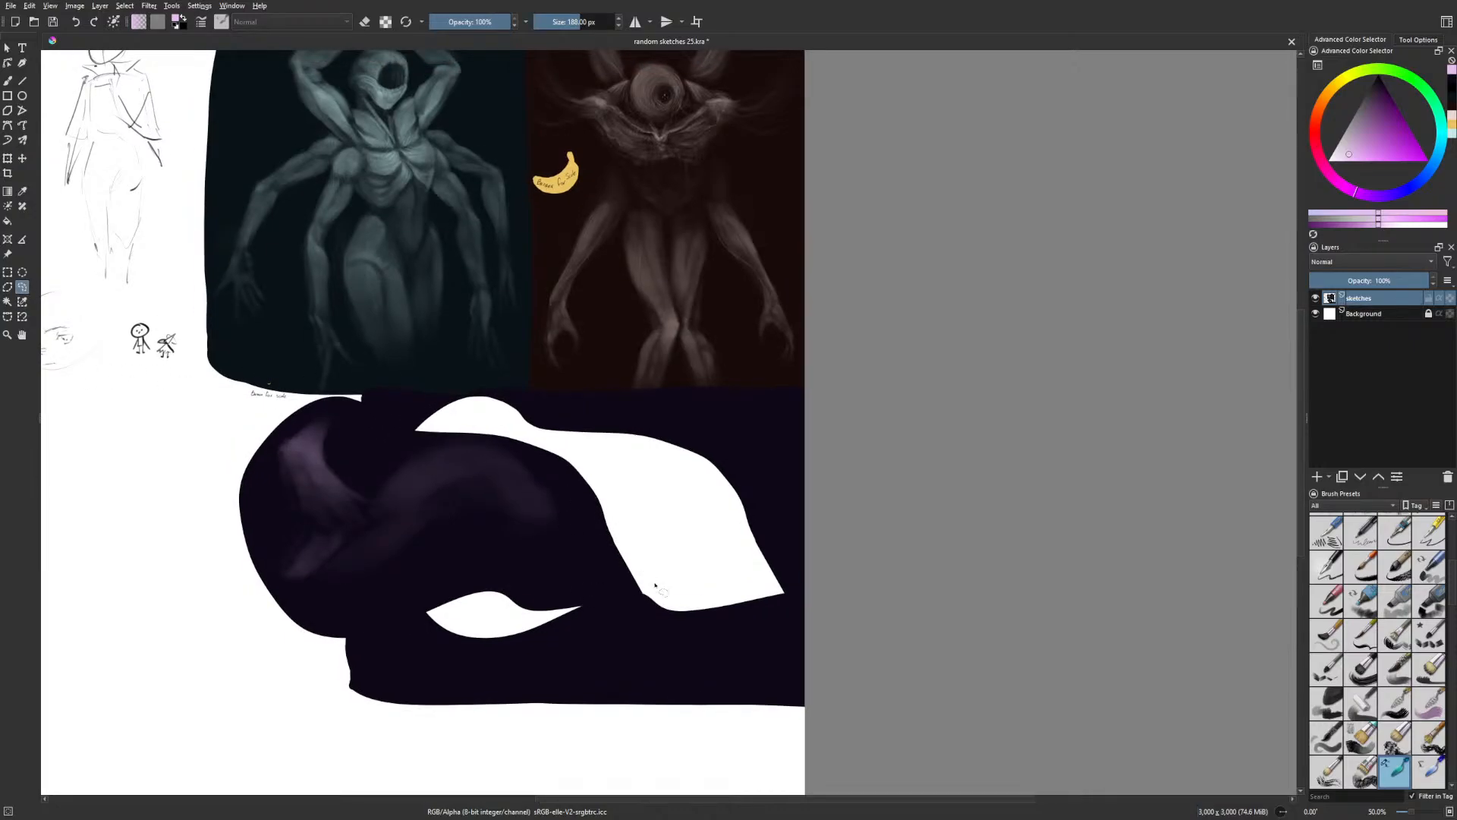
Fill the white gaps left in the panel with very dark violet using Basic-5 Size at 201 px
key(b)
right_click(624, 571)
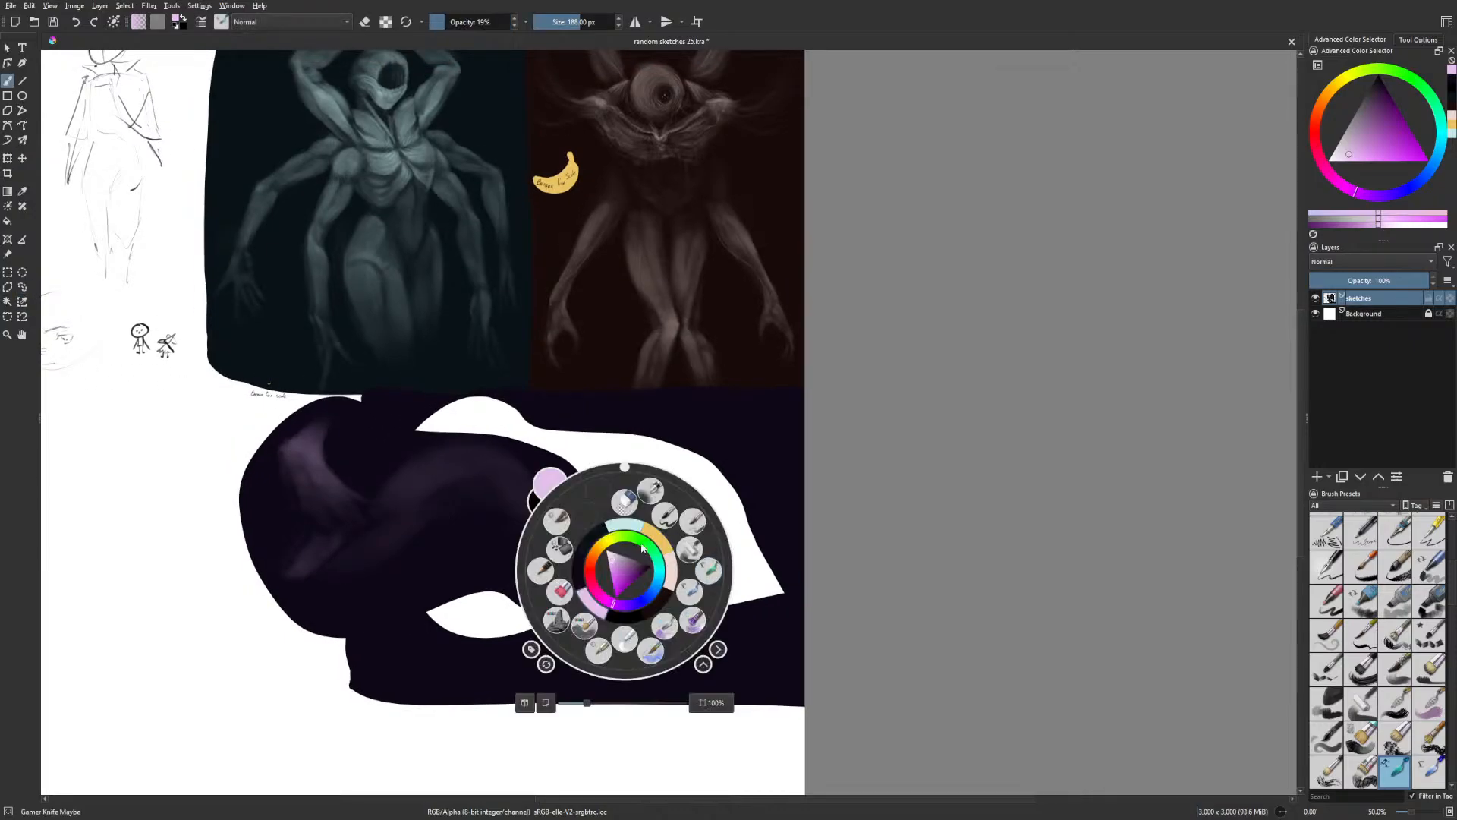
click(636, 619)
click(688, 551)
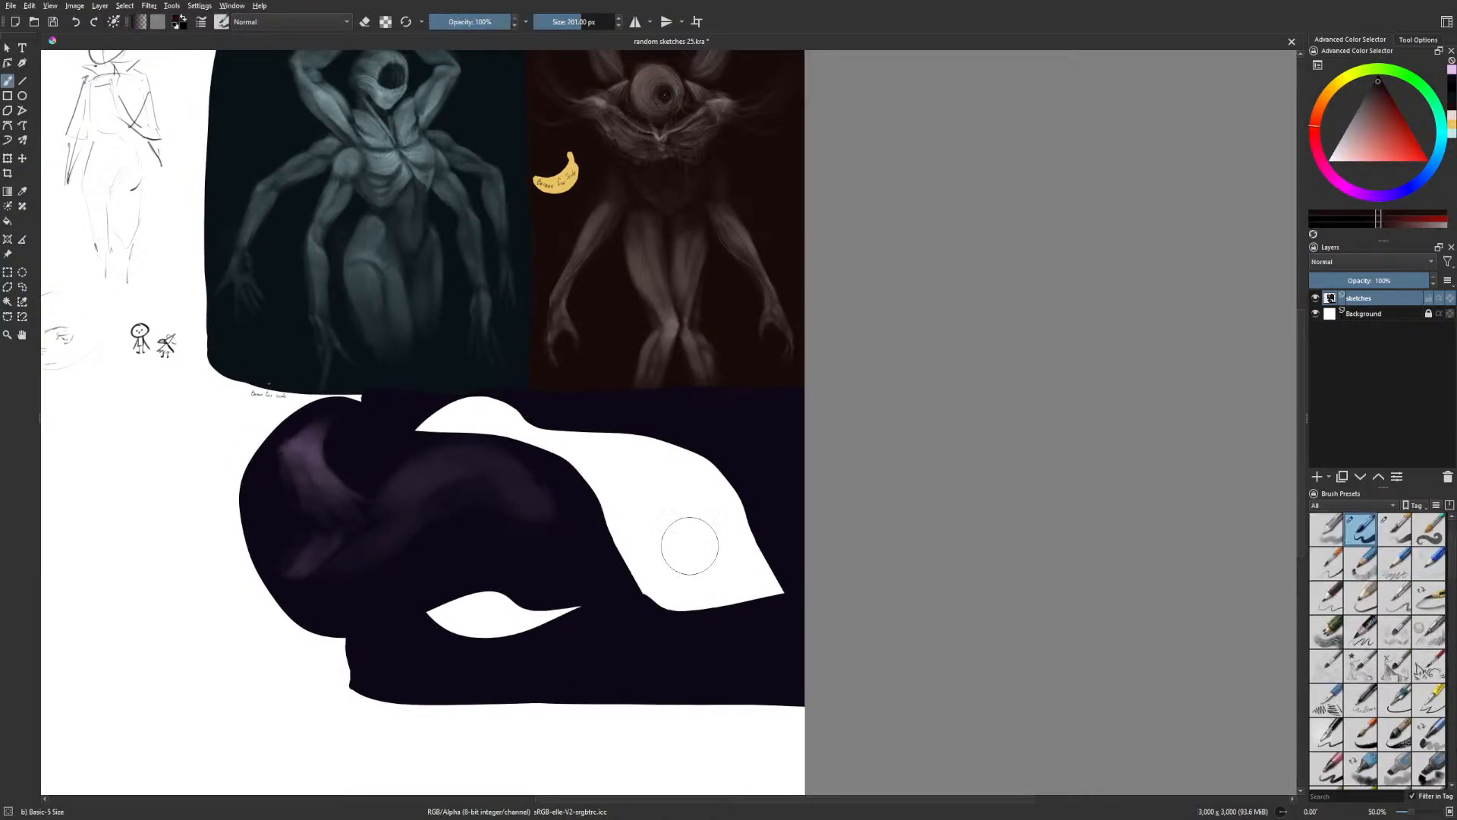
click(1452, 77)
mouse_move(452, 419)
mouse_down()
mouse_move(403, 426)
mouse_move(443, 410)
mouse_move(569, 439)
mouse_move(616, 487)
mouse_move(599, 458)
mouse_move(640, 459)
mouse_move(650, 608)
mouse_move(663, 452)
mouse_move(767, 588)
mouse_up()
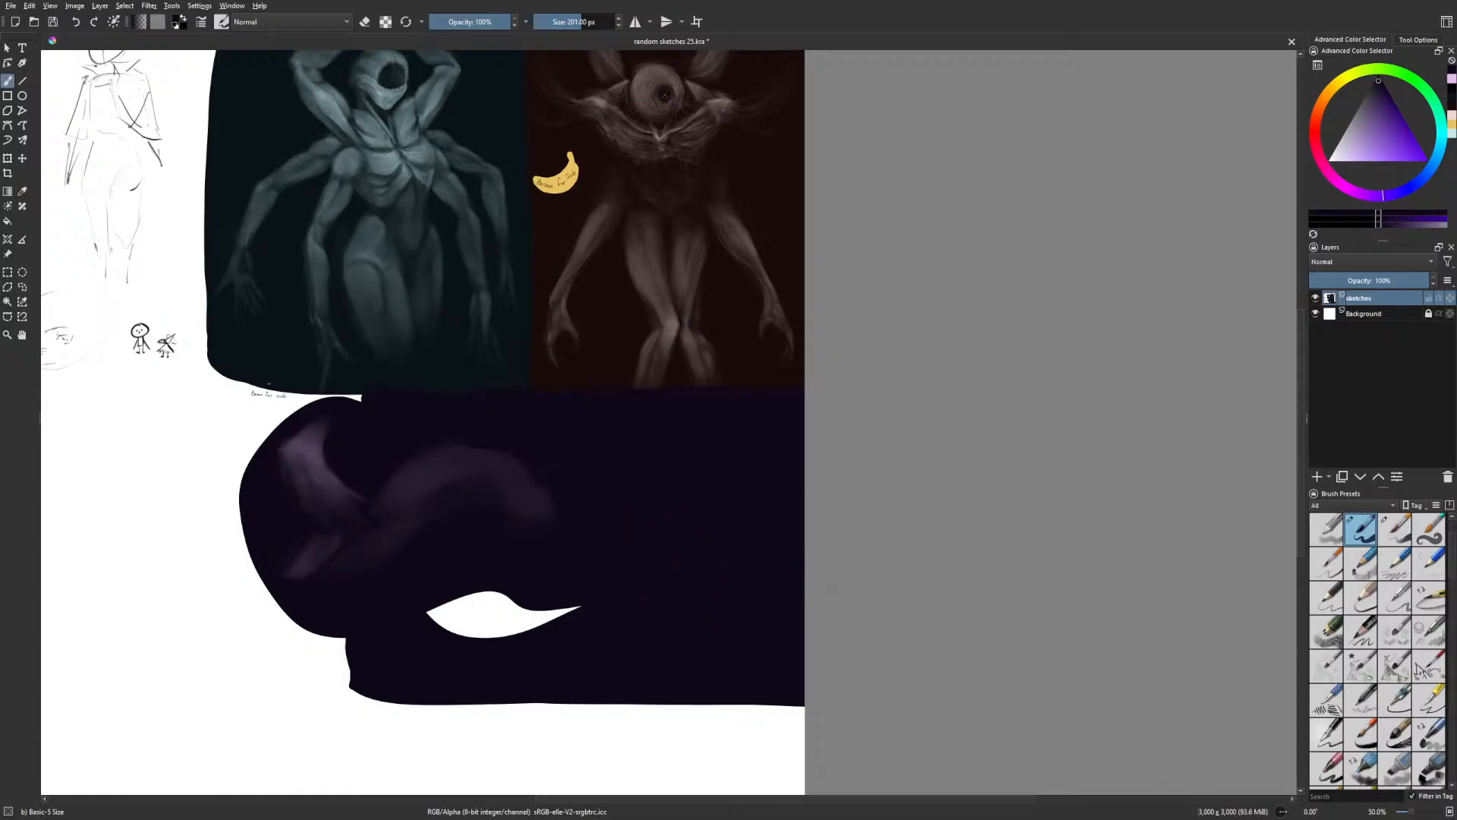
drag(671, 548, 701, 555)
mouse_move(620, 619)
mouse_down()
mouse_move(521, 631)
mouse_move(516, 598)
mouse_move(642, 610)
mouse_up()
Extend the panel's left side in dark violet and fill out its upper-left corner
mouse_move(511, 620)
mouse_down()
mouse_move(539, 647)
mouse_move(514, 660)
mouse_move(445, 650)
mouse_move(478, 650)
mouse_move(432, 620)
mouse_move(420, 657)
mouse_move(415, 463)
mouse_move(429, 553)
mouse_up()
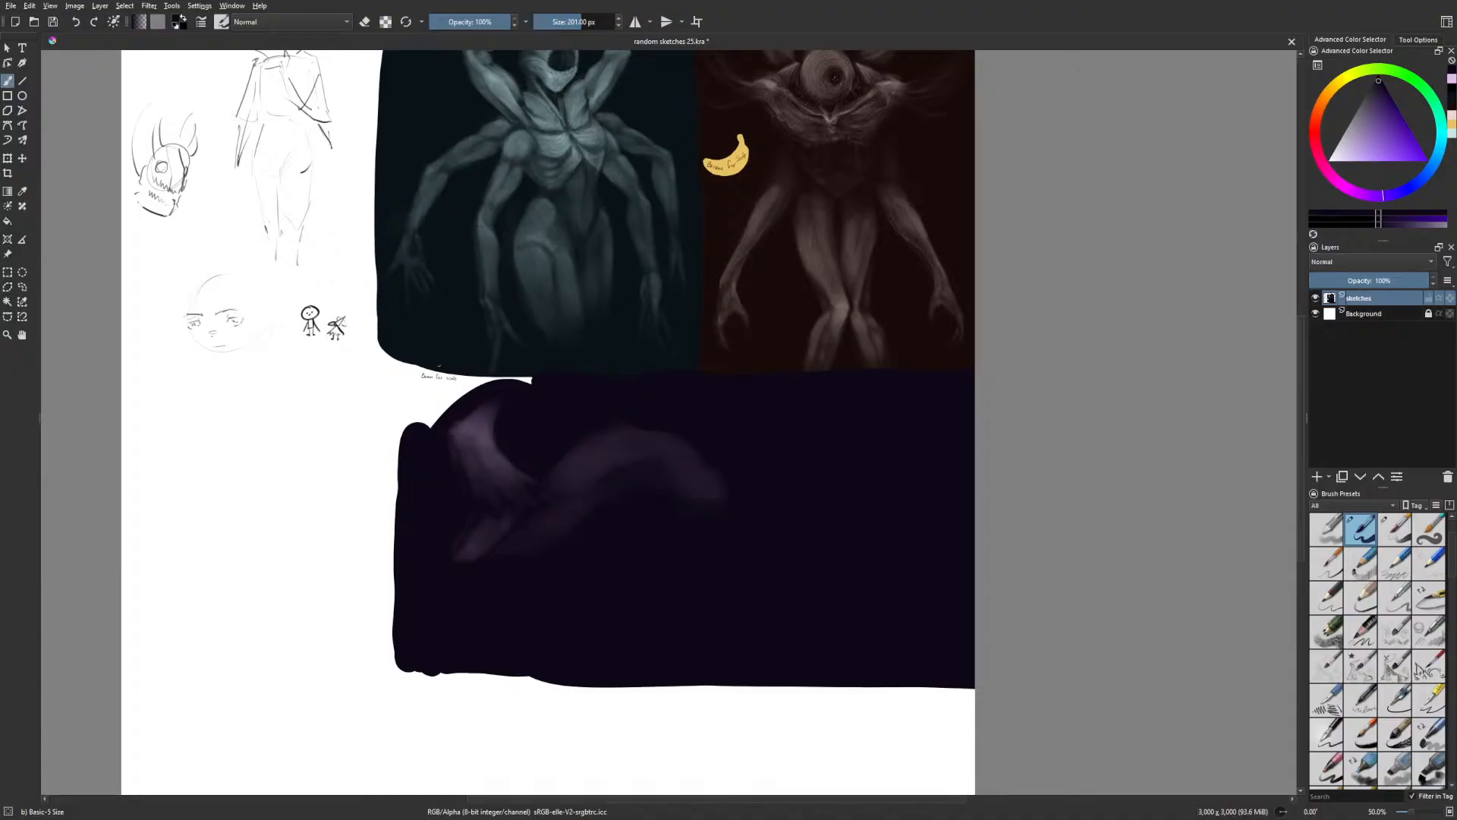
right_click(796, 396)
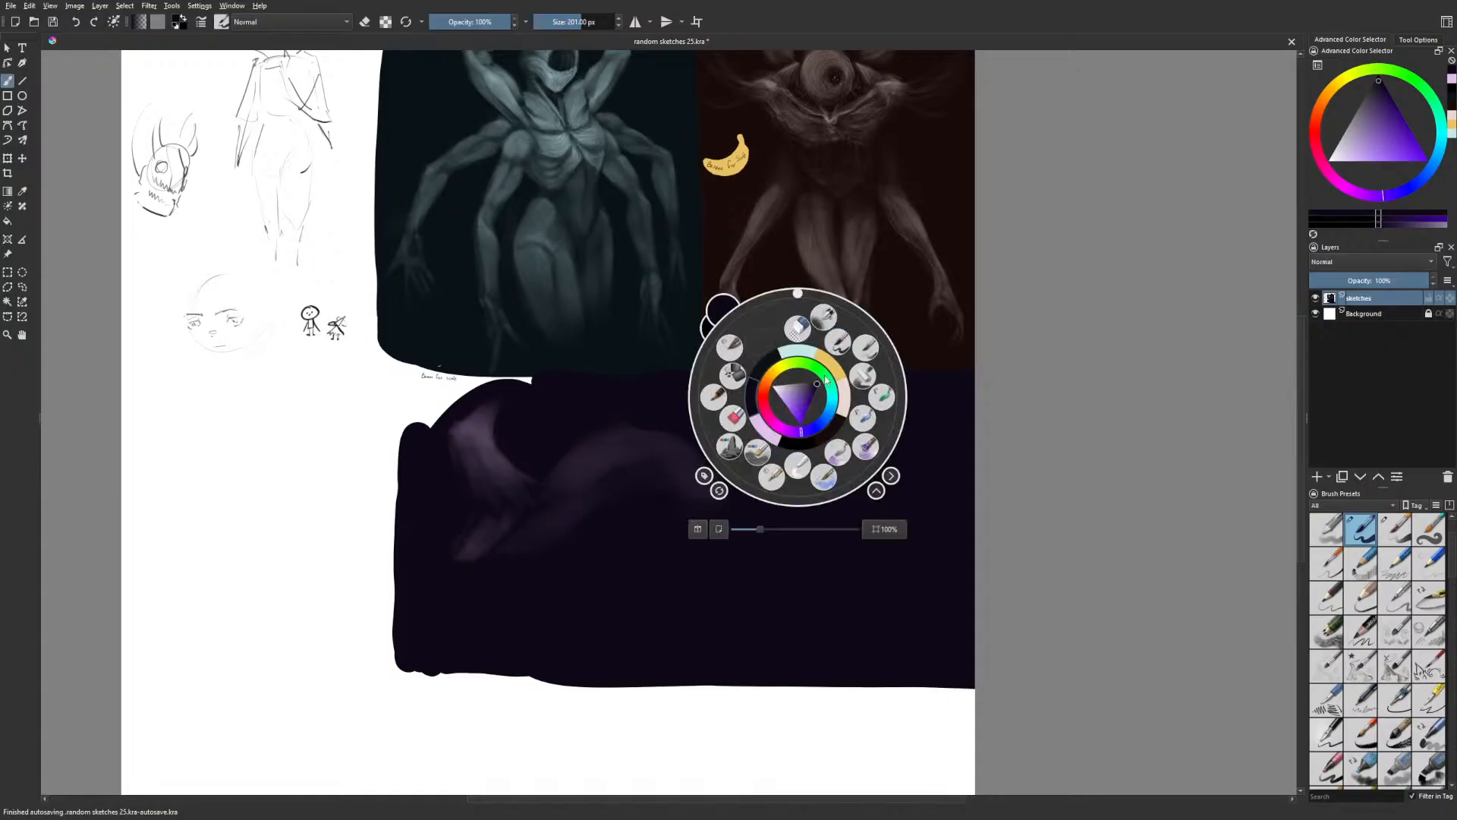
click(851, 350)
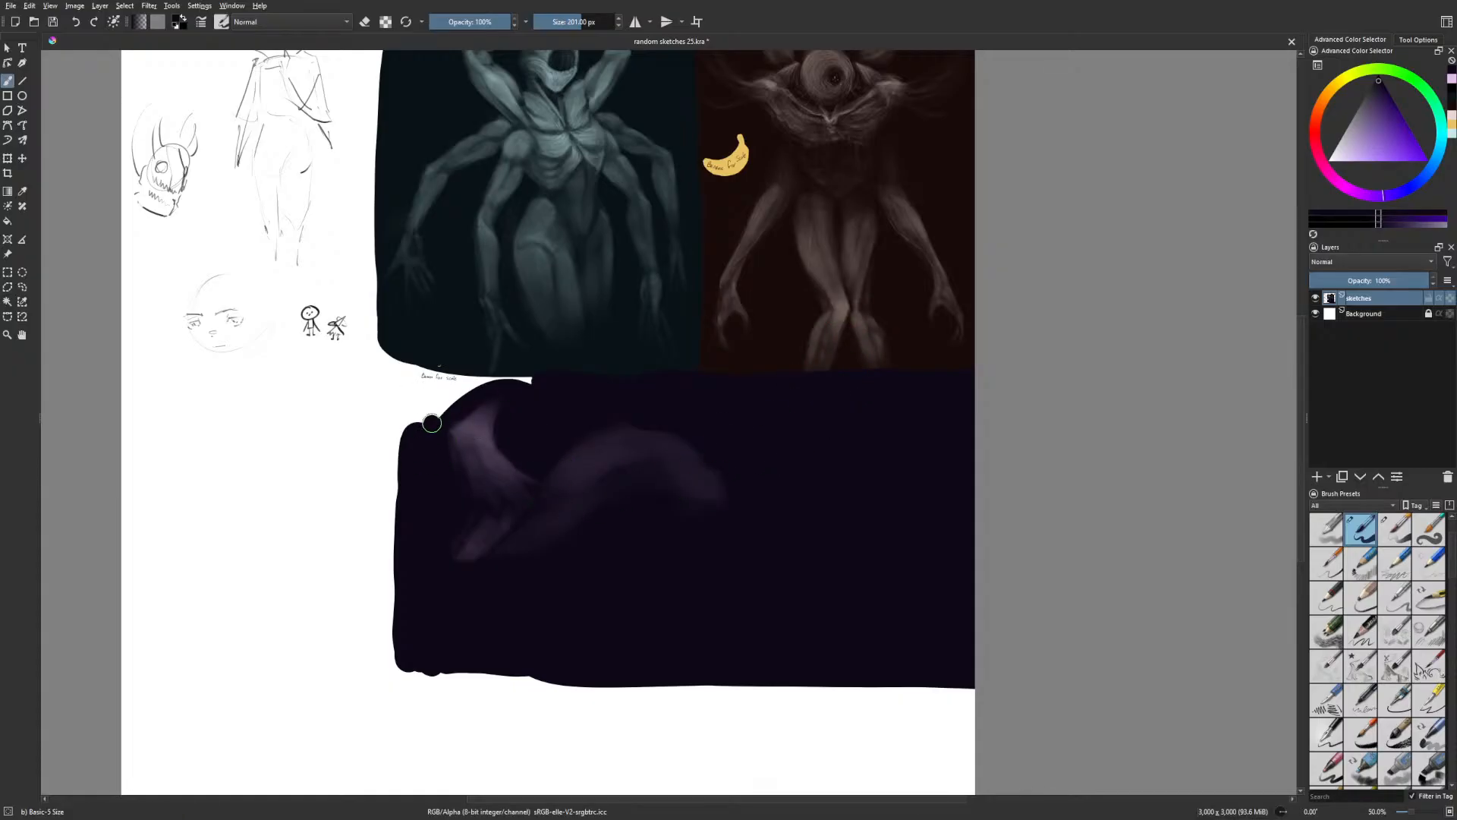
drag(500, 385, 455, 390)
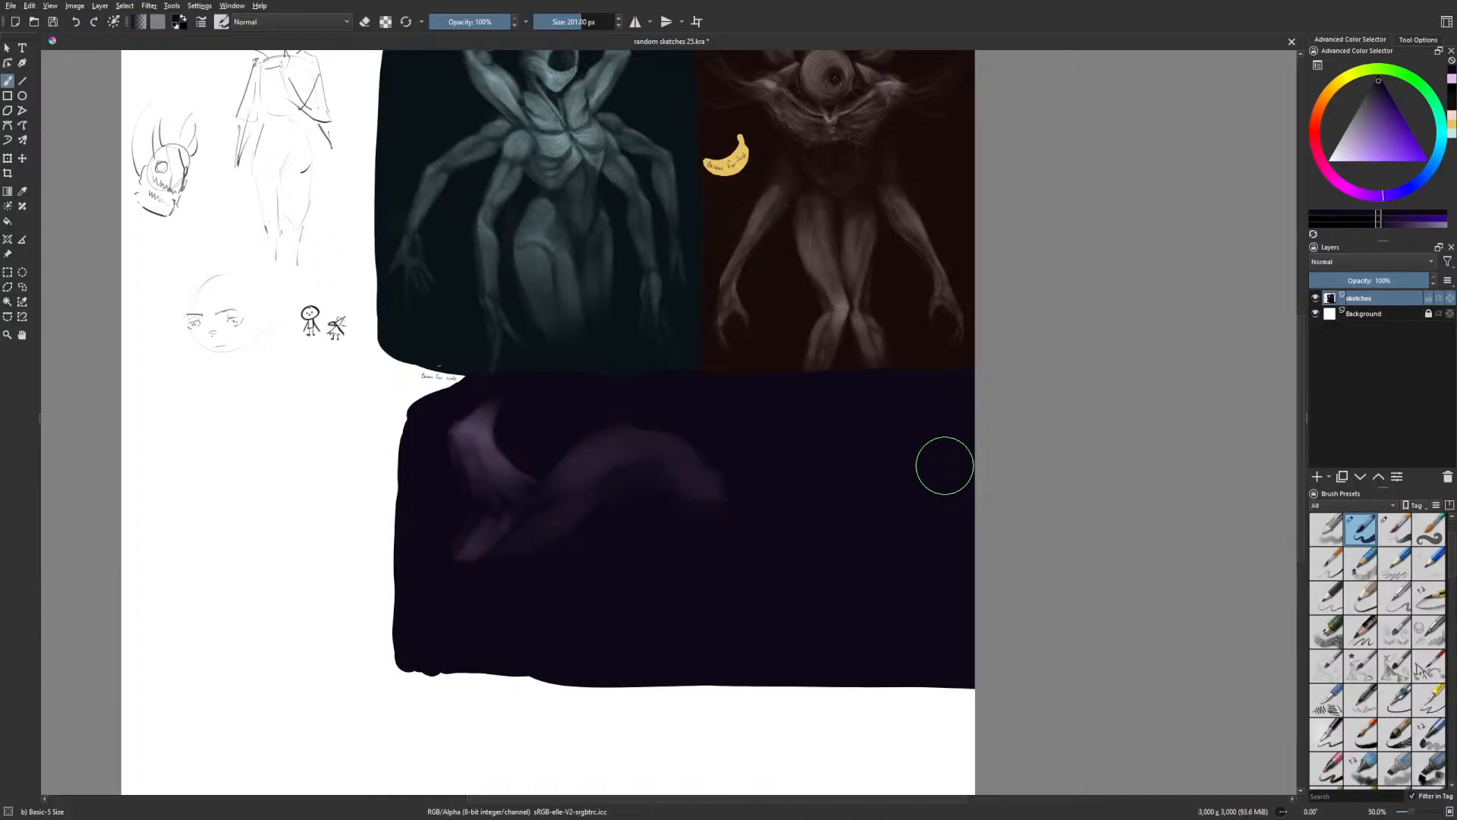
Strengthen the arched neck and paint a broad torso with forelegs in pale purple using Gamer Knife Maybe at 180 px and 19% opacity
right_click(785, 562)
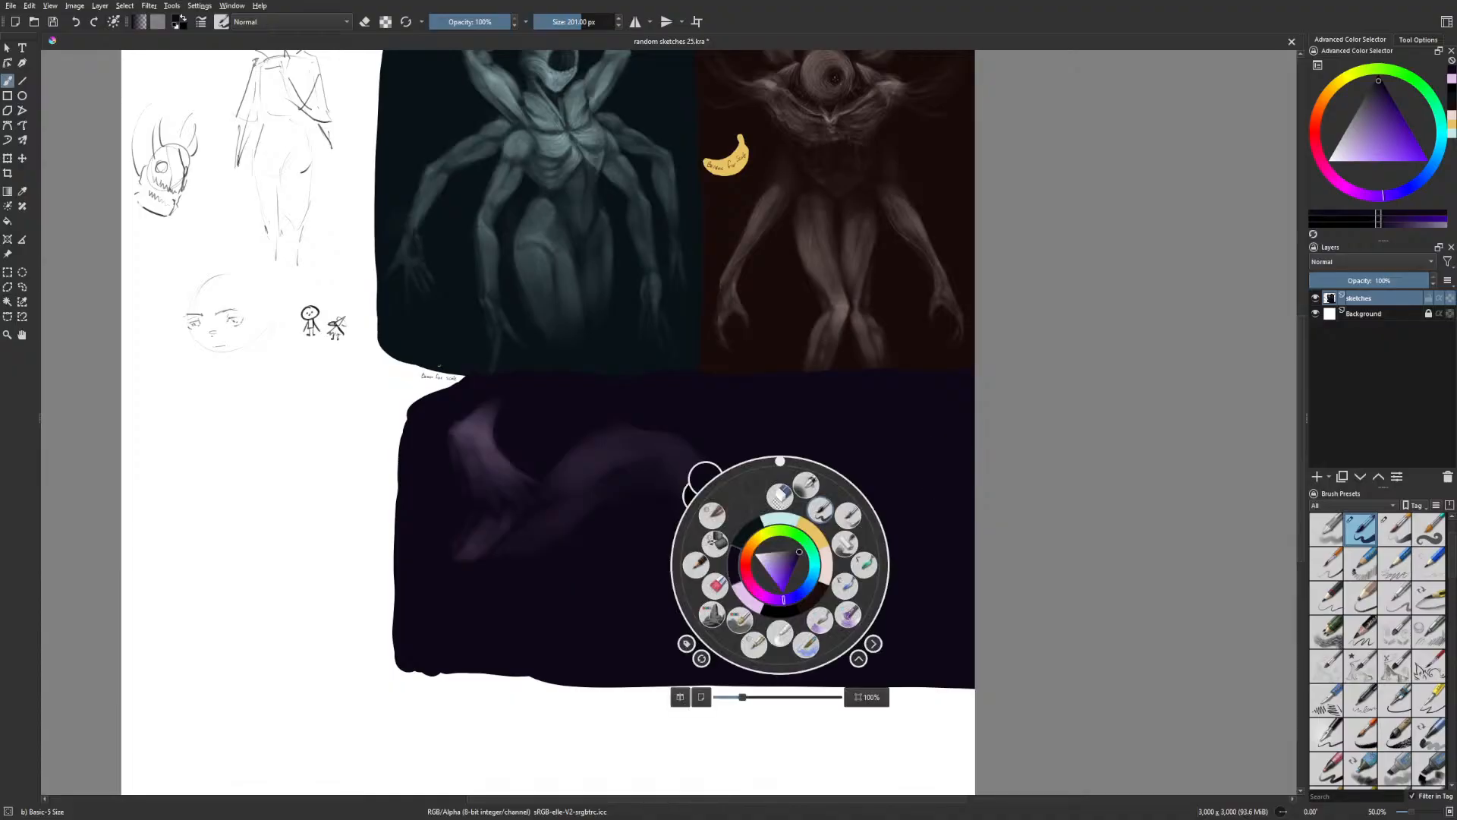
click(864, 565)
right_click(738, 631)
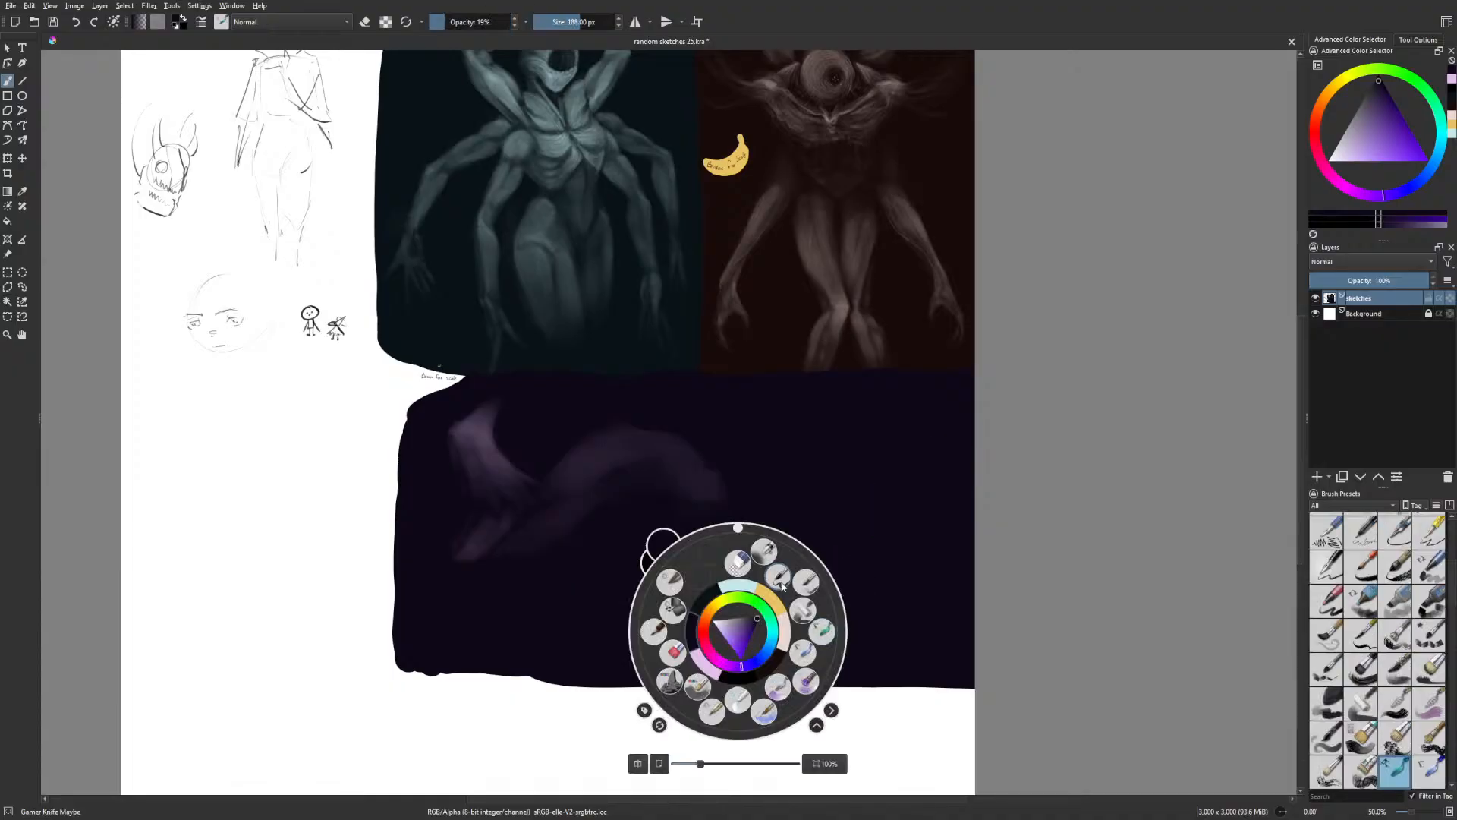
click(710, 657)
mouse_move(637, 446)
mouse_down()
mouse_move(666, 459)
mouse_move(676, 443)
mouse_move(588, 452)
mouse_move(676, 440)
mouse_up()
mouse_move(787, 450)
mouse_down()
mouse_move(677, 447)
mouse_move(689, 458)
mouse_move(663, 444)
mouse_move(572, 497)
mouse_move(703, 457)
mouse_move(721, 498)
mouse_move(636, 472)
mouse_move(598, 476)
mouse_move(558, 513)
mouse_move(642, 458)
mouse_move(629, 475)
mouse_move(735, 464)
mouse_move(650, 457)
mouse_move(606, 479)
mouse_move(690, 477)
mouse_move(686, 451)
mouse_move(726, 472)
mouse_move(720, 497)
mouse_move(842, 492)
mouse_move(746, 496)
mouse_move(792, 524)
mouse_move(738, 497)
mouse_move(724, 546)
mouse_move(749, 529)
mouse_move(799, 576)
mouse_move(805, 555)
mouse_move(772, 603)
mouse_move(754, 566)
mouse_move(742, 574)
mouse_move(771, 594)
mouse_move(702, 593)
mouse_move(705, 555)
mouse_move(767, 548)
mouse_move(787, 529)
mouse_move(772, 540)
mouse_move(794, 551)
mouse_move(749, 576)
mouse_move(726, 545)
mouse_move(802, 531)
mouse_move(756, 505)
mouse_move(867, 567)
mouse_move(760, 552)
mouse_move(728, 586)
mouse_move(770, 552)
mouse_move(728, 503)
mouse_move(707, 581)
mouse_move(724, 604)
mouse_move(758, 598)
mouse_move(665, 641)
mouse_move(678, 624)
mouse_move(633, 682)
mouse_move(752, 534)
mouse_move(673, 680)
mouse_move(679, 538)
mouse_up()
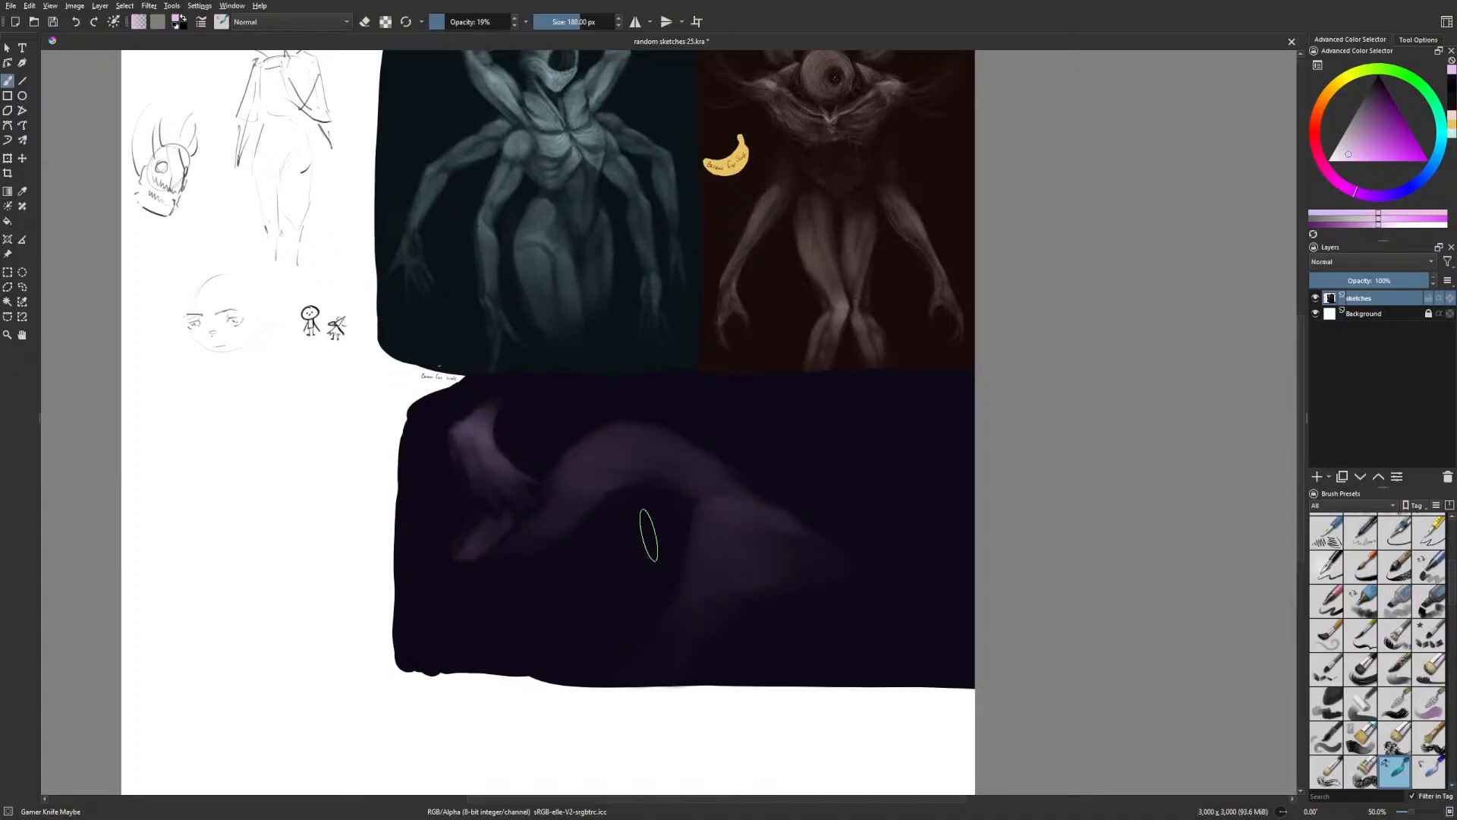
Paint the creature's back and faint hindquarters sloping down from the torso while working in a mirrored view
key(m)
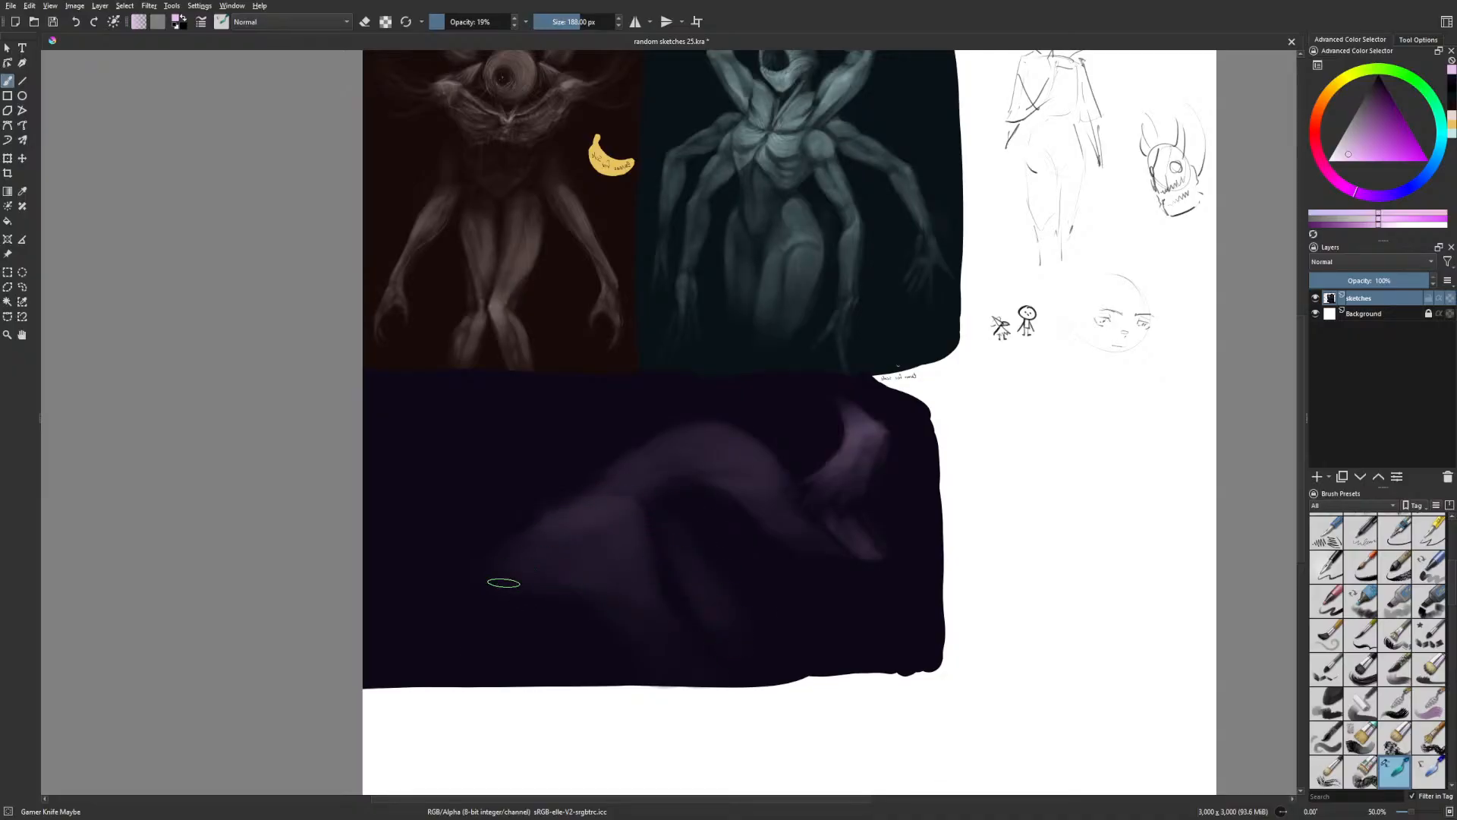
mouse_move(582, 498)
mouse_down()
mouse_move(479, 534)
mouse_move(446, 588)
mouse_up()
key(m)
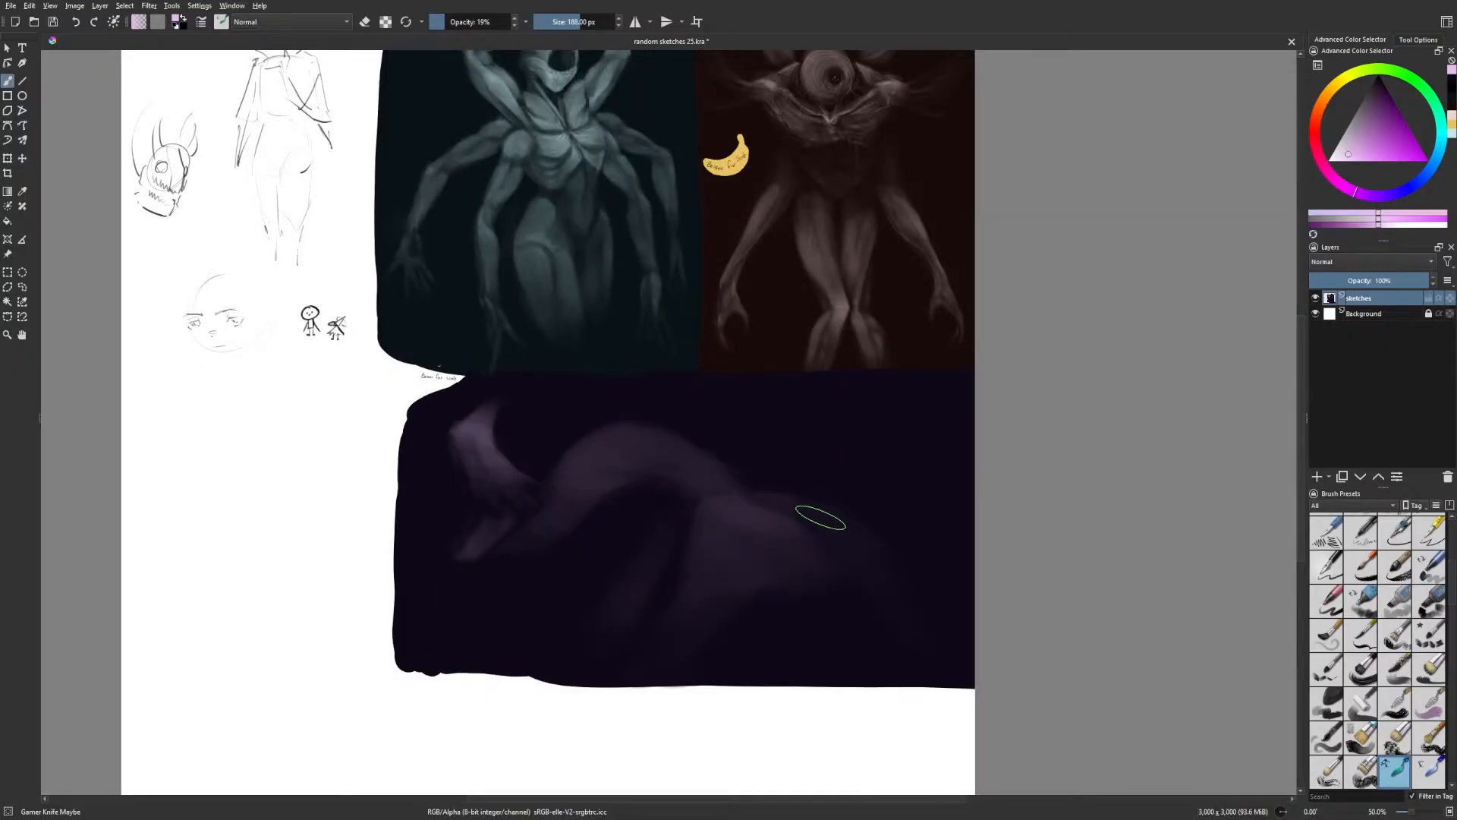
Reduce the brush to 68 px and shade the neck, shoulder, torso and near foreleg, extending the leg to the panel's lower edge
key(plus)
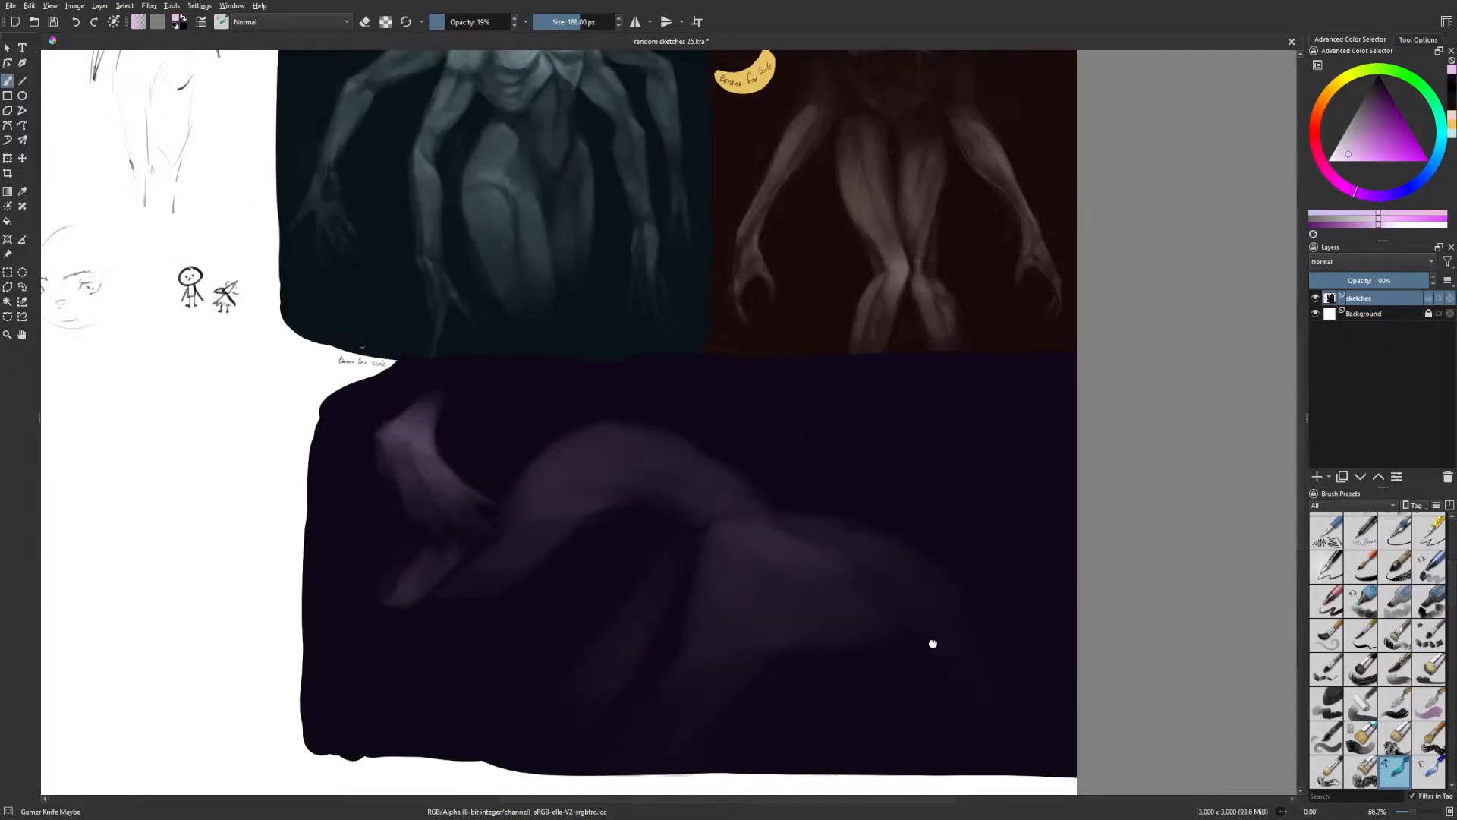
drag(933, 643, 727, 589)
key(bracketleft)
key(bracketleft)
key(bracketleft)
key(bracketleft)
key(bracketleft)
key(bracketleft)
key(bracketleft)
key(bracketleft)
key(bracketleft)
key(bracketleft)
key(bracketleft)
key(bracketleft)
key(bracketleft)
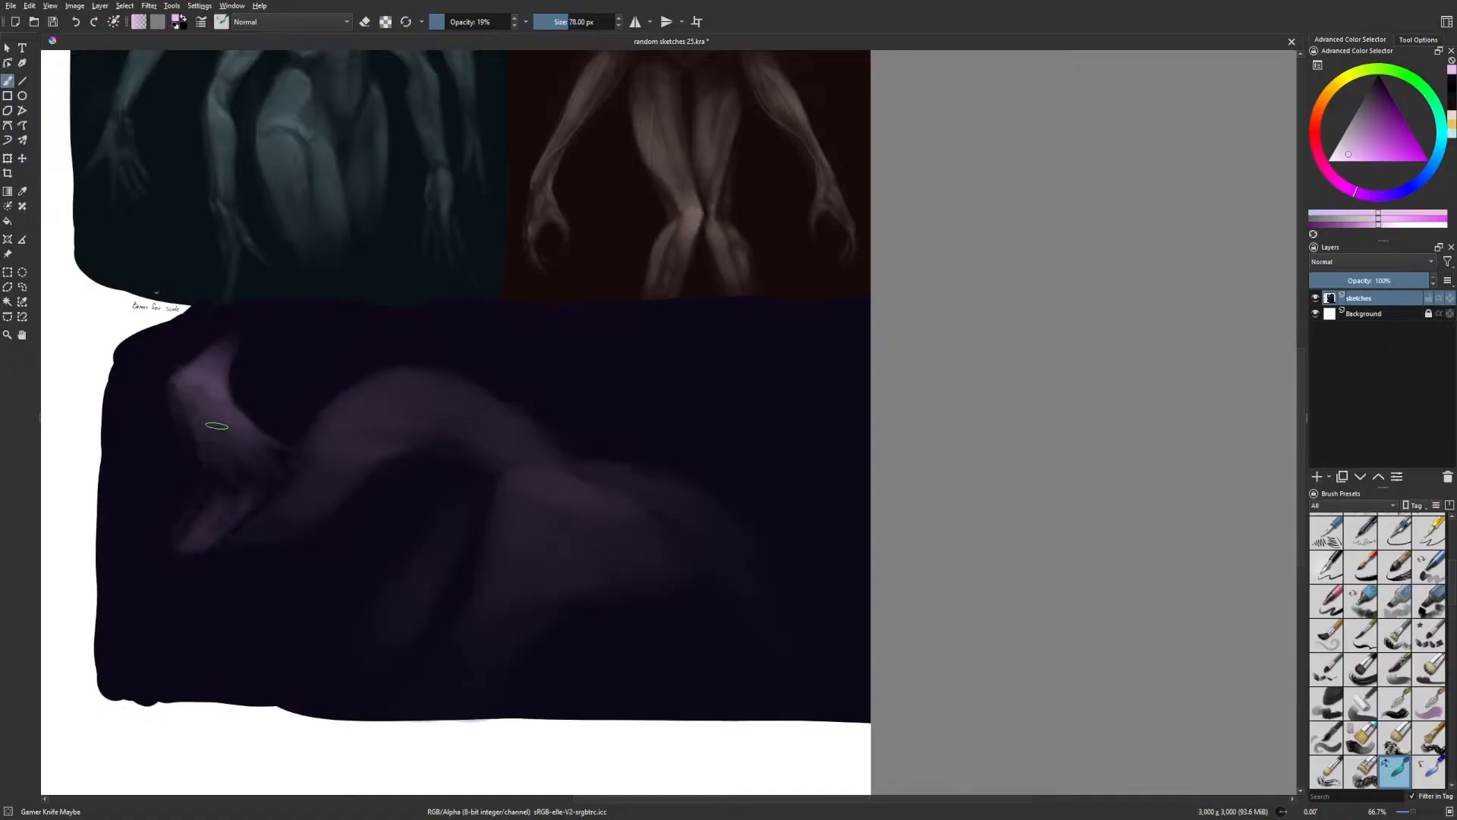
key(bracketleft)
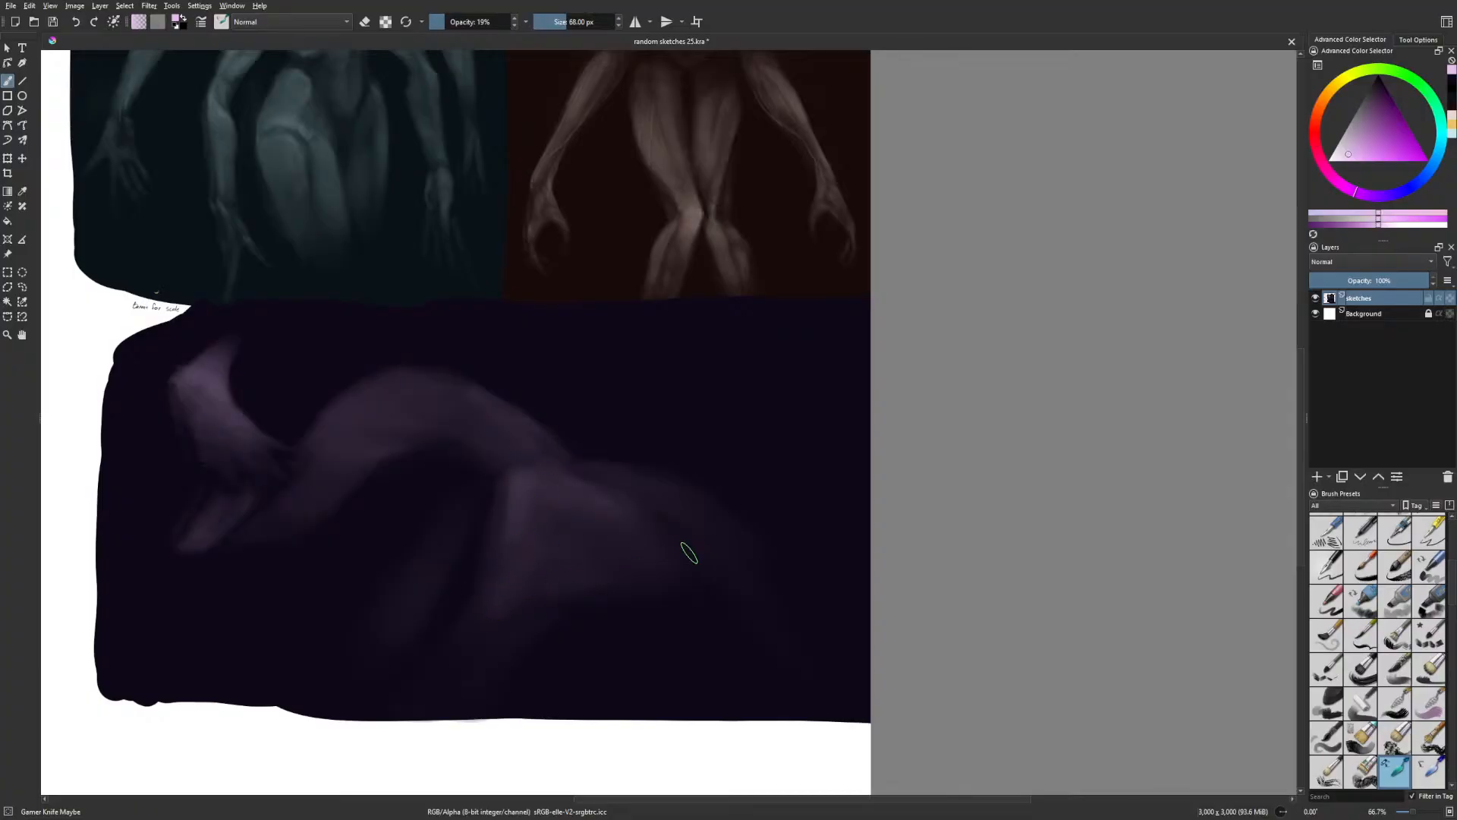
mouse_move(690, 554)
mouse_down()
mouse_move(507, 596)
mouse_move(481, 626)
mouse_up()
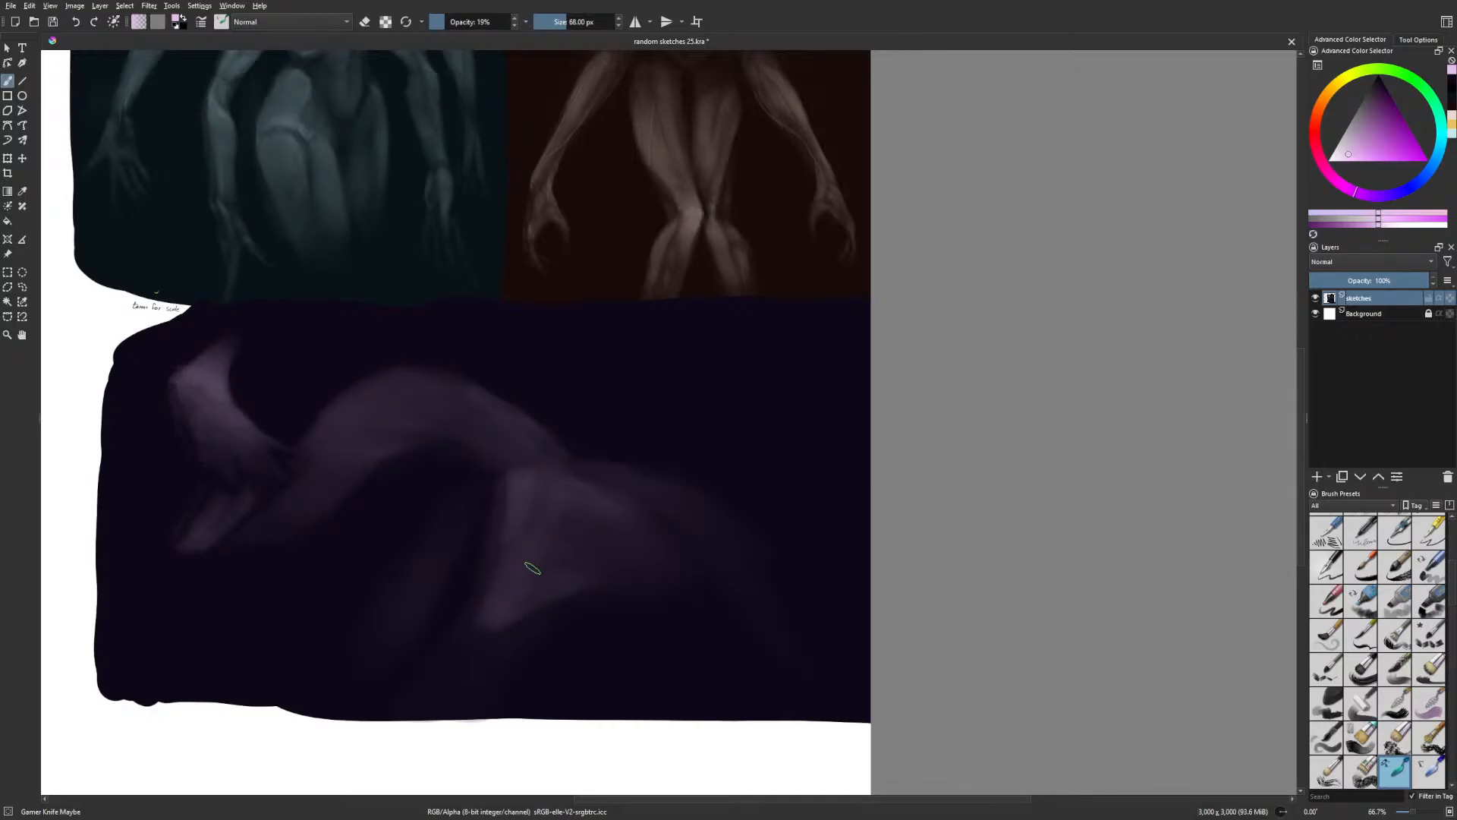
mouse_move(536, 582)
mouse_down()
mouse_move(681, 580)
mouse_move(538, 583)
mouse_move(477, 641)
mouse_up()
mouse_move(539, 616)
mouse_down()
mouse_move(434, 695)
mouse_move(402, 719)
mouse_up()
mouse_move(468, 651)
mouse_down()
mouse_move(404, 644)
mouse_move(424, 687)
mouse_move(398, 716)
mouse_up()
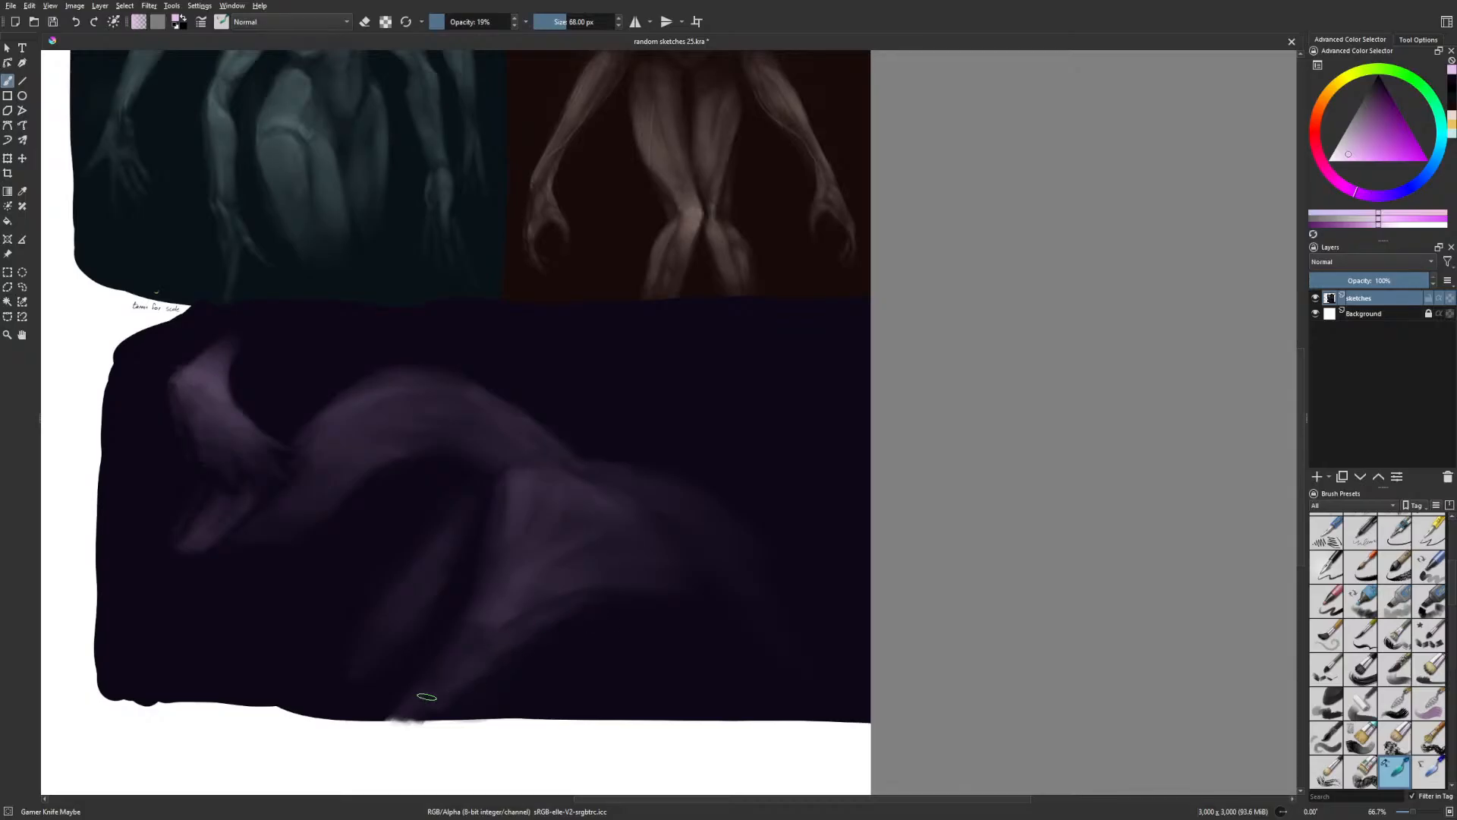
mouse_move(410, 709)
mouse_down()
mouse_move(491, 698)
mouse_move(543, 721)
mouse_up()
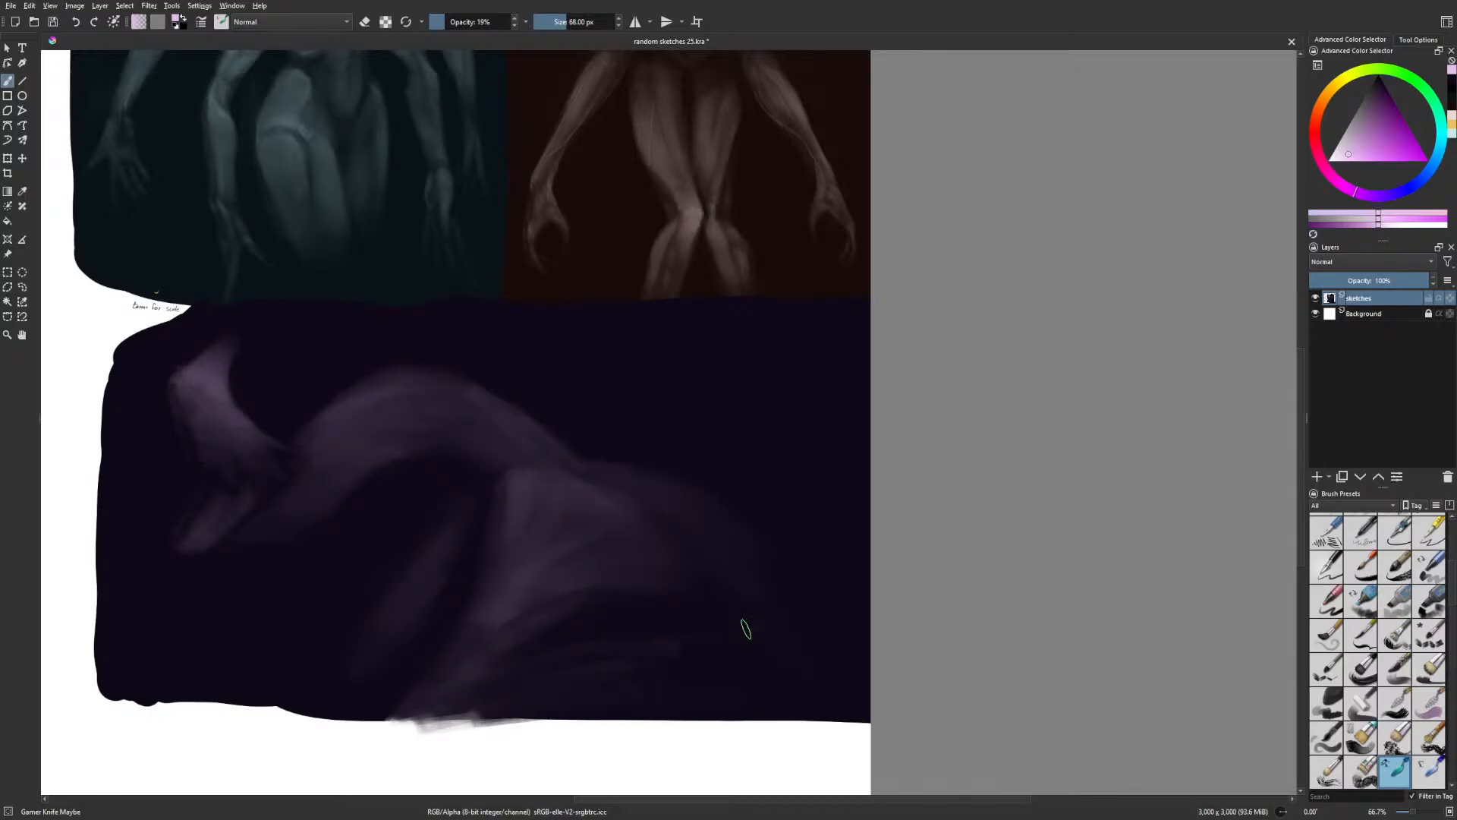
key(ctrl+z)
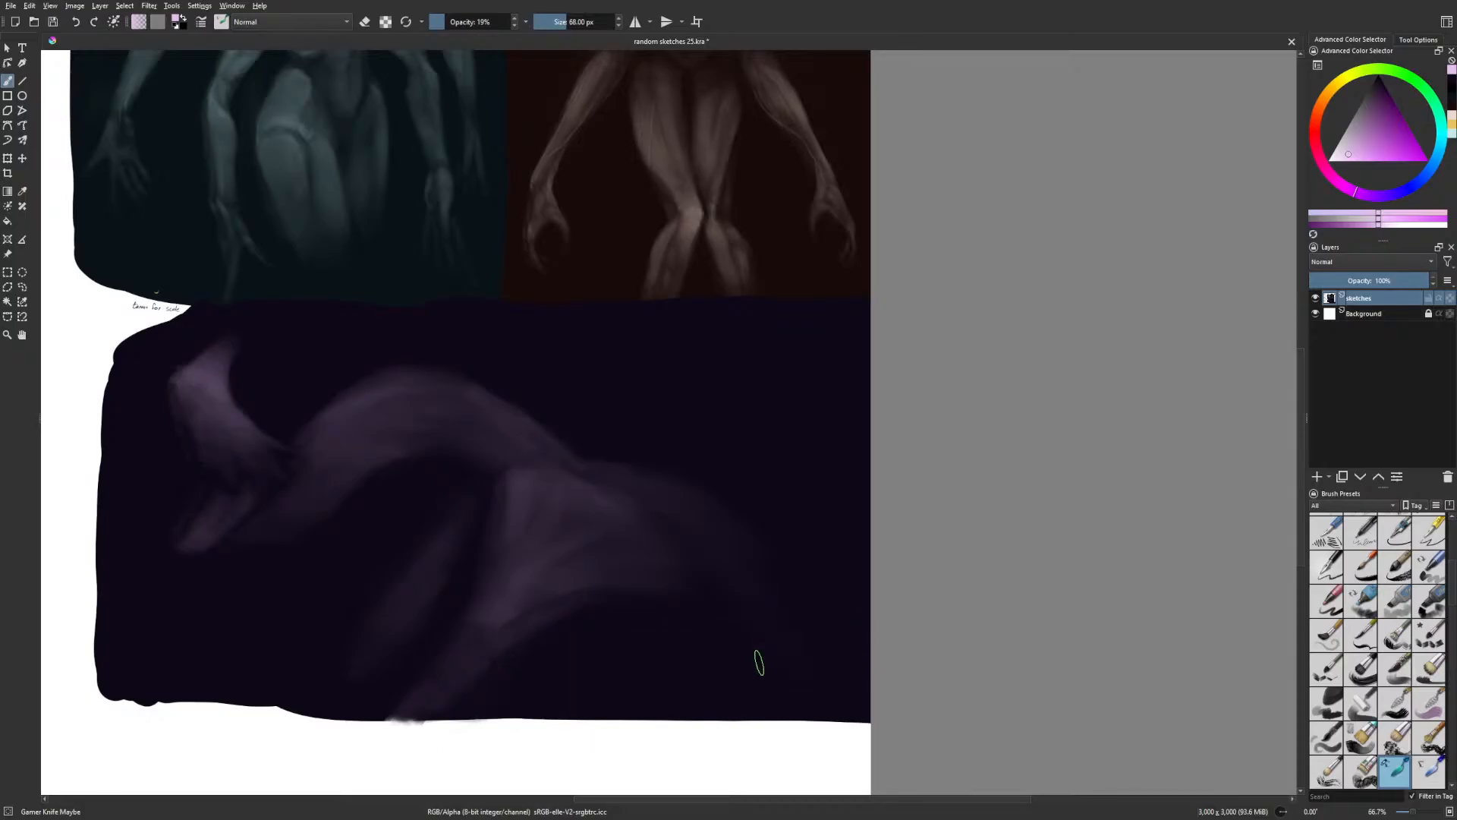
Sharpen the head's pointed tip, cheek and jaw in pale purple, varying the brush between 44 and 59 px
drag(765, 649, 821, 634)
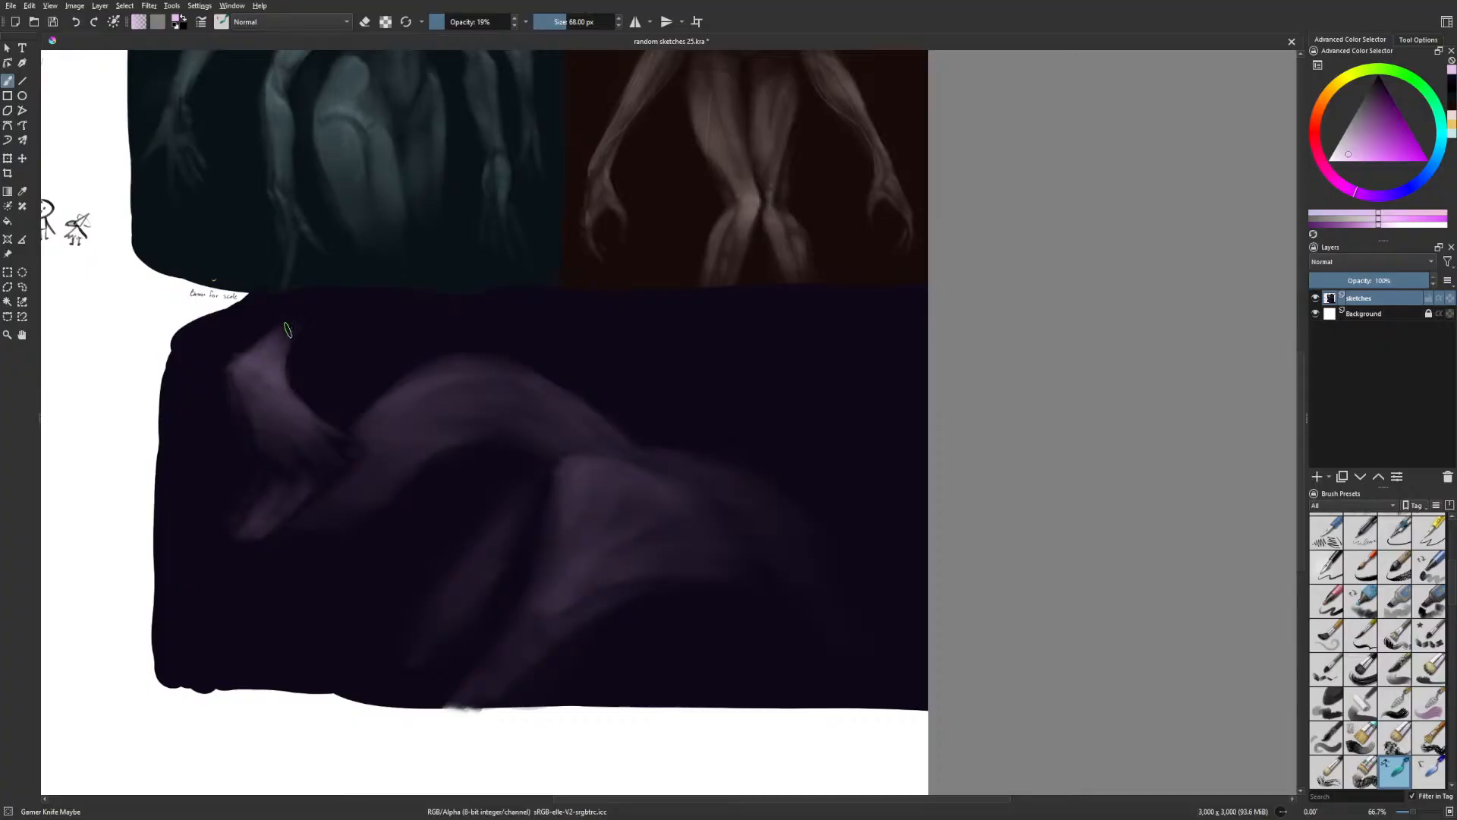
drag(287, 329, 296, 419)
key(bracketleft)
key(bracketleft)
key(bracketleft)
key(bracketleft)
key(bracketleft)
key(bracketleft)
key(bracketleft)
key(bracketright)
key(bracketright)
key(bracketright)
key(bracketright)
key(bracketright)
key(bracketright)
key(bracketright)
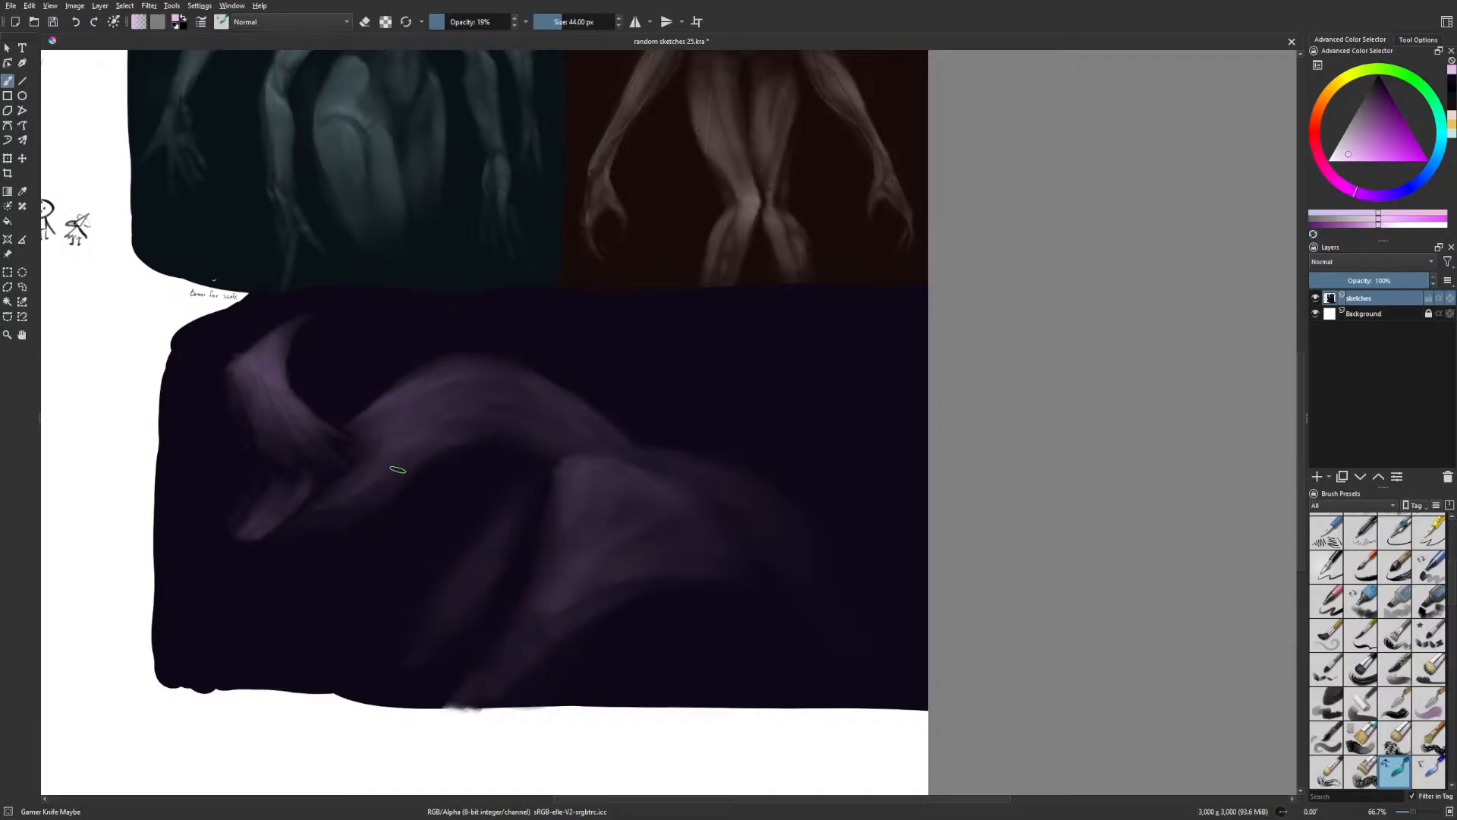
key(bracketright)
key(bracketright)
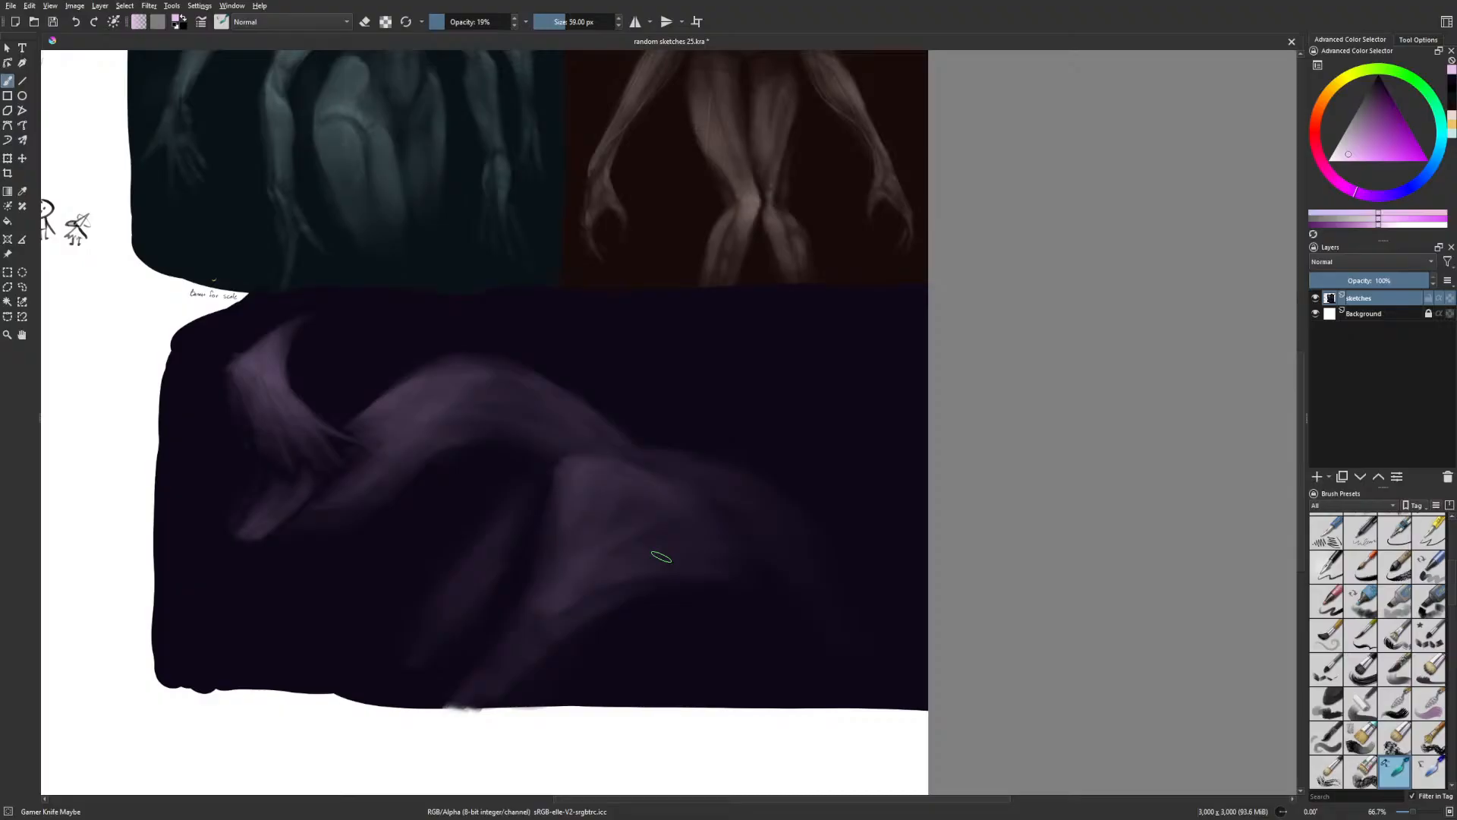
Handwrite "BRB" in pale purple above the creature's back with Basic-5 Size at 18.77 px
right_click(802, 418)
click(721, 361)
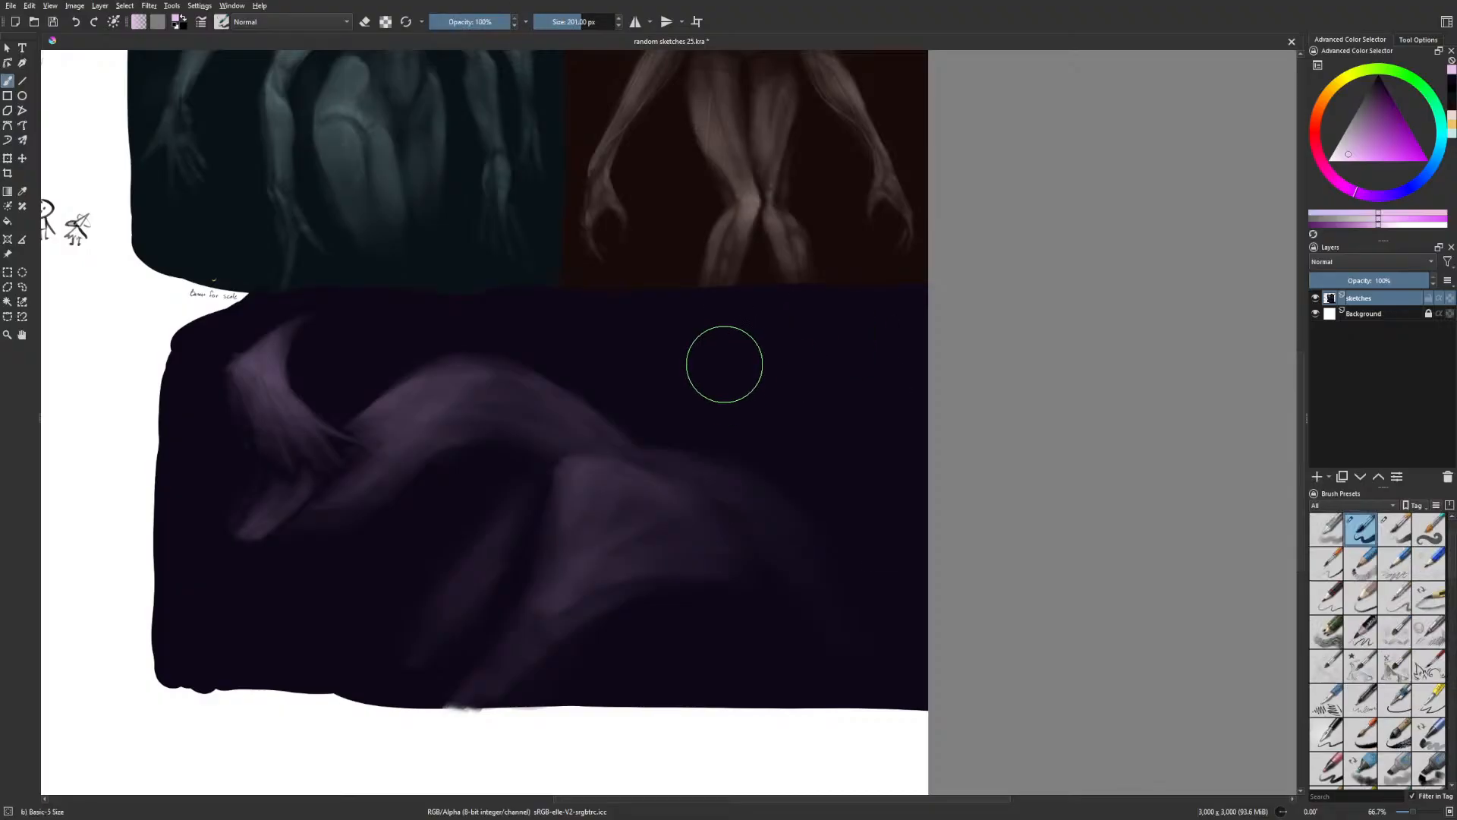
click(554, 21)
mouse_move(674, 362)
mouse_down()
mouse_move(725, 387)
mouse_move(751, 377)
mouse_up()
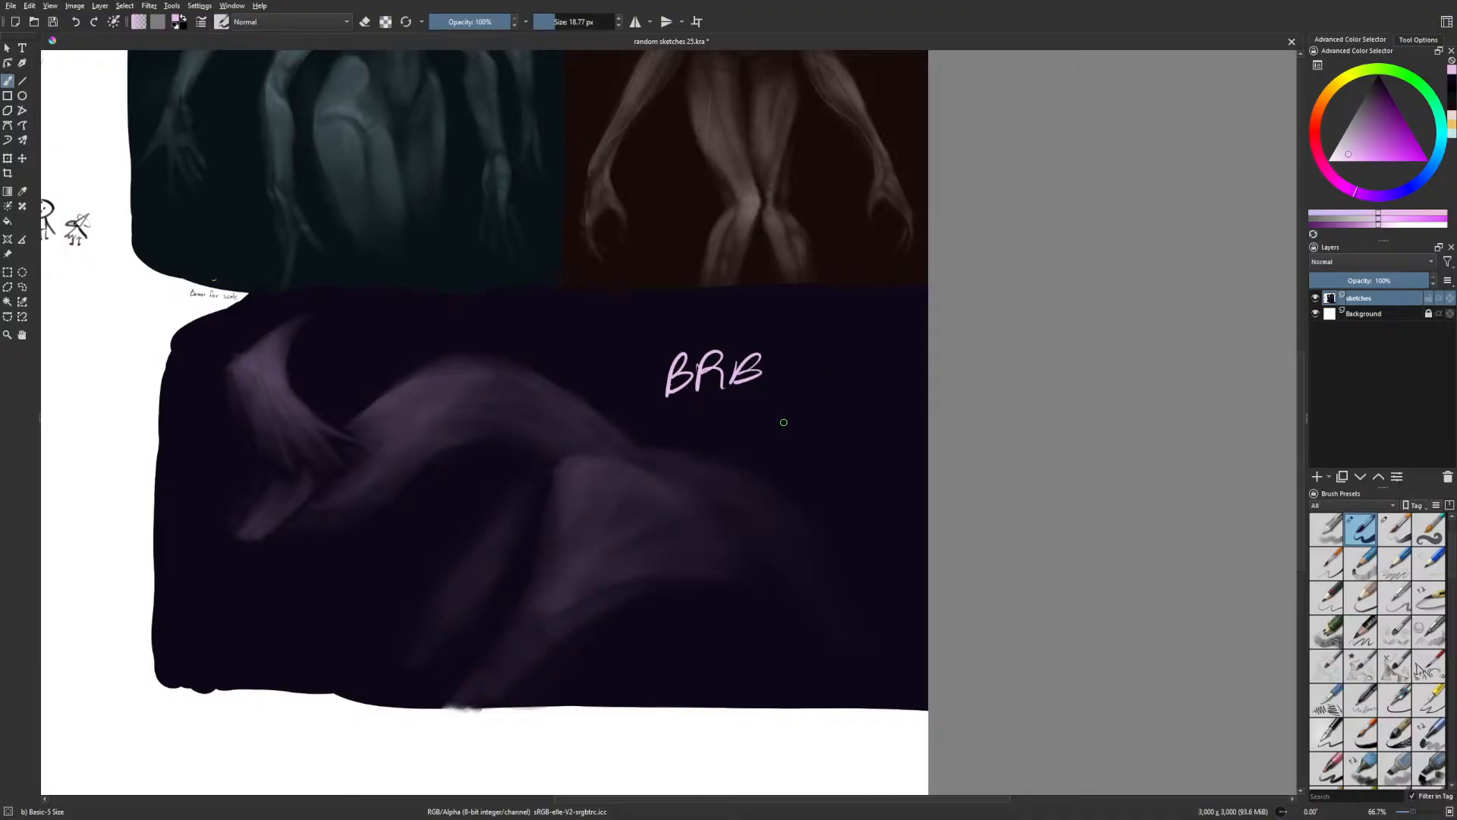
Undo the handwritten "BRB" lettering above the creature's back
key(ctrl+z)
key(ctrl+z)
key(ctrl+z)
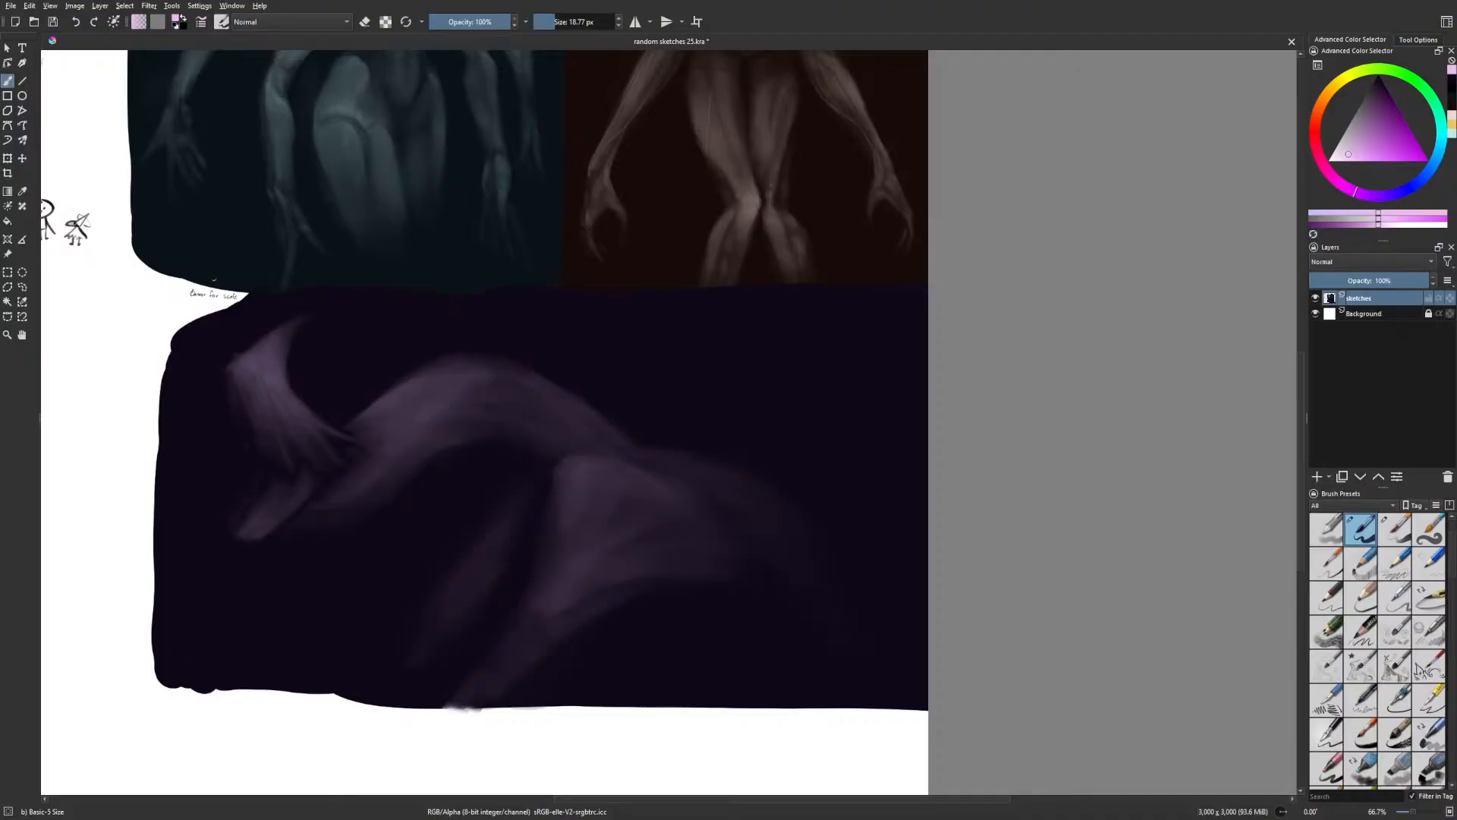
Switch to the Gamer Knife Maybe brush at 19% opacity, enlarge it and shade the creature's torso and near foreleg
right_click(811, 571)
click(878, 586)
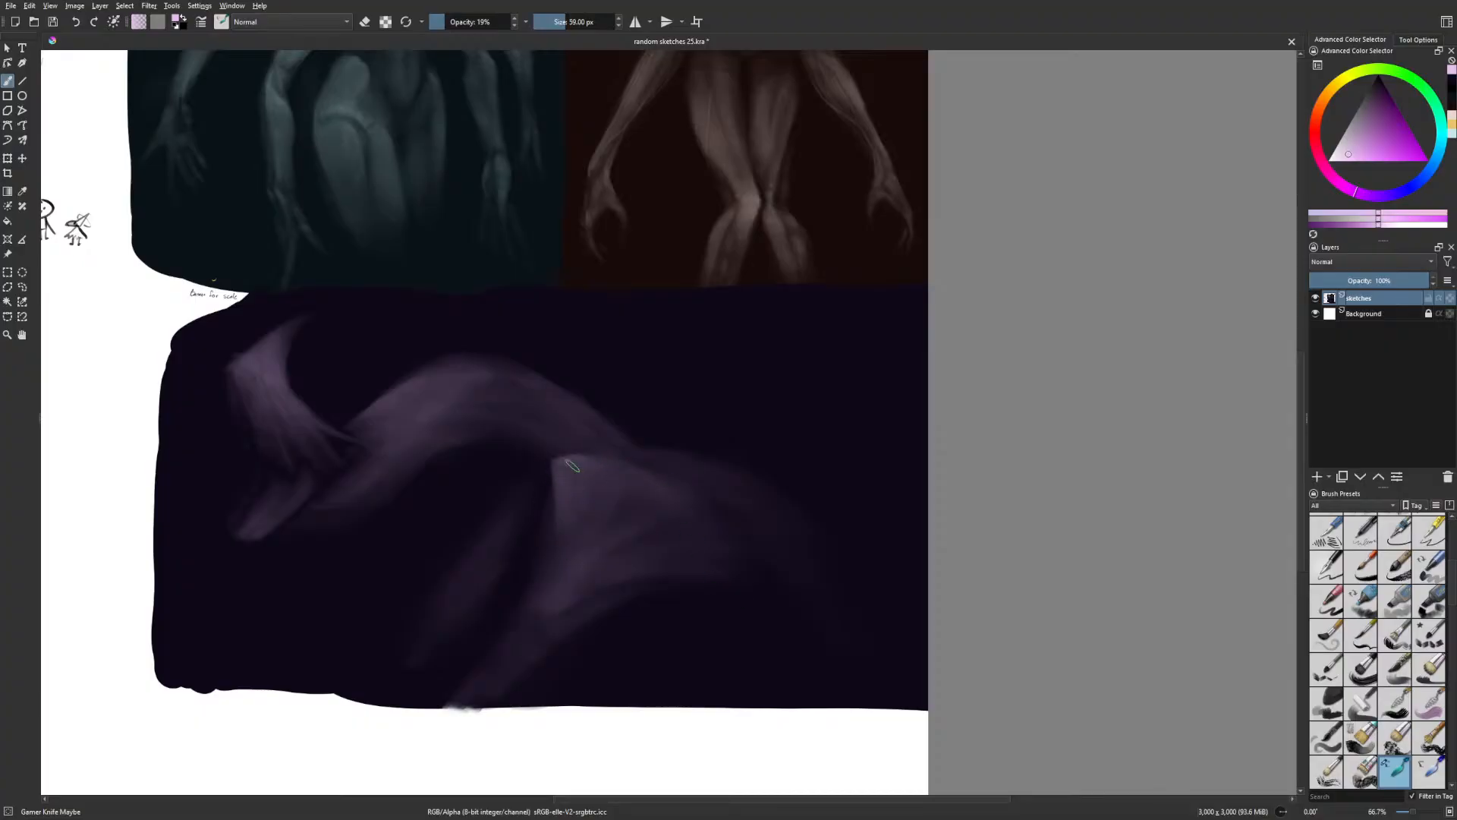
key(bracketright)
key(bracketright)
key(bracketright)
key(bracketright)
key(bracketright)
key(bracketright)
key(bracketright)
key(bracketright)
key(bracketright)
key(bracketright)
key(bracketright)
key(bracketright)
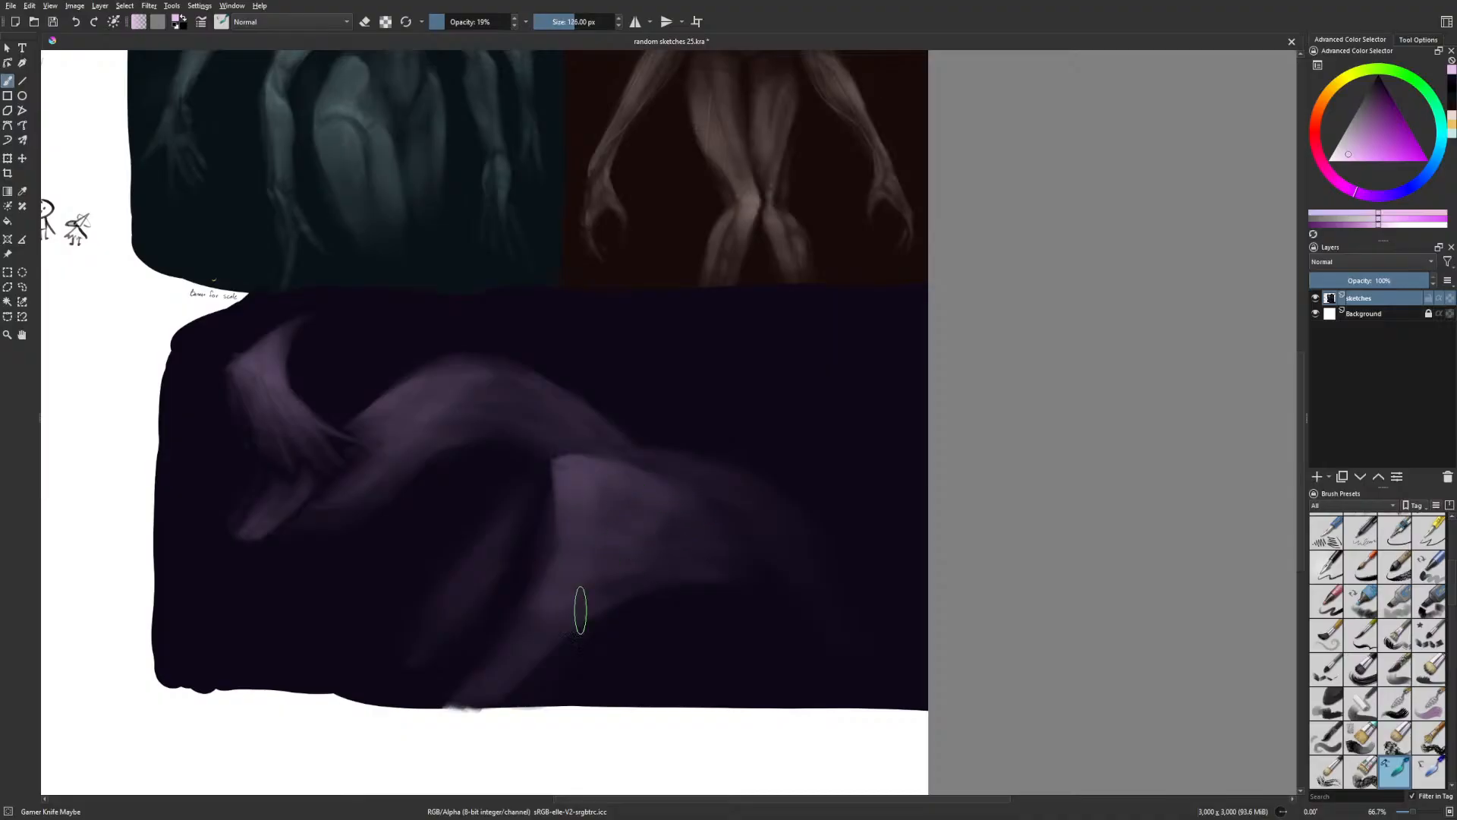
Reduce the brush and paint a long wing arm from the shoulder to the panel's edge, plus a fainter far wing arm behind it
shift+drag(580, 610, 561, 607)
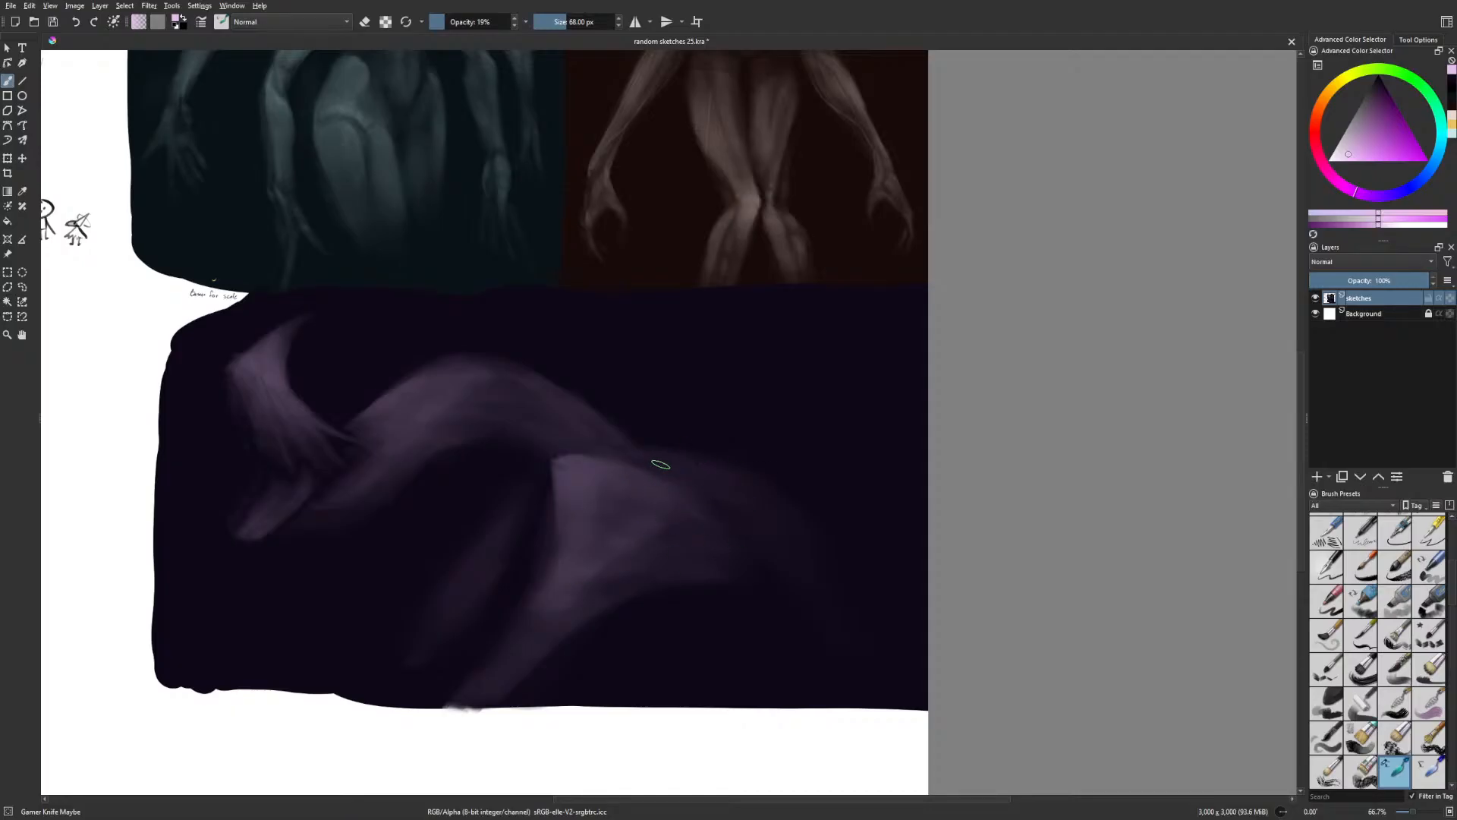
mouse_move(635, 458)
mouse_down()
mouse_move(714, 419)
mouse_move(601, 469)
mouse_move(612, 457)
mouse_move(595, 455)
mouse_move(766, 428)
mouse_move(618, 474)
mouse_move(637, 435)
mouse_move(667, 437)
mouse_move(858, 339)
mouse_up()
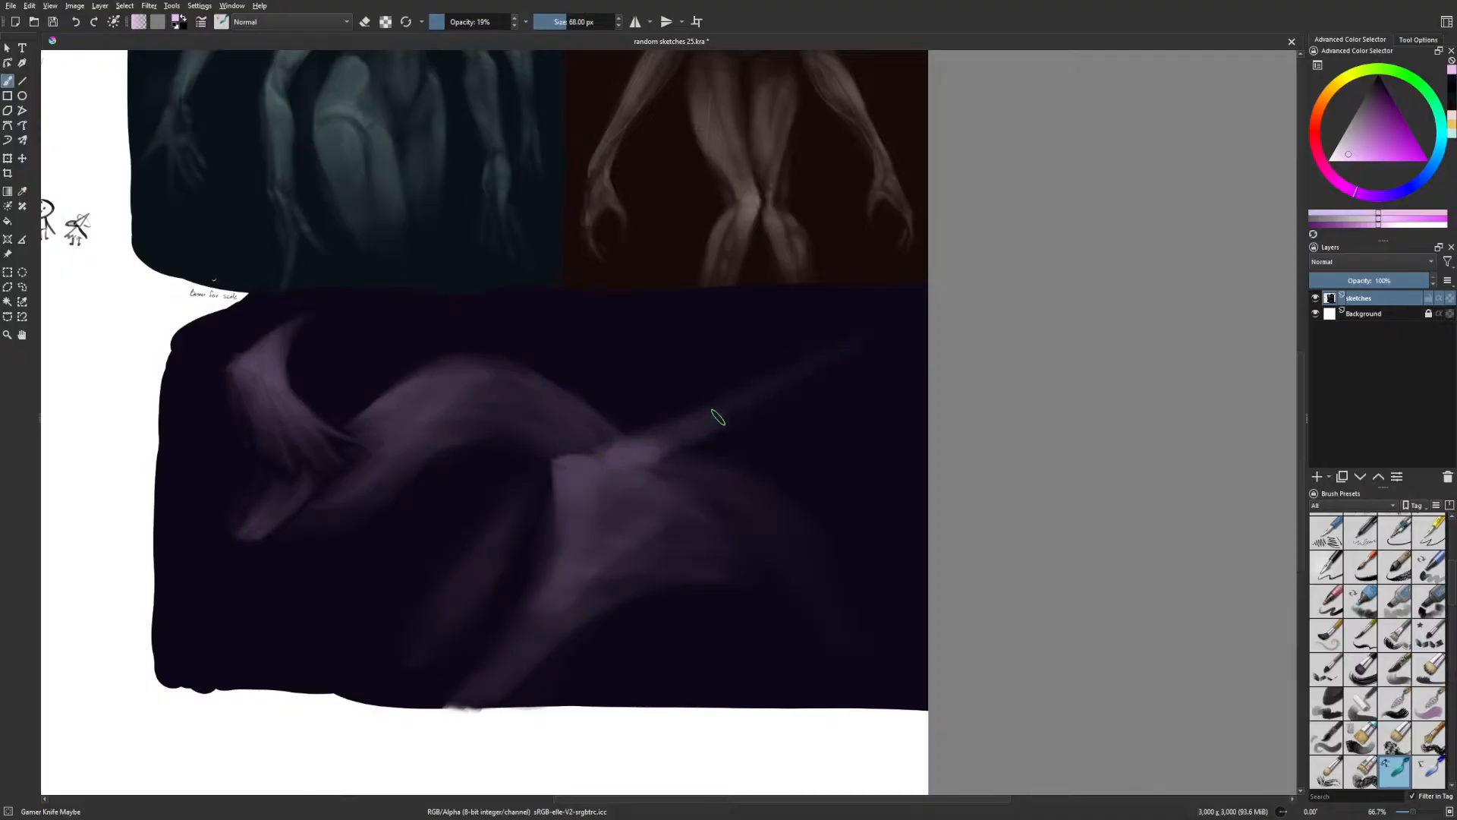
drag(717, 416, 913, 314)
drag(659, 463, 799, 367)
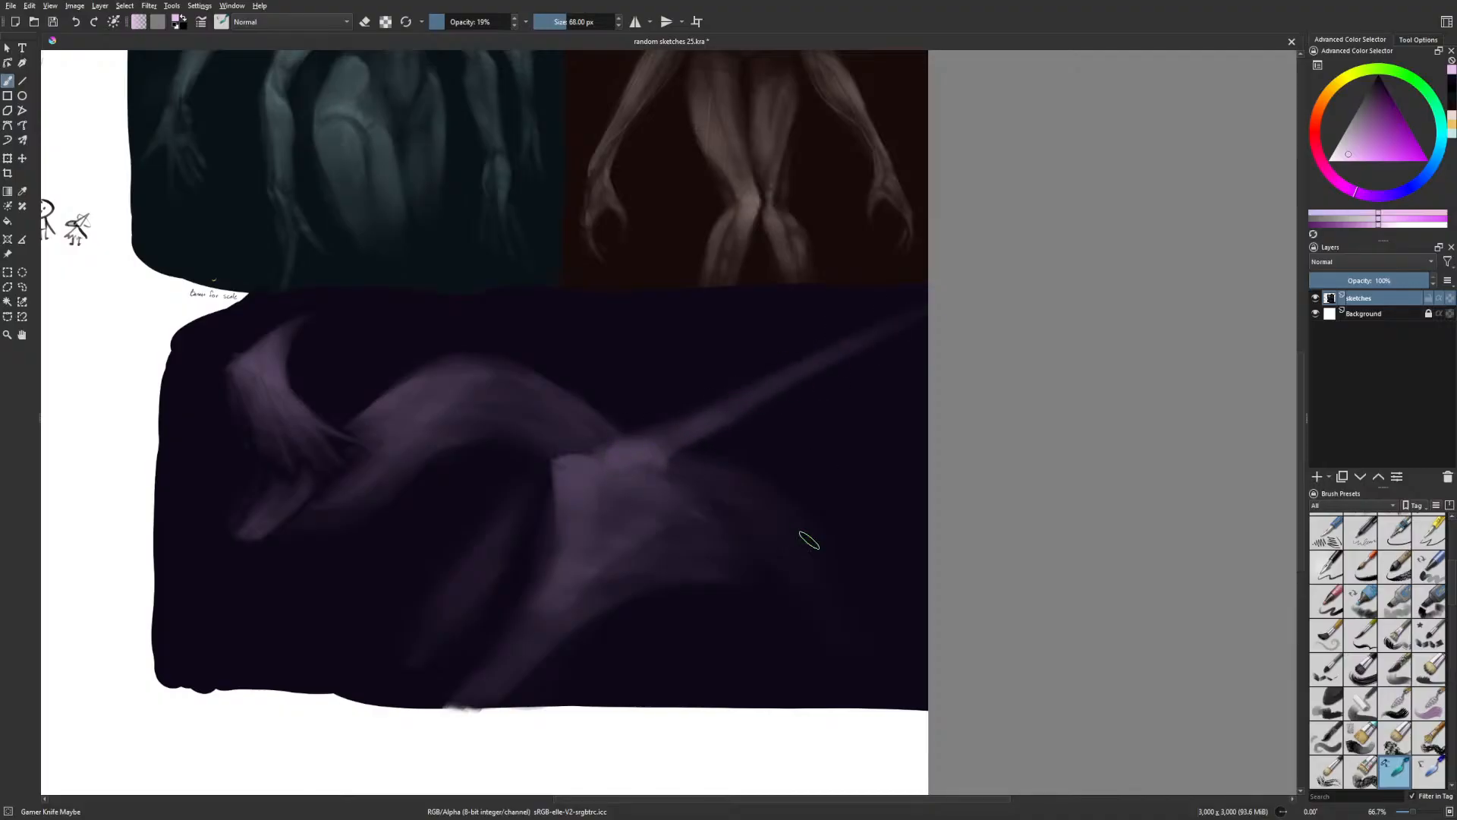
drag(845, 348, 673, 446)
drag(924, 321, 658, 441)
mouse_move(873, 340)
mouse_down()
mouse_move(657, 456)
mouse_move(667, 432)
mouse_move(635, 466)
mouse_move(602, 465)
mouse_move(637, 428)
mouse_move(607, 455)
mouse_move(706, 418)
mouse_move(670, 429)
mouse_up()
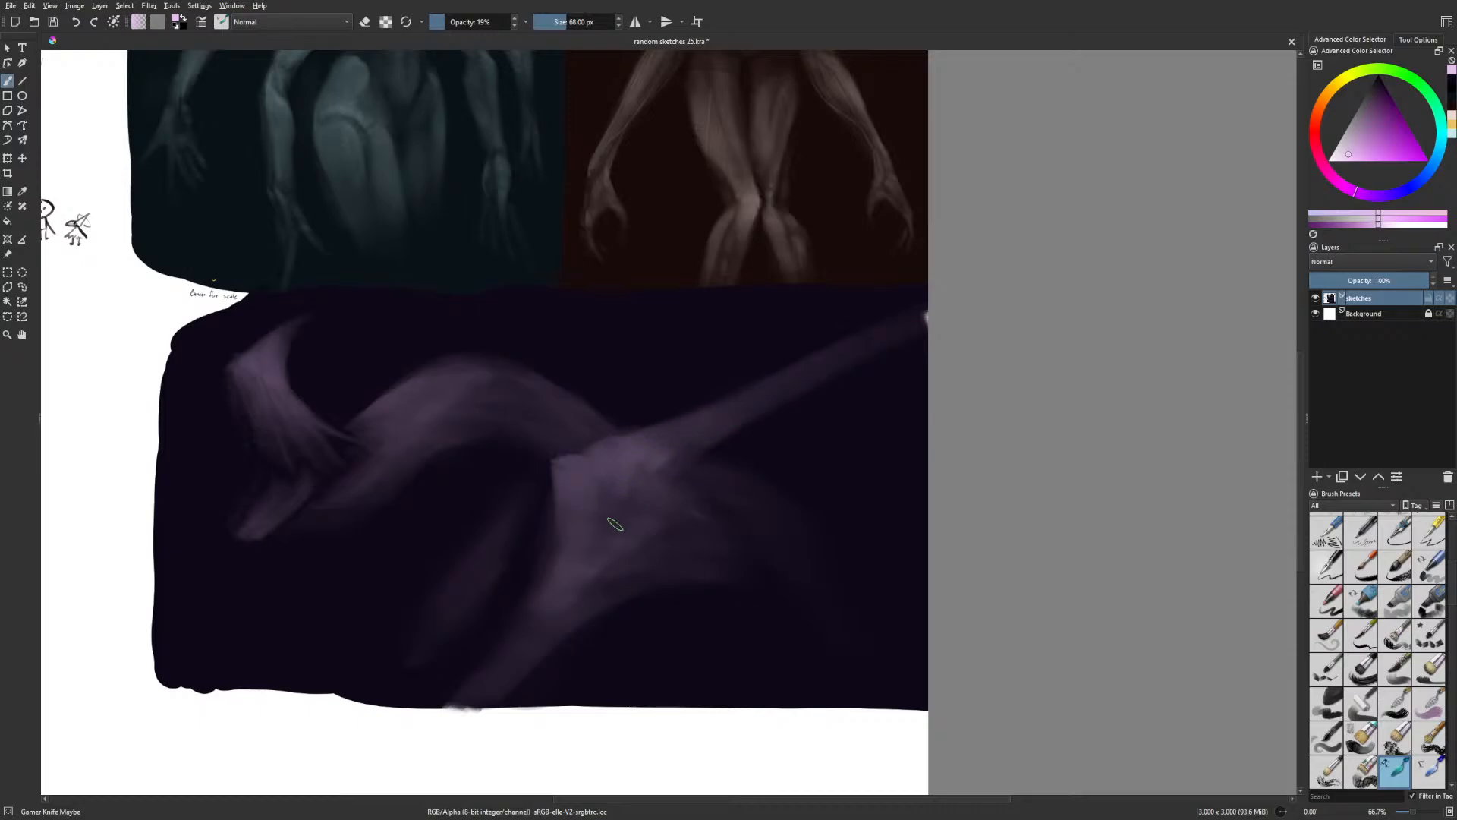
drag(661, 446, 850, 335)
mouse_move(624, 403)
mouse_down()
mouse_move(729, 315)
mouse_move(630, 393)
mouse_move(618, 421)
mouse_move(667, 392)
mouse_up()
scroll(661, 520, up, 1)
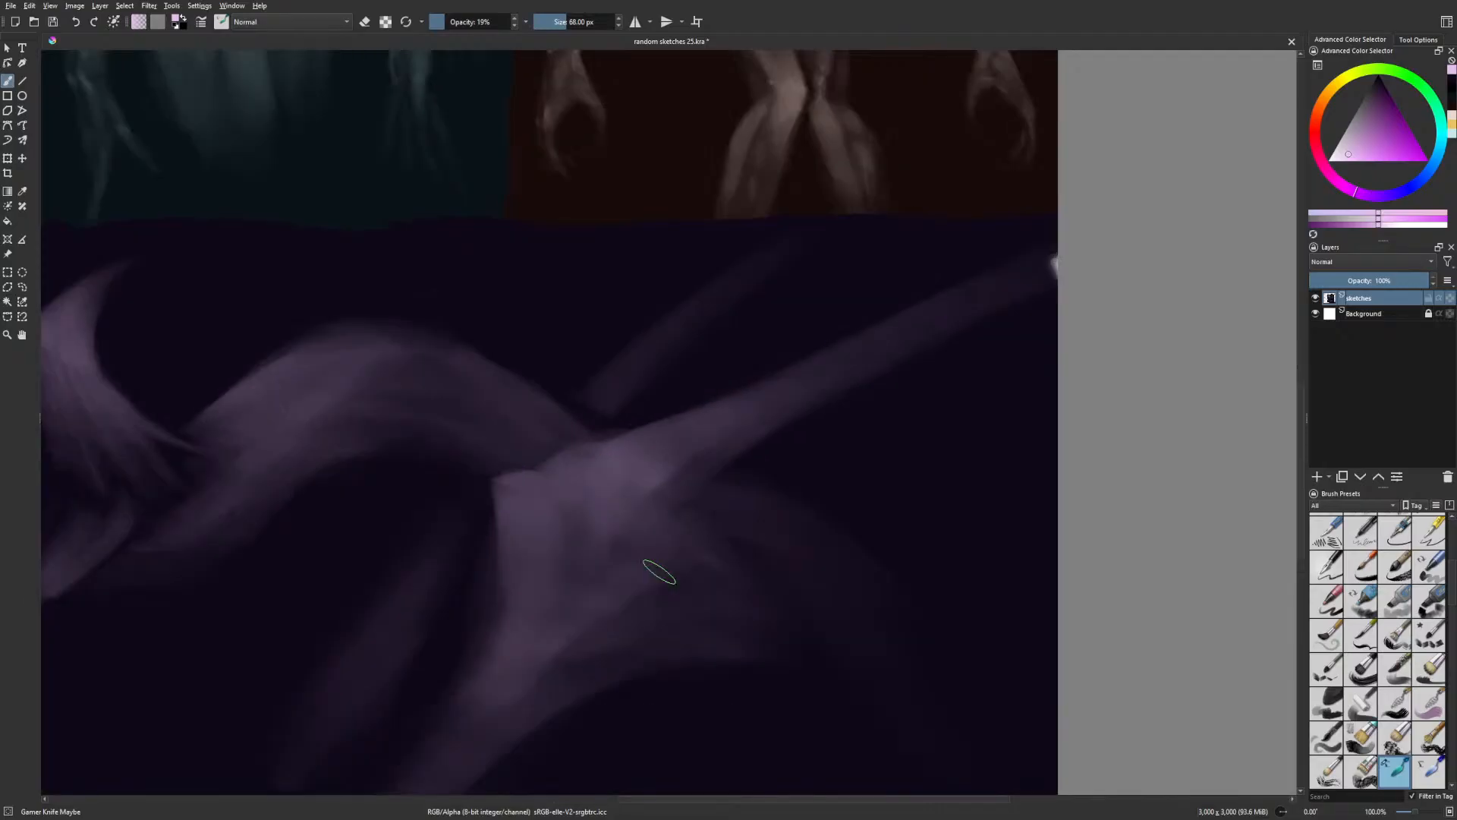
Cover the pale spot at the near wing arm's end in dark violet with Basic-5 Size at 18.77 px
scroll(654, 572, down, 2)
right_click(889, 404)
click(932, 349)
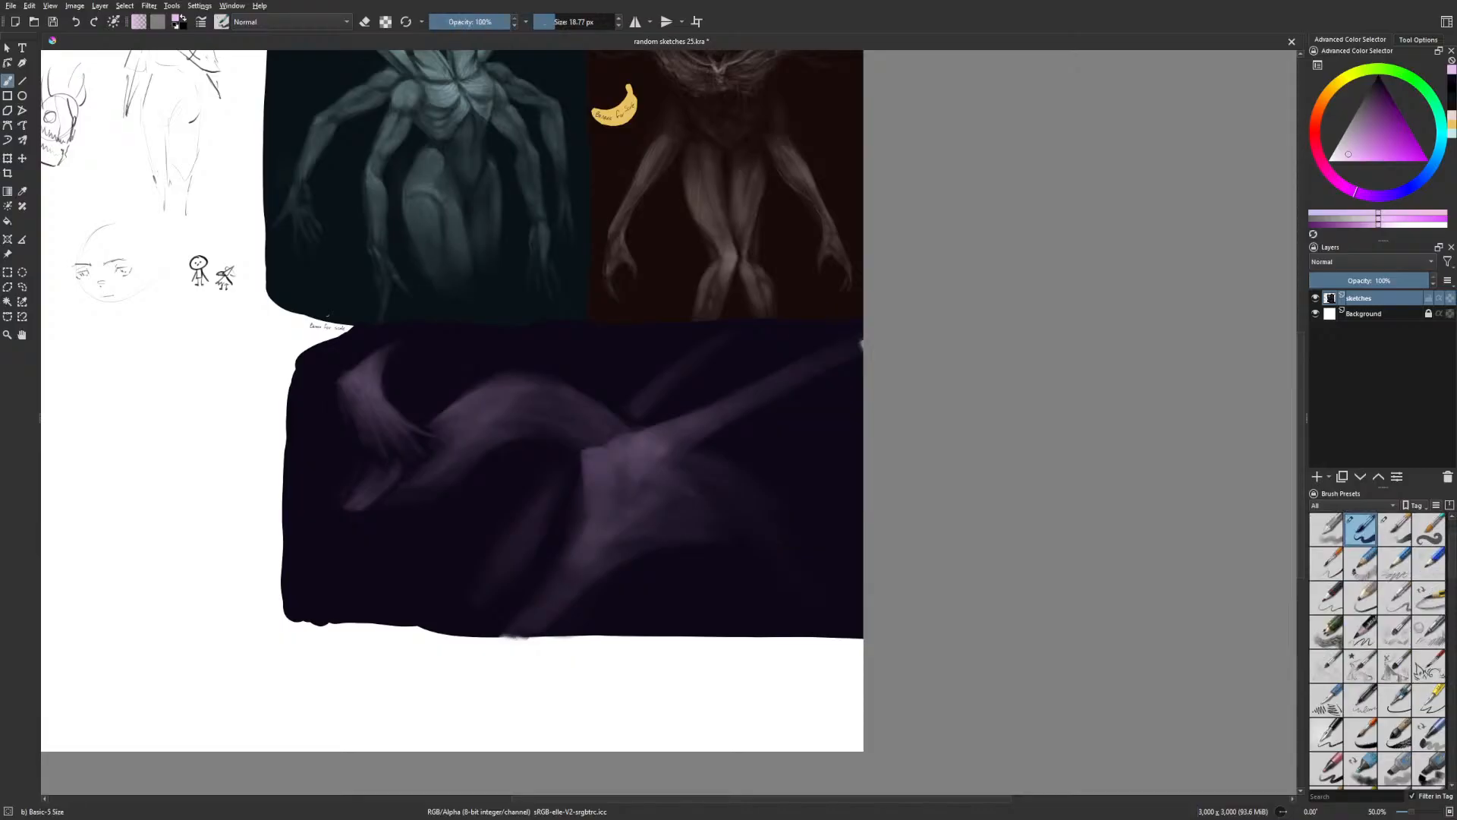
click(1449, 78)
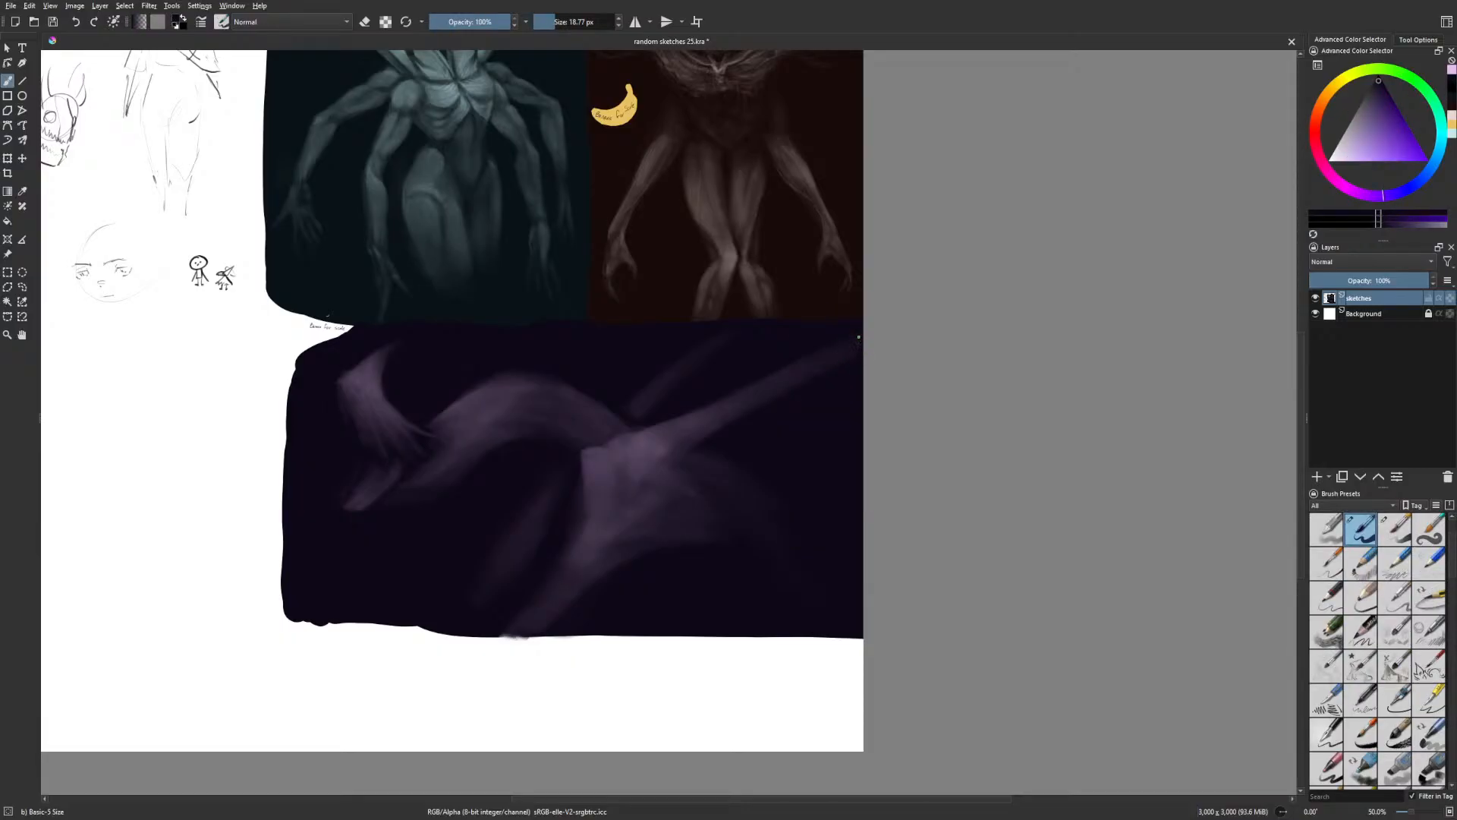
drag(858, 337, 860, 362)
Brighten the near wing's base and the shoulder in pale purple with Gamer Knife Maybe
right_click(914, 458)
click(997, 464)
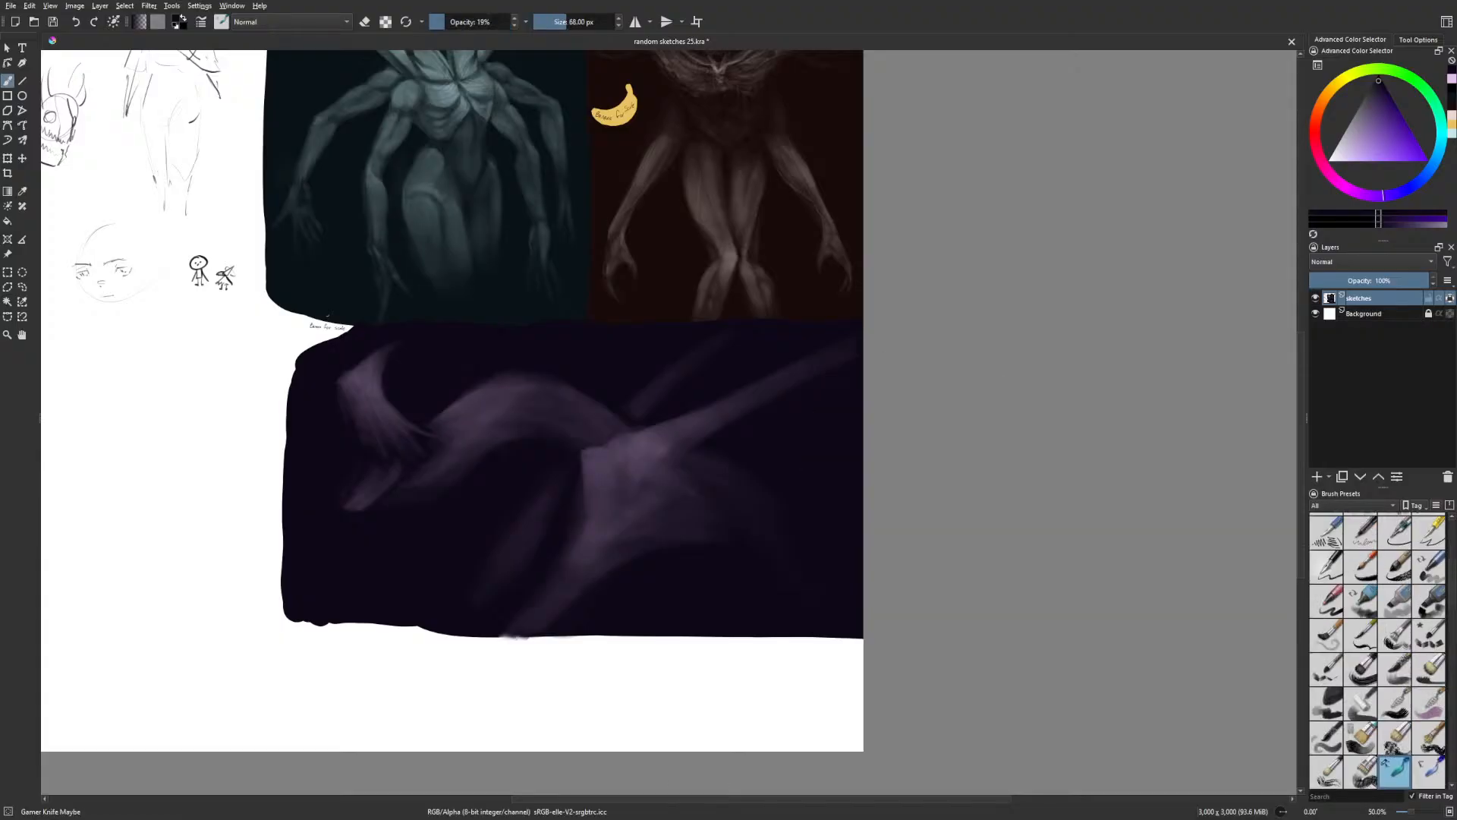
right_click(937, 485)
click(906, 520)
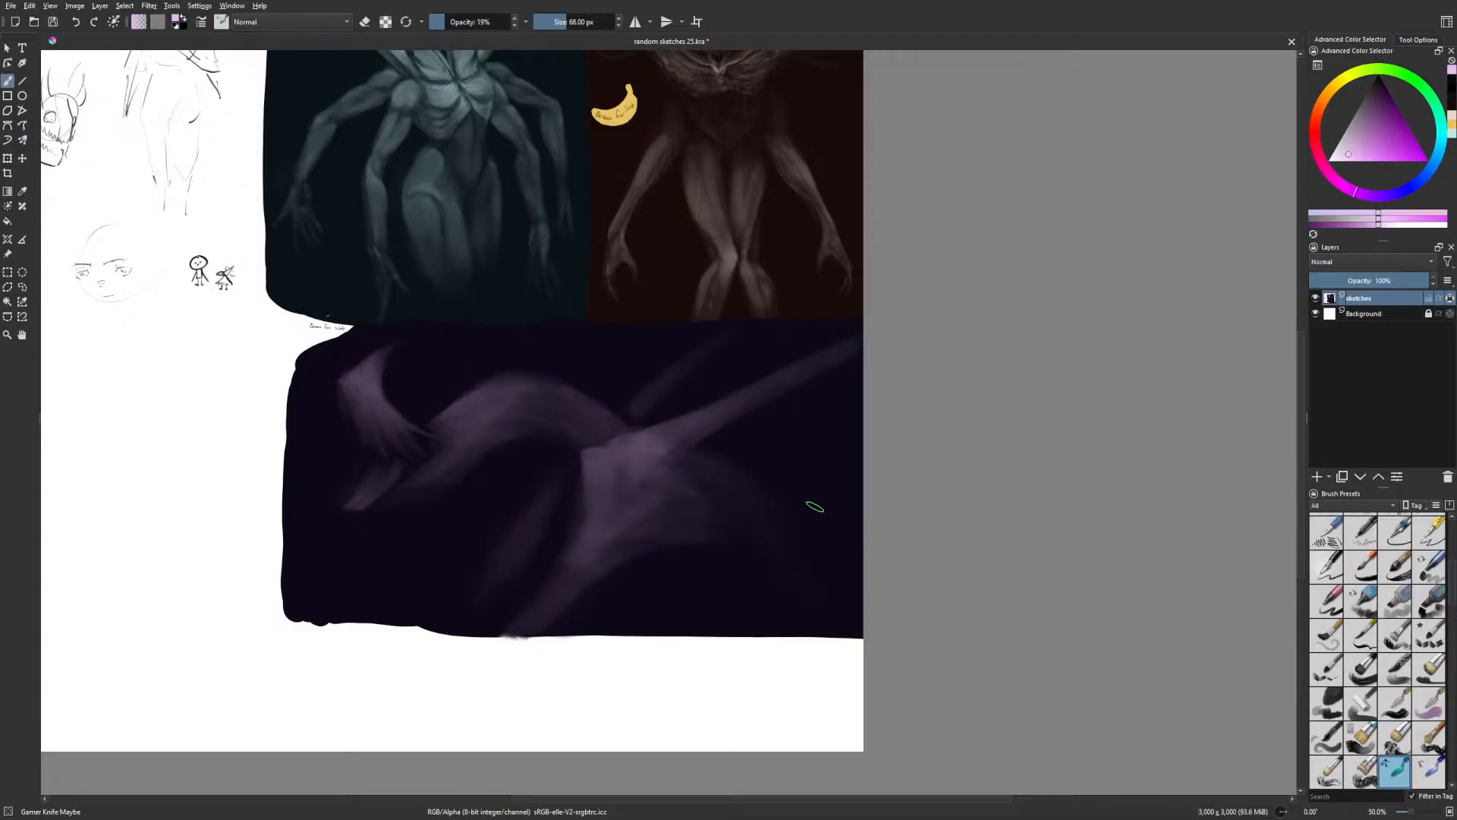
mouse_move(656, 427)
mouse_down()
mouse_move(629, 451)
mouse_move(673, 423)
mouse_up()
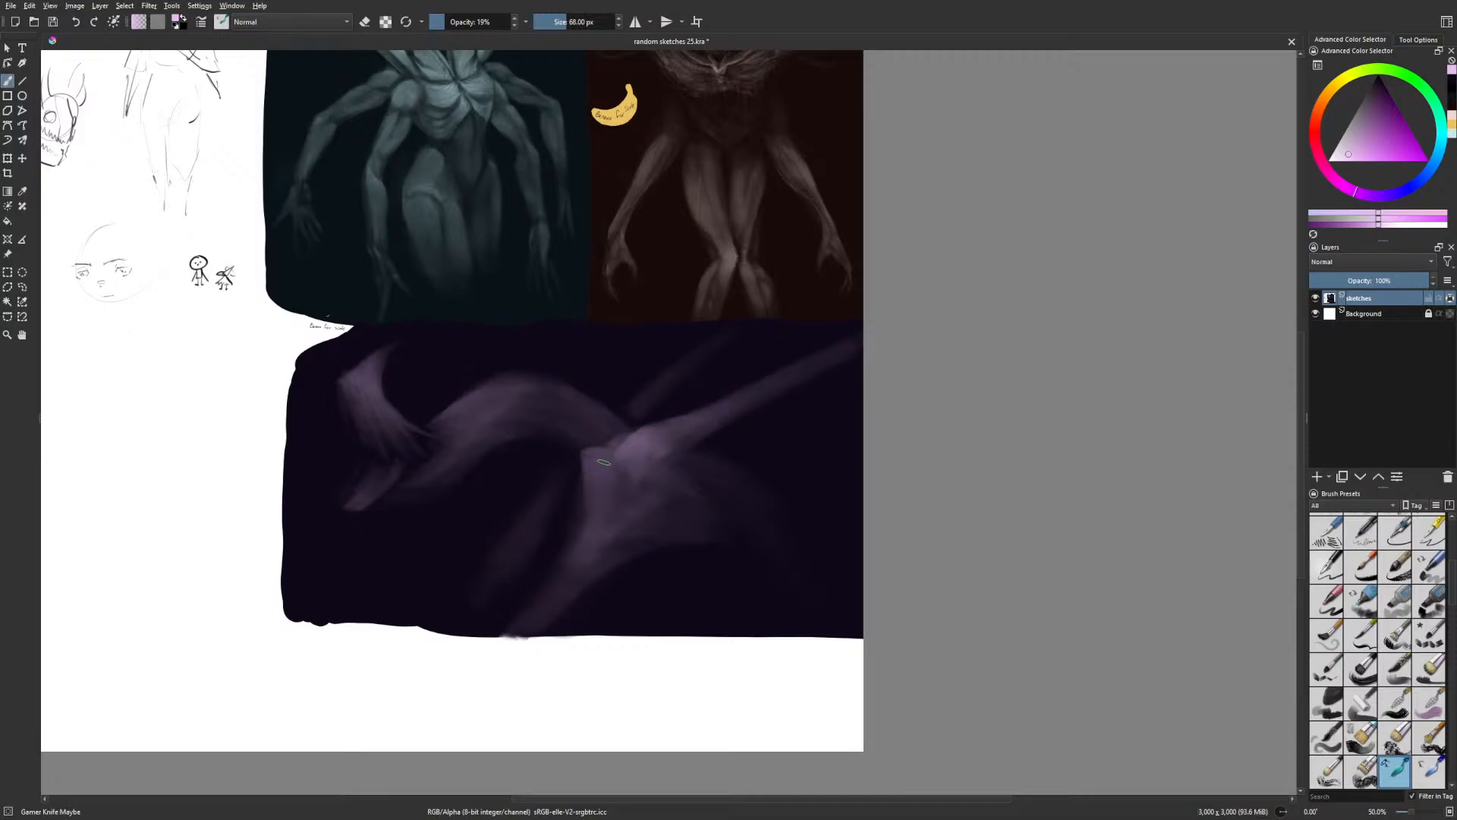
mouse_move(606, 457)
mouse_down()
mouse_move(617, 484)
mouse_move(606, 477)
mouse_up()
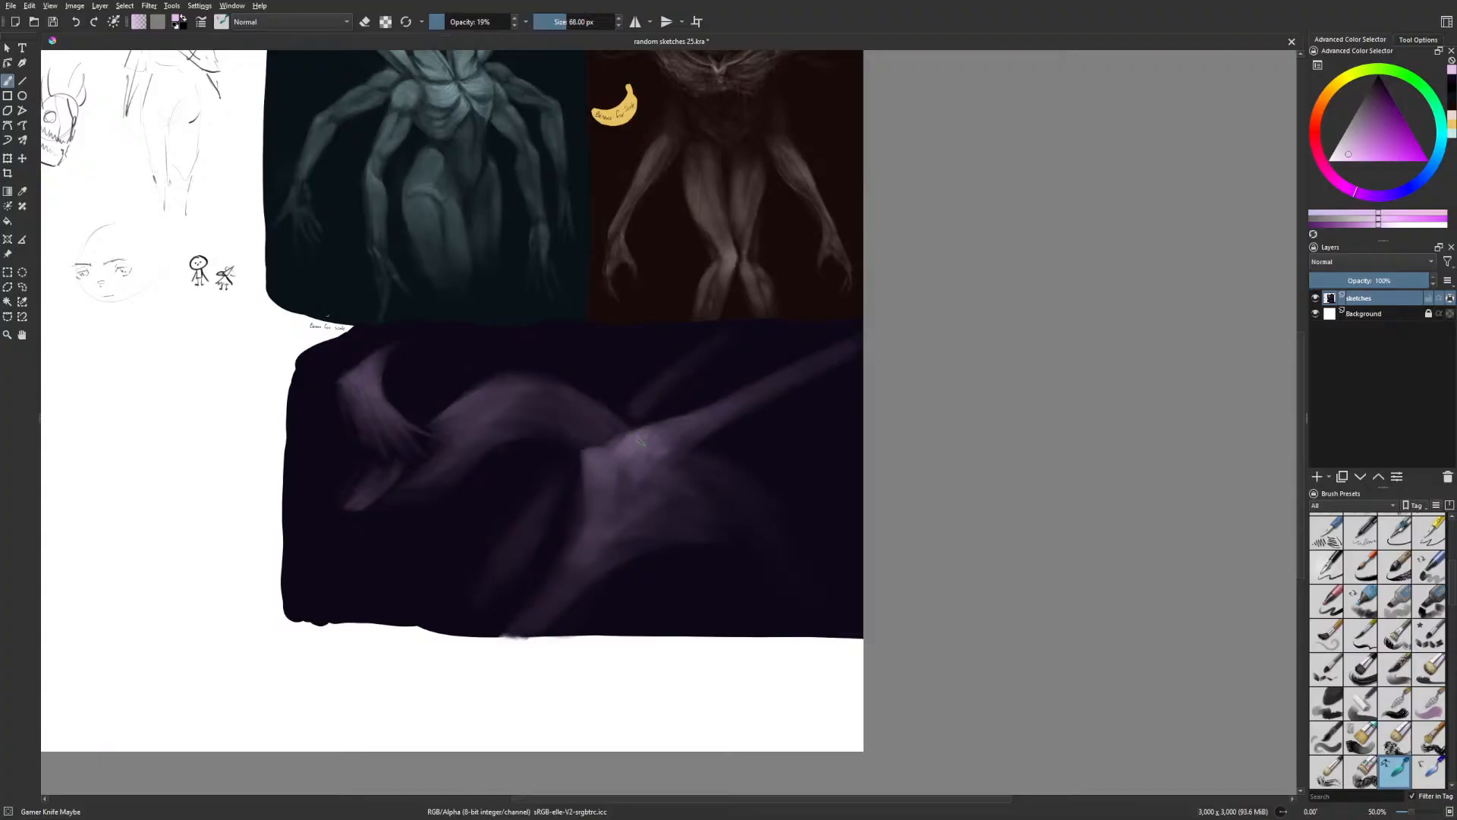
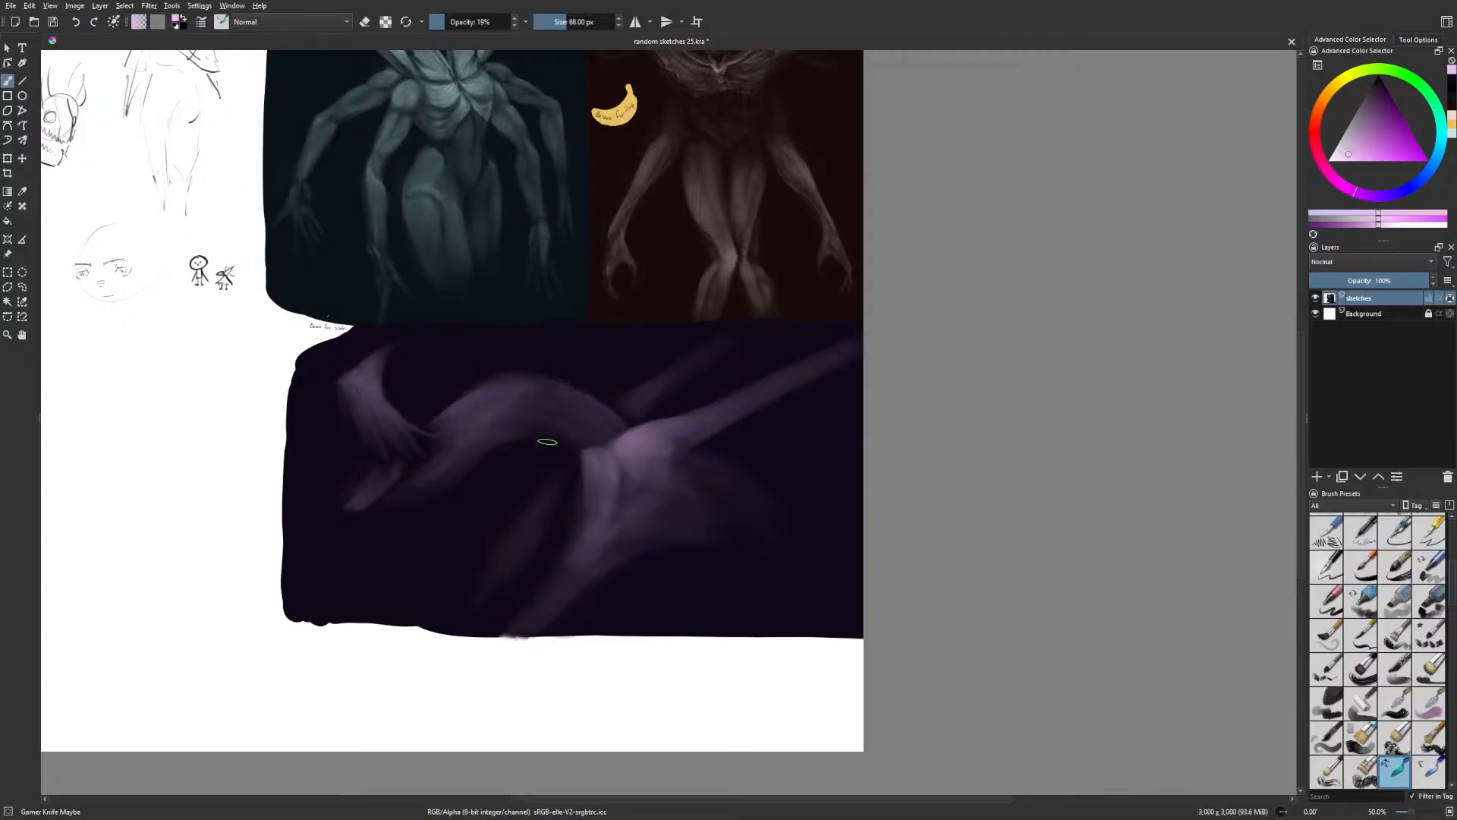
Enlarge the brush and build up the shoulder and far foreleg, flipping the view to compare both orientations
key(m)
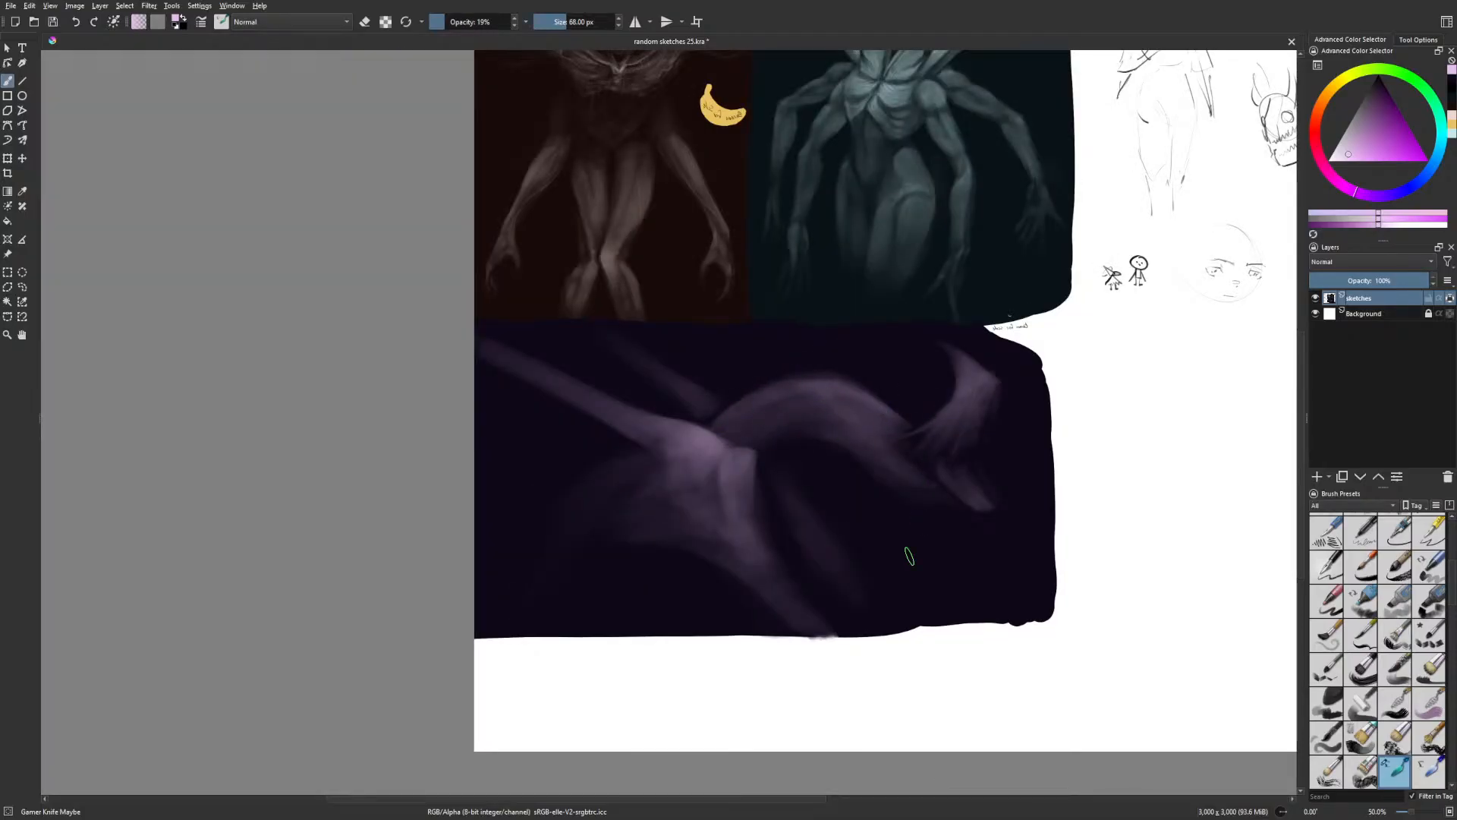
key(bracketright)
key(bracketright)
key(bracketright)
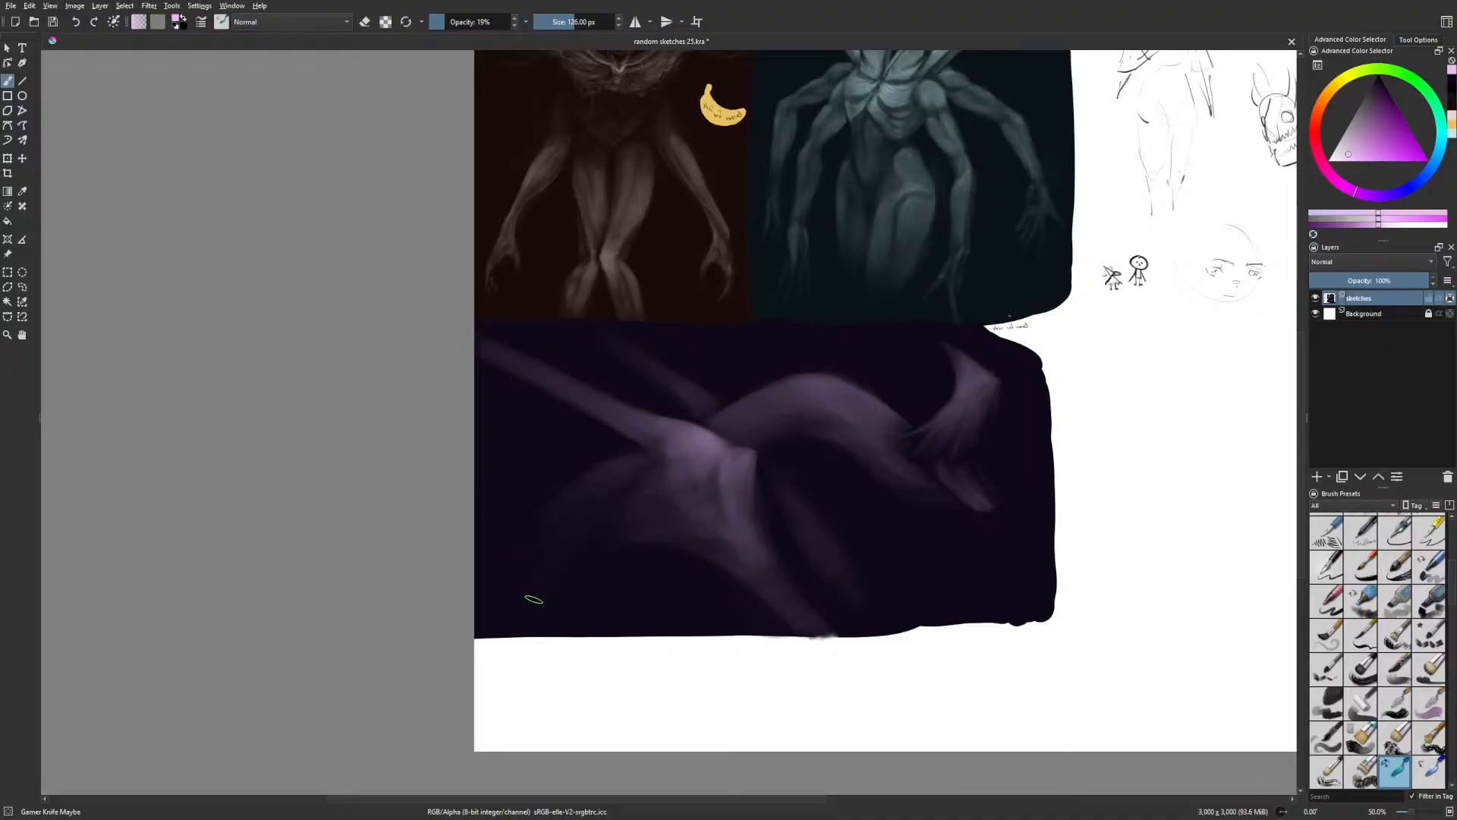
drag(831, 599, 735, 574)
drag(624, 542, 640, 556)
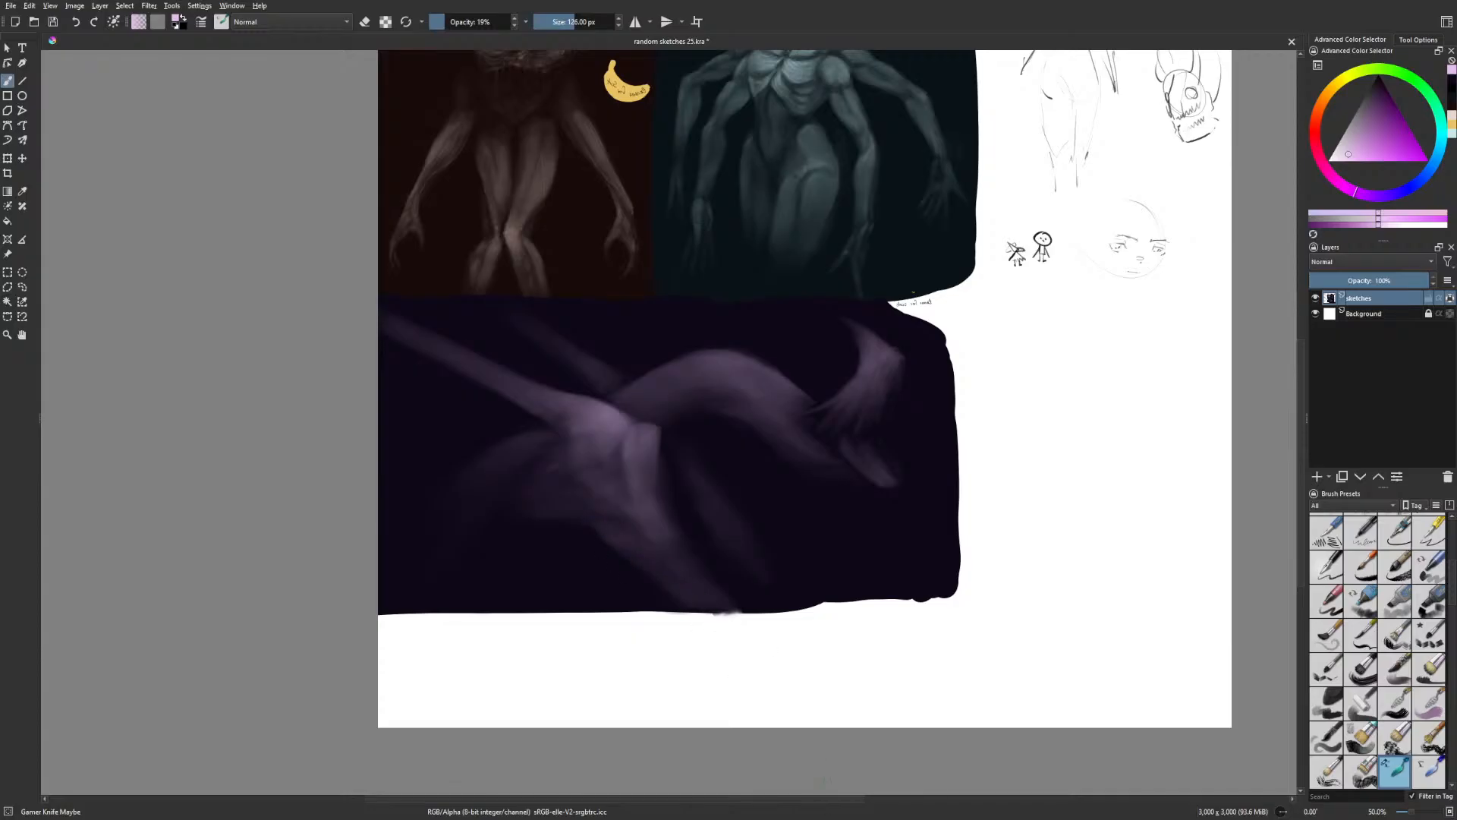
key(m)
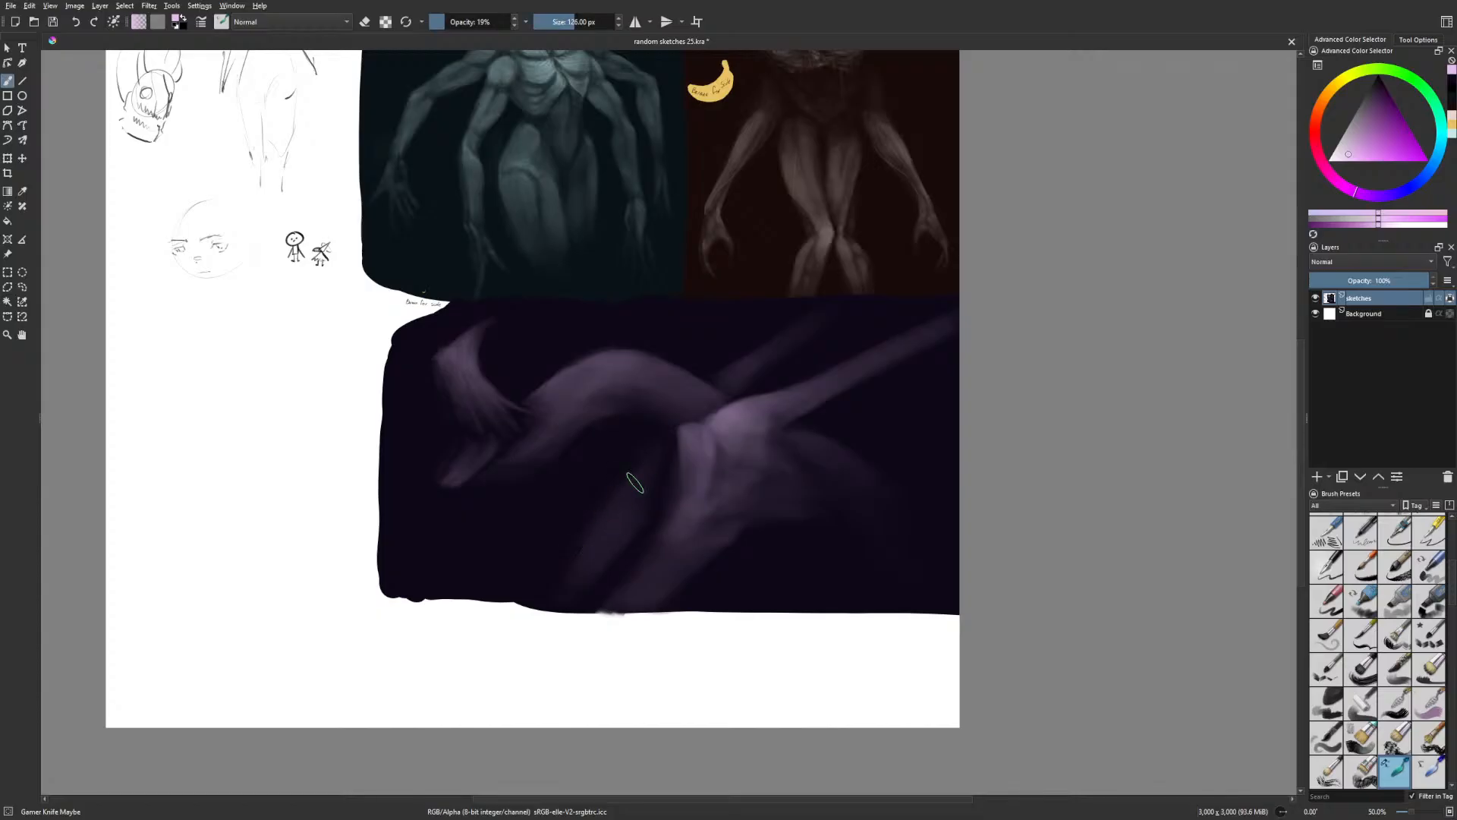
key(m)
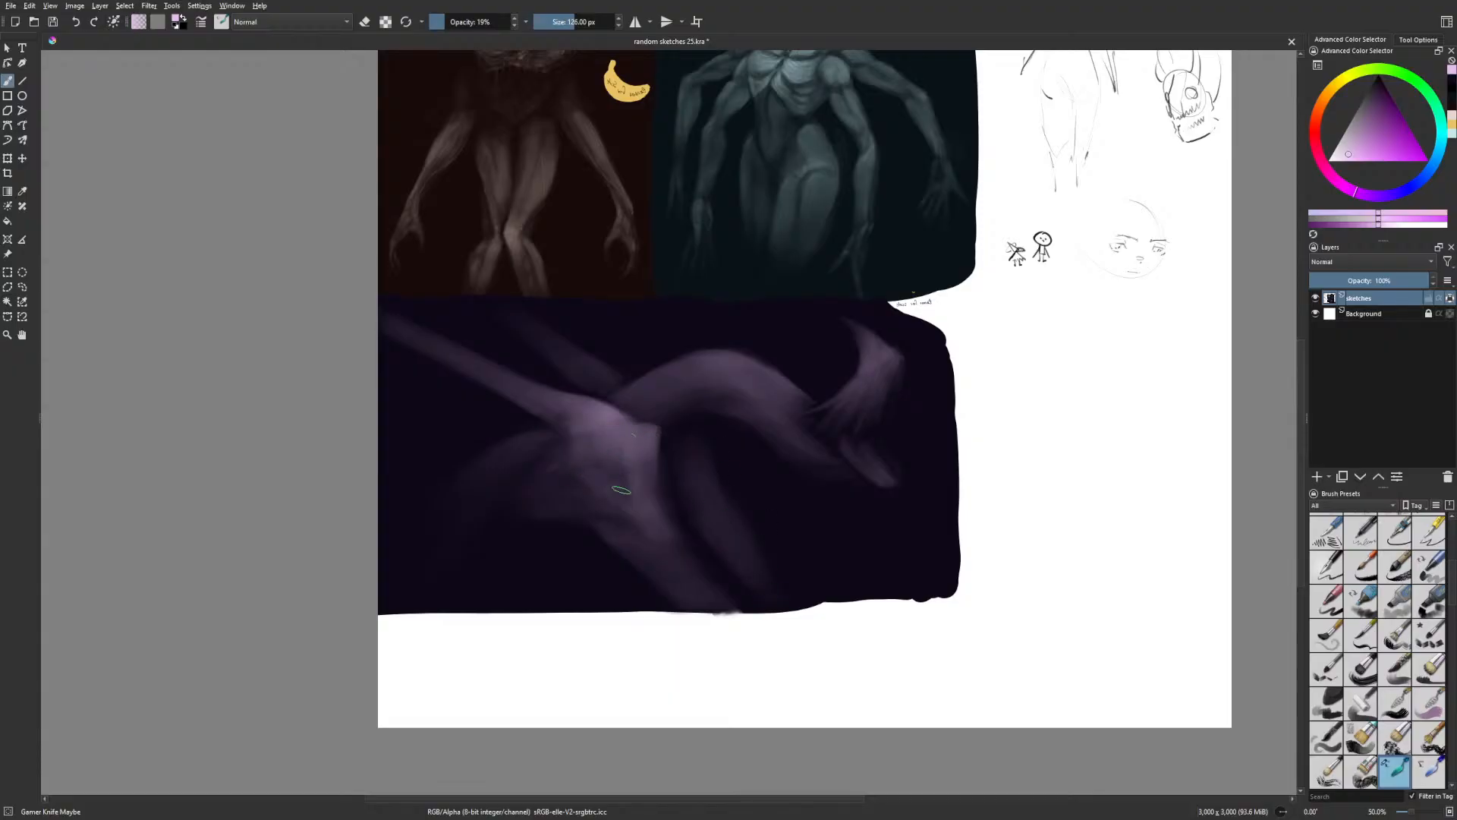
Paint a row of pale purple spikes along the top of the neck with a 47 px brush
key(bracketleft)
key(bracketleft)
key(bracketleft)
key(bracketright)
key(bracketright)
key(bracketright)
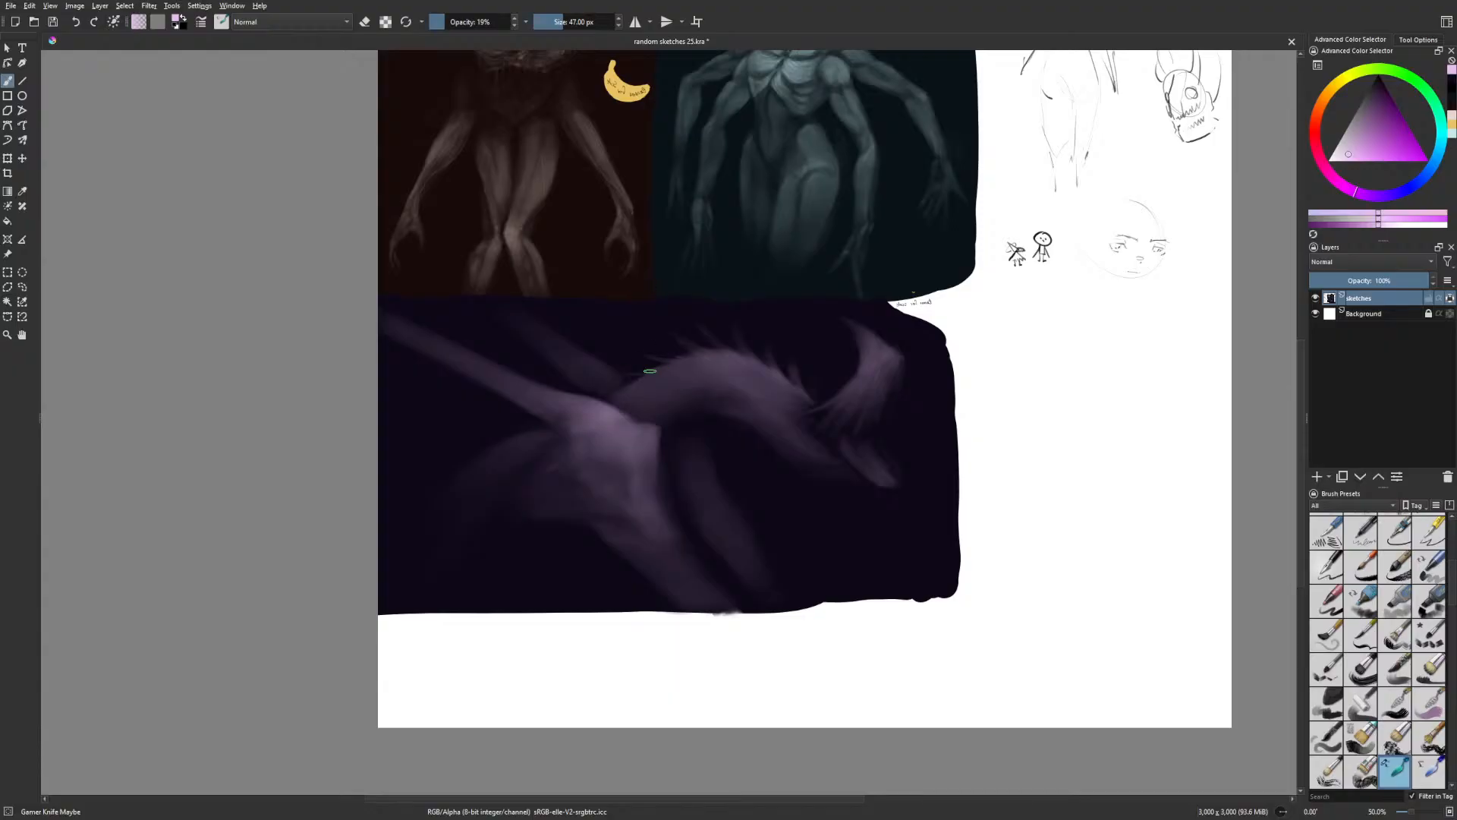
key(m)
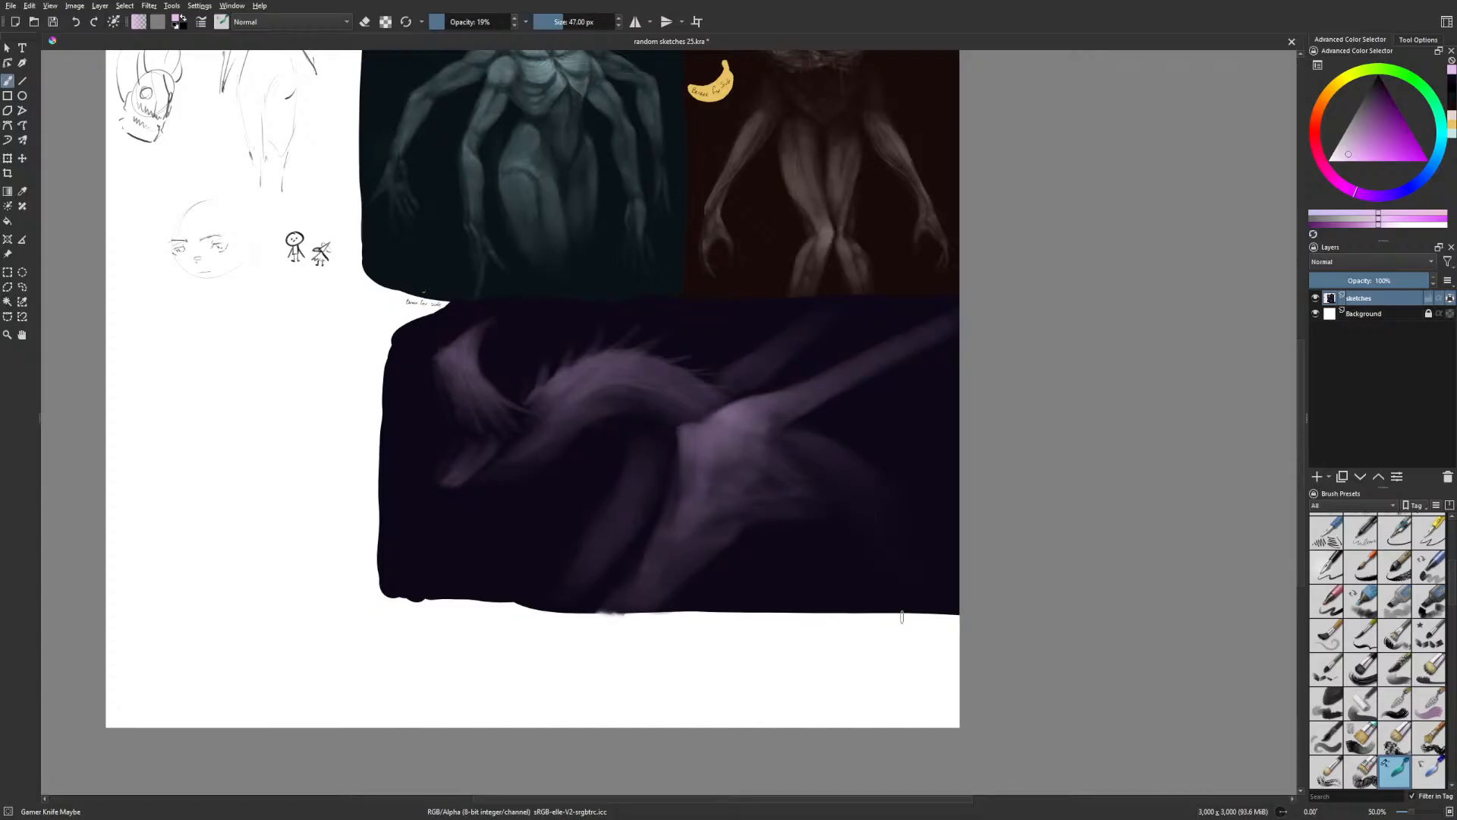
drag(904, 624, 863, 633)
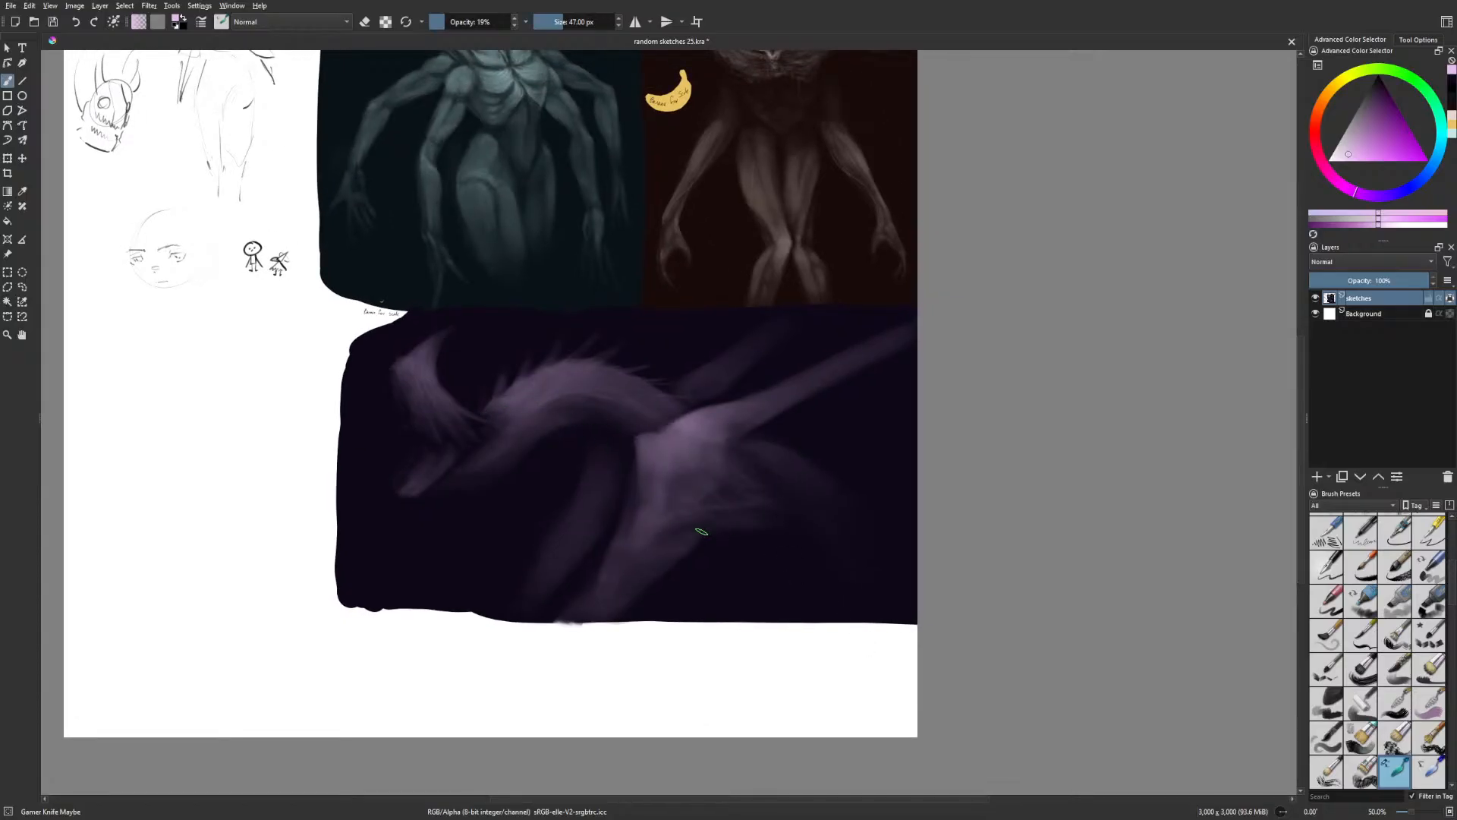
Enlarge the brush to 215 px and paint the near wing's membrane in faint pale green below its arm, using the mirrored view
key(bracketright)
key(bracketright)
key(bracketright)
key(bracketright)
key(bracketright)
key(bracketright)
key(bracketright)
key(bracketright)
key(bracketright)
key(bracketright)
key(bracketright)
key(bracketright)
key(bracketright)
key(bracketright)
key(bracketright)
key(bracketright)
key(bracketright)
key(bracketright)
key(bracketright)
key(bracketright)
drag(800, 400, 857, 445)
key(m)
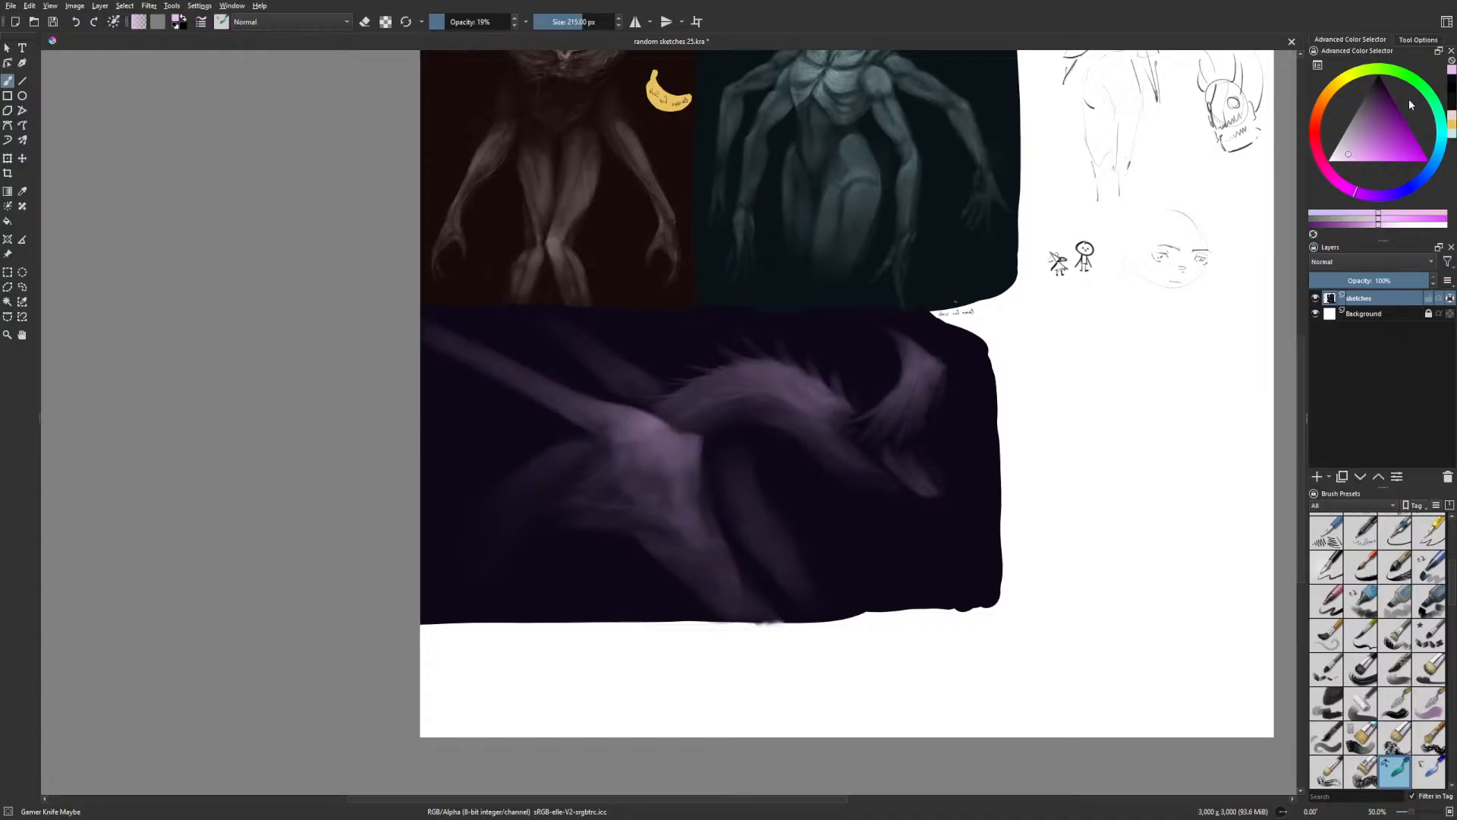
drag(1385, 71, 1406, 75)
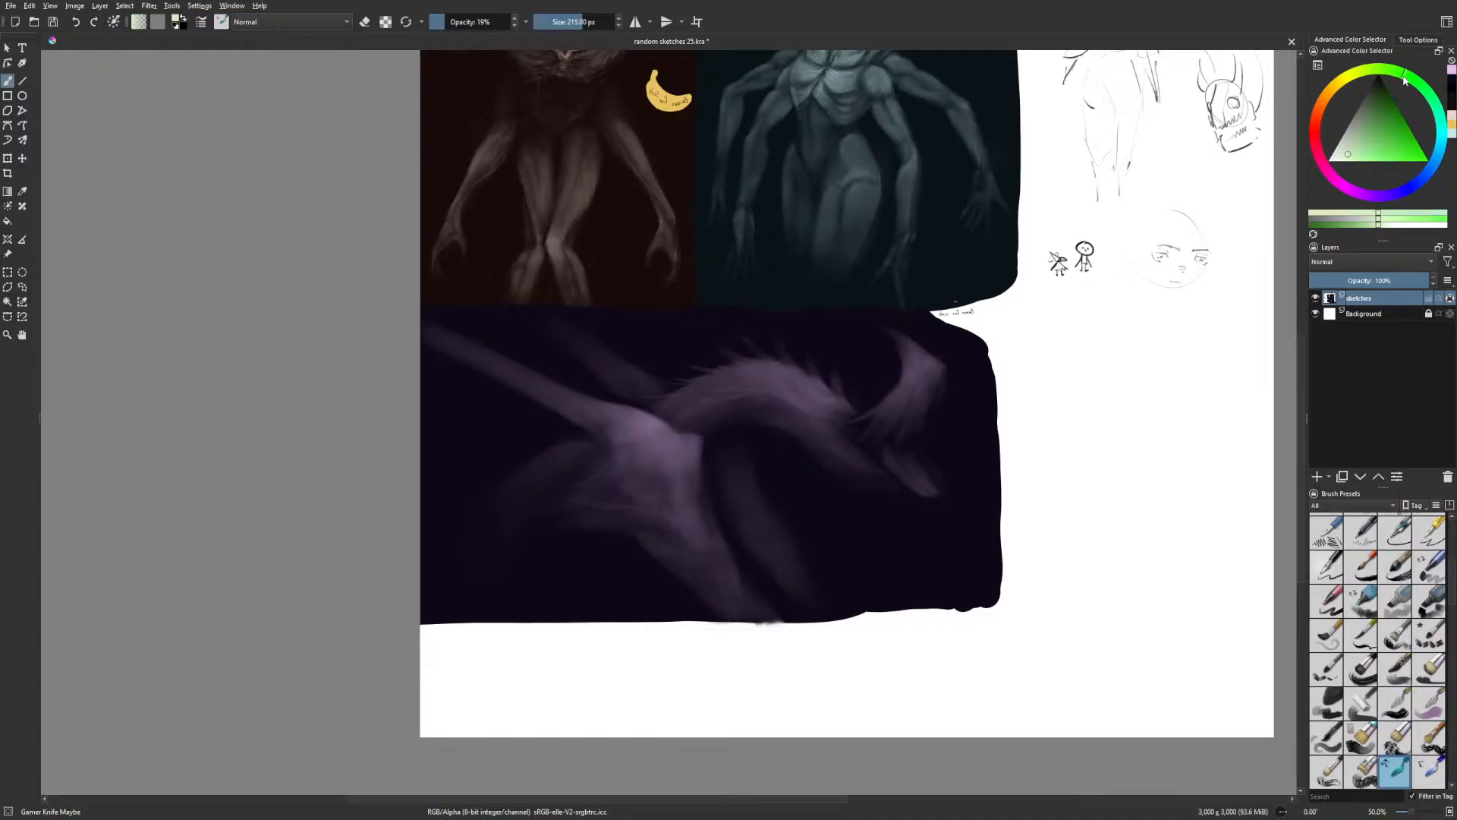
click(1353, 150)
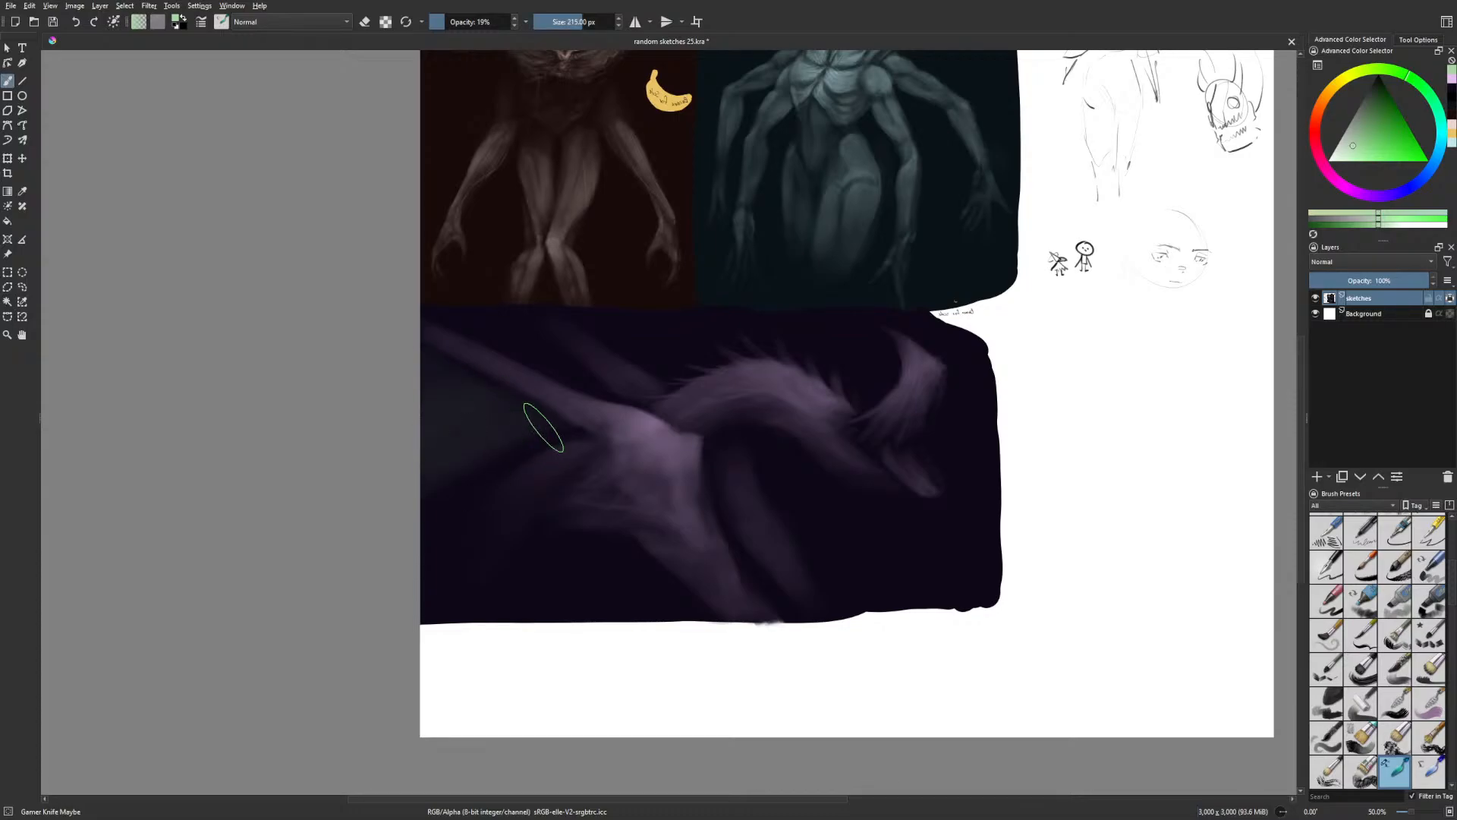
mouse_move(519, 404)
mouse_down()
mouse_move(428, 420)
mouse_move(473, 386)
mouse_move(440, 382)
mouse_move(506, 384)
mouse_up()
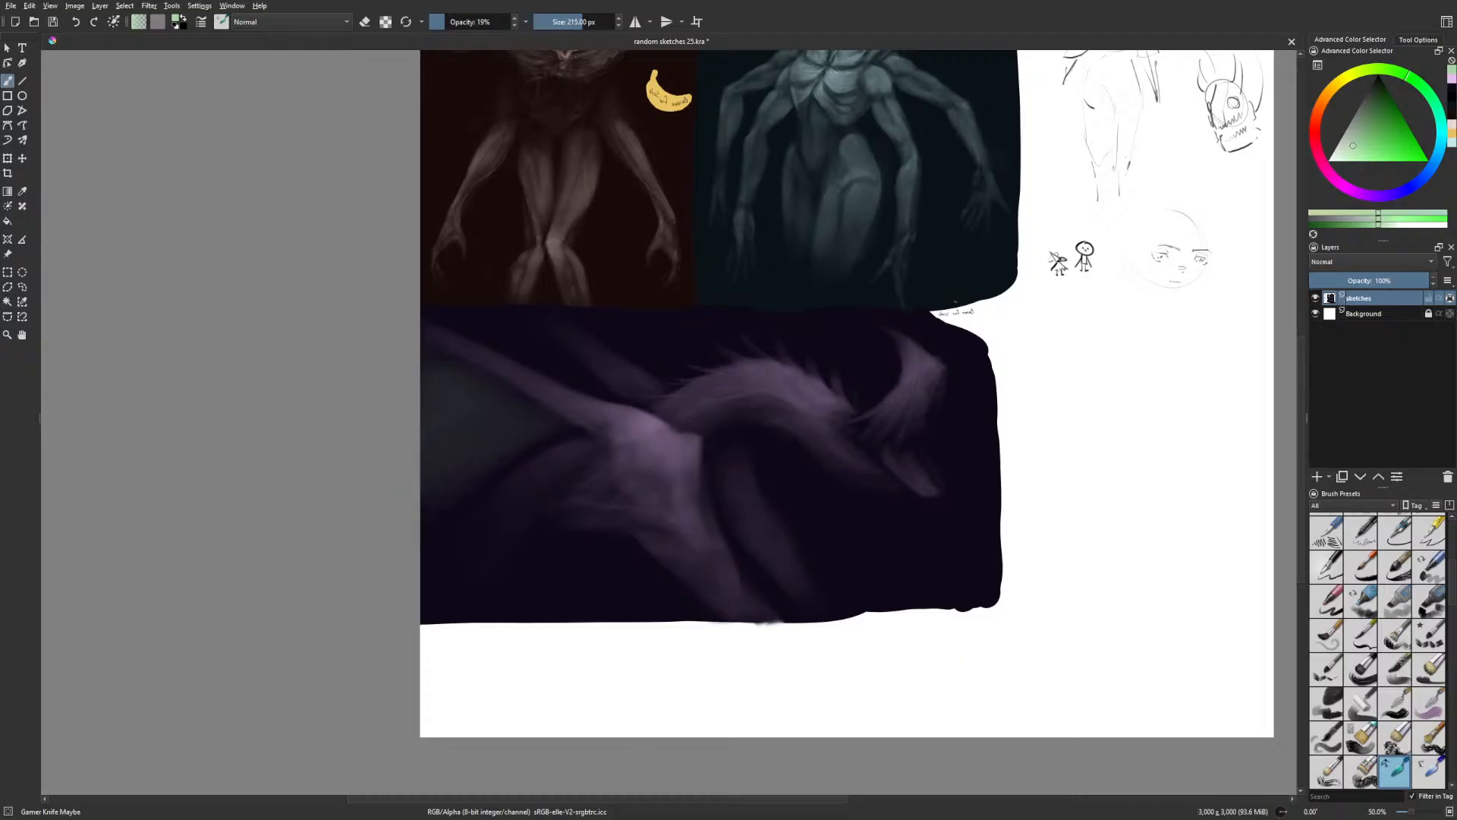
Return to the unmirrored view and paint the far wing's membrane in faint pale green behind the near wing arm
key(e)
key(m)
key(e)
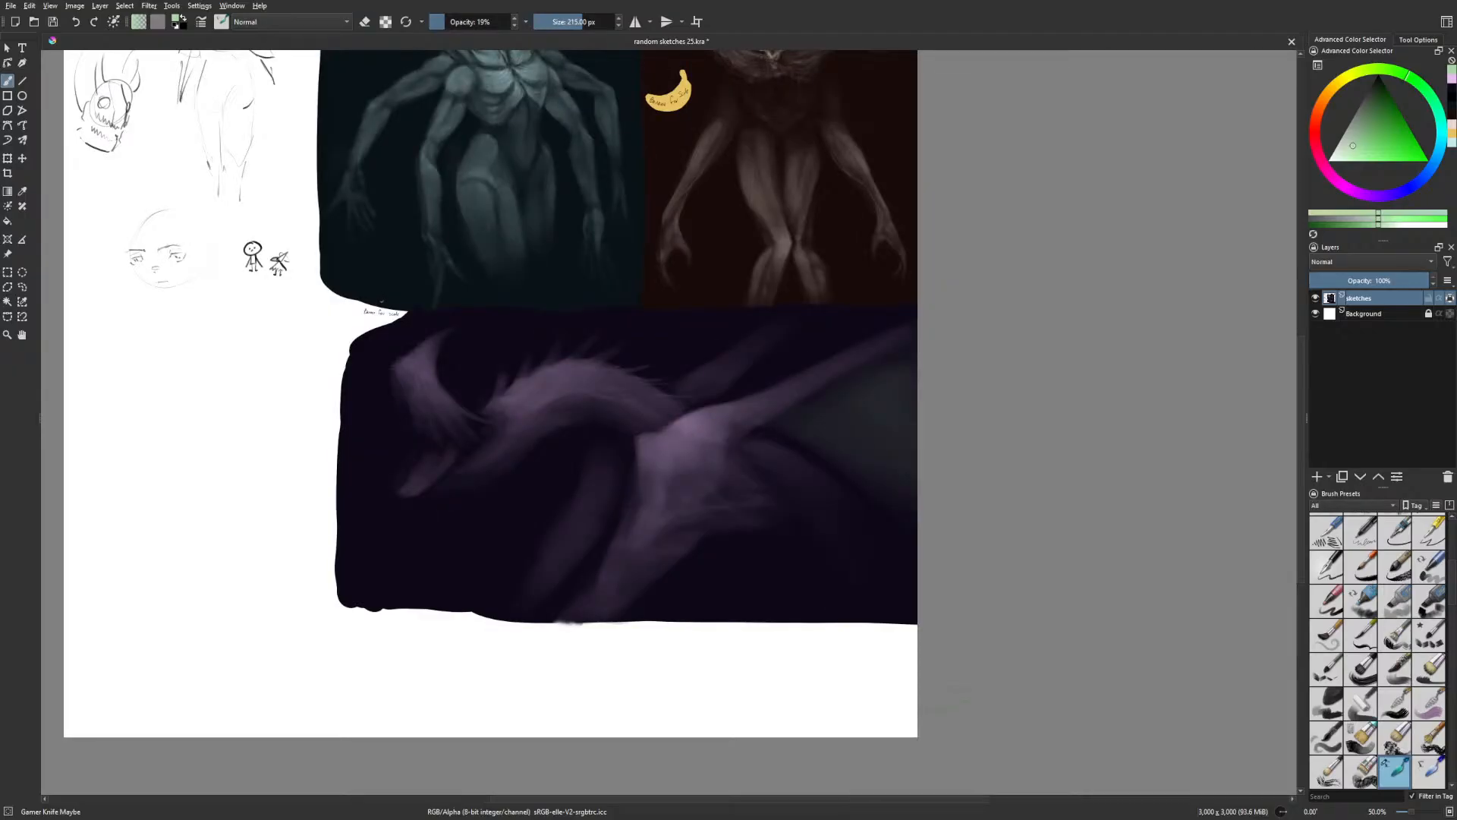
mouse_move(790, 335)
mouse_down()
mouse_move(833, 345)
mouse_move(820, 330)
mouse_move(853, 330)
mouse_move(790, 315)
mouse_up()
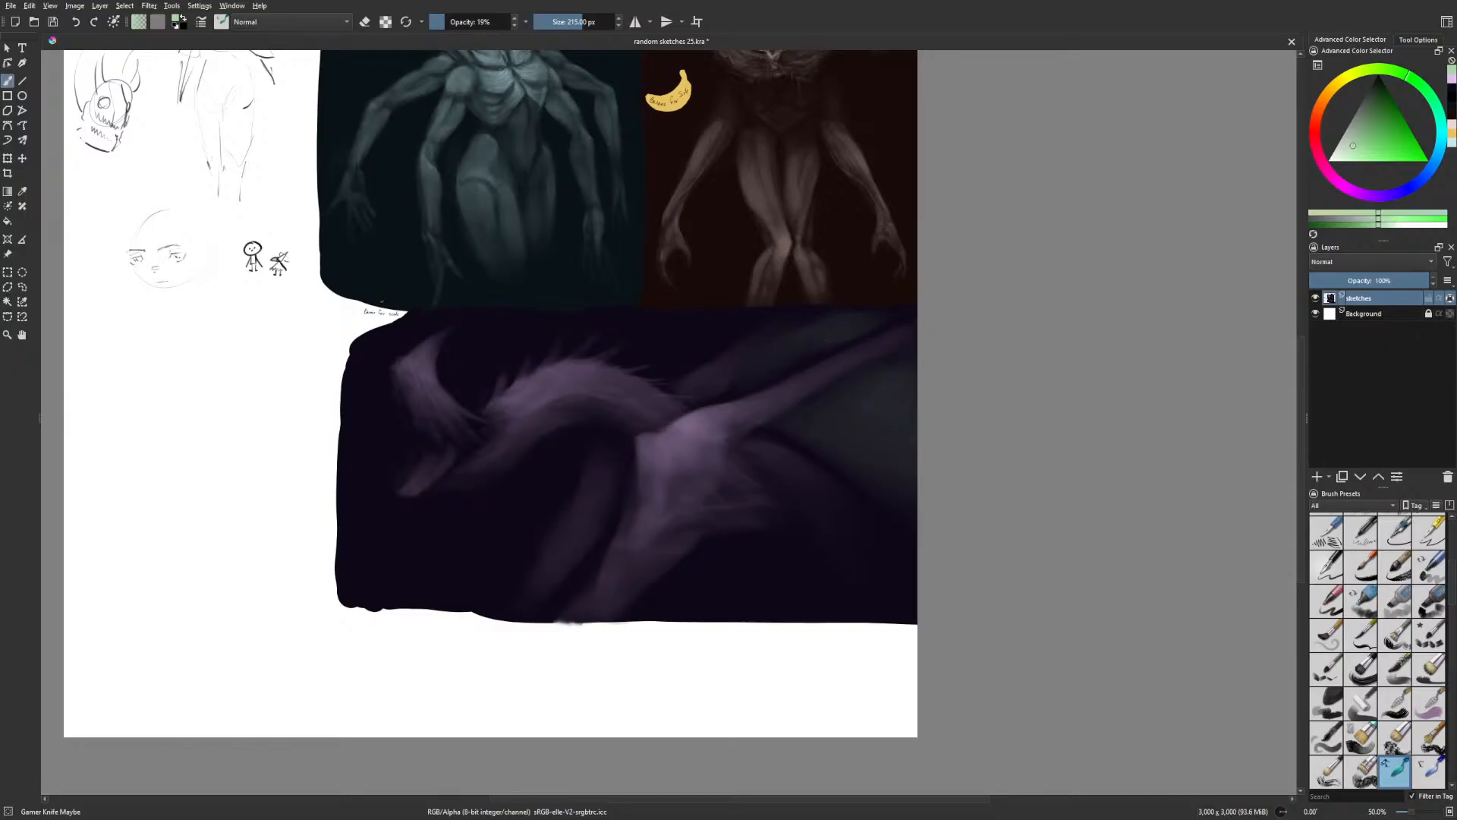
Reduce the brush to 96 px and strengthen the far wing arm in pale purple
key(bracketleft)
key(bracketleft)
key(bracketleft)
key(bracketleft)
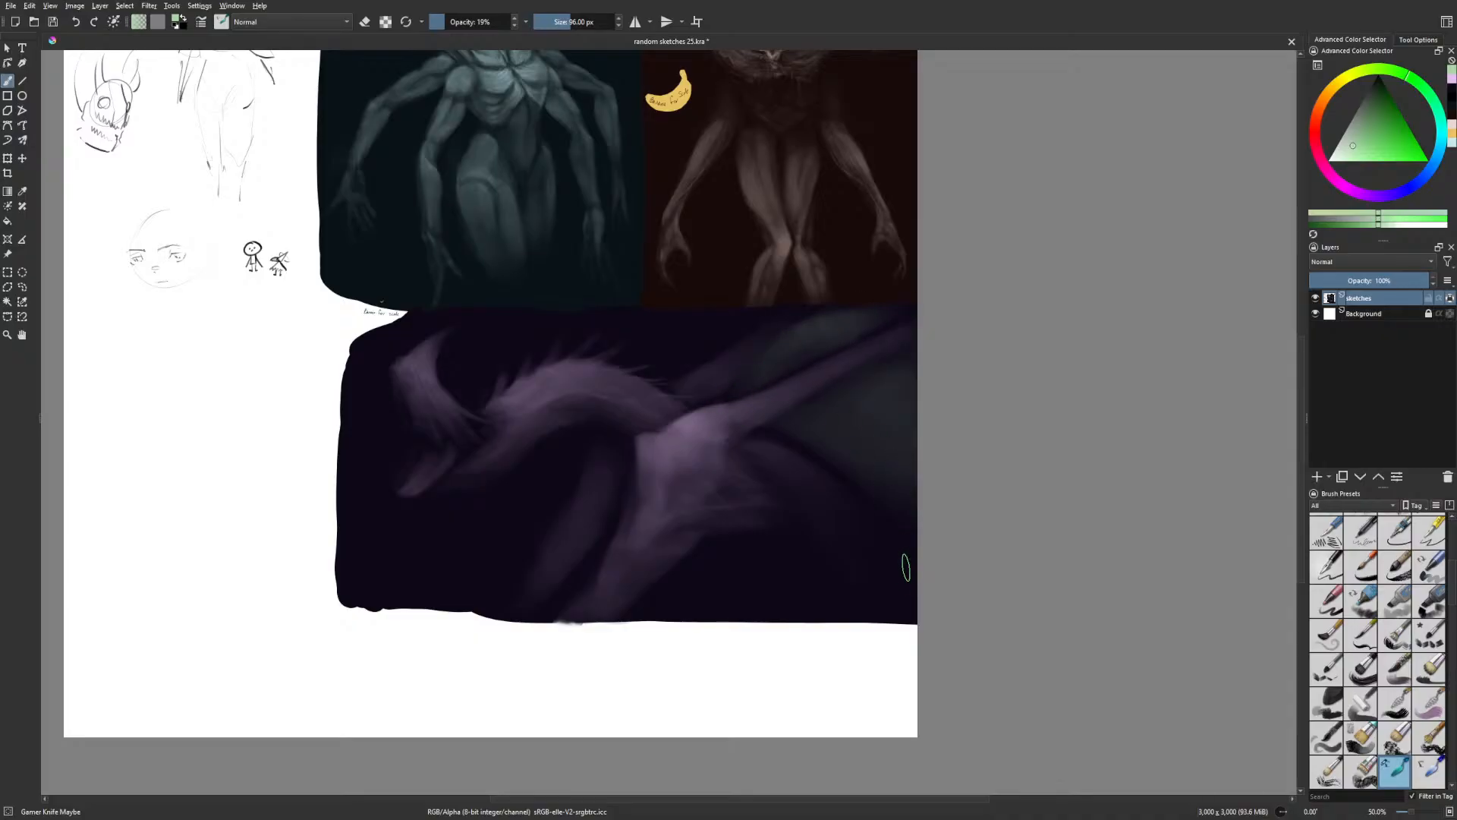
right_click(907, 562)
click(886, 617)
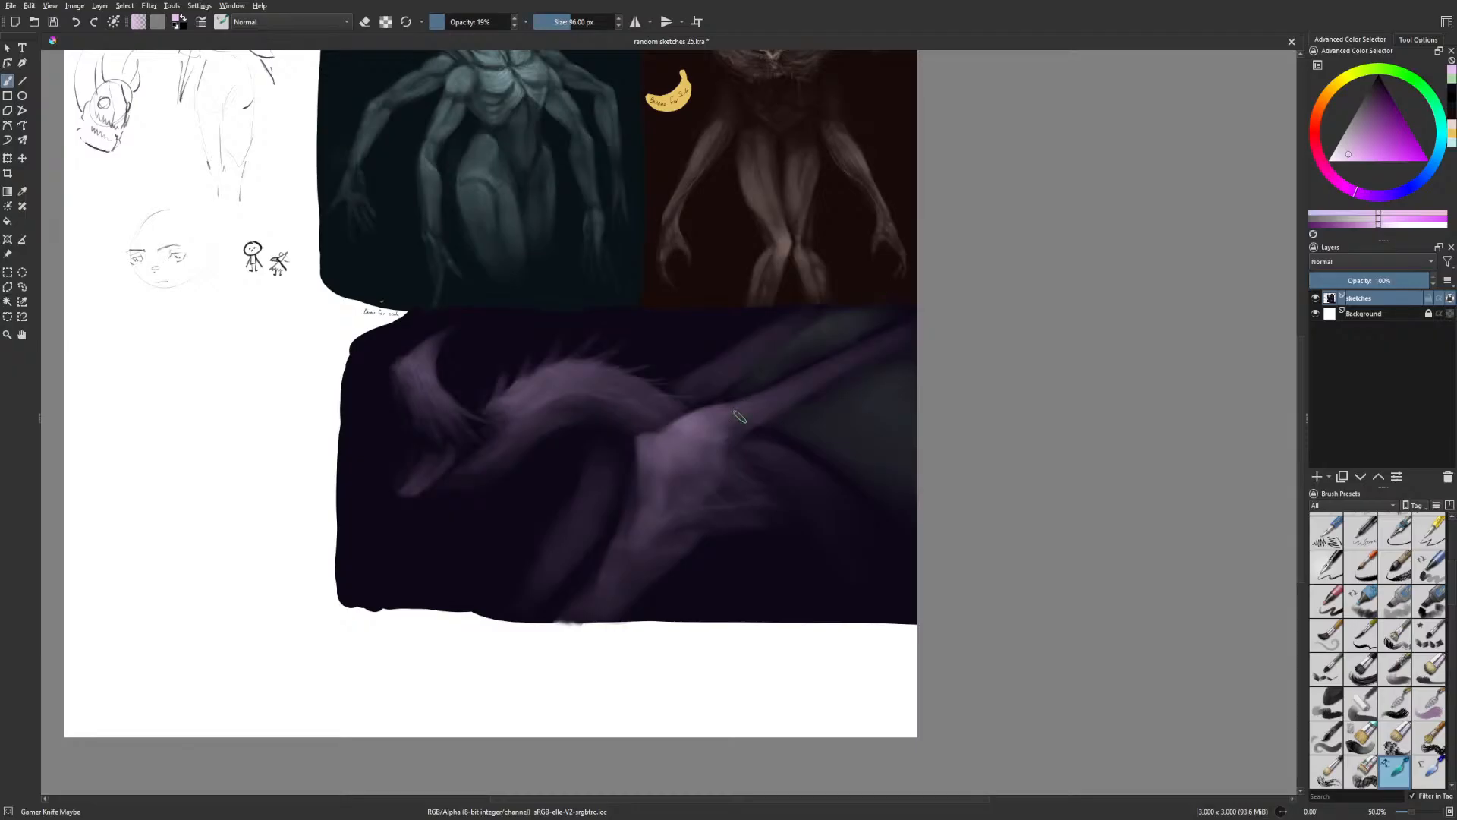
drag(718, 360, 797, 315)
Refine the area between the two wing arms in dark violet with the brush reduced to 35 px
right_click(843, 440)
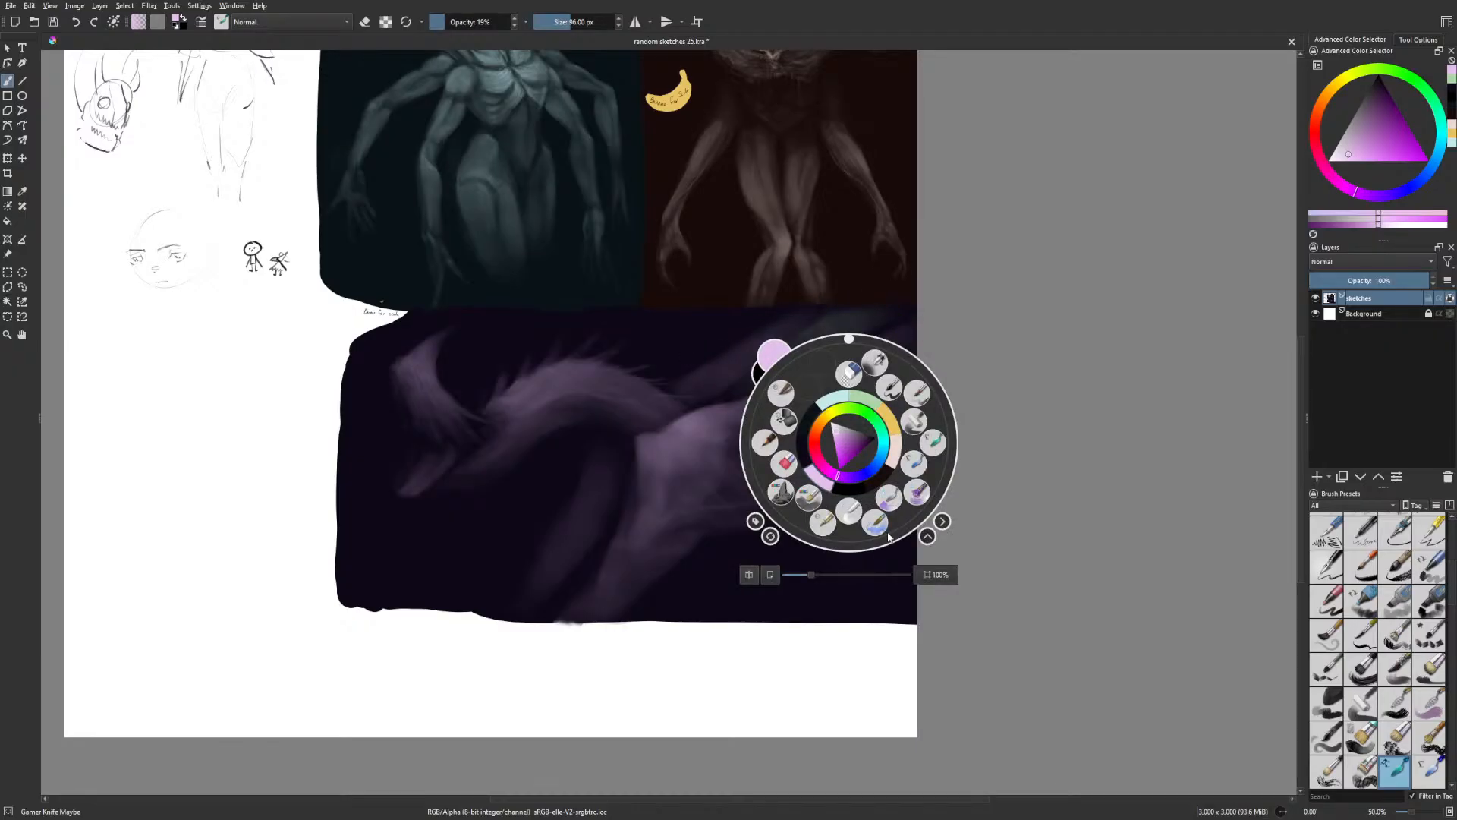
click(1450, 90)
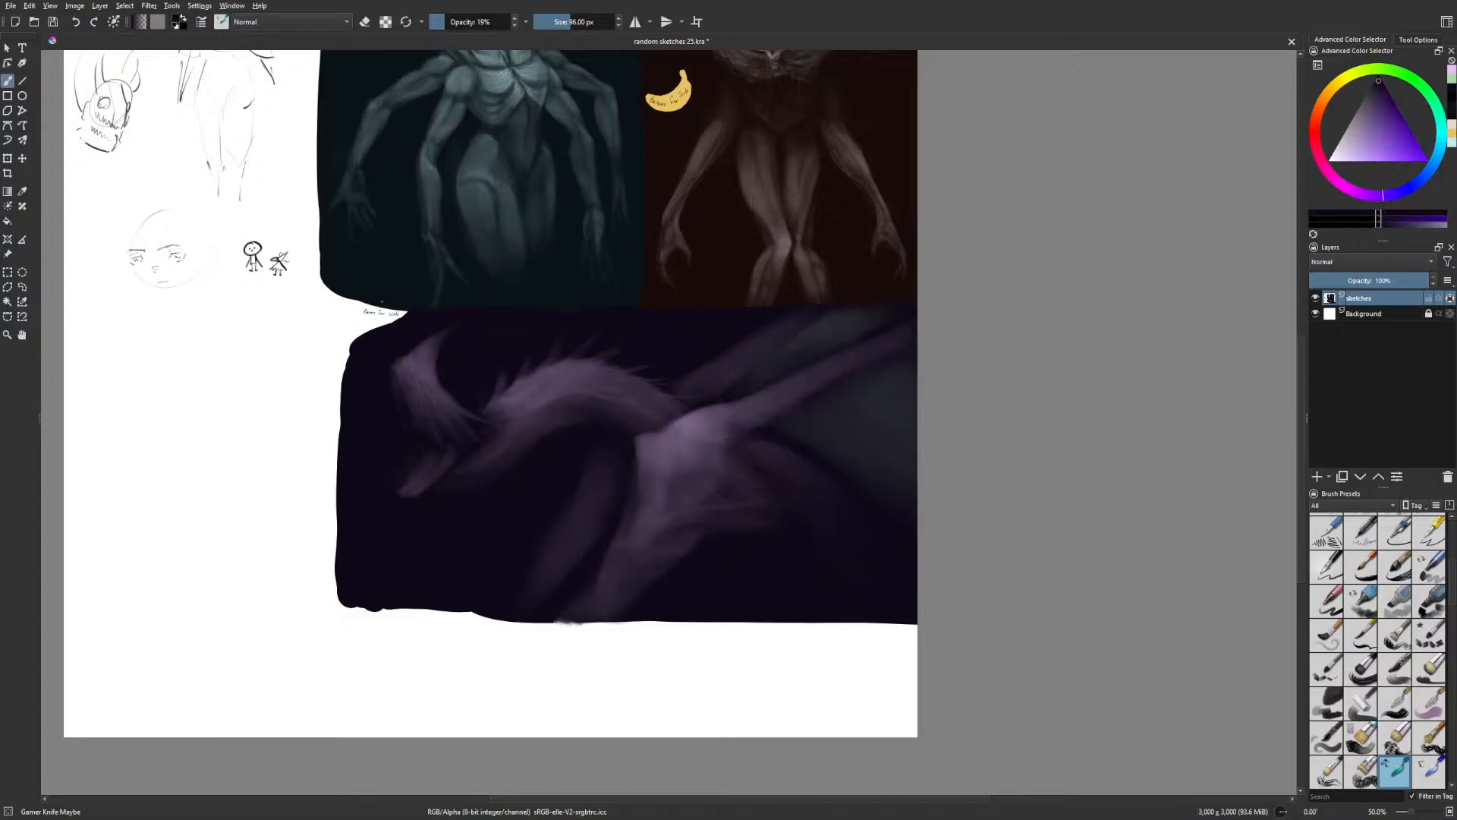
key(bracketleft)
key(bracketleft)
key(bracketleft)
key(bracketleft)
key(bracketleft)
key(bracketleft)
key(bracketleft)
drag(746, 378, 868, 378)
Strengthen the base of the far wing arm in pale purple with the 35 px brush
key(m)
key(m)
right_click(775, 446)
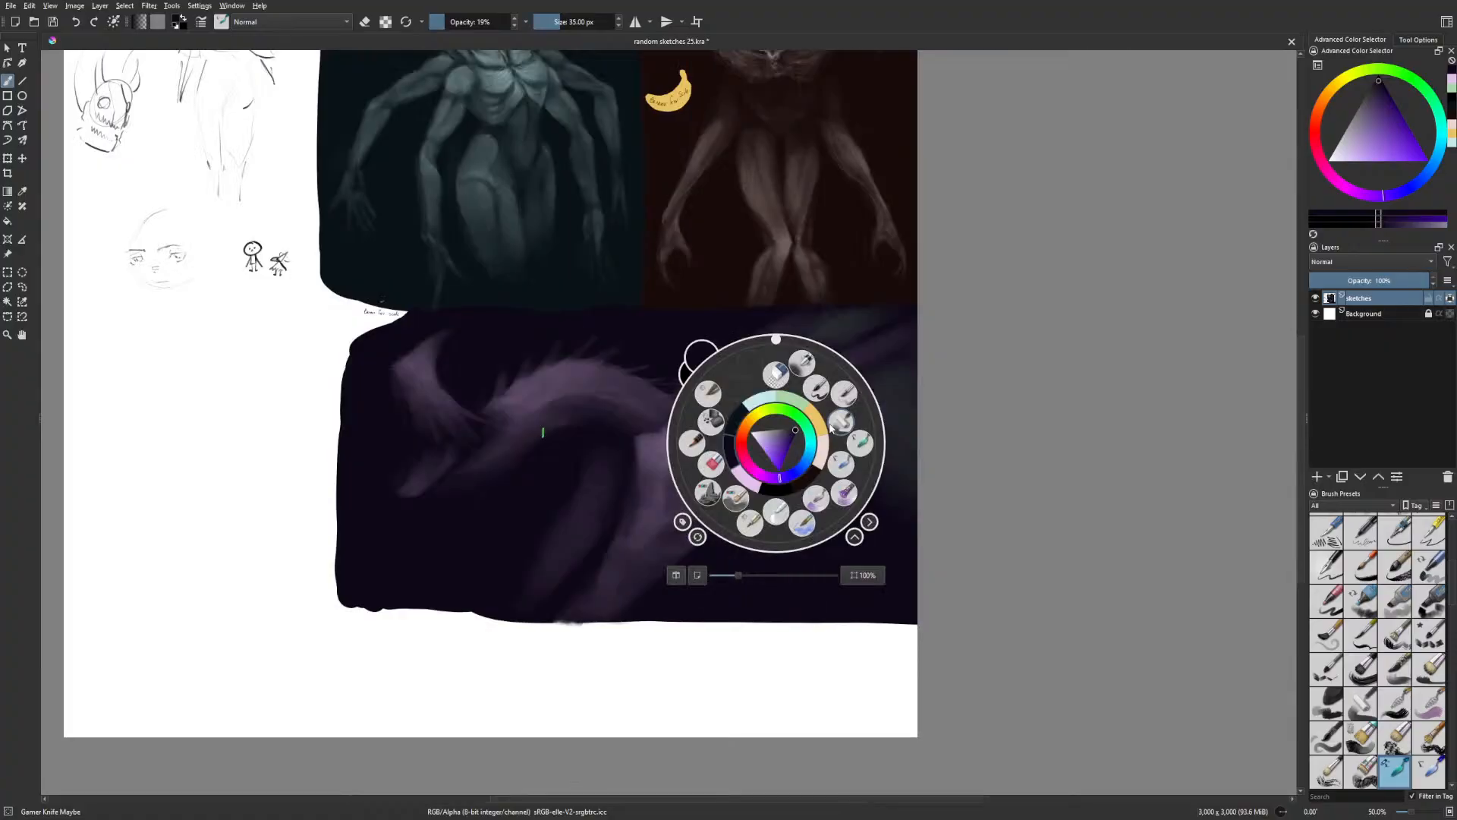
click(747, 472)
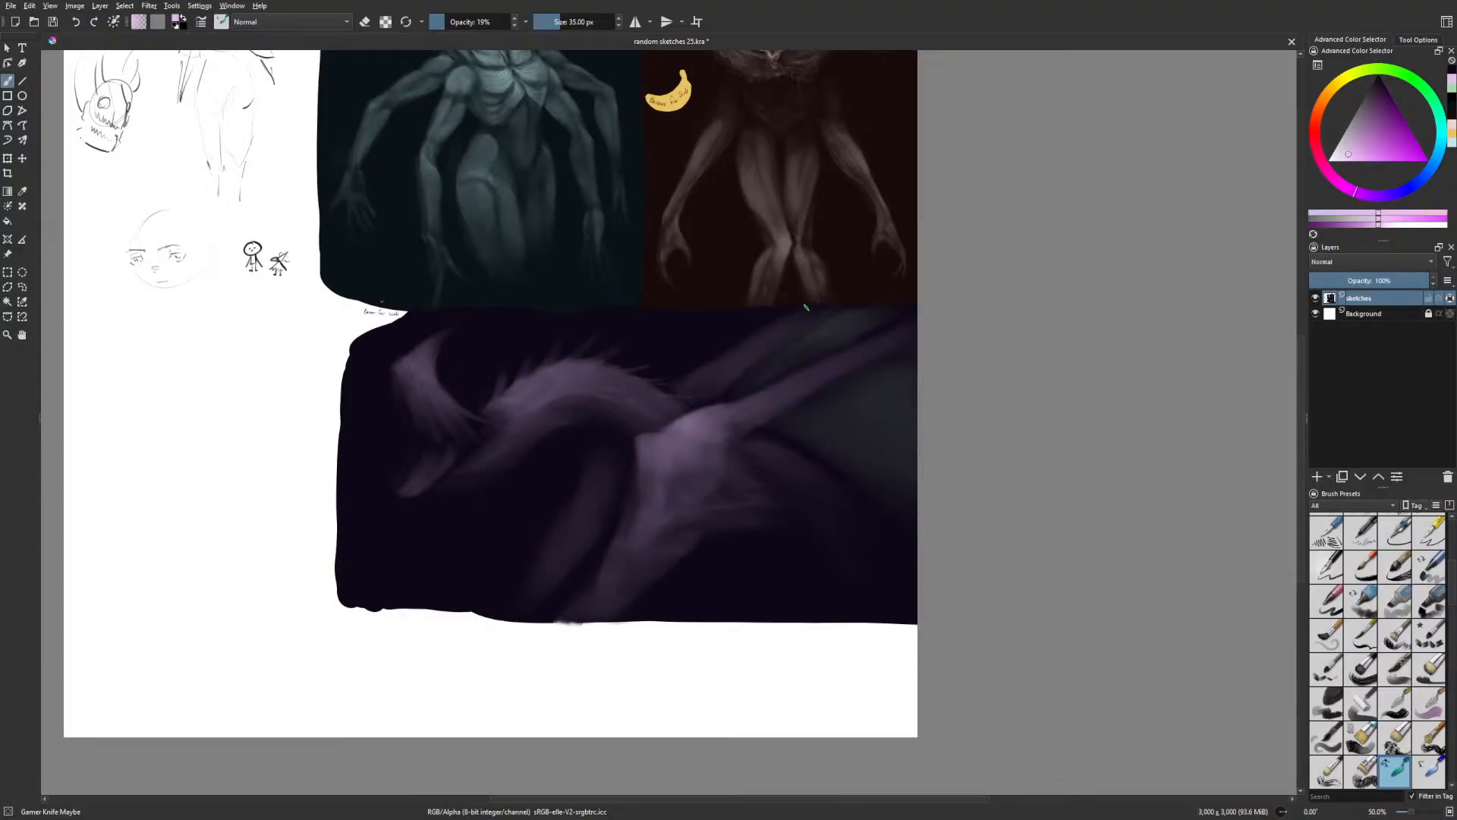
drag(710, 370, 676, 385)
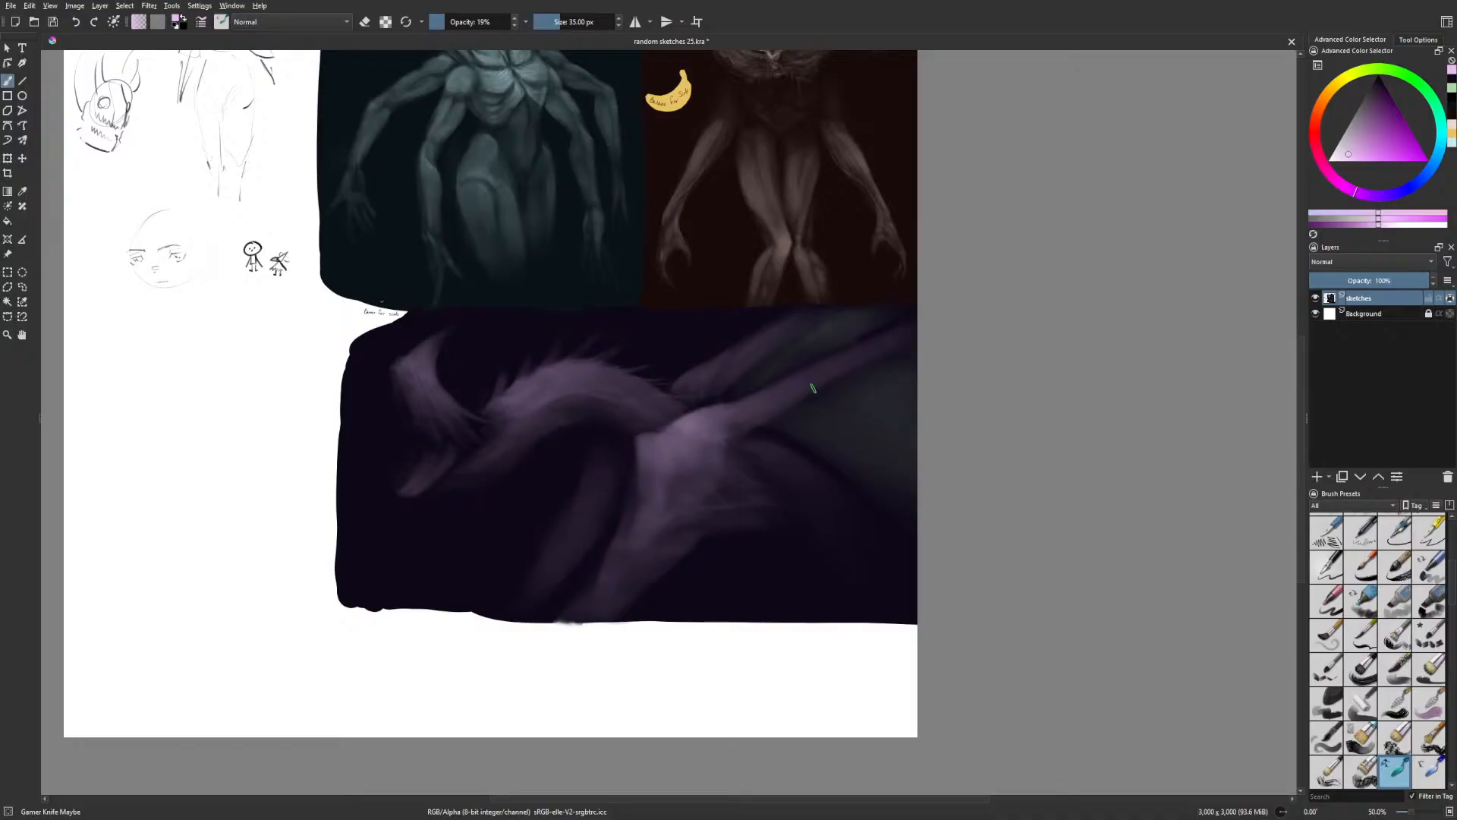
Enlarge the brush and brighten the shoulder at the root of the near wing in pale purple
key(bracketright)
key(bracketright)
key(bracketright)
key(bracketright)
key(bracketright)
key(bracketright)
key(bracketright)
key(bracketright)
key(bracketright)
key(bracketright)
key(bracketright)
Reduce the brush to 51 px and shade the back of the beast's head in dark violet
key(bracketleft)
key(bracketleft)
key(bracketleft)
key(bracketleft)
key(bracketleft)
key(bracketleft)
key(bracketleft)
right_click(448, 414)
click(434, 439)
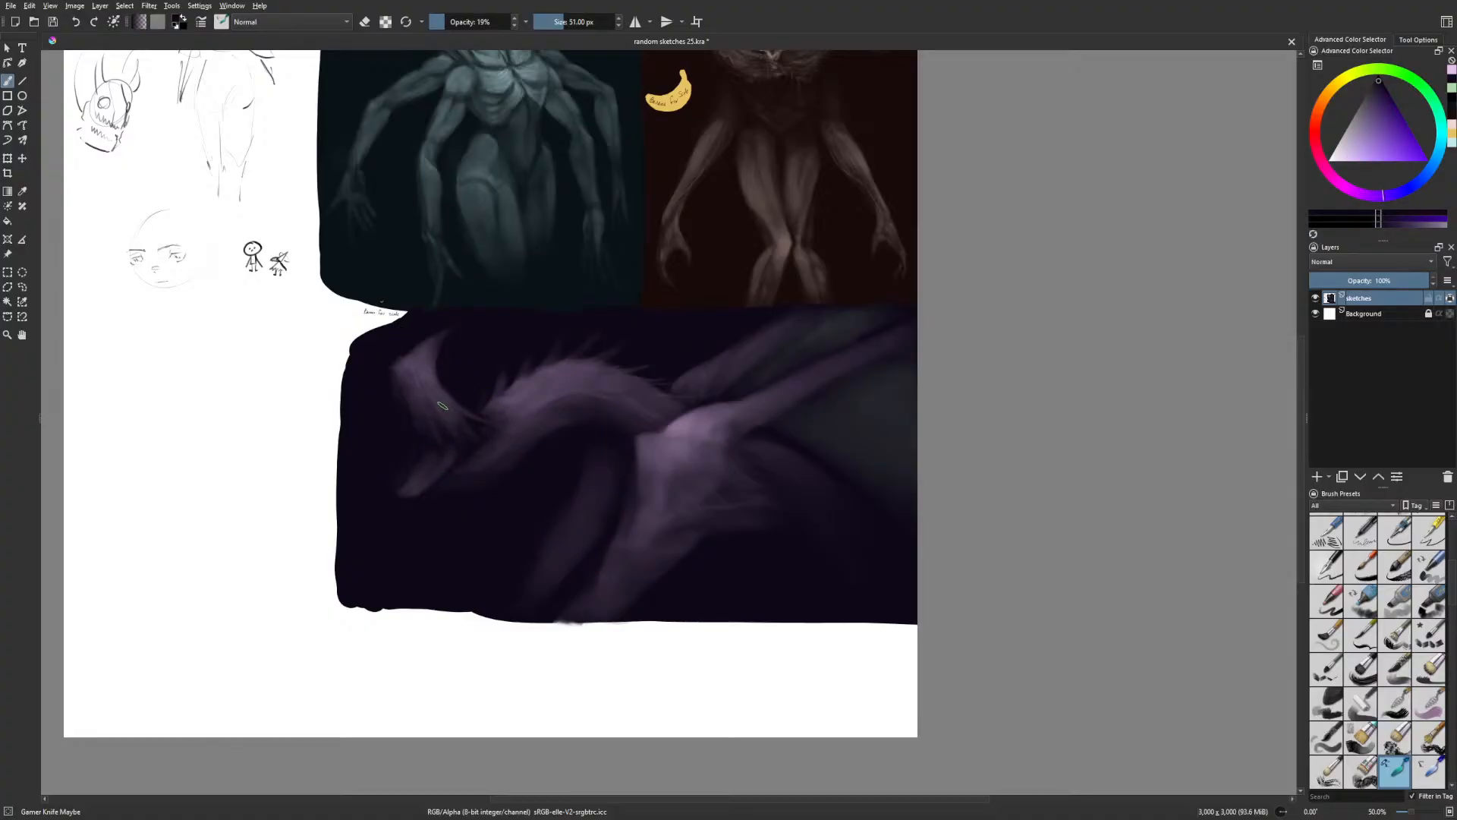
drag(449, 410, 485, 423)
key(ctrl+plus)
drag(499, 467, 579, 486)
Raise the brush opacity to 56% and paint a dark violet eye socket on the head with a 41 px brush
click(475, 22)
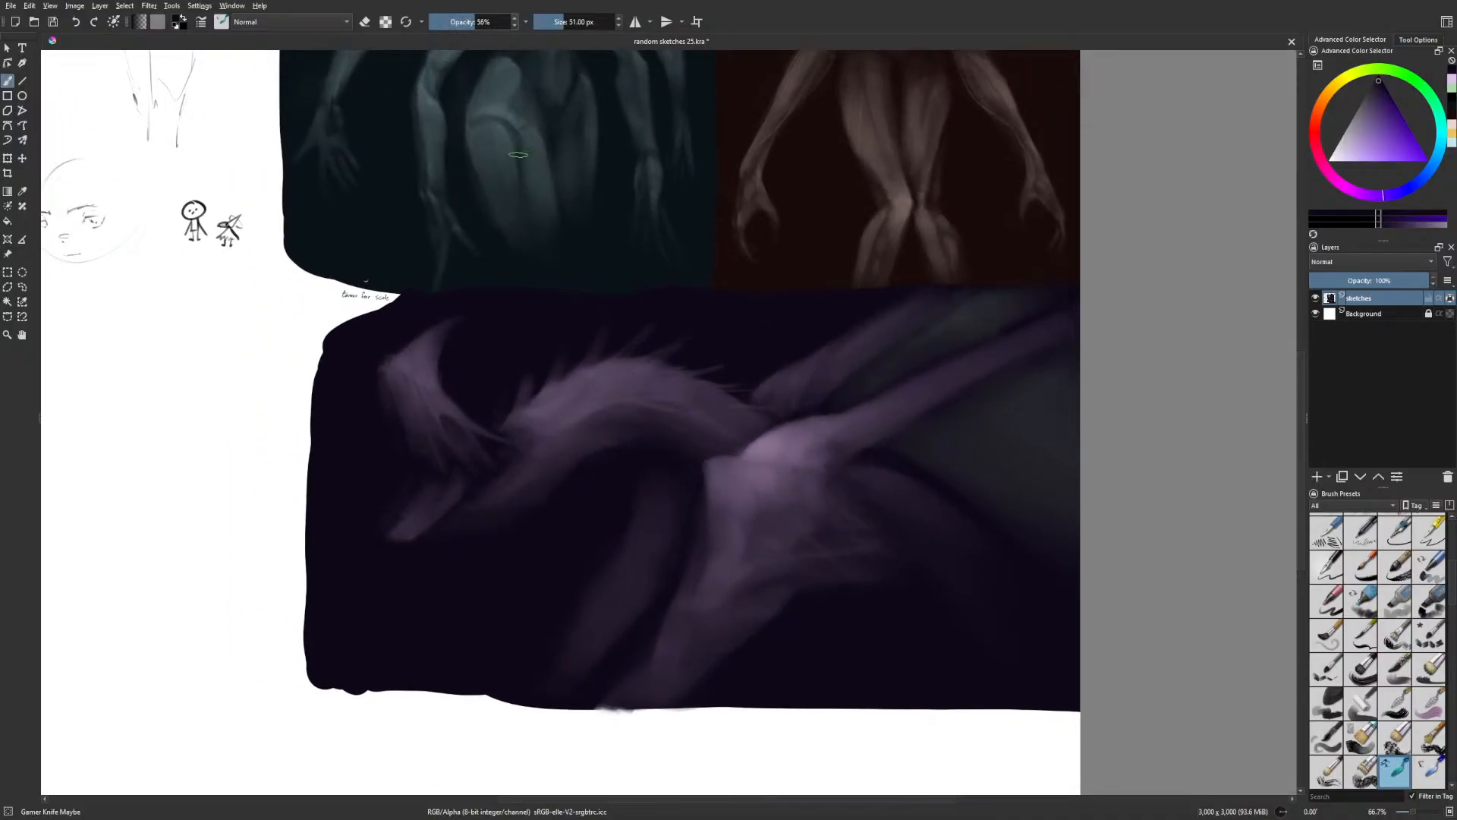
mouse_move(446, 422)
mouse_down()
mouse_move(486, 445)
mouse_move(451, 445)
mouse_move(449, 426)
mouse_up()
key(bracketright)
key(bracketright)
key(bracketright)
key(bracketright)
key(bracketright)
key(bracketright)
key(bracketright)
key(bracketright)
key(ctrl+z)
key(m)
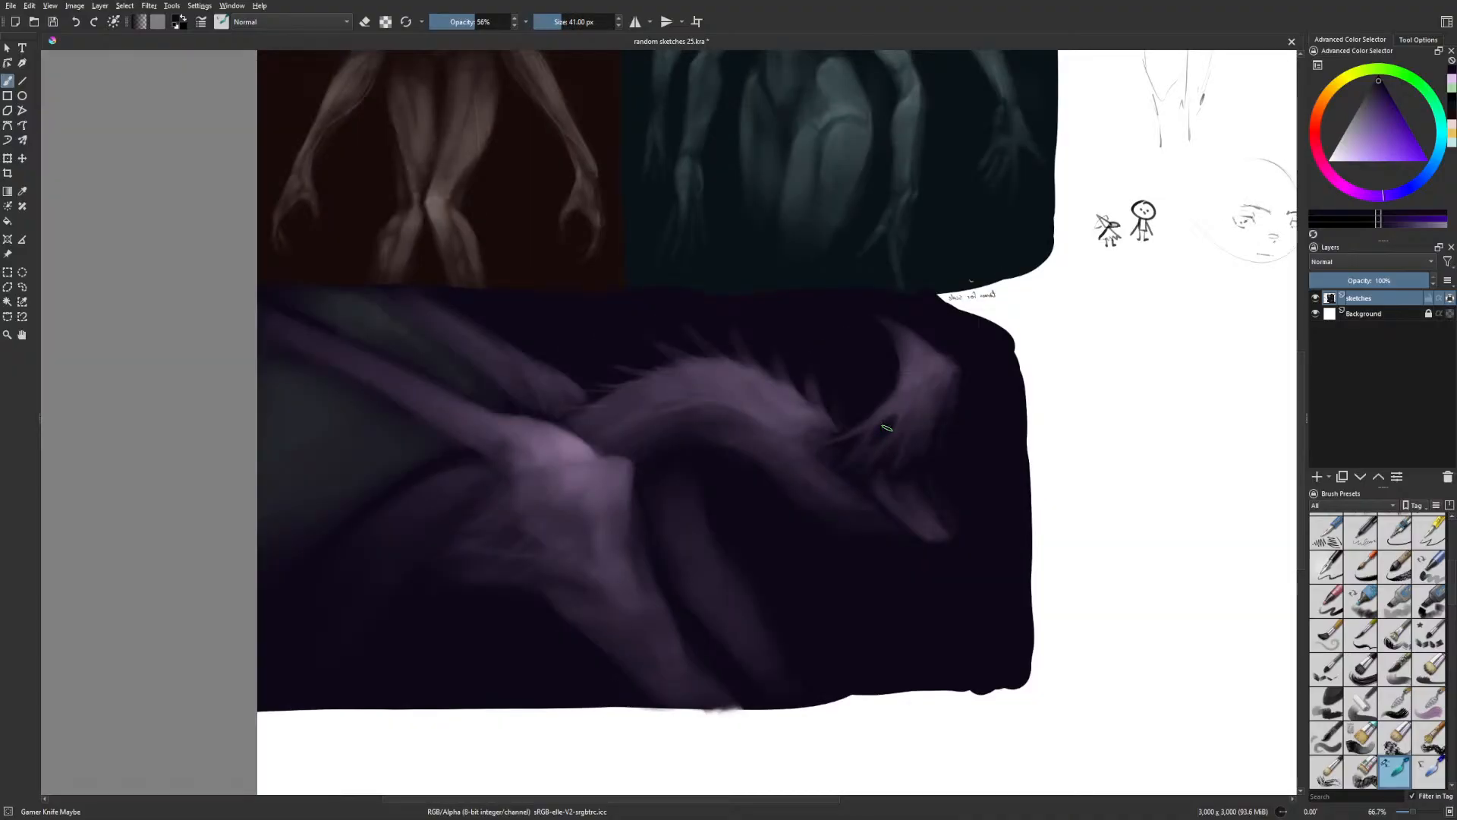
key(m)
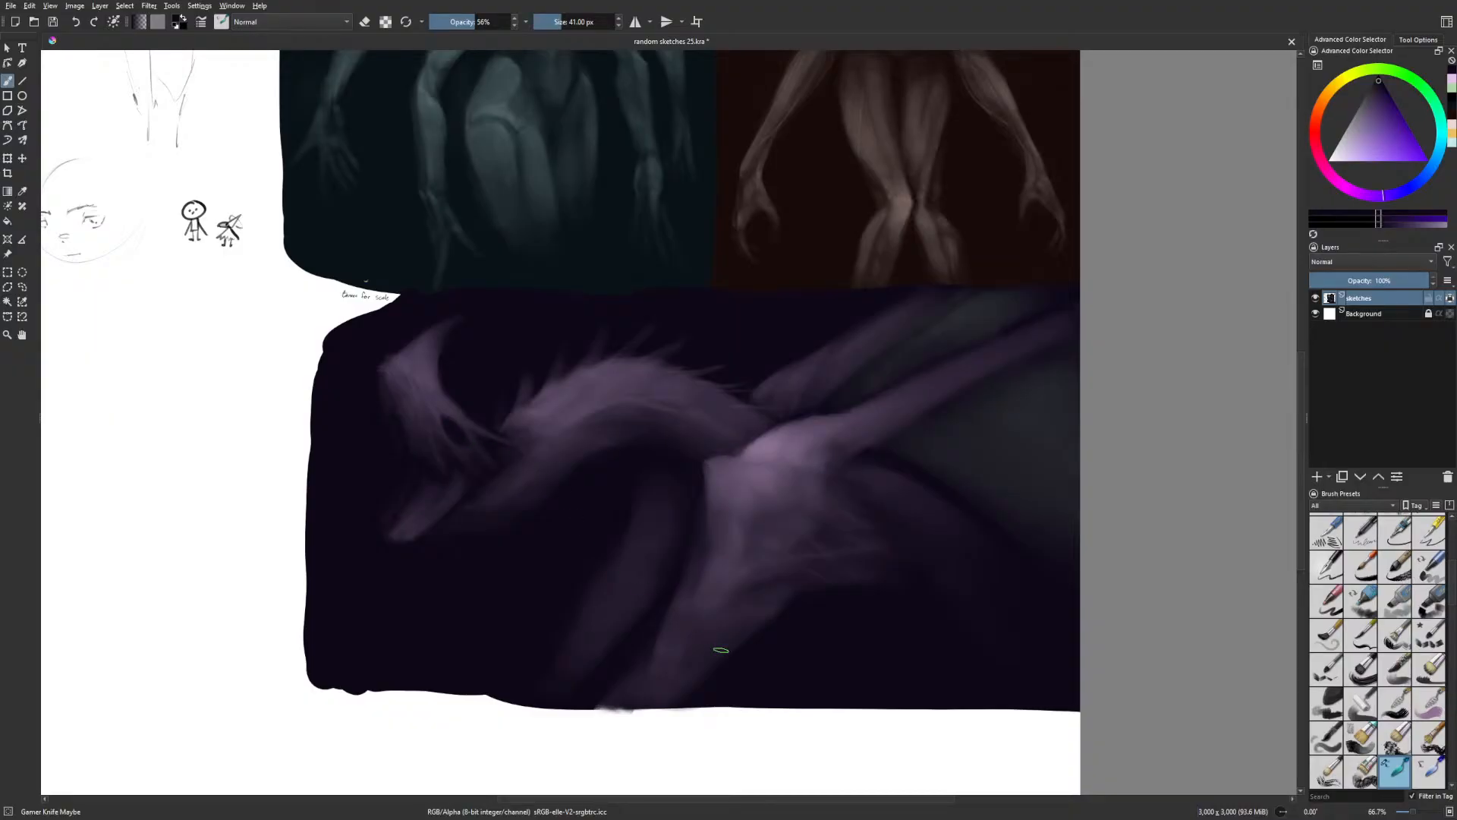
Detail the cheek below the eye socket in pale purple at 21% opacity with the brush reduced to 22 px
right_click(541, 490)
click(509, 524)
right_click(532, 529)
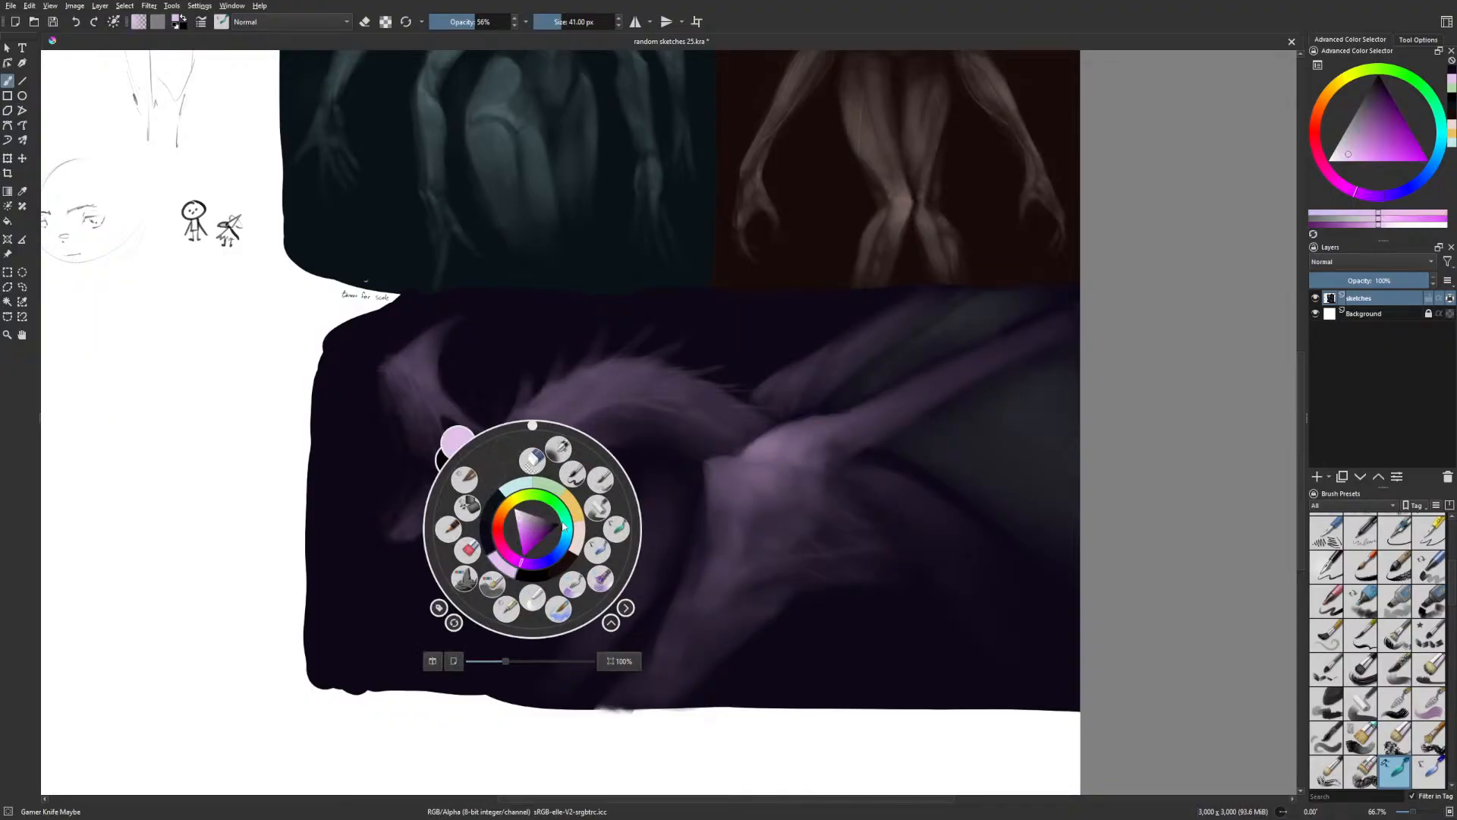
click(706, 374)
click(446, 20)
key(bracketleft)
key(bracketleft)
key(bracketleft)
key(bracketleft)
key(bracketleft)
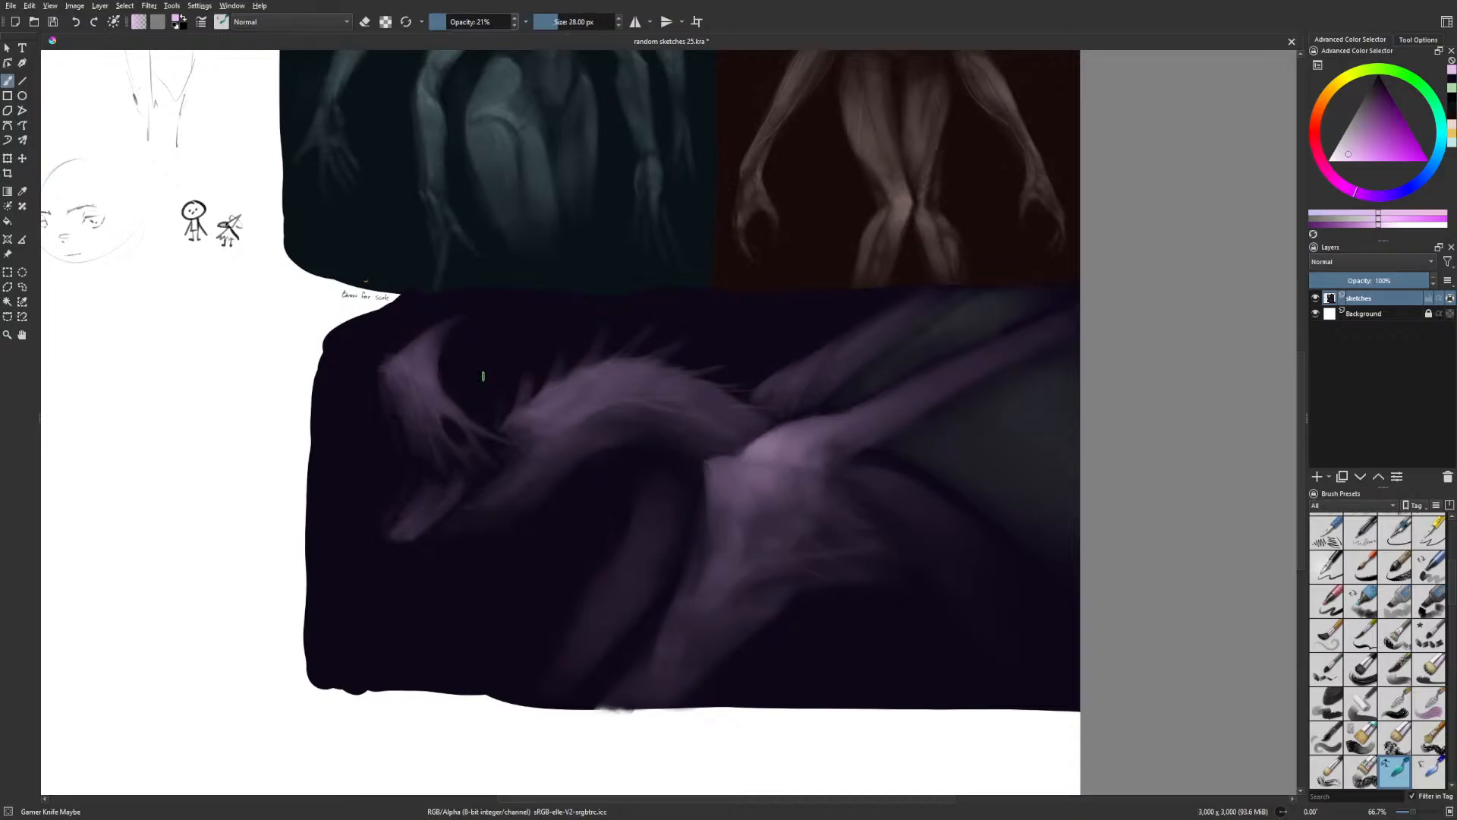
key(bracketleft)
key(bracketleft)
key(m)
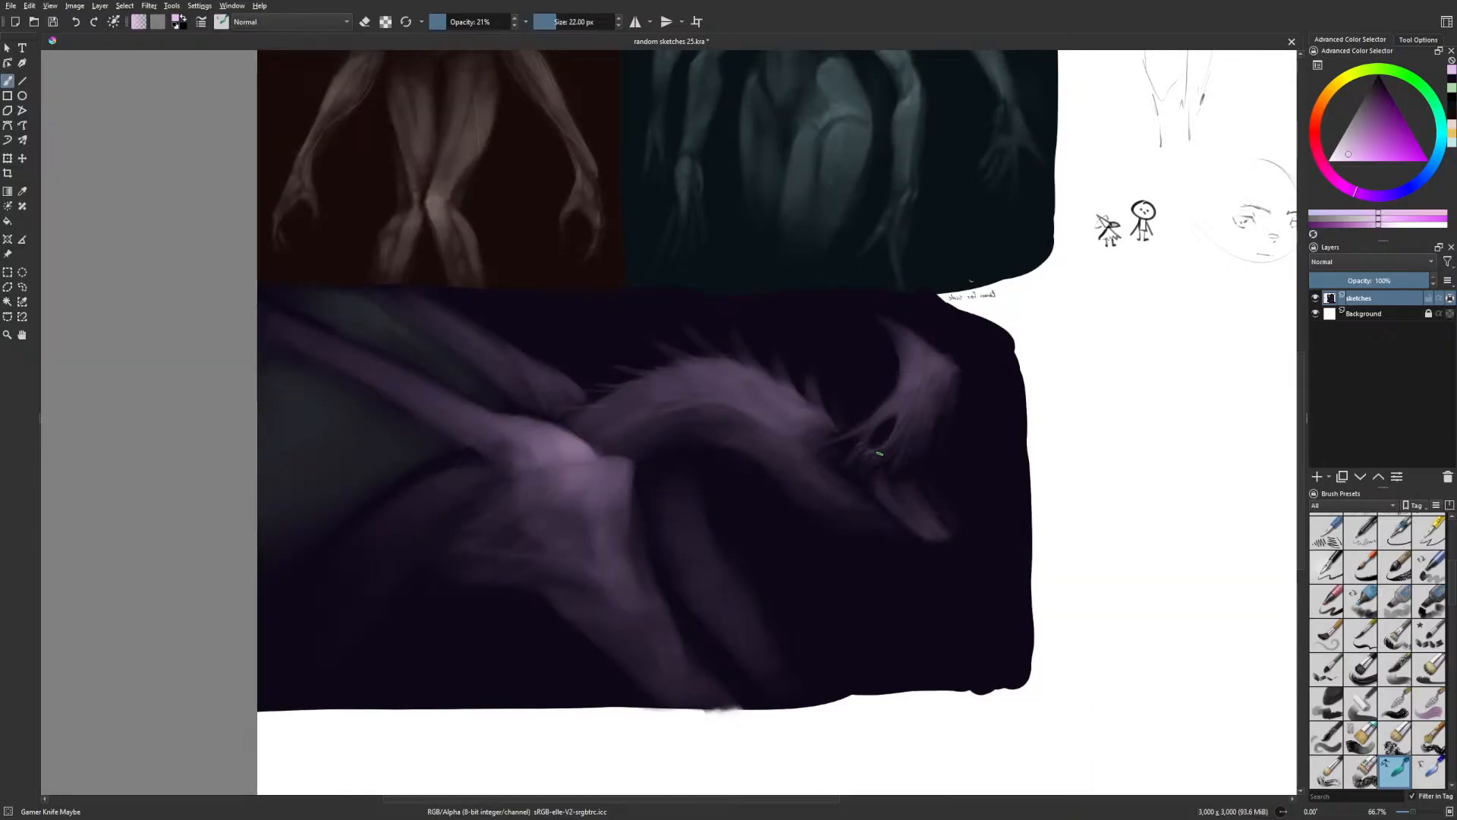
key(m)
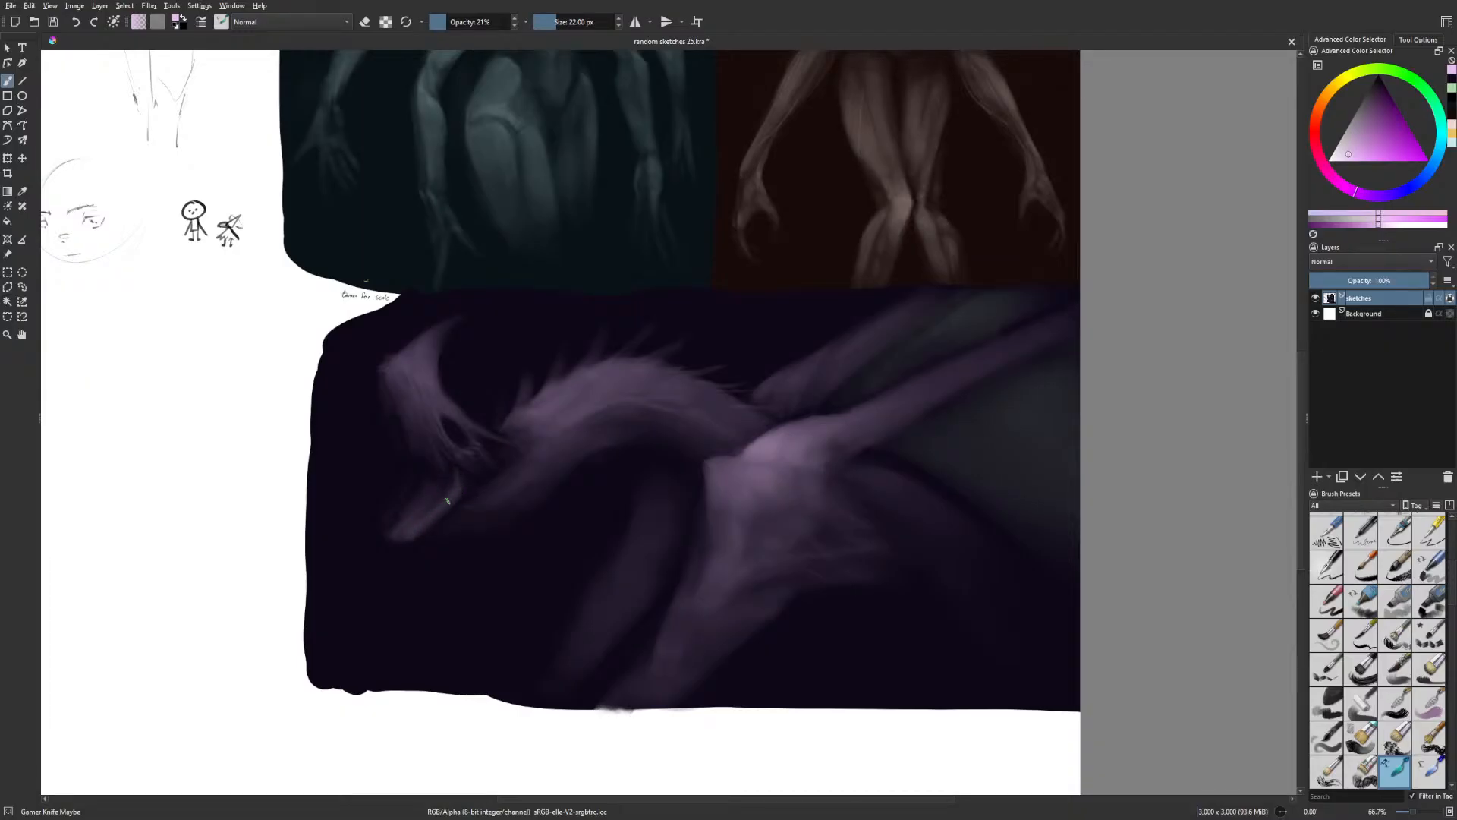
Define the lower jaw and the inside of the open mouth in pale purple, using the mirrored view
key(m)
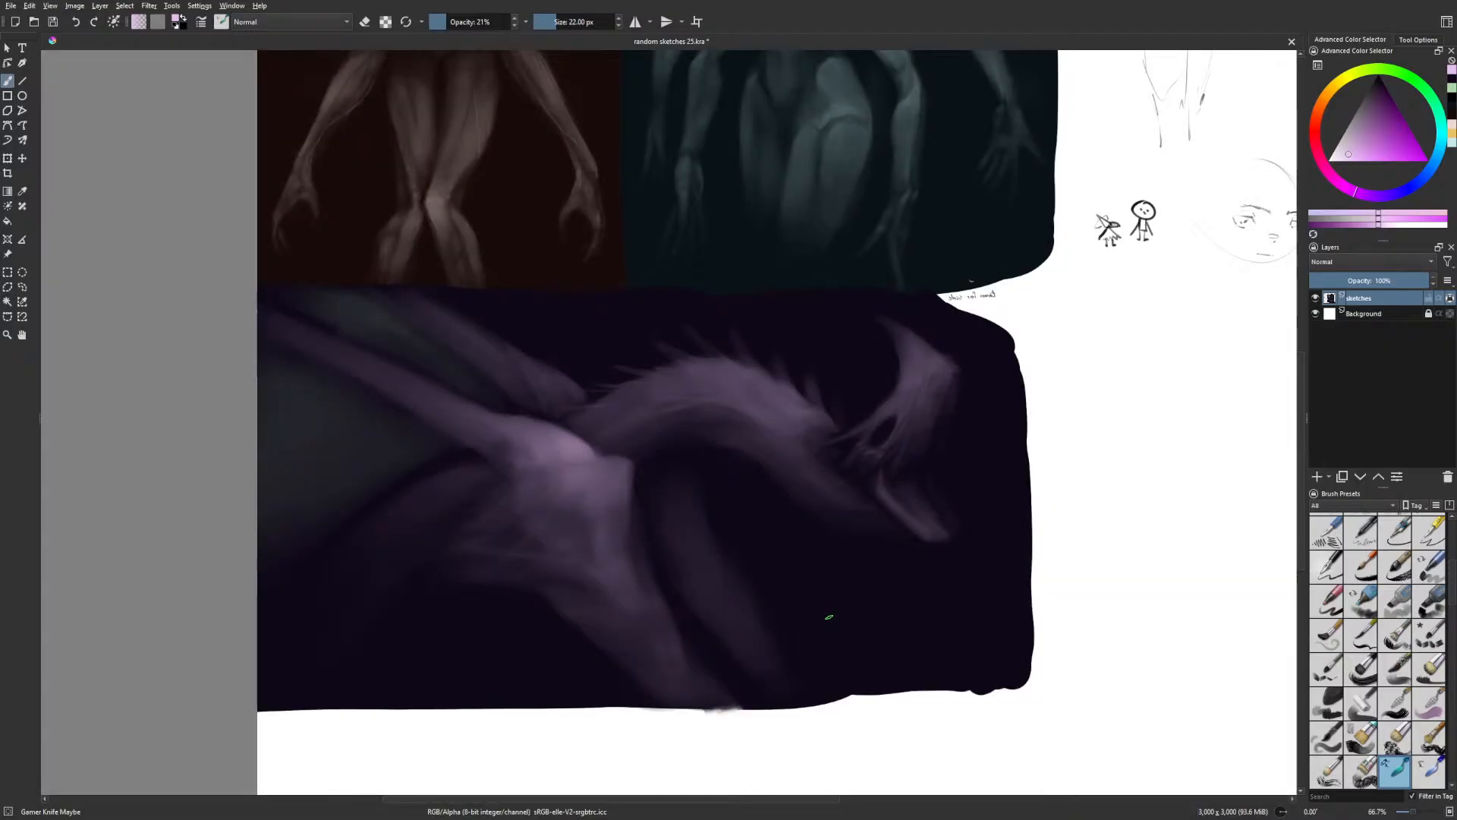
key(m)
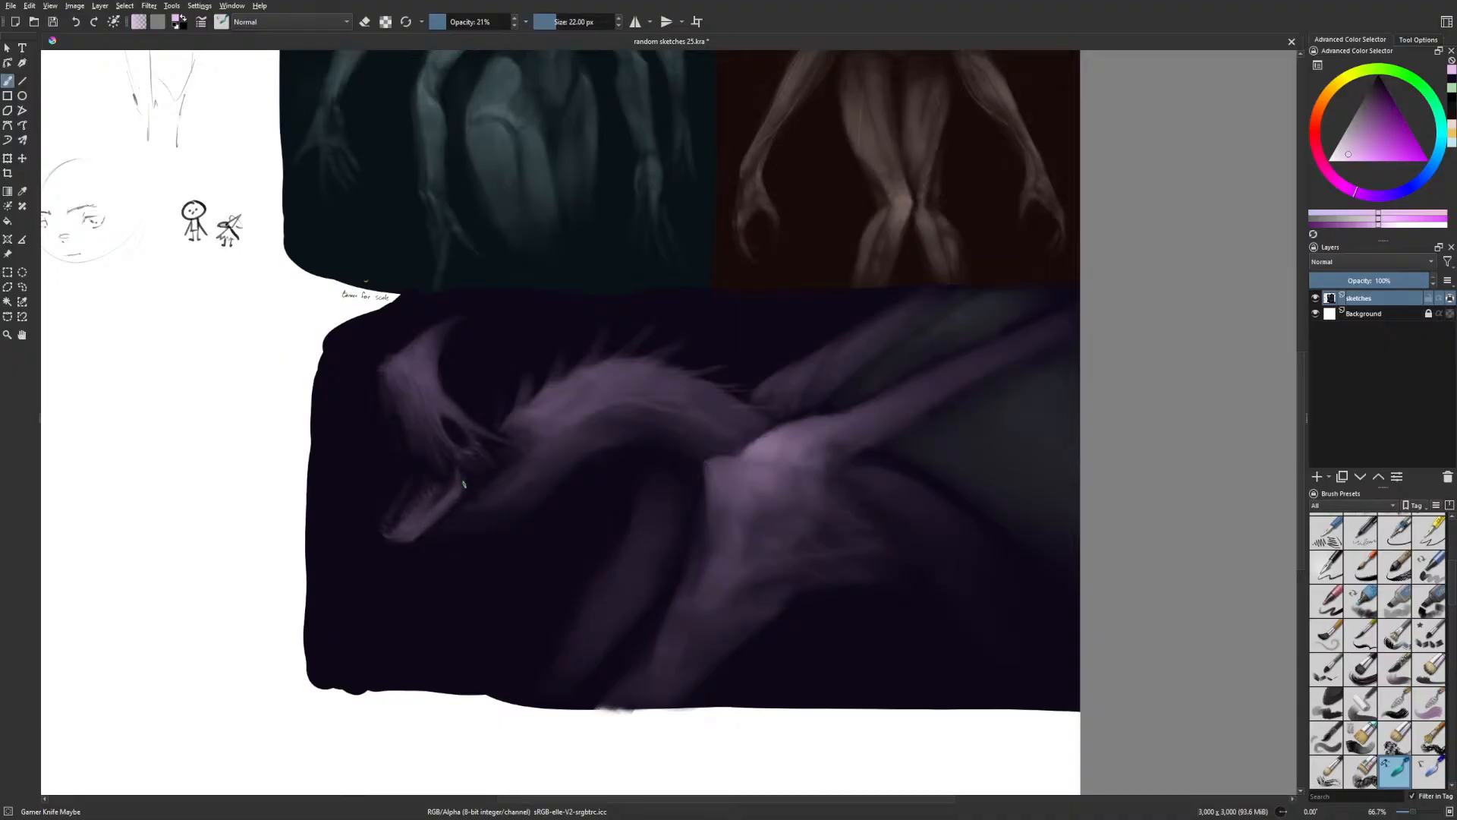
key(m)
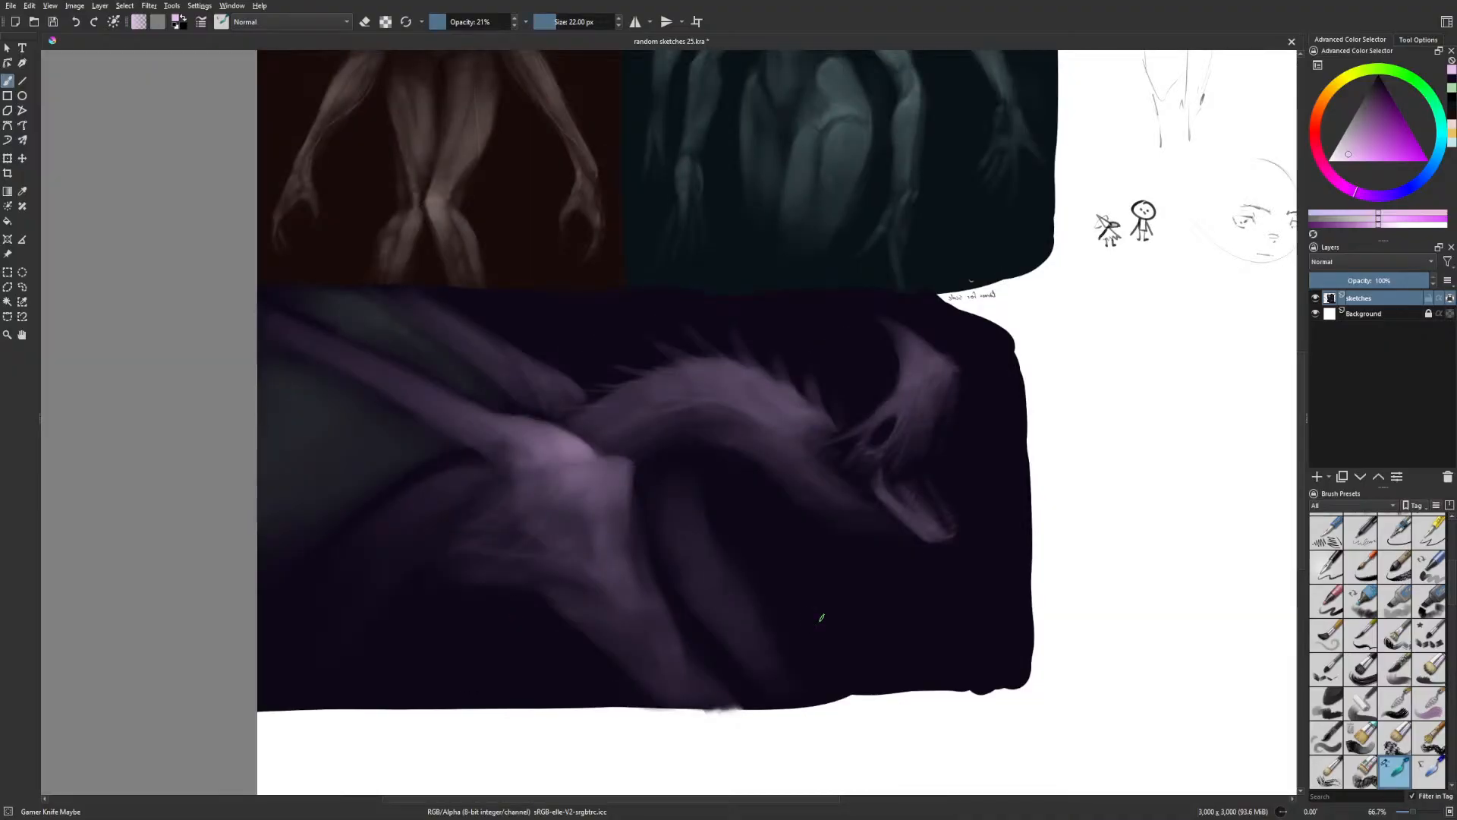
Paint pale purple streaks along the snout and upper head with the 22 px brush
drag(924, 503, 721, 554)
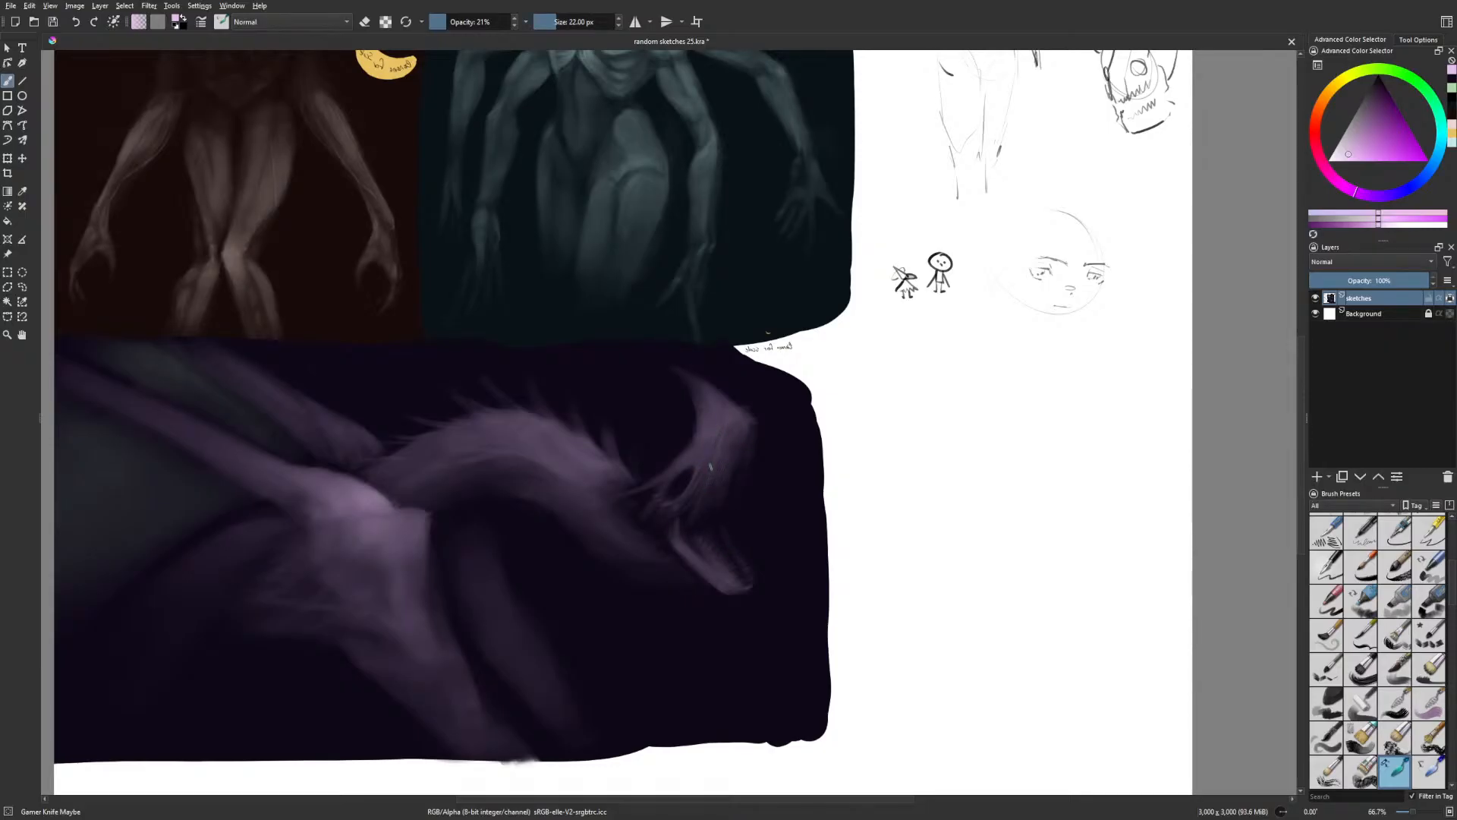
key(m)
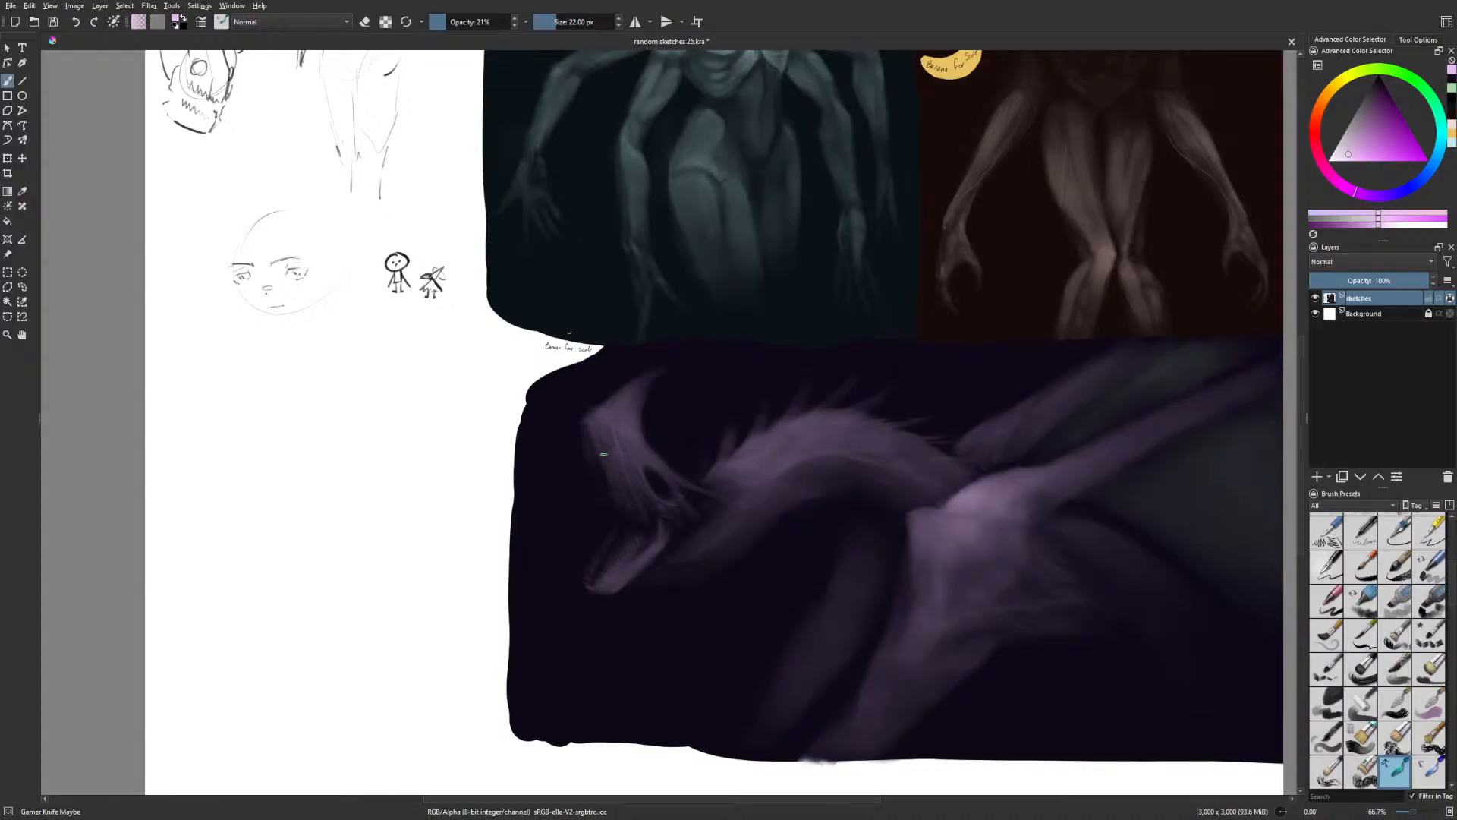
key(m)
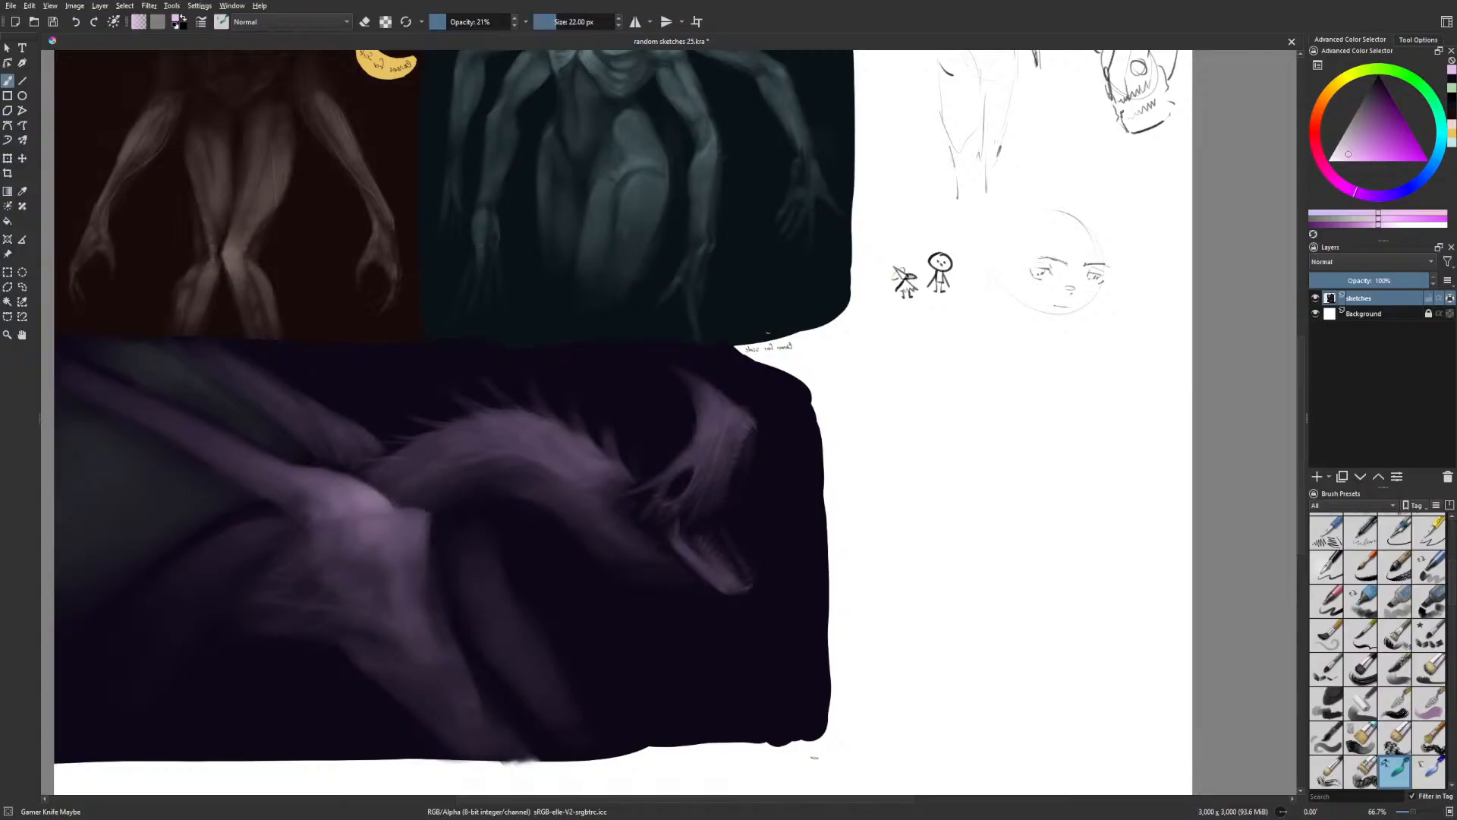
Reduce the brush to 15 px and add fine tooth-like marks inside the beast's open mouth
key(bracketleft)
scroll(794, 690, up, 5)
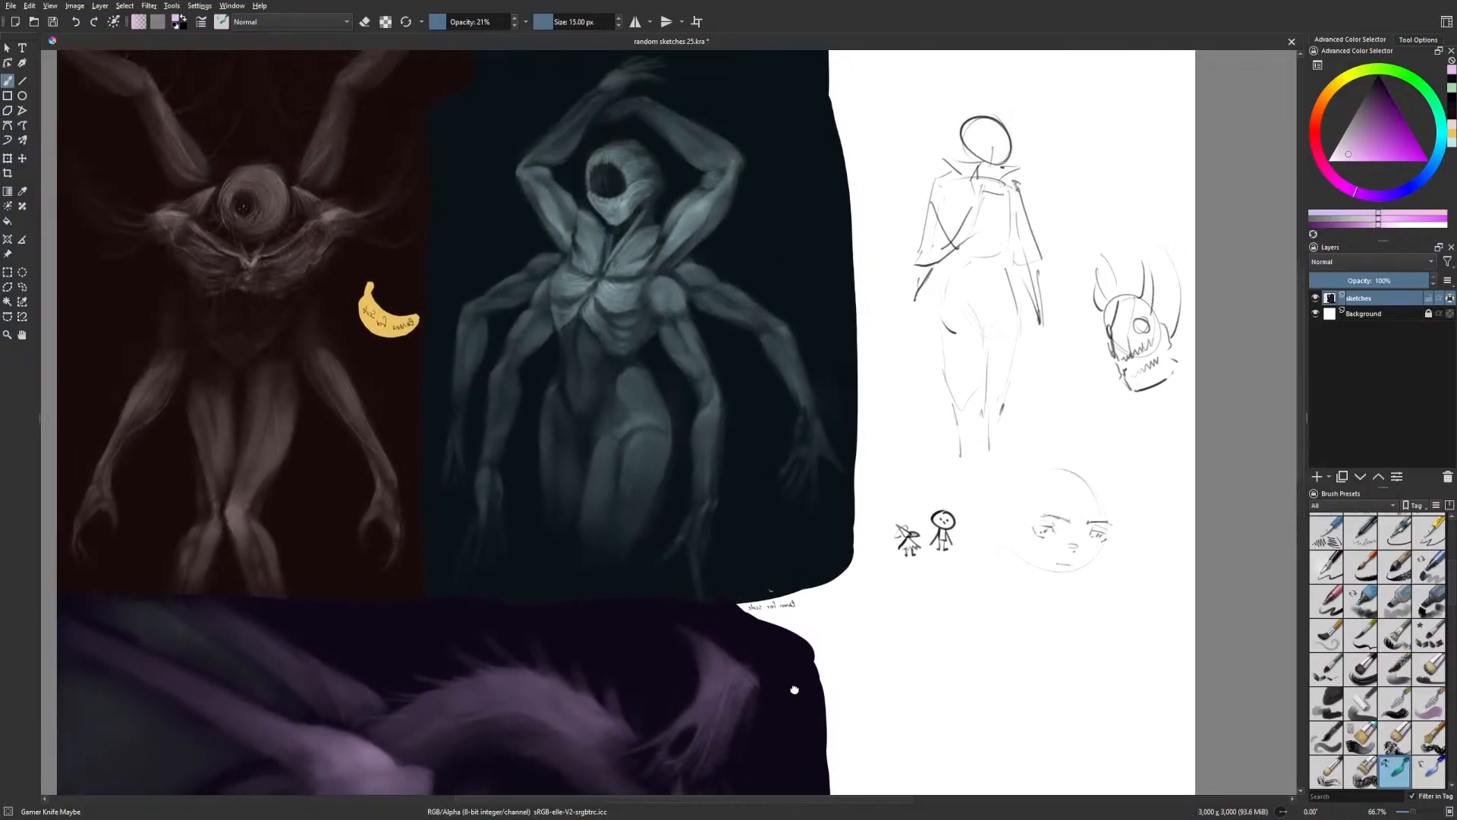
mouse_move(793, 690)
mouse_down()
mouse_move(767, 699)
mouse_move(809, 617)
mouse_move(826, 500)
mouse_move(810, 448)
mouse_up()
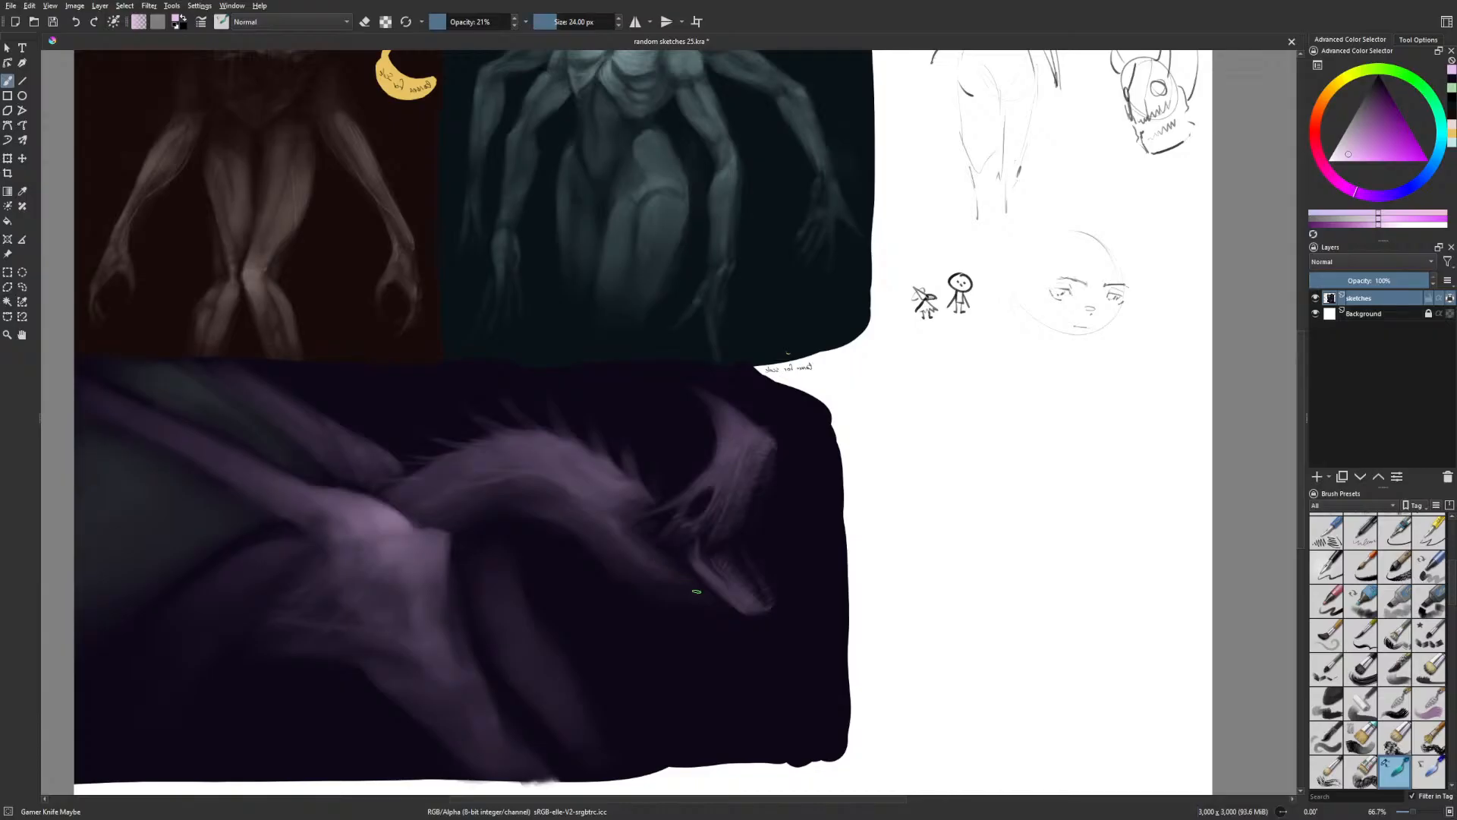
key(m)
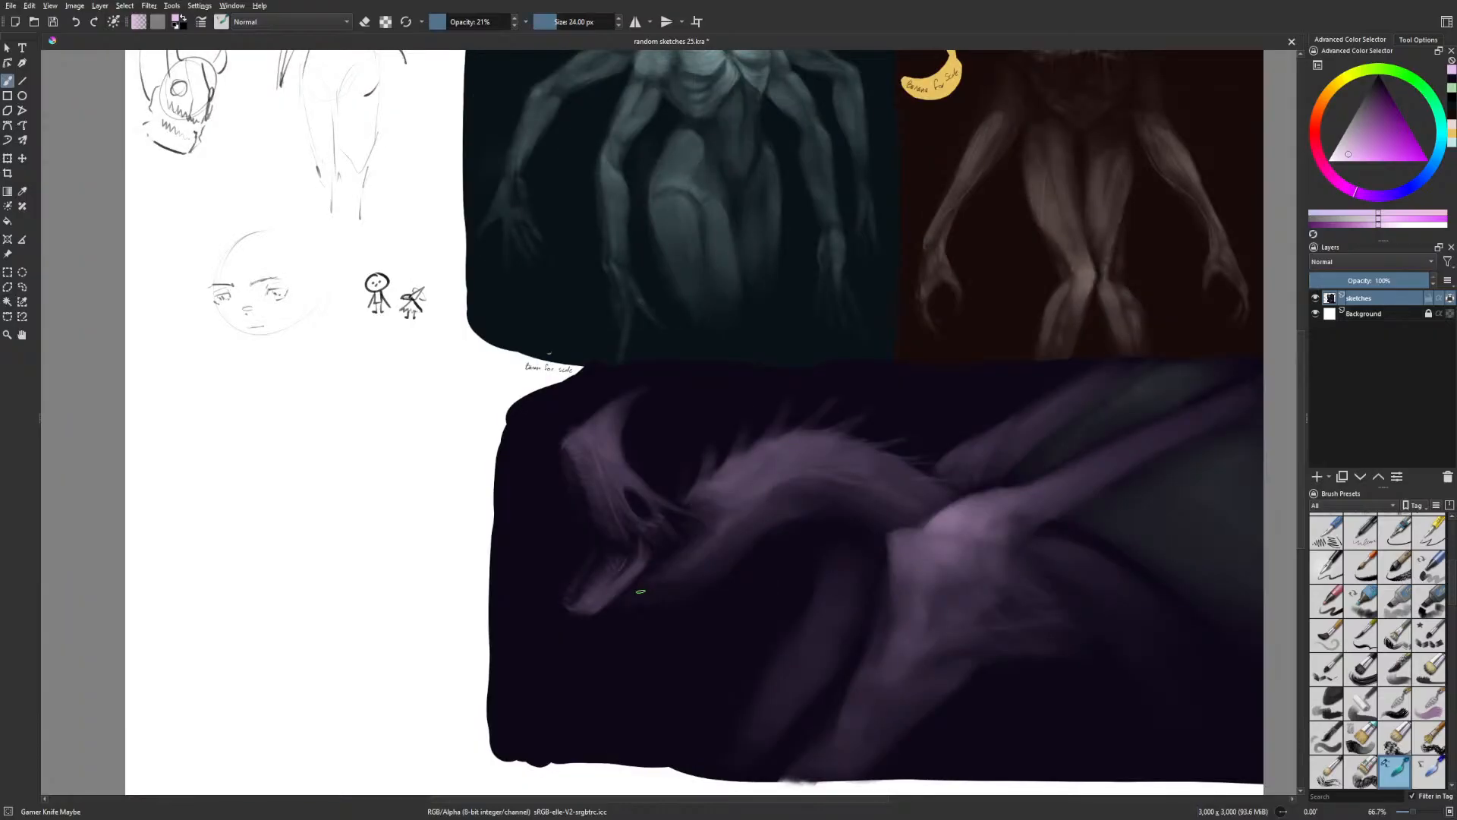
Paint a row of scale-like ridges along the underside of the arched neck with the 24 px brush
drag(866, 466, 797, 459)
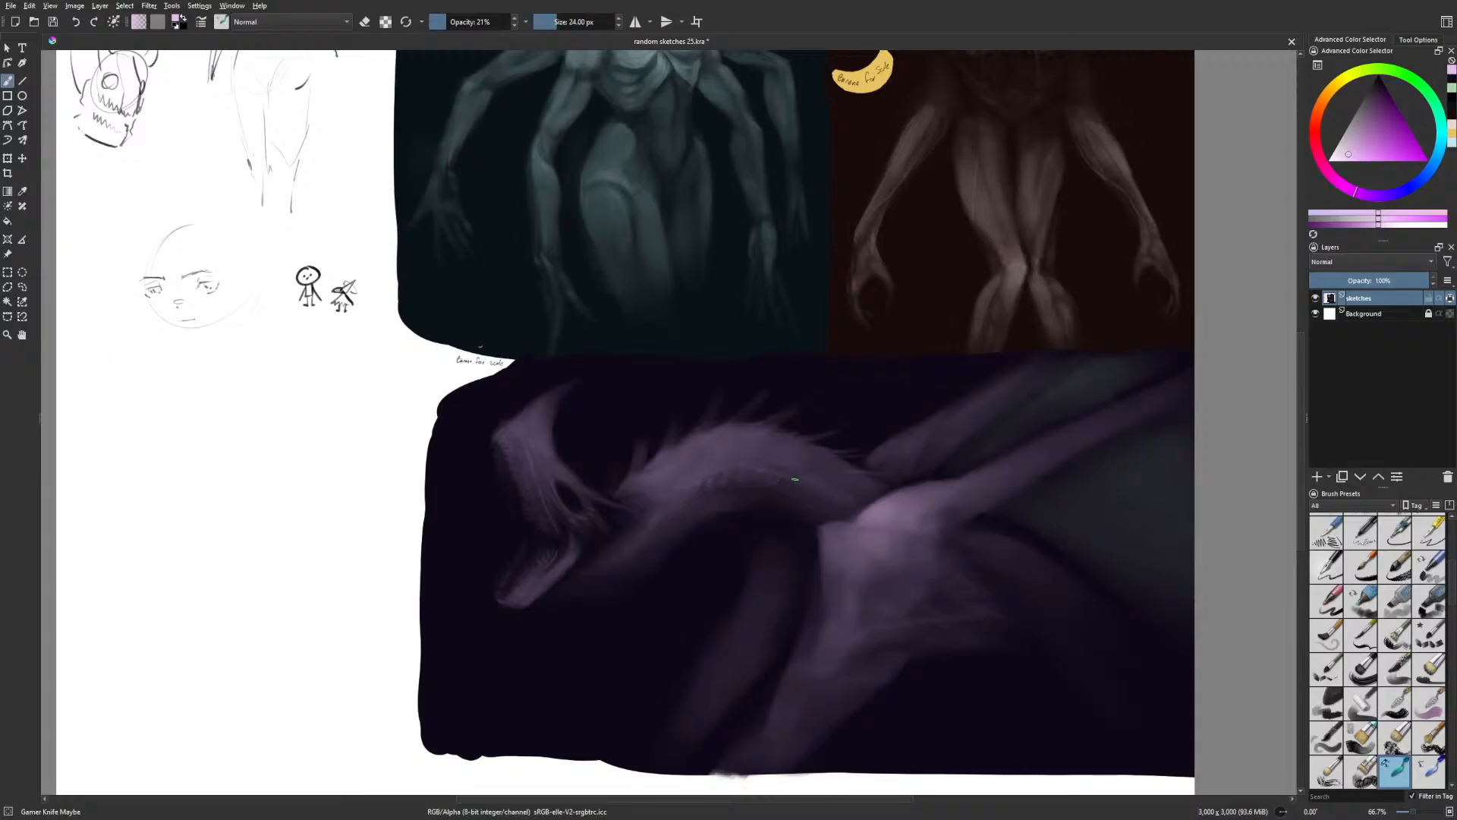
scroll(837, 461, down, 4)
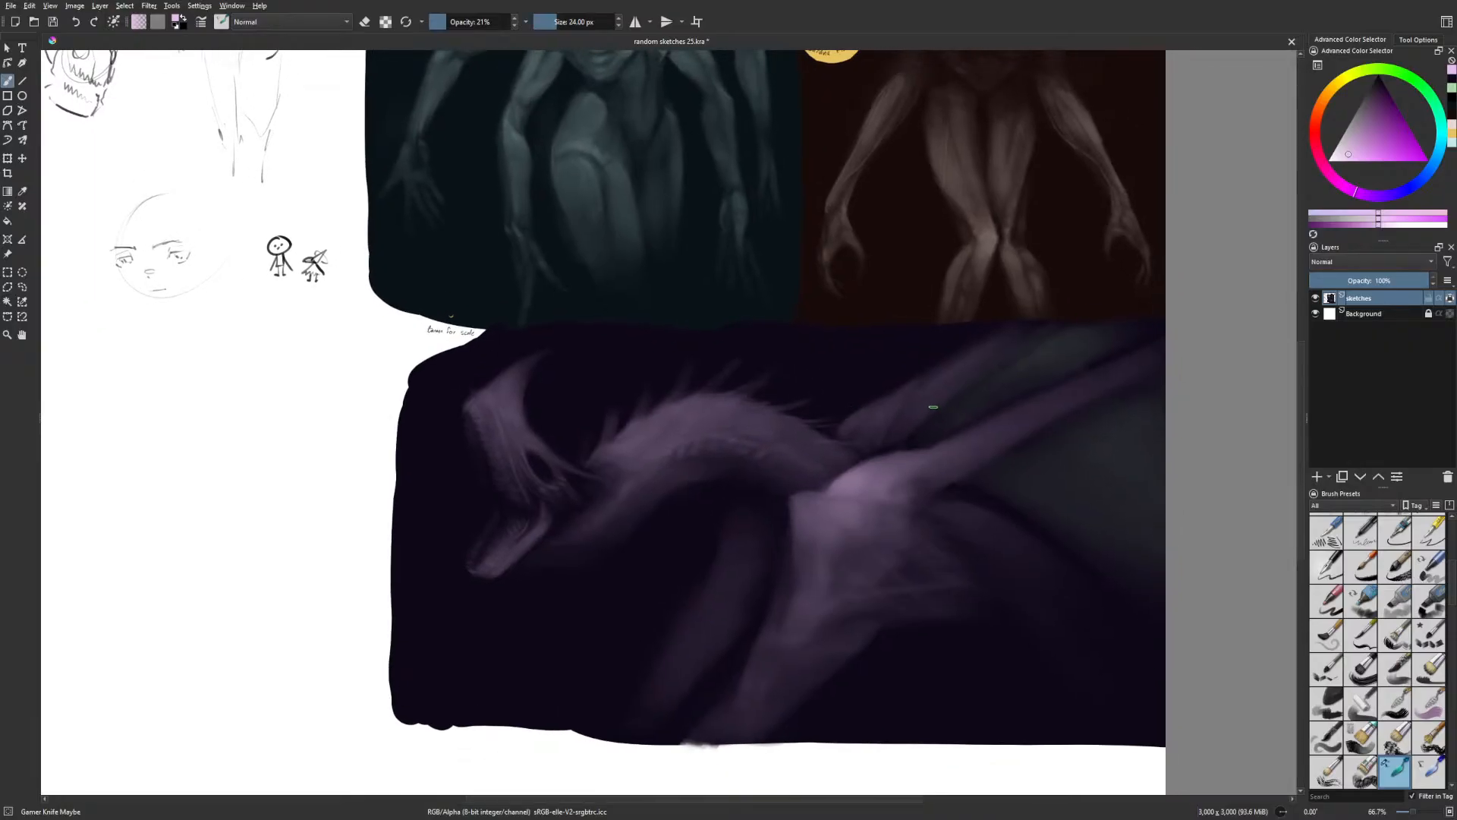
scroll(801, 414, up, 2)
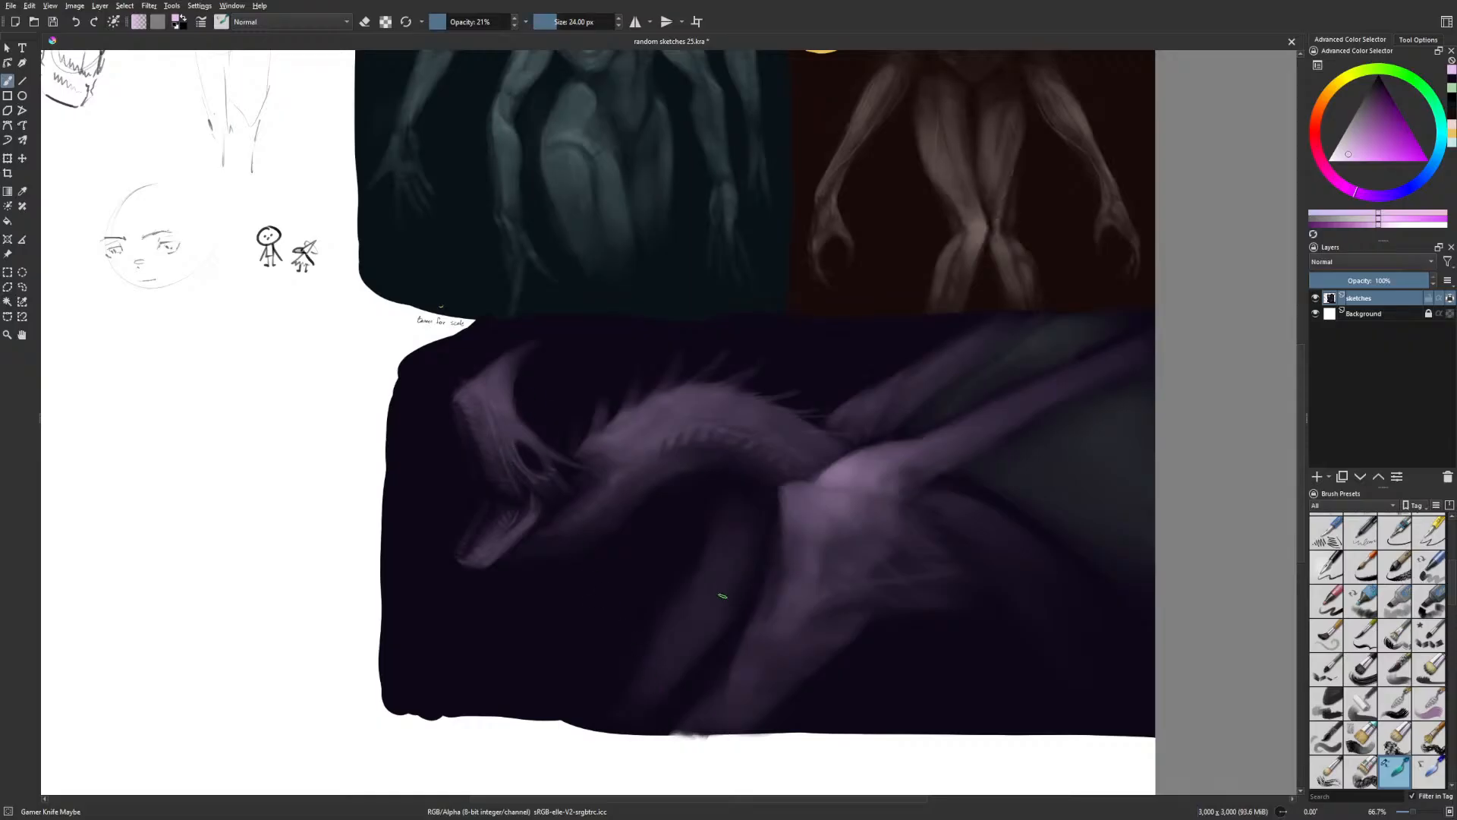
drag(729, 522, 707, 558)
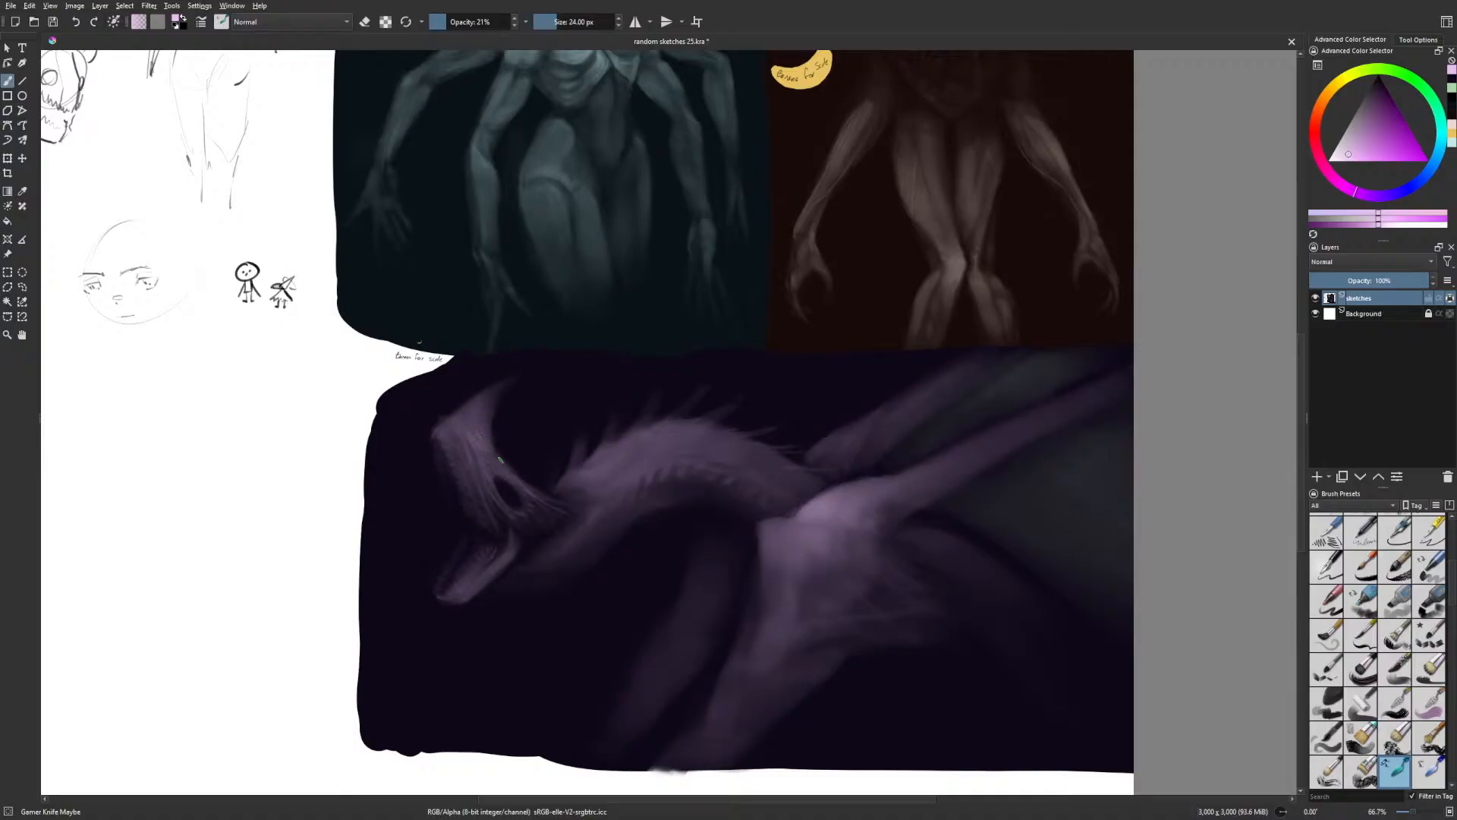
Reduce the brush to 14 px and sharpen the ridges along the neck in pale purple
key(m)
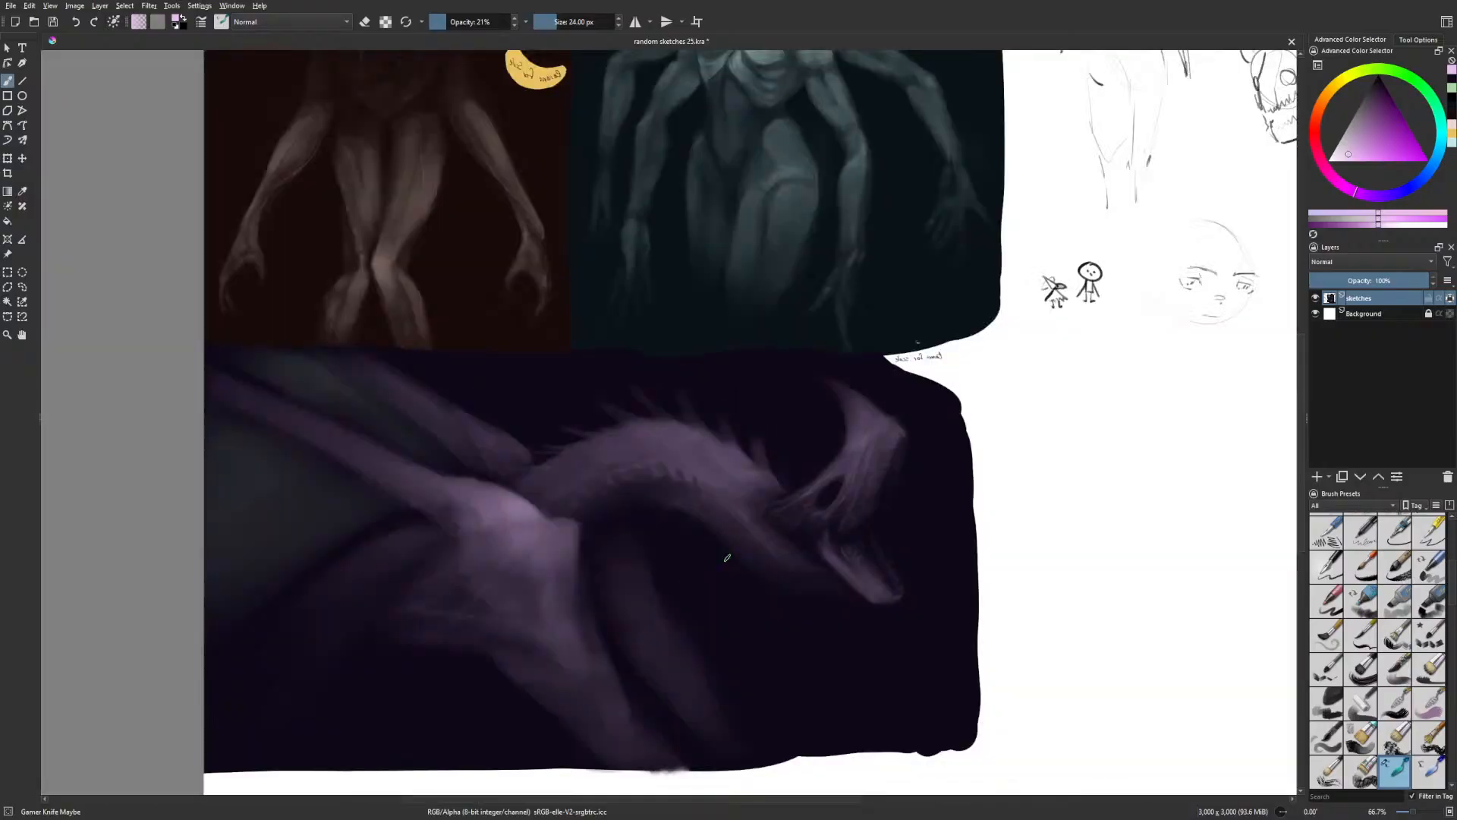
key(bracketleft)
key(m)
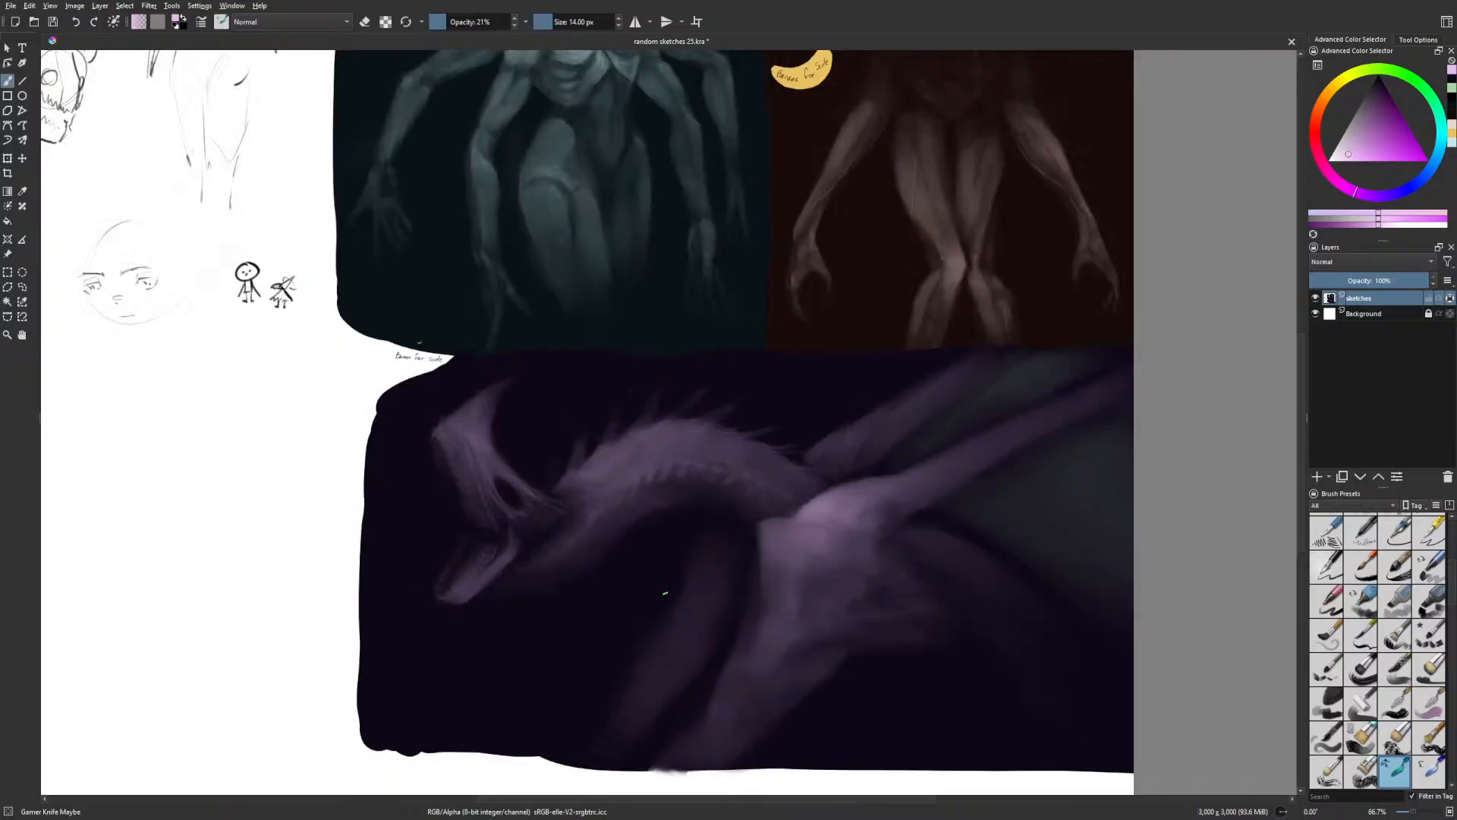
drag(633, 477, 646, 477)
Switch to the Basic-5 Size Opacity brush at 20% opacity and dab pale purple highlights onto the neck ridges at 18 and 11 px
right_click(651, 475)
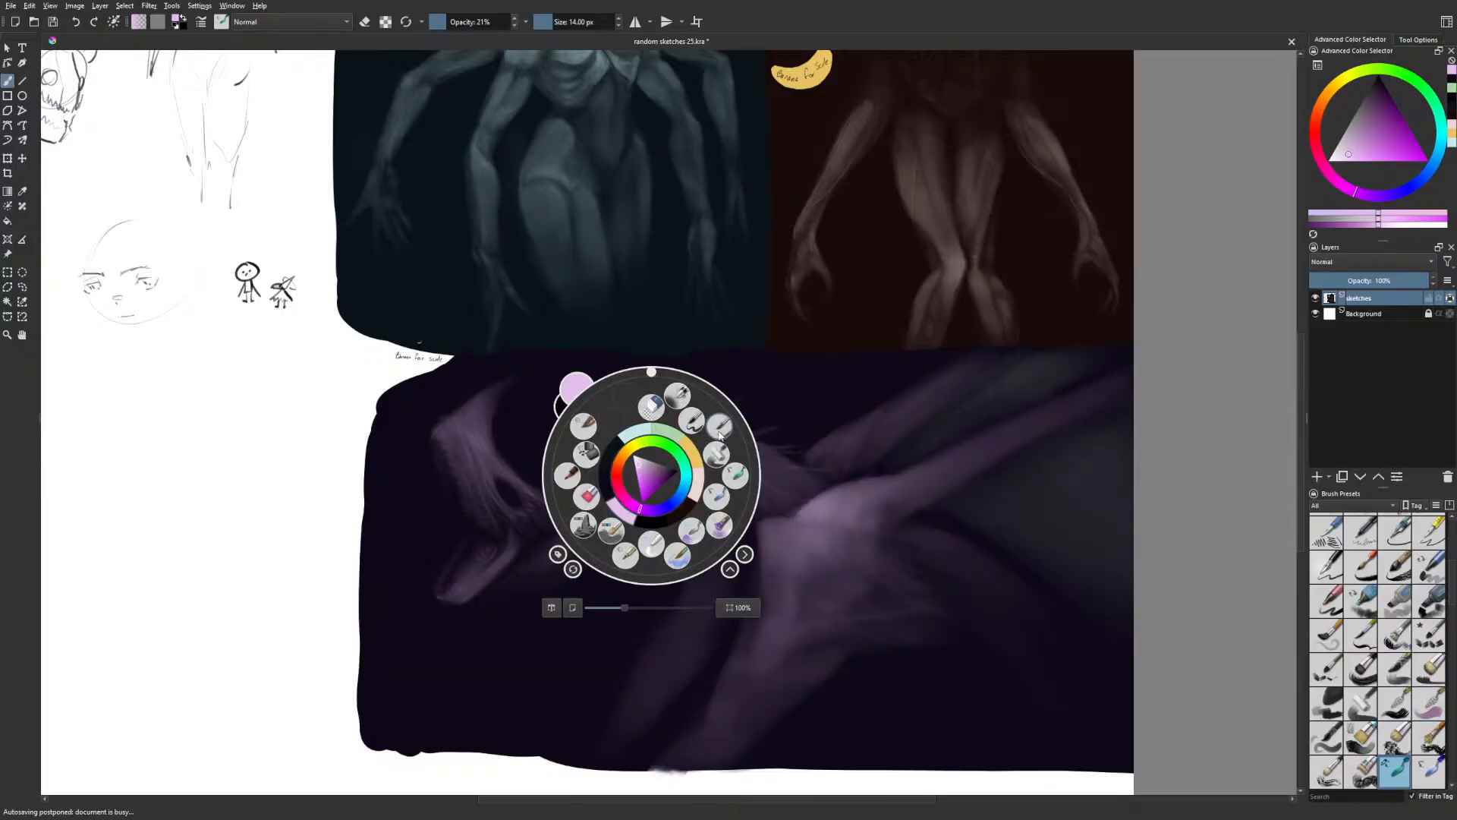
click(716, 433)
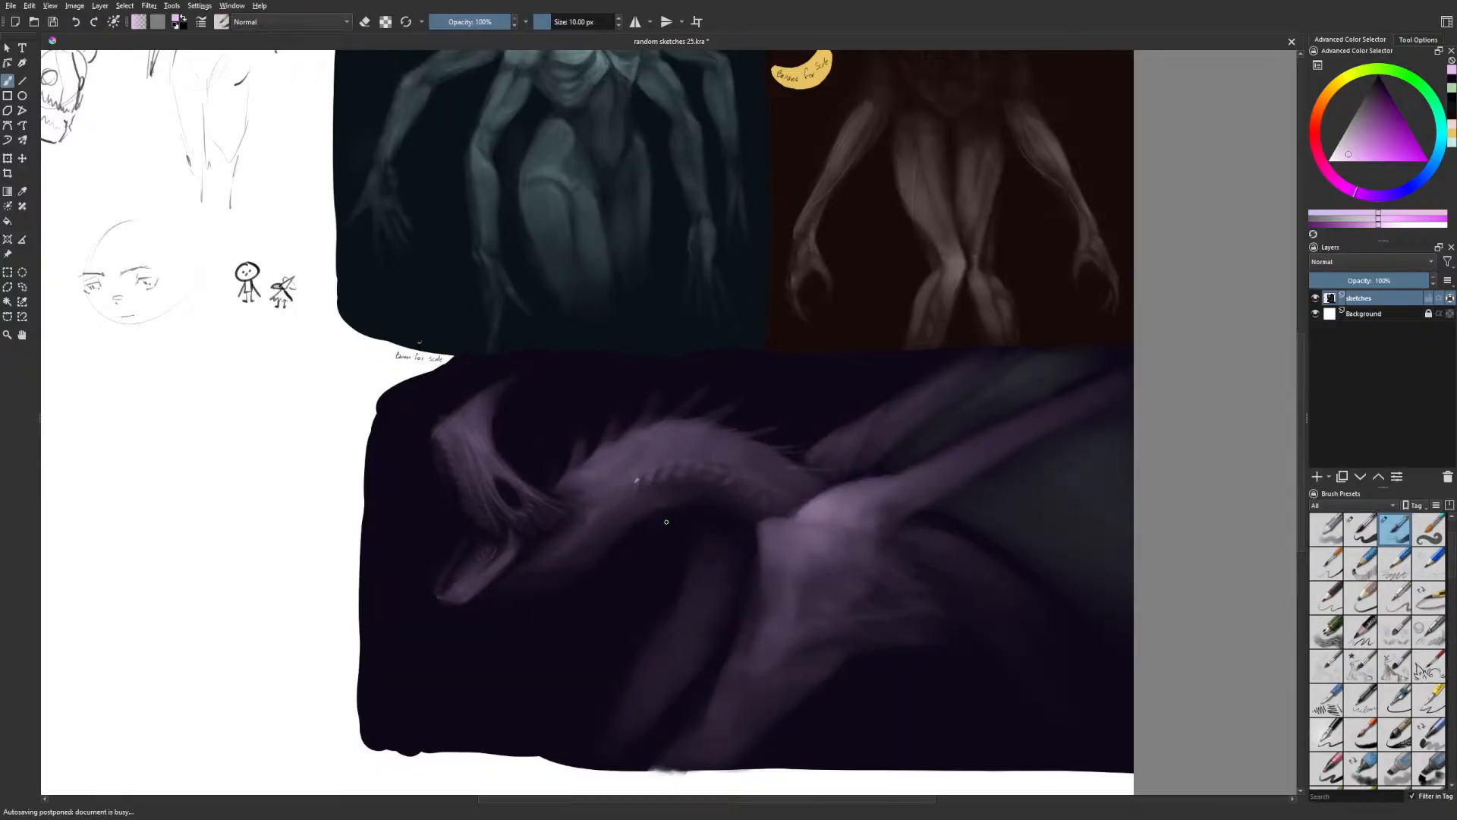
click(447, 22)
key(bracketright)
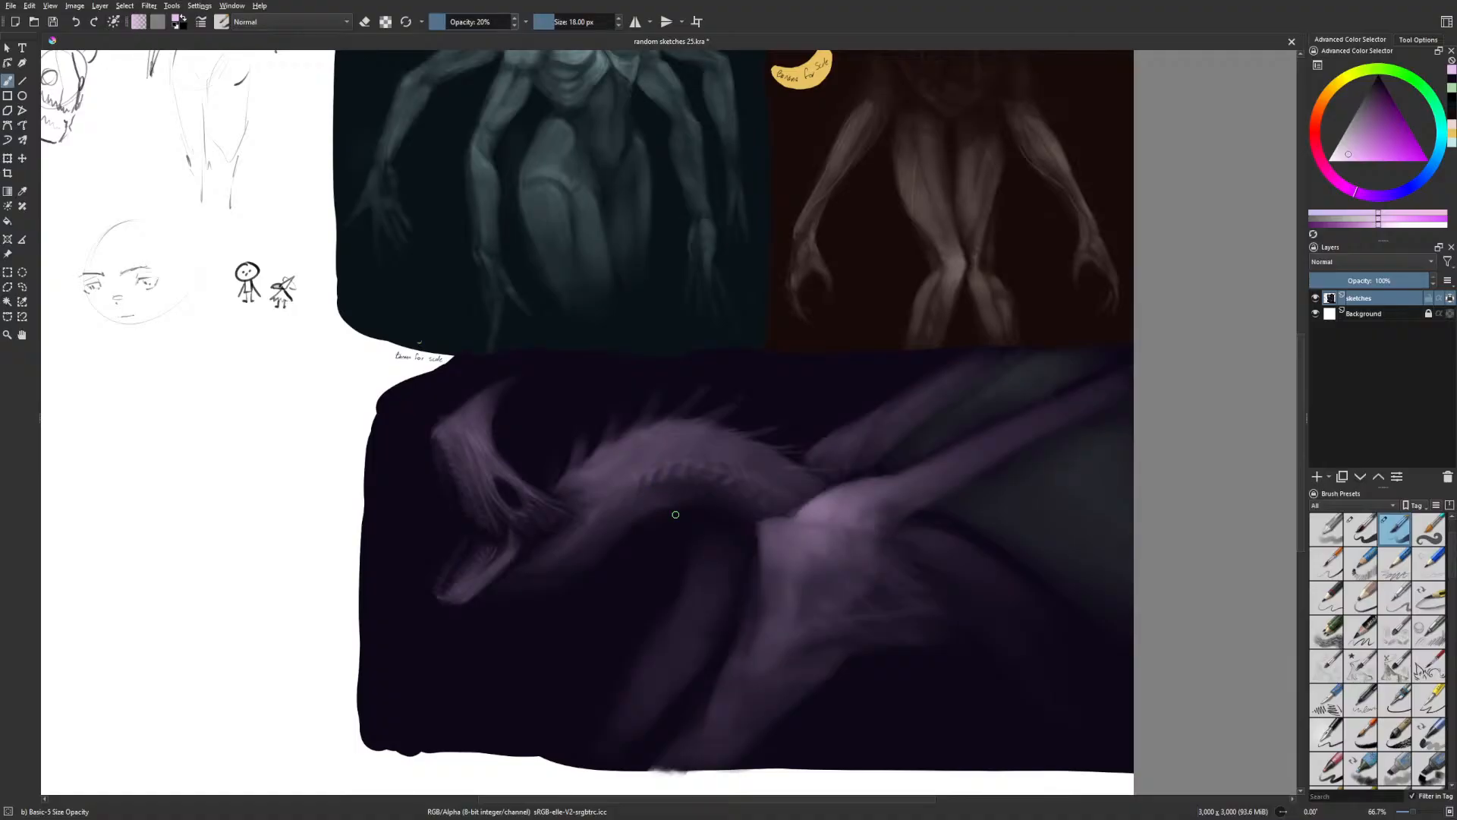
click(636, 478)
click(648, 474)
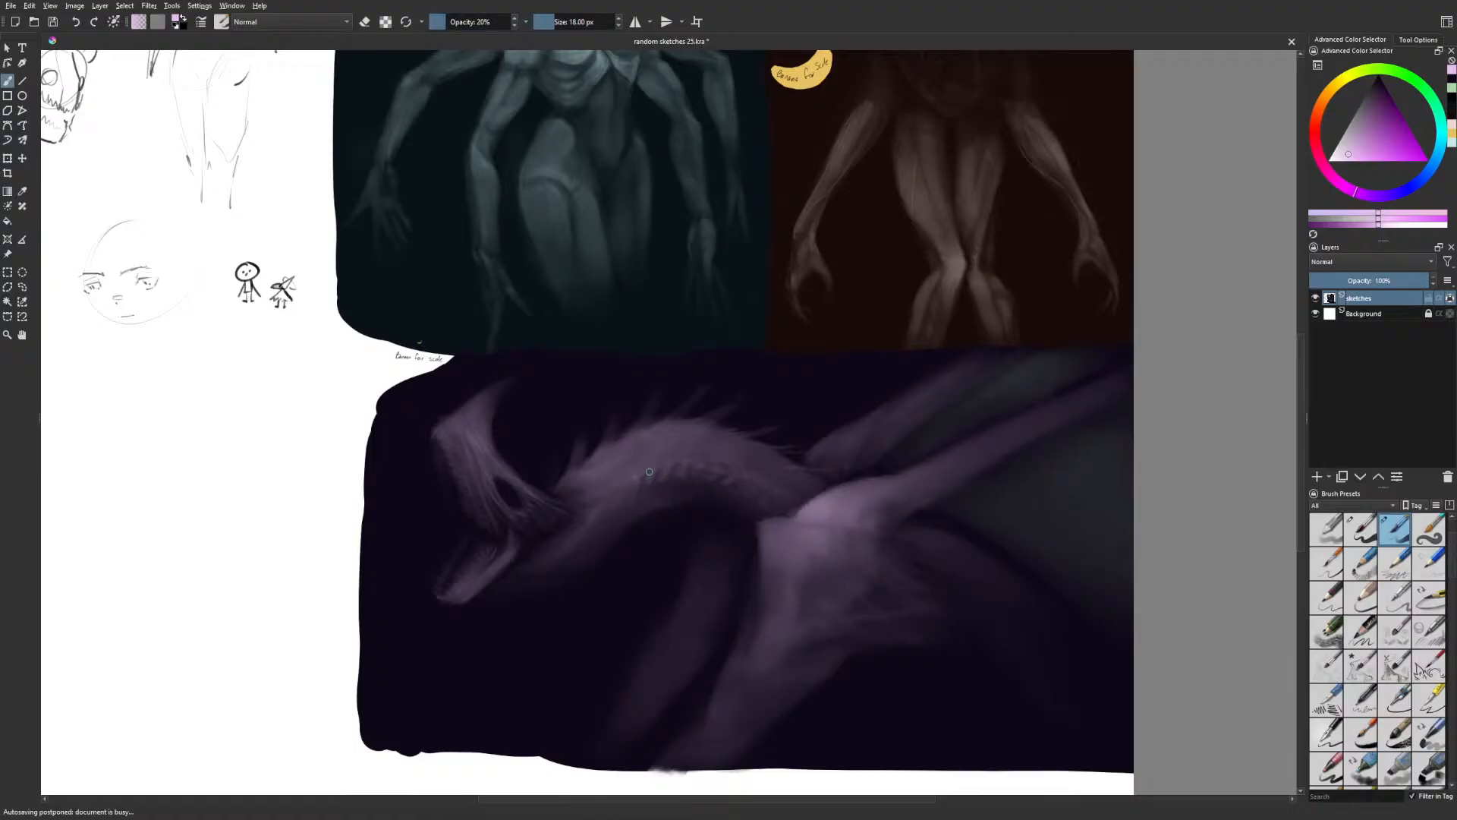
click(650, 471)
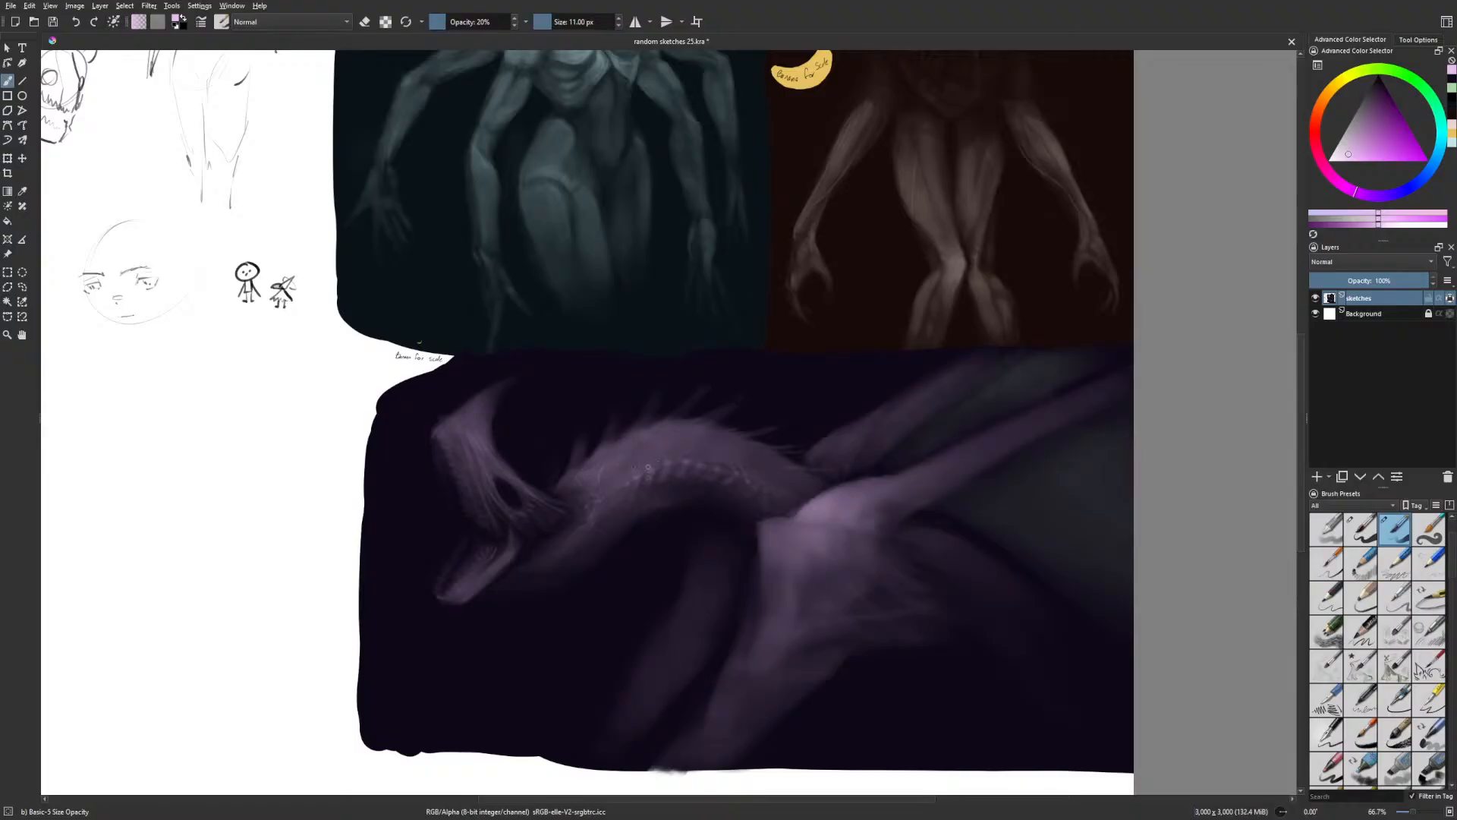
Add dark violet accents around the neck scales near the head with the 11 px brush
right_click(645, 476)
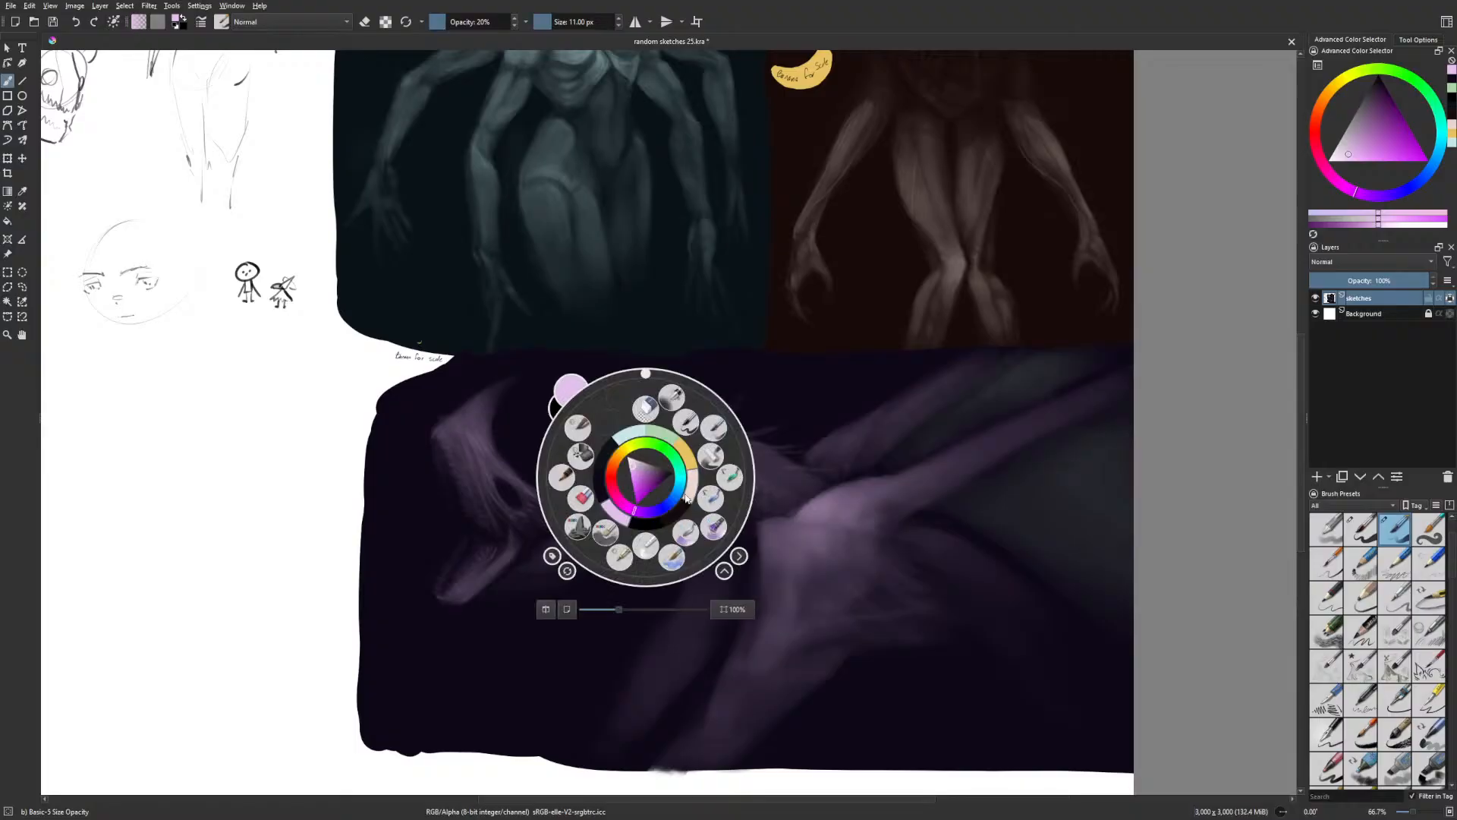
click(598, 475)
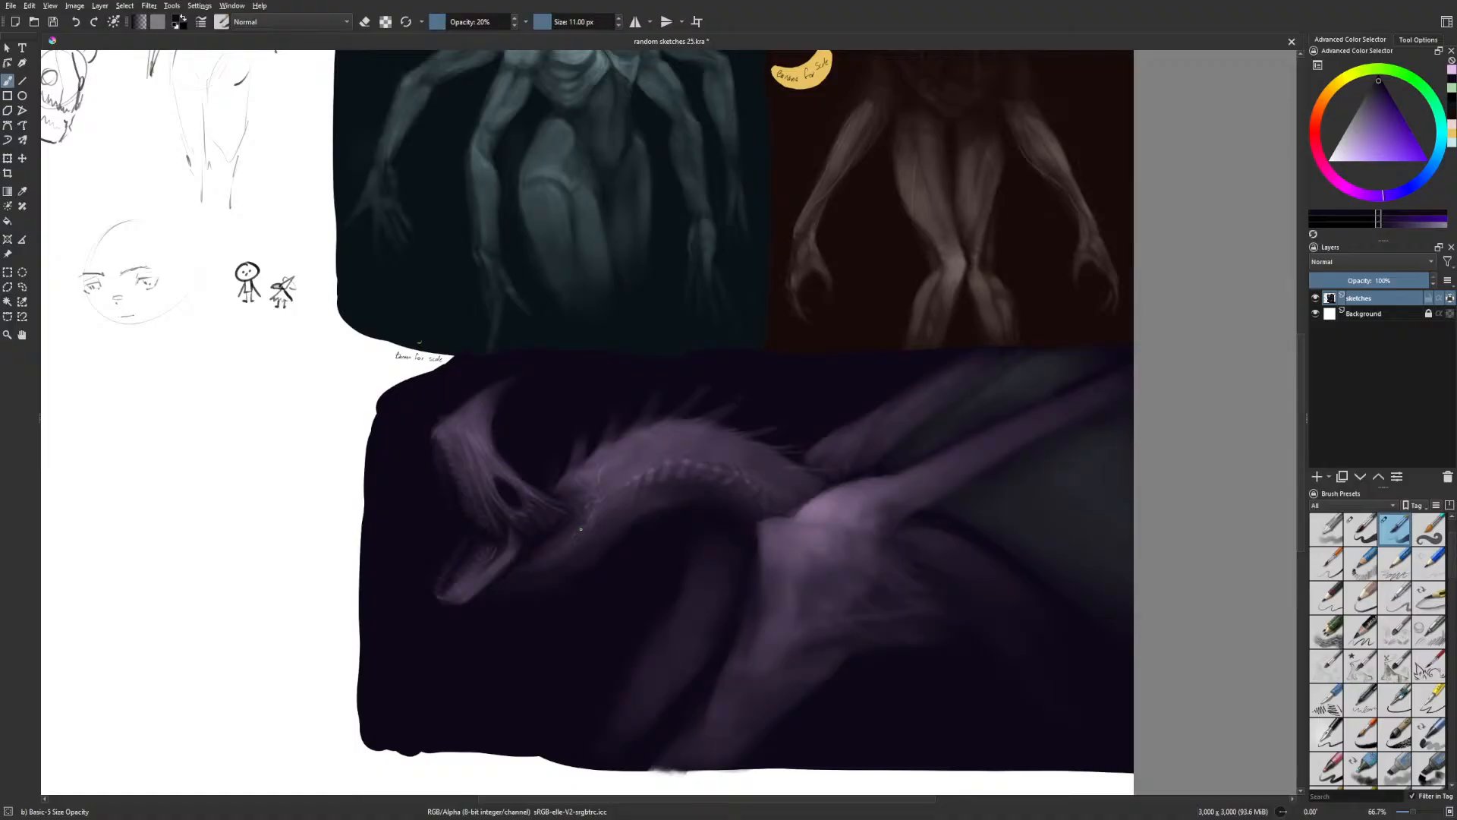
drag(589, 525, 598, 516)
drag(600, 494, 600, 483)
Draw thin dark violet lines along the beast's face in the mirrored view
key(m)
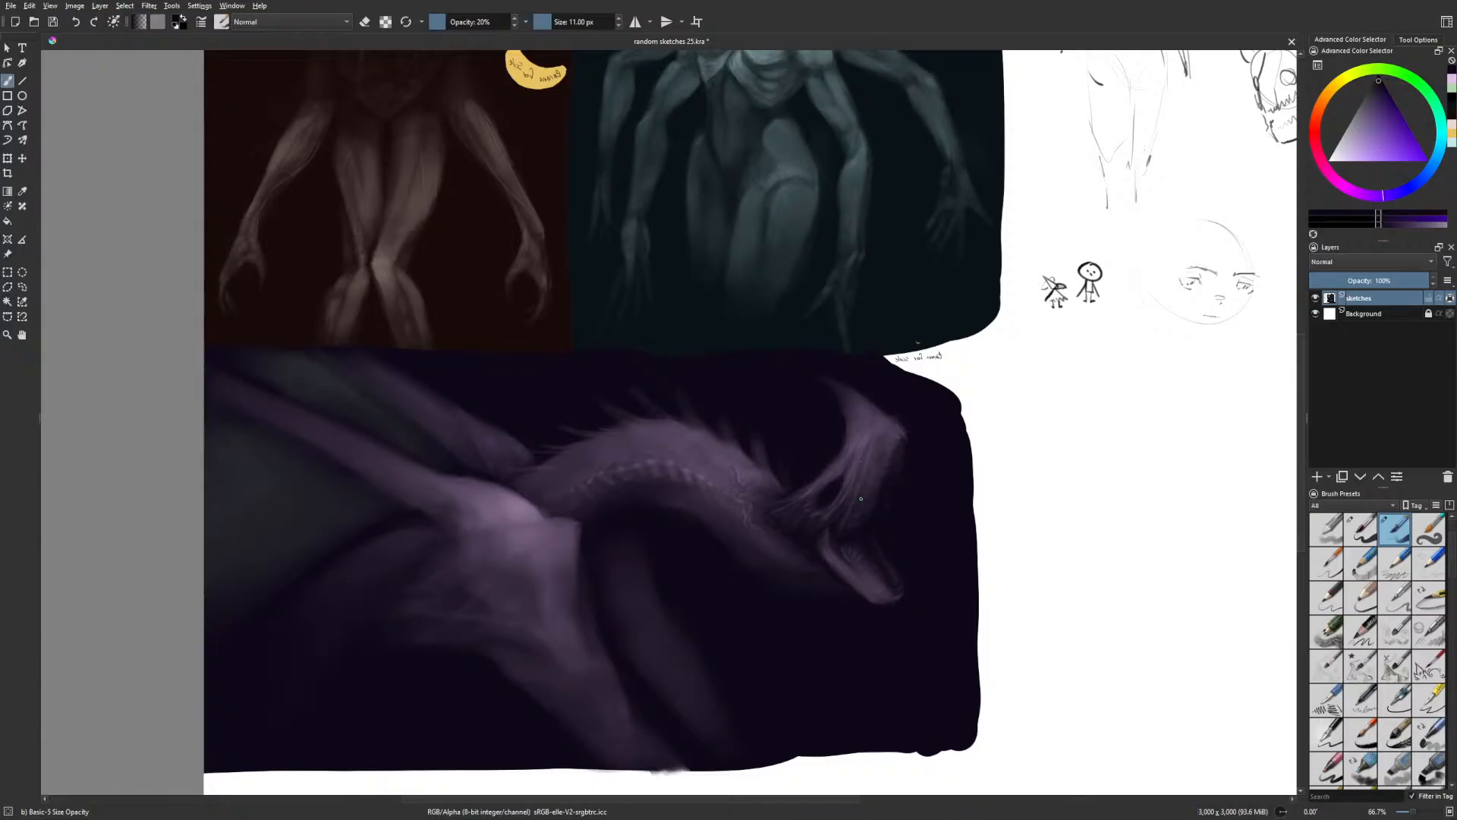
drag(869, 472, 880, 446)
key(m)
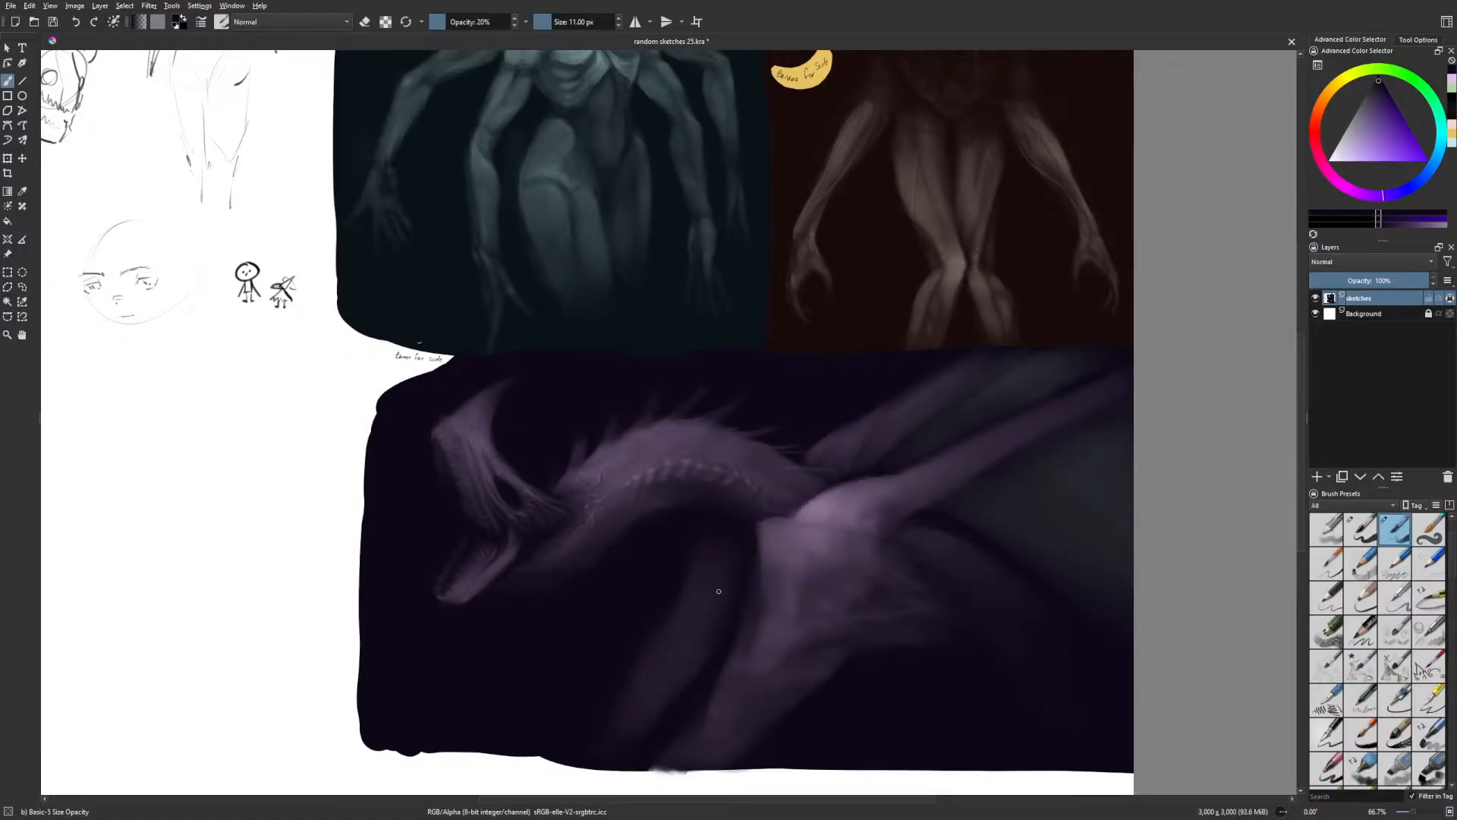
Switch to the Garner Knife Maybe brush at 14 px and touch up the beast's lower jaw in pale purple
drag(513, 544, 515, 539)
right_click(617, 664)
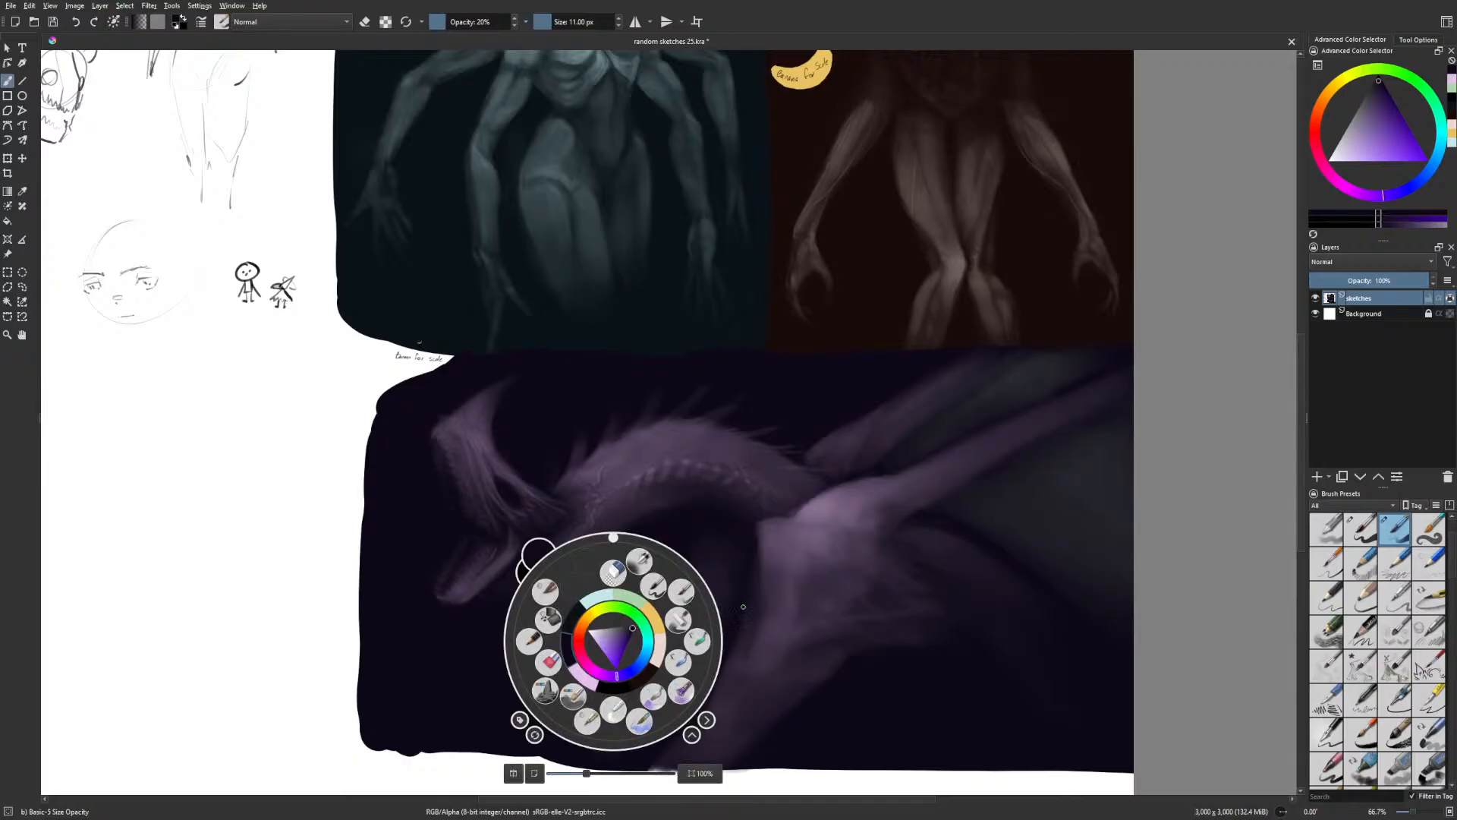
click(697, 641)
right_click(618, 645)
click(593, 676)
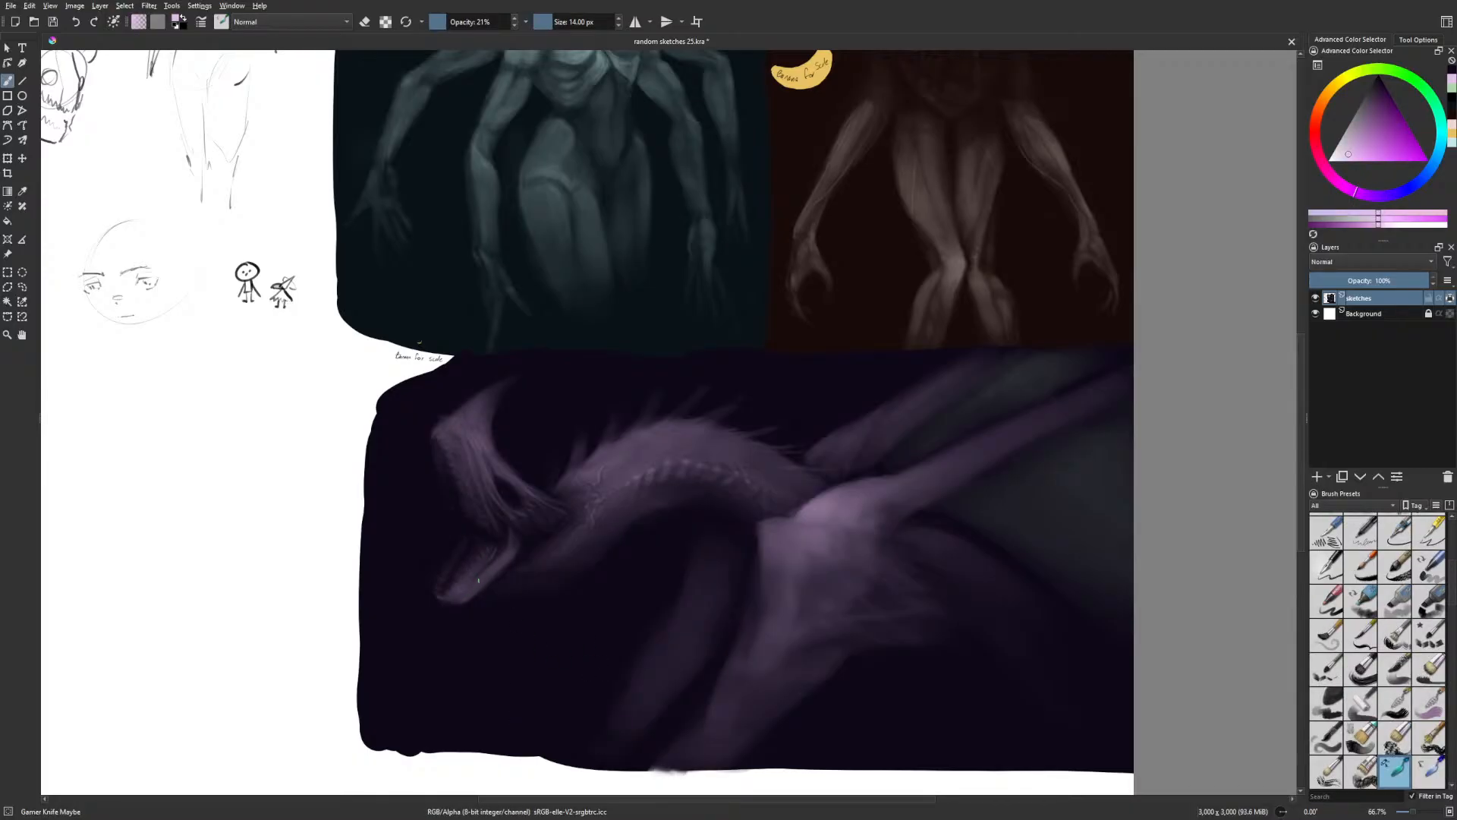
drag(500, 565, 490, 582)
Paint one large and two small pale green eyes in the dark socket with the Basic-5 Size Opacity brush, using 24 px for the large one
right_click(556, 559)
click(626, 514)
drag(648, 562, 619, 549)
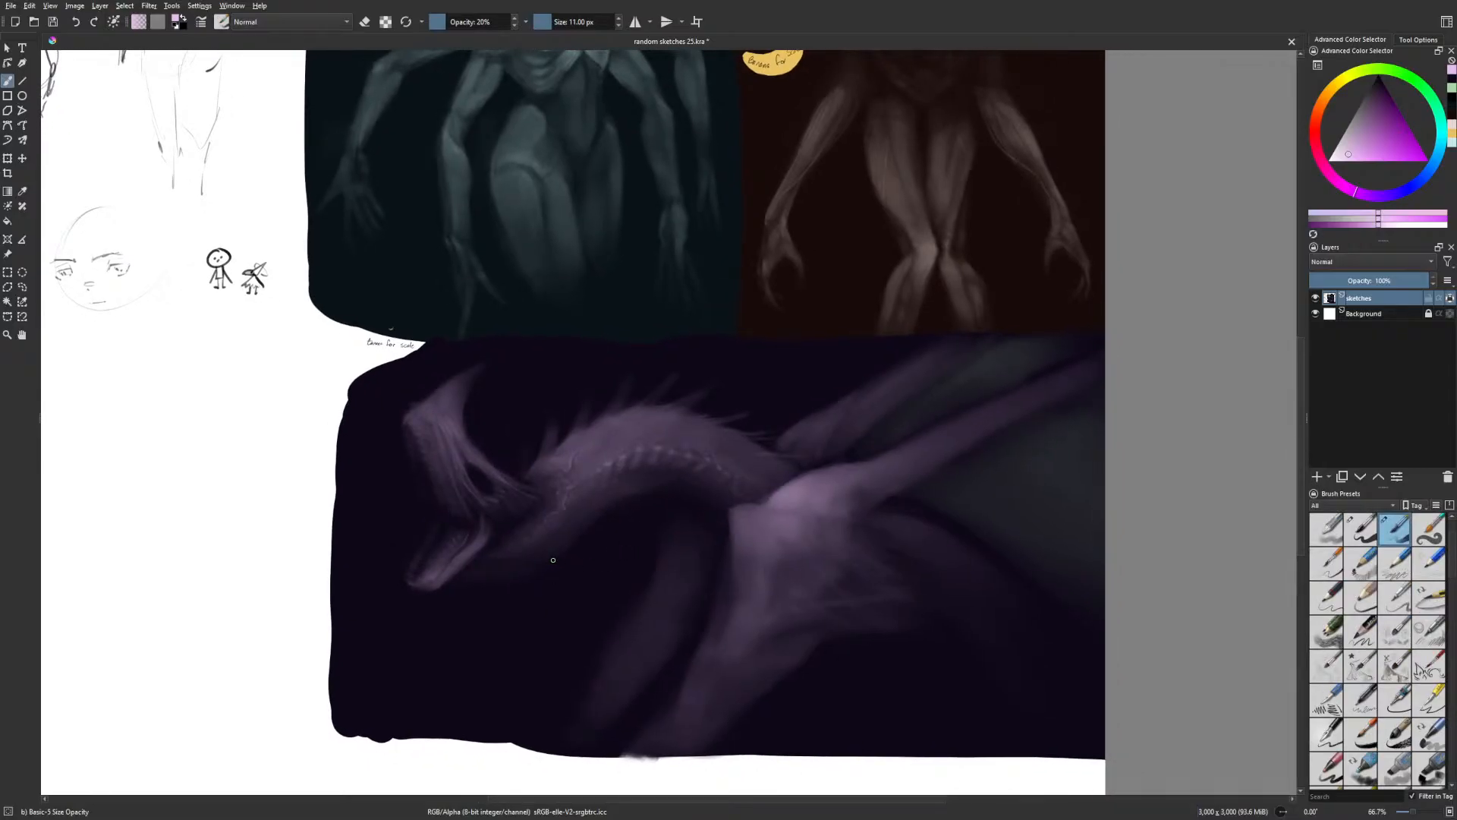
scroll(594, 561, up, 3)
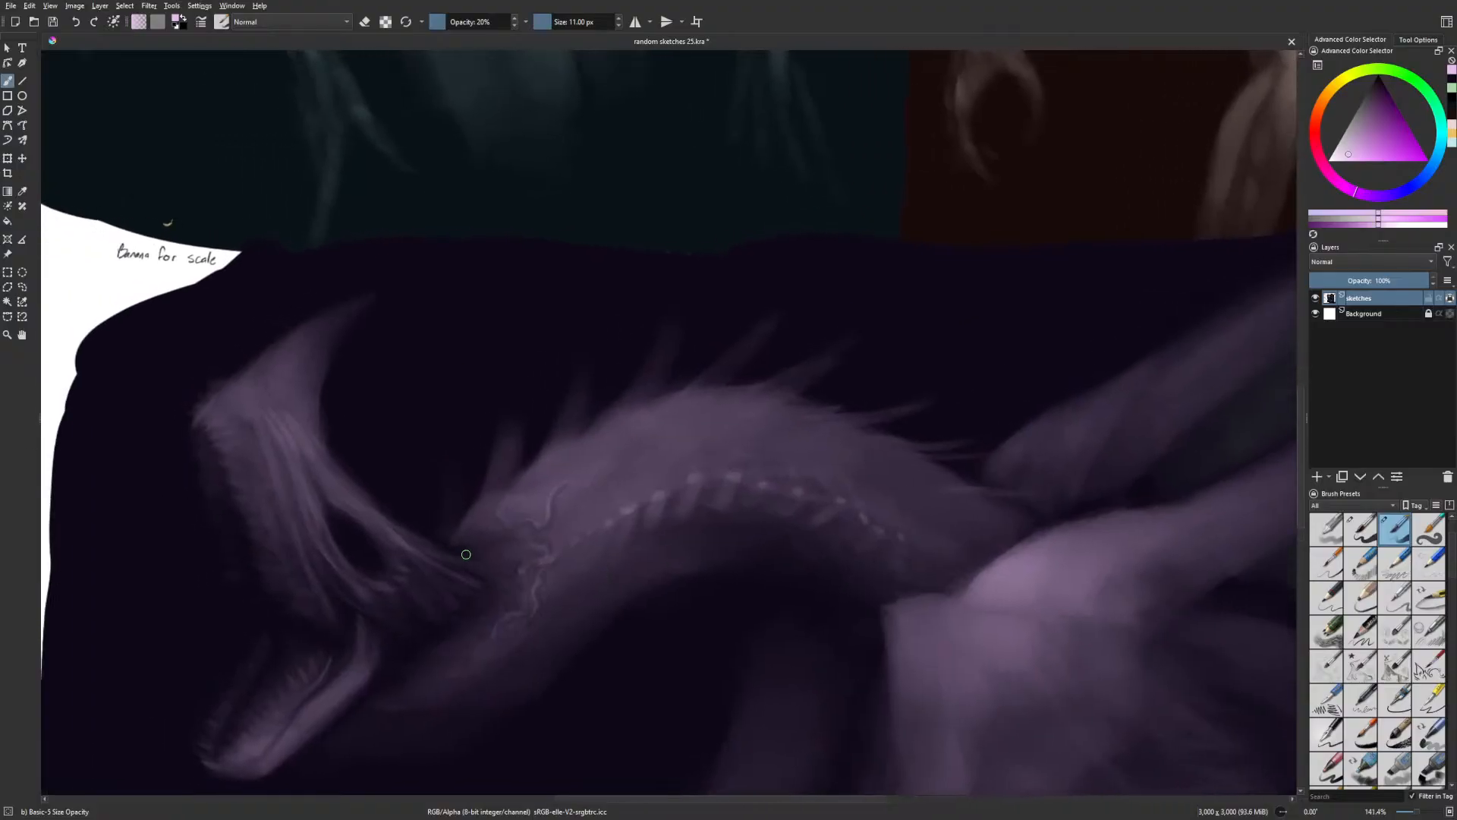
right_click(466, 554)
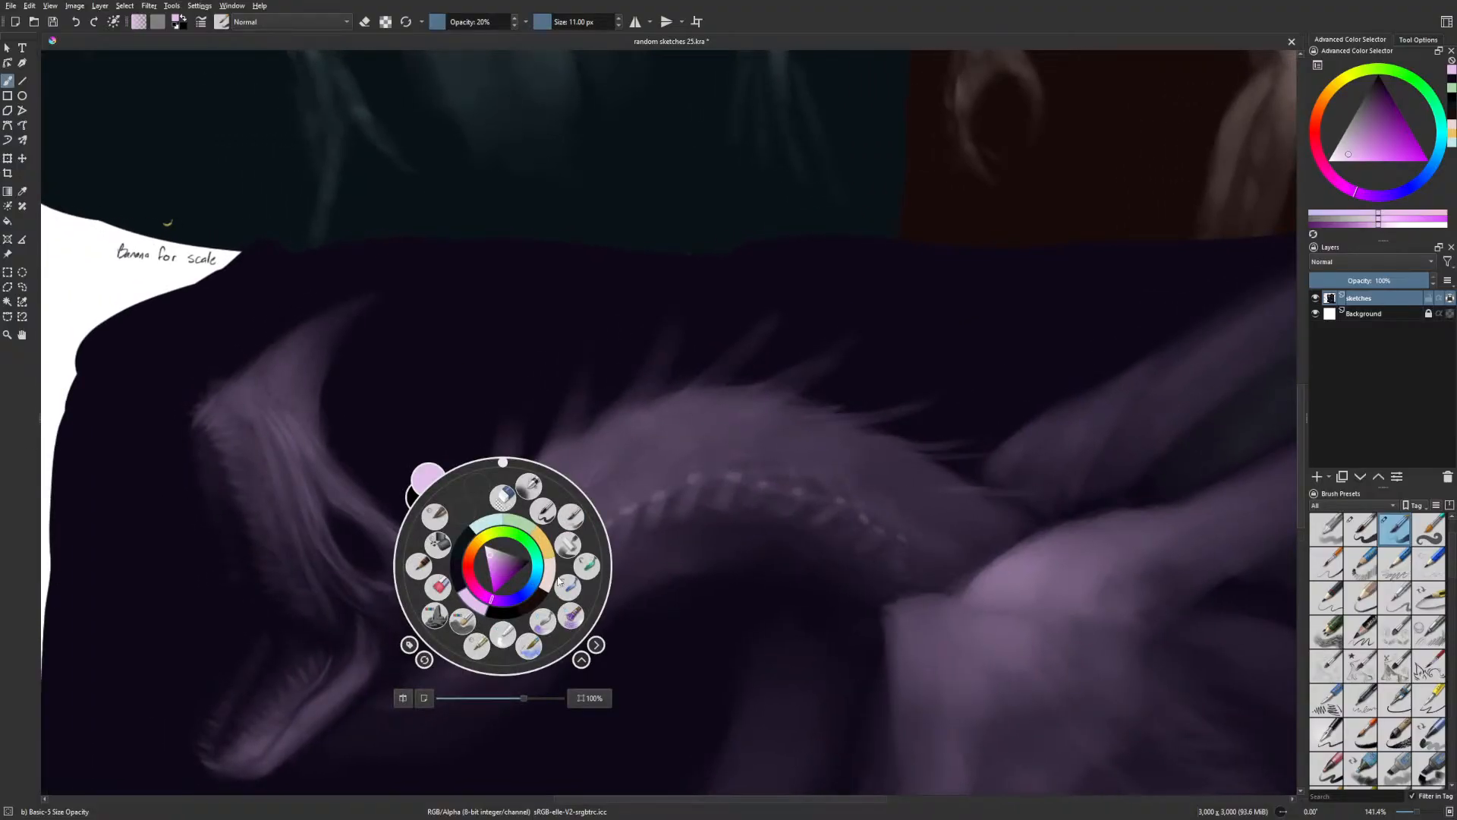
click(519, 545)
mouse_move(355, 545)
shift+mouse_down()
mouse_move(368, 545)
mouse_move(352, 541)
shift+mouse_up()
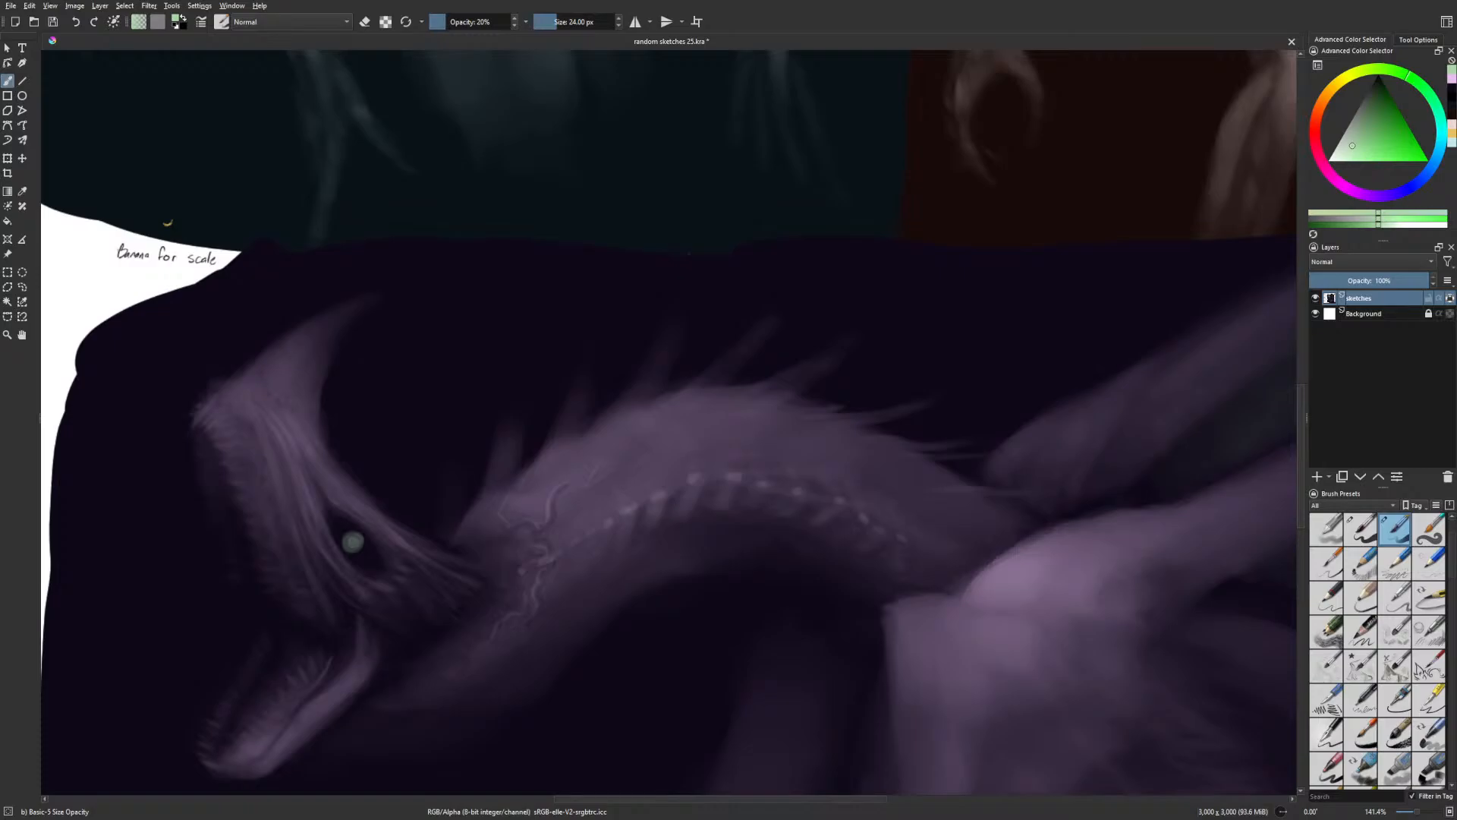
drag(355, 543, 356, 536)
drag(503, 621, 501, 610)
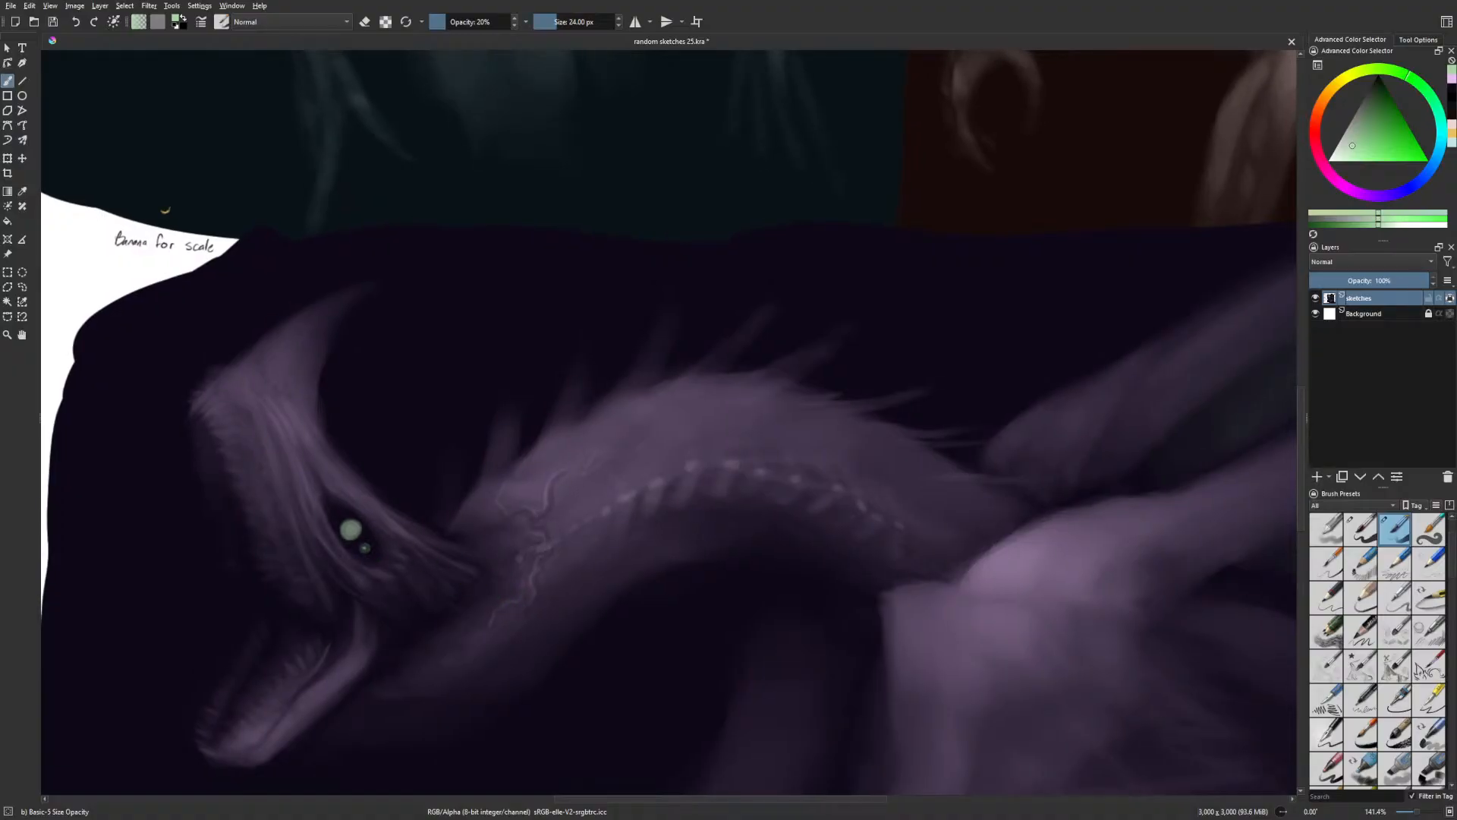
click(335, 513)
Reduce the brush to 7 px and paint a dark violet slit pupil in the large green eye
key(minus)
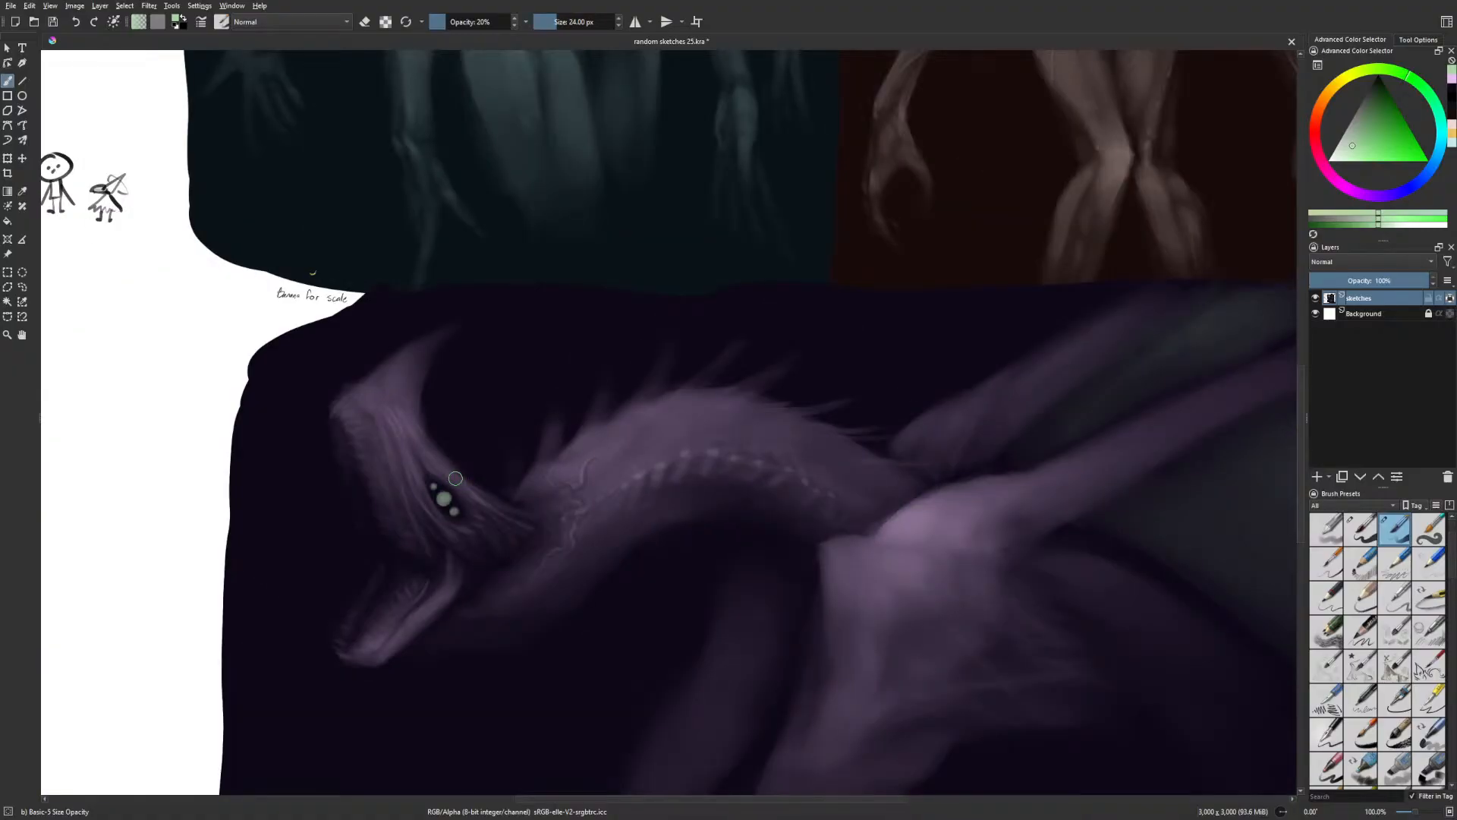
key(bracketleft)
key(bracketleft)
key(bracketleft)
key(bracketleft)
key(bracketleft)
key(bracketleft)
key(bracketleft)
key(bracketleft)
key(bracketleft)
key(bracketleft)
key(bracketleft)
right_click(521, 578)
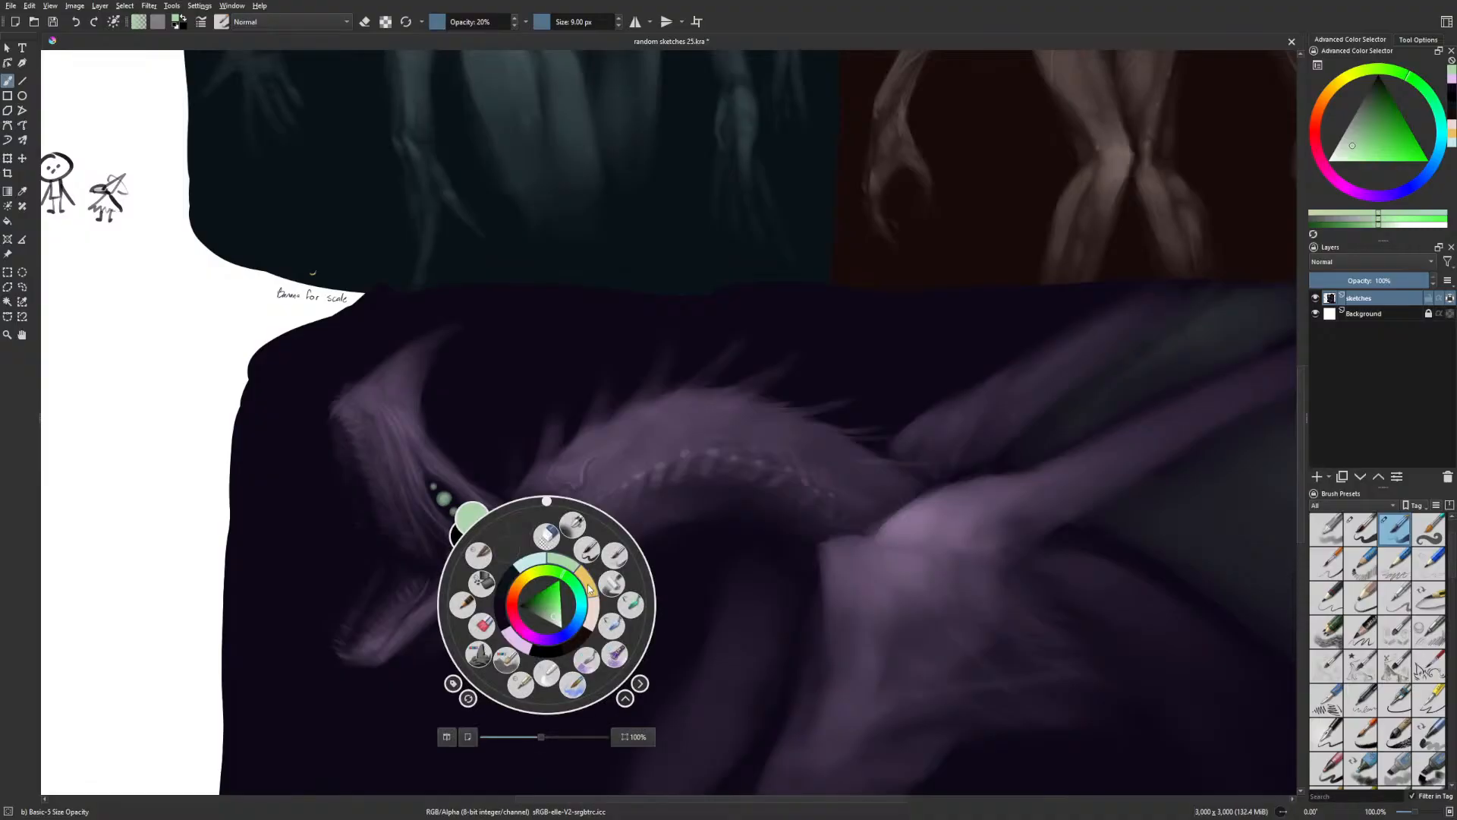
click(499, 610)
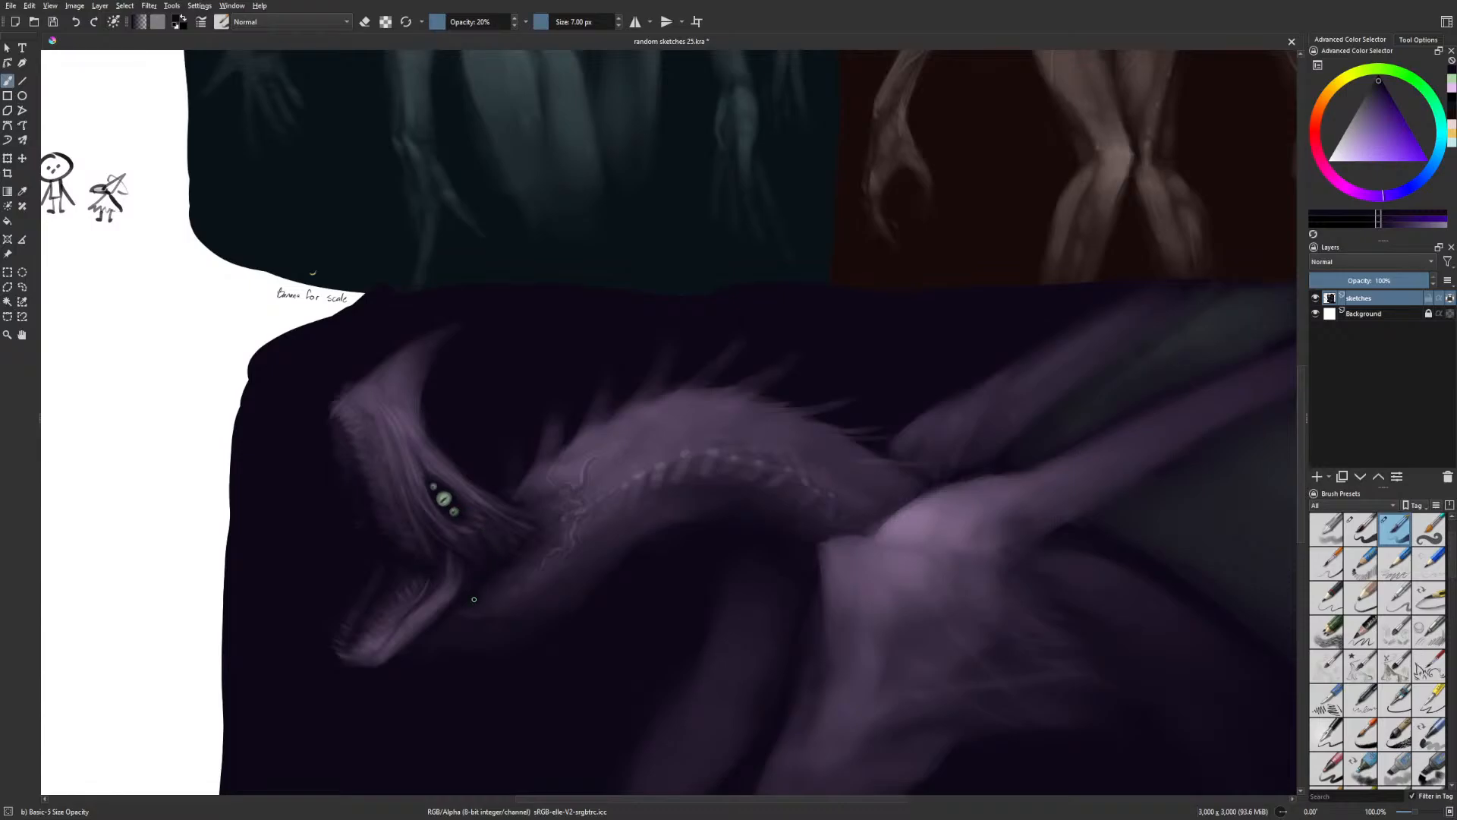
Tint the green eyes with yellow-orange accents in the mirrored view, using the 7 px brush at 62% opacity
key(m)
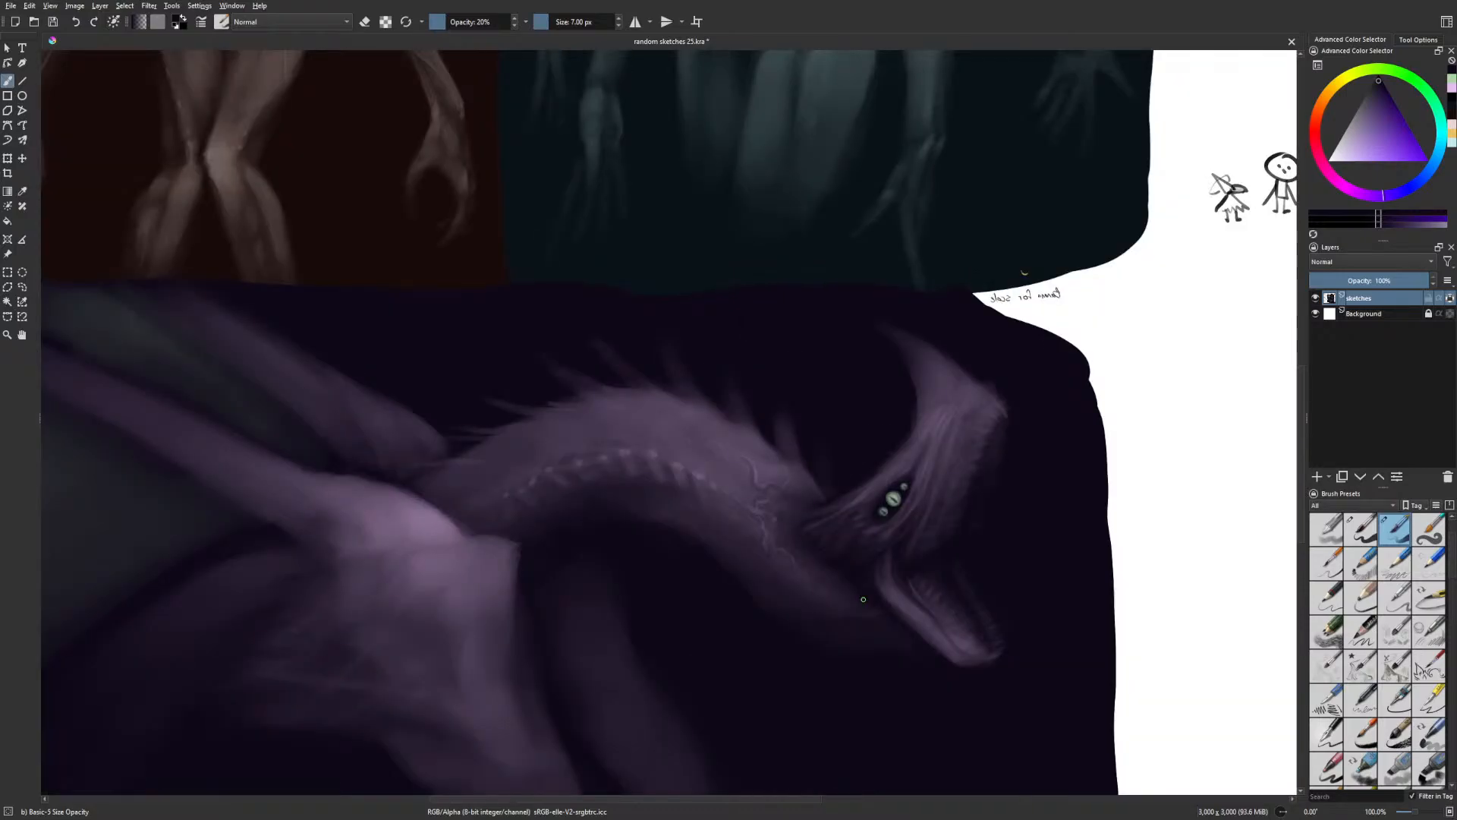
drag(974, 640, 674, 652)
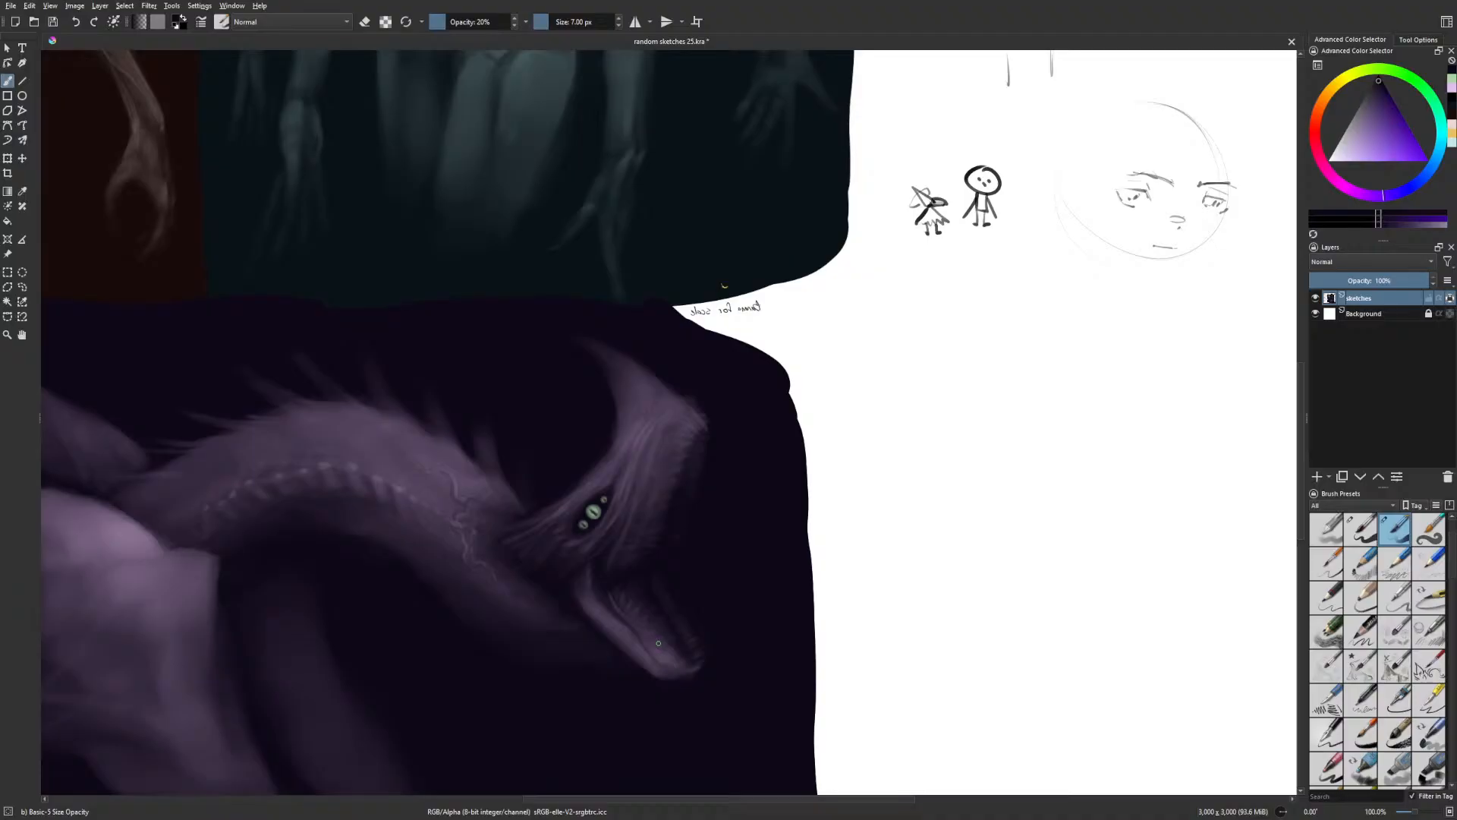
drag(647, 520, 670, 519)
right_click(664, 527)
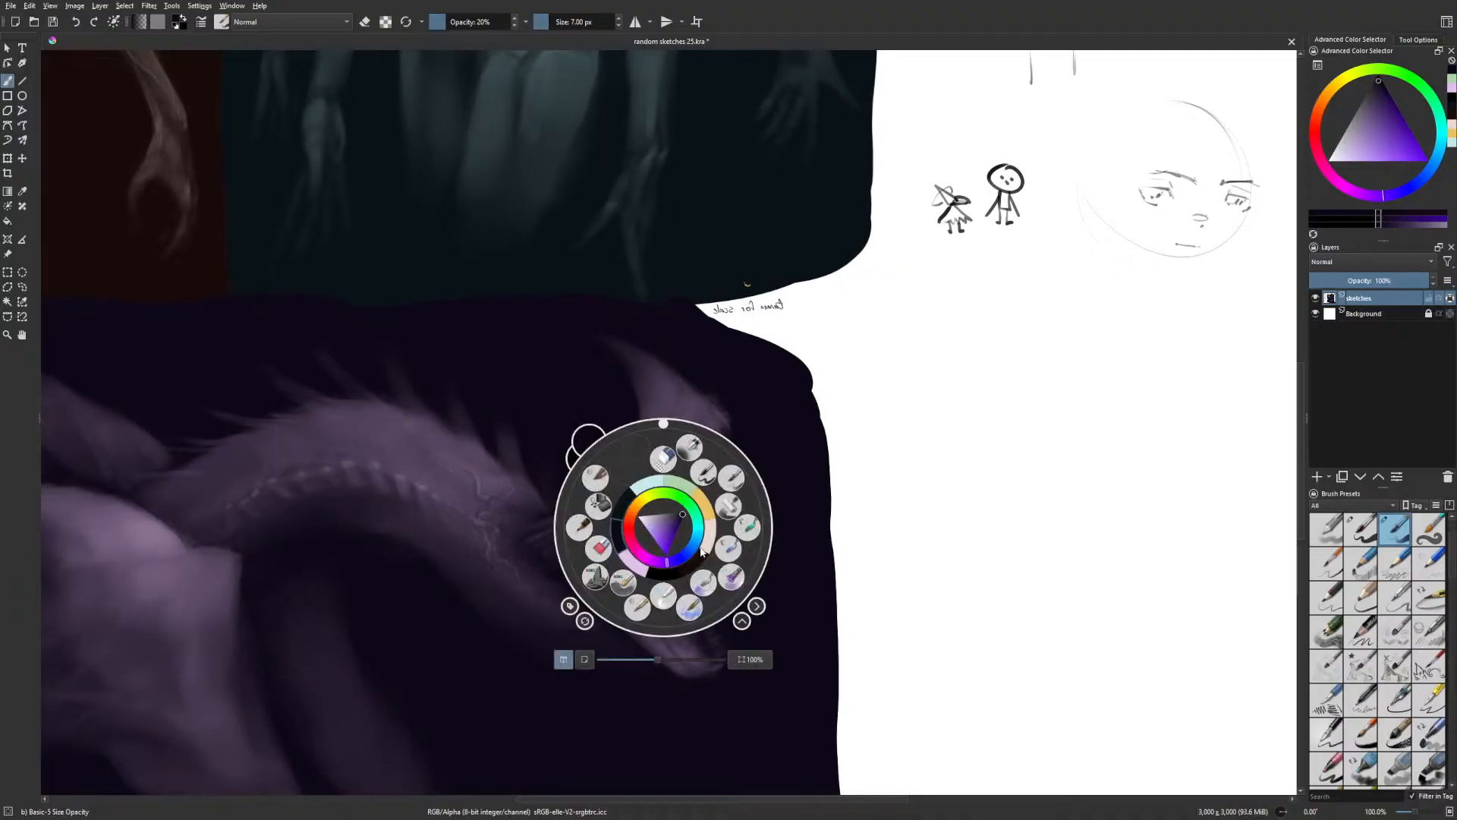
click(678, 484)
right_click(711, 511)
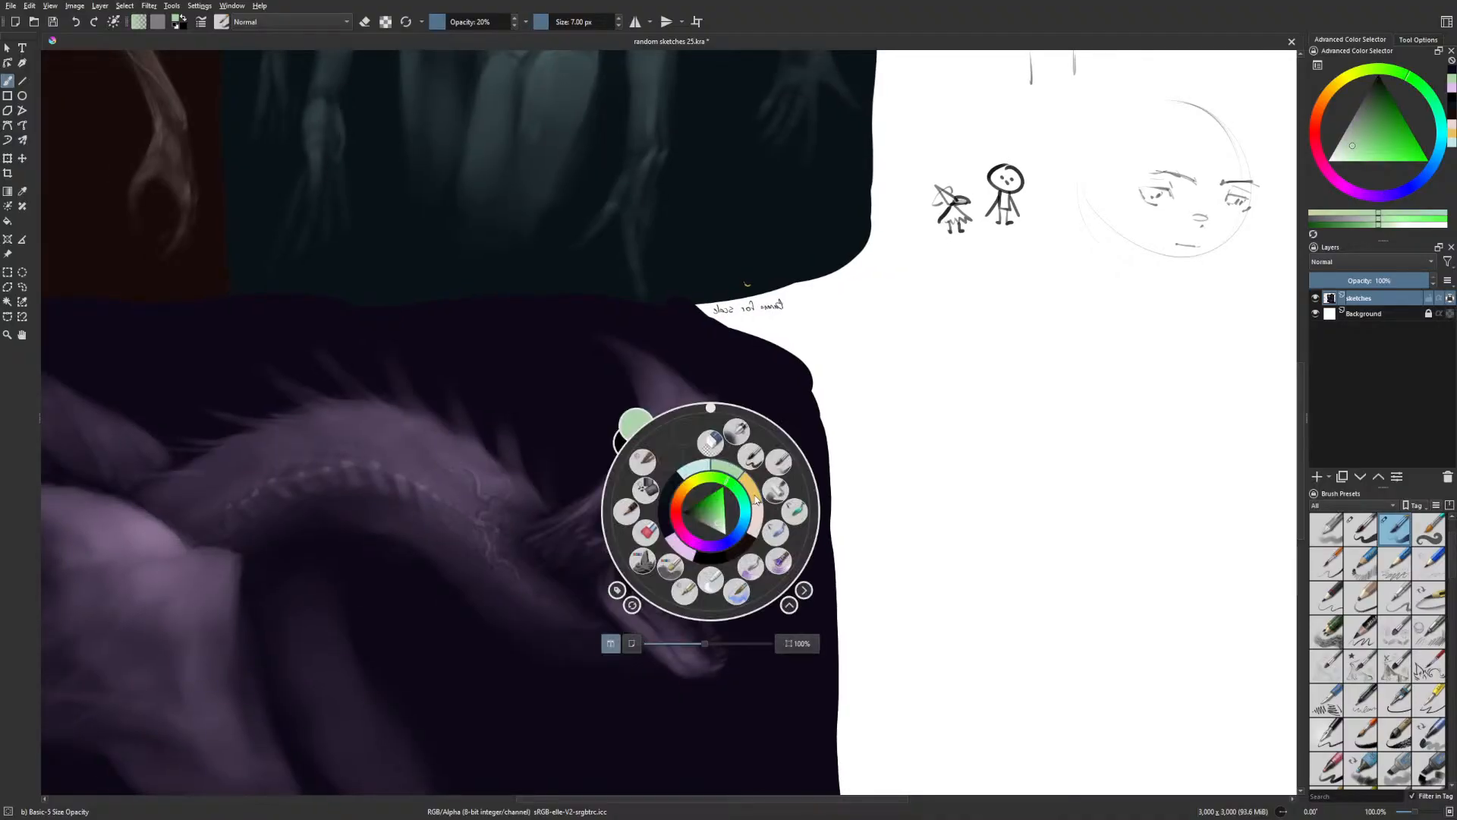
click(756, 488)
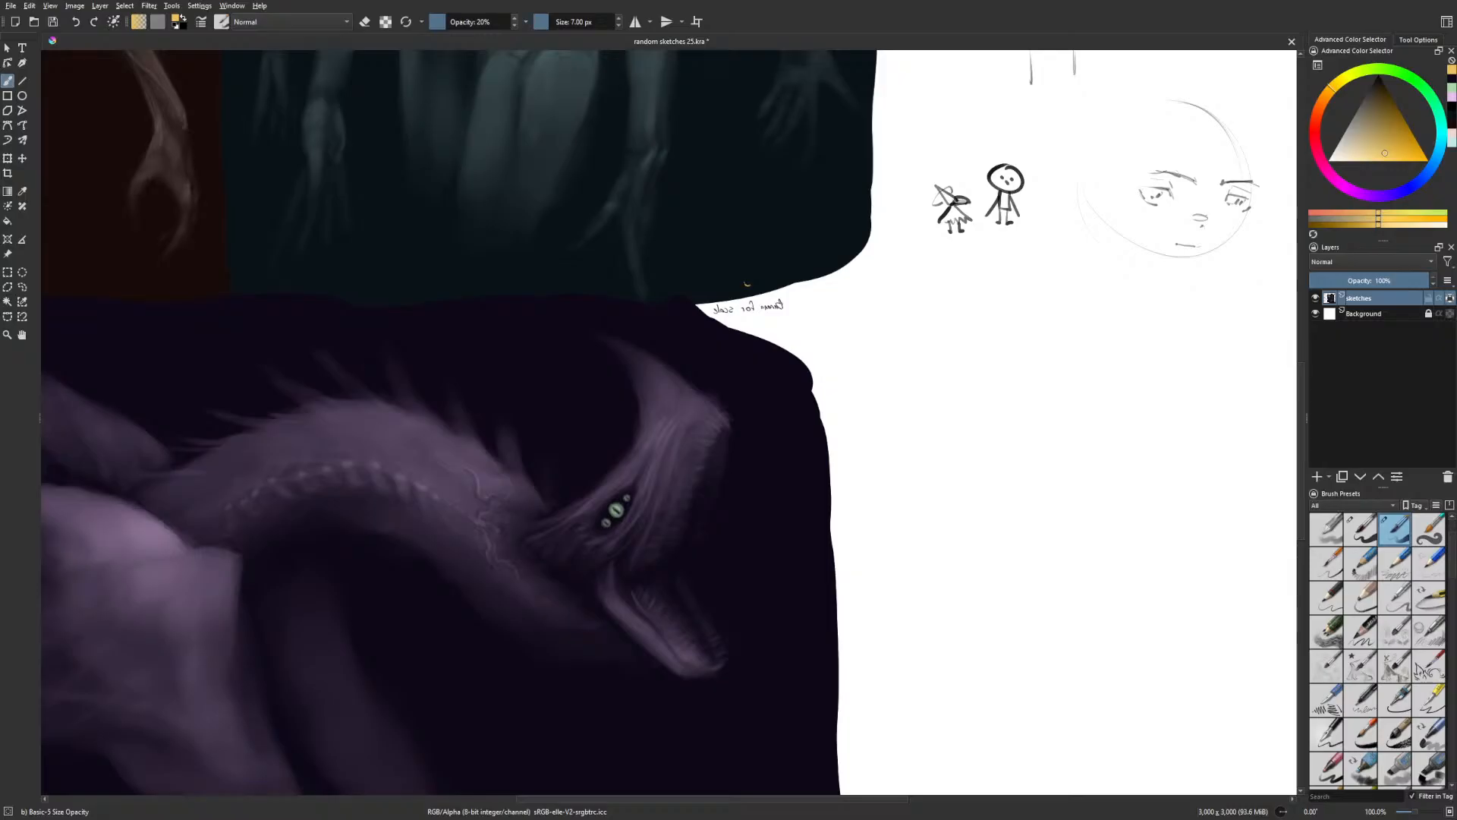
click(479, 21)
click(628, 498)
key(m)
Add fine pale purple highlights around the eyes with the 7 px brush
drag(797, 637, 715, 638)
right_click(683, 638)
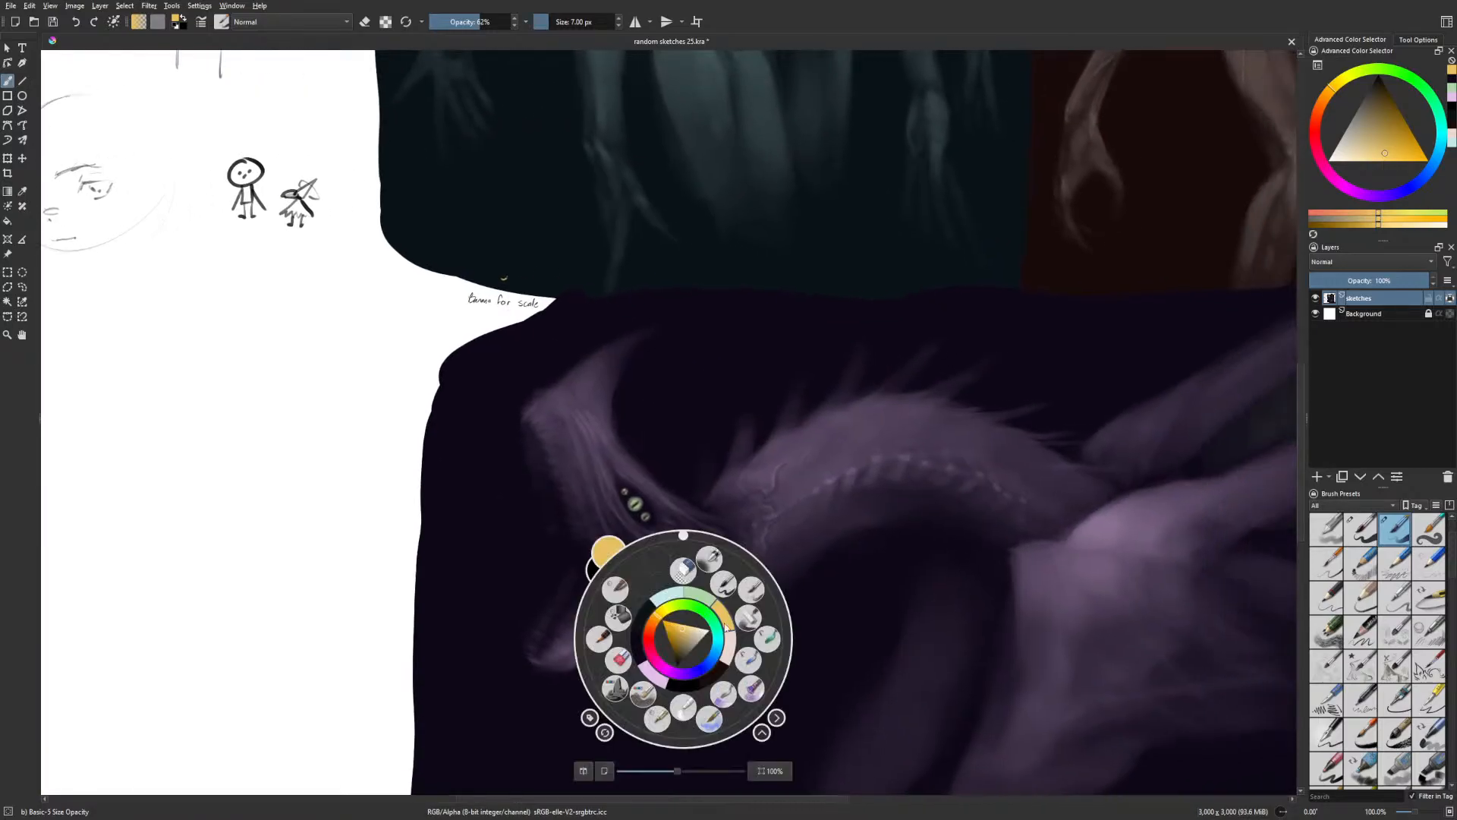
click(657, 675)
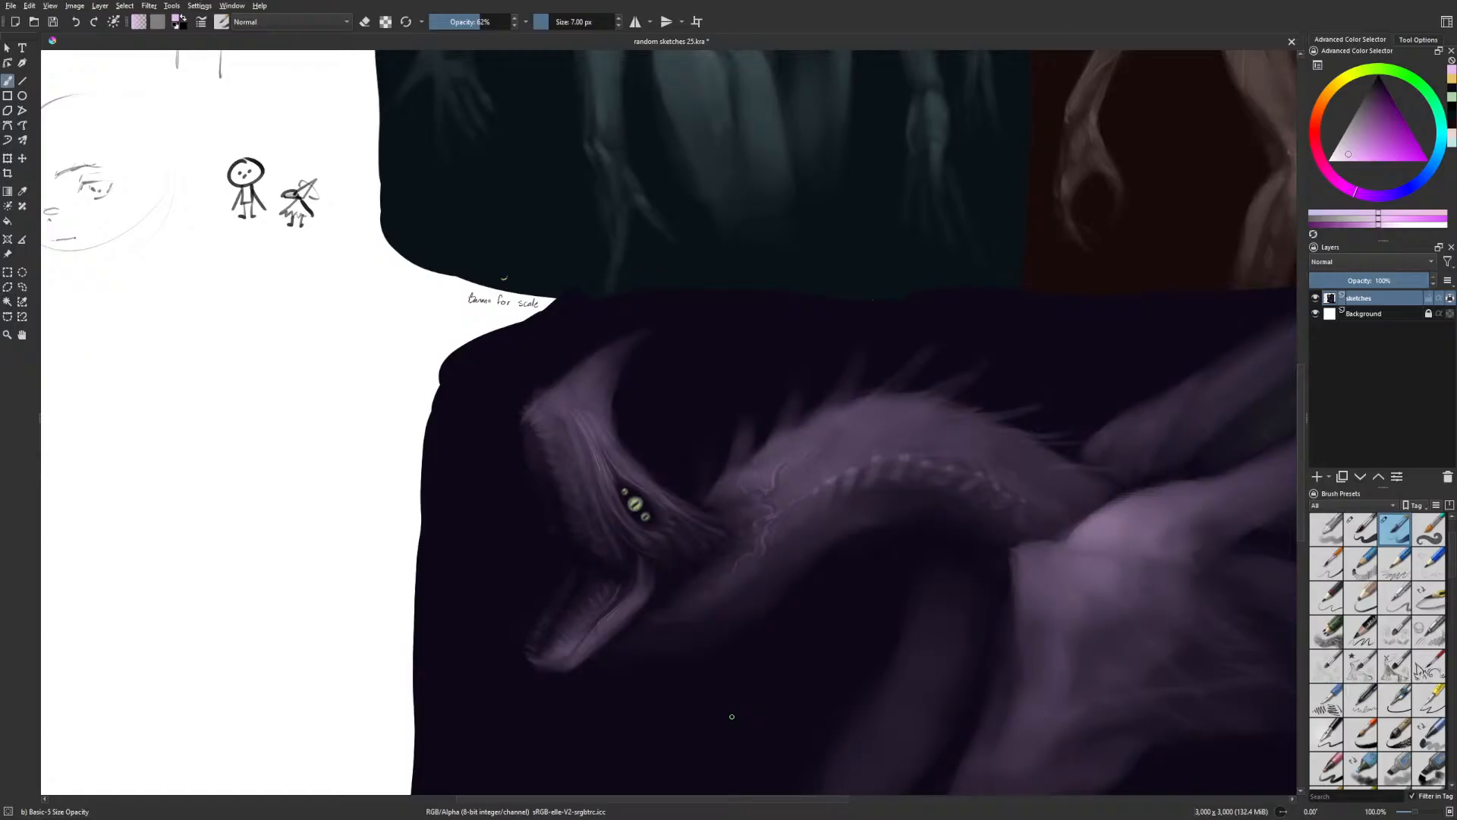
key(m)
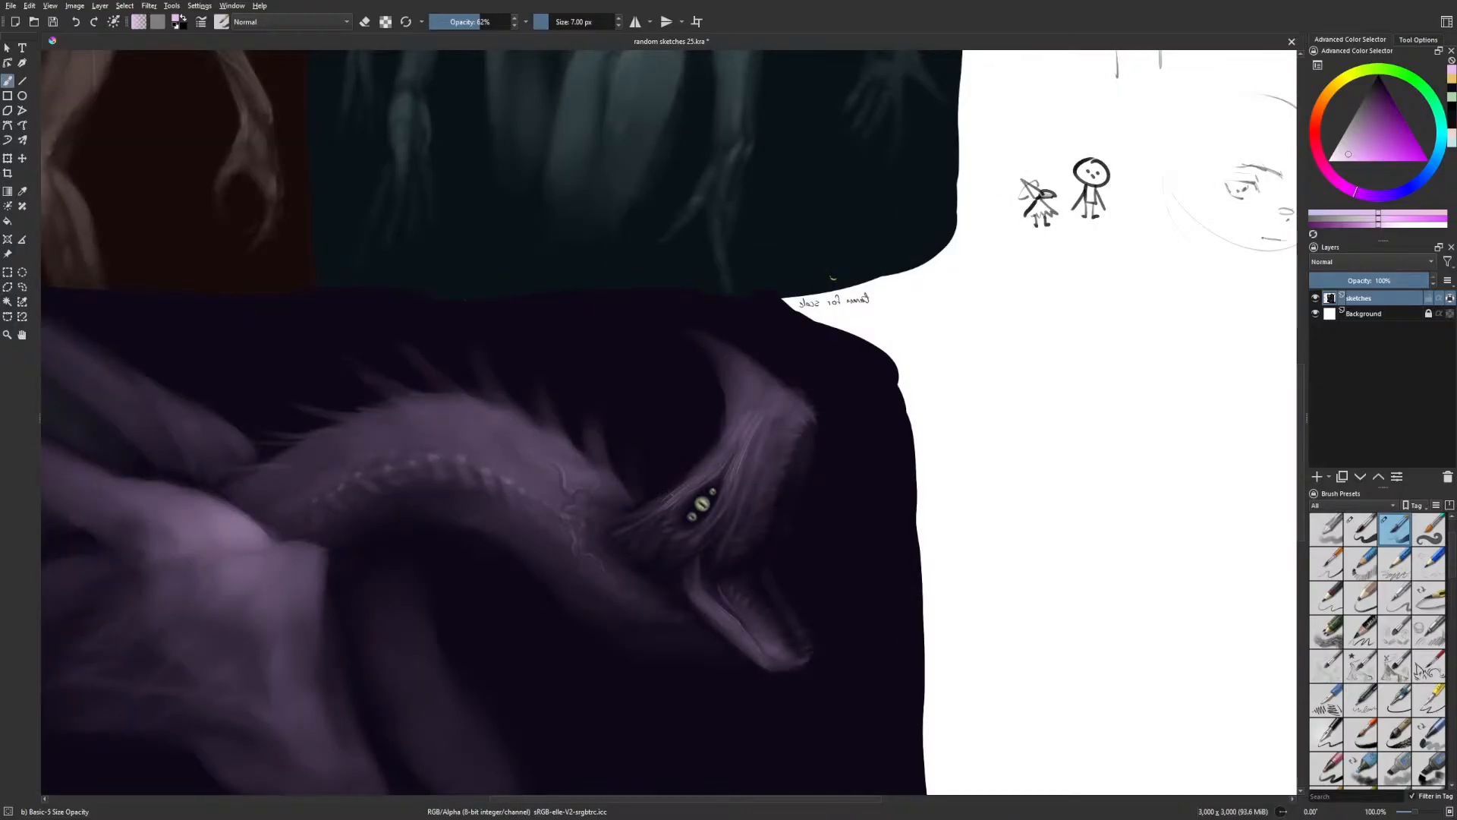
Refine the brow above the eyes in pale purple with the Garner Knife Maybe brush at 14 px and 21% opacity
right_click(772, 559)
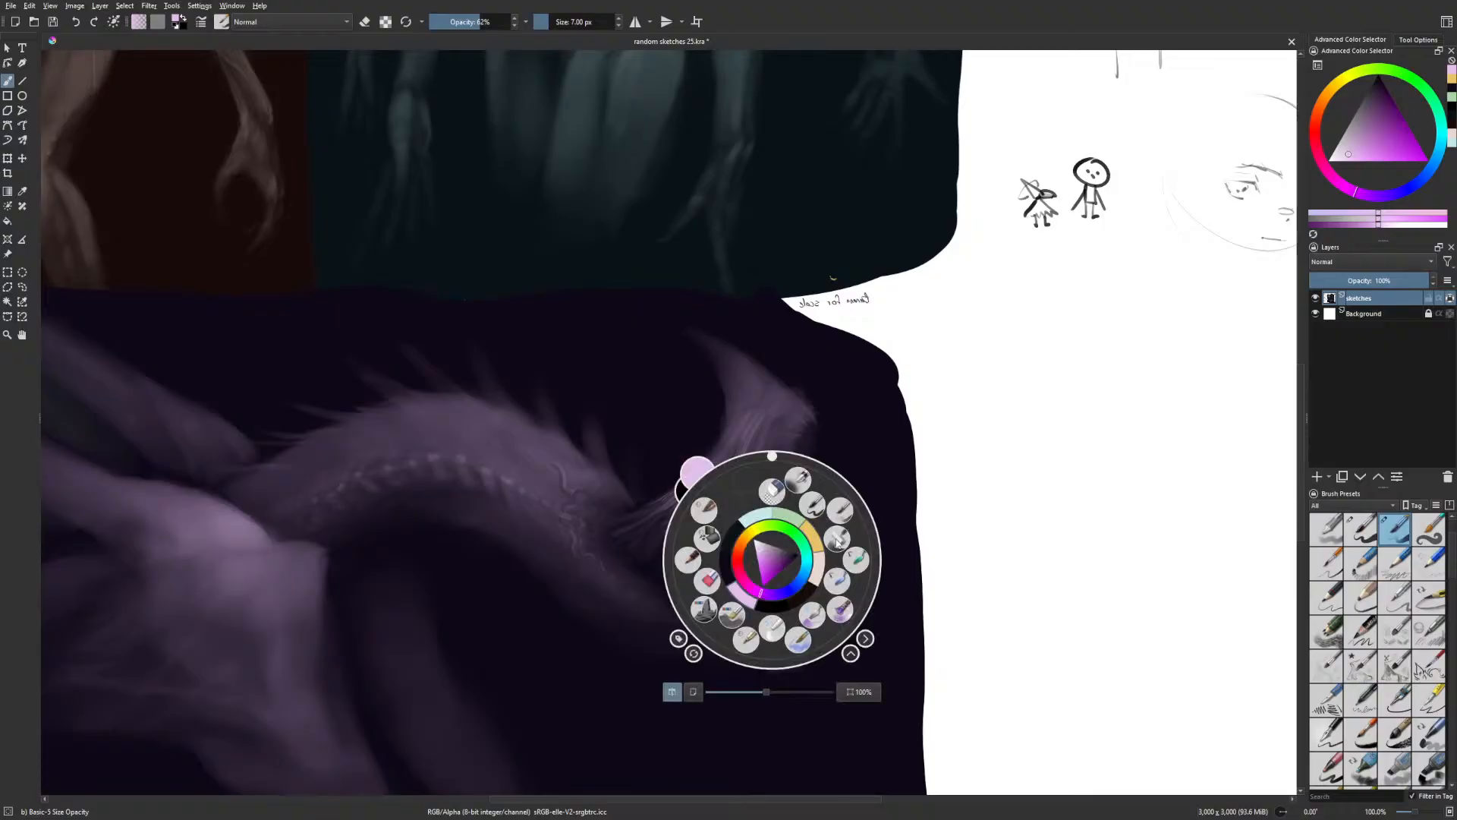
click(855, 559)
key(m)
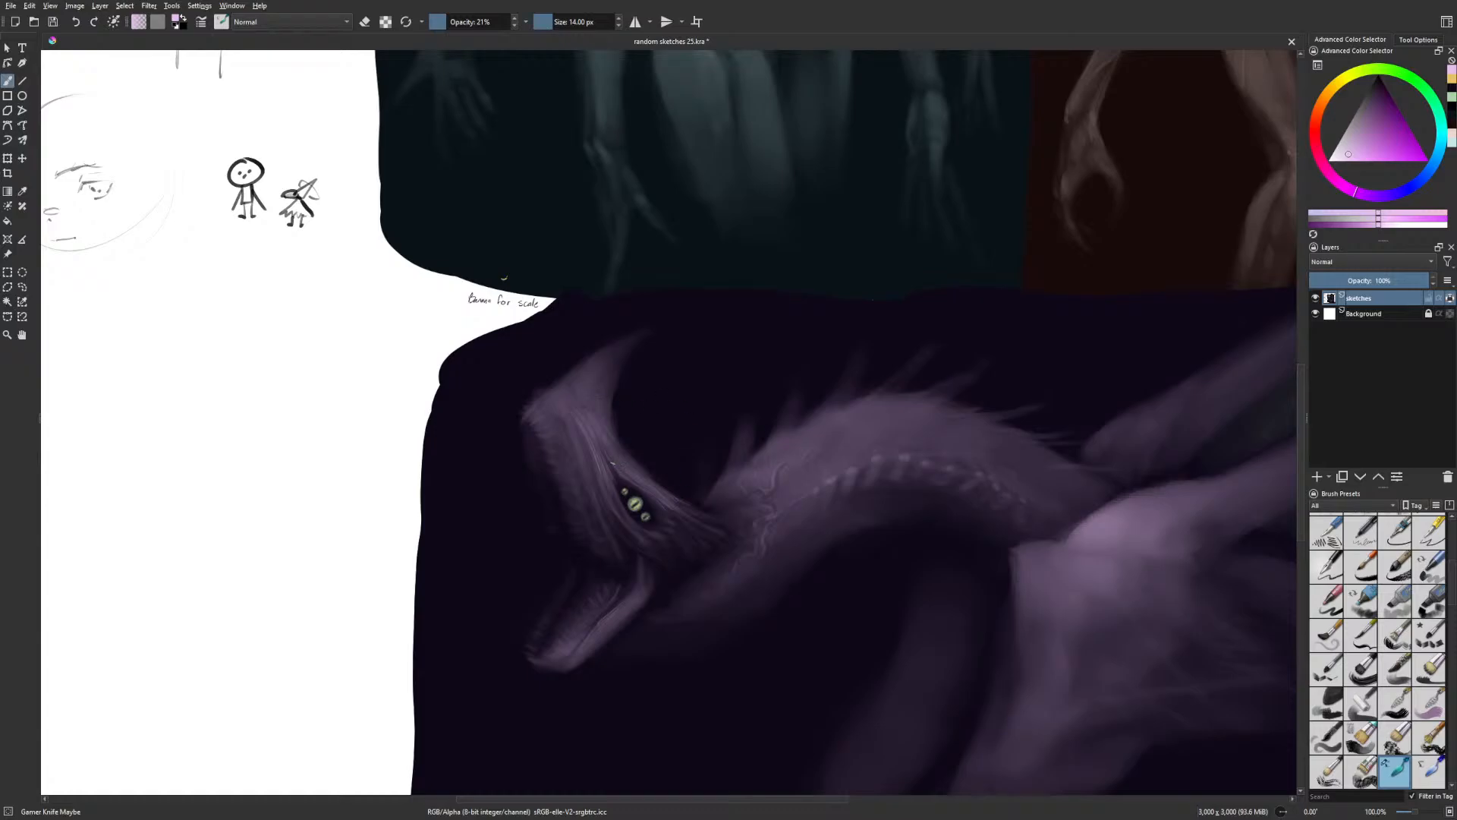
key(minus)
drag(813, 634, 702, 665)
Draw pale purple ridges behind the eyes with the Basic-5 Size Opacity brush at 11 px and 32% opacity
right_click(660, 641)
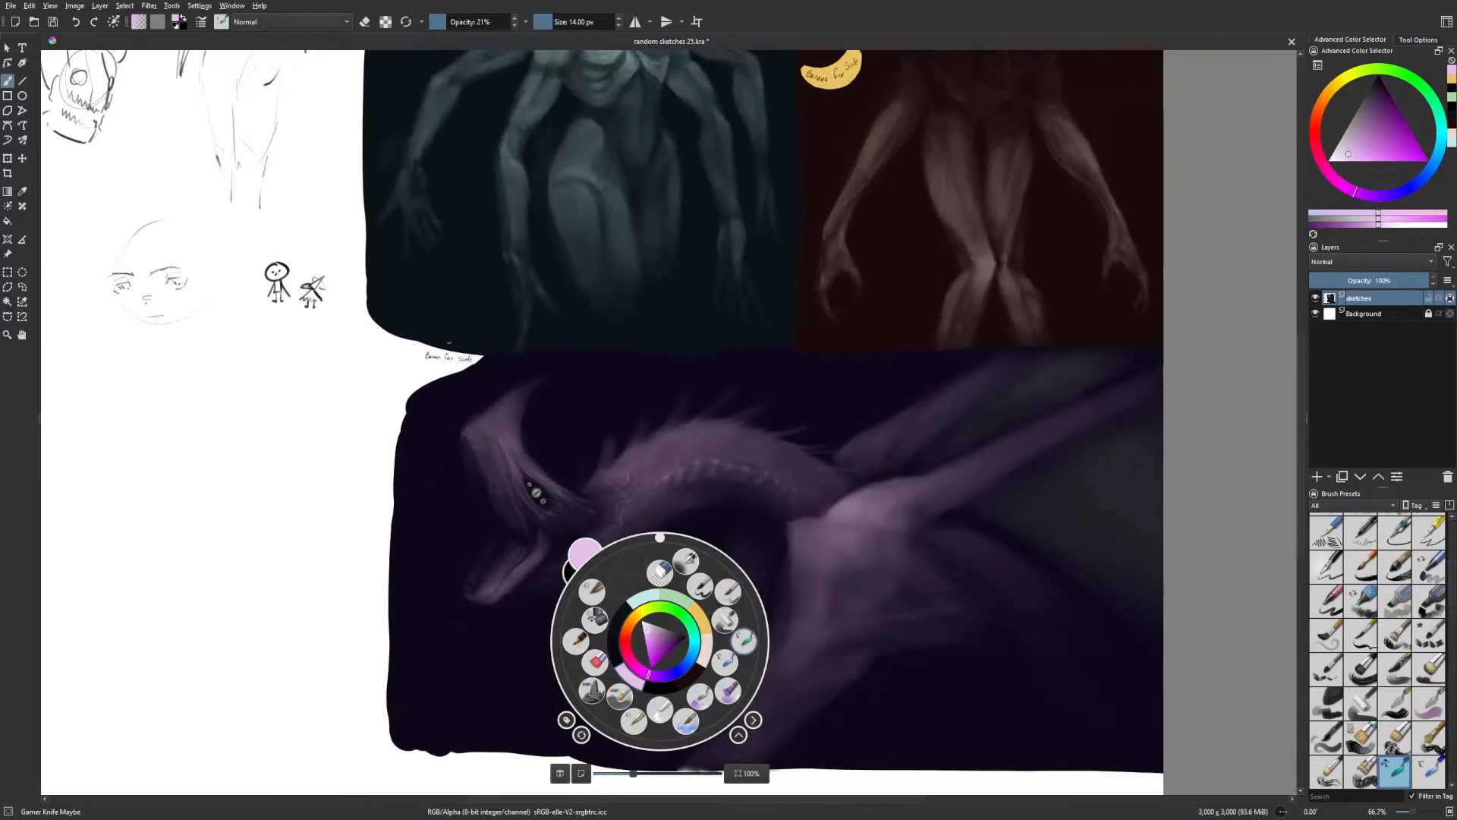
click(727, 590)
key(bracketright)
key(bracketright)
key(bracketright)
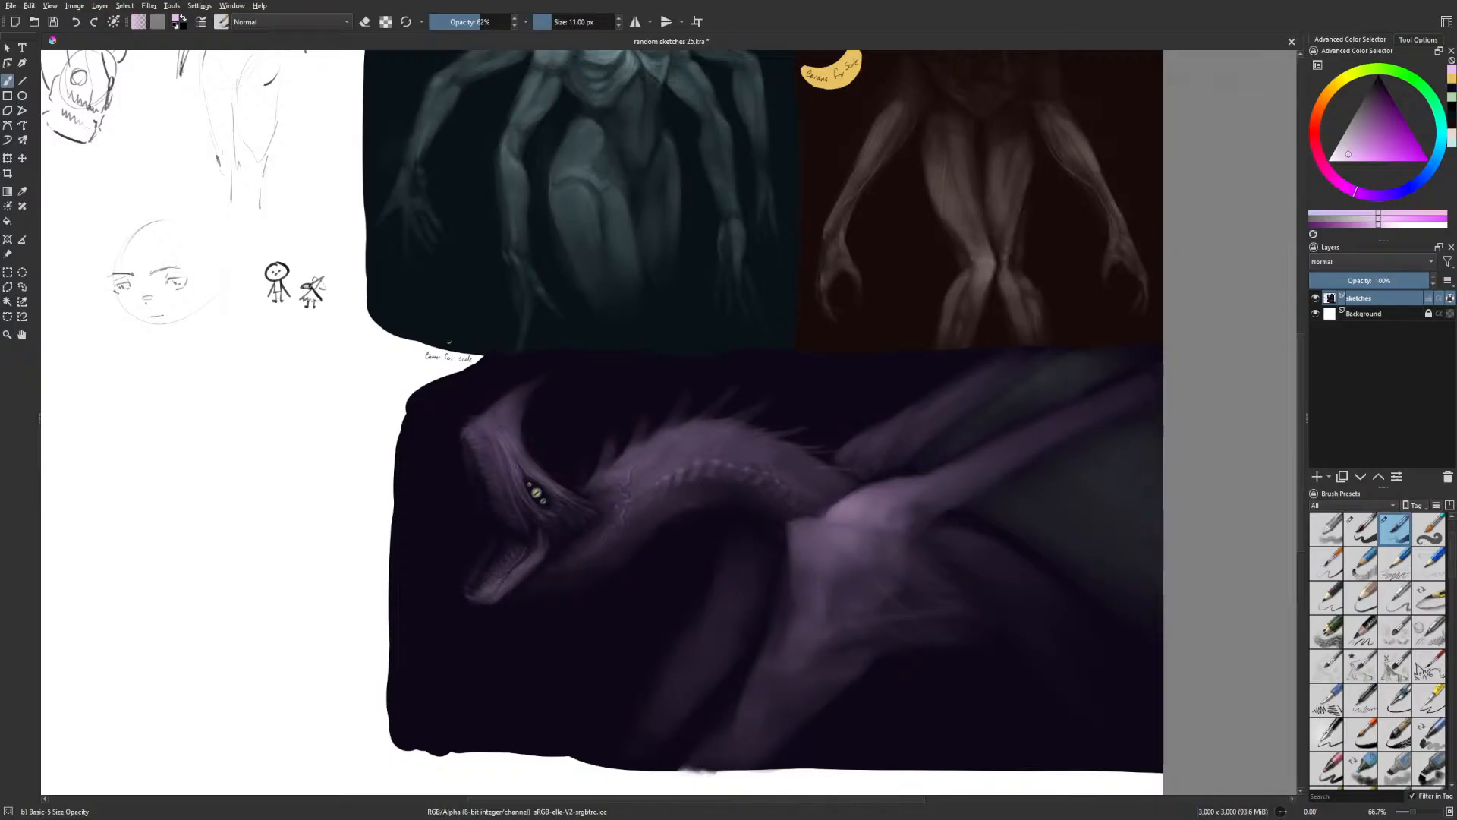
key(i)
key(i)
key(i)
key(m)
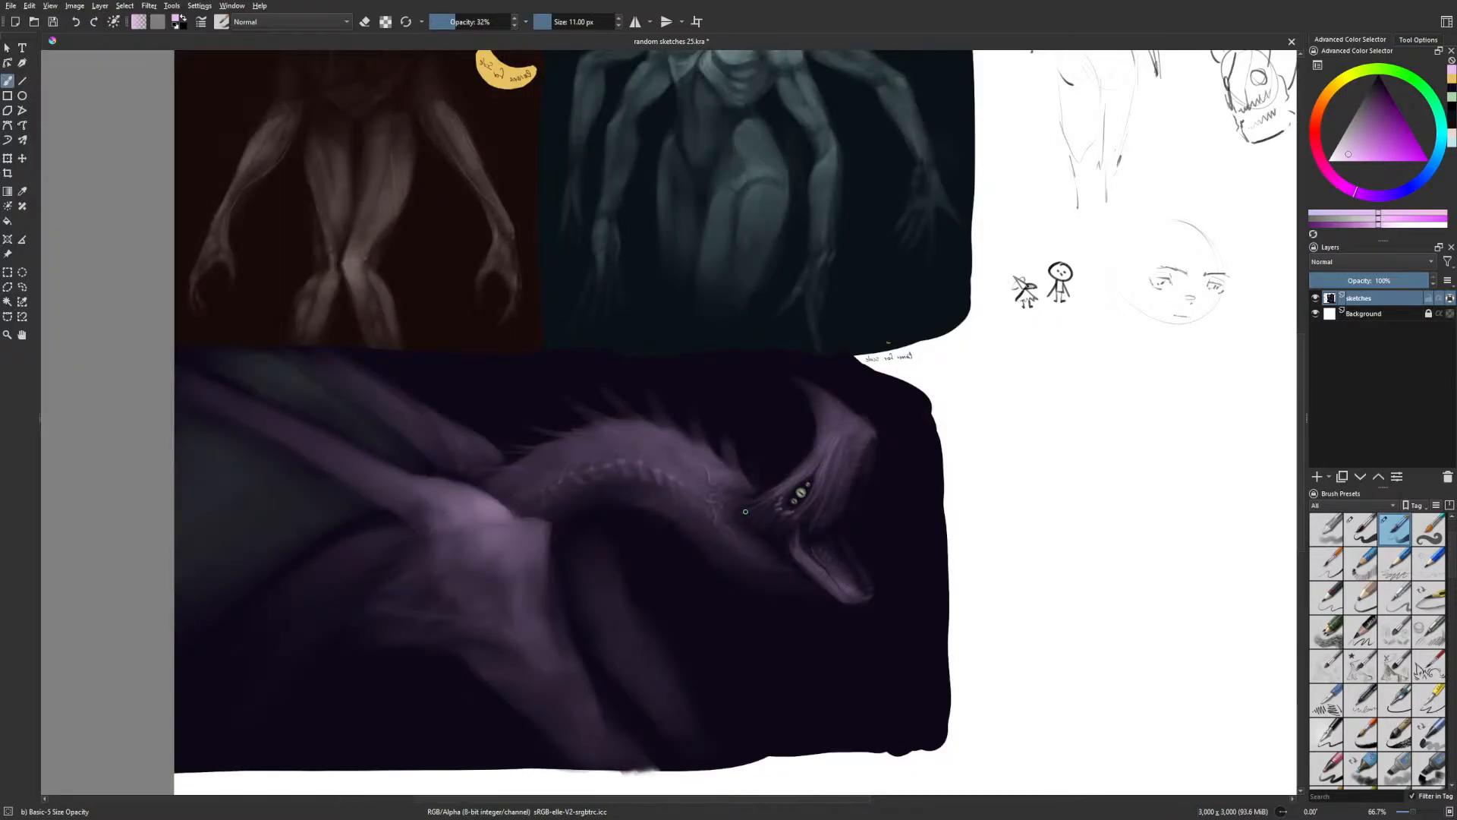
drag(770, 498, 741, 516)
key(m)
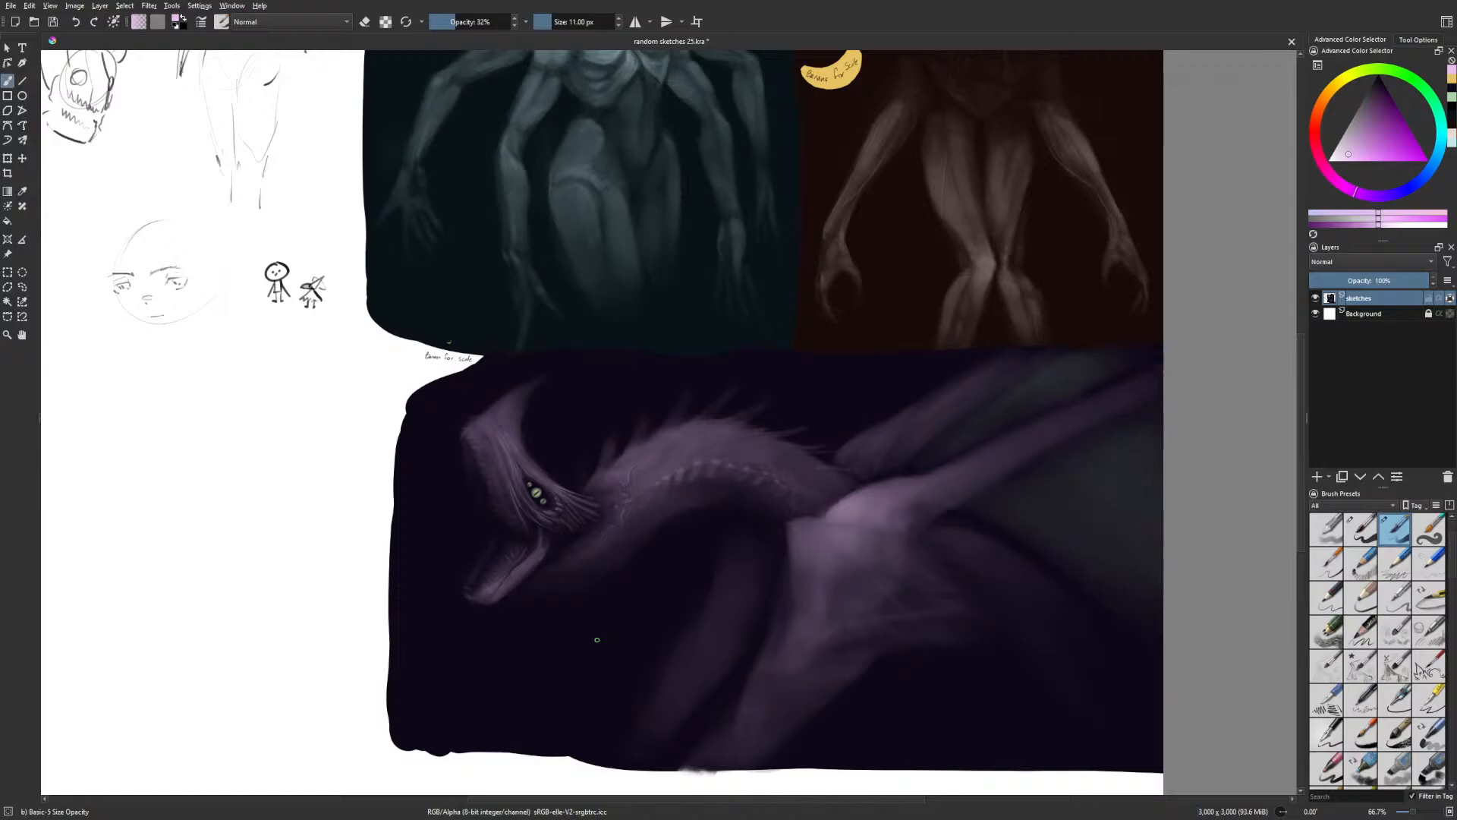
Add thin pale purple lines along the corner of the mouth, the jaw and the snout, checking the head in both orientations
key(m)
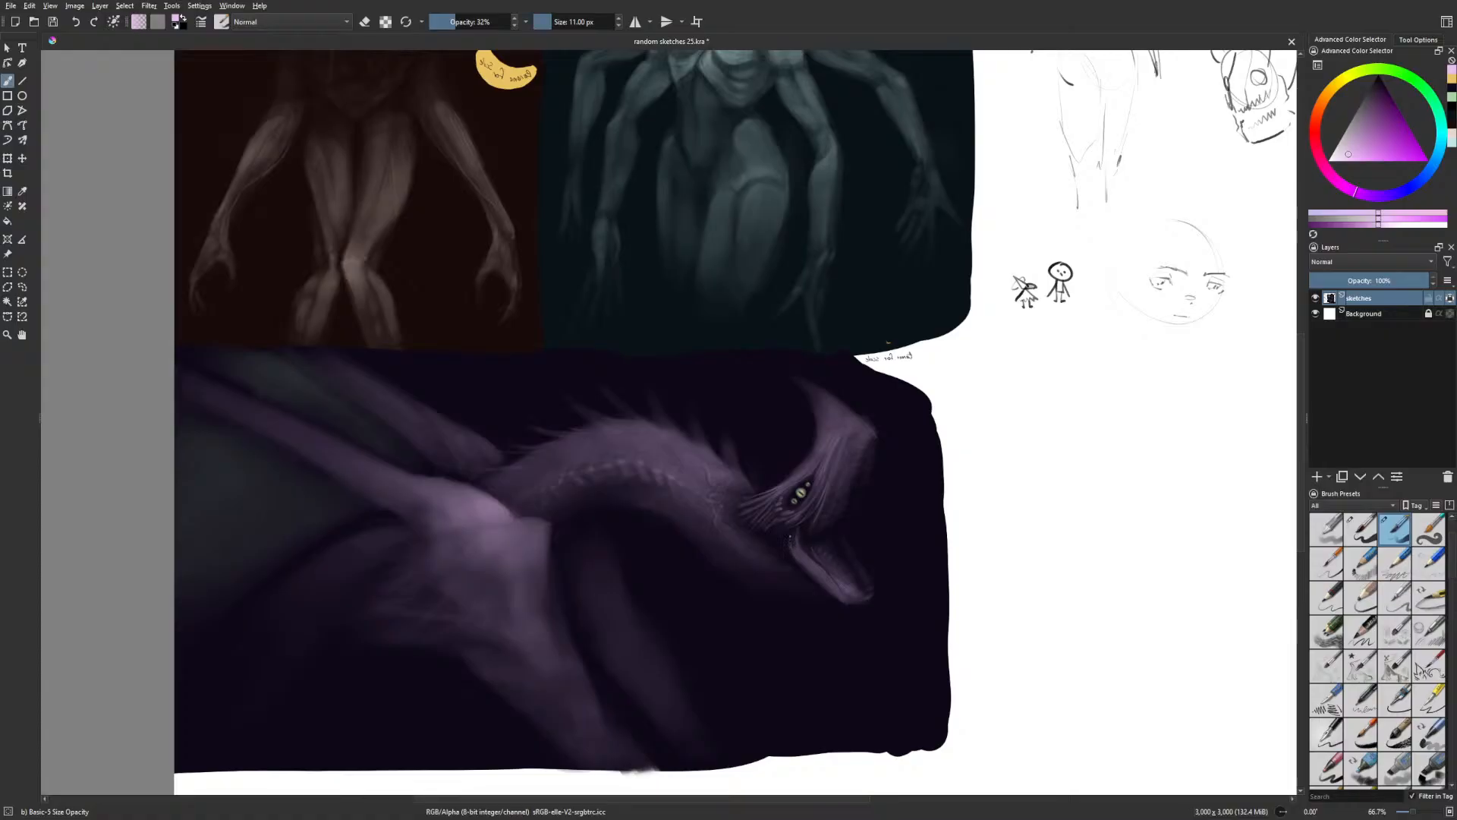
key(m)
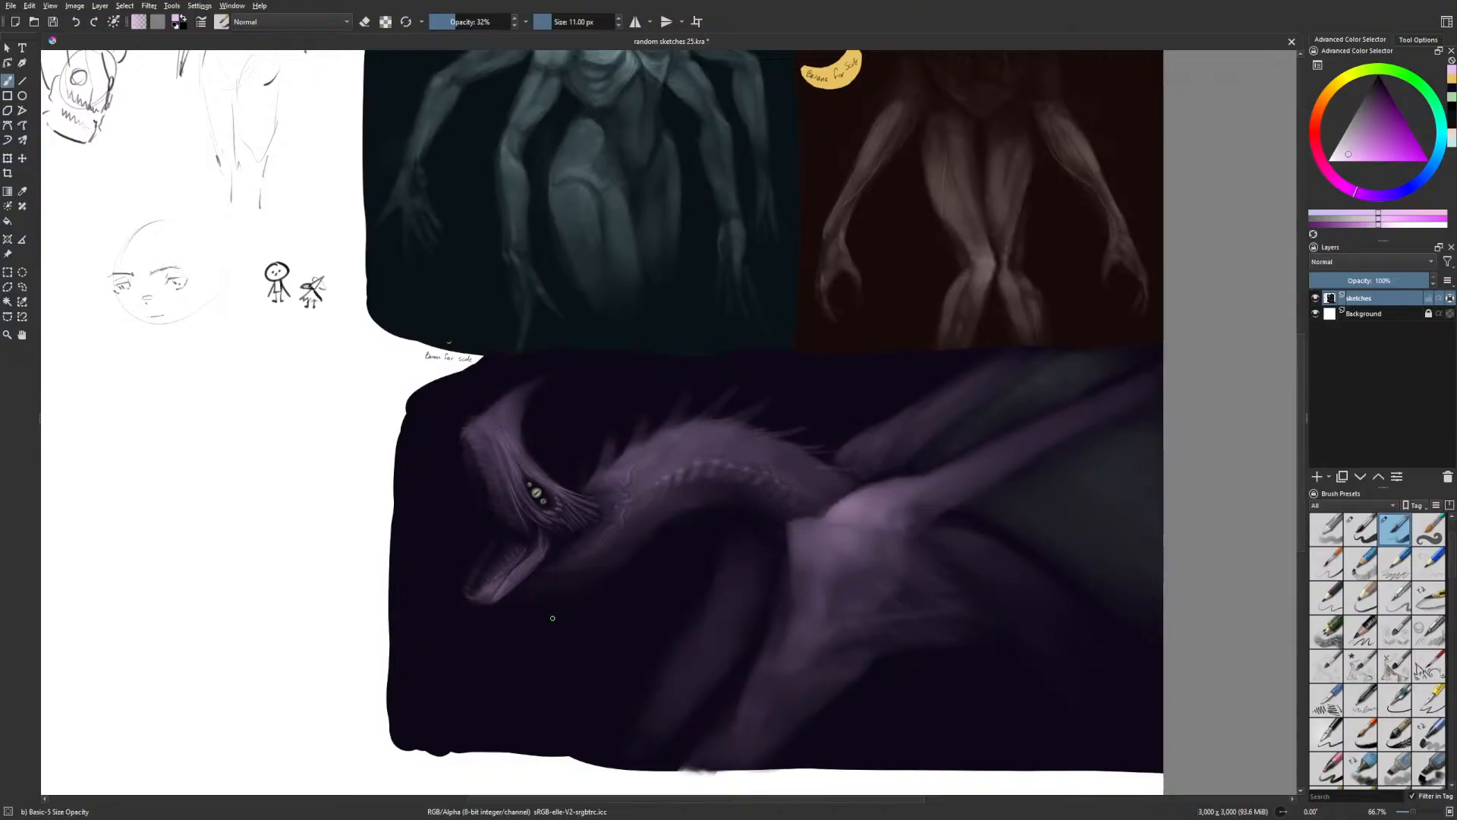
key(m)
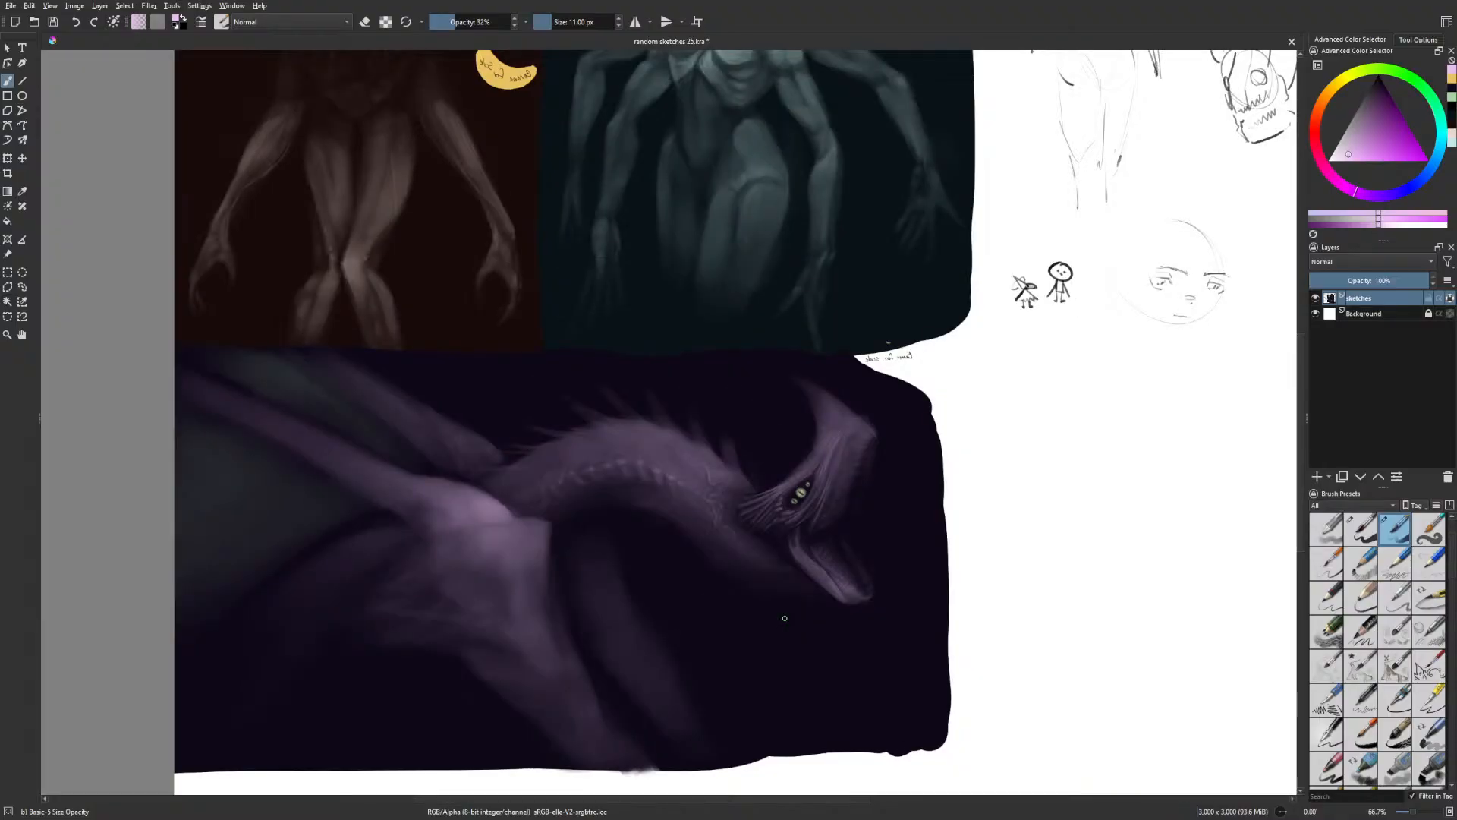
drag(839, 547, 608, 609)
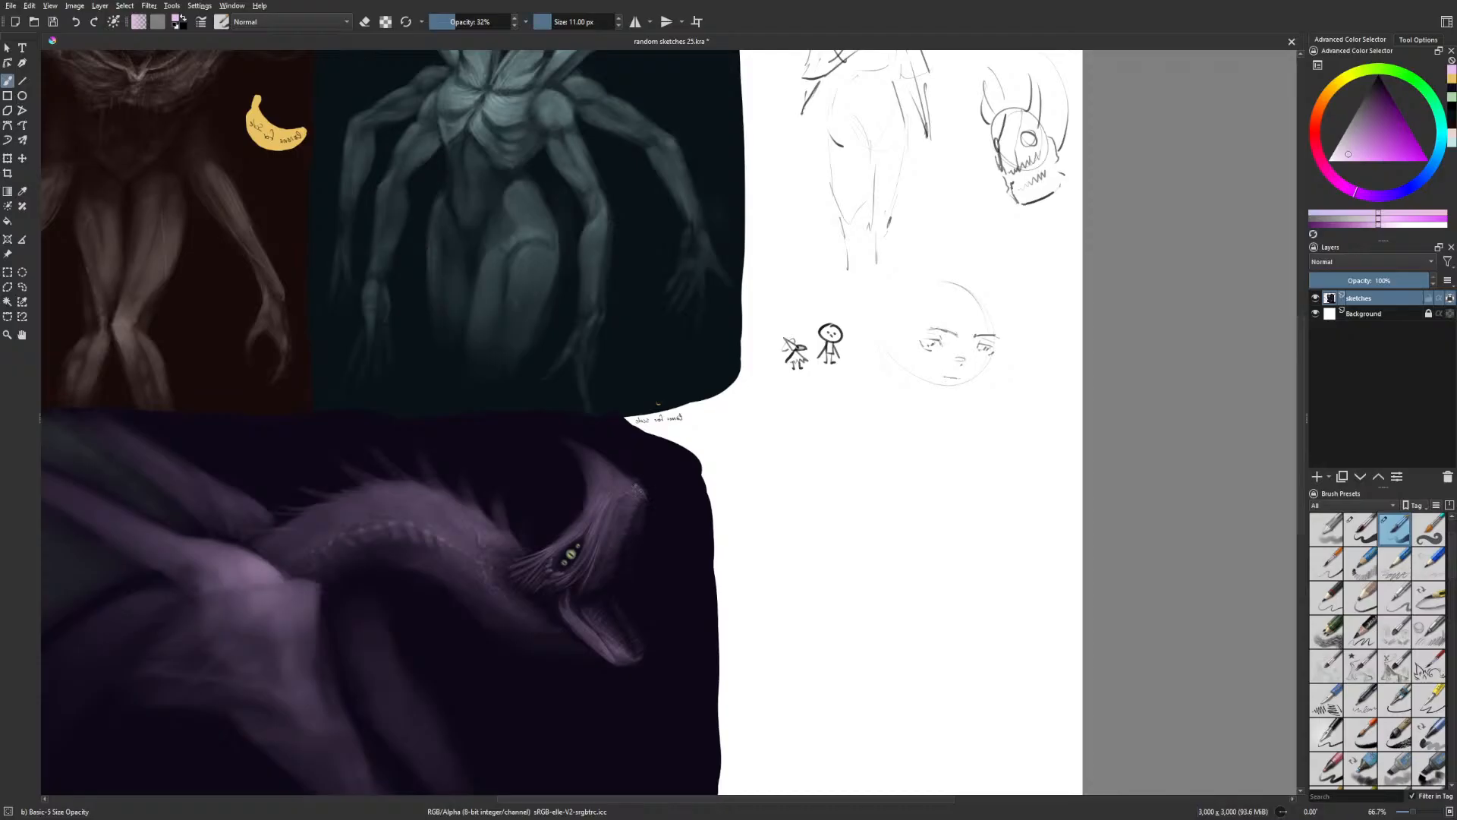
key(m)
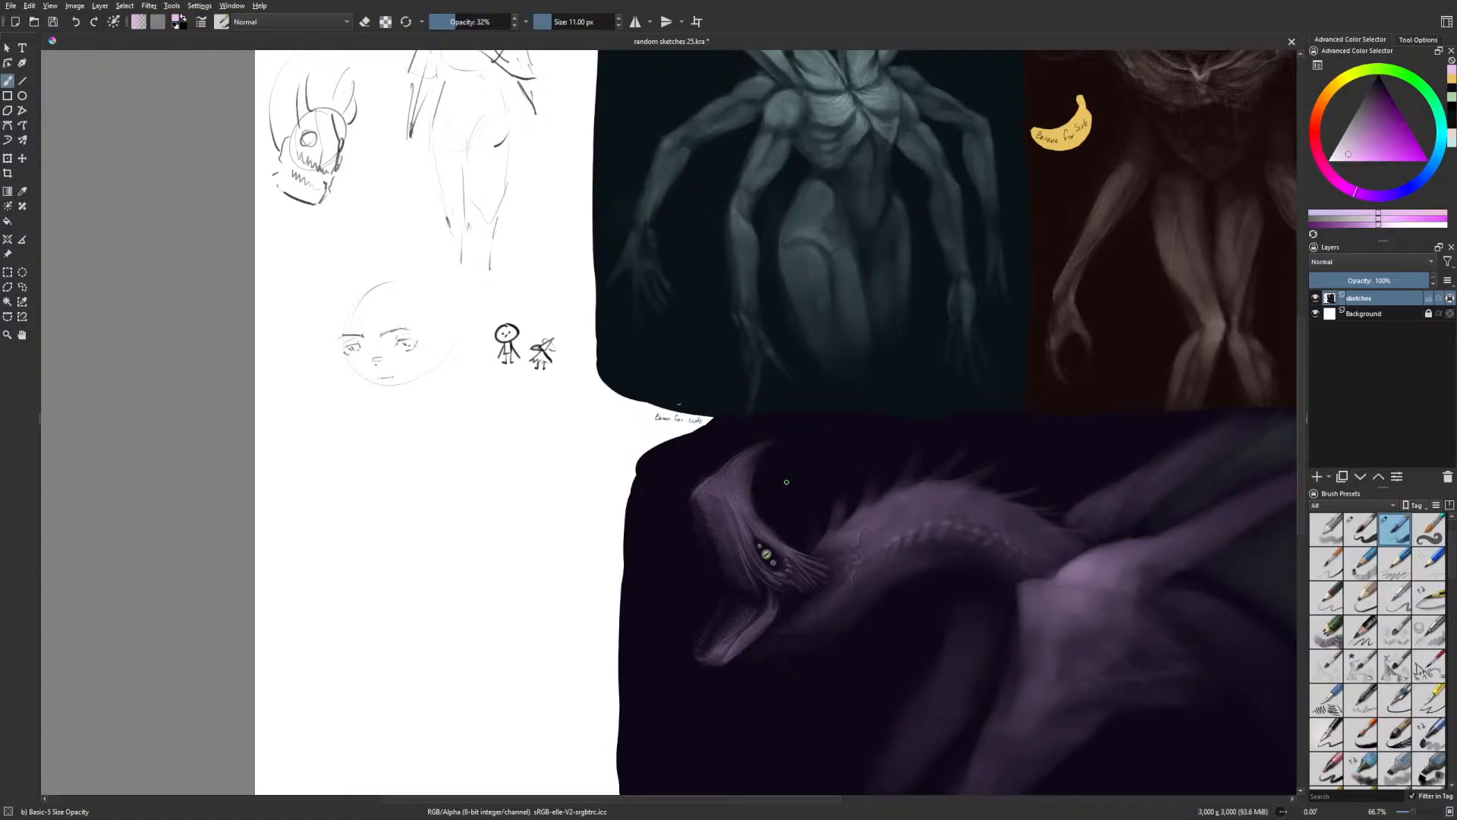
drag(906, 565, 762, 513)
key(m)
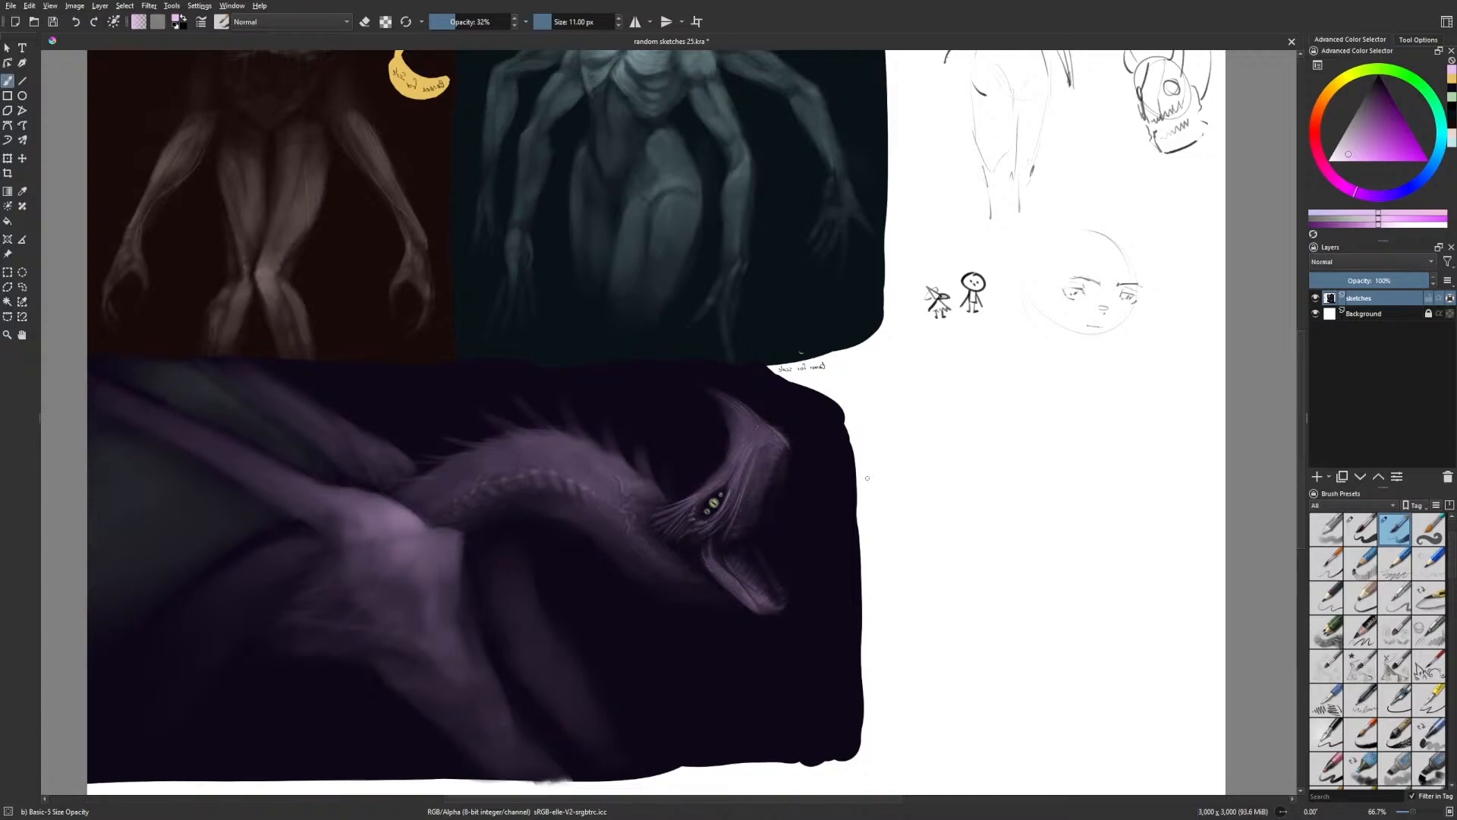
Switch to the Garner Knife Maybe brush at 18 px and 54% opacity and texture the beast's neck and mouth in pale purple
right_click(761, 611)
click(847, 598)
key(m)
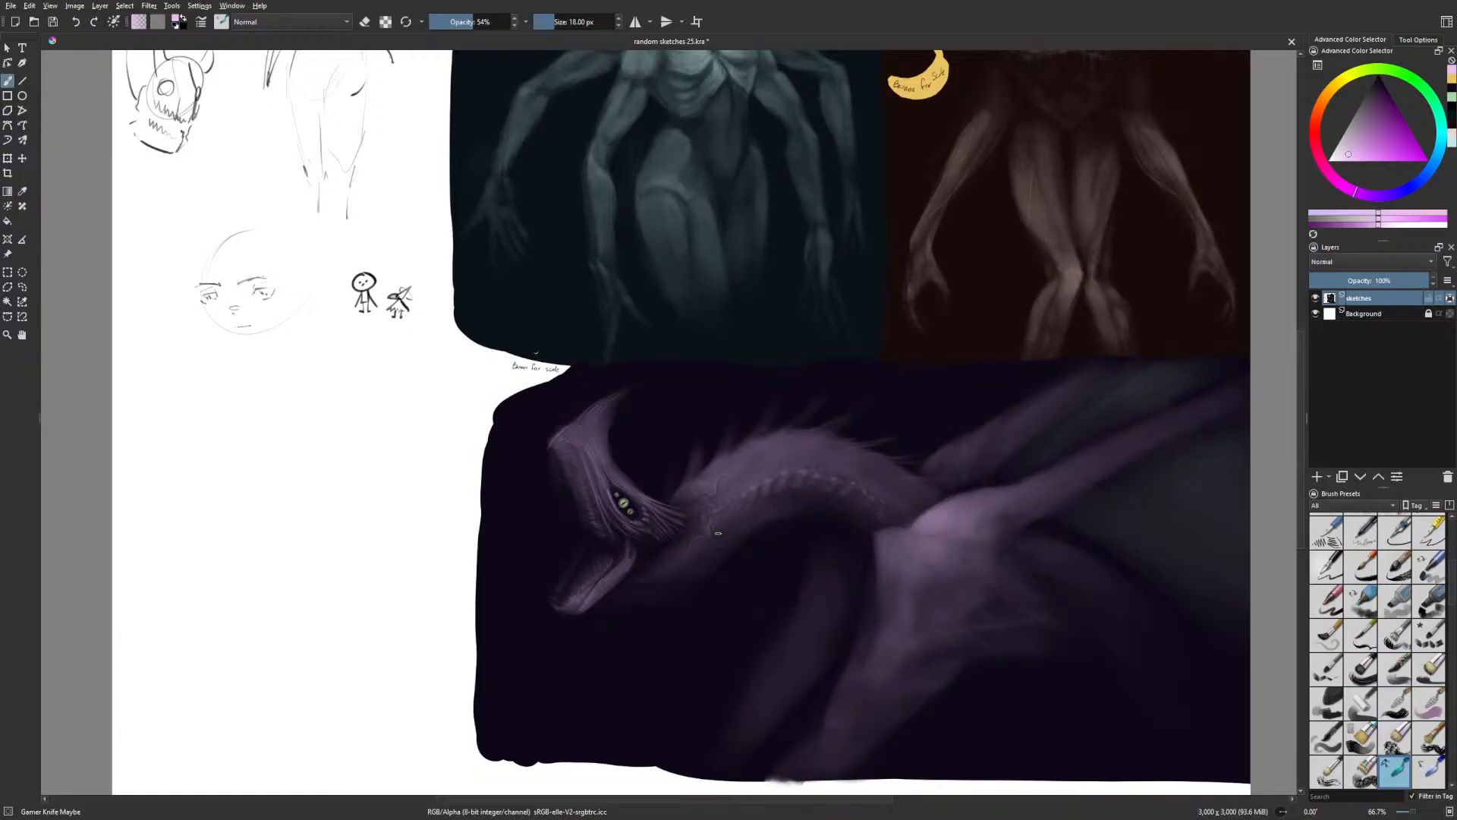
key(m)
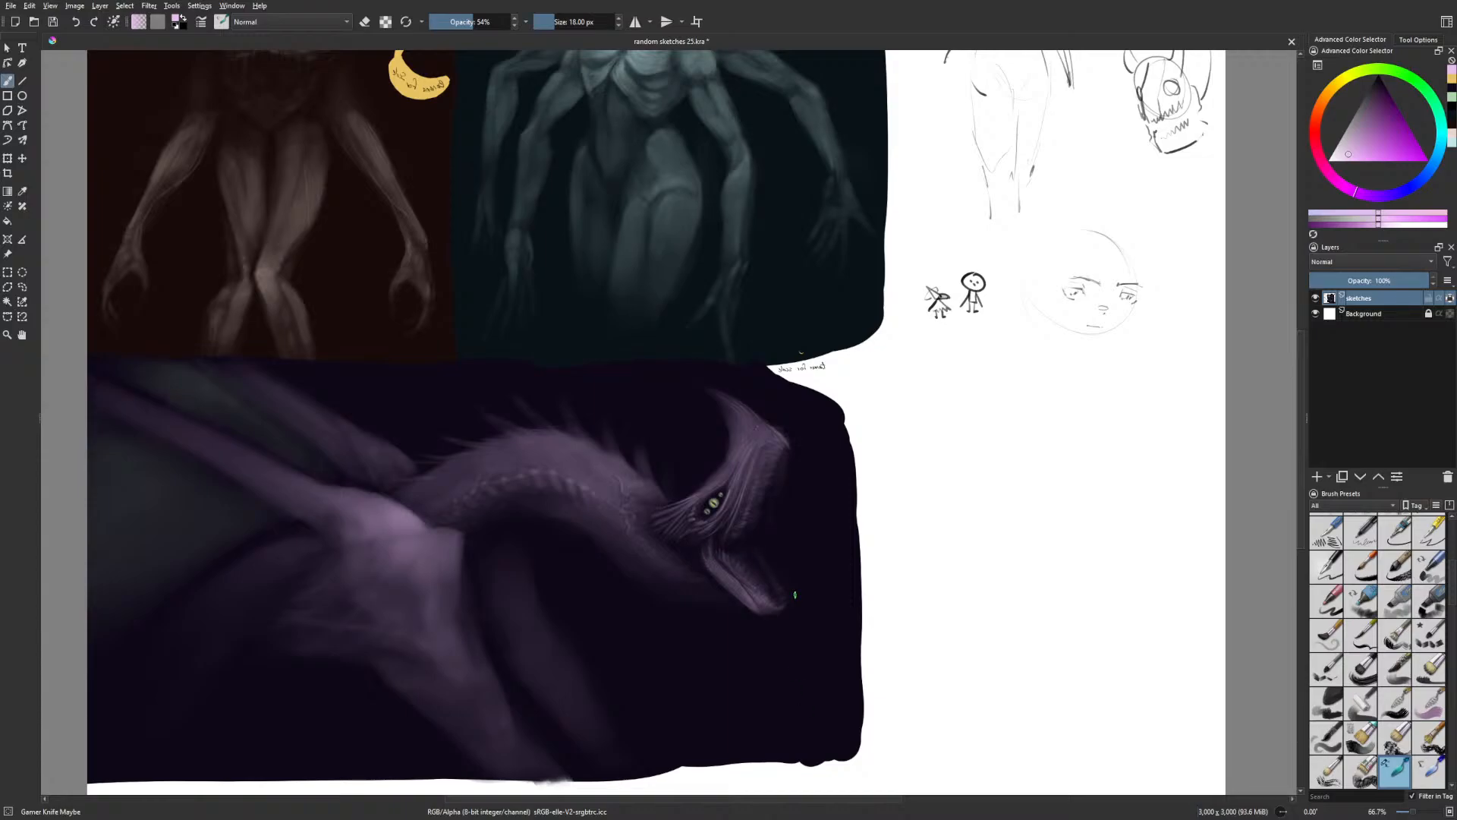
Build up pale purple scale texture on the snout between the eyes and the upper jaw, working in both canvas orientations
key(m)
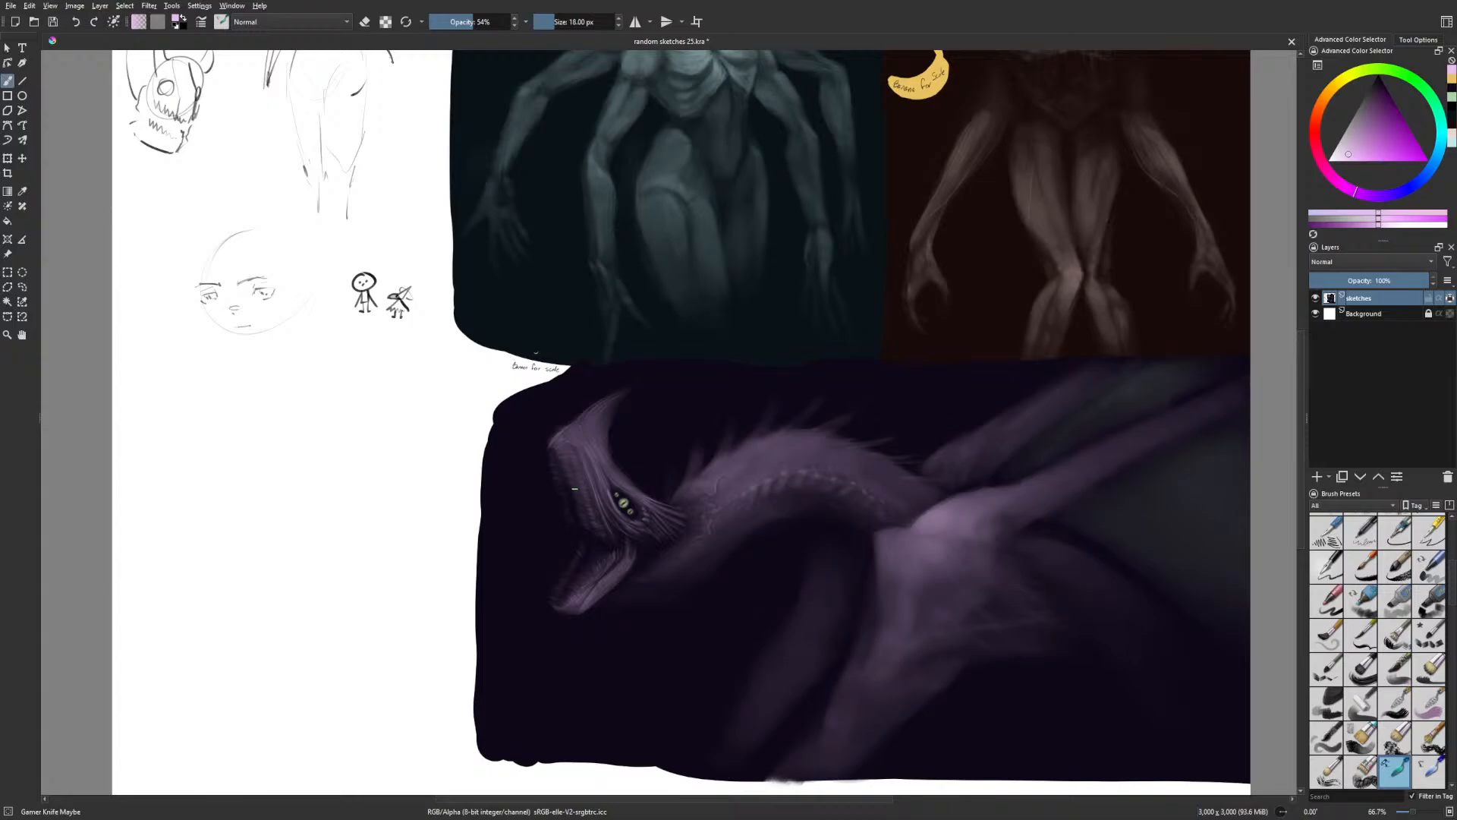
key(m)
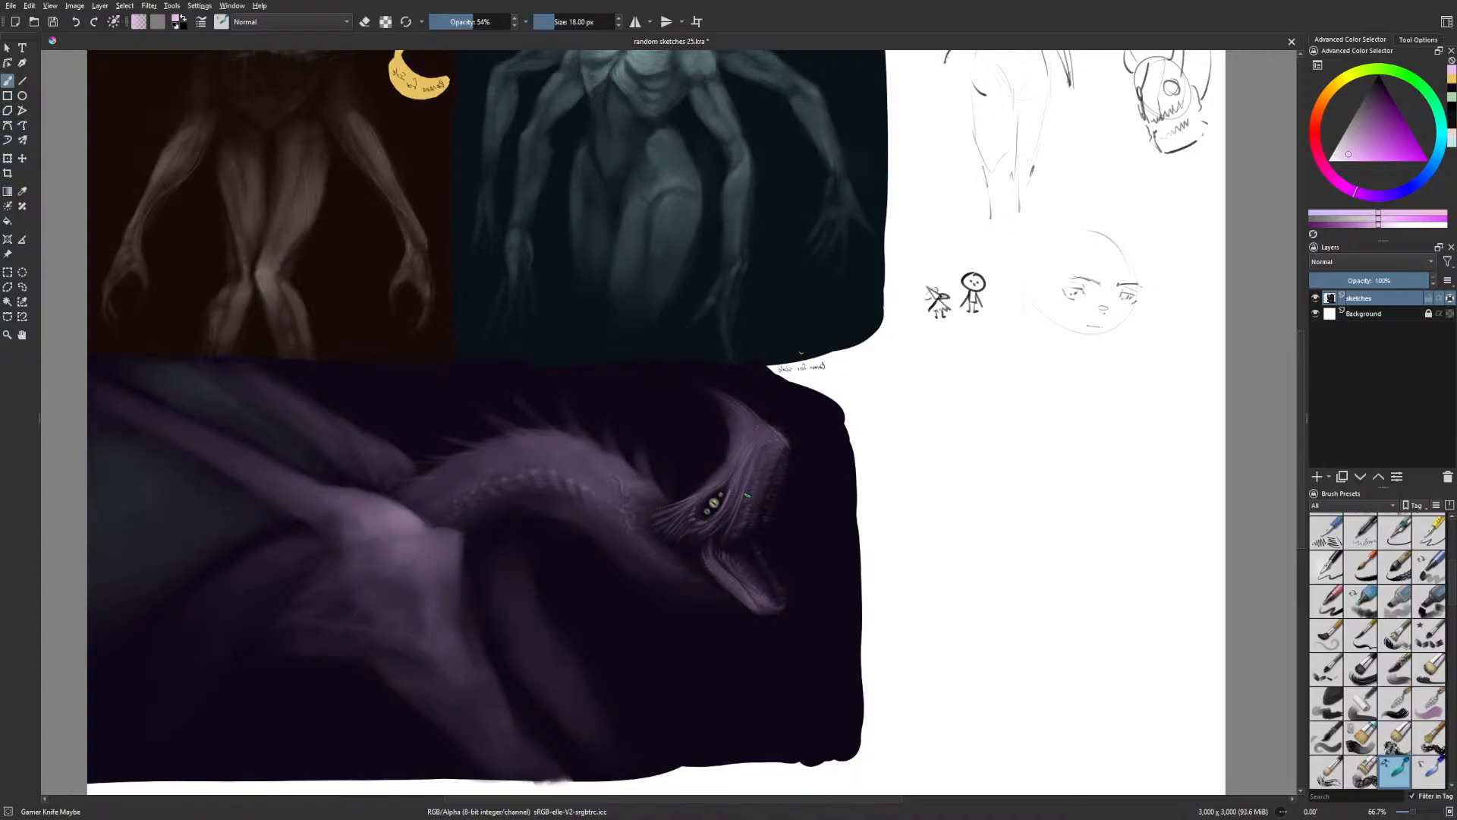
key(m)
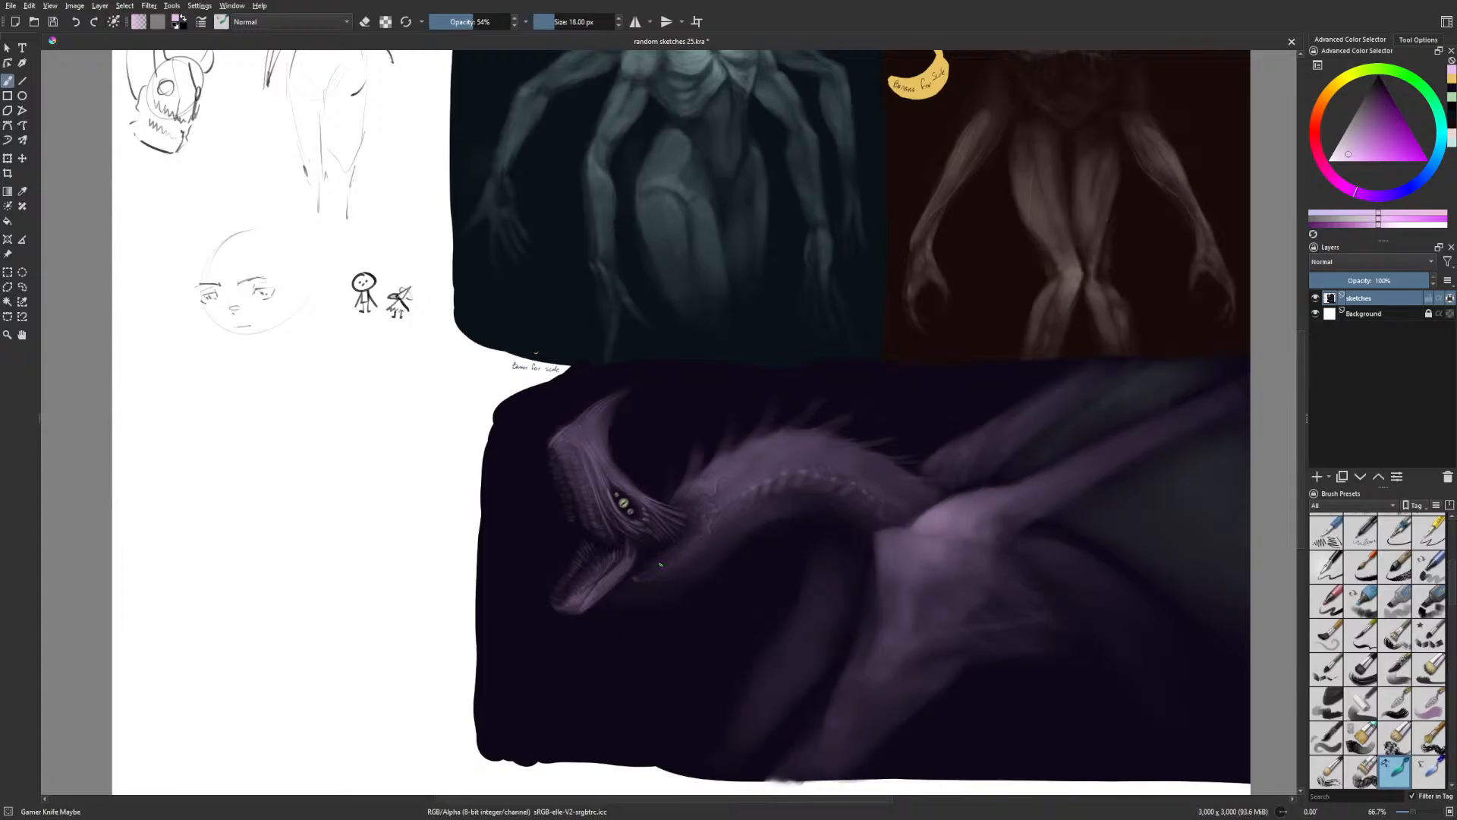
Paint scale segments along the underside of the beast's neck in pale purple with the knife brush at 23% opacity and 35 px
click(453, 25)
key(bracketright)
key(bracketright)
key(bracketright)
key(bracketright)
key(bracketright)
key(bracketright)
key(bracketright)
drag(721, 612, 657, 635)
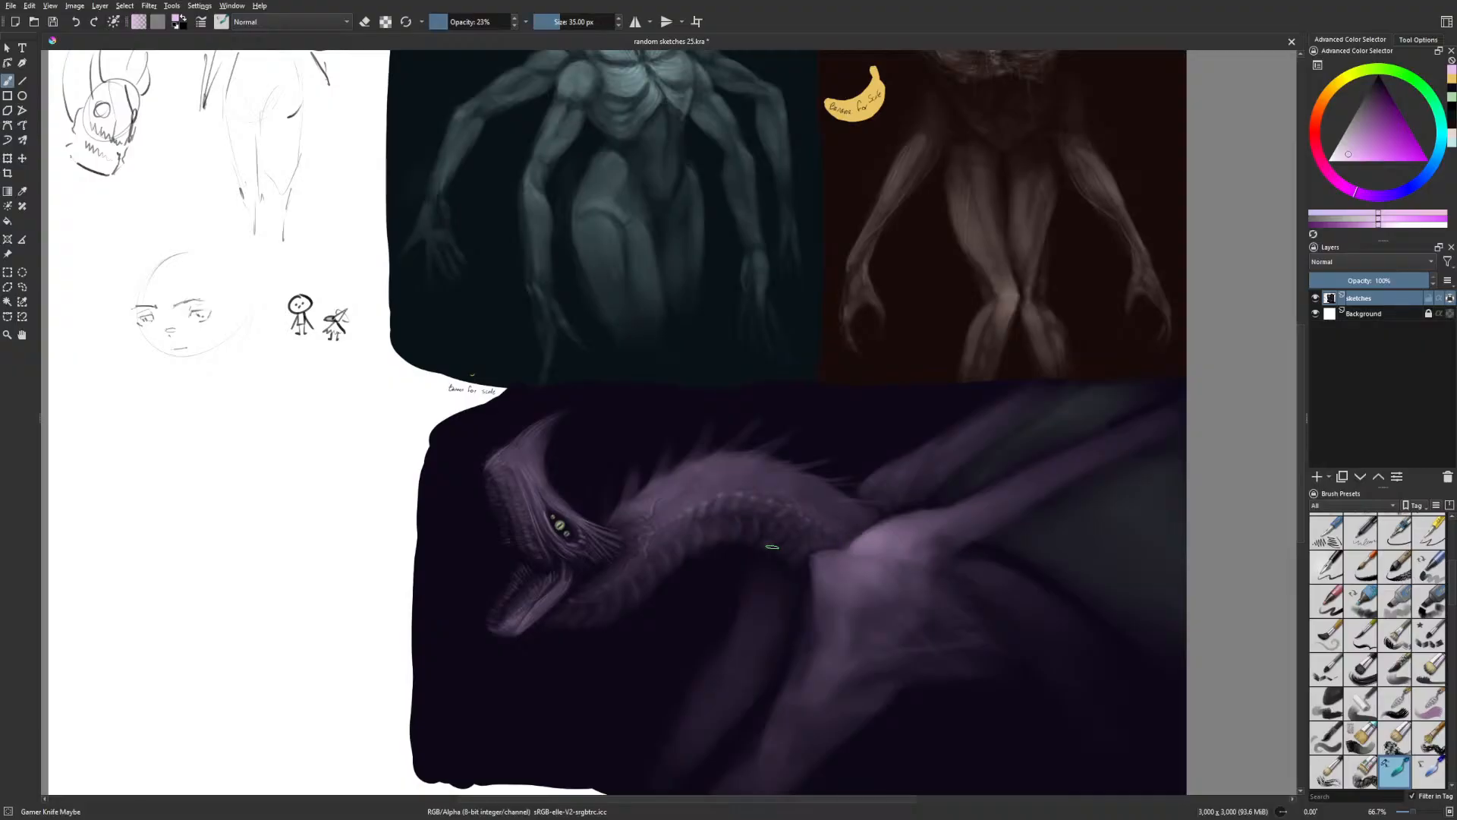
drag(770, 546, 734, 569)
key(m)
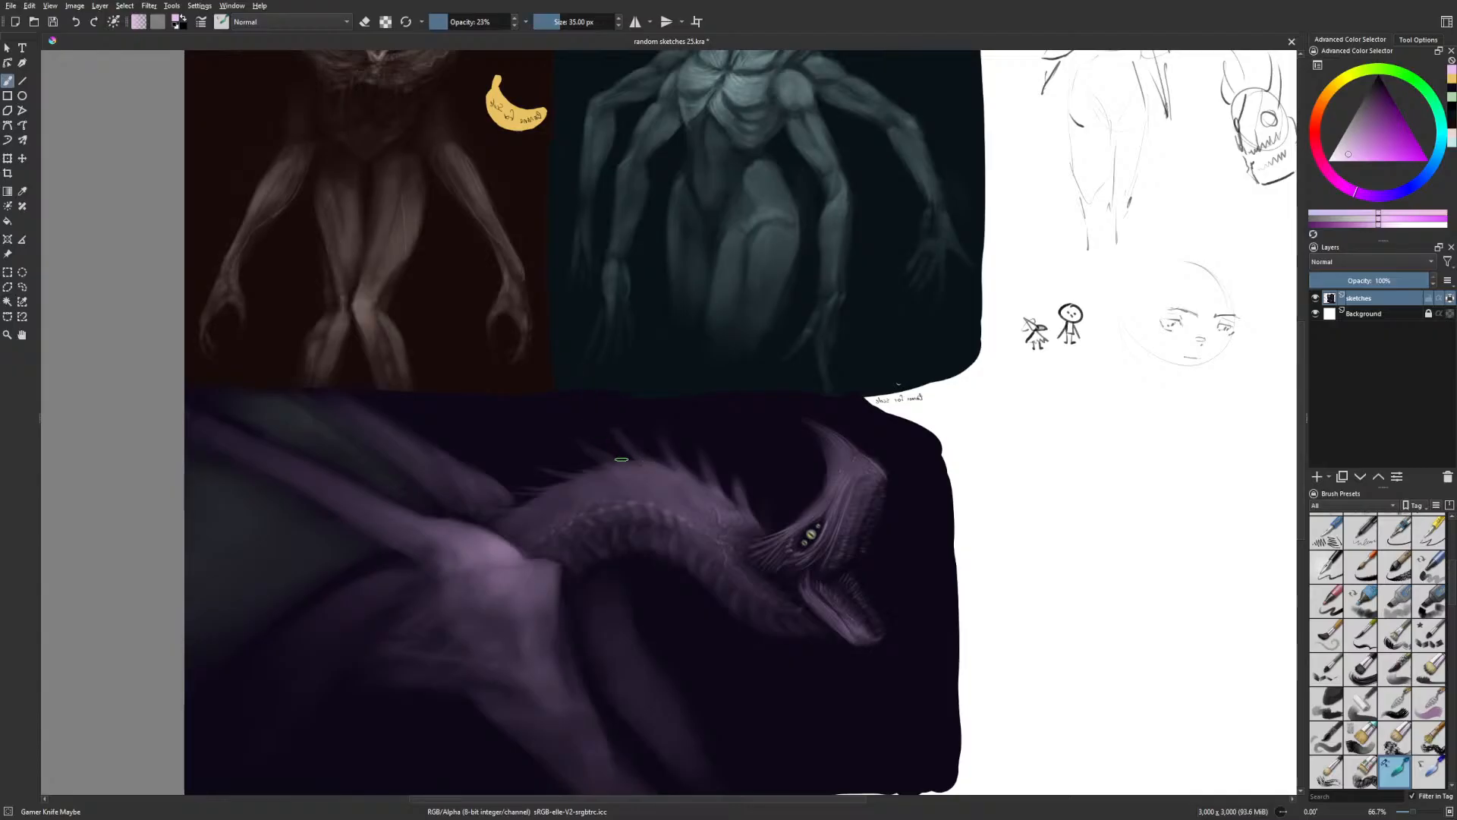
key(m)
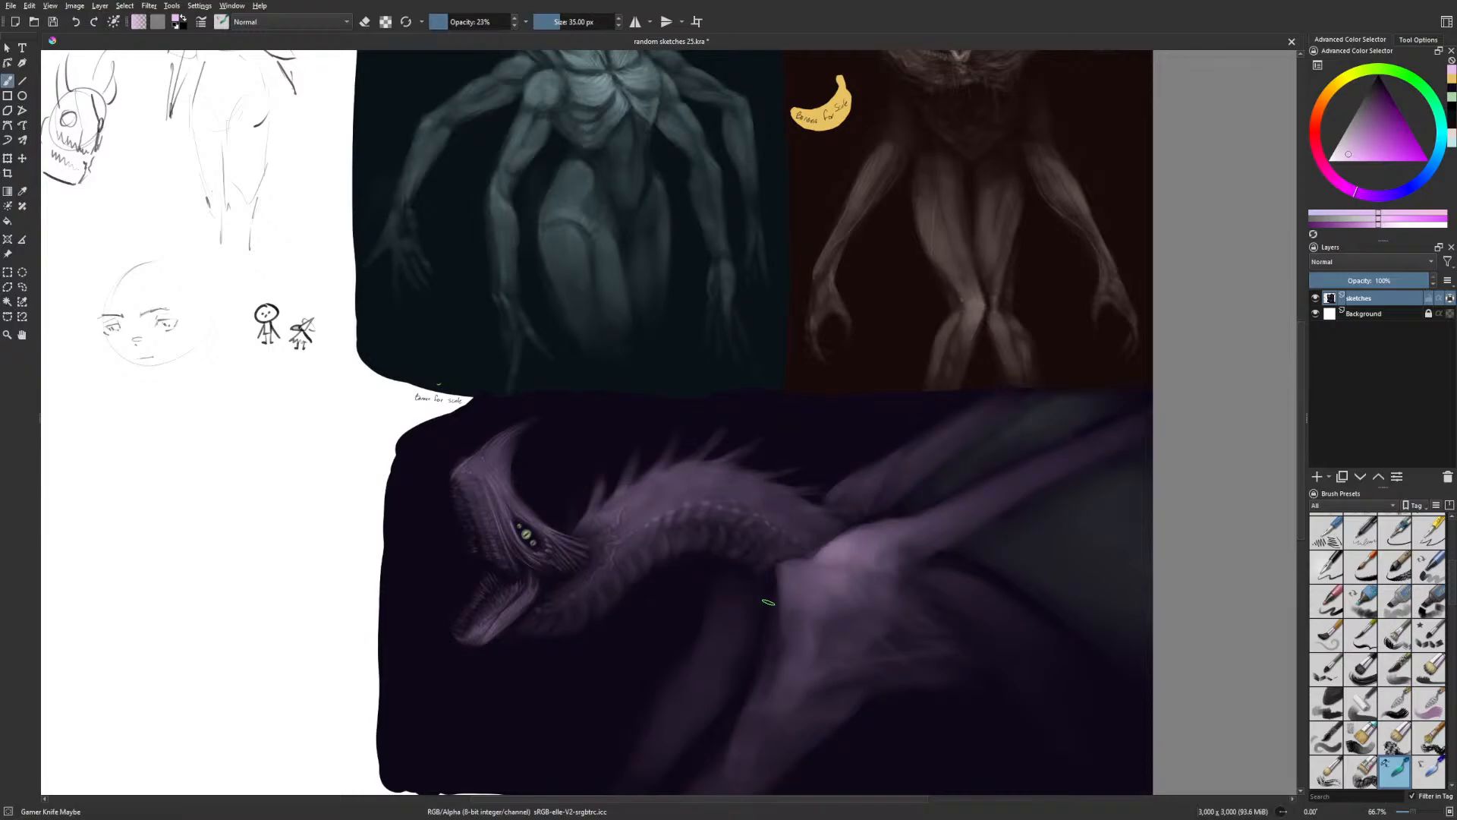
Switch to the Basic-5 Size Opacity brush at 11 px and 32% opacity and darken details along the beast's neck in near-black
right_click(732, 611)
click(802, 566)
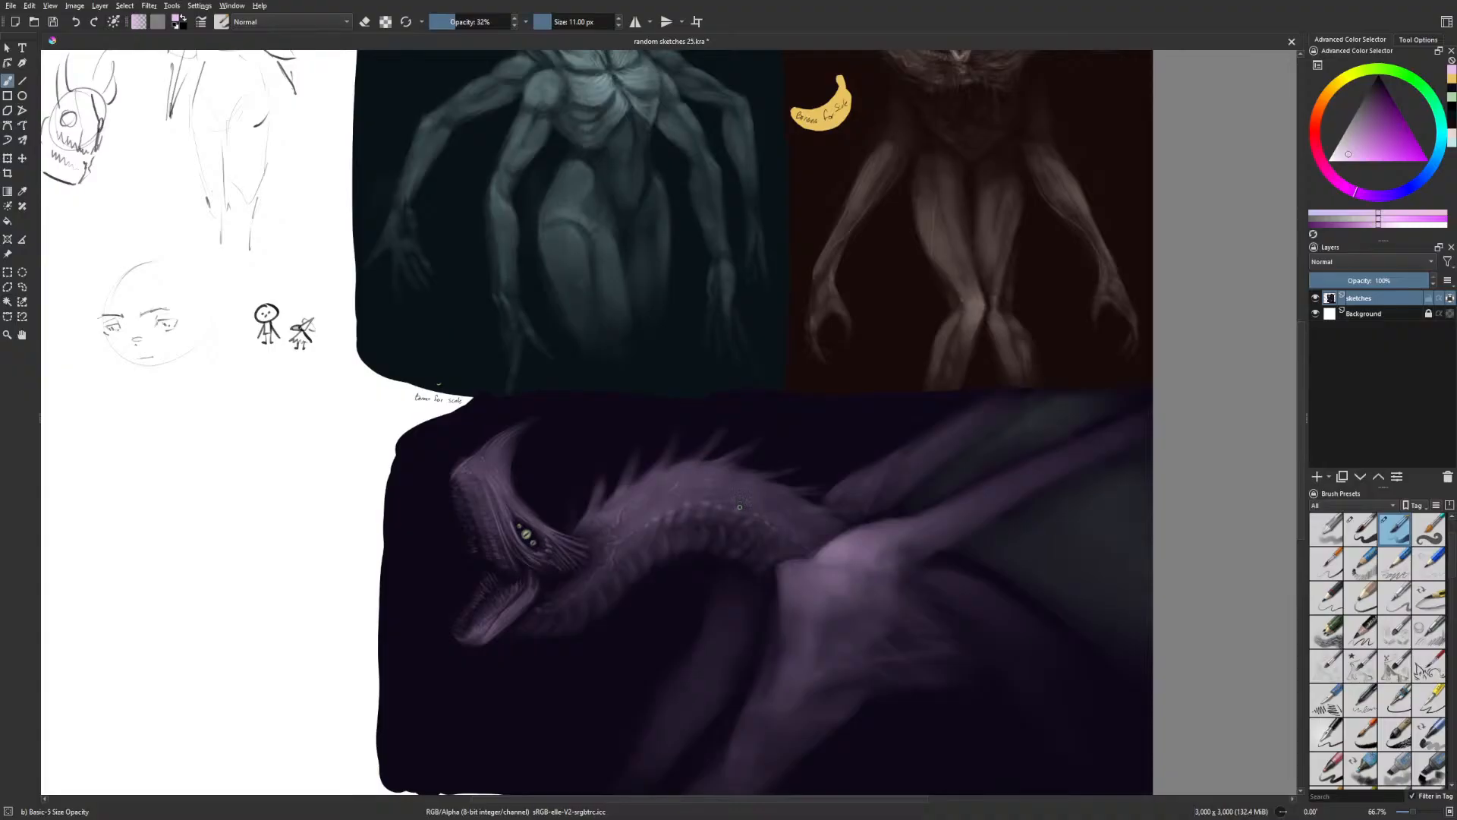
right_click(702, 493)
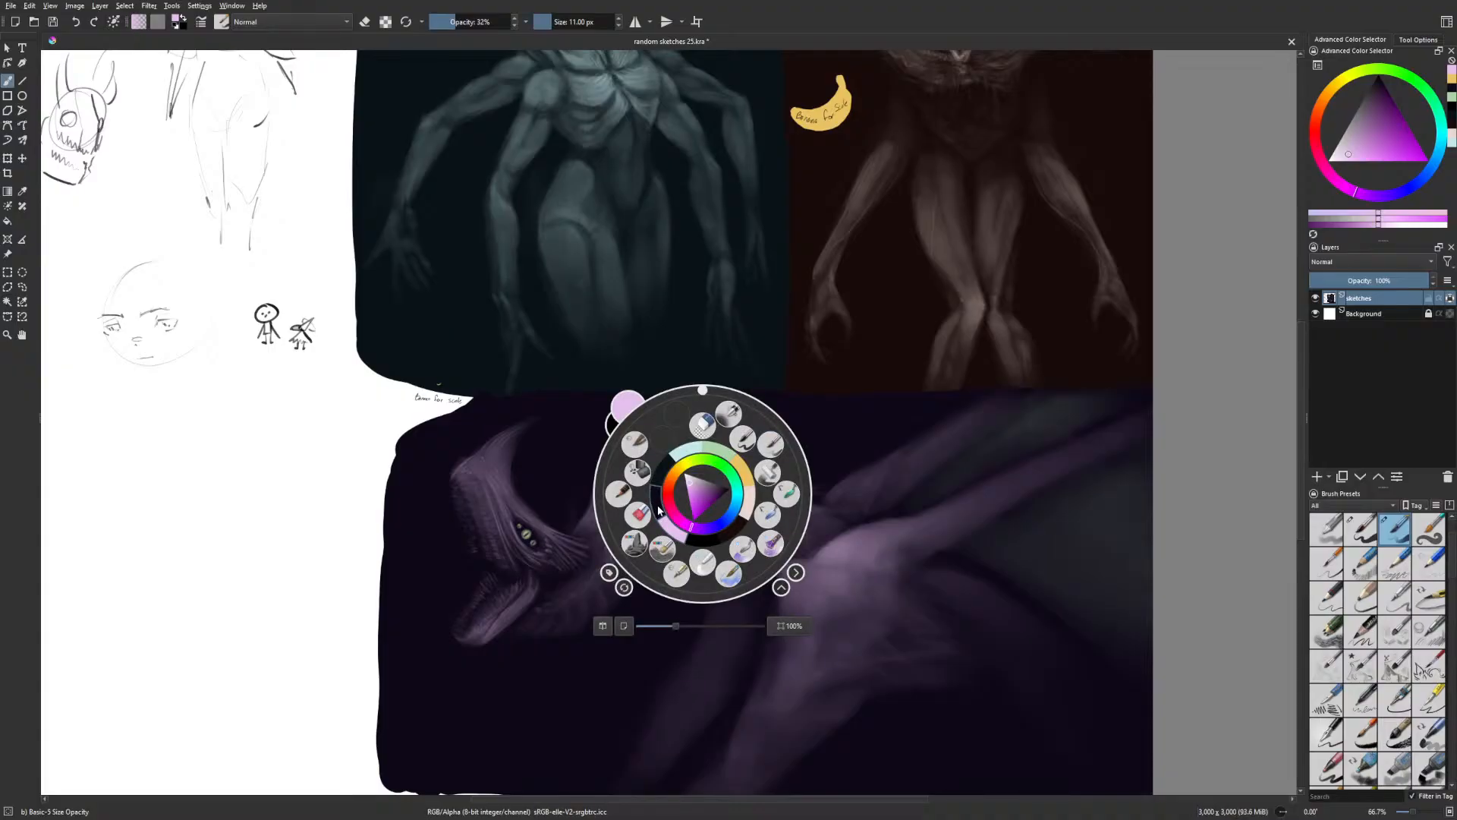
click(658, 502)
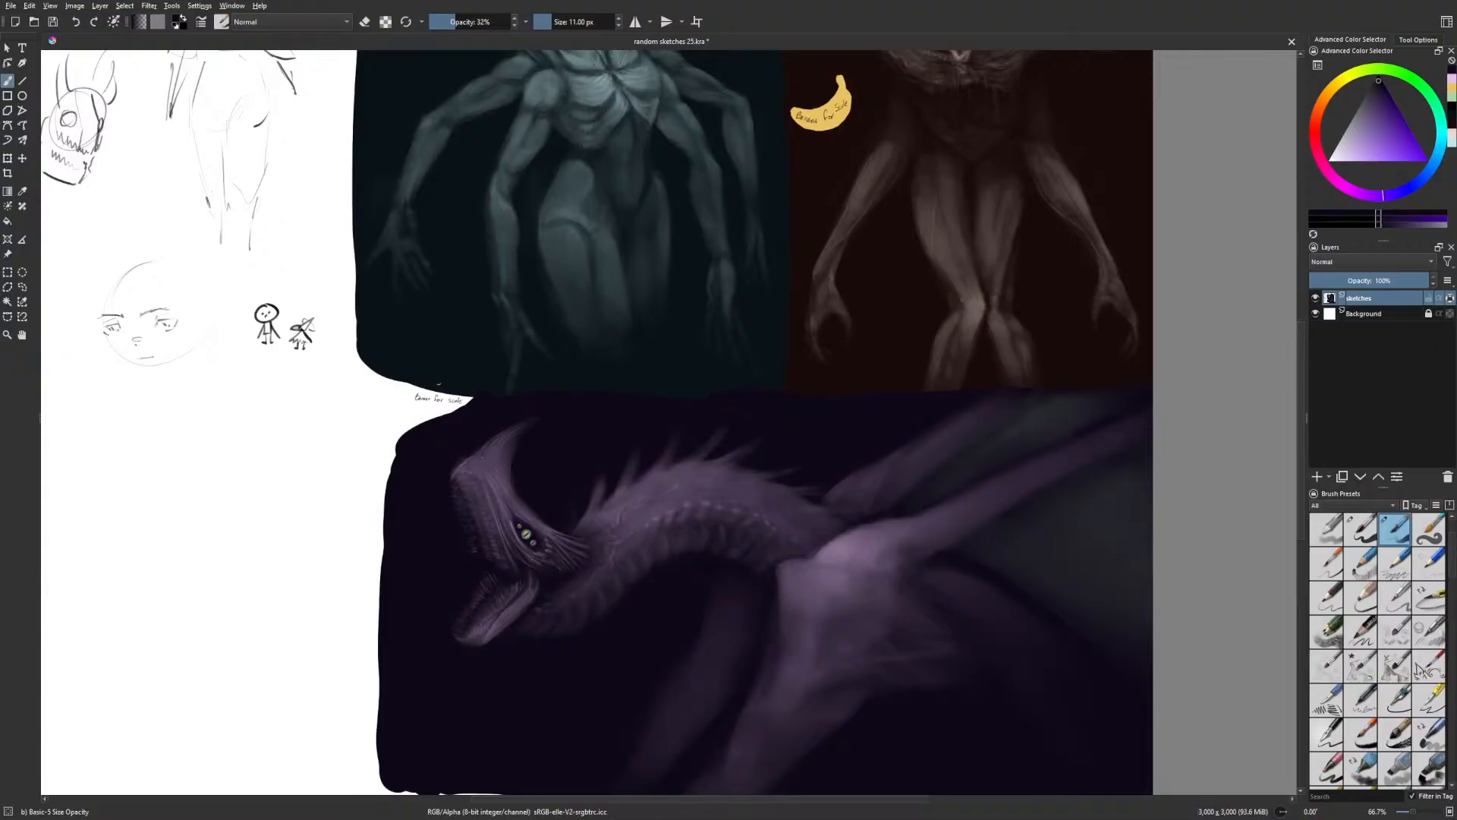
Sharpen the neck spines and brighten the shoulder and wing base in pale purple at 20% opacity and 24 px
right_click(745, 541)
click(687, 466)
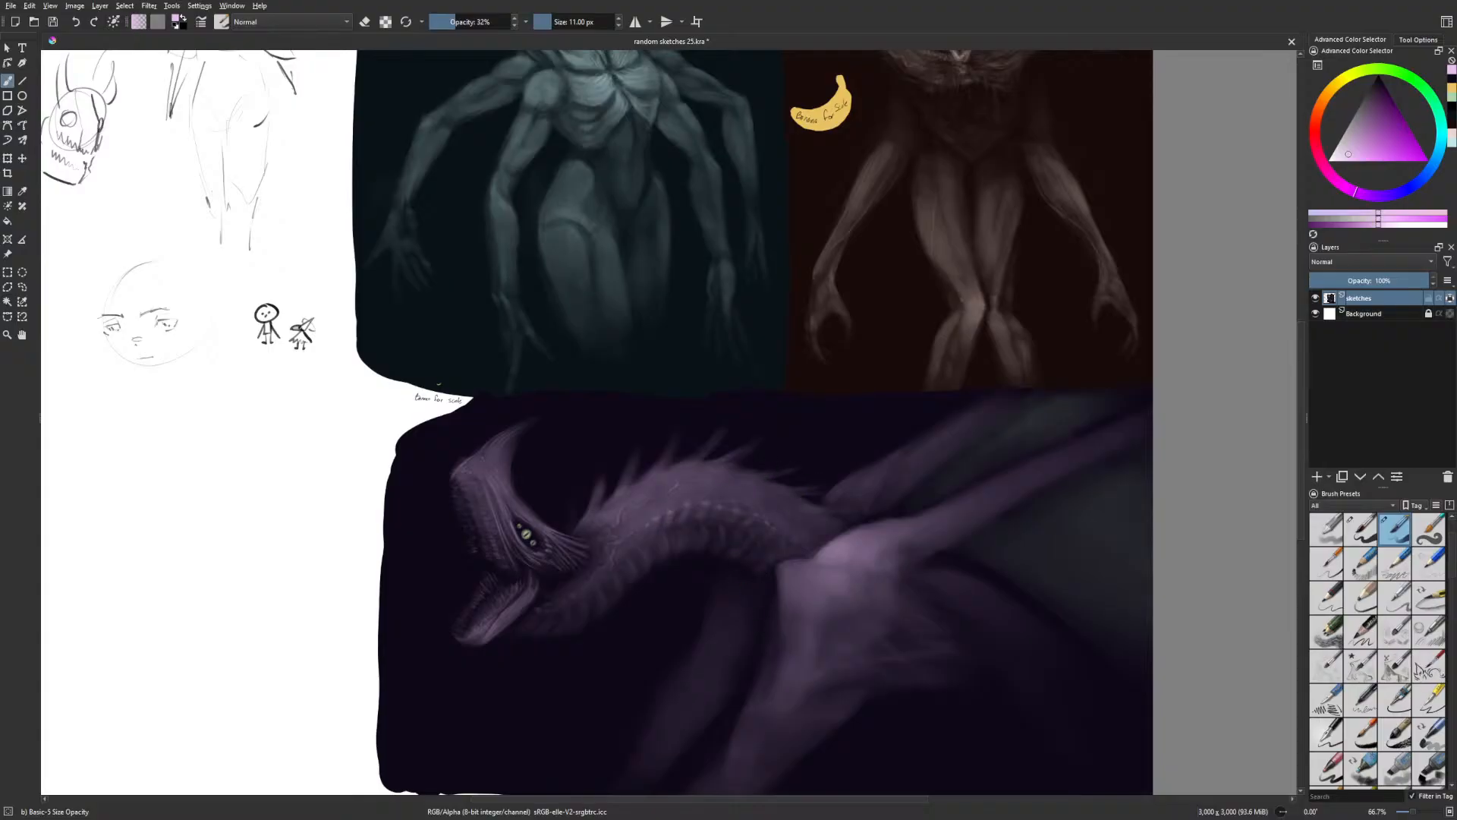
click(445, 24)
key(bracketright)
key(bracketright)
drag(589, 506, 599, 475)
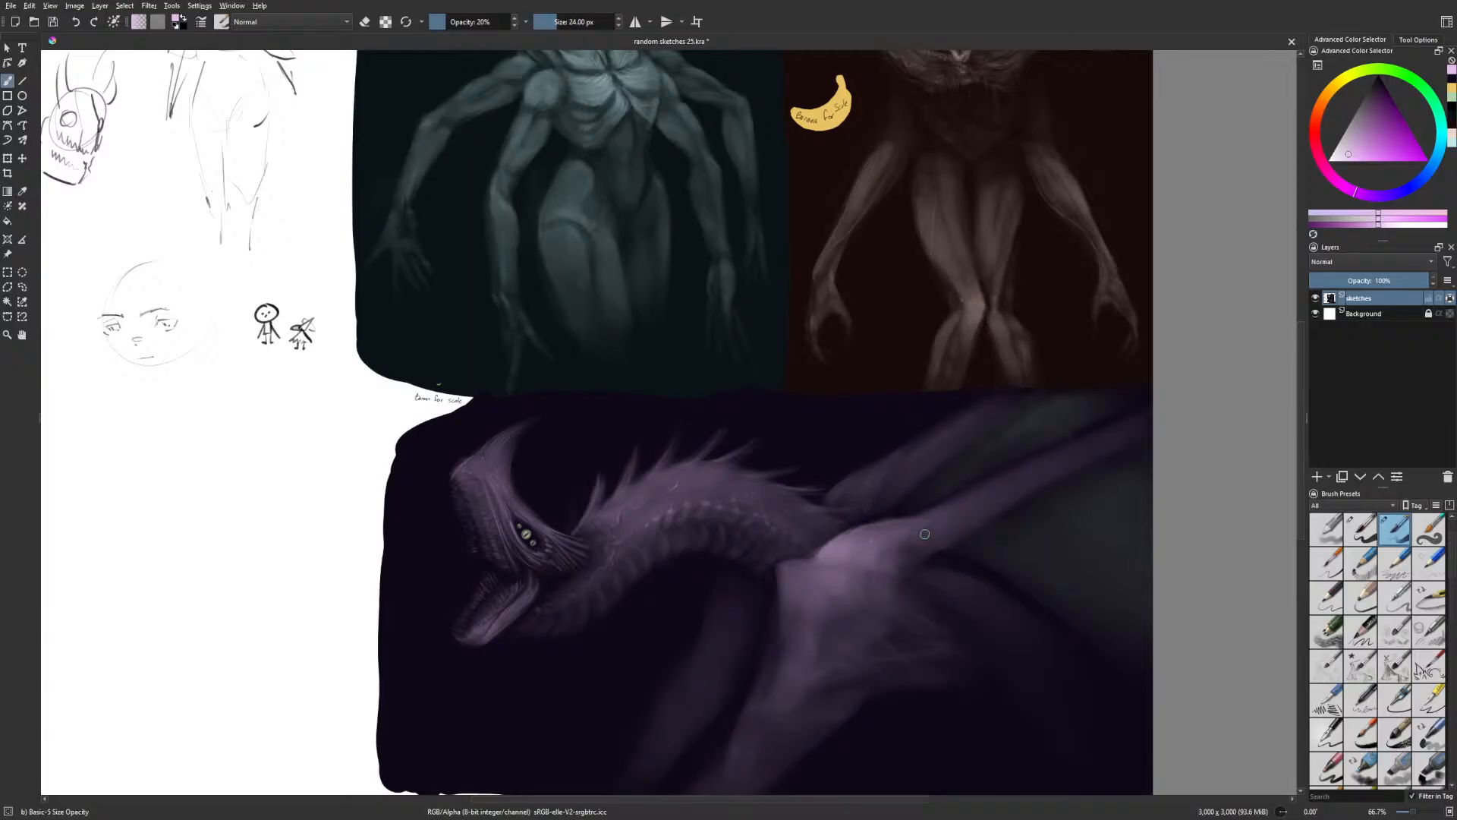
drag(927, 531, 884, 537)
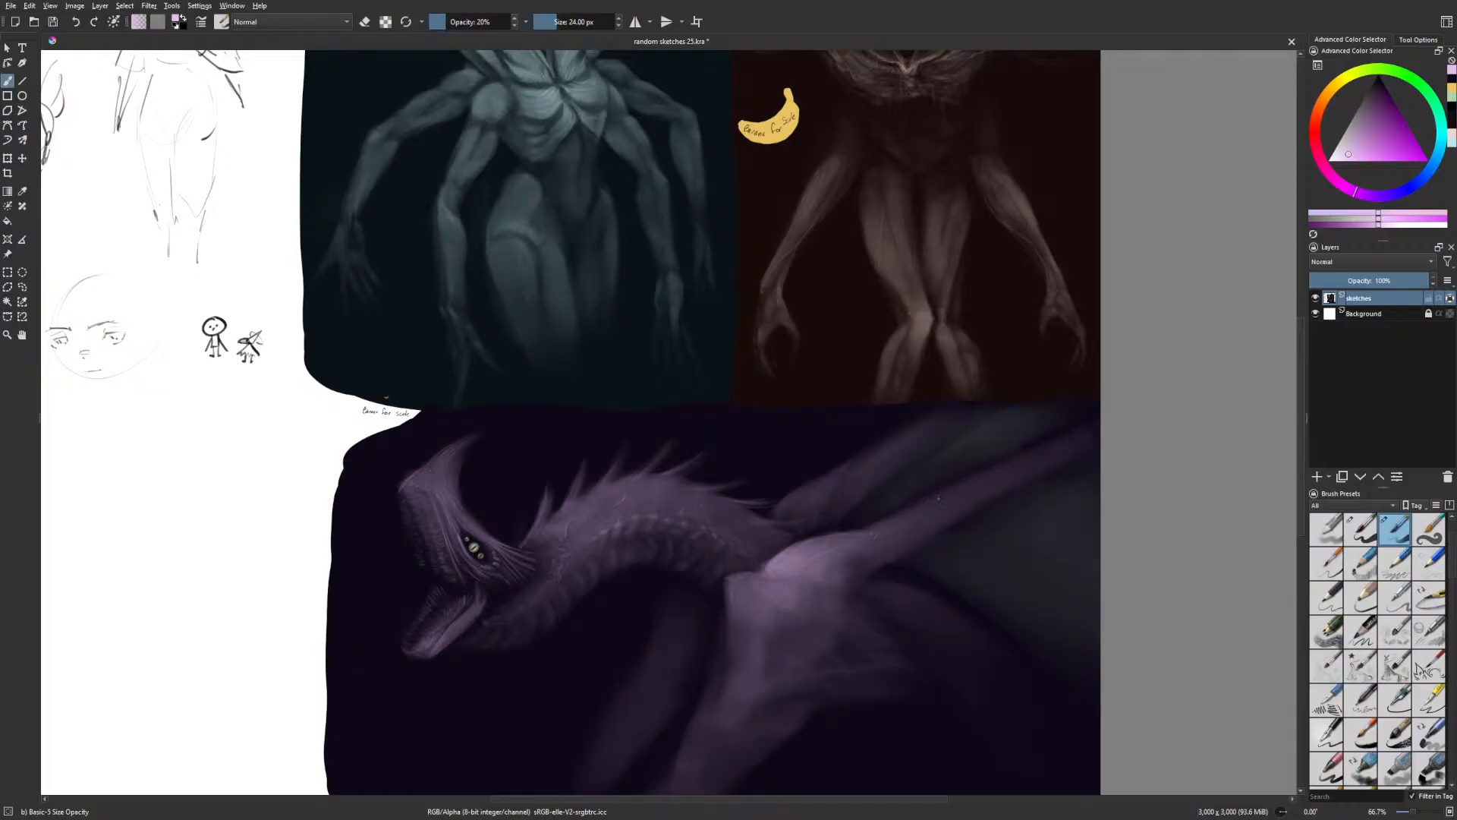
Brighten the wing arms in pale purple with the Garner Knife Maybe brush at 23% opacity and 35 px
right_click(1006, 488)
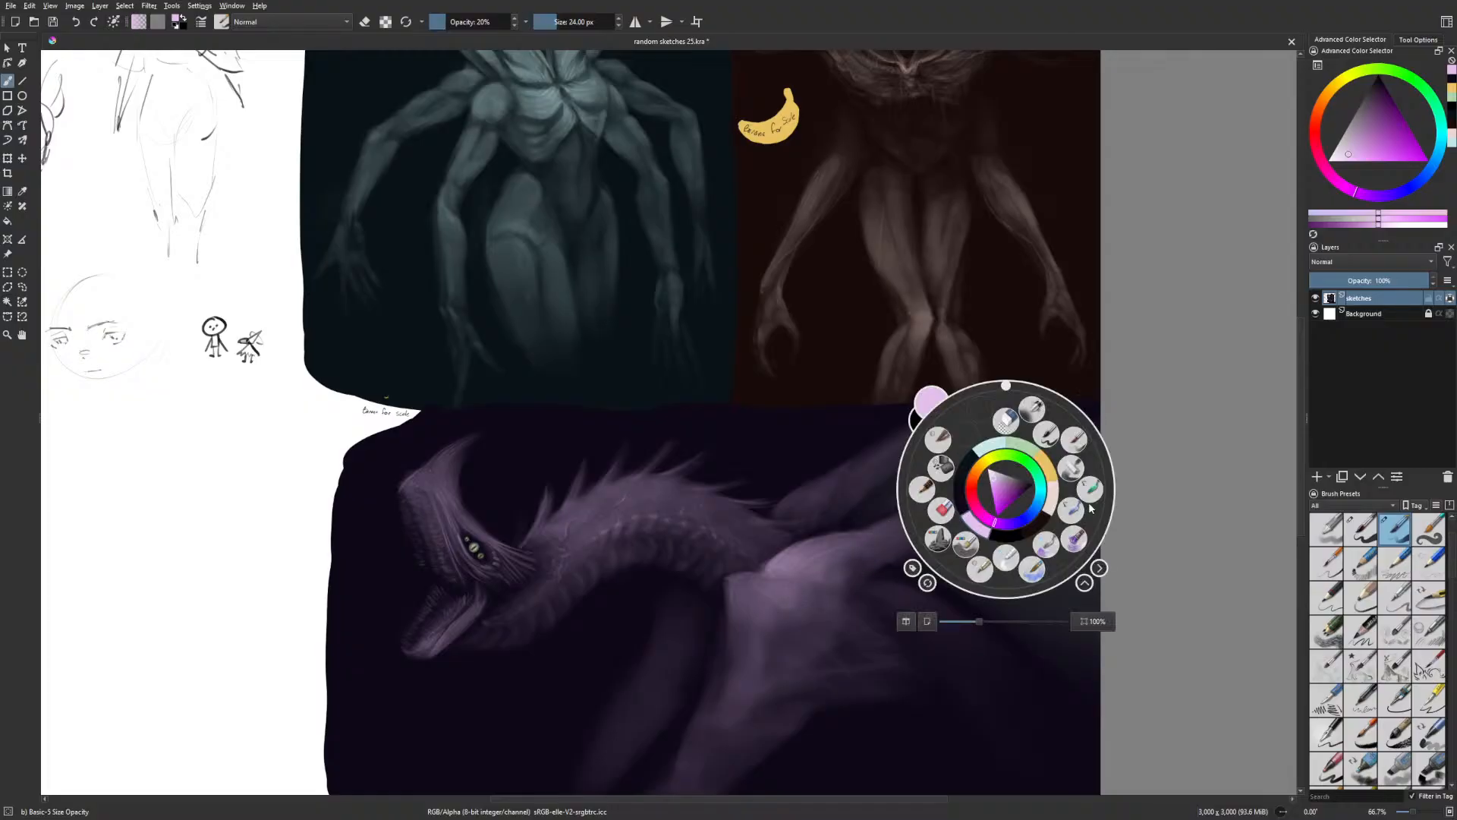
click(911, 512)
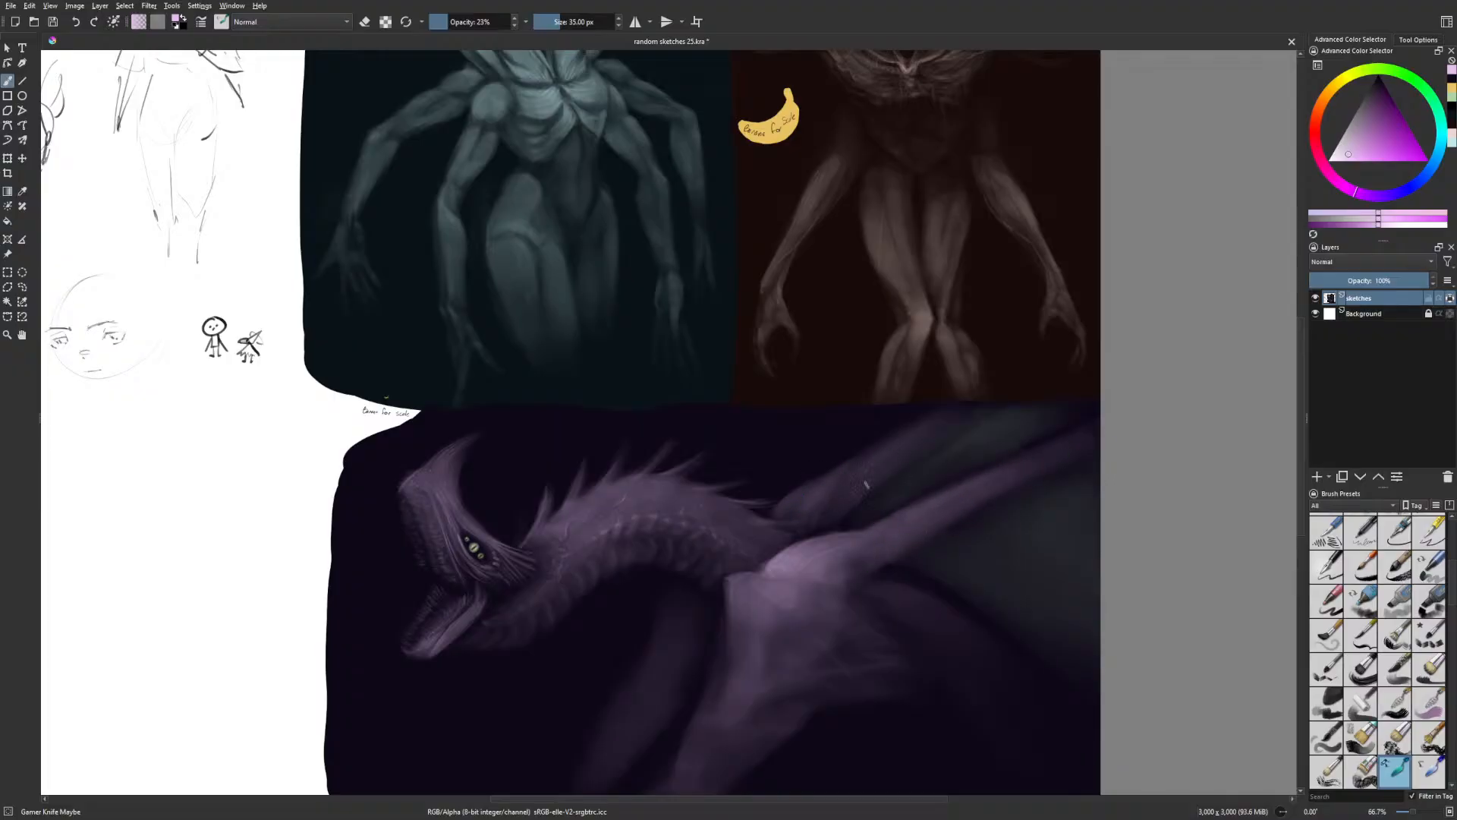
scroll(959, 660, down, 2)
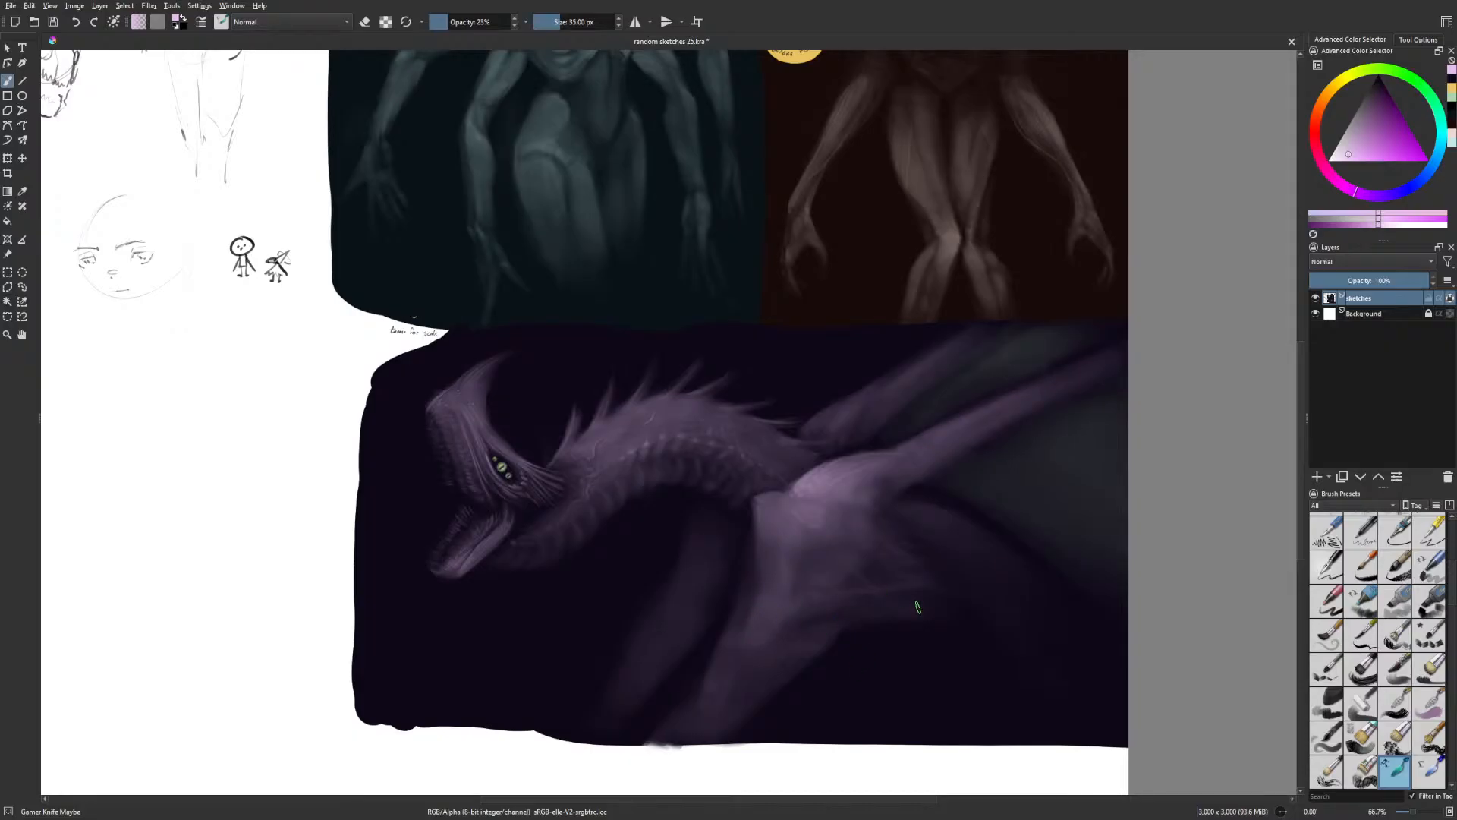
Enlarge the brush to about 107.54 px and build up the beast's chest and forelegs in pale purple, working in both canvas orientations
key(minus)
key(m)
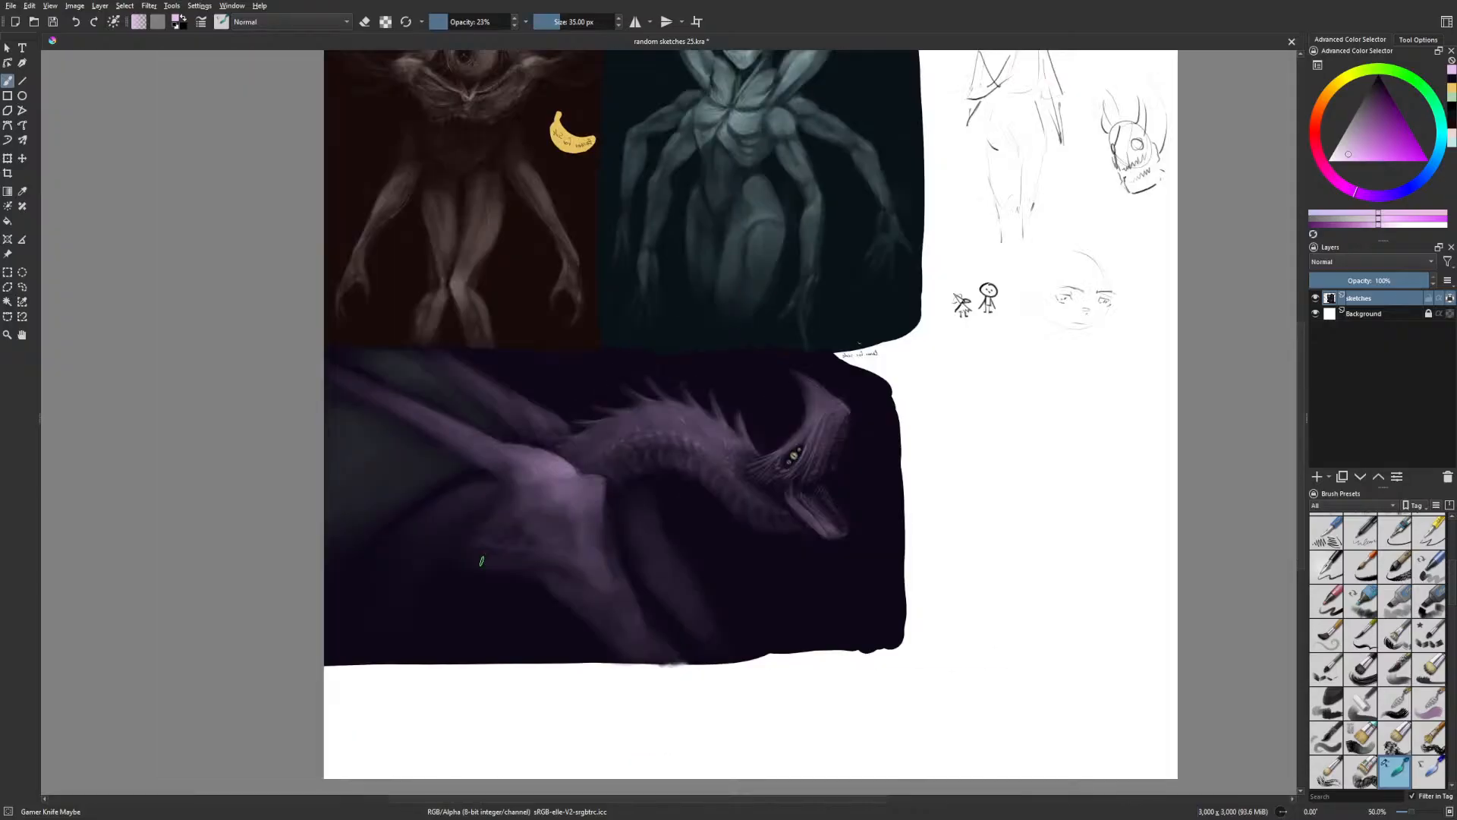
click(573, 21)
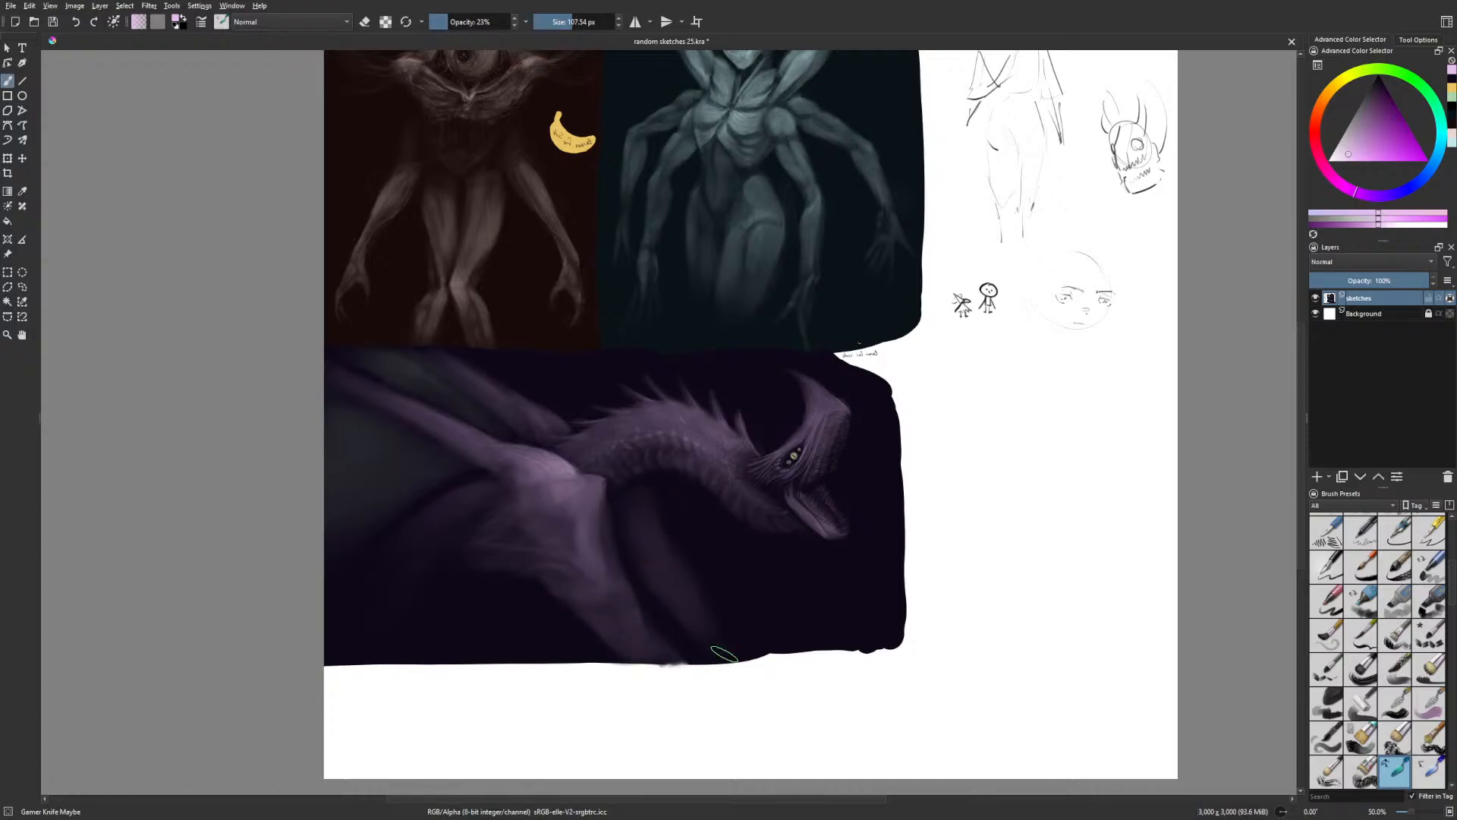
right_click(724, 654)
right_click(861, 623)
key(m)
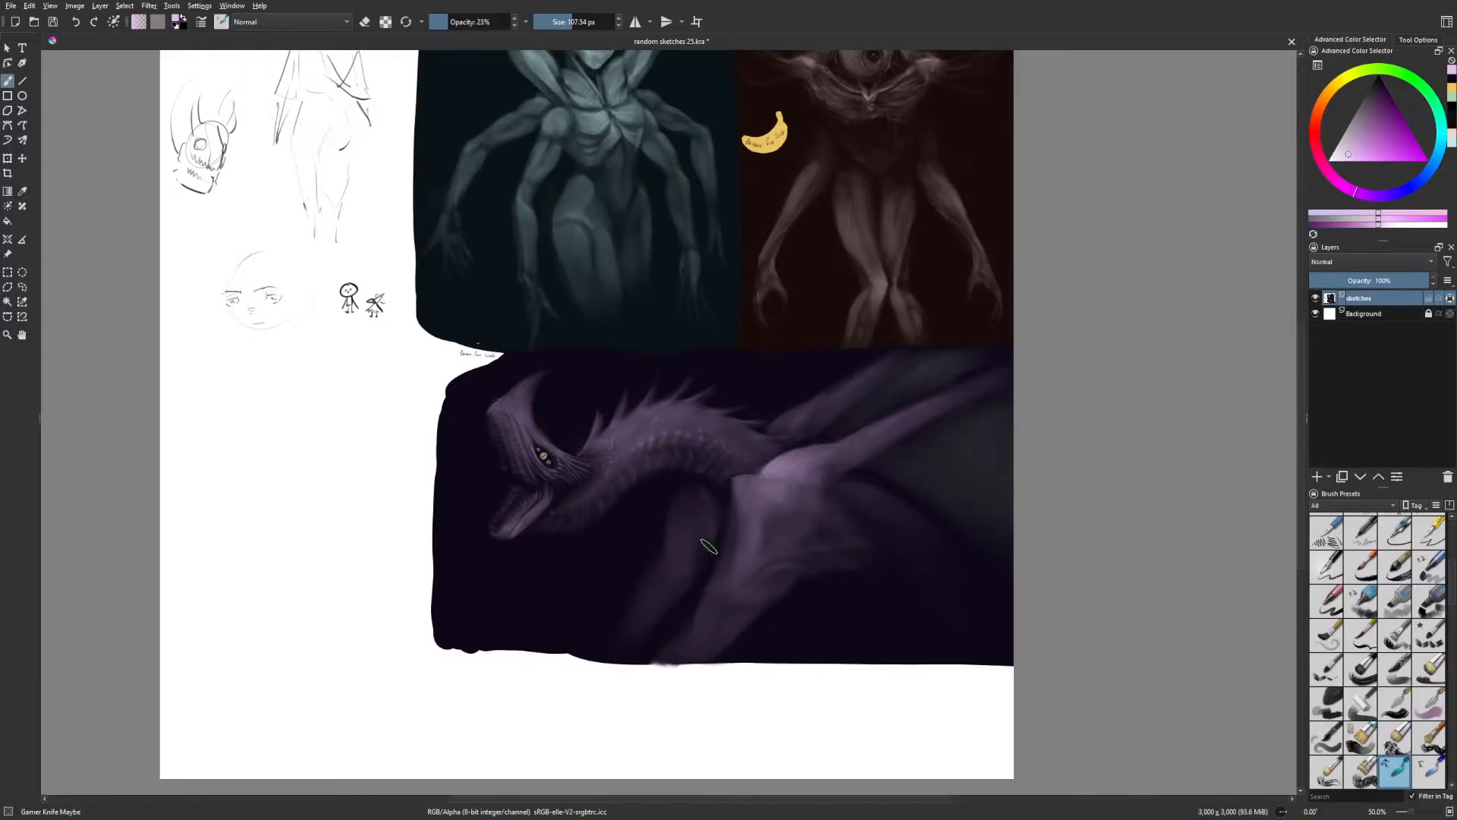
key(m)
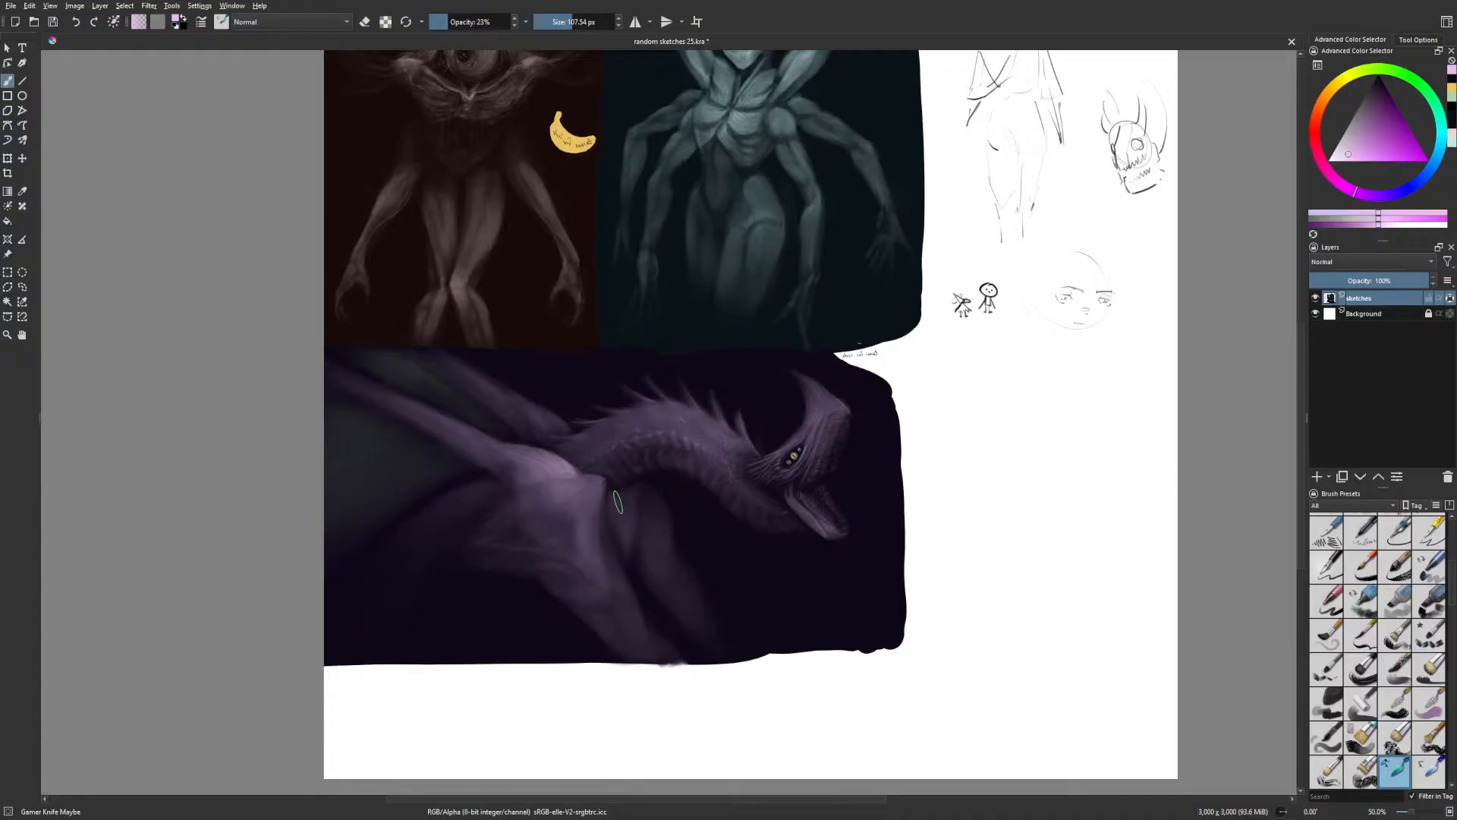
key(m)
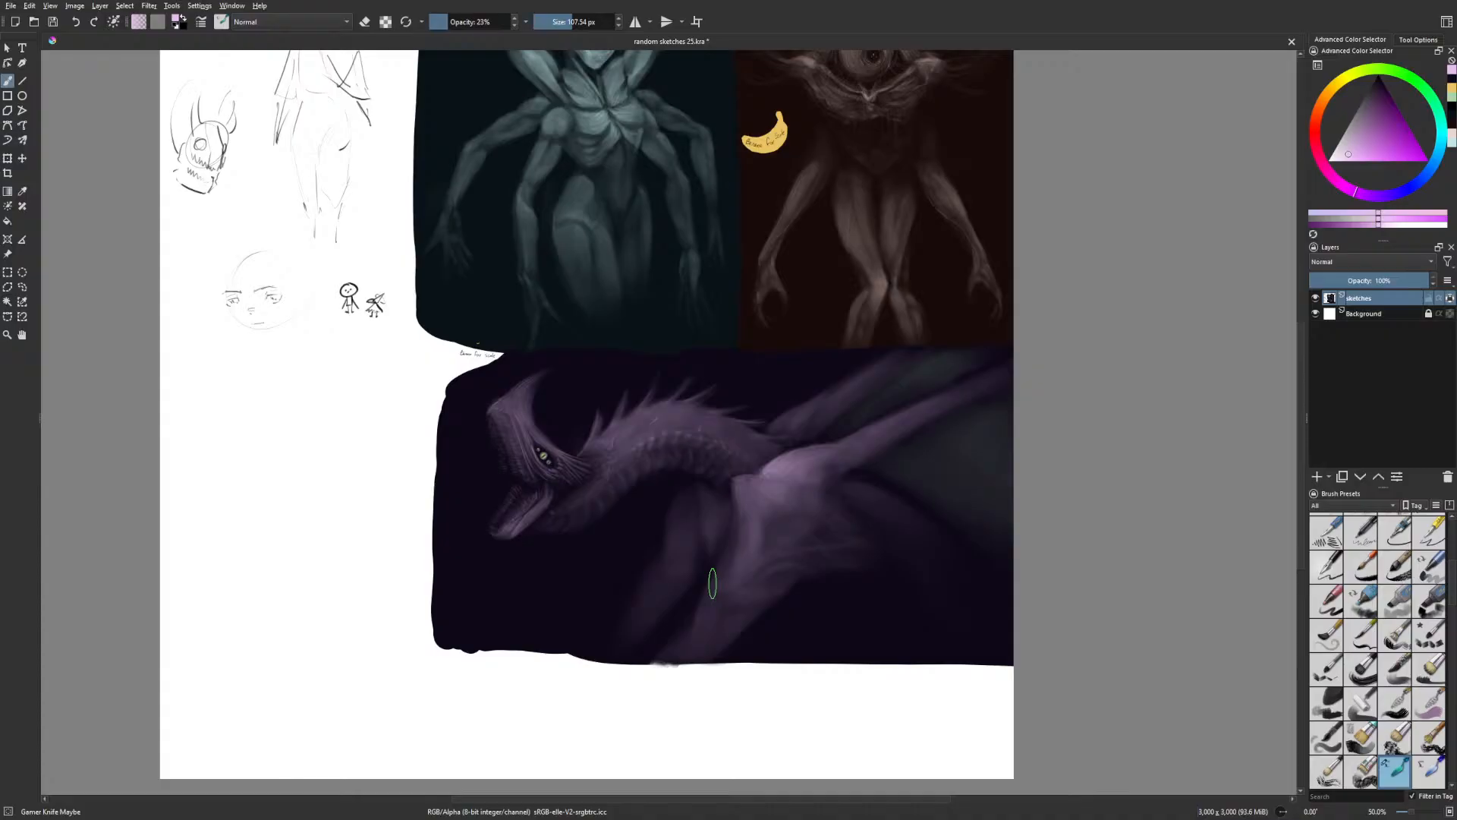
Reduce the brush to 32 px and paint a pale purple muscle fold where the far foreleg meets the chest
key(bracketleft)
key(bracketleft)
key(bracketleft)
key(bracketleft)
key(bracketleft)
key(bracketleft)
key(bracketleft)
key(bracketleft)
key(m)
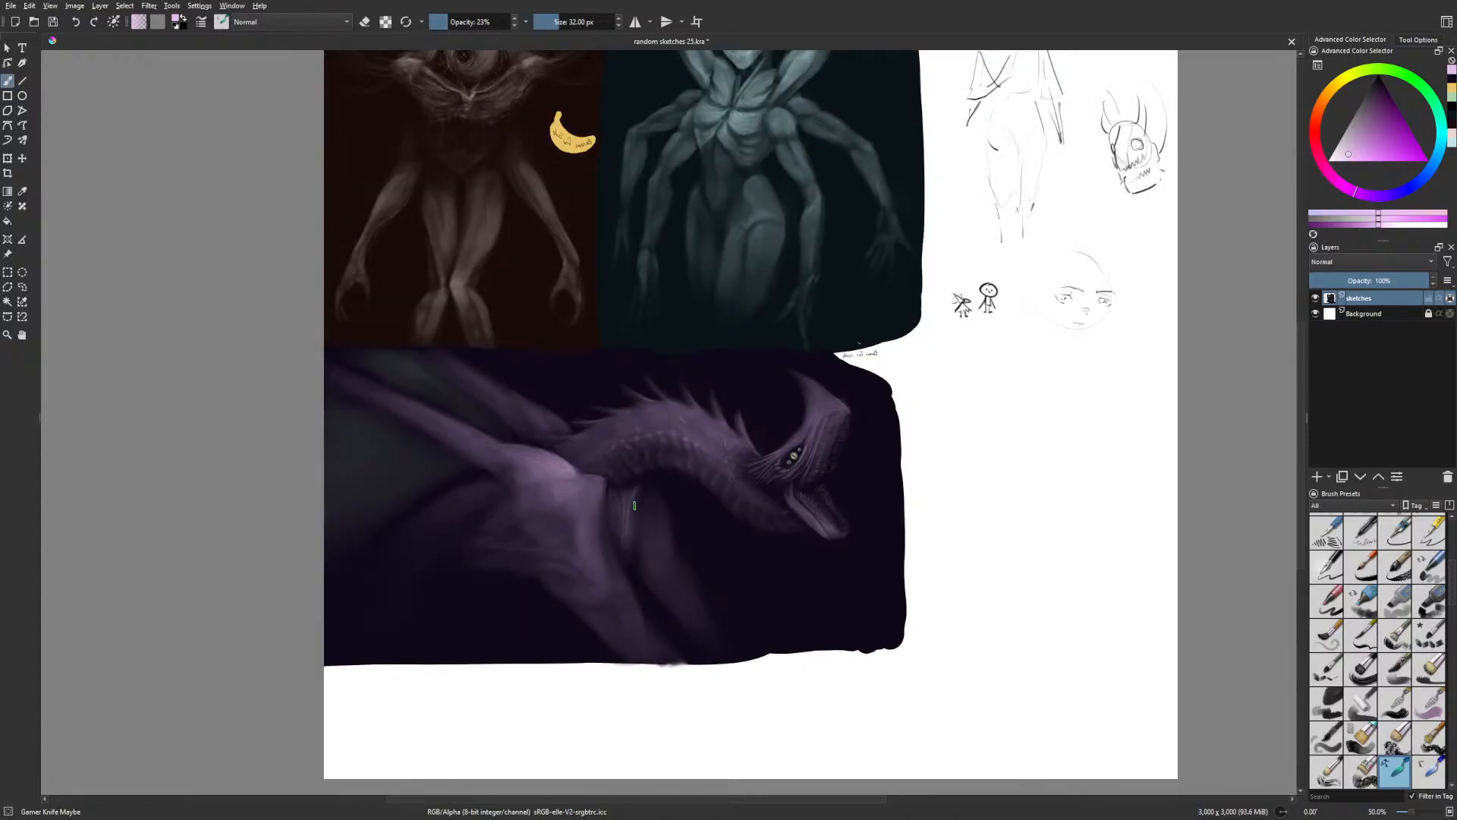
Shade the gap between the beast's forelegs in near-black at 32 px, and return the colour to pale purple
right_click(666, 547)
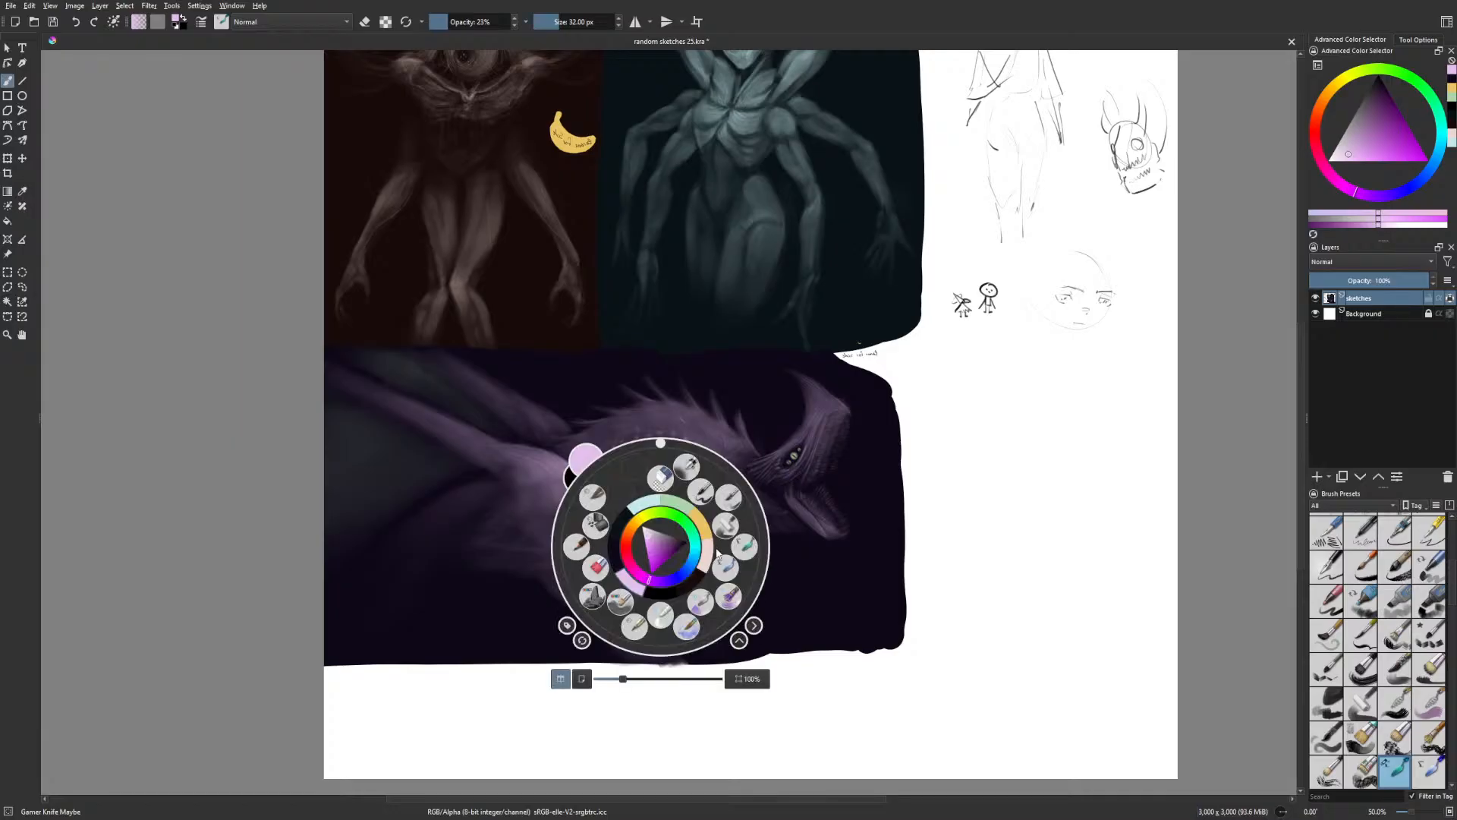
click(617, 545)
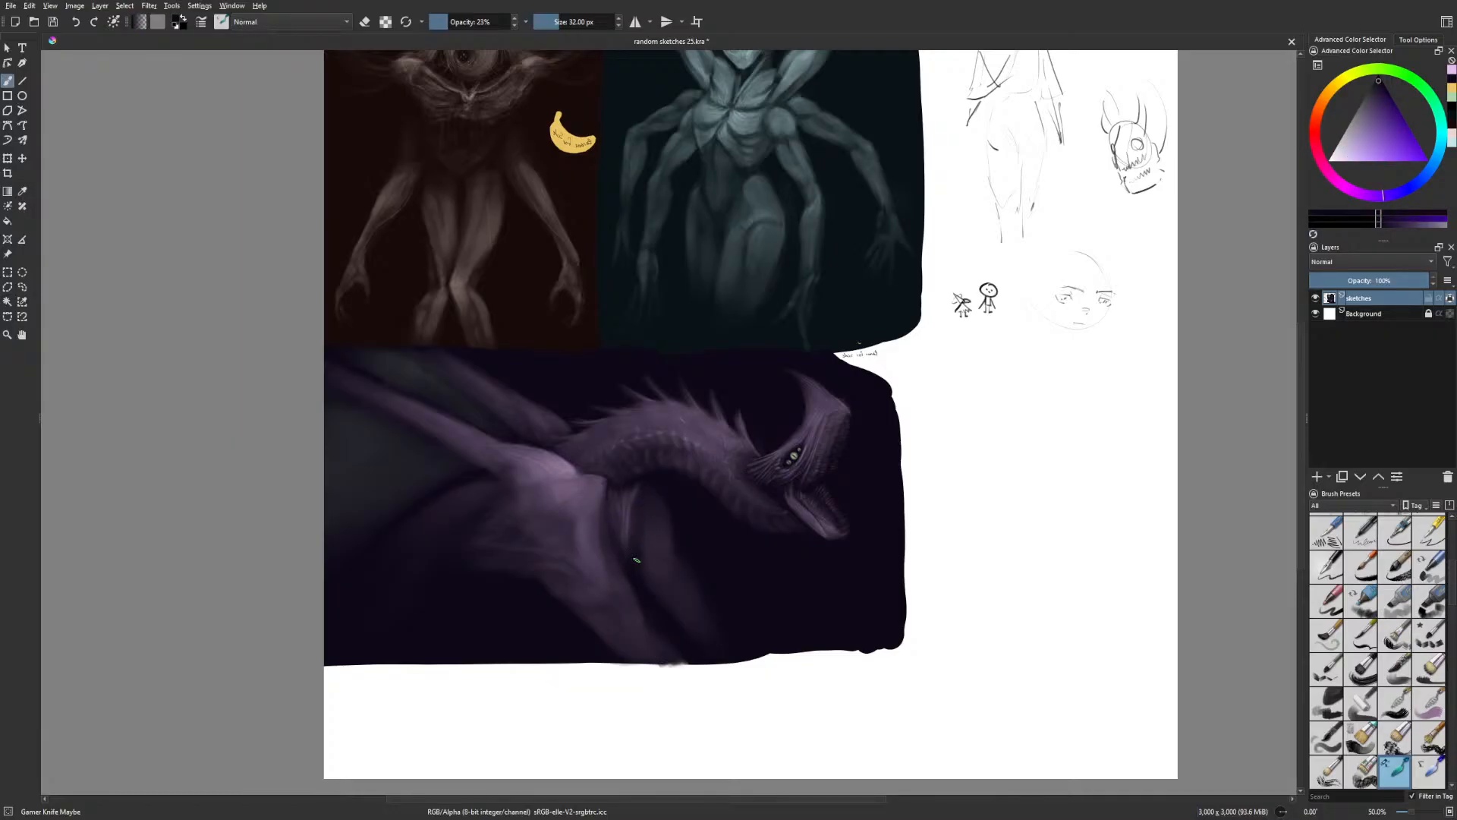
right_click(683, 565)
click(658, 613)
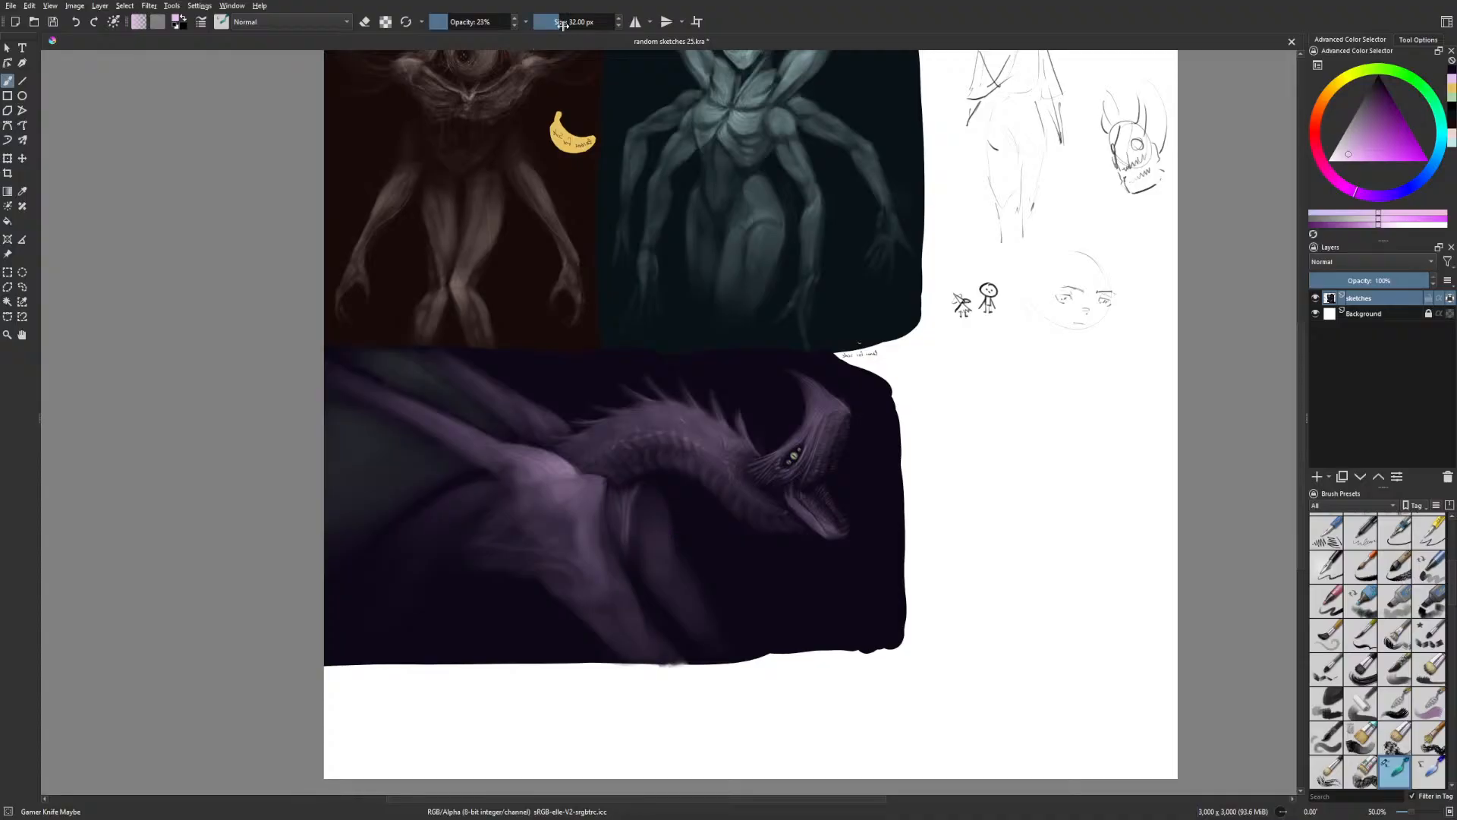
Set the brush to about 102.86 px and block in the beast's ribcage and belly behind the shoulder in pale purple
drag(562, 24, 571, 24)
key(m)
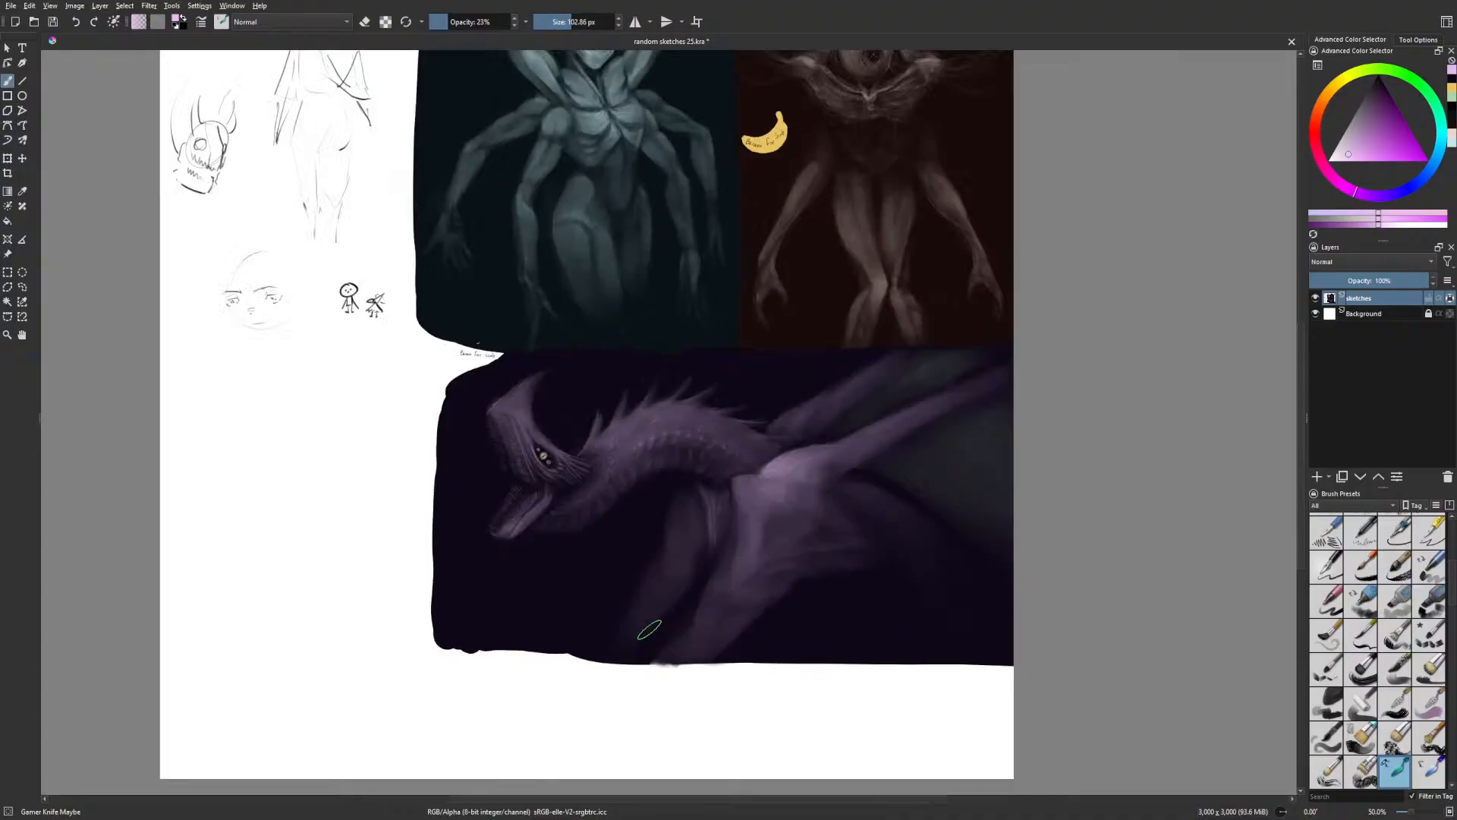
drag(921, 523, 715, 511)
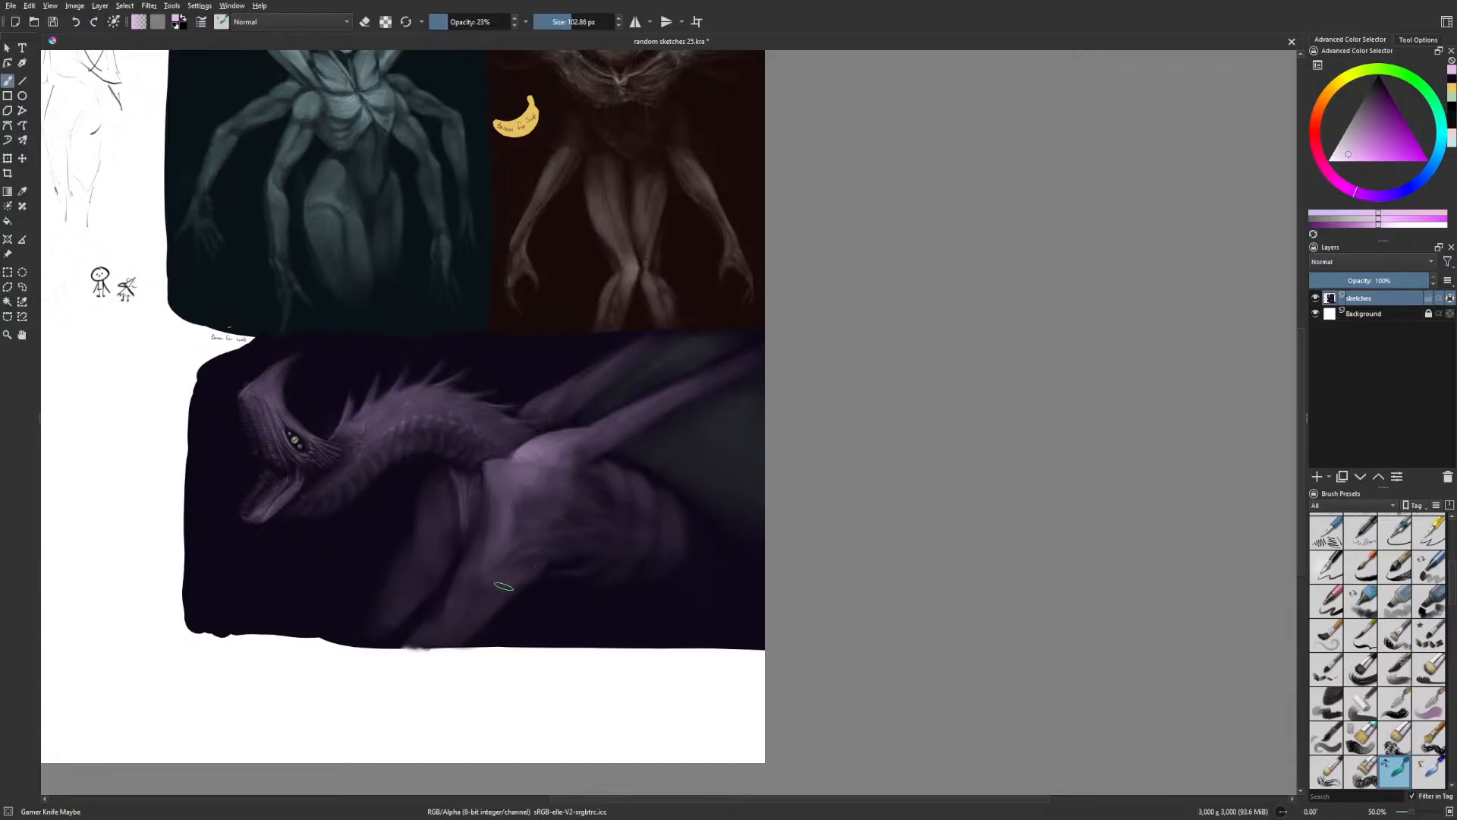
Refine the ribs and flank folds with pale purple strokes at 32 px, checking the body in both orientations
key(bracketleft)
key(bracketleft)
key(bracketleft)
key(bracketleft)
key(bracketleft)
key(bracketleft)
key(bracketleft)
key(bracketleft)
key(bracketleft)
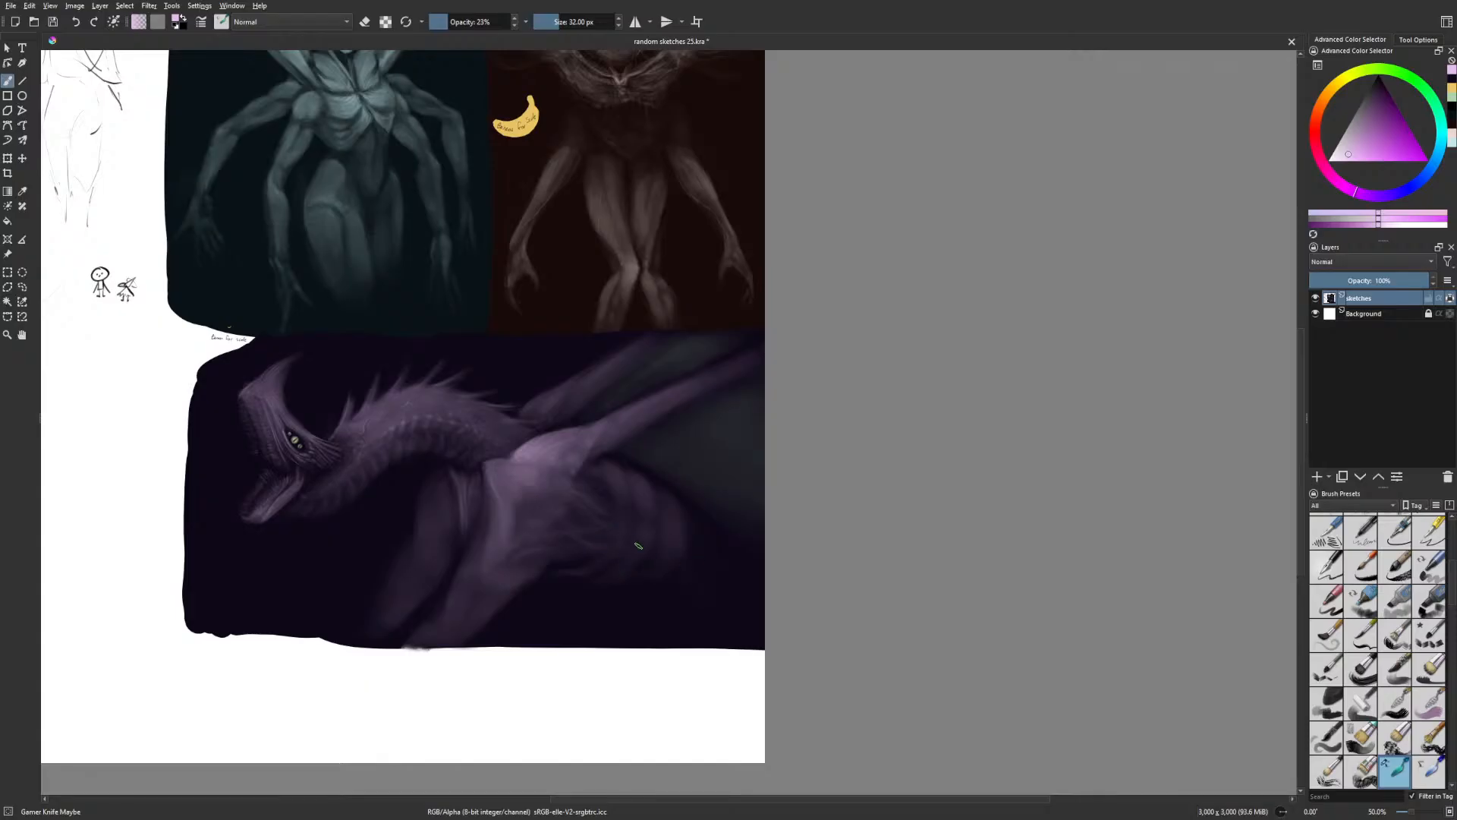
key(m)
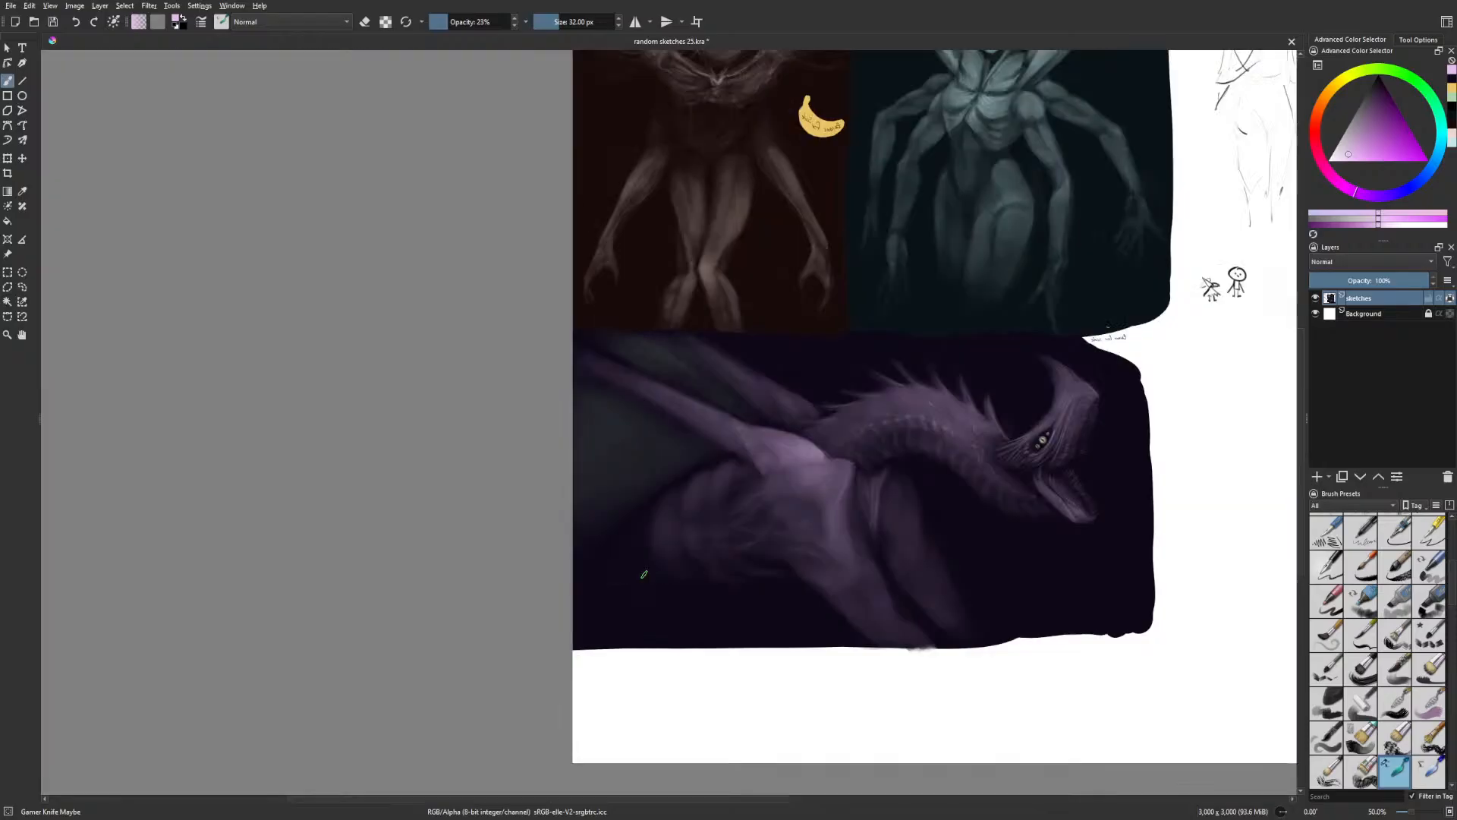
drag(875, 518, 707, 619)
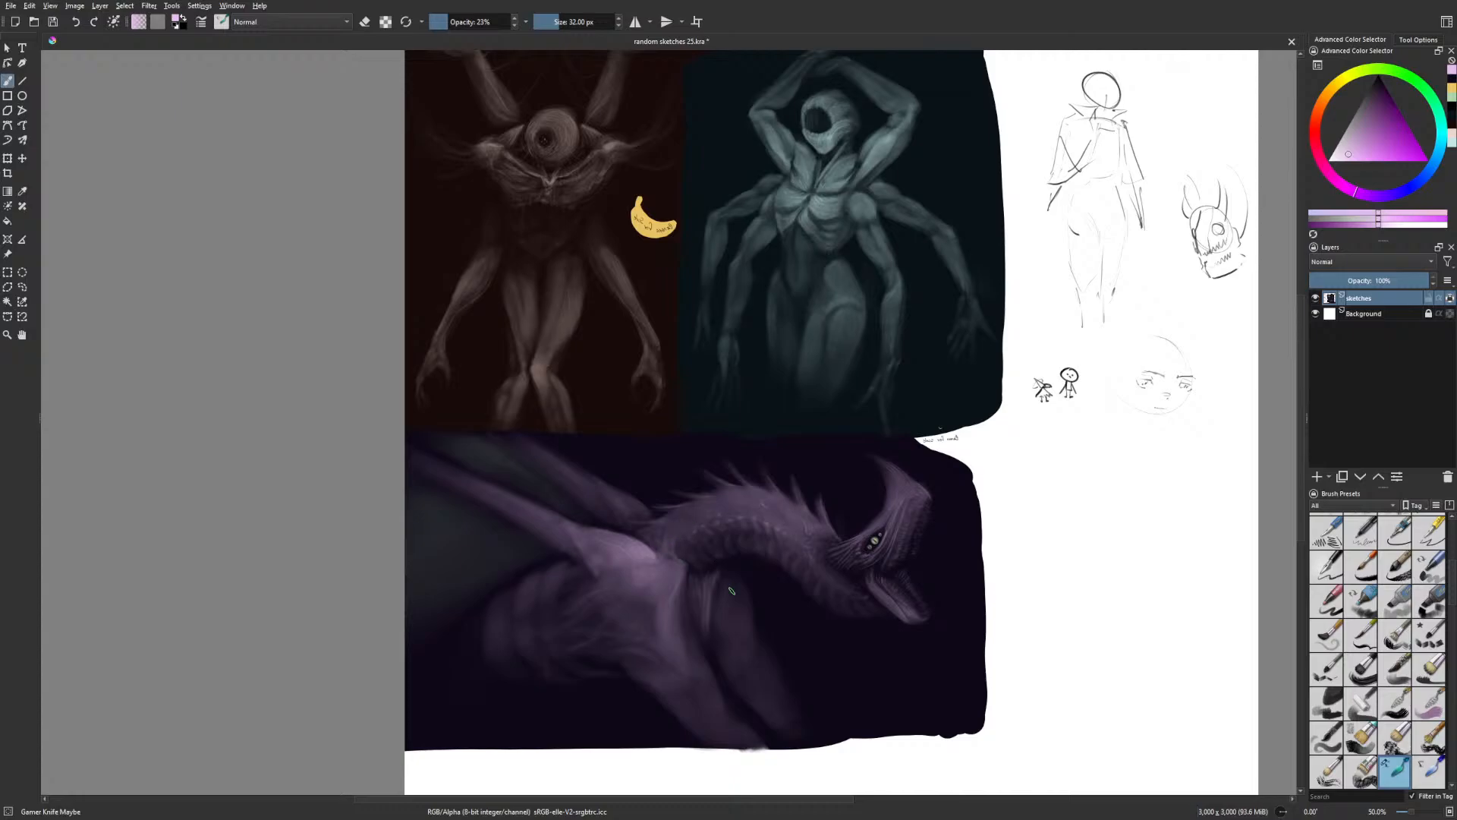
Paint pale purple muscle strands across the chest and a skin fold under the wing base
key(m)
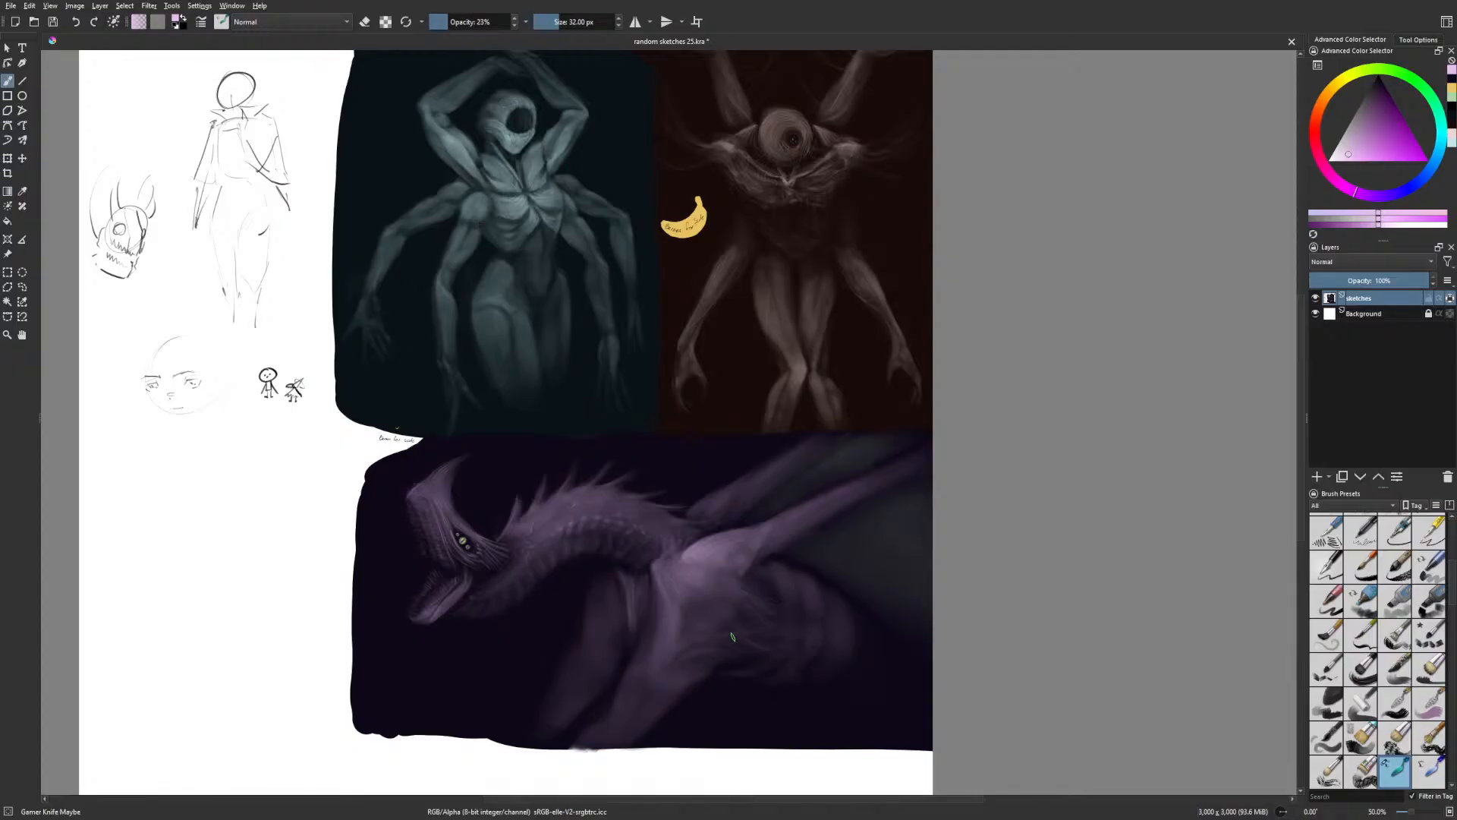
drag(705, 582, 710, 598)
key(m)
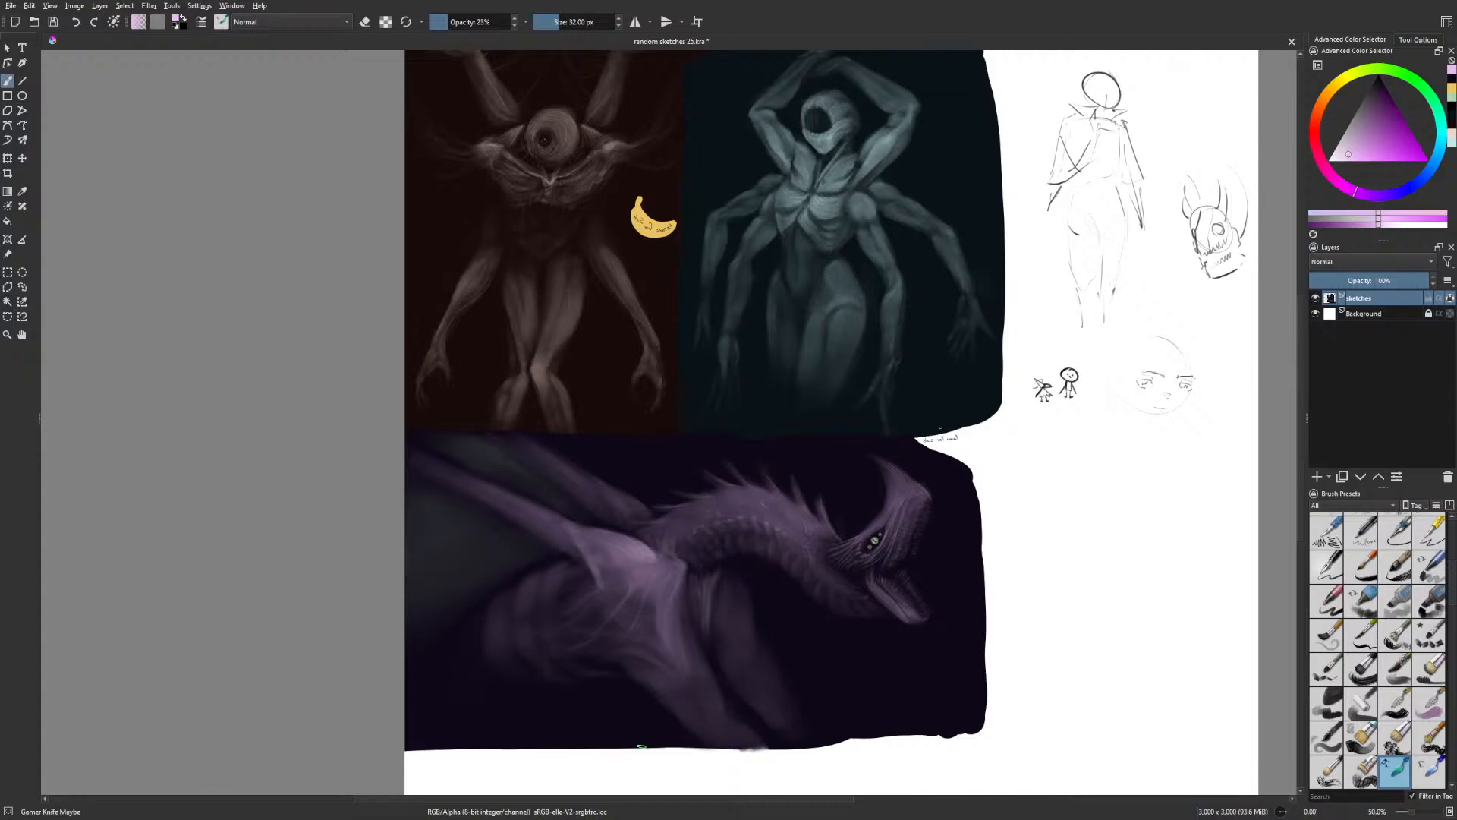
key(m)
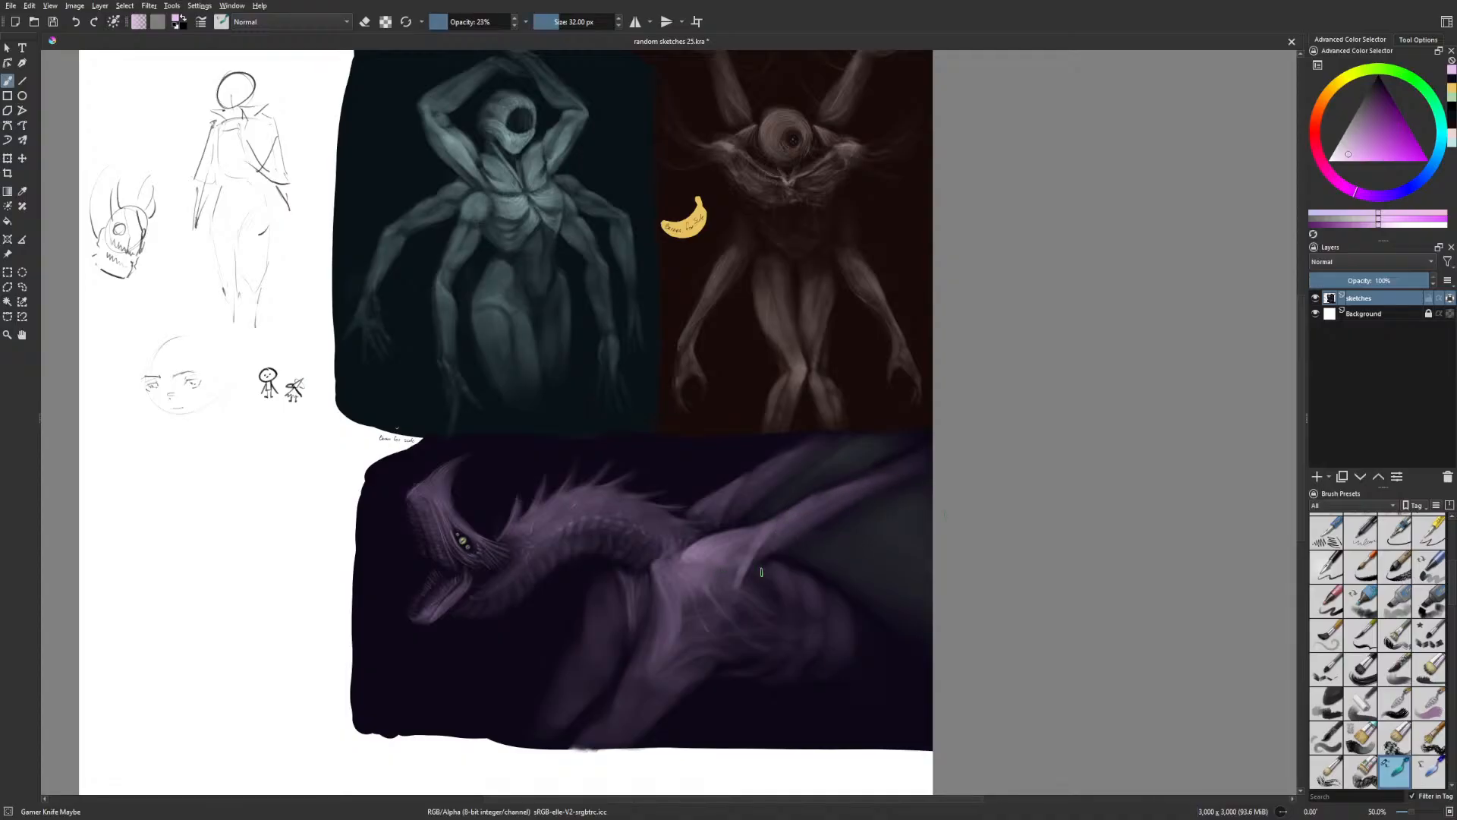
Enlarge the brush and shade the near foreleg and lower chest in near-black, checking the body in both orientations
scroll(761, 572, right, 3)
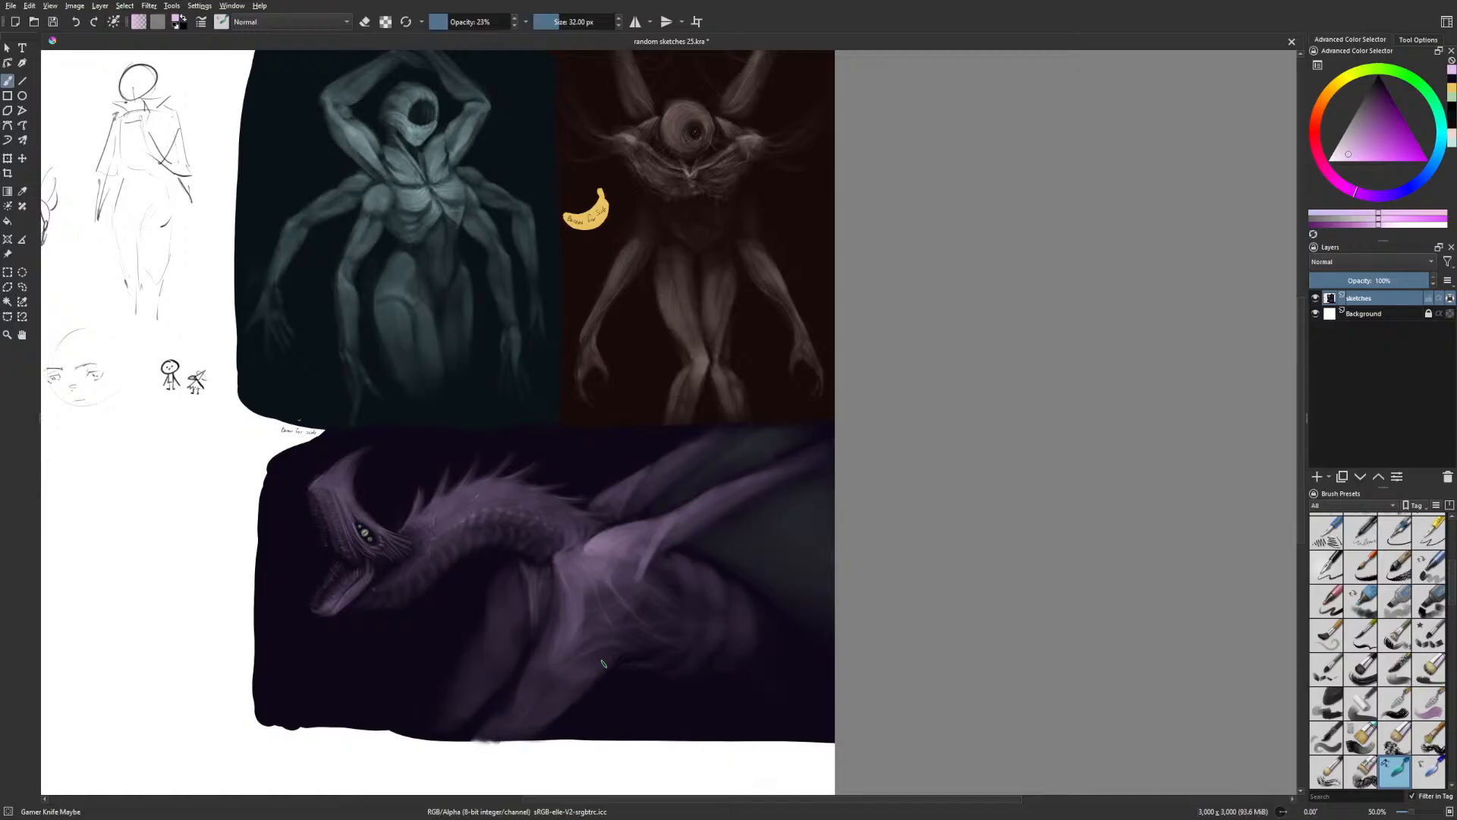
right_click(606, 644)
click(562, 650)
key(bracketright)
key(bracketright)
key(bracketright)
key(bracketright)
key(bracketright)
key(bracketright)
key(bracketright)
key(bracketright)
key(bracketright)
key(bracketright)
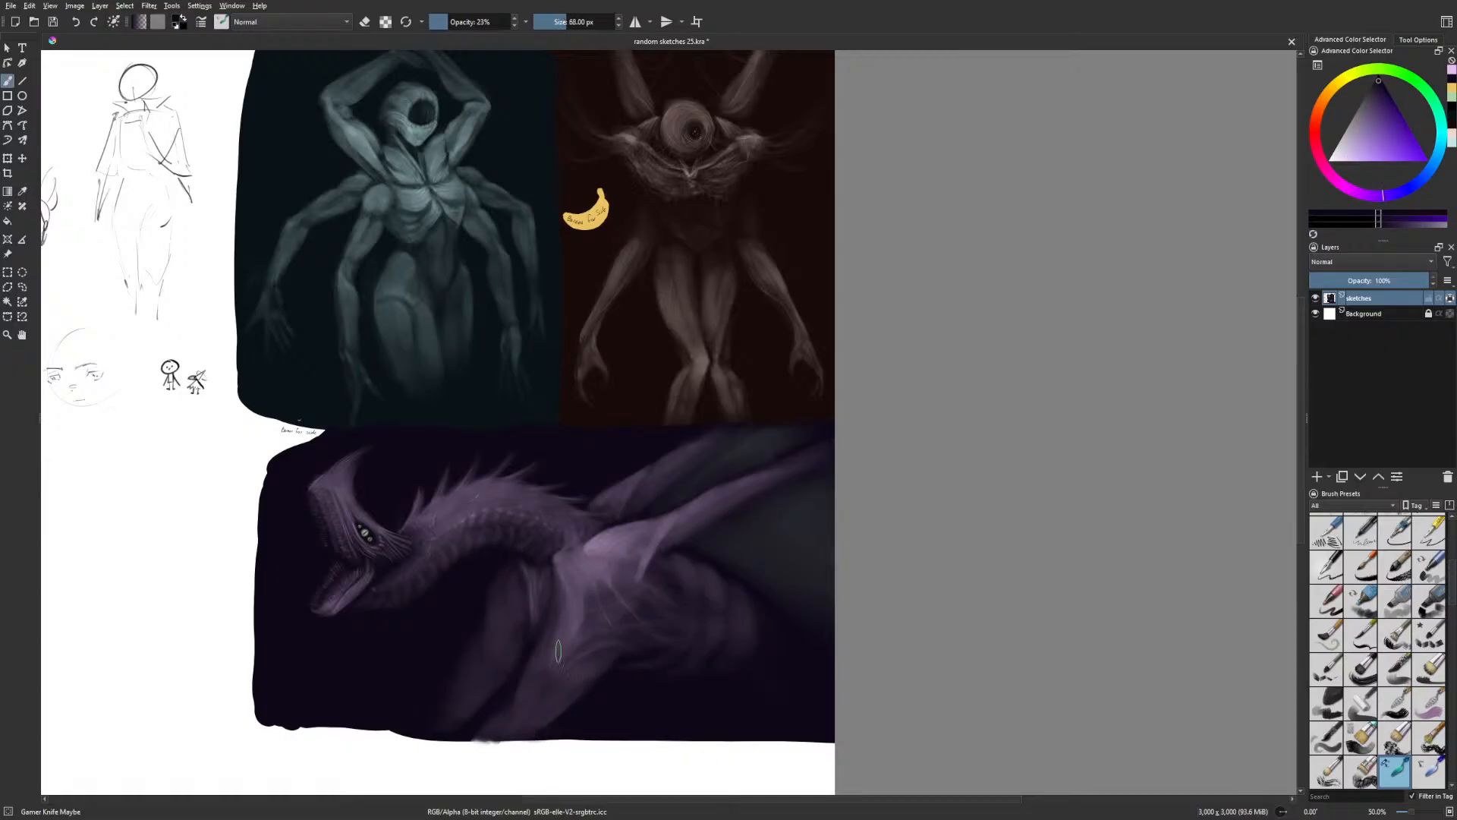
key(bracketright)
key(bracketright)
key(bracketright)
scroll(768, 647, down, 1)
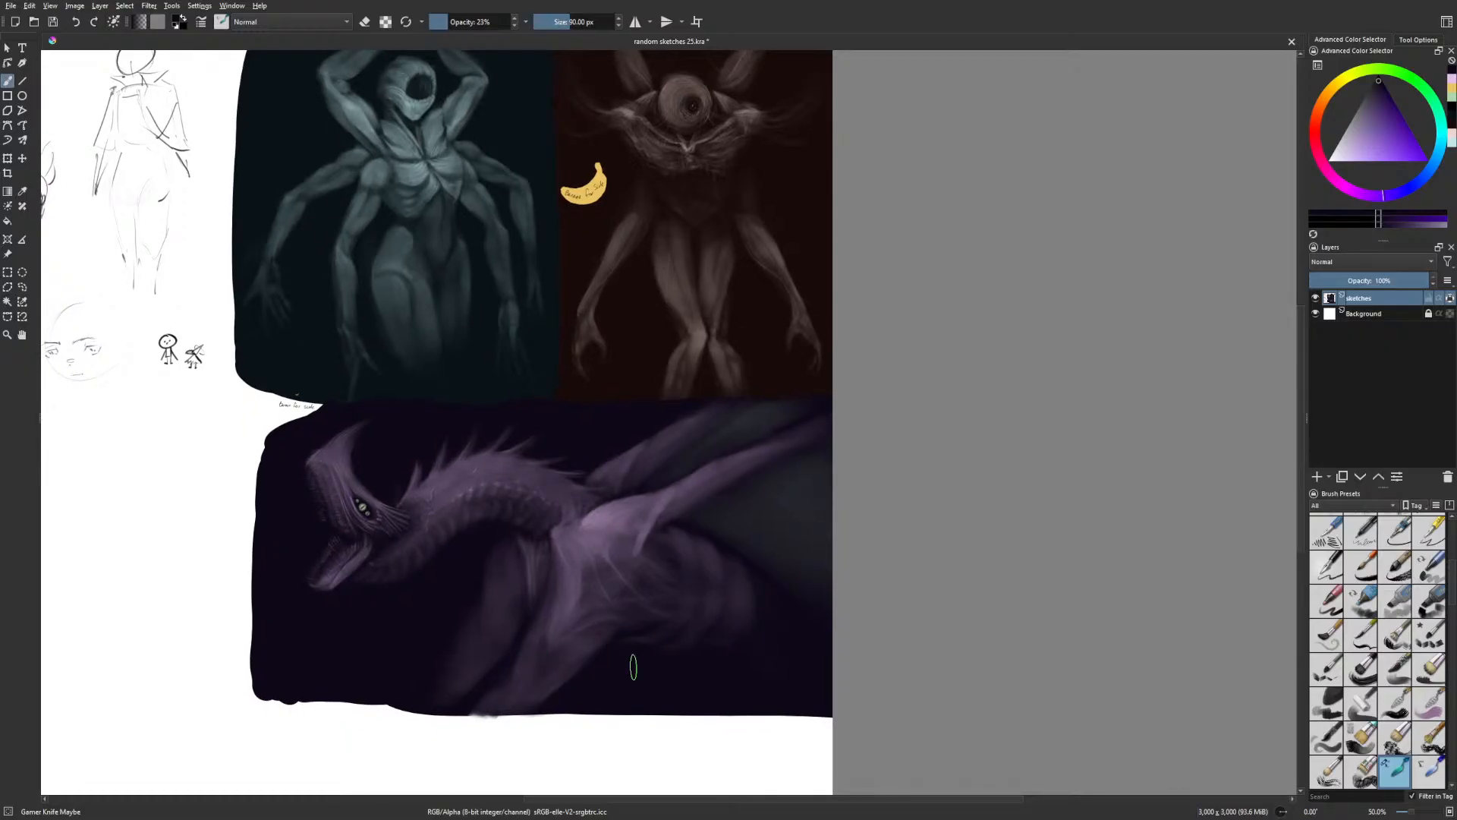
key(m)
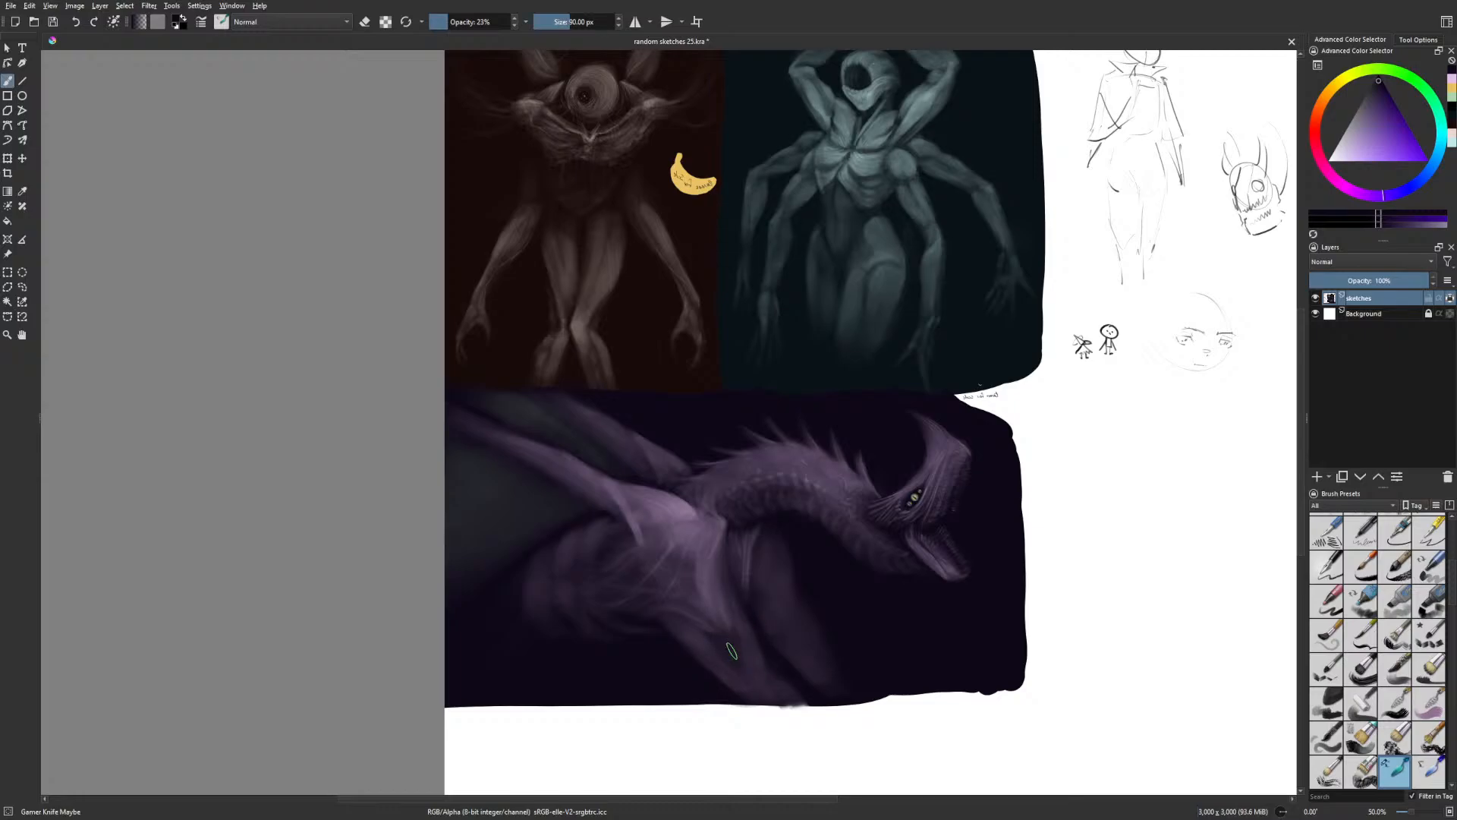
Pick pale purple and block in the beast's haunch and lower ribs, checking the body in the mirrored orientation
right_click(726, 630)
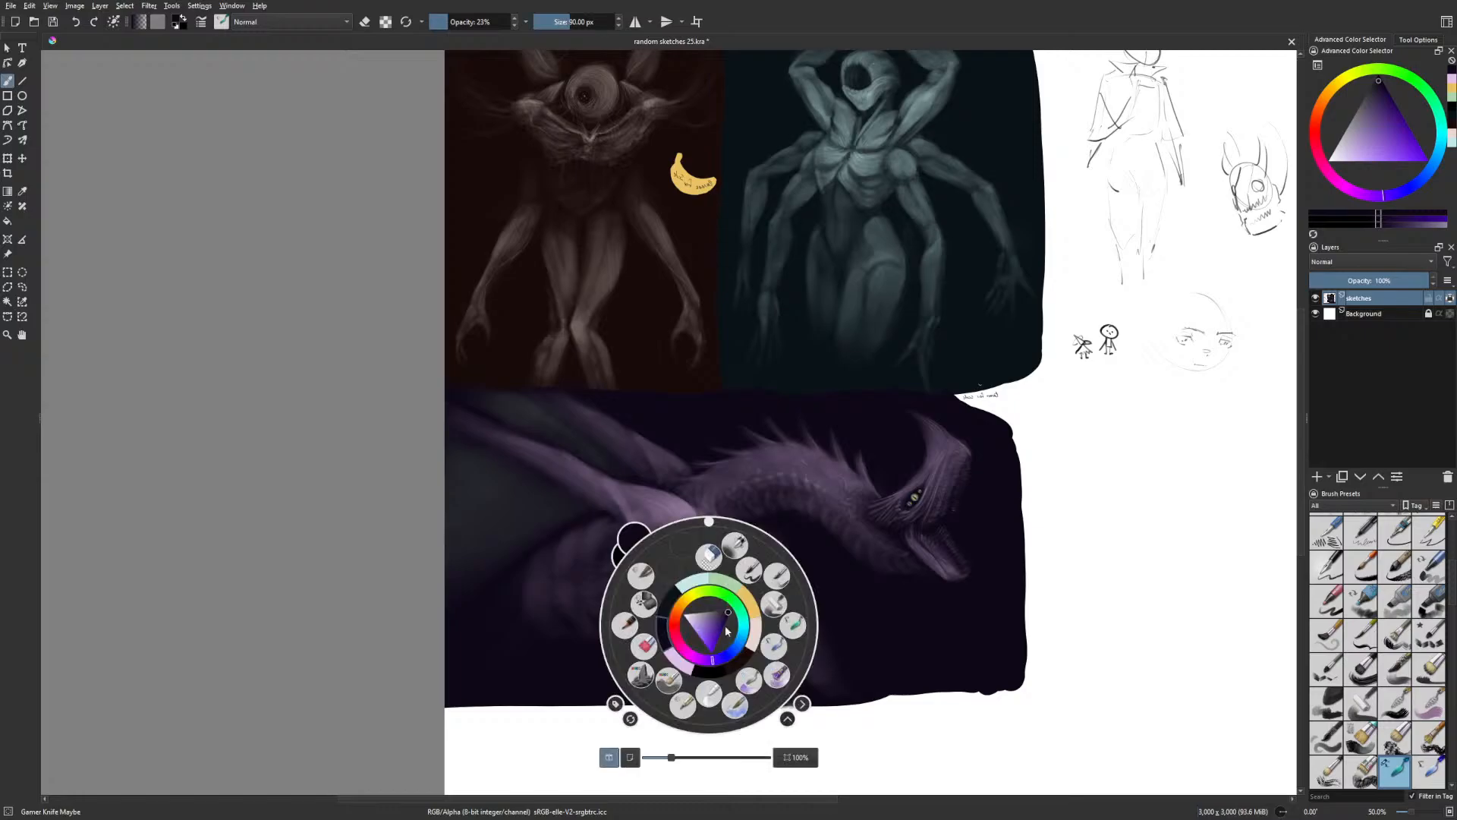
click(715, 645)
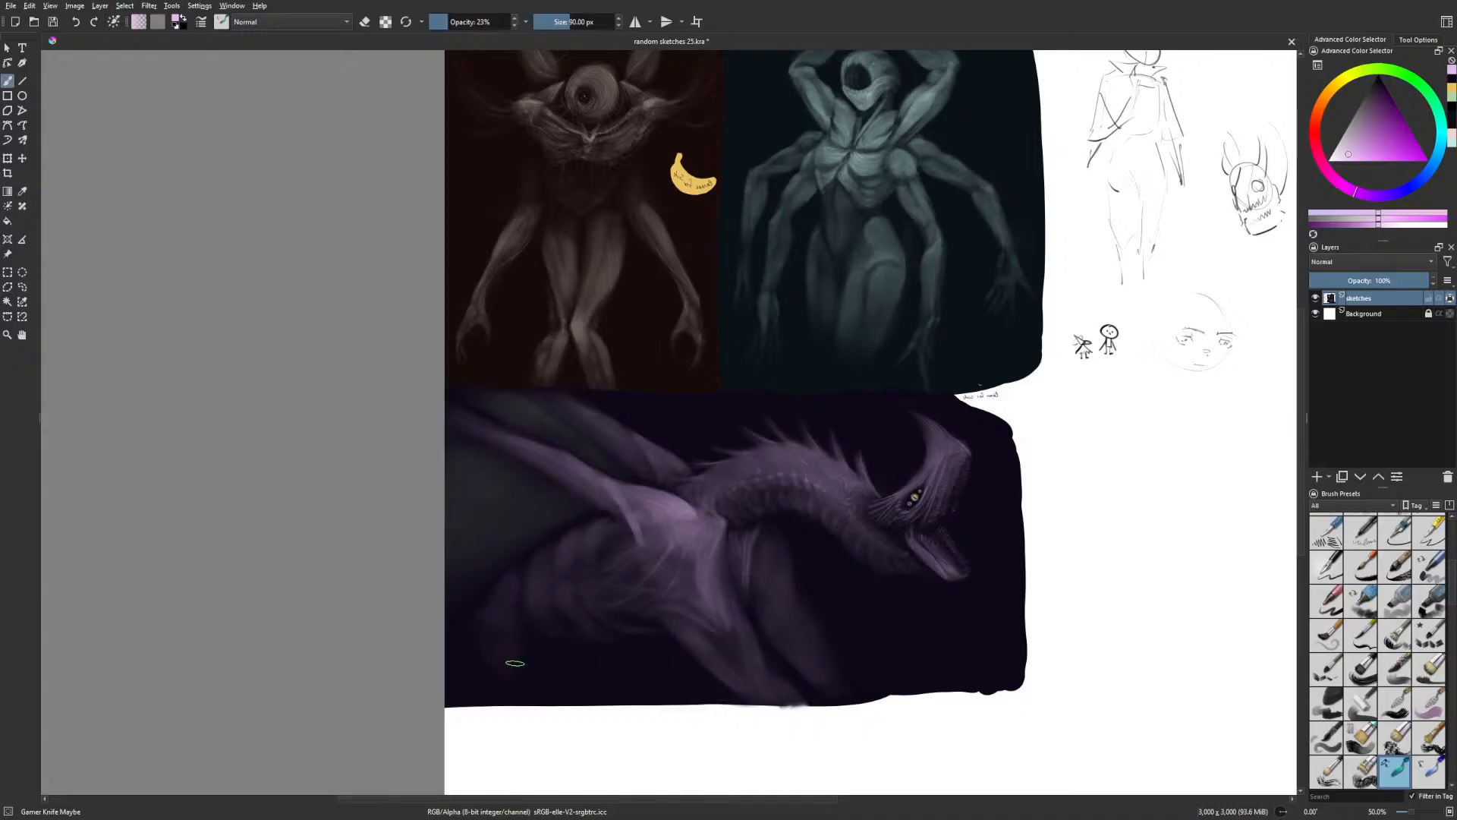
key(m)
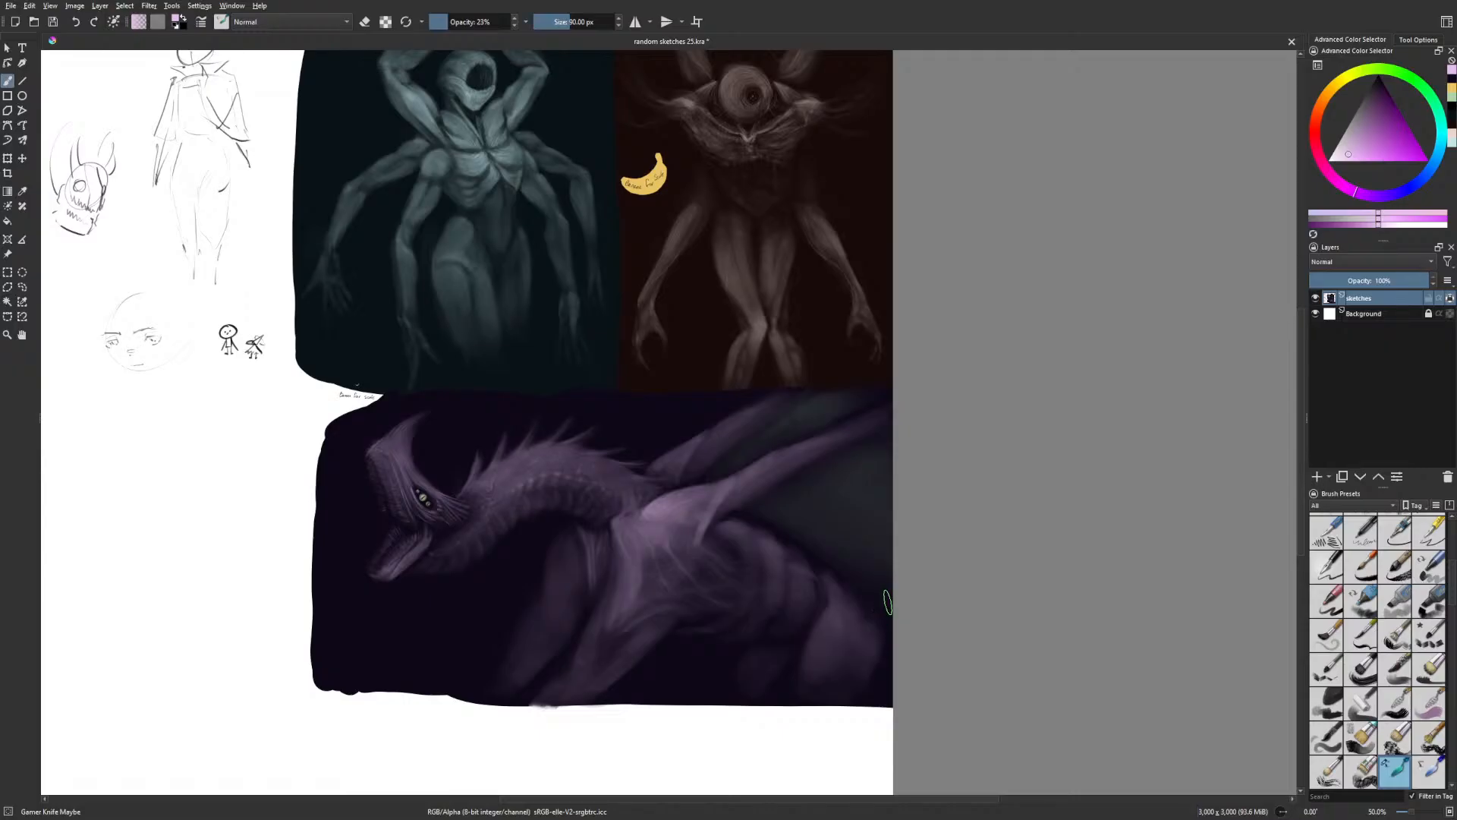
drag(881, 597, 887, 605)
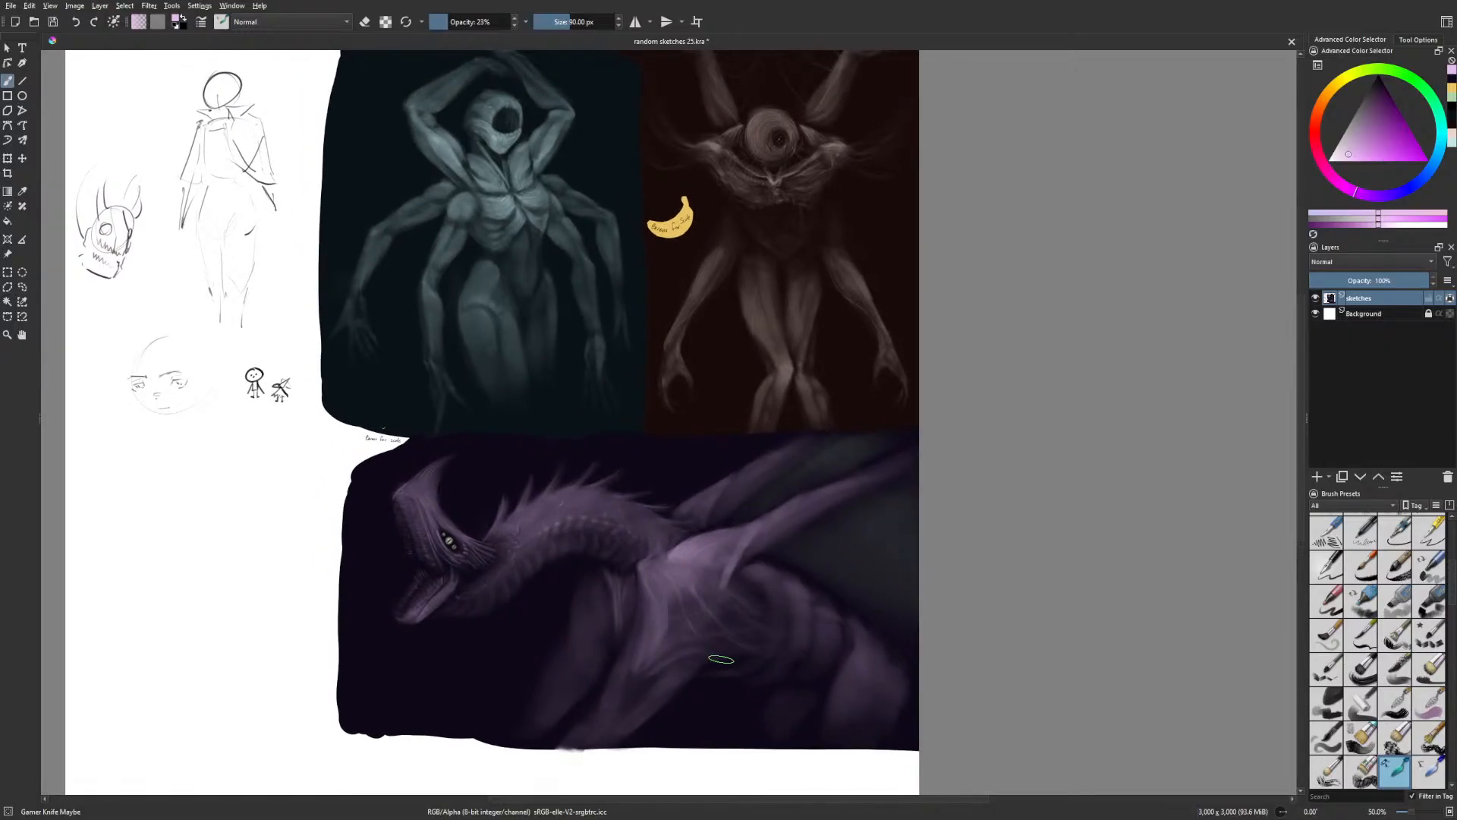
Refine the beast's belly, ribs and haunch with pale purple strokes at brush sizes of 26 px and 63 px
shift+drag(721, 659, 687, 658)
scroll(767, 651, down, 2)
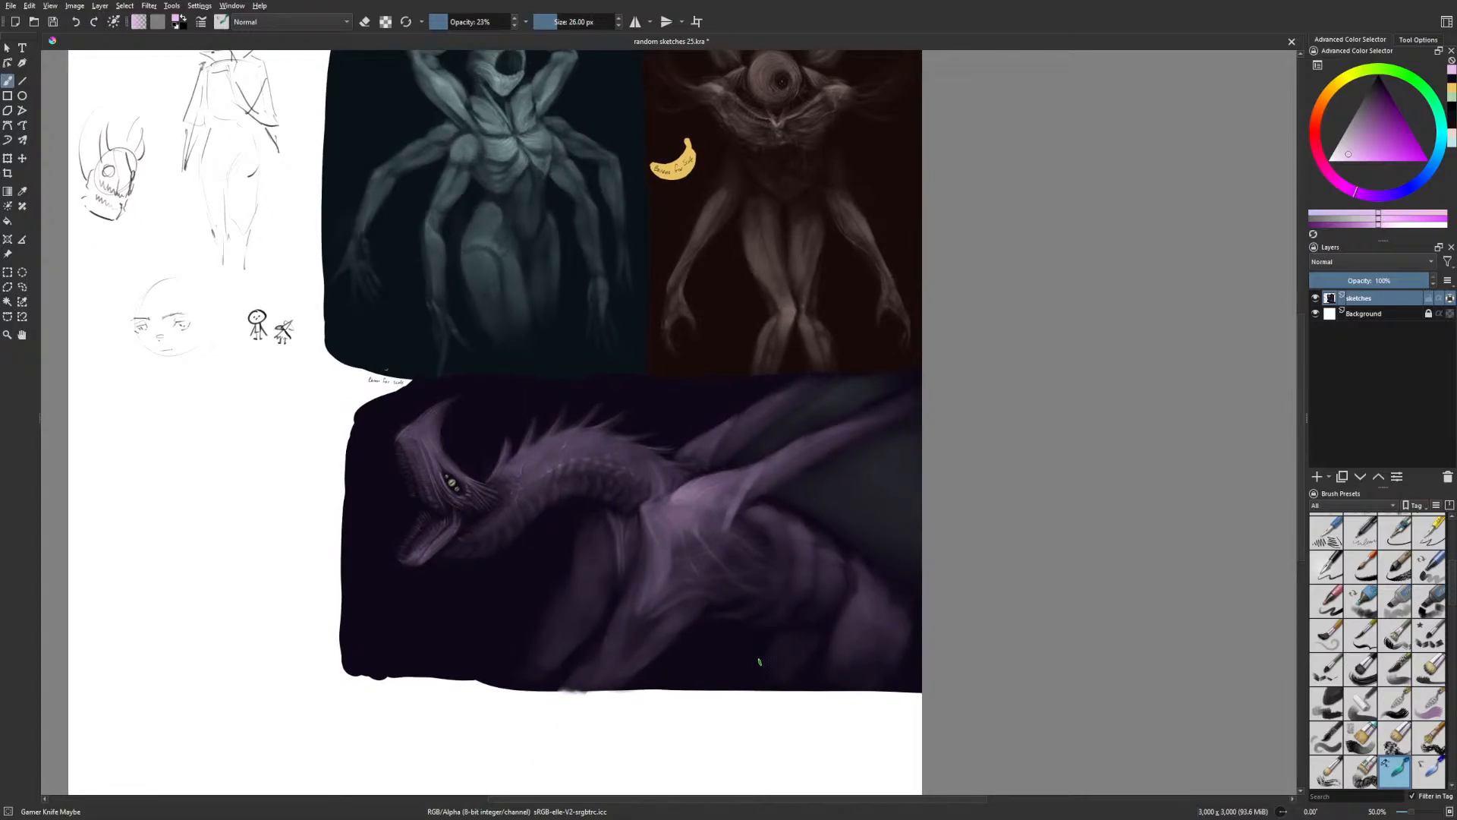
shift+drag(634, 627, 660, 627)
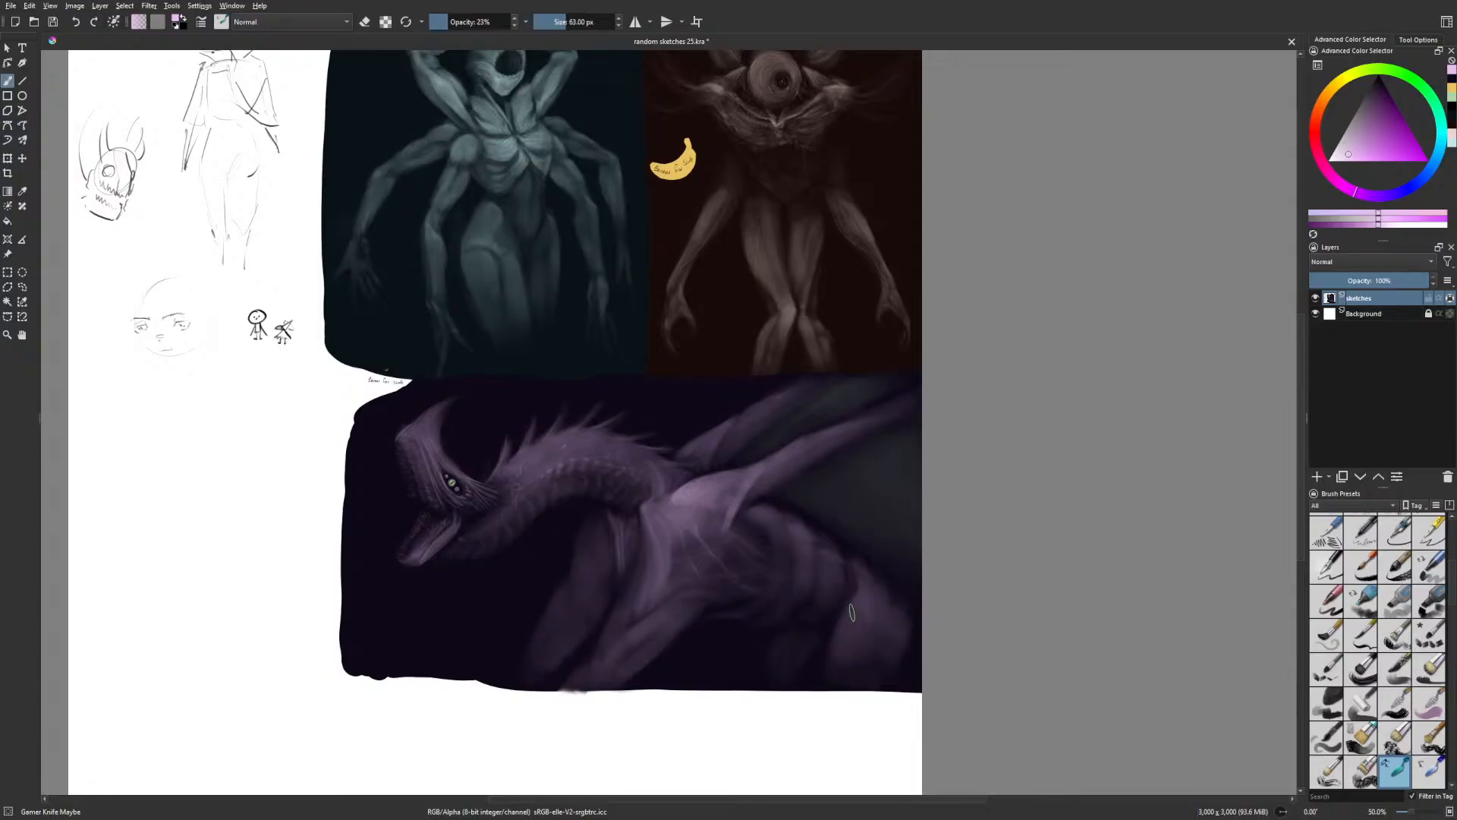
drag(851, 647, 829, 638)
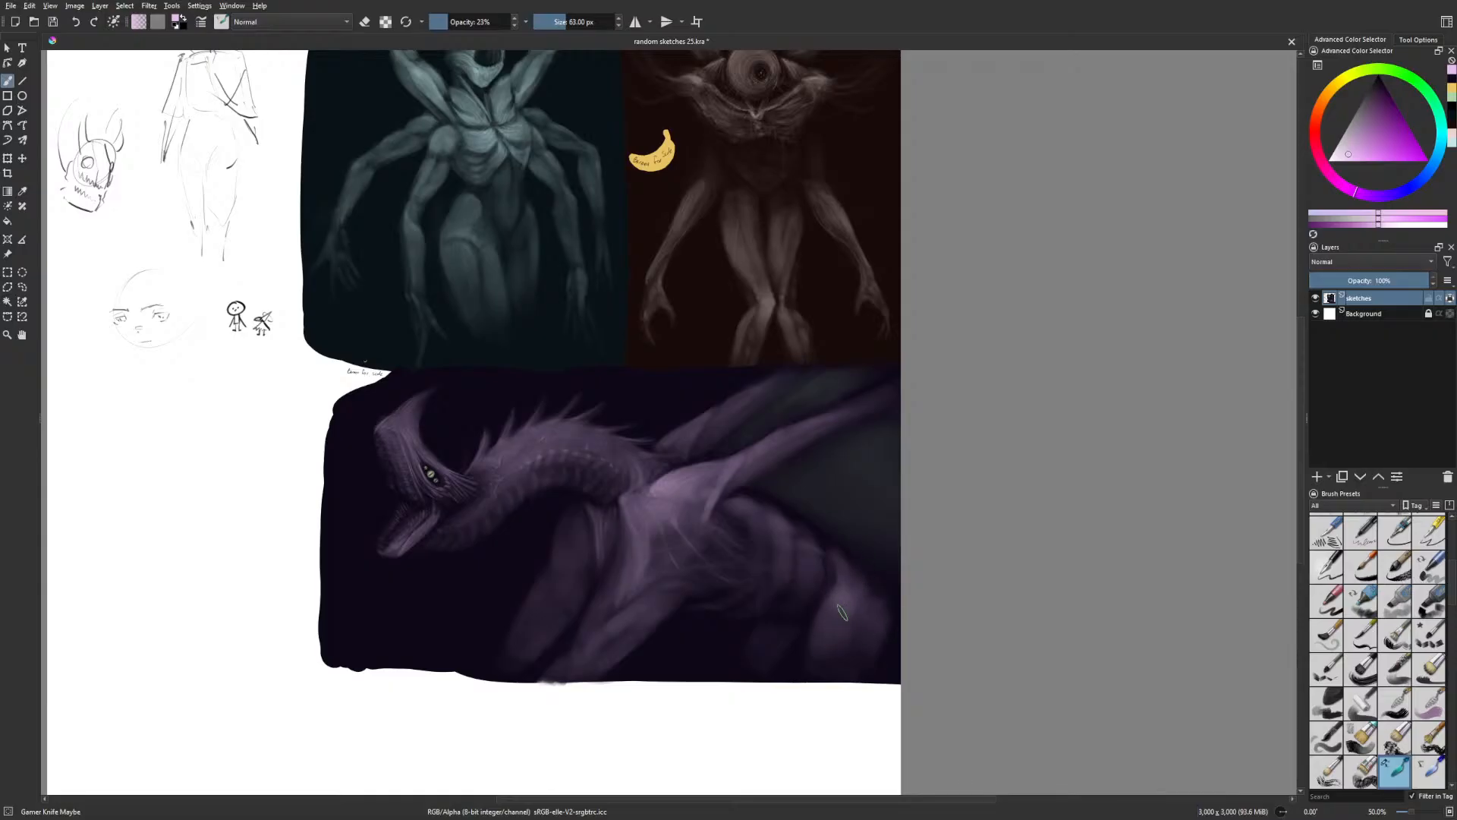
drag(913, 632, 906, 600)
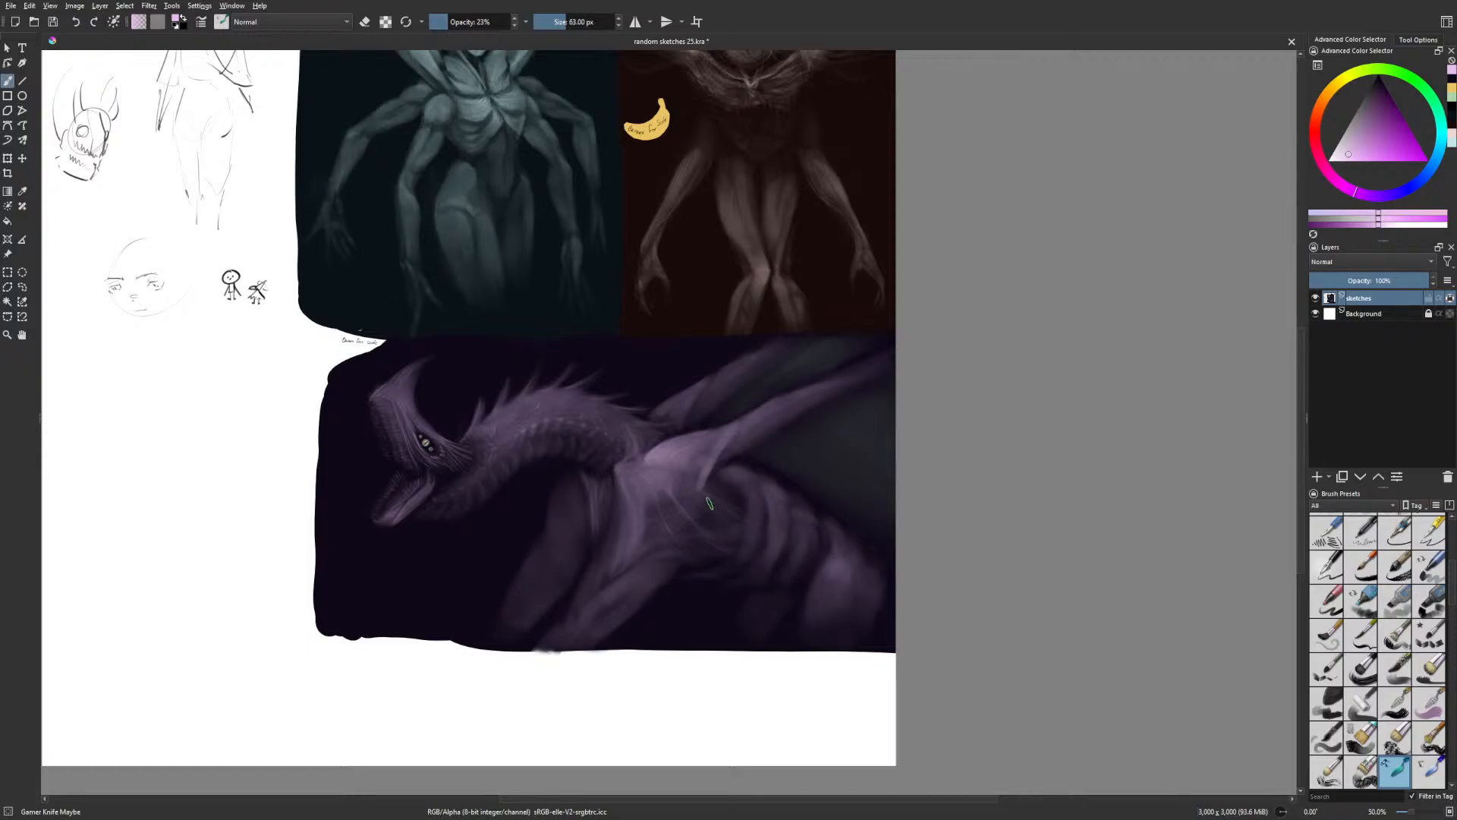
Reduce the brush to 32 px and paint pale purple skin folds and muscle strands under the wing base
key(bracketleft)
key(bracketleft)
key(bracketleft)
key(bracketleft)
key(bracketleft)
key(bracketleft)
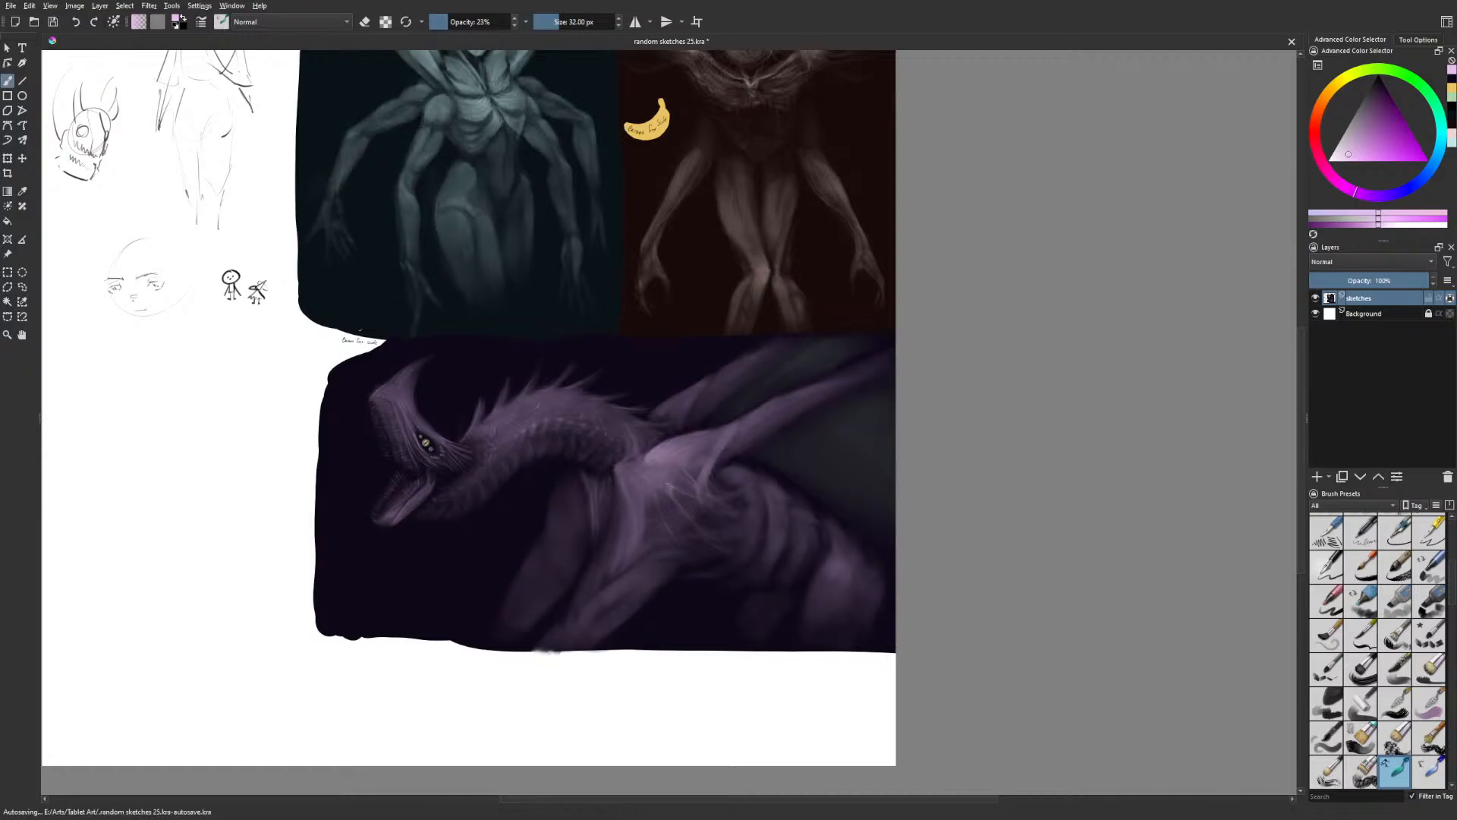
Switch to the Basic-5 Size Opacity brush at 24 px and 20% opacity and highlight the wing-base fold and chest strands
right_click(825, 580)
click(873, 561)
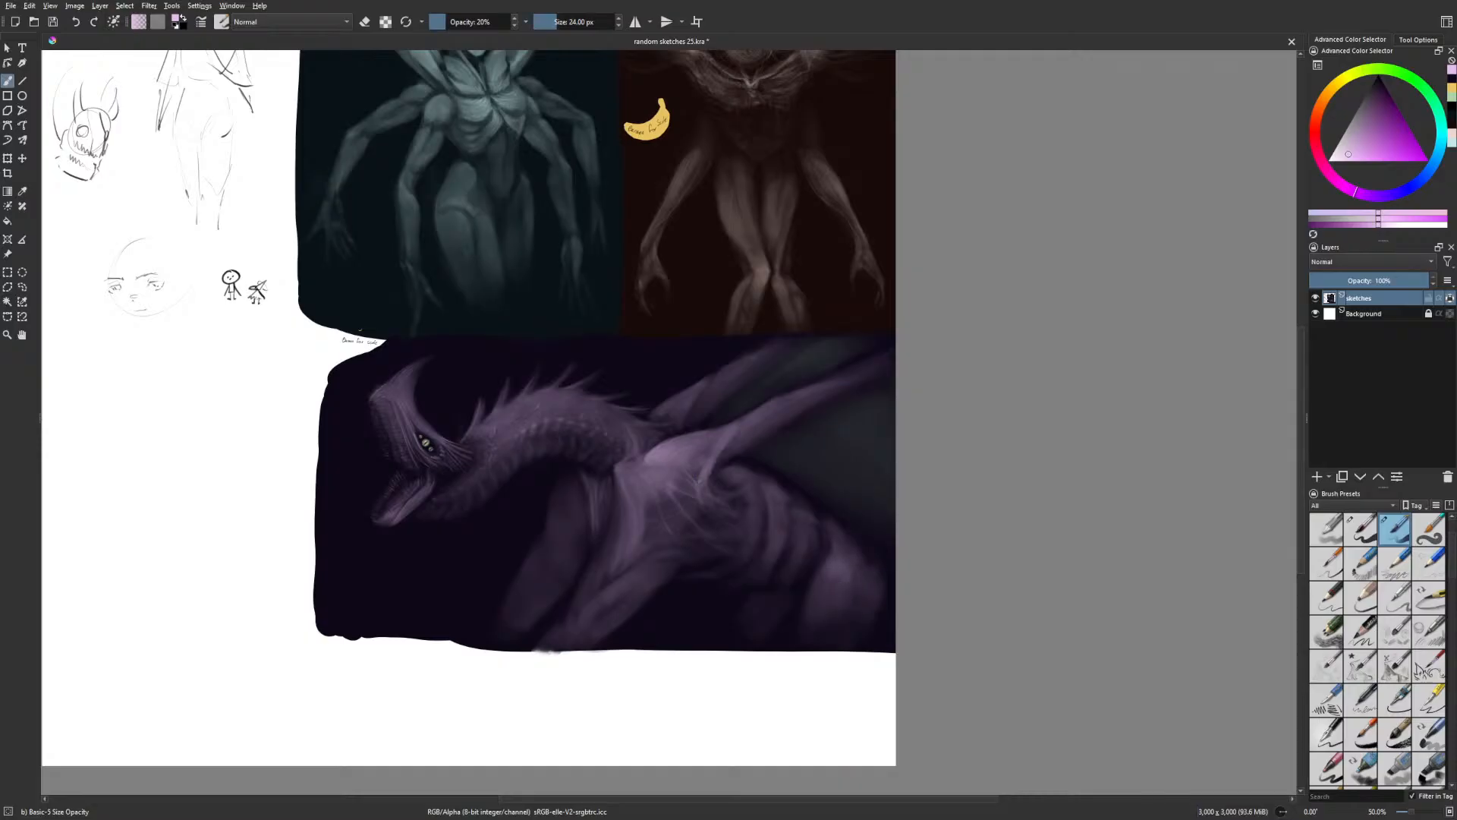
drag(703, 479, 725, 440)
drag(865, 478, 875, 594)
drag(856, 506, 878, 478)
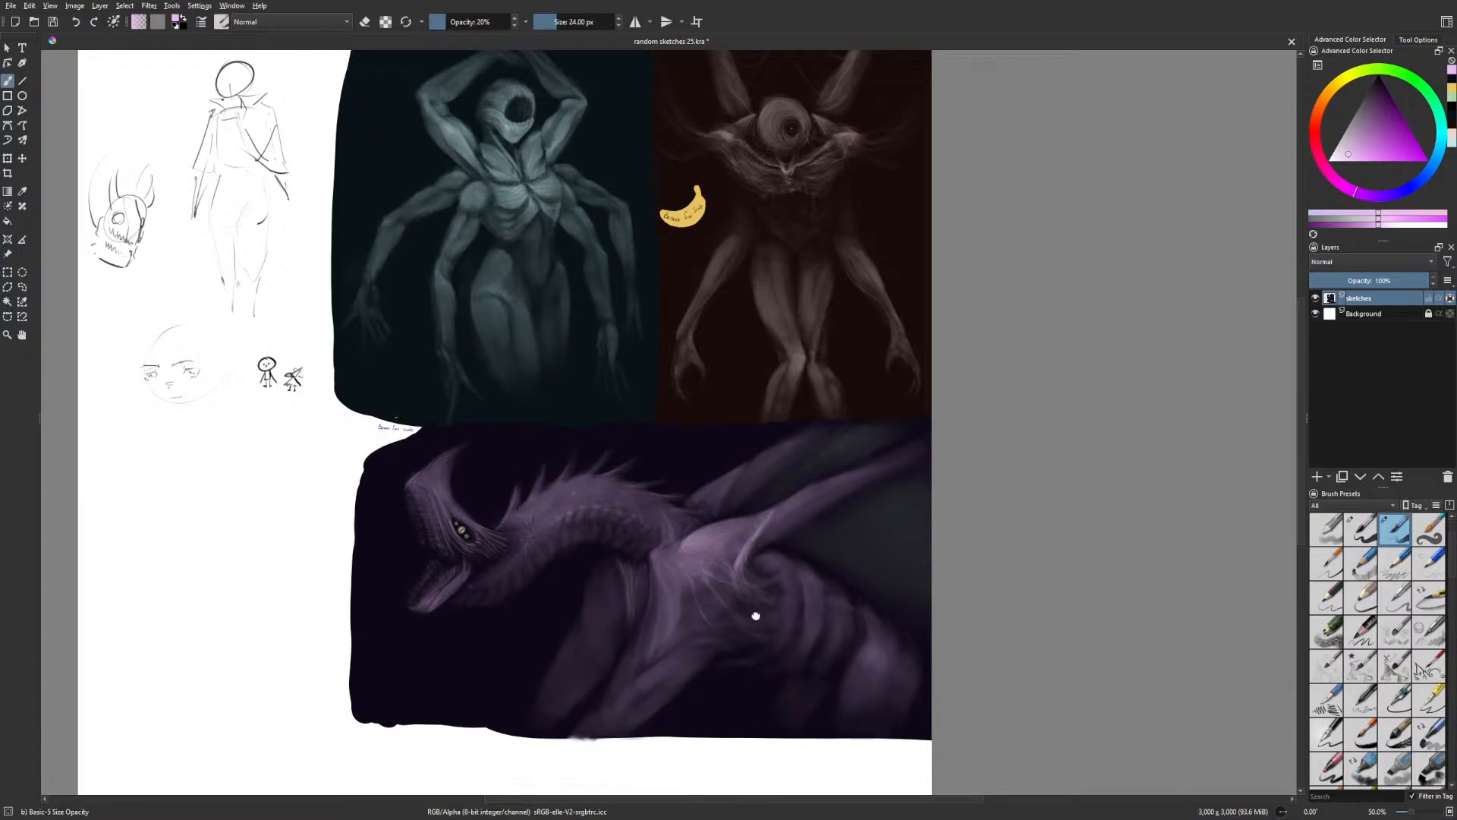
Texture the wing membrane in pale green with the Pencil-5 Tilted brush at 28% opacity and about 182 px
drag(755, 613, 535, 660)
right_click(650, 641)
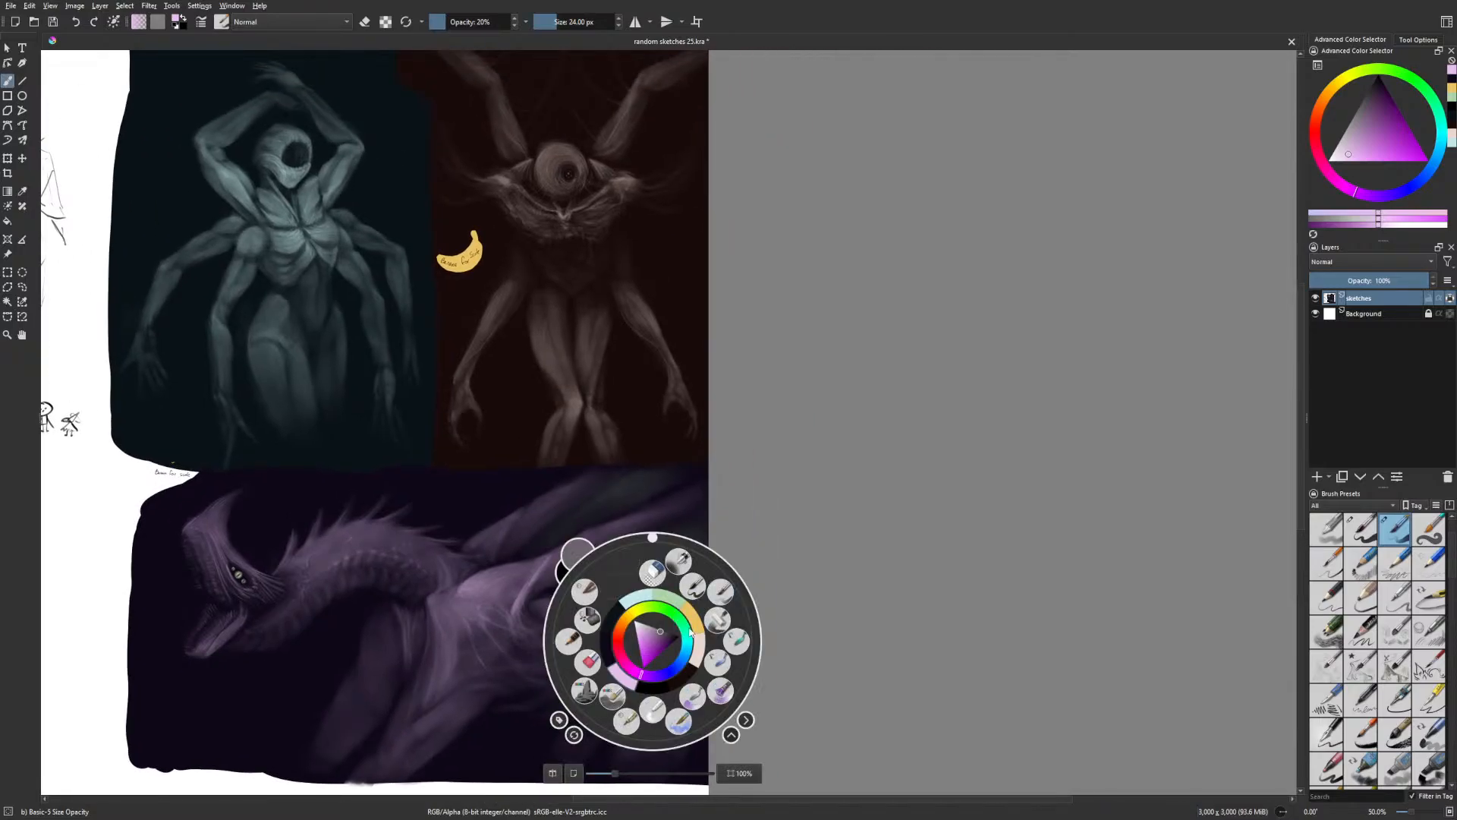
click(683, 617)
click(1428, 599)
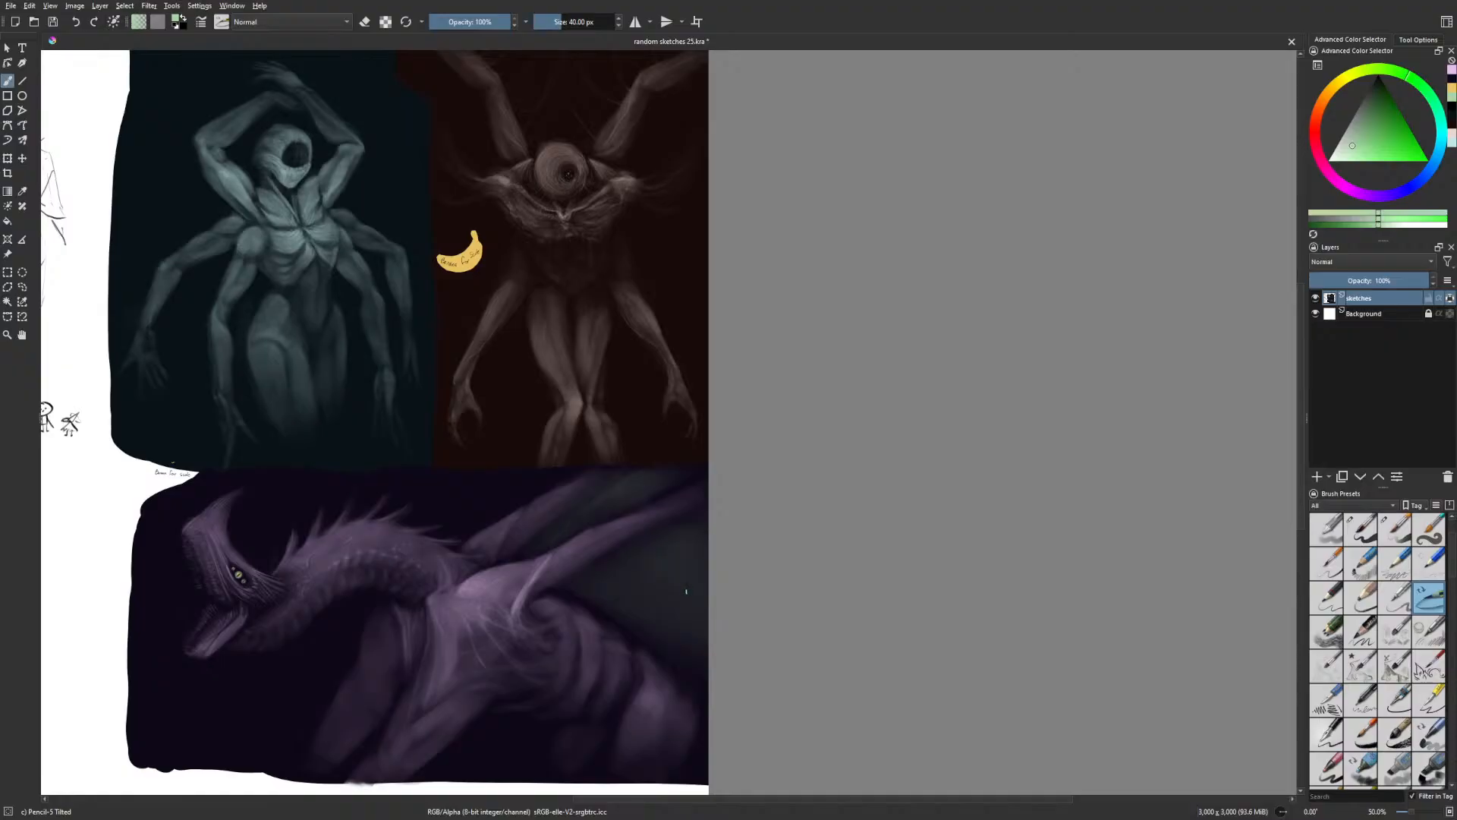
click(449, 21)
click(594, 21)
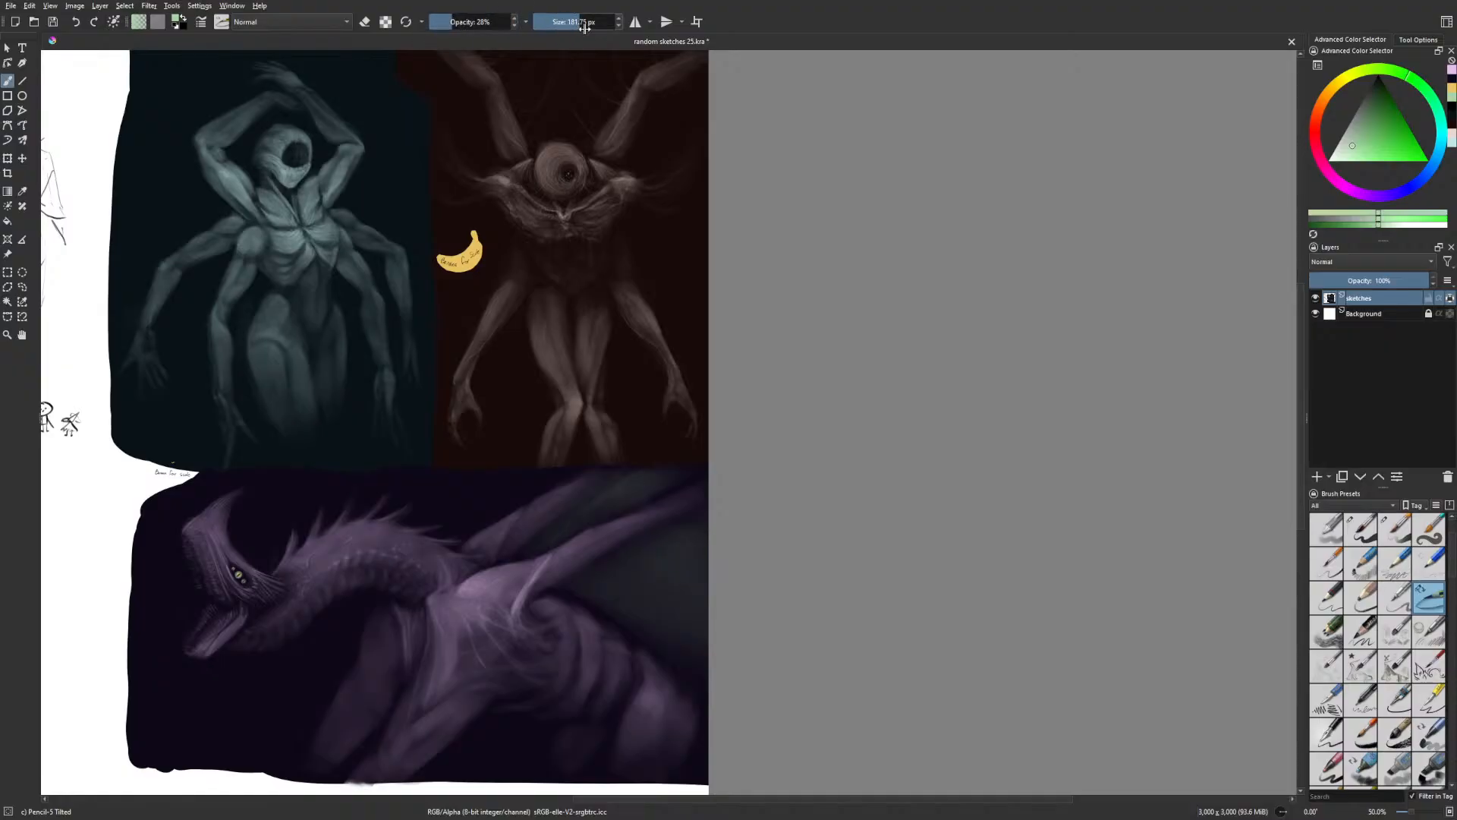
mouse_move(613, 569)
mouse_down()
mouse_move(643, 548)
mouse_move(576, 585)
mouse_move(664, 543)
mouse_move(617, 583)
mouse_move(645, 583)
mouse_move(549, 539)
mouse_move(647, 473)
mouse_move(543, 544)
mouse_move(691, 553)
mouse_move(604, 579)
mouse_up()
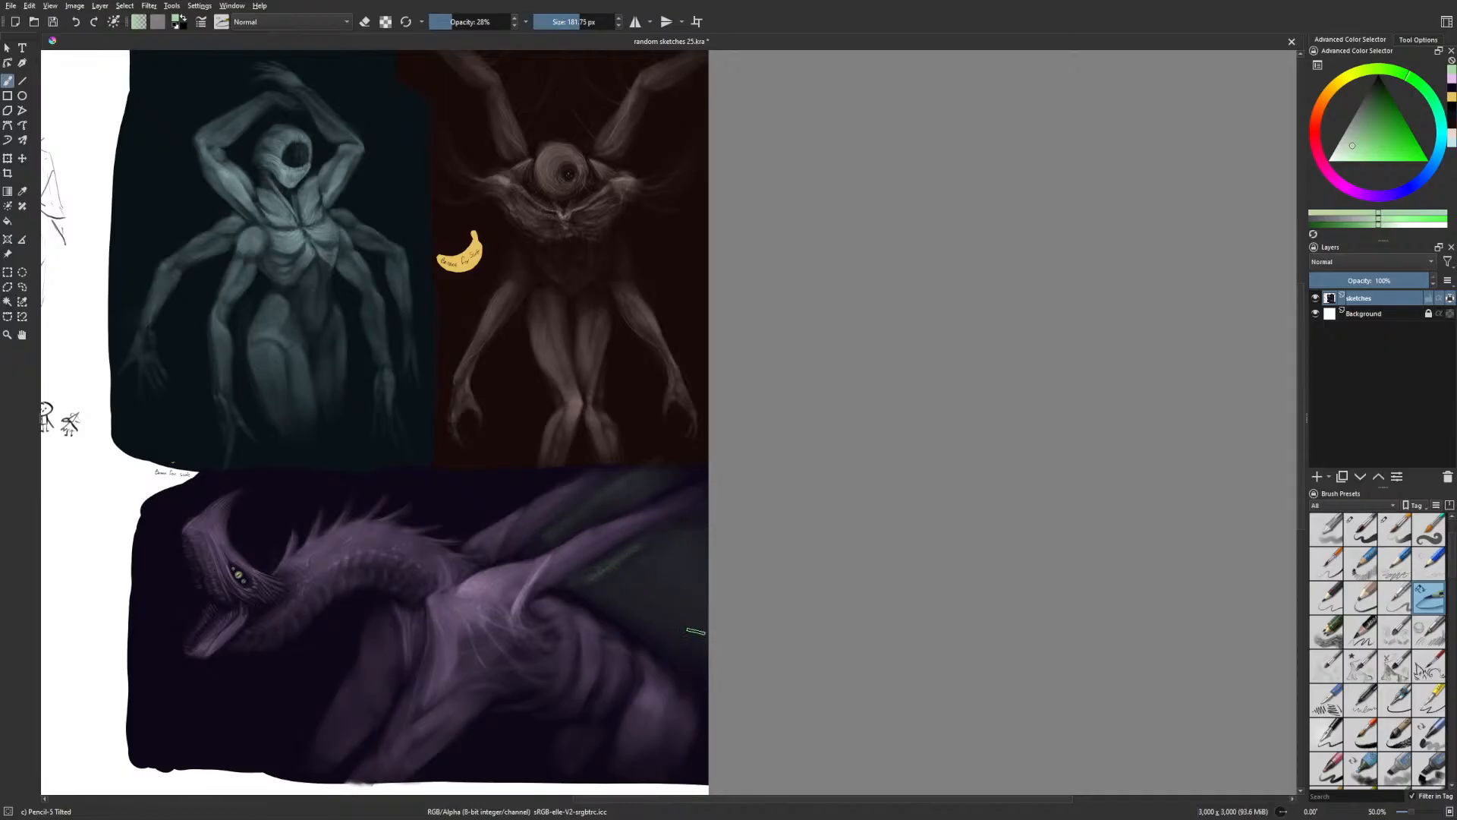
Enlarge the pencil to 416 px and spread pale green texture across both wing membranes
key(bracketright)
key(bracketright)
key(bracketright)
key(bracketright)
key(bracketright)
key(bracketright)
key(bracketright)
key(bracketright)
key(bracketright)
key(bracketright)
key(bracketright)
key(bracketright)
key(bracketright)
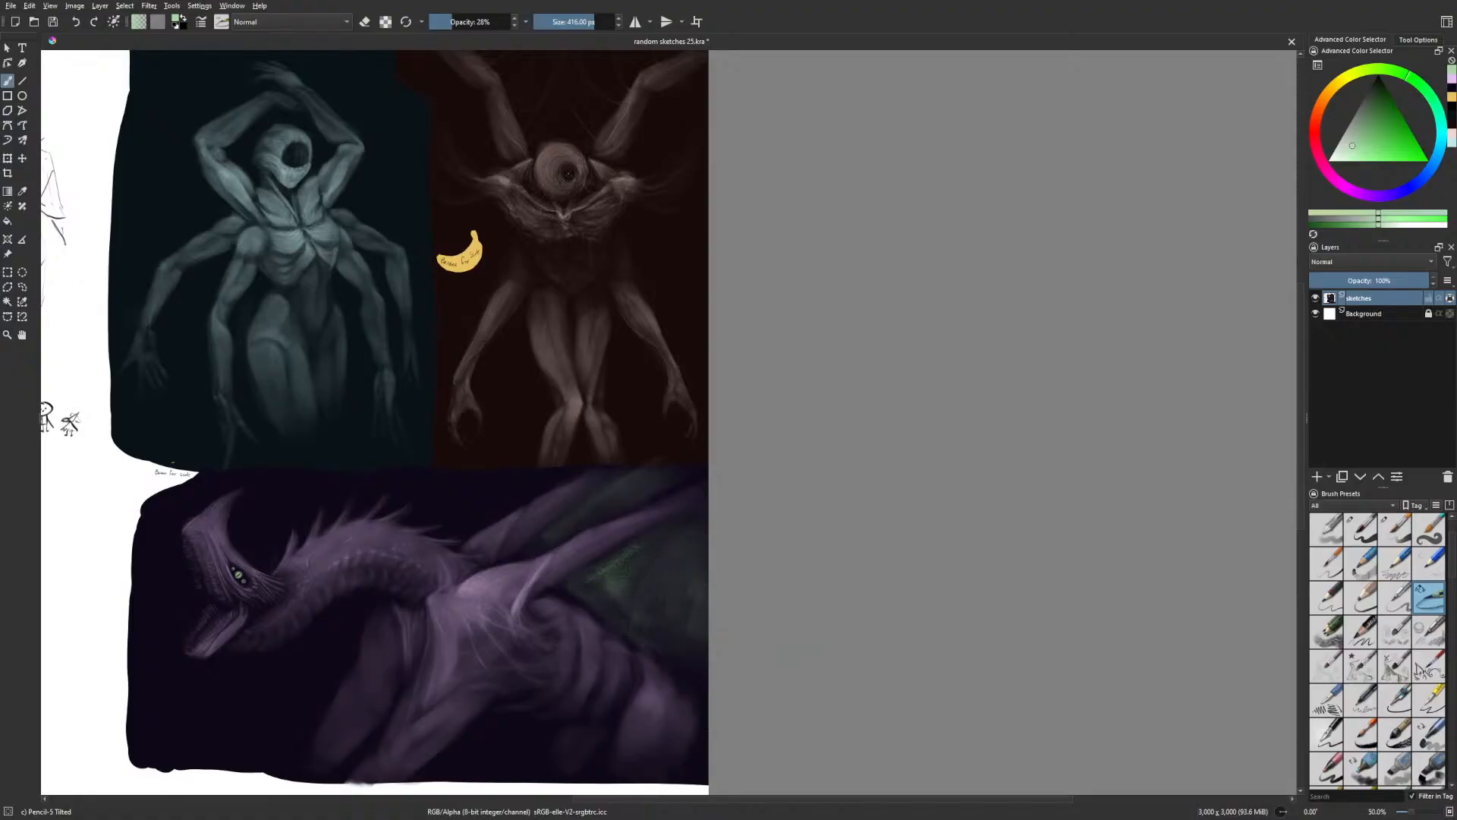
Reduce the pencil to 110 px and add fine green texture along the membrane's lower edge and near the wing arm
key(bracketleft)
key(bracketleft)
key(bracketleft)
key(bracketleft)
key(bracketleft)
key(bracketleft)
key(bracketleft)
key(bracketleft)
key(bracketleft)
key(bracketleft)
key(bracketleft)
key(bracketleft)
key(bracketleft)
key(bracketleft)
key(bracketleft)
key(bracketleft)
key(bracketleft)
key(bracketleft)
key(bracketleft)
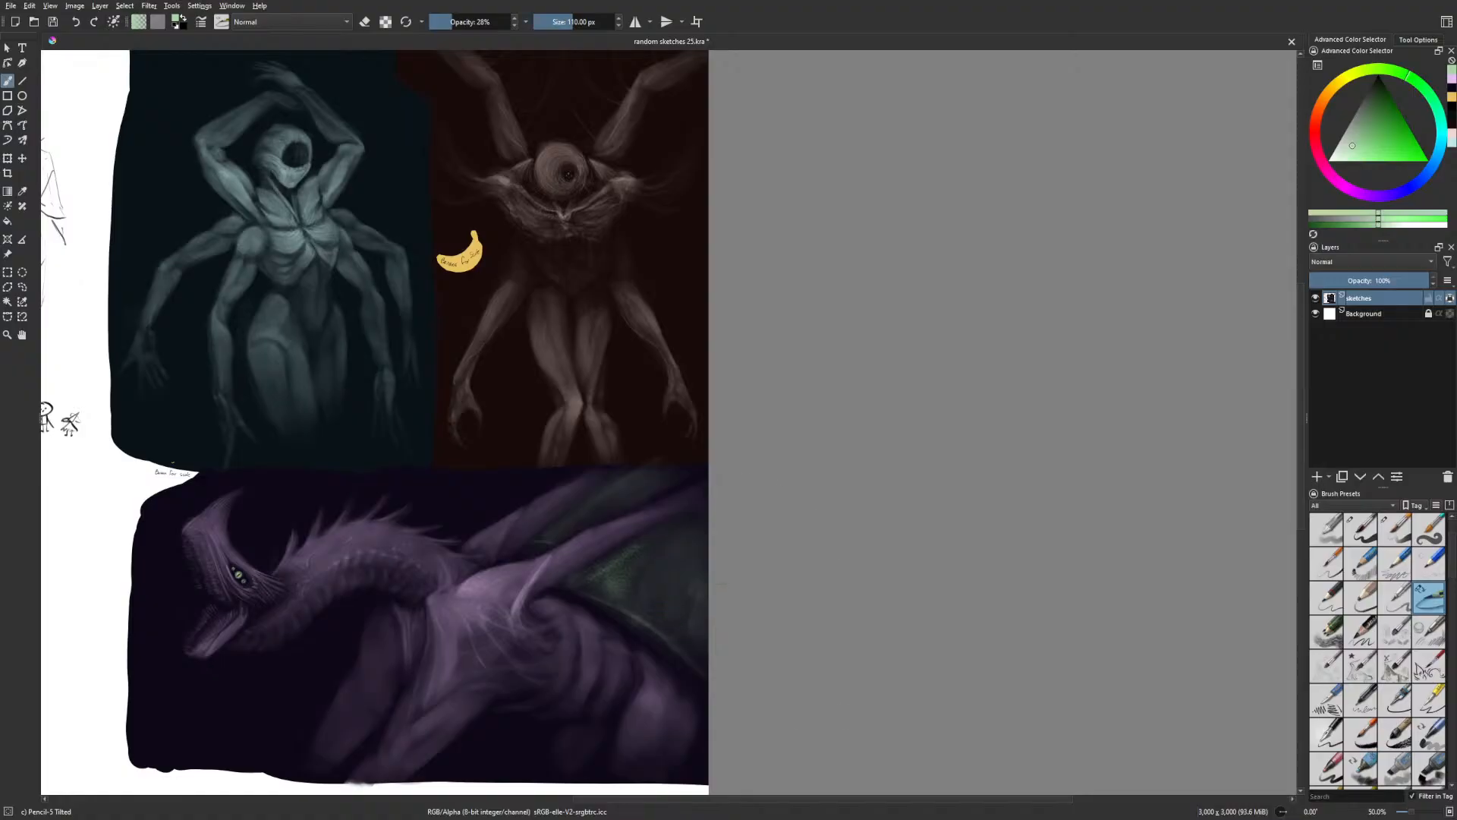
Pick near-black and shade dark texture into the green wing membranes, checking the whole page
right_click(730, 585)
drag(759, 630, 686, 603)
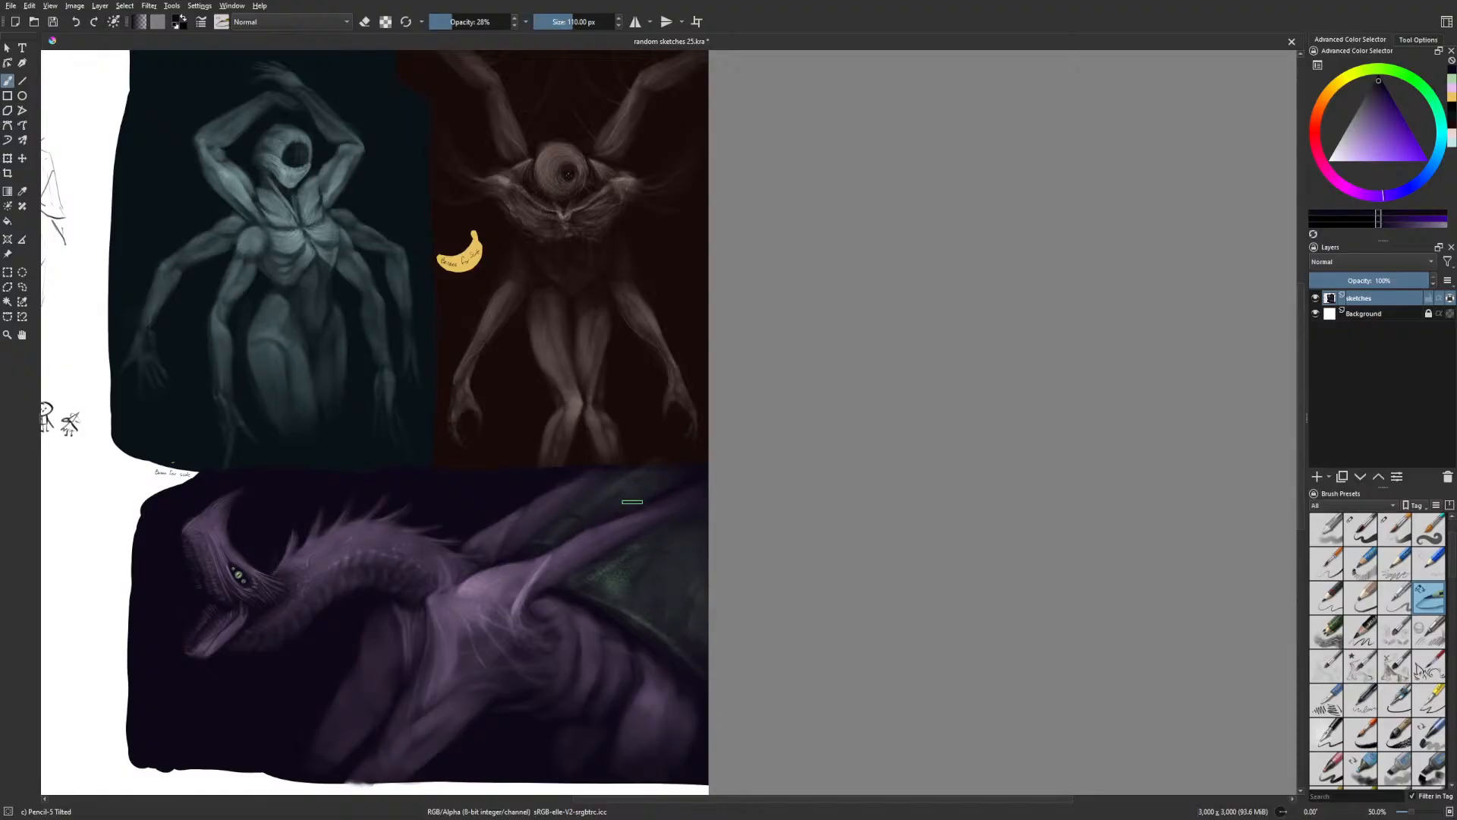
drag(726, 453, 886, 369)
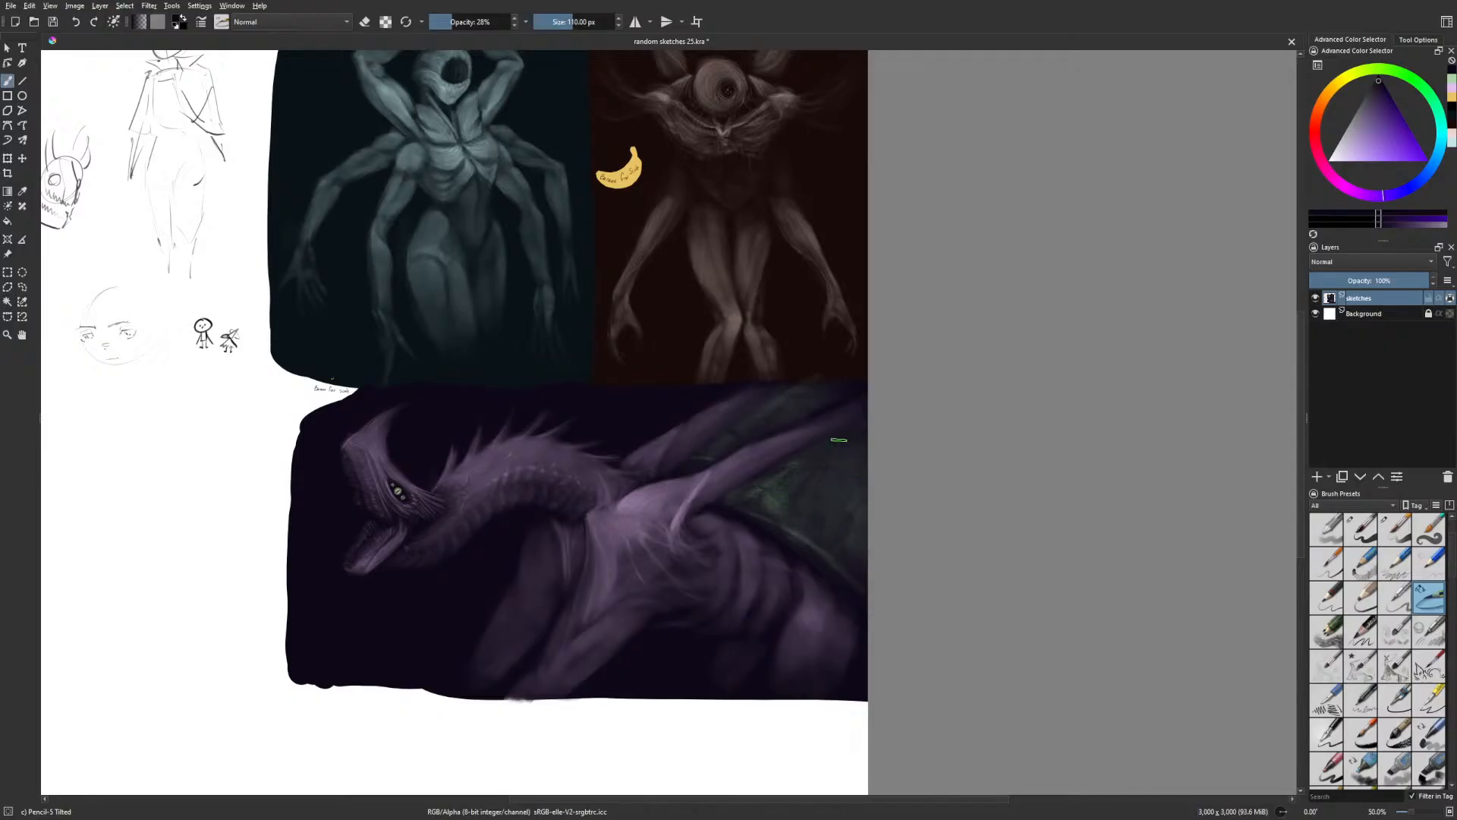
scroll(850, 328, down, 1)
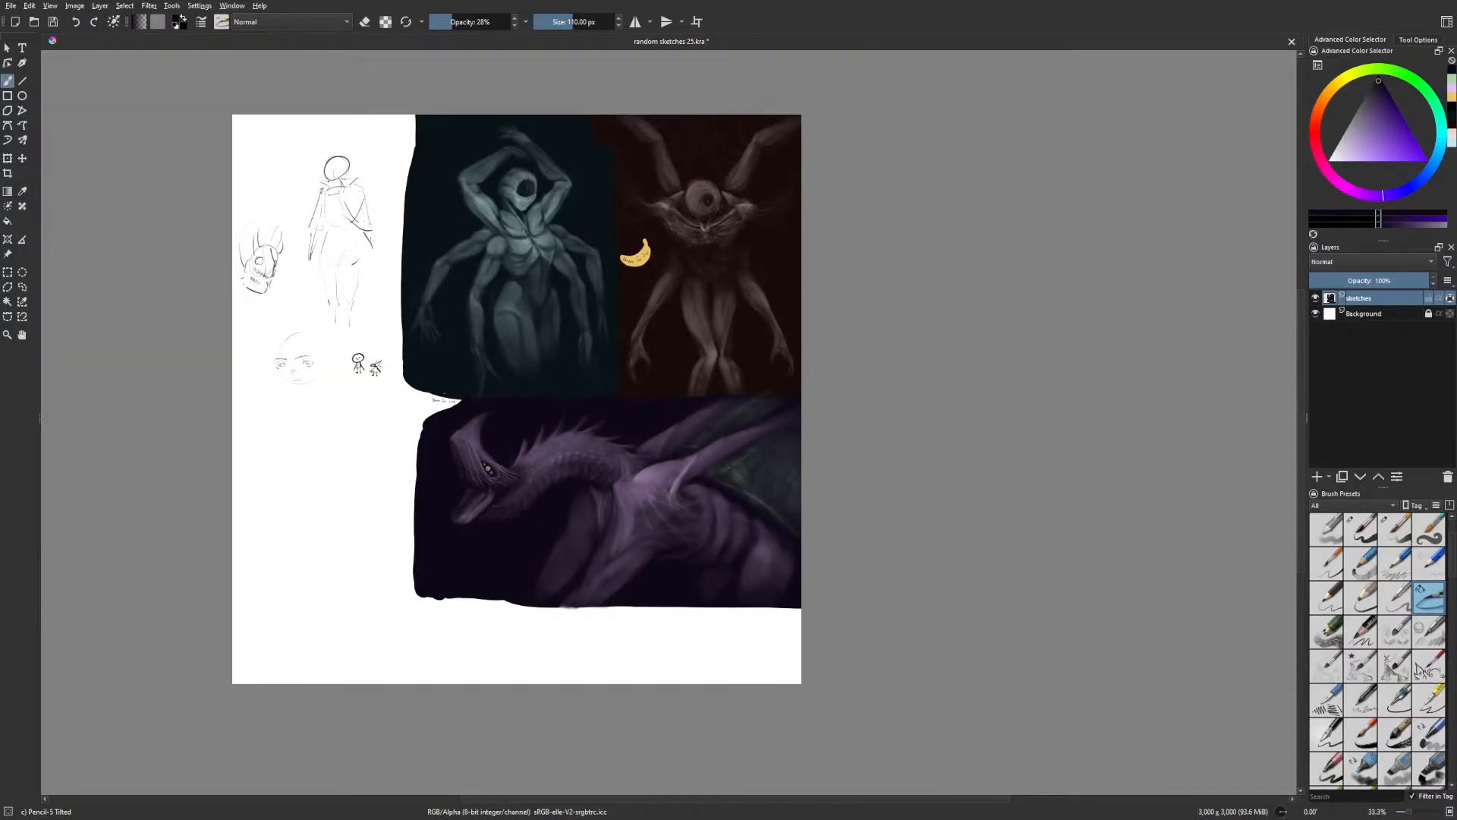
drag(848, 455, 832, 458)
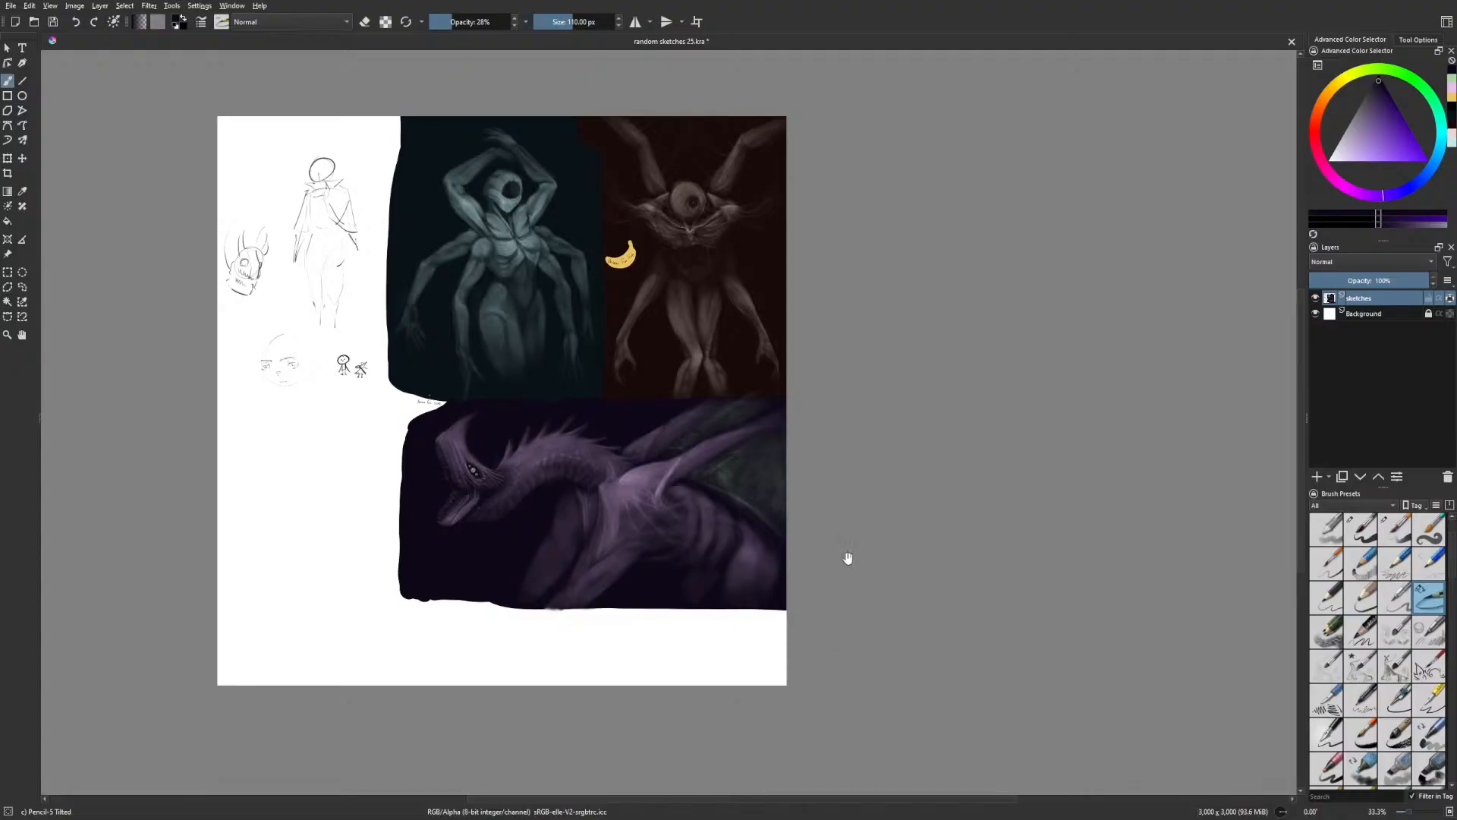
drag(845, 555, 860, 576)
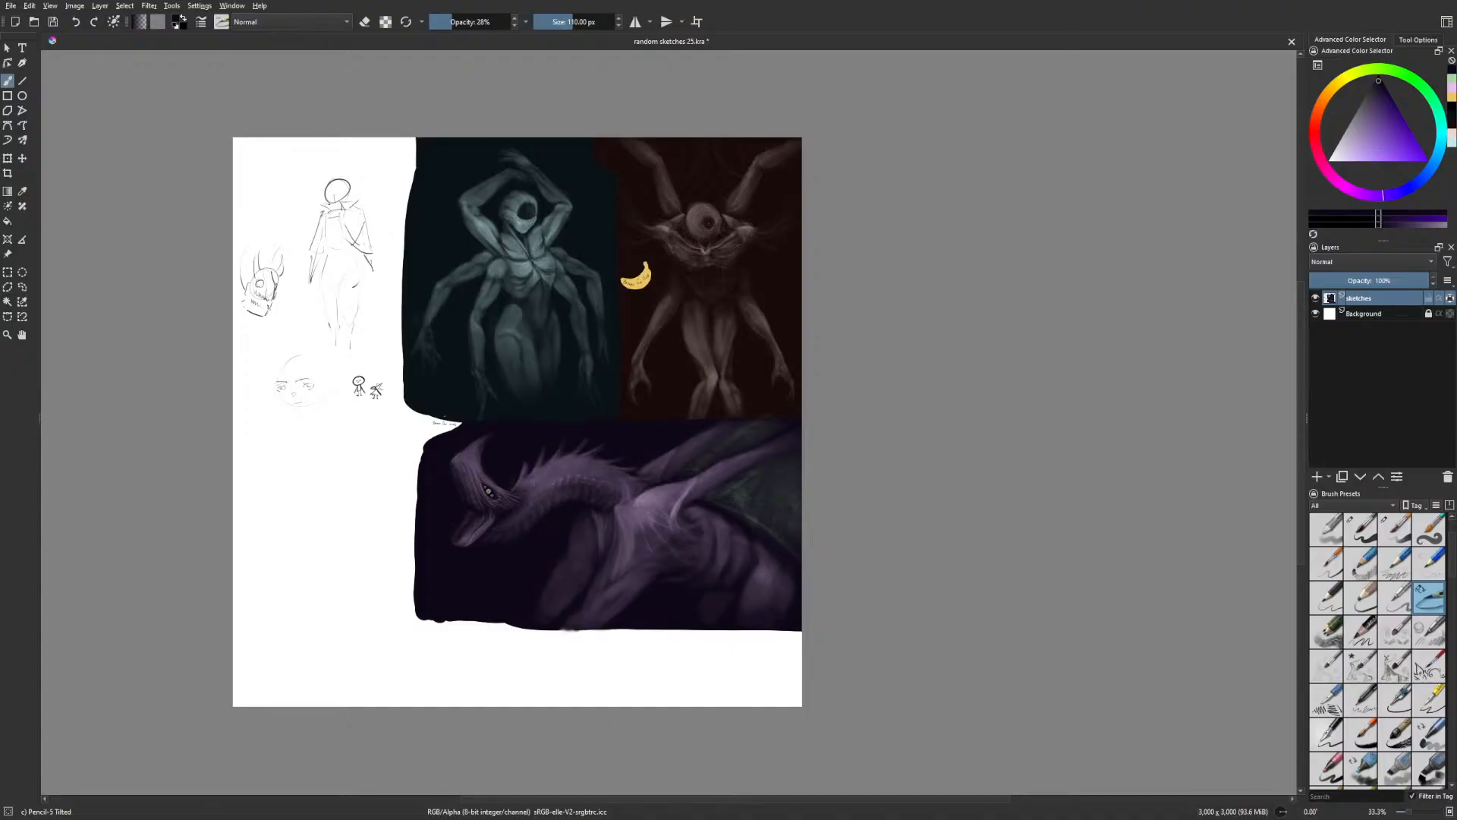
mouse_move(868, 428)
mouse_down()
mouse_move(873, 492)
mouse_move(883, 439)
mouse_up()
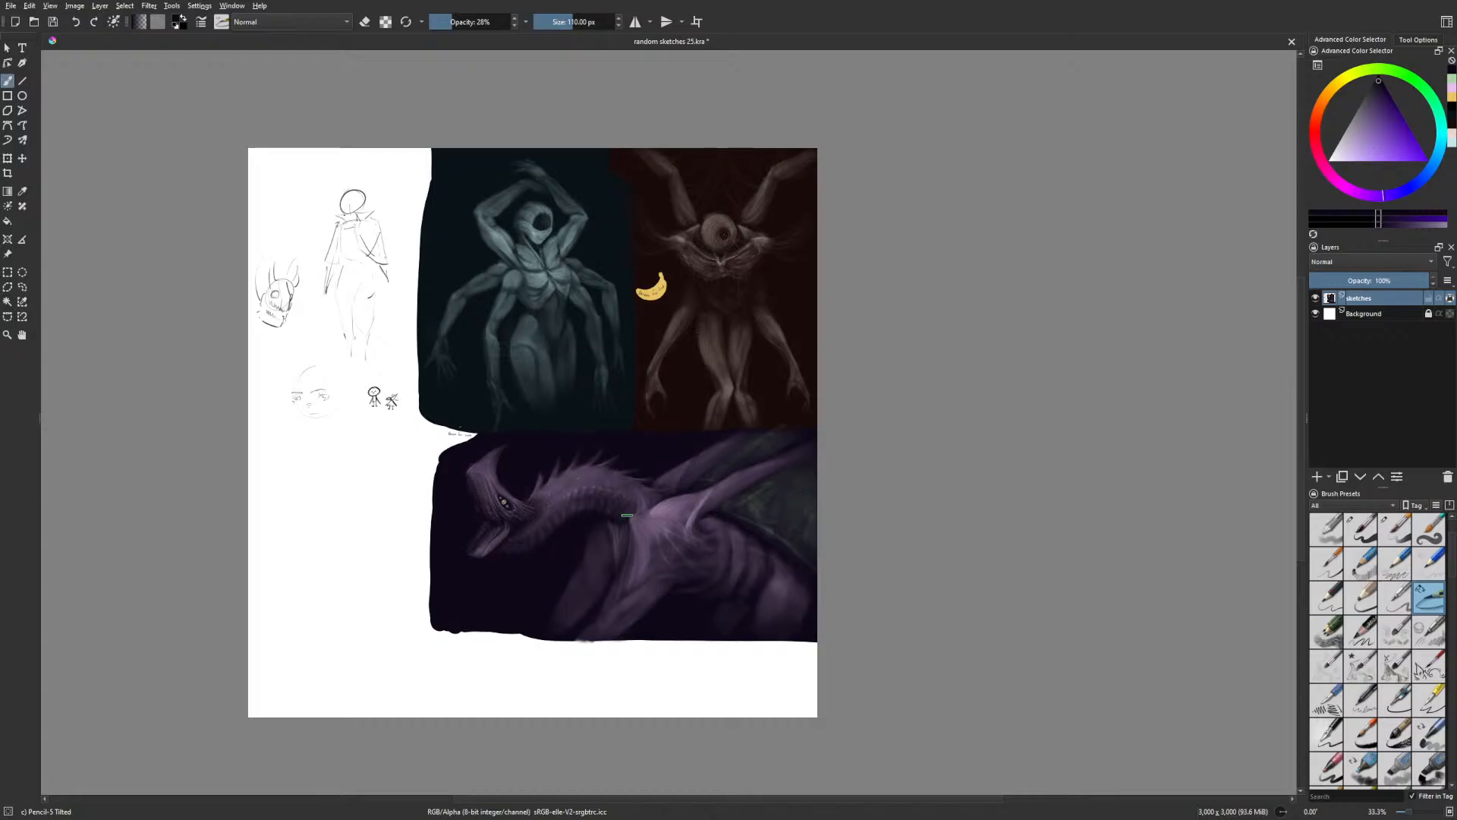
Turn off the sketches layer's alpha lock and smooth the dark backdrop's lower edge with the Basic-5 Size brush at about 156 px
right_click(619, 601)
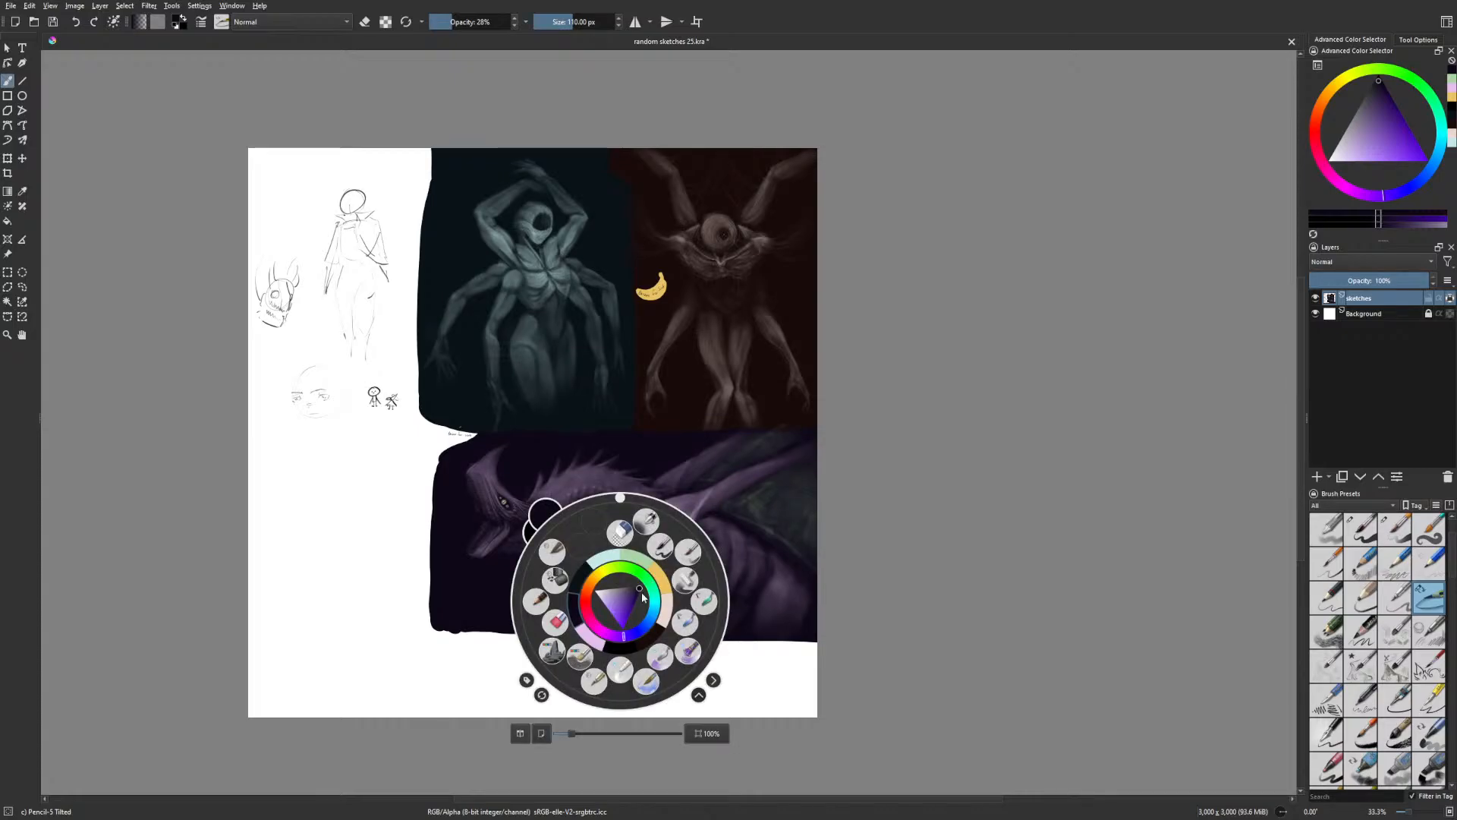
click(579, 583)
right_click(606, 581)
click(559, 592)
right_click(583, 608)
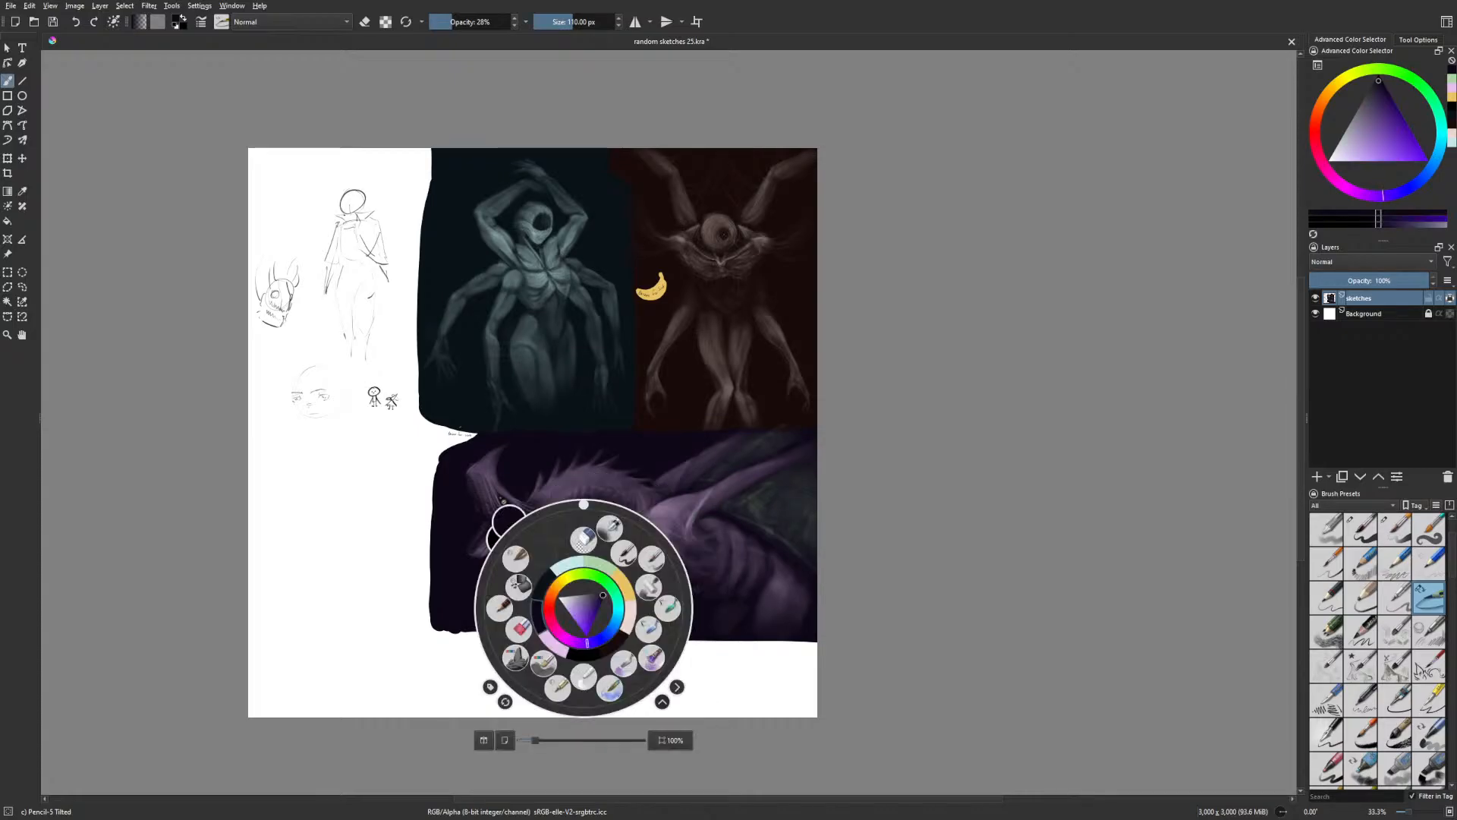
click(623, 558)
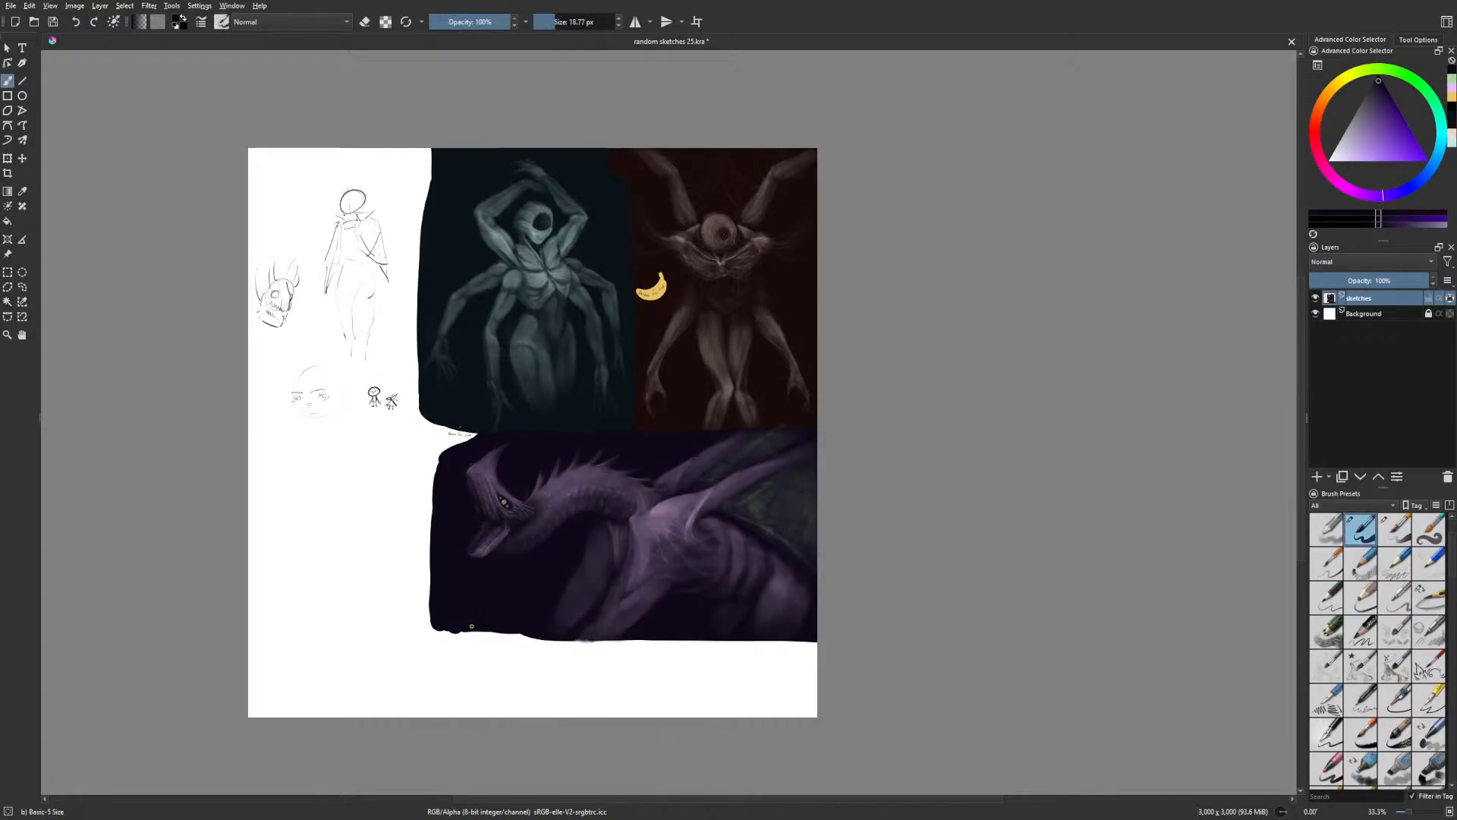
click(577, 23)
click(1449, 299)
drag(458, 622, 531, 630)
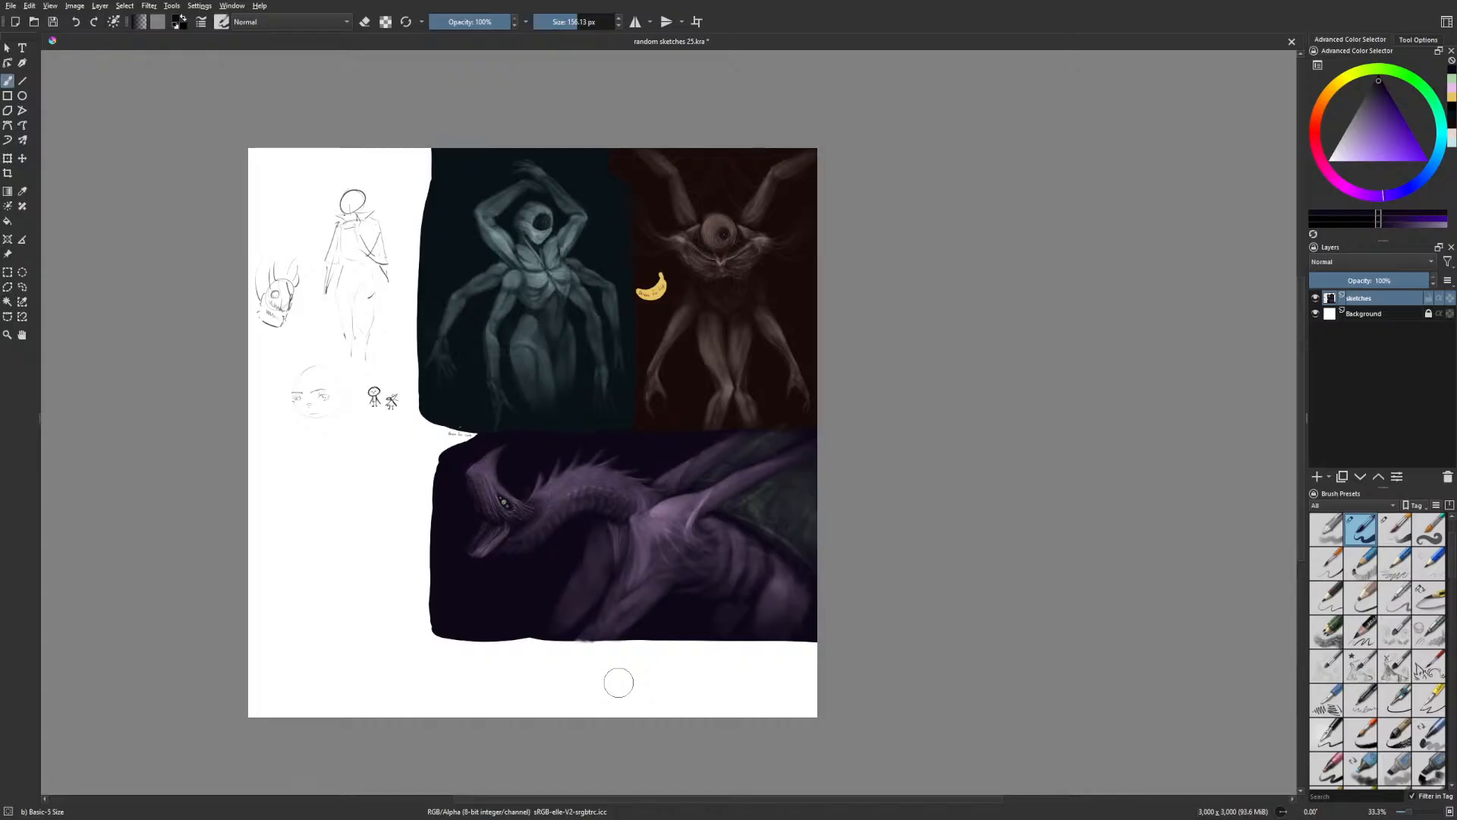
Pick yellow, reduce the brush to 15 px and paint a tiny banana above the beast's head
drag(794, 394, 778, 349)
scroll(777, 349, up, 3)
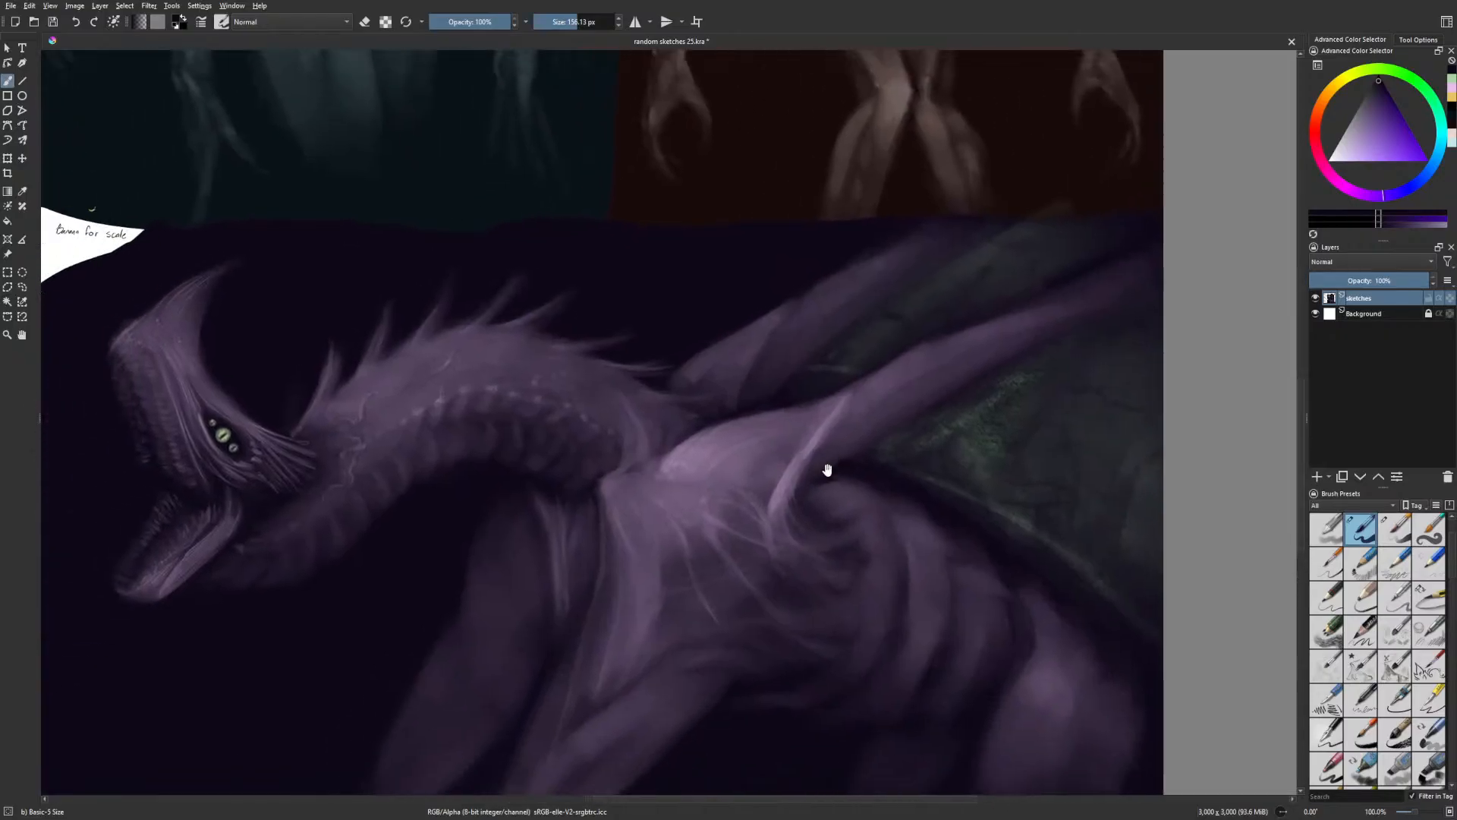
right_click(699, 540)
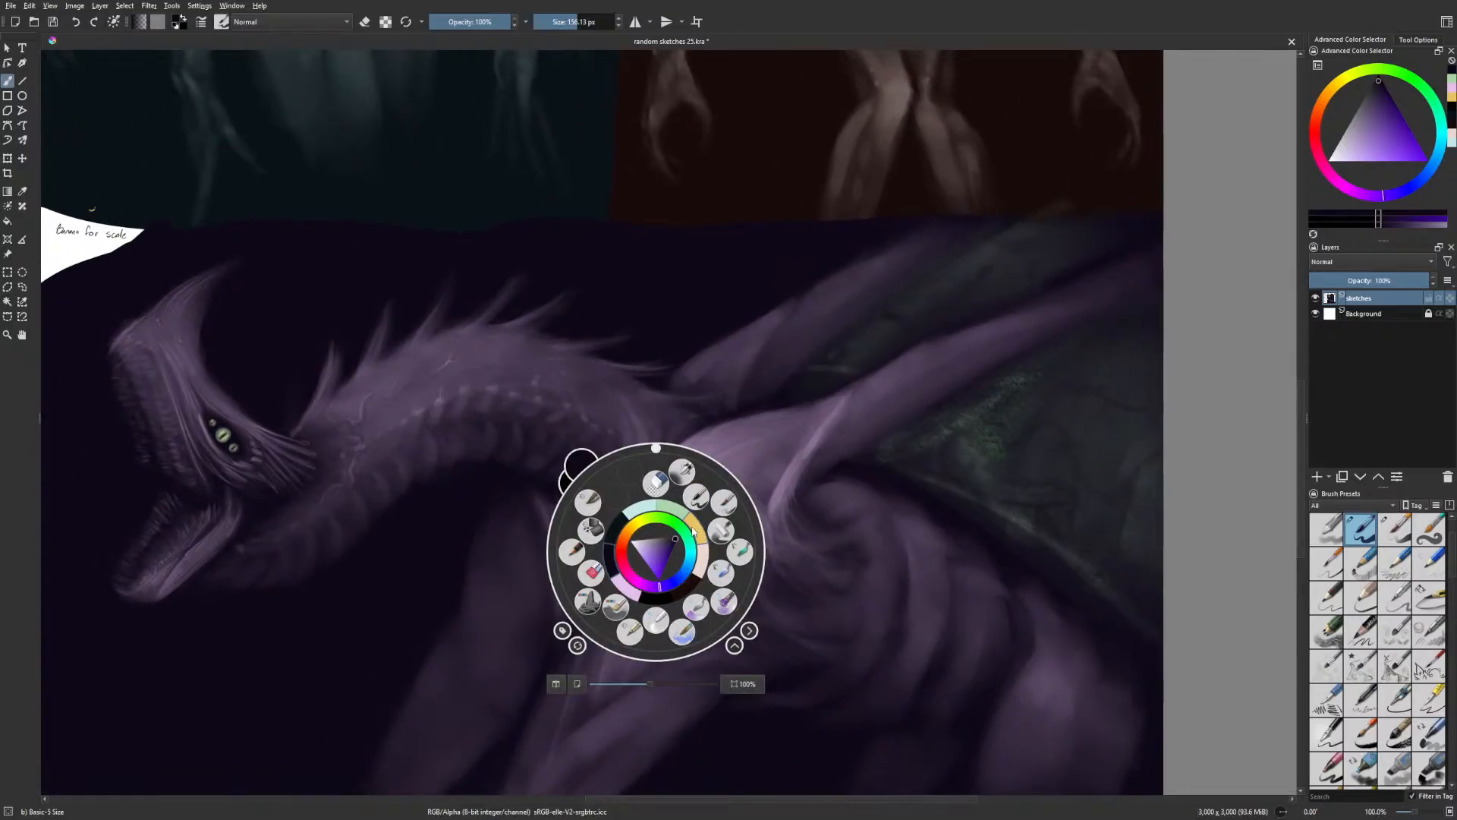
click(699, 541)
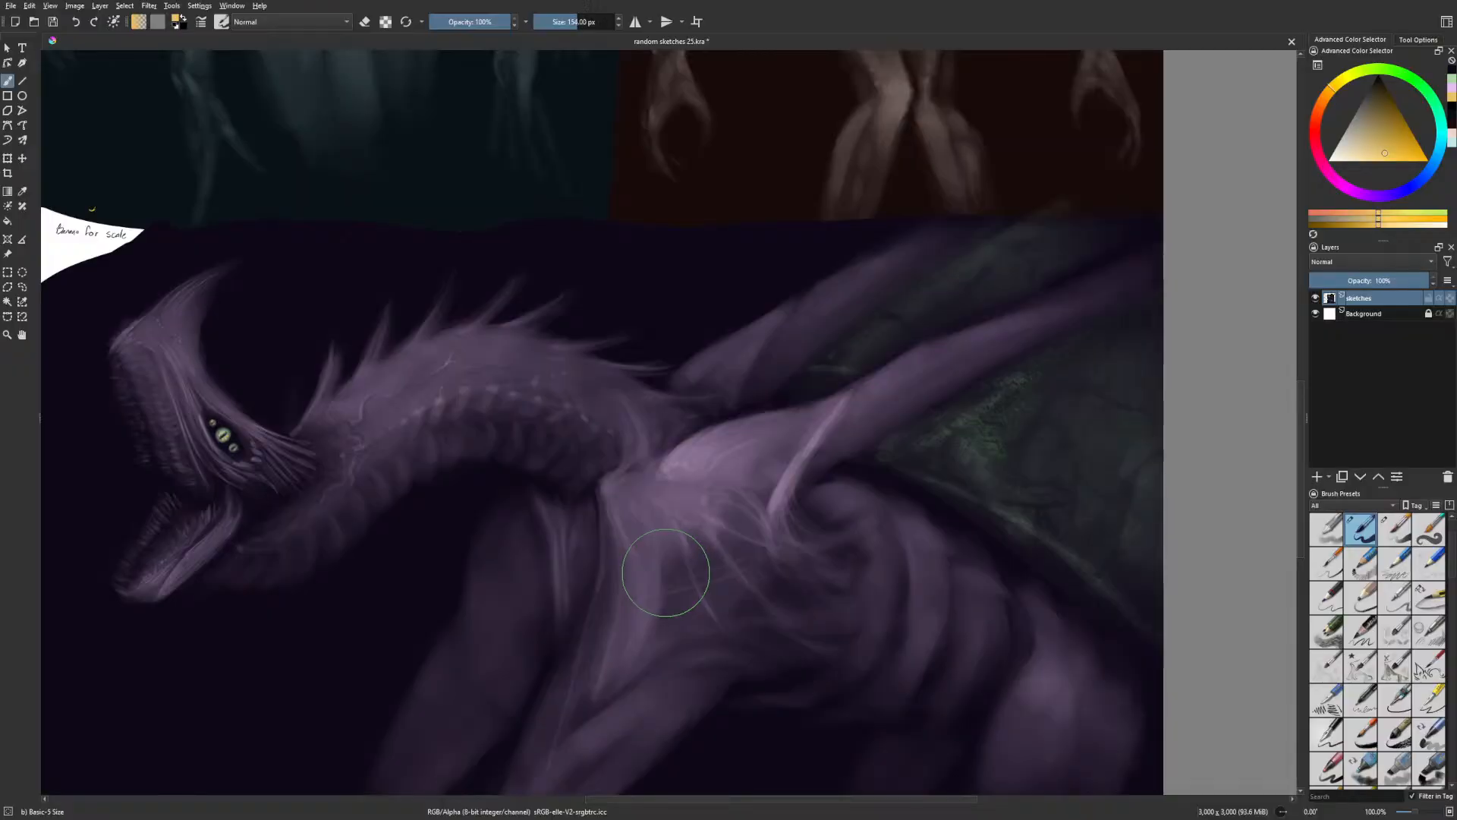
key(bracketleft)
key(bracketleft)
key(bracketleft)
key(bracketleft)
key(bracketleft)
key(bracketleft)
key(bracketleft)
key(bracketleft)
key(bracketleft)
key(bracketleft)
key(bracketleft)
key(bracketleft)
key(bracketleft)
key(bracketleft)
key(bracketleft)
key(bracketleft)
key(bracketleft)
key(bracketleft)
key(bracketleft)
key(bracketleft)
drag(644, 521, 729, 538)
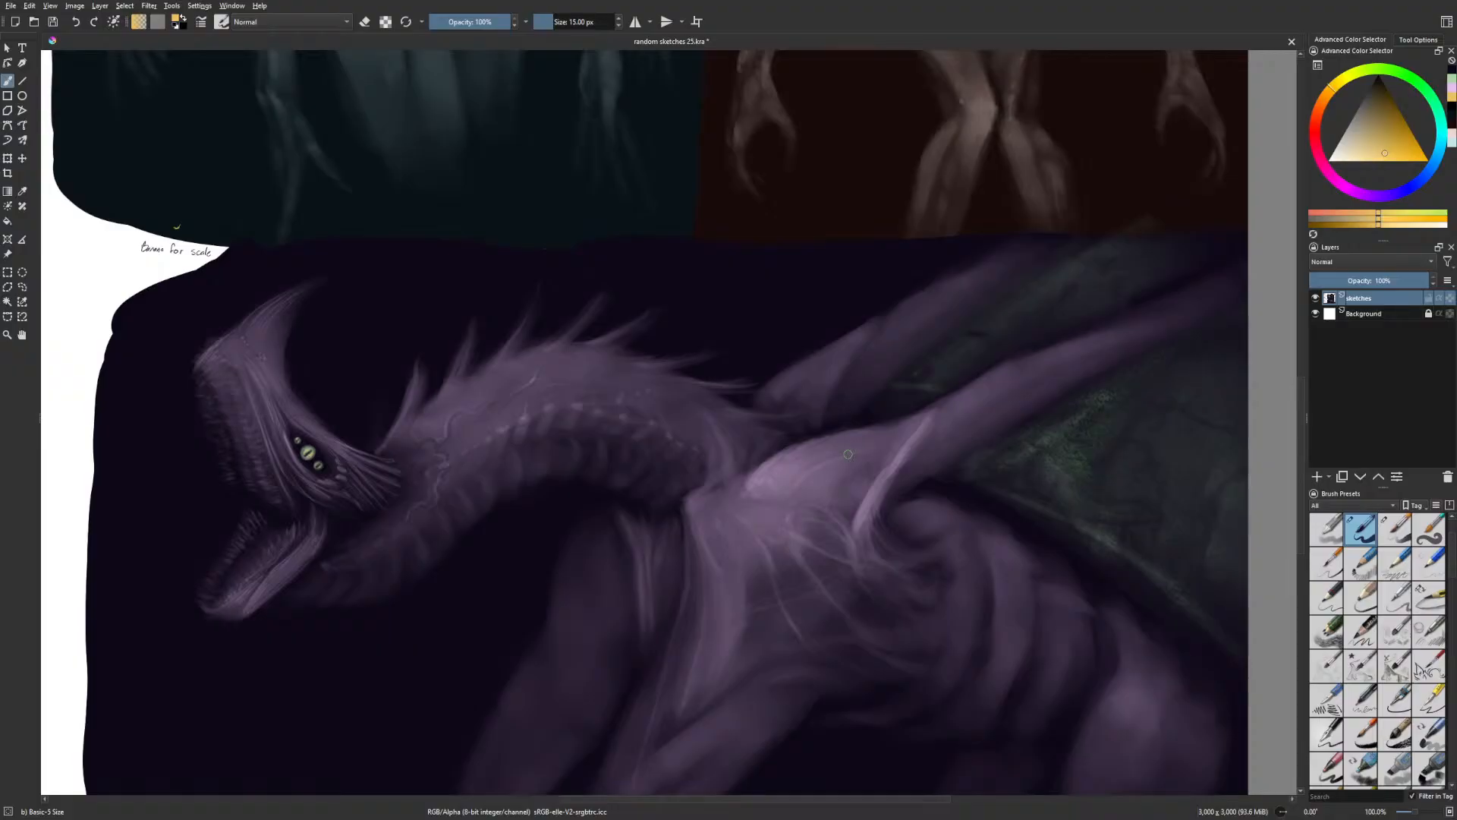
drag(625, 321, 681, 350)
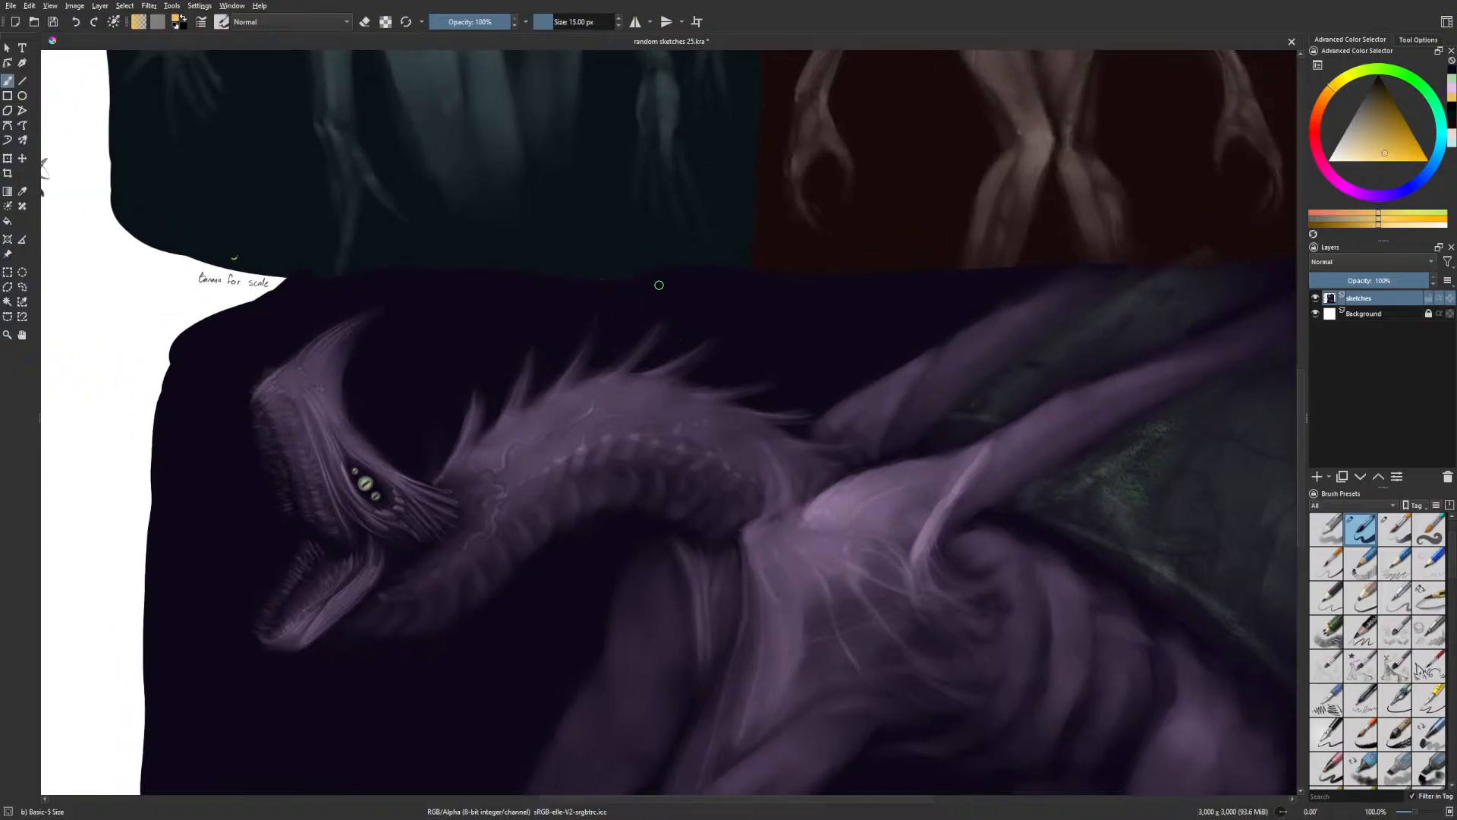
drag(529, 507, 543, 548)
mouse_move(520, 447)
mouse_down()
mouse_move(482, 742)
mouse_move(488, 642)
mouse_up()
drag(409, 579, 426, 581)
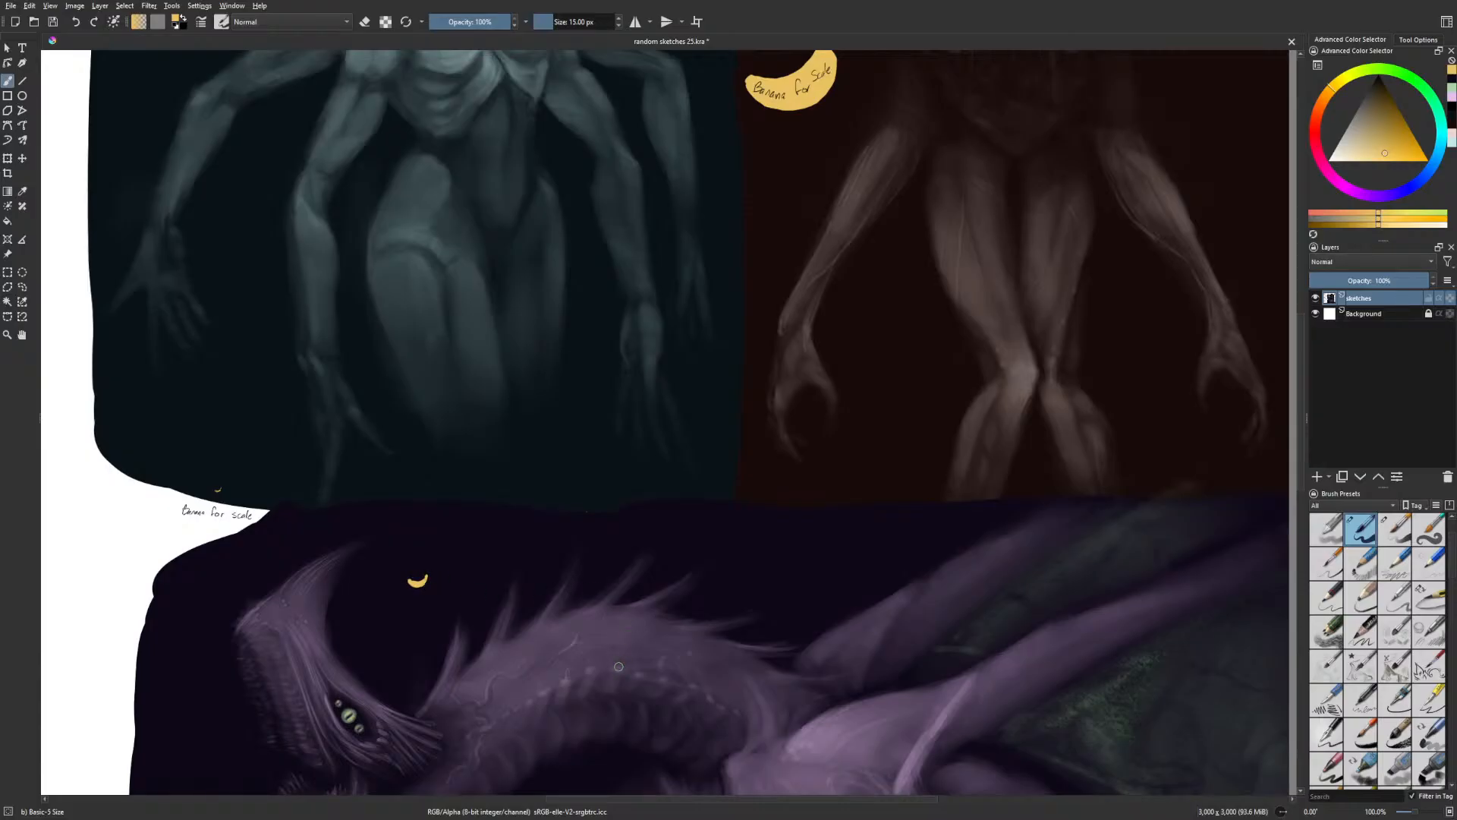
Pick a near-black purple and add small dark details to the tiny yellow banana above the beast's head
right_click(460, 603)
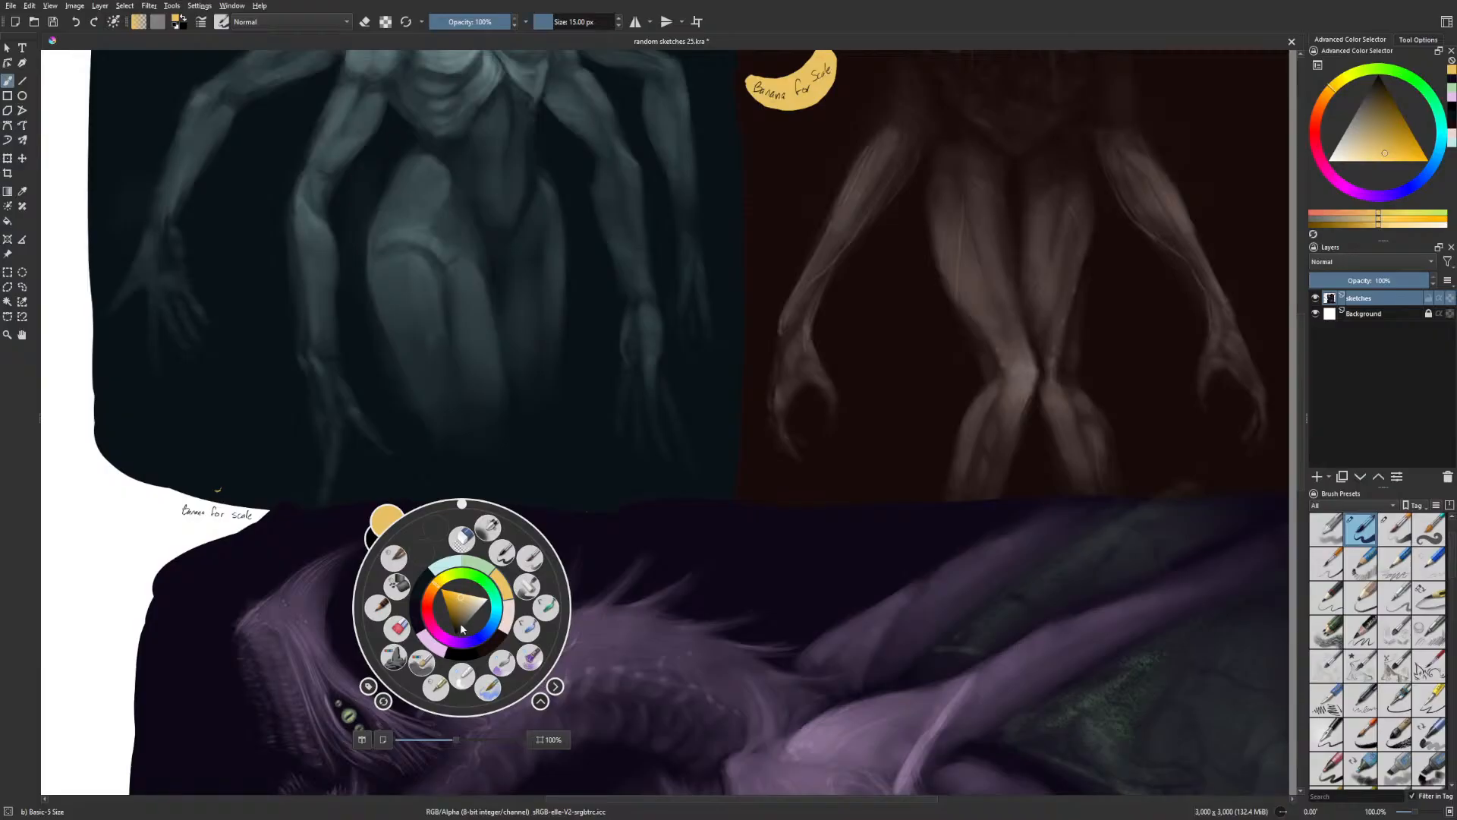
click(418, 613)
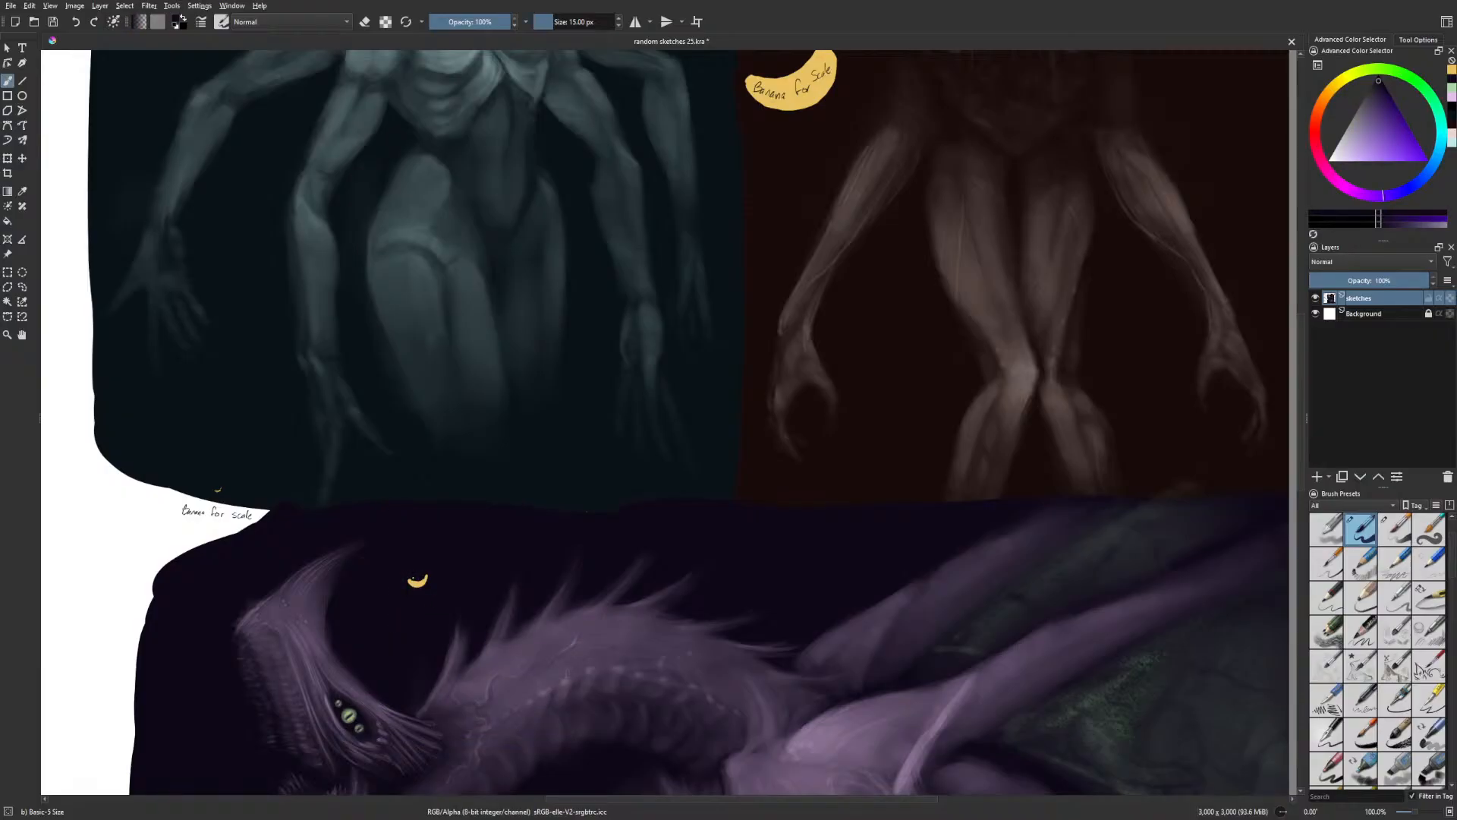
drag(410, 574, 403, 580)
drag(600, 655, 622, 608)
key(ctrl+minus)
key(ctrl+minus)
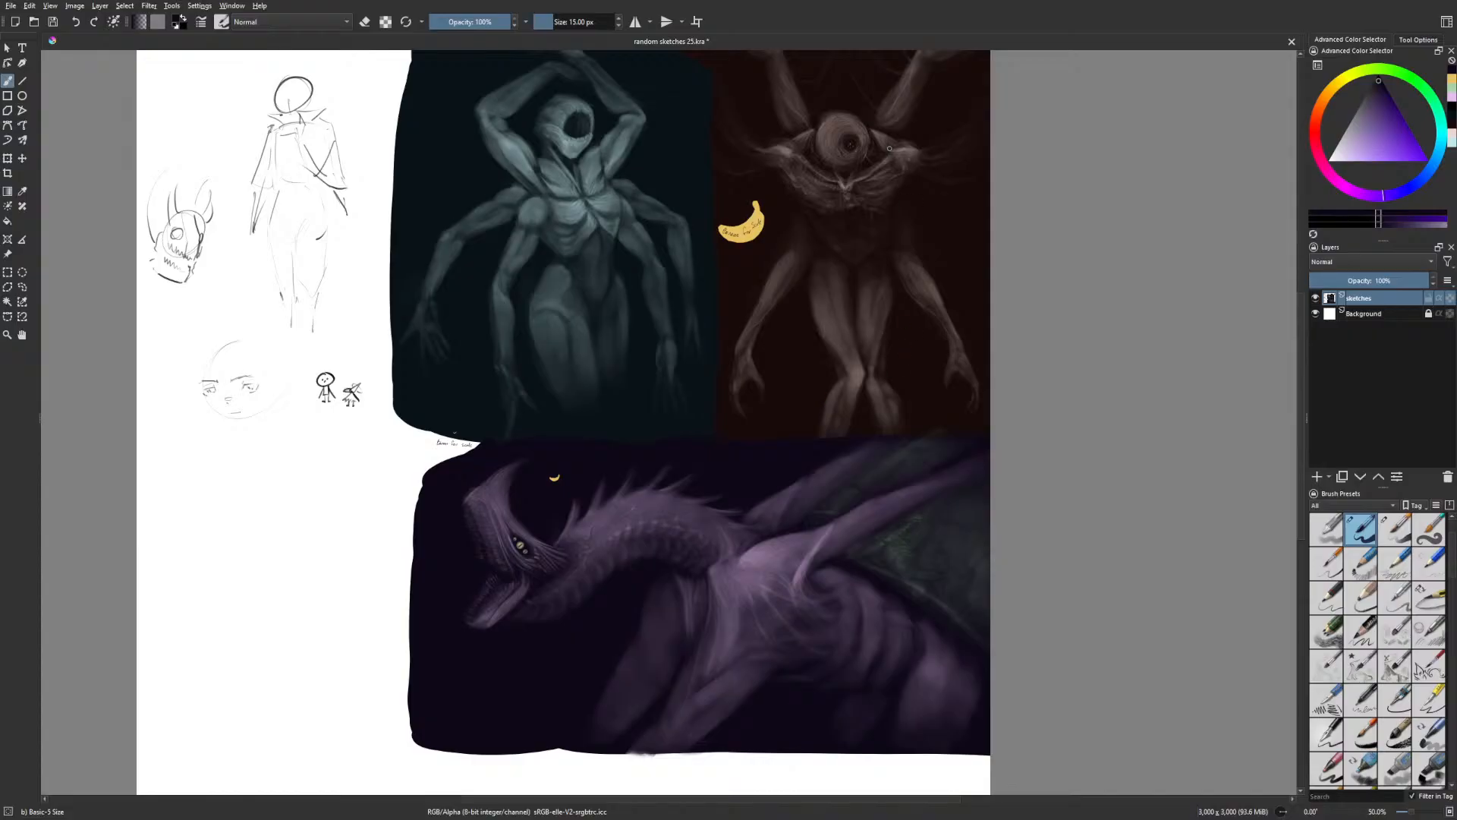
Pick yellow, sketch arrow lines between the tiny banana and the two paintings above, and undo them
right_click(746, 429)
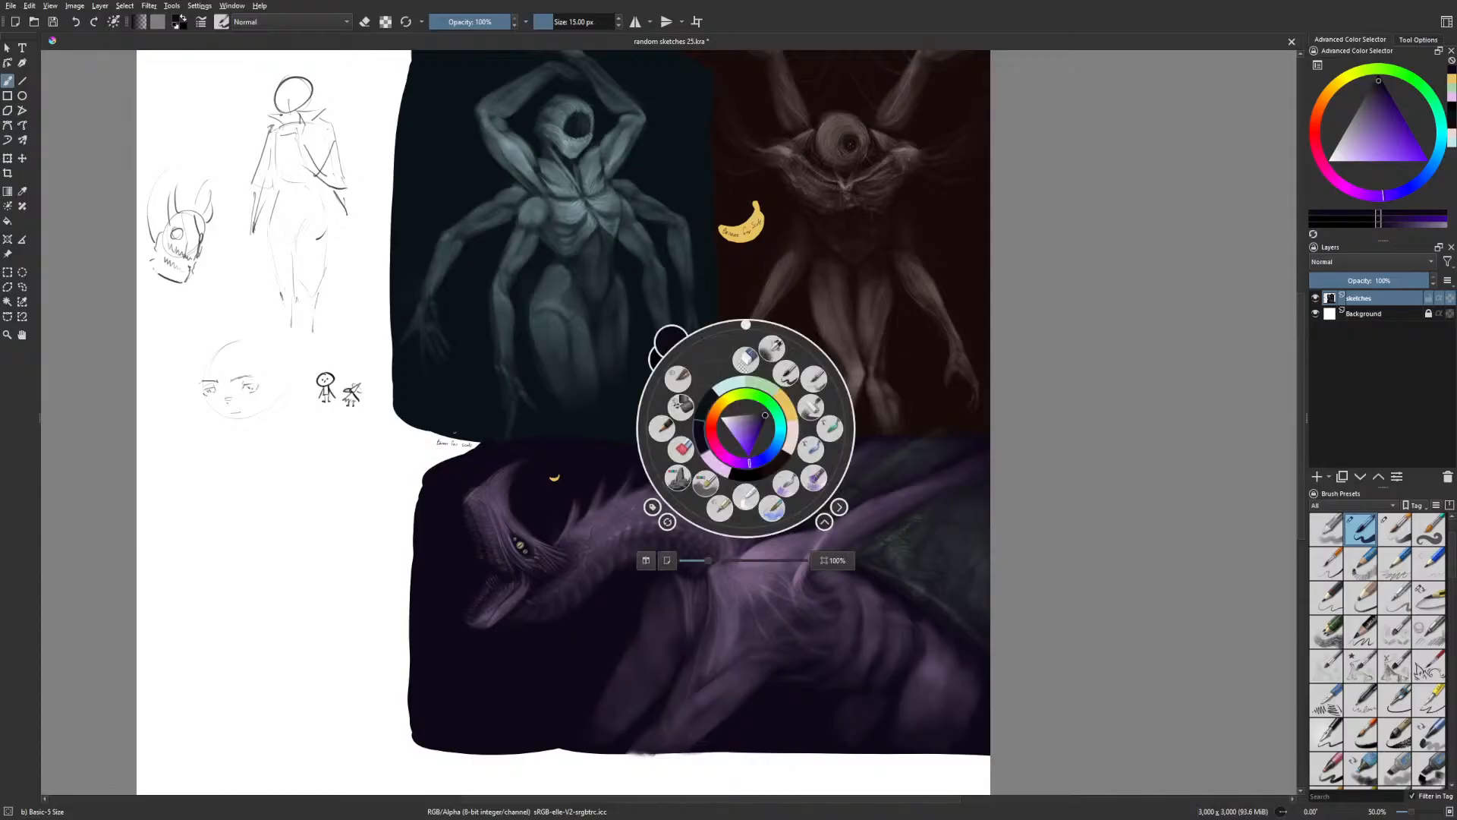
click(786, 395)
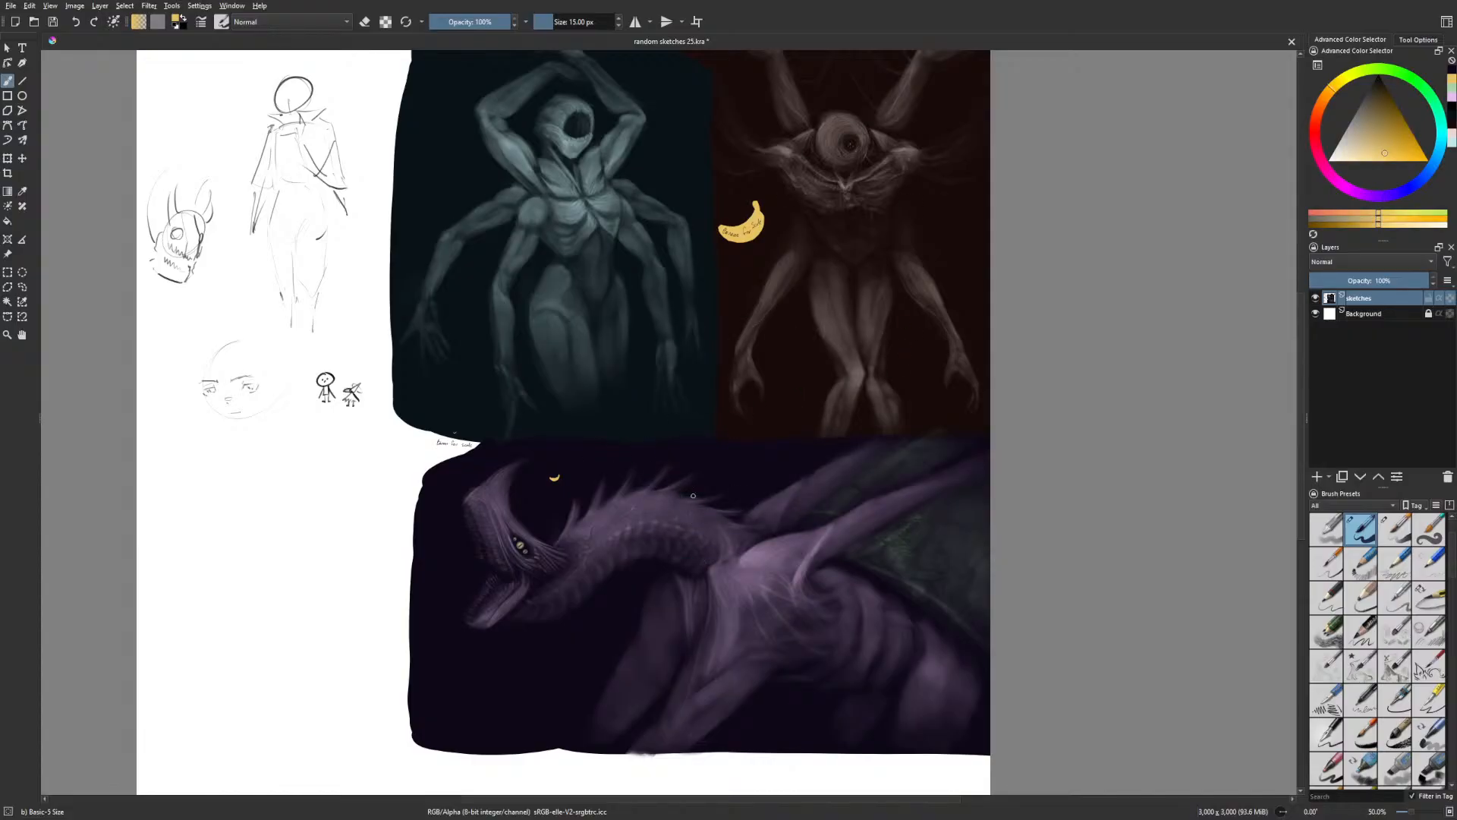
mouse_move(582, 463)
mouse_down()
mouse_move(656, 454)
mouse_move(784, 402)
mouse_move(791, 430)
mouse_up()
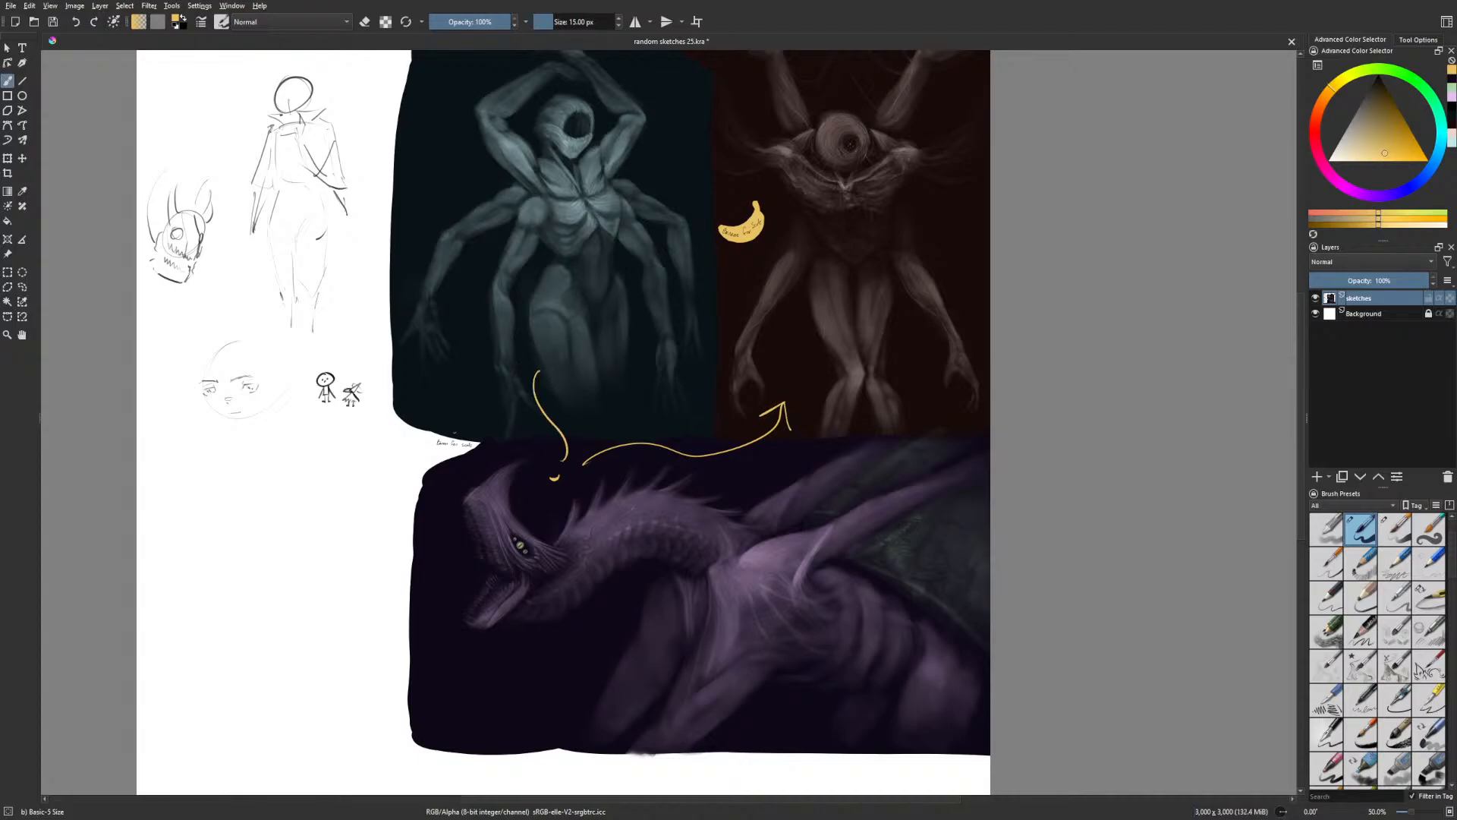
key(ctrl+z)
key(ctrl+z)
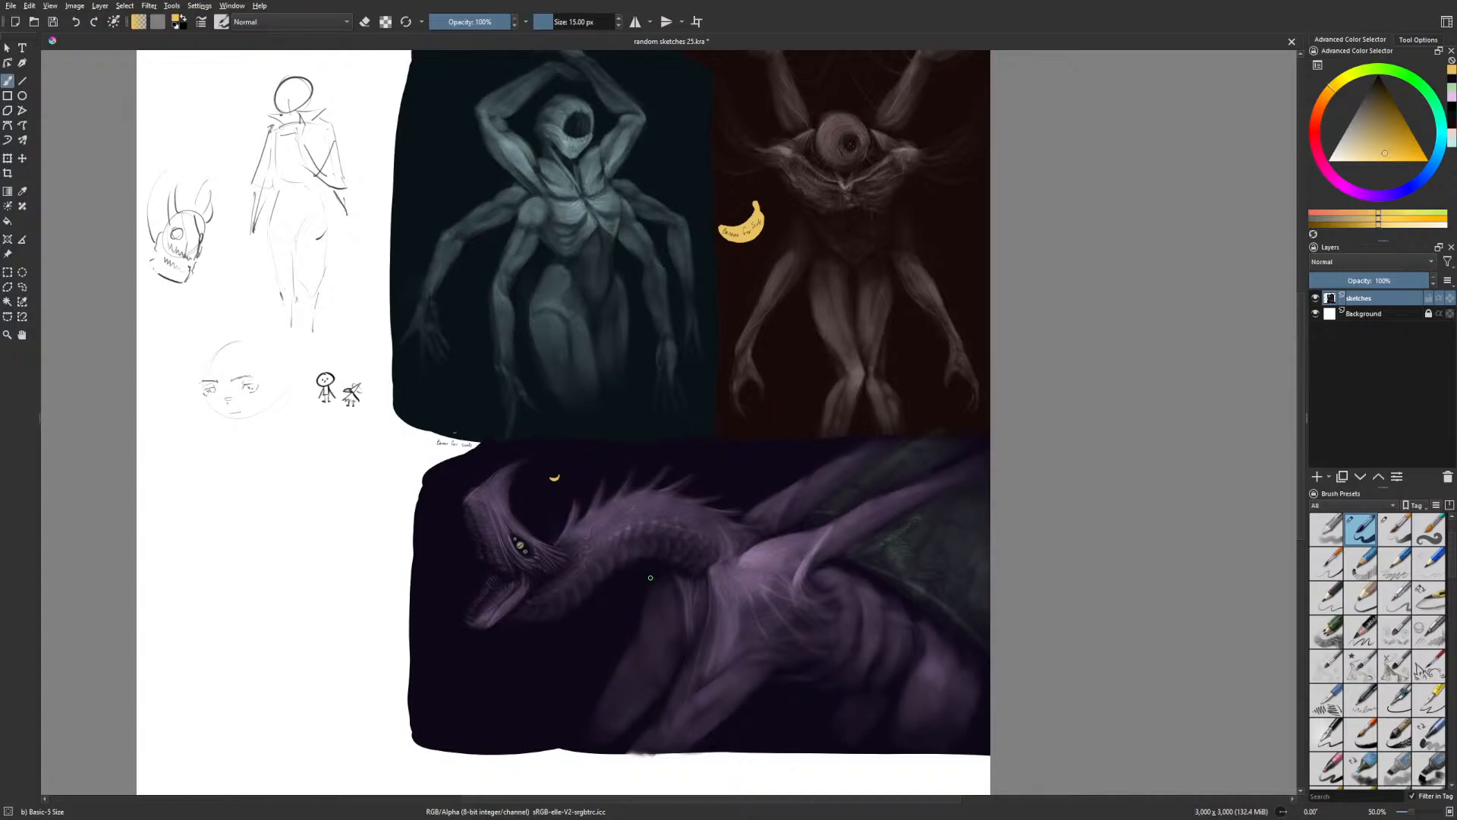
Add a new paint layer and paint a pale off-white patch on the beast's snout with Basic-5 Size Opacity at about 122 px
click(1317, 476)
right_click(814, 600)
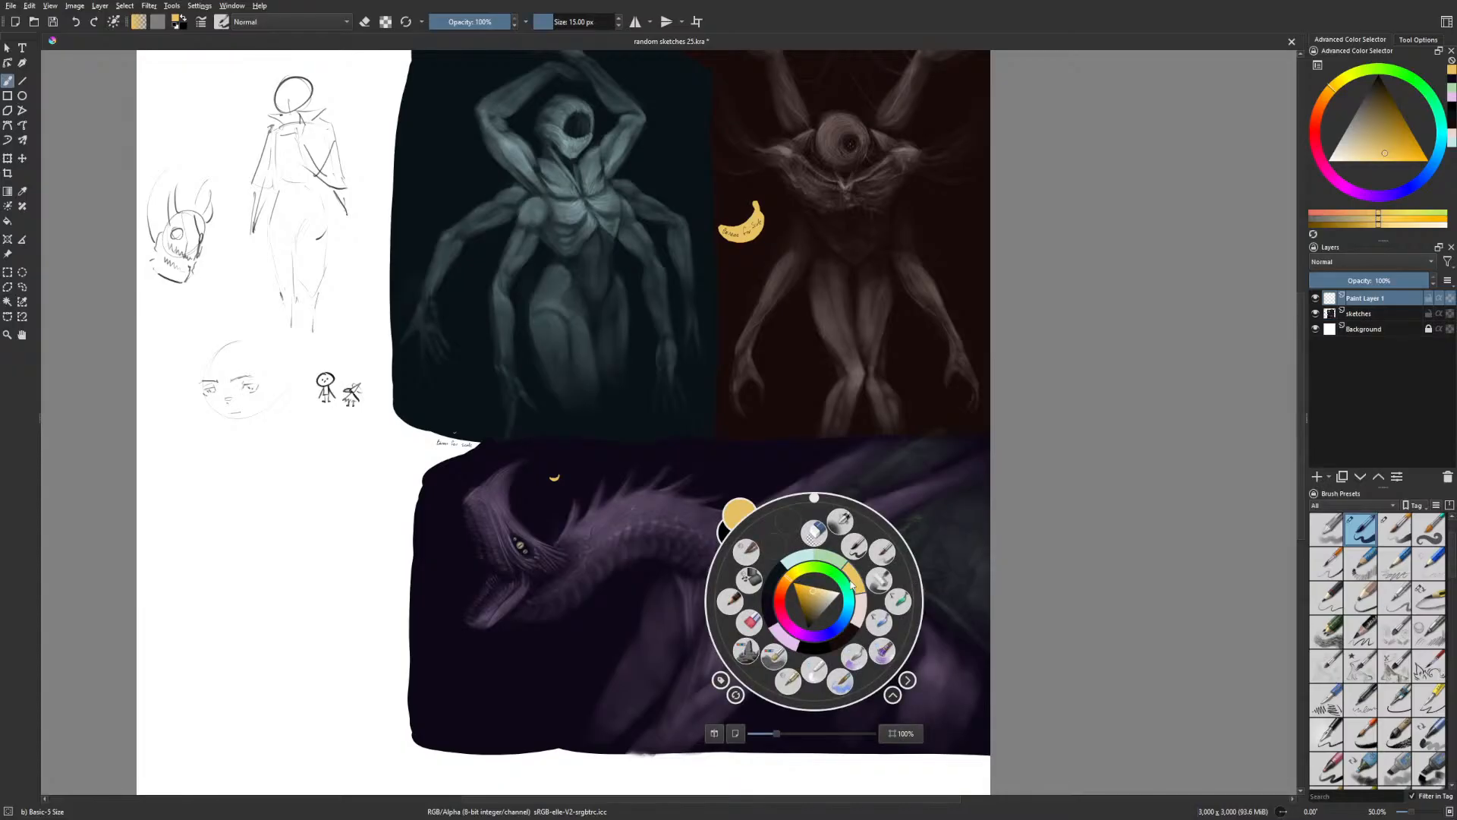
click(836, 596)
click(838, 592)
click(882, 551)
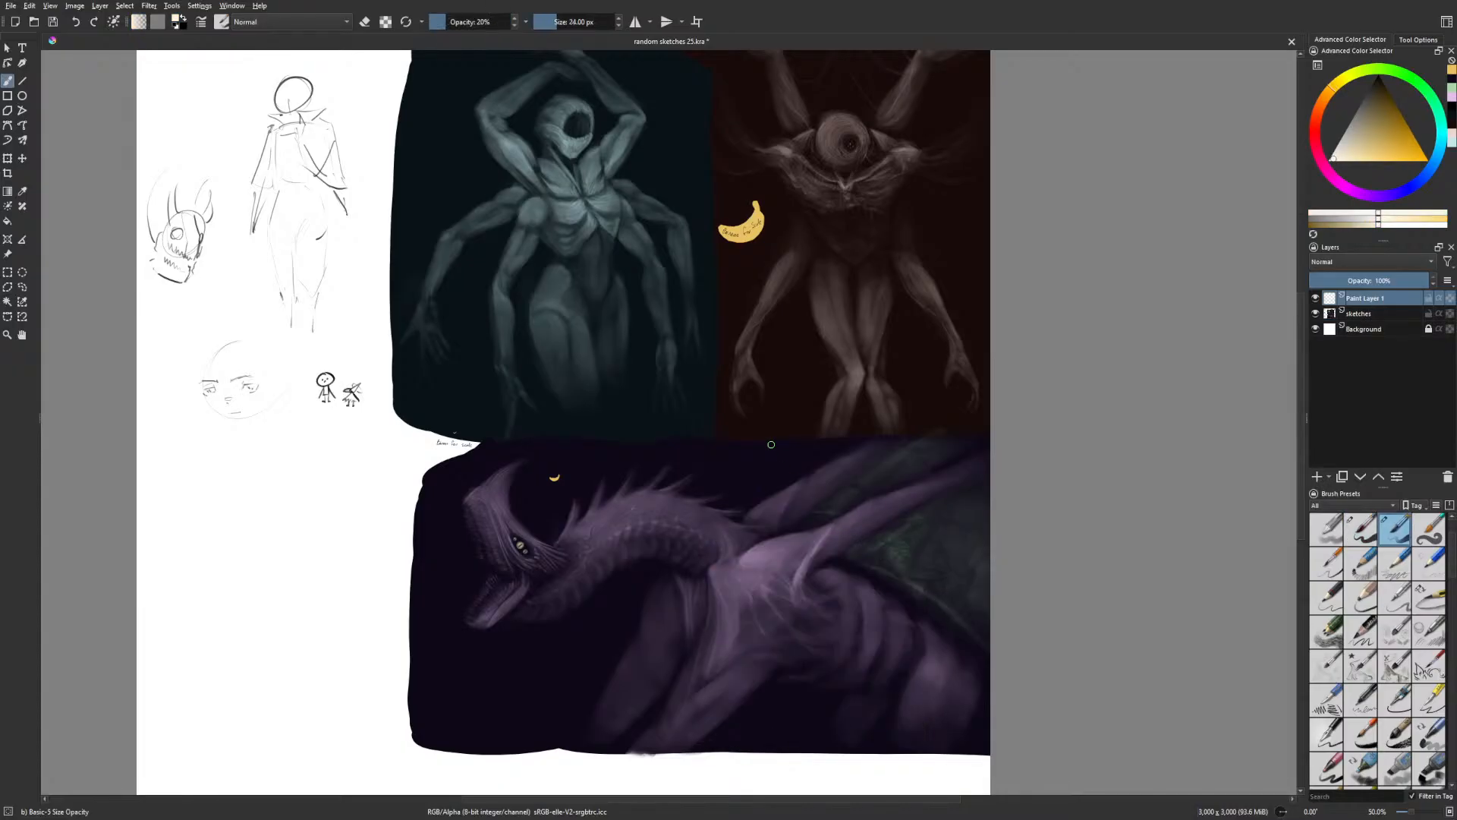
click(574, 21)
mouse_move(489, 516)
mouse_down()
mouse_move(486, 492)
mouse_move(495, 550)
mouse_up()
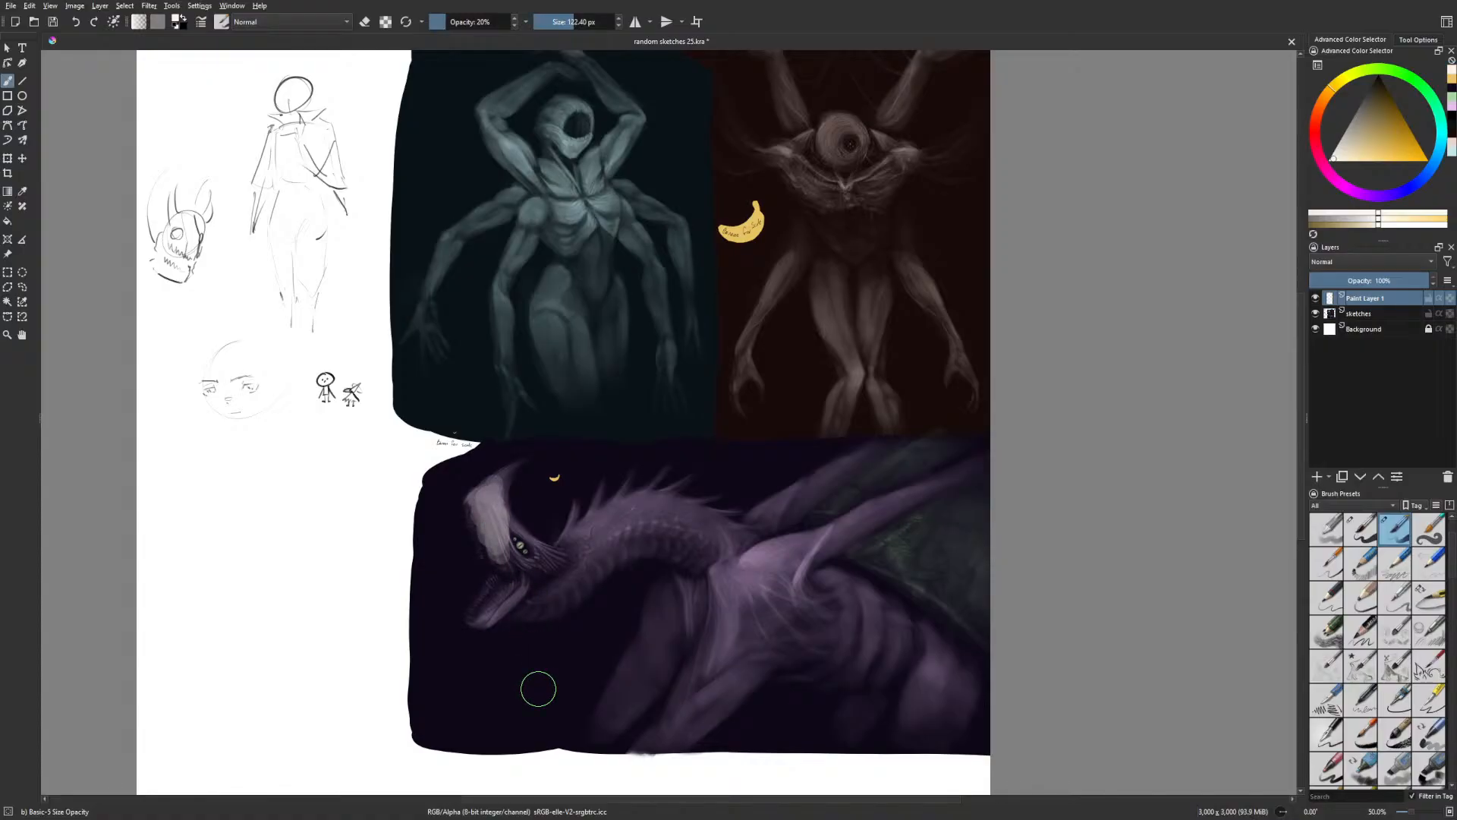
Reduce the brush to 35 px and extend the off-white marking from the snout's tip down toward the eye
key(bracketleft)
key(bracketleft)
key(bracketleft)
key(bracketleft)
key(bracketleft)
key(bracketleft)
key(bracketleft)
key(bracketleft)
key(bracketleft)
key(bracketleft)
key(bracketleft)
key(bracketleft)
key(bracketleft)
key(bracketleft)
key(bracketleft)
key(bracketleft)
key(bracketleft)
key(bracketleft)
mouse_move(493, 480)
mouse_down()
mouse_move(480, 494)
mouse_move(518, 565)
mouse_up()
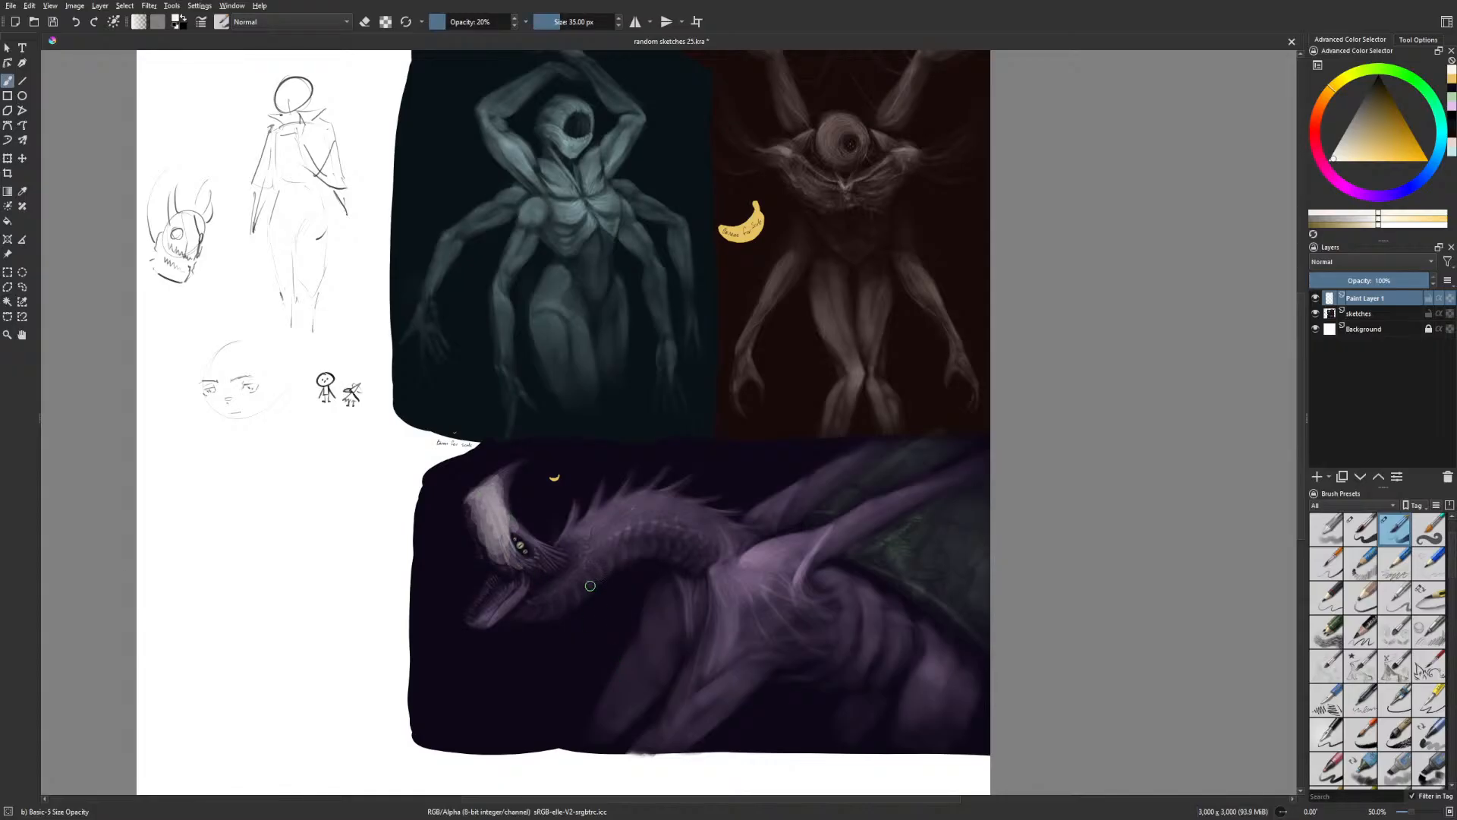
Pick bright red and paint streaks along the inner edges of the beast's snout and lower jaw
right_click(552, 584)
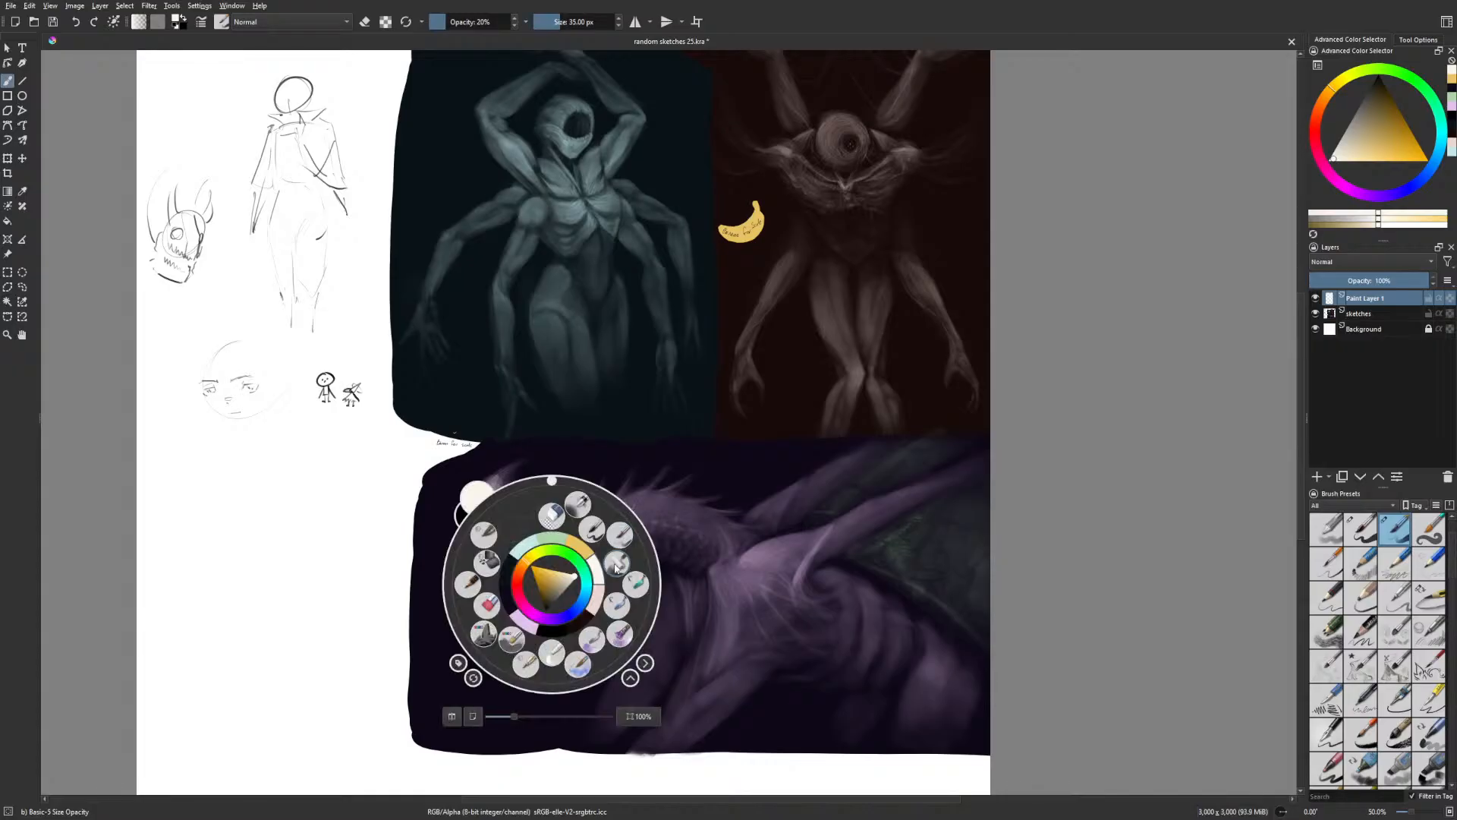
click(520, 584)
click(706, 508)
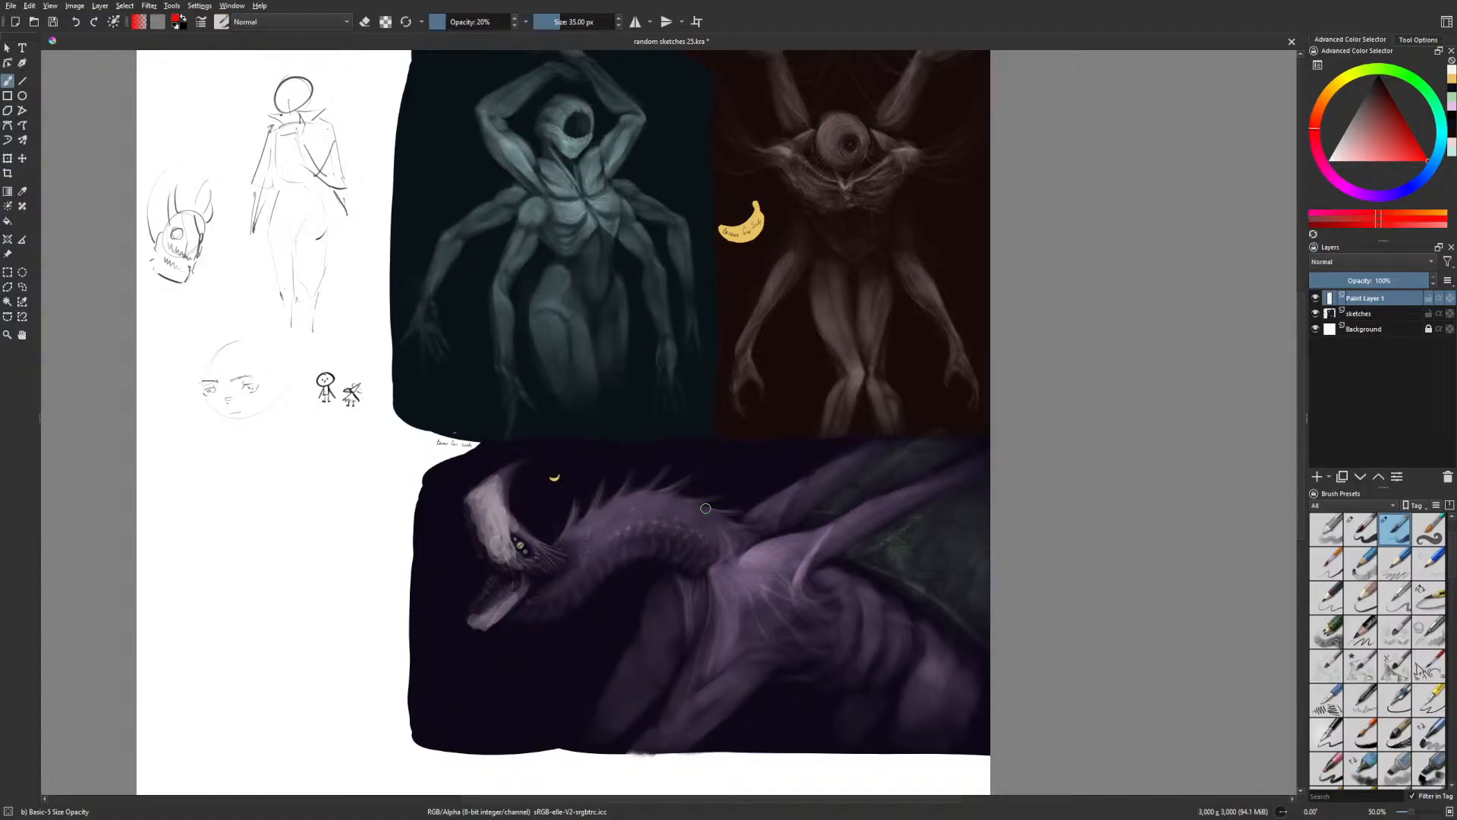
mouse_move(522, 574)
mouse_down()
mouse_move(493, 607)
mouse_move(508, 560)
mouse_move(482, 501)
mouse_up()
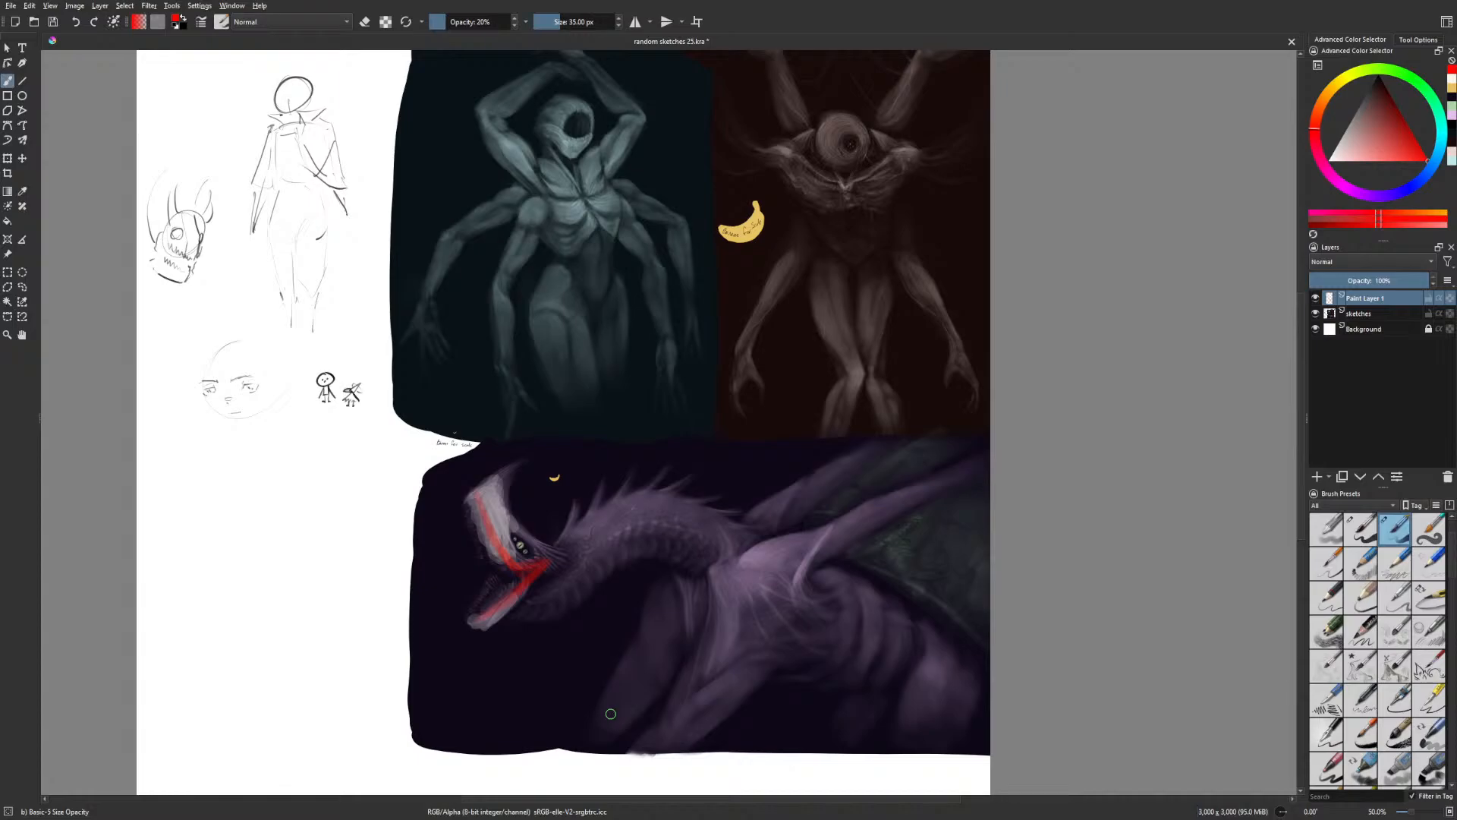
Check the head in mirrored view and trim the white and red markings with the 50 px Eraser Circle
key(m)
key(e)
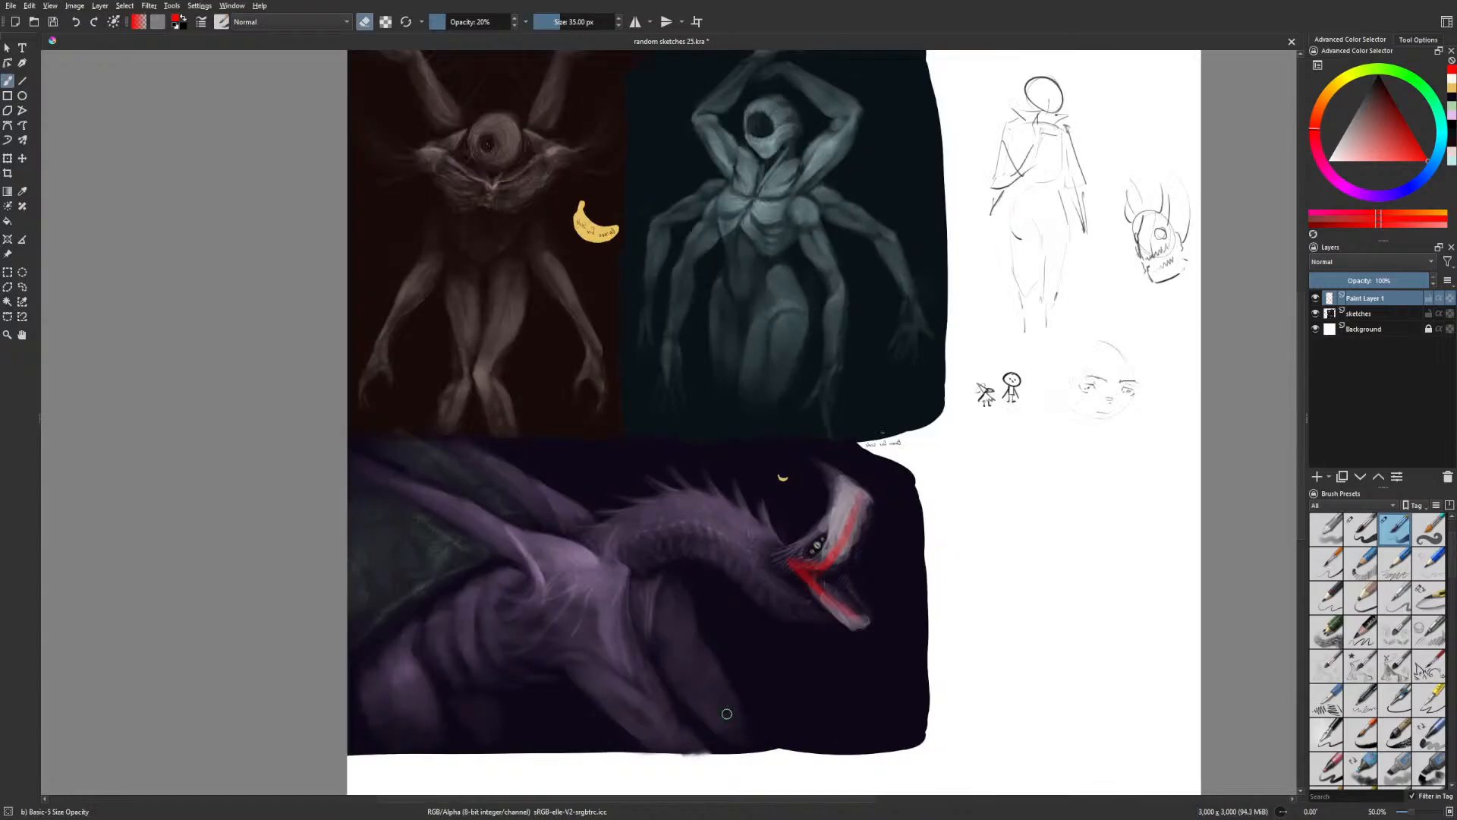
right_click(870, 519)
click(872, 448)
drag(867, 516, 838, 563)
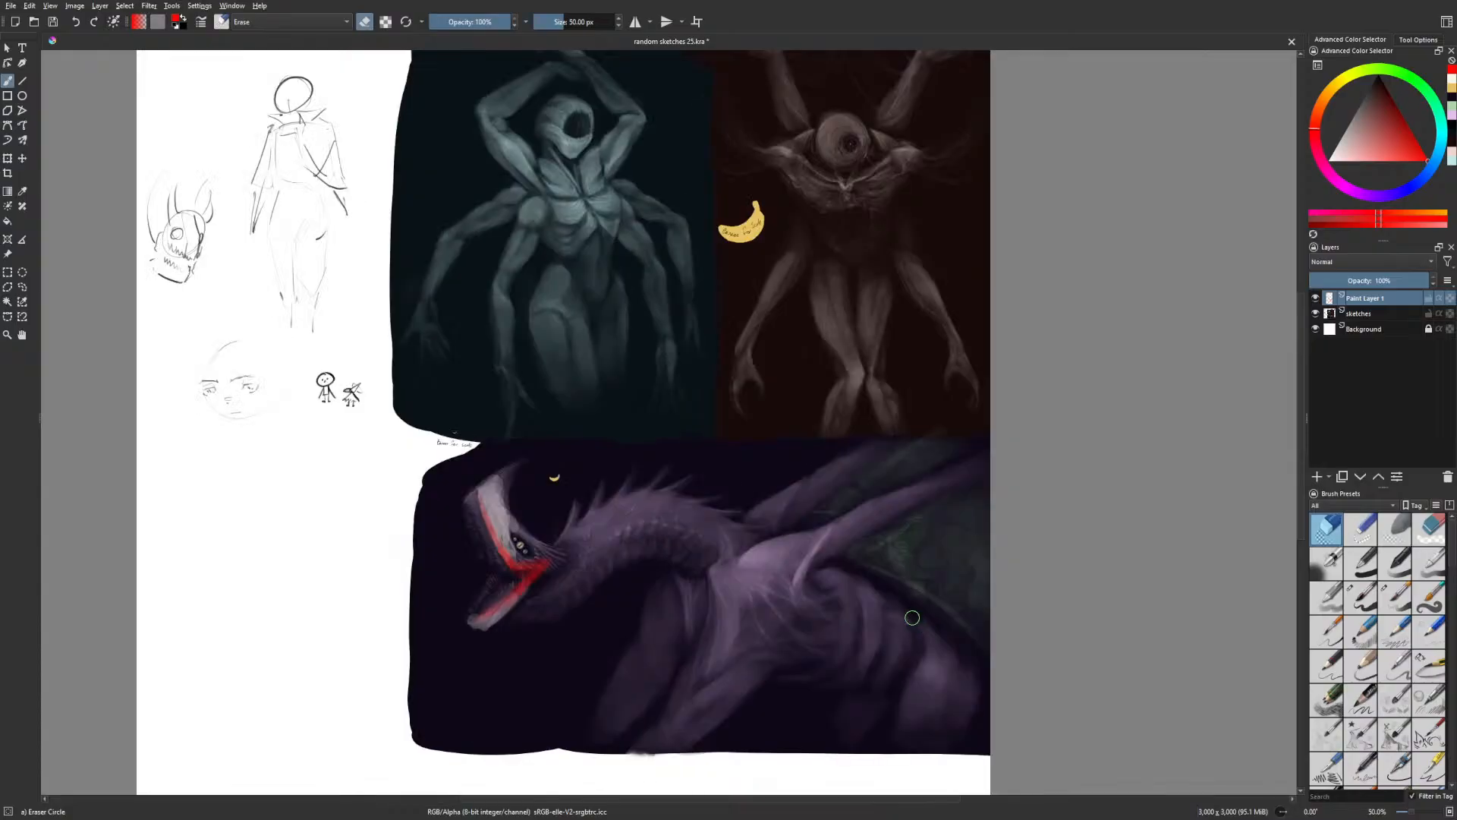
key(m)
Bring up the pop-up palette of brushes and colors near the beast's head
right_click(585, 627)
right_click(621, 640)
right_click(621, 640)
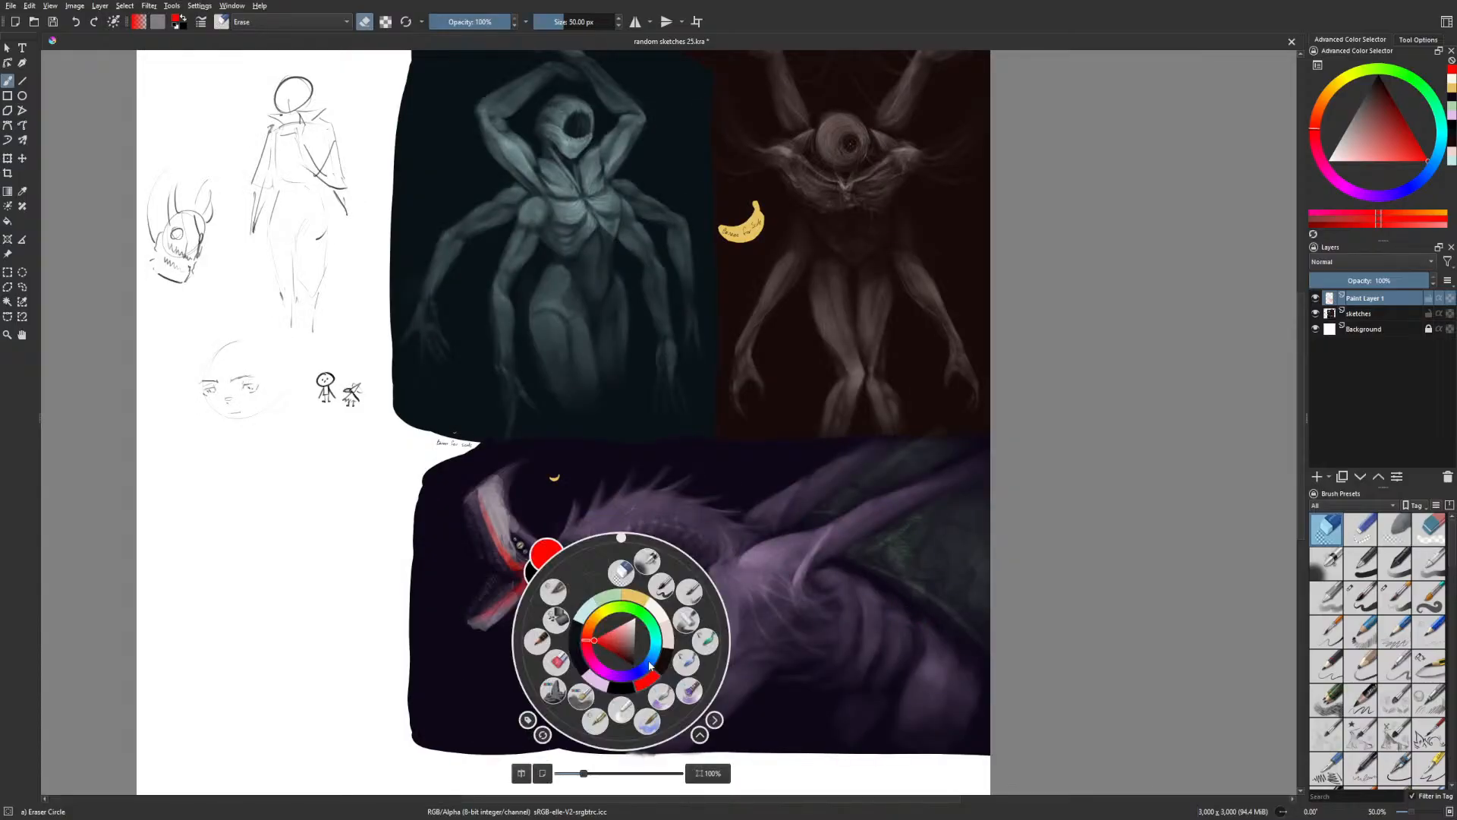
Paint the dragon's mouth lines solid red, and lighten its skull plate in off-white with the Basic-5 Size Opacity brush at 20% opacity
click(662, 587)
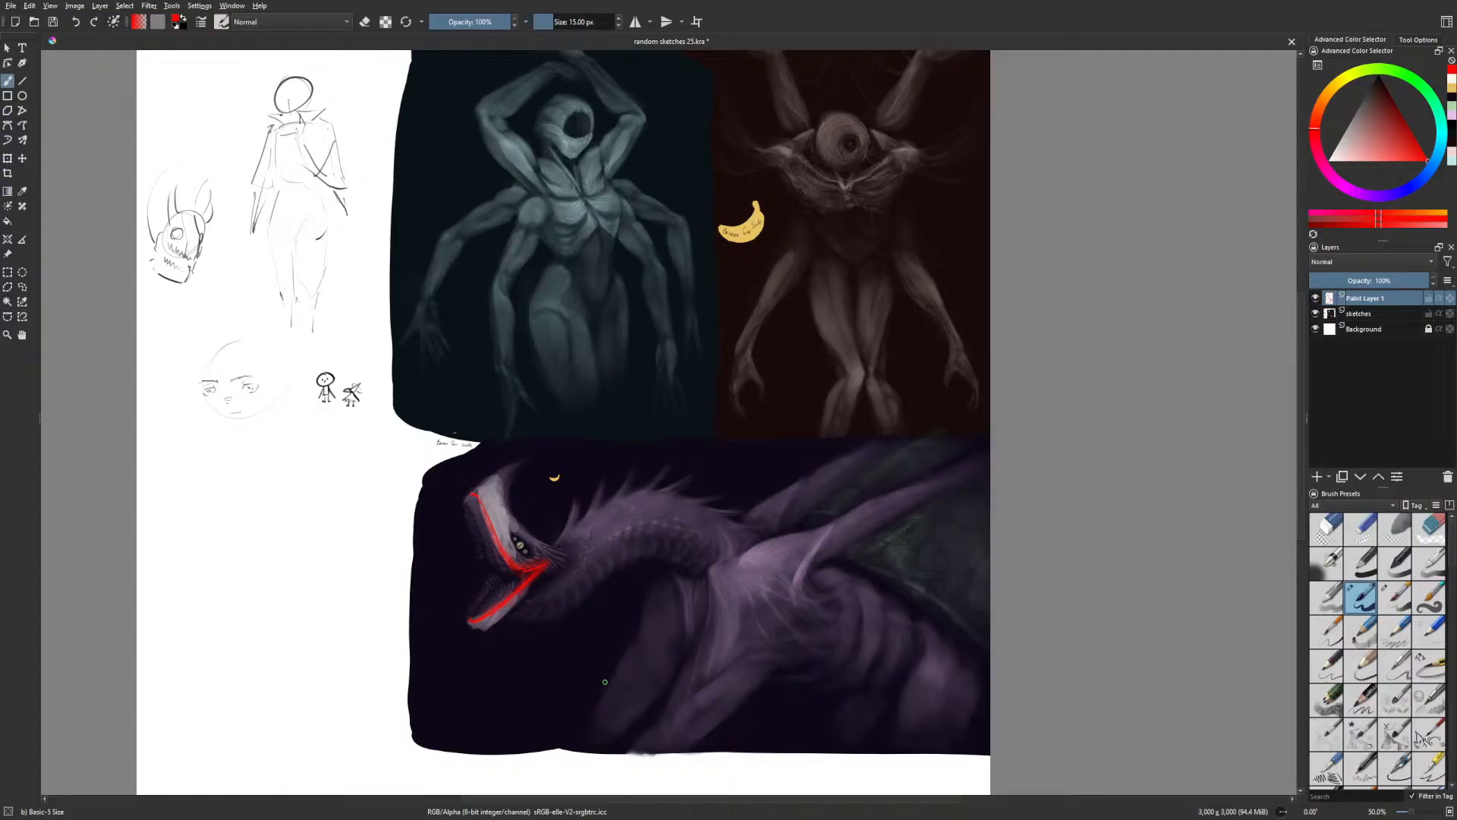
right_click(645, 616)
click(684, 595)
right_click(683, 623)
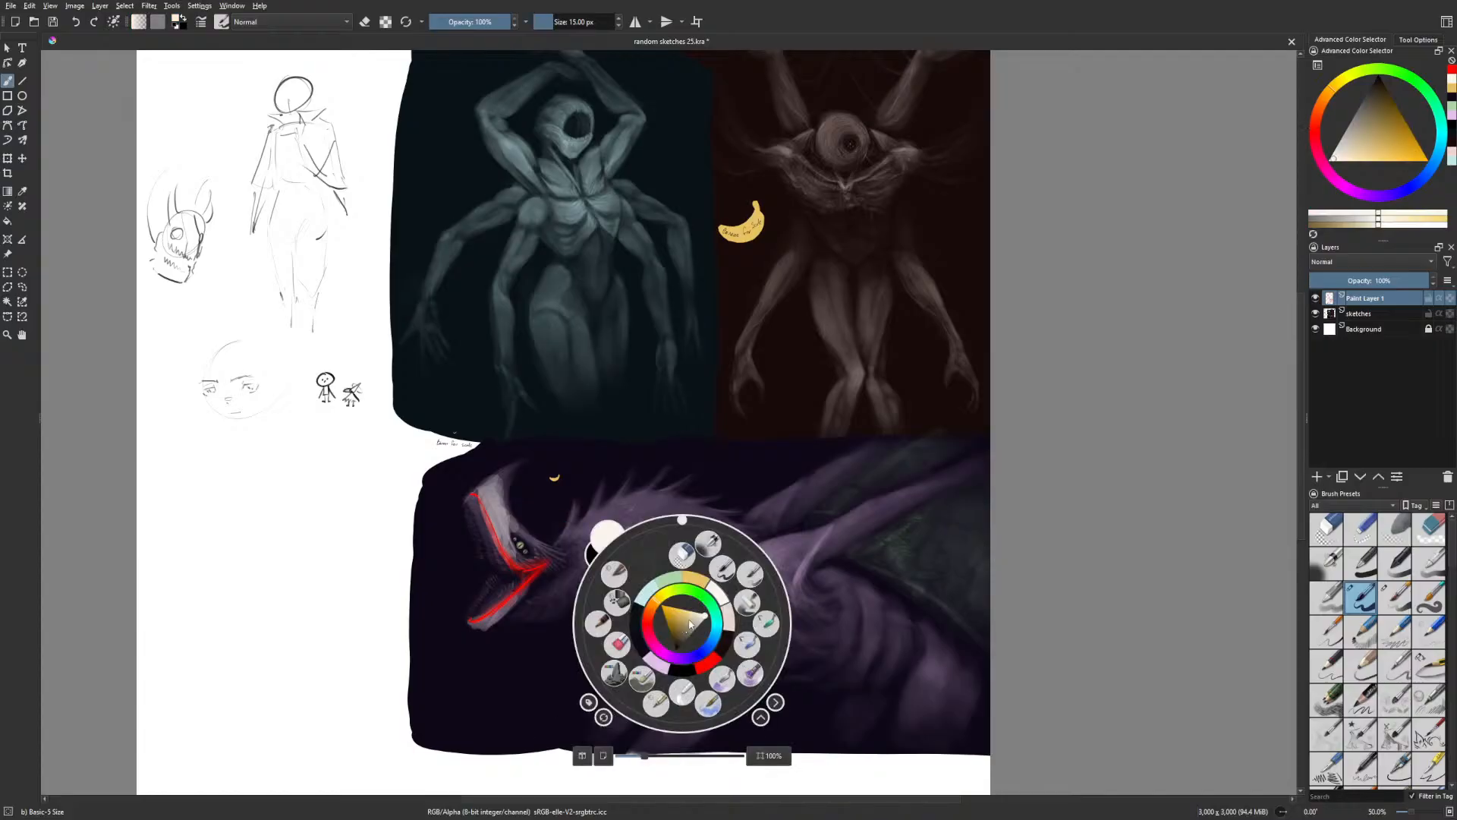
click(750, 574)
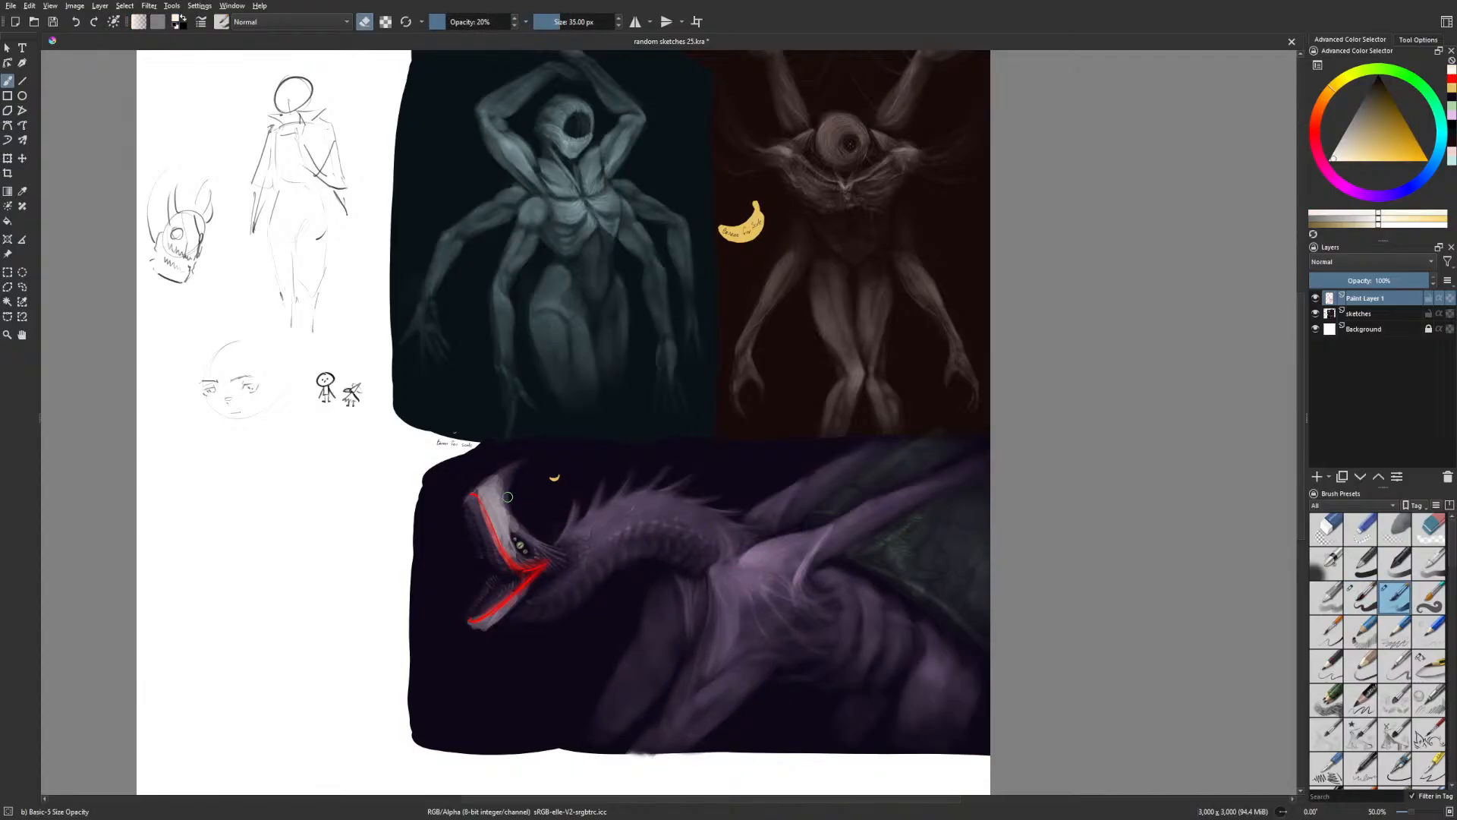
key(e)
mouse_move(504, 480)
mouse_down()
mouse_move(520, 463)
mouse_move(479, 492)
mouse_up()
drag(481, 493, 507, 512)
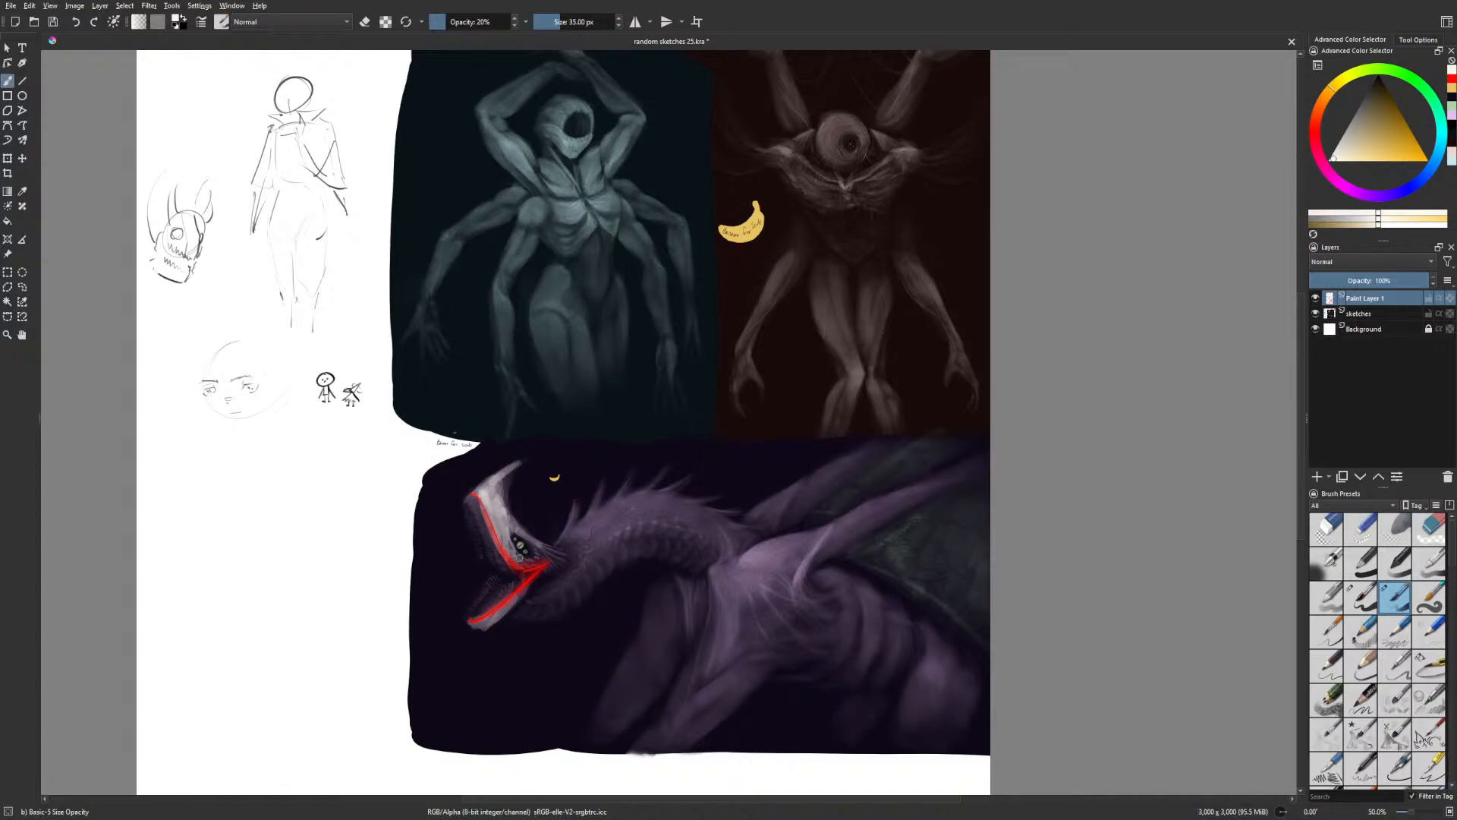
mouse_move(516, 556)
mouse_down()
mouse_move(542, 563)
mouse_move(526, 566)
mouse_move(538, 553)
mouse_move(522, 537)
mouse_up()
Clean up the edges of the dragon's head and lower jaw with the Eraser Circle brush, checking the drawing in mirrored view
drag(693, 581, 674, 563)
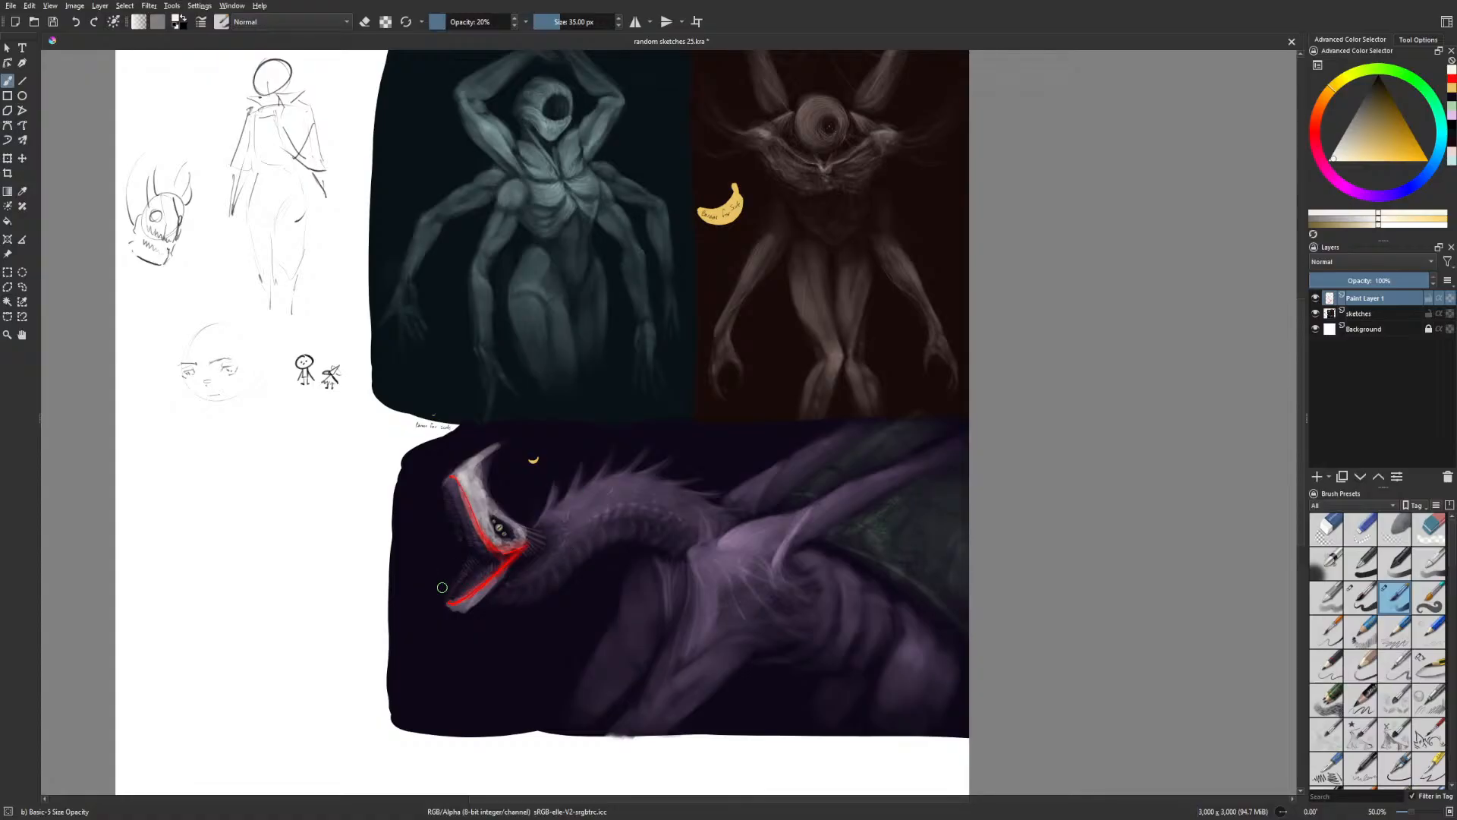
right_click(506, 565)
click(508, 497)
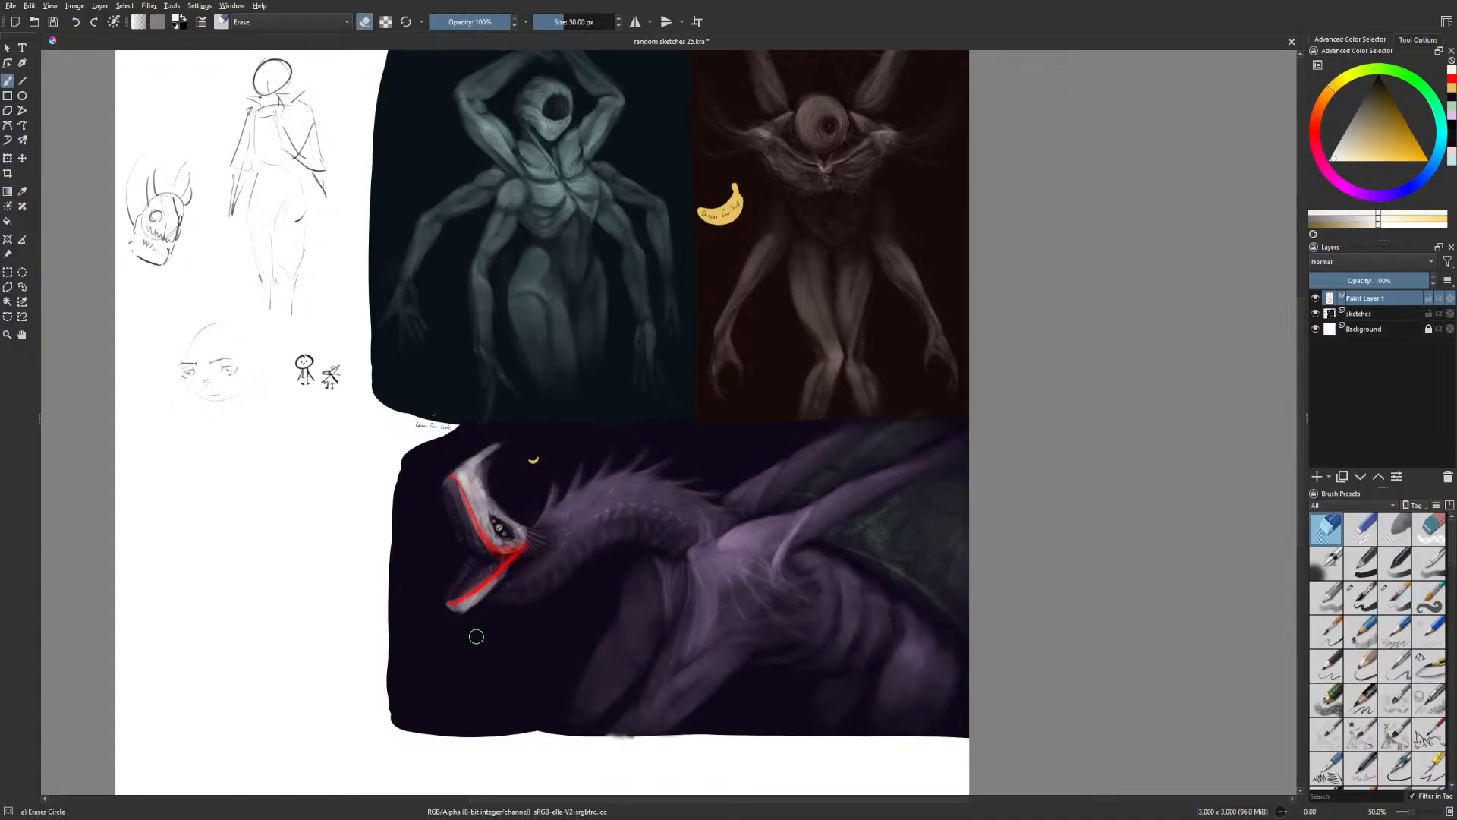
key(m)
key(m)
drag(612, 597, 702, 610)
key(ctrl+plus)
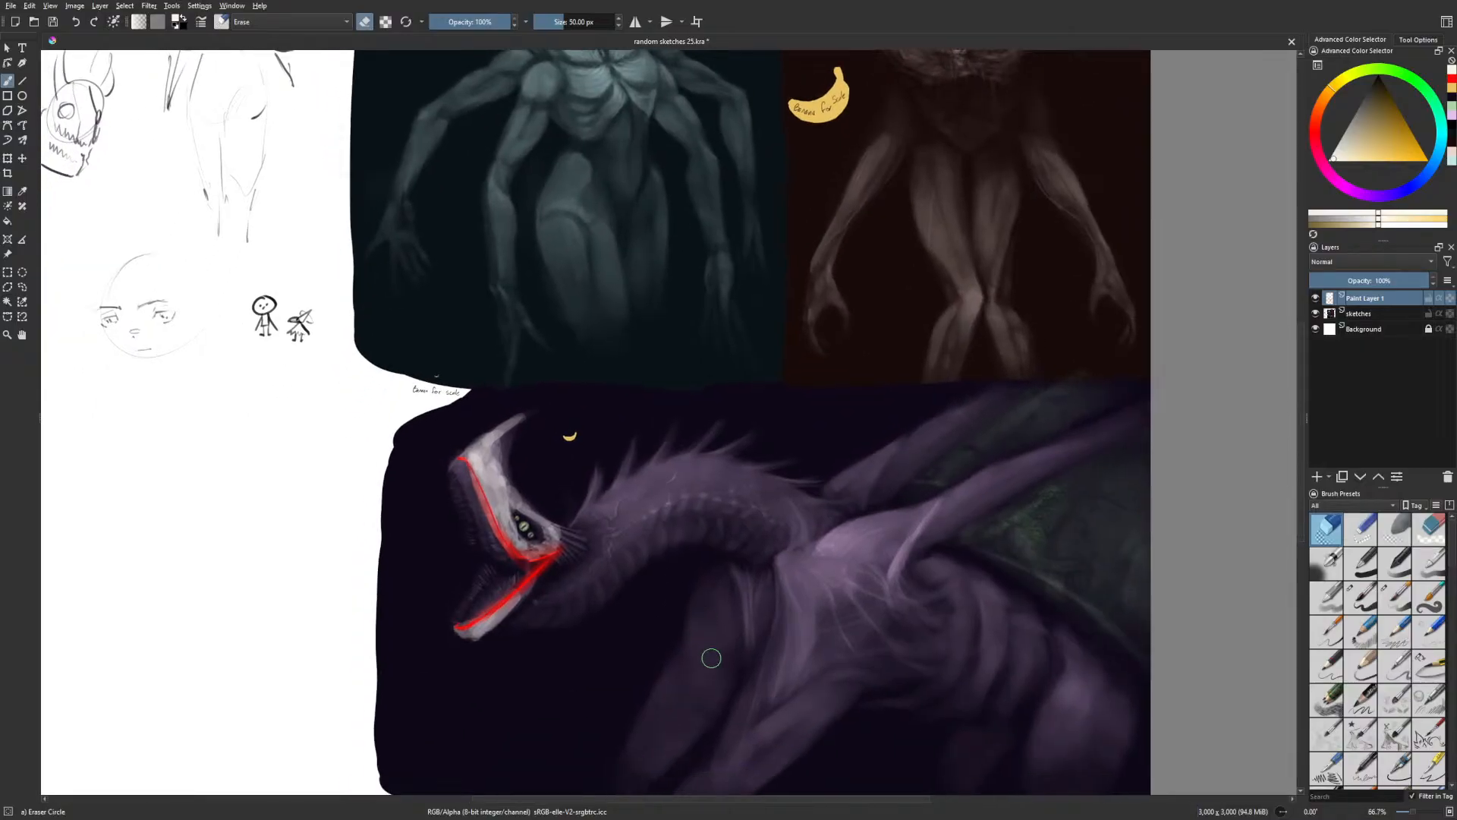
drag(743, 667, 651, 629)
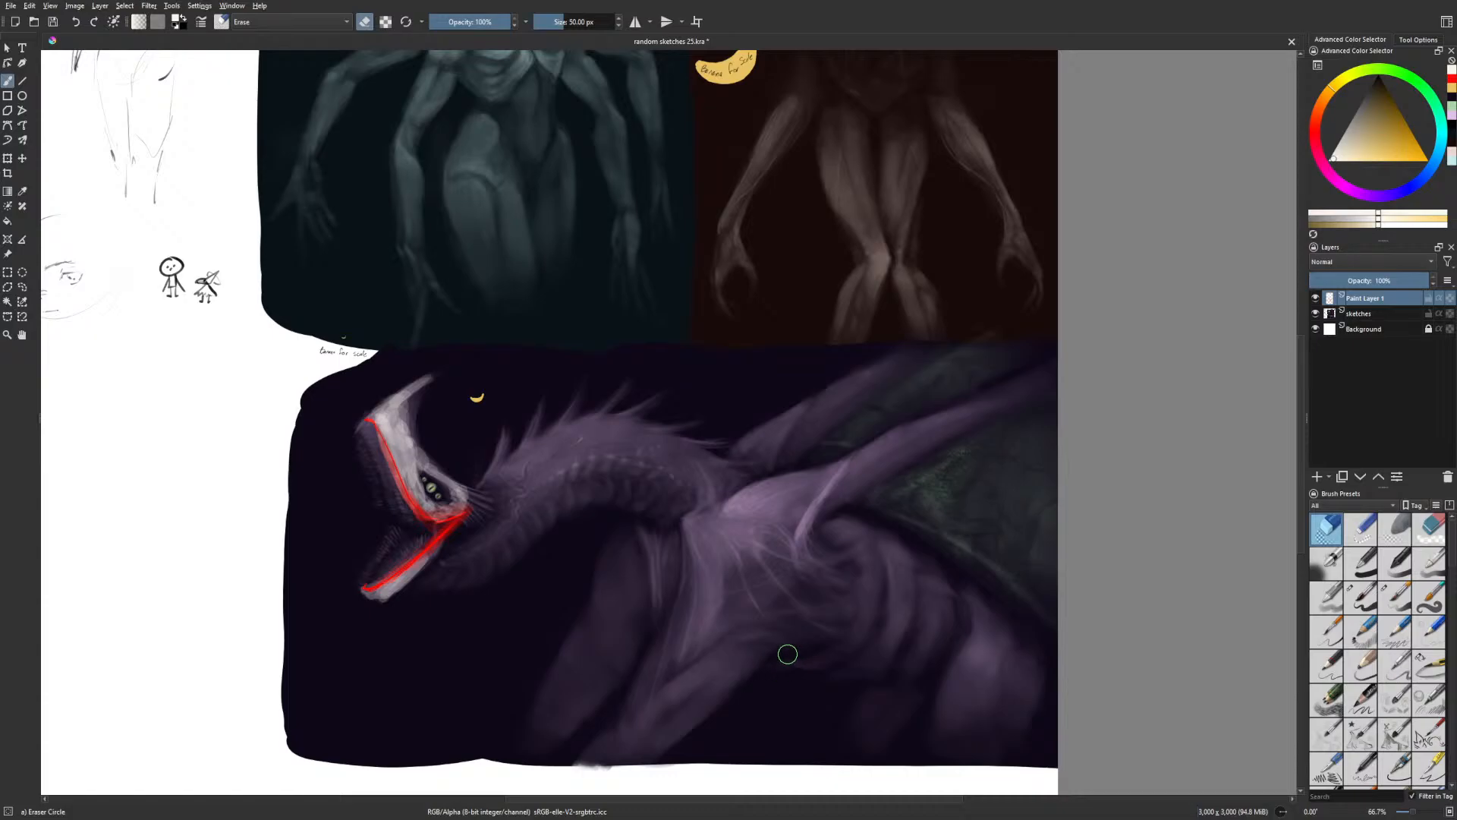
Darken the shadows around the dragon's far foreleg and chest on the sketches layer in dark purple with the Basic-5 Size Opacity brush
right_click(798, 591)
click(756, 611)
right_click(763, 597)
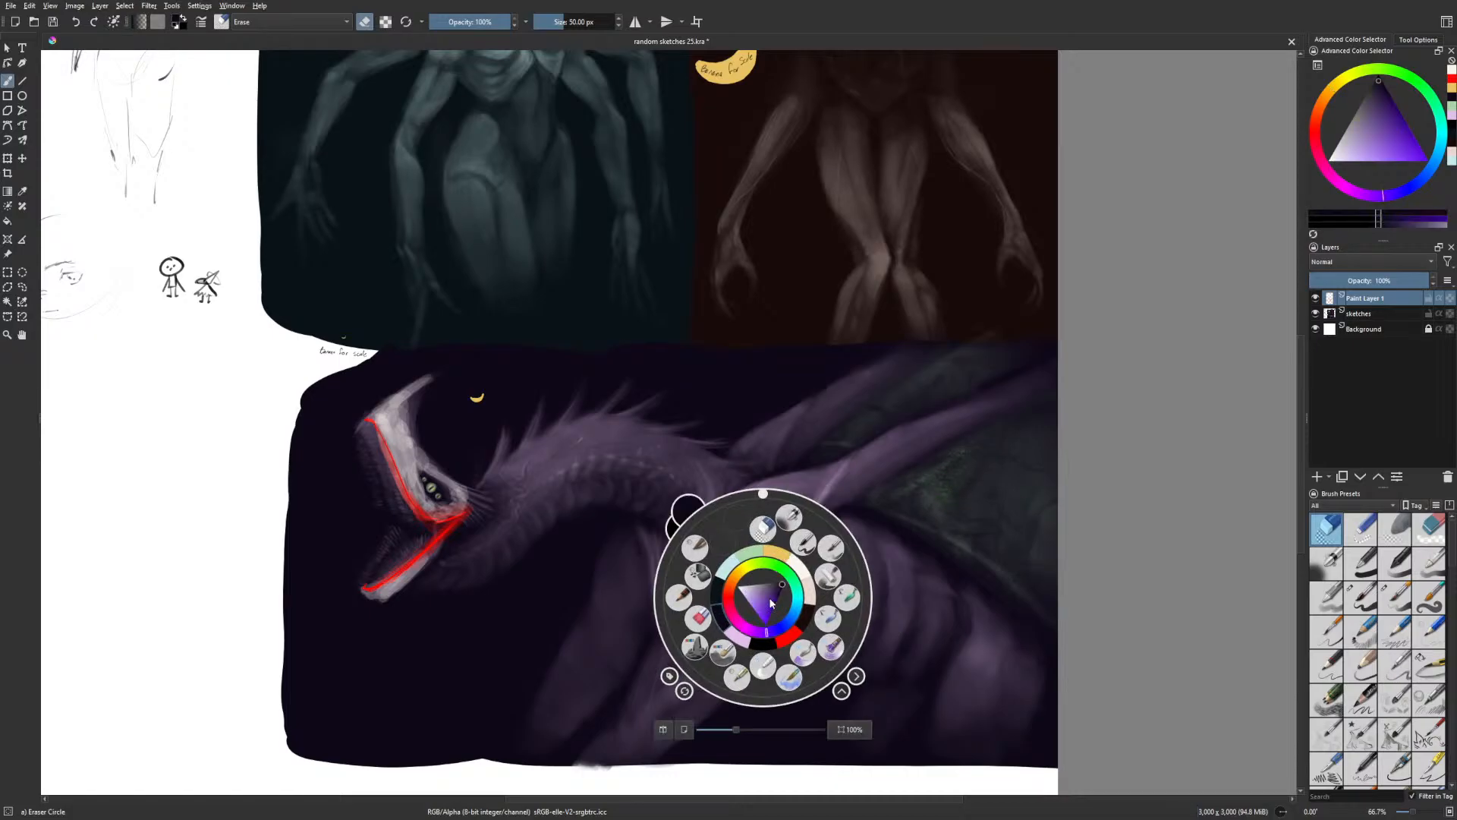
click(834, 547)
click(1392, 316)
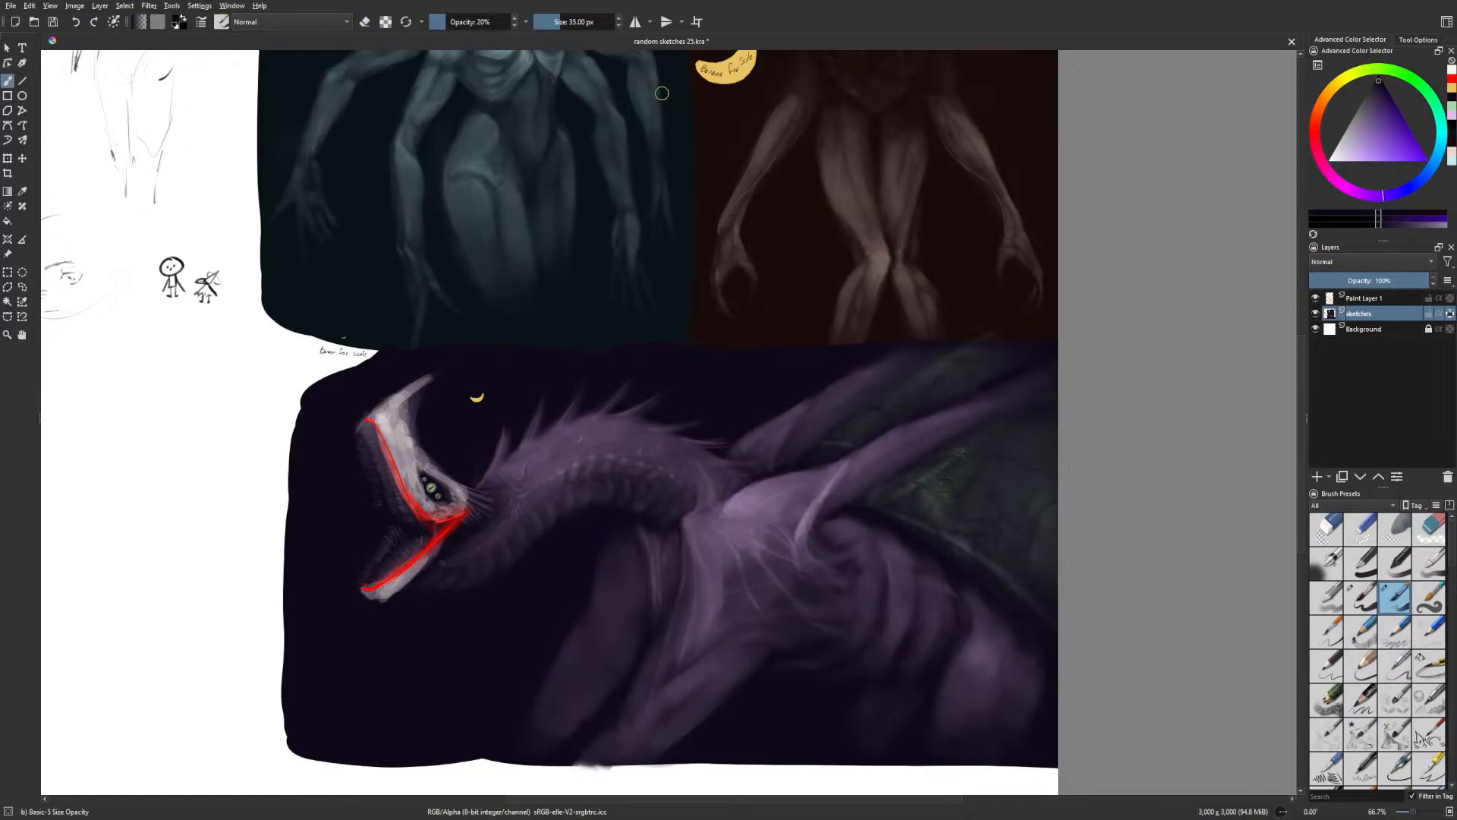
click(585, 21)
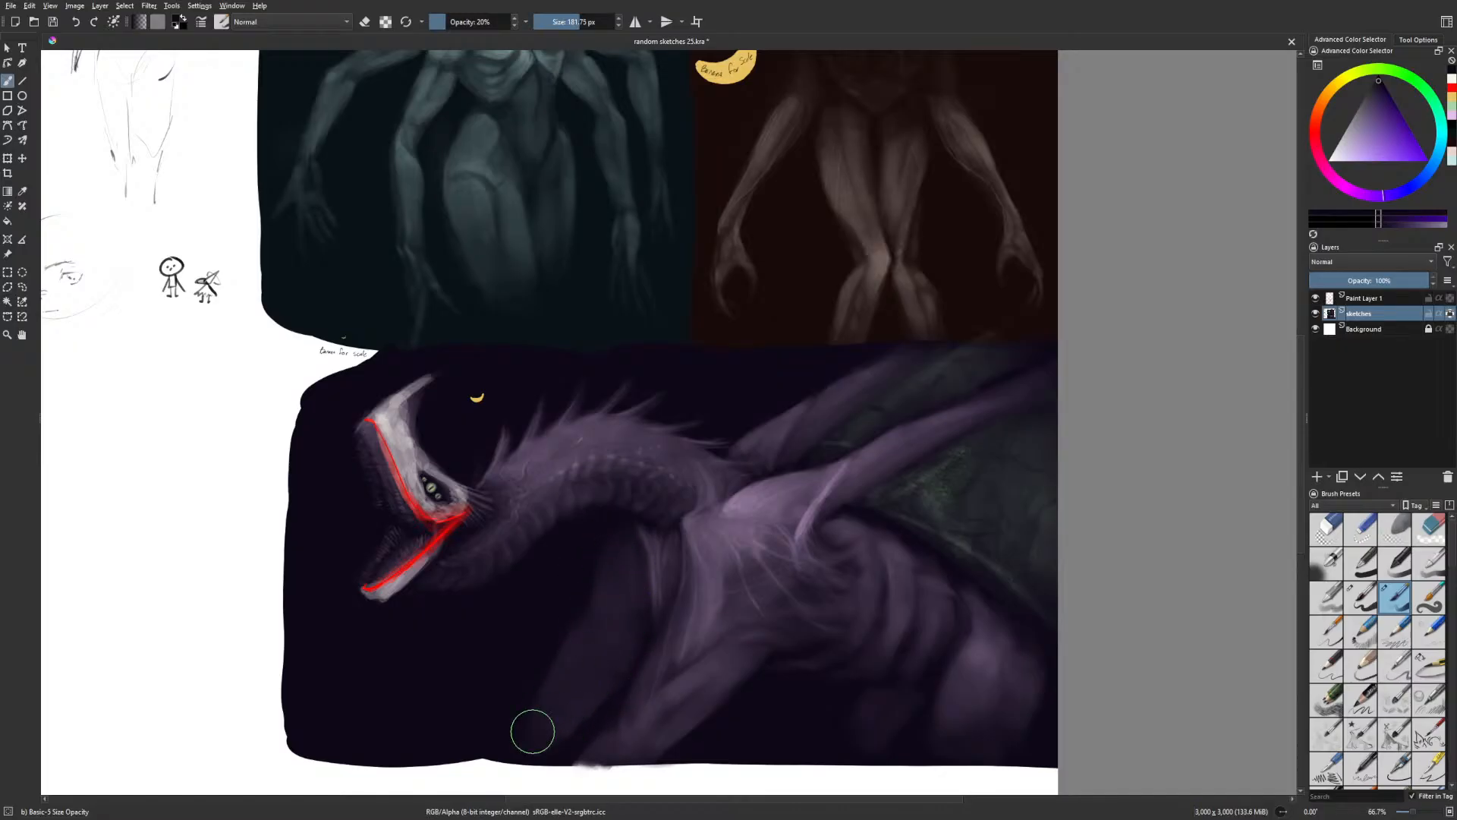
mouse_move(604, 595)
mouse_down()
mouse_move(610, 676)
mouse_move(617, 554)
mouse_move(622, 666)
mouse_move(637, 527)
mouse_move(641, 578)
mouse_up()
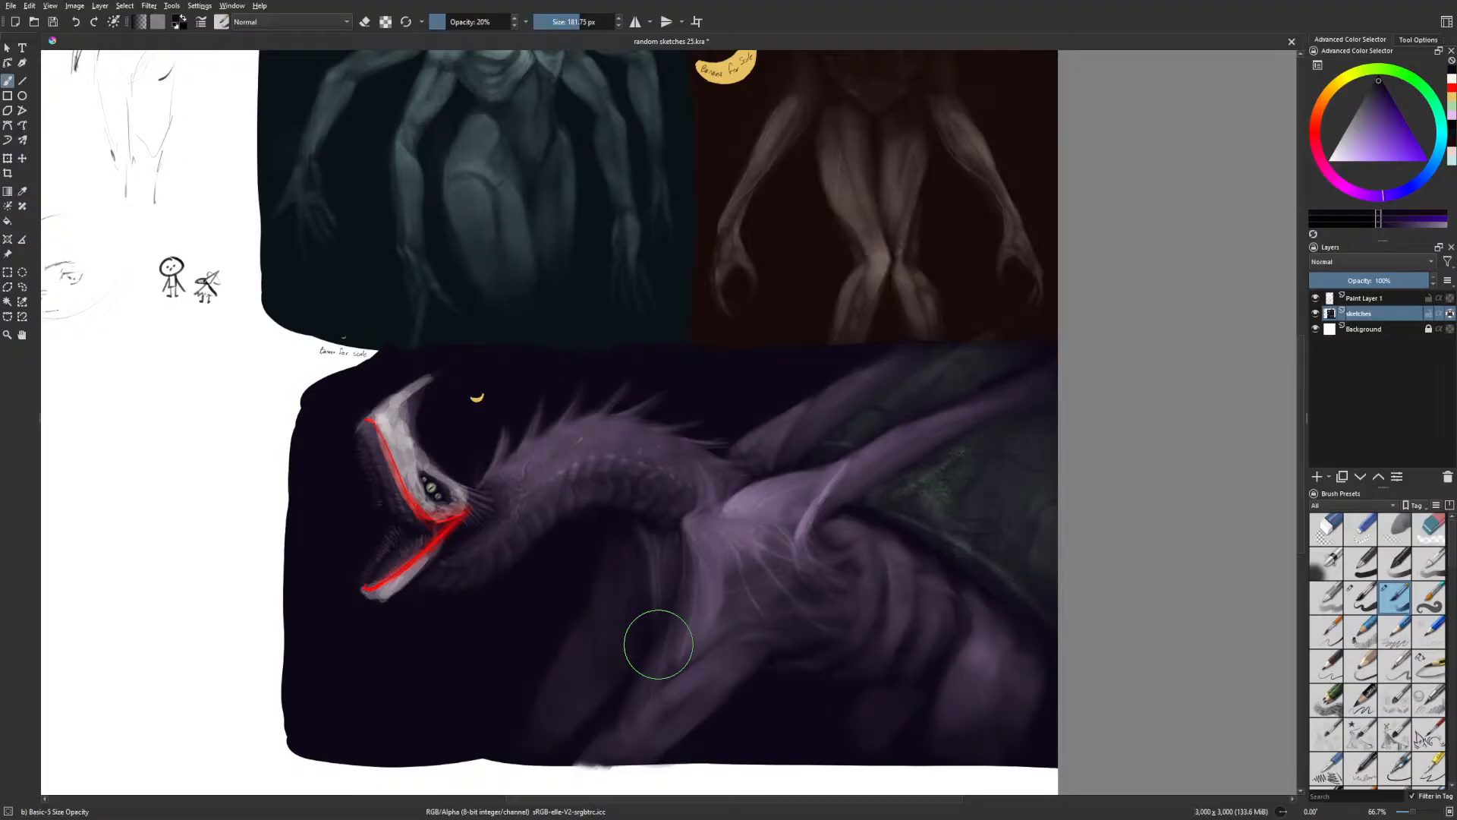
click(566, 20)
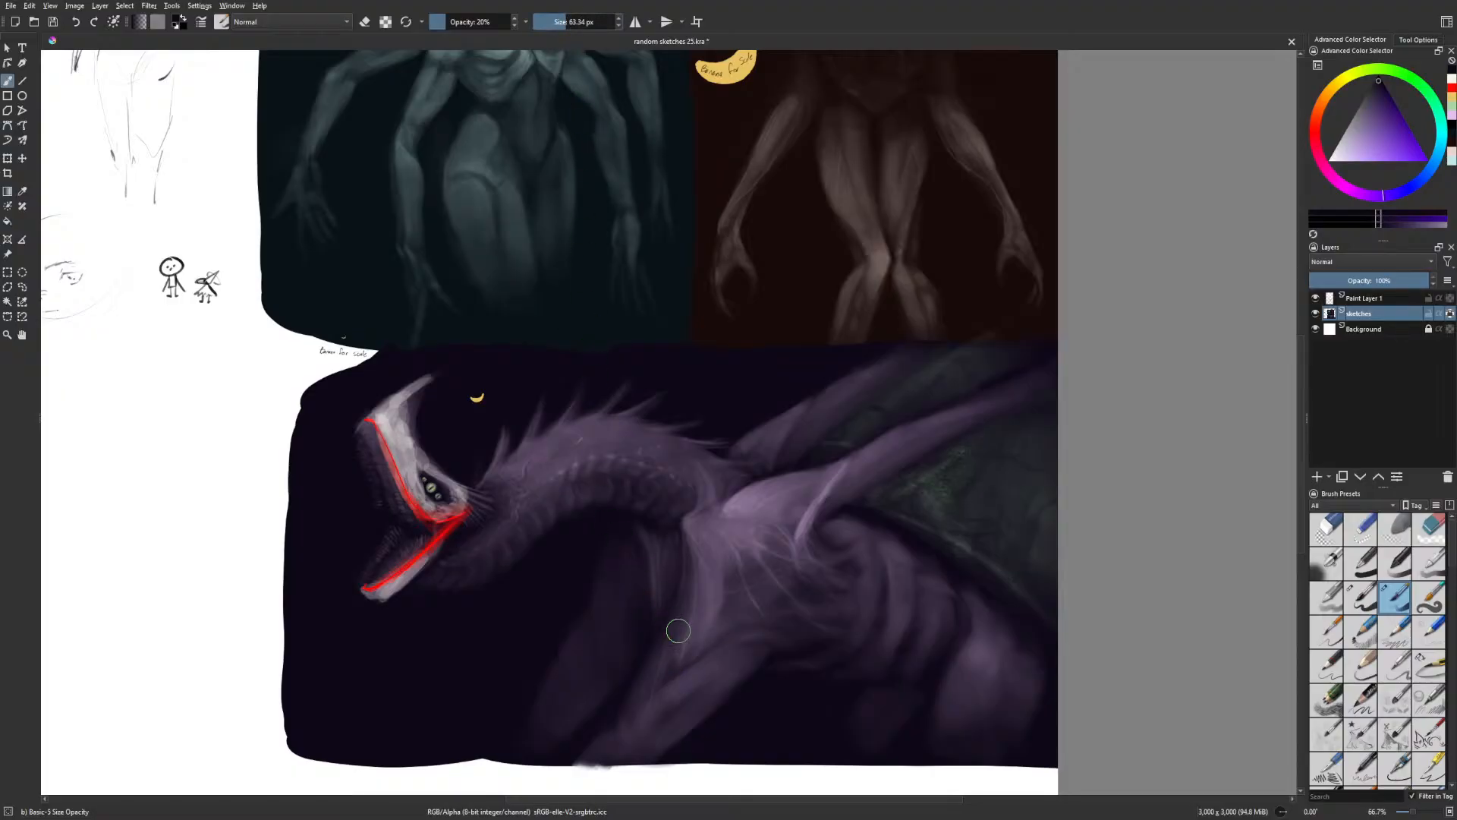
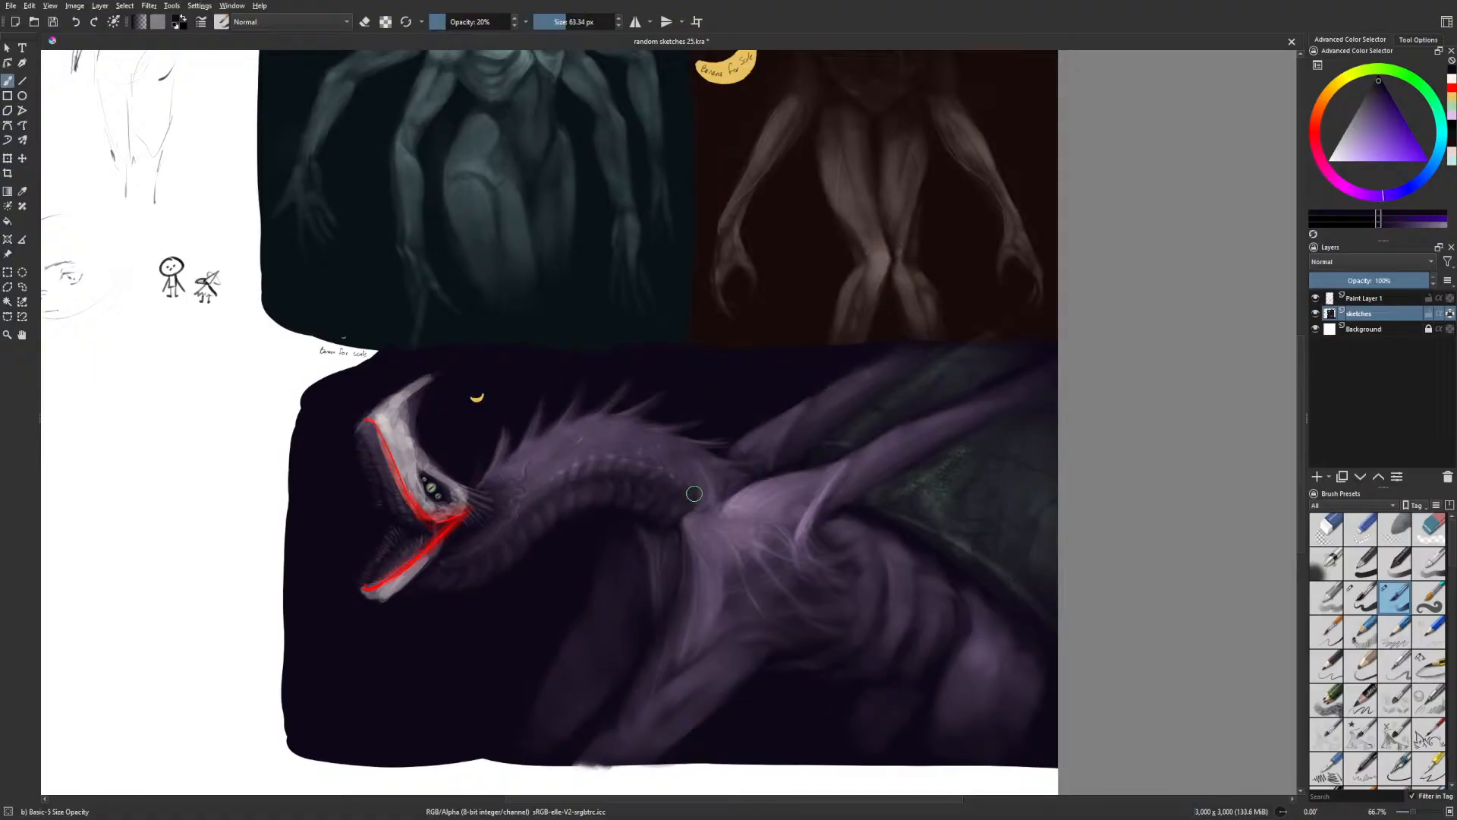
key(minus)
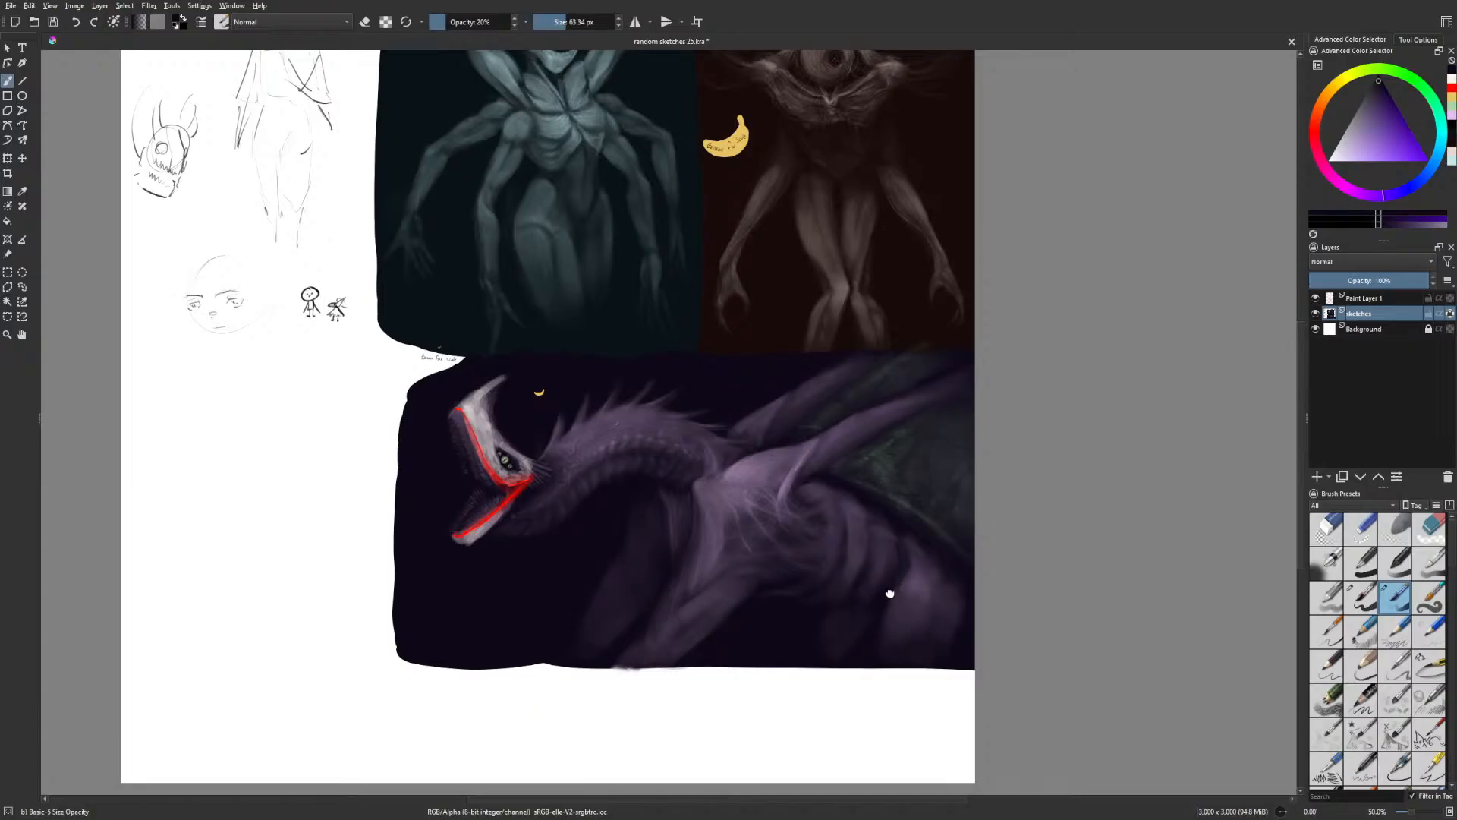
drag(889, 595, 902, 590)
drag(819, 618, 881, 631)
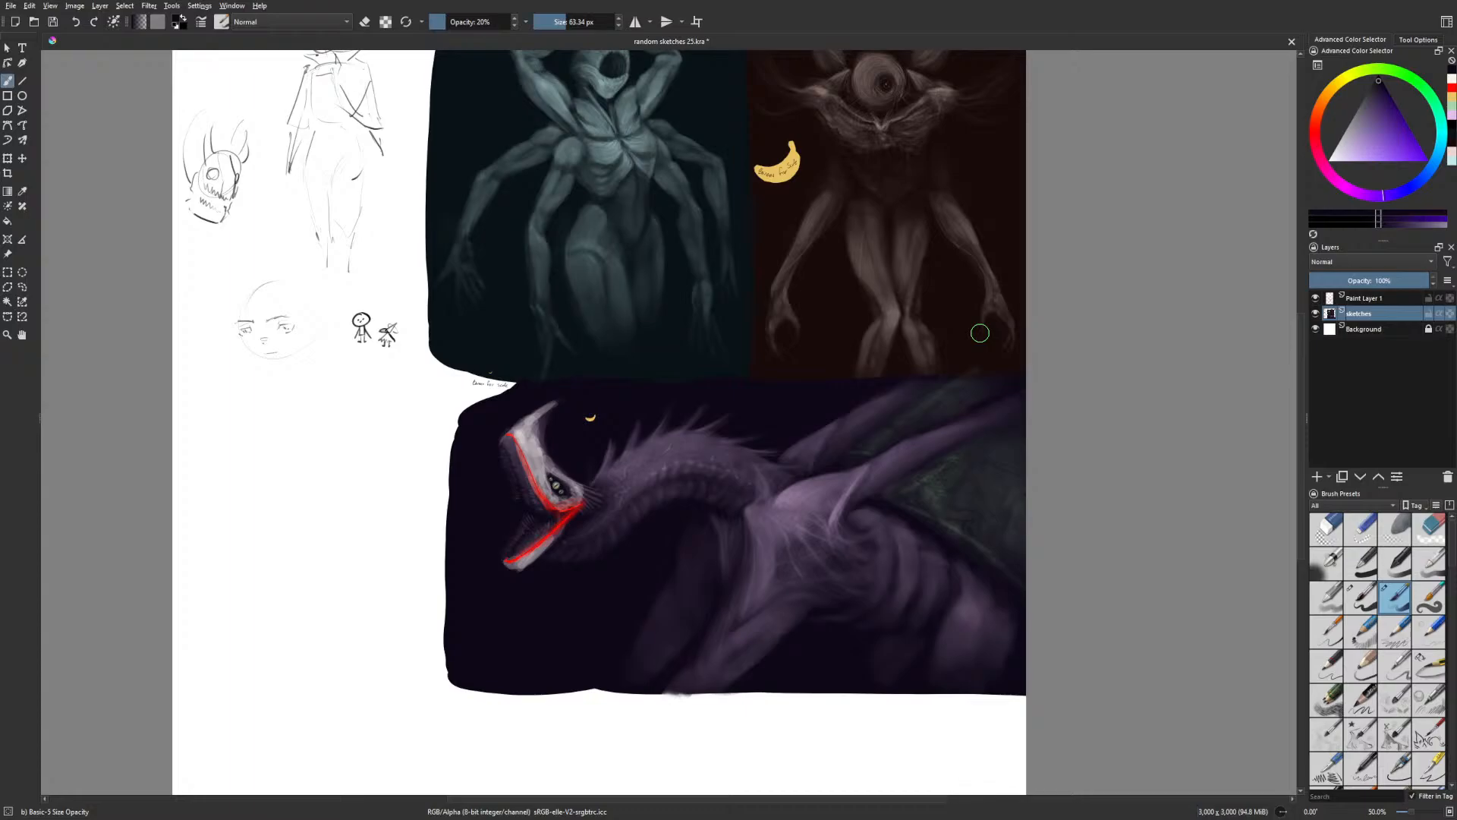
drag(1063, 312, 1047, 357)
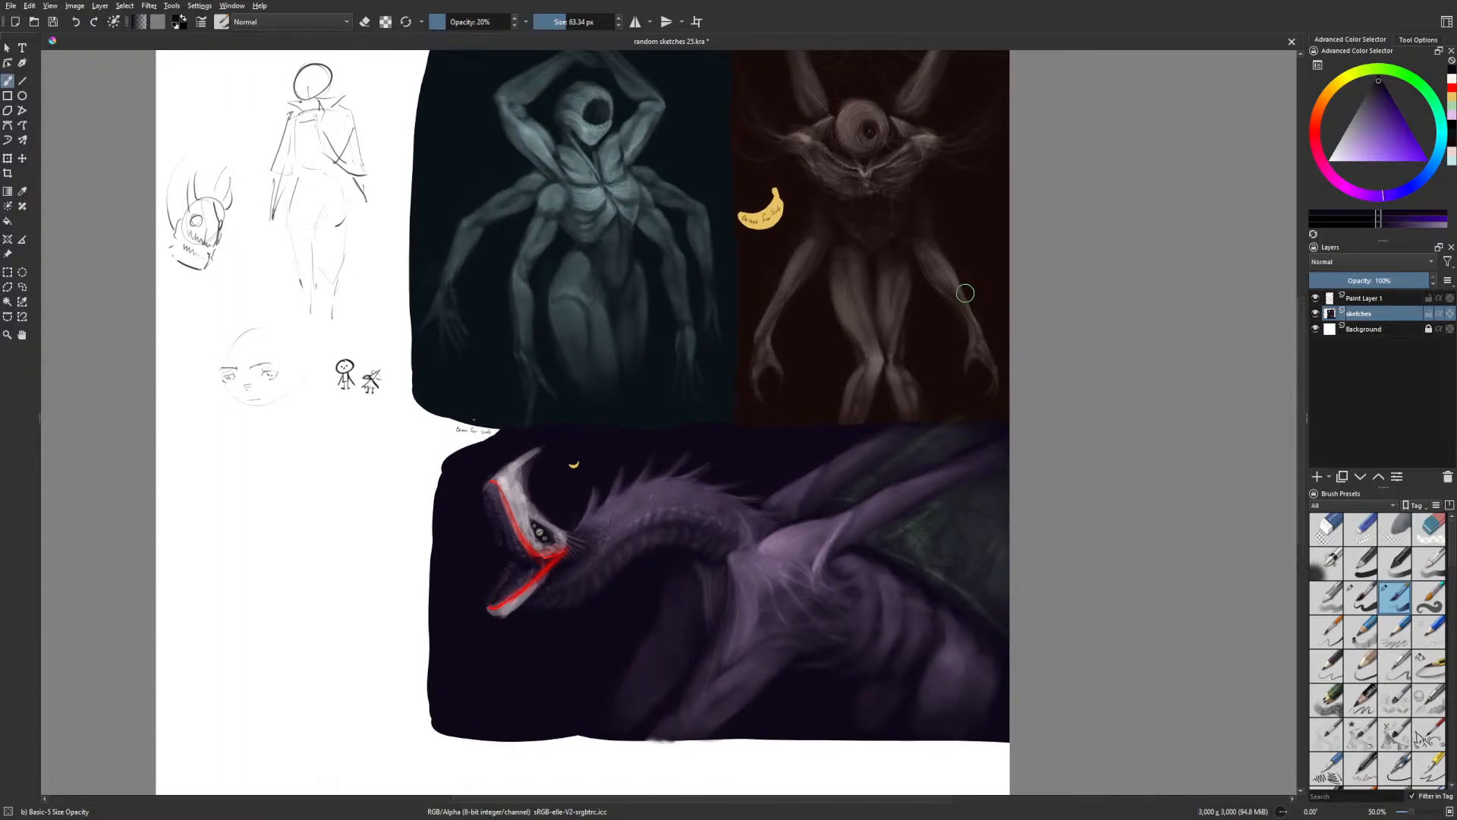
Outline the empty lower-left area of the canvas beside the dragon with a 63.34 px Basic-5 Size brush and fill it very dark green
click(1427, 92)
right_click(849, 450)
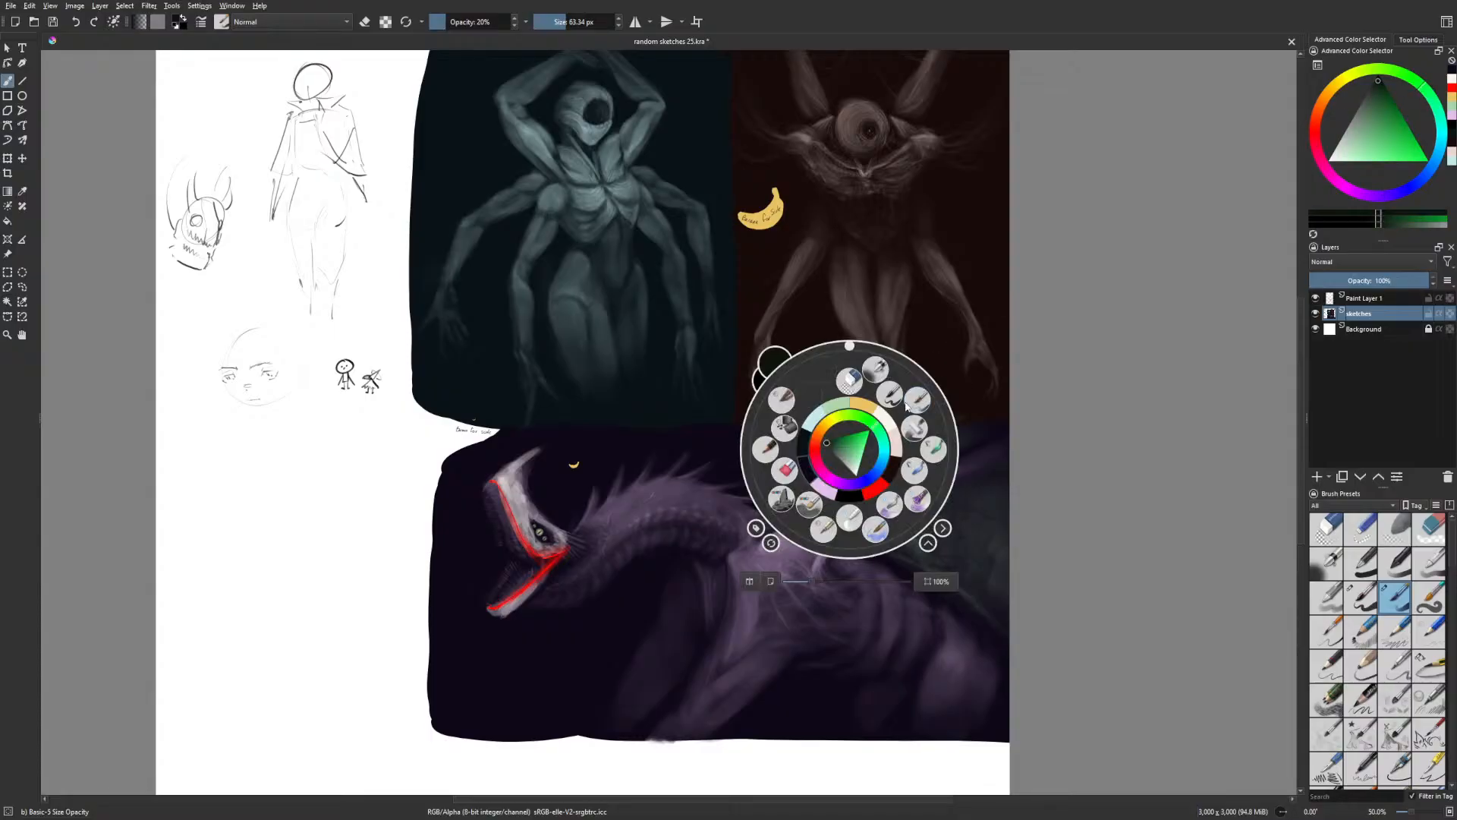
click(893, 395)
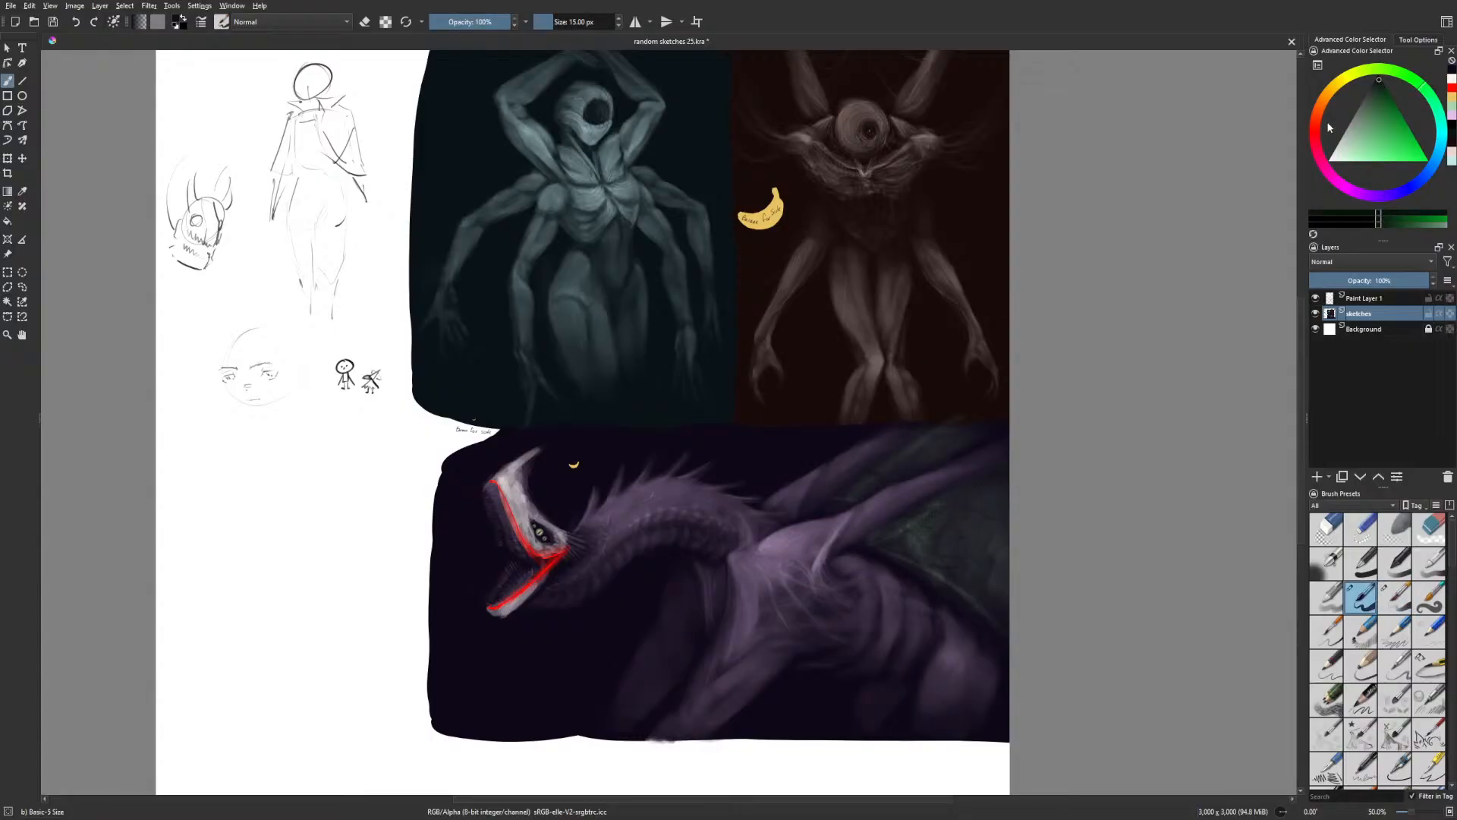
drag(646, 497, 716, 468)
click(565, 22)
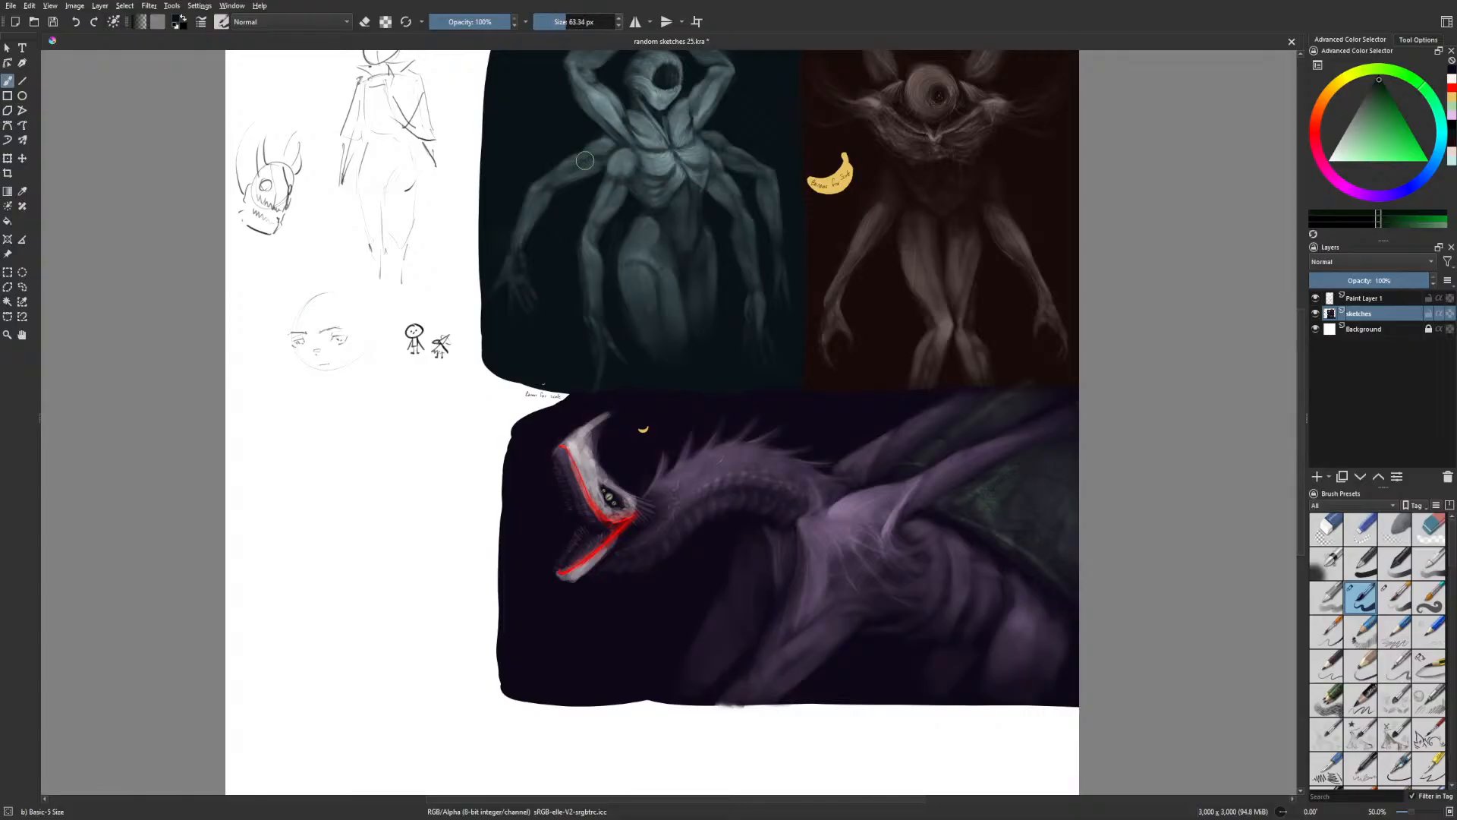
drag(548, 393, 614, 365)
mouse_move(296, 391)
mouse_down()
mouse_move(577, 406)
mouse_move(578, 792)
mouse_up()
drag(614, 674, 611, 582)
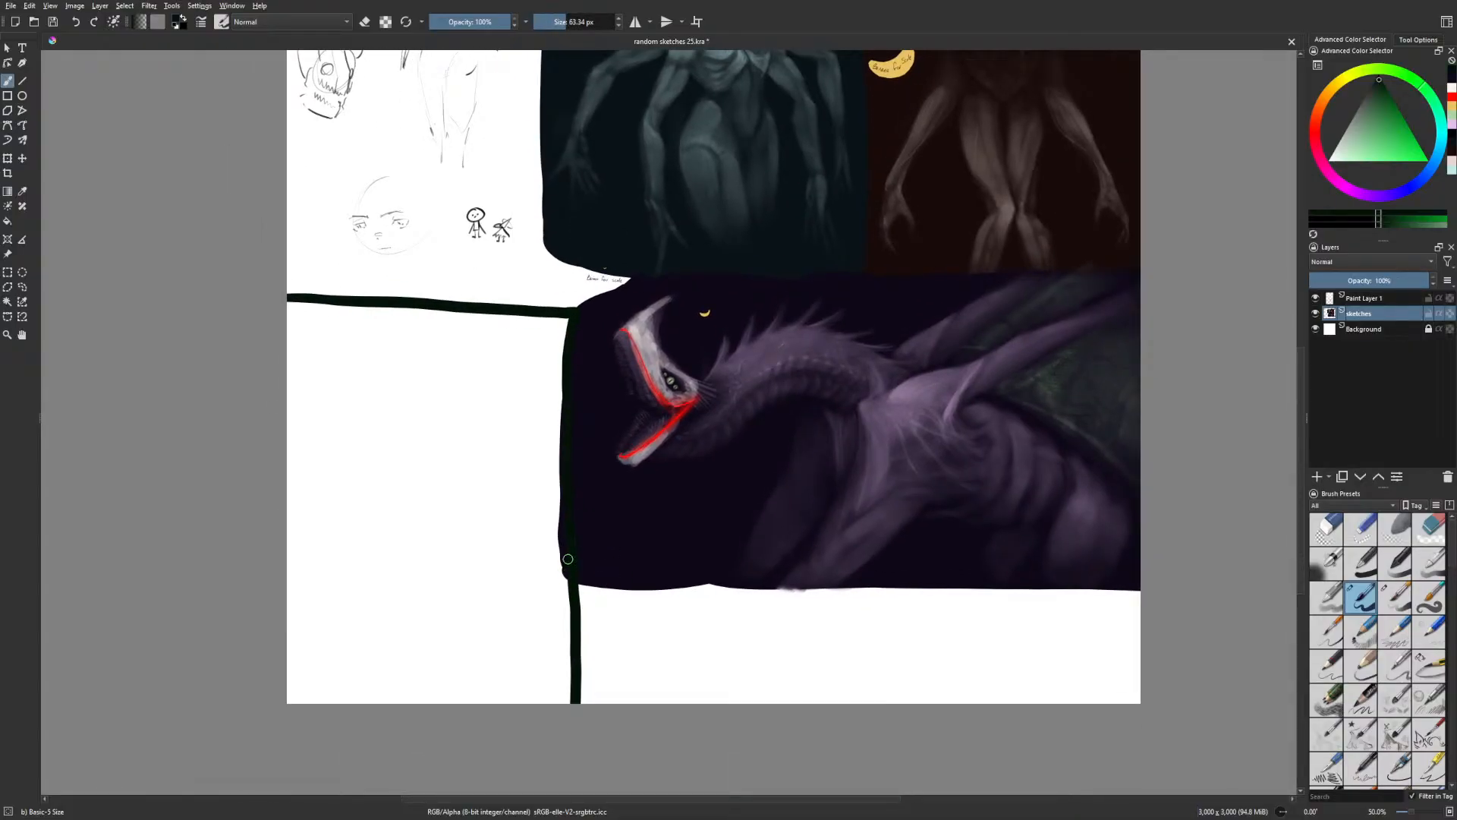
mouse_move(563, 534)
mouse_down()
mouse_move(569, 592)
mouse_move(556, 312)
mouse_up()
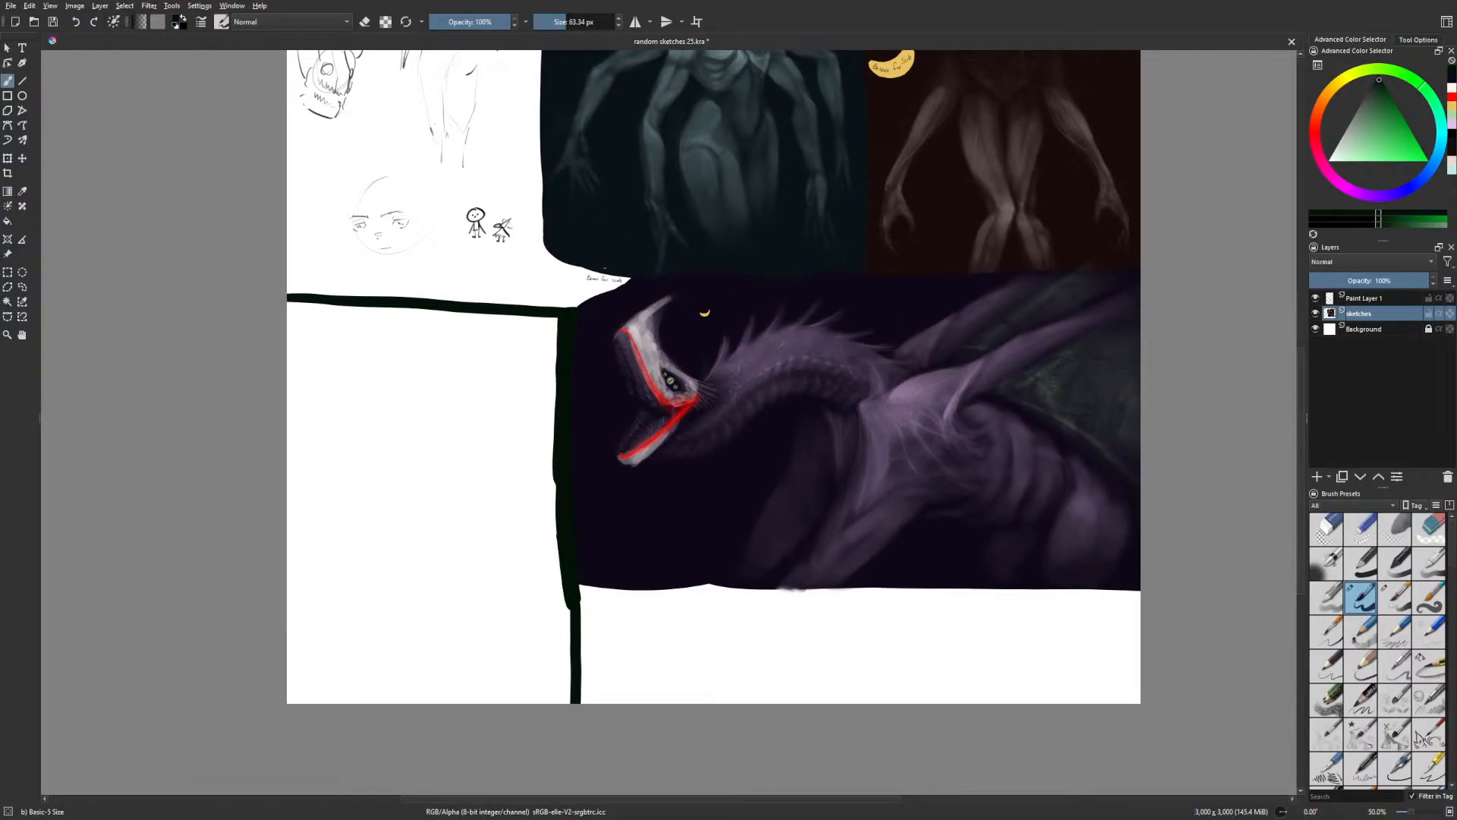
click(7, 221)
click(450, 481)
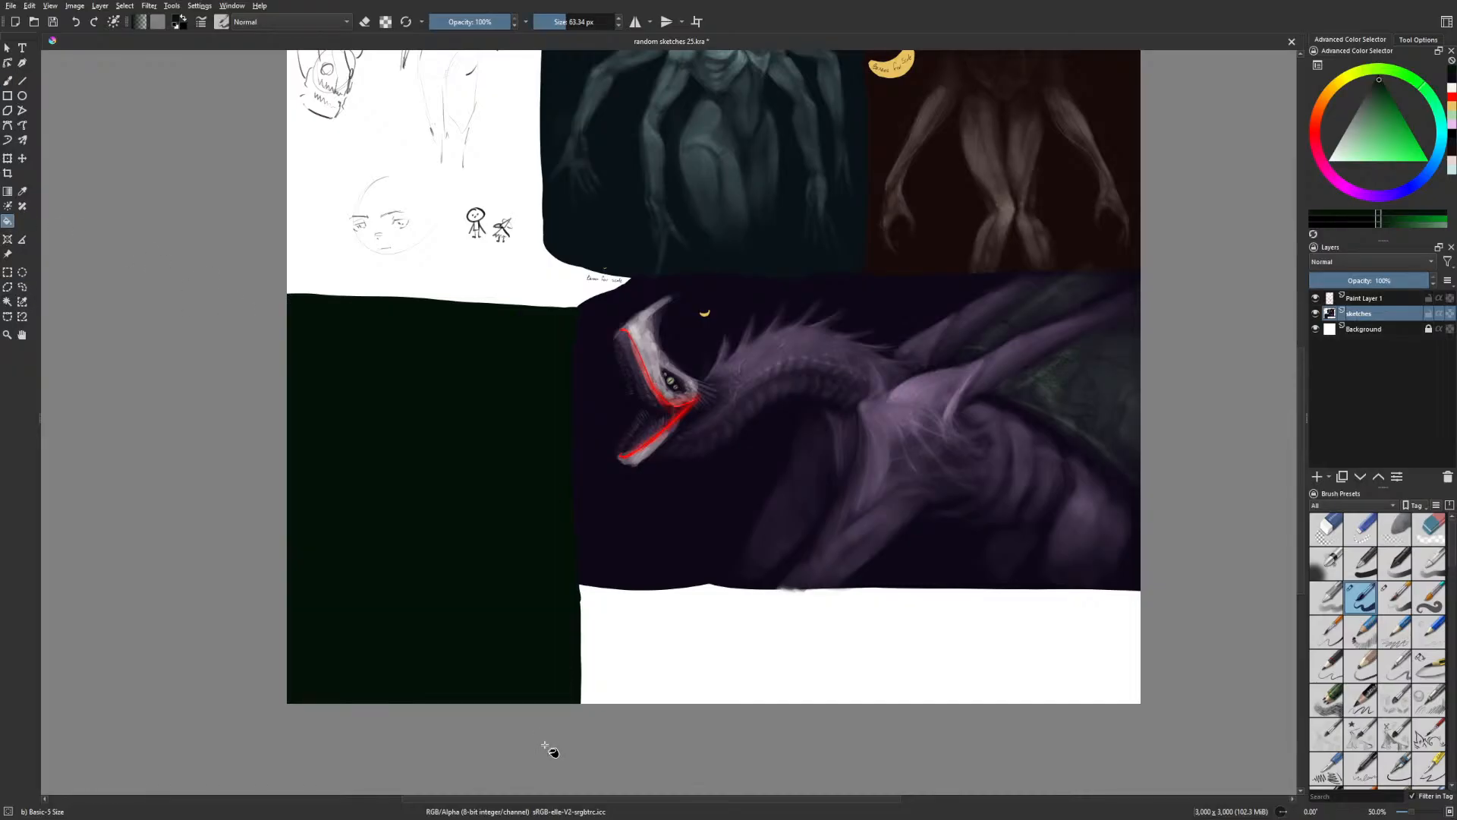
Block in a faint wedge-shaped head in the dark green area, using pale green and the Gamer Knife Maybe brush at 85.52 px
key(b)
right_click(599, 501)
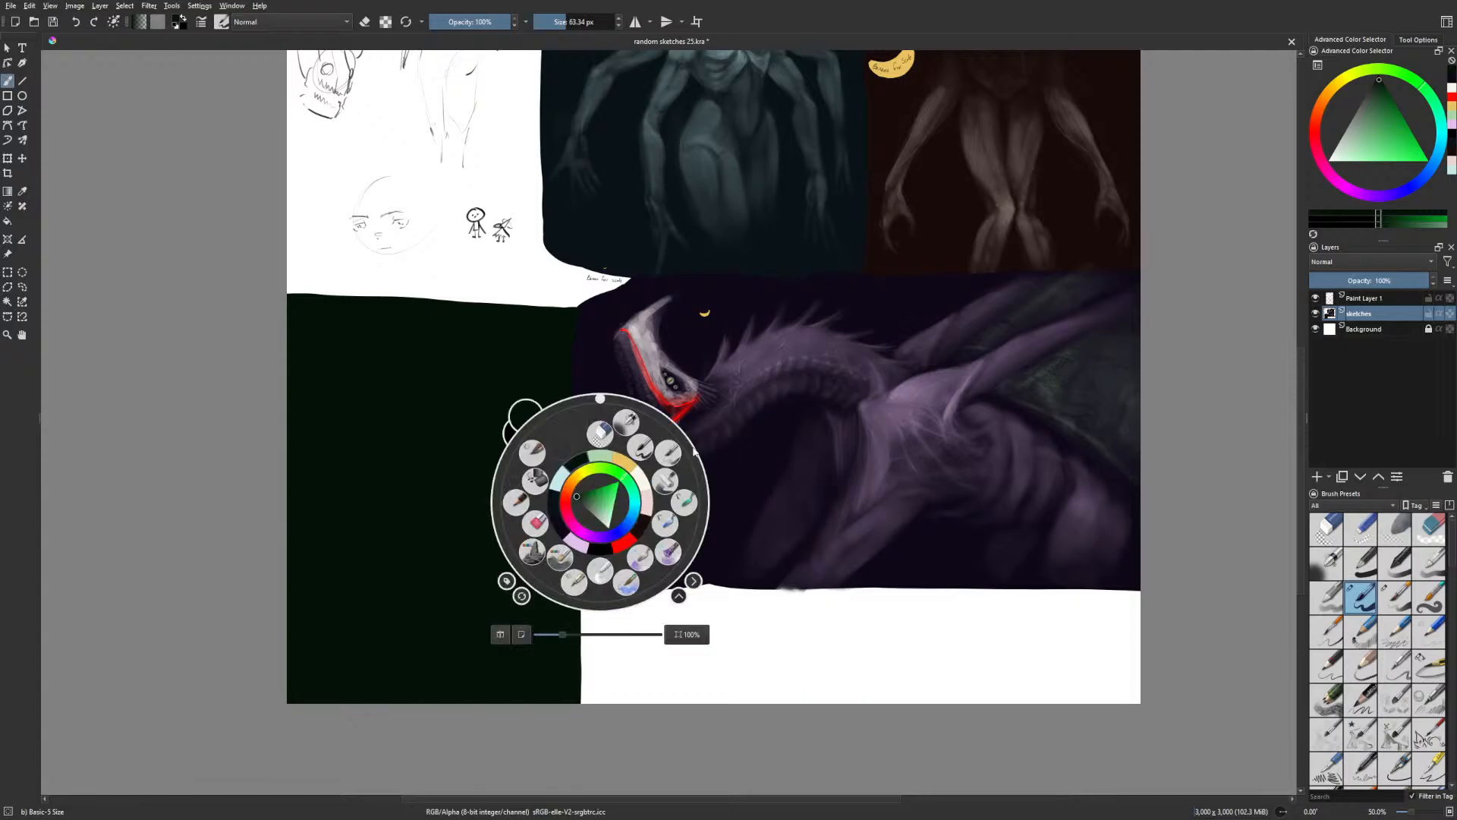
click(668, 453)
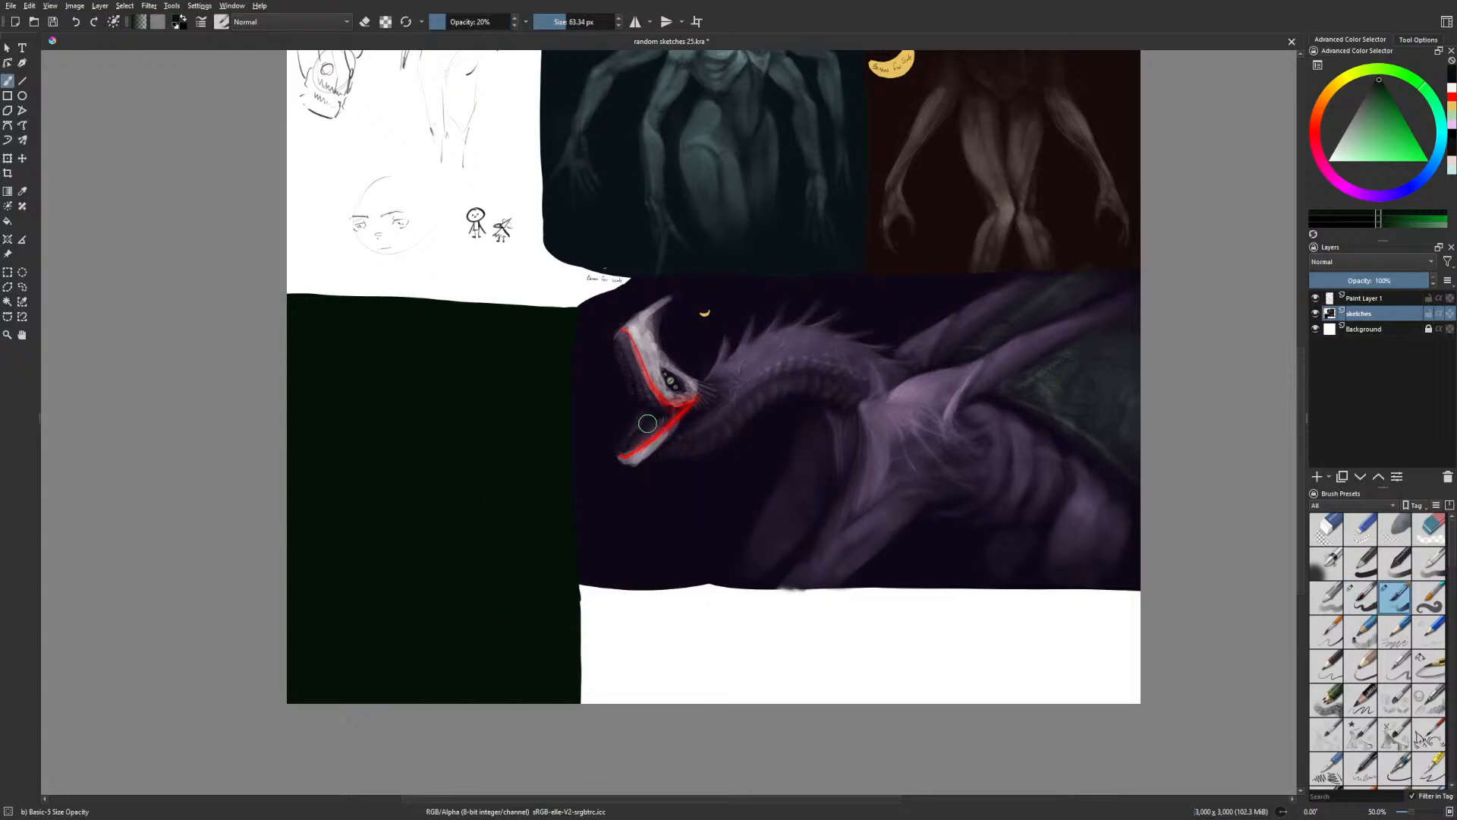
right_click(643, 432)
click(726, 434)
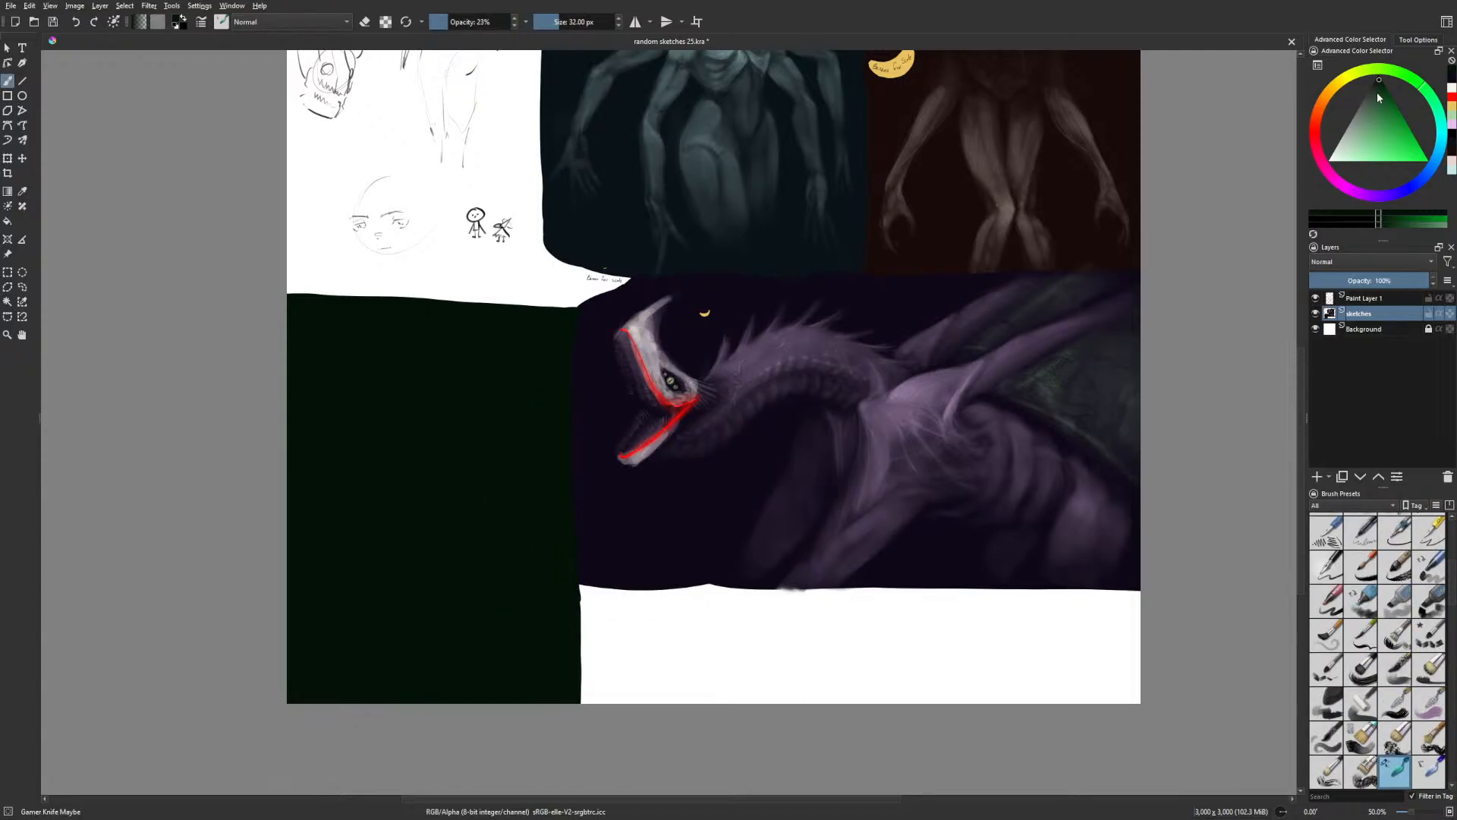
drag(1353, 132, 1340, 155)
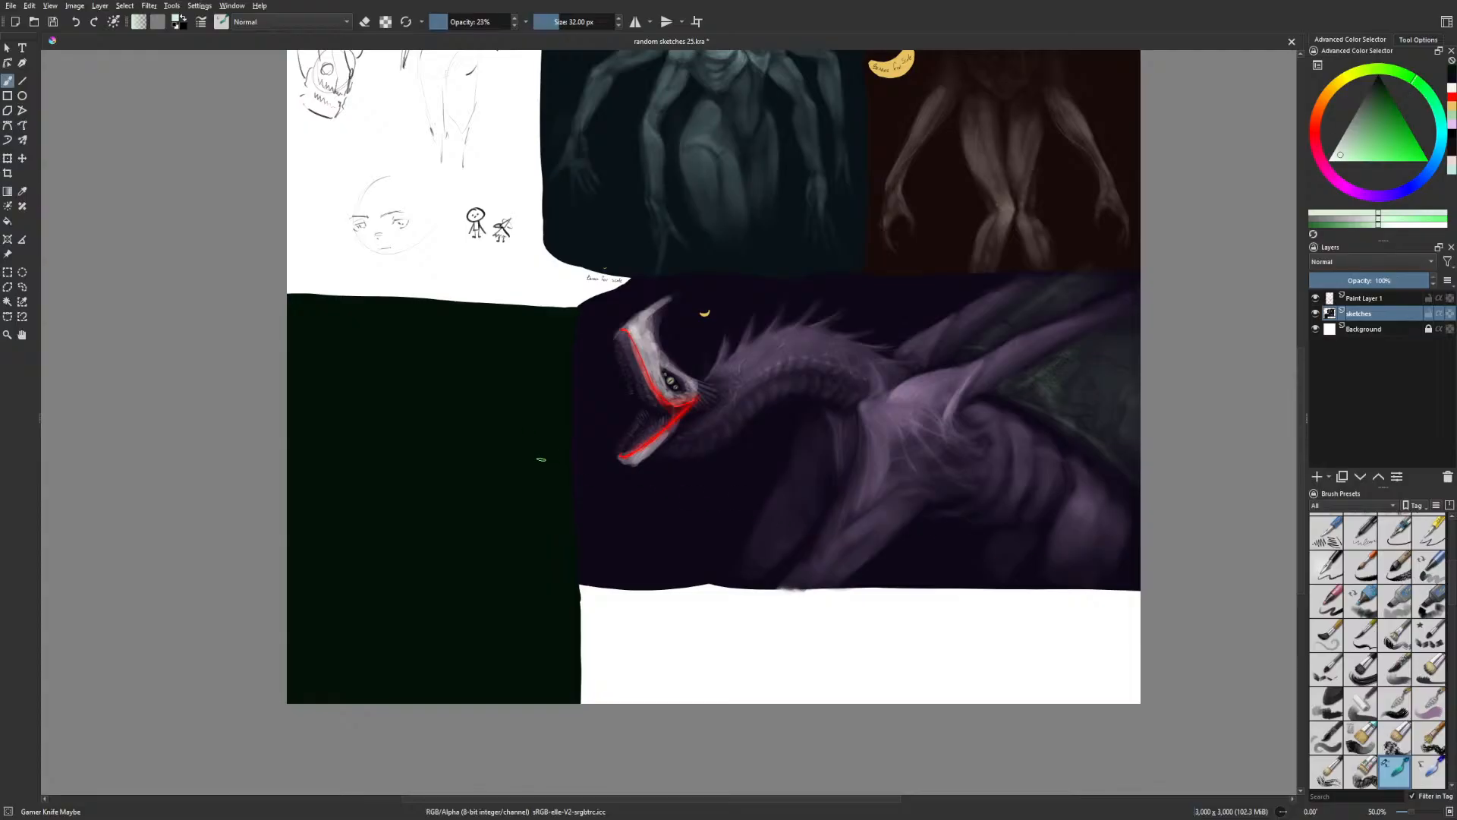
click(571, 25)
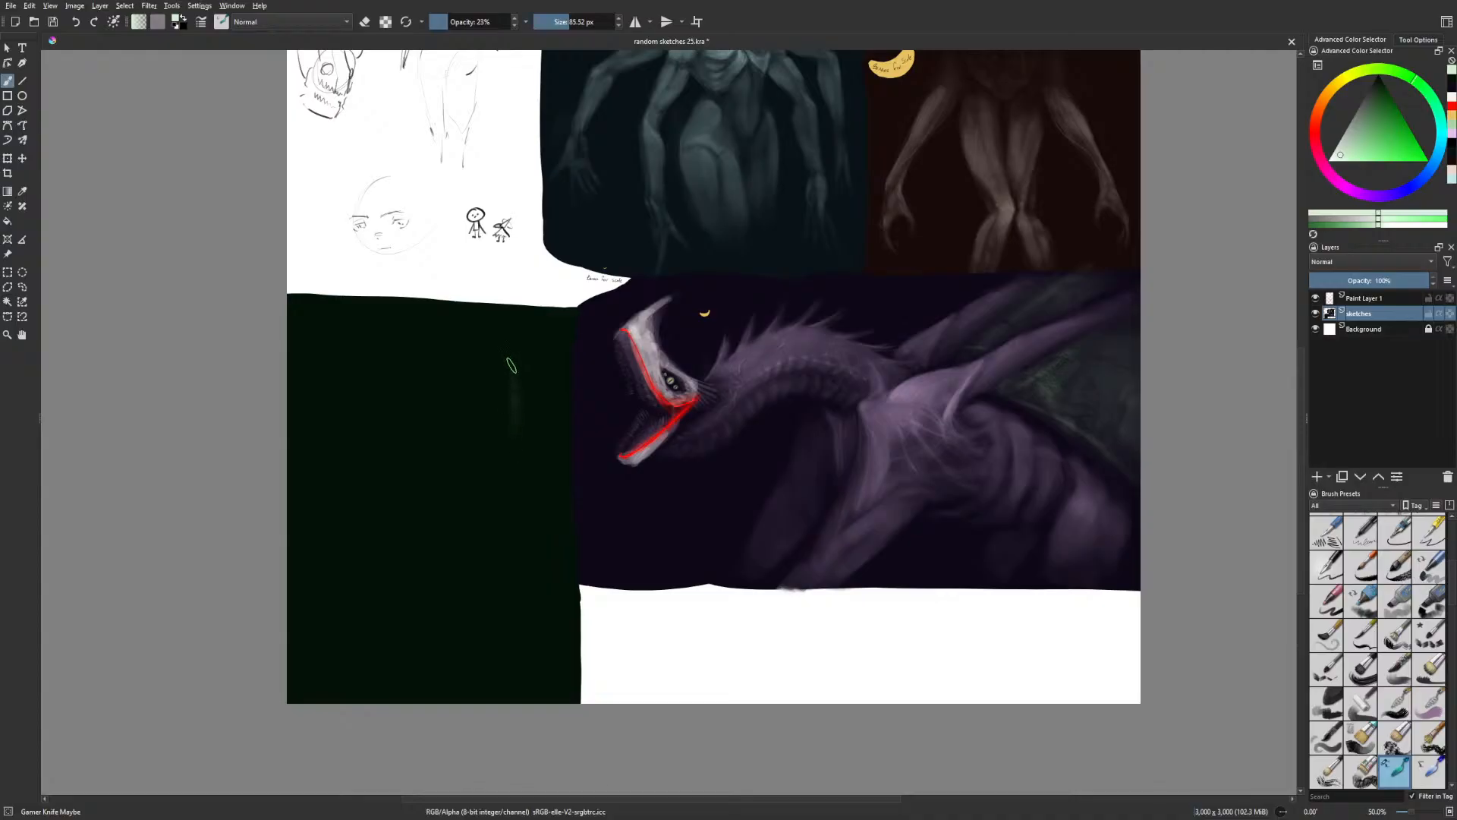
mouse_move(512, 368)
mouse_down()
mouse_move(513, 441)
mouse_move(502, 346)
mouse_move(493, 426)
mouse_up()
mouse_move(450, 356)
mouse_down()
mouse_move(487, 426)
mouse_move(499, 387)
mouse_move(504, 417)
mouse_up()
drag(511, 325, 515, 416)
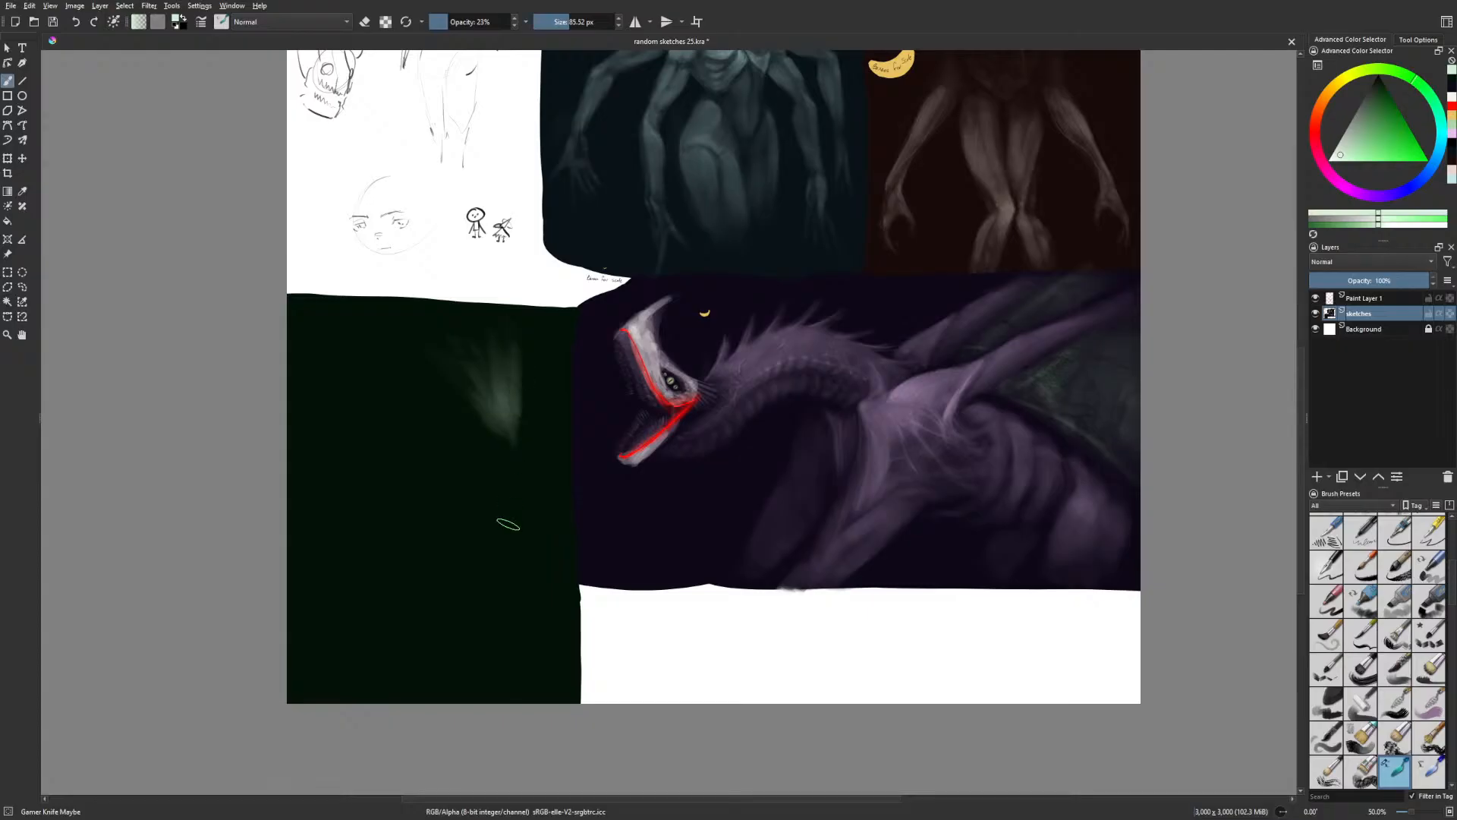
Mirror the canvas view and block in the new creature's arched neck, curved torso, hips and legs in faint pale green
key(m)
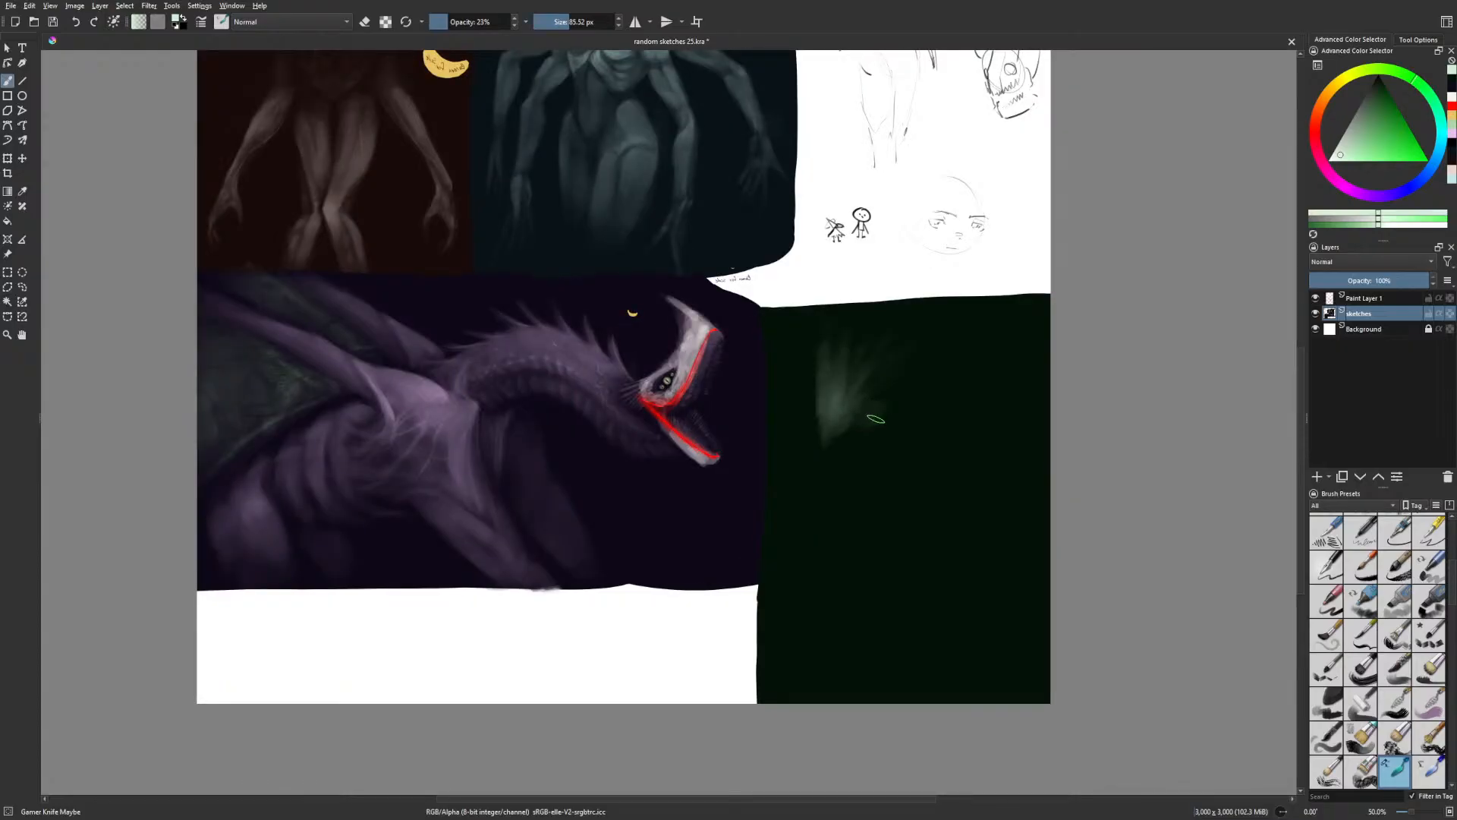
mouse_move(884, 403)
mouse_down()
mouse_move(916, 385)
mouse_move(979, 436)
mouse_move(956, 519)
mouse_move(926, 539)
mouse_up()
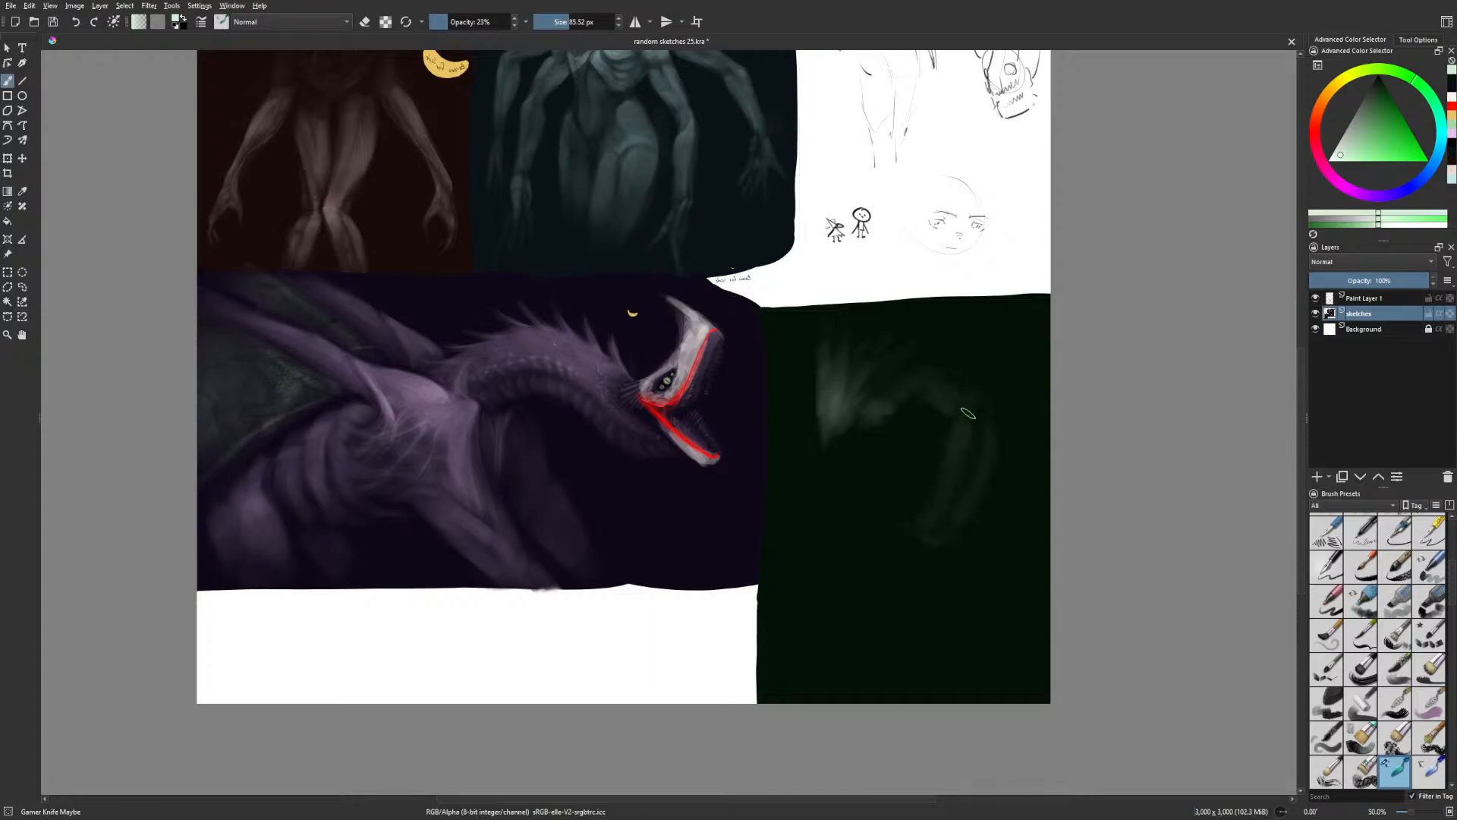
mouse_move(965, 421)
mouse_down()
mouse_move(970, 486)
mouse_move(941, 524)
mouse_up()
drag(959, 448, 923, 522)
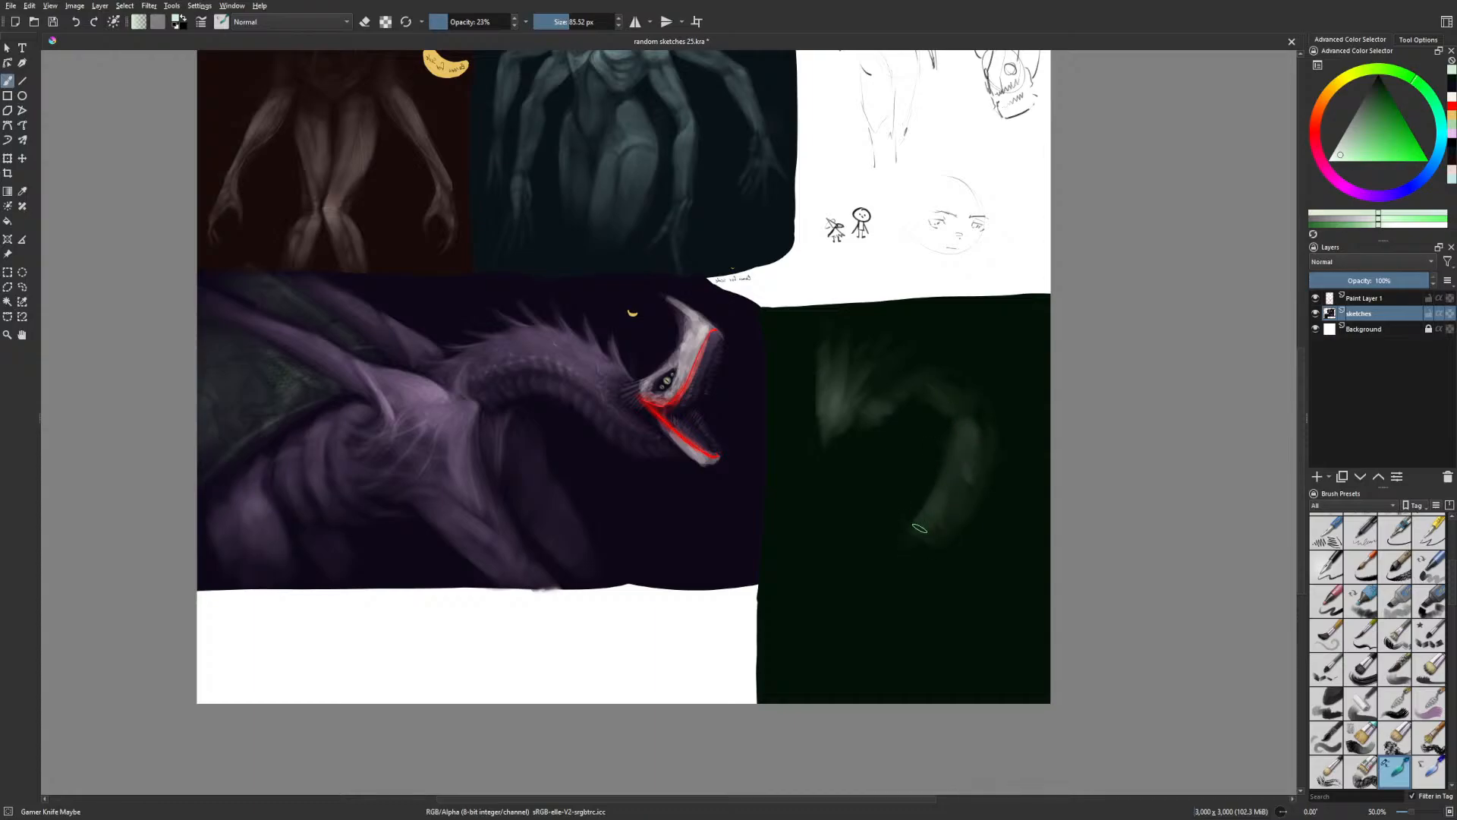
mouse_move(893, 572)
mouse_down()
mouse_move(889, 586)
mouse_move(912, 560)
mouse_move(925, 569)
mouse_move(931, 613)
mouse_up()
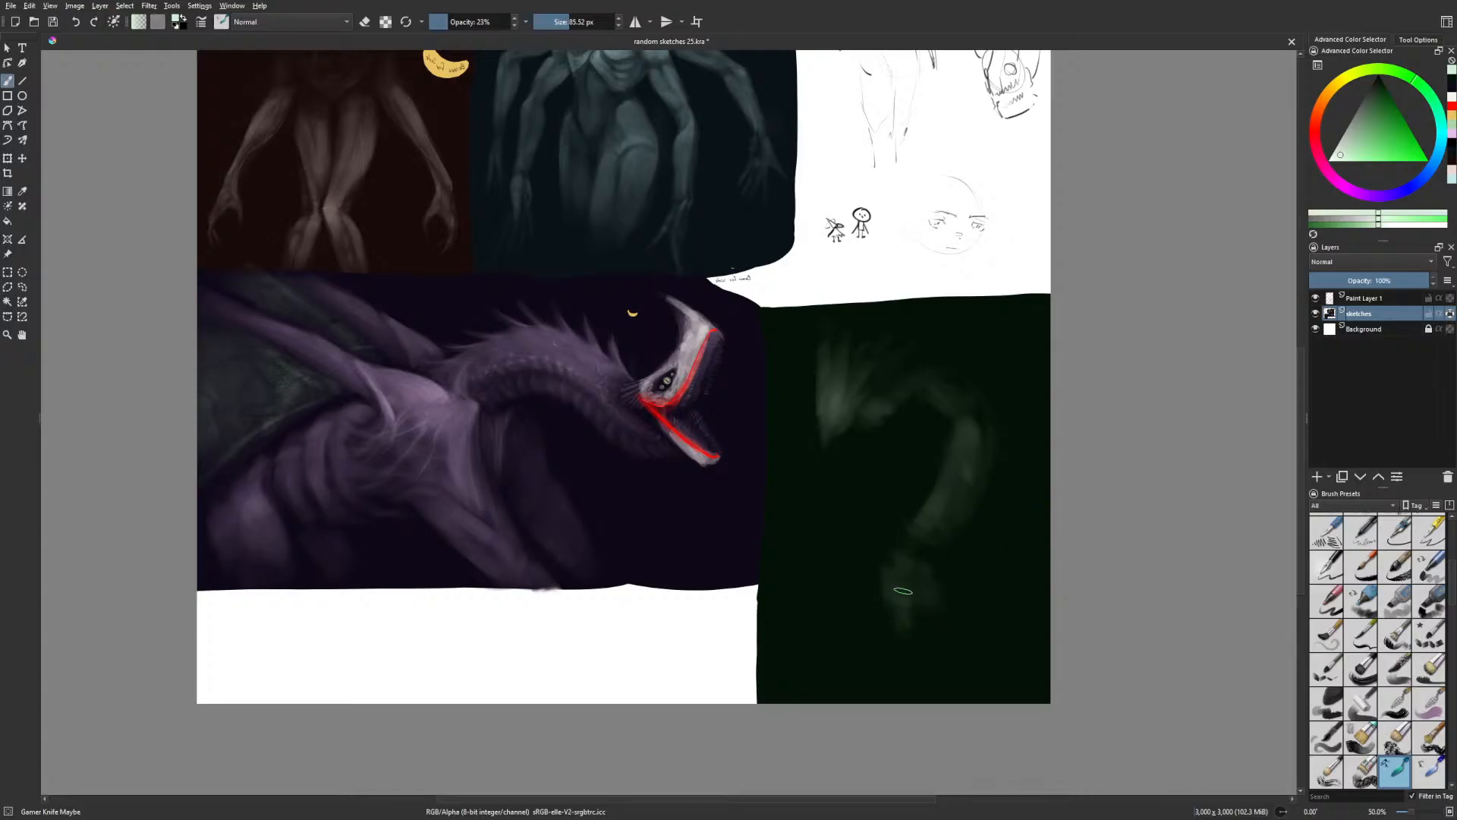
mouse_move(902, 592)
mouse_down()
mouse_move(885, 695)
mouse_move(904, 601)
mouse_move(966, 681)
mouse_move(933, 602)
mouse_up()
drag(950, 423, 902, 503)
drag(854, 571, 877, 533)
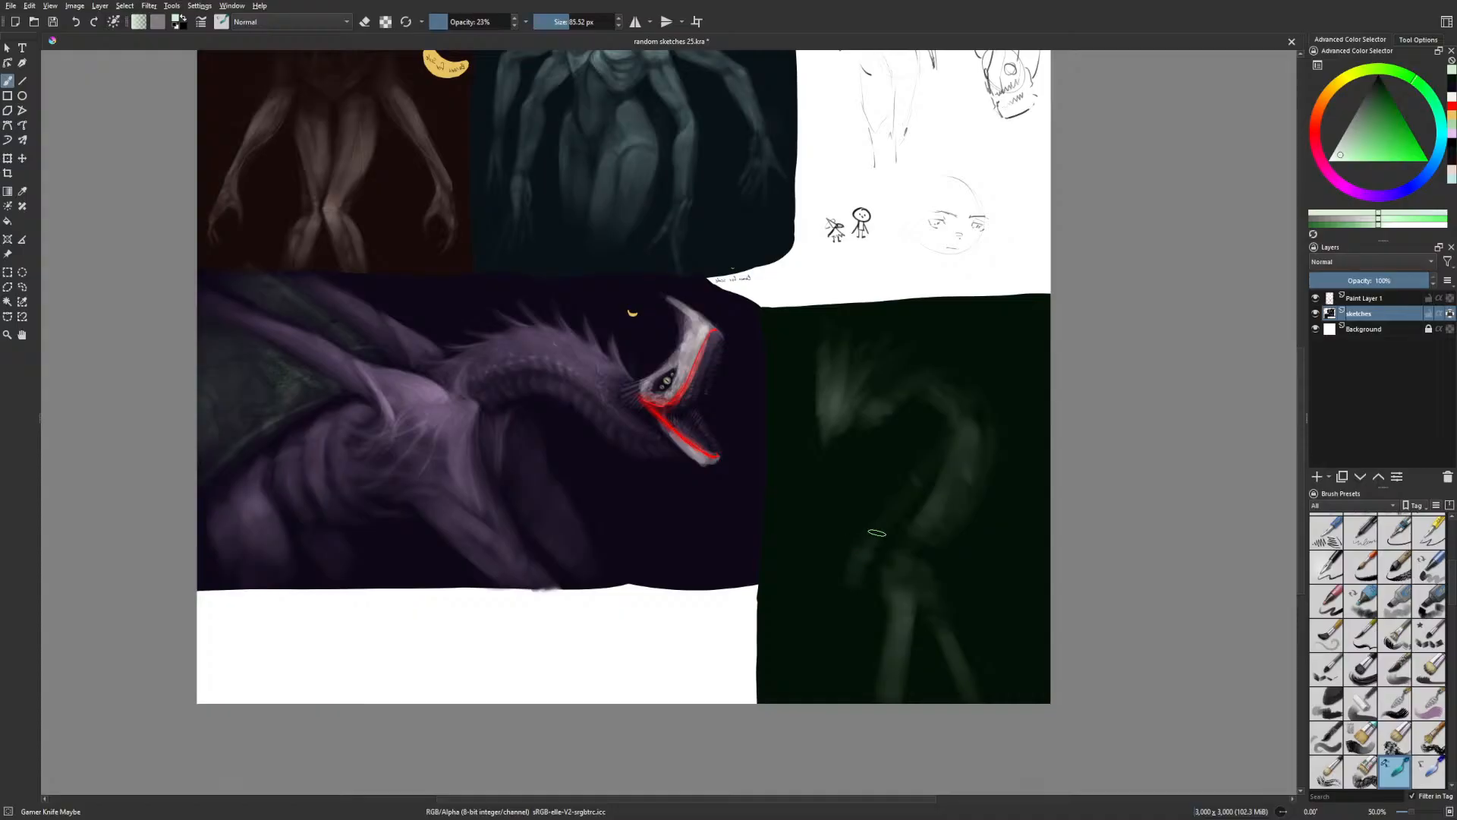
key(ctrl+z)
Block in the green creature's near upper arm from the shoulder and a long forearm stroke across the hips in faint pale green
mouse_move(956, 421)
mouse_down()
mouse_move(1024, 621)
mouse_move(870, 619)
mouse_up()
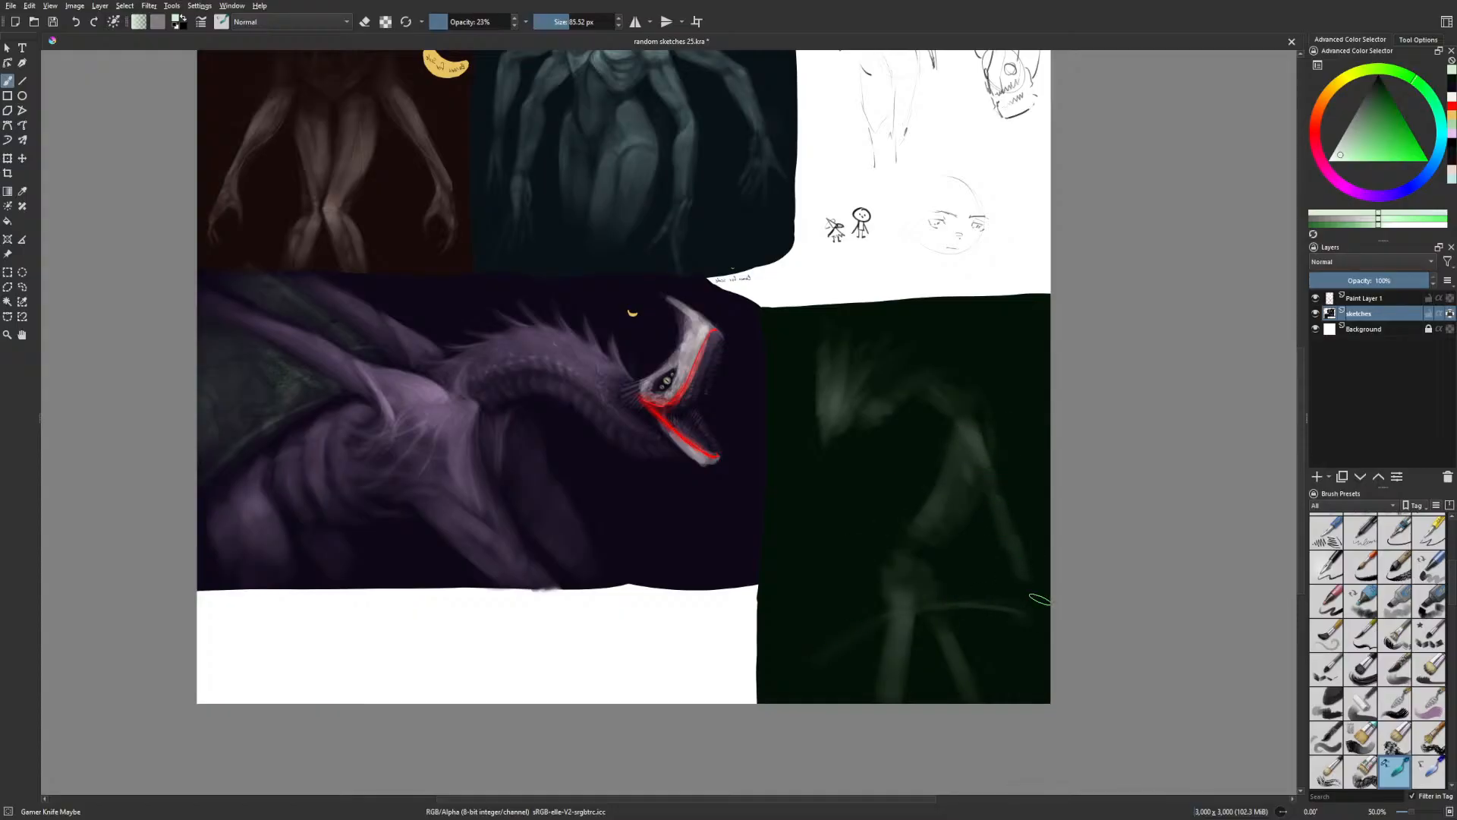
mouse_move(973, 443)
mouse_down()
mouse_move(984, 433)
mouse_move(983, 485)
mouse_move(1008, 539)
mouse_up()
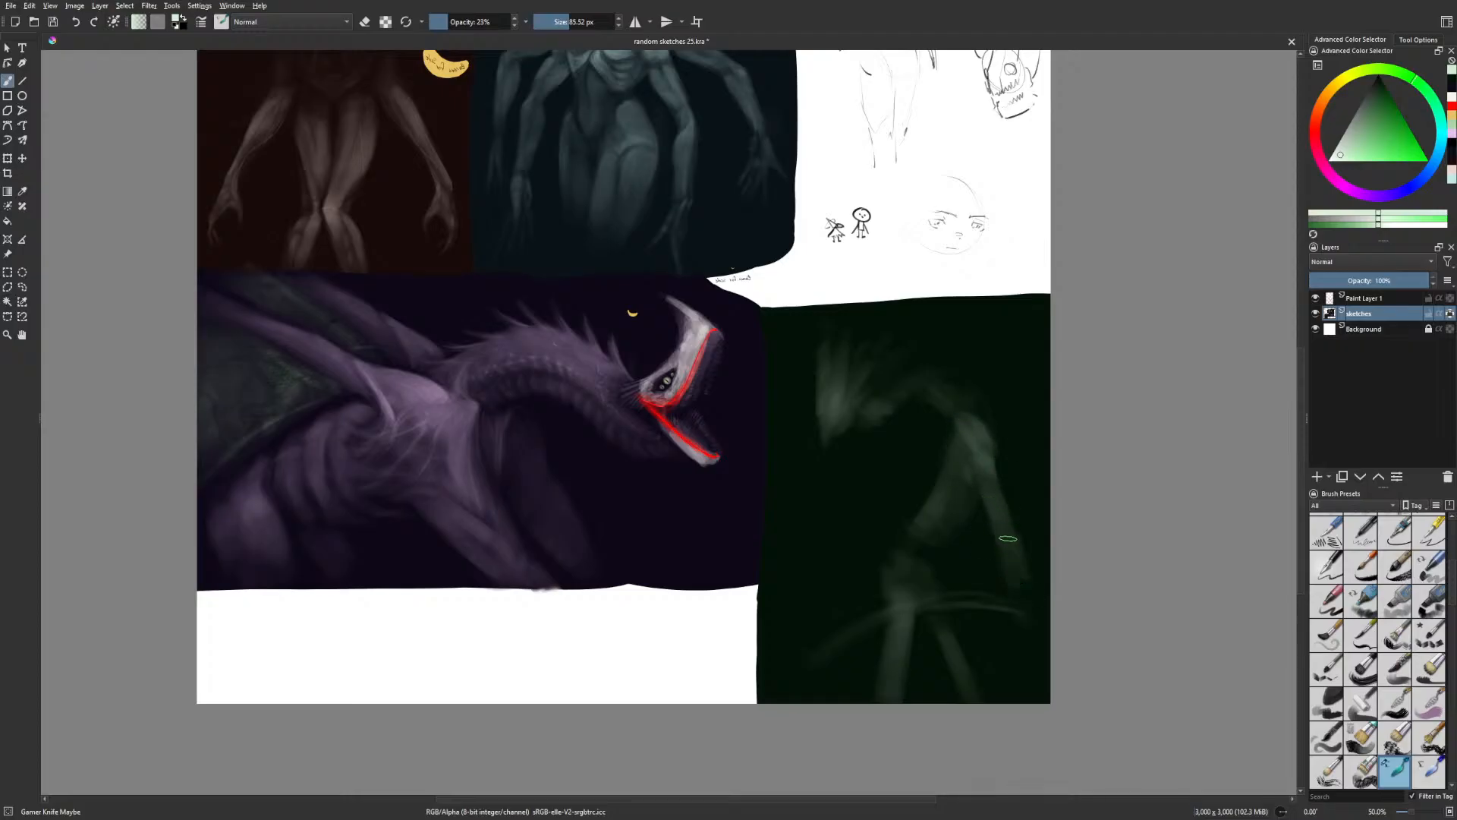
drag(1040, 600, 817, 650)
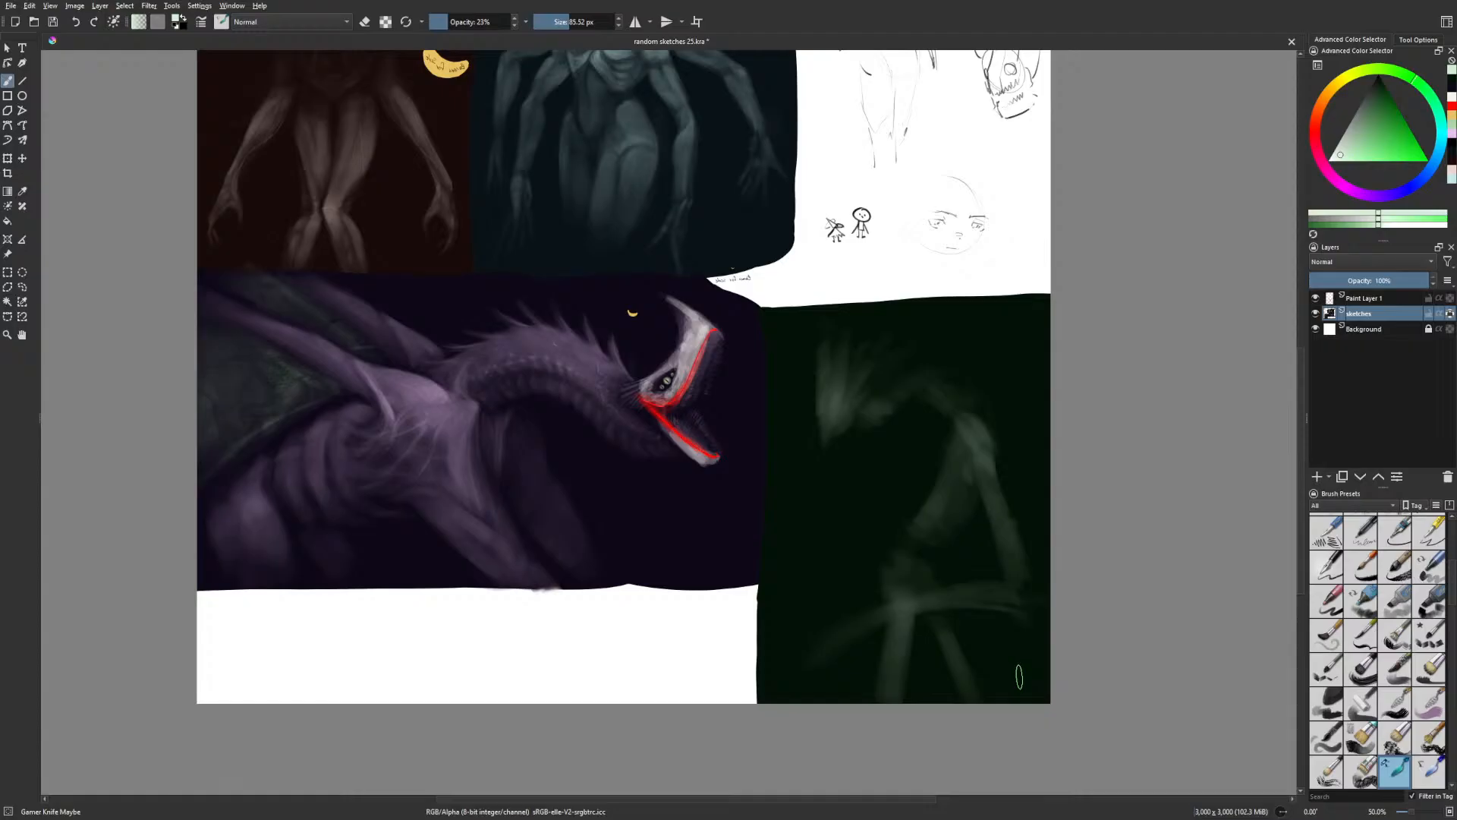
Mirror the canvas view and strengthen the creature's elbow, lower upper arm and long forearm, extending the forearm toward the dragon panel
key(m)
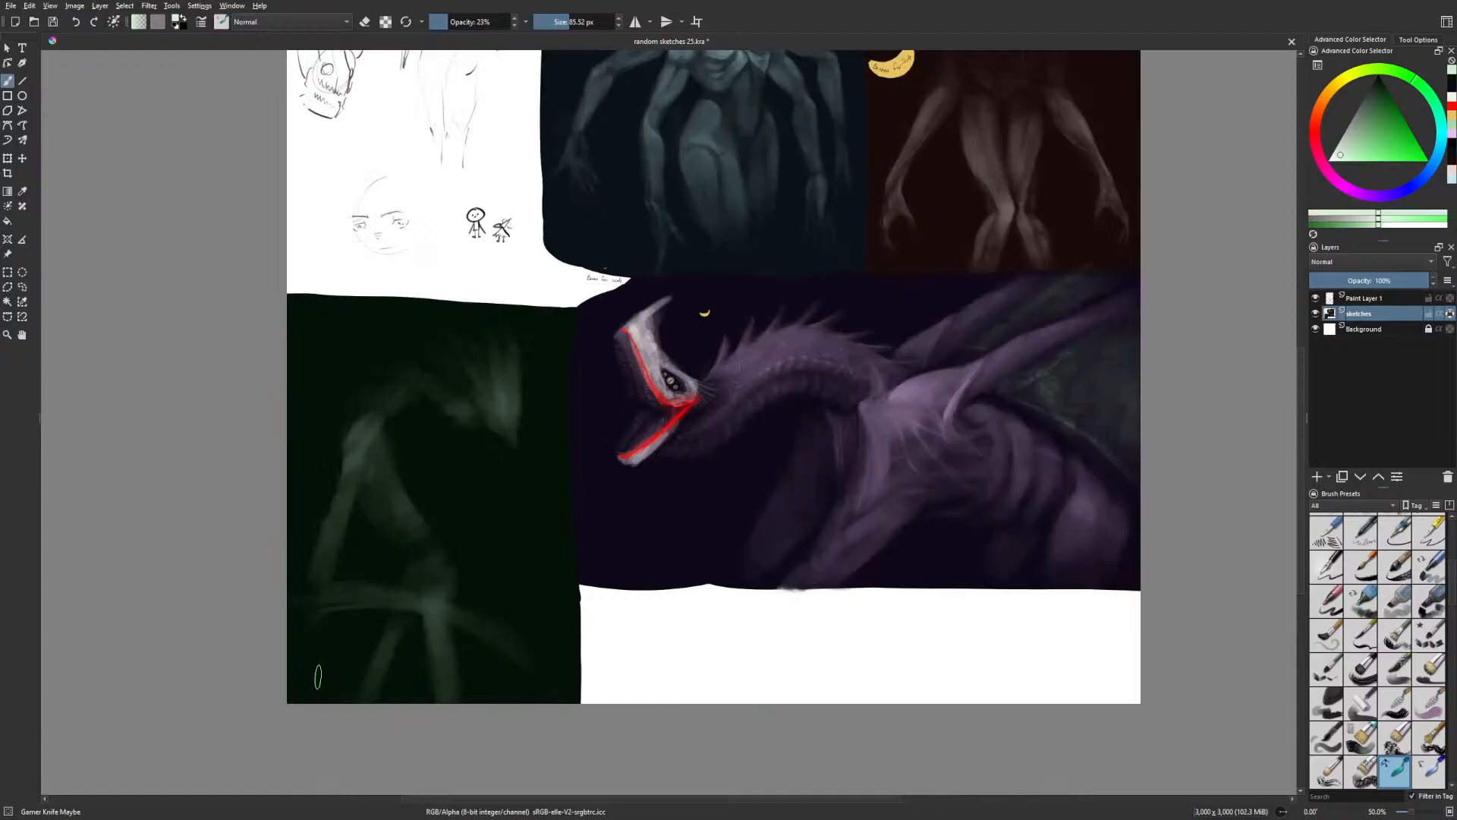
drag(312, 591, 299, 620)
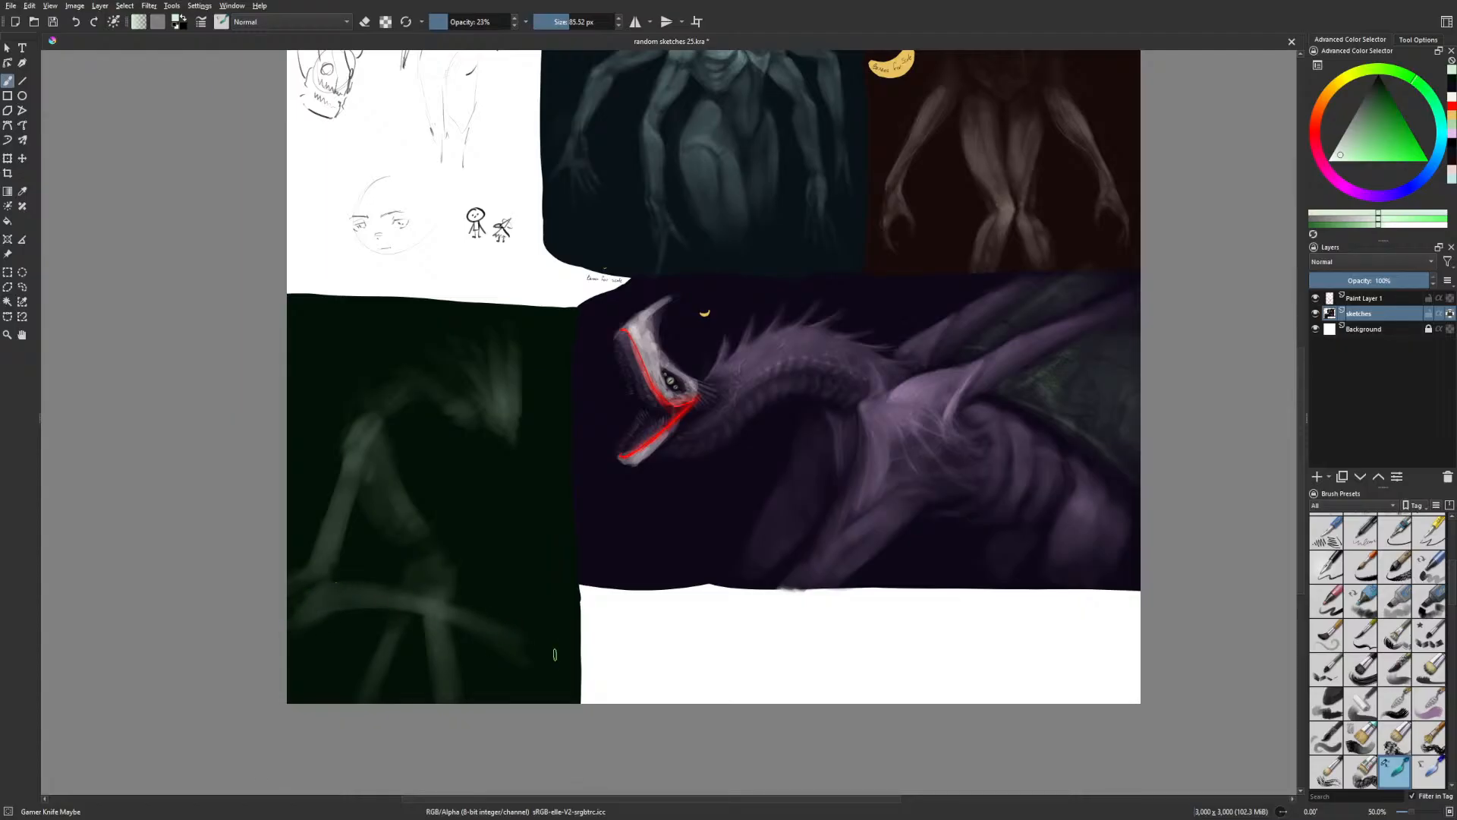
drag(301, 593, 462, 610)
drag(345, 589, 523, 641)
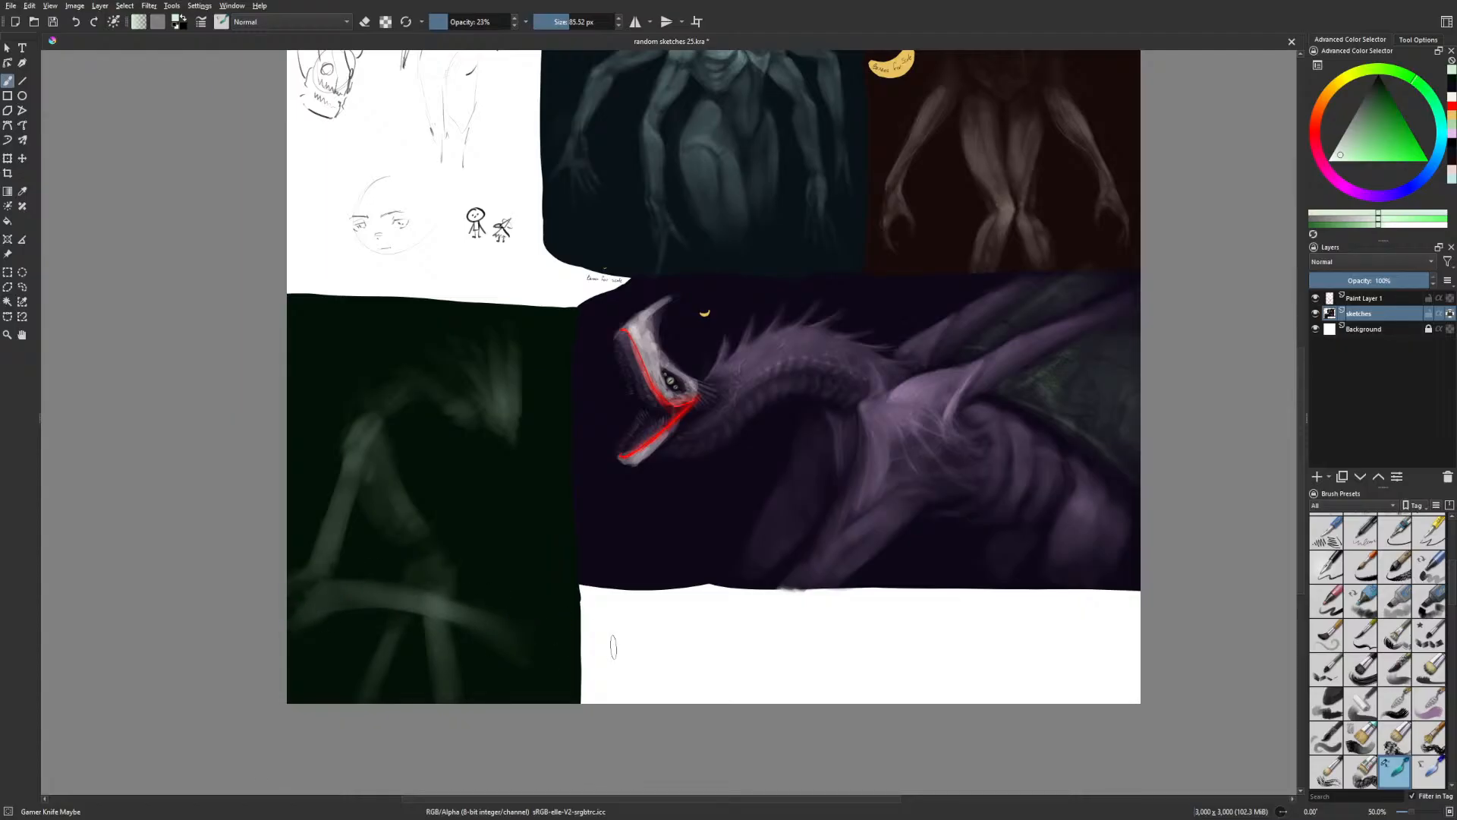
key(m)
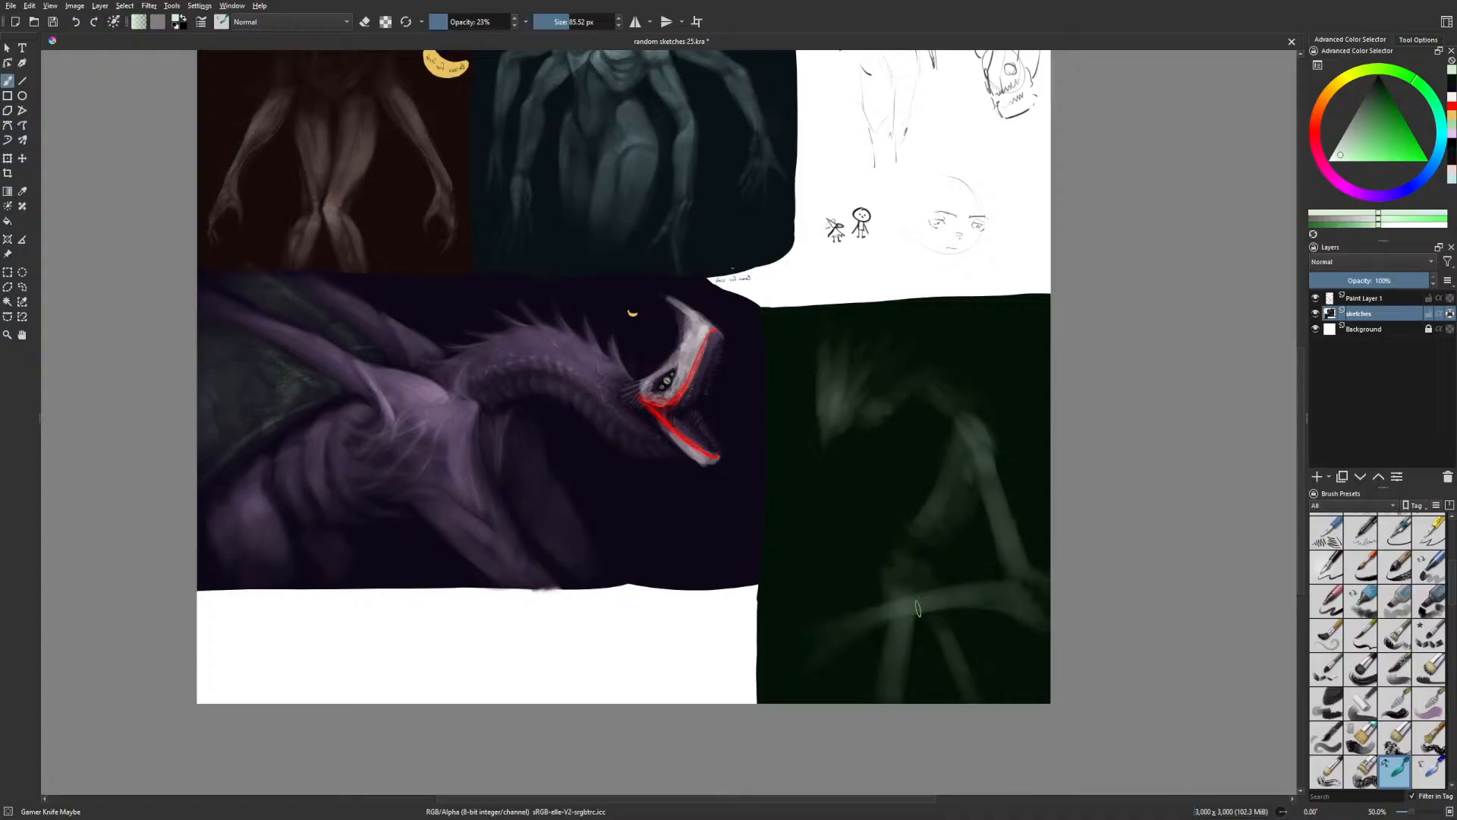
mouse_move(834, 623)
mouse_down()
mouse_move(997, 593)
mouse_move(849, 623)
mouse_move(1017, 601)
mouse_up()
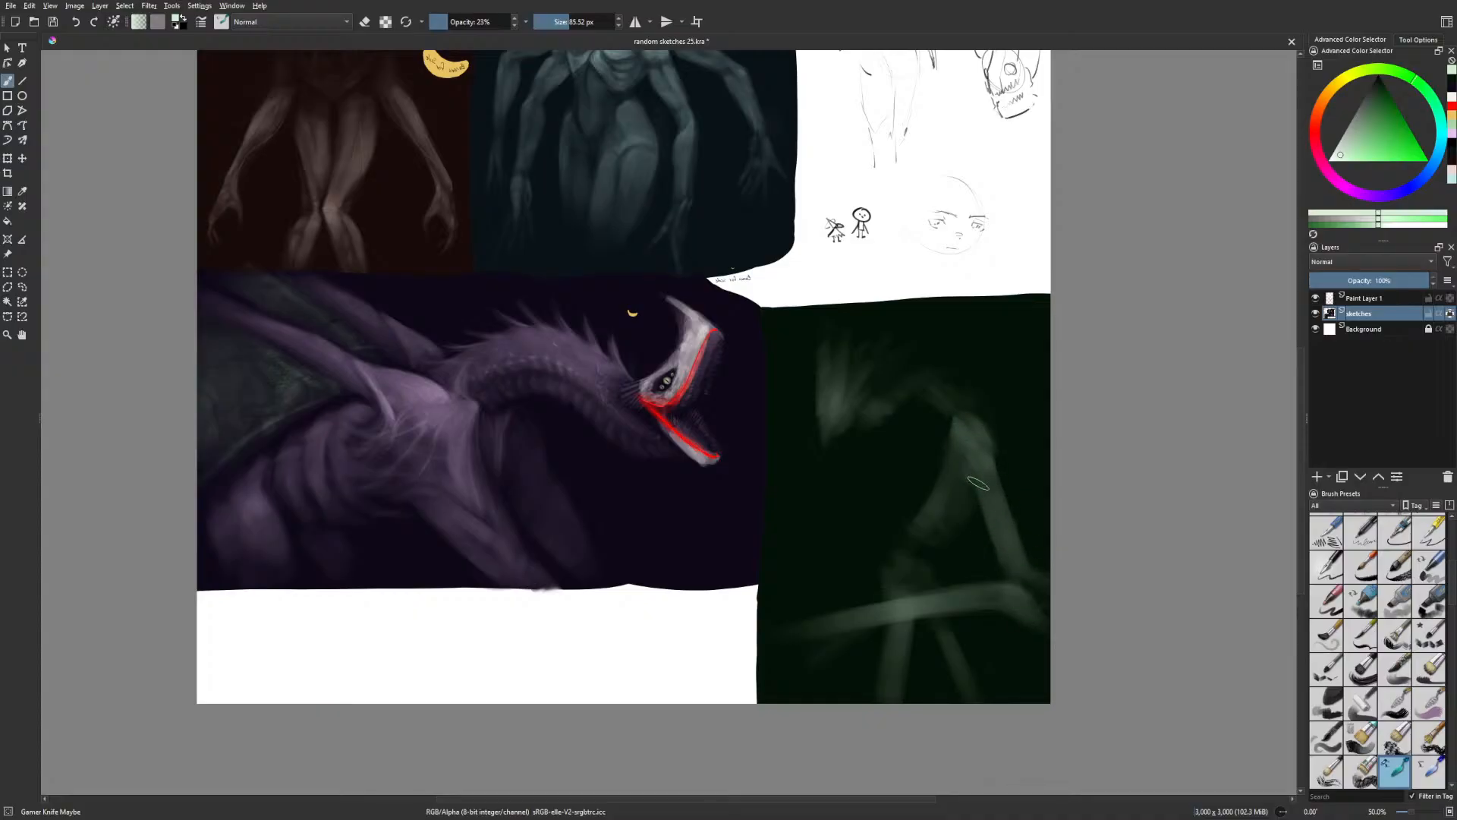
key(m)
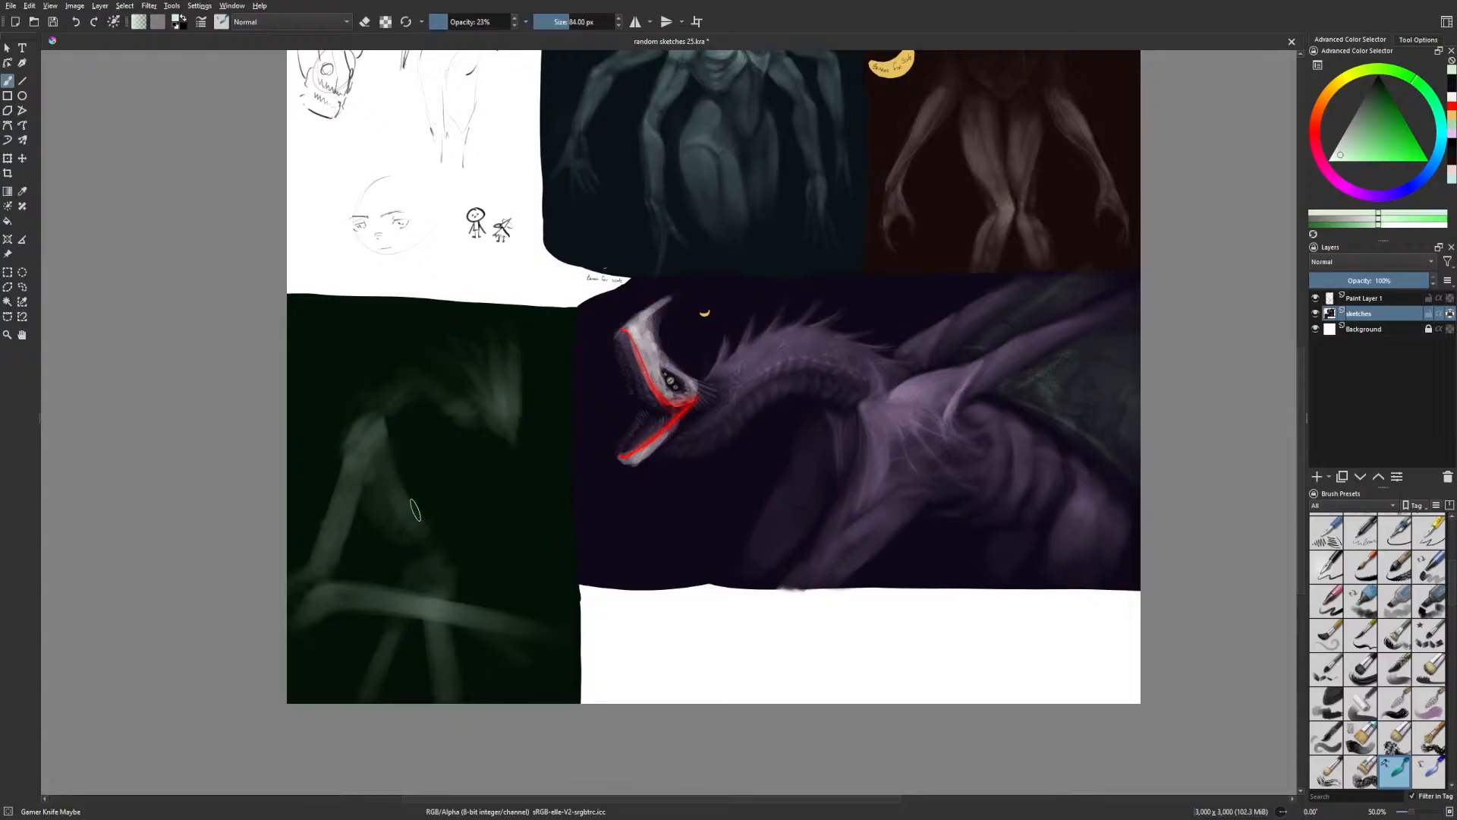
Reduce the brush to 55 px and refine the creature's head, segmented arched neck, shoulder fur and chest in pale green
key(bracketleft)
key(bracketleft)
key(bracketleft)
key(bracketleft)
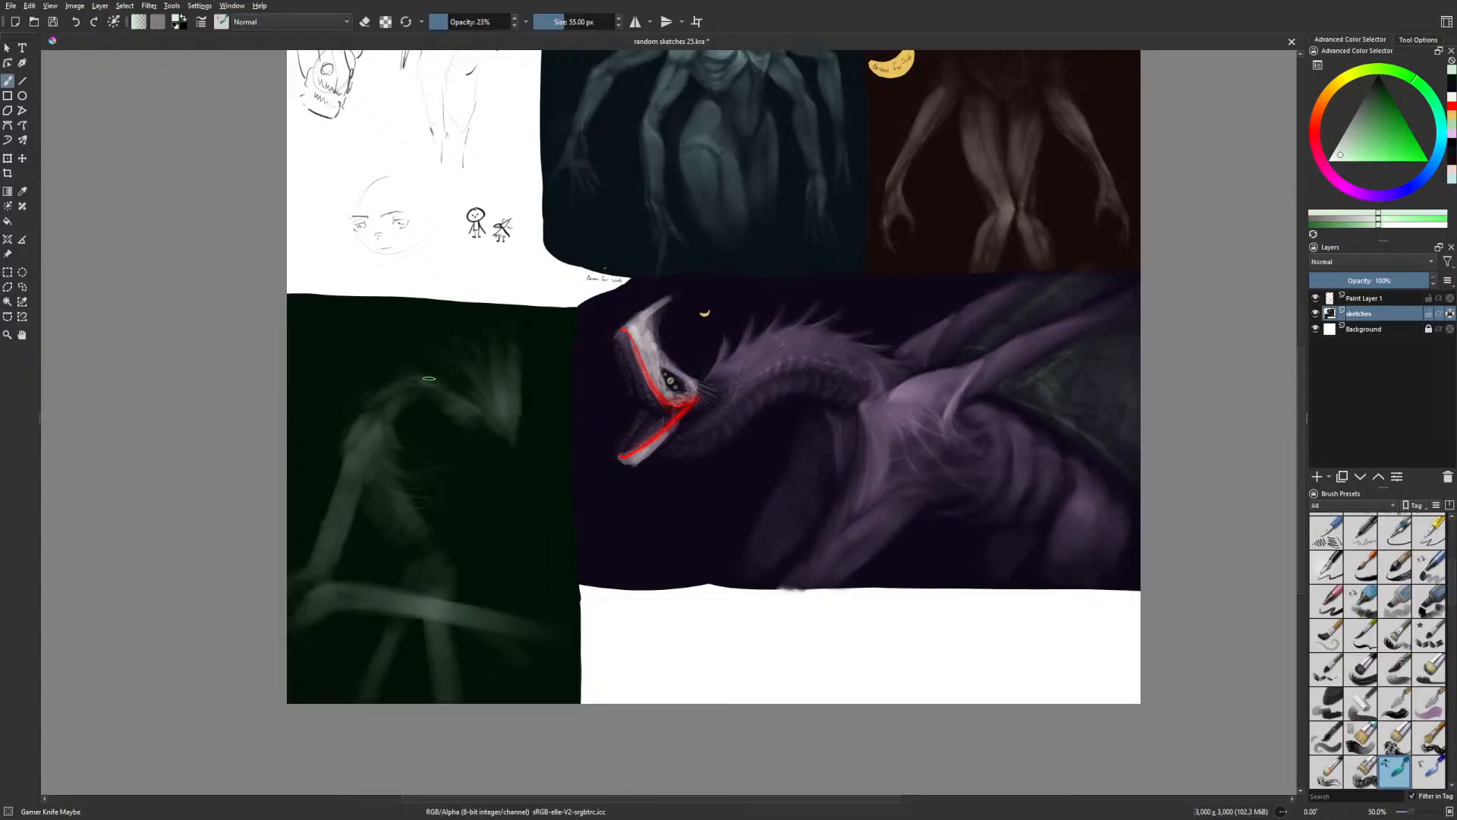
key(m)
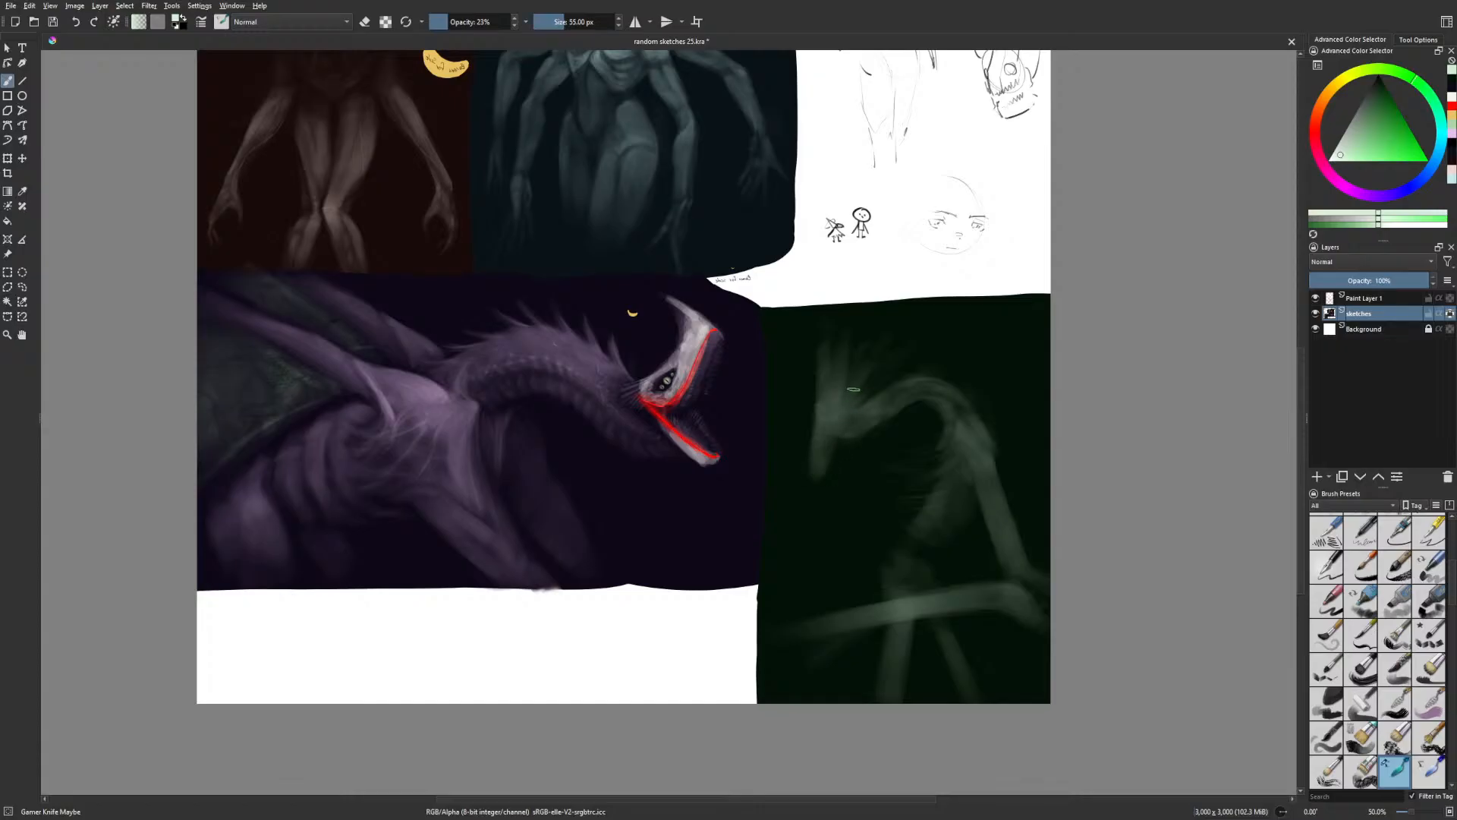
mouse_move(960, 427)
mouse_down()
mouse_move(876, 430)
mouse_move(838, 414)
mouse_up()
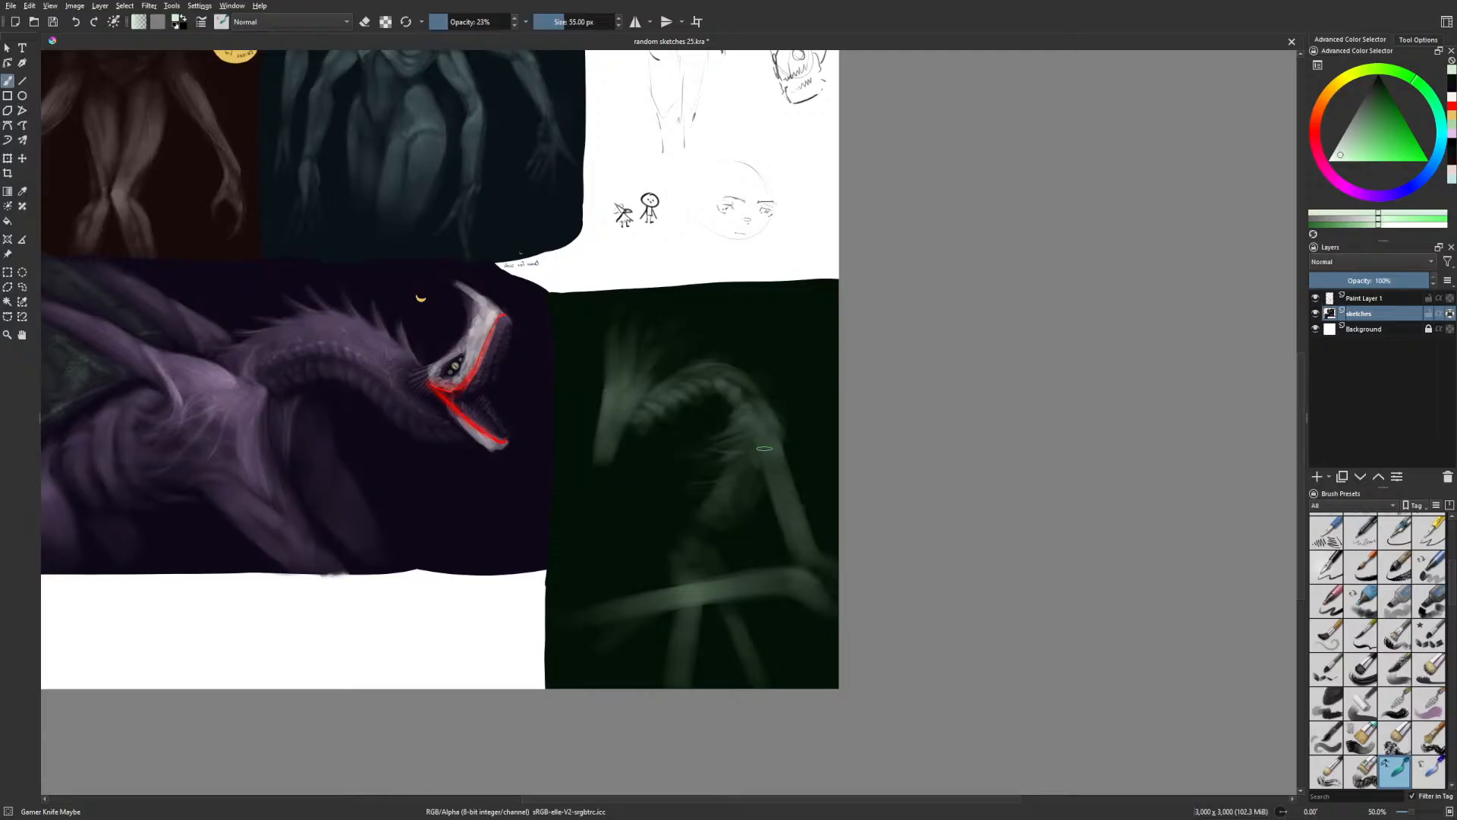
Build up the creature's shoulder and upper arm, and rough in the drooping hand at the forearm's end with a 41 px brush
key(m)
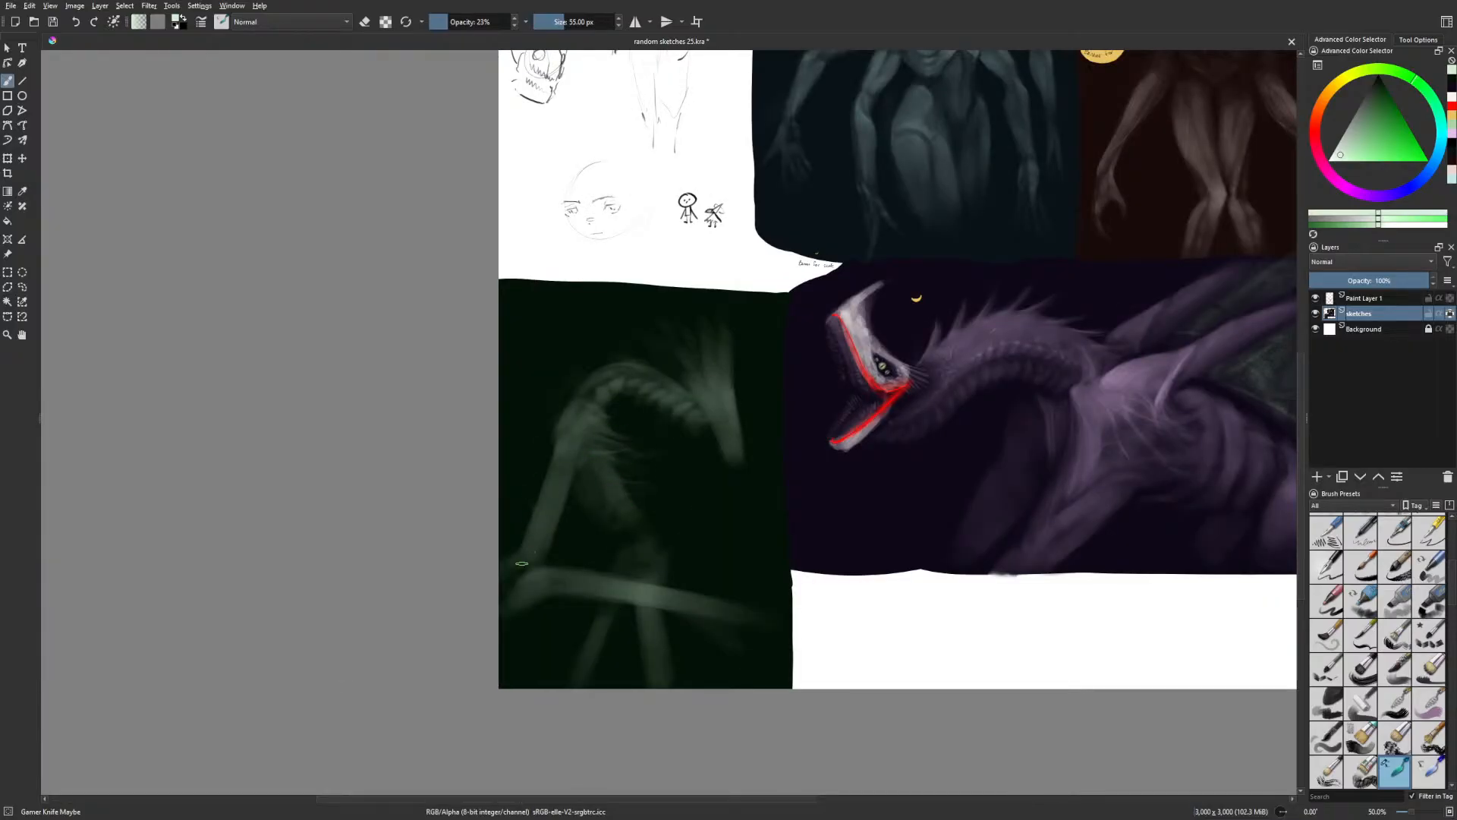
drag(558, 466, 520, 557)
drag(558, 433, 557, 456)
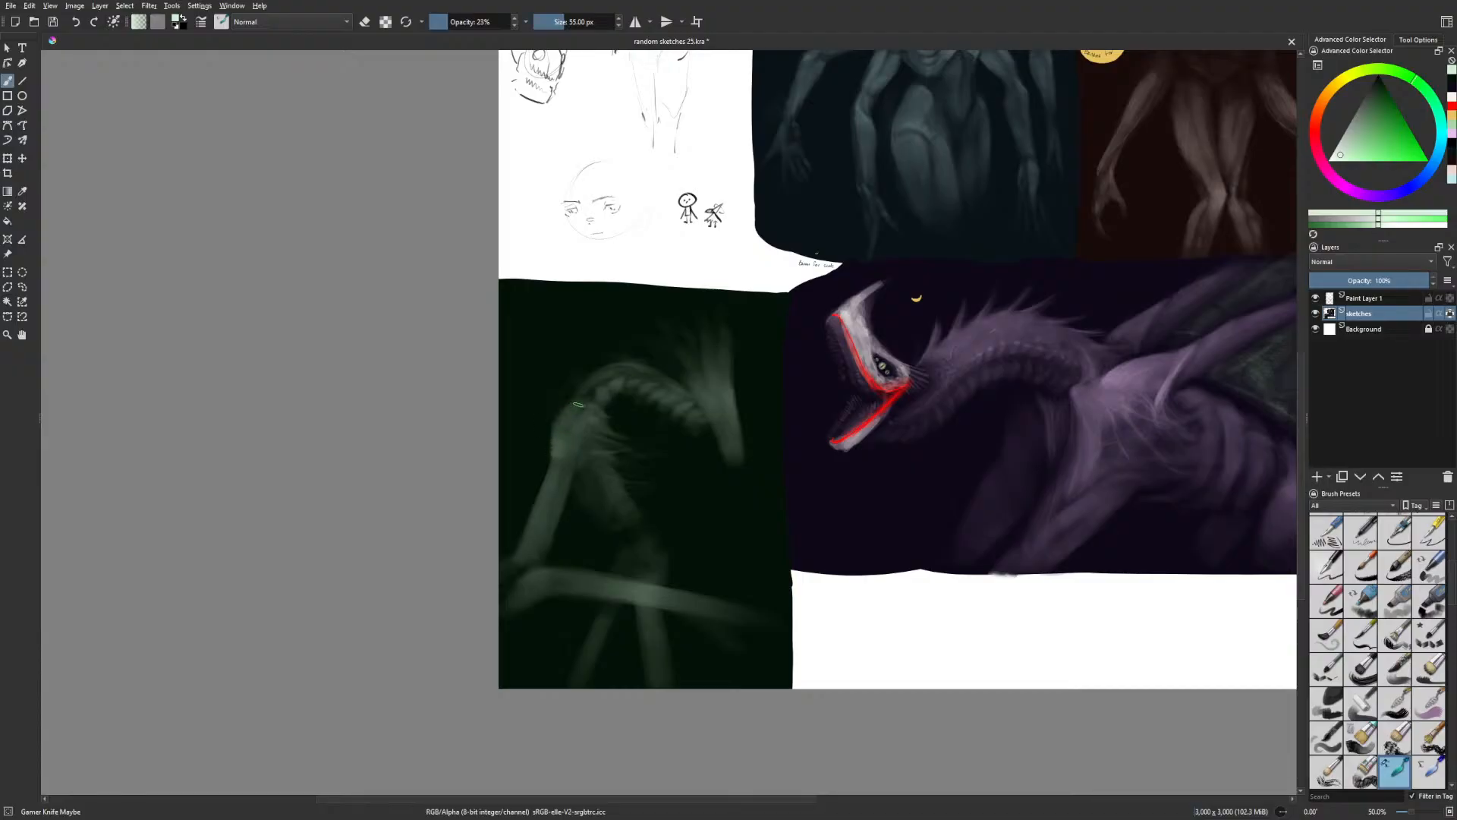
mouse_move(564, 406)
mouse_down()
mouse_move(555, 431)
mouse_move(582, 463)
mouse_move(558, 440)
mouse_up()
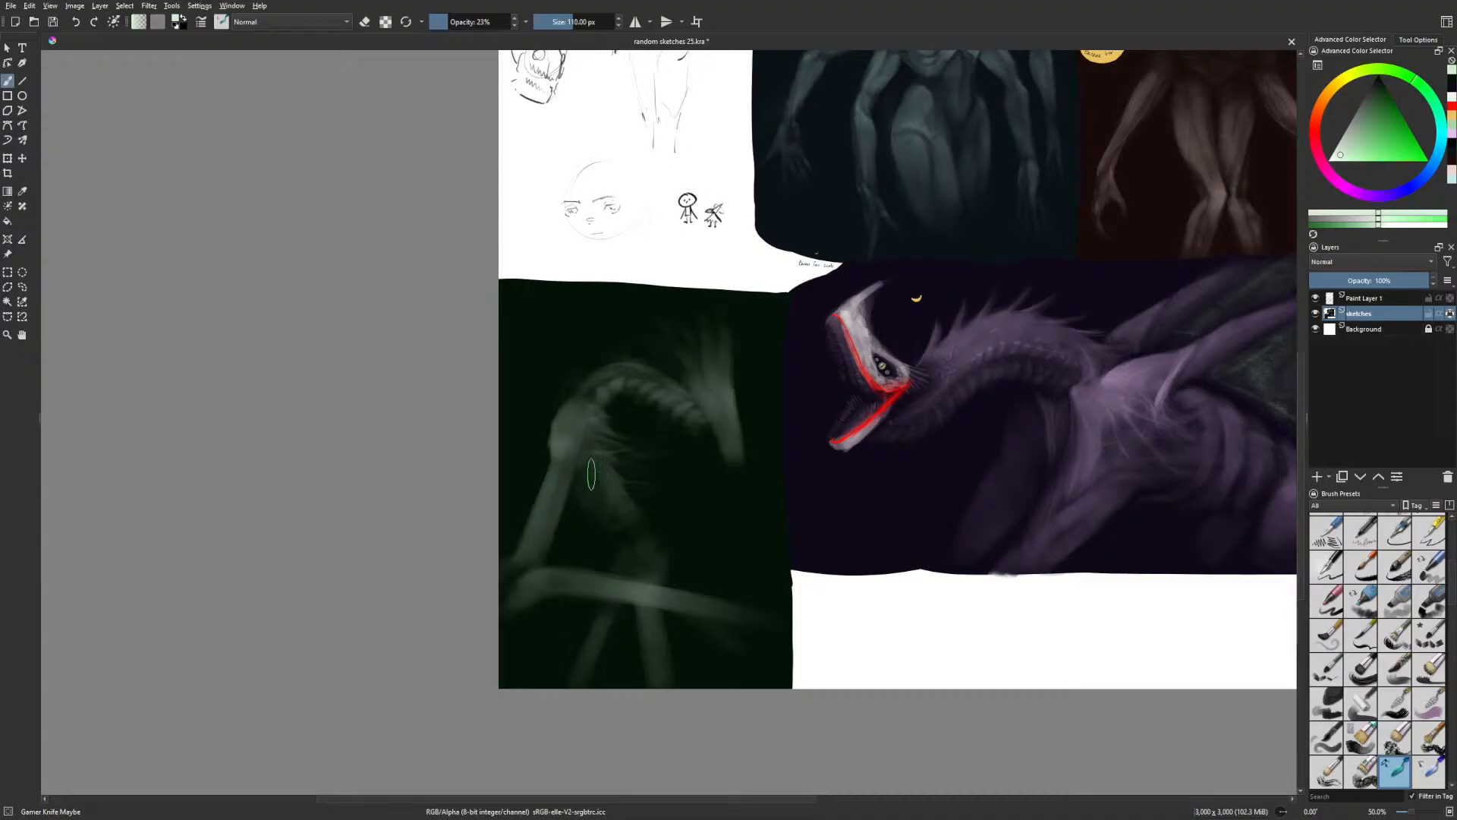
mouse_move(591, 474)
shift+mouse_down()
mouse_move(573, 473)
mouse_move(560, 444)
shift+mouse_up()
drag(830, 644, 793, 638)
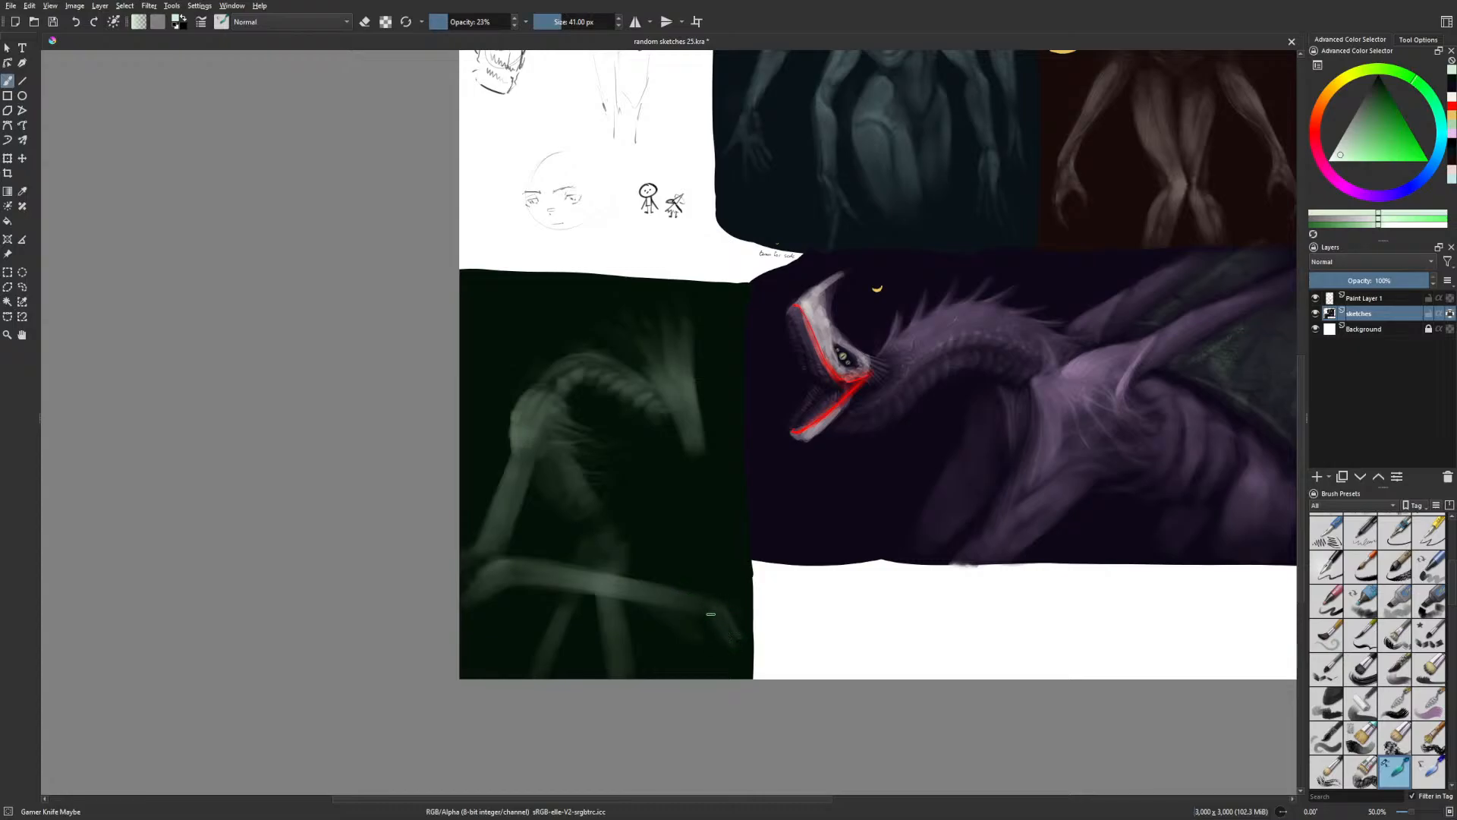
Outline a diagonal extension of the dark green panel into the dragon and white areas using very dark green and the 63.34 px Basic-5 Size brush
right_click(835, 519)
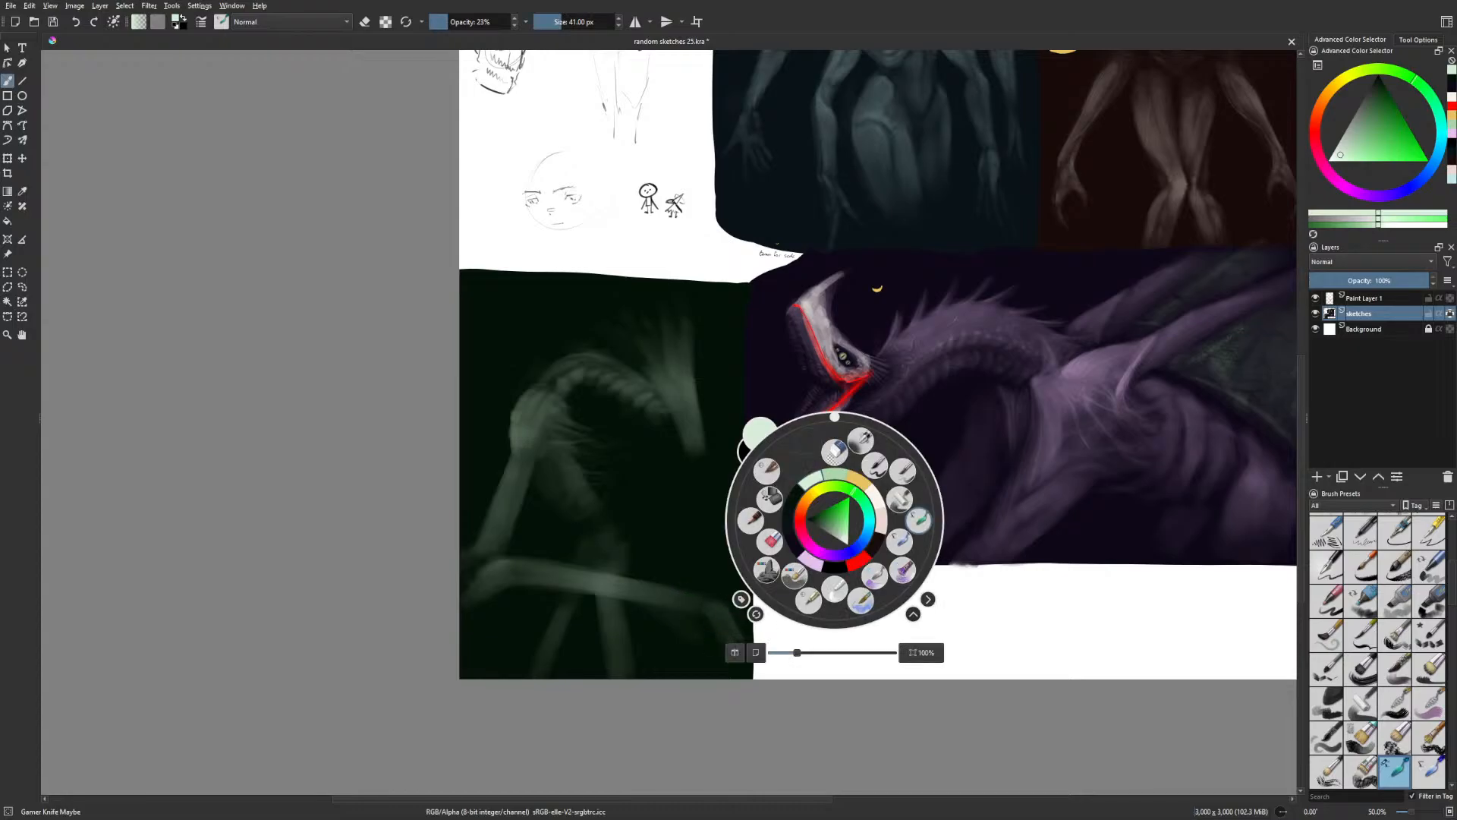
click(797, 494)
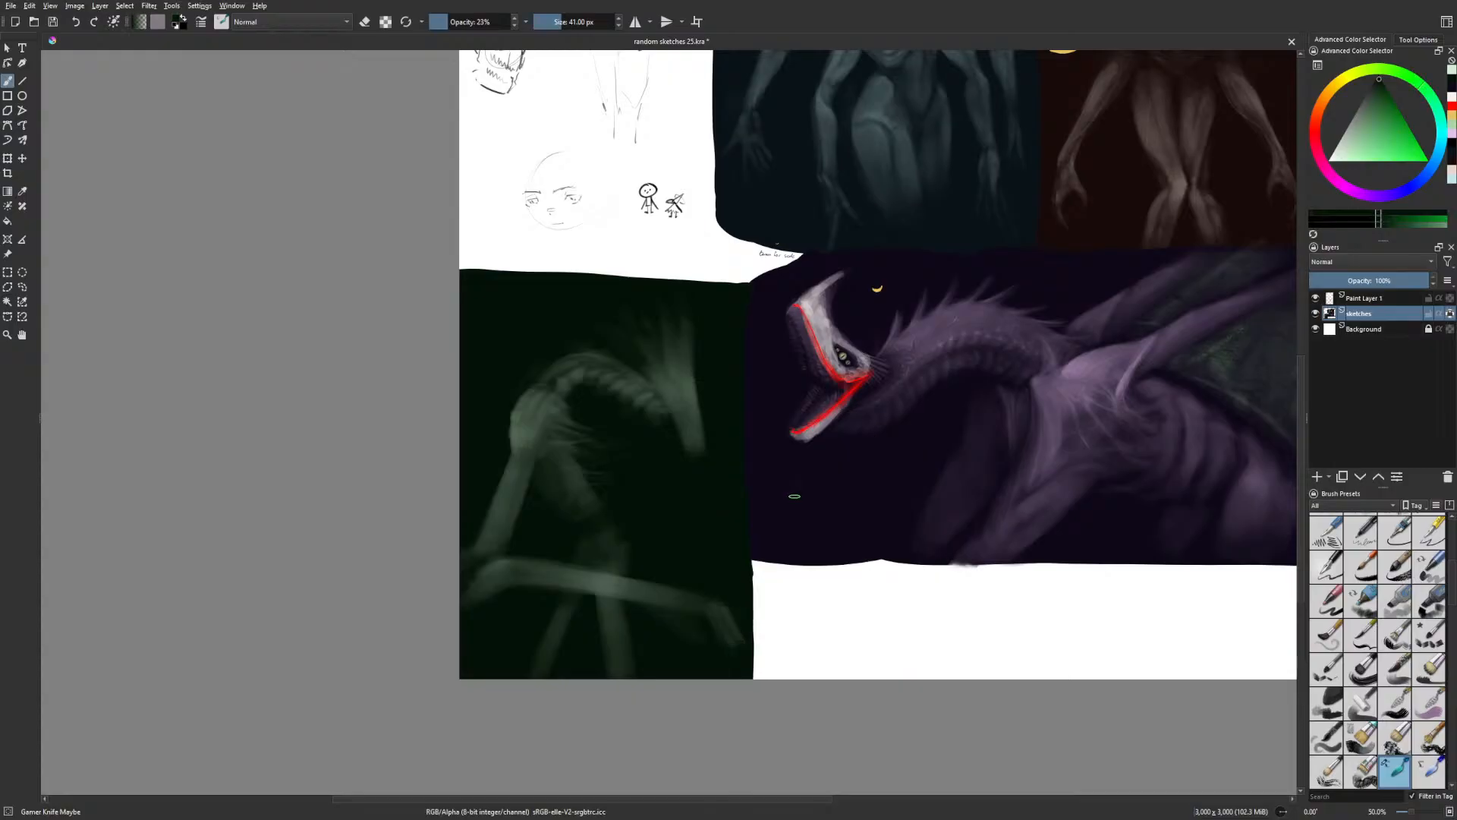
right_click(802, 495)
click(848, 439)
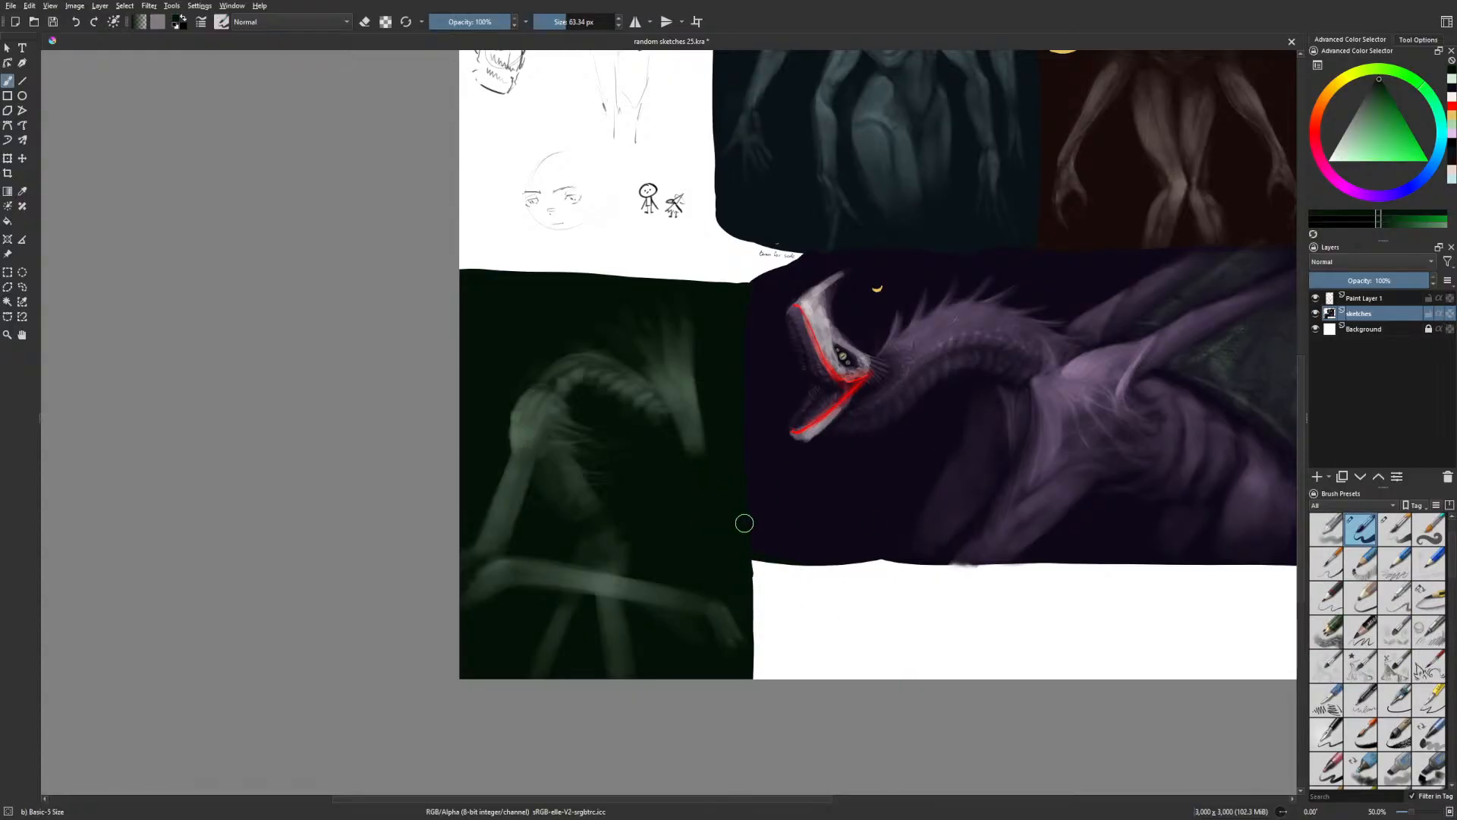
drag(763, 512, 927, 679)
mouse_move(754, 527)
mouse_down()
mouse_move(762, 595)
mouse_move(756, 519)
mouse_move(808, 567)
mouse_move(746, 533)
mouse_move(749, 561)
mouse_move(770, 549)
mouse_move(757, 560)
mouse_move(766, 644)
mouse_move(821, 645)
mouse_move(800, 569)
mouse_up()
Enlarge the brush and fill the diagonal extension of the panel with very dark green, undoing the extra stroke past its edge
key(bracketright)
key(bracketright)
key(bracketright)
key(bracketright)
key(bracketright)
key(bracketright)
key(bracketright)
key(bracketright)
key(bracketright)
key(bracketright)
key(bracketright)
key(bracketright)
key(bracketright)
key(bracketright)
key(bracketright)
drag(1067, 551, 825, 502)
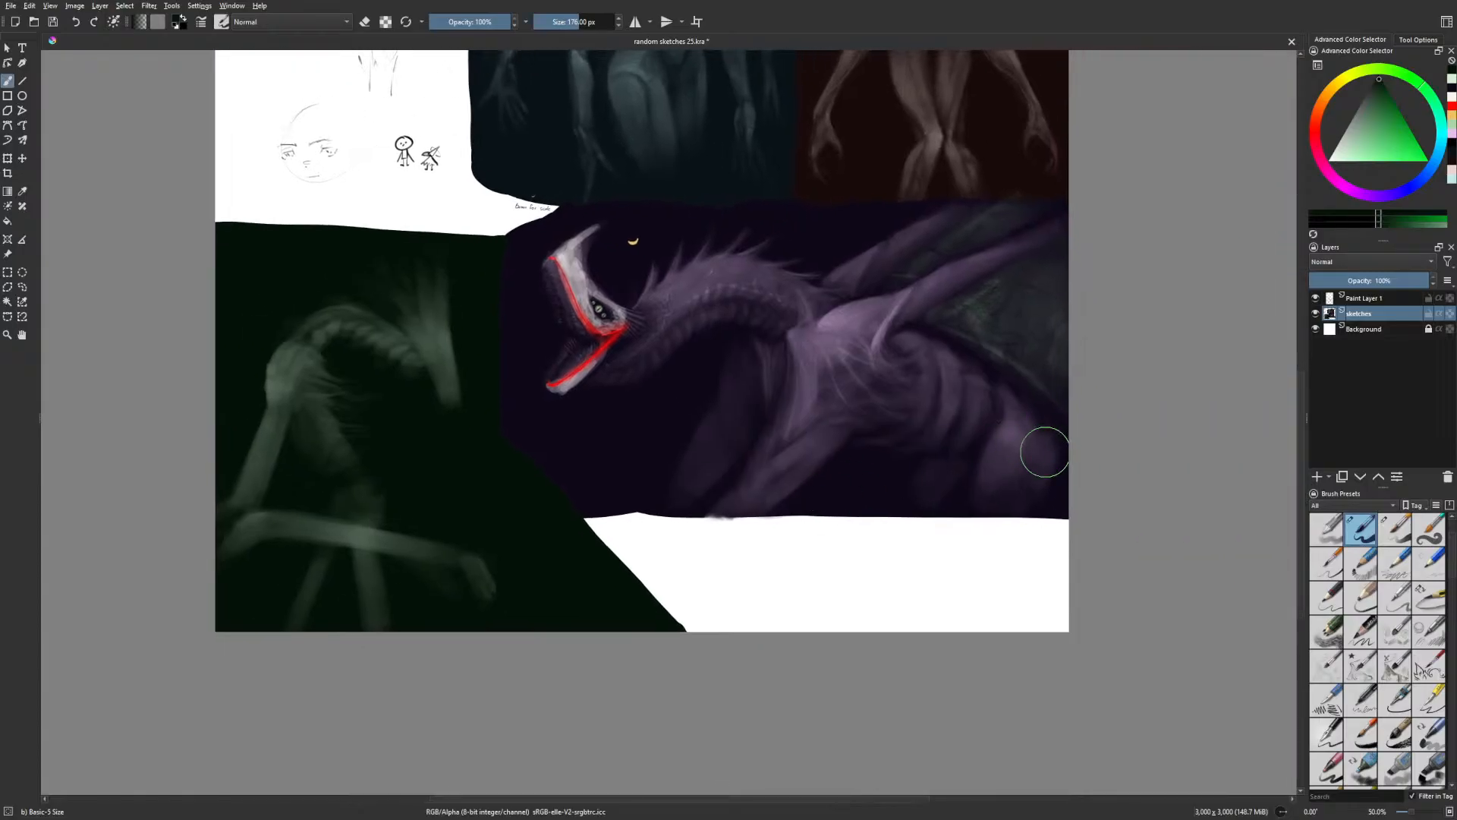
mouse_move(782, 565)
mouse_down()
mouse_move(774, 576)
mouse_move(937, 585)
mouse_move(948, 539)
mouse_move(694, 617)
mouse_up()
key(ctrl+z)
Return to pale green and the Gamer Knife Maybe brush and define the creature's wrist and back of the hand
right_click(731, 593)
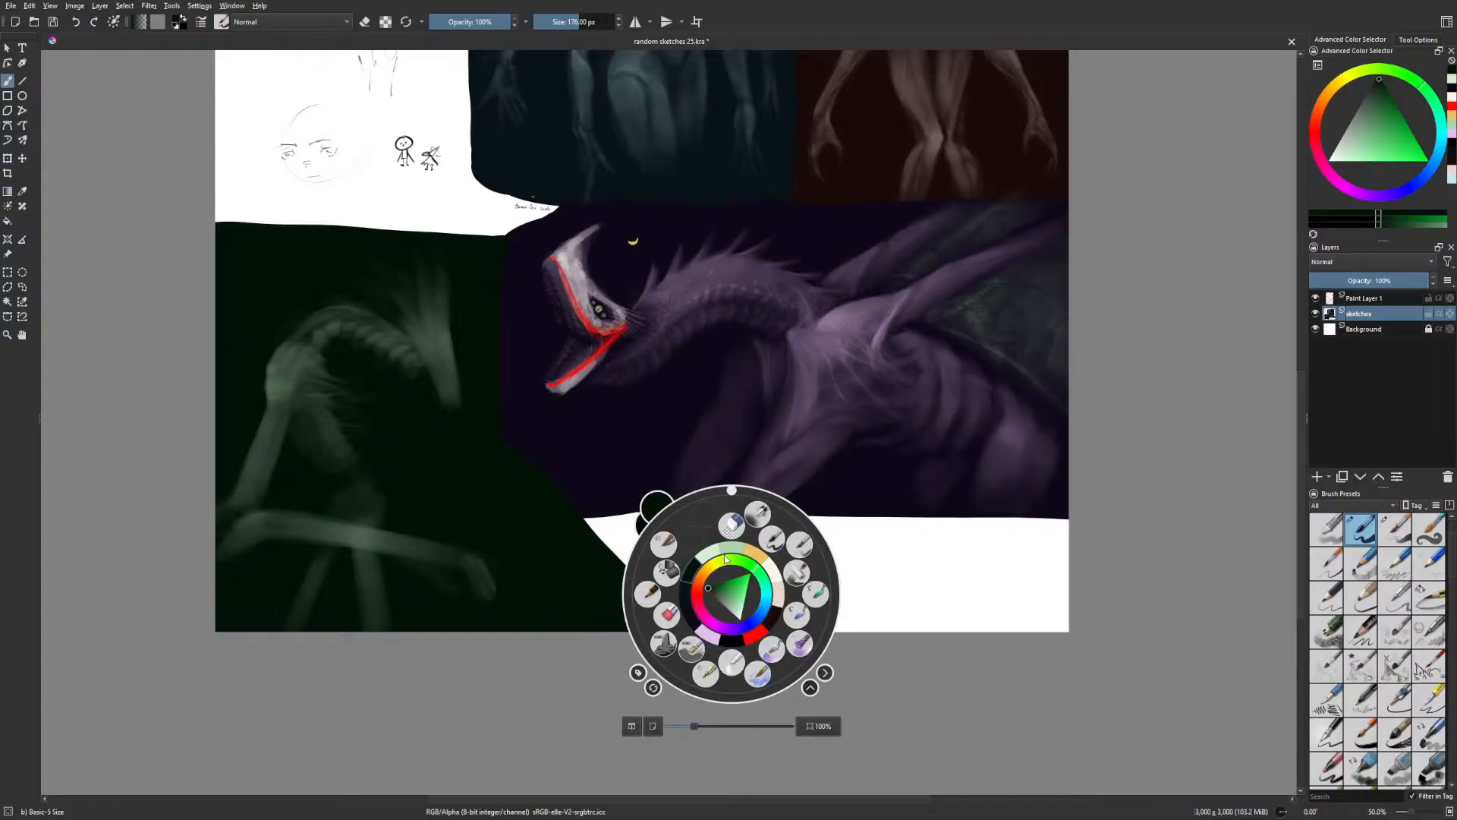
click(1450, 78)
click(817, 594)
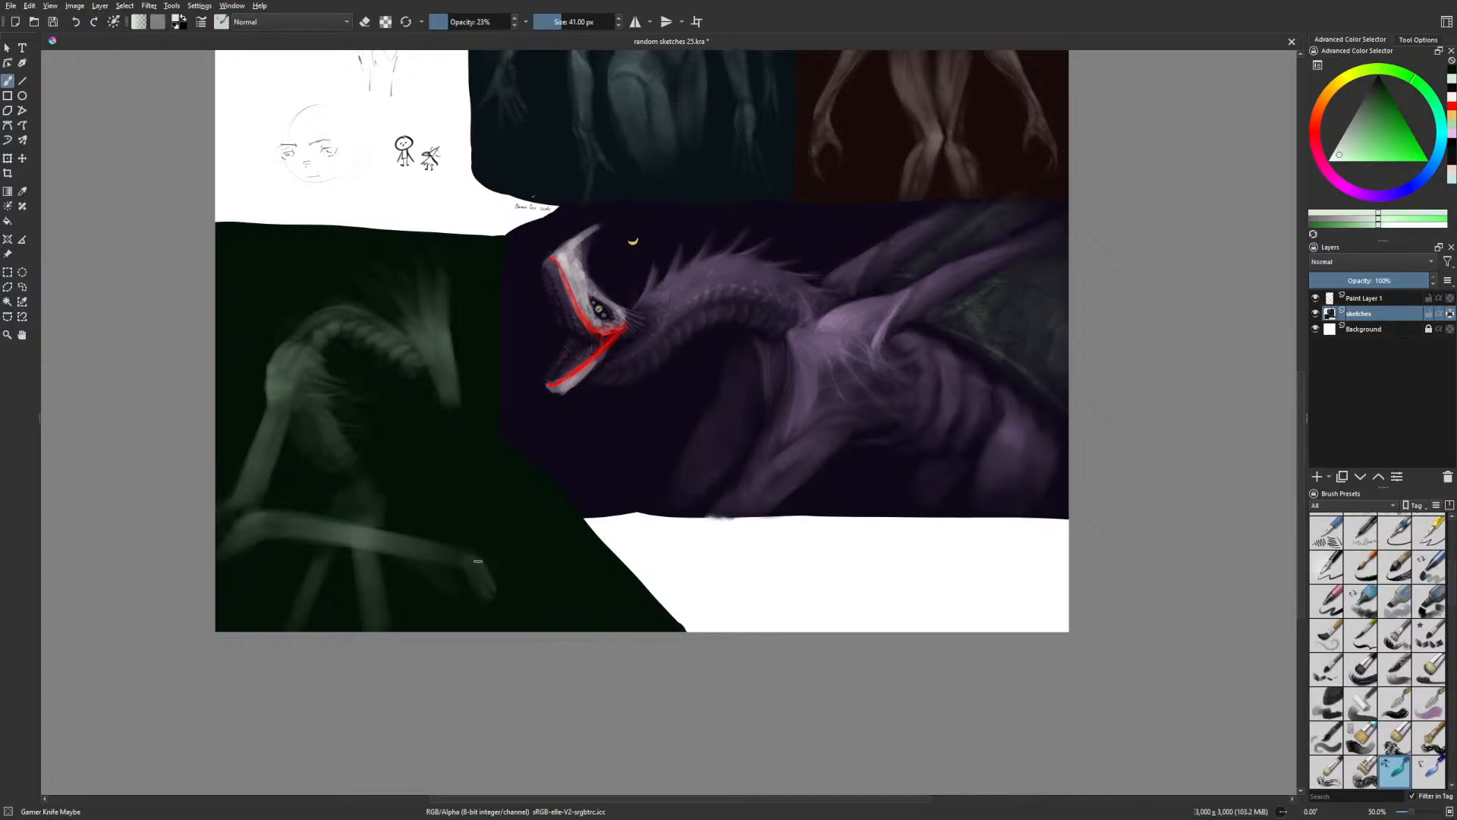
drag(429, 542, 478, 565)
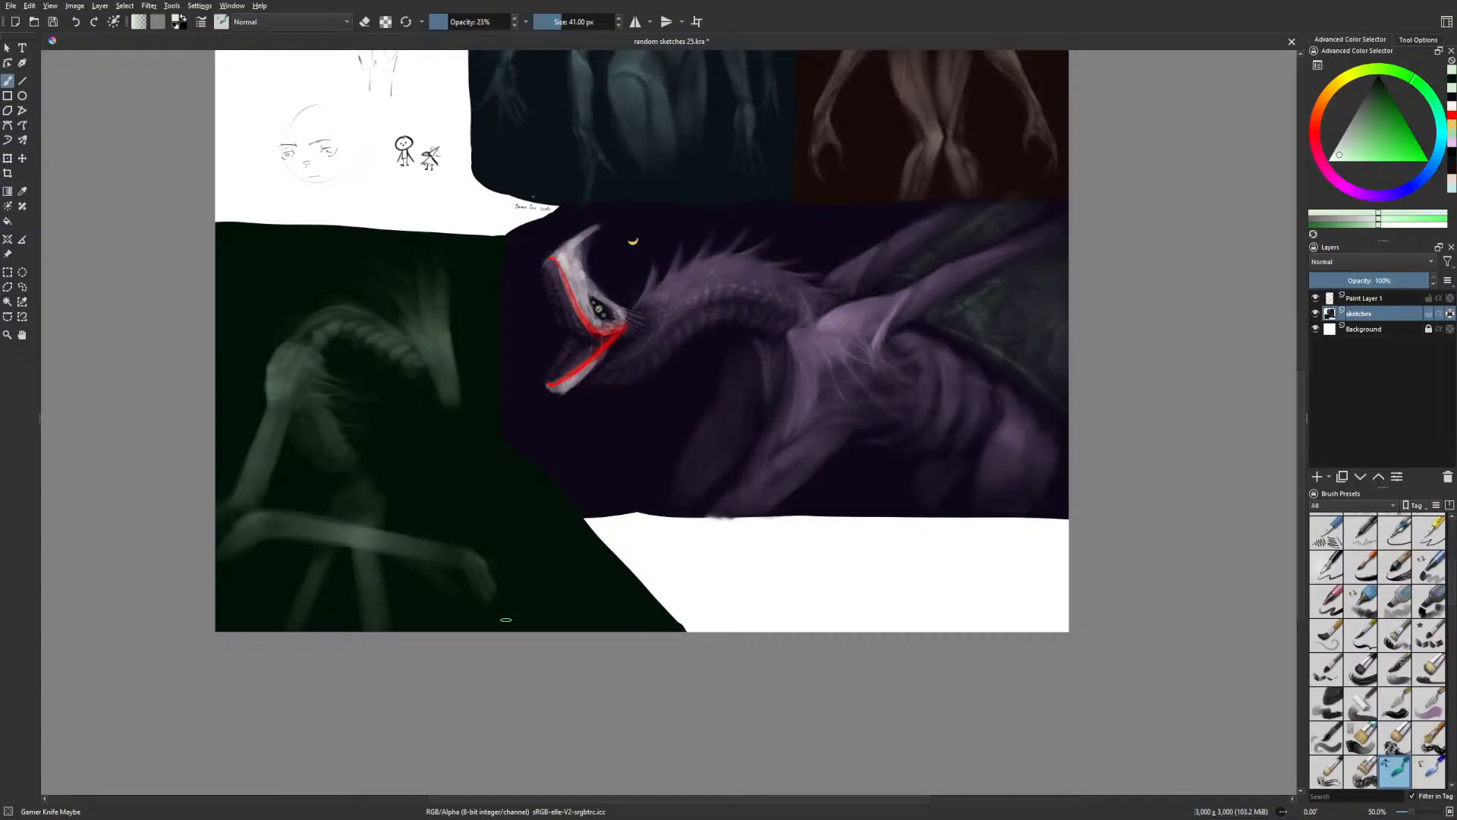
Reduce the brush to 30 px and paint the creature's long drooping fingers on the mirrored canvas
key(bracketright)
key(bracketright)
key(bracketright)
key(bracketright)
key(bracketright)
key(bracketright)
key(bracketright)
key(m)
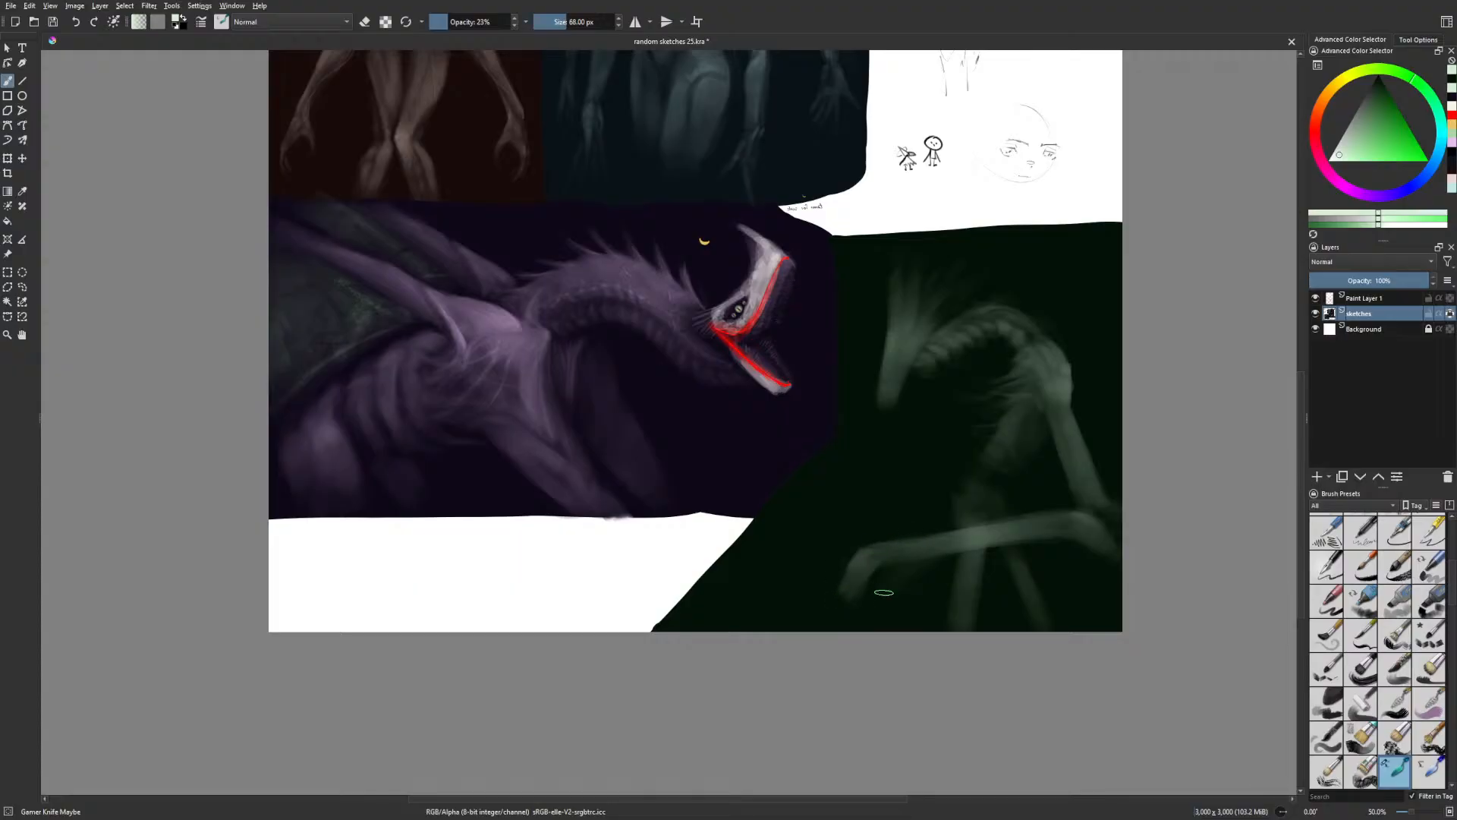
key(bracketleft)
key(bracketleft)
key(bracketleft)
key(bracketleft)
key(bracketleft)
key(bracketleft)
key(bracketleft)
key(bracketleft)
key(bracketleft)
key(bracketleft)
drag(833, 595, 818, 607)
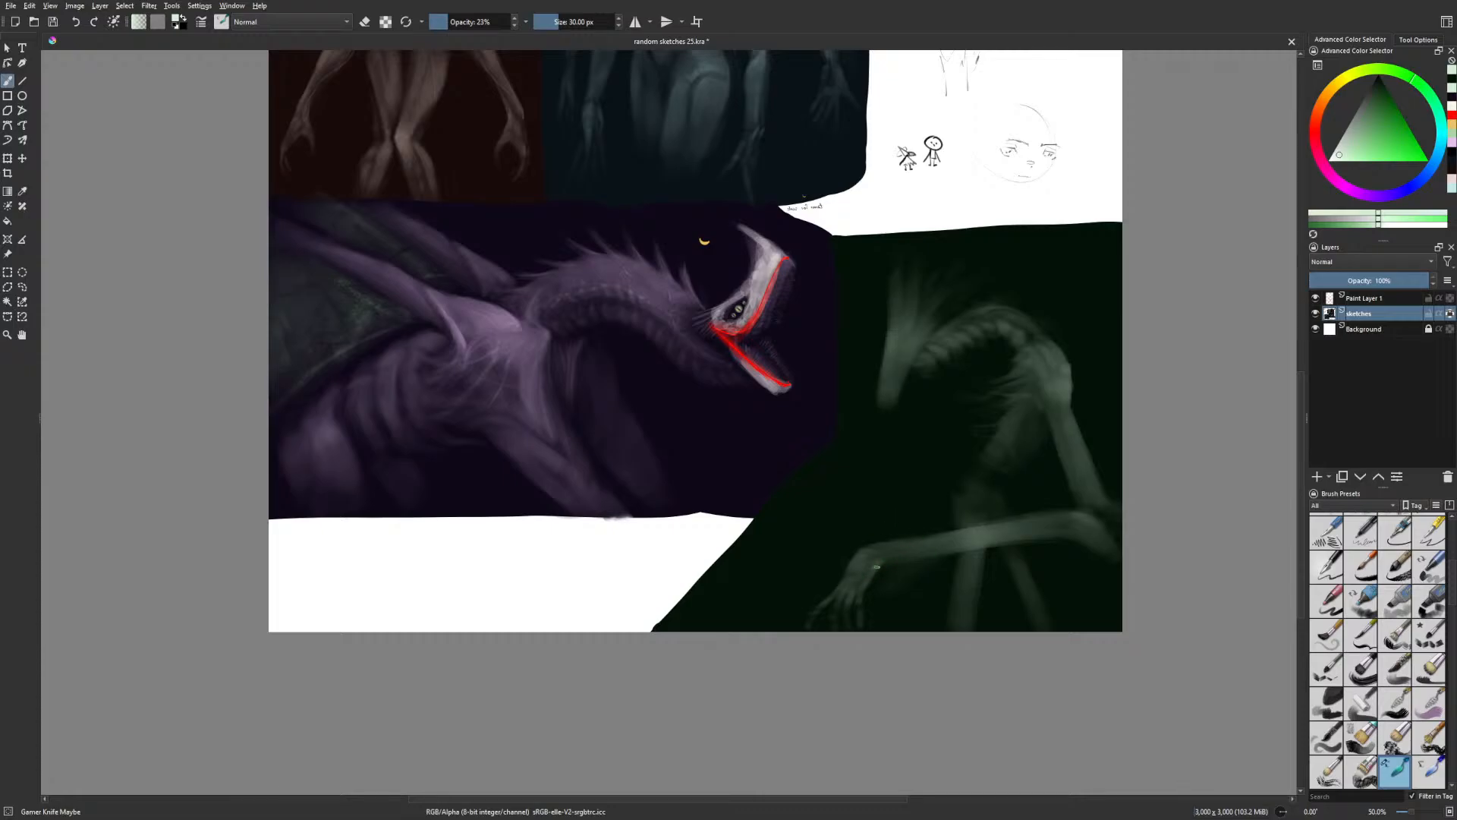
Flip the canvas view to check the hand, refine its knuckles and add lighter edges along the wrist and forearm
key(m)
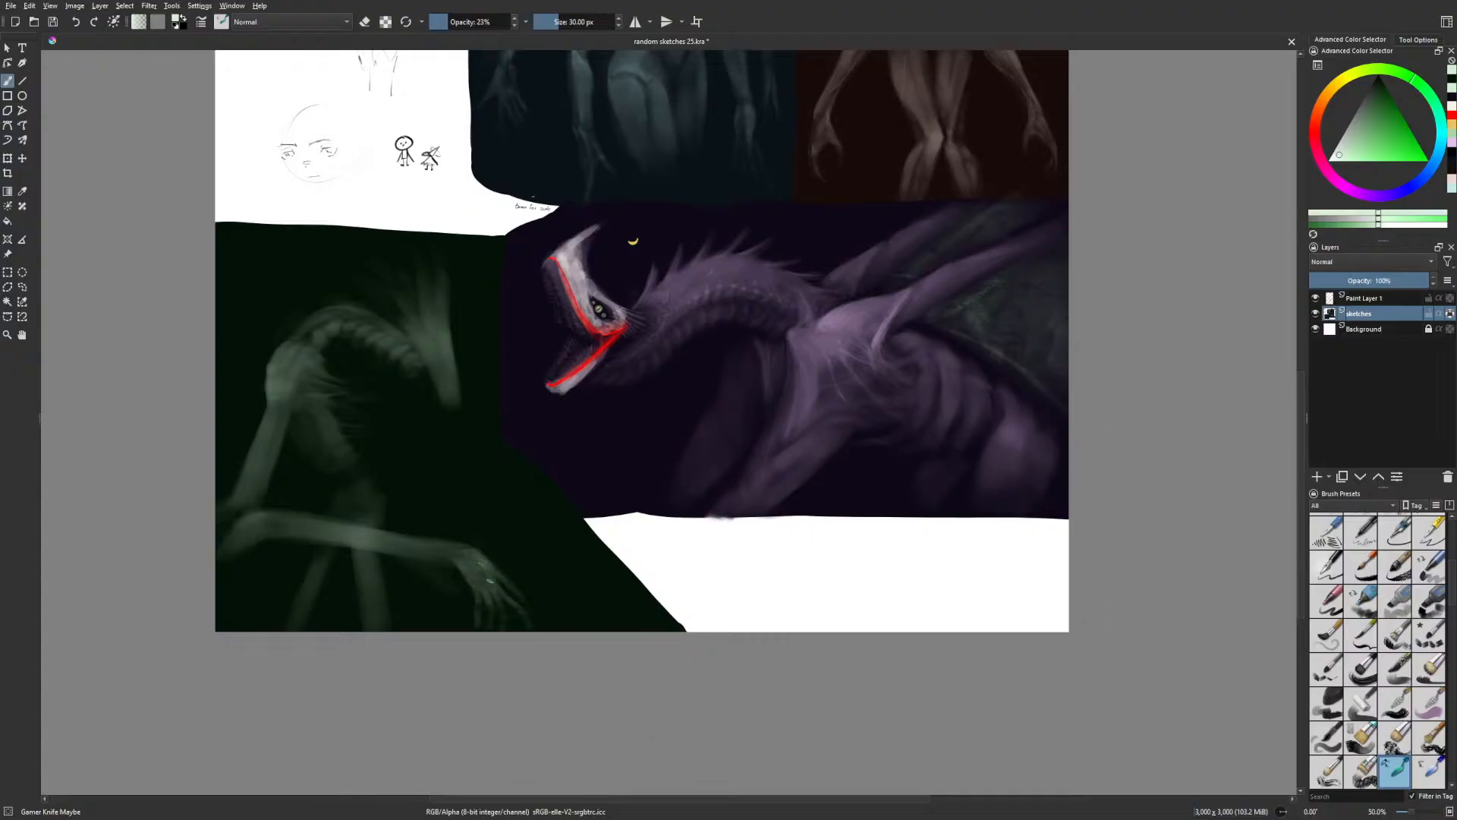
drag(476, 571, 479, 588)
key(m)
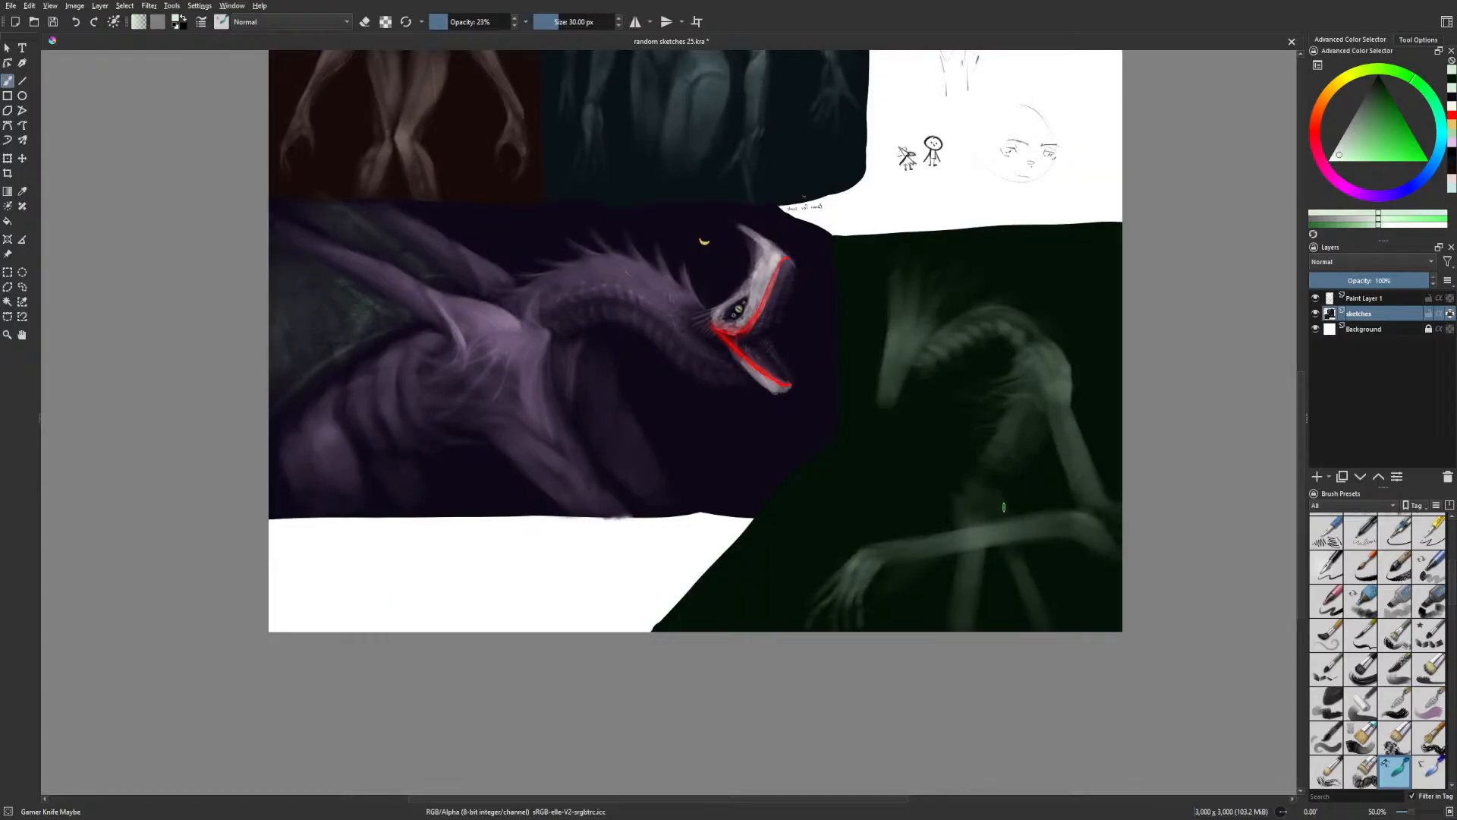
drag(884, 546, 888, 548)
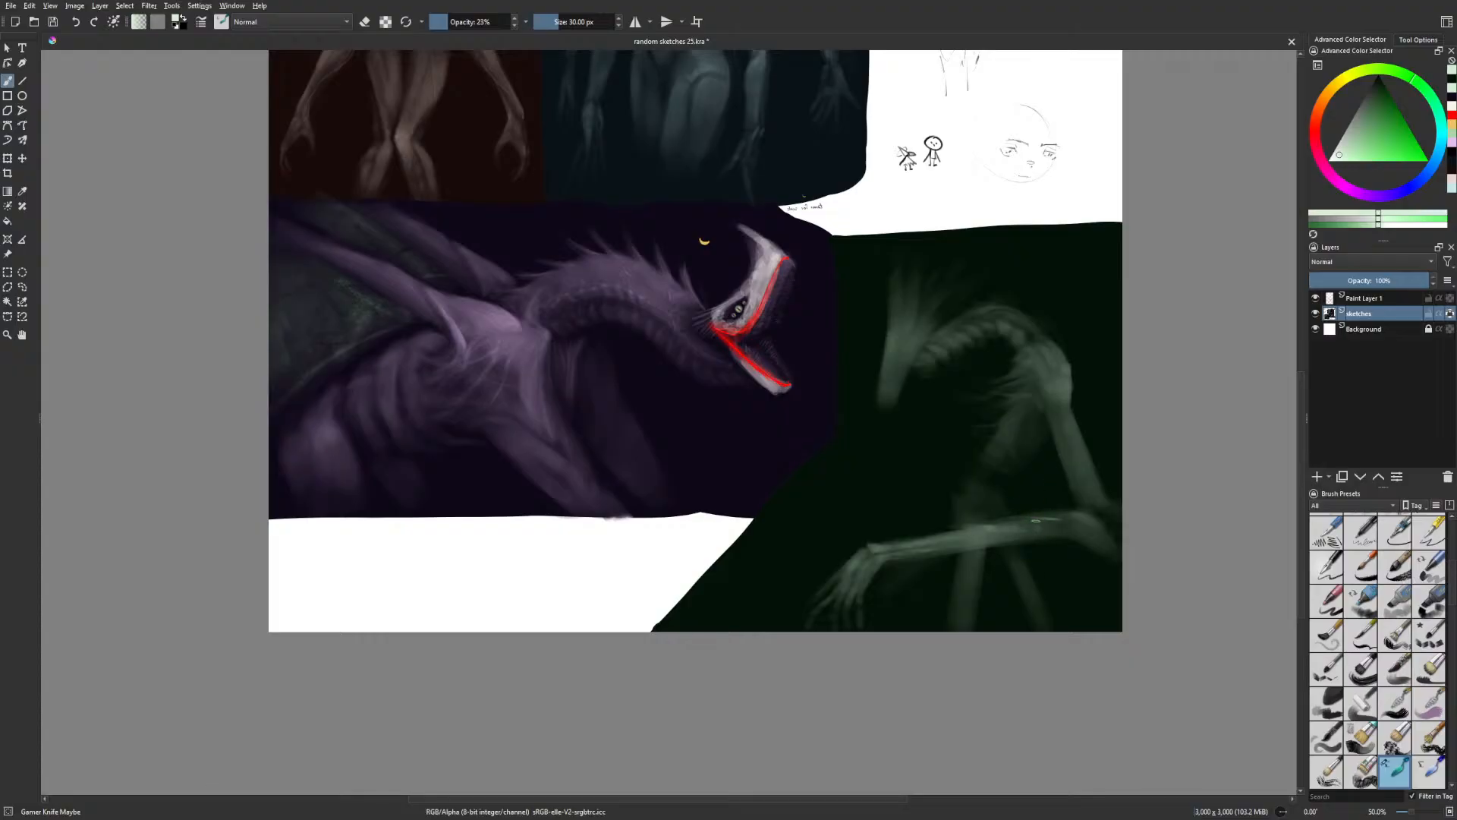
Choose the Basic-5 Size Opacity brush at 100% opacity and 10 px and draw a straight line across the white area below the dragon
right_click(971, 616)
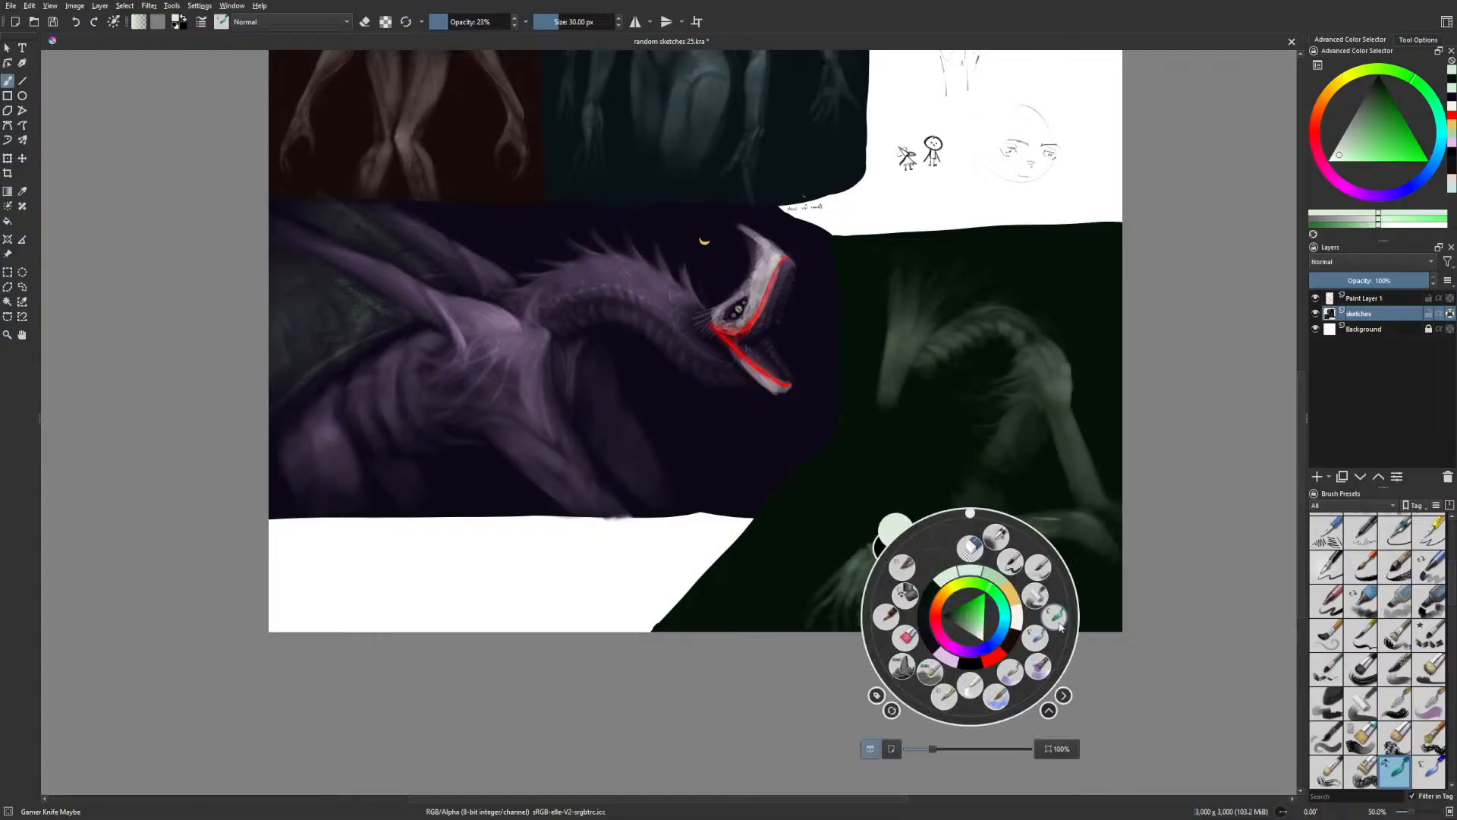
click(1035, 568)
right_click(1037, 571)
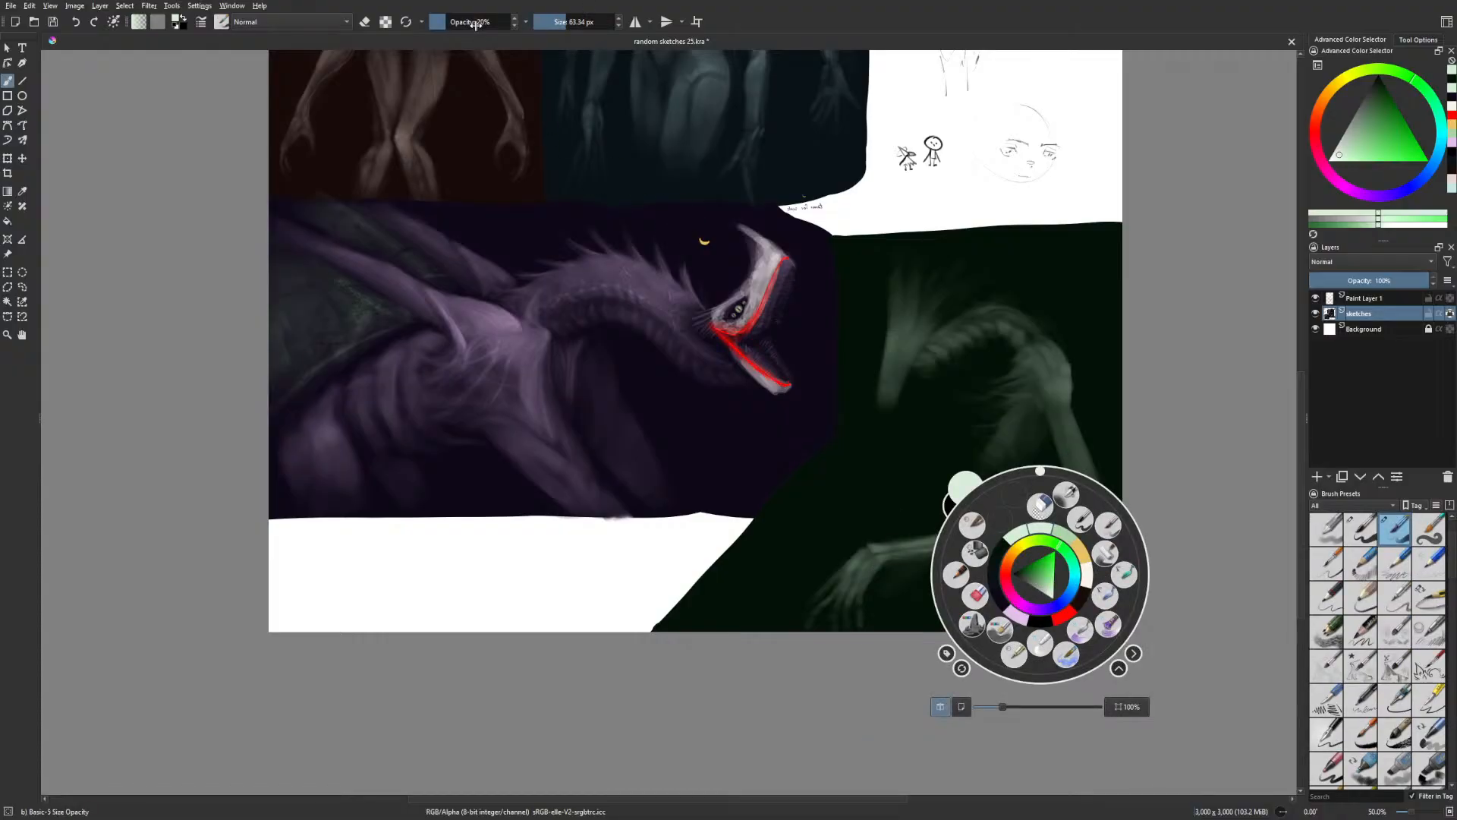
drag(476, 26, 539, 26)
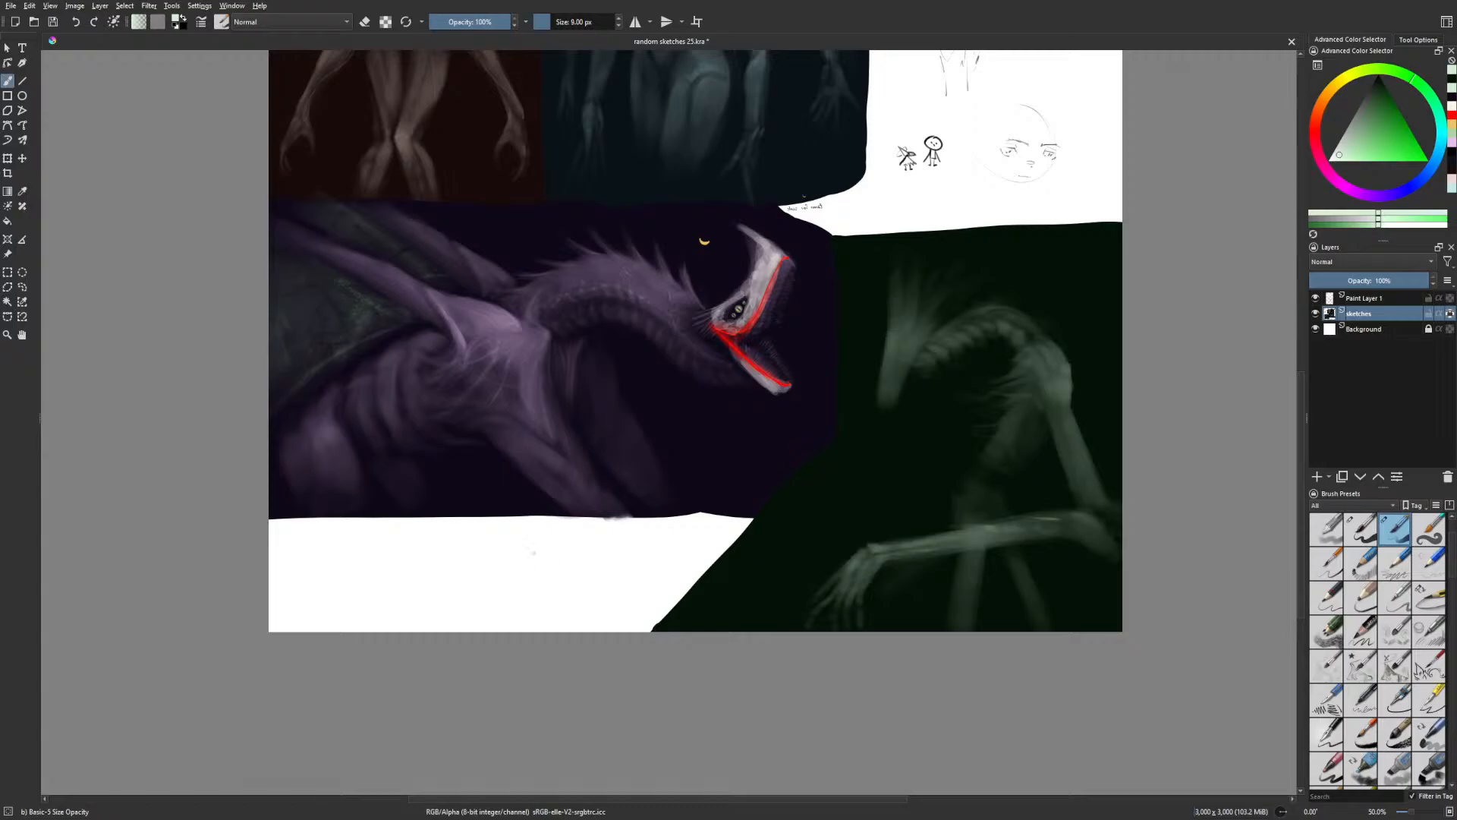
key(bracketright)
key(v)
drag(347, 596, 568, 599)
Switch to black and draw a straight horizontal line across the white area, rising into a step with a short upper ledge
right_click(556, 589)
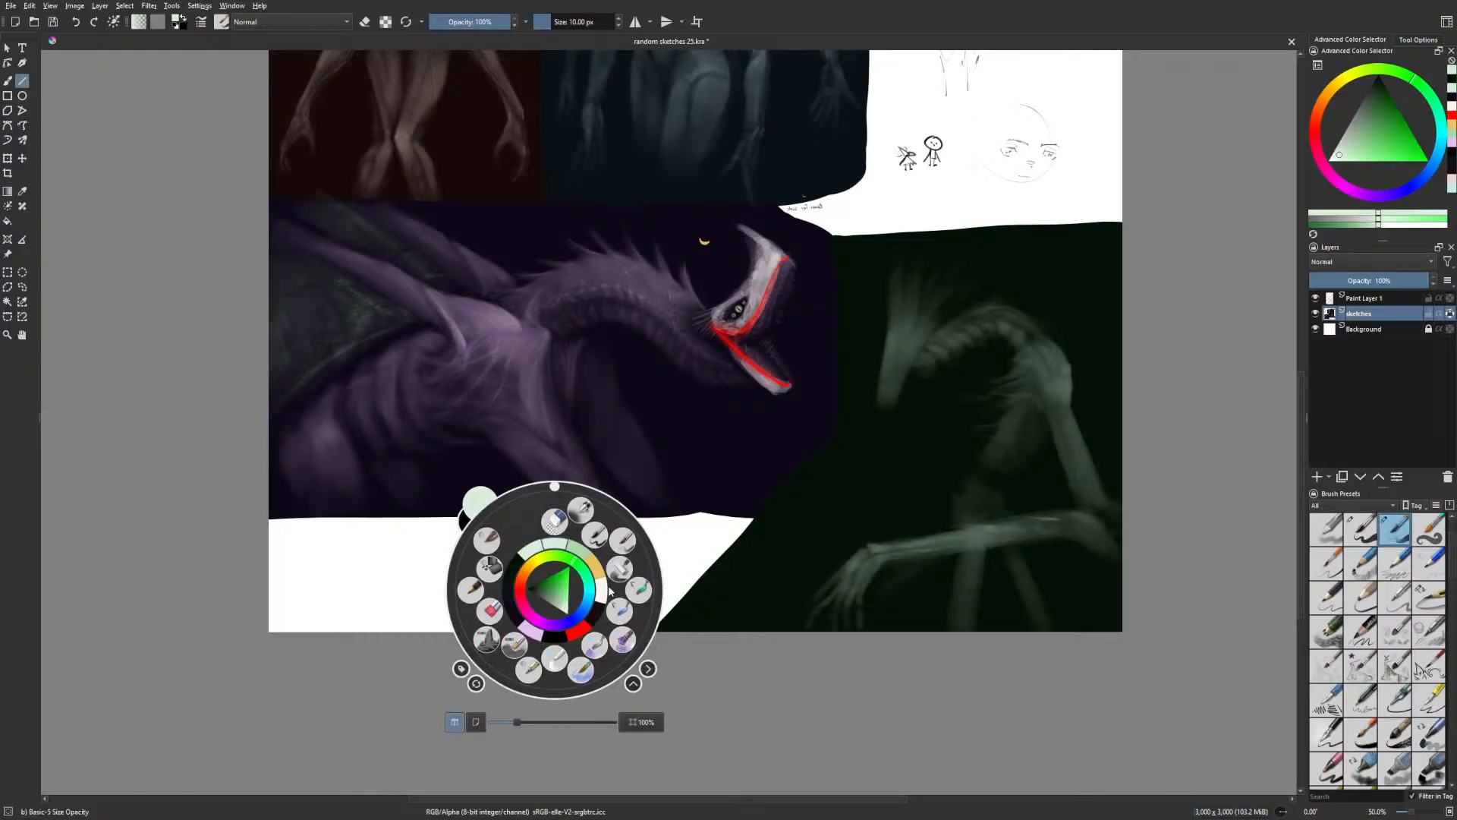
click(560, 635)
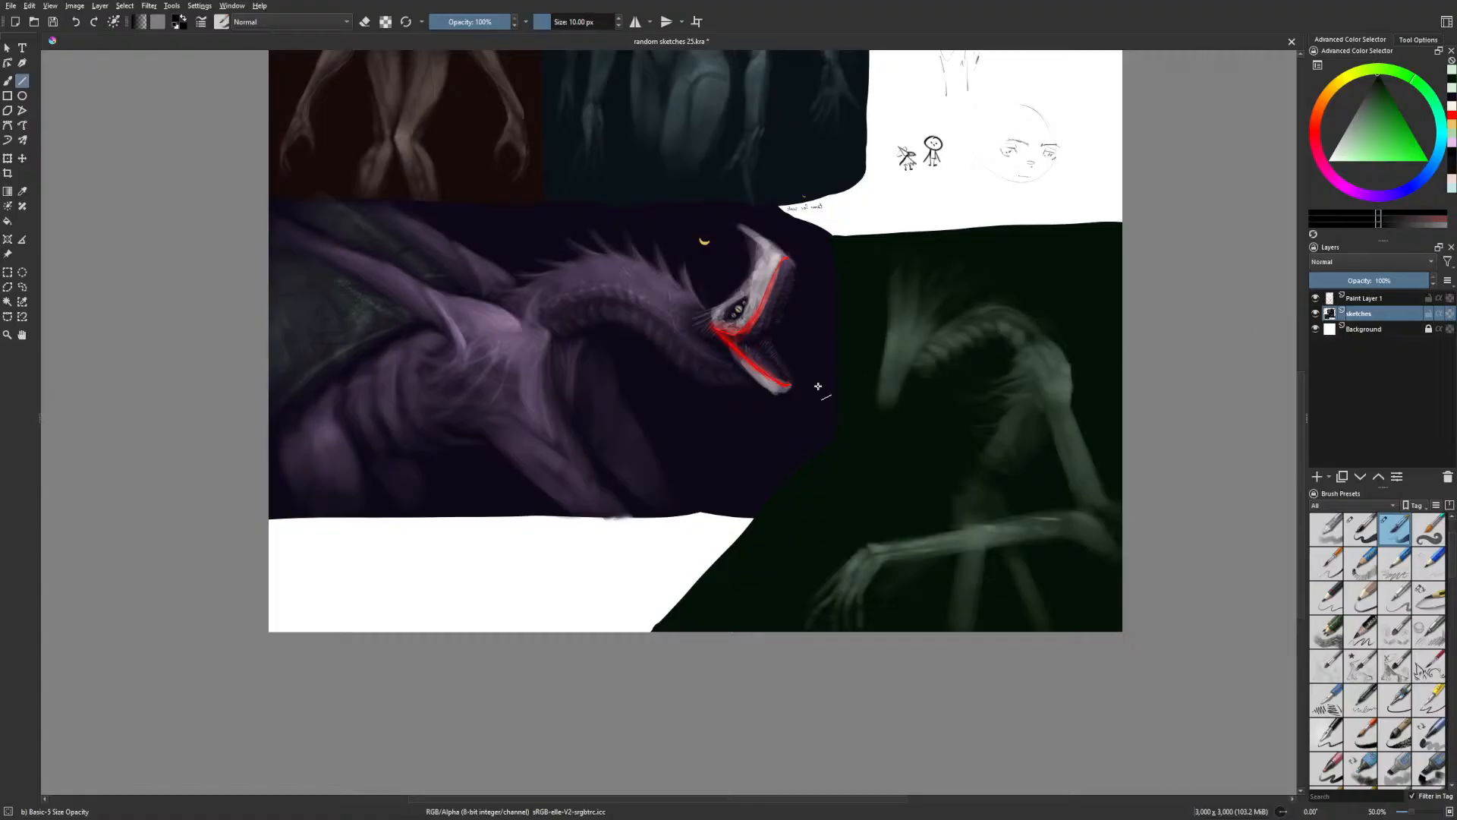
drag(351, 610, 607, 611)
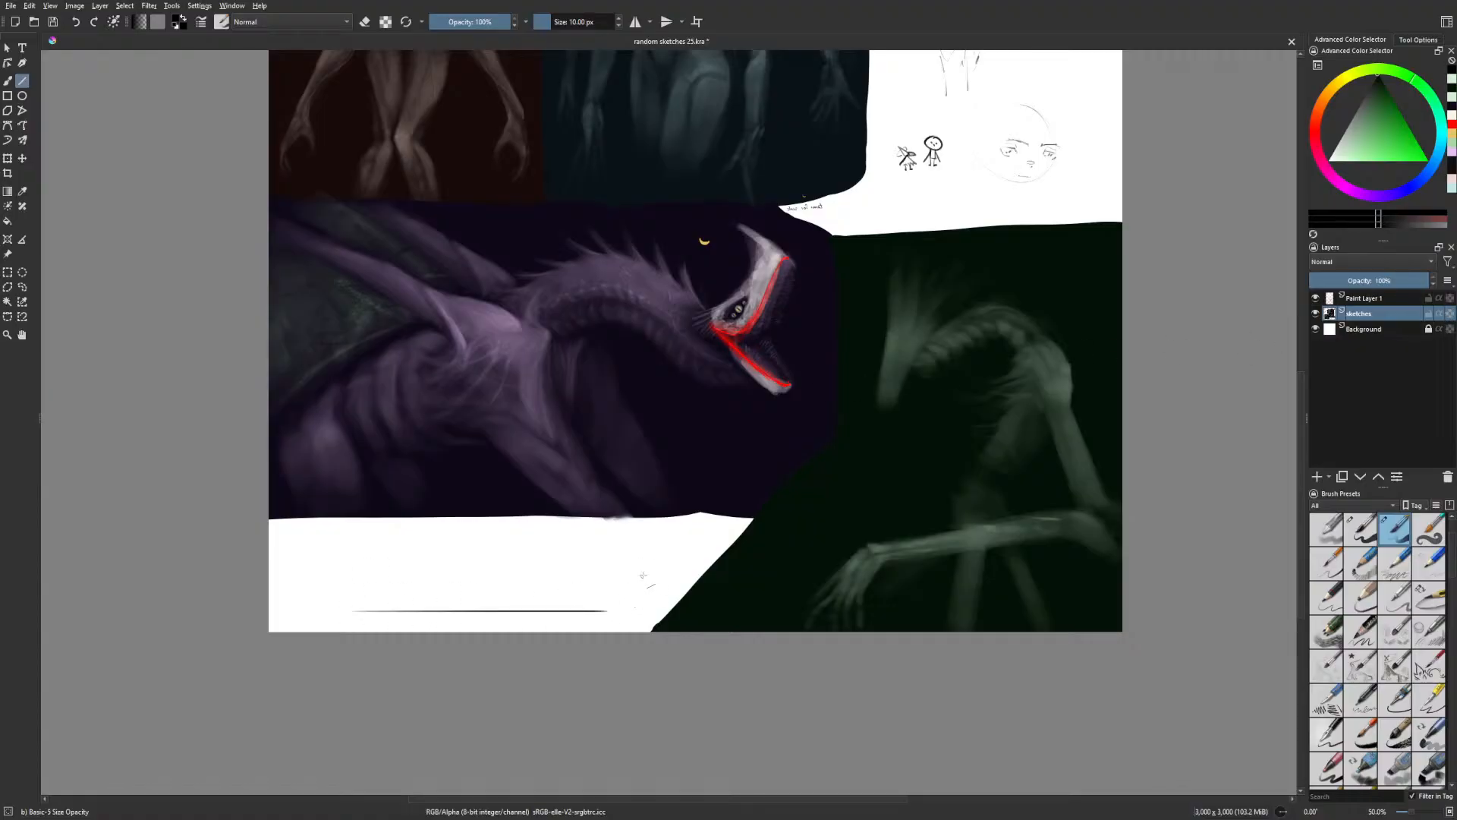
key(b)
key(v)
mouse_move(606, 610)
mouse_down()
mouse_move(606, 560)
mouse_move(611, 574)
mouse_move(678, 571)
mouse_up()
key(b)
Switch to light blue, enlarge the brush to 28 px and paint water on the upper ledge and down over the step
right_click(753, 552)
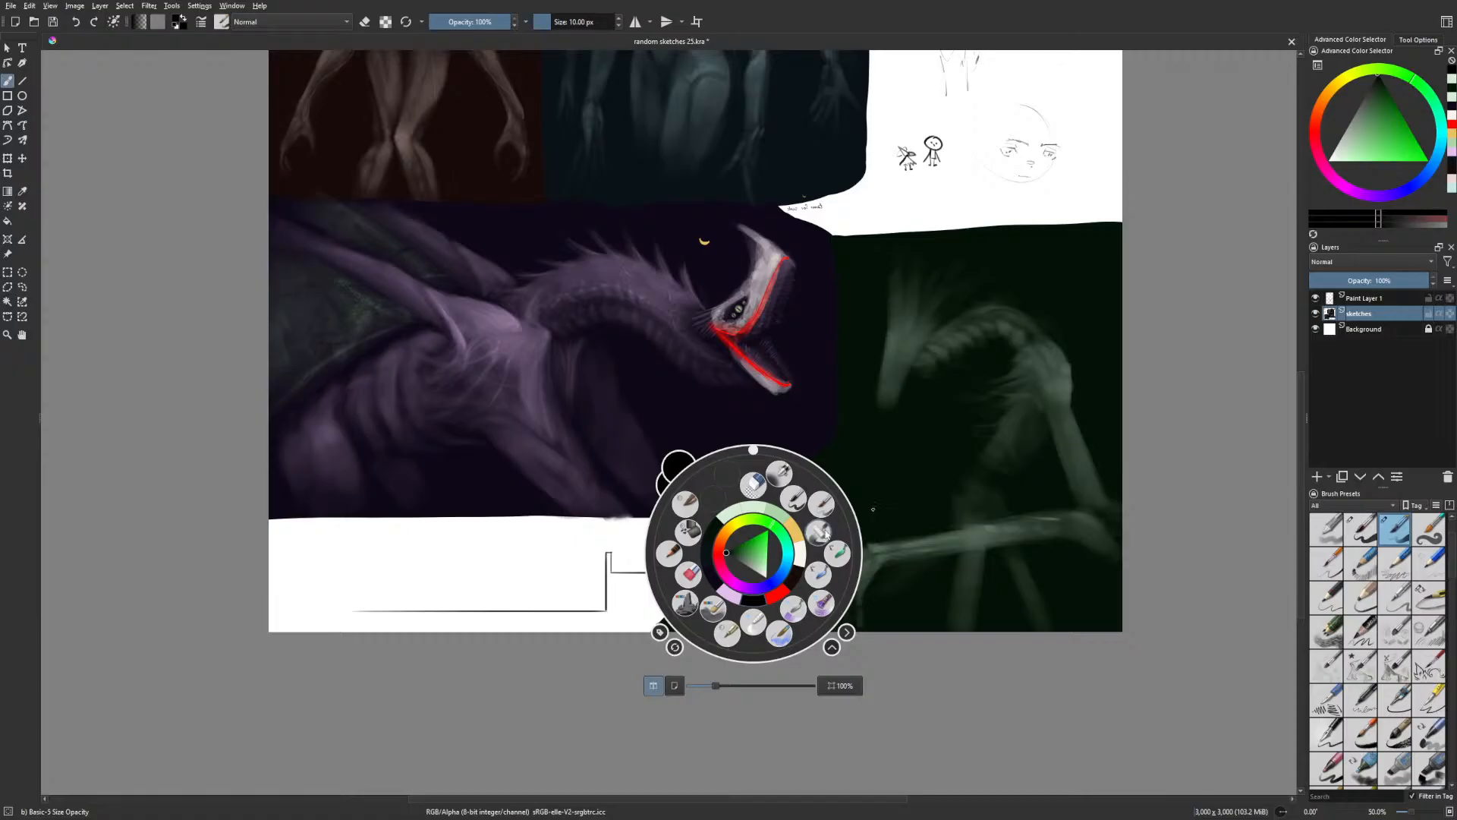
click(772, 563)
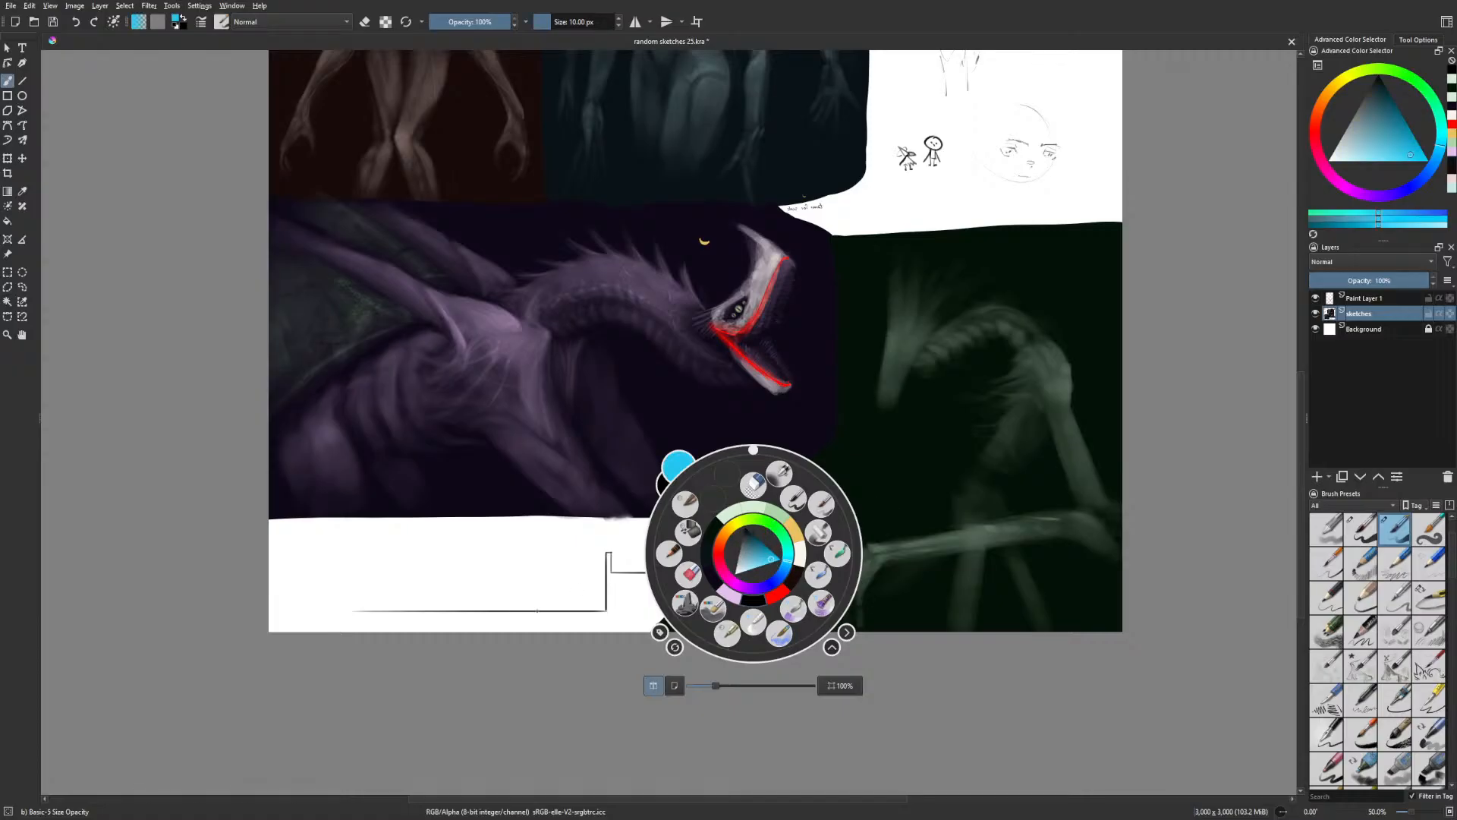
click(630, 554)
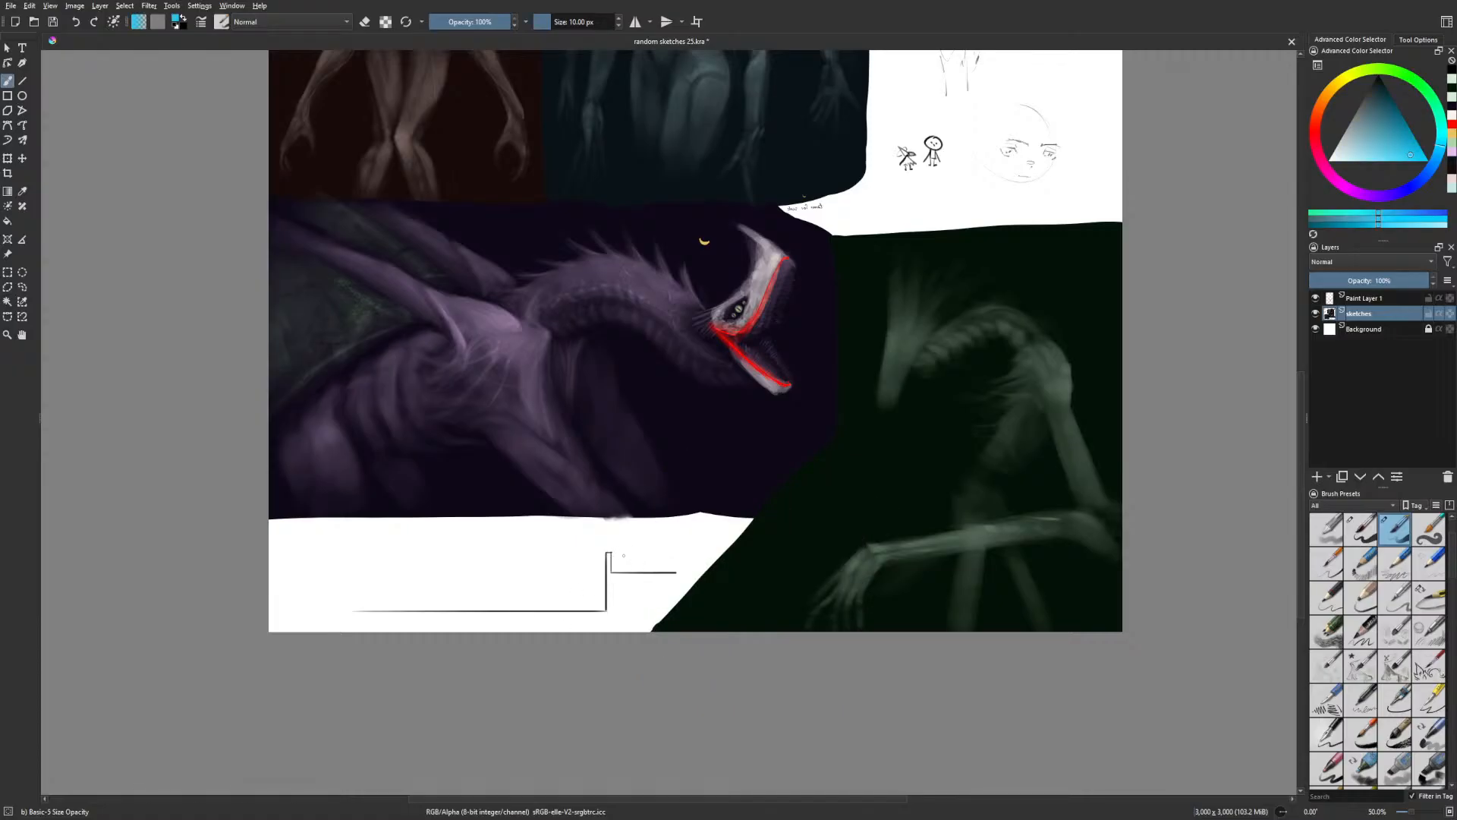
key(bracketright)
key(bracketright)
key(bracketright)
mouse_move(613, 558)
mouse_down()
mouse_move(665, 554)
mouse_move(611, 569)
mouse_move(678, 569)
mouse_move(603, 560)
mouse_move(597, 600)
mouse_up()
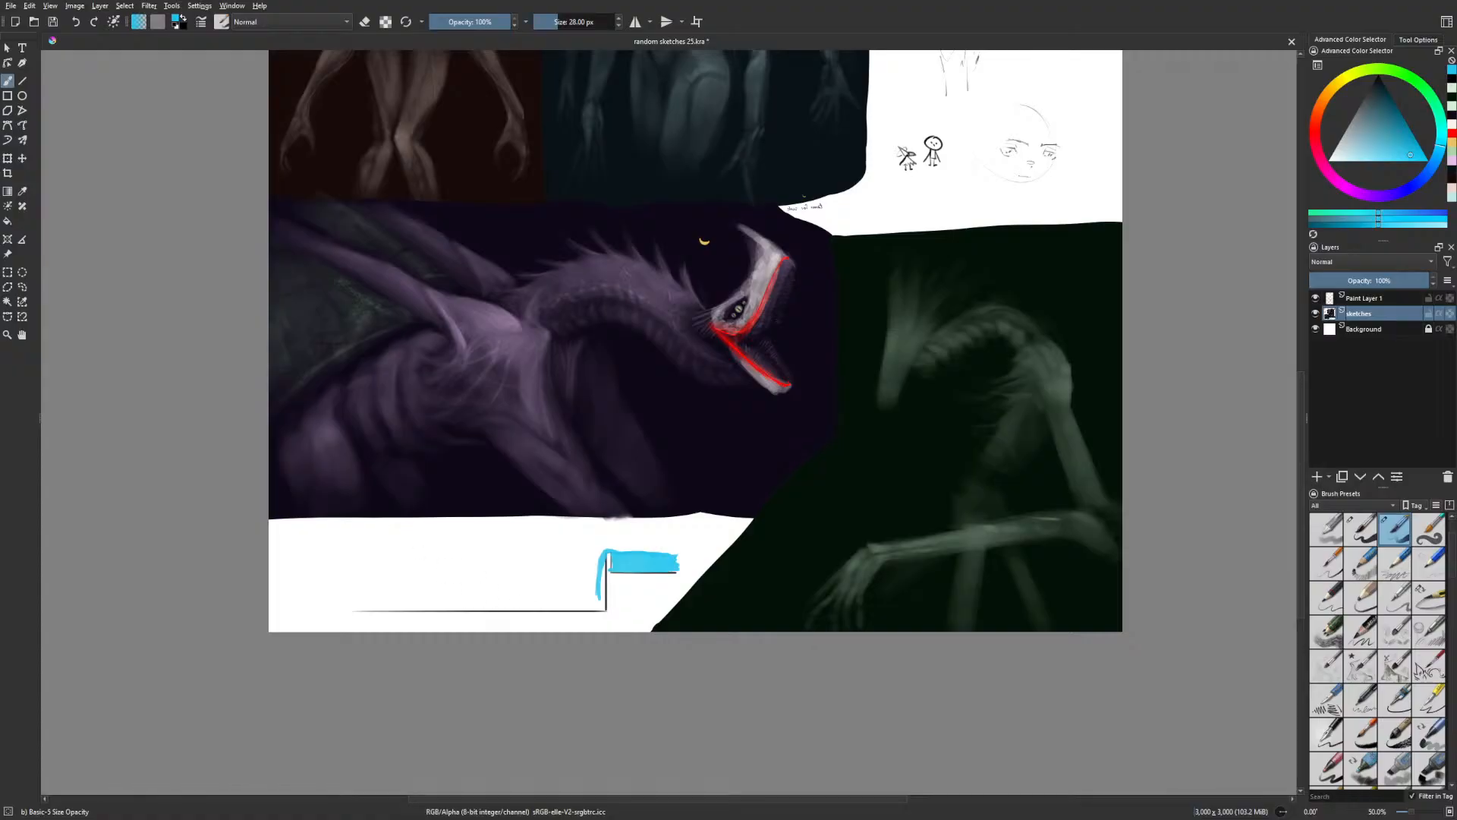
Choose the Eraser Circle brush at 50 px and erase the long horizontal line below the step
right_click(287, 400)
click(285, 332)
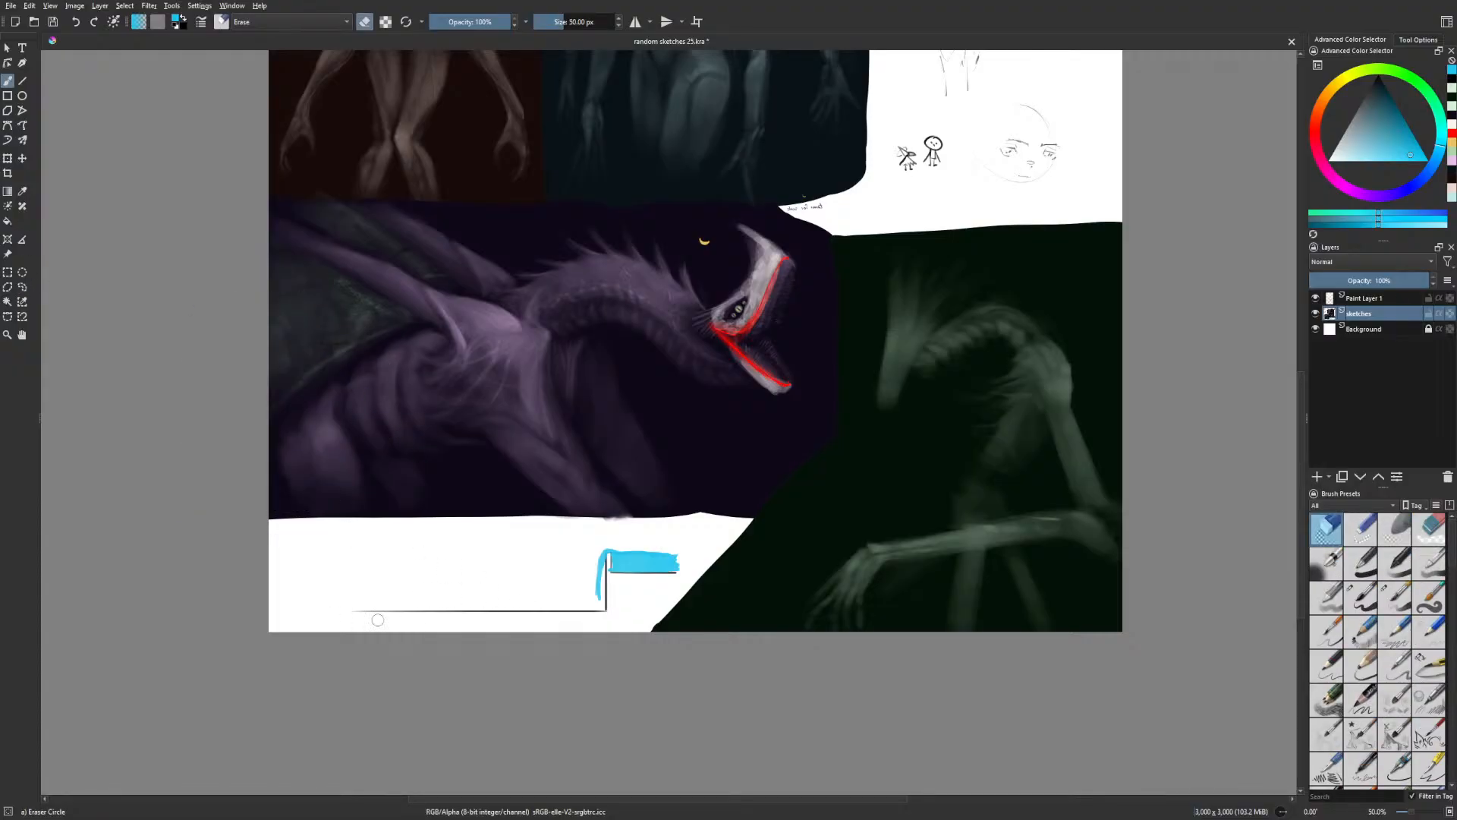
drag(355, 611, 596, 614)
Return to black with the Basic-5 Size Opacity brush at 10 px and draw a straight line sloping down from the step's base
key(v)
right_click(624, 617)
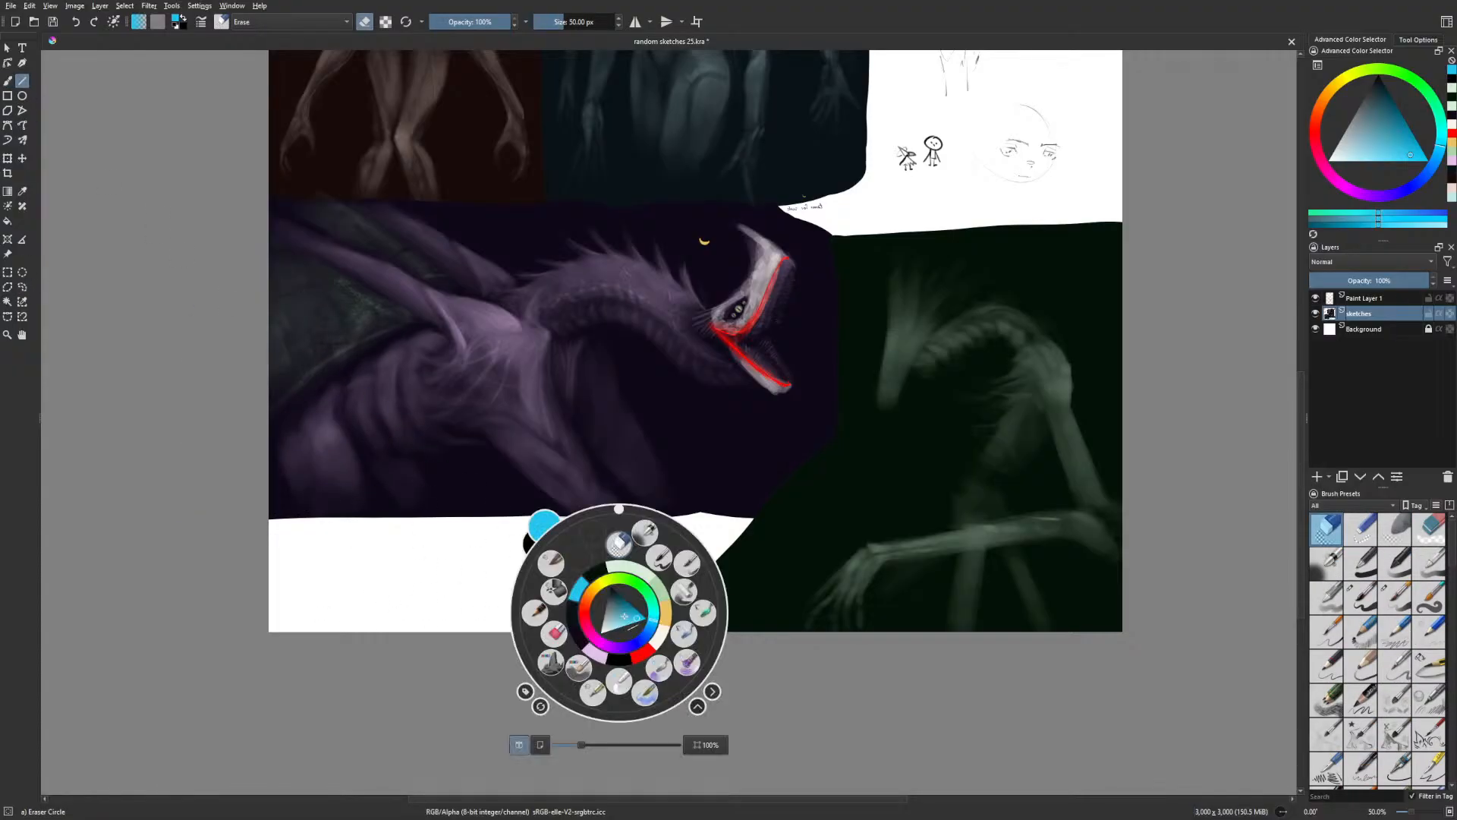
click(624, 658)
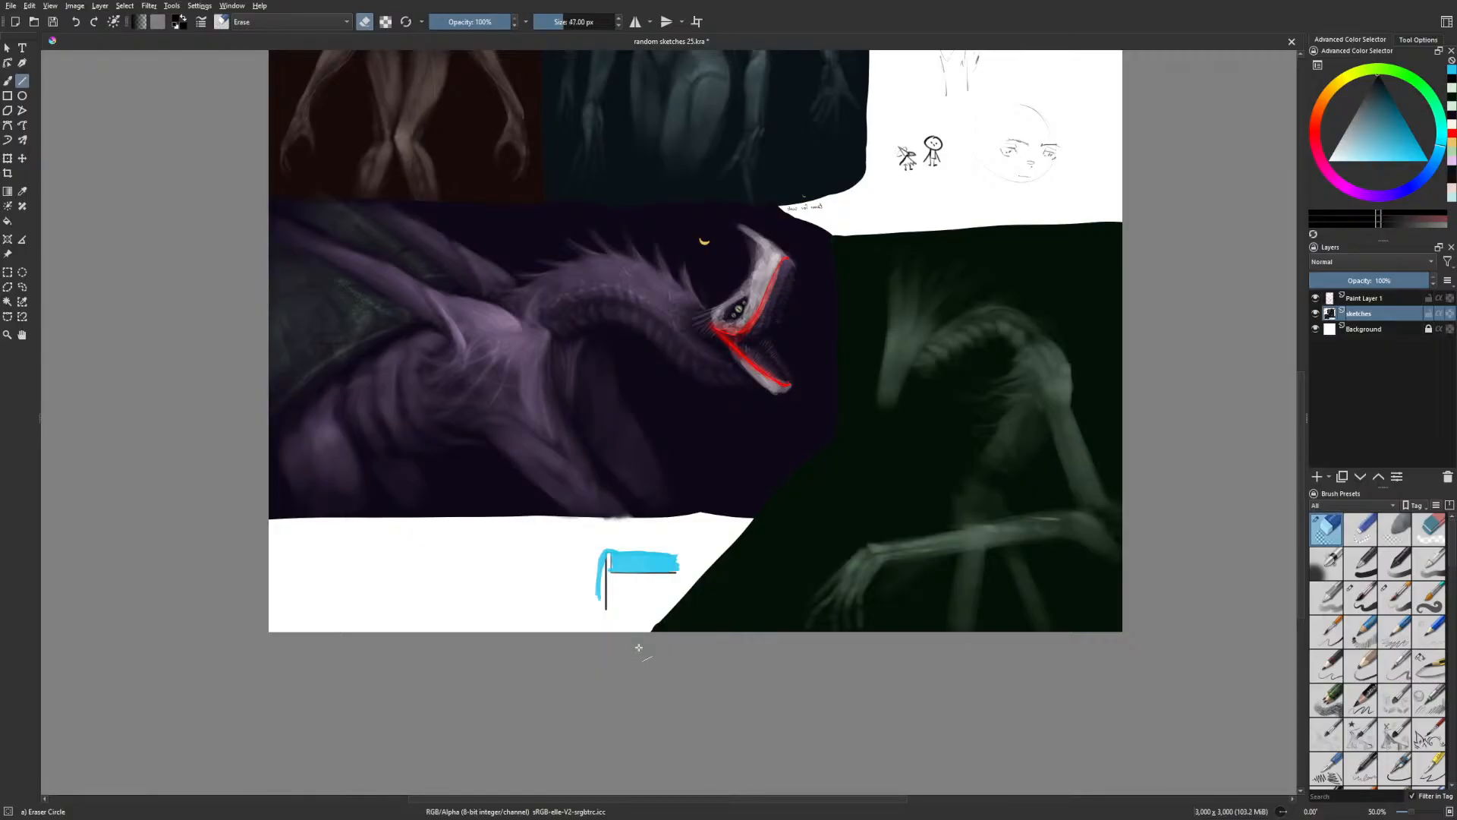
key(bracketleft)
key(bracketleft)
key(bracketleft)
key(bracketleft)
key(bracketleft)
key(bracketleft)
right_click(595, 594)
click(680, 573)
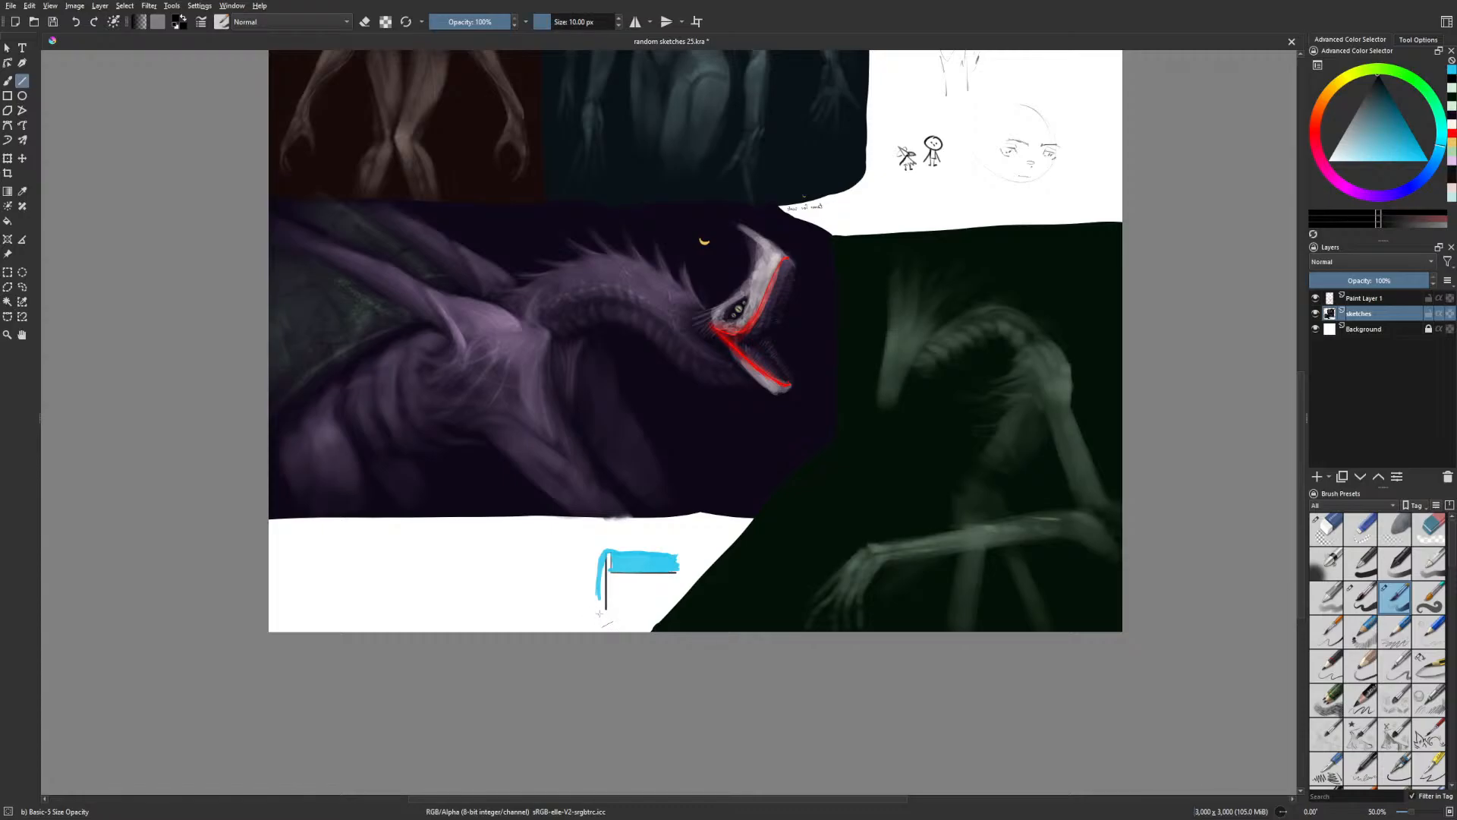
drag(606, 608, 324, 706)
Lasso the stepped slope drawing, move it slightly upward within the white area and deselect it
click(22, 287)
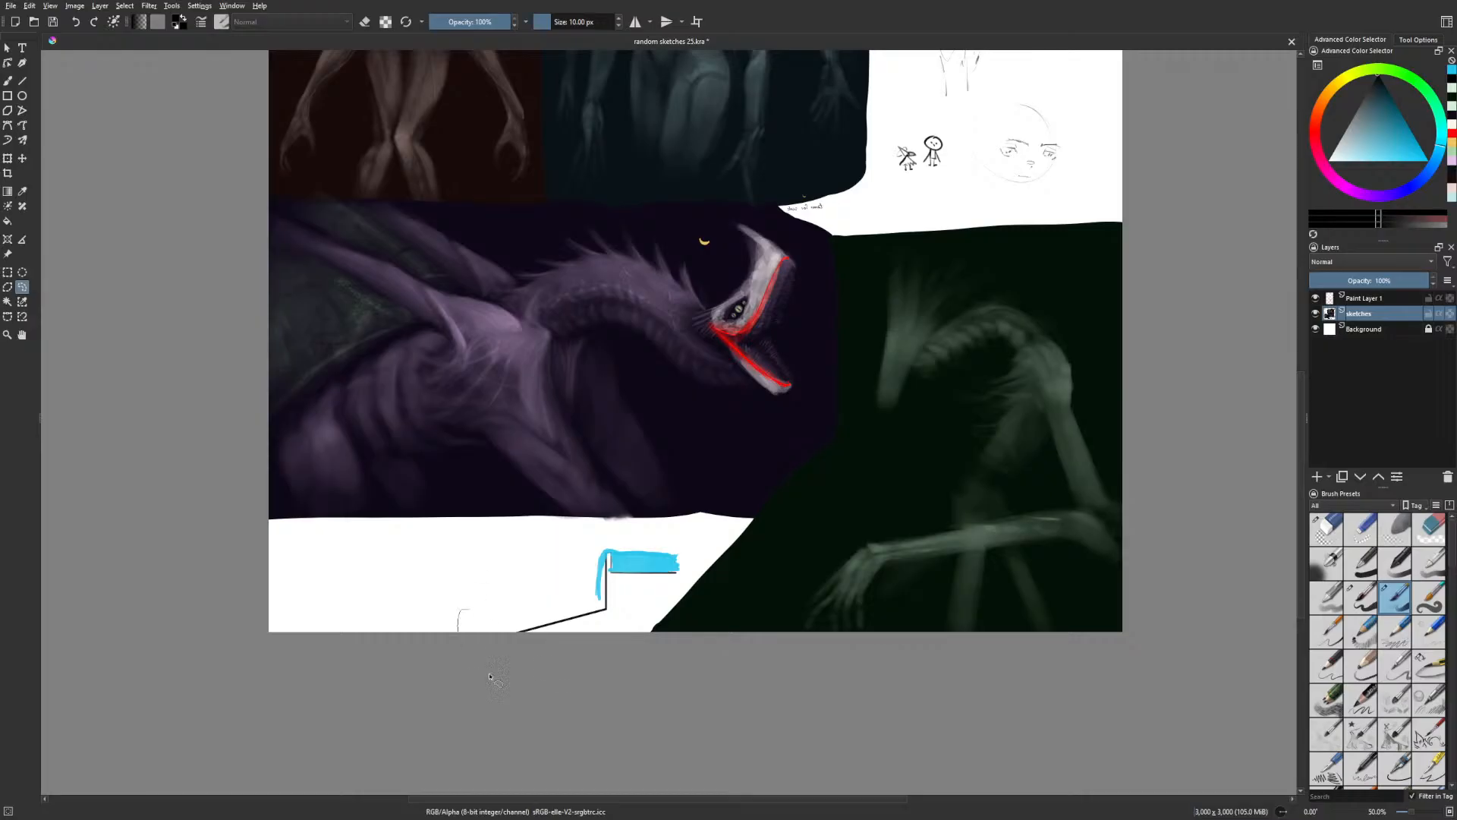
mouse_move(489, 675)
mouse_down()
mouse_move(672, 595)
mouse_move(573, 588)
mouse_move(493, 674)
mouse_up()
key(t)
drag(735, 667, 746, 647)
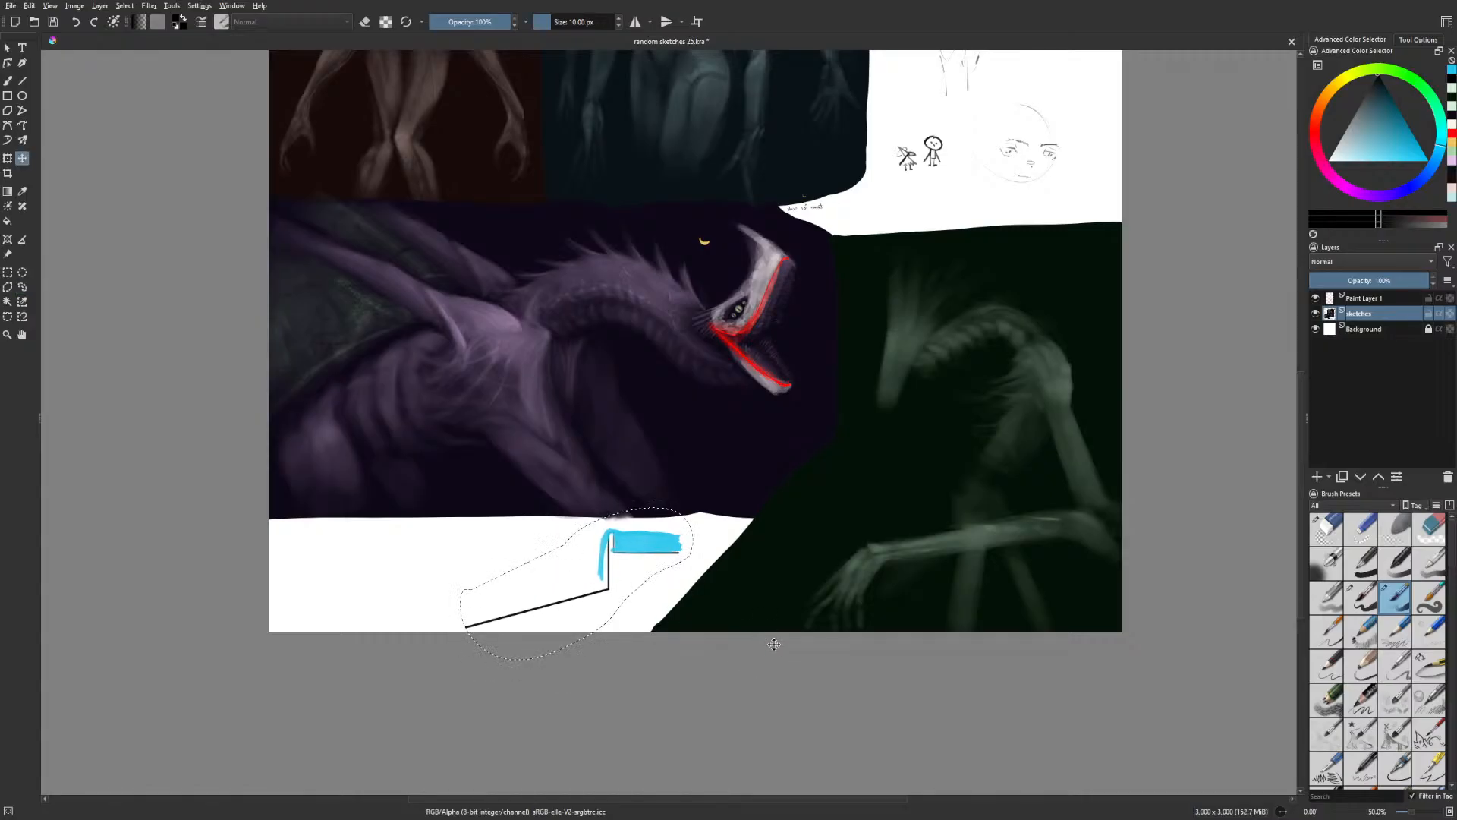
key(b)
key(ctrl+shift+a)
Switch to light blue, enlarge the brush to 38 px and paint a band of water along the sloping line
right_click(535, 609)
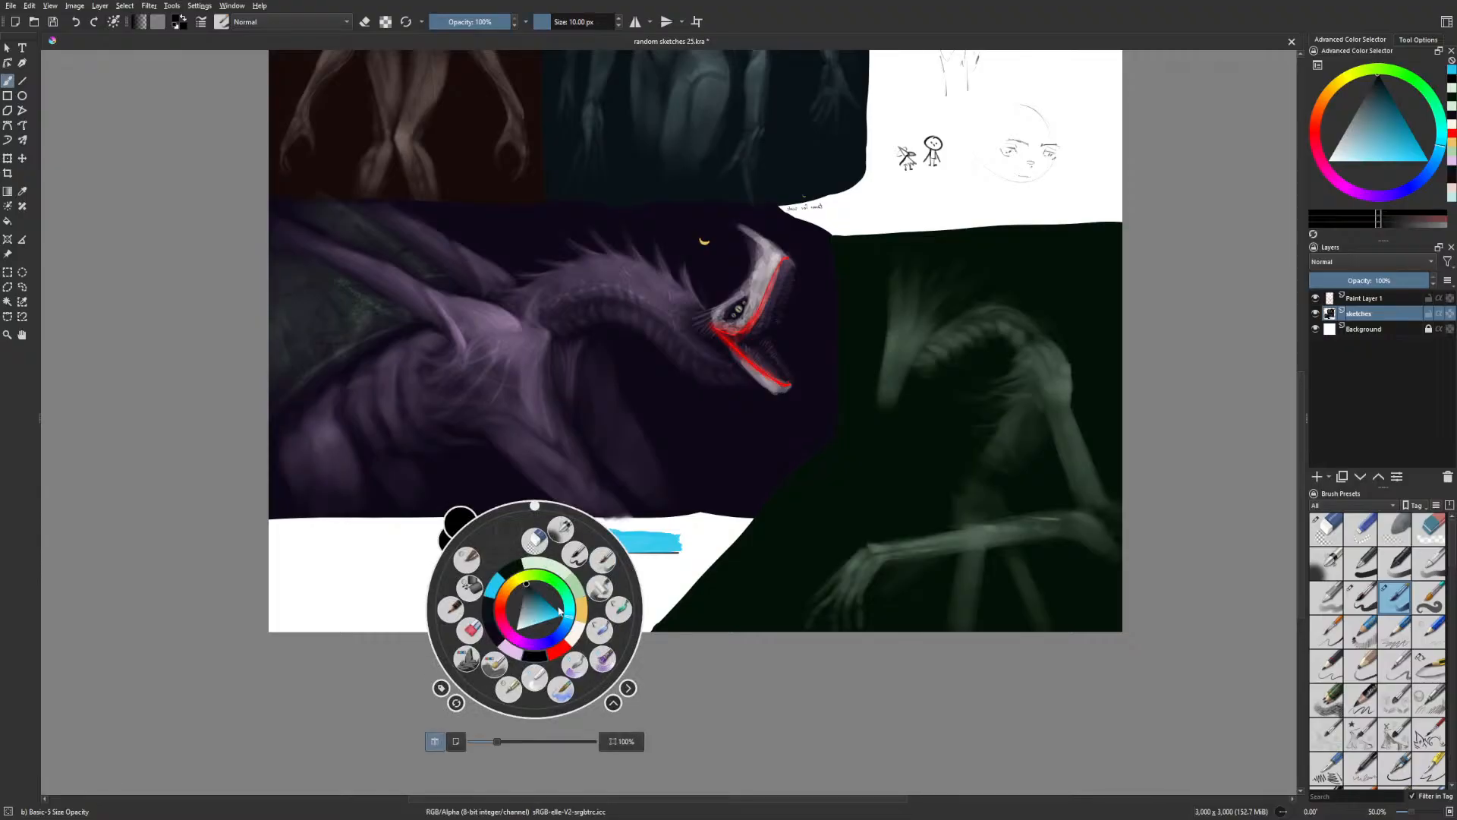
click(559, 611)
drag(609, 533, 604, 578)
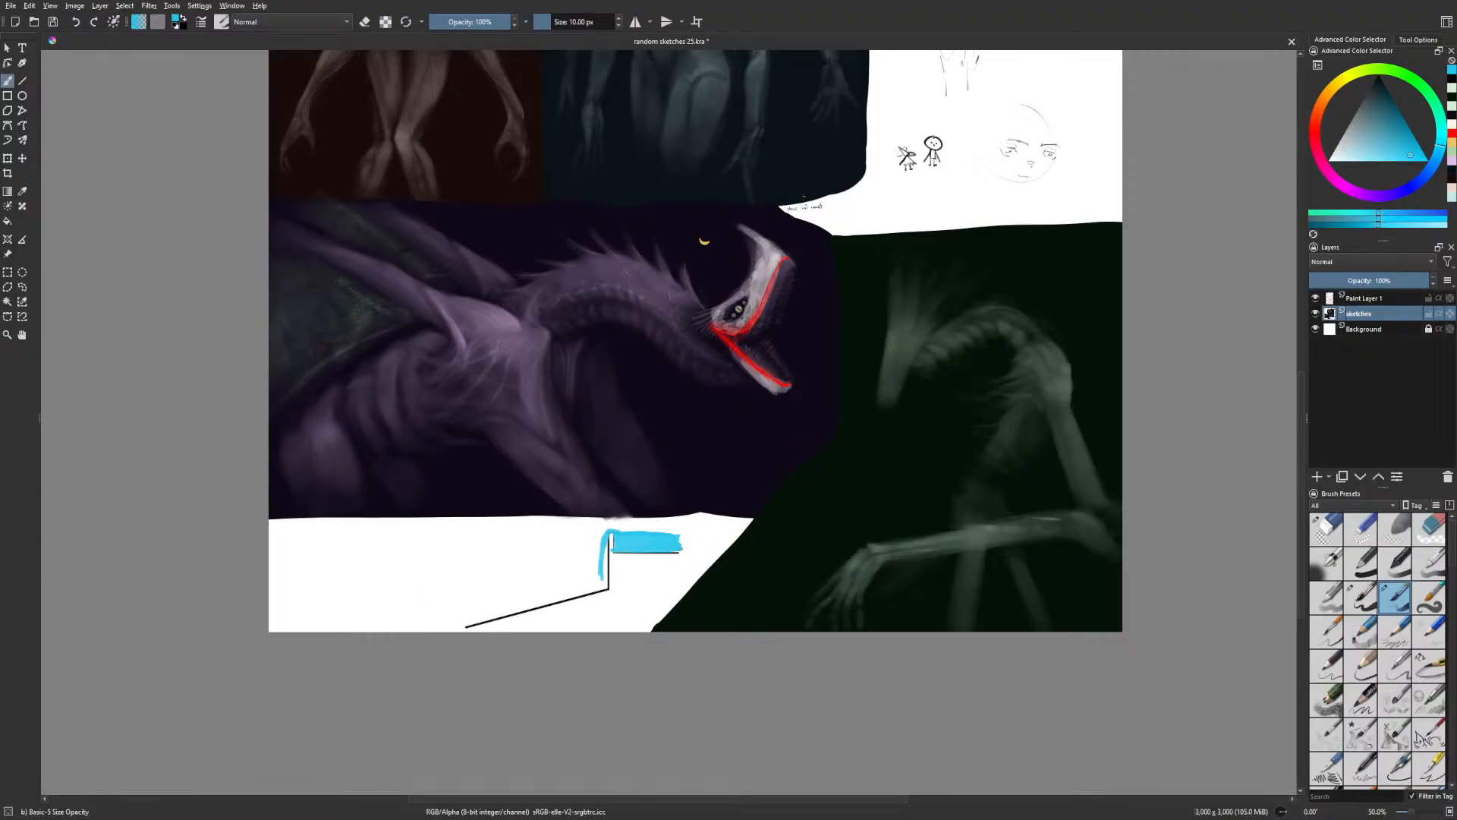
drag(660, 533, 674, 533)
key(bracketright)
key(bracketright)
key(bracketright)
key(bracketright)
key(bracketright)
key(bracketright)
key(bracketright)
key(bracketright)
key(bracketright)
key(bracketright)
key(bracketright)
key(bracketright)
key(bracketright)
key(bracketright)
key(bracketright)
mouse_move(599, 579)
mouse_down()
mouse_move(452, 623)
mouse_move(600, 585)
mouse_move(453, 622)
mouse_move(586, 582)
mouse_up()
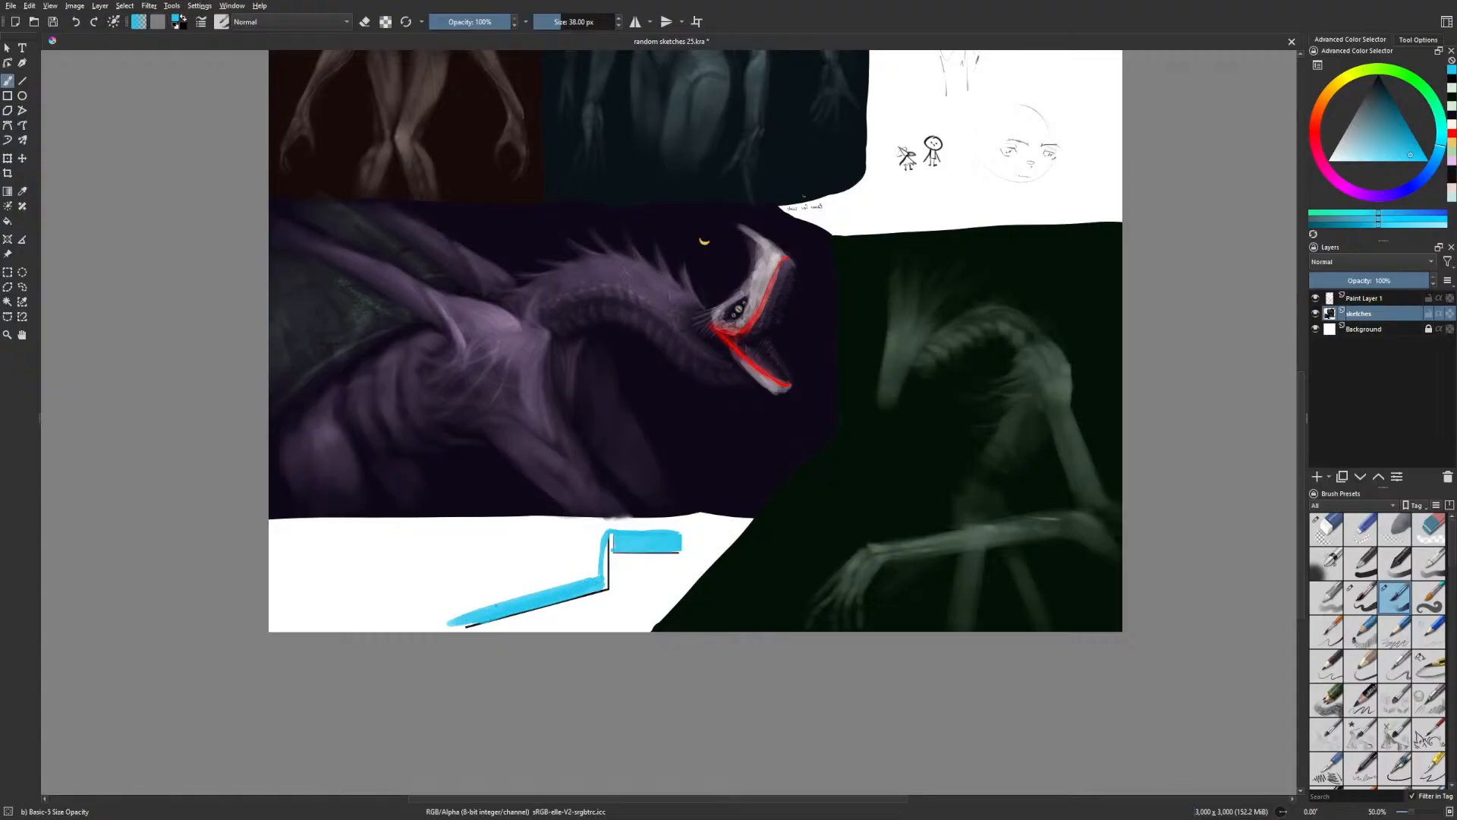
drag(454, 616, 592, 579)
mouse_move(460, 608)
mouse_down()
mouse_move(591, 577)
mouse_move(603, 535)
mouse_up()
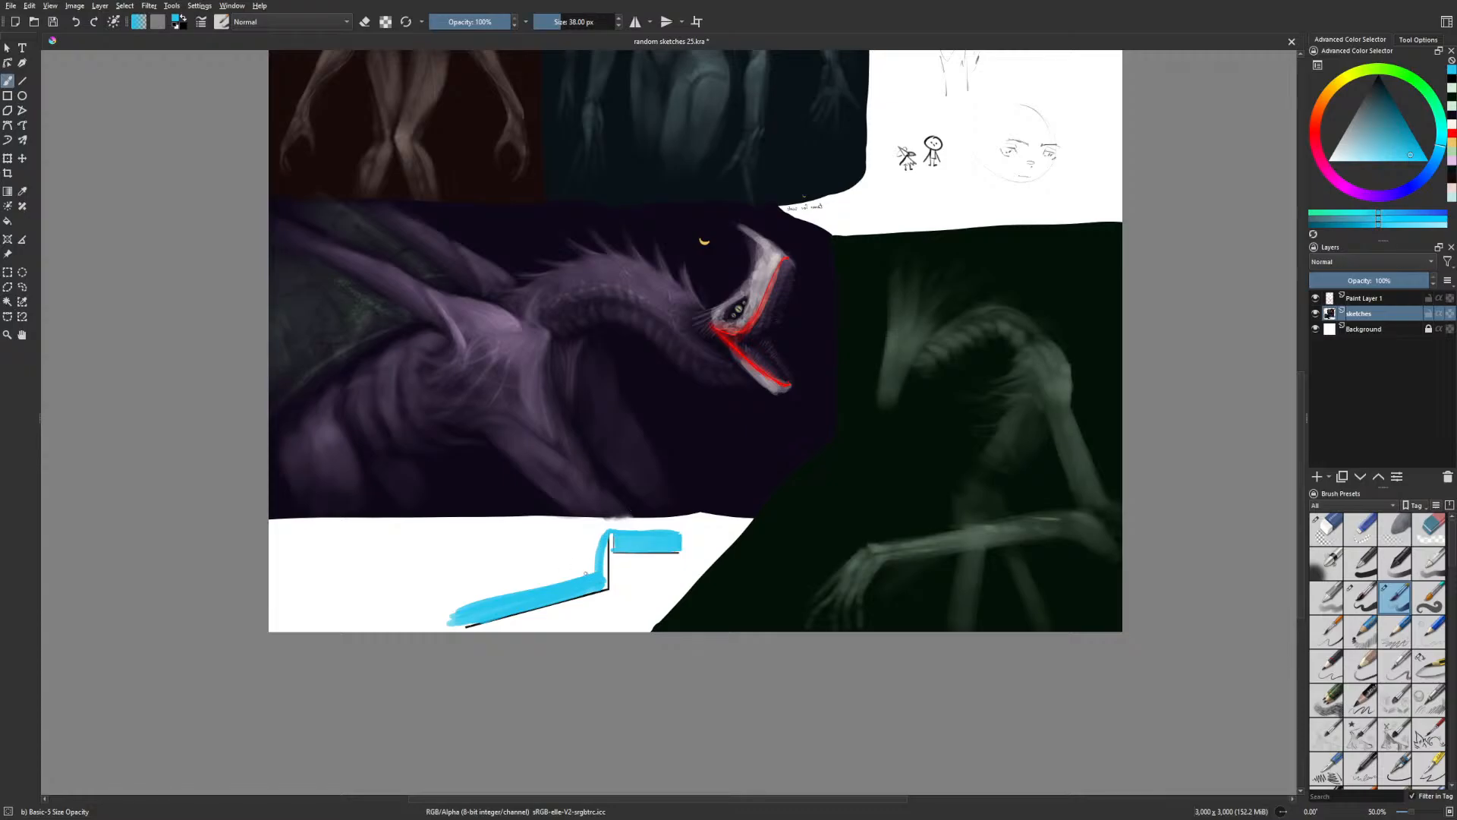
drag(444, 613, 590, 571)
Switch to black at 10 px and outline a small basin at the slope's foot and a narrow vertical pipe under the ledge
right_click(607, 604)
click(568, 630)
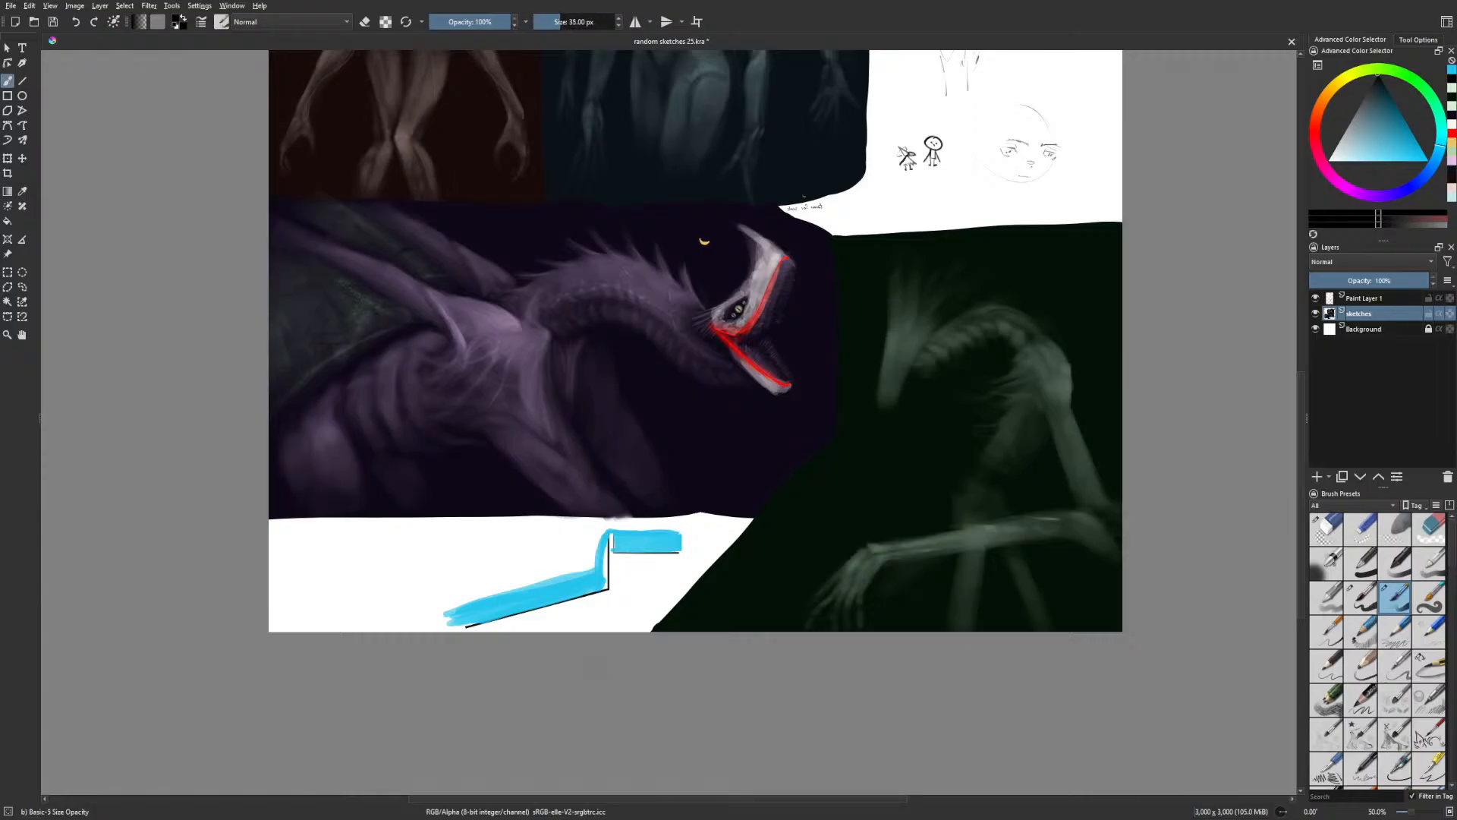
key(bracketleft)
key(bracketleft)
key(bracketleft)
key(bracketleft)
key(bracketleft)
key(bracketleft)
key(bracketleft)
key(bracketleft)
key(bracketleft)
key(bracketleft)
key(bracketleft)
key(bracketleft)
mouse_move(469, 627)
mouse_down()
mouse_move(399, 609)
mouse_move(396, 630)
mouse_move(439, 608)
mouse_up()
drag(439, 611, 439, 631)
drag(645, 555, 642, 629)
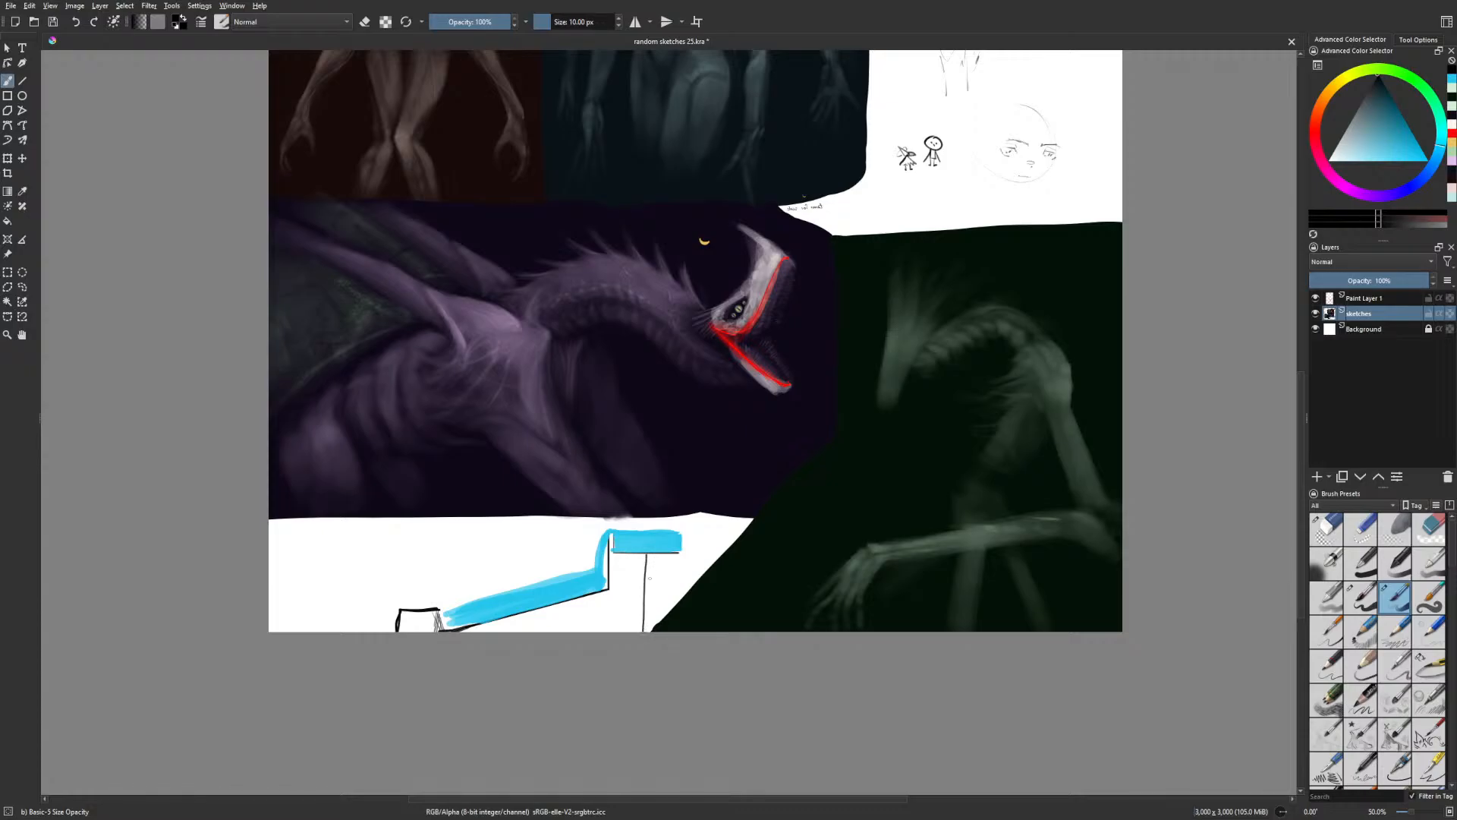
drag(653, 554, 653, 628)
Switch to light blue, enlarge the brush to 66.73 px and fill the basin and the vertical pipe
right_click(589, 637)
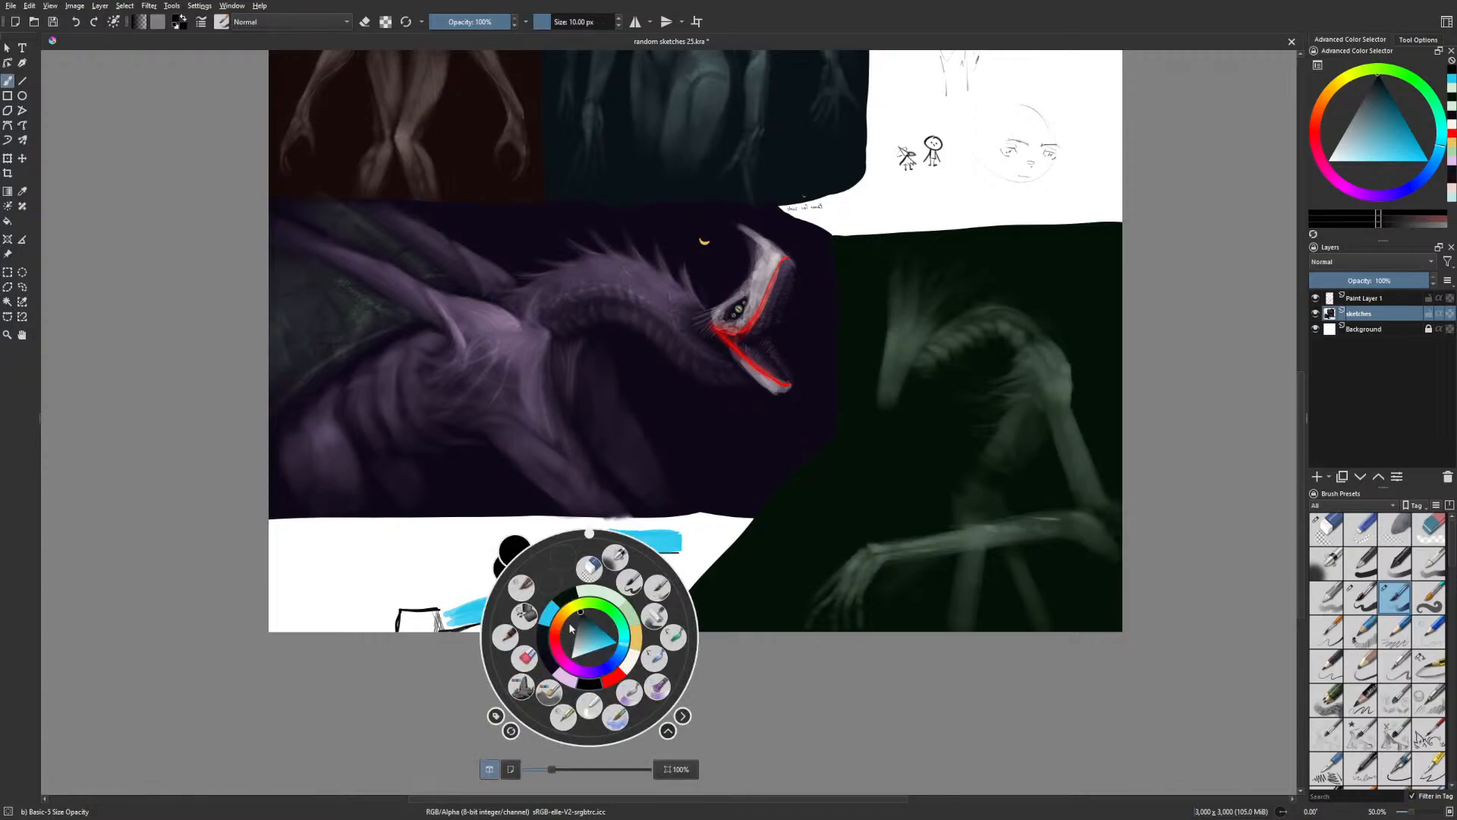
click(547, 622)
click(566, 24)
drag(403, 618, 424, 626)
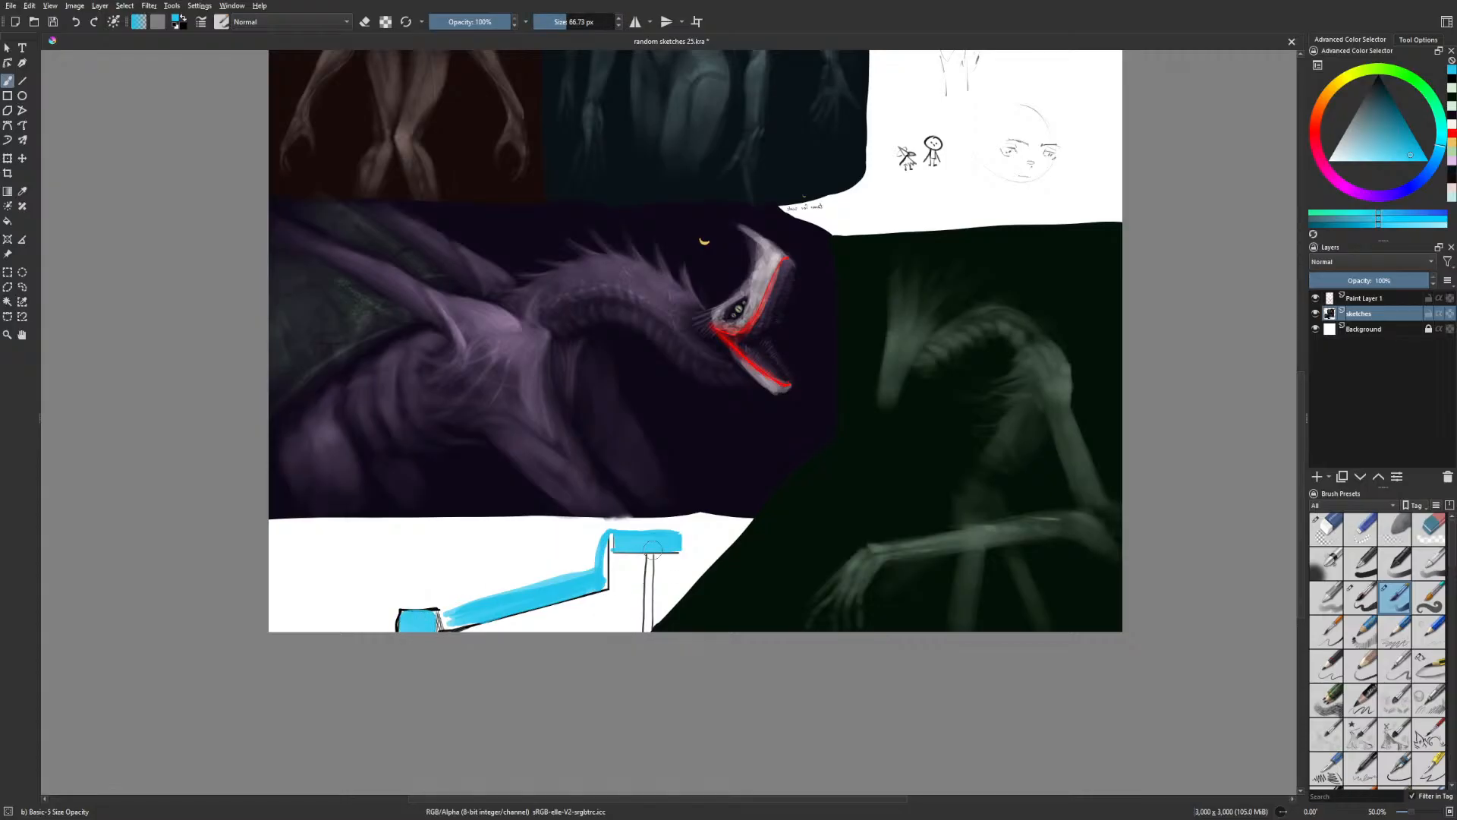
drag(650, 552, 648, 633)
Pick black at 10 px and draw flow arrows going up the vertical pipe and into the basin
right_click(714, 597)
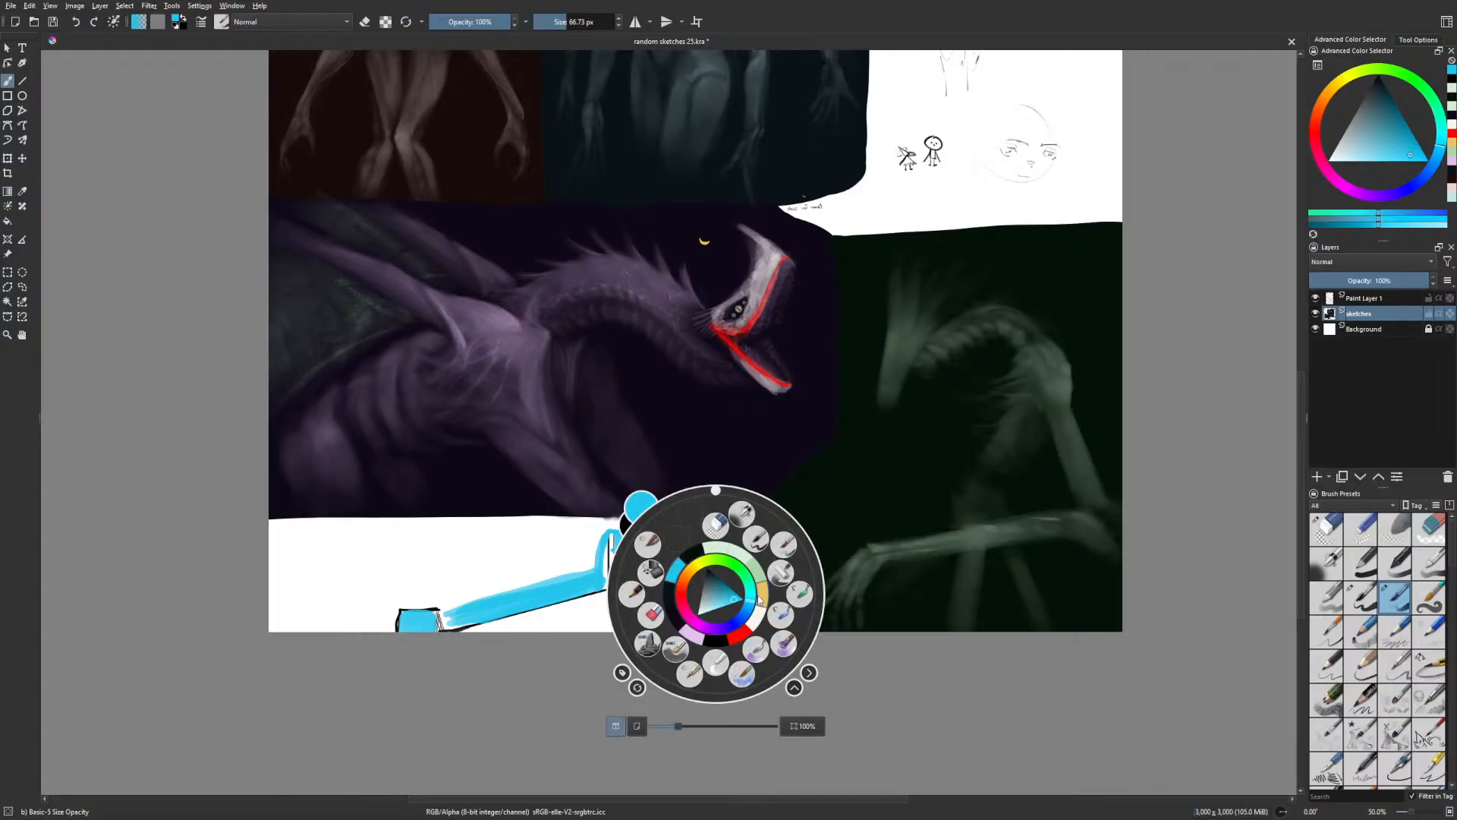
click(694, 559)
key(bracketleft)
key(bracketleft)
key(bracketleft)
key(bracketleft)
key(bracketleft)
key(bracketleft)
key(bracketleft)
key(bracketleft)
key(bracketleft)
key(bracketleft)
key(bracketleft)
key(bracketleft)
key(bracketleft)
key(bracketleft)
key(bracketleft)
key(bracketleft)
key(bracketleft)
key(bracketleft)
key(bracketleft)
key(bracketleft)
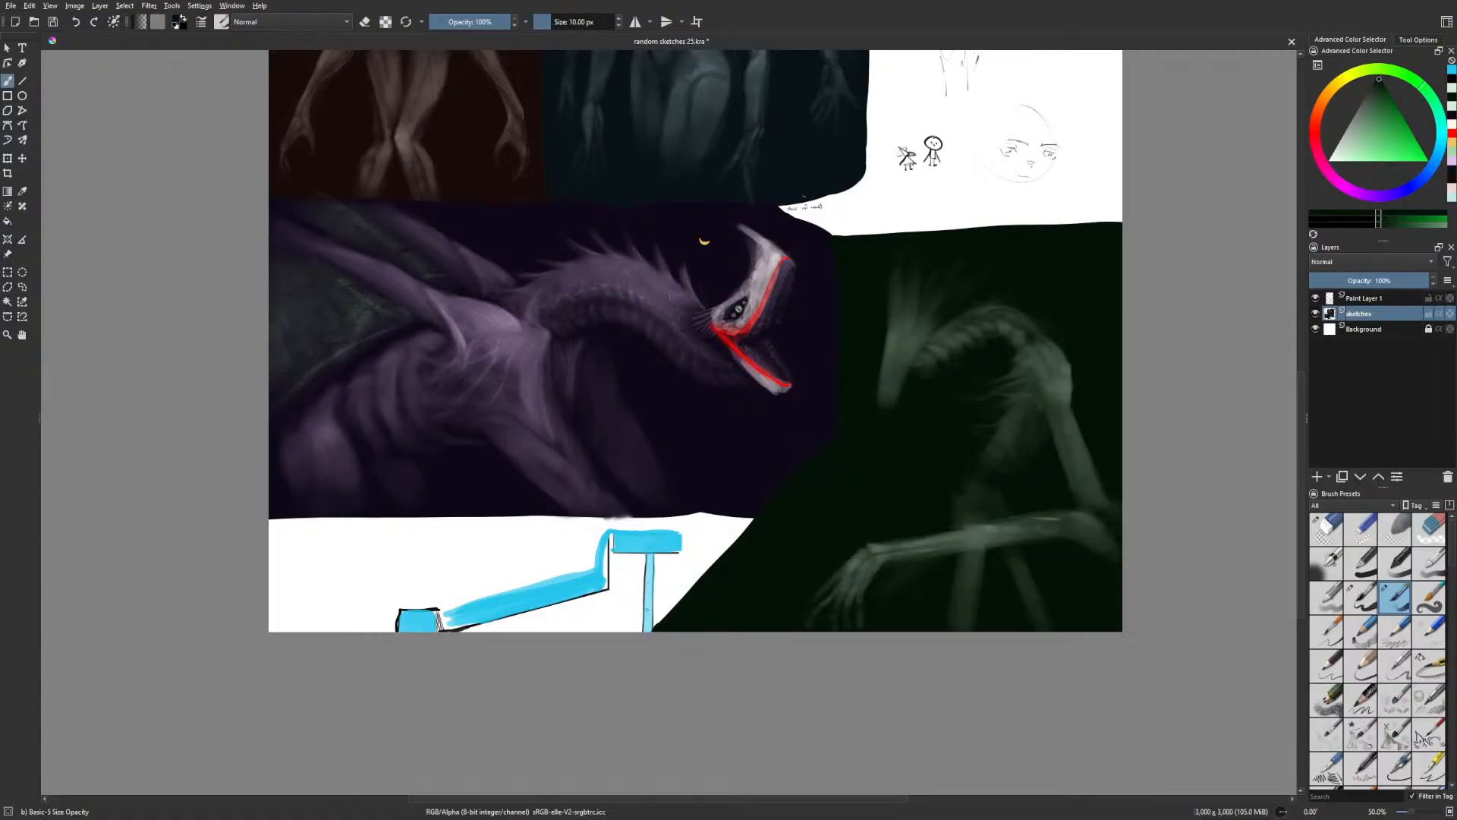
drag(647, 620, 650, 573)
key(ctrl+z)
key(ctrl+z)
drag(420, 623, 438, 622)
Draw a long curved creature with a tapering tail, small feet and a simple face on the blue slope
drag(572, 598, 331, 611)
mouse_move(565, 585)
mouse_down()
mouse_move(394, 582)
mouse_move(300, 624)
mouse_up()
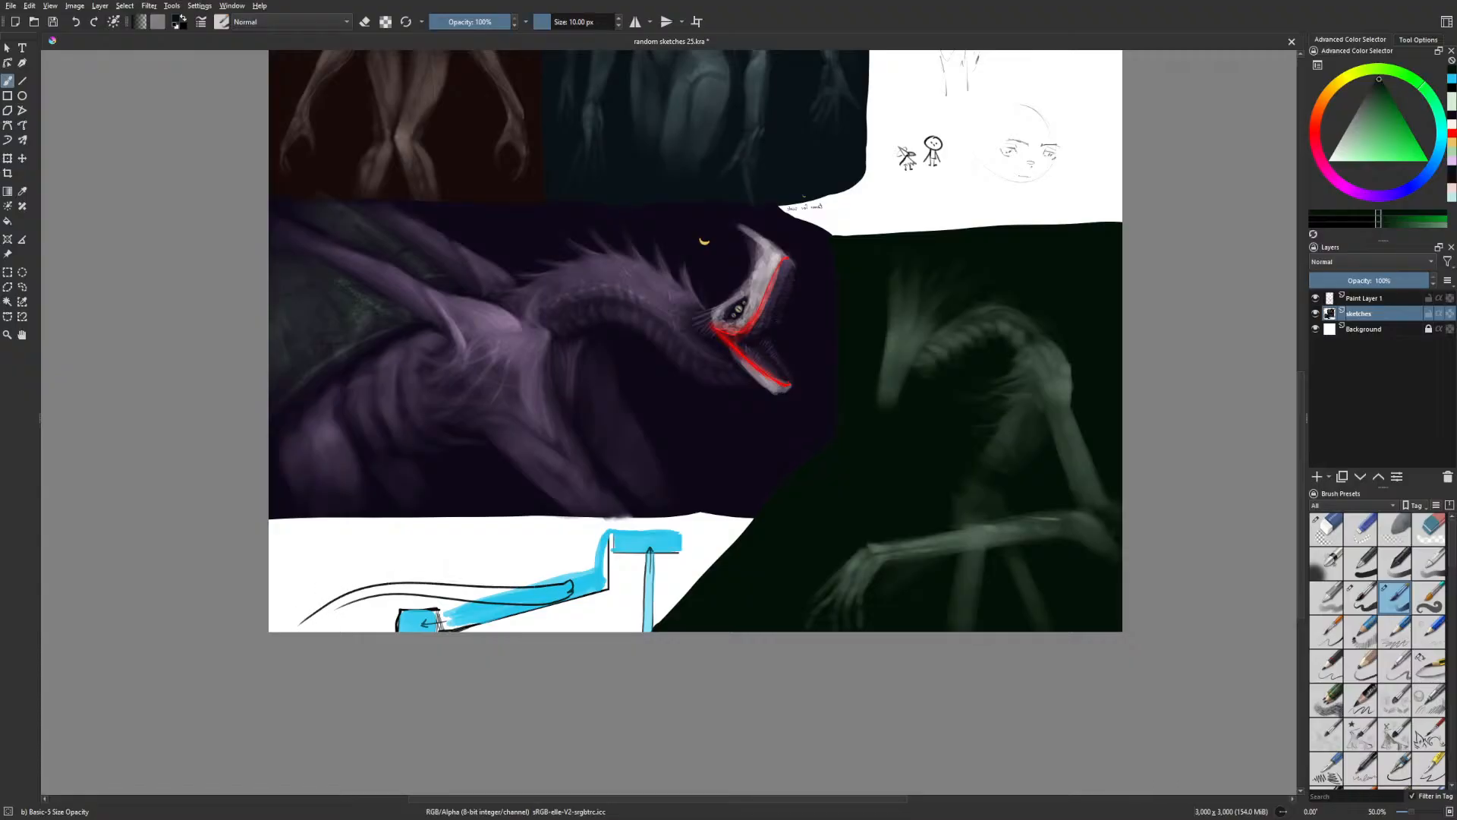
key(ctrl+z)
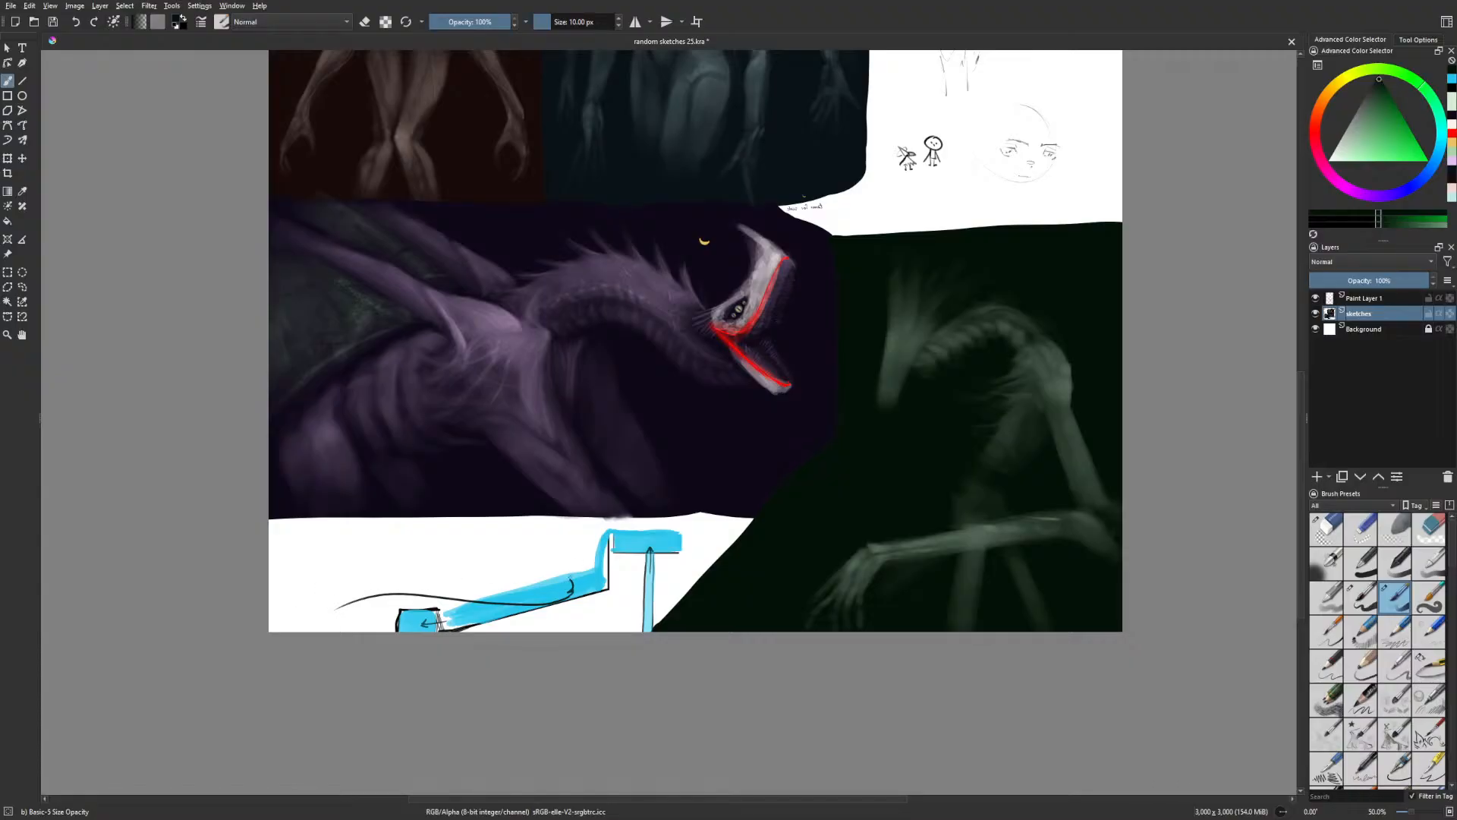
mouse_move(570, 582)
mouse_down()
mouse_move(359, 592)
mouse_move(331, 618)
mouse_up()
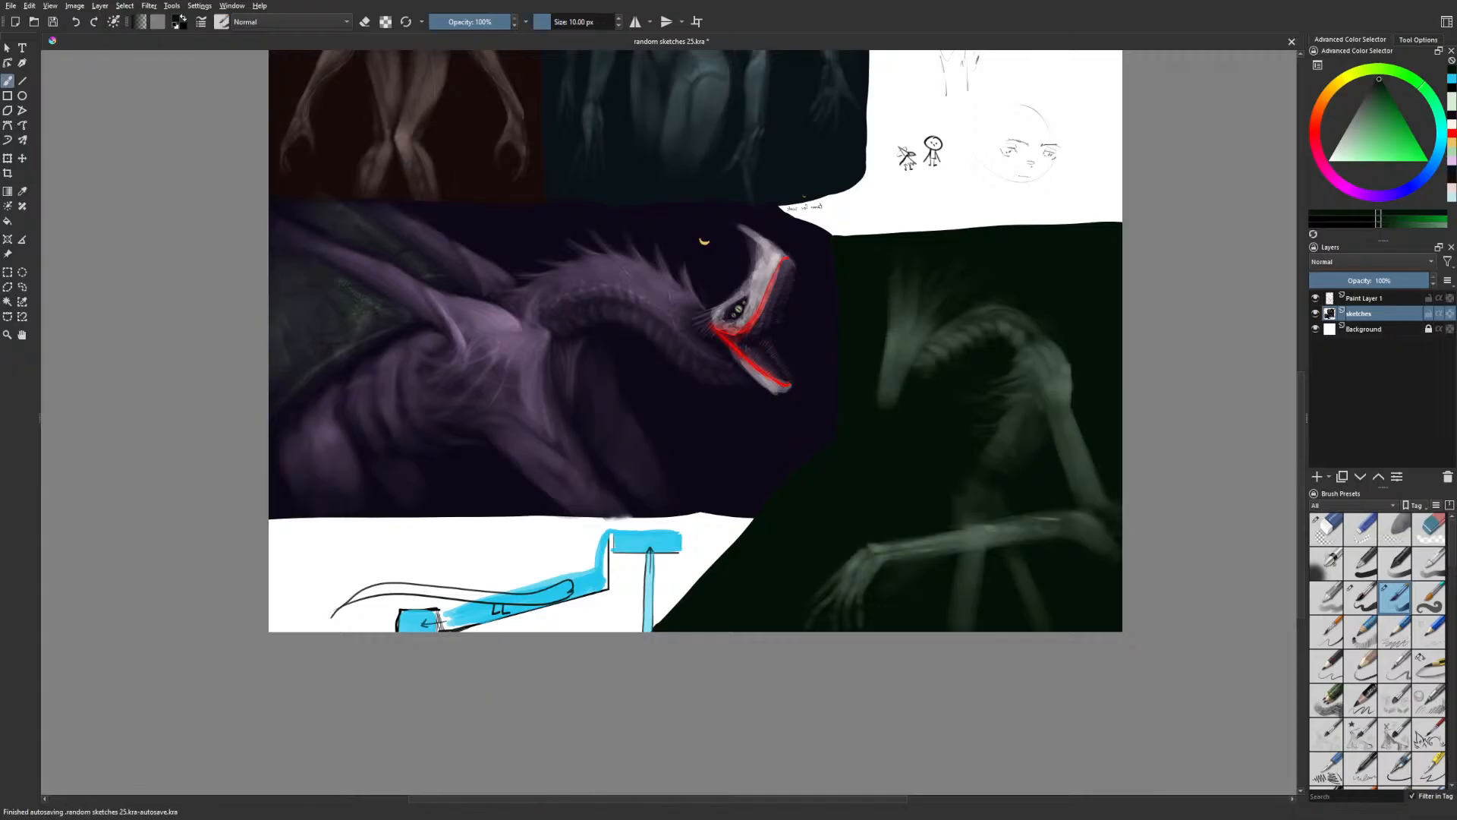
drag(562, 597, 581, 591)
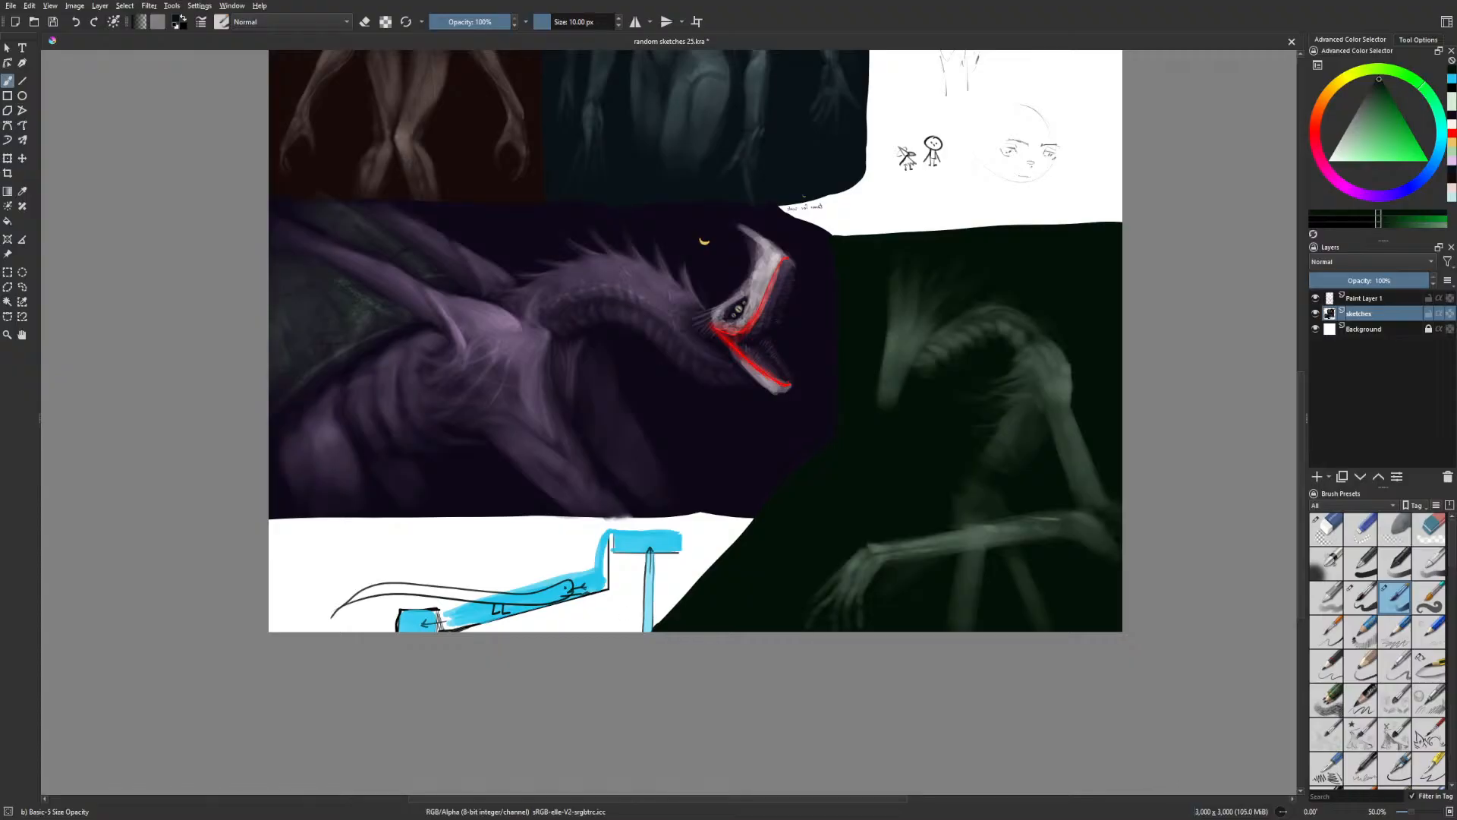
Flip the canvas view to draw spikes on the long creature's head, flip it back and add thin contour lines along its body
key(m)
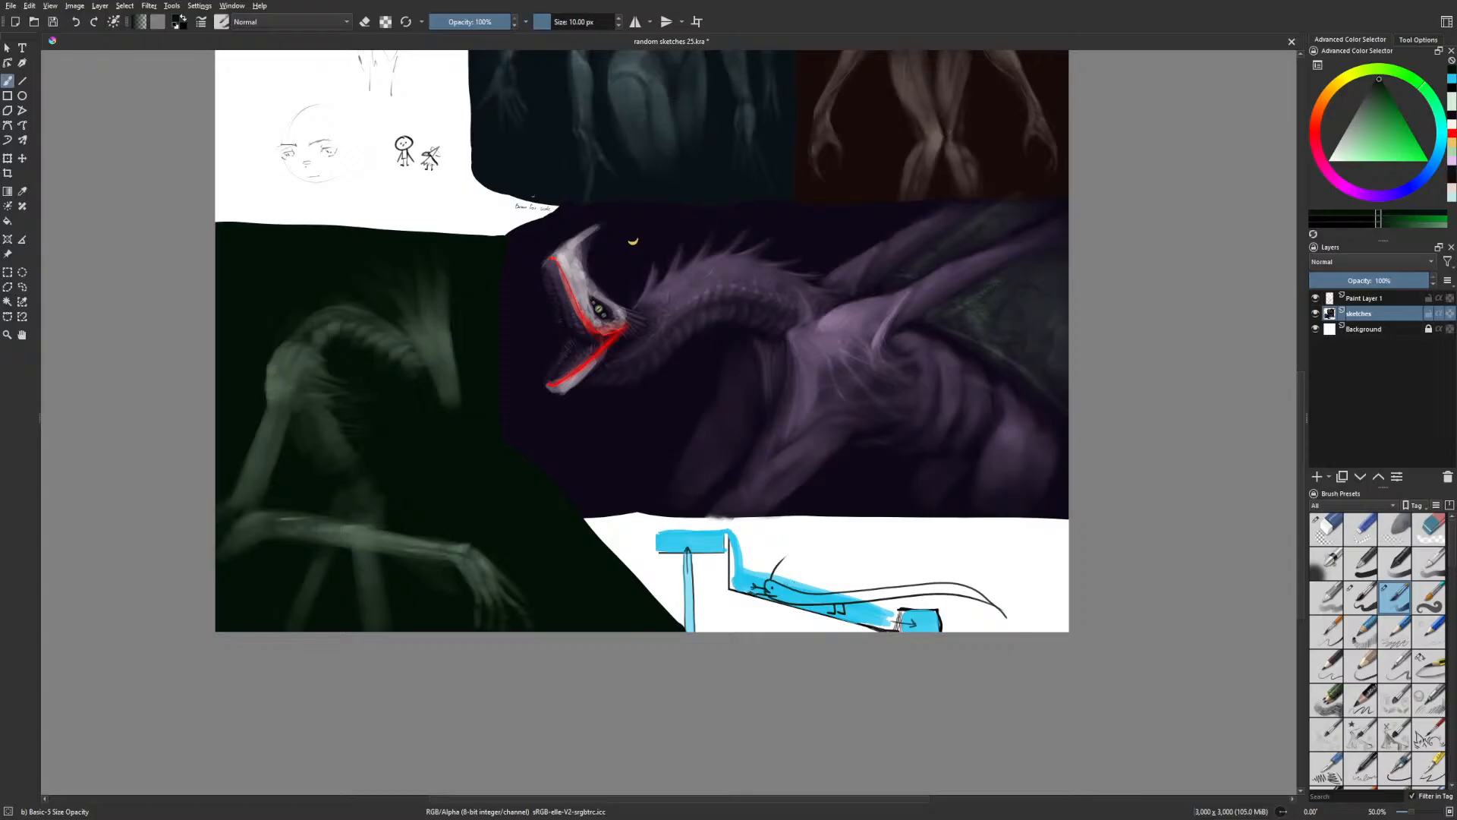
drag(776, 582, 785, 568)
key(m)
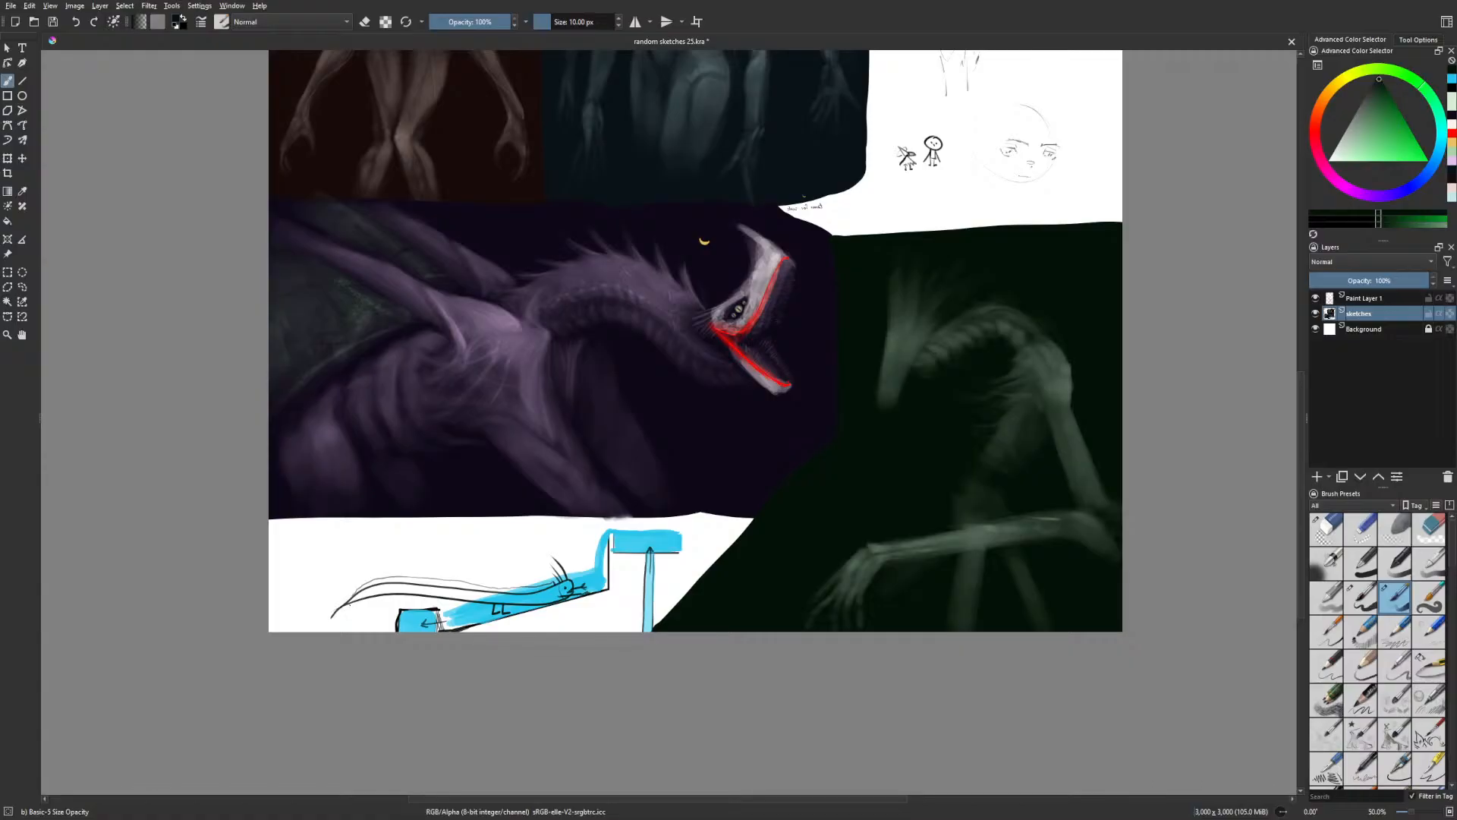
drag(371, 602, 549, 604)
Doodle a small black figure with raised arms and two short legs in the white area above the long creature's tail
drag(656, 624, 527, 648)
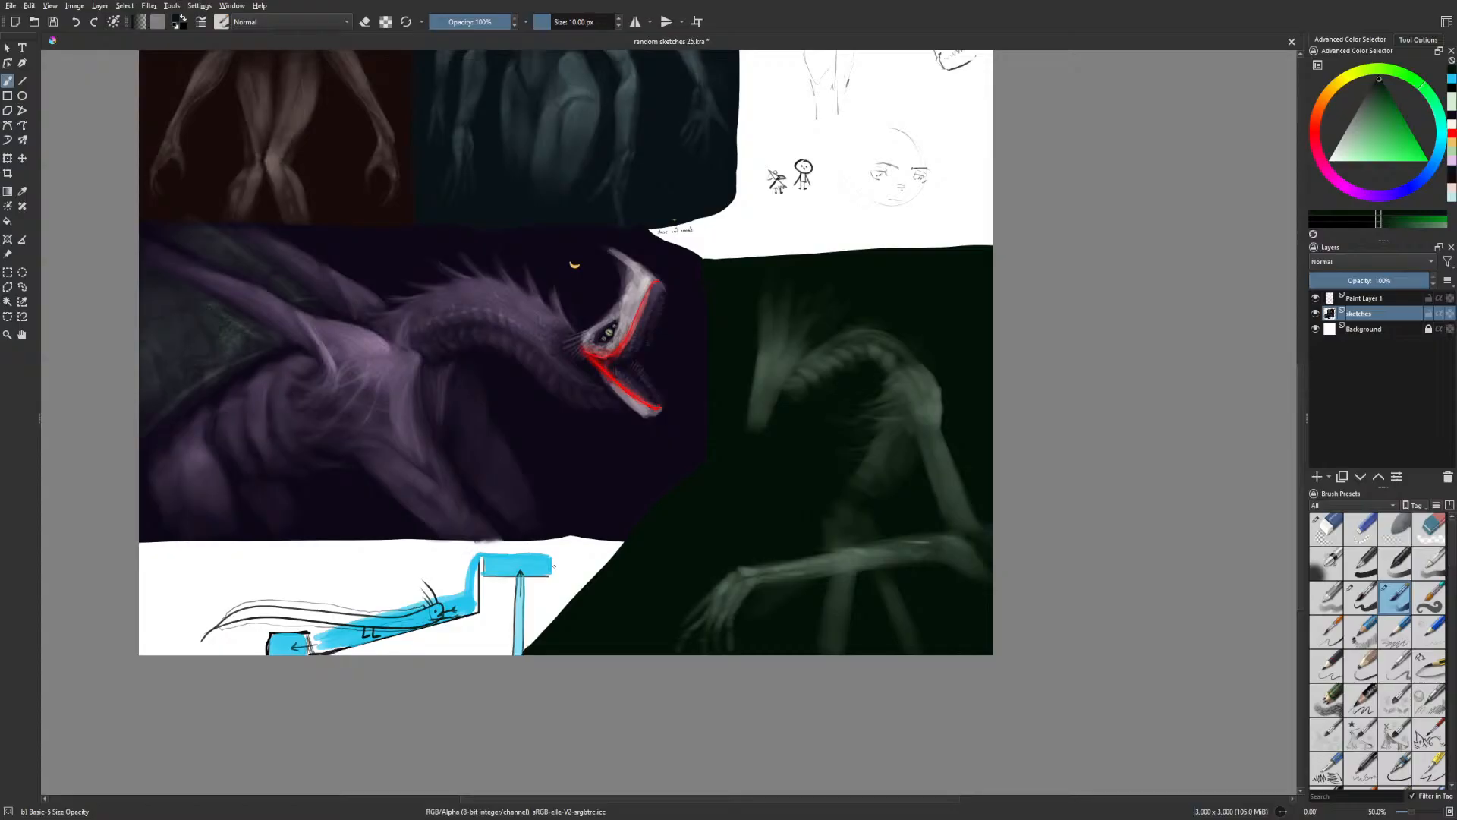
drag(283, 546, 370, 548)
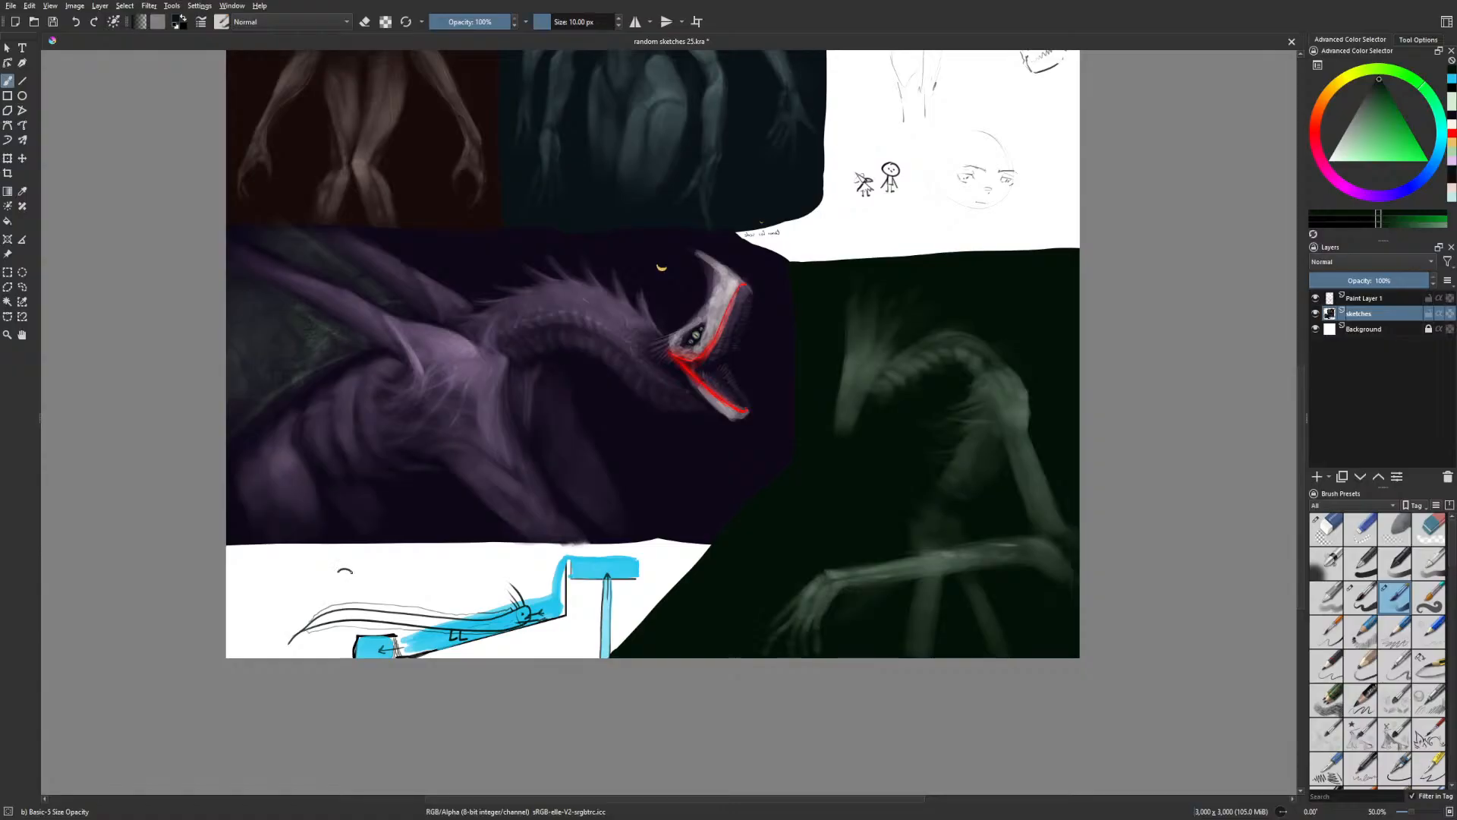
mouse_move(339, 571)
mouse_down()
mouse_move(352, 579)
mouse_move(338, 585)
mouse_up()
click(343, 573)
drag(346, 580, 357, 570)
key(e)
key(e)
drag(434, 613, 415, 608)
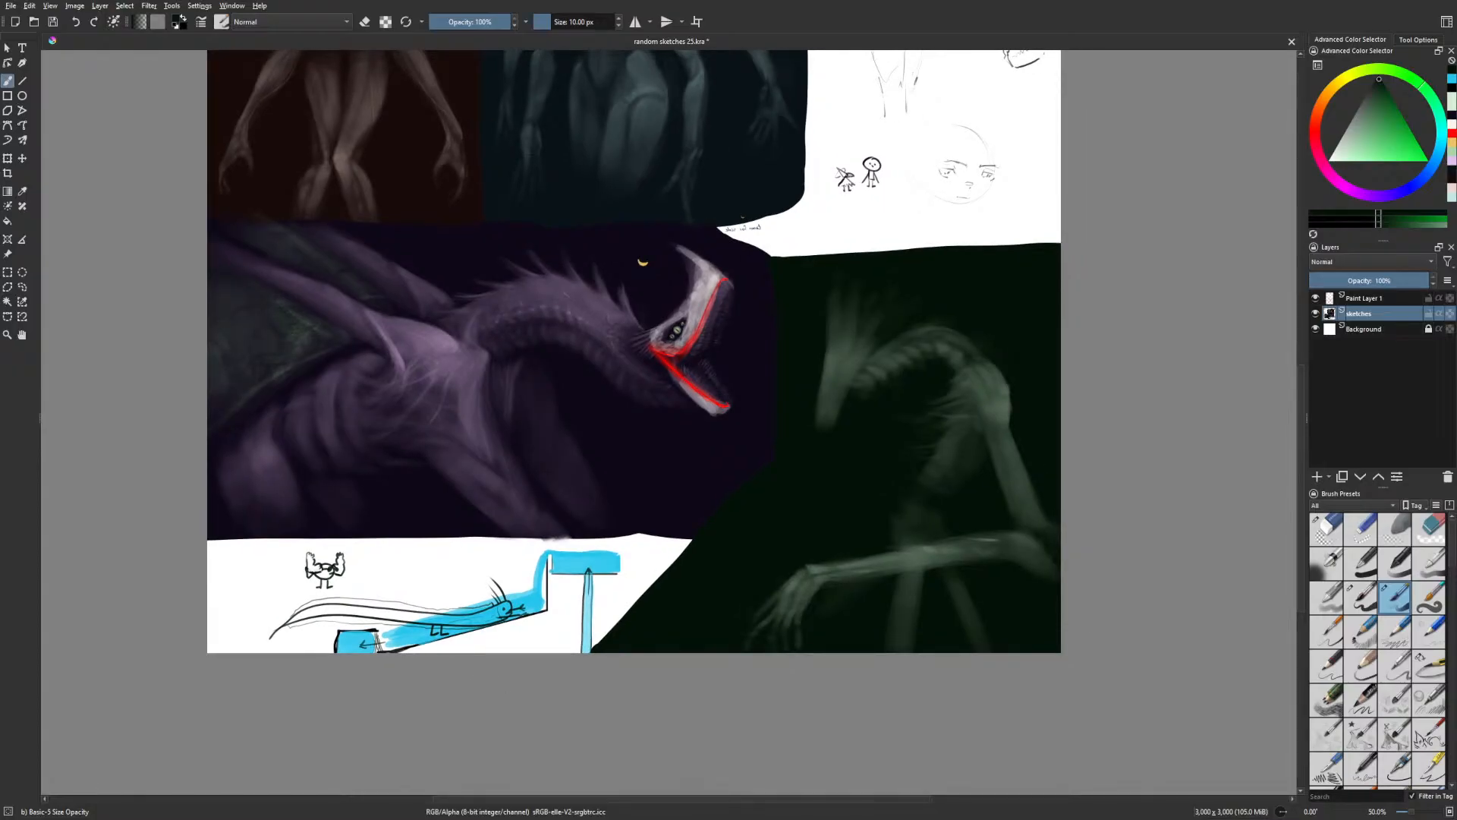
Set the Gamer Knife Maybe brush to pale green at 23% opacity and 44 px, and build up the creature's upper arm and forearm
drag(859, 611, 724, 641)
right_click(725, 641)
click(765, 616)
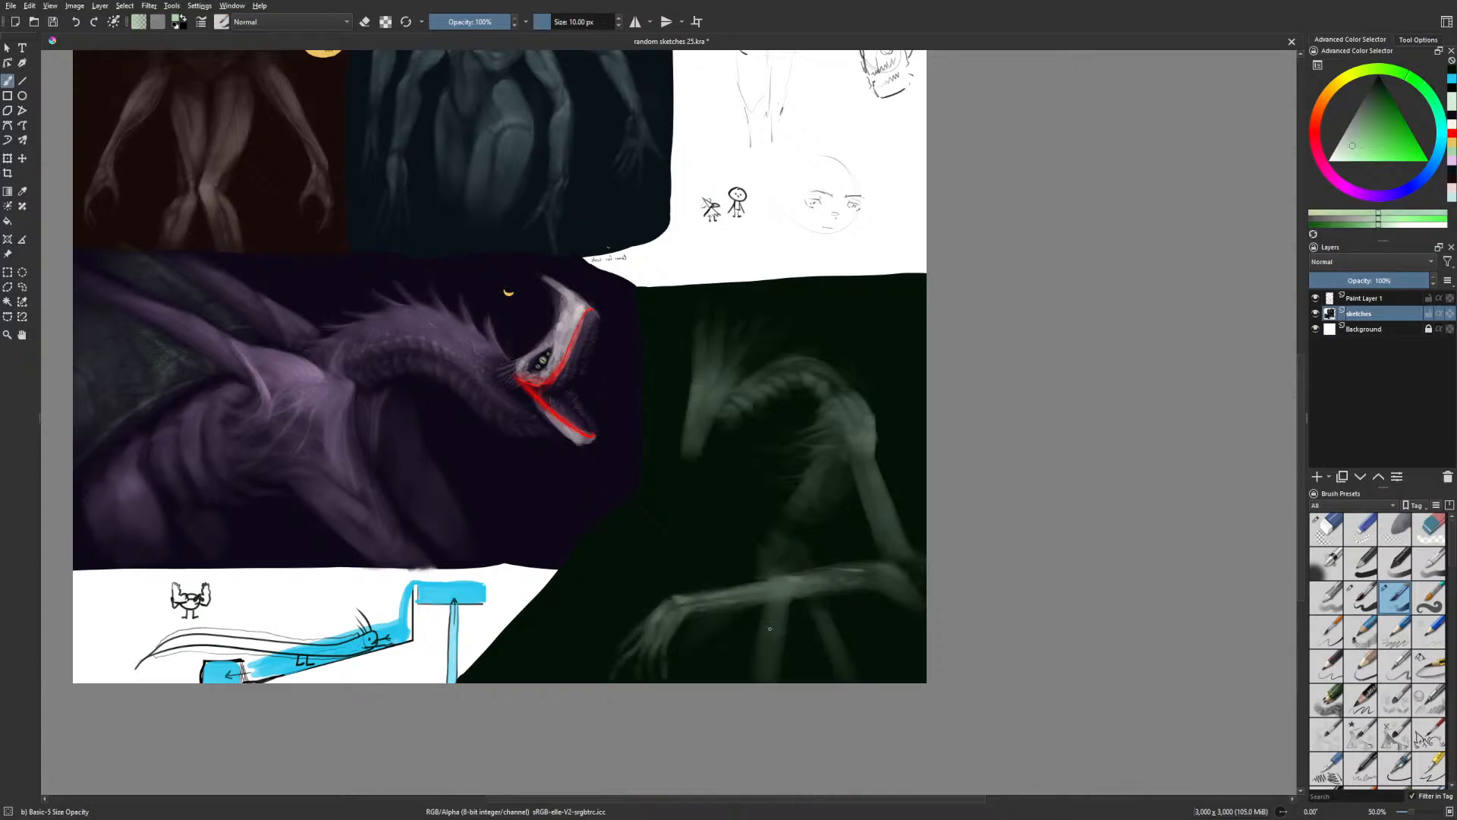
right_click(767, 641)
click(851, 643)
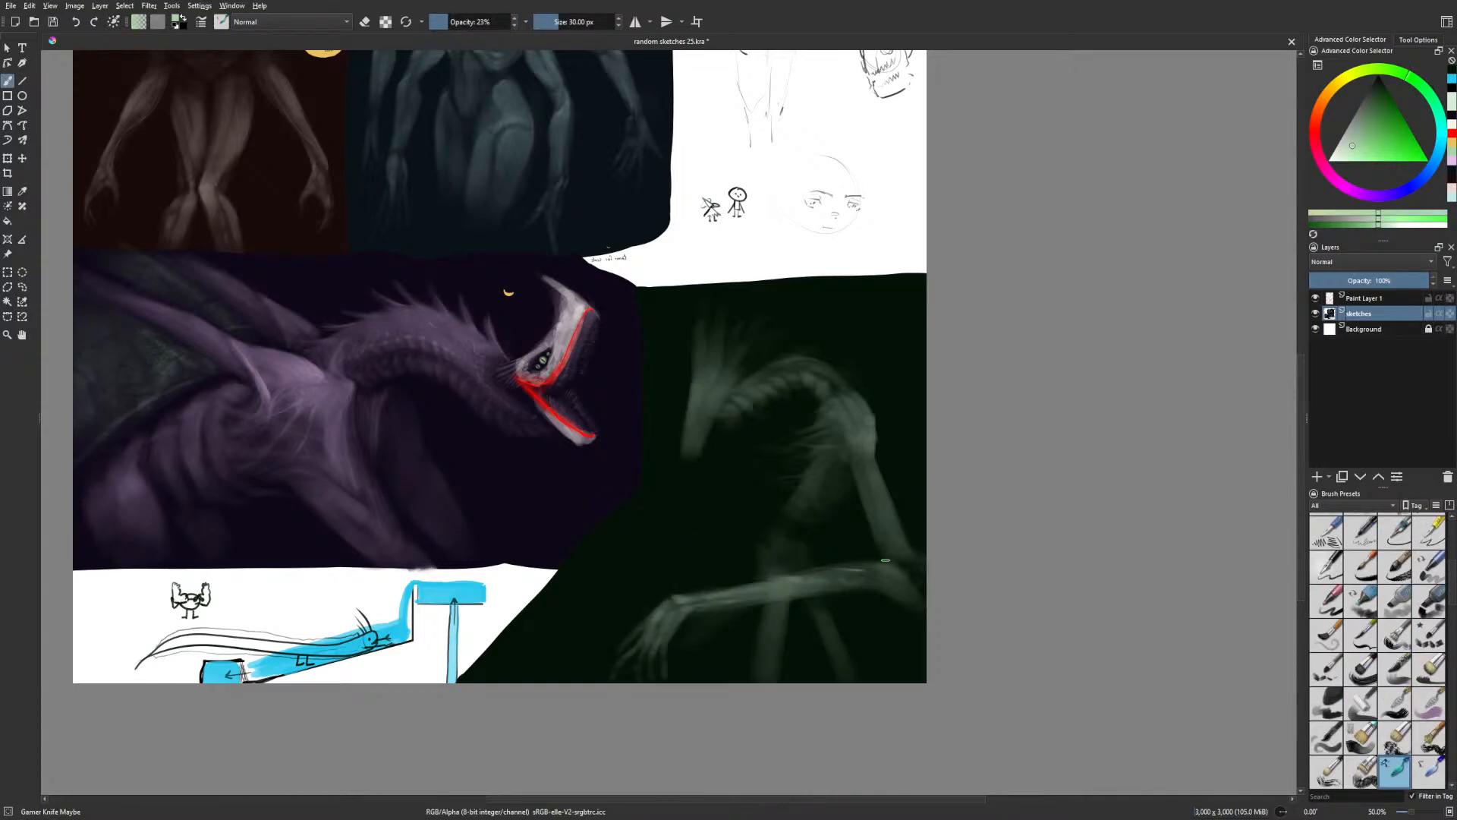
drag(915, 571, 863, 604)
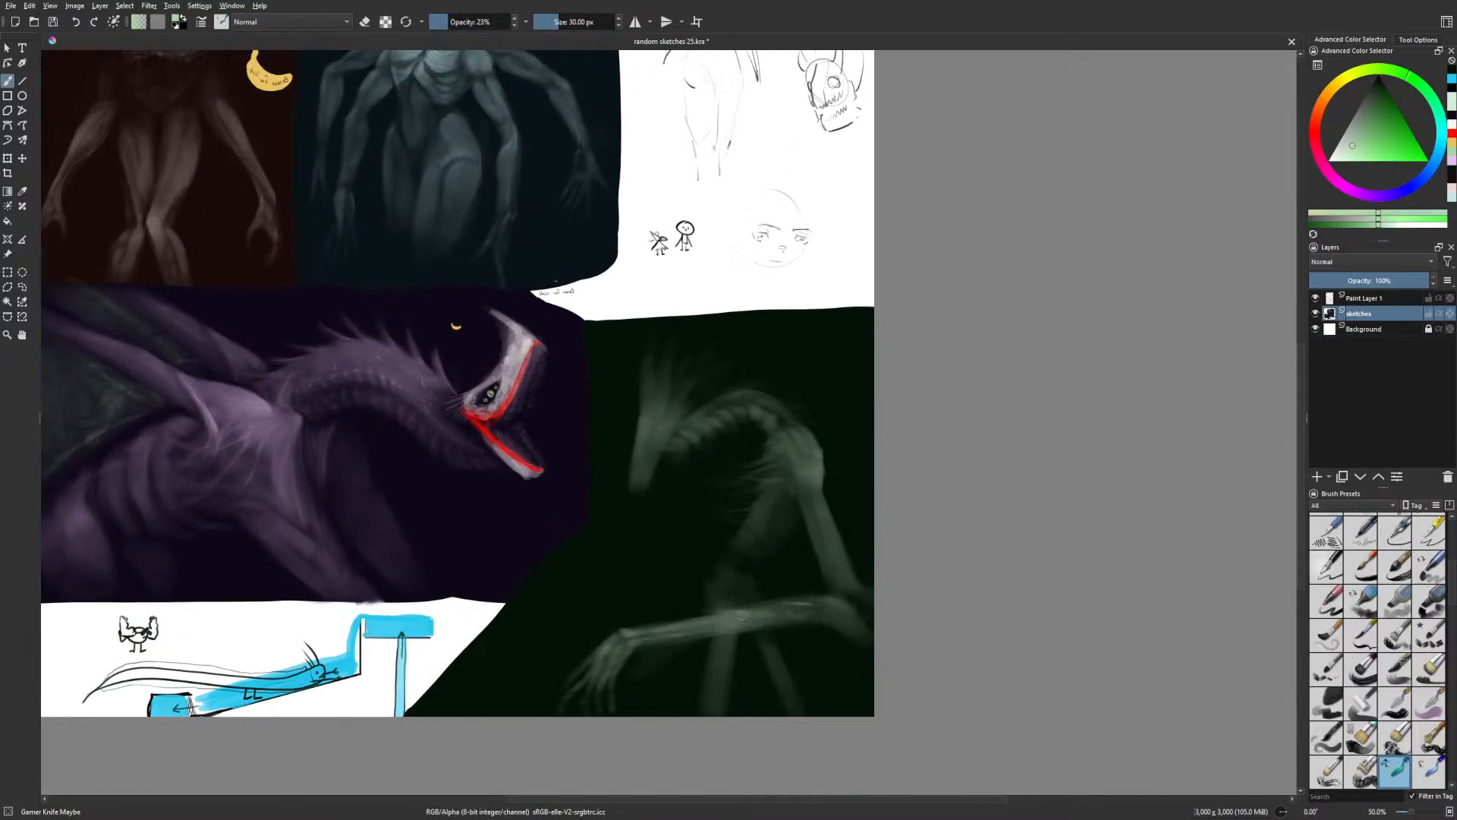
drag(758, 625, 725, 621)
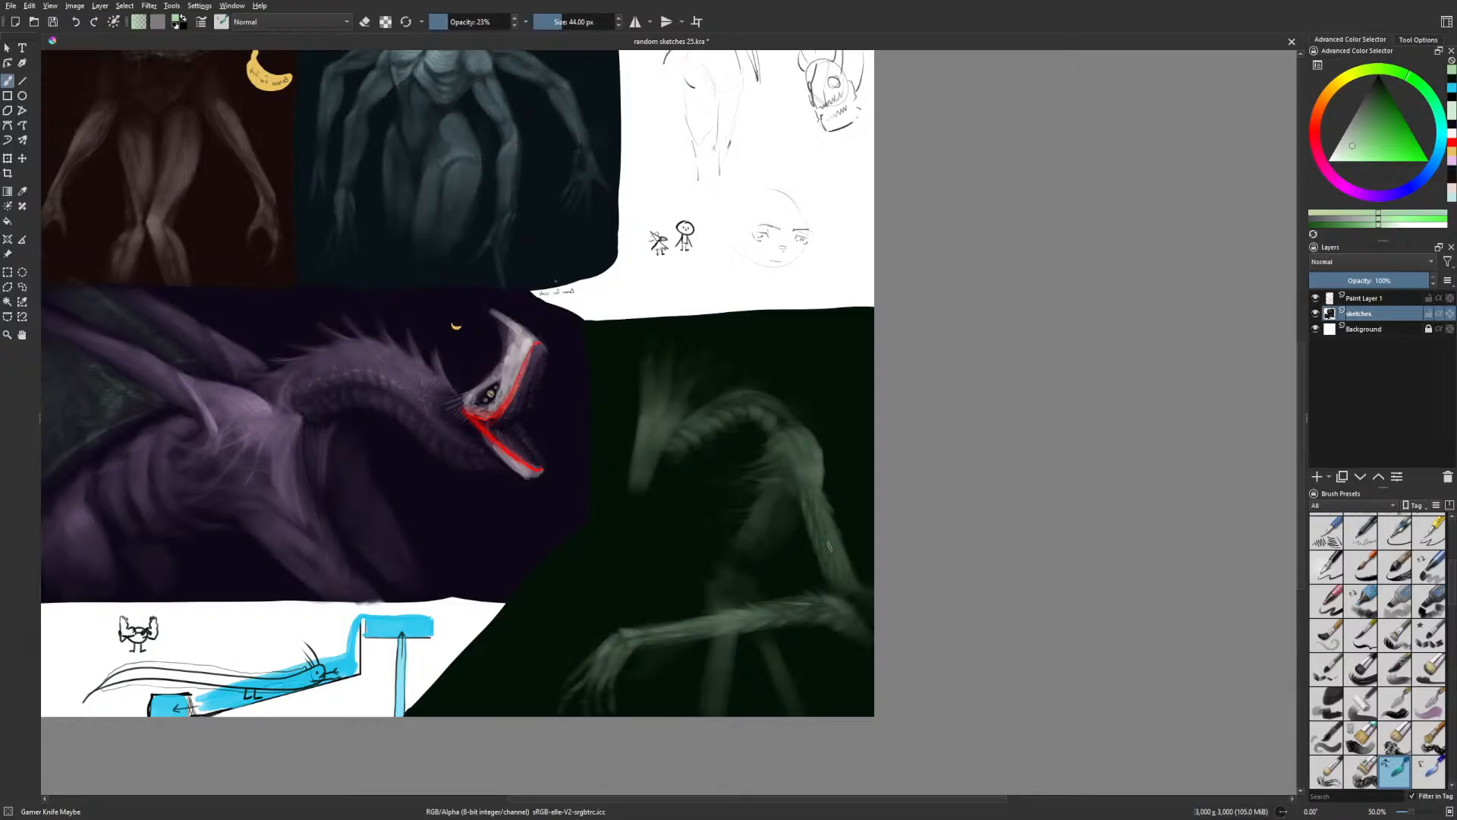
Flip the canvas view to paint the green creature's ridged neck, spiky crest and elongated head, and flip it back
key(m)
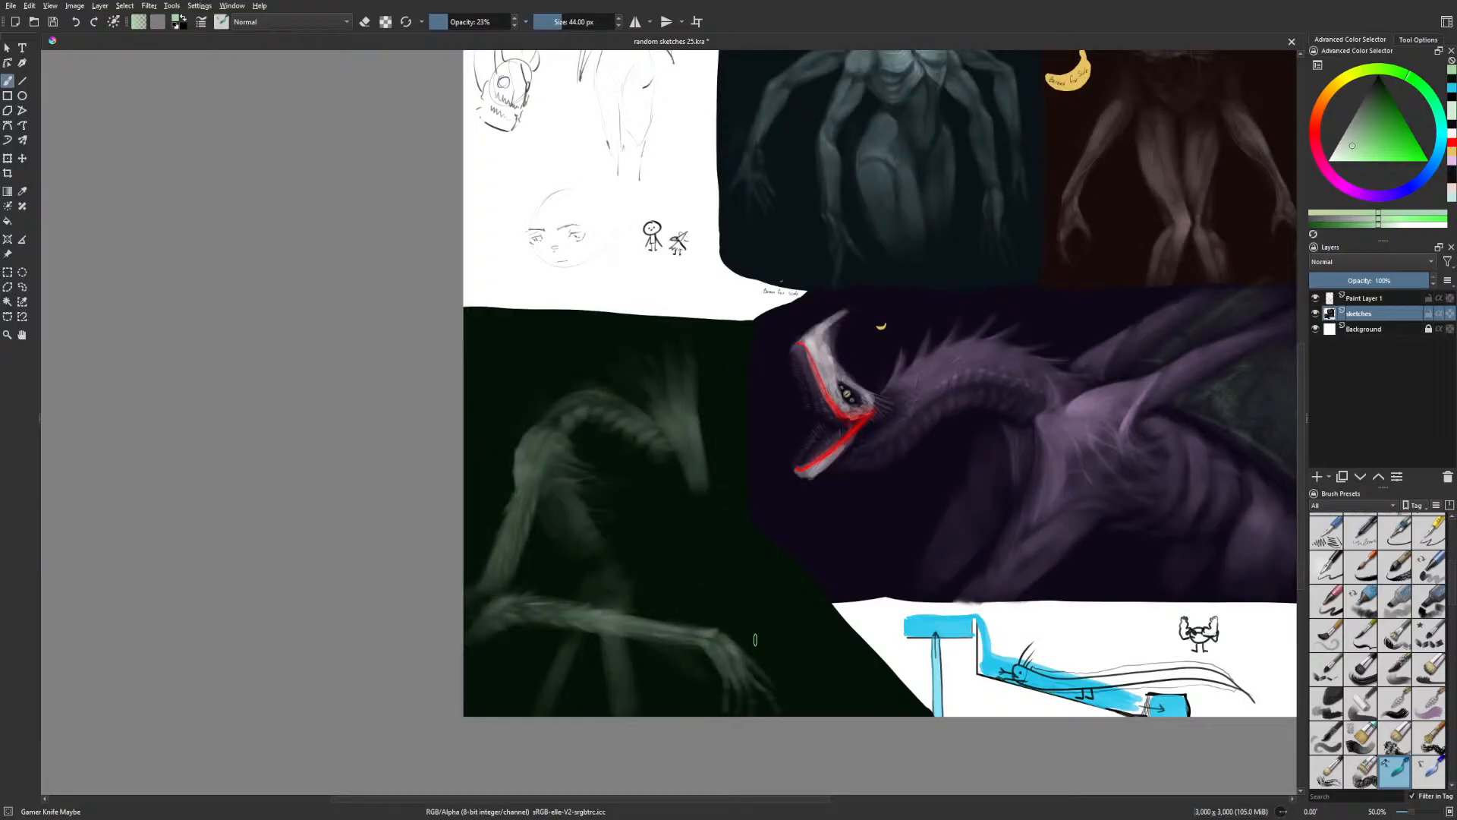
drag(635, 585, 680, 628)
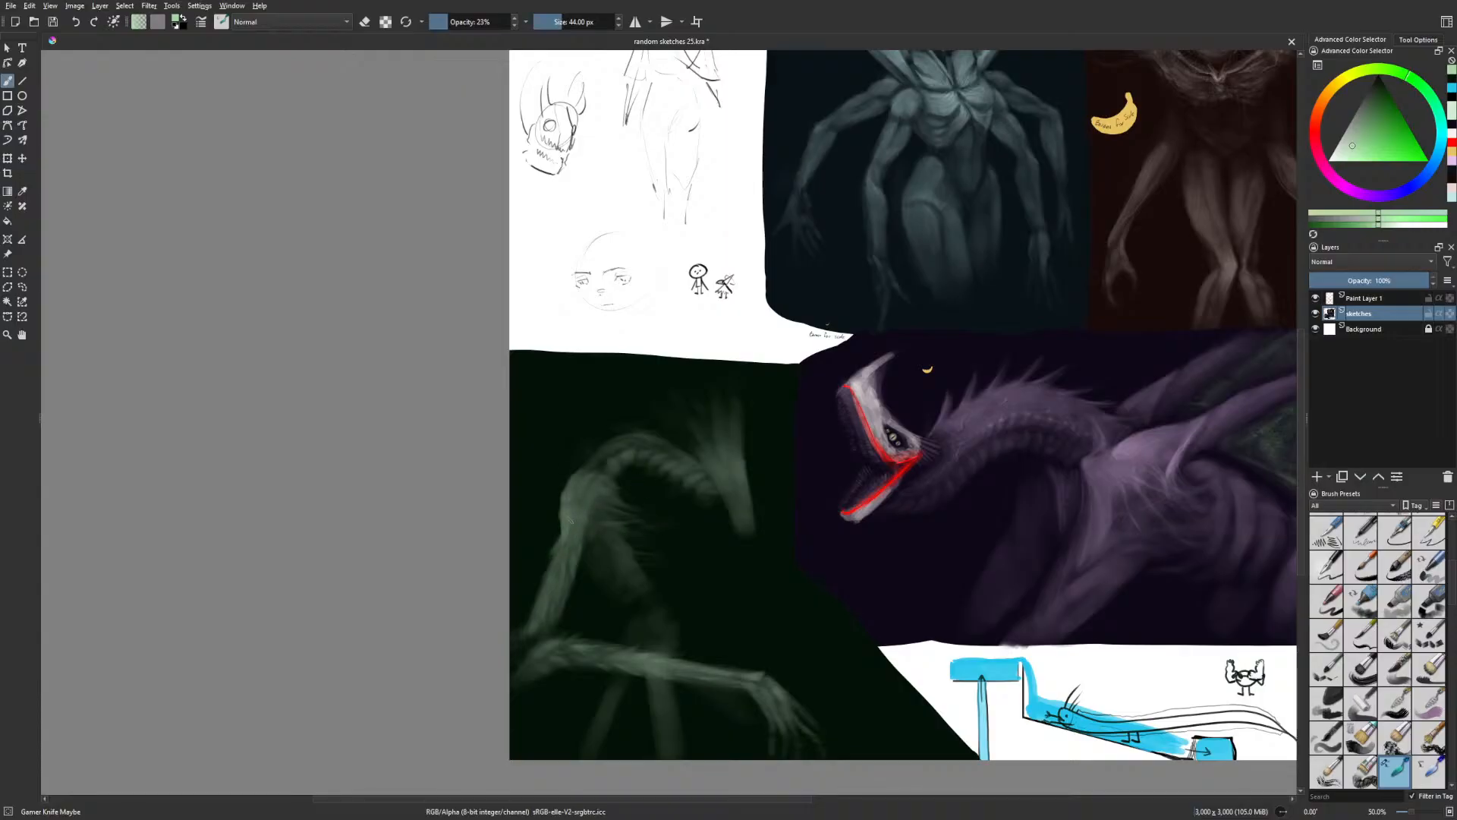
scroll(691, 516, up, 1)
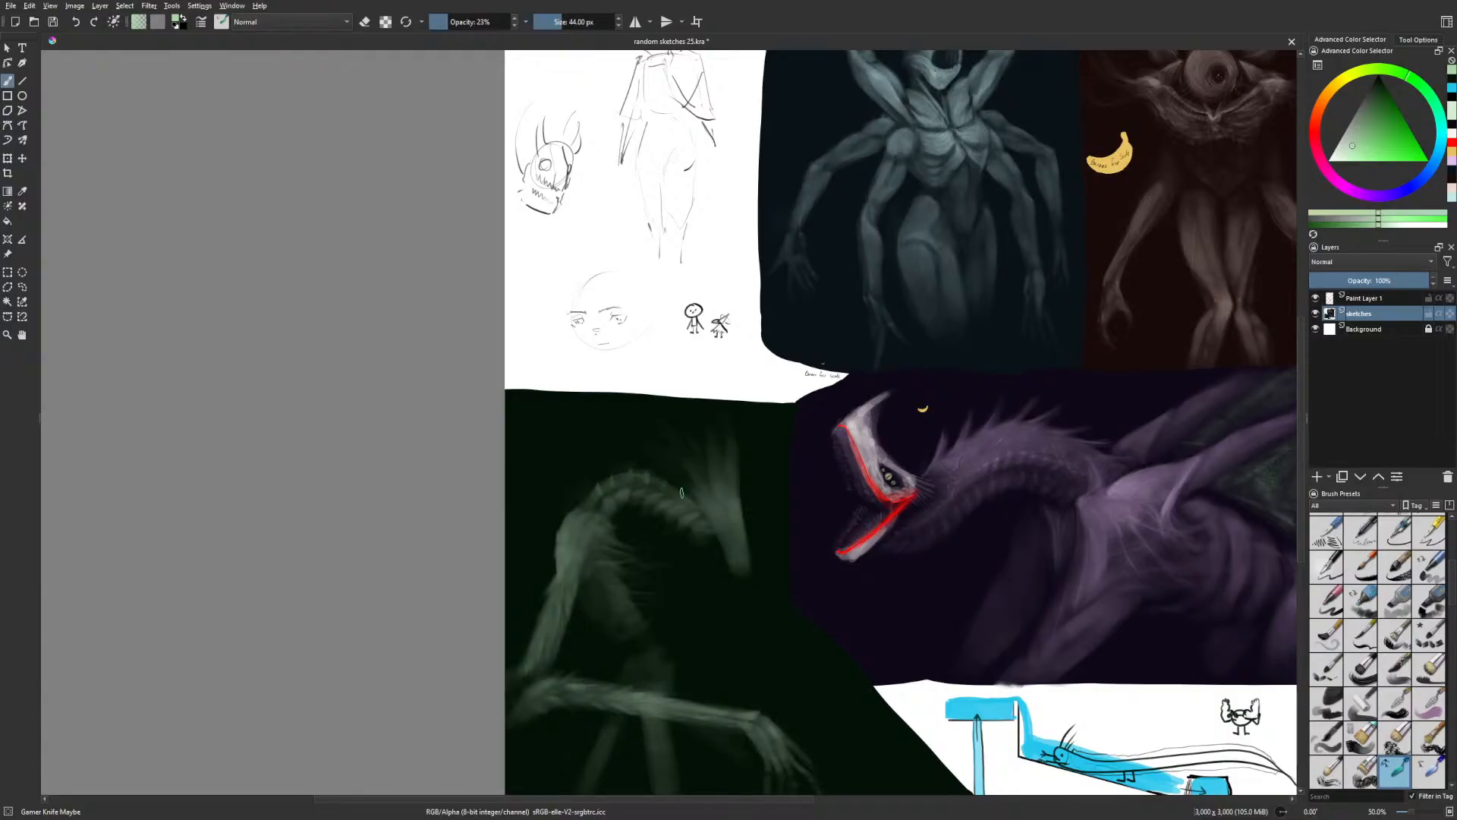
drag(832, 571, 817, 552)
drag(704, 516, 733, 593)
key(m)
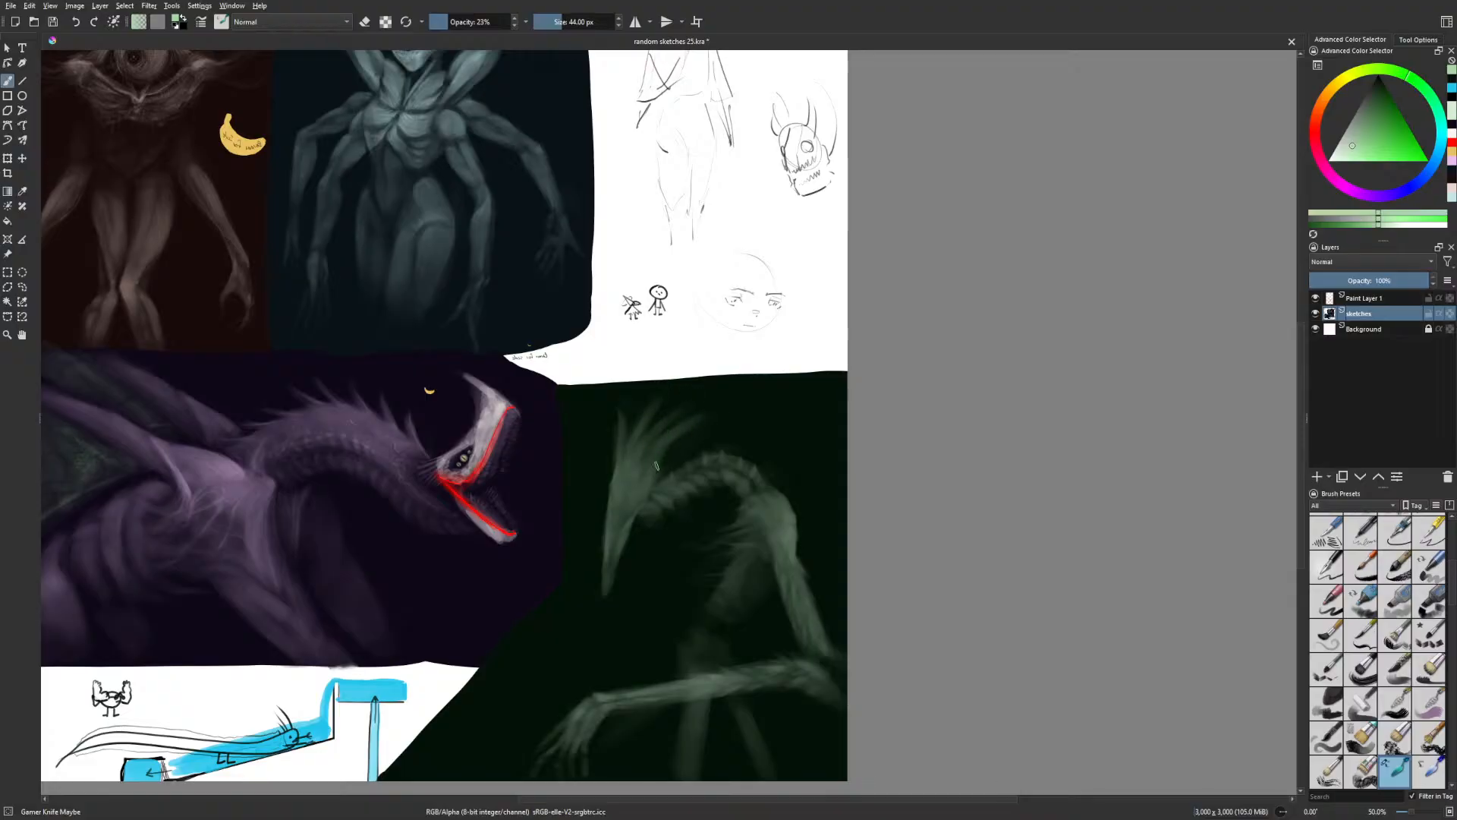
Refine the creature's pointed head, crest and torso, checking the whole sketch in both flipped and normal view
key(minus)
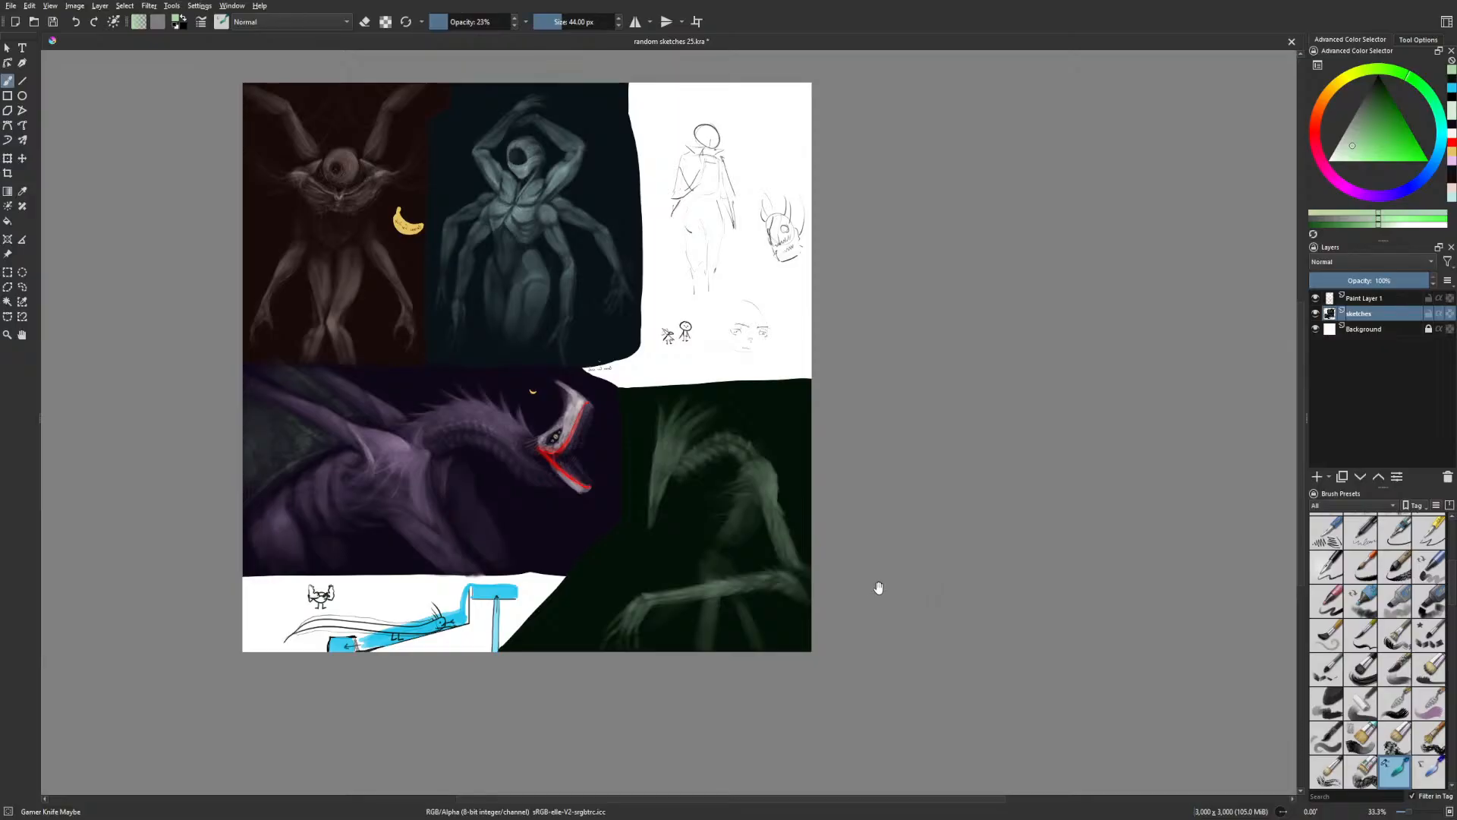
key(m)
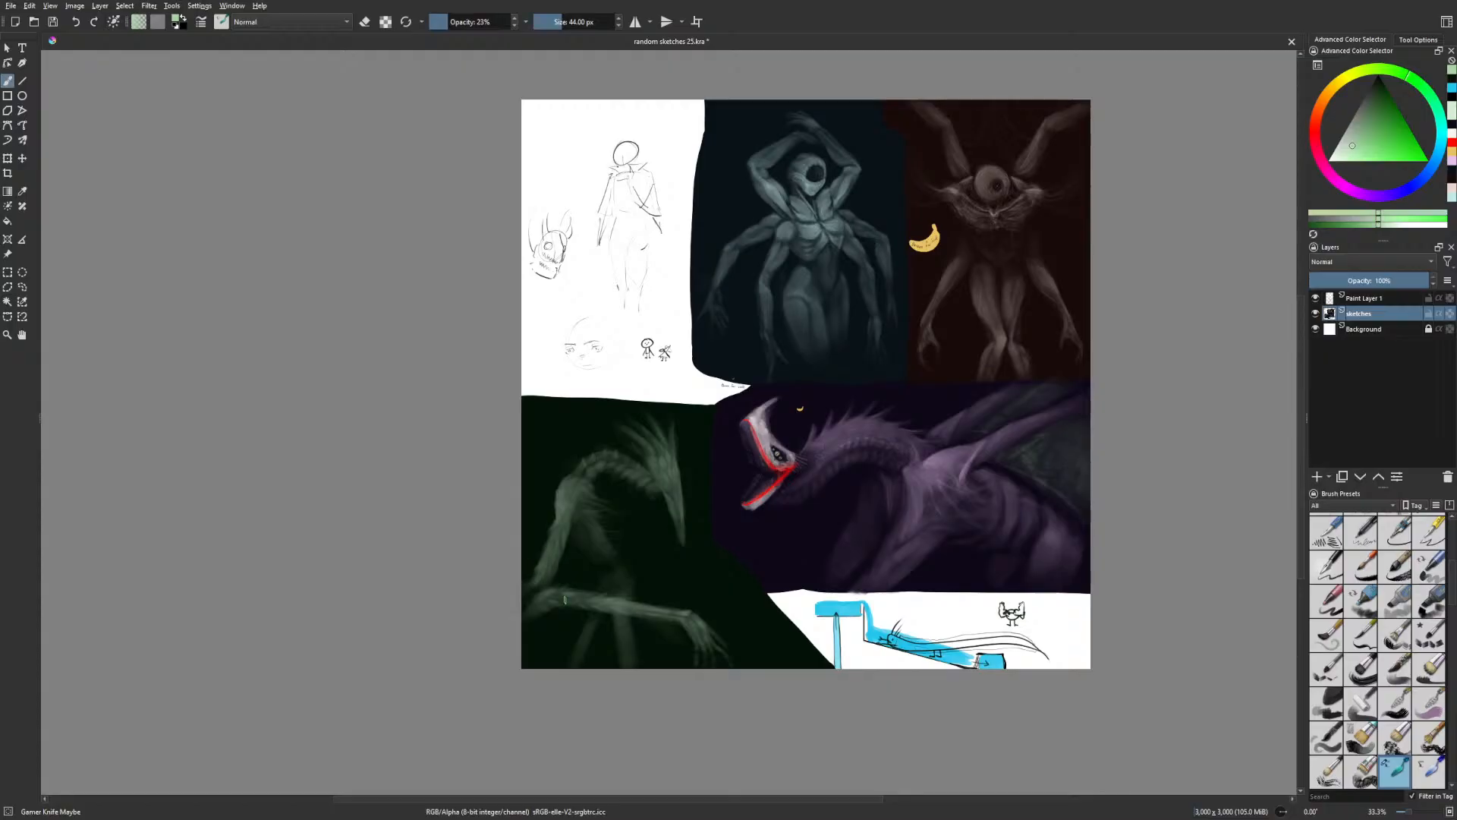
key(m)
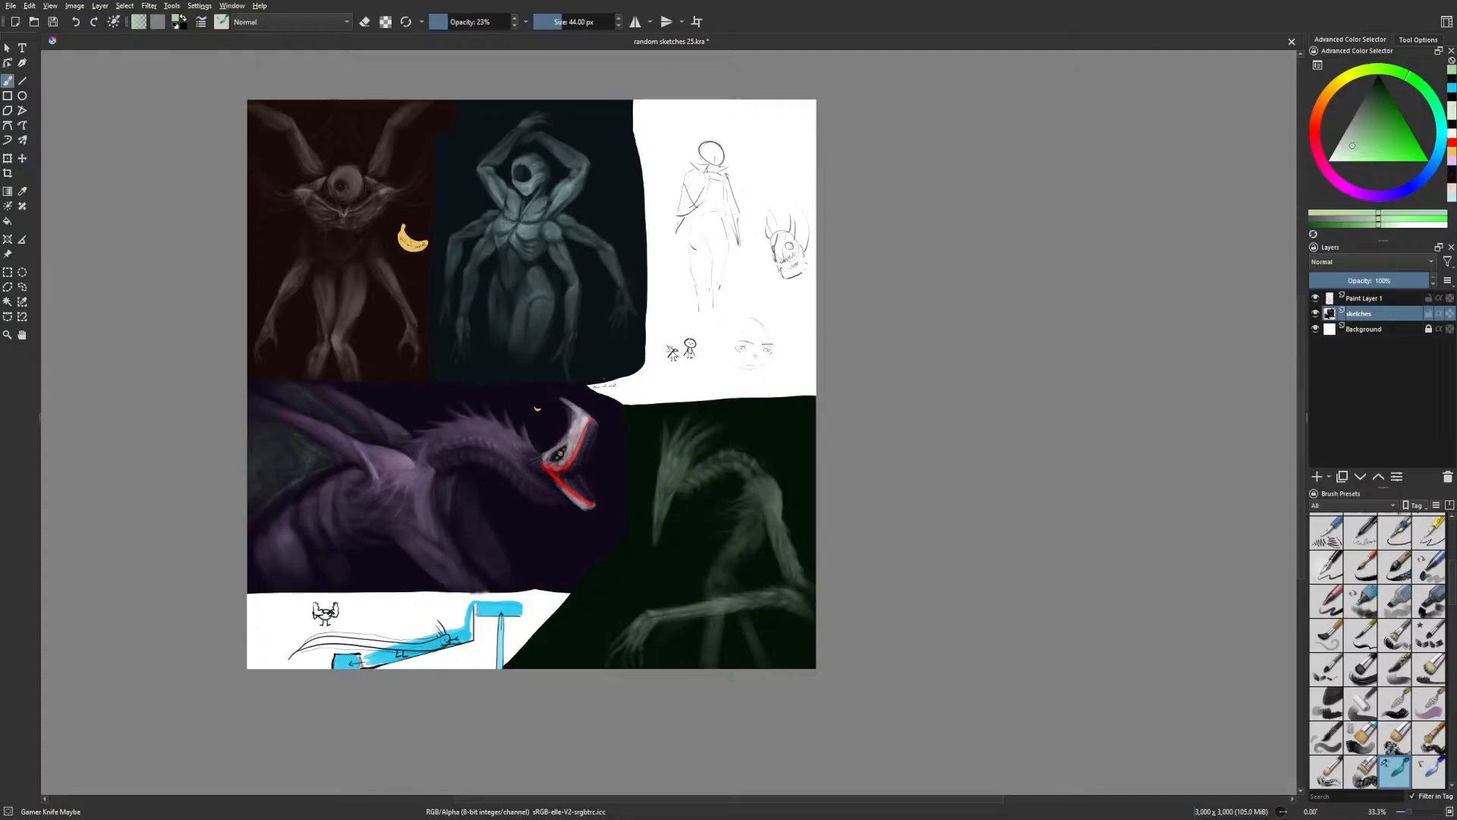
Return to pale green with the brush at 45.37 px and paint the creature's hips and thighs behind the forearm
click(1447, 313)
right_click(697, 601)
click(675, 562)
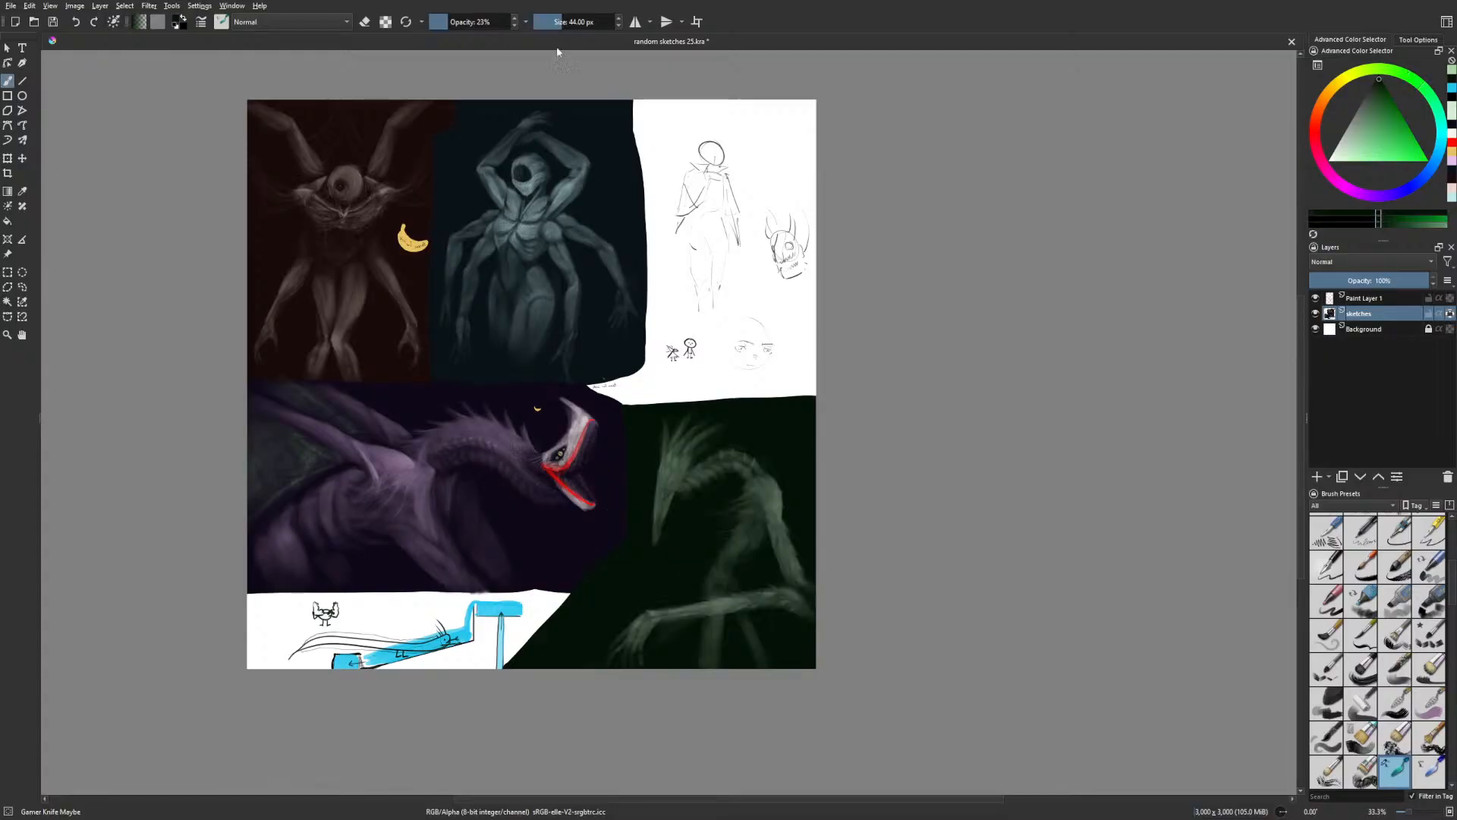
click(575, 24)
right_click(752, 630)
click(792, 611)
drag(583, 23, 566, 23)
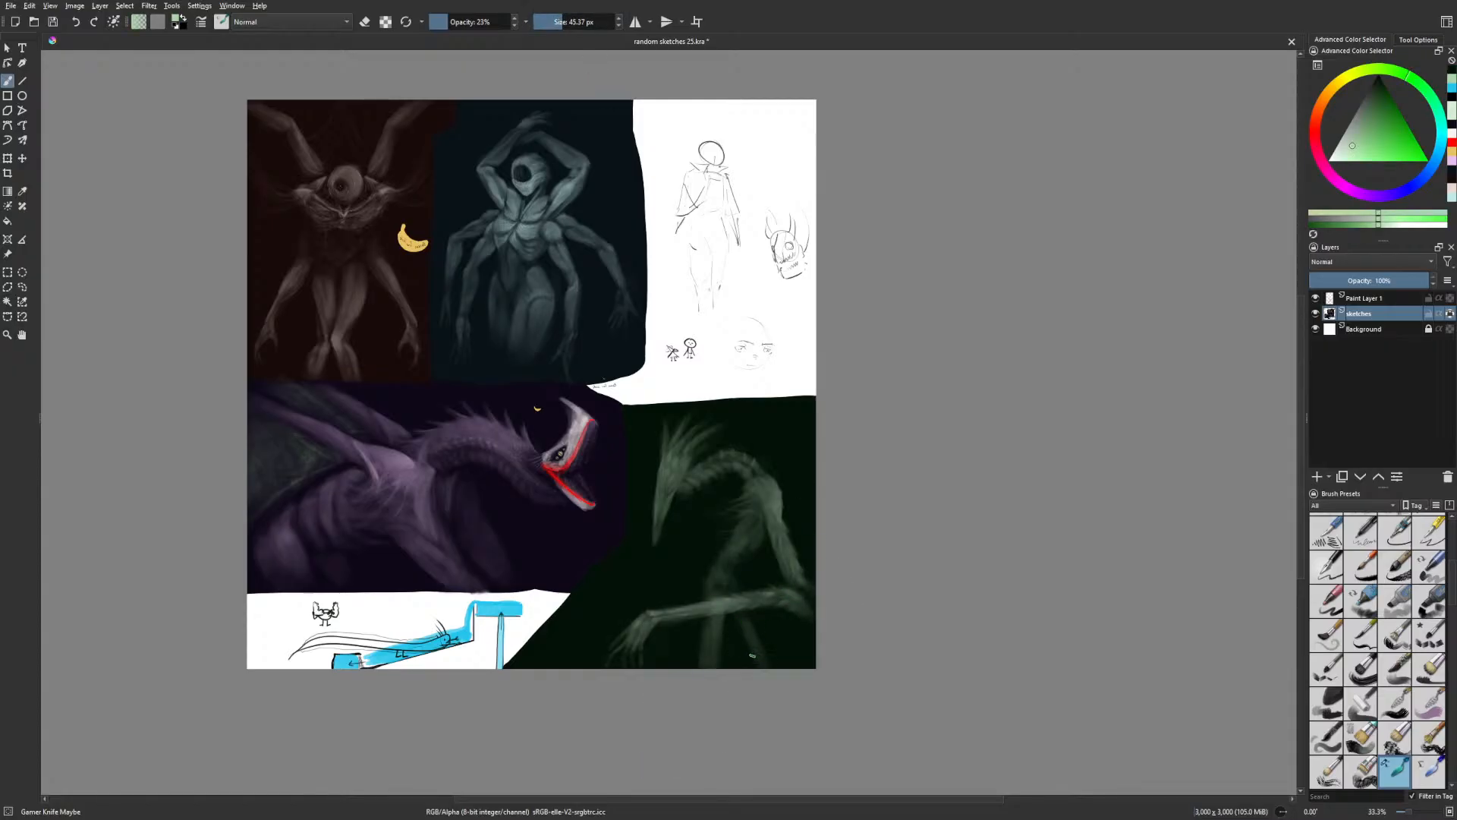
drag(772, 585, 782, 592)
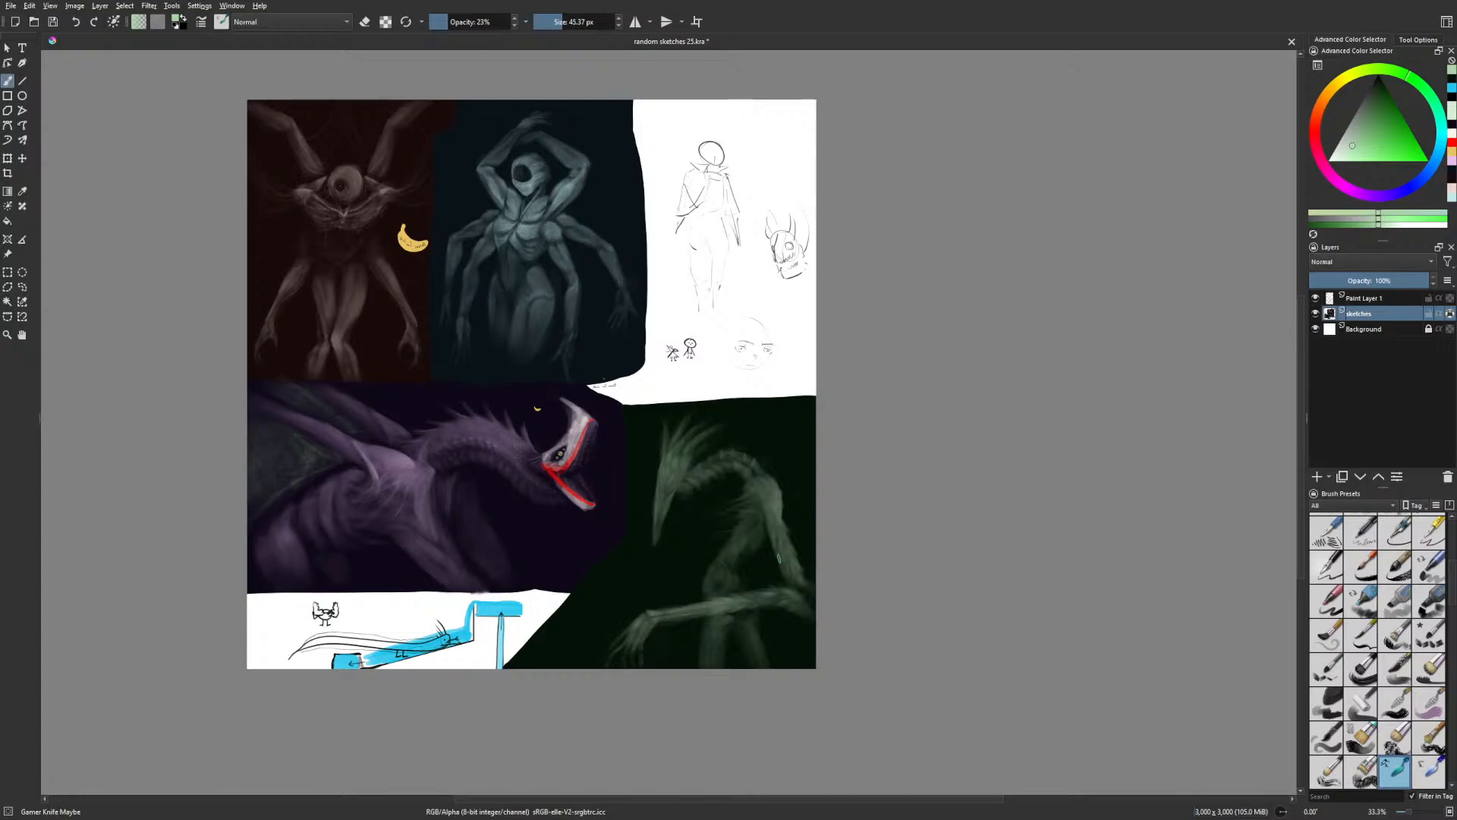
Flip the canvas view and refine the soft shading on the creature's neck, head and torso
scroll(778, 558, up, 4)
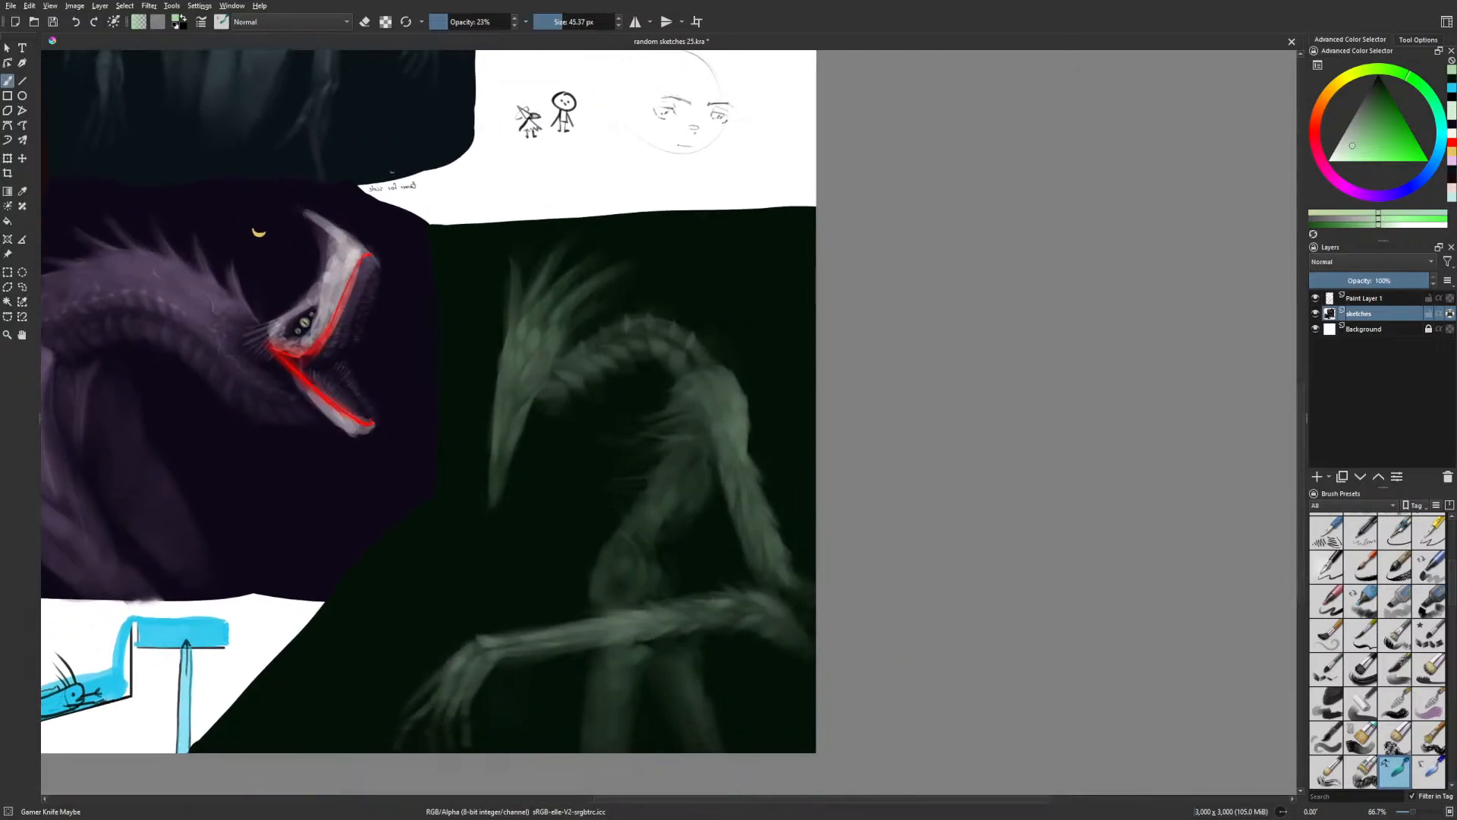
key(m)
drag(900, 602, 852, 615)
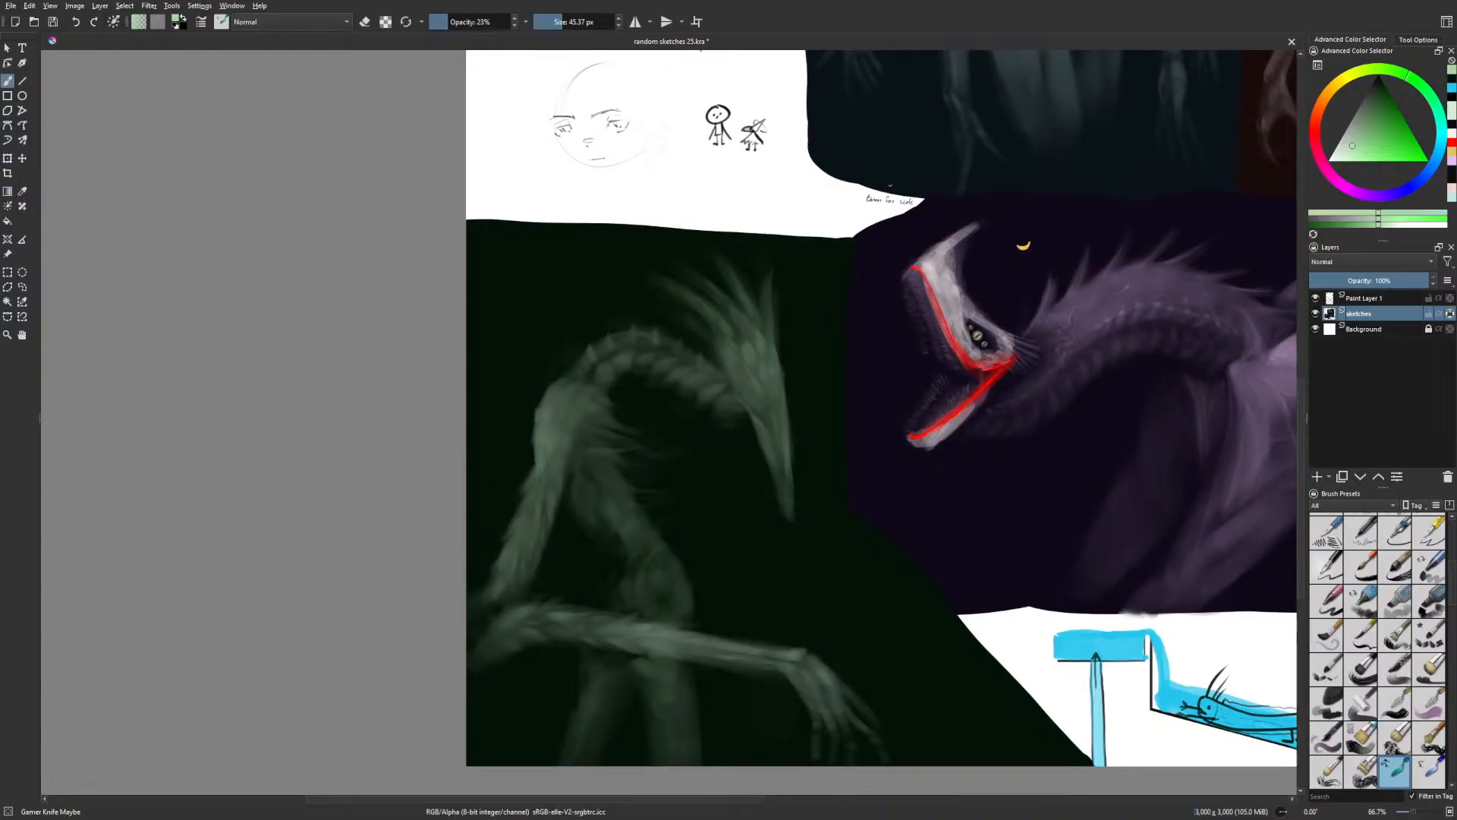
mouse_move(592, 410)
mouse_down()
mouse_move(582, 424)
mouse_move(612, 416)
mouse_up()
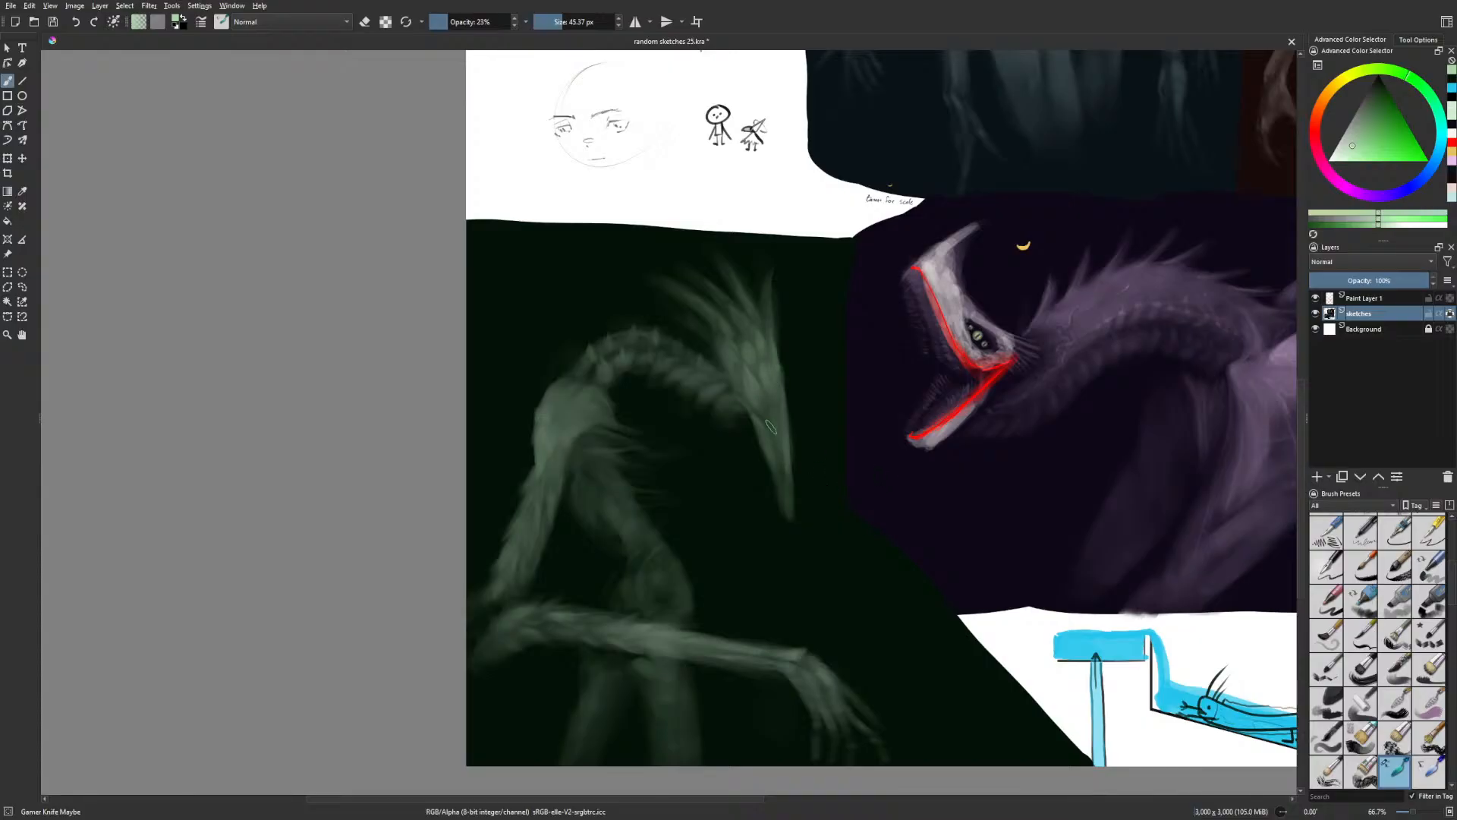
drag(816, 428, 763, 436)
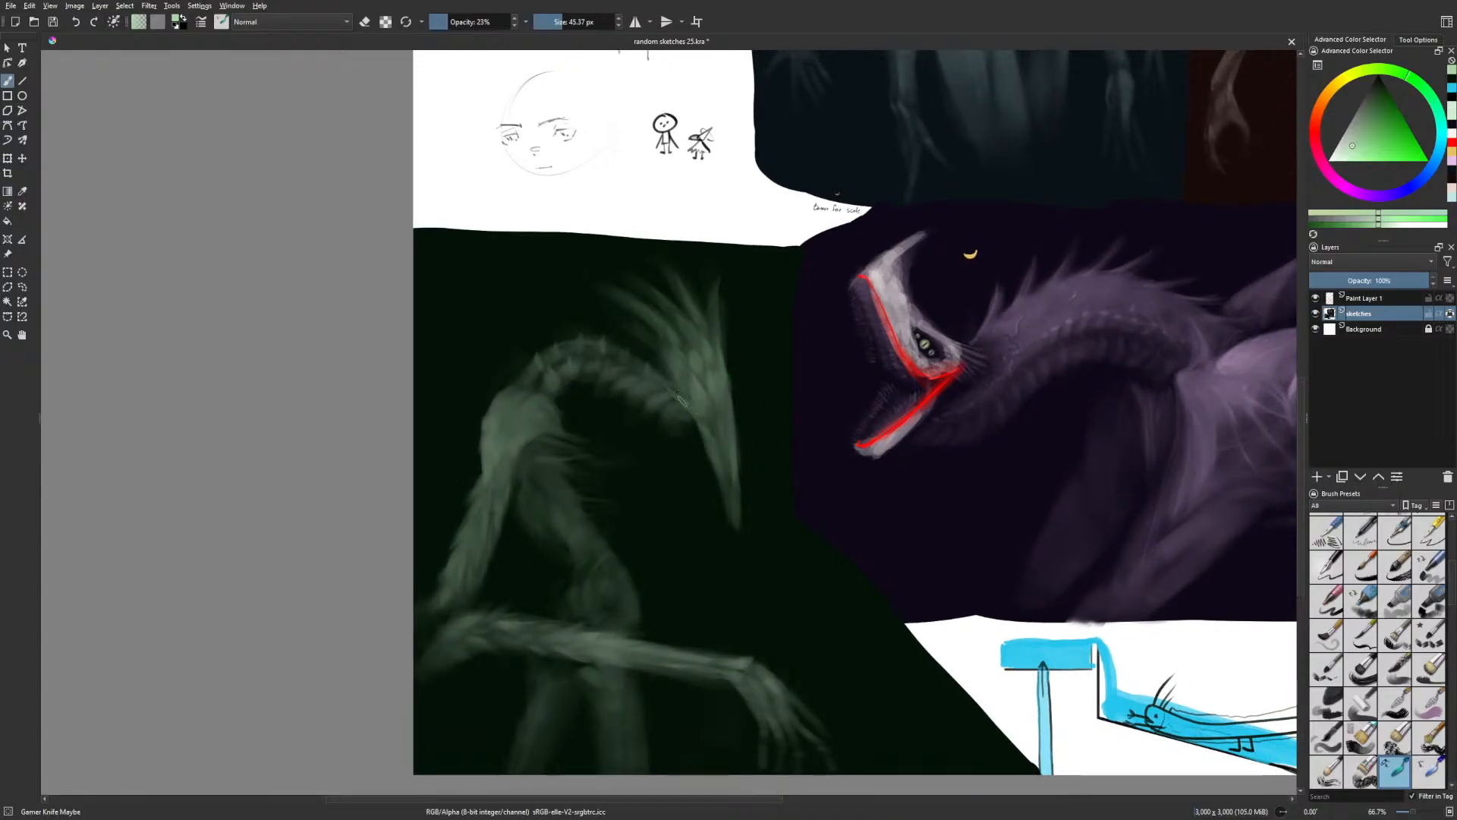
drag(841, 554, 761, 491)
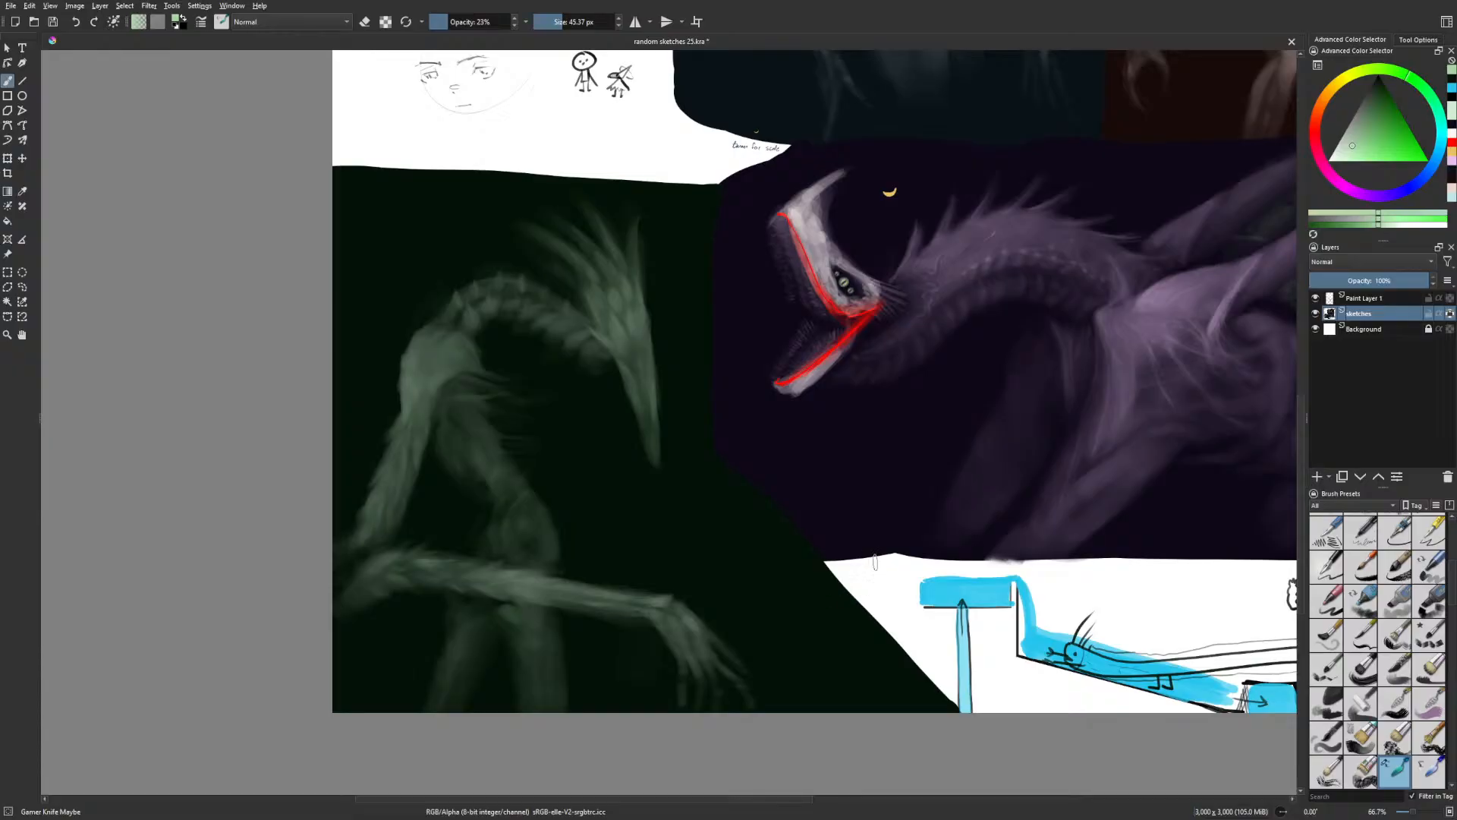
drag(902, 588, 861, 556)
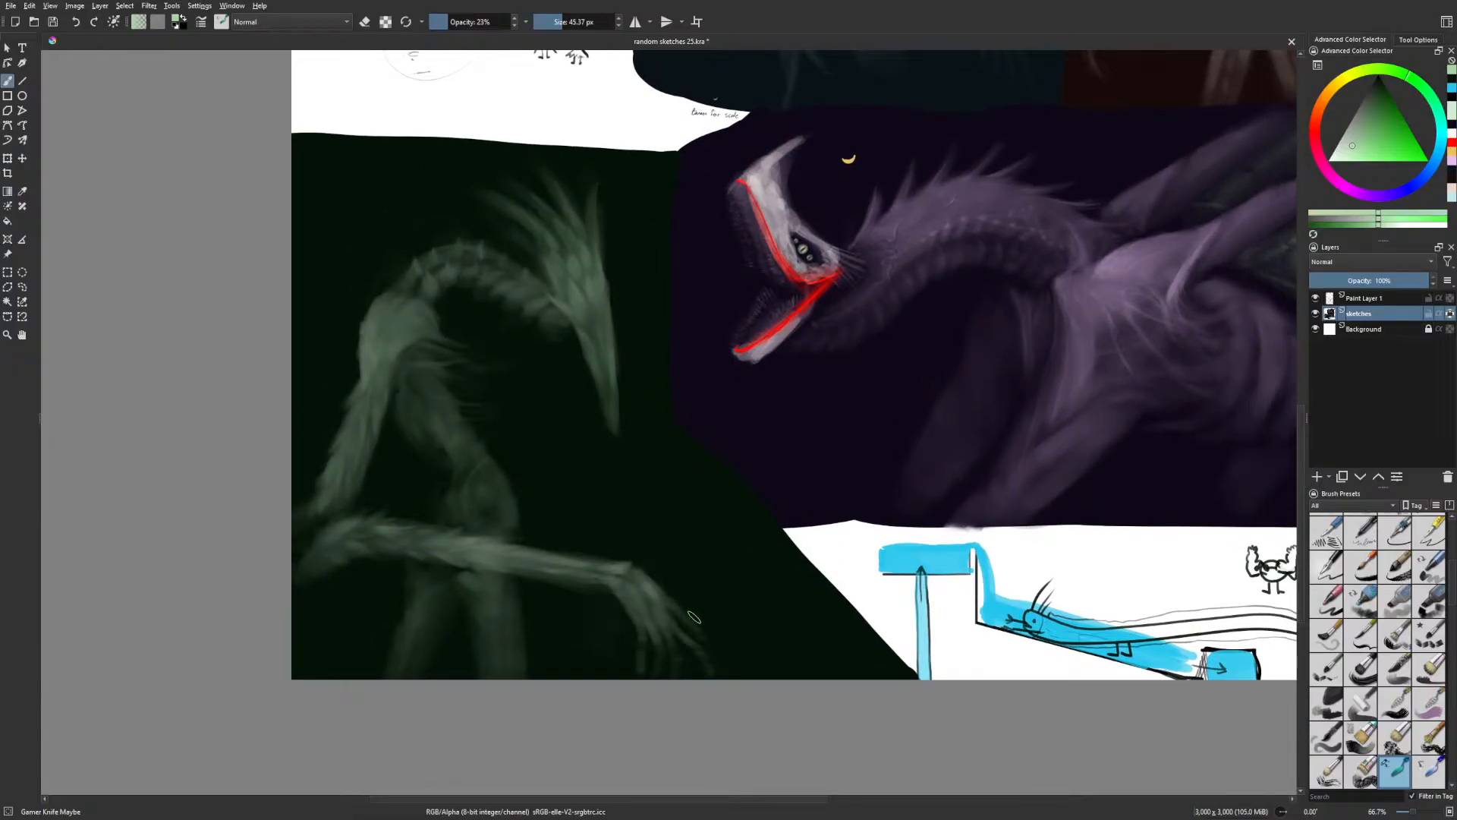
Reduce the brush size to 24 px and add finer pale green strokes to the creature's forearm and hand
key(bracketleft)
key(bracketleft)
key(bracketleft)
key(bracketleft)
drag(767, 610, 788, 640)
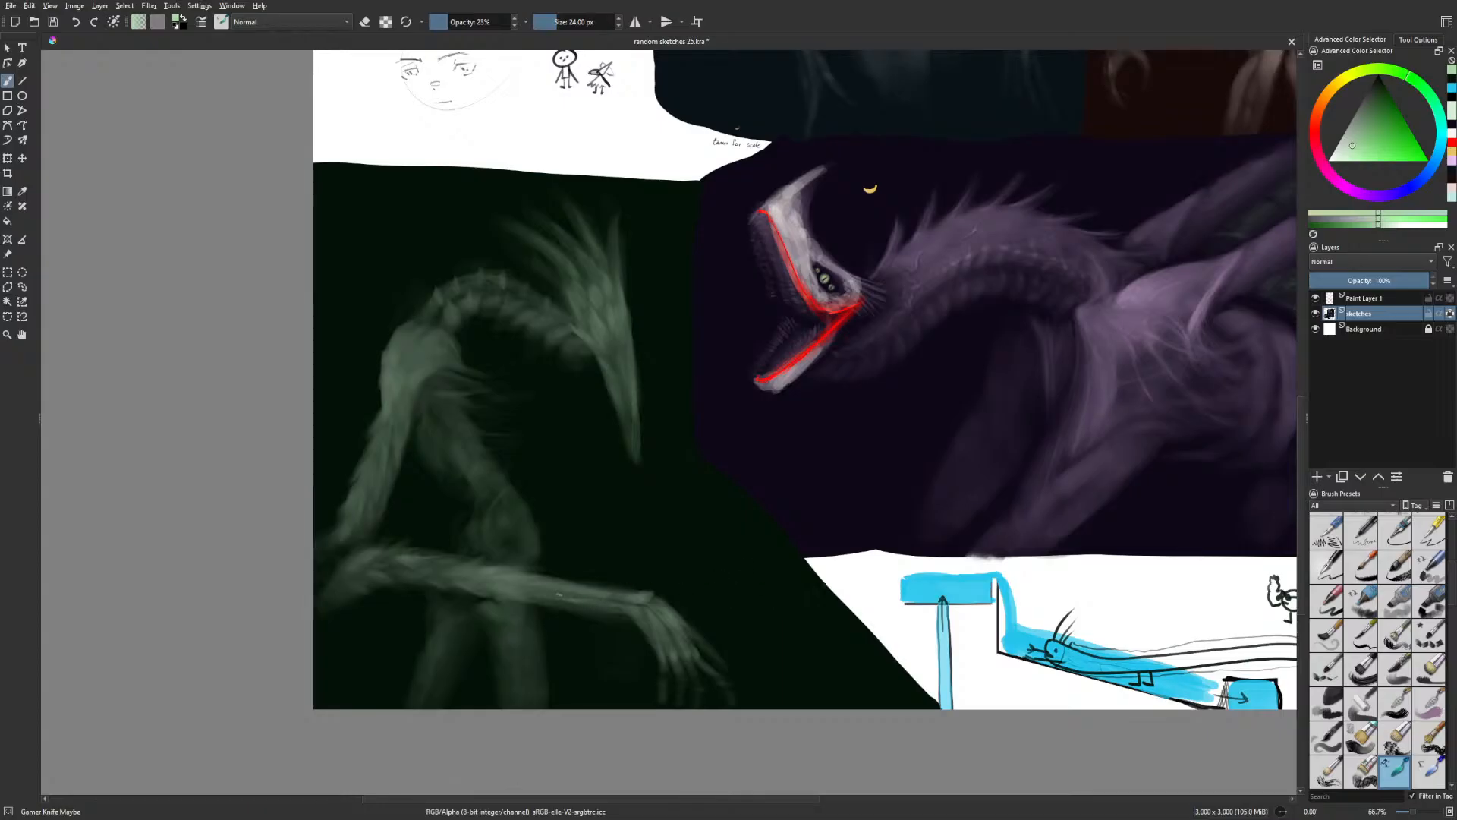
Switch to the Basic-5 Size brush in black at 10 px, draw dark muscle lines on both arms and flip the view back
right_click(617, 605)
click(679, 531)
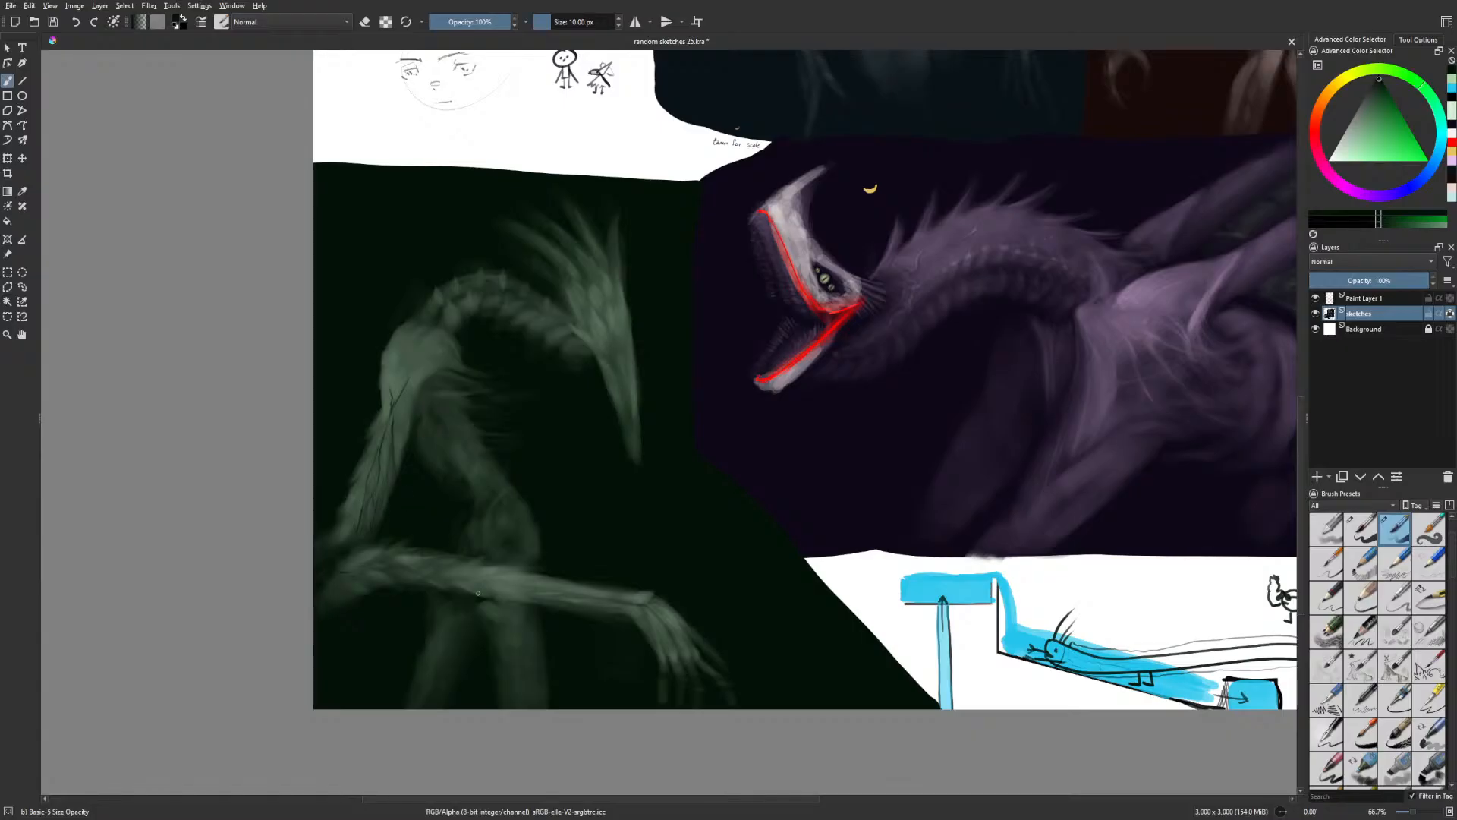
key(minus)
key(m)
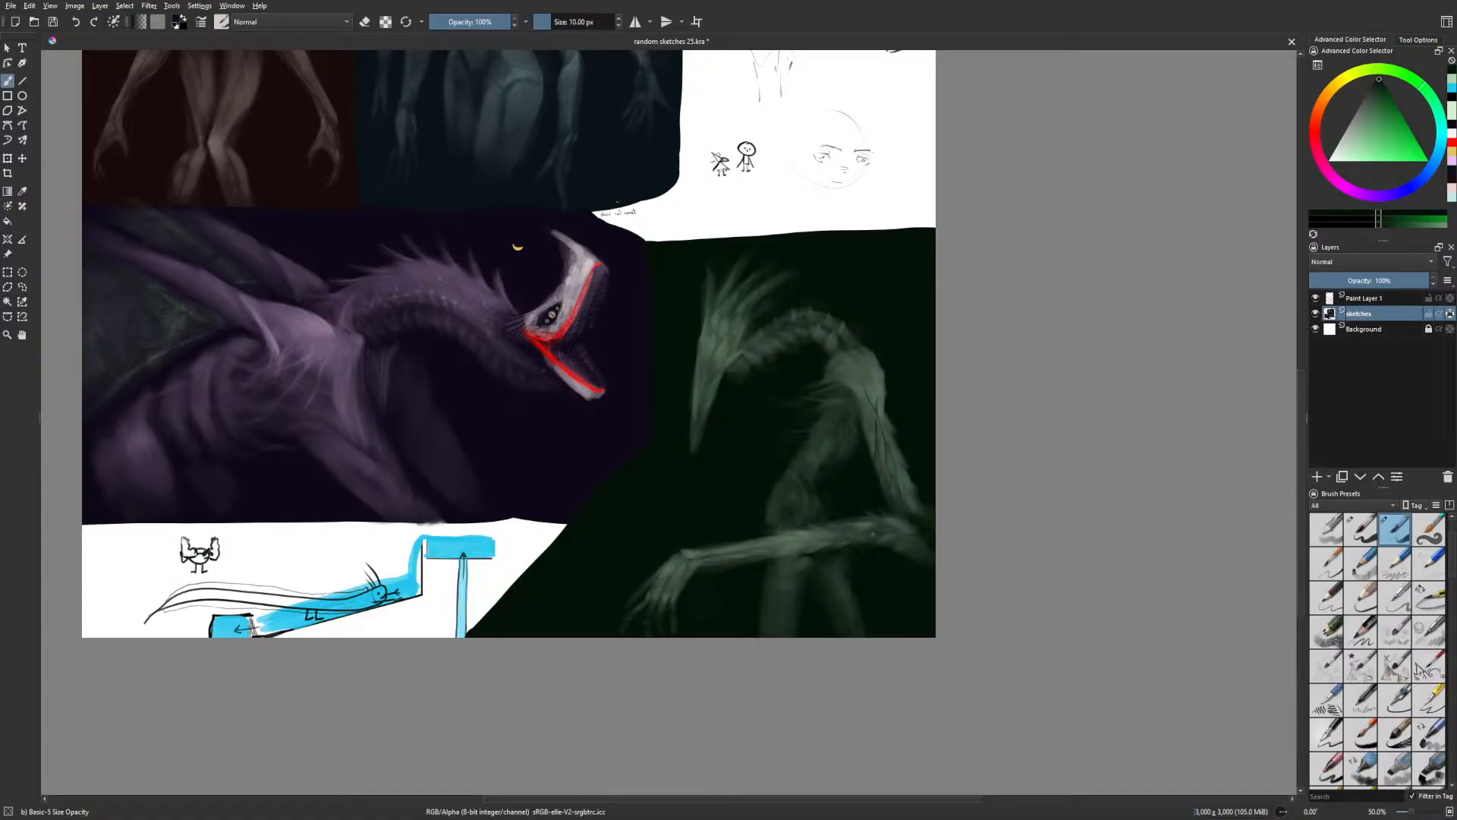
Shade around the upper arm's dark lines using the Gamer Knife Maybe brush at 24 px and 23% opacity, then flip the view
drag(884, 548, 692, 589)
right_click(721, 553)
click(730, 476)
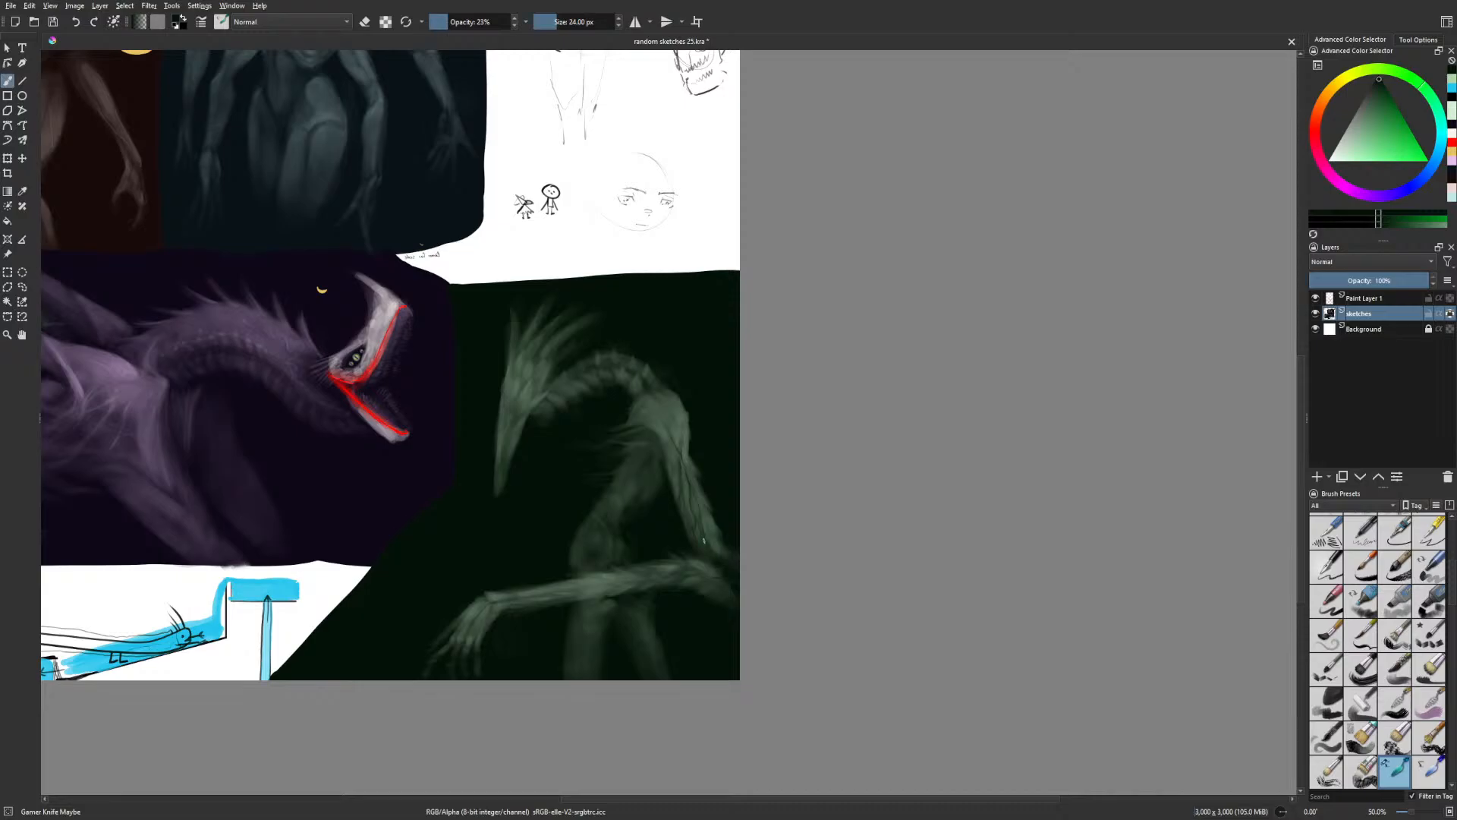
drag(719, 579, 700, 585)
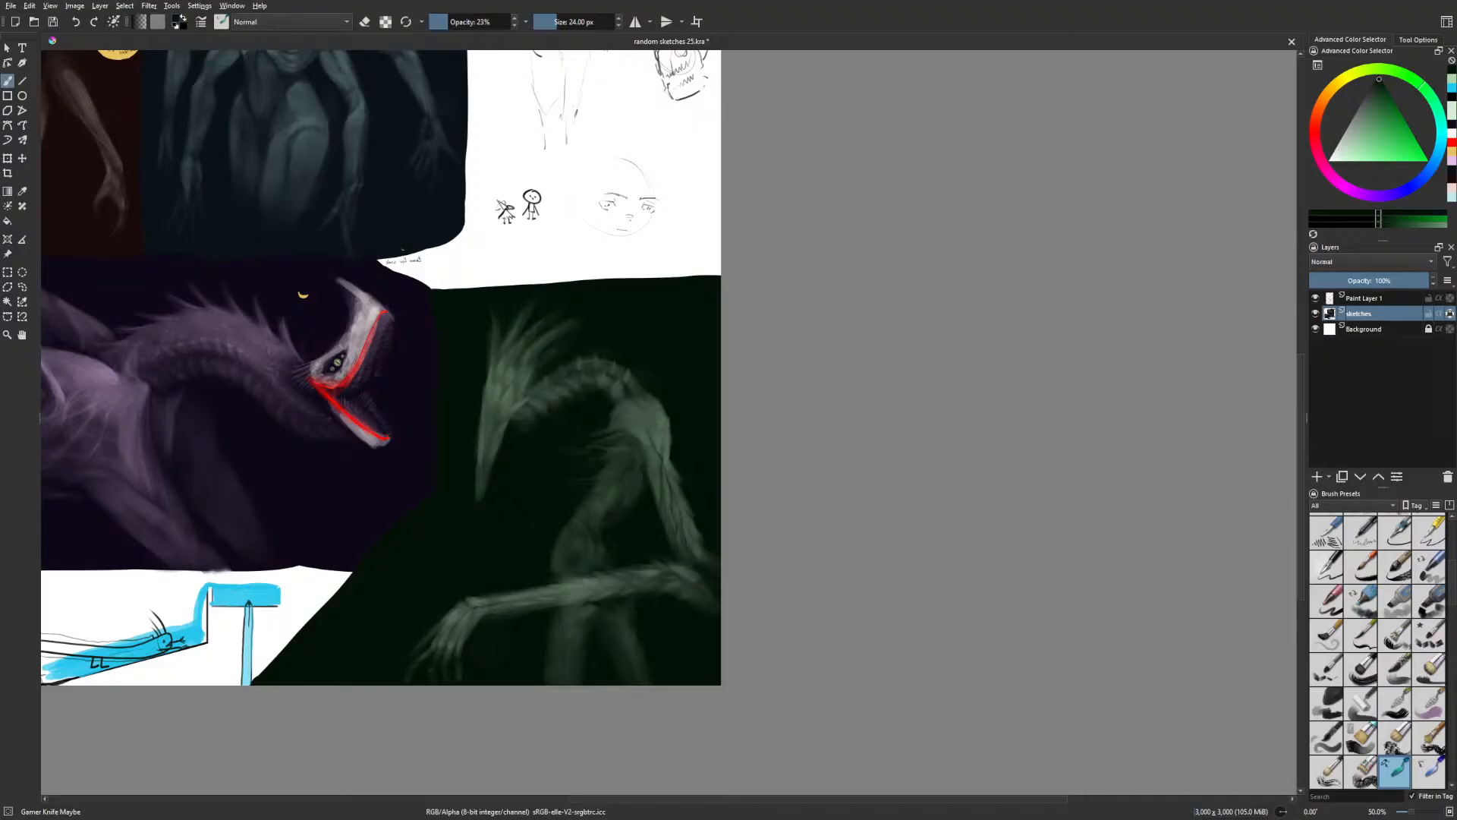
key(m)
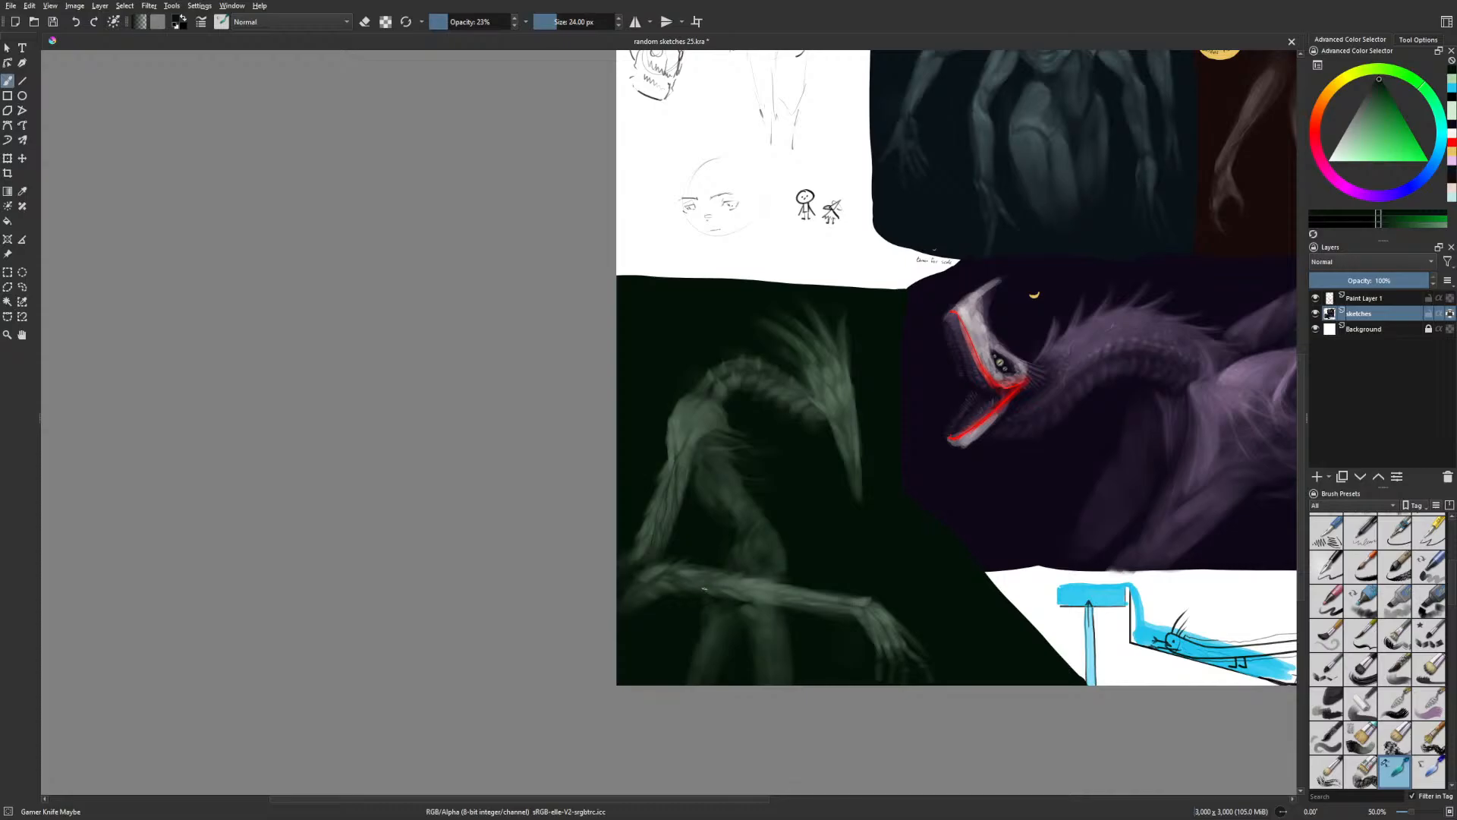
Draw thin black lines along the horizontal forearm using the Basic-5 Size brush at 10 px, and flip the view back
right_click(713, 569)
click(758, 545)
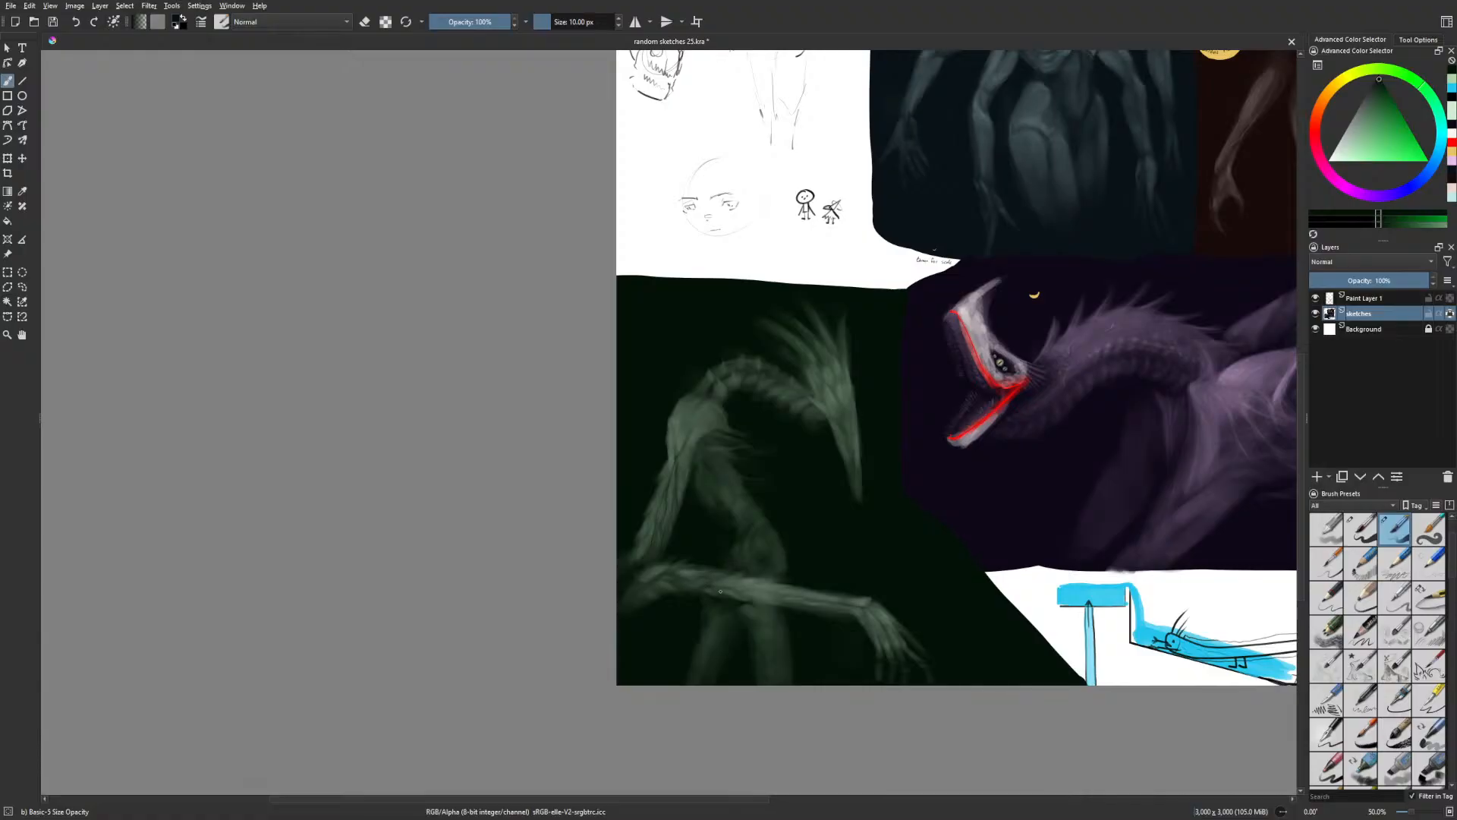
drag(785, 606, 507, 592)
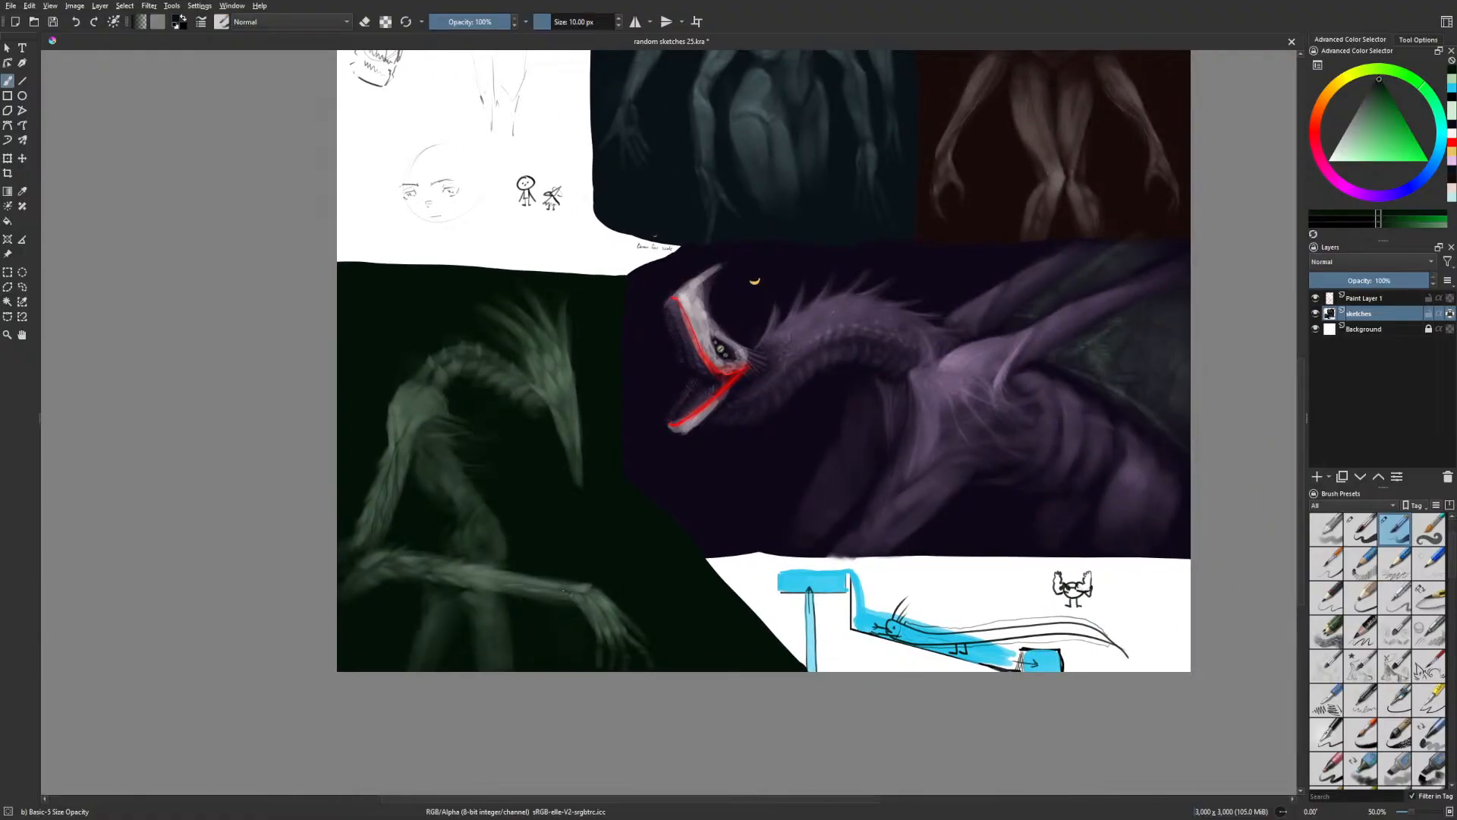
key(m)
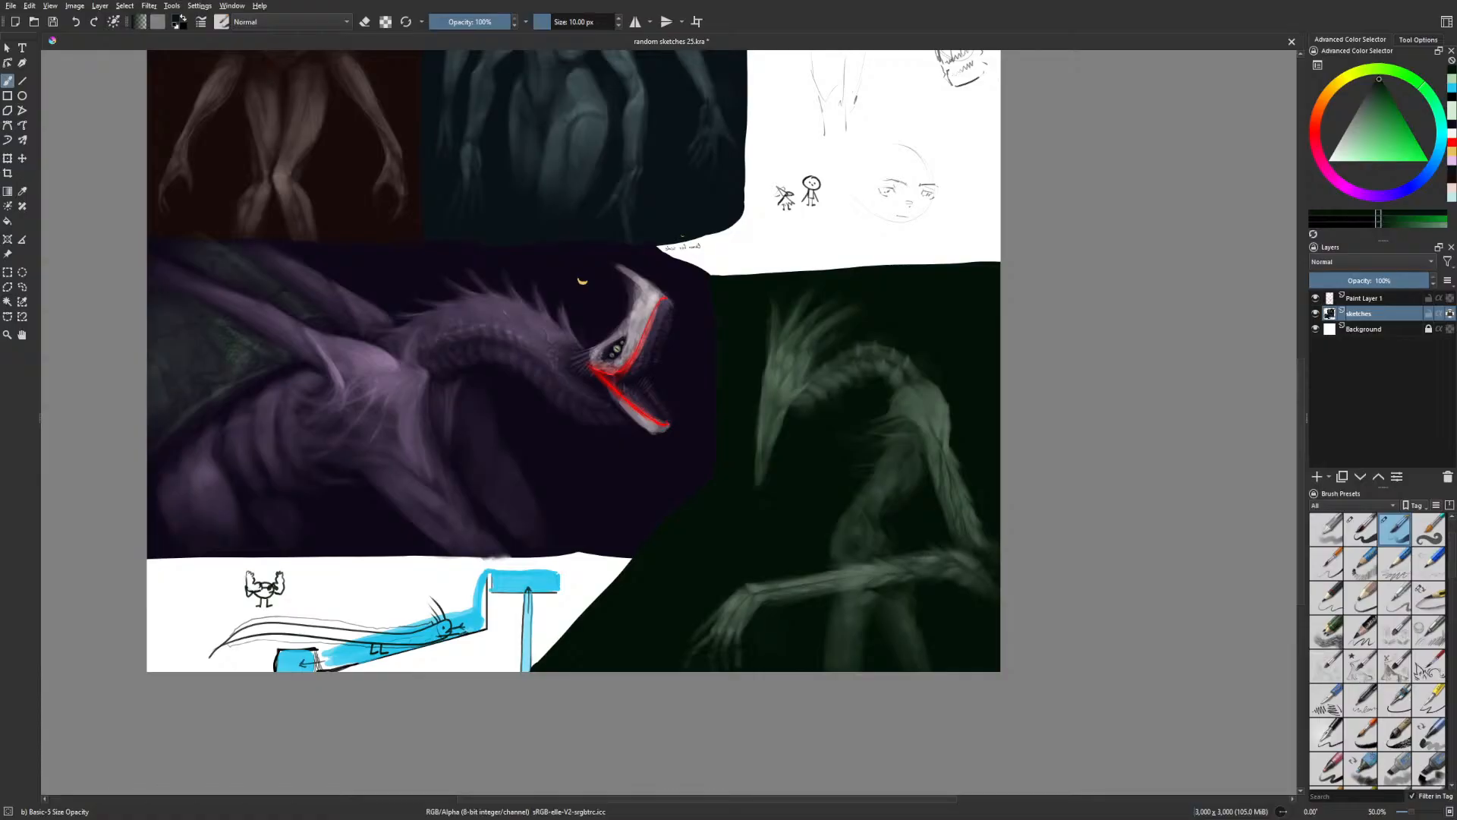
Alternate between the 24 px Gamer Knife Maybe and 10 px Basic-5 Size brushes to blend and define the forearm and elbow
right_click(875, 591)
click(959, 591)
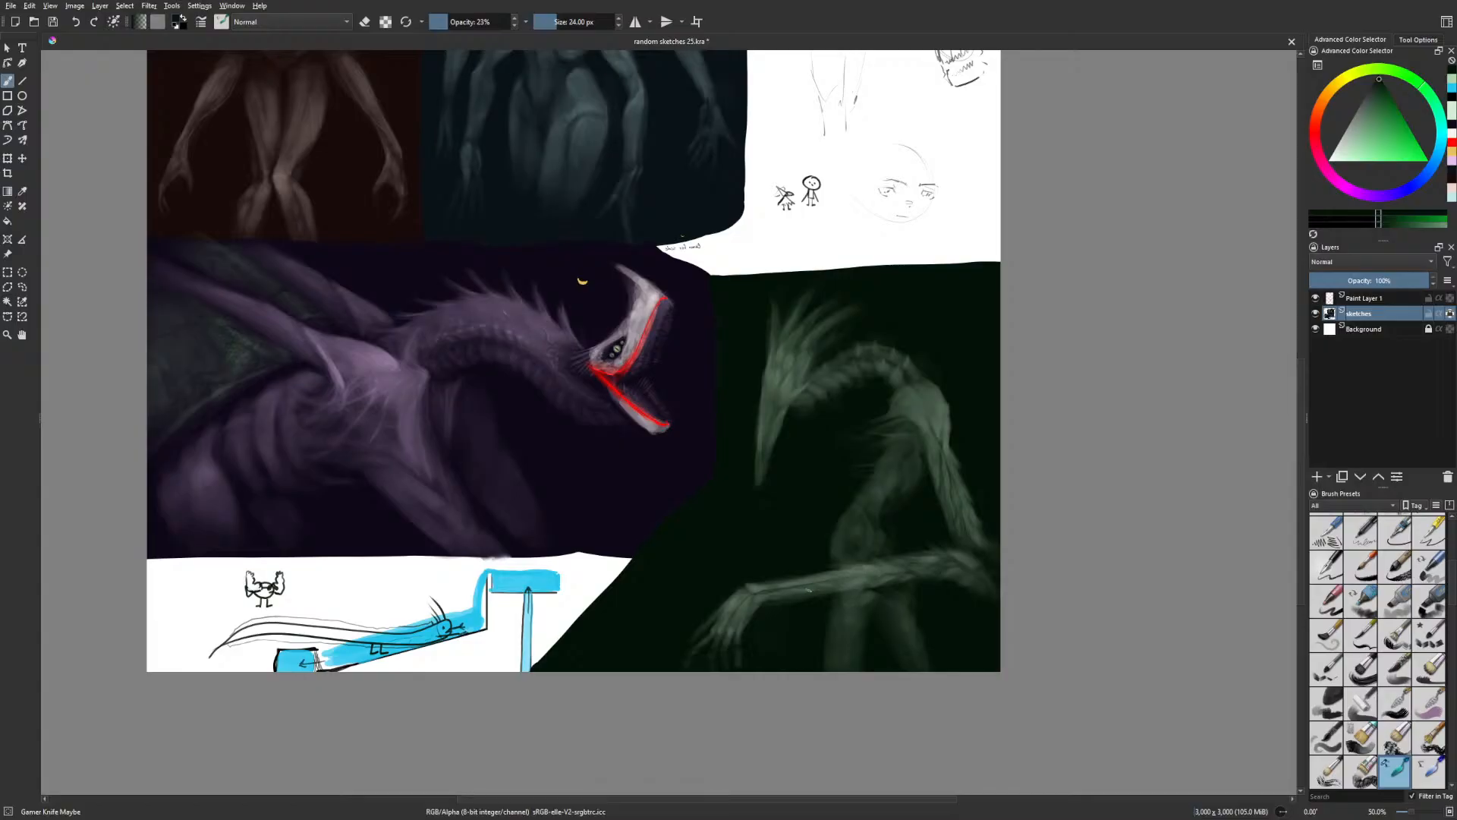
right_click(856, 604)
click(840, 585)
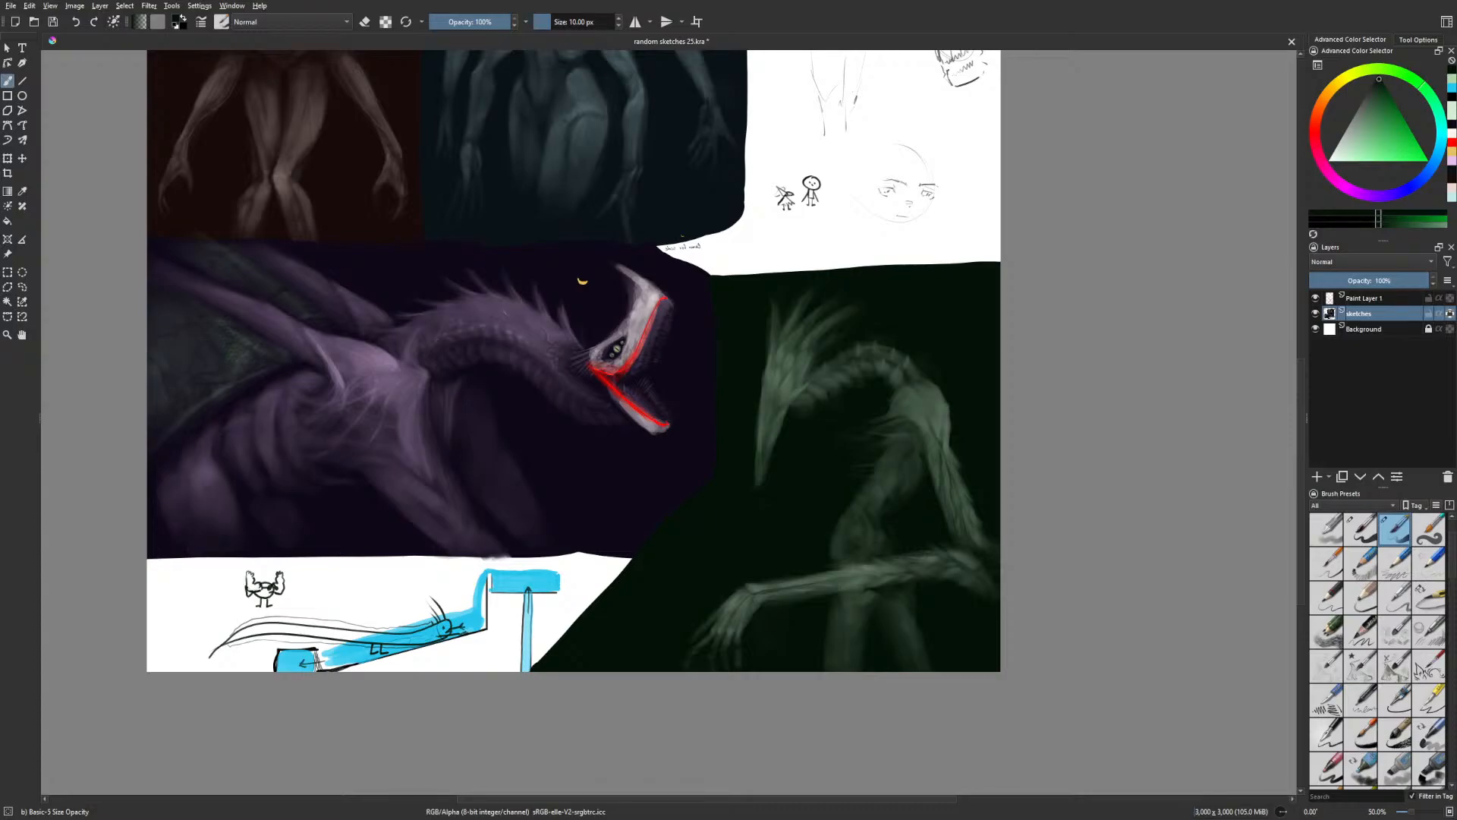
right_click(880, 616)
click(827, 583)
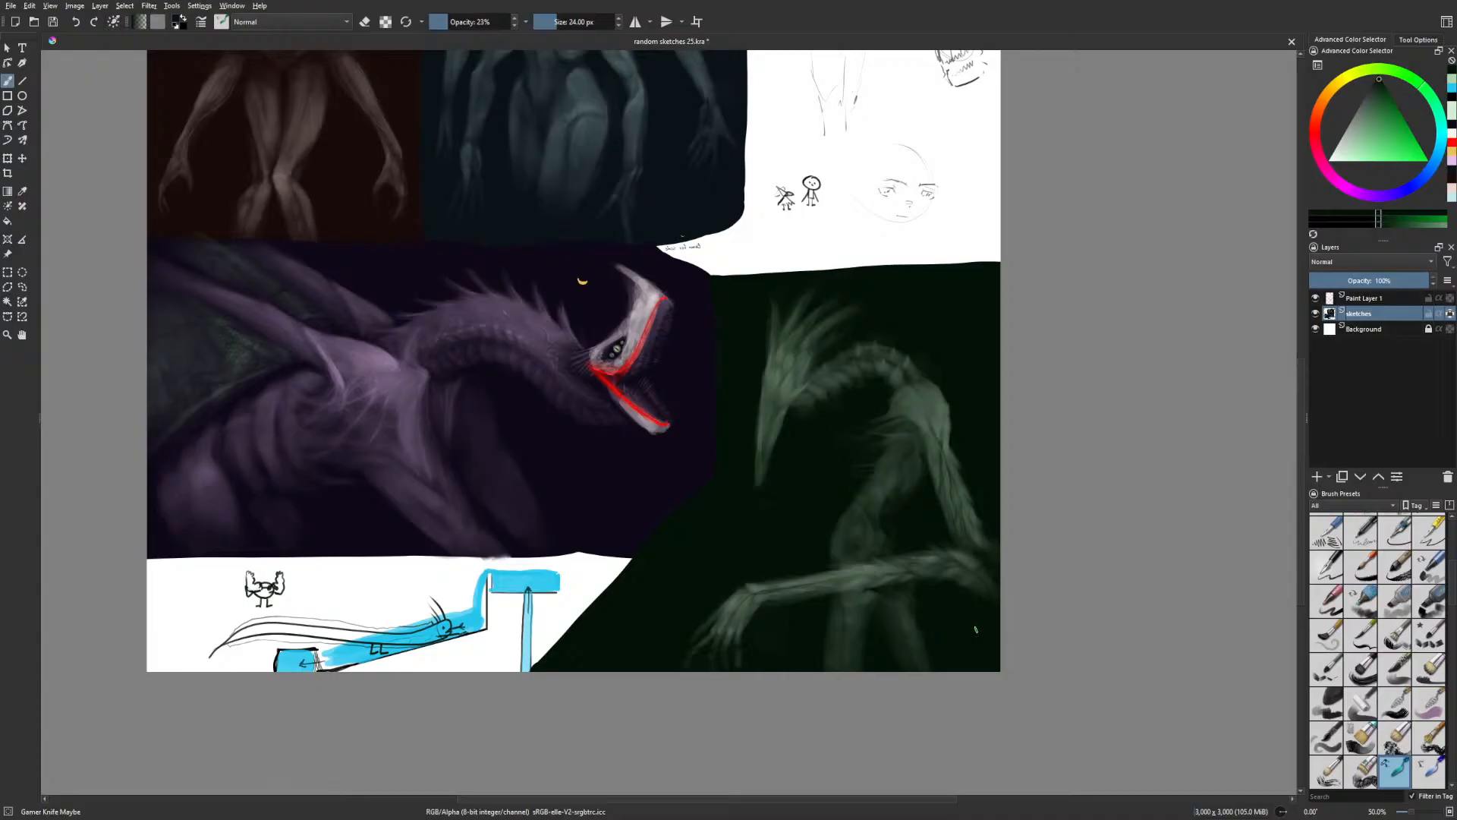
drag(921, 613, 827, 661)
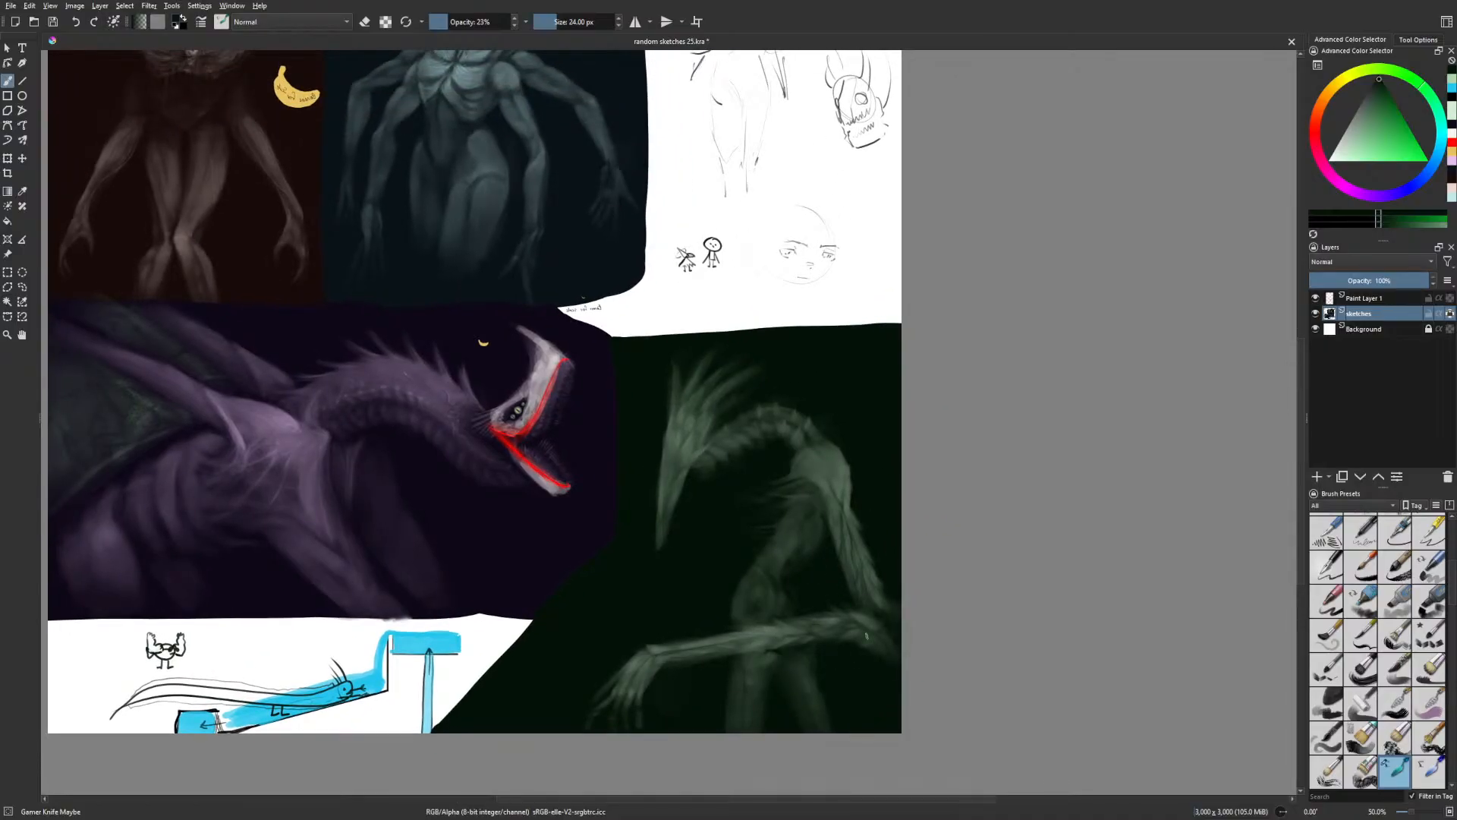
Switch to the Basic-5 Size brush in black, enlarge it to 20 px and clean up the edges around the creature's elbow
right_click(818, 579)
click(886, 529)
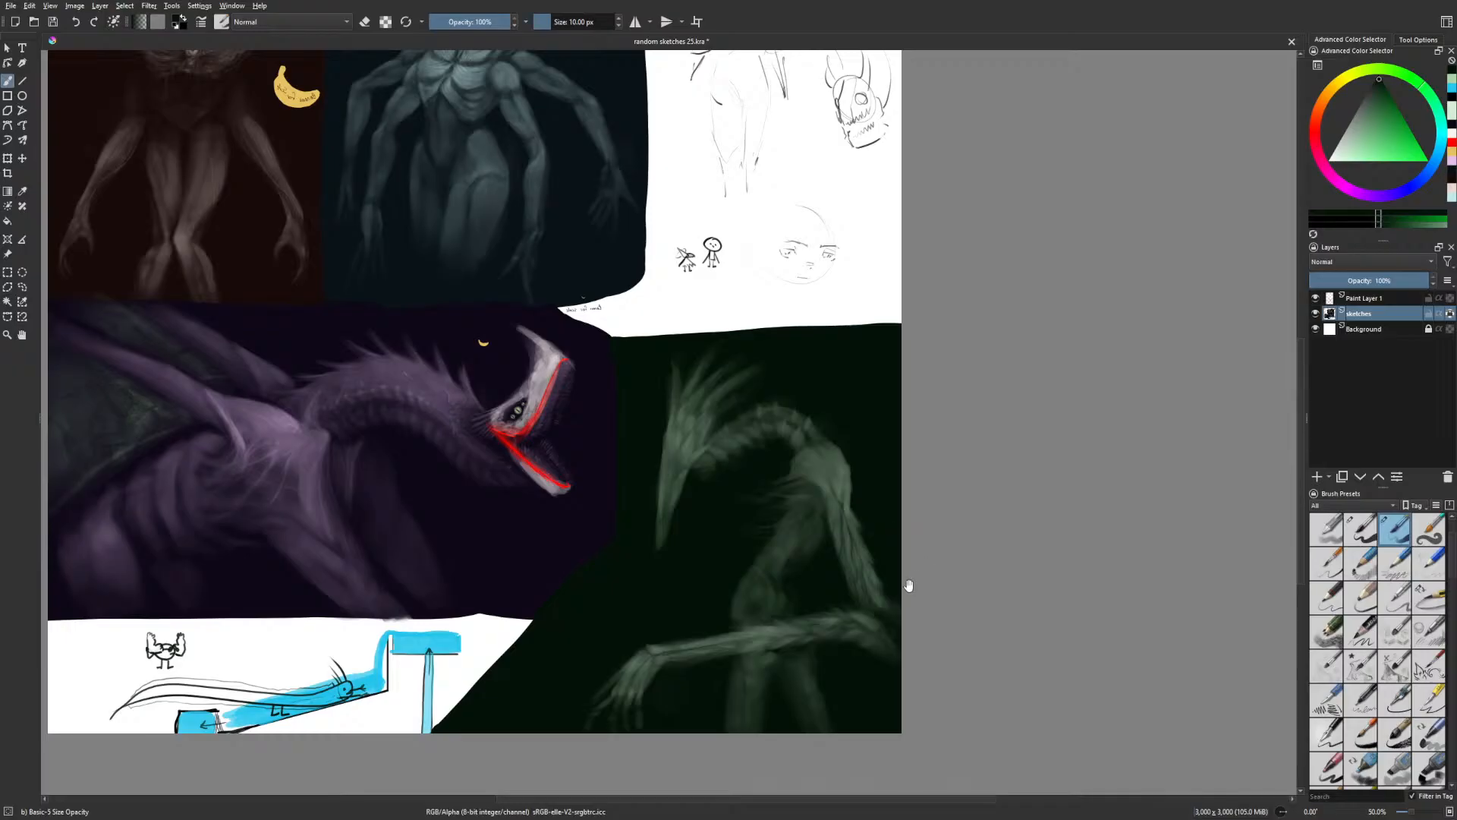
drag(908, 586, 801, 580)
key(plus)
drag(916, 614, 891, 582)
key(plus)
drag(911, 668, 934, 527)
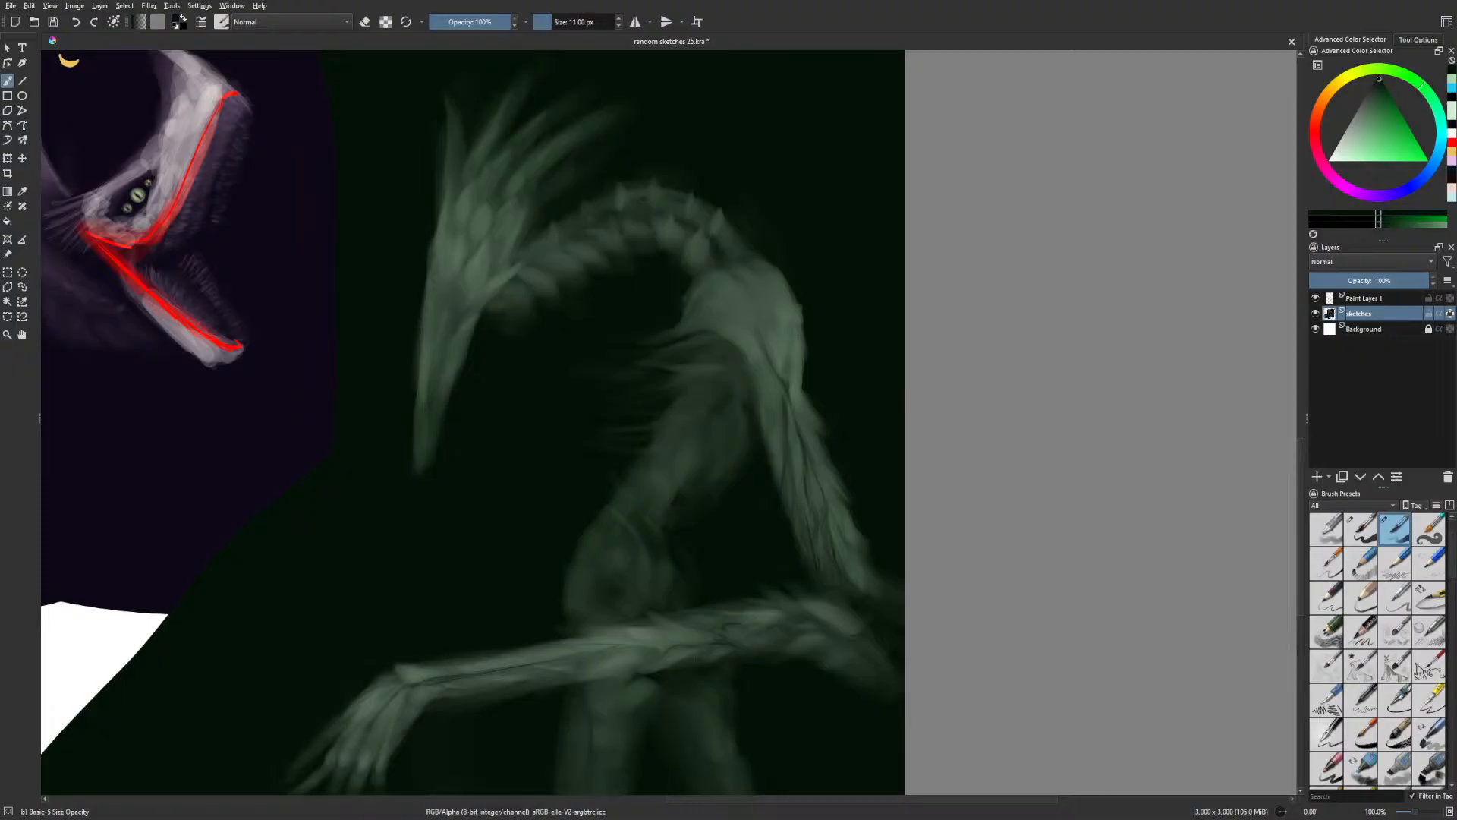
key(bracketright)
key(bracketright)
key(bracketright)
key(bracketright)
key(bracketright)
key(bracketright)
key(bracketright)
key(bracketright)
key(bracketright)
key(bracketright)
key(bracketright)
key(bracketright)
key(bracketright)
key(bracketright)
key(bracketright)
key(bracketright)
key(bracketright)
key(bracketright)
key(bracketright)
key(bracketright)
key(bracketleft)
key(bracketleft)
key(bracketleft)
key(bracketleft)
key(bracketleft)
key(bracketleft)
key(bracketleft)
Refine the elbow and forearm by alternating the 24 px Gamer Knife Maybe brush at 23% opacity with the 20 px Basic-5 Size brush
right_click(843, 525)
click(930, 531)
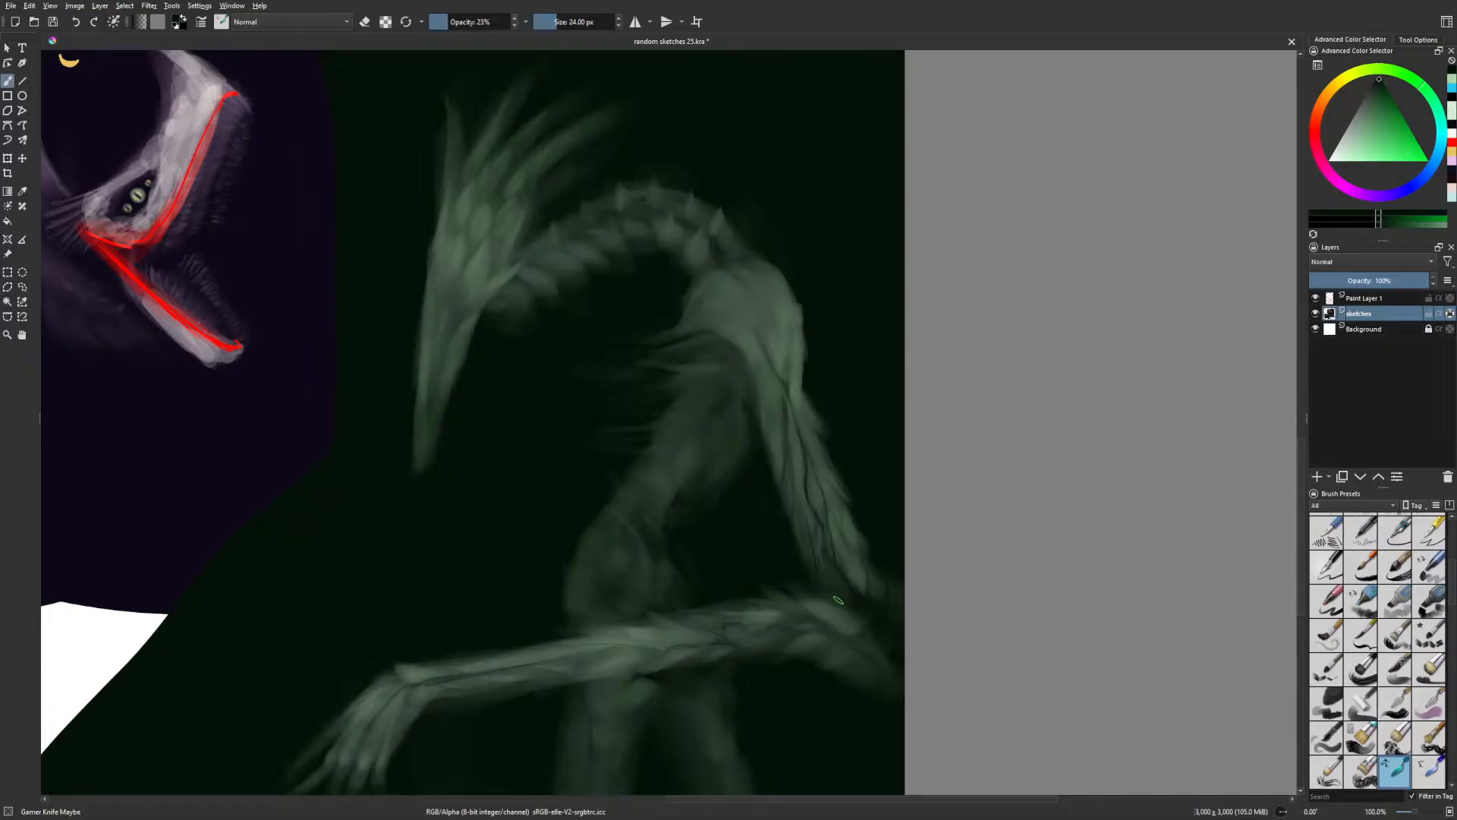
right_click(909, 602)
click(975, 553)
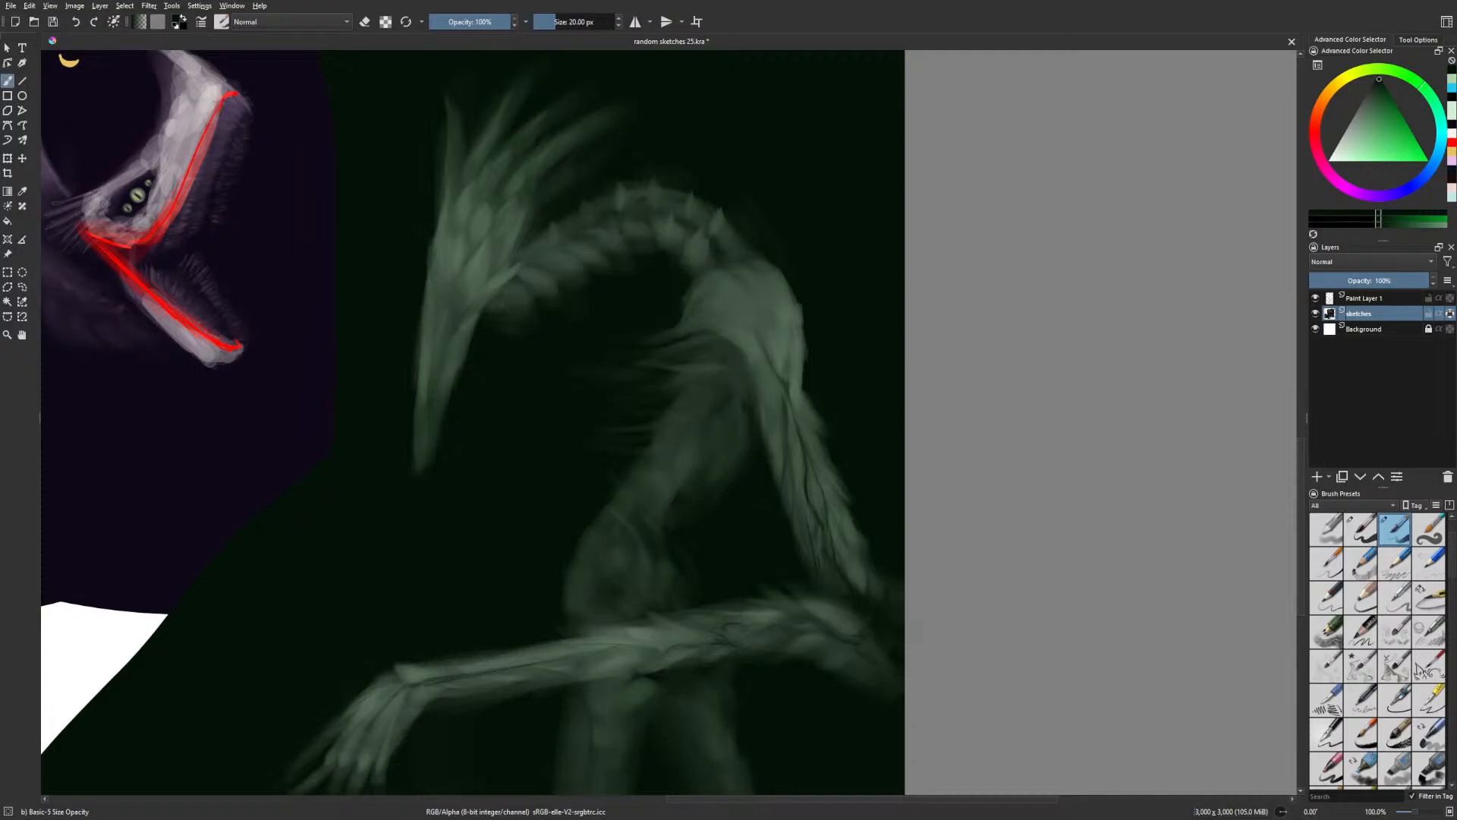
right_click(881, 630)
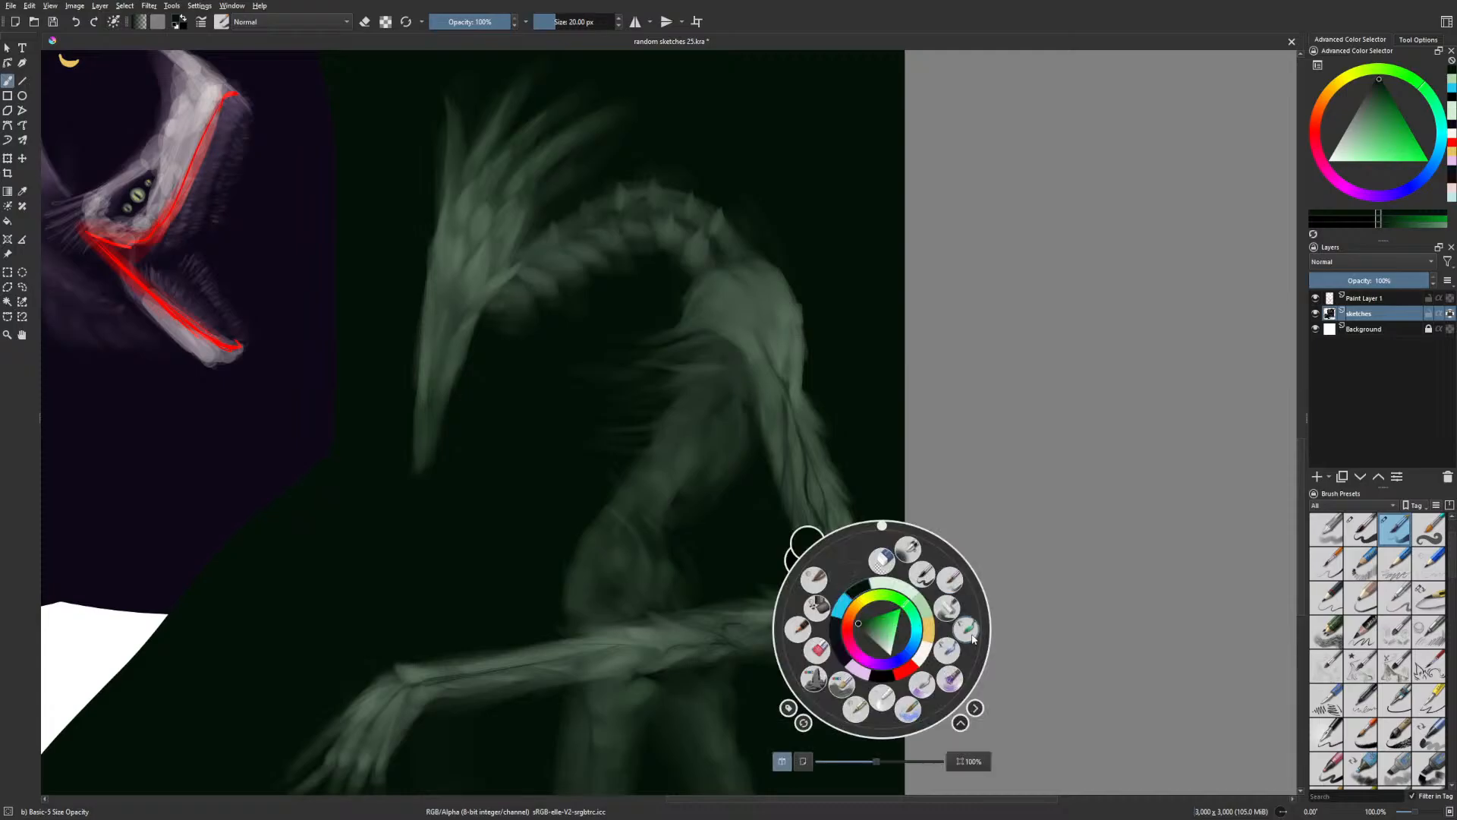
click(813, 646)
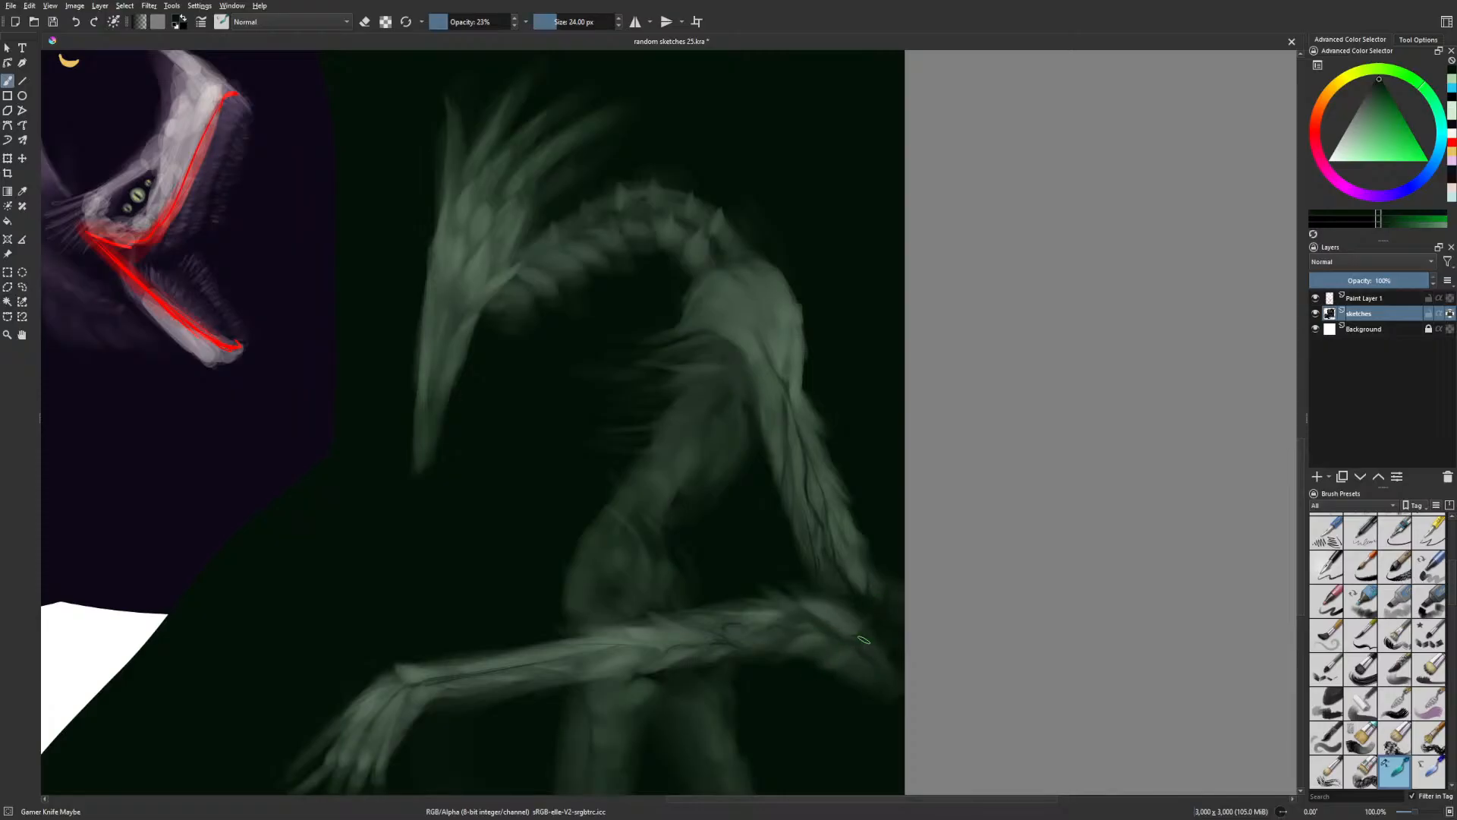
Flip the view, define the hand and fingers with the 20 px Basic-5 Size brush, and flip the view back
key(m)
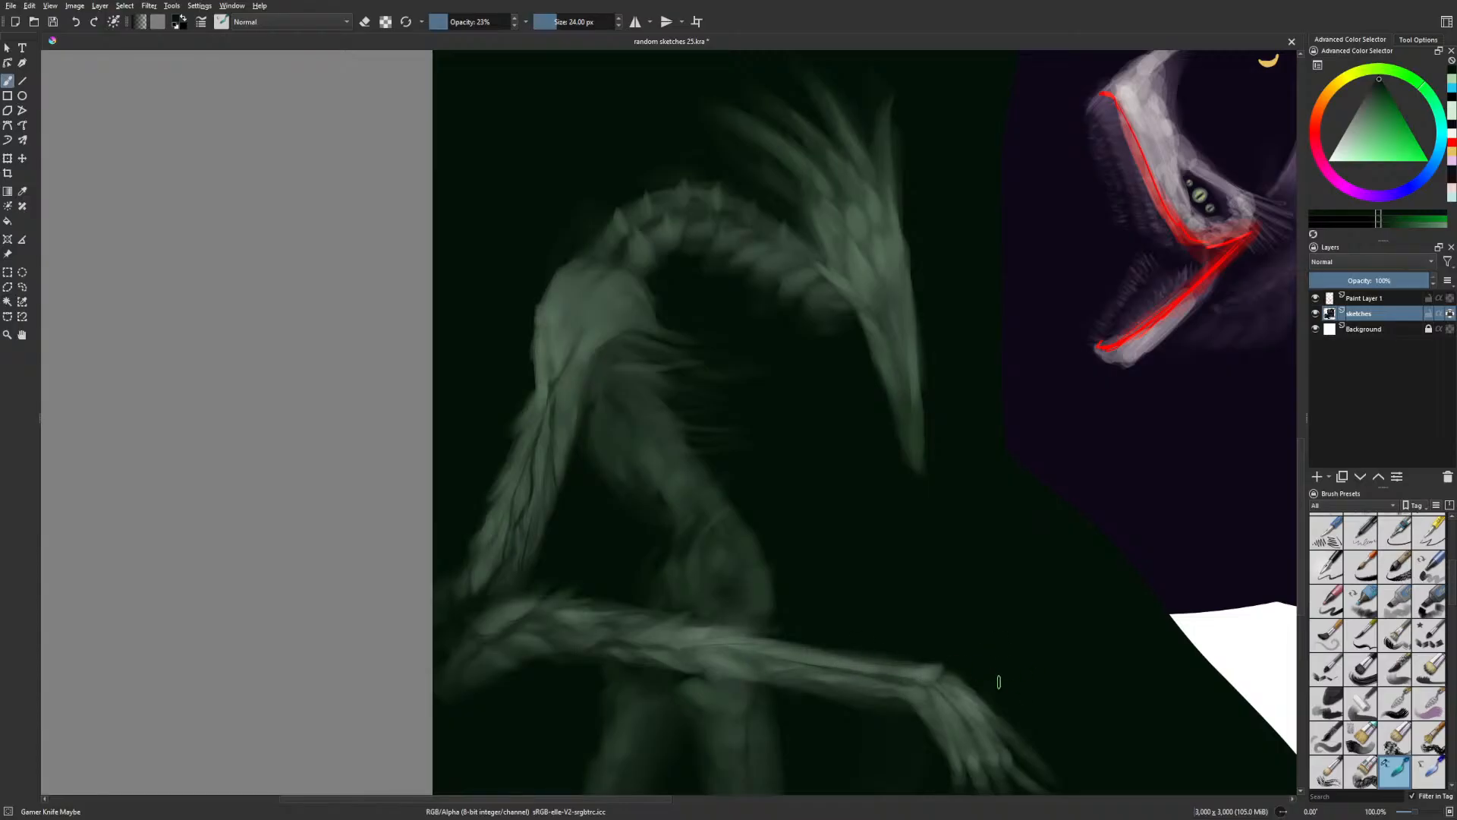
drag(994, 713, 981, 691)
right_click(969, 617)
click(1024, 594)
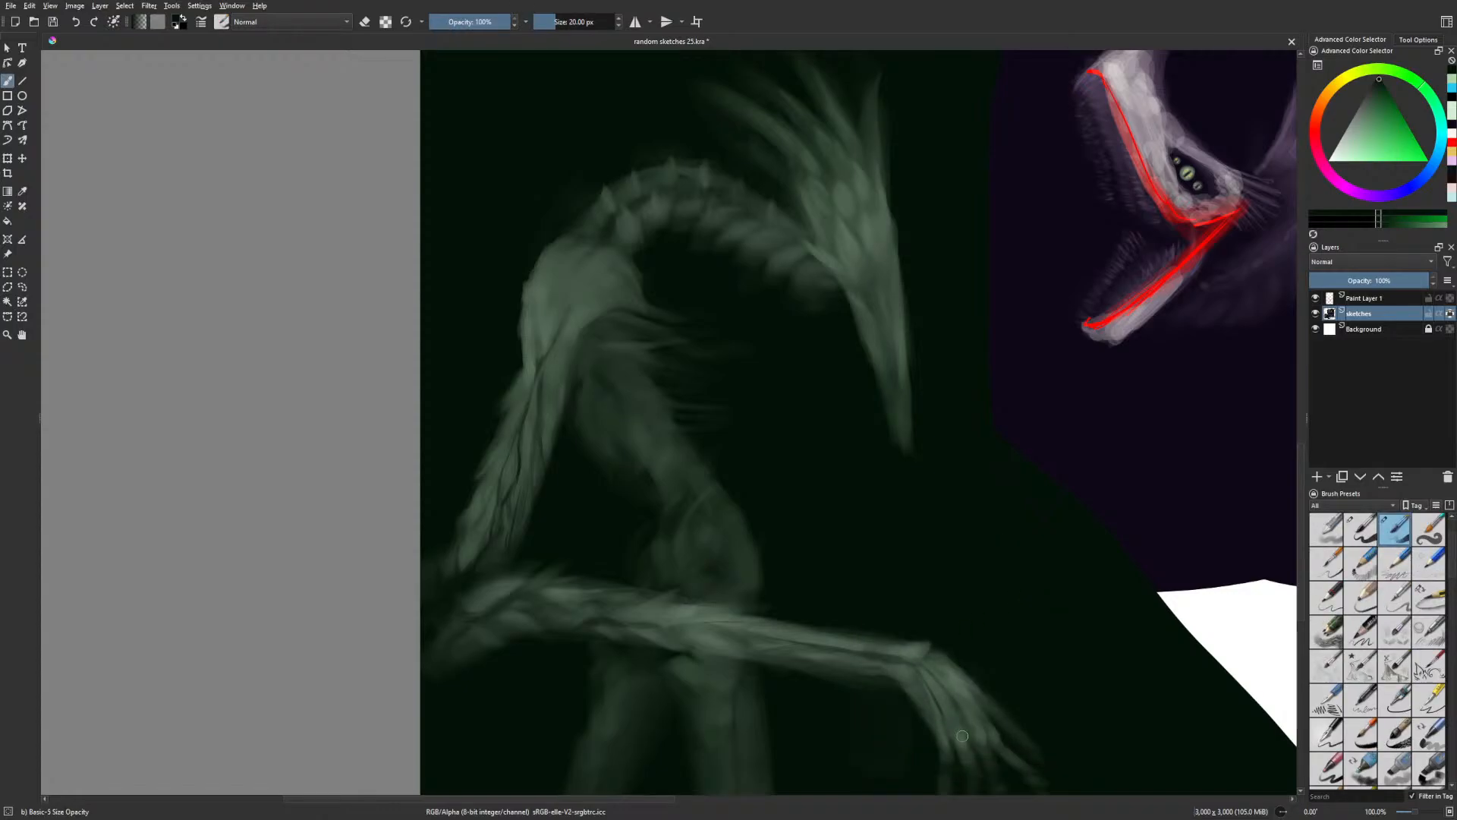
key(minus)
key(m)
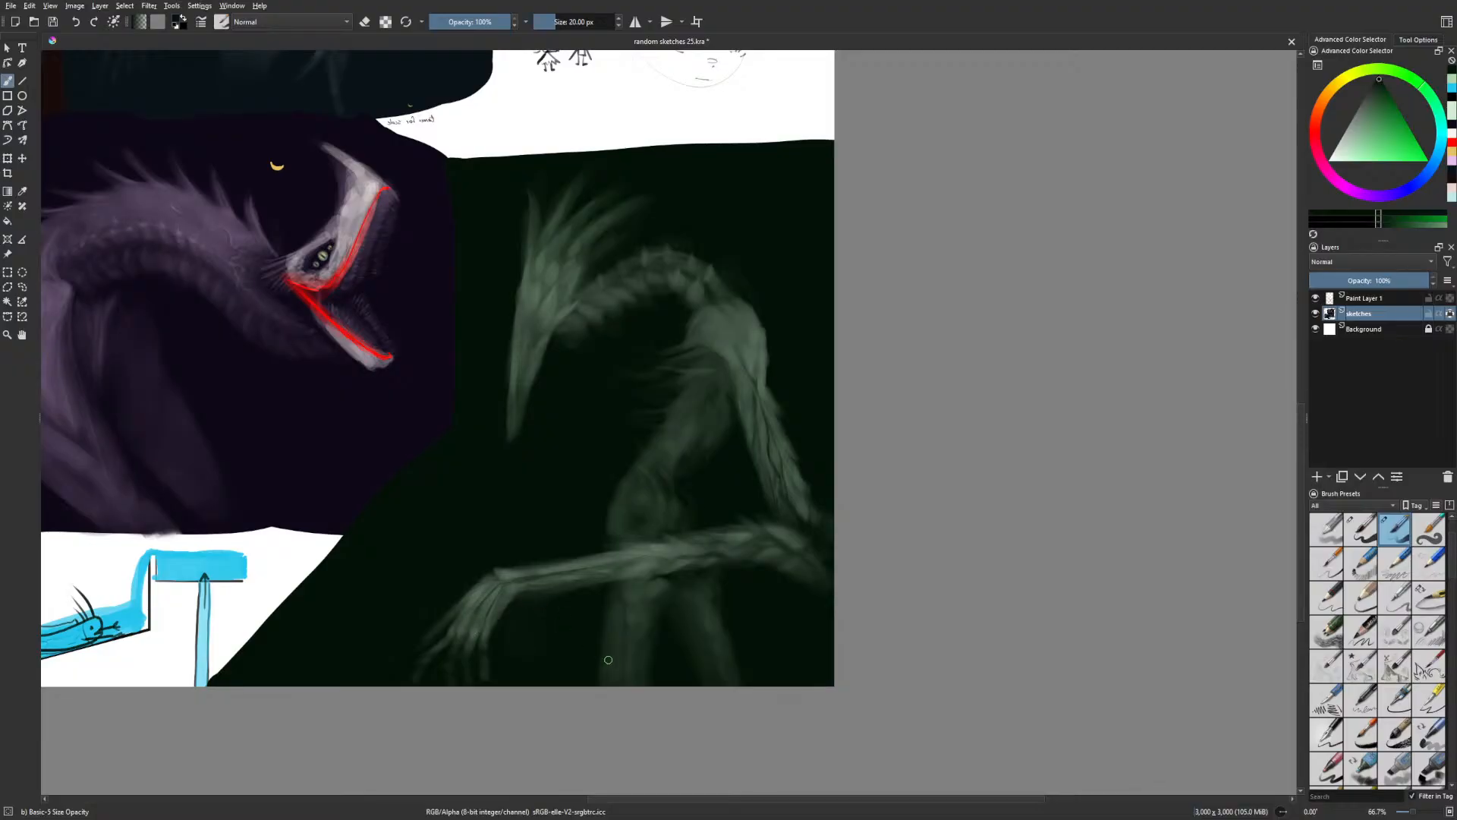
Shade the wrist and legs with the 24 px Gamer Knife Maybe brush, and switch back to the Basic-5 Size brush
right_click(604, 604)
click(676, 605)
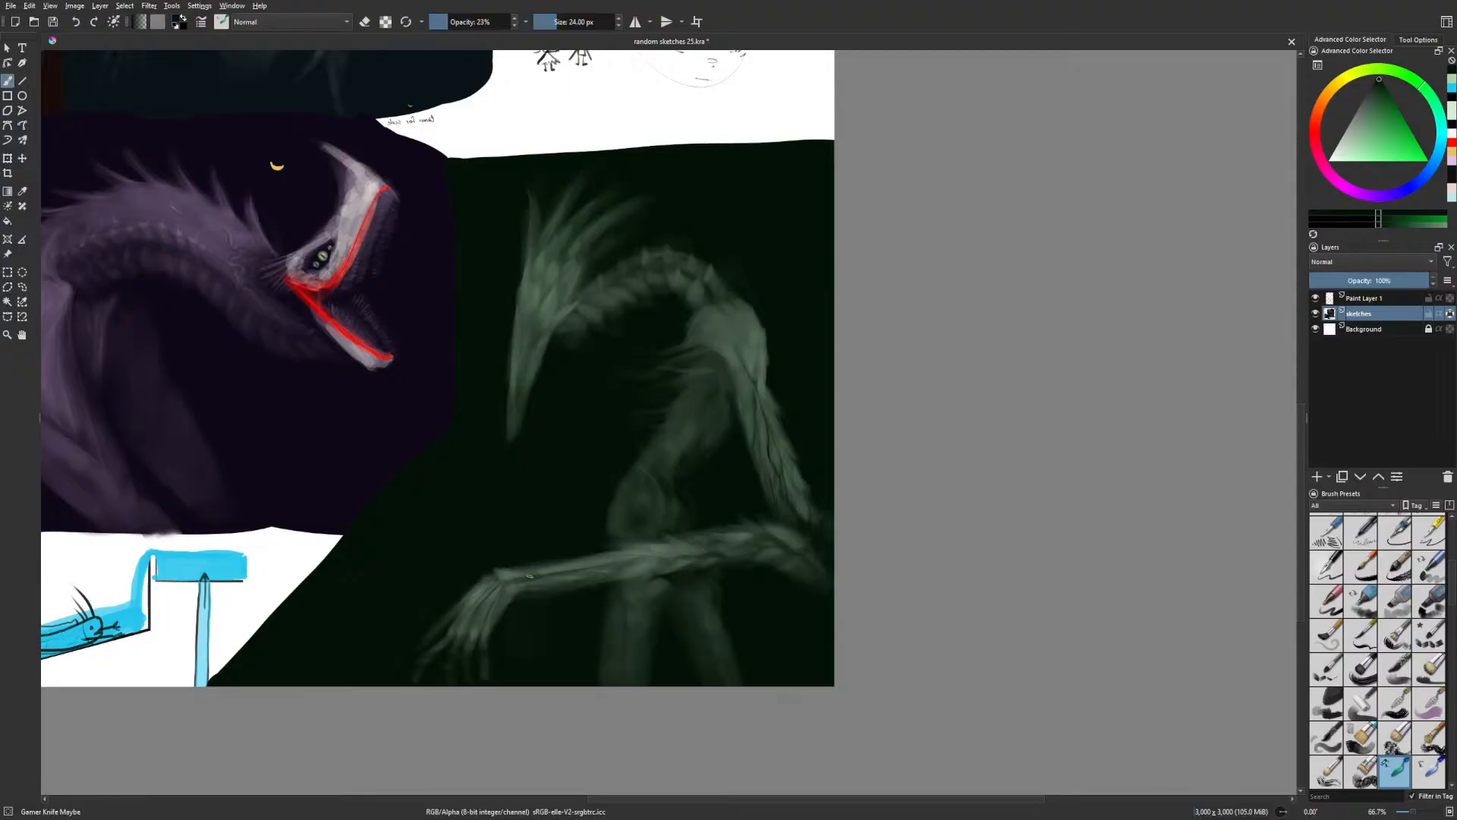
right_click(747, 637)
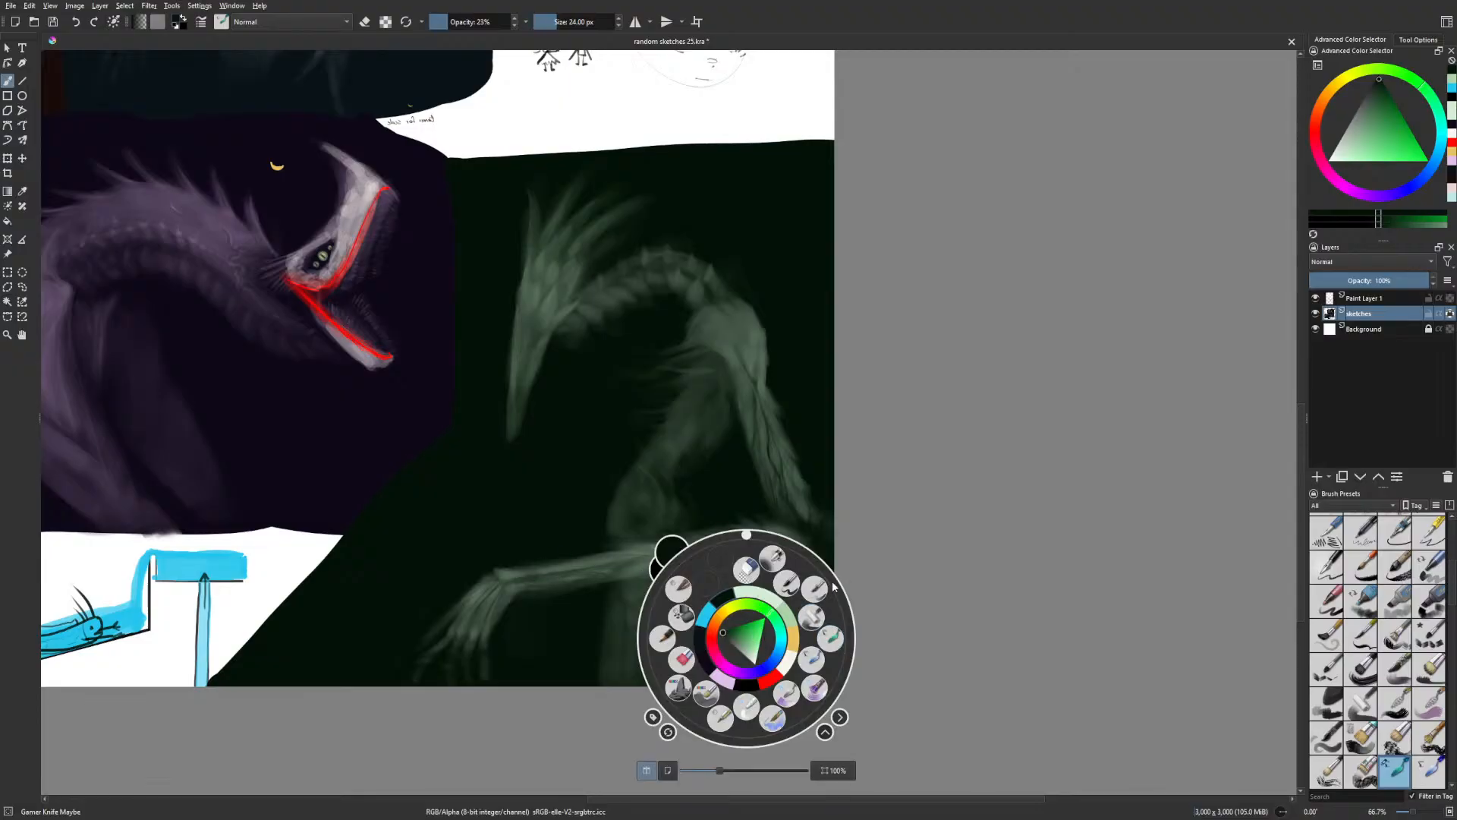
click(671, 607)
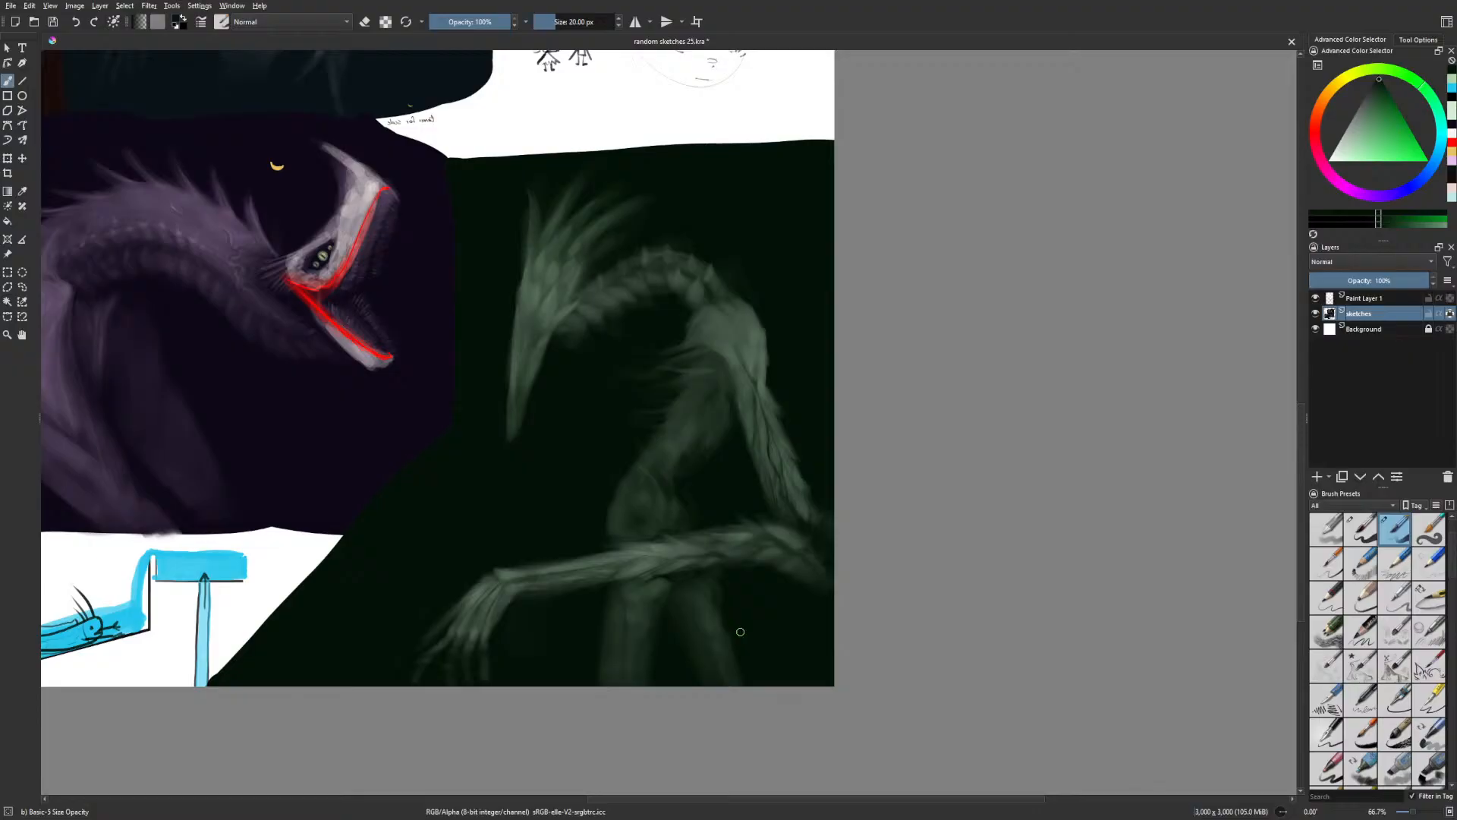
Set the Basic-5 Size brush to 102.86 px and 28% opacity, and darken the legs below the horizontal forearm
click(572, 22)
drag(671, 601, 714, 578)
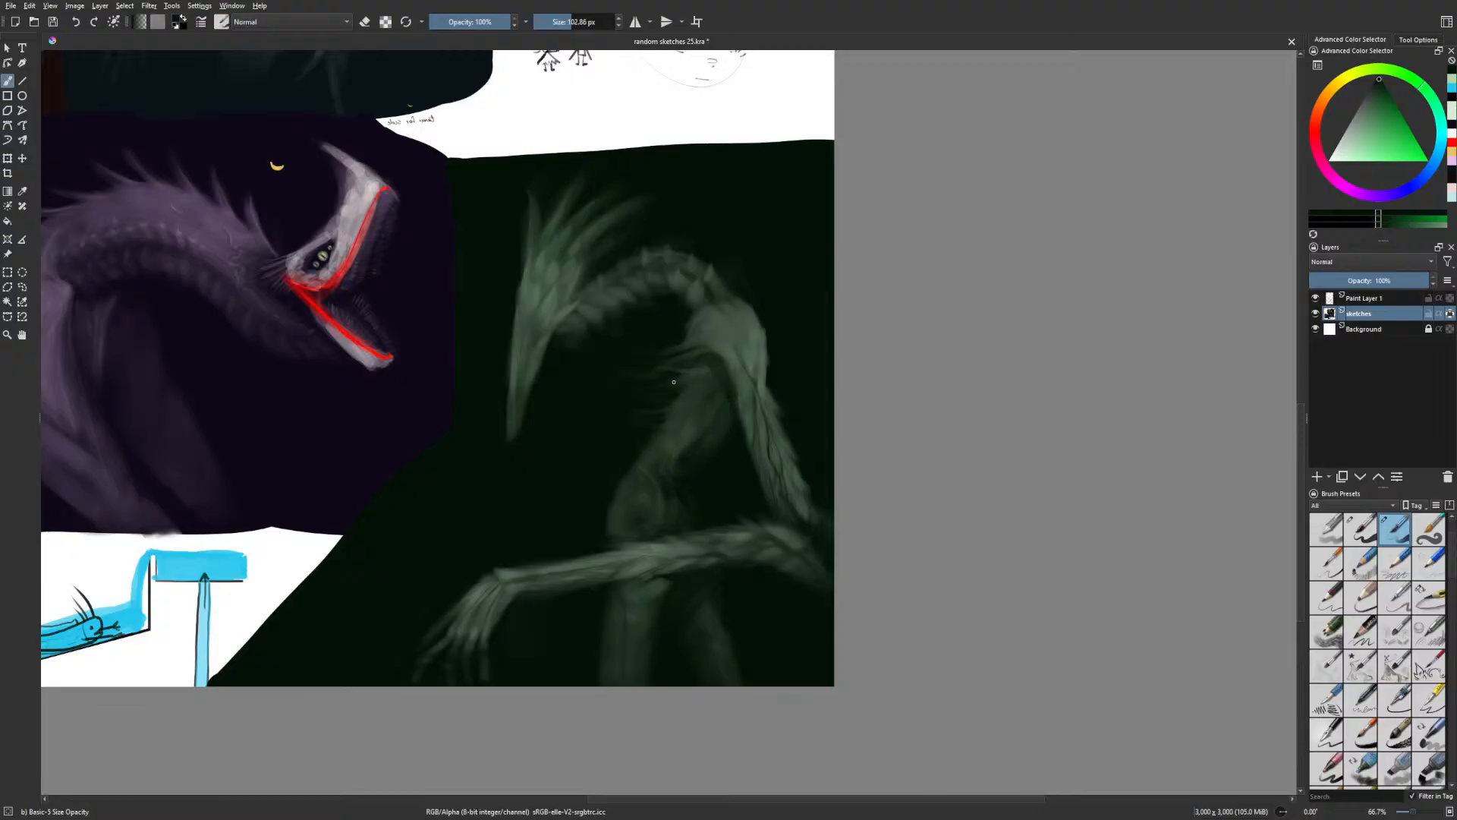
click(453, 21)
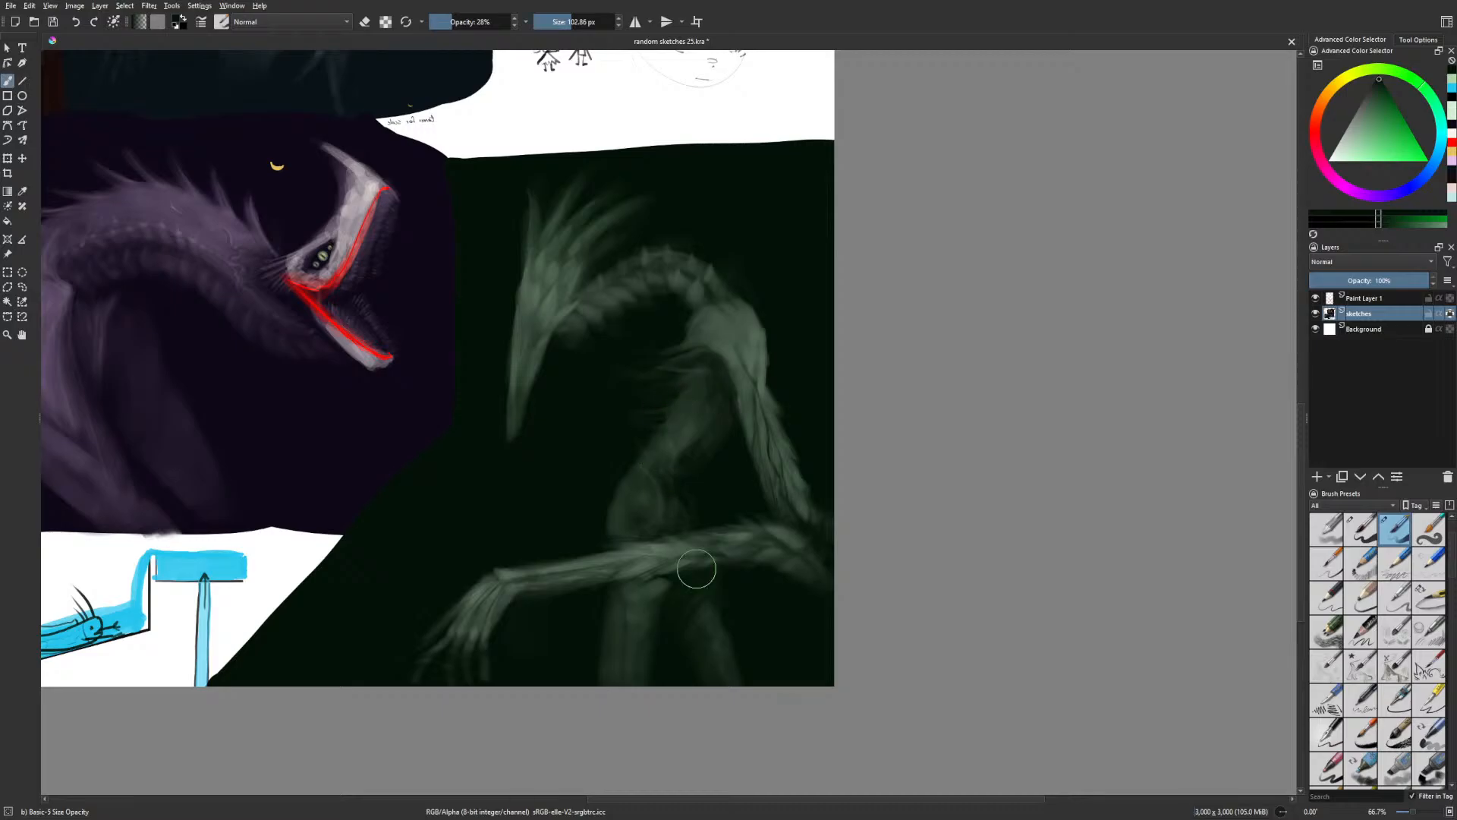
key(minus)
key(m)
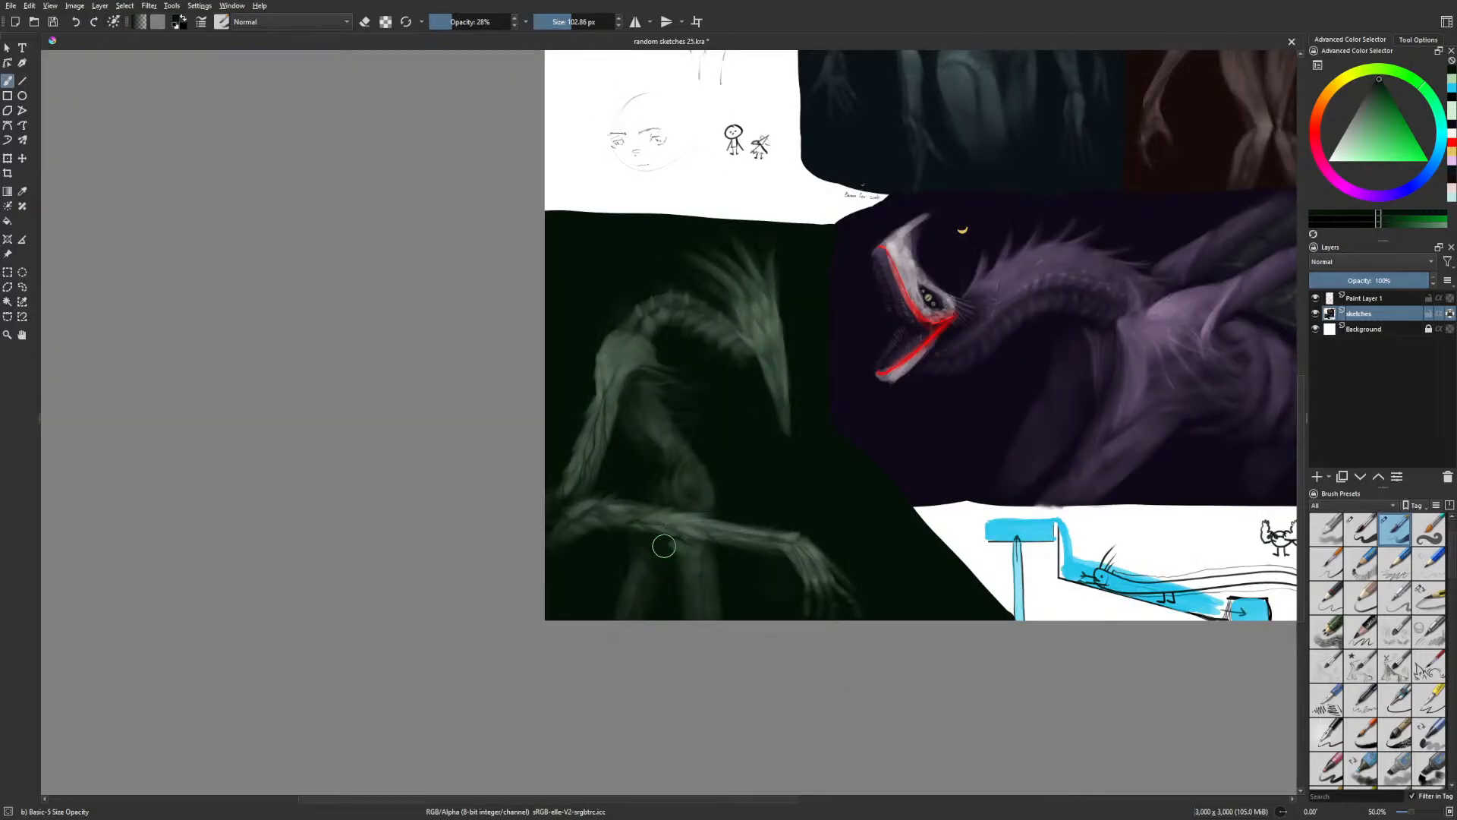
mouse_move(664, 546)
mouse_down()
mouse_move(733, 560)
mouse_move(664, 553)
mouse_move(681, 561)
mouse_move(660, 577)
mouse_up()
Undo the stroke under the neck, softly darken the torso below the shoulder, and flip the view back
drag(675, 322, 733, 346)
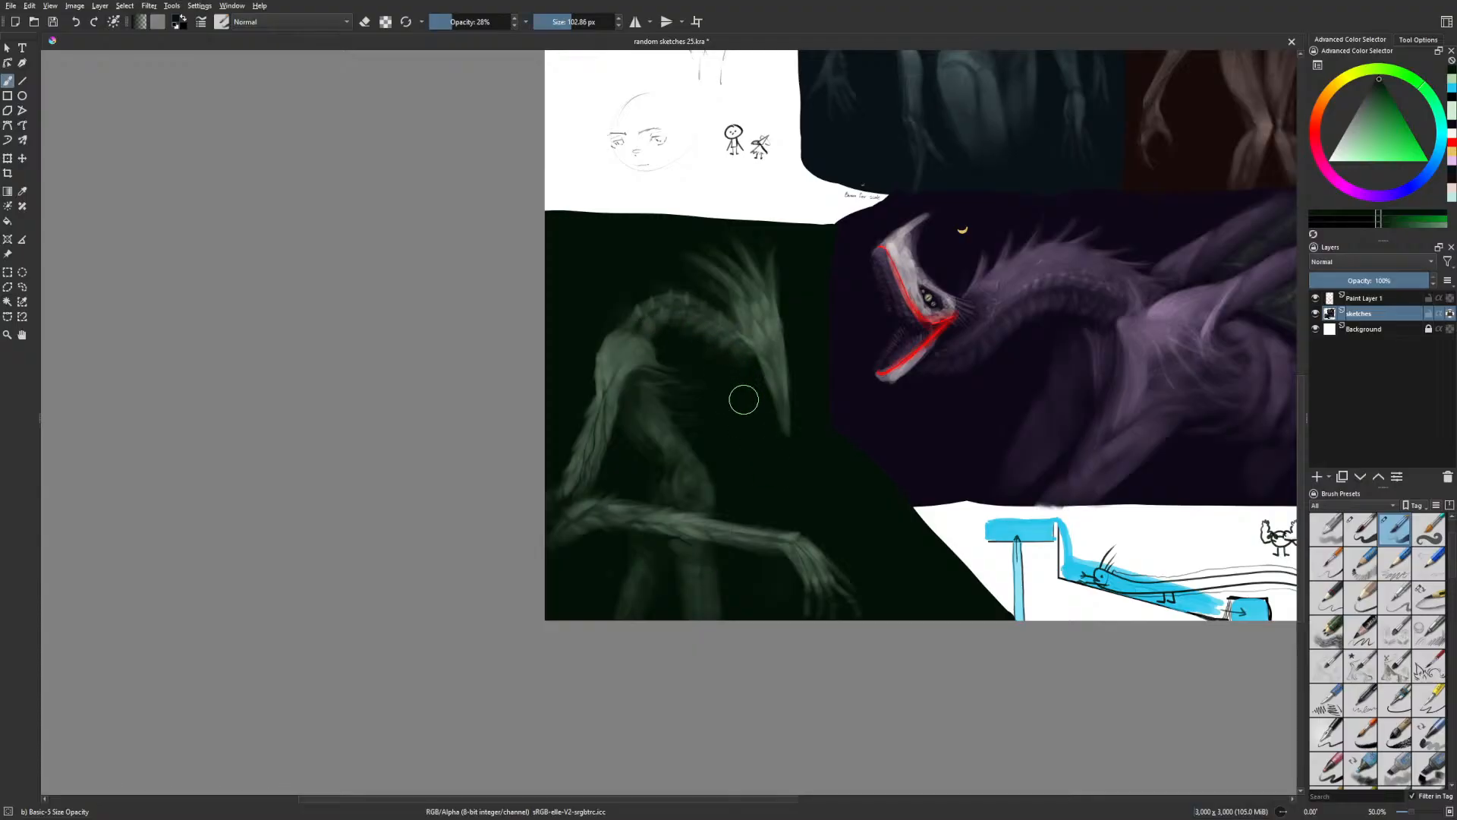
key(ctrl+z)
mouse_move(632, 334)
mouse_down()
mouse_move(678, 306)
mouse_move(743, 342)
mouse_move(665, 339)
mouse_up()
key(m)
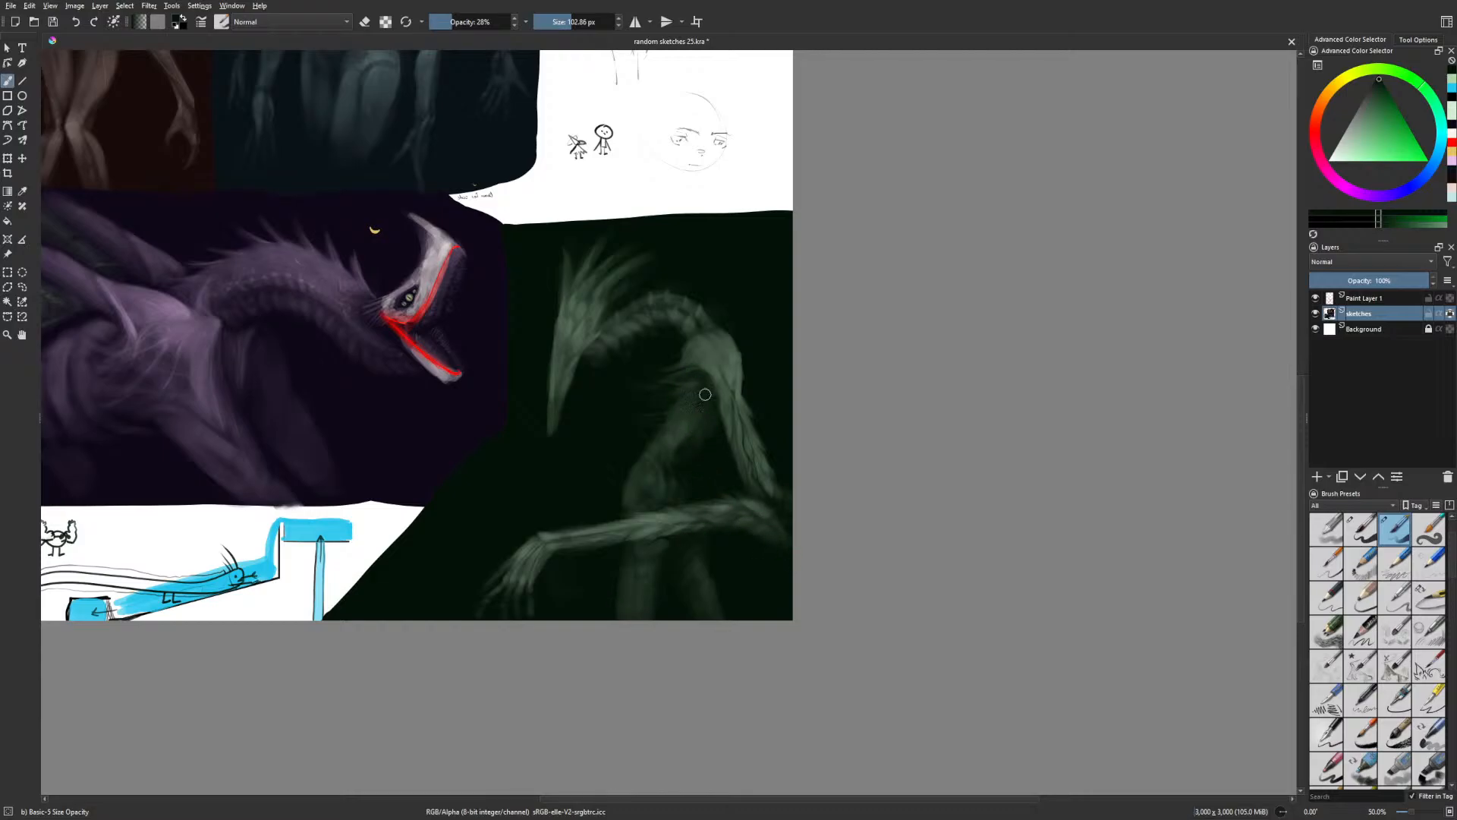
Choose pale green and the Gamer Knife Maybe brush at 23% opacity, enlarge it to 63 px, paint feathery torso strokes, and flip the view
right_click(822, 544)
click(863, 522)
right_click(864, 531)
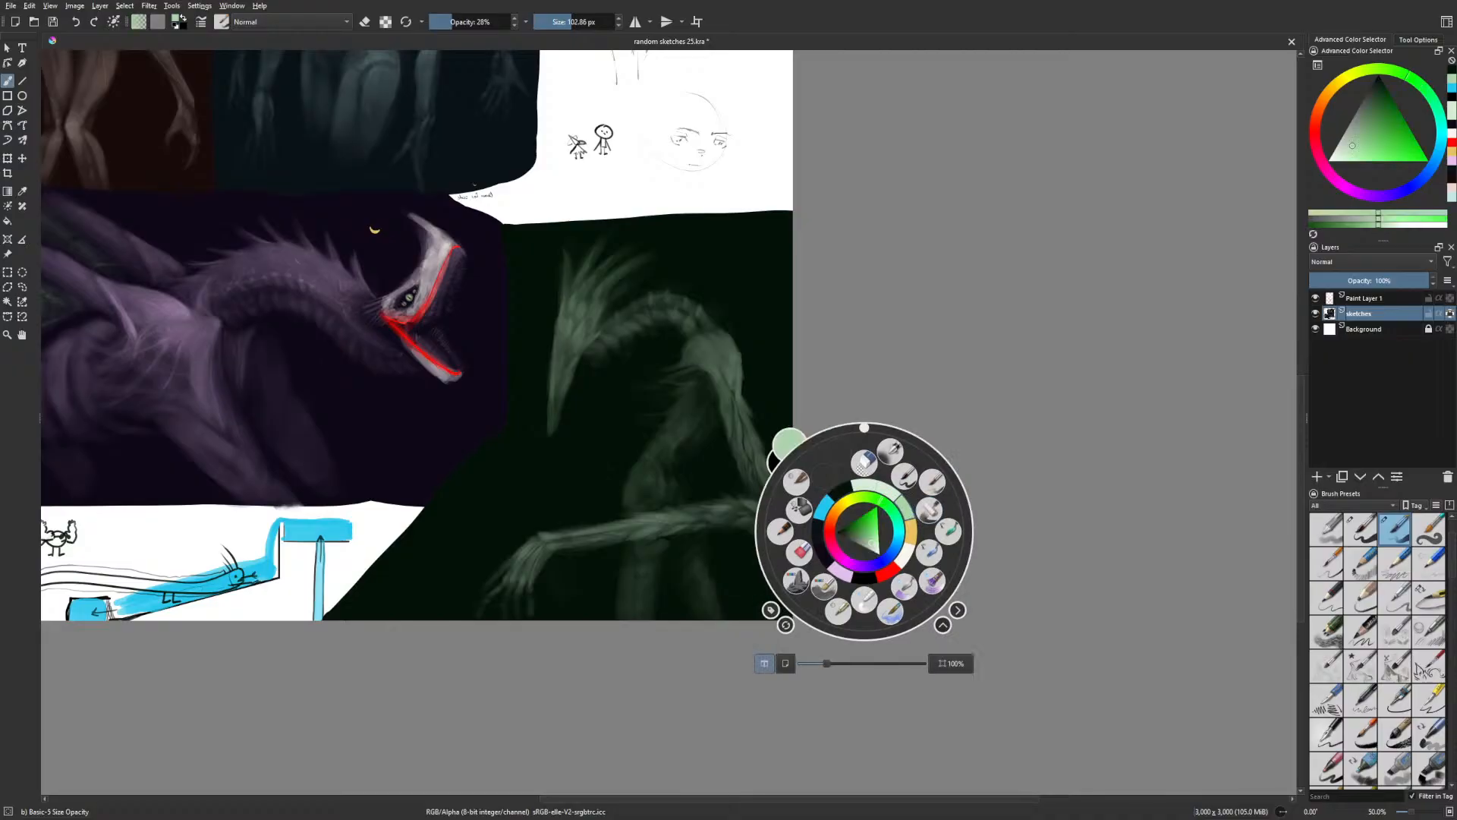
click(937, 535)
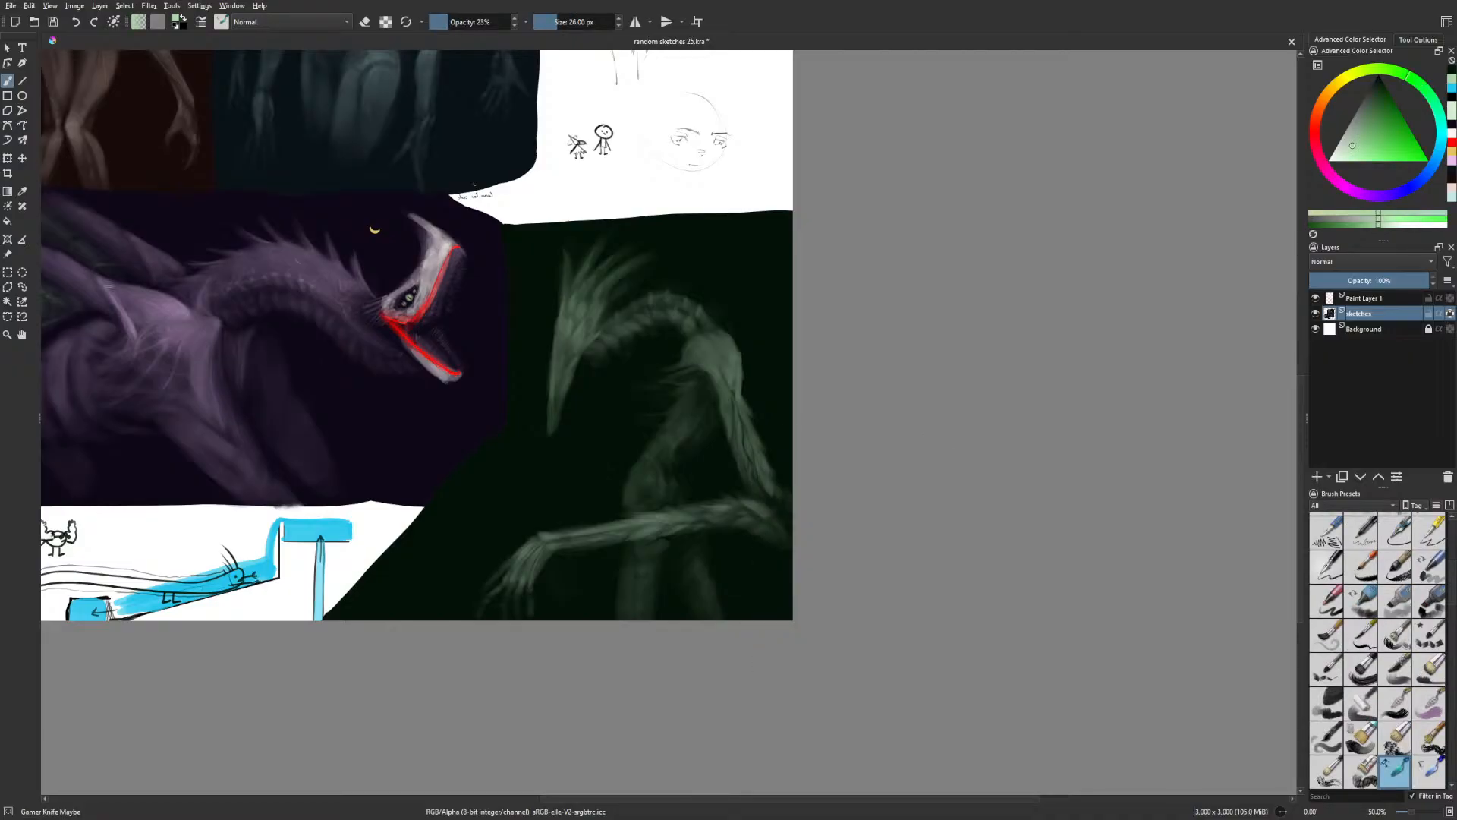
key(bracketright)
key(bracketright)
key(bracketright)
key(bracketright)
key(bracketright)
key(bracketright)
key(bracketright)
key(bracketright)
key(bracketright)
key(bracketright)
key(bracketright)
key(bracketright)
key(m)
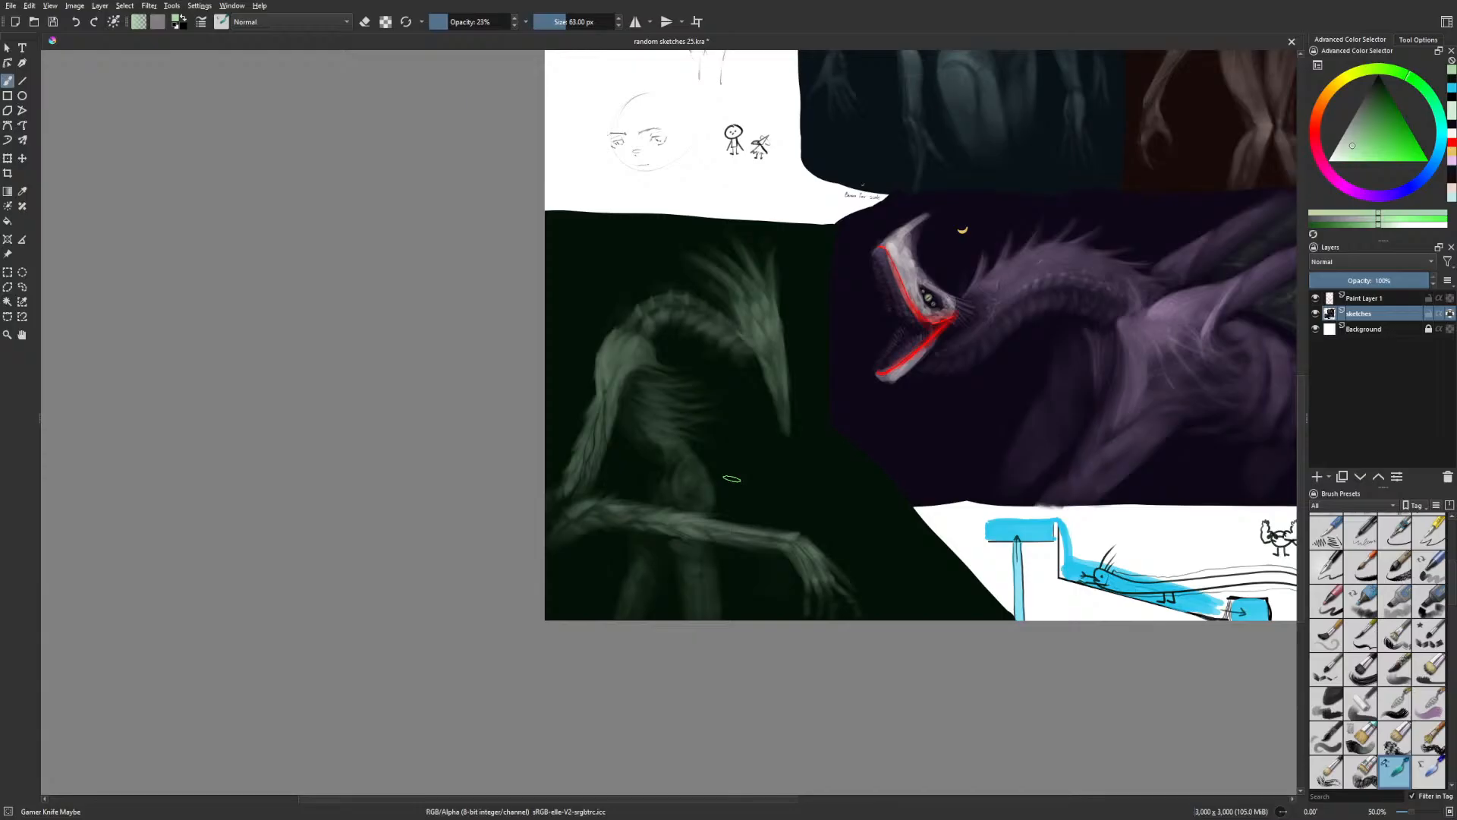
Reduce the brush to 28 px, add finer pale hairs along the chest and ribs, and flip the view back
key(bracketleft)
key(bracketleft)
key(bracketleft)
key(bracketleft)
key(bracketleft)
key(m)
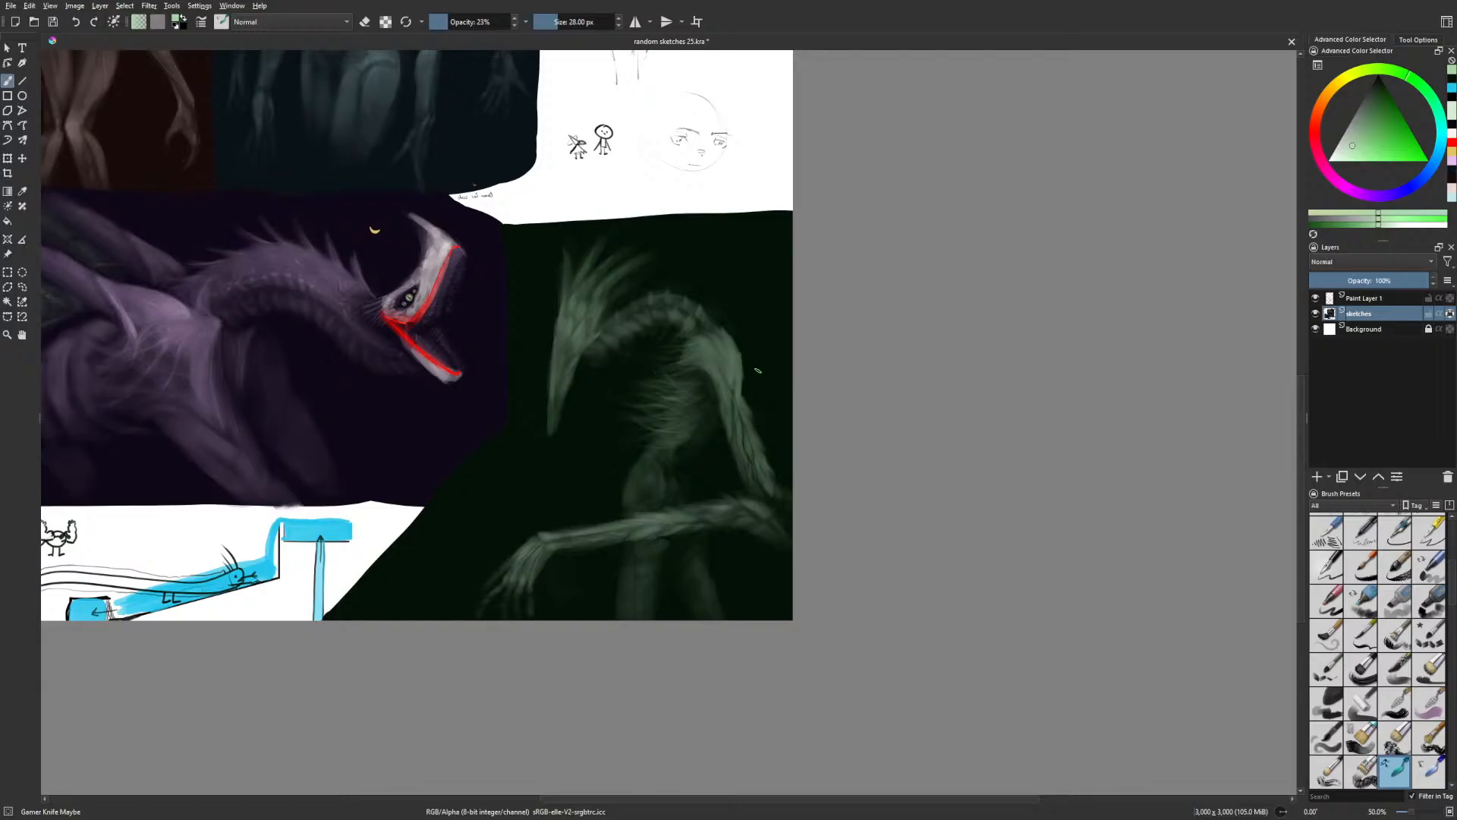
Paint hair-like strokes under the curved neck and over the upper torso, enlarging the Gamer Knife Maybe brush for the shoulder
drag(801, 420, 795, 497)
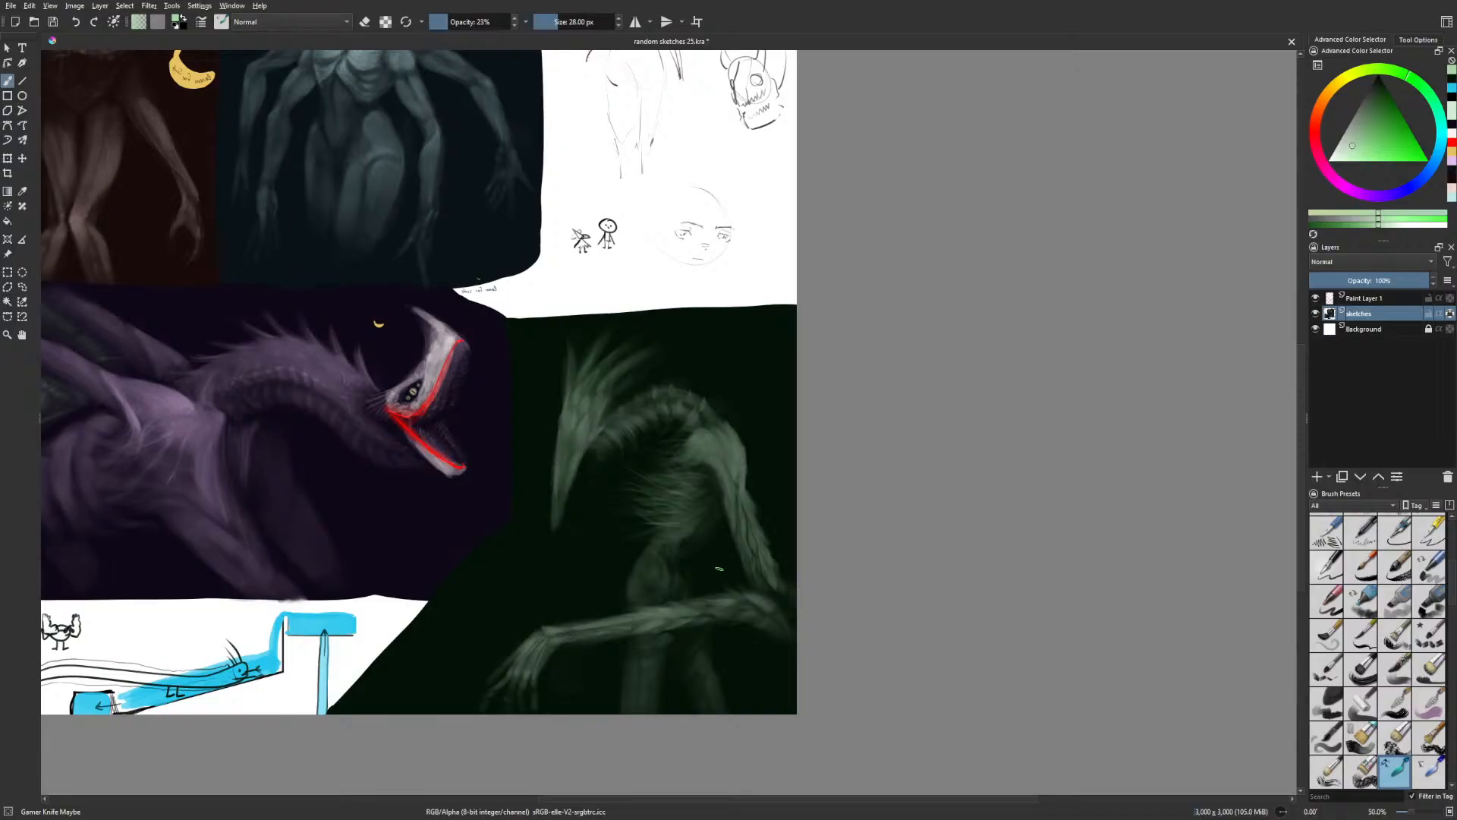
key(bracketright)
key(bracketright)
key(bracketright)
key(bracketright)
key(bracketright)
key(bracketright)
key(bracketright)
key(bracketright)
key(bracketright)
key(bracketright)
key(bracketright)
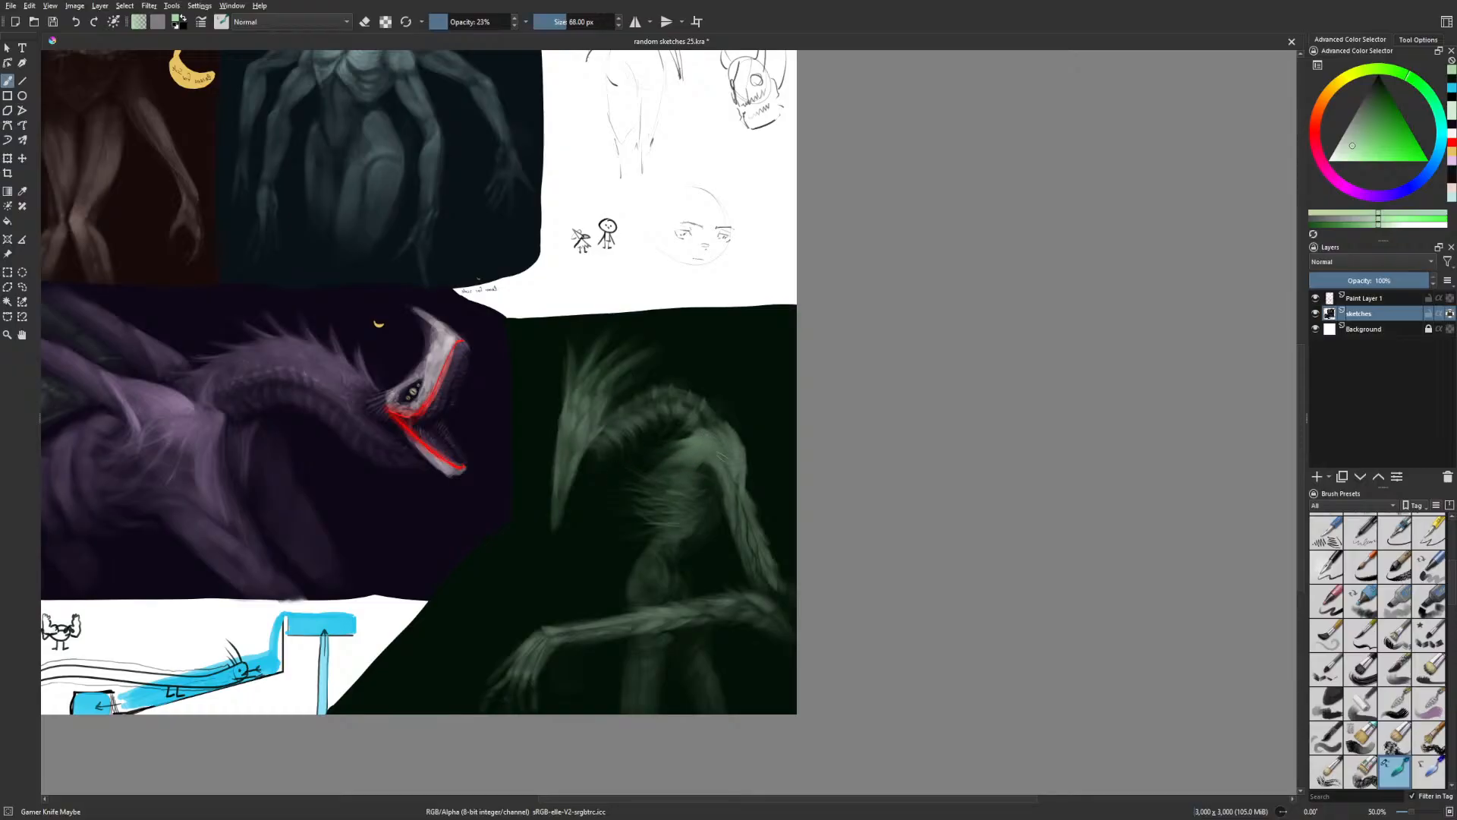
Set the brush size to 21.90 px and detail the curved neck's ridges with the view flipped, restoring the view when done
click(554, 22)
key(m)
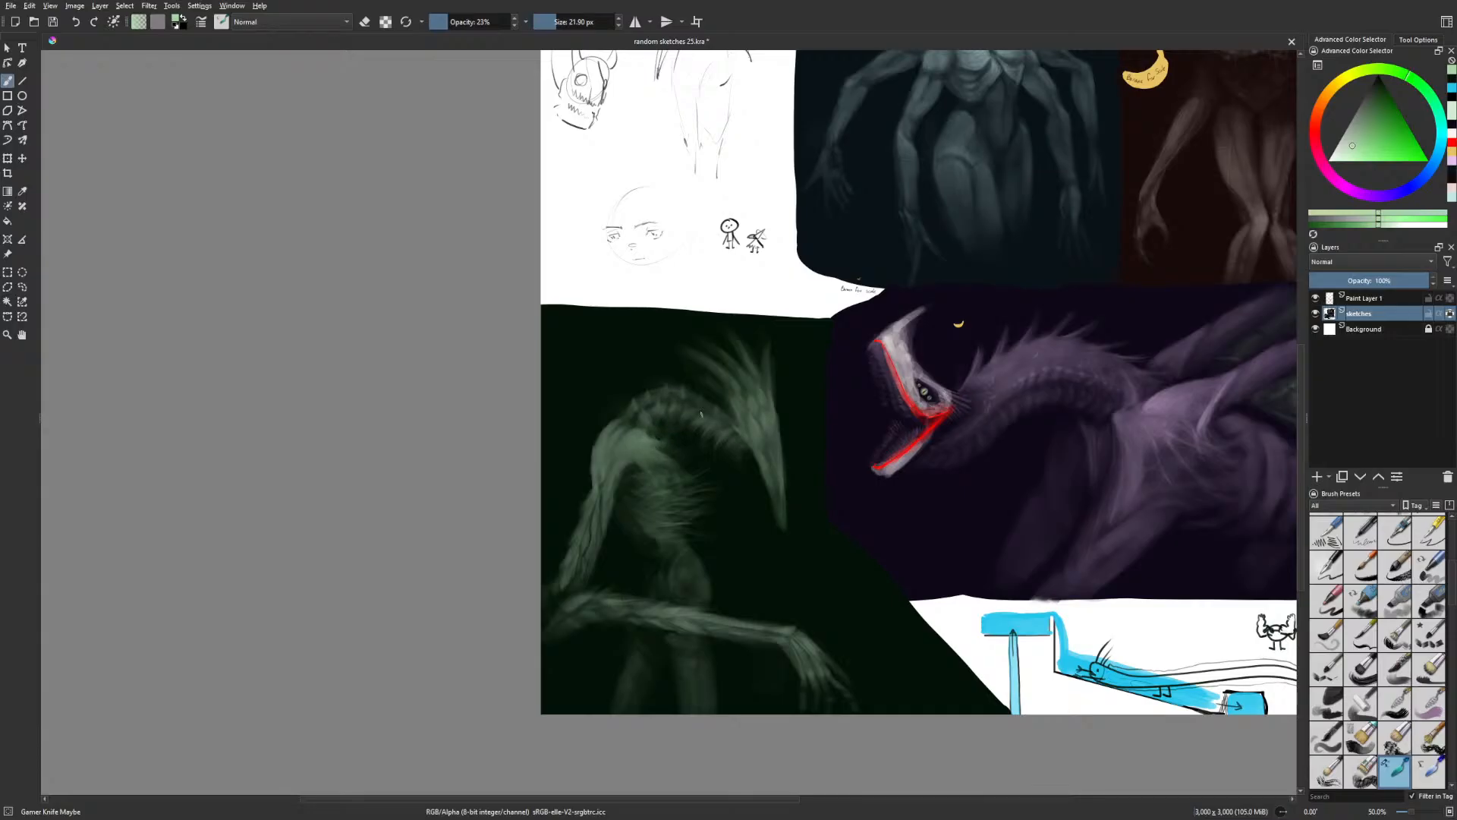
key(m)
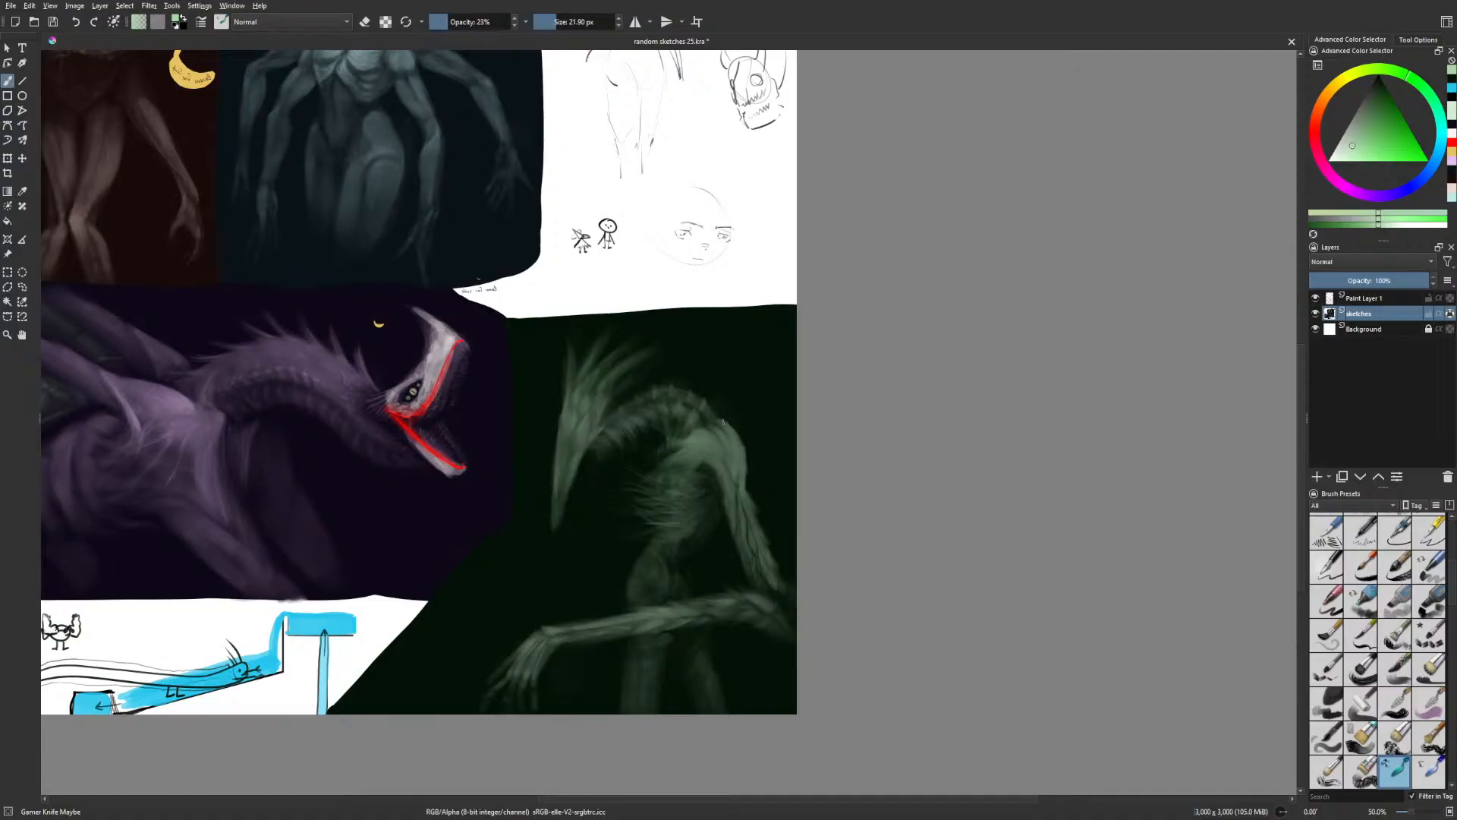
Build up the hair between the throat and chest with the 21.90 px brush, flipping the view to check the shapes
key(m)
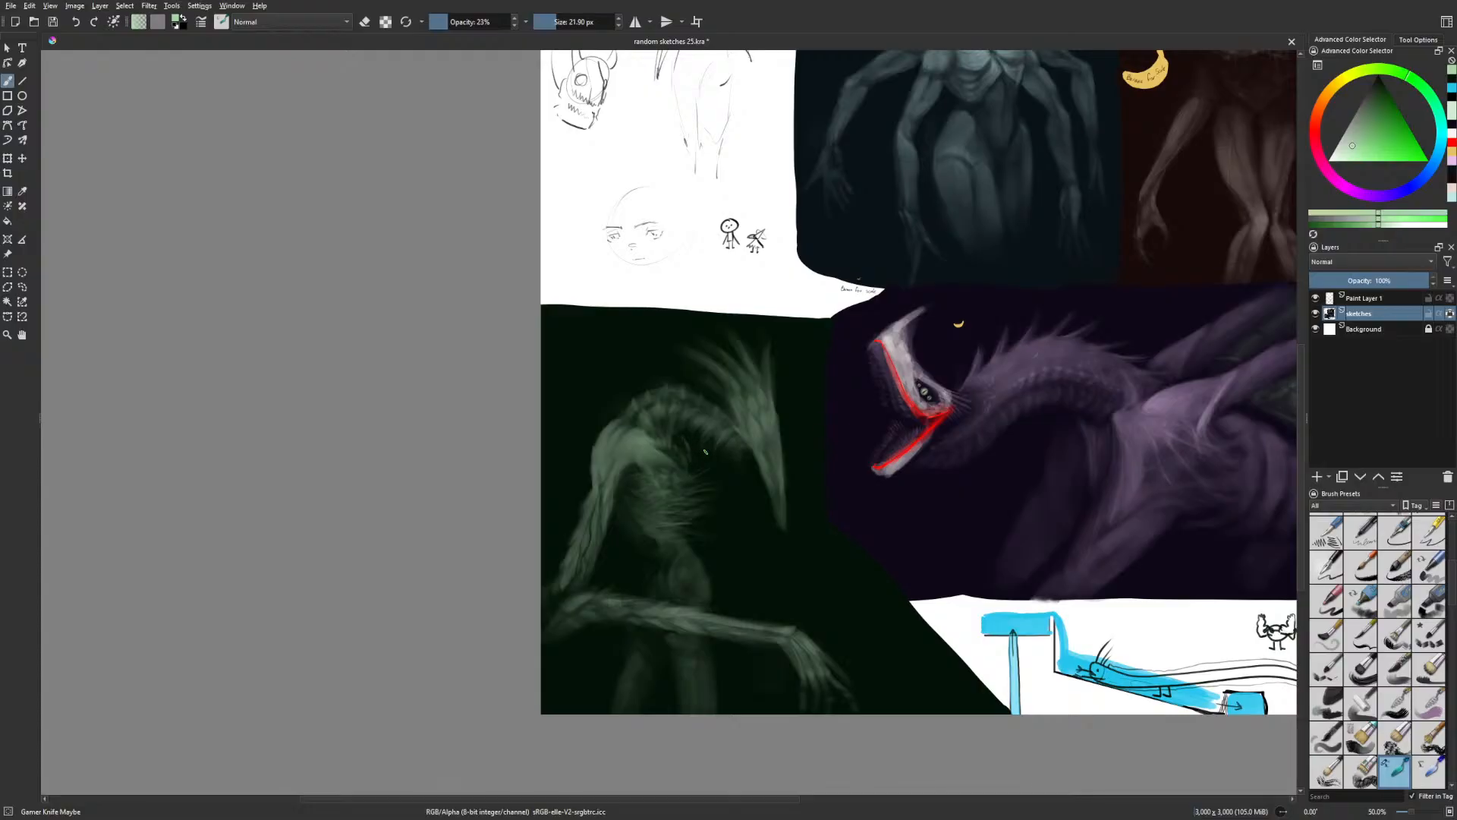
key(m)
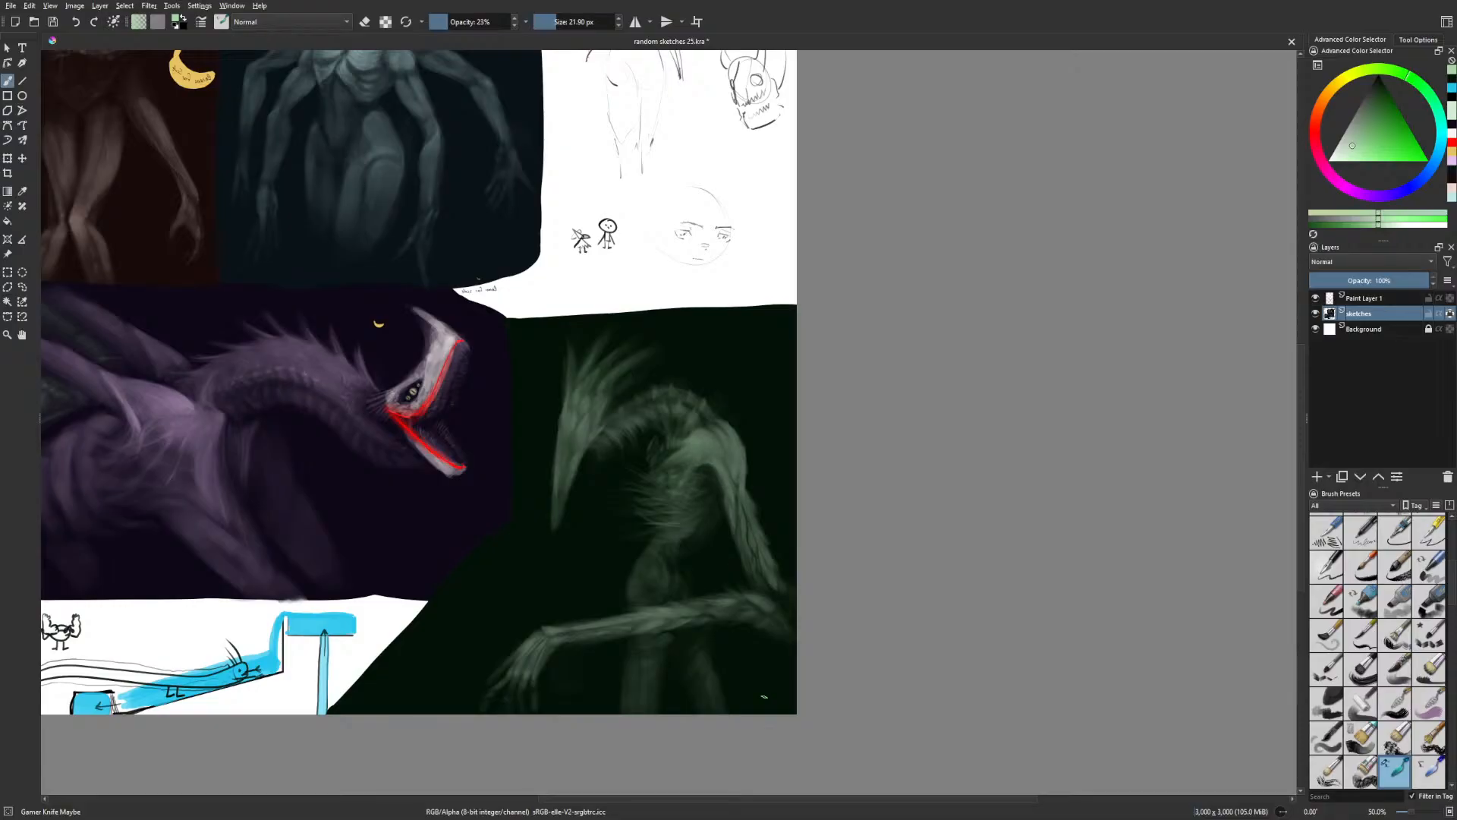
key(m)
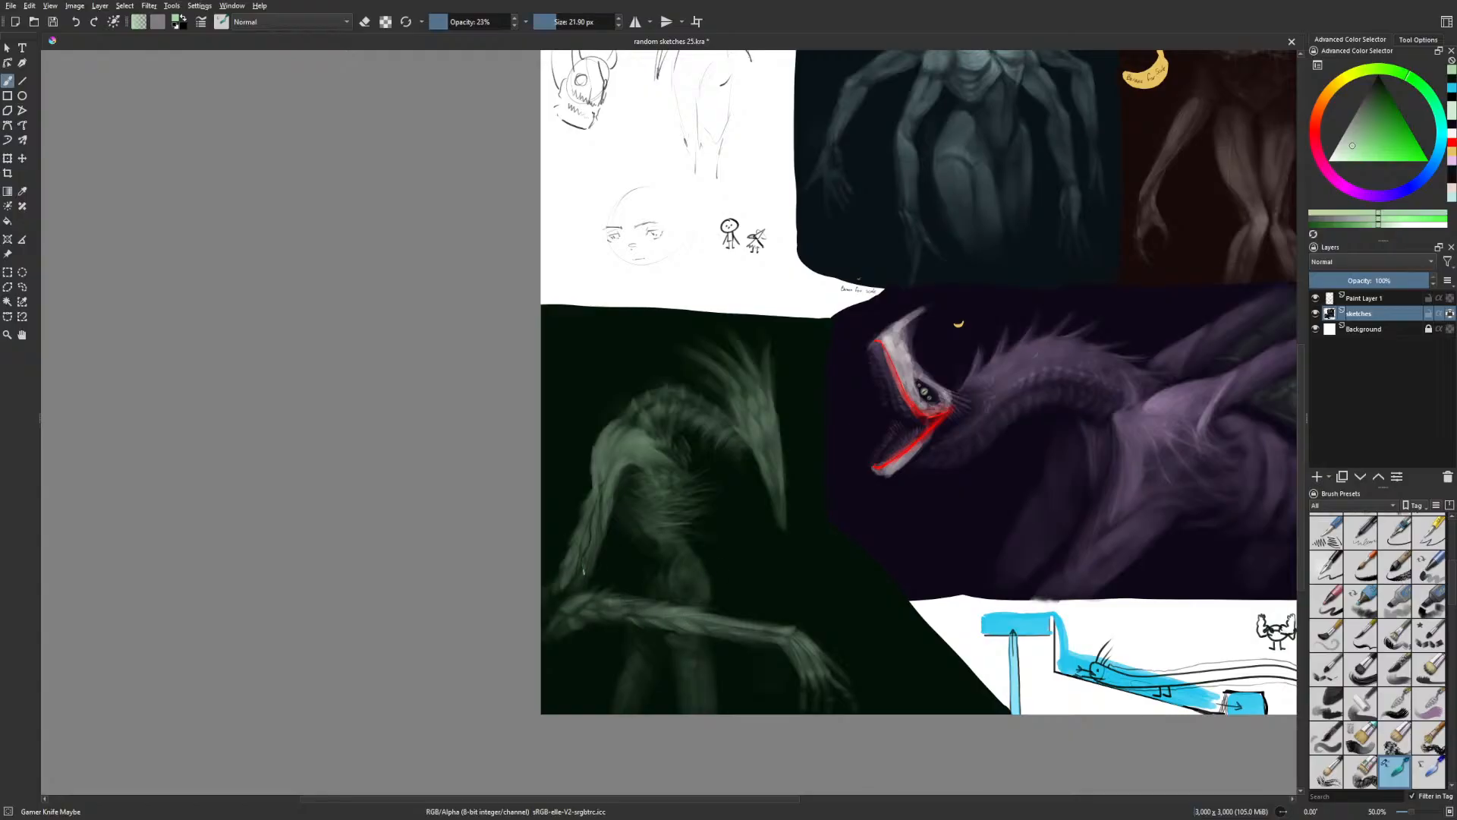
Switch to the Basic-5 Size brush at 28% opacity, set it to 26 px, lighten the waist and hip, and flip the view
right_click(779, 641)
click(860, 592)
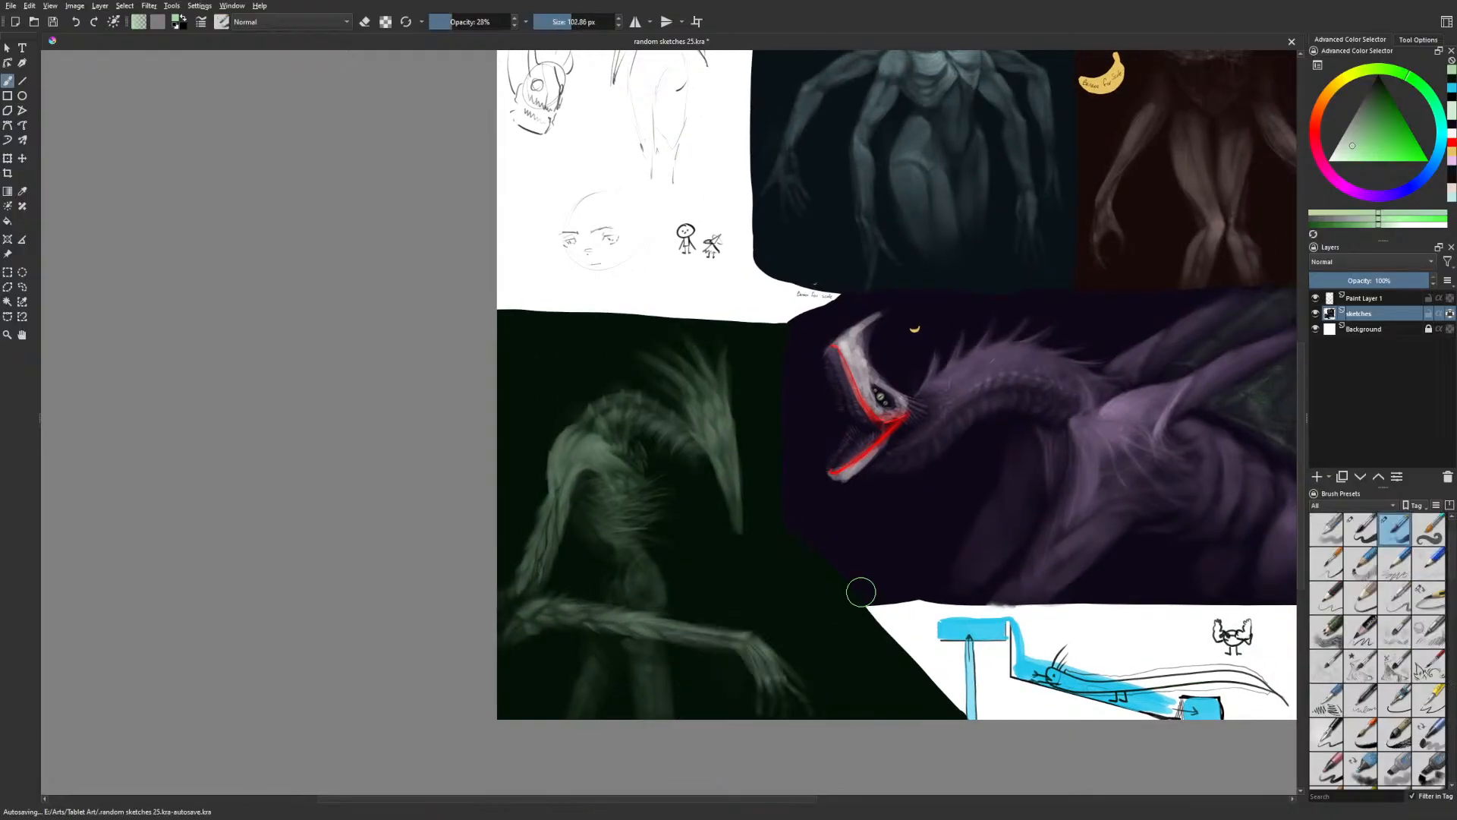
click(549, 23)
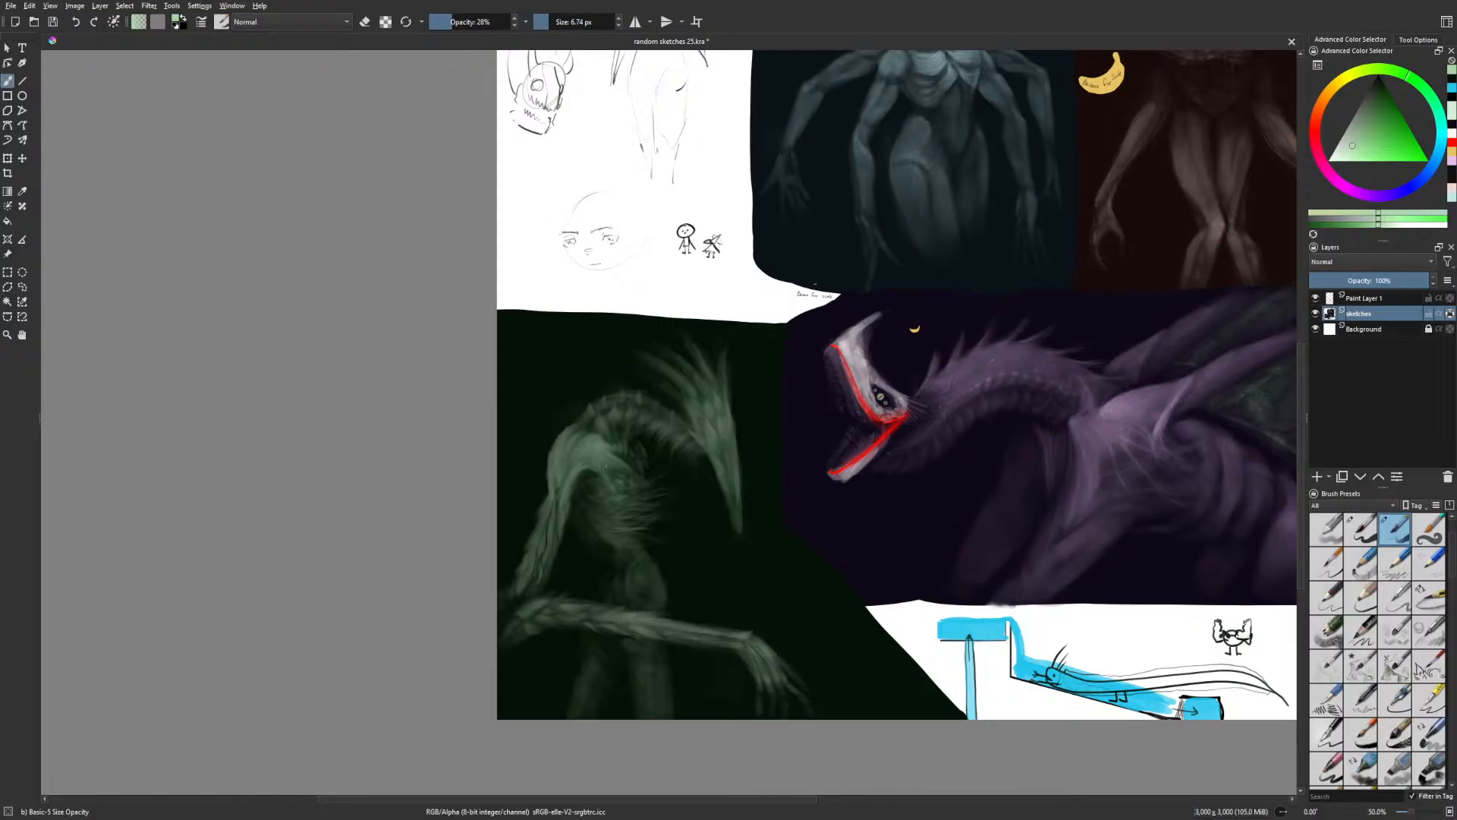
drag(631, 563, 706, 563)
key(m)
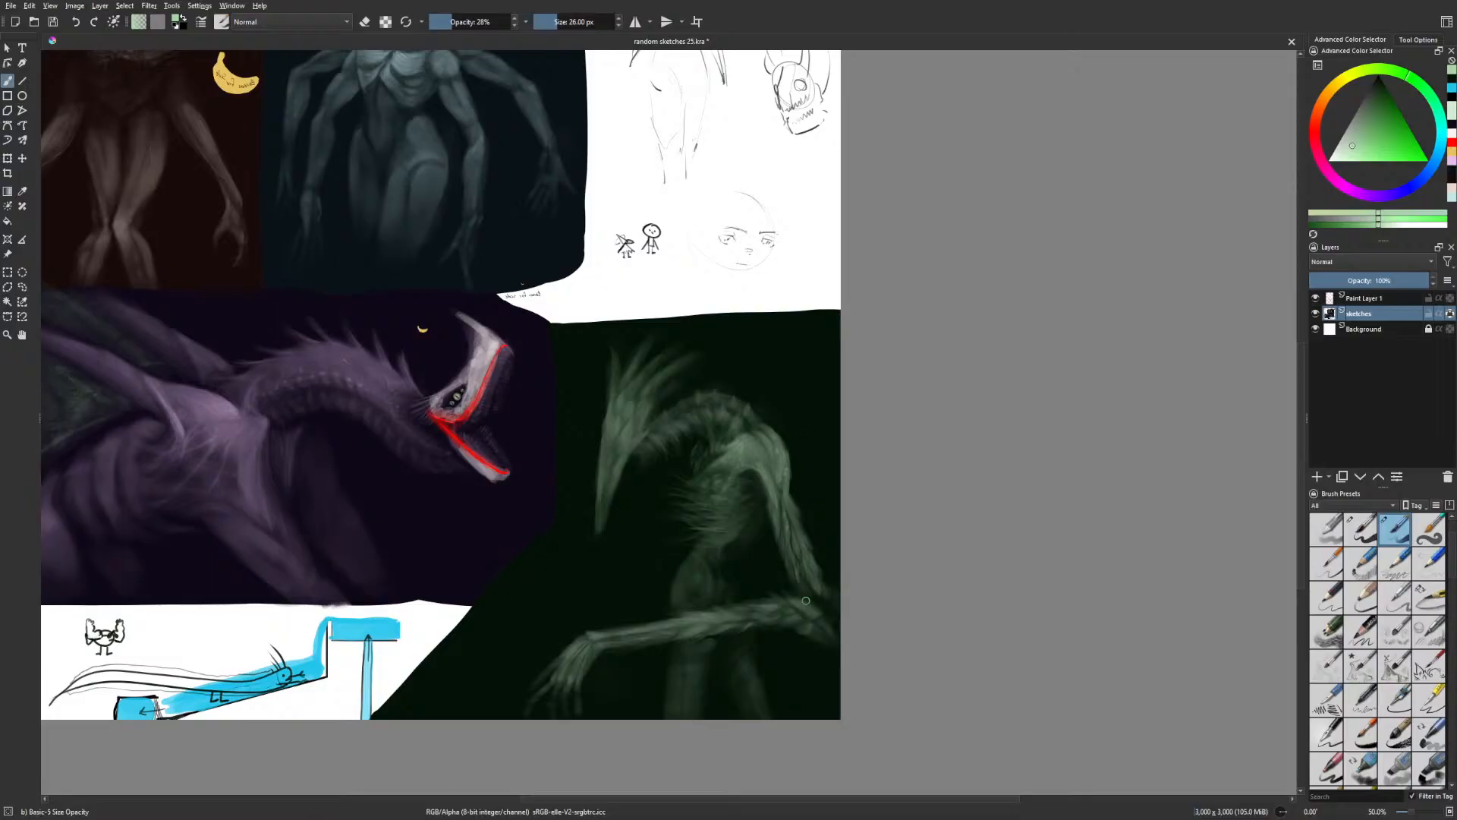
Change the paint colour to black and shade the crest and head with the 26 px brush, flipping the view to check
key(m)
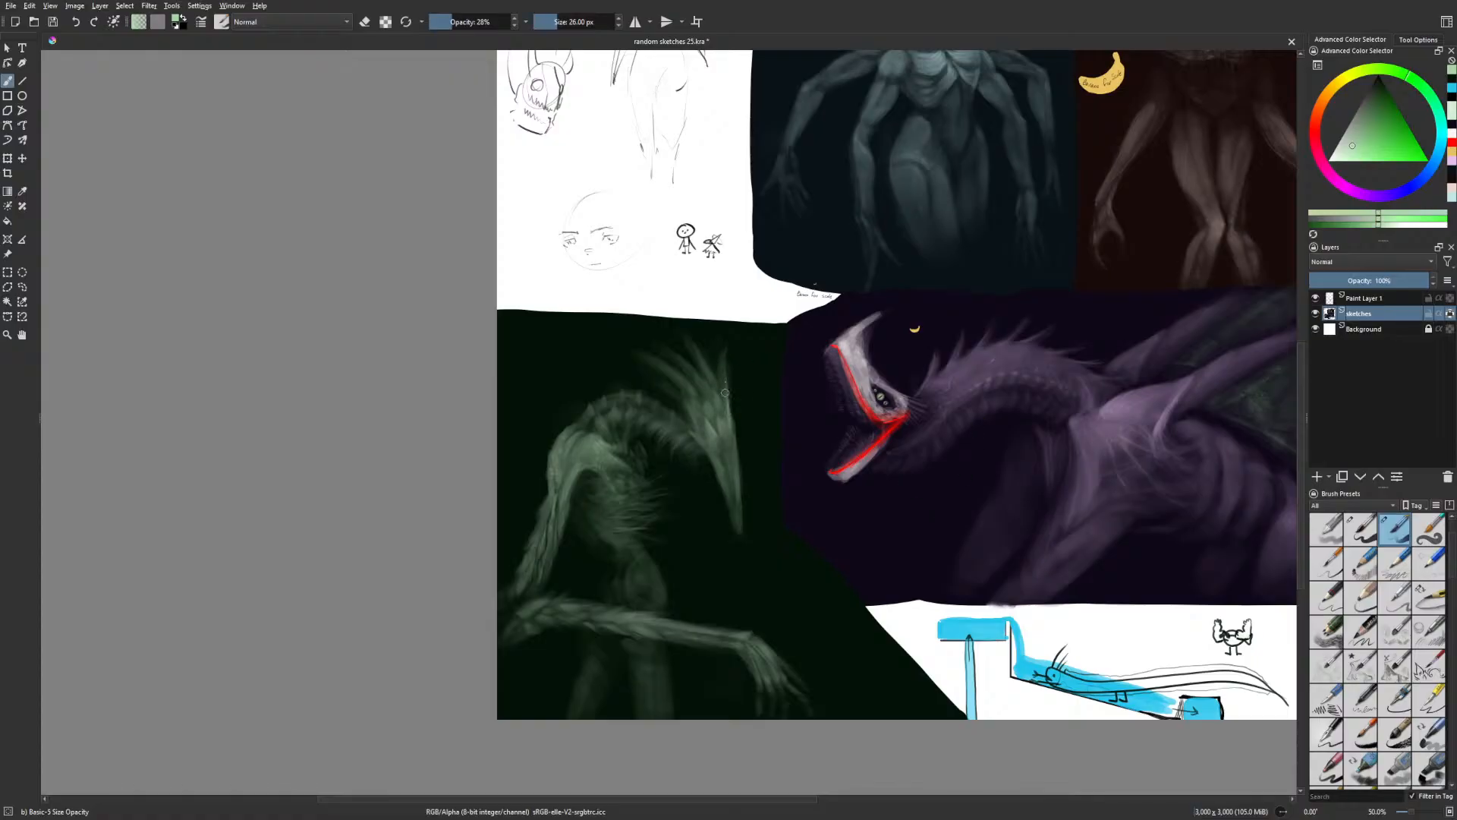
right_click(802, 517)
click(793, 487)
key(m)
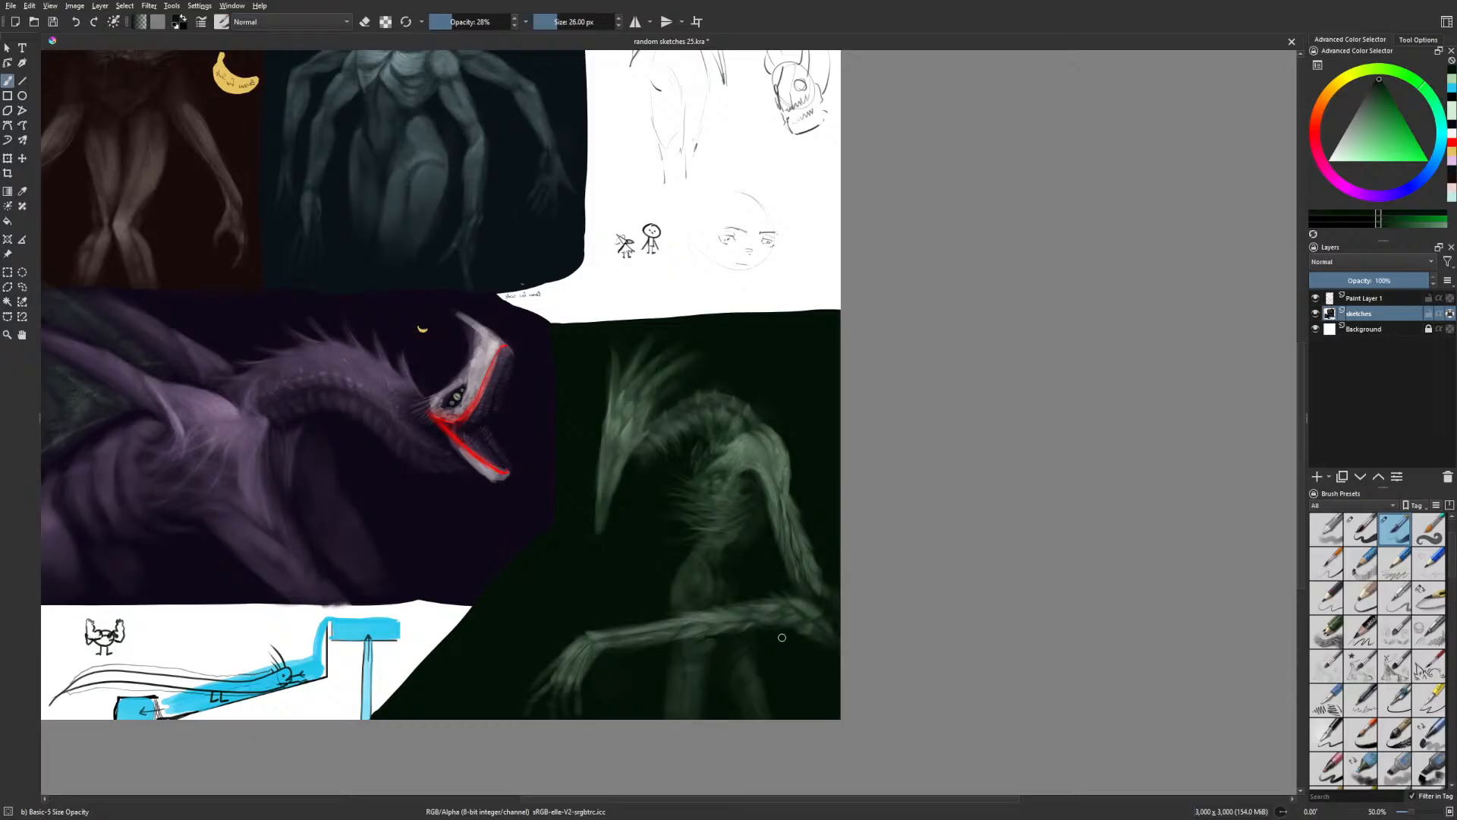
key(m)
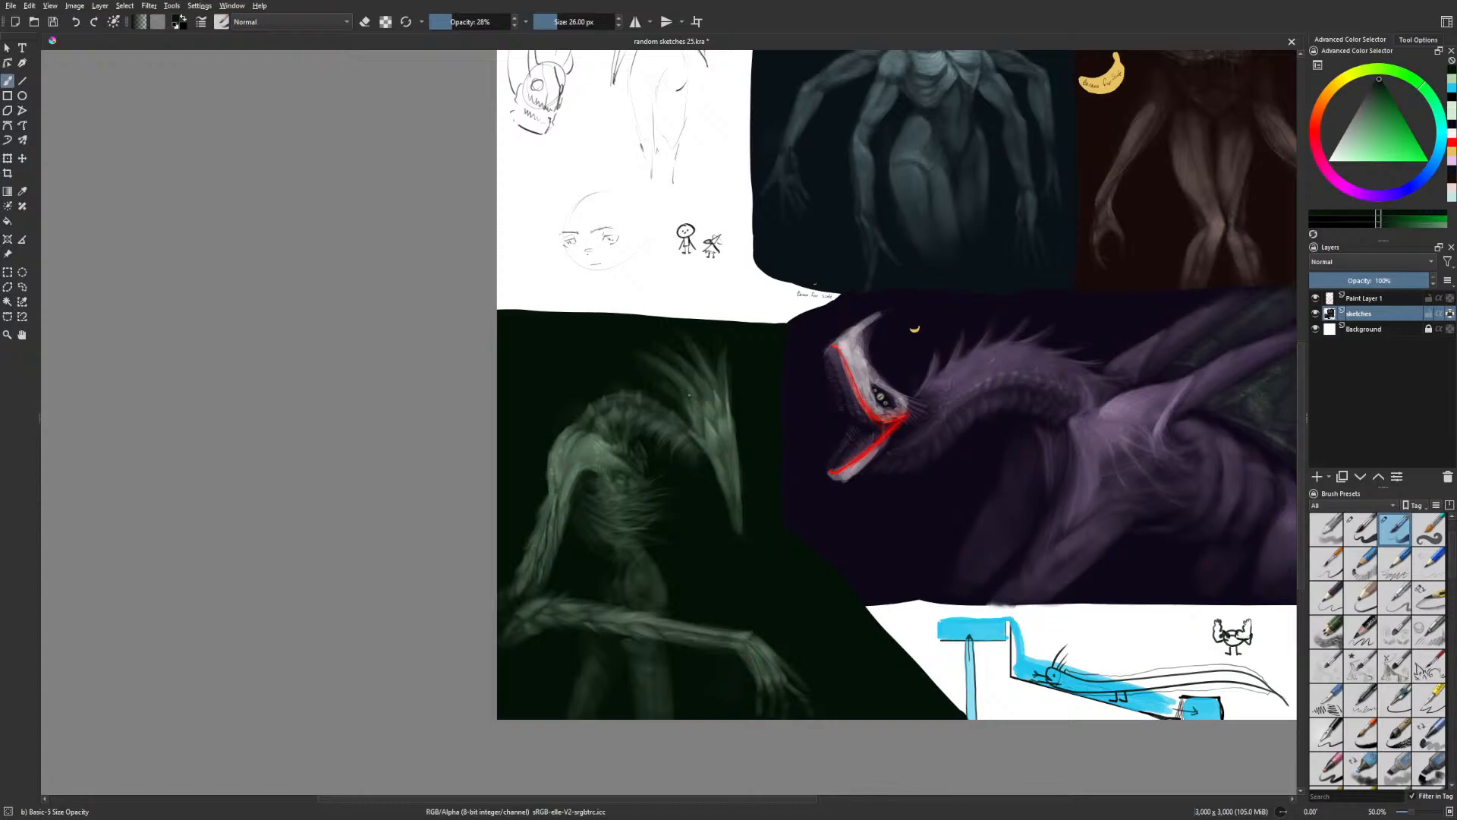
key(m)
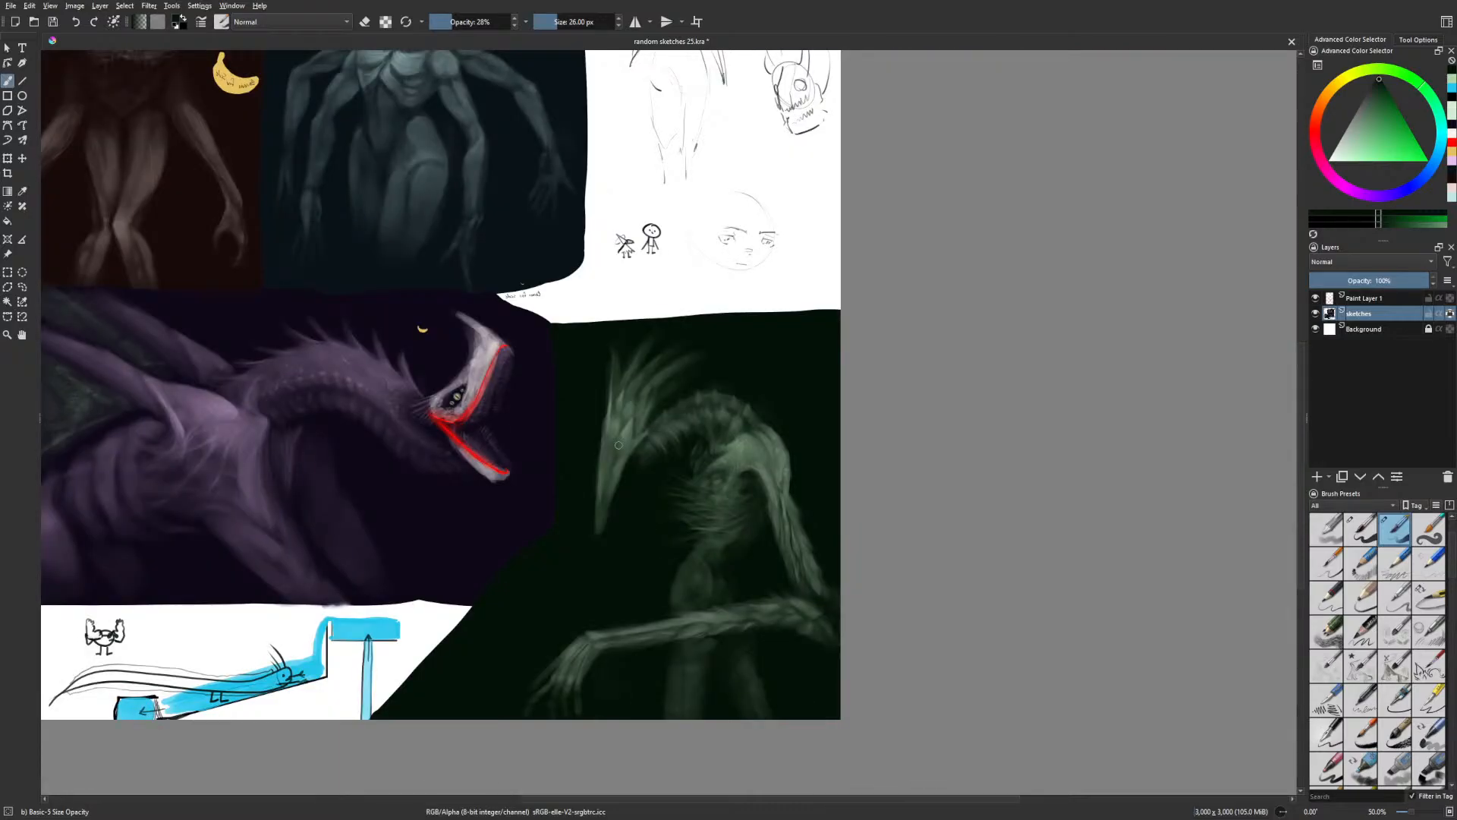
Shade around the green creature's torso and arms in black with the 26 px brush, flipping the view to check and restoring it
drag(698, 640, 728, 643)
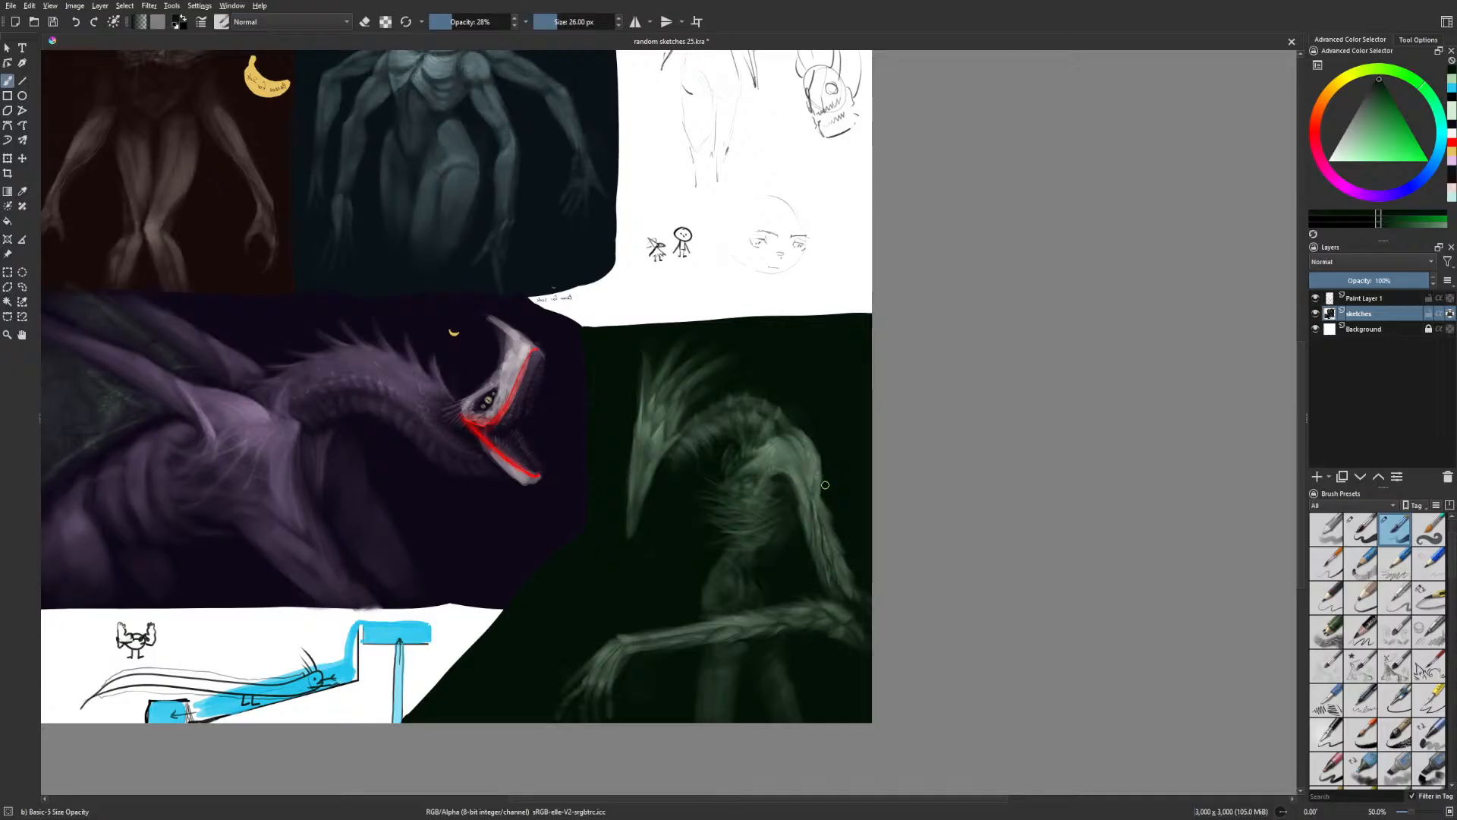
key(m)
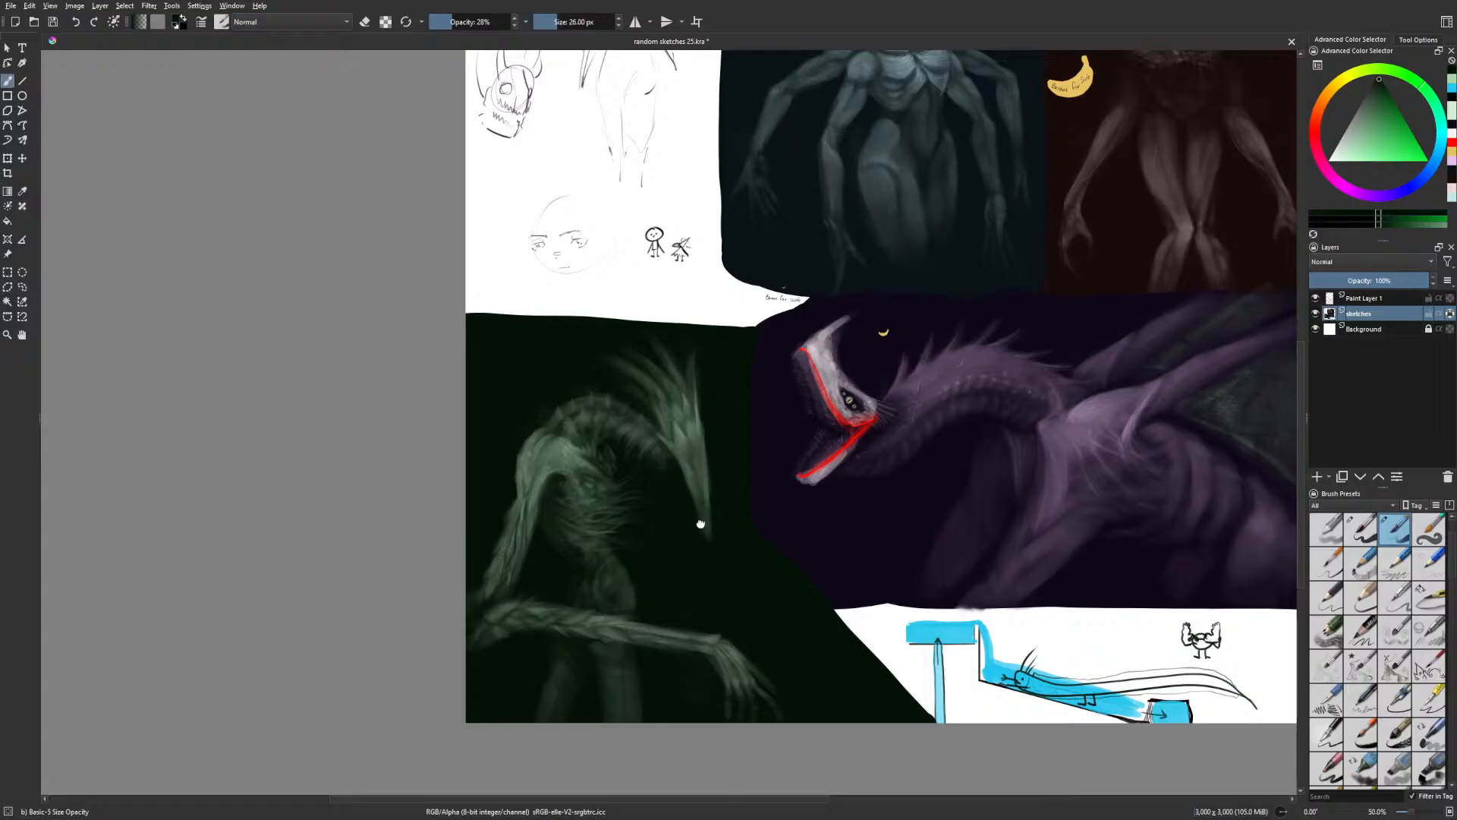
mouse_move(701, 520)
mouse_down()
mouse_move(581, 580)
mouse_move(588, 563)
mouse_up()
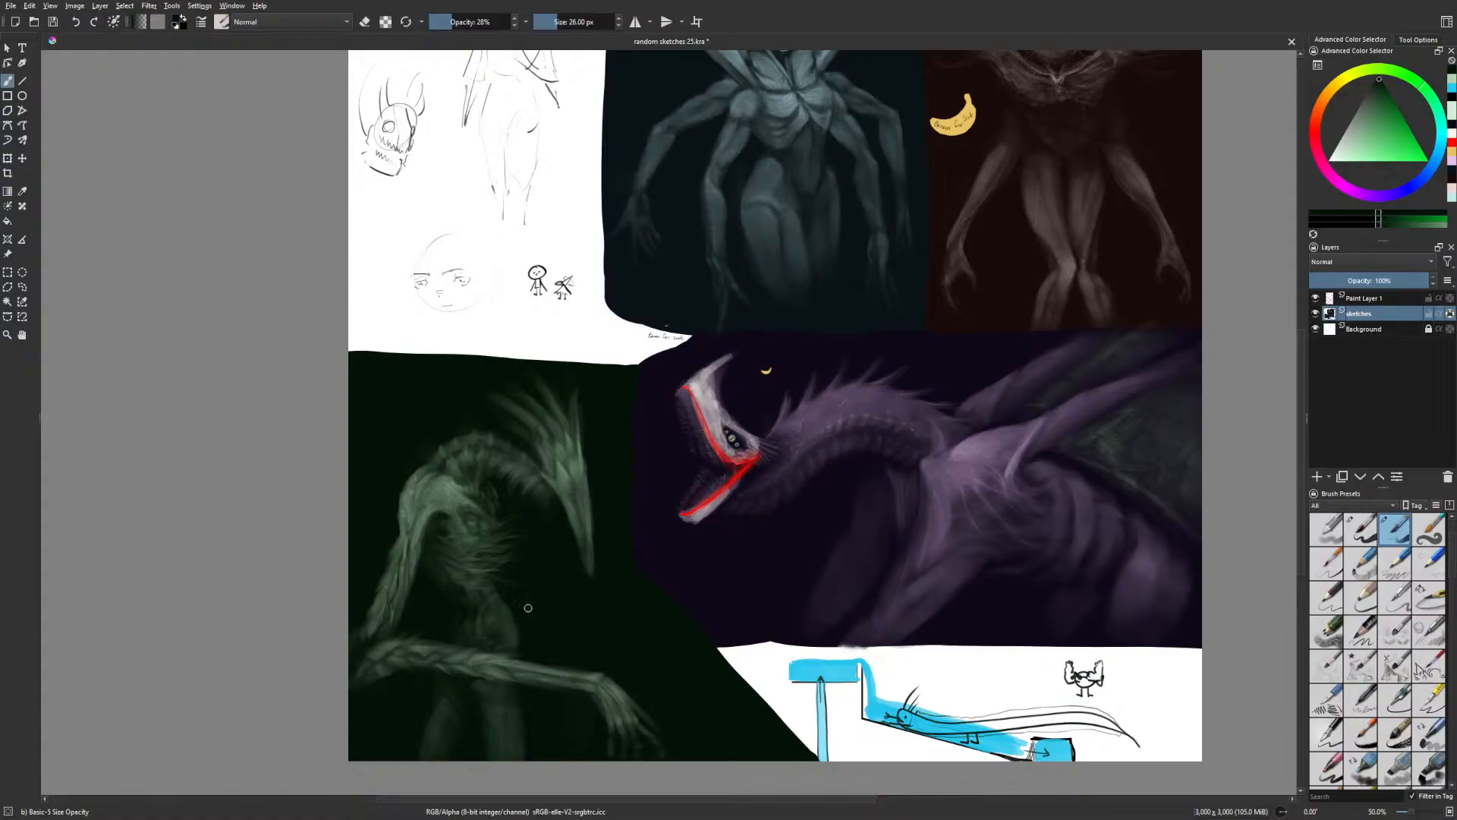
scroll(736, 621, down, 1)
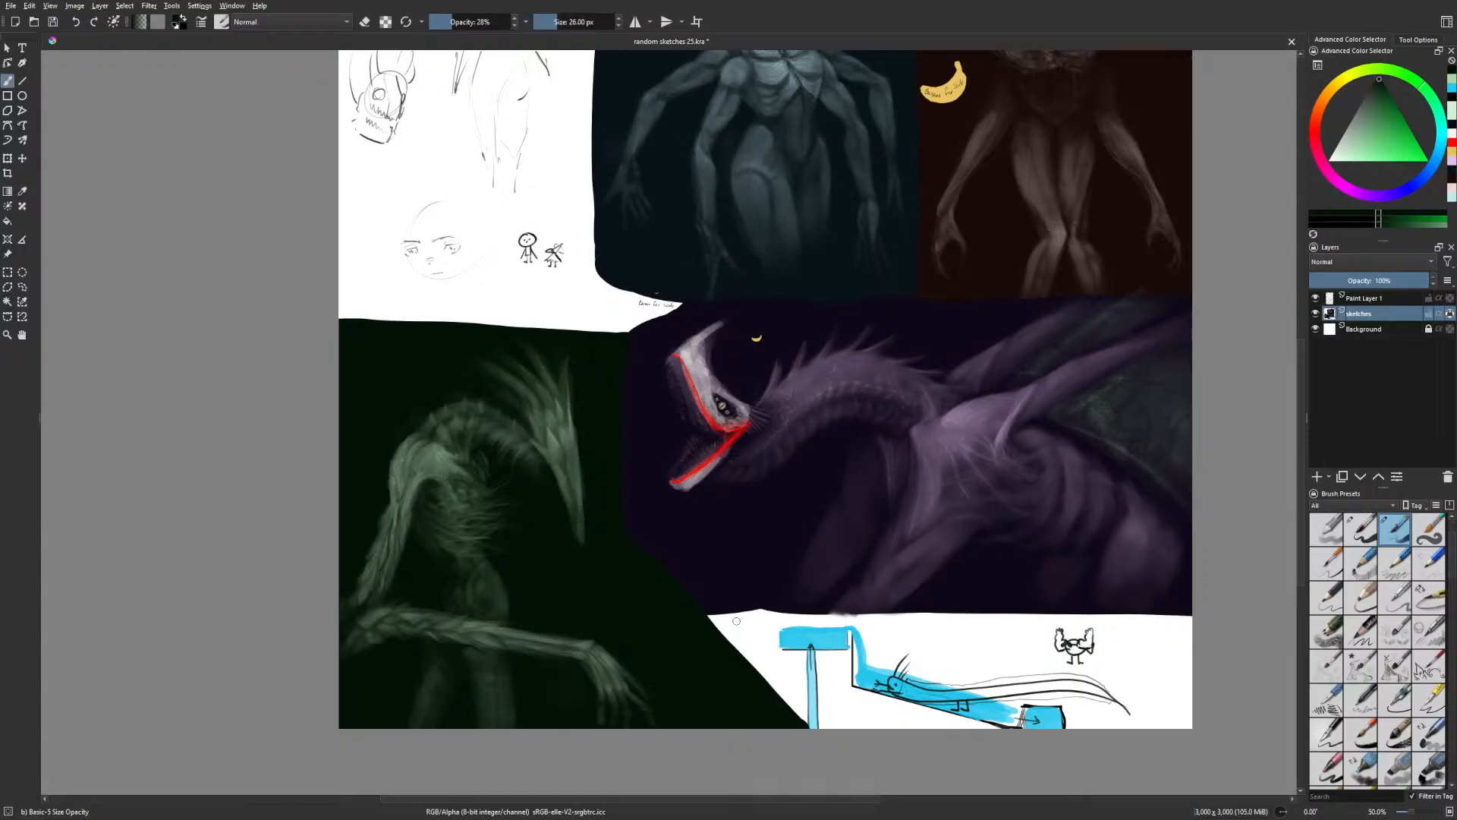
key(m)
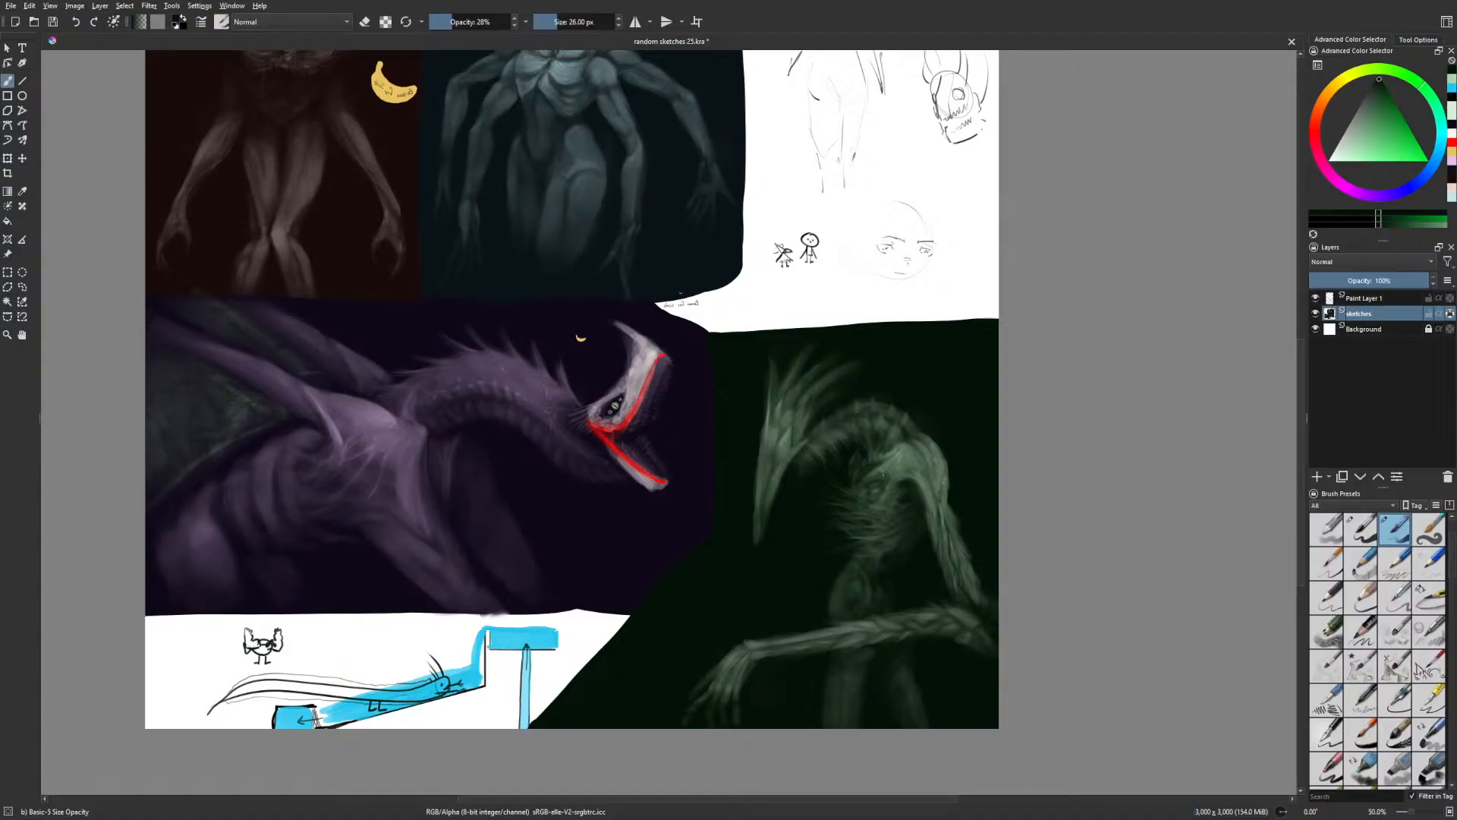
drag(1014, 526, 987, 495)
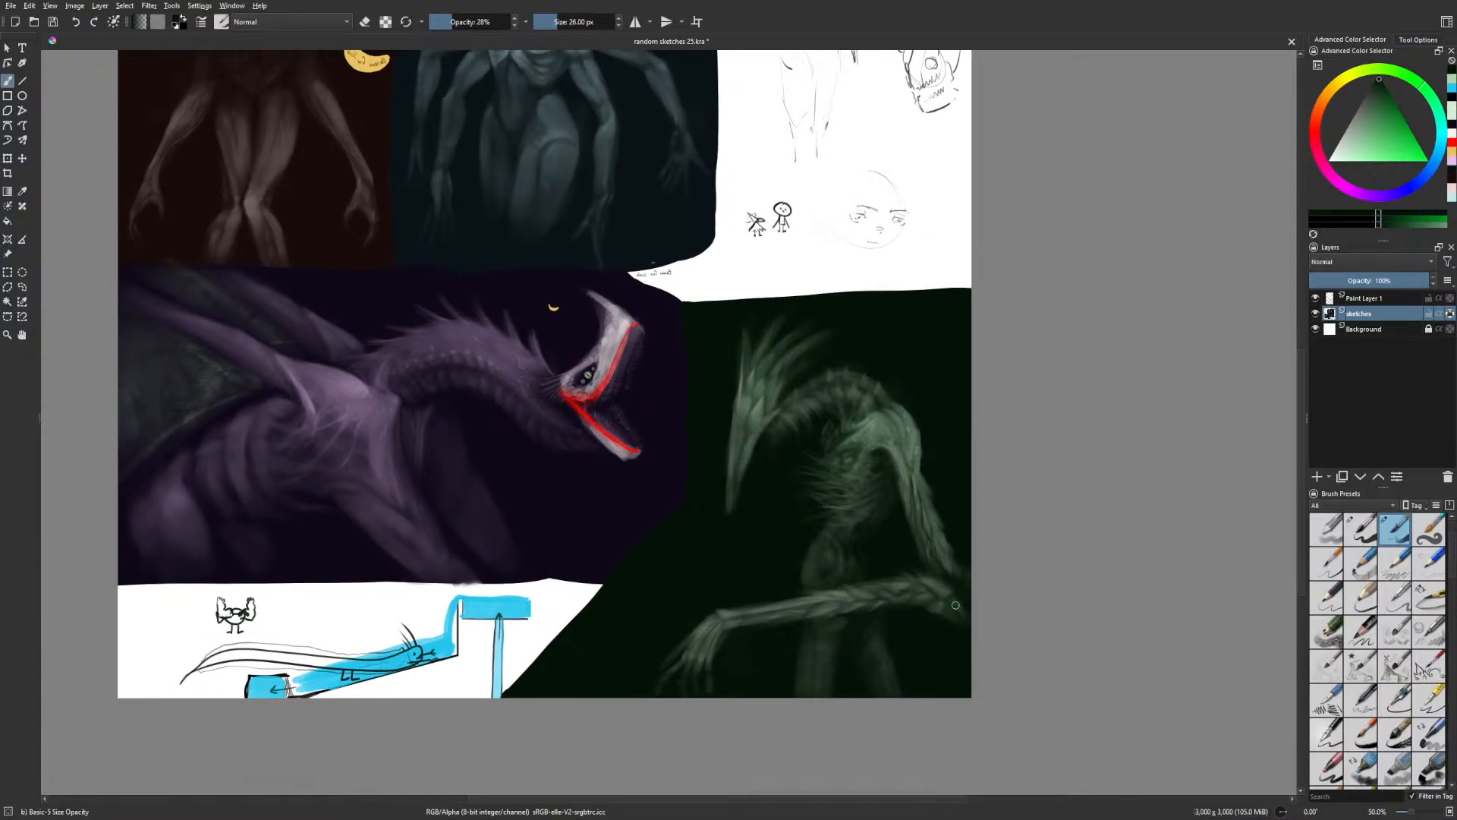
Set the brush size to 85.52 px and change the paint colour to pale green for the green creature
click(569, 22)
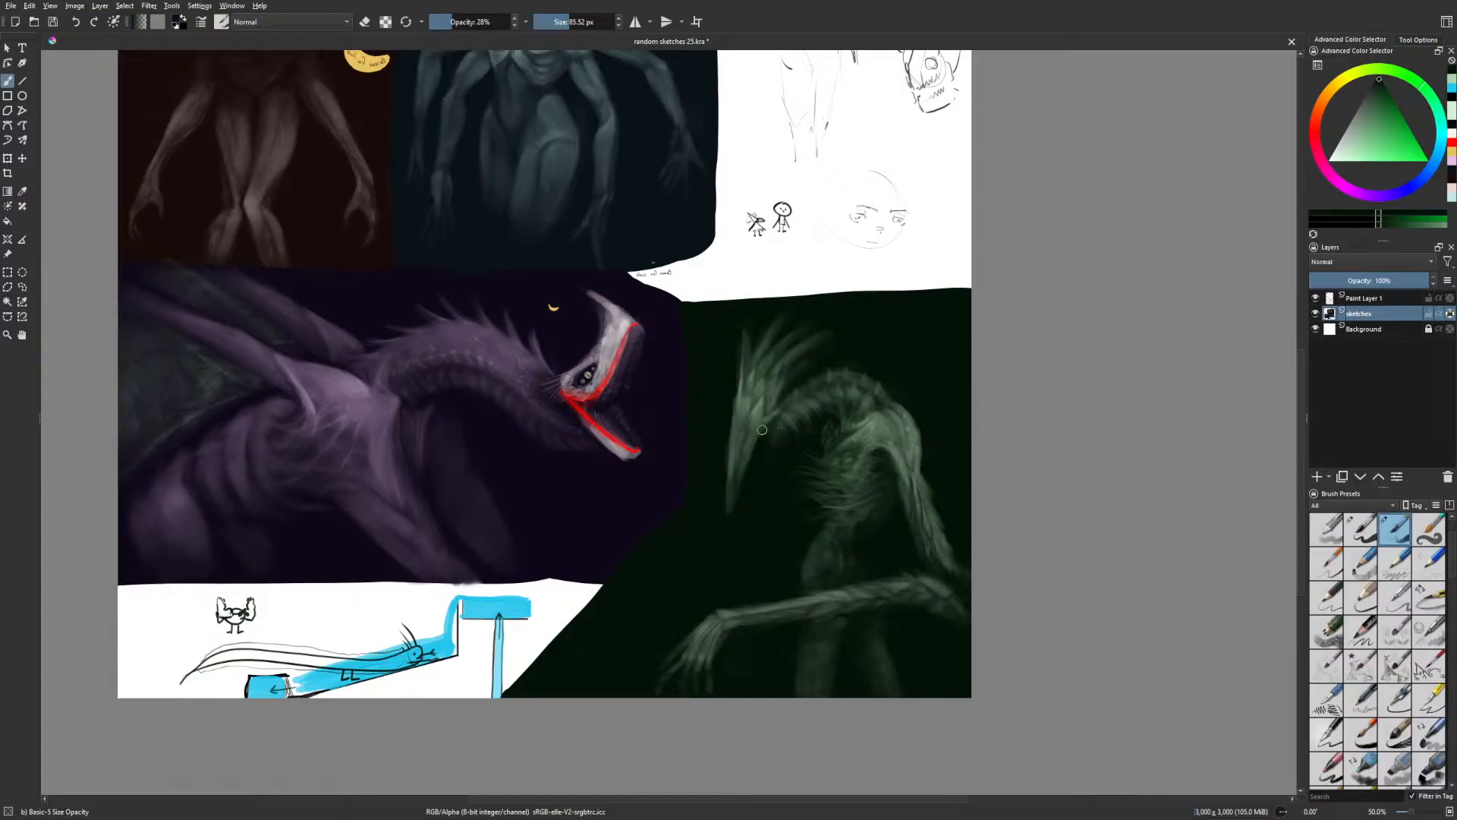
key(plus)
key(plus)
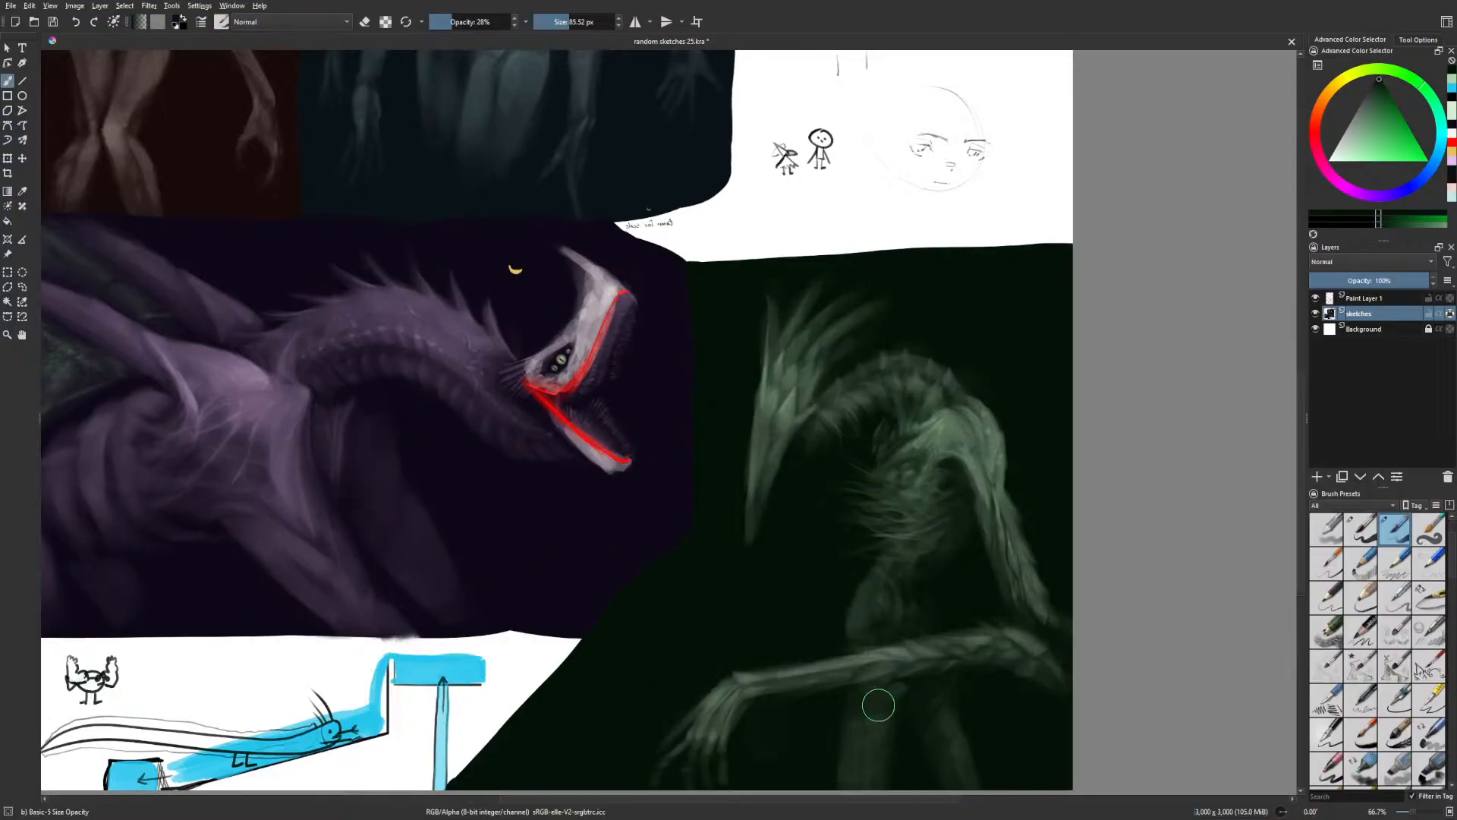
drag(1094, 682, 887, 500)
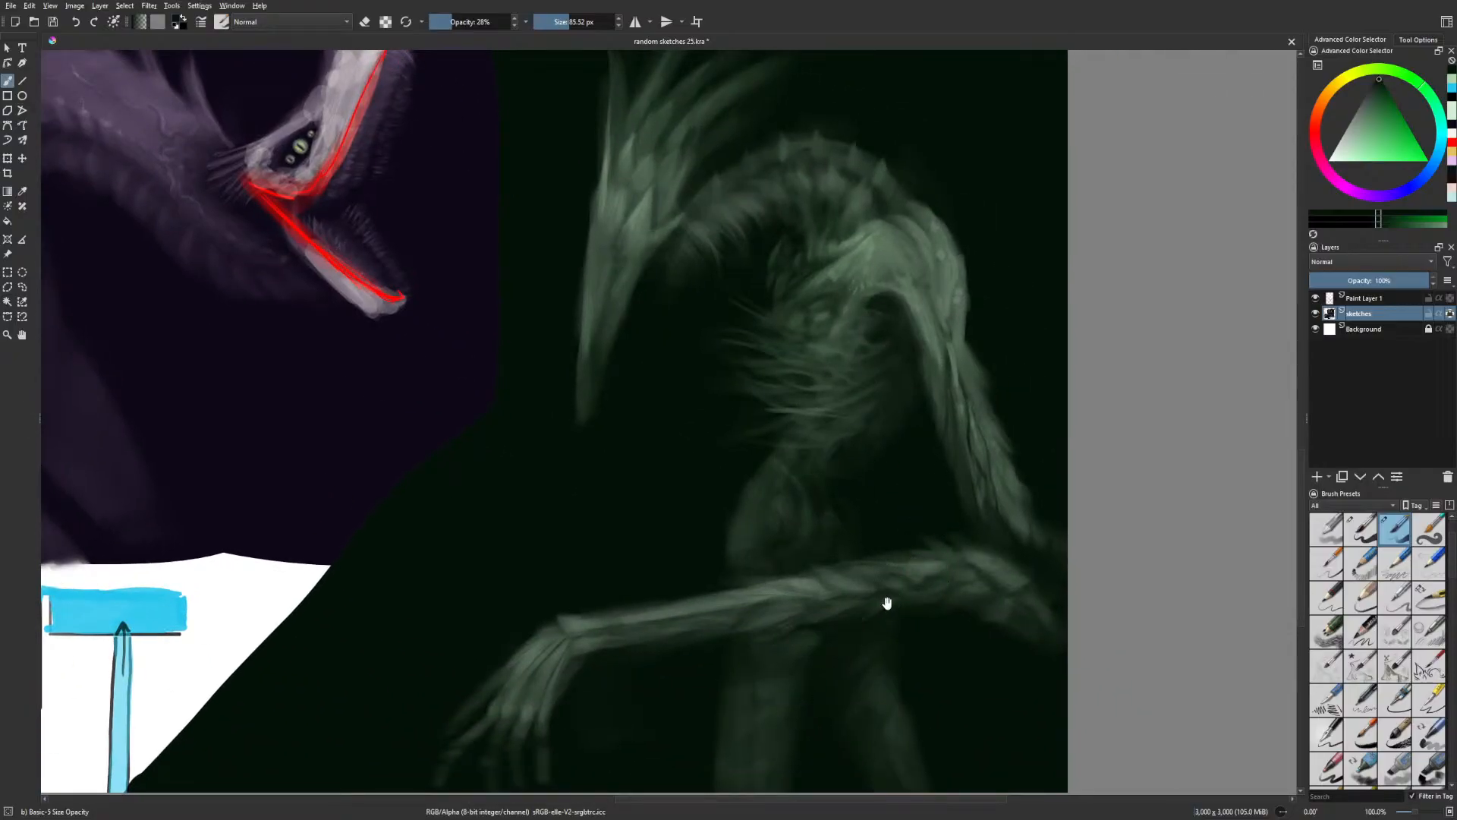
drag(885, 602, 894, 574)
right_click(787, 586)
click(828, 564)
right_click(827, 572)
click(927, 475)
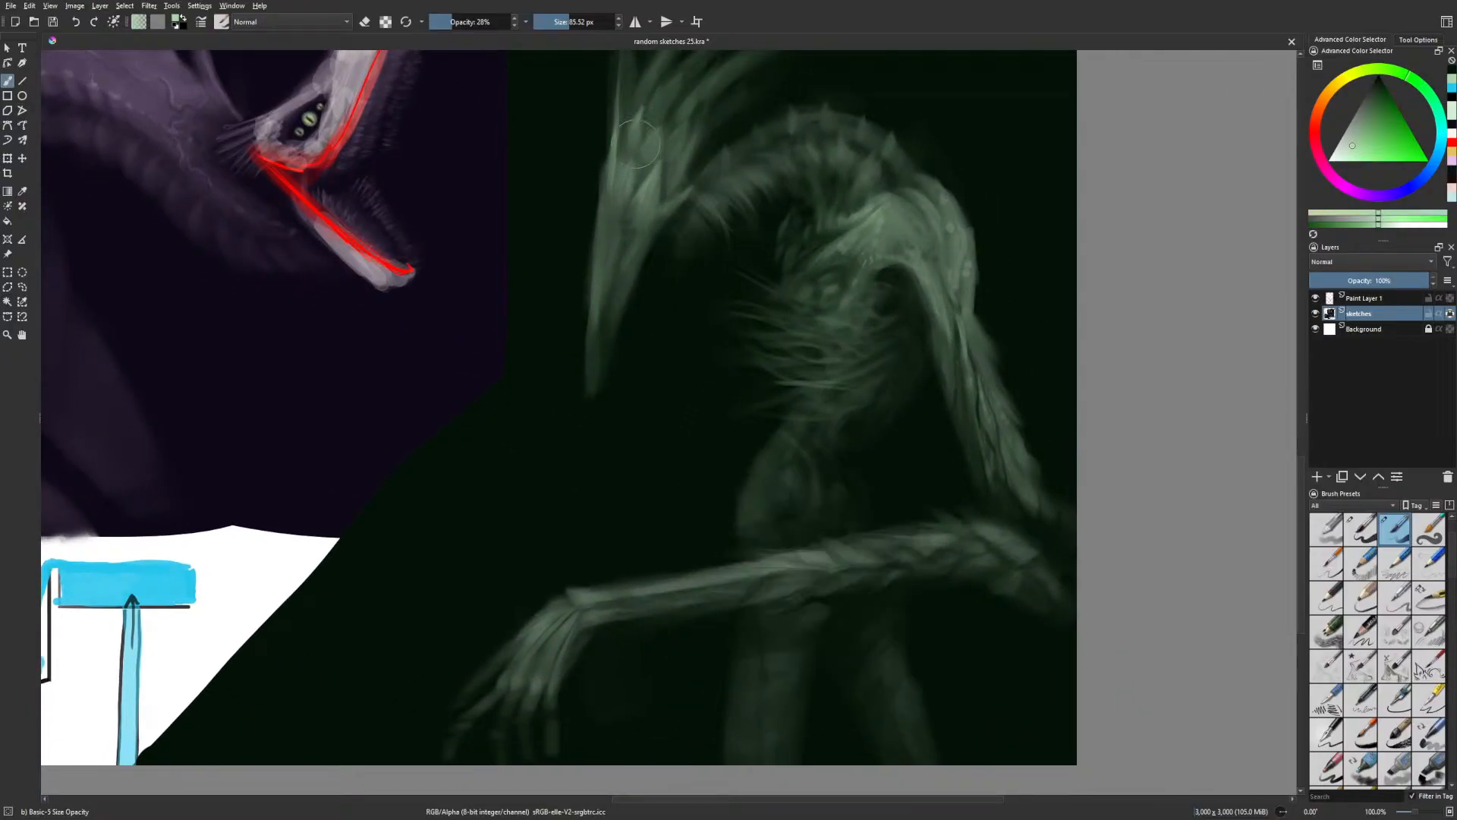
Set the brush size to 12.30 px and highlight the wrist, hand and fingers of the outstretched arm, undoing the first forearm strokes
click(553, 22)
mouse_move(571, 591)
mouse_down()
mouse_move(639, 584)
mouse_move(606, 591)
mouse_up()
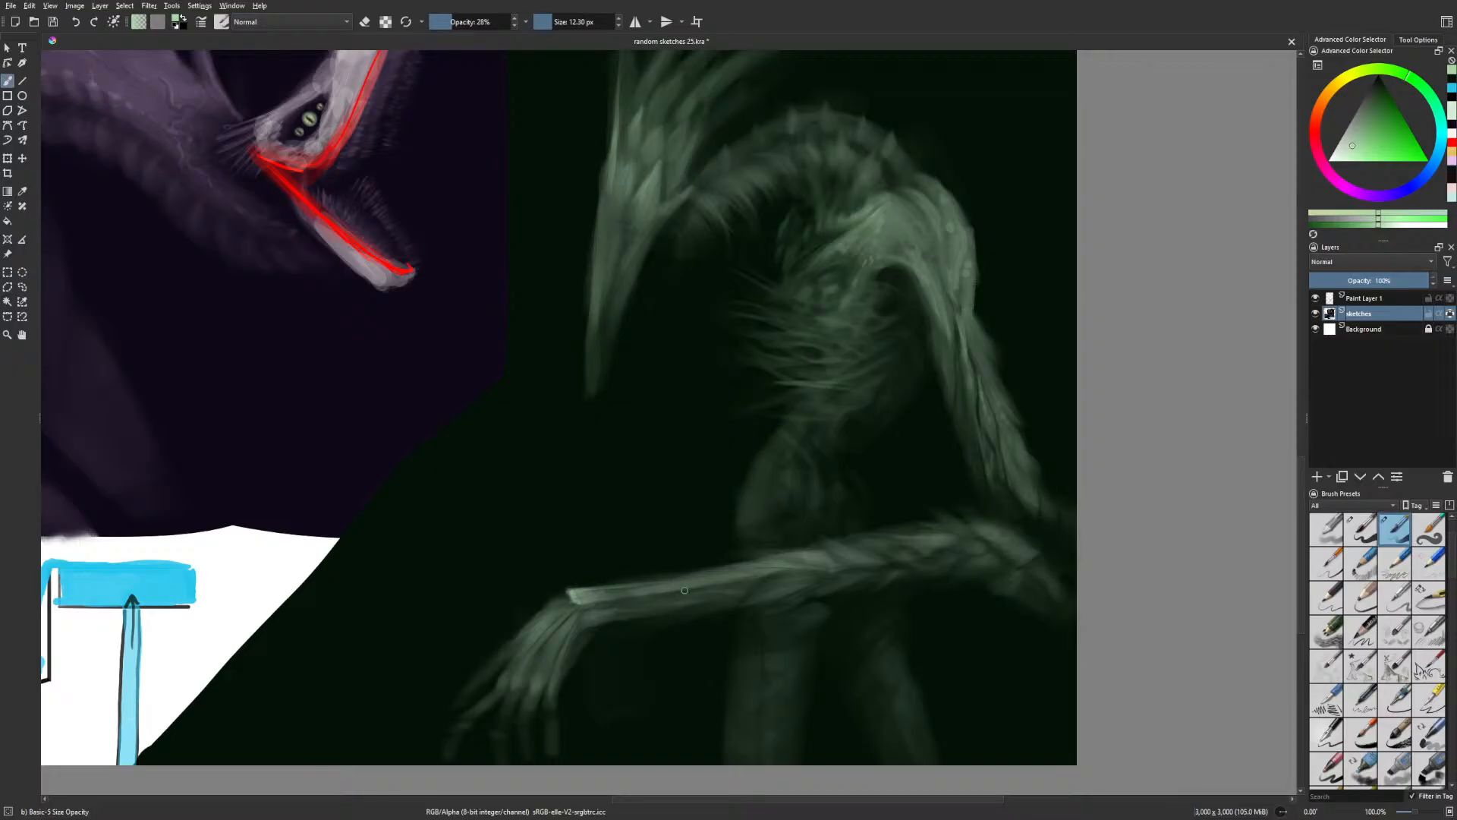
key(ctrl+z)
key(ctrl+z)
key(ctrl+z)
mouse_move(604, 596)
mouse_down()
mouse_move(573, 599)
mouse_move(596, 587)
mouse_move(595, 618)
mouse_move(607, 614)
mouse_up()
drag(723, 663, 772, 604)
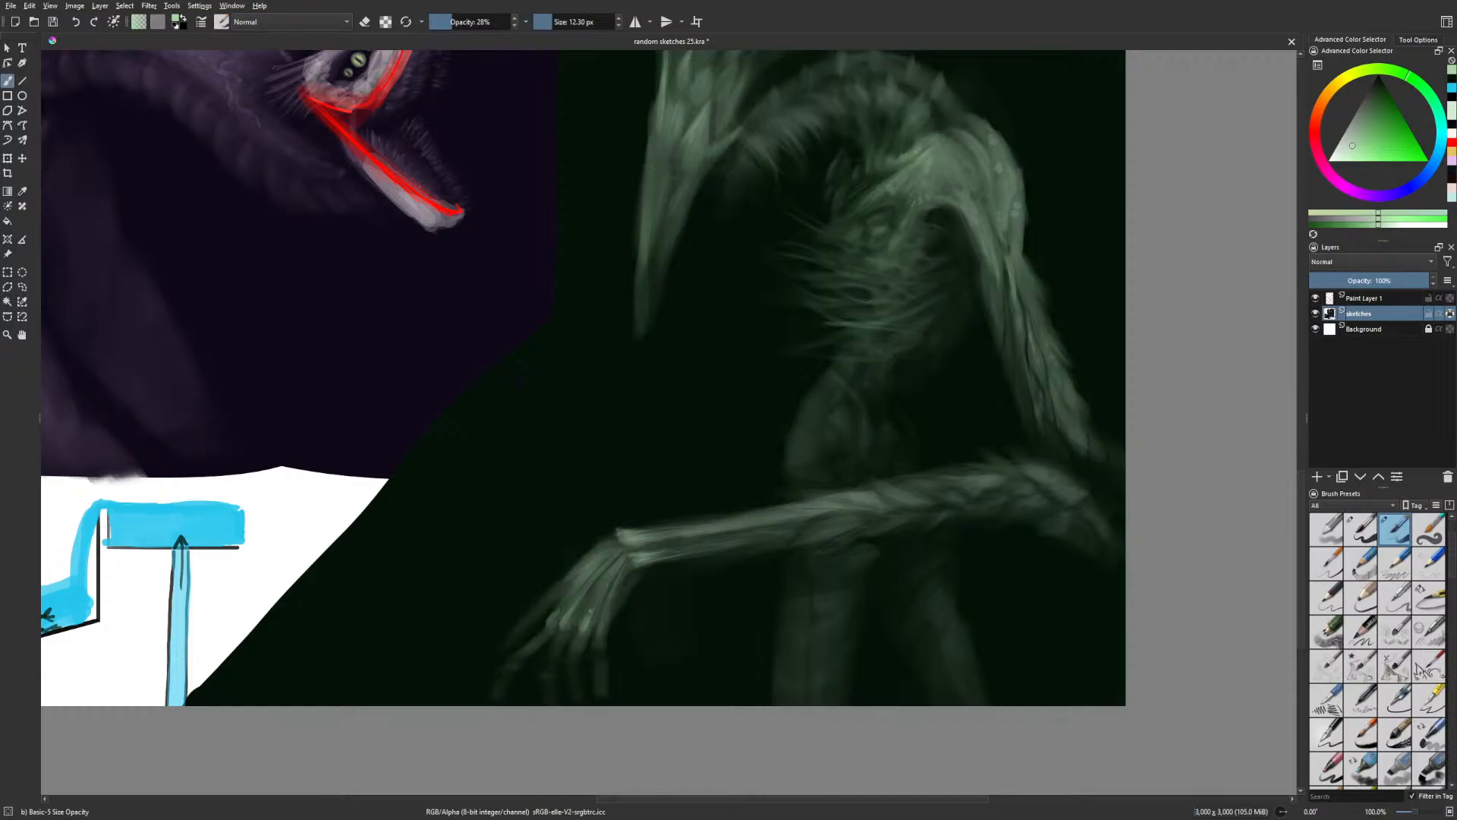
mouse_move(601, 630)
mouse_down()
mouse_move(660, 529)
mouse_move(551, 627)
mouse_up()
Switch to the Gamer Knife Maybe brush, enlarge it, raise its opacity and darken around the hand and legs in black with the view flipped
right_click(640, 636)
click(562, 546)
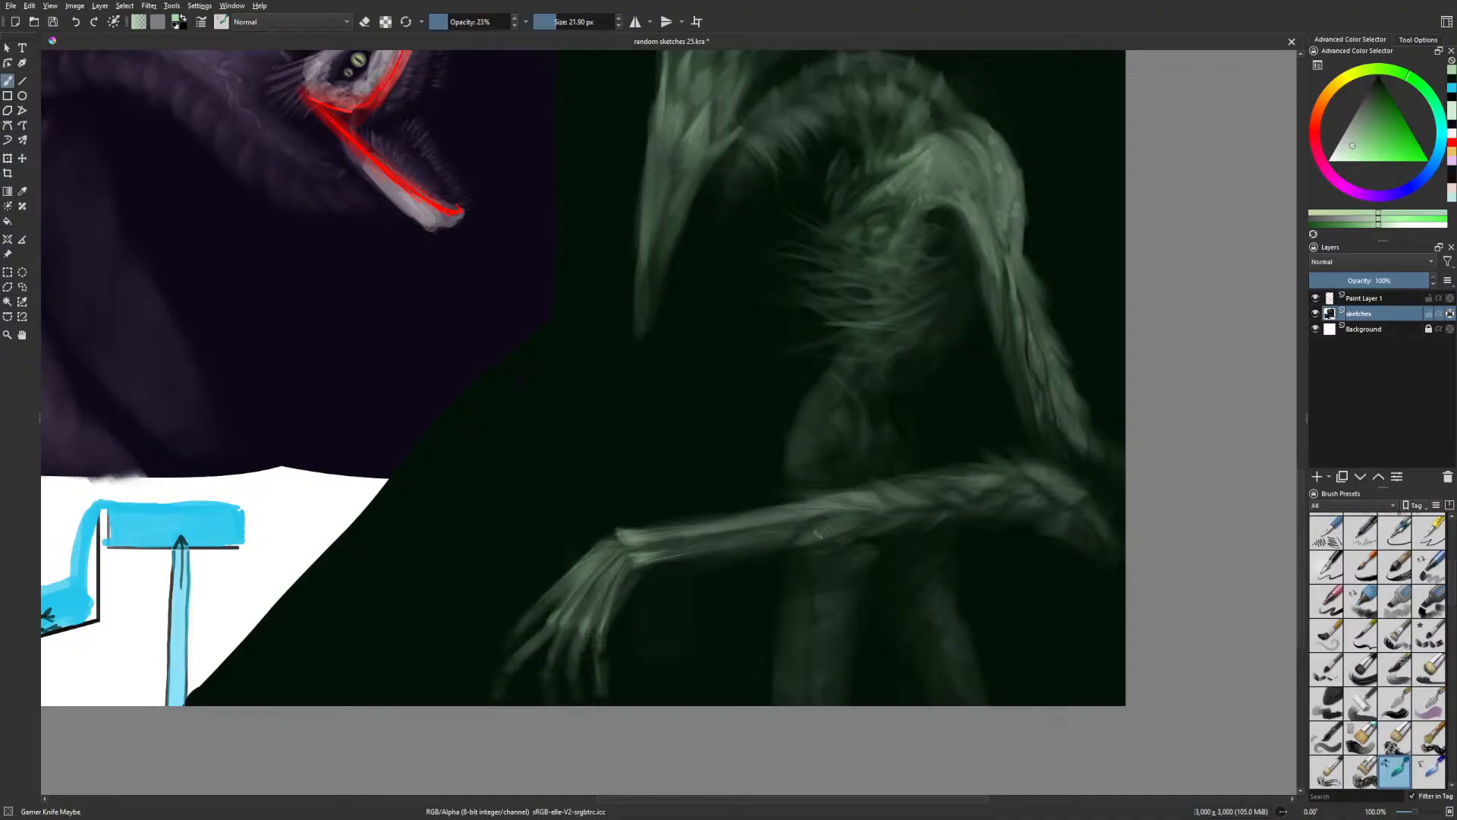
key(m)
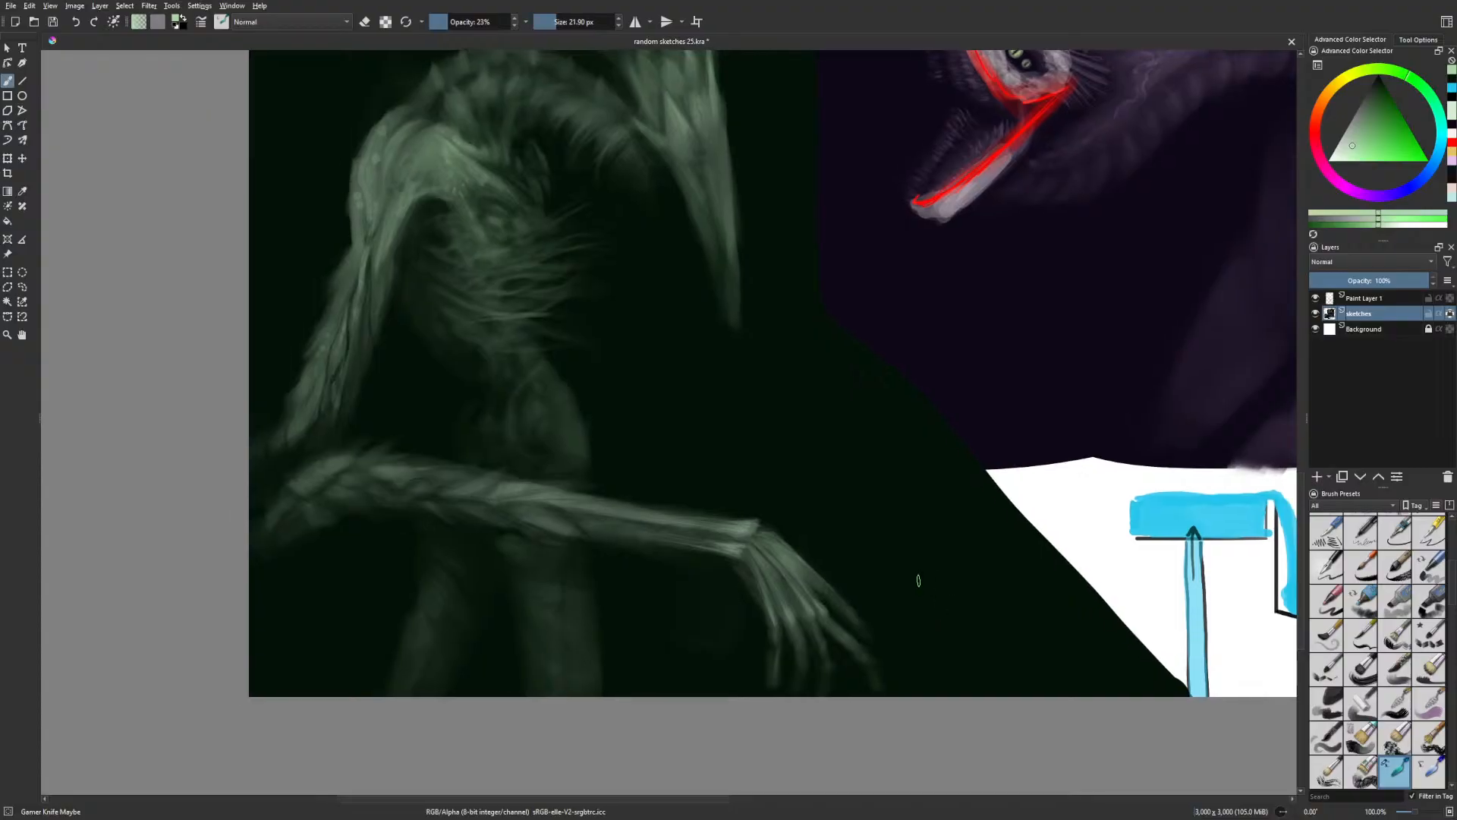
right_click(800, 642)
click(771, 594)
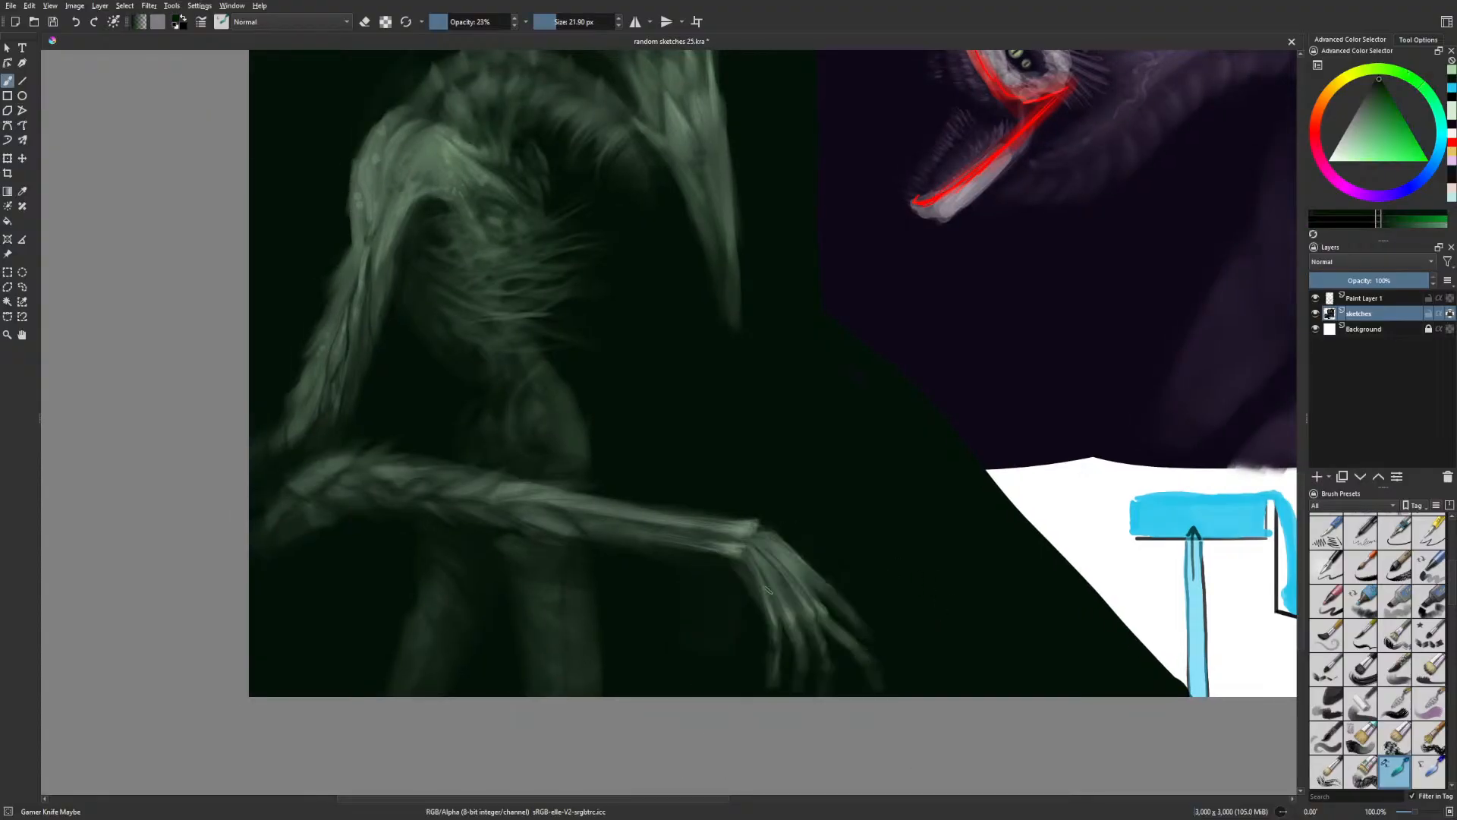
drag(557, 22, 595, 22)
click(482, 21)
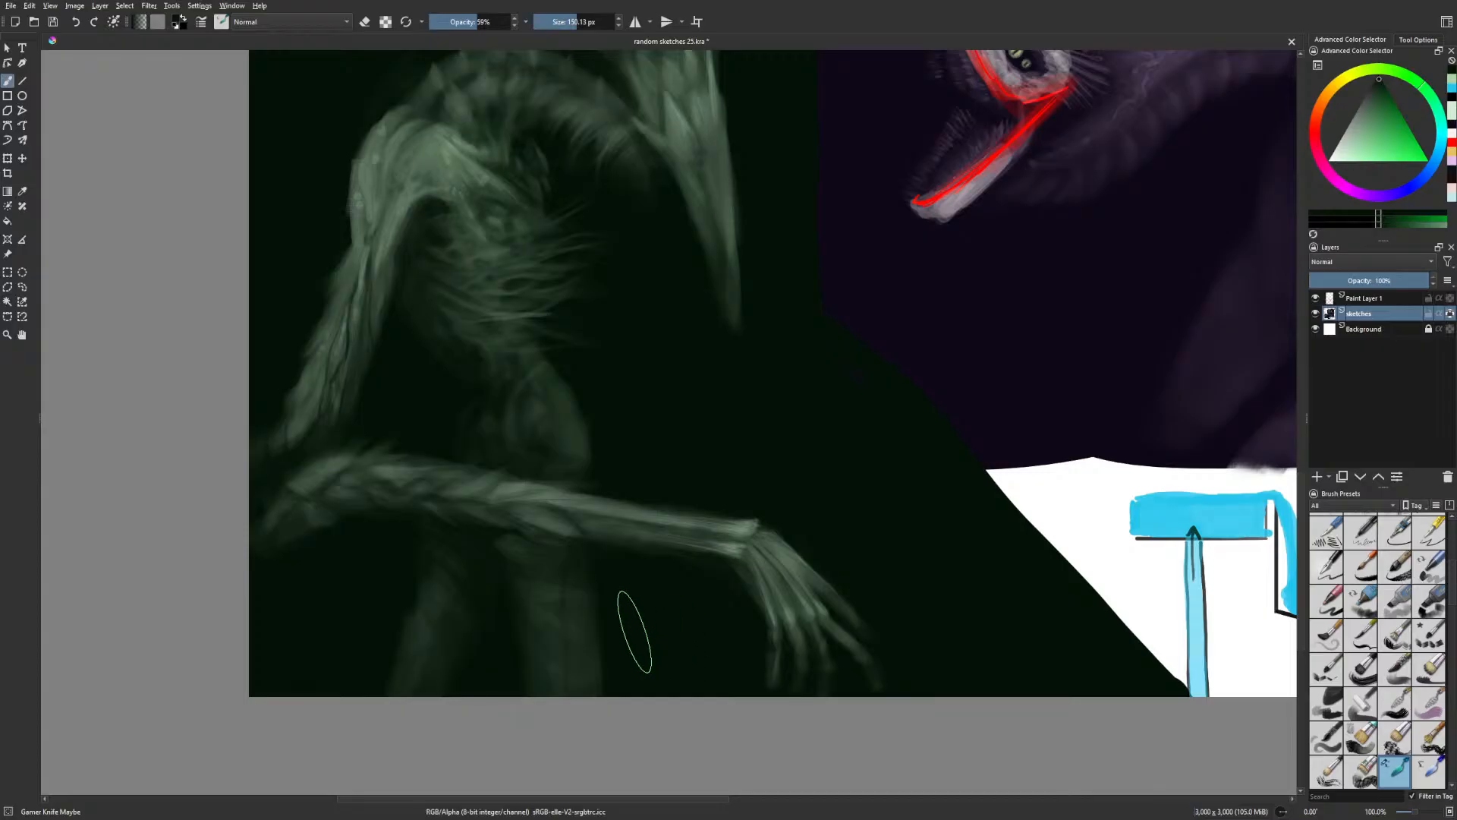
drag(654, 650, 693, 659)
Switch to the Basic-5 Size Opacity brush at 12.30 px to touch up around the hand in black, and restore the view
right_click(691, 642)
click(759, 592)
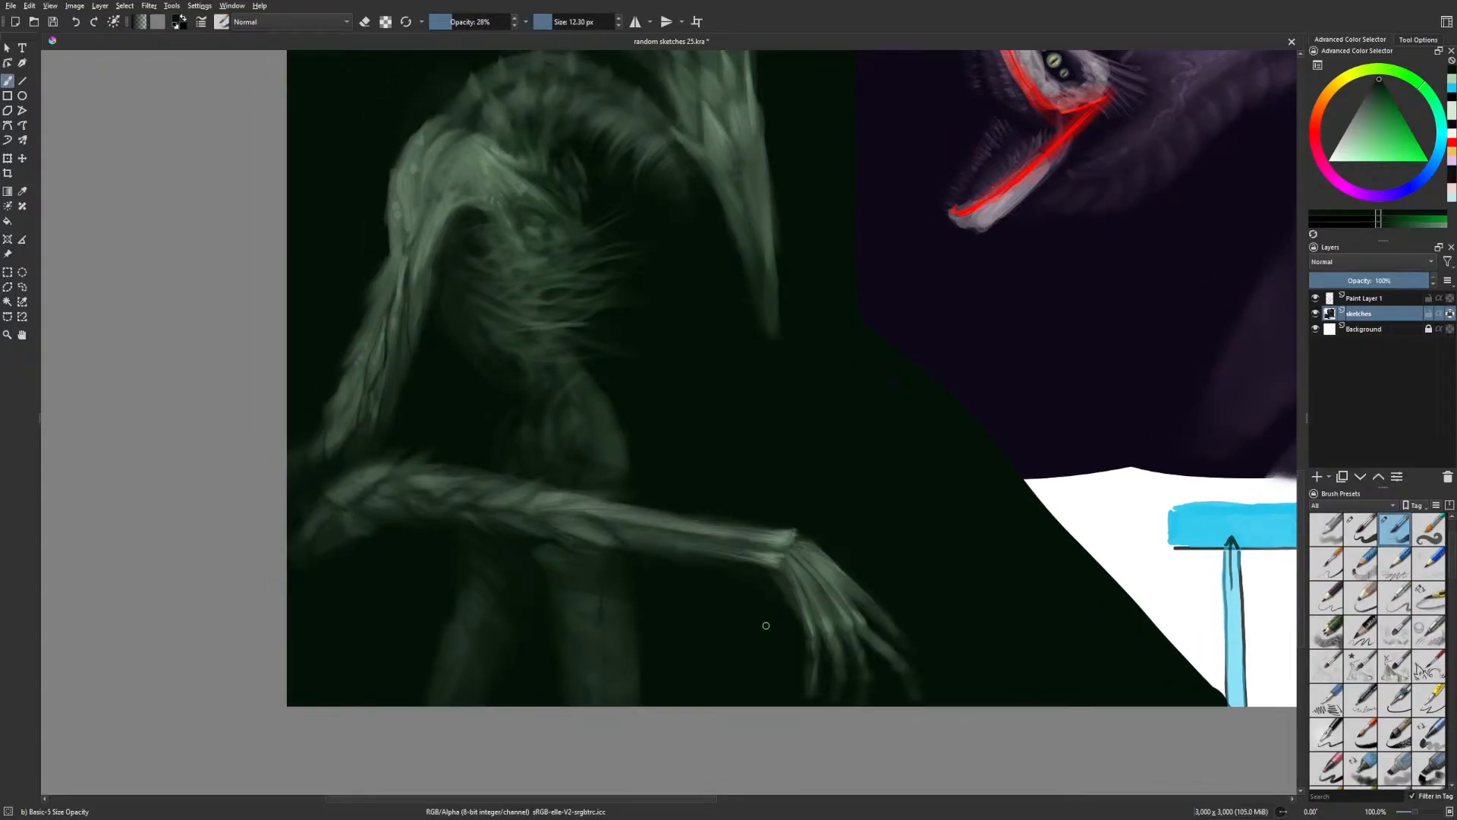
key(m)
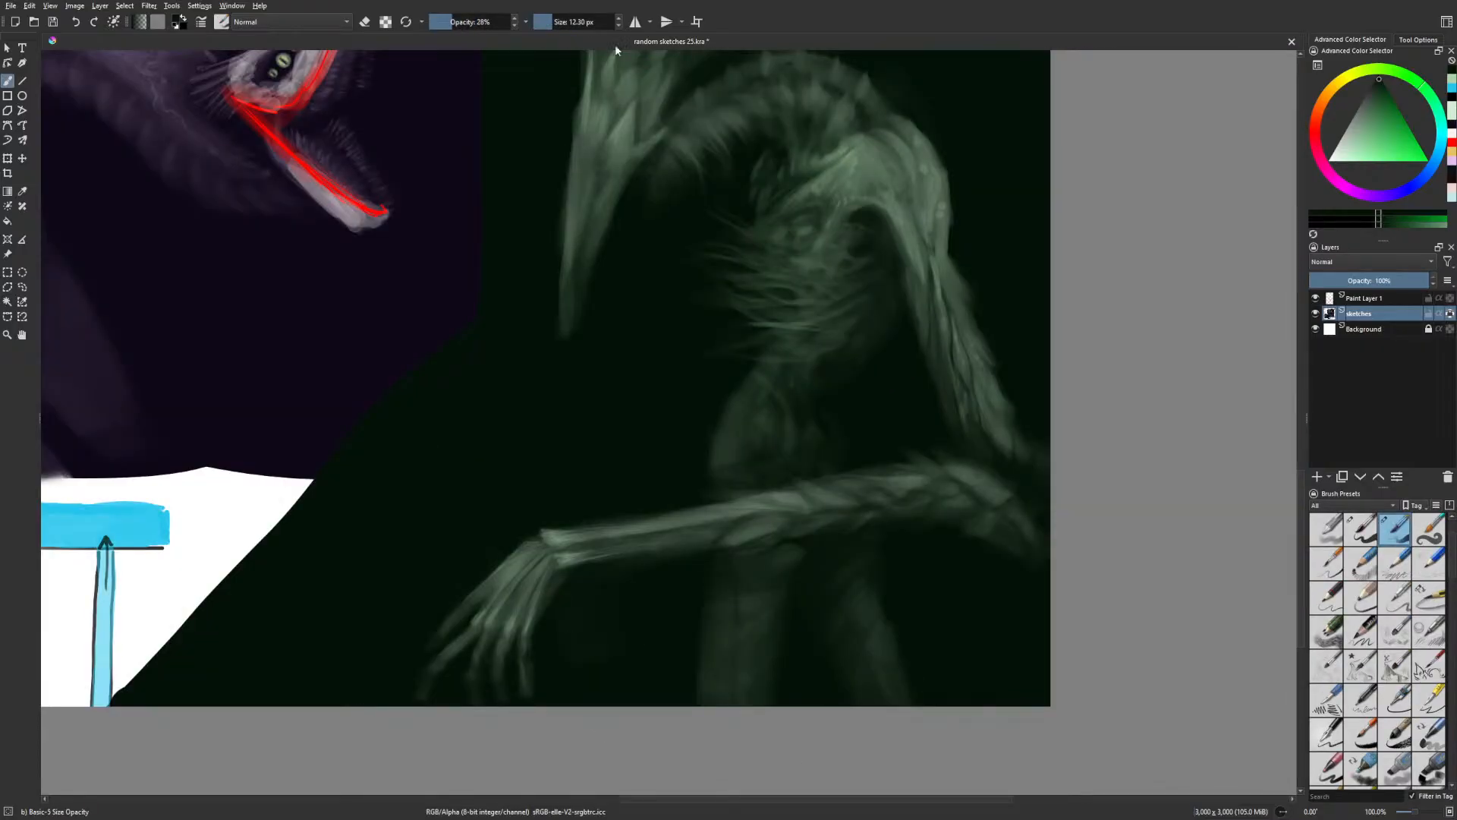
drag(577, 21, 594, 21)
Switch to the Gamer Knife Maybe brush in pale green at 22% opacity and lighten the creature's two legs
right_click(918, 611)
click(1002, 611)
right_click(975, 605)
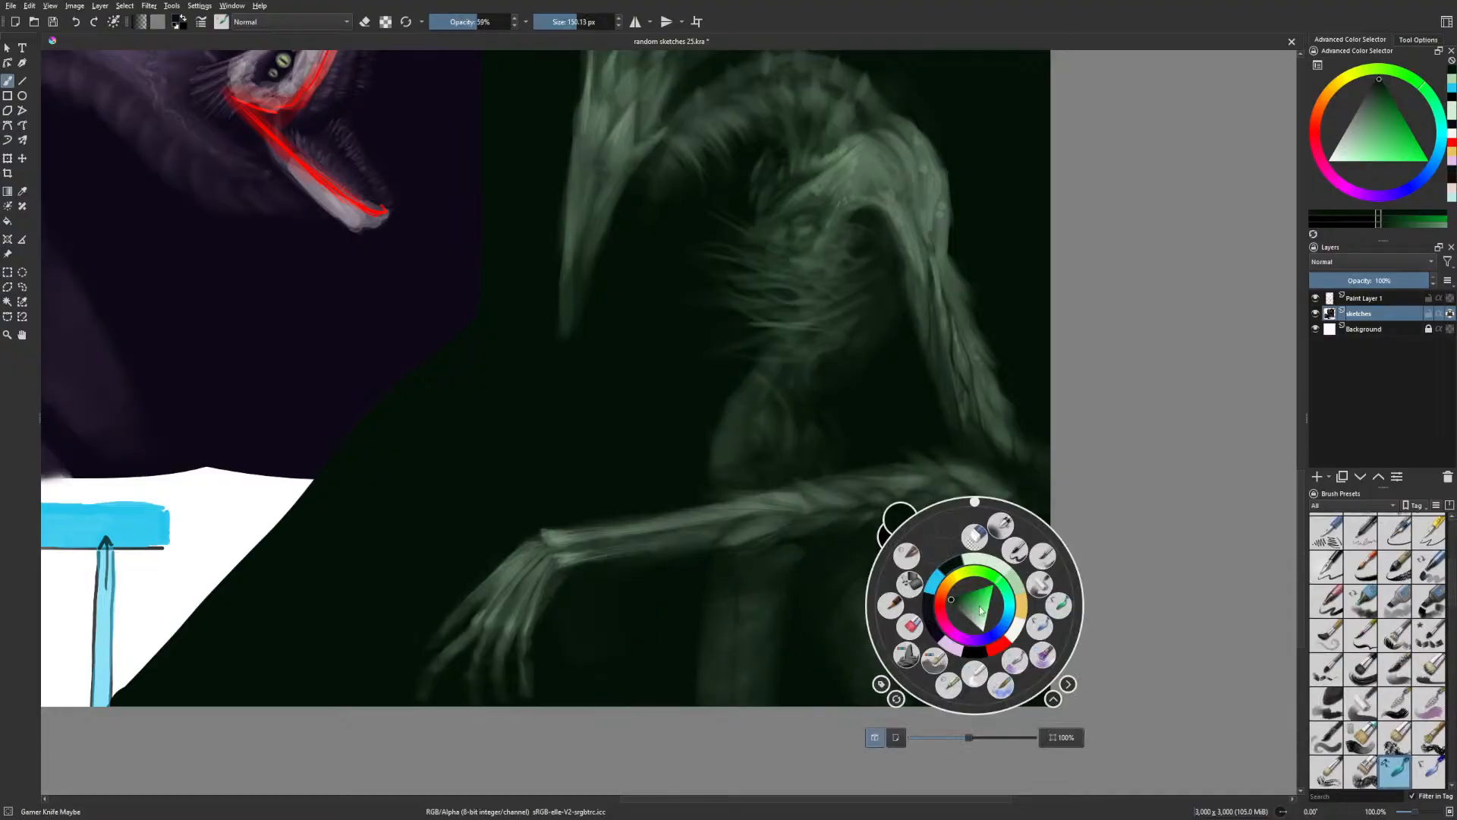
click(1013, 580)
click(446, 22)
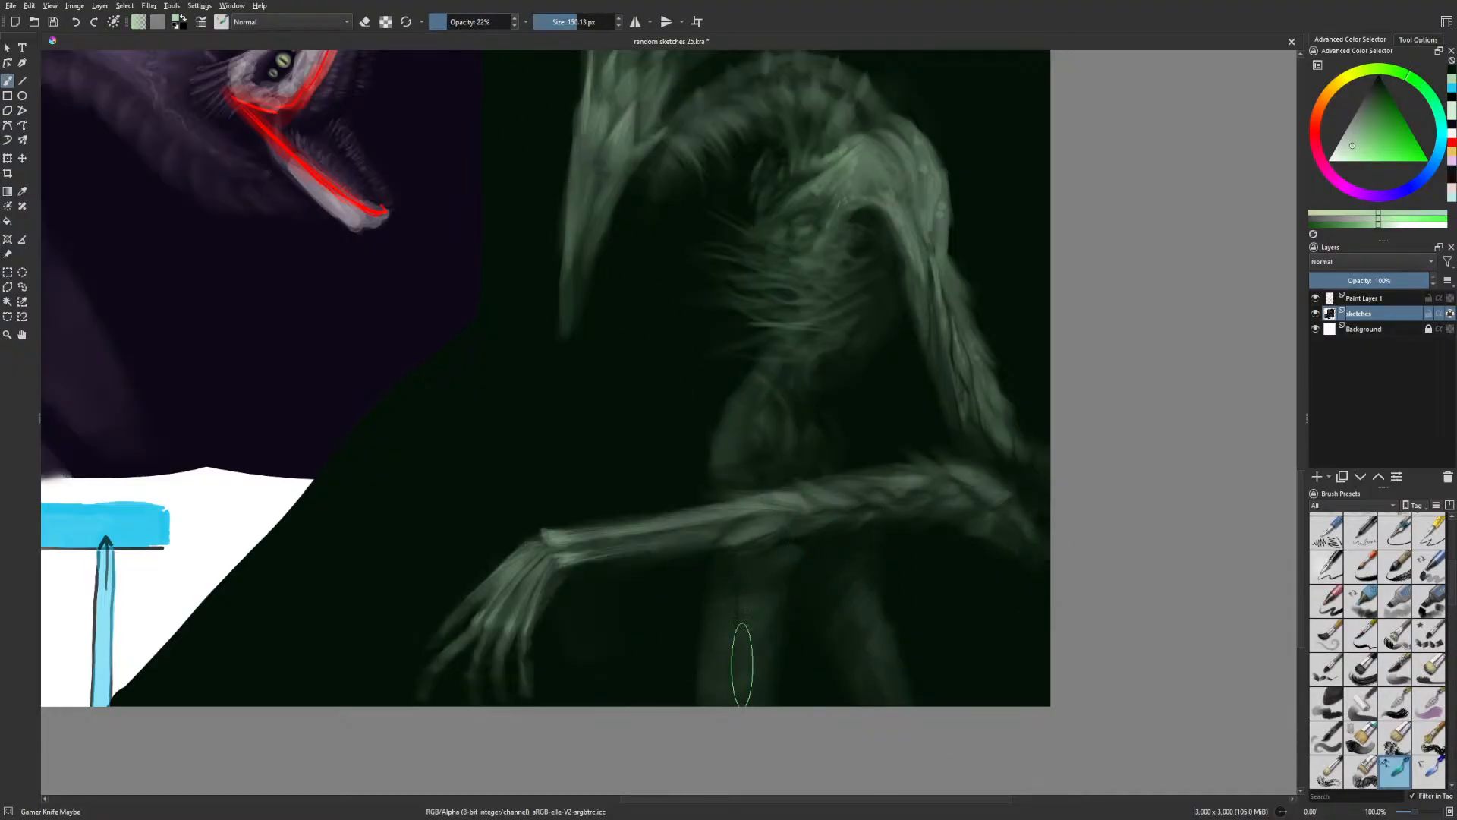
mouse_move(742, 664)
mouse_down()
mouse_move(729, 683)
mouse_move(719, 668)
mouse_up()
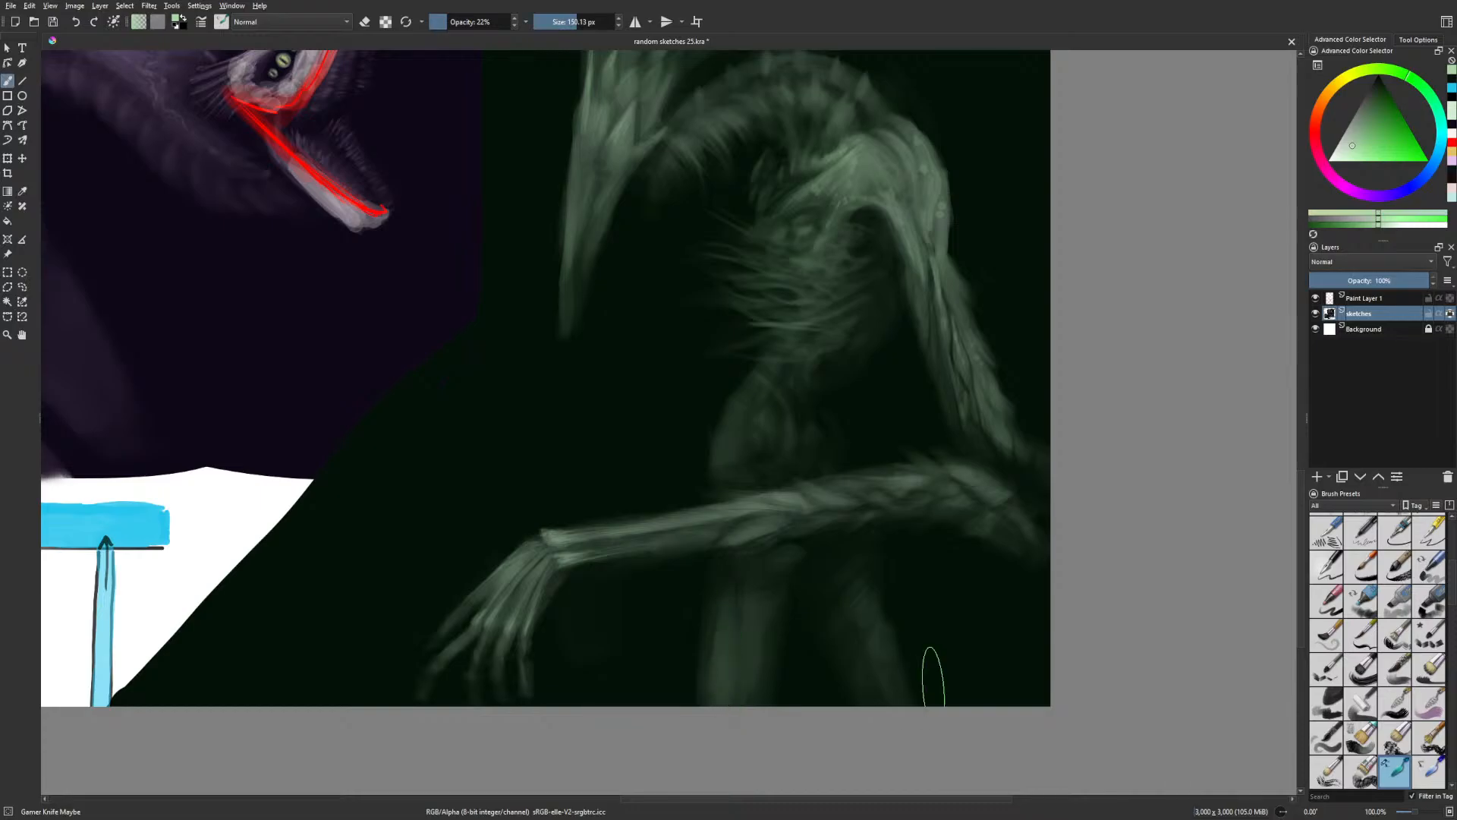
mouse_move(858, 668)
mouse_down()
mouse_move(850, 642)
mouse_move(871, 617)
mouse_up()
drag(953, 578, 958, 673)
Reduce the brush to 30 px, define the creature's hip and waist in pale green, and flip the view
key(bracketleft)
key(bracketleft)
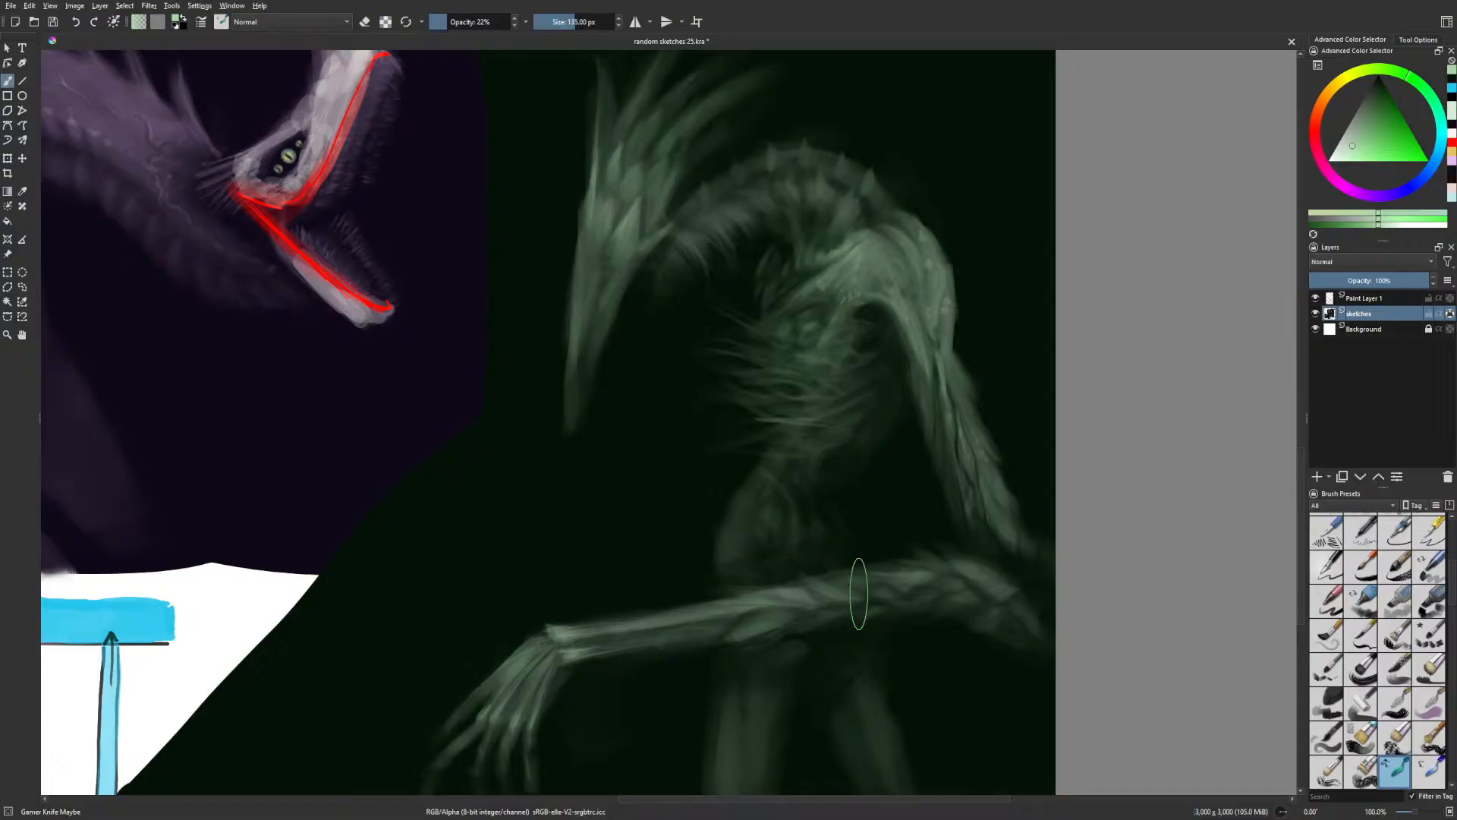
key(bracketleft)
key(bracketleft)
key(bracketleft)
key(bracketleft)
key(bracketleft)
key(bracketleft)
key(bracketleft)
key(bracketleft)
key(bracketleft)
key(bracketleft)
key(bracketleft)
key(bracketleft)
key(bracketleft)
key(bracketleft)
key(m)
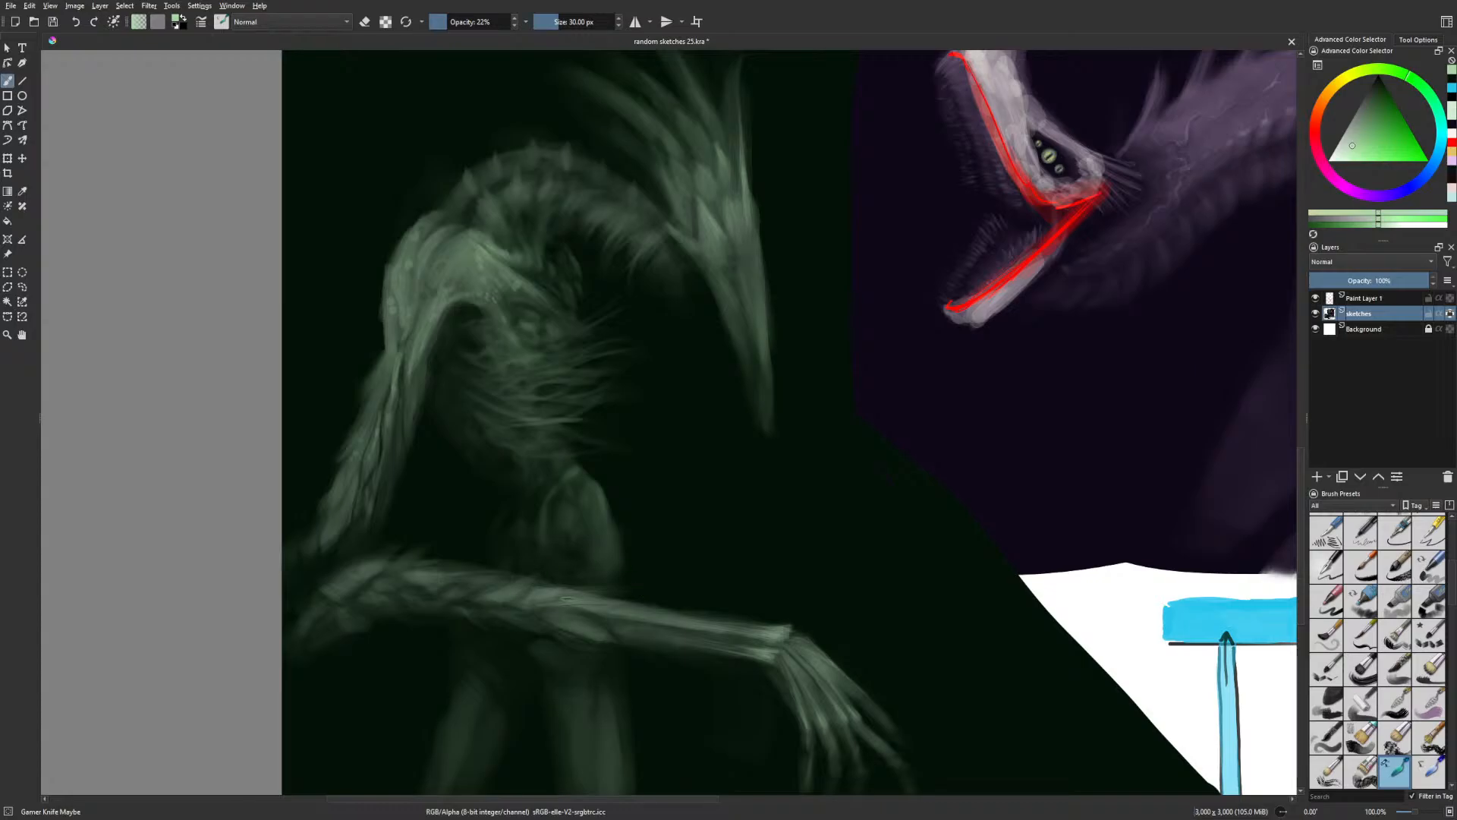
Restore the view and paint overlapping pale green feathers along the forearm and hanging upper arm with the 30 px brush
key(m)
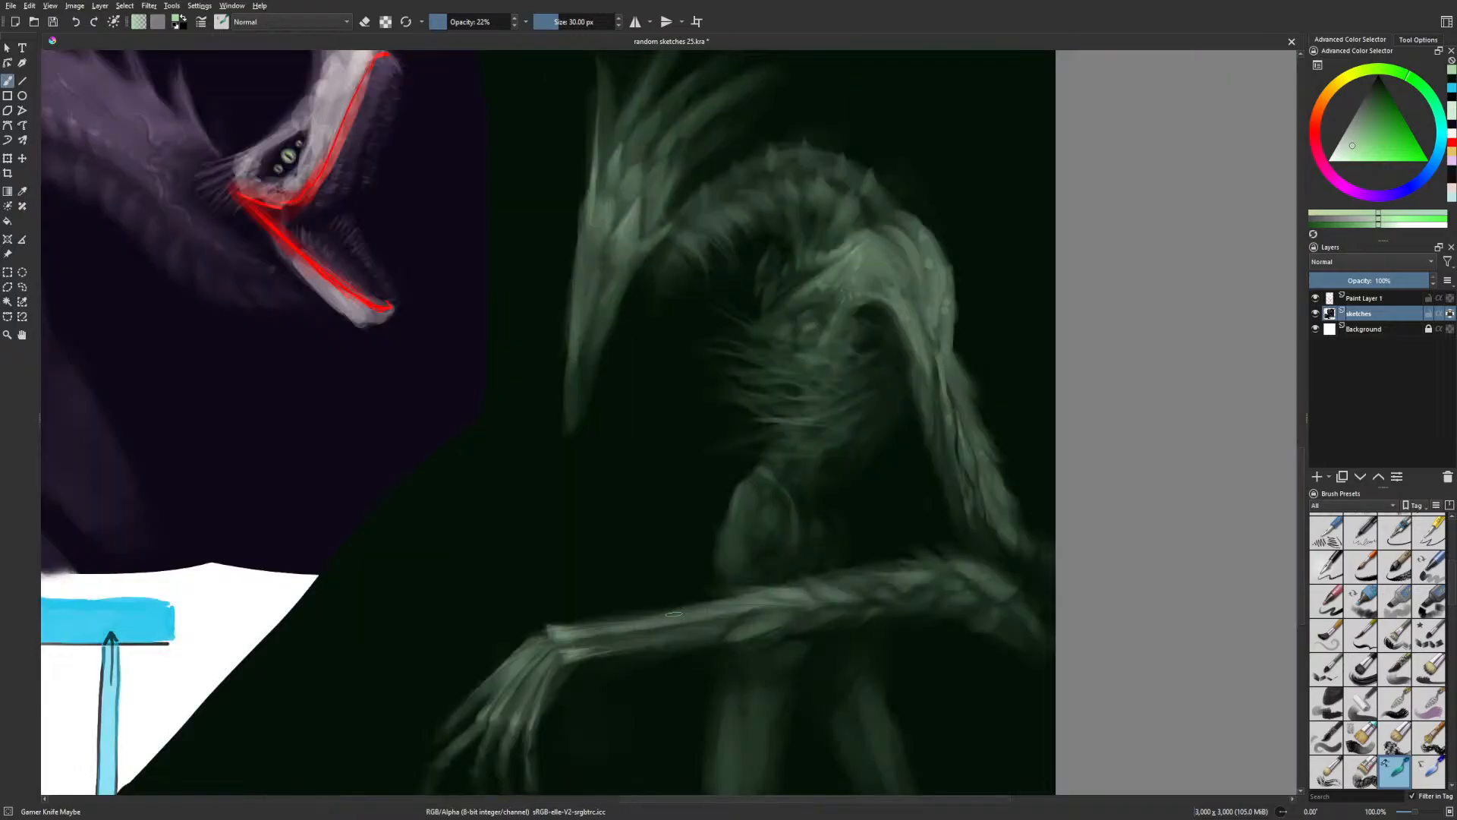
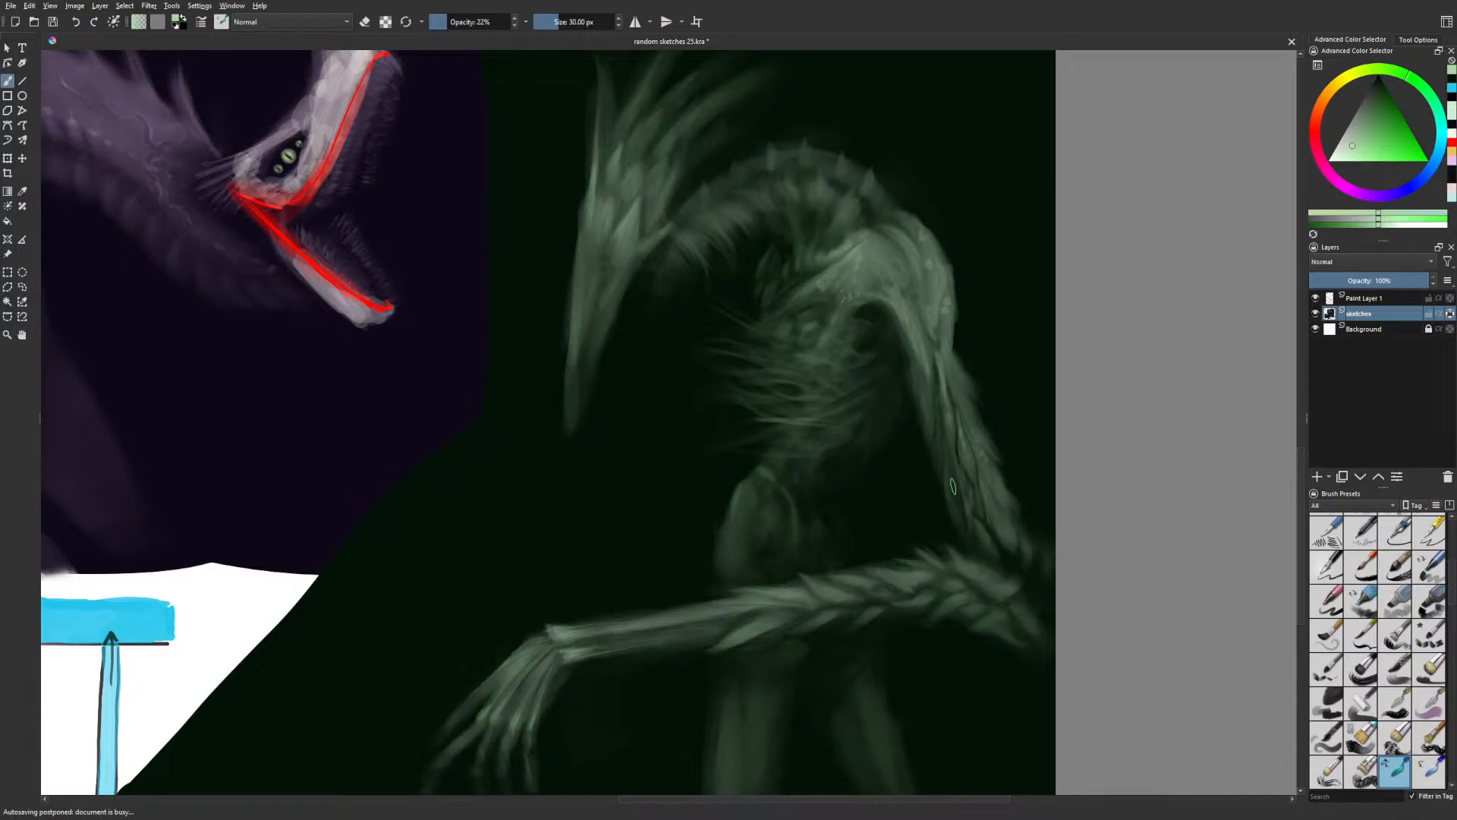
scroll(1011, 654, down, 1)
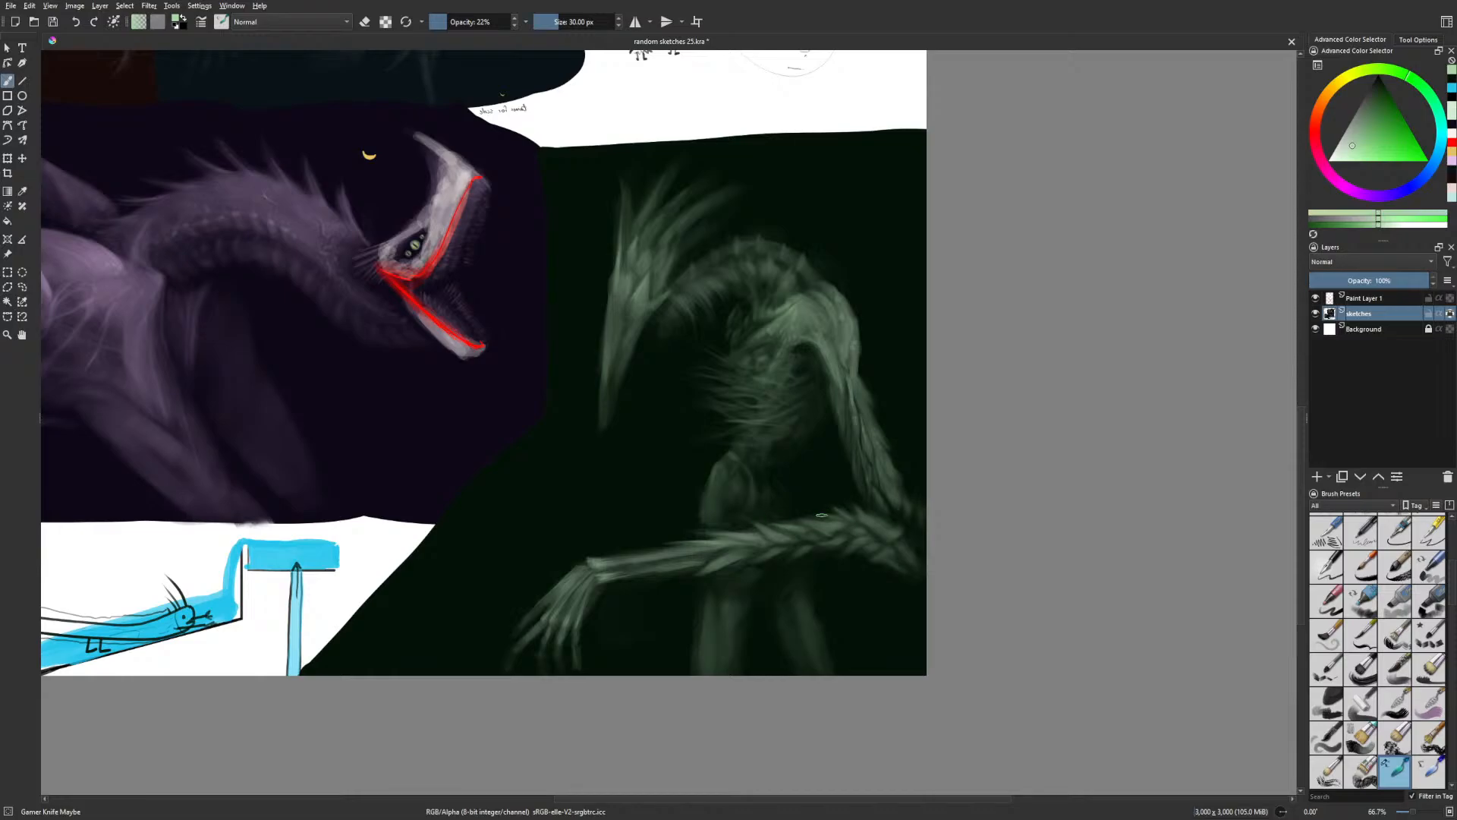
drag(839, 518, 808, 514)
Switch to the Basic-5 Size Opacity brush, set it to 17.33 px, and refine the light feather strands on the upper arm
right_click(894, 389)
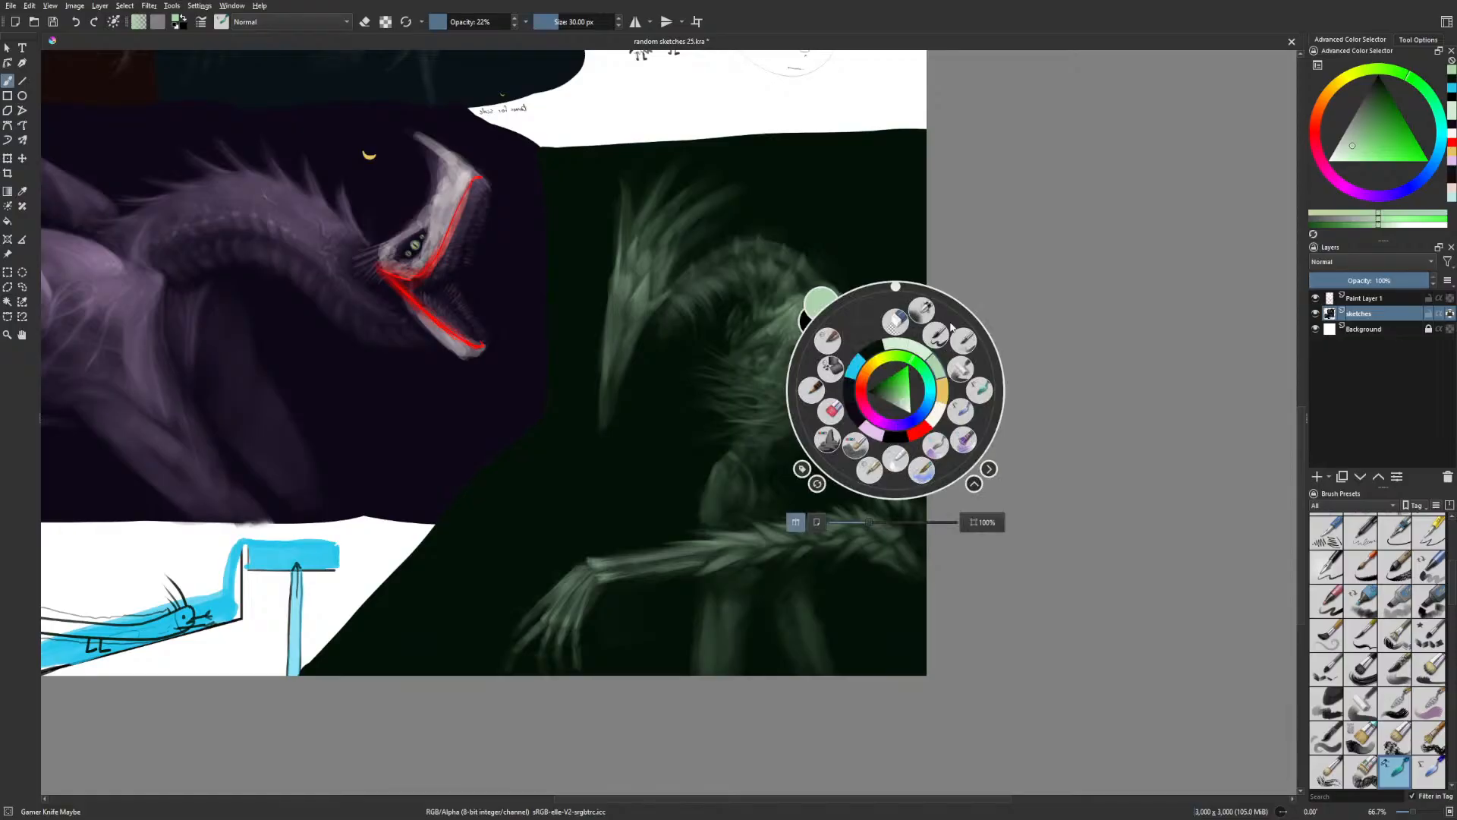
click(963, 339)
click(560, 22)
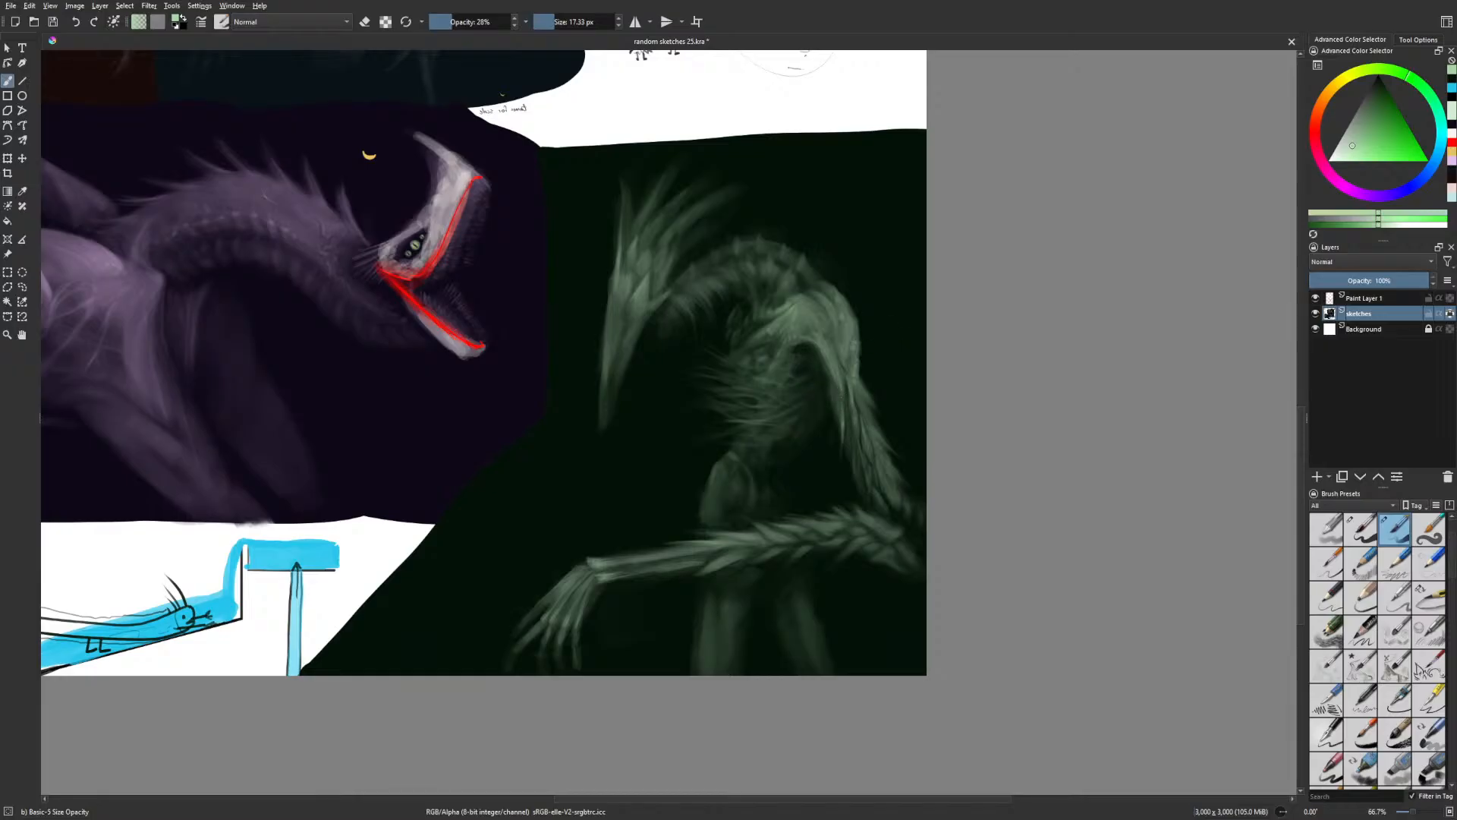
drag(840, 418, 836, 397)
drag(847, 413, 849, 448)
drag(733, 308, 766, 401)
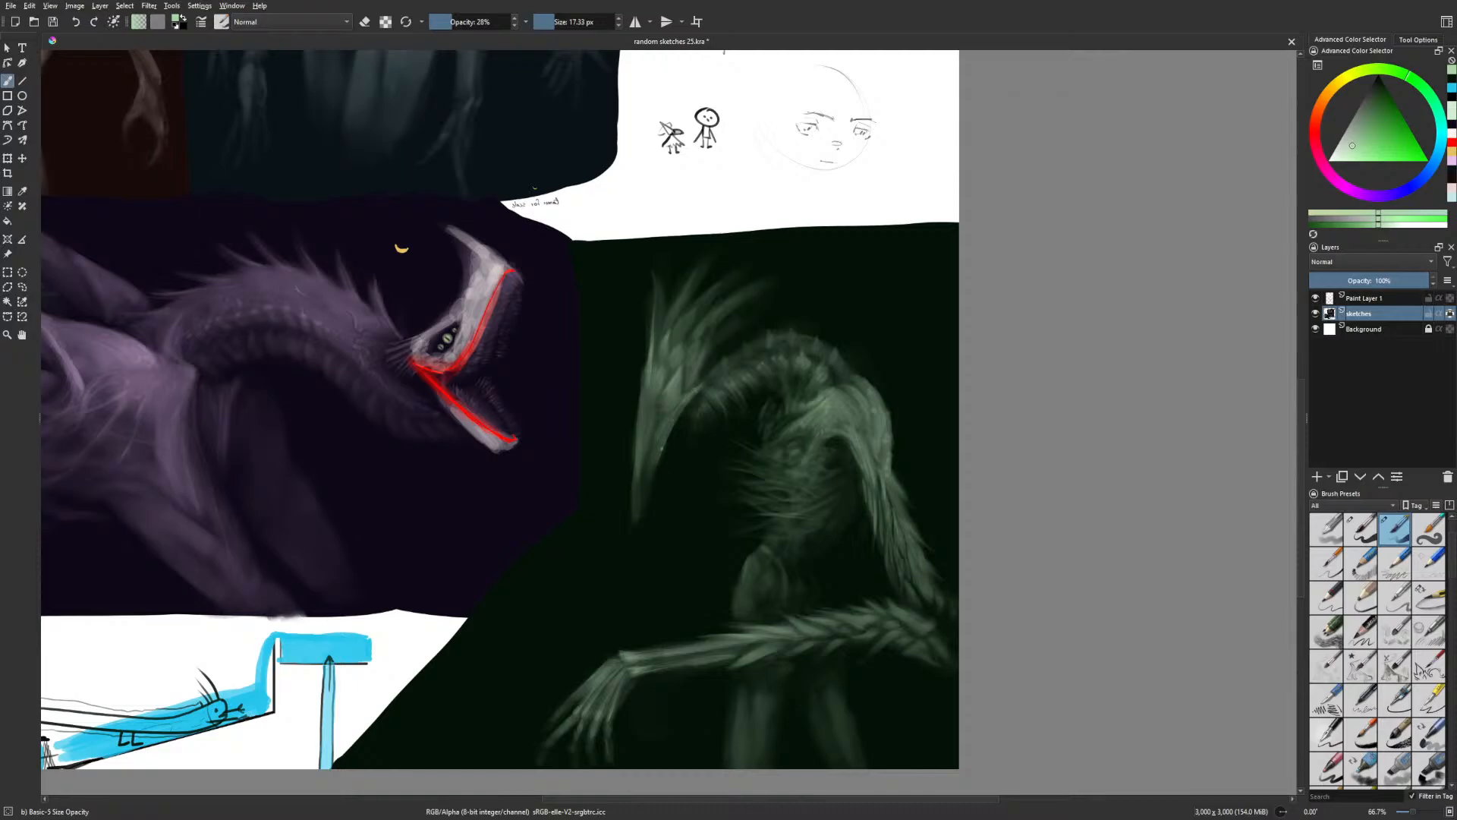
Sharpen the long beak down to its tip with pale green strokes, flipping the view to work on it and restoring it
drag(660, 449, 642, 524)
key(m)
mouse_move(734, 377)
mouse_down()
mouse_move(825, 384)
mouse_move(750, 425)
mouse_move(784, 459)
mouse_up()
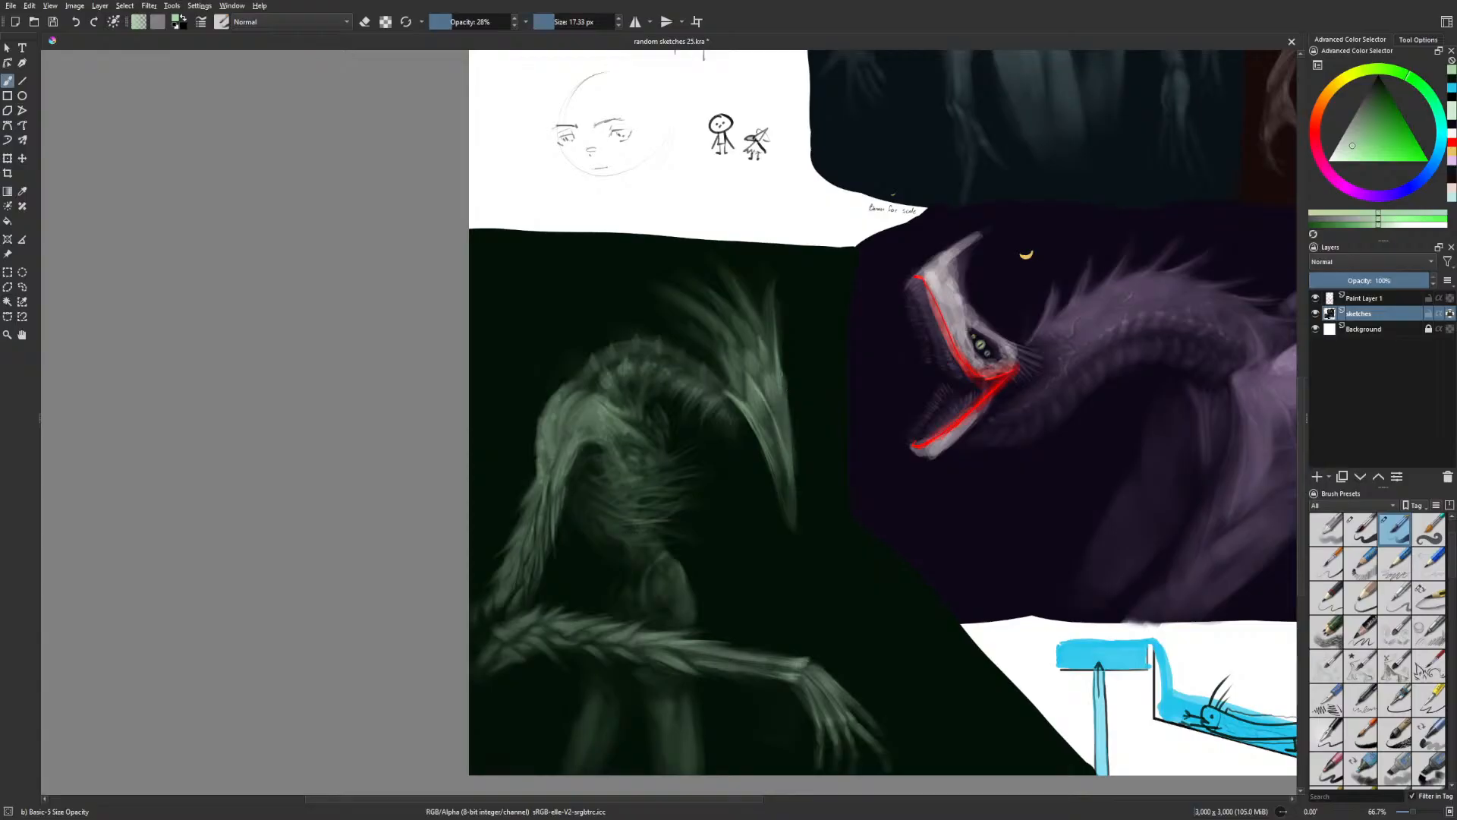
drag(784, 373, 799, 523)
drag(784, 453, 800, 514)
key(m)
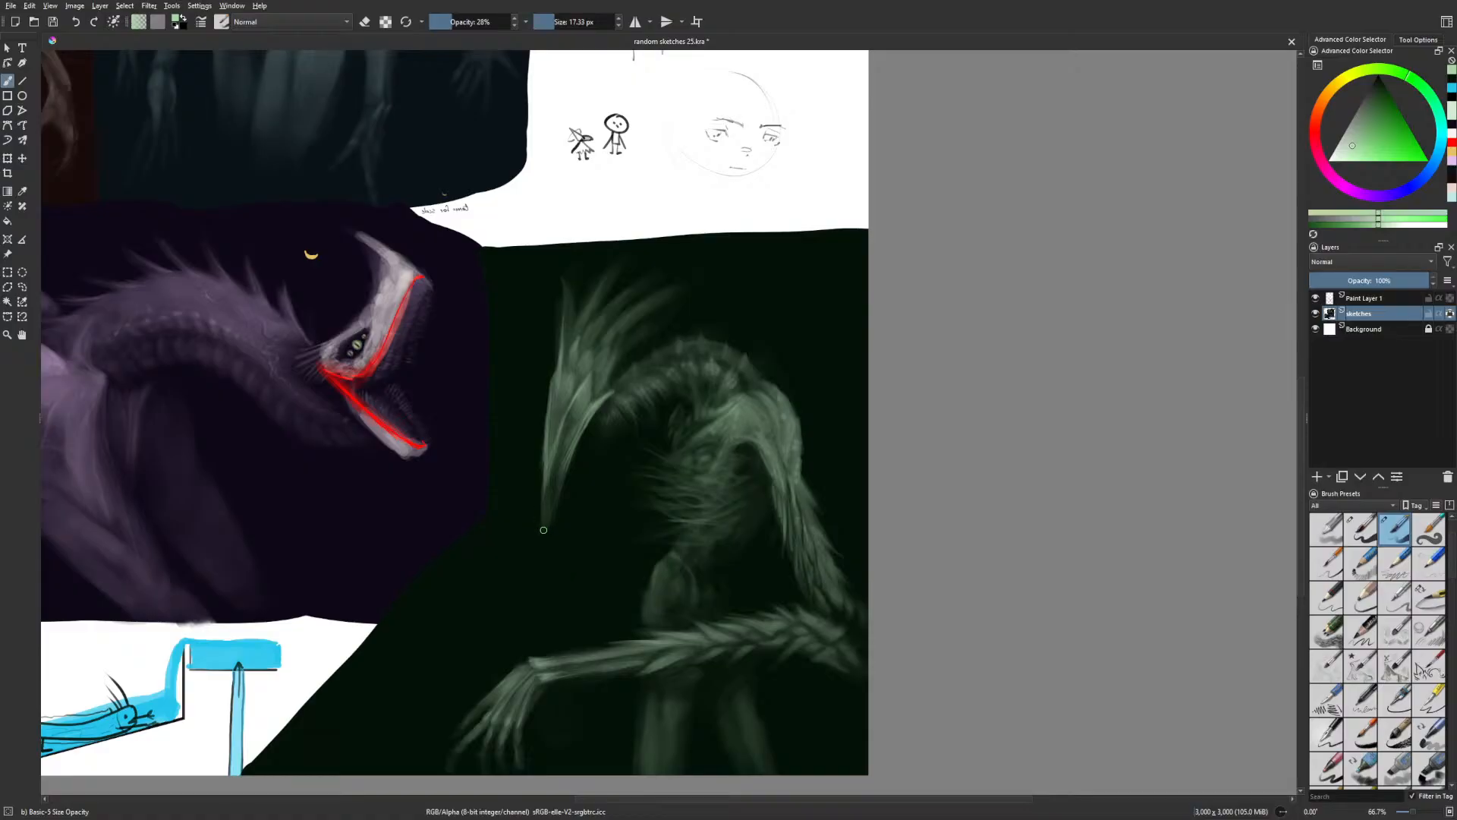
Define the beak's edge and the tips of the crest feathers with fine pale green strokes
mouse_move(543, 525)
mouse_down()
mouse_move(544, 472)
mouse_move(547, 527)
mouse_move(566, 454)
mouse_up()
drag(598, 289, 608, 272)
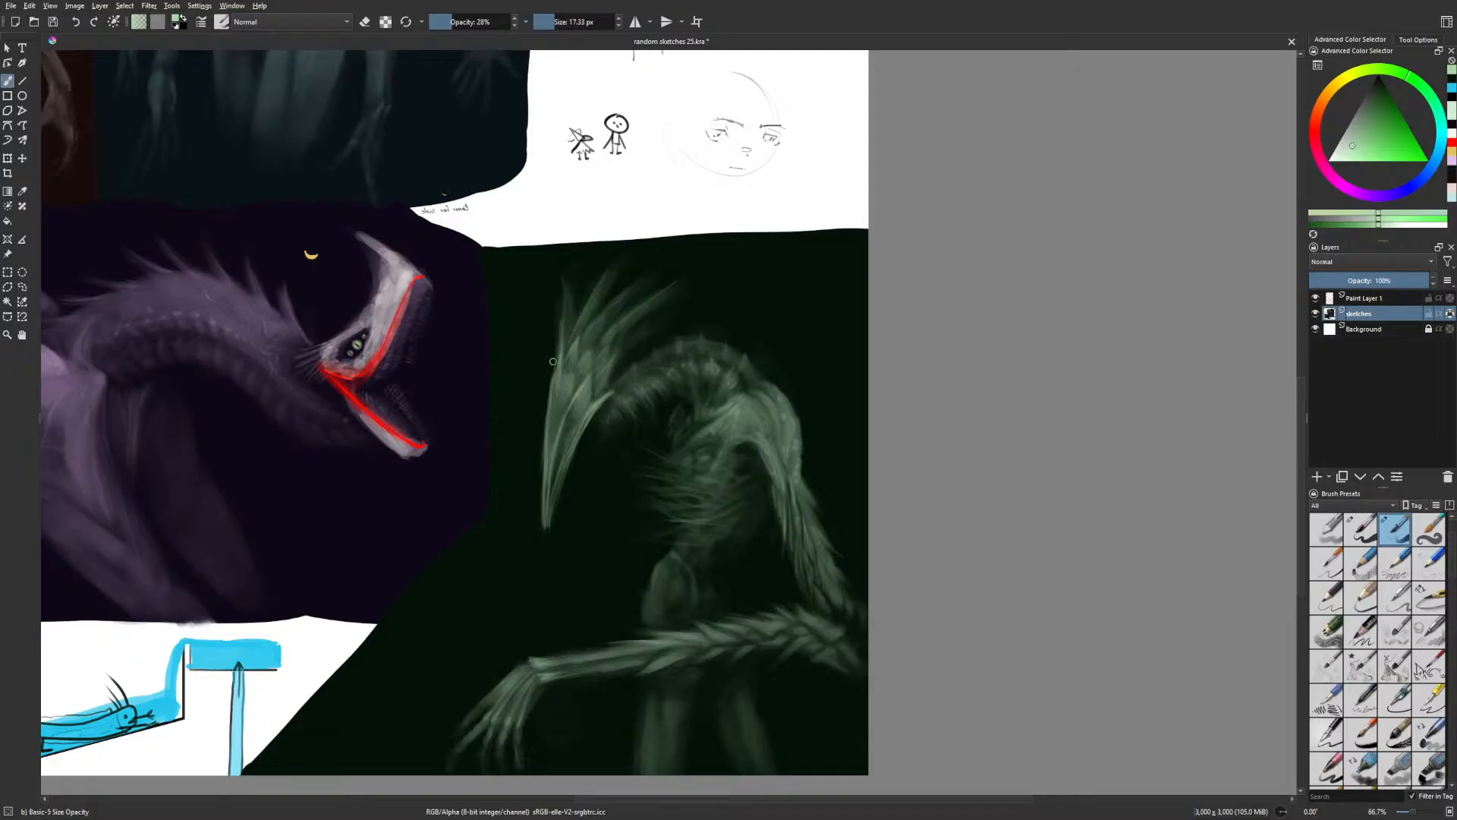
drag(554, 366, 565, 271)
Switch to the Gamer Knife Maybe brush, enlarge it to 59 px, and extend the crest feathers, flipping the view to check
right_click(696, 253)
click(797, 271)
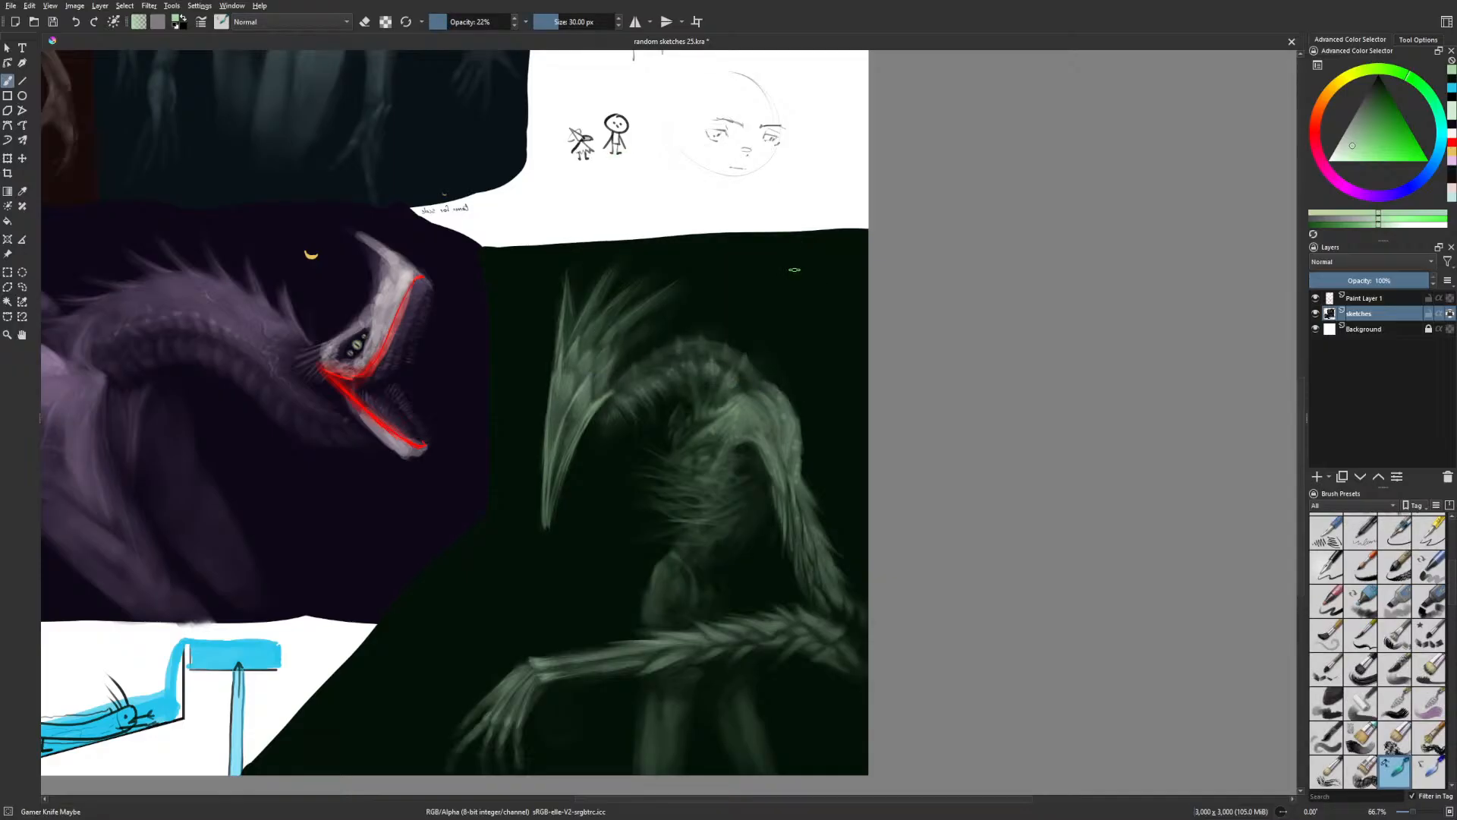
key(bracketright)
key(bracketright)
key(bracketright)
key(bracketright)
key(m)
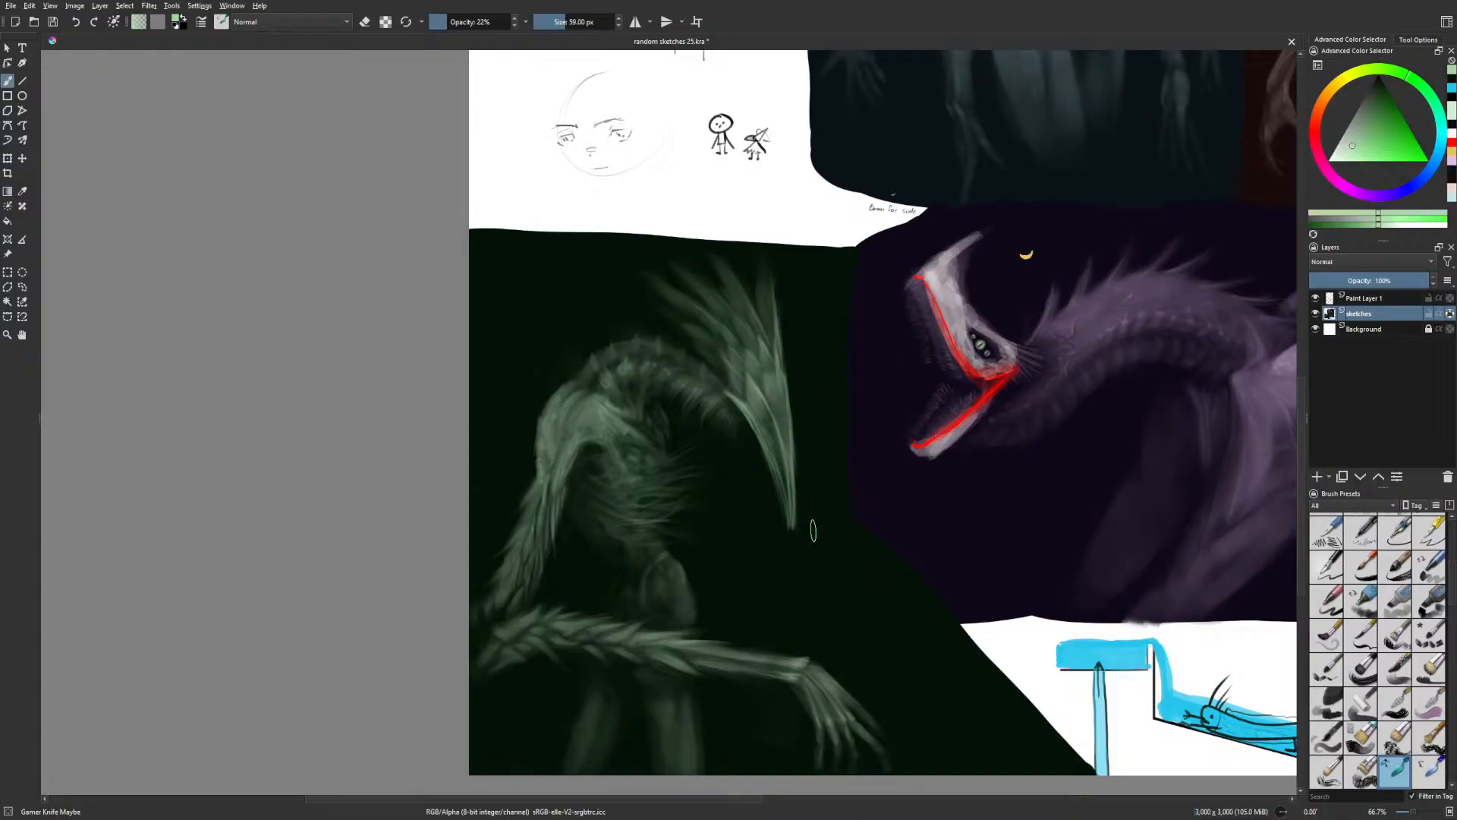
key(m)
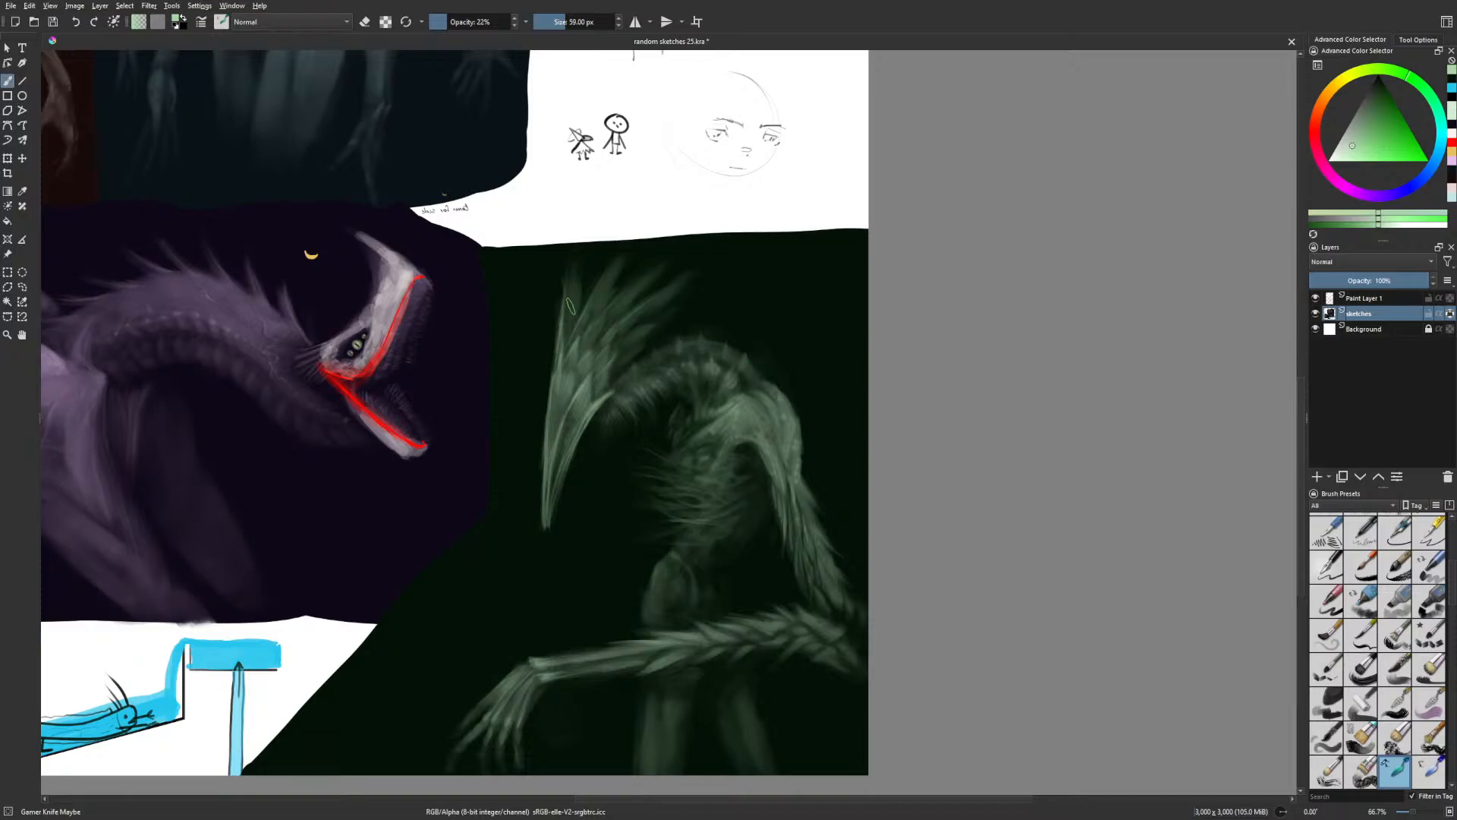
Reduce the brush to 22 px and refine the fingers of the creature's outstretched hand, flipping the view
drag(905, 503, 981, 430)
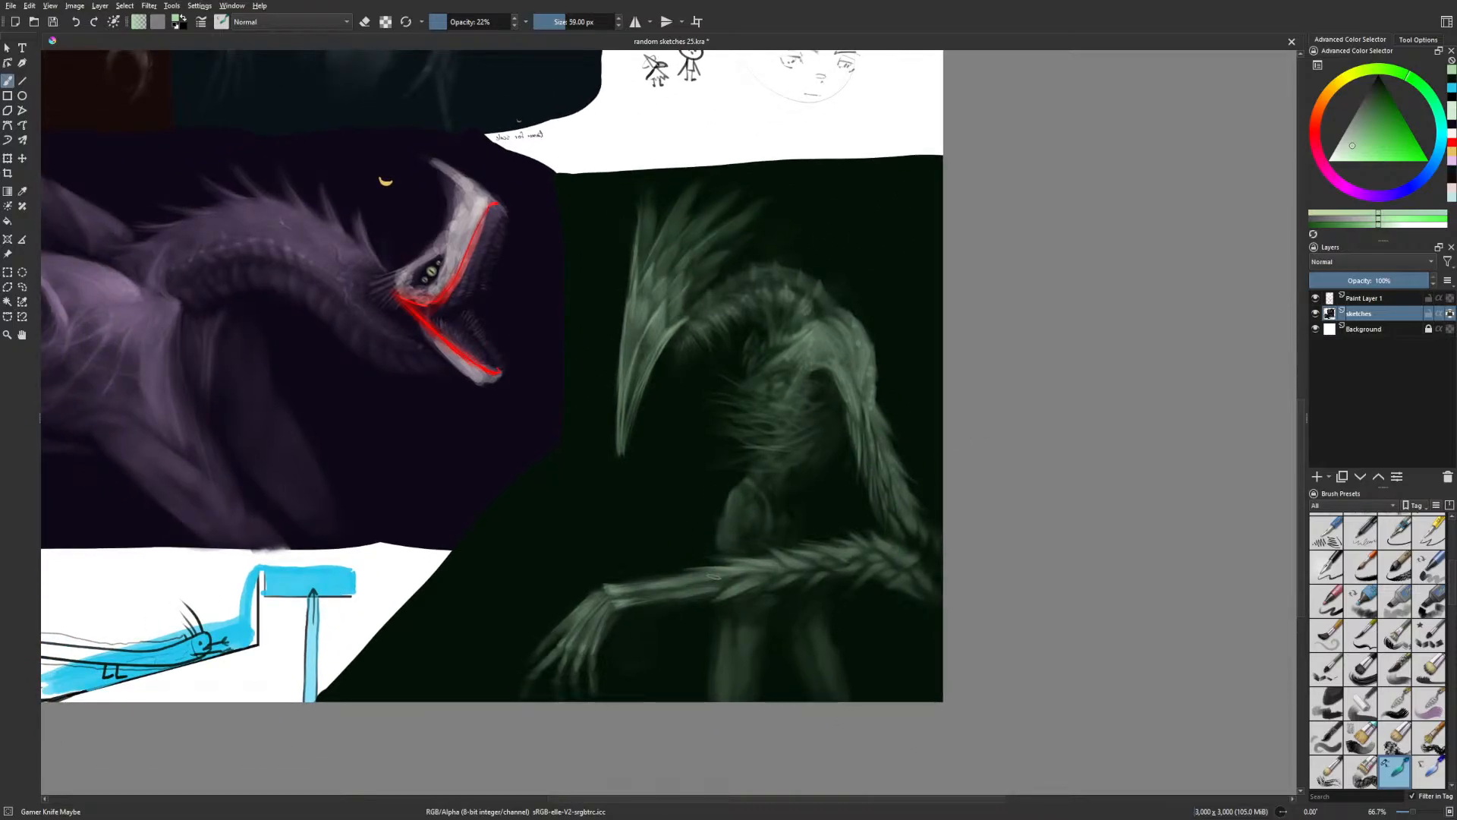
key(bracketleft)
key(bracketleft)
key(bracketleft)
key(bracketleft)
key(m)
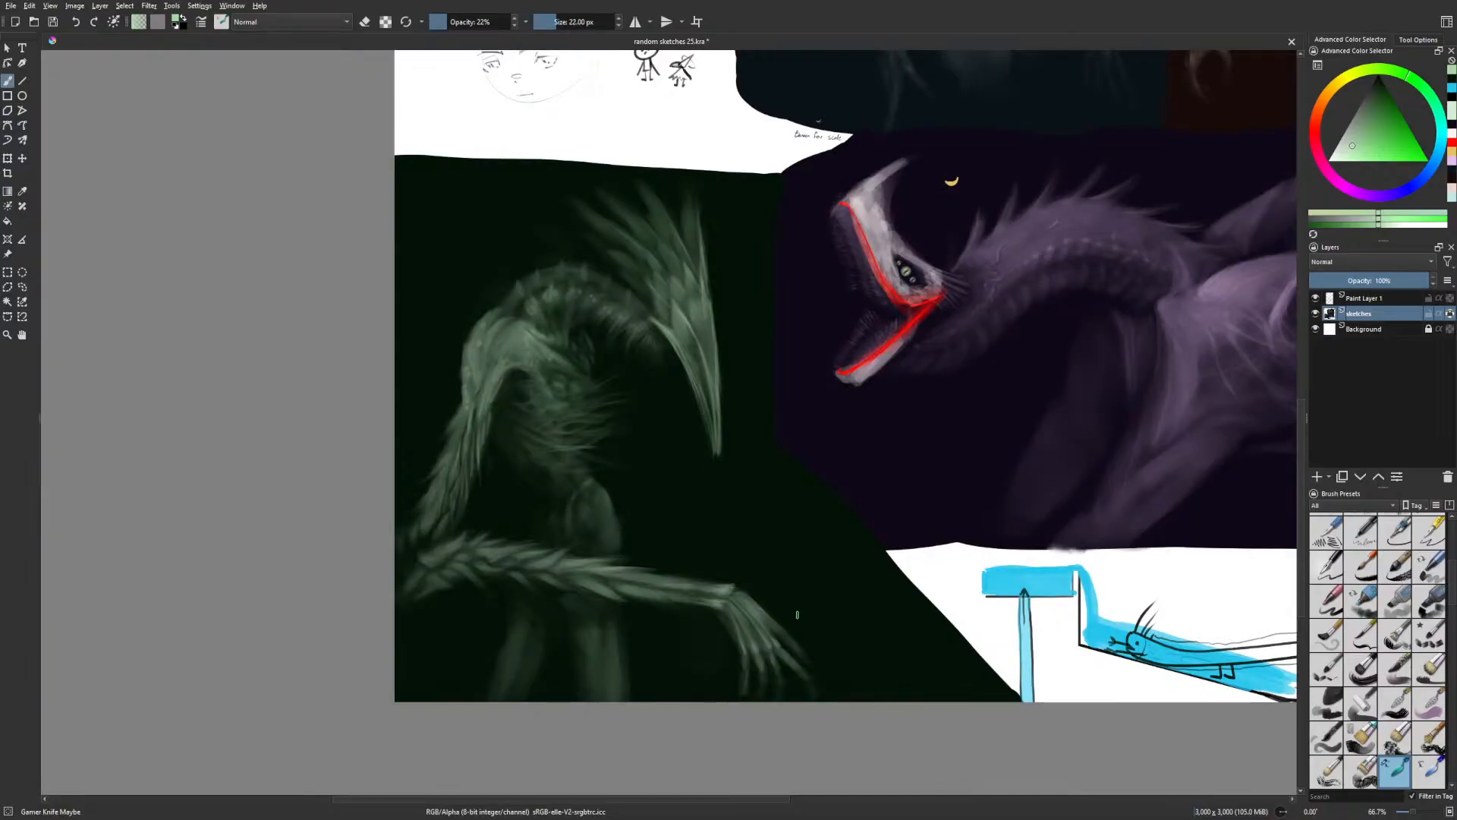
drag(797, 614, 861, 640)
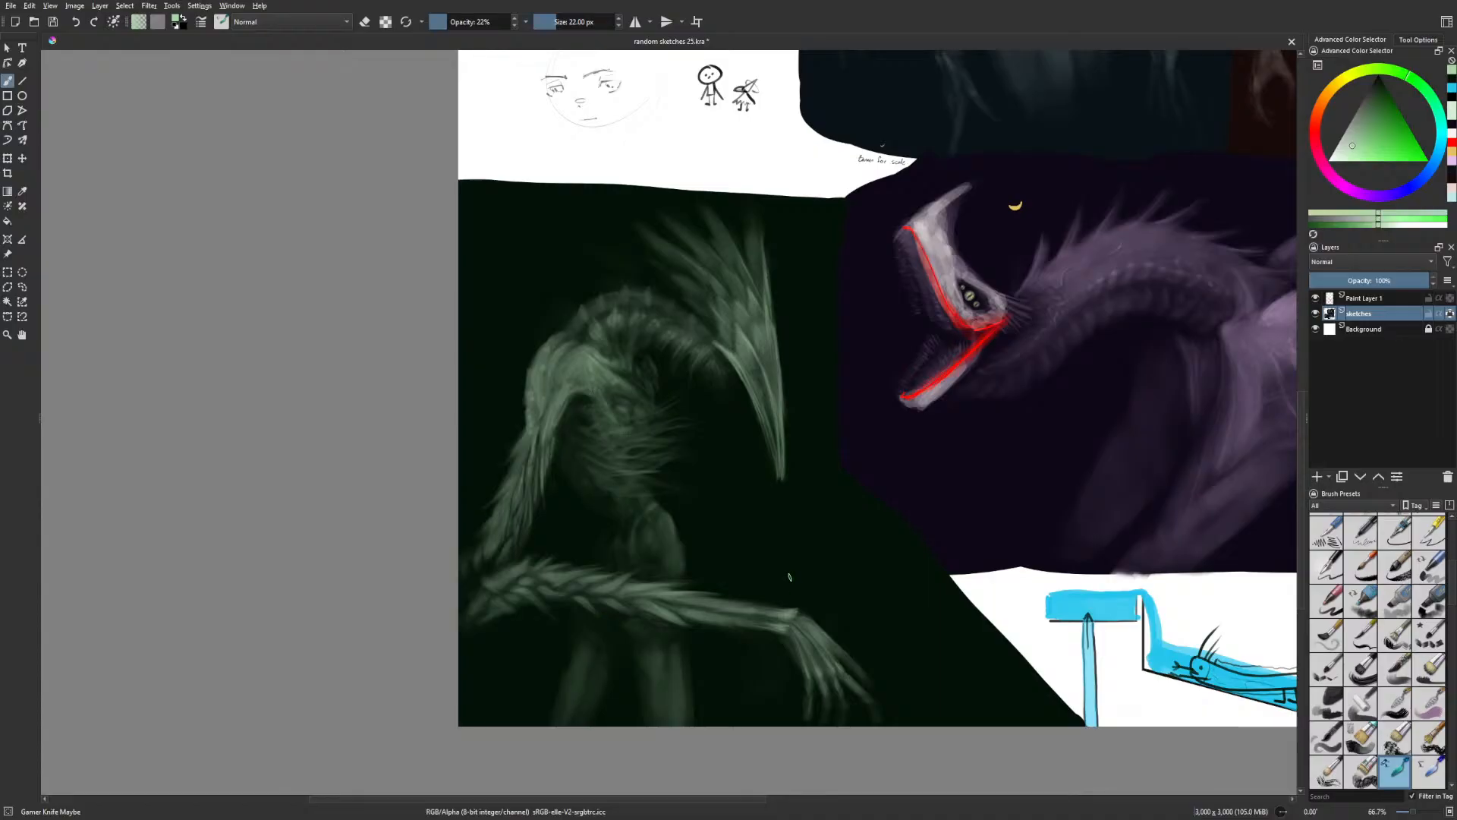
drag(908, 628, 891, 610)
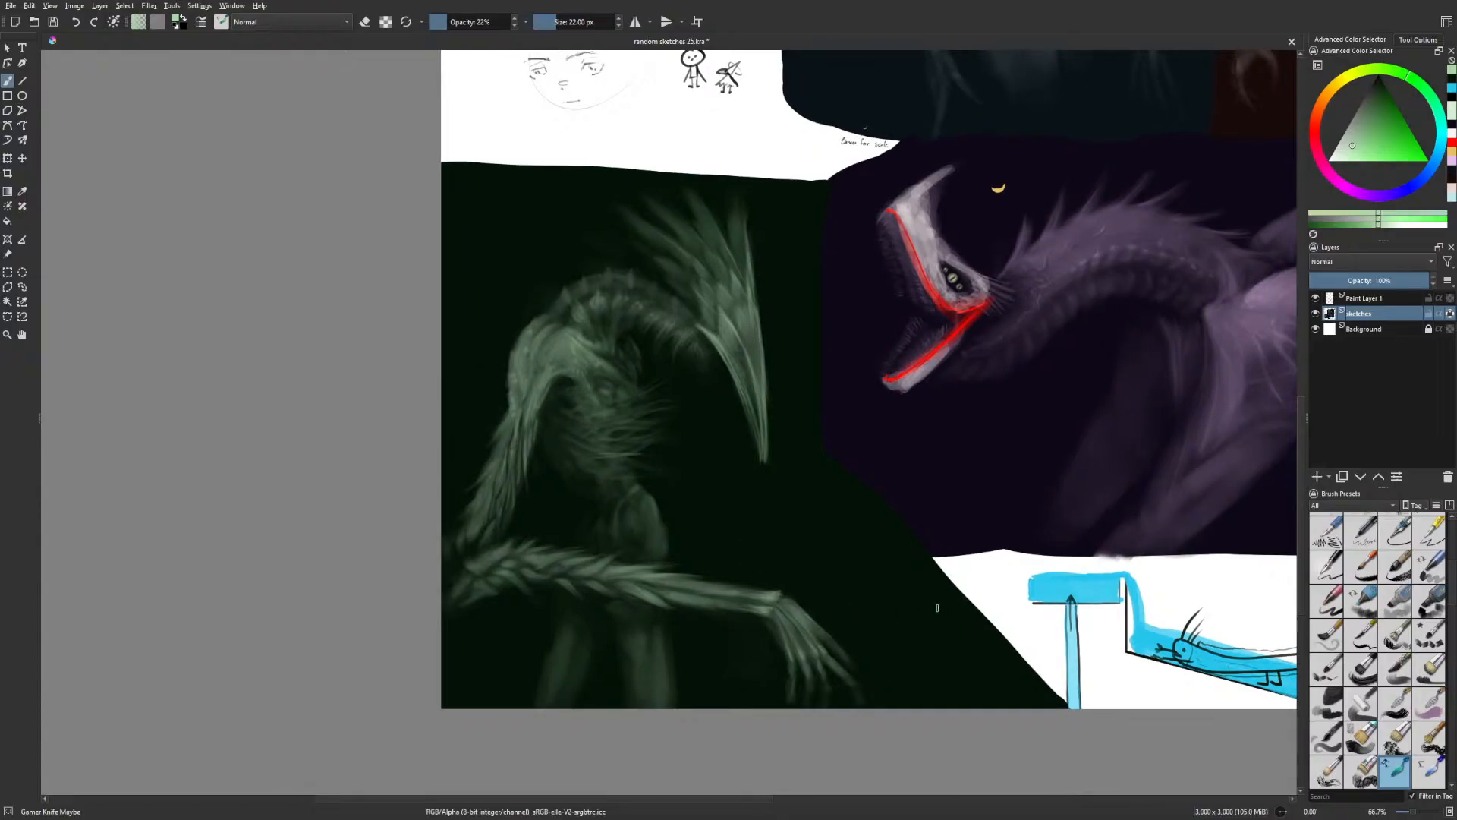
Enlarge the Gamer Knife Maybe brush to 55 px and block in a faint second arm behind the outstretched one, flipping the view to check
key(])
key(minus)
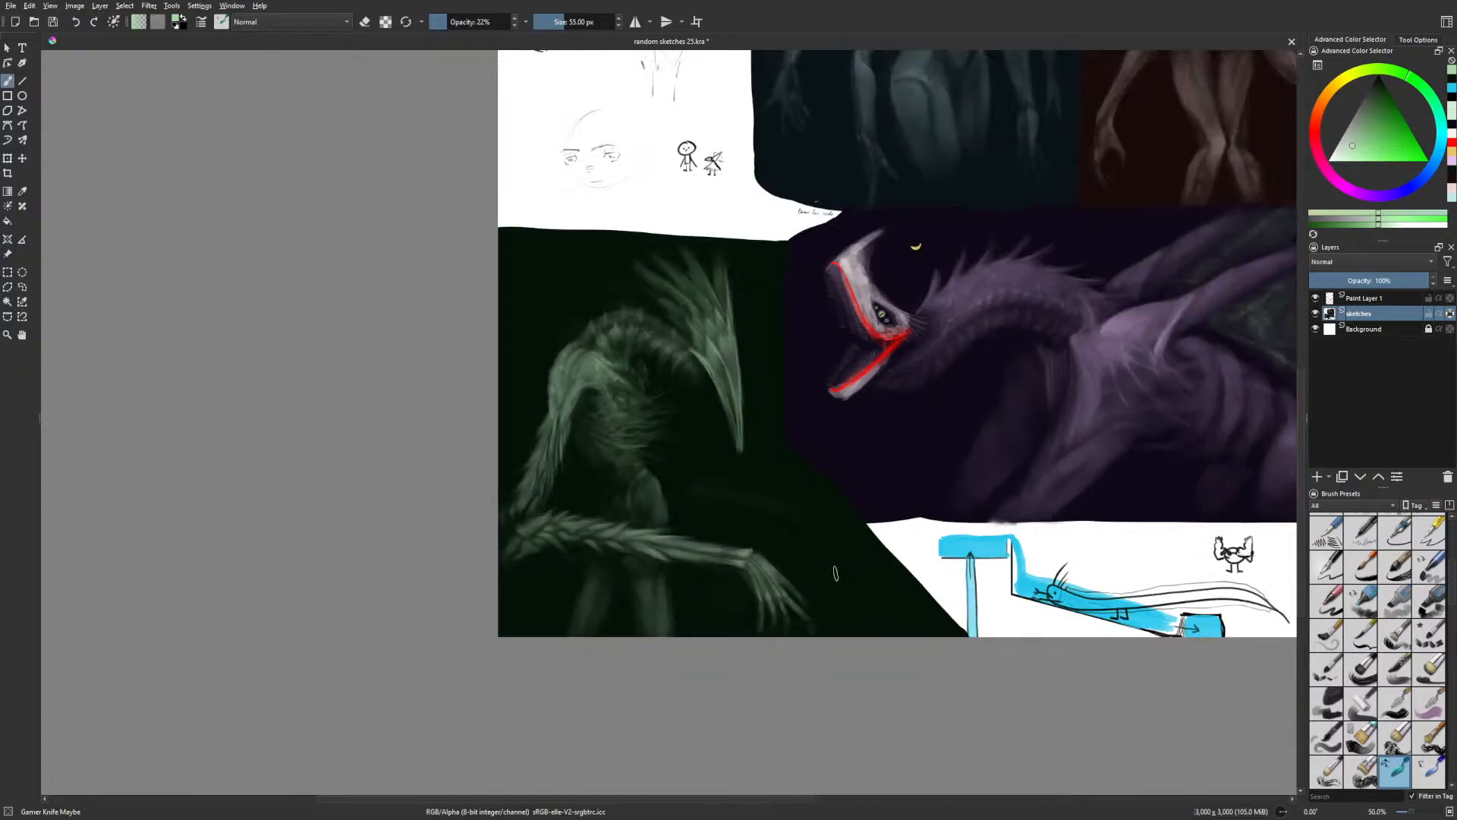
key(m)
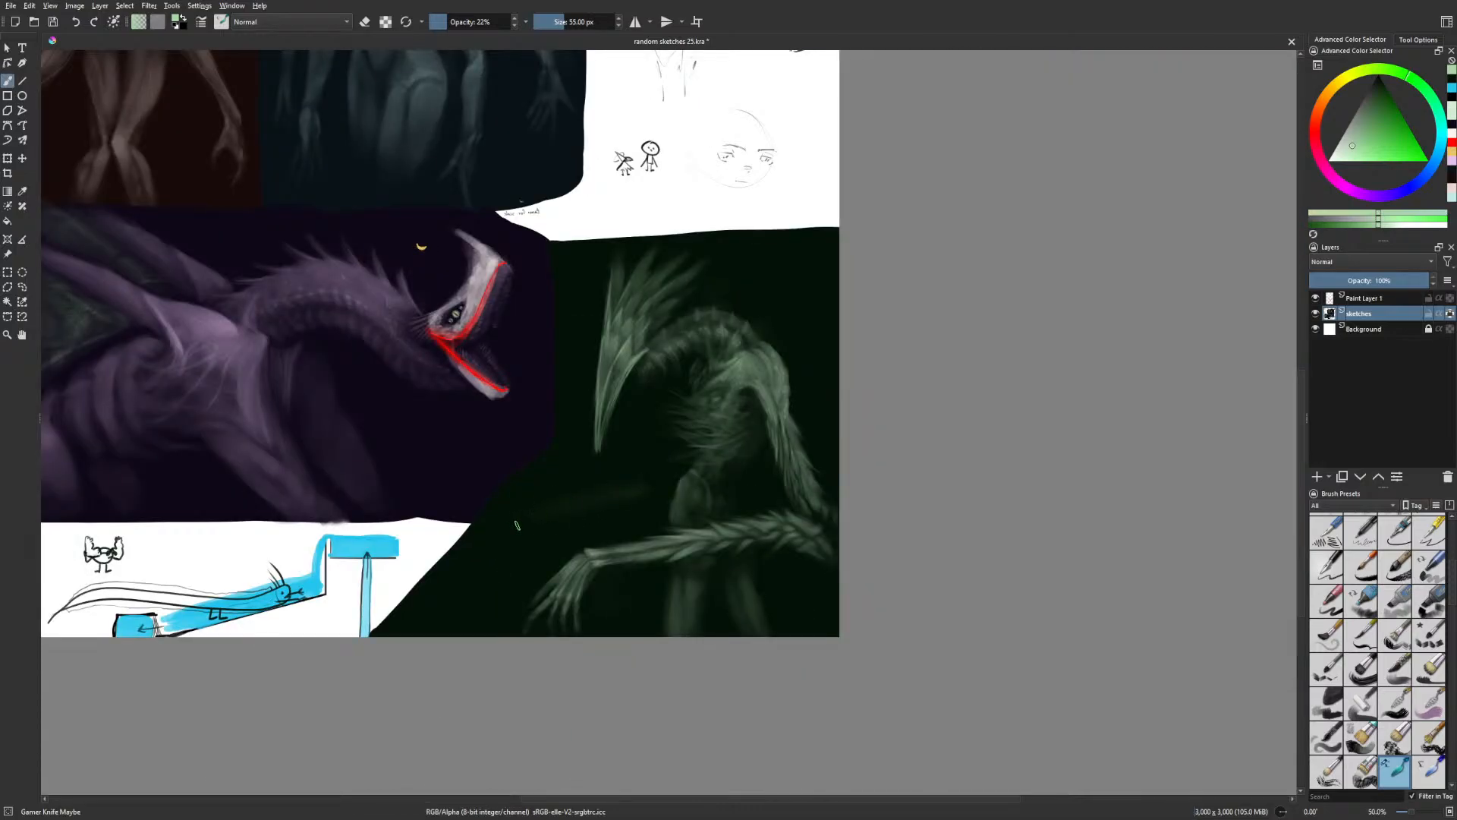
right_click(604, 524)
click(604, 450)
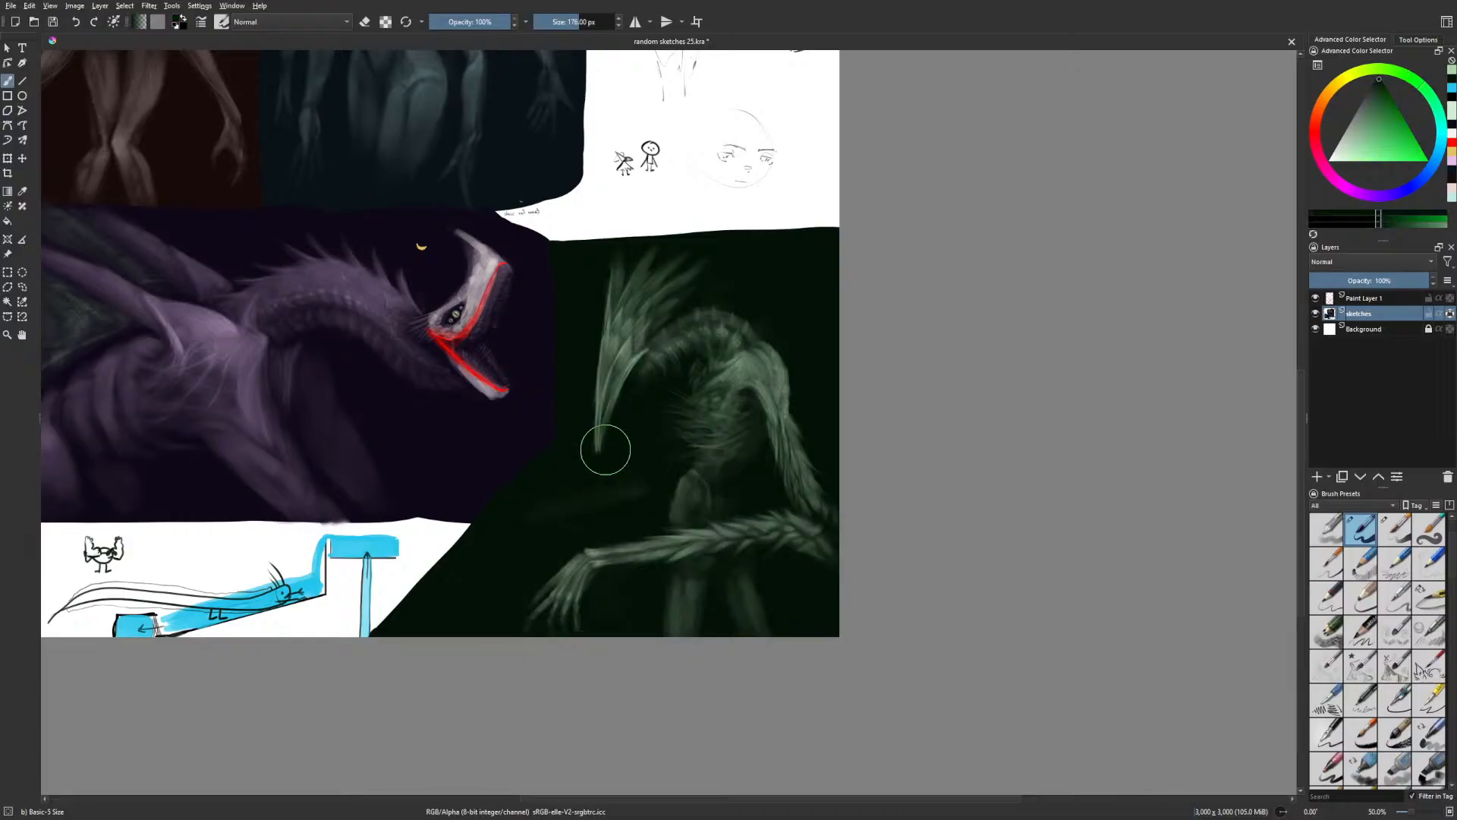
right_click(588, 528)
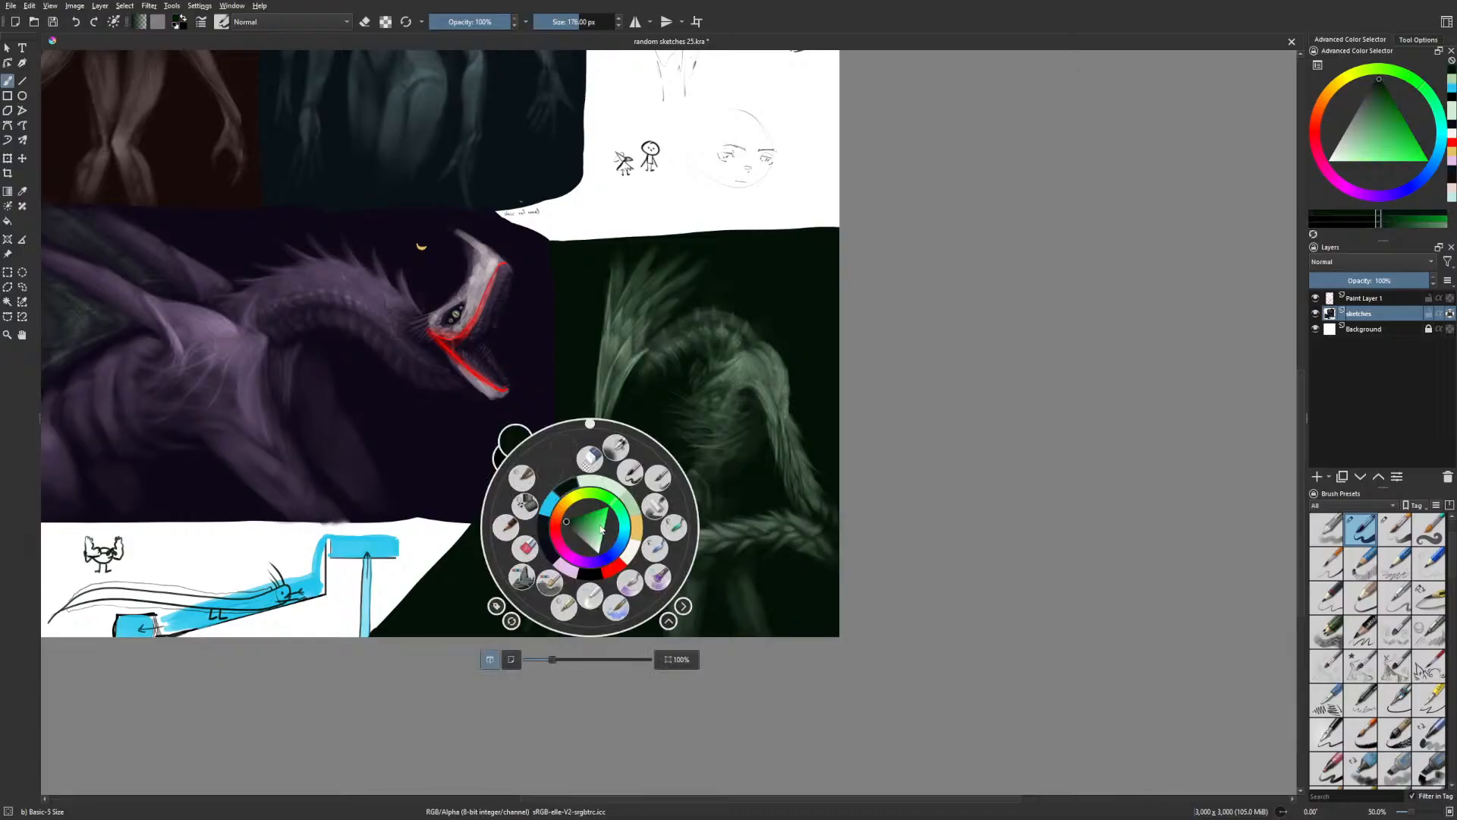
click(676, 529)
right_click(664, 524)
click(654, 531)
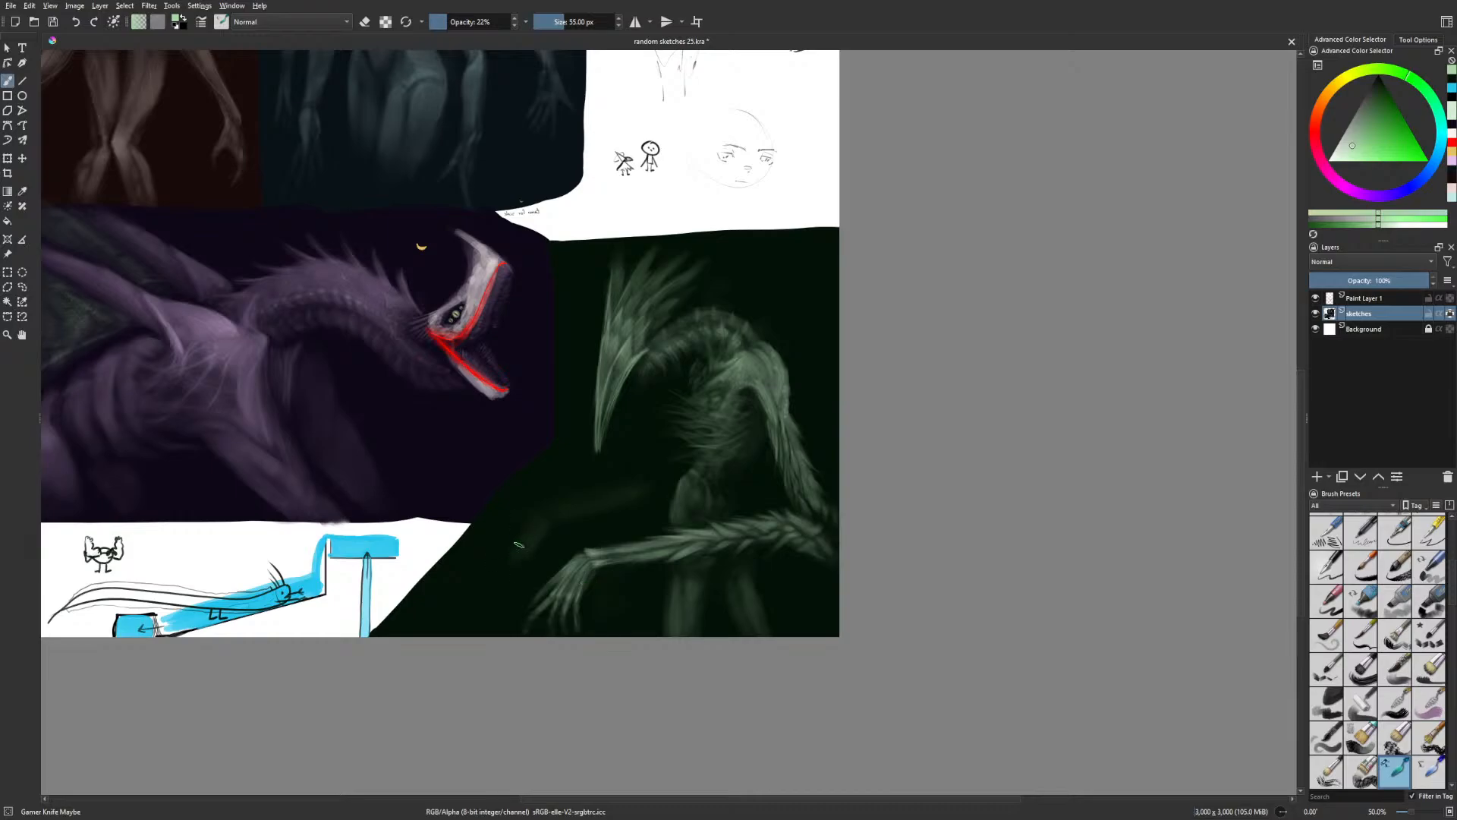
key(m)
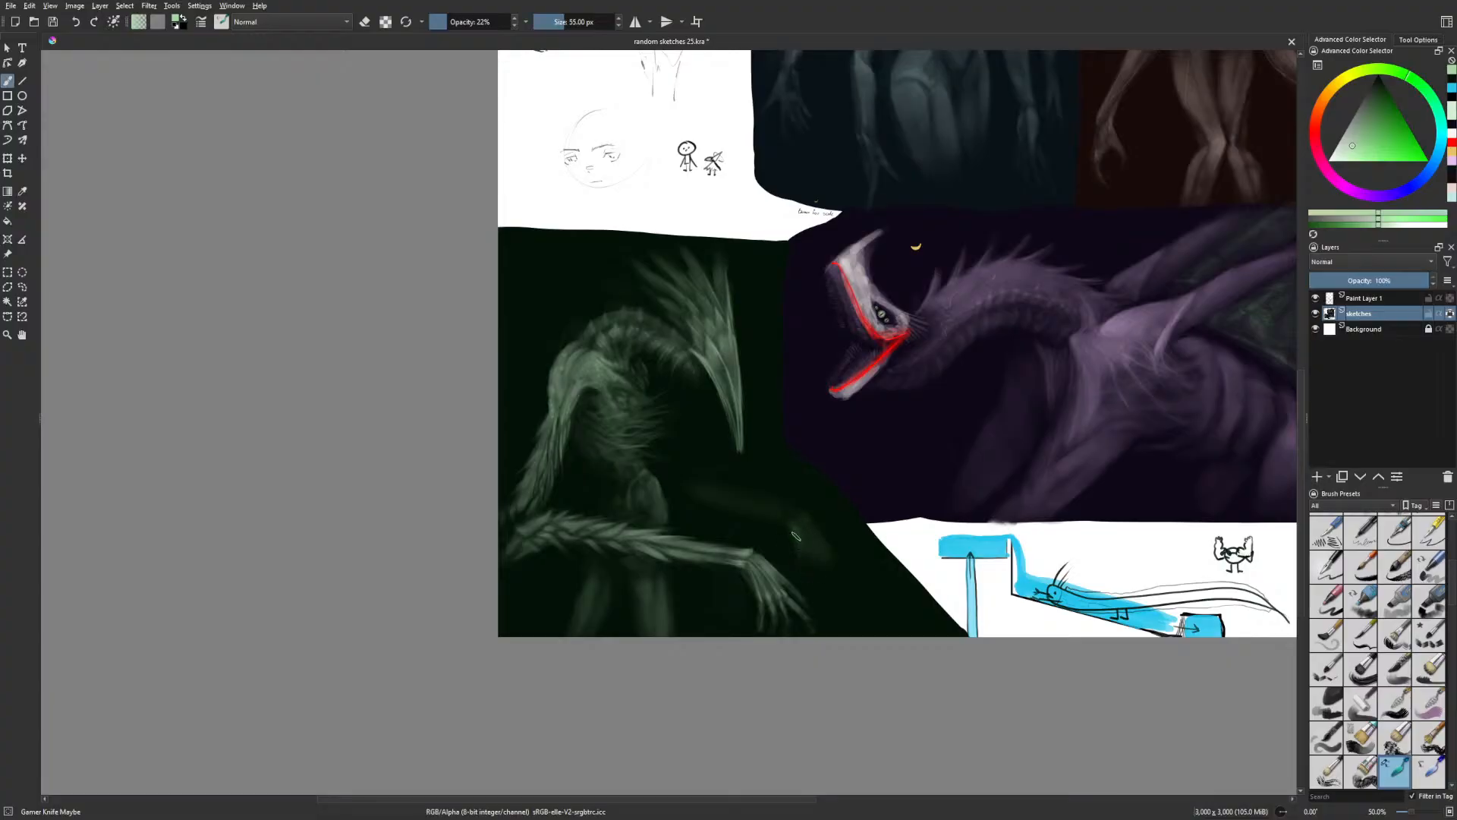
Reduce the brush to 38 px and paint the hand and hanging fingers of the faint rear arm
key(bracketleft)
key(bracketleft)
key(bracketleft)
key(bracketleft)
key(bracketleft)
key(m)
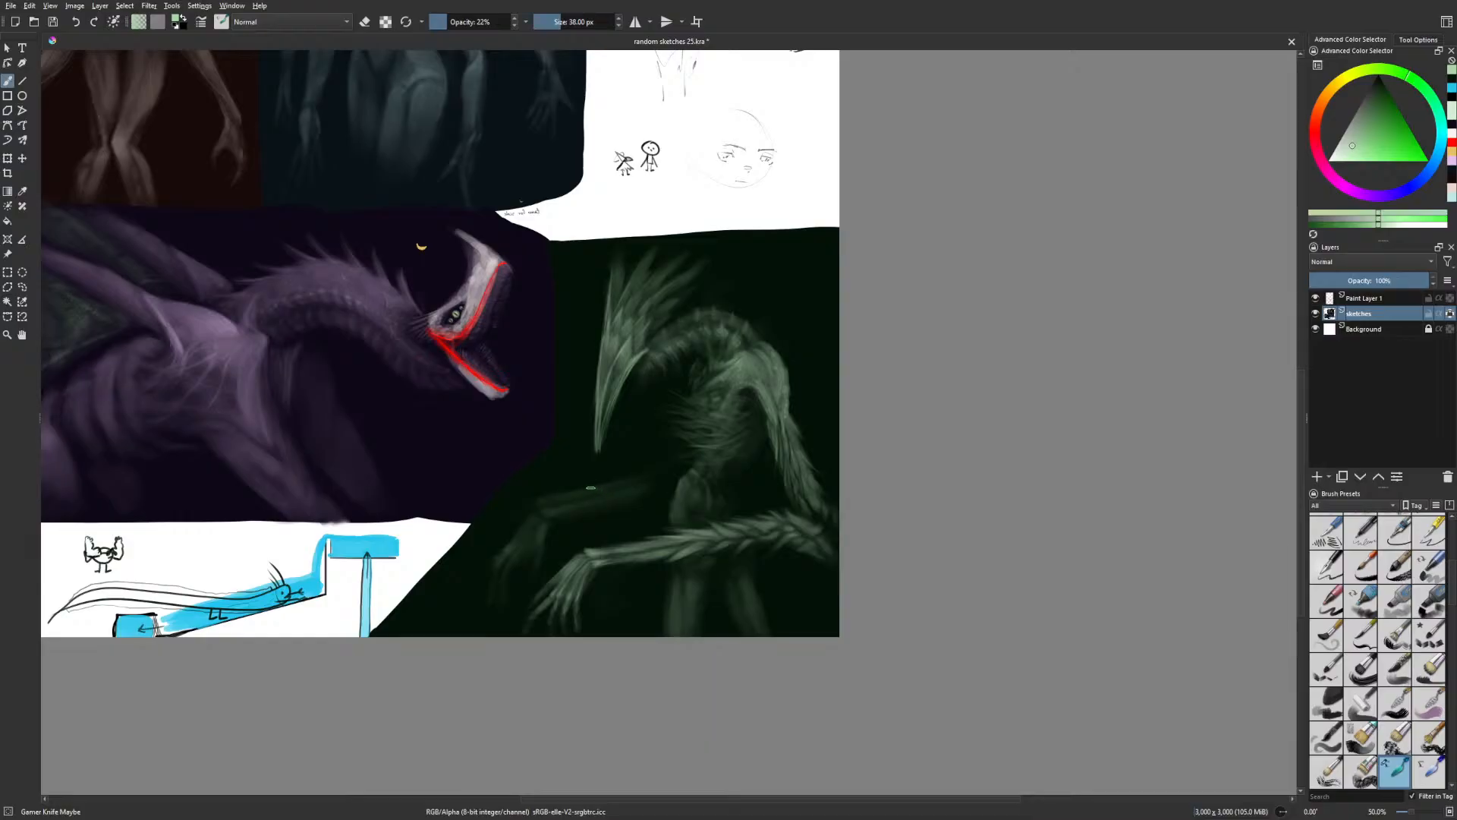
Try broad feathery strokes along the rear arm at 68 px, flipping the view, and undo them
key(bracketright)
key(bracketright)
key(bracketright)
key(bracketright)
key(bracketright)
key(bracketright)
key(bracketright)
key(m)
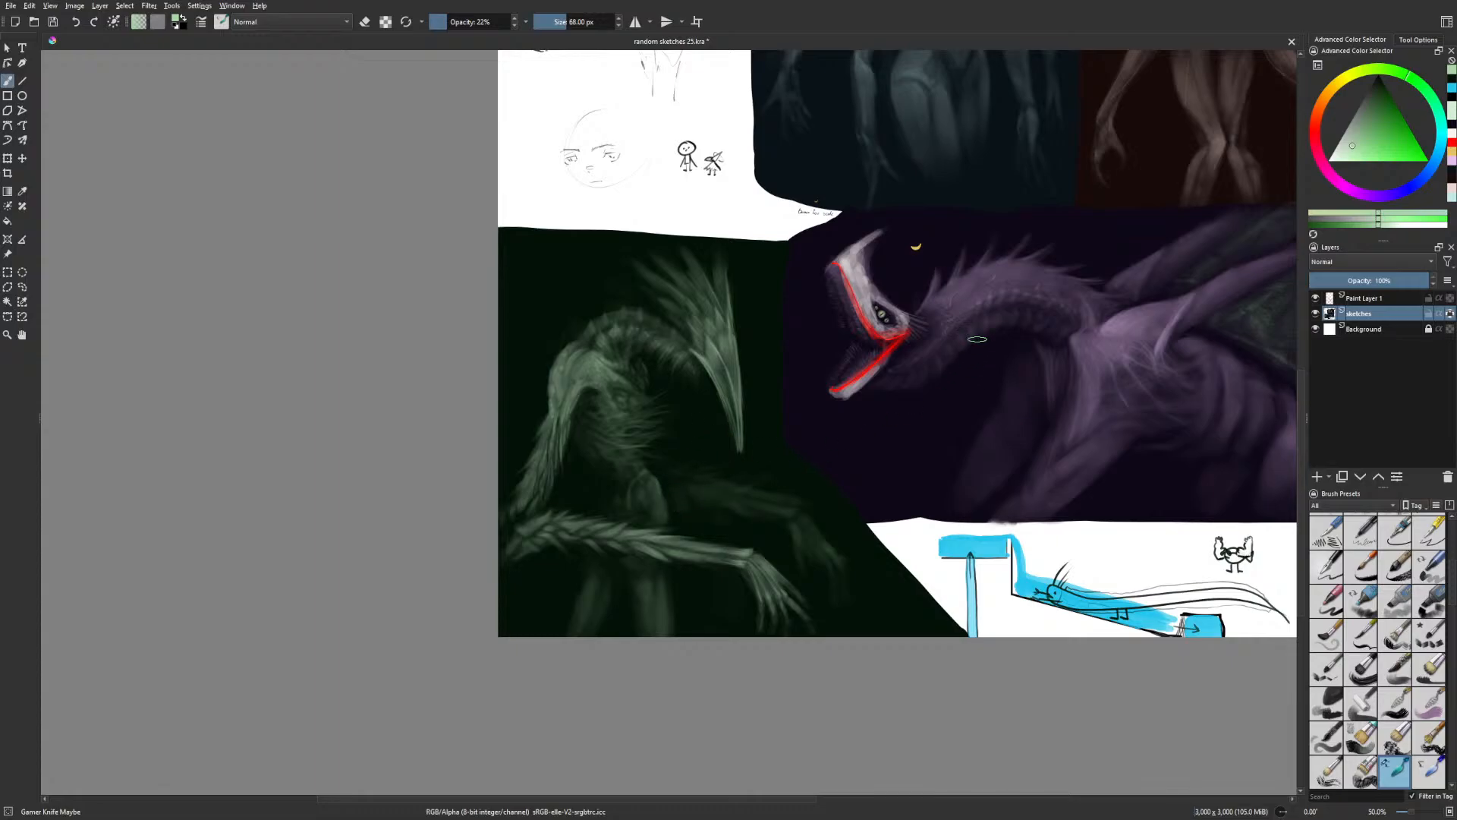
key(ctrl+z)
key(ctrl+z)
key(ctrl+z)
key(ctrl+z)
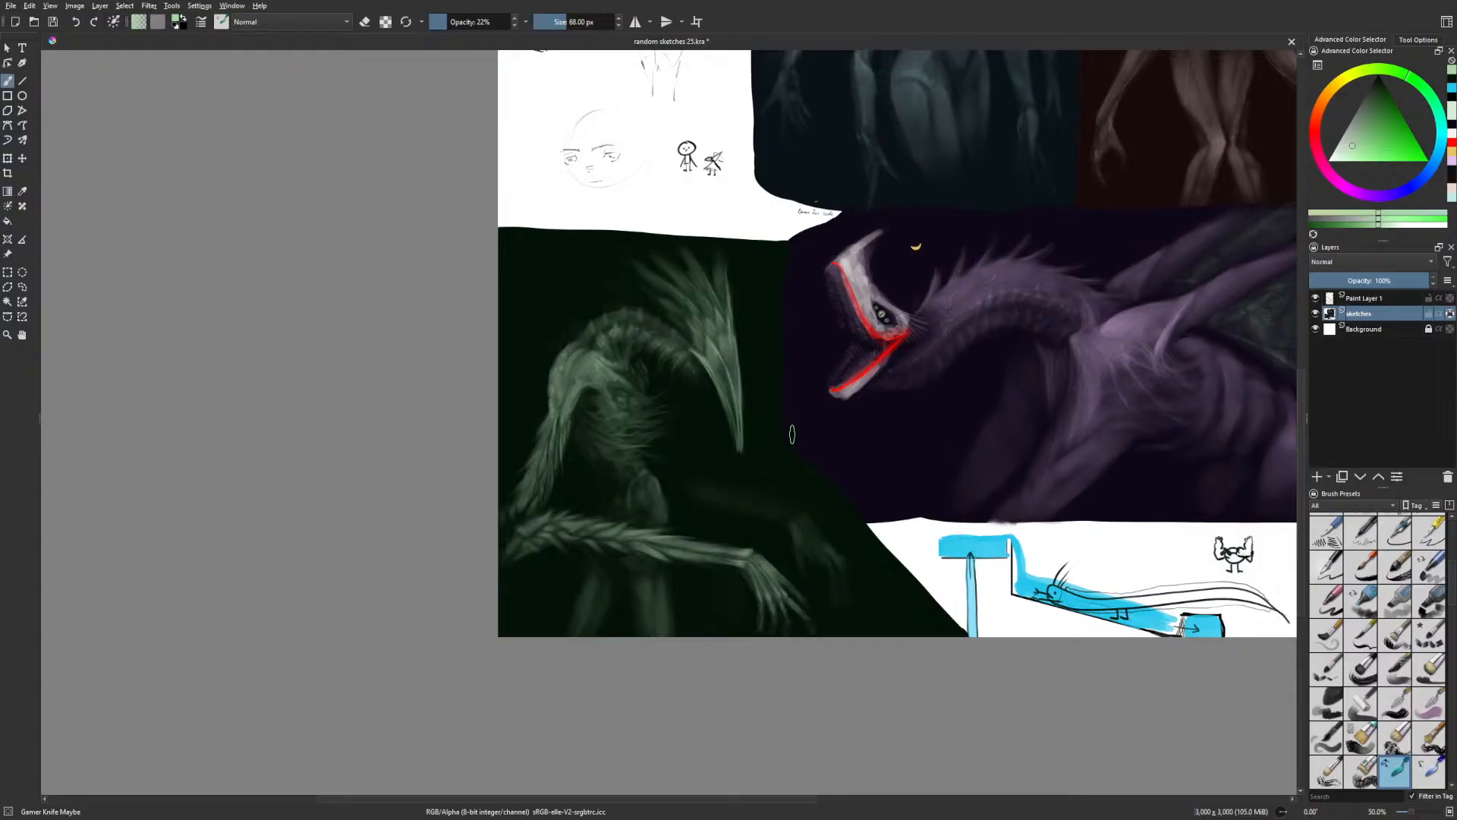
key(ctrl+shift+z)
key(ctrl+shift+z)
Reduce the brush to 38 px and define the rear forearm with pale green strokes in the flipped view
key(bracketleft)
key(bracketleft)
key(bracketleft)
key(bracketleft)
key(bracketleft)
key(bracketleft)
key(bracketleft)
key(bracketleft)
key(m)
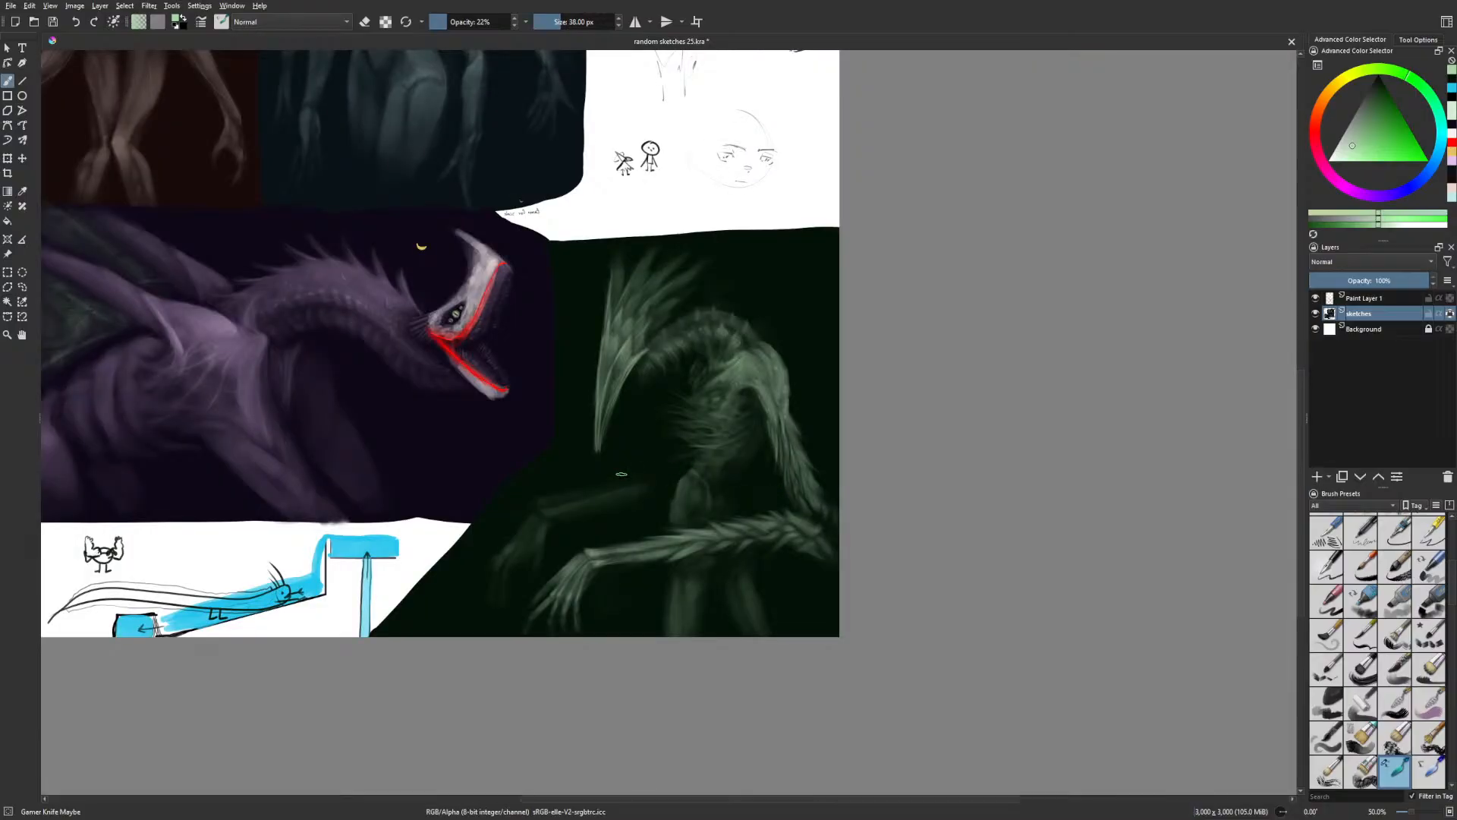
drag(573, 494, 618, 488)
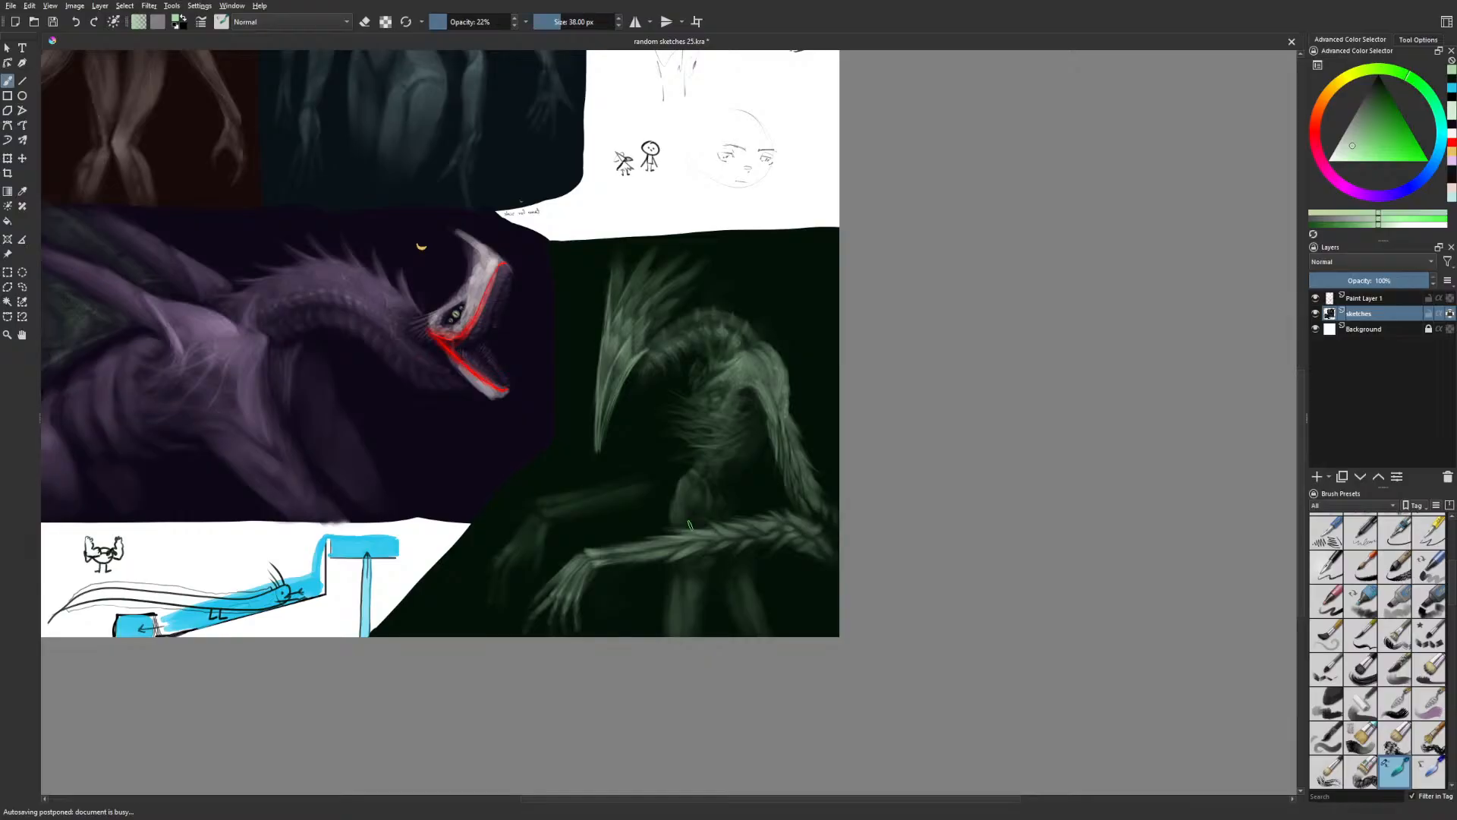
Enlarge the brush to 63 px and add soft feathers along the rear arm, flipping the view
key(bracketright)
key(bracketright)
key(bracketright)
key(bracketright)
key(bracketright)
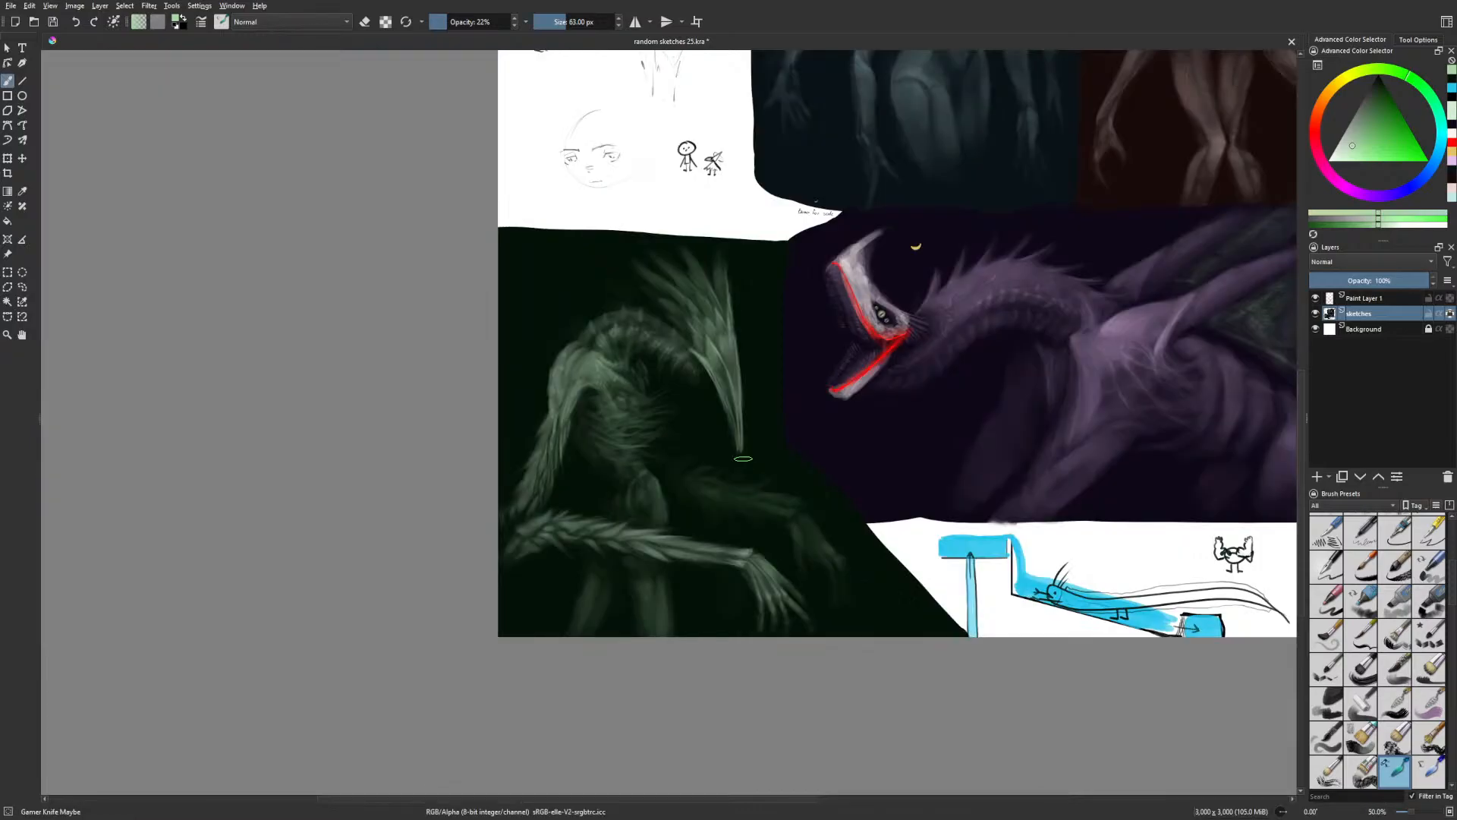
key(m)
Reduce the brush to 32 px and refine the rear arm's feathers, wrist and hand, checking them in both view orientations
key(bracketleft)
key(bracketleft)
key(bracketleft)
key(bracketleft)
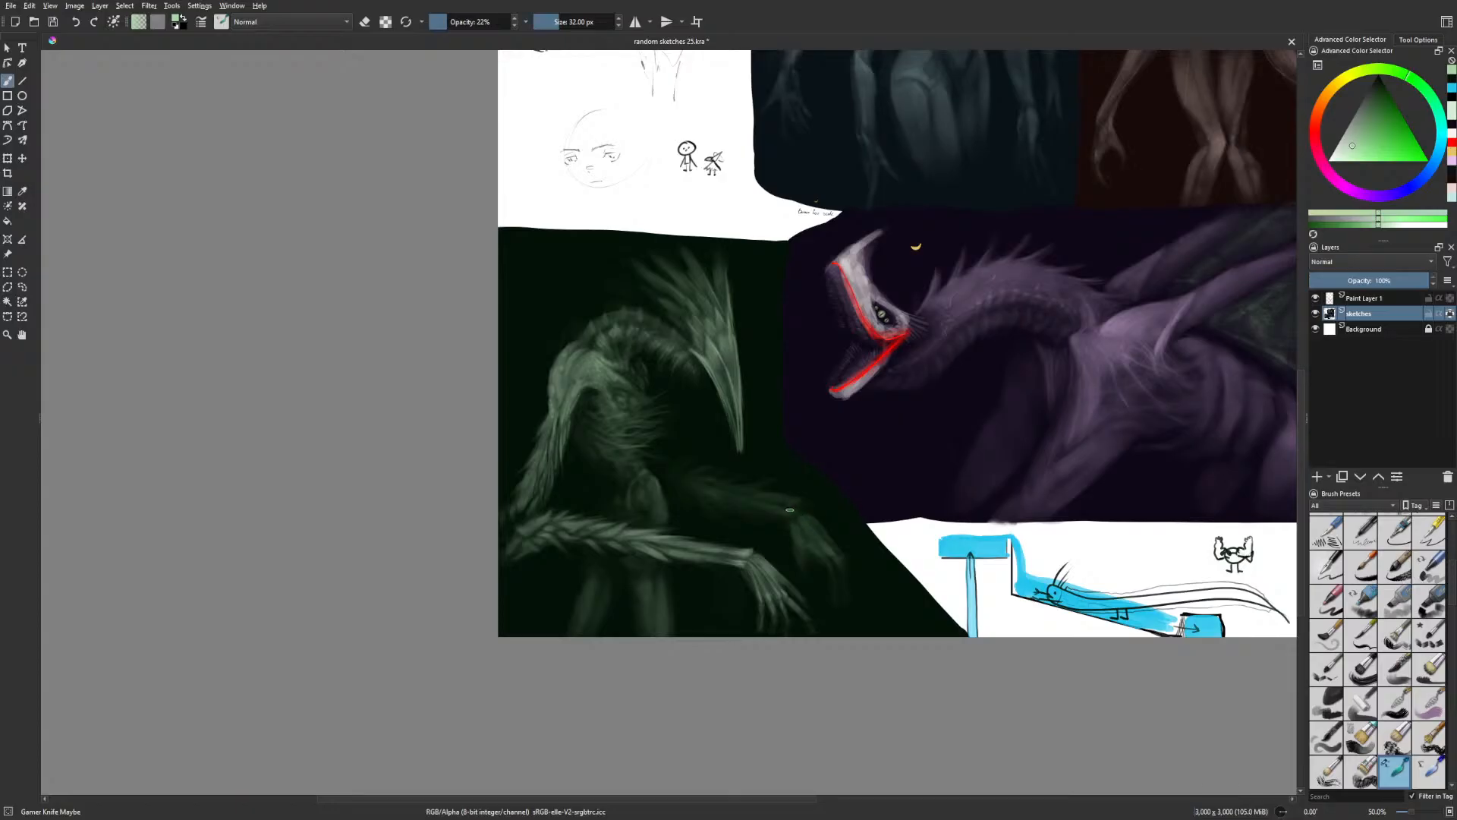
key(m)
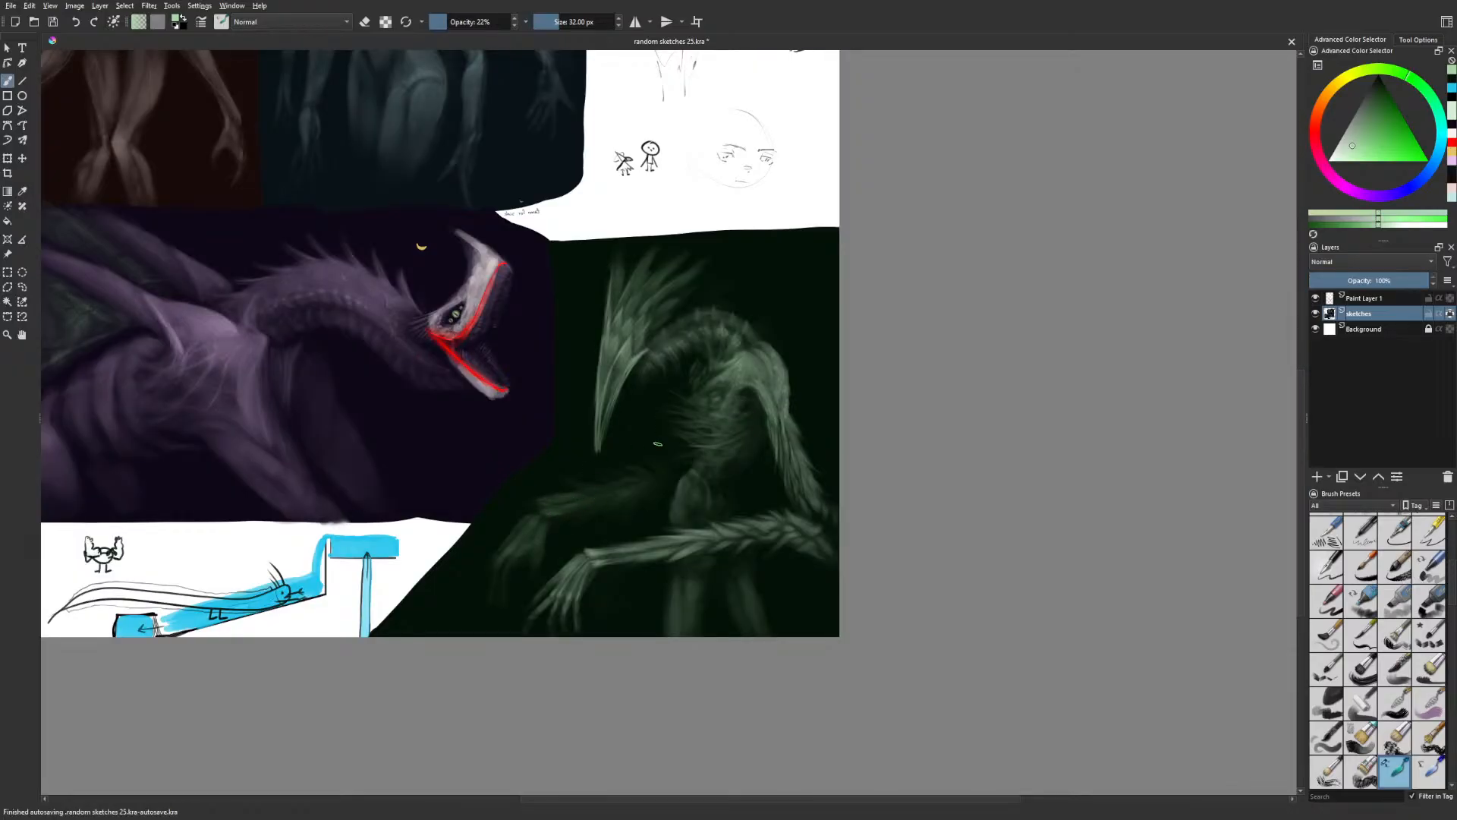
drag(872, 434, 968, 479)
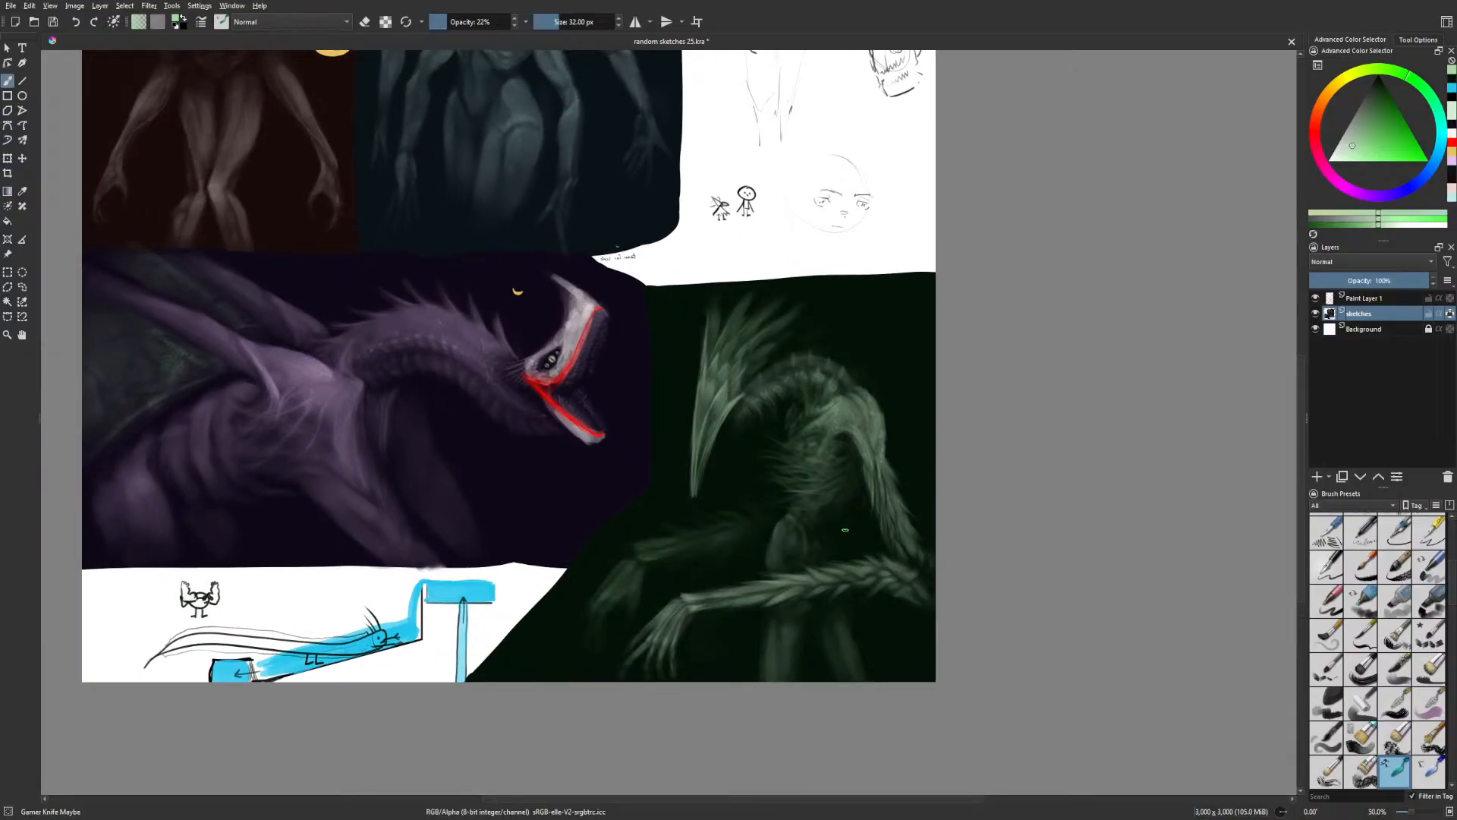
key(m)
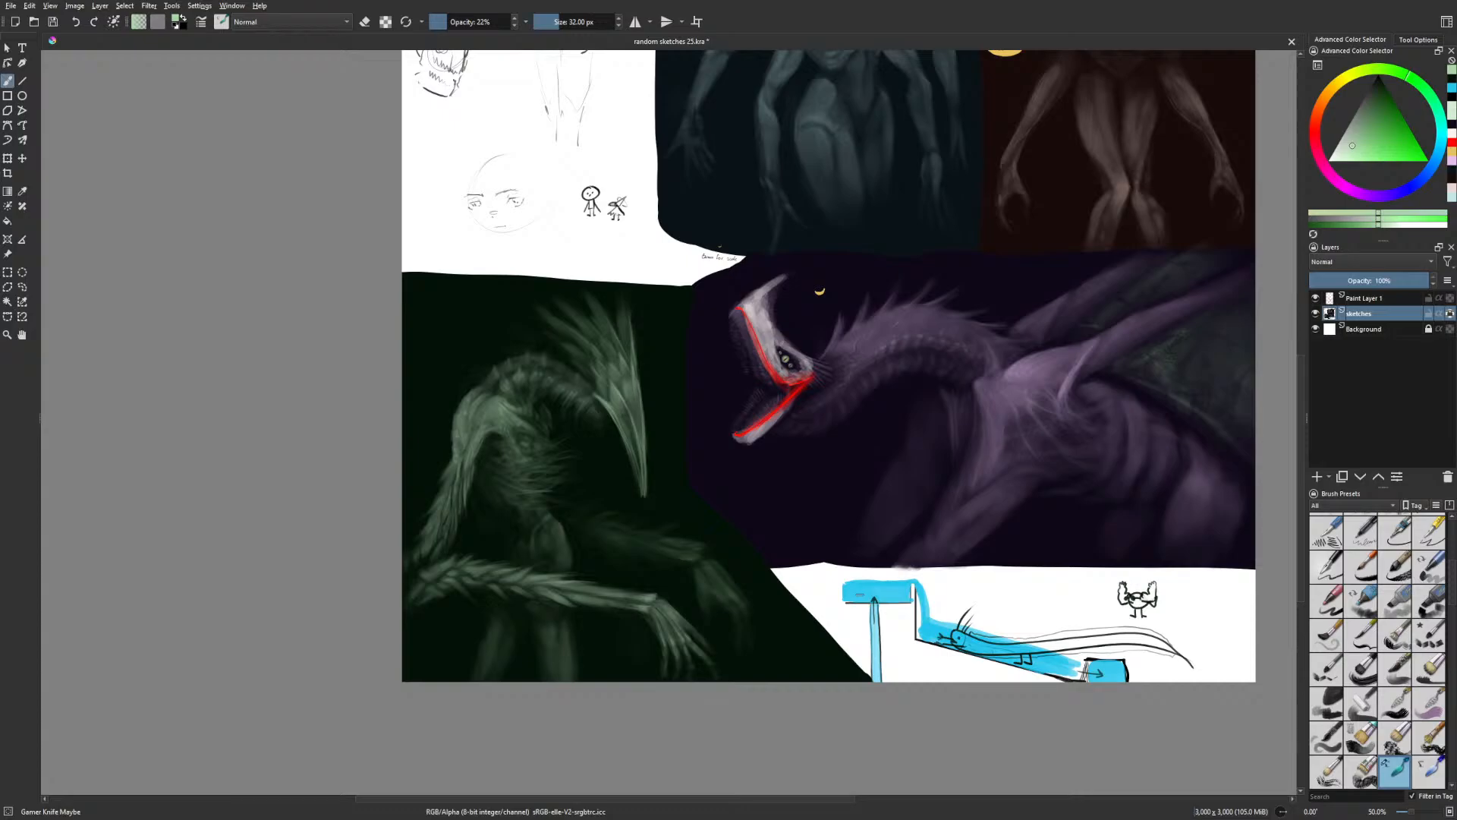
drag(628, 494, 723, 507)
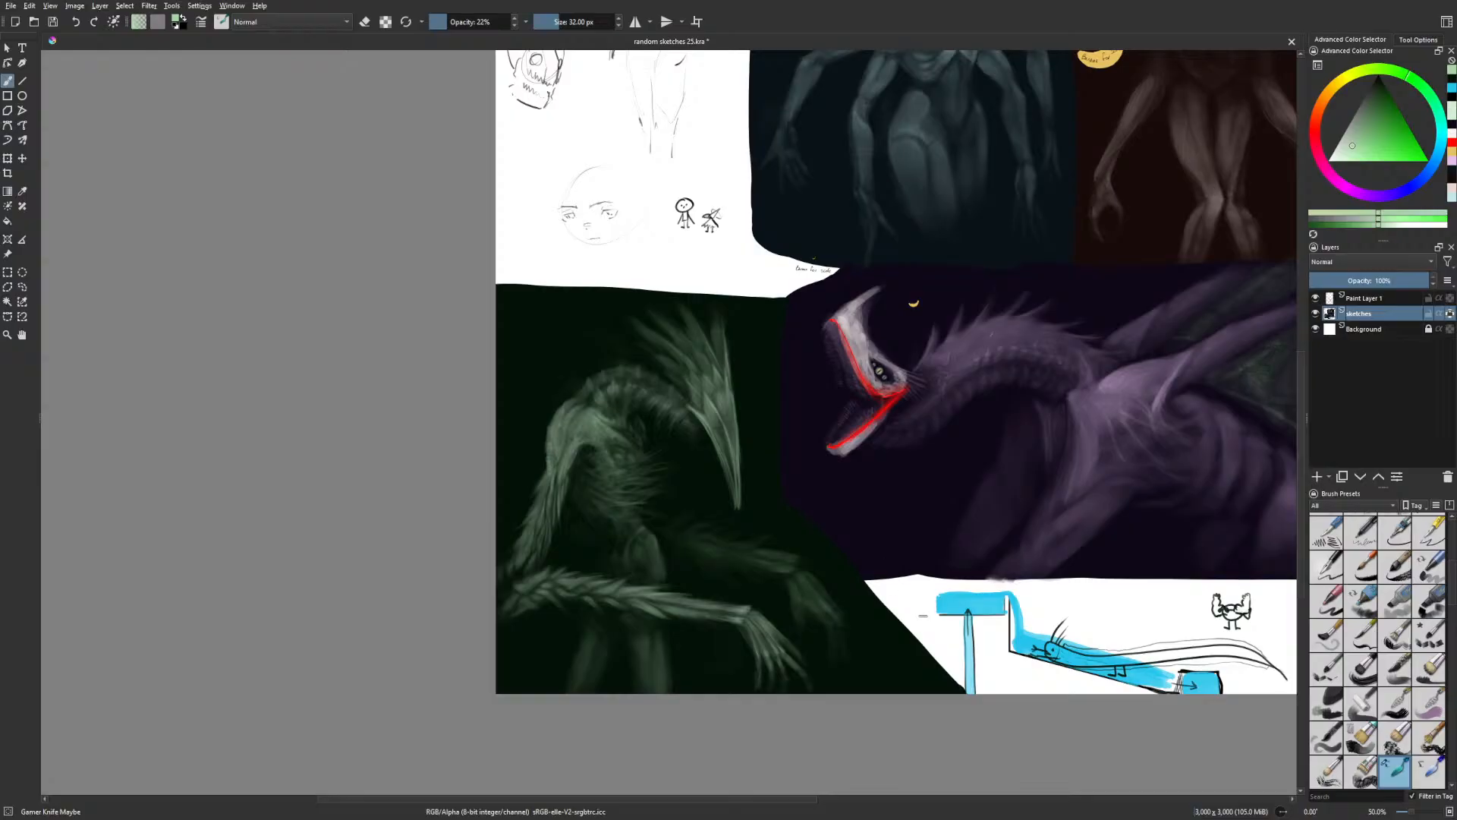
Select the rear hand with a freehand outline and transform it to be slightly shorter
click(22, 287)
mouse_move(782, 608)
mouse_down()
mouse_move(835, 682)
mouse_move(866, 651)
mouse_move(834, 573)
mouse_move(803, 567)
mouse_move(781, 607)
mouse_up()
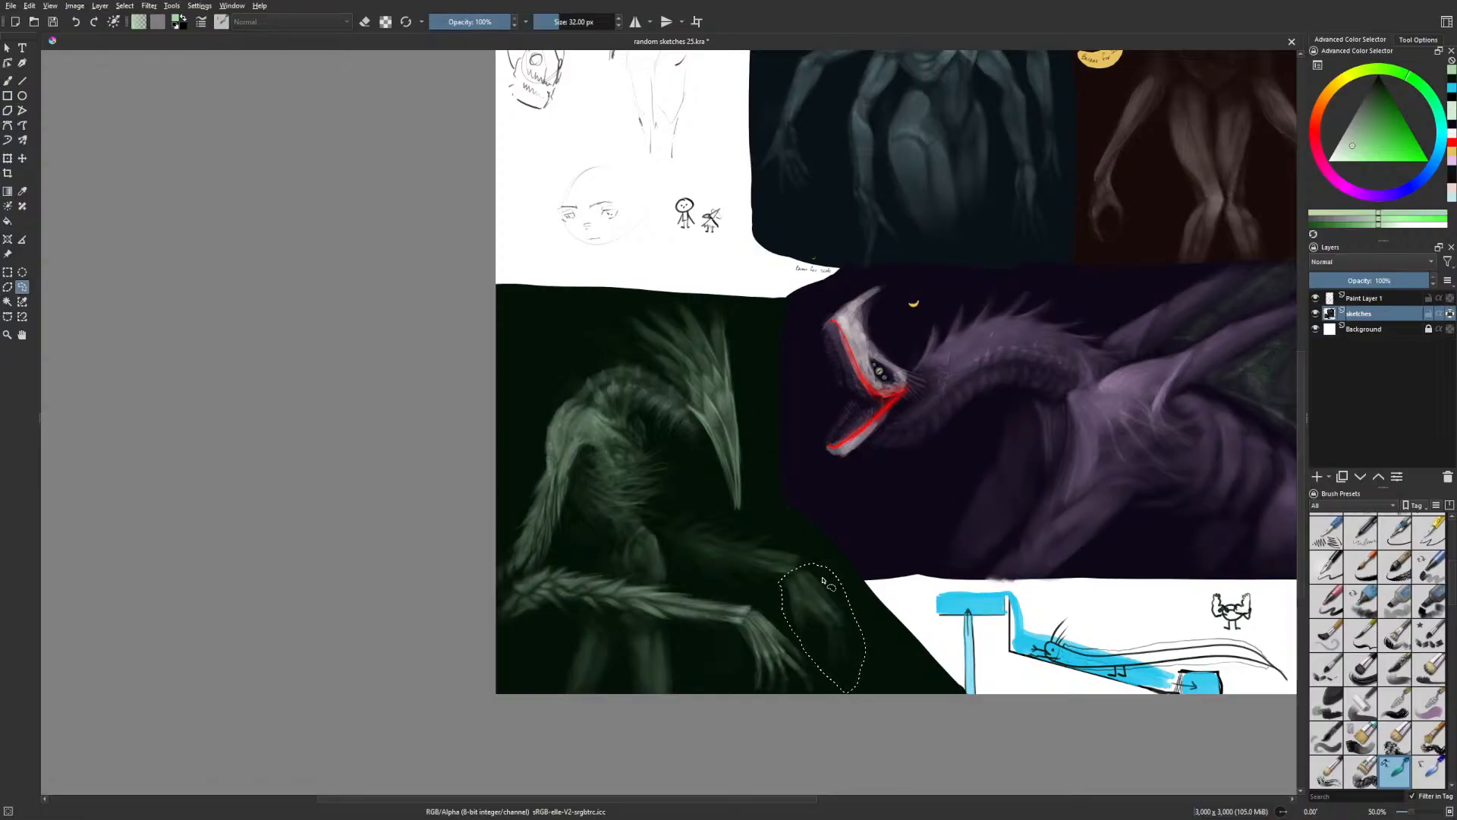
key(ctrl+t)
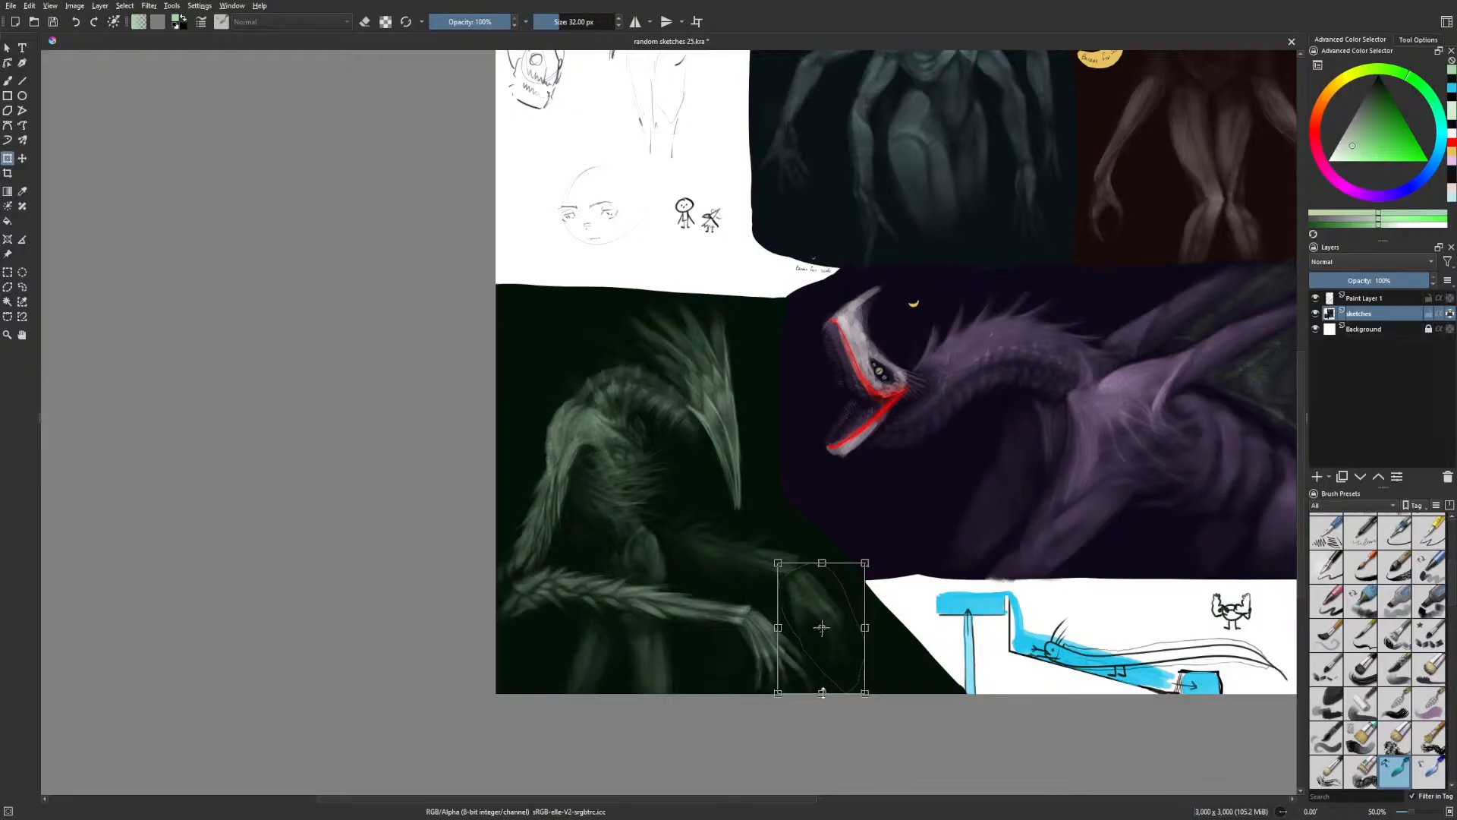
drag(819, 686, 833, 648)
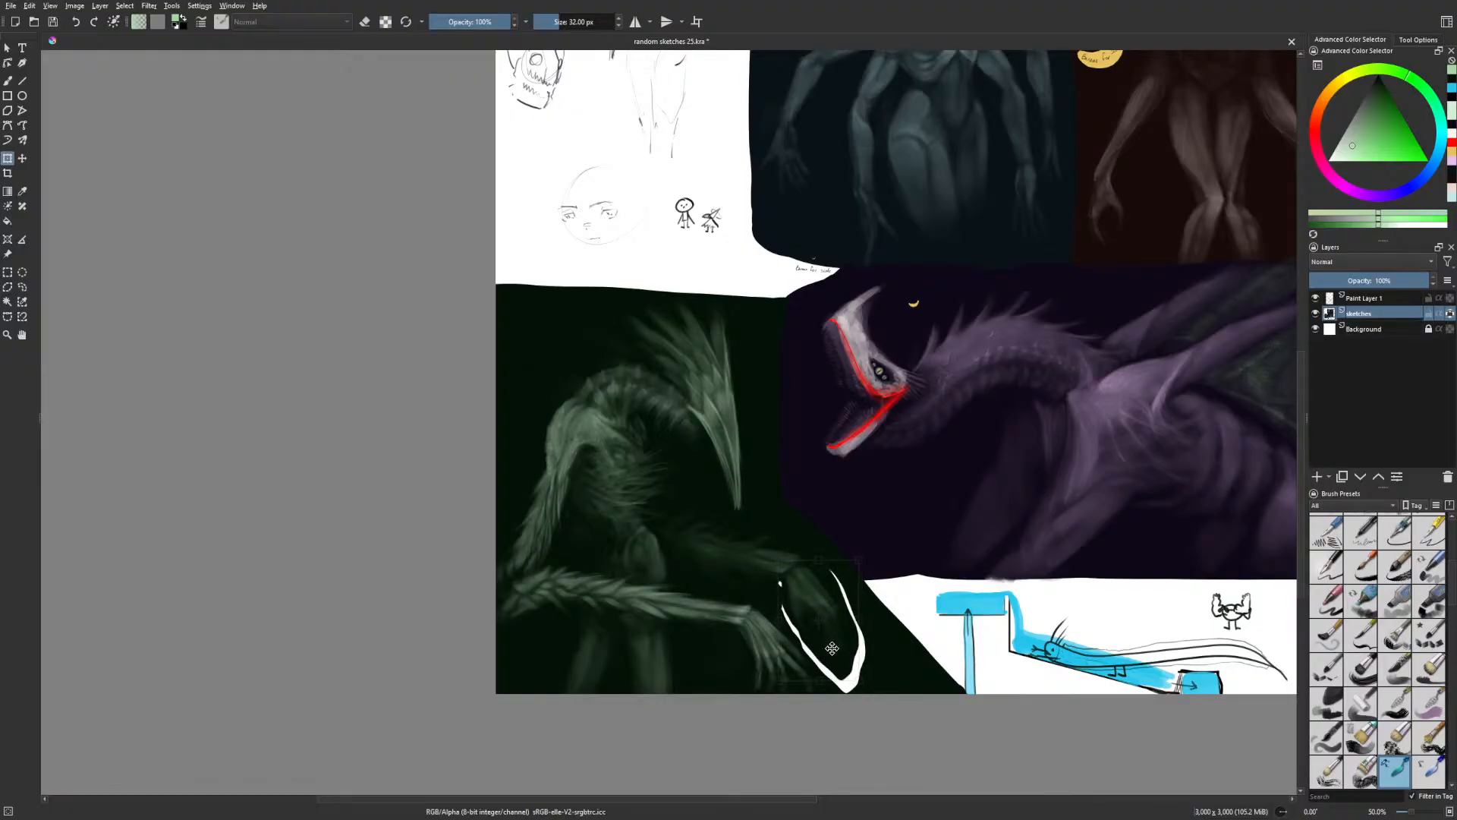
key(Return)
Switch to the Basic-5 Size brush with near-black green and cover the white gap around the transformed rear hand
key(b)
right_click(879, 615)
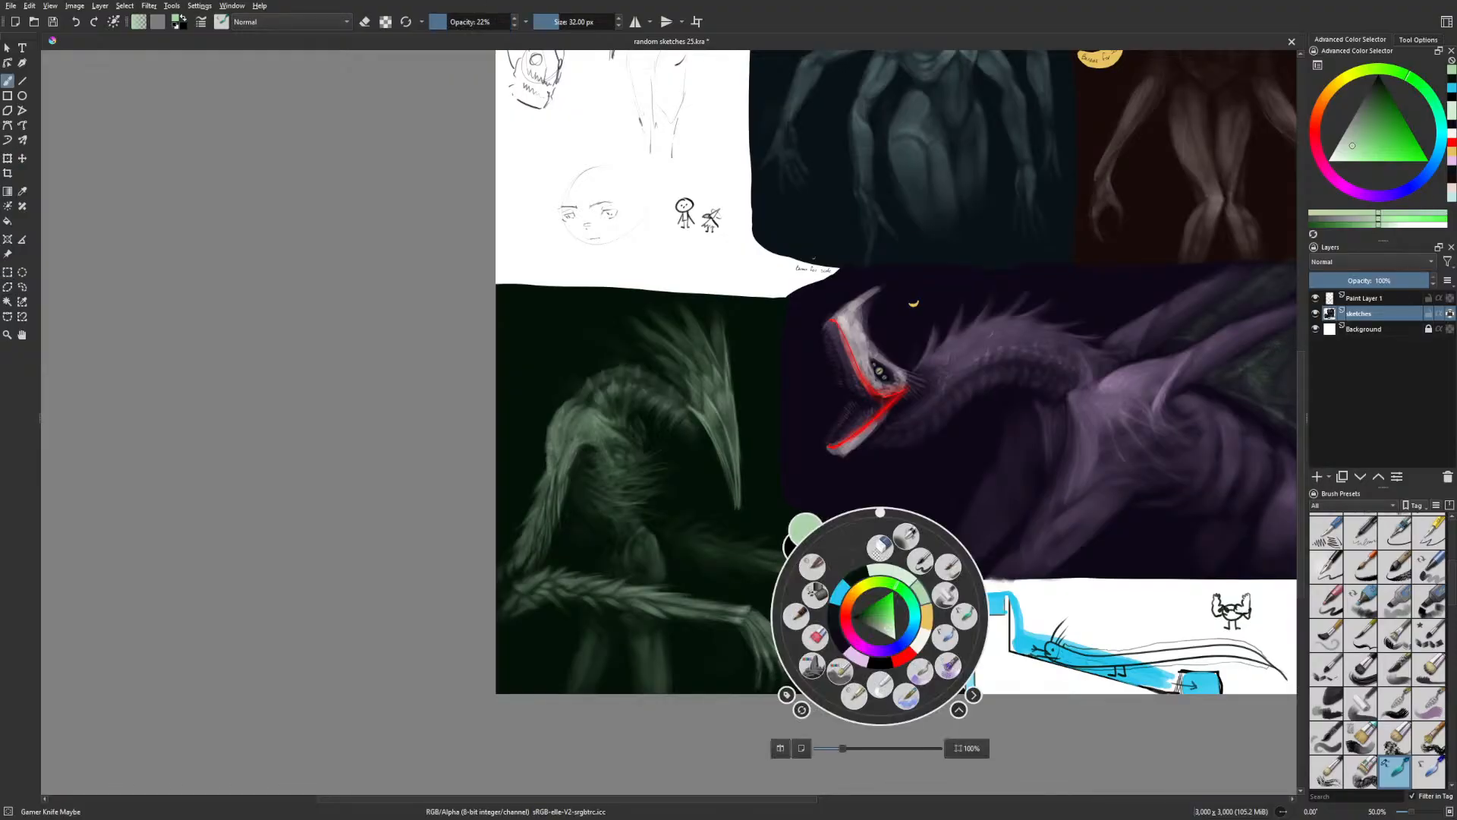
click(861, 573)
right_click(870, 587)
click(910, 531)
mouse_move(781, 591)
mouse_down()
mouse_move(851, 690)
mouse_move(861, 652)
mouse_move(835, 575)
mouse_up()
click(1449, 314)
drag(1105, 605, 960, 590)
Return to the Gamer Knife Maybe brush at 32 px with pale green and touch up the rear hand
right_click(941, 582)
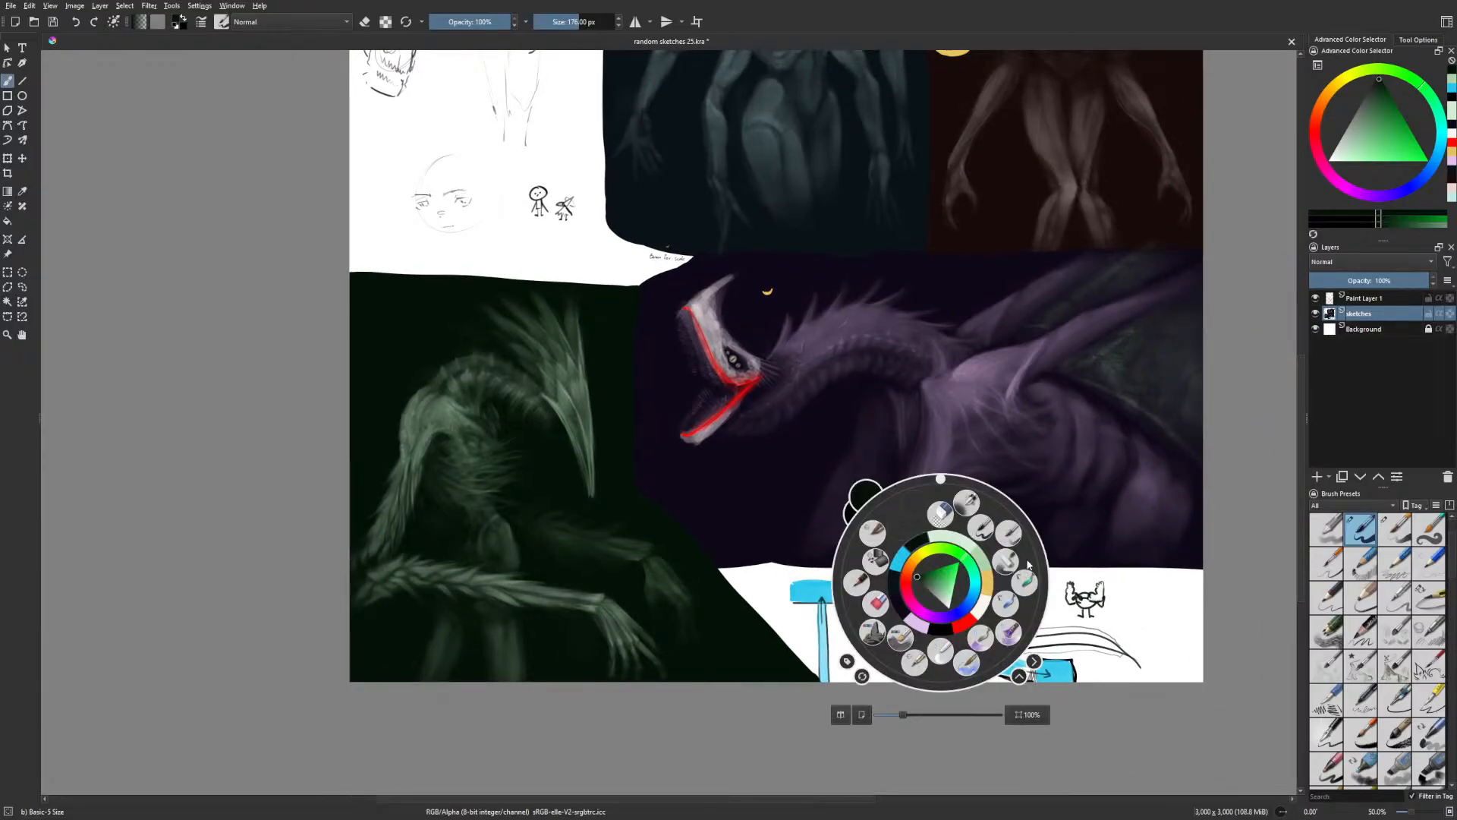
click(990, 561)
right_click(985, 565)
click(1068, 565)
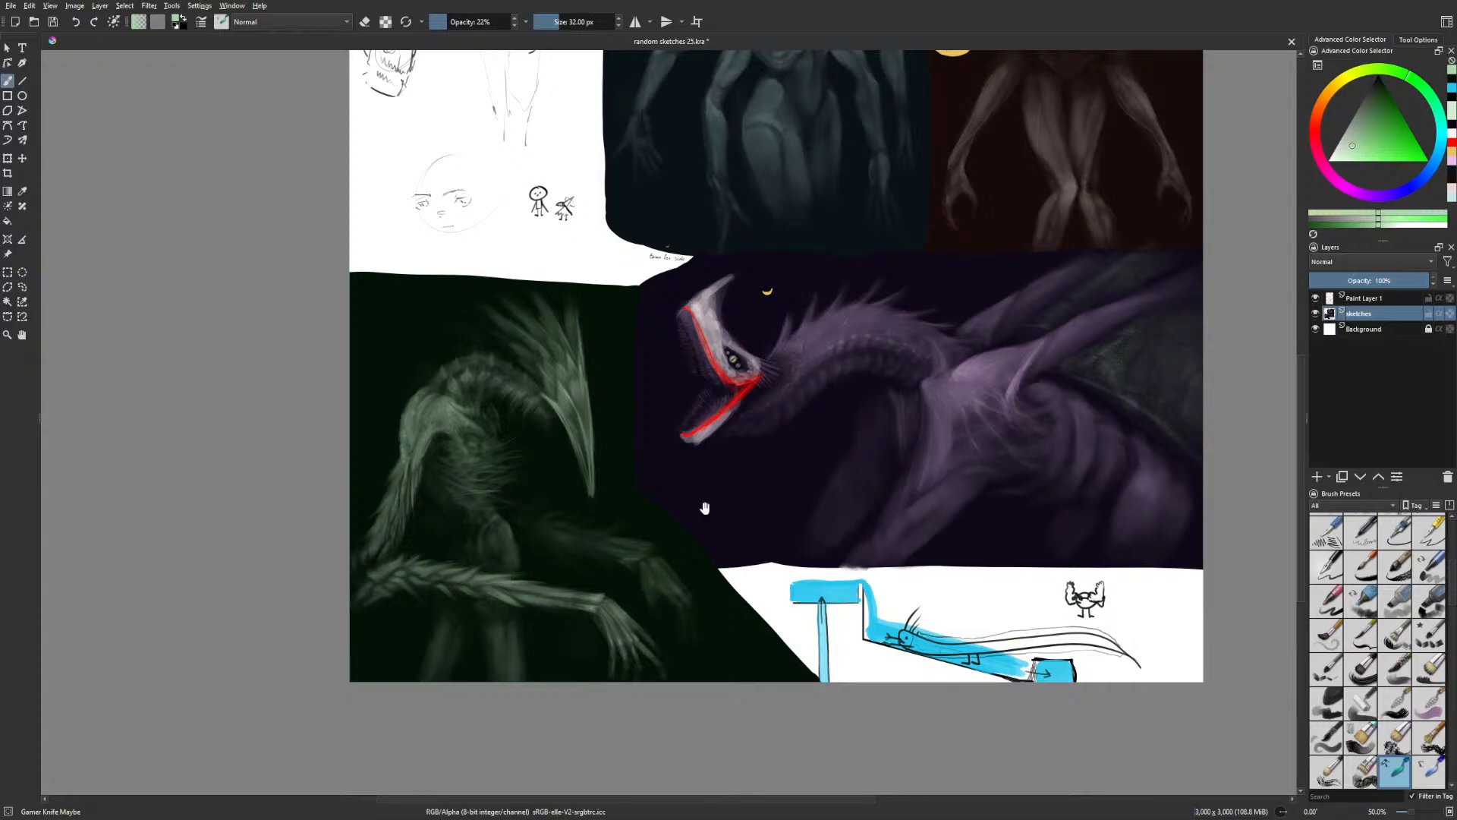
Toggle the layers' visibility to compare the purple dragon with and without its head overlay, leaving Paint Layer 1 hidden
drag(1097, 464, 944, 638)
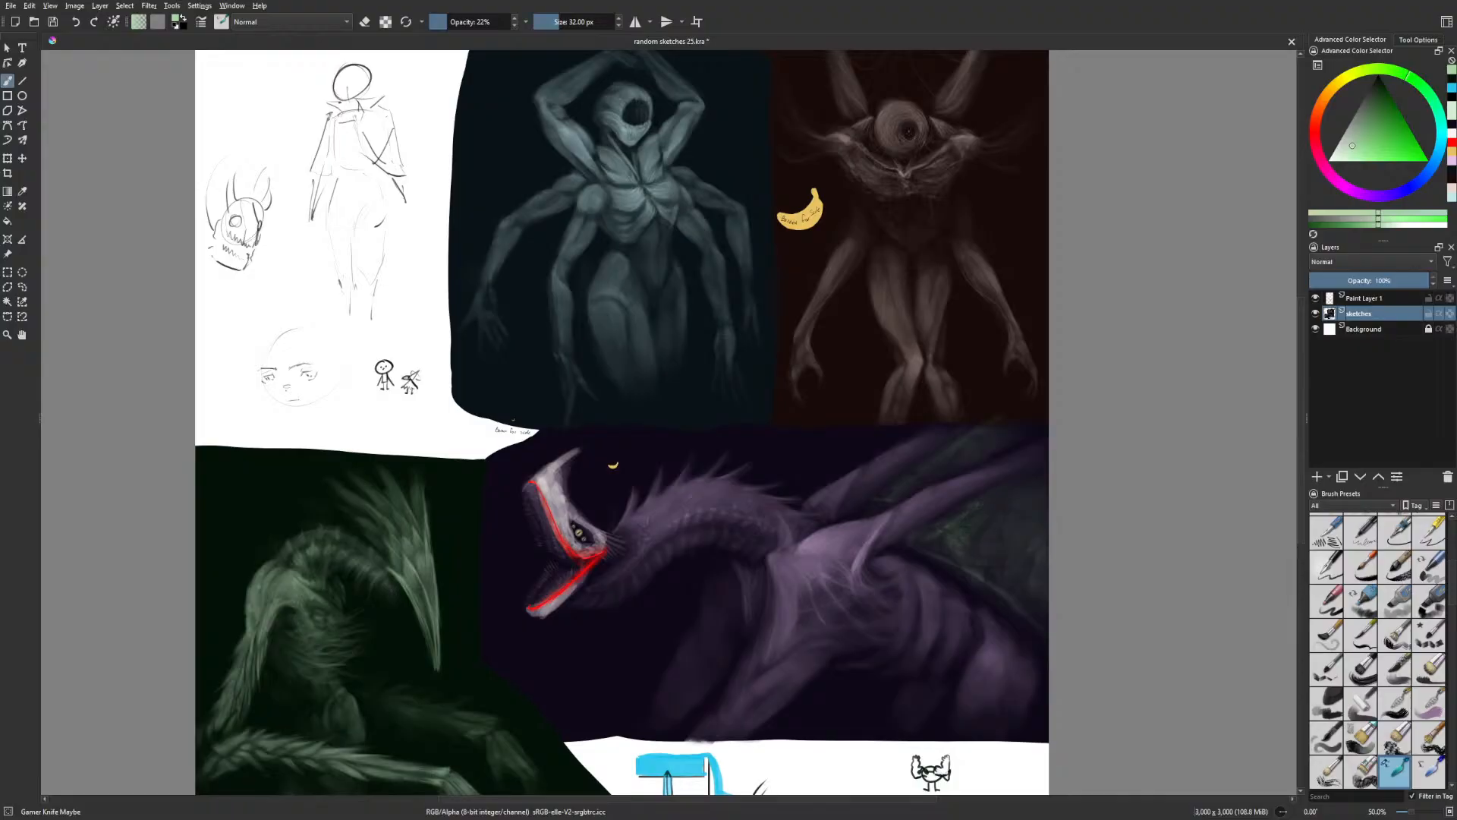
drag(1017, 585, 1104, 526)
click(1315, 299)
click(1315, 299)
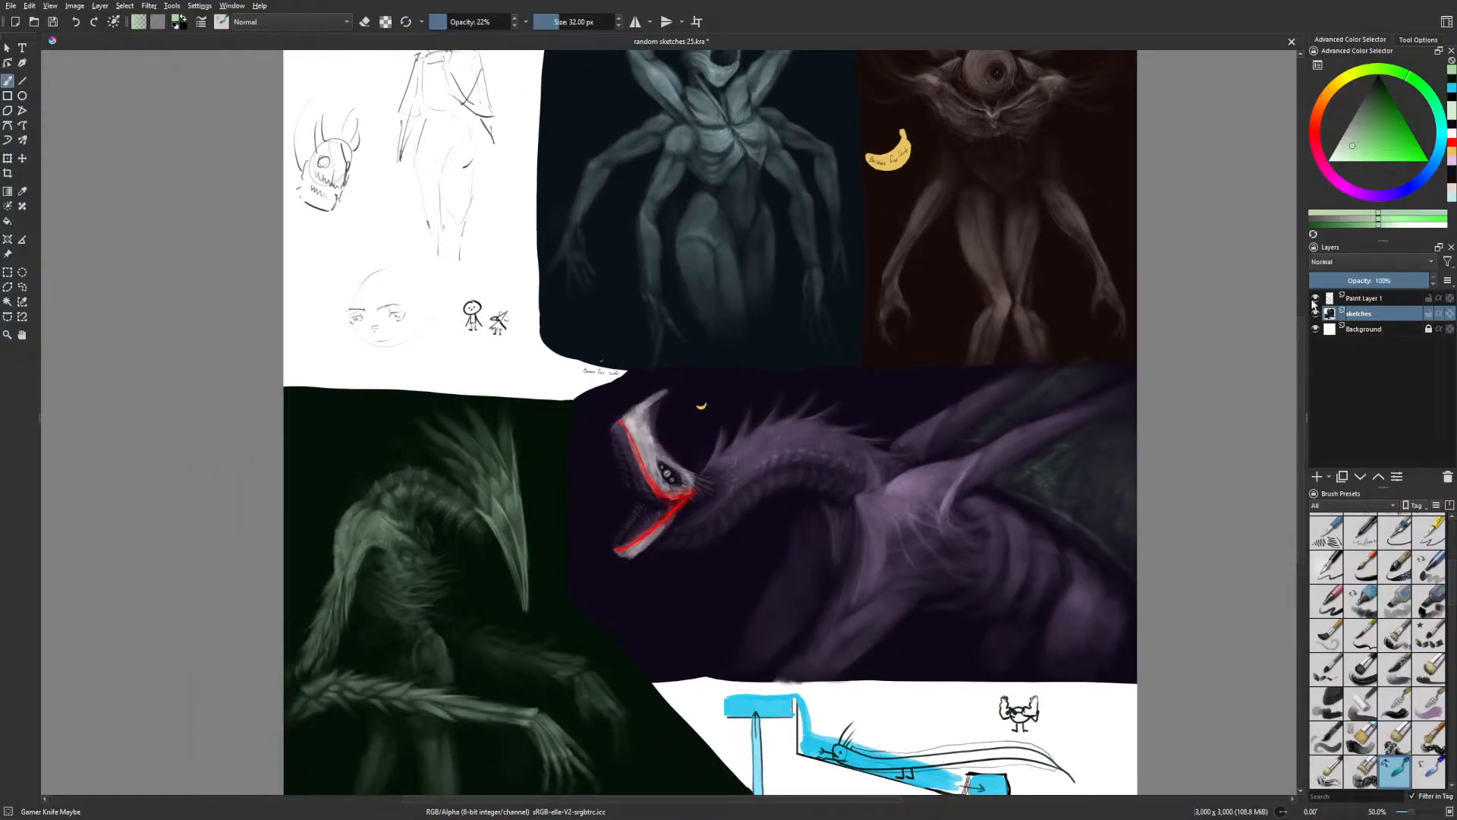
click(1315, 298)
click(1315, 299)
click(1315, 299)
click(1315, 299)
click(1315, 299)
click(1315, 299)
click(1315, 313)
click(1315, 312)
click(1315, 298)
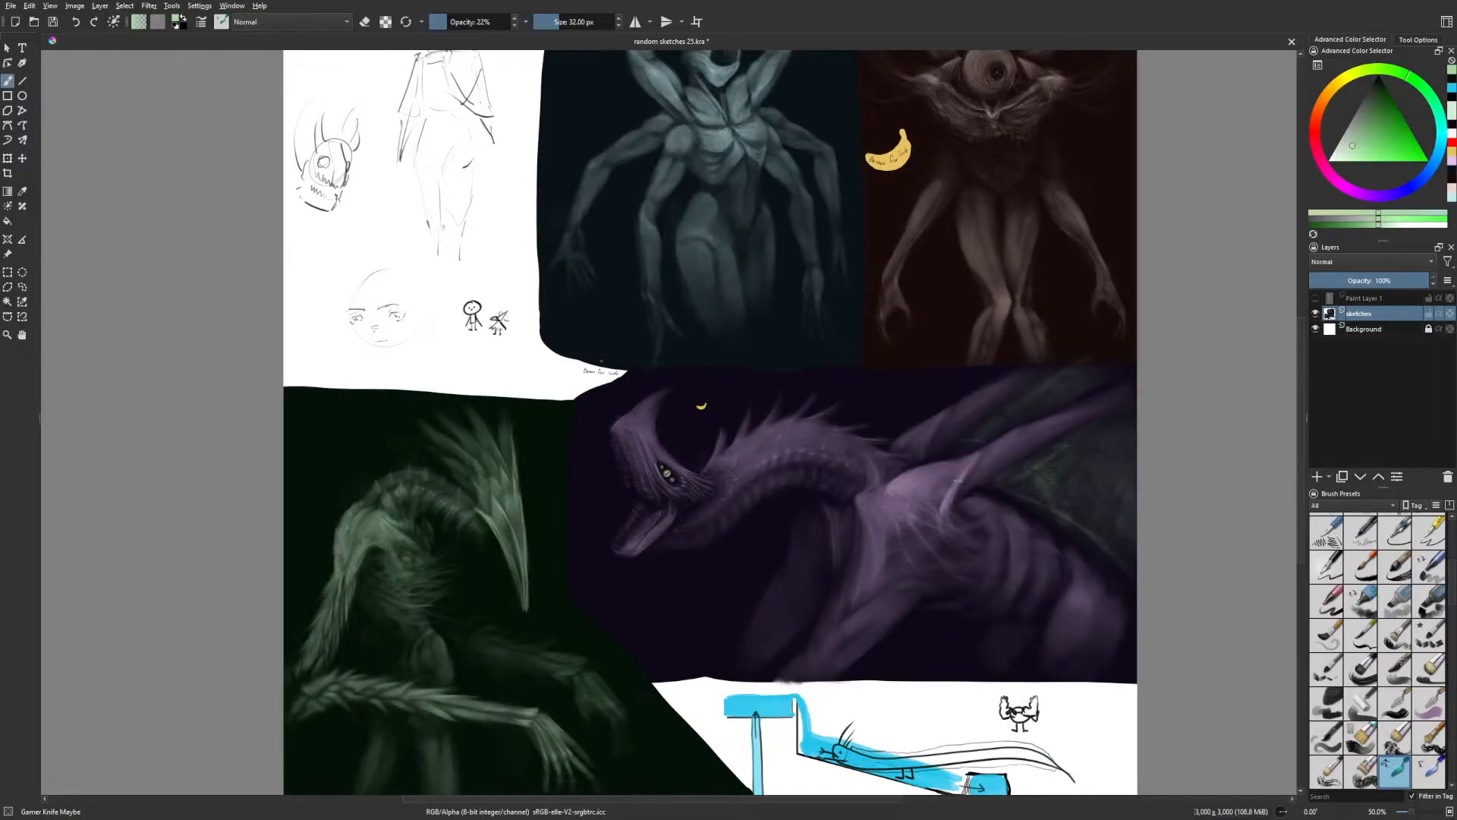
Reduce the brush to 22 px, trim around the front hand's fingertips with near-black green, and return to pale green
drag(958, 479, 1047, 385)
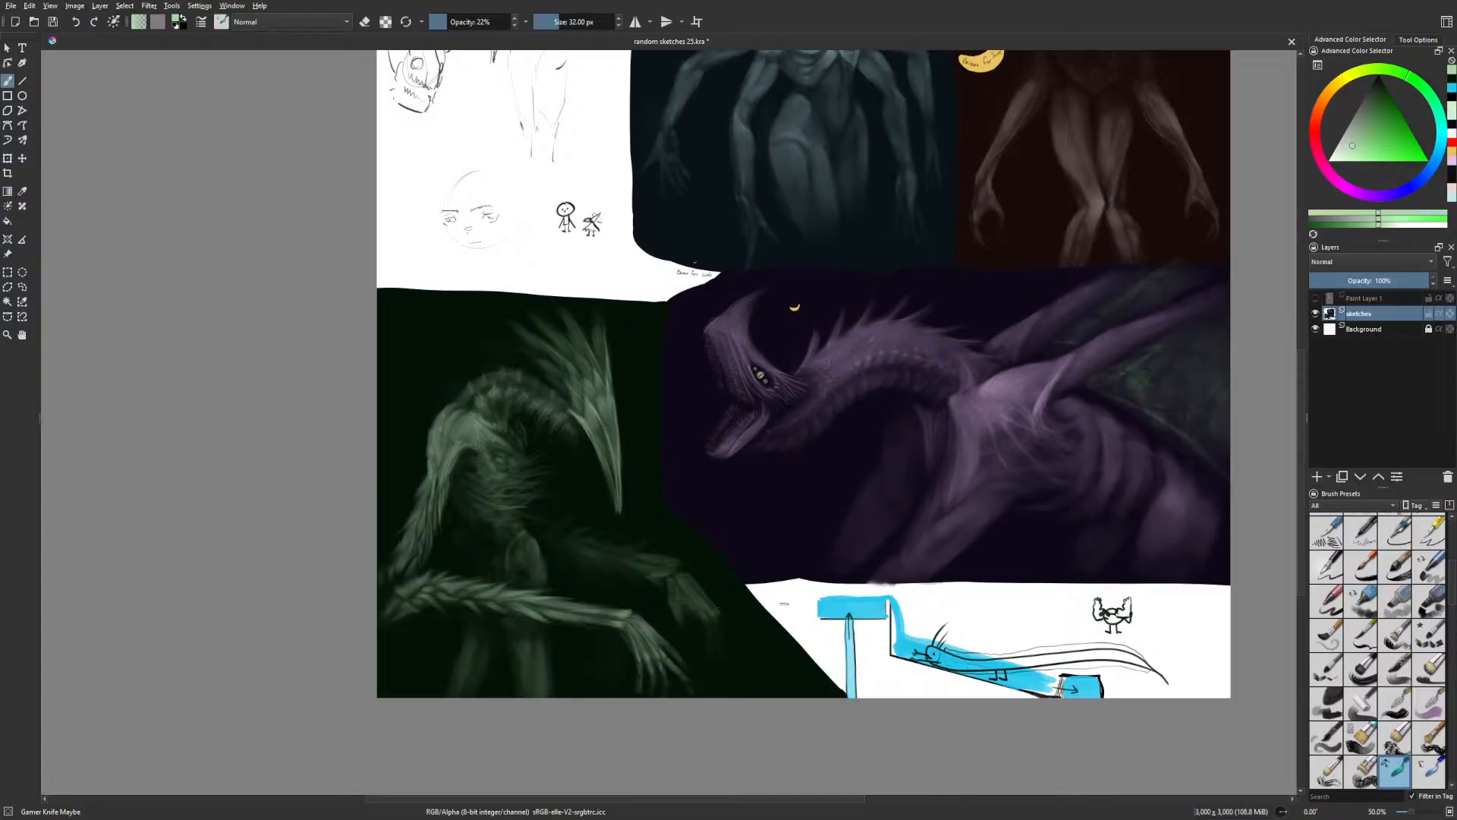
key(m)
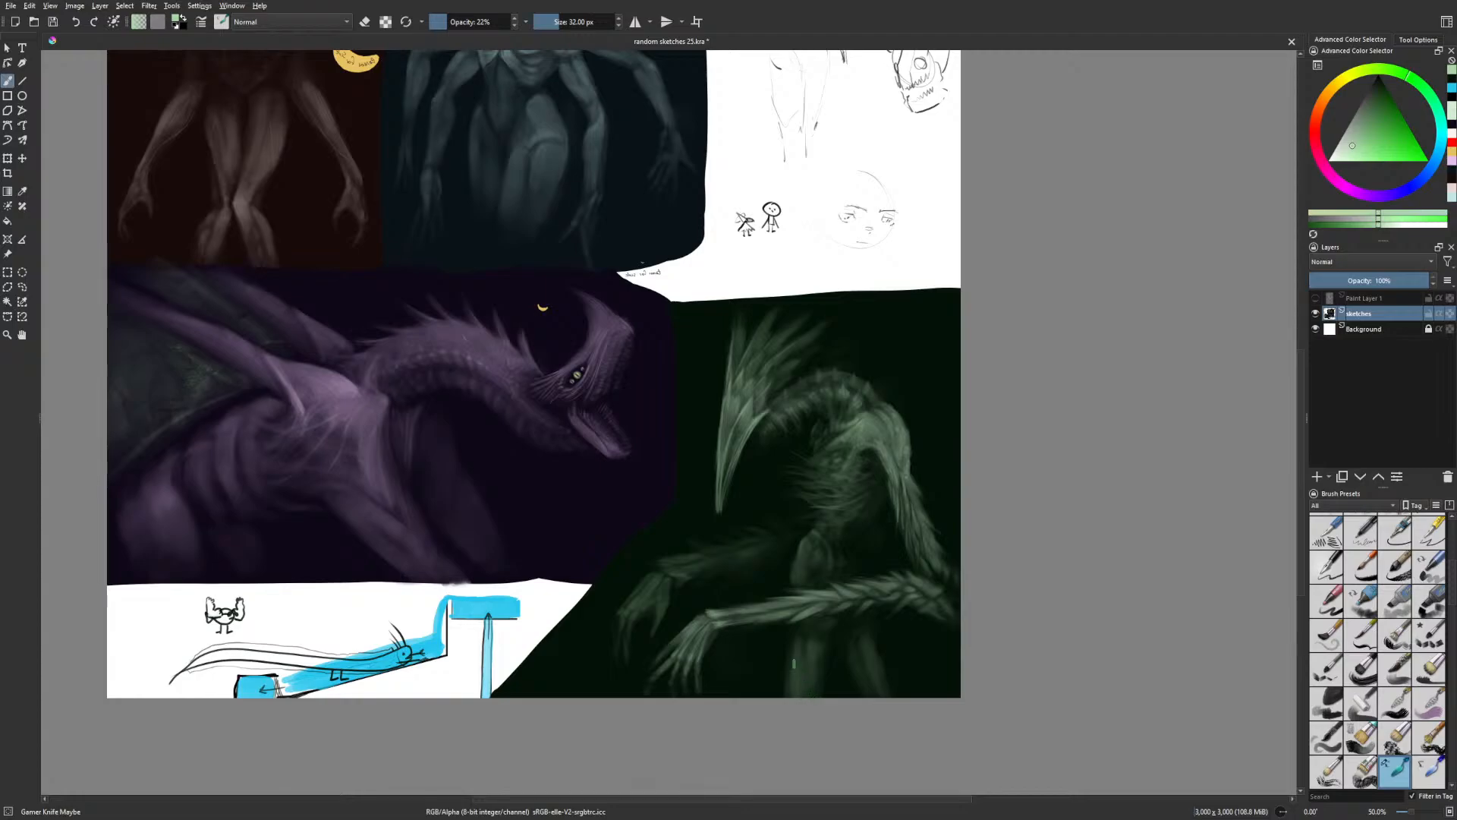
key(bracketleft)
key(bracketleft)
right_click(689, 613)
click(665, 575)
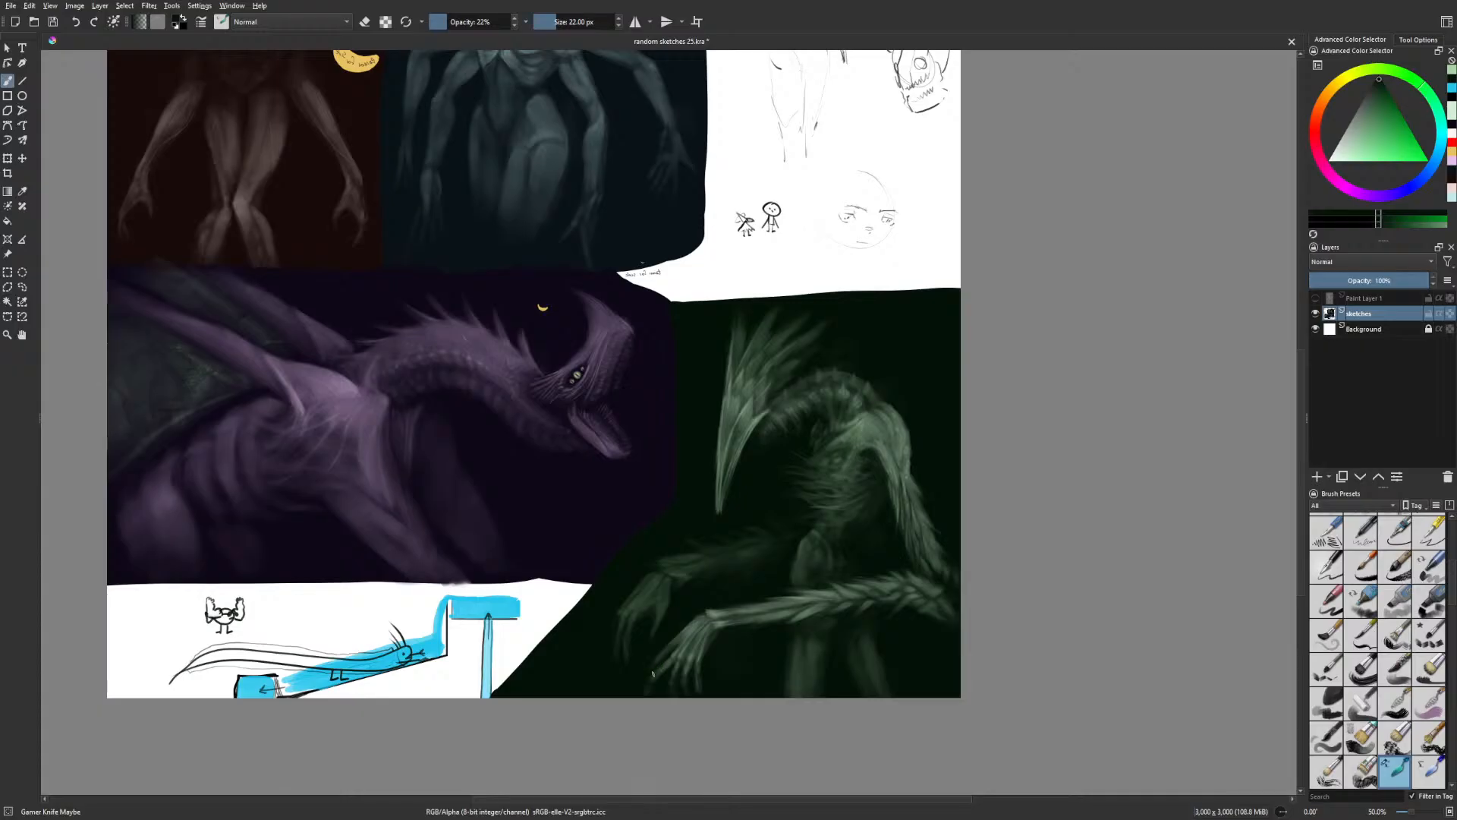
drag(654, 682, 687, 650)
click(1449, 313)
right_click(714, 656)
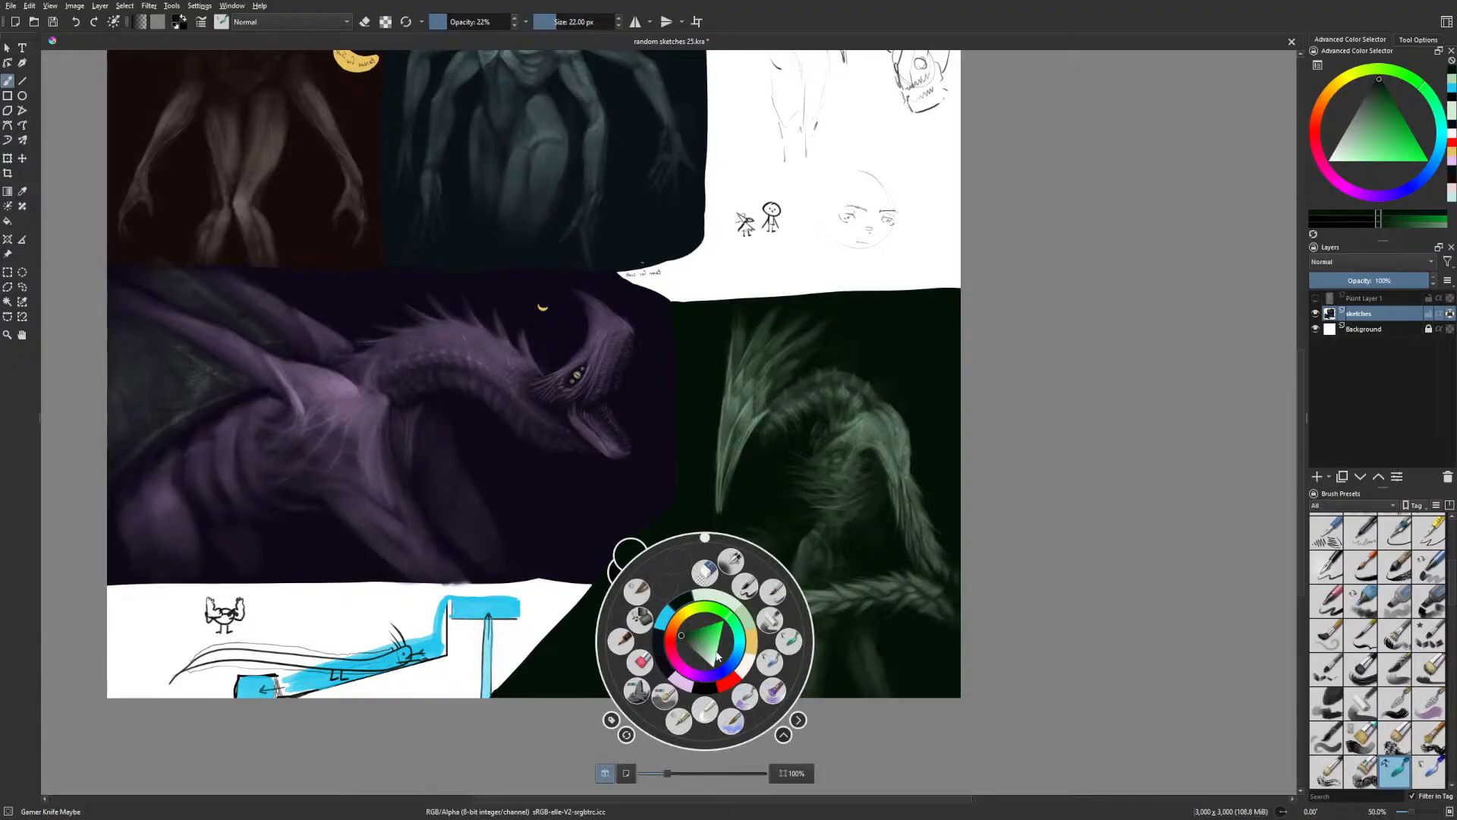
click(750, 621)
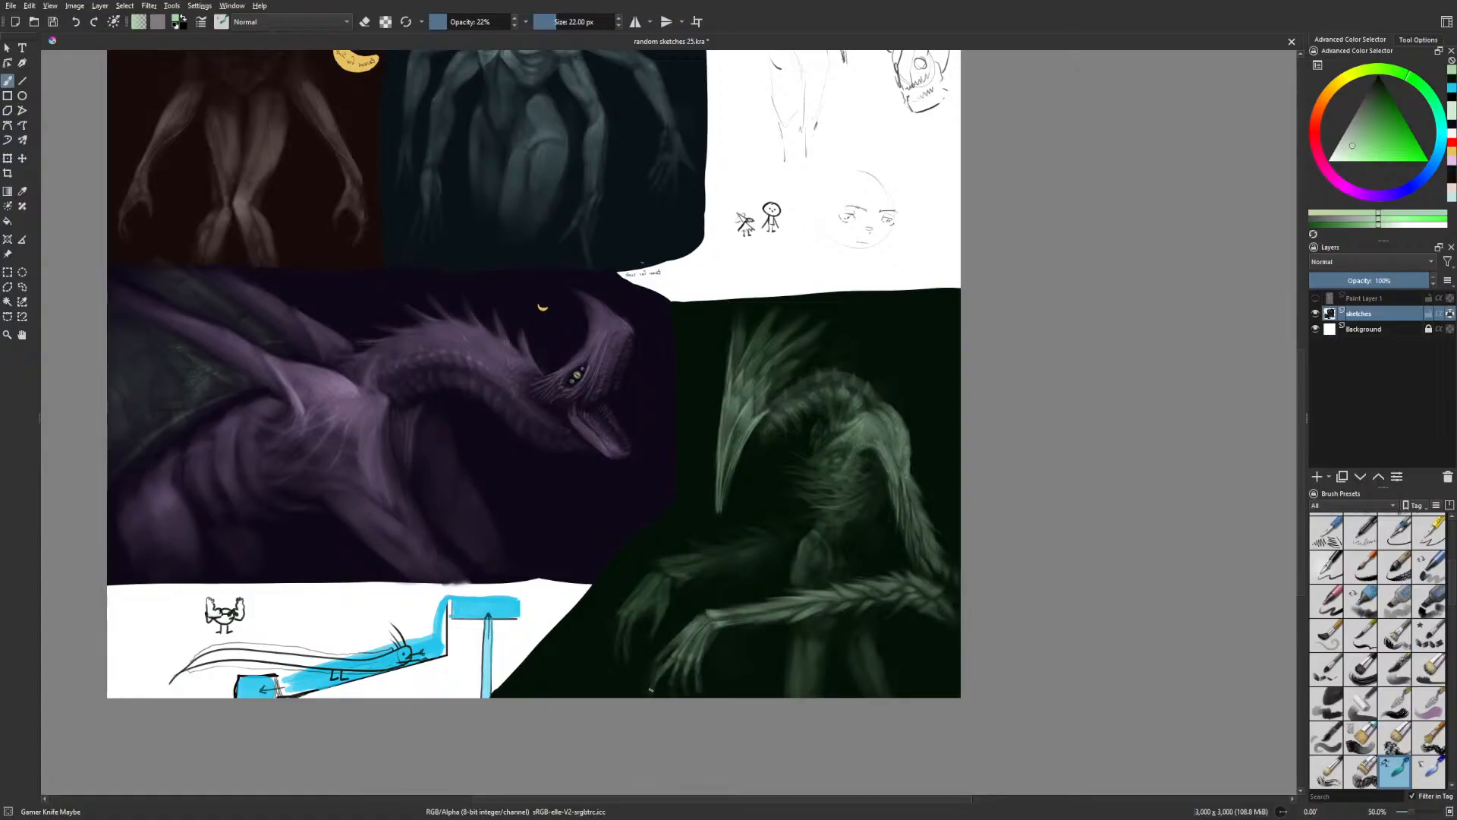
right_click(691, 641)
click(674, 623)
right_click(668, 611)
click(726, 560)
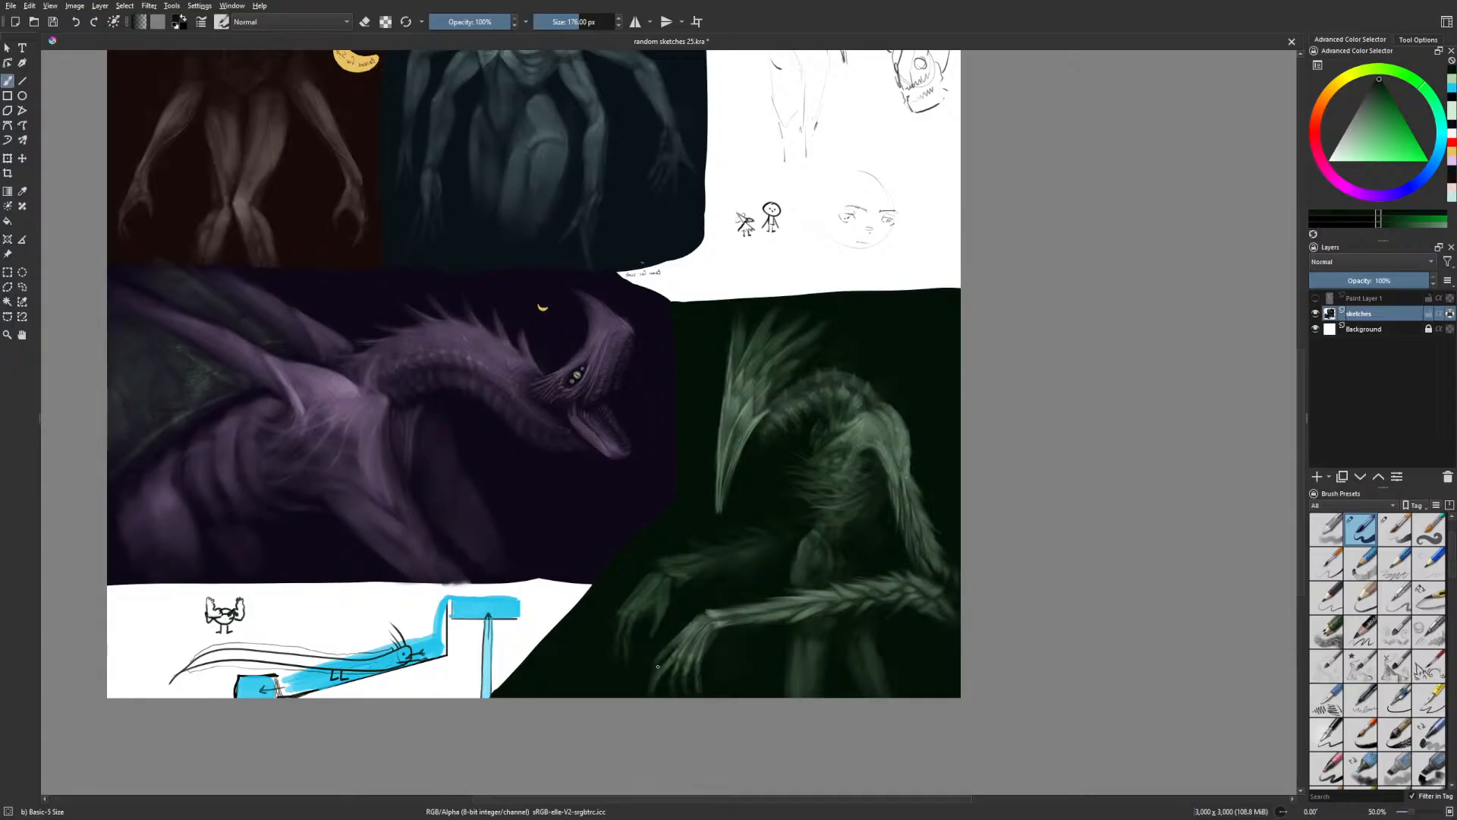
Return to the Gamer Knife Maybe brush at 22 px with pale green and touch up the rear hand's fingers
key(m)
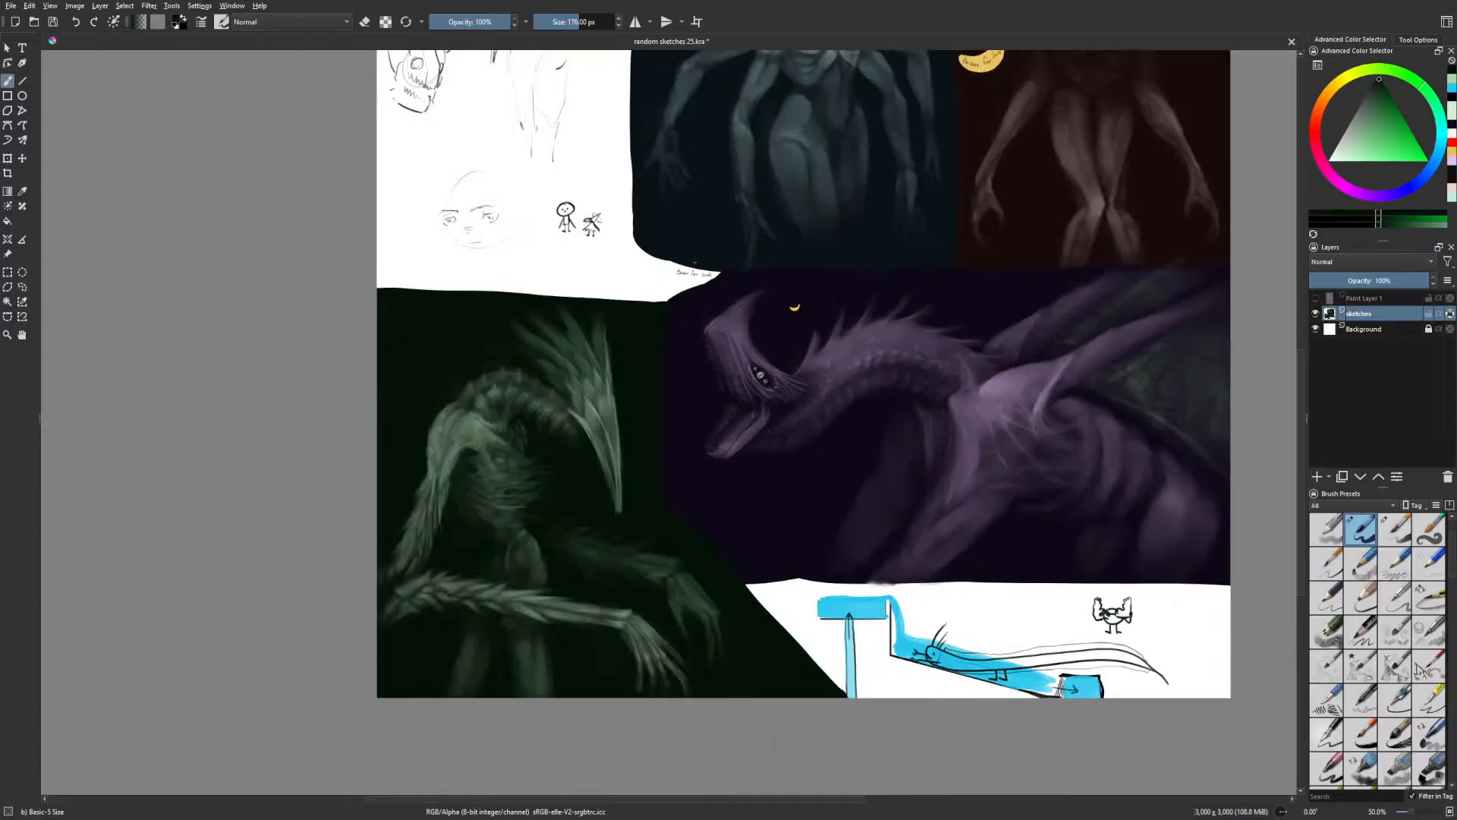
right_click(726, 641)
click(765, 621)
right_click(764, 627)
click(846, 622)
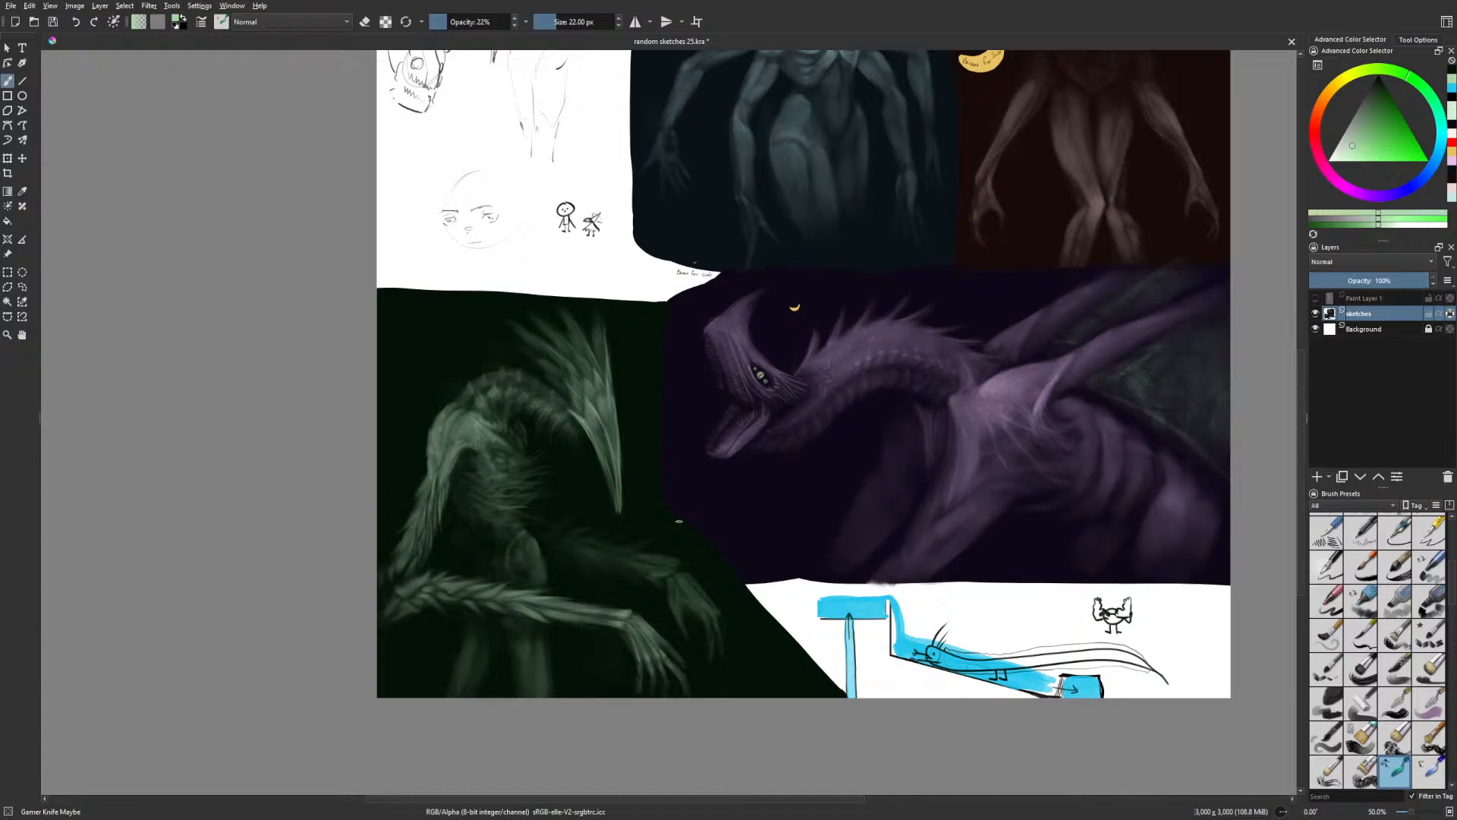
drag(673, 611, 682, 633)
right_click(657, 581)
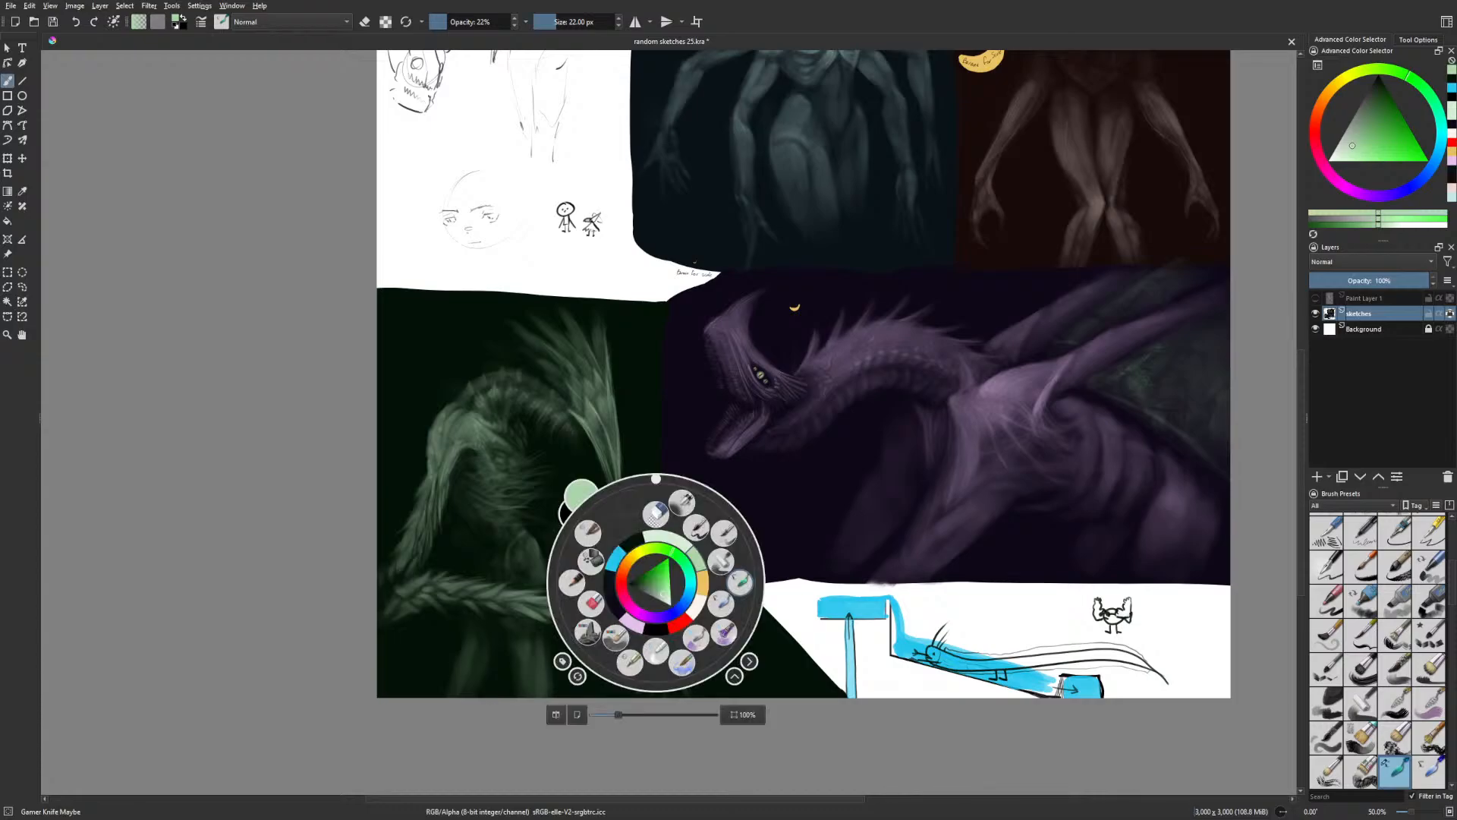
right_click(683, 638)
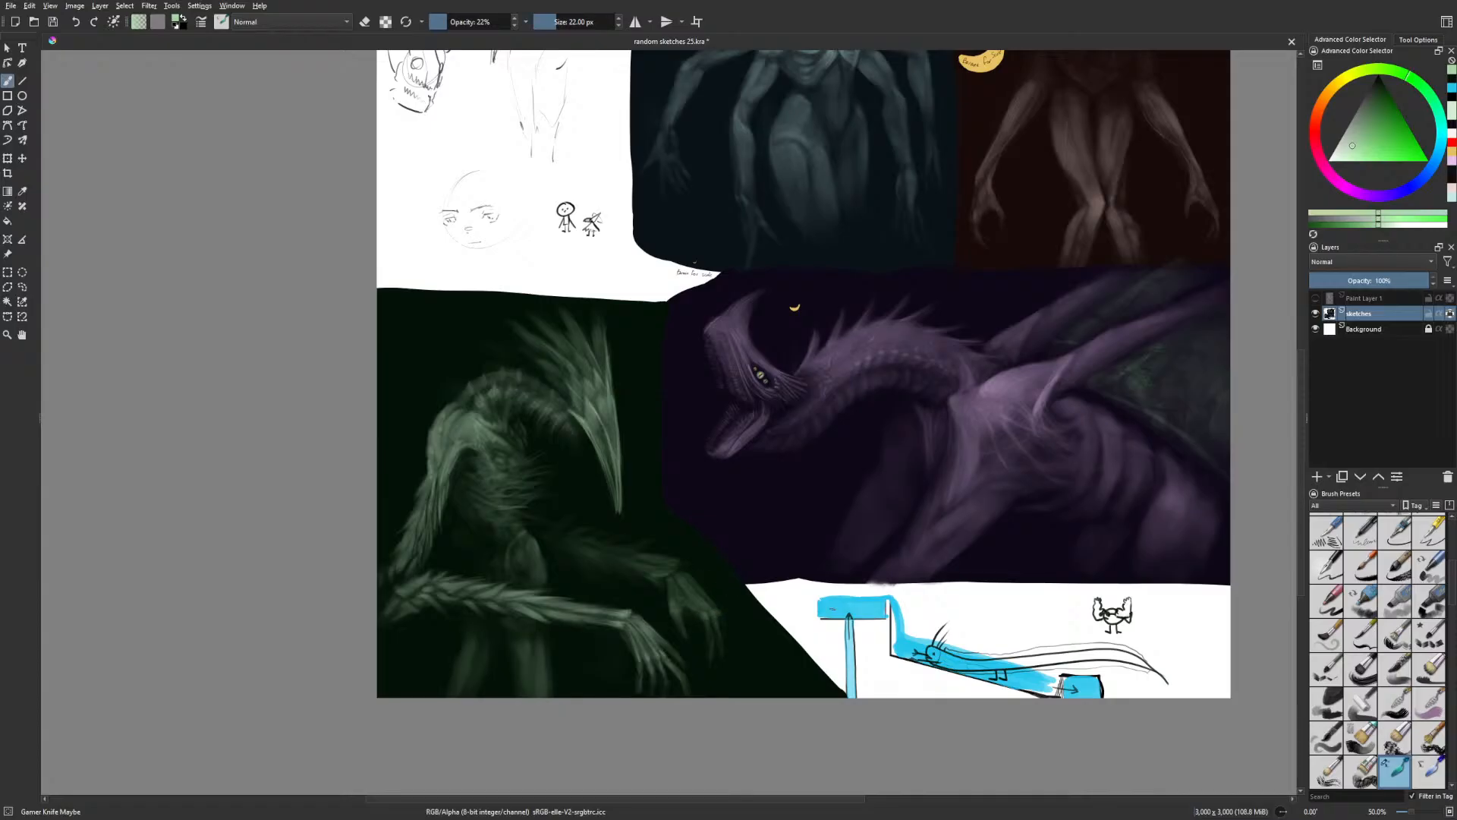
Examine the green creature's rear arm and the overall composition in both normal and mirrored views
drag(885, 465, 903, 494)
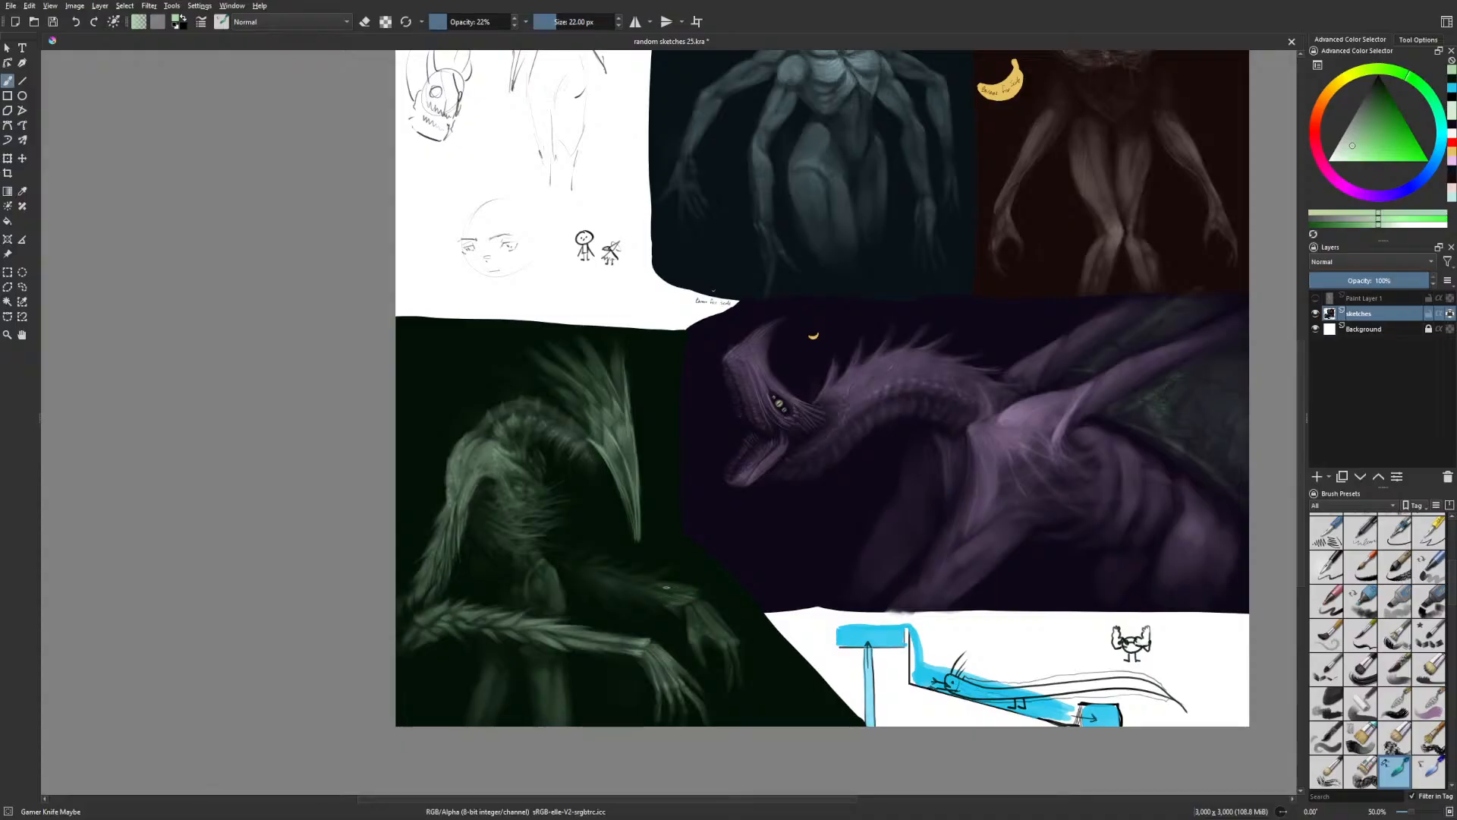
drag(898, 449, 882, 446)
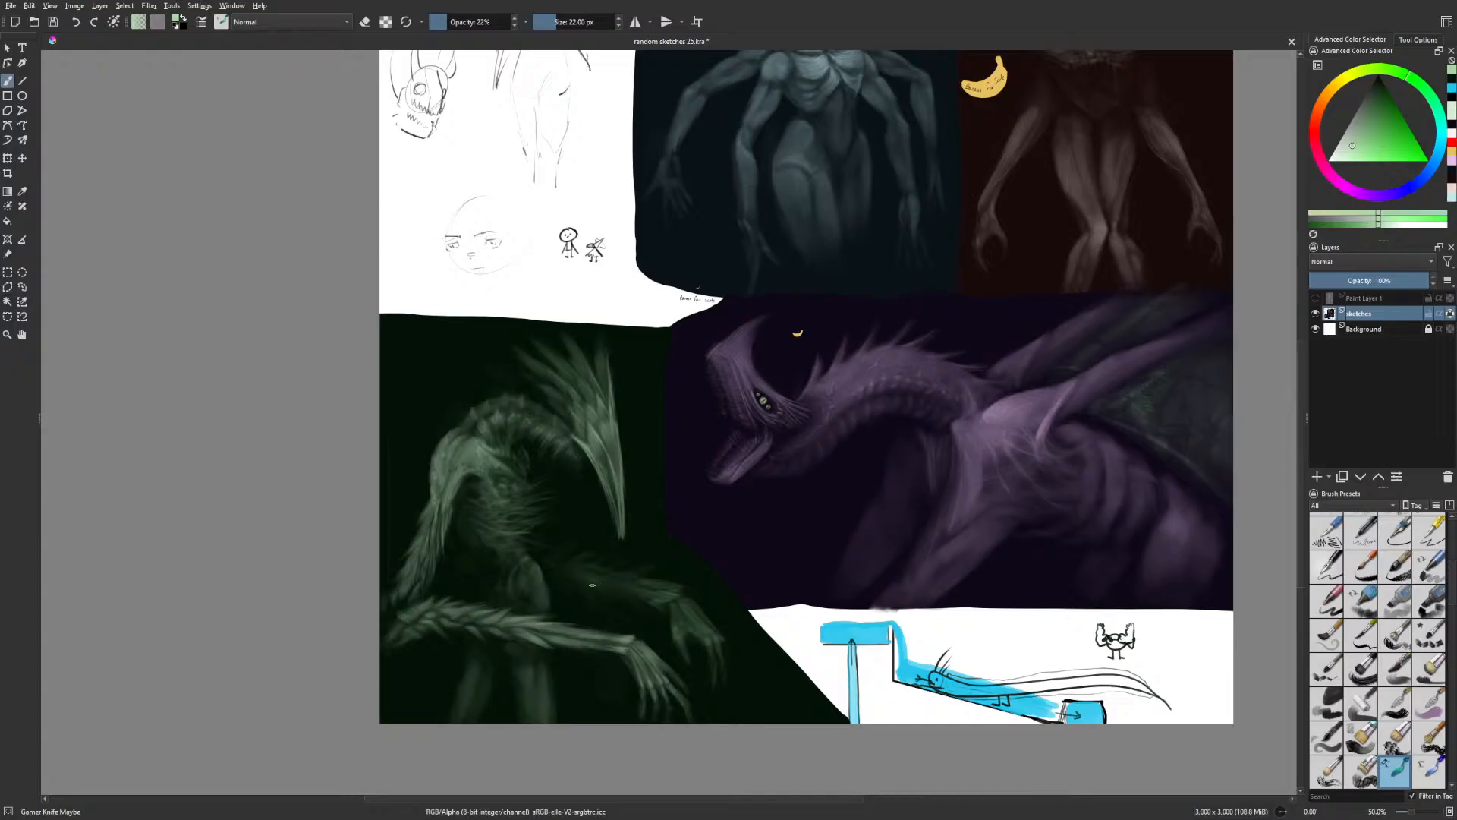
drag(902, 438, 895, 427)
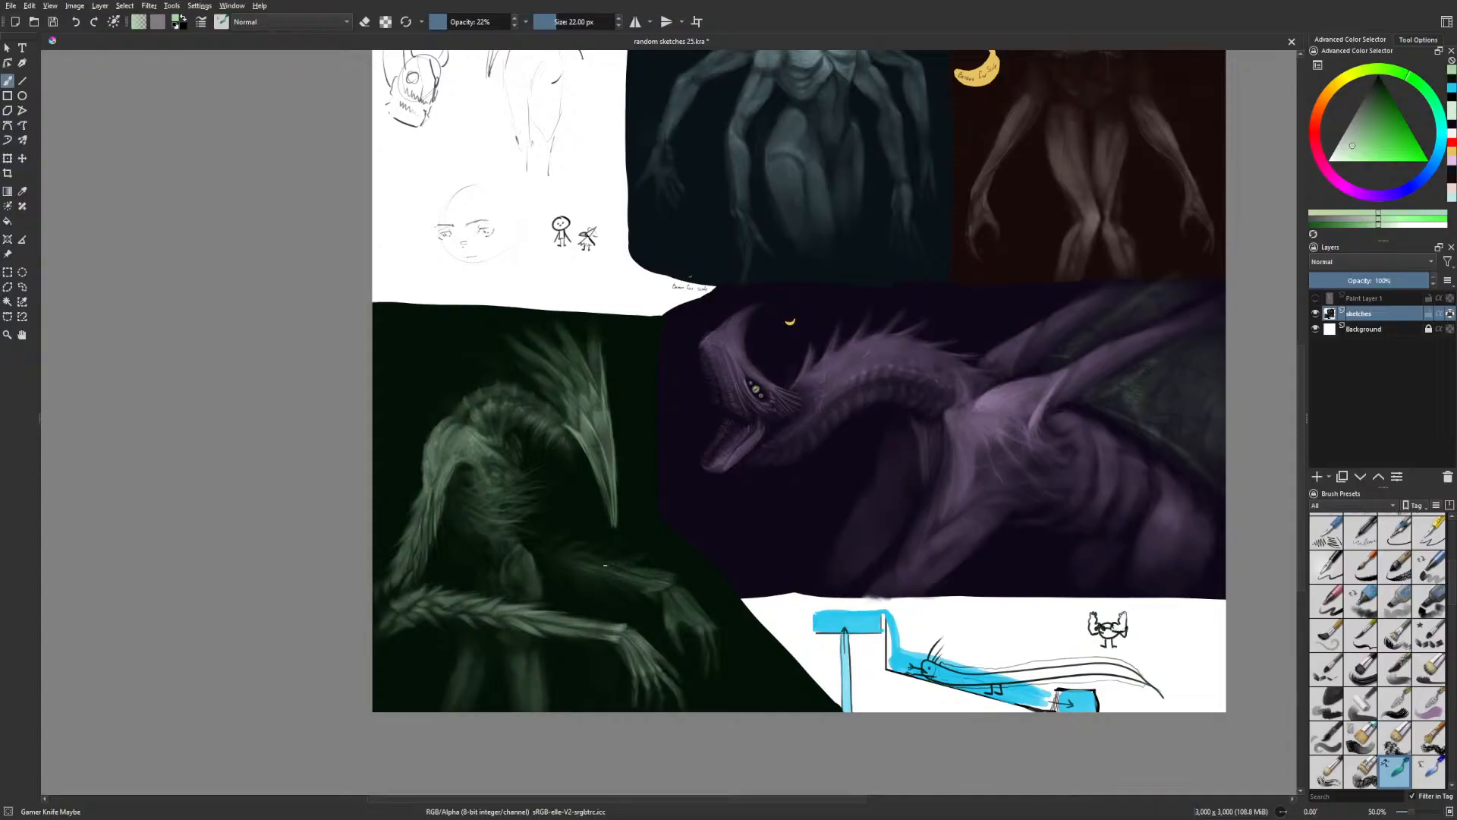
drag(934, 437, 890, 448)
key(ctrl+minus)
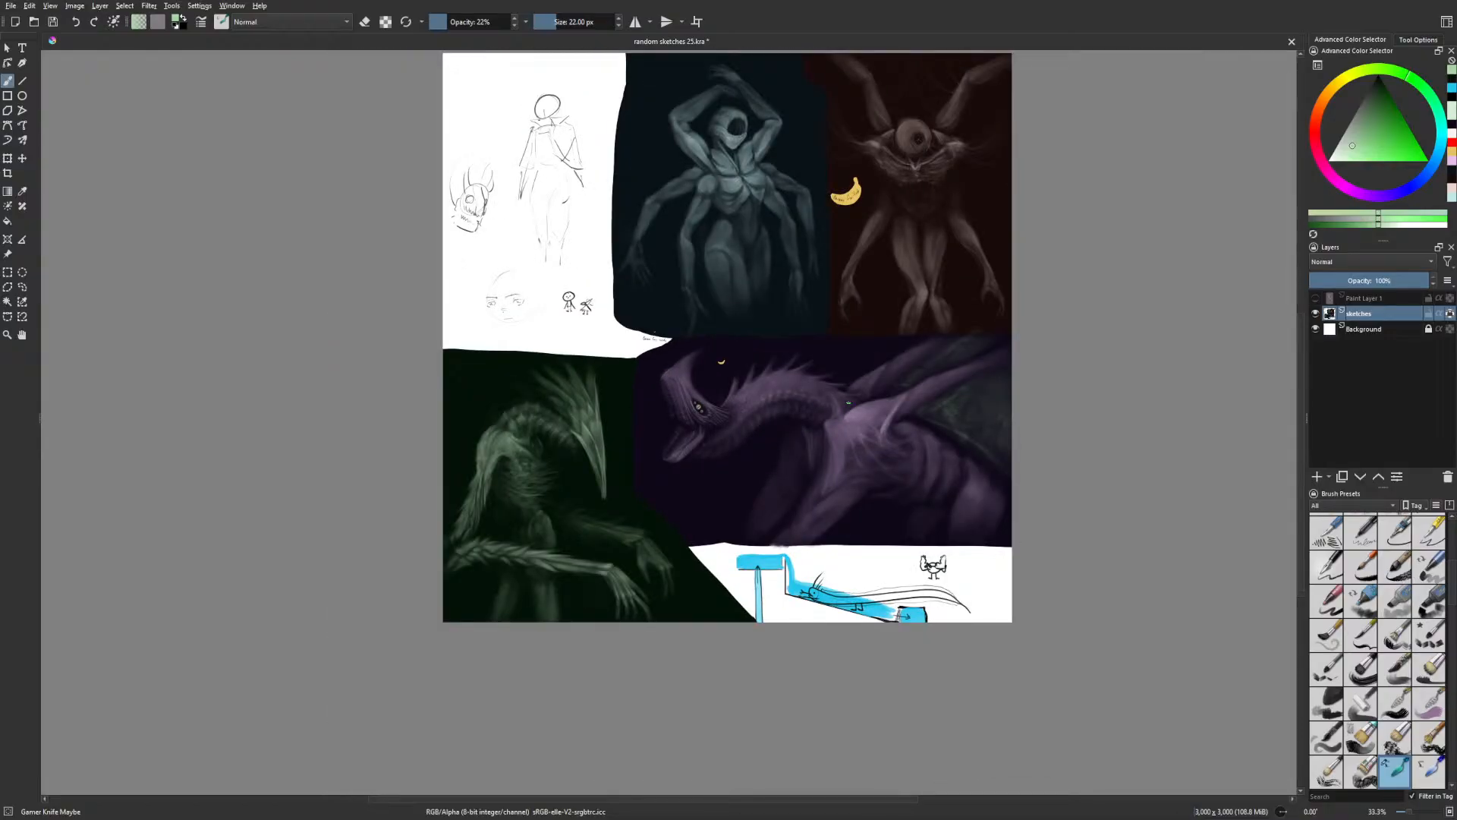
key(m)
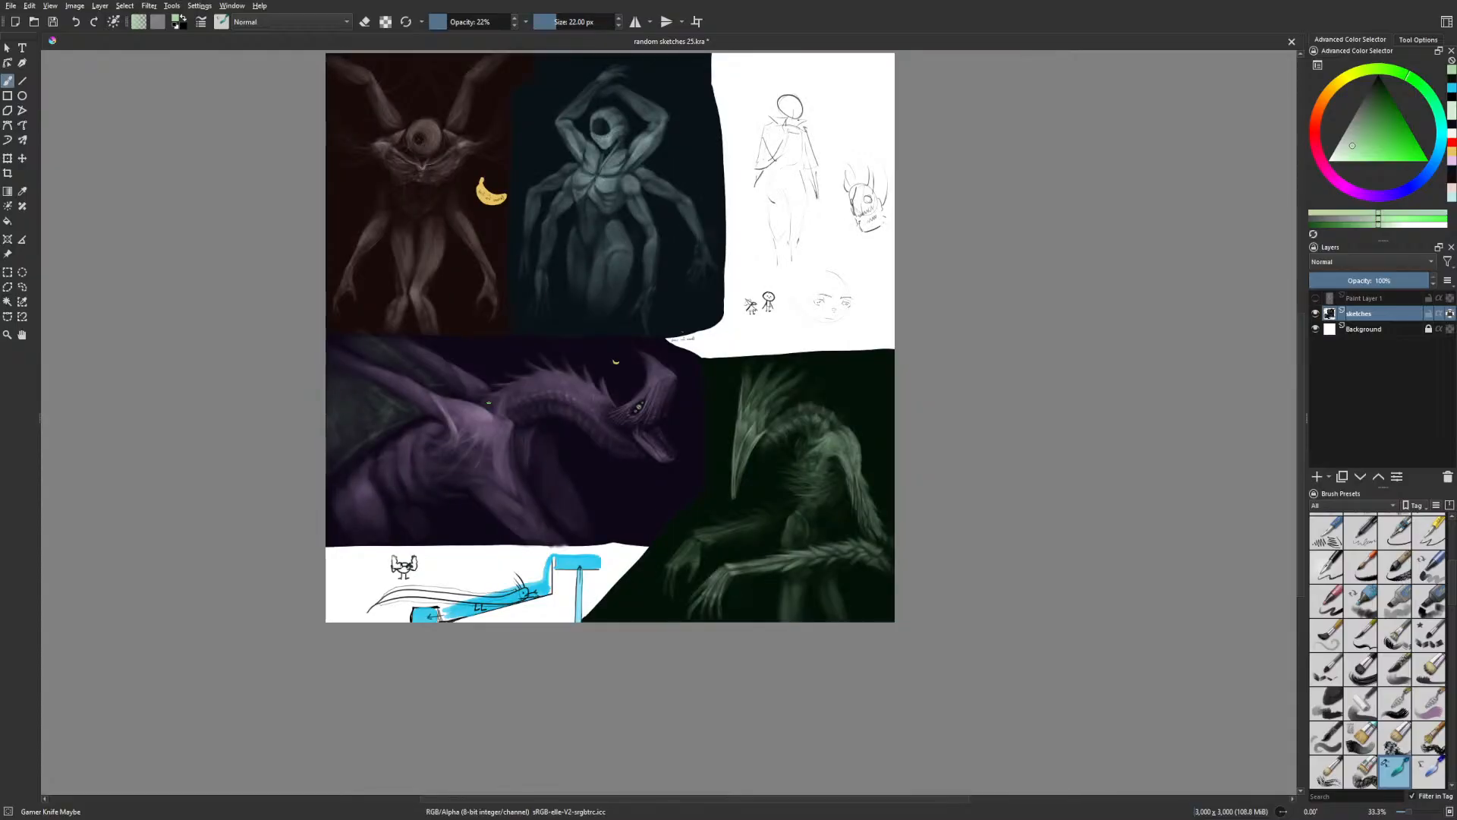
key(ctrl+plus)
key(ctrl+plus)
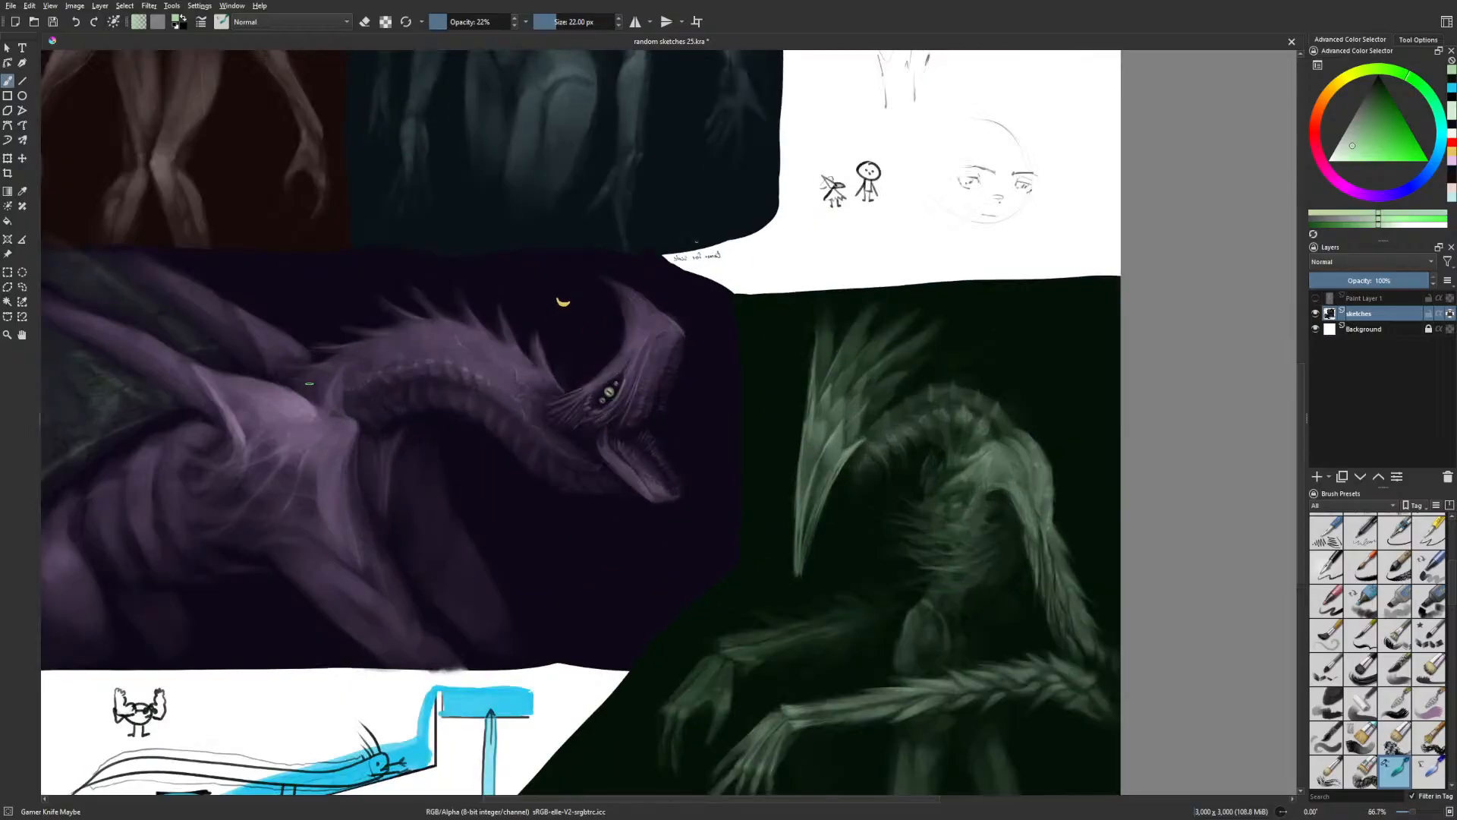
drag(913, 454, 850, 359)
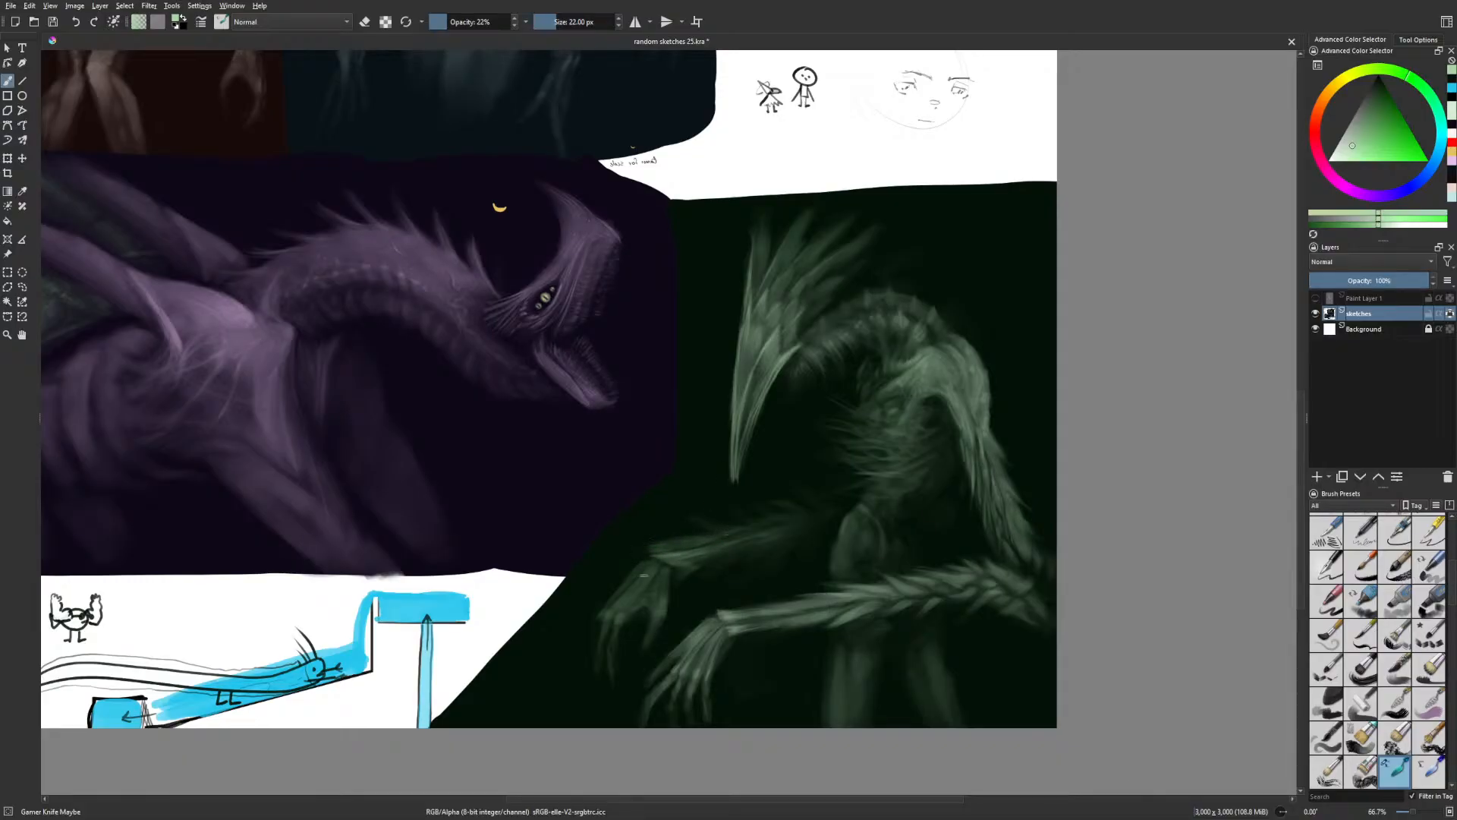
Switch to the Basic-5 Size Opacity brush at 28% opacity and 17.33 px and define the rear hand in pale green
right_click(743, 539)
click(804, 482)
key(m)
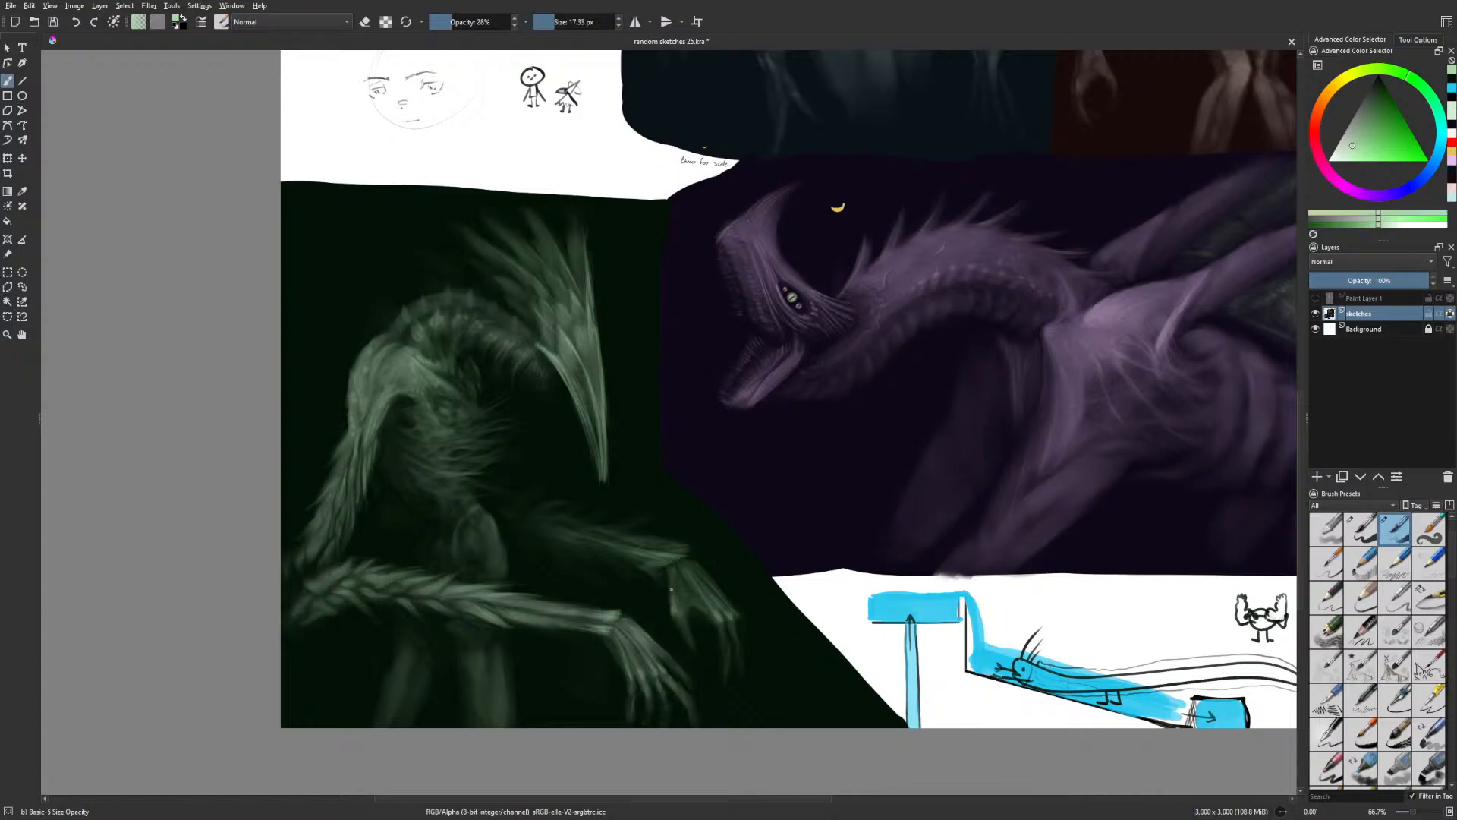
mouse_move(670, 589)
mouse_down()
mouse_move(706, 584)
mouse_move(713, 605)
mouse_move(706, 588)
mouse_move(732, 621)
mouse_up()
mouse_move(780, 495)
mouse_down()
mouse_move(774, 529)
mouse_move(715, 513)
mouse_up()
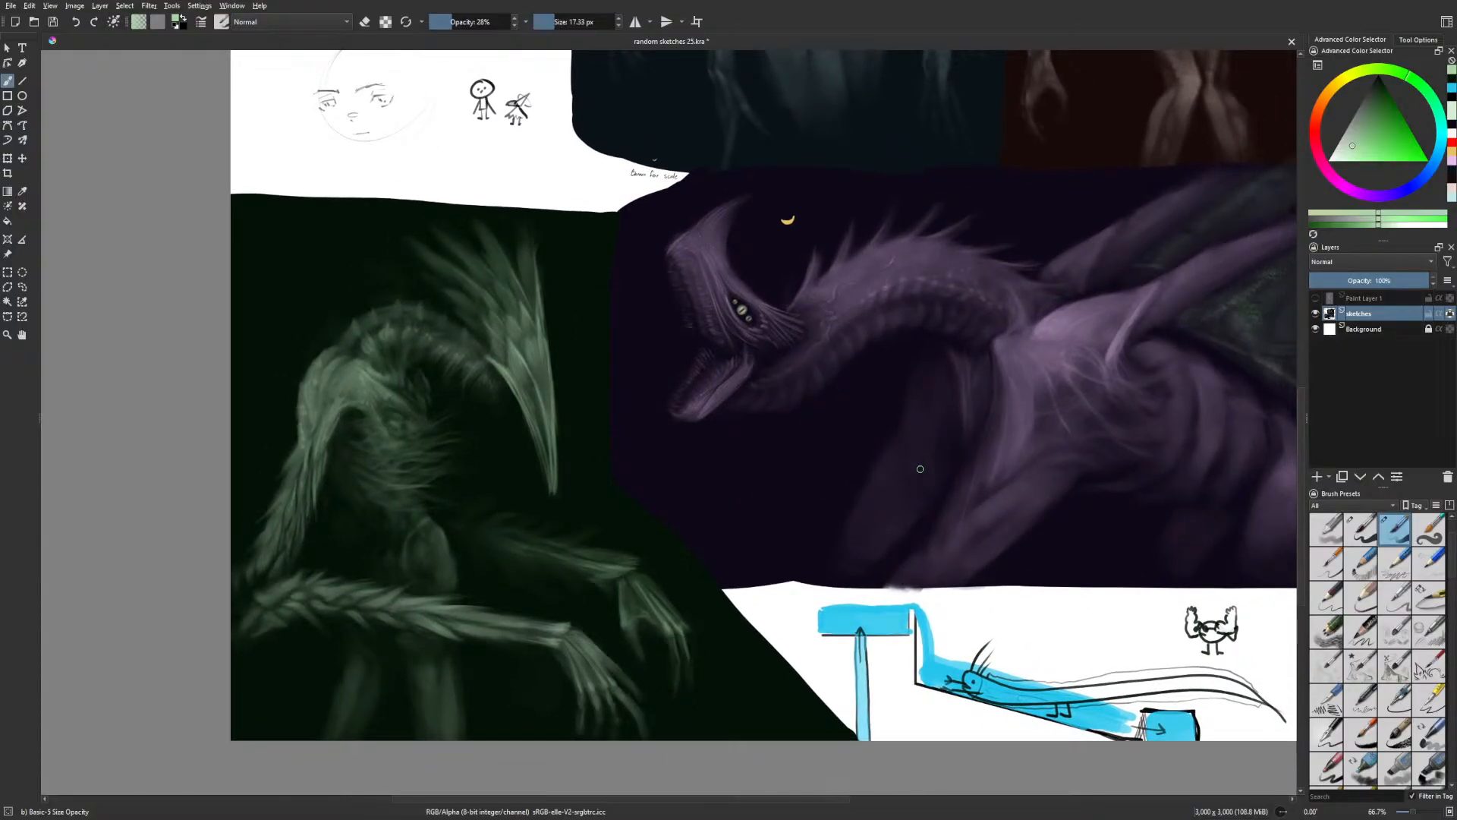
drag(923, 483, 901, 539)
Dab a cluster of near-black green eye spots onto the upper beak, raising the brush opacity to 80%
right_click(636, 489)
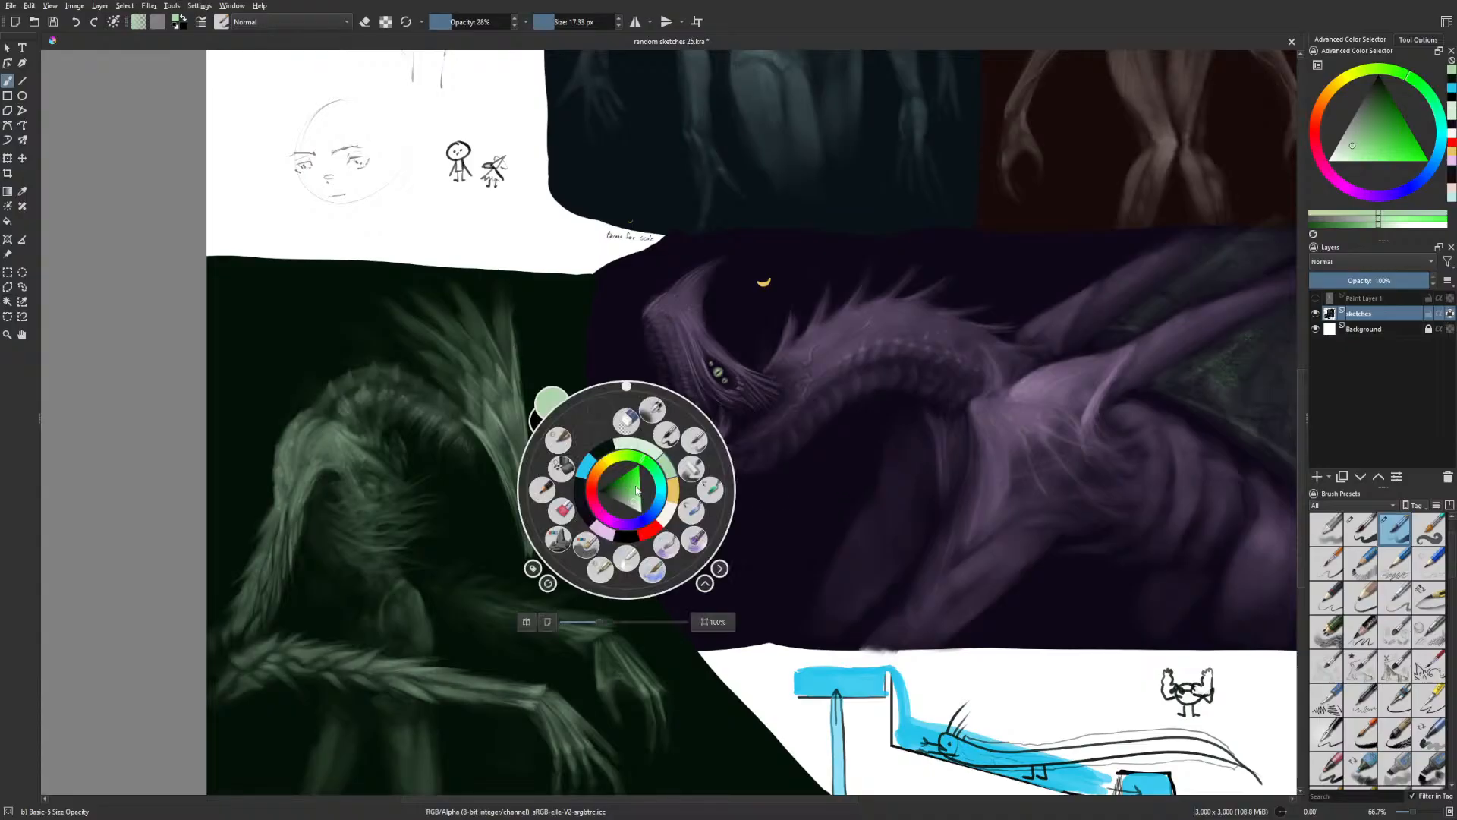
click(613, 447)
drag(506, 449, 513, 463)
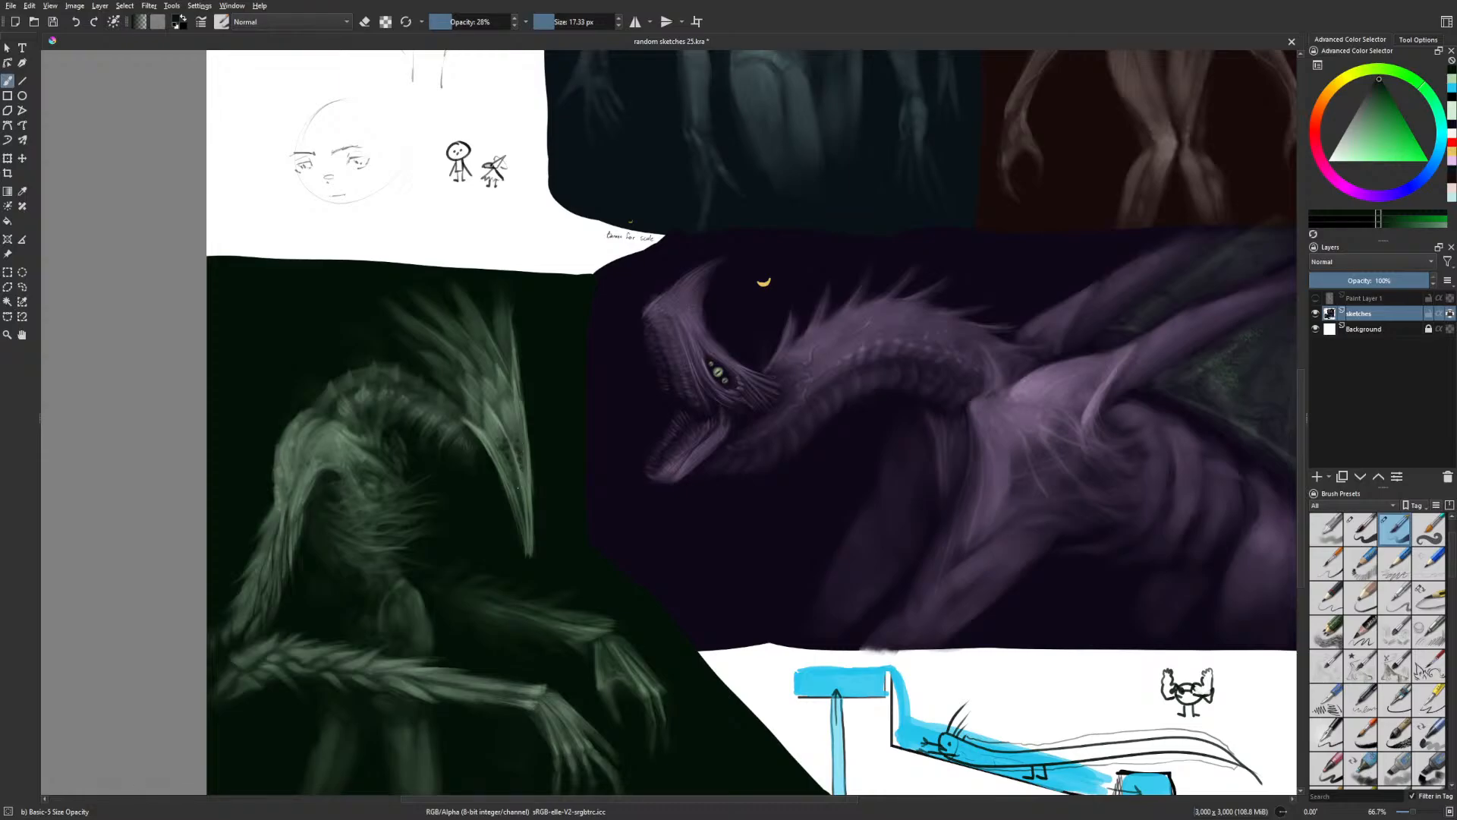
drag(890, 473, 817, 444)
key(minus)
key(plus)
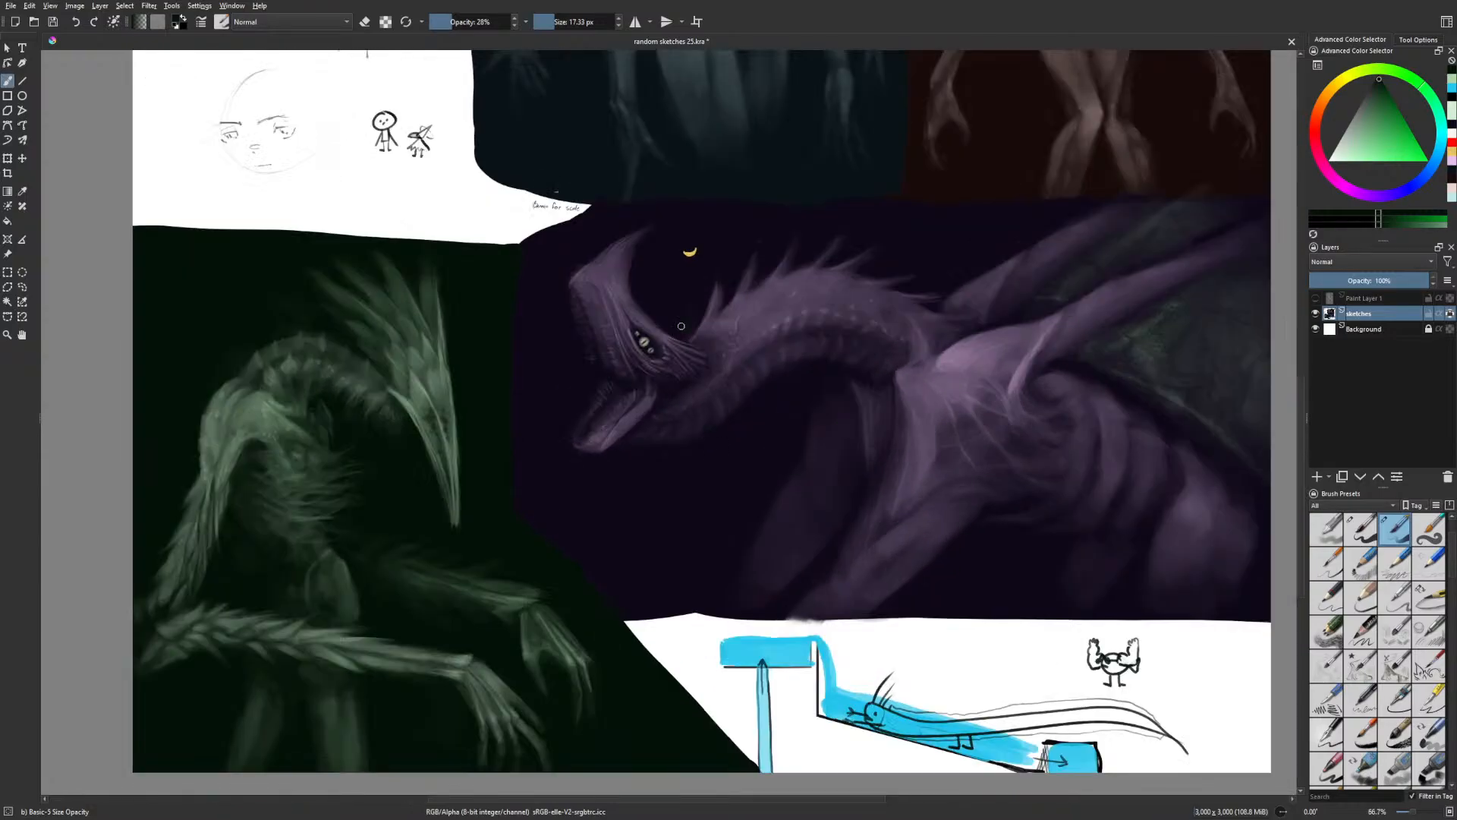
drag(490, 24, 494, 24)
click(432, 415)
drag(807, 398, 758, 381)
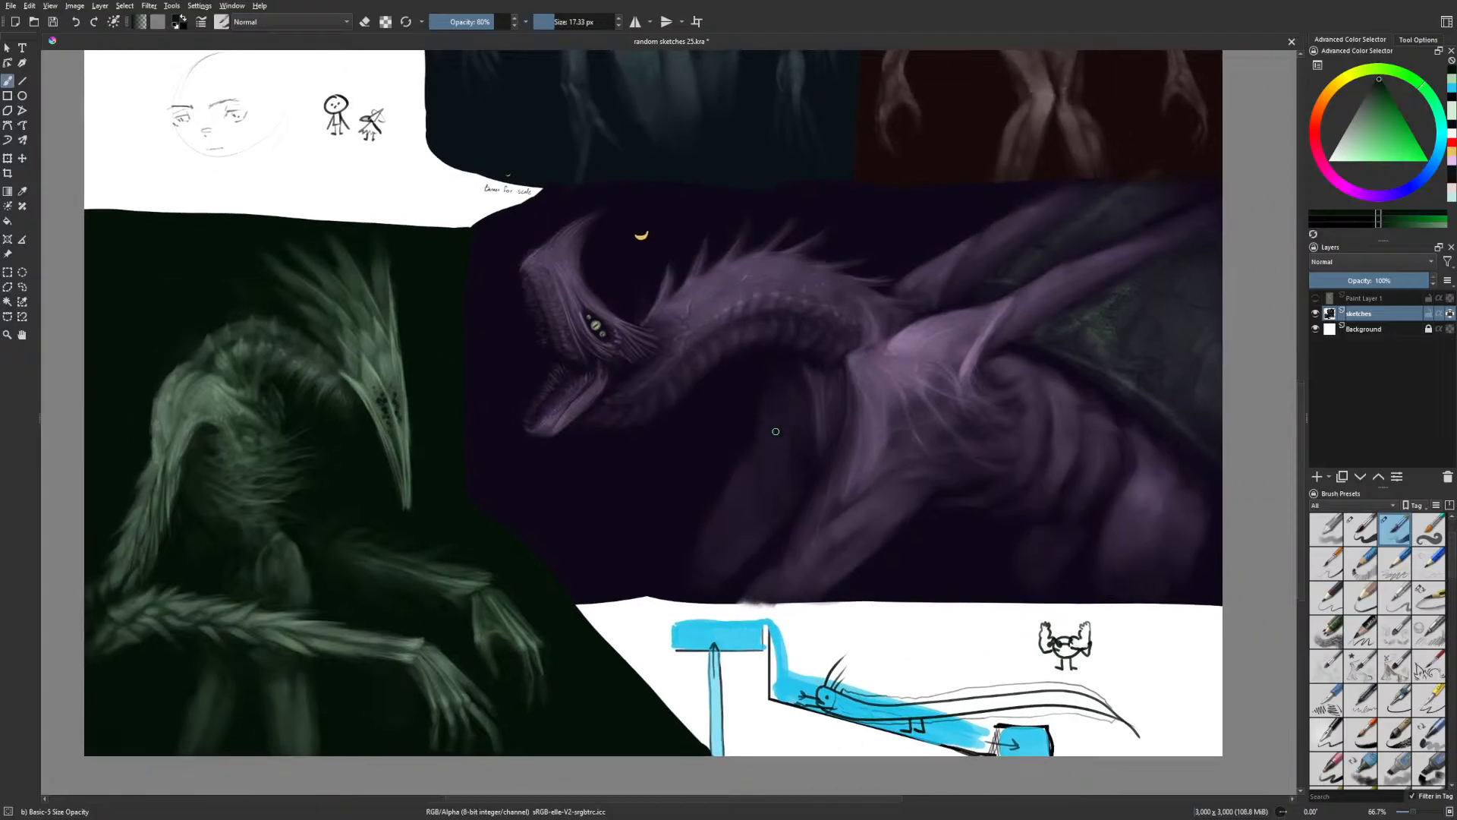
Return to pale green, reduce the brush to 10 px, and paint thin streaks down the beak beside the dark spots
right_click(775, 435)
click(814, 418)
key(m)
key(ctrl+plus)
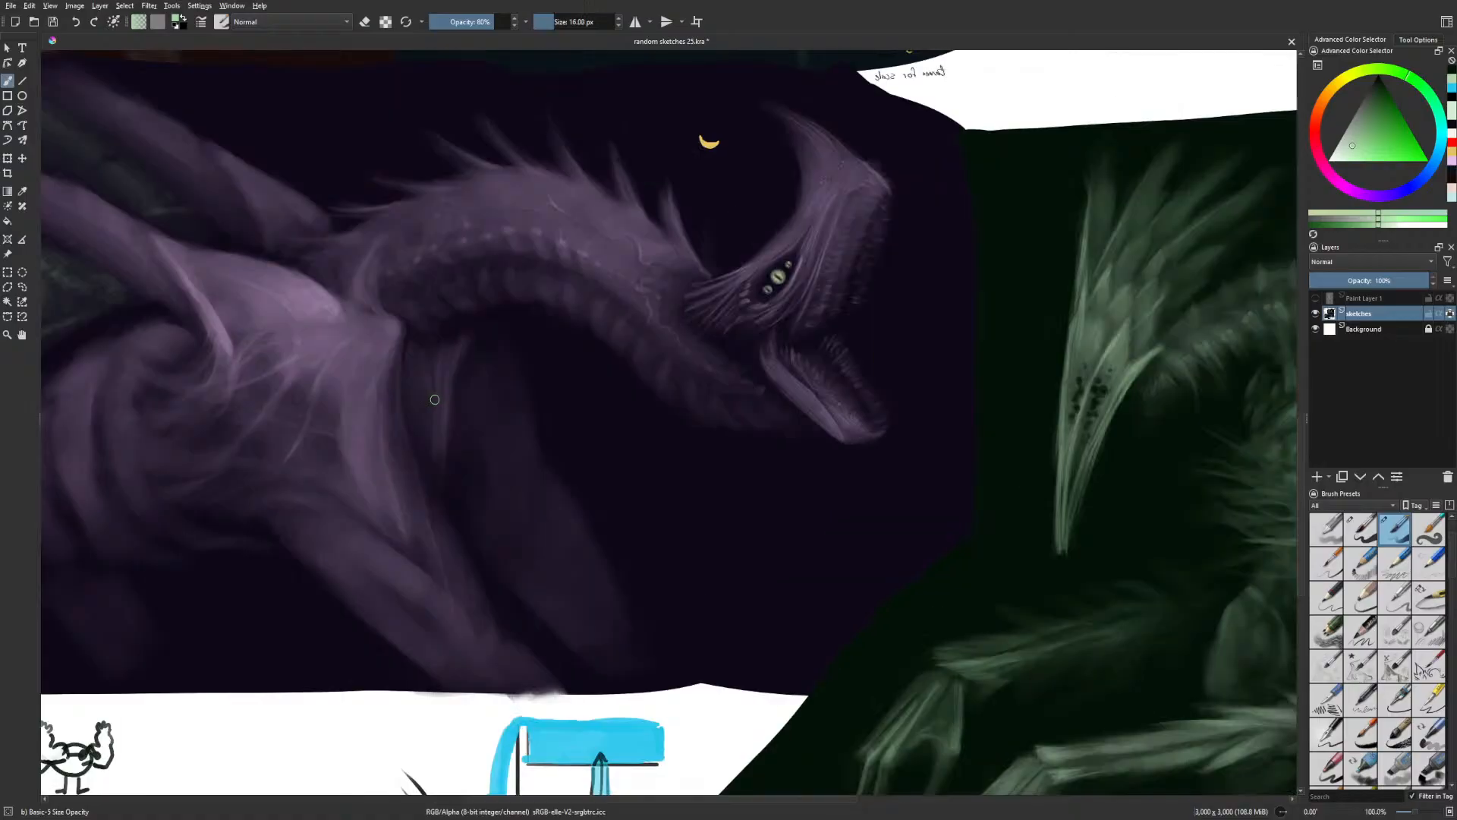
drag(1009, 359, 680, 463)
key(bracketleft)
key(bracketleft)
key(bracketleft)
key(bracketleft)
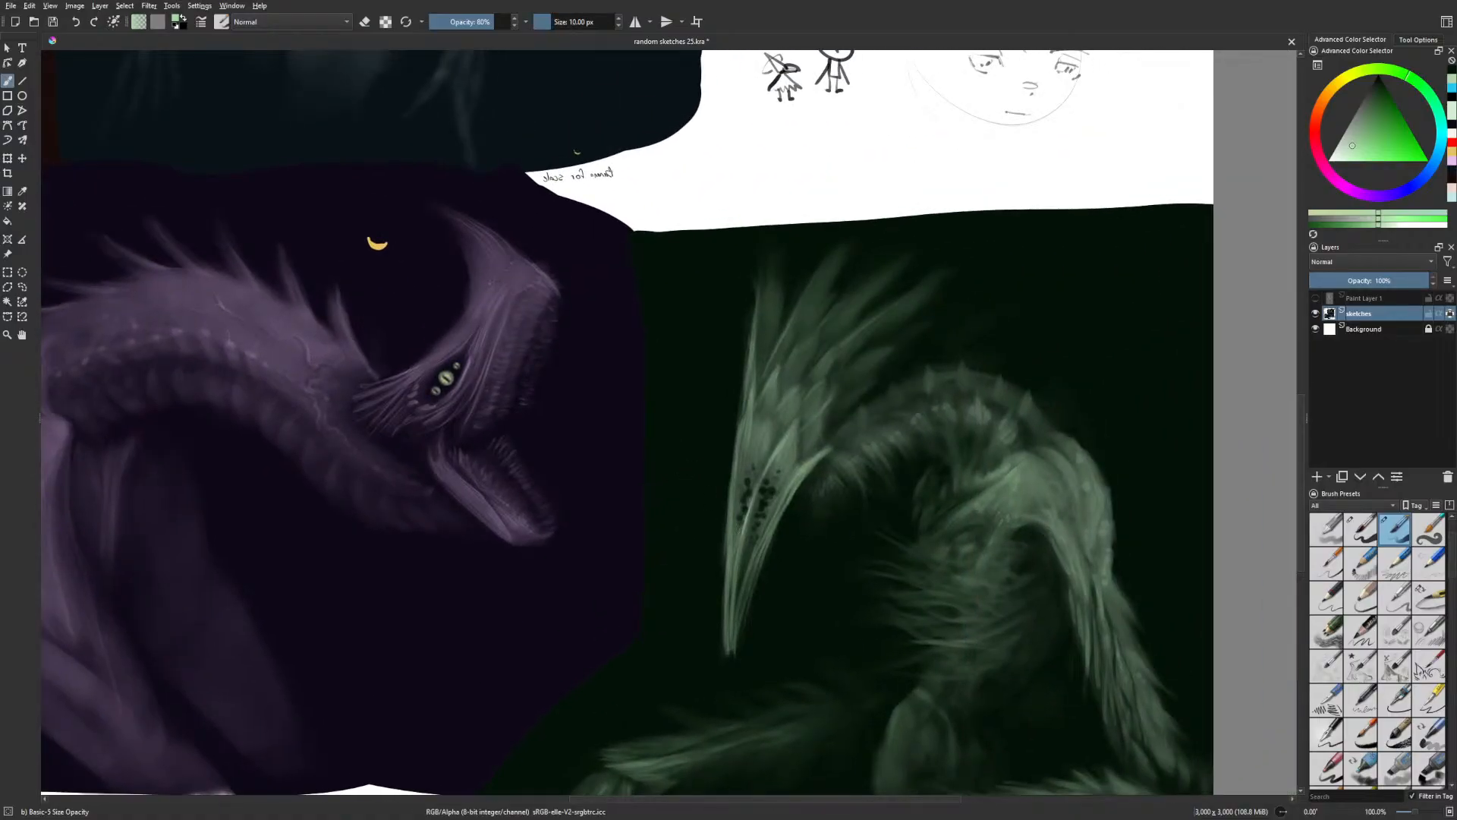
drag(758, 486, 734, 617)
drag(757, 545, 739, 582)
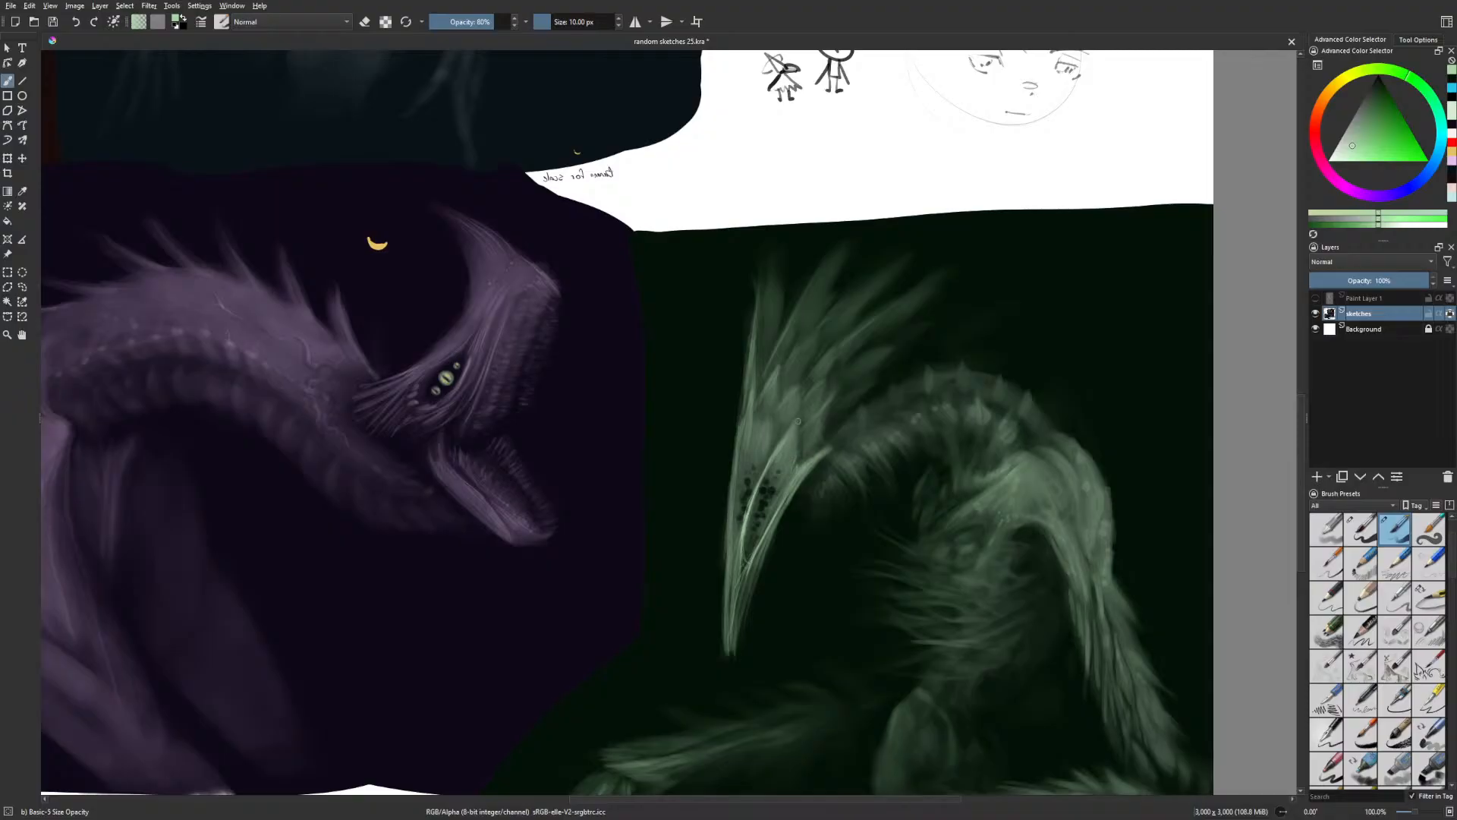
Paint pointed pale green feather tips where the crest meets the beak, undoing one stray stroke, and sharpen the beak's outer edge
mouse_move(785, 436)
mouse_down()
mouse_move(772, 458)
mouse_move(790, 434)
mouse_up()
mouse_move(800, 417)
mouse_down()
mouse_move(796, 451)
mouse_move(732, 461)
mouse_move(724, 545)
mouse_up()
key(ctrl+z)
drag(734, 482, 730, 528)
mouse_move(747, 404)
mouse_down()
mouse_move(735, 427)
mouse_move(740, 412)
mouse_move(766, 443)
mouse_up()
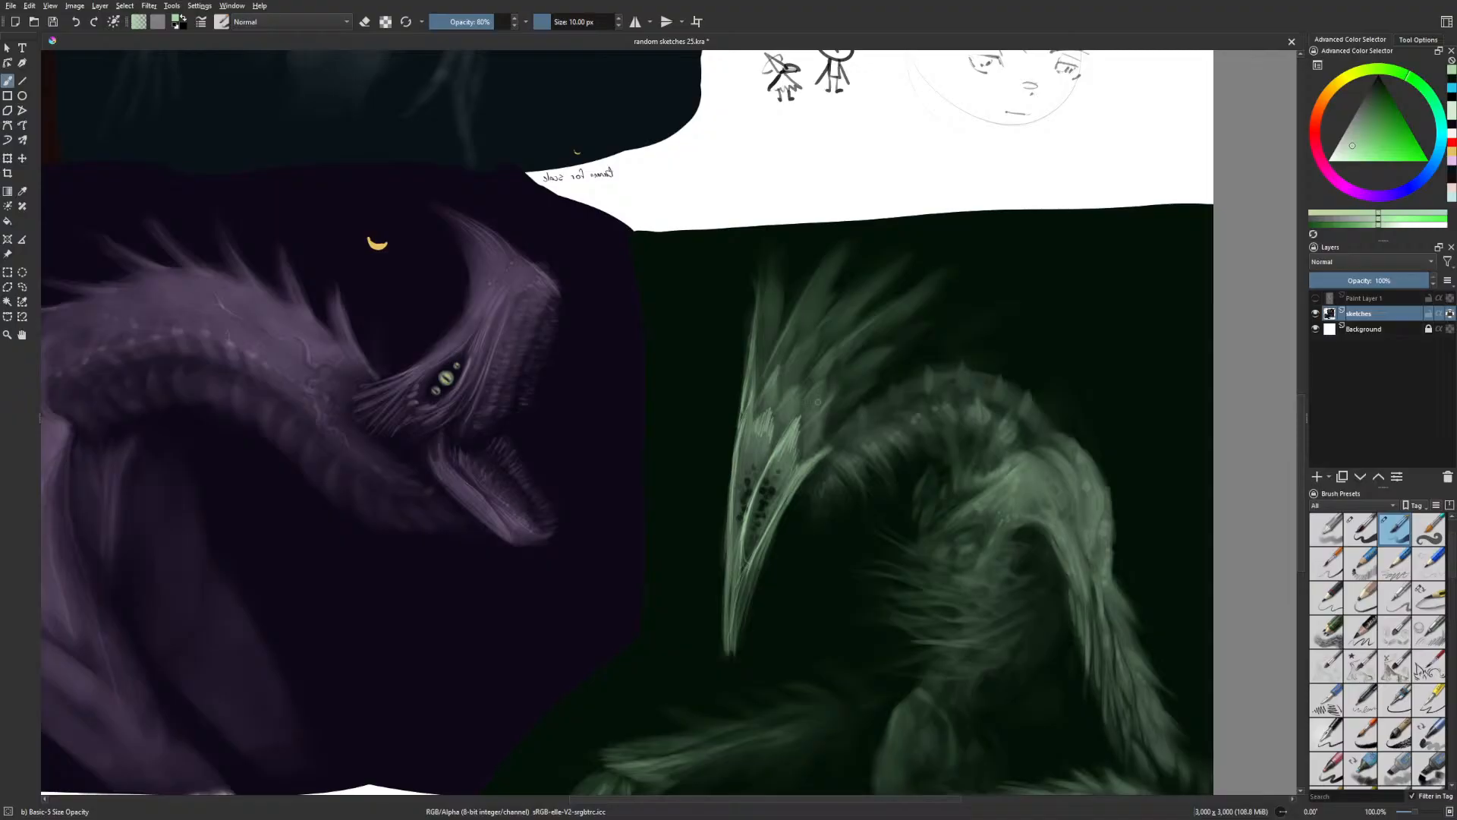
Add thin pale green edge highlights along the crest feathers, including the long feather that sweeps back over the neck
key(m)
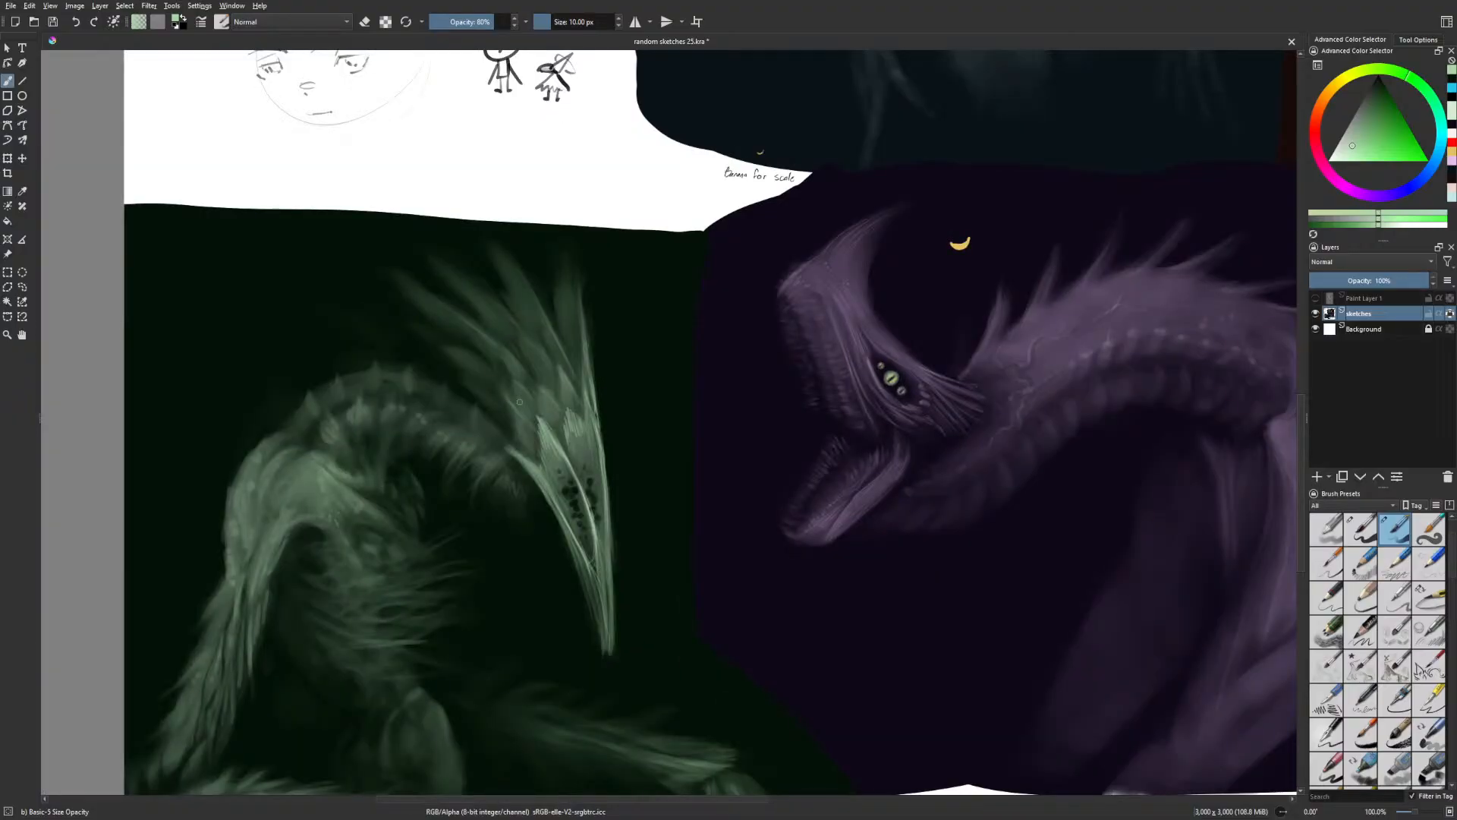
drag(628, 410, 748, 359)
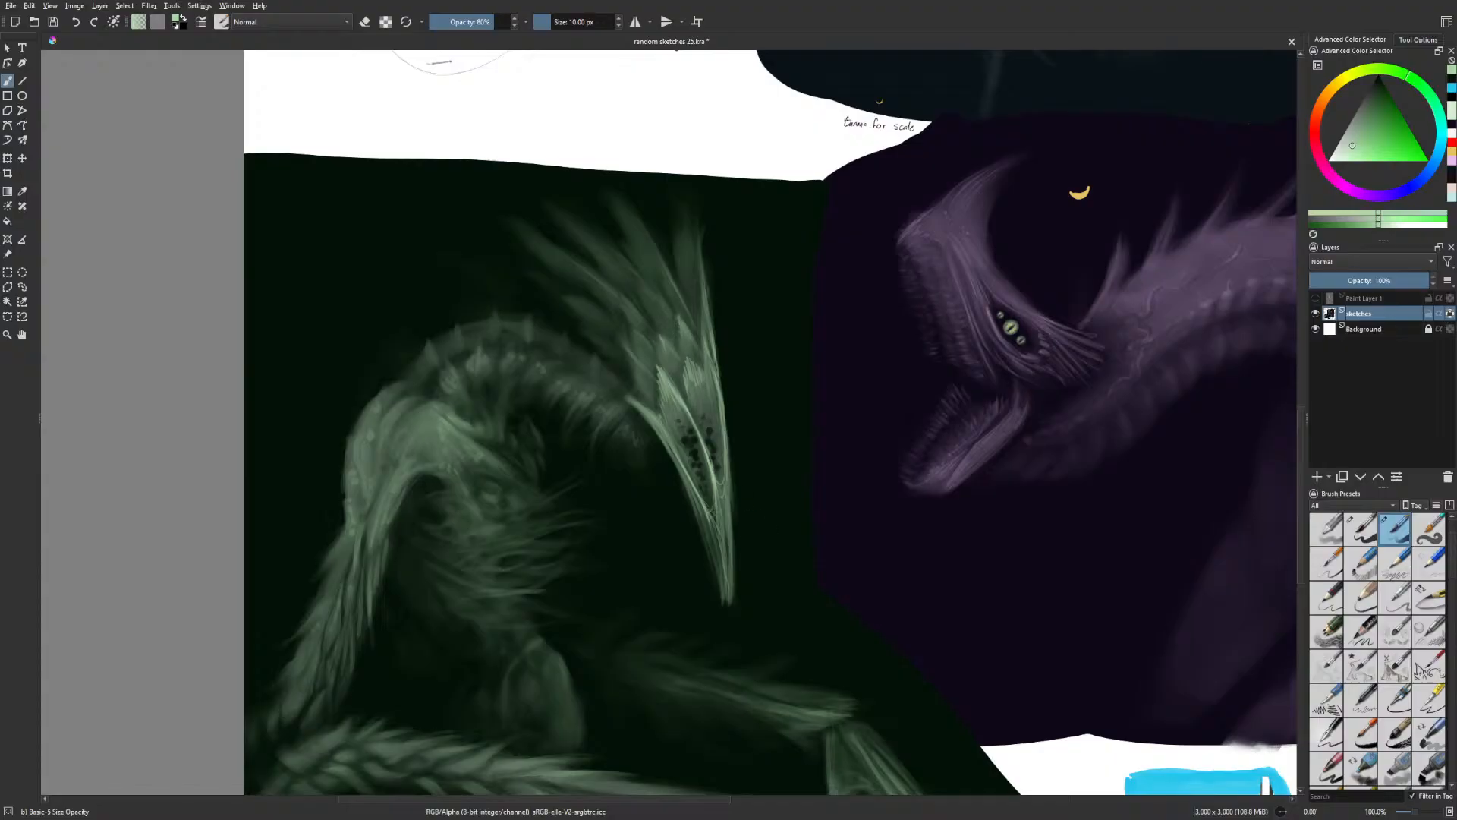
drag(684, 284, 713, 349)
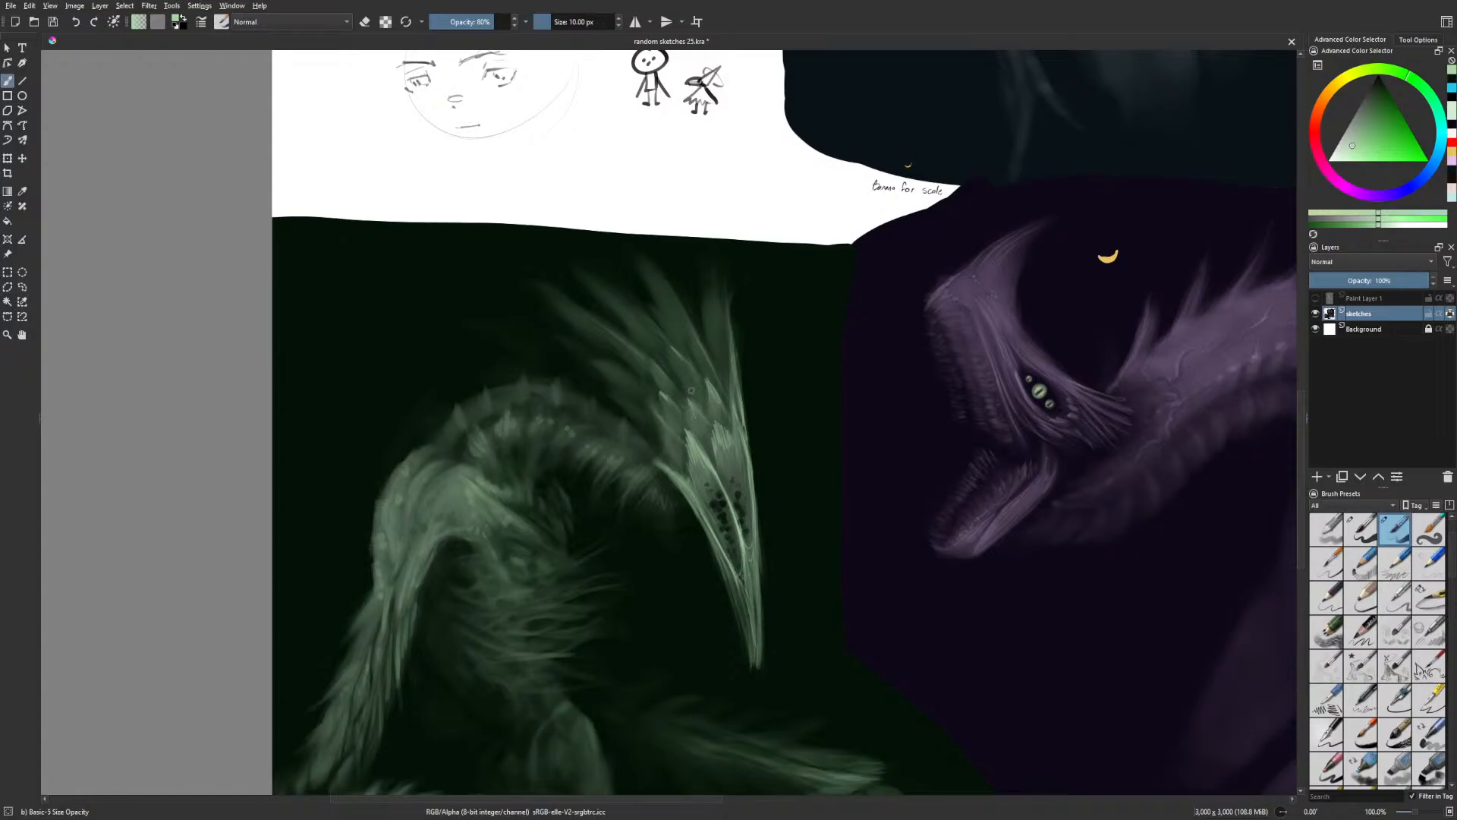
drag(737, 408, 734, 353)
drag(728, 293, 735, 353)
key(m)
drag(761, 278, 762, 281)
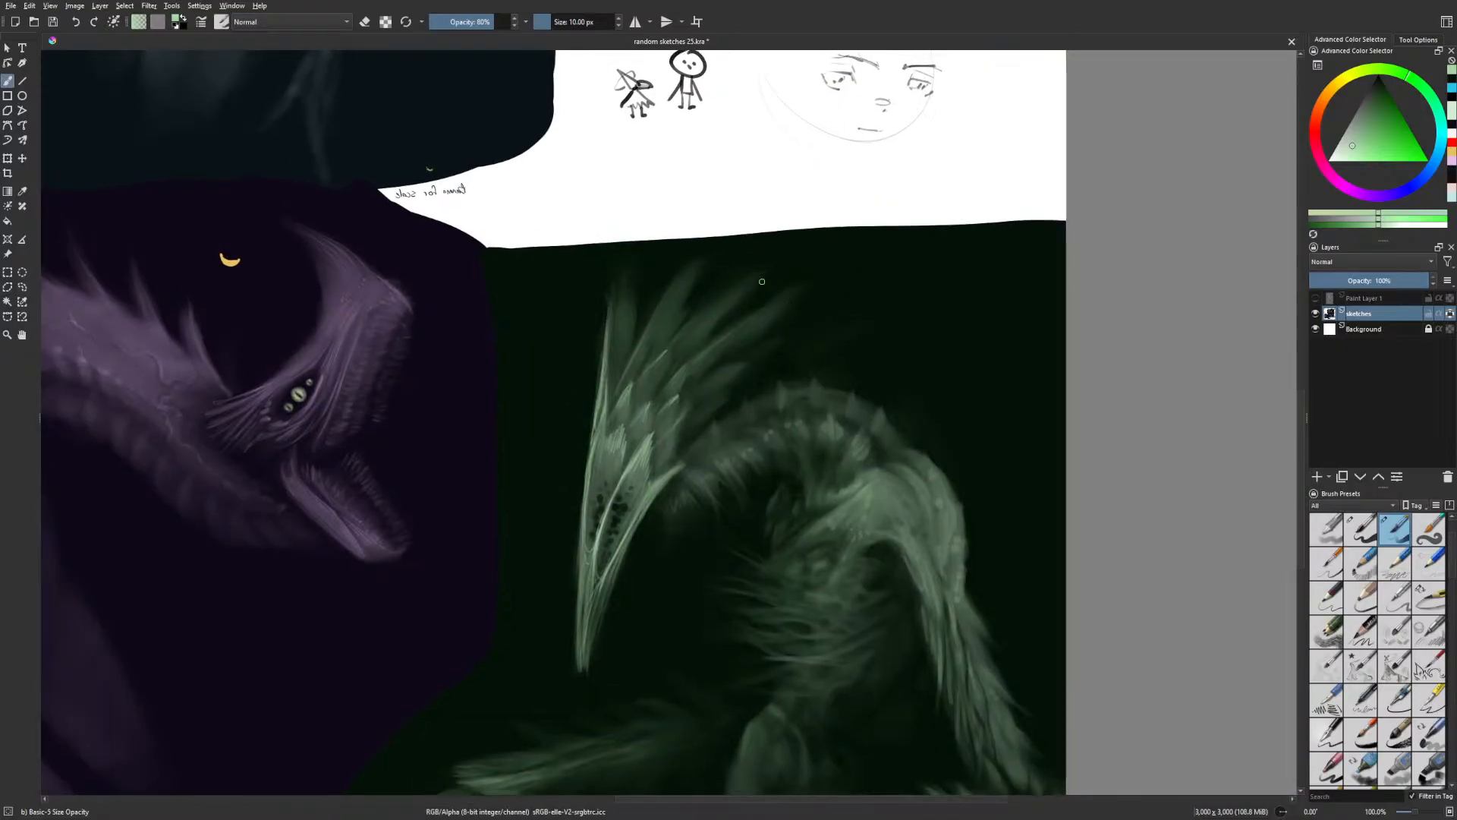
drag(693, 359, 777, 296)
drag(889, 376, 872, 328)
Switch to the Gamer Knife Maybe brush at 11 px and 56% opacity and refine the edges of the beak tip
right_click(581, 532)
click(643, 514)
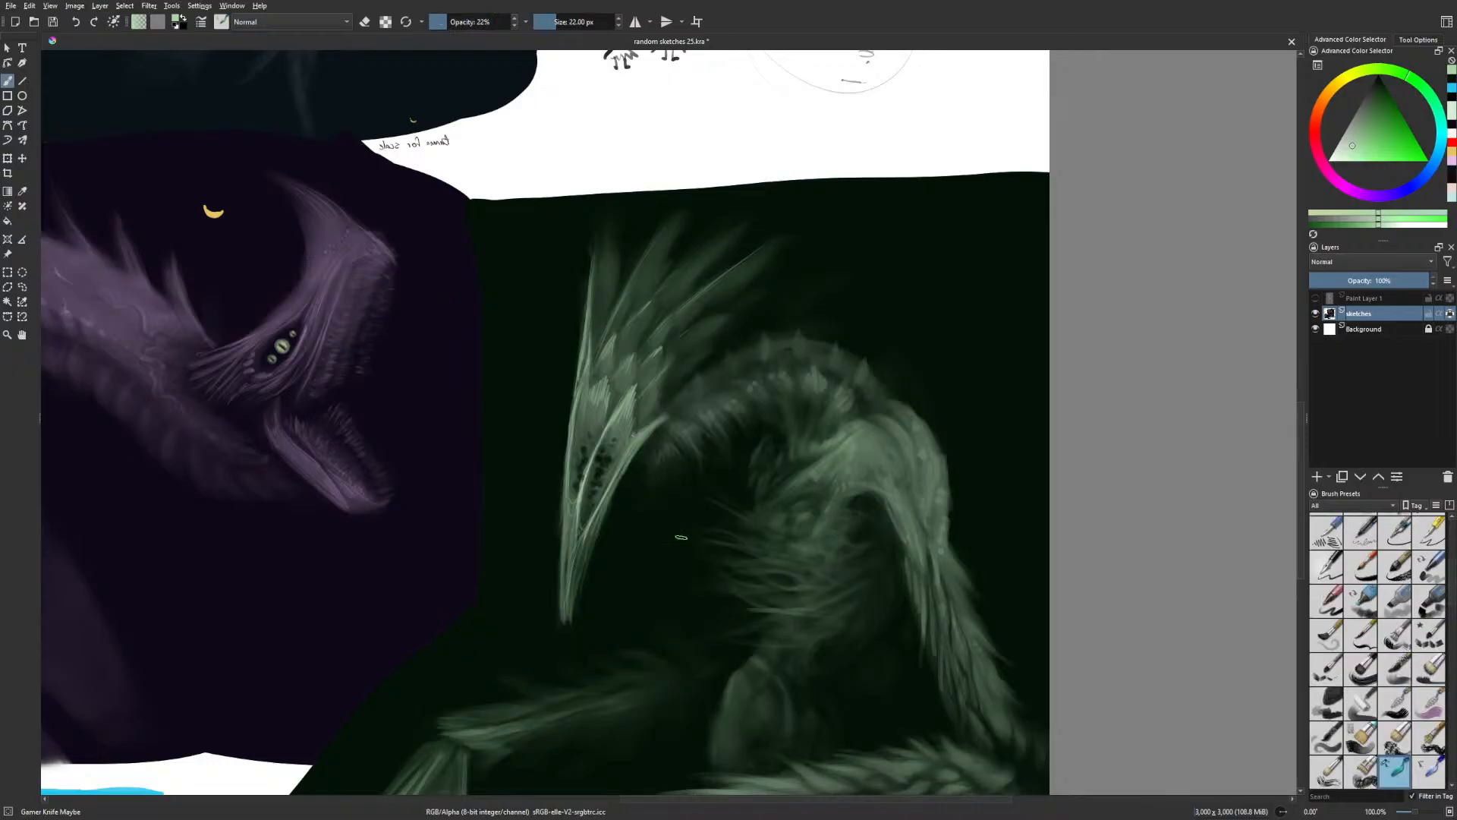
key(bracketleft)
click(480, 21)
drag(584, 560, 573, 594)
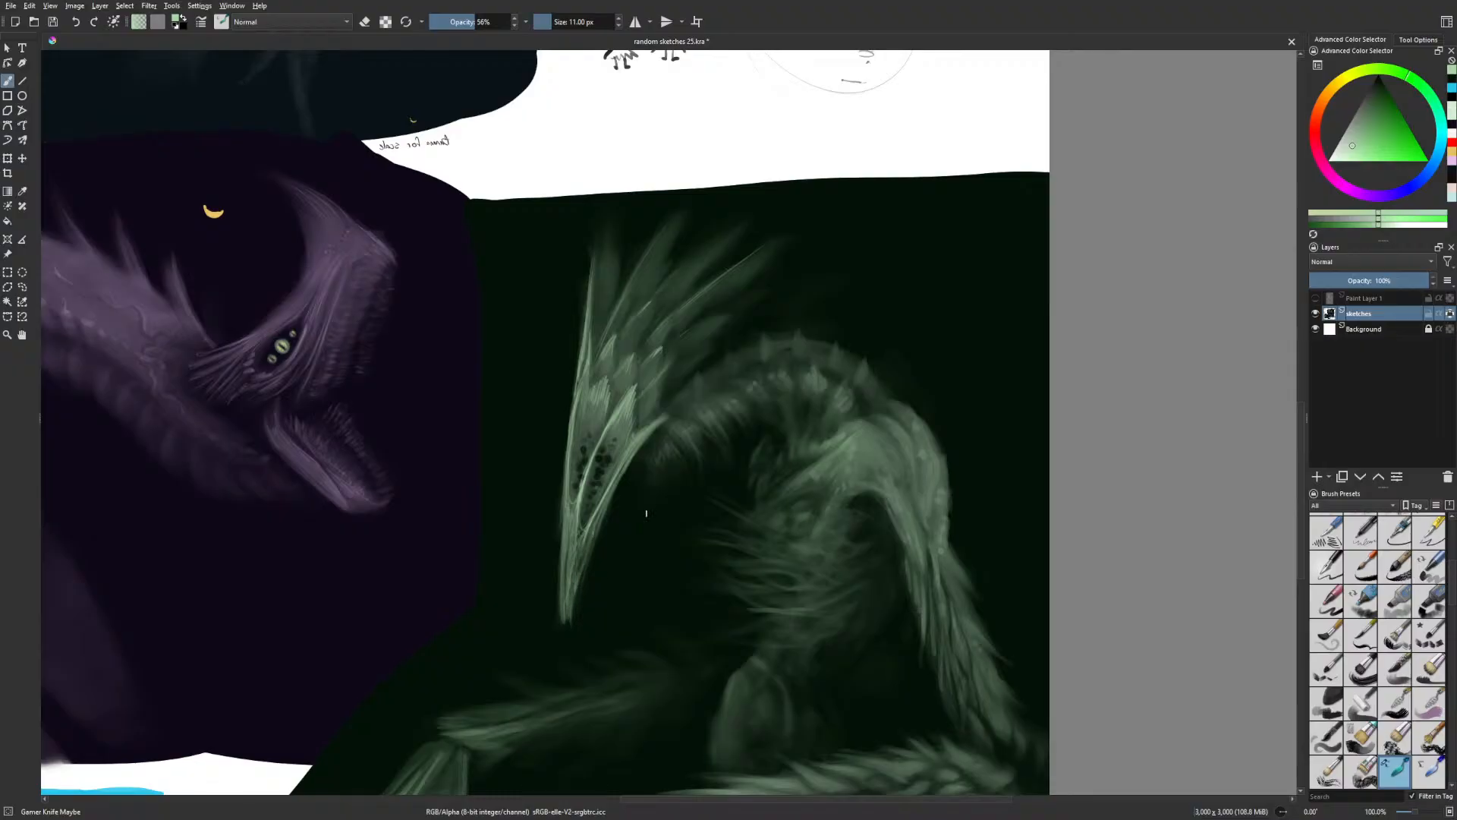
drag(566, 577, 563, 612)
Return to the Basic-5 Size Opacity brush with a finer tip at 38% opacity and detail the beak around the dark spots
right_click(728, 604)
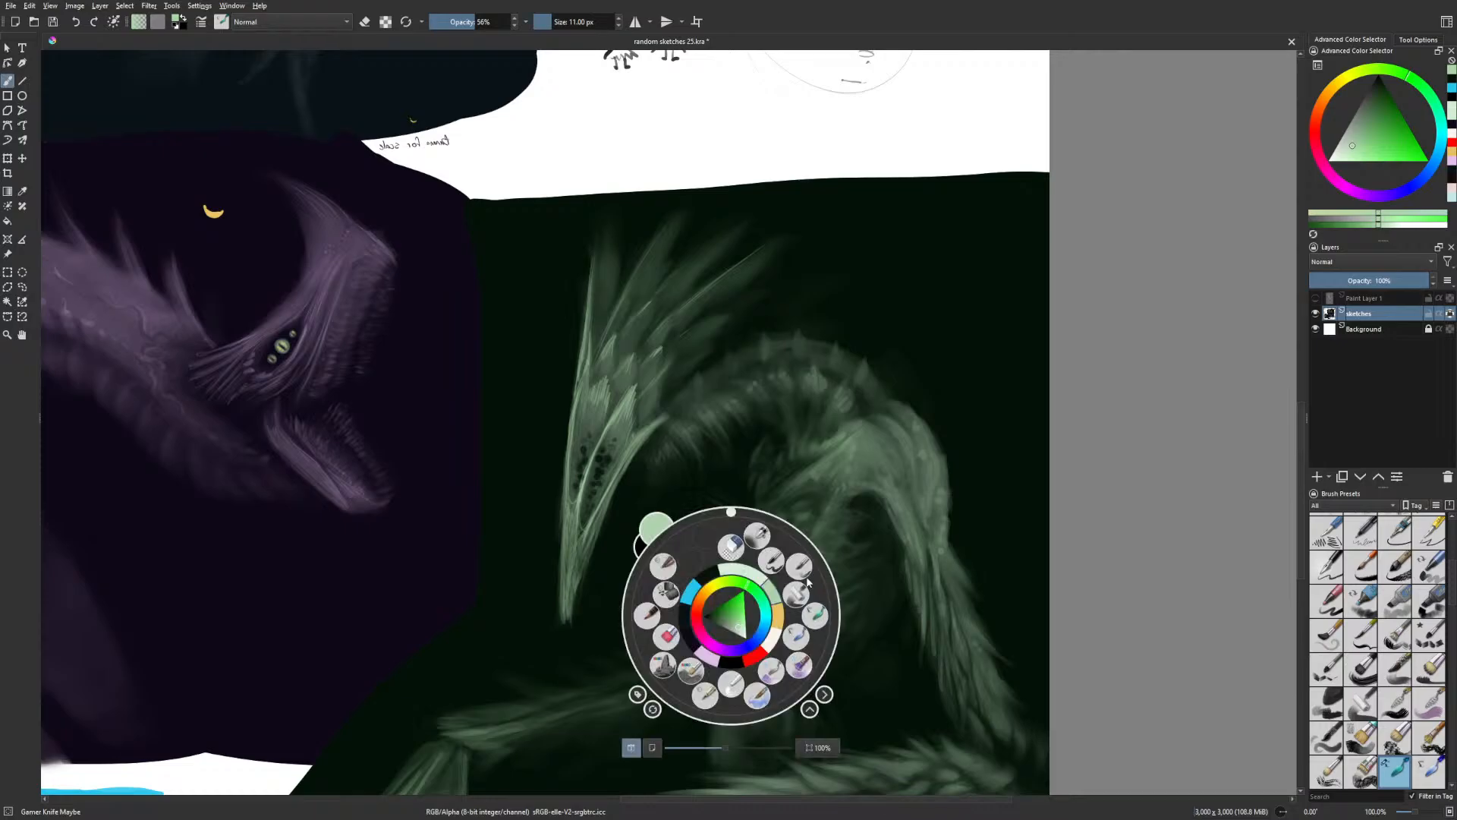
click(759, 547)
key(bracketleft)
key(bracketleft)
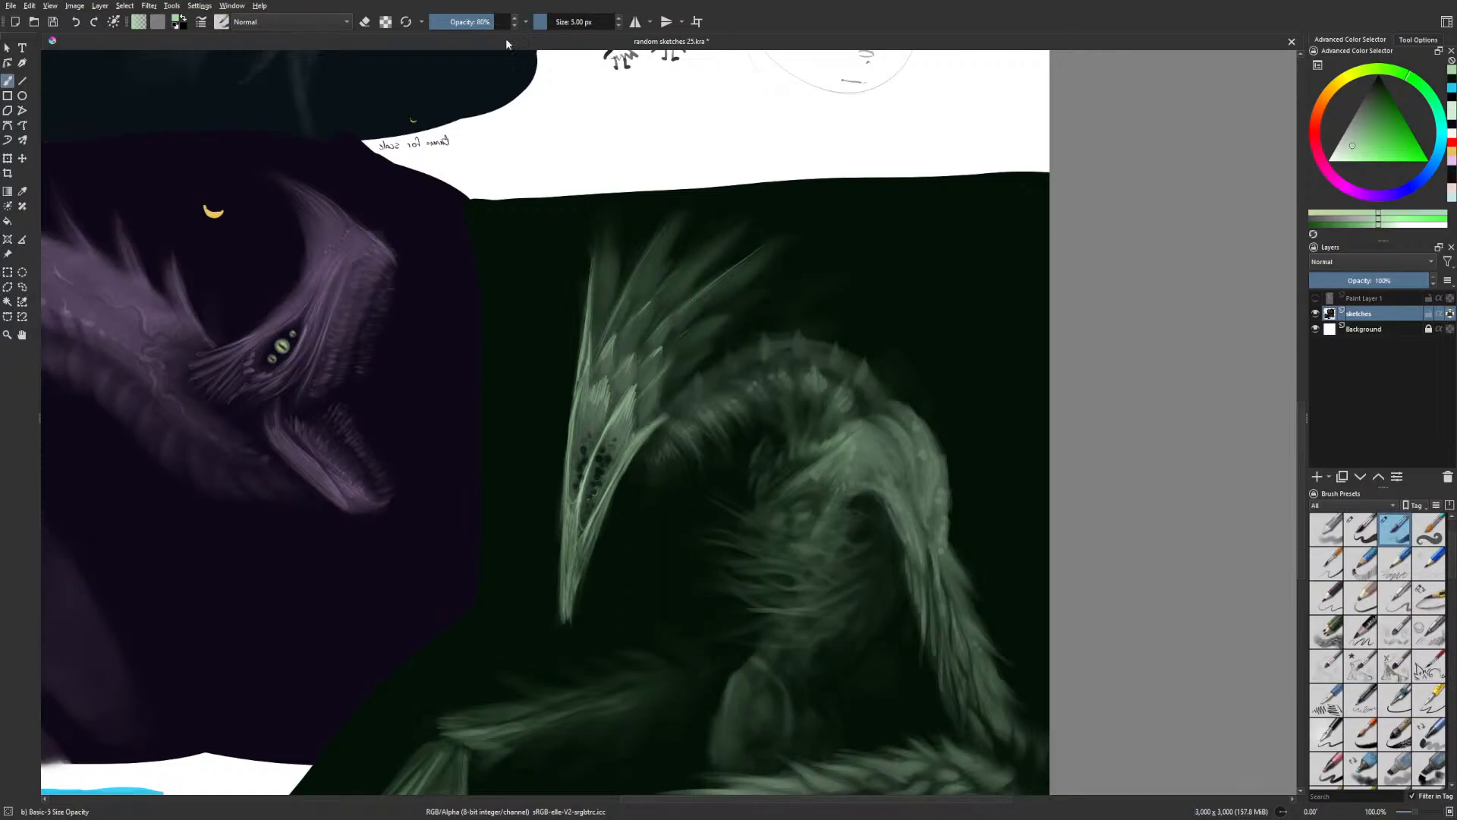
click(461, 22)
key(m)
key(plus)
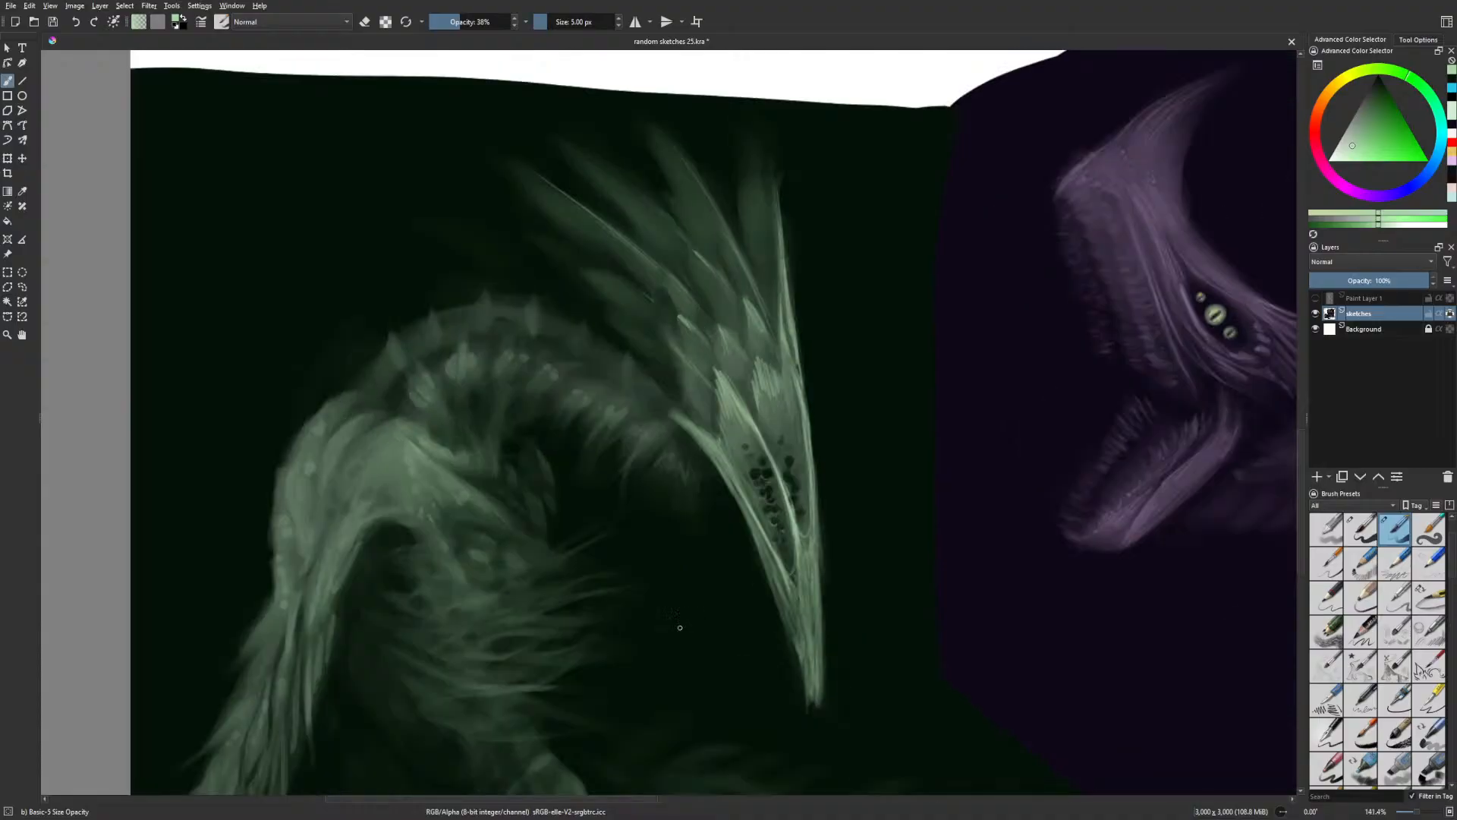
key(plus)
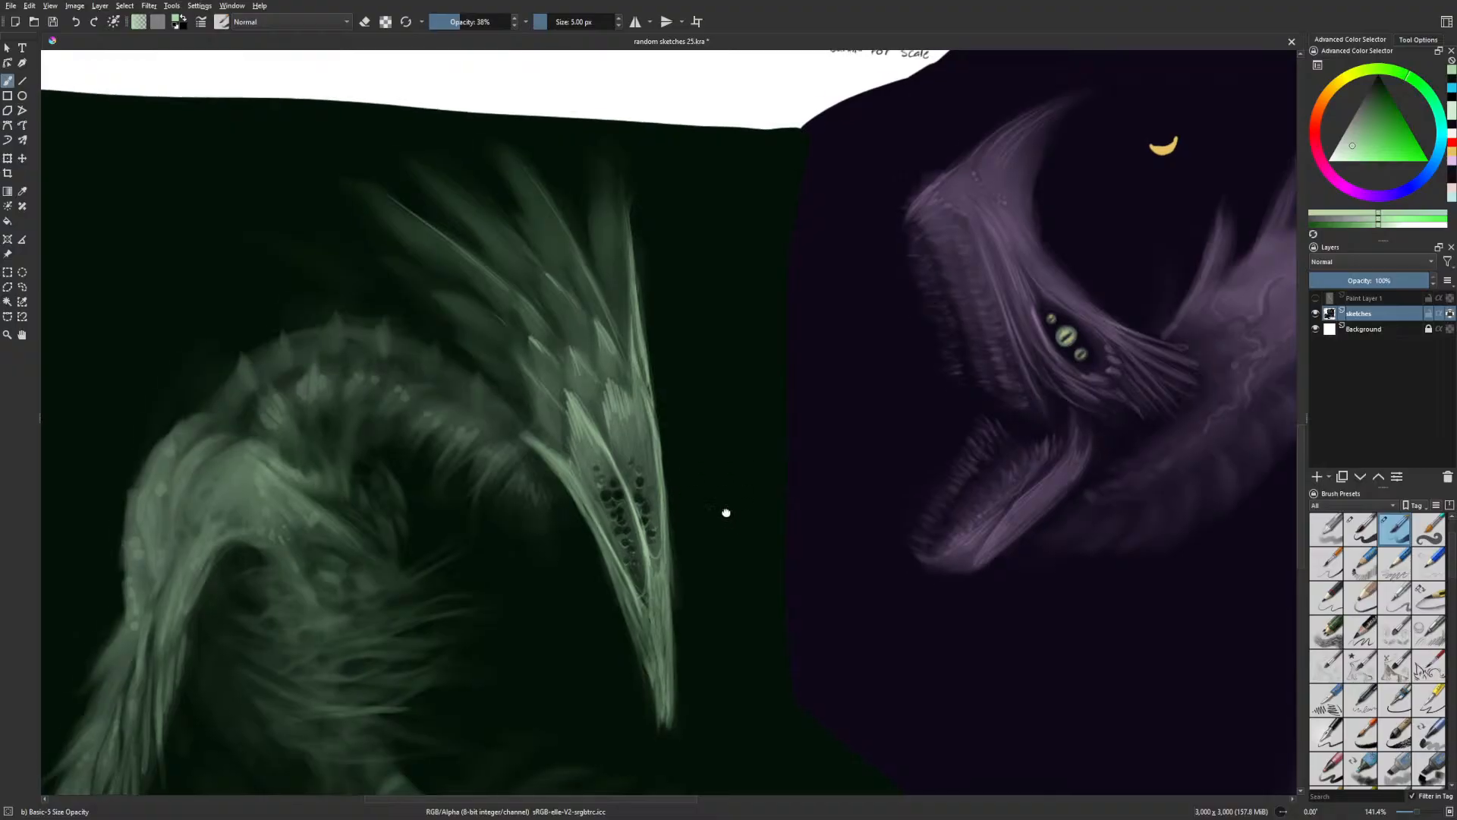
drag(725, 511, 690, 493)
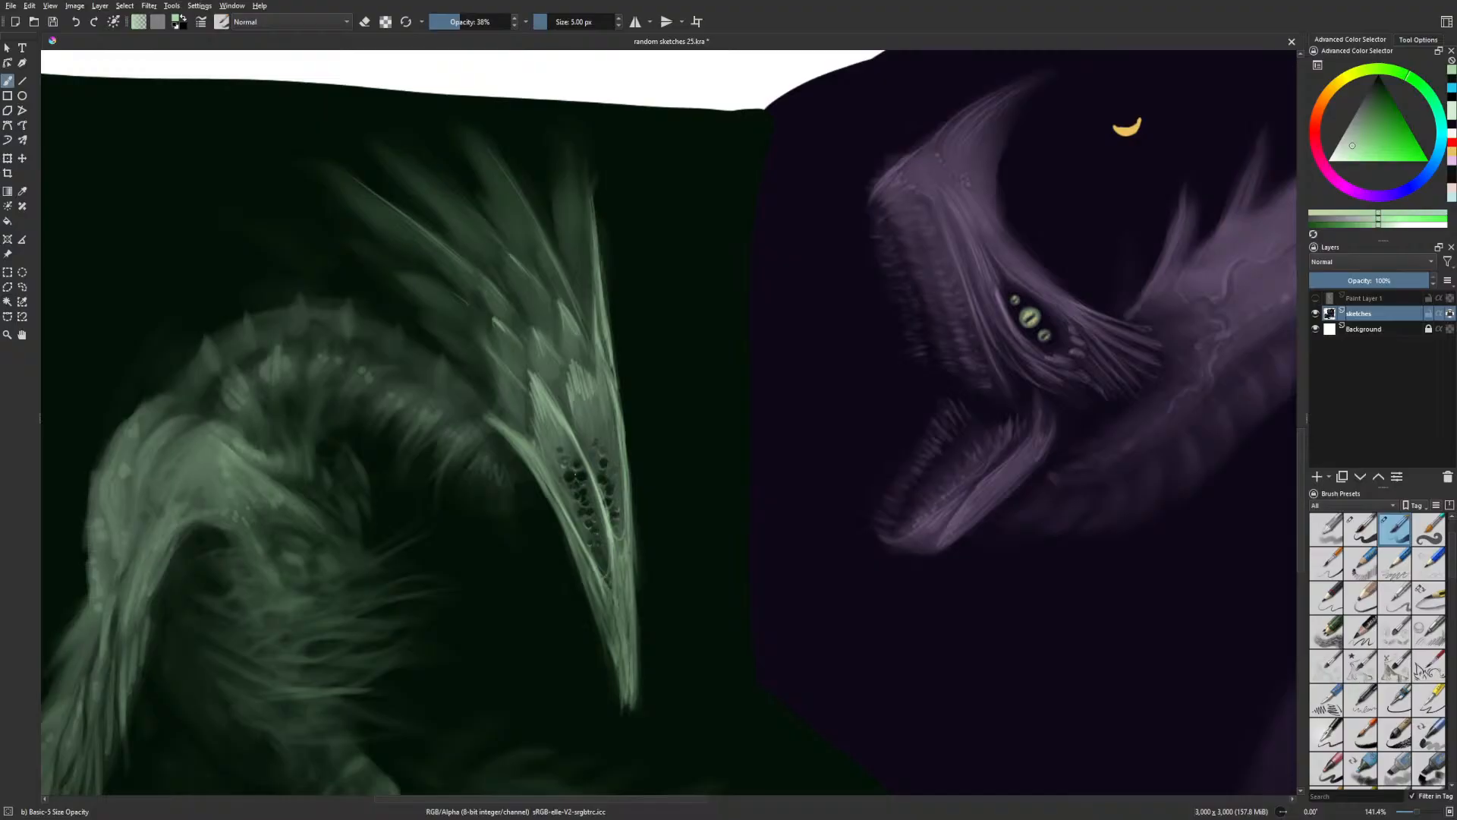
key(minus)
key(minus)
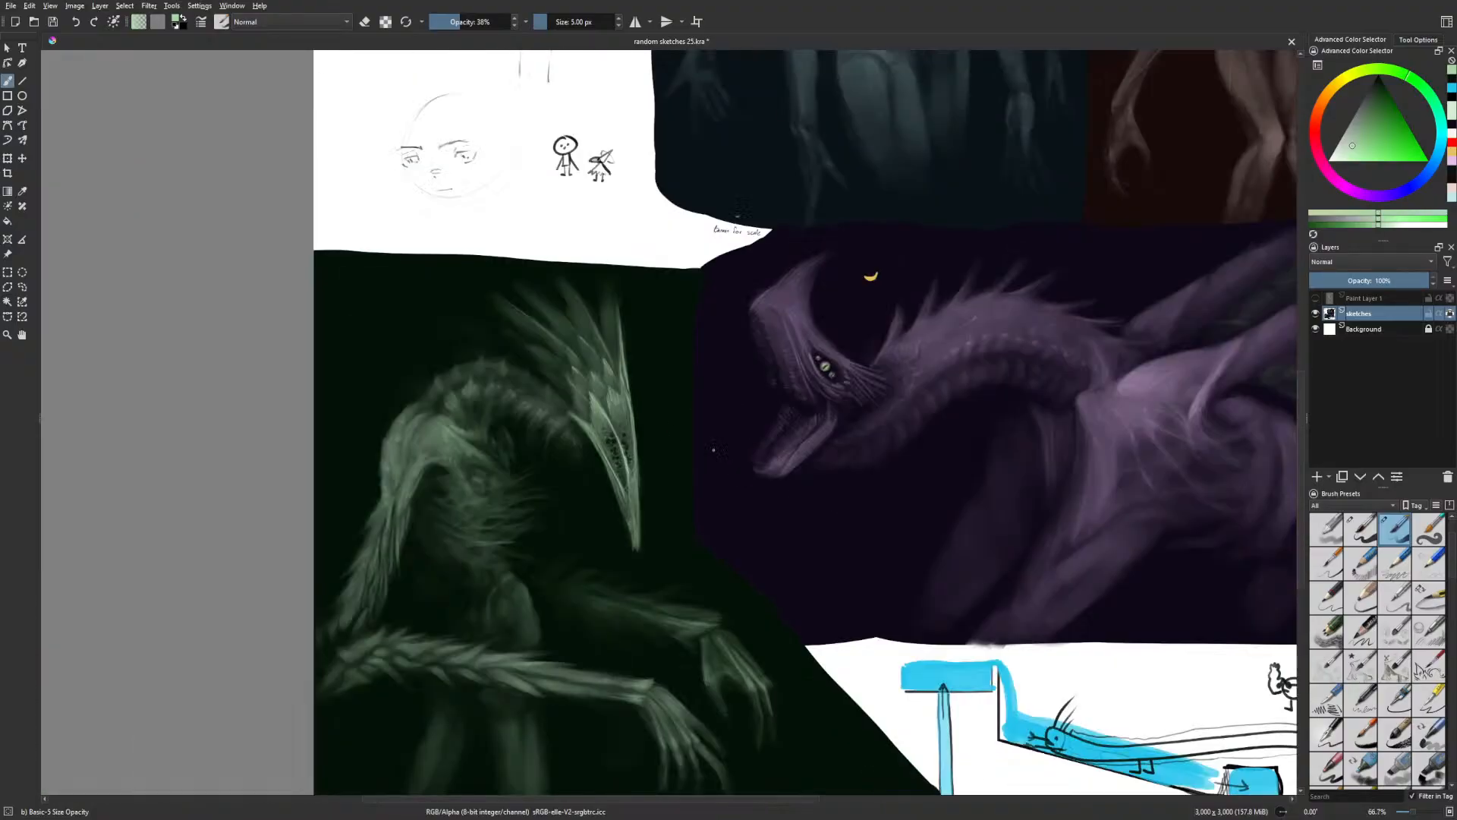
key(m)
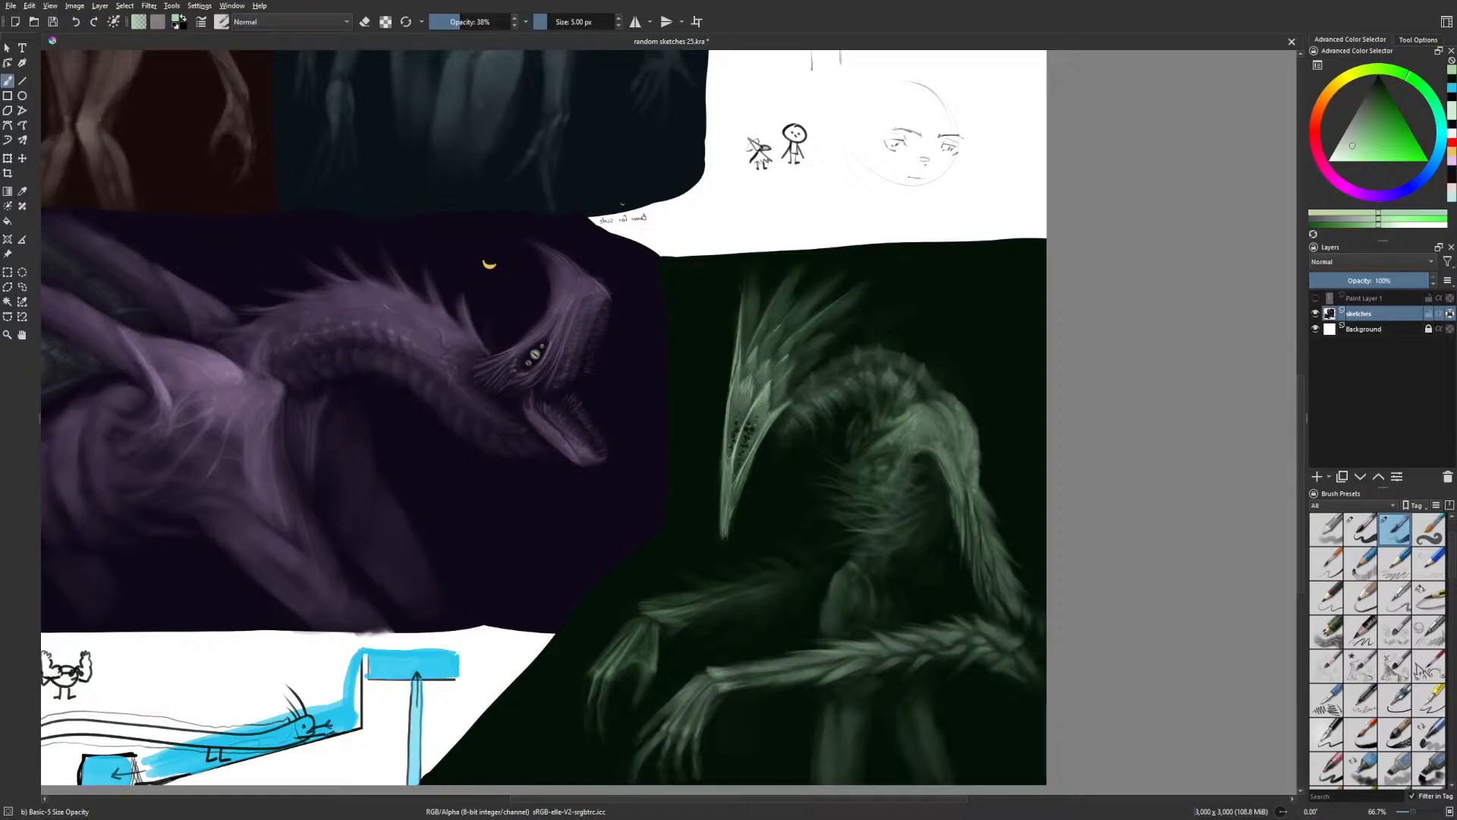
Extend the canvas beyond the green creature's side with the Crop tool, making it 4,168 x 3,000 px
scroll(782, 451, up, 1)
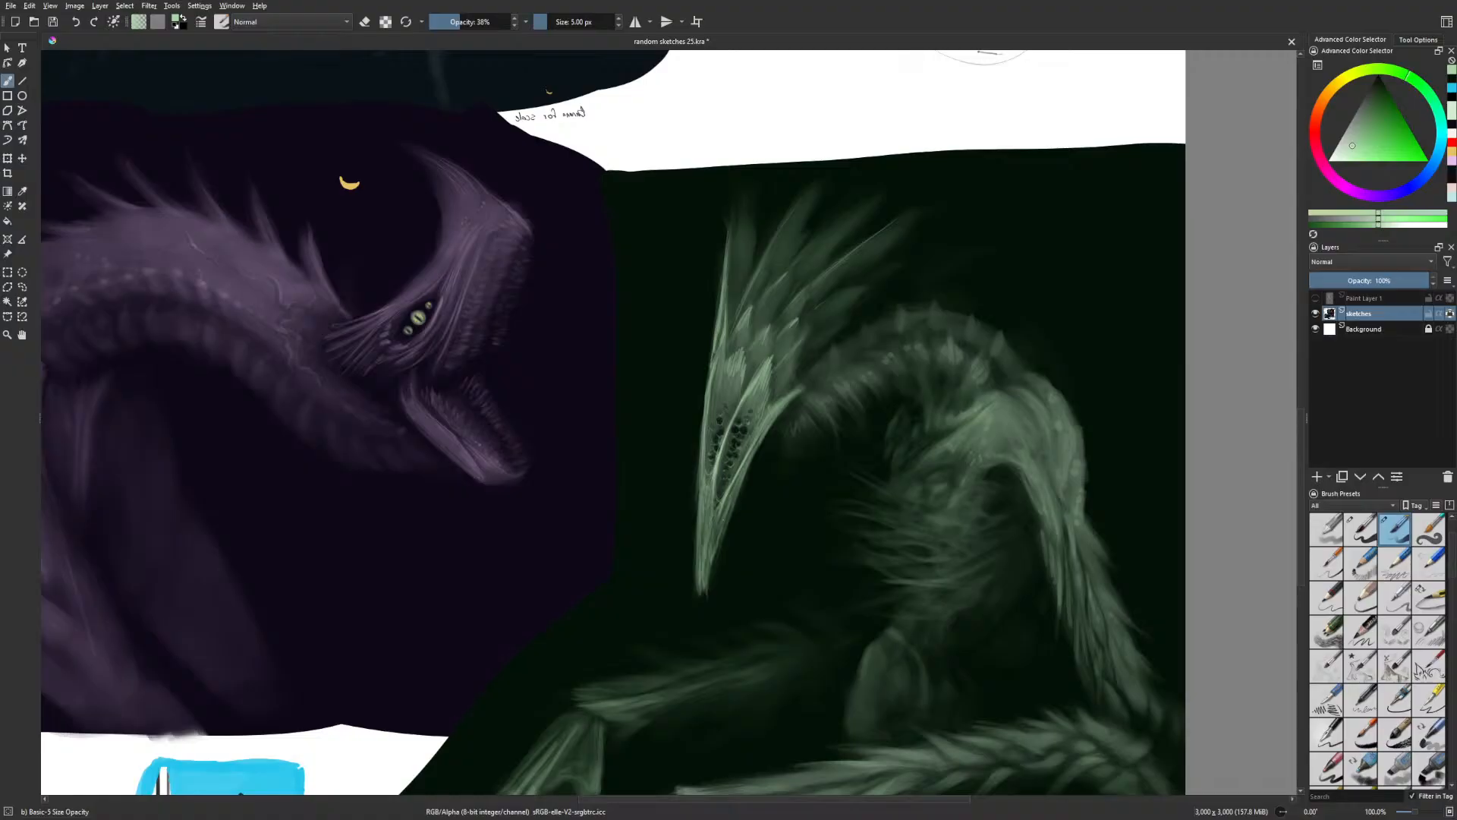
drag(979, 522, 884, 542)
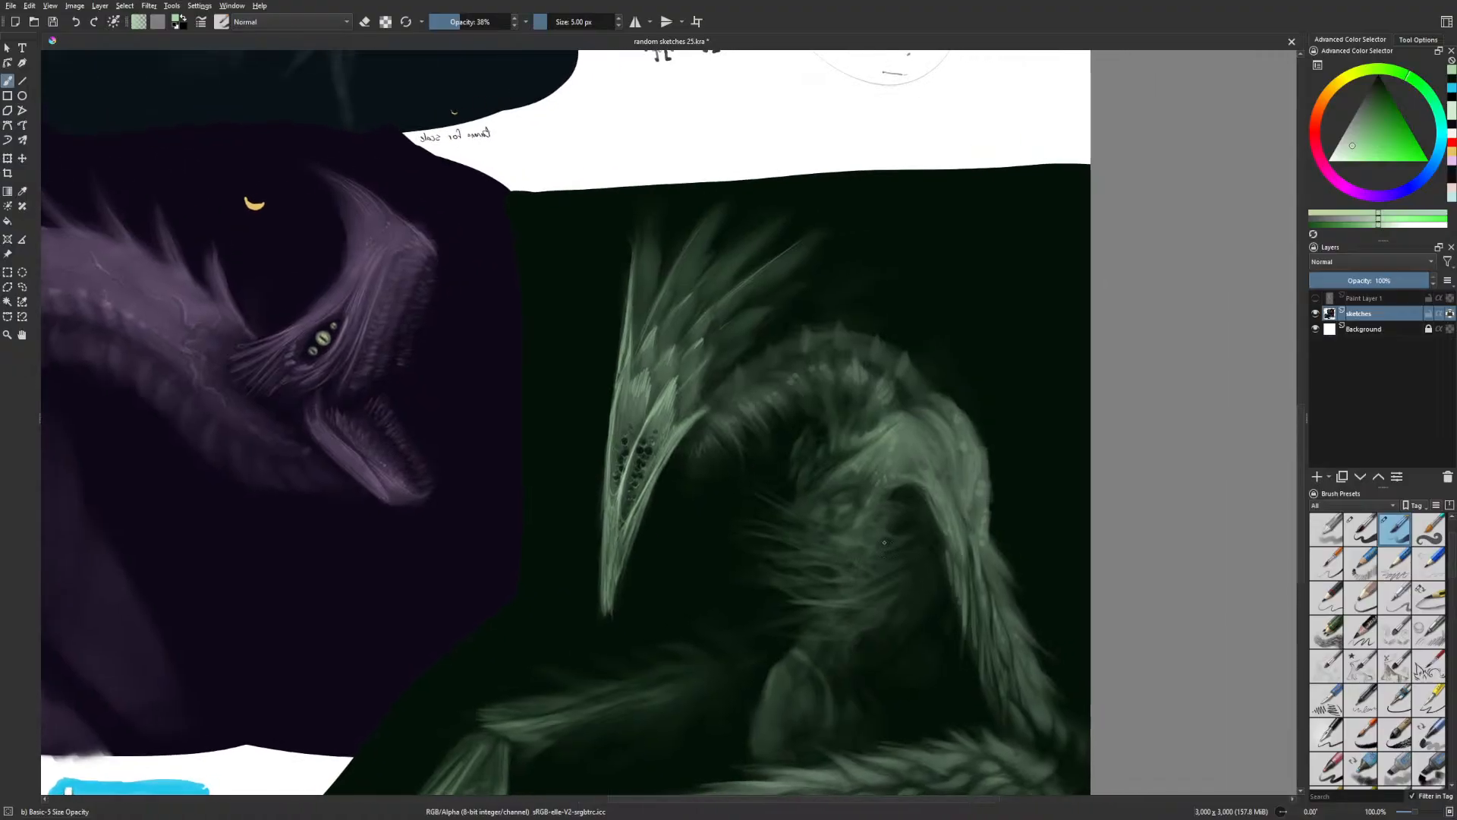
key(minus)
key(minus)
drag(668, 422, 703, 481)
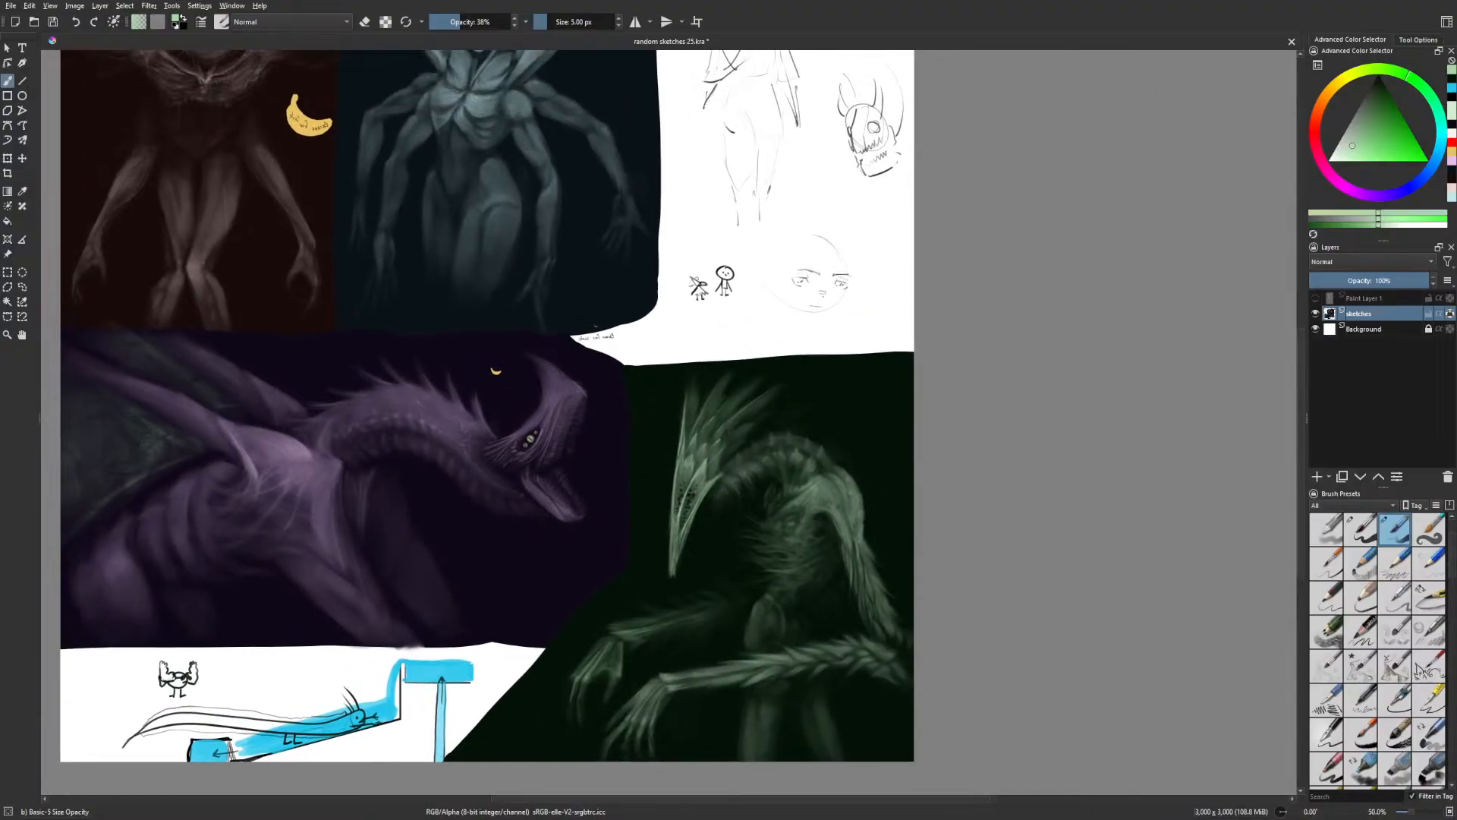
key(2)
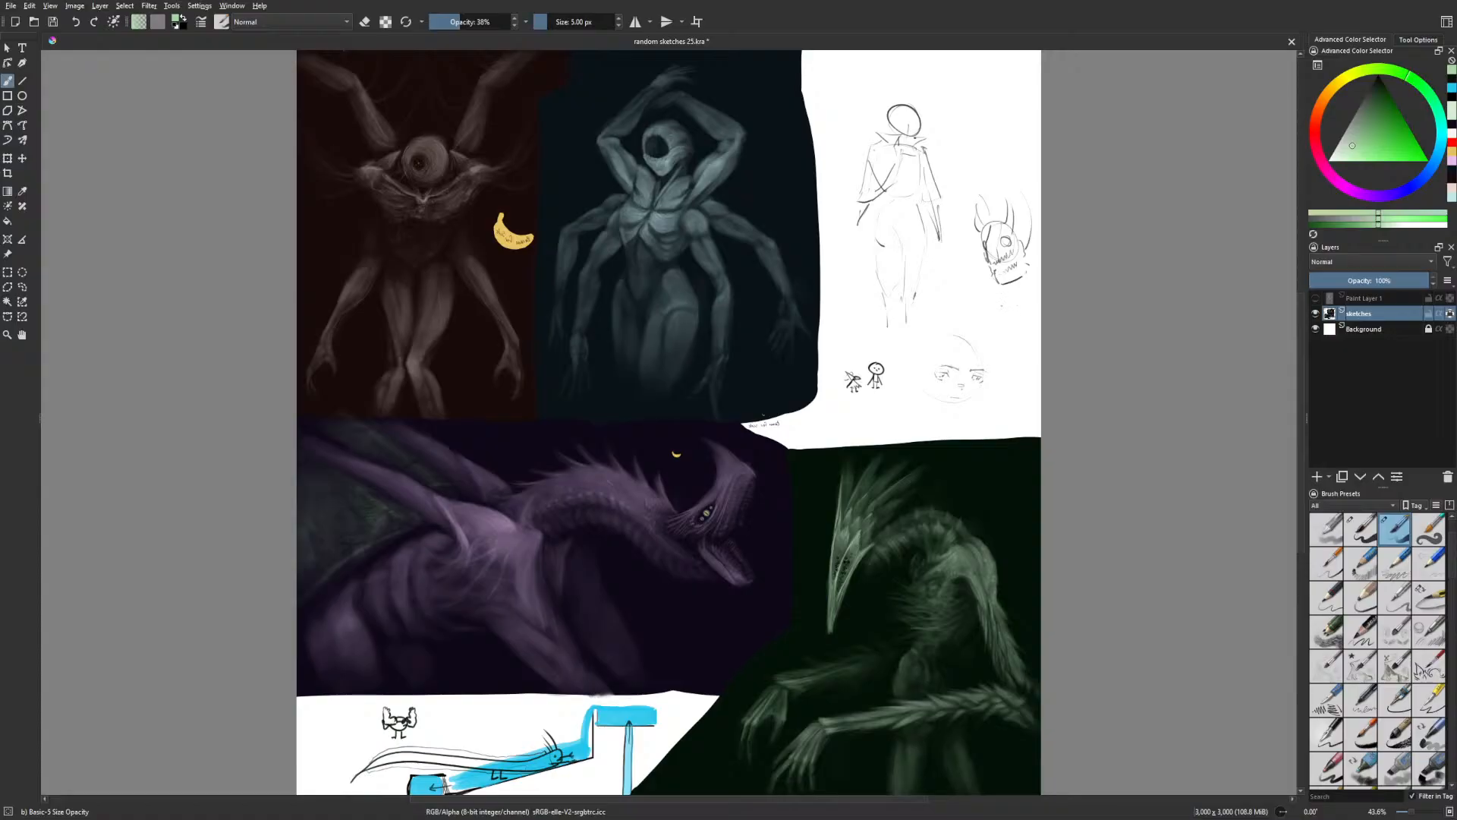
click(8, 173)
click(960, 507)
drag(1077, 529, 683, 528)
key(m)
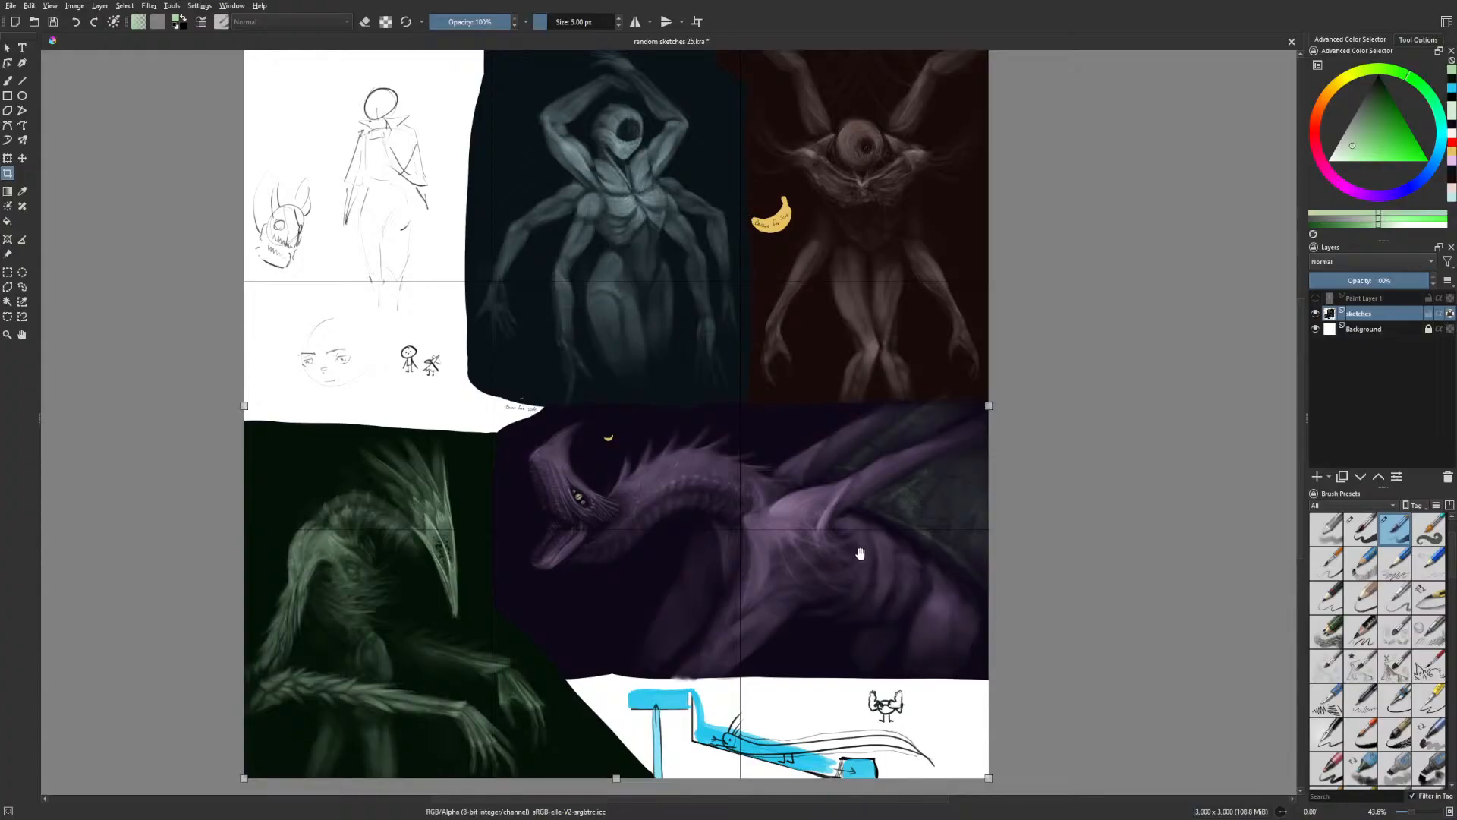
drag(854, 548, 1010, 560)
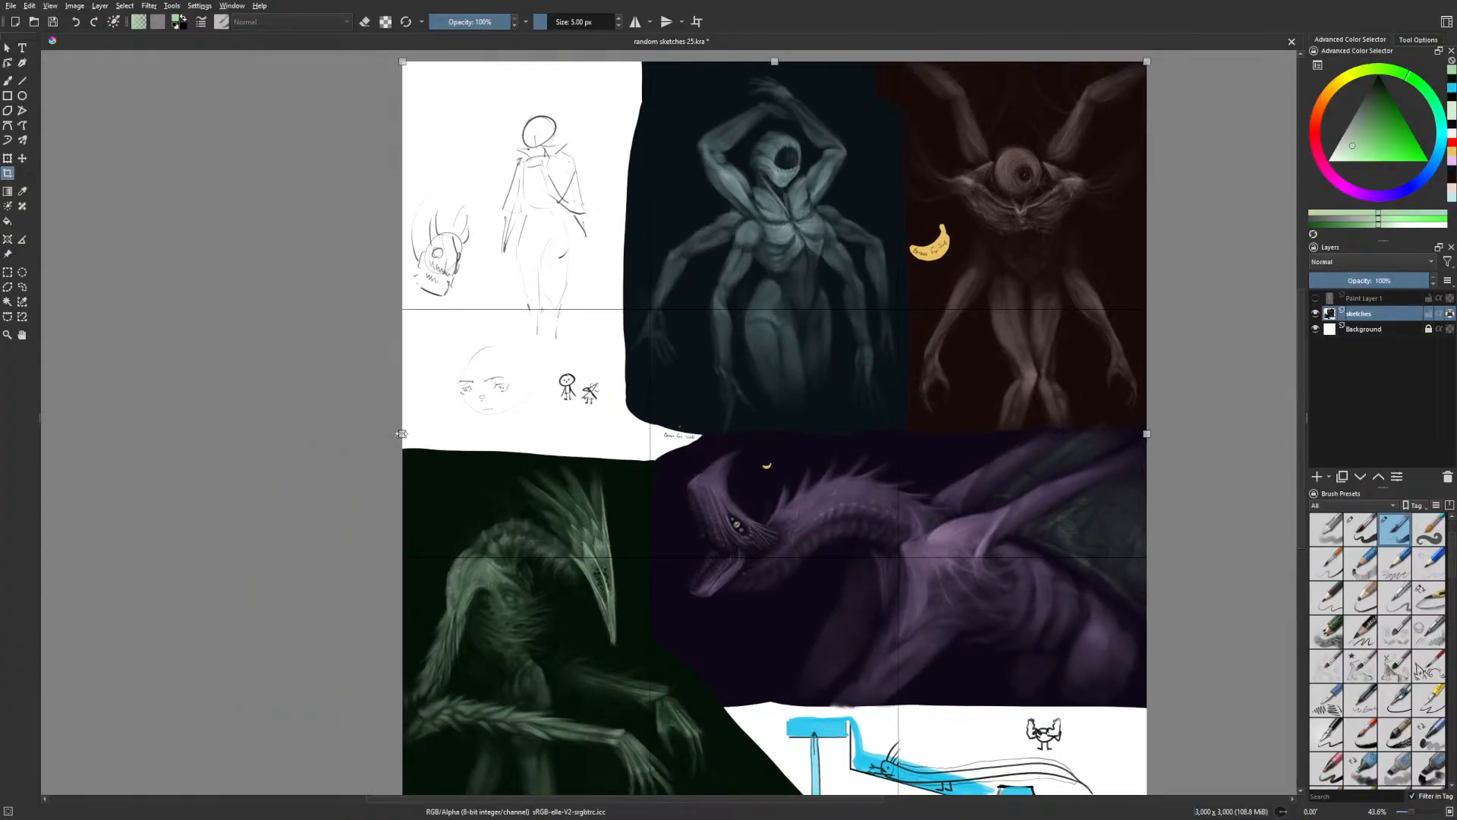
drag(399, 433, 113, 476)
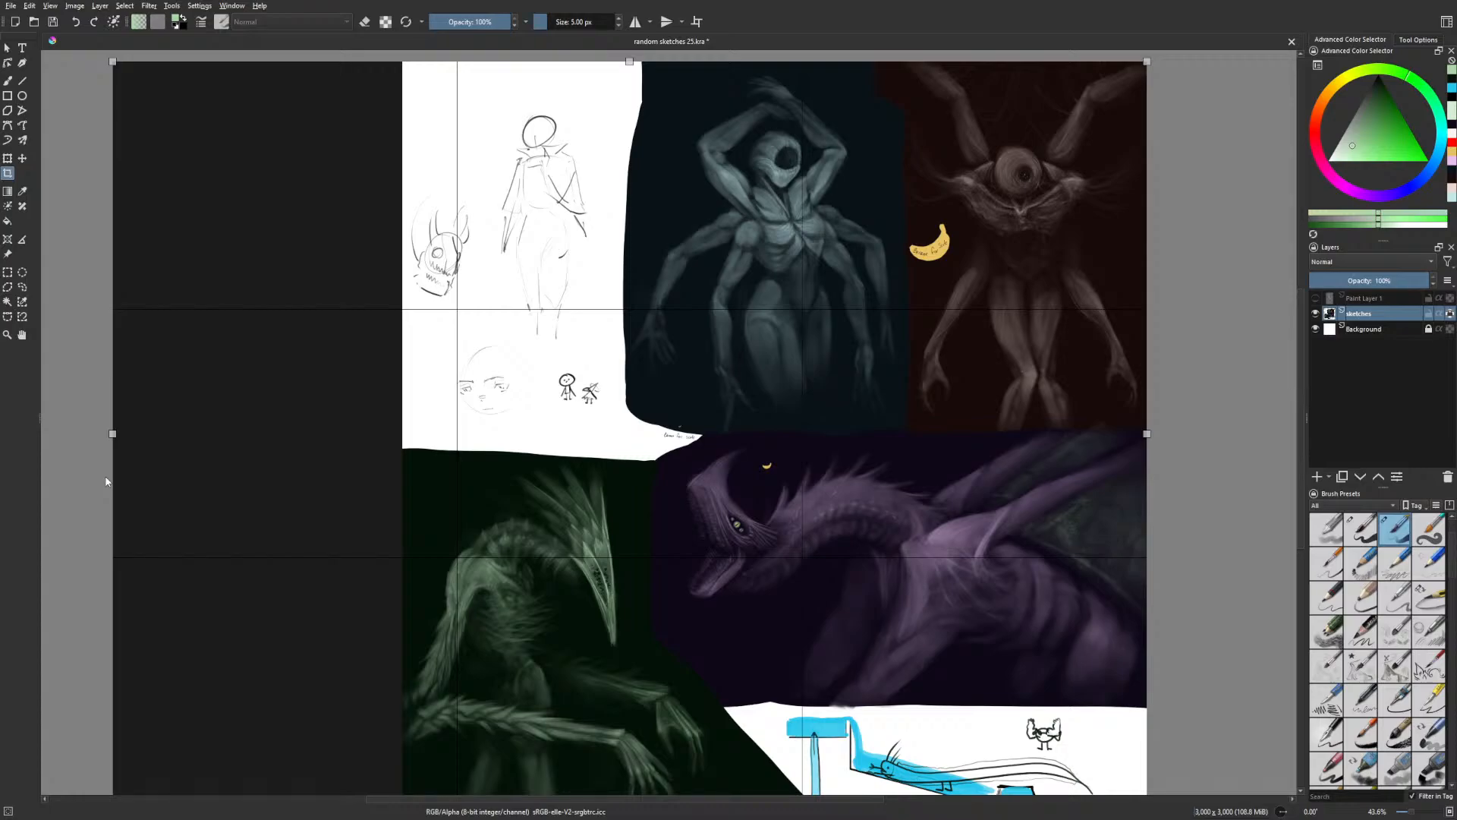
key(Return)
key(b)
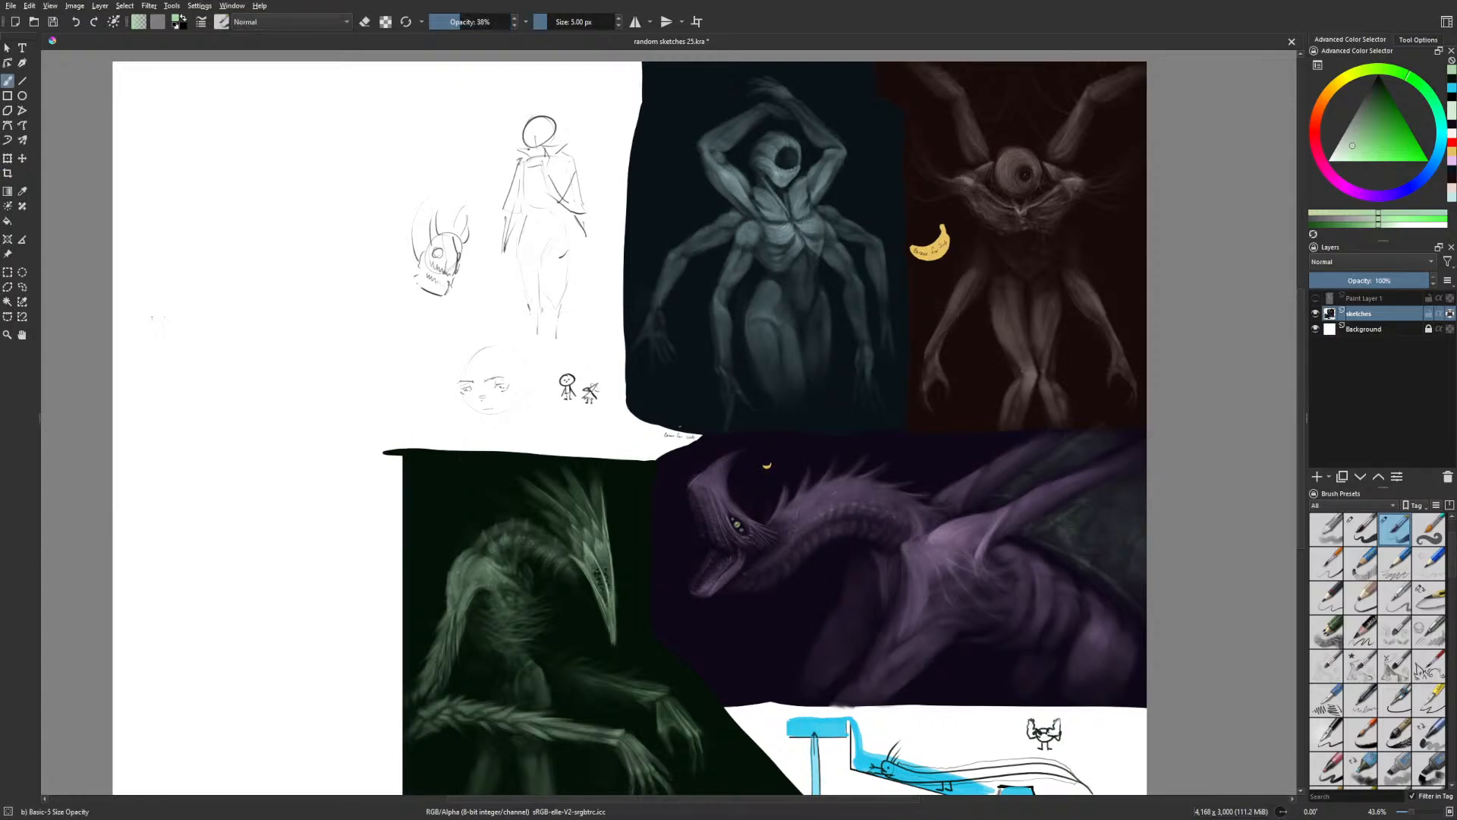
Erase the dark strip overhanging the green panel's upper corner with the Eraser Circle brush enlarged to 44 px
right_click(367, 453)
click(366, 385)
drag(385, 470, 391, 516)
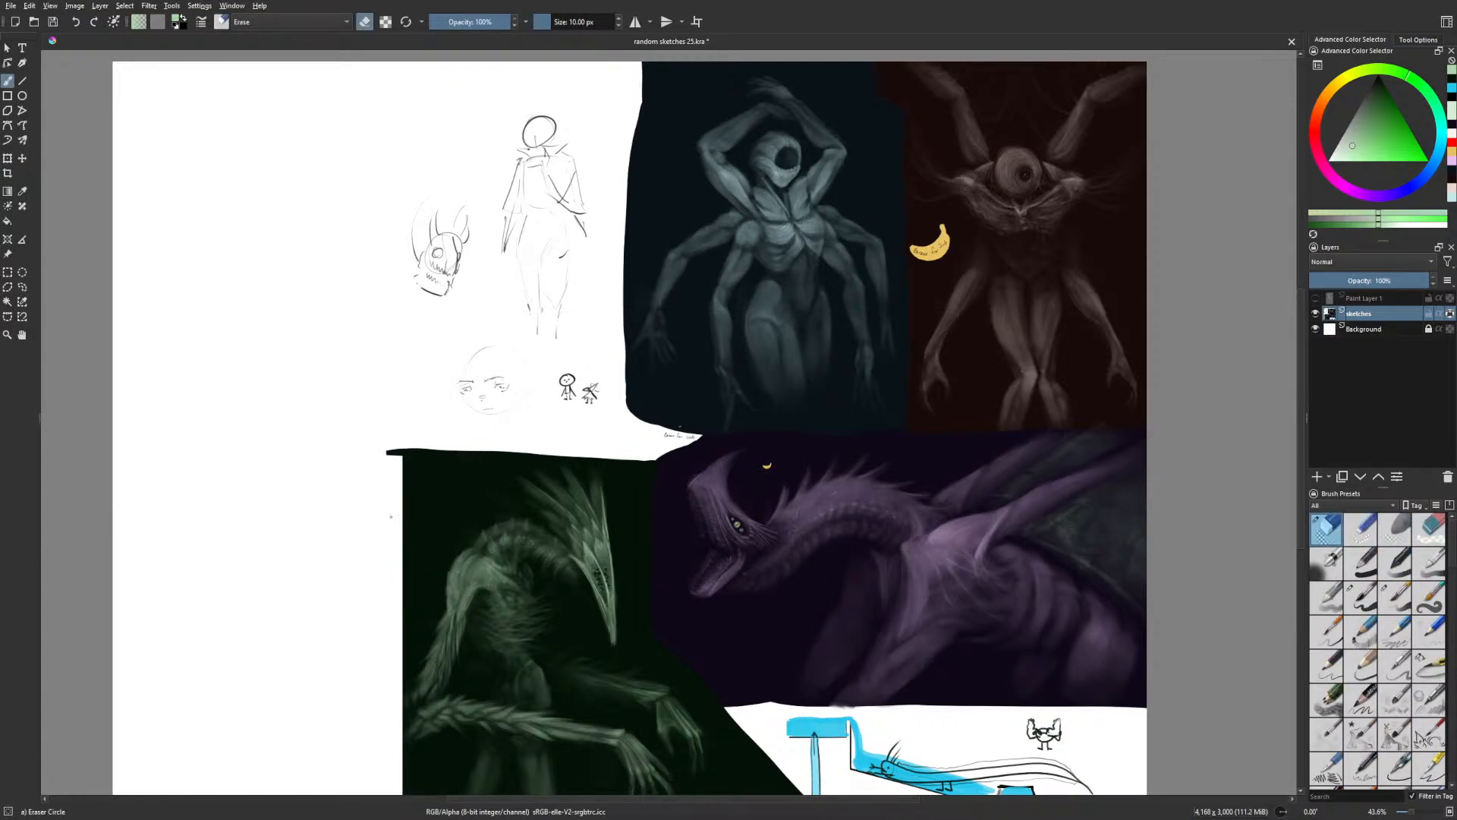
key(bracketright)
key(bracketright)
key(bracketright)
key(bracketright)
key(bracketright)
key(bracketright)
key(bracketright)
key(bracketright)
key(bracketright)
key(bracketright)
key(bracketright)
key(bracketright)
key(bracketright)
key(bracketright)
key(bracketright)
key(bracketright)
key(bracketright)
drag(385, 444, 398, 455)
drag(699, 576, 884, 576)
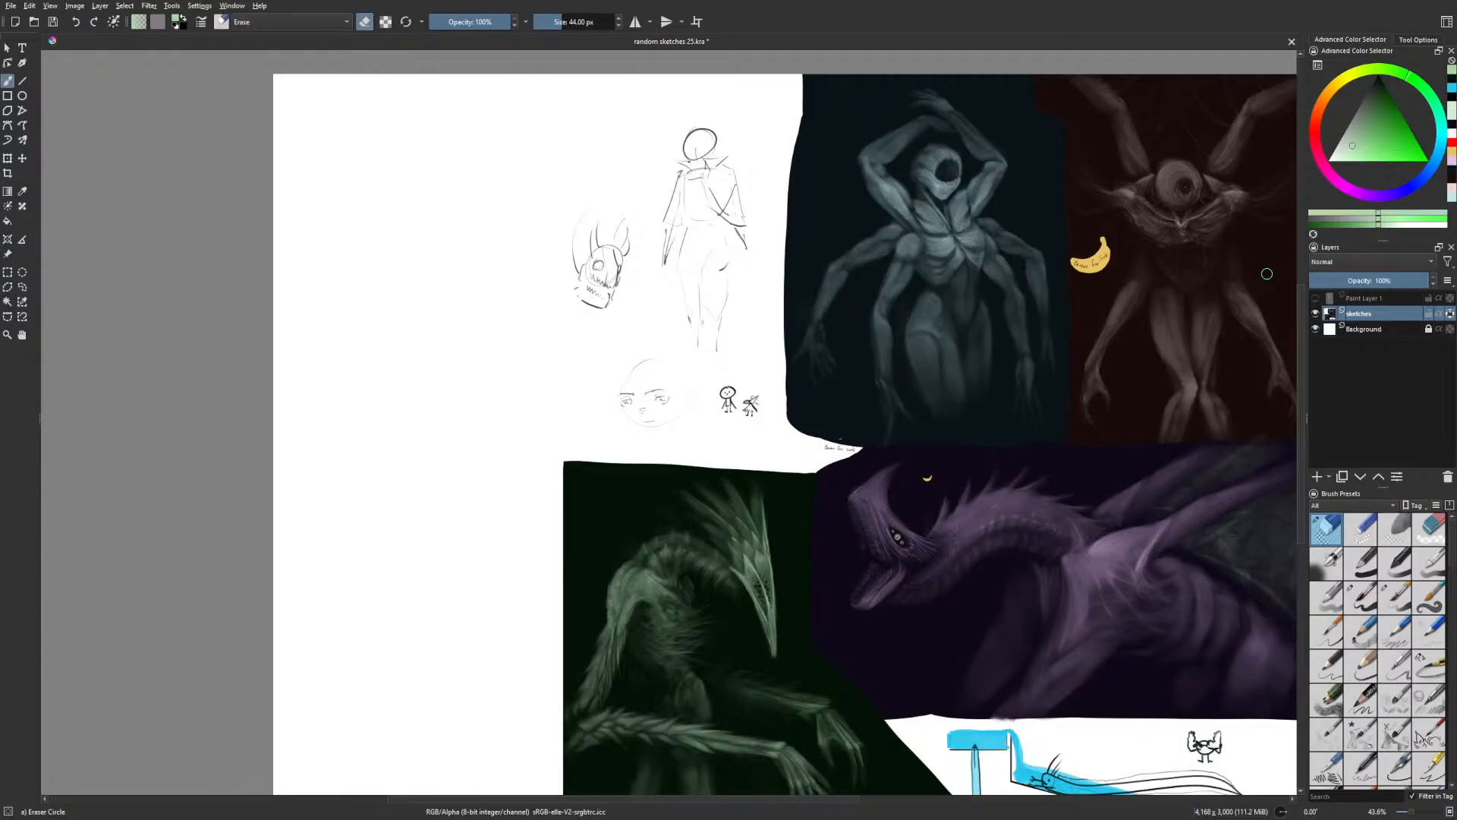
Choose the Basic-5 Size brush and a light grey colour
right_click(834, 448)
click(871, 397)
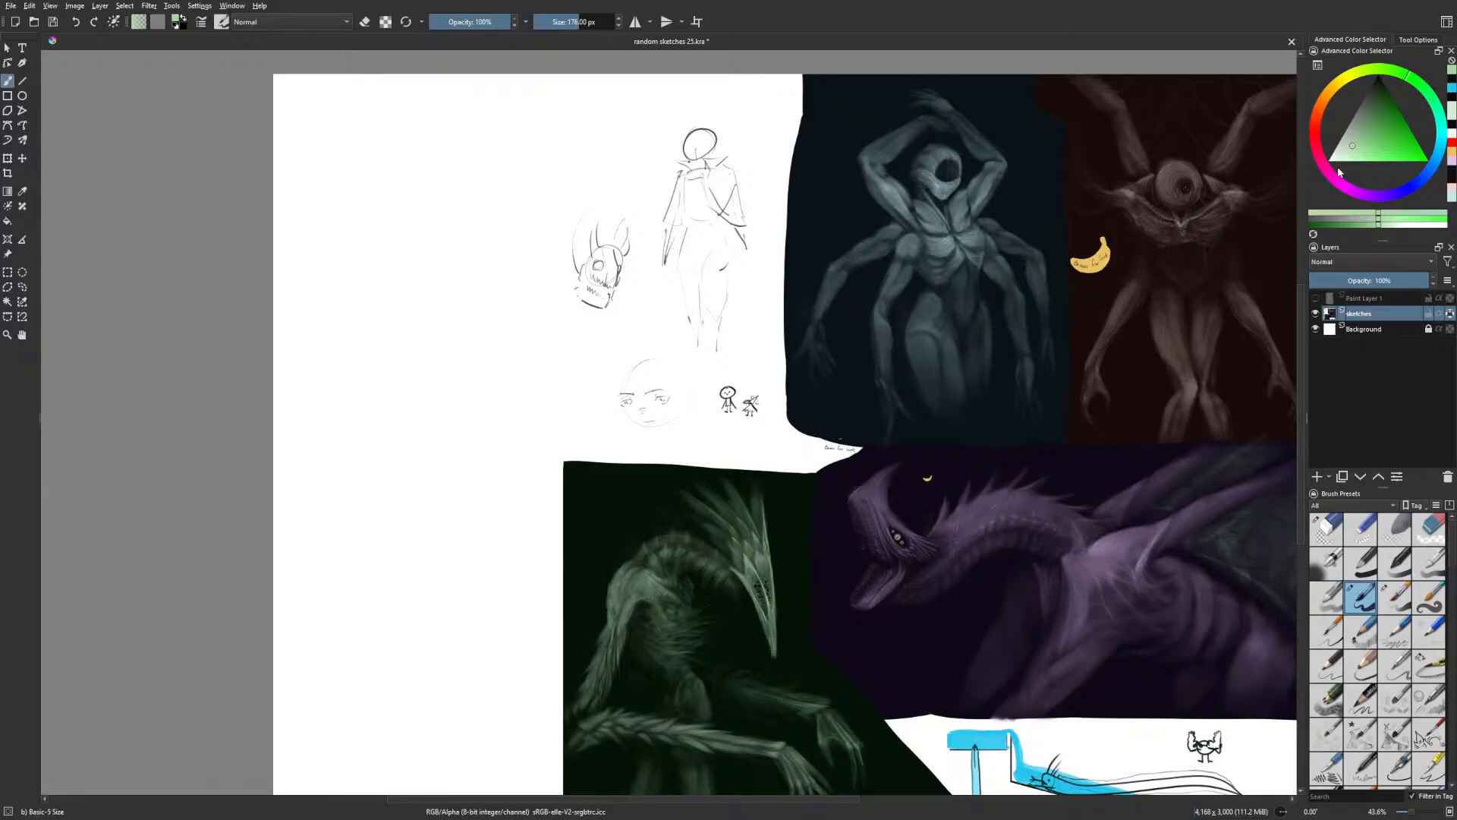
mouse_move(1348, 157)
mouse_down()
mouse_move(1282, 155)
mouse_move(1328, 156)
mouse_up()
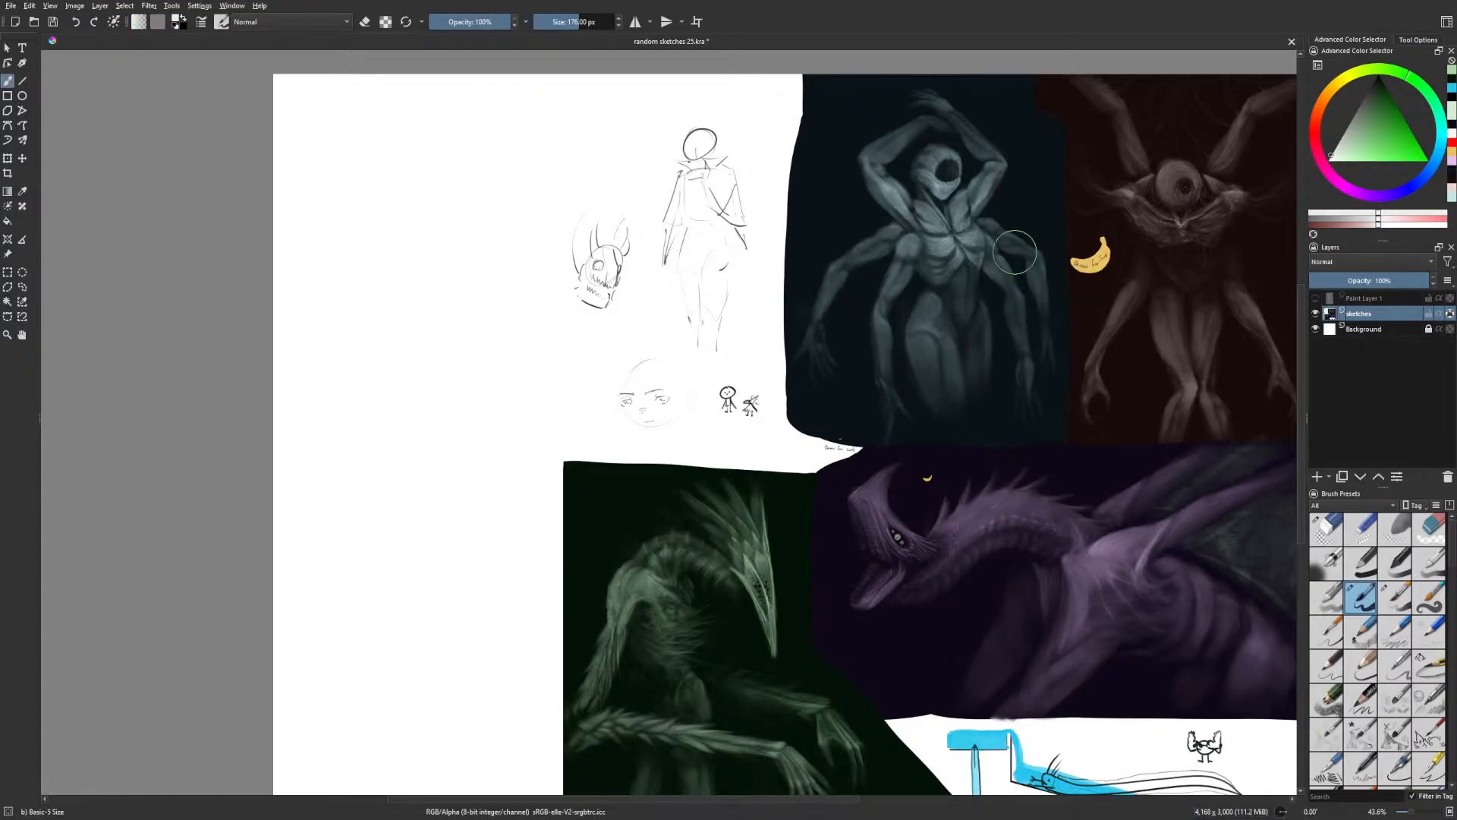
drag(544, 488, 558, 443)
click(8, 221)
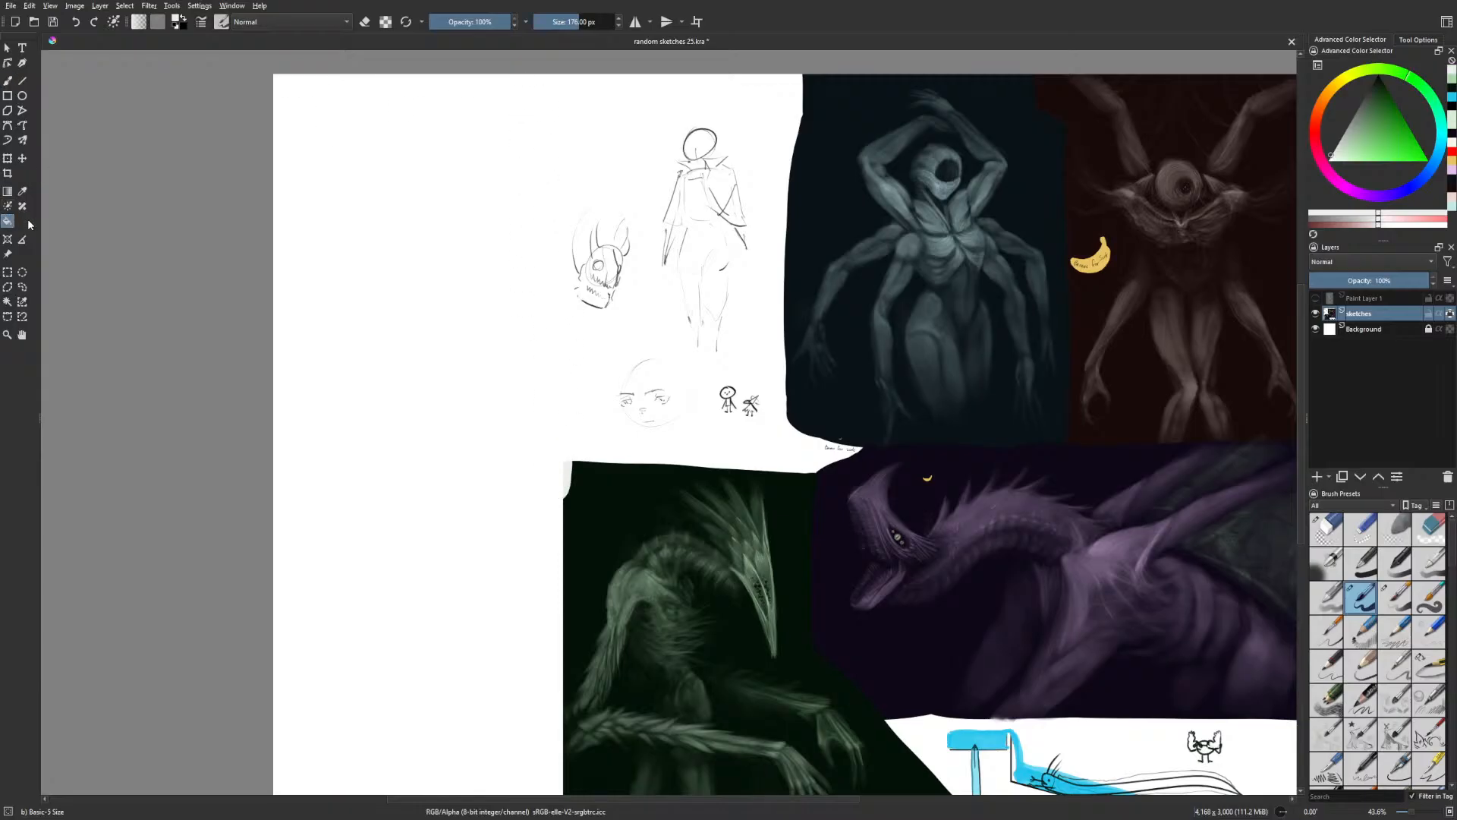
click(564, 316)
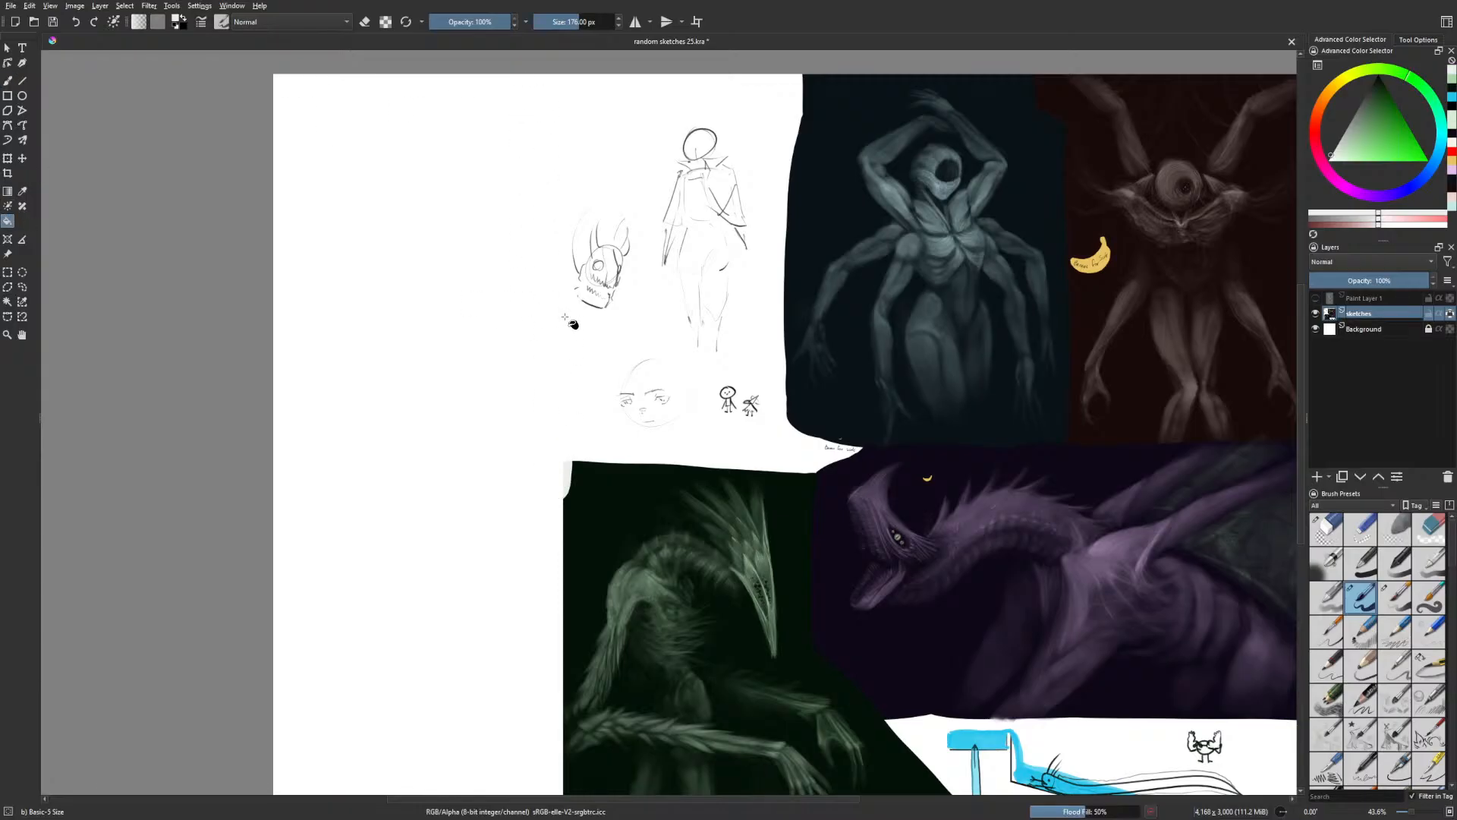
key(b)
right_click(500, 394)
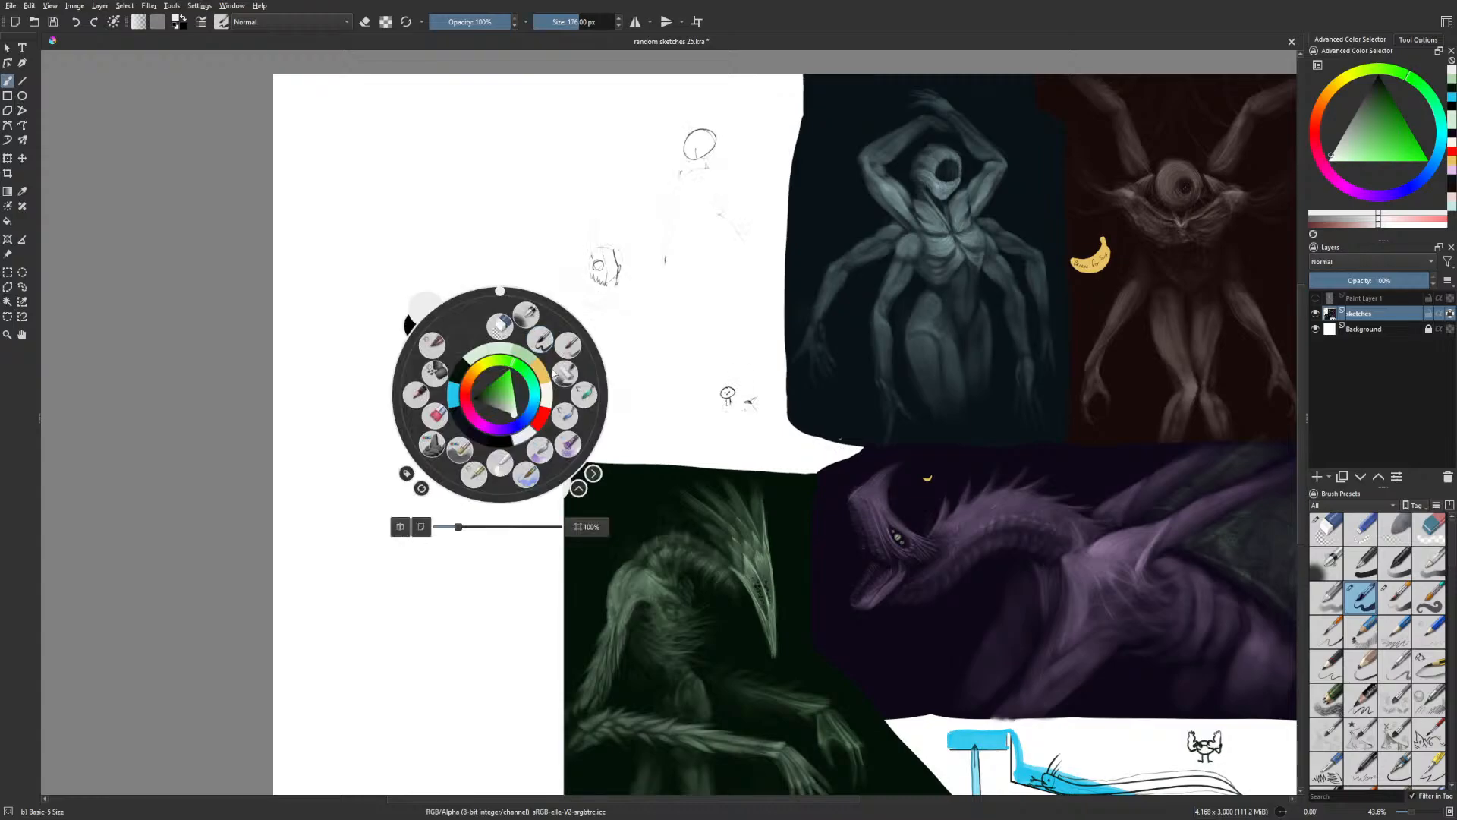
right_click(547, 361)
right_click(547, 360)
click(322, 403)
click(563, 473)
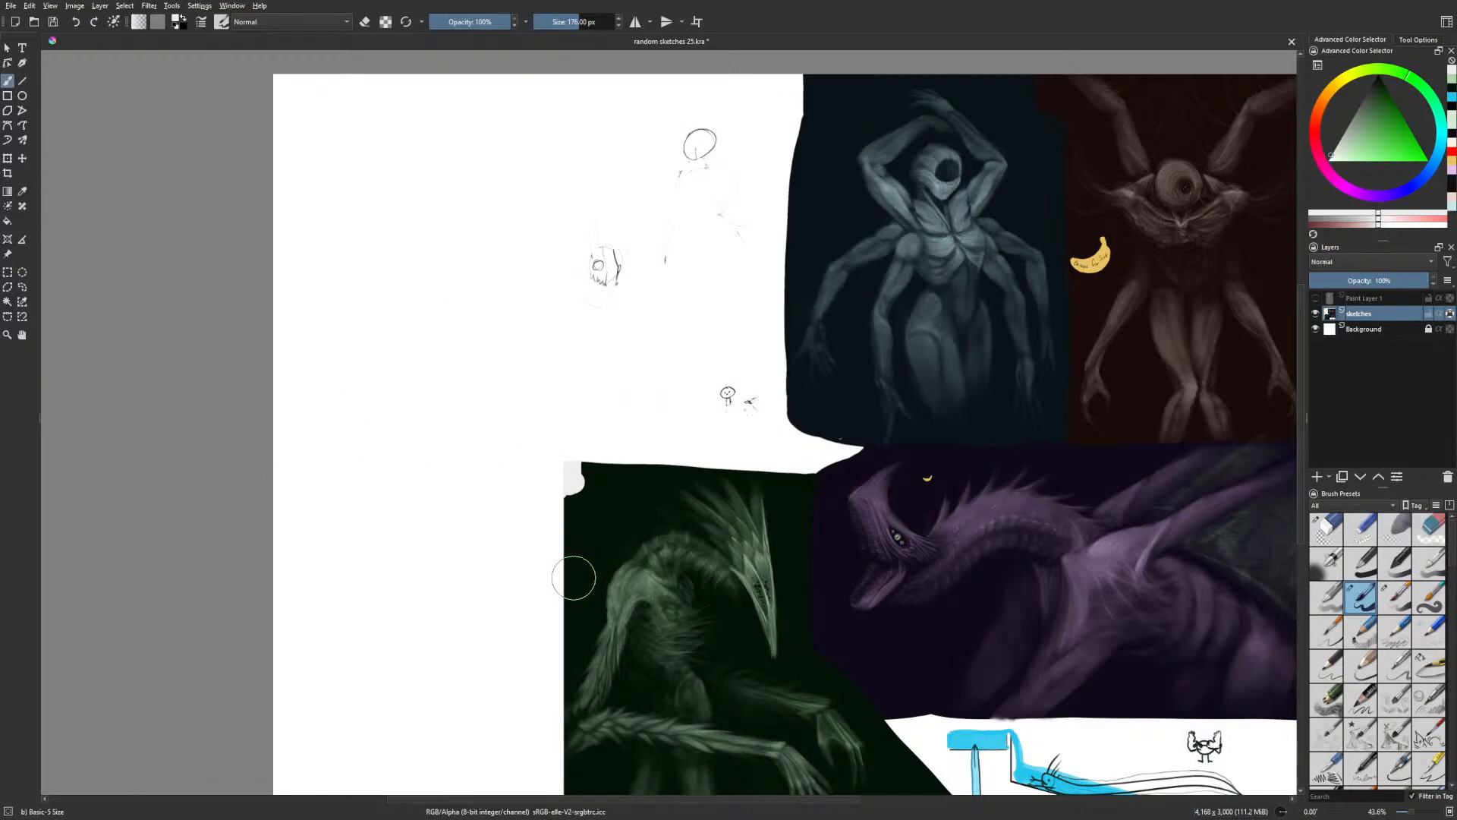
key(ctrl+z)
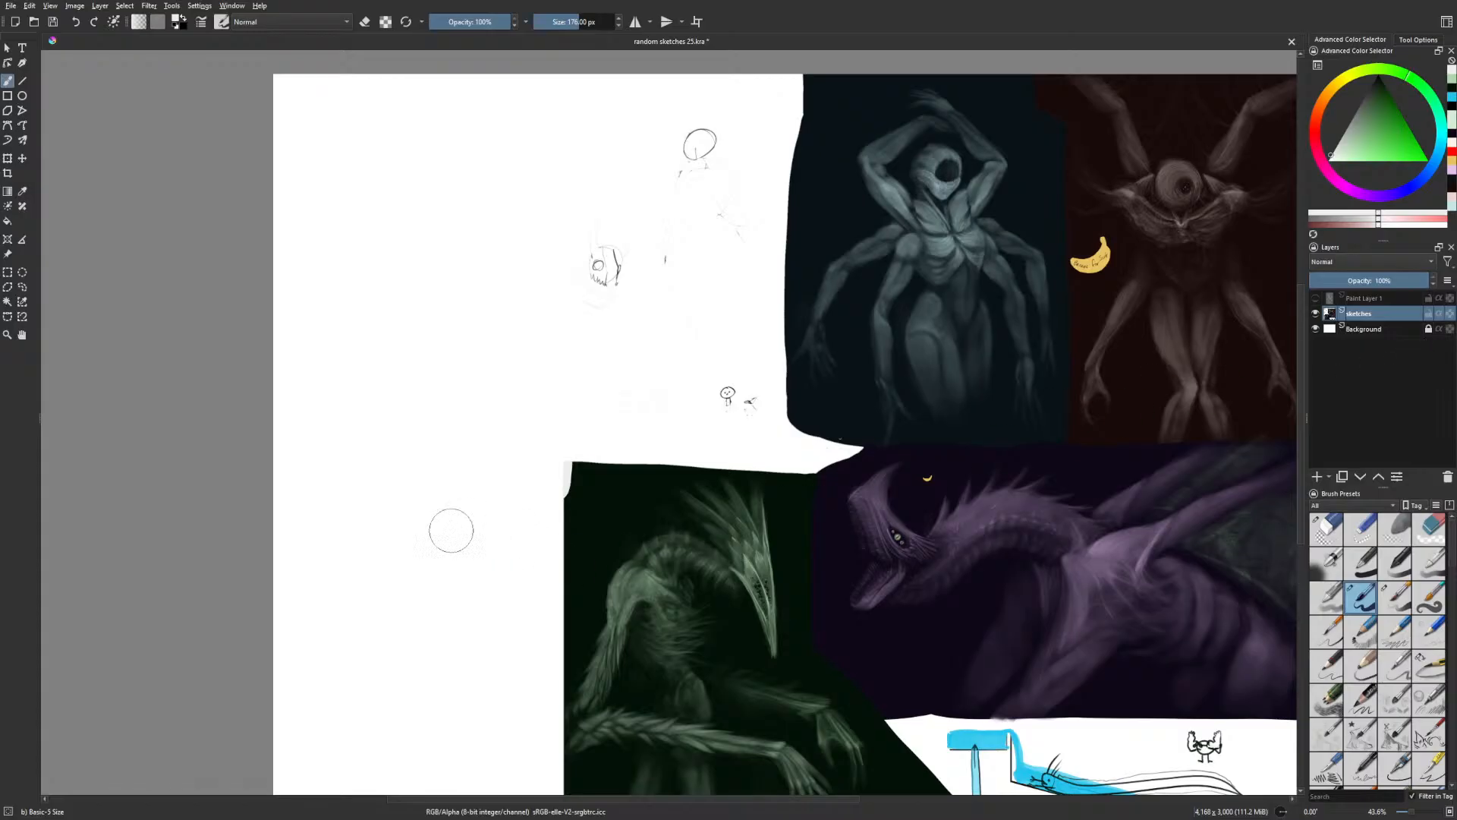
key(ctrl+z)
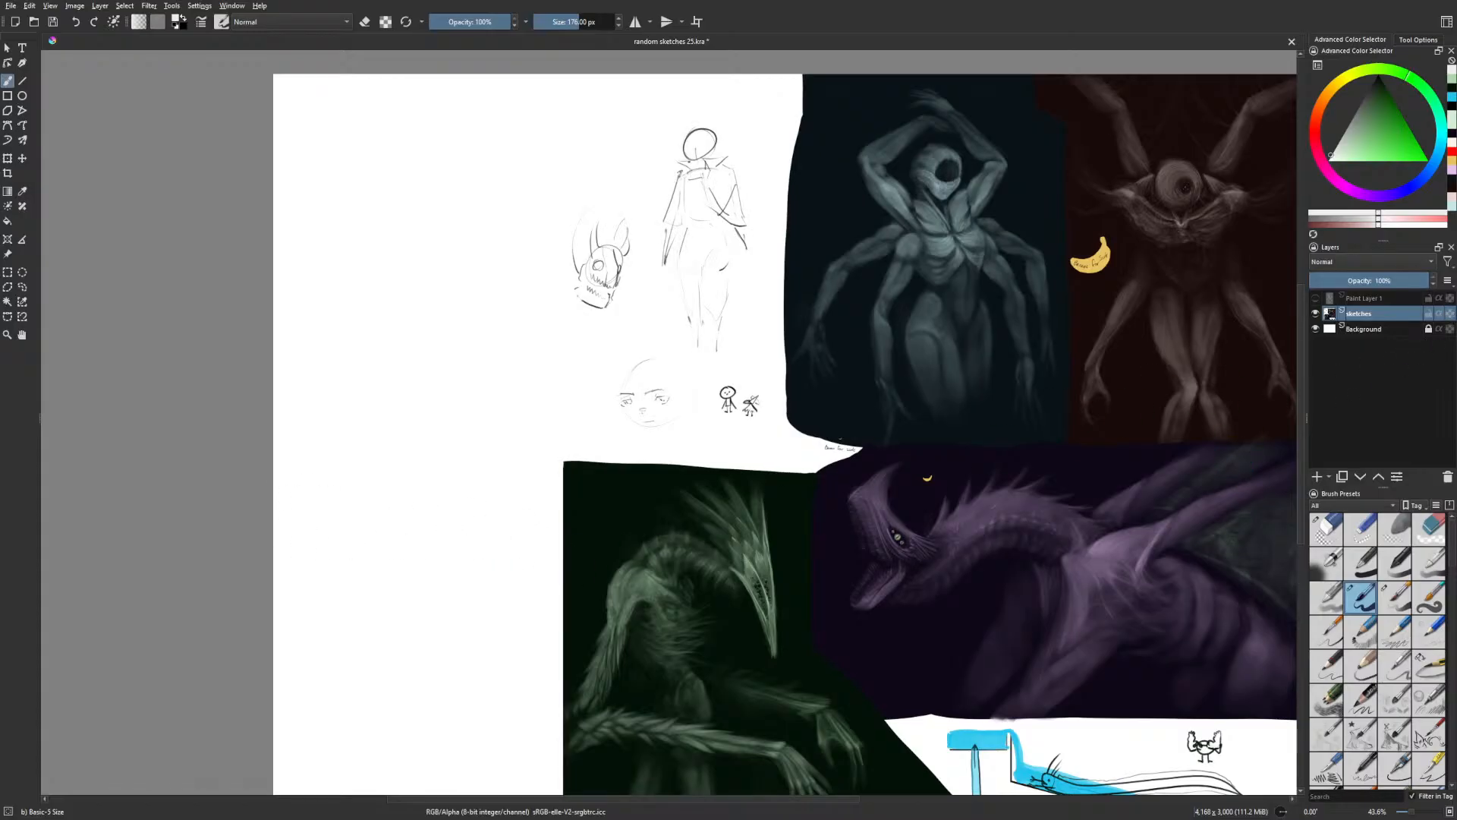
Outline a light grey panel in the added canvas area beside the pencil sketches and flood-fill its interior
mouse_move(274, 501)
mouse_down()
mouse_move(561, 485)
mouse_move(527, 76)
mouse_move(569, 486)
mouse_move(455, 497)
mouse_move(274, 458)
mouse_up()
click(7, 221)
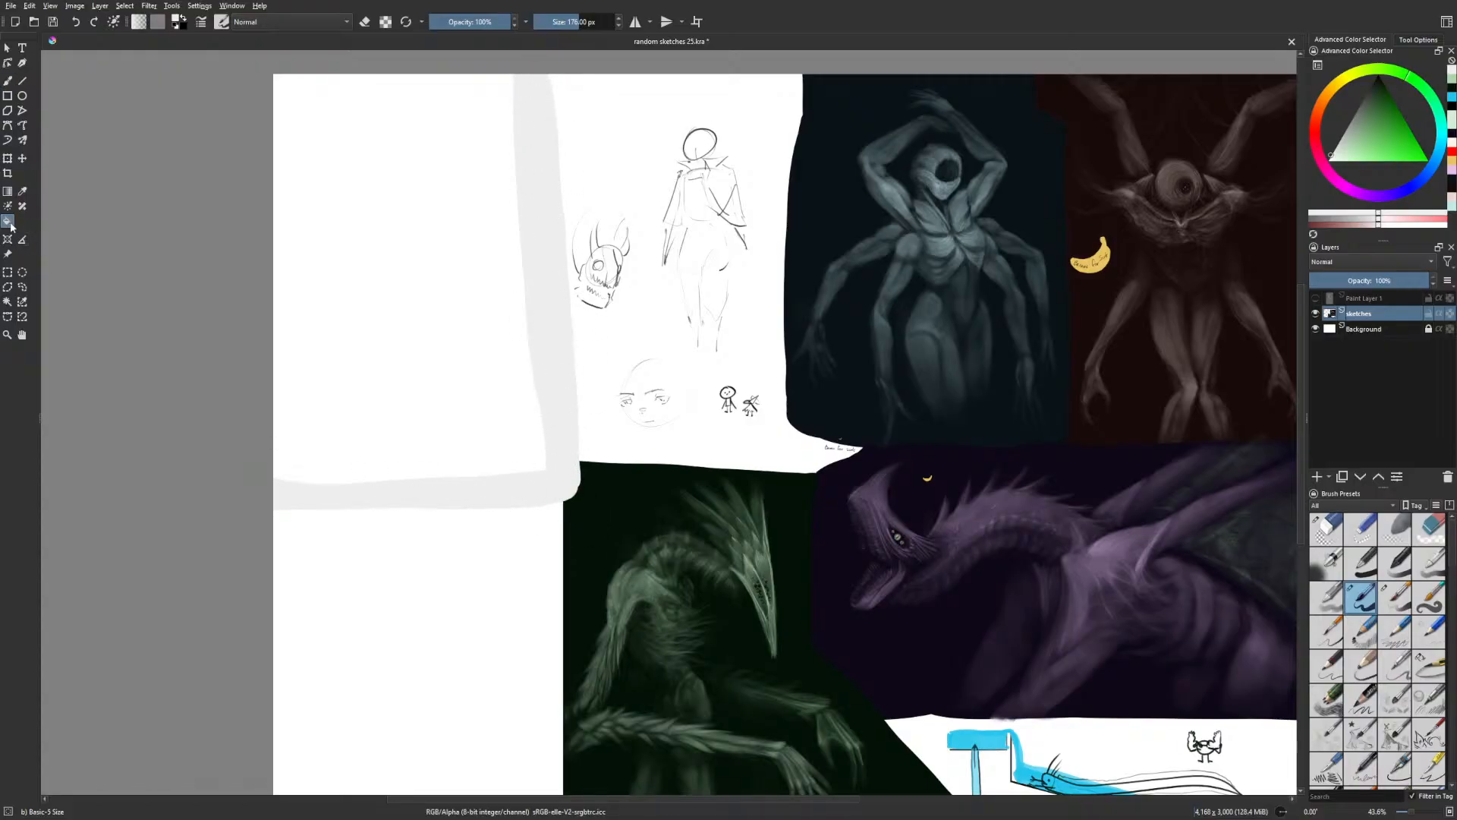
click(460, 330)
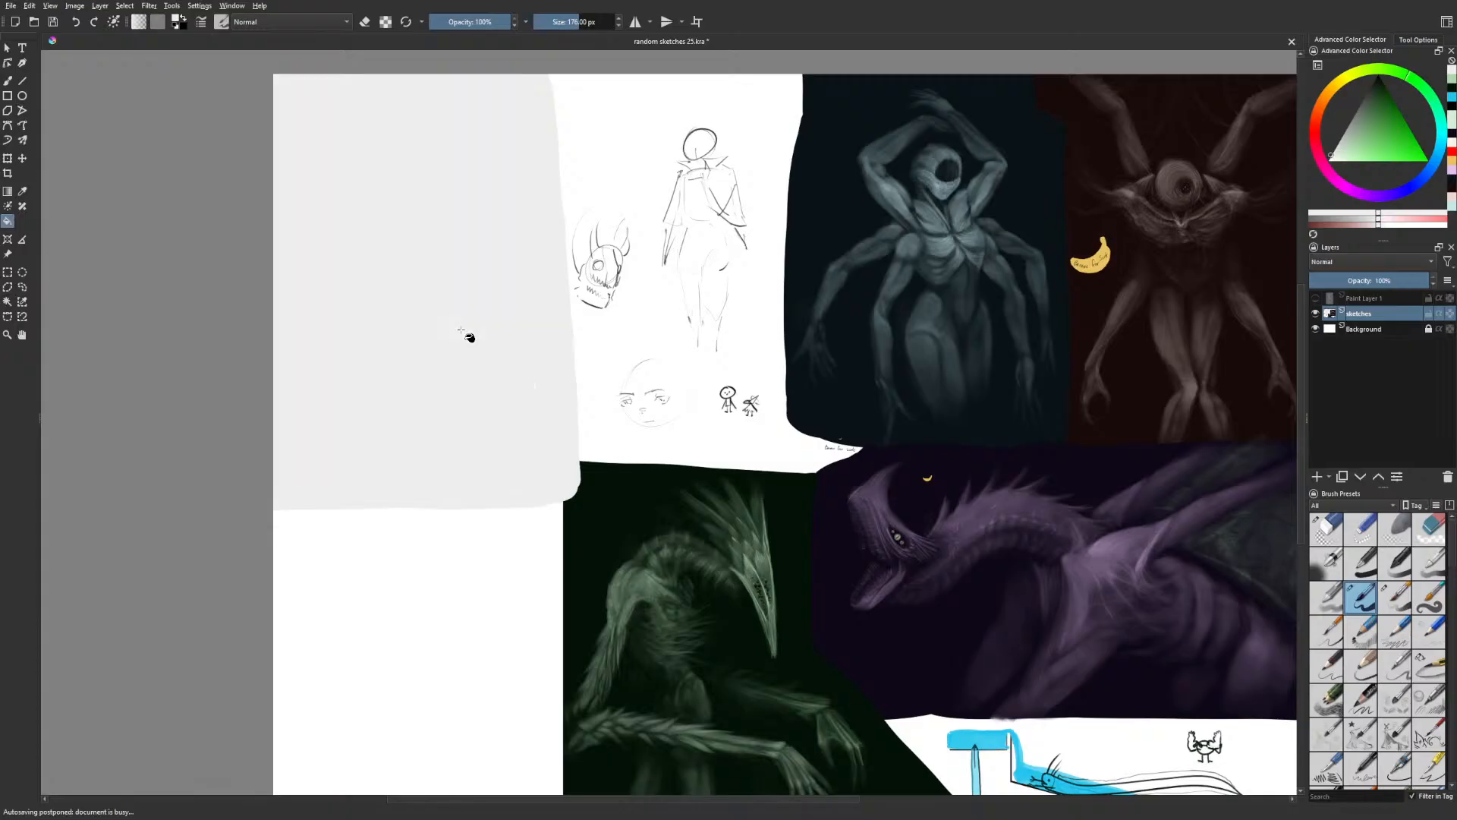
key(b)
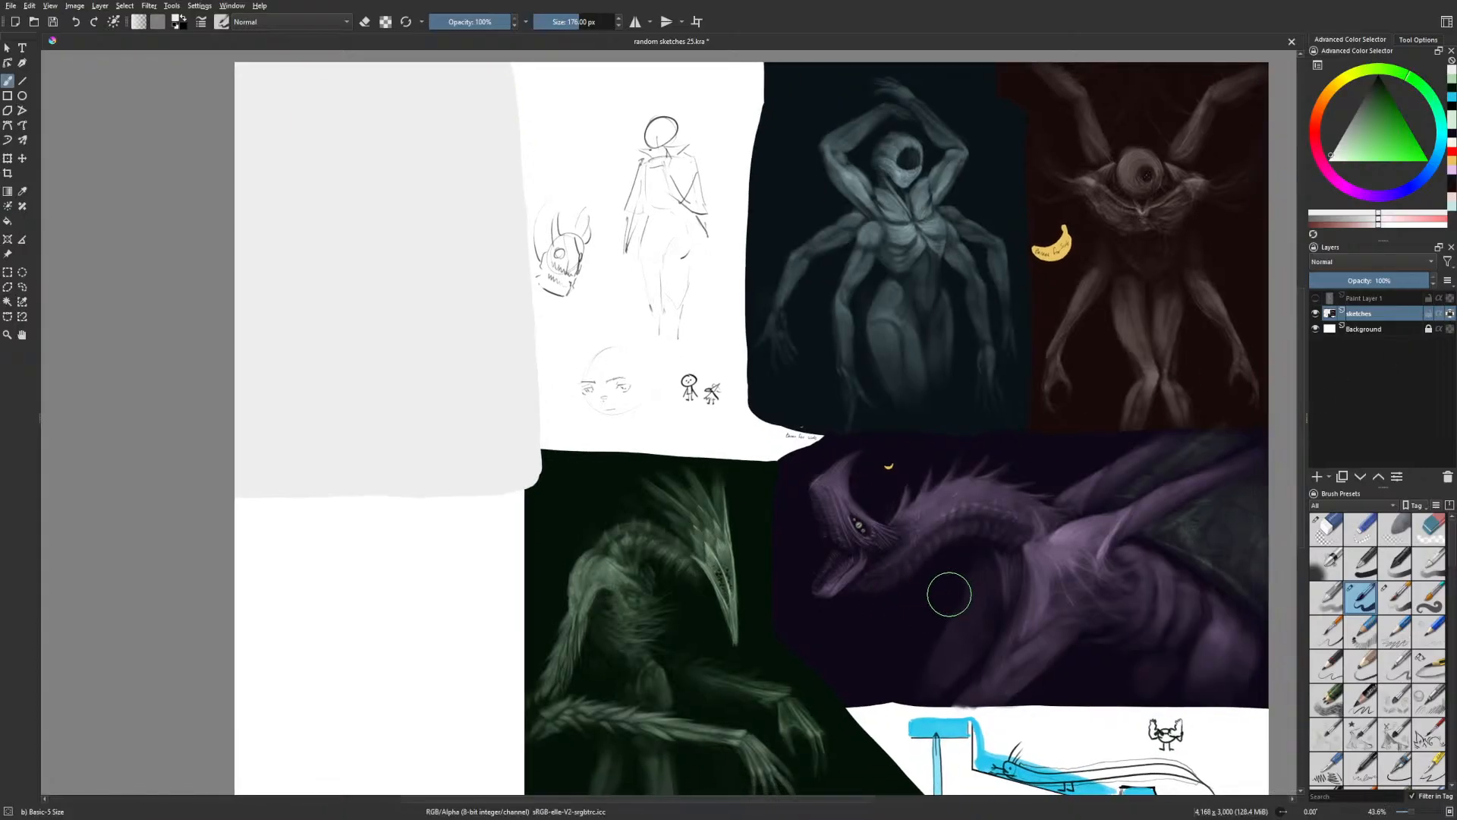
Paint a yellow banana with a stem in the green panel's lower corner beside the blue sketch, reducing the Basic-5 Size brush to 32 px
key(m)
right_click(933, 618)
click(1018, 623)
drag(923, 664, 803, 686)
right_click(855, 556)
click(896, 539)
drag(1019, 532, 1213, 472)
right_click(878, 562)
click(918, 508)
drag(675, 674, 833, 327)
key(ctrl+plus)
key(ctrl+plus)
key(ctrl+plus)
key(ctrl+plus)
key(ctrl+plus)
key(ctrl+plus)
key(ctrl+plus)
key(ctrl+minus)
key(ctrl+minus)
key(ctrl+minus)
key(ctrl+minus)
mouse_move(853, 617)
mouse_down()
mouse_move(788, 550)
mouse_move(718, 580)
mouse_up()
mouse_move(767, 589)
mouse_down()
mouse_move(726, 590)
mouse_move(715, 607)
mouse_up()
drag(823, 577, 1012, 456)
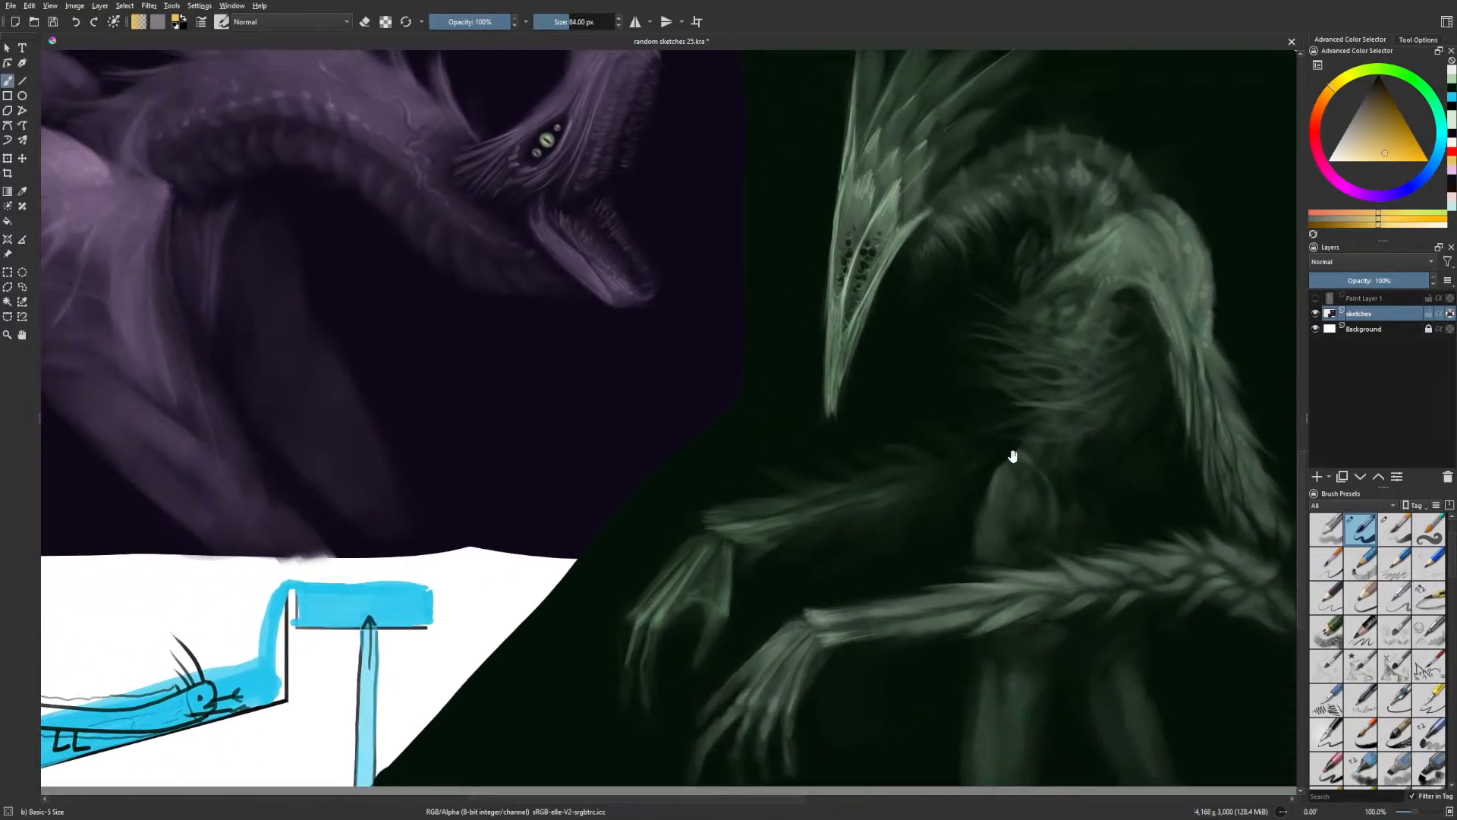
drag(586, 687, 573, 688)
mouse_move(461, 735)
mouse_down()
mouse_move(491, 752)
mouse_move(536, 750)
mouse_move(557, 727)
mouse_move(469, 732)
mouse_move(518, 744)
mouse_move(550, 728)
mouse_move(504, 744)
mouse_move(554, 721)
mouse_move(465, 727)
mouse_move(552, 718)
mouse_move(545, 744)
mouse_move(562, 701)
mouse_up()
key(bracketleft)
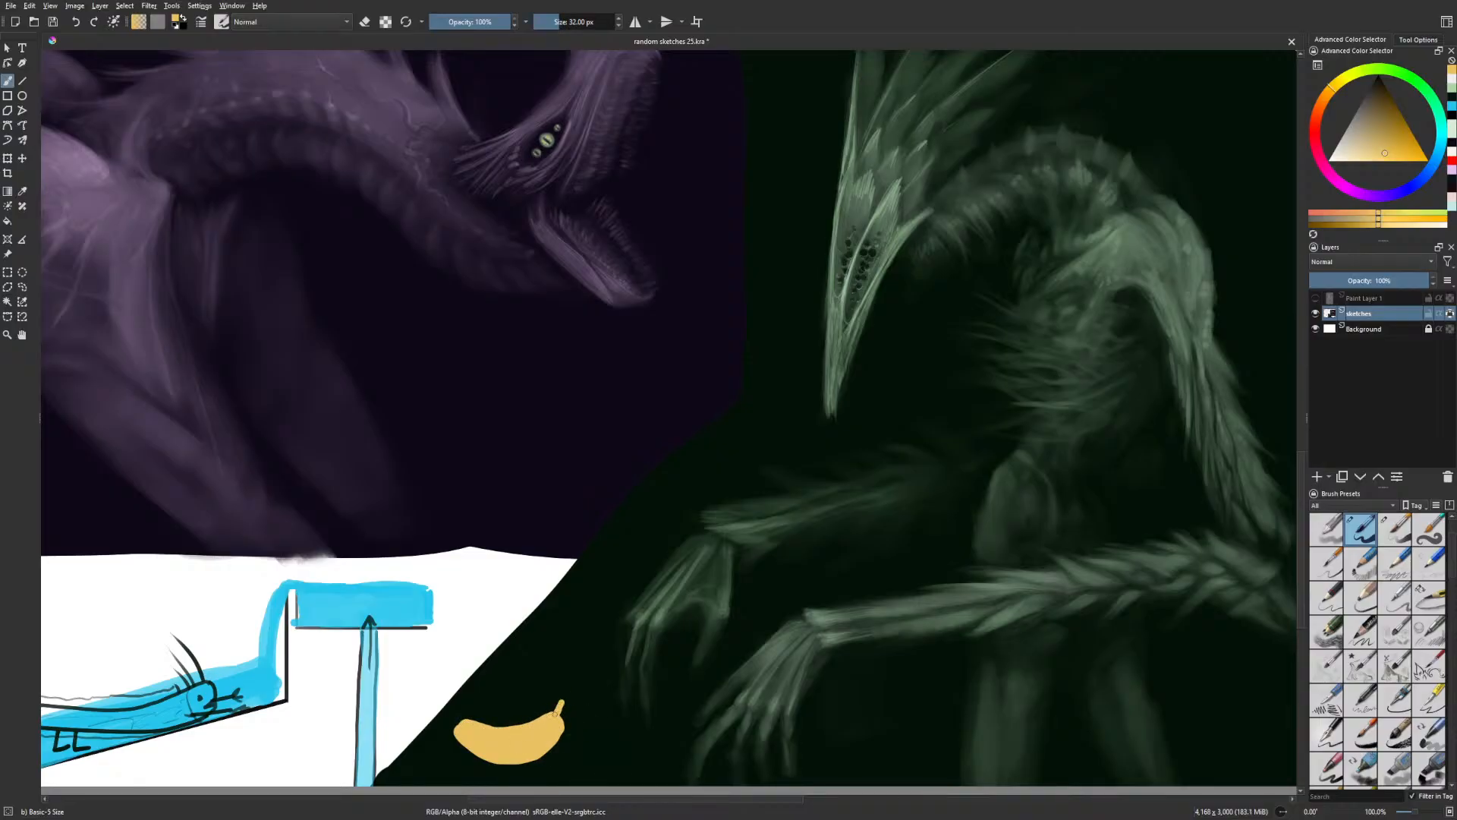
Refine the banana's stem edge with black and touch up its opposite tip with yellow
right_click(586, 713)
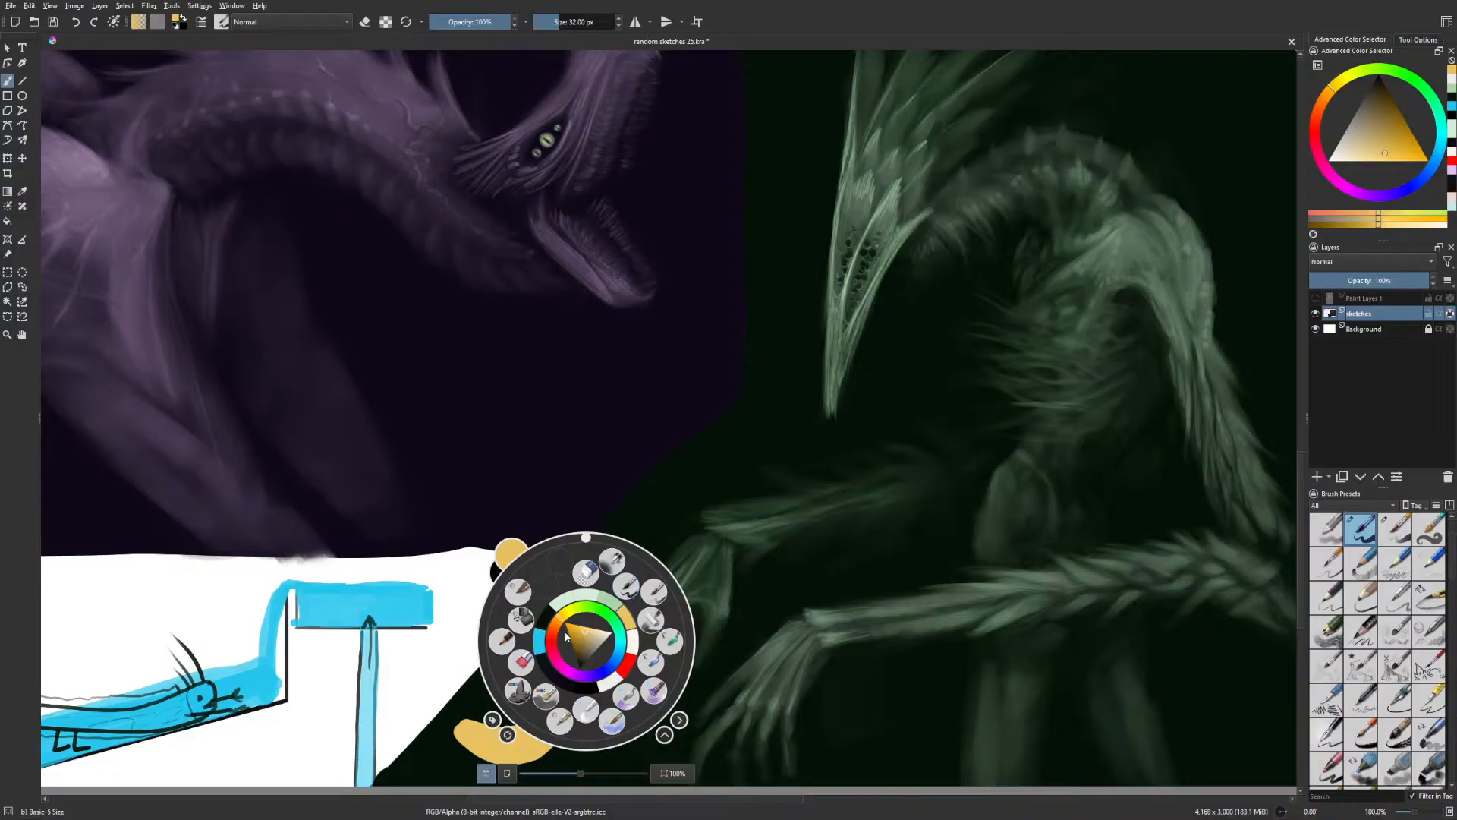
click(546, 616)
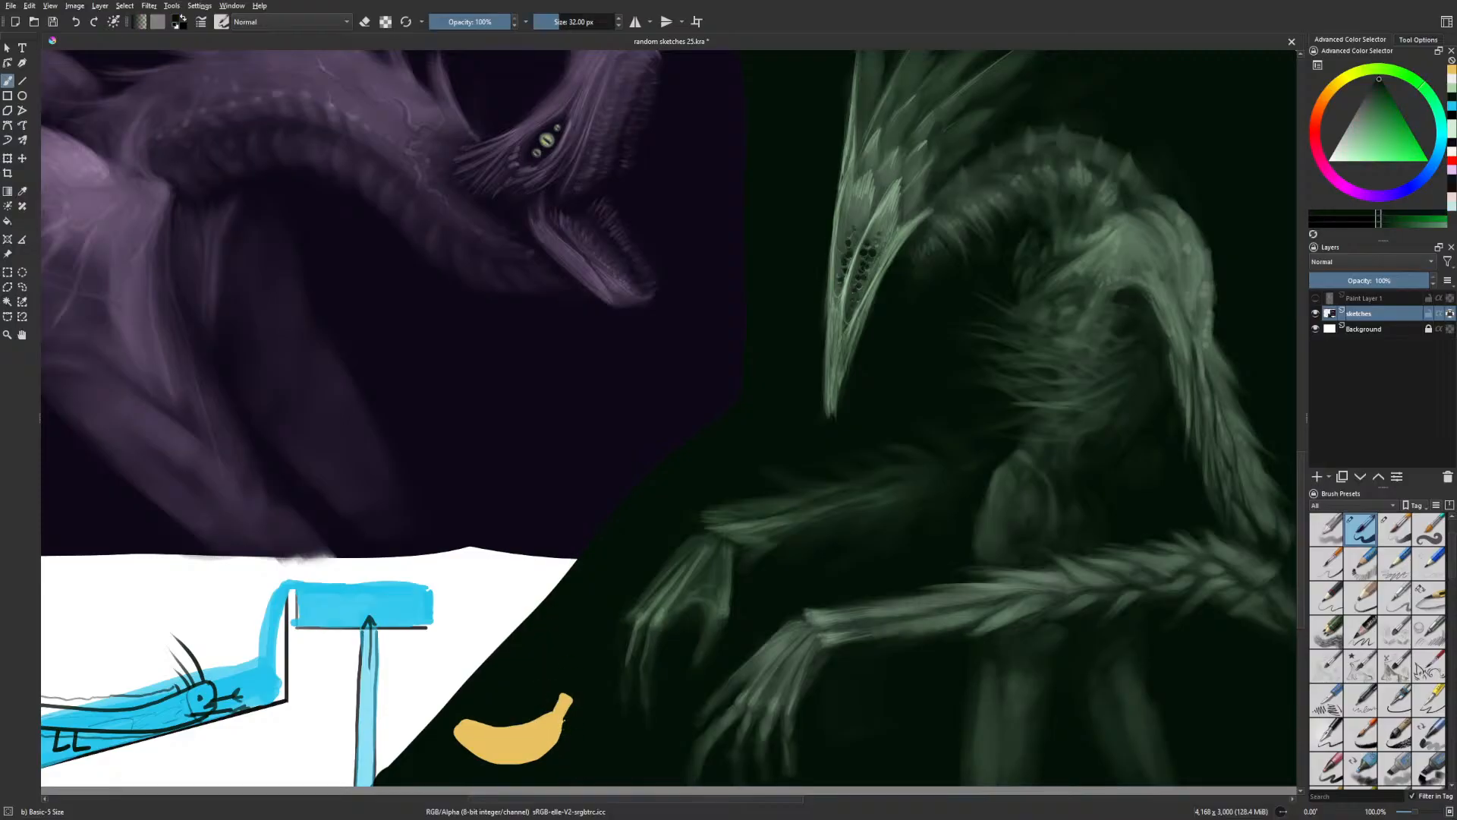
drag(569, 715, 570, 727)
right_click(481, 742)
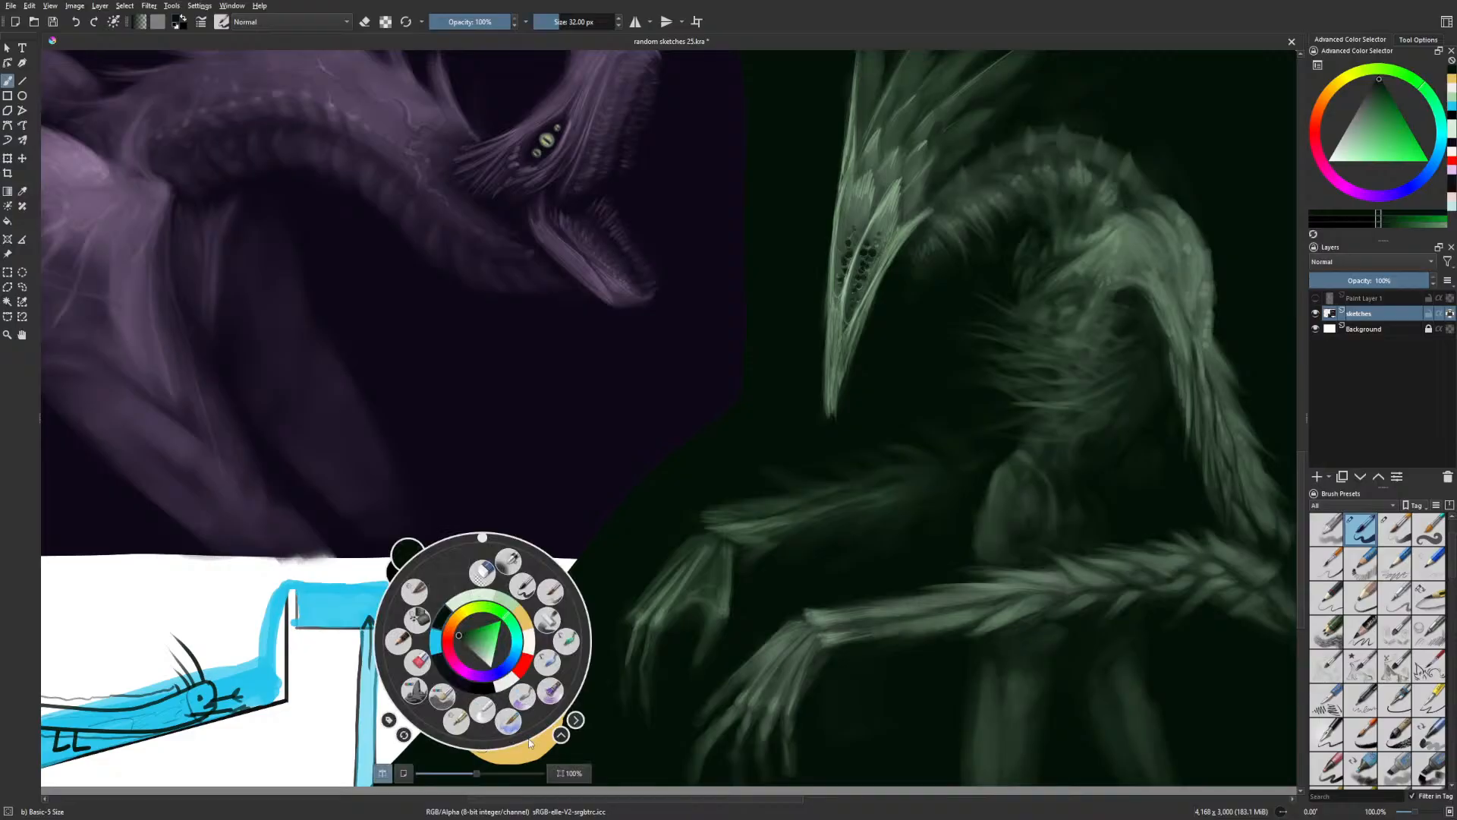
click(505, 683)
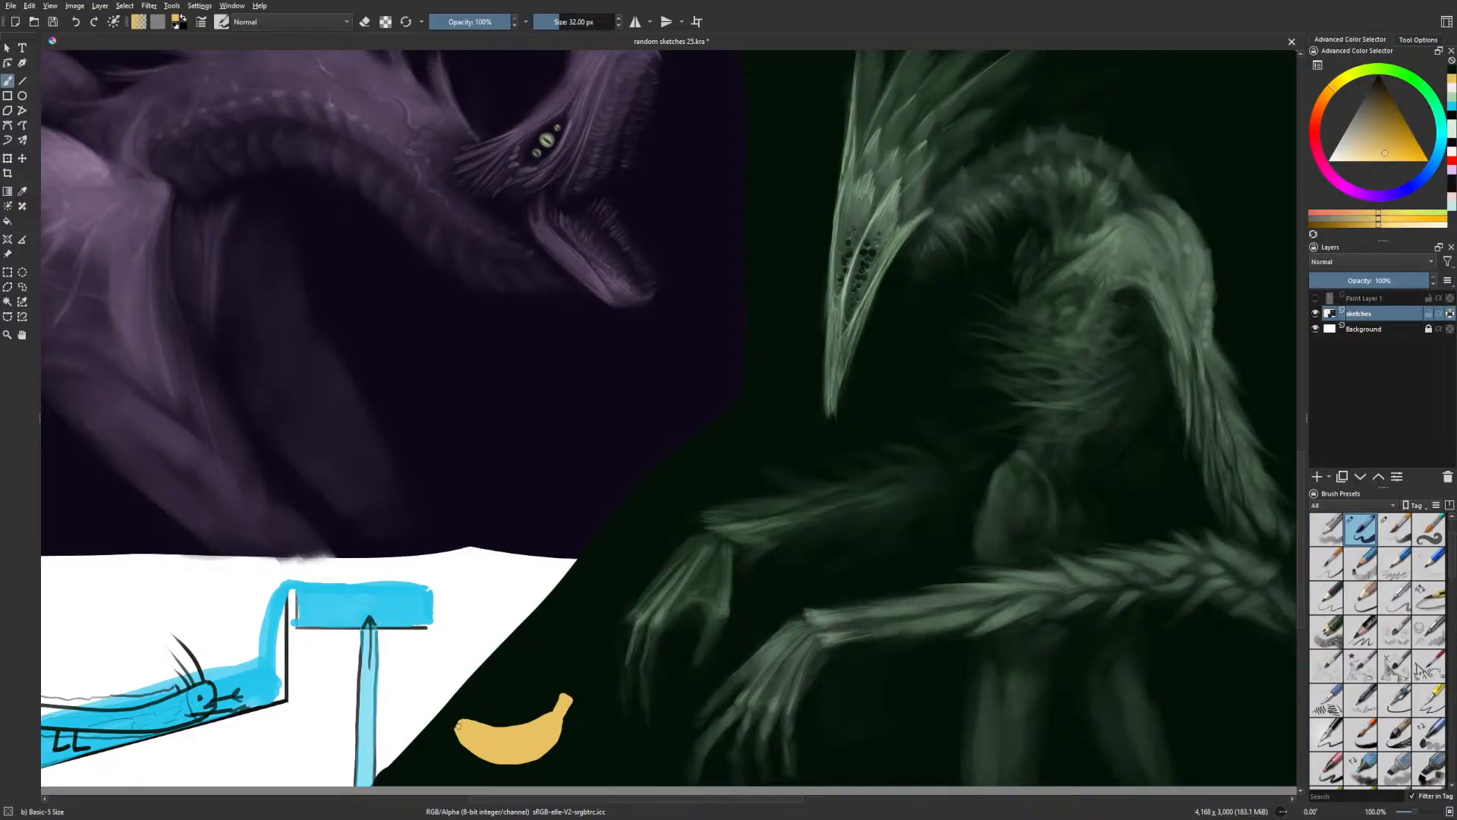
drag(459, 723, 465, 728)
Choose black and the Gamer Knife Maybe brush, lowering the brush opacity to 36%
key(m)
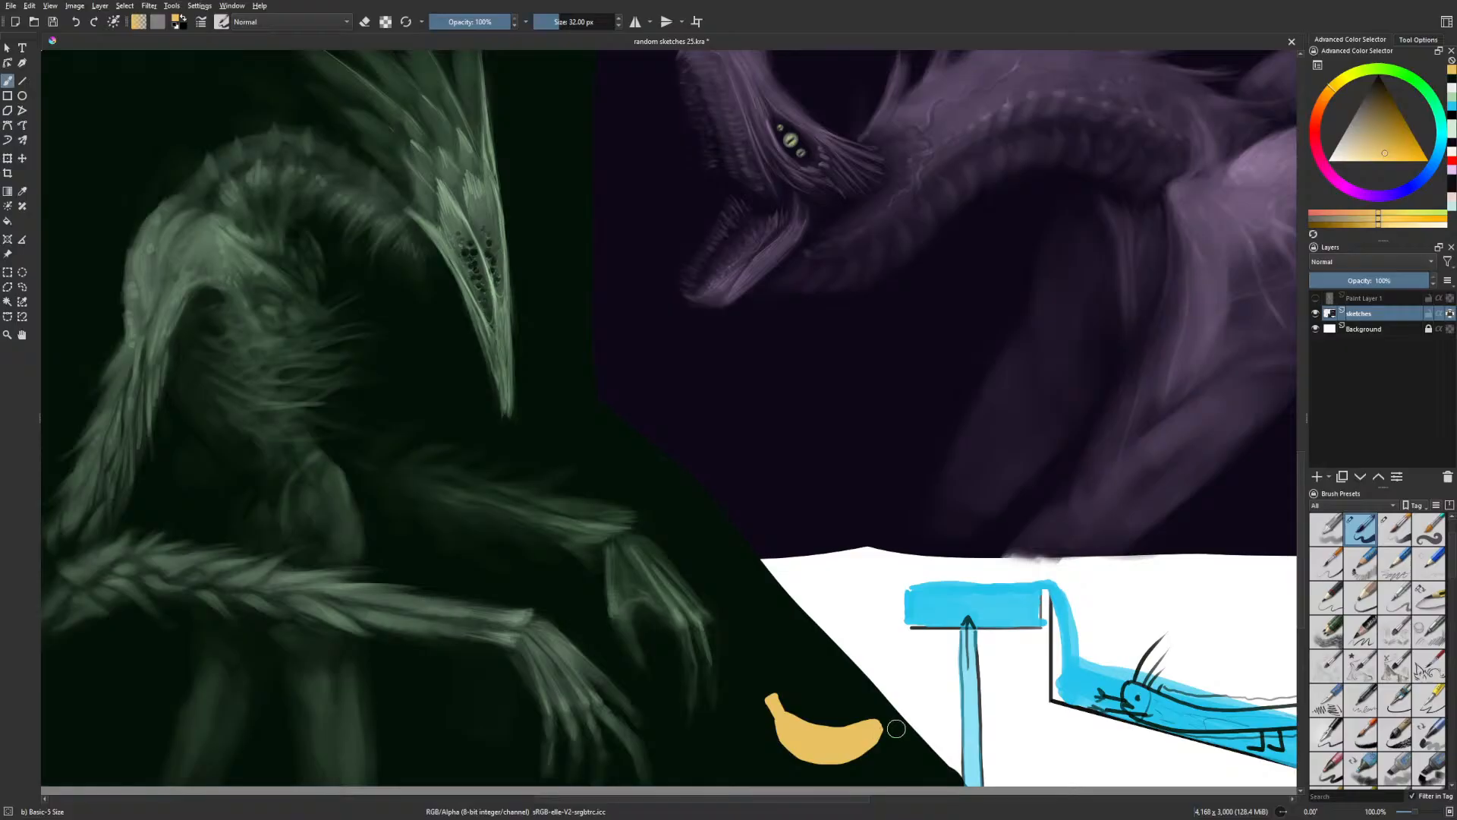
key(minus)
key(minus)
key(m)
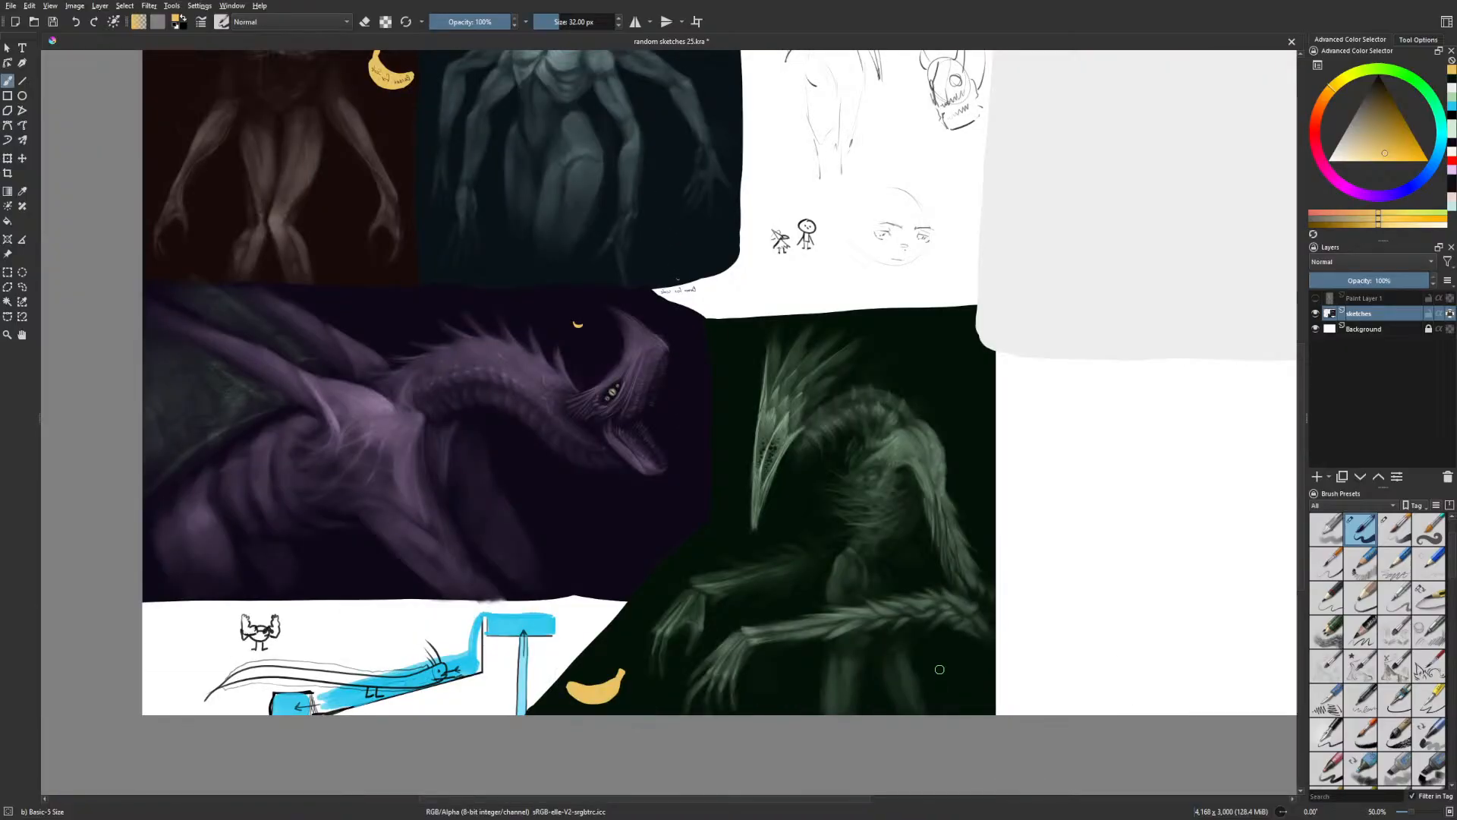
drag(989, 590, 830, 618)
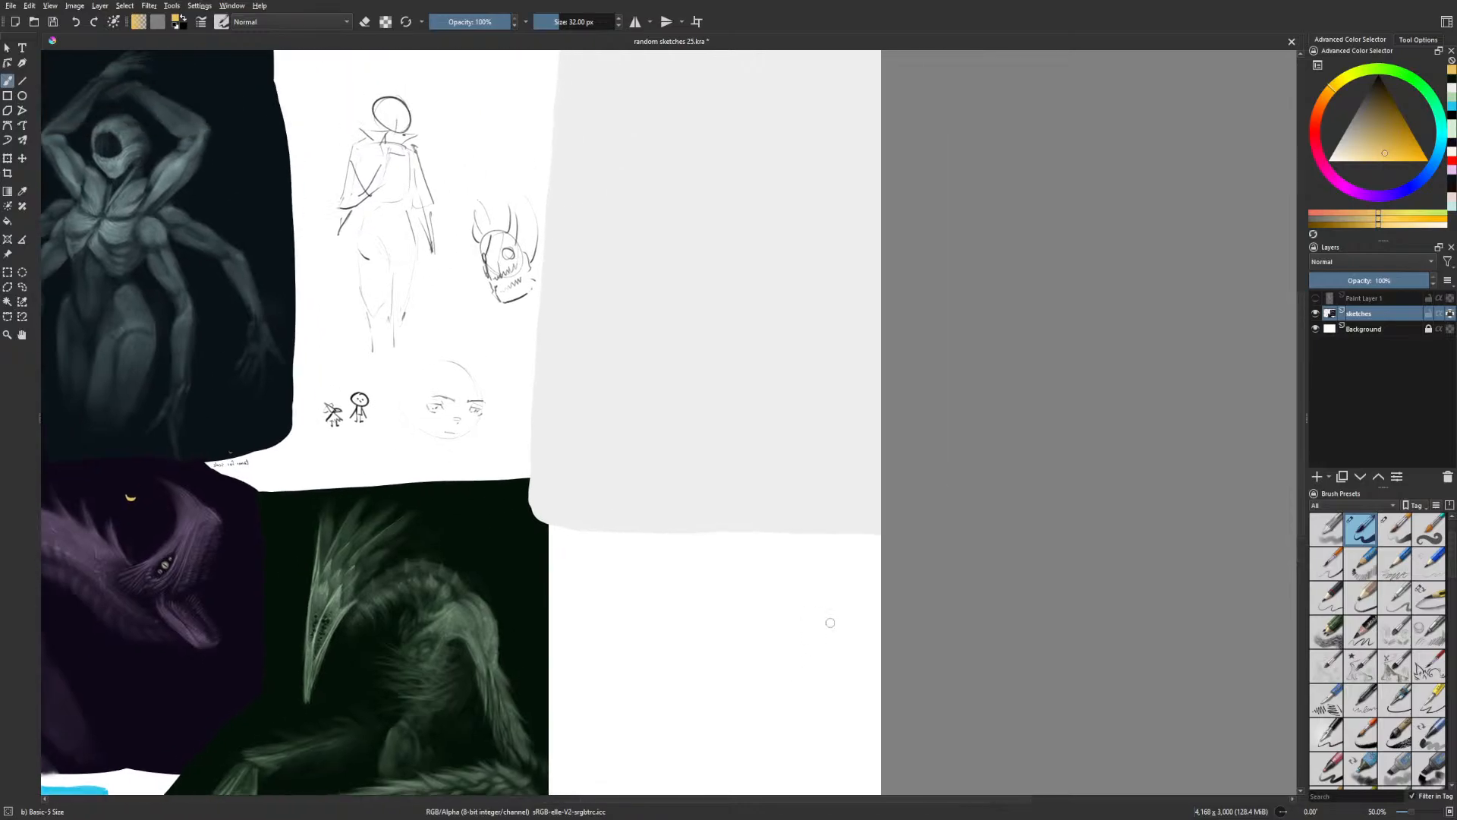
right_click(844, 609)
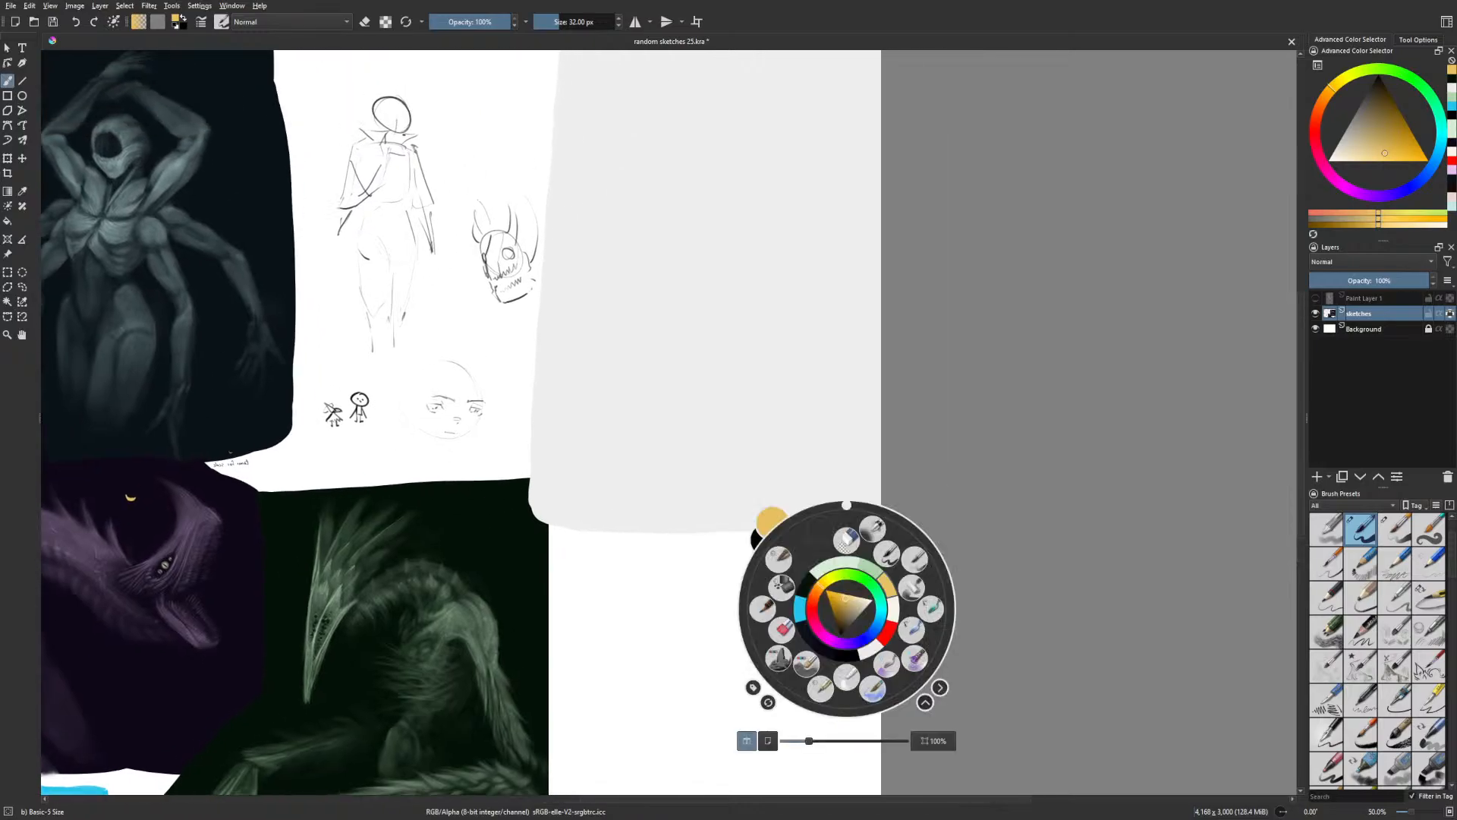
click(1447, 89)
drag(1352, 138, 1351, 90)
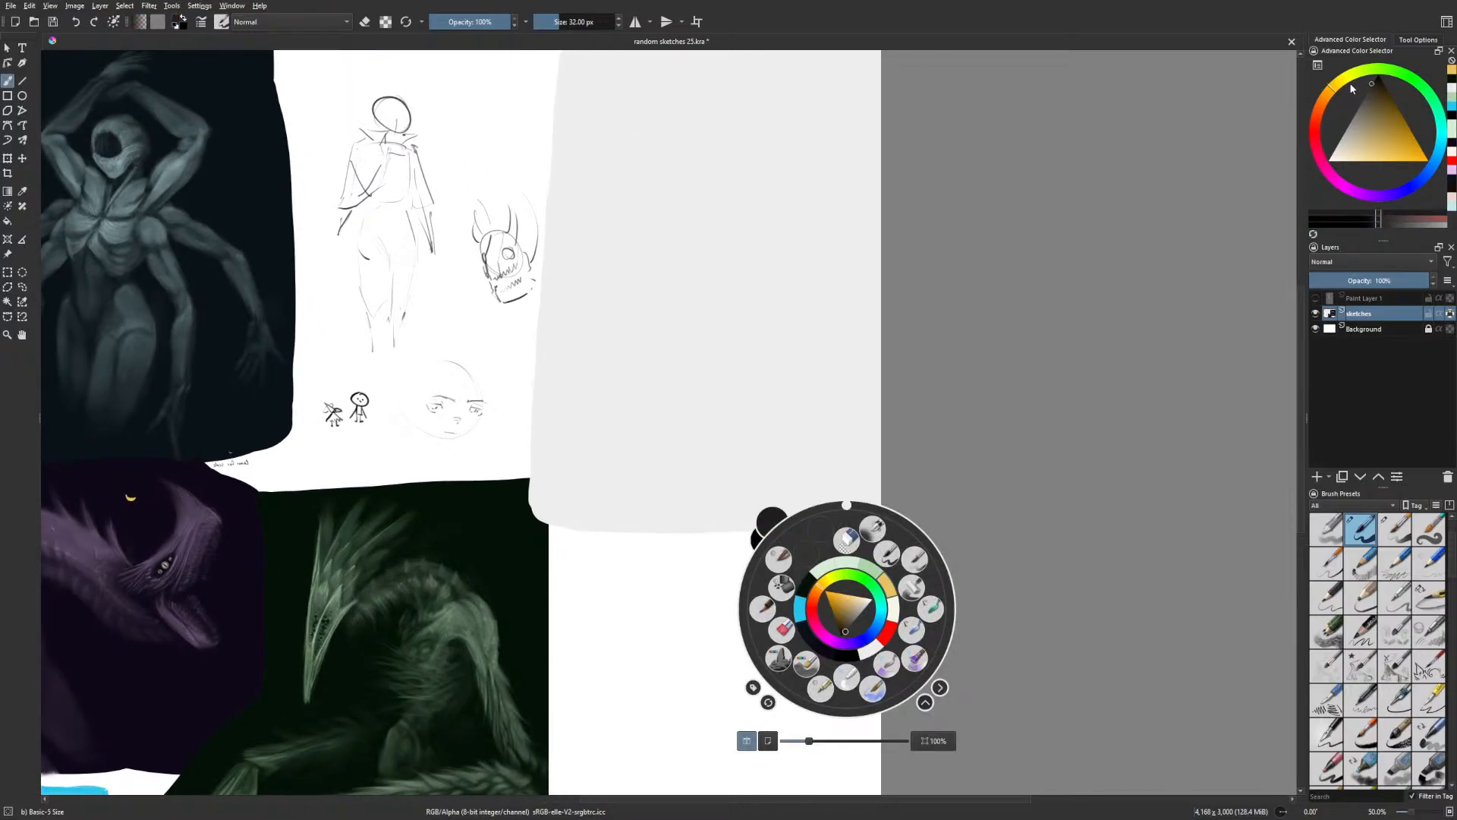
click(930, 607)
scroll(914, 598, up, 2)
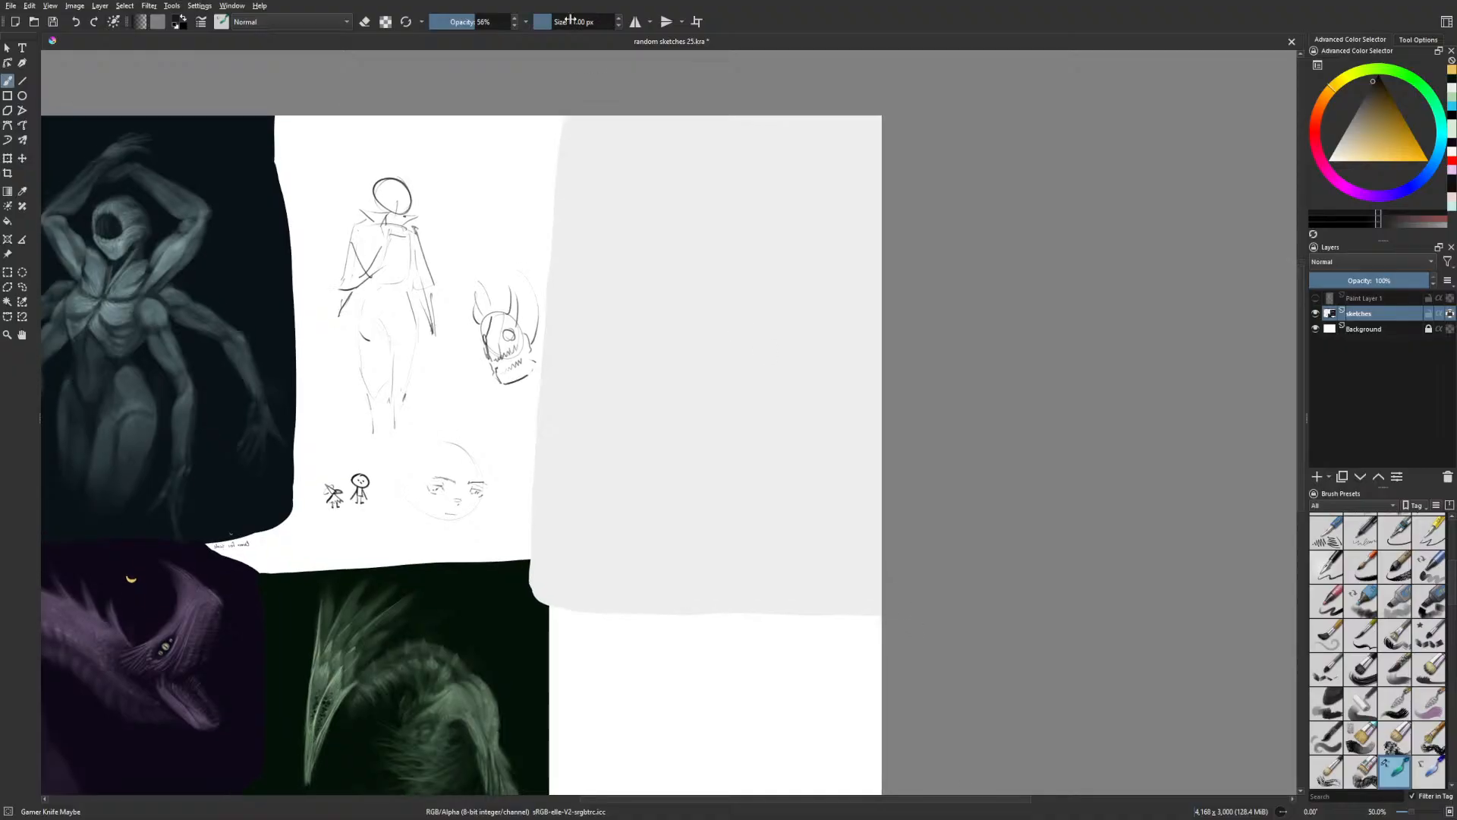
click(574, 21)
click(458, 24)
Paint a soft grey head shape in the upper middle of the light grey panel with a 78 px brush
key(bracketright)
key(bracketright)
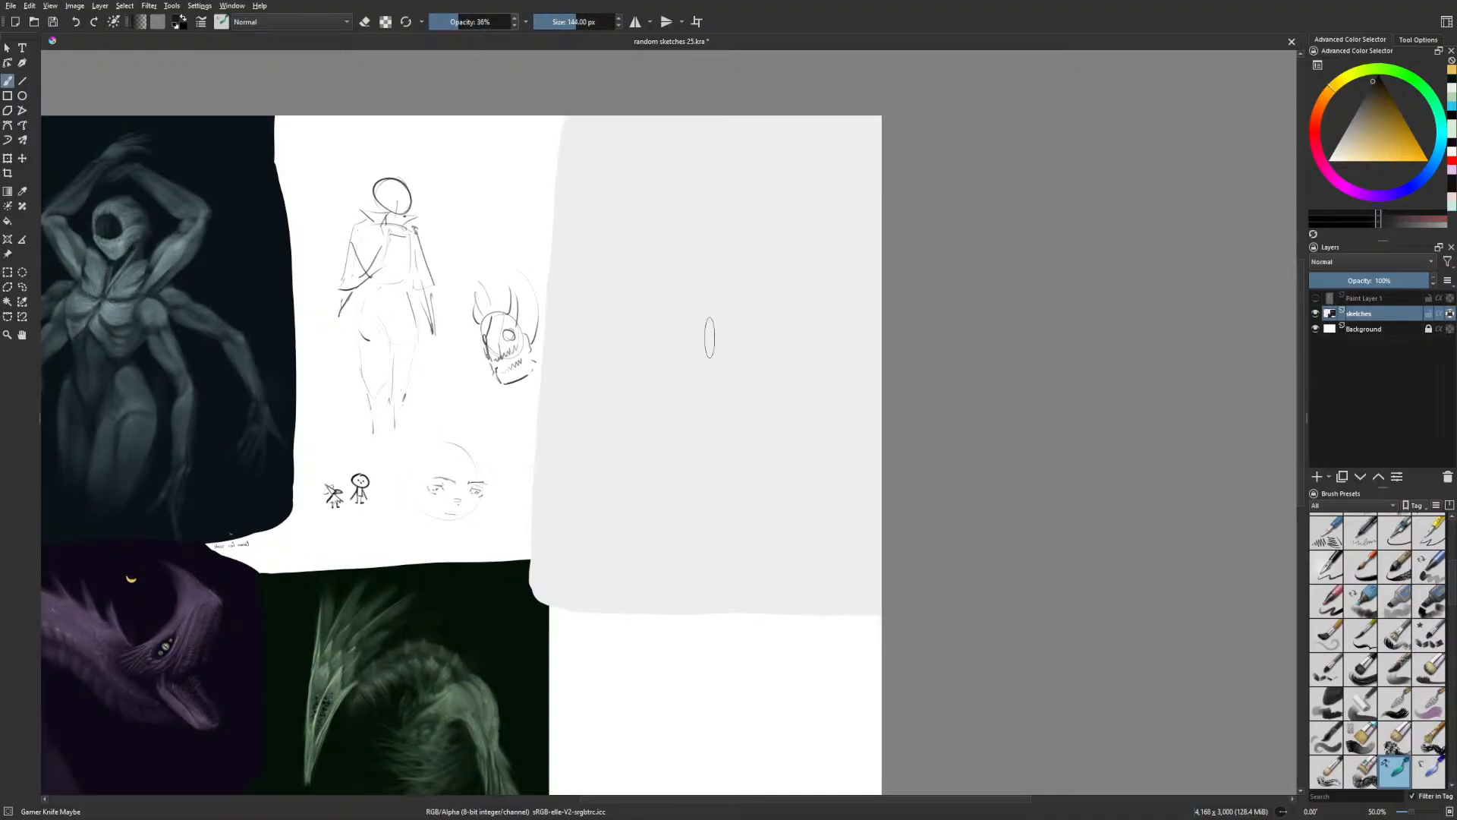
key(bracketleft)
key(bracketleft)
key(bracketleft)
key(bracketleft)
key(bracketleft)
key(bracketleft)
key(bracketleft)
key(bracketleft)
key(bracketleft)
mouse_move(690, 208)
mouse_down()
mouse_move(715, 187)
mouse_move(689, 249)
mouse_move(722, 197)
mouse_up()
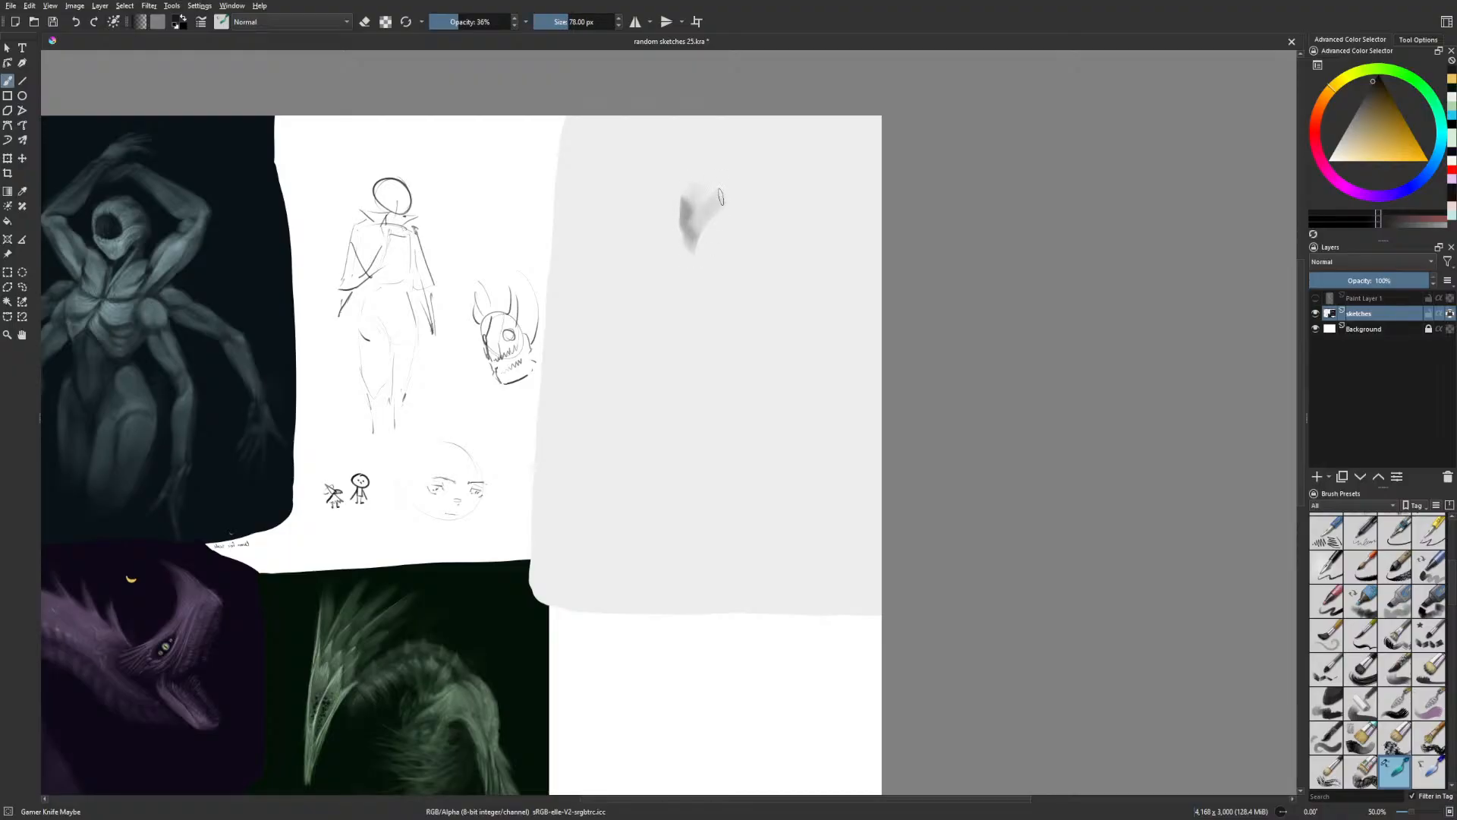
mouse_move(678, 241)
mouse_down()
mouse_move(688, 175)
mouse_move(681, 241)
mouse_move(673, 202)
mouse_move(681, 242)
mouse_move(717, 216)
mouse_up()
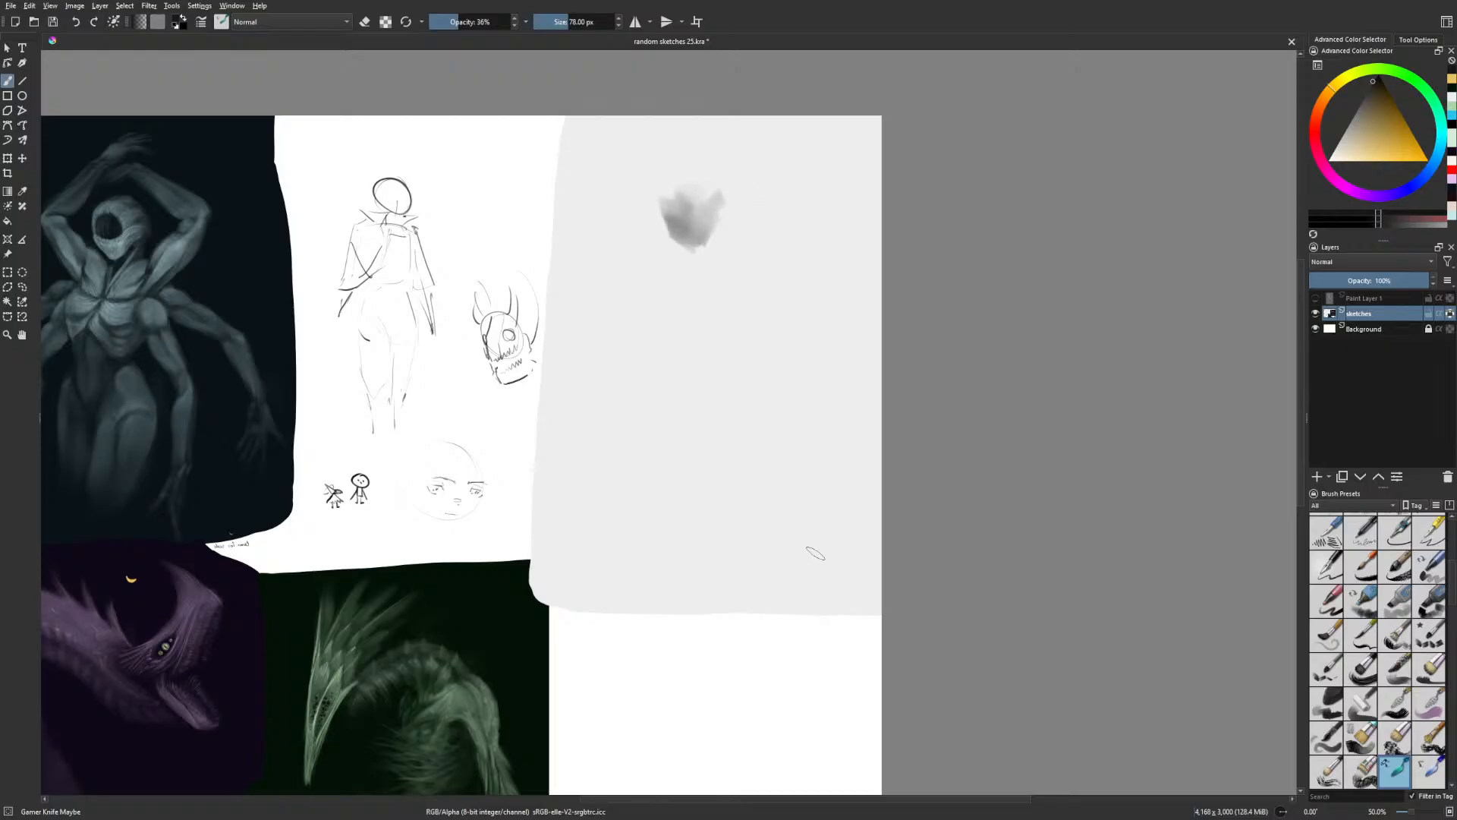
mouse_move(697, 247)
mouse_down()
mouse_move(714, 219)
mouse_move(681, 212)
mouse_move(679, 237)
mouse_move(1015, 158)
mouse_move(861, 308)
mouse_move(854, 277)
mouse_move(875, 269)
mouse_move(843, 266)
mouse_move(855, 278)
mouse_move(871, 247)
mouse_move(847, 250)
mouse_move(844, 230)
mouse_up()
Enlarge the brush to 135 px and darken the lower part of the new creature's head
key(bracketright)
key(bracketright)
key(bracketright)
key(bracketright)
key(bracketright)
key(bracketright)
key(bracketright)
mouse_move(876, 275)
mouse_down()
mouse_move(895, 238)
mouse_move(864, 271)
mouse_move(848, 224)
mouse_move(879, 235)
mouse_move(875, 219)
mouse_move(848, 235)
mouse_move(845, 214)
mouse_move(854, 268)
mouse_move(877, 246)
mouse_move(862, 275)
mouse_move(839, 231)
mouse_move(858, 282)
mouse_move(883, 236)
mouse_move(850, 269)
mouse_up()
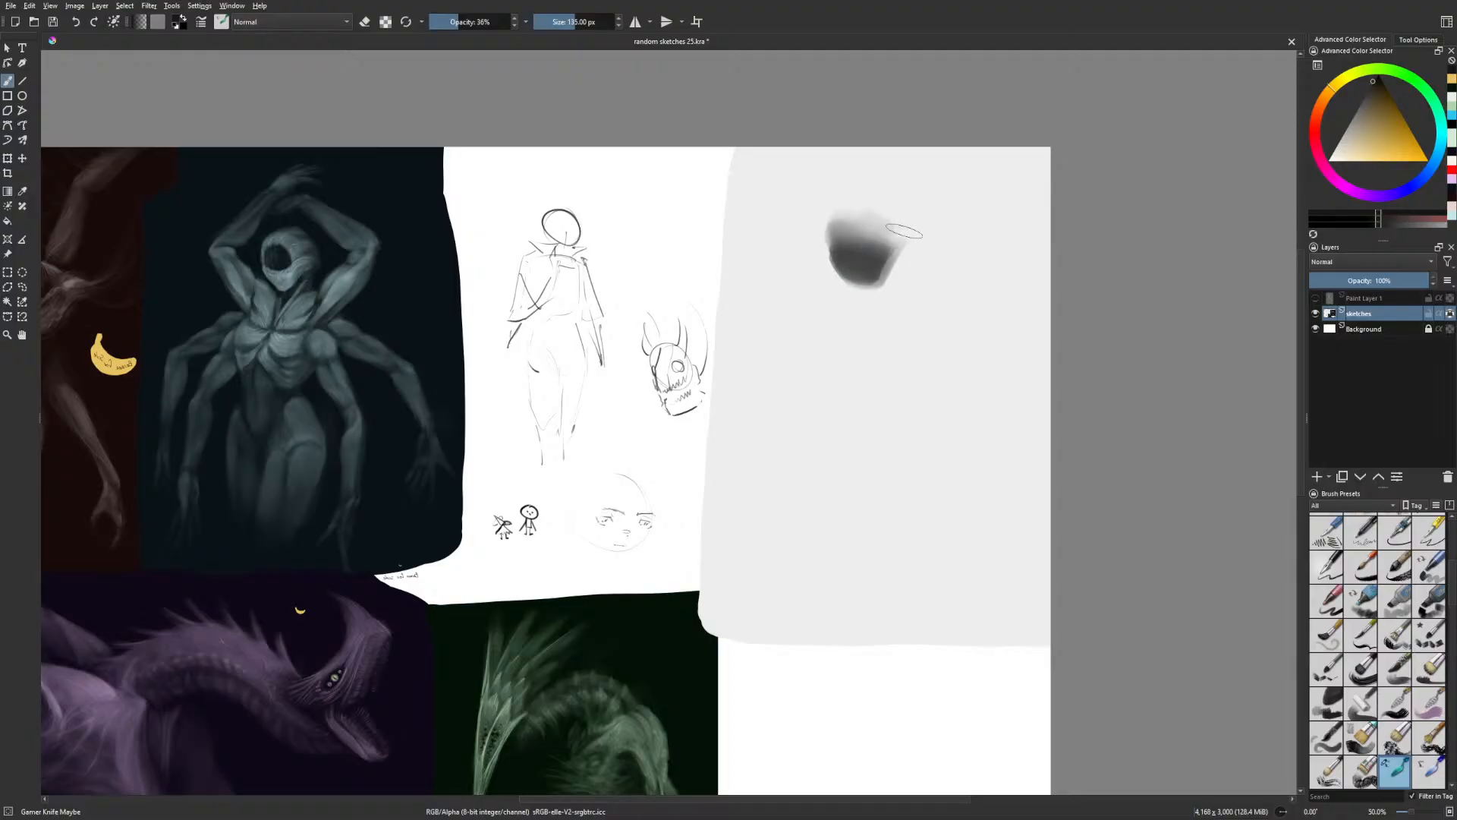
Block in a tapered grey torso below the head, adjusting the brush size for broader strokes
drag(920, 221, 880, 319)
click(567, 22)
drag(834, 315, 893, 326)
key(m)
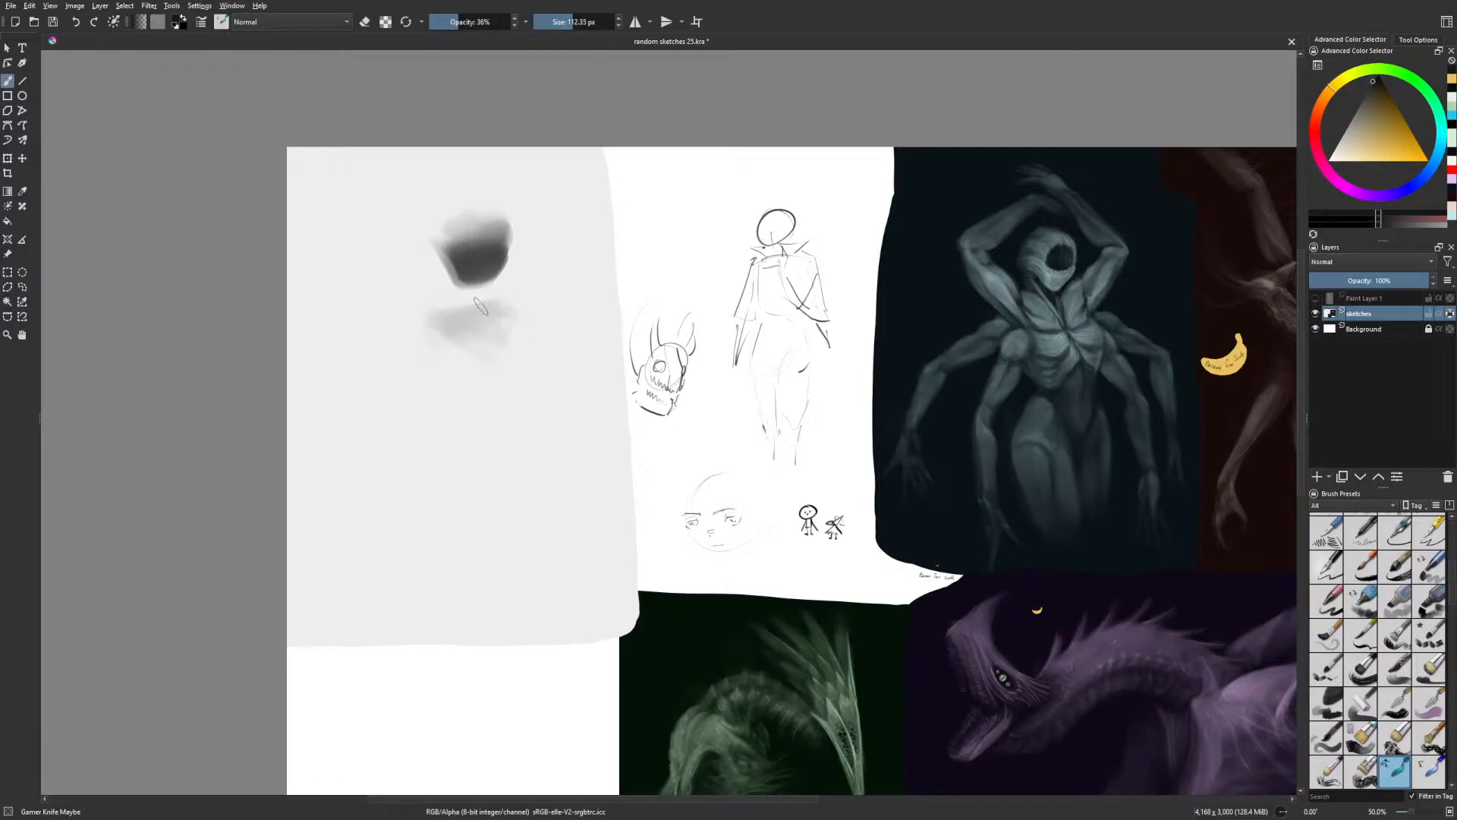
mouse_move(451, 372)
mouse_down()
mouse_move(468, 322)
mouse_move(506, 376)
mouse_move(510, 327)
mouse_move(482, 383)
mouse_move(455, 340)
mouse_move(494, 322)
mouse_move(472, 339)
mouse_move(508, 344)
mouse_move(493, 308)
mouse_up()
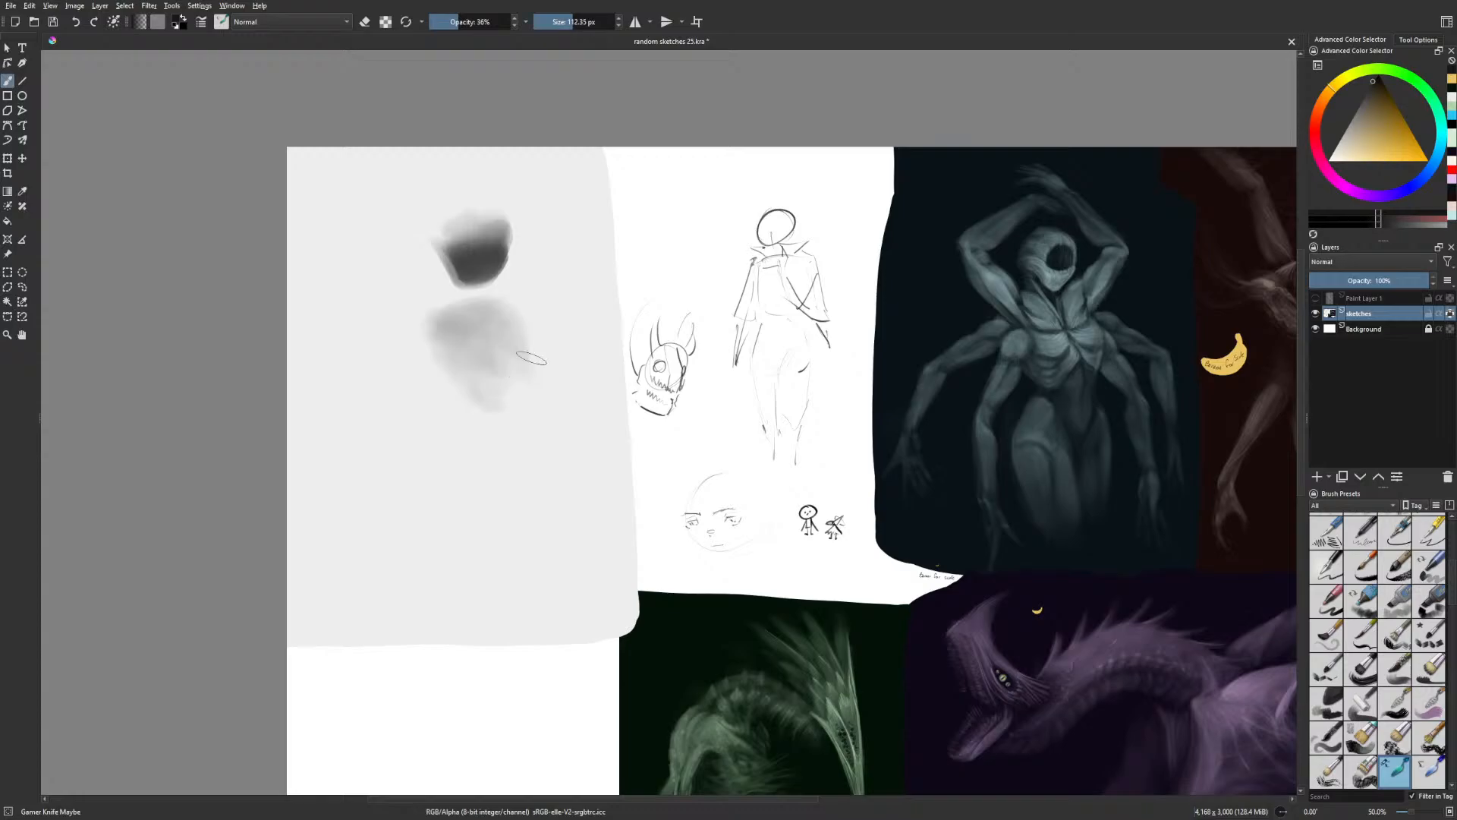
key(bracketright)
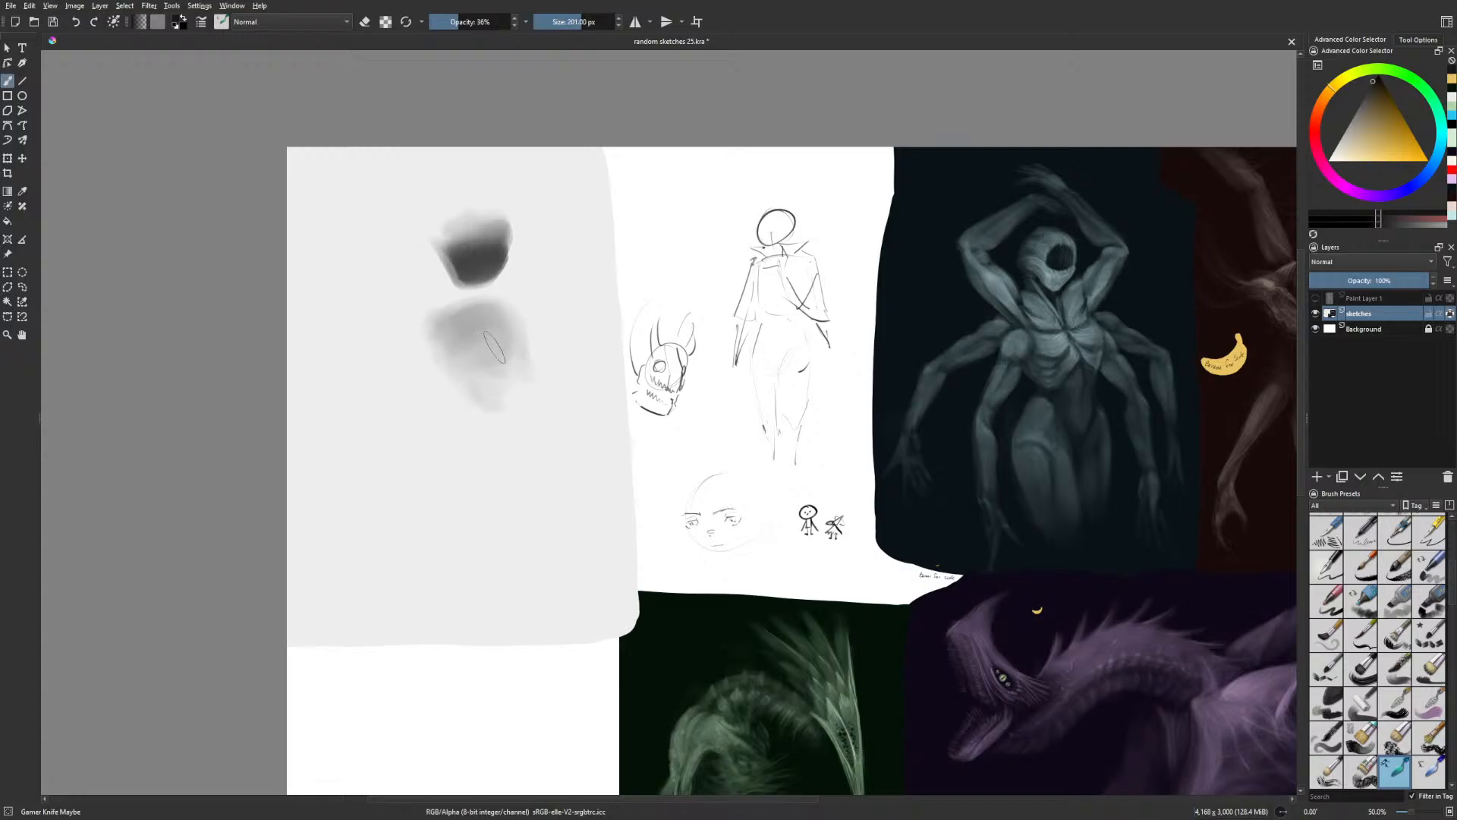
drag(498, 312, 505, 394)
Paint a large rounded shoulder and a smaller opposite shoulder on either side of the torso
key(bracketleft)
key(bracketleft)
key(bracketleft)
key(bracketleft)
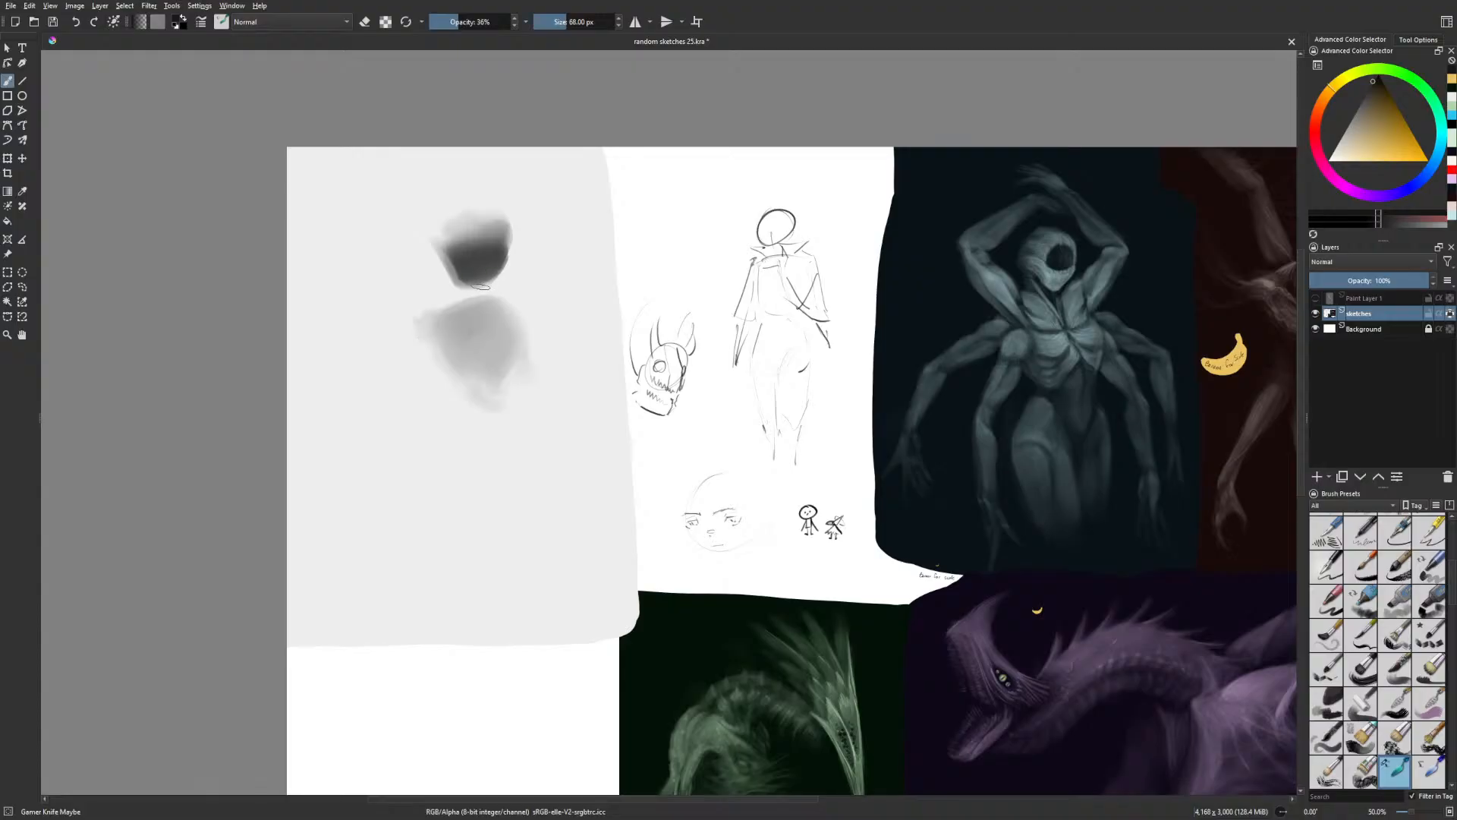
click(580, 21)
mouse_move(368, 317)
mouse_down()
mouse_move(407, 280)
mouse_move(387, 315)
mouse_move(369, 284)
mouse_move(348, 285)
mouse_move(348, 314)
mouse_move(379, 322)
mouse_up()
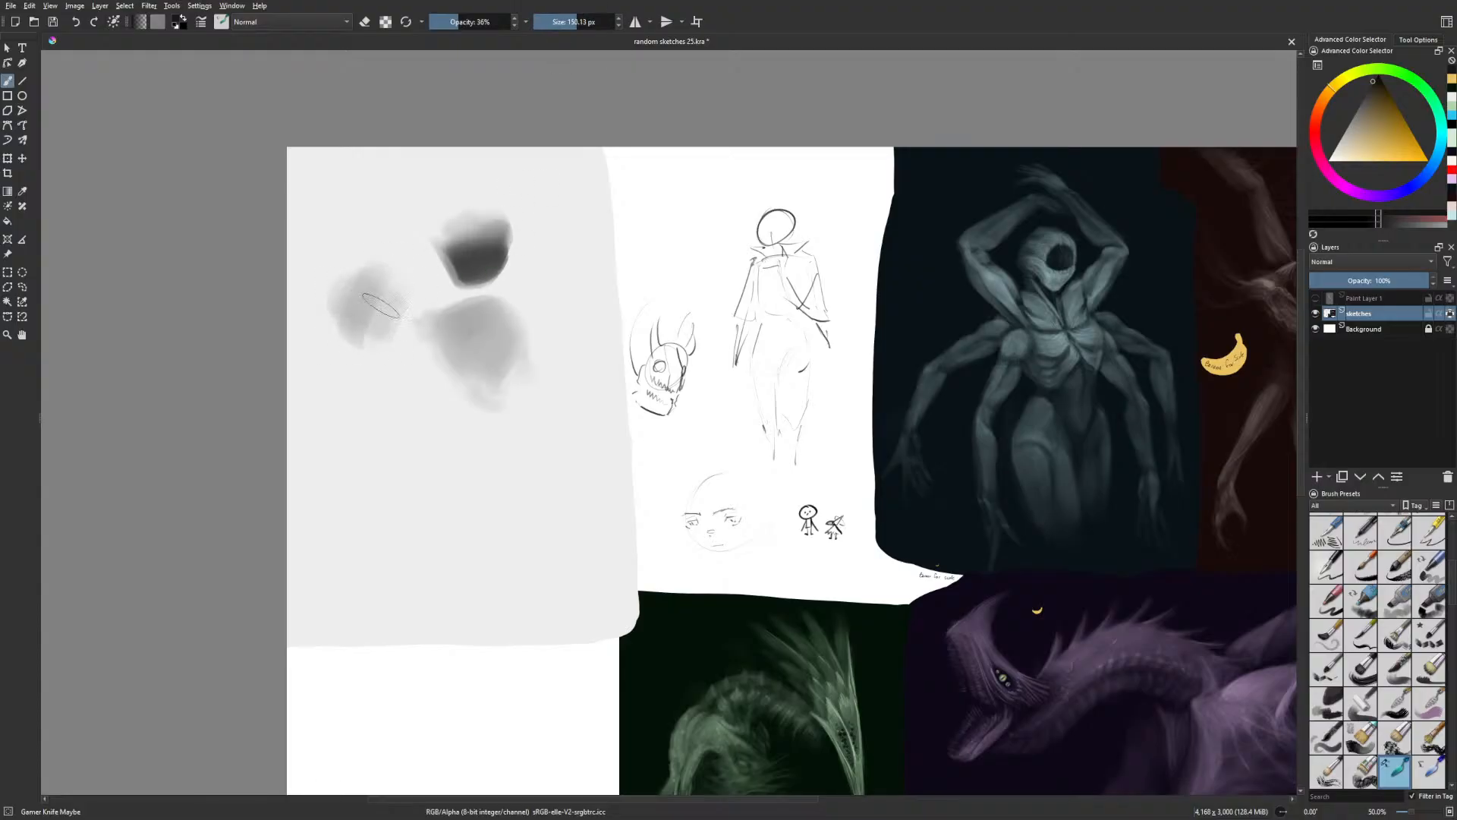
mouse_move(545, 292)
mouse_down()
mouse_move(531, 300)
mouse_move(563, 308)
mouse_up()
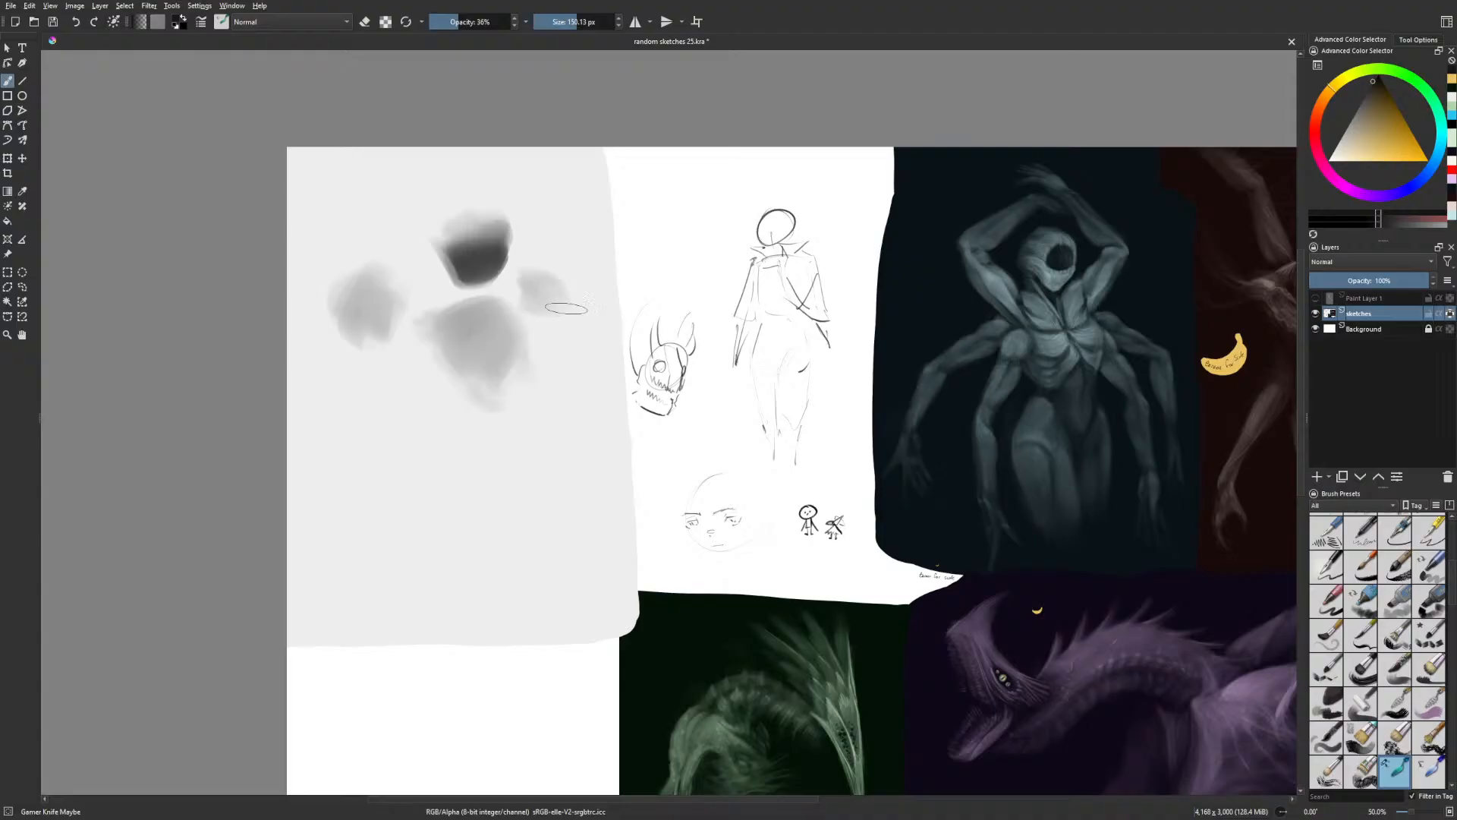
Paint a full arm with a broad forearm below the large shoulder, and block in the opposite forearm
mouse_move(356, 334)
mouse_down()
mouse_move(321, 408)
mouse_move(368, 343)
mouse_move(359, 290)
mouse_move(398, 272)
mouse_move(460, 280)
mouse_move(355, 361)
mouse_move(344, 396)
mouse_move(338, 380)
mouse_move(377, 327)
mouse_move(380, 430)
mouse_move(333, 444)
mouse_move(352, 418)
mouse_move(374, 558)
mouse_move(324, 428)
mouse_move(344, 415)
mouse_move(382, 557)
mouse_move(340, 443)
mouse_move(350, 559)
mouse_move(350, 433)
mouse_move(390, 550)
mouse_up()
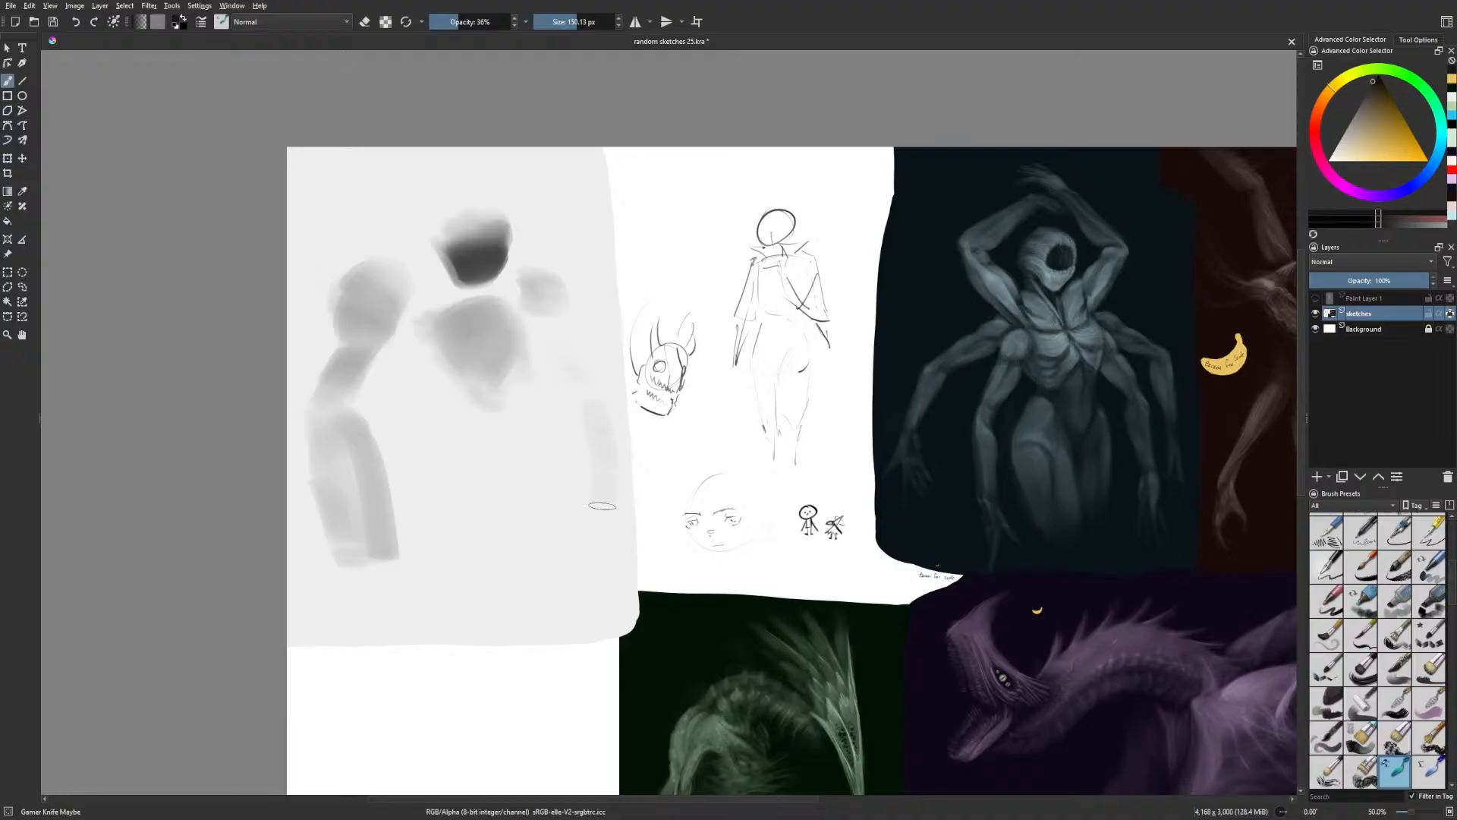
mouse_move(598, 443)
mouse_down()
mouse_move(602, 541)
mouse_move(595, 411)
mouse_move(577, 518)
mouse_up()
key(m)
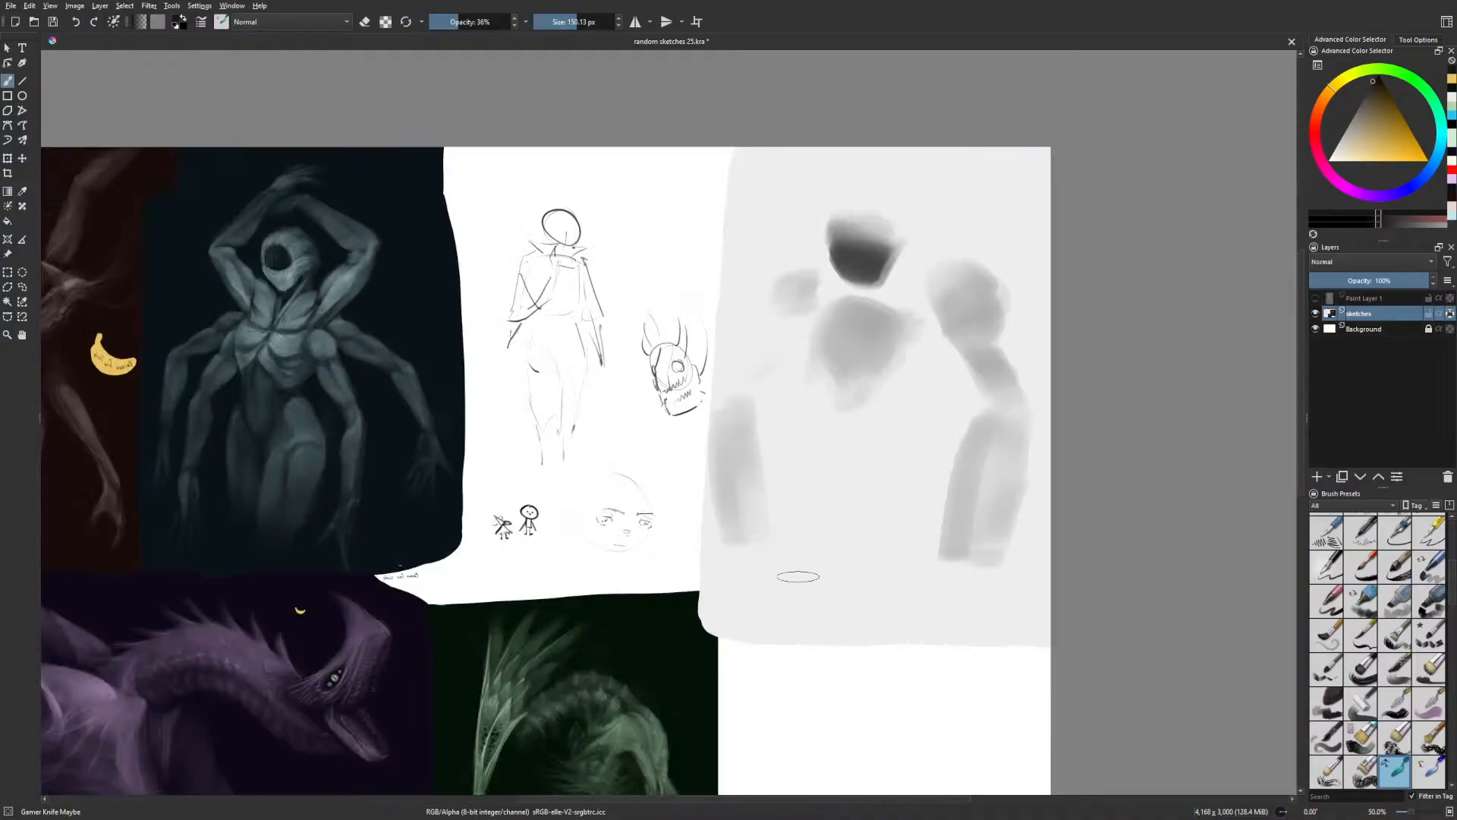
Replace the wide upper-arm stroke with an 84 px one linking the smaller shoulder to its forearm
mouse_move(755, 435)
mouse_down()
mouse_move(744, 466)
mouse_move(755, 375)
mouse_move(774, 360)
mouse_up()
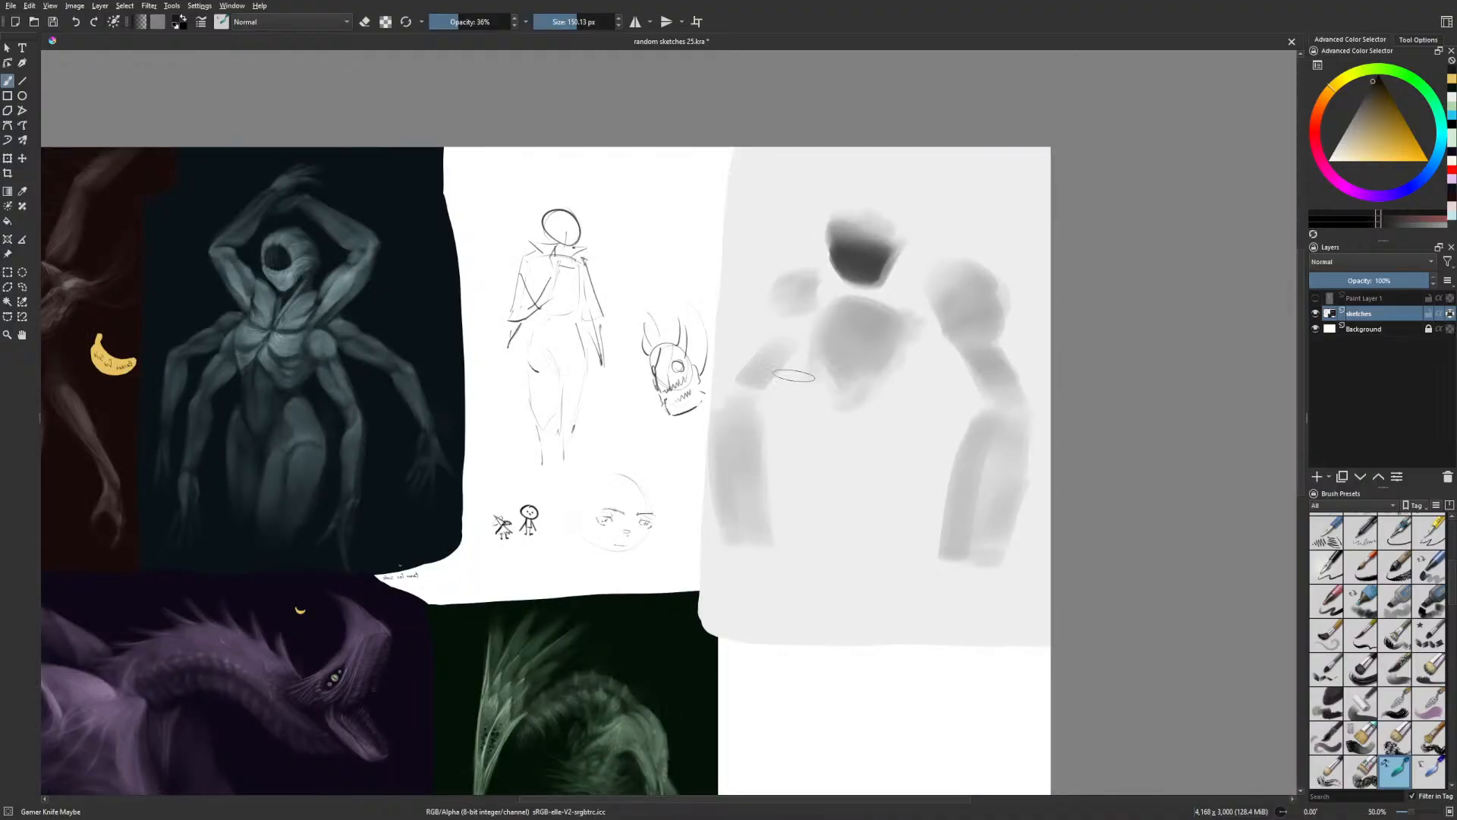
key(ctrl+z)
key(bracketleft)
key(bracketleft)
key(bracketleft)
key(bracketleft)
key(bracketleft)
key(bracketleft)
key(bracketleft)
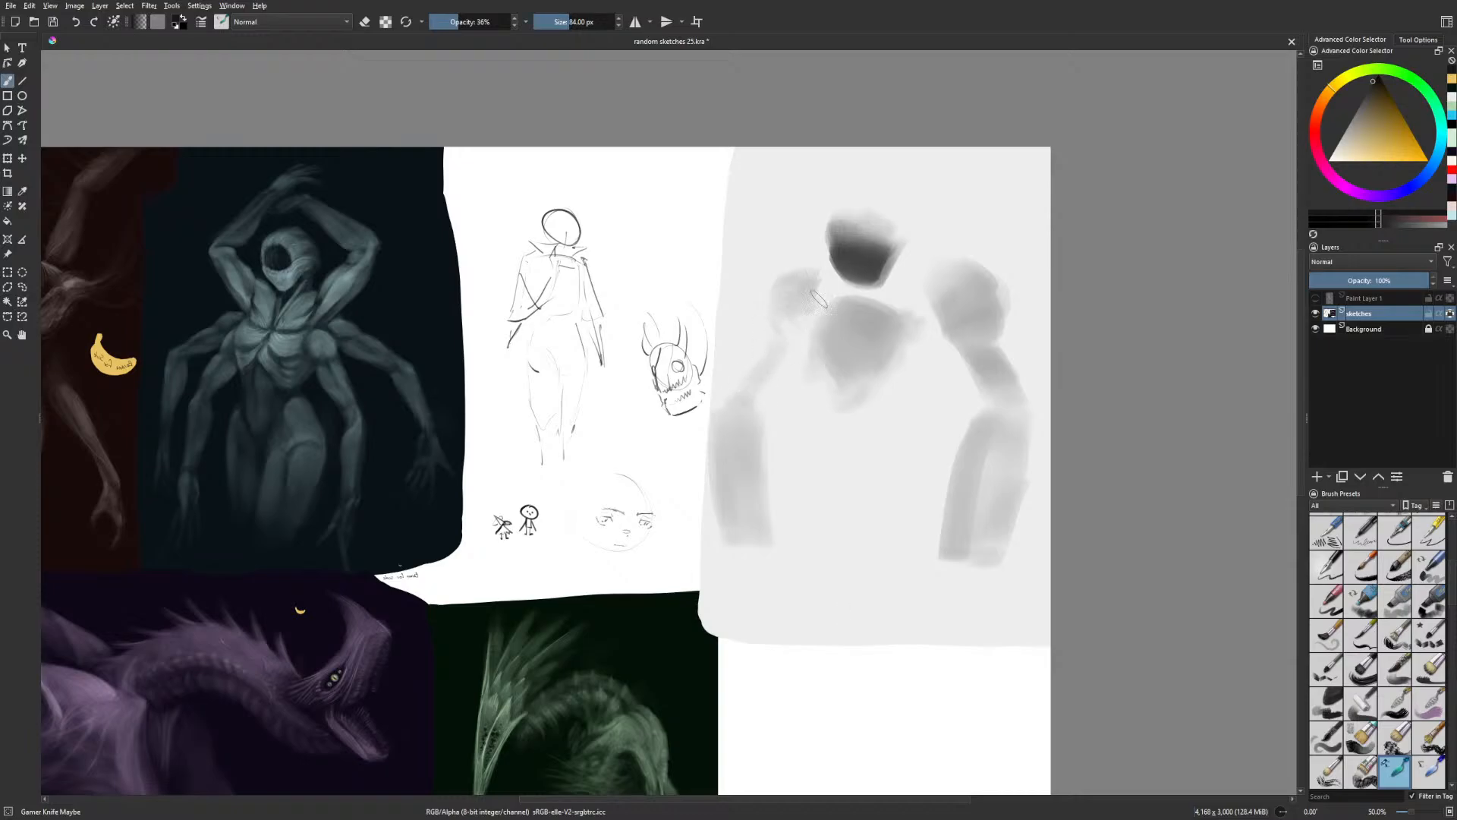
drag(755, 408, 795, 355)
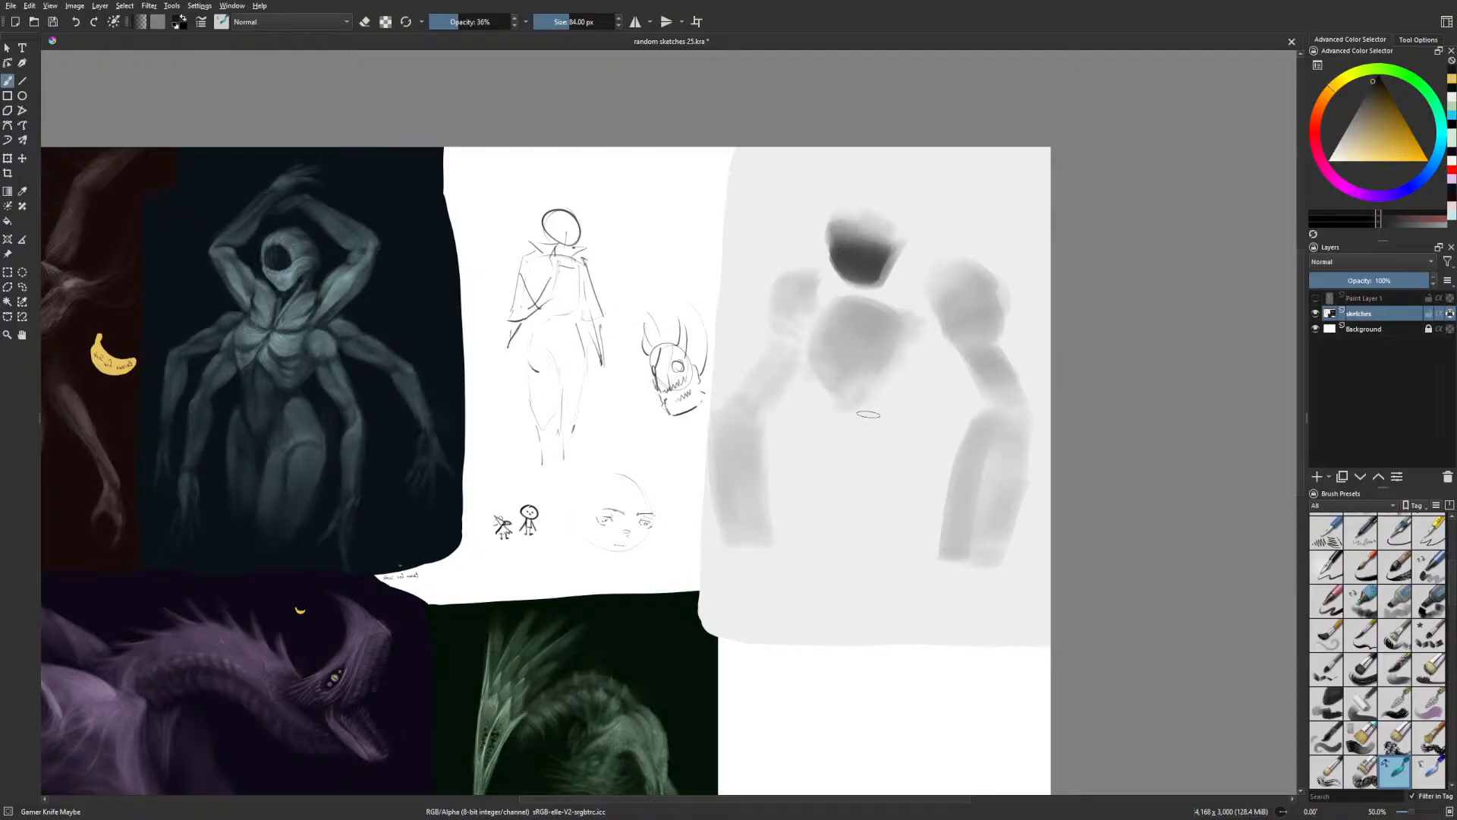
Enlarge the brush and fill out the lower part of the torso with darker grey
key(bracketright)
key(bracketright)
key(bracketright)
key(bracketright)
key(bracketright)
key(bracketright)
key(bracketright)
key(bracketright)
mouse_move(818, 381)
mouse_down()
mouse_move(901, 346)
mouse_move(831, 369)
mouse_move(857, 398)
mouse_up()
Reduce the brush to 78 px and paint a narrow waist beneath the torso
key(bracketleft)
key(bracketleft)
key(bracketleft)
key(bracketleft)
key(bracketleft)
key(bracketleft)
key(bracketleft)
key(bracketleft)
key(bracketleft)
key(bracketleft)
key(bracketleft)
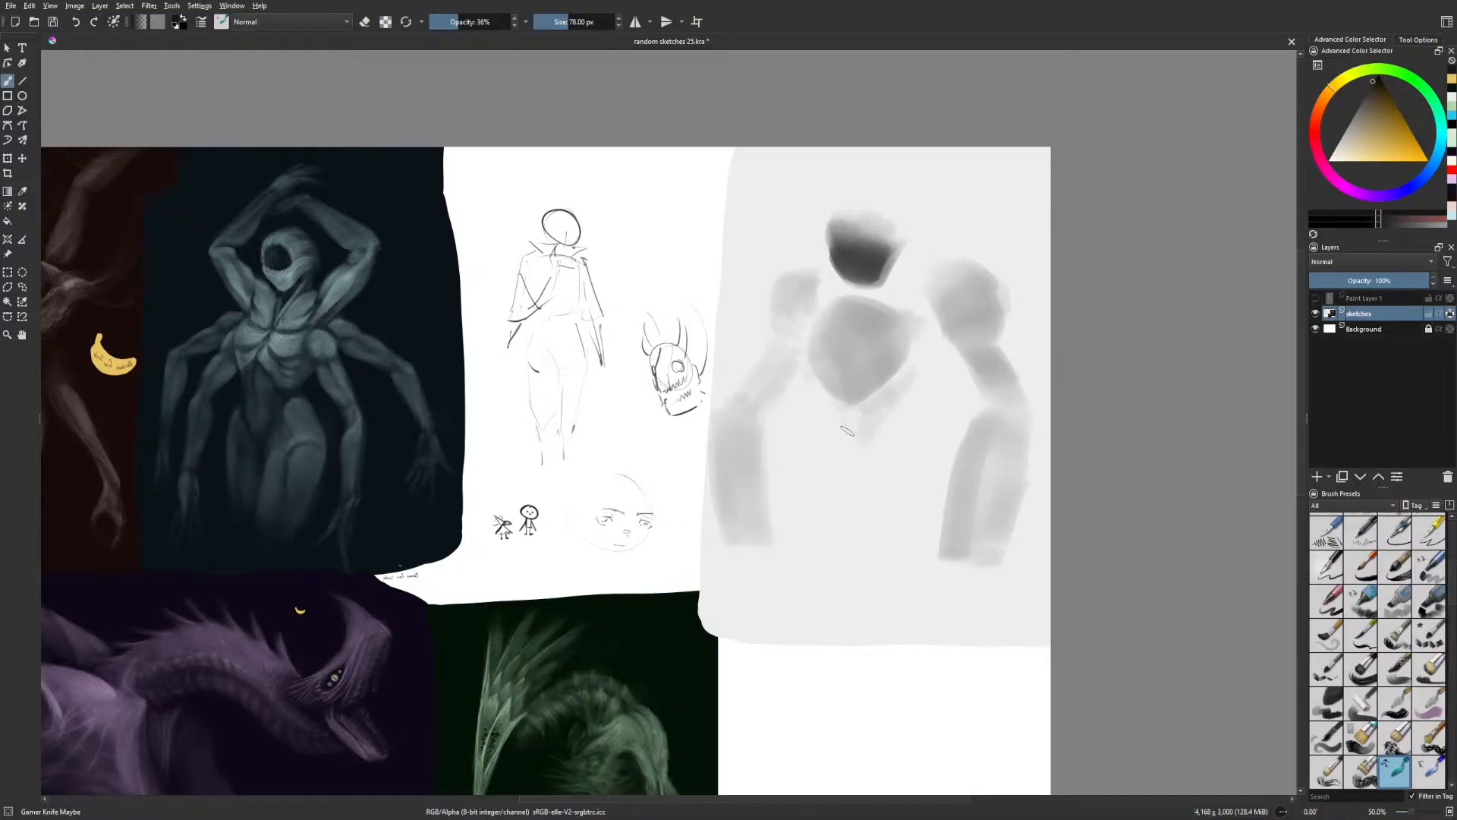
mouse_move(847, 430)
mouse_down()
mouse_move(835, 399)
mouse_move(881, 391)
mouse_move(834, 444)
mouse_move(849, 431)
mouse_up()
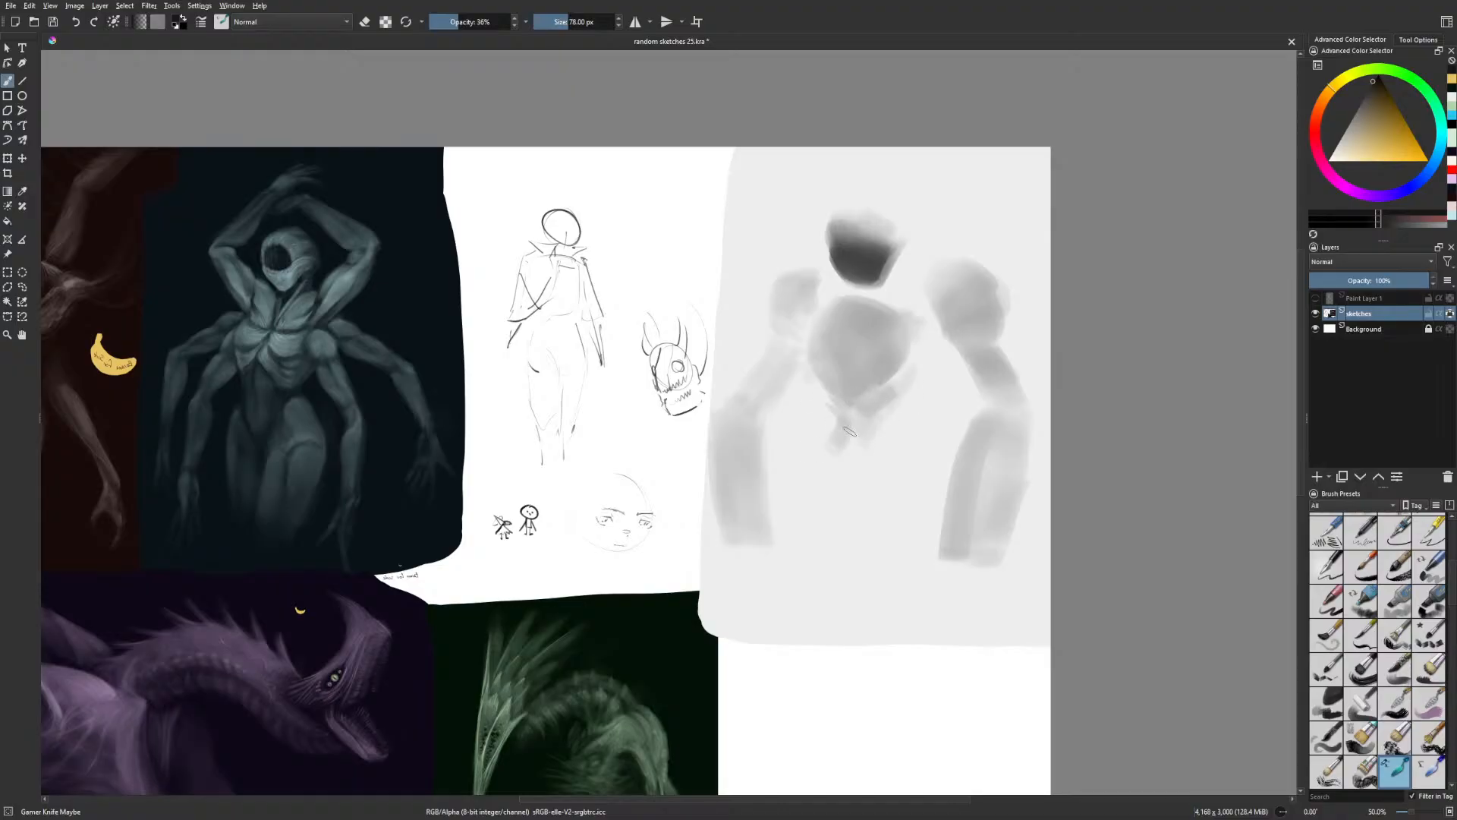
key(m)
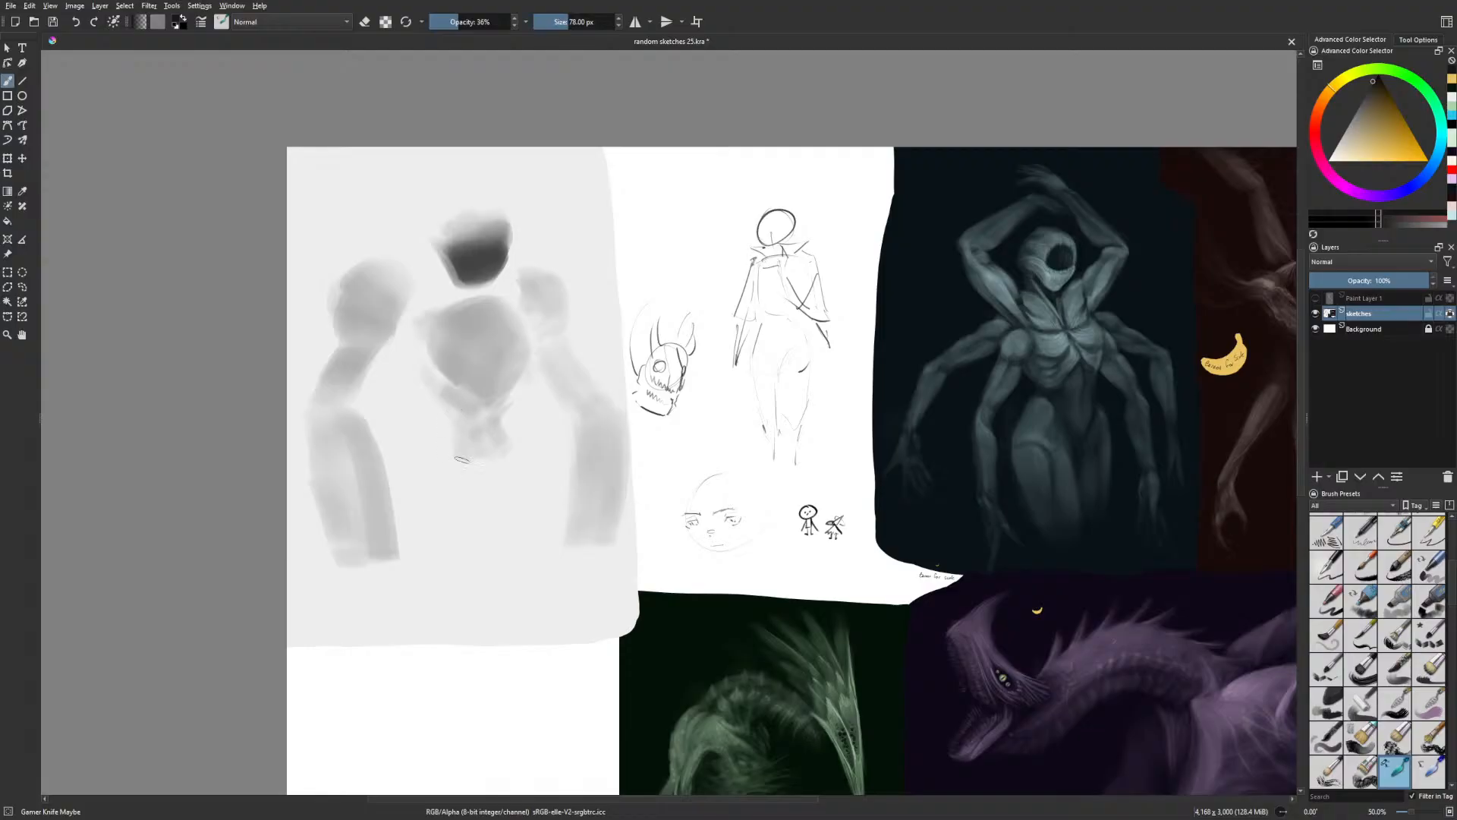
key(m)
Mark the hip line below the waist and block in a wedge-shaped grey pelvis with an enlarged brush
mouse_move(832, 440)
mouse_down()
mouse_move(810, 439)
mouse_move(903, 451)
mouse_up()
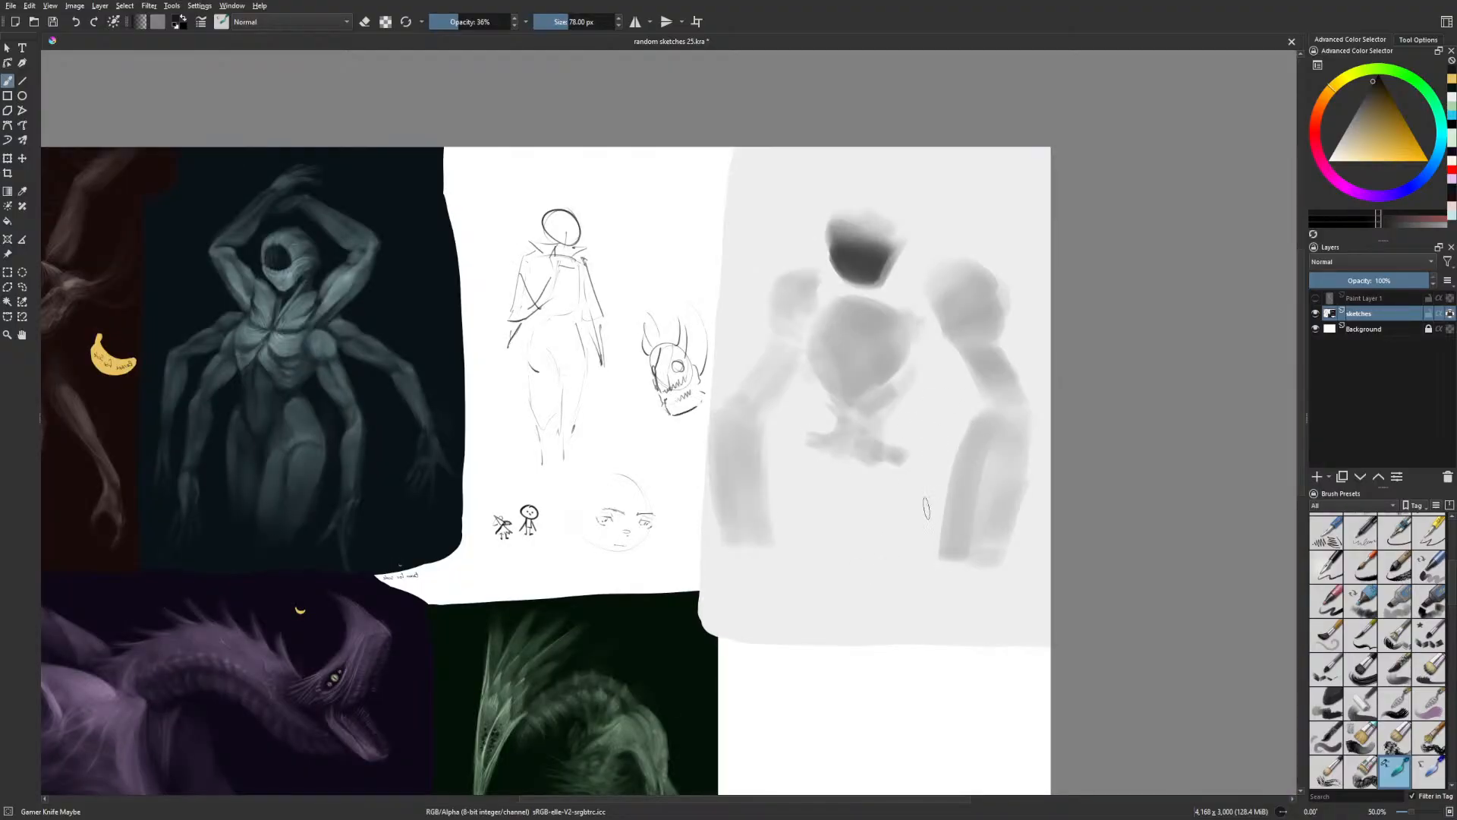
key(bracketright)
key(bracketright)
key(bracketright)
key(bracketright)
key(bracketright)
key(bracketright)
key(bracketright)
key(bracketright)
key(bracketright)
key(bracketright)
key(bracketright)
key(bracketright)
key(bracketright)
key(bracketright)
key(bracketright)
key(bracketright)
mouse_move(833, 442)
mouse_down()
mouse_move(834, 496)
mouse_move(865, 451)
mouse_move(855, 481)
mouse_move(890, 462)
mouse_move(805, 449)
mouse_move(828, 496)
mouse_move(827, 466)
mouse_move(876, 528)
mouse_move(843, 392)
mouse_move(840, 484)
mouse_move(844, 427)
mouse_move(826, 481)
mouse_move(818, 432)
mouse_move(878, 445)
mouse_move(855, 467)
mouse_move(893, 453)
mouse_up()
Reduce the brush to 84 px and paint a slanted leg below one side of the pelvis, replacing the first stroke
key(bracketleft)
key(bracketleft)
key(bracketleft)
key(bracketleft)
key(bracketleft)
key(bracketleft)
key(bracketleft)
key(bracketleft)
key(bracketleft)
key(bracketleft)
key(bracketleft)
key(bracketleft)
key(bracketleft)
key(bracketleft)
key(bracketleft)
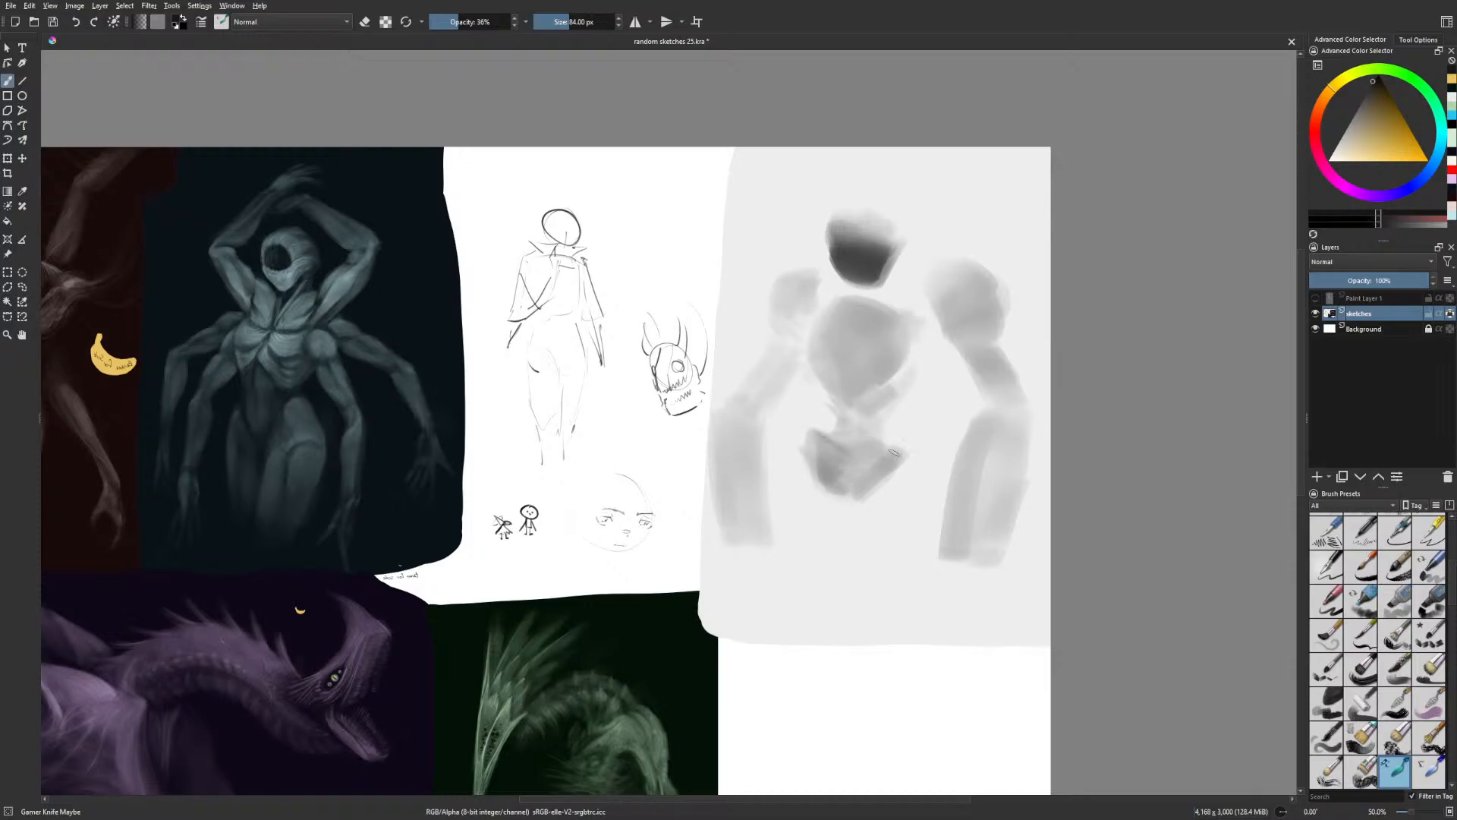
key(m)
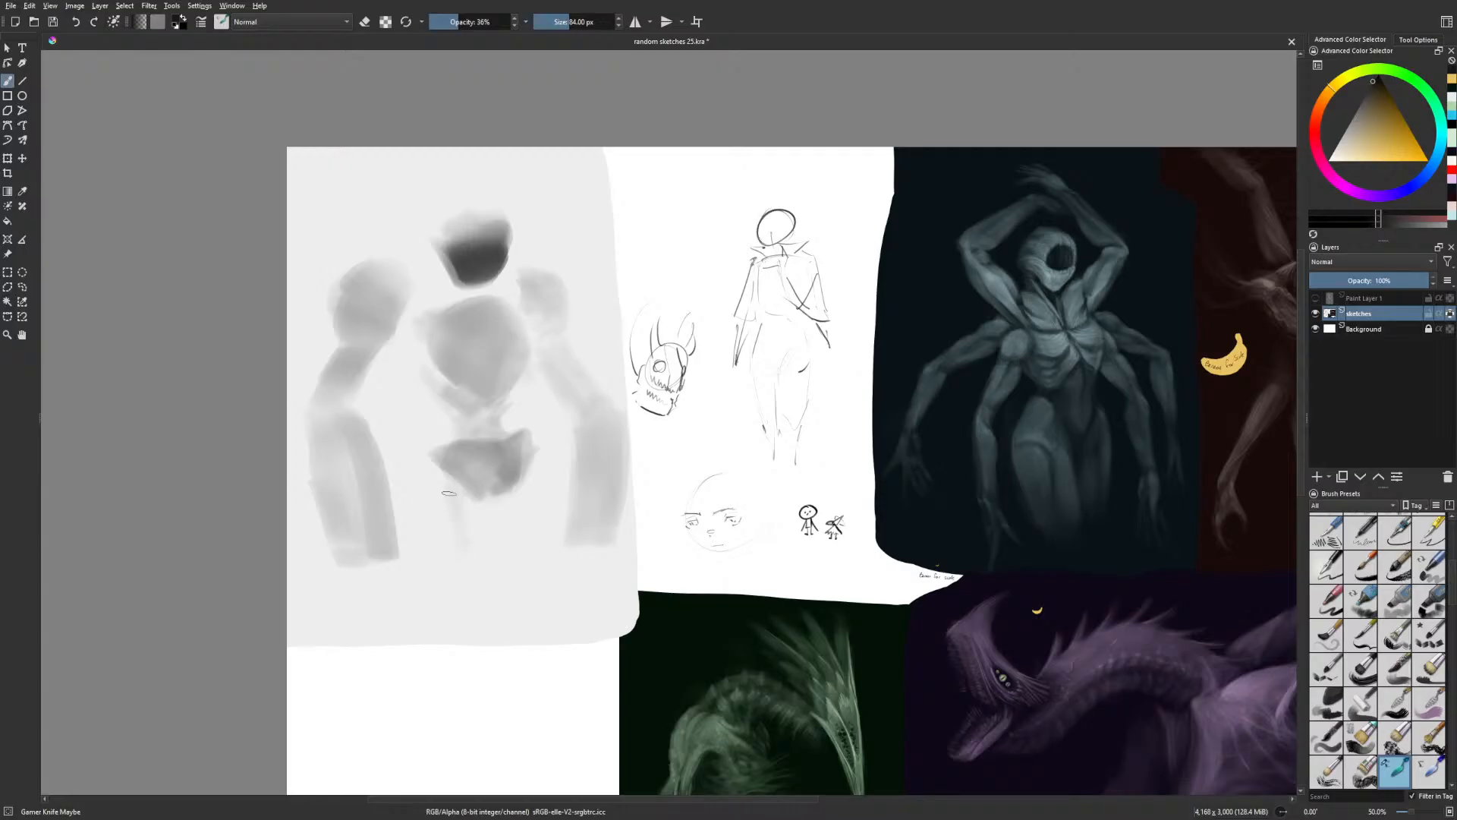
drag(449, 493, 441, 575)
key(ctrl+z)
mouse_move(442, 504)
mouse_down()
mouse_move(441, 476)
mouse_move(445, 539)
mouse_up()
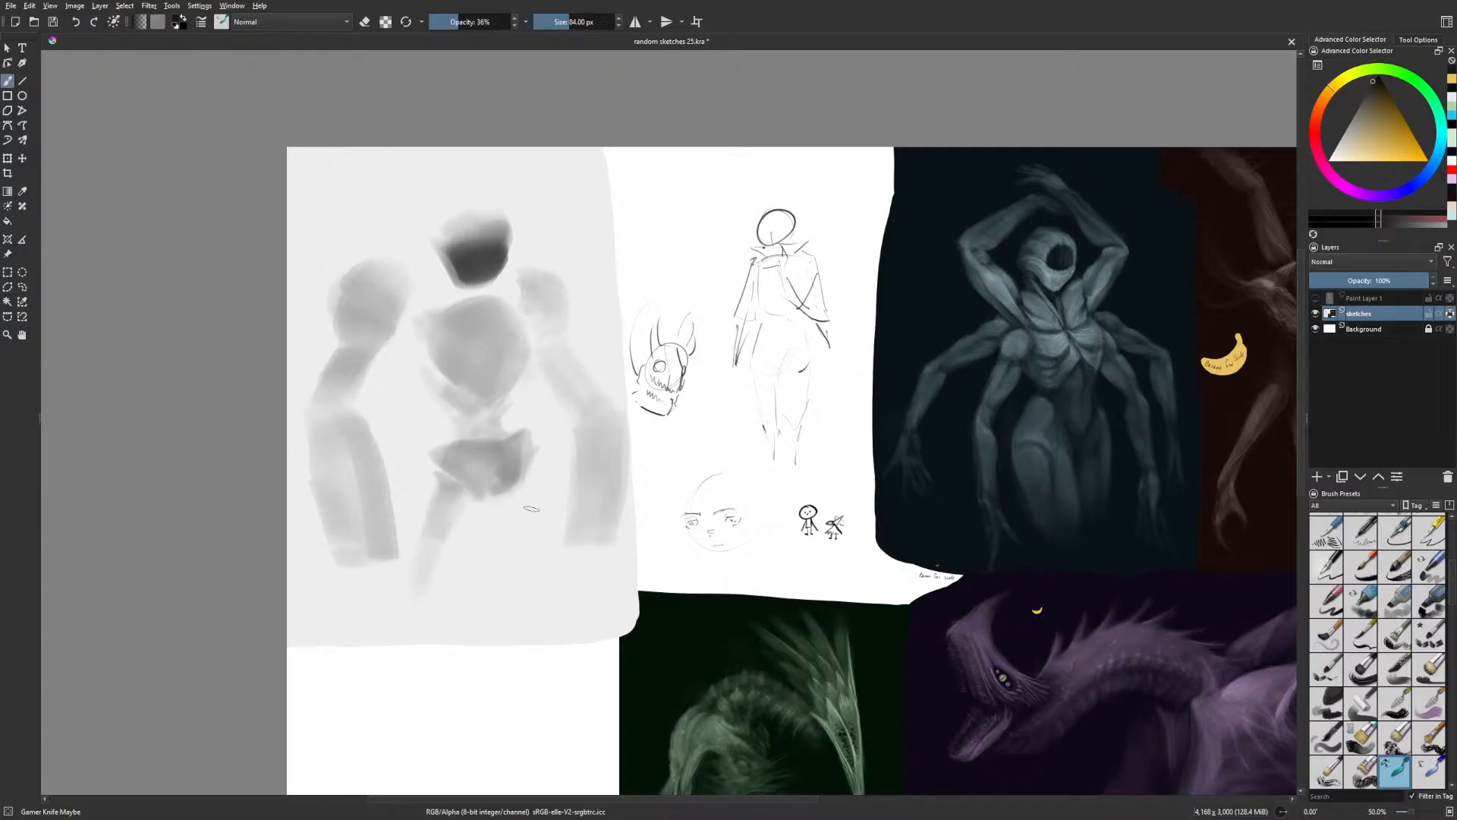
Paint the opposite, straighter leg and darken and extend both legs downward
key(m)
mouse_move(802, 524)
mouse_down()
mouse_move(805, 502)
mouse_move(802, 611)
mouse_up()
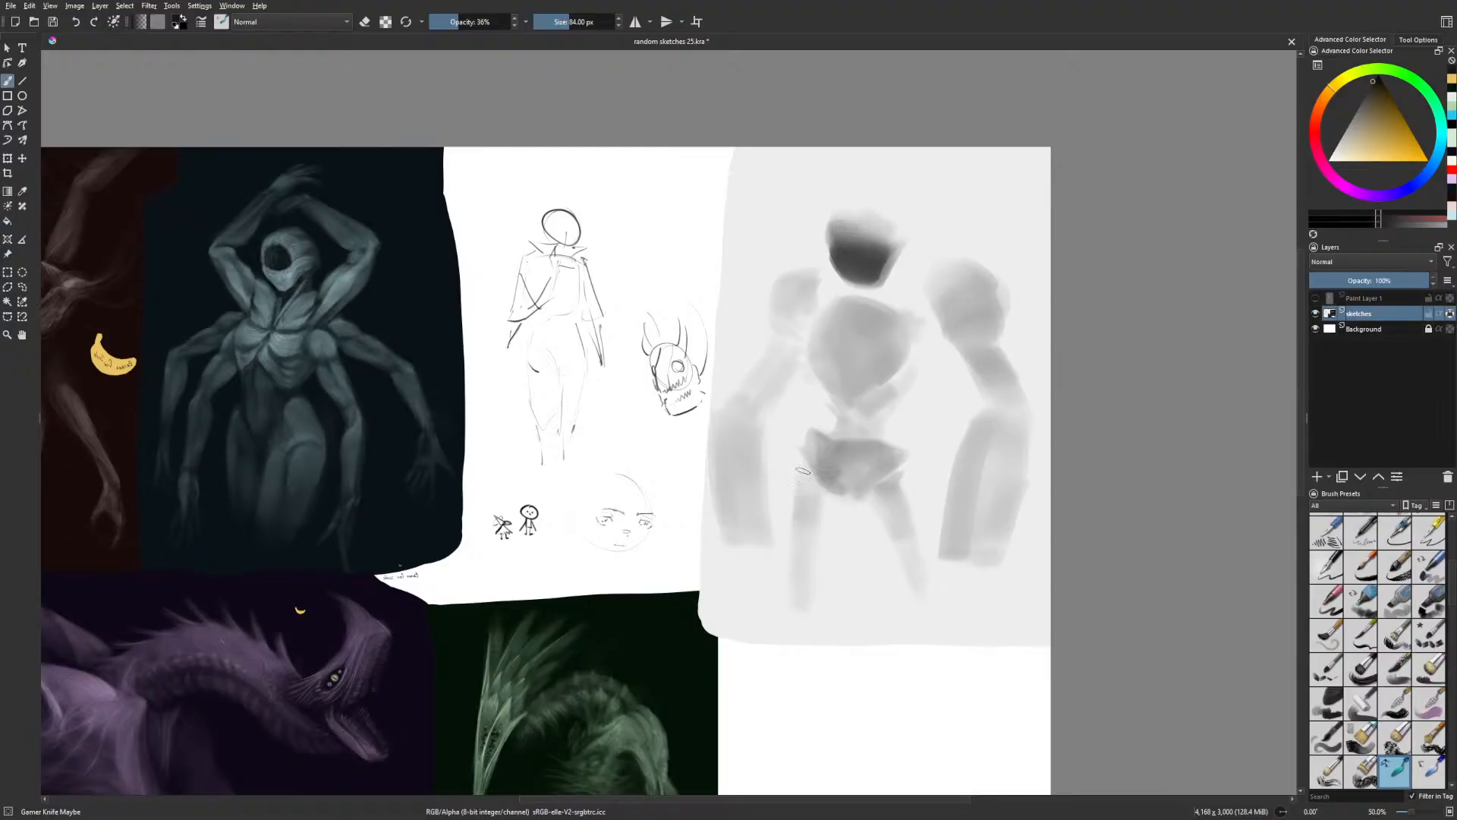
mouse_move(800, 481)
mouse_down()
mouse_move(797, 595)
mouse_move(802, 553)
mouse_move(814, 562)
mouse_up()
drag(888, 499, 928, 621)
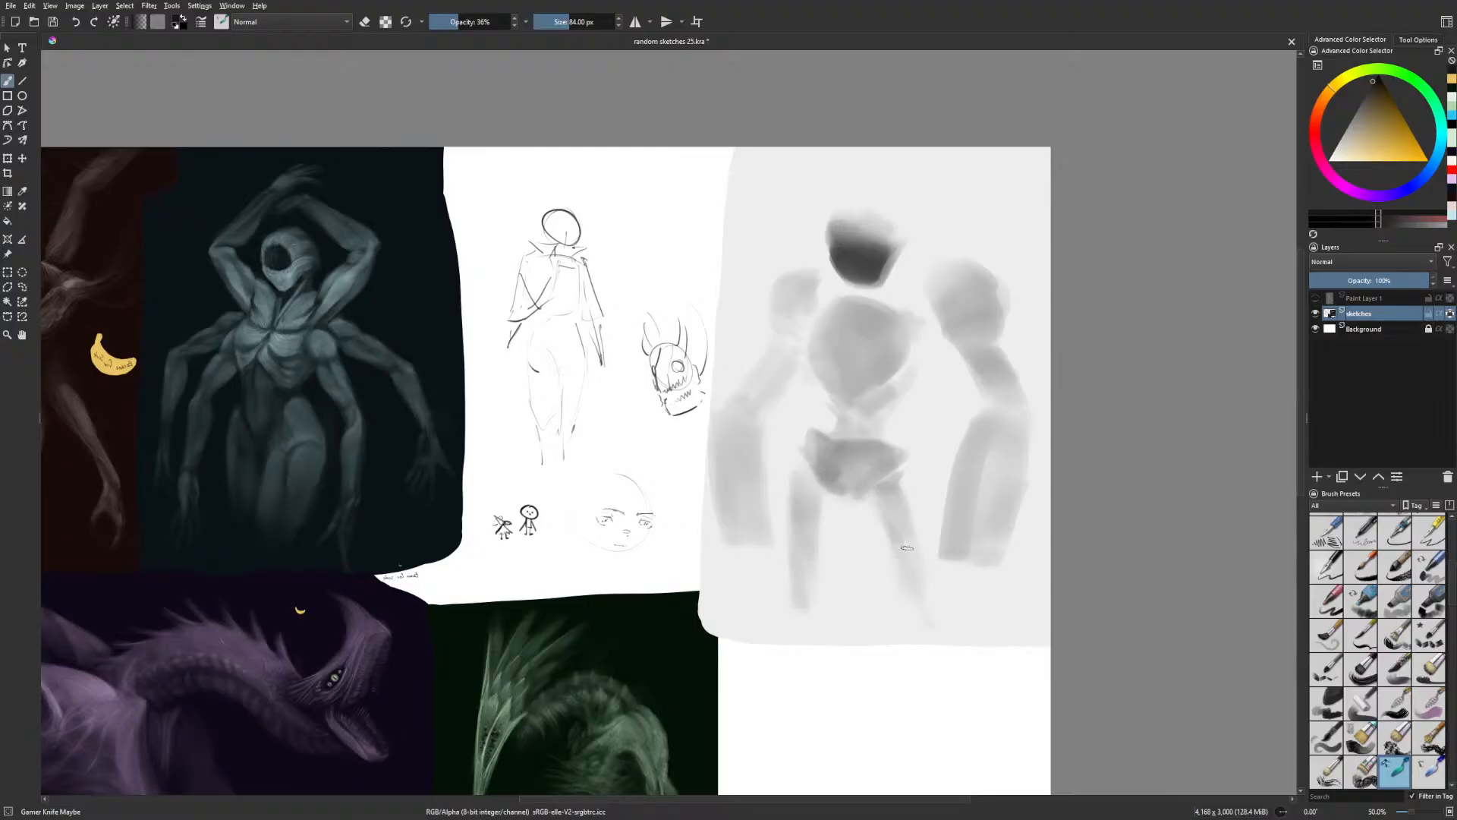
drag(907, 547, 930, 619)
Round out the head's crown in dark grey and deepen the torso's shading with a brush of up to 144 px
mouse_move(890, 242)
mouse_down()
mouse_move(879, 279)
mouse_move(853, 222)
mouse_move(836, 238)
mouse_move(857, 213)
mouse_up()
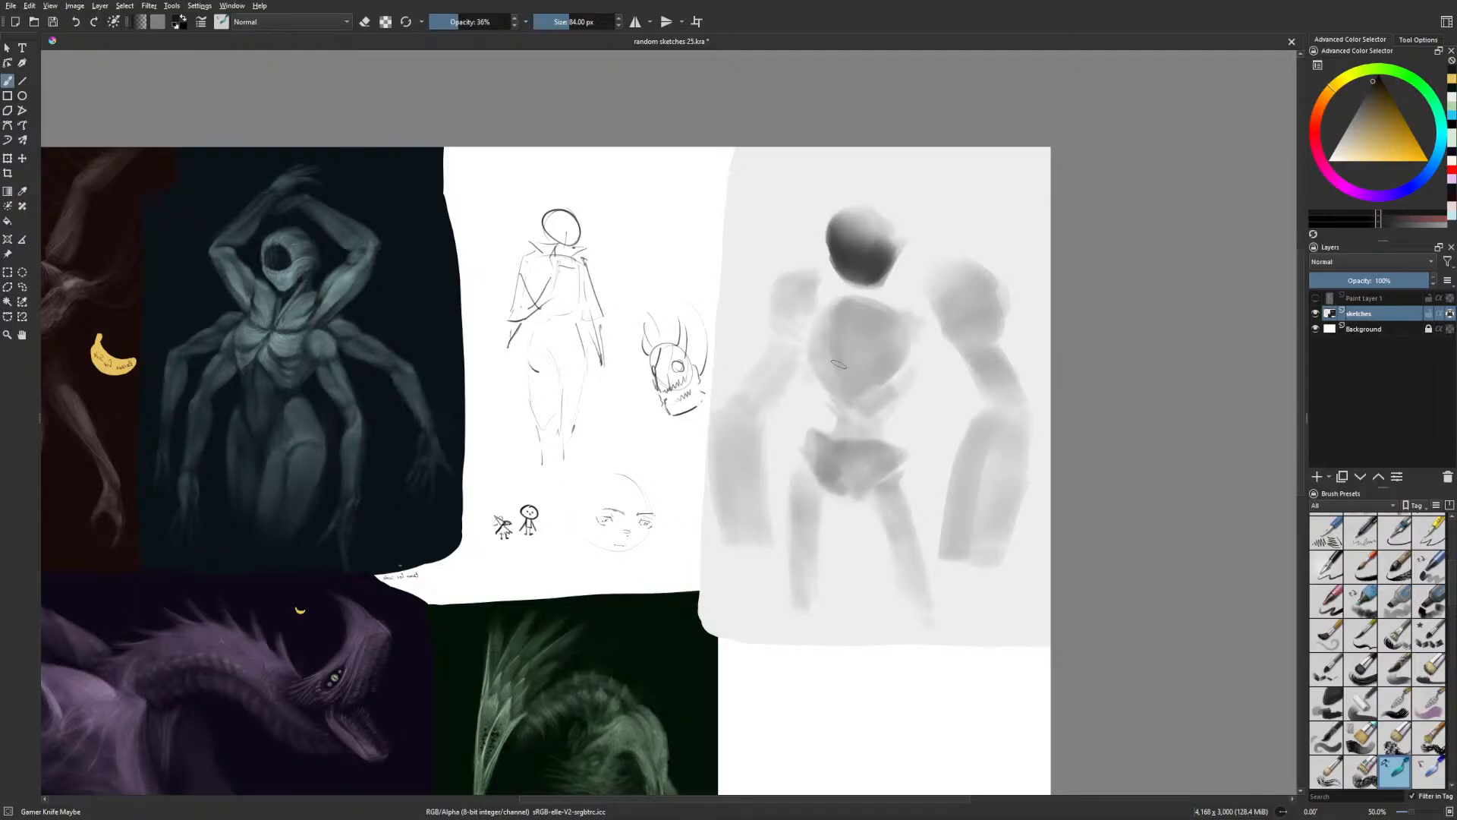
key(bracketright)
key(bracketright)
key(bracketright)
key(bracketright)
key(bracketright)
key(bracketright)
key(bracketright)
drag(850, 390, 849, 338)
mouse_move(848, 384)
mouse_down()
mouse_move(850, 318)
mouse_move(877, 336)
mouse_up()
key(m)
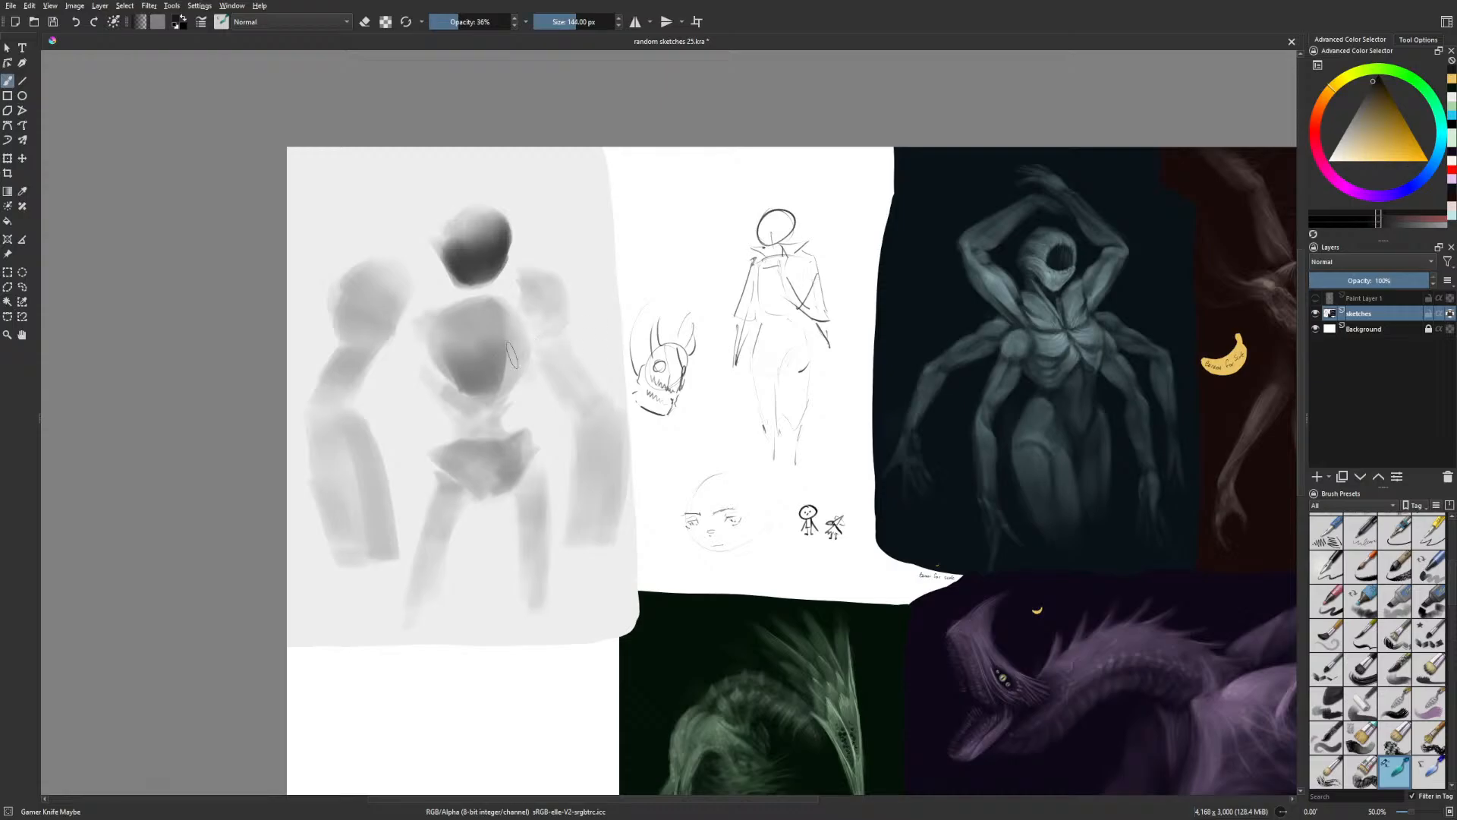
drag(514, 388, 519, 357)
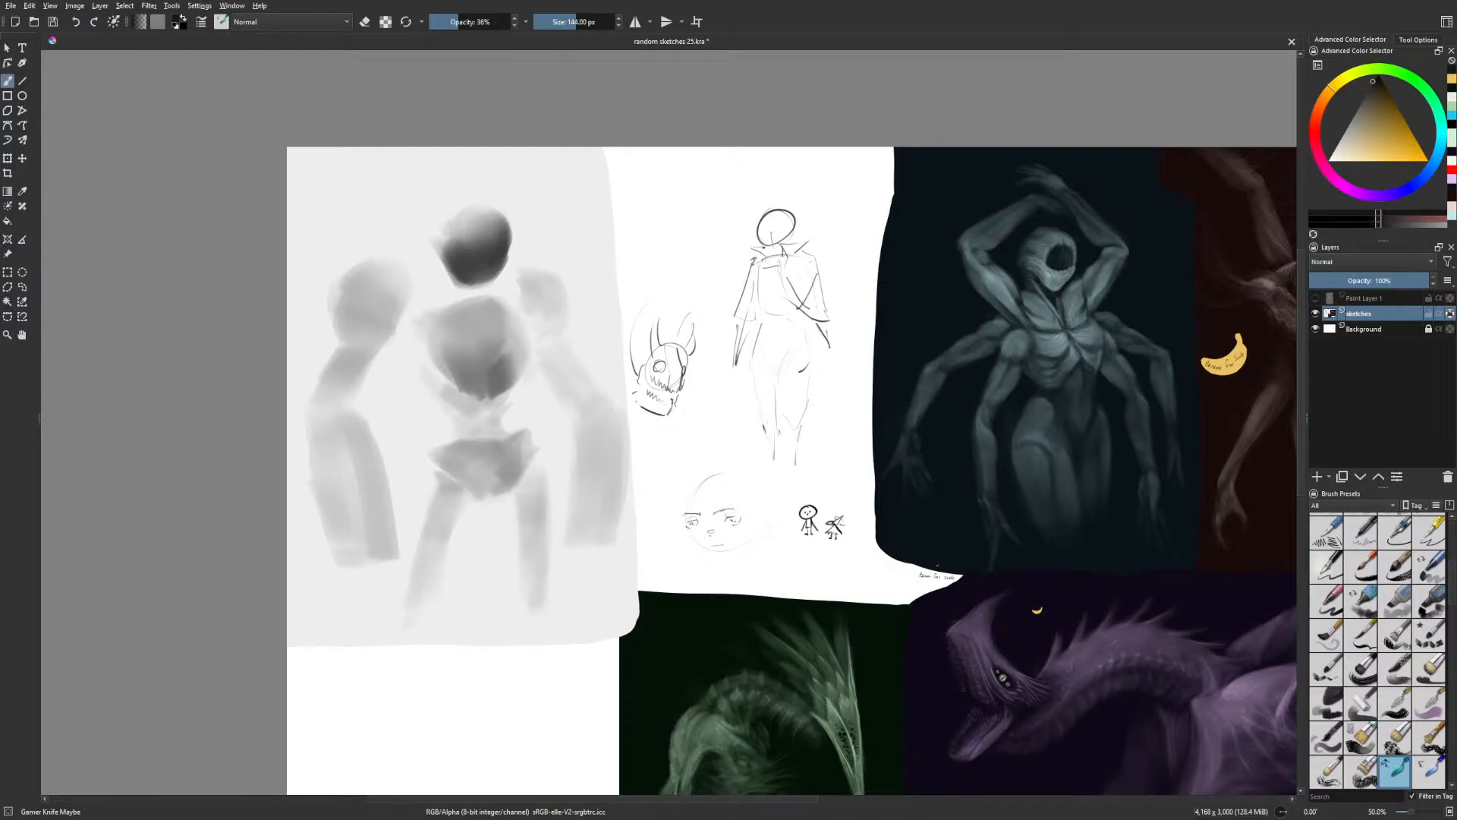
key(m)
mouse_move(836, 349)
mouse_down()
mouse_move(869, 349)
mouse_move(859, 392)
mouse_move(882, 378)
mouse_move(858, 329)
mouse_move(831, 328)
mouse_up()
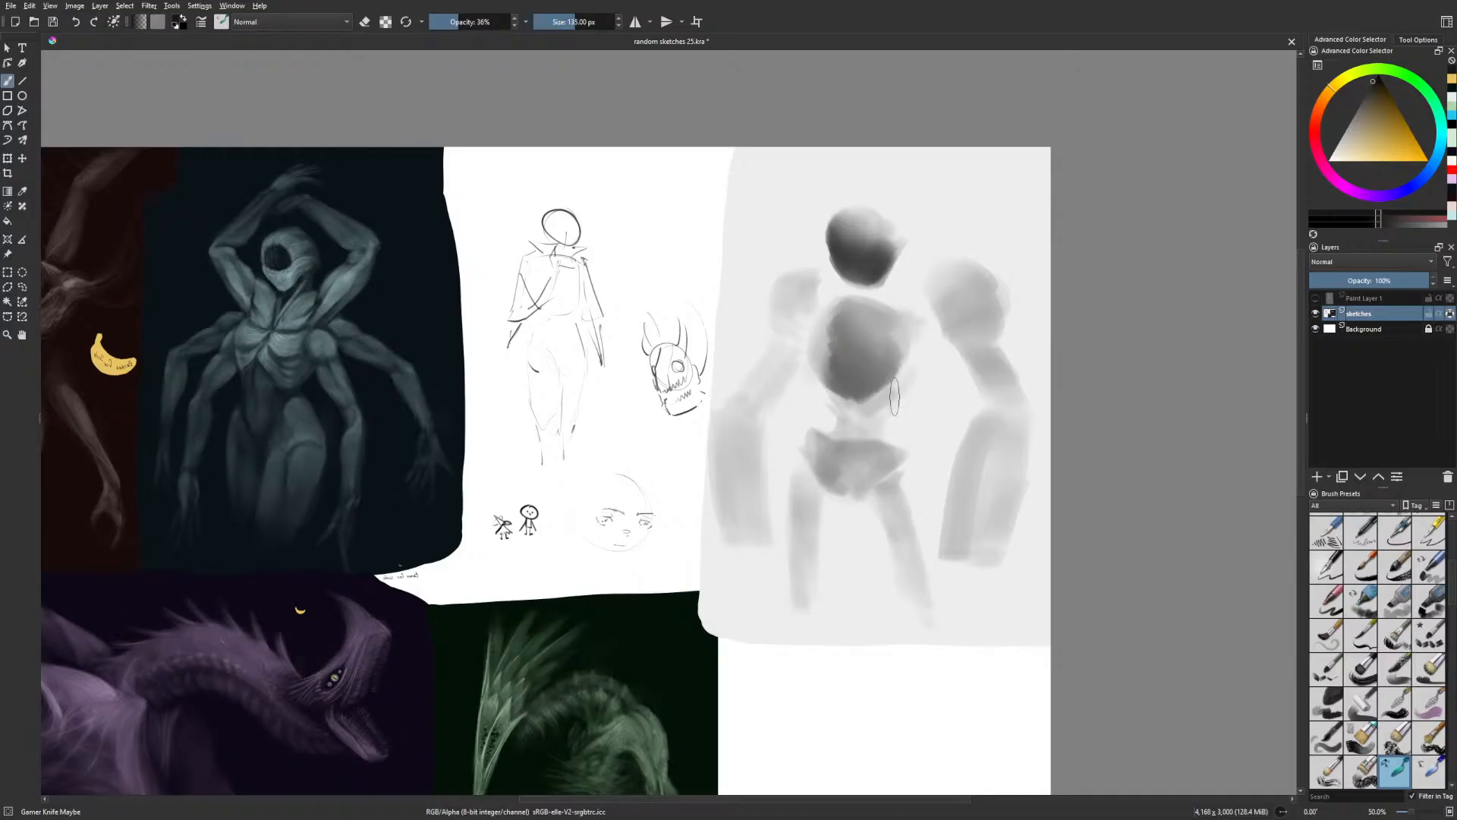
Reduce the brush size to 47 px for finer work on the creature
key(bracketleft)
key(bracketleft)
key(bracketleft)
key(bracketleft)
key(bracketleft)
key(bracketleft)
key(bracketleft)
key(bracketleft)
key(bracketleft)
key(bracketleft)
key(bracketleft)
key(bracketleft)
key(bracketleft)
key(bracketleft)
key(bracketleft)
key(bracketleft)
drag(925, 415, 839, 393)
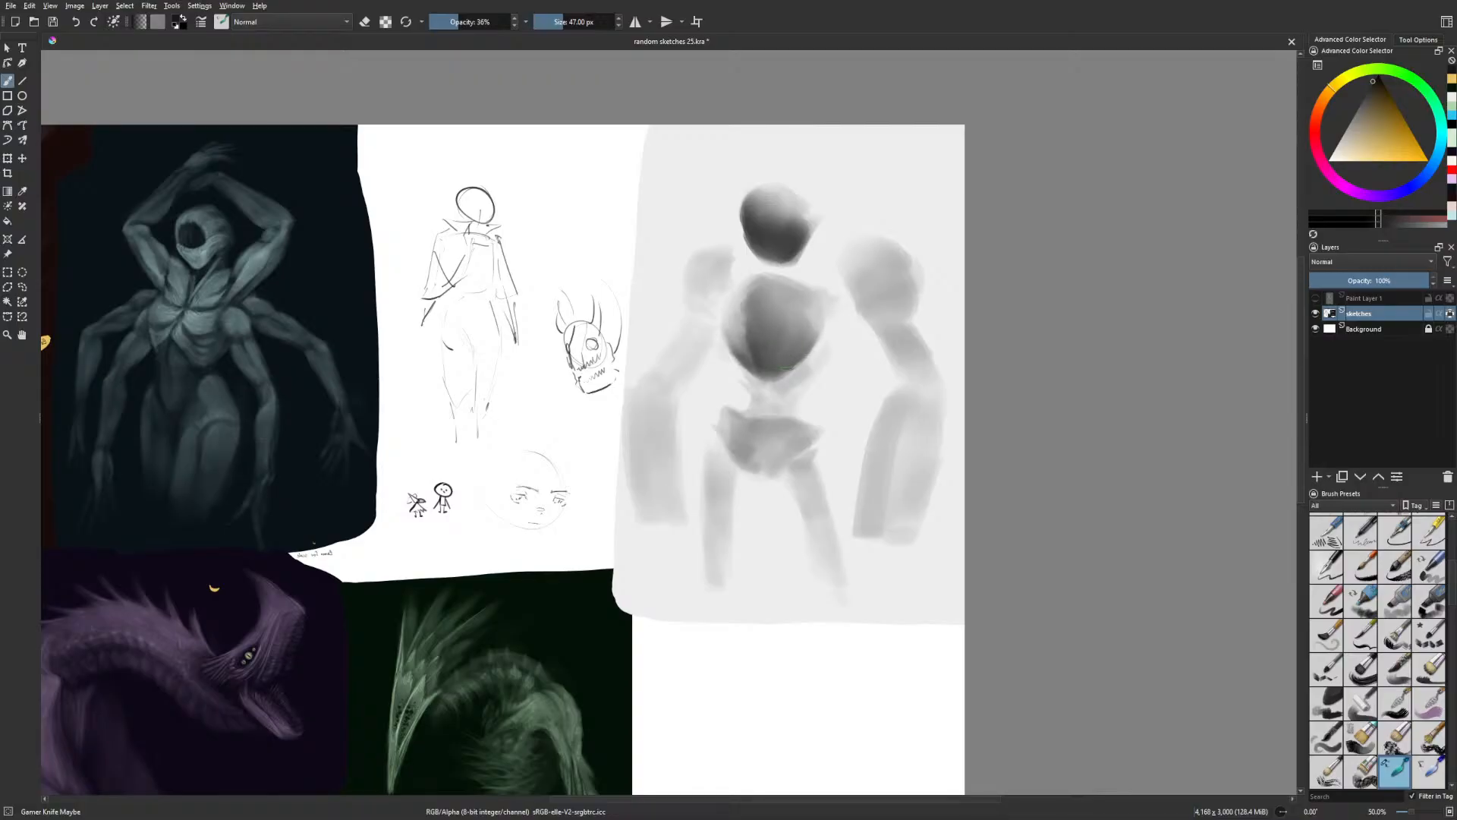
Enlarge the brush to 103 px and darken the edges and planes of the creature's torso and pelvis
key(bracketright)
key(bracketright)
key(bracketright)
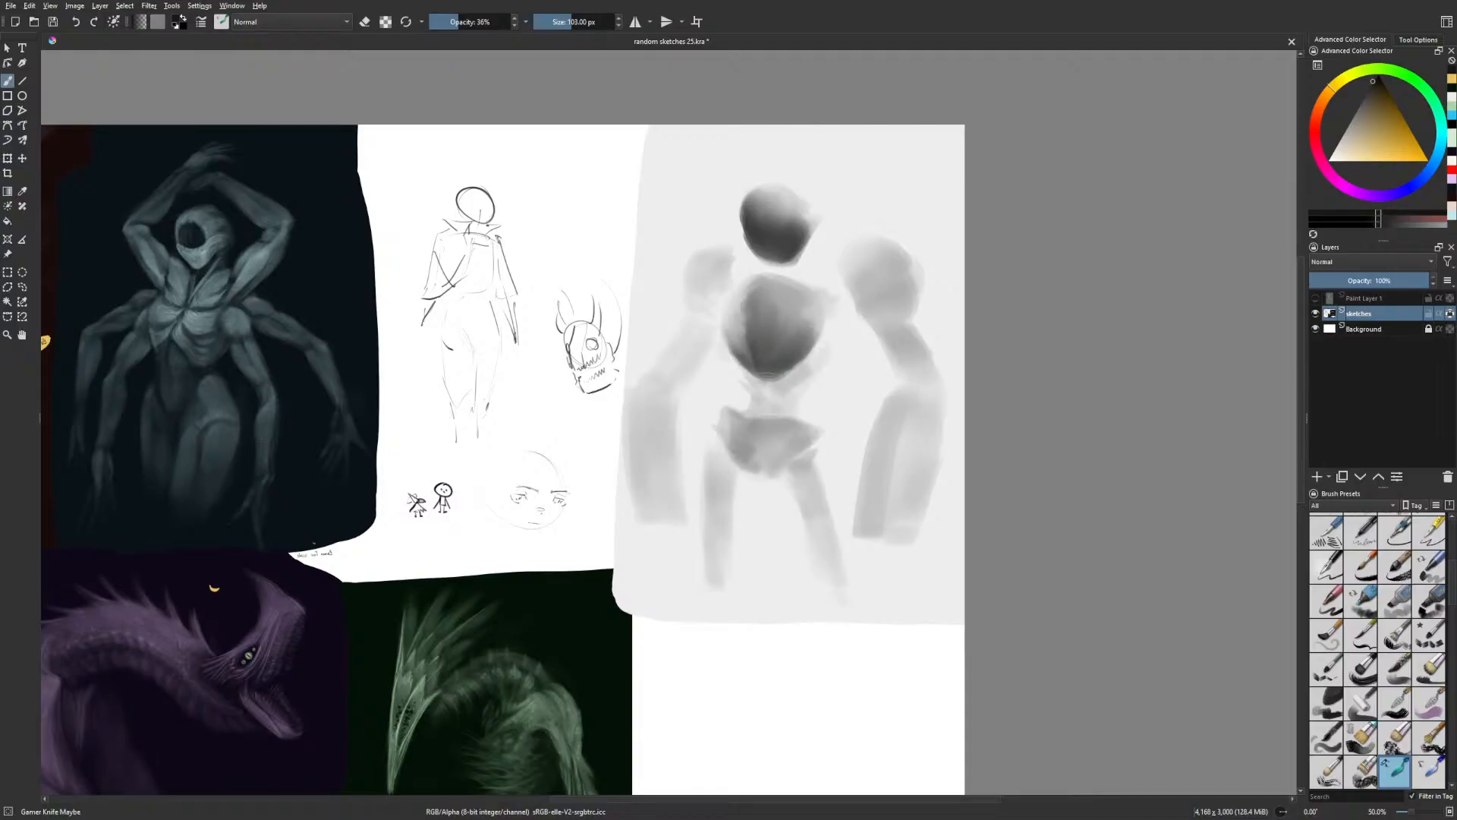
mouse_move(737, 321)
mouse_down()
mouse_move(746, 367)
mouse_move(736, 306)
mouse_move(755, 275)
mouse_move(773, 298)
mouse_move(743, 330)
mouse_move(760, 261)
mouse_move(760, 347)
mouse_move(765, 291)
mouse_up()
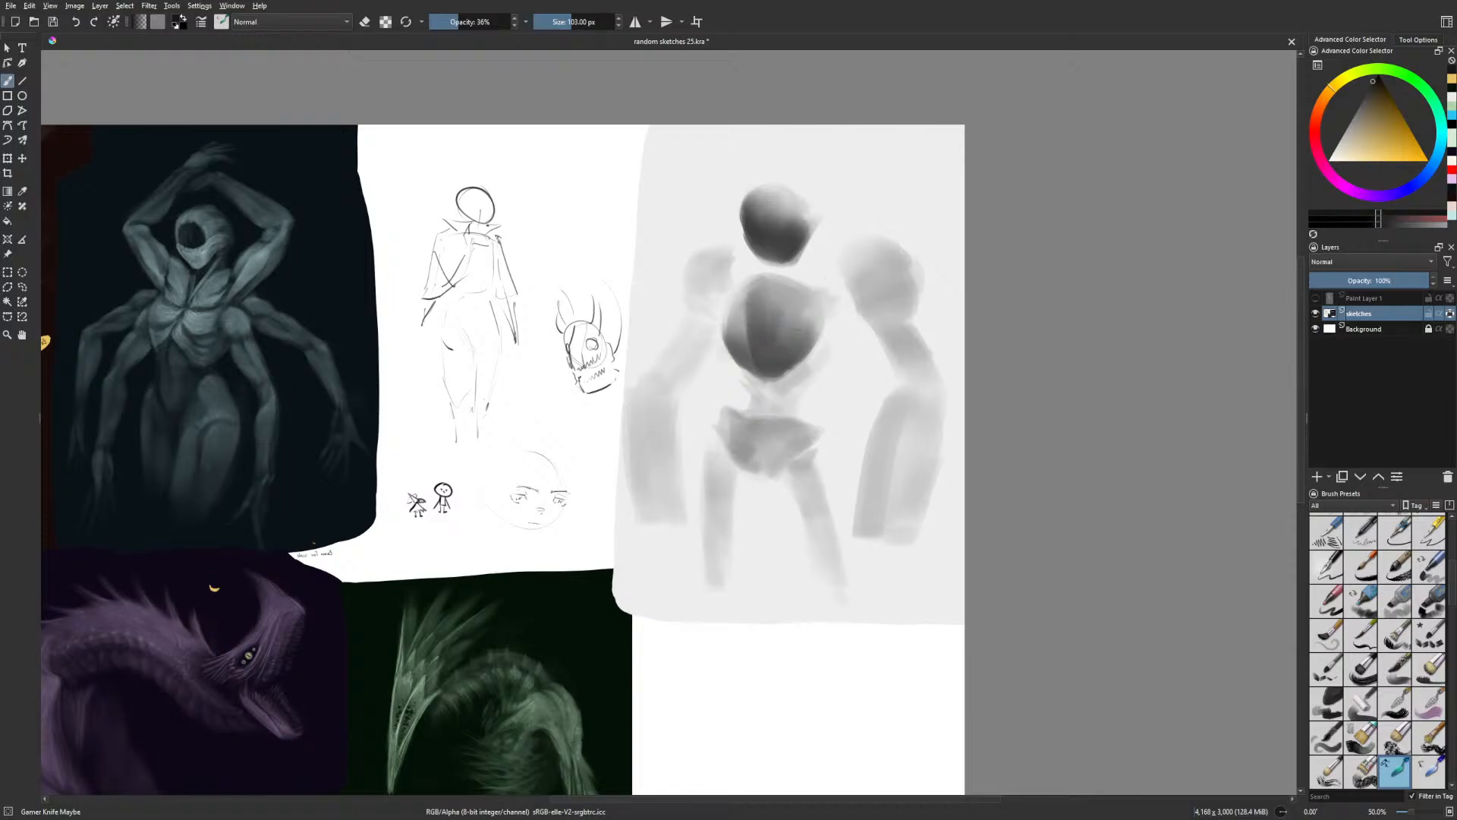
mouse_move(737, 413)
mouse_down()
mouse_move(781, 424)
mouse_move(728, 440)
mouse_move(752, 465)
mouse_move(773, 467)
mouse_move(773, 431)
mouse_move(796, 432)
mouse_move(772, 442)
mouse_move(763, 469)
mouse_up()
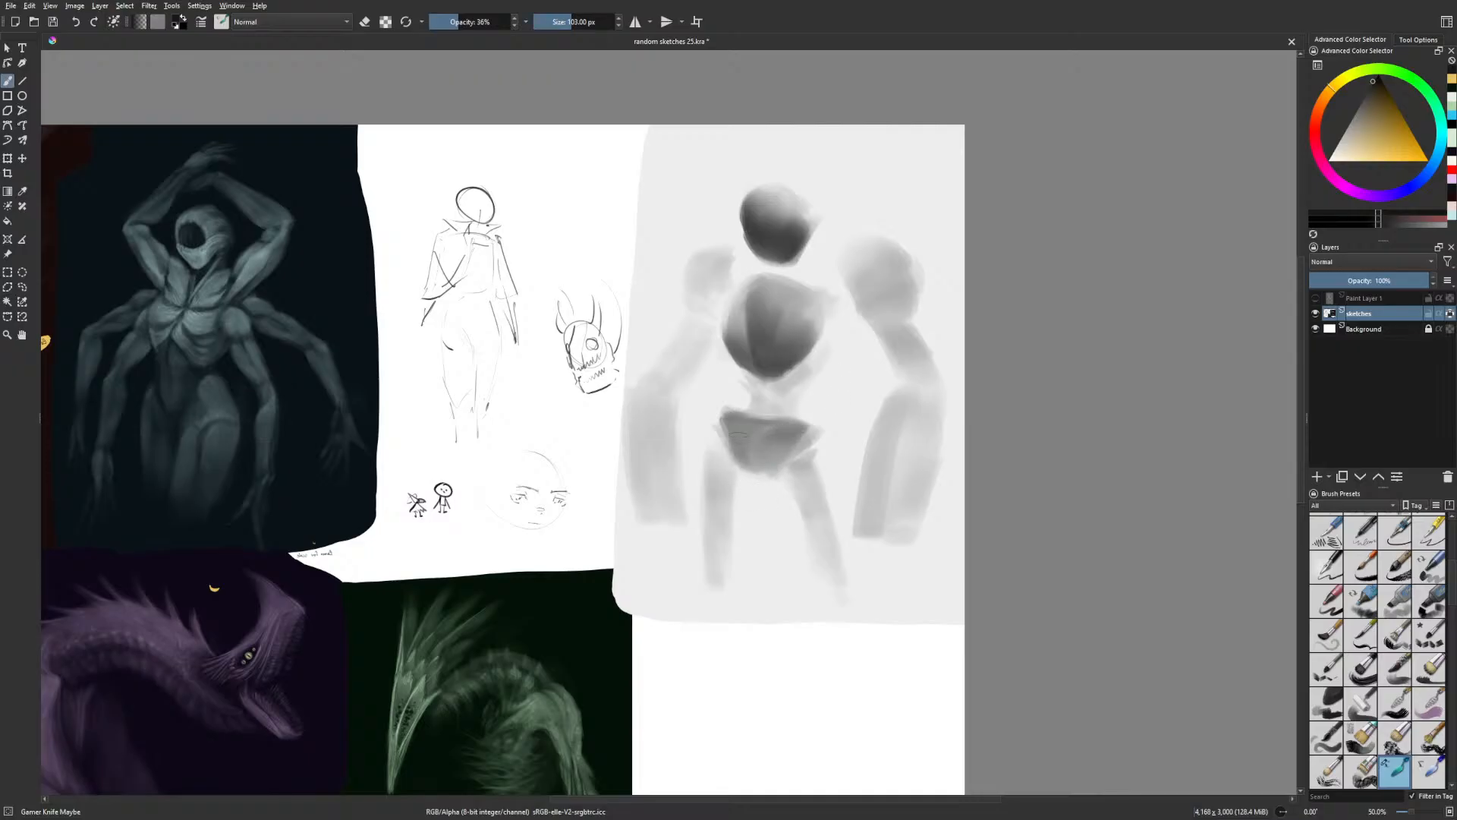
drag(721, 417, 725, 440)
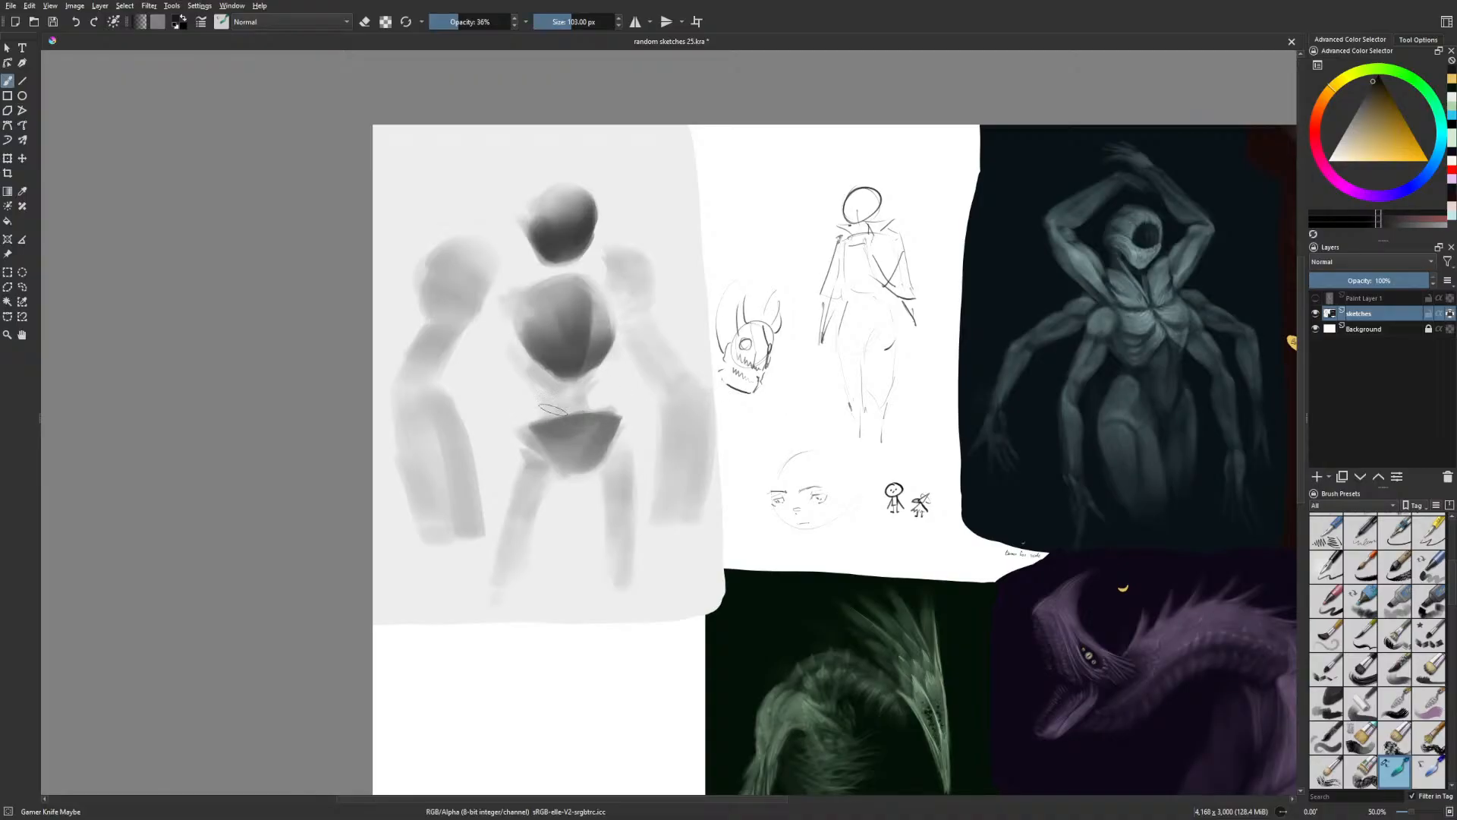
Reduce the brush to 47 px and paint the narrow waist and the flank linking pelvis, torso and the larger shoulder
mouse_move(554, 399)
shift+mouse_down()
mouse_move(517, 443)
mouse_move(548, 462)
mouse_move(524, 430)
shift+mouse_up()
mouse_move(568, 362)
mouse_down()
mouse_move(544, 420)
mouse_move(553, 401)
mouse_move(525, 353)
mouse_move(532, 372)
mouse_move(536, 283)
mouse_move(534, 376)
mouse_move(501, 308)
mouse_move(522, 366)
mouse_move(505, 324)
mouse_move(540, 366)
mouse_move(576, 347)
mouse_move(546, 376)
mouse_move(583, 407)
mouse_up()
key(m)
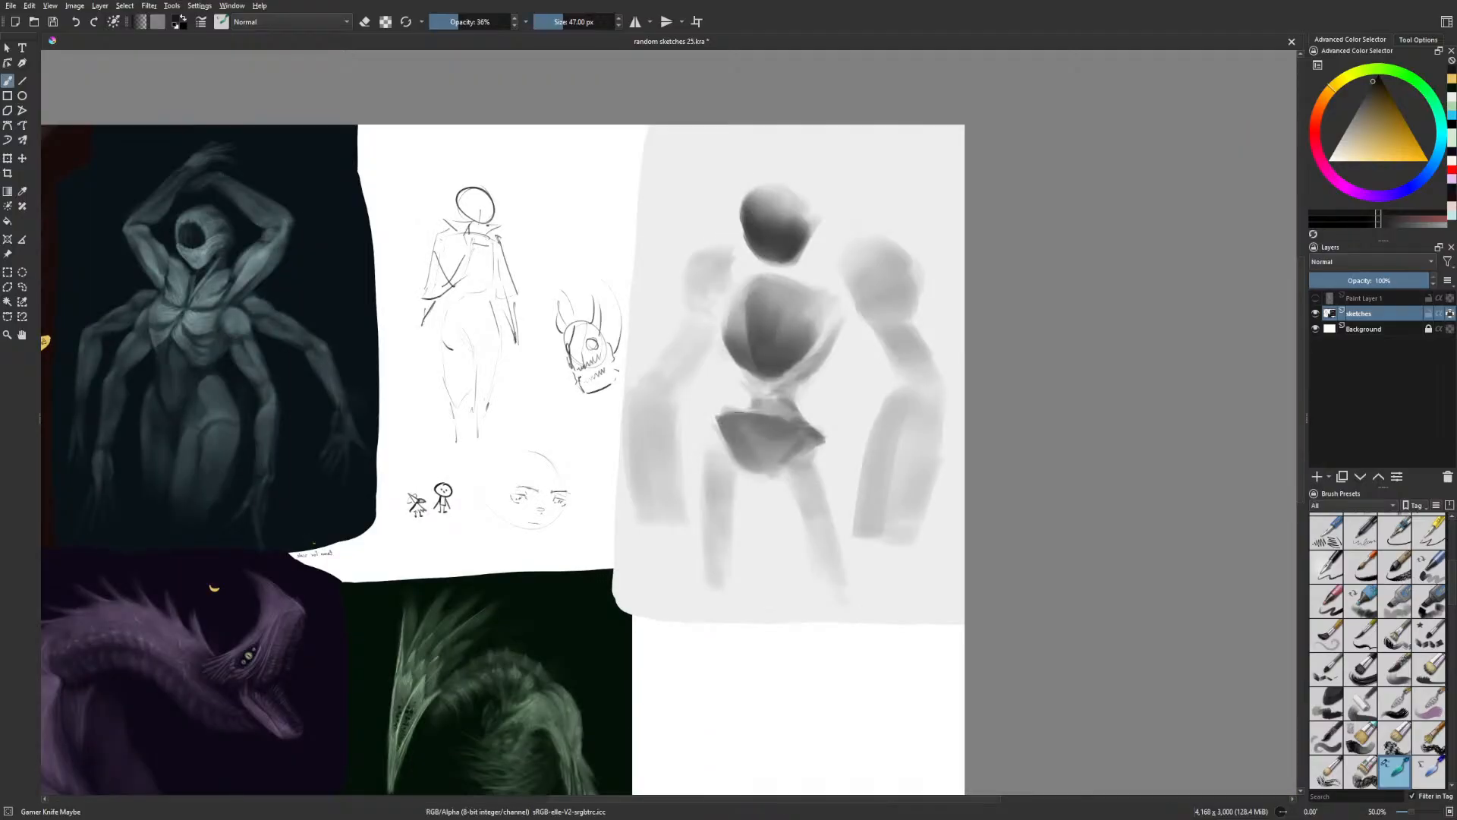
mouse_move(795, 381)
mouse_down()
mouse_move(848, 303)
mouse_move(811, 287)
mouse_move(829, 331)
mouse_move(849, 287)
mouse_move(879, 314)
mouse_up()
Enlarge the brush to 96 px and shade both shoulders into darker, rounded grey masses, checking them in mirrored view
key(bracketright)
key(bracketright)
key(bracketright)
key(bracketright)
key(bracketright)
key(bracketright)
key(bracketright)
key(bracketright)
mouse_move(852, 258)
mouse_down()
mouse_move(871, 313)
mouse_move(892, 315)
mouse_move(918, 277)
mouse_move(899, 315)
mouse_up()
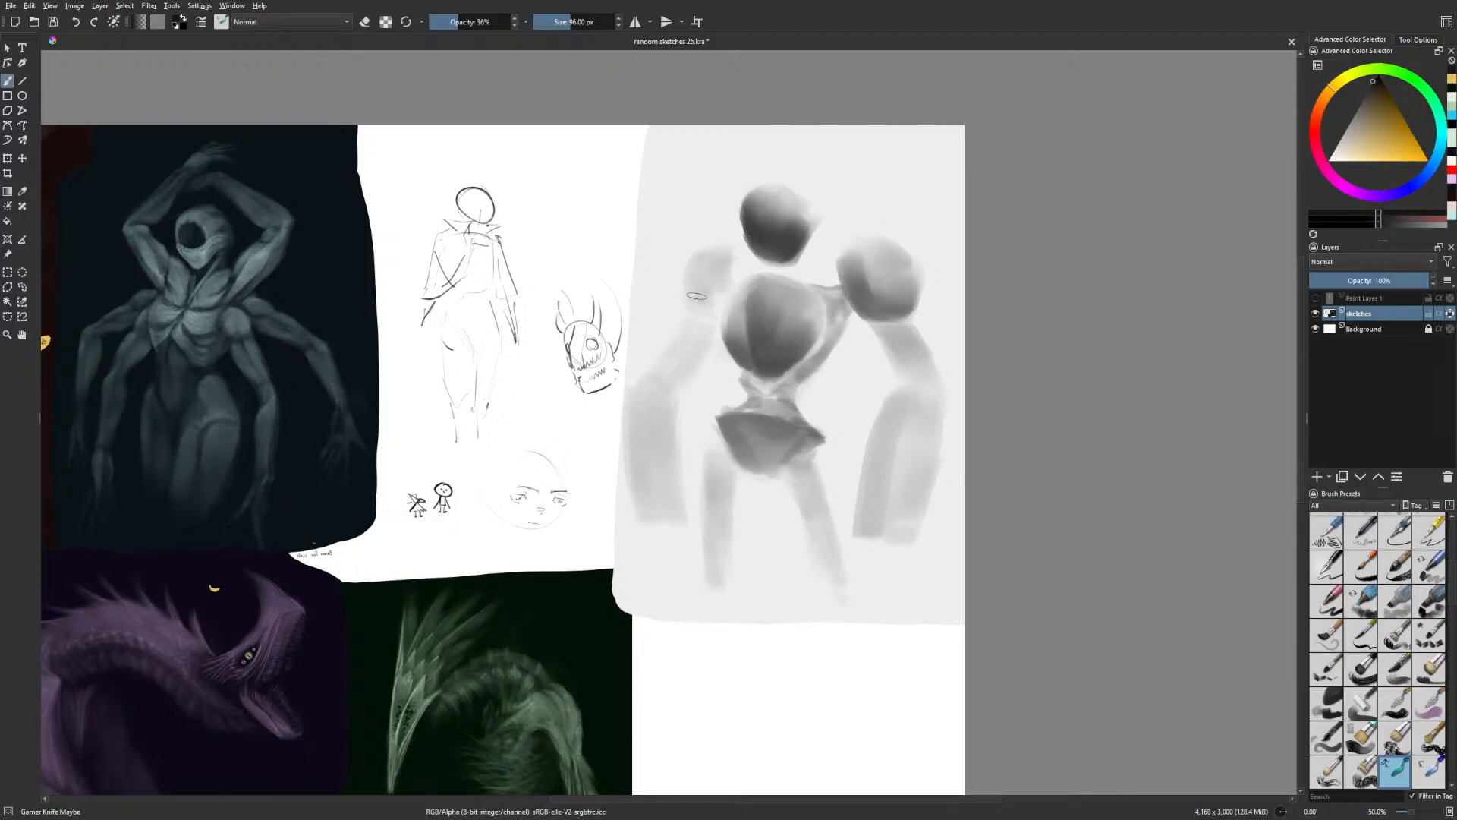
key(m)
mouse_move(628, 302)
mouse_down()
mouse_move(612, 252)
mouse_move(631, 311)
mouse_move(616, 265)
mouse_move(597, 263)
mouse_move(616, 292)
mouse_up()
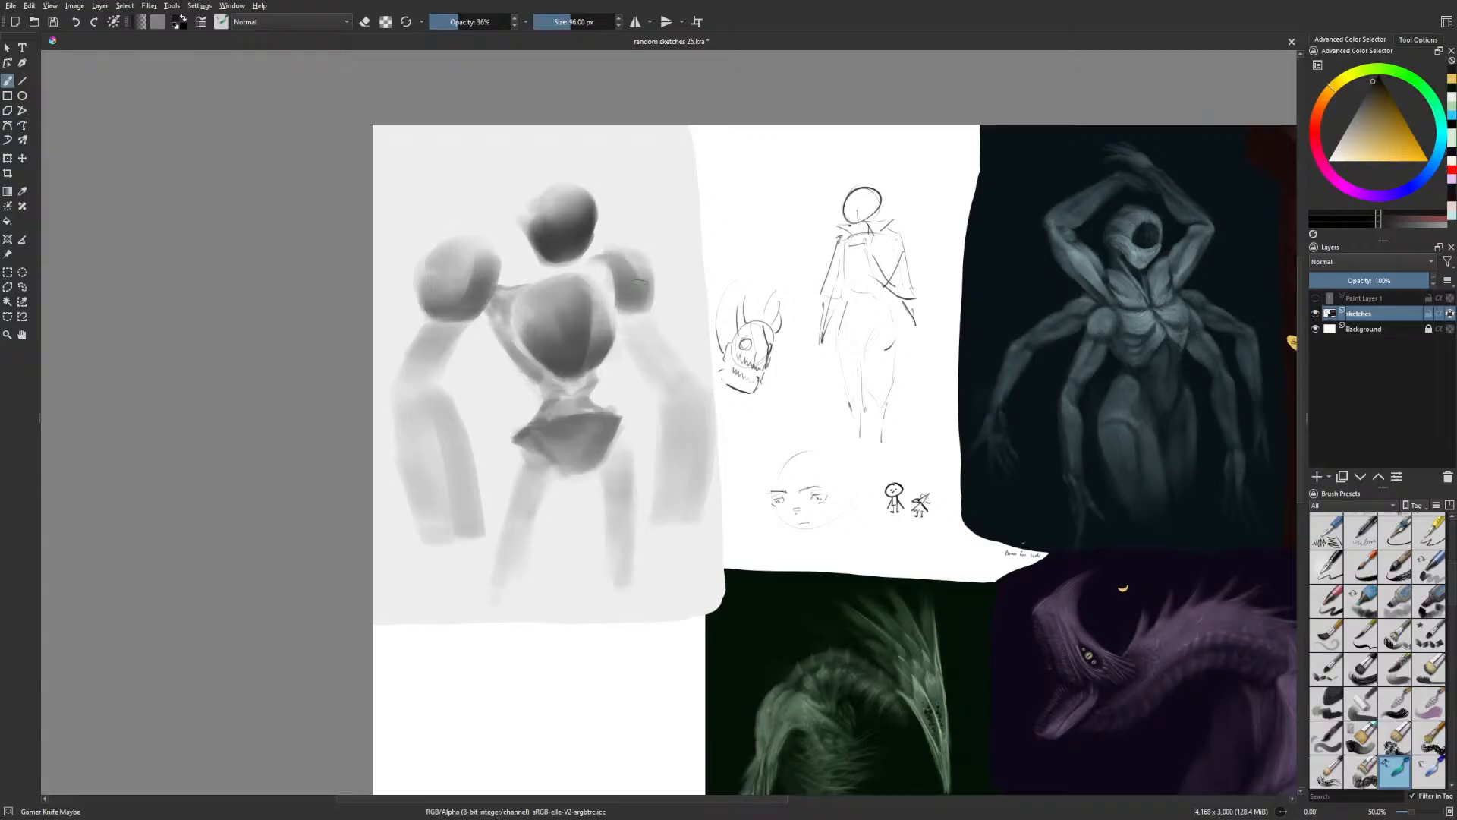
Darken both upper arms and bulky forearms into separate solid grey blocks
mouse_move(454, 334)
mouse_down()
mouse_move(428, 377)
mouse_move(440, 331)
mouse_move(399, 376)
mouse_up()
mouse_move(676, 353)
mouse_down()
mouse_move(628, 322)
mouse_move(641, 343)
mouse_move(683, 334)
mouse_up()
mouse_move(659, 414)
mouse_down()
mouse_move(662, 384)
mouse_move(661, 506)
mouse_move(693, 393)
mouse_move(687, 490)
mouse_move(649, 490)
mouse_move(668, 417)
mouse_move(653, 491)
mouse_move(644, 429)
mouse_move(674, 404)
mouse_move(653, 429)
mouse_move(648, 385)
mouse_move(674, 438)
mouse_move(659, 512)
mouse_move(632, 430)
mouse_move(664, 518)
mouse_move(677, 503)
mouse_move(656, 383)
mouse_up()
key(m)
mouse_move(902, 416)
mouse_down()
mouse_move(869, 513)
mouse_move(908, 390)
mouse_move(904, 472)
mouse_move(877, 522)
mouse_move(928, 396)
mouse_move(881, 512)
mouse_move(936, 410)
mouse_move(908, 465)
mouse_up()
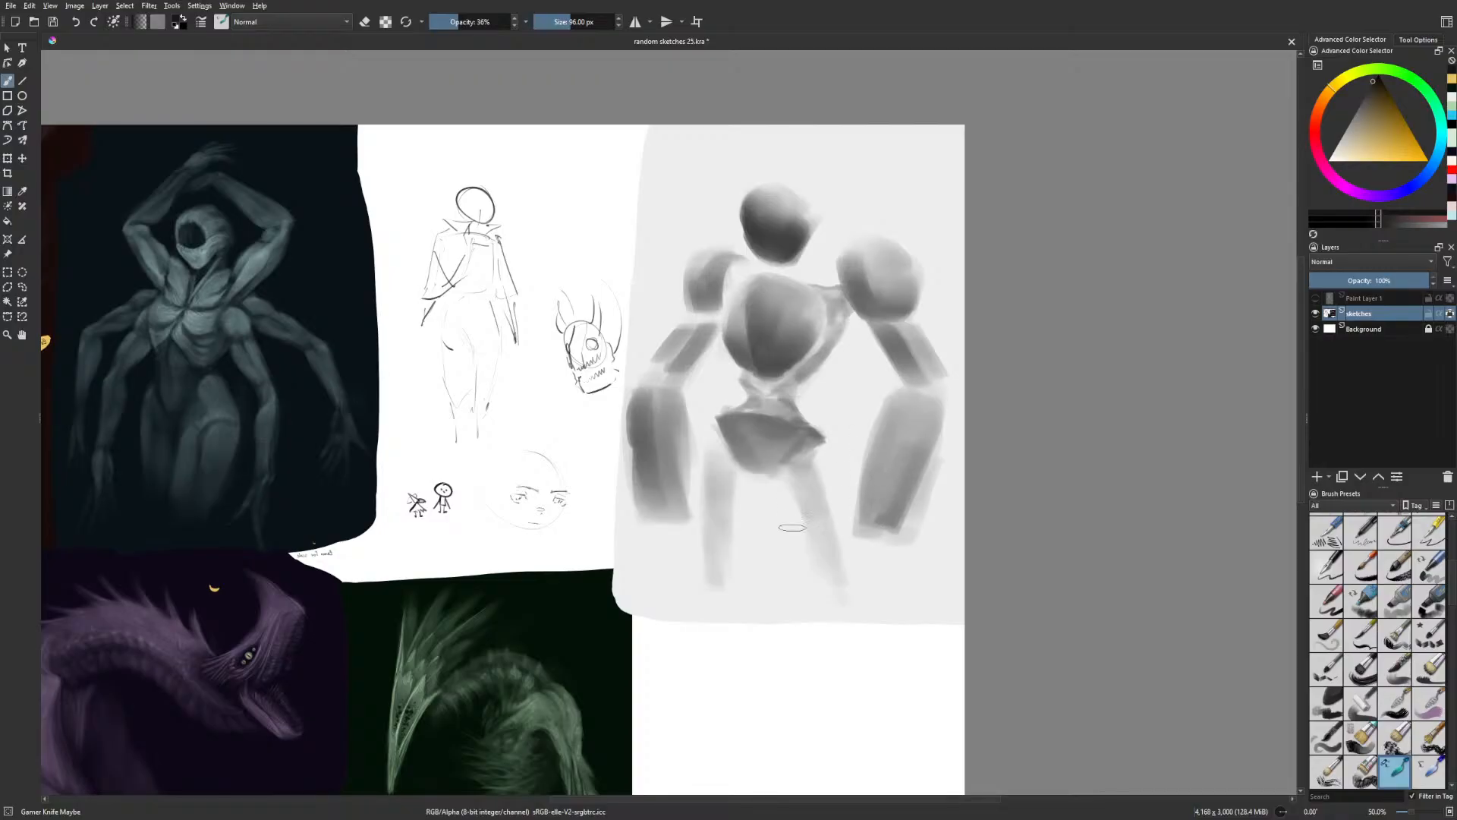
Darken both legs below the pelvis, extend the slanted leg to the panel's lower edge and mark the straighter leg's knee
mouse_move(791, 473)
mouse_down()
mouse_move(814, 529)
mouse_move(811, 452)
mouse_move(836, 591)
mouse_move(855, 567)
mouse_up()
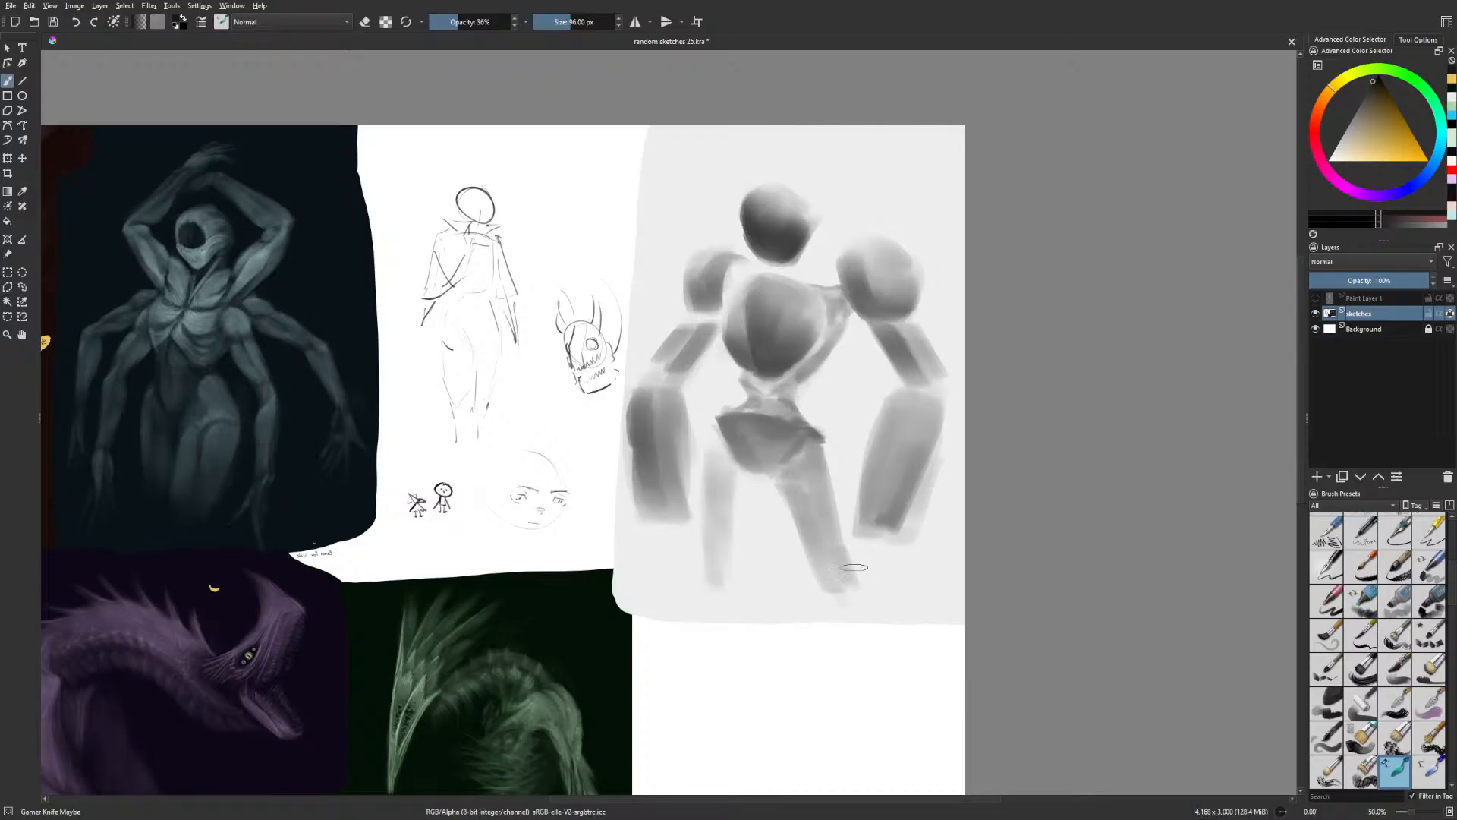
drag(738, 474, 726, 561)
mouse_move(713, 434)
mouse_down()
mouse_move(720, 565)
mouse_move(735, 484)
mouse_move(719, 581)
mouse_move(735, 478)
mouse_move(738, 579)
mouse_move(828, 562)
mouse_up()
key(m)
mouse_move(601, 513)
mouse_down()
mouse_move(560, 605)
mouse_move(576, 570)
mouse_move(564, 611)
mouse_up()
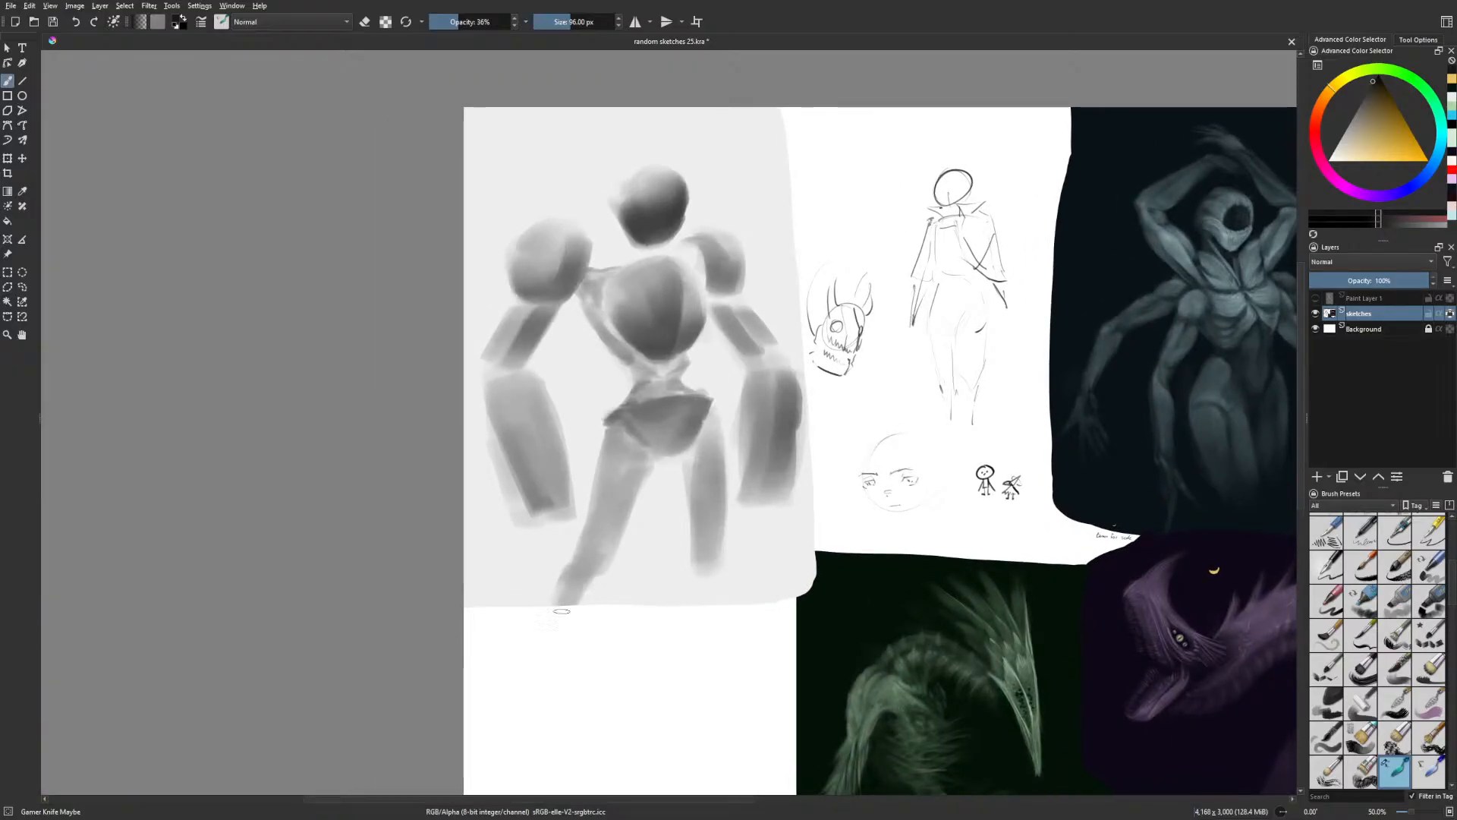
mouse_move(698, 556)
mouse_down()
mouse_move(695, 601)
mouse_move(725, 561)
mouse_move(642, 607)
mouse_move(633, 545)
mouse_move(645, 575)
mouse_move(618, 569)
mouse_move(634, 575)
mouse_move(642, 556)
mouse_move(625, 569)
mouse_move(624, 490)
mouse_up()
key(m)
Shrink the brush, undo the last two strokes and paint a dark knee on the slanted leg with a 51 px brush
key(bracketleft)
key(bracketleft)
key(bracketleft)
key(bracketleft)
key(bracketleft)
key(bracketleft)
key(bracketleft)
key(bracketleft)
key(bracketleft)
key(bracketleft)
key(bracketleft)
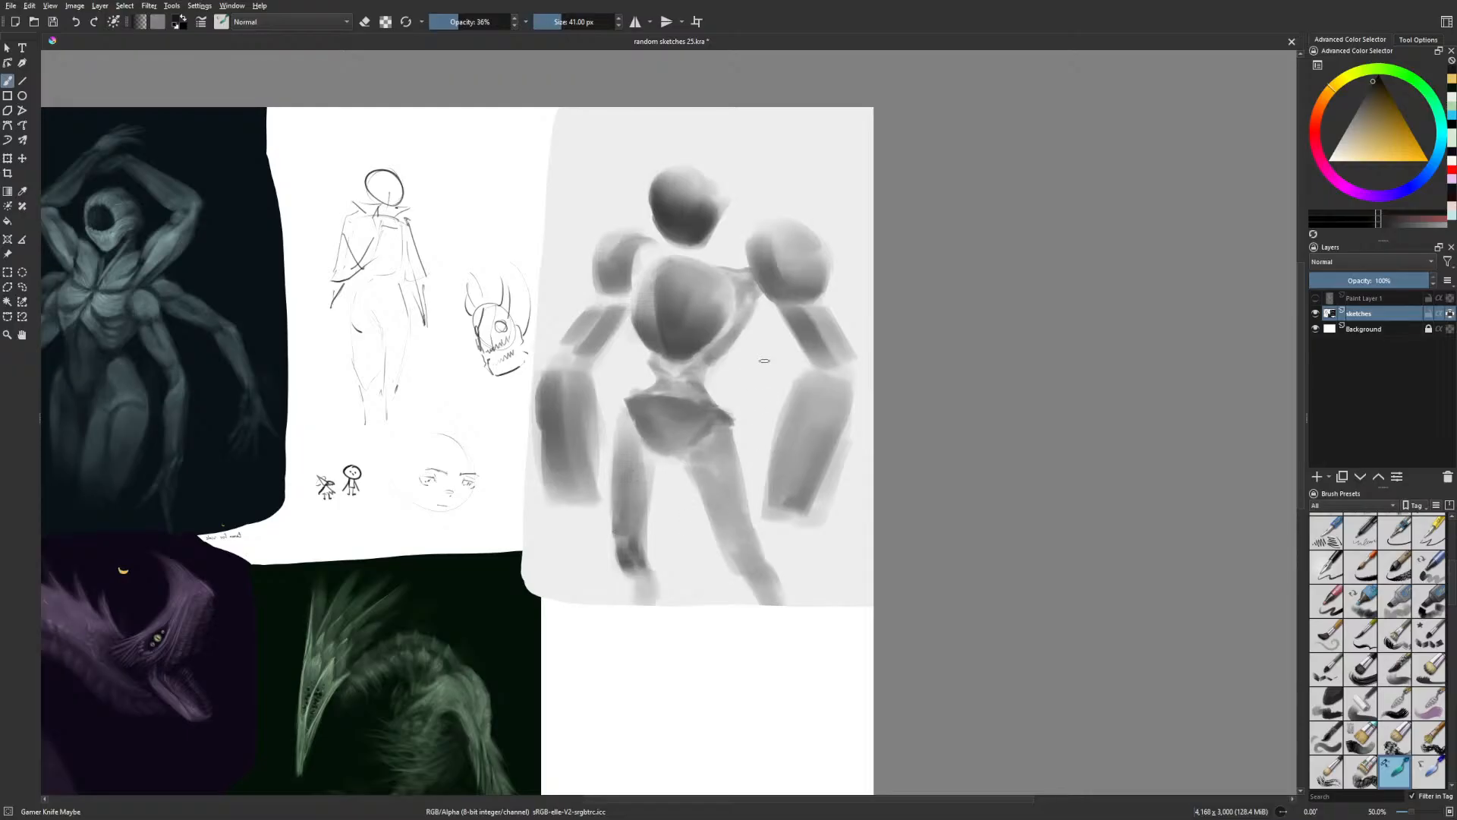
key(ctrl+z)
key(ctrl+z)
drag(747, 575, 736, 529)
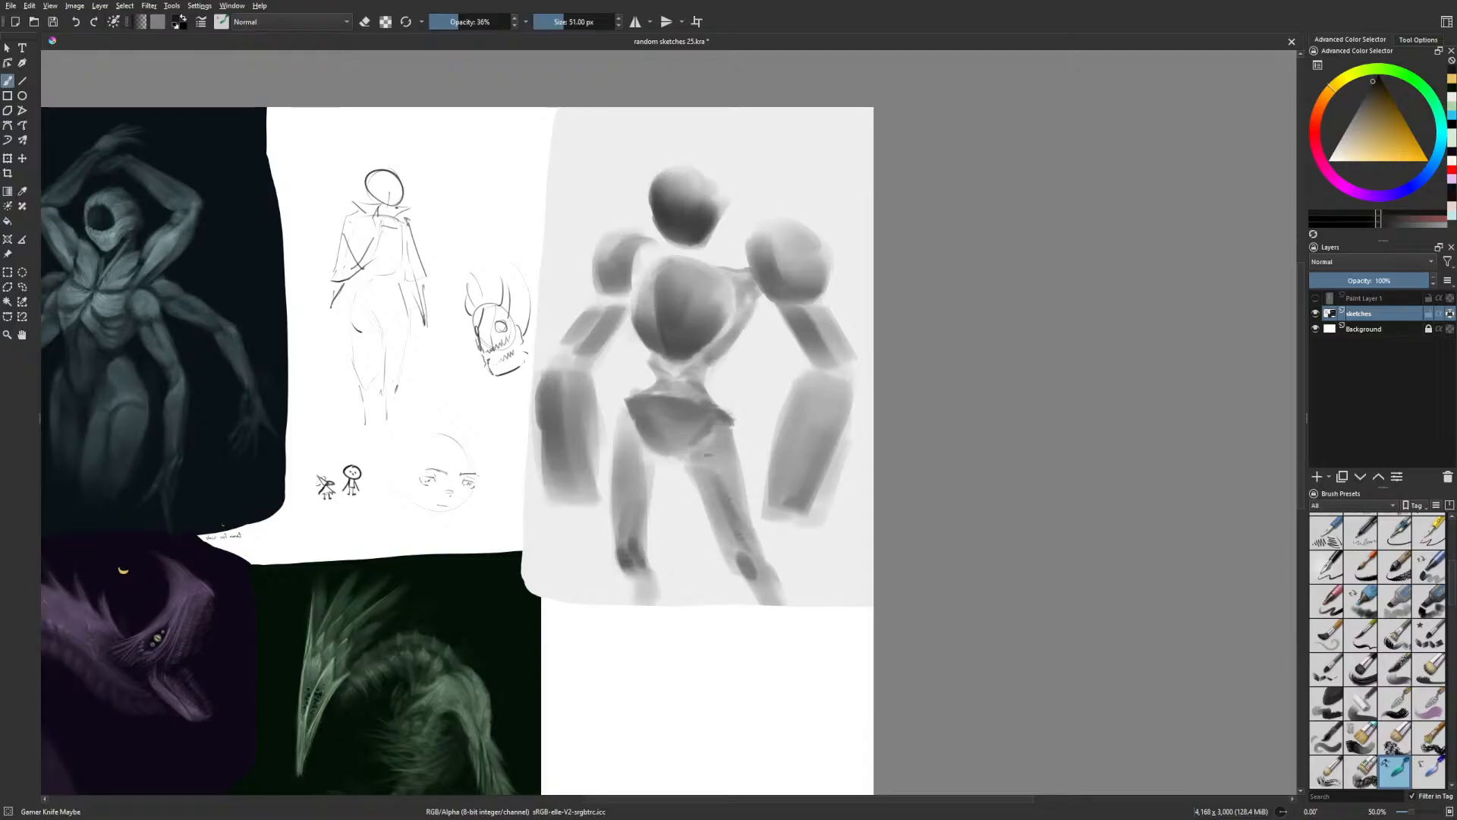
Shade the slanted leg's thigh, then fill out both thighs with the brush enlarged to 78 px
drag(723, 460, 747, 538)
drag(706, 489, 717, 539)
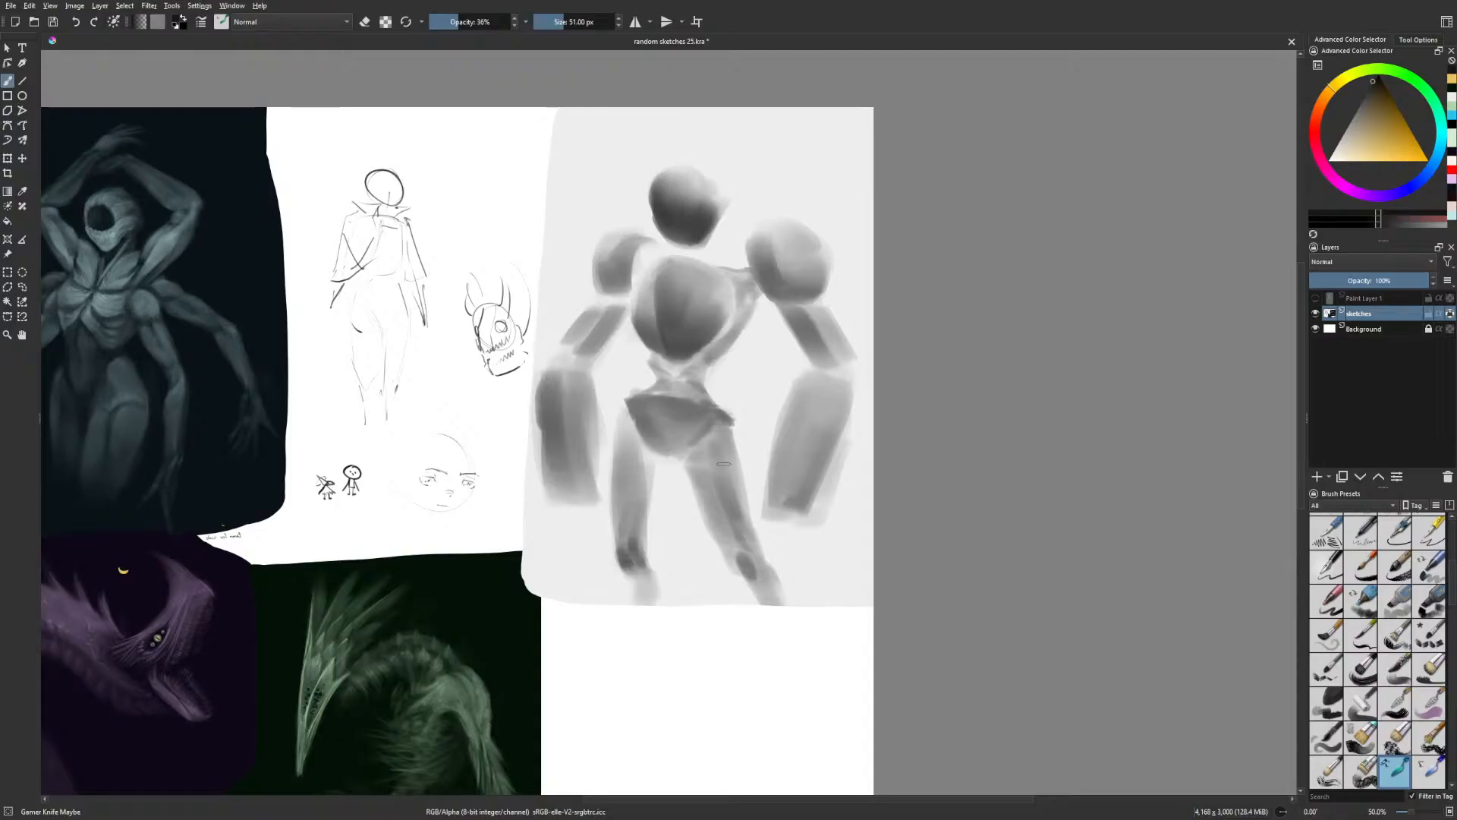
key(bracketright)
key(bracketright)
key(bracketright)
key(bracketright)
key(bracketright)
key(bracketright)
drag(703, 476, 712, 529)
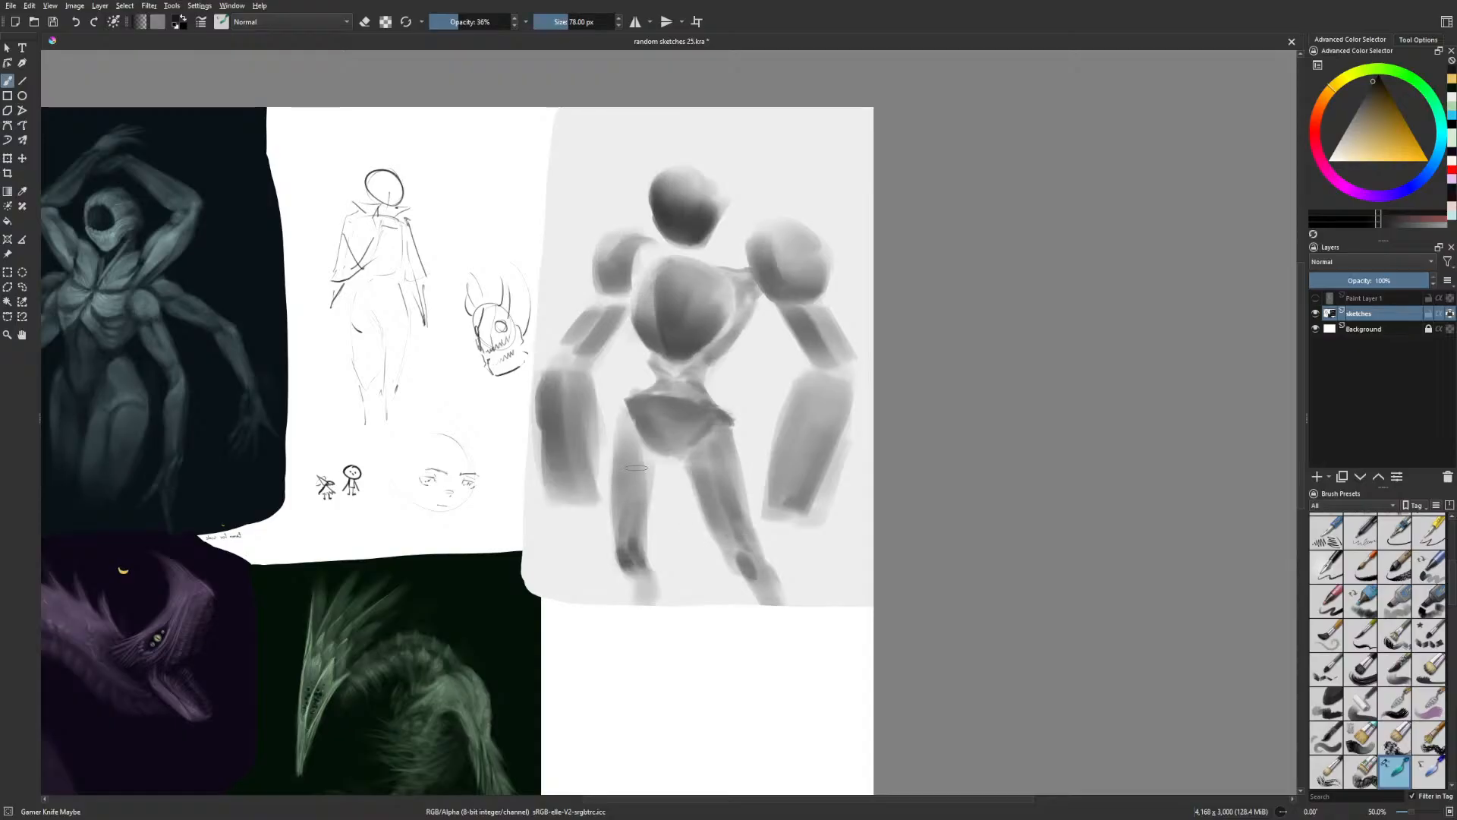
drag(620, 471, 629, 521)
drag(613, 440, 618, 527)
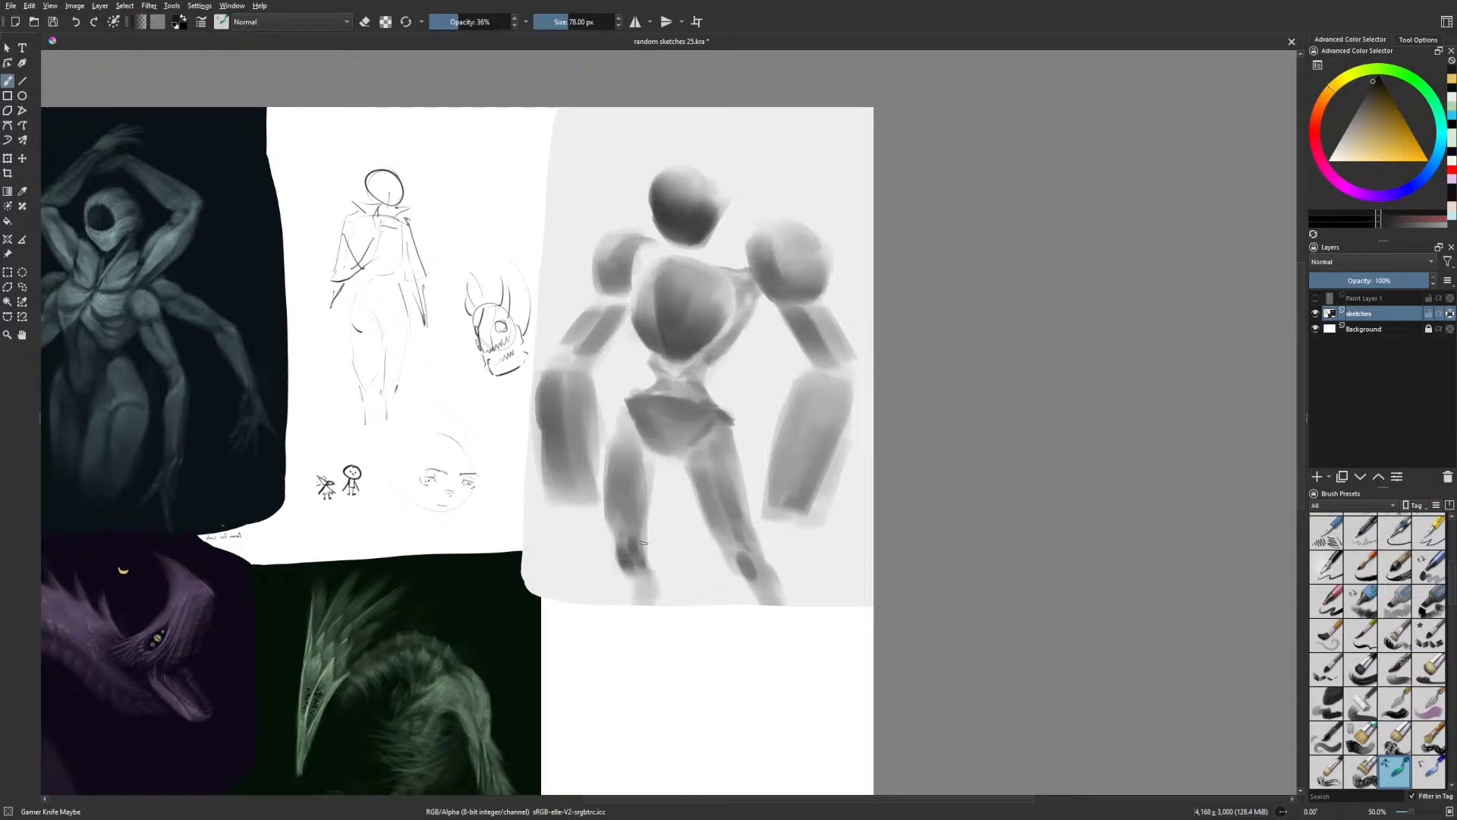
Mirror the view and darken the torso's shadow planes along its outer side and lower edge
key(m)
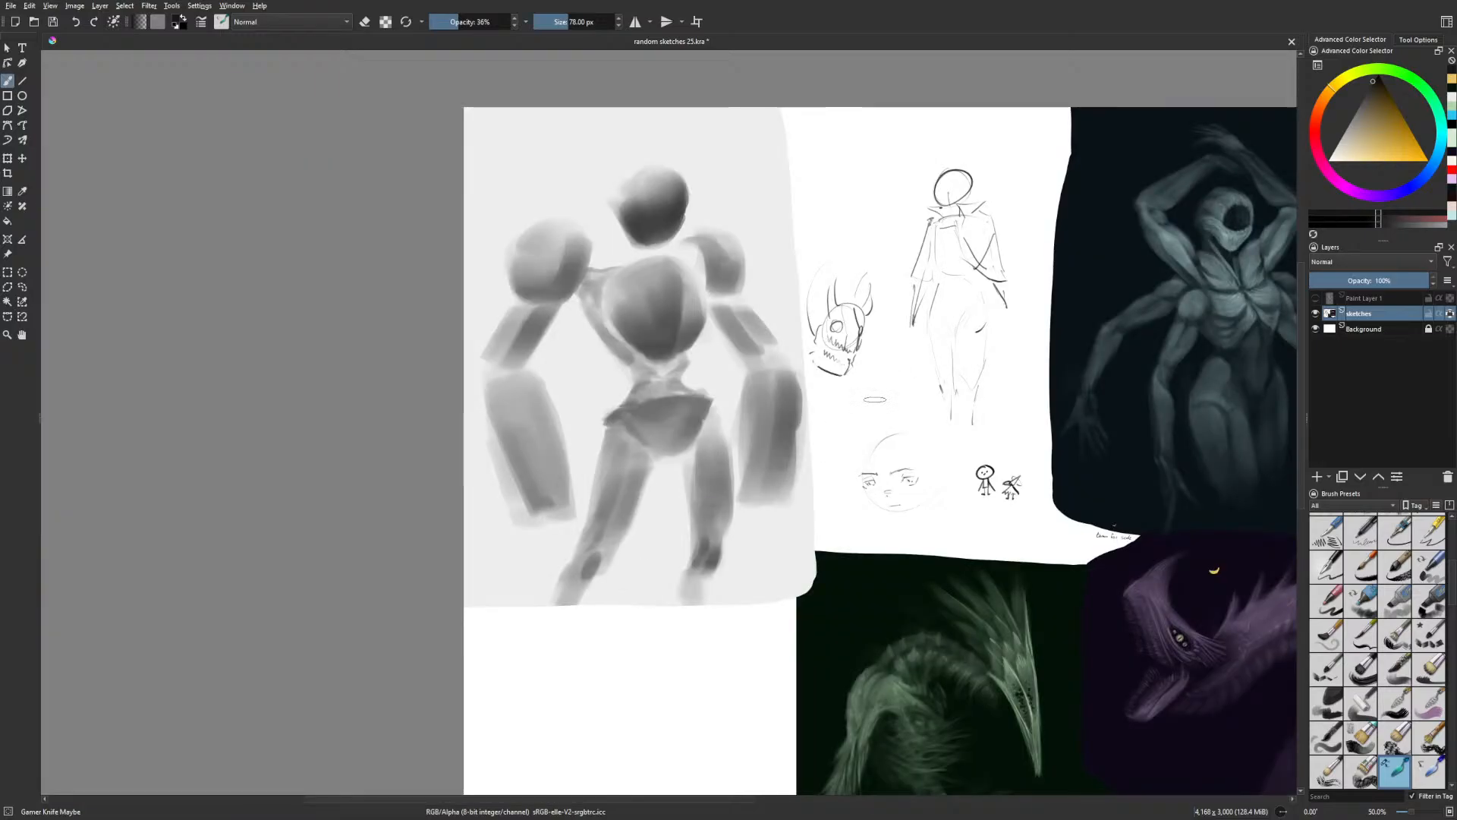
drag(875, 400, 836, 424)
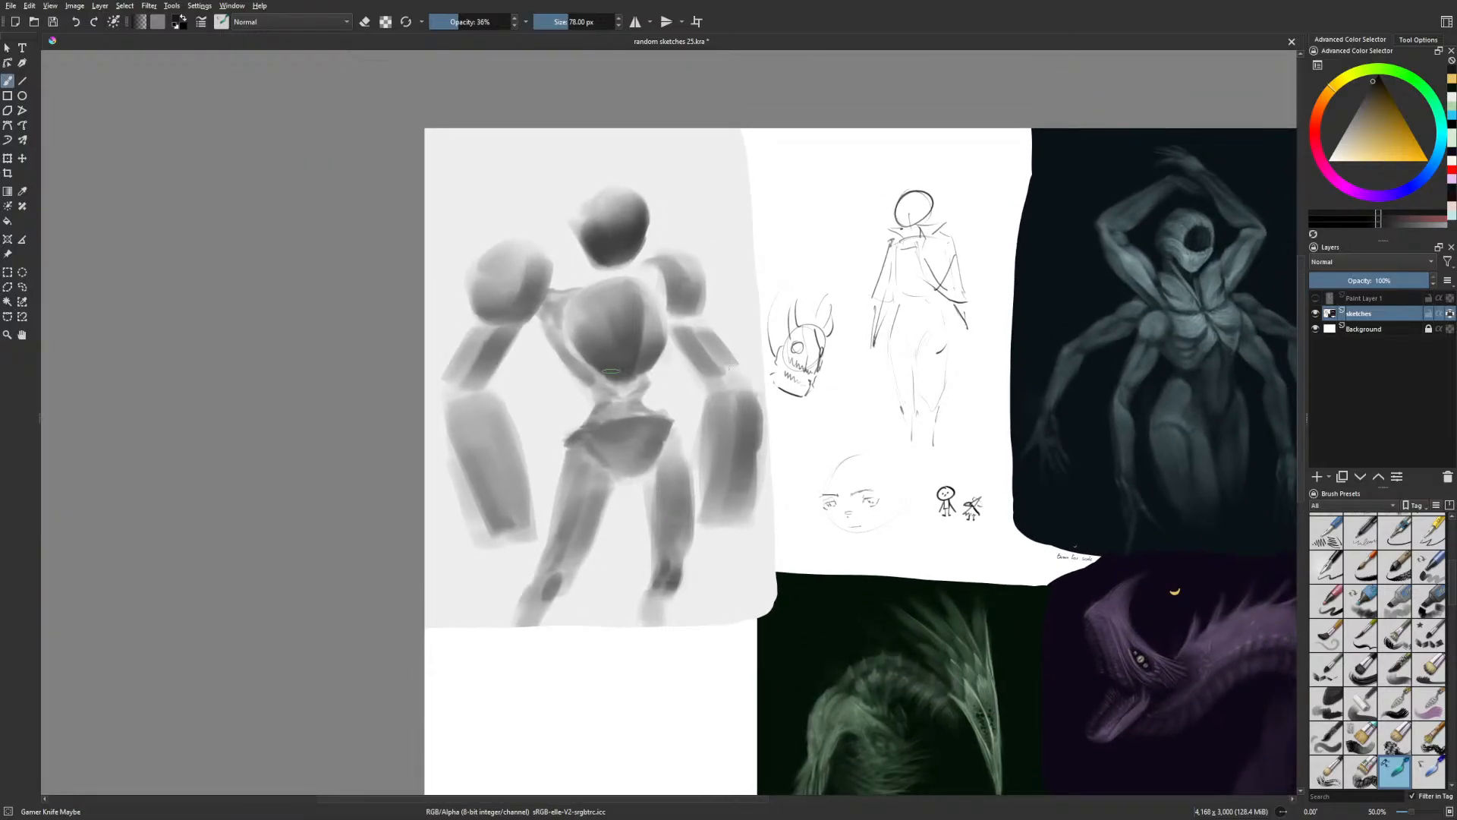
drag(575, 333, 595, 360)
drag(595, 305, 610, 340)
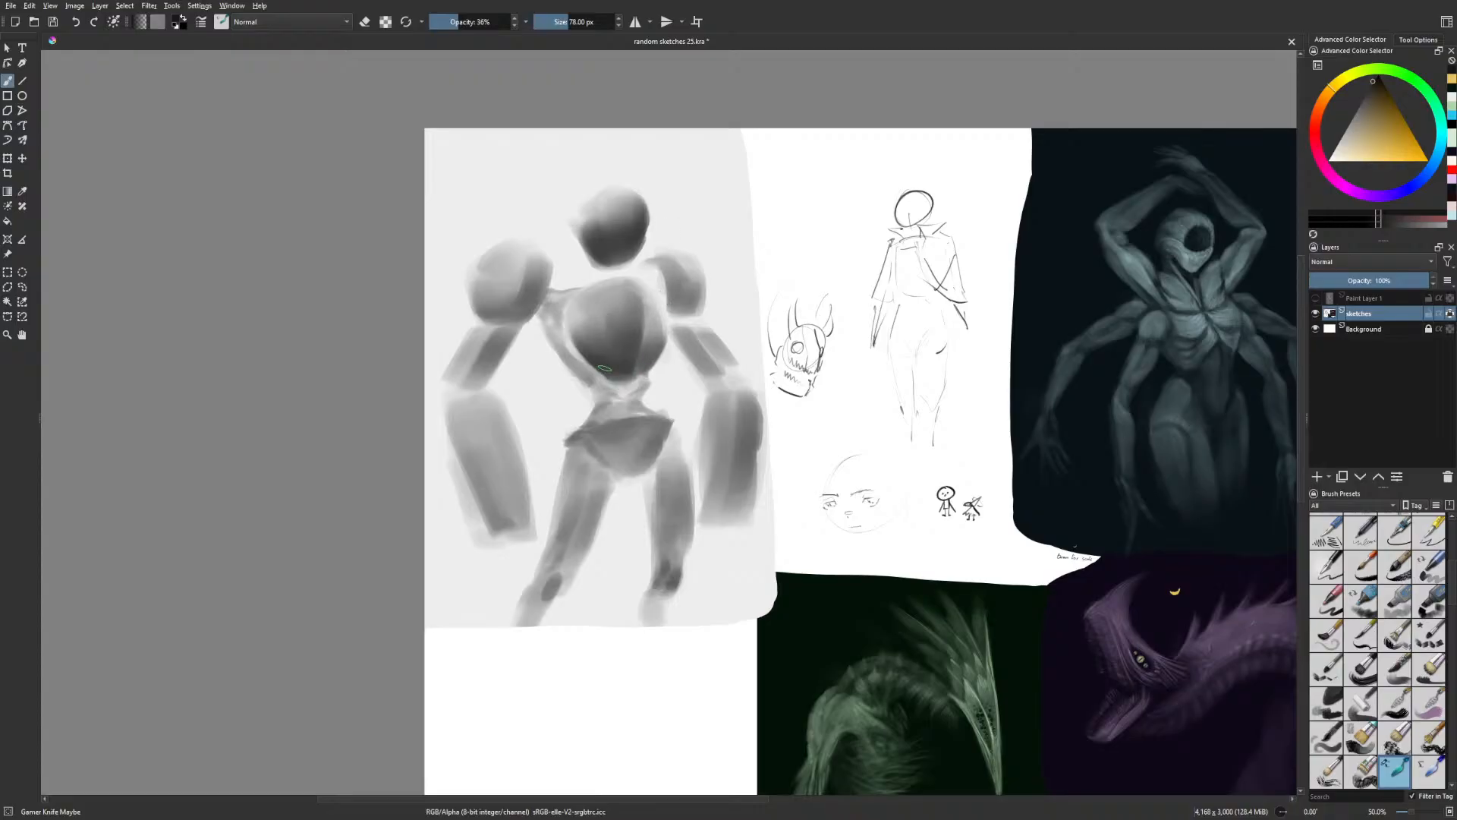
mouse_move(567, 328)
mouse_down()
mouse_move(589, 355)
mouse_move(577, 358)
mouse_up()
drag(560, 331, 577, 354)
Reduce the brush to 38 px and refine the waist between torso and pelvis, undoing the last torso-edge stroke
key(bracketleft)
key(bracketleft)
key(bracketleft)
key(bracketleft)
key(bracketleft)
key(bracketleft)
key(bracketleft)
key(bracketleft)
key(bracketleft)
key(bracketleft)
drag(606, 392, 606, 403)
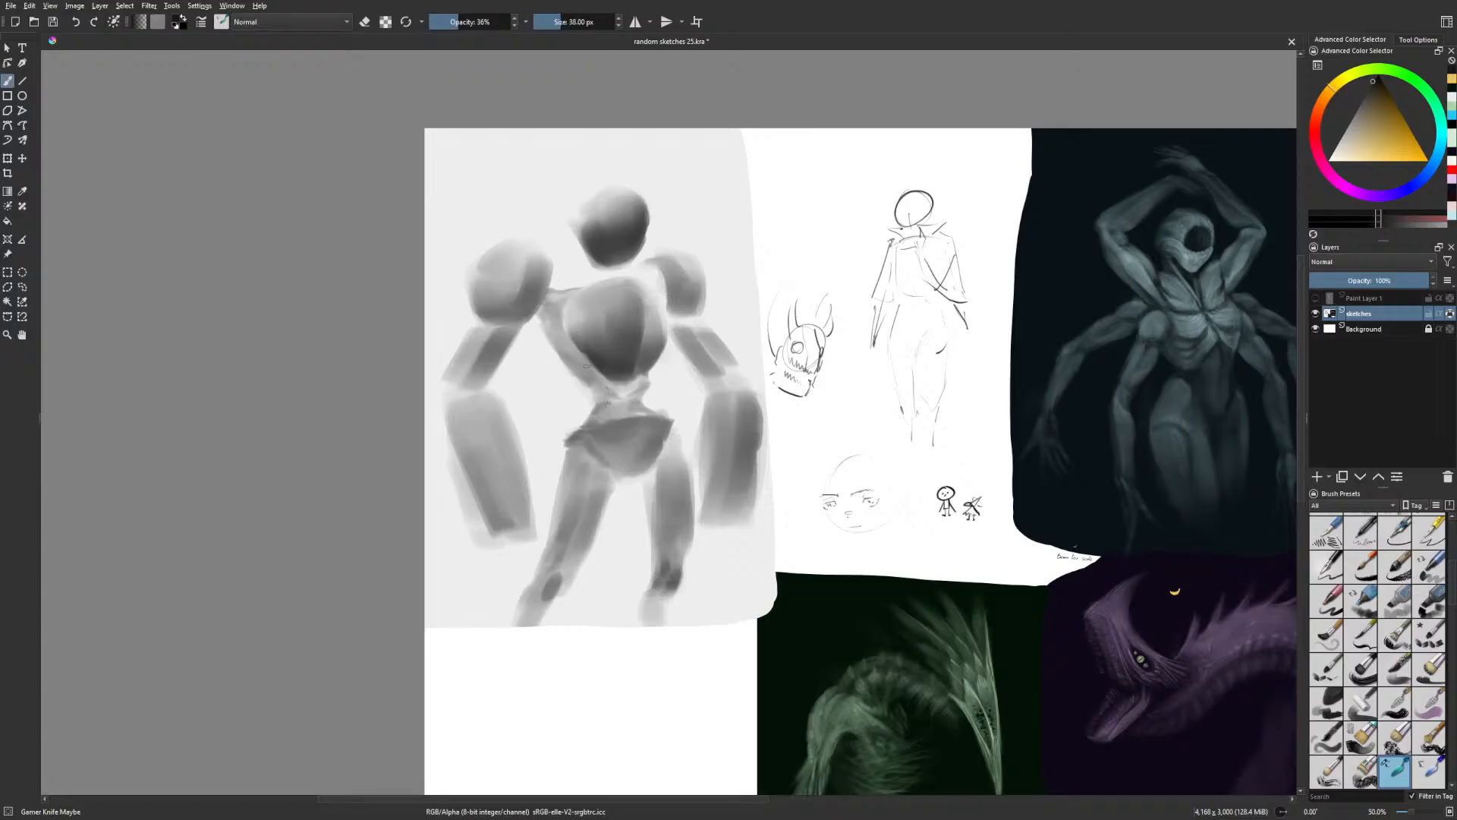
drag(583, 352, 599, 373)
key(ctrl+z)
Deepen the torso's lower half with fine dark strokes tapering to its bottom point, checking it in mirrored view
key(m)
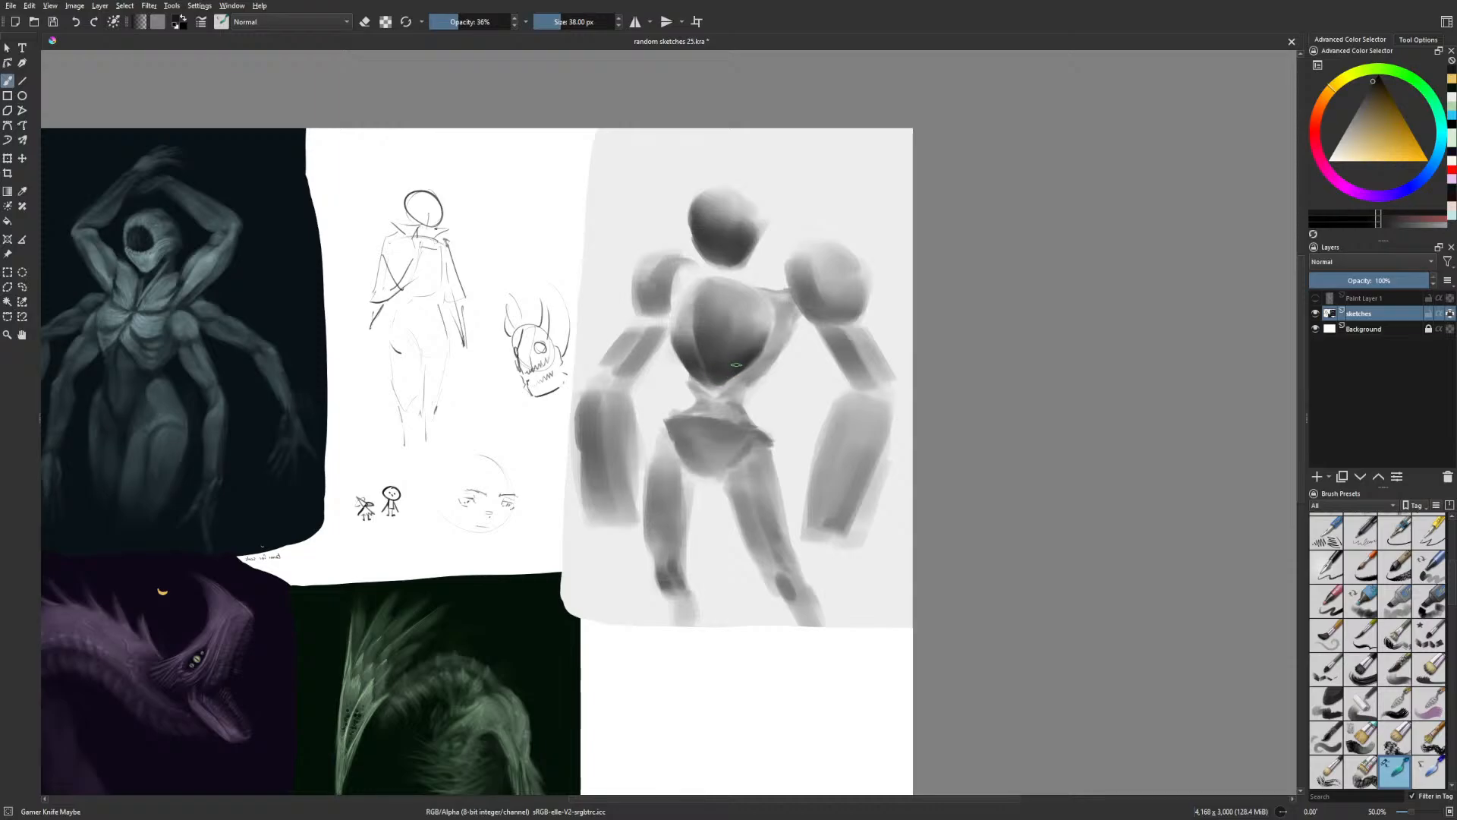
drag(726, 376, 722, 383)
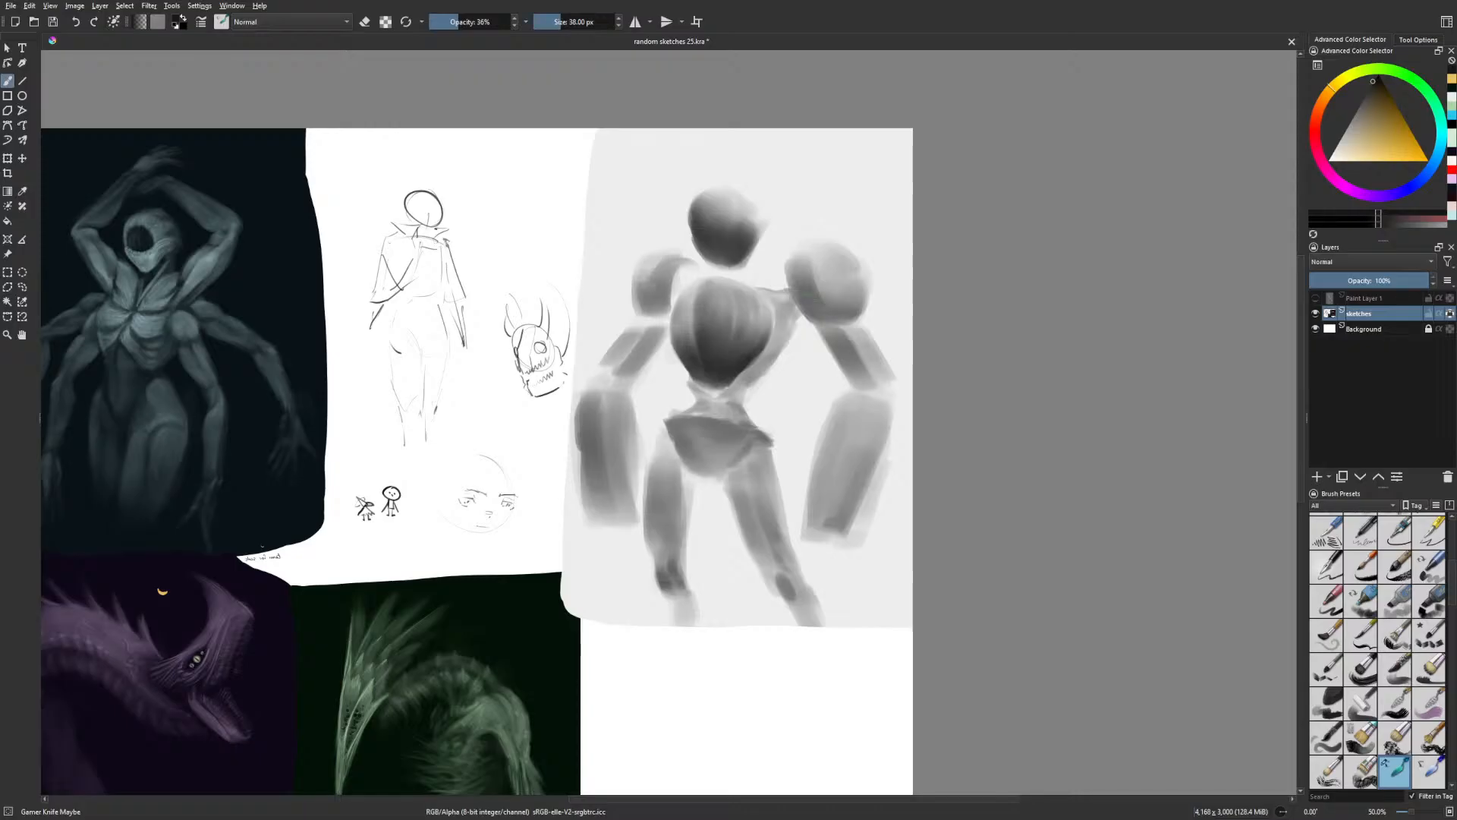
key(m)
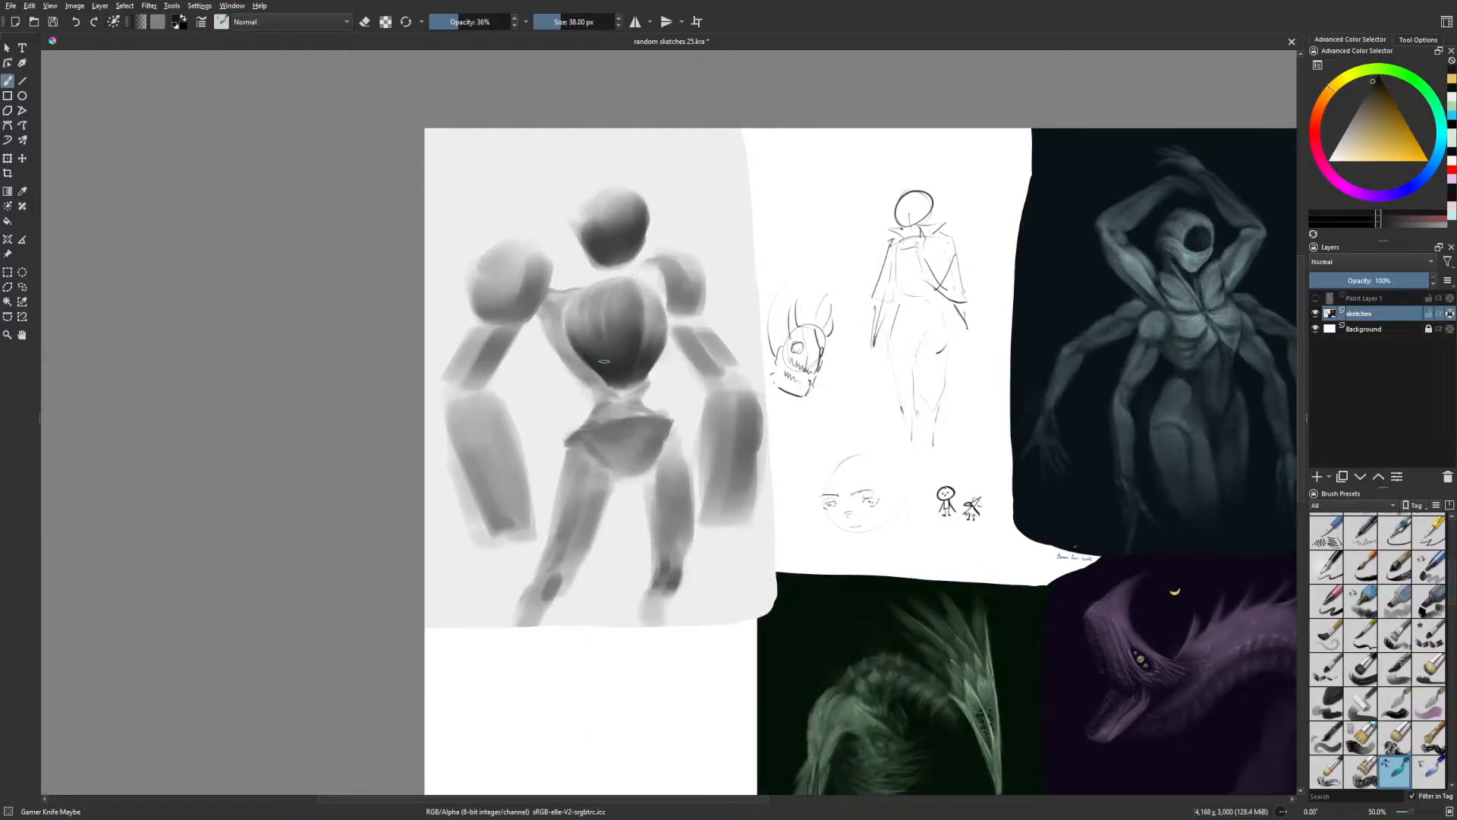
Deepen the shading on the grey figure's lower chest, and darken the pelvis with the brush enlarged to 110 px
drag(597, 371, 583, 355)
drag(579, 430, 607, 419)
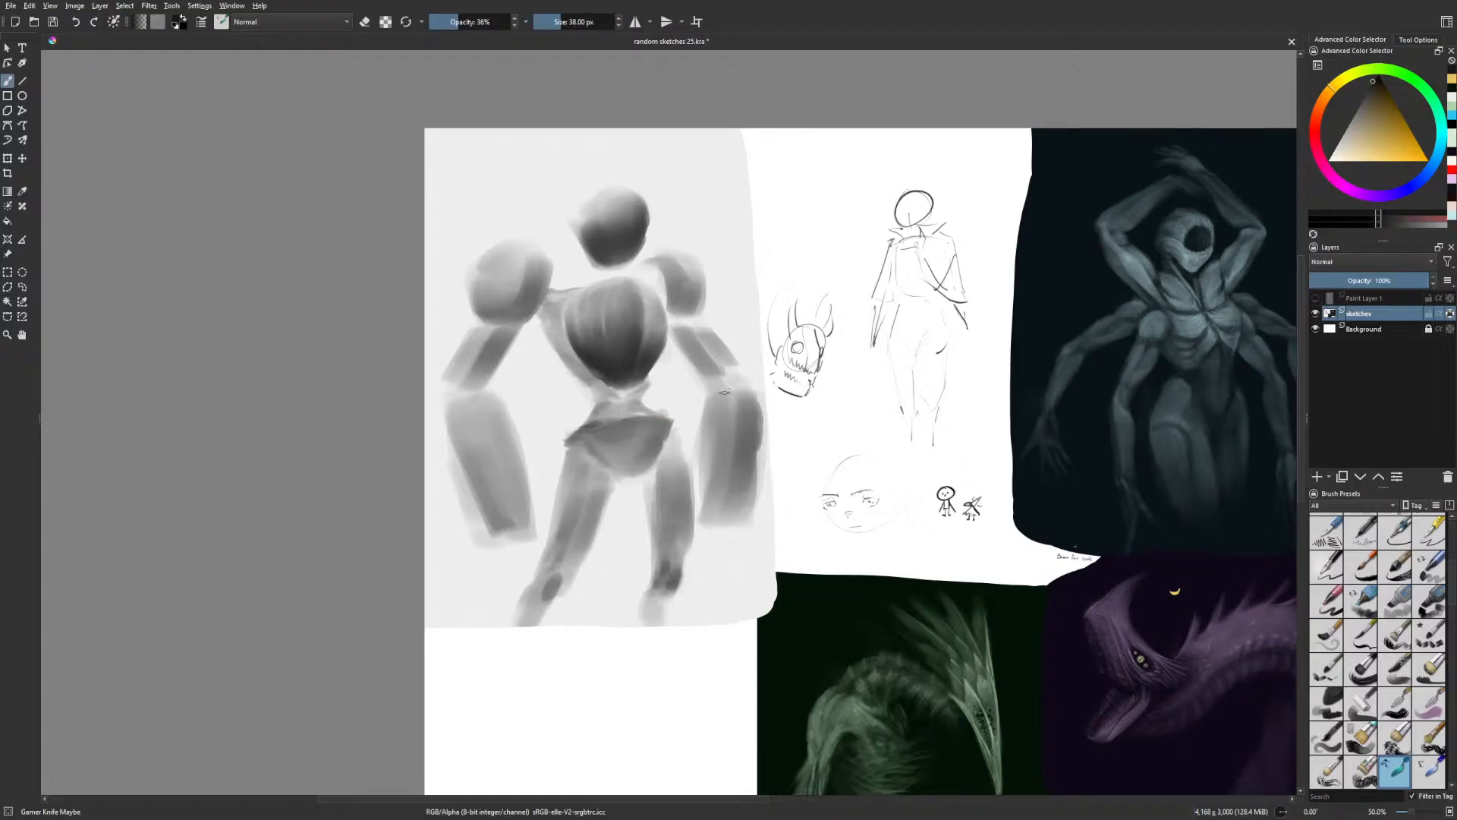
key(bracketright)
key(bracketright)
key(bracketright)
key(bracketright)
key(bracketright)
key(bracketright)
key(bracketright)
key(bracketright)
key(bracketright)
key(bracketright)
key(bracketright)
key(bracketright)
key(bracketright)
key(bracketright)
mouse_move(585, 434)
mouse_down()
mouse_move(612, 427)
mouse_move(622, 471)
mouse_move(626, 440)
mouse_move(658, 412)
mouse_up()
key(m)
mouse_move(681, 408)
mouse_down()
mouse_move(719, 444)
mouse_move(729, 417)
mouse_move(696, 413)
mouse_move(695, 391)
mouse_move(673, 398)
mouse_move(721, 393)
mouse_up()
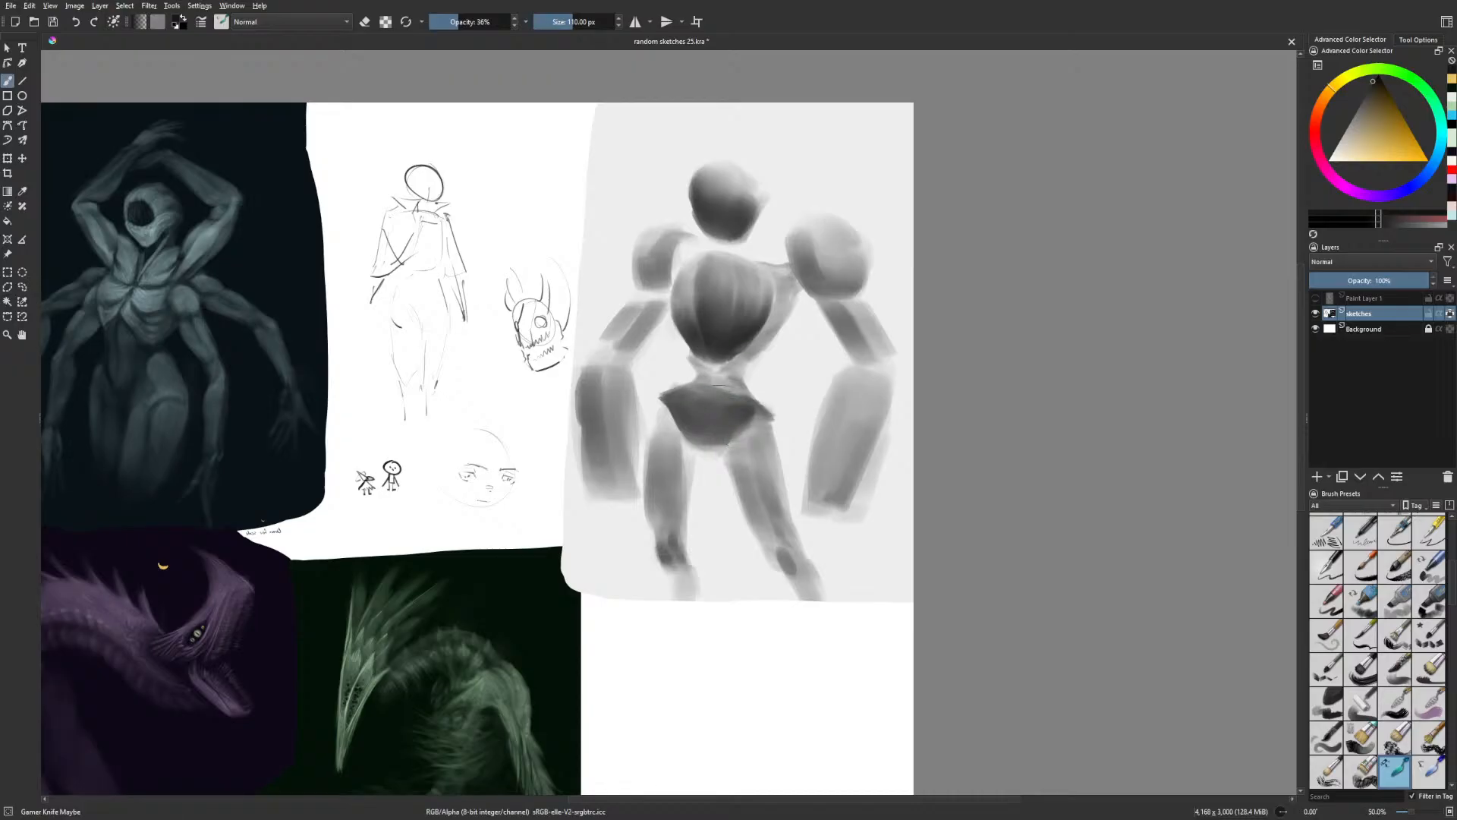
mouse_move(730, 405)
mouse_down()
mouse_move(708, 385)
mouse_move(701, 413)
mouse_up()
Darken the thigh of the grey figure's slanted leg with long downward brush strokes
drag(809, 400, 815, 348)
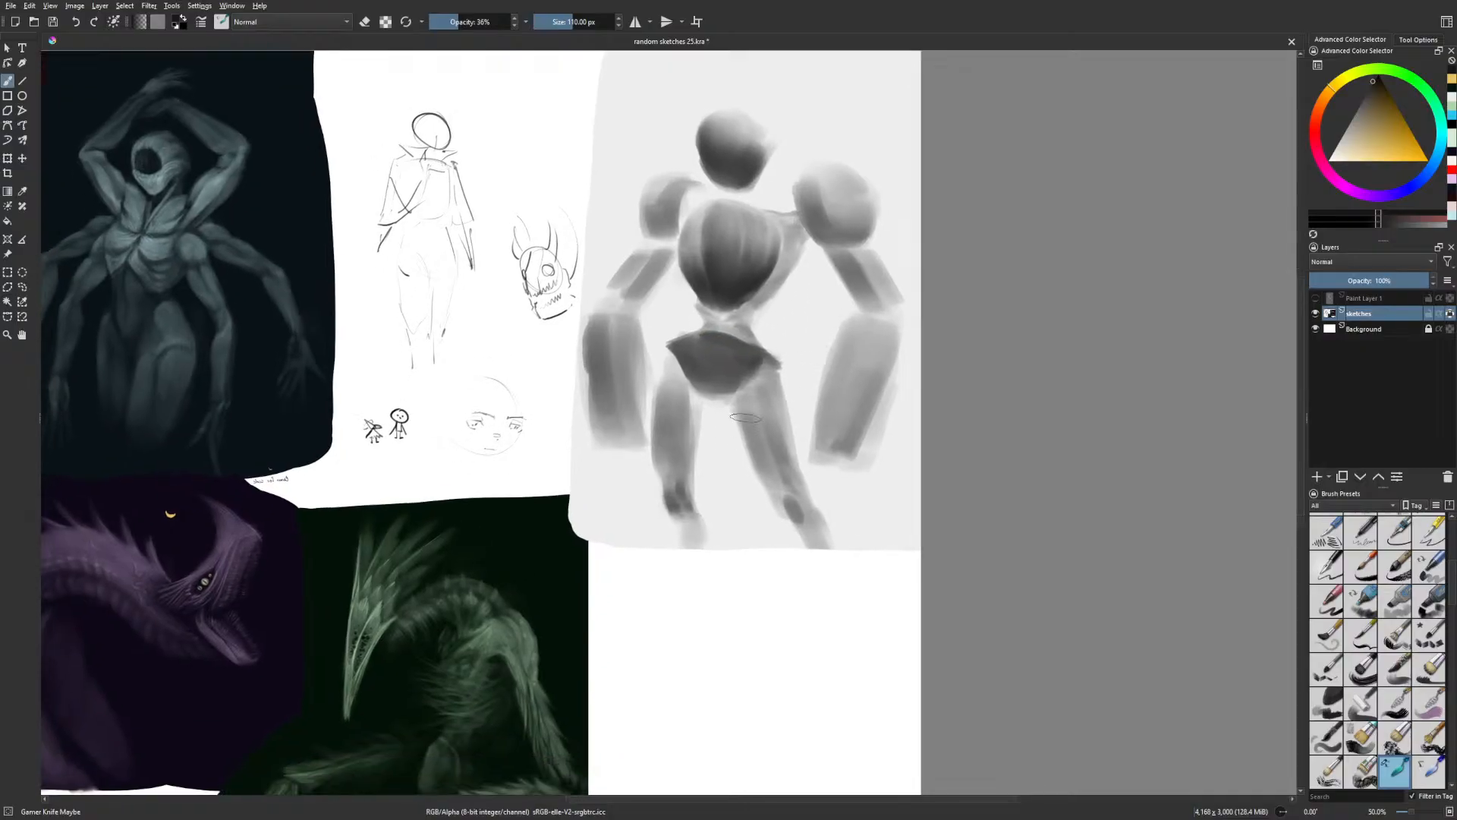
drag(742, 417, 767, 469)
drag(748, 391, 768, 464)
mouse_move(767, 388)
mouse_down()
mouse_move(788, 455)
mouse_move(789, 439)
mouse_up()
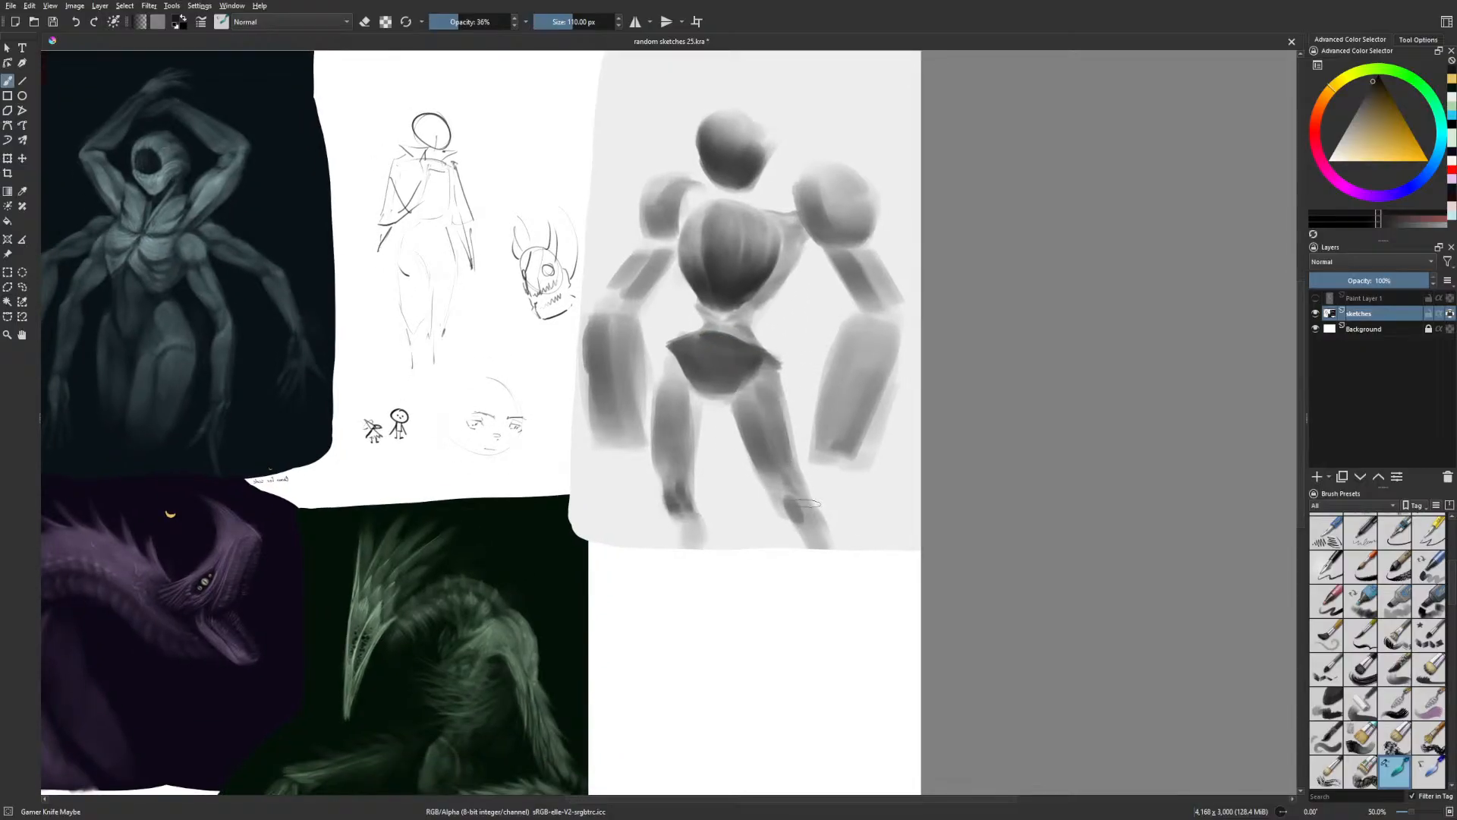
Refine the pelvis with the brush reduced to 51 px, and darken the link between the chest and the larger shoulder
key(ctrl+minus)
drag(725, 370, 755, 384)
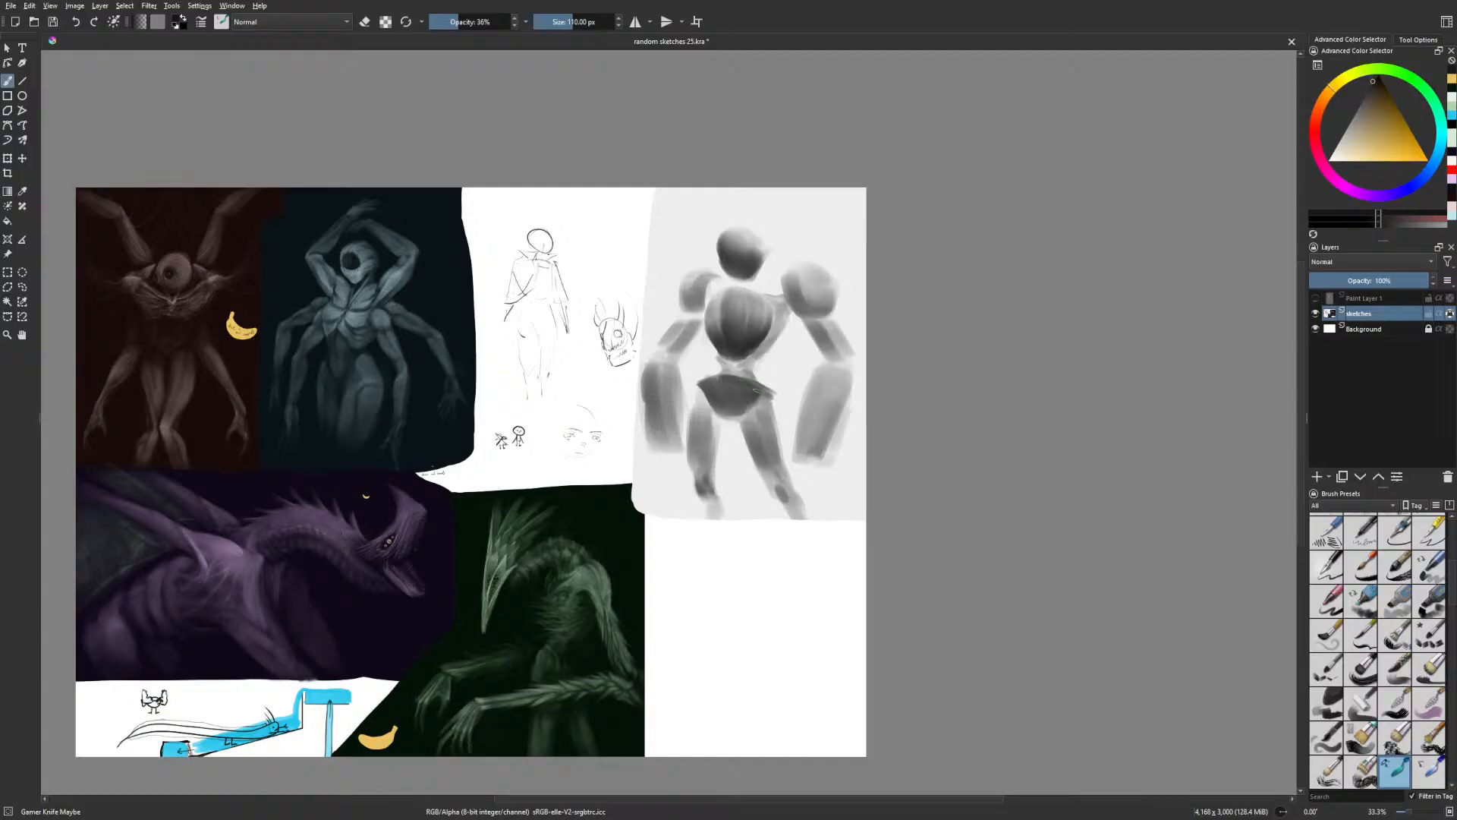
key(m)
key(bracketleft)
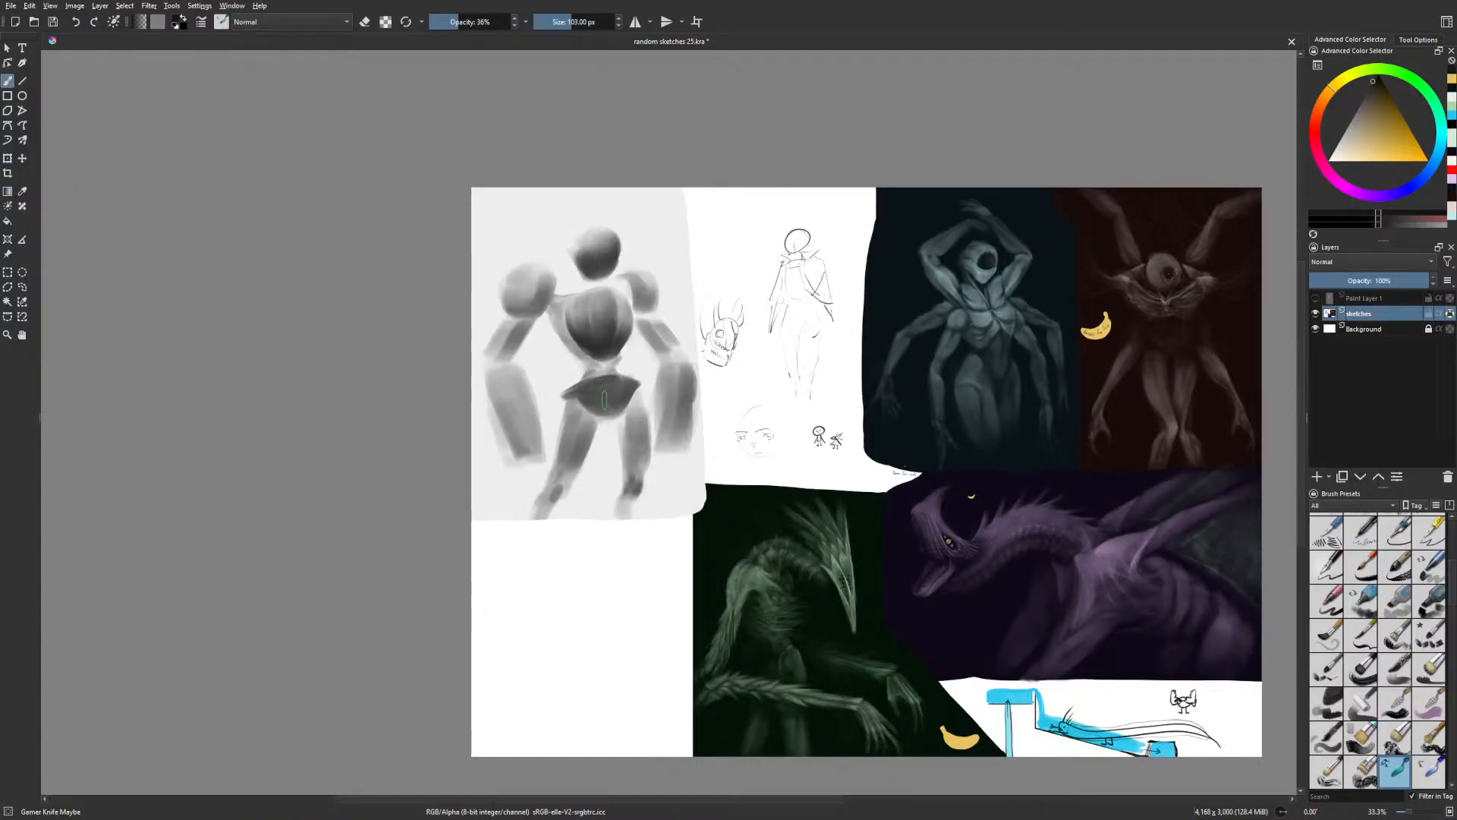
key(bracketleft)
key(bracketleft)
key(bracketleft)
key(bracketleft)
mouse_move(580, 409)
mouse_down()
mouse_move(636, 391)
mouse_move(625, 408)
mouse_up()
drag(559, 334, 551, 319)
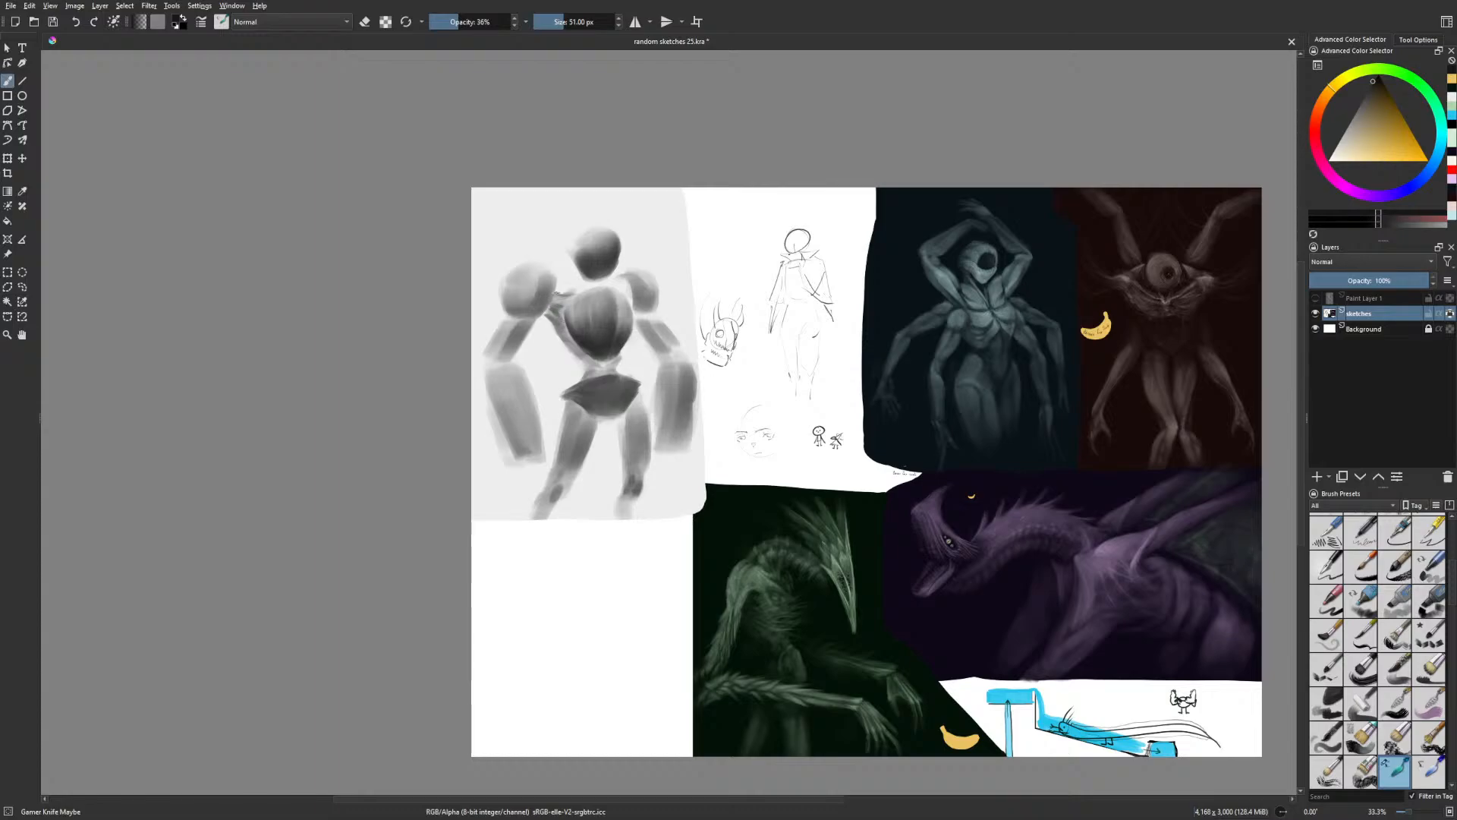
Paint a dark neck shape beneath the grey figure's head, checking the drawing in mirrored view
drag(1181, 207, 932, 151)
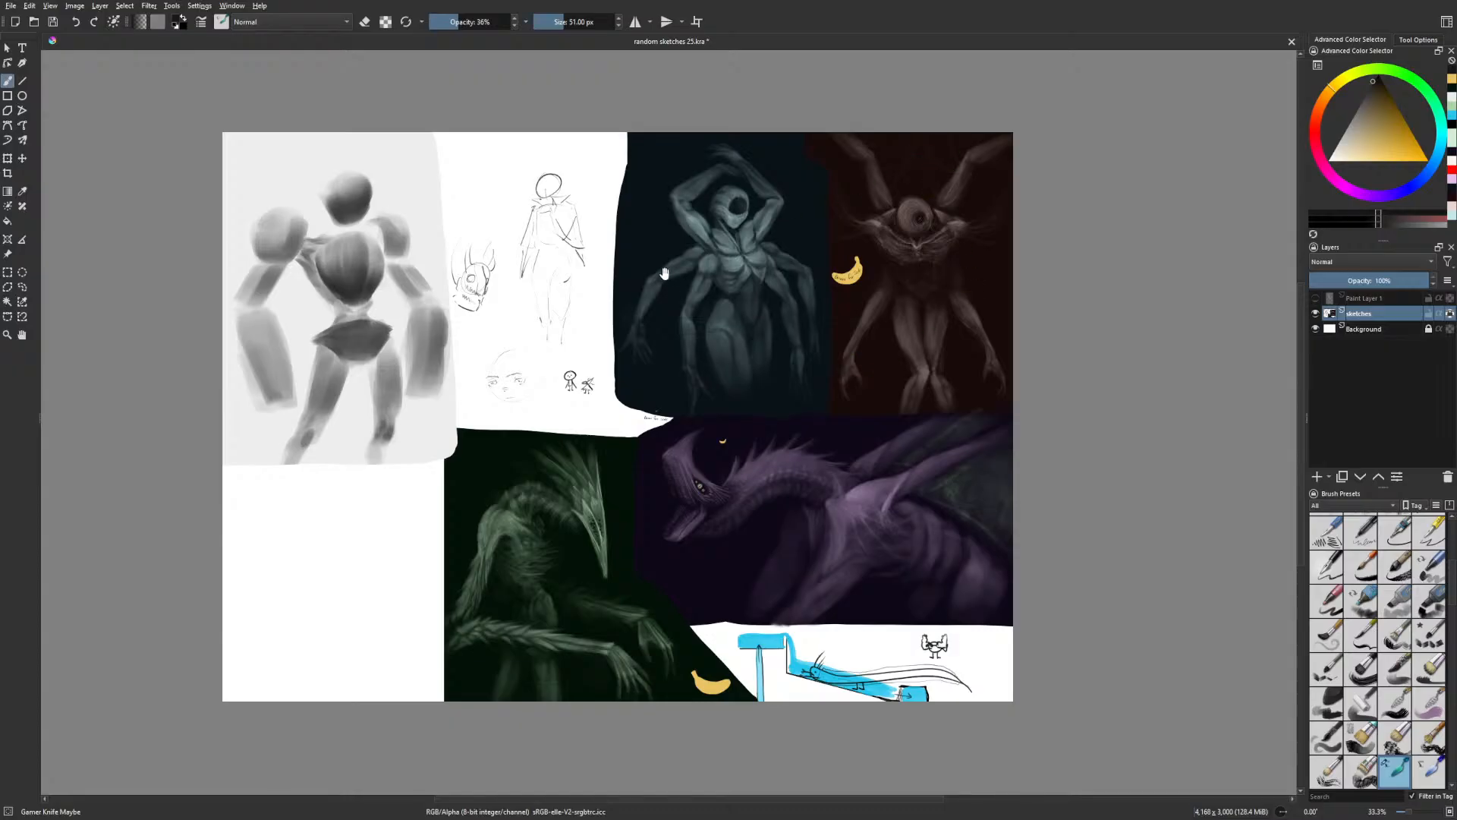
drag(664, 273, 744, 311)
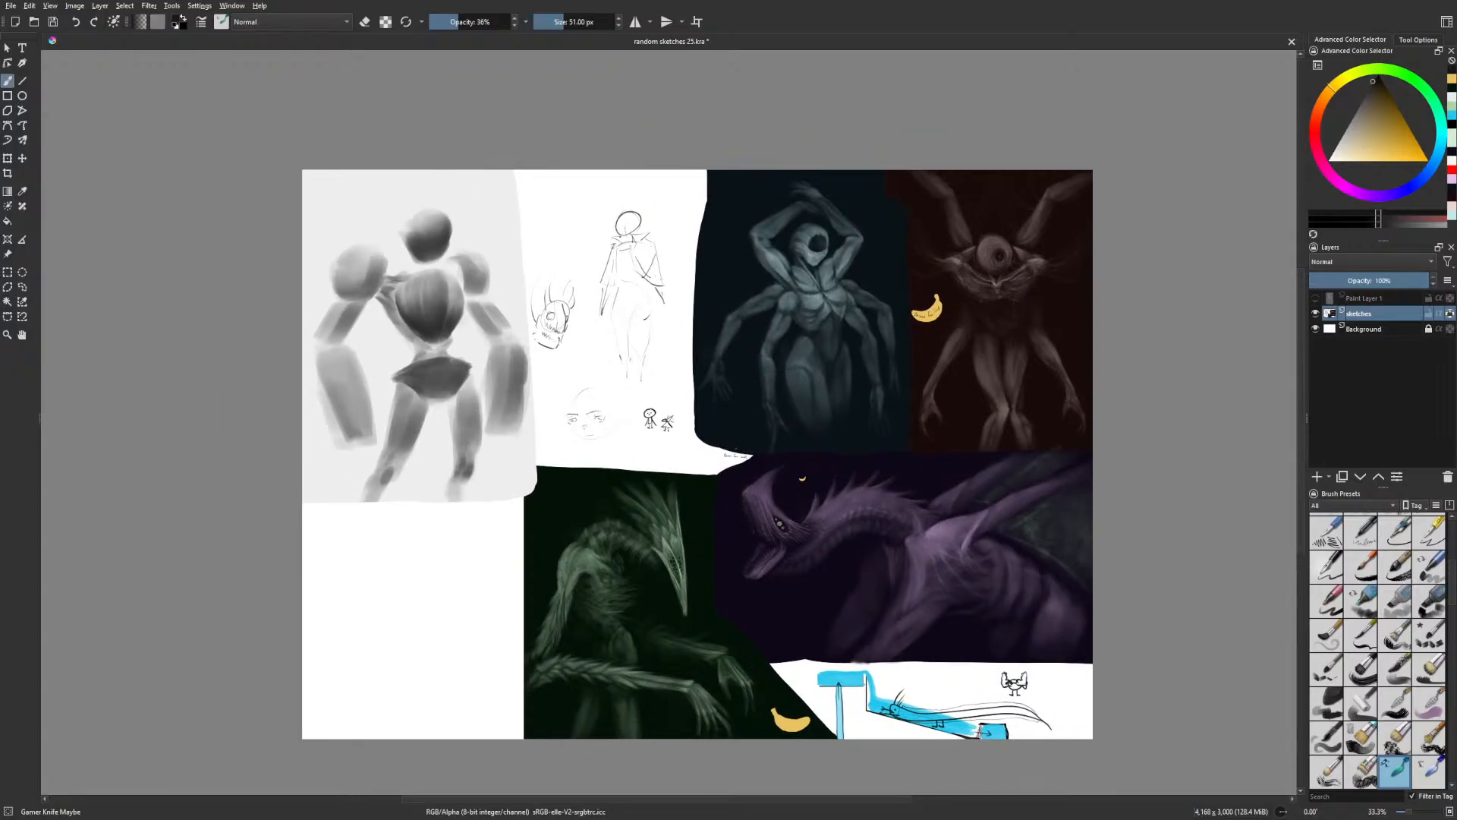
key(m)
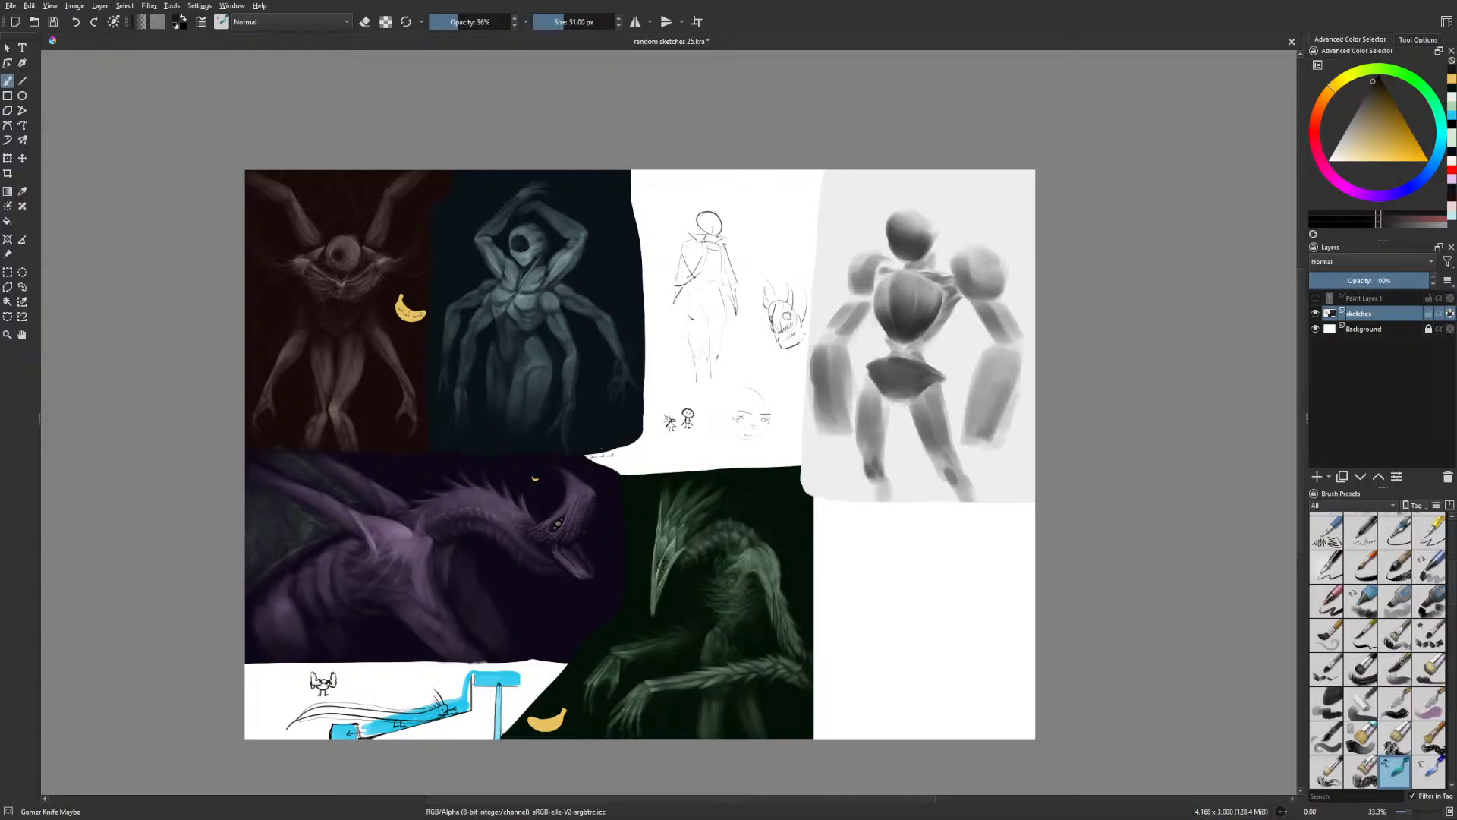
mouse_move(929, 252)
mouse_down()
mouse_move(929, 268)
mouse_move(918, 245)
mouse_up()
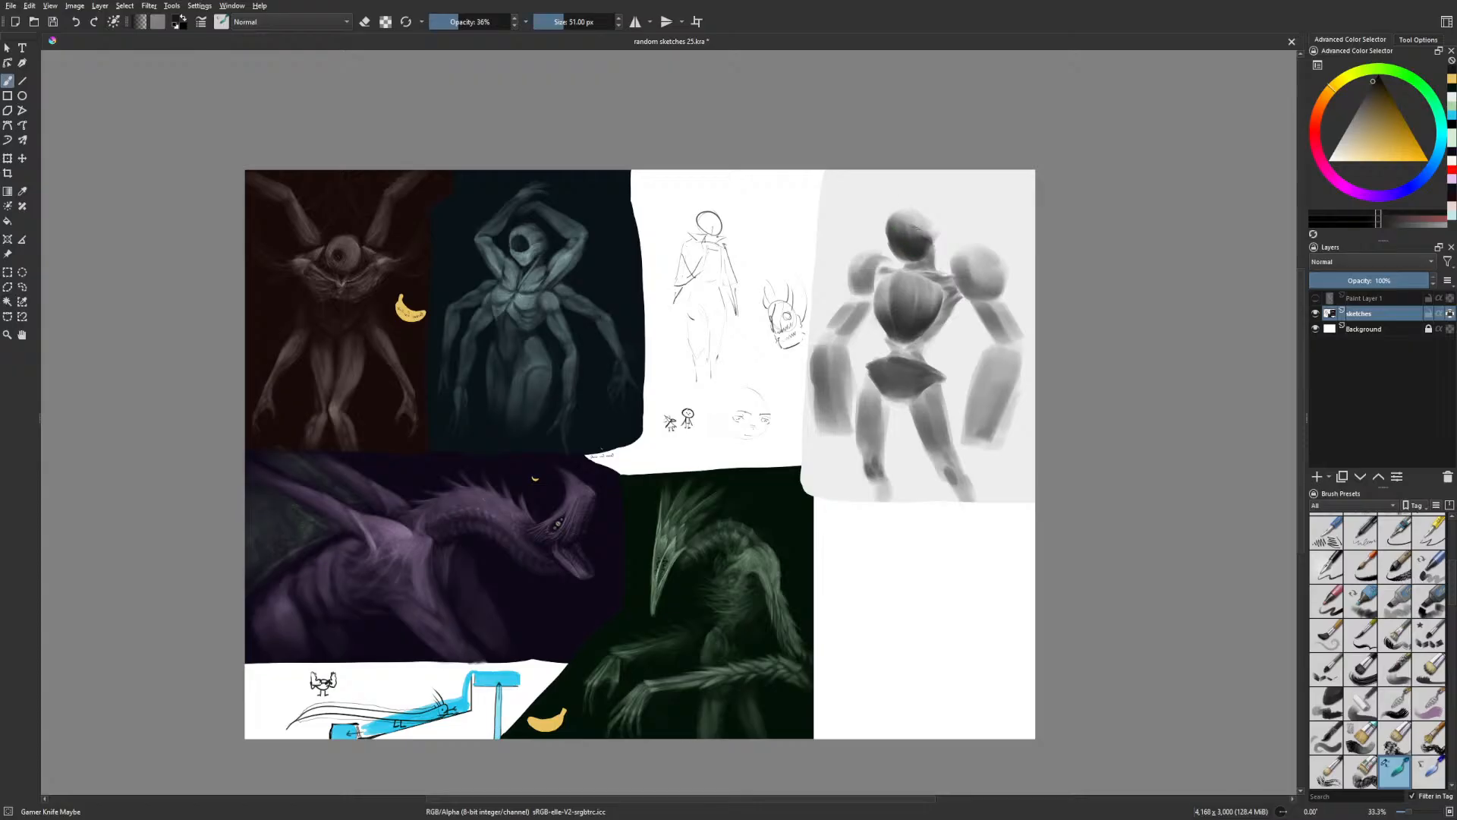
drag(916, 228, 923, 243)
Darken the undersides of both shoulder spheres with a larger brush
key(m)
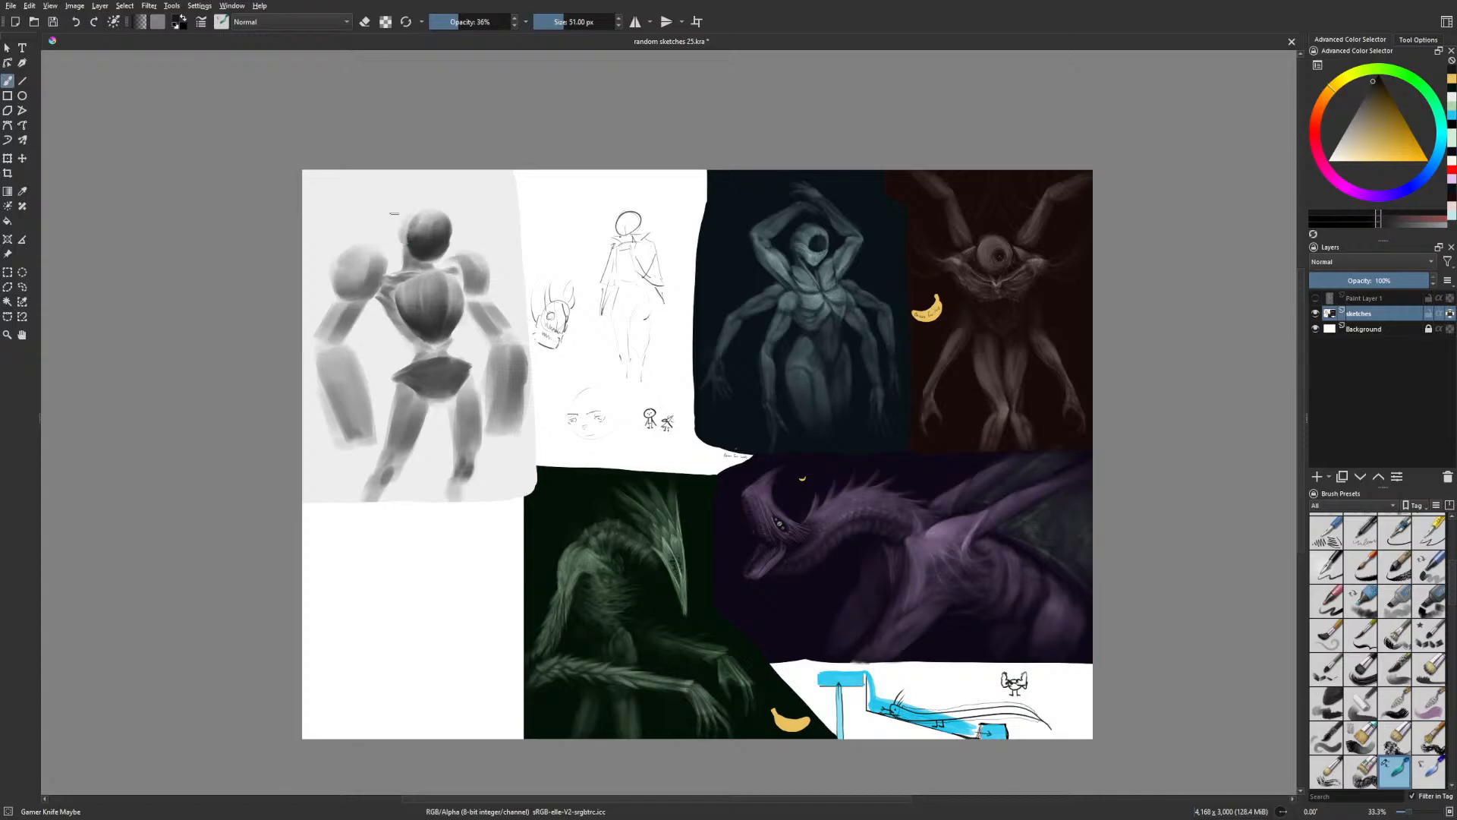
key(bracketright)
key(bracketright)
key(bracketright)
key(bracketright)
key(bracketright)
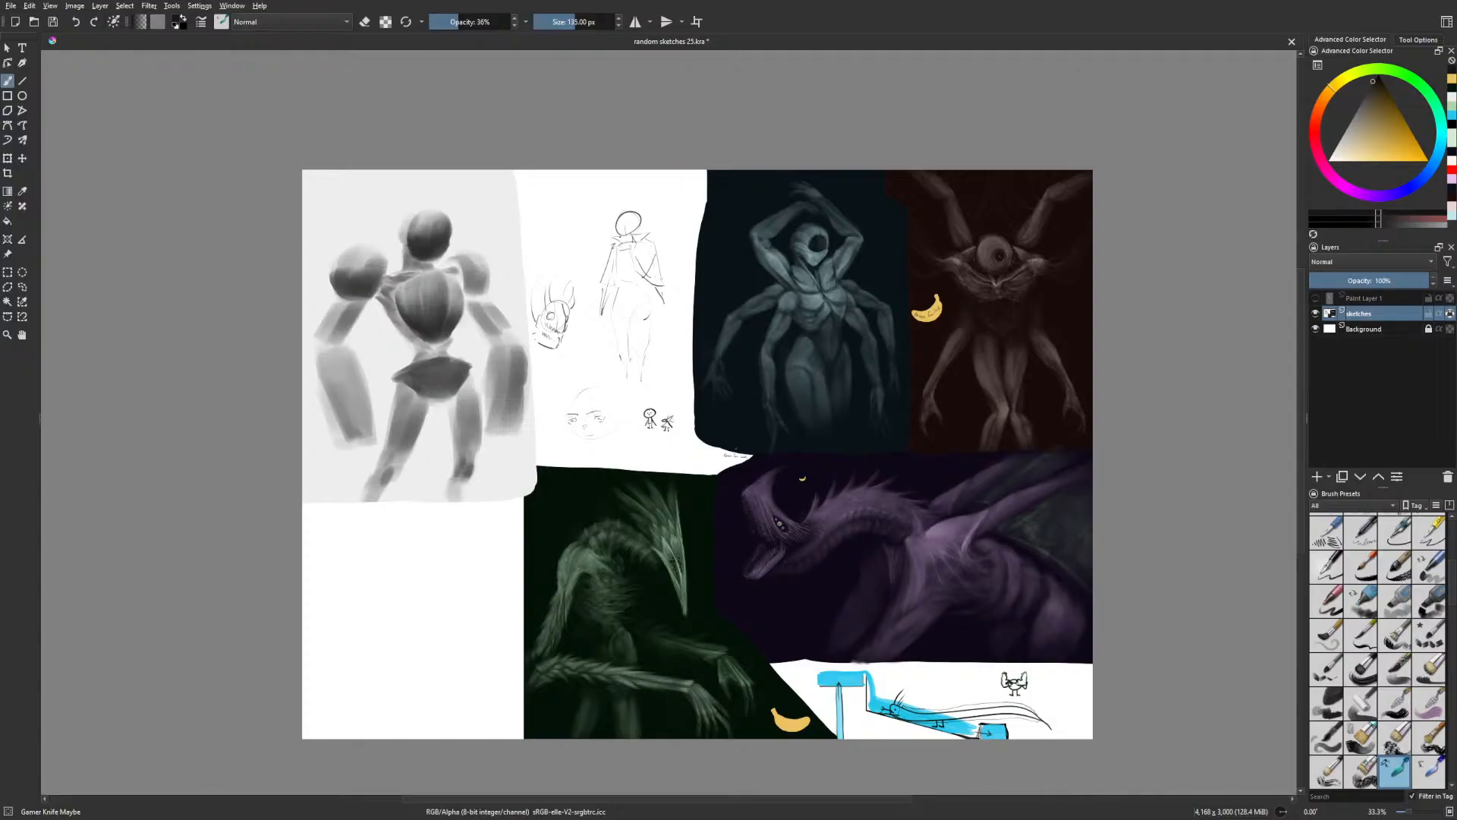
mouse_move(474, 295)
mouse_down()
mouse_move(483, 267)
mouse_move(485, 289)
mouse_up()
key(m)
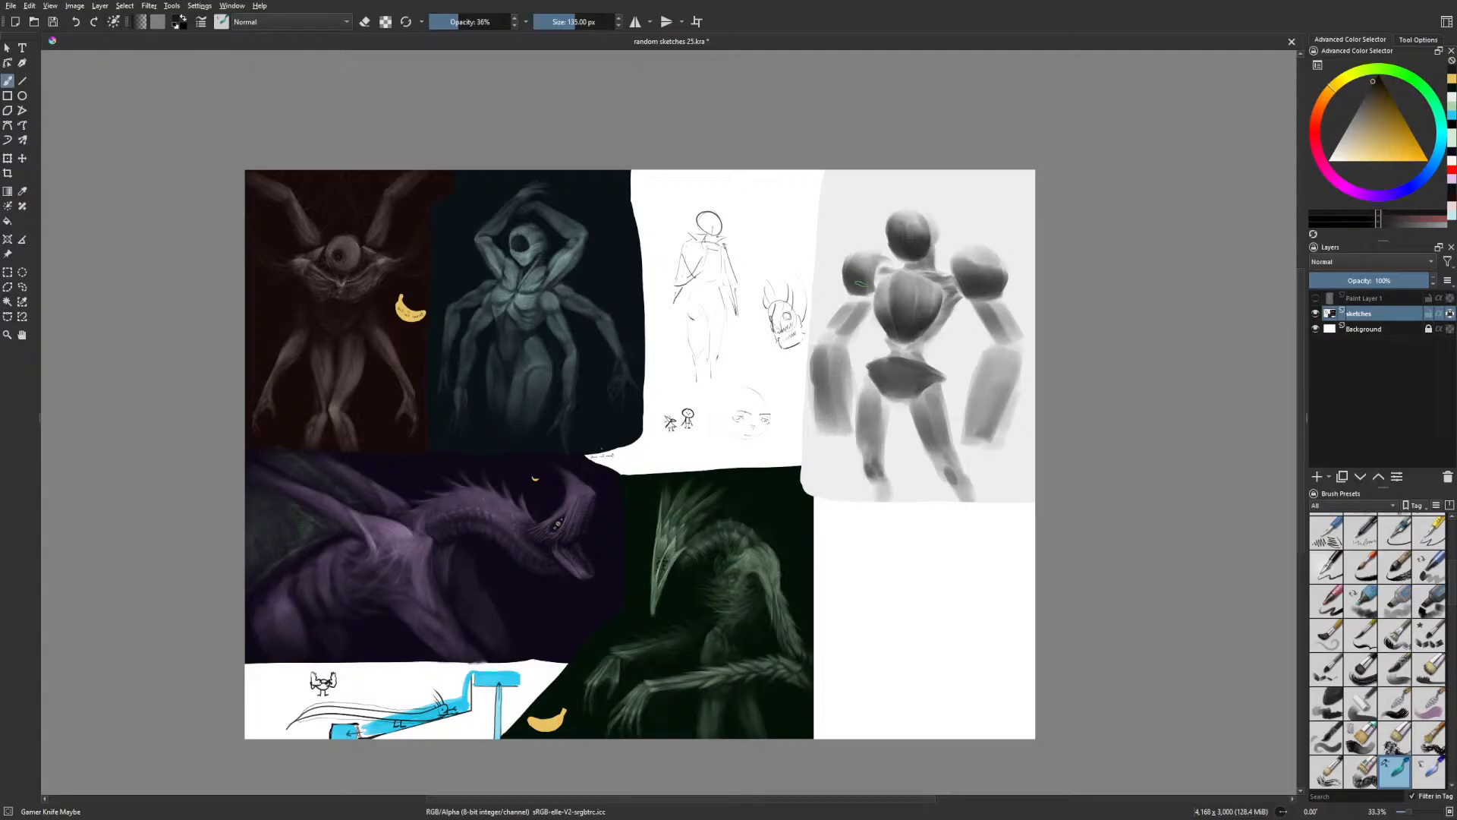
Shade both upper arms of the grey figure using a smaller brush
key(plus)
key(plus)
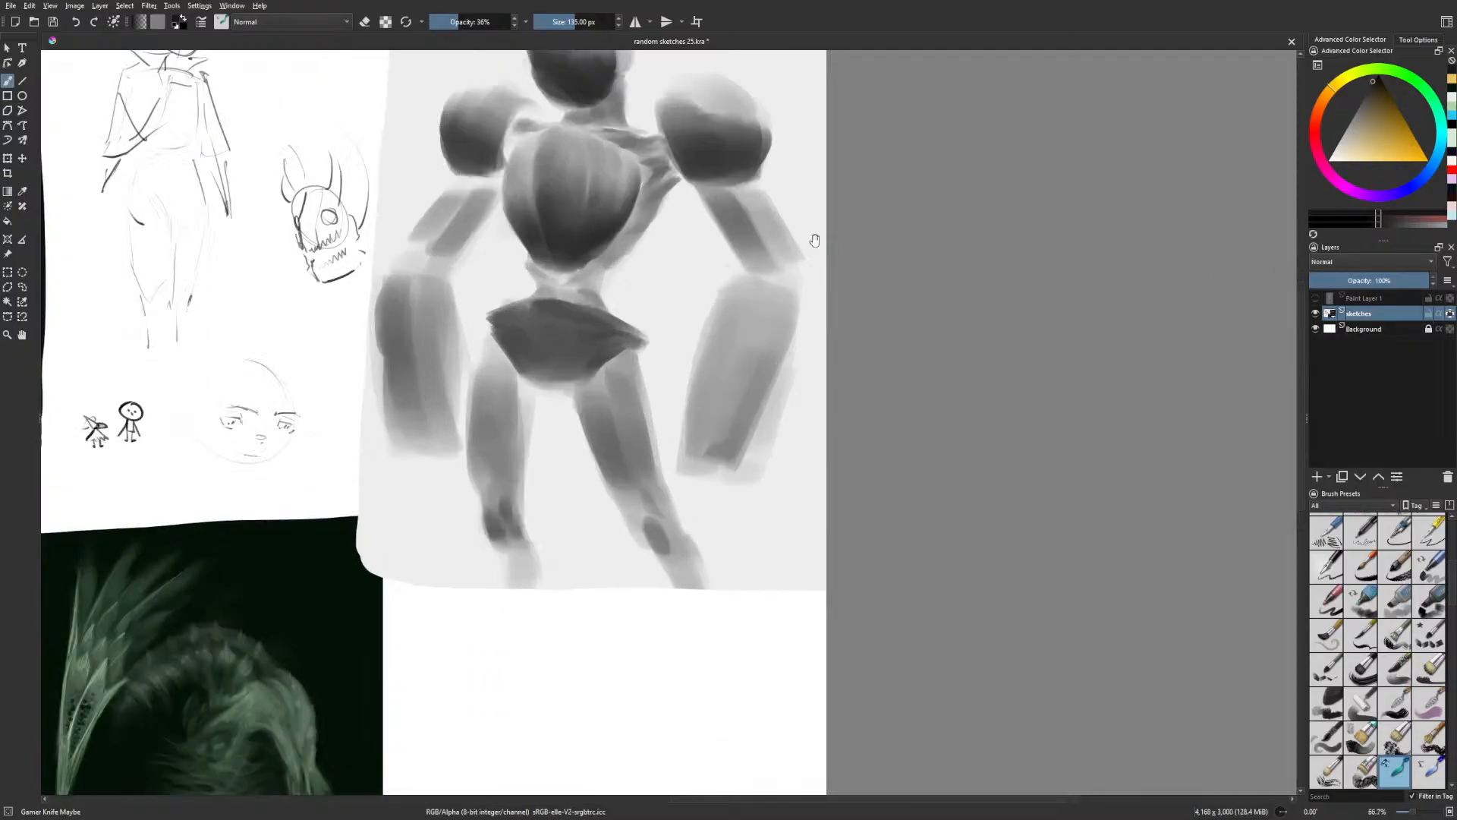
scroll(804, 292, up, 2)
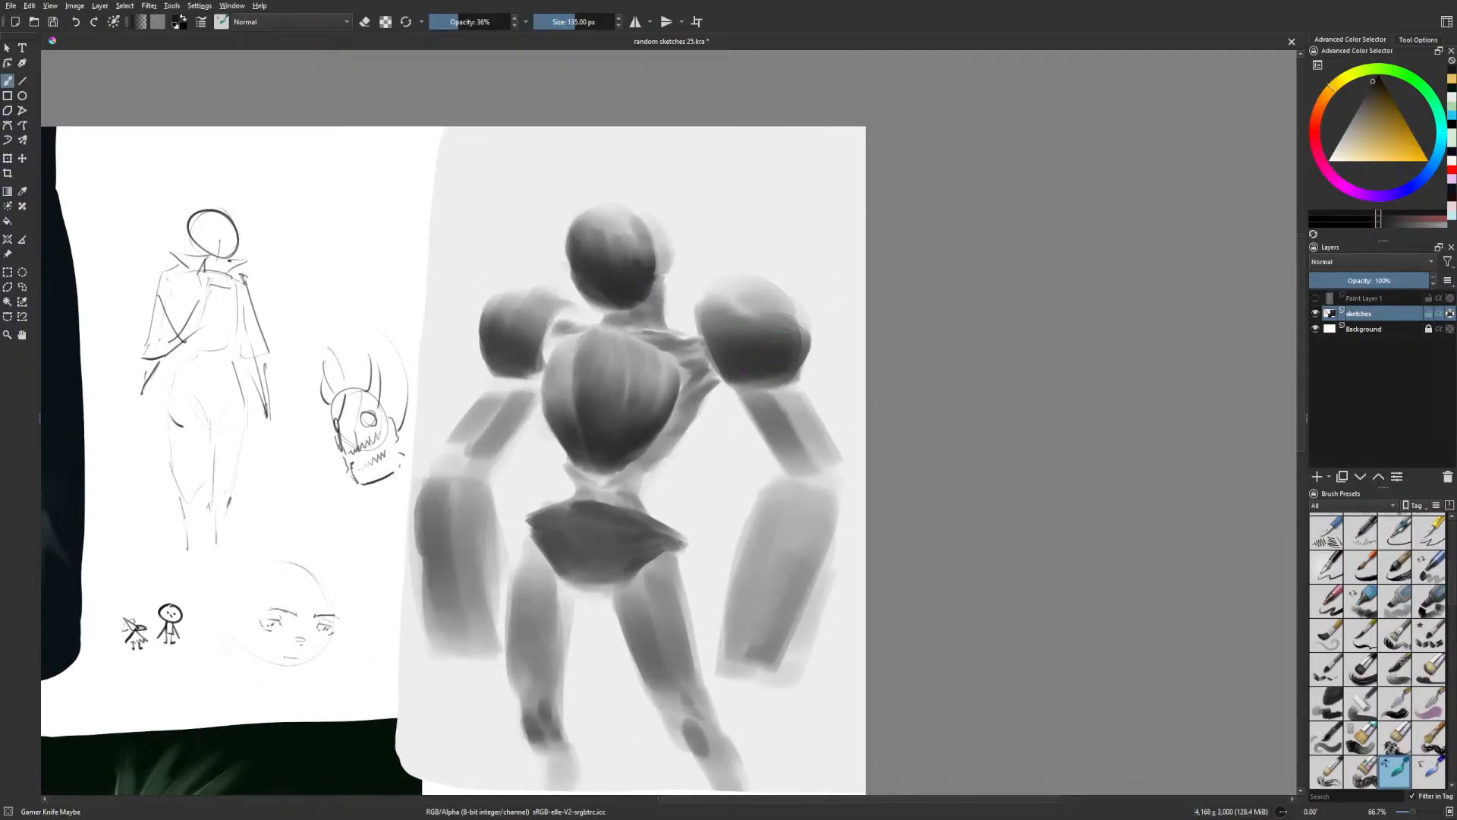
key(bracketleft)
key(bracketleft)
key(bracketleft)
key(bracketleft)
mouse_move(531, 383)
mouse_down()
mouse_move(491, 407)
mouse_move(495, 381)
mouse_move(531, 389)
mouse_up()
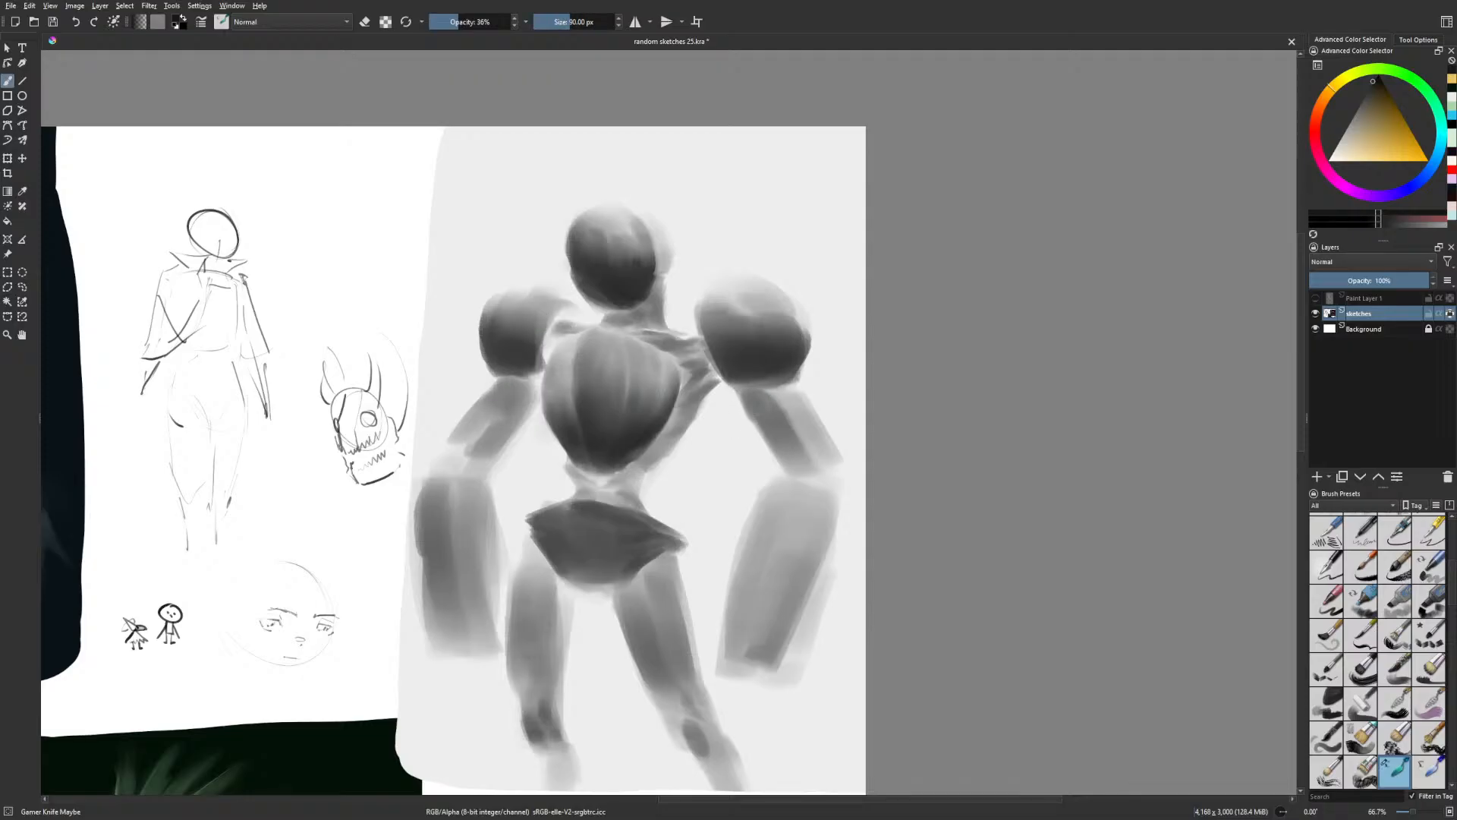
mouse_move(761, 410)
mouse_down()
mouse_move(782, 438)
mouse_move(763, 408)
mouse_up()
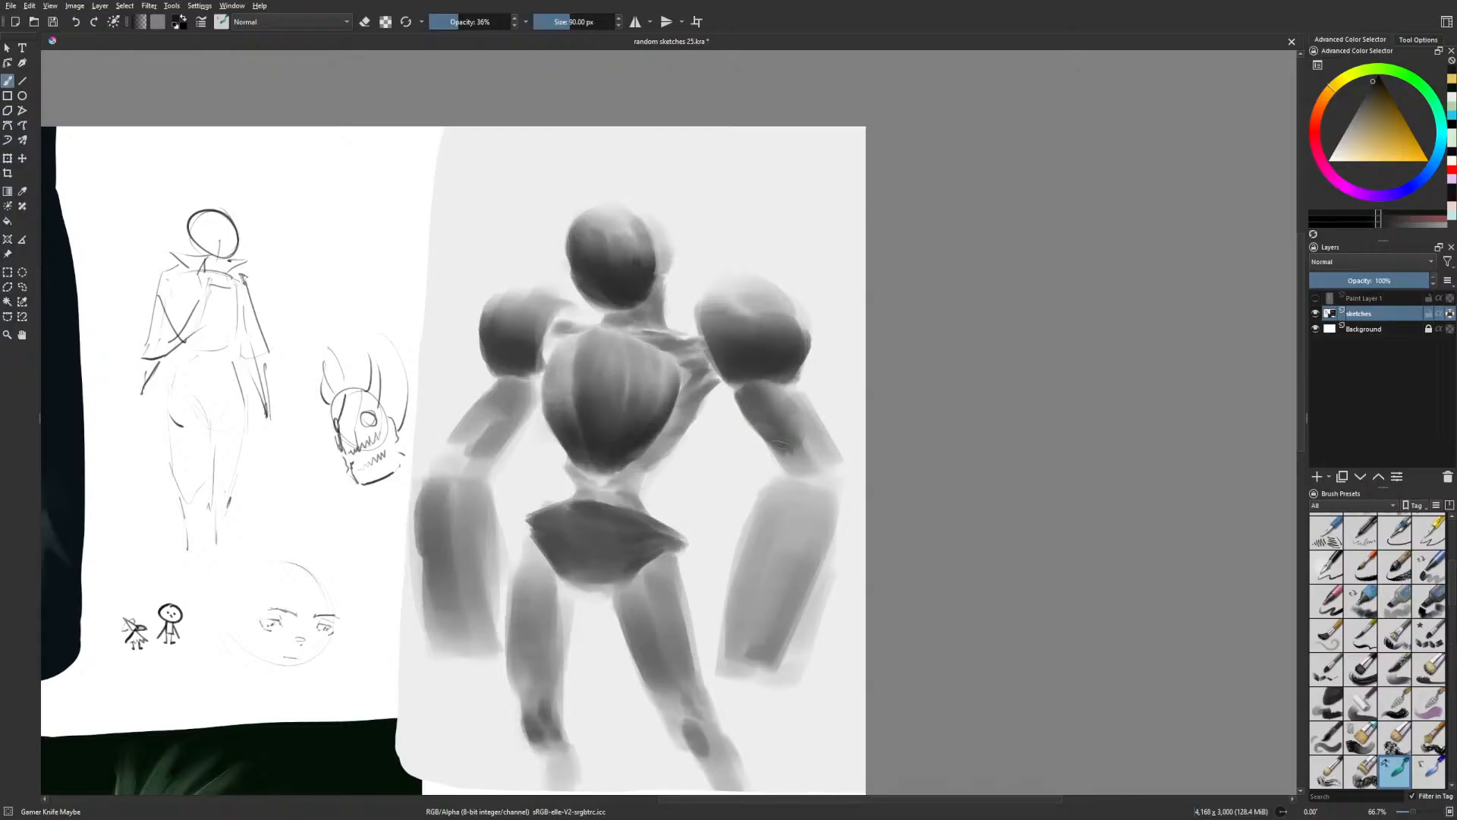
drag(796, 456, 822, 487)
Deepen and round the outer contour of the larger upper arm down to the elbow, working in normal and mirrored view
key(m)
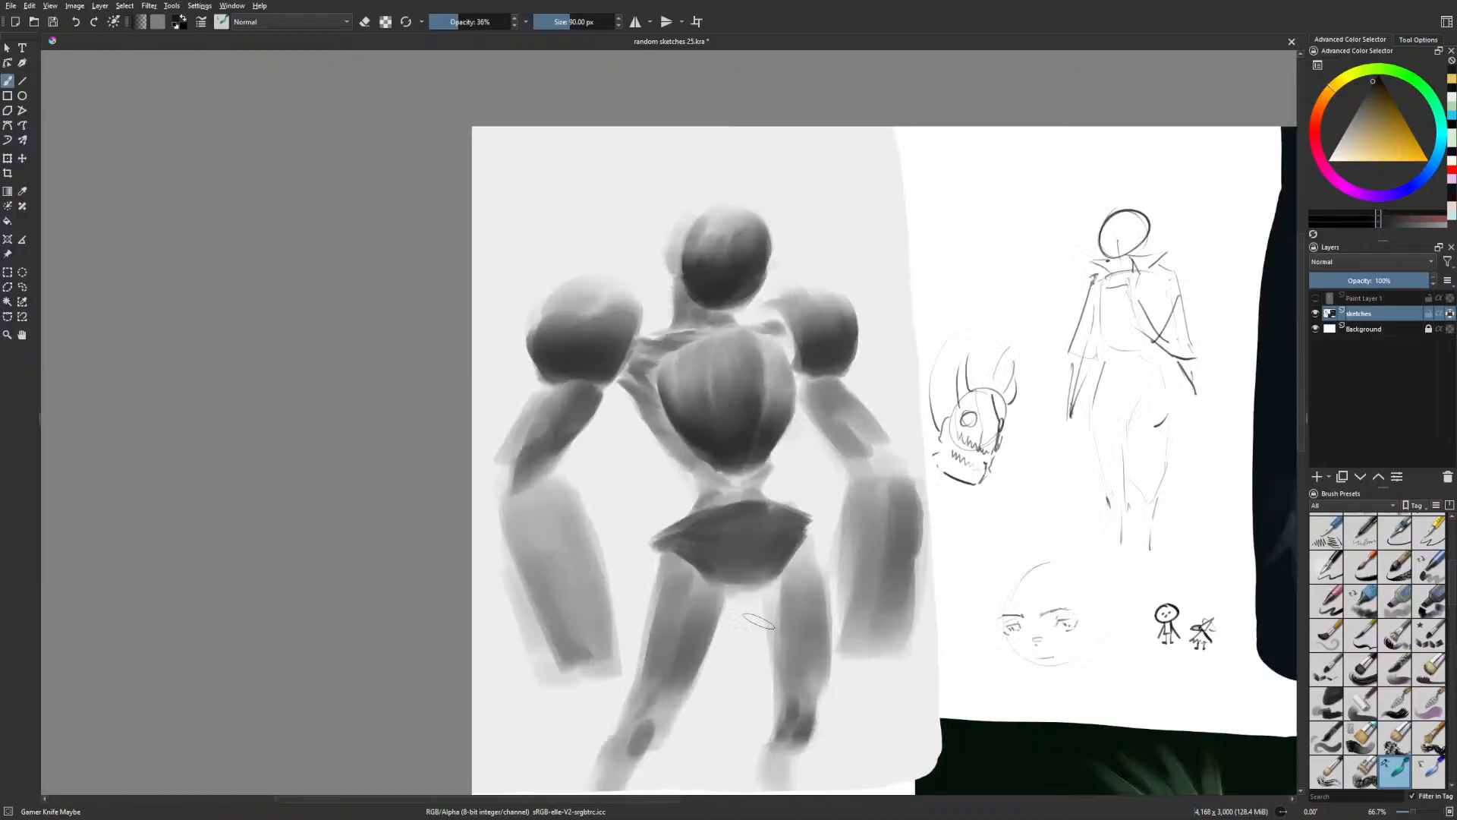
drag(541, 385, 522, 459)
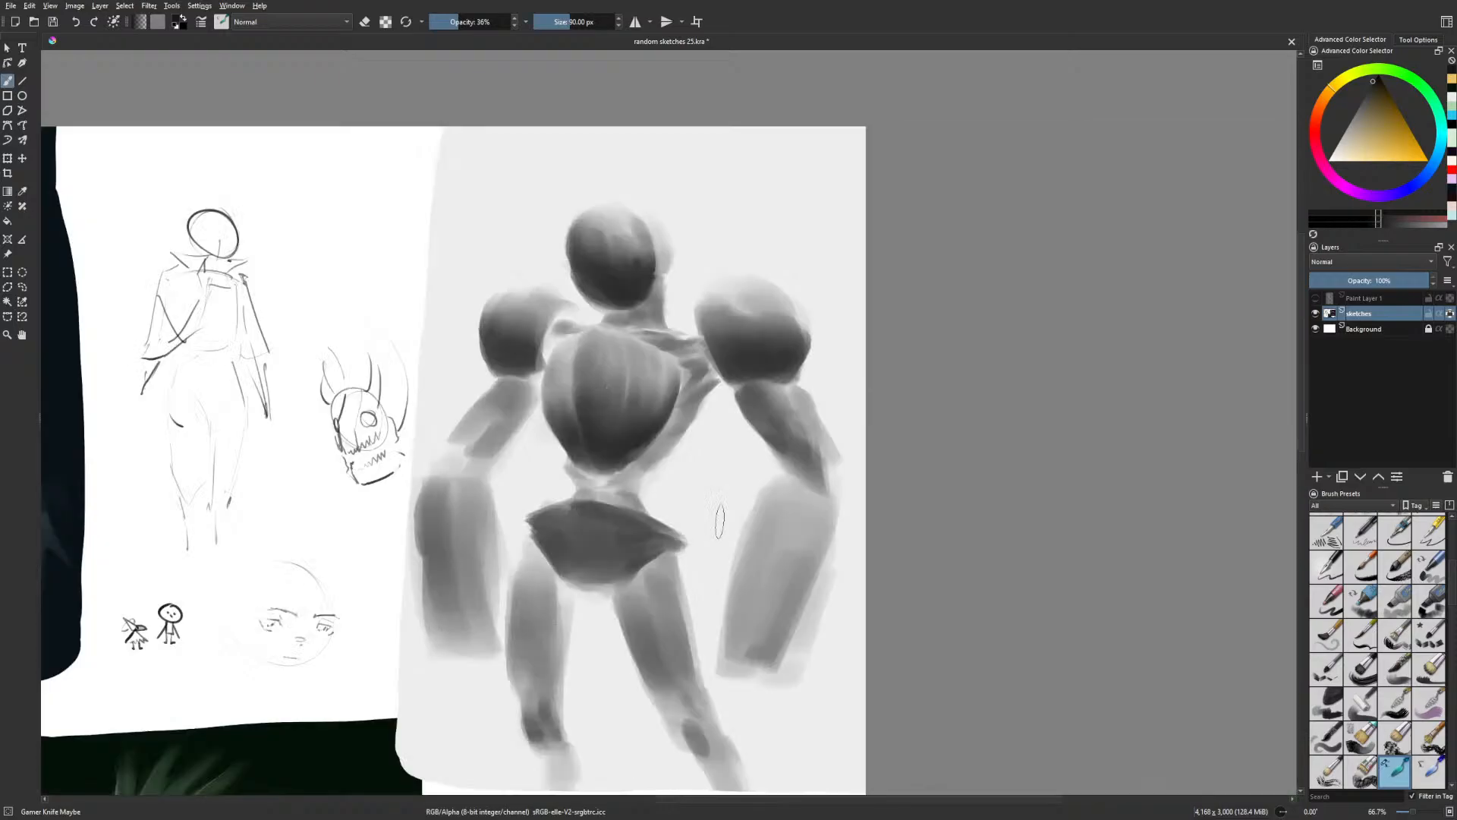
key(m)
drag(794, 397, 826, 484)
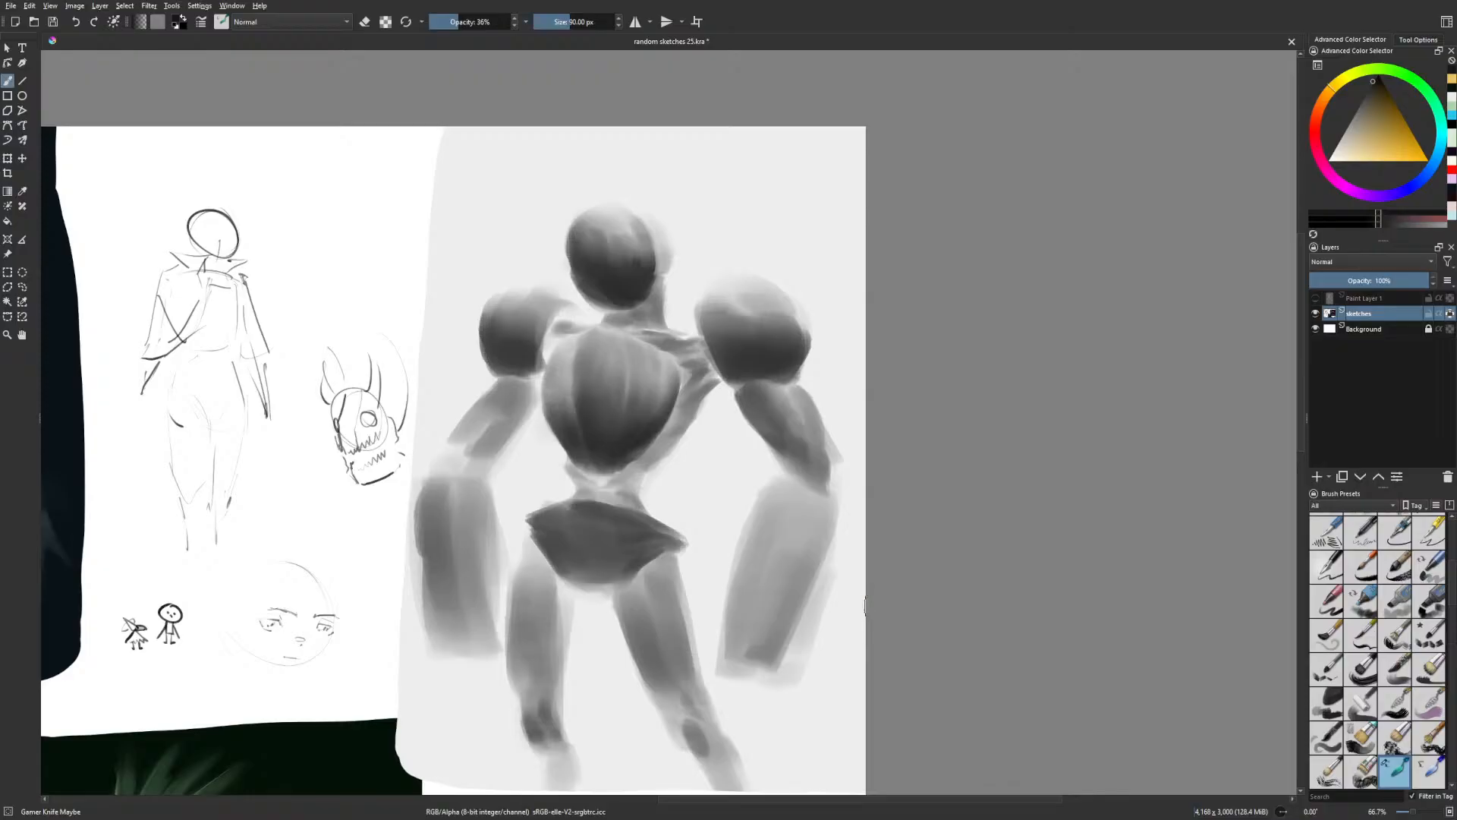
mouse_move(801, 394)
mouse_down()
mouse_move(820, 435)
mouse_move(806, 429)
mouse_move(841, 457)
mouse_up()
key(e)
key(e)
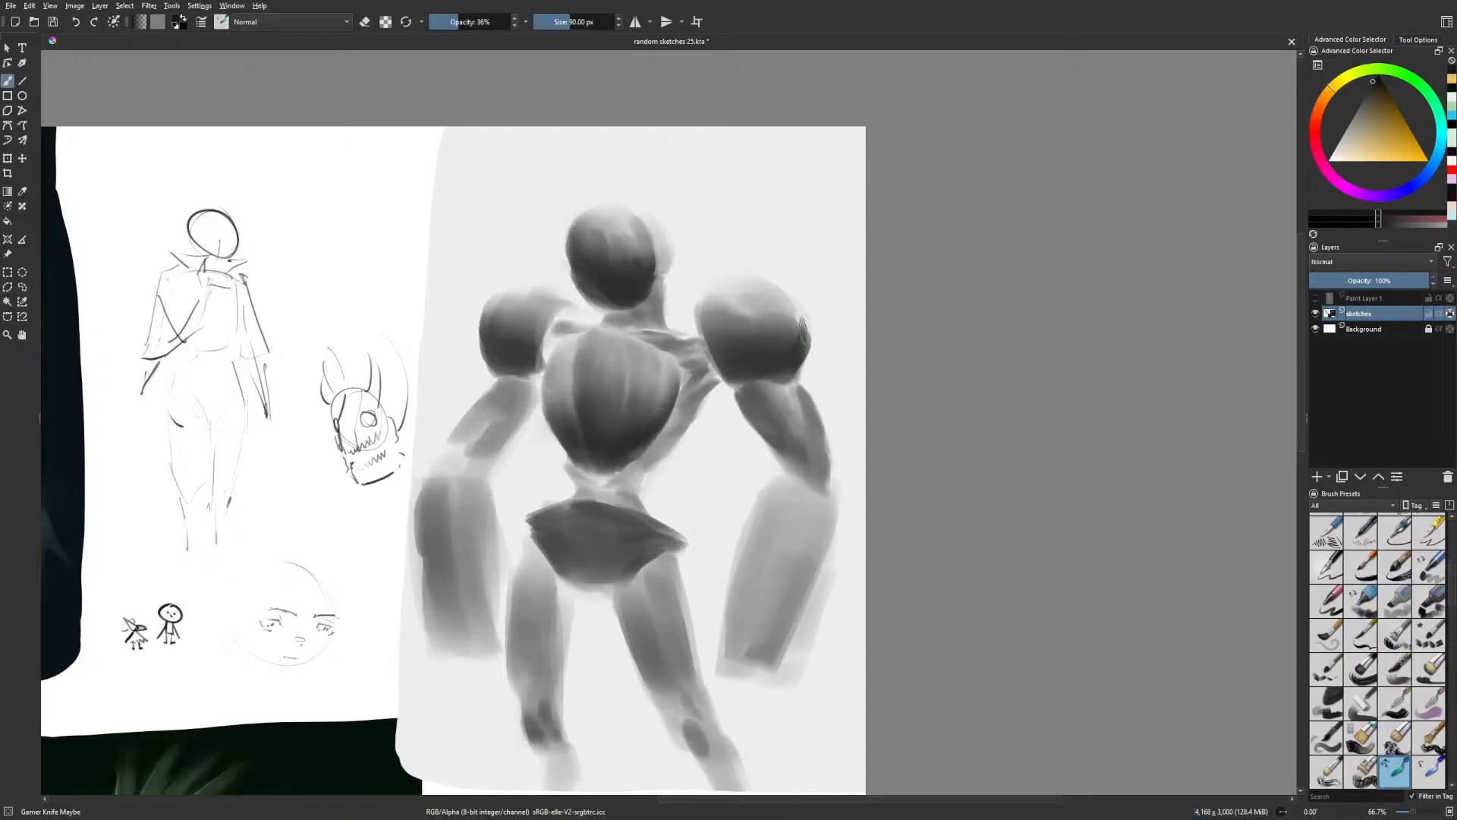
Add darker shading across the larger shoulder sphere and blend the tones on the head
mouse_move(799, 319)
mouse_down()
mouse_move(795, 357)
mouse_move(799, 336)
mouse_move(756, 324)
mouse_move(780, 339)
mouse_move(724, 359)
mouse_up()
mouse_move(710, 307)
mouse_down()
mouse_move(709, 351)
mouse_move(734, 323)
mouse_move(742, 336)
mouse_move(708, 228)
mouse_up()
key(m)
drag(724, 228, 736, 255)
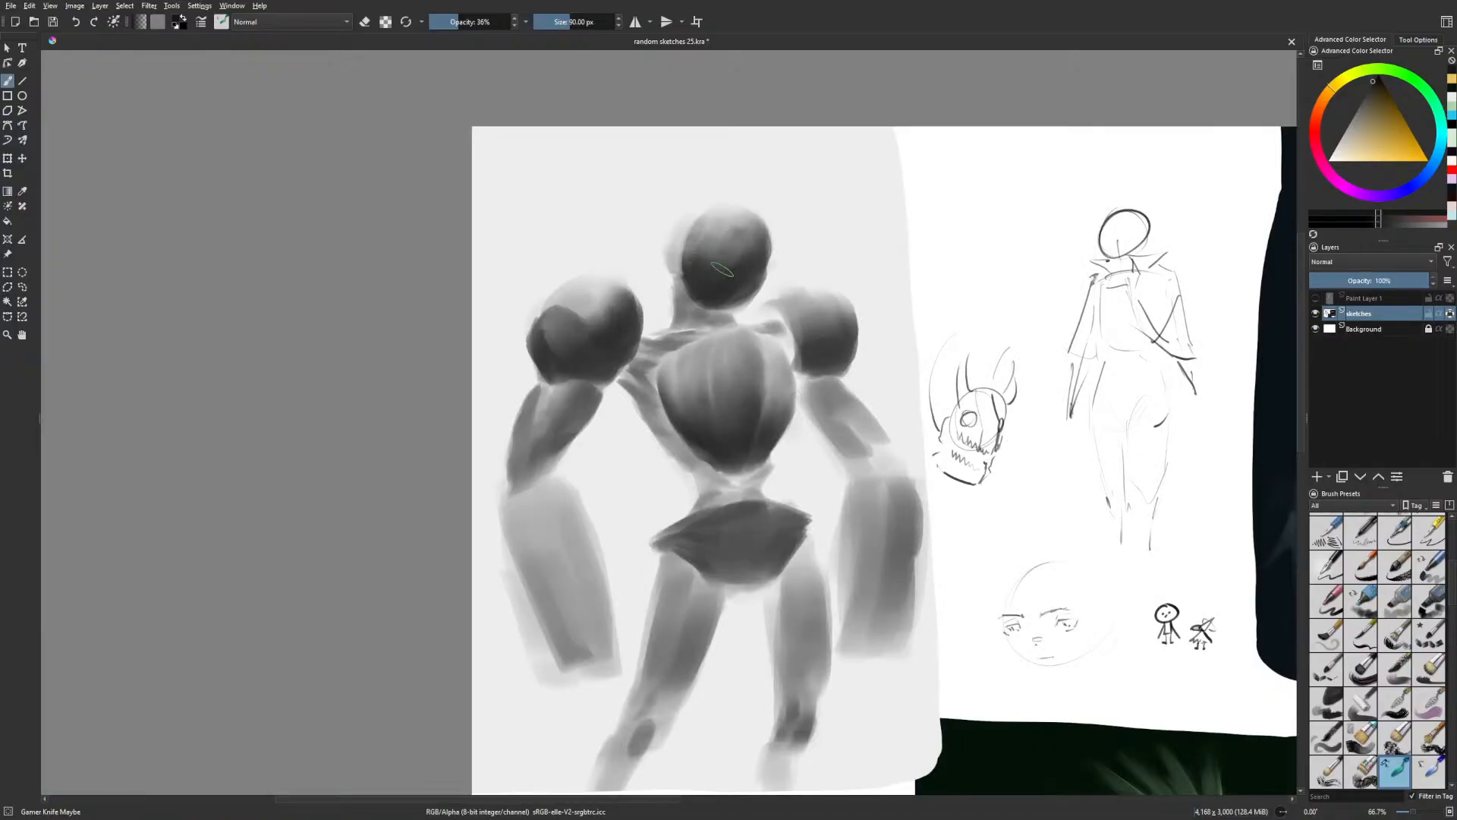
Blend the chest shading with an enlarged brush at 15% opacity
click(441, 25)
key(])
key(])
key(])
key(])
key(])
key(])
key(])
key(])
key(])
mouse_move(693, 379)
mouse_down()
mouse_move(711, 397)
mouse_move(722, 353)
mouse_move(681, 398)
mouse_move(725, 416)
mouse_up()
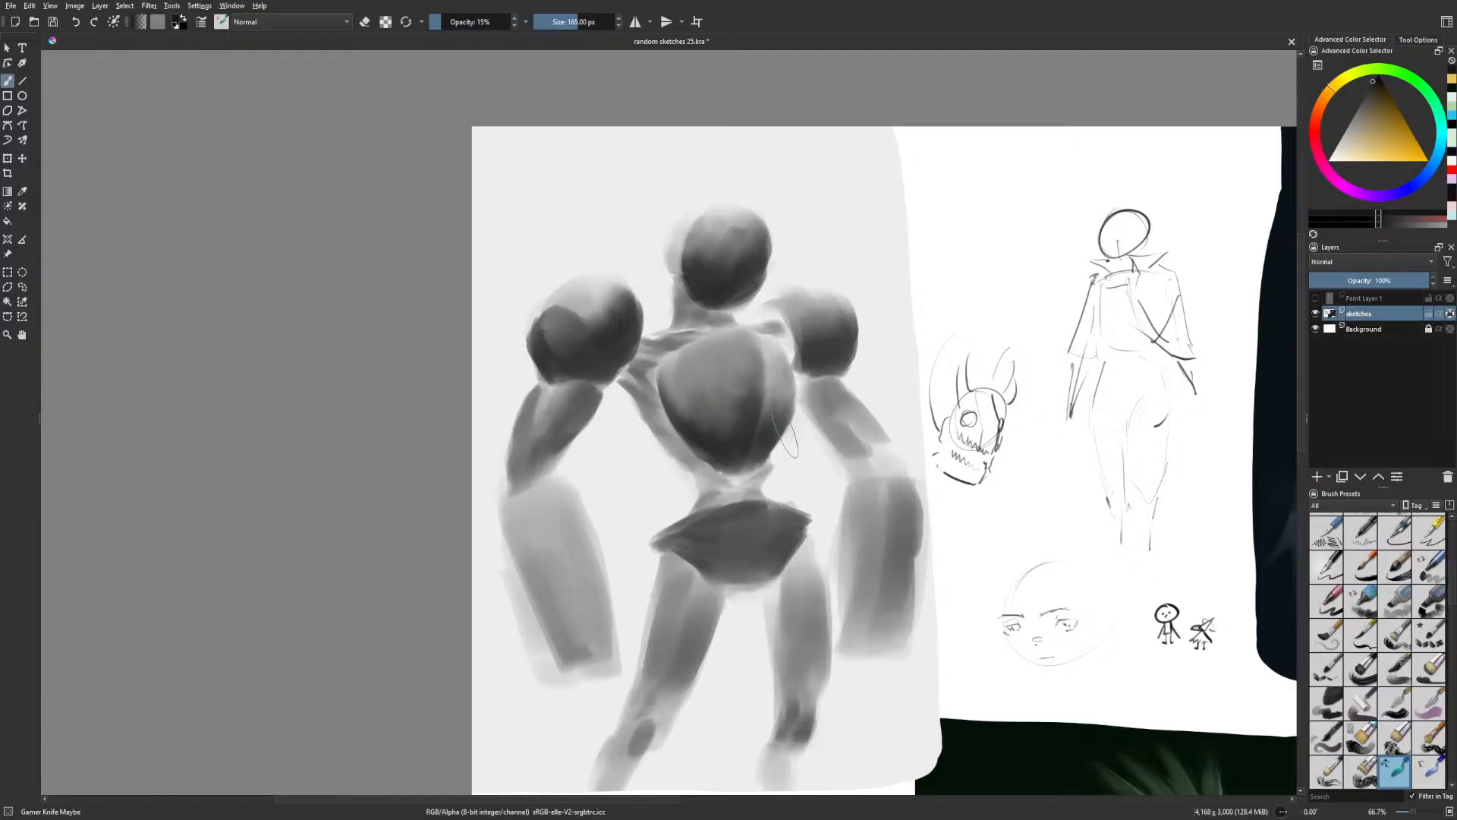
Darken the larger forearm from the elbow down with broad low-opacity strokes
mouse_move(521, 530)
mouse_down()
mouse_move(546, 586)
mouse_move(532, 504)
mouse_move(579, 557)
mouse_move(542, 504)
mouse_move(562, 510)
mouse_move(609, 612)
mouse_up()
drag(711, 631, 598, 558)
mouse_move(449, 507)
mouse_down()
mouse_move(413, 448)
mouse_move(447, 441)
mouse_move(417, 427)
mouse_up()
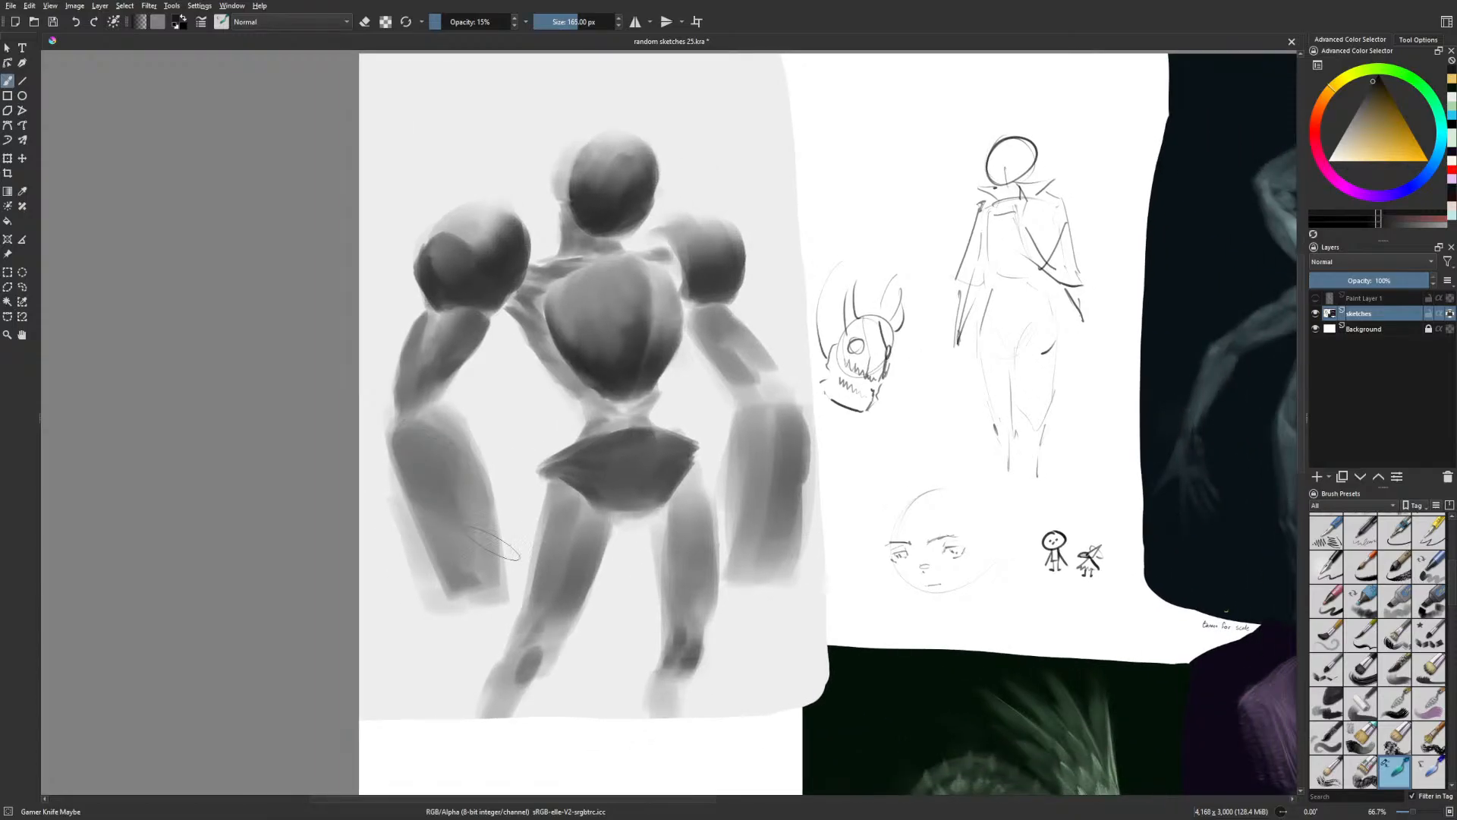
Set the brush to 78 px and 25% opacity, and build up darker shading on the smaller upper arm
shift+drag(493, 542, 429, 541)
double_click(514, 19)
mouse_move(733, 313)
mouse_down()
mouse_move(747, 334)
mouse_move(704, 331)
mouse_move(699, 349)
mouse_move(733, 376)
mouse_up()
key(m)
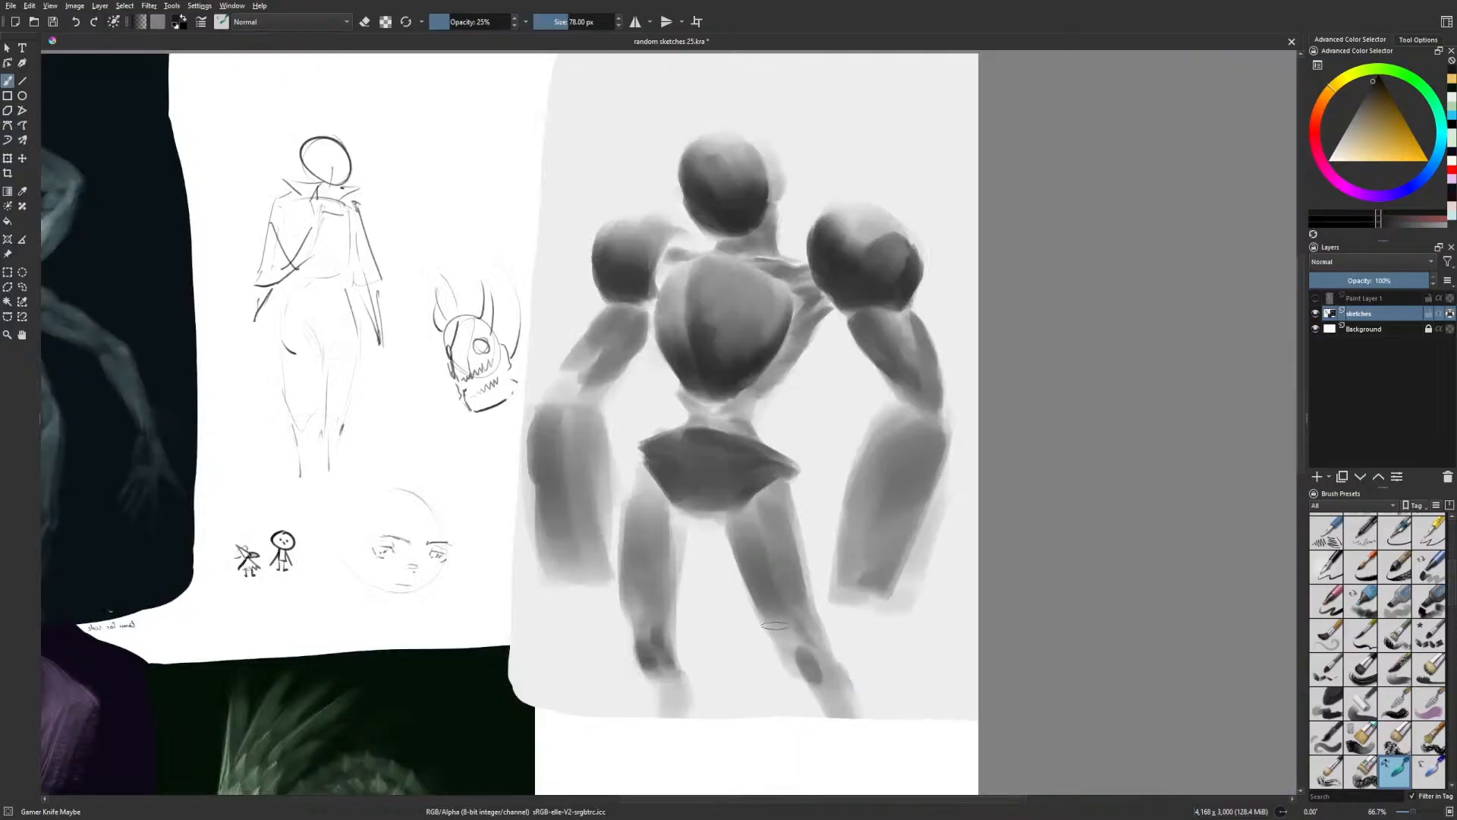
key(m)
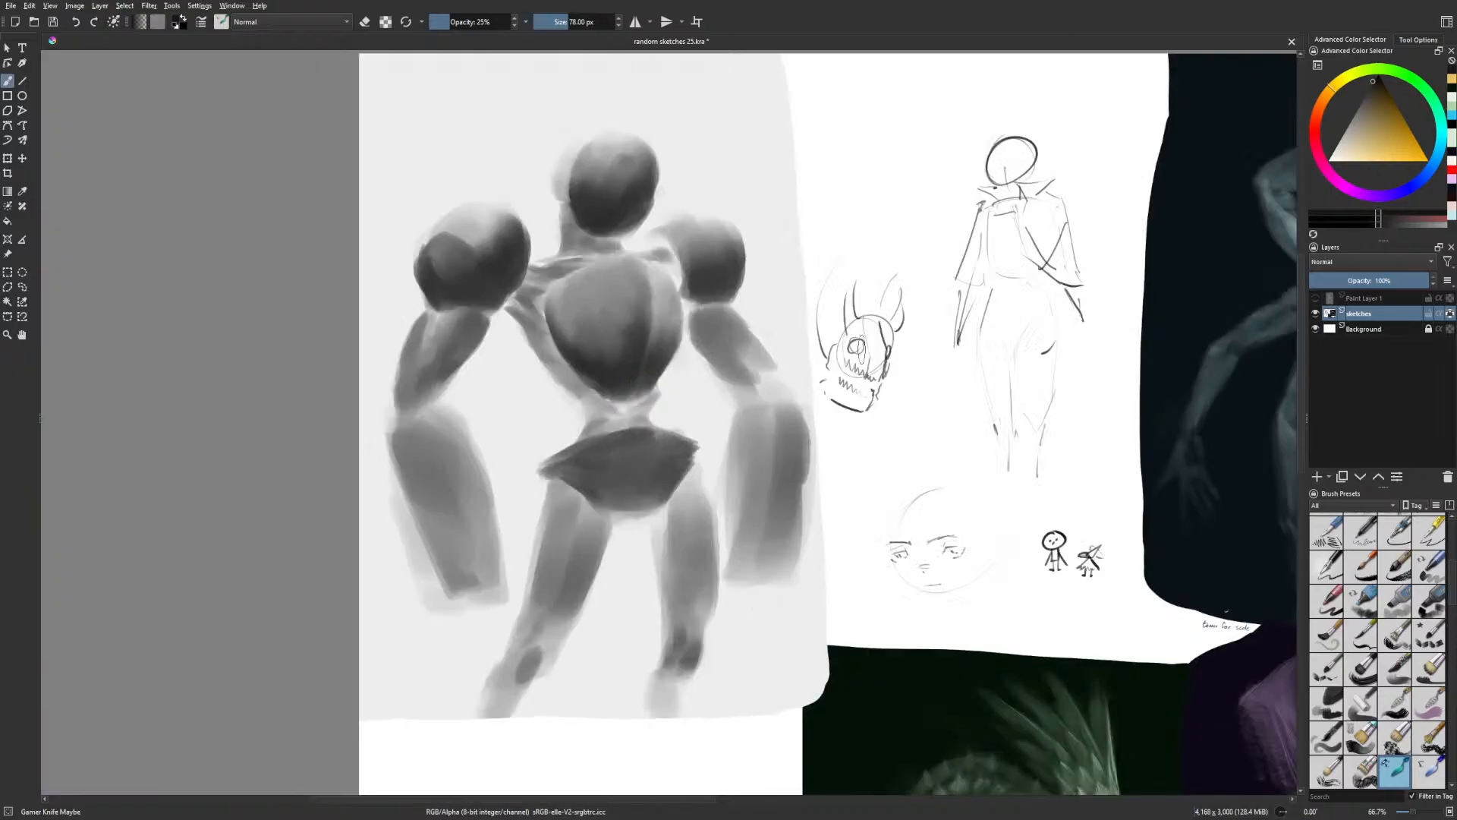
mouse_move(688, 335)
mouse_down()
mouse_move(696, 312)
mouse_move(737, 359)
mouse_move(689, 337)
mouse_move(732, 380)
mouse_up()
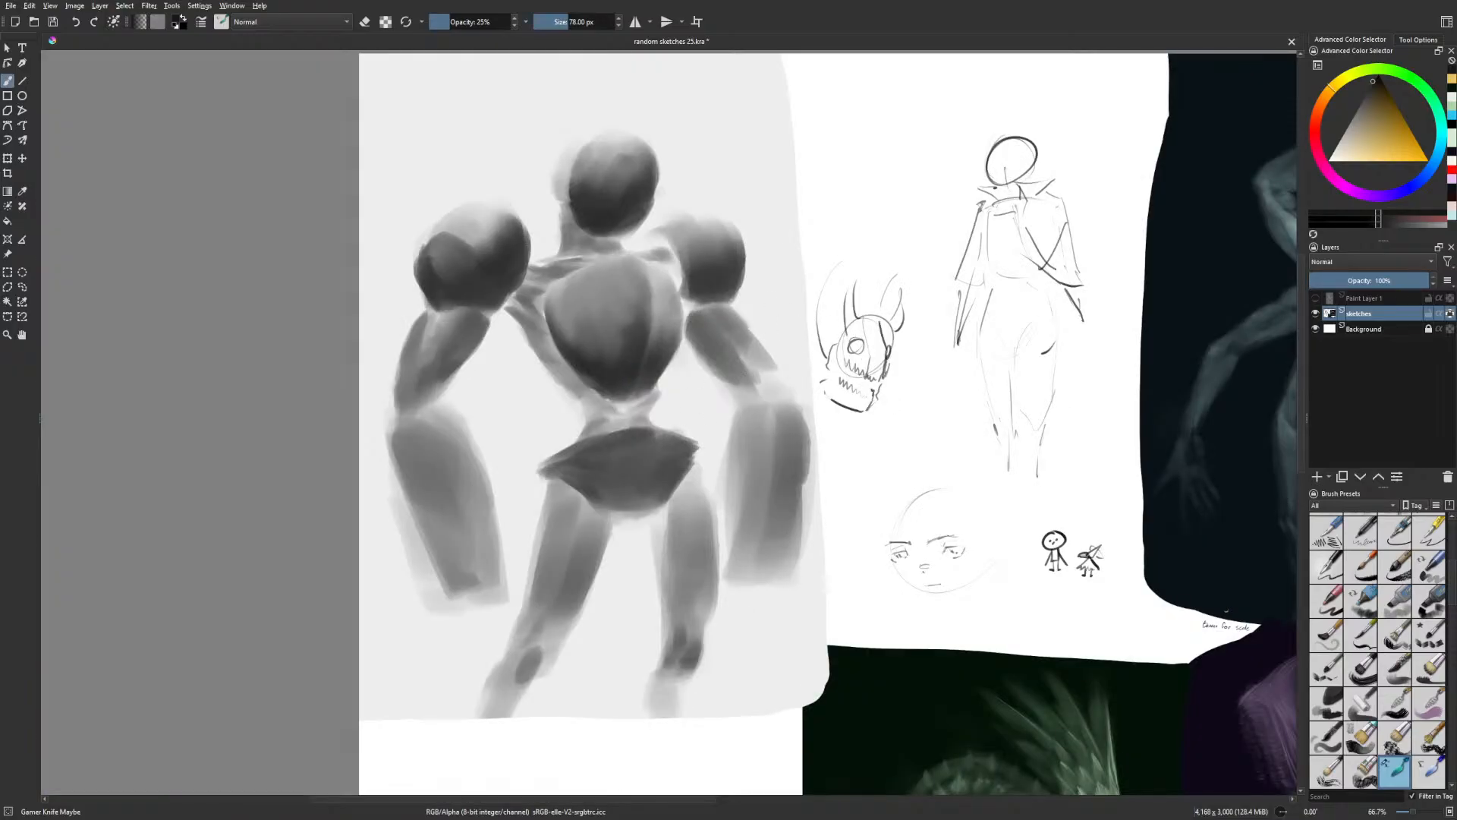
drag(688, 319, 695, 361)
mouse_move(687, 308)
mouse_down()
mouse_move(714, 372)
mouse_move(694, 358)
mouse_up()
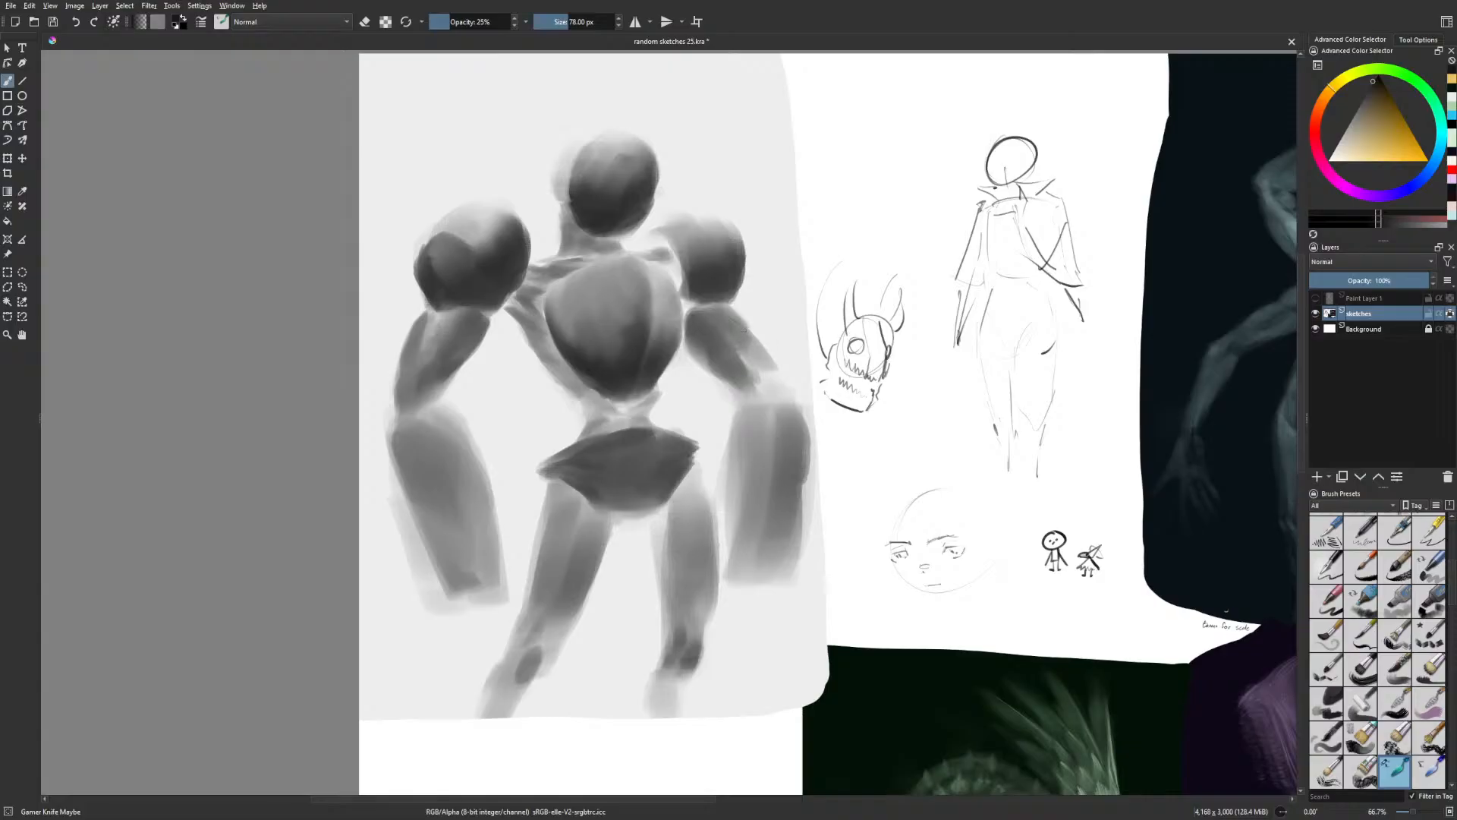
mouse_move(689, 311)
mouse_down()
mouse_move(758, 342)
mouse_move(766, 363)
mouse_up()
Touch up the shading on the smaller arm's elbow, shoulder sphere and upper arm, checking the figure in mirrored view
key(m)
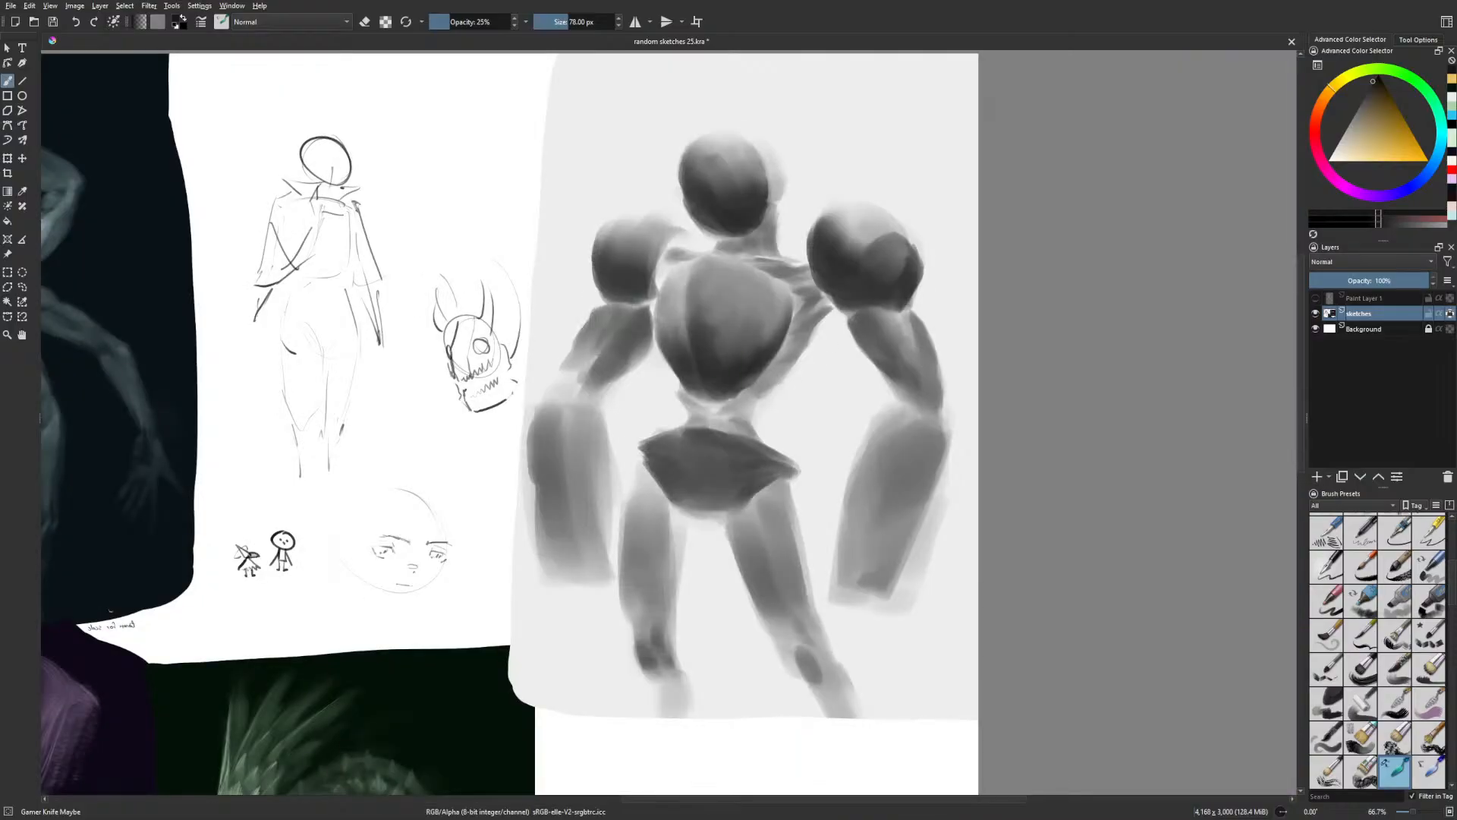
key(m)
key(minus)
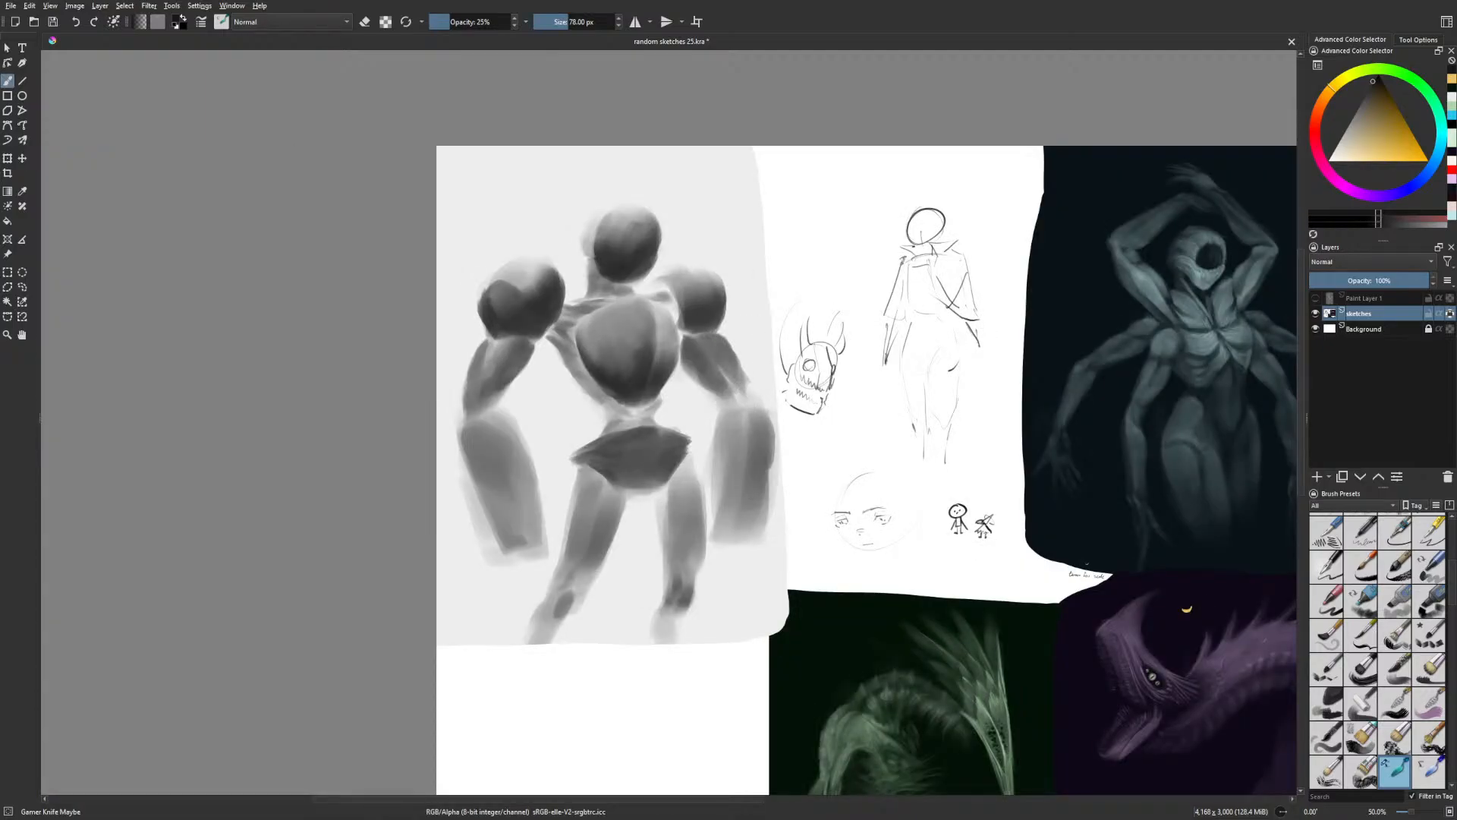
drag(742, 391, 747, 402)
key(m)
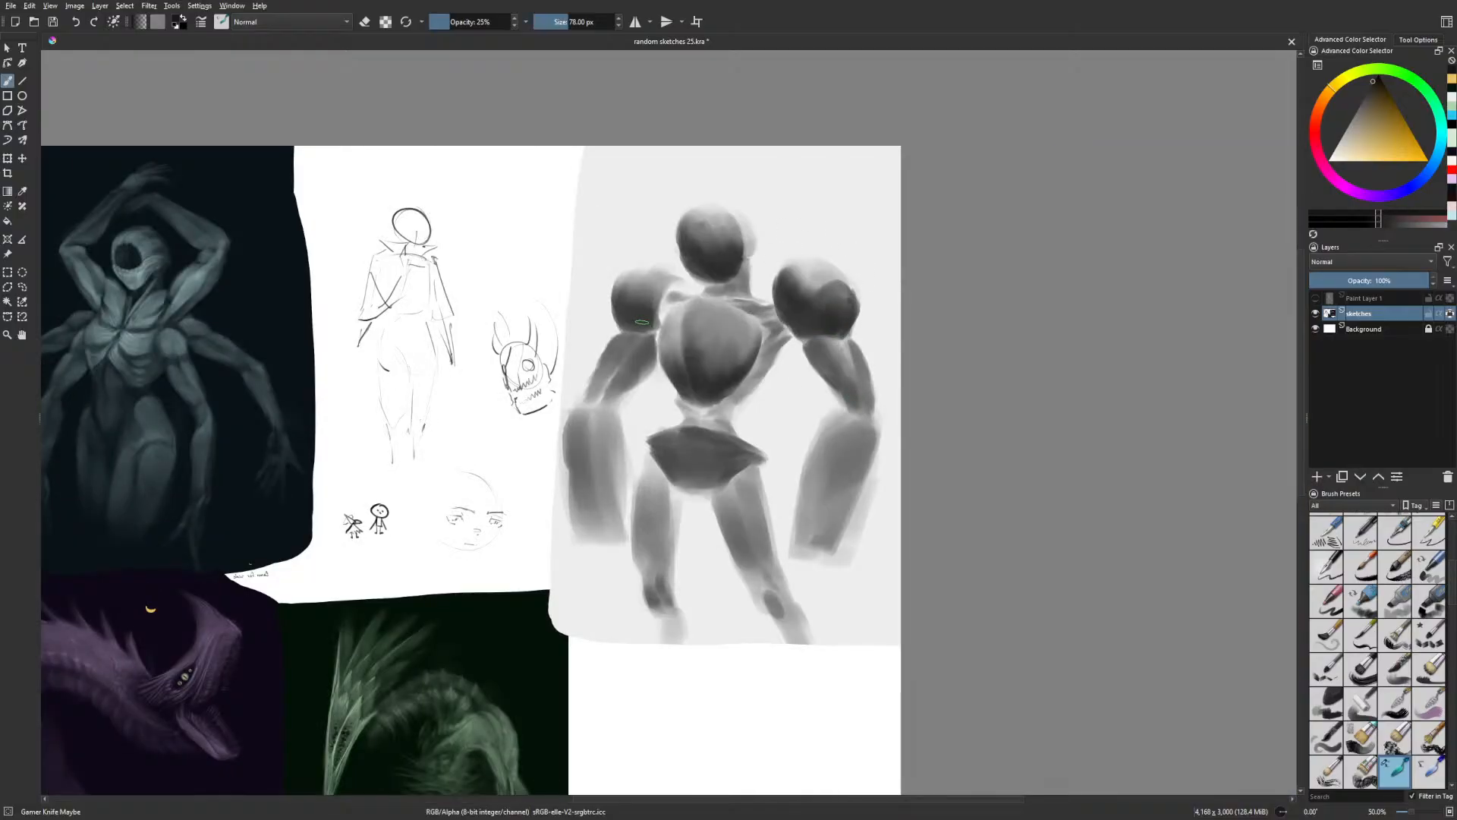
mouse_move(667, 272)
mouse_down()
mouse_move(657, 303)
mouse_move(672, 283)
mouse_move(652, 274)
mouse_move(637, 308)
mouse_up()
key(m)
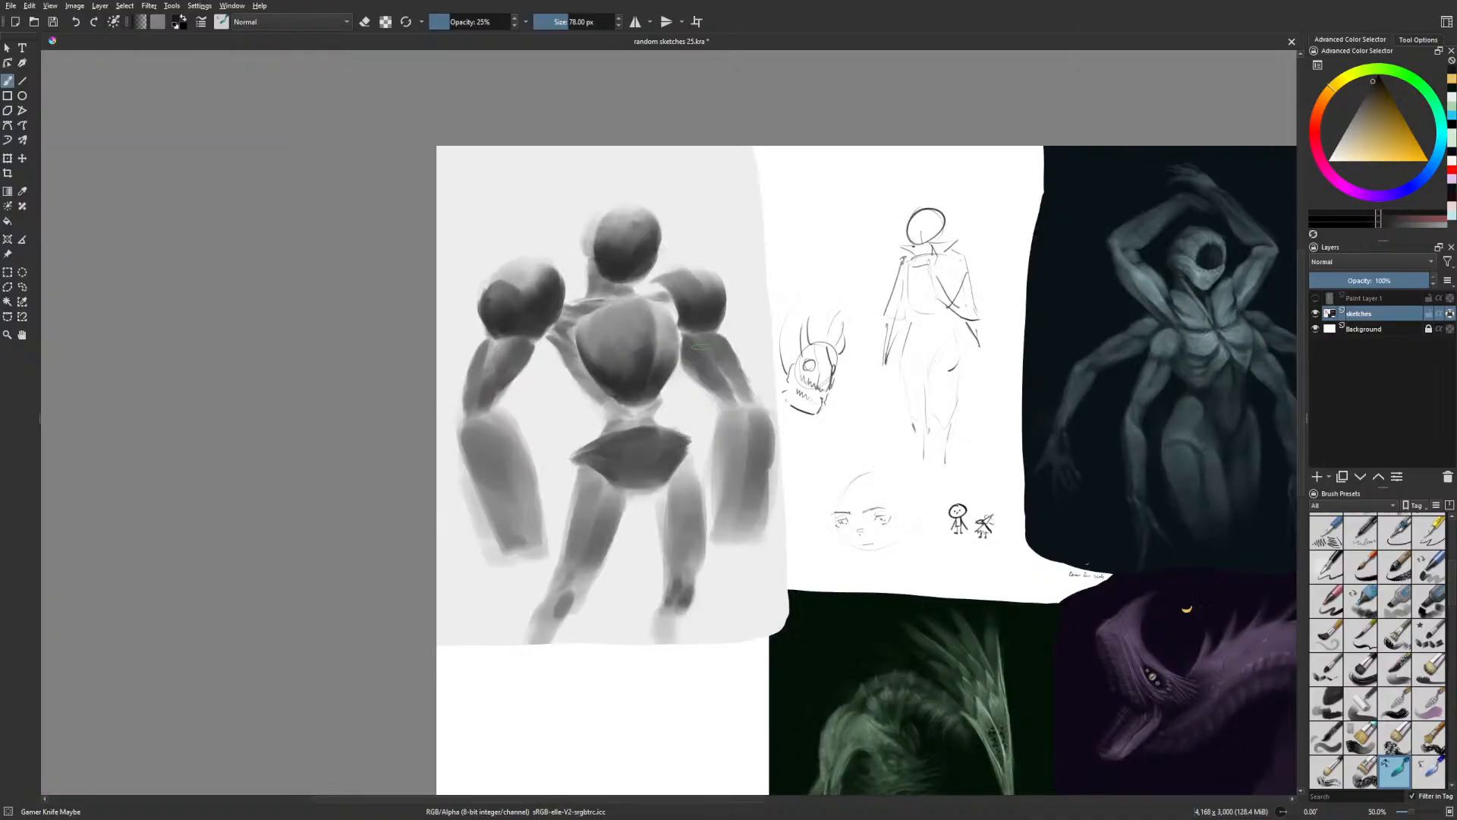
drag(716, 339, 726, 353)
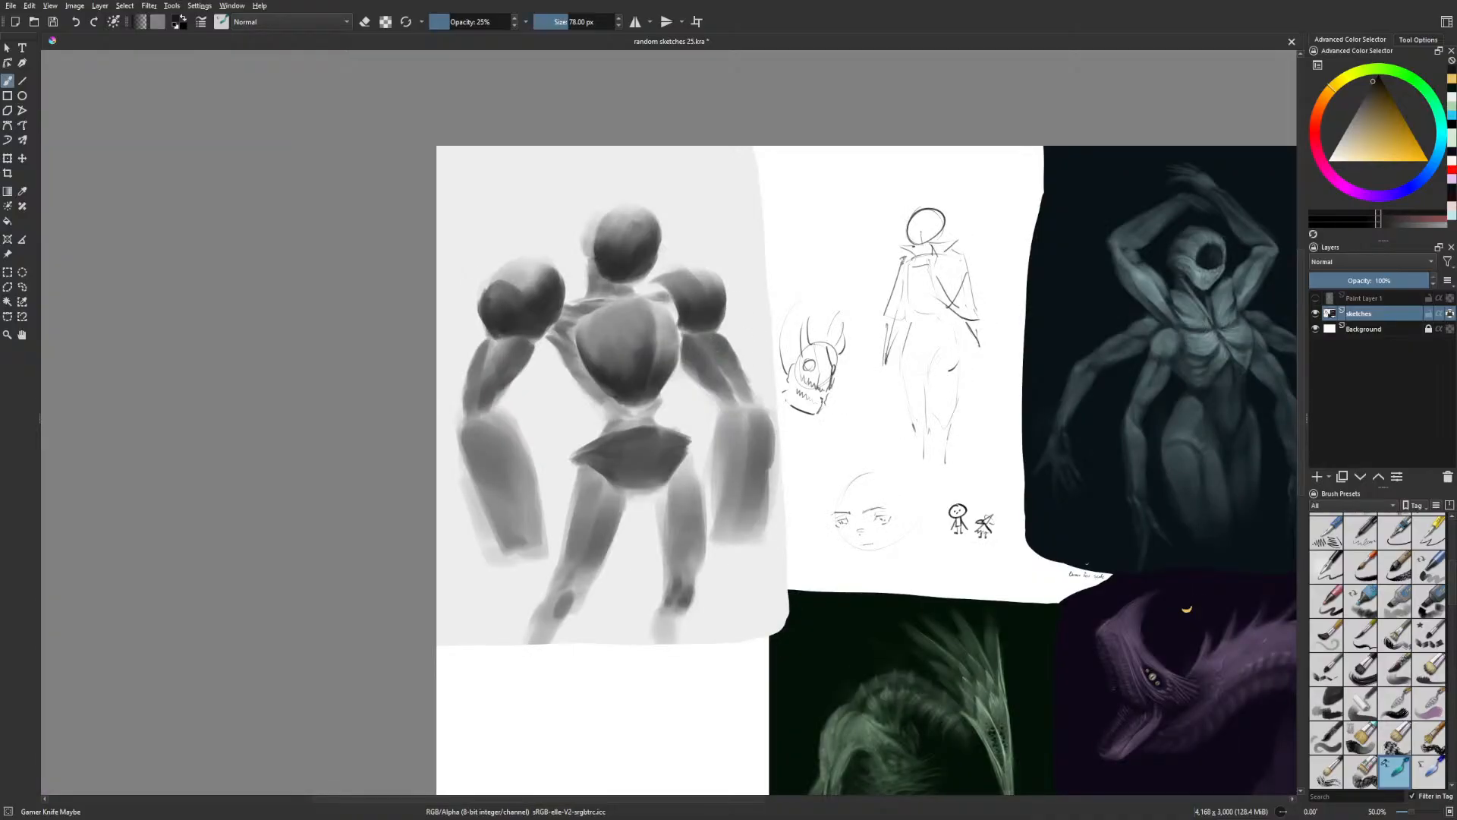
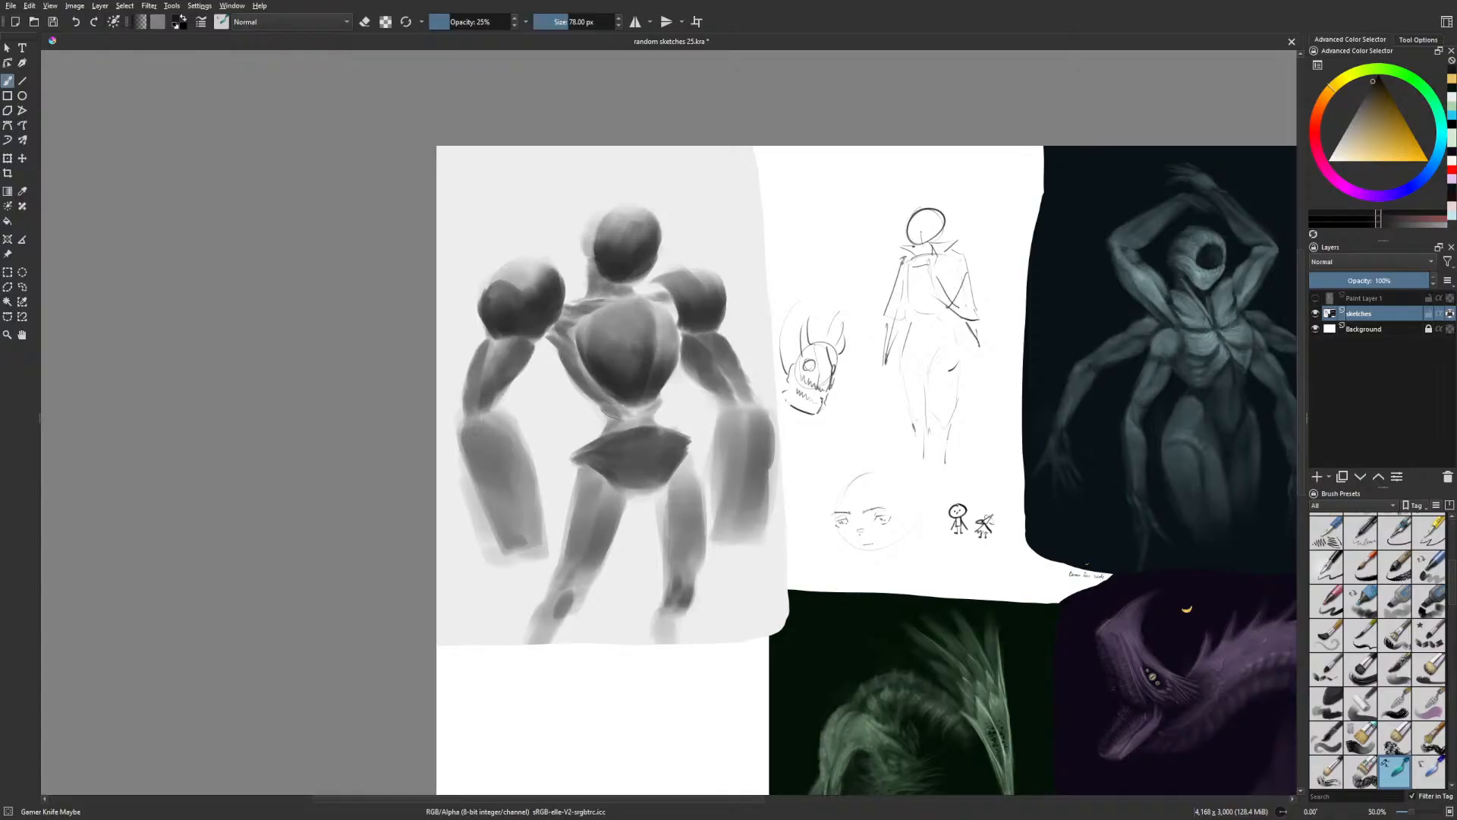
Set the brush to 72% opacity and 30 px, and define the pelvis's upper and lower edges with dark strokes
right_click(654, 497)
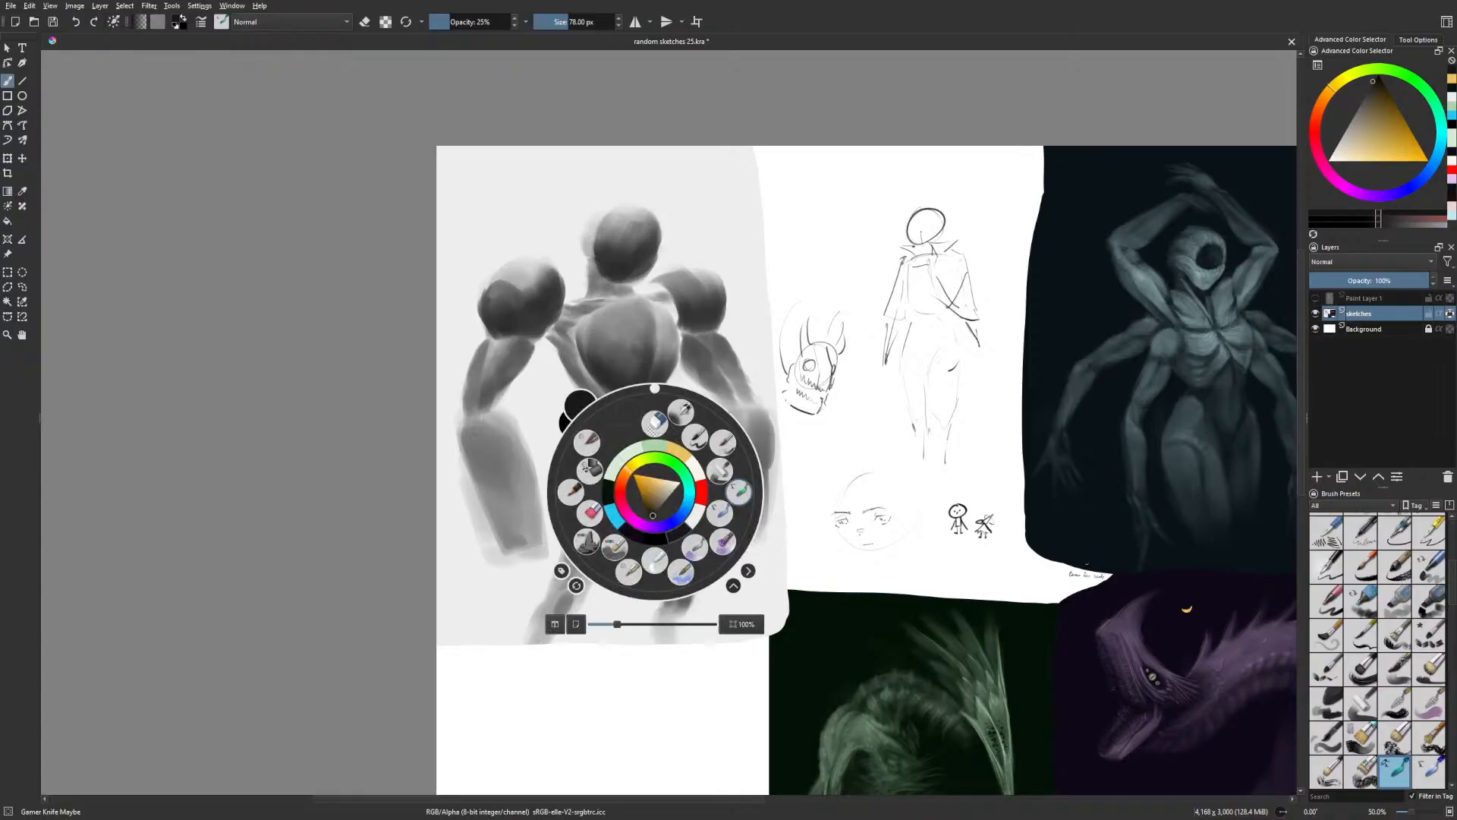
click(488, 22)
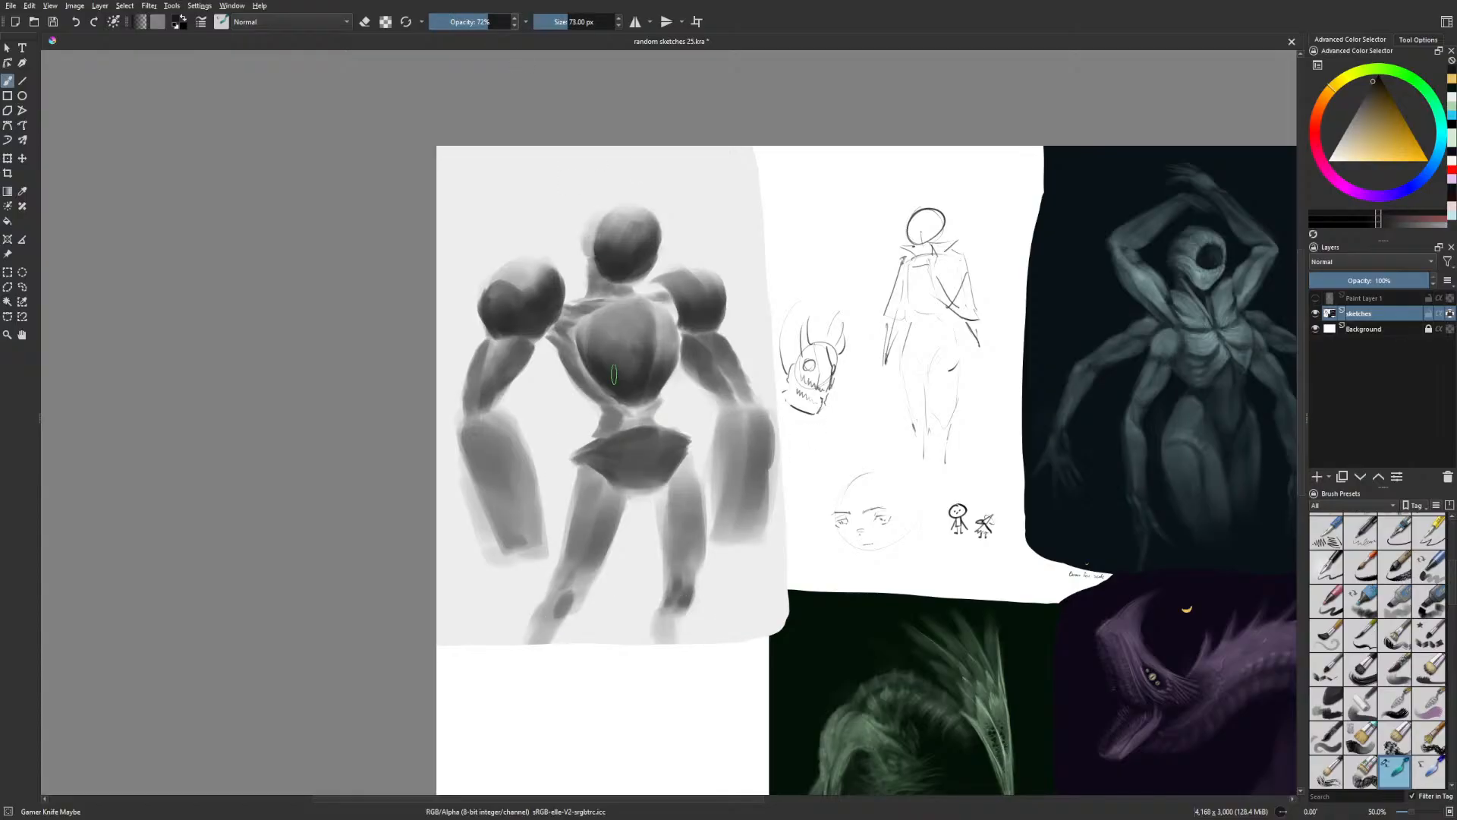
key(bracketleft)
key(bracketleft)
key(bracketleft)
key(bracketleft)
key(bracketleft)
key(bracketleft)
key(bracketleft)
key(bracketleft)
key(bracketleft)
key(bracketleft)
key(bracketleft)
key(bracketleft)
key(bracketleft)
mouse_move(593, 449)
mouse_down()
mouse_move(658, 431)
mouse_move(645, 430)
mouse_up()
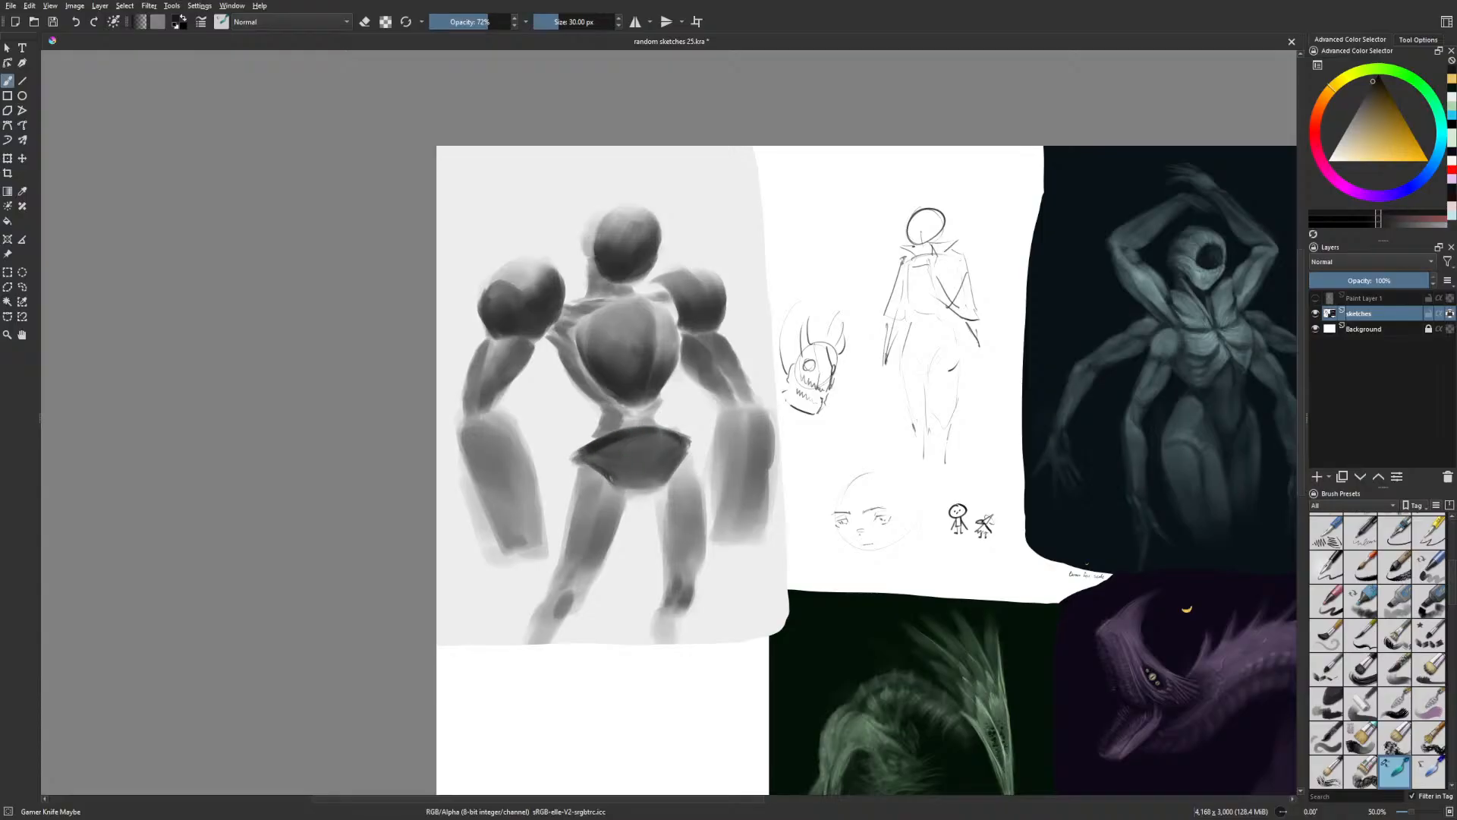
mouse_move(584, 460)
mouse_down()
mouse_move(617, 479)
mouse_move(689, 452)
mouse_up()
drag(584, 361, 613, 393)
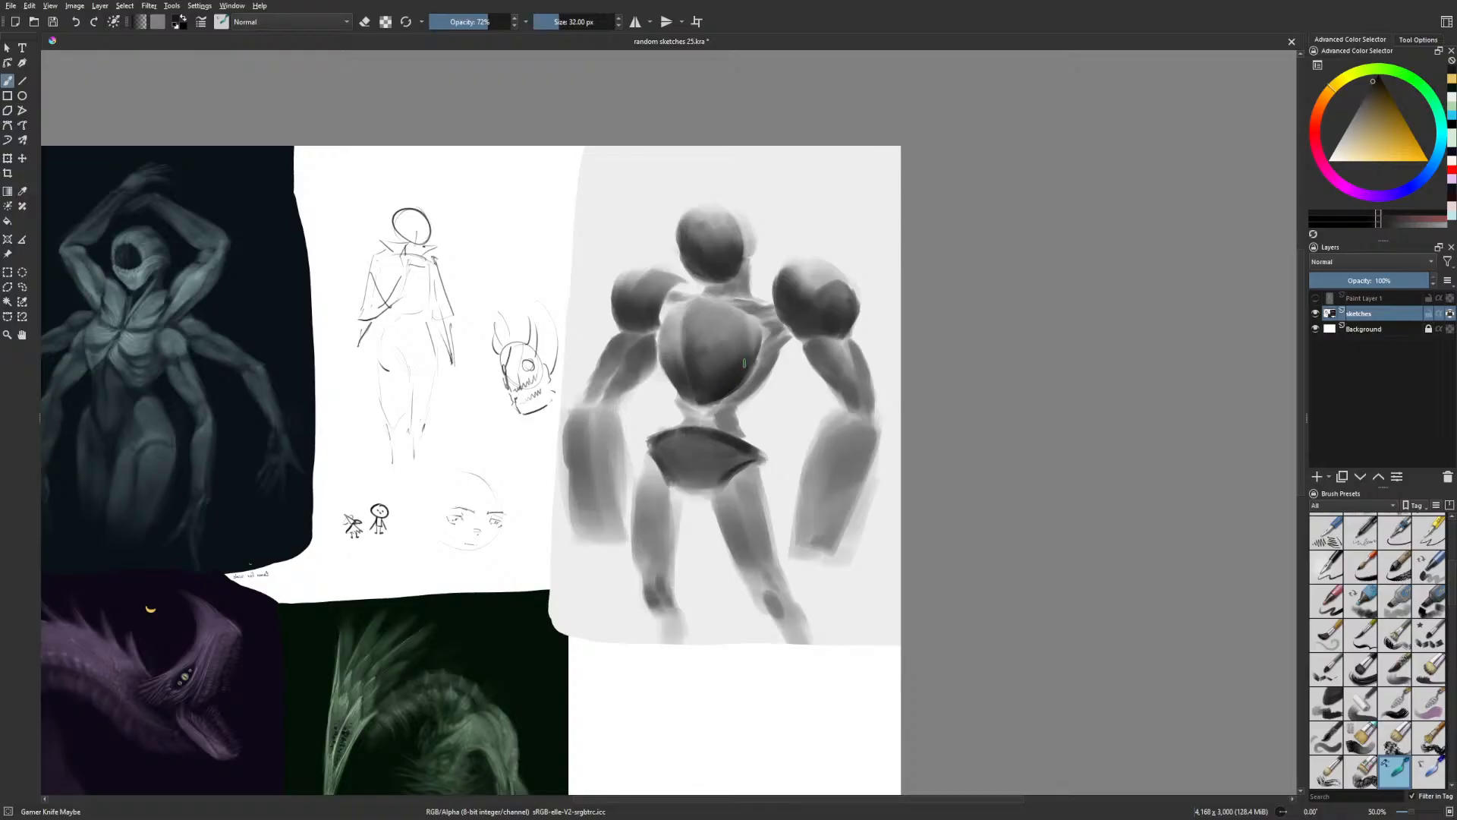
Set the brush to 78 px and 19% opacity, and darken the pelvis inside its edges
key(bracketright)
key(bracketright)
key(bracketright)
key(bracketright)
key(bracketright)
key(bracketright)
key(bracketright)
key(bracketright)
click(444, 22)
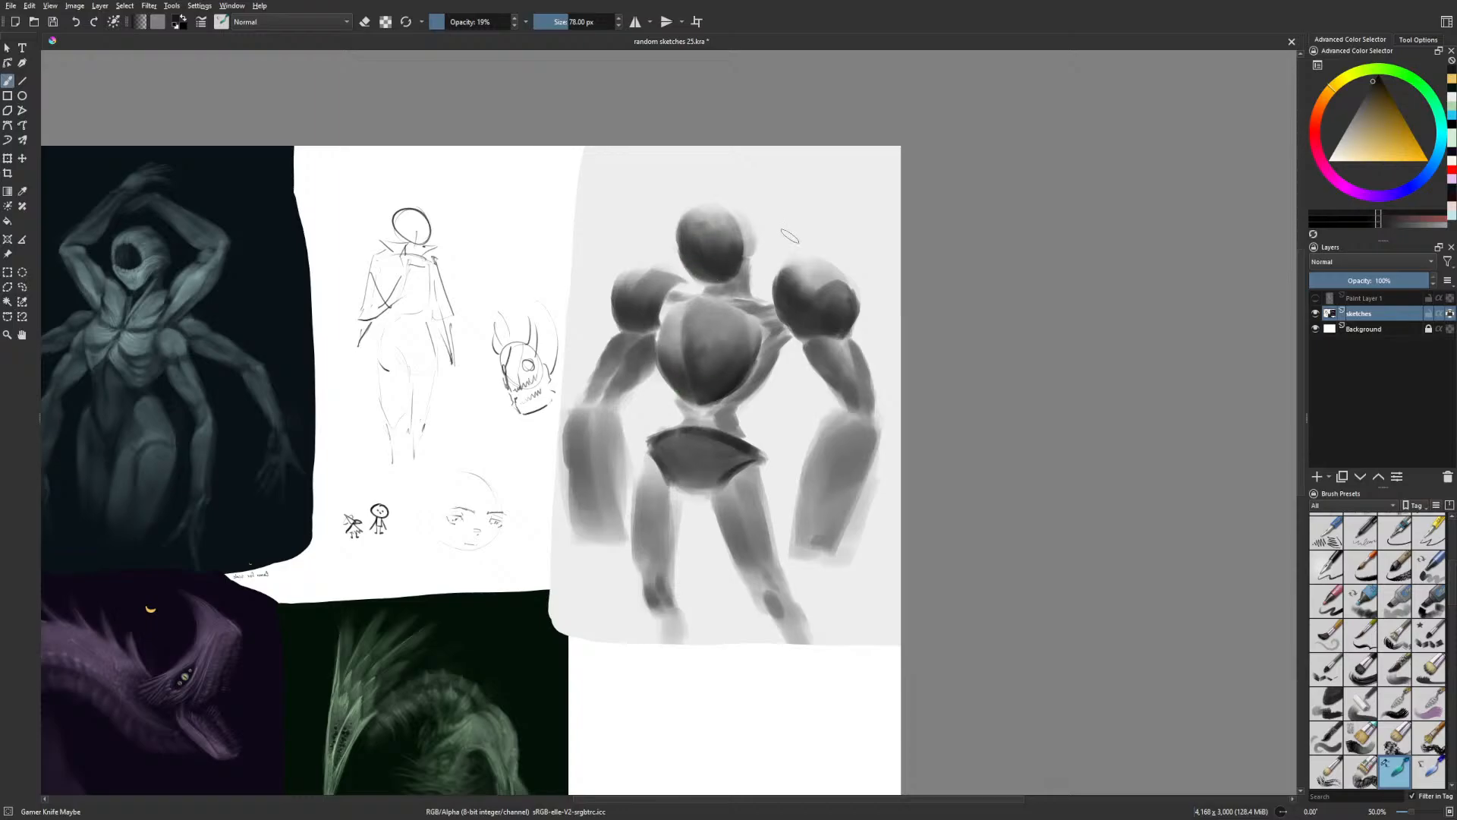
key(ctrl+minus)
key(ctrl+plus)
key(m)
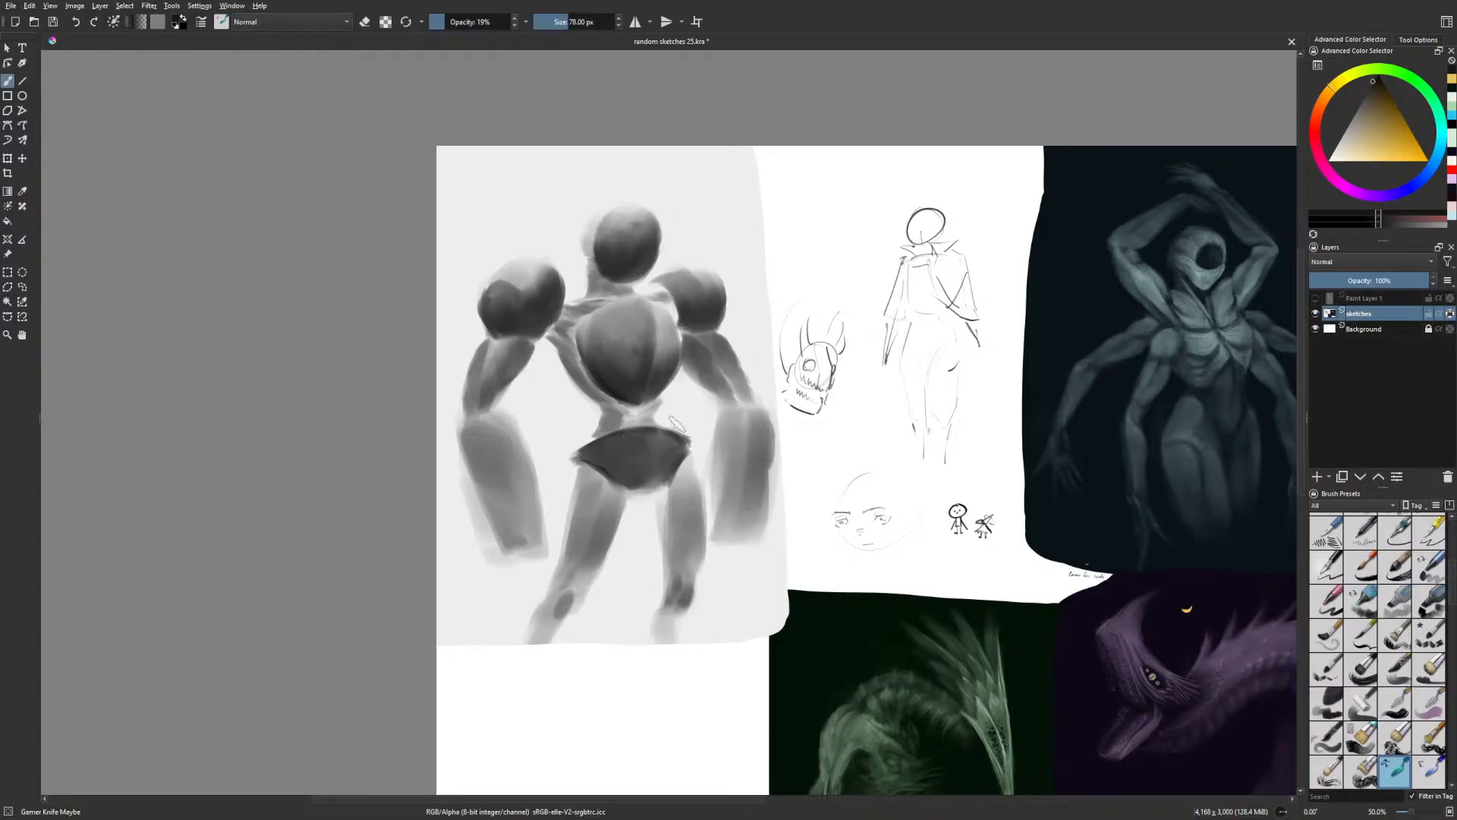
Raise the brush opacity to 41% and deepen the pelvis shading, checking the figure in mirrored view
key(o)
key(o)
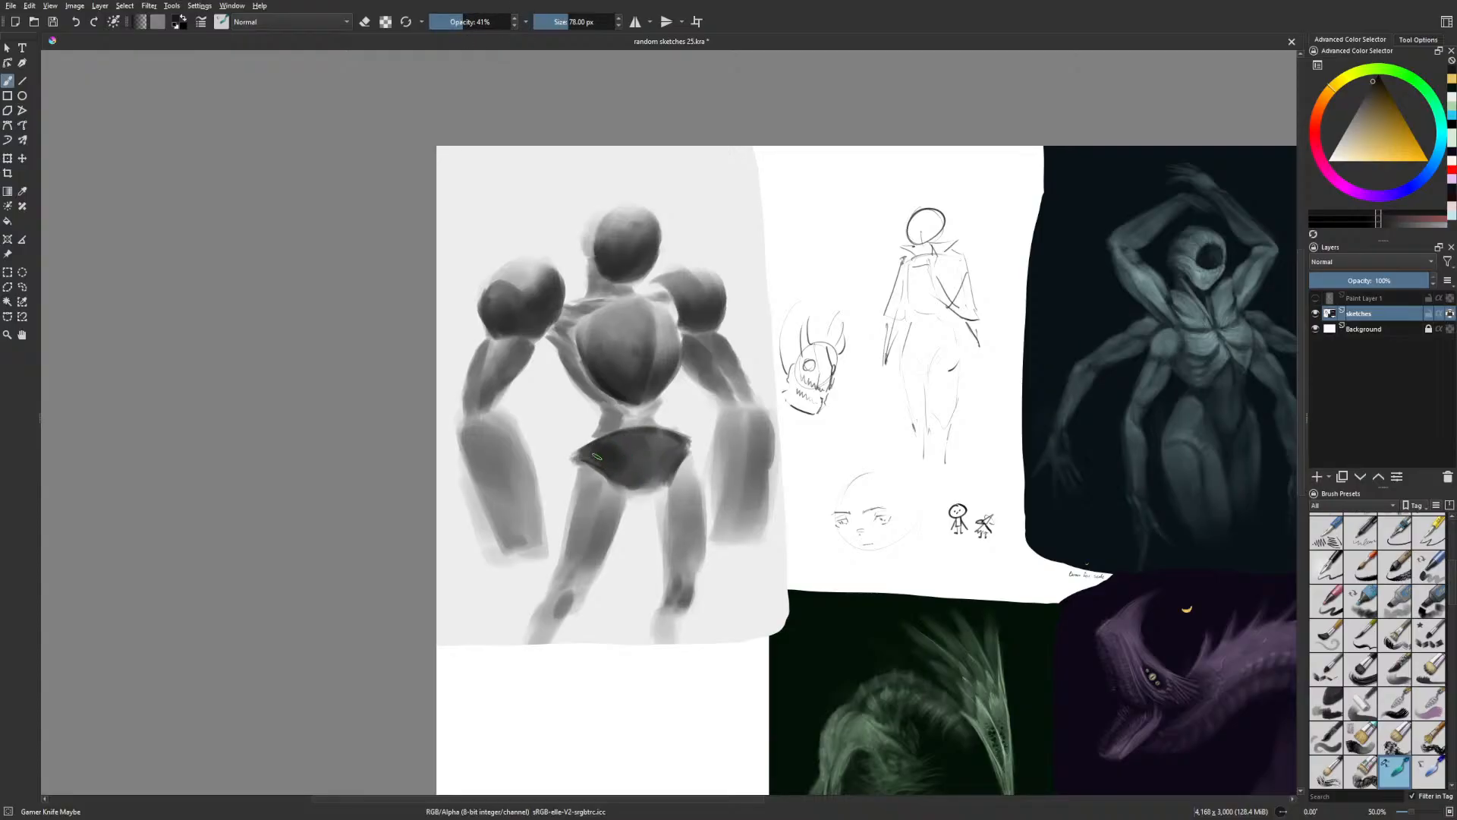
key(m)
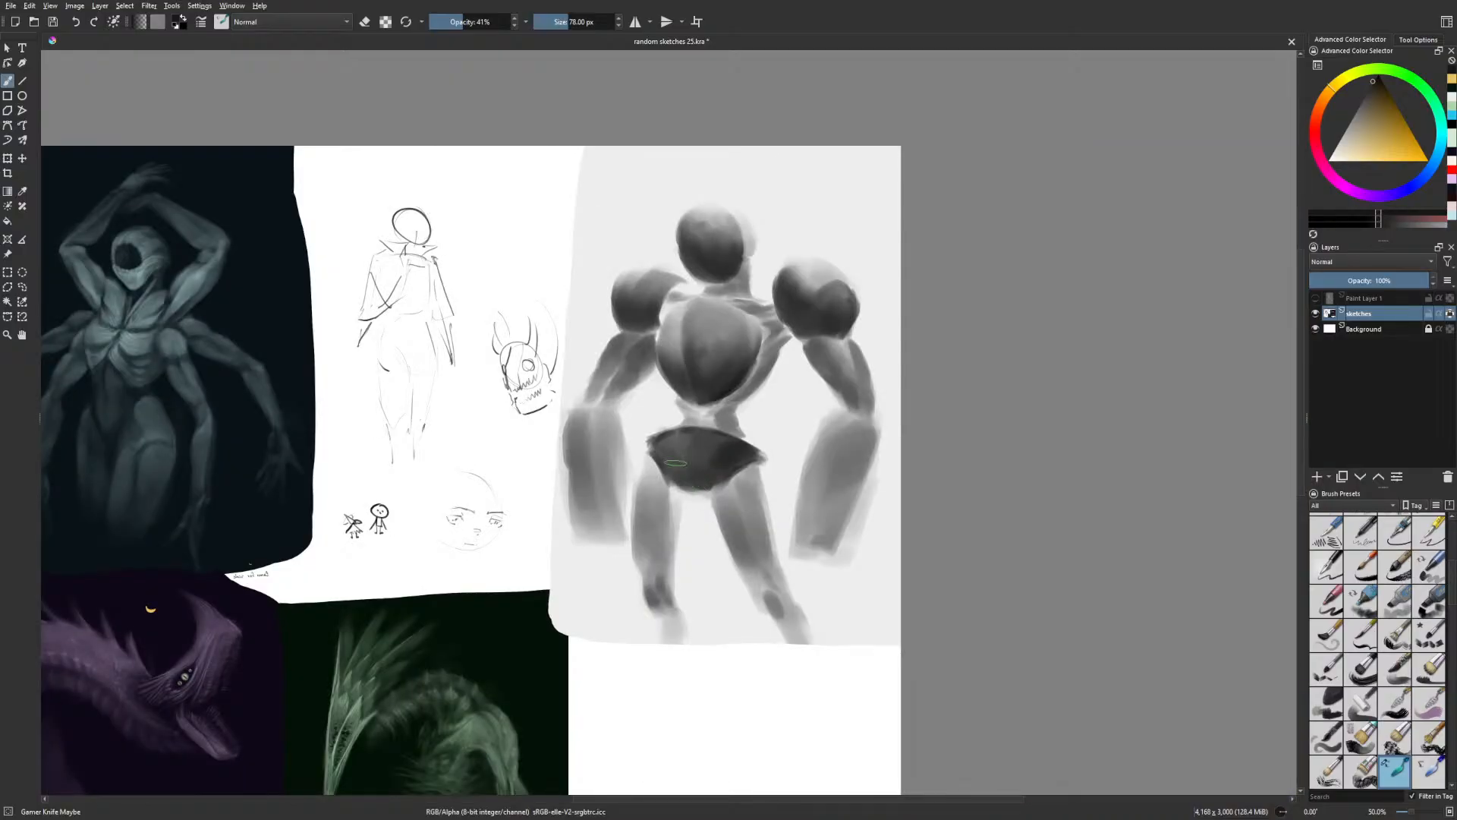
drag(697, 476, 697, 492)
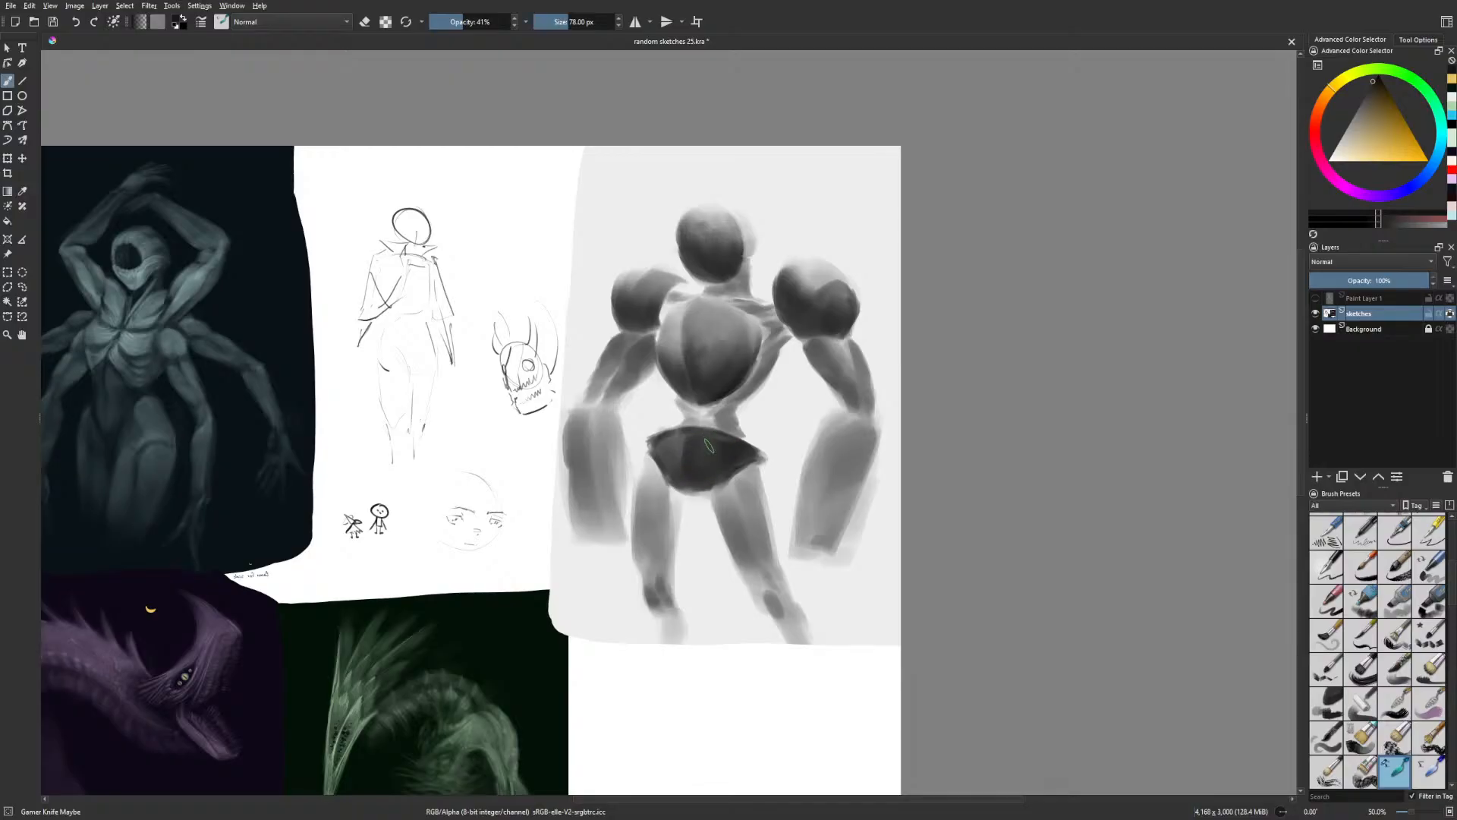
key(m)
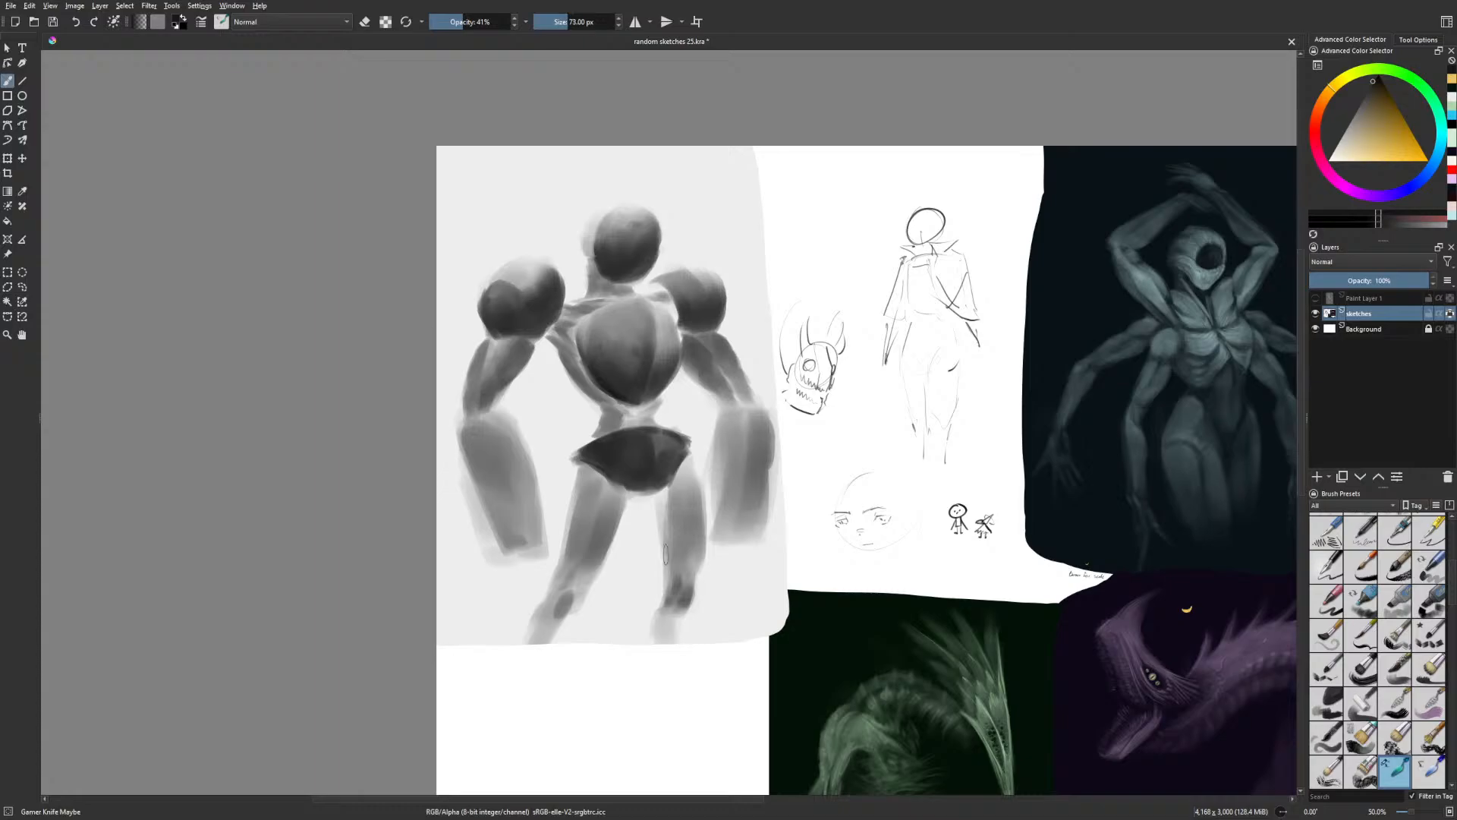
Reduce the brush to 47 px and paint the side of the waist connecting the chest to the pelvis
key(bracketleft)
key(bracketleft)
key(bracketleft)
key(bracketleft)
key(bracketleft)
key(bracketleft)
key(bracketleft)
key(bracketleft)
key(bracketleft)
key(bracketleft)
key(bracketleft)
key(bracketright)
key(bracketright)
key(bracketright)
key(bracketright)
key(m)
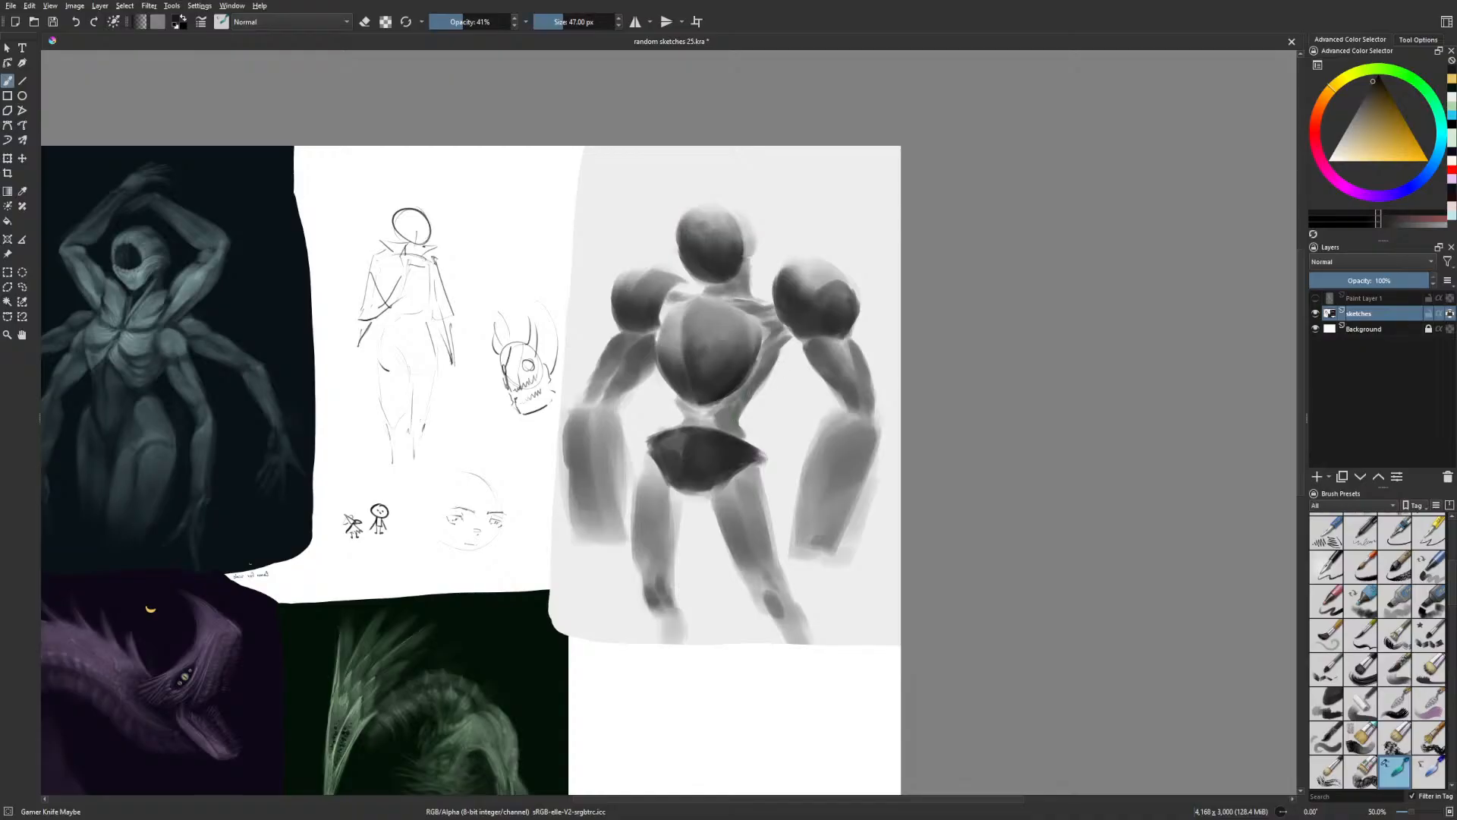
mouse_move(726, 412)
mouse_down()
mouse_move(770, 364)
mouse_move(735, 400)
mouse_move(740, 425)
mouse_up()
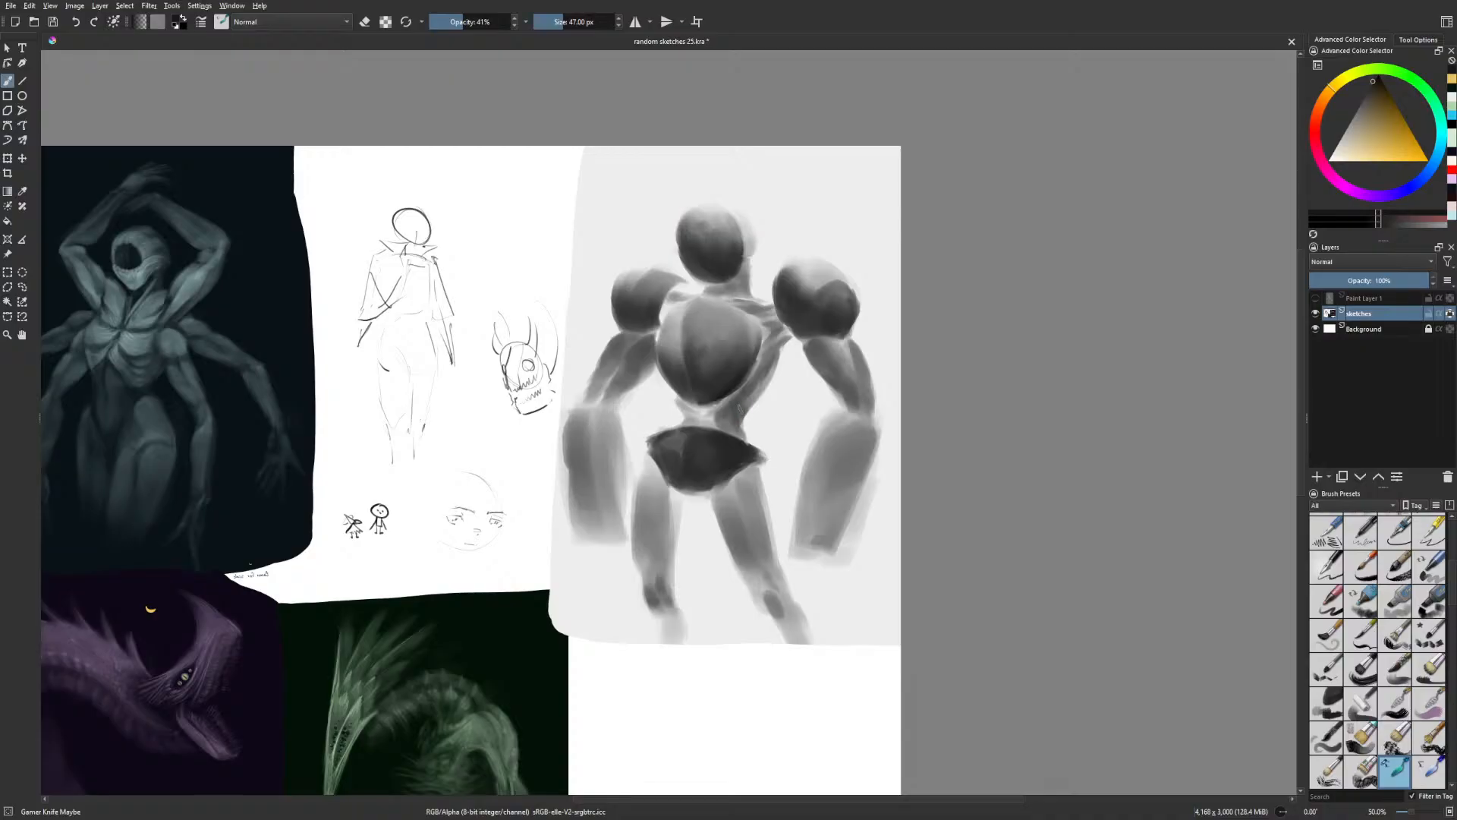
key(m)
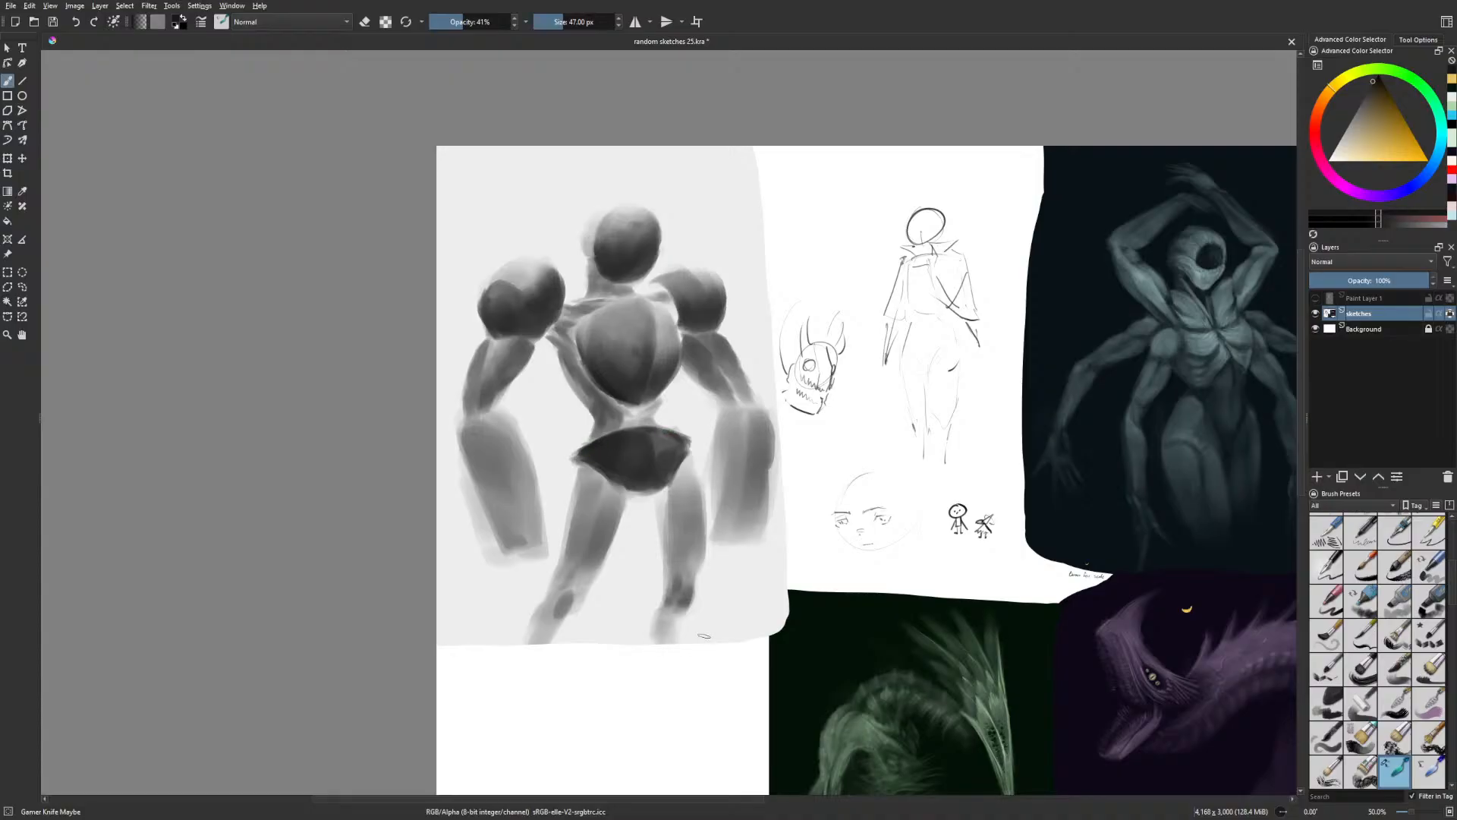
Darken both lower legs at the canvas panel's edge and both forearms with an enlarged brush at 41% opacity
drag(704, 636, 689, 584)
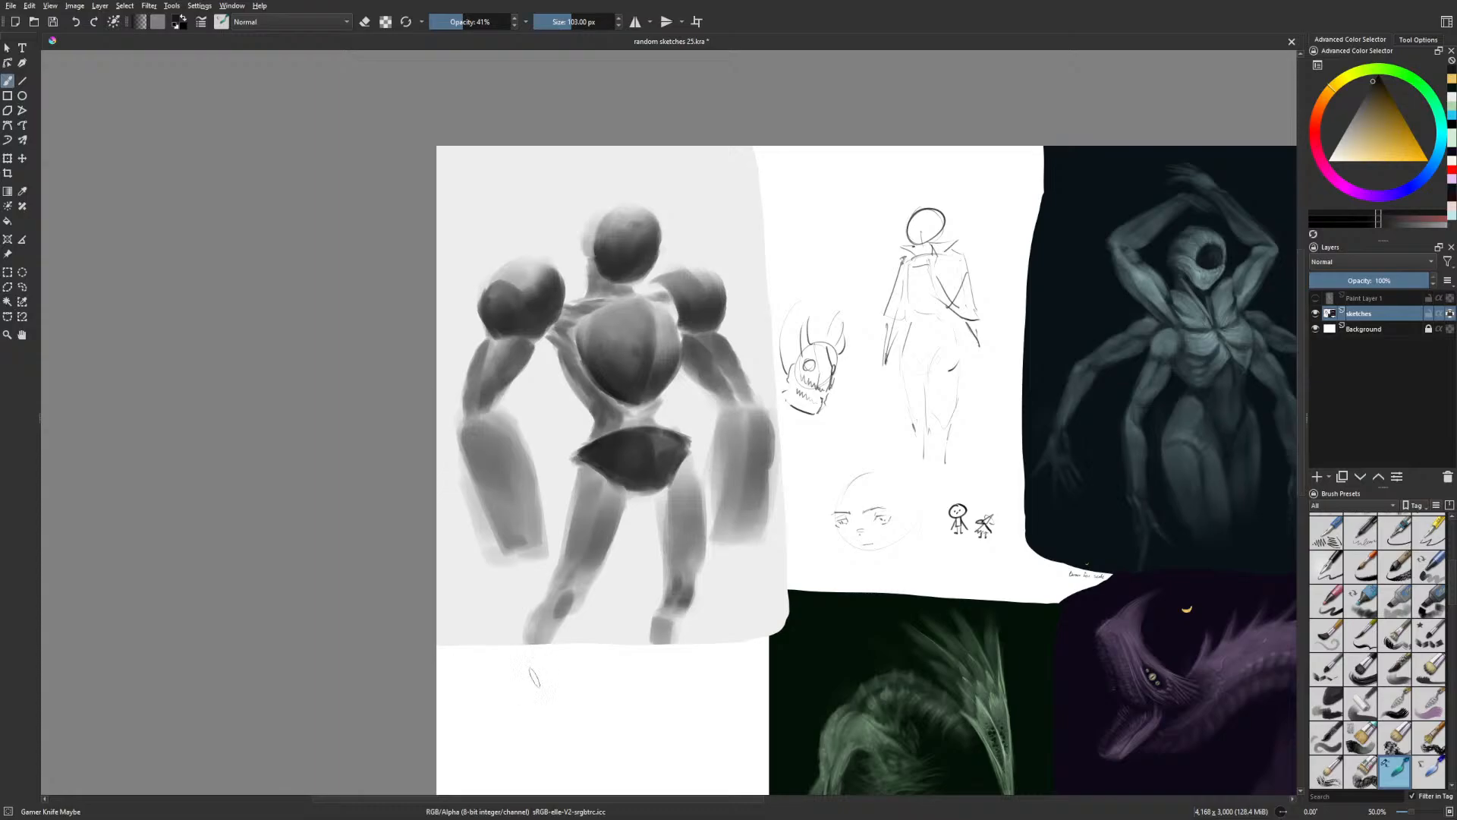
drag(534, 644, 540, 627)
mouse_move(501, 507)
mouse_down()
mouse_move(464, 414)
mouse_move(459, 443)
mouse_move(497, 513)
mouse_up()
drag(531, 436, 493, 500)
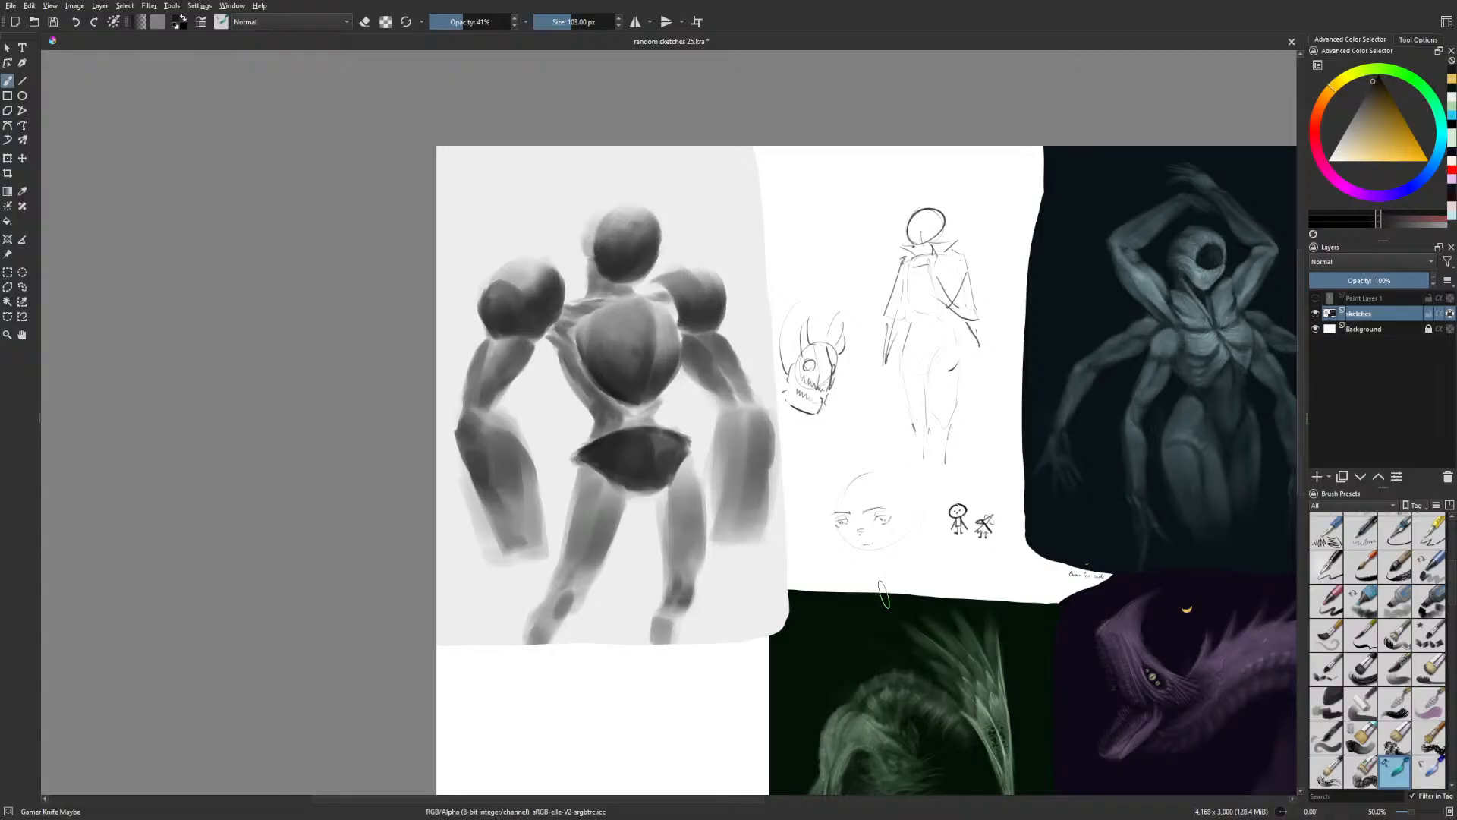
mouse_move(738, 422)
mouse_down()
mouse_move(717, 478)
mouse_move(727, 417)
mouse_move(715, 465)
mouse_up()
mouse_move(744, 429)
mouse_down()
mouse_move(721, 502)
mouse_move(732, 563)
mouse_move(747, 558)
mouse_up()
mouse_move(763, 471)
mouse_down()
mouse_move(751, 532)
mouse_move(752, 513)
mouse_up()
Touch up the thigh and chest shading while judging the whole figure from a distance and in mirrored view
key(minus)
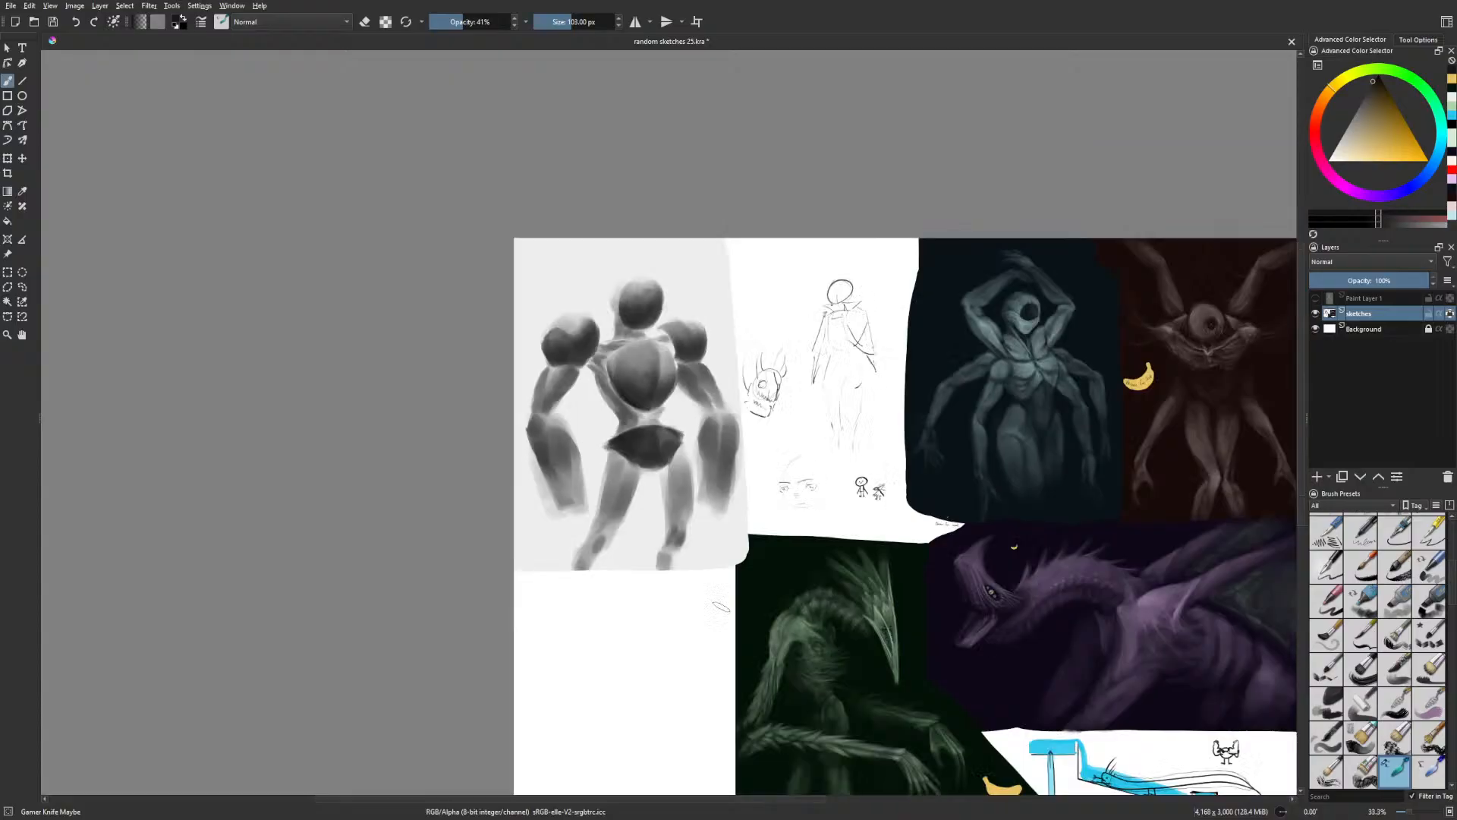
key(m)
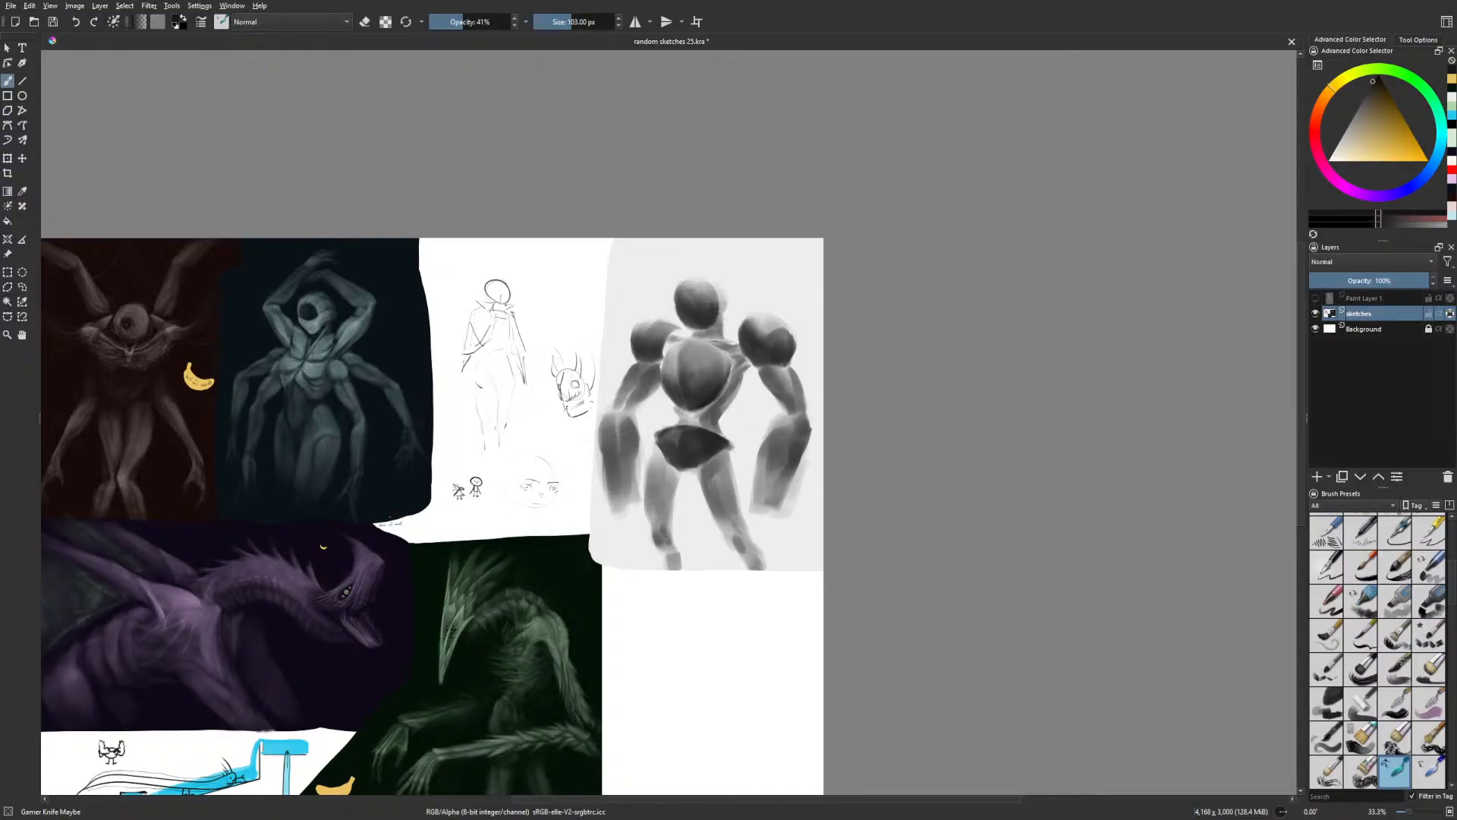
drag(721, 466, 724, 487)
drag(667, 361, 665, 377)
key(m)
mouse_move(672, 352)
mouse_down()
mouse_move(673, 369)
mouse_move(667, 352)
mouse_up()
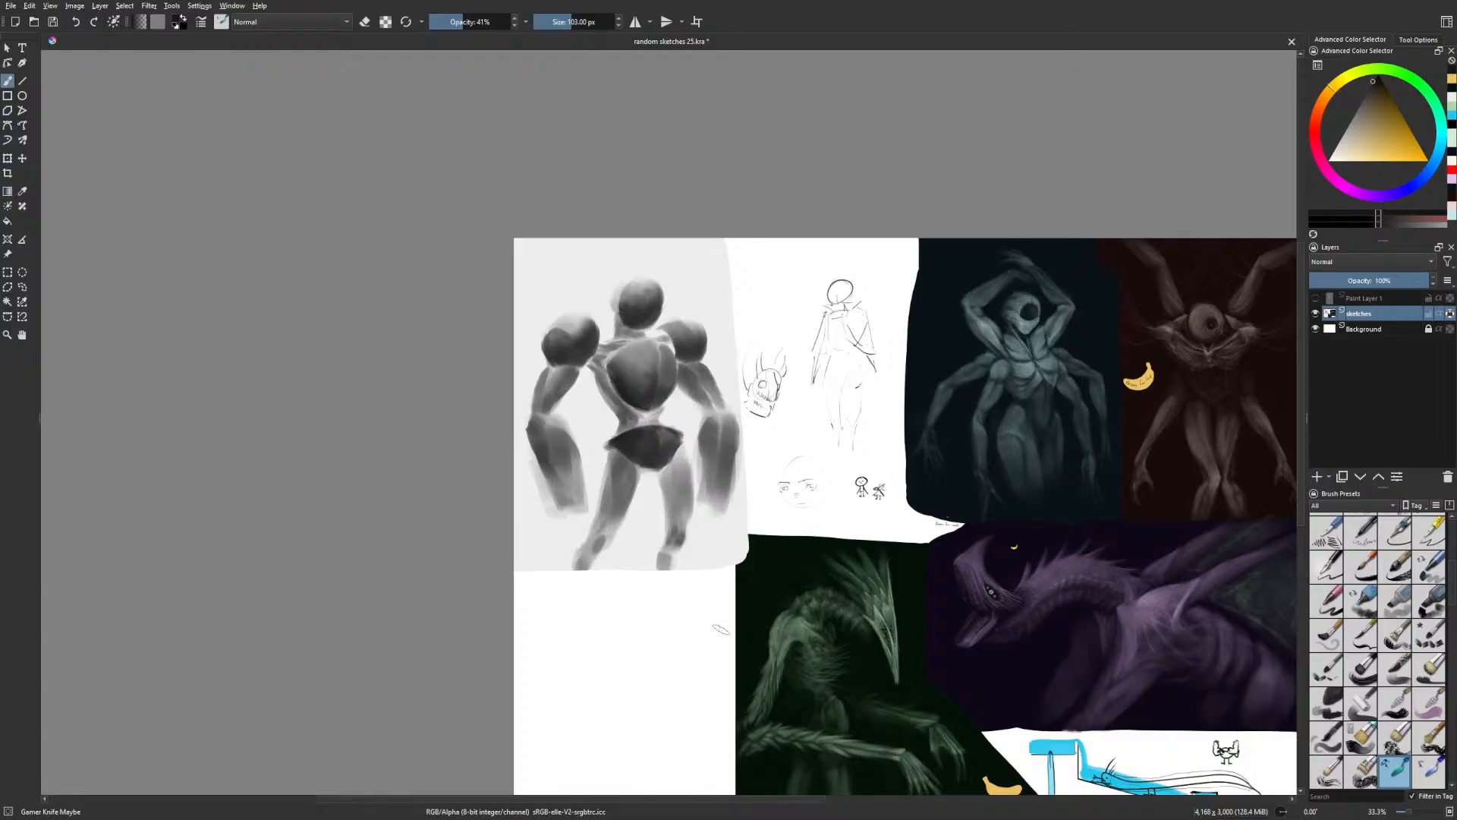
Undo the last stroke, lower the brush opacity to 21%, and shade the thigh on the smaller arm's side
key(ctrl+plus)
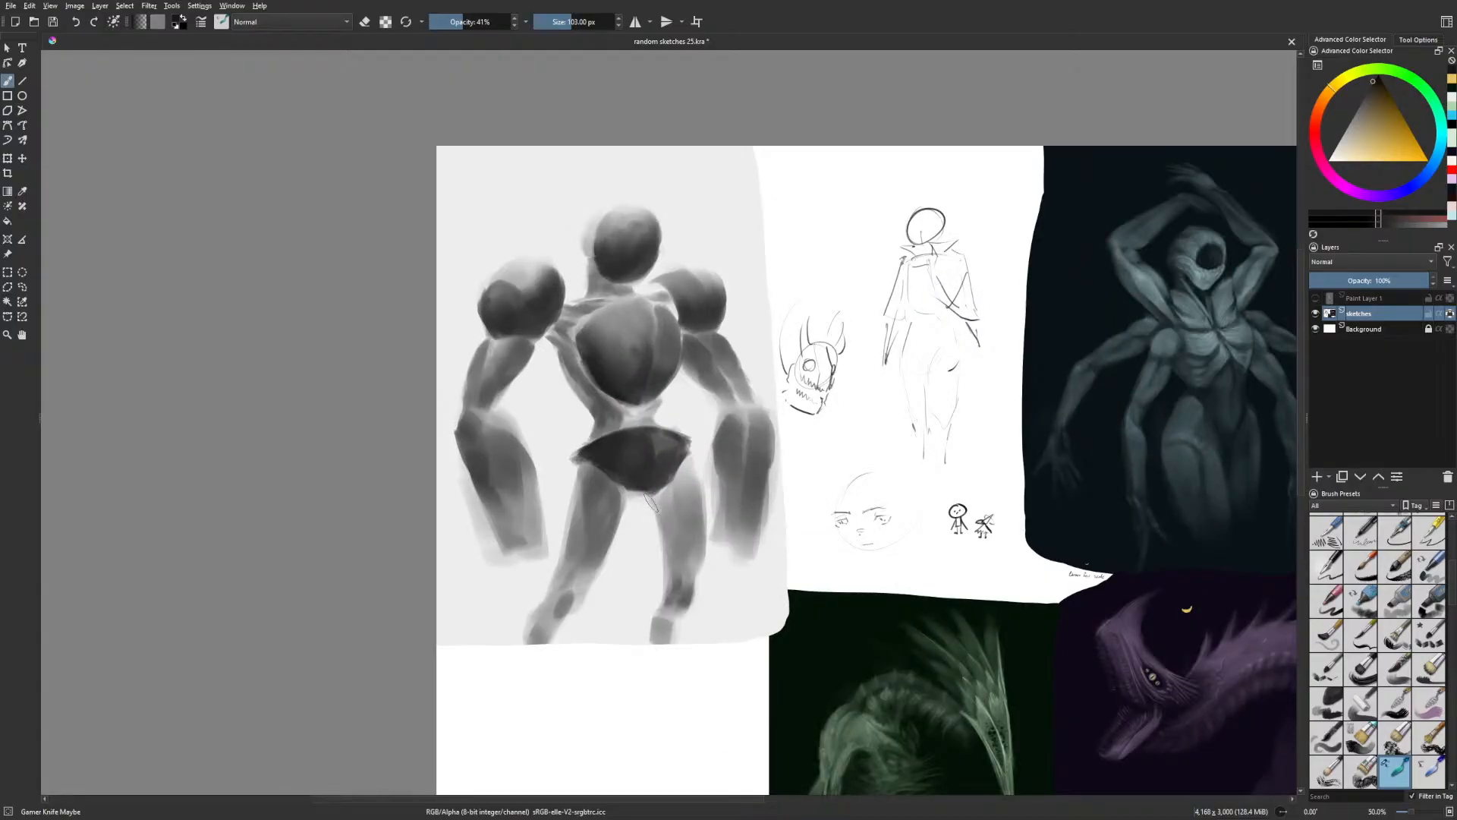
key(ctrl+z)
shift+drag(681, 502, 651, 500)
click(447, 23)
click(574, 22)
drag(663, 497, 667, 565)
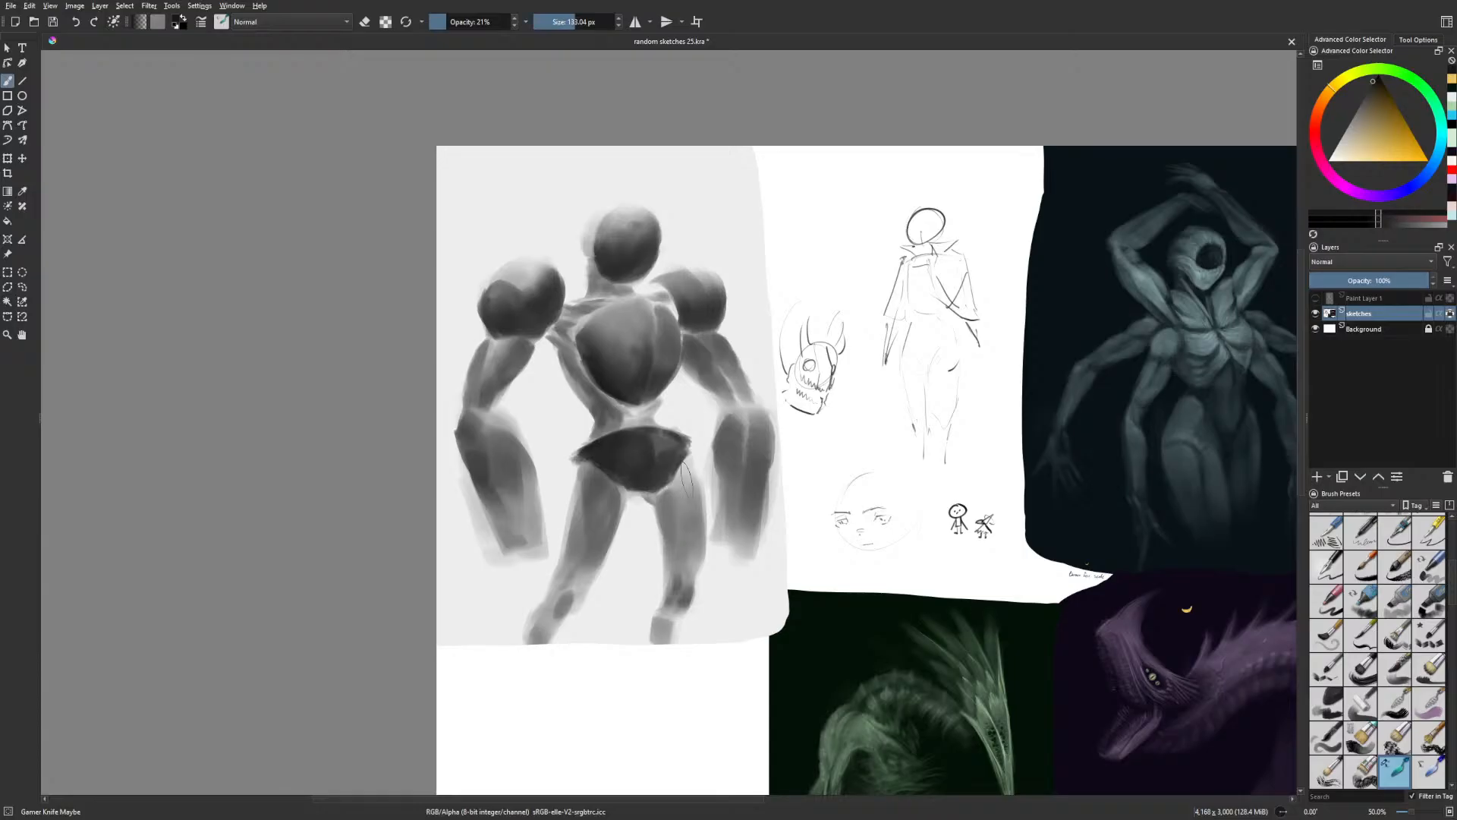
drag(686, 474, 694, 554)
Block in the hands at the ends of both forearms in mirrored view
key(m)
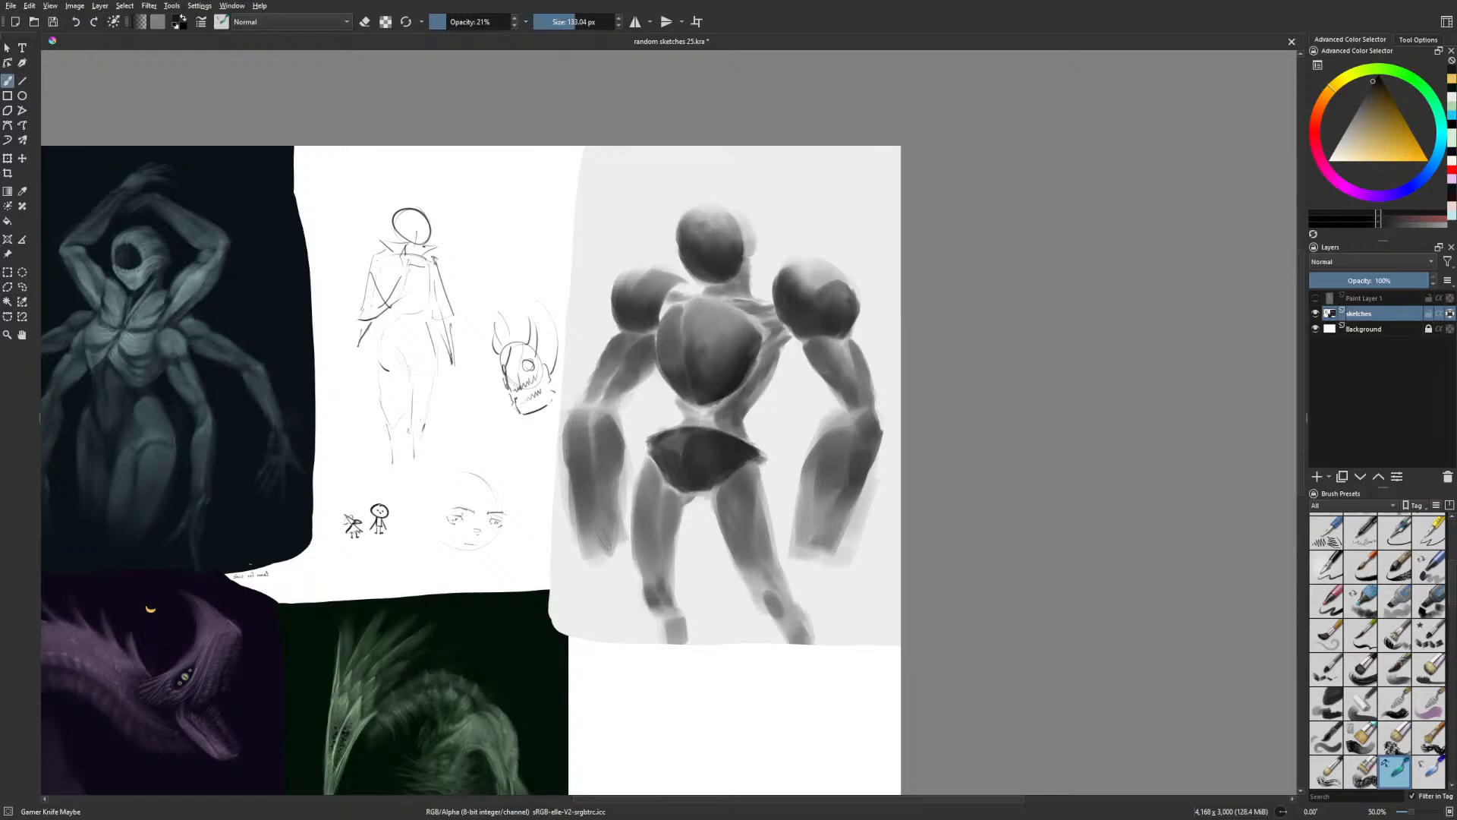
mouse_move(603, 540)
mouse_down()
mouse_move(592, 570)
mouse_move(602, 555)
mouse_move(614, 590)
mouse_up()
mouse_move(814, 550)
mouse_down()
mouse_move(811, 586)
mouse_move(809, 566)
mouse_move(795, 585)
mouse_move(803, 556)
mouse_move(824, 576)
mouse_move(769, 574)
mouse_move(800, 607)
mouse_move(808, 560)
mouse_up()
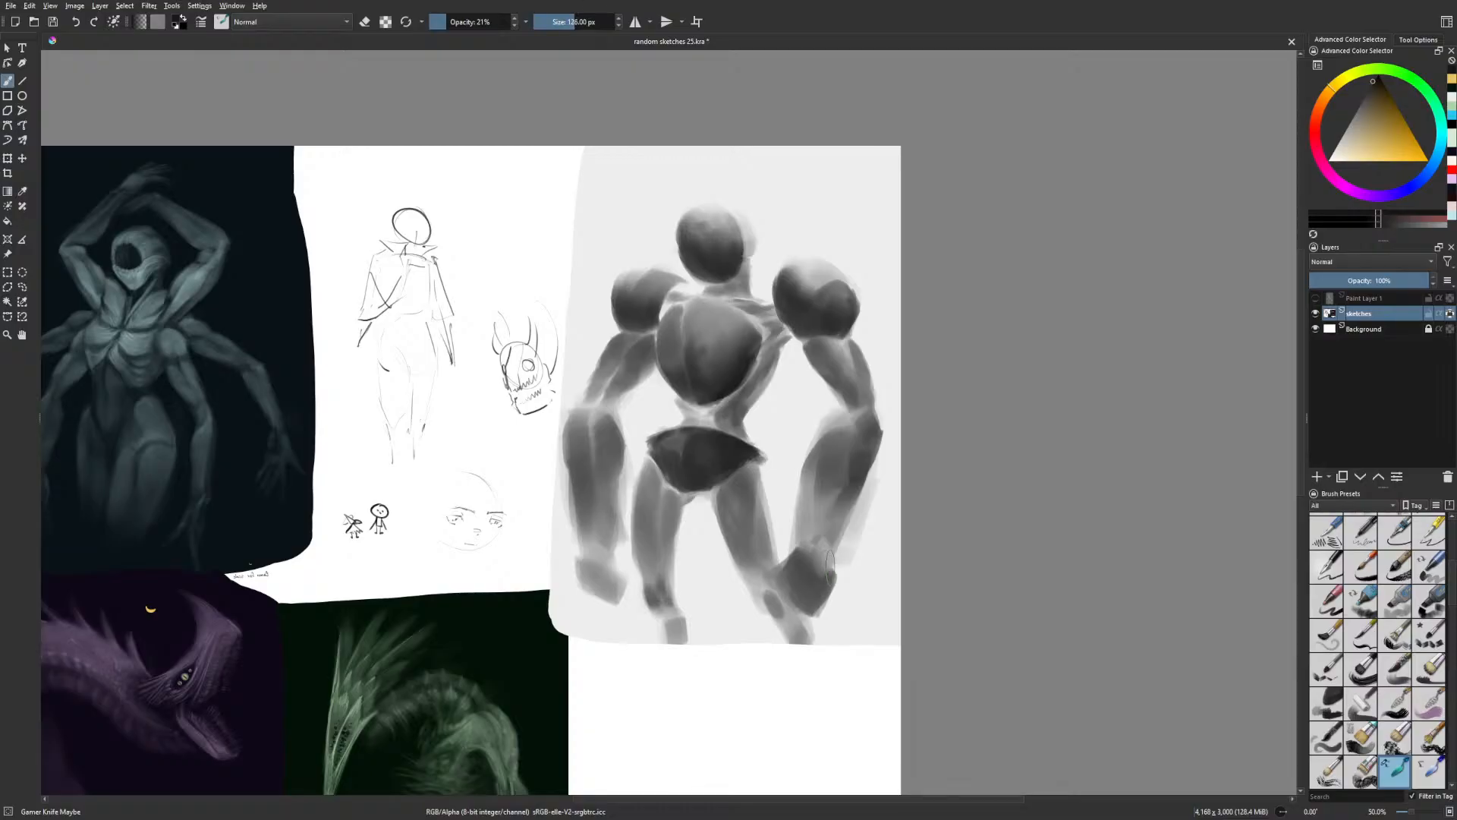
Reduce the brush to 84 px and block in a small dark block beside the larger hand
key(bracketleft)
key(bracketleft)
key(bracketleft)
key(bracketleft)
key(bracketleft)
key(bracketleft)
key(bracketleft)
mouse_move(757, 588)
mouse_down()
mouse_move(740, 615)
mouse_move(745, 625)
mouse_move(761, 603)
mouse_move(765, 635)
mouse_up()
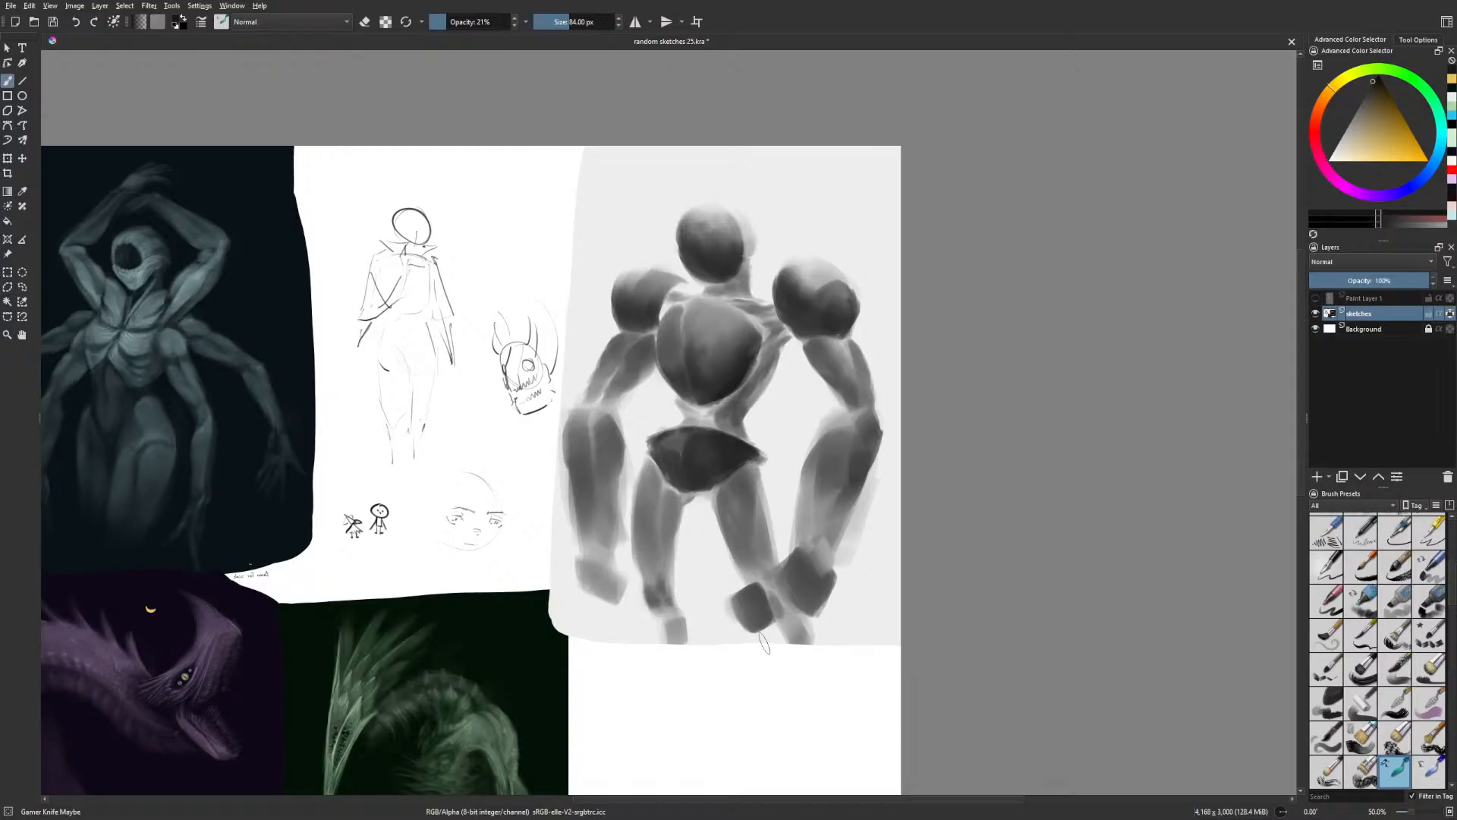
Set the brush to 36% opacity and 55 px, and darken the block beside the larger hand
key(bracketleft)
key(bracketleft)
key(bracketleft)
key(bracketleft)
key(bracketleft)
key(bracketleft)
key(bracketleft)
key(bracketleft)
key(bracketleft)
key(bracketleft)
key(bracketleft)
key(bracketleft)
key(bracketleft)
key(bracketleft)
key(bracketleft)
drag(447, 21, 472, 48)
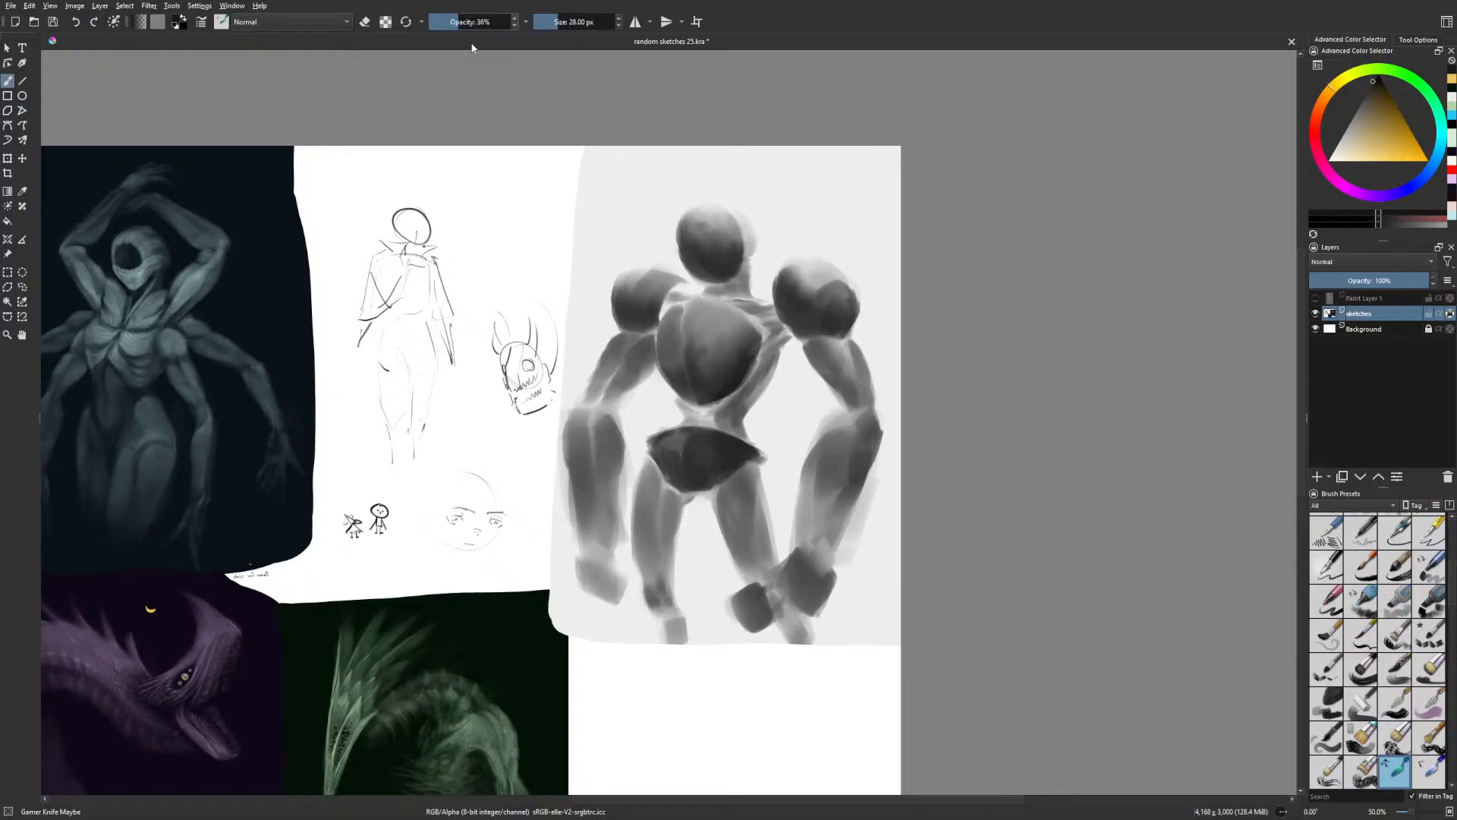
key(bracketright)
key(bracketright)
key(bracketright)
key(bracketright)
key(bracketright)
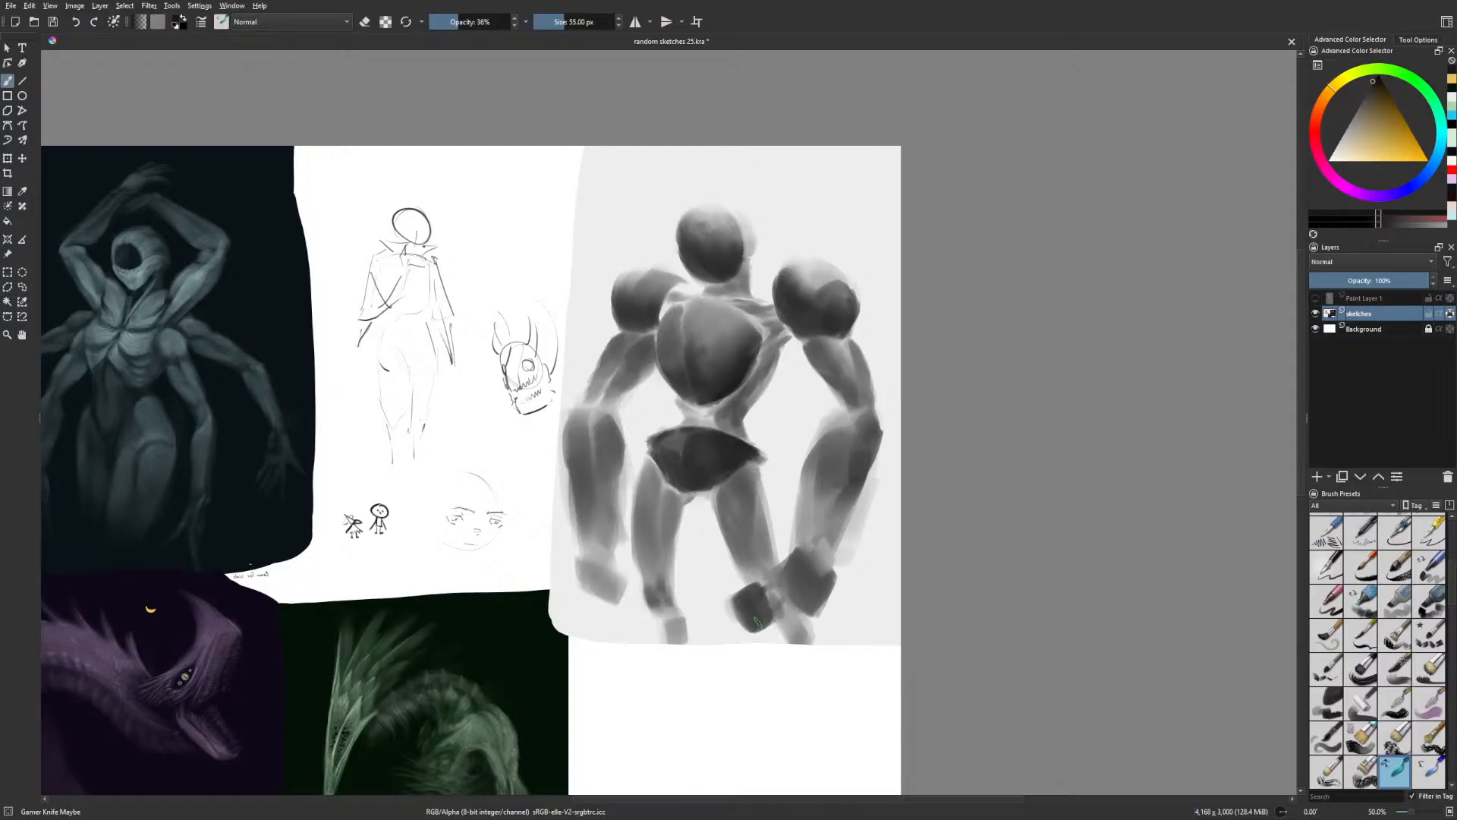
key(m)
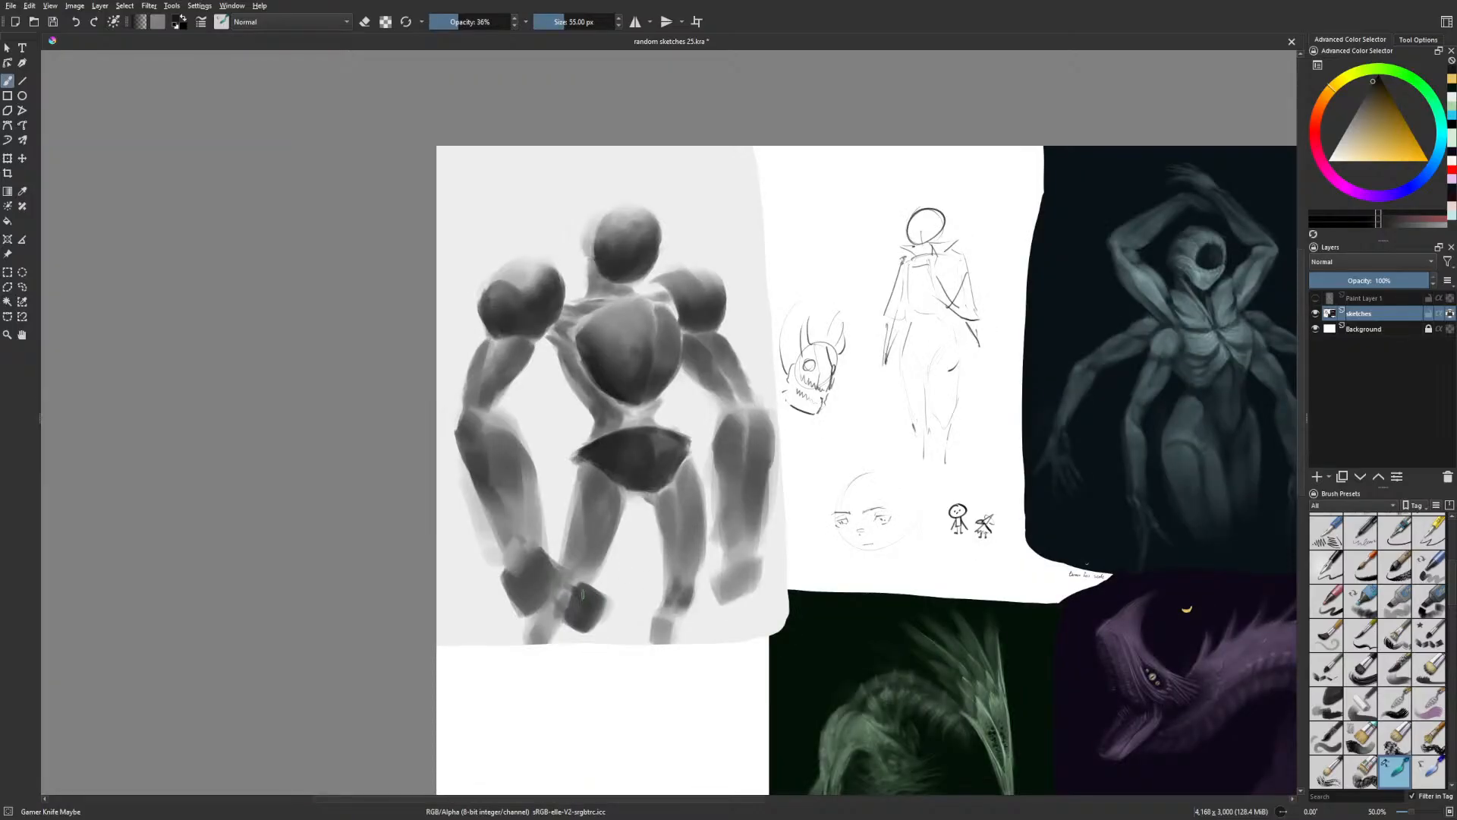
key(m)
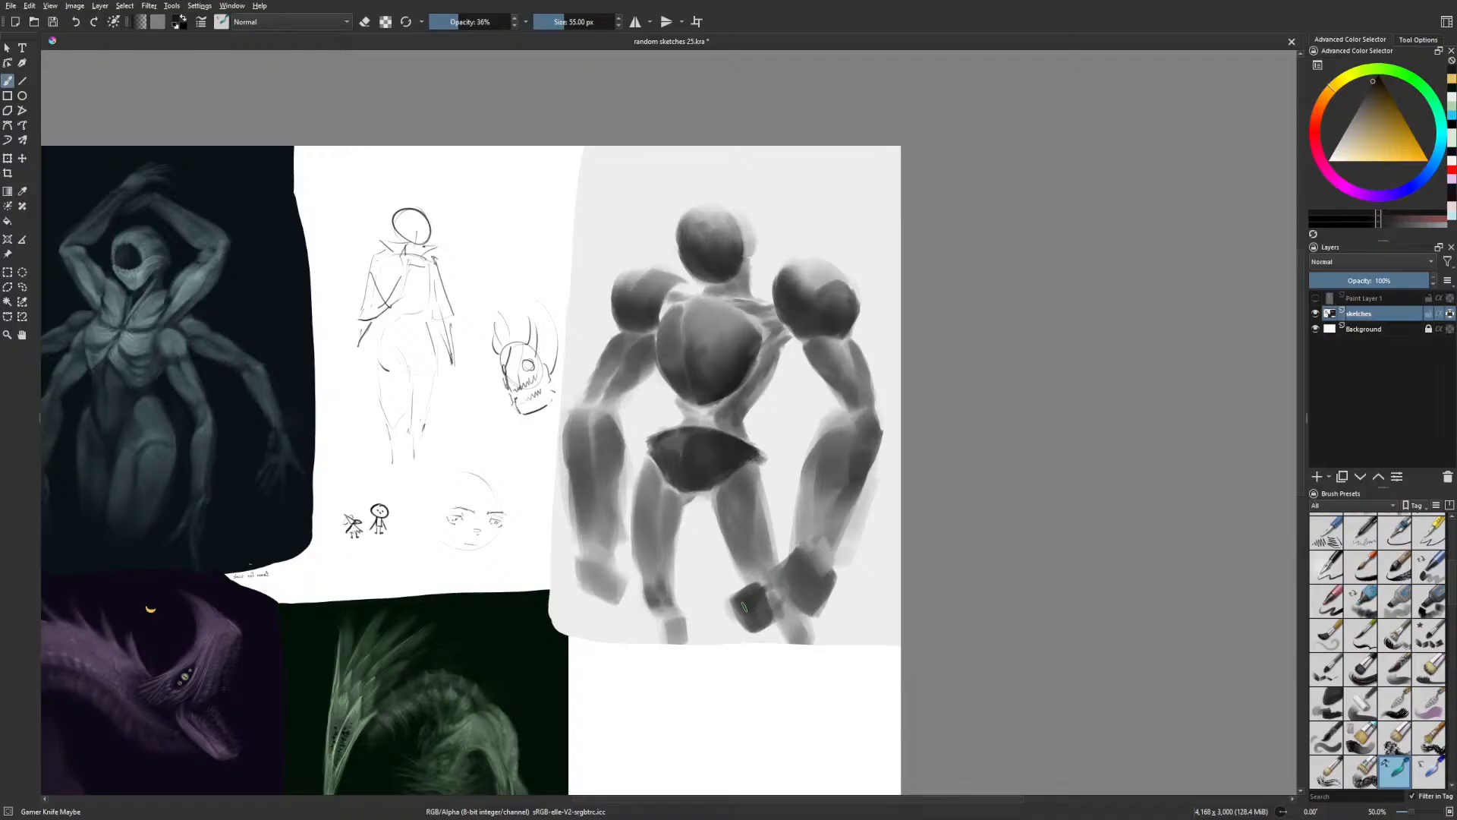
drag(749, 613, 764, 612)
Switch to the Basic-5 Size Opacity brush at 22 px and sharpen the block beside the larger hand
right_click(789, 612)
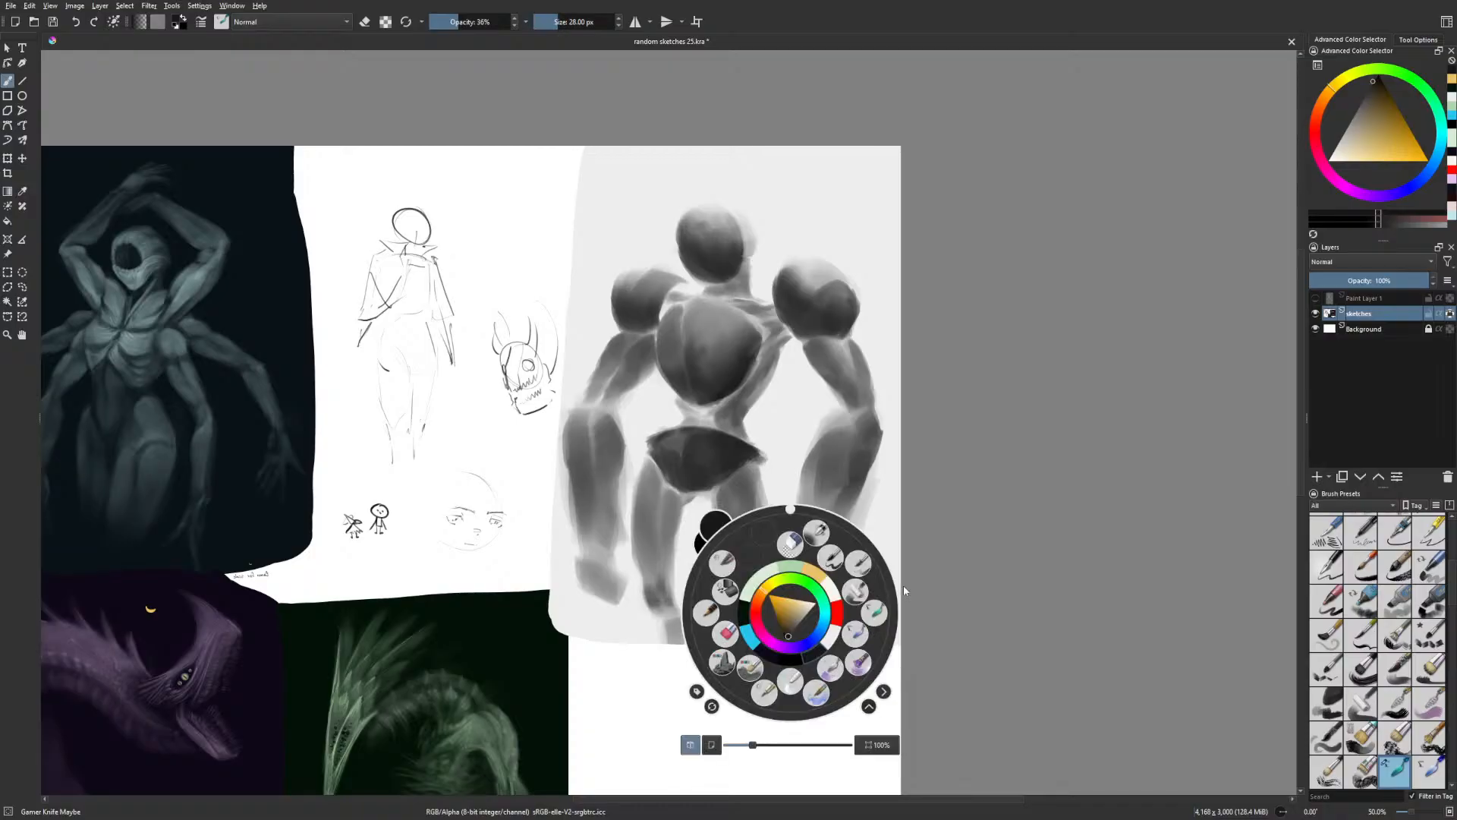
click(857, 564)
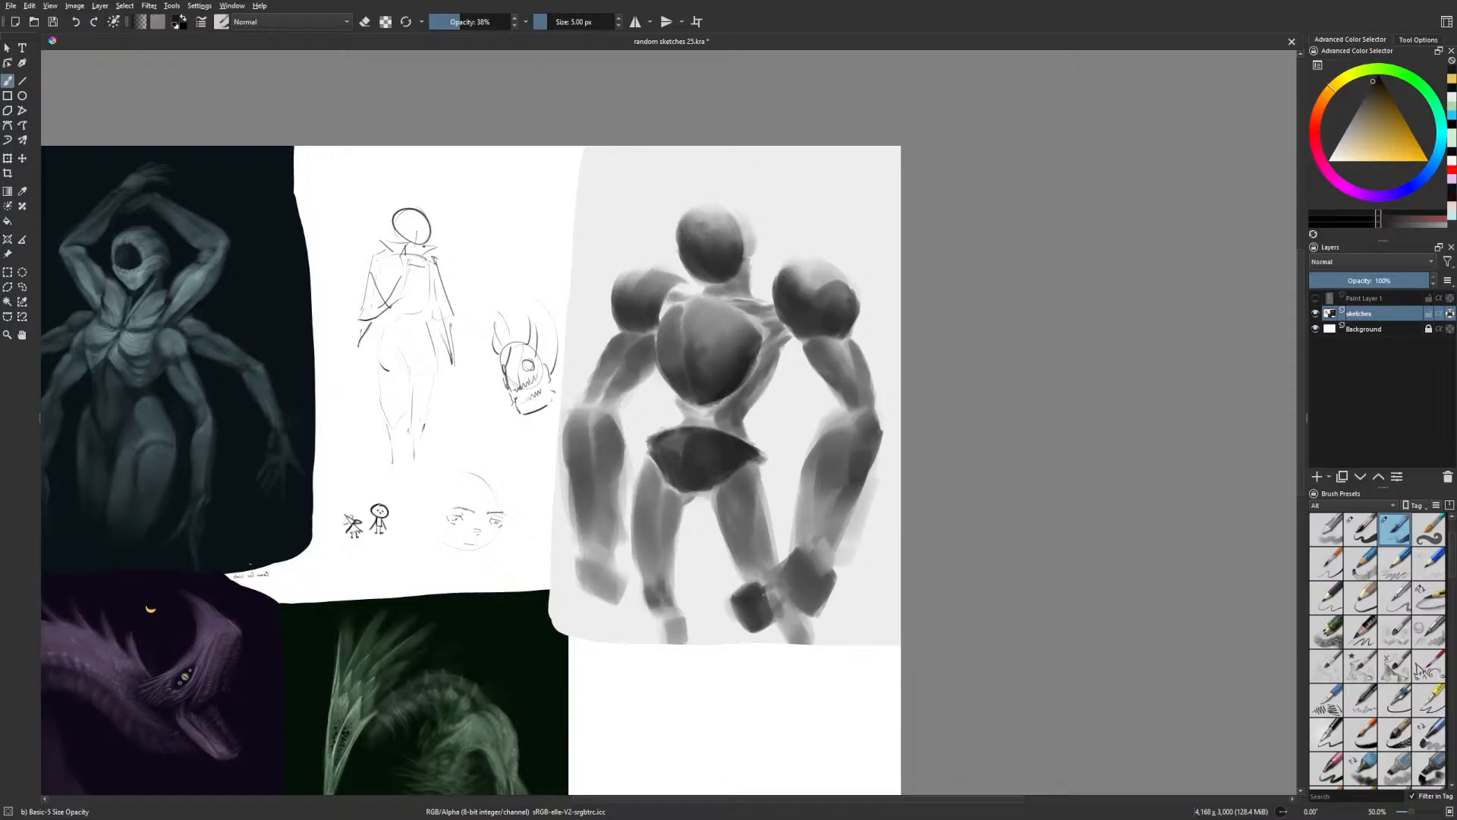
key(bracketright)
key(bracketright)
key(bracketright)
key(bracketright)
key(bracketright)
key(bracketright)
key(bracketright)
key(bracketright)
key(bracketright)
key(bracketright)
key(bracketright)
key(bracketright)
drag(745, 592, 749, 627)
Switch back to the Gamer Knife Maybe brush at 44 px and paint fingers on the larger hand
right_click(797, 621)
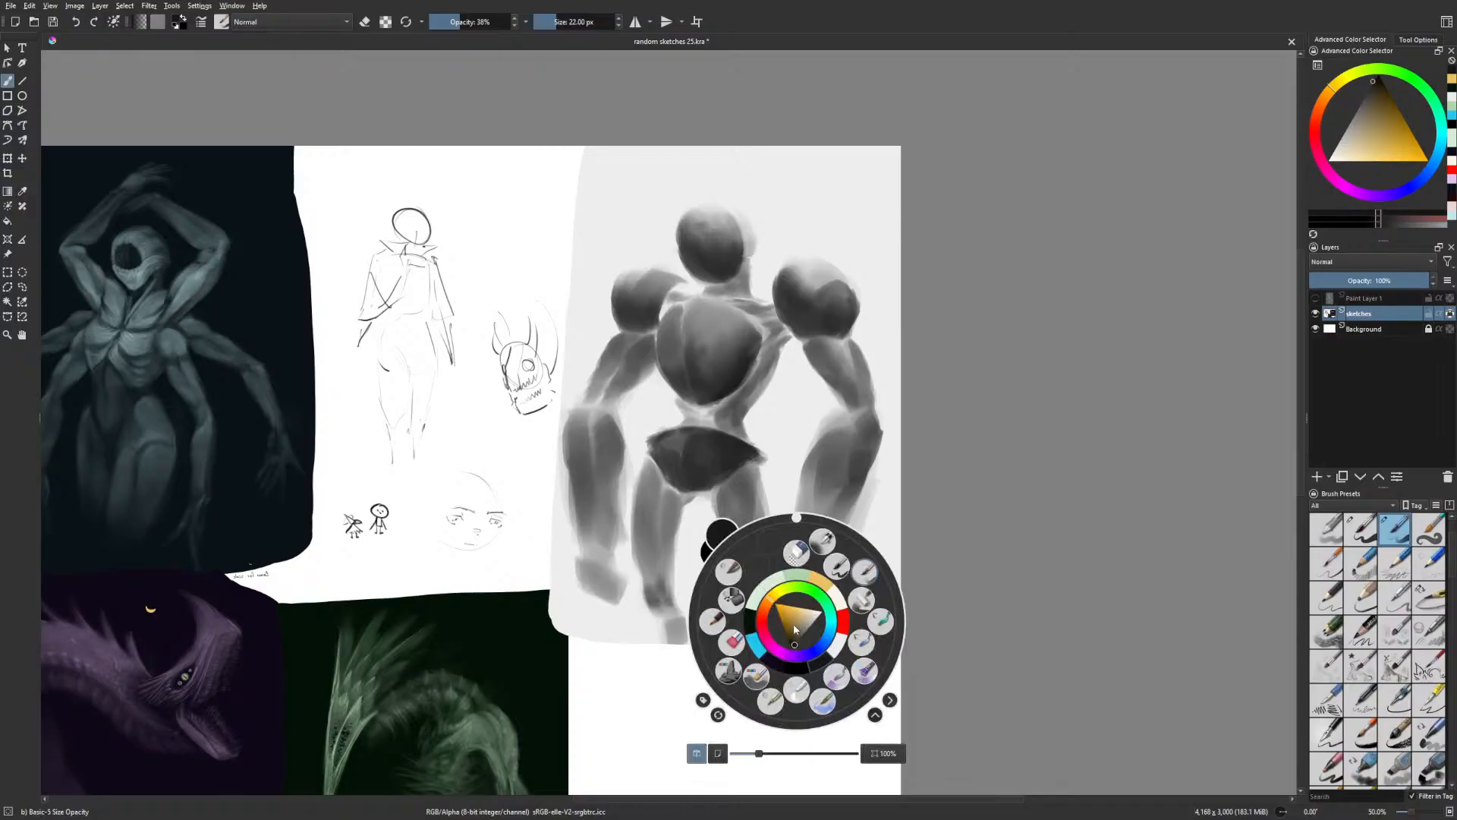
click(881, 620)
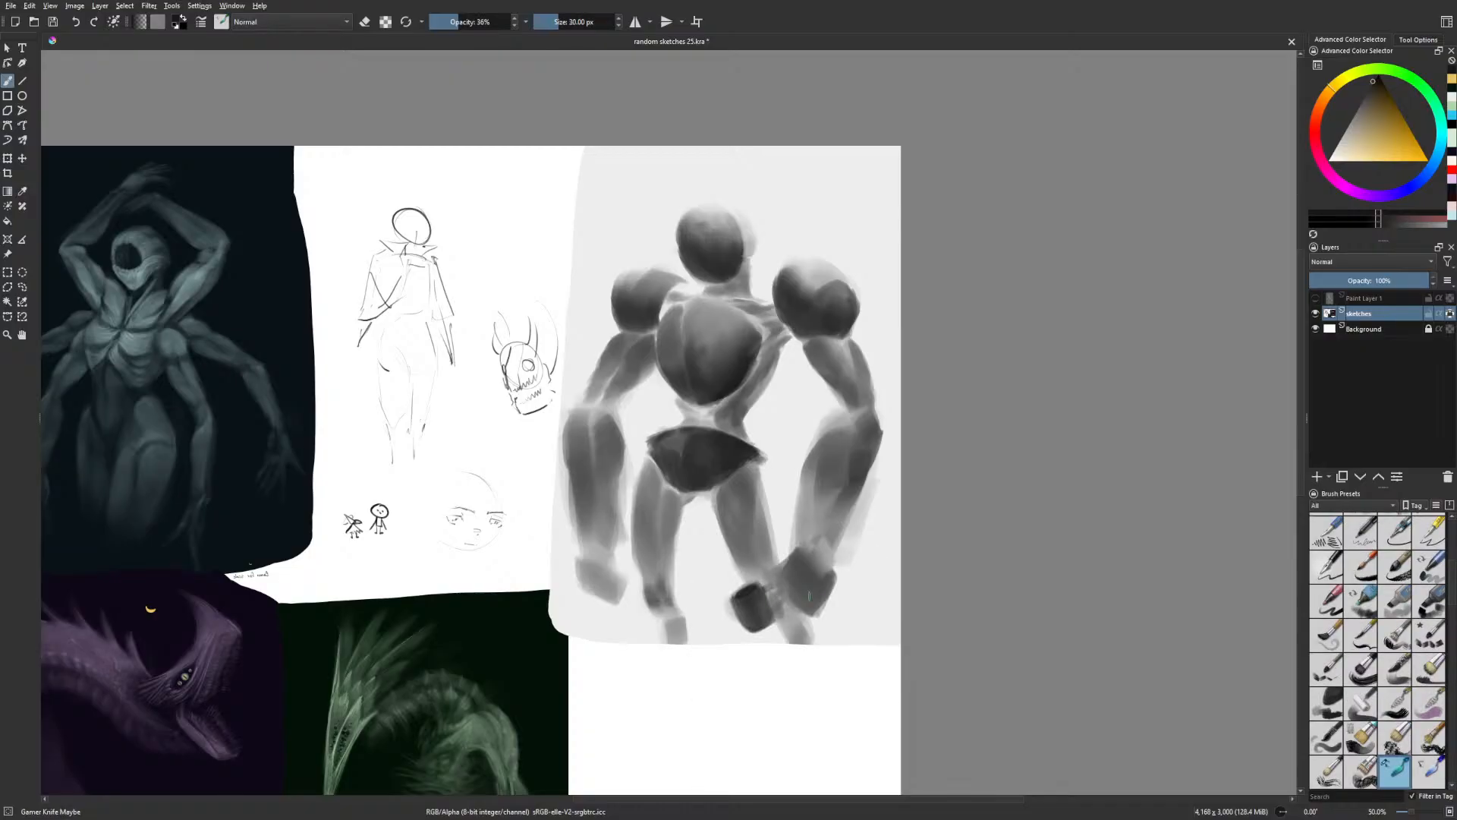
key(bracketright)
key(bracketright)
key(bracketright)
key(bracketright)
key(bracketright)
key(bracketright)
key(bracketright)
key(bracketright)
key(bracketright)
key(bracketright)
key(bracketright)
key(bracketright)
key(bracketright)
key(bracketright)
key(bracketleft)
key(bracketleft)
key(bracketleft)
key(bracketleft)
key(bracketleft)
key(bracketleft)
key(bracketleft)
key(bracketleft)
drag(778, 589, 781, 592)
mouse_move(789, 596)
mouse_down()
mouse_move(805, 616)
mouse_move(814, 563)
mouse_move(800, 566)
mouse_up()
Erase the faint stray shading along the outer edge of the larger forearm and hand
key(e)
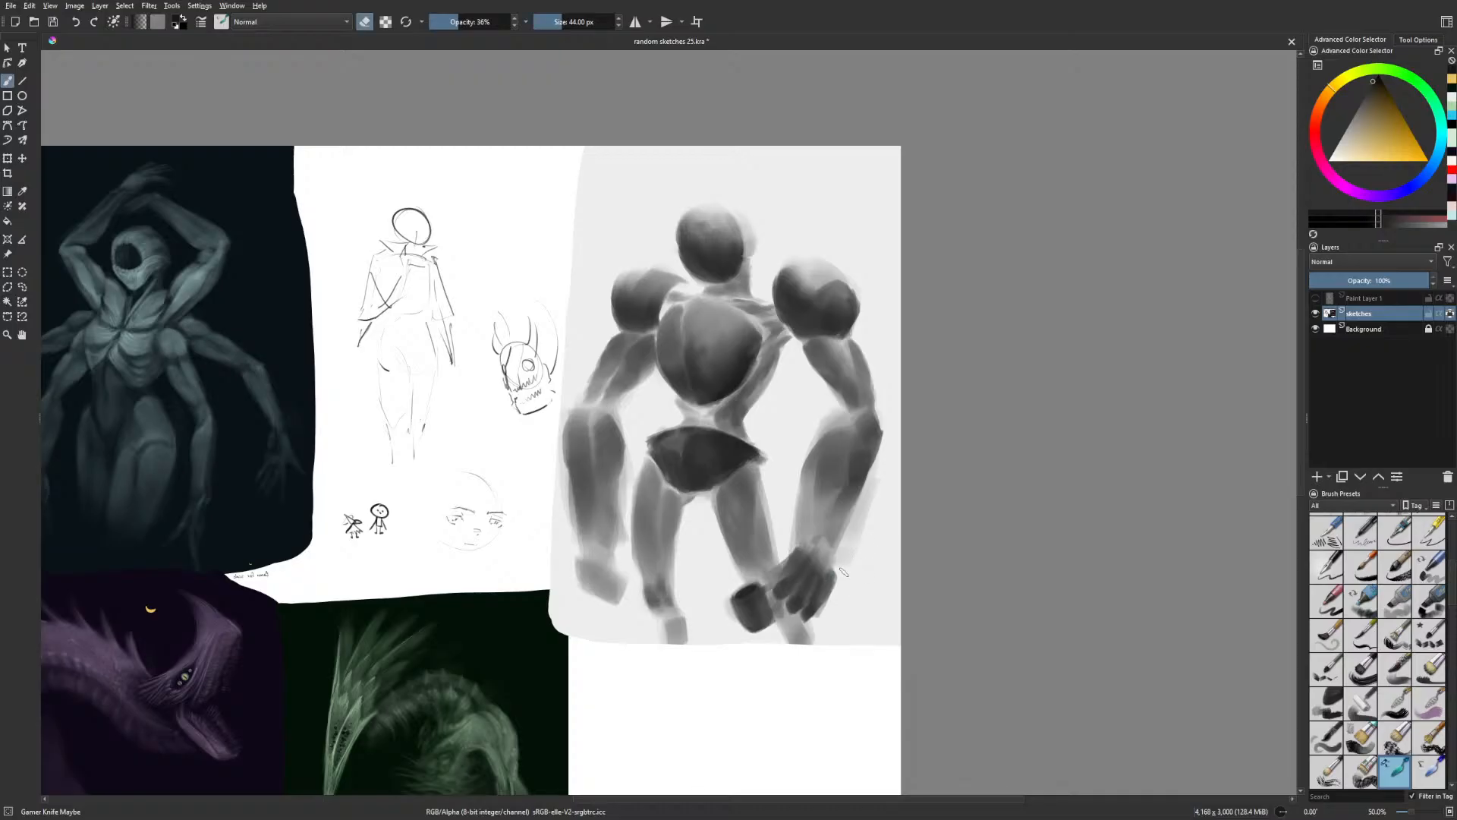
key(m)
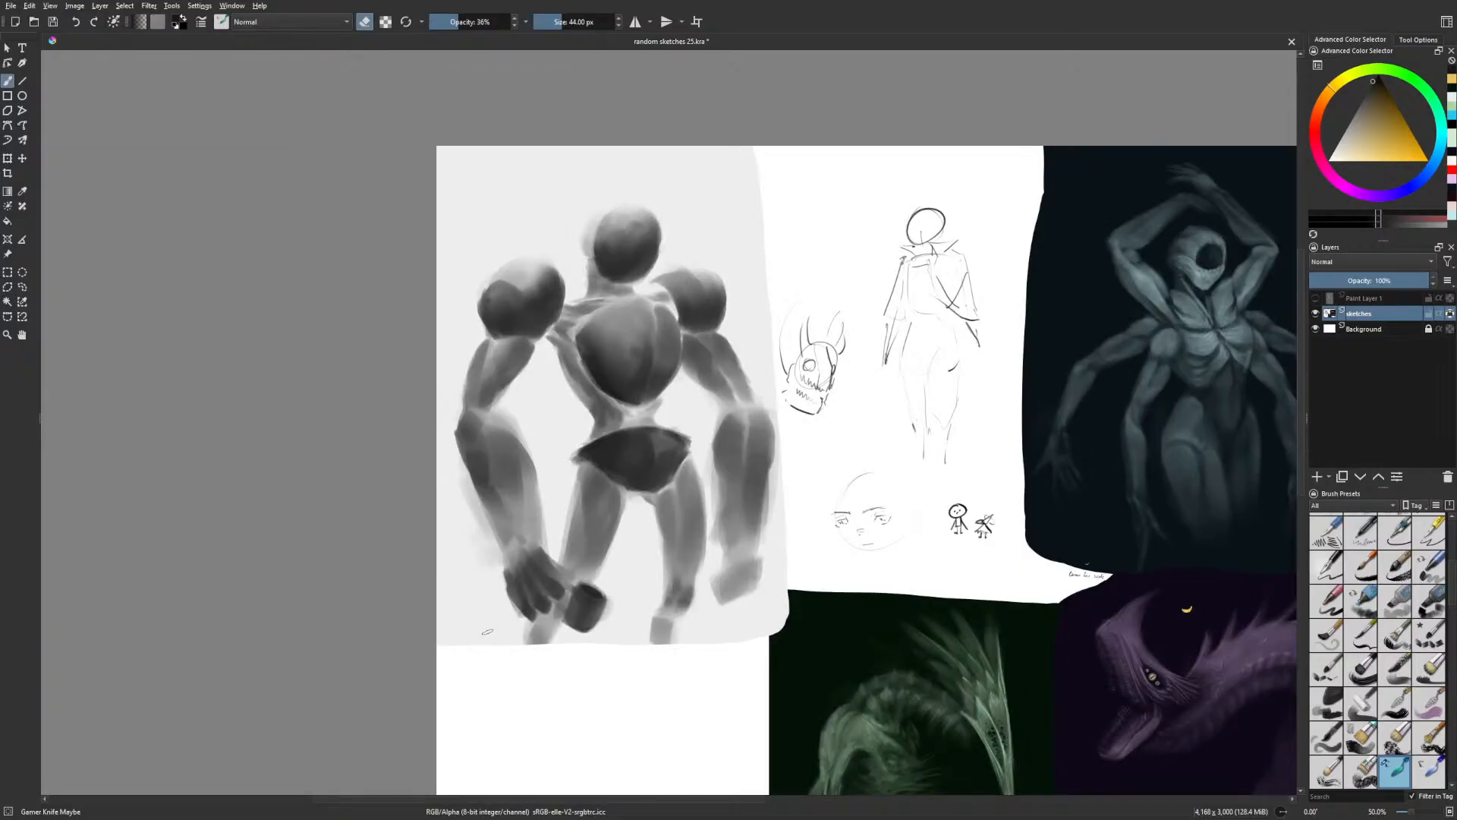
key(e)
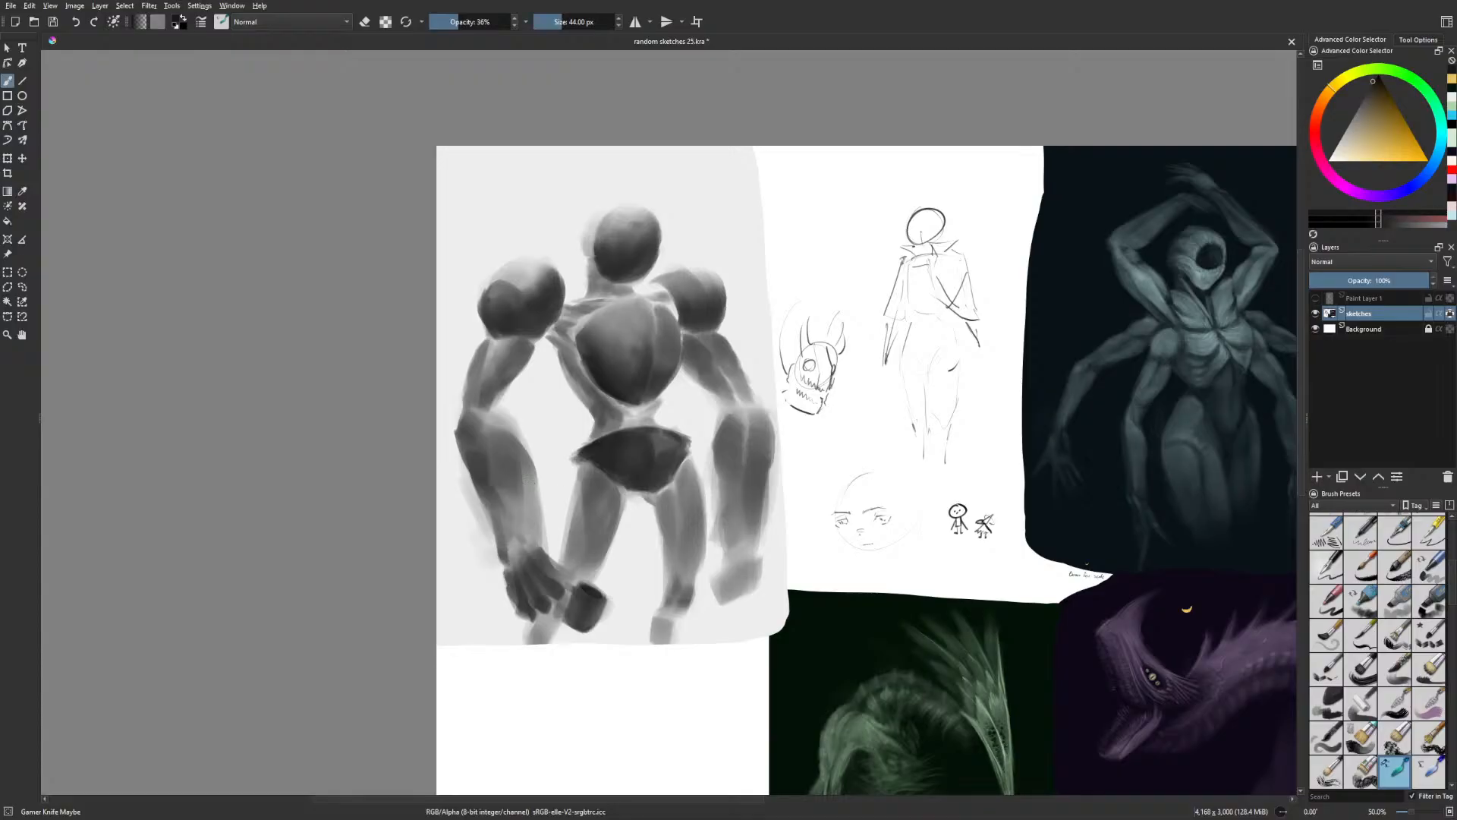
Switch to the Basic-5 Size Opacity brush at 6 px and letter "# 1 STONE" in a light colour on the mug
right_click(635, 618)
key(m)
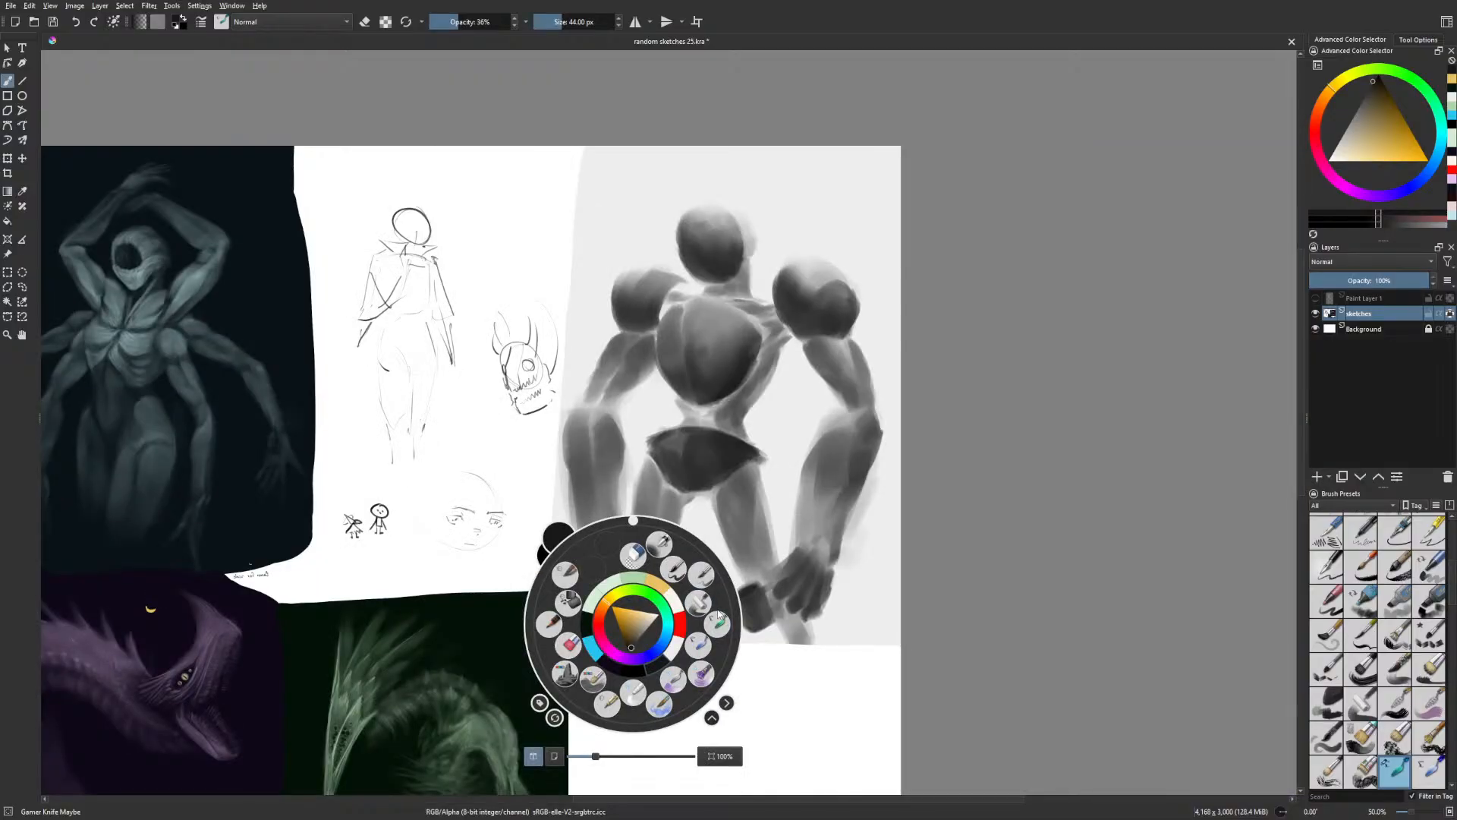
key(m)
click(718, 616)
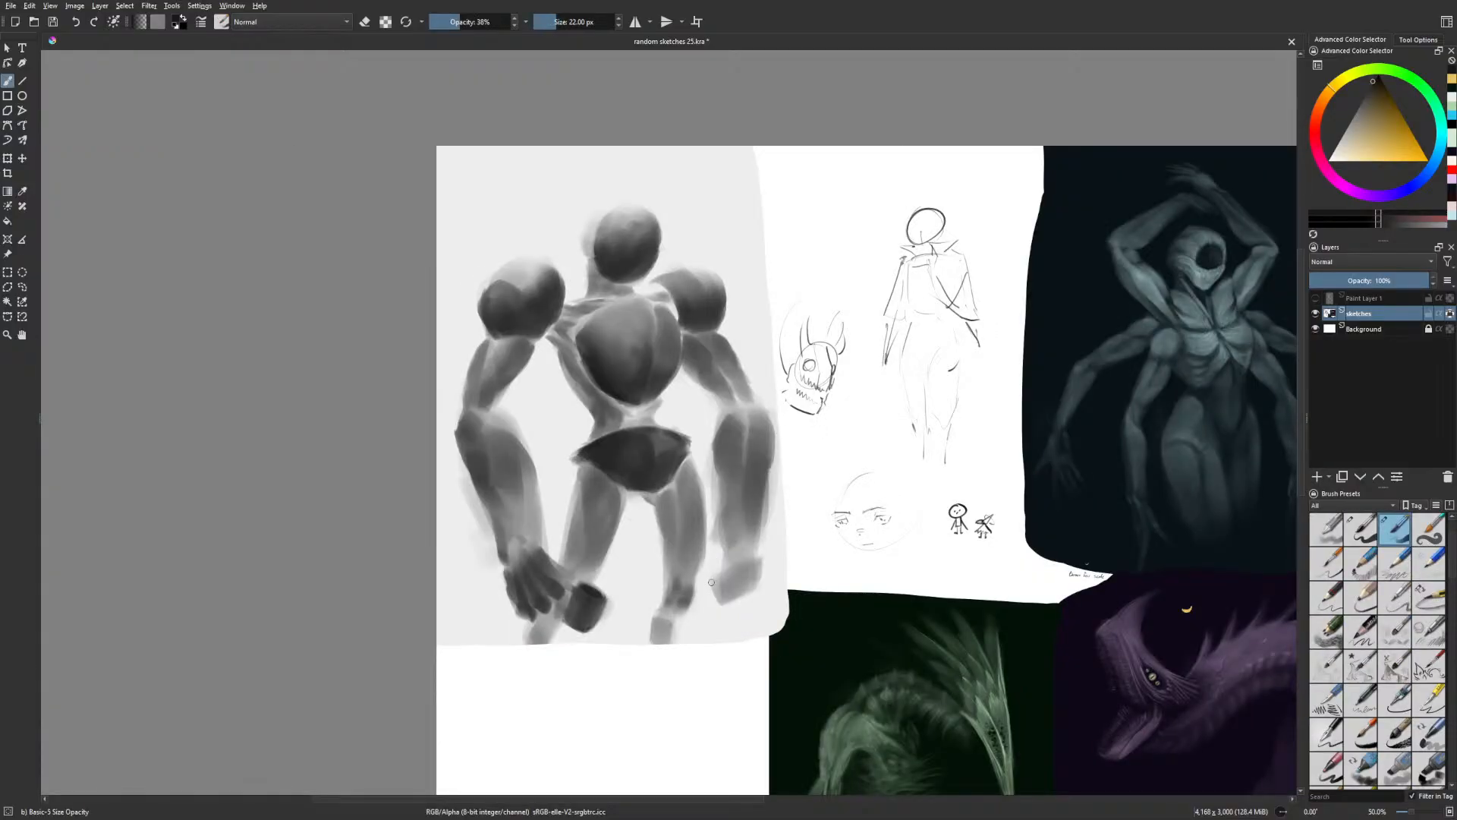
key(ctrl+plus)
key(ctrl+plus)
key(ctrl+plus)
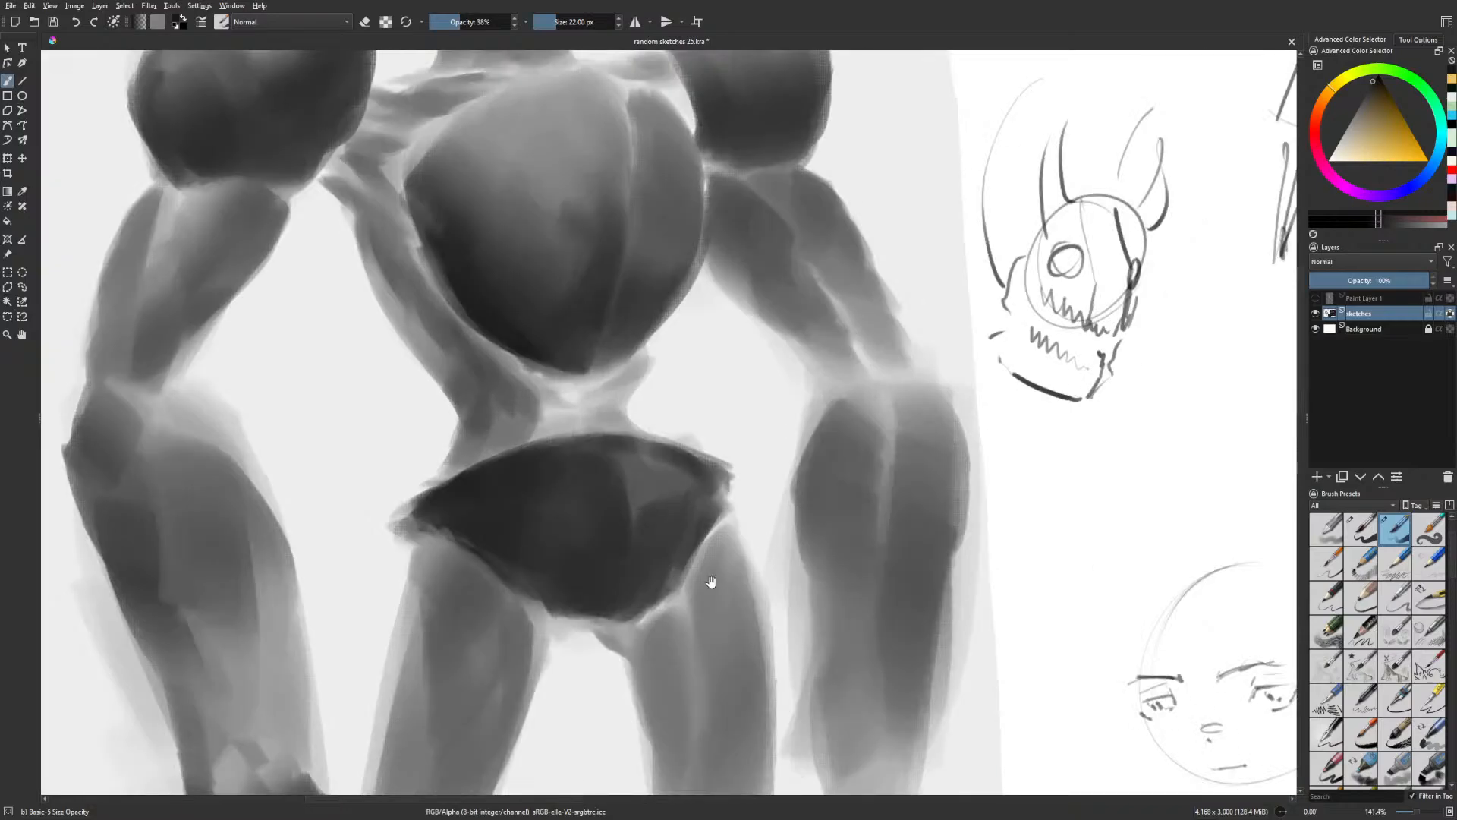
drag(712, 582, 910, 224)
key(bracketleft)
key(bracketleft)
key(bracketleft)
key(bracketleft)
key(bracketleft)
key(bracketleft)
key(bracketleft)
key(bracketleft)
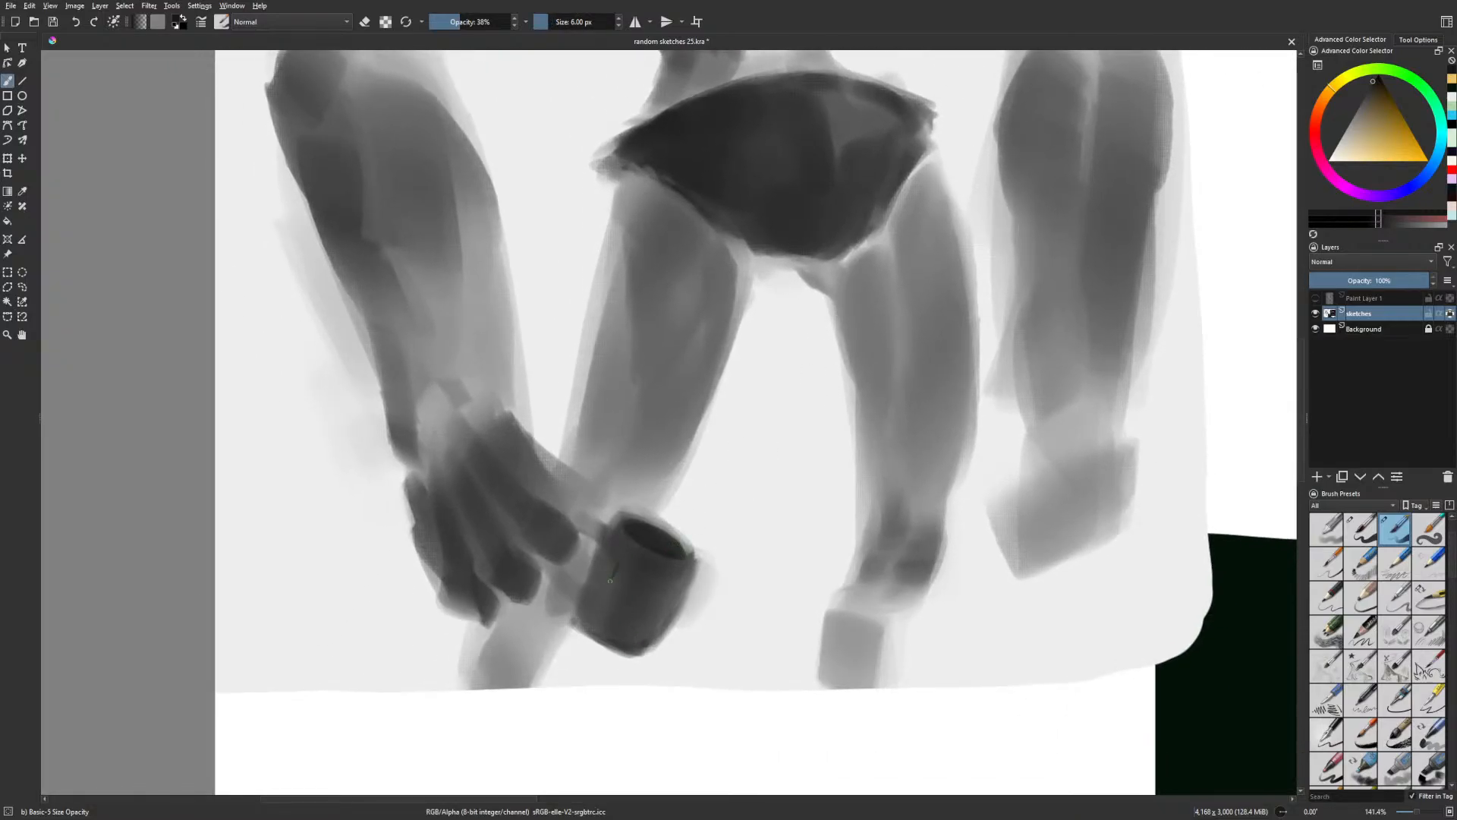
right_click(627, 583)
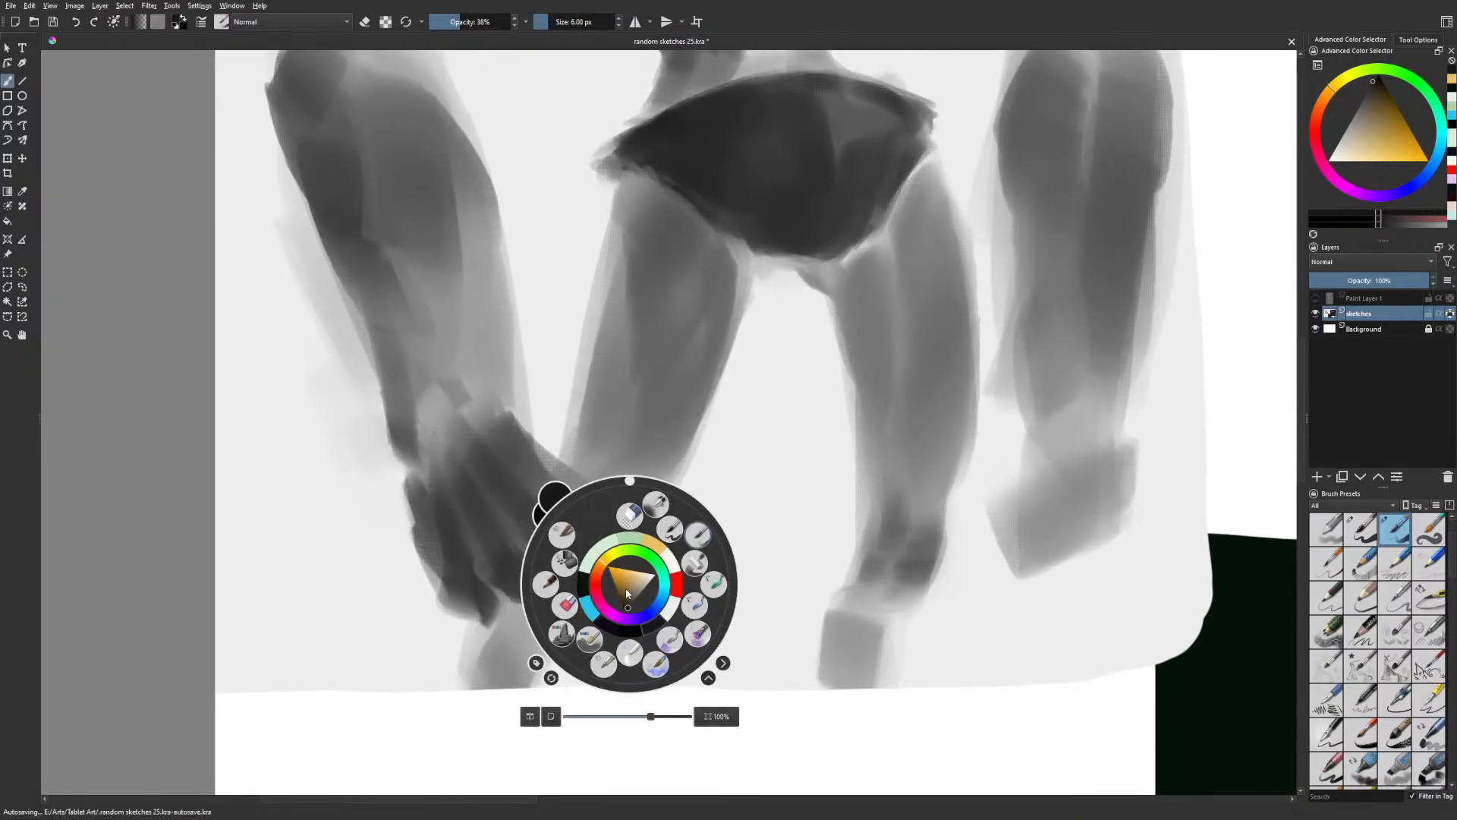
click(661, 614)
mouse_move(622, 571)
mouse_down()
mouse_move(616, 589)
mouse_move(626, 571)
mouse_move(661, 600)
mouse_move(599, 592)
mouse_move(580, 606)
mouse_move(620, 593)
mouse_move(598, 621)
mouse_move(629, 611)
mouse_move(652, 638)
mouse_move(660, 617)
mouse_up()
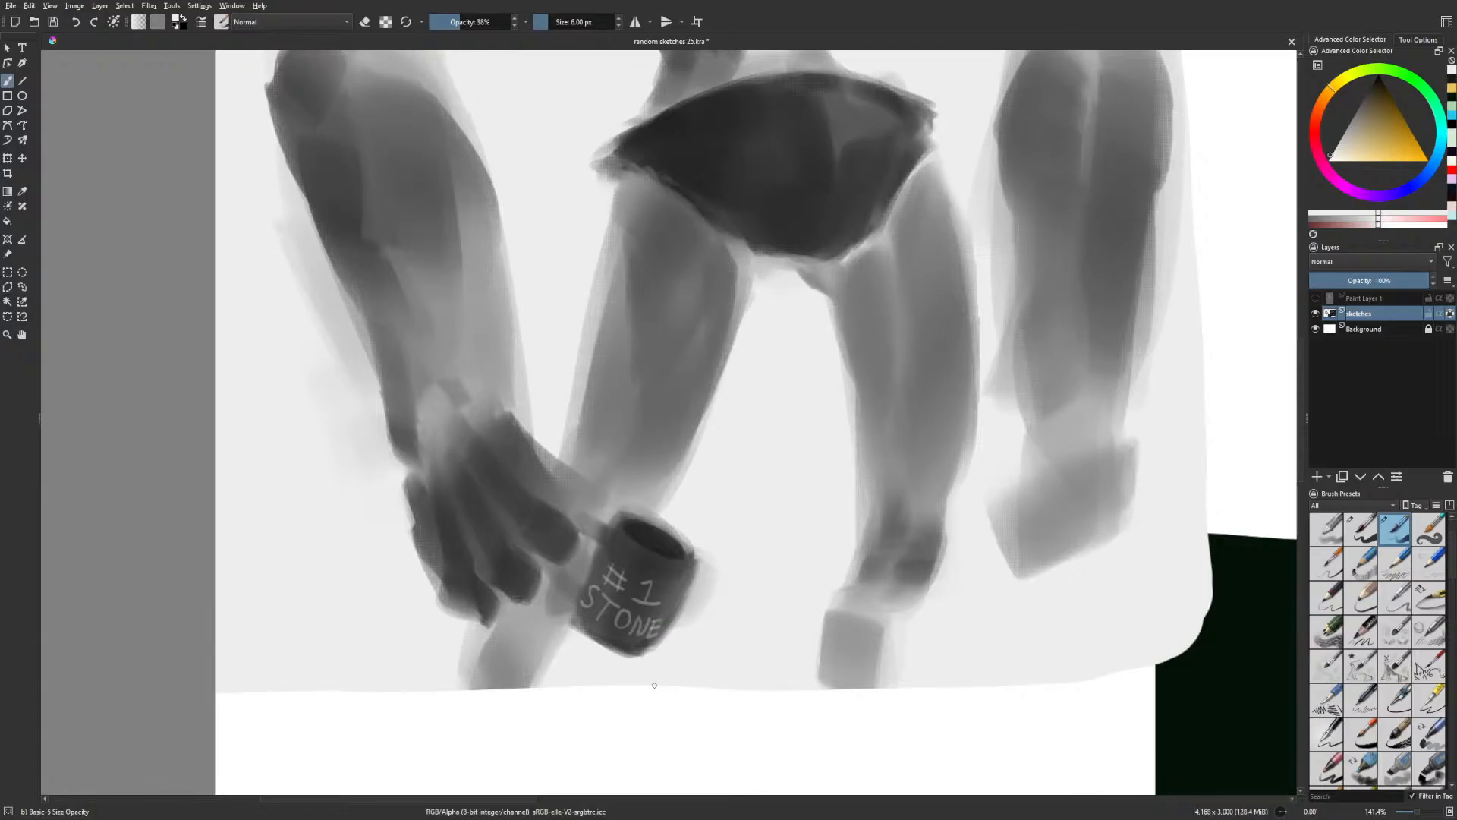
scroll(654, 686, down, 5)
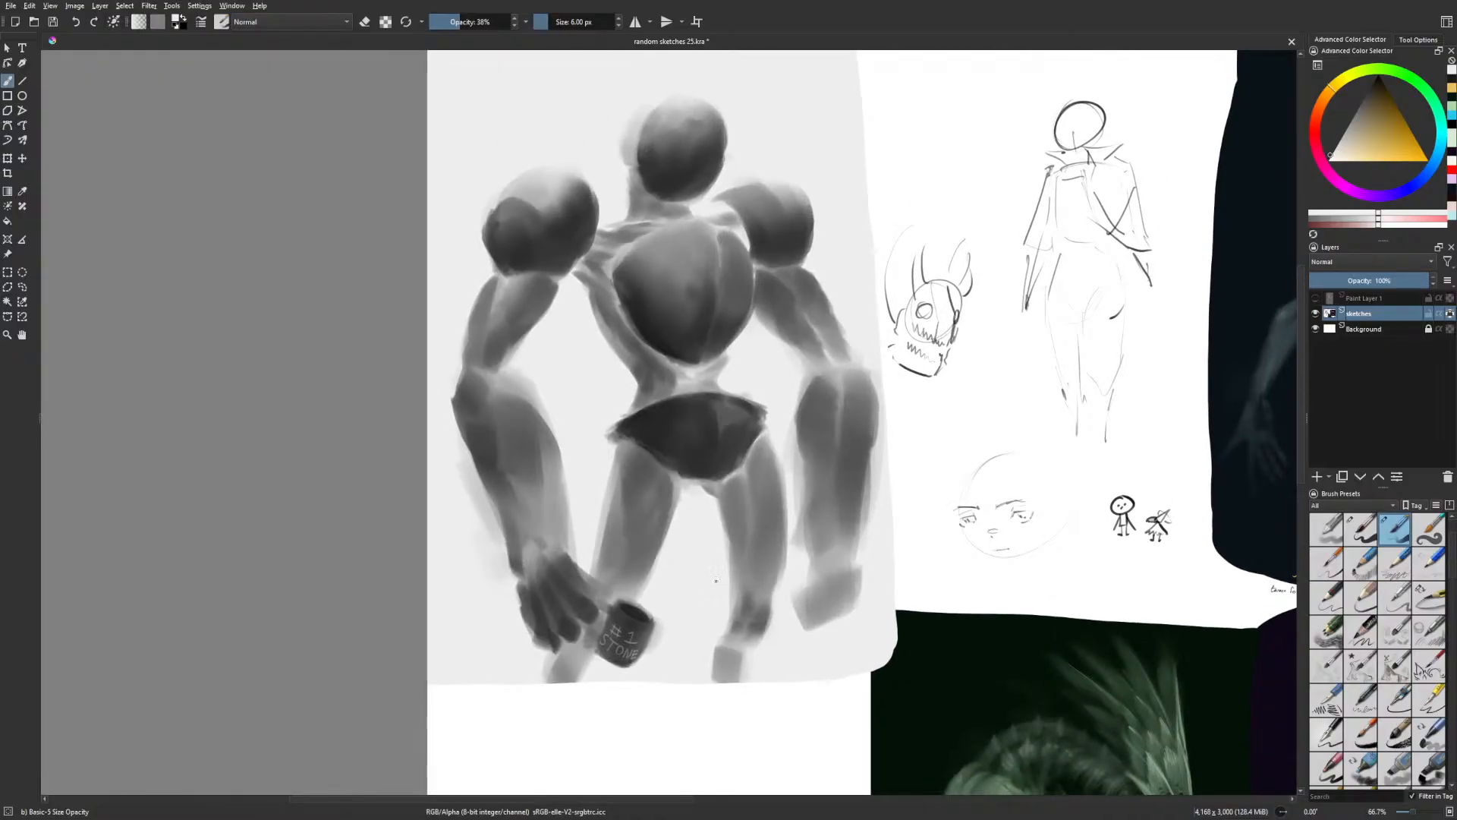
right_click(716, 583)
click(800, 584)
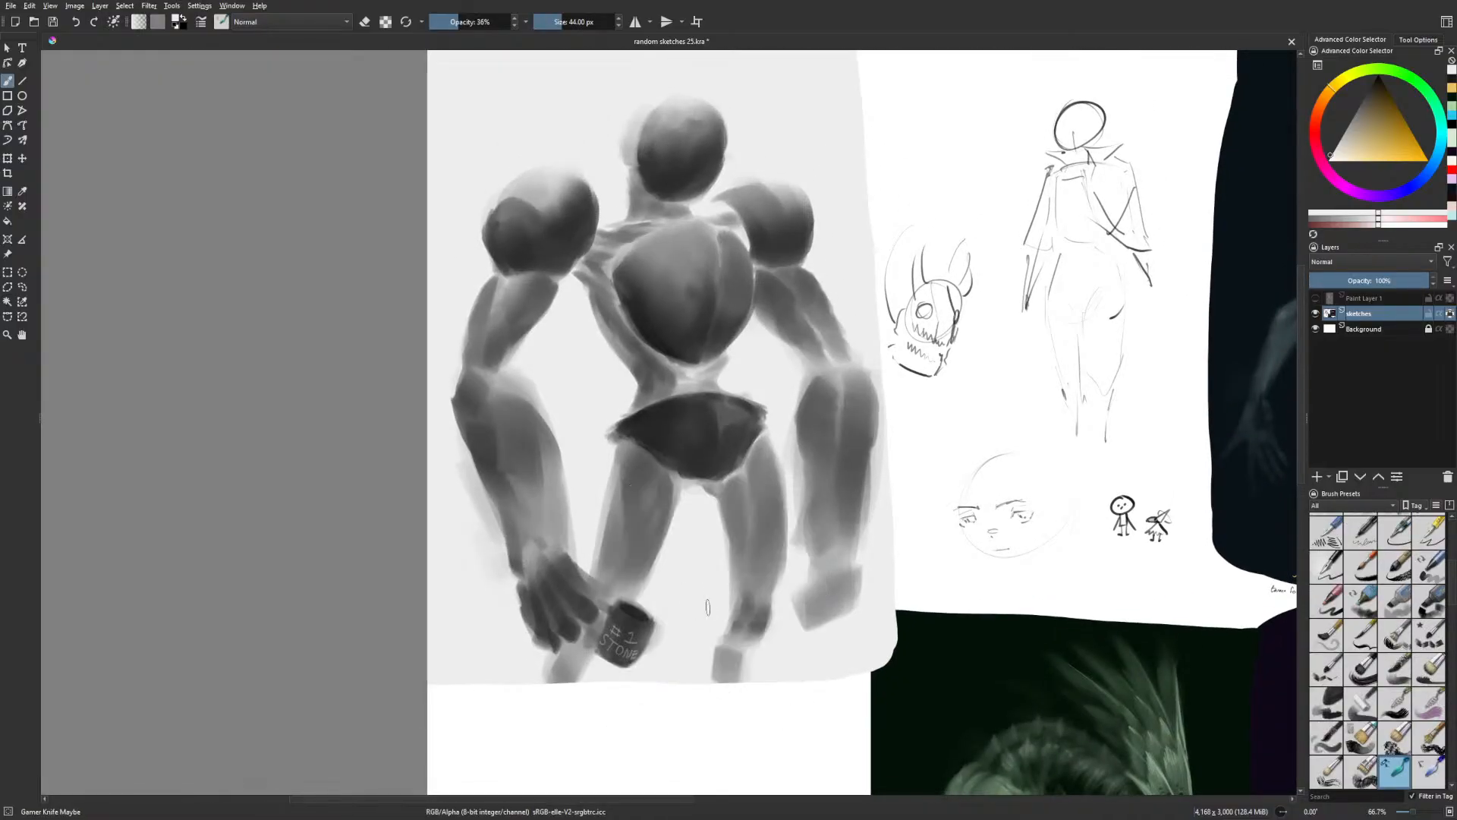
drag(641, 660, 646, 642)
Return to the 6 px Basic-5 Size Opacity brush with a dark colour and draw the mug's handle beside the larger hand
right_click(646, 641)
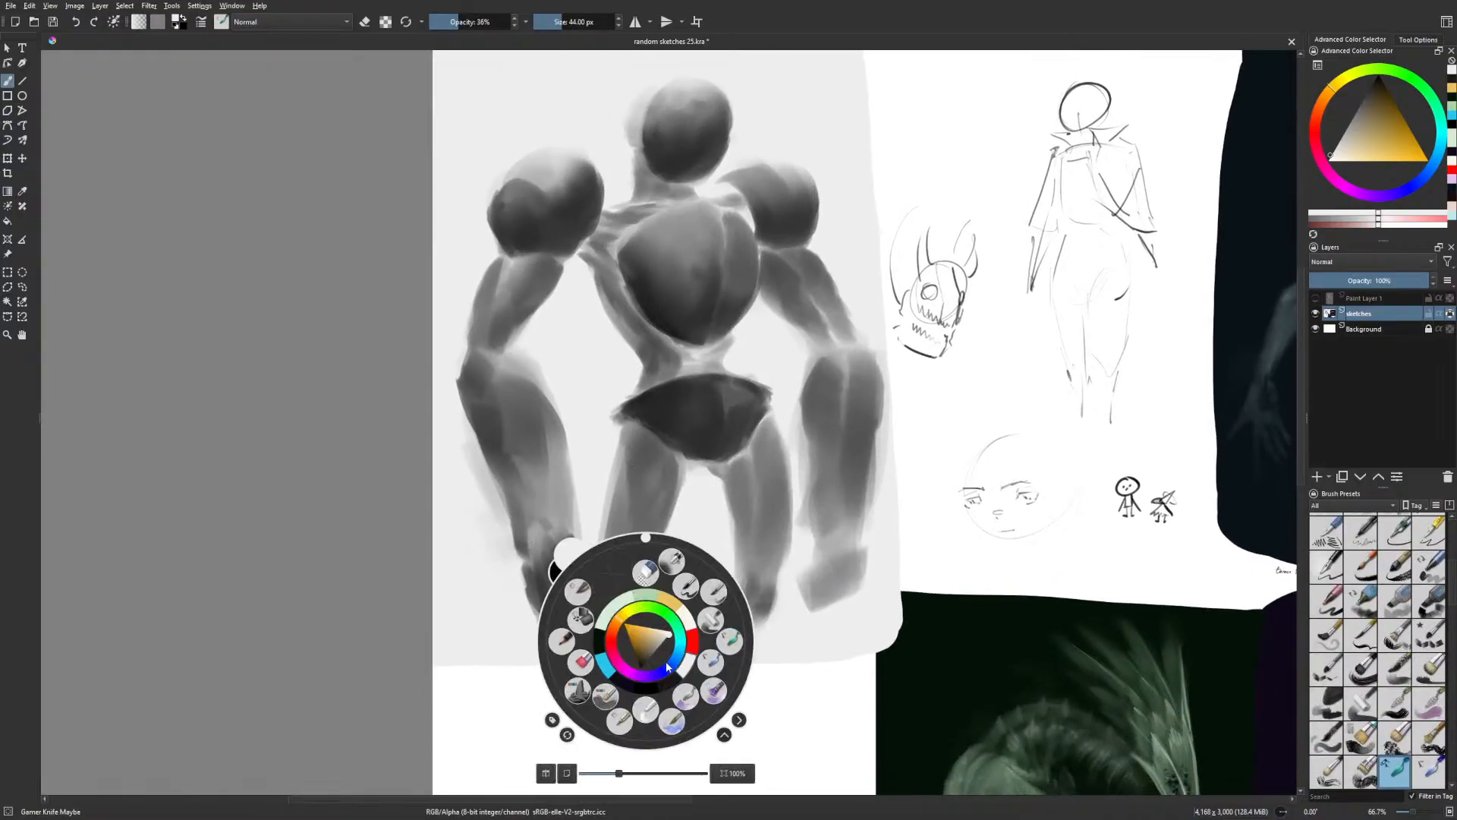
click(711, 619)
right_click(673, 607)
right_click(673, 604)
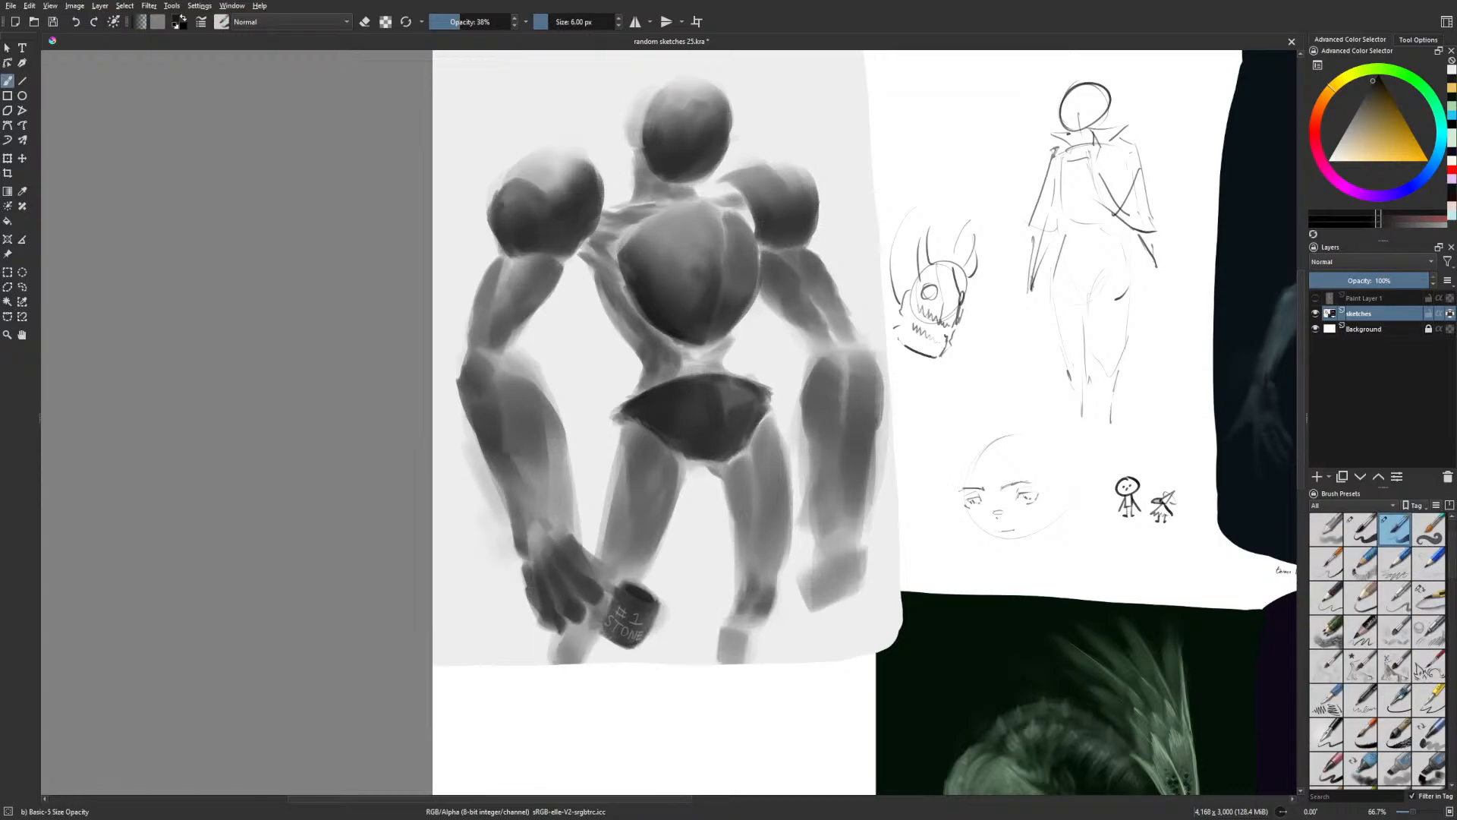
key(m)
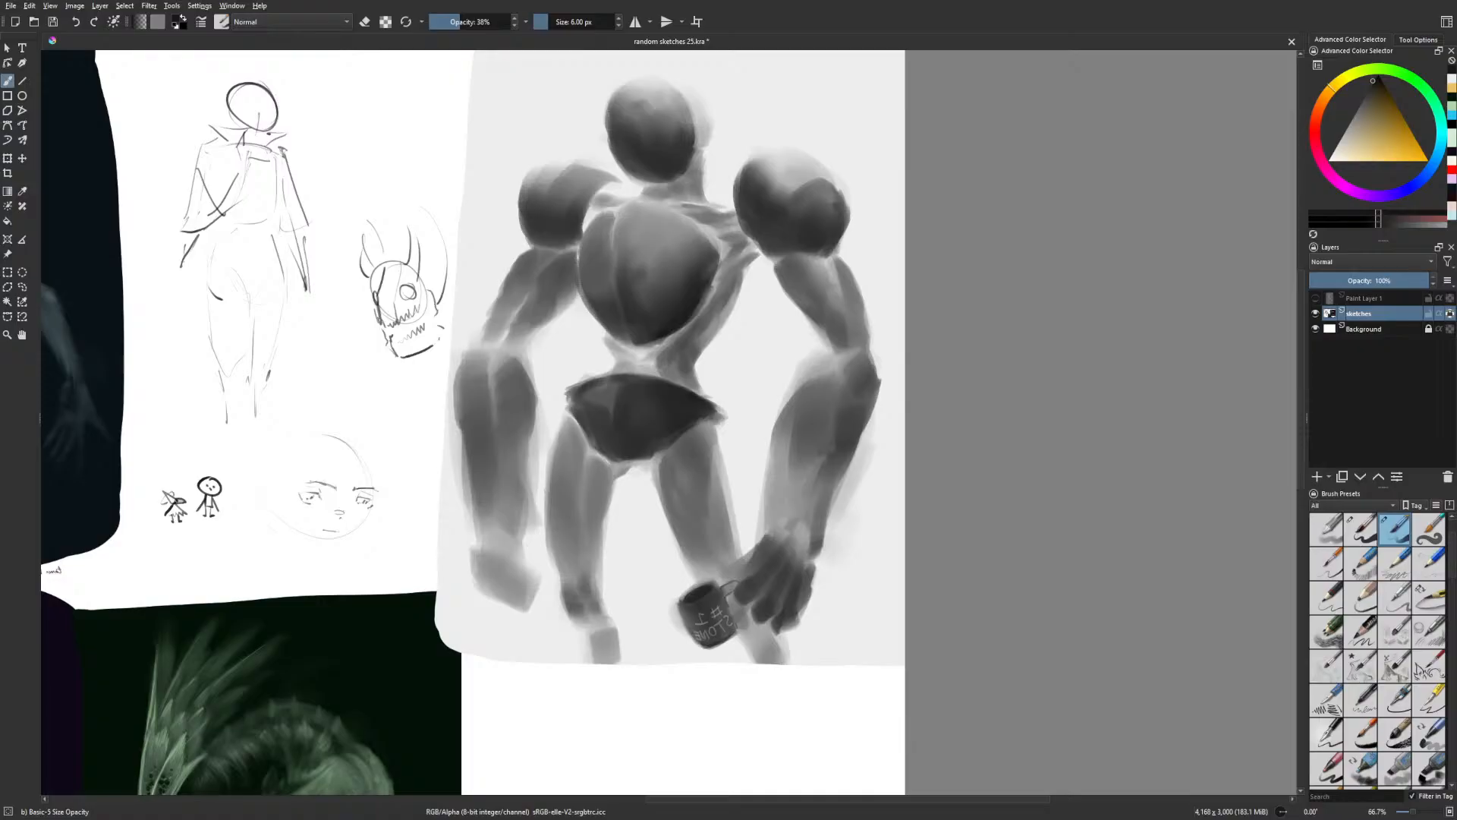
key(m)
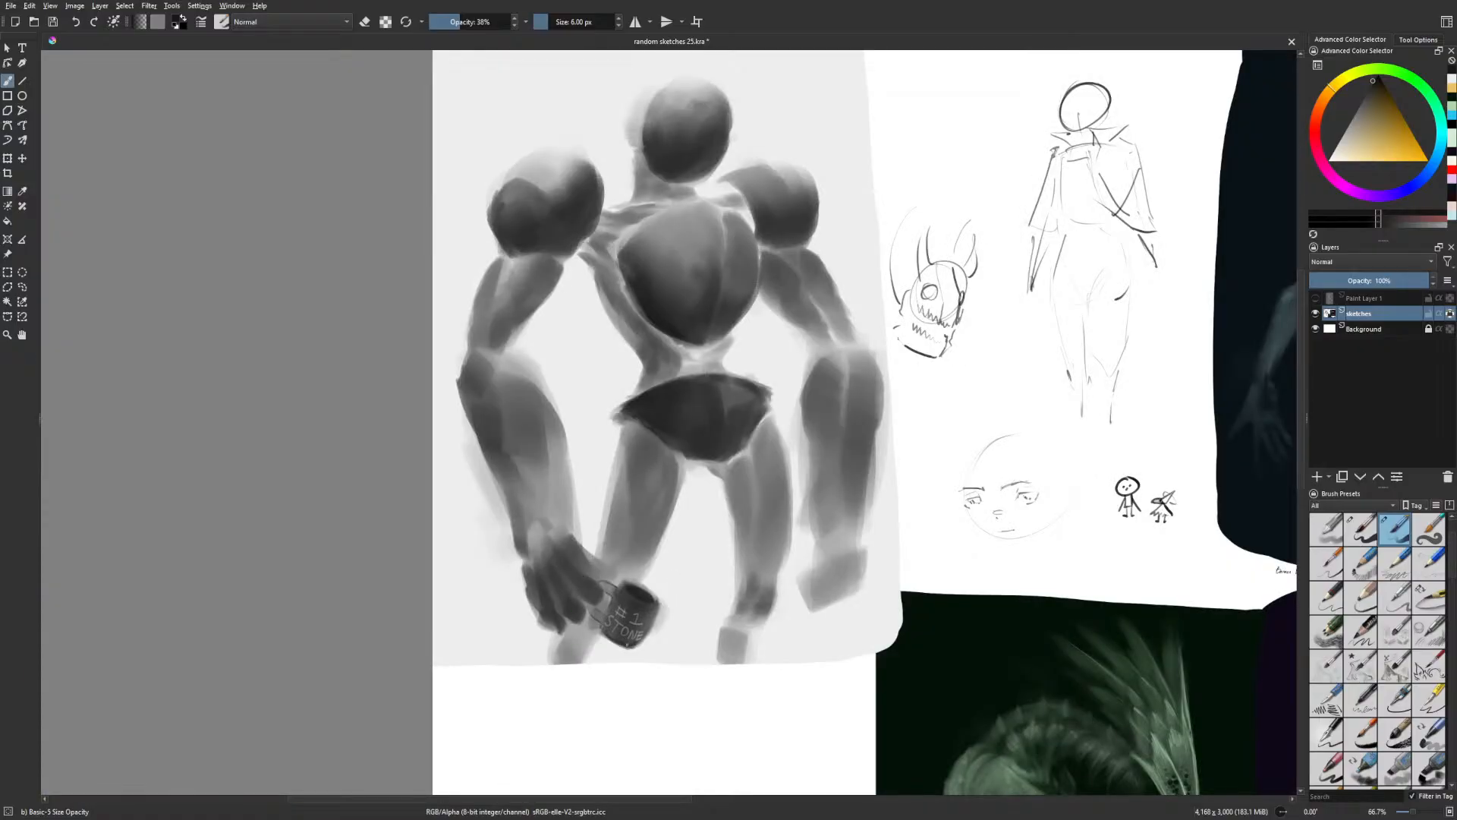
Set the brush to 12 px, darken the mug's lower edge, and erase the stray shading along its outer side
key(])
key(])
key(])
drag(606, 635, 629, 647)
key(e)
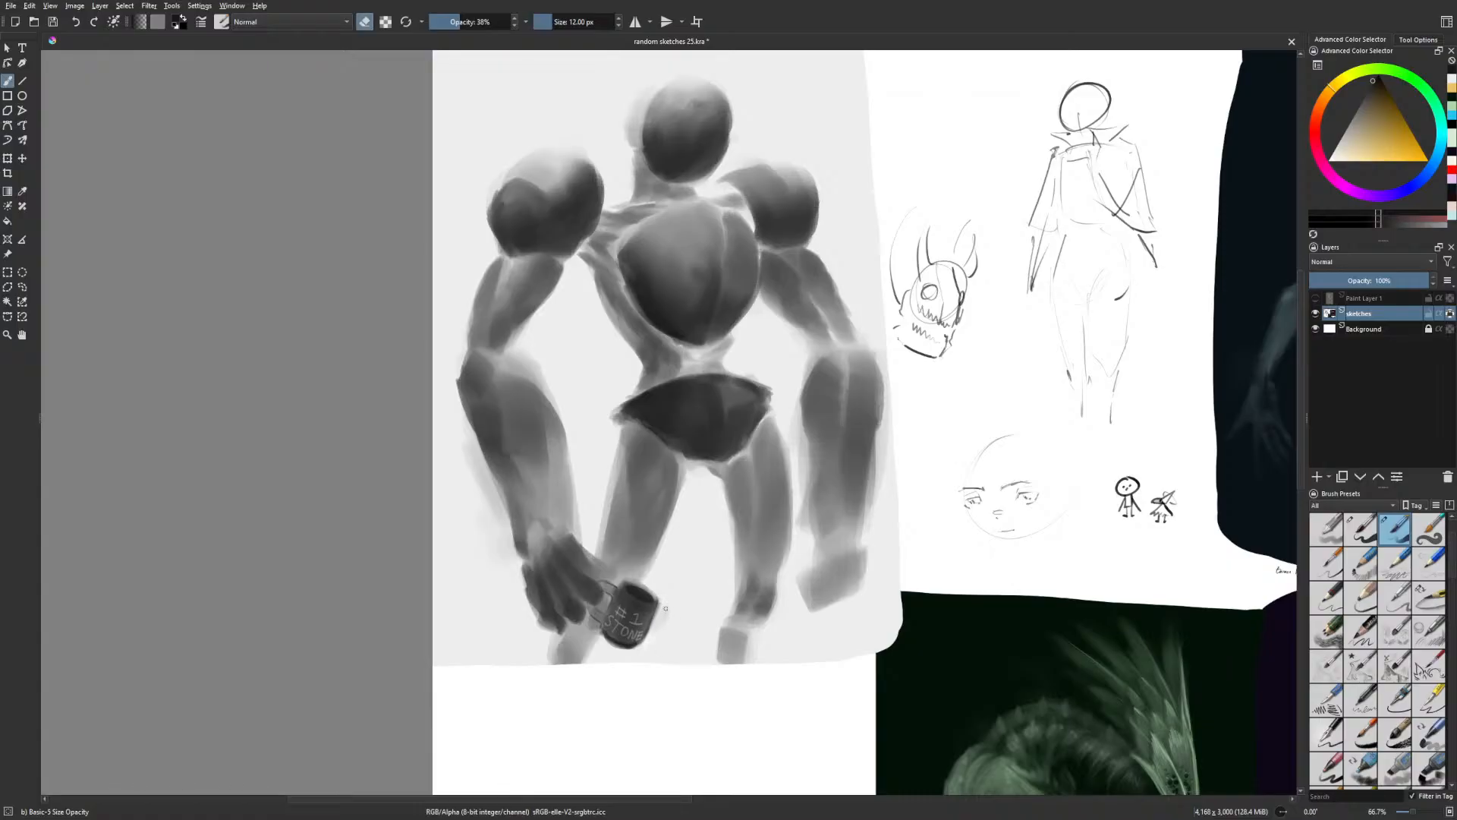
drag(657, 597, 649, 630)
key(e)
Switch to the Gamer Knife Maybe brush at 44 px and shade the lower part of the larger forearm down to the wrist
key(minus)
drag(749, 635, 630, 661)
key(m)
drag(822, 611, 668, 628)
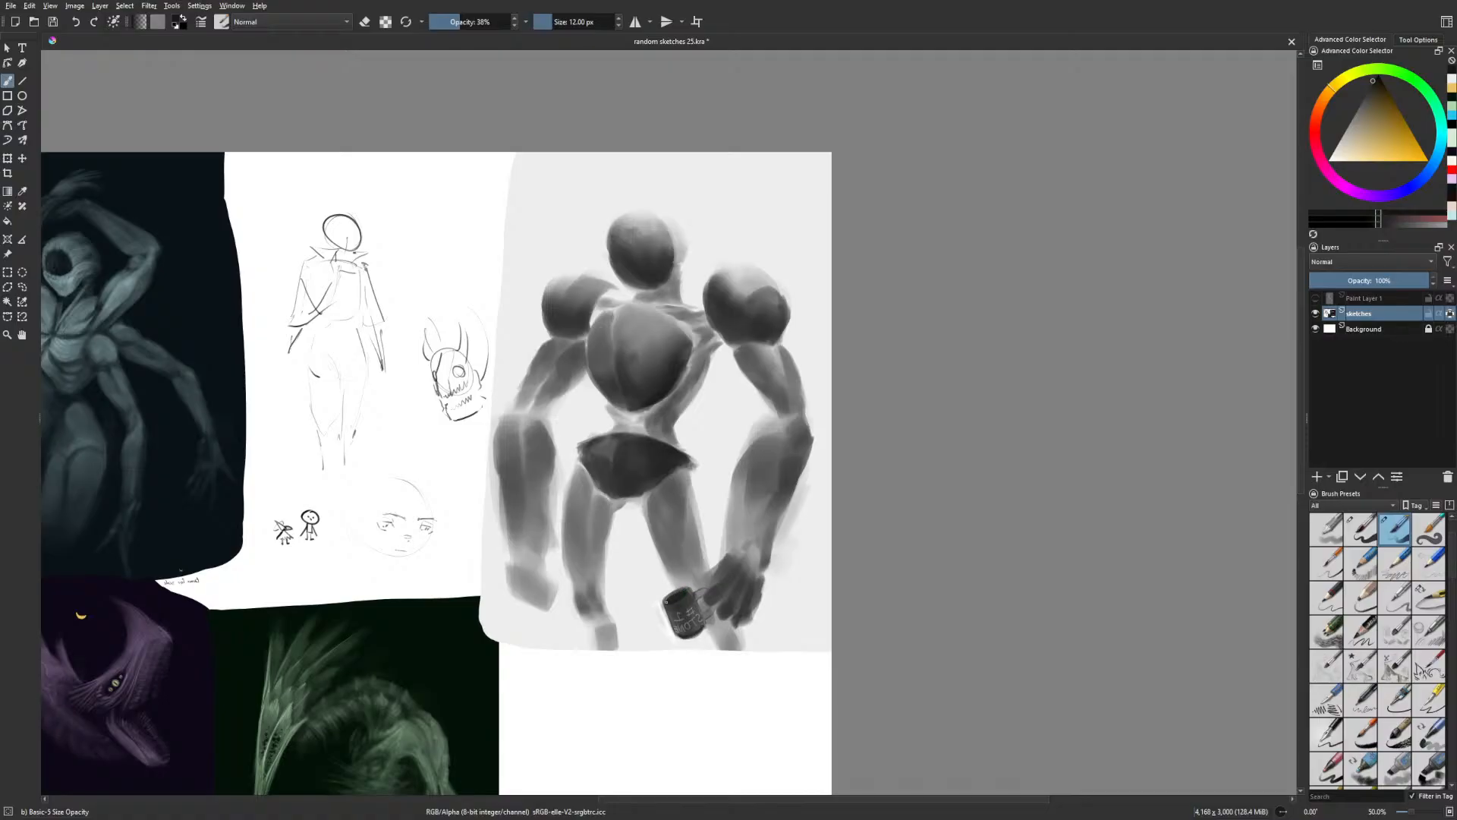
drag(775, 605, 734, 589)
right_click(724, 596)
click(813, 587)
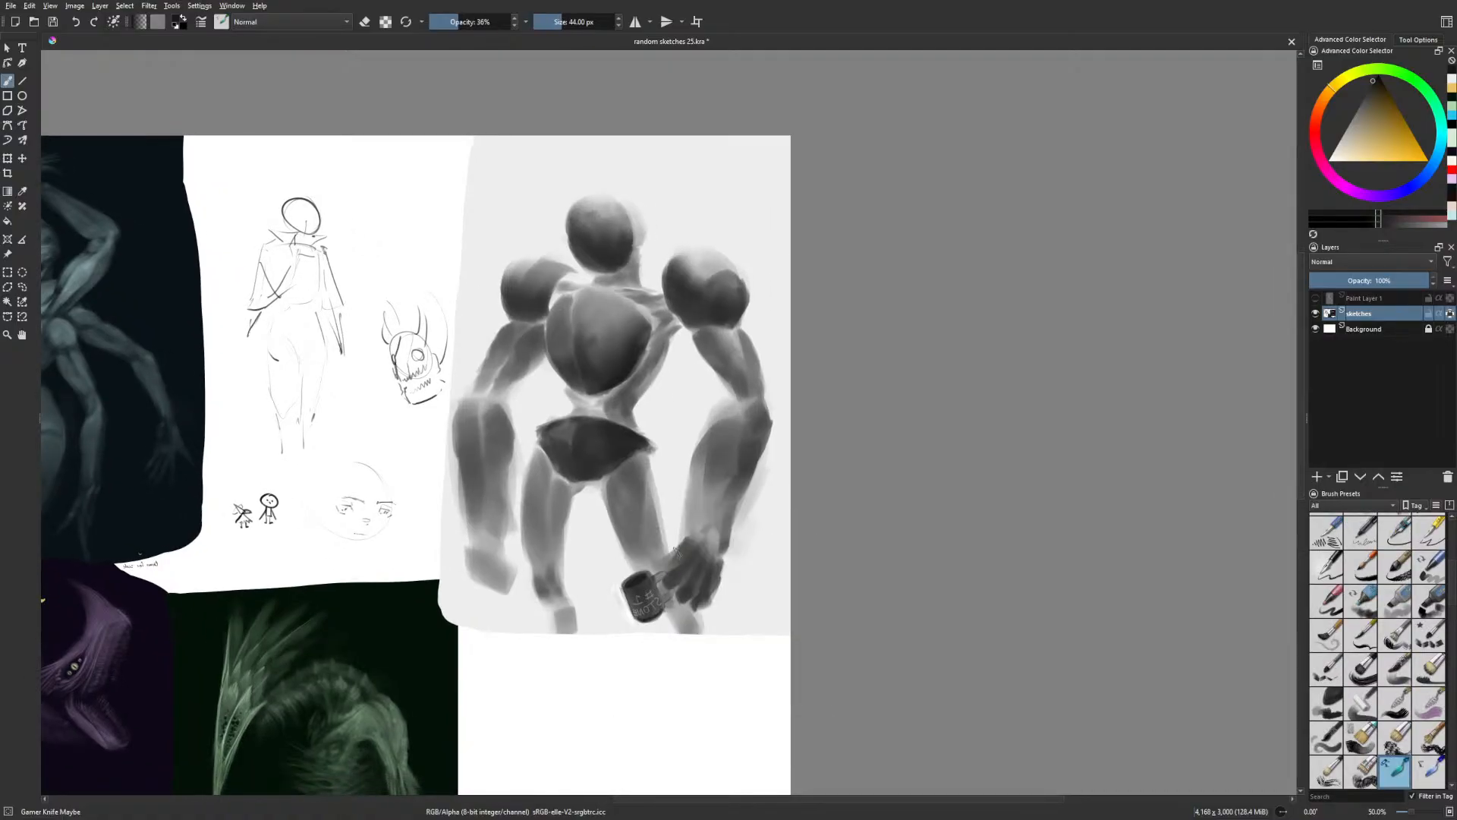
key(m)
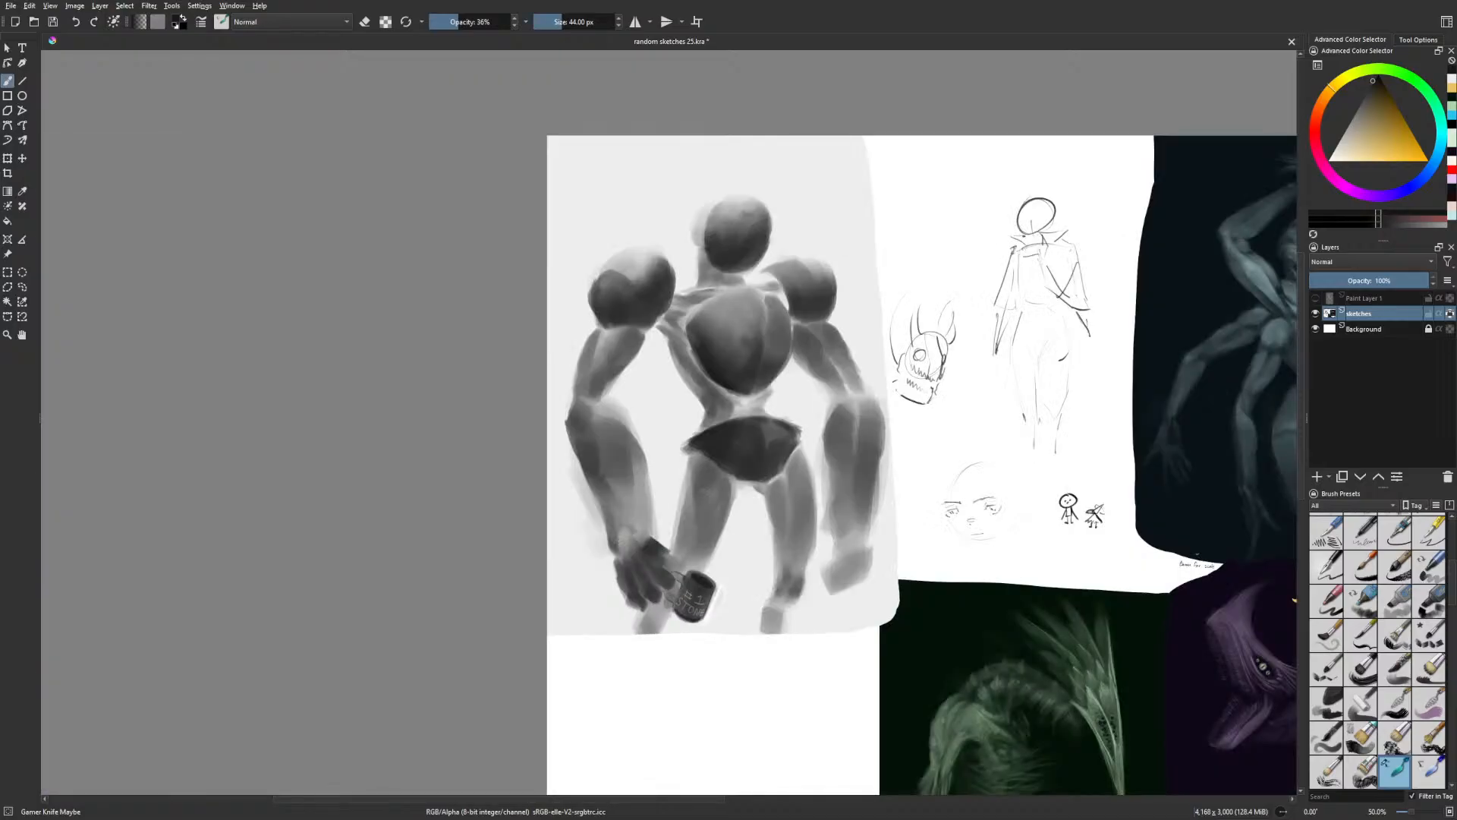
drag(731, 577, 571, 520)
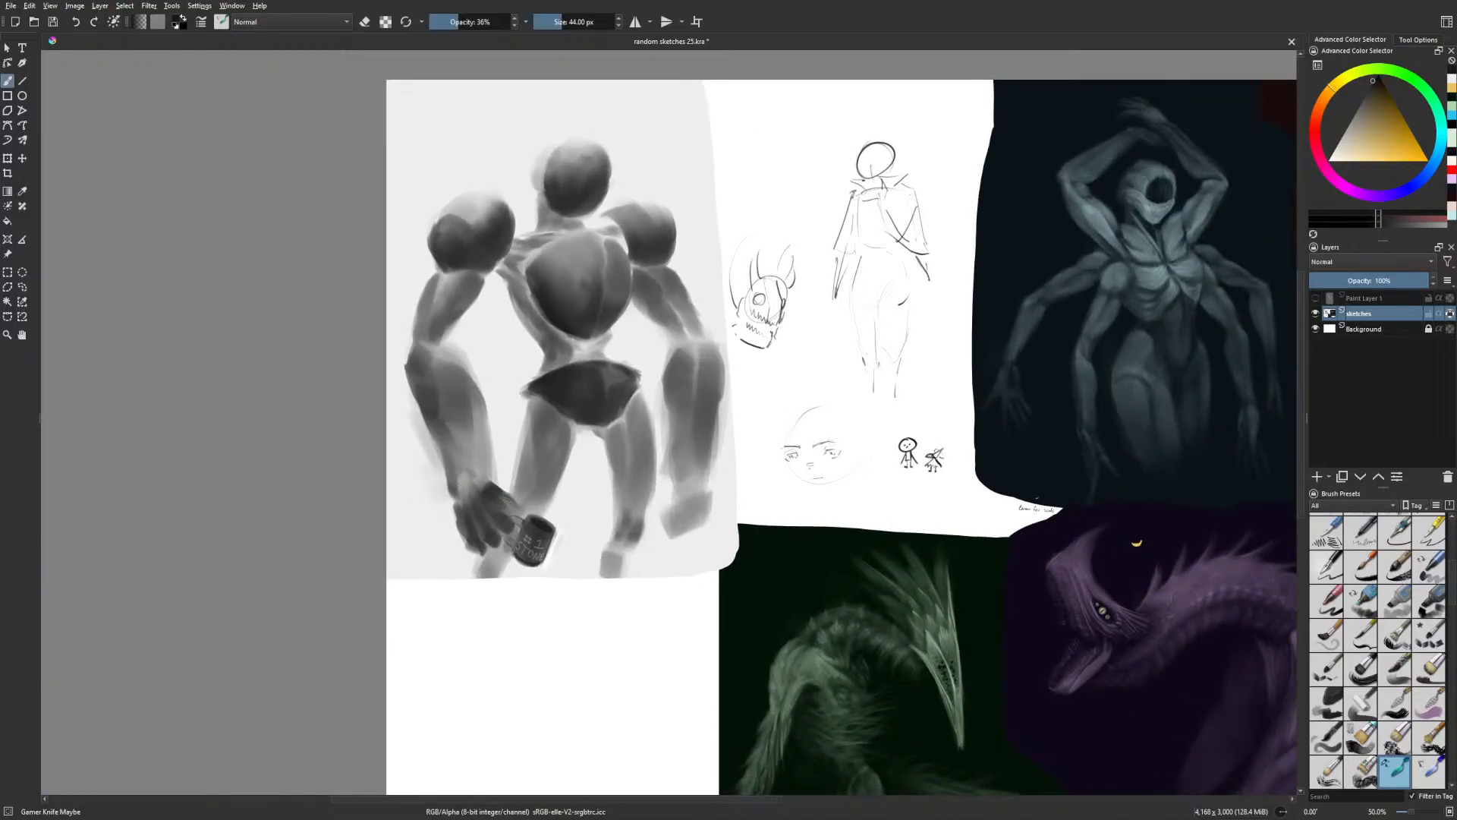
mouse_move(479, 495)
mouse_down()
mouse_move(463, 482)
mouse_move(463, 433)
mouse_up()
drag(463, 432, 466, 493)
drag(744, 624, 660, 683)
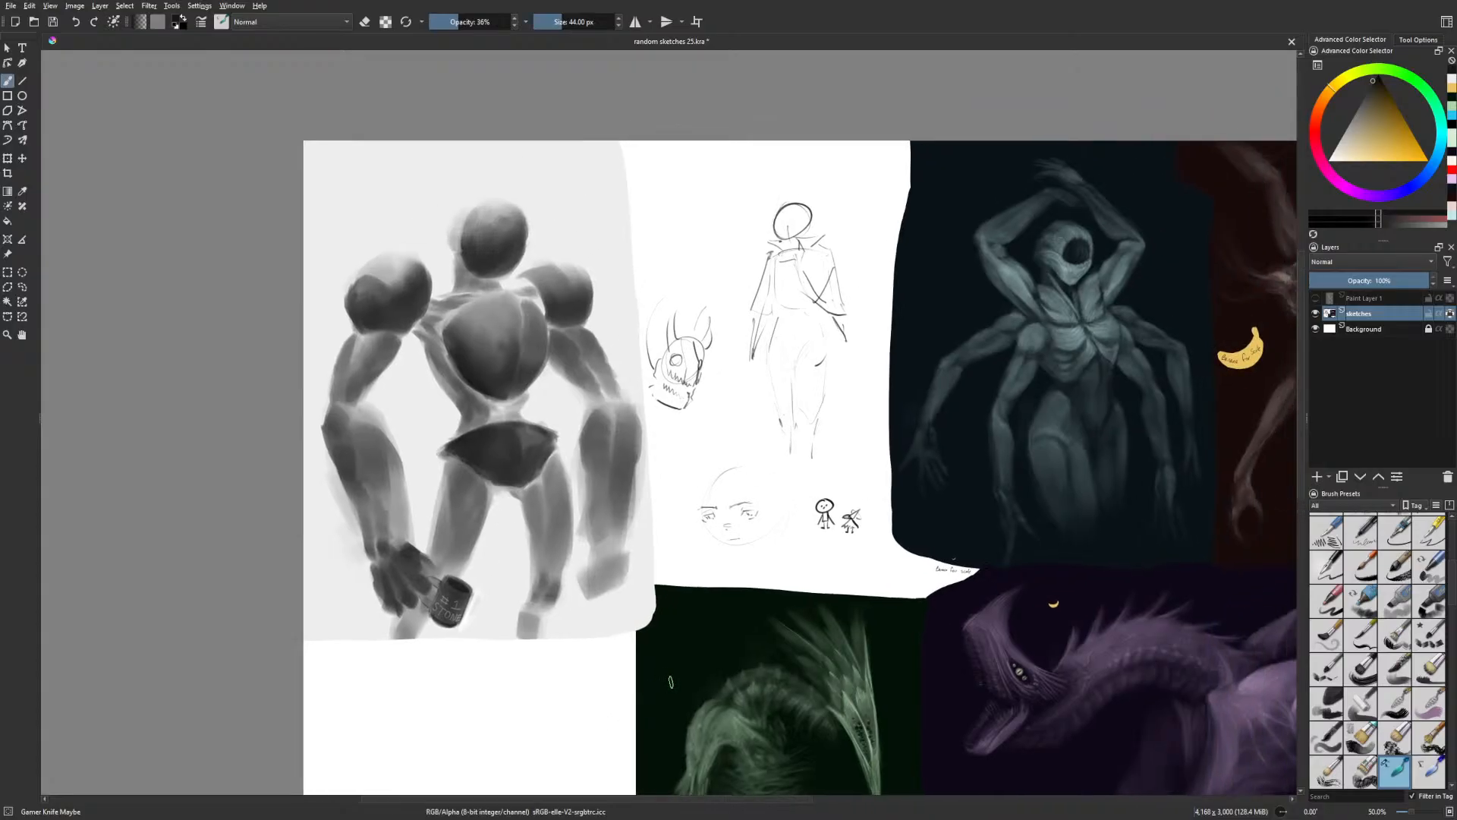
Erase a little shading between the chest and the smaller shoulder, and shade the edge of the head
key(e)
drag(539, 323, 551, 354)
key(e)
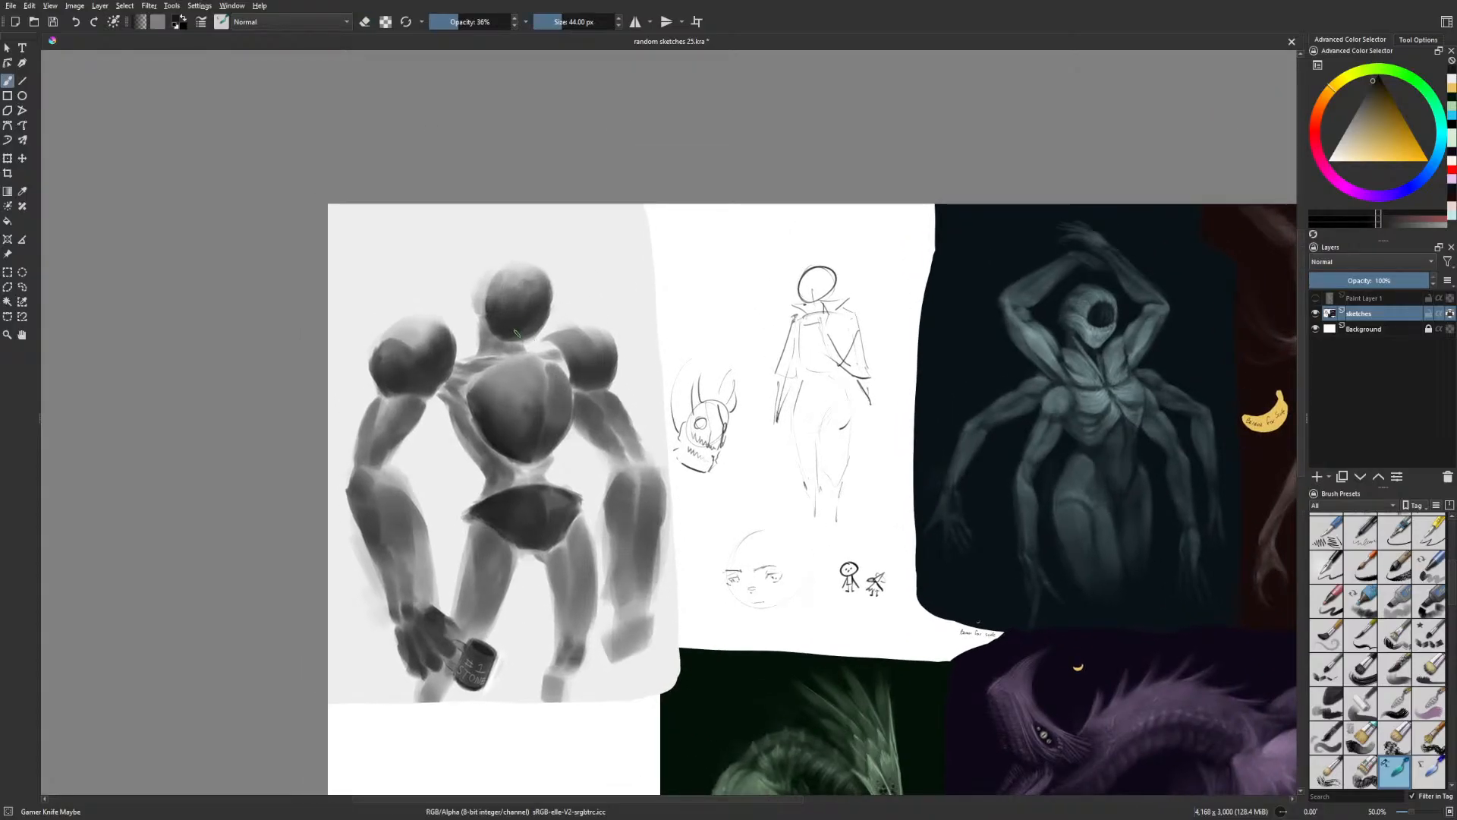
drag(498, 314, 507, 278)
key(m)
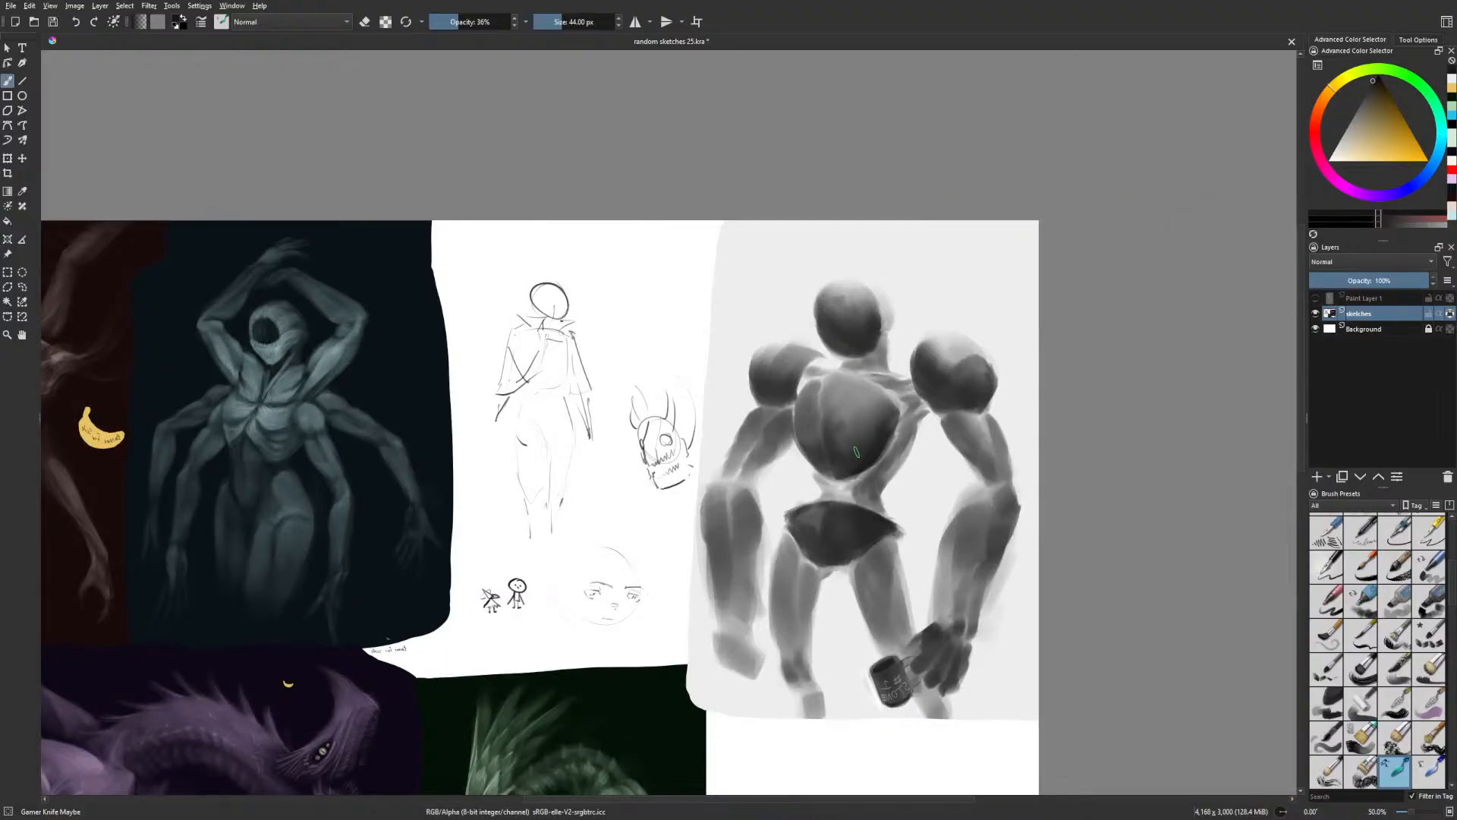
Set the brush to 24 px and paint a dark centre line and an ear-like mark on the head
key(bracketleft)
key(bracketleft)
key(bracketleft)
key(bracketleft)
key(m)
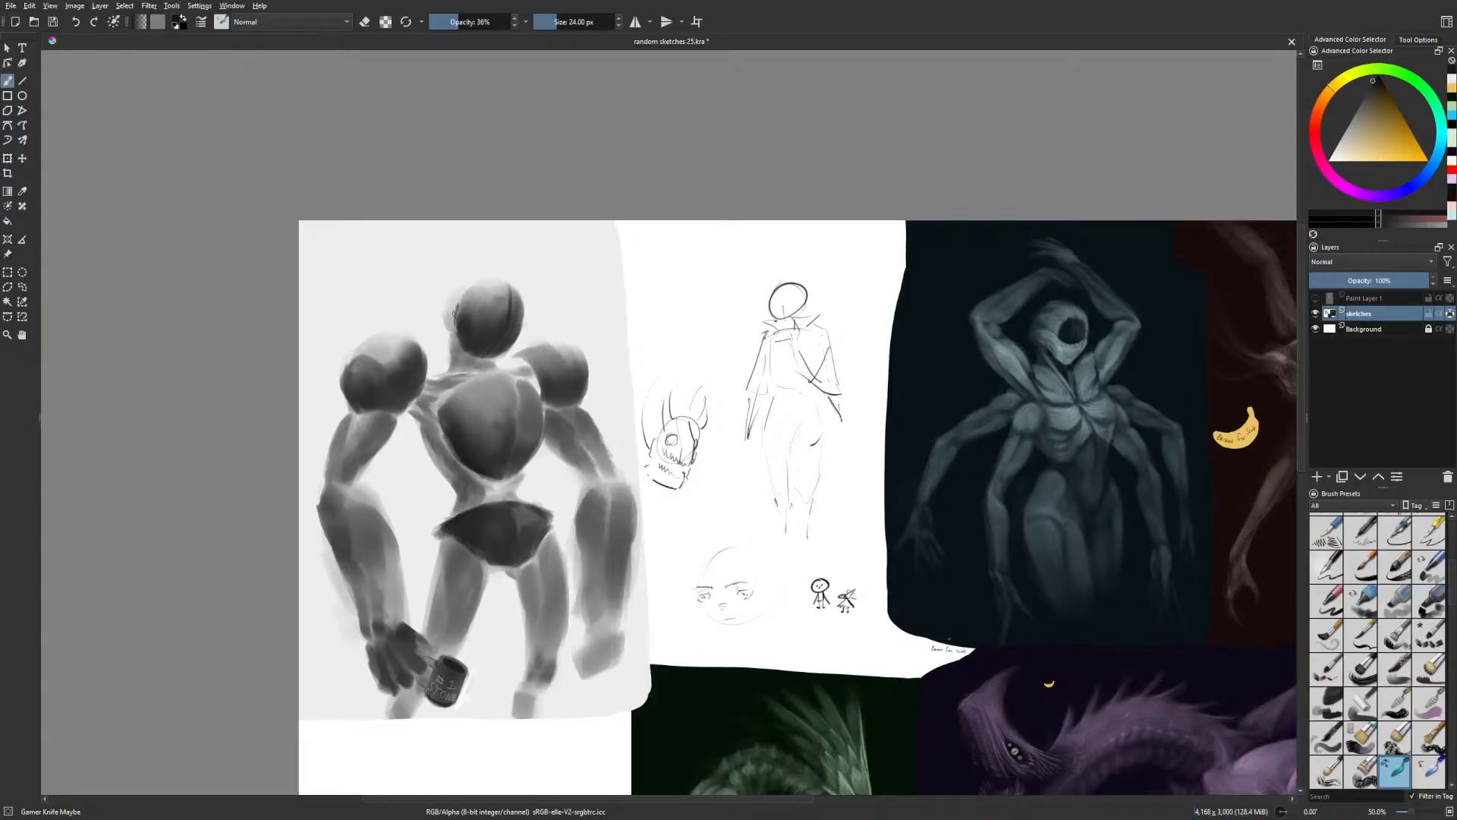
key(m)
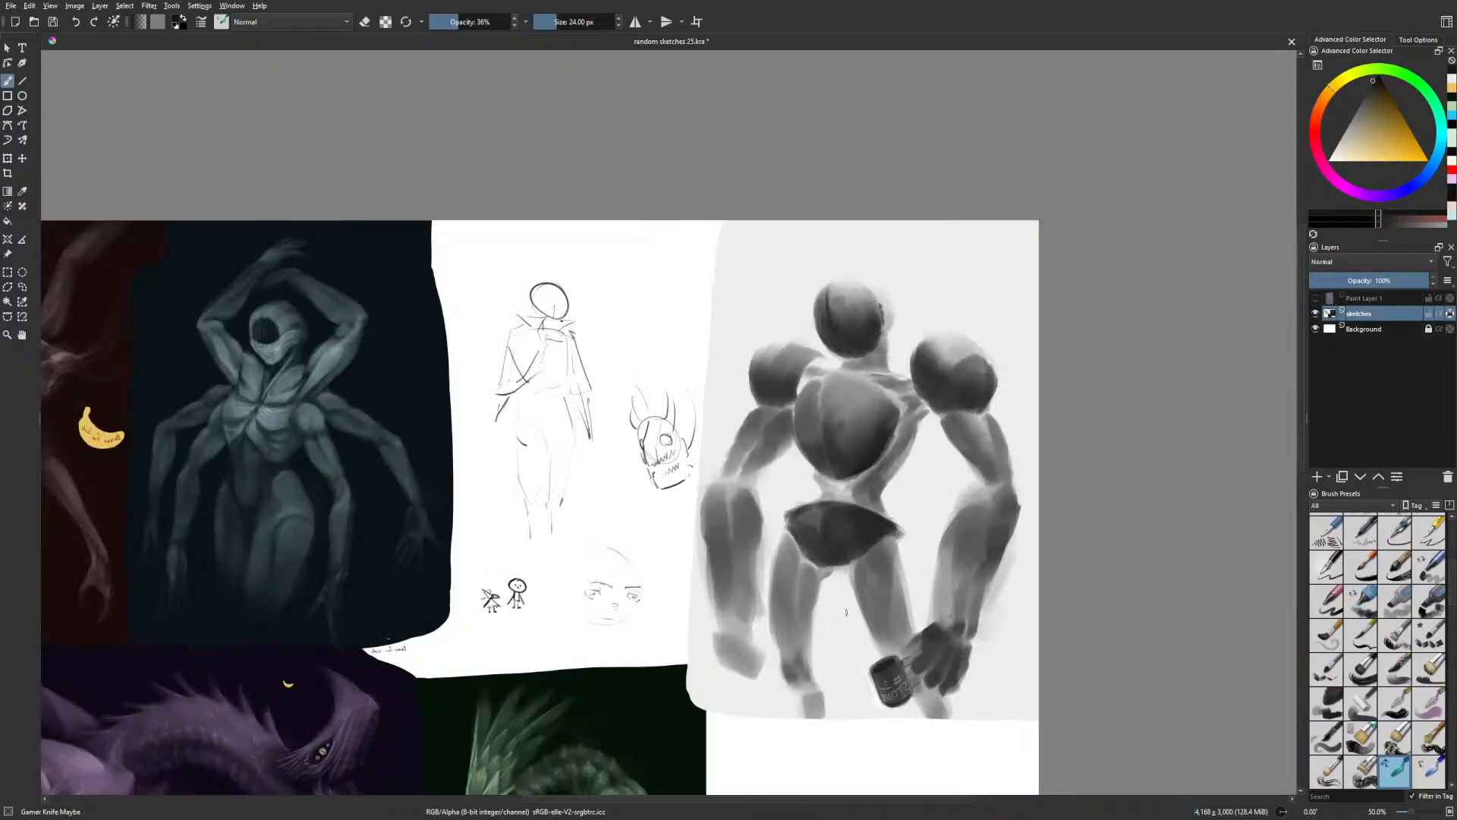
Touch up the collar area, and sharpen the chest's upper contour with the Basic-5 Size Opacity brush at 18 px
scroll(816, 358, up, 1)
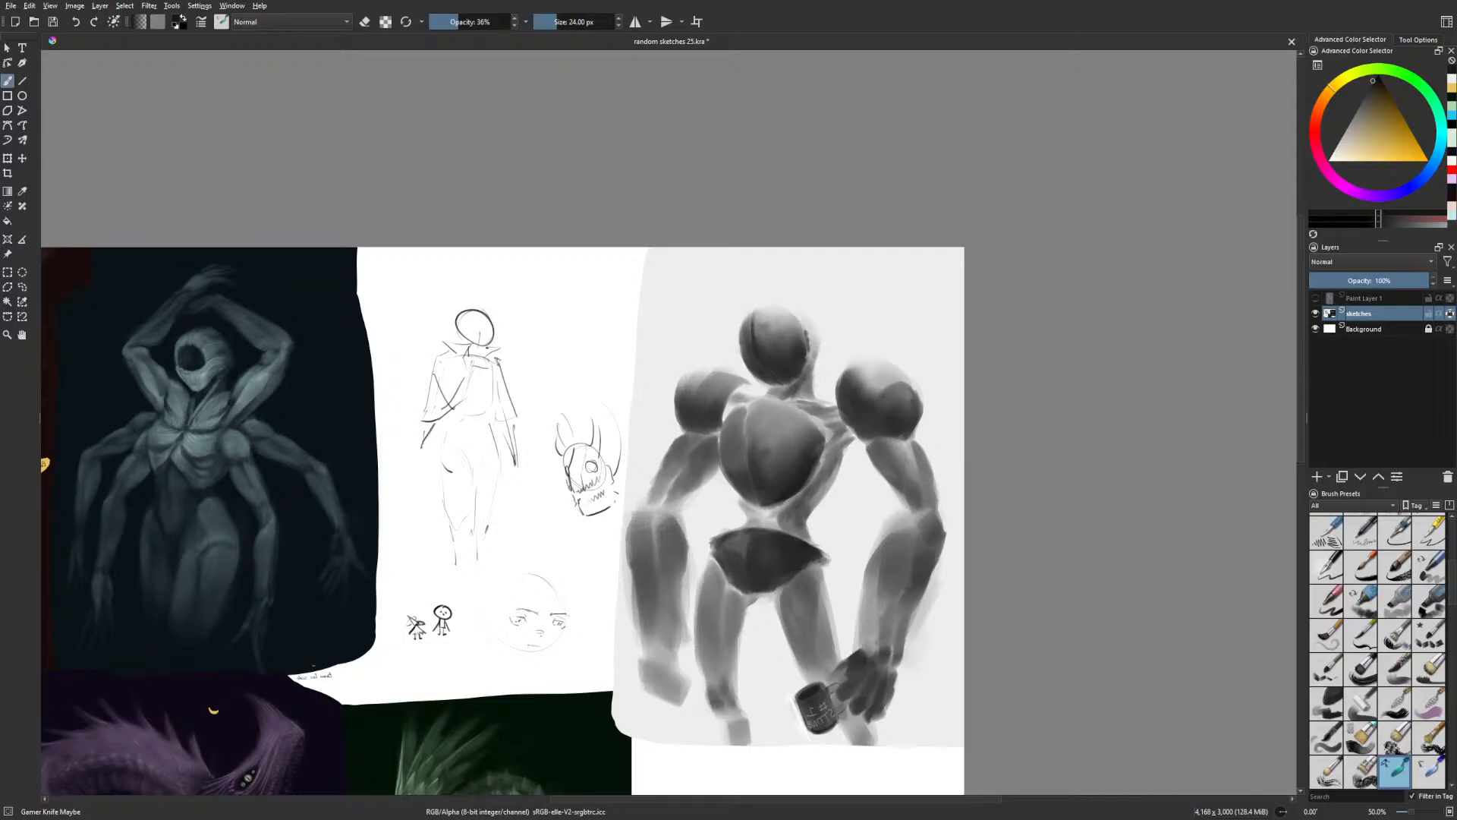
mouse_move(793, 402)
mouse_down()
mouse_move(817, 404)
mouse_move(810, 421)
mouse_up()
key(m)
right_click(721, 455)
click(811, 367)
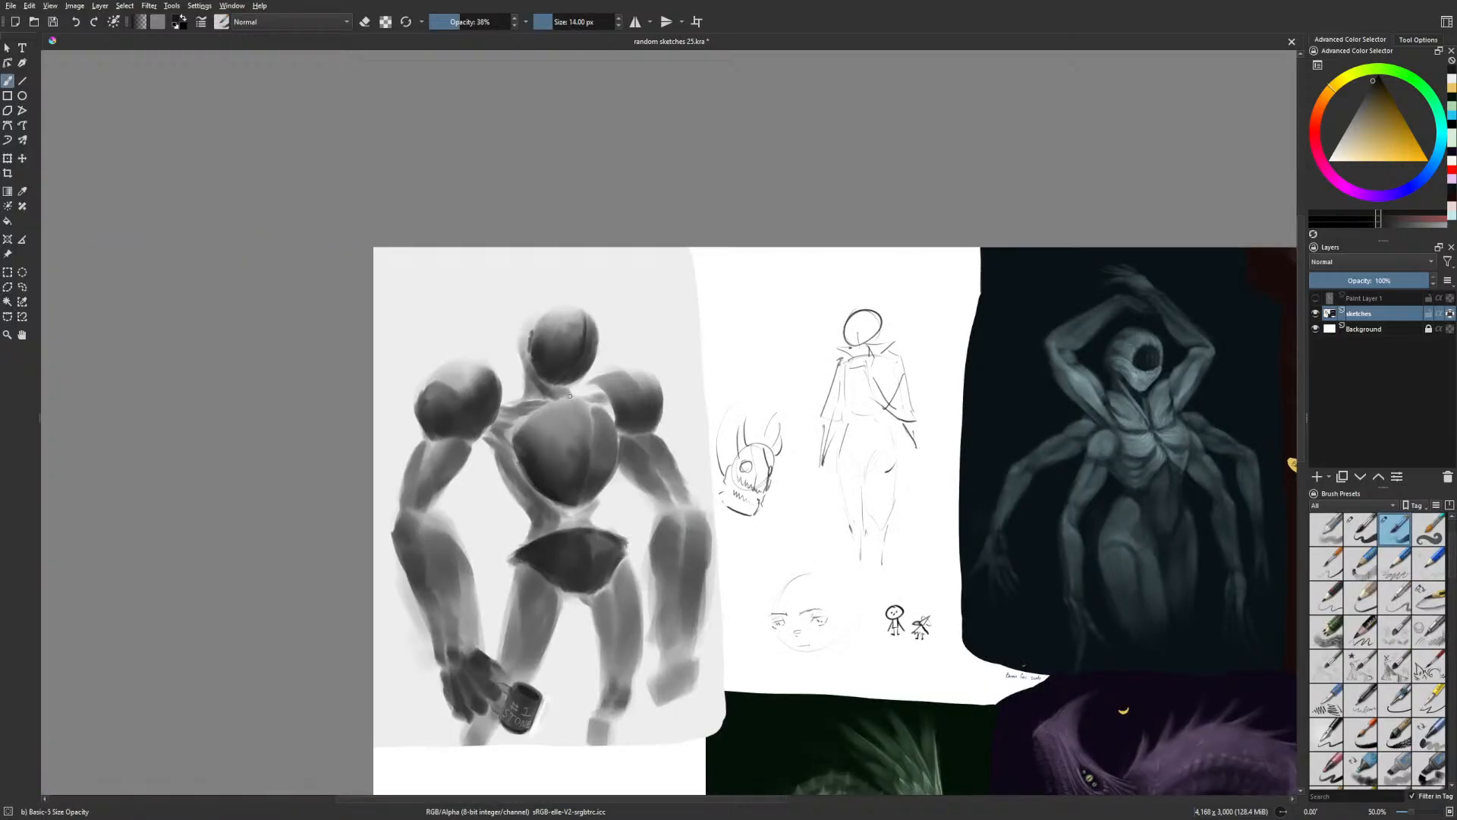
key(bracketright)
key(bracketright)
mouse_move(615, 428)
mouse_down()
mouse_move(616, 454)
mouse_move(589, 403)
mouse_up()
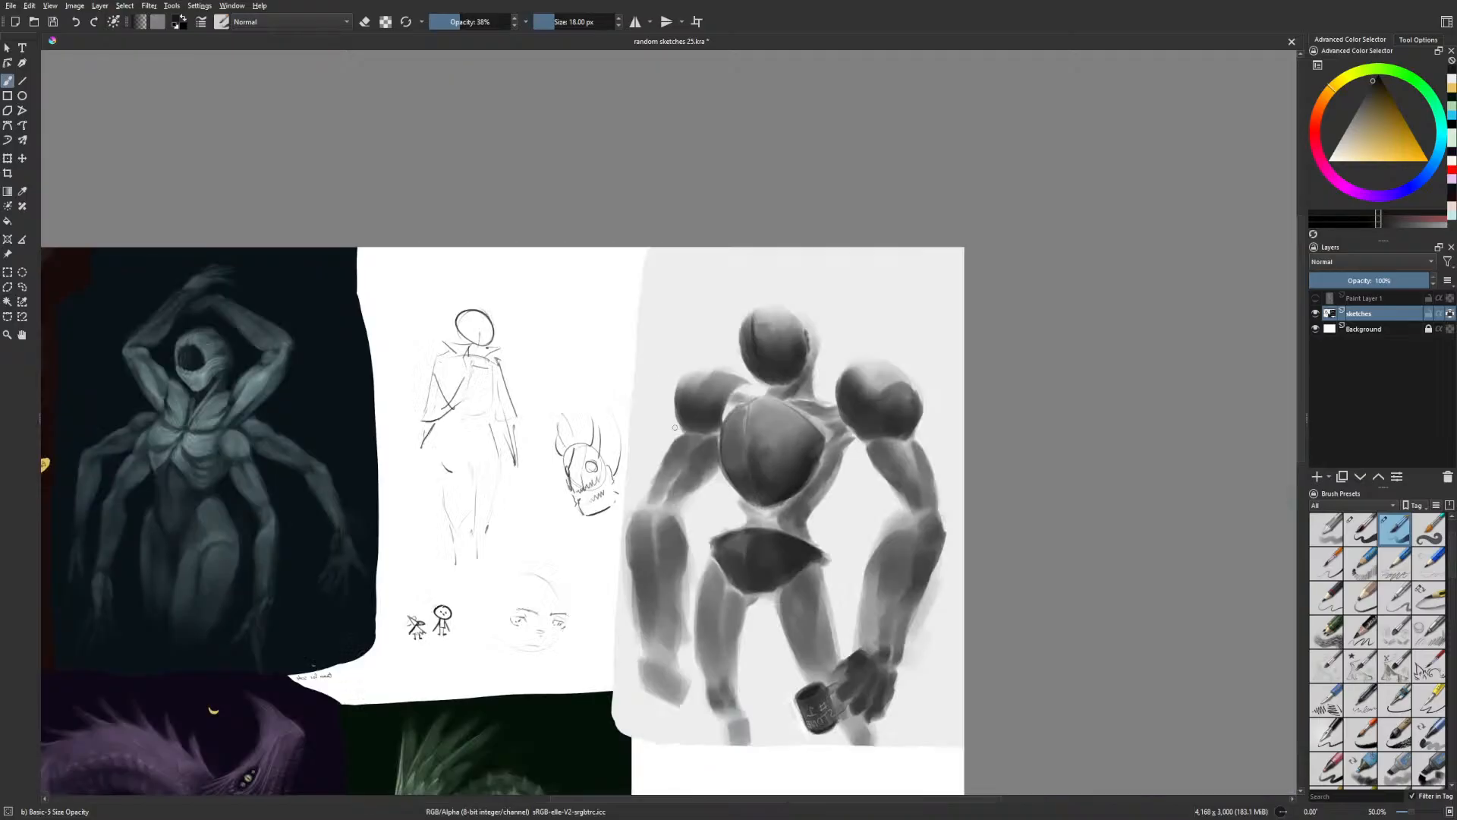
key(m)
Switch back to the Gamer Knife Maybe brush and set its size to 44 px
right_click(783, 416)
click(865, 418)
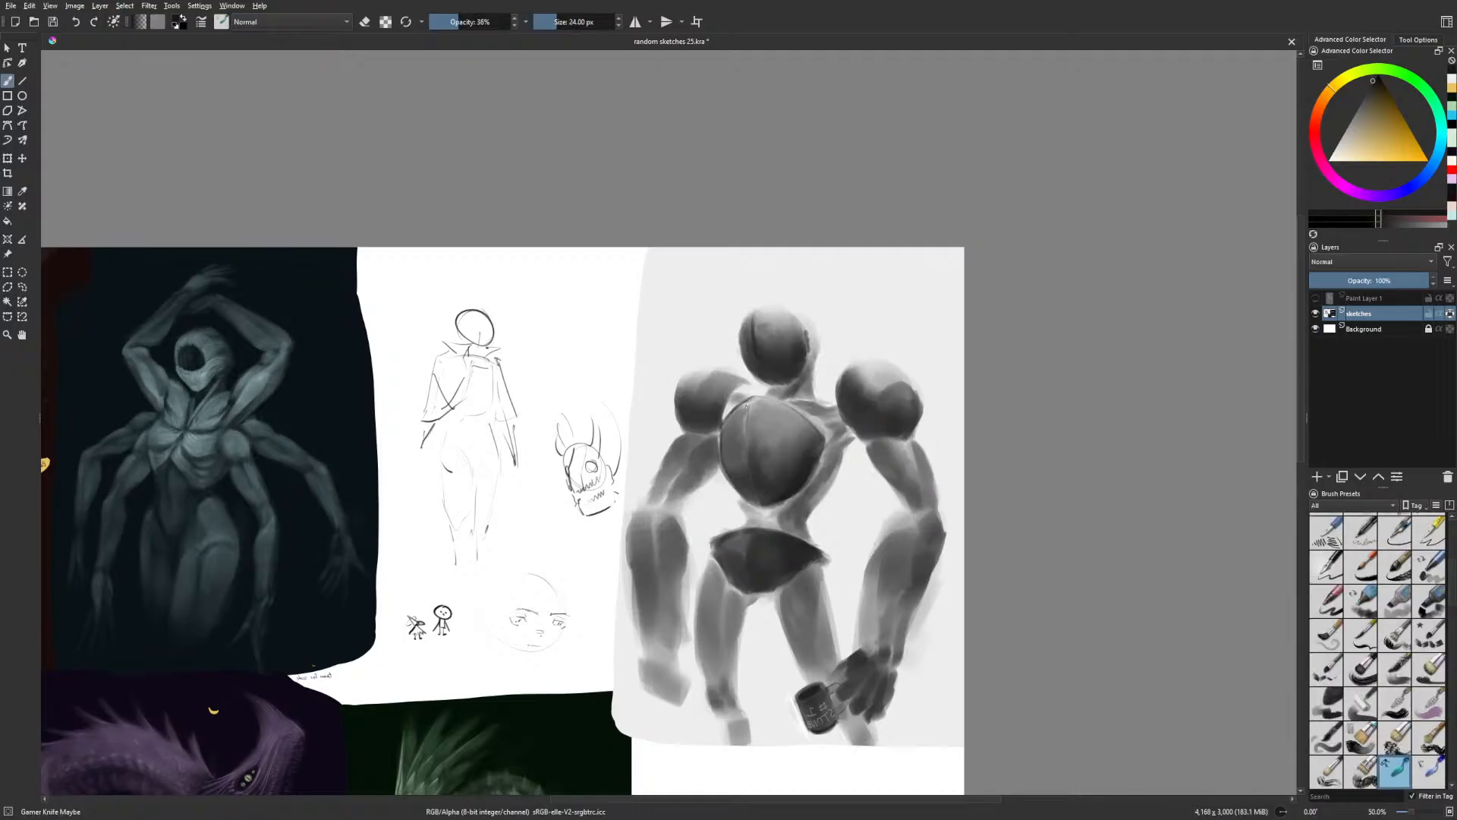
mouse_move(765, 397)
mouse_down()
mouse_move(752, 409)
mouse_move(627, 314)
mouse_up()
scroll(771, 365, down, 2)
scroll(628, 314, up, 1)
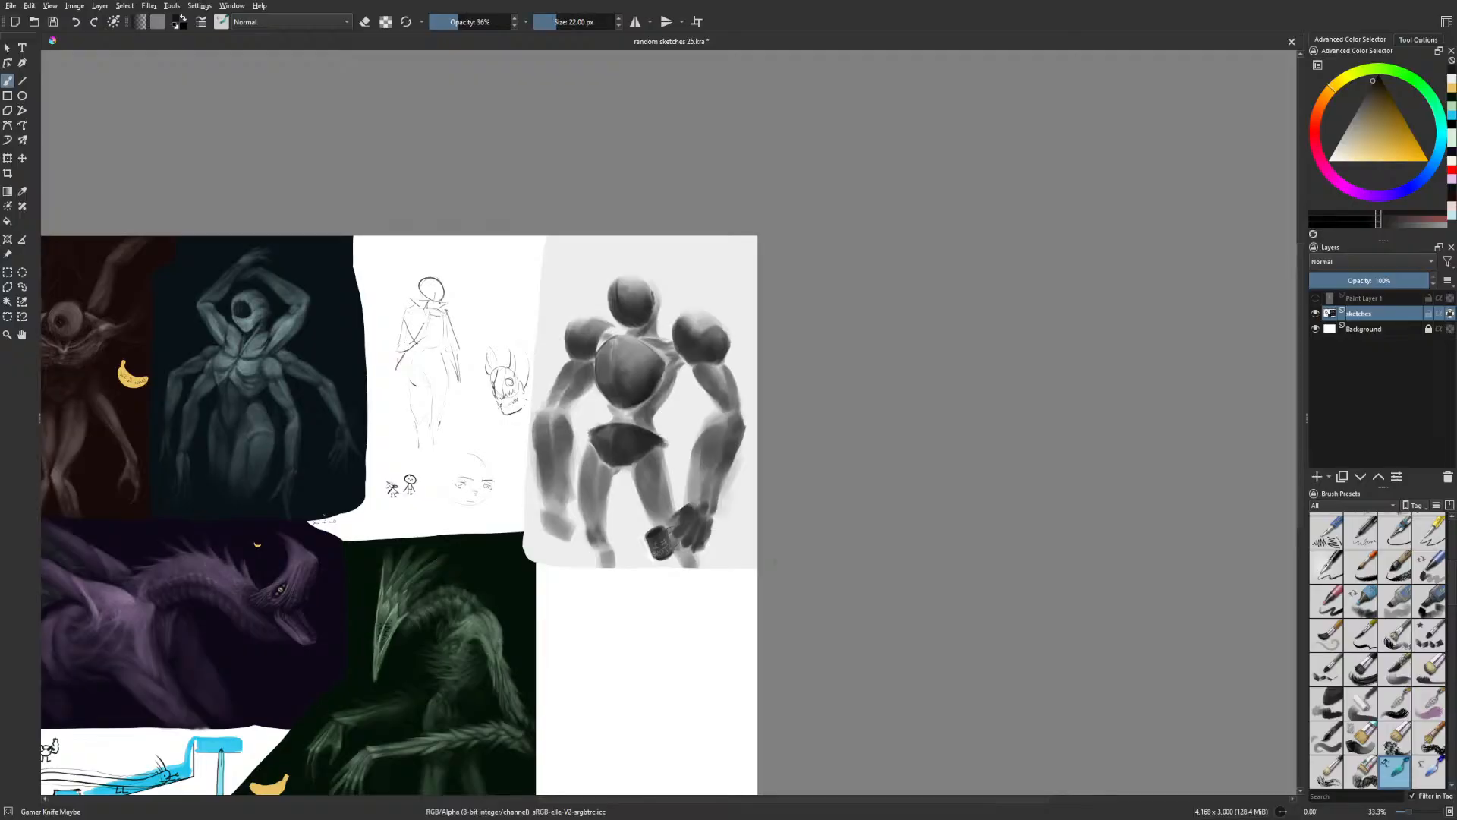
key(bracketleft)
key(bracketleft)
key(bracketleft)
key(bracketleft)
key(bracketleft)
key(bracketleft)
key(bracketleft)
key(bracketleft)
key(bracketleft)
key(bracketleft)
key(bracketleft)
key(bracketleft)
key(bracketleft)
key(bracketleft)
key(bracketleft)
key(bracketright)
key(bracketright)
key(bracketright)
key(bracketright)
key(bracketright)
key(bracketright)
key(bracketright)
key(bracketright)
key(bracketright)
key(bracketright)
key(m)
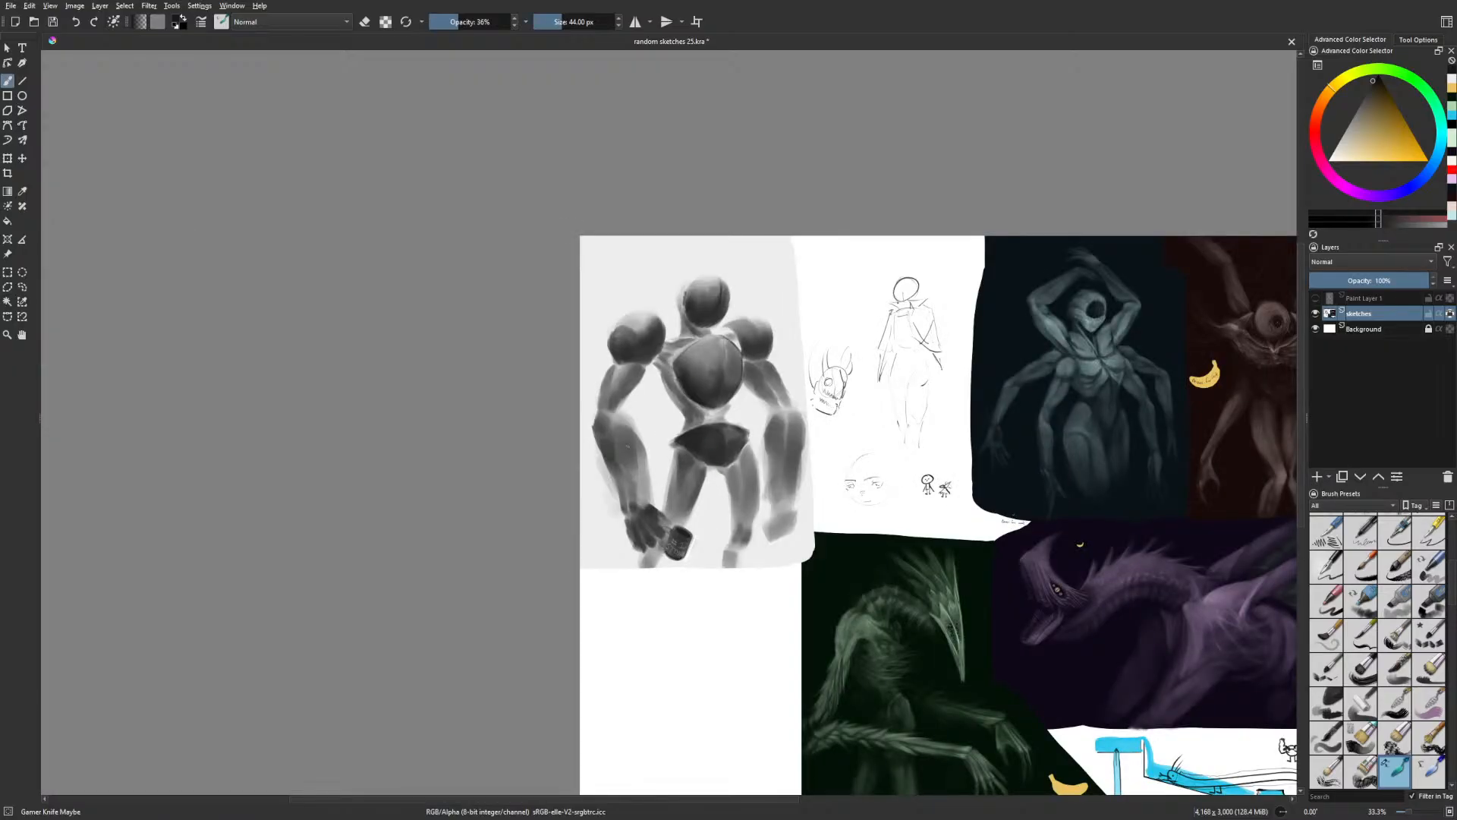
Pick a near-white colour and paint over the stray shading along the inner edge of the larger forearm
right_click(663, 456)
key(e)
right_click(656, 485)
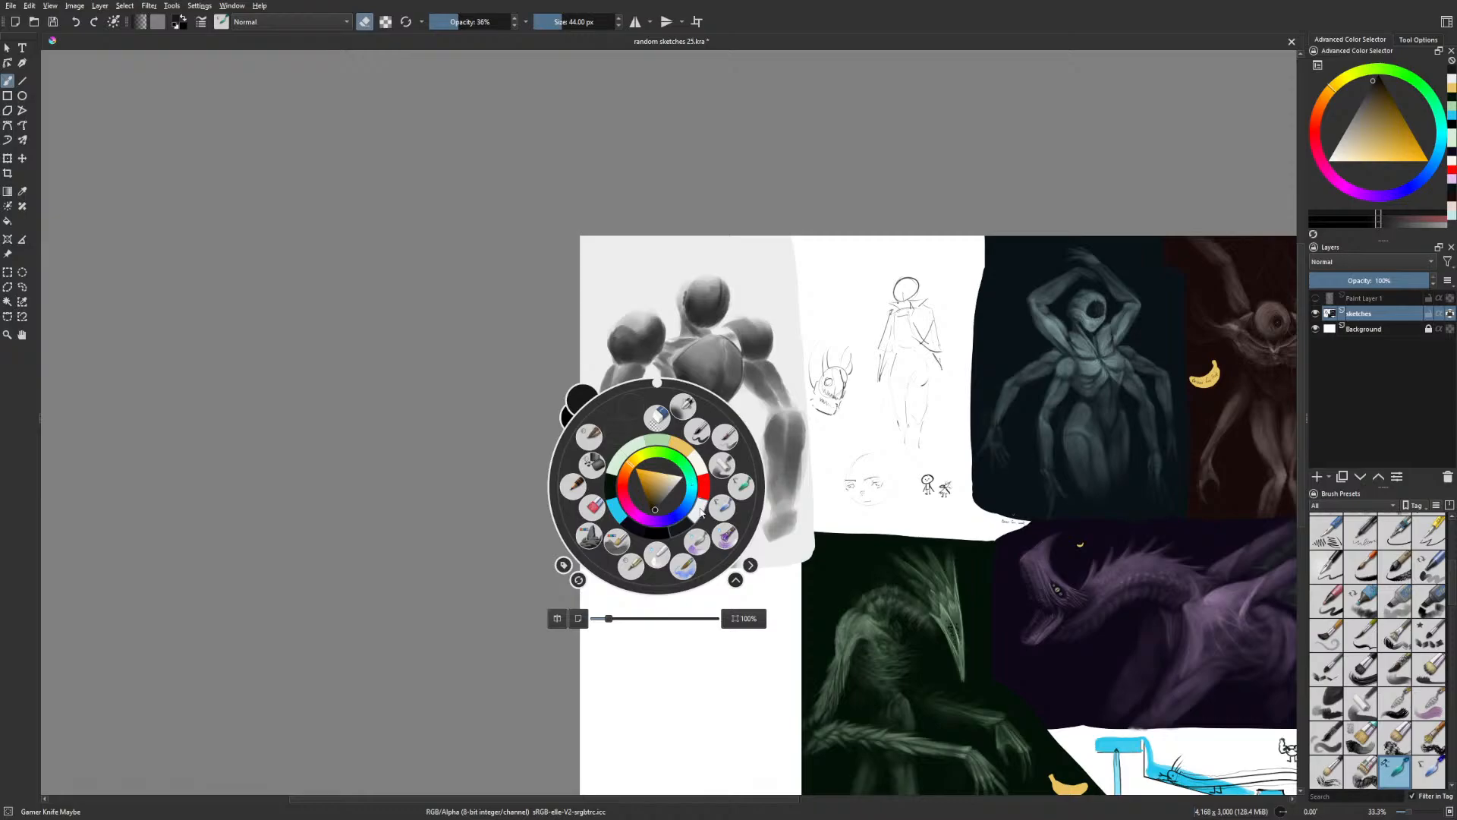
click(698, 463)
drag(652, 498, 647, 456)
drag(646, 457, 657, 497)
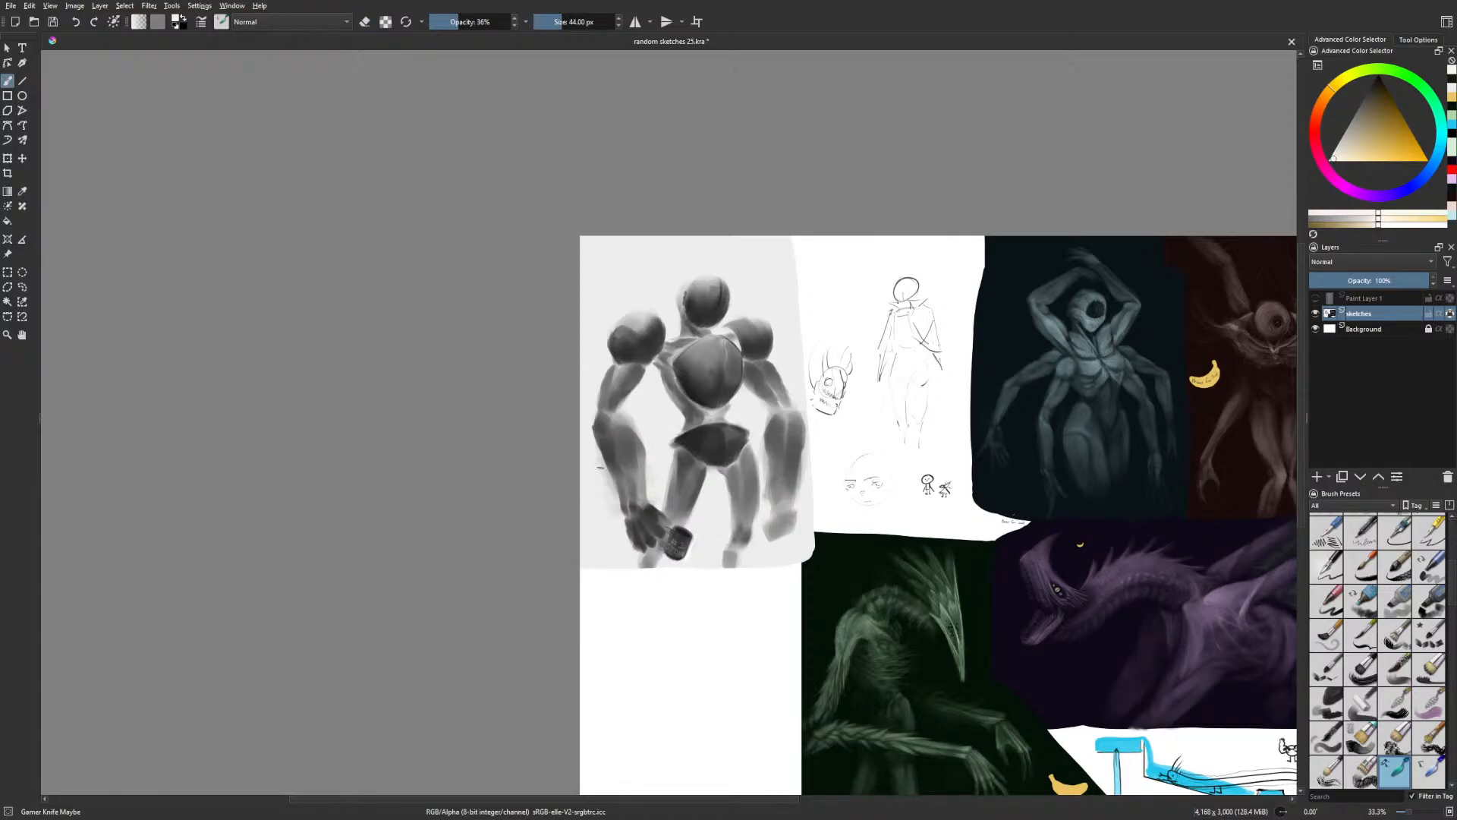
Return to the dark colour, enlarge the brush to 68 px, and shade the outer side of the larger forearm
right_click(634, 481)
click(658, 523)
key(bracketright)
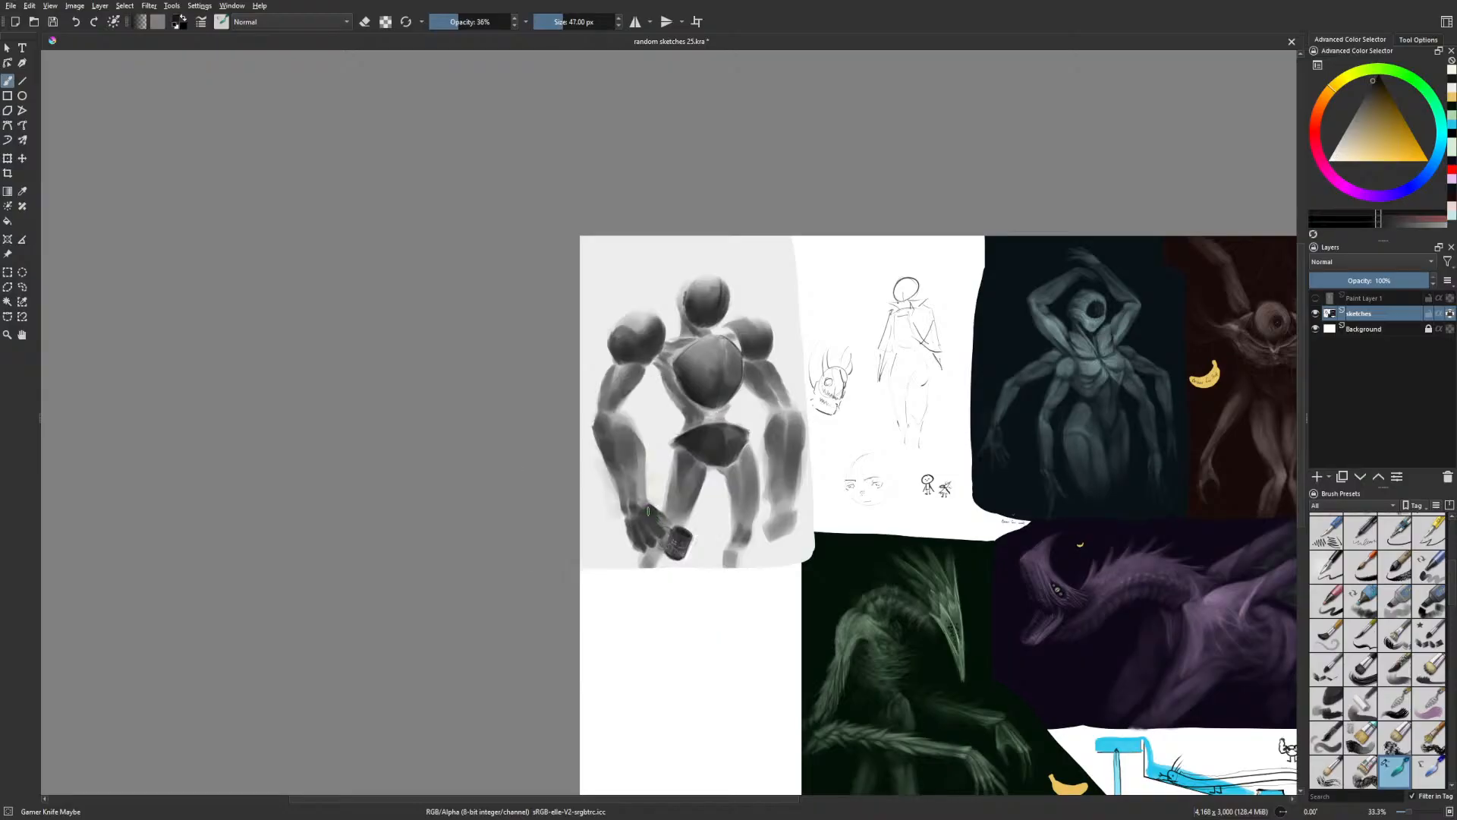
key(bracketright)
key(bracketright)
key(bracketright)
key(bracketright)
key(bracketright)
drag(598, 440, 618, 493)
Refine the shading of the larger arm from the elbow down to the wrist and hand in mirrored view
key(m)
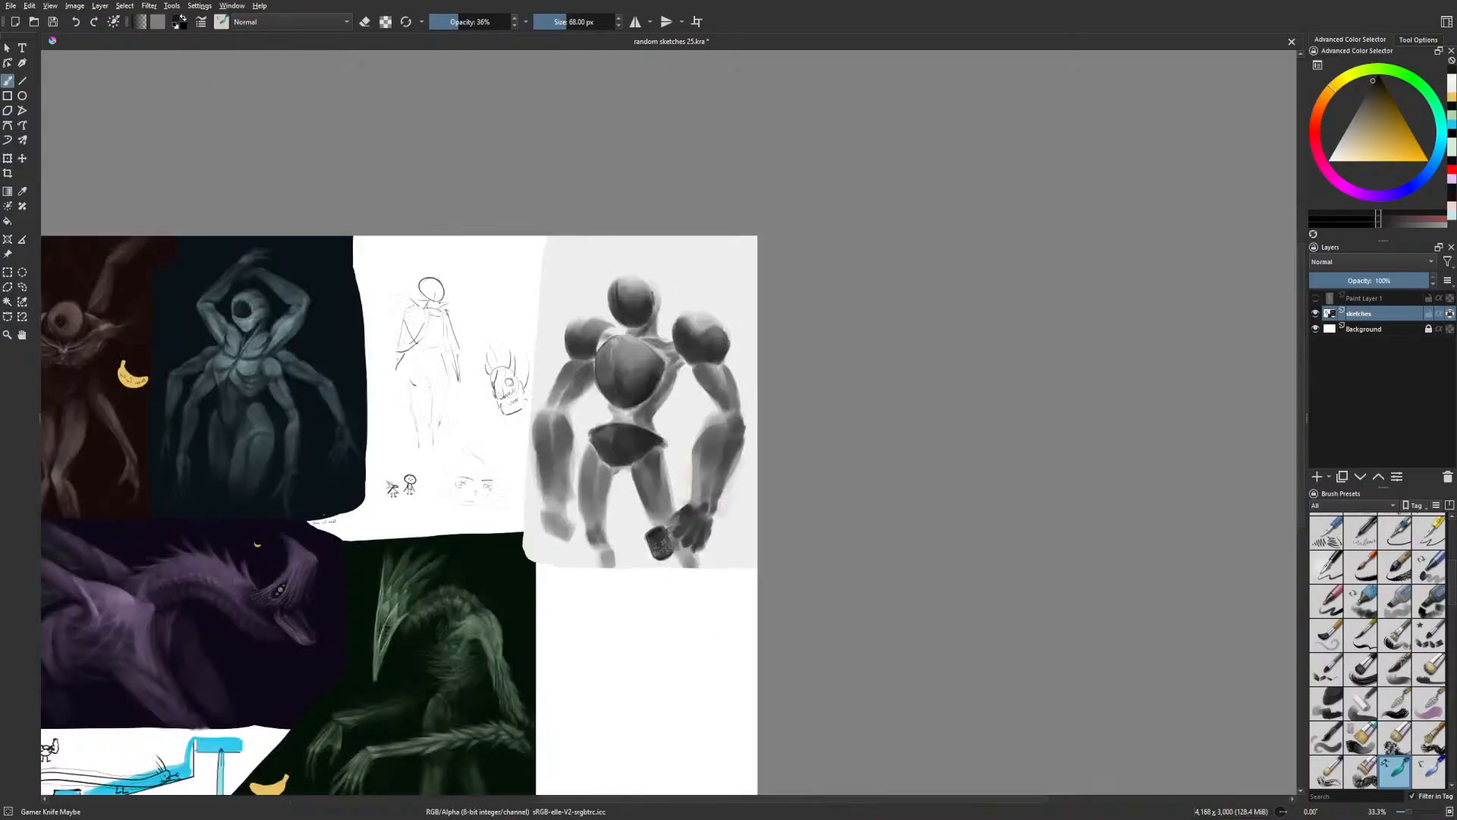
drag(708, 495, 732, 470)
right_click(750, 497)
right_click(750, 498)
drag(684, 514, 680, 517)
drag(723, 408, 727, 419)
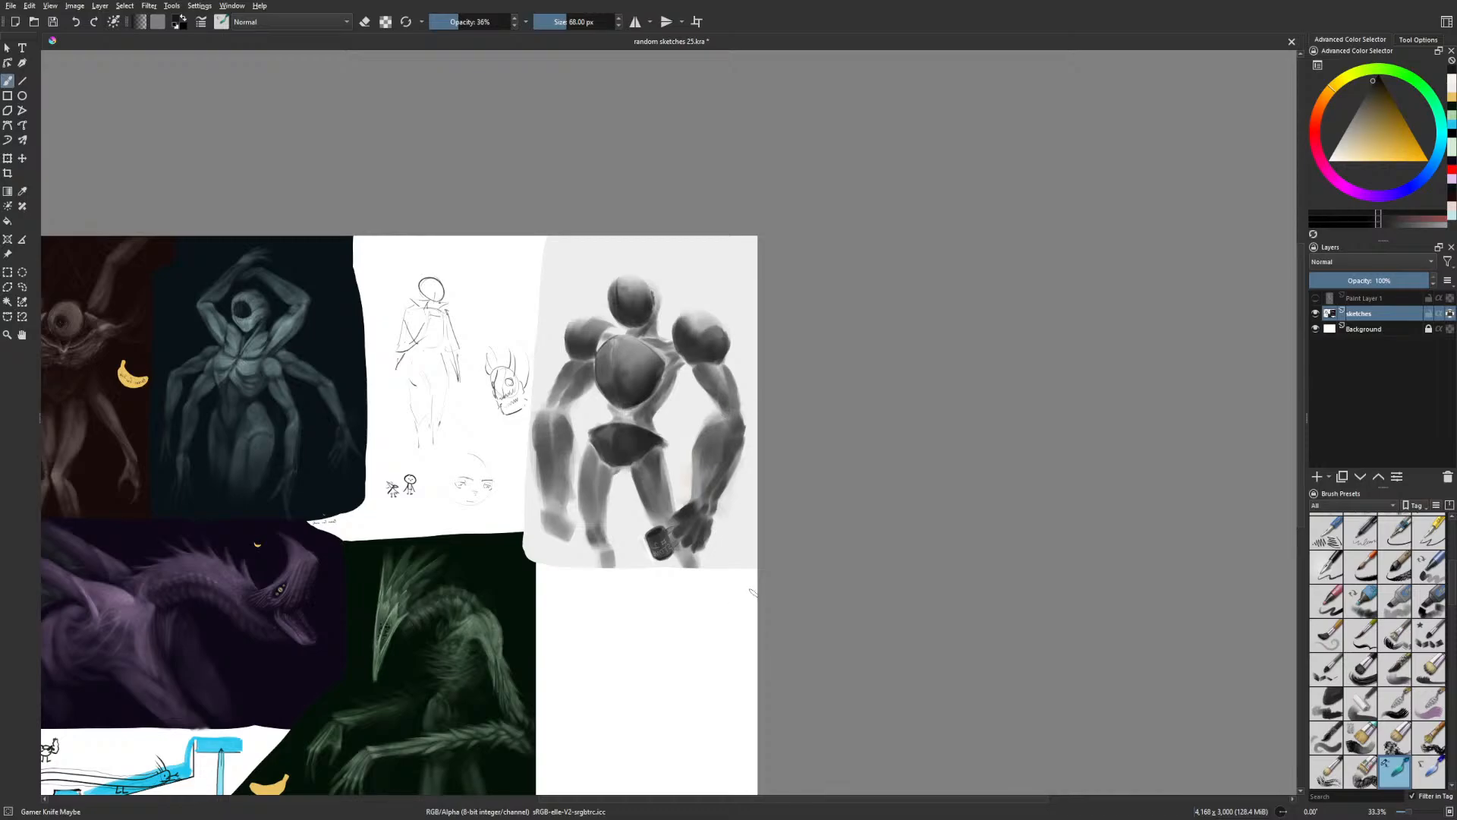
Paint the smaller hand's palm and fingers over its light block shape
key(m)
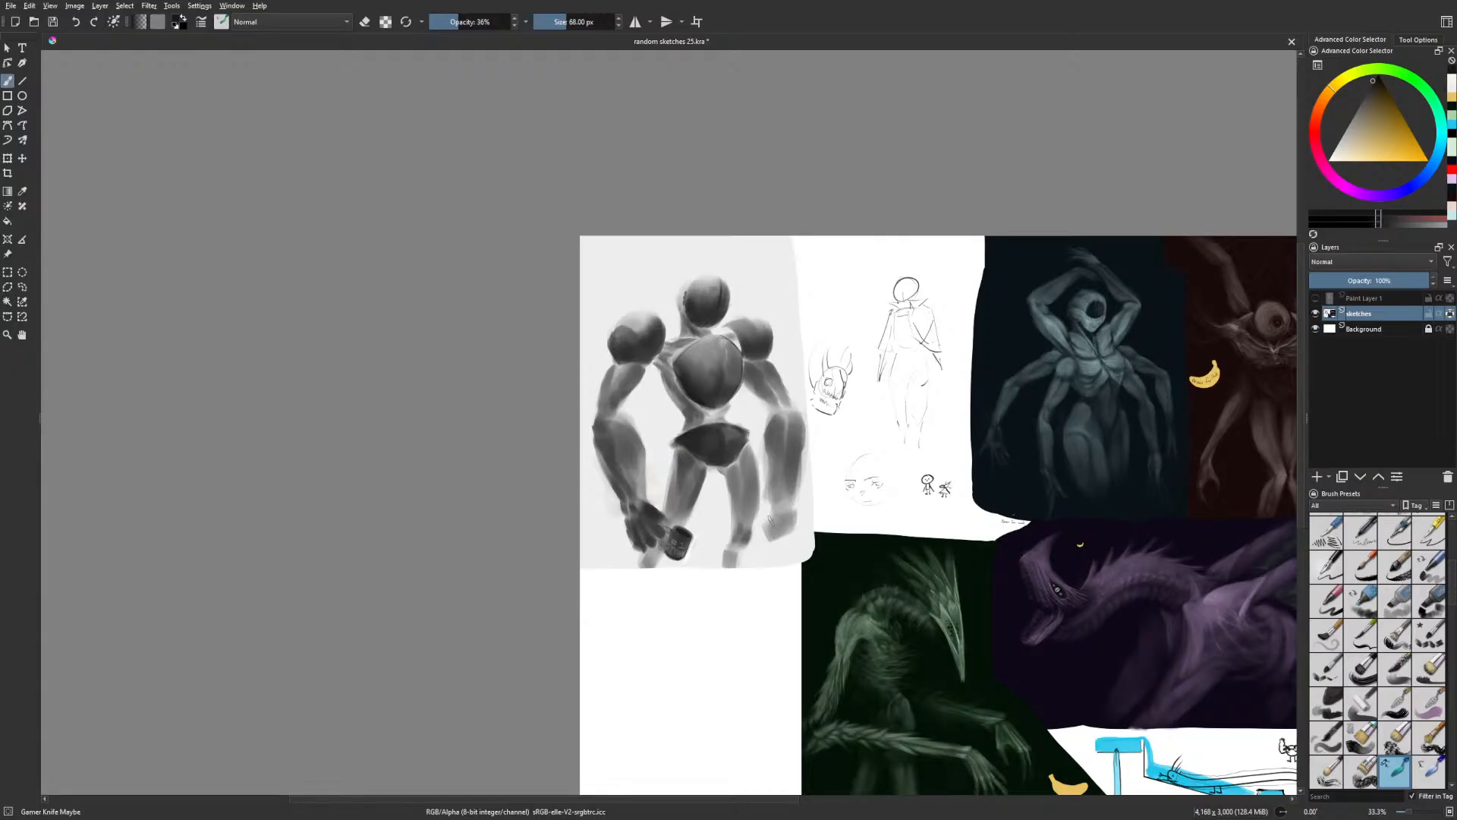
mouse_move(771, 521)
mouse_down()
mouse_move(768, 539)
mouse_move(789, 539)
mouse_move(793, 519)
mouse_move(775, 560)
mouse_move(783, 550)
mouse_up()
key(m)
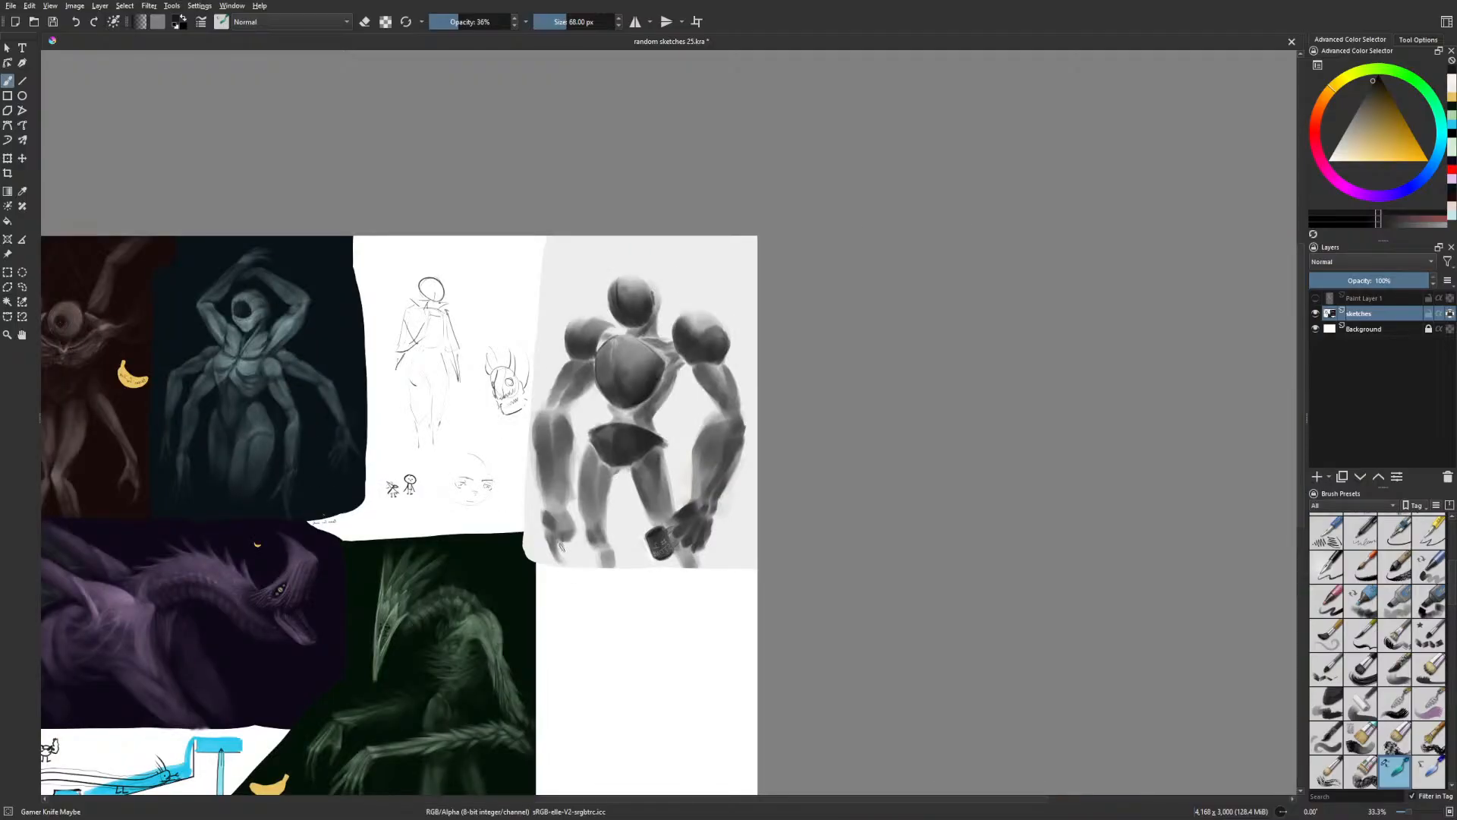
Refine the smaller hand's palm and long fingers, reducing the brush to 35 px and comparing in mirrored view
drag(562, 538, 563, 557)
drag(548, 522, 572, 550)
drag(570, 535, 576, 548)
key(m)
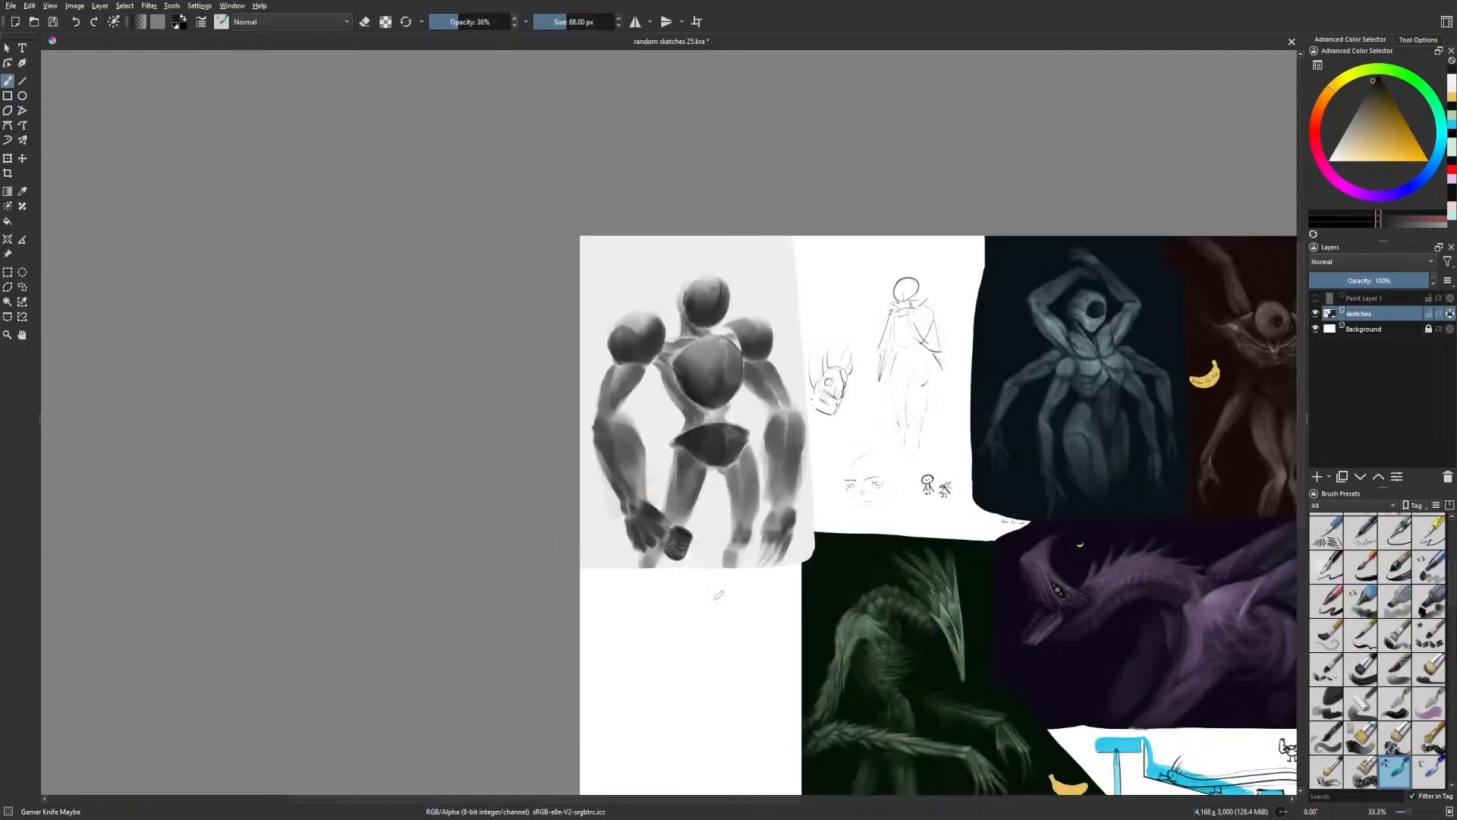
key(ctrl+z)
key(m)
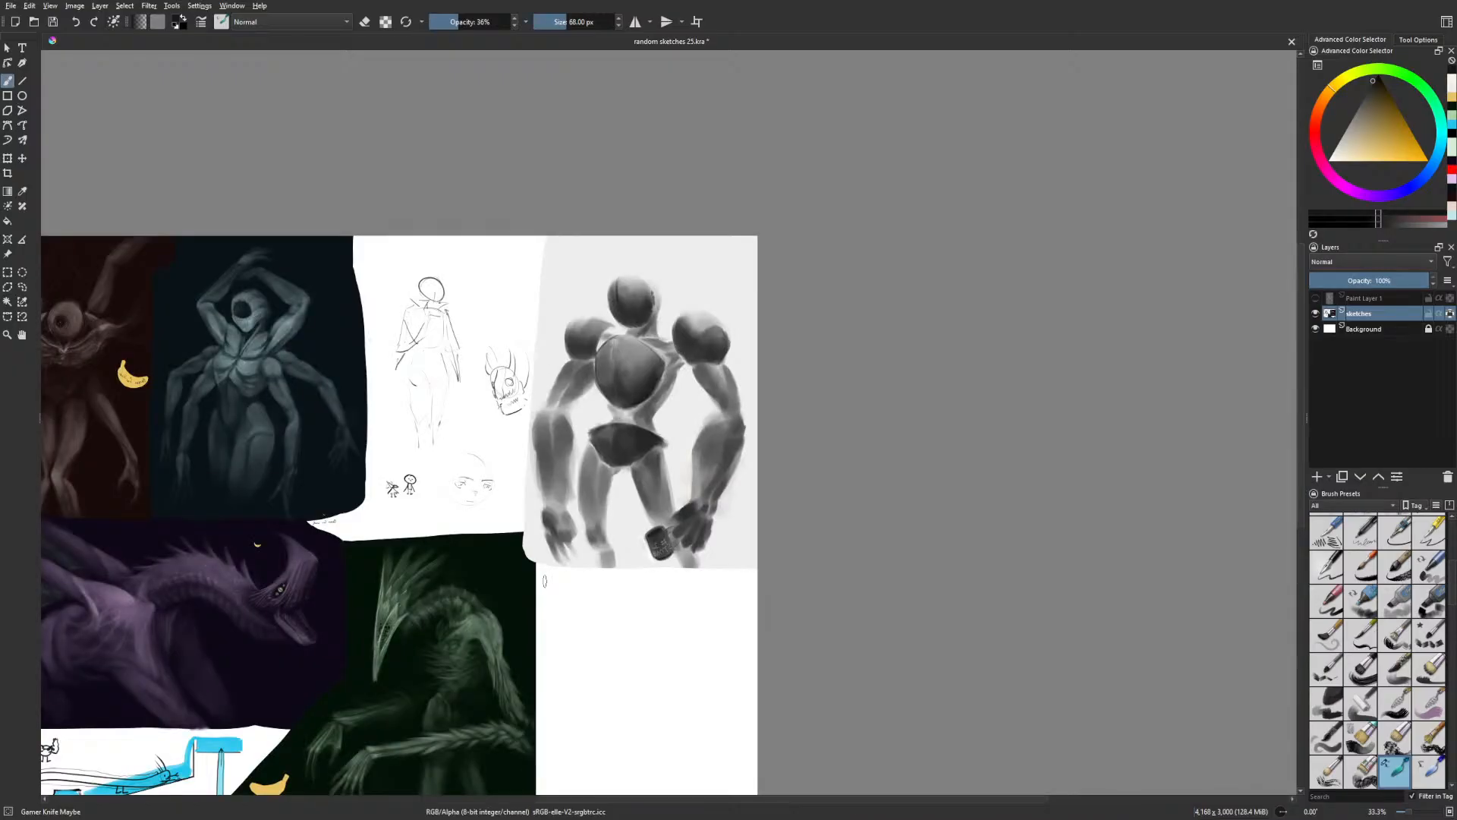
drag(750, 512, 746, 494)
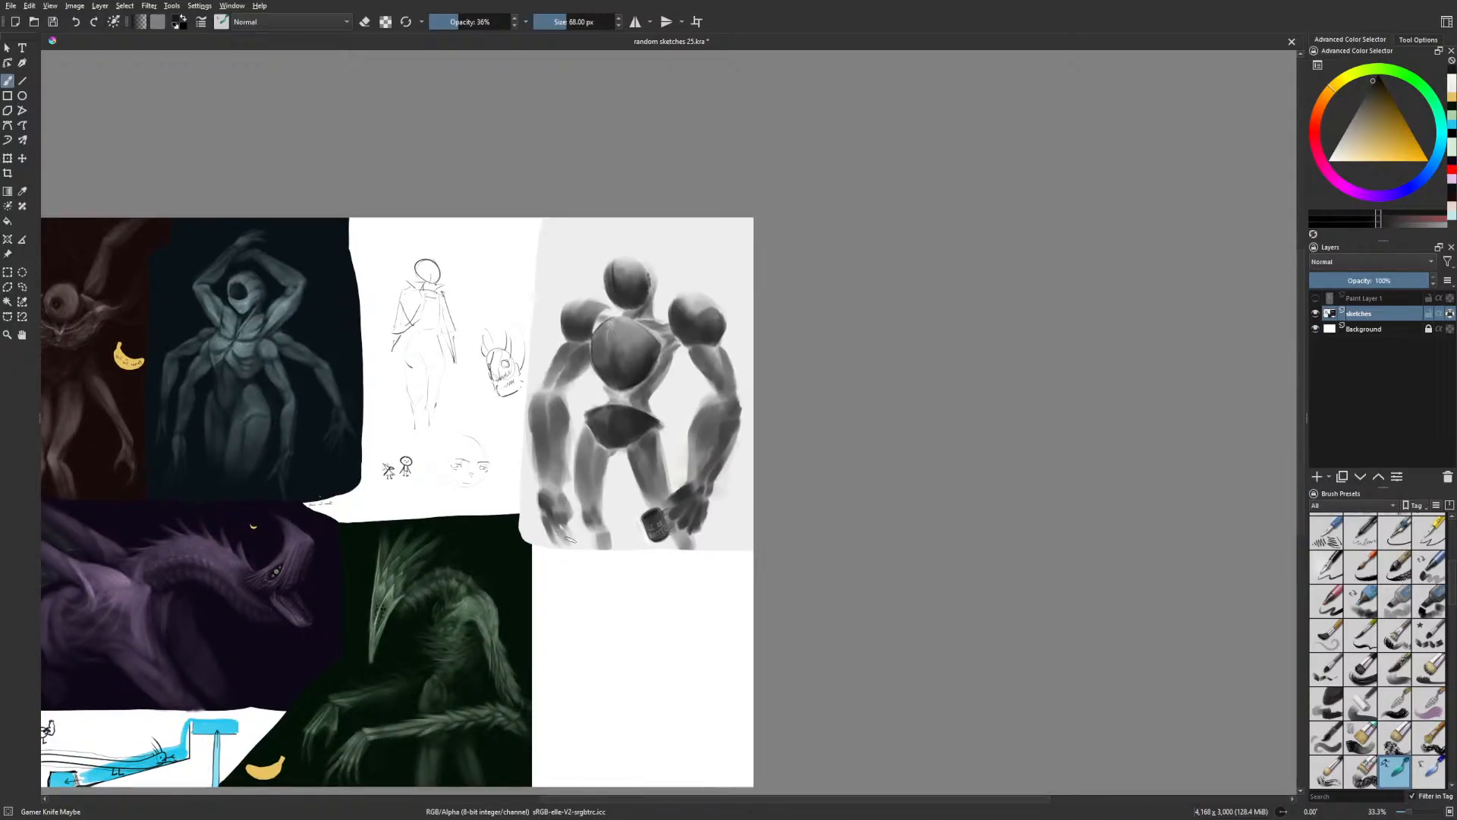
mouse_move(569, 521)
mouse_down()
mouse_move(580, 545)
mouse_move(544, 510)
mouse_move(552, 534)
mouse_move(614, 552)
mouse_move(692, 552)
mouse_move(688, 532)
mouse_up()
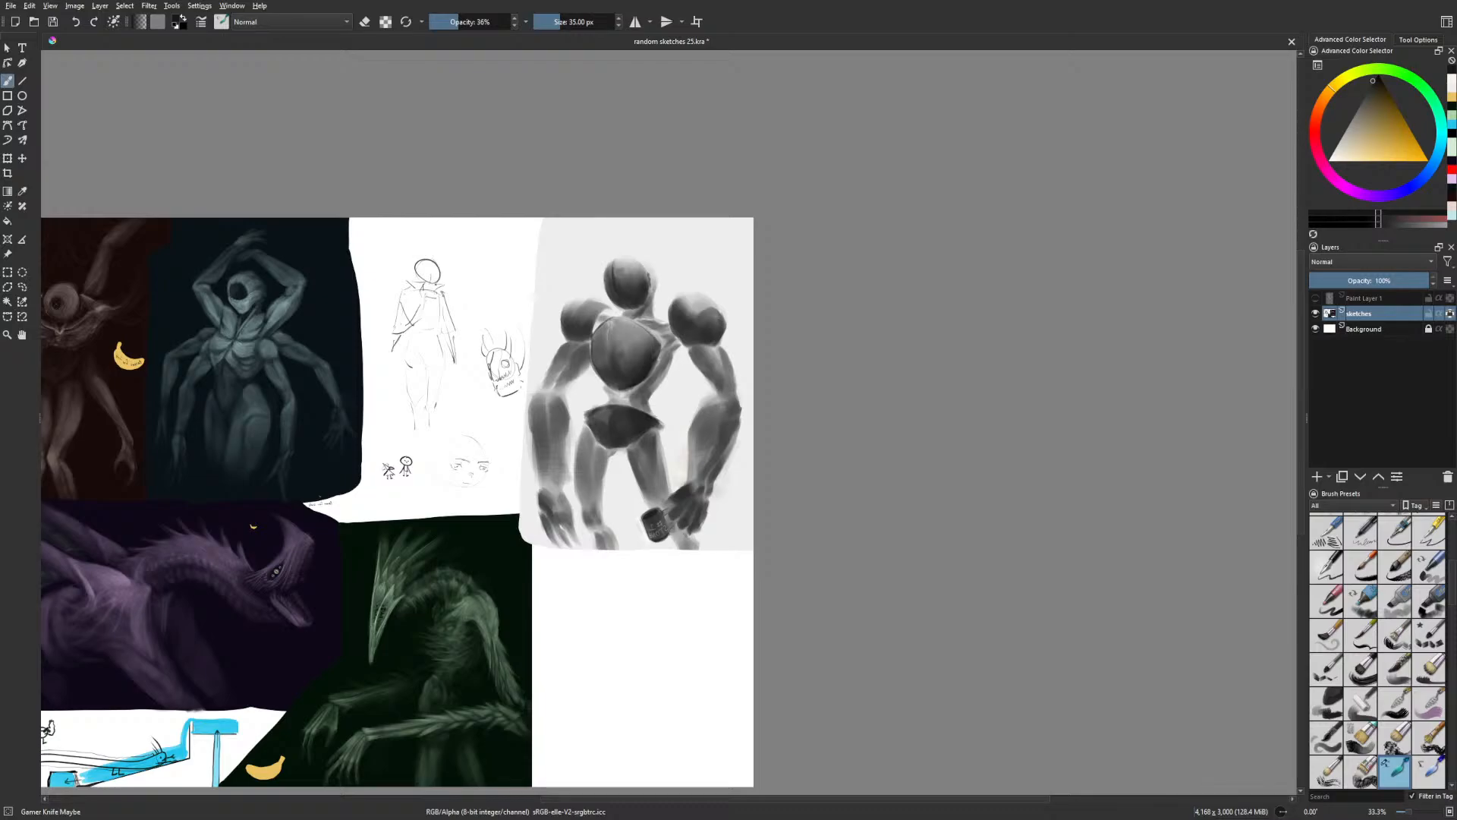
key(m)
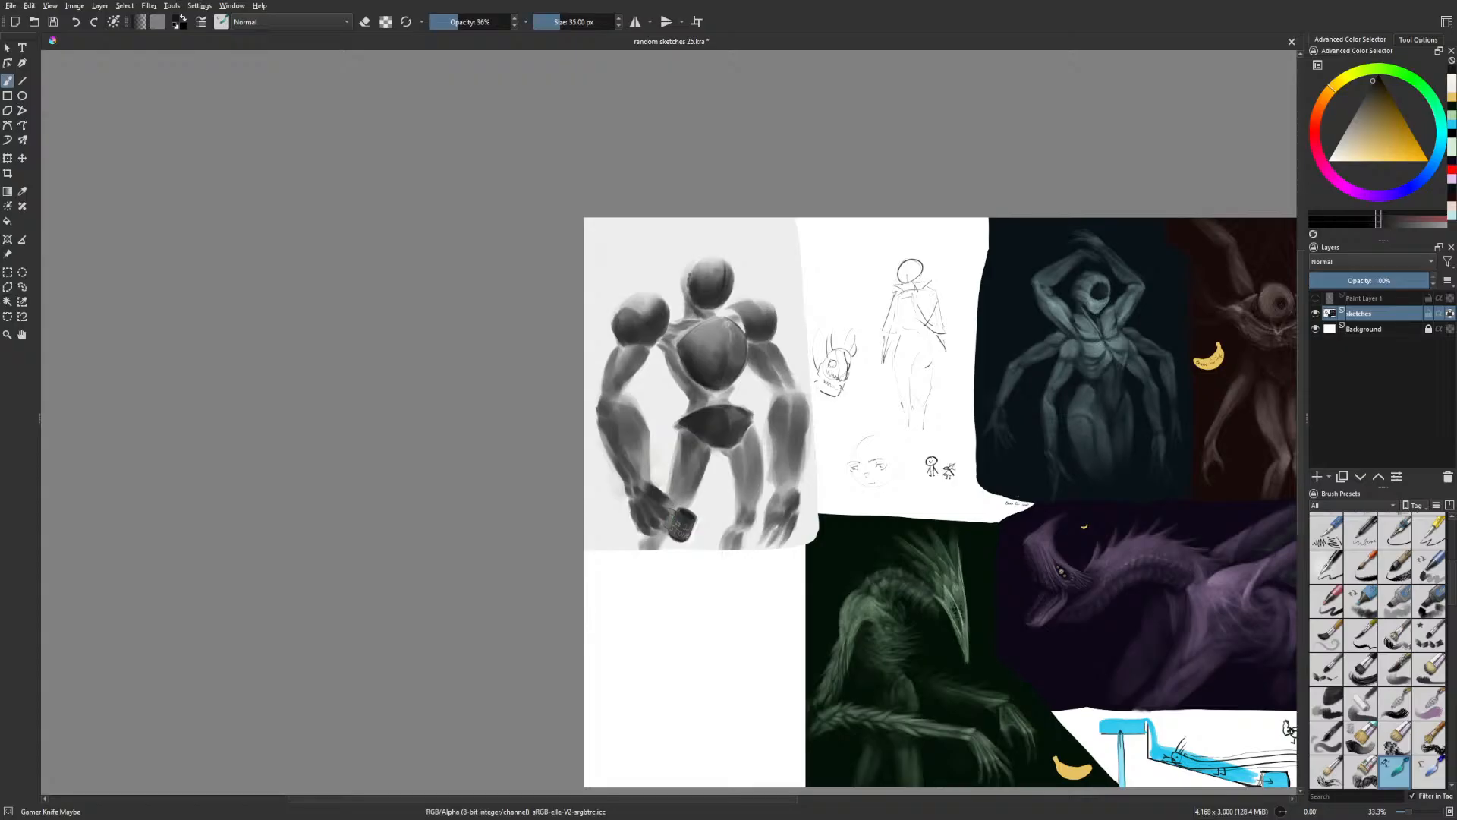
key(m)
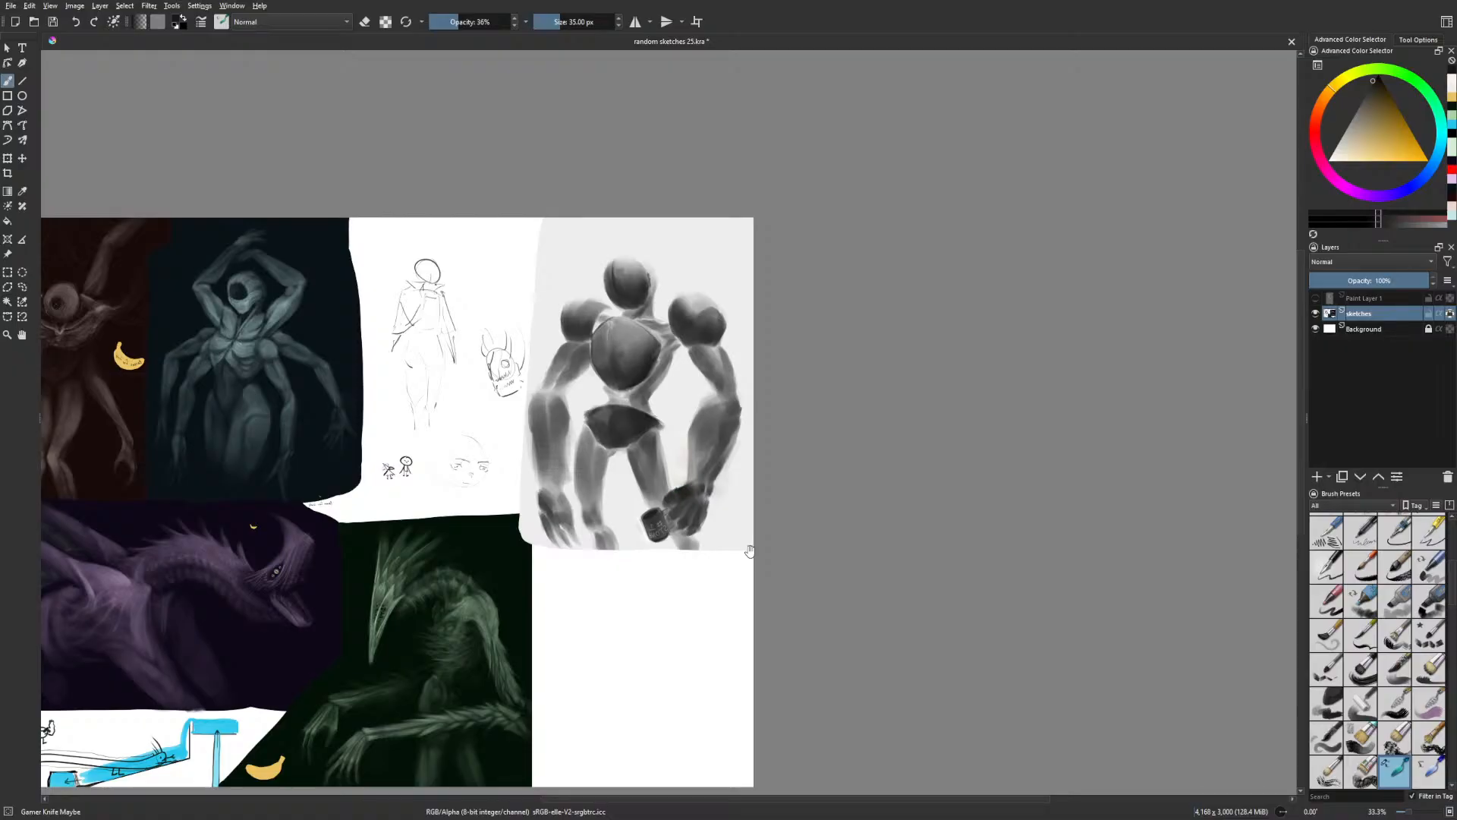
Enlarge the brush to 78 px and darken the smaller arm's forearm from the elbow down to the wrist
scroll(766, 429, up, 1)
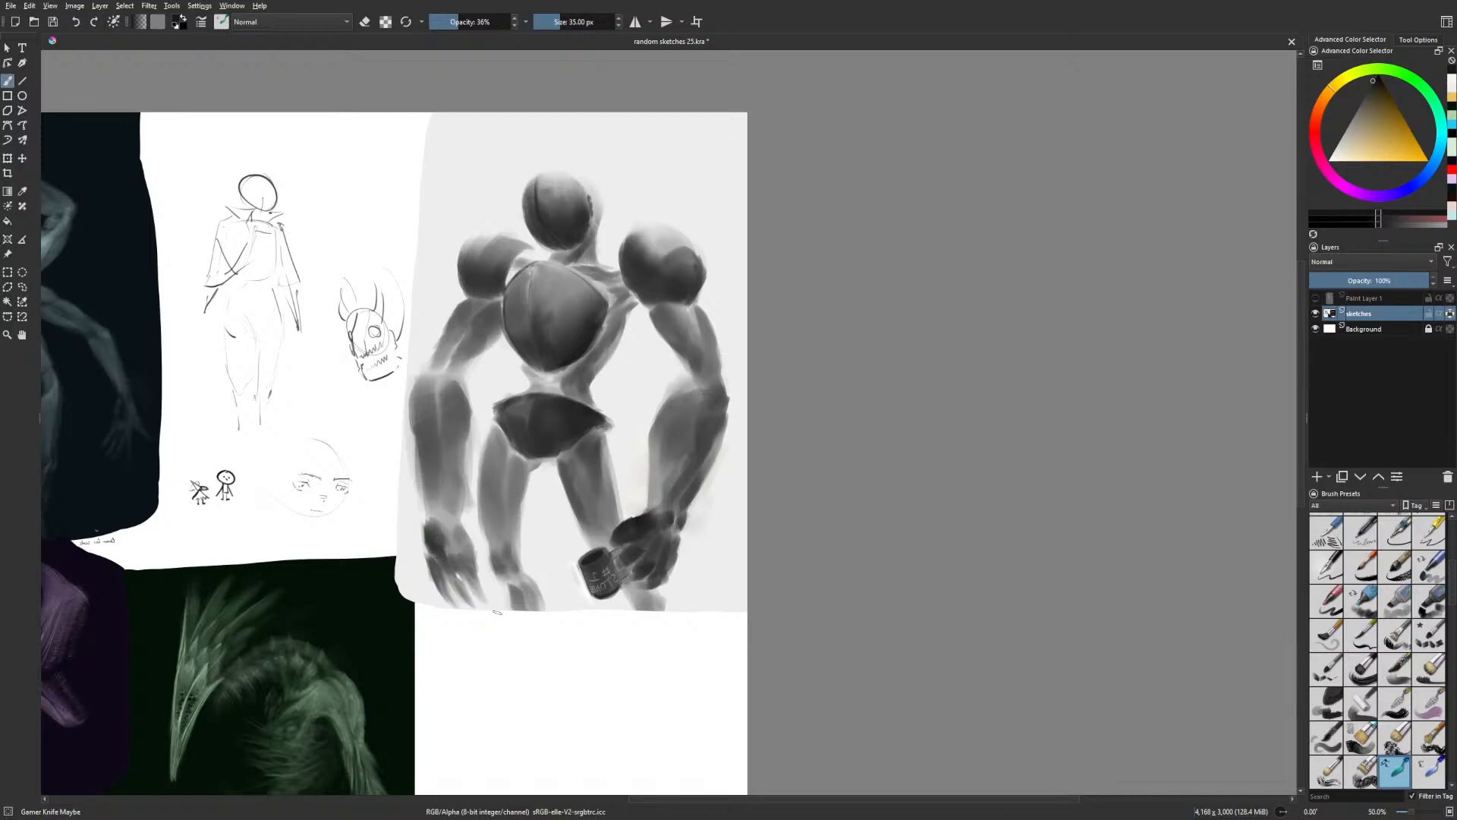
key(bracketright)
key(bracketright)
key(bracketright)
key(bracketright)
key(bracketright)
key(bracketright)
key(bracketright)
key(bracketright)
key(bracketright)
key(bracketright)
mouse_move(465, 392)
mouse_down()
mouse_move(463, 446)
mouse_move(449, 387)
mouse_move(460, 462)
mouse_up()
key(m)
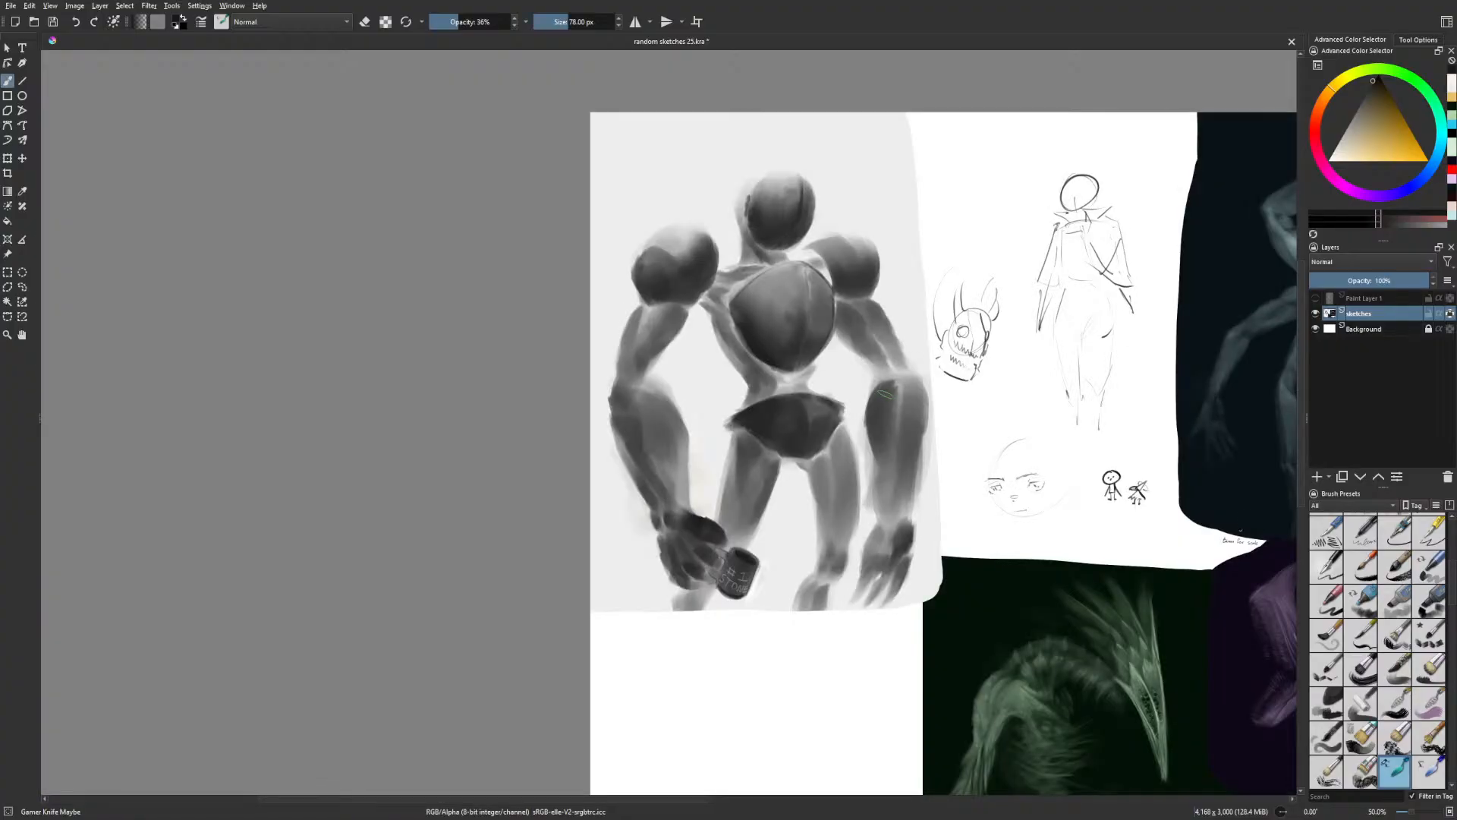
mouse_move(948, 470)
mouse_down()
mouse_move(670, 490)
mouse_move(636, 421)
mouse_up()
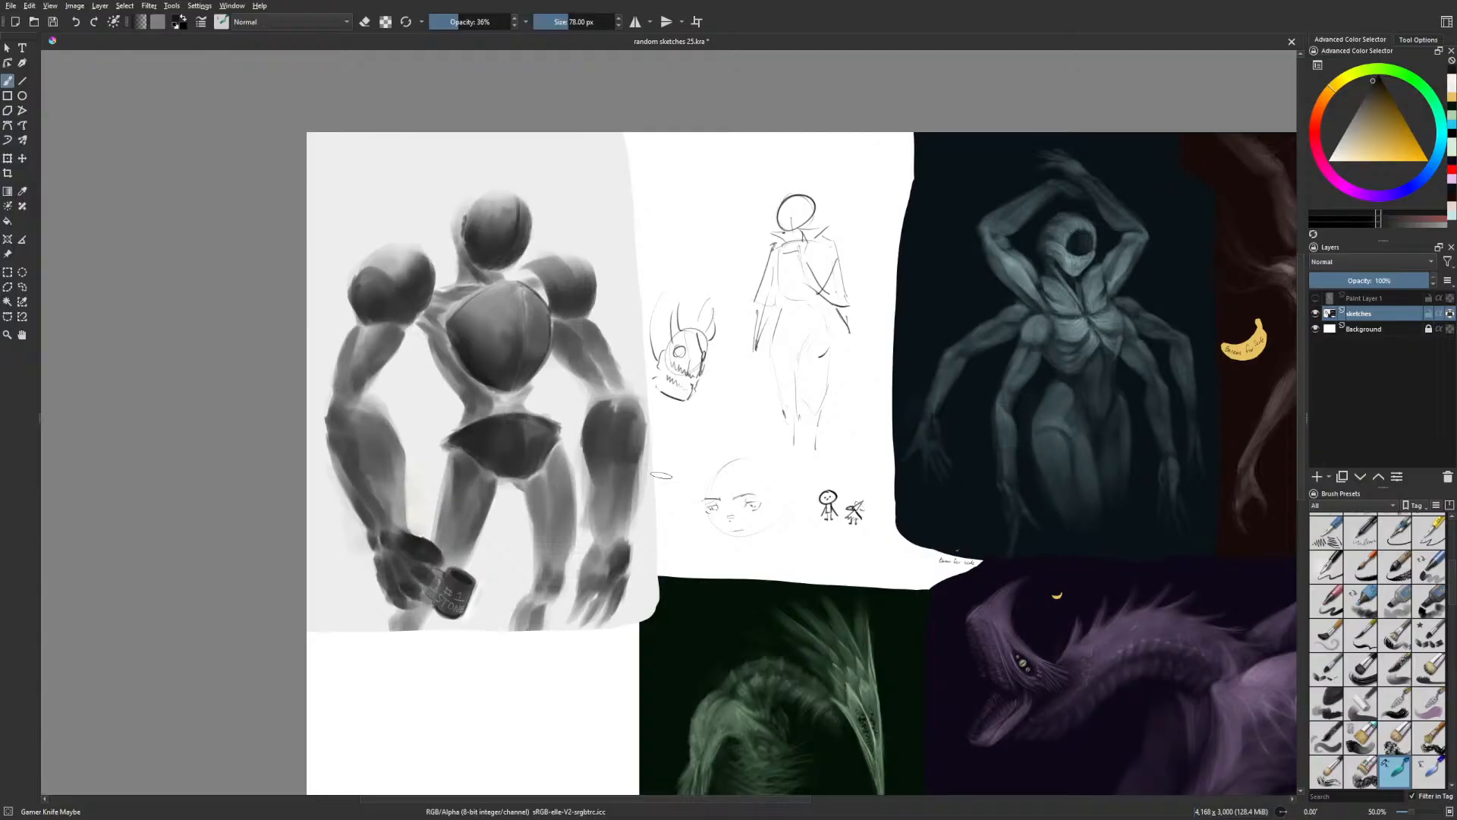
mouse_move(594, 480)
mouse_down()
mouse_move(607, 540)
mouse_move(623, 477)
mouse_up()
Pick a near-white colour, clean up the inner edge of the larger forearm, and return to the dark colour
right_click(413, 480)
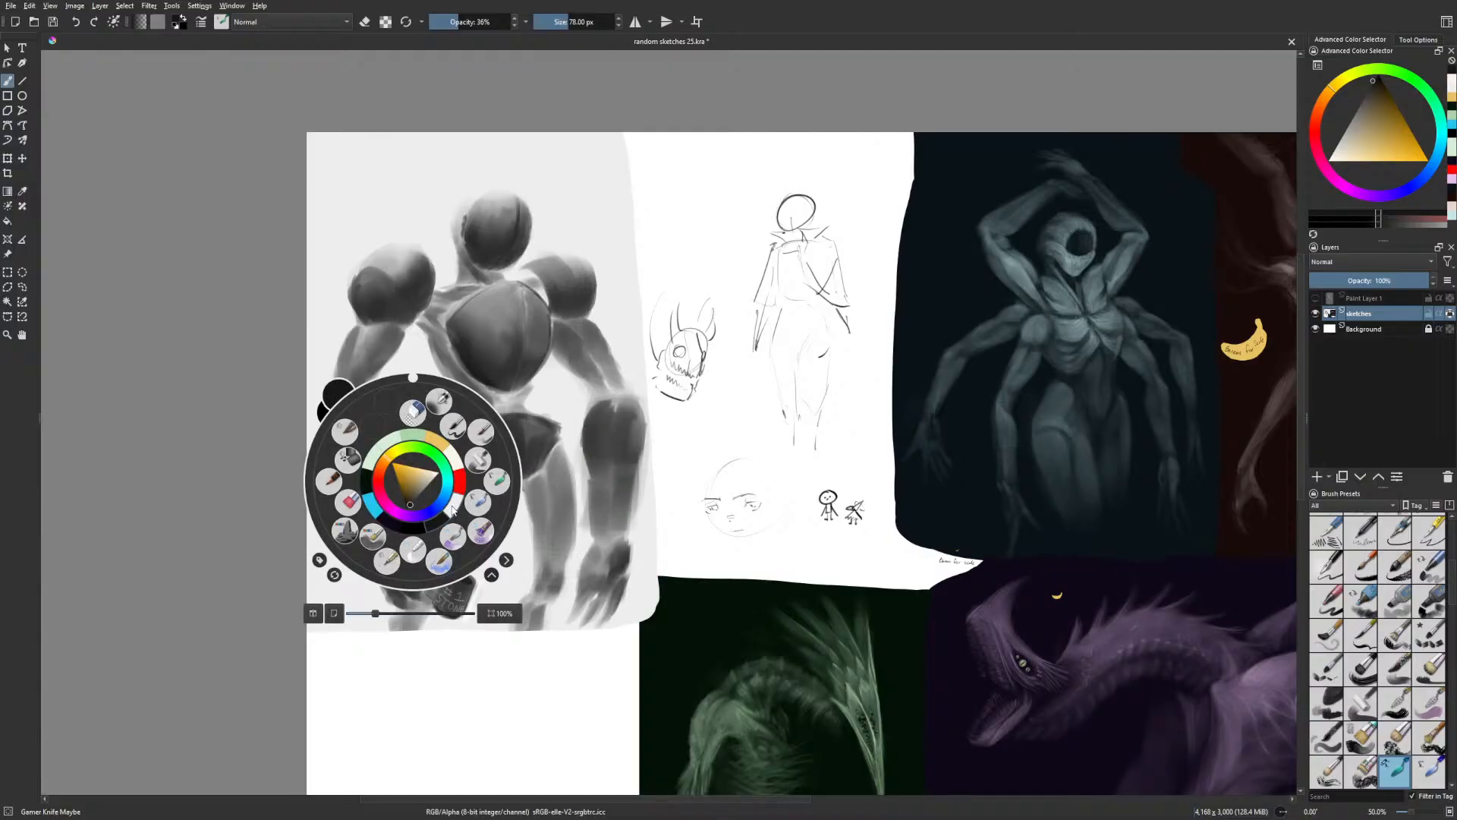
click(415, 510)
mouse_move(416, 510)
mouse_down()
mouse_move(412, 524)
mouse_move(403, 421)
mouse_move(404, 453)
mouse_up()
right_click(454, 452)
click(472, 498)
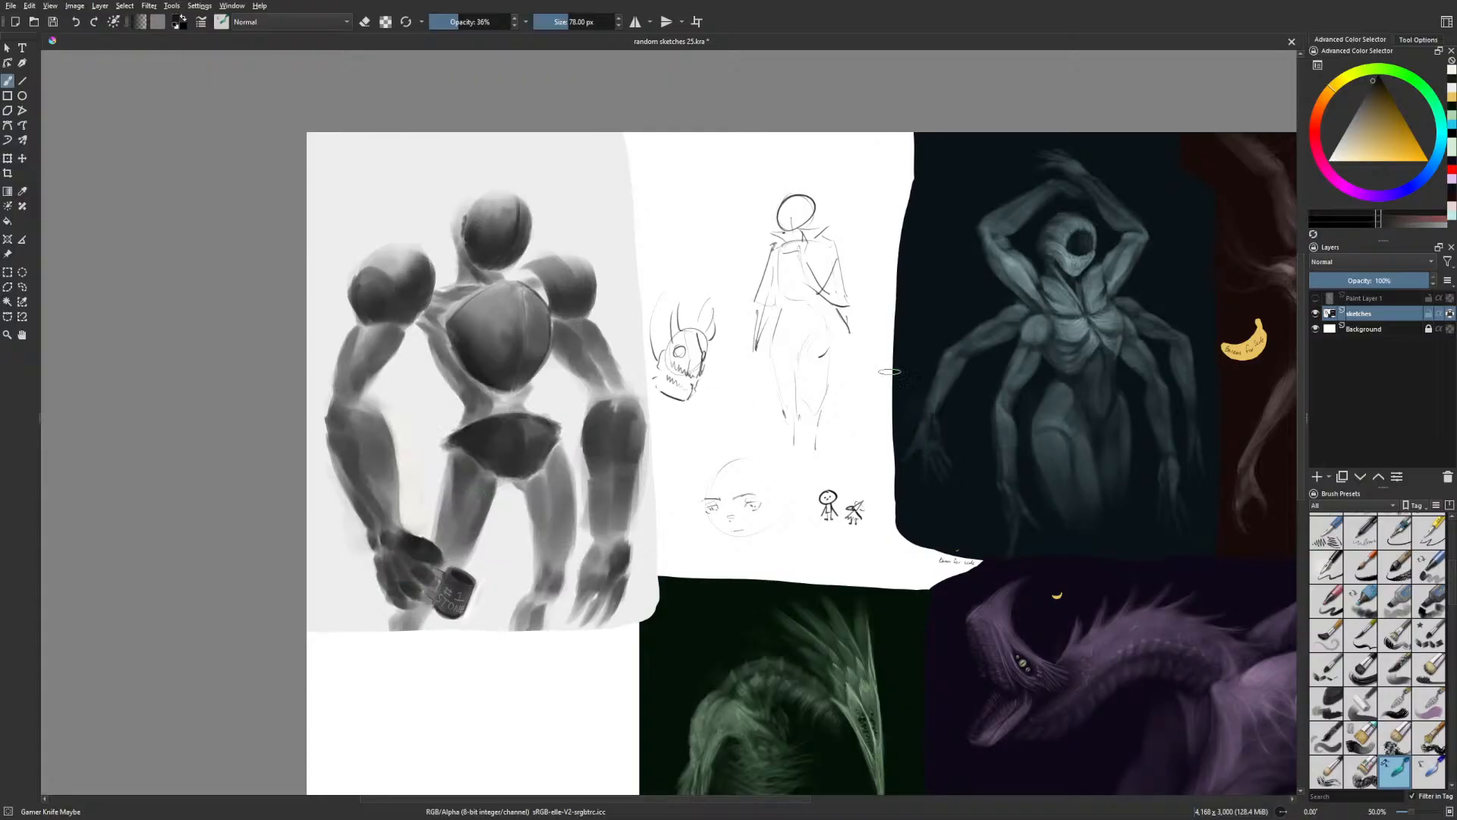
Reduce the brush to 44 px and shade both upper arms and the outer edge of the smaller forearm
key(m)
drag(967, 387, 980, 417)
key(bracketleft)
key(bracketleft)
key(bracketleft)
key(bracketleft)
key(bracketleft)
key(bracketleft)
key(bracketleft)
key(bracketleft)
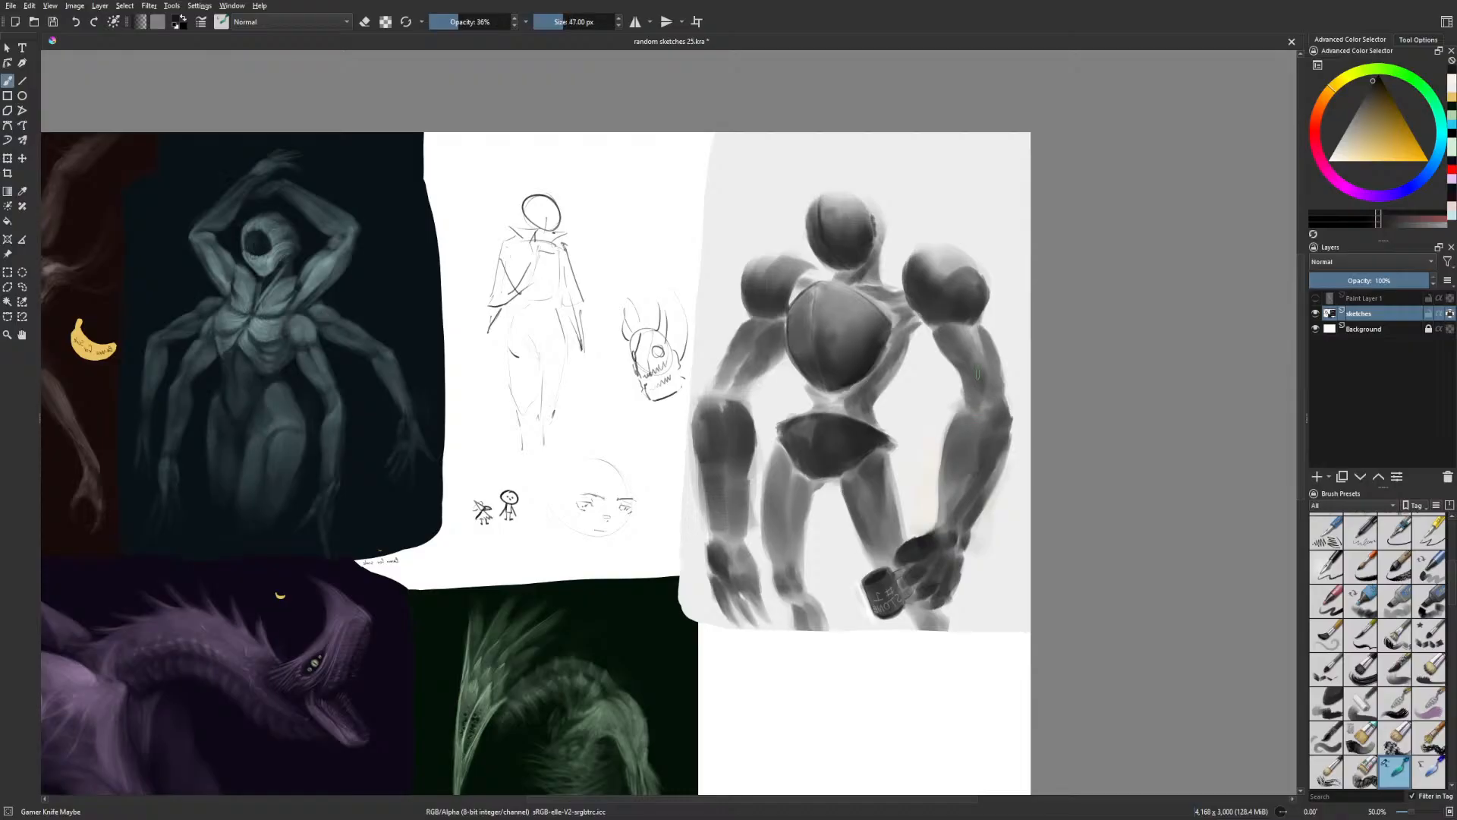
mouse_move(746, 392)
mouse_down()
mouse_move(755, 380)
mouse_move(747, 390)
mouse_move(730, 340)
mouse_move(751, 313)
mouse_up()
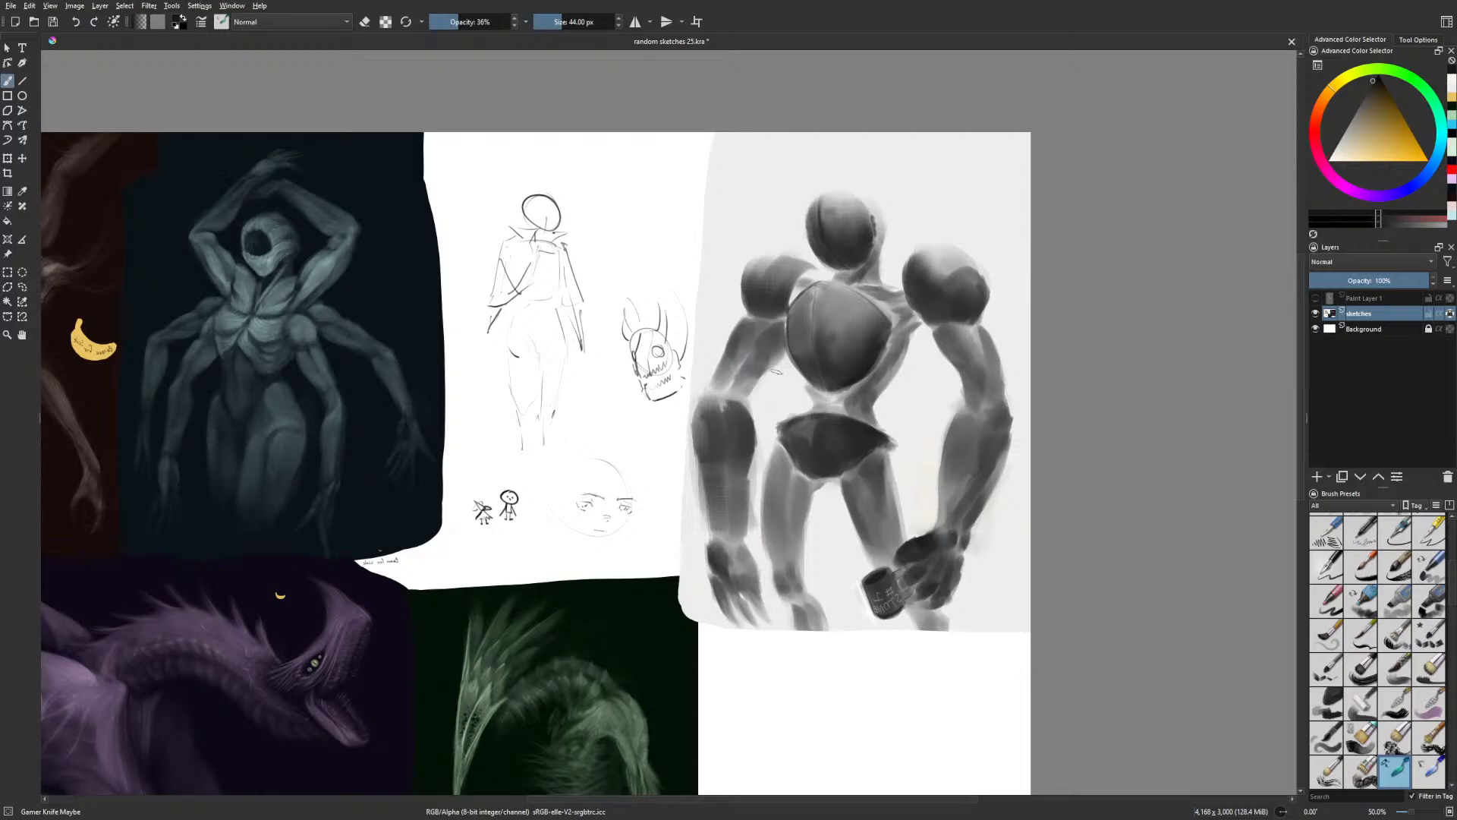
drag(933, 349, 893, 335)
drag(773, 398, 767, 376)
drag(862, 372, 817, 358)
mouse_move(702, 545)
mouse_down()
mouse_move(687, 485)
mouse_move(696, 440)
mouse_up()
mouse_move(694, 494)
mouse_down()
mouse_move(704, 442)
mouse_move(711, 504)
mouse_up()
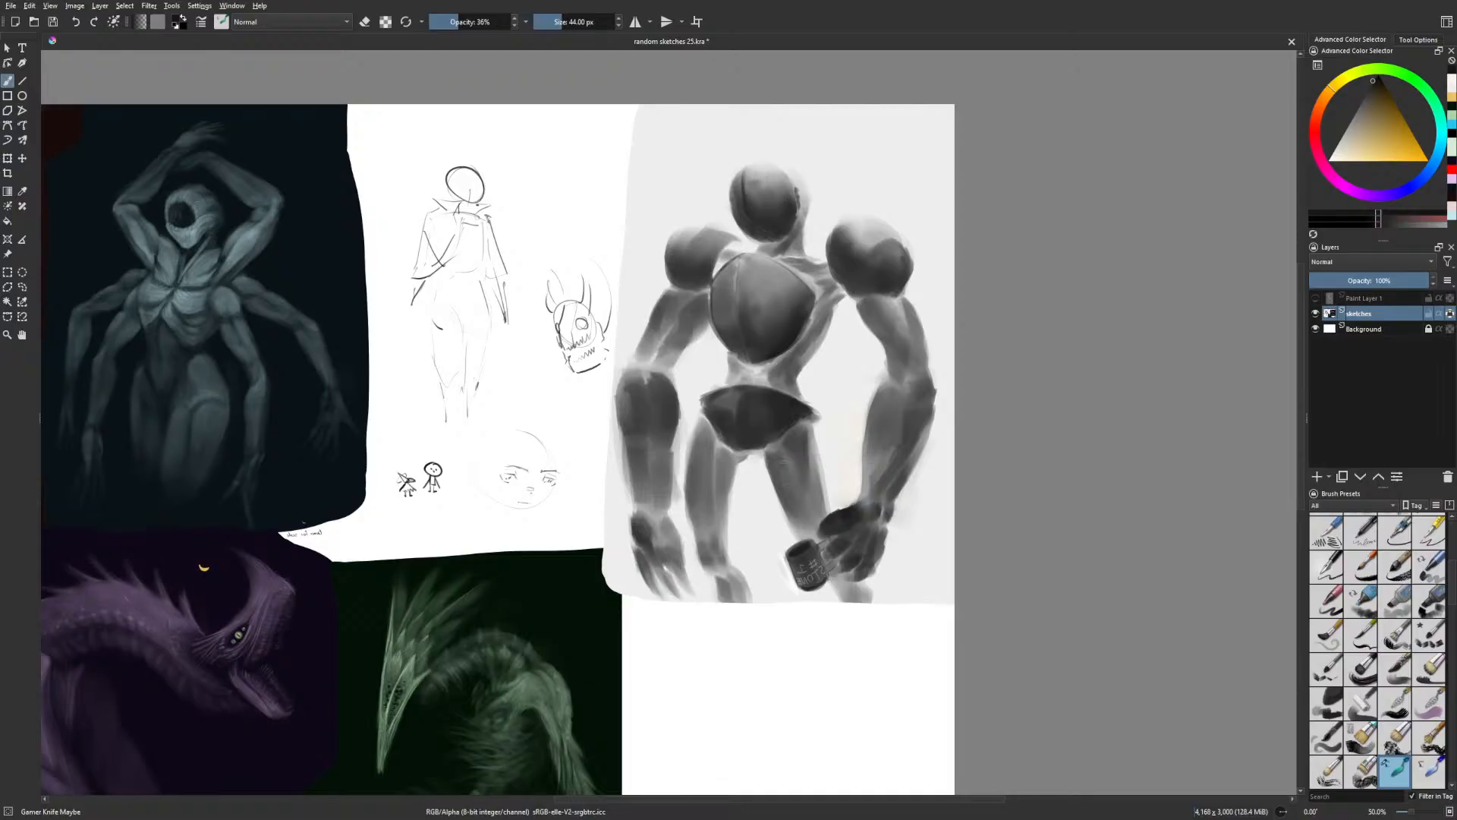
drag(899, 406, 853, 396)
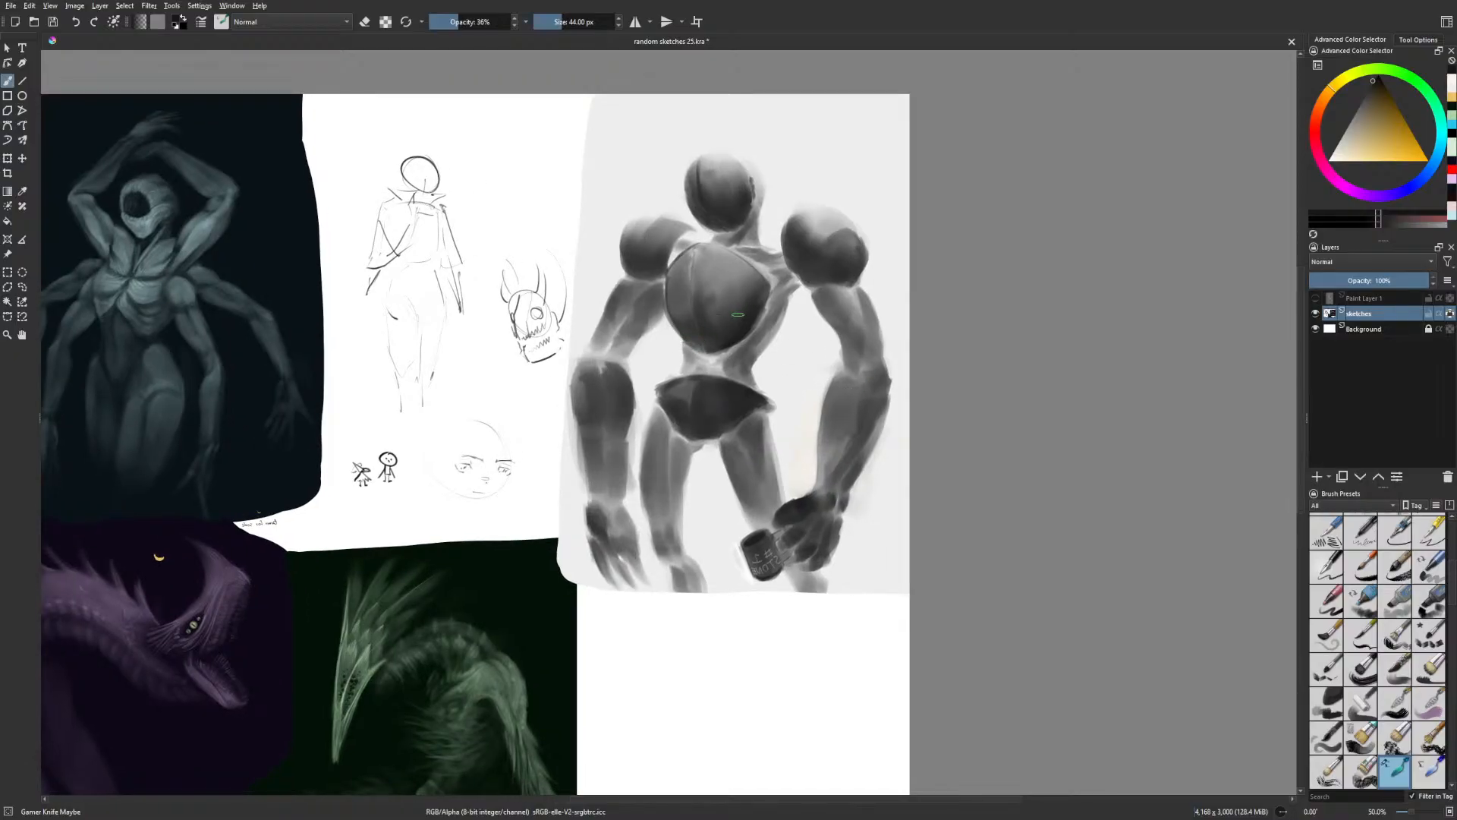
Deepen the shading on the chest and pelvis, varying the brush between 55 px and 144 px
key(bracketright)
key(bracketright)
key(bracketright)
key(bracketright)
key(bracketright)
key(bracketright)
key(bracketright)
key(bracketright)
key(bracketright)
key(bracketright)
key(bracketright)
key(bracketleft)
key(bracketleft)
key(bracketleft)
key(bracketleft)
key(bracketleft)
key(bracketleft)
key(bracketleft)
key(bracketleft)
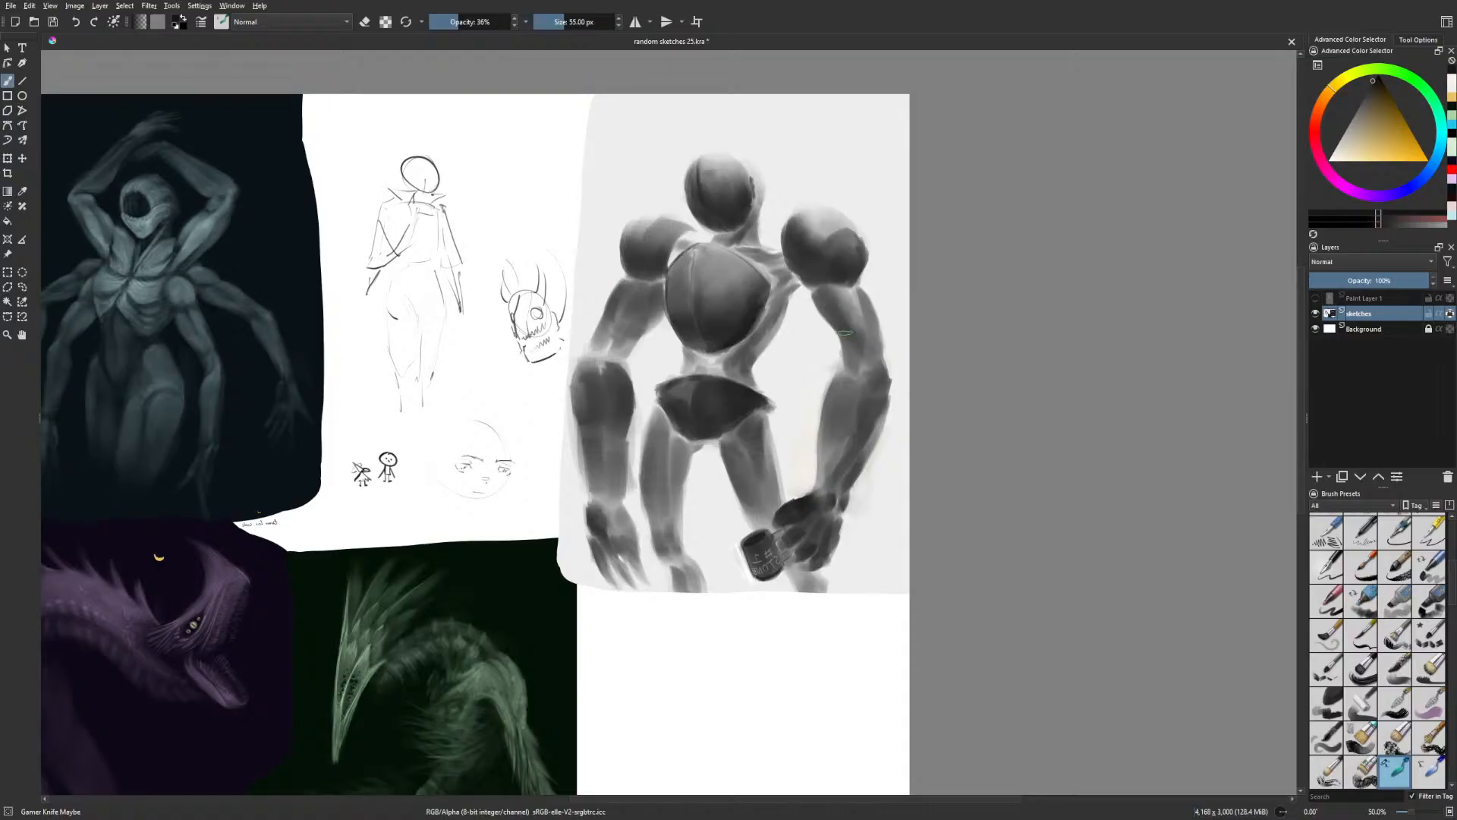
key(m)
key(bracketright)
key(bracketright)
key(bracketright)
key(bracketright)
key(bracketright)
key(bracketright)
key(bracketright)
key(bracketright)
key(bracketright)
key(bracketright)
key(bracketright)
key(bracketright)
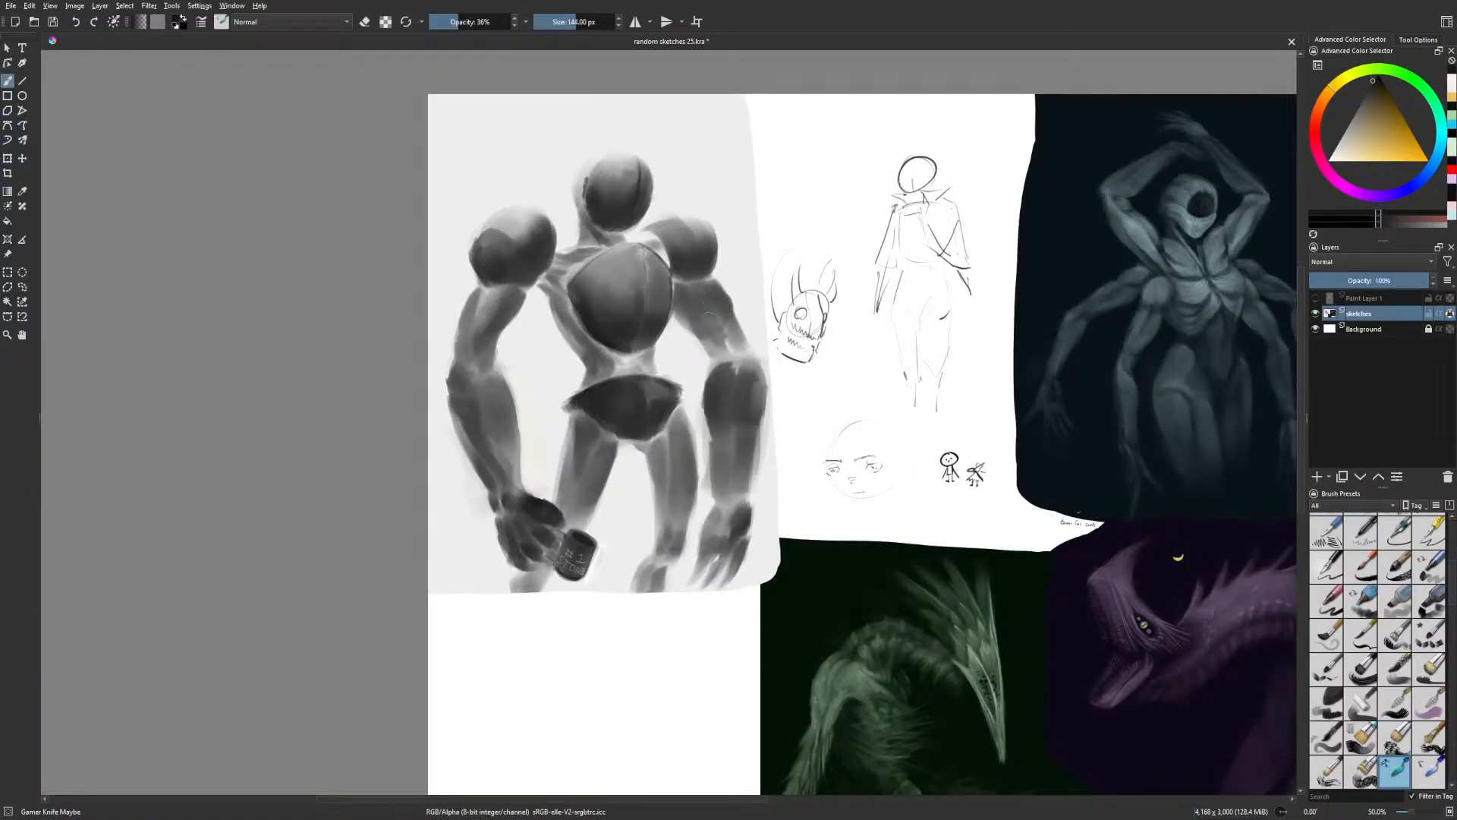
key(bracketleft)
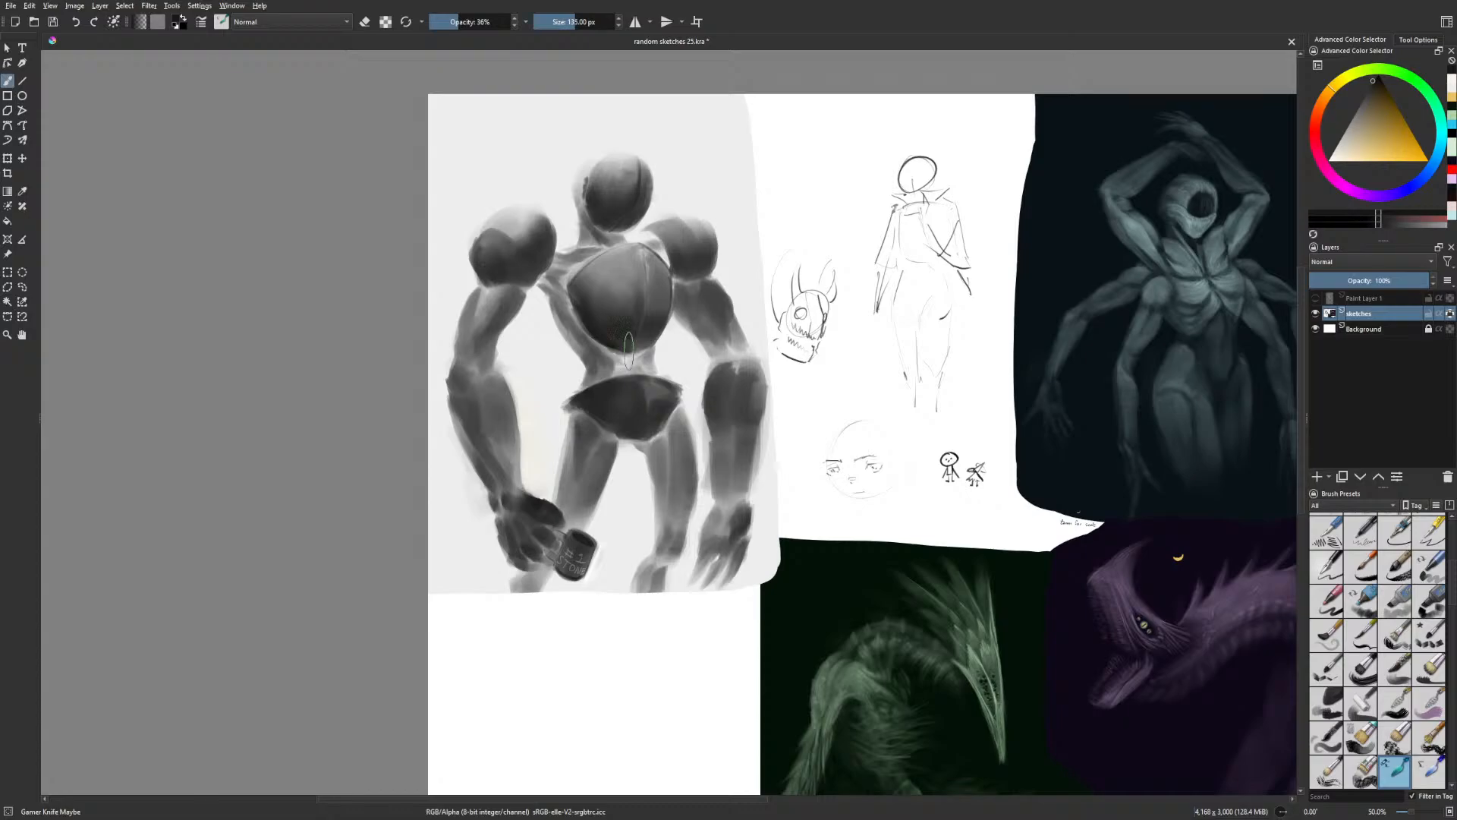
key(bracketleft)
With the Basic-5 Size Opacity brush at 55 px, fill in the waist and torso side and define the smaller shoulder's lower edge
right_click(724, 340)
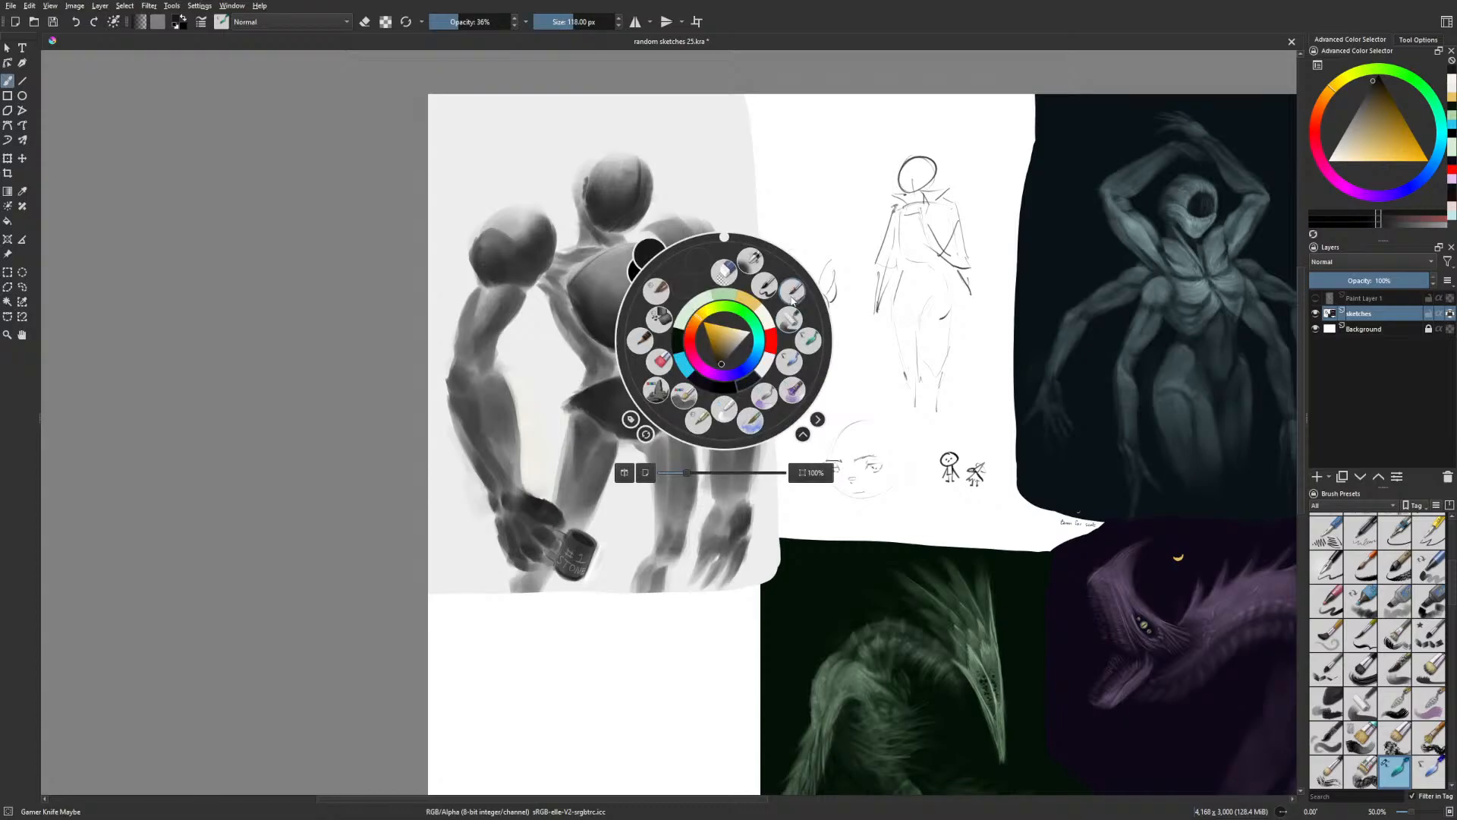
click(656, 364)
key(bracketright)
key(bracketright)
key(bracketright)
key(bracketright)
key(bracketright)
key(bracketright)
key(bracketright)
key(bracketright)
key(bracketright)
key(bracketright)
key(bracketright)
key(bracketright)
key(bracketright)
mouse_move(618, 364)
mouse_down()
mouse_move(601, 351)
mouse_move(629, 358)
mouse_move(611, 373)
mouse_move(652, 371)
mouse_up()
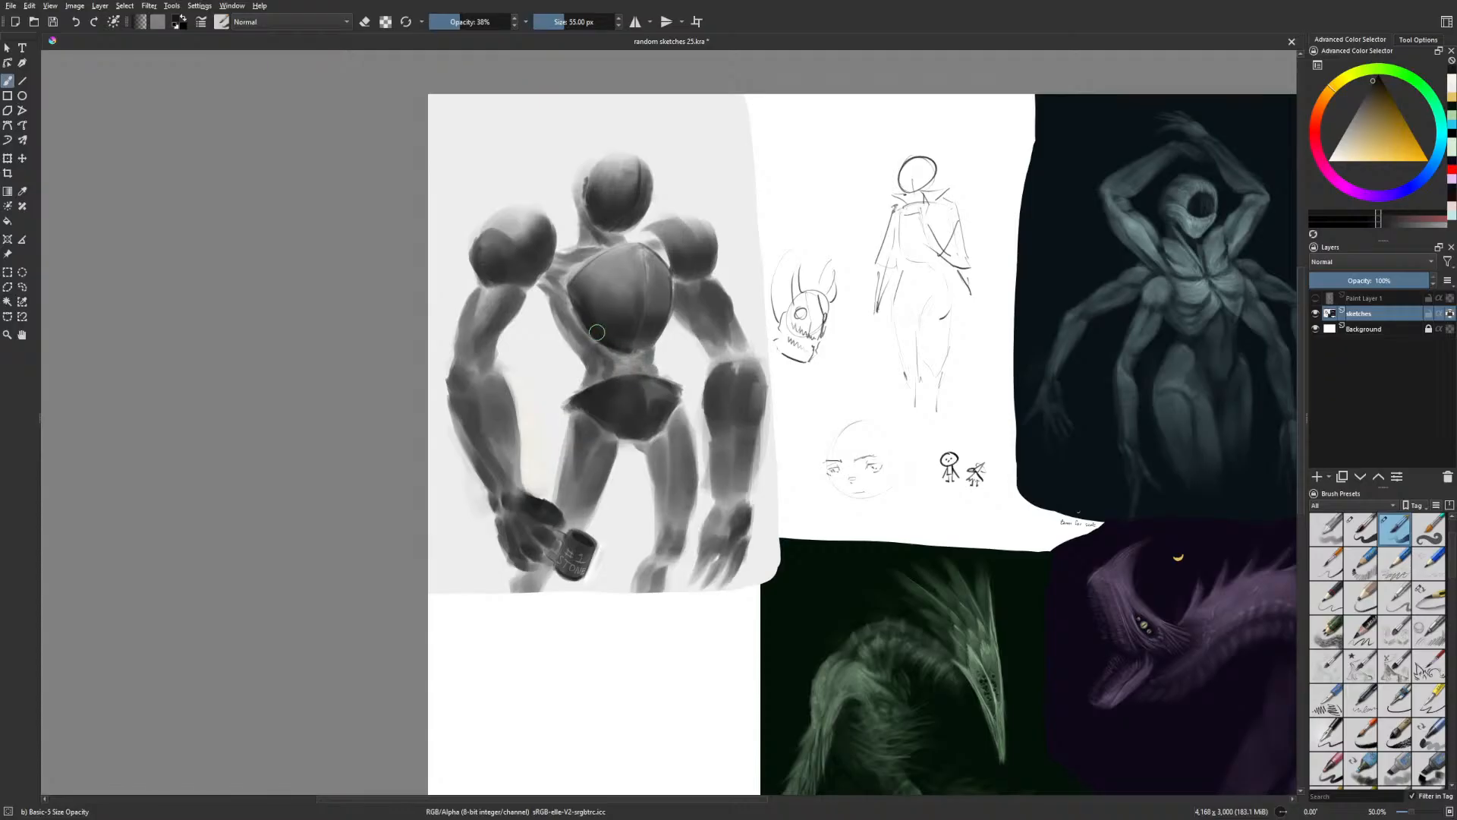
mouse_move(583, 328)
mouse_down()
mouse_move(611, 375)
mouse_move(647, 375)
mouse_move(645, 356)
mouse_move(589, 350)
mouse_move(600, 374)
mouse_move(572, 333)
mouse_move(613, 224)
mouse_move(554, 278)
mouse_move(532, 277)
mouse_move(545, 262)
mouse_move(519, 280)
mouse_move(552, 248)
mouse_move(530, 271)
mouse_up()
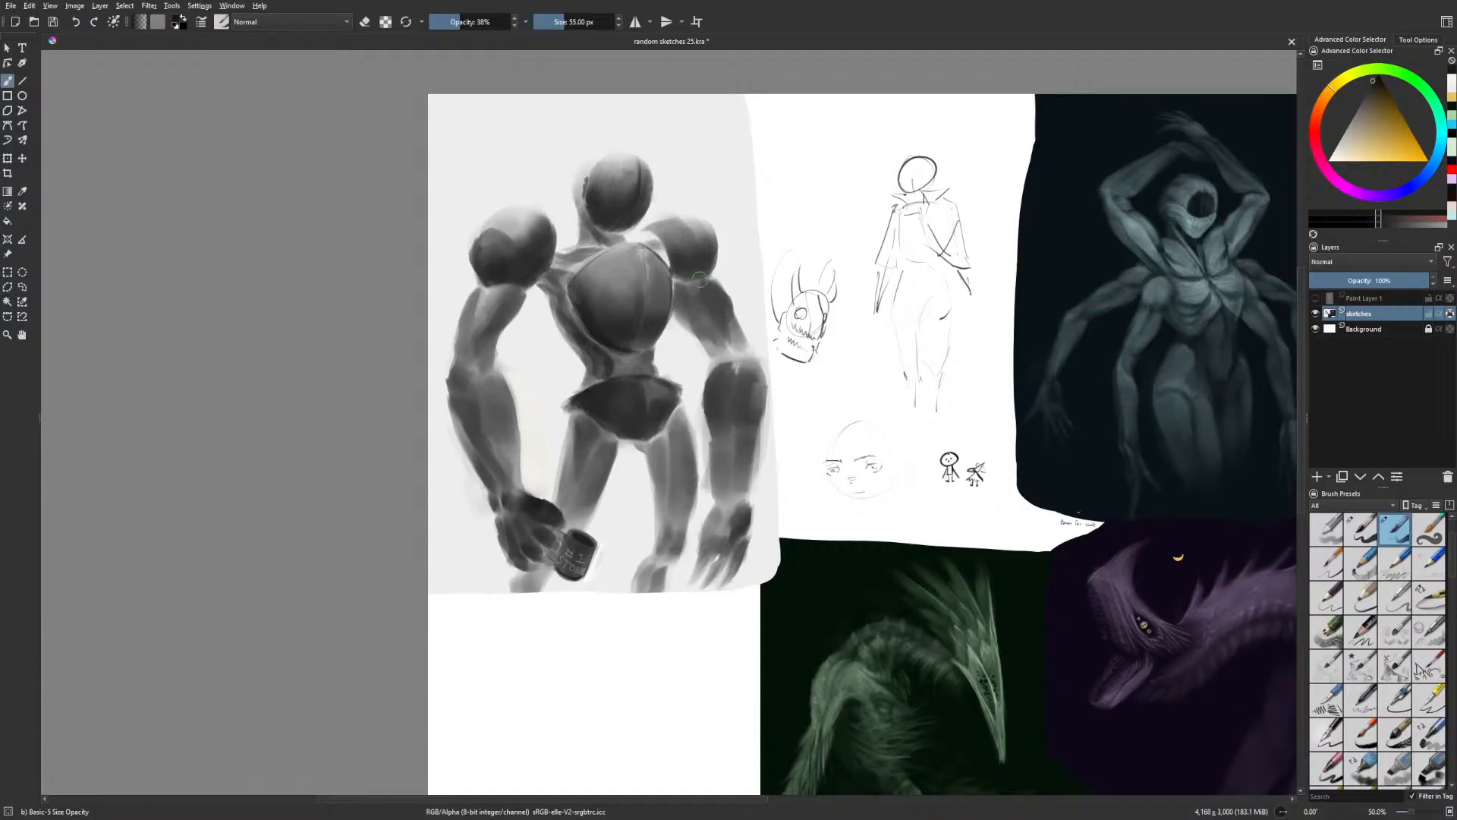
drag(679, 277, 715, 279)
Return to the Gamer Knife Maybe brush at 51 px and shade the torso's side, waist and chest up to the larger shoulder
key(m)
right_click(770, 358)
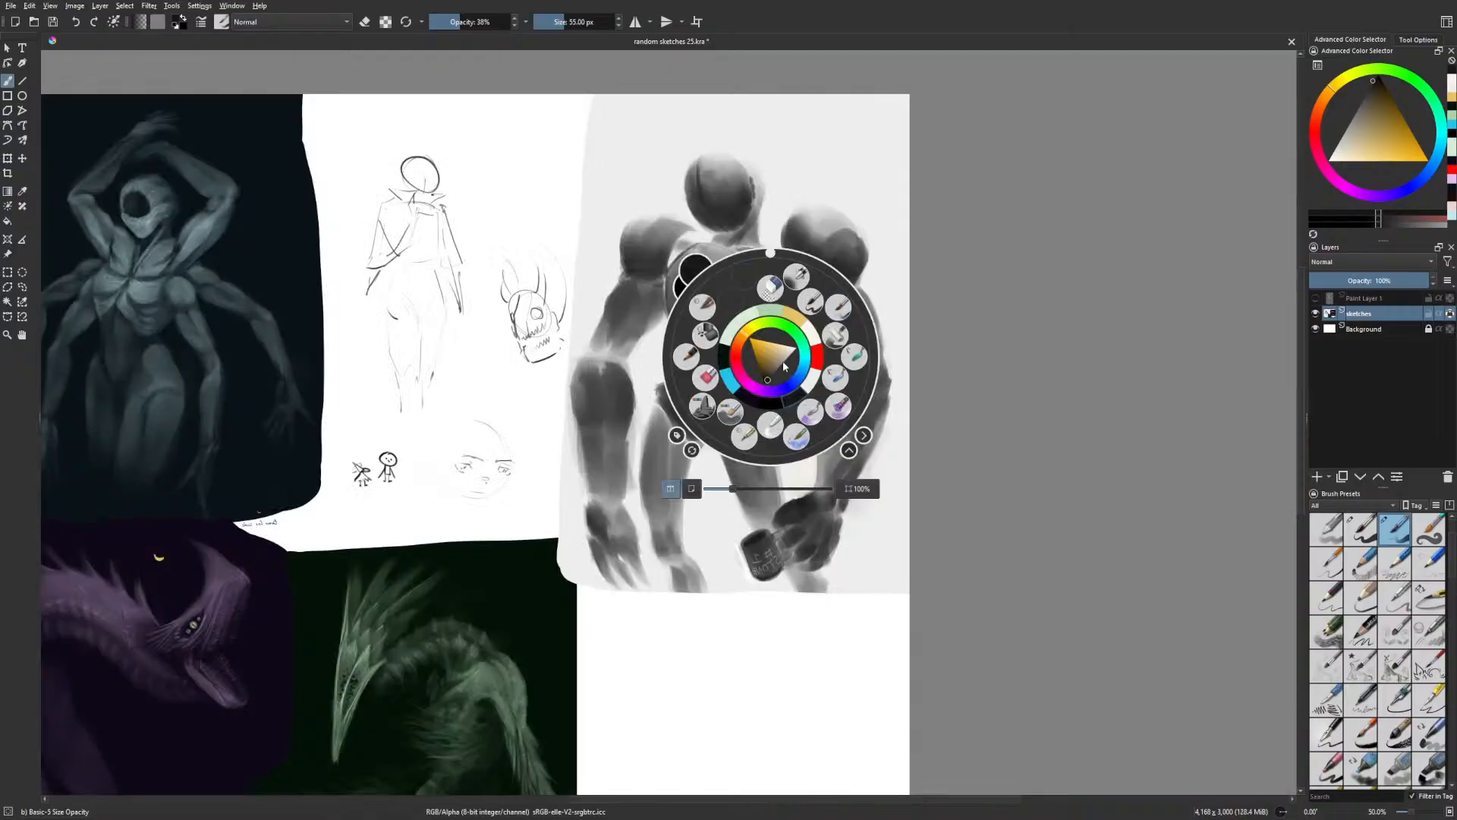
click(854, 356)
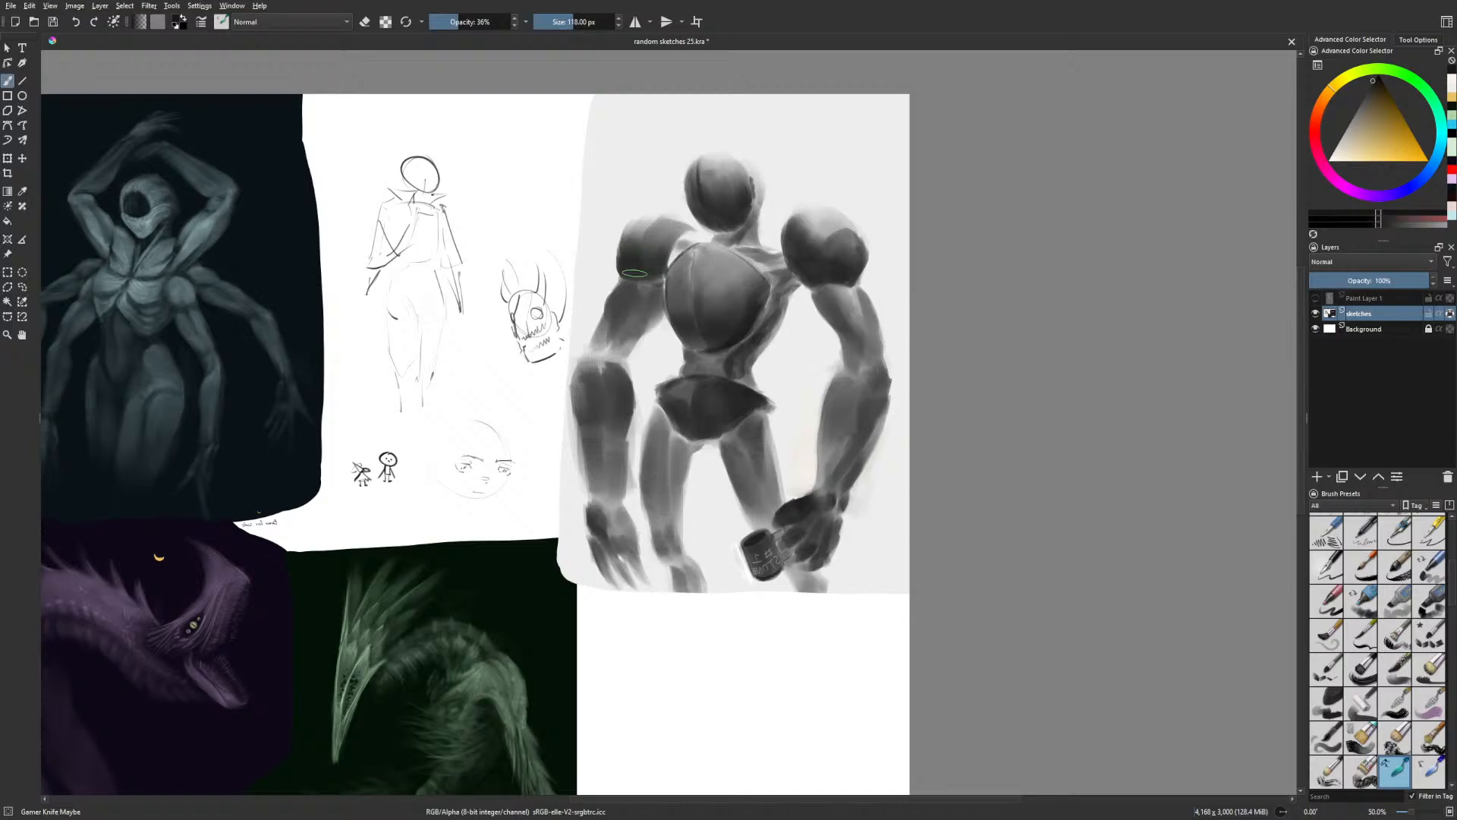
key([)
key([)
key([)
key([)
key([)
key([)
mouse_move(751, 385)
mouse_down()
mouse_move(772, 314)
mouse_move(697, 357)
mouse_move(722, 369)
mouse_move(787, 288)
mouse_move(772, 278)
mouse_up()
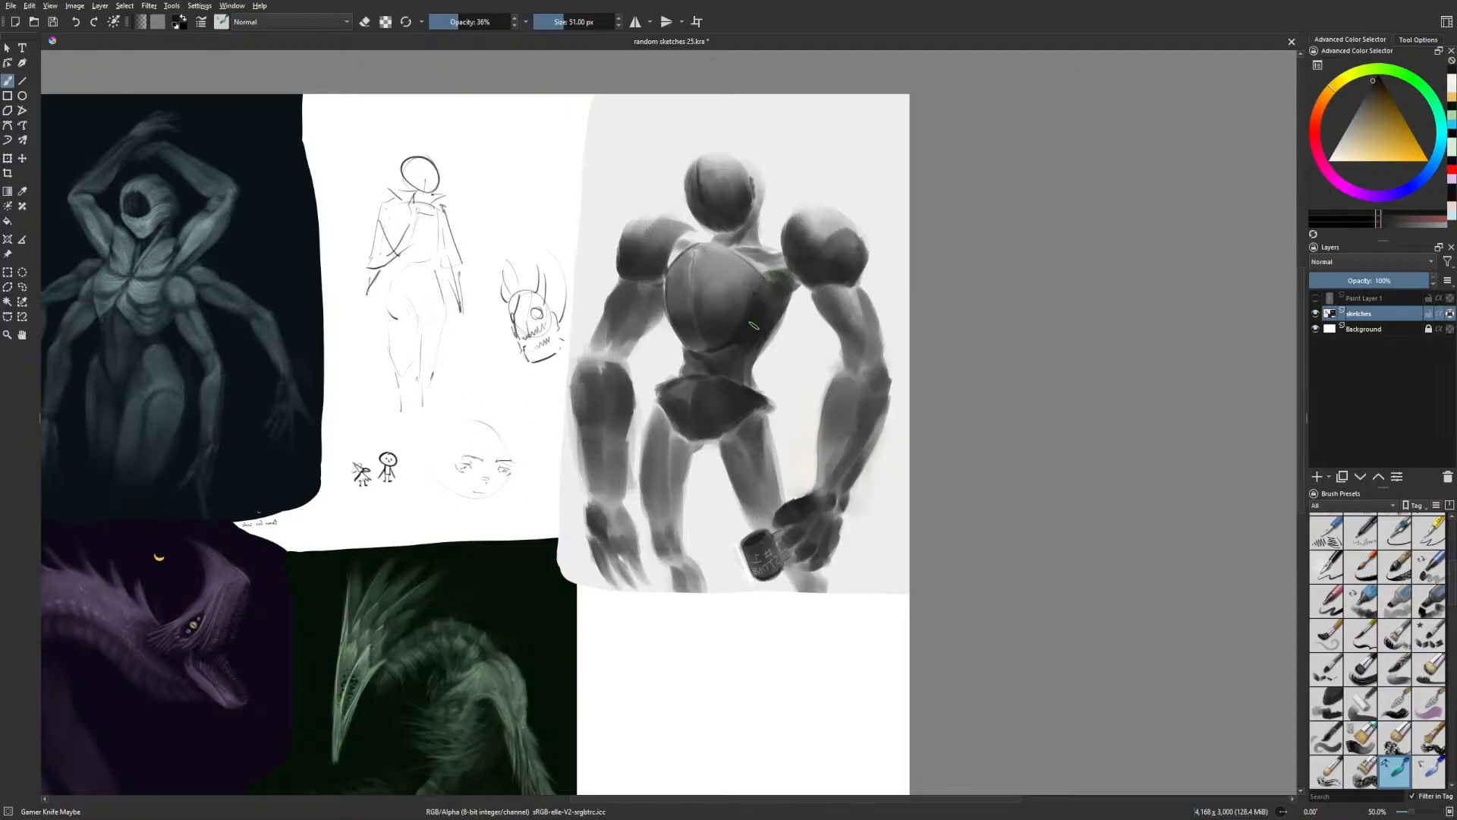
drag(760, 291, 768, 282)
key(m)
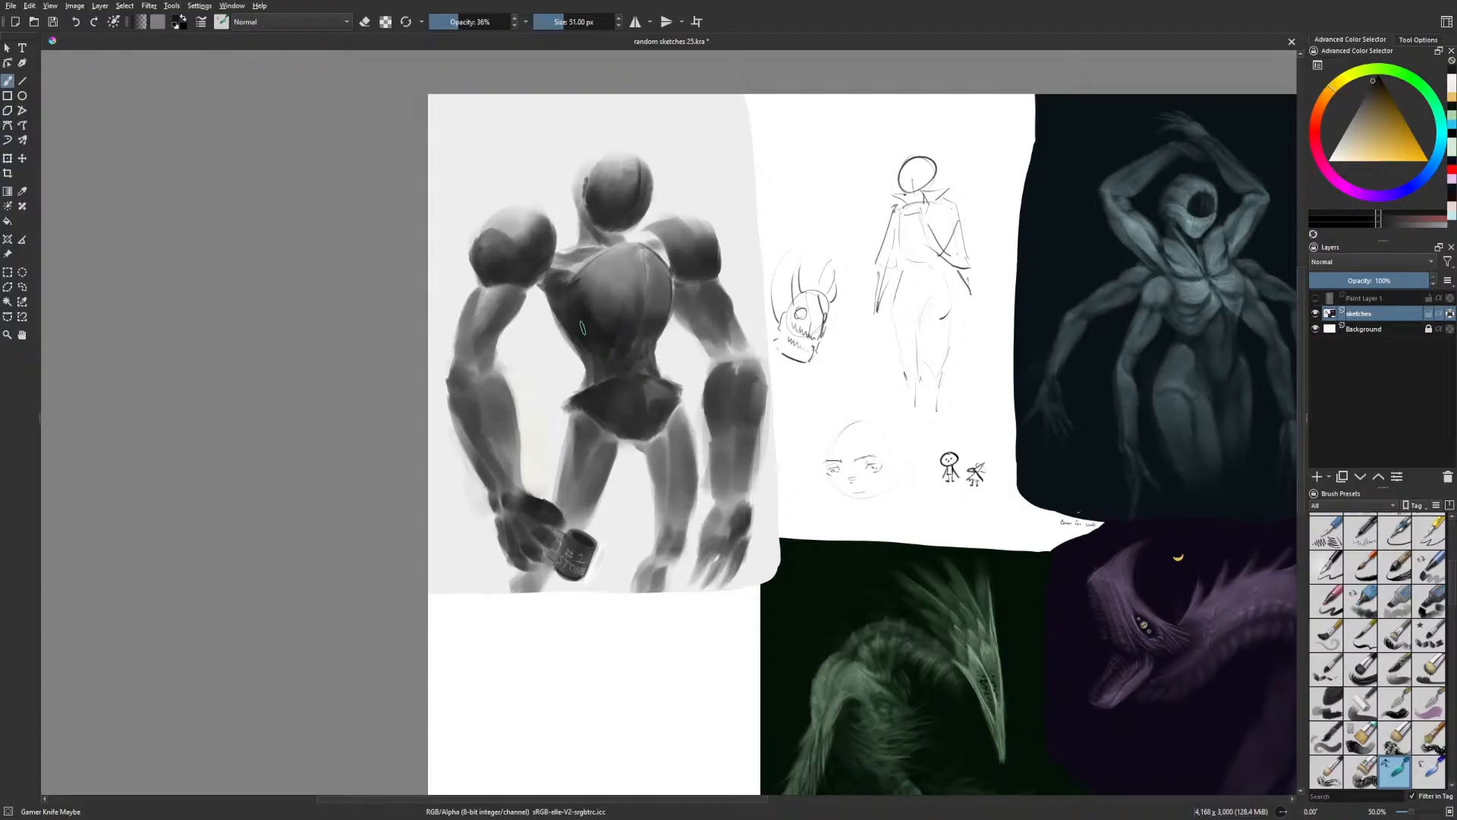
mouse_move(578, 319)
mouse_down()
mouse_move(591, 272)
mouse_move(542, 285)
mouse_move(552, 275)
mouse_move(495, 266)
mouse_move(505, 252)
mouse_up()
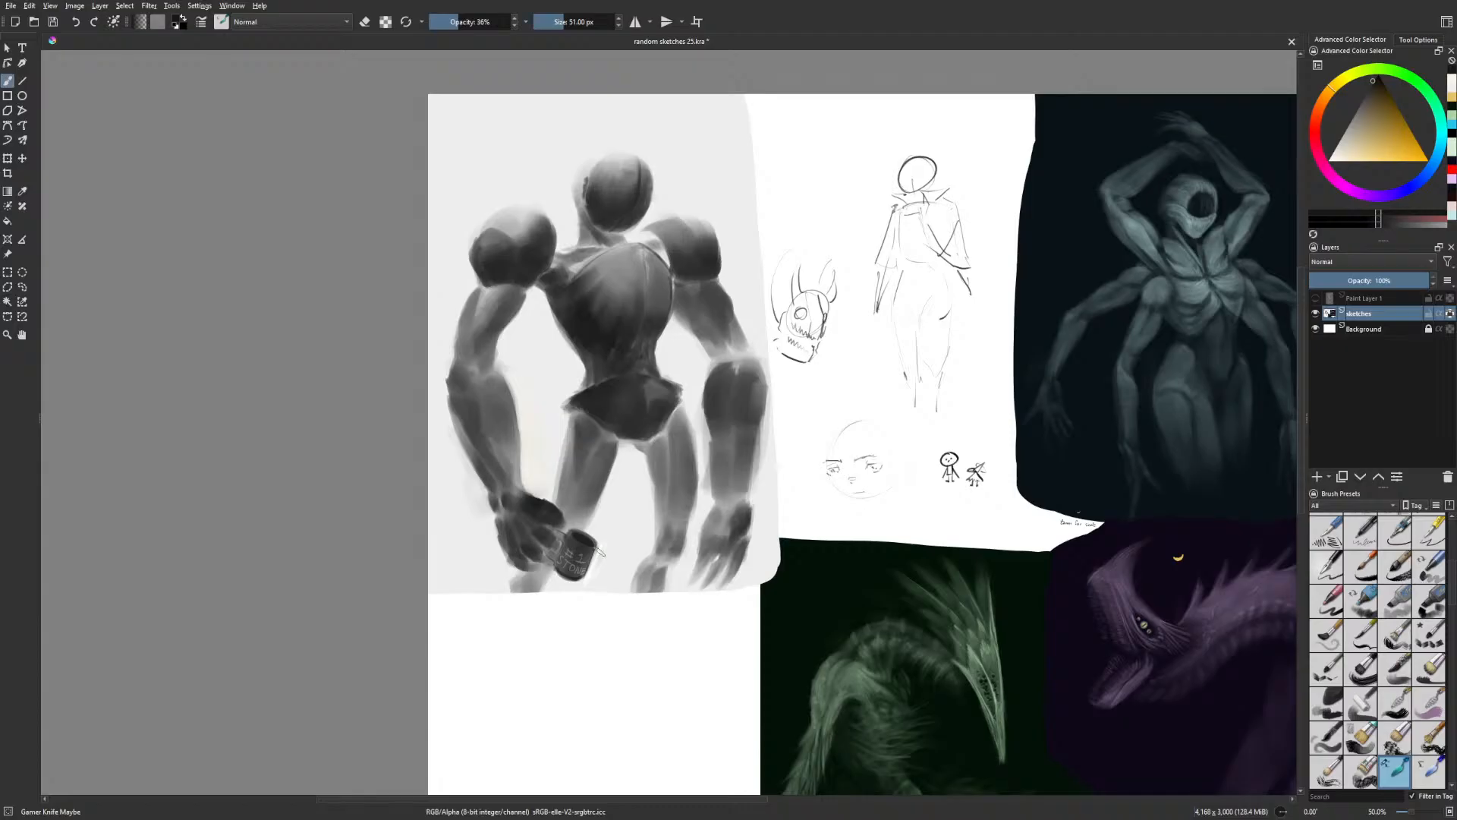
shift+drag(522, 265, 547, 262)
key(m)
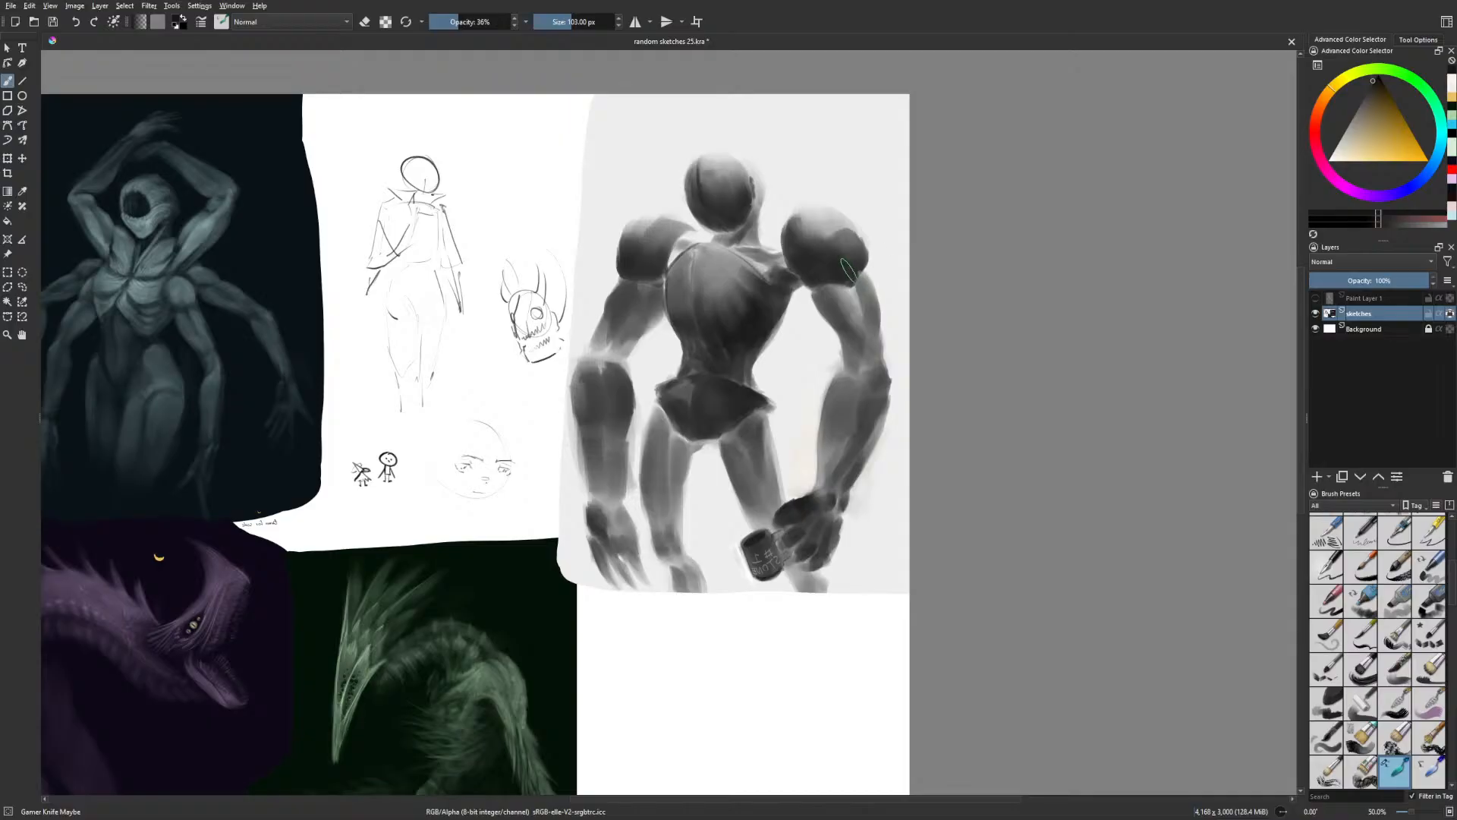
With the Basic-5 Size Opacity brush at 78% opacity and 51 px, paint a dark opening on the smaller shoulder's inner side
right_click(794, 255)
click(833, 222)
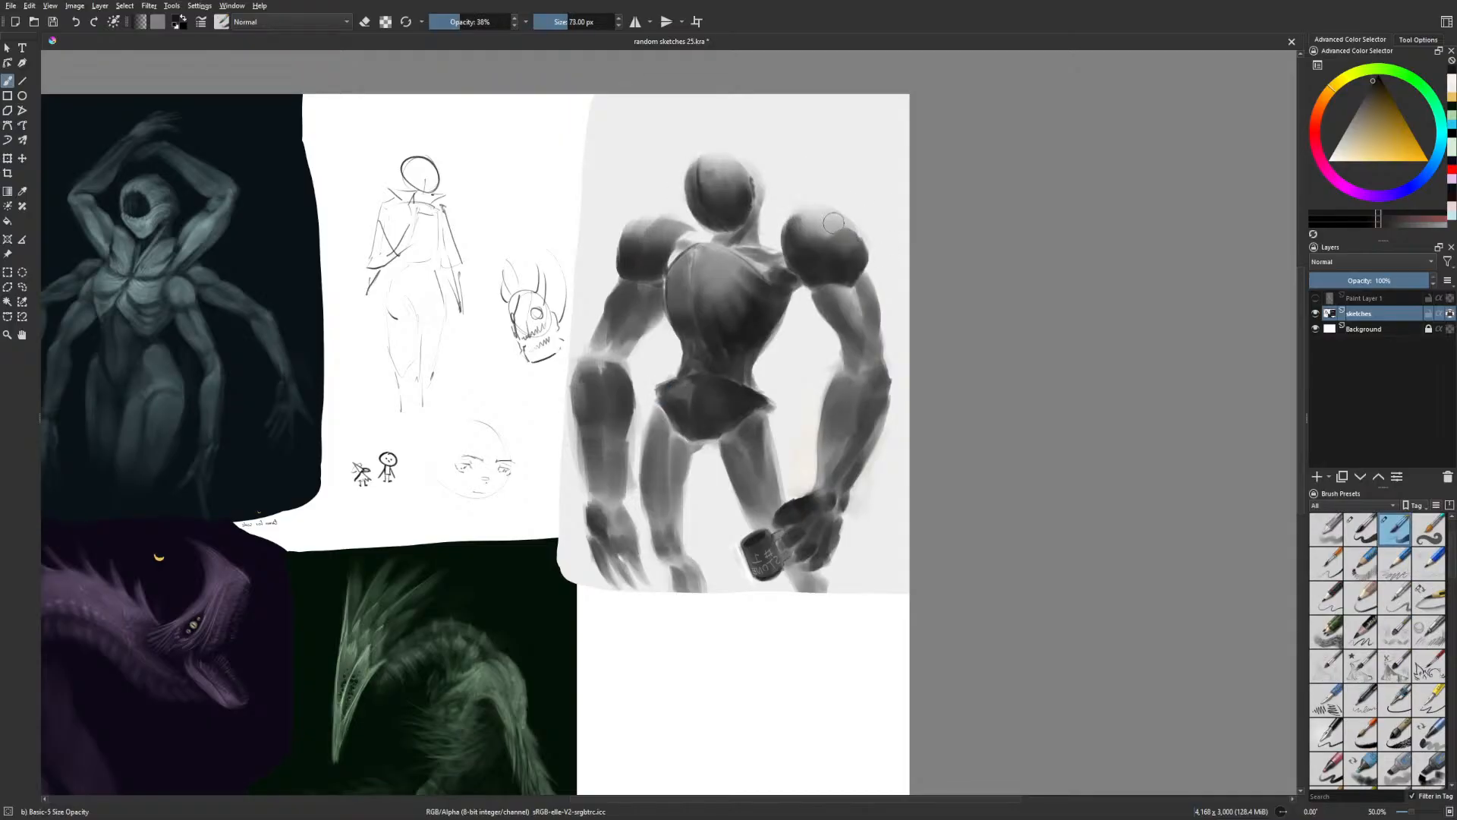
key(bracketleft)
key(bracketleft)
click(494, 22)
key(bracketleft)
key(bracketleft)
key(bracketleft)
mouse_move(686, 237)
mouse_down()
mouse_move(670, 262)
mouse_move(690, 234)
mouse_move(671, 263)
mouse_move(698, 237)
mouse_up()
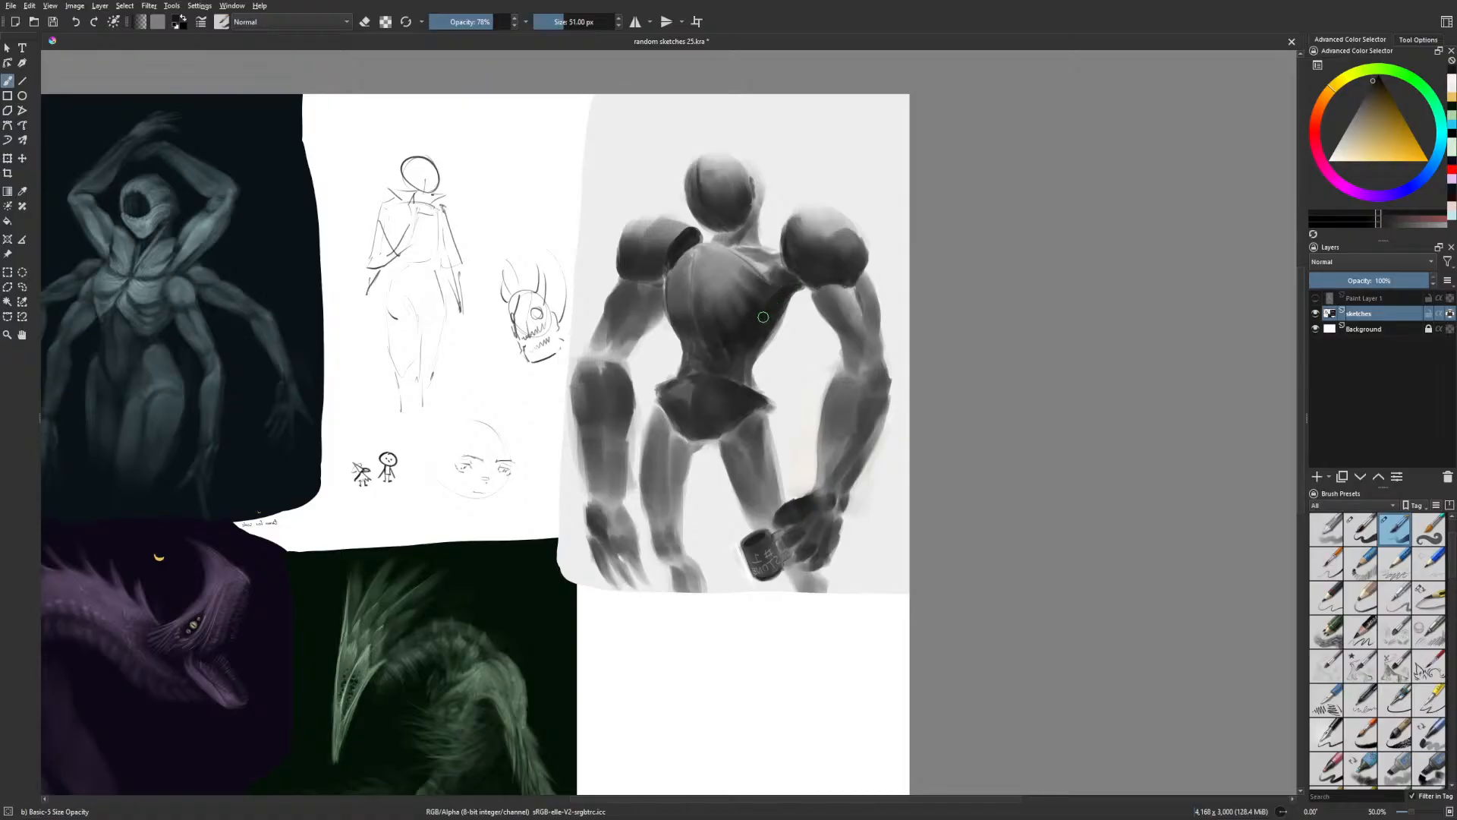
Darken the torso's side below the larger shoulder and sharpen the pelvis's lower edge where it meets the thighs
mouse_move(763, 293)
mouse_down()
mouse_move(784, 272)
mouse_move(796, 307)
mouse_move(758, 296)
mouse_move(730, 431)
mouse_move(761, 428)
mouse_up()
key(m)
mouse_move(672, 415)
mouse_down()
mouse_move(647, 441)
mouse_move(667, 452)
mouse_up()
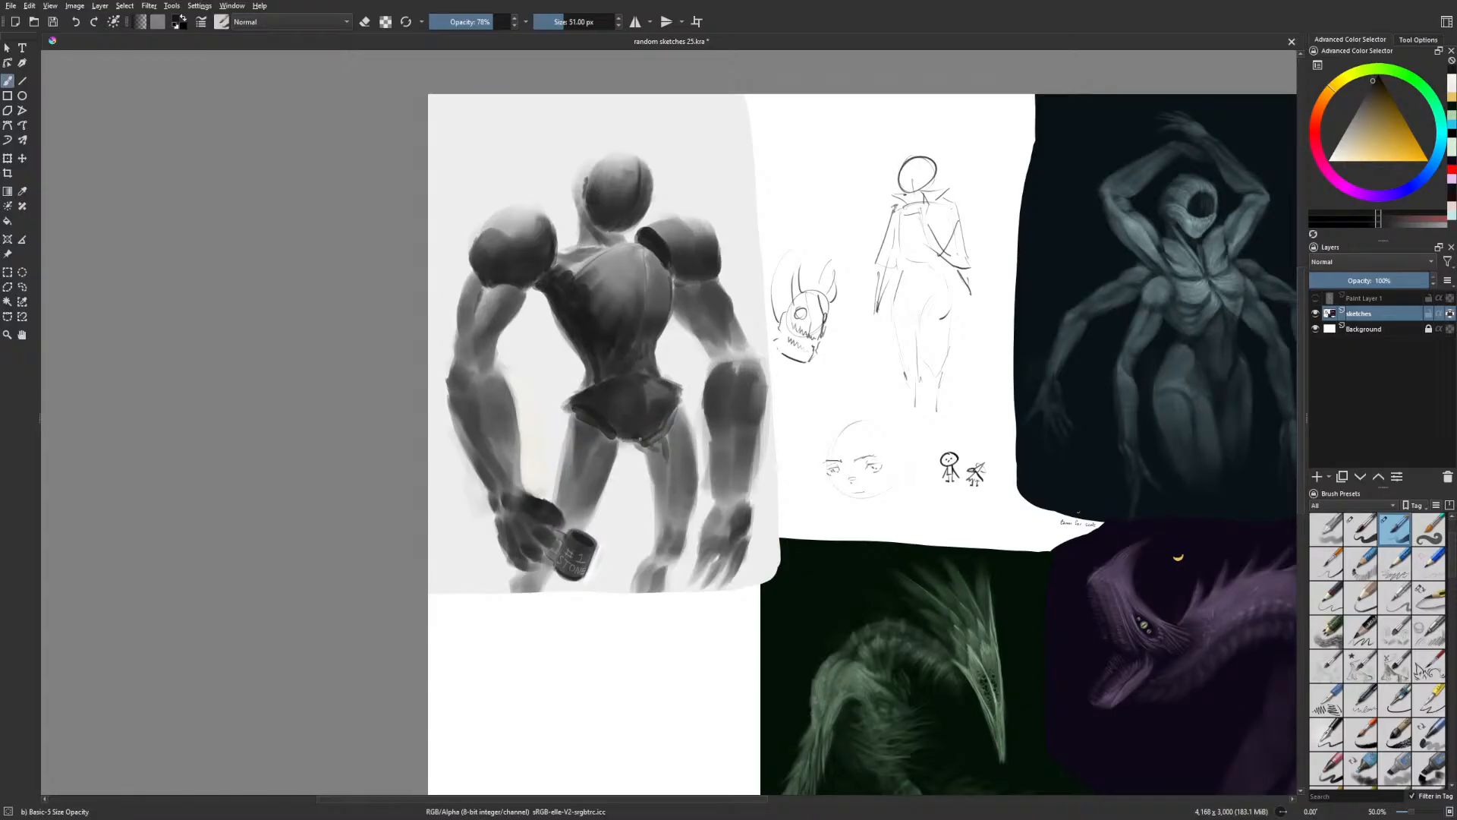
Paint dark muscle contours along the larger forearm from the wrist up to the elbow
mouse_move(528, 534)
mouse_down()
mouse_move(531, 550)
mouse_move(500, 531)
mouse_move(502, 483)
mouse_up()
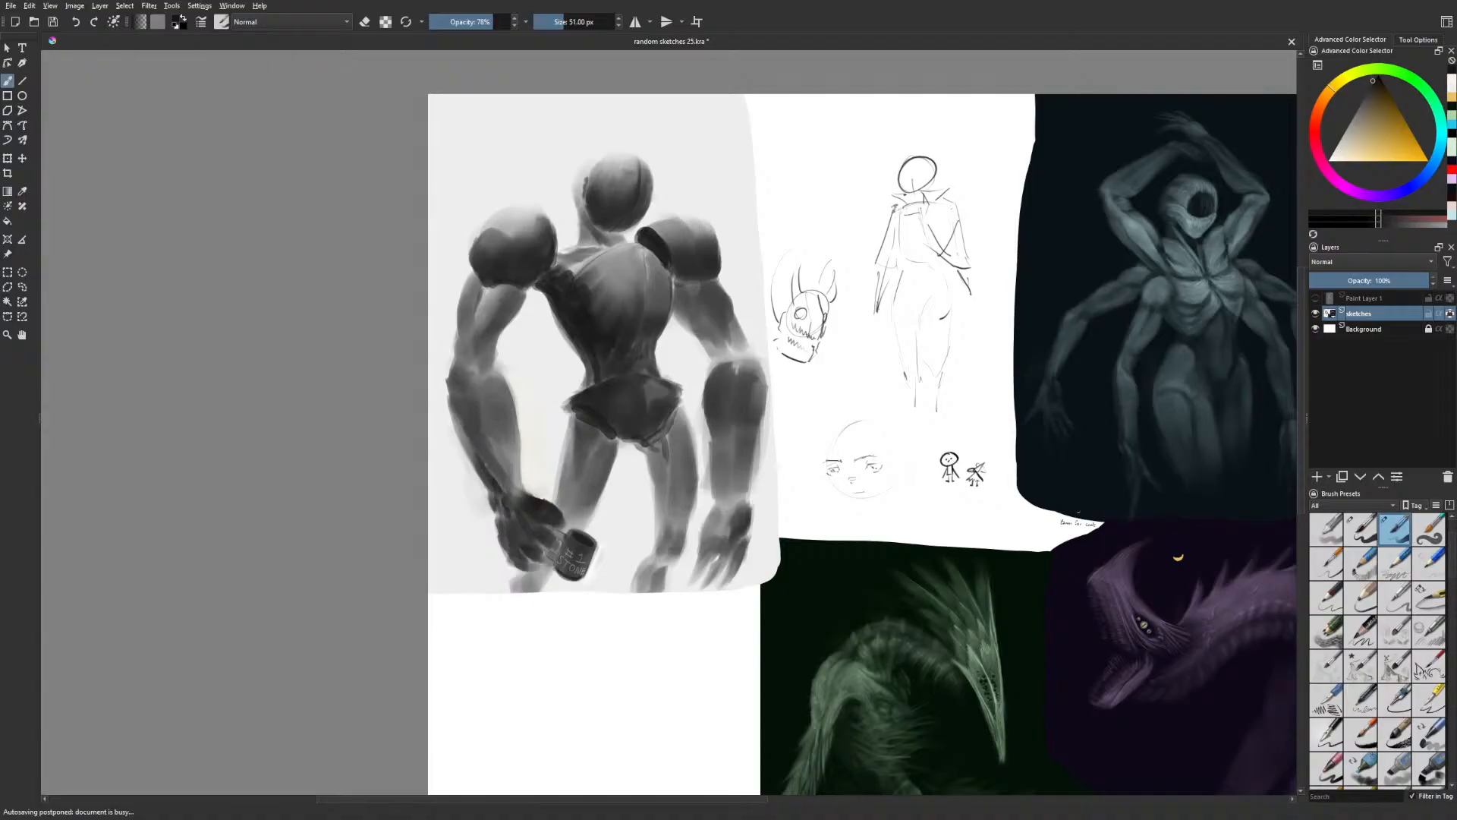
mouse_move(498, 491)
mouse_down()
mouse_move(458, 417)
mouse_move(494, 478)
mouse_move(481, 410)
mouse_up()
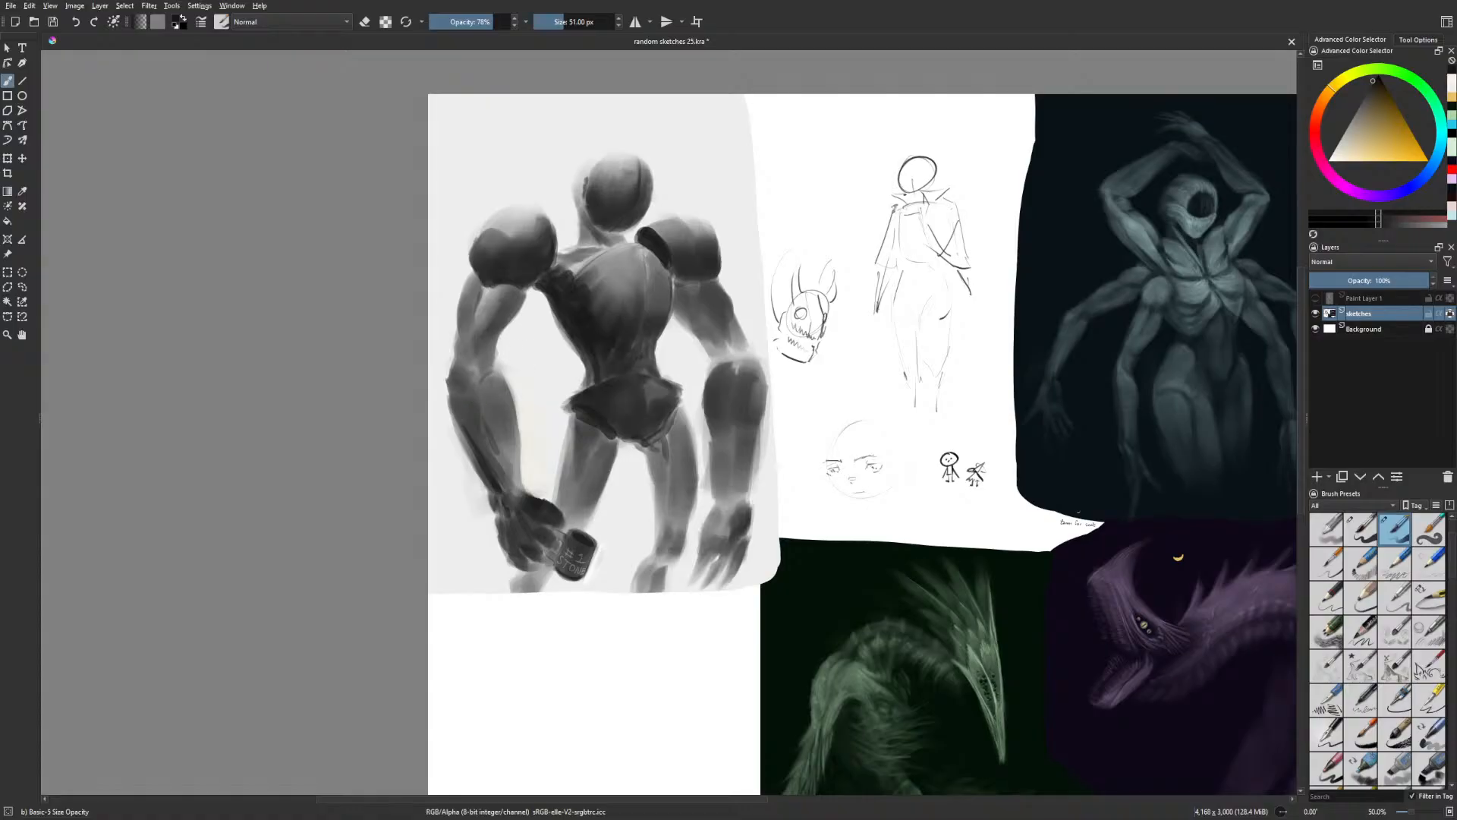
drag(477, 369, 485, 385)
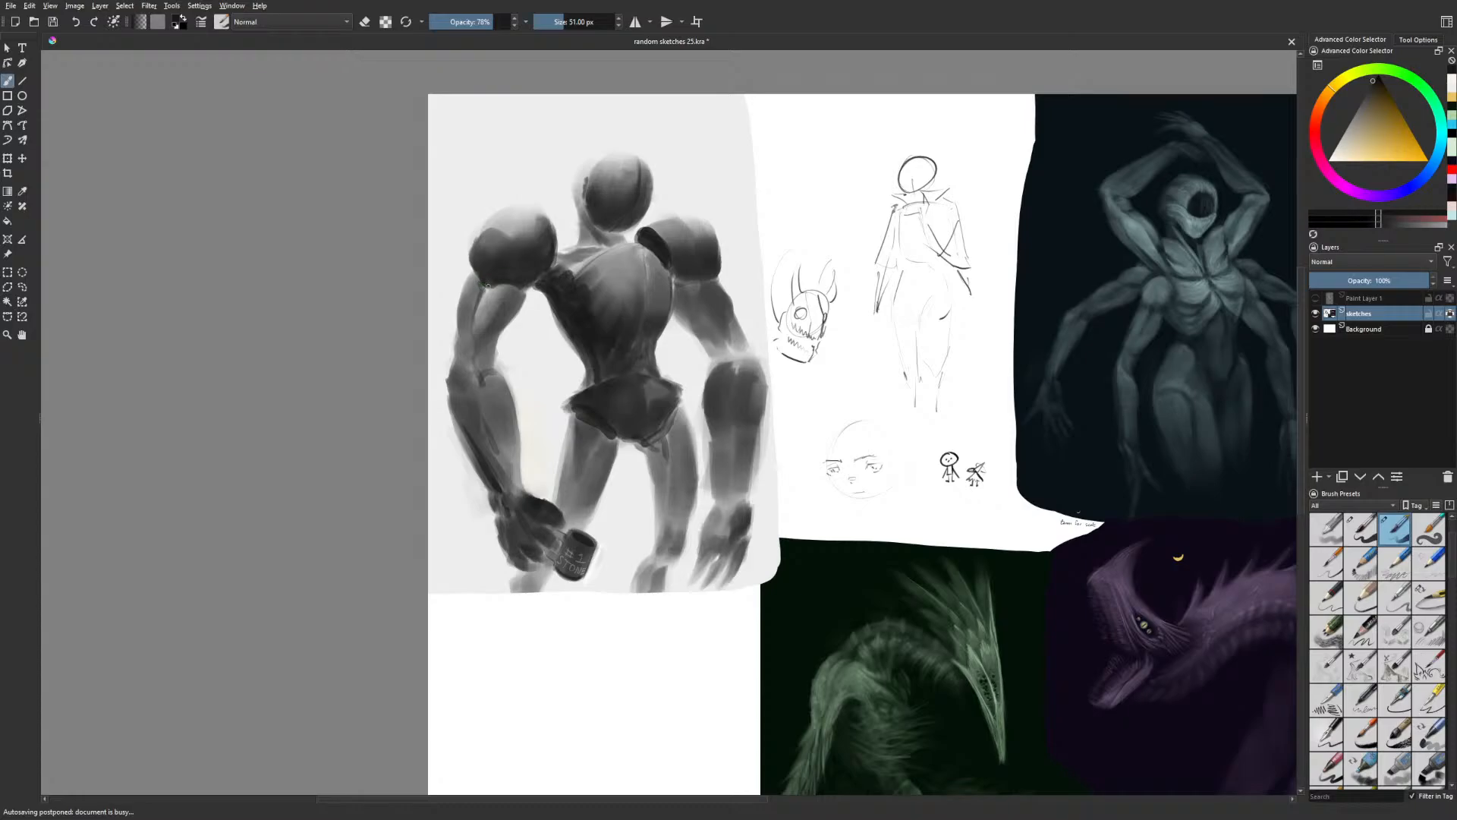
Use the Gamer Knife Maybe brush at 36% opacity and a reduced size to darken the torso's side below the larger shoulder
key(m)
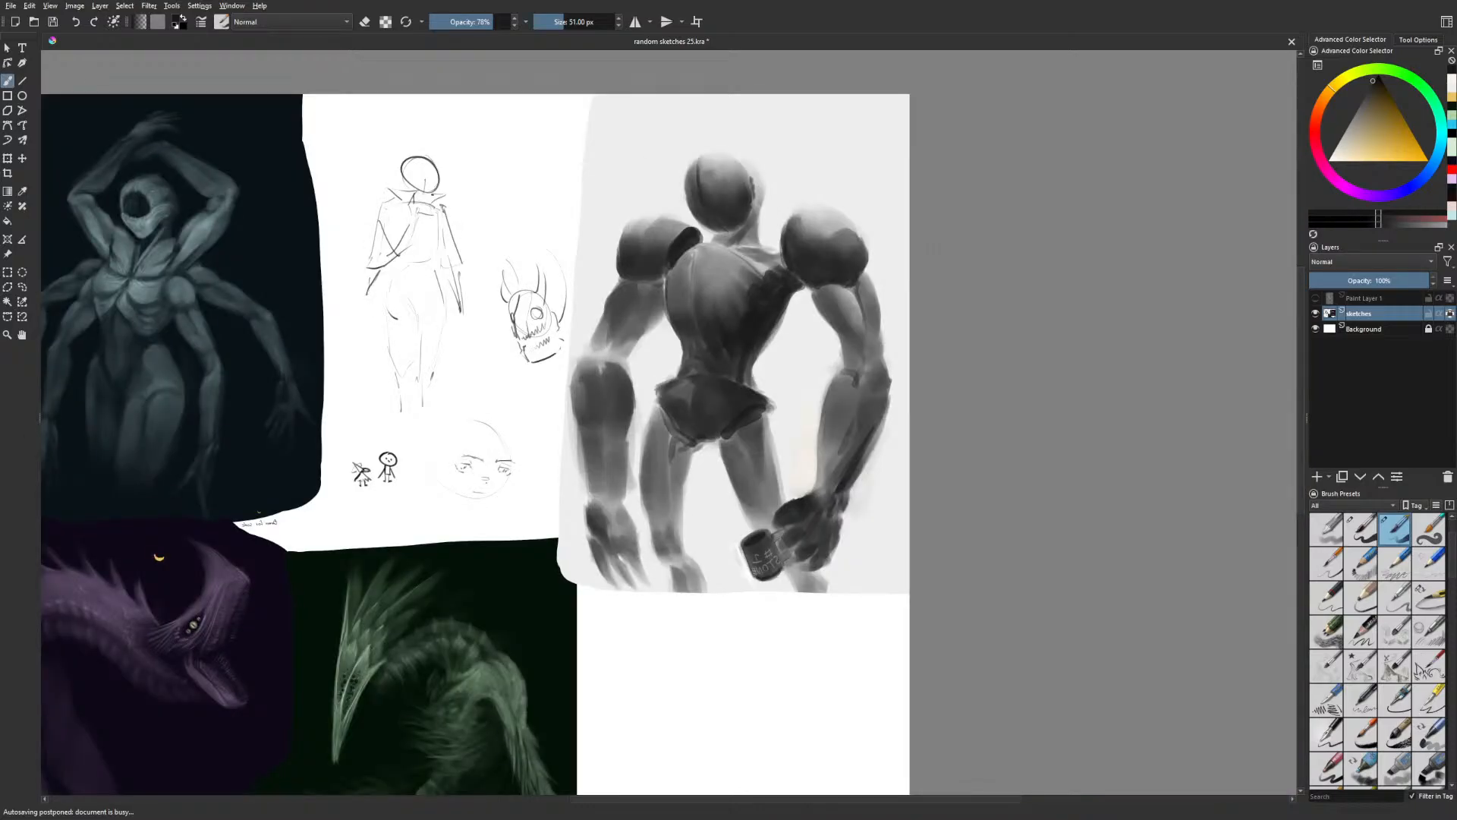
right_click(831, 323)
click(797, 292)
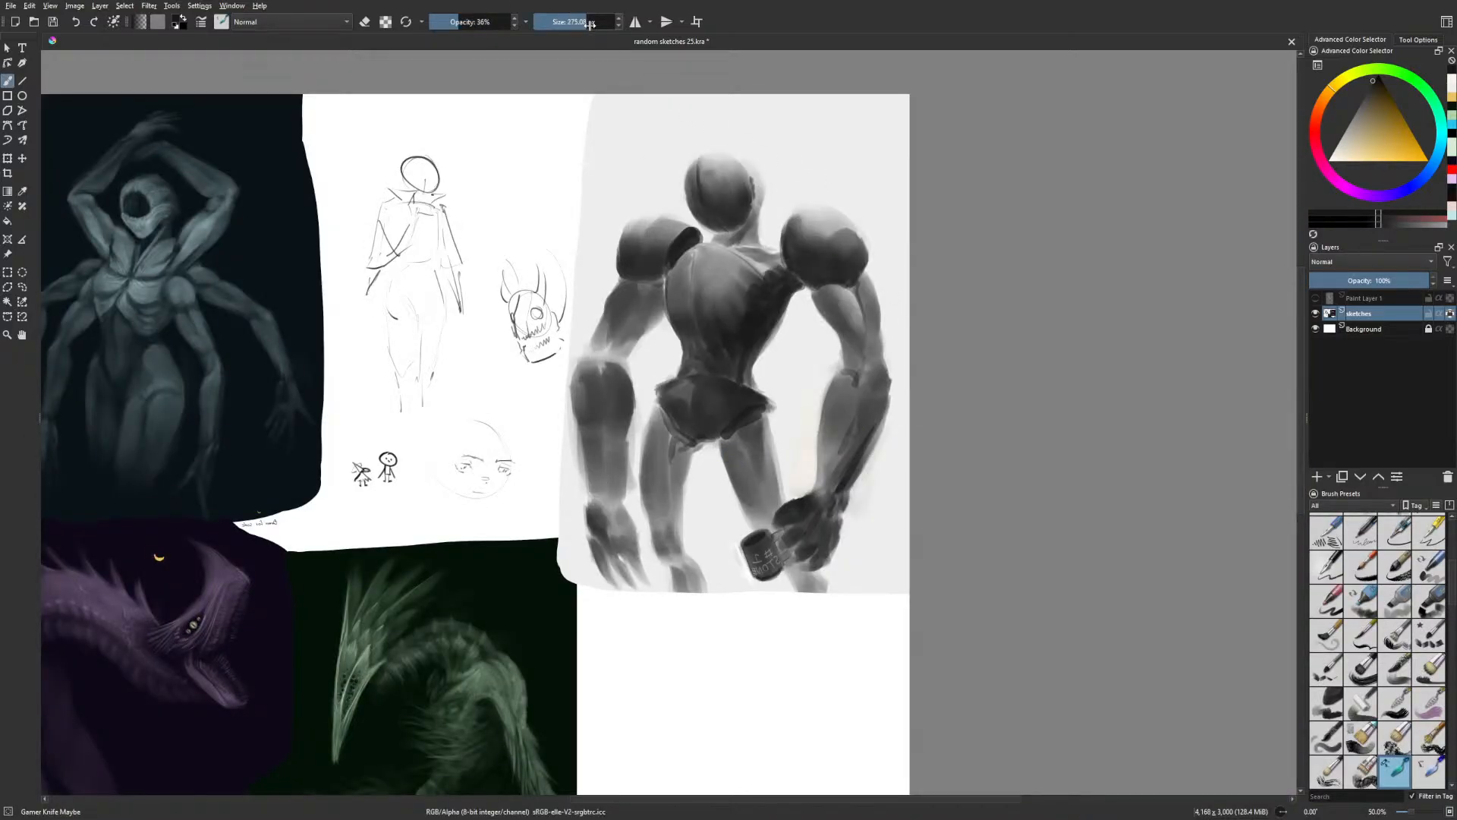
key(m)
drag(554, 308, 579, 347)
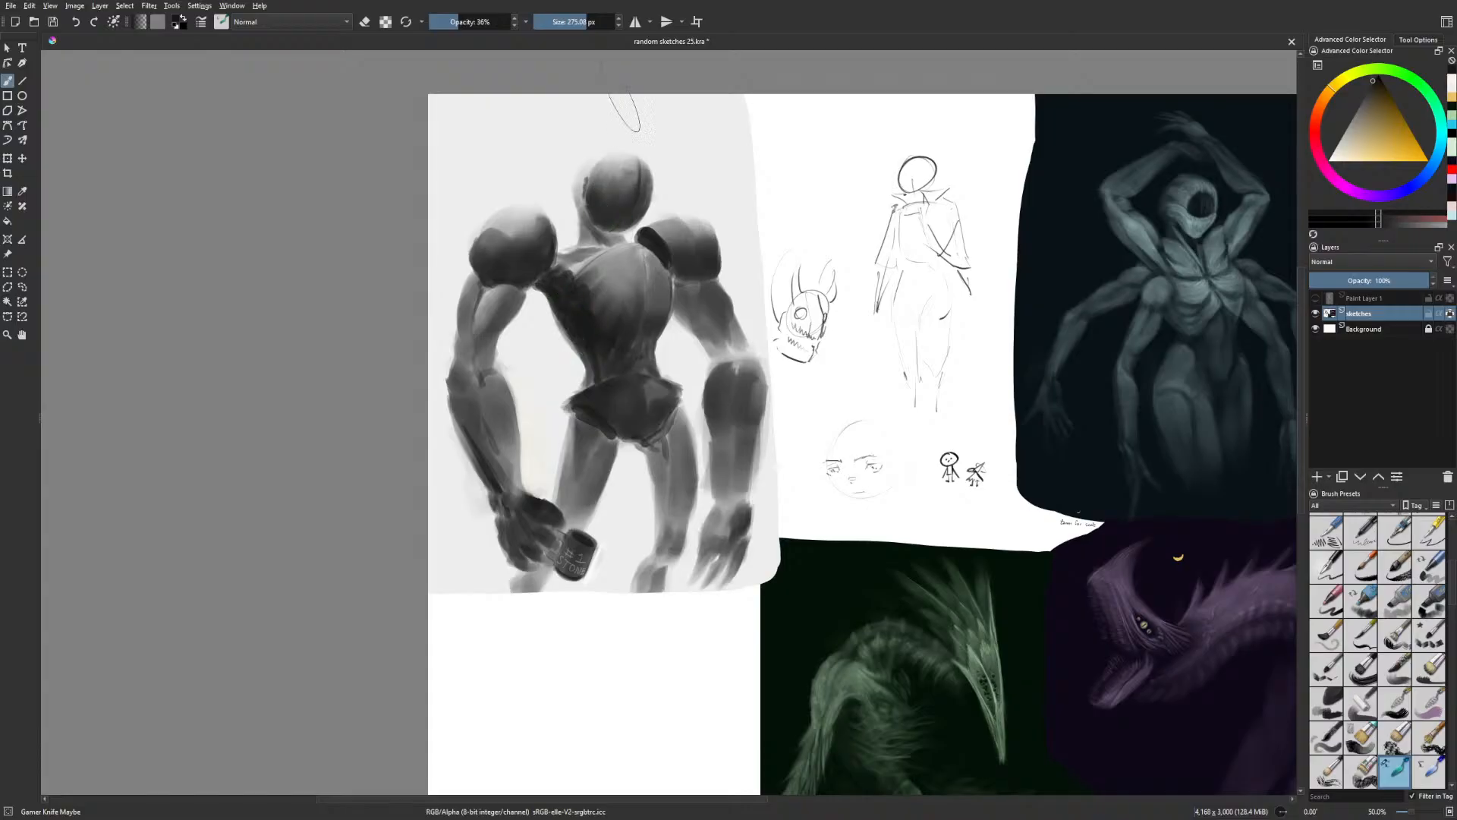
click(563, 22)
drag(547, 296, 568, 351)
click(571, 22)
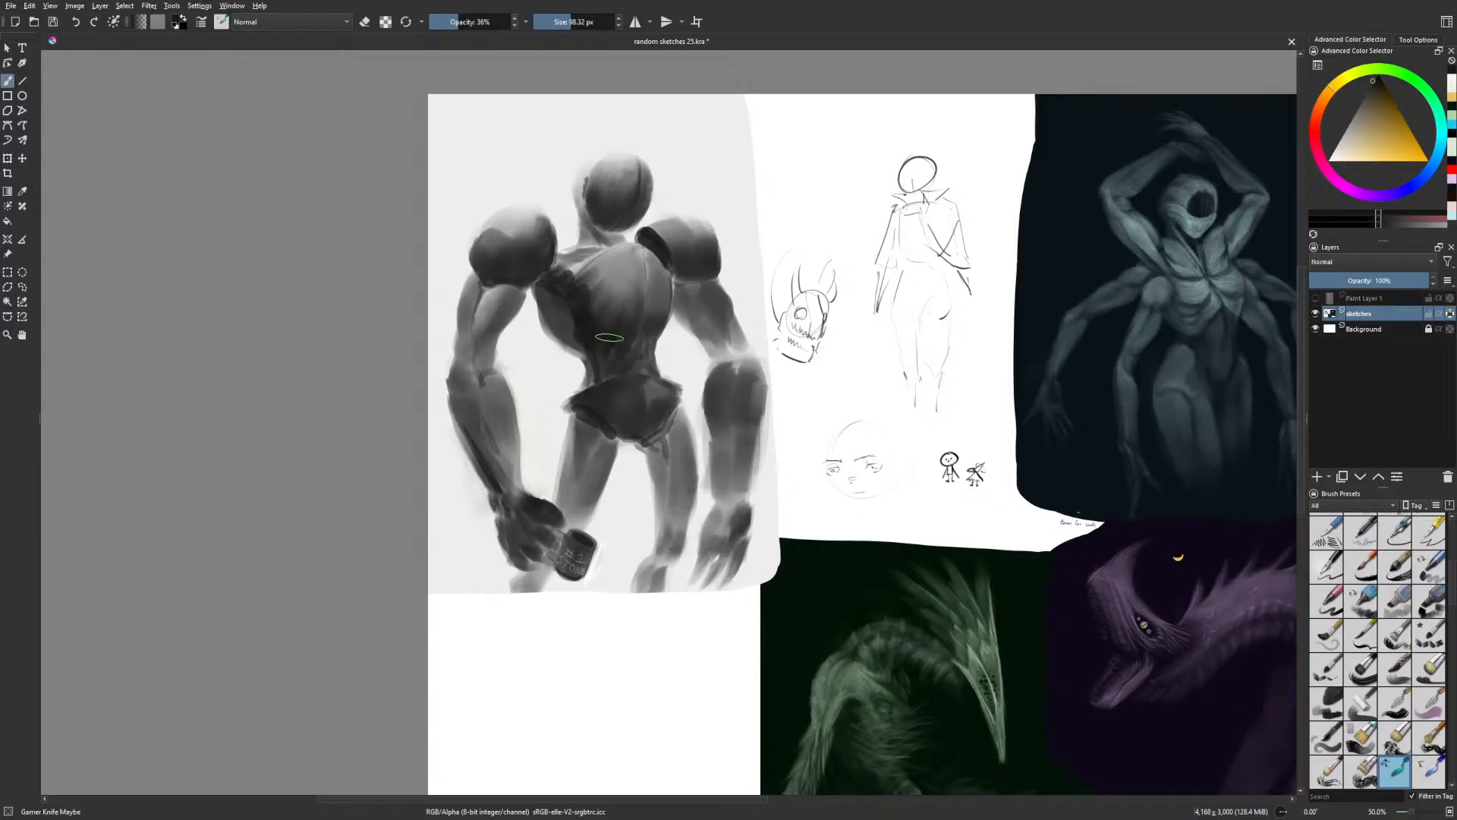
mouse_move(556, 314)
mouse_down()
mouse_move(589, 332)
mouse_move(581, 346)
mouse_move(611, 328)
mouse_move(549, 286)
mouse_up()
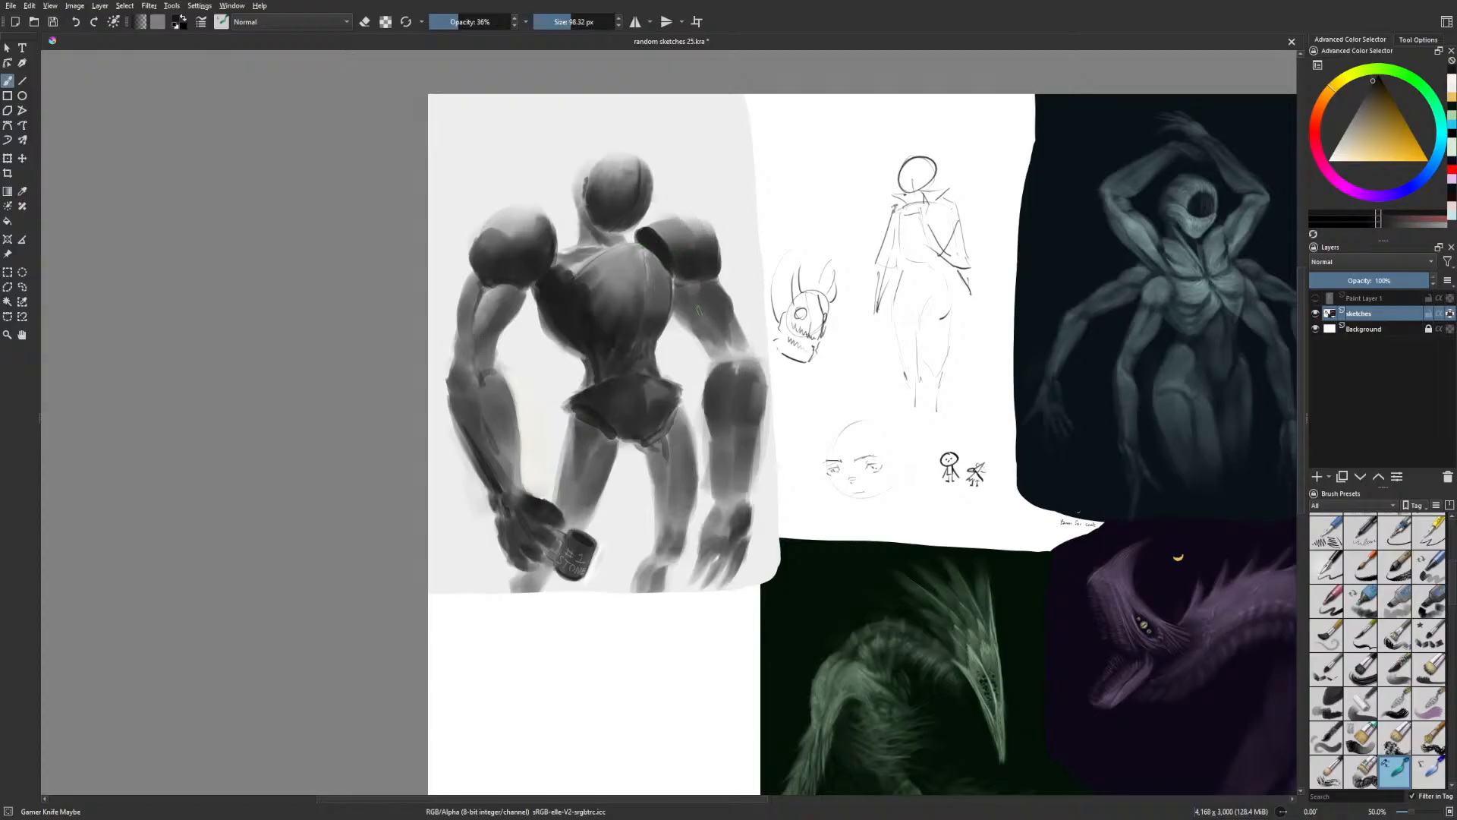
Shade the upper arm below the smaller shoulder down to the elbow
drag(682, 307, 740, 359)
scroll(762, 436, up, 1)
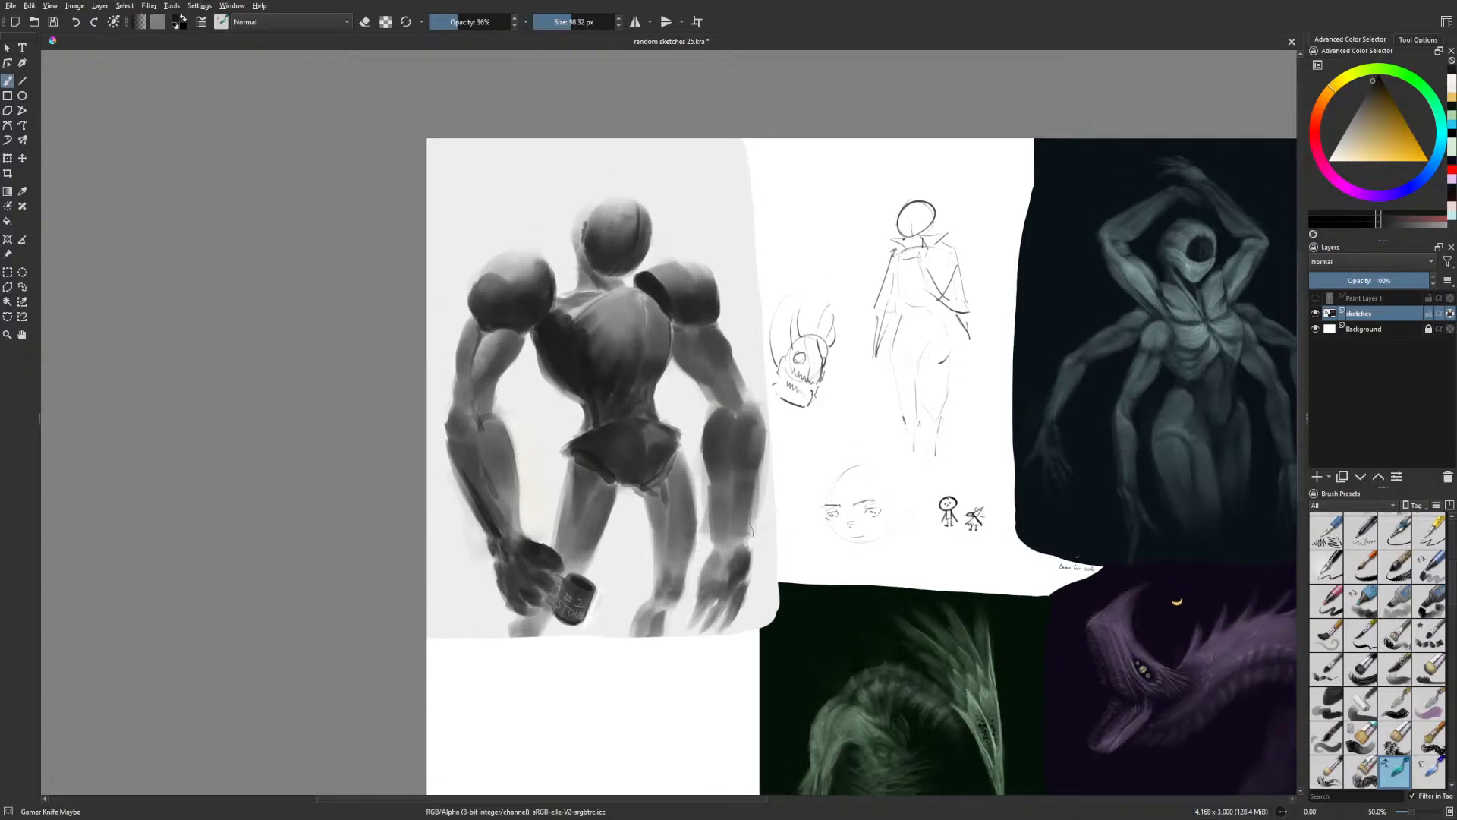
scroll(782, 618, right, 1)
Darken the waist, pelvis and upper thighs, reducing the brush size to 51 px
key(m)
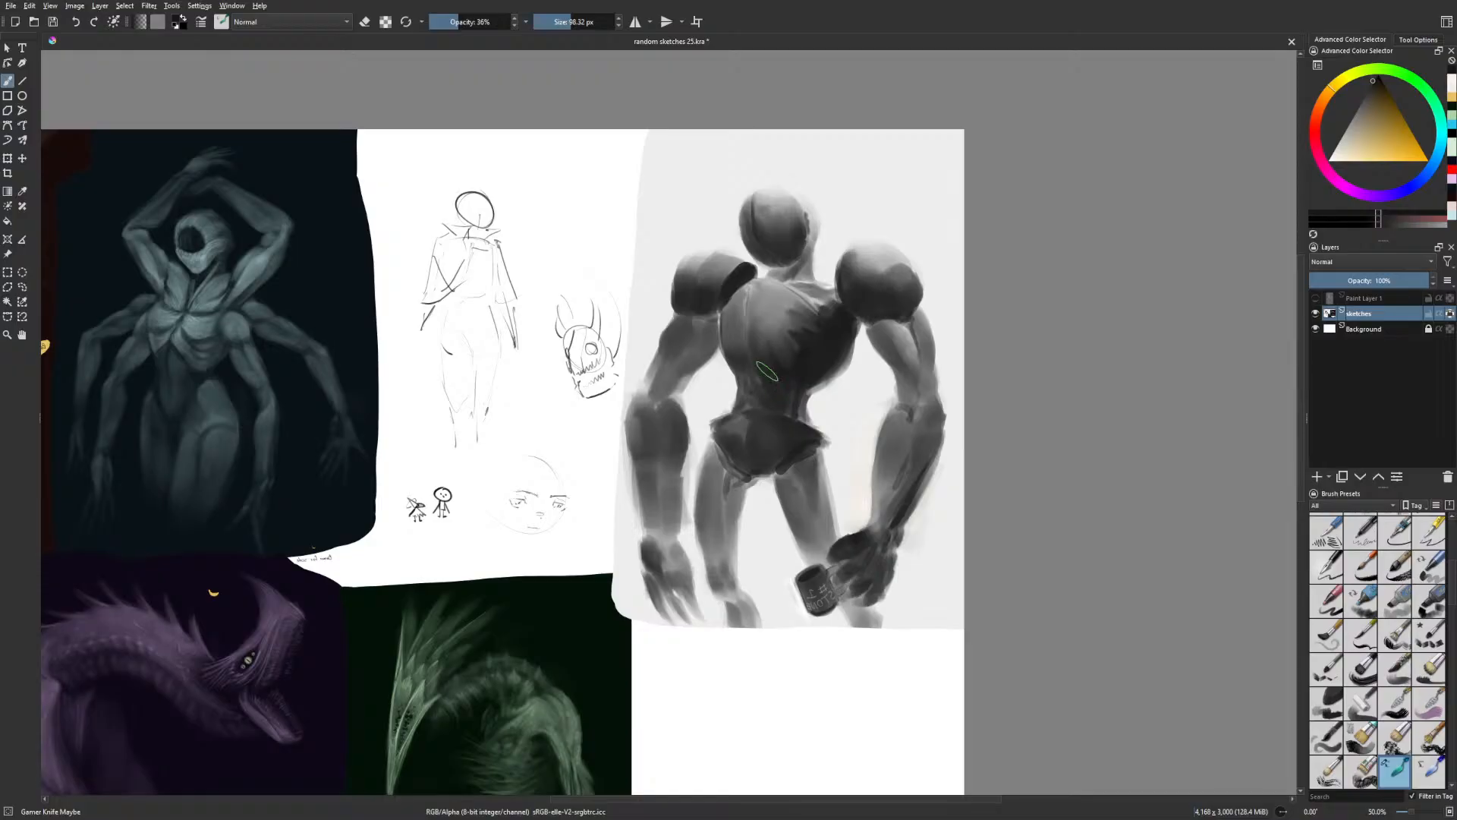
drag(766, 373, 757, 399)
mouse_move(726, 461)
mouse_down()
mouse_move(723, 537)
mouse_move(721, 458)
mouse_move(787, 485)
mouse_move(812, 465)
mouse_up()
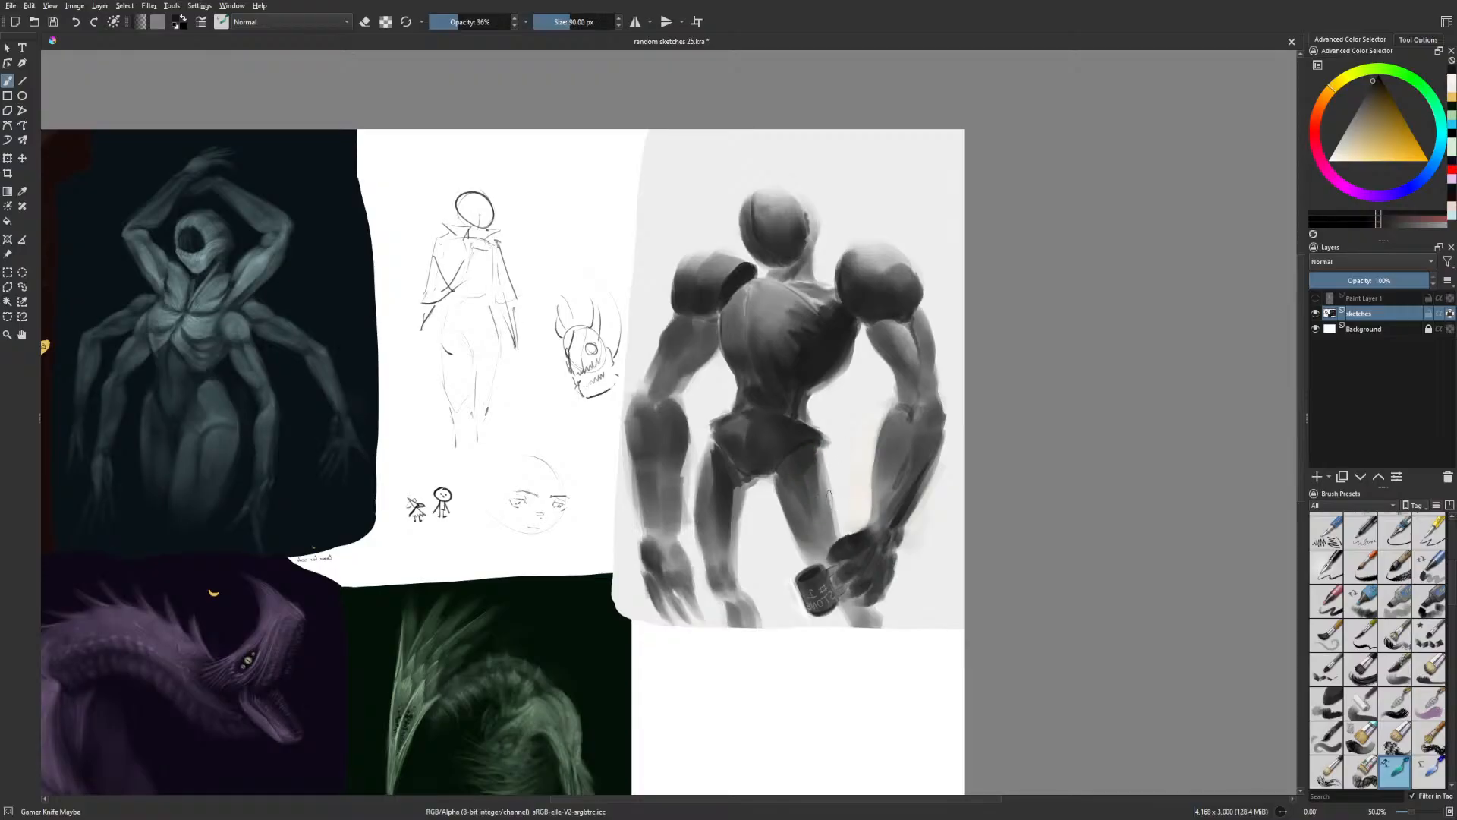
key(bracketleft)
key(bracketleft)
mouse_move(783, 473)
mouse_down()
mouse_move(784, 487)
mouse_move(808, 485)
mouse_move(794, 470)
mouse_up()
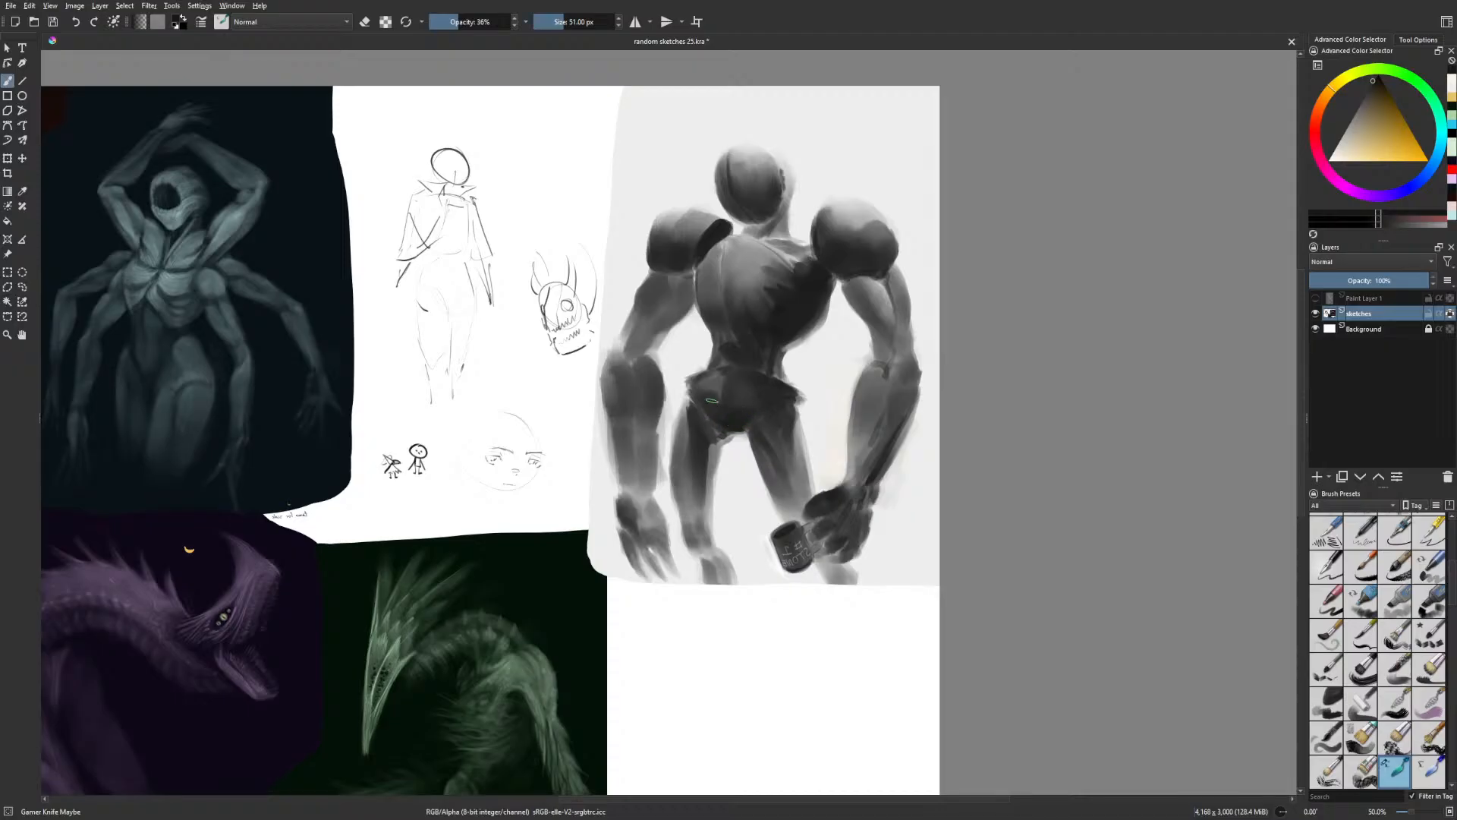
Pick a near-white colour and paint soft highlights on the figure's chest, enlarging the brush to 68 px
key(minus)
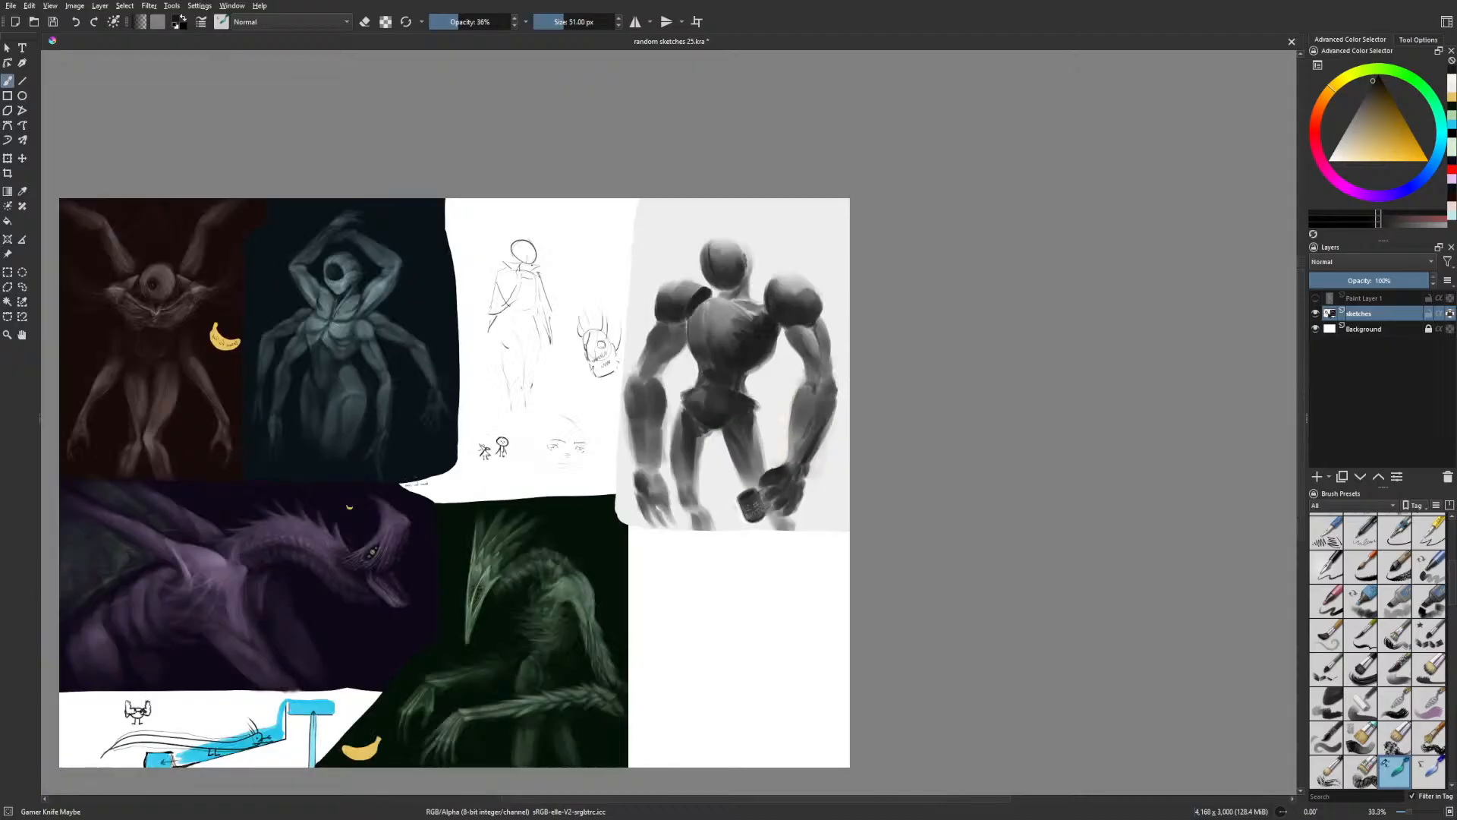
drag(790, 364, 807, 397)
right_click(807, 397)
click(848, 379)
key(m)
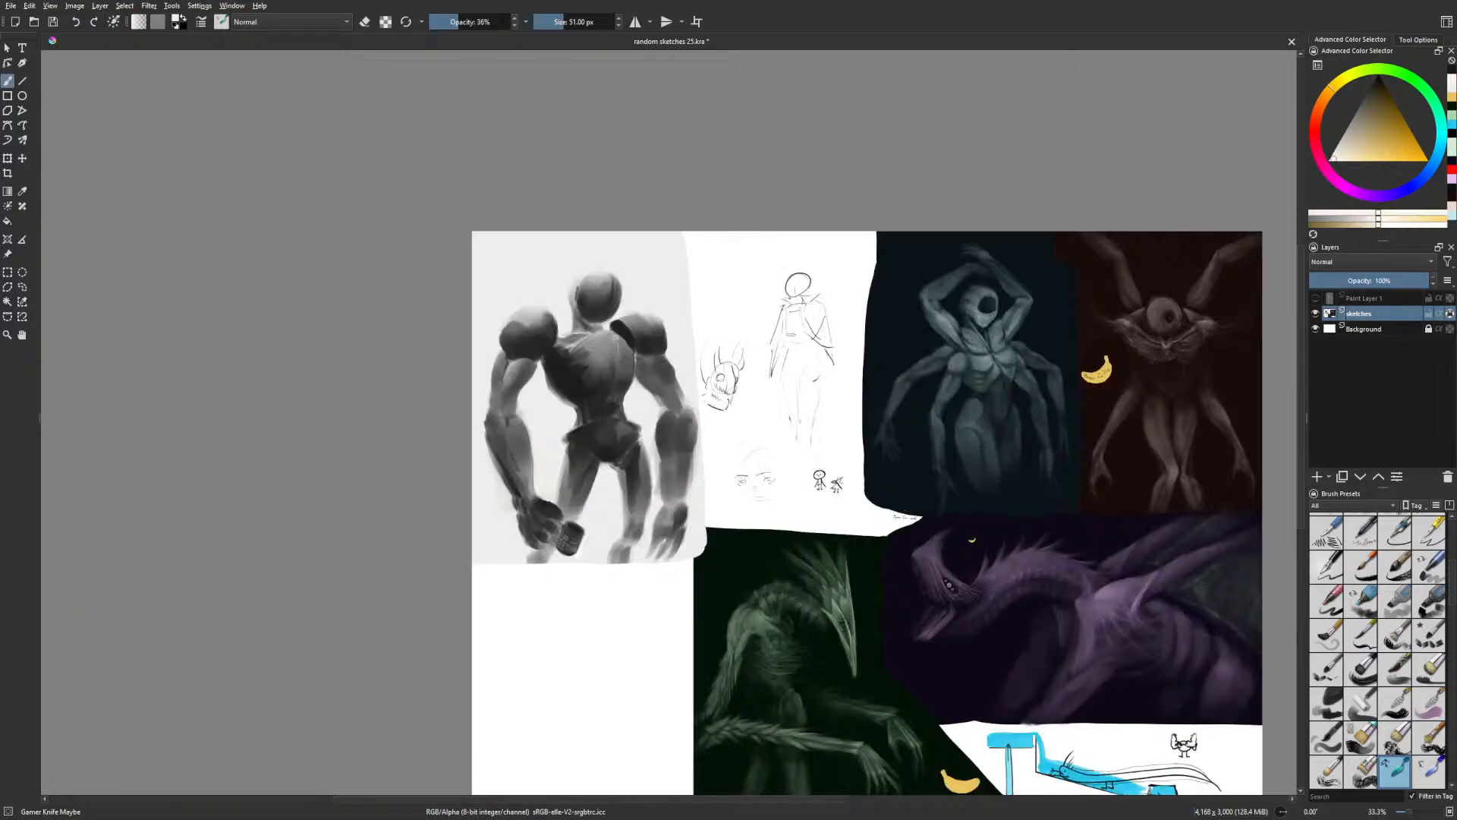
drag(628, 344, 628, 346)
key(m)
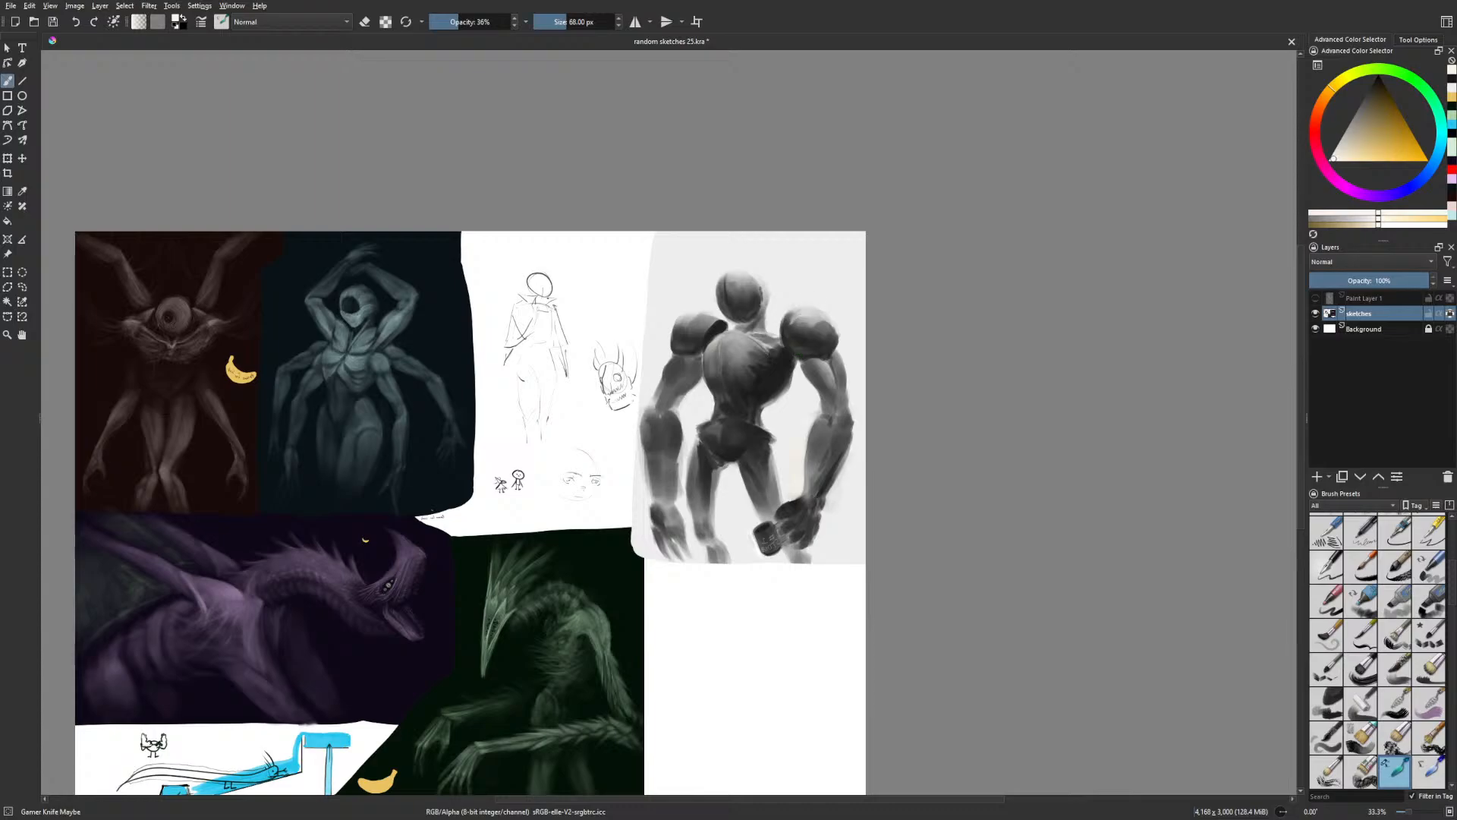
key(m)
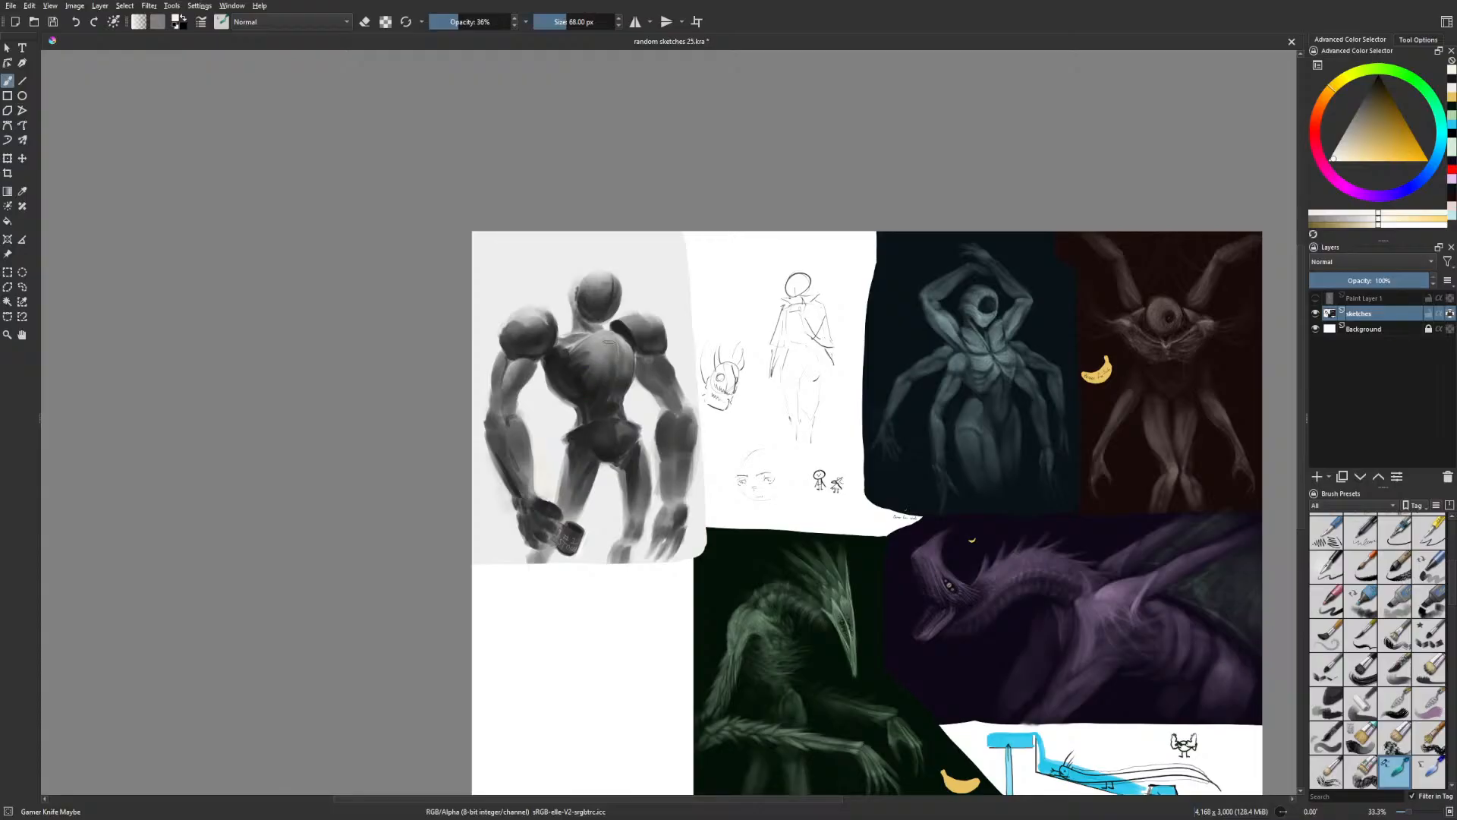
drag(890, 282, 833, 248)
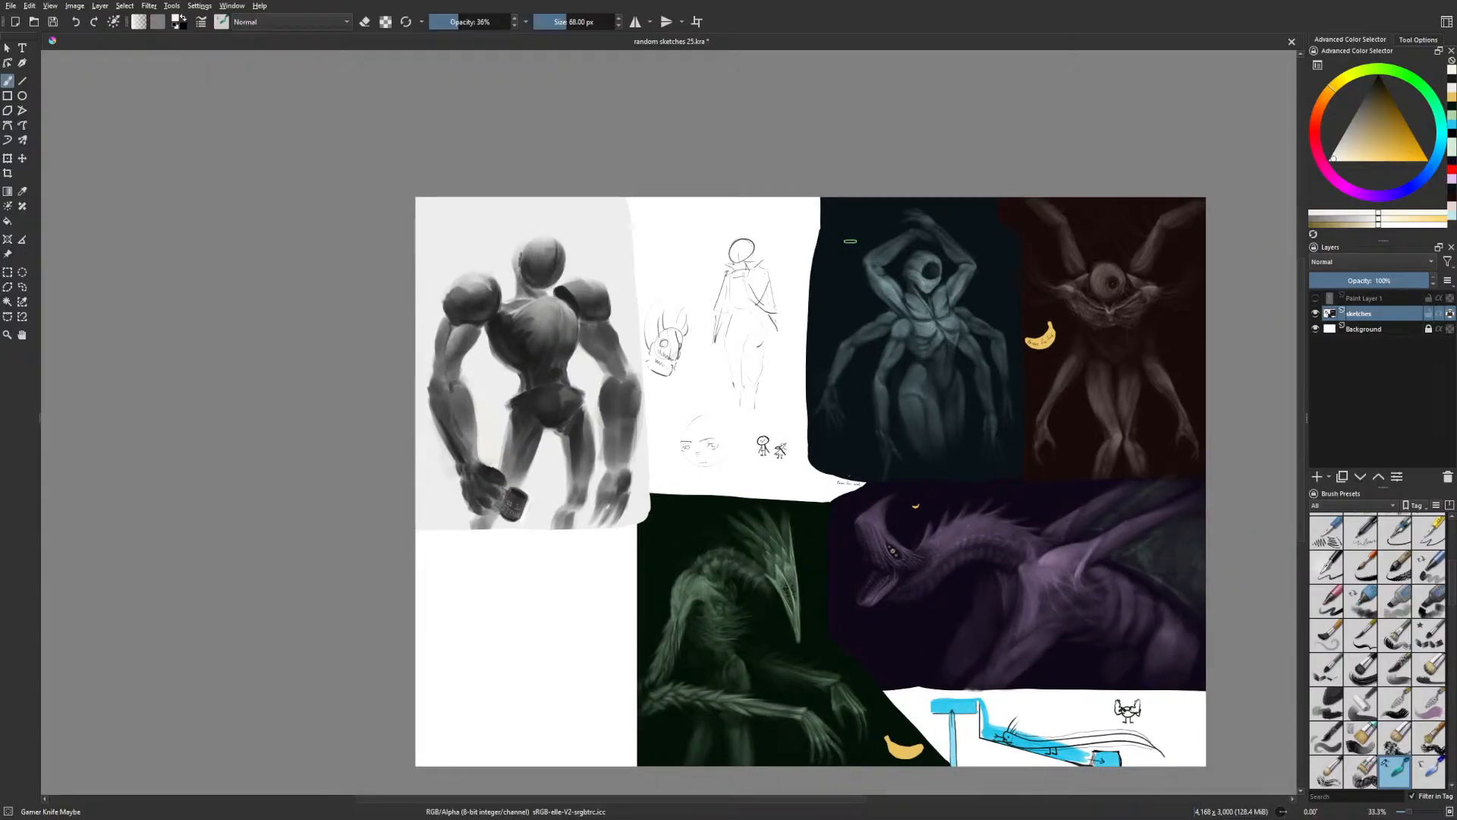
Switch to black and darken the torso's side from below the larger shoulder to the waist at 68 px
key(plus)
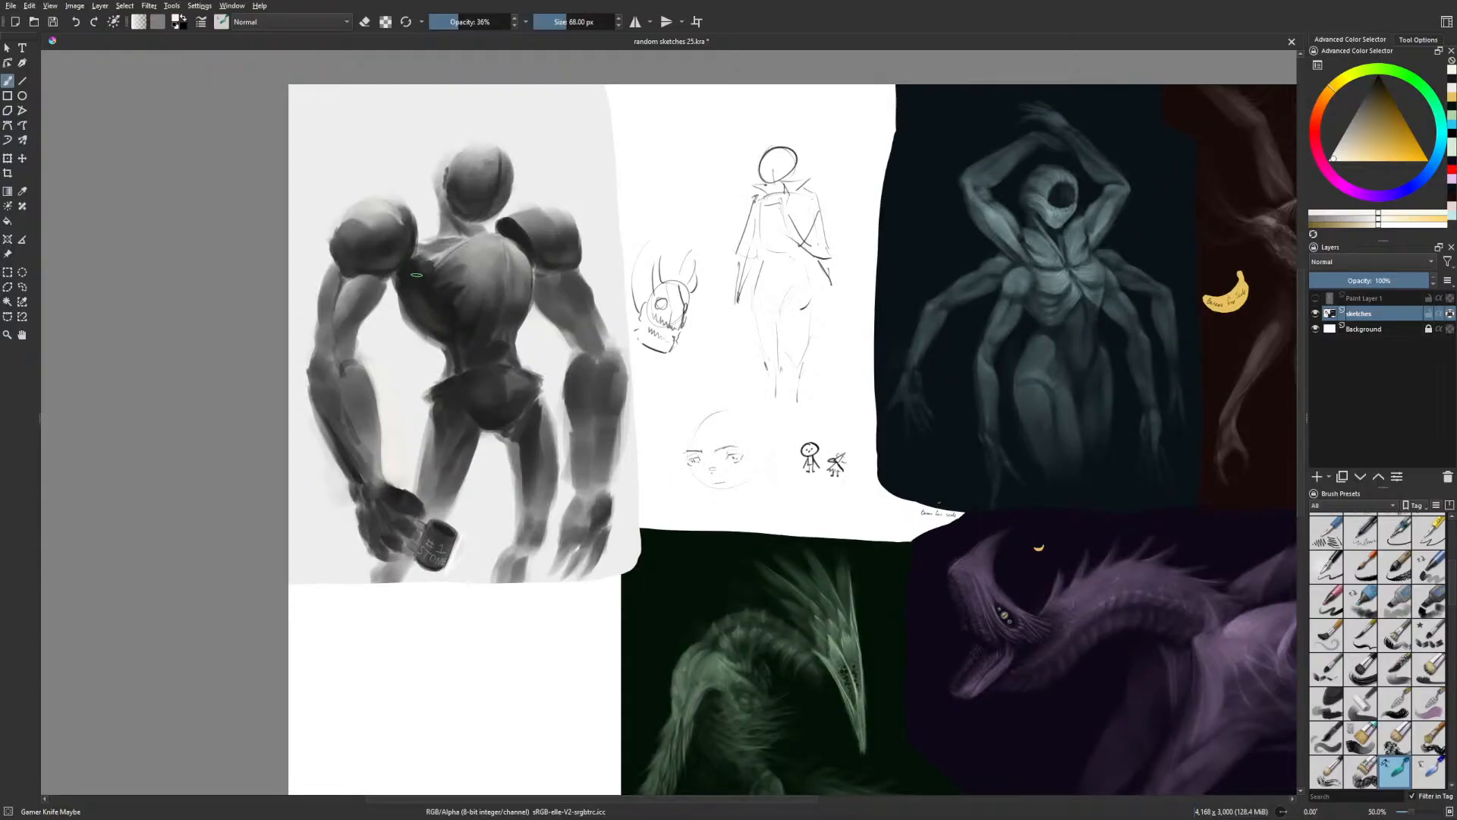
right_click(535, 331)
click(535, 377)
right_click(540, 370)
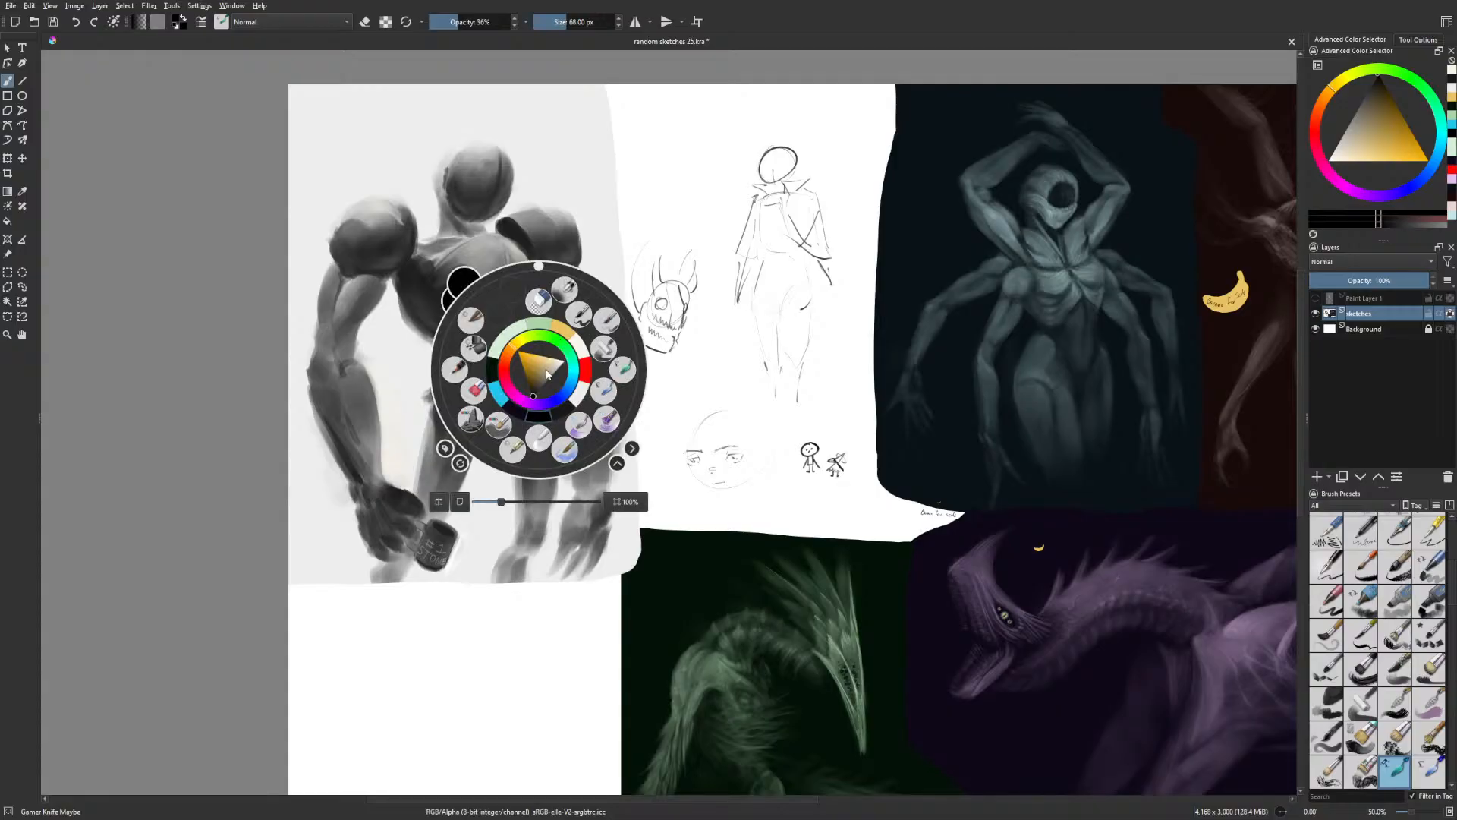
click(563, 410)
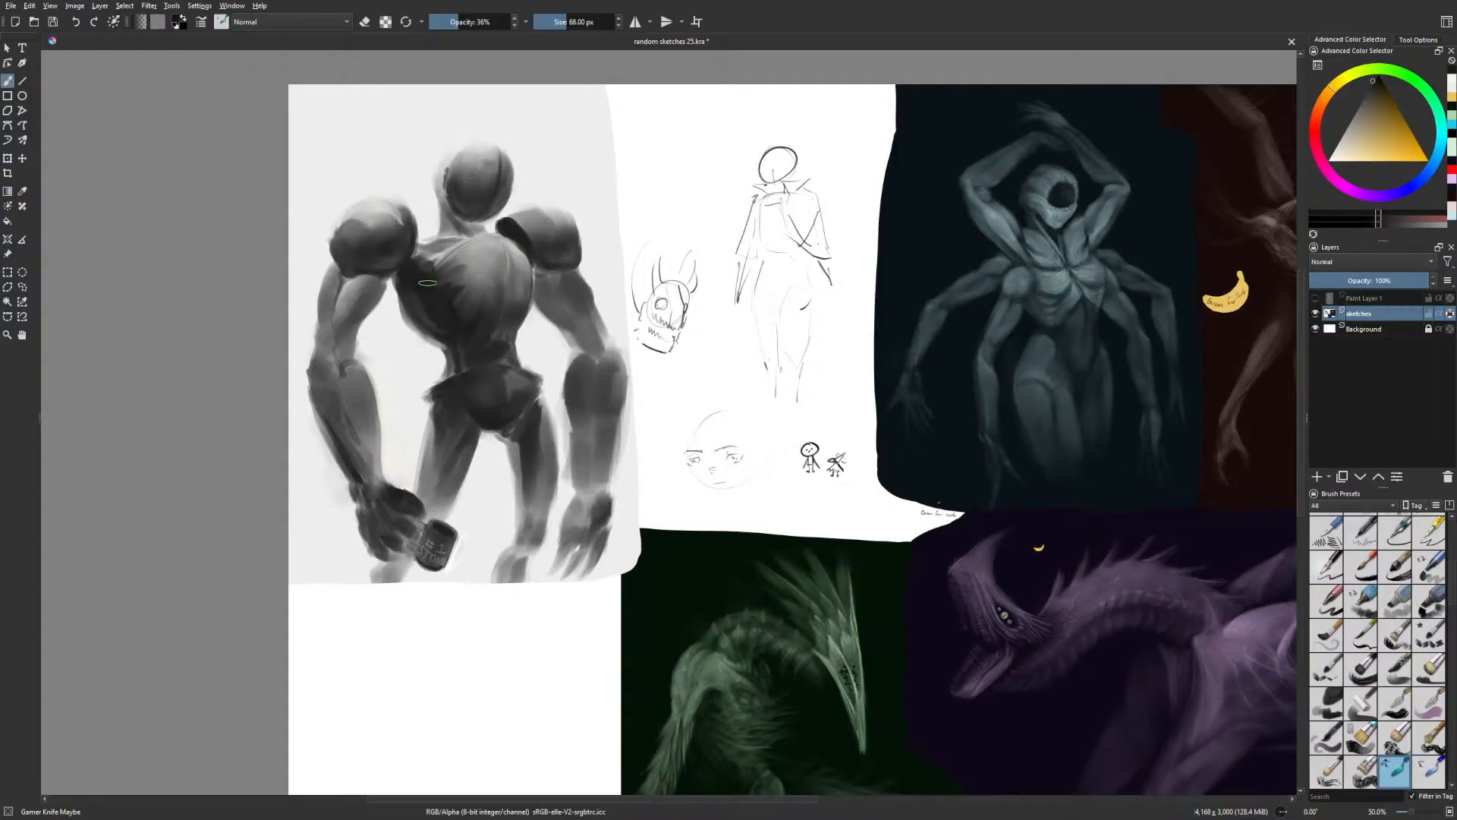
key(m)
drag(917, 265, 875, 308)
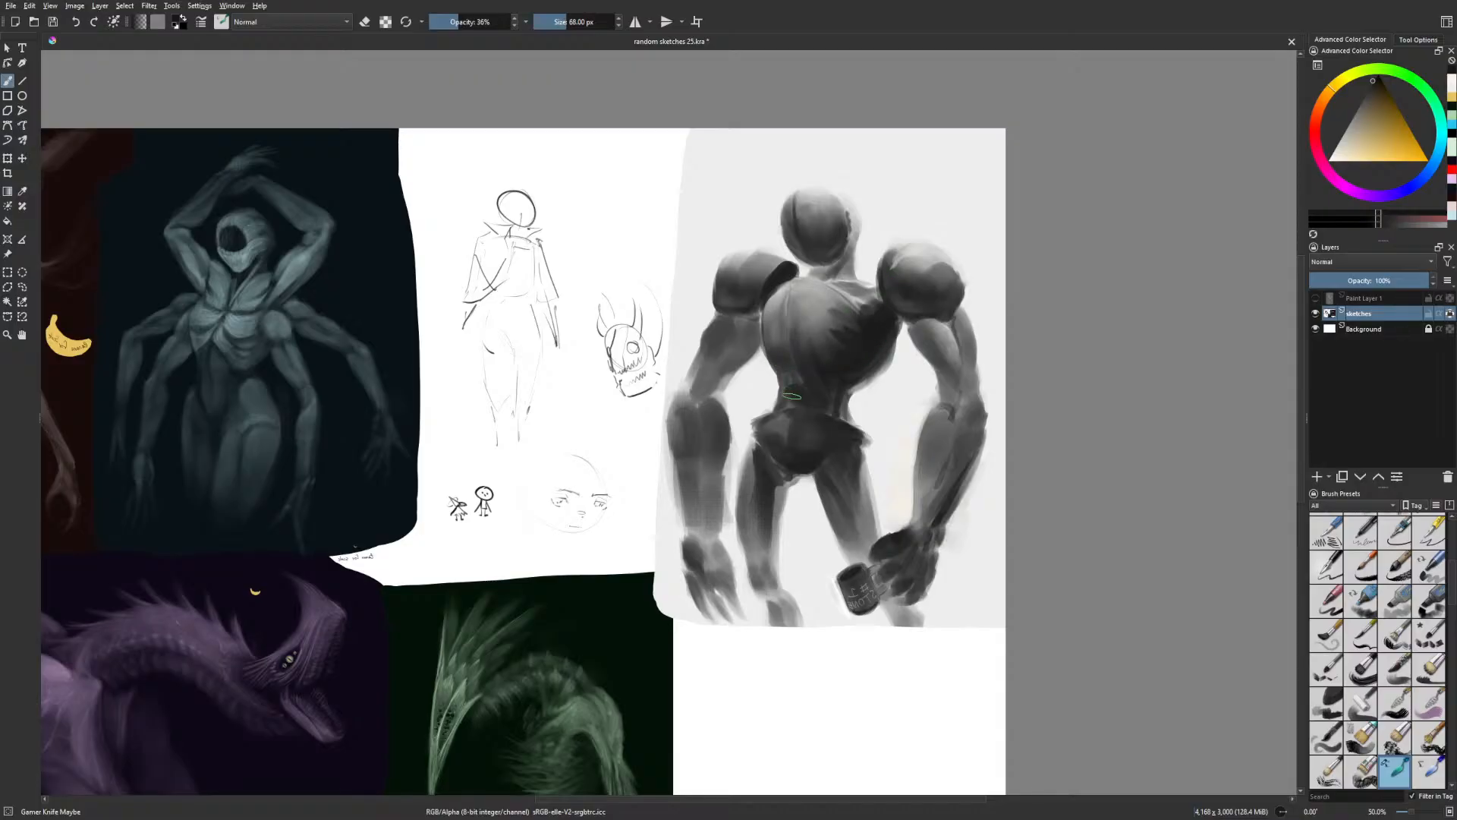
Reduce the brush to 32 px and refine the shading where the waist, pelvis and thighs meet
key(bracketleft)
key(bracketleft)
key(bracketleft)
drag(912, 266, 801, 317)
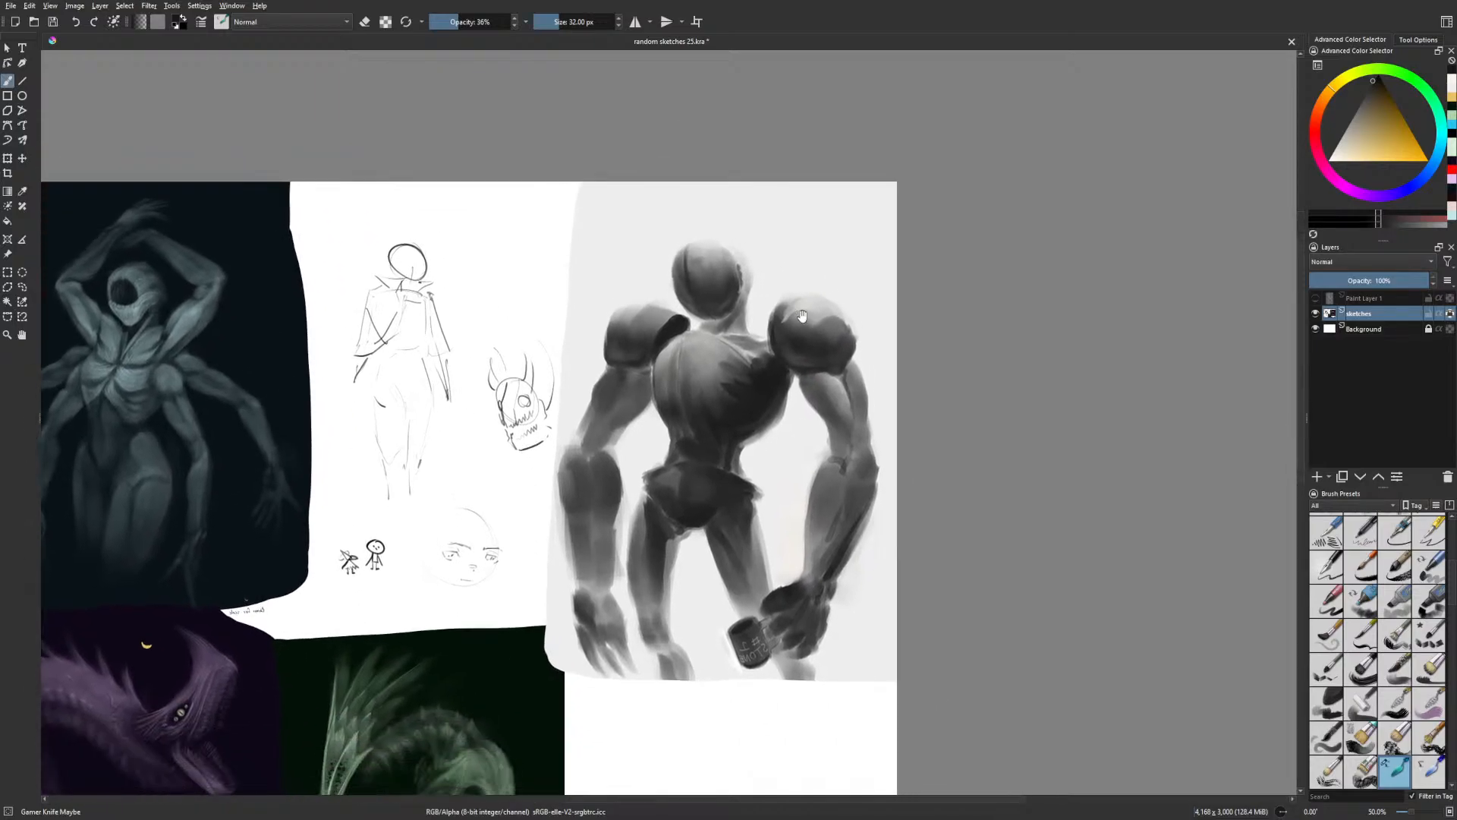
Pick a light grey colour and paint thin highlights along the pelvis's front contours
right_click(742, 461)
click(783, 485)
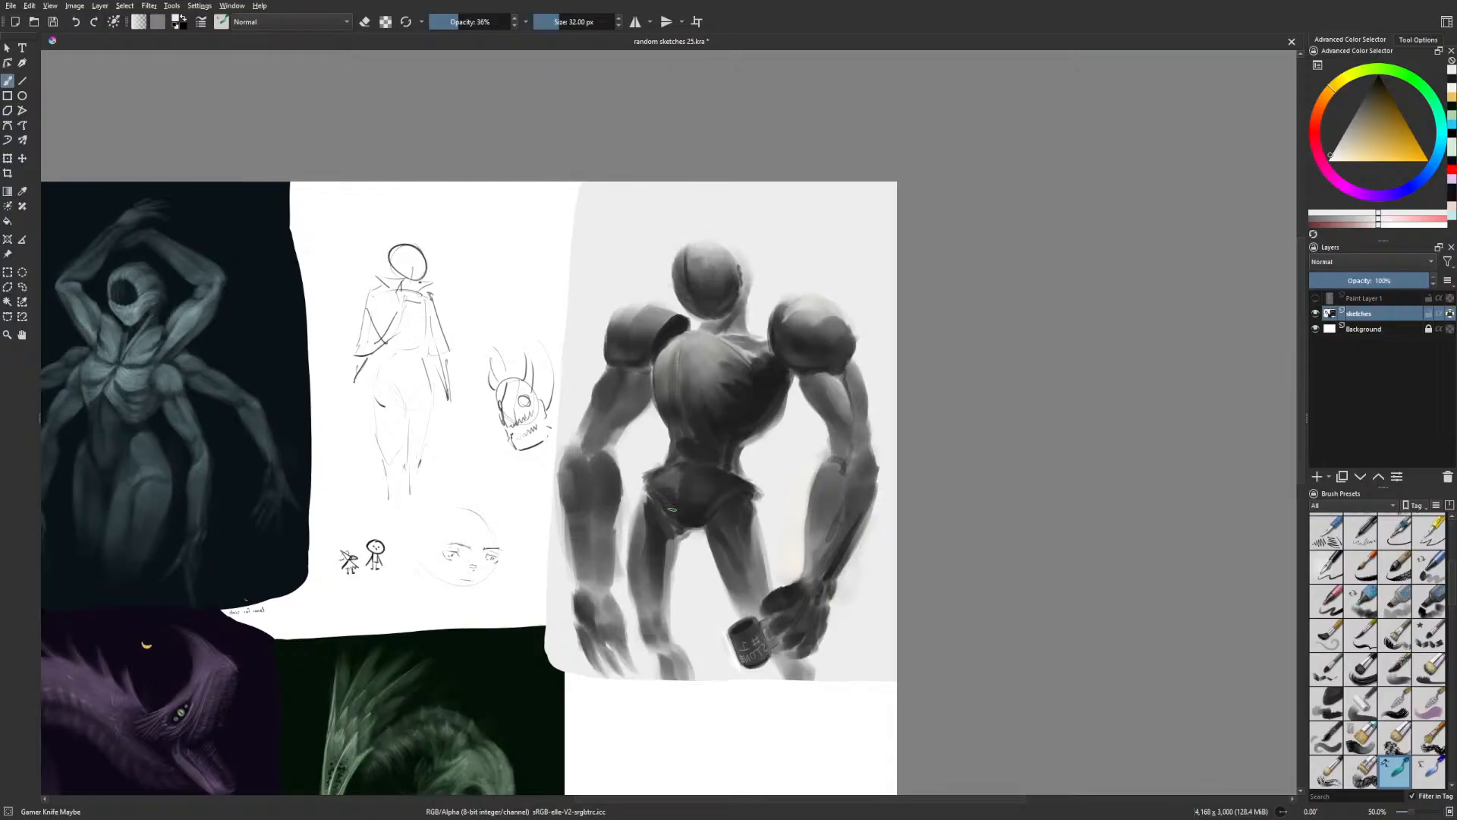
key(m)
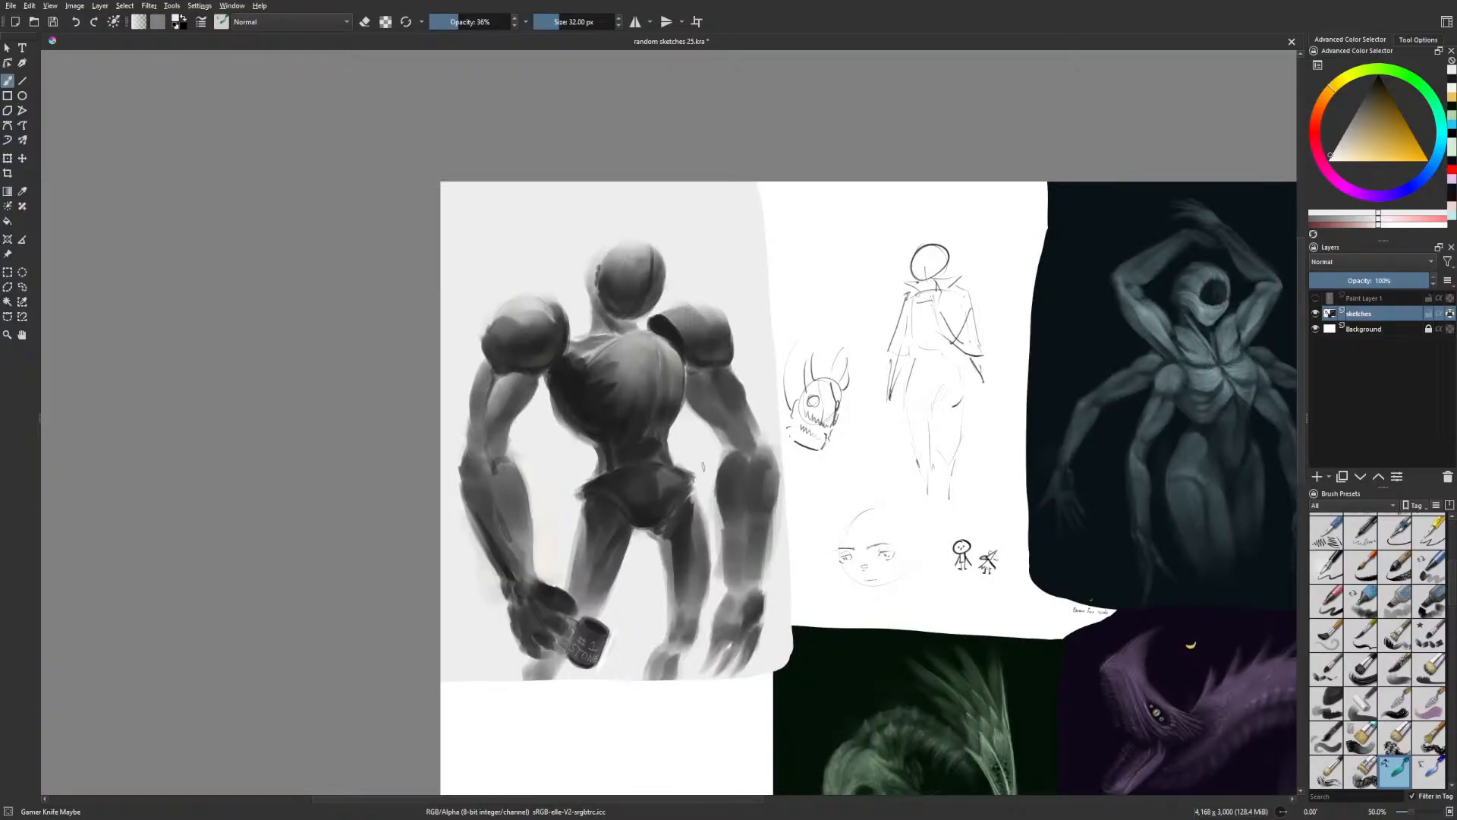
drag(761, 587, 756, 552)
Switch back to black, enlarge the brush to 68 px and blend dark shading over the waist and pelvis
right_click(755, 552)
click(757, 603)
key(bracketright)
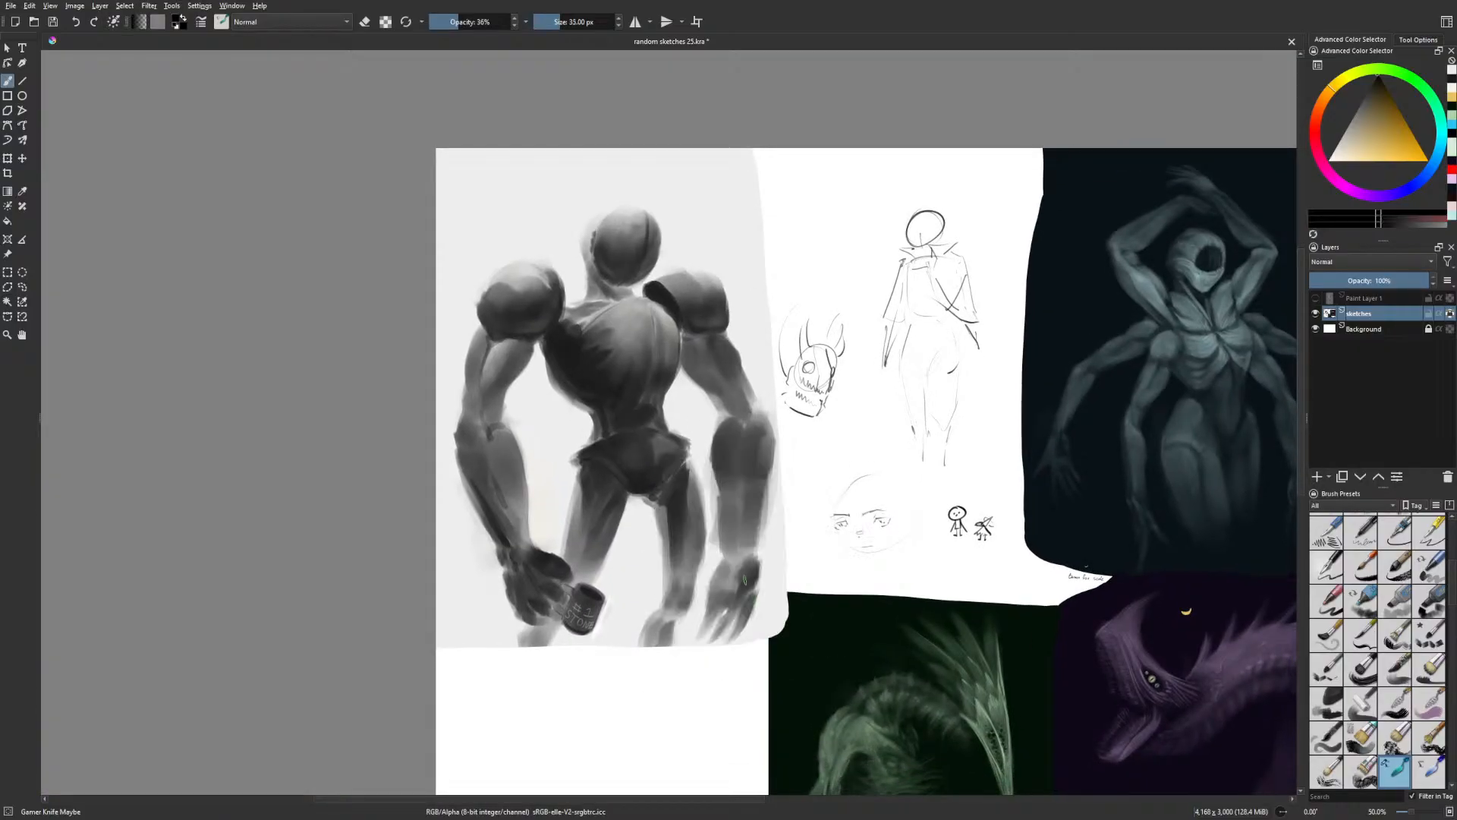
right_click(758, 584)
click(781, 624)
key(bracketright)
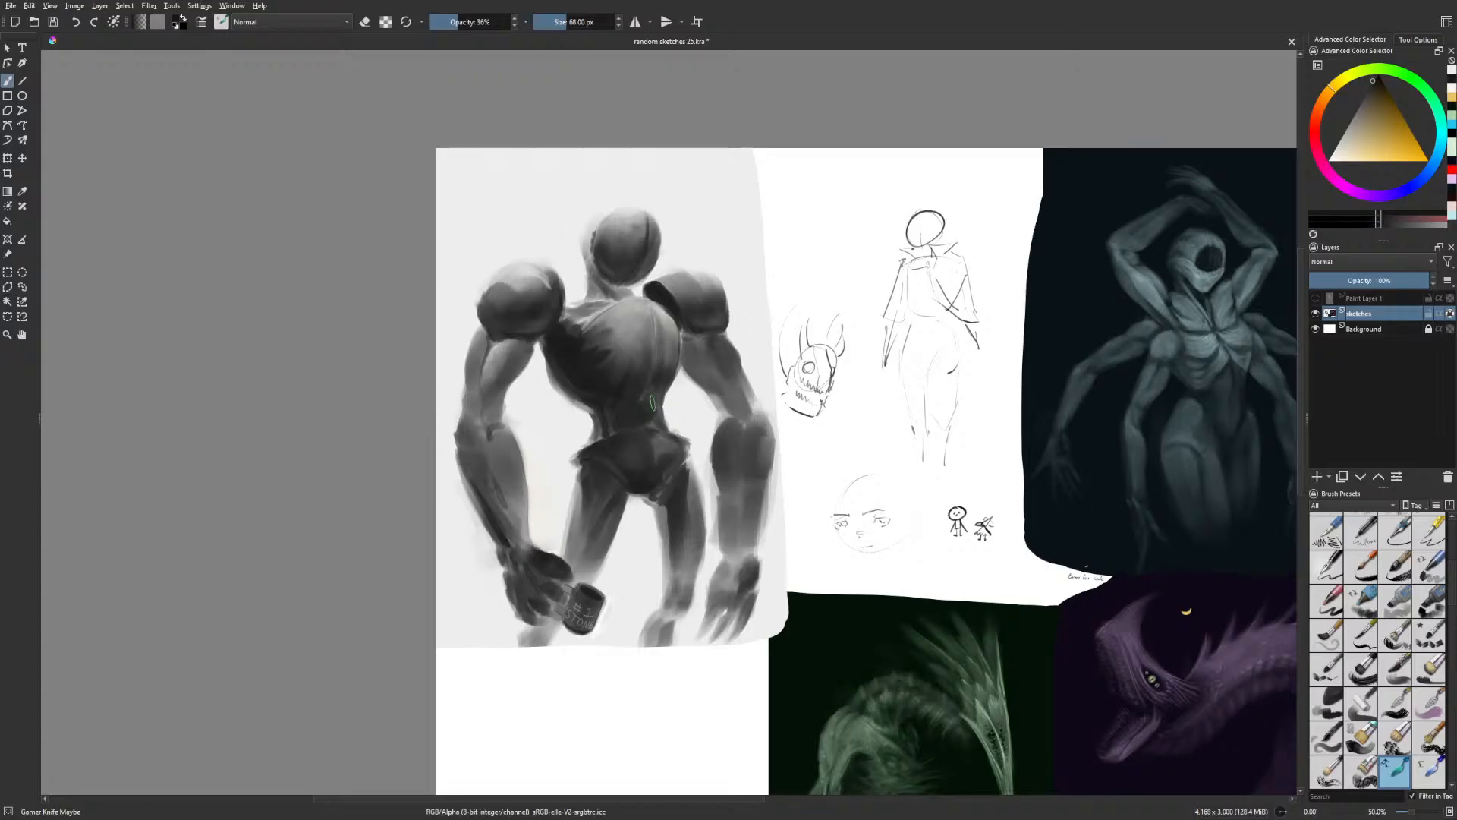
key(bracketright)
drag(750, 574, 750, 520)
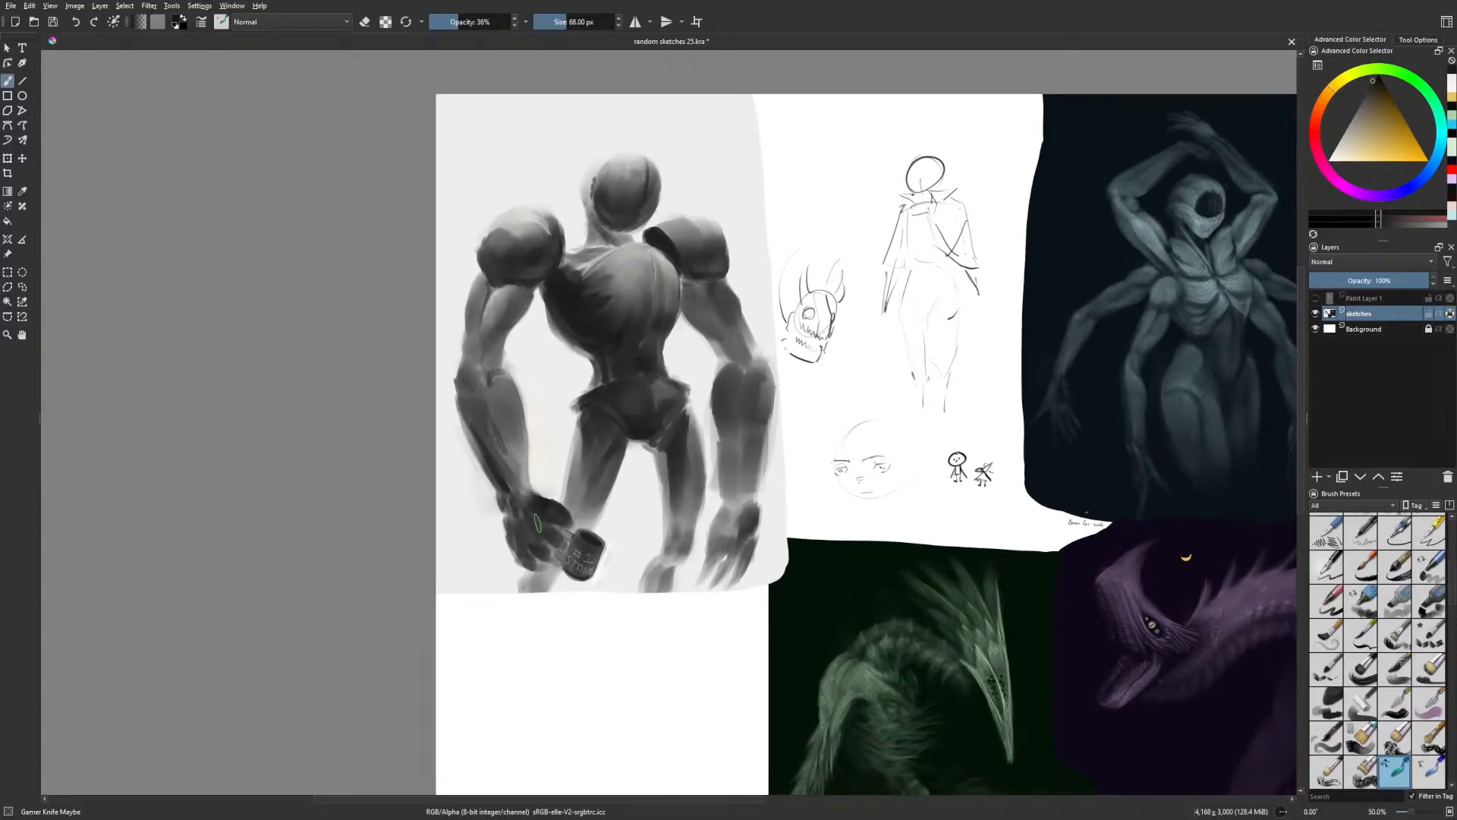
Pick a light grey colour and lighten the back of the hand holding the mug
right_click(594, 525)
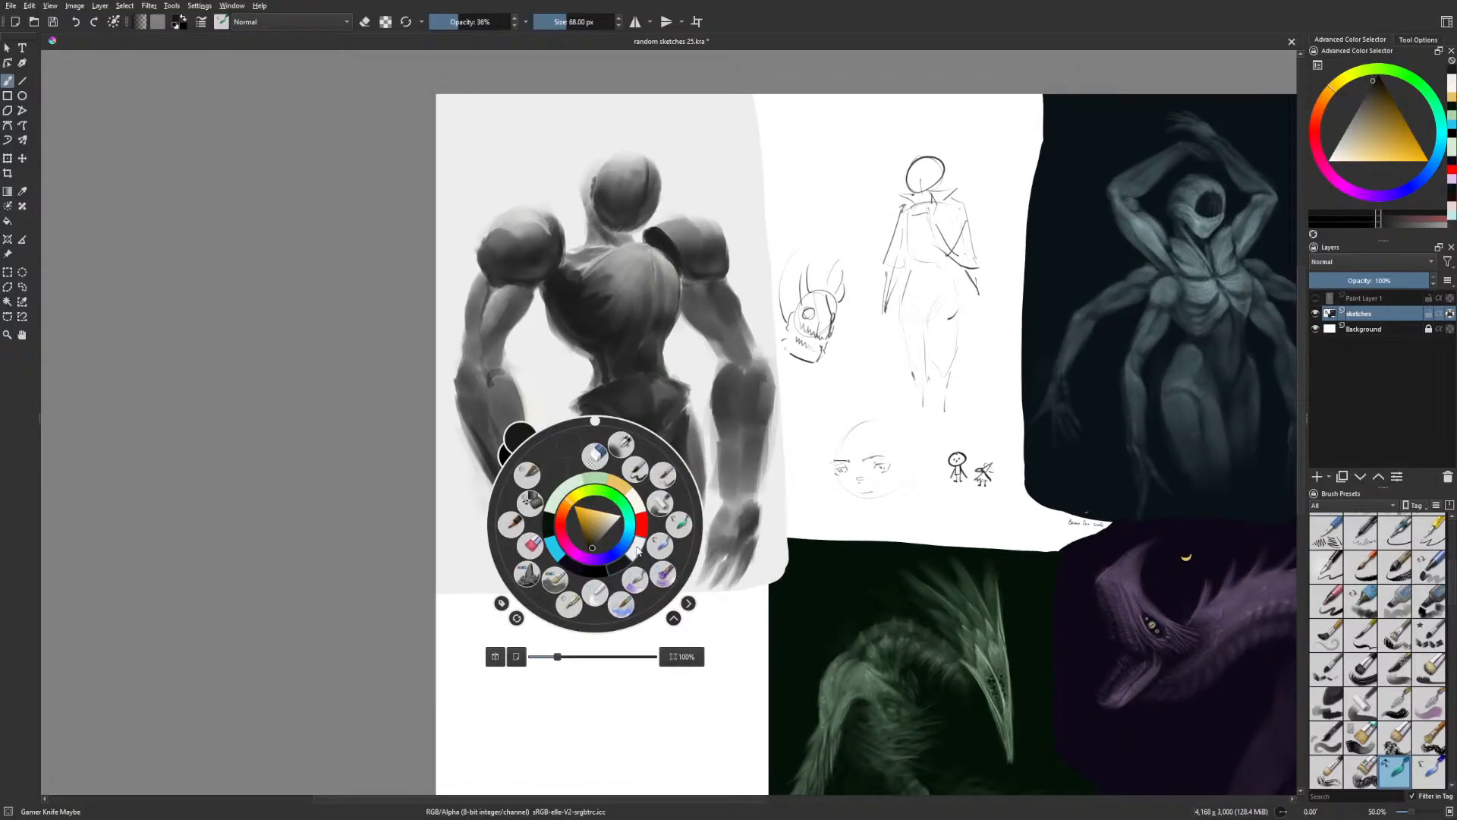
click(638, 550)
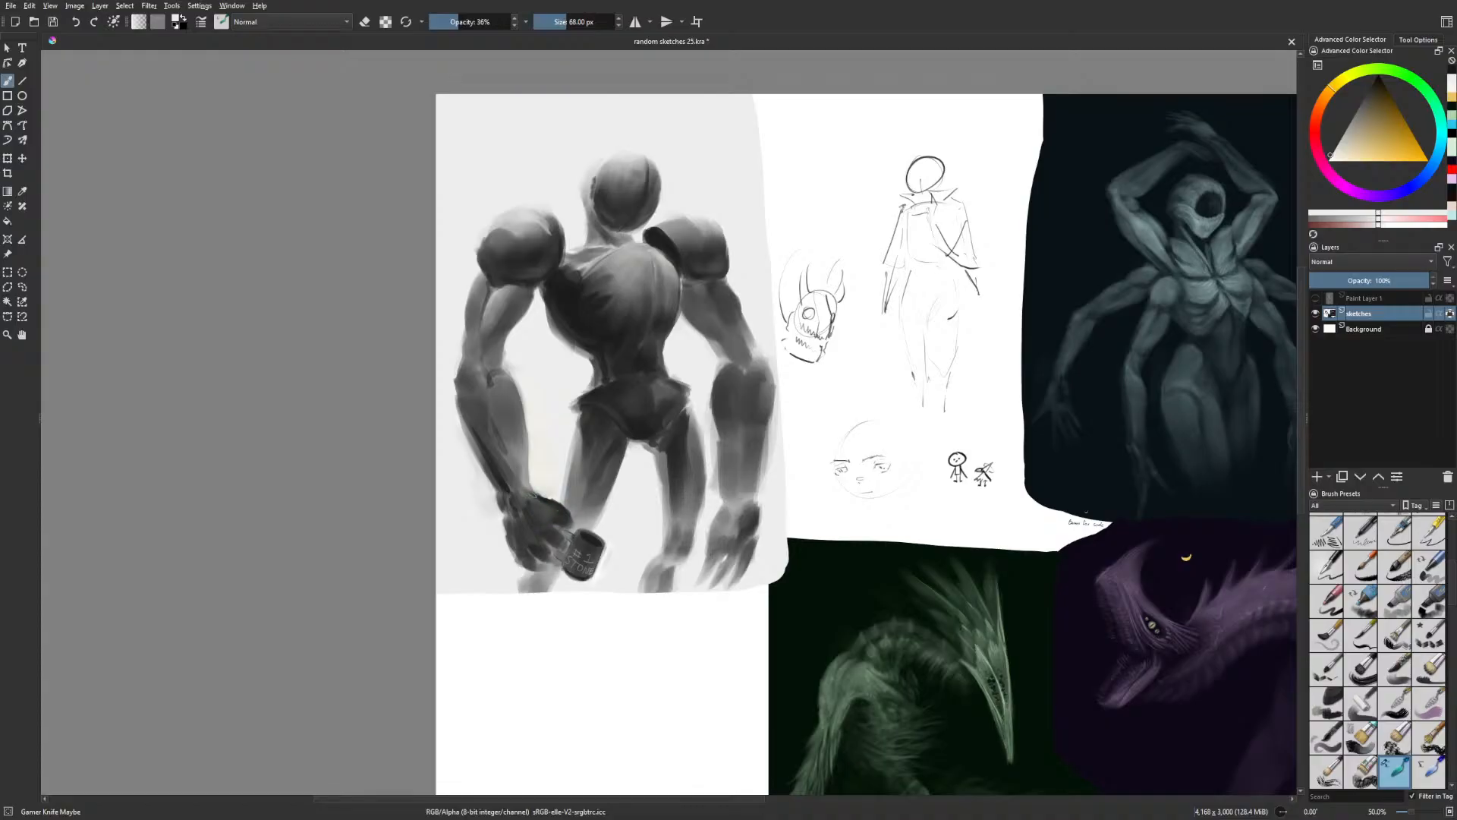
drag(535, 499, 551, 506)
Switch to black and deepen the shading on the empty hand, its forearm and the larger shoulder
right_click(714, 520)
click(719, 569)
right_click(718, 567)
right_click(717, 564)
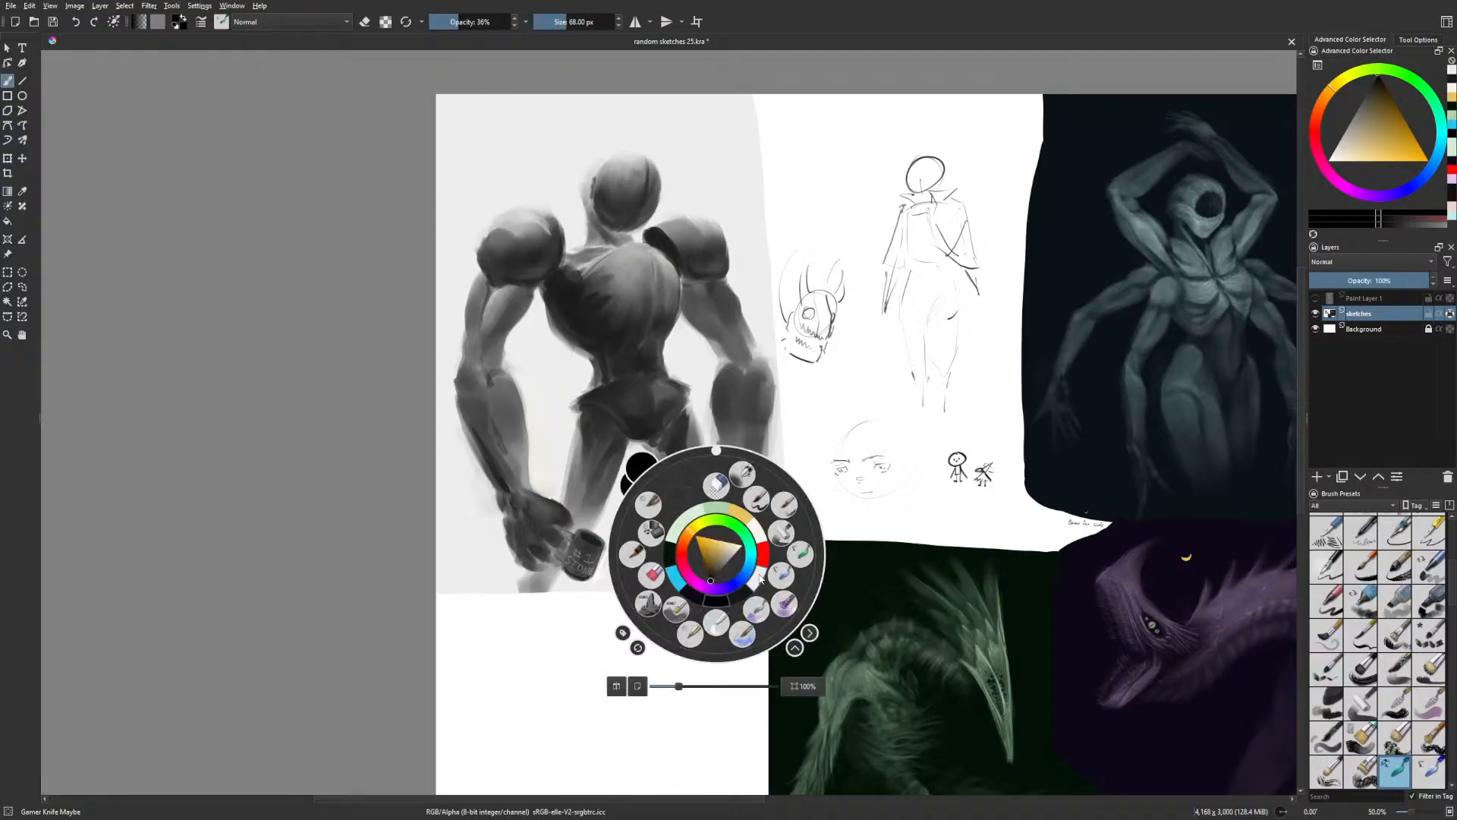
right_click(722, 559)
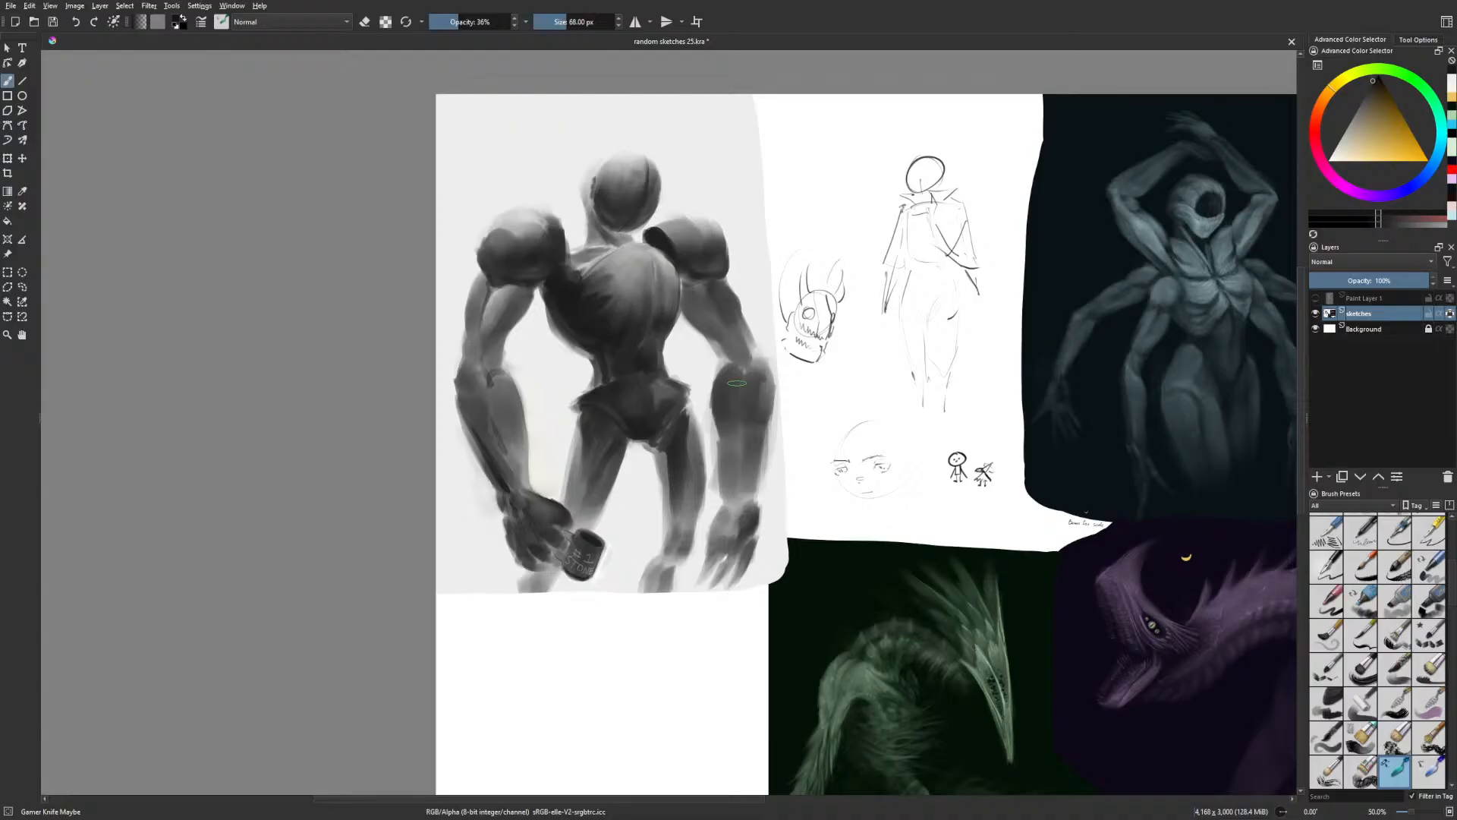
key(m)
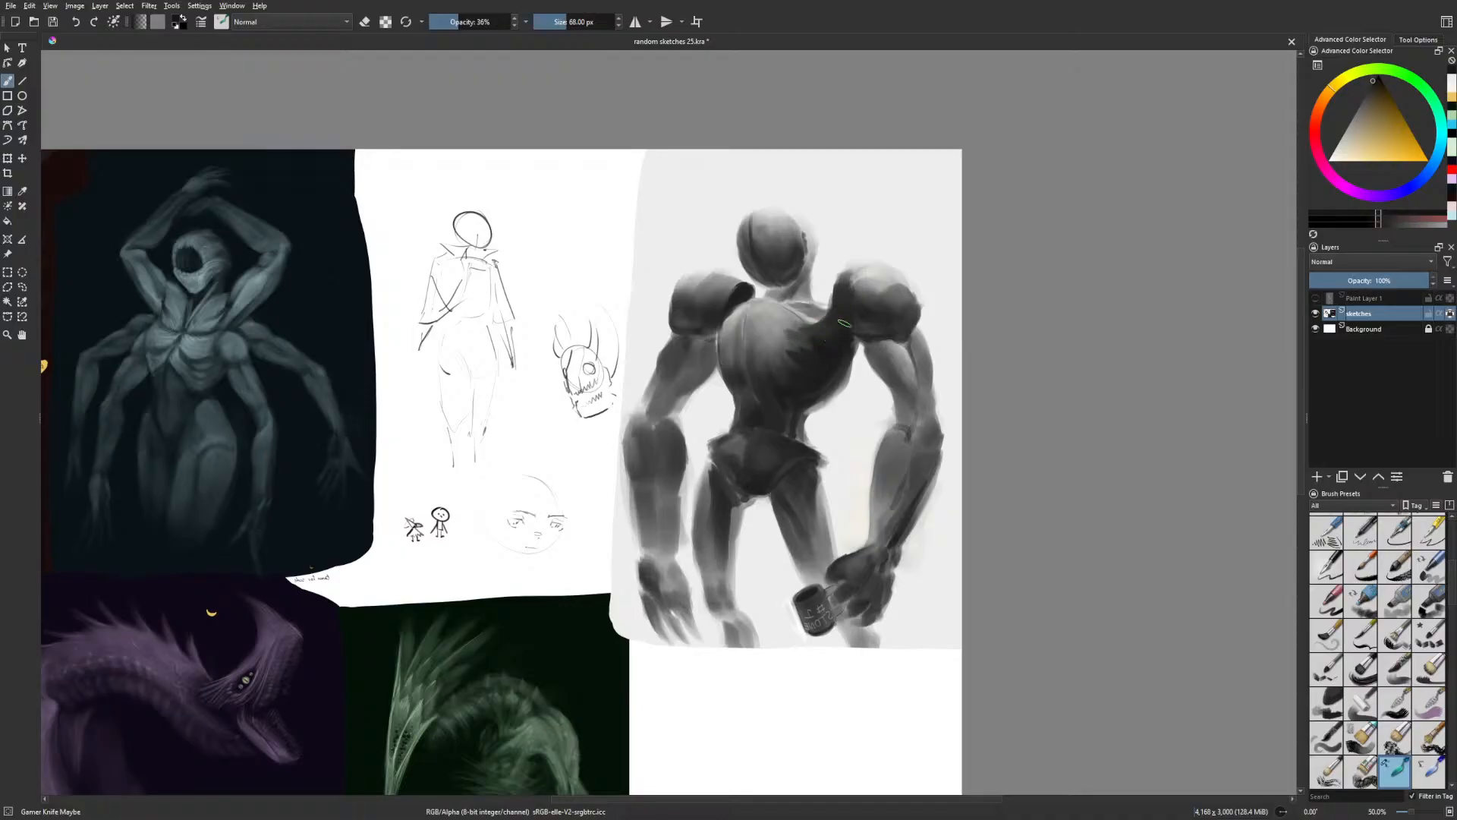
Pick a light grey colour and brush highlights onto the chest and shoulders at 68 px
key(minus)
key(m)
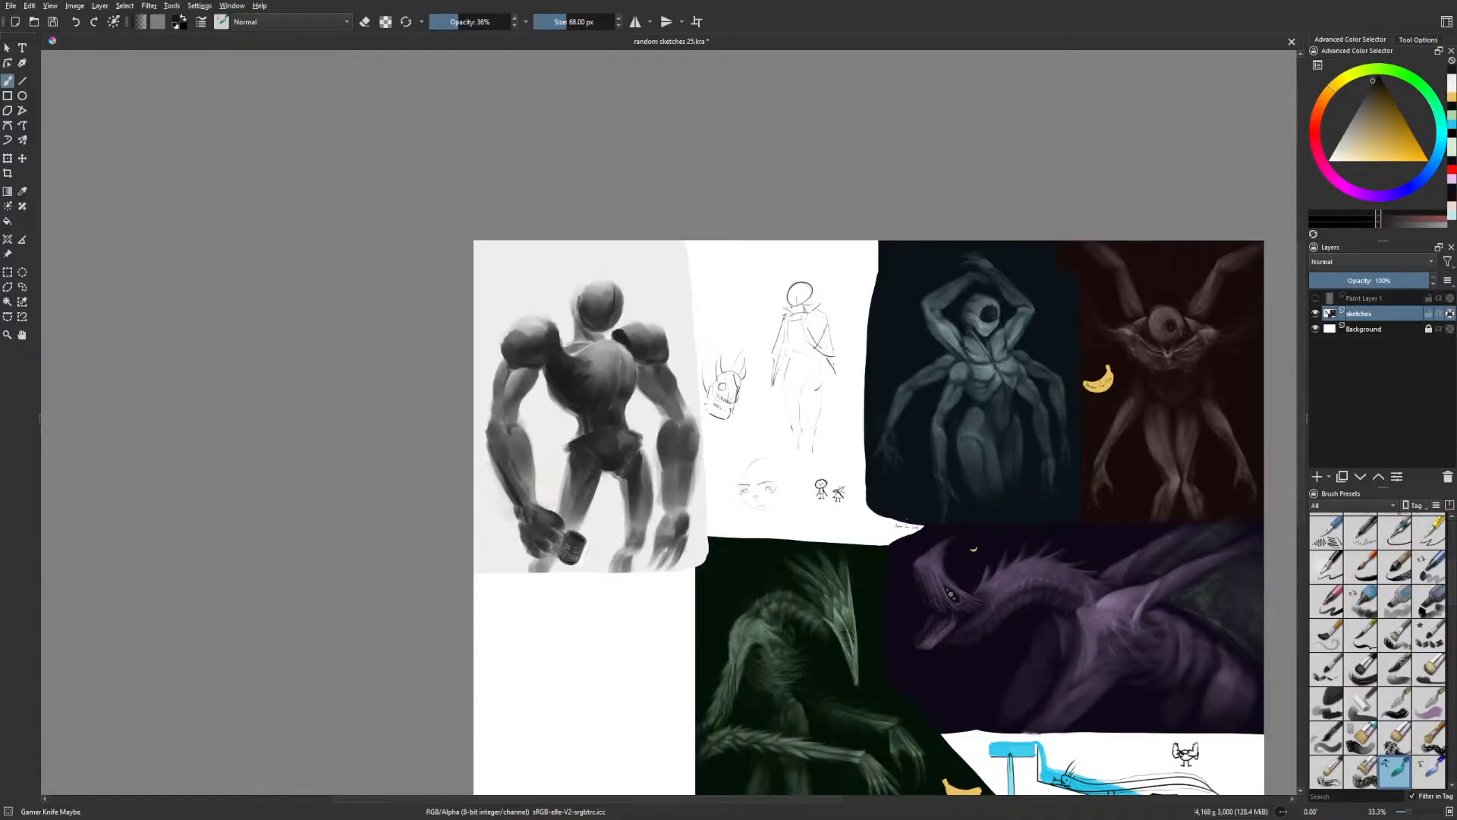
right_click(572, 349)
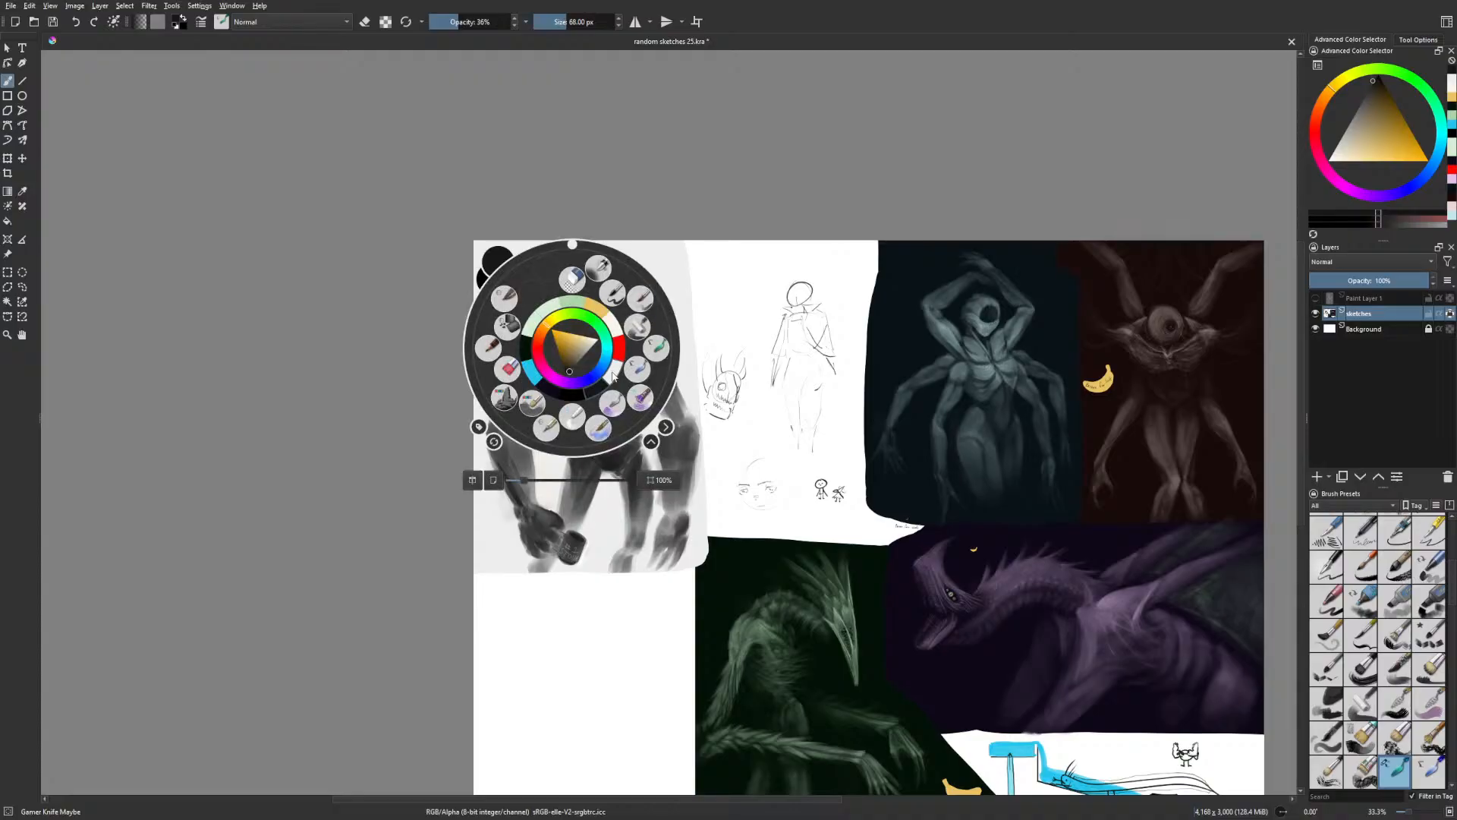
click(614, 375)
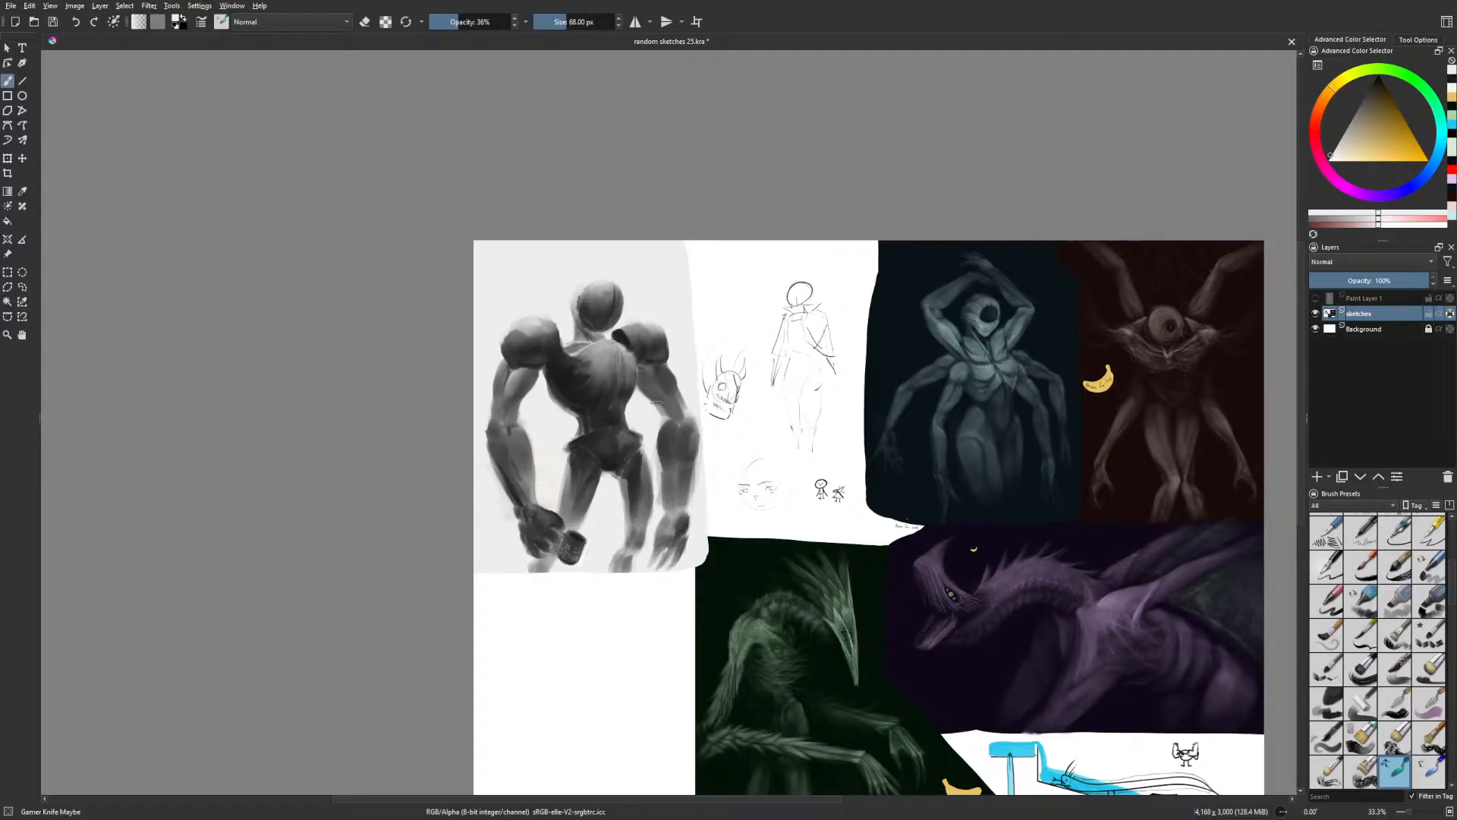
key(m)
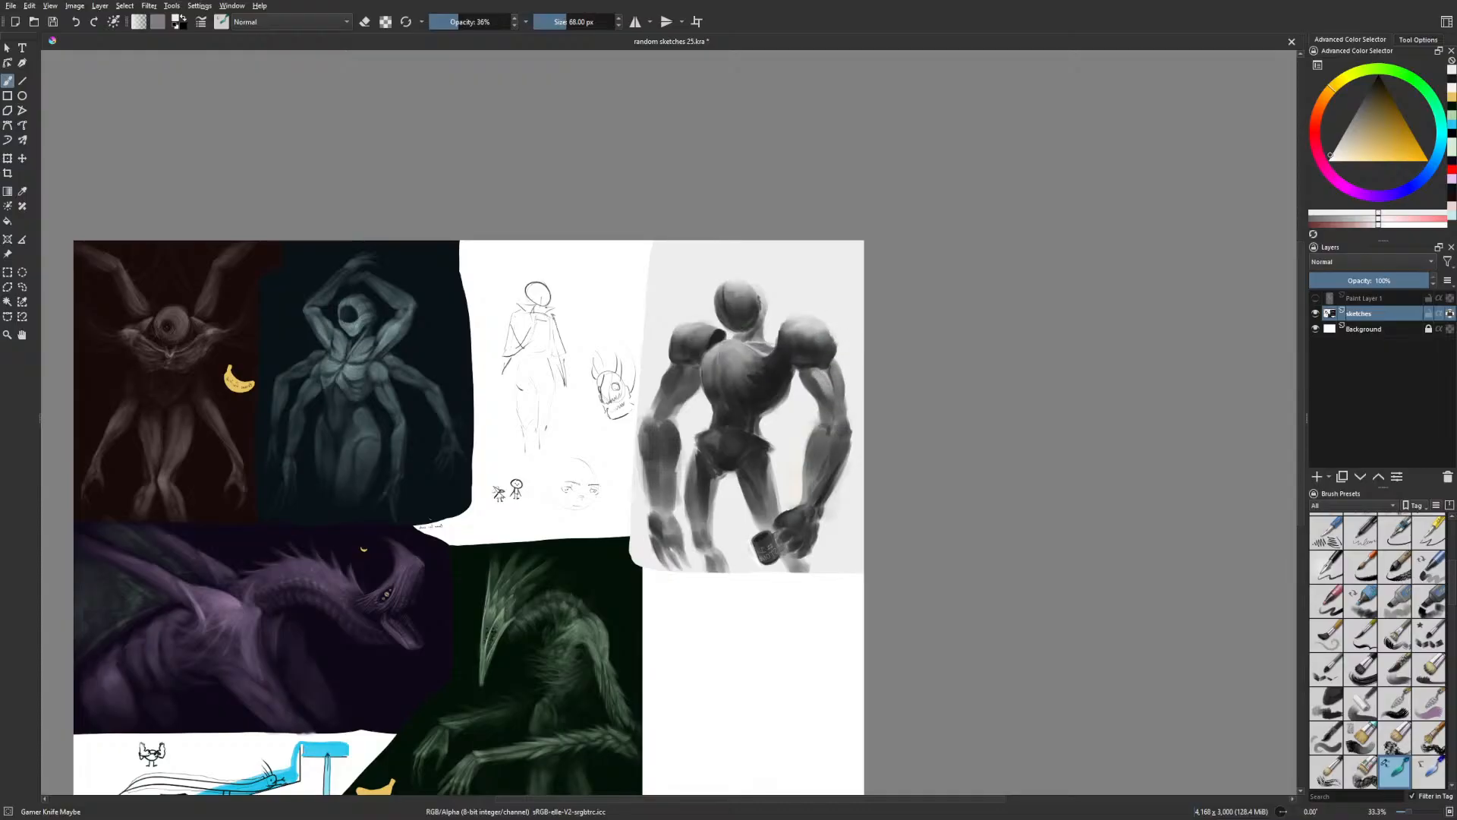
Reduce the brush to 30 px and paint thin light streaks across the chest
key(m)
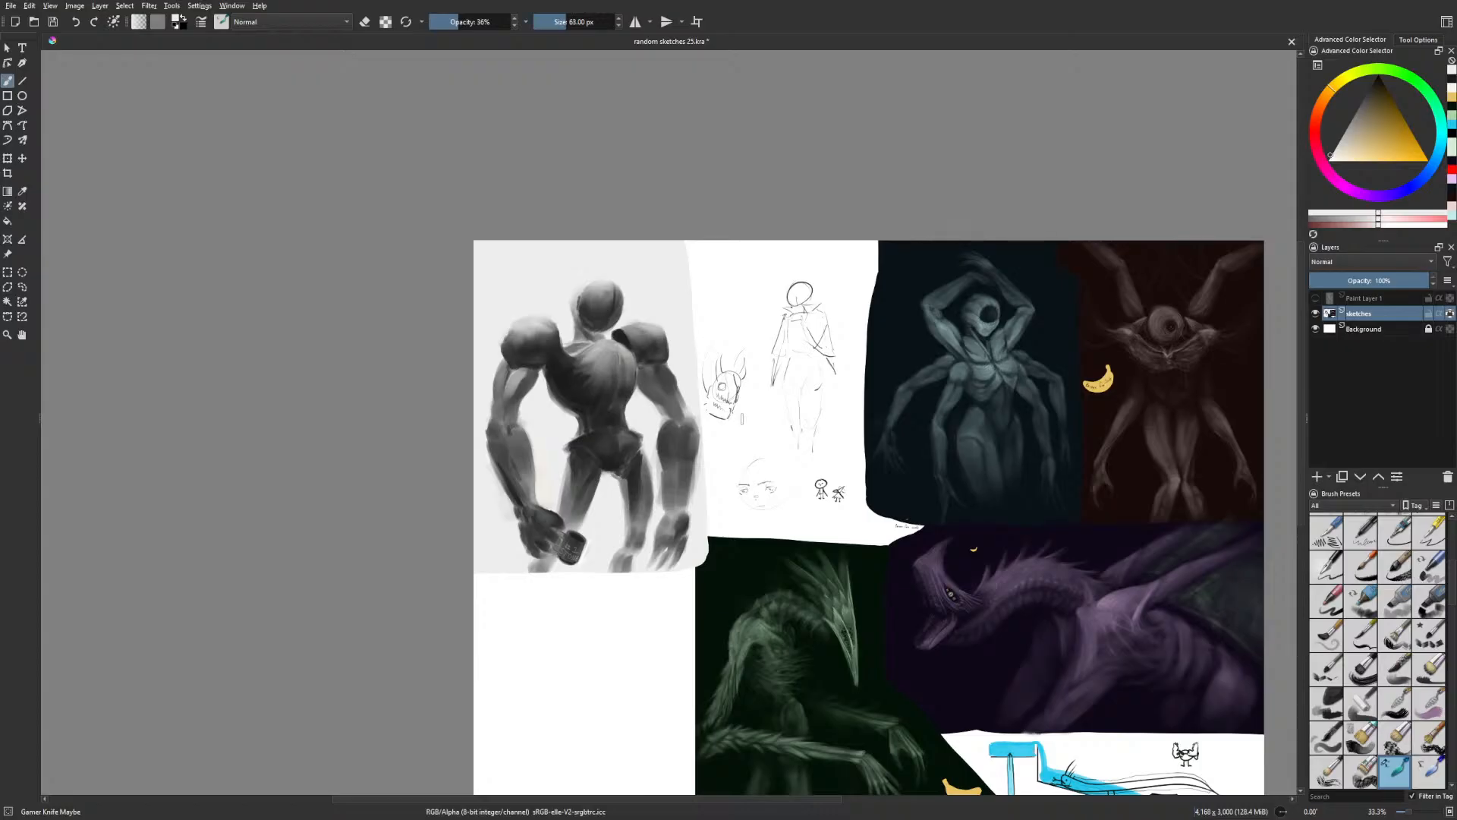
key(bracketleft)
key(bracketleft)
key(m)
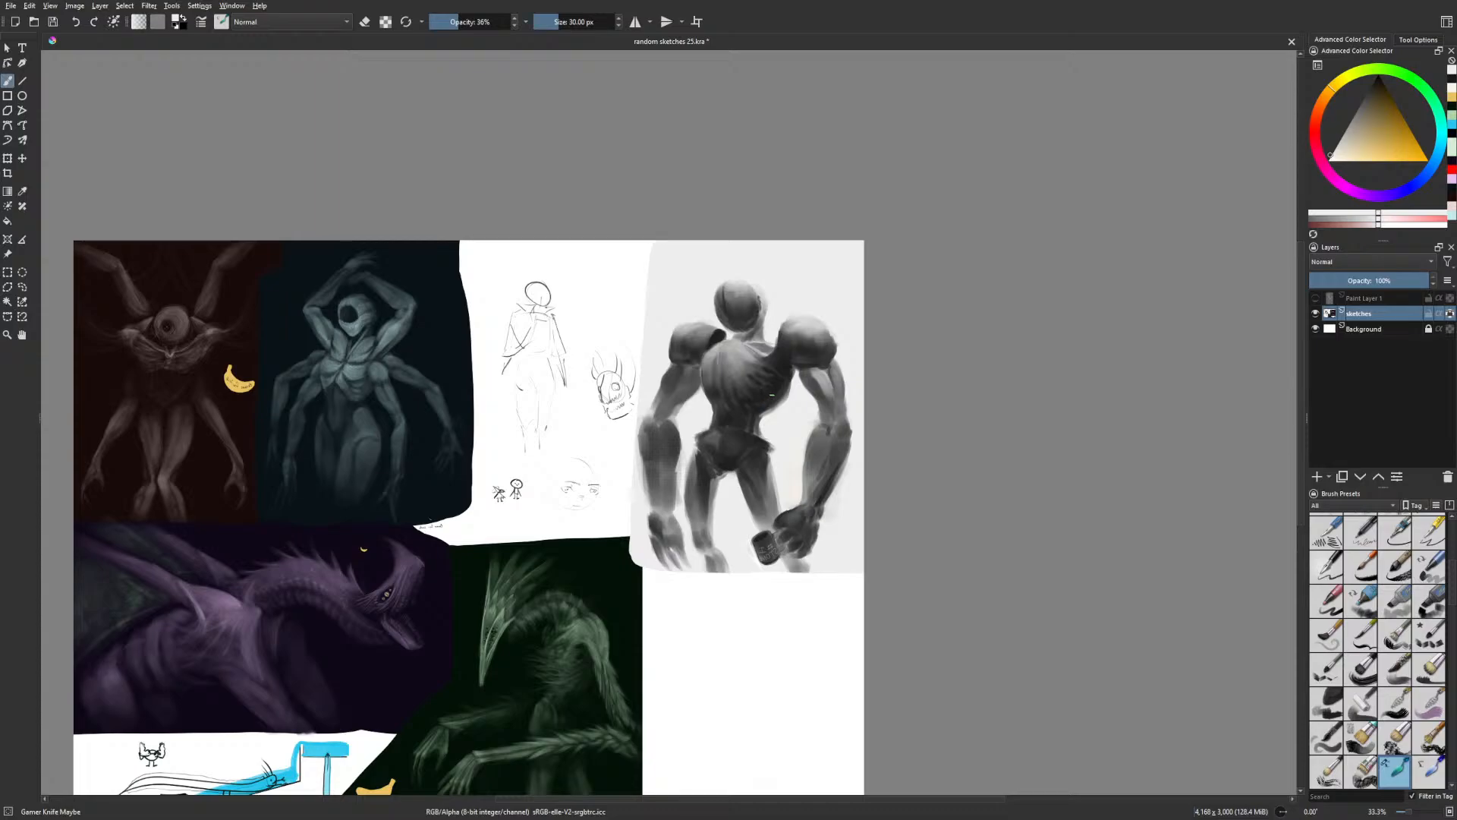
Switch to black and darken the outer edge of the forearm above the hand holding the mug
key(m)
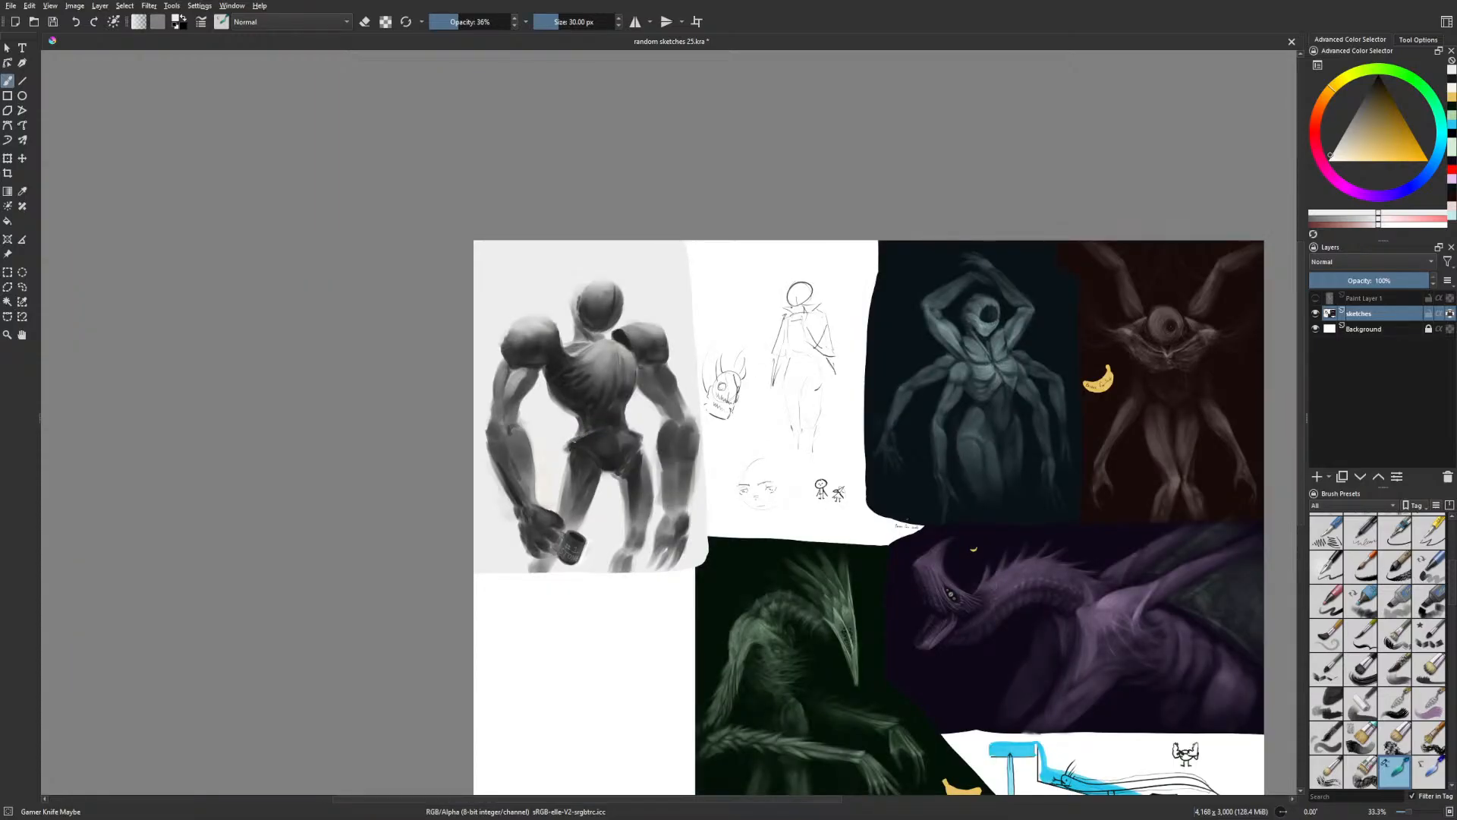
key(m)
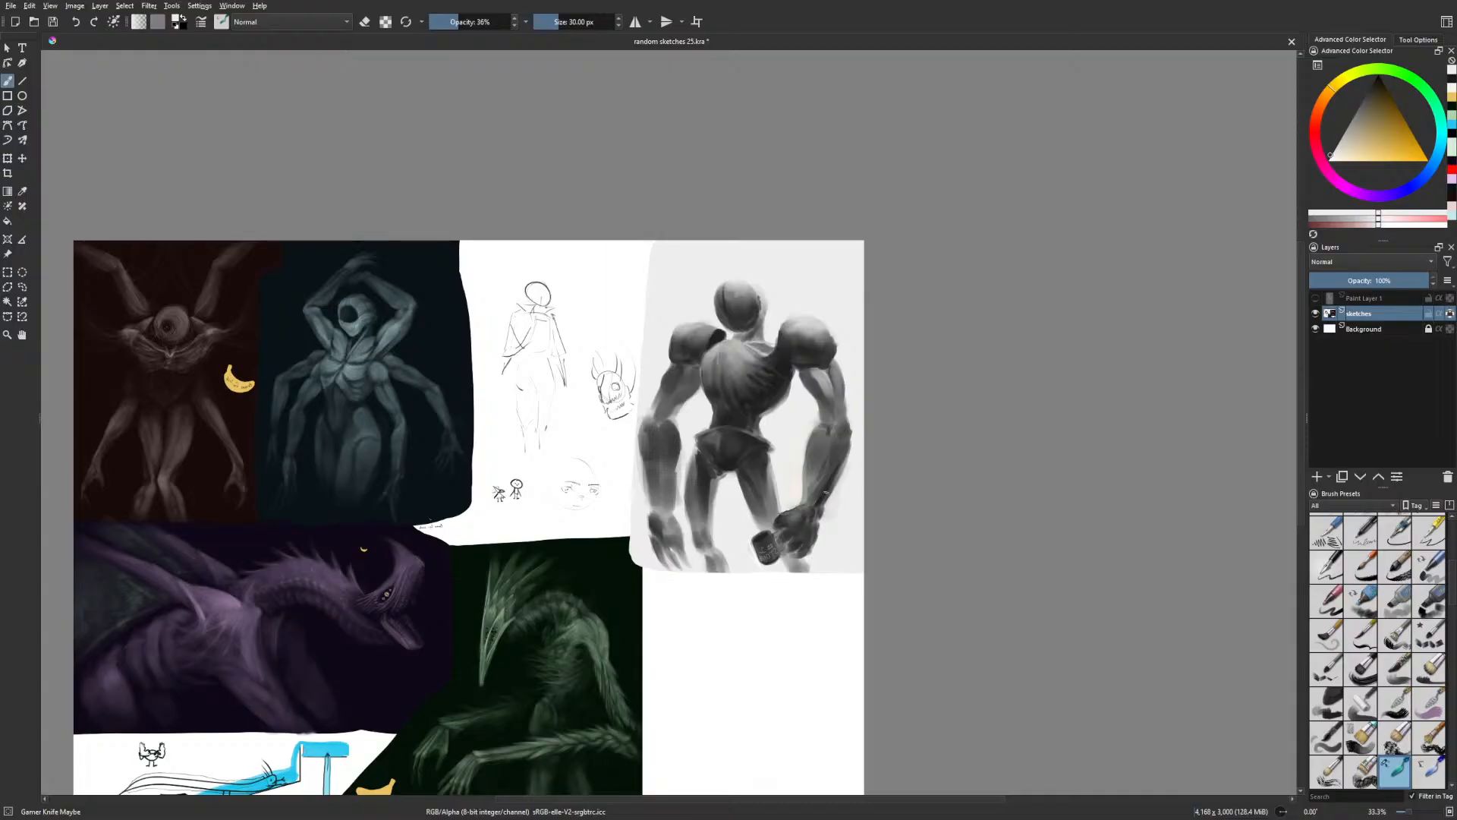
right_click(833, 496)
click(842, 526)
right_click(851, 541)
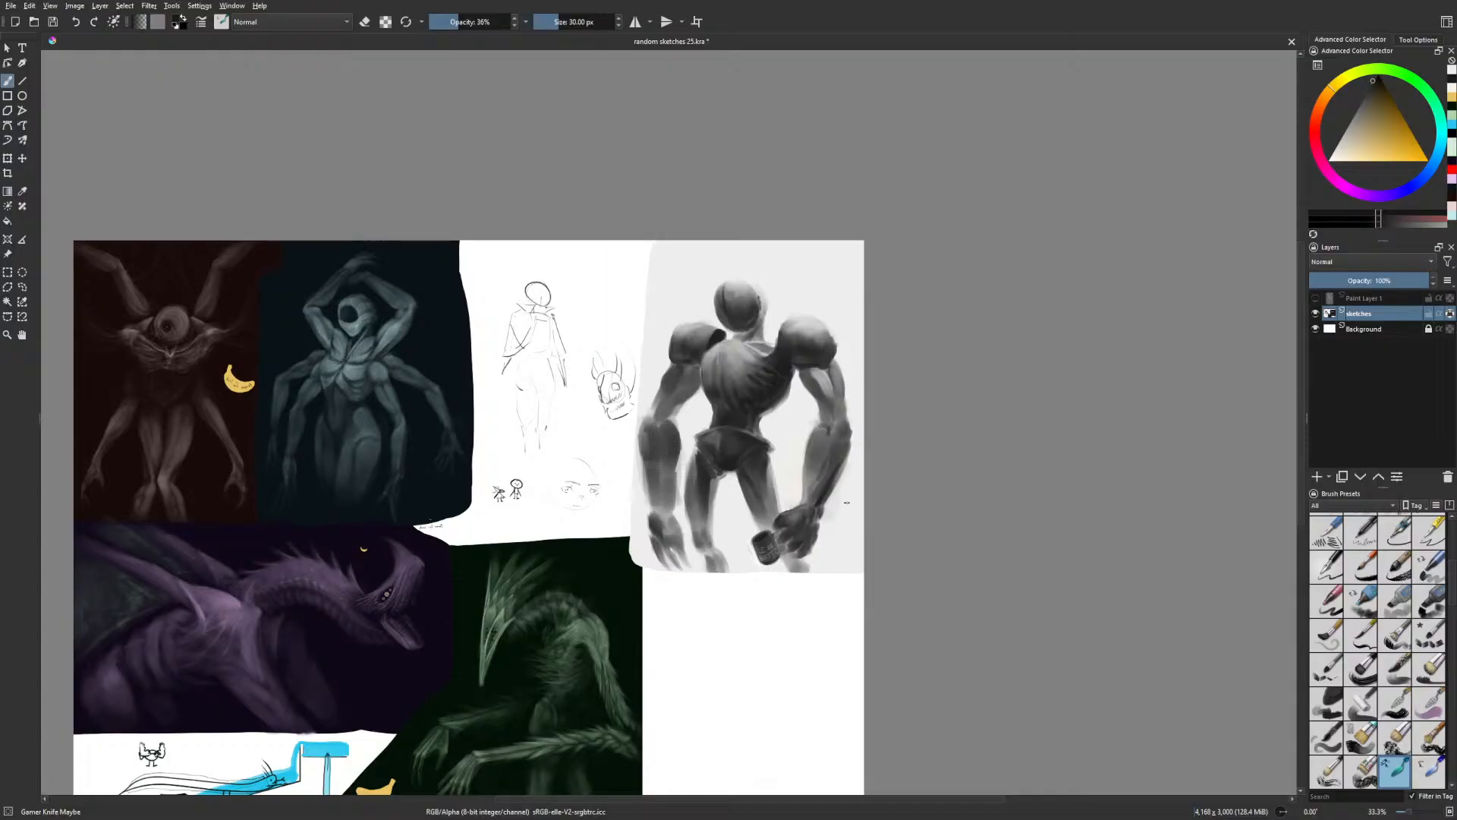
key(m)
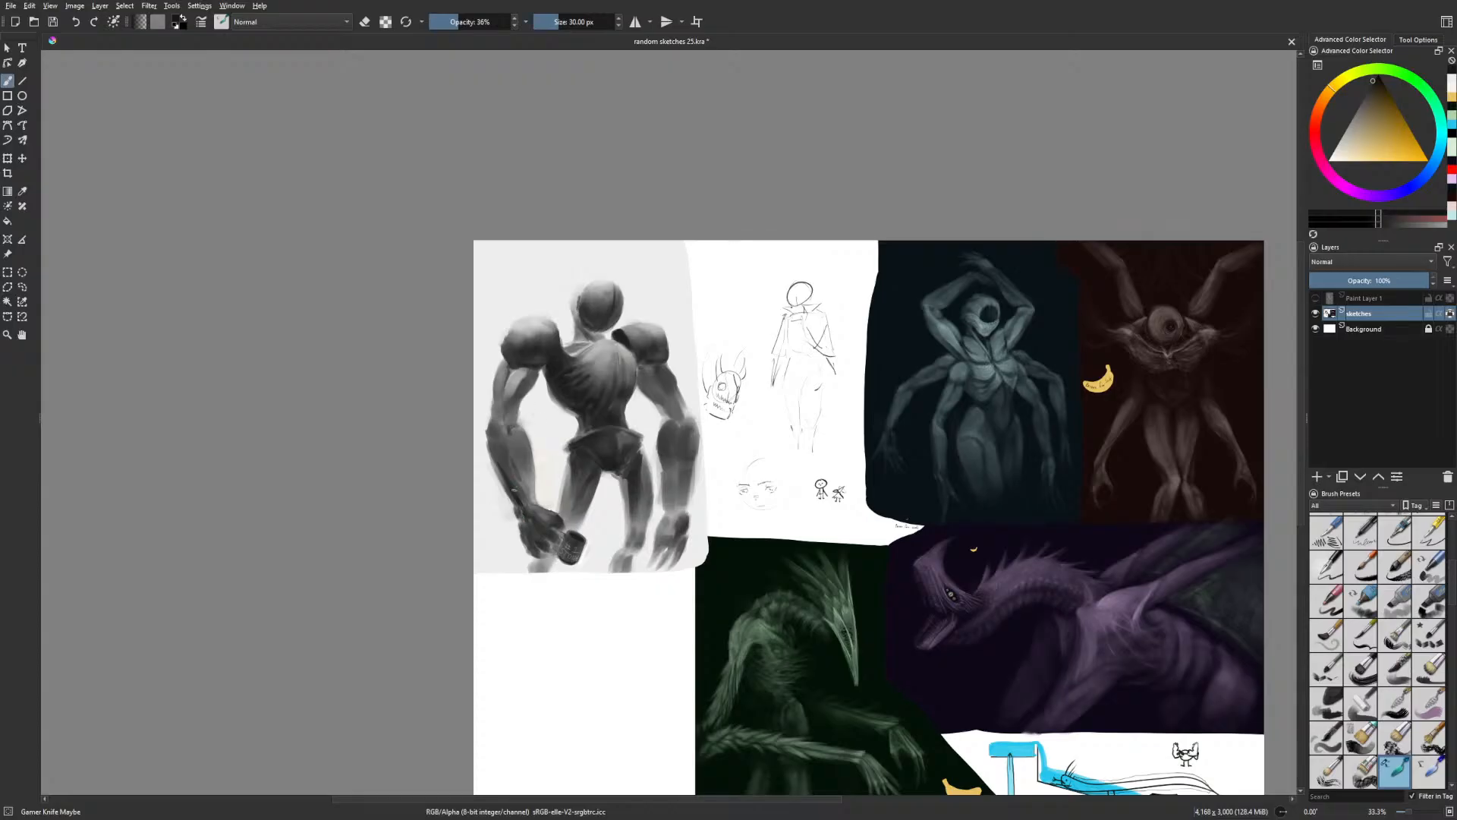
key(m)
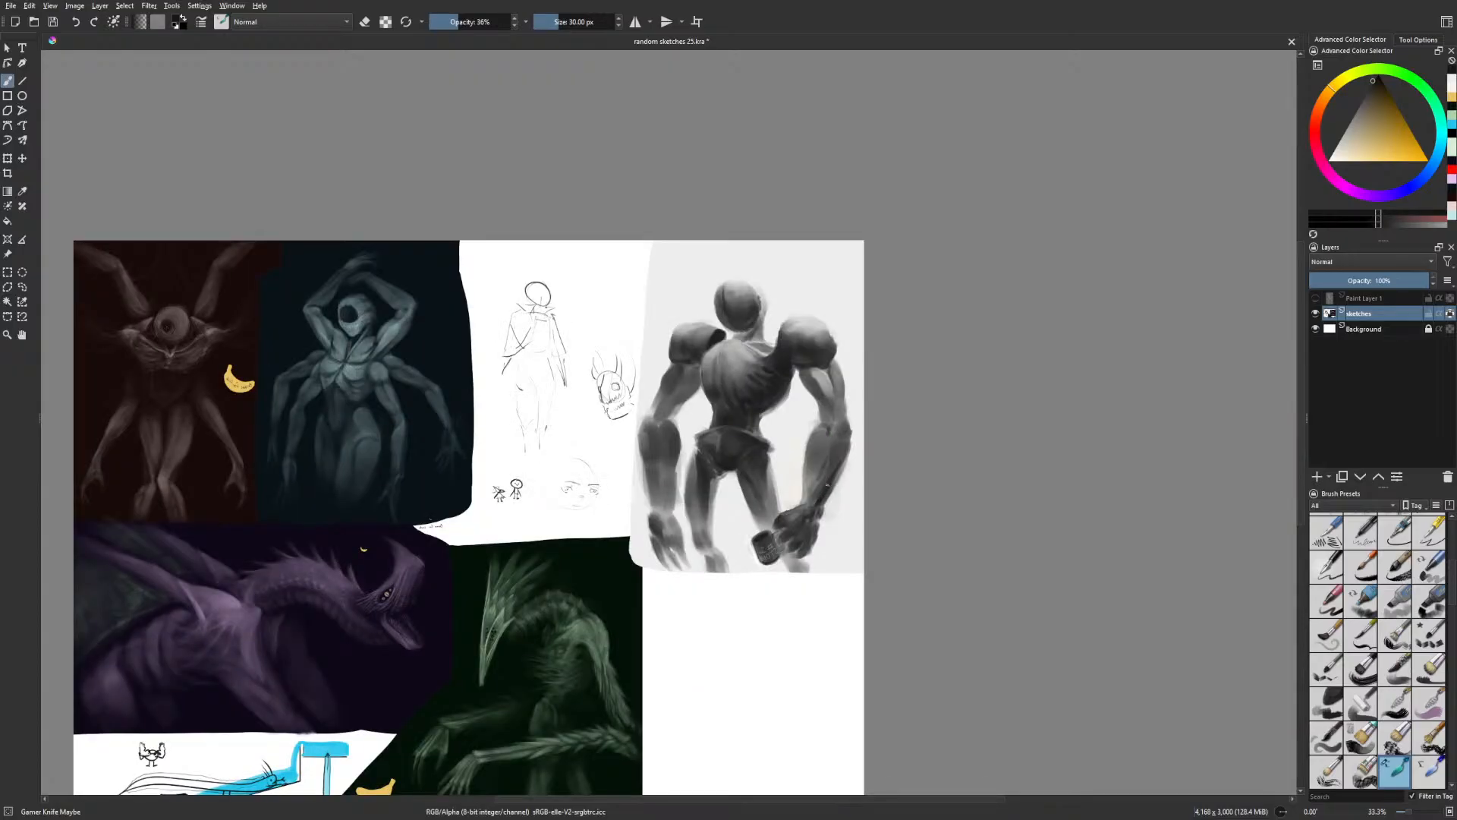
drag(848, 459, 835, 481)
Enlarge the brush to 44 px and deepen the shading on both forearms and the fingers of the empty hand
key(plus)
key(m)
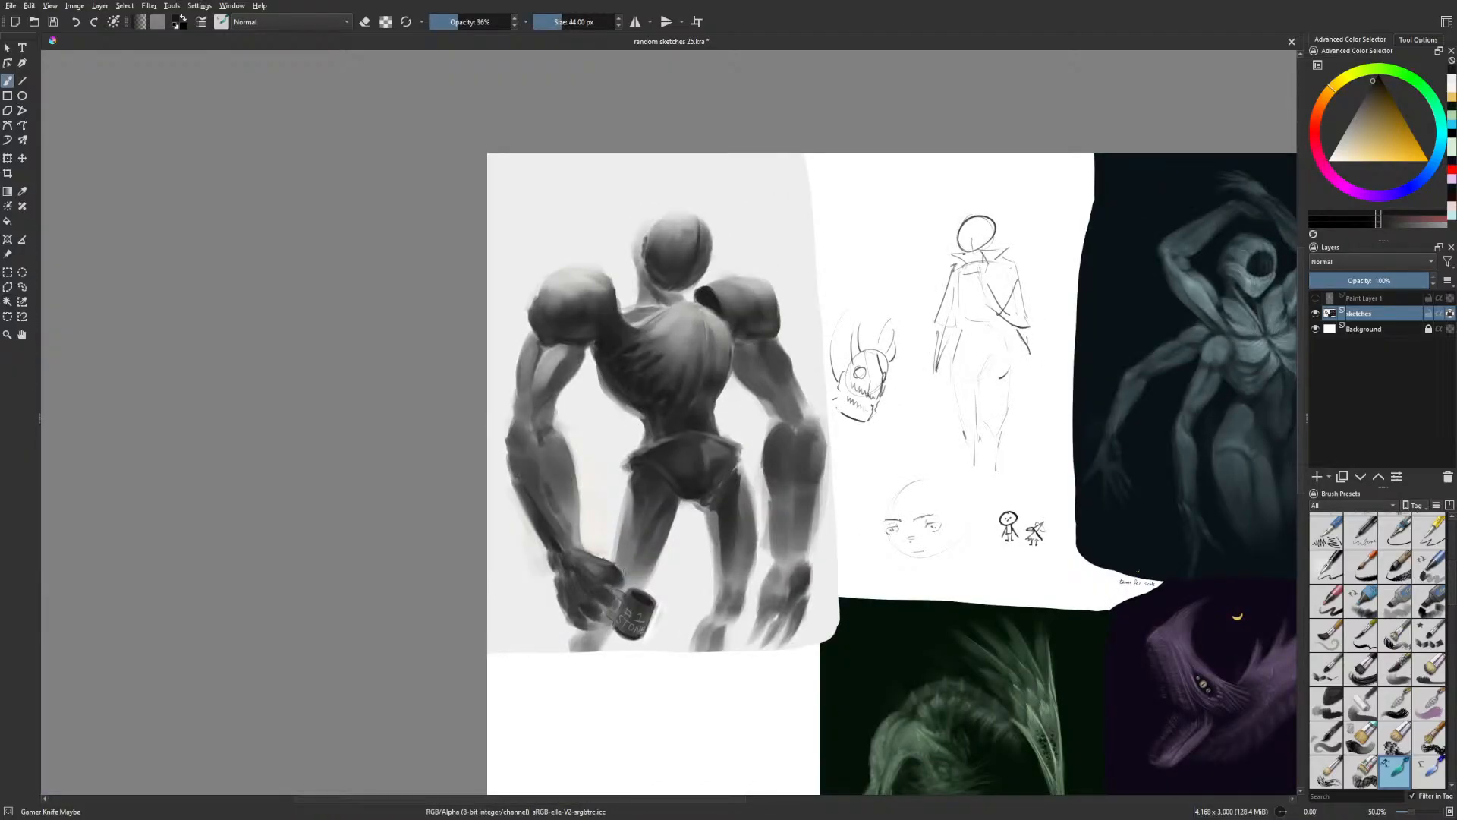
drag(510, 425, 506, 442)
drag(807, 482, 818, 500)
mouse_move(758, 597)
mouse_down()
mouse_move(770, 566)
mouse_move(740, 656)
mouse_move(782, 647)
mouse_up()
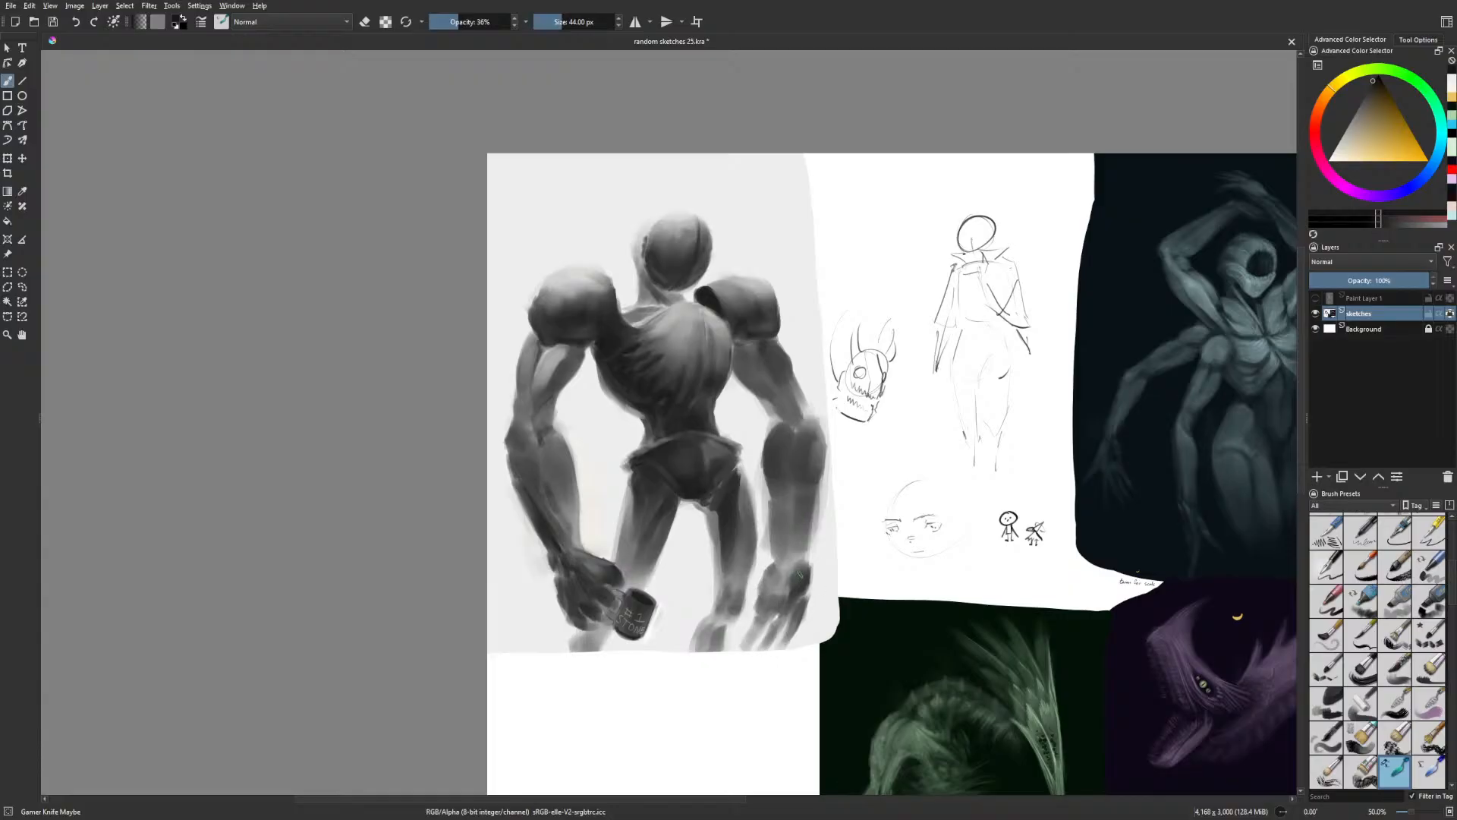
drag(799, 574, 774, 563)
drag(769, 409, 776, 417)
Enlarge the brush to 55 px and block in a soft dark shape behind the figure's head
key(bracketright)
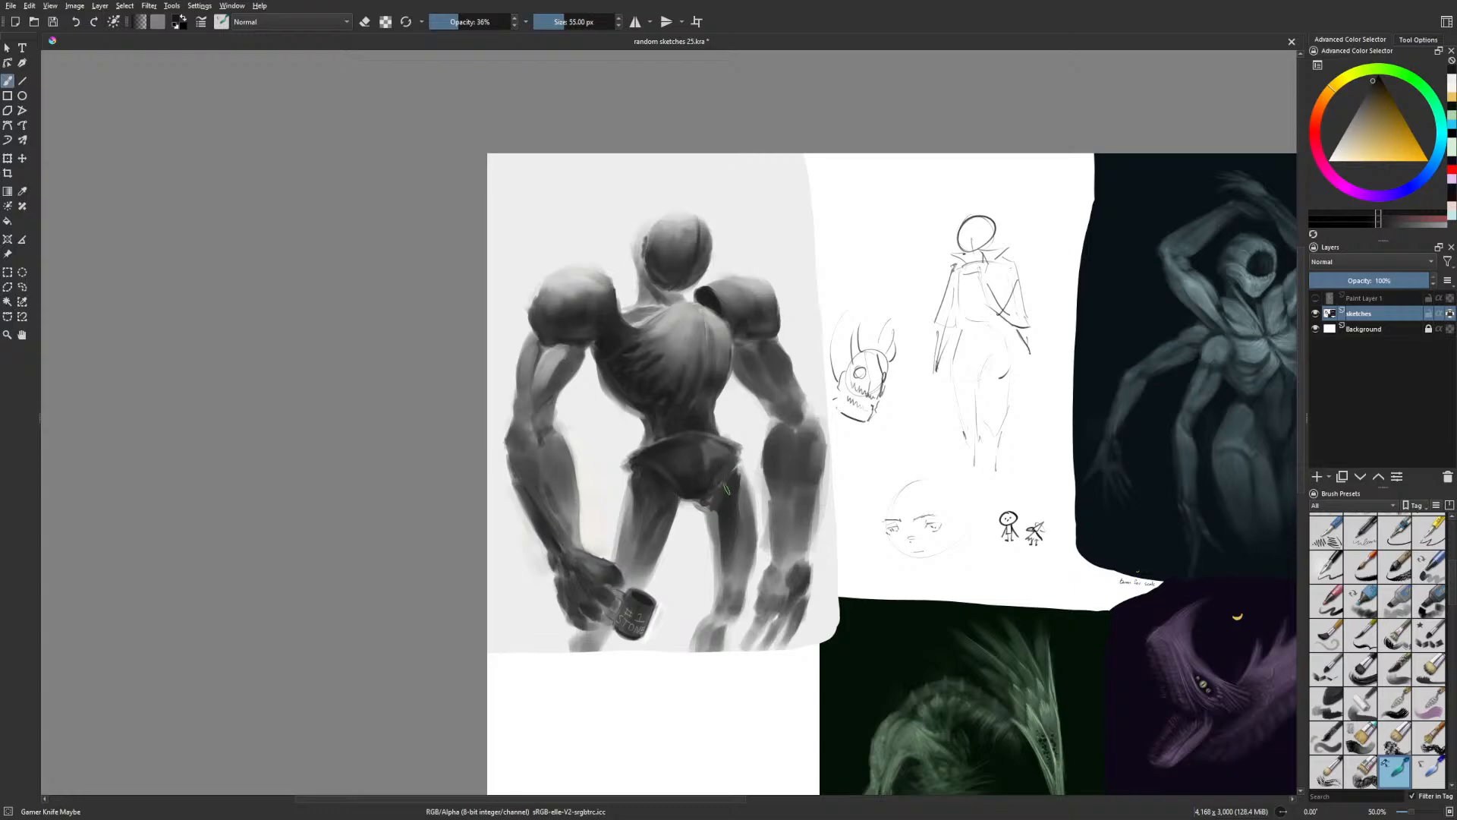
drag(656, 268, 558, 342)
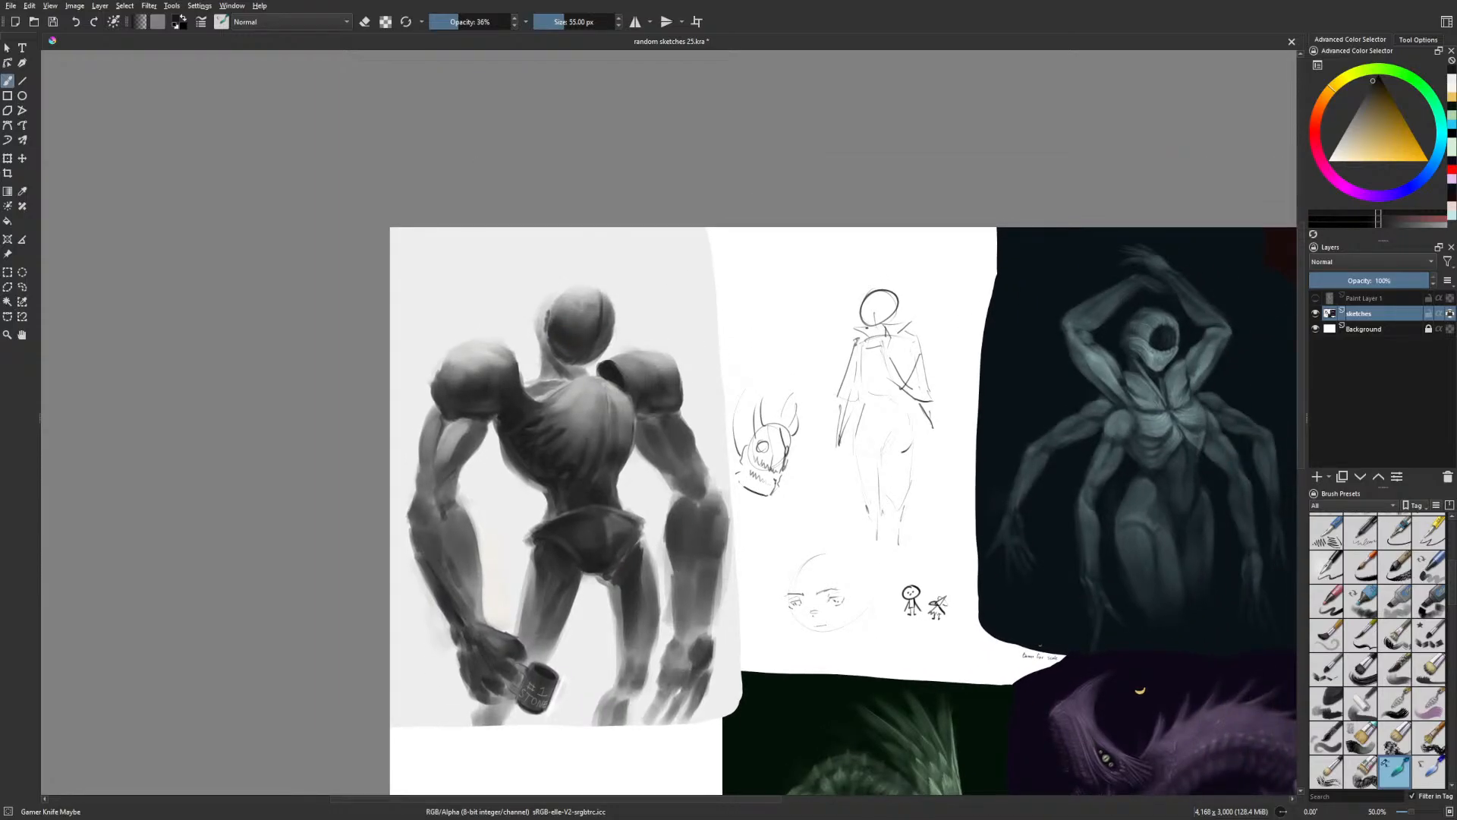
key(m)
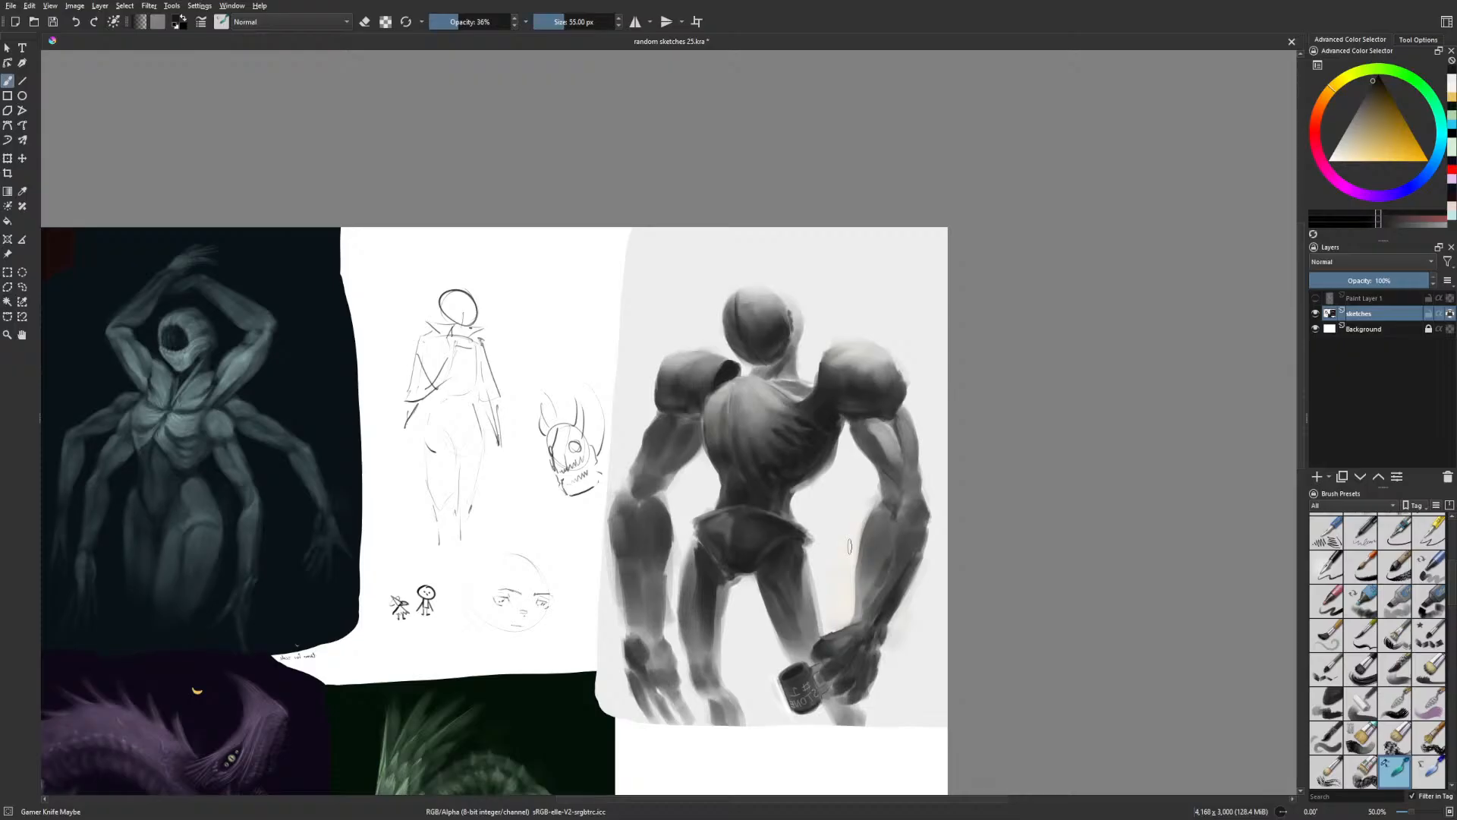
key(m)
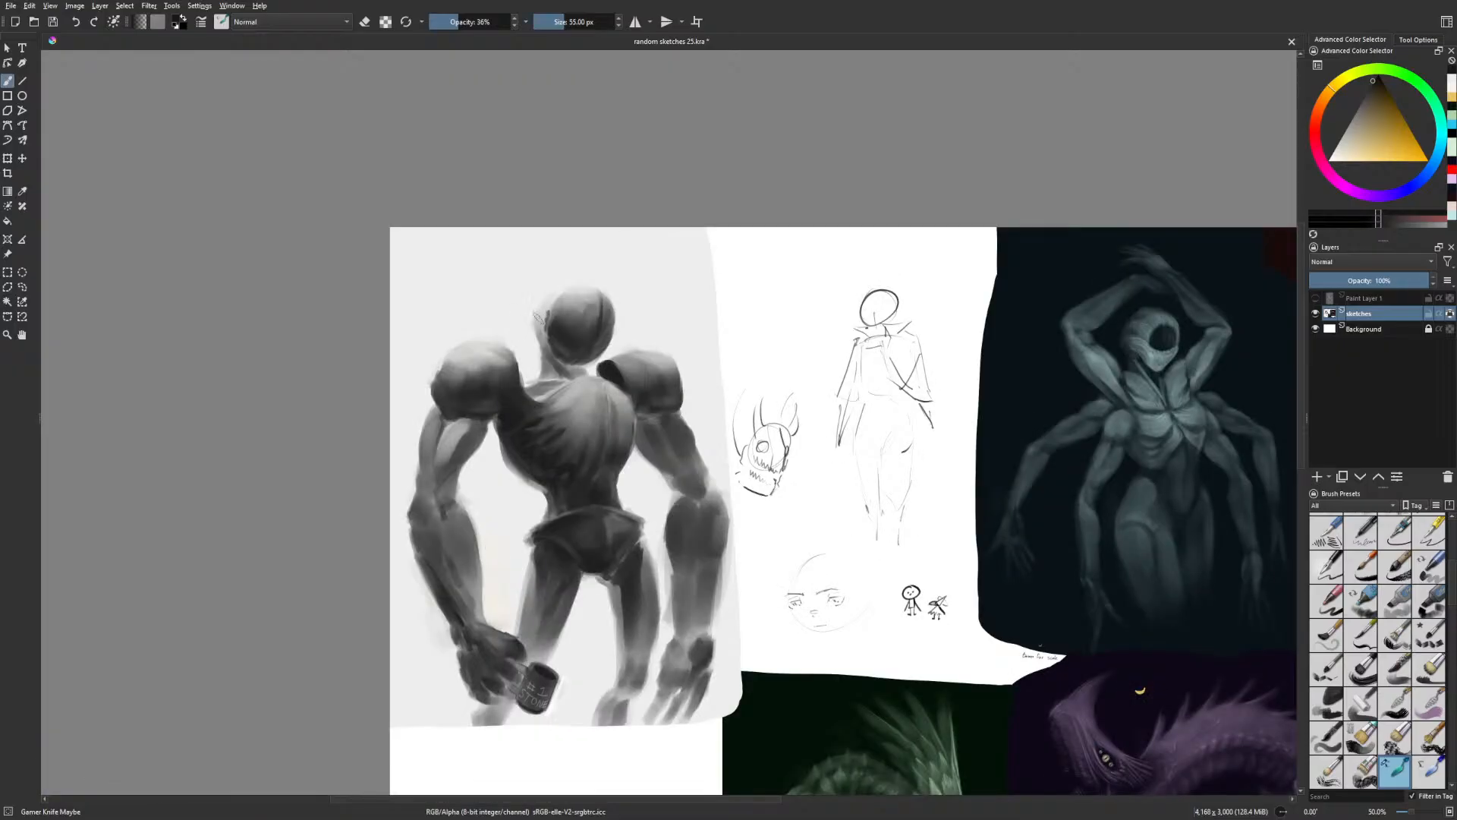
mouse_move(542, 305)
mouse_down()
mouse_move(531, 336)
mouse_move(532, 308)
mouse_move(523, 326)
mouse_move(533, 313)
mouse_move(538, 352)
mouse_up()
drag(542, 309, 534, 324)
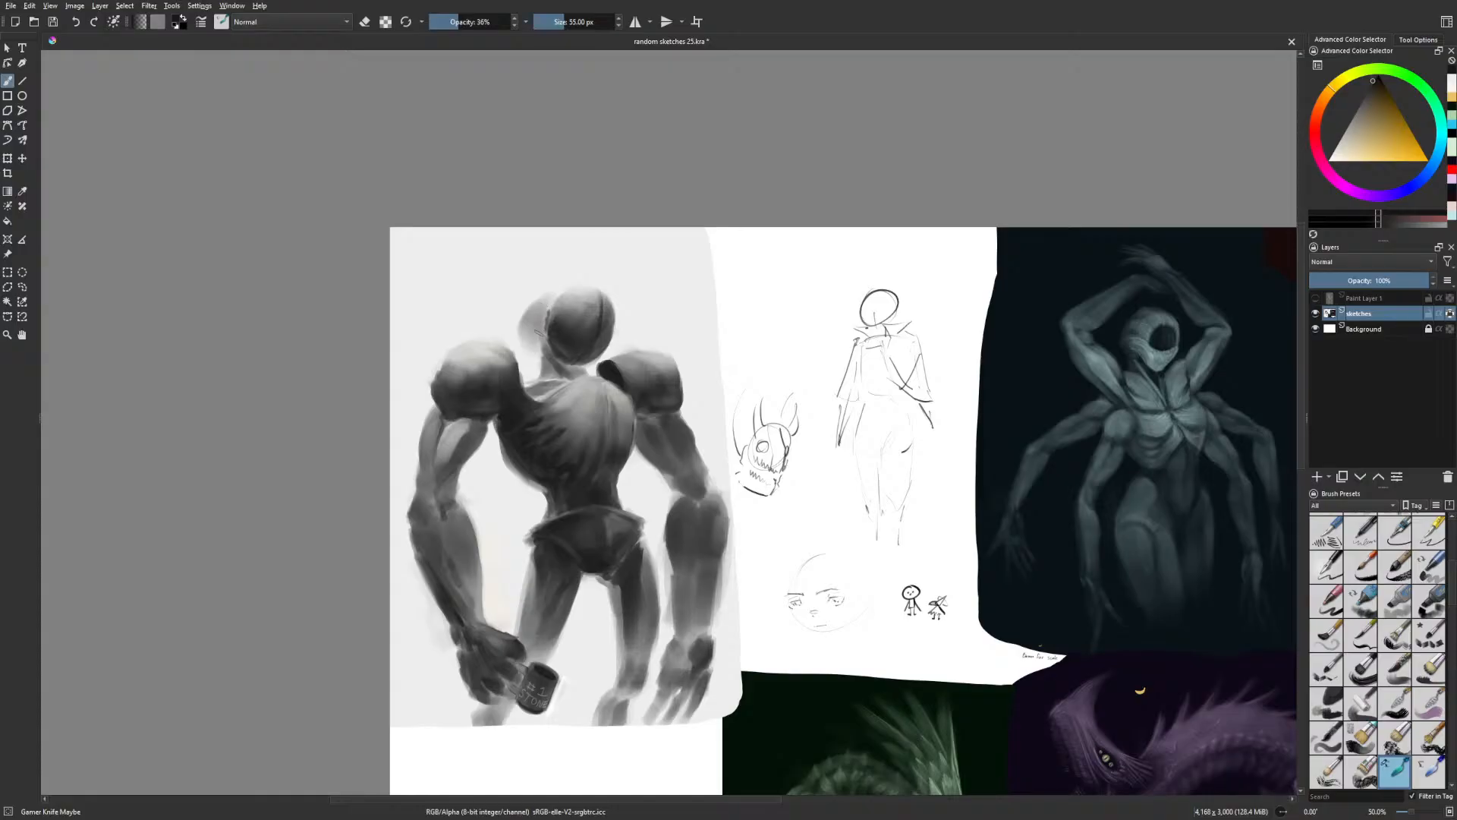
key(m)
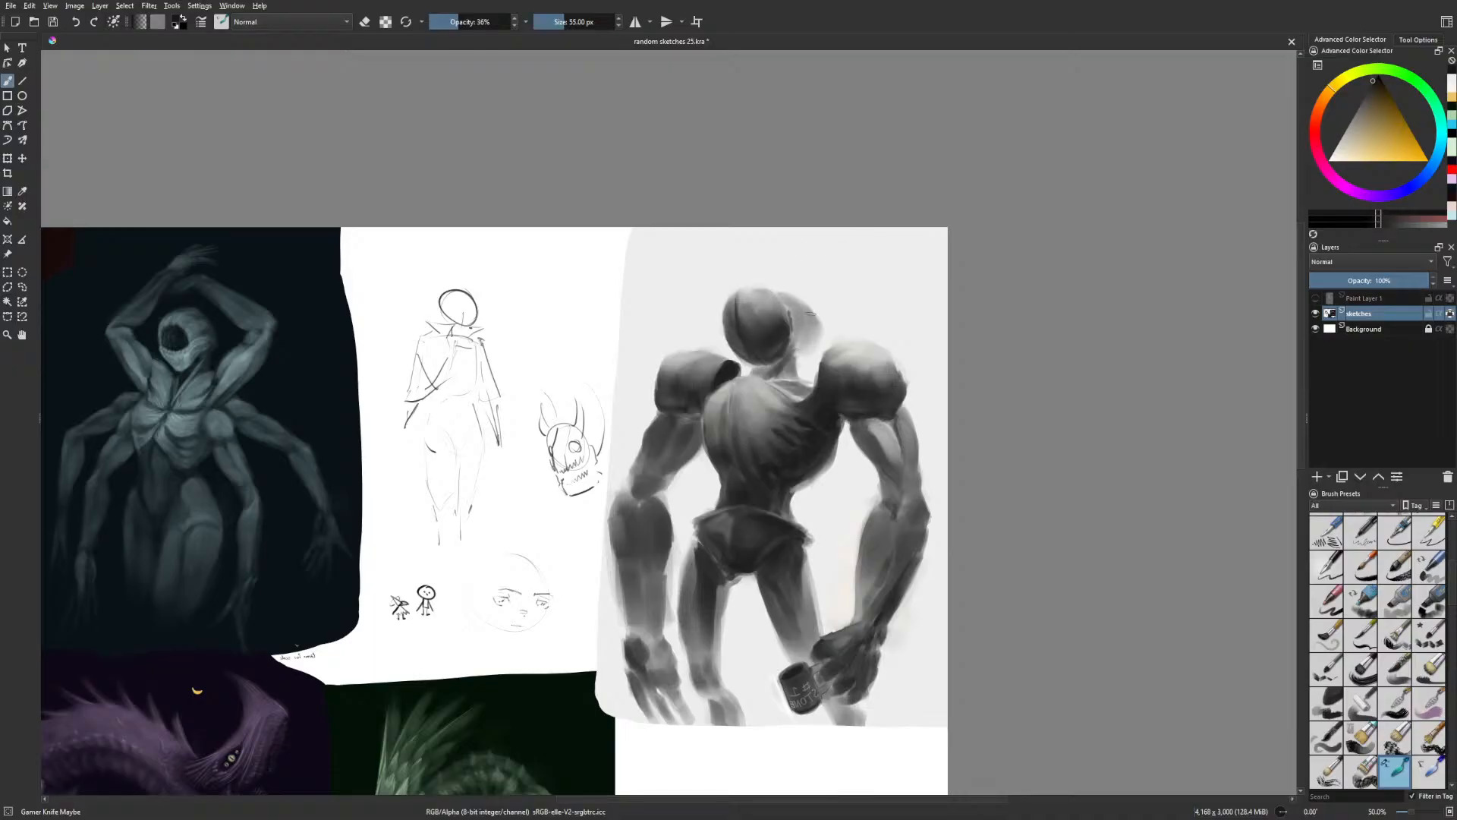
key(m)
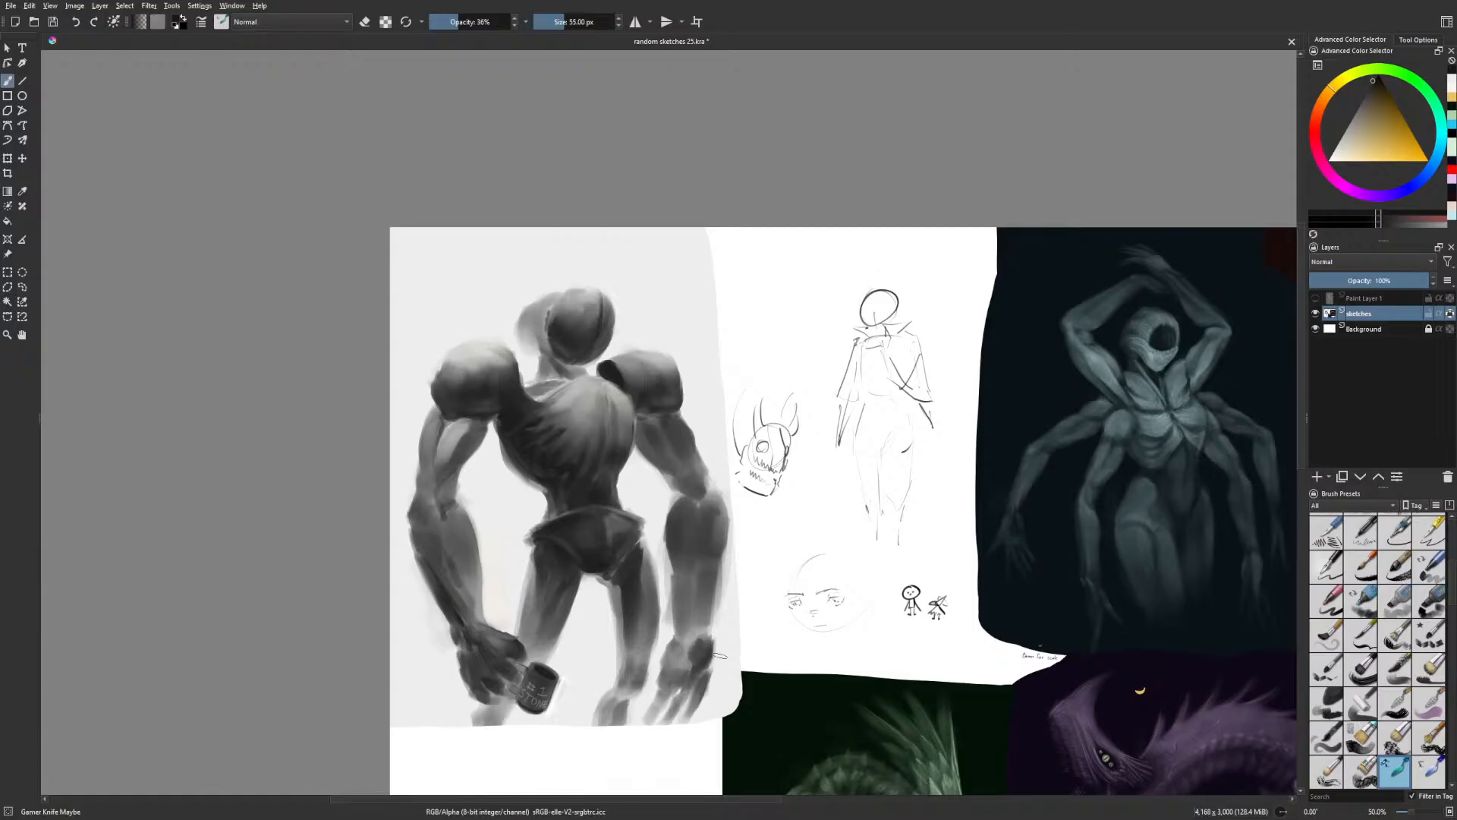
Reduce the brush to 32 px, define the shape behind the head and add dark streaks to the larger shoulder
key(bracketleft)
key(bracketleft)
key(bracketleft)
drag(521, 340, 529, 334)
key(m)
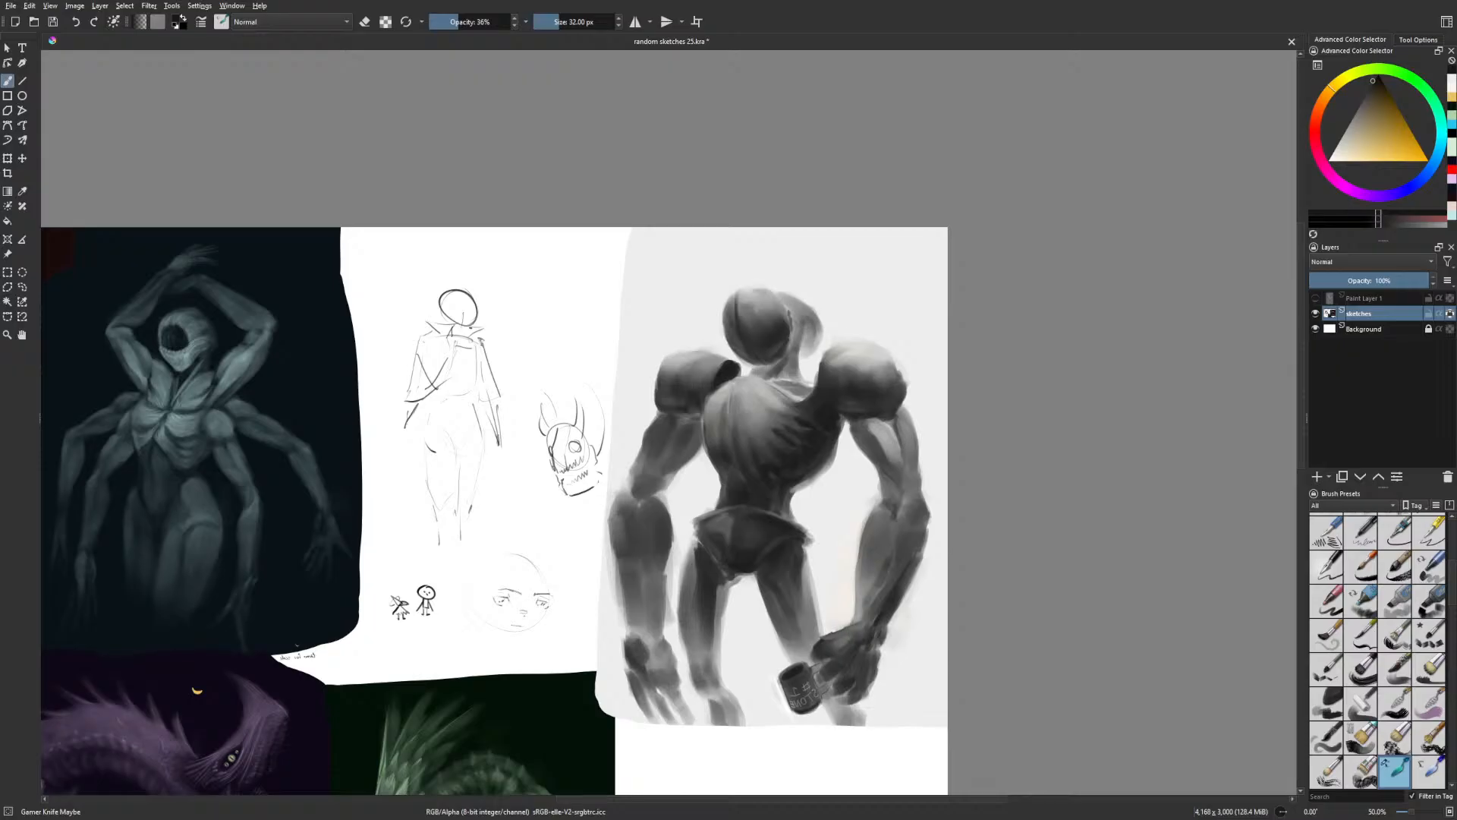
drag(947, 454, 921, 442)
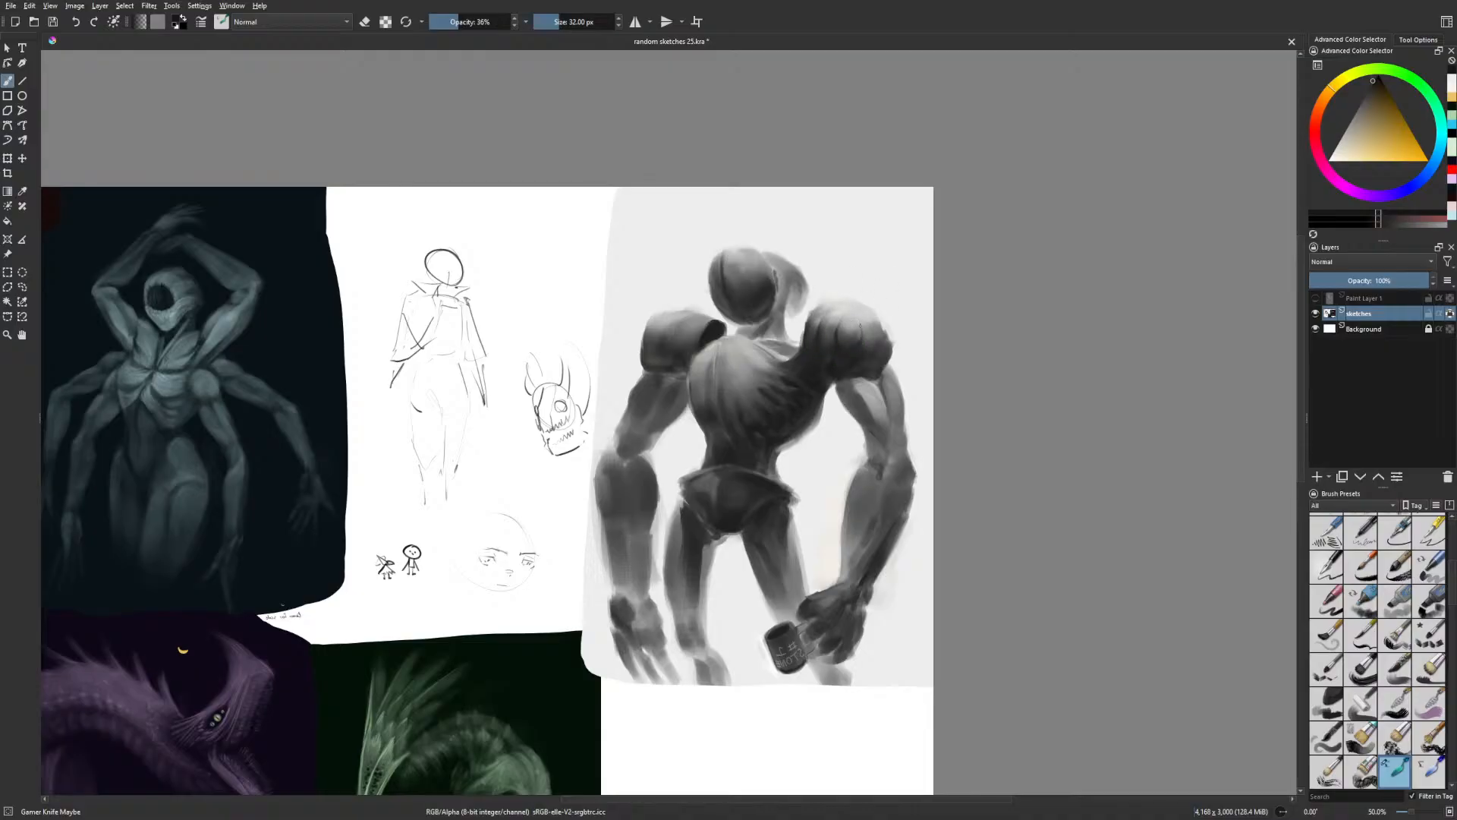
key(m)
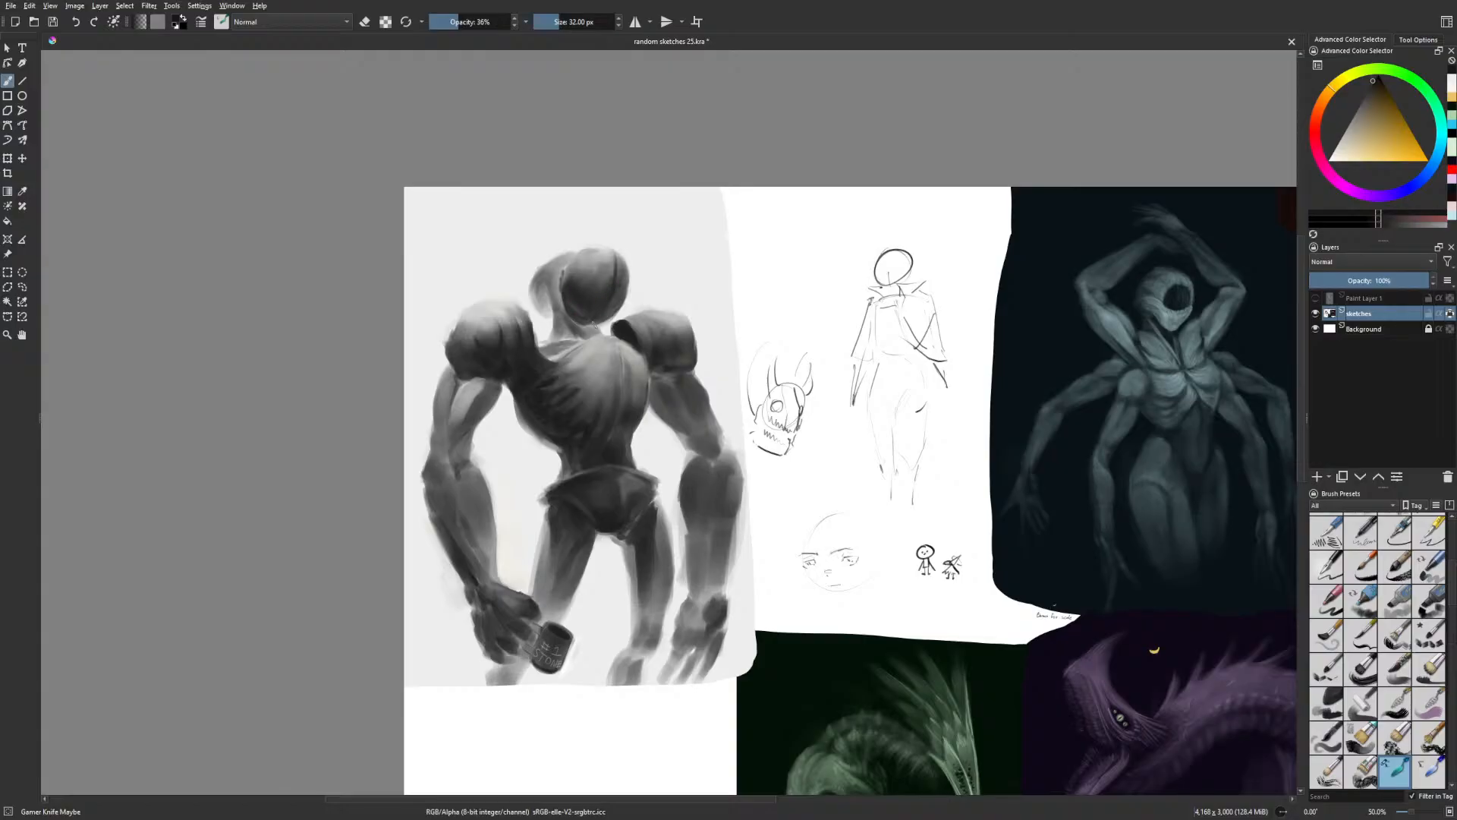
Fill out the hip contour and darken the upper thighs below the pelvis, enlarging the brush to 84 px
drag(543, 497, 545, 507)
key(bracketright)
key(bracketright)
key(bracketright)
key(bracketright)
key(bracketright)
mouse_move(545, 517)
mouse_down()
mouse_move(543, 552)
mouse_move(552, 503)
mouse_move(656, 504)
mouse_move(668, 542)
mouse_move(662, 497)
mouse_move(654, 537)
mouse_up()
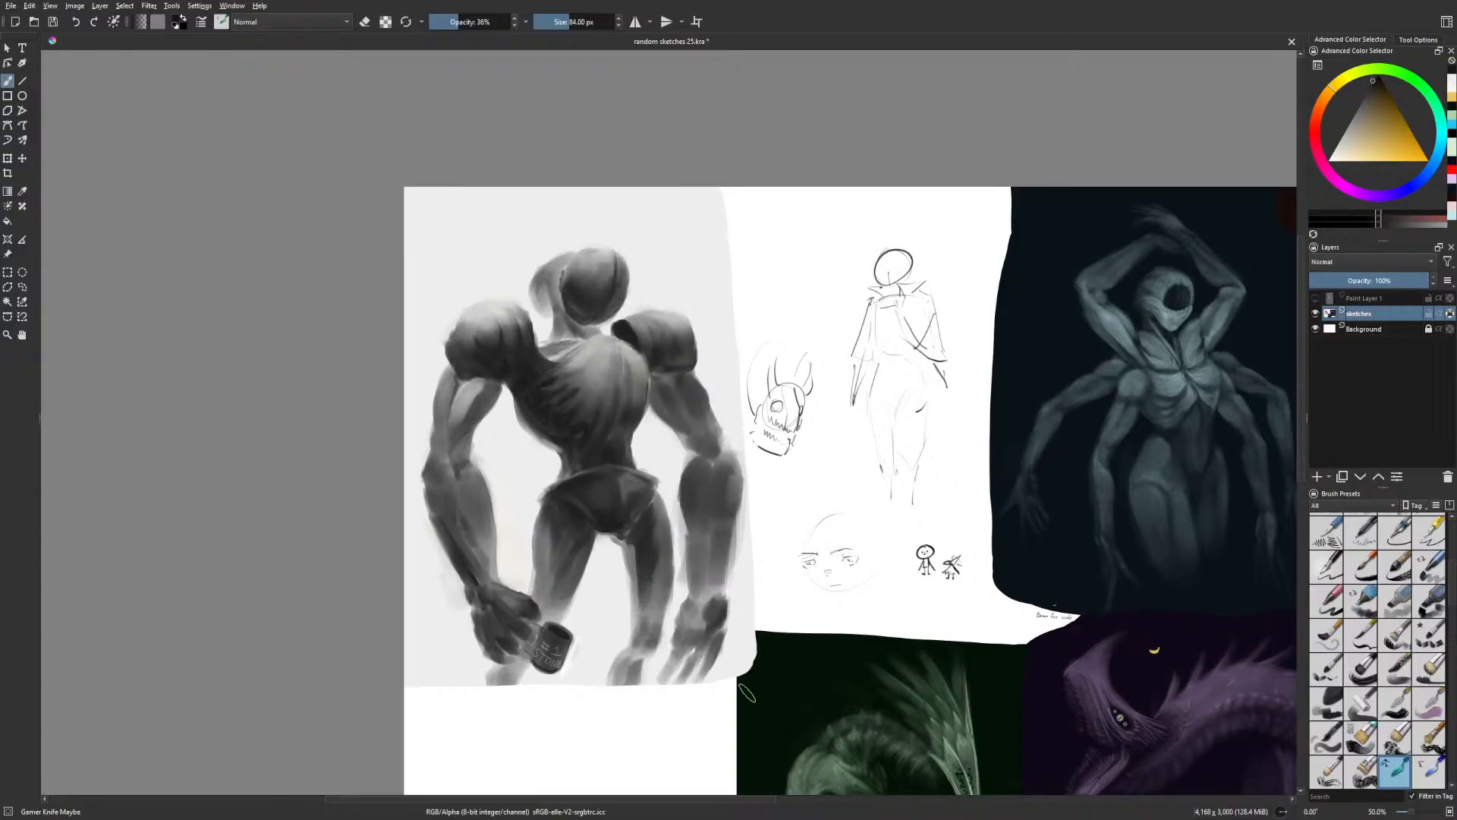
Reduce the brush to 38 px, shade beside the smaller shoulder and add light grey highlights to the shoulders
drag(855, 616, 784, 577)
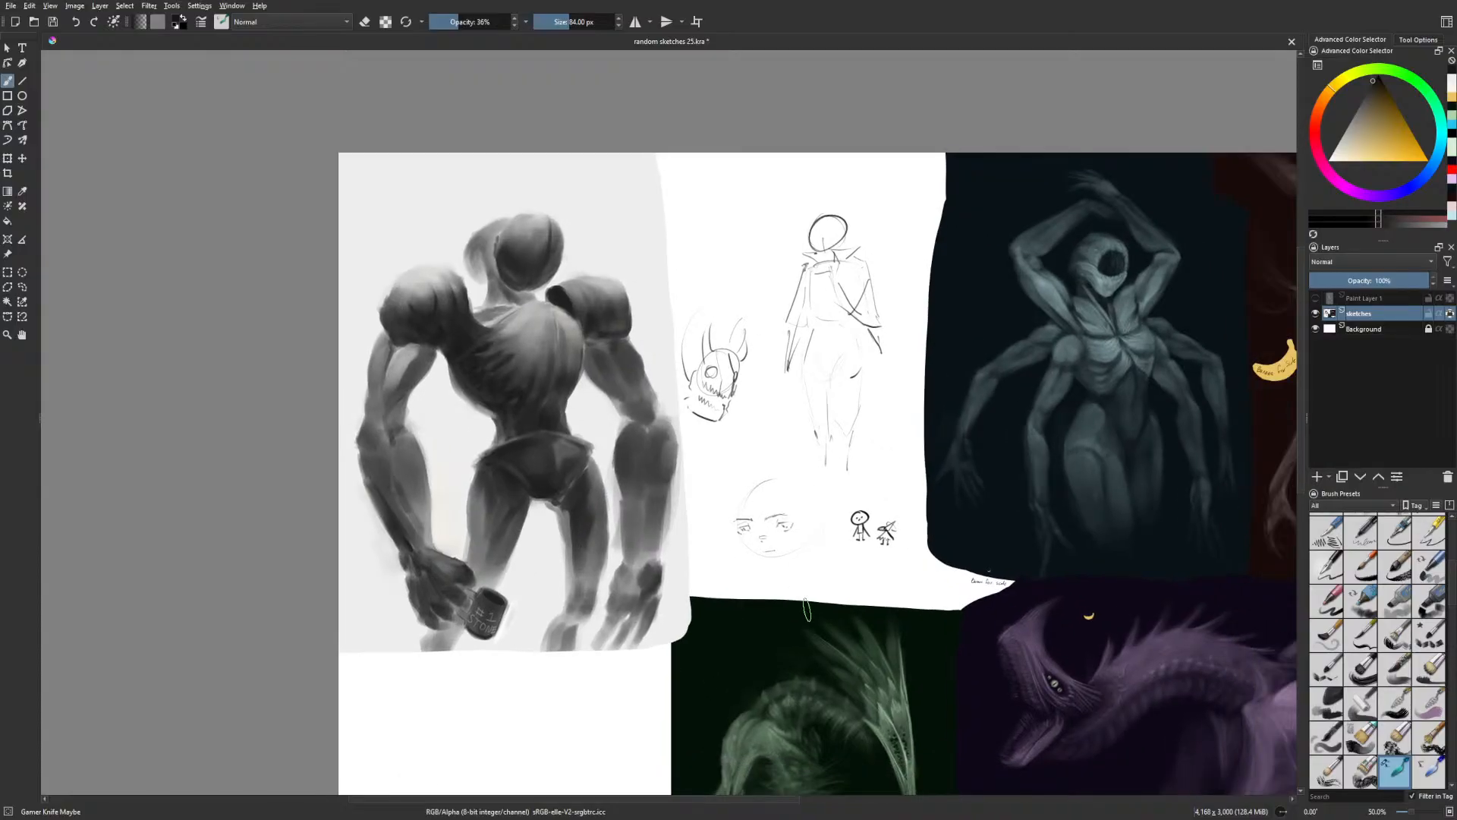
key(m)
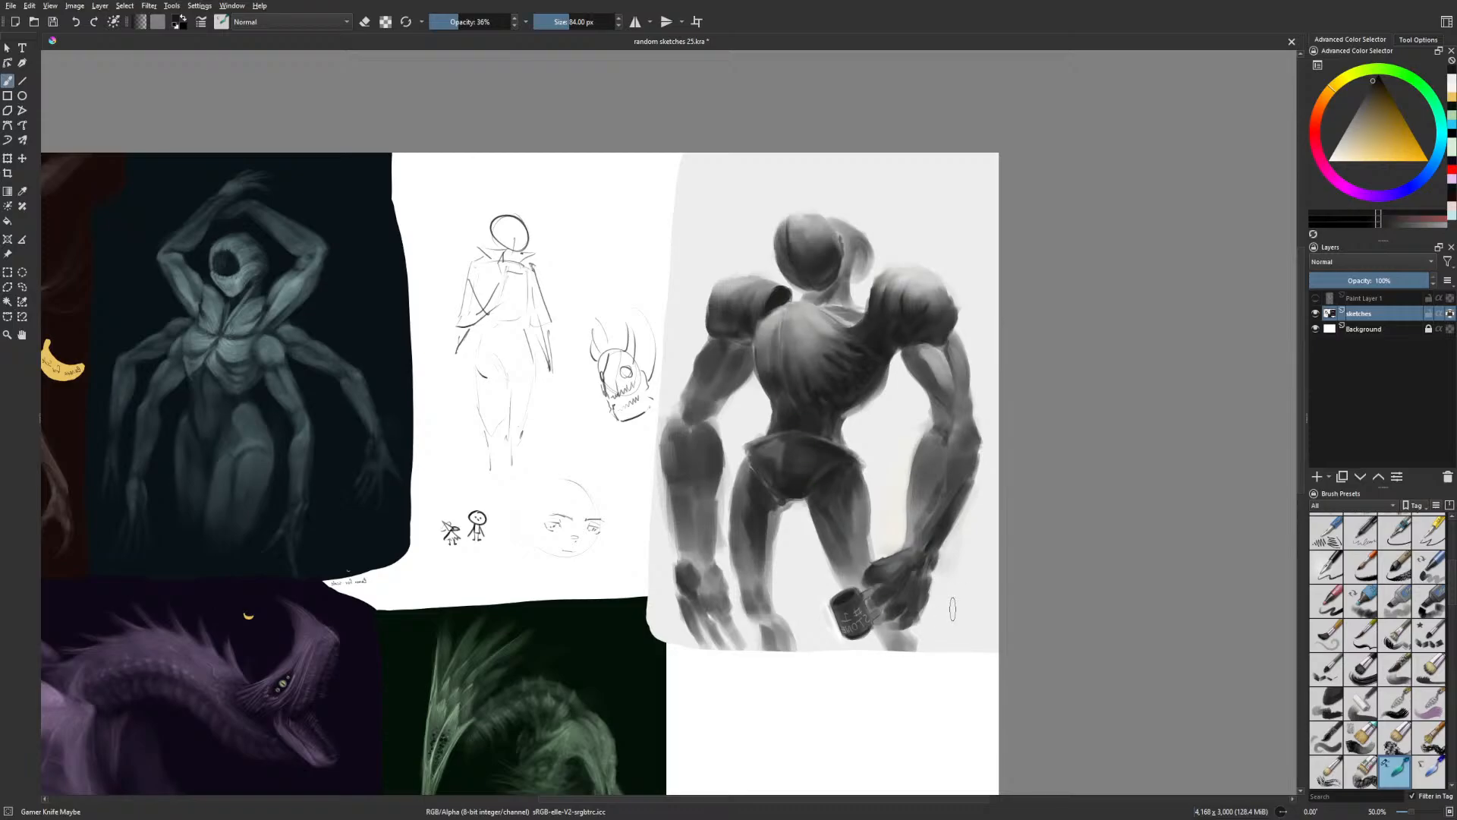
key(bracketleft)
key(bracketleft)
key(bracketleft)
drag(755, 322, 755, 332)
right_click(878, 328)
click(892, 315)
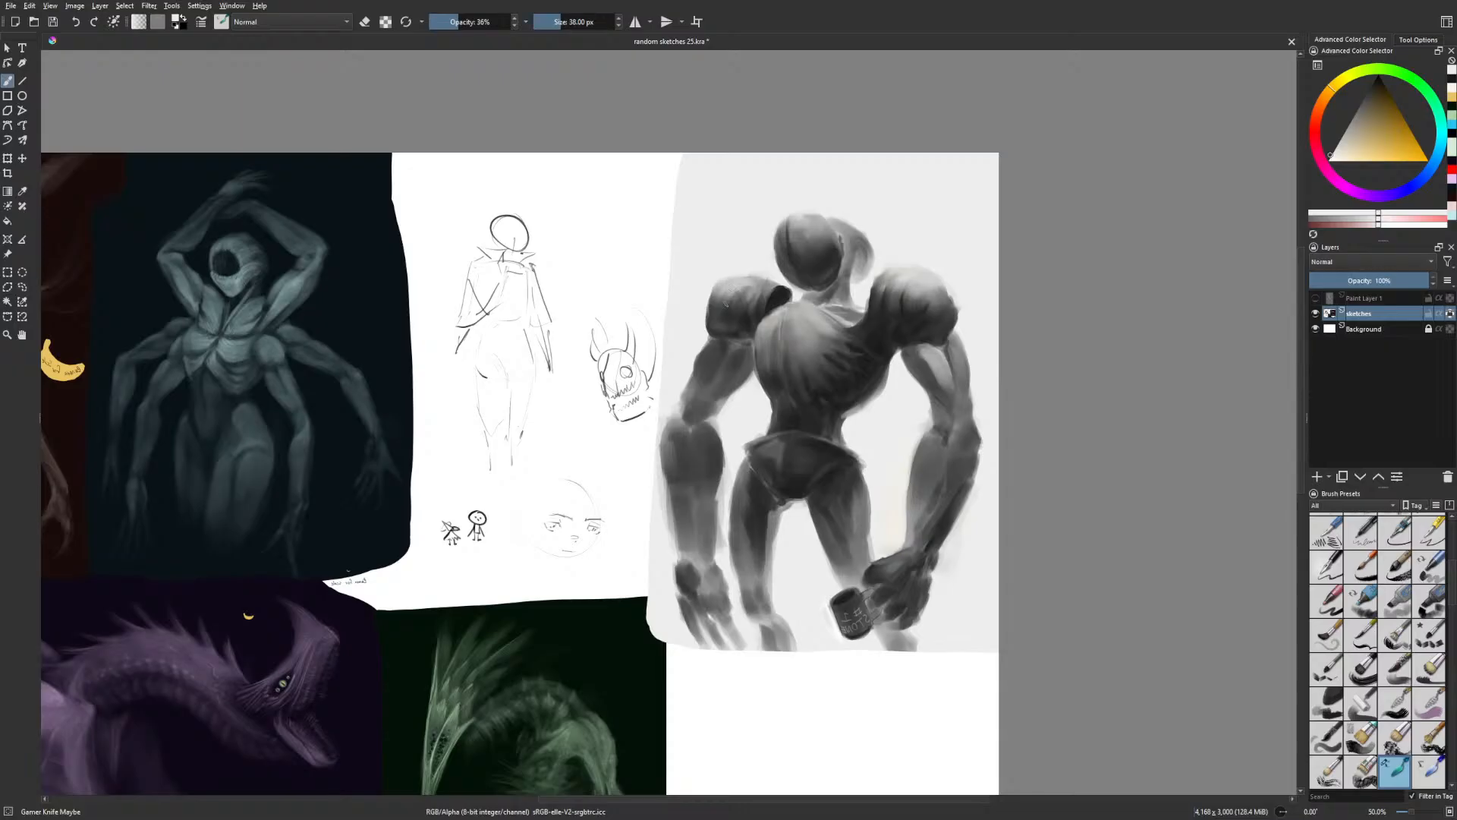
drag(988, 592, 983, 587)
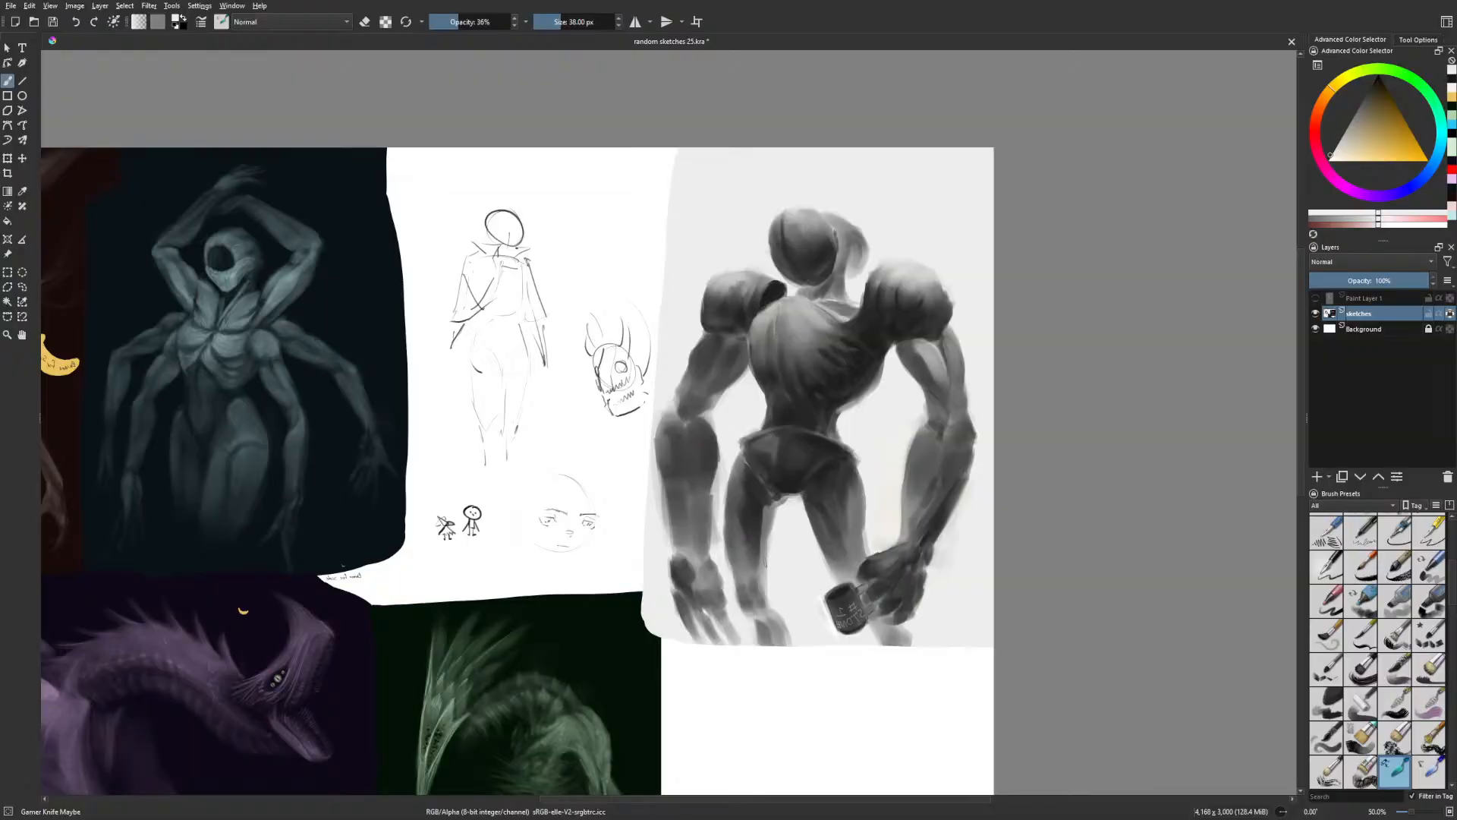
Draw thin light lines on the head and chest with the Basic-5 Size Opacity brush at 16 px and 92% opacity, undoing the last stroke
right_click(830, 511)
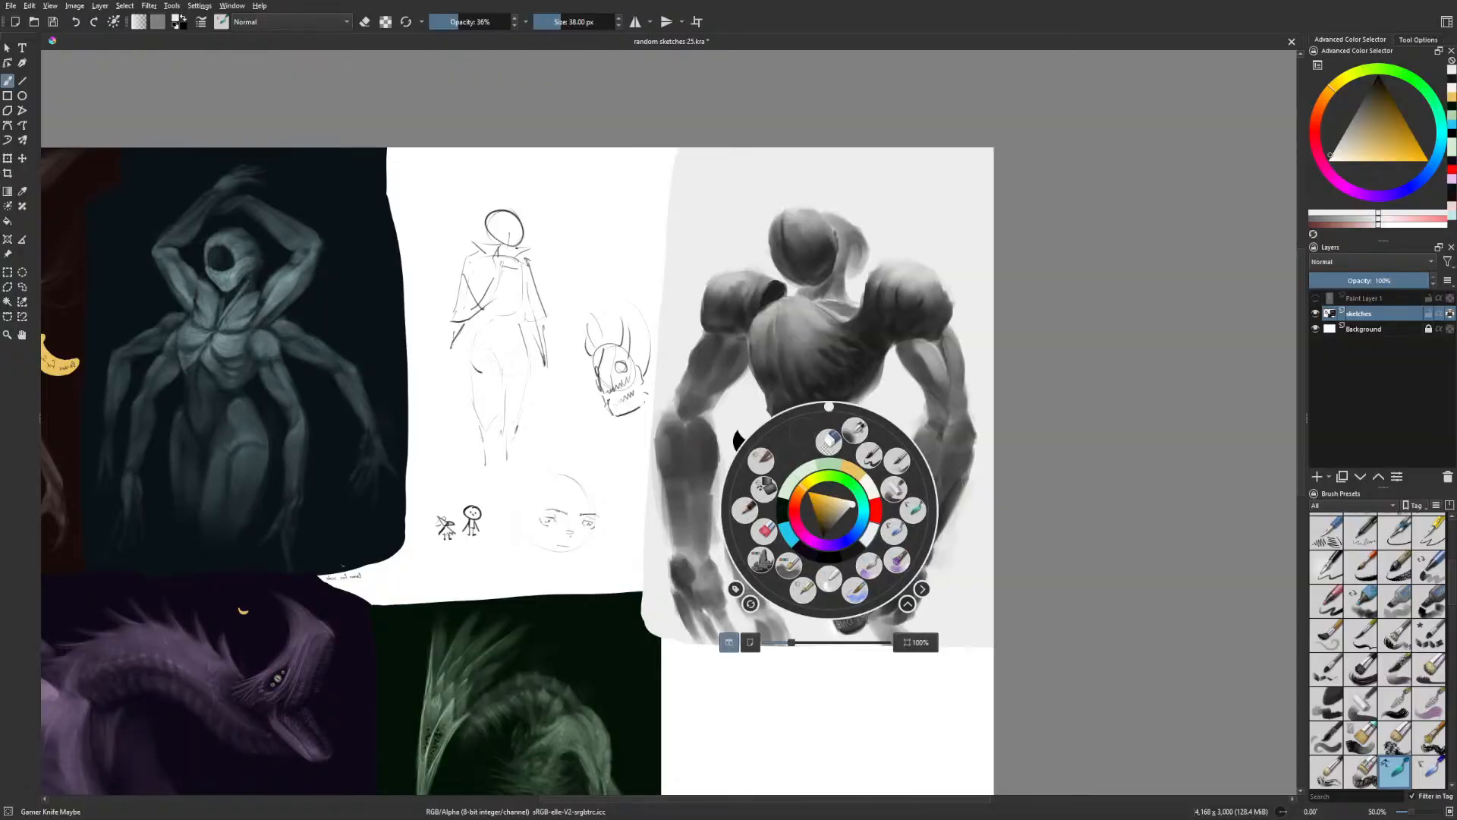
click(899, 464)
click(442, 26)
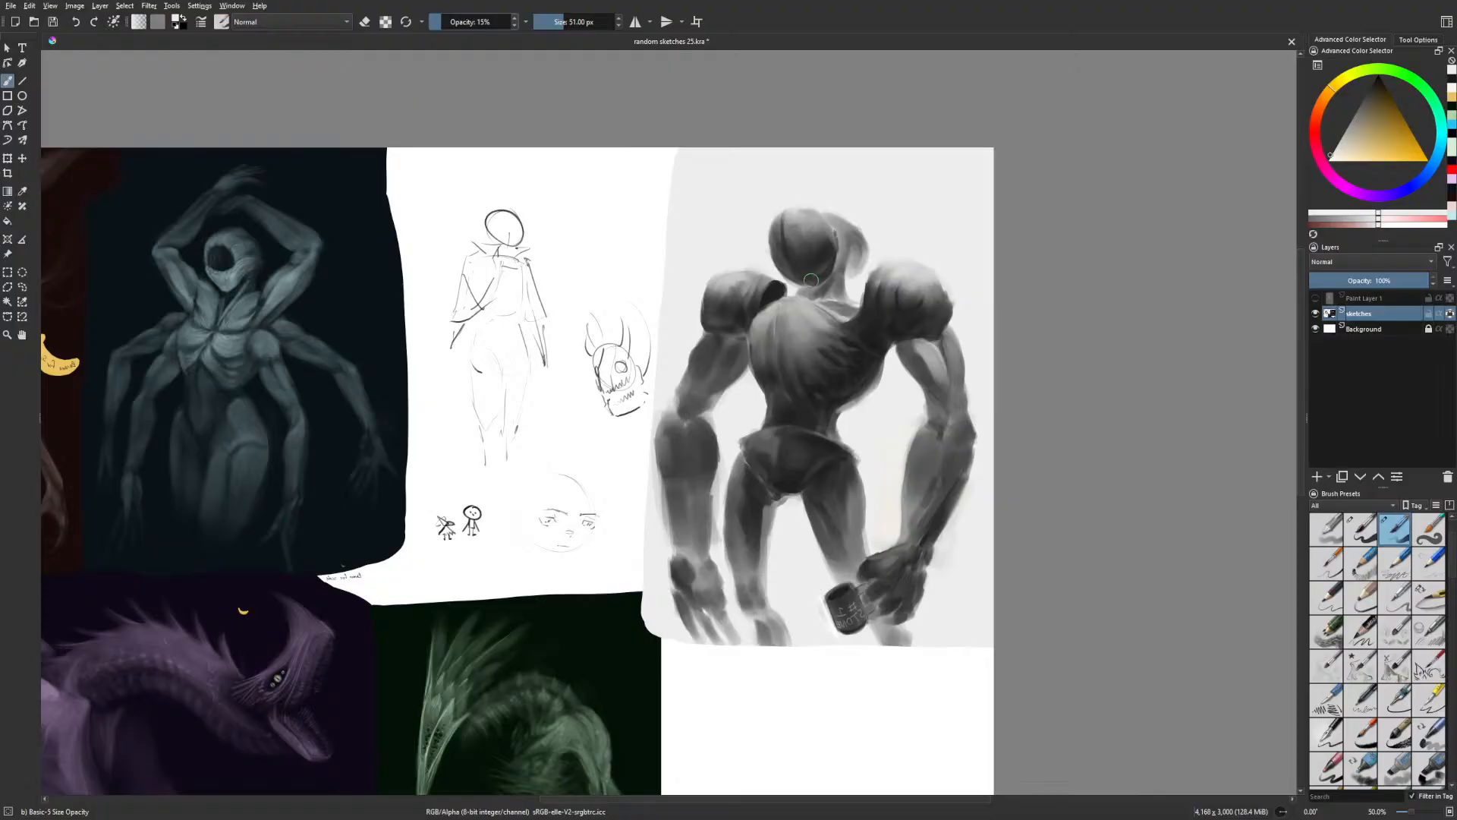
key(bracketleft)
key(bracketleft)
key(bracketleft)
key(bracketleft)
key(bracketleft)
key(bracketleft)
key(bracketleft)
key(bracketleft)
key(bracketleft)
key(bracketleft)
key(bracketleft)
key(bracketleft)
key(bracketleft)
key(bracketleft)
key(m)
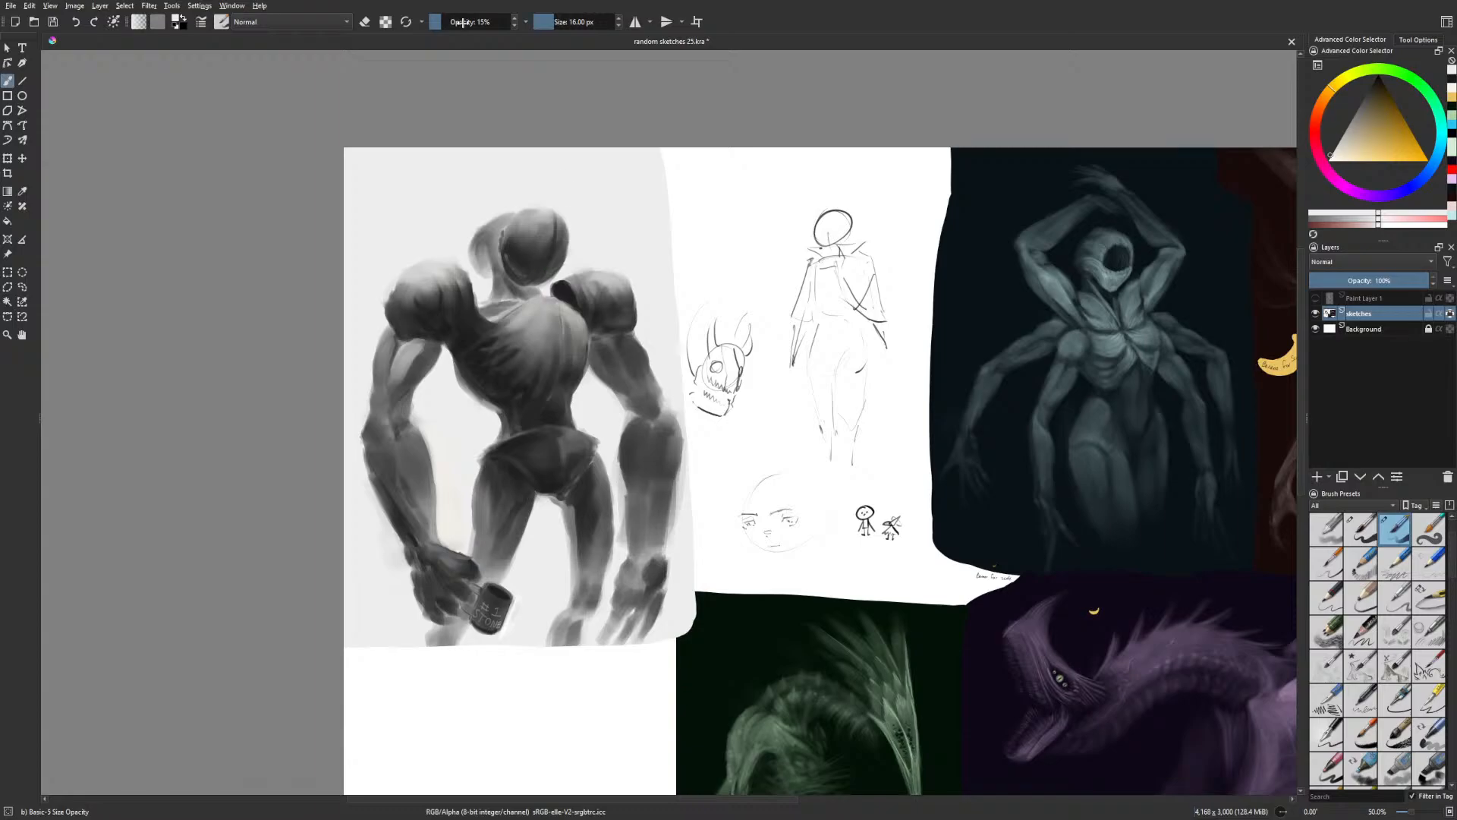
drag(462, 22, 508, 22)
drag(504, 252, 529, 280)
drag(565, 382, 542, 408)
key(ctrl+z)
Switch to black at 13 px and draw a thin seam line down the side of the chest
right_click(647, 318)
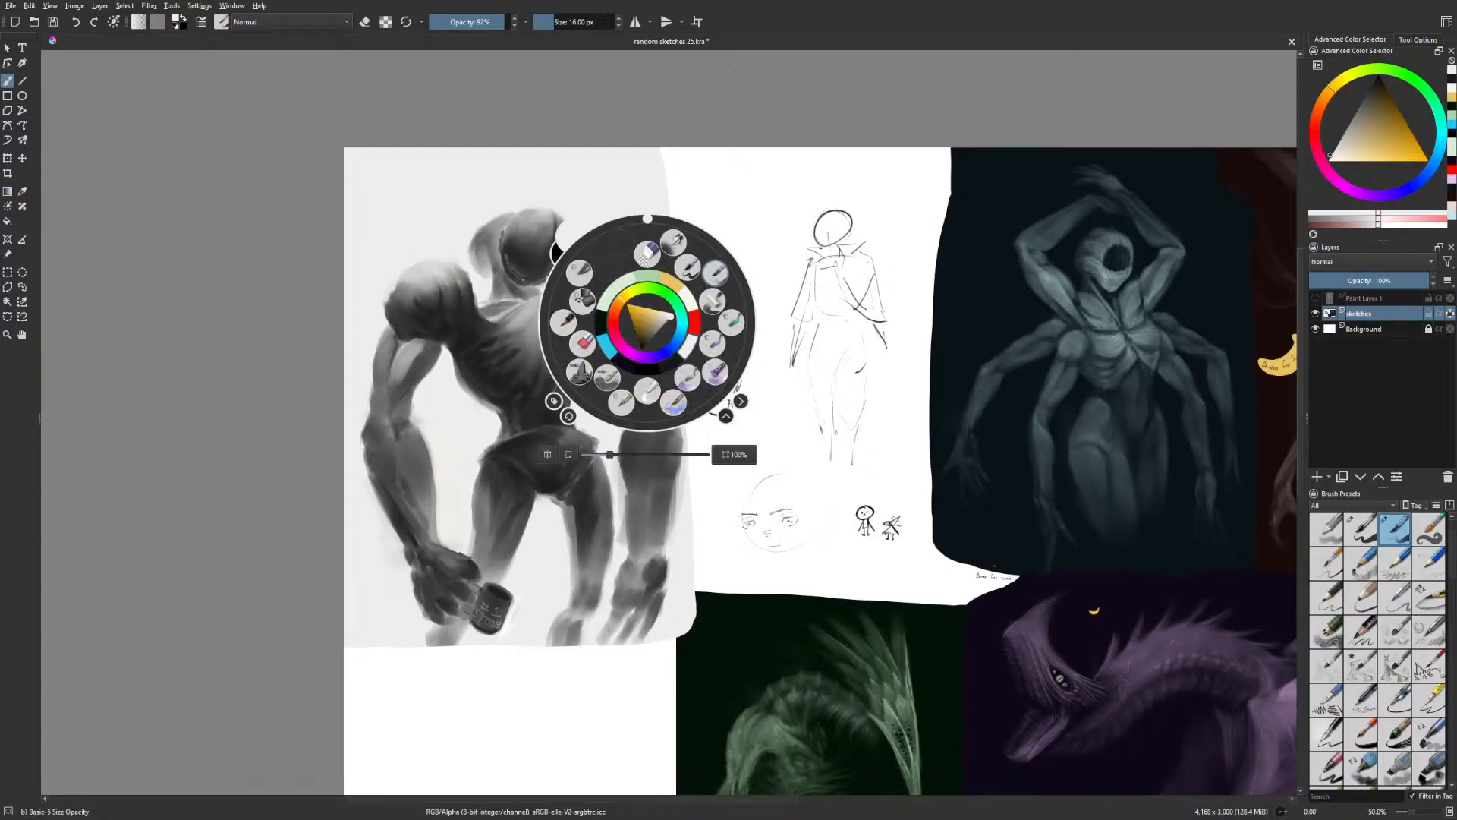
click(659, 371)
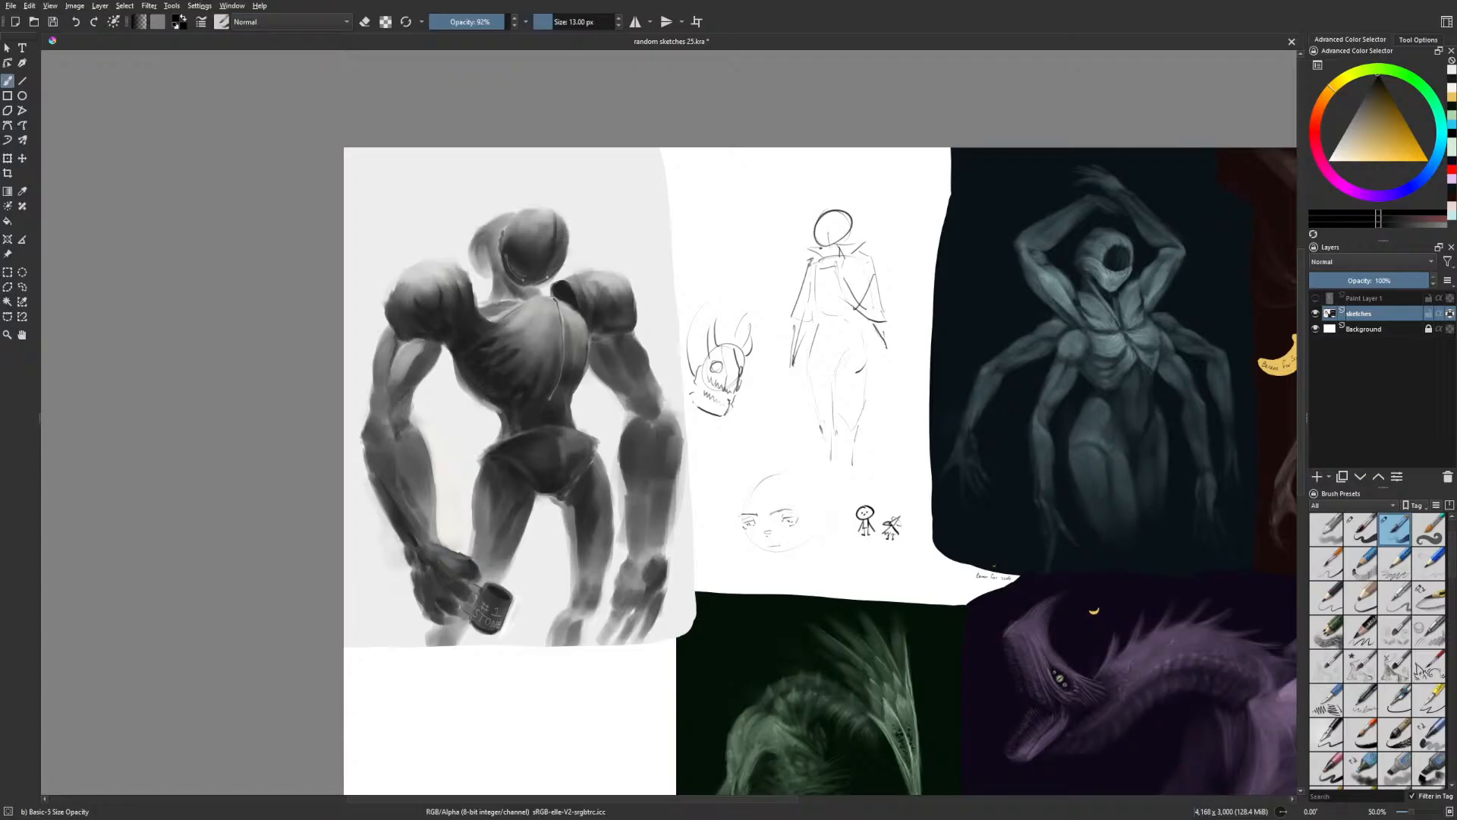
key(m)
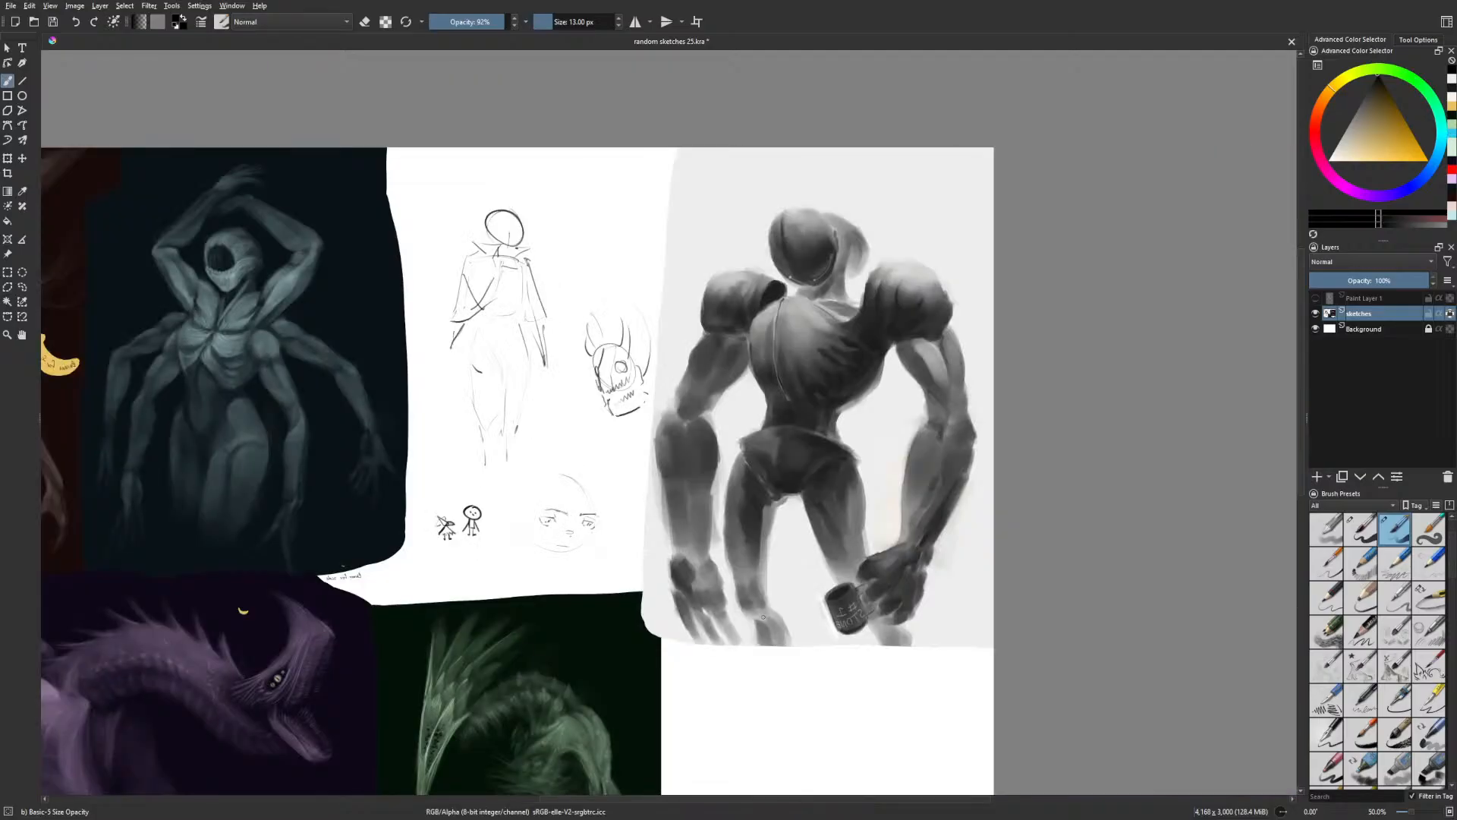
Return to the Garner Knife Maybe brush at 38 px and blend light grey highlights around the chest seam
right_click(821, 455)
click(793, 402)
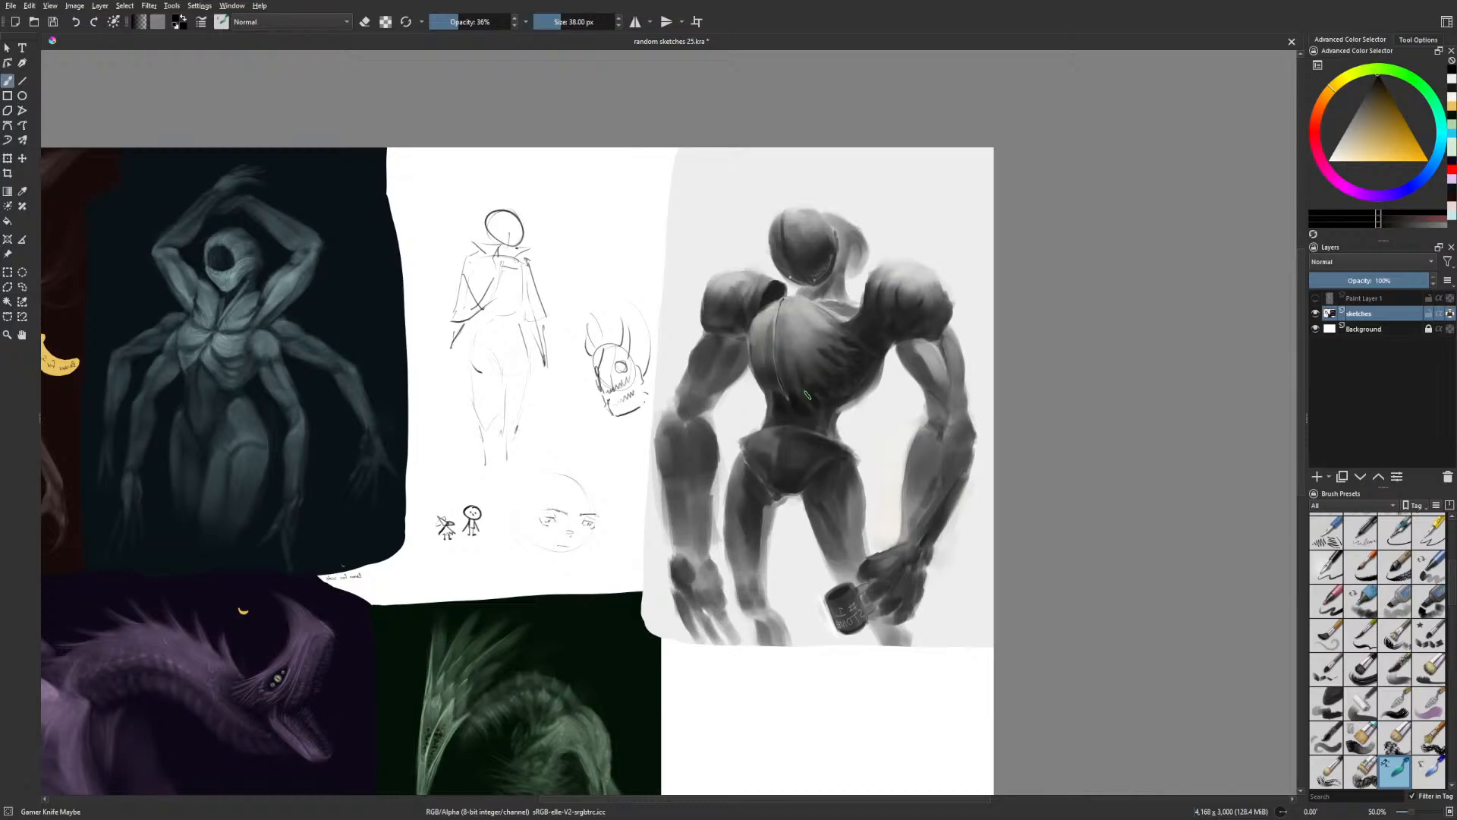
right_click(840, 424)
click(881, 453)
drag(789, 398, 782, 383)
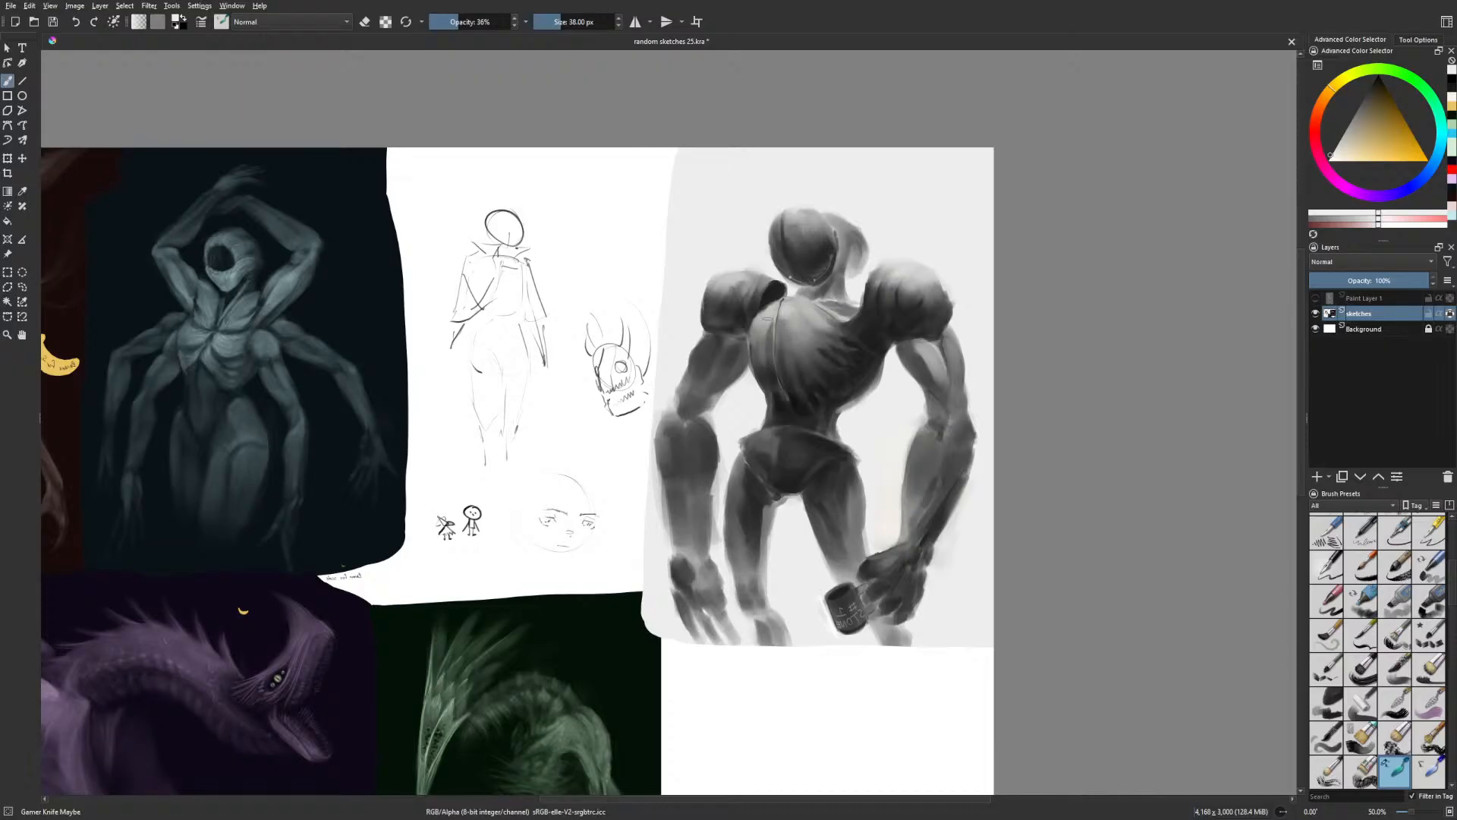
key(m)
mouse_move(566, 312)
mouse_down()
mouse_move(573, 354)
mouse_move(580, 338)
mouse_up()
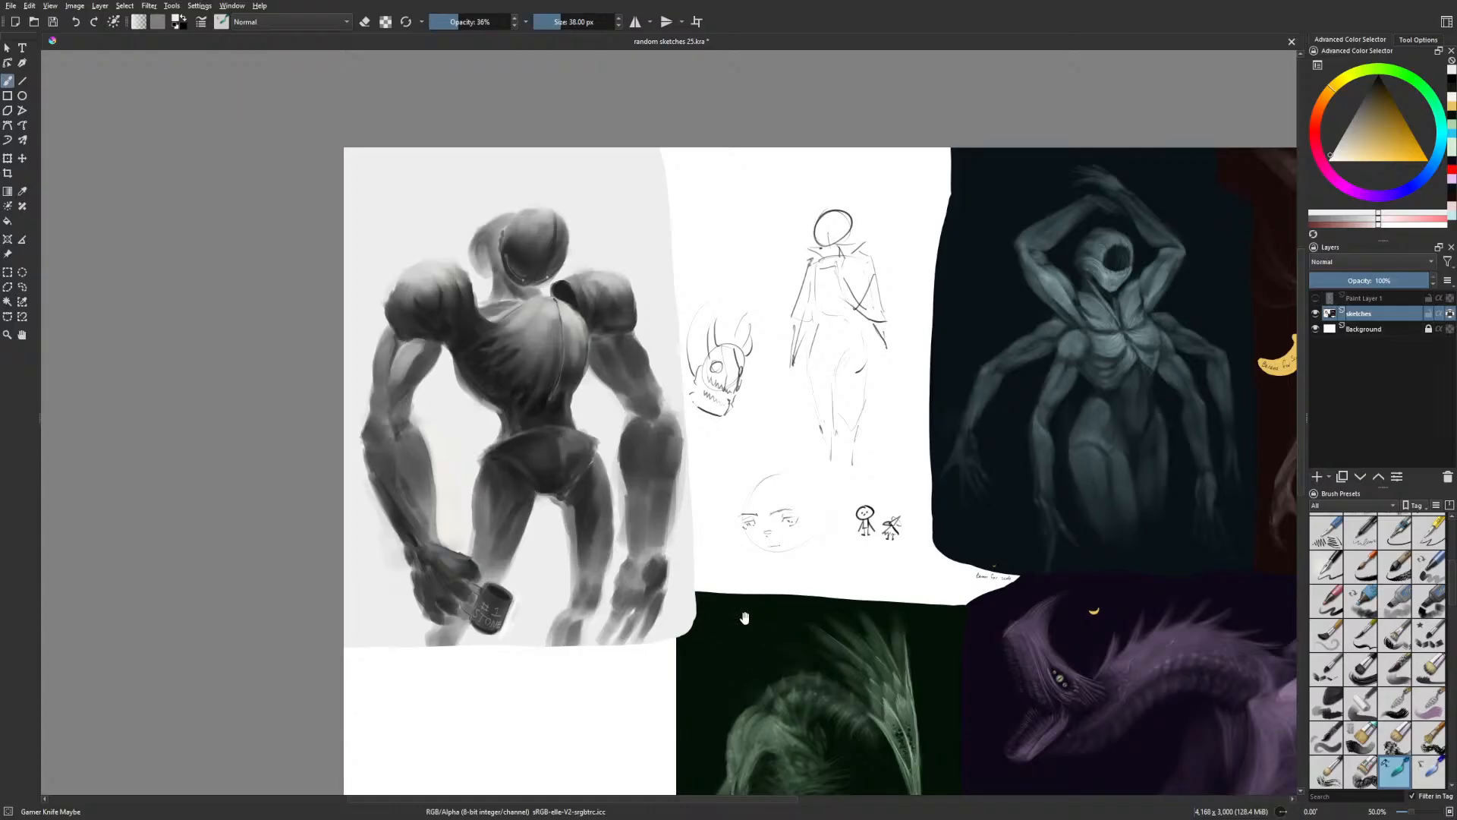
Switch to black and deepen the shading on both hands and the lower leg
drag(745, 617, 781, 600)
right_click(544, 560)
click(559, 599)
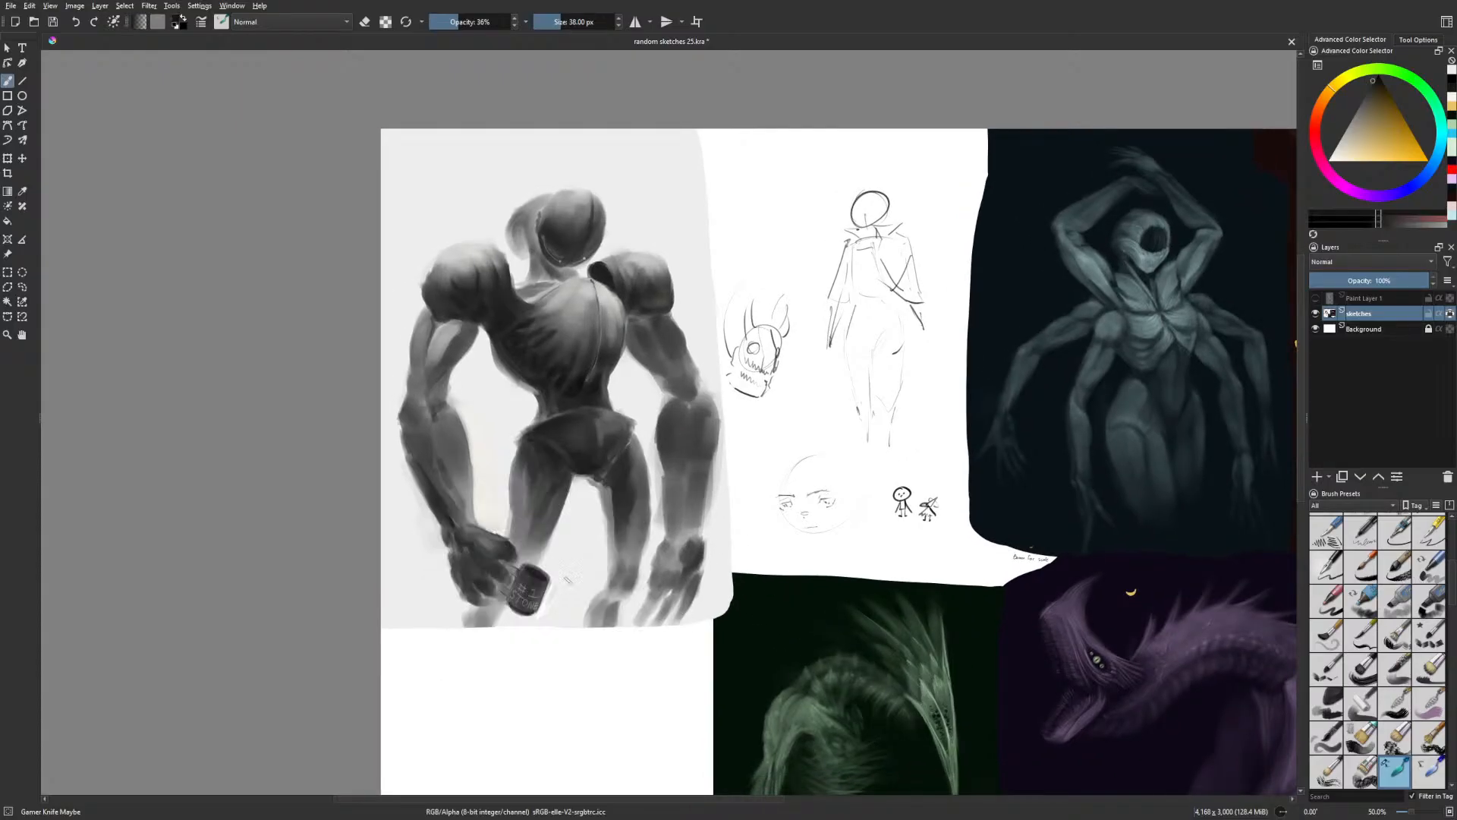
drag(485, 559, 476, 577)
drag(665, 542, 660, 553)
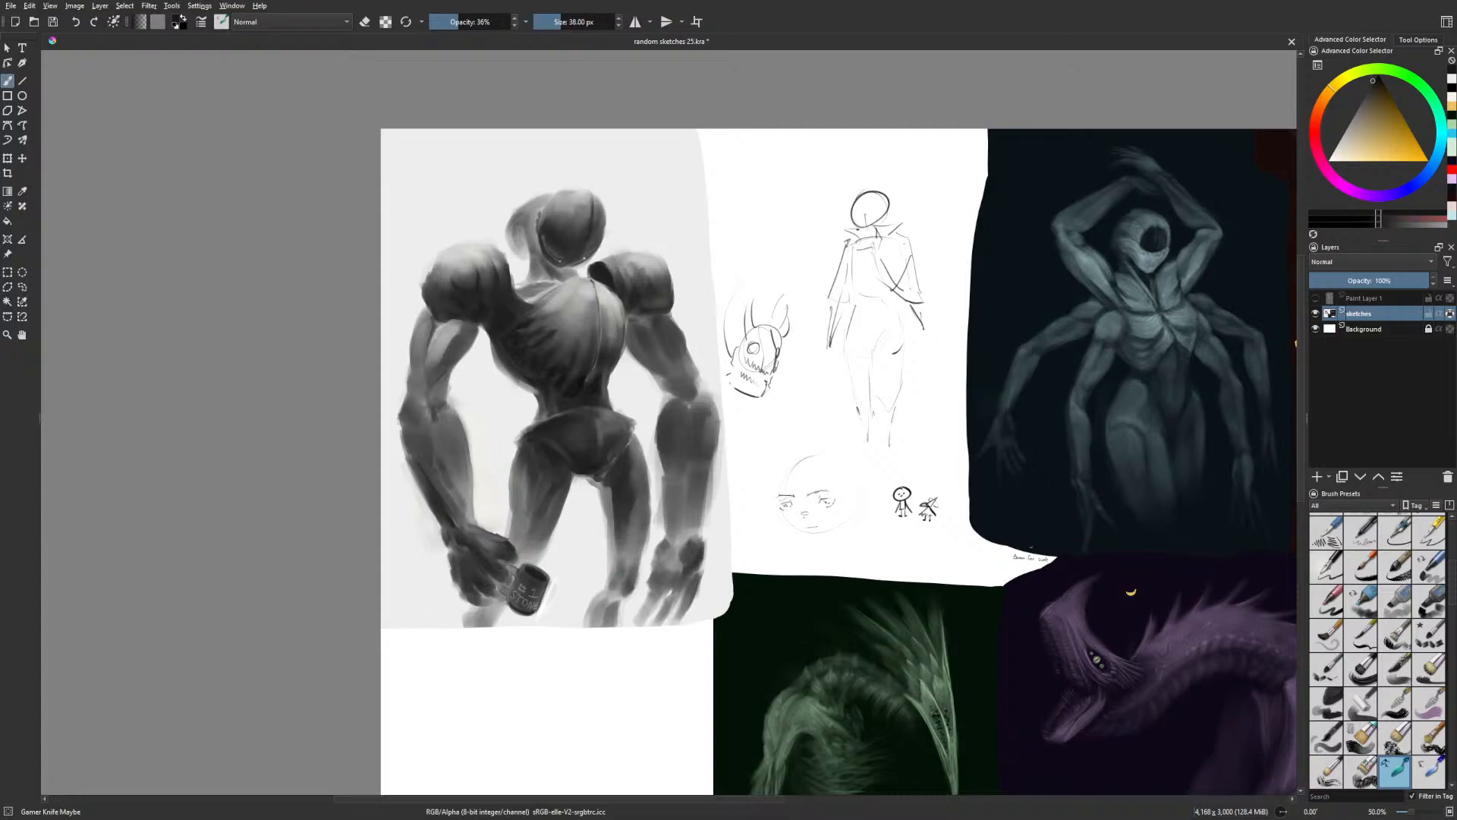
drag(623, 569, 620, 551)
Examine the whole sheet of sketches and the figure's upper body in a mirrored close-up
key(minus)
drag(856, 653, 802, 610)
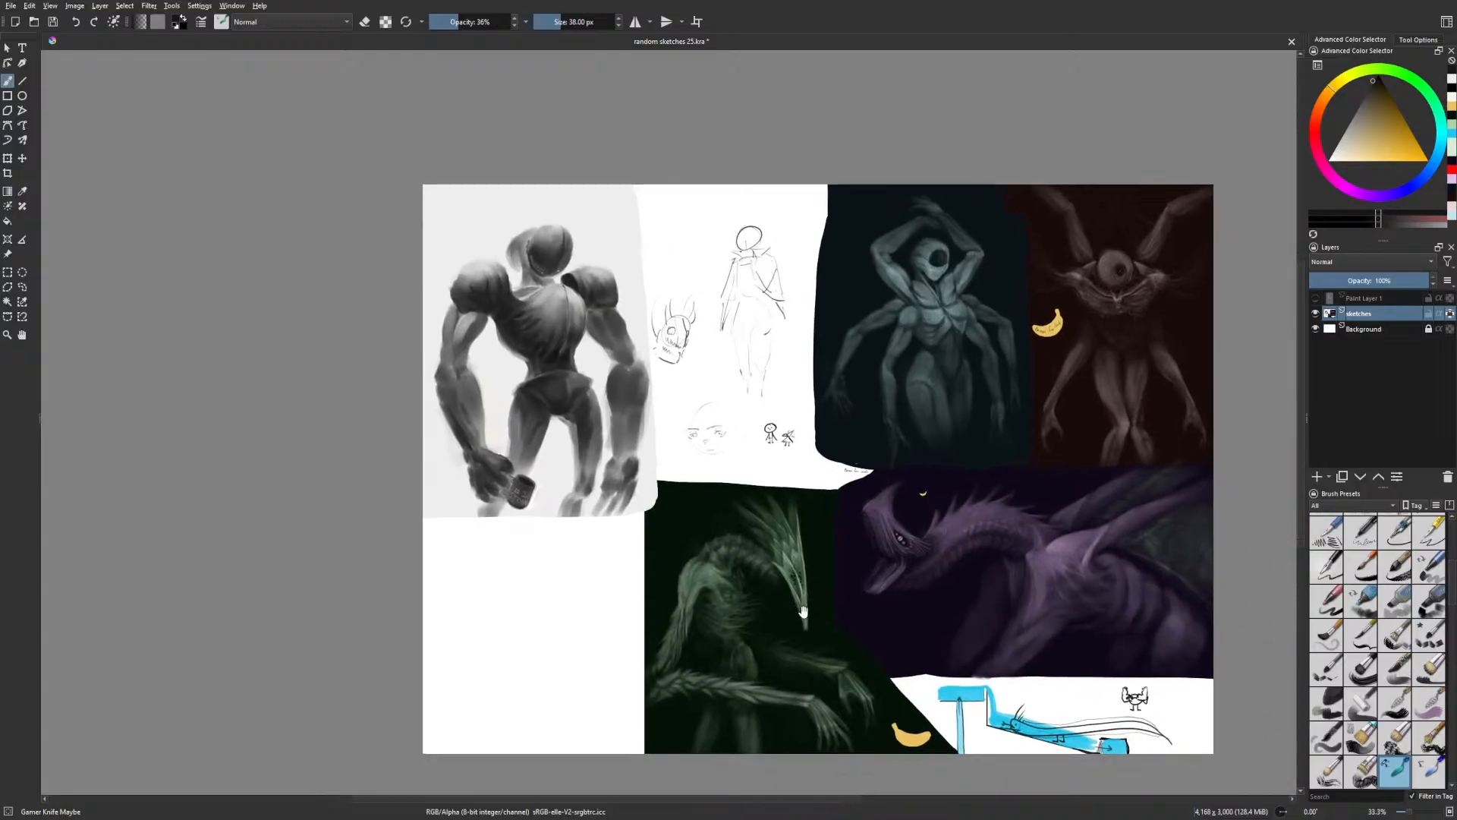
drag(923, 637, 874, 621)
key(plus)
key(plus)
mouse_move(957, 654)
mouse_down()
mouse_move(950, 602)
mouse_move(585, 495)
mouse_move(277, 798)
mouse_move(284, 818)
mouse_up()
drag(311, 682, 1008, 719)
key(m)
drag(1074, 287, 884, 370)
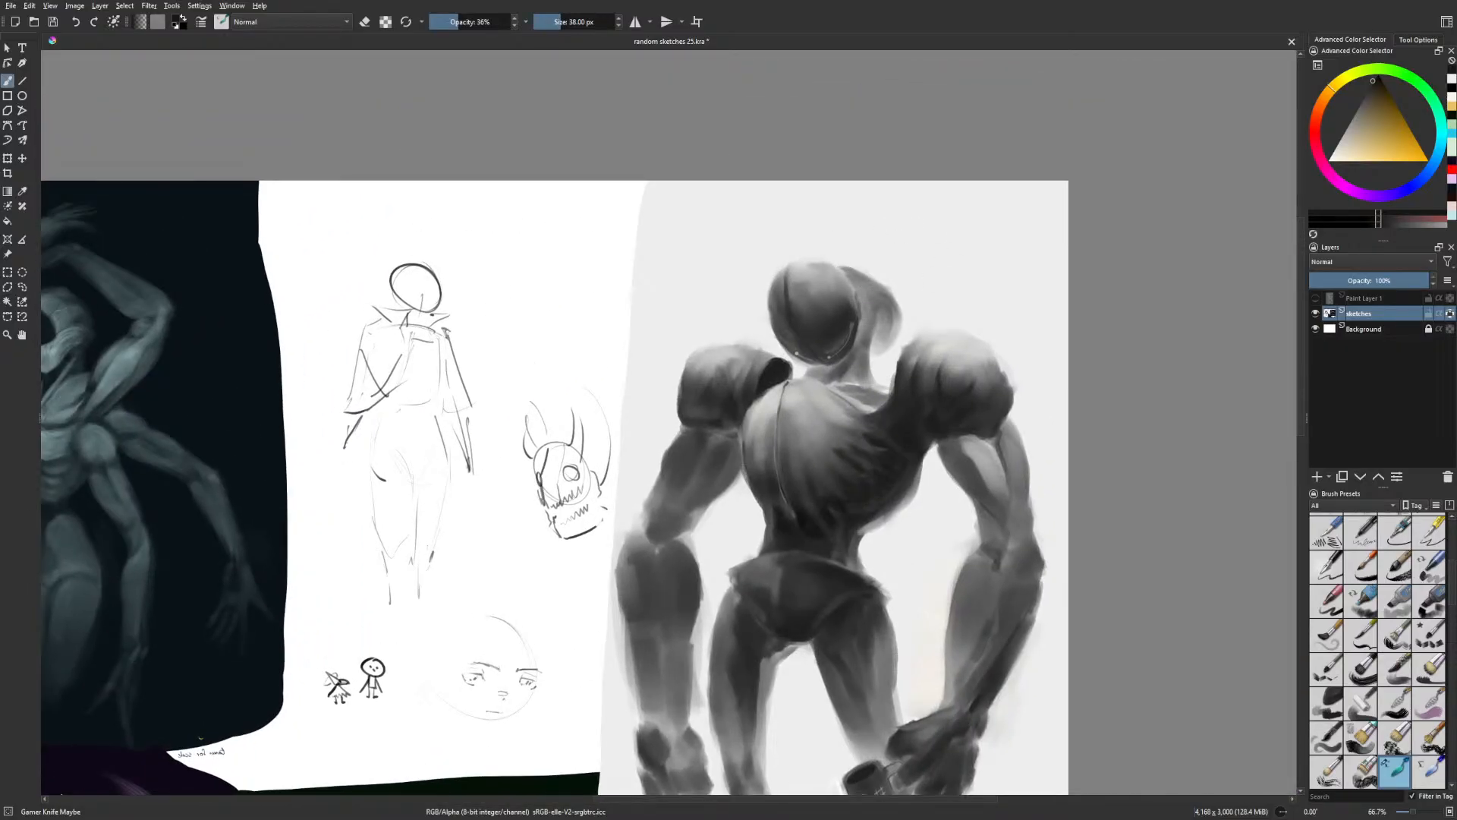
Switch to the Basic-5 Size Opacity brush at 13 px and refine the black line along the lower edge of the faceplate
drag(958, 297, 924, 283)
right_click(847, 290)
click(913, 253)
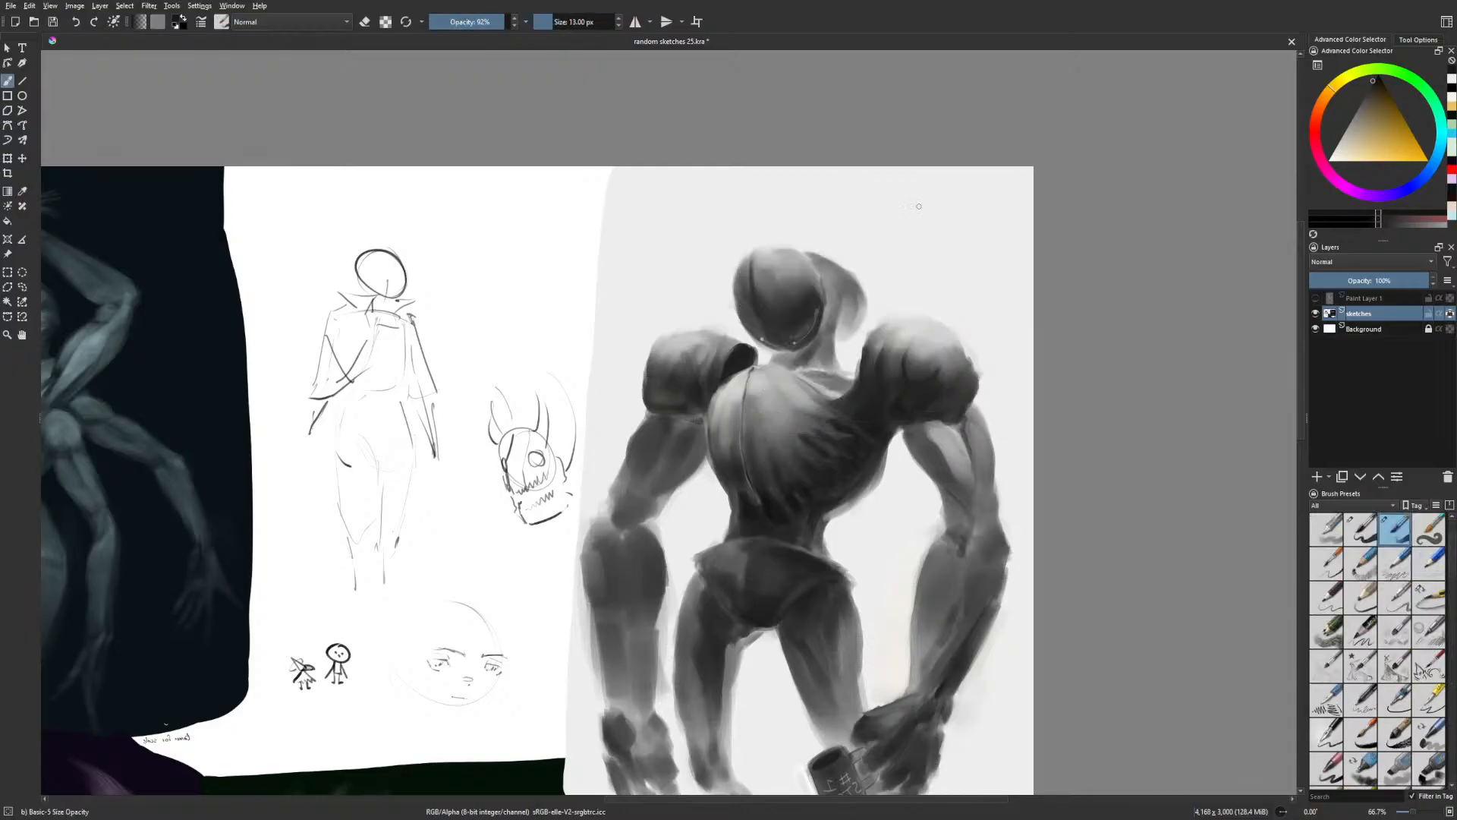
key(m)
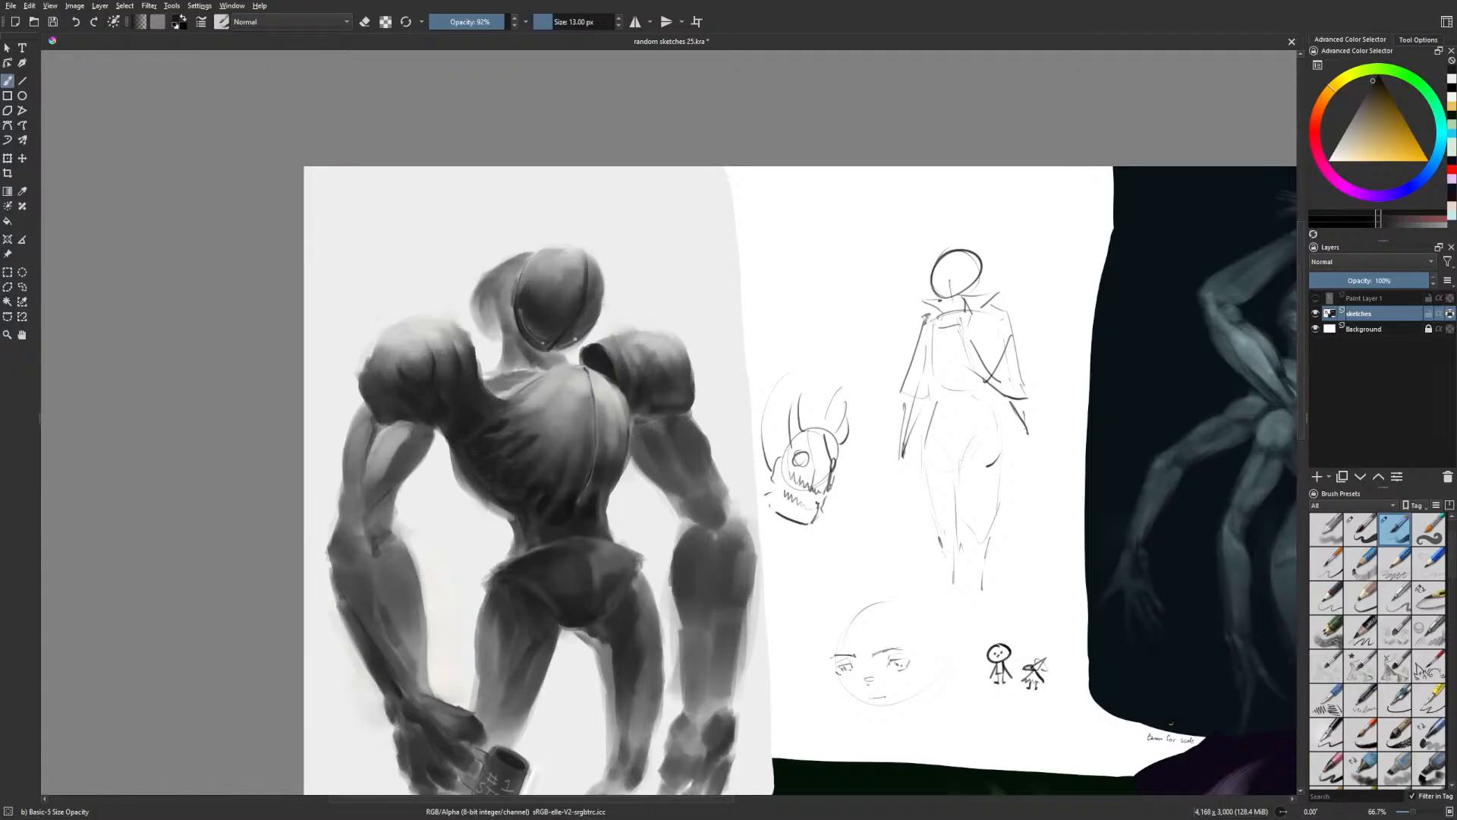
drag(565, 348, 548, 355)
Switch to light grey and add a small highlight near the lower edge of the faceplate
right_click(726, 382)
click(722, 315)
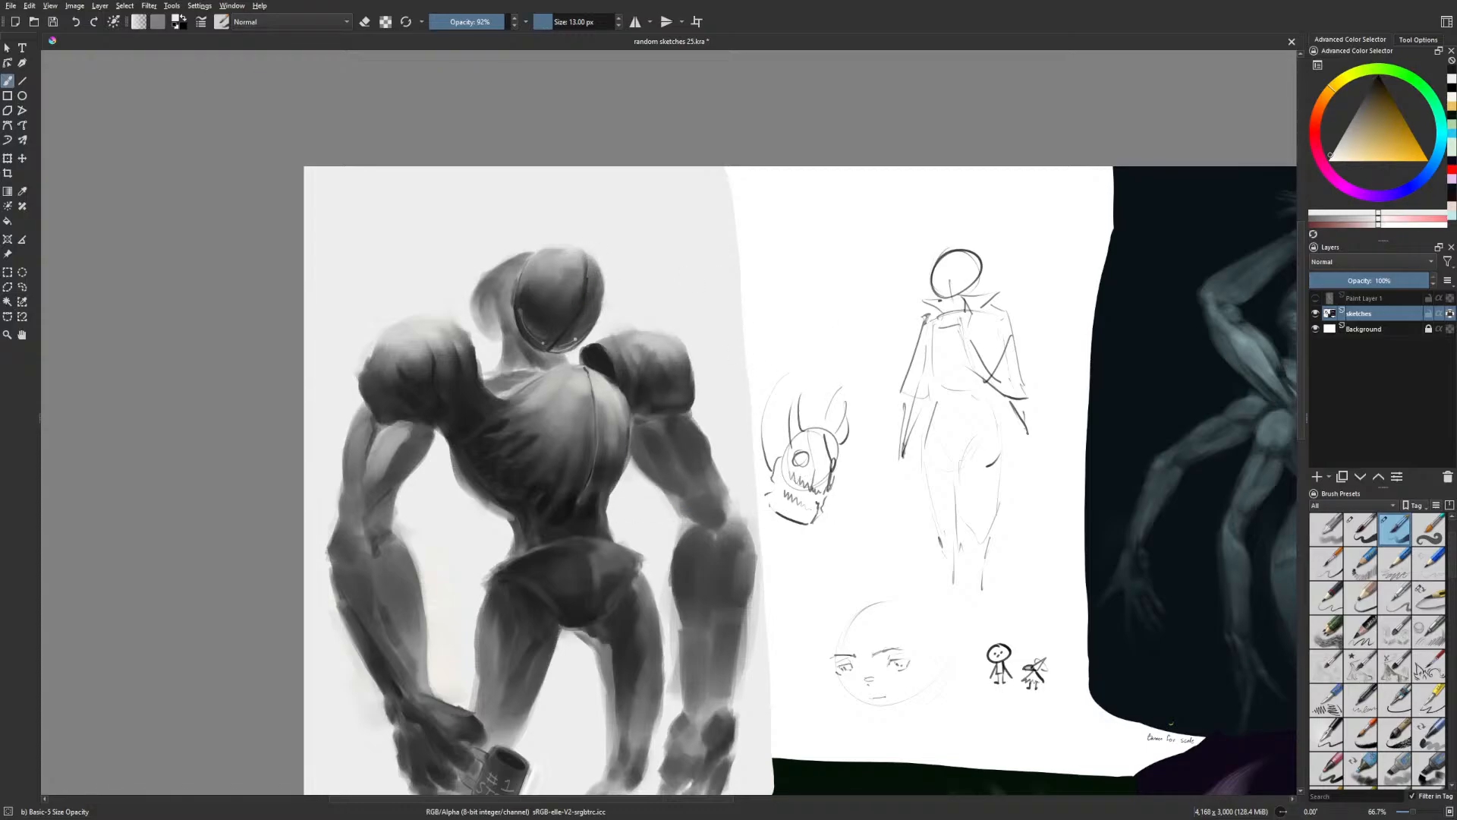
click(575, 339)
key(m)
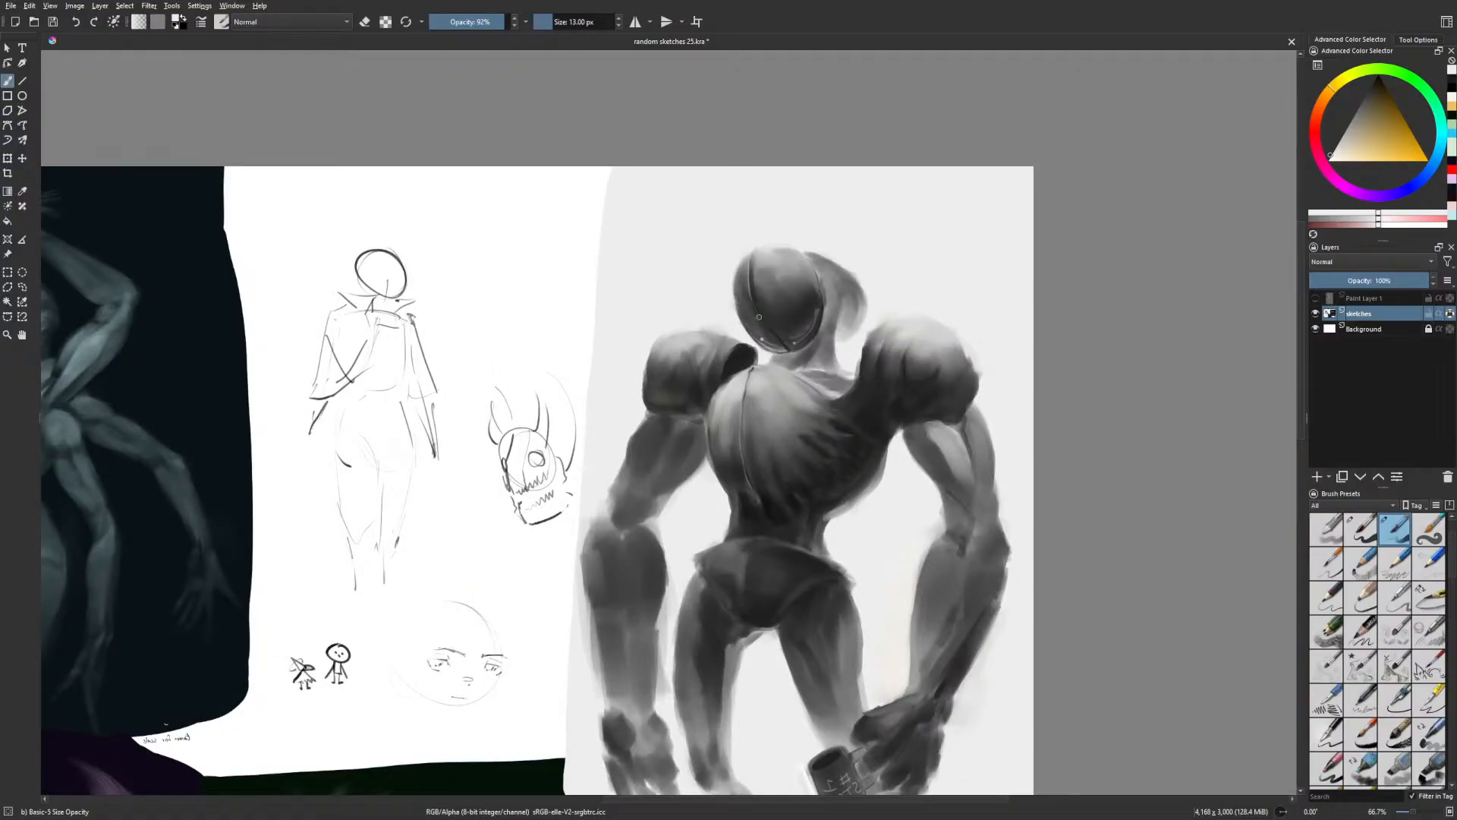
Try a black stroke along the side of the grey figure's head
scroll(812, 312, down, 1)
right_click(809, 322)
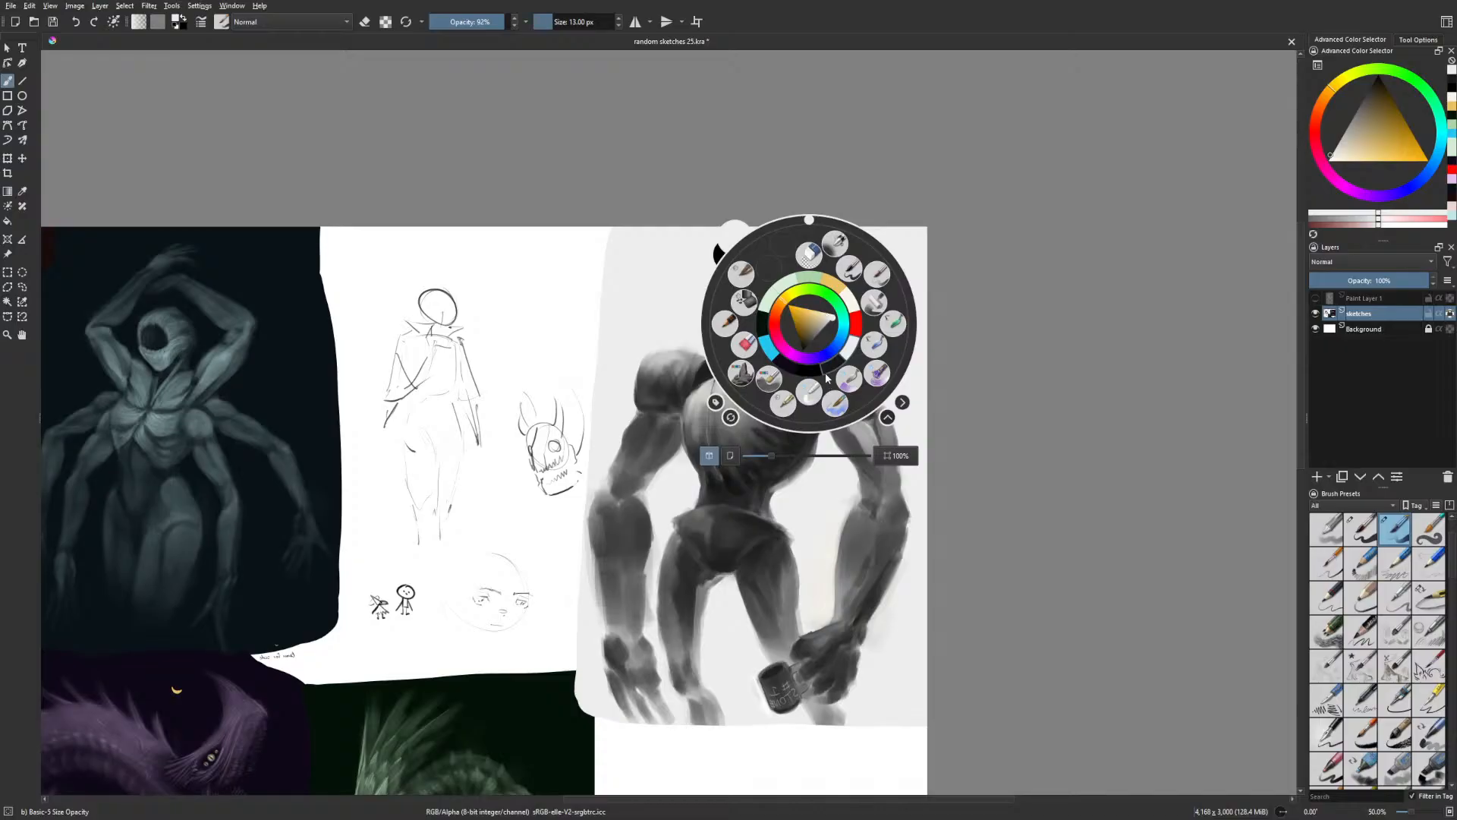
click(829, 370)
right_click(802, 340)
drag(706, 327, 708, 344)
key(ctrl+z)
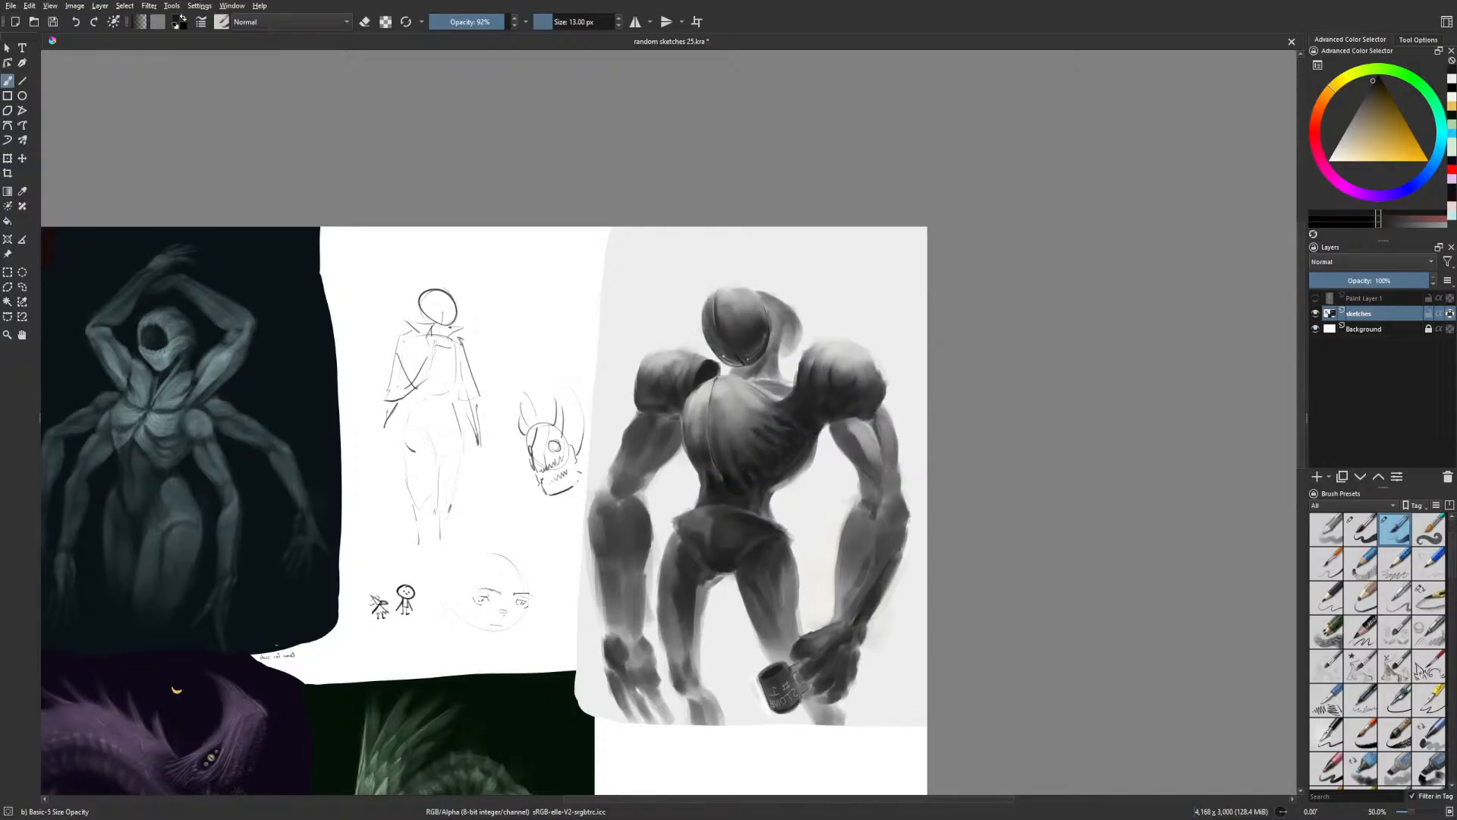
Examine the neighbouring creature sketches and the tiny "Banana for scale" note in a mirrored view
key(m)
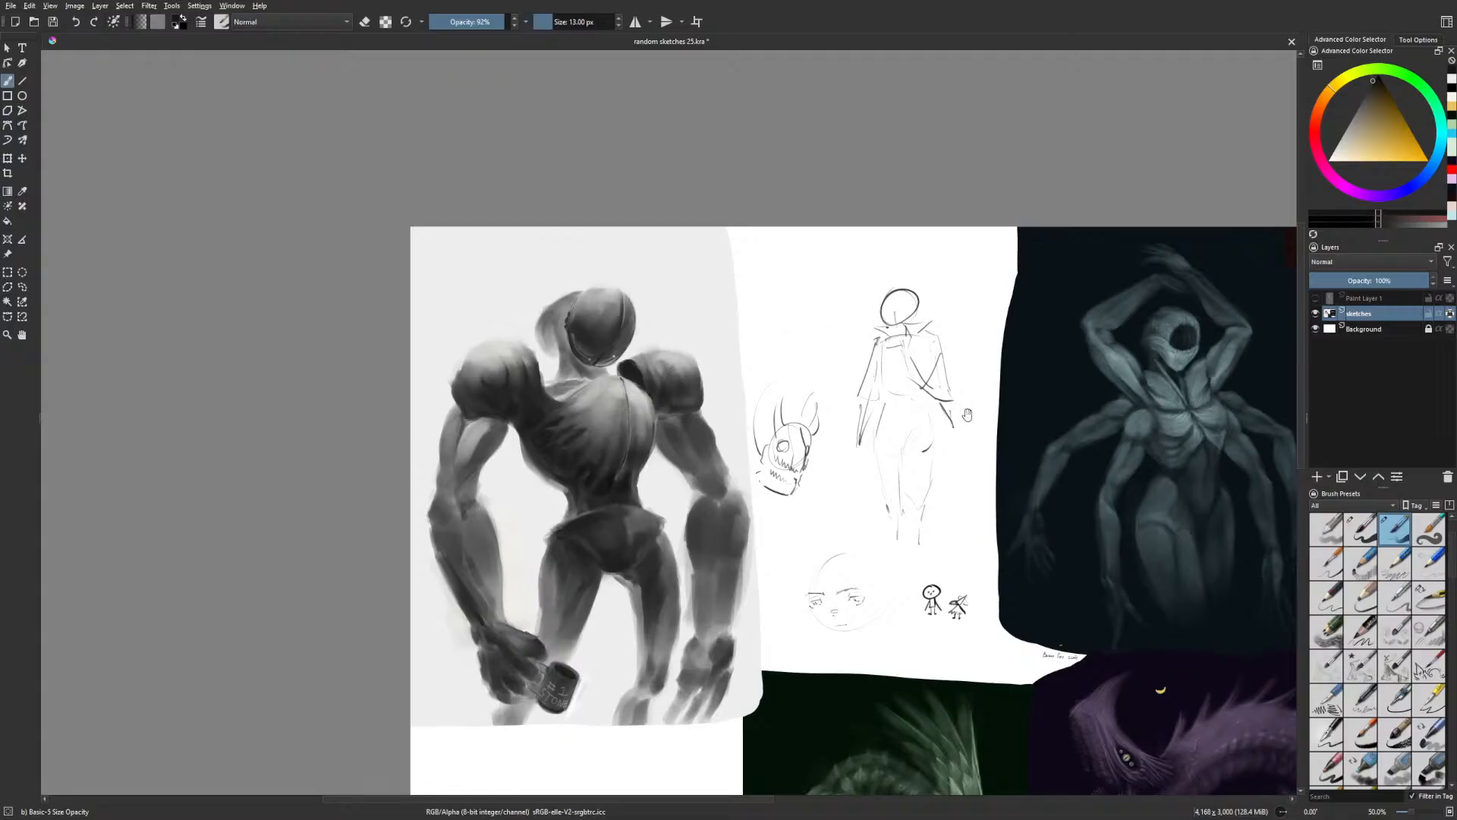
drag(966, 415, 634, 339)
drag(1051, 313, 938, 340)
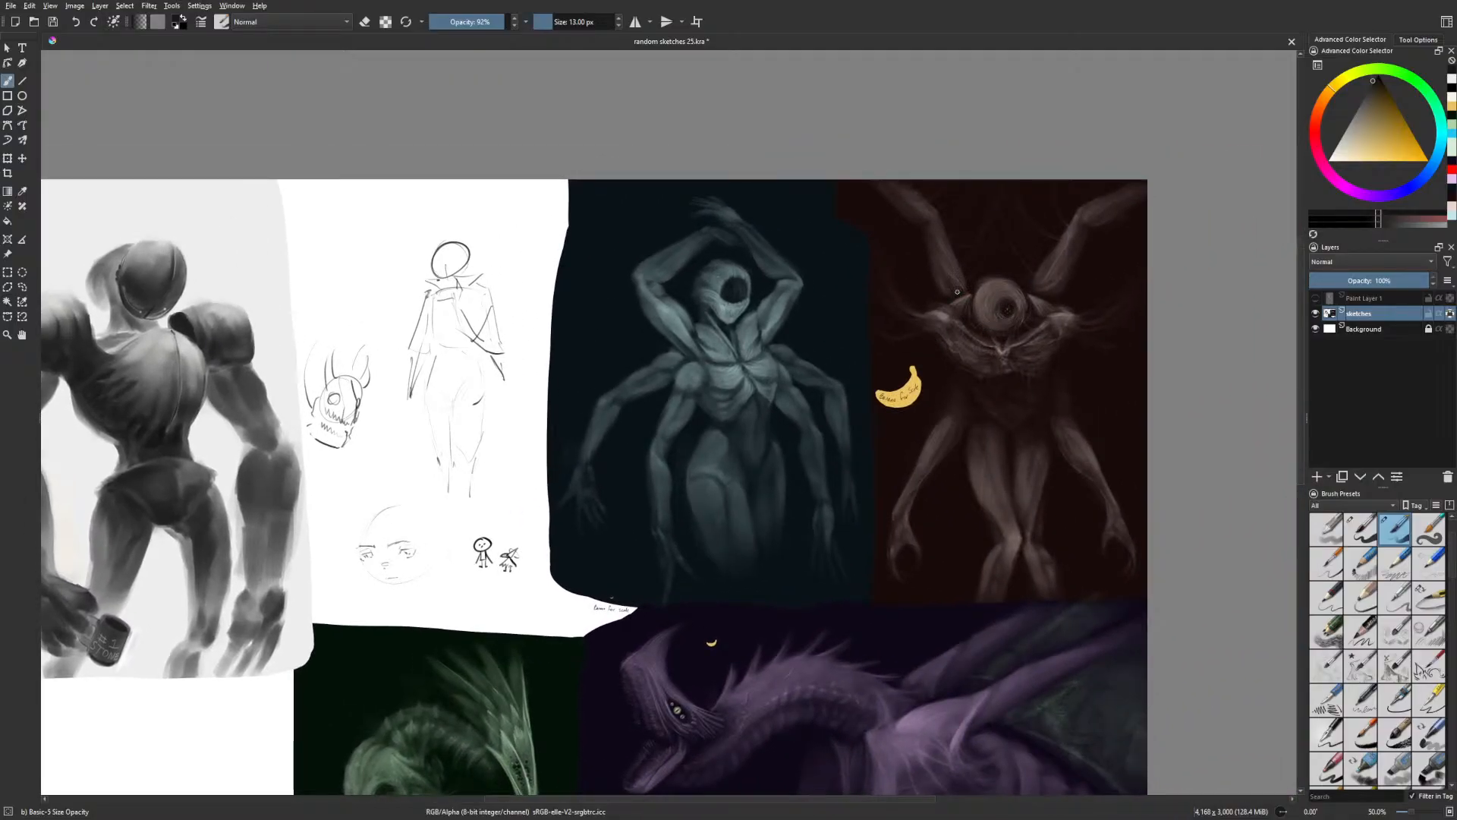
key(ctrl+plus)
key(ctrl+plus)
key(ctrl+plus)
drag(683, 629, 879, 235)
key(ctrl+plus)
key(ctrl+plus)
key(ctrl+plus)
key(ctrl+plus)
drag(855, 653, 854, 348)
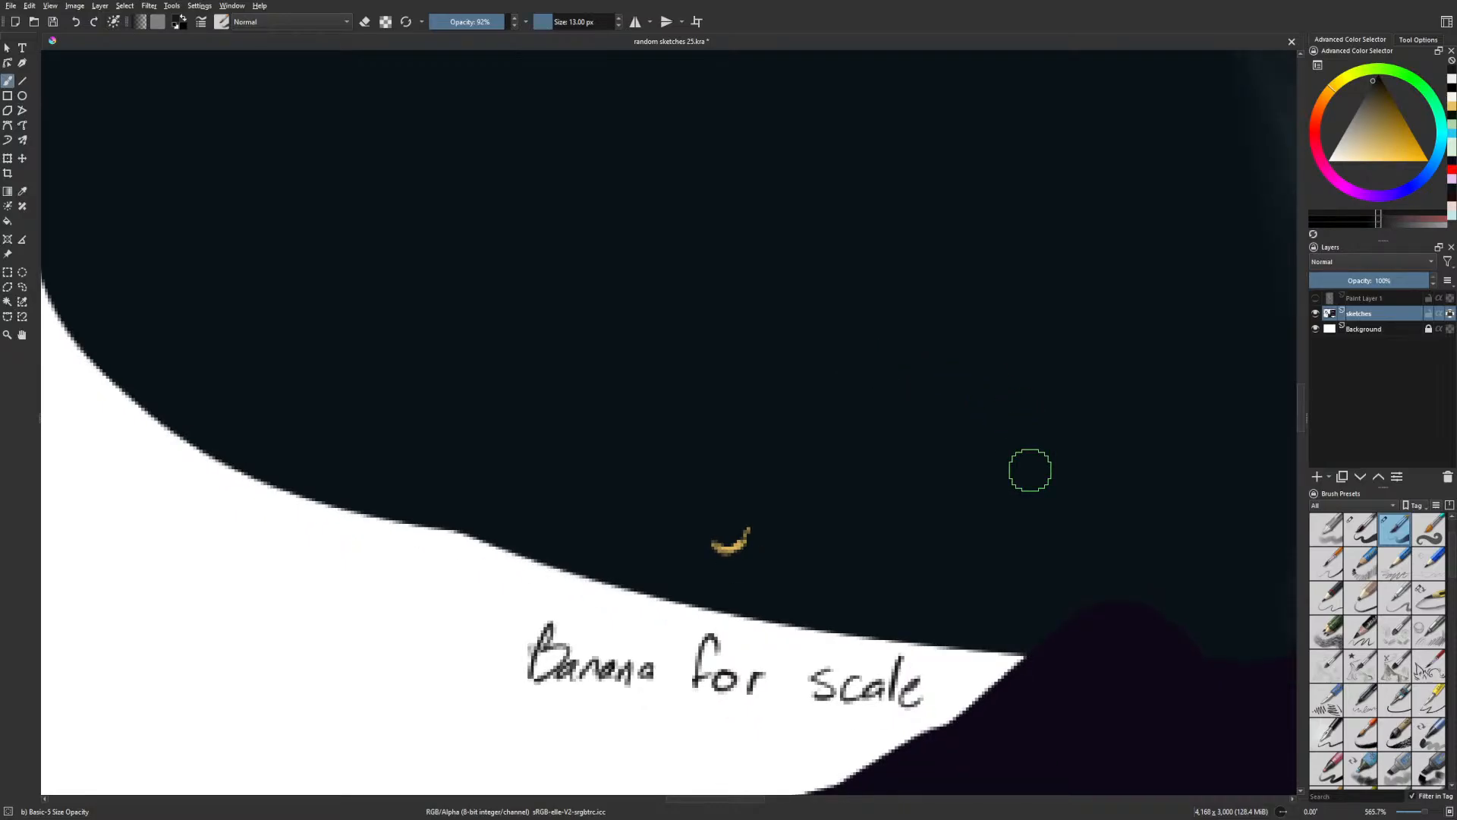
scroll(1030, 469, down, 8)
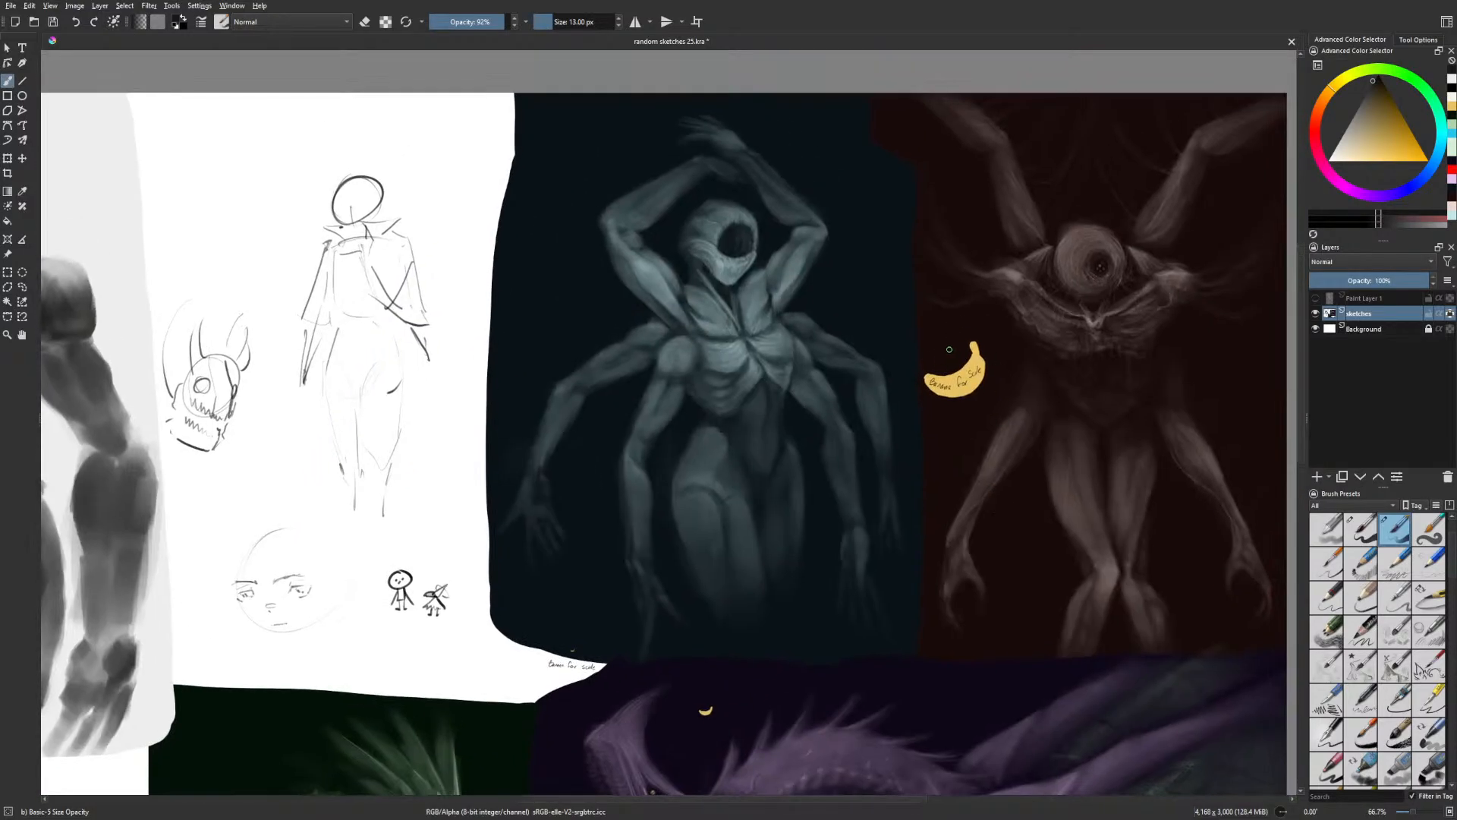
Circle the yellow banana on the dark red panel in light grey, and undo the marks
right_click(973, 338)
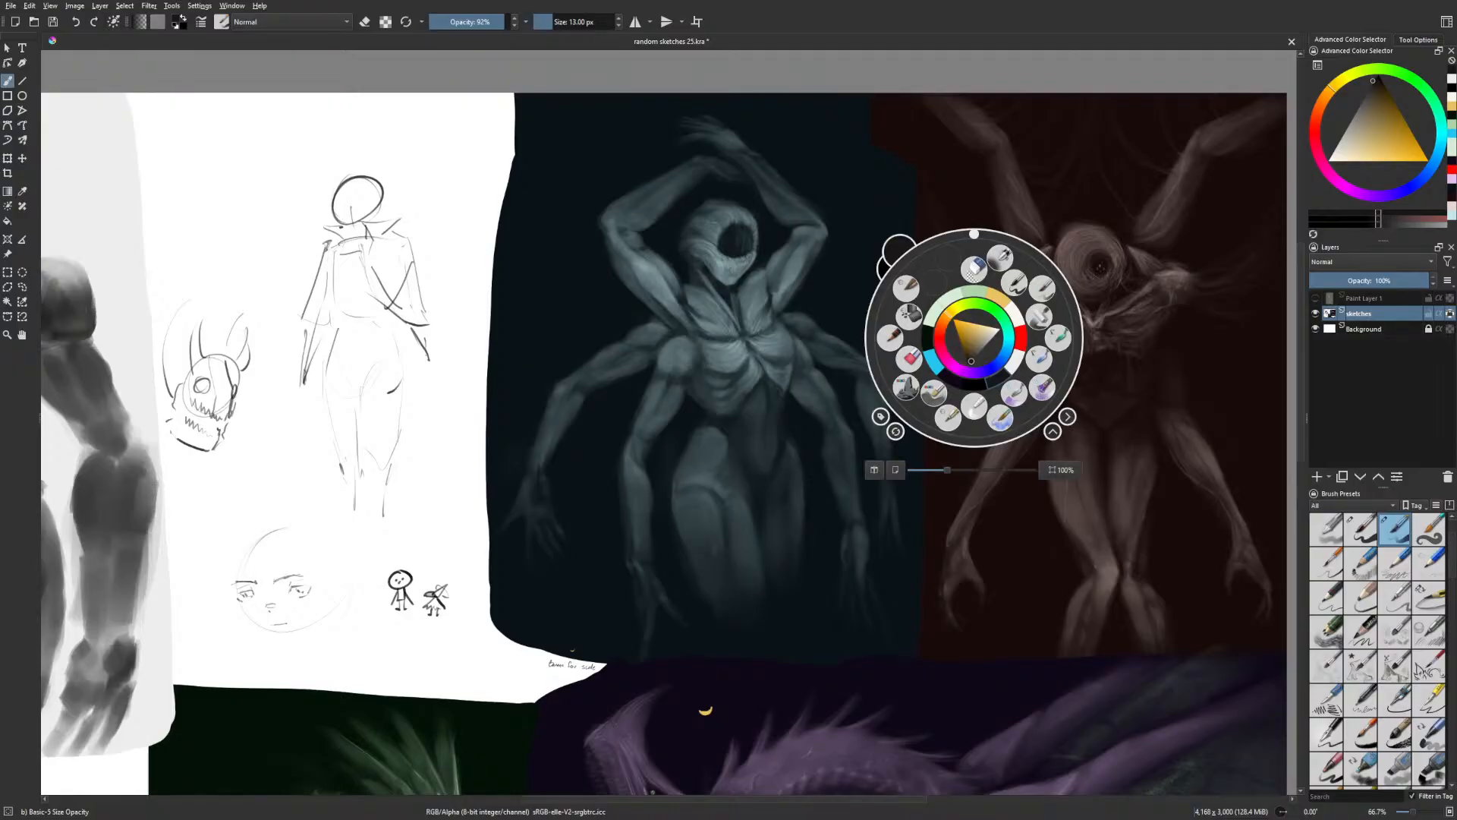
click(1016, 362)
mouse_move(953, 339)
mouse_down()
mouse_move(979, 412)
mouse_move(923, 392)
mouse_up()
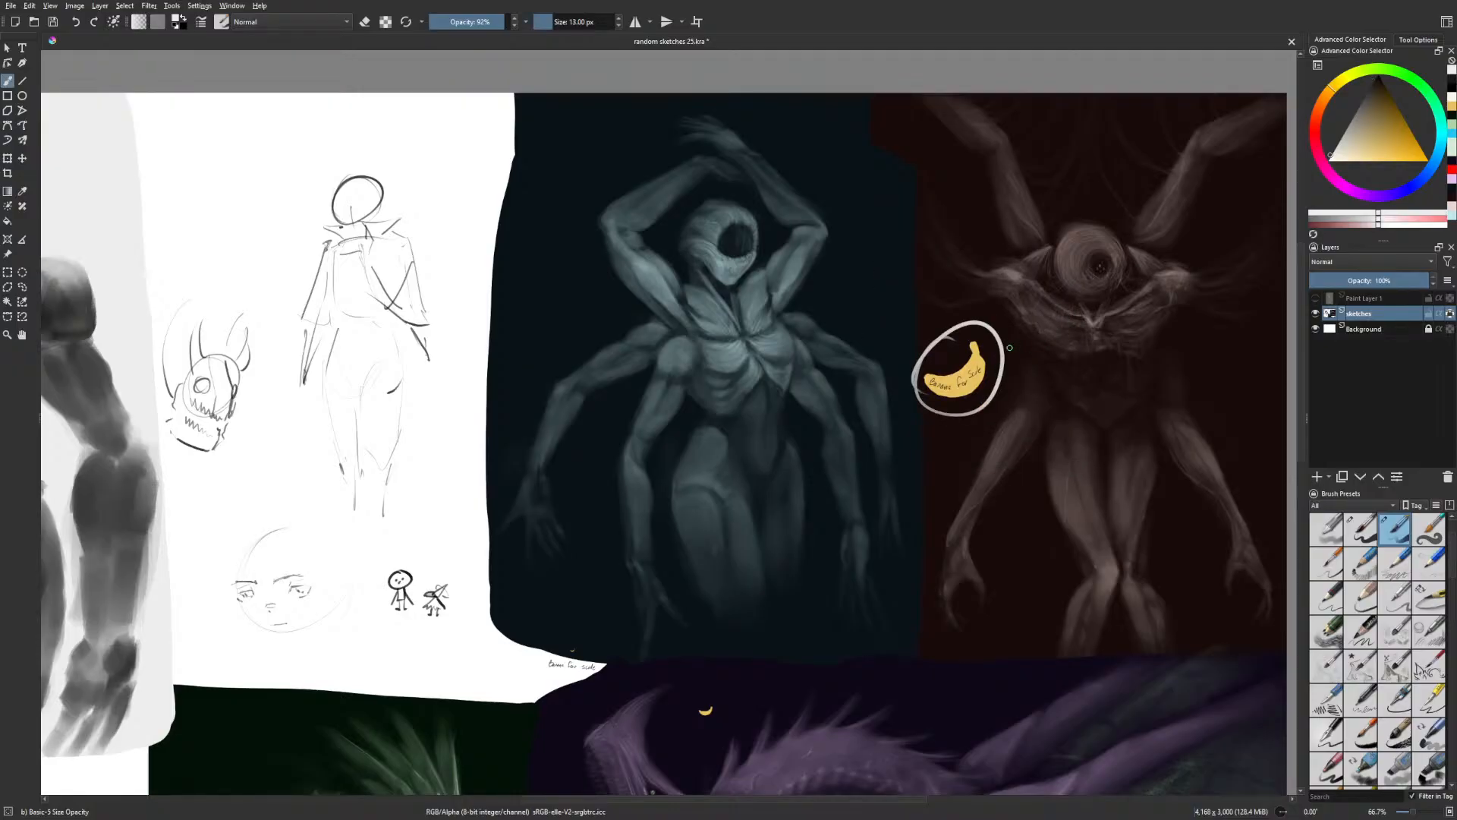
mouse_move(1004, 355)
mouse_down()
mouse_move(1046, 335)
mouse_move(1033, 324)
mouse_move(1060, 343)
mouse_up()
key(ctrl+z)
key(ctrl+z)
key(ctrl+z)
Circle the tiny banana below the blue multi-armed figure, add an arrow, and undo the marks
drag(974, 459, 985, 423)
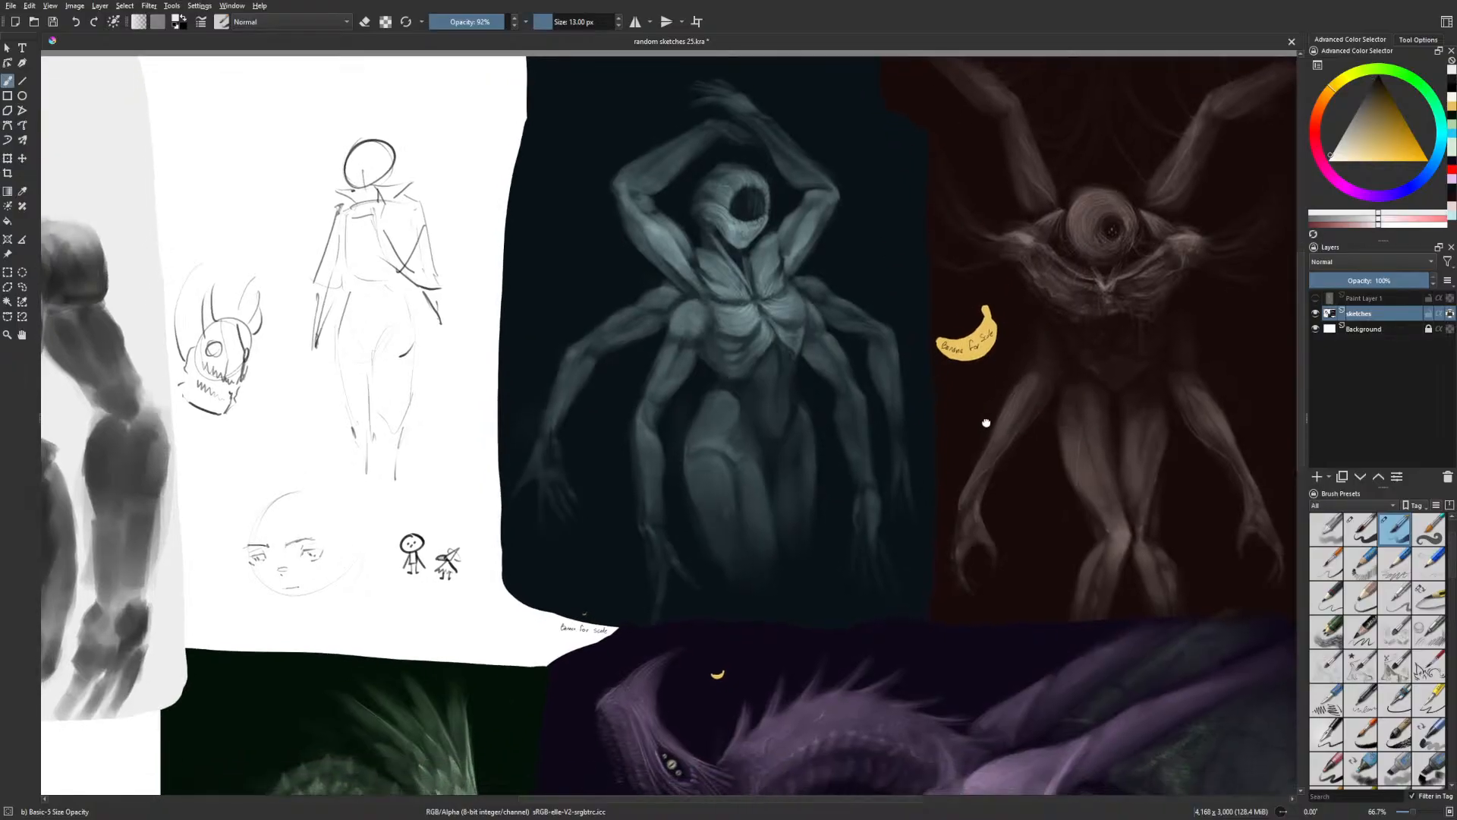
mouse_move(577, 600)
mouse_down()
mouse_move(645, 558)
mouse_move(644, 579)
mouse_up()
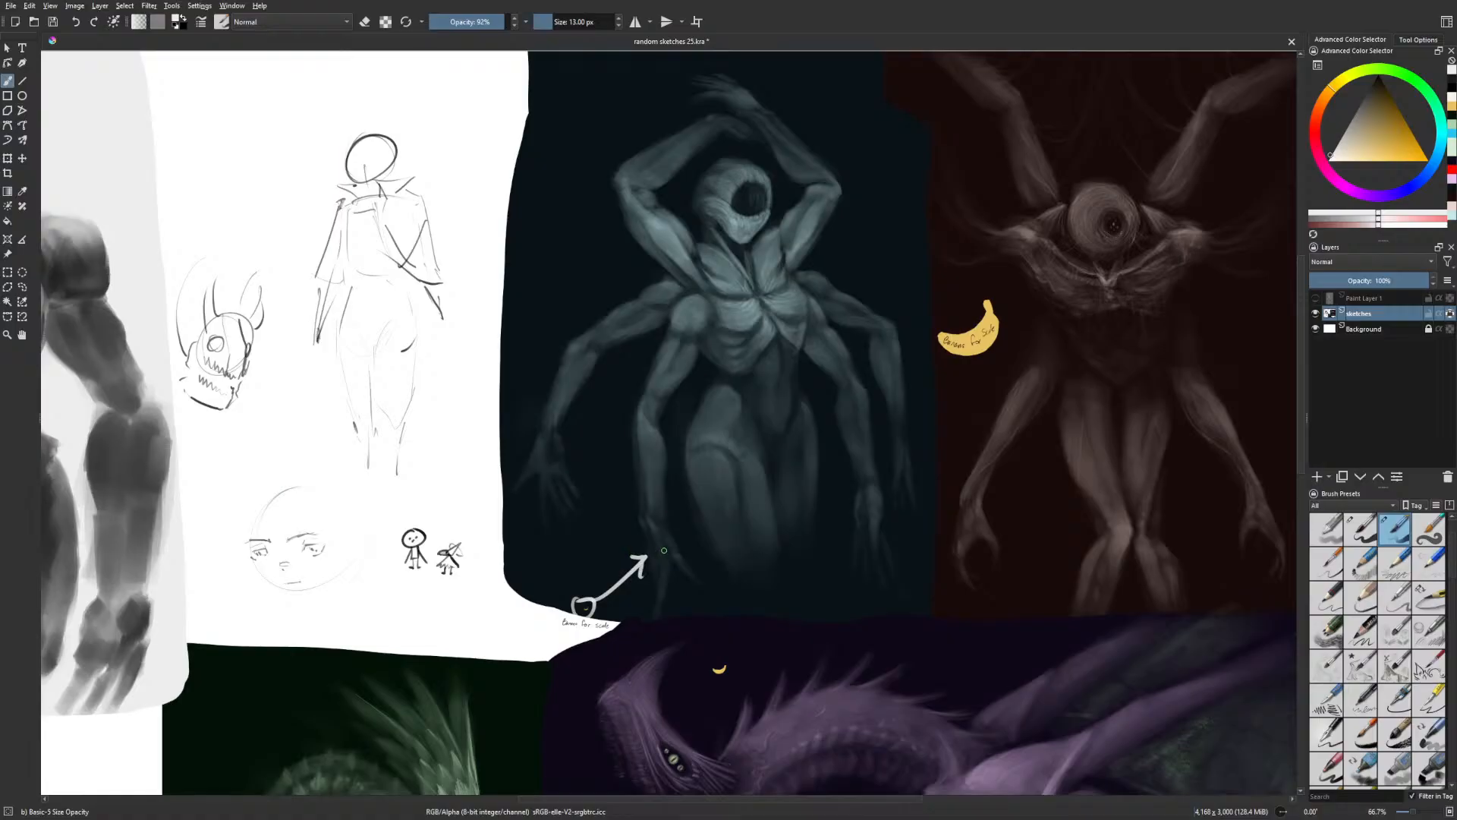
key(ctrl+z)
key(ctrl+z)
key(ctrl+z)
Mark the small banana above the purple dragon in light grey, and undo the marks
drag(901, 562, 982, 363)
drag(814, 441, 796, 454)
mouse_move(820, 464)
mouse_down()
mouse_move(839, 481)
mouse_move(986, 336)
mouse_up()
key(ctrl+z)
key(ctrl+z)
key(ctrl+z)
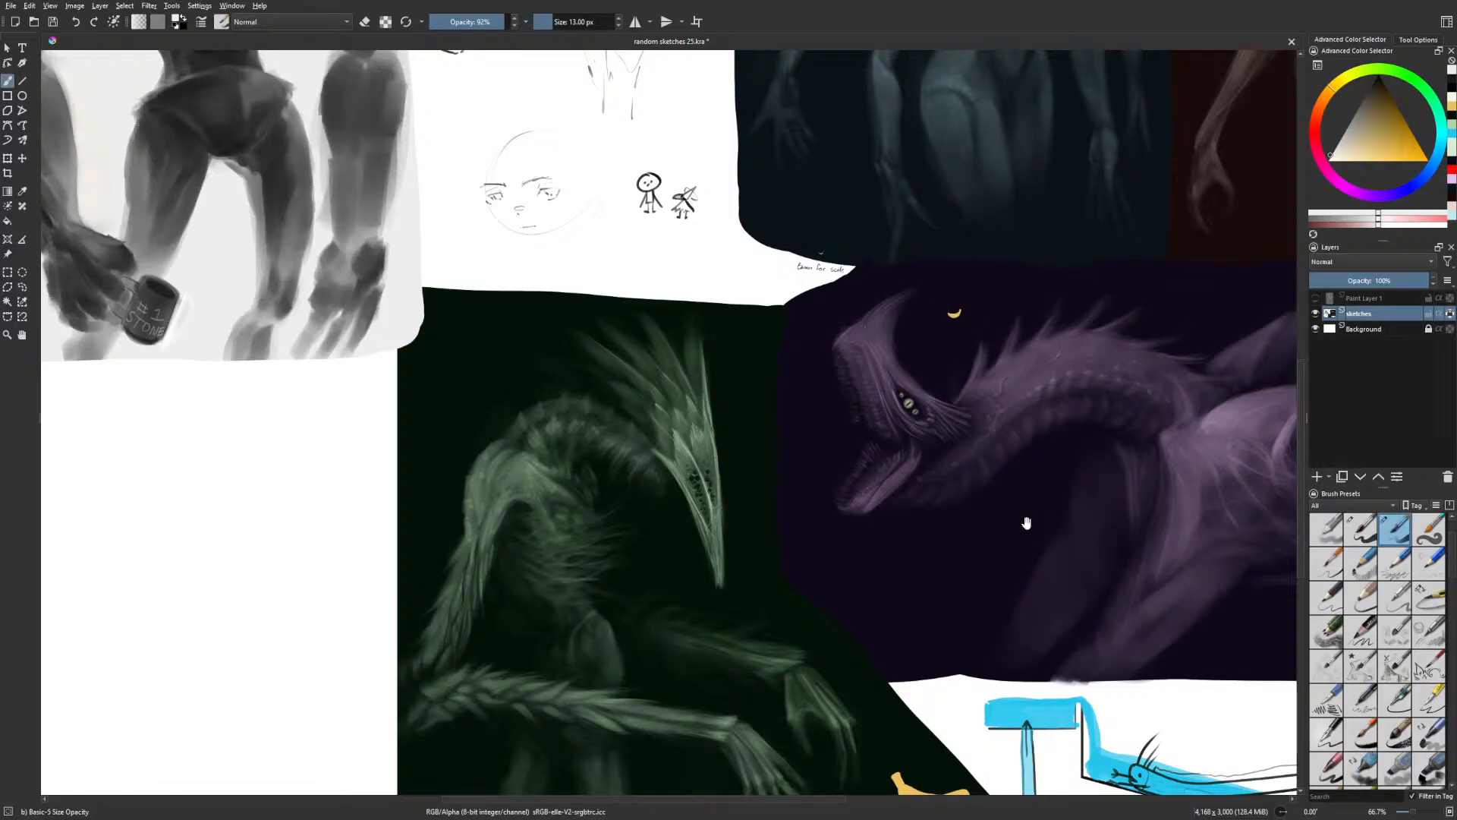
Mark the banana beside the lower part of the green creature panel, and undo the marks
drag(1028, 521, 1006, 352)
drag(856, 627, 865, 590)
drag(858, 609, 789, 558)
mouse_move(801, 592)
mouse_down()
mouse_move(789, 558)
mouse_move(829, 554)
mouse_up()
key(ctrl+z)
key(ctrl+z)
key(ctrl+z)
Return to the Garner Knife Maybe brush at 38 px in black and deepen the shading on the grey figure's empty-handed forearm
drag(957, 395, 999, 461)
key(ctrl+minus)
drag(962, 378, 1013, 482)
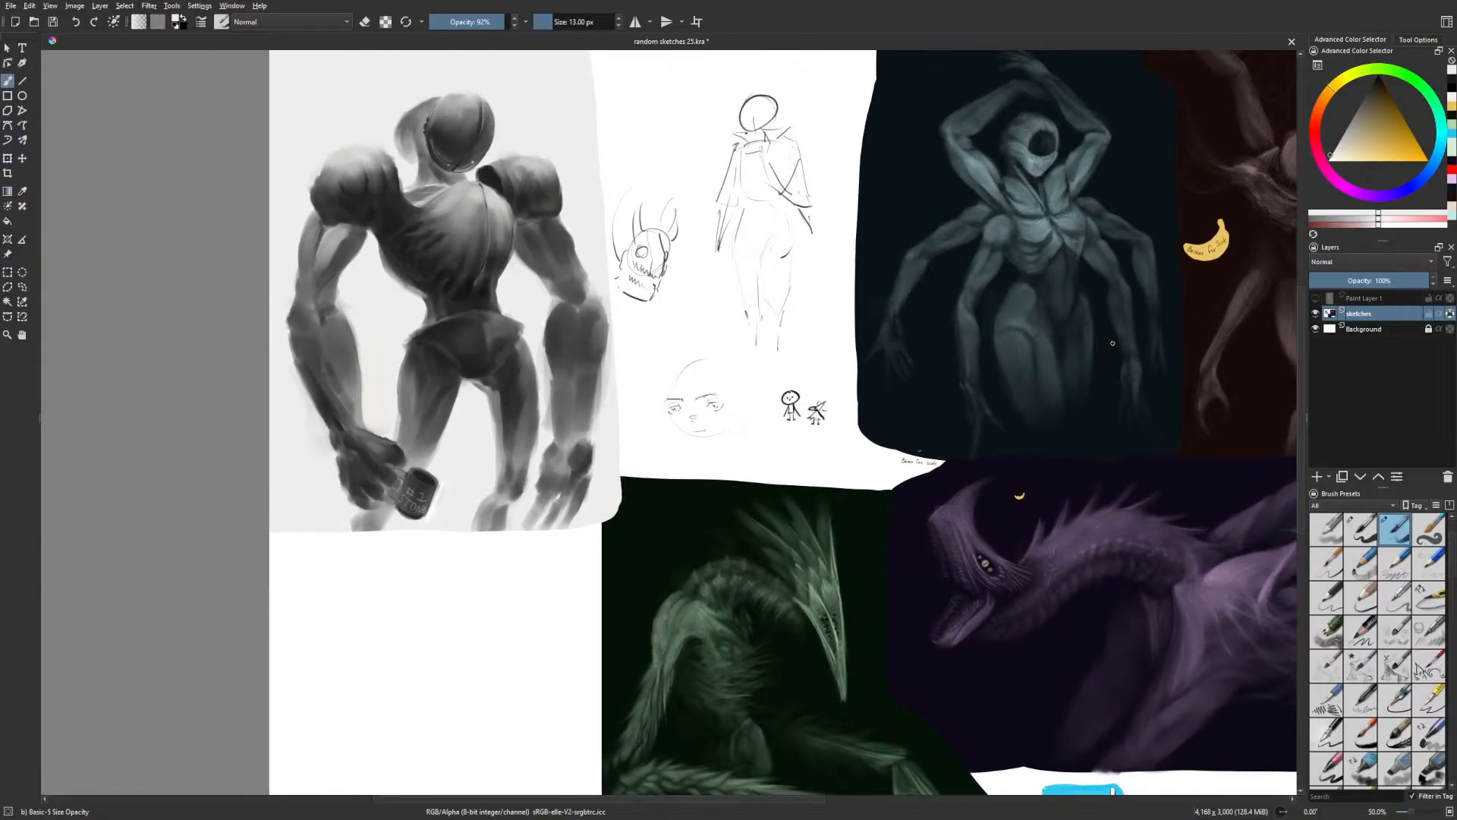
drag(1108, 397, 1060, 446)
right_click(870, 481)
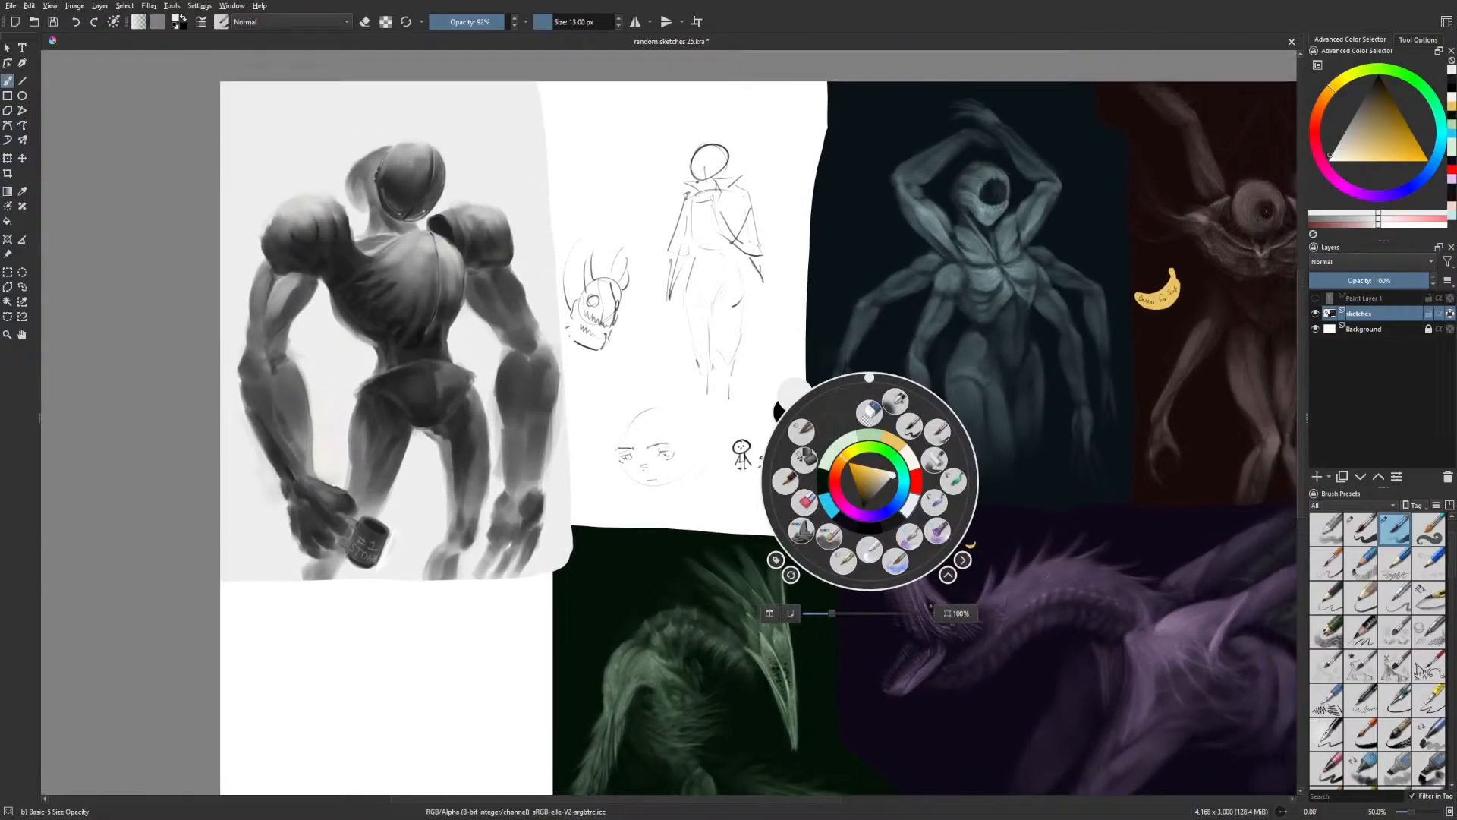
click(954, 480)
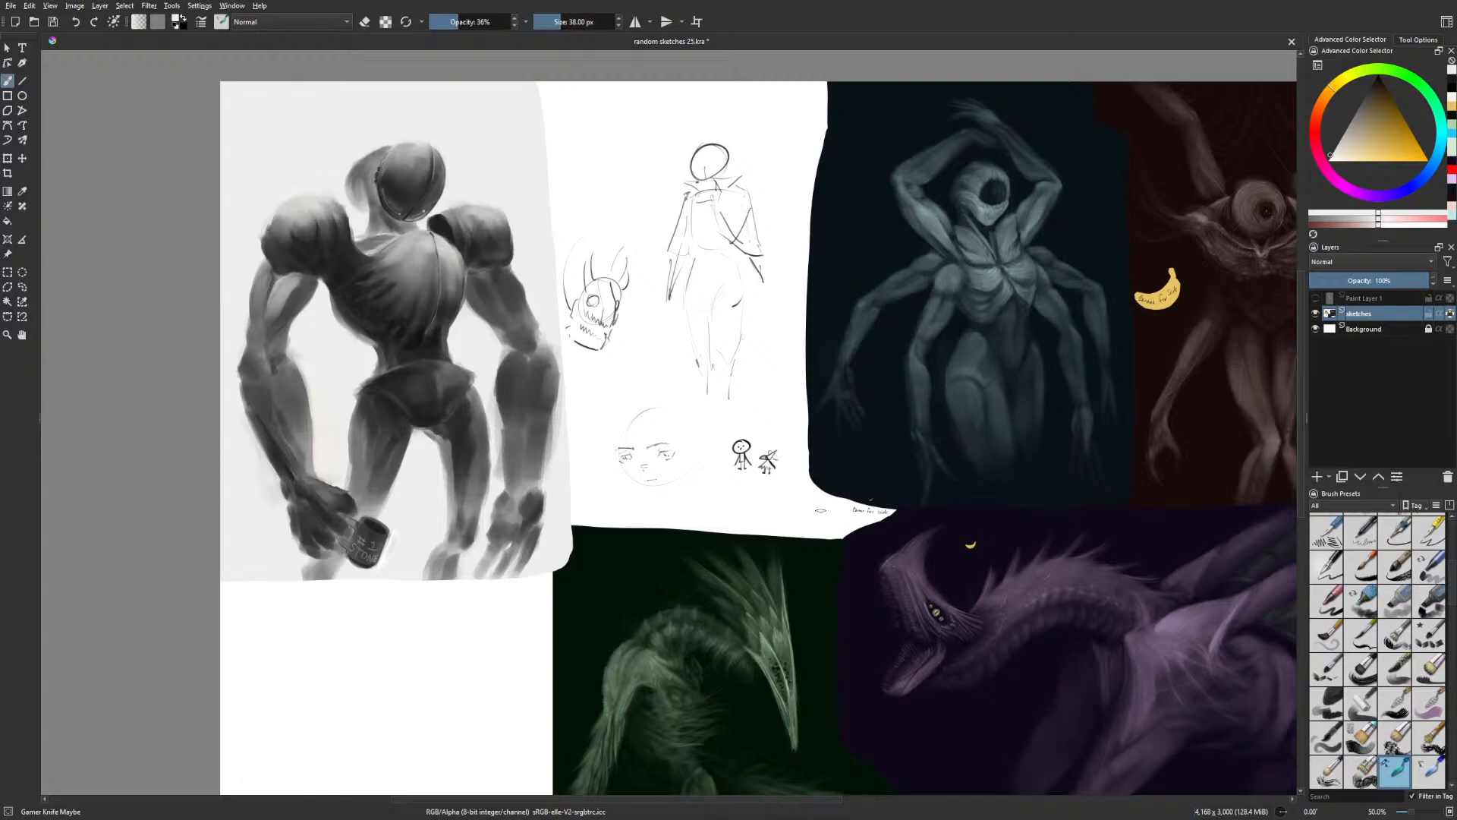
right_click(817, 503)
click(844, 536)
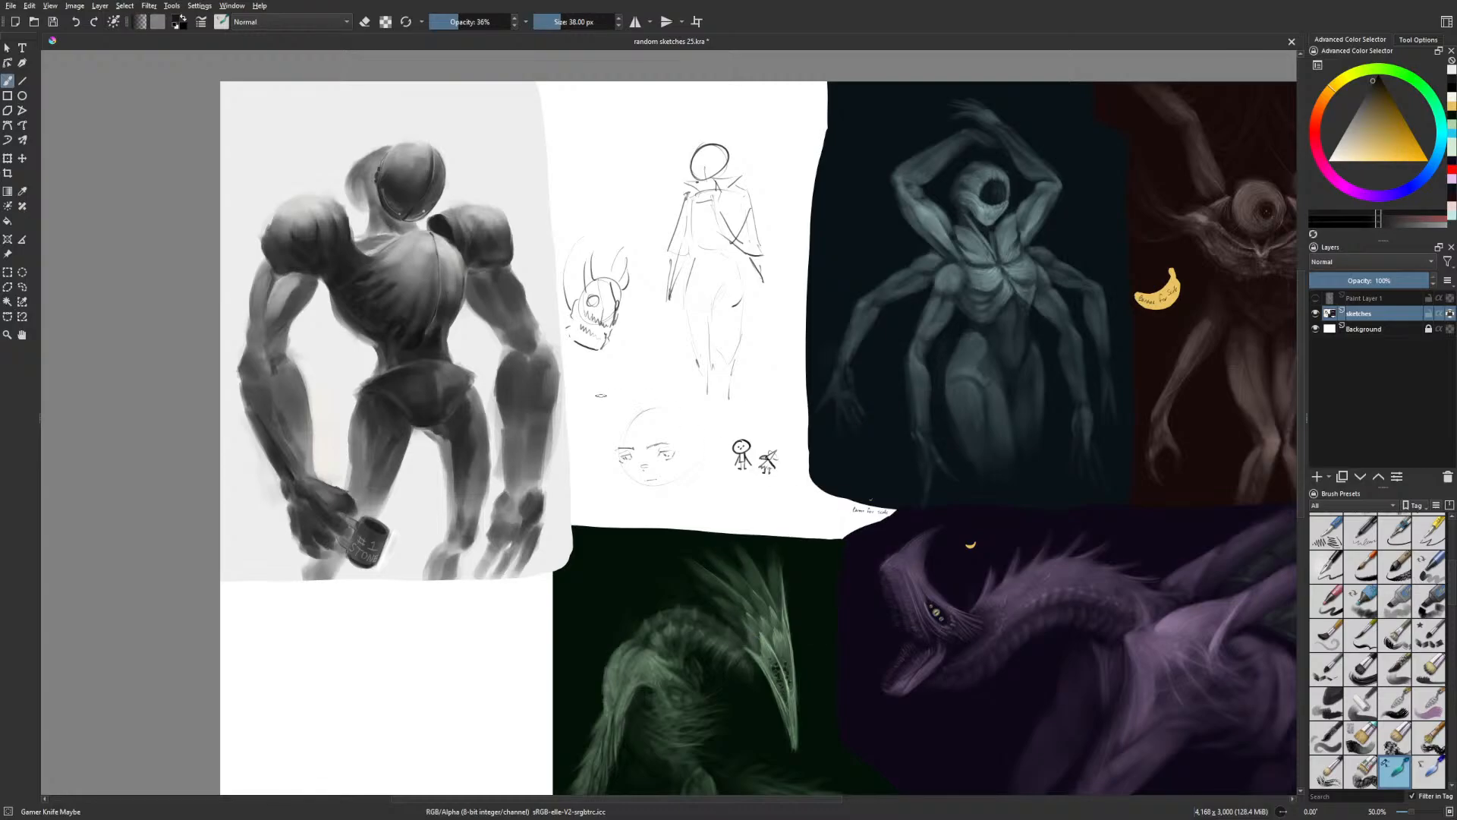
drag(601, 395, 650, 384)
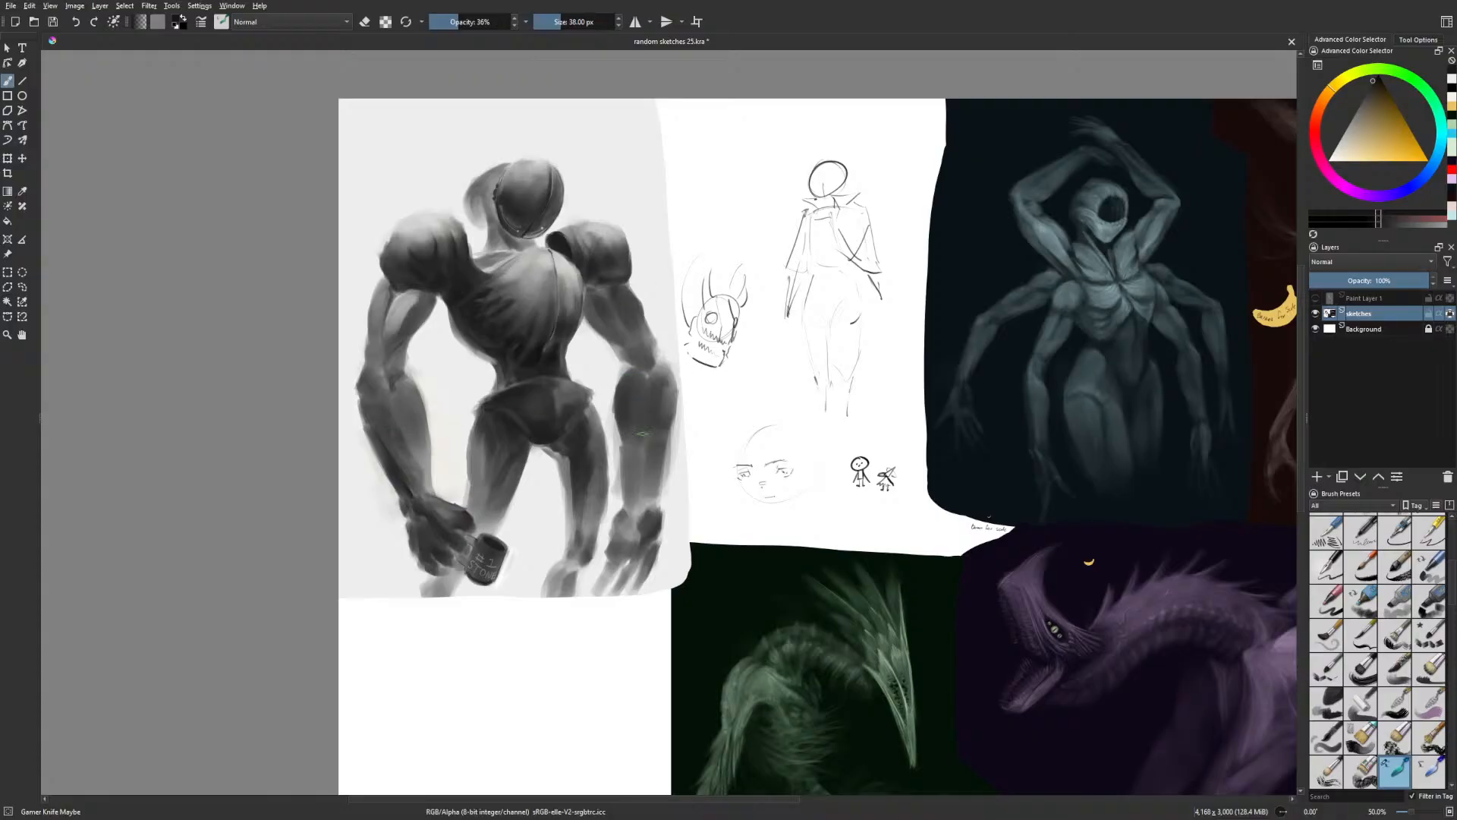
drag(623, 449, 626, 504)
drag(656, 474, 655, 501)
drag(674, 402, 675, 428)
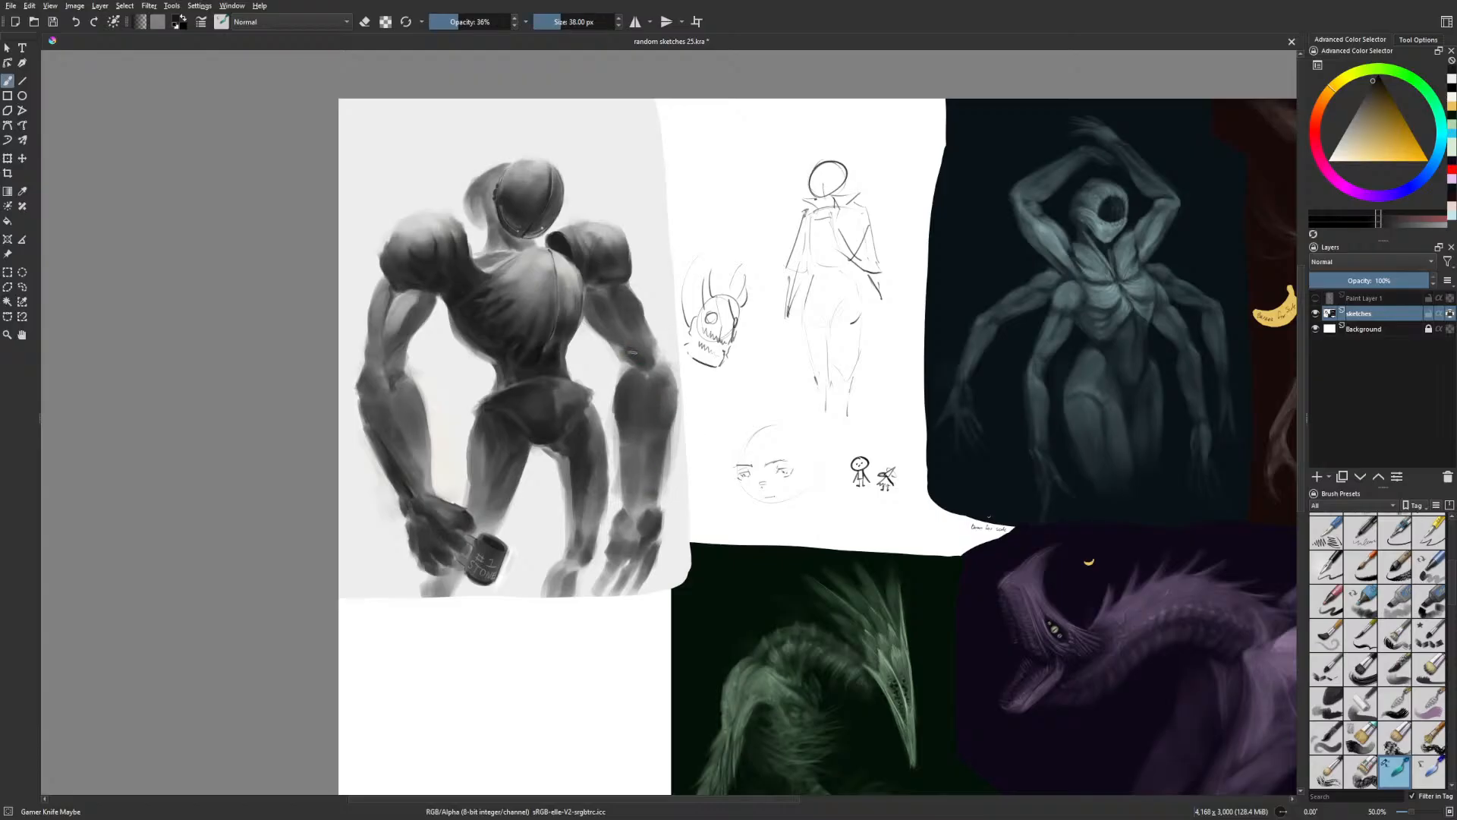
Paint a dark recessed shape into the back of the grey figure's head
drag(668, 342, 717, 456)
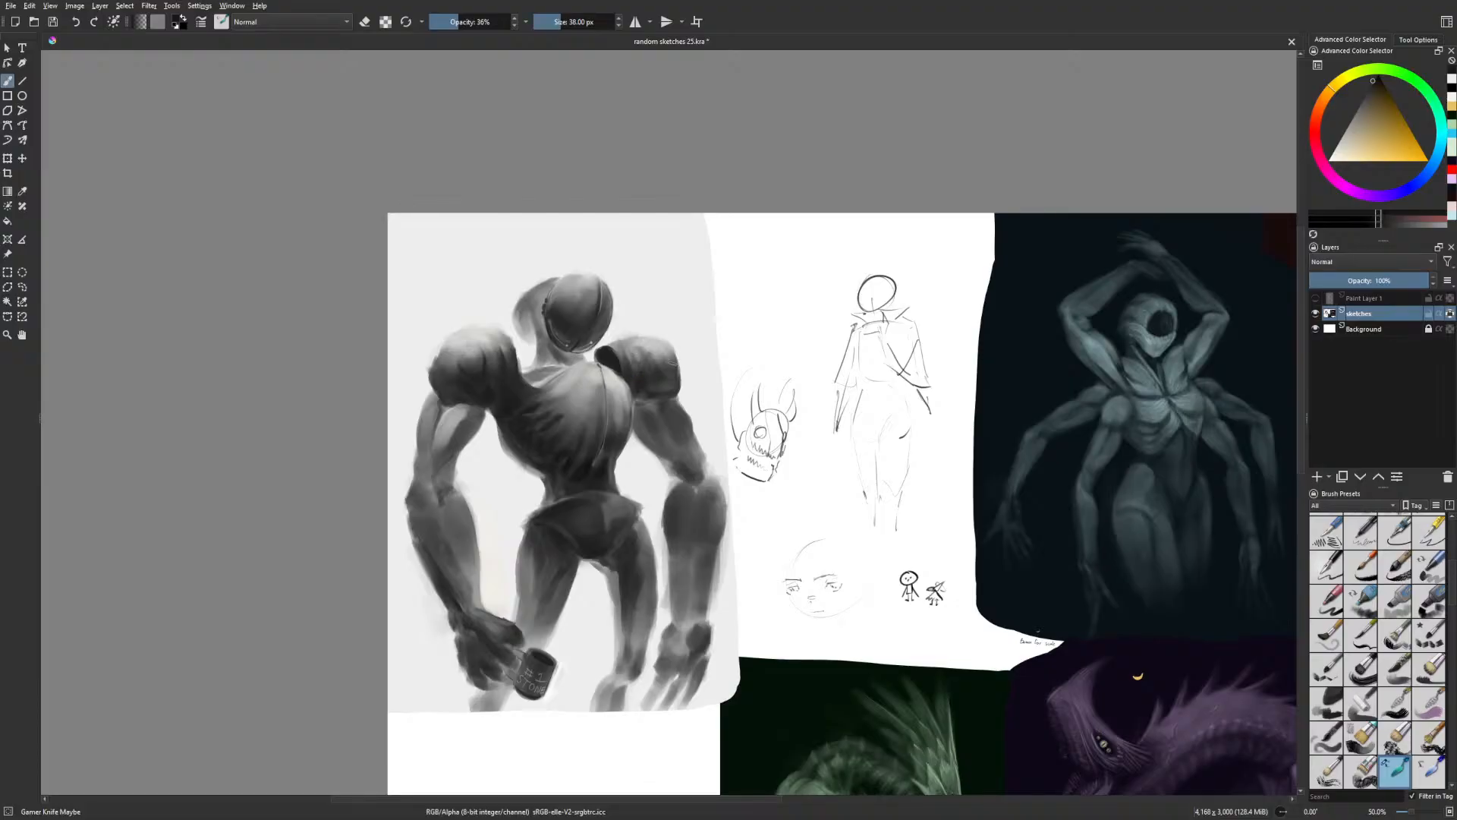
drag(690, 380, 706, 402)
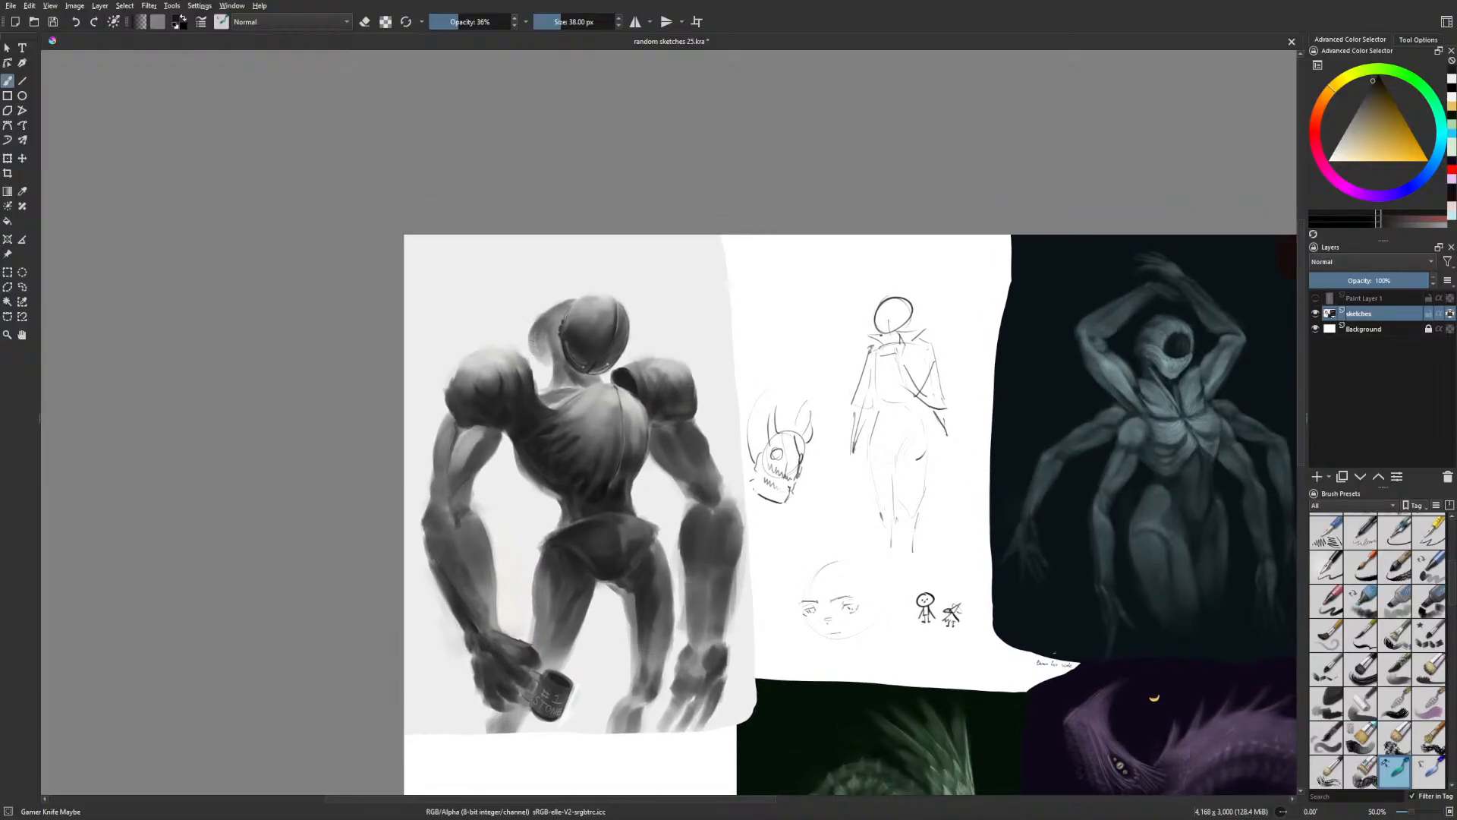
drag(539, 331, 544, 365)
key(m)
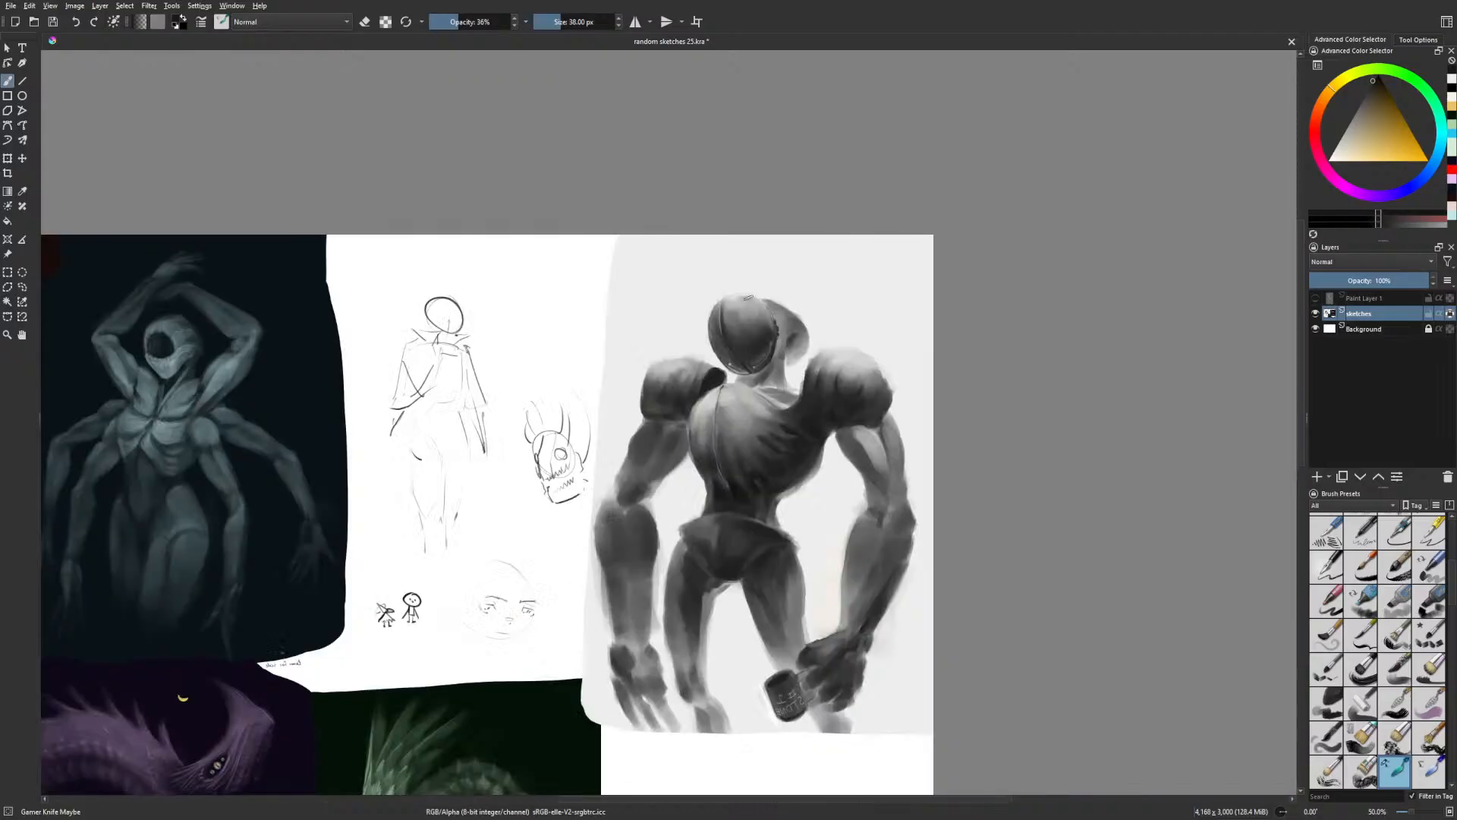
drag(795, 342, 796, 368)
mouse_move(797, 342)
mouse_down()
mouse_move(794, 368)
mouse_move(797, 352)
mouse_up()
Switch to light grey, enlarge the brush to 90 px and clean the background along the mug-holding forearm's inner edge
drag(925, 505, 932, 475)
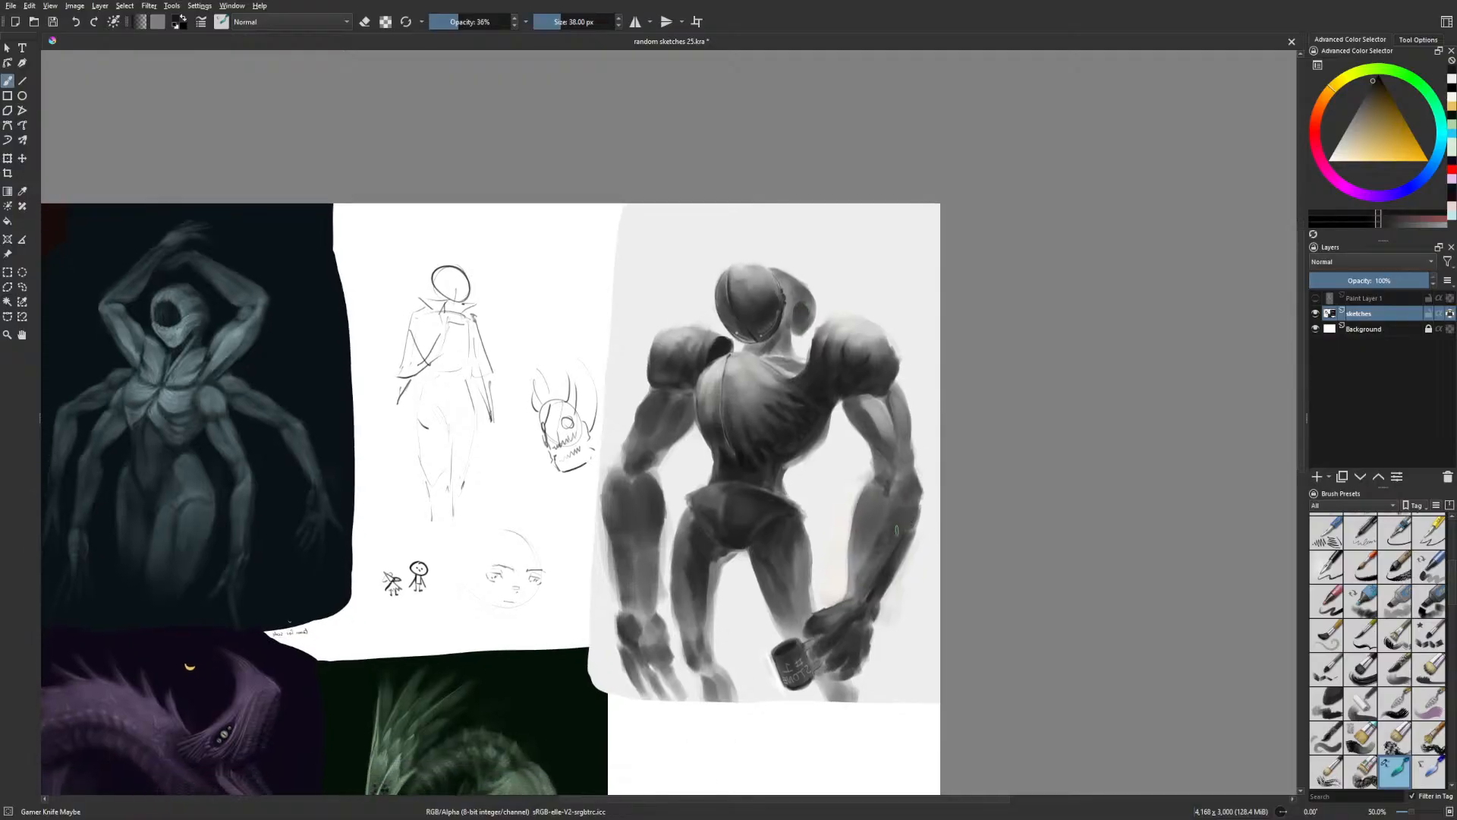
right_click(880, 535)
click(907, 531)
key(bracketright)
key(bracketright)
key(bracketright)
key(bracketright)
key(bracketright)
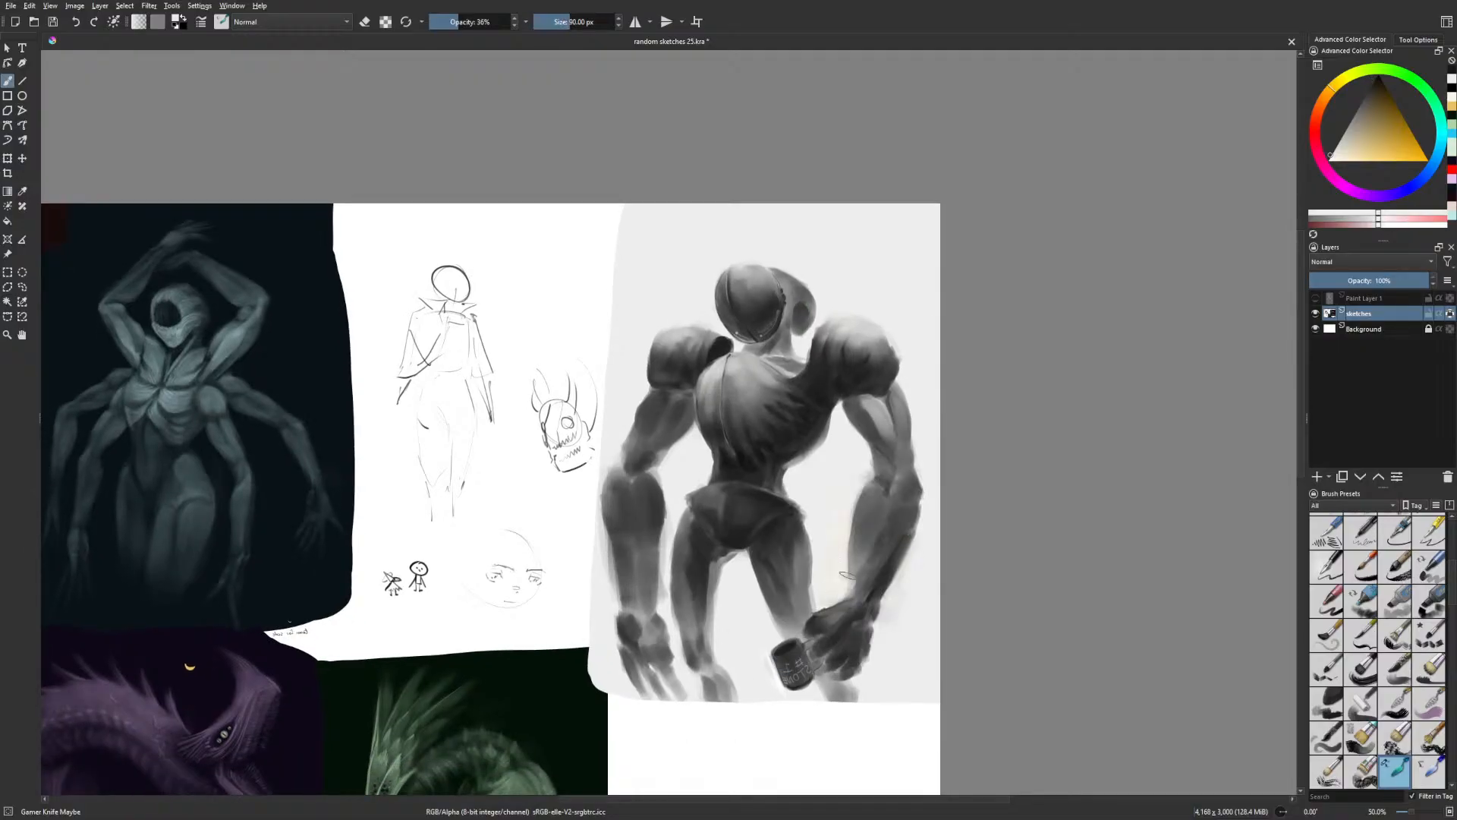
drag(845, 562, 831, 576)
Switch to black and darken both of the grey figure's forearms with broad strokes
right_click(926, 590)
click(923, 561)
key(m)
mouse_move(464, 616)
mouse_down()
mouse_move(428, 535)
mouse_move(441, 573)
mouse_move(422, 523)
mouse_up()
key(m)
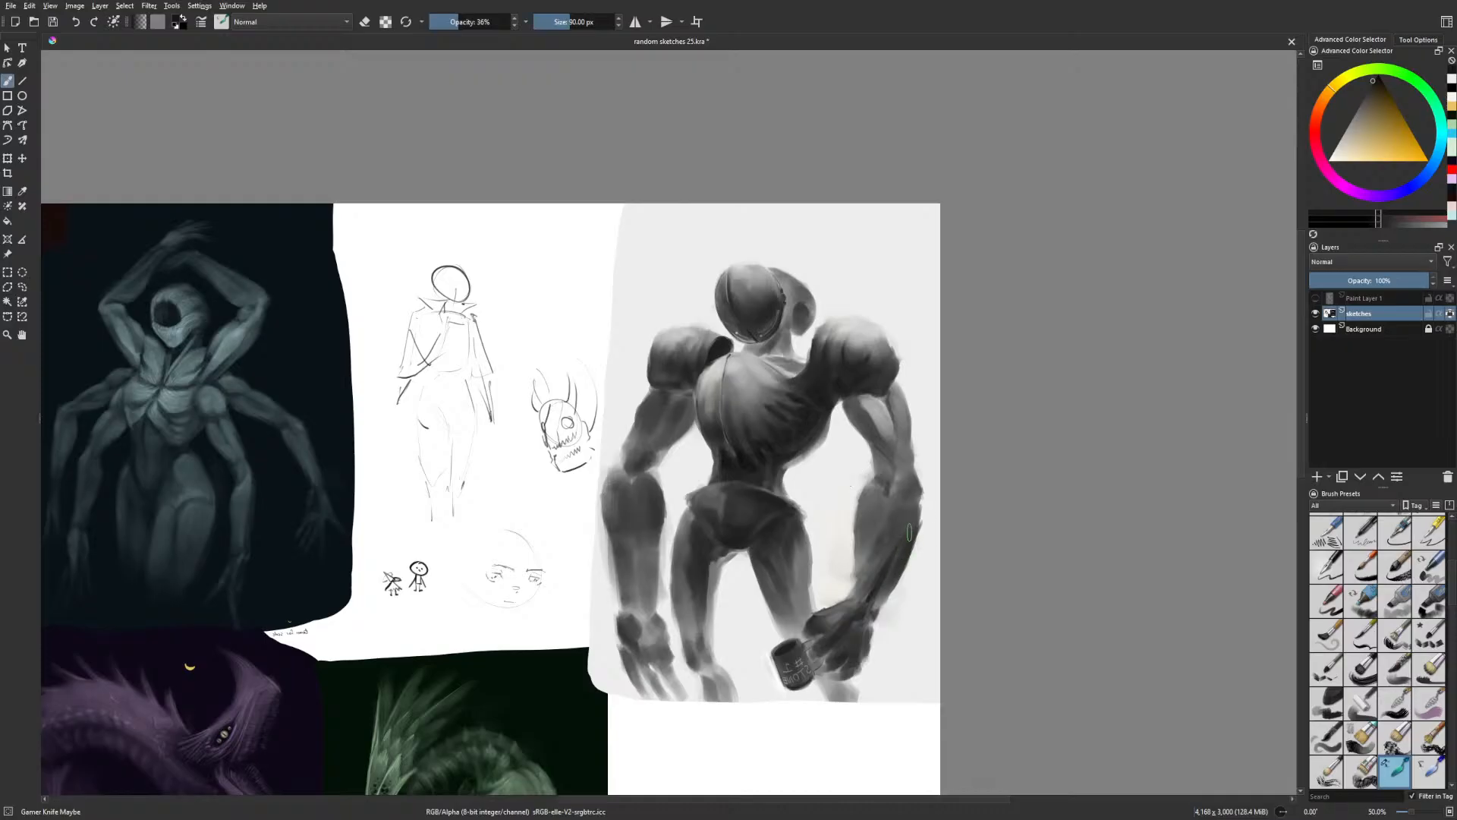
drag(910, 540, 919, 504)
mouse_move(623, 616)
mouse_down()
mouse_move(628, 629)
mouse_move(626, 537)
mouse_move(637, 597)
mouse_up()
mouse_move(629, 545)
mouse_down()
mouse_move(626, 588)
mouse_move(619, 464)
mouse_up()
Reduce the brush size to 32 px
key(bracketleft)
key(bracketleft)
key(bracketleft)
key(bracketleft)
key(bracketleft)
key(bracketleft)
key(bracketleft)
key(bracketleft)
key(bracketleft)
key(bracketleft)
key(bracketleft)
key(bracketleft)
key(bracketleft)
key(bracketleft)
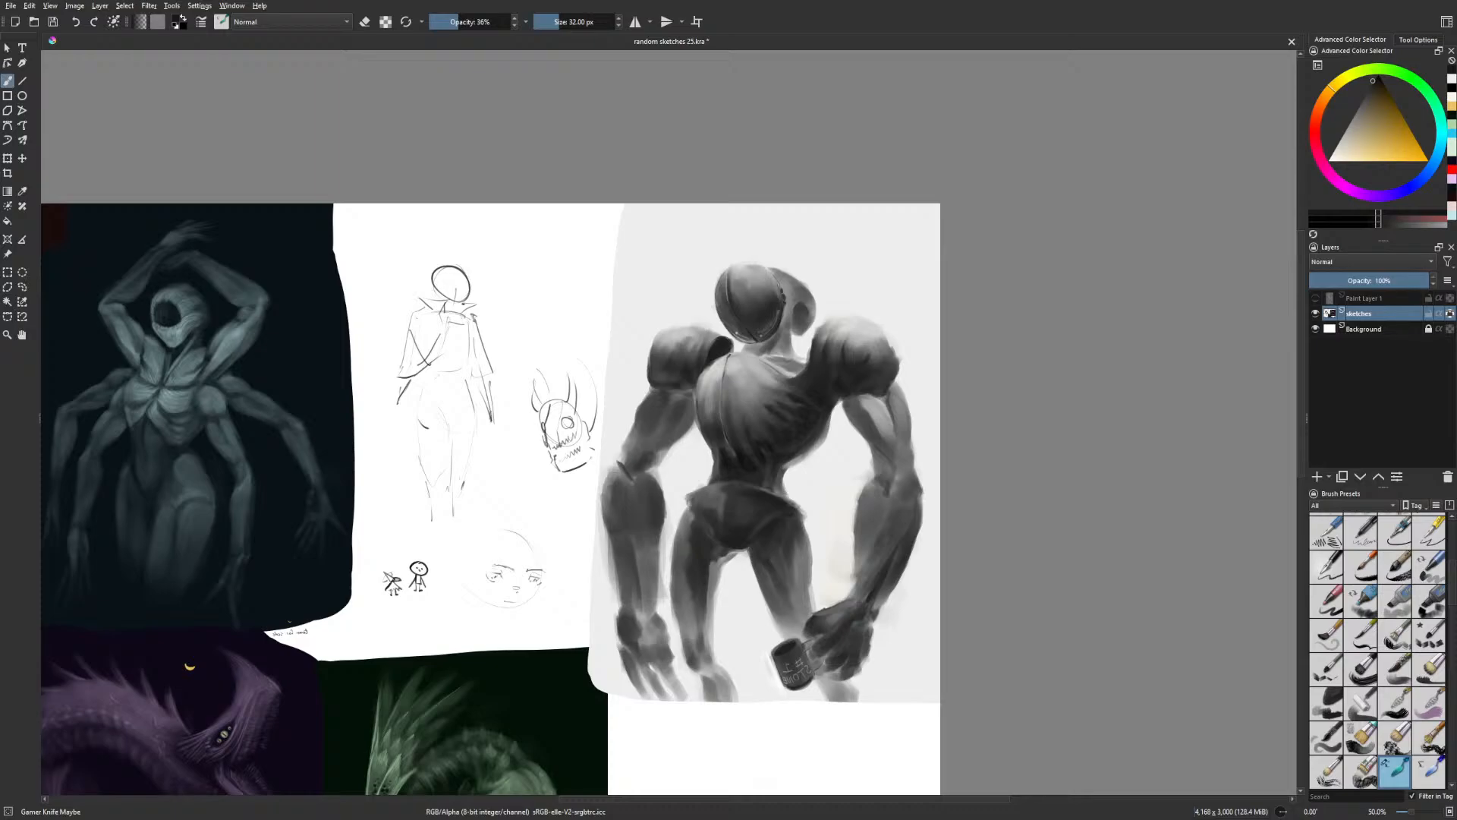
Paint a small yellow banana beside the grey figure's head with the Basic-5 Size brush at 38 px
drag(971, 635, 975, 598)
right_click(968, 607)
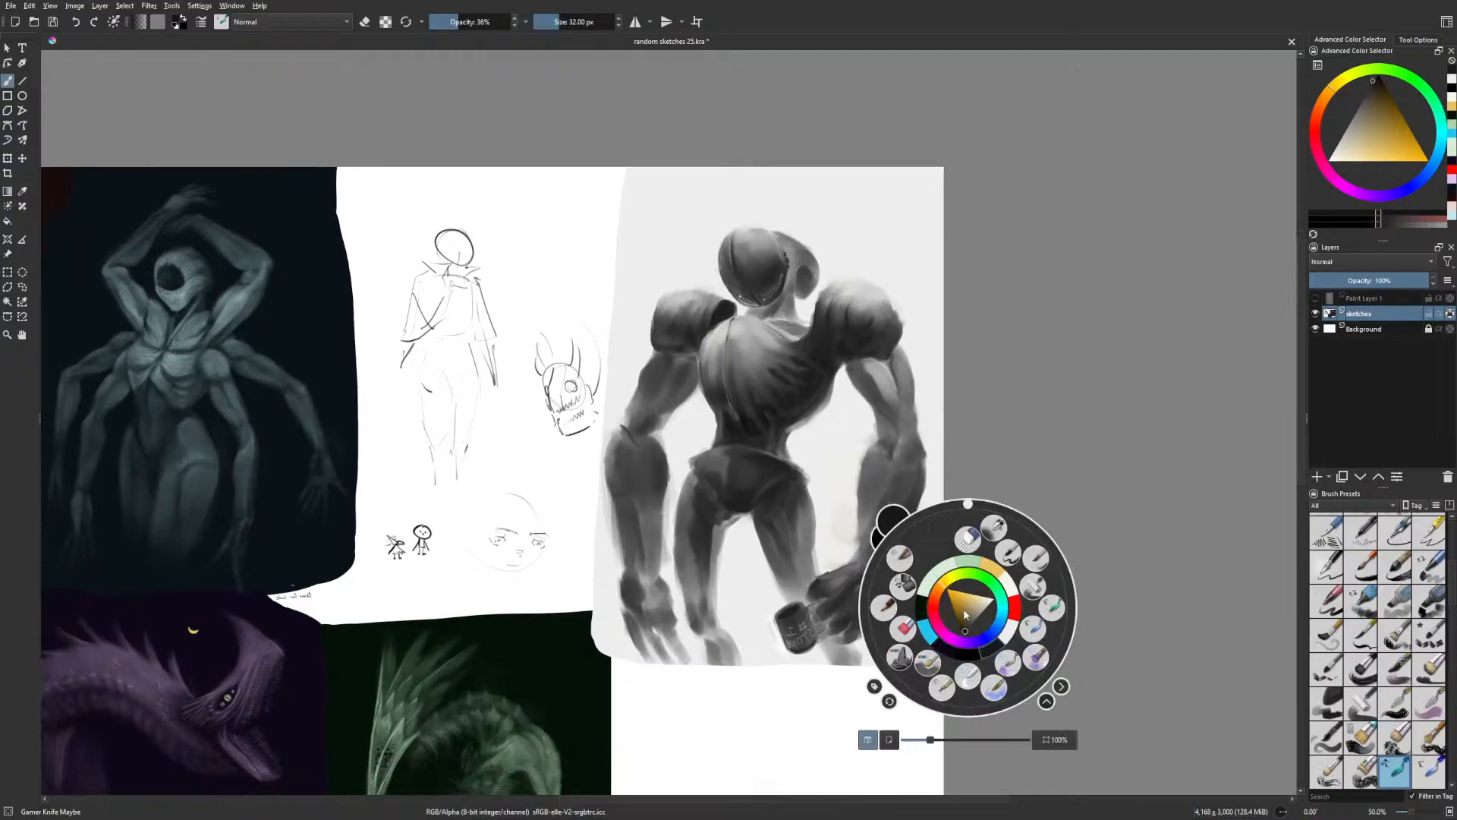
click(1008, 583)
right_click(988, 579)
click(897, 516)
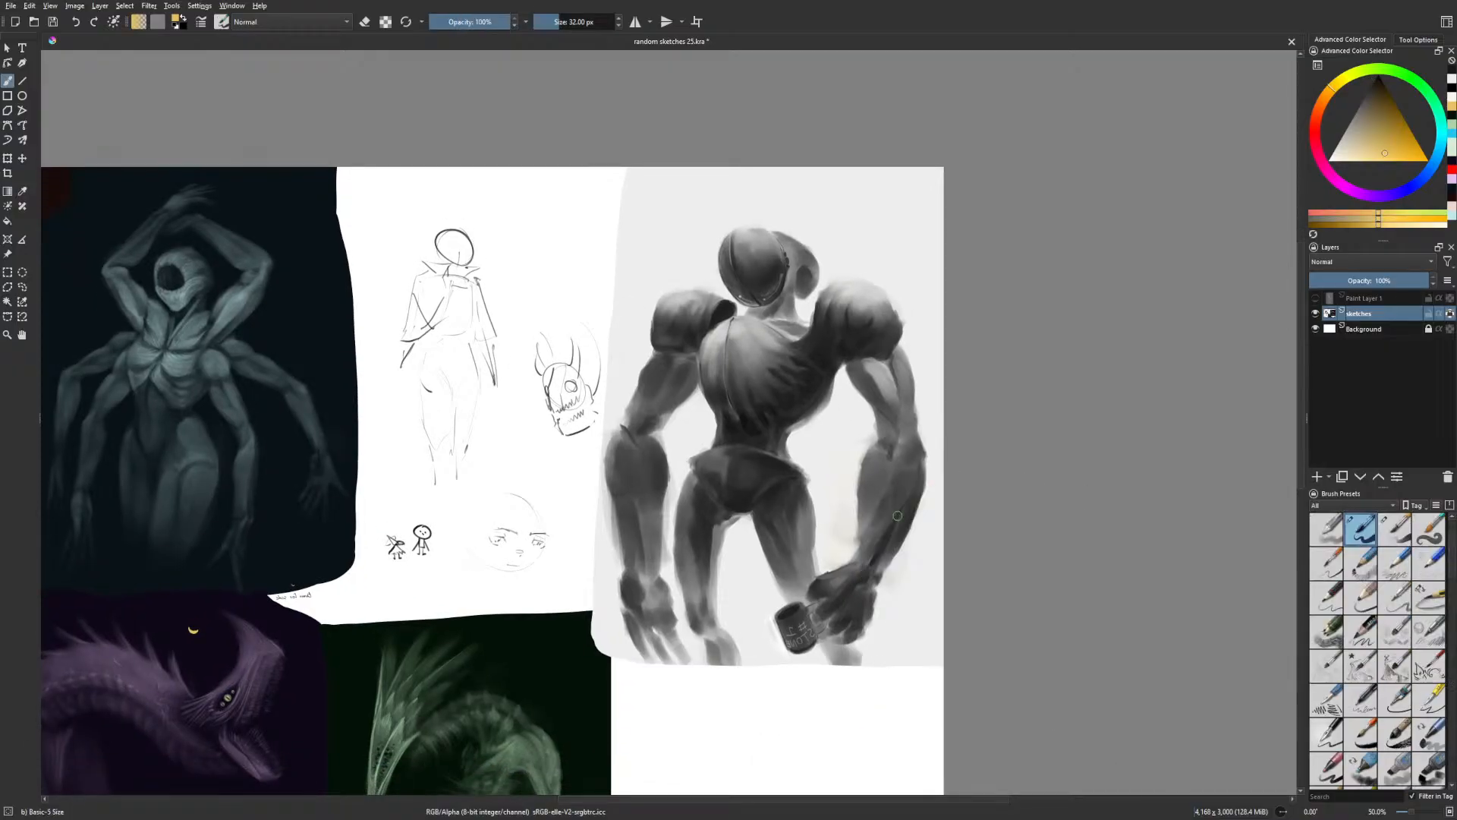
key(m)
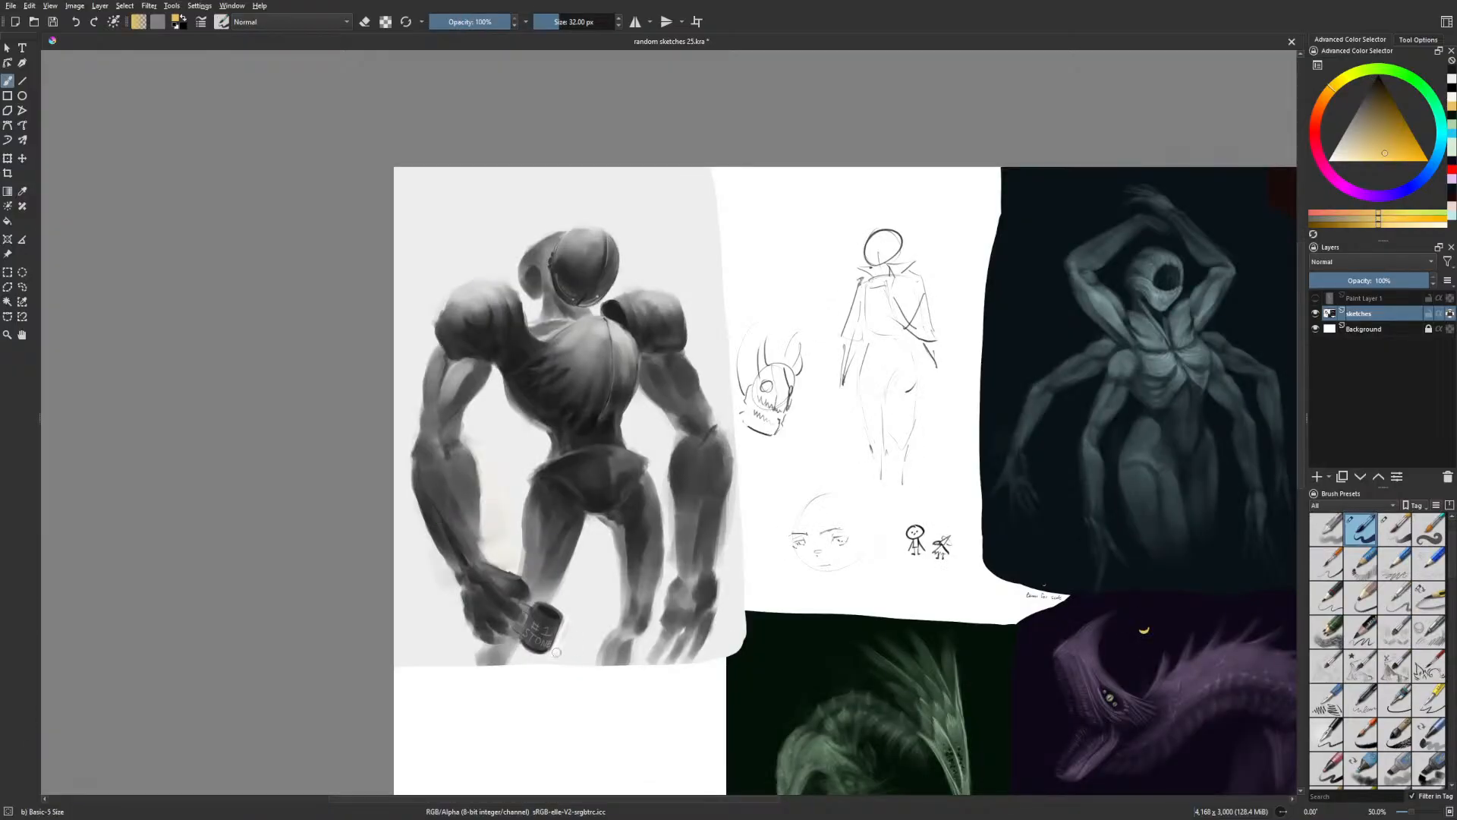
key(bracketright)
key(bracketright)
drag(646, 247, 686, 236)
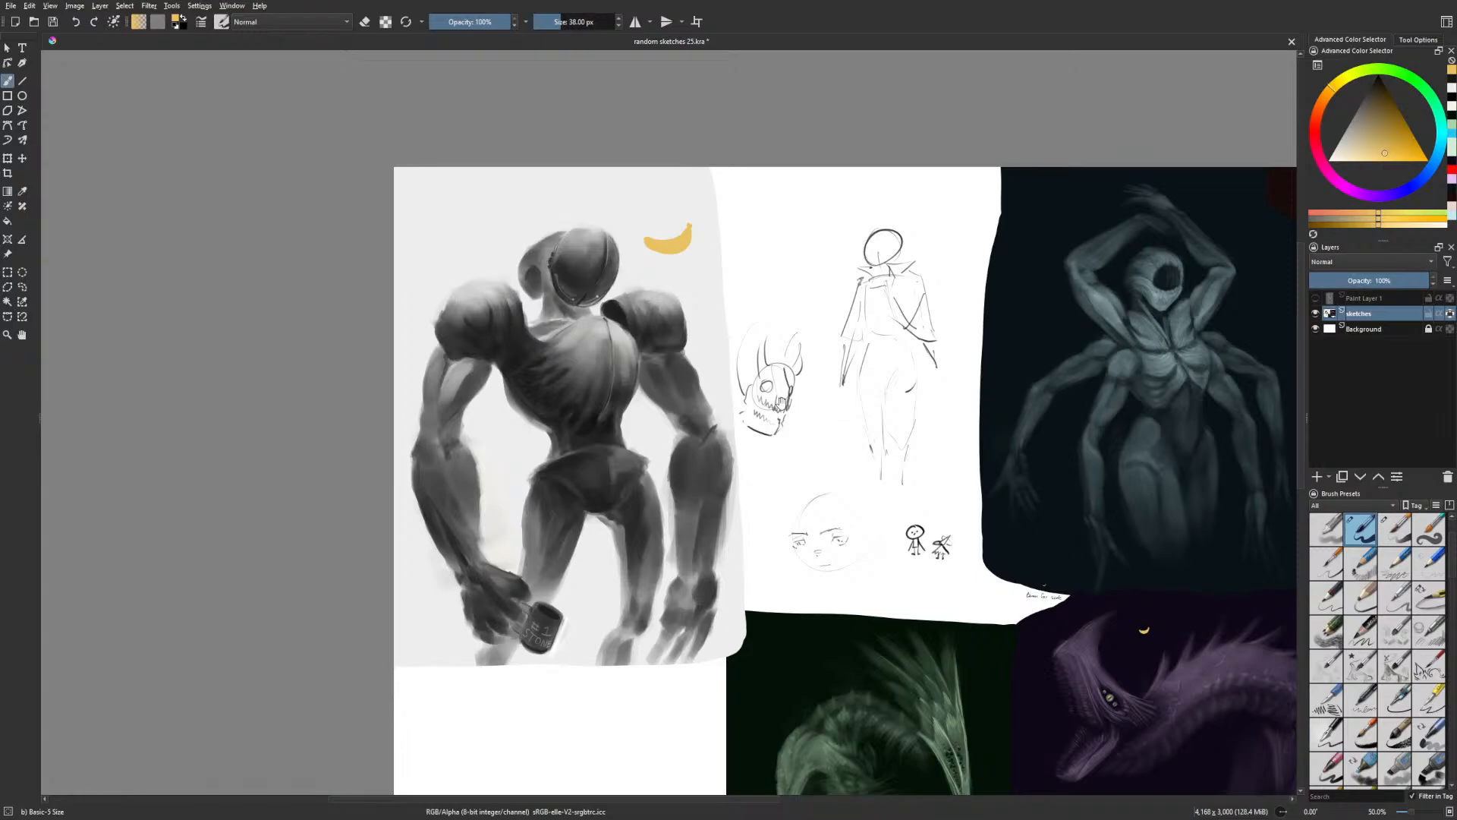
Switch to the Basic-5 Size Opacity brush at 13 px in light grey
drag(762, 427, 761, 424)
right_click(760, 423)
click(801, 446)
right_click(790, 434)
click(856, 385)
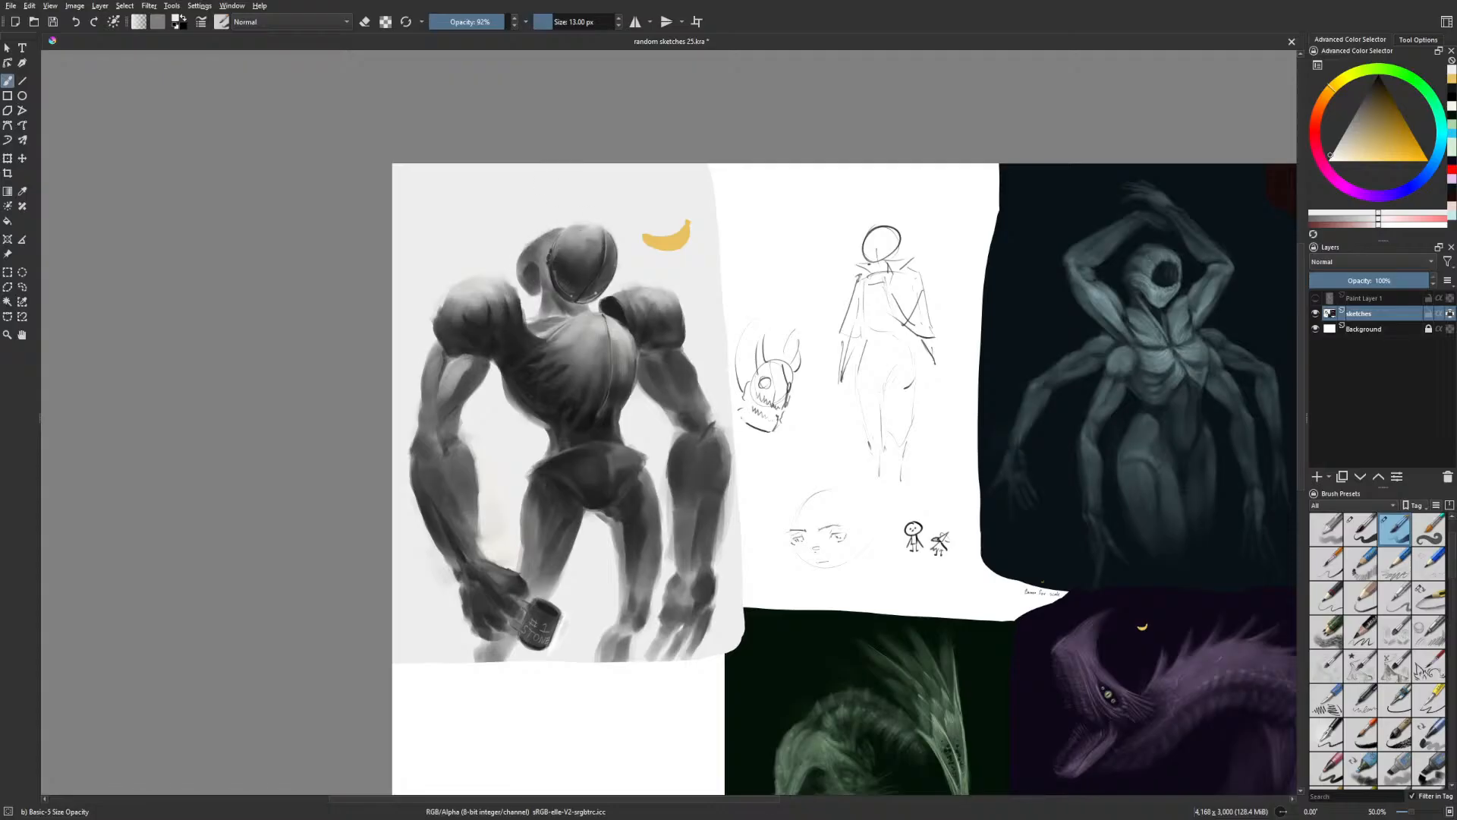
Switch to the Gamer Knife Maybe brush at 32 px in black and darken the edge between the grey figure's head and jaw
right_click(661, 324)
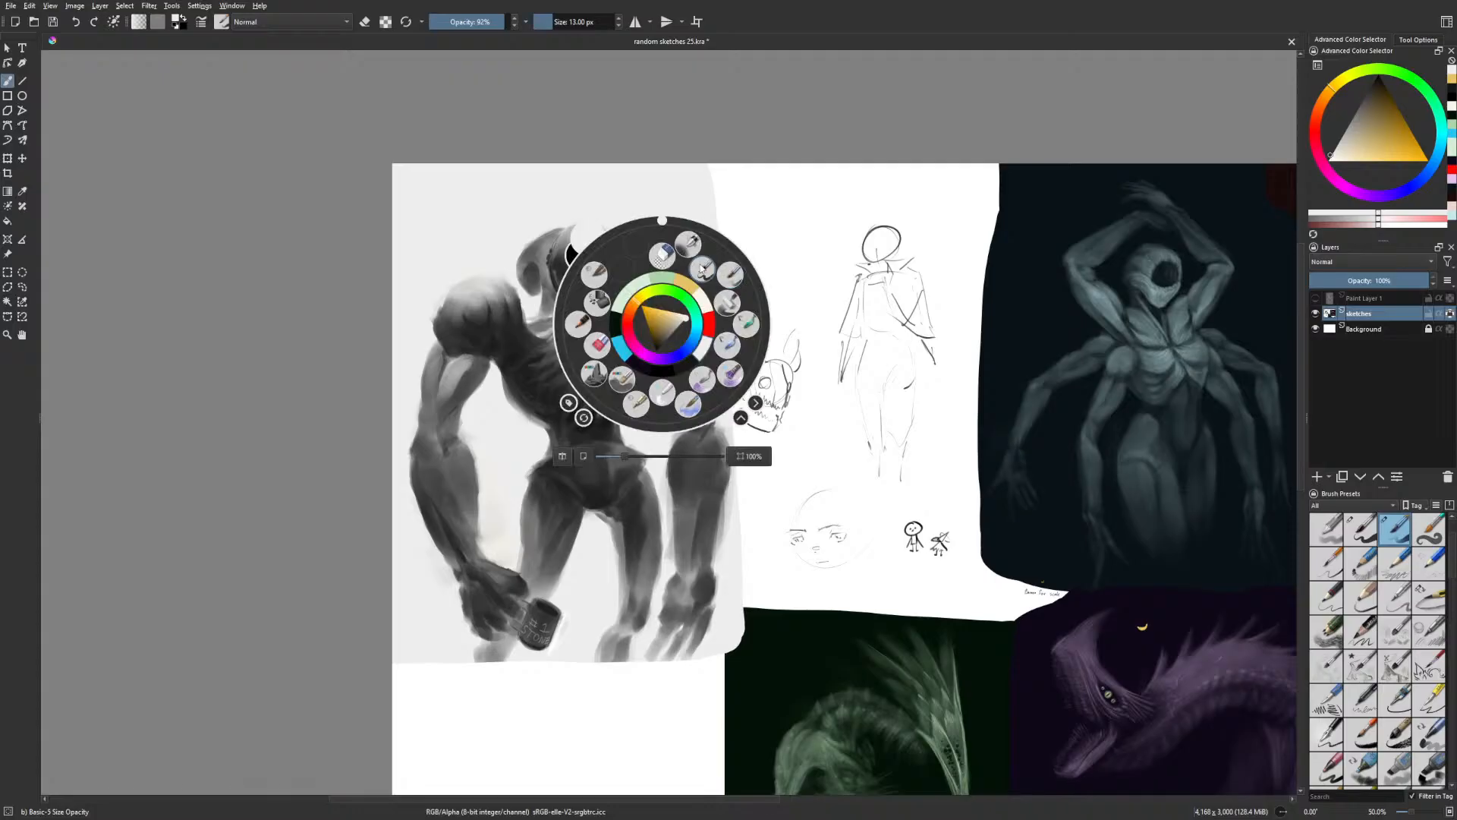
click(685, 365)
right_click(673, 357)
click(740, 333)
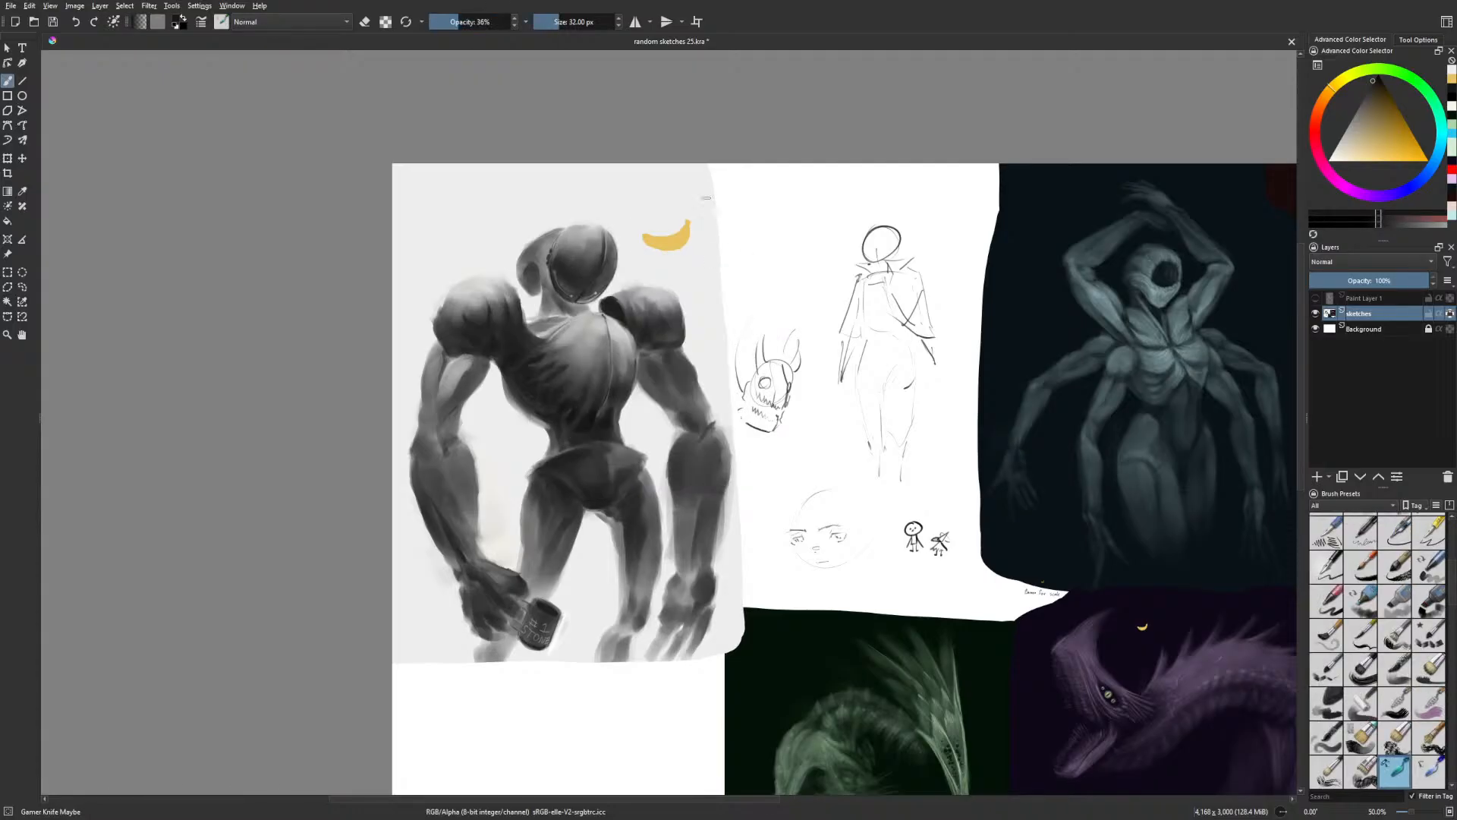
drag(548, 272, 558, 310)
drag(549, 296, 553, 312)
key(m)
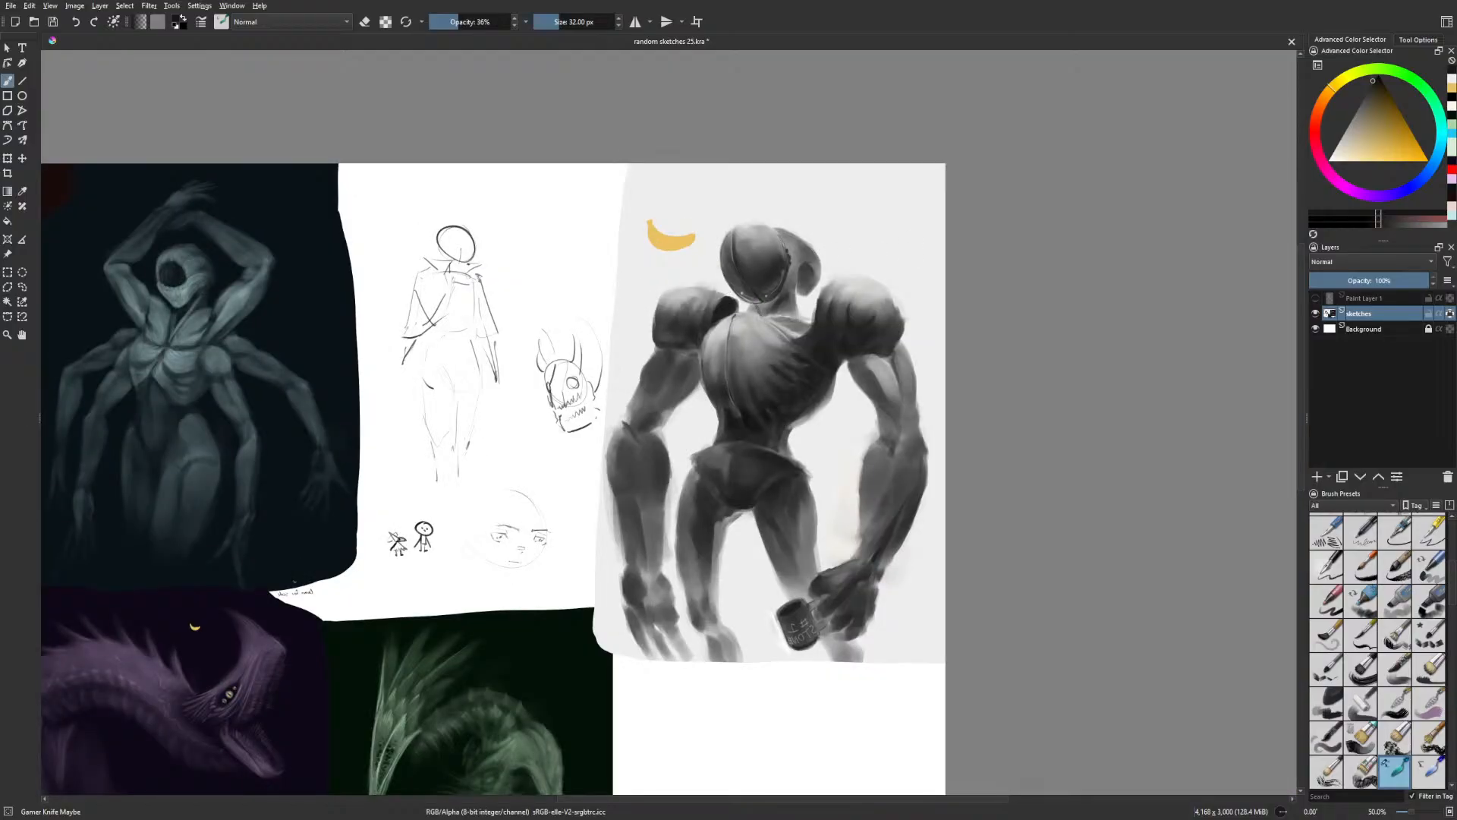
key(minus)
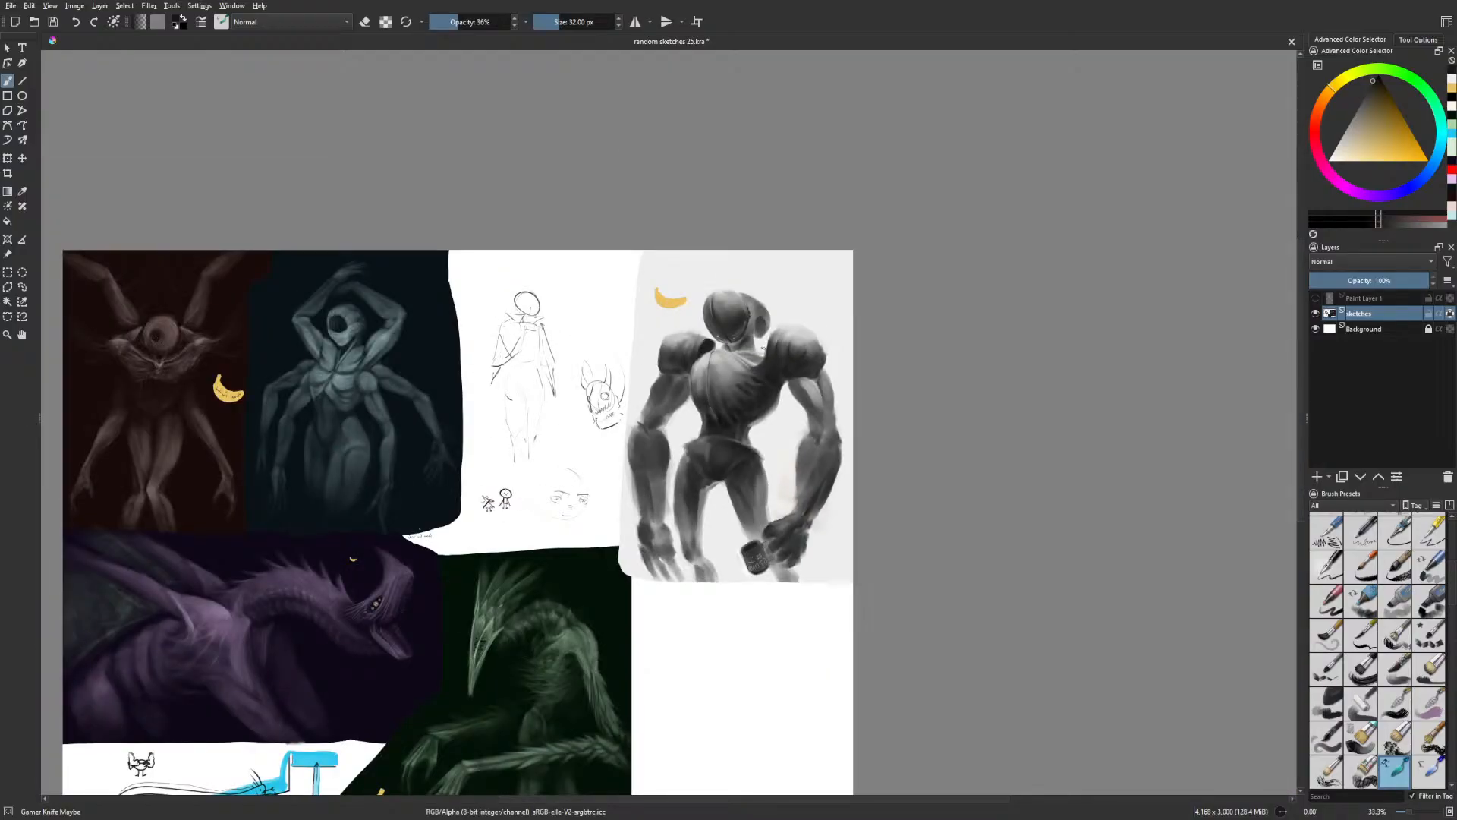
key(m)
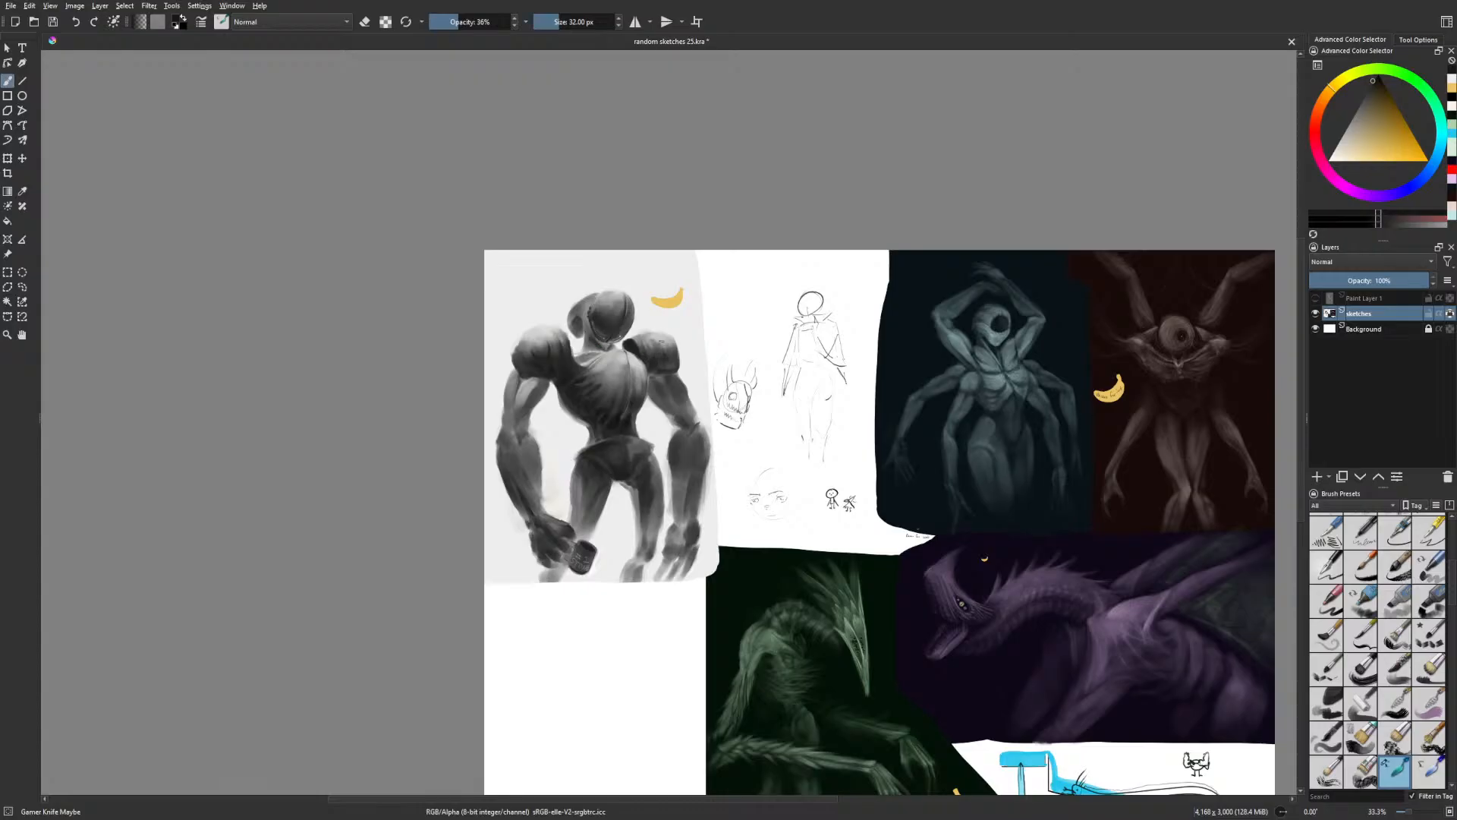
Switch to the Basic-5 Size Opacity brush at 44 px and 31% opacity
right_click(661, 341)
click(746, 288)
key(m)
key(bracketright)
key(bracketright)
key(bracketright)
key(bracketright)
key(bracketright)
key(bracketright)
key(bracketright)
key(bracketright)
key(bracketright)
key(bracketright)
key(bracketright)
key(bracketright)
key(bracketright)
key(bracketright)
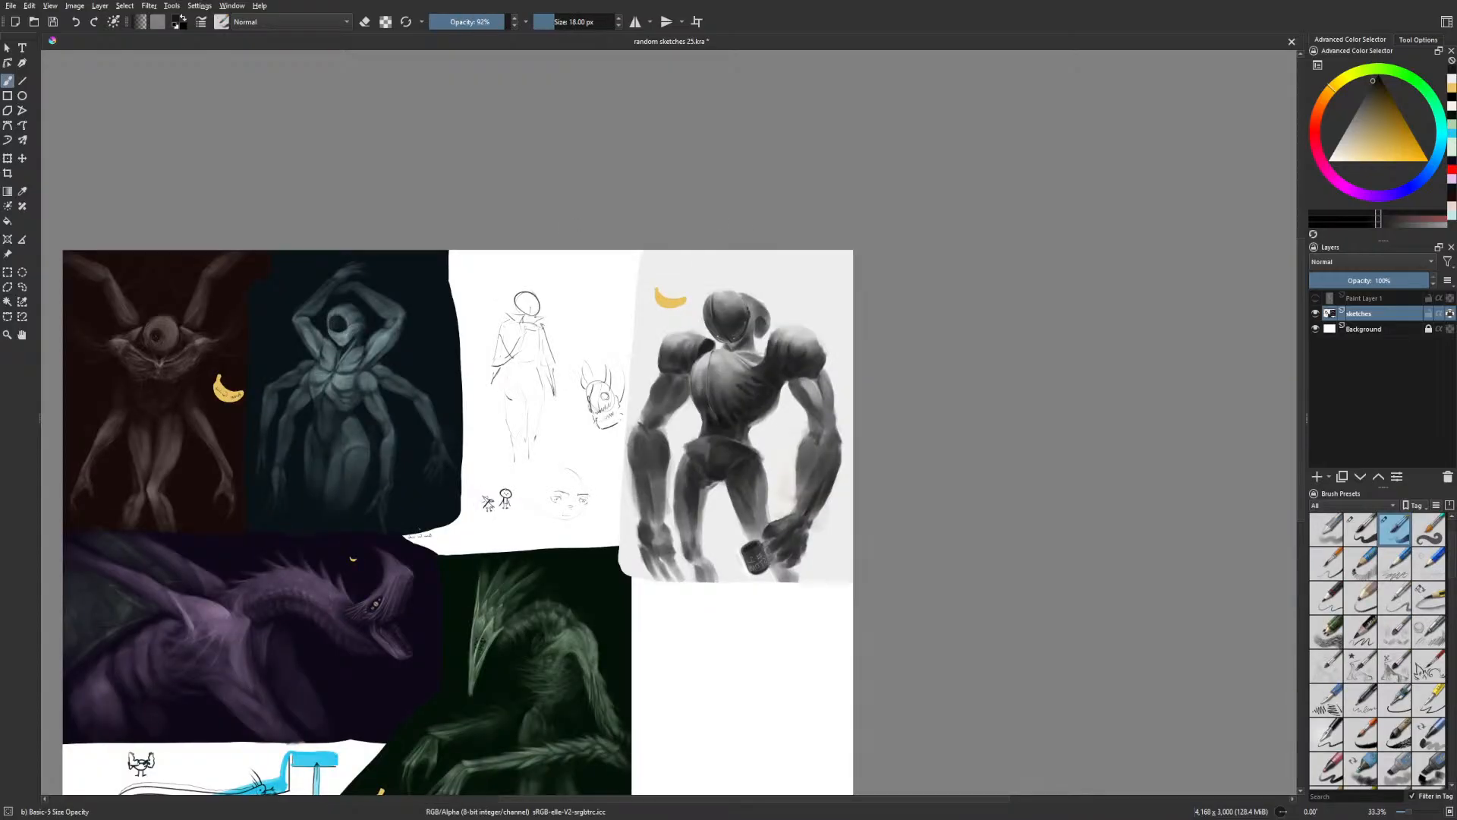
key(i)
key(i)
key(i)
key(i)
key(i)
key(i)
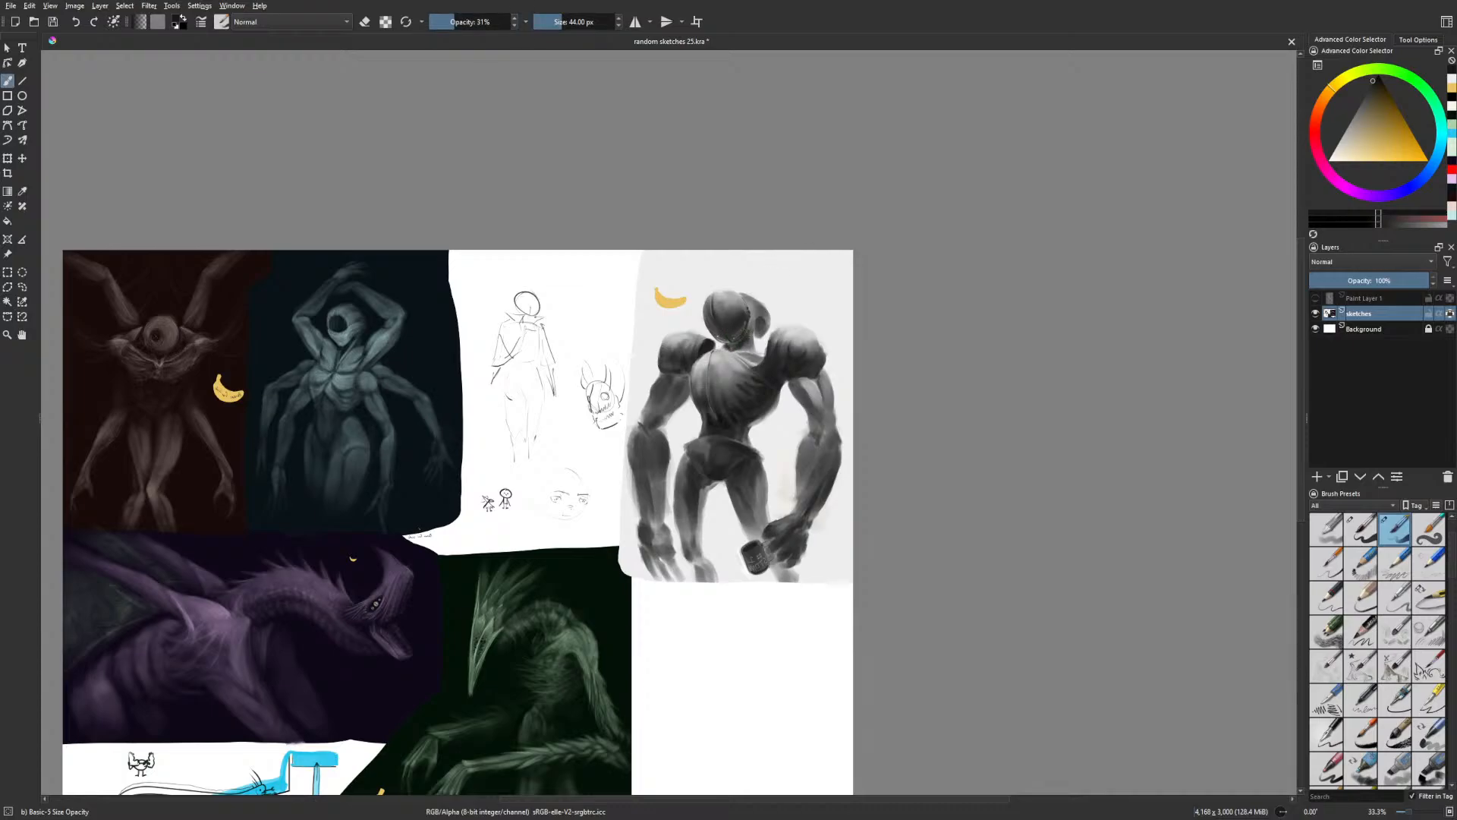
Deepen the shadow under the grey figure's head with a short black stroke
key(m)
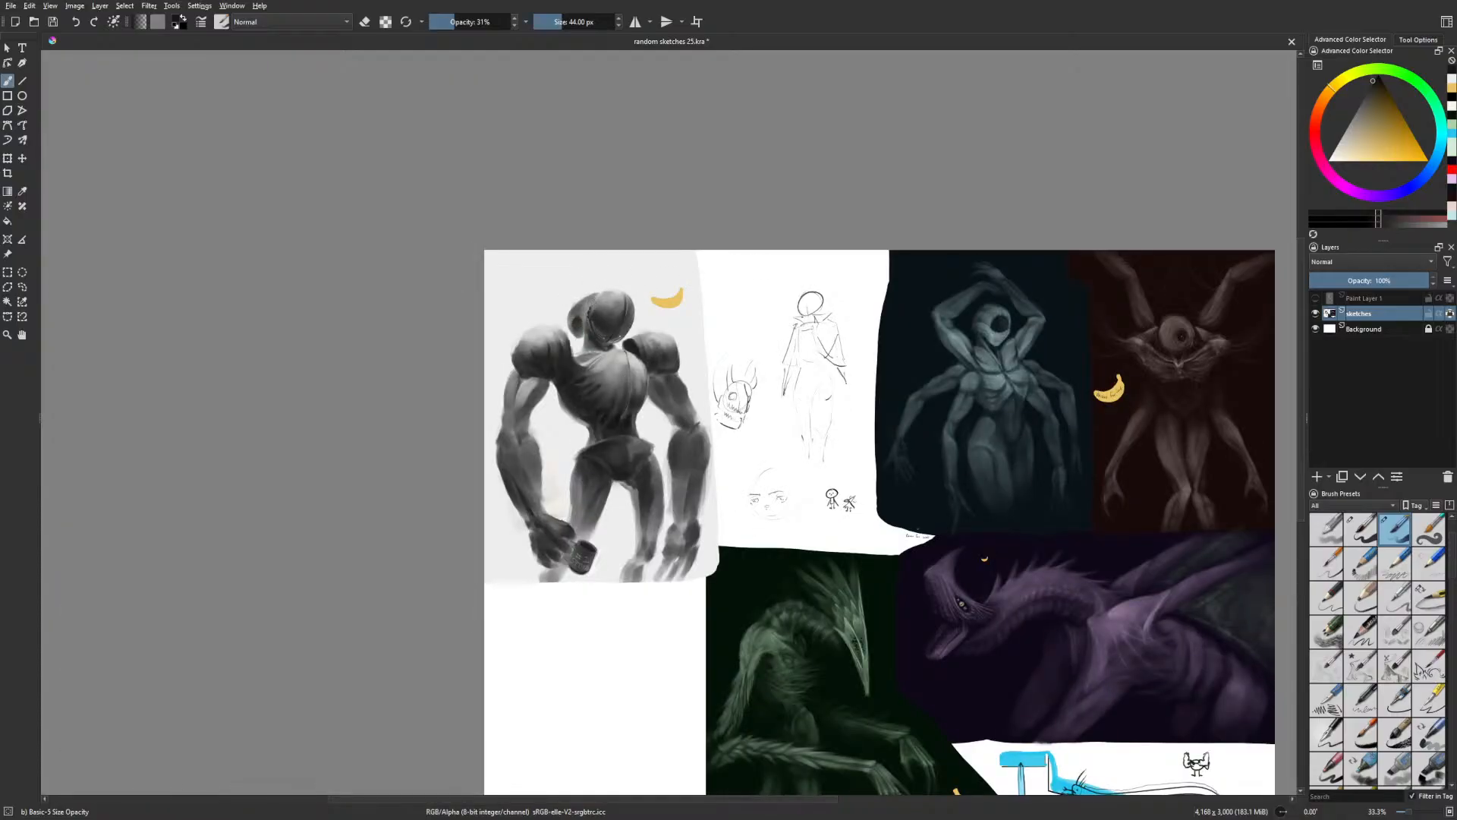
drag(604, 319, 607, 327)
drag(729, 385, 736, 376)
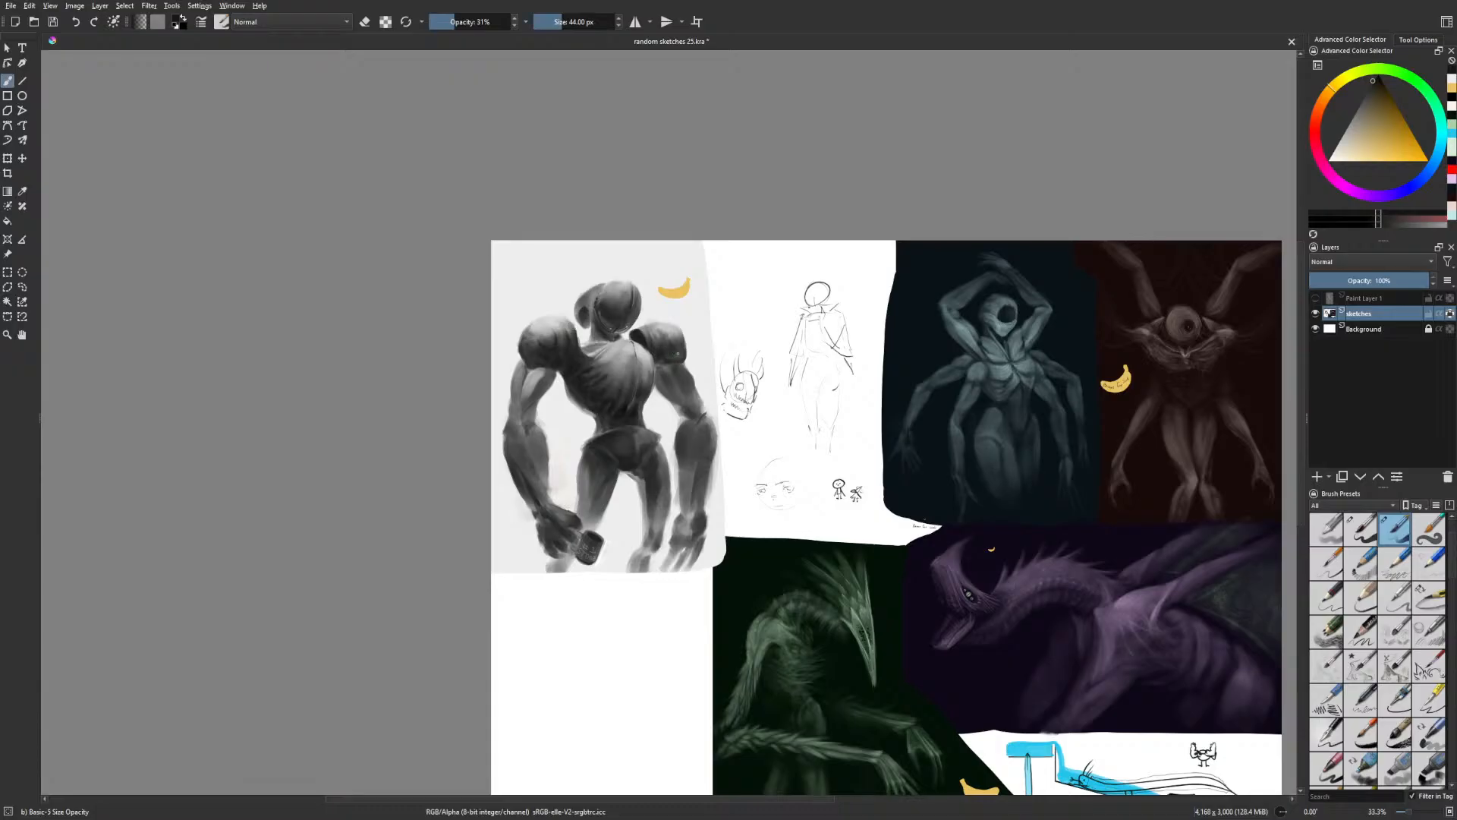
drag(811, 348, 763, 337)
key(minus)
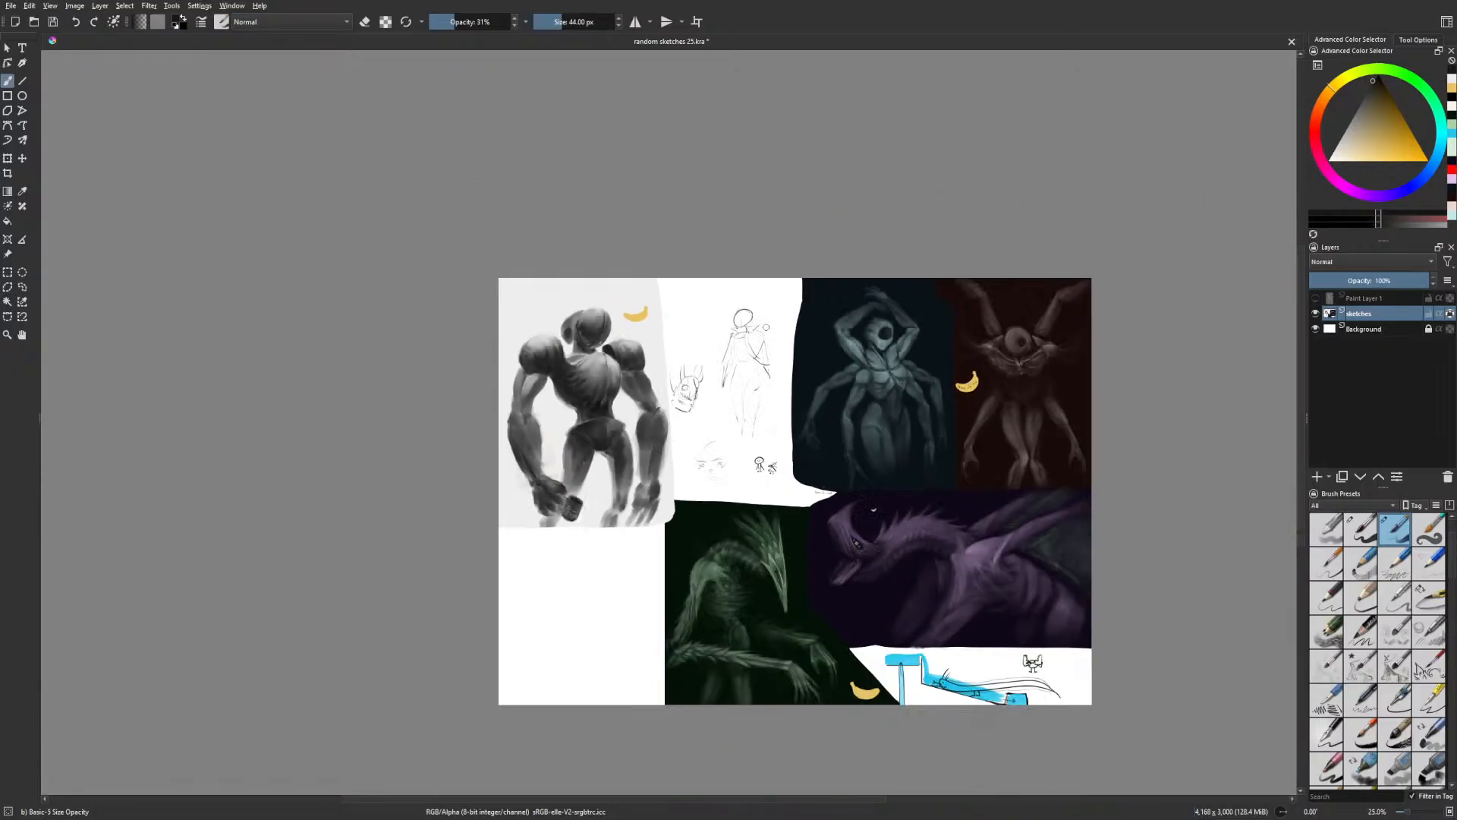
key(m)
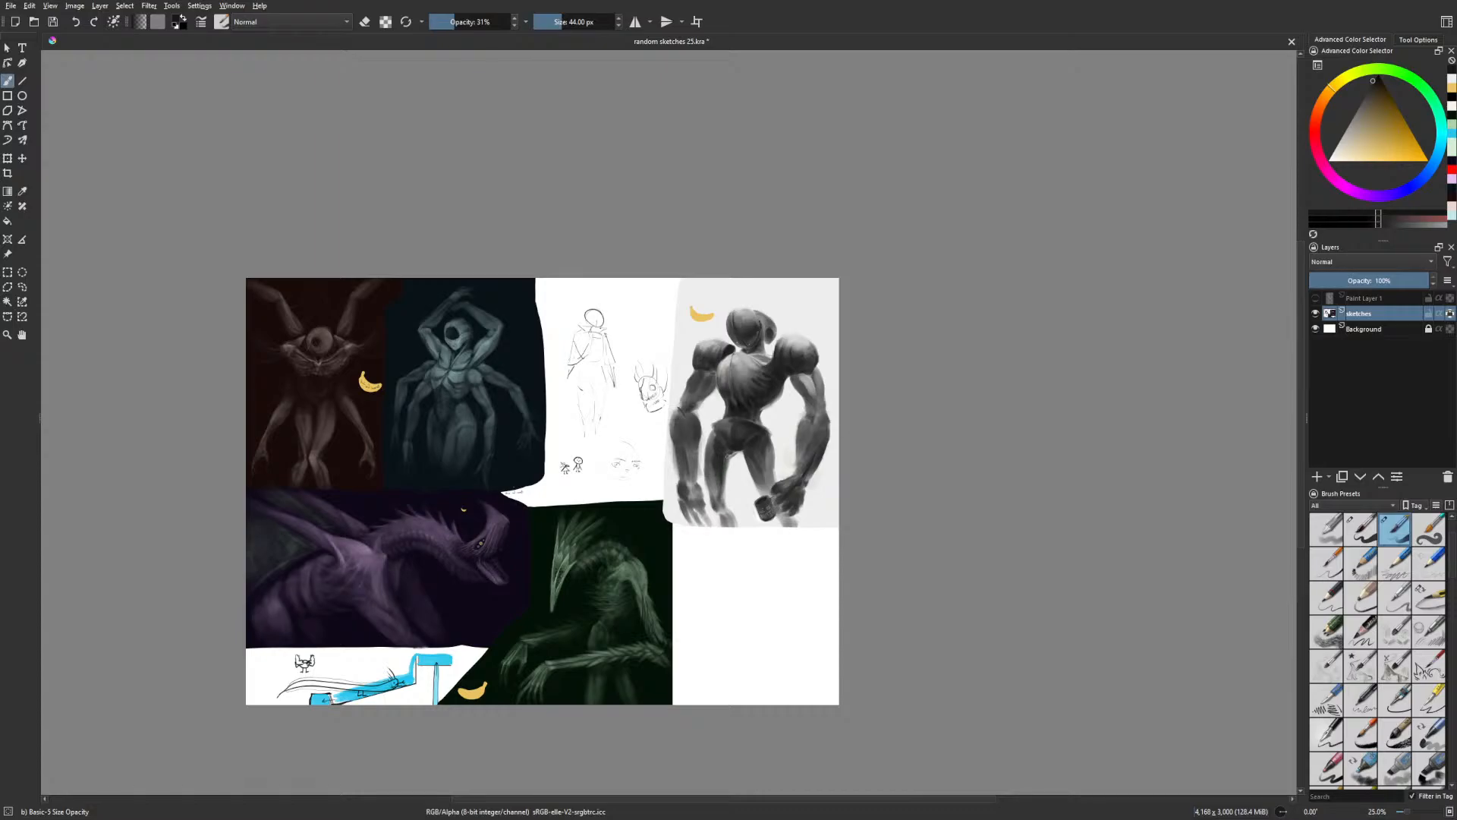
drag(848, 424, 746, 422)
Darken the grey figure's pelvis with soft black strokes, reducing the brush from 35 px as the shading gets finer
key(plus)
key(plus)
key(plus)
key(bracketleft)
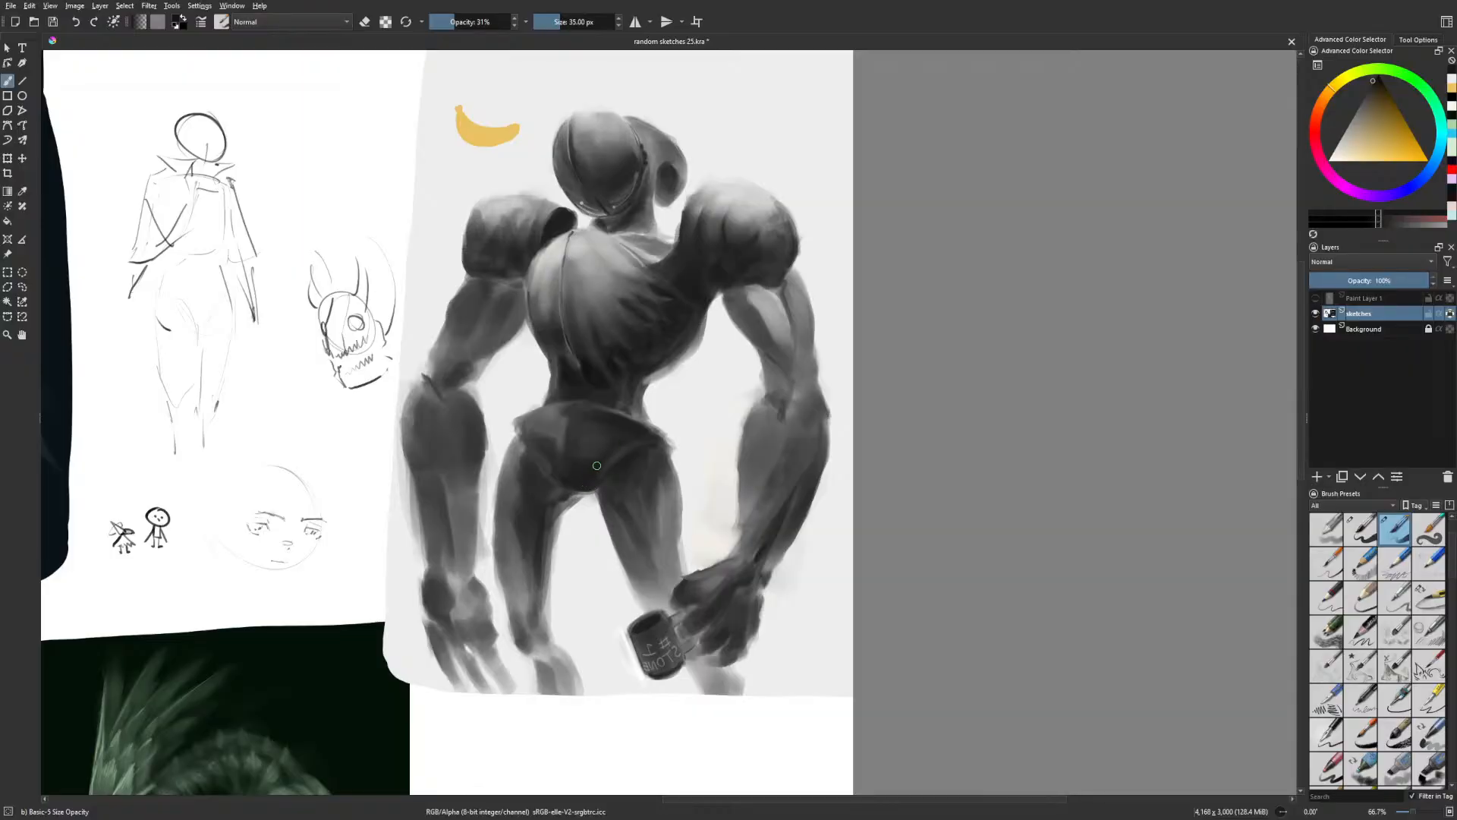
drag(540, 456, 571, 483)
key(bracketleft)
key(bracketleft)
drag(572, 461, 565, 451)
Switch to light grey at 16 px and paint a thin highlight along the seam down the figure's pelvis
right_click(628, 454)
click(668, 476)
key([)
key([)
key([)
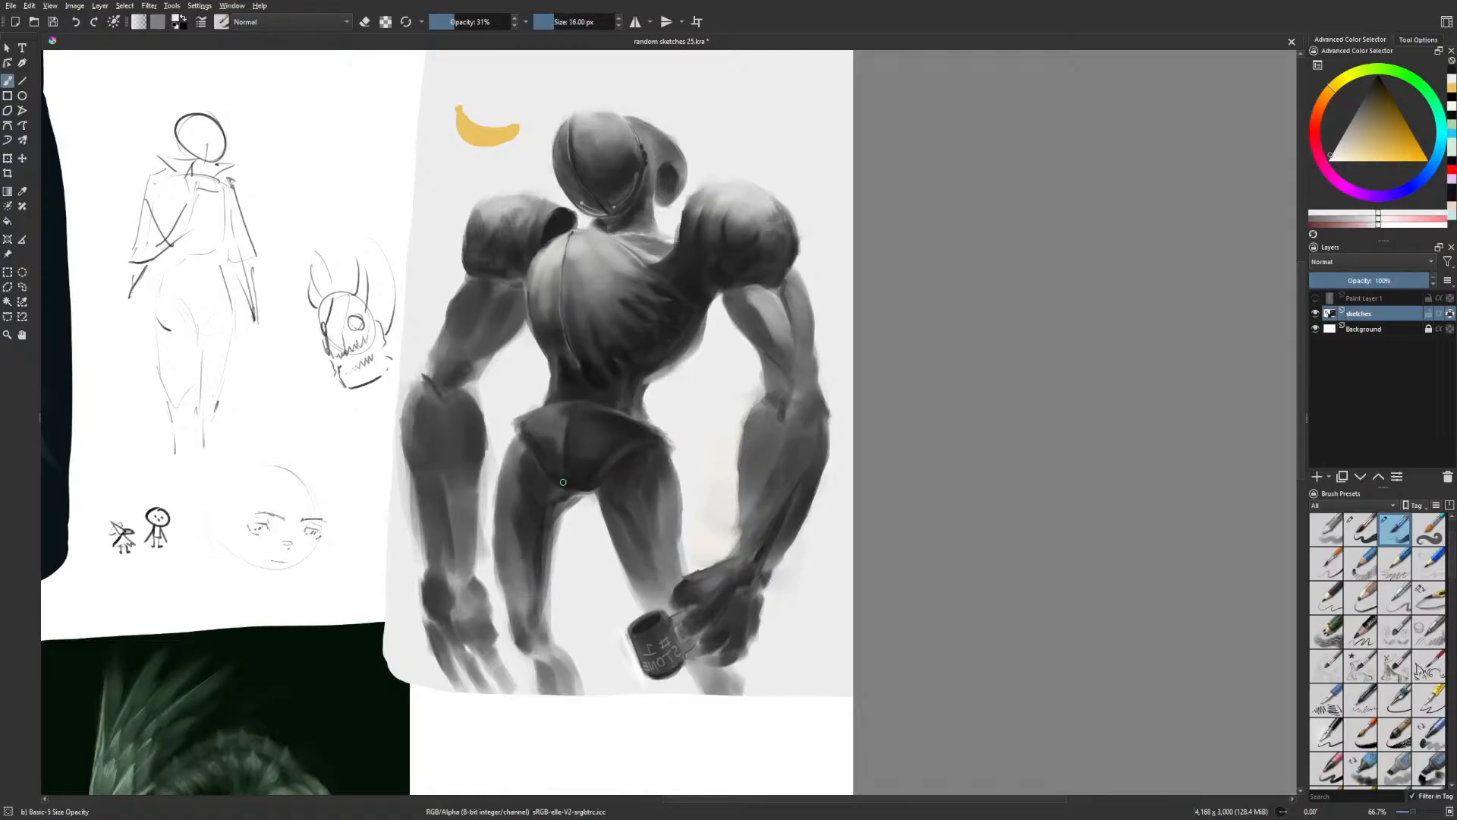
key(m)
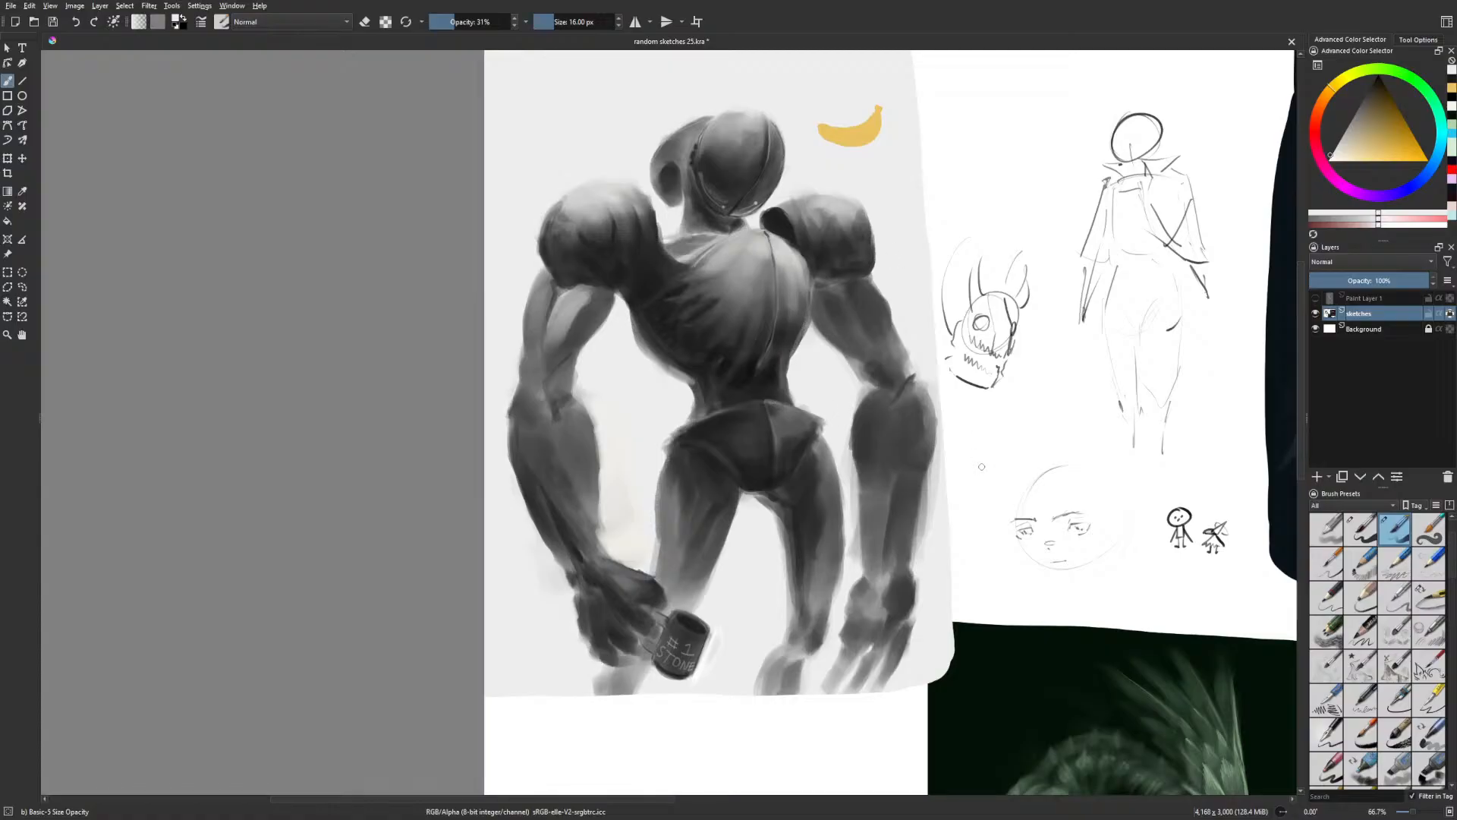
Switch to the Gamer Knife Maybe brush in black at 51 px and 80% opacity
drag(981, 467, 966, 452)
right_click(922, 534)
click(996, 540)
click(959, 590)
right_click(956, 587)
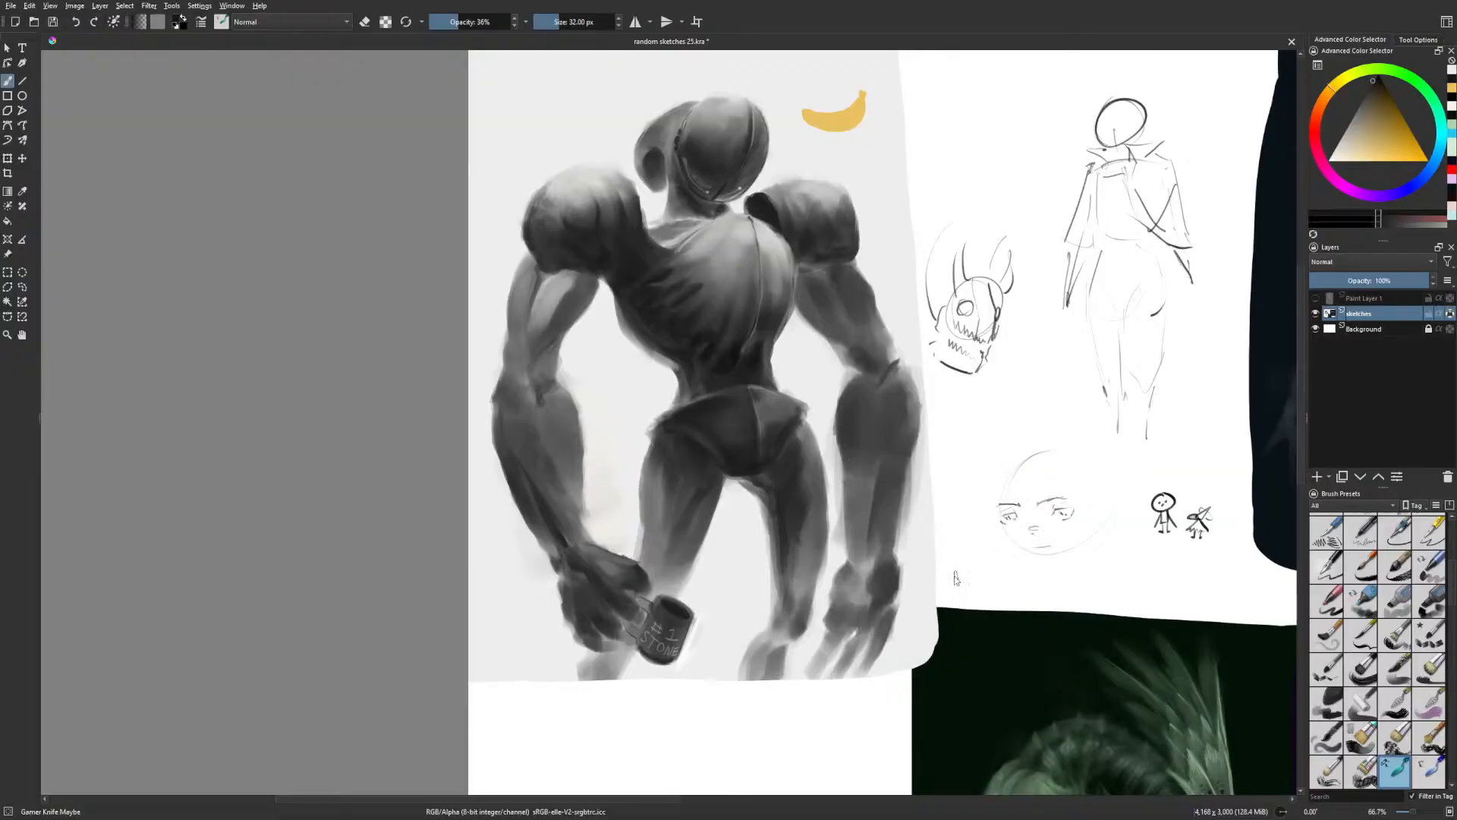
right_click(956, 576)
click(707, 542)
key(bracketright)
key(bracketright)
key(o)
key(o)
key(o)
key(o)
Paint dark muscle definition on the free arm's upper arm, elbow and forearm, and darken the elbow of the mug-holding arm
drag(857, 309, 811, 282)
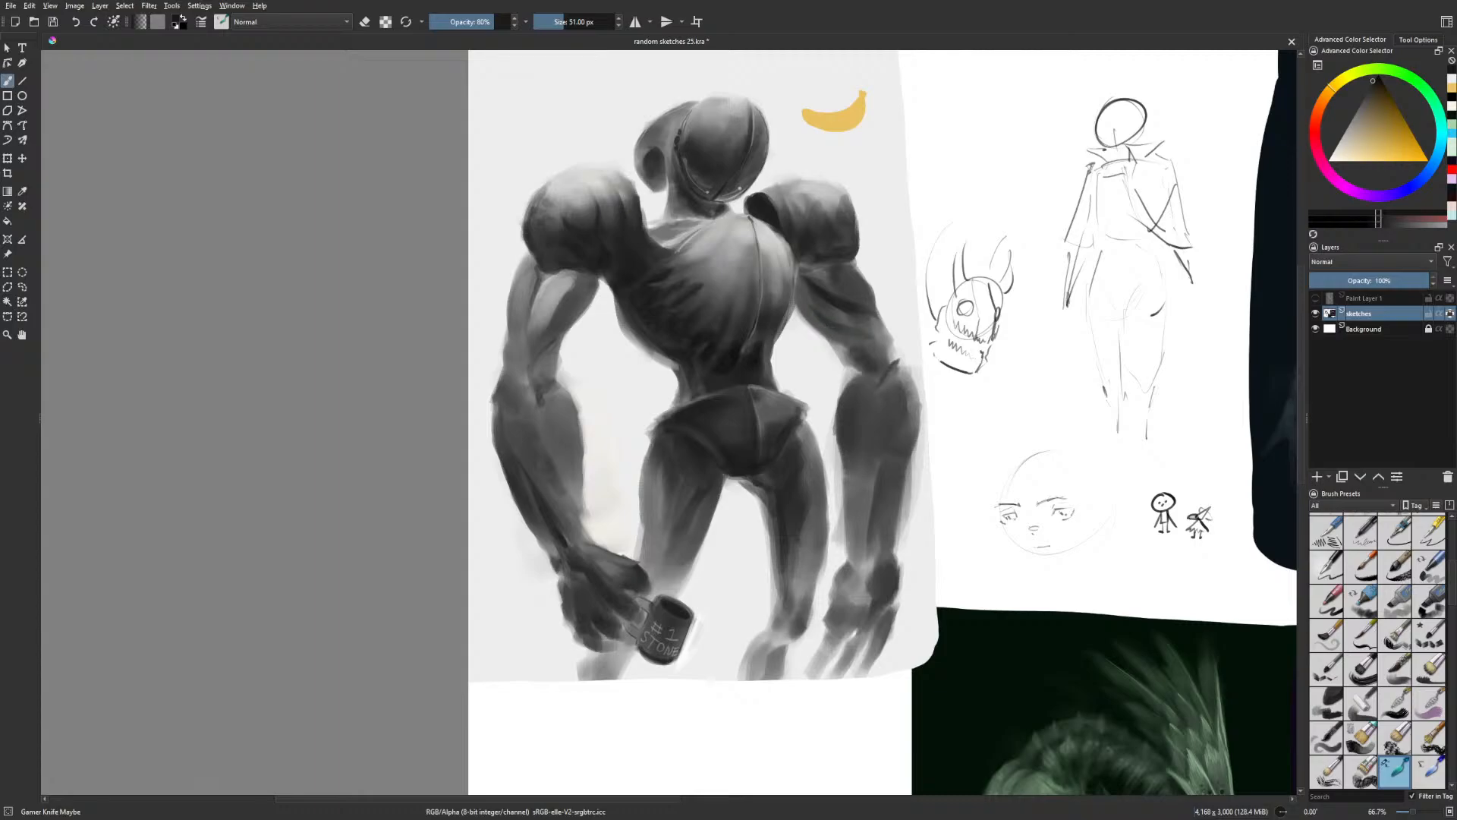
drag(866, 357, 856, 354)
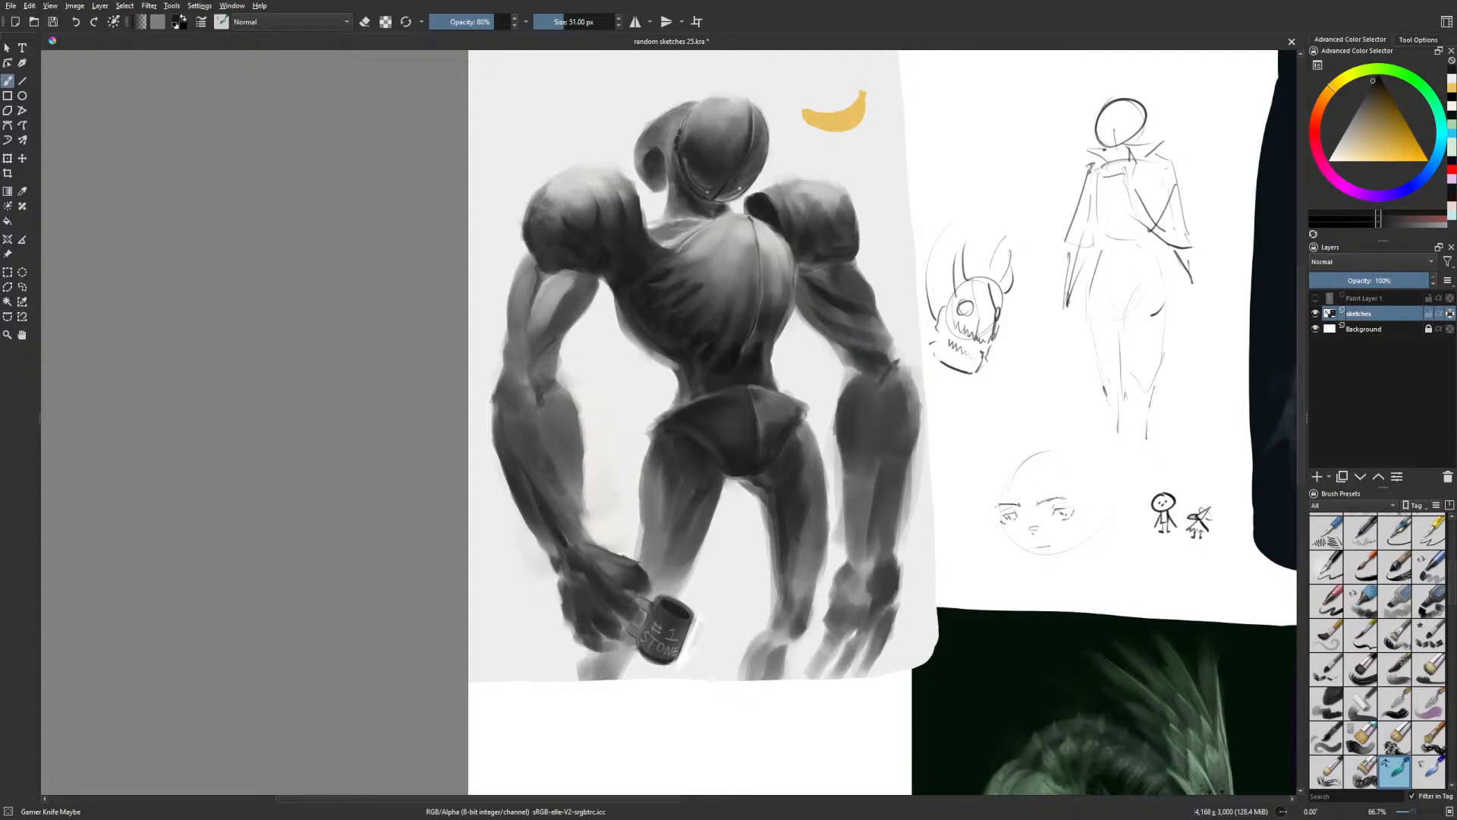
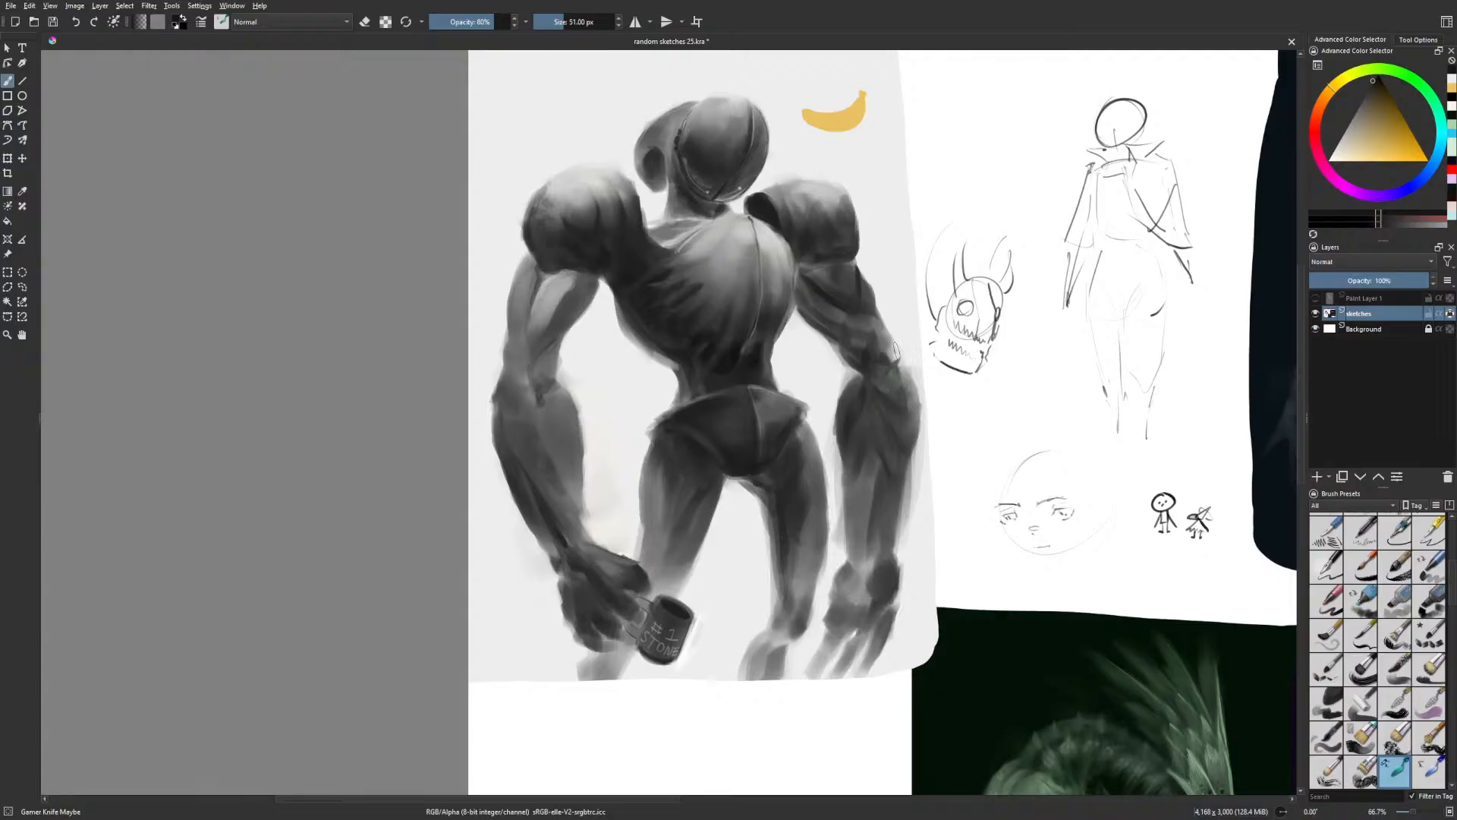
drag(894, 356, 881, 387)
drag(548, 388, 531, 413)
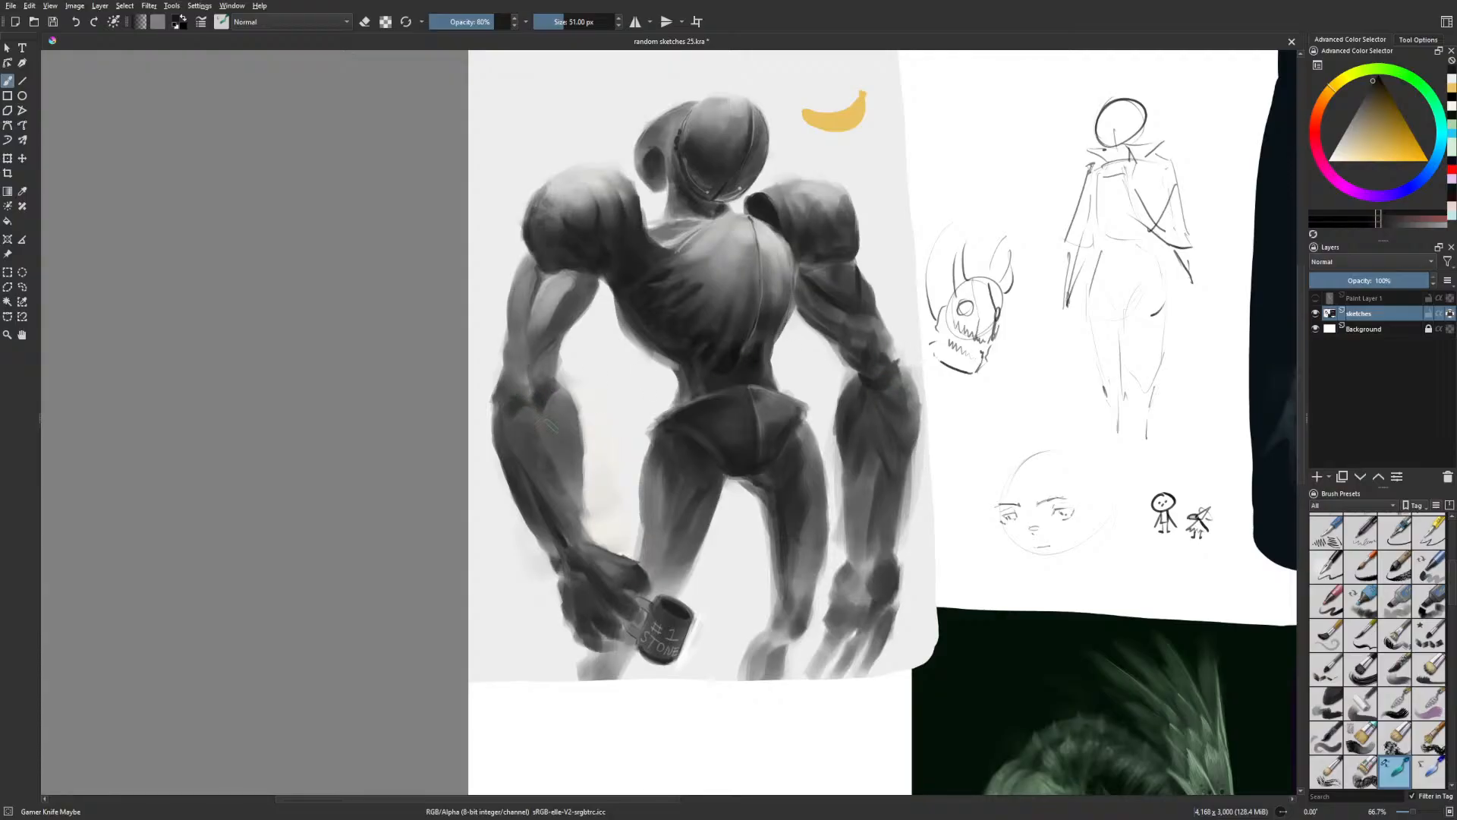
key(m)
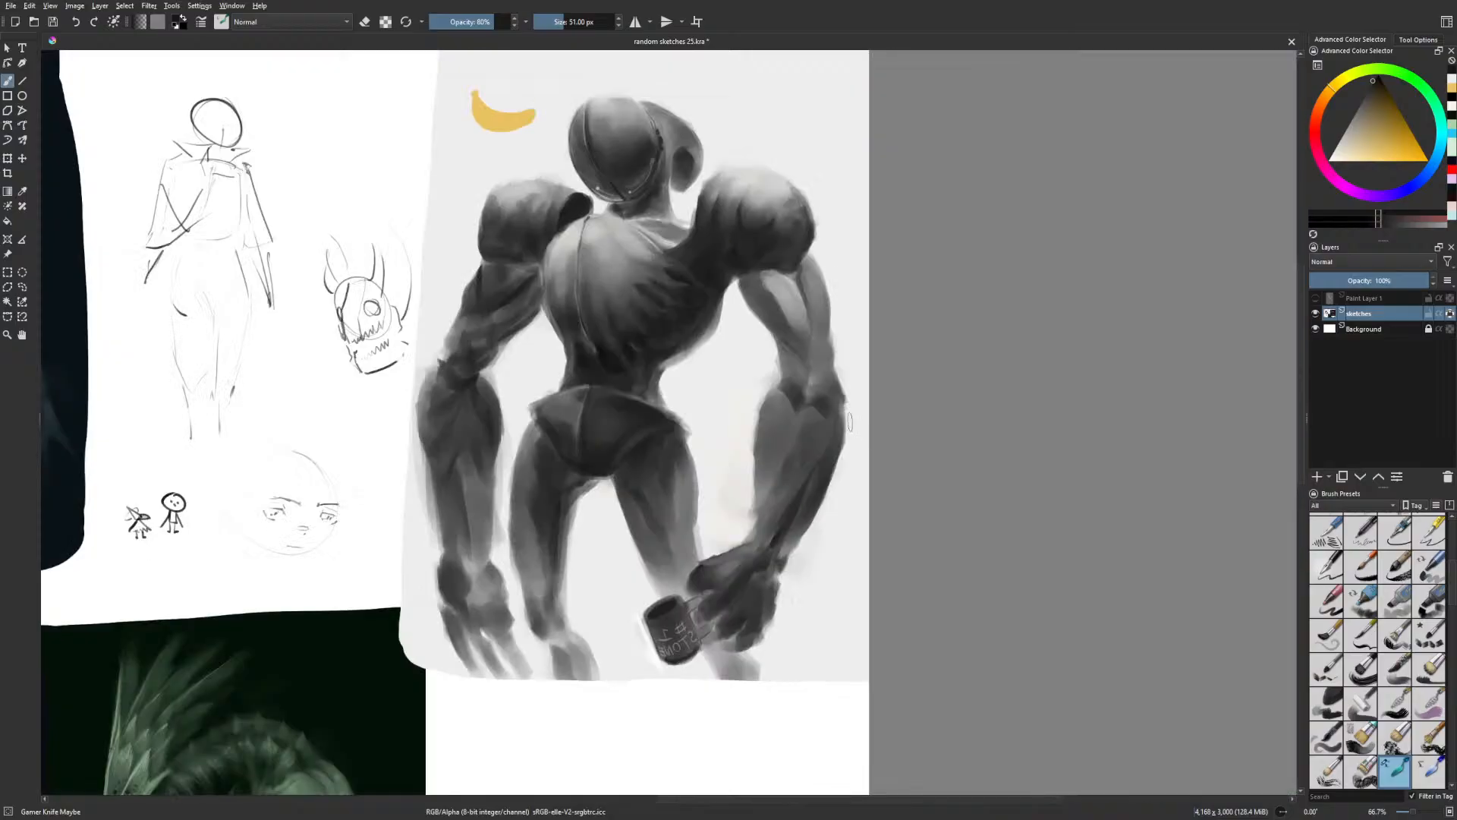
Switch to light grey at 41 px and 42% opacity and highlight the muscles of the free arm's upper arm and elbow
right_click(501, 403)
click(535, 423)
key(bracketleft)
click(464, 22)
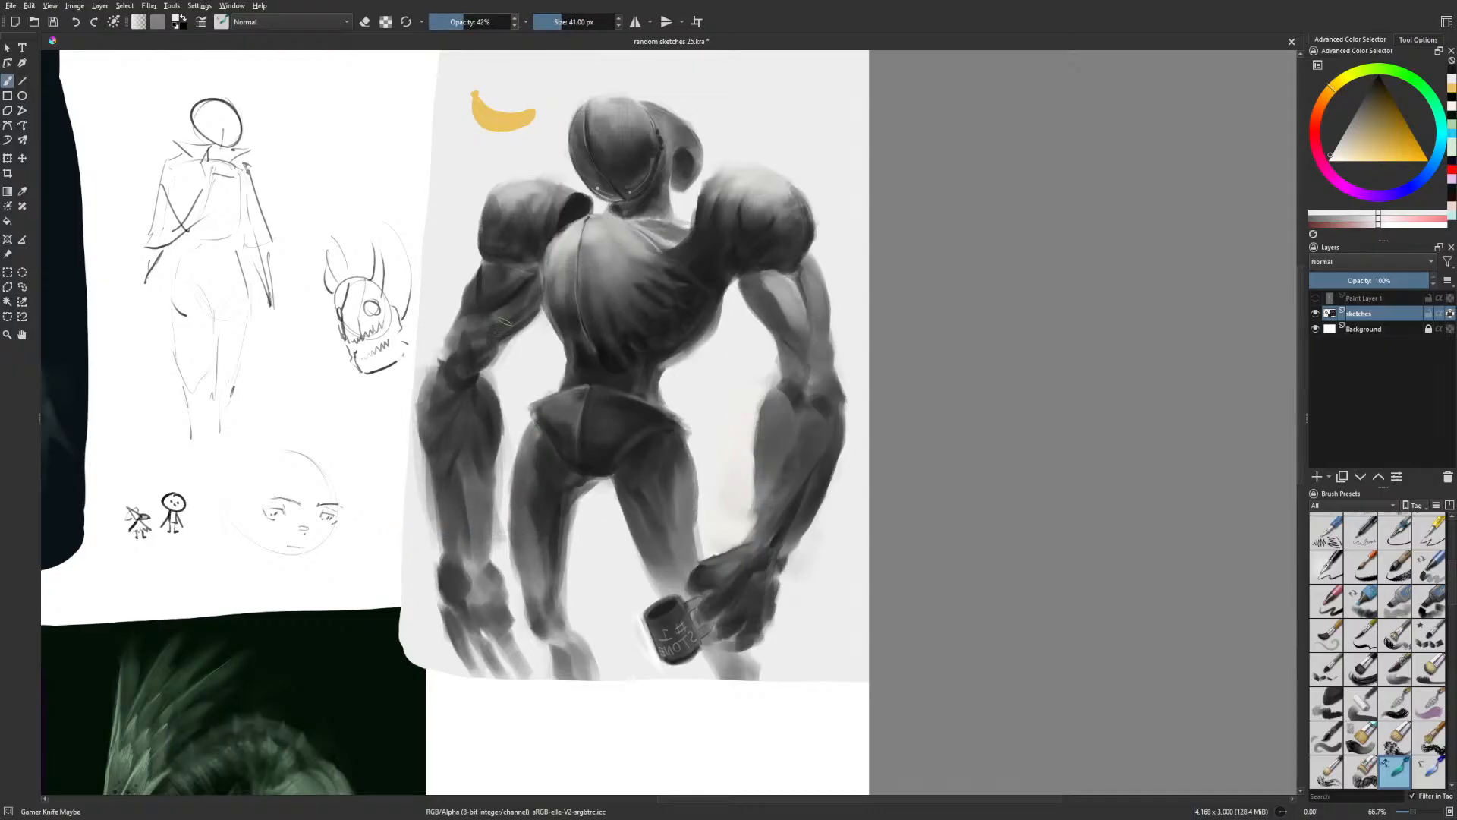
key(bracketleft)
mouse_move(493, 334)
mouse_down()
mouse_move(528, 311)
mouse_move(506, 331)
mouse_move(497, 312)
mouse_move(532, 277)
mouse_move(481, 272)
mouse_up()
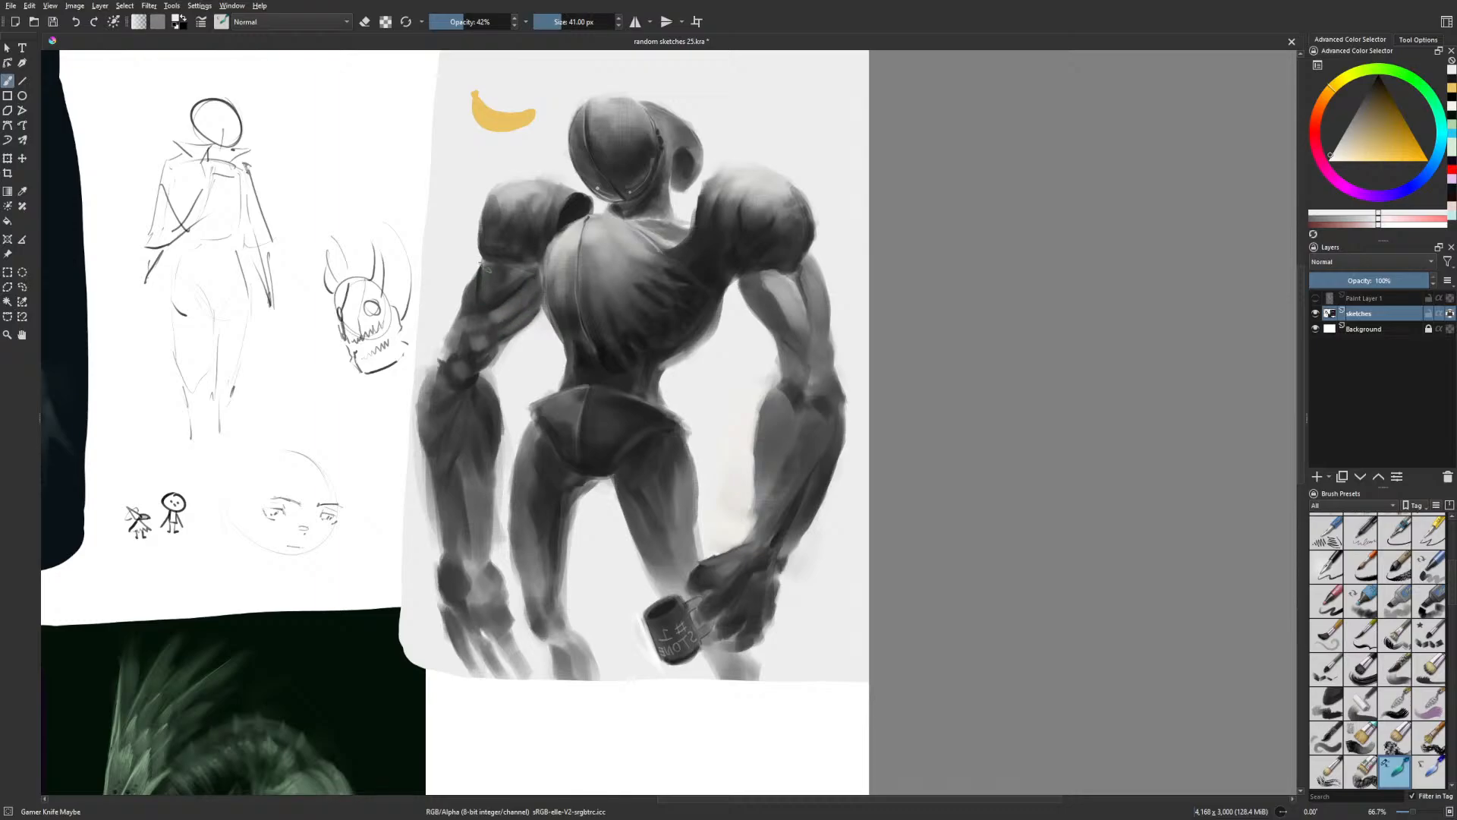
mouse_move(472, 326)
mouse_down()
mouse_move(482, 314)
mouse_move(474, 326)
mouse_up()
key(m)
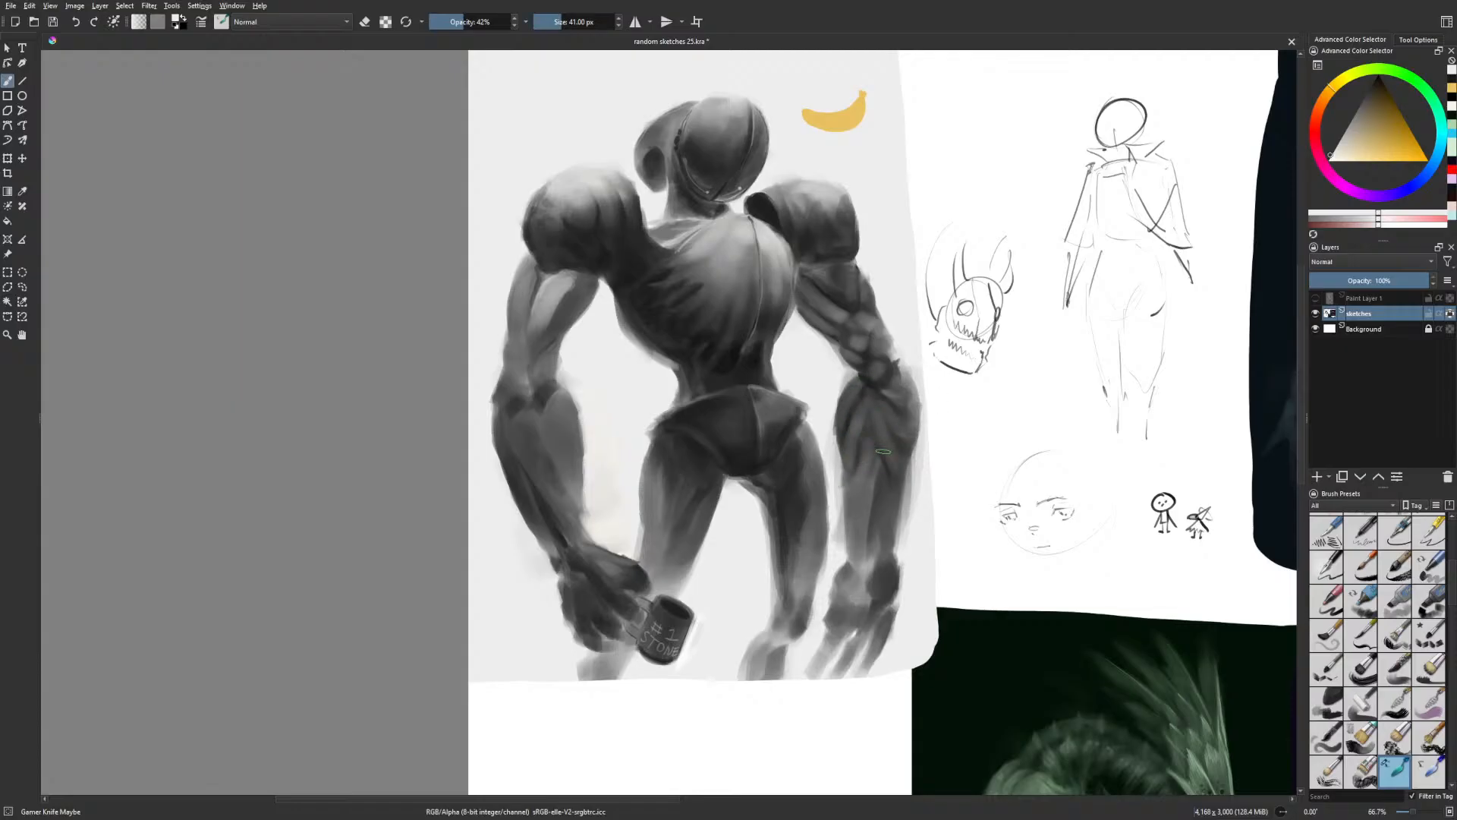
Reduce the brush to 20 px and paint light grey highlights along the muscles of the free forearm
drag(907, 289, 885, 289)
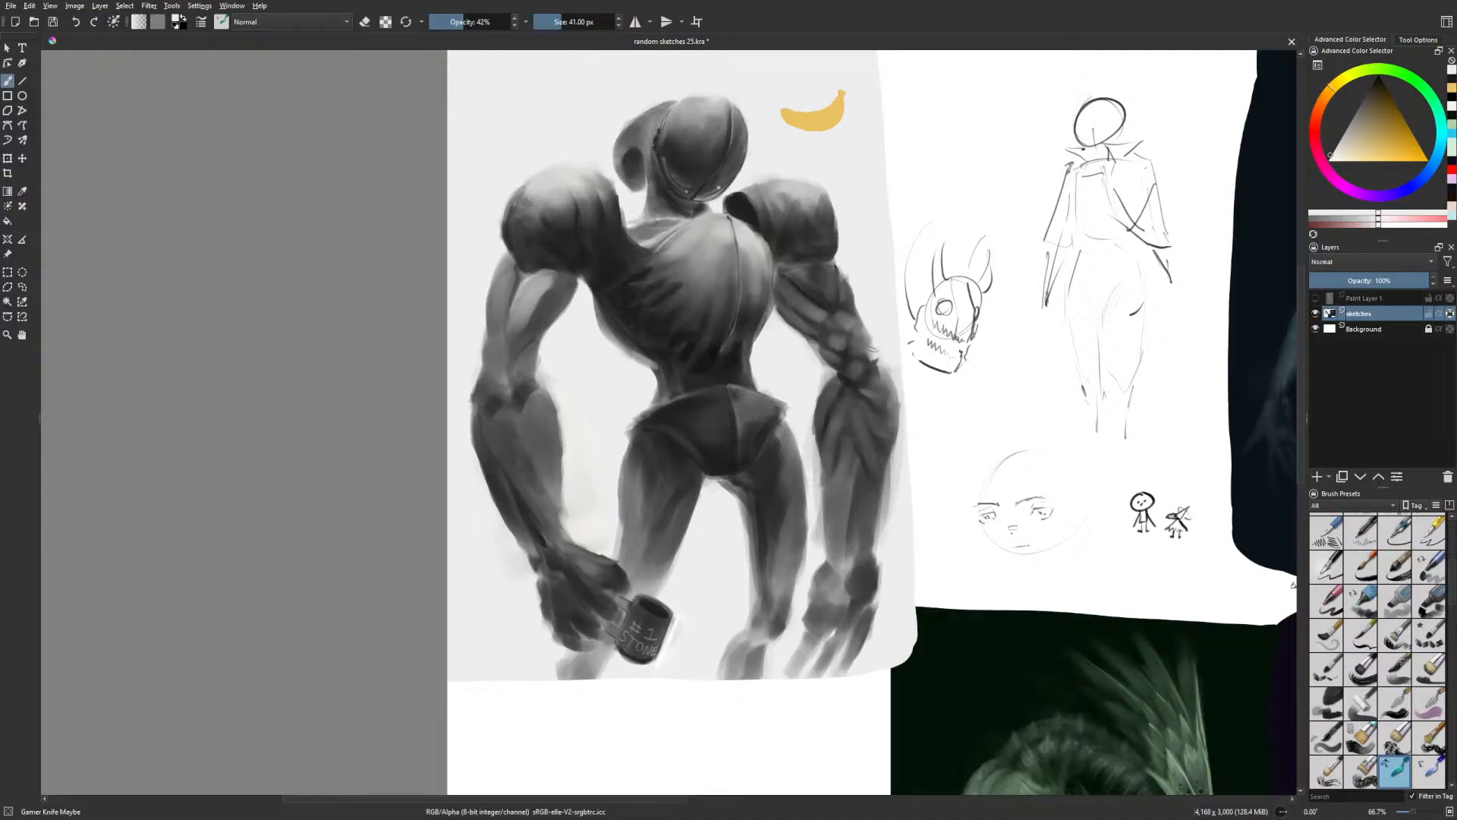
key(plus)
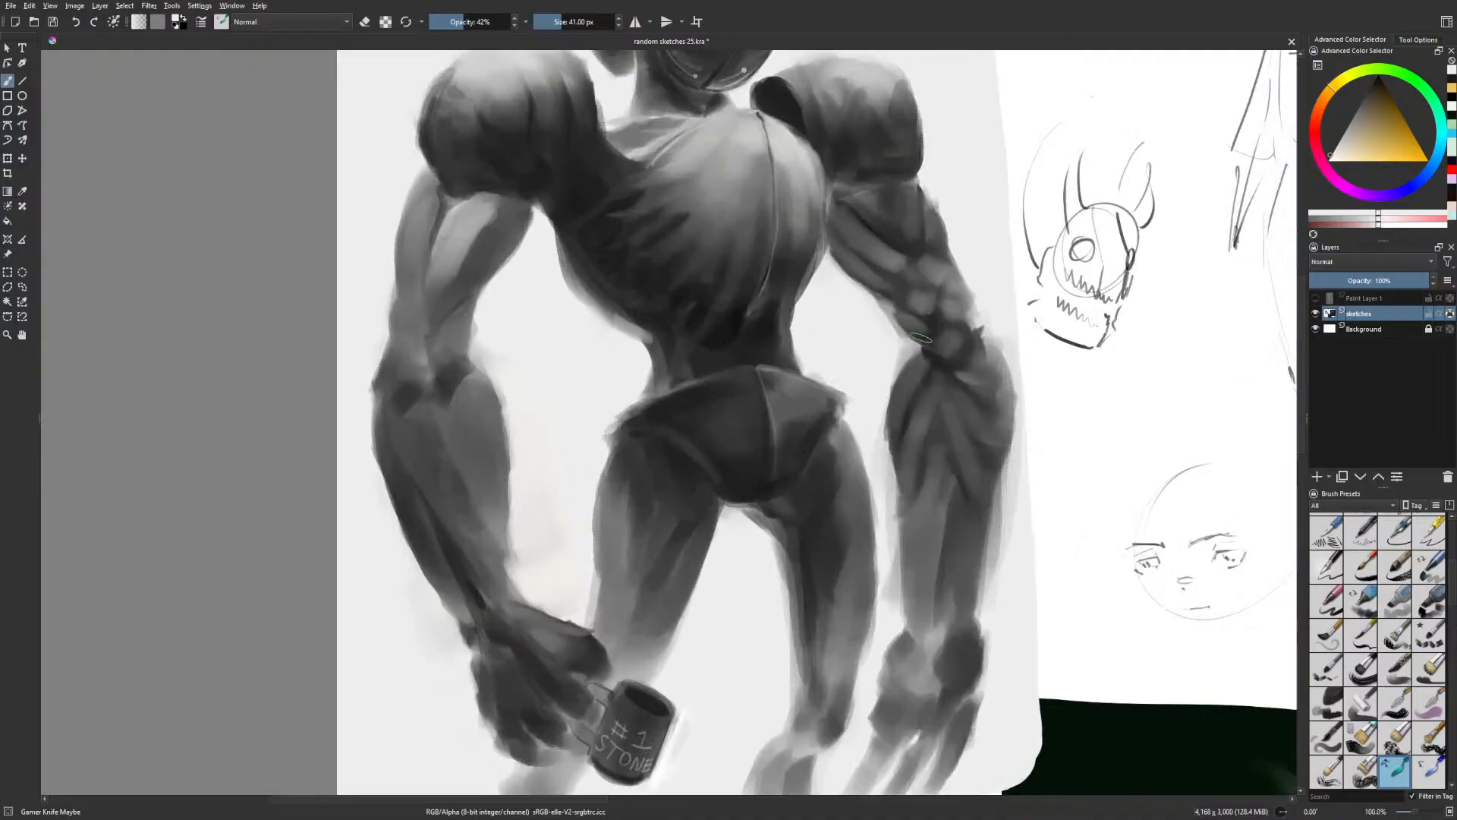
drag(950, 361, 740, 400)
key(minus)
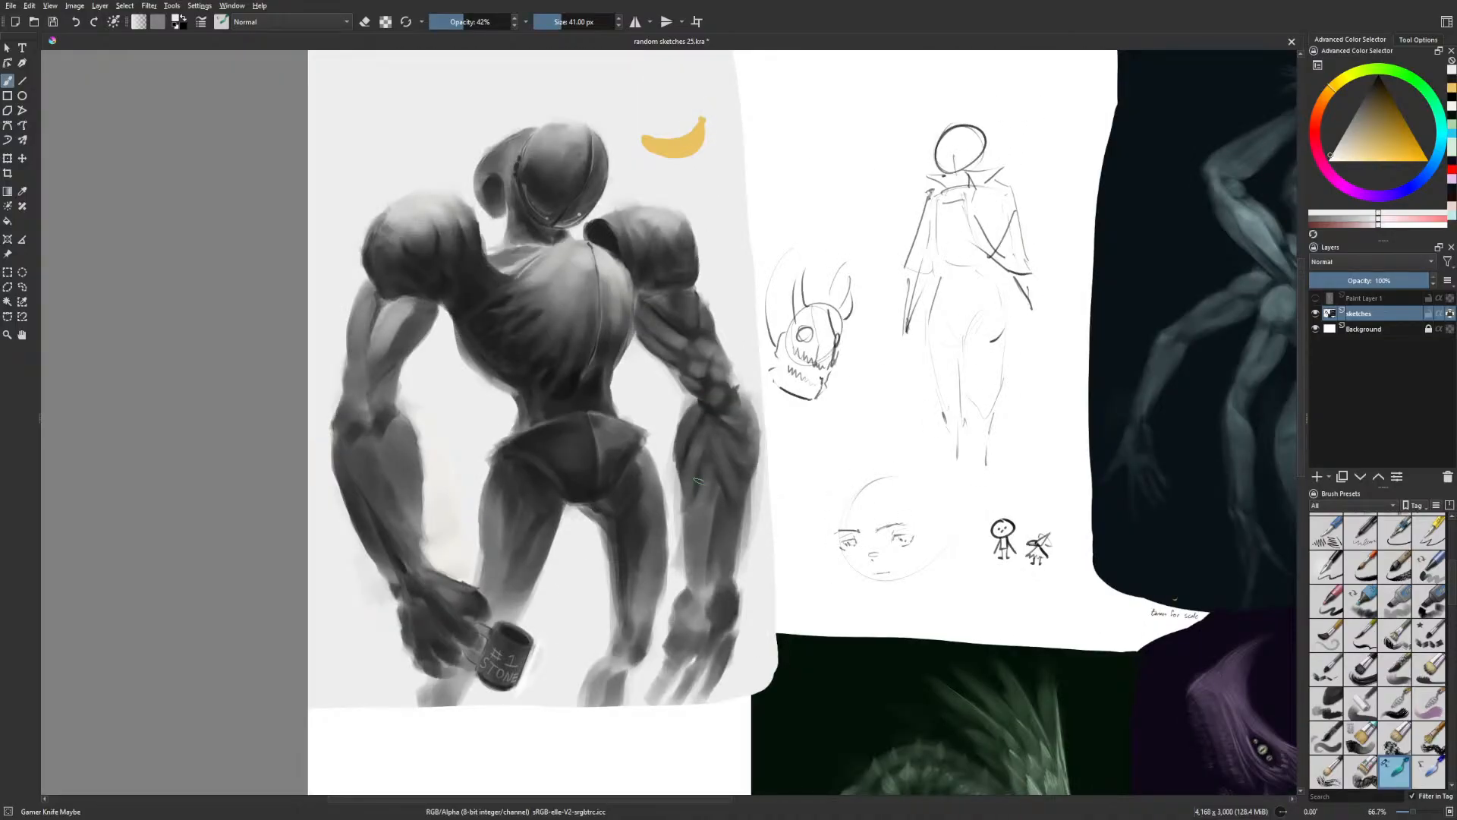
key(bracketleft)
key(bracketleft)
key(bracketleft)
key(bracketleft)
key(bracketleft)
key(bracketleft)
key(bracketleft)
key(bracketleft)
key(bracketleft)
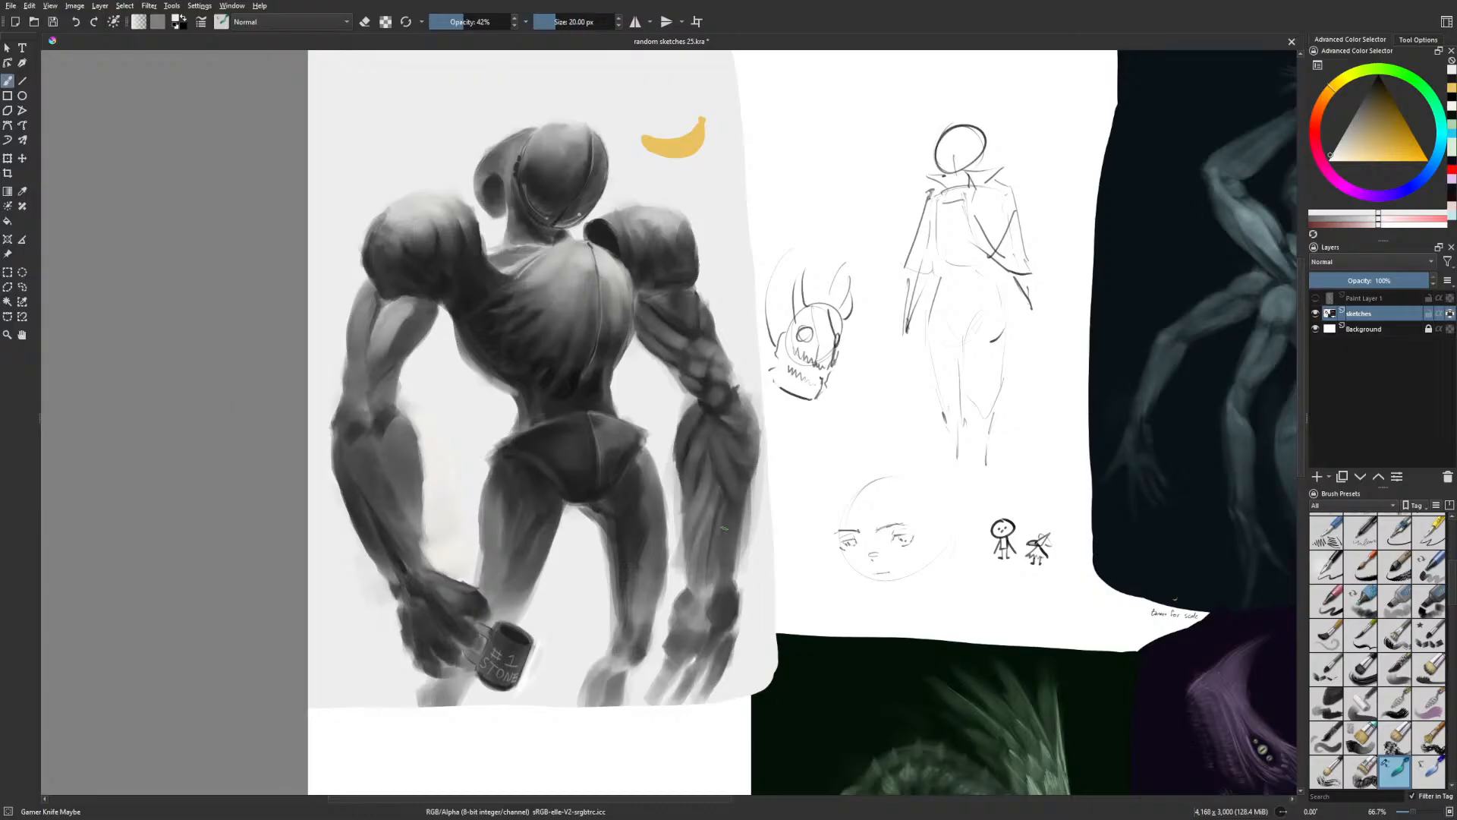
key(m)
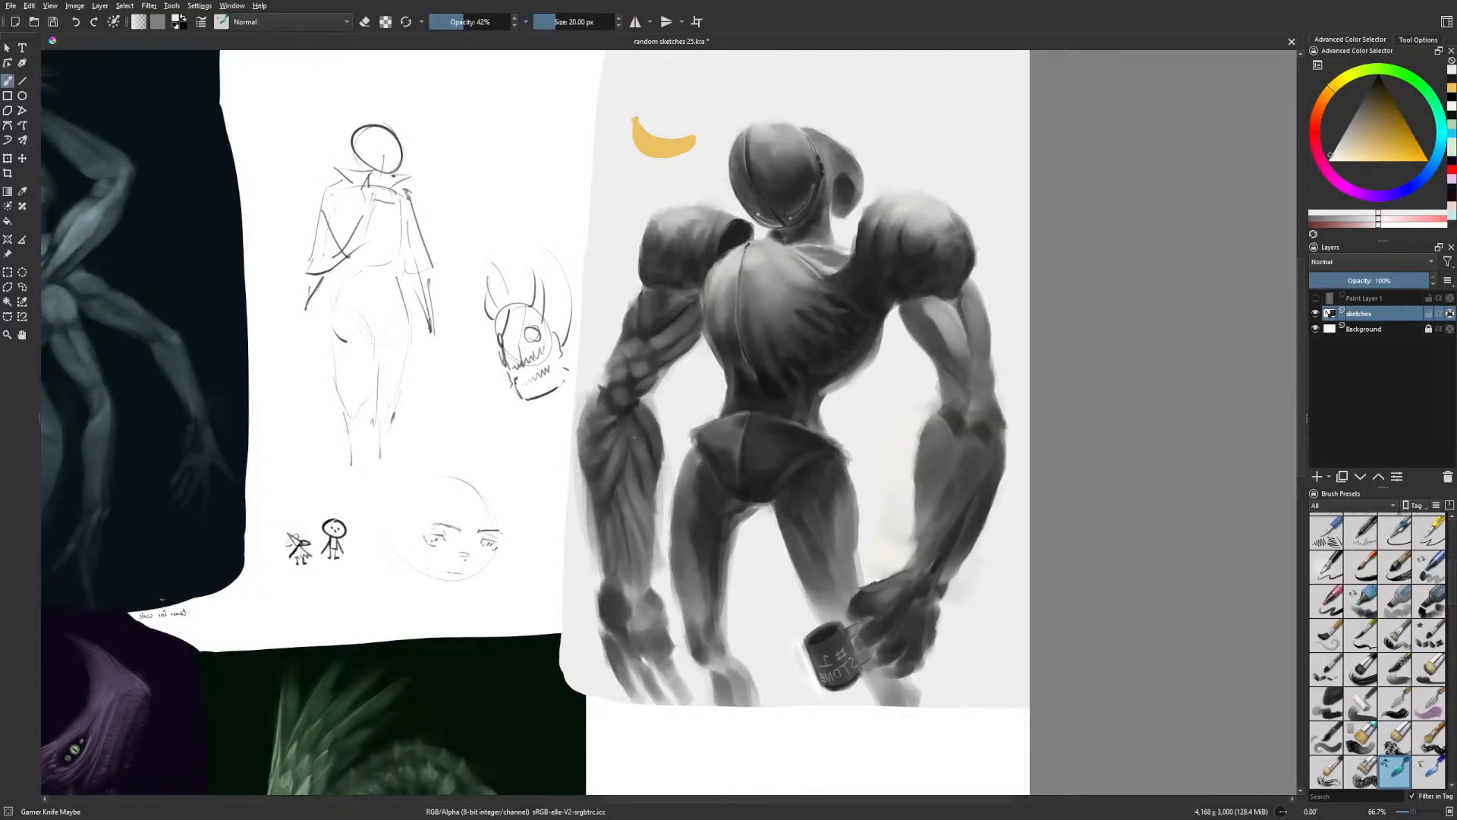
key(m)
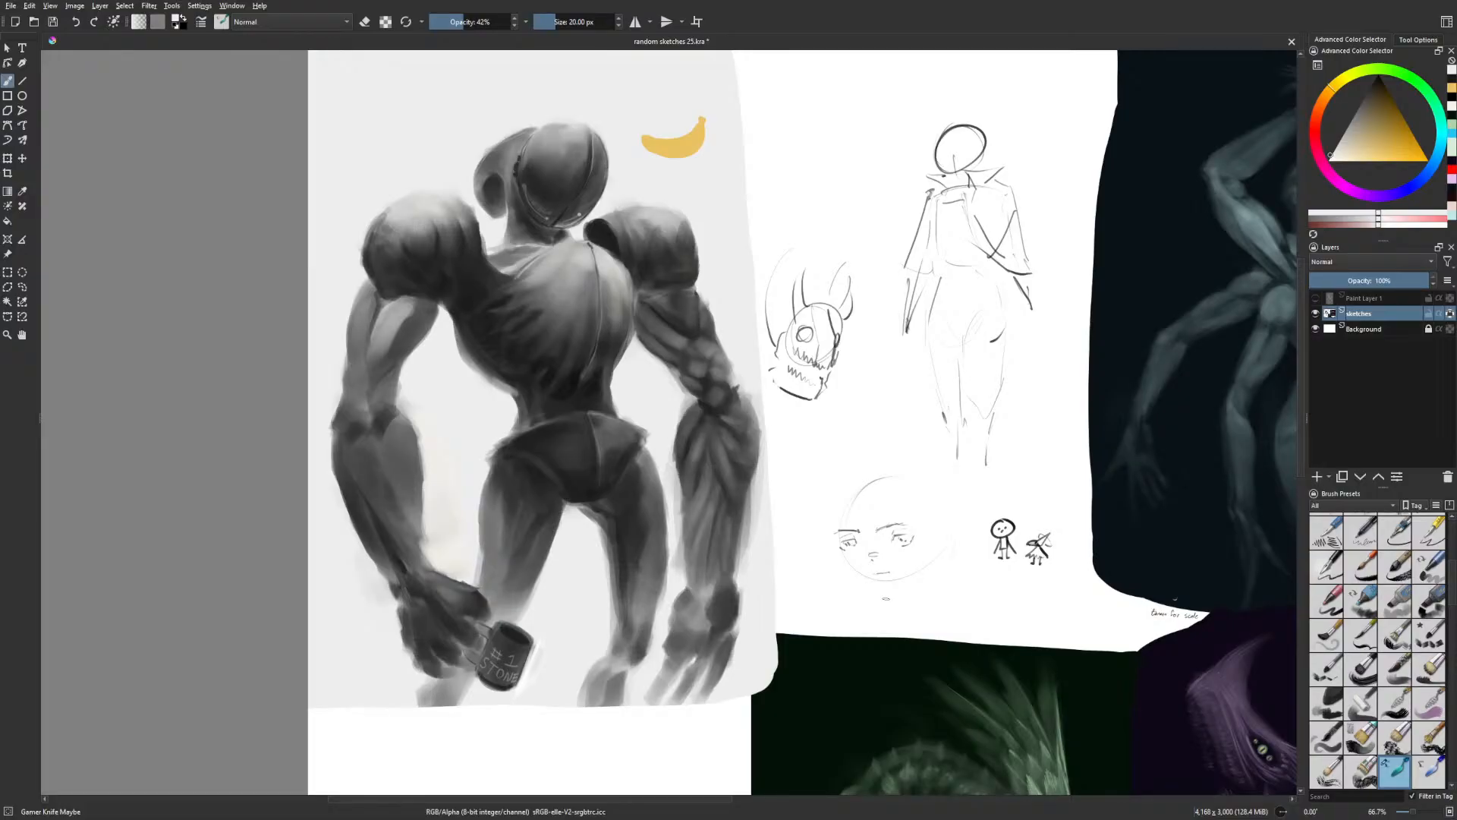
Switch the brush colour to black and enlarge the brush to 63 px
drag(757, 523, 748, 536)
key(minus)
right_click(716, 537)
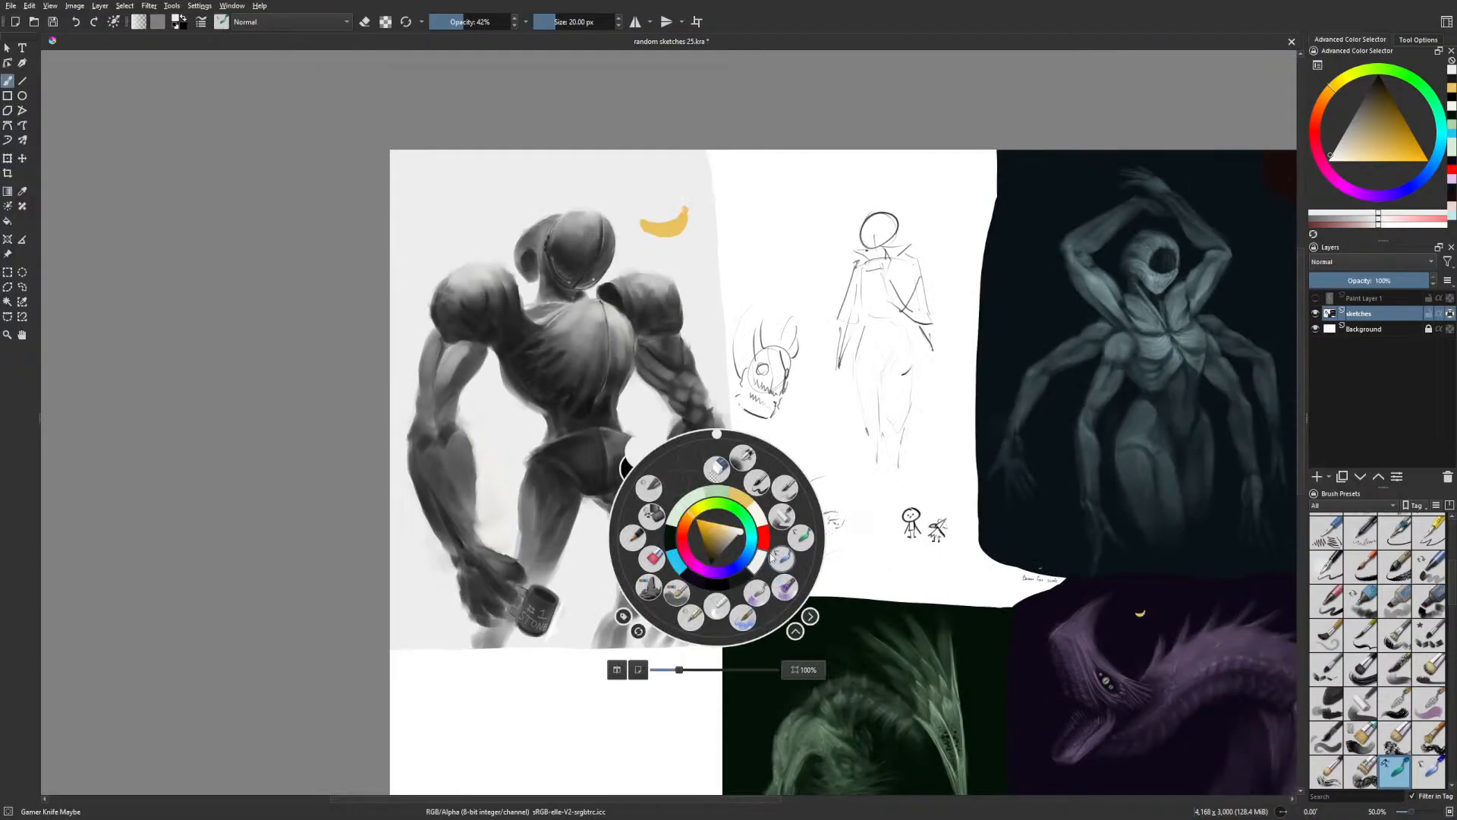
click(736, 579)
key(m)
right_click(757, 577)
right_click(804, 577)
key(bracketright)
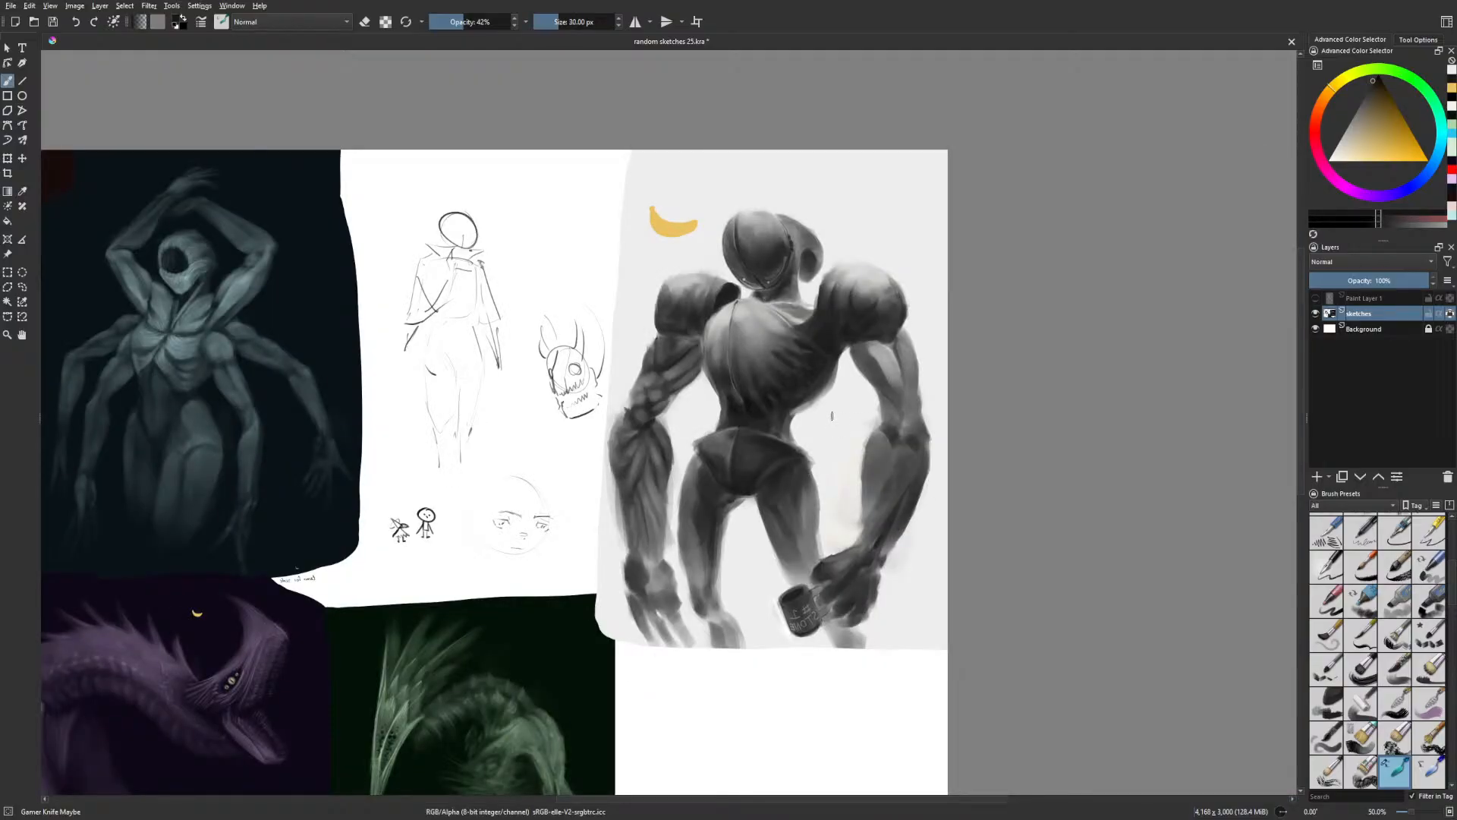
key(bracketright)
key(bracketright)
key(bracketright)
key(bracketright)
key(bracketright)
key(bracketright)
key(bracketright)
key(bracketright)
key(bracketright)
key(bracketright)
Rough in a dark shape between the torso and the mug-holding arm with the 63 px black brush at 42% opacity
mouse_move(823, 408)
mouse_down()
mouse_move(832, 417)
mouse_move(839, 397)
mouse_move(813, 403)
mouse_move(827, 414)
mouse_move(850, 361)
mouse_up()
key(m)
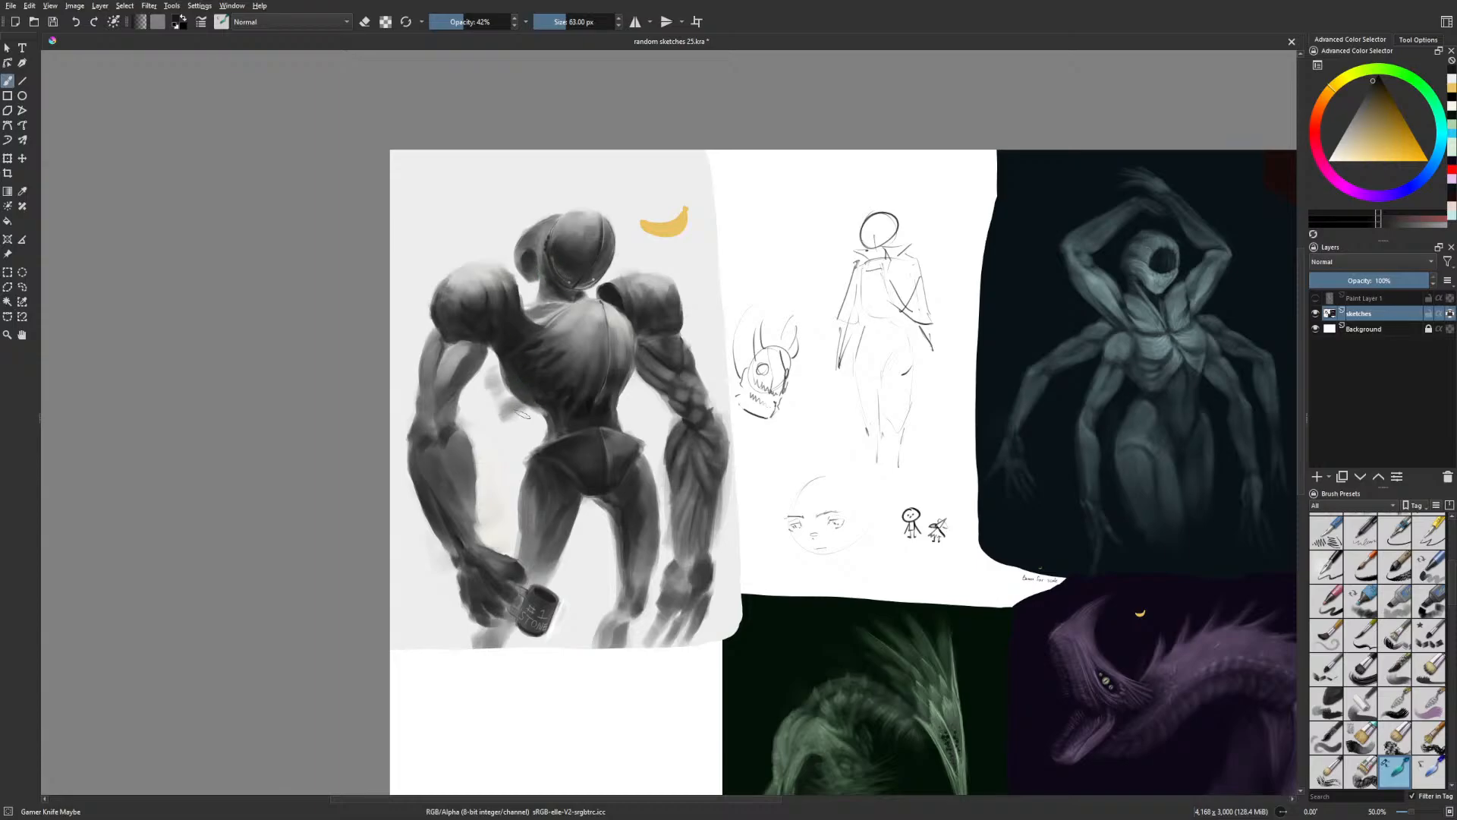
mouse_move(519, 408)
mouse_down()
mouse_move(498, 420)
mouse_move(494, 385)
mouse_up()
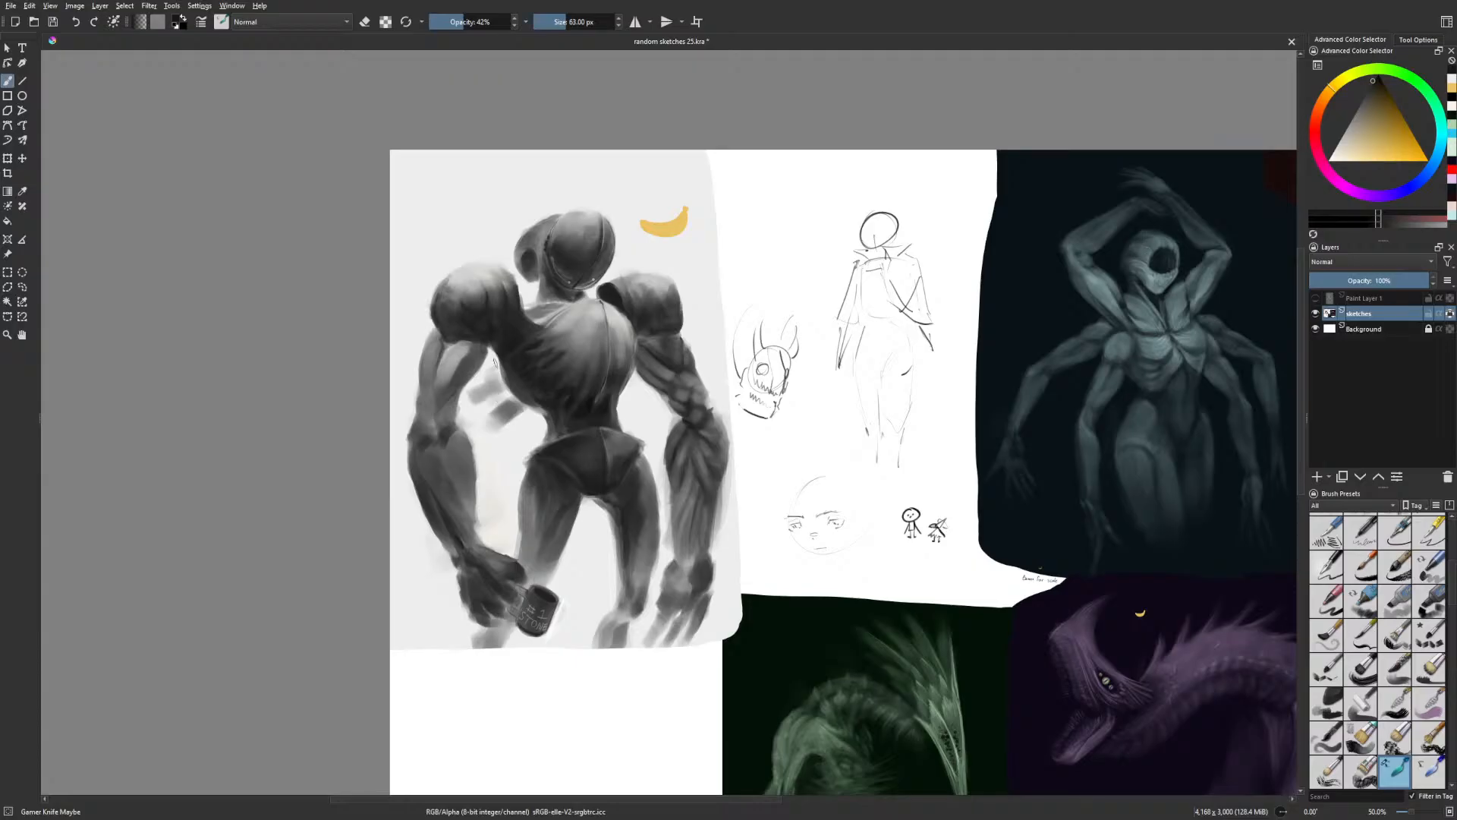
key(m)
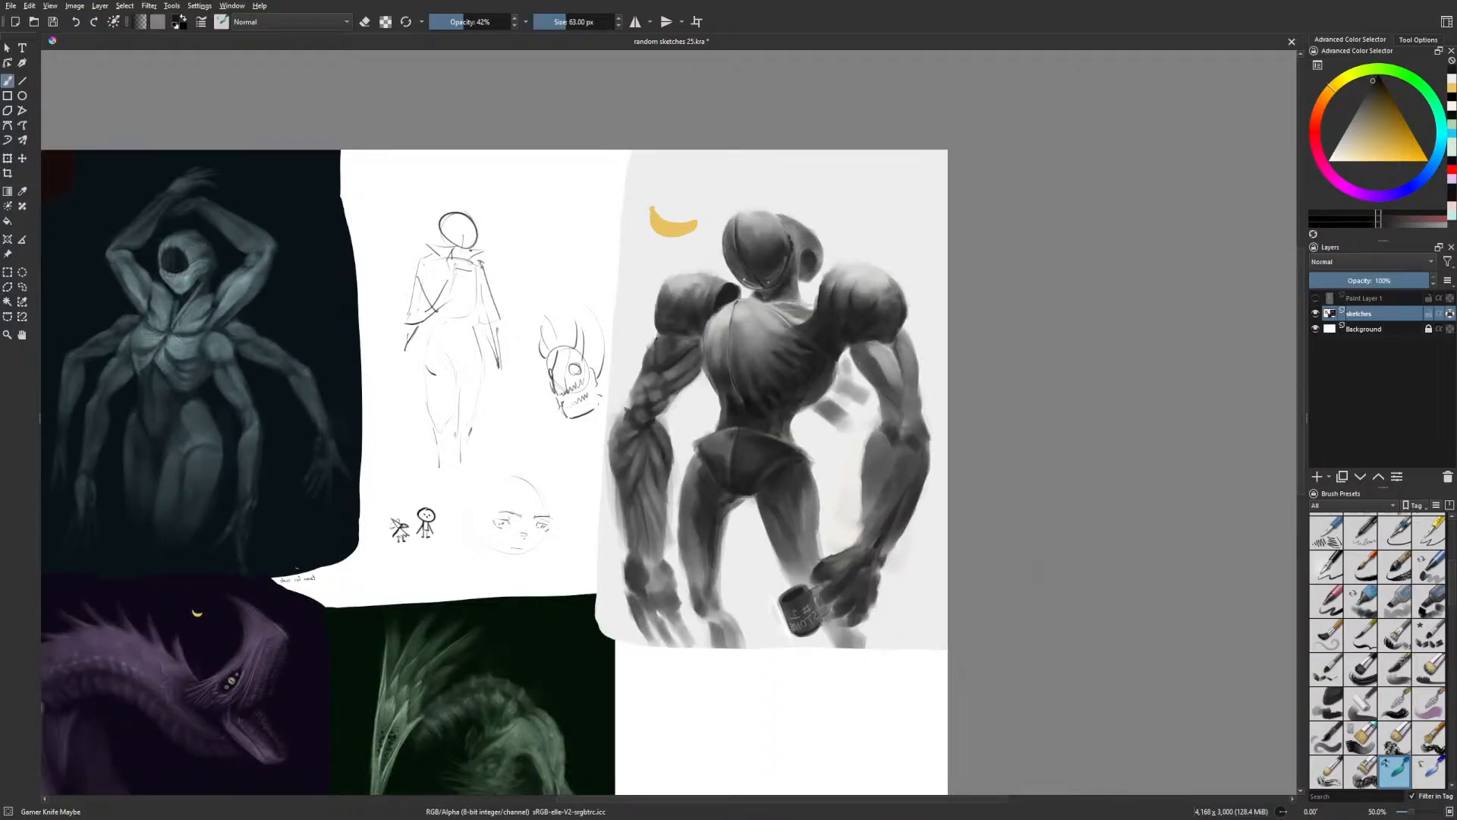
Reduce the brush to 47 px and build the dark shape behind the torso into a splayed, feathery form
key(bracketleft)
mouse_move(844, 392)
mouse_down()
mouse_move(850, 404)
mouse_move(860, 390)
mouse_move(832, 393)
mouse_move(860, 356)
mouse_up()
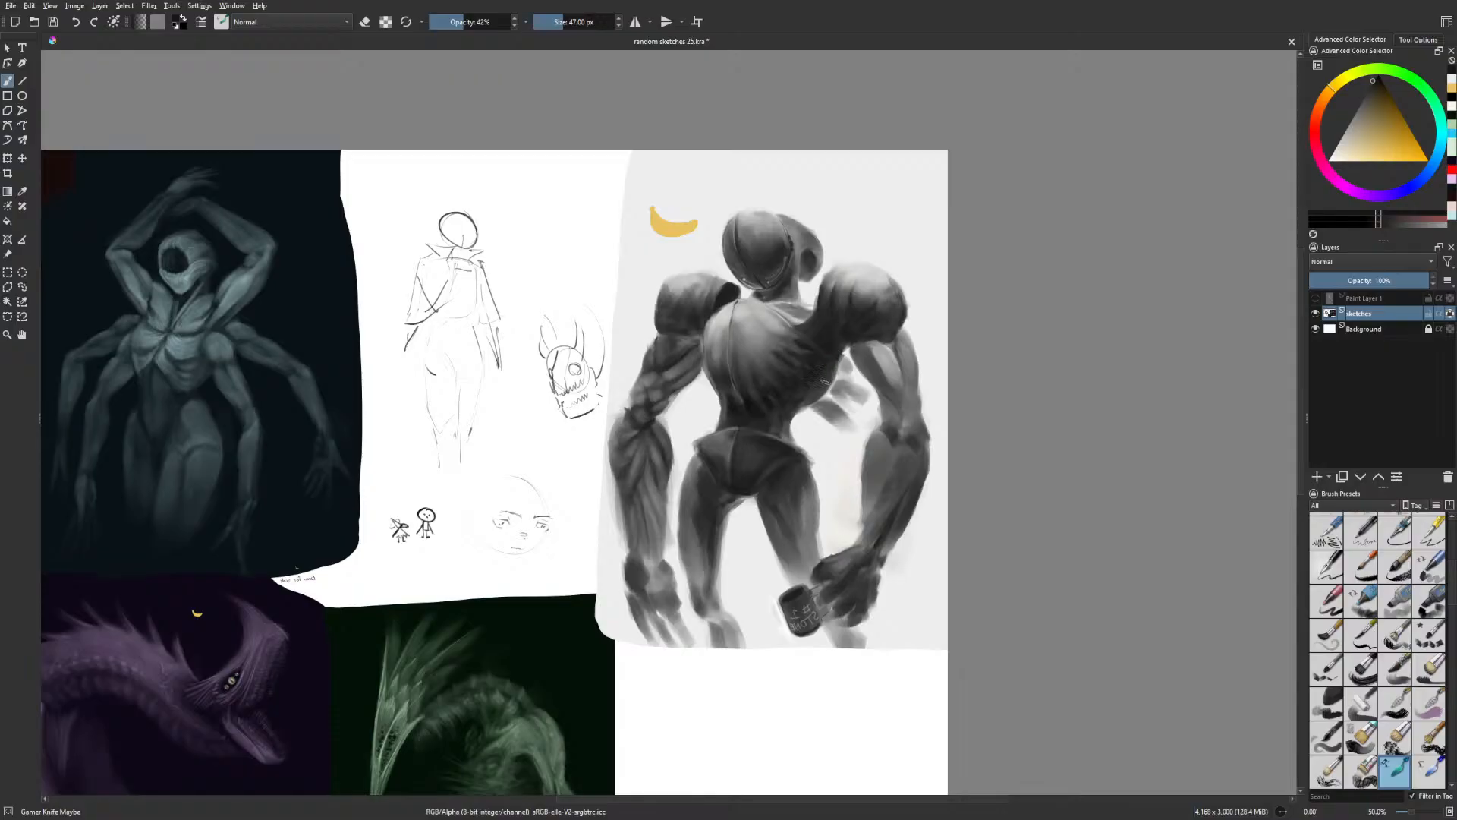
key(m)
mouse_move(487, 386)
mouse_down()
mouse_move(464, 402)
mouse_move(492, 386)
mouse_move(523, 419)
mouse_up()
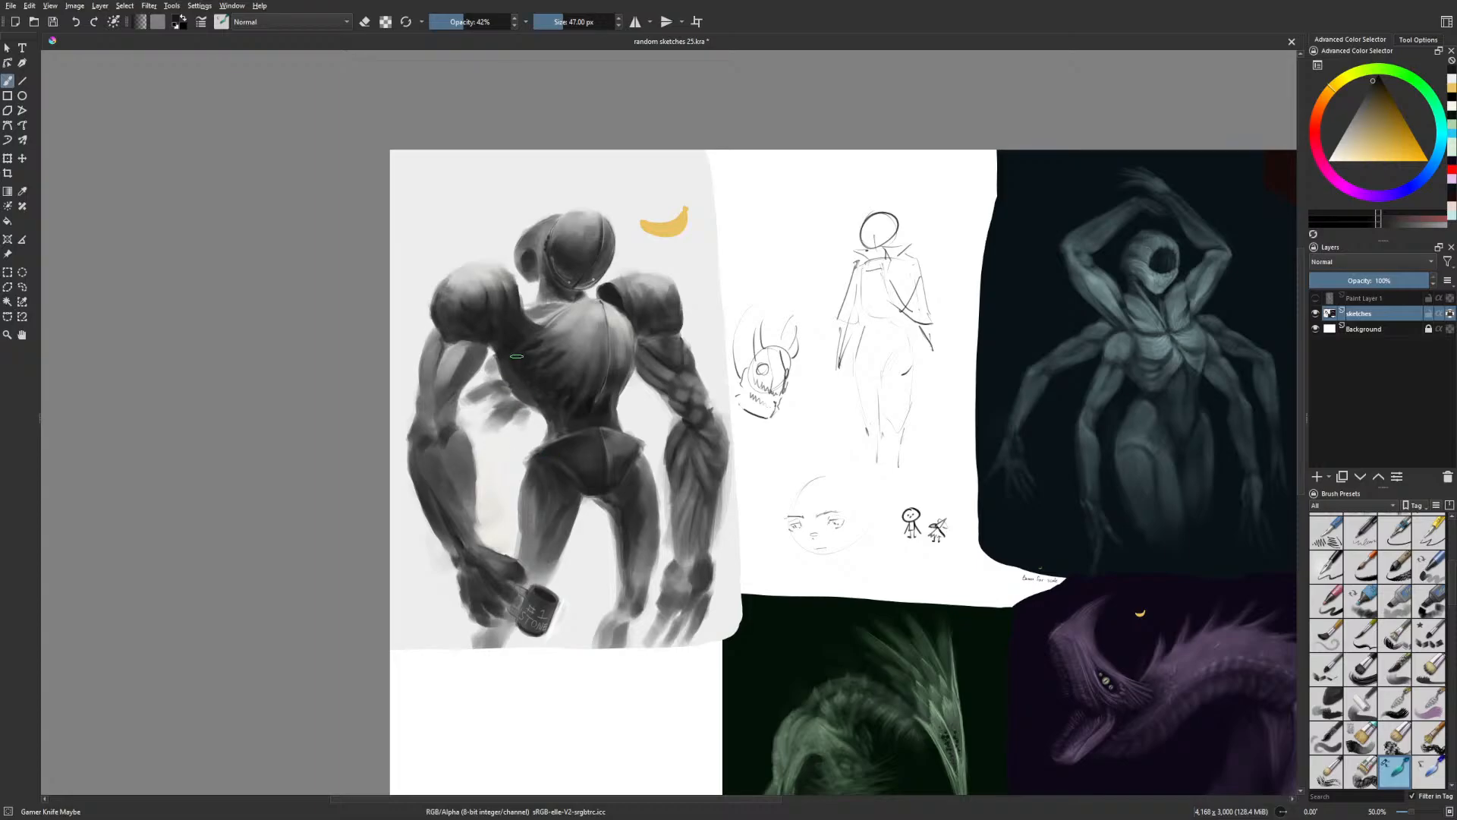
mouse_move(521, 419)
mouse_down()
mouse_move(479, 310)
mouse_move(492, 352)
mouse_up()
drag(490, 411, 476, 416)
drag(515, 434, 499, 433)
mouse_move(542, 418)
mouse_down()
mouse_move(526, 426)
mouse_move(503, 400)
mouse_up()
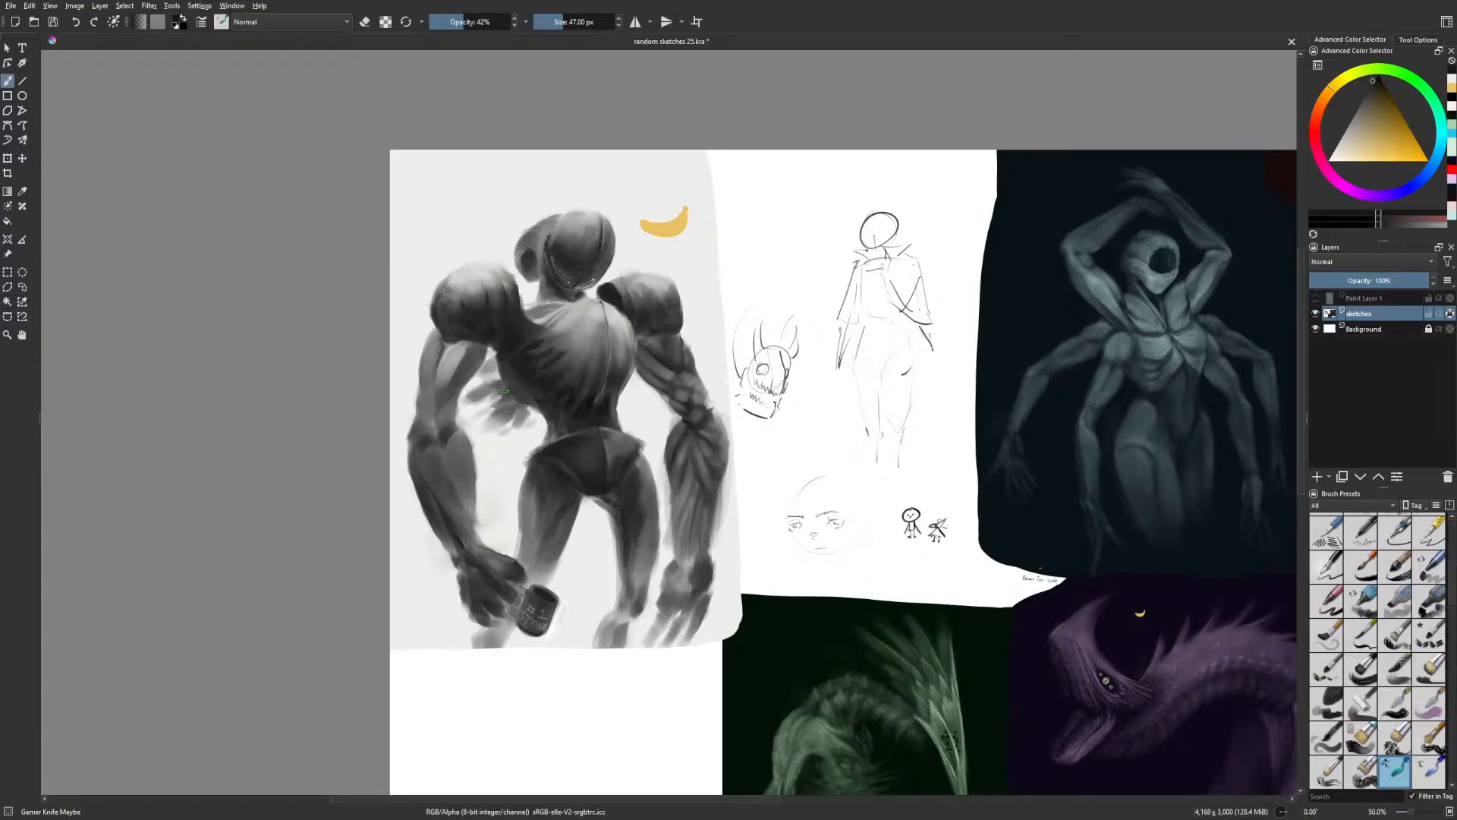
drag(512, 397, 501, 403)
Reduce the brush to about 32 px and fill out the feathery form towards the mug-holding arm
key(m)
key(bracketleft)
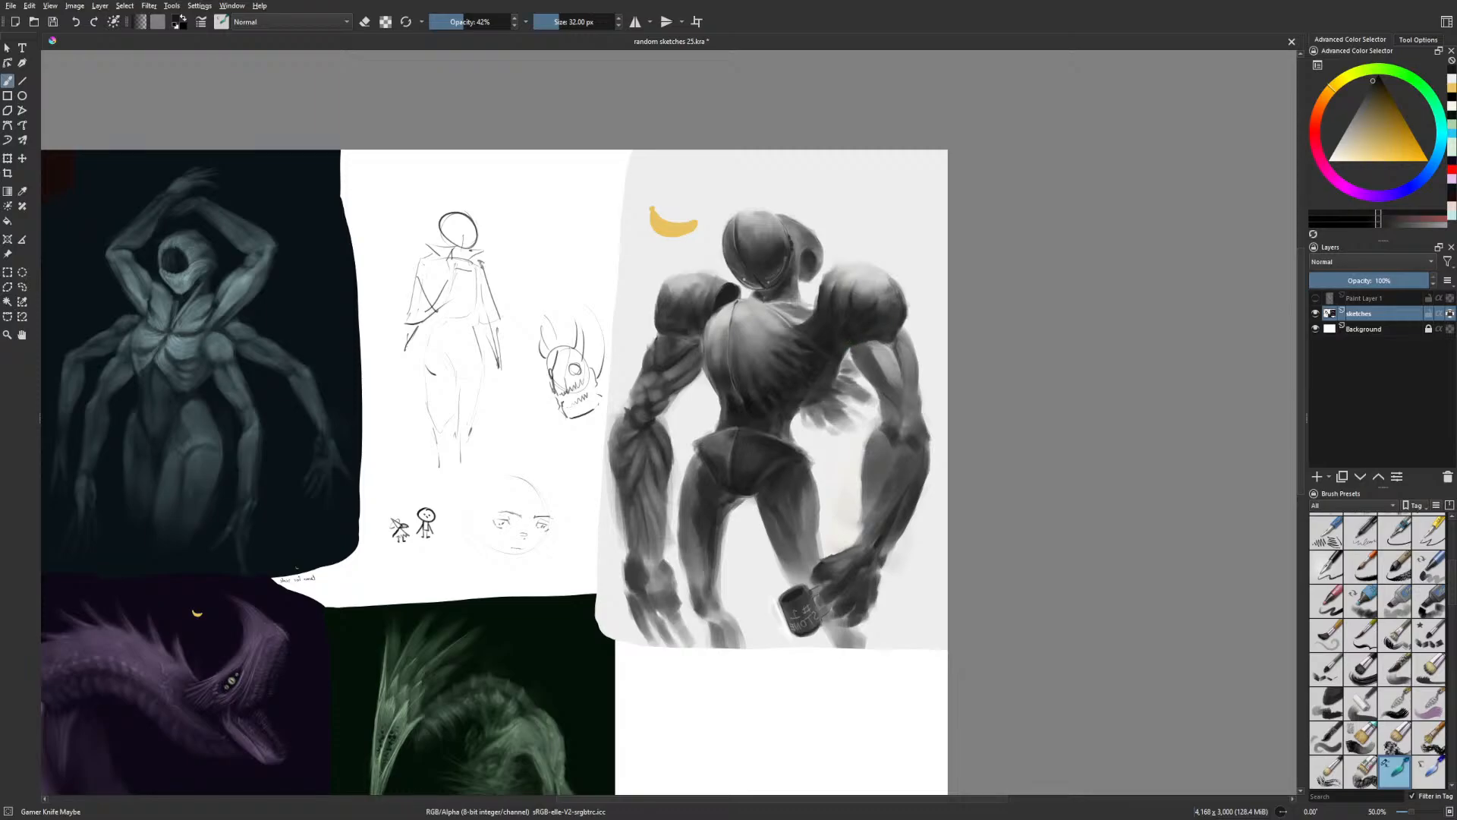
drag(845, 388, 867, 410)
key(m)
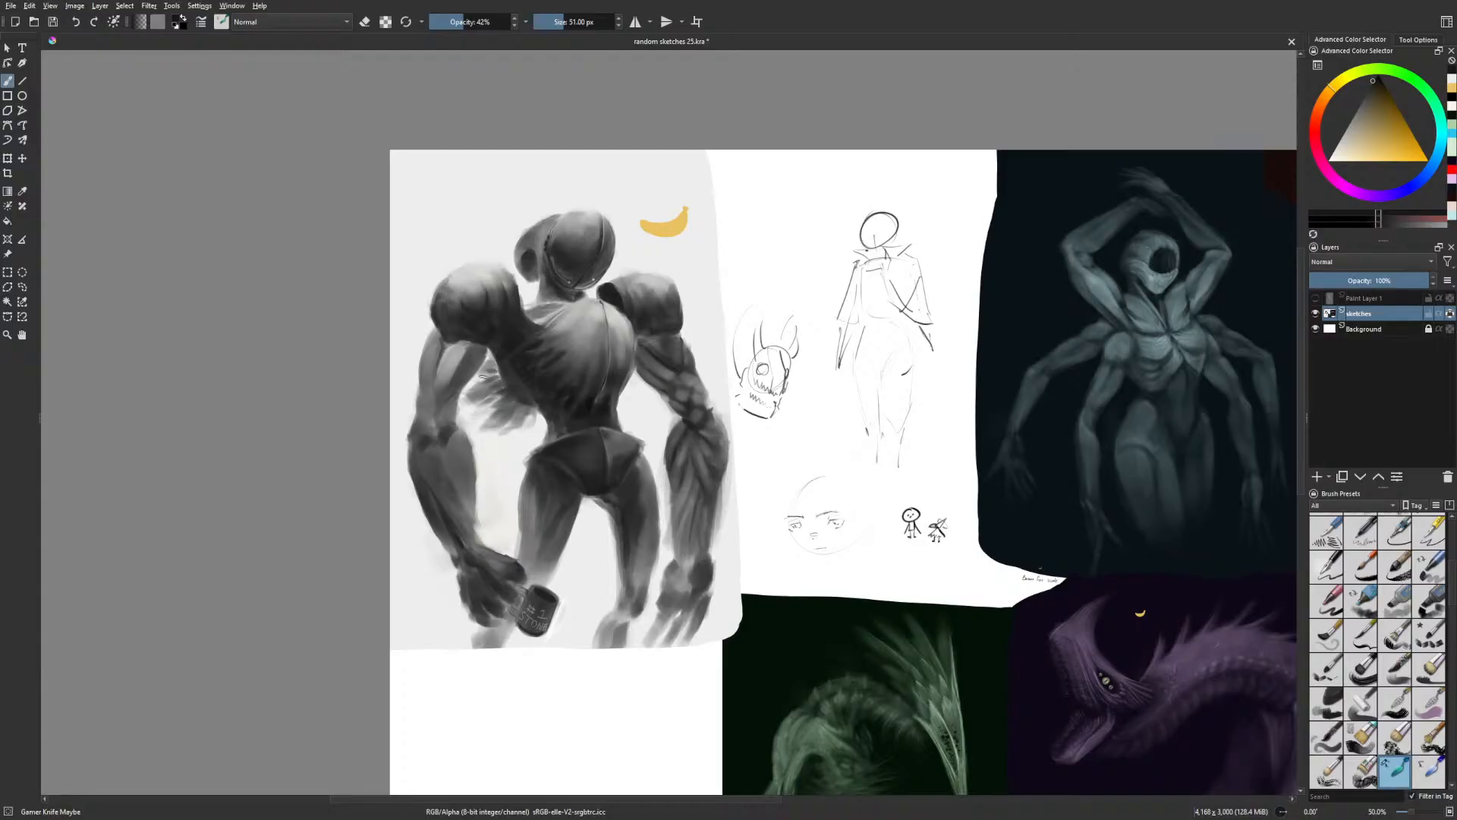
Switch to the Basic-5 Size Opacity brush at 16 px and 31% opacity and add dark detail to the feathery form
right_click(614, 394)
key(plus)
click(633, 423)
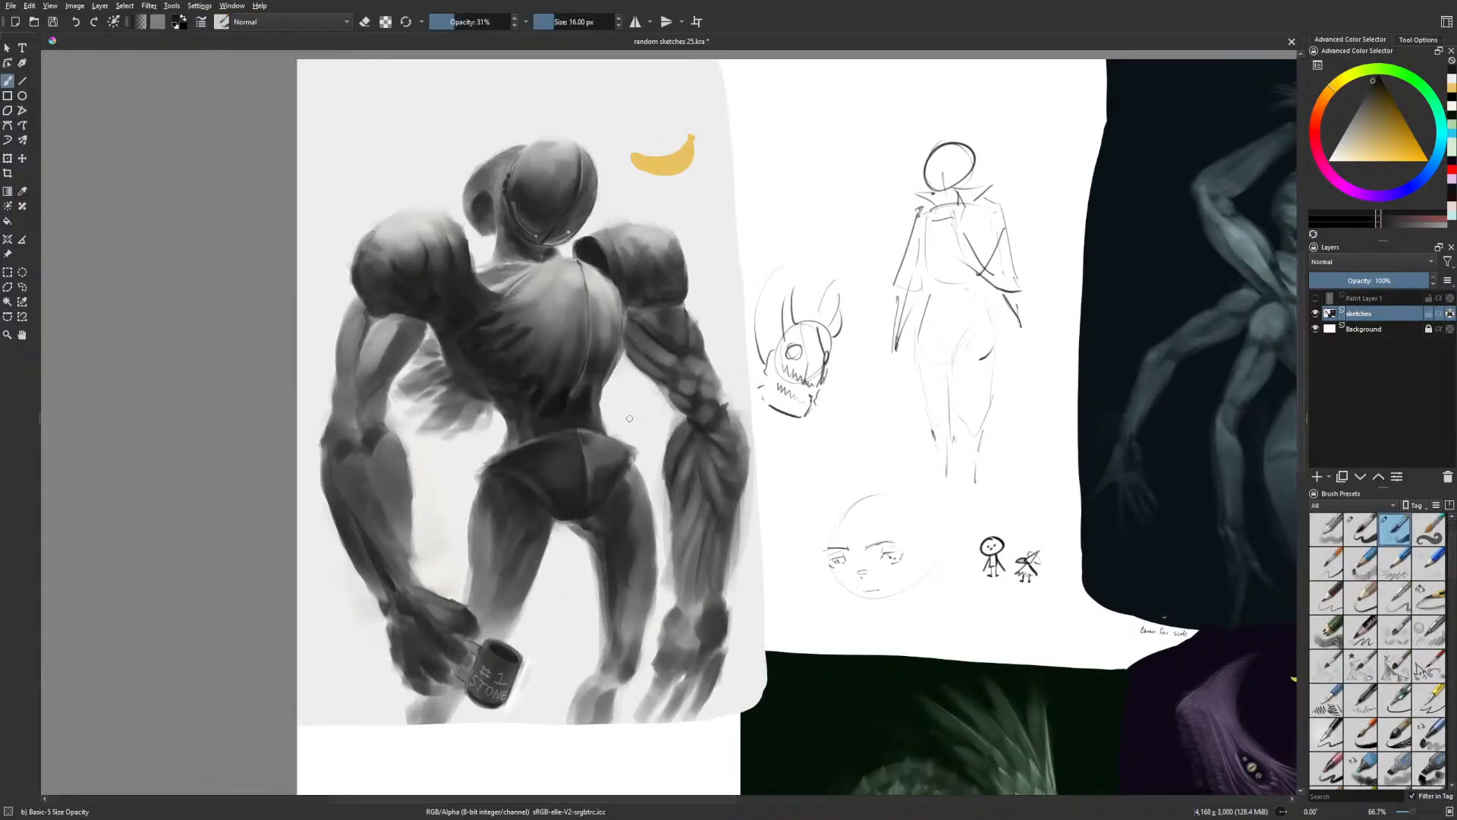
key(m)
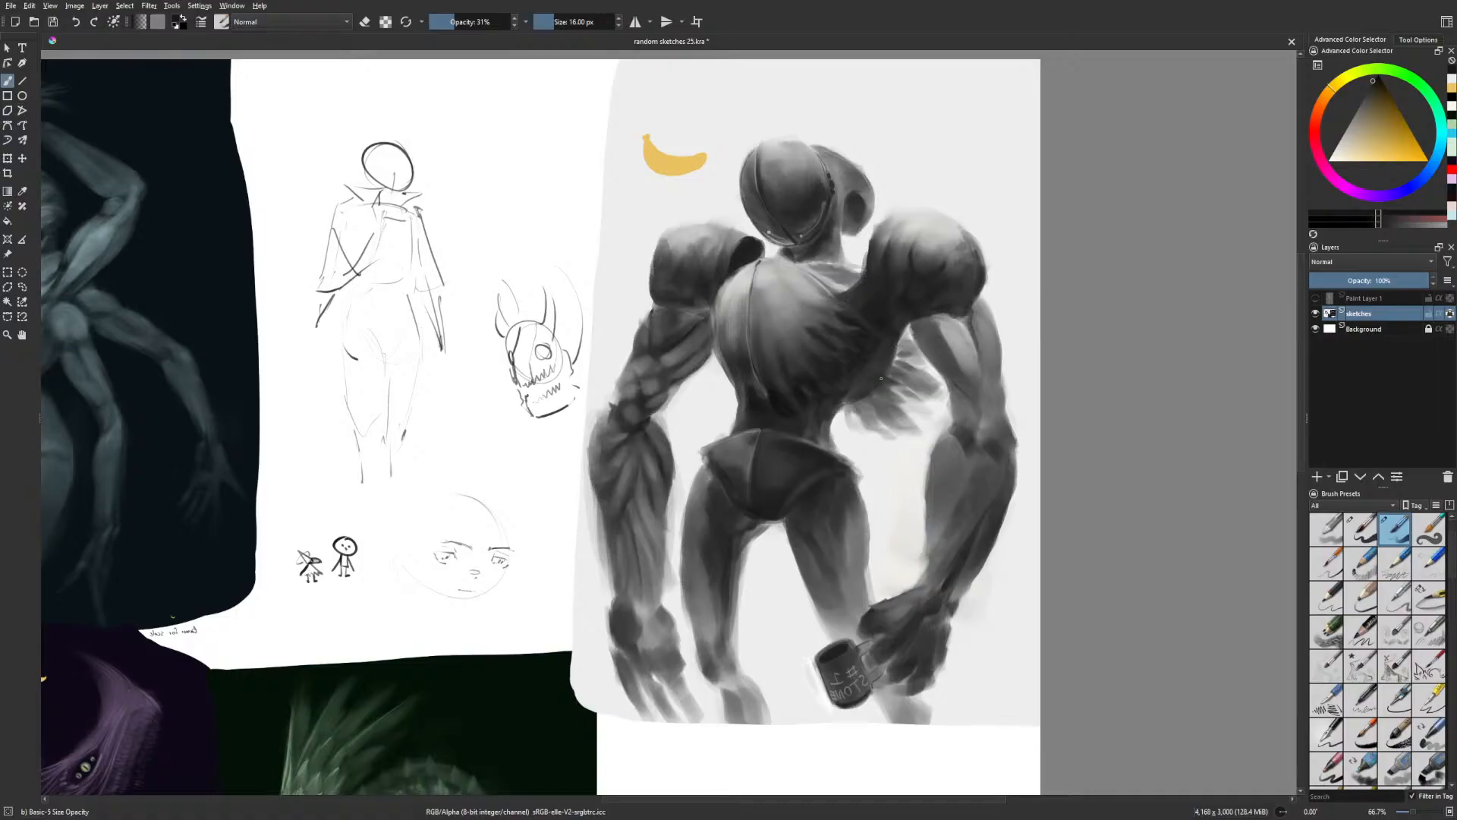
drag(877, 385, 567, 394)
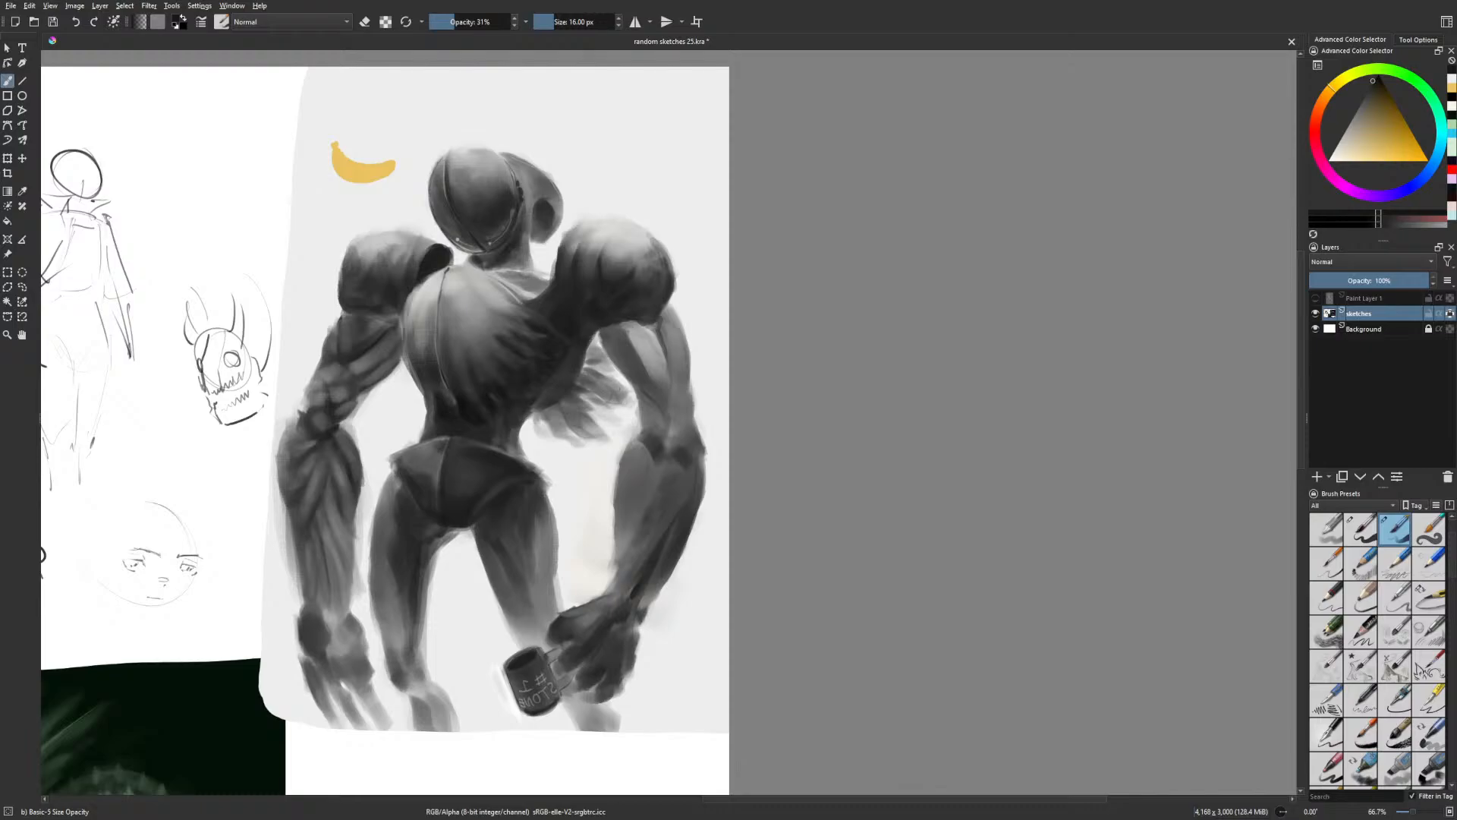
drag(585, 364, 607, 374)
click(608, 365)
Switch the colour to near-white and highlight the feathery form behind the torso, reducing the brush to 13 px
right_click(613, 411)
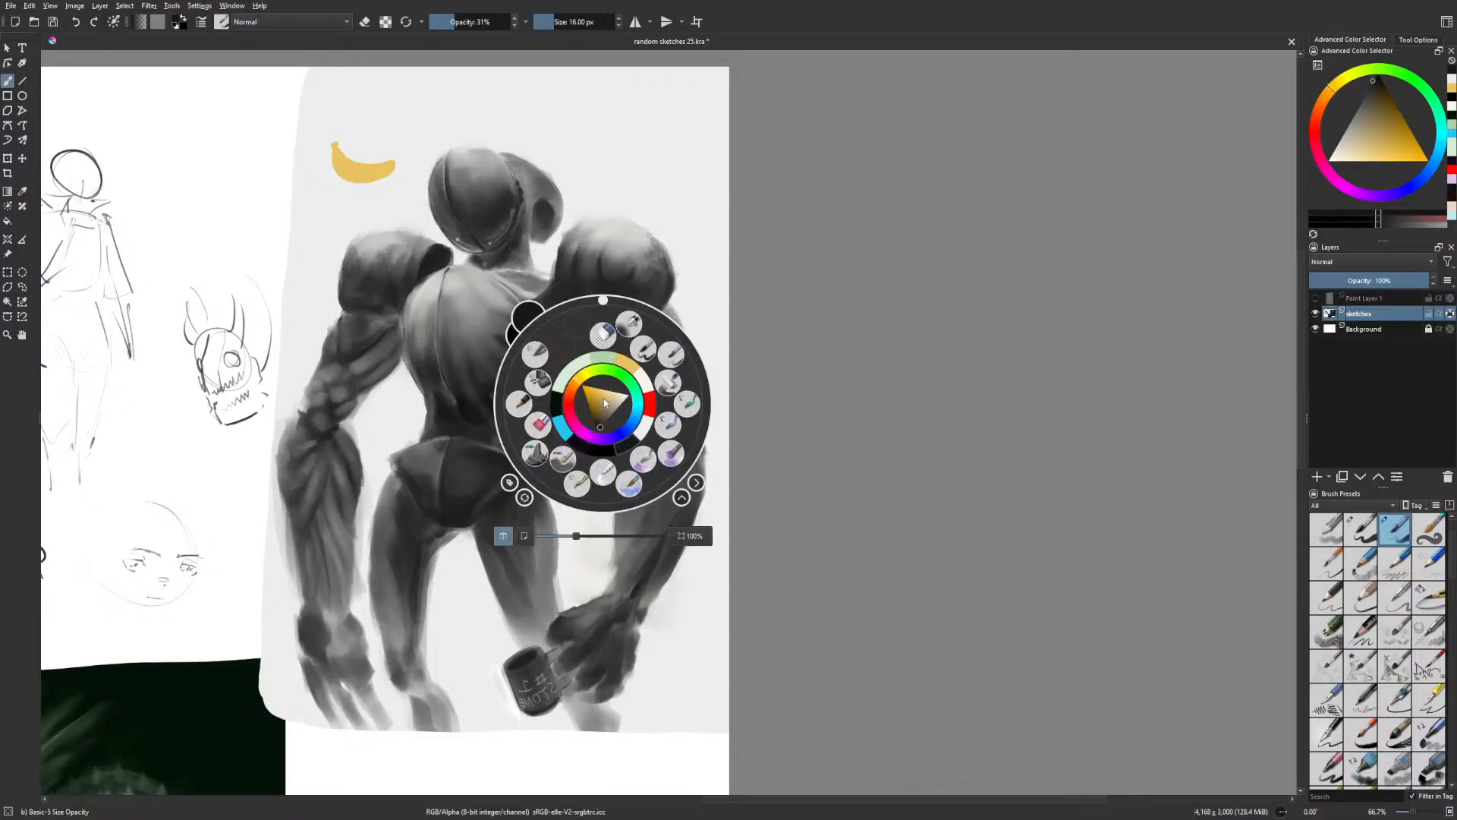
click(645, 427)
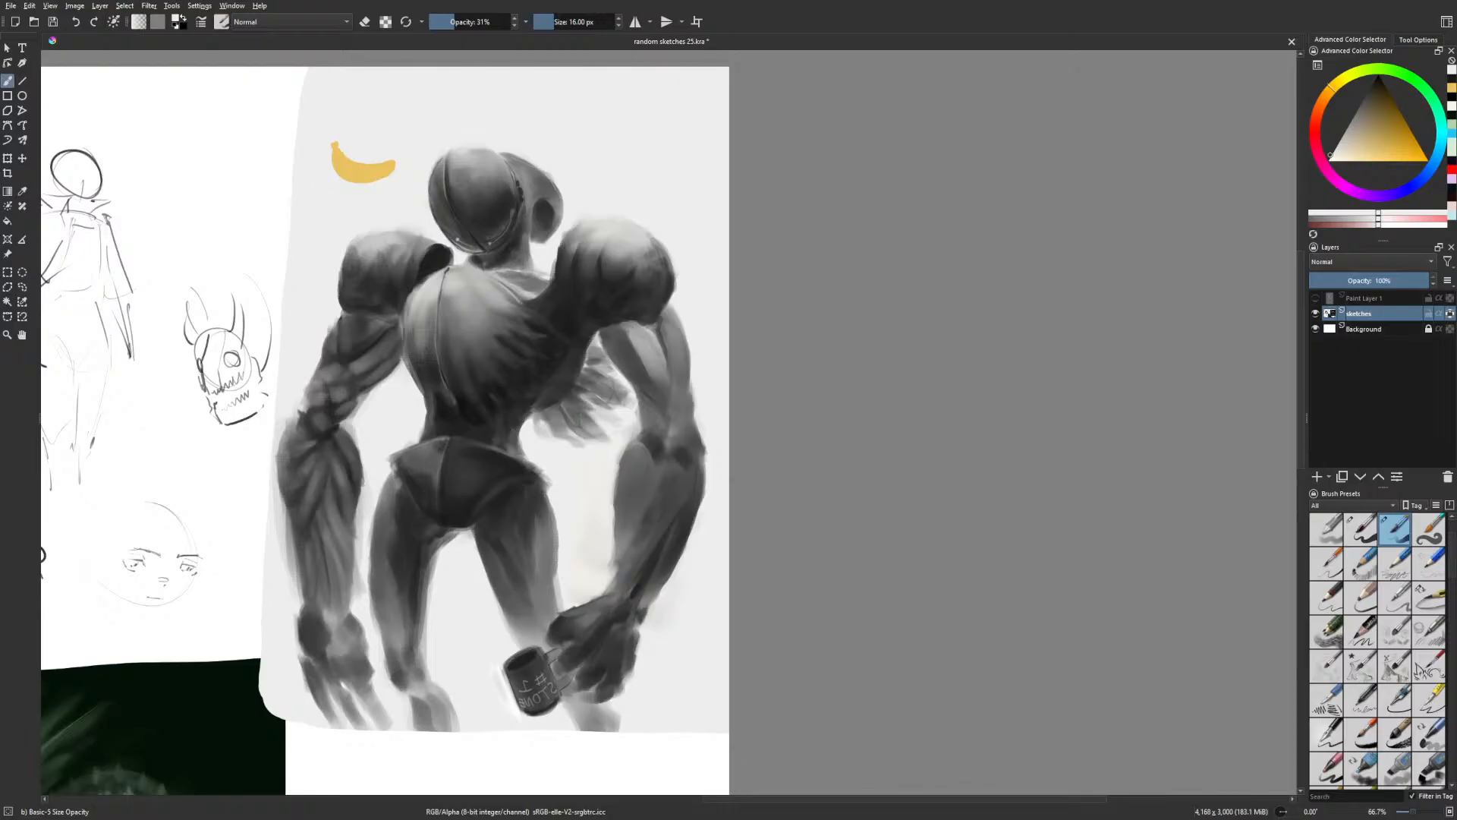
key(m)
drag(797, 486, 605, 531)
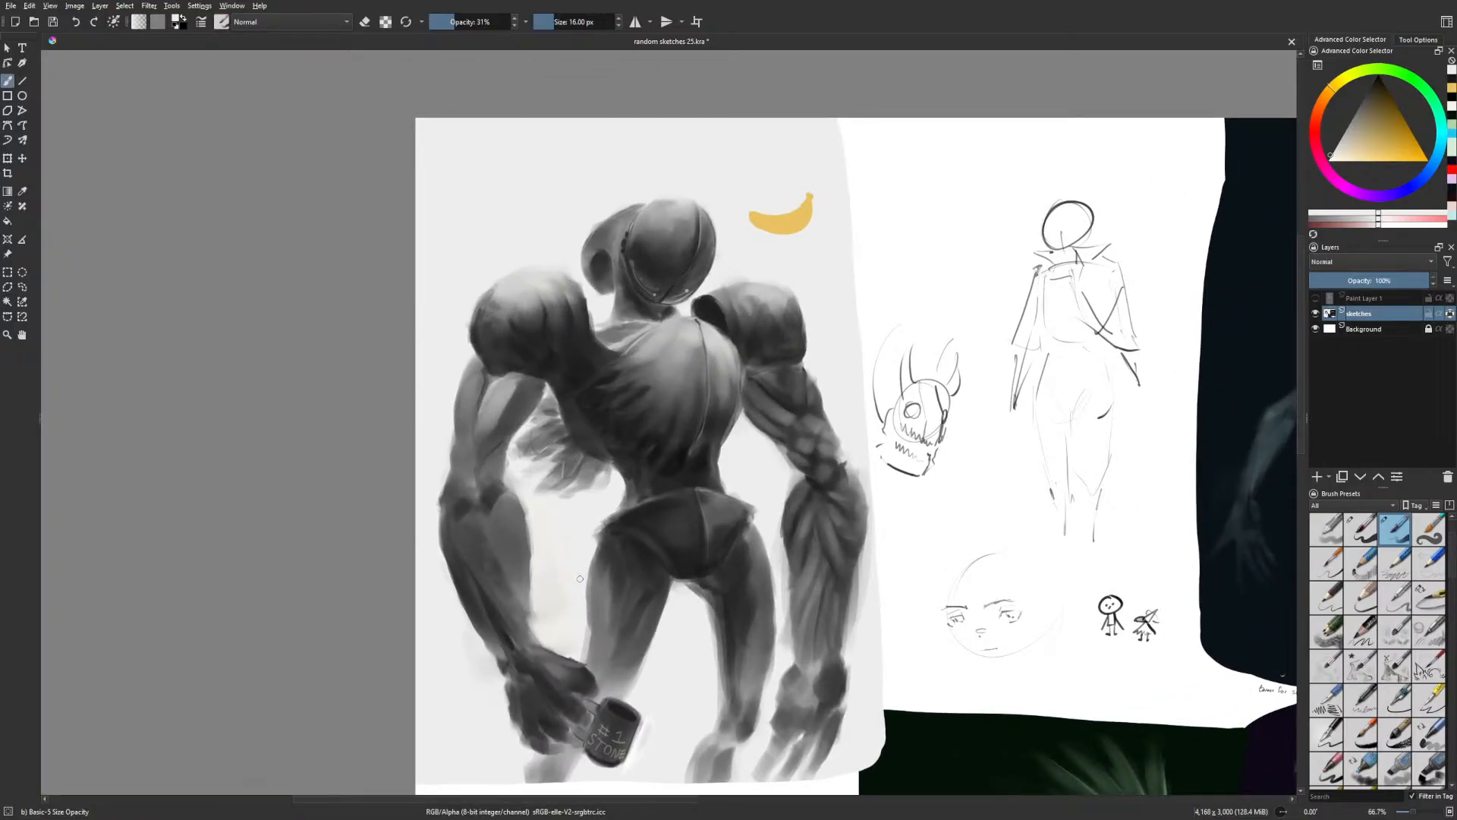
key(bracketleft)
key(m)
Switch back to black and darken the feathery form where it meets the torso, using a brush of about 14 px
right_click(831, 501)
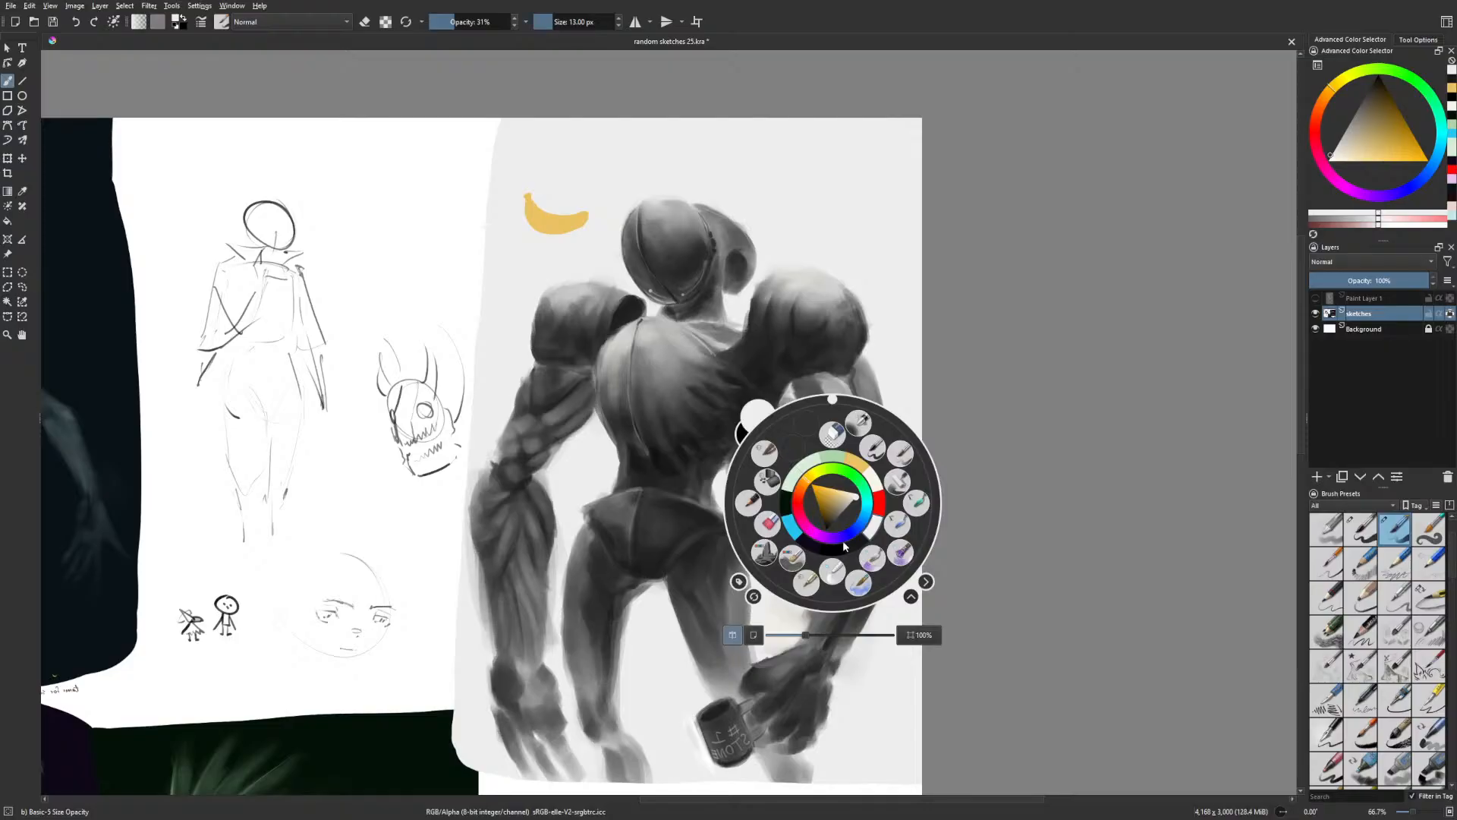
click(862, 547)
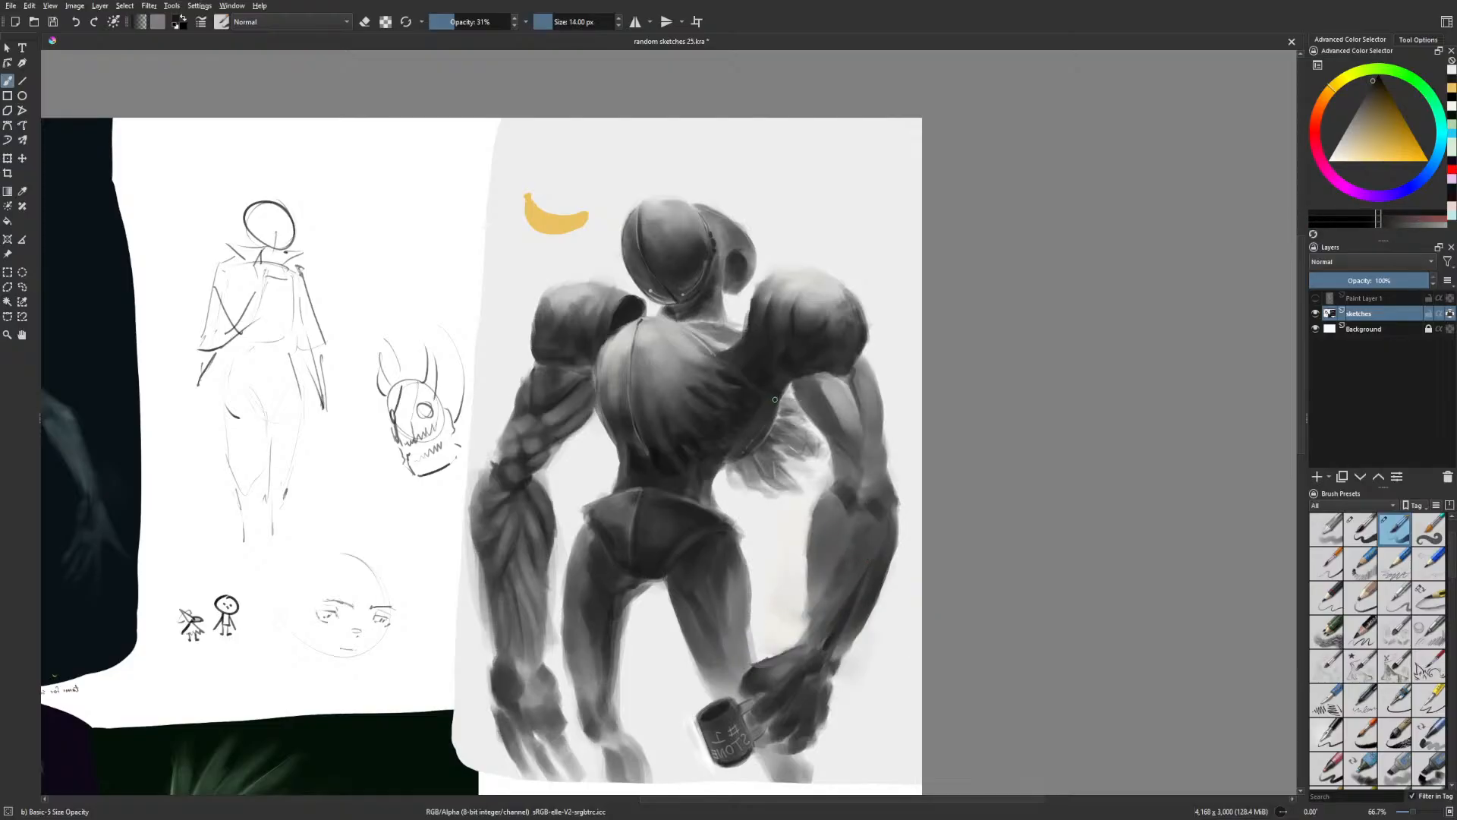
key(bracketright)
key(bracketright)
Switch to the Gamer Knife Maybe brush at 31 px and 42% opacity and paint a dark spike between neck and shoulder
right_click(916, 396)
click(979, 416)
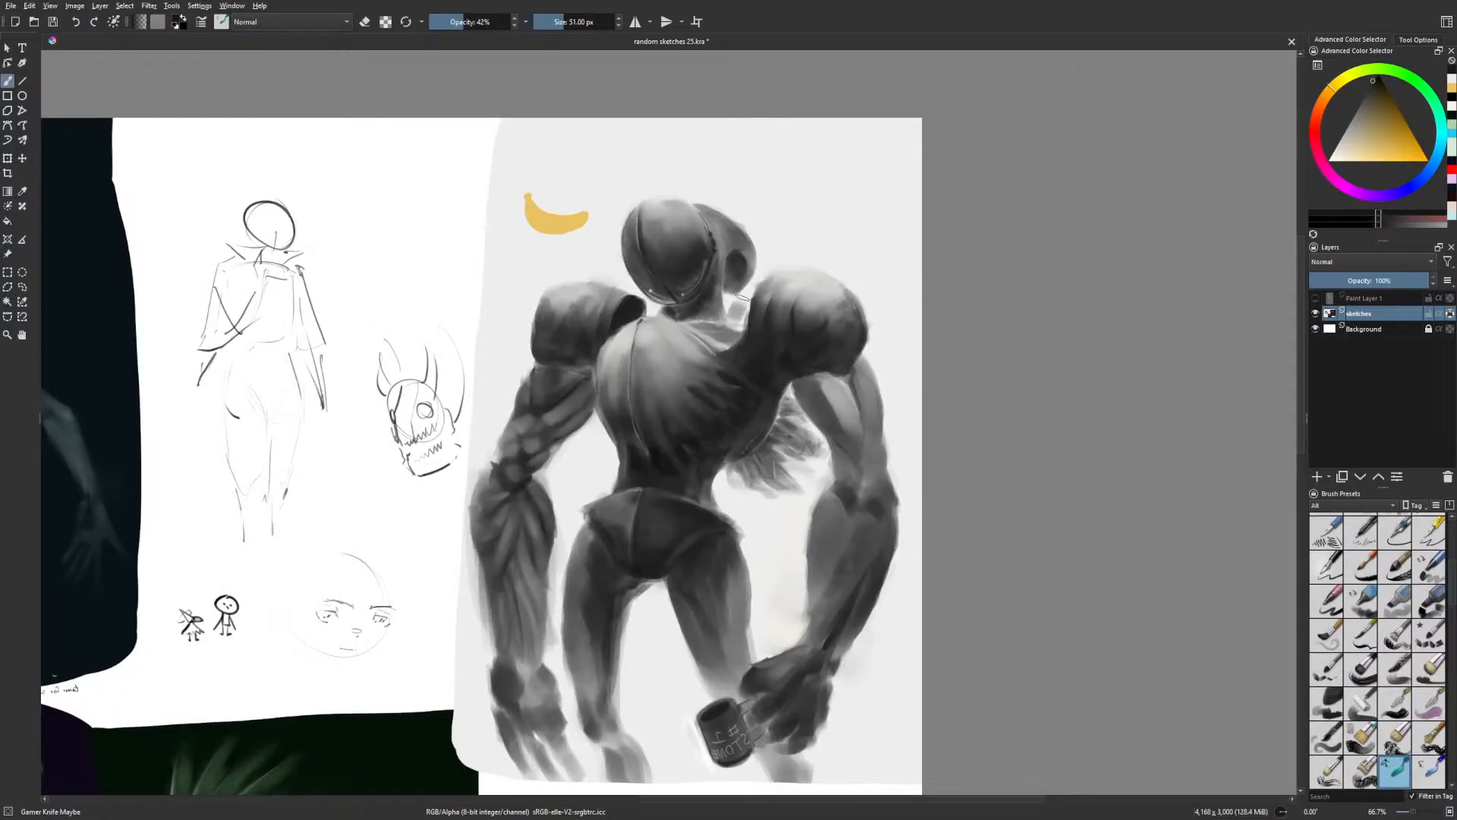
drag(740, 298, 735, 337)
key(bracketleft)
Switch to the Basic-5 Size Opacity brush at 31% opacity and darken the base of the neck under the helmet
right_click(684, 286)
click(754, 237)
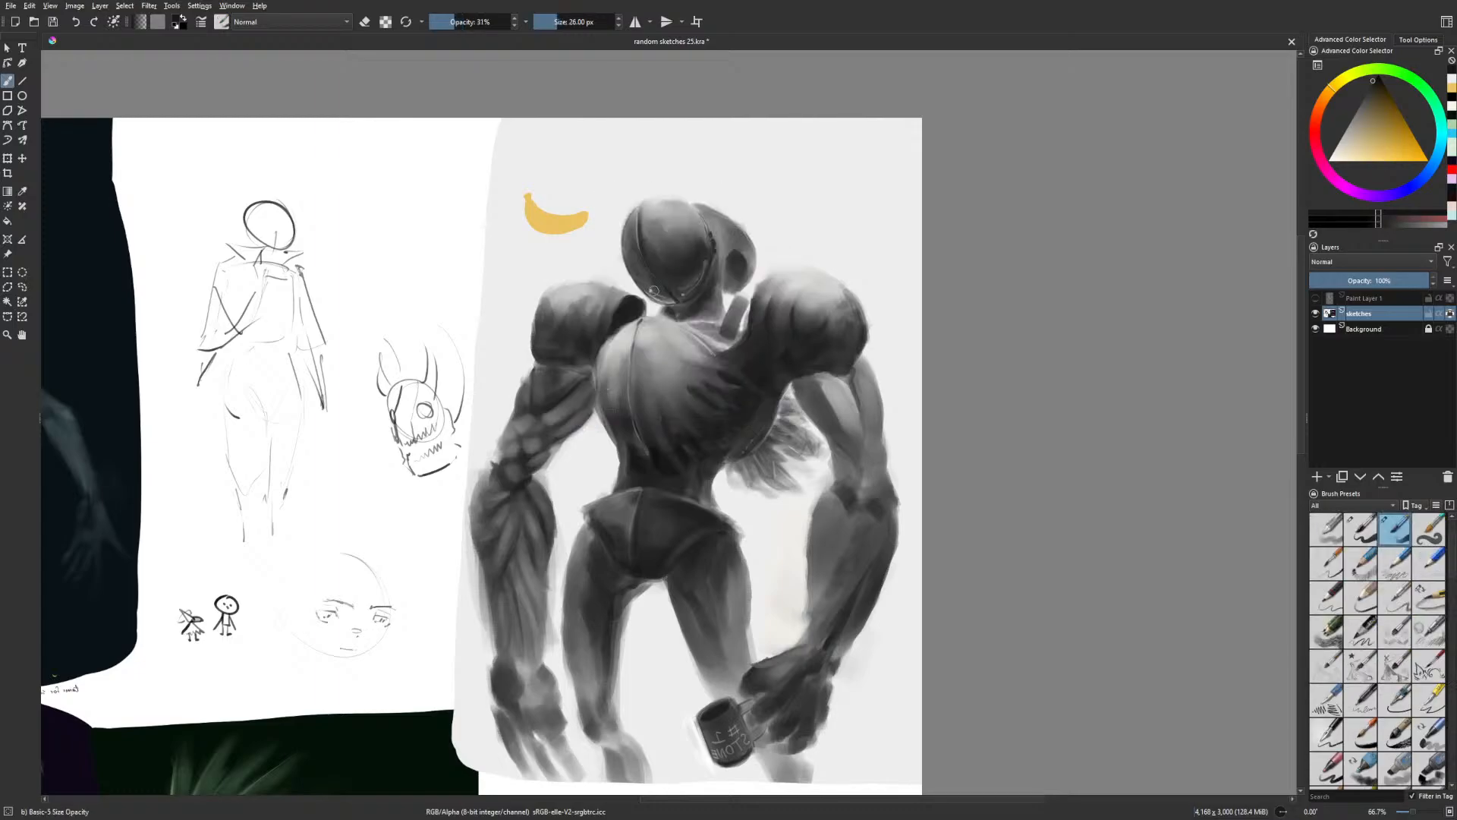
click(651, 291)
key(bracketright)
key(bracketright)
mouse_move(654, 310)
mouse_down()
mouse_move(631, 288)
mouse_move(639, 309)
mouse_move(735, 330)
mouse_move(716, 320)
mouse_move(715, 332)
mouse_move(714, 308)
mouse_move(727, 335)
mouse_up()
Switch to the Gamer Knife Maybe brush at 42% opacity and paint dark spikes on both sides of the neck
right_click(732, 321)
click(800, 270)
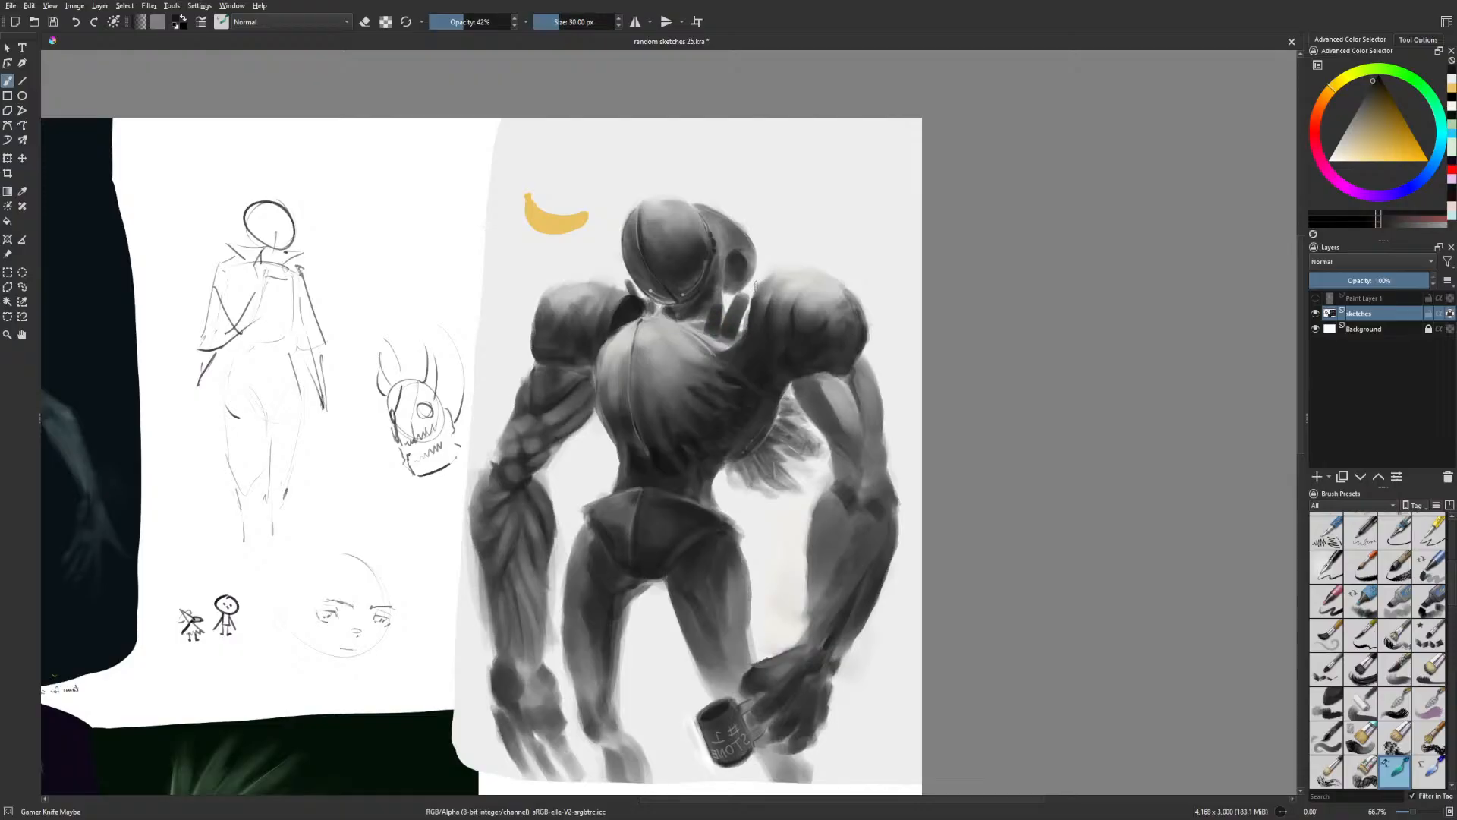
drag(738, 316, 727, 334)
mouse_move(642, 312)
mouse_down()
mouse_move(621, 299)
mouse_move(631, 290)
mouse_up()
drag(648, 311, 643, 301)
mouse_move(738, 314)
mouse_down()
mouse_move(742, 300)
mouse_move(746, 332)
mouse_up()
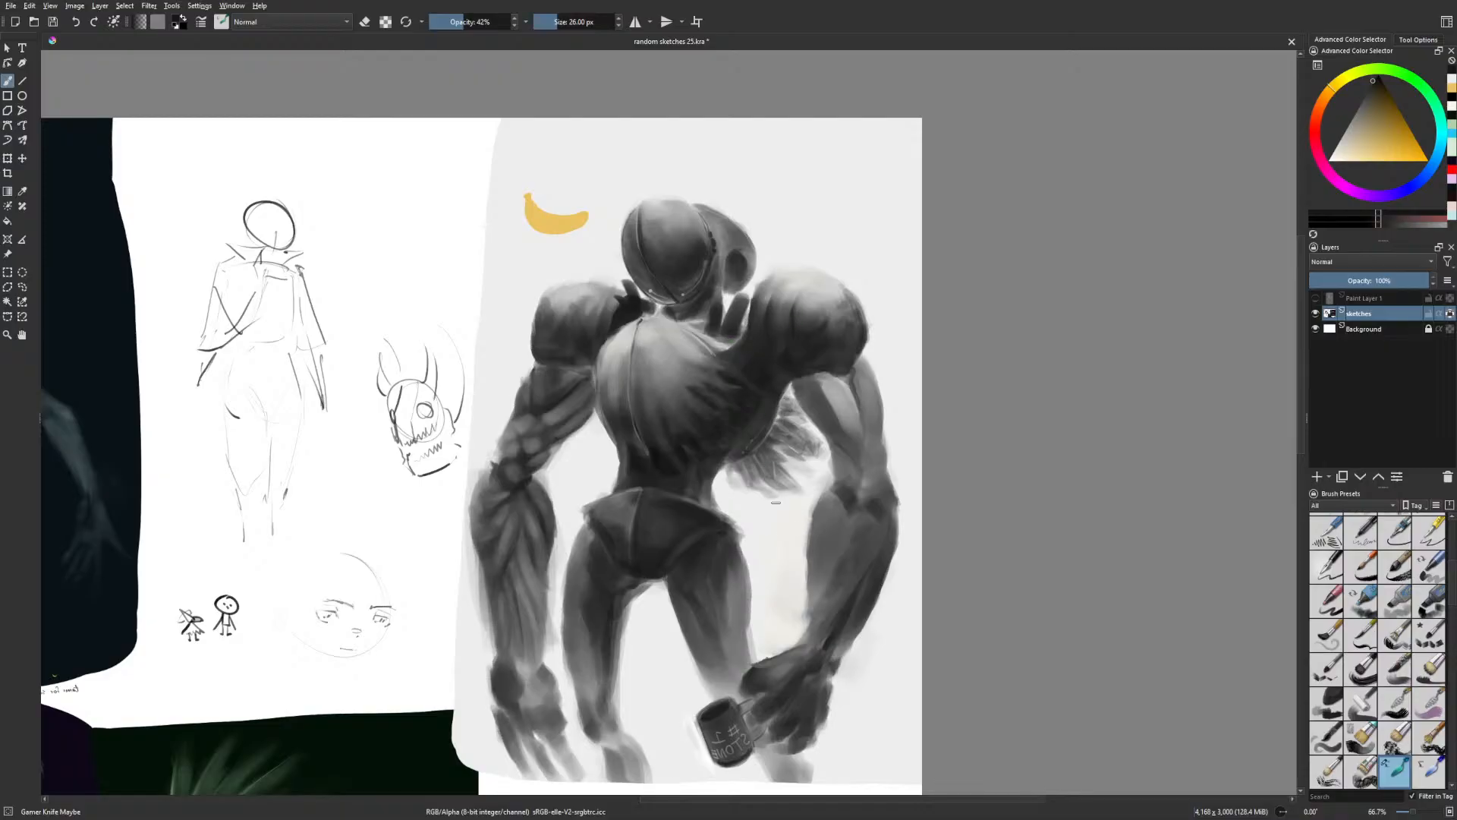
Switch to the Basic-5 Size Opacity brush at 13 px in near-white and highlight the edges of the neck spikes
key(m)
right_click(725, 421)
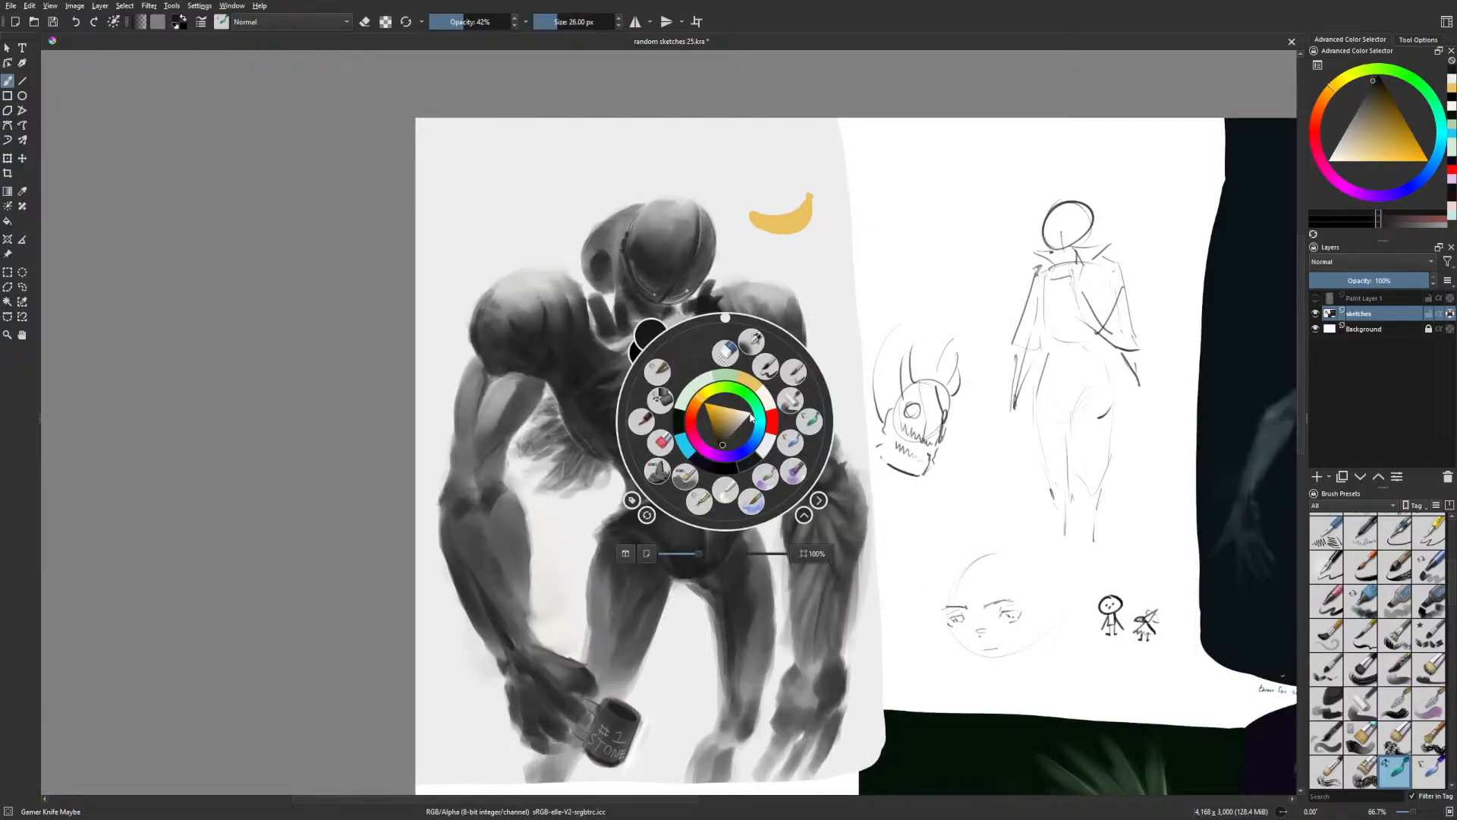
click(799, 390)
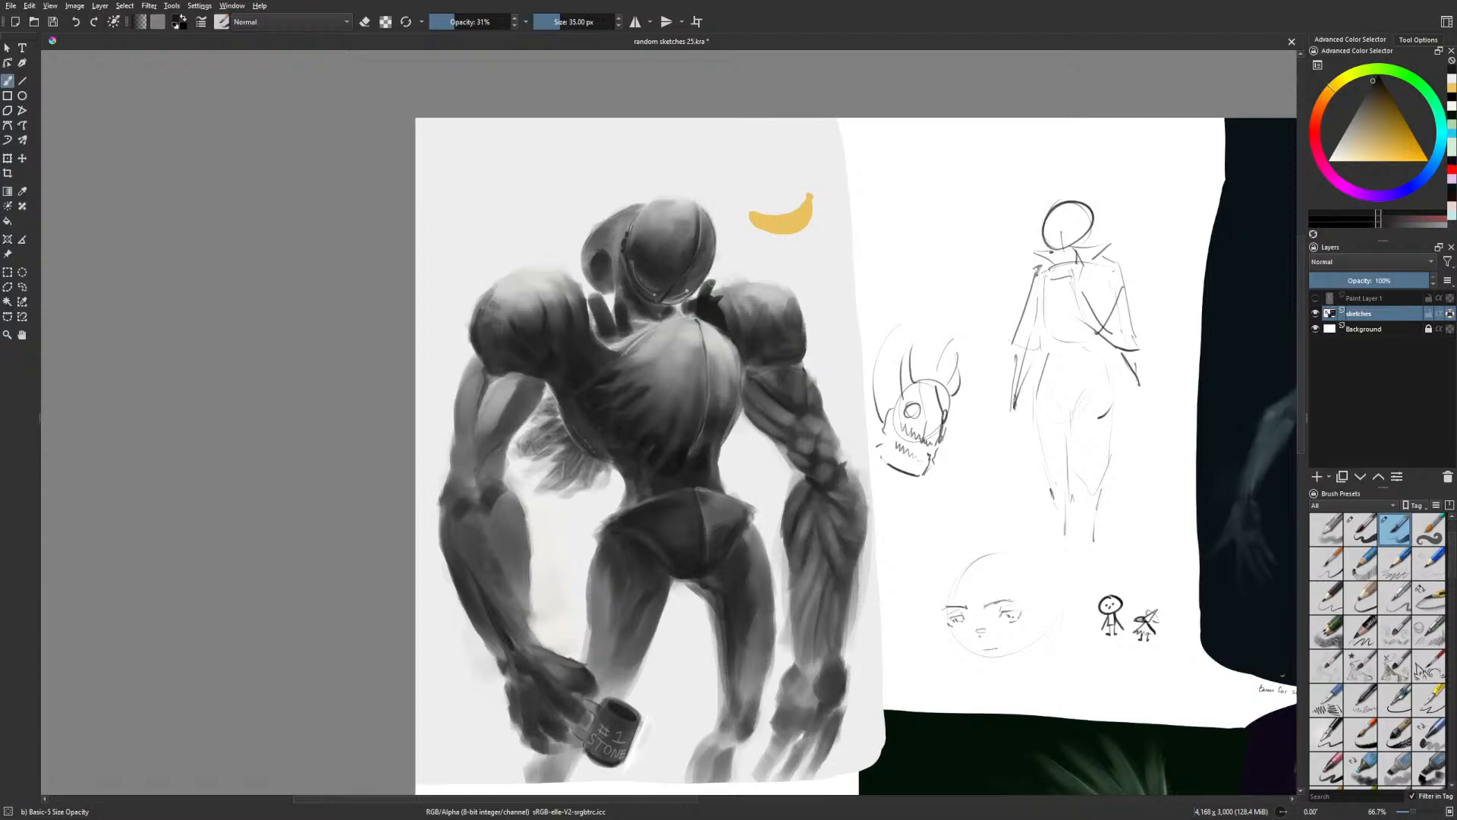
key(bracketleft)
key(bracketleft)
key(bracketleft)
key(bracketleft)
key(bracketleft)
key(bracketleft)
key(bracketleft)
key(bracketleft)
key(bracketleft)
key(bracketleft)
right_click(702, 342)
click(744, 366)
right_click(734, 334)
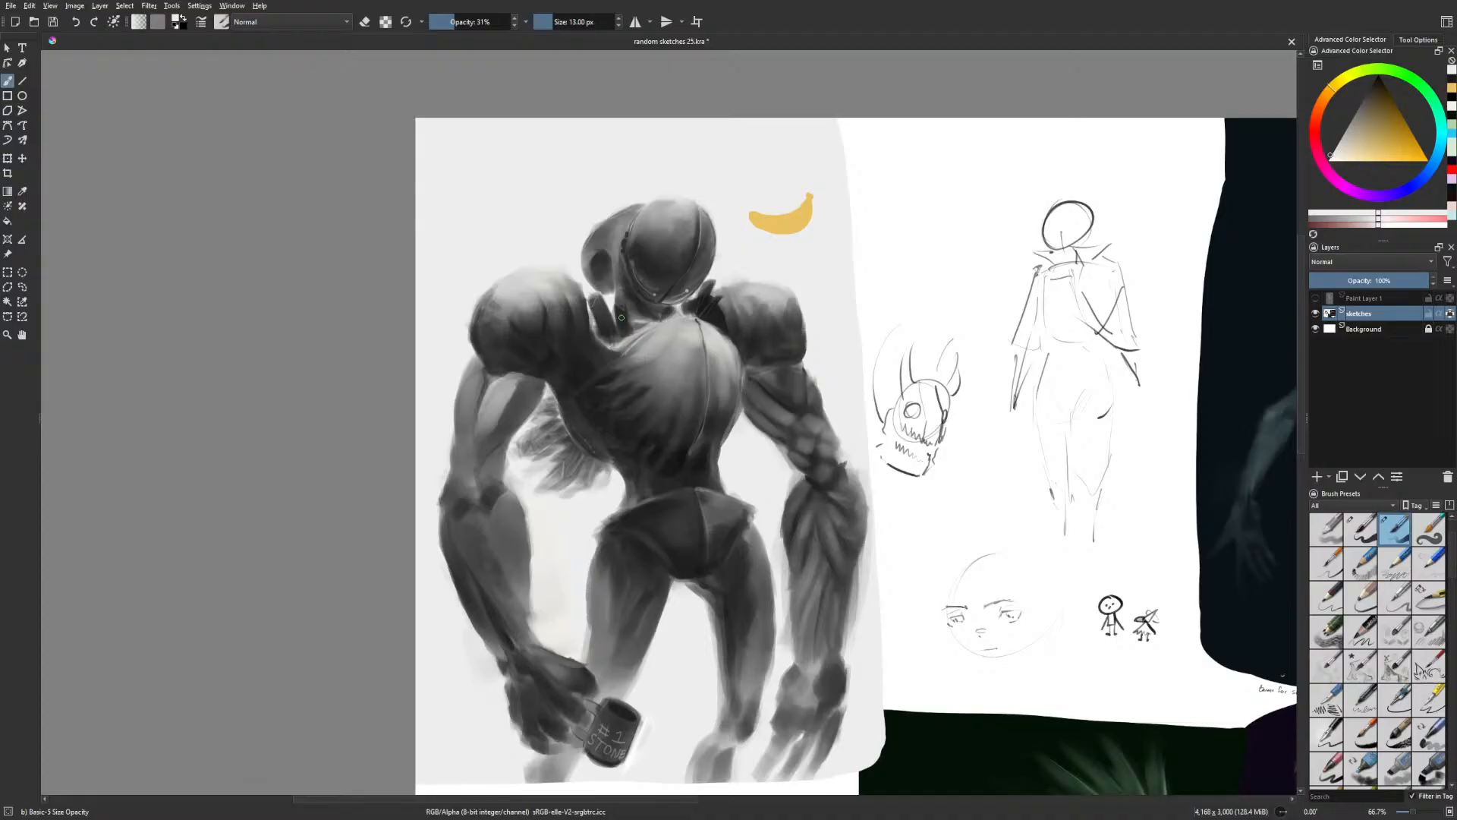
drag(597, 317, 603, 335)
drag(586, 330, 609, 347)
key(m)
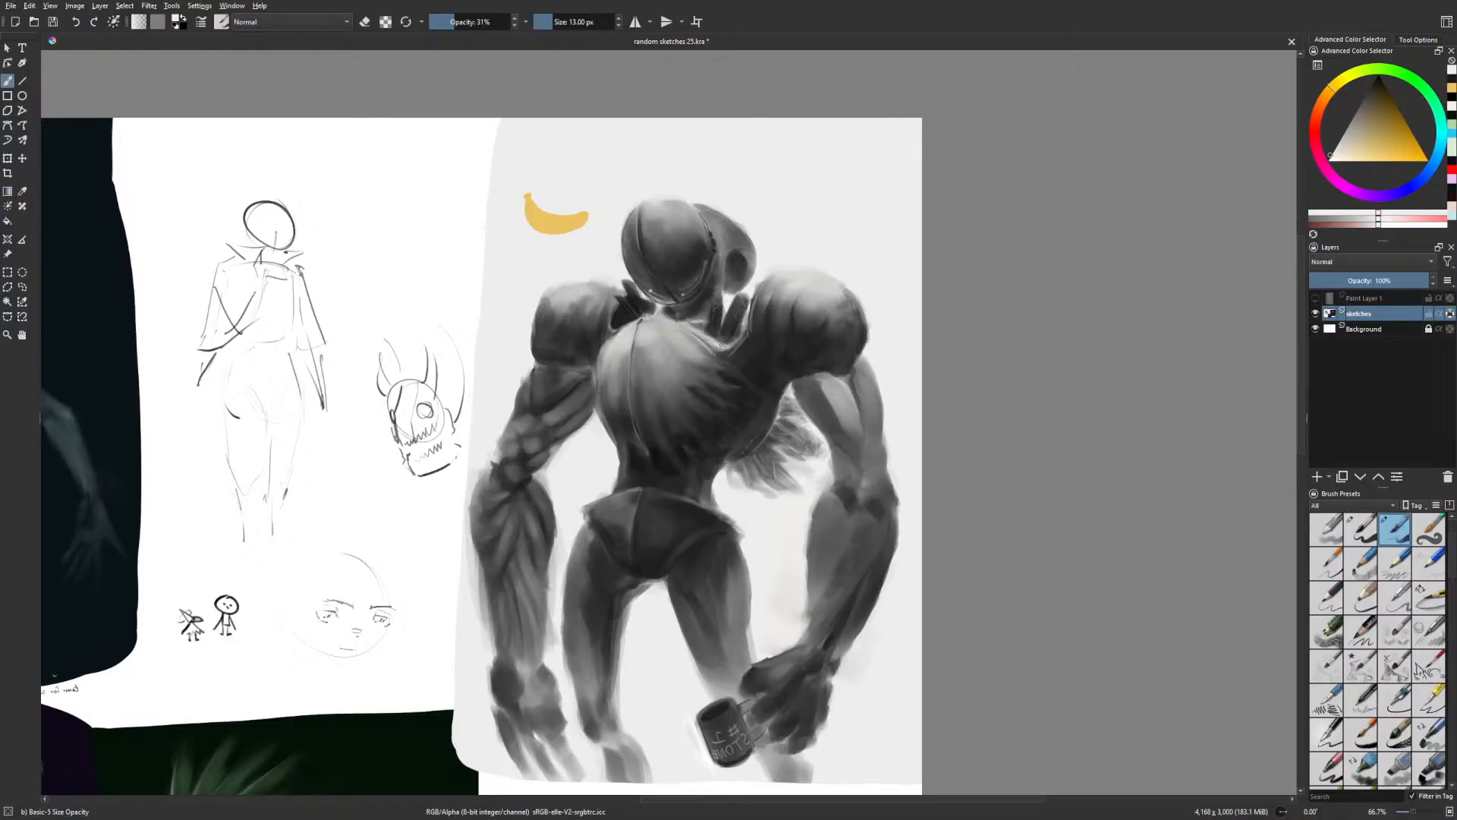
Switch the colour back to black and touch up the shadows around the neck spikes at 13 px
right_click(821, 473)
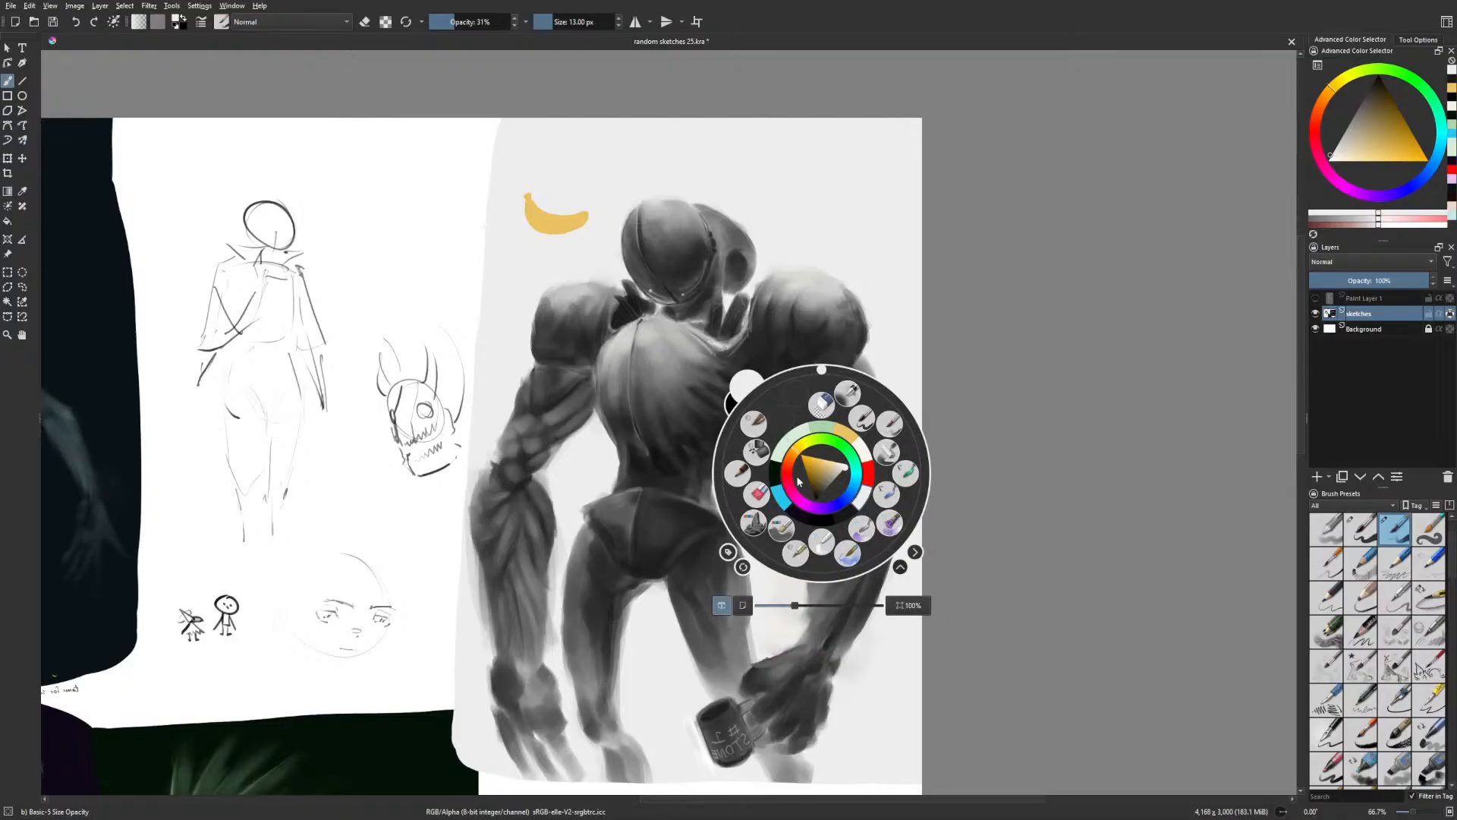
click(825, 519)
right_click(825, 518)
right_click(826, 518)
right_click(893, 568)
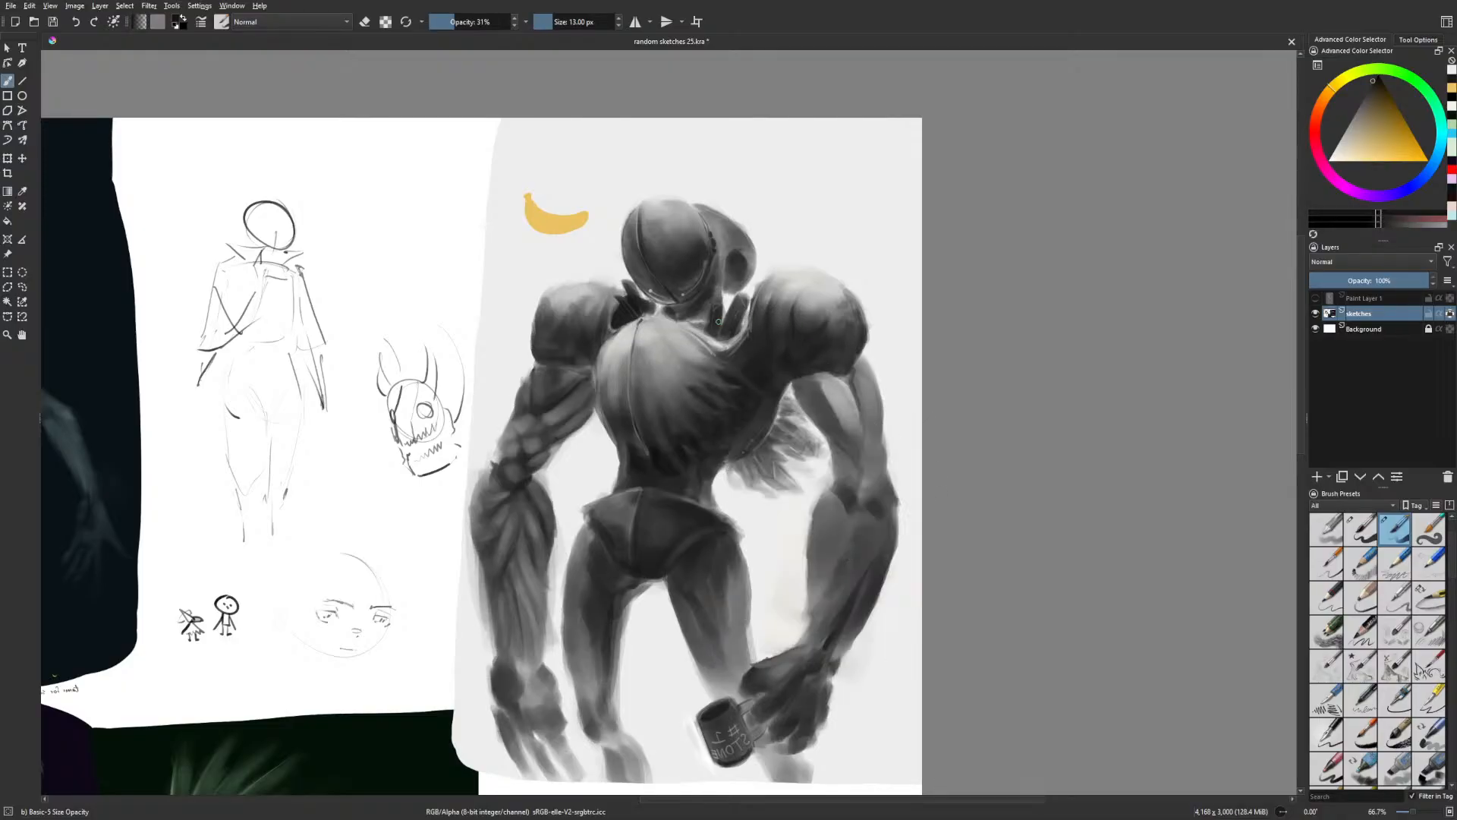
Switch to the Gamer Knife Maybe brush at 26 px and 76% opacity and deepen the free arm's elbow and forearm muscle lines
right_click(924, 592)
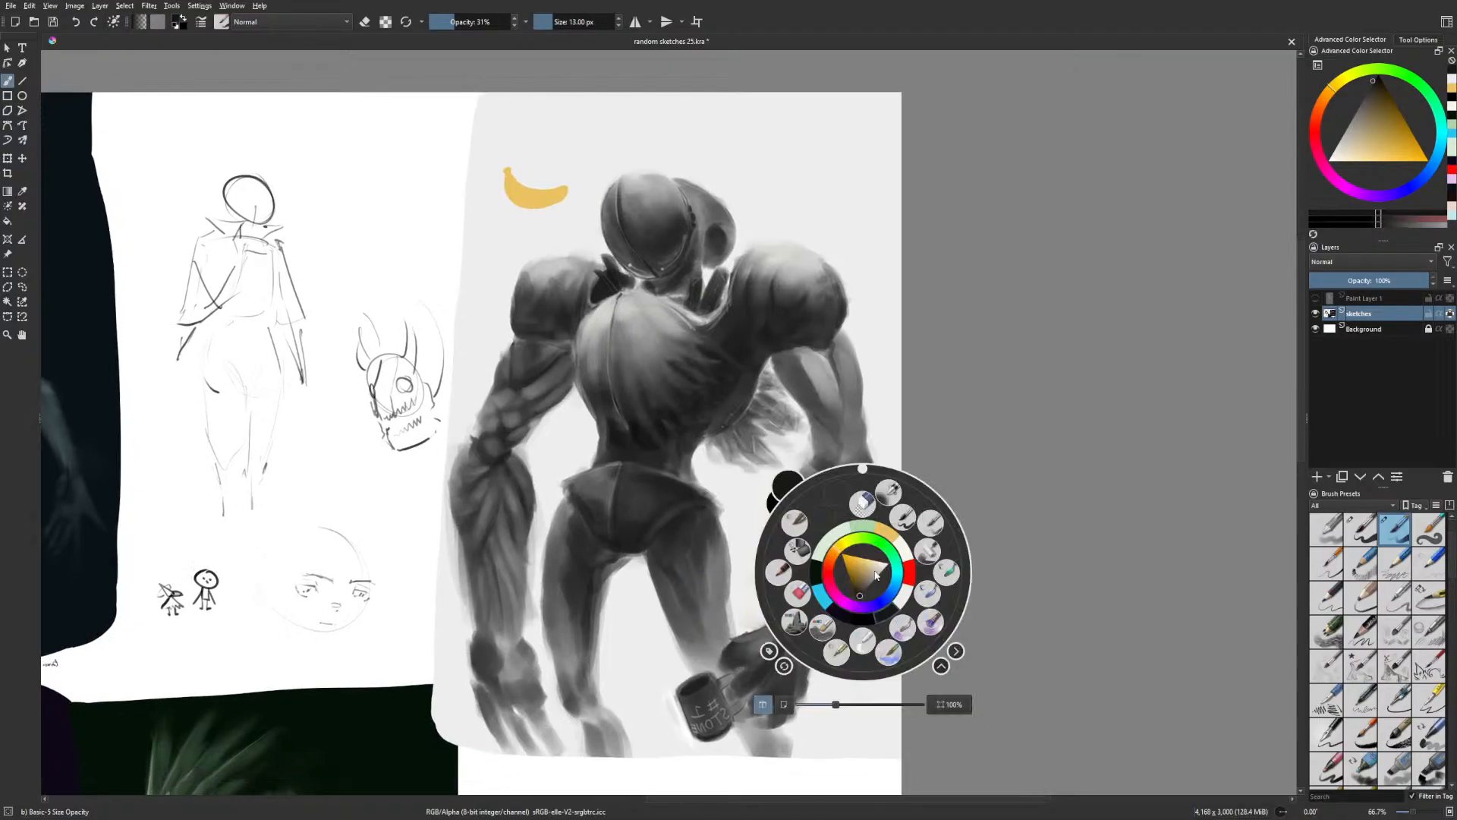
click(946, 575)
click(491, 22)
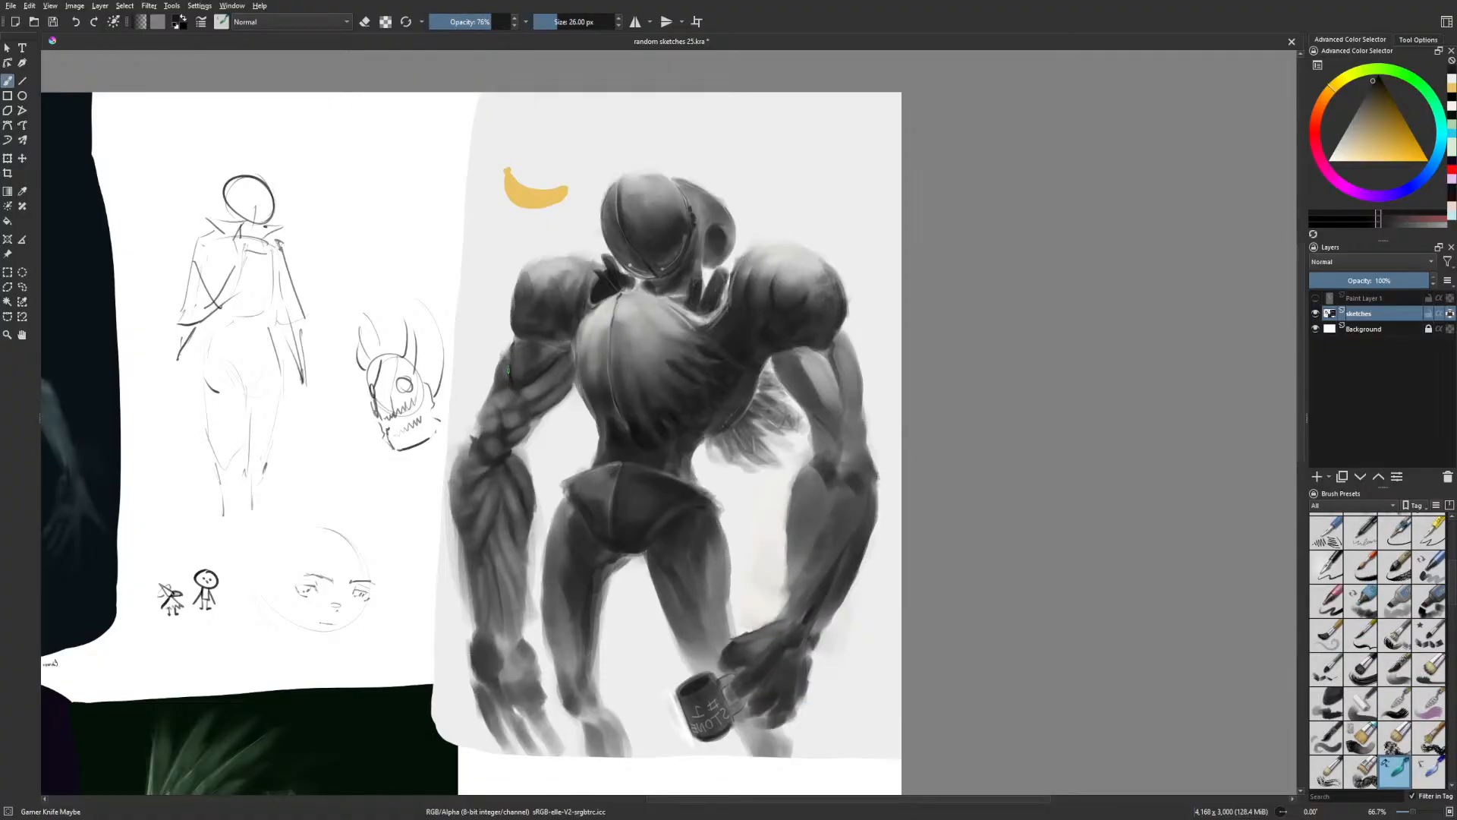
key(m)
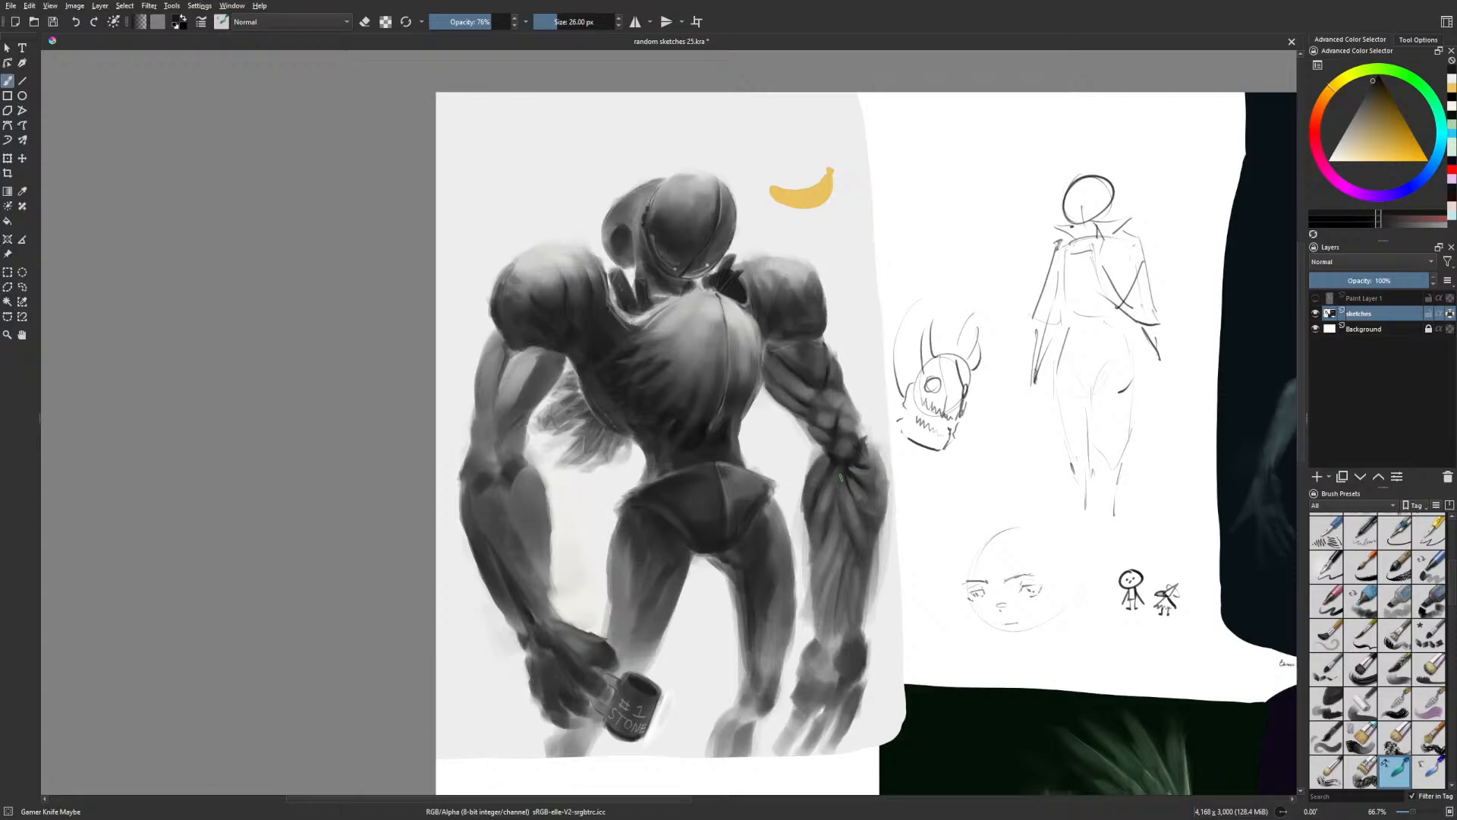
key(m)
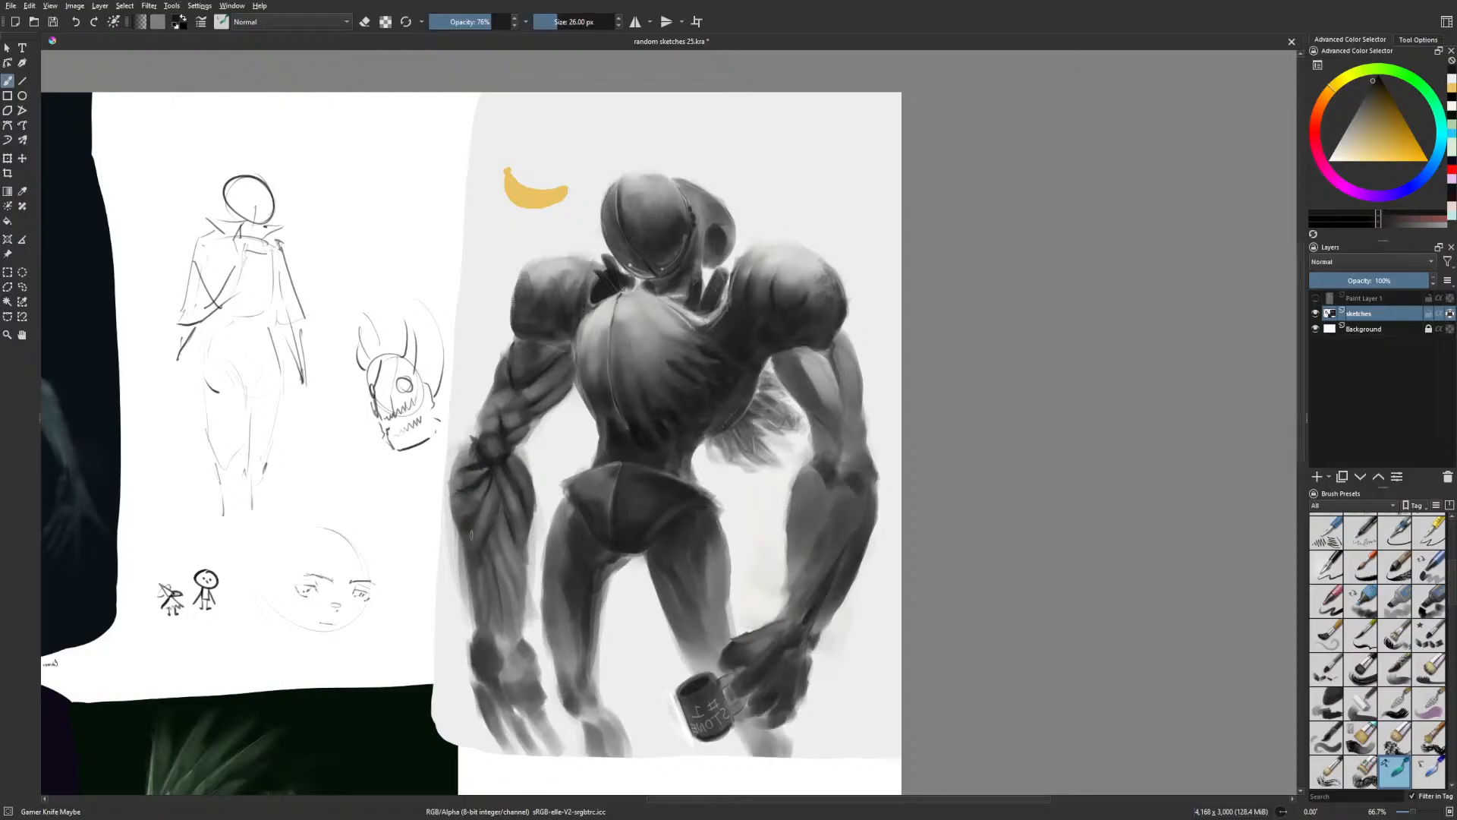
key(minus)
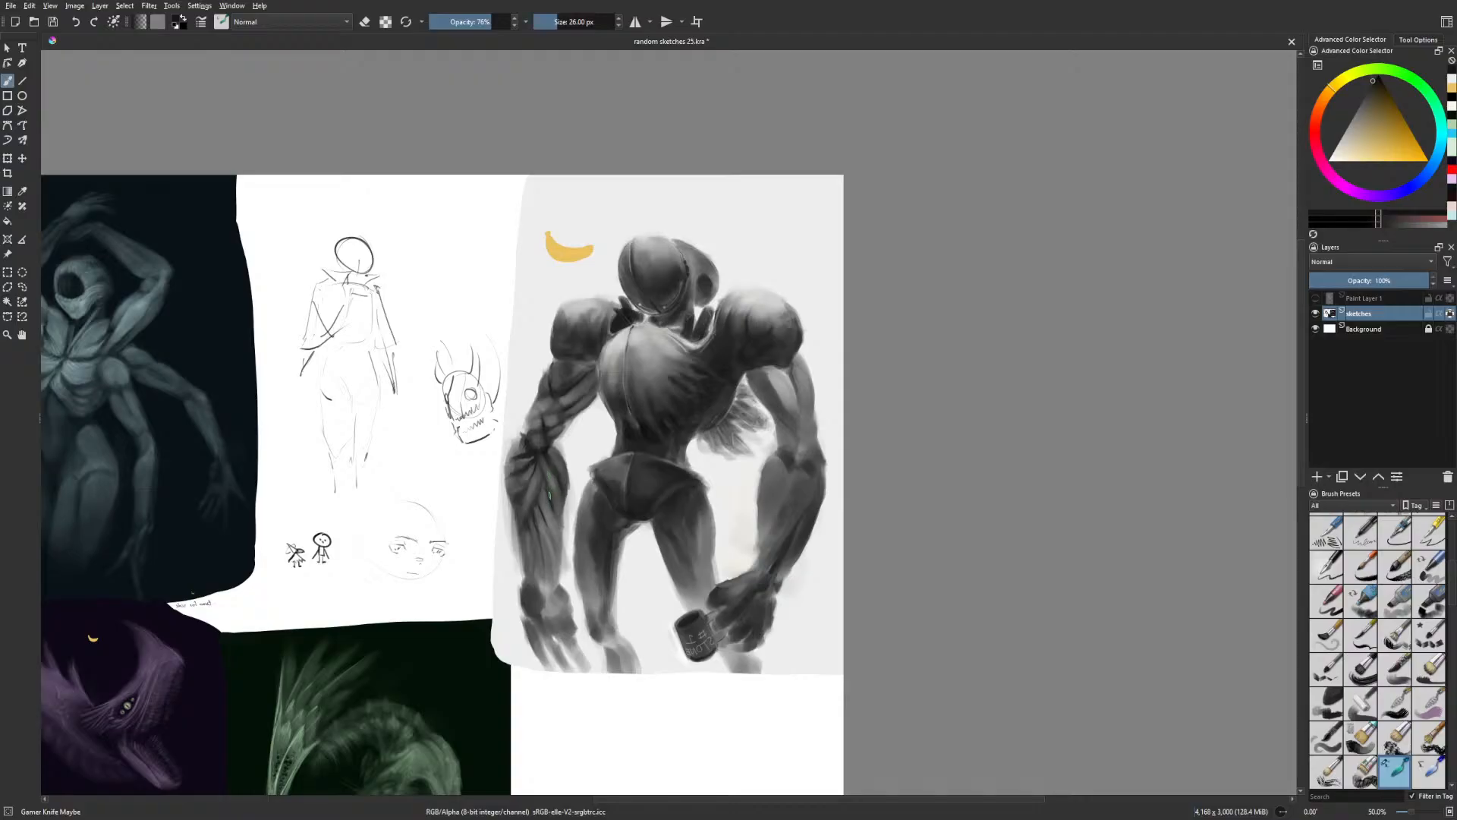
key(m)
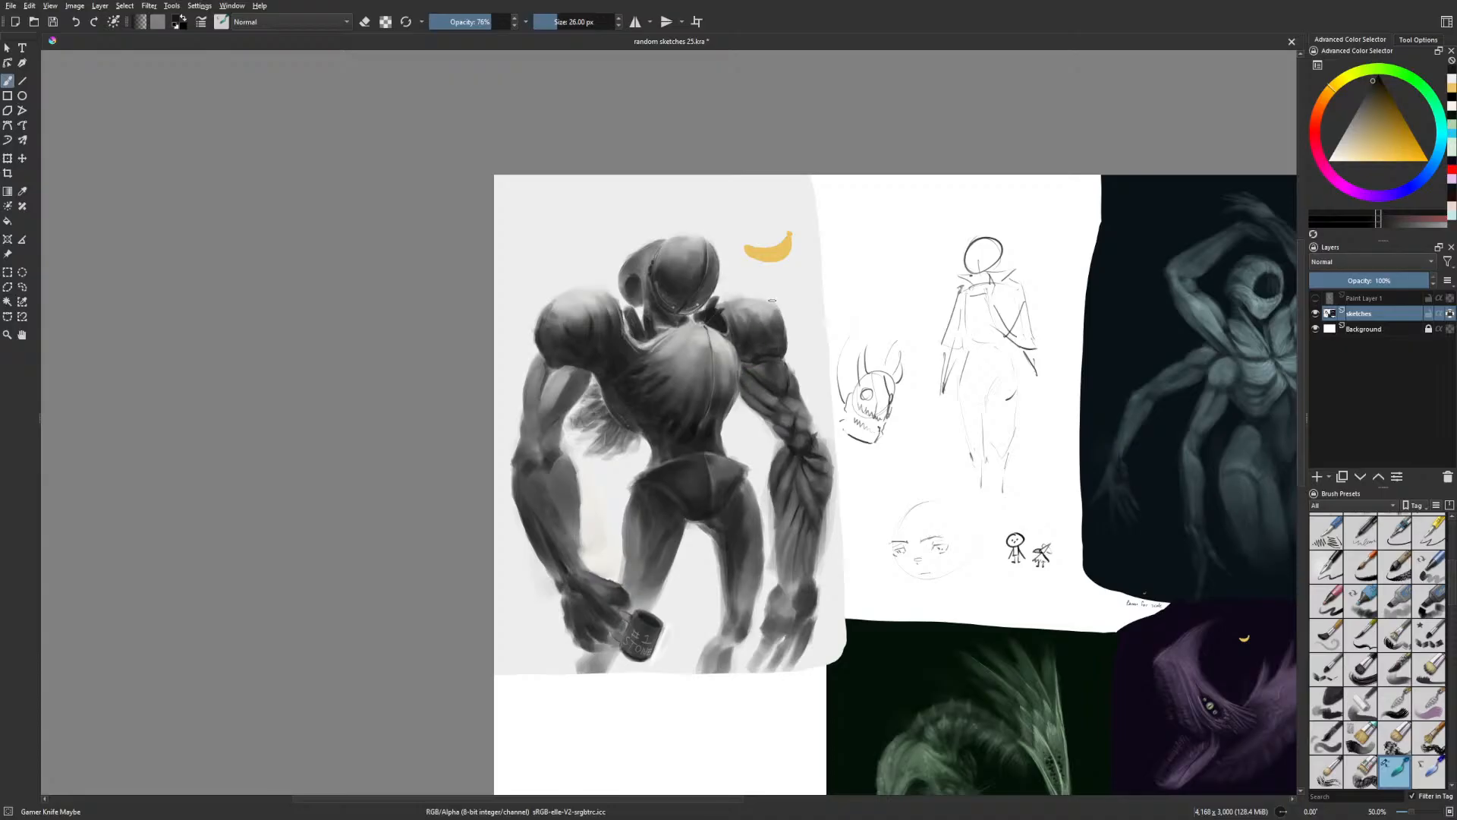
drag(907, 443, 856, 443)
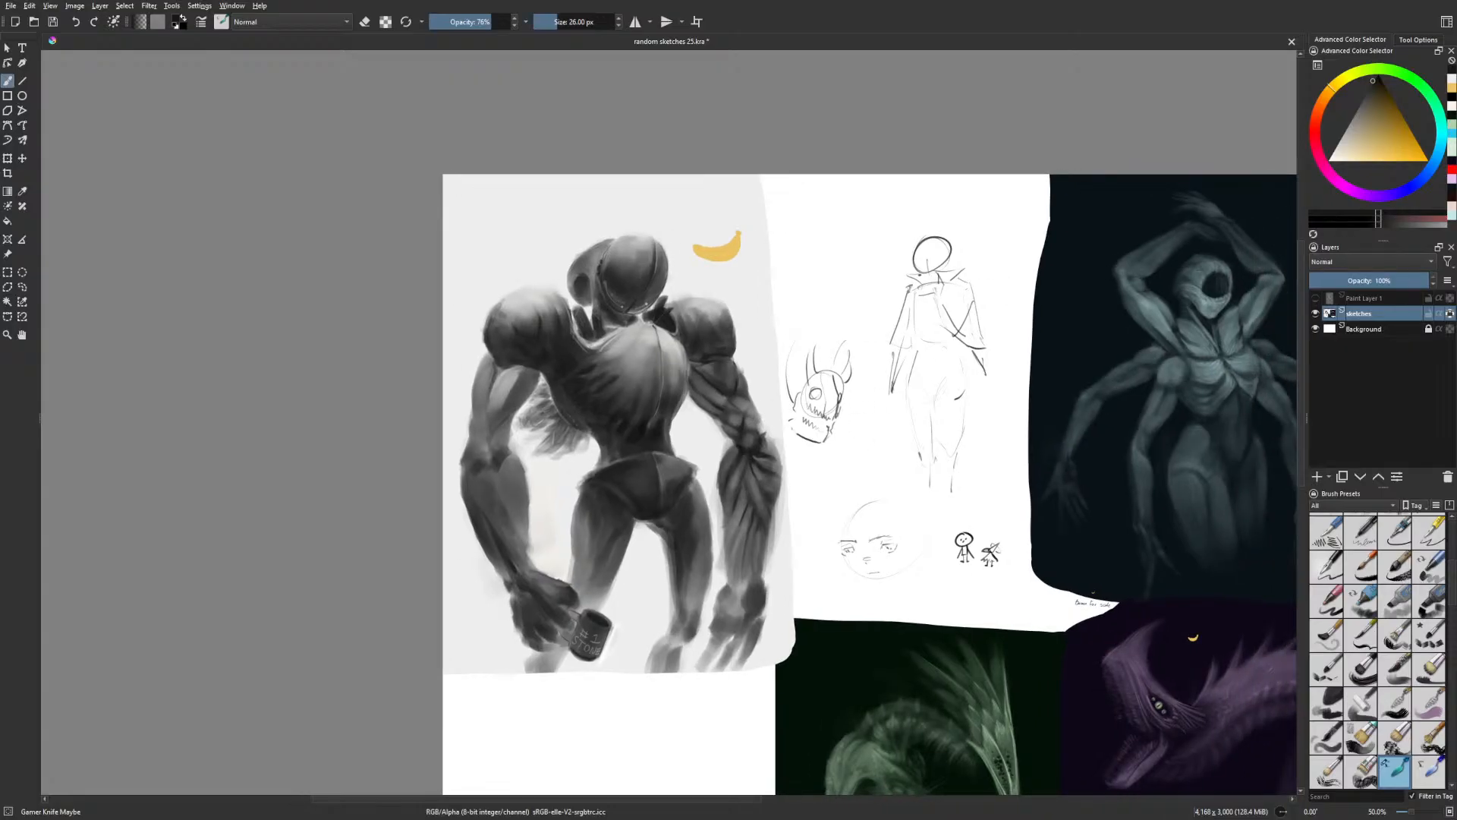
Enlarge the Gamer Knife Maybe brush to 32 px and paint dark crossing lines over the thigh nearest the mug
key(m)
key(plus)
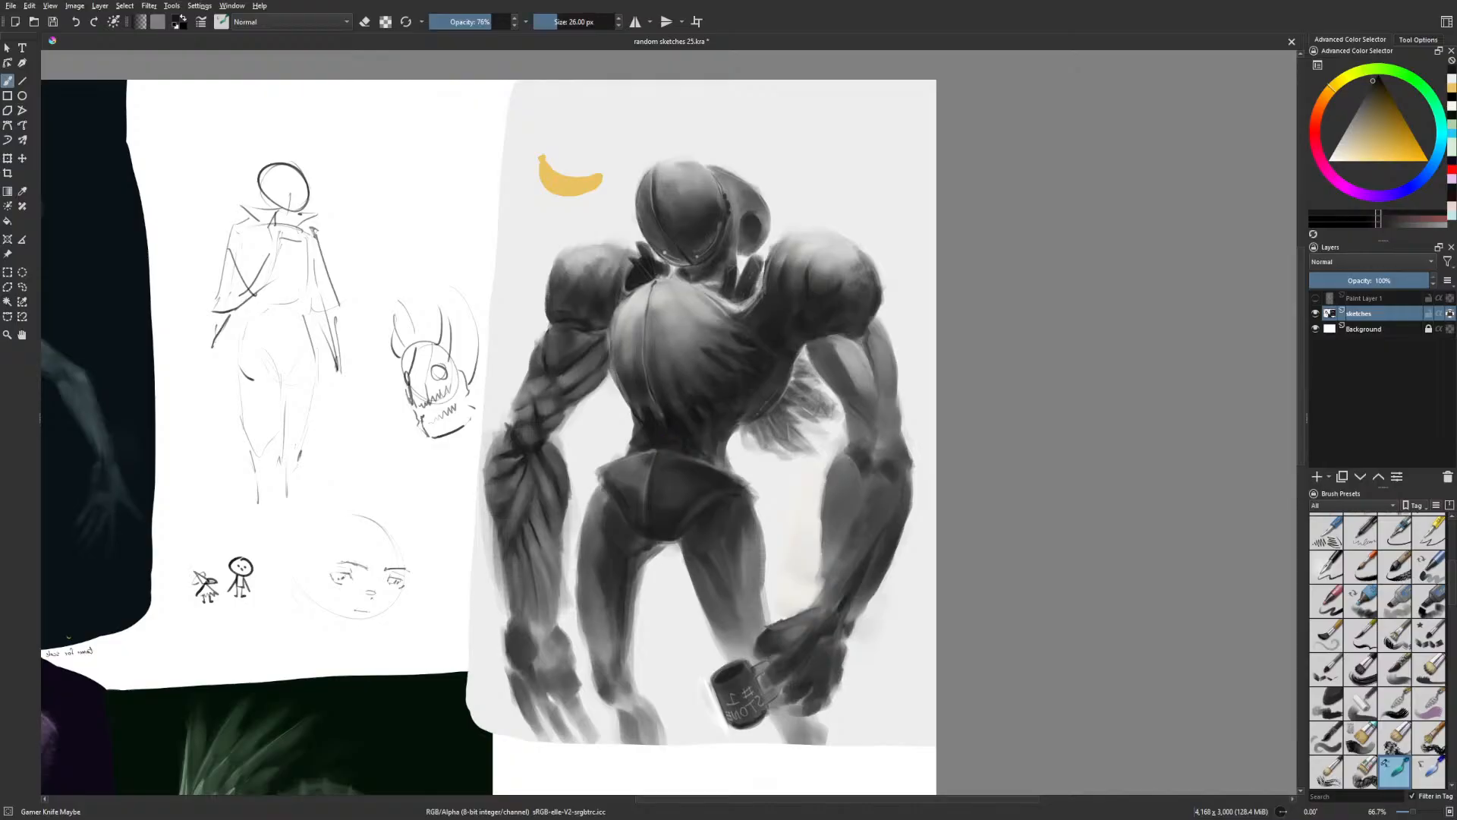
drag(687, 538, 754, 560)
key(ctrl+z)
drag(685, 541, 740, 563)
key(ctrl+z)
drag(703, 547, 761, 602)
drag(727, 534, 763, 558)
mouse_move(731, 509)
mouse_down()
mouse_move(762, 523)
mouse_move(730, 506)
mouse_up()
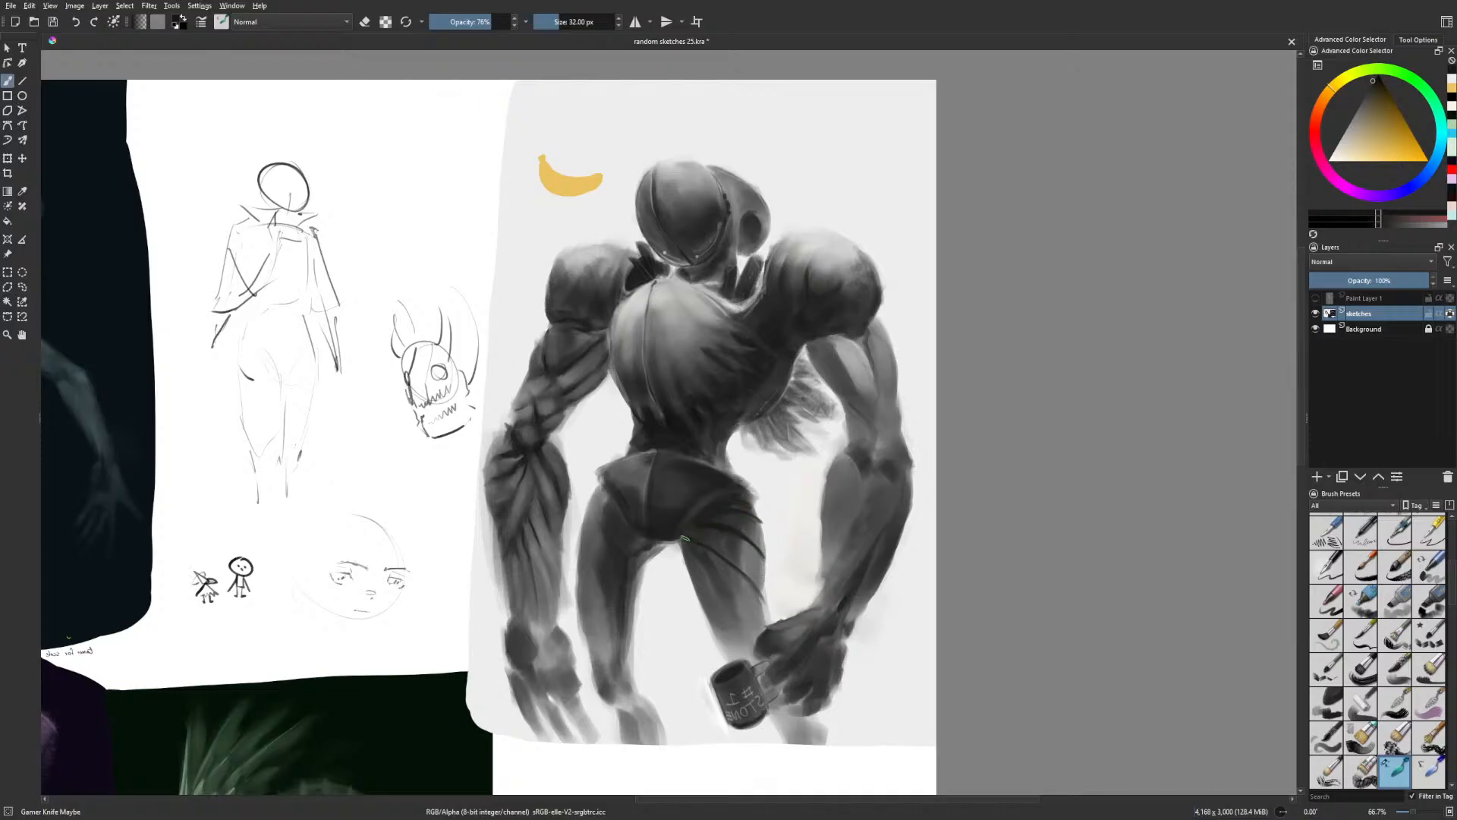
drag(702, 597, 756, 516)
mouse_move(732, 605)
mouse_down()
mouse_move(755, 567)
mouse_move(693, 560)
mouse_move(729, 515)
mouse_up()
key(m)
drag(568, 614, 639, 556)
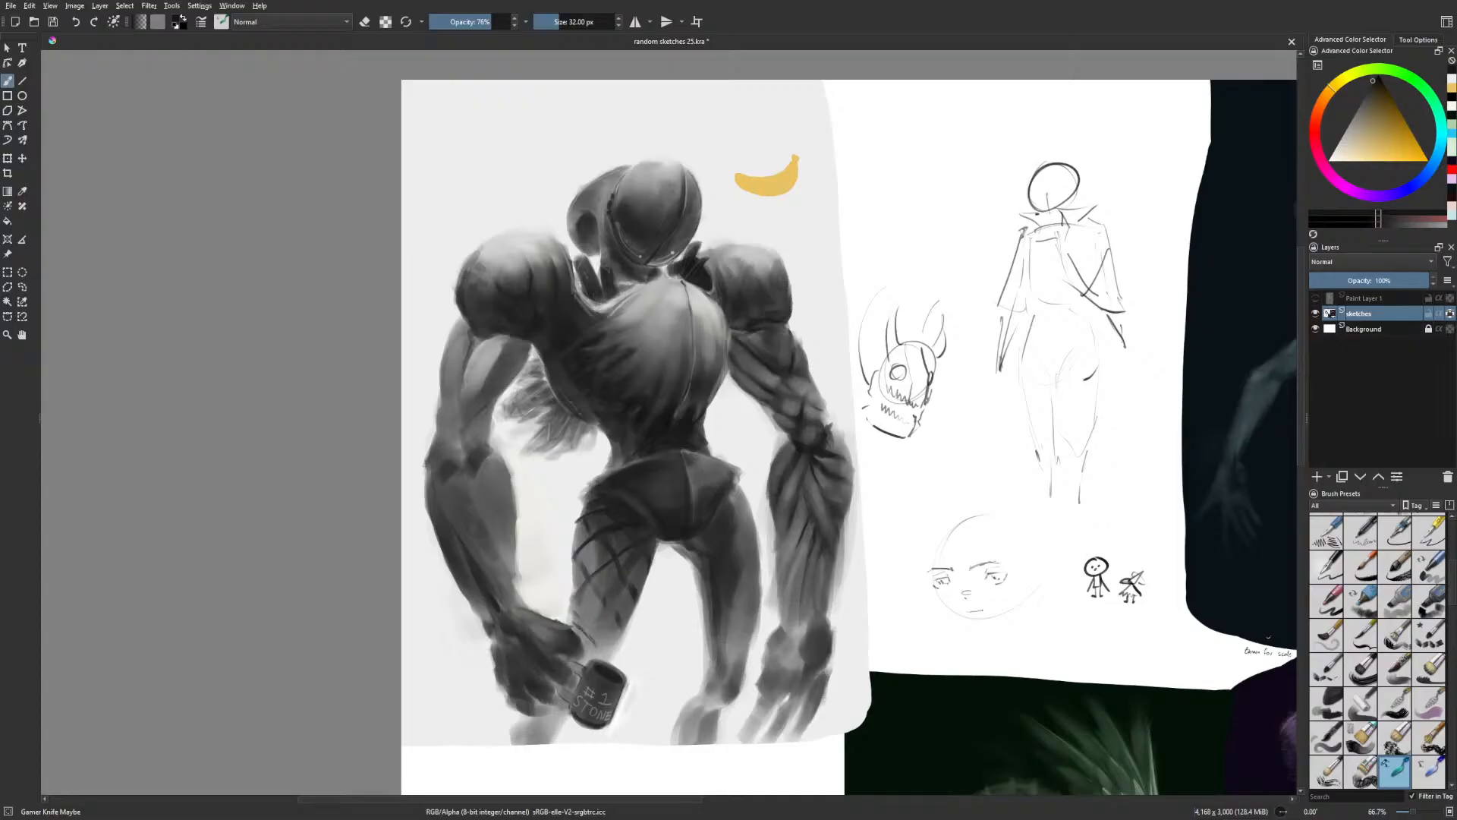
drag(576, 641, 593, 622)
Paint matching dark crossing lines over the figure's other thigh at 32 px and 76% opacity
mouse_move(738, 560)
mouse_down()
mouse_move(751, 529)
mouse_move(742, 552)
mouse_move(742, 488)
mouse_up()
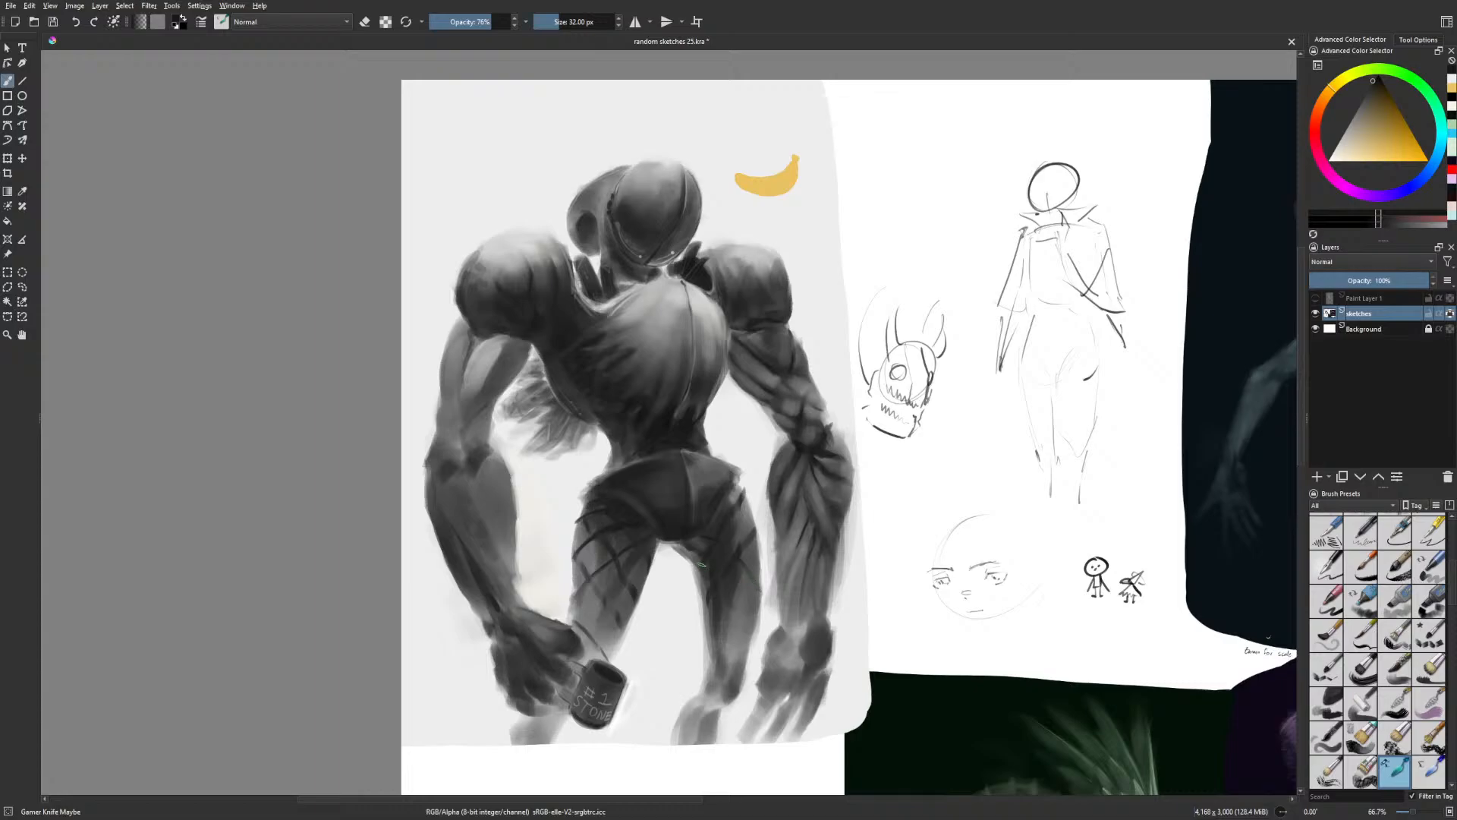
drag(706, 596, 754, 646)
mouse_move(716, 515)
mouse_down()
mouse_move(763, 558)
mouse_move(752, 514)
mouse_up()
key(m)
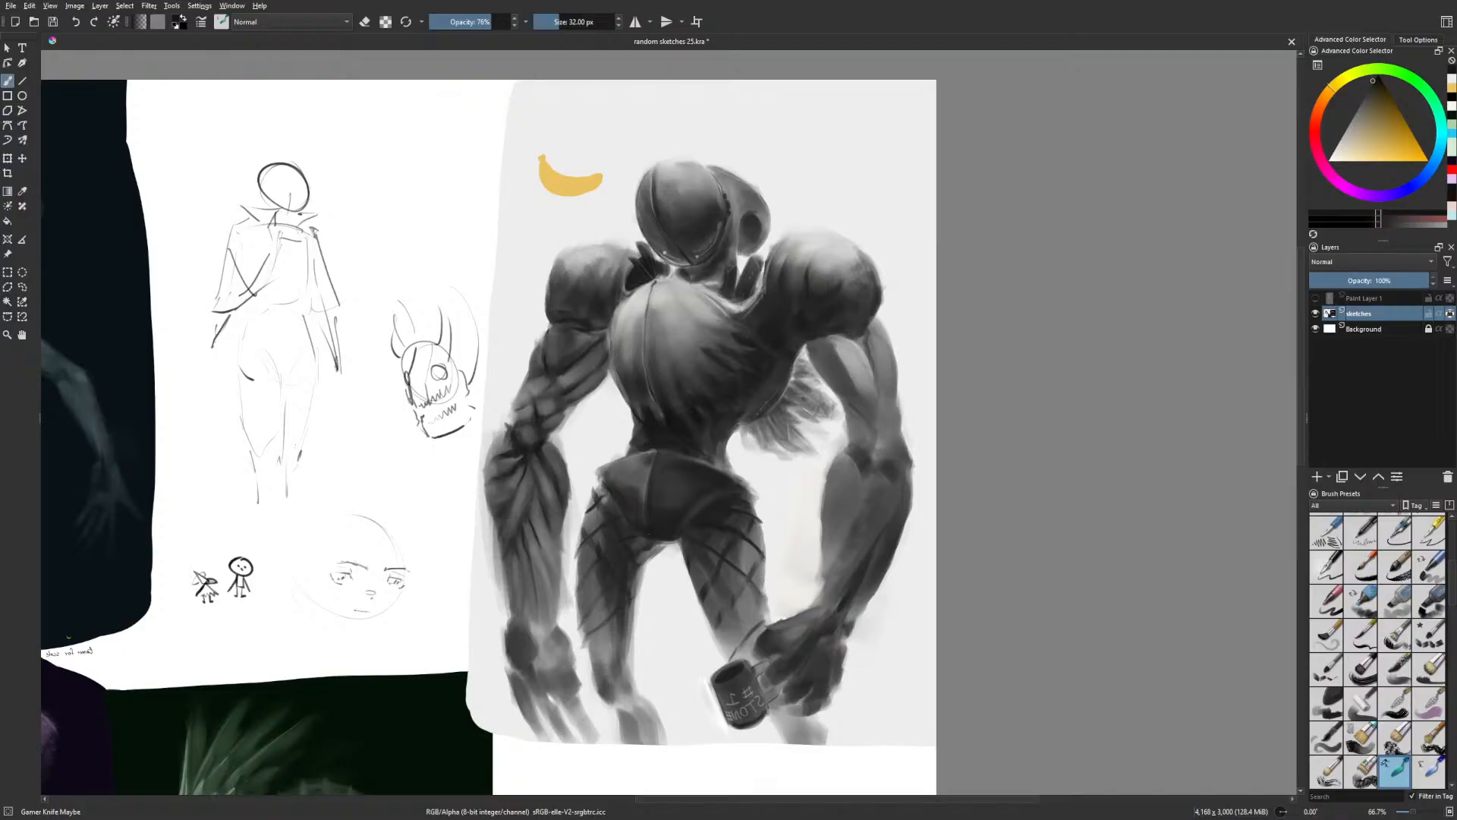
Switch to near-white at 23% opacity and highlight the segments between the dark thigh lines, using 41 px and 28 px strokes
right_click(760, 613)
click(805, 639)
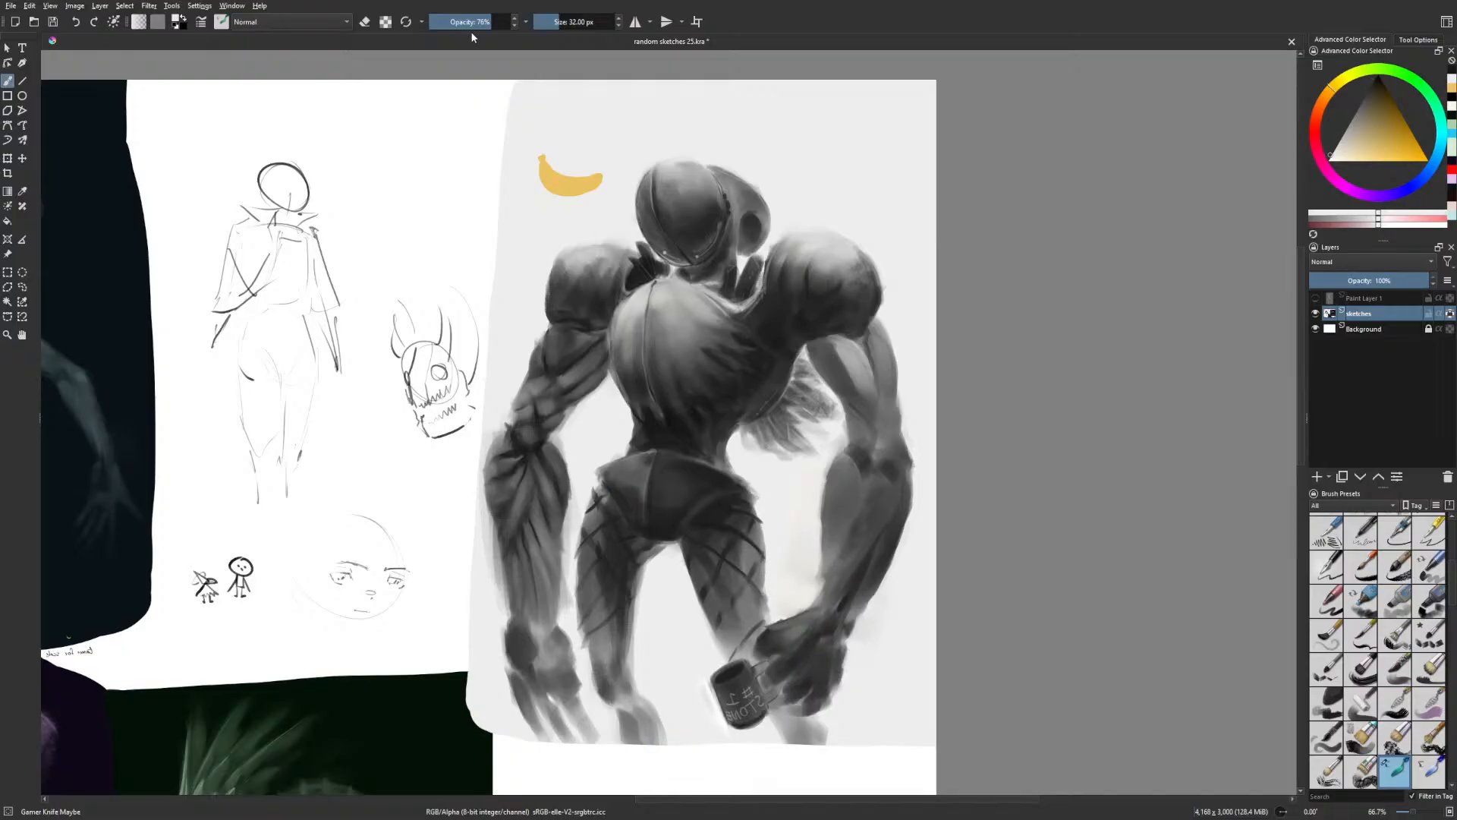
click(448, 25)
key(bracketright)
key(bracketright)
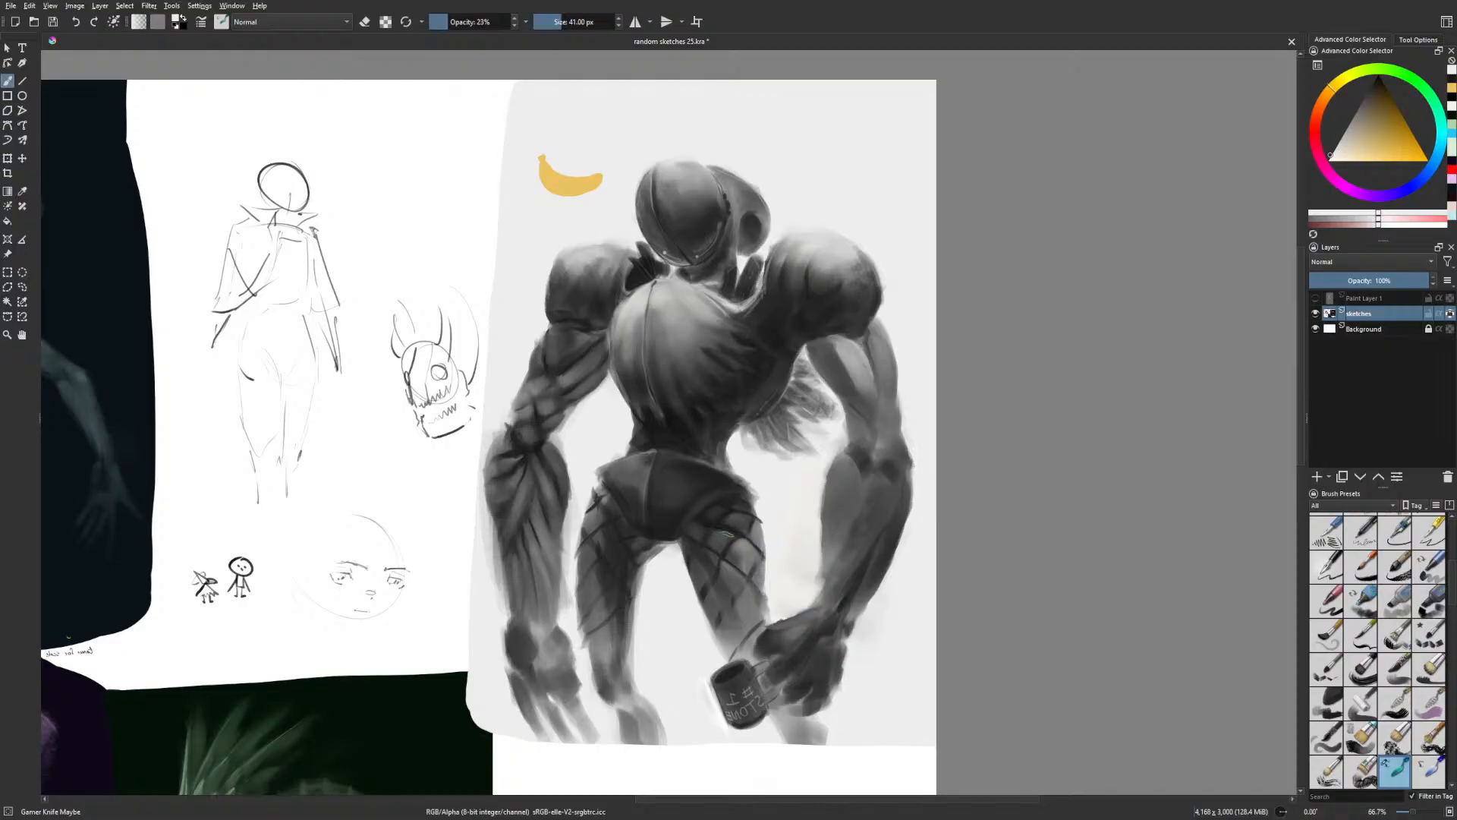
key(minus)
key(m)
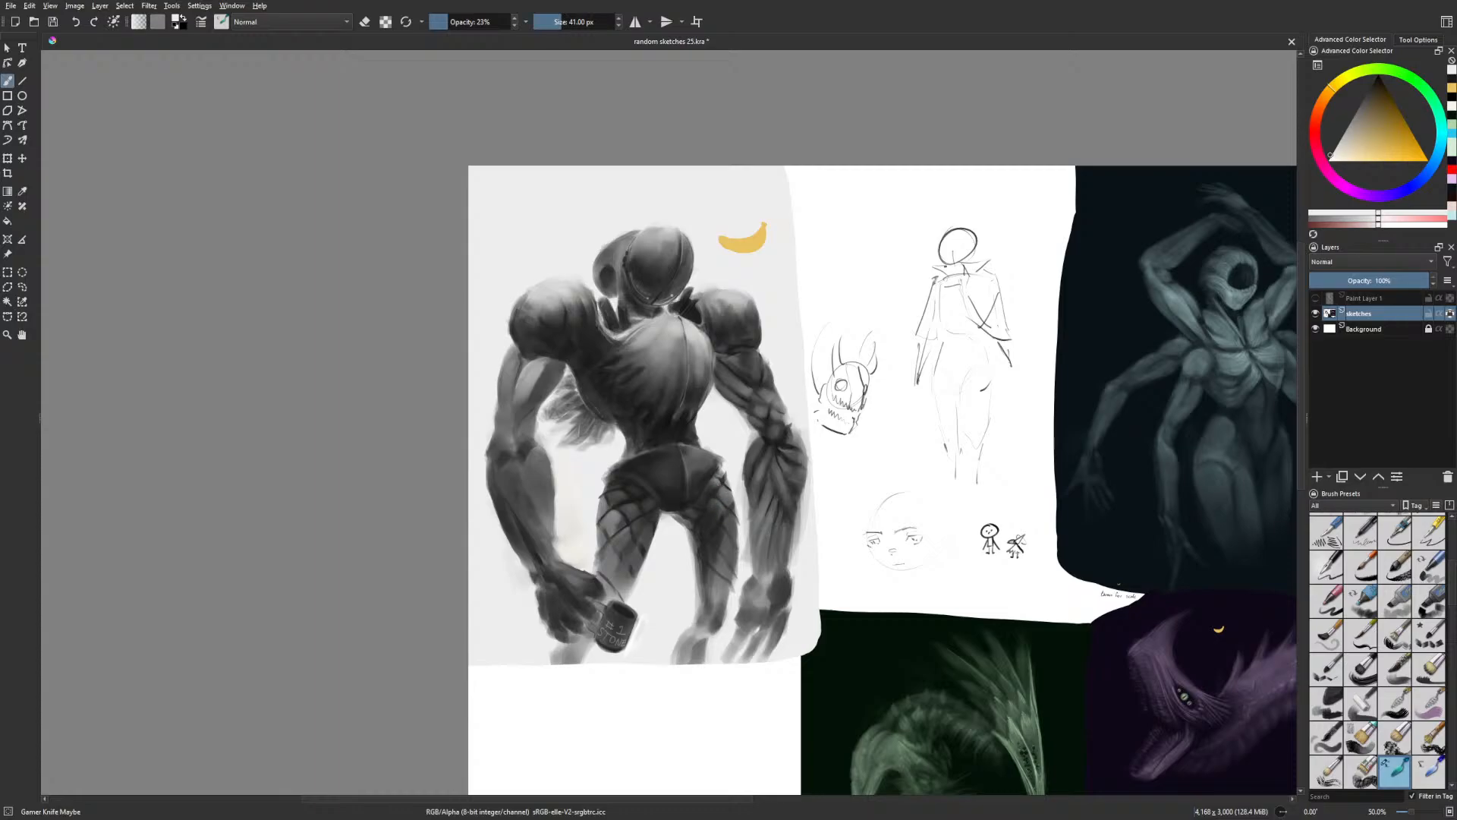
key(ctrl+plus)
key(ctrl+plus)
key(ctrl+minus)
key(ctrl+minus)
key(m)
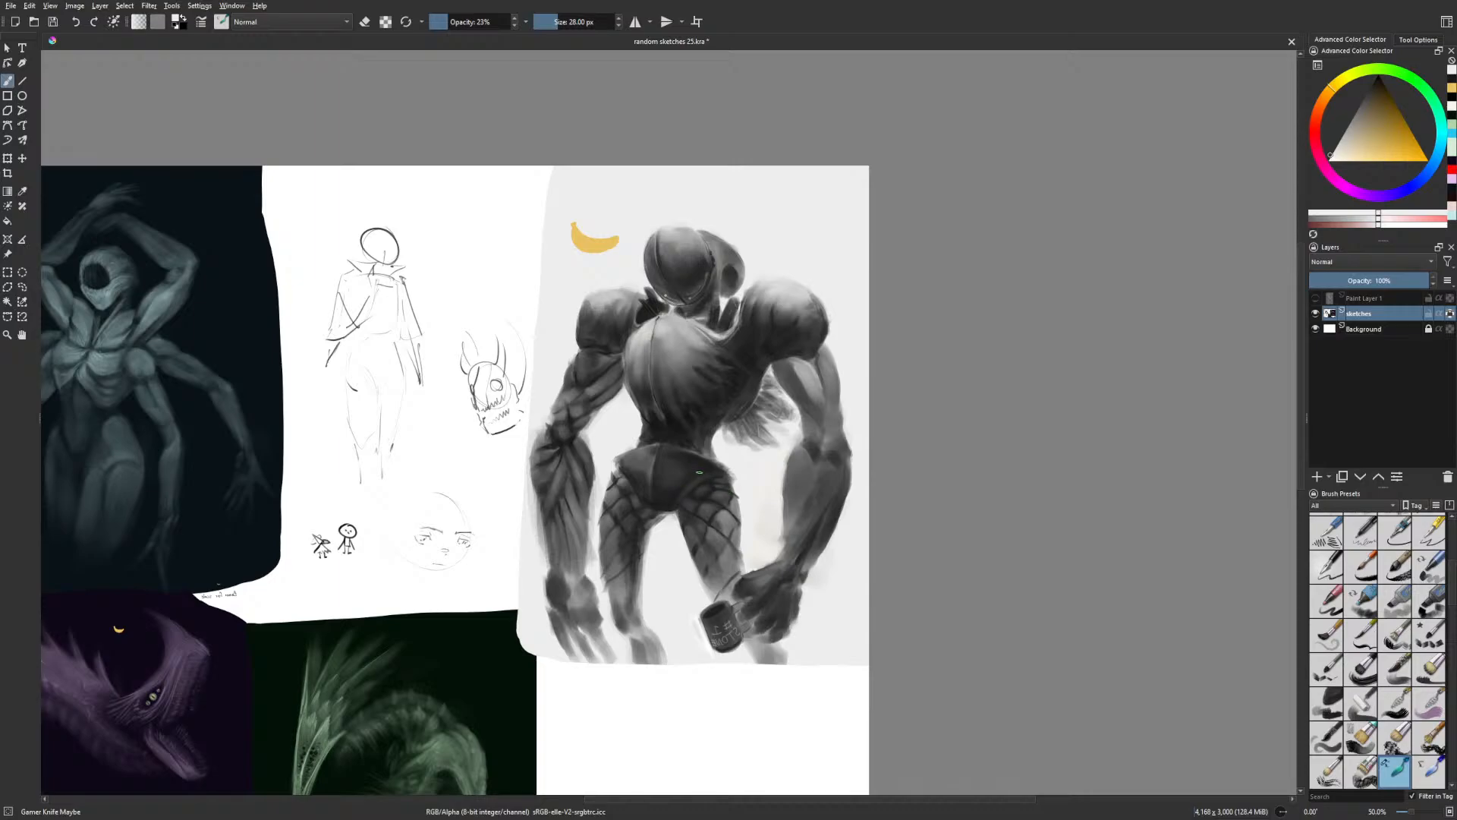
Switch to the Basic-5 Size Opacity brush at 13 px and 31% opacity and add fine light touches to the hips and thighs
right_click(683, 493)
click(784, 447)
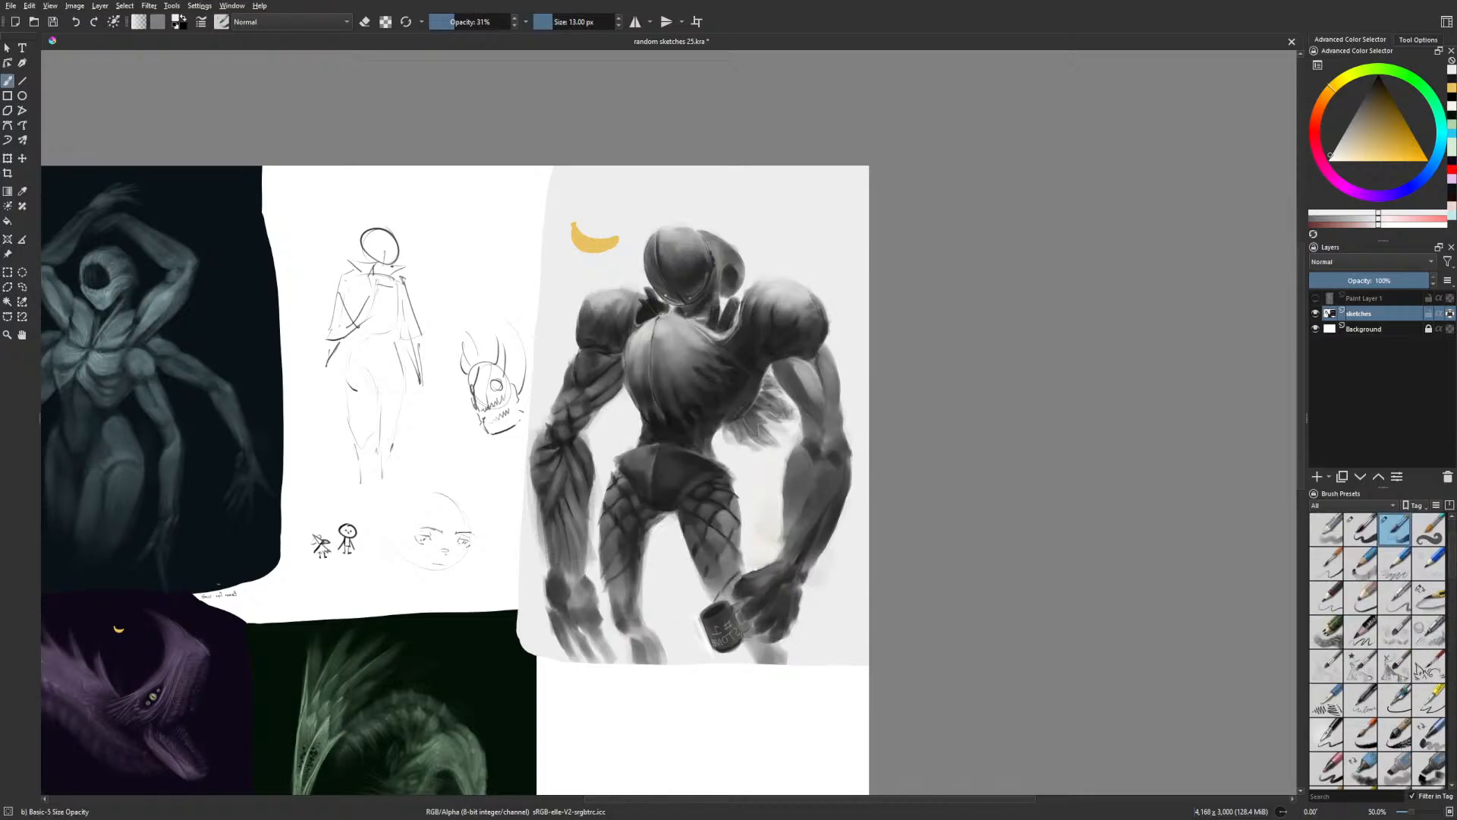
key(m)
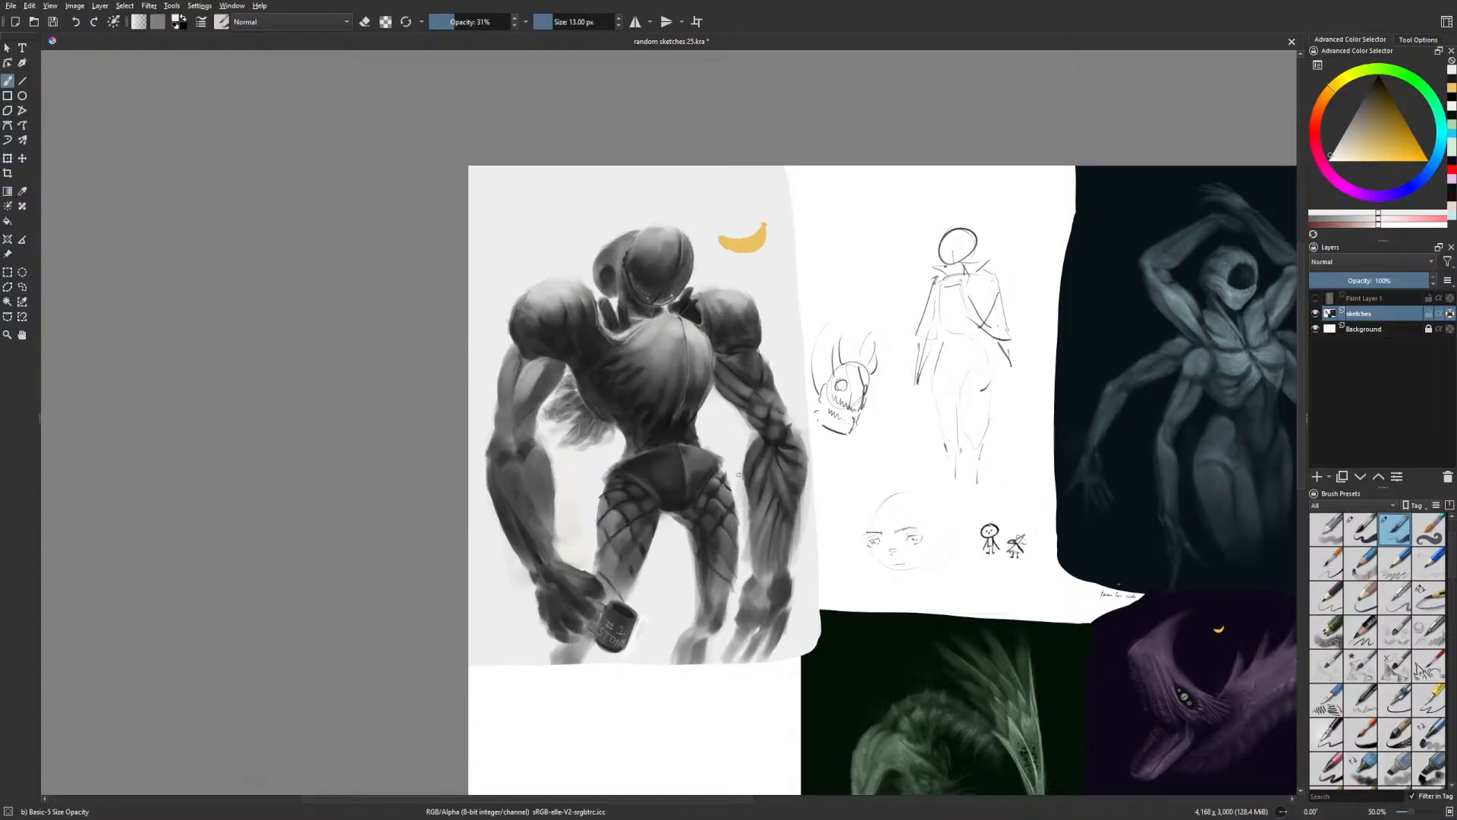
key(m)
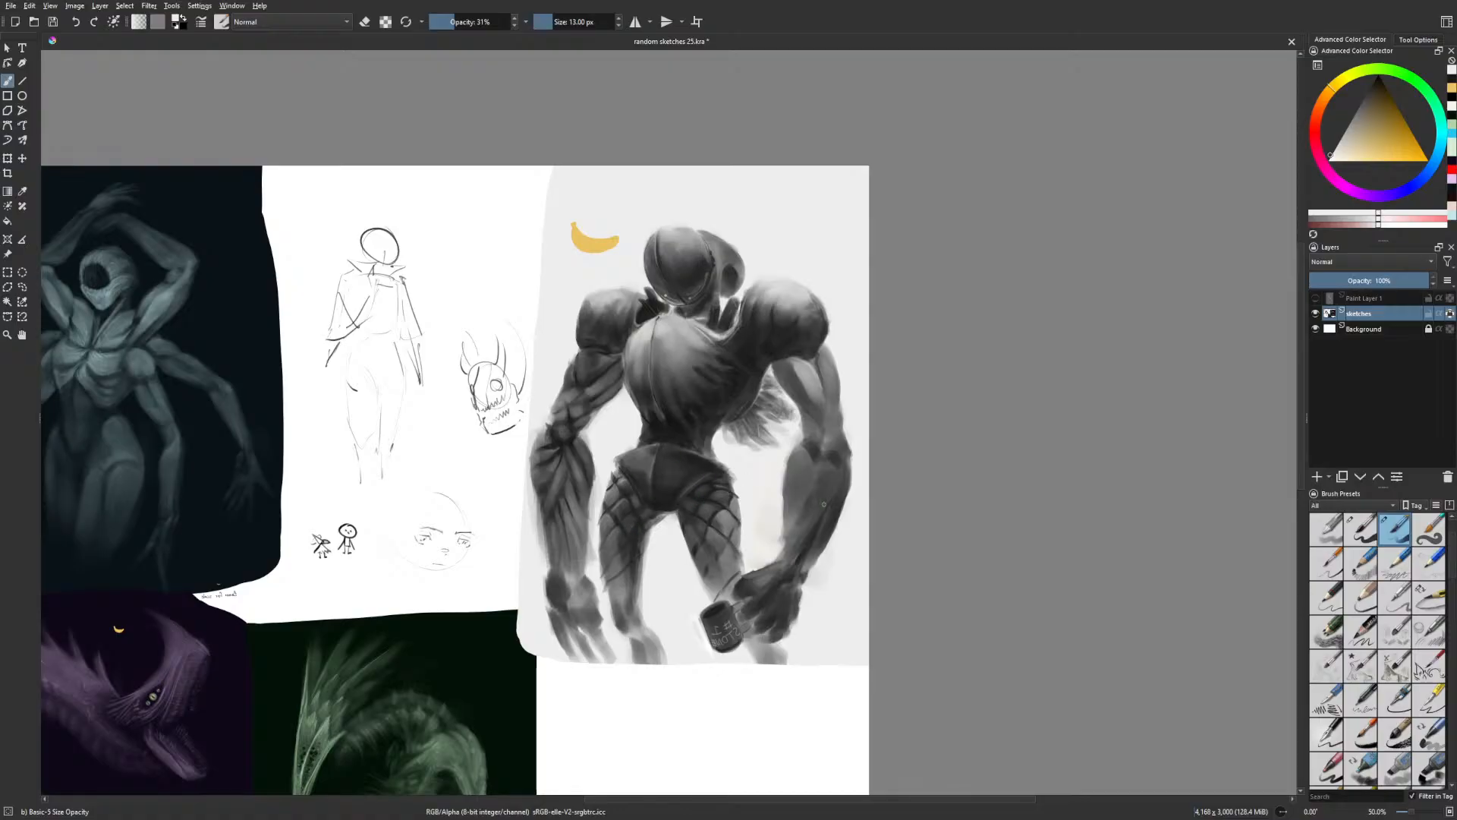
scroll(845, 478, down, 1)
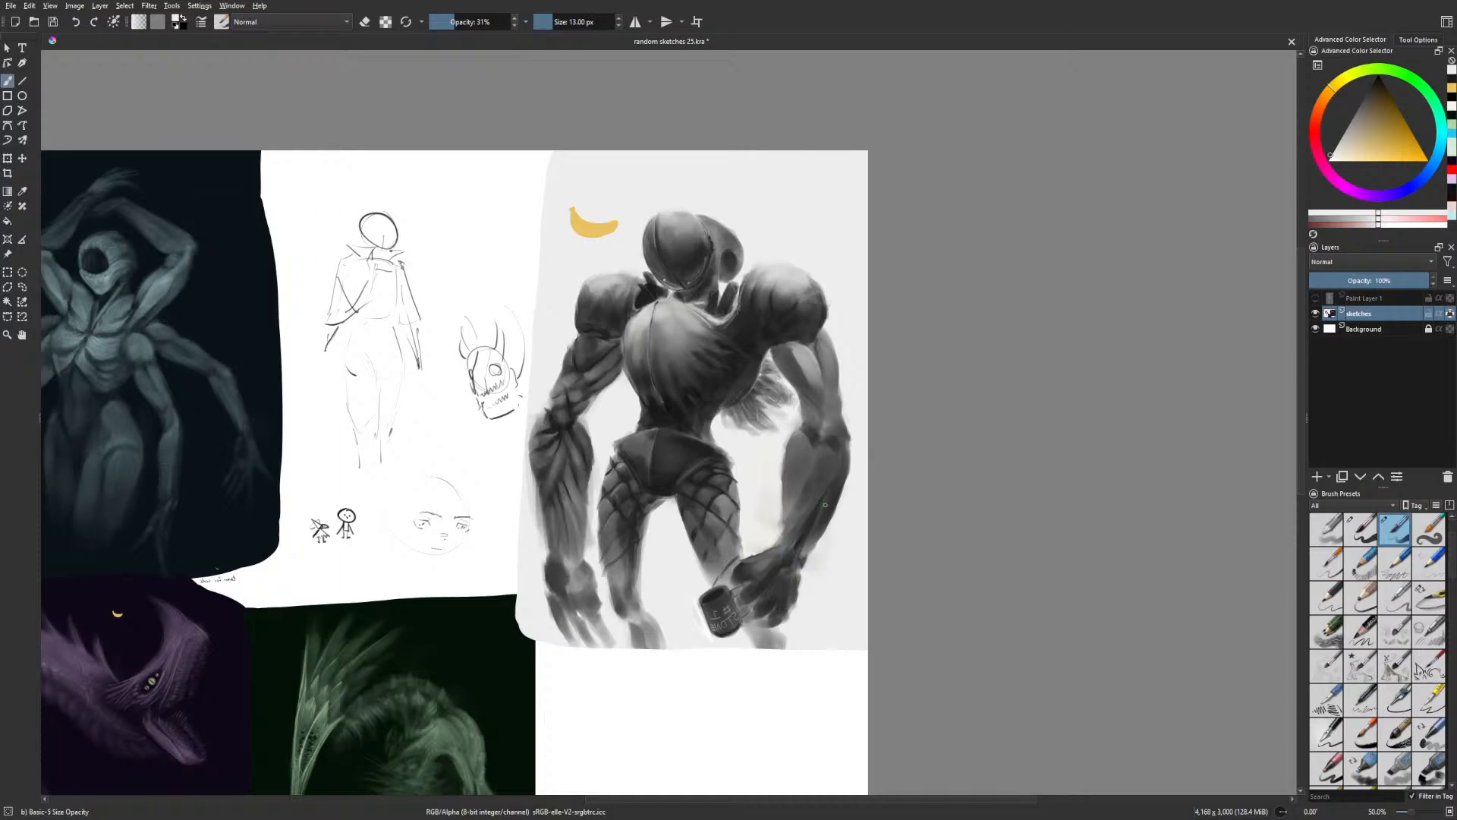
drag(824, 505, 843, 485)
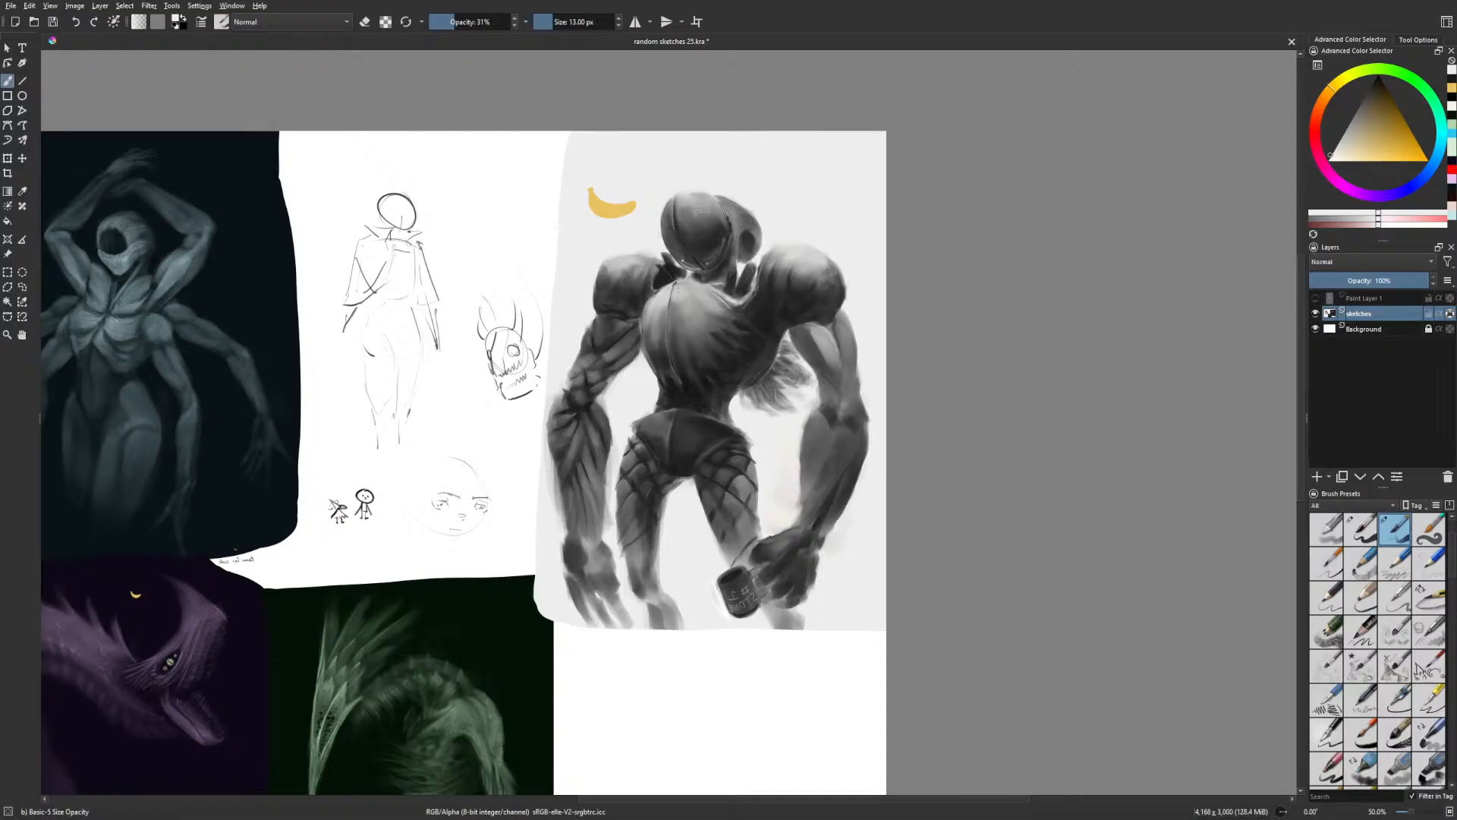
Enlarge the Basic-5 Size Opacity brush to 41 px and add soft light highlights to the head, chest and shoulders
drag(687, 202, 675, 232)
key(bracketright)
key(bracketright)
key(bracketright)
key(bracketright)
key(bracketright)
key(bracketright)
key(bracketright)
key(bracketright)
key(bracketright)
key(bracketright)
key(bracketright)
key(bracketright)
key(bracketright)
drag(689, 198, 706, 217)
drag(681, 287, 694, 306)
key(m)
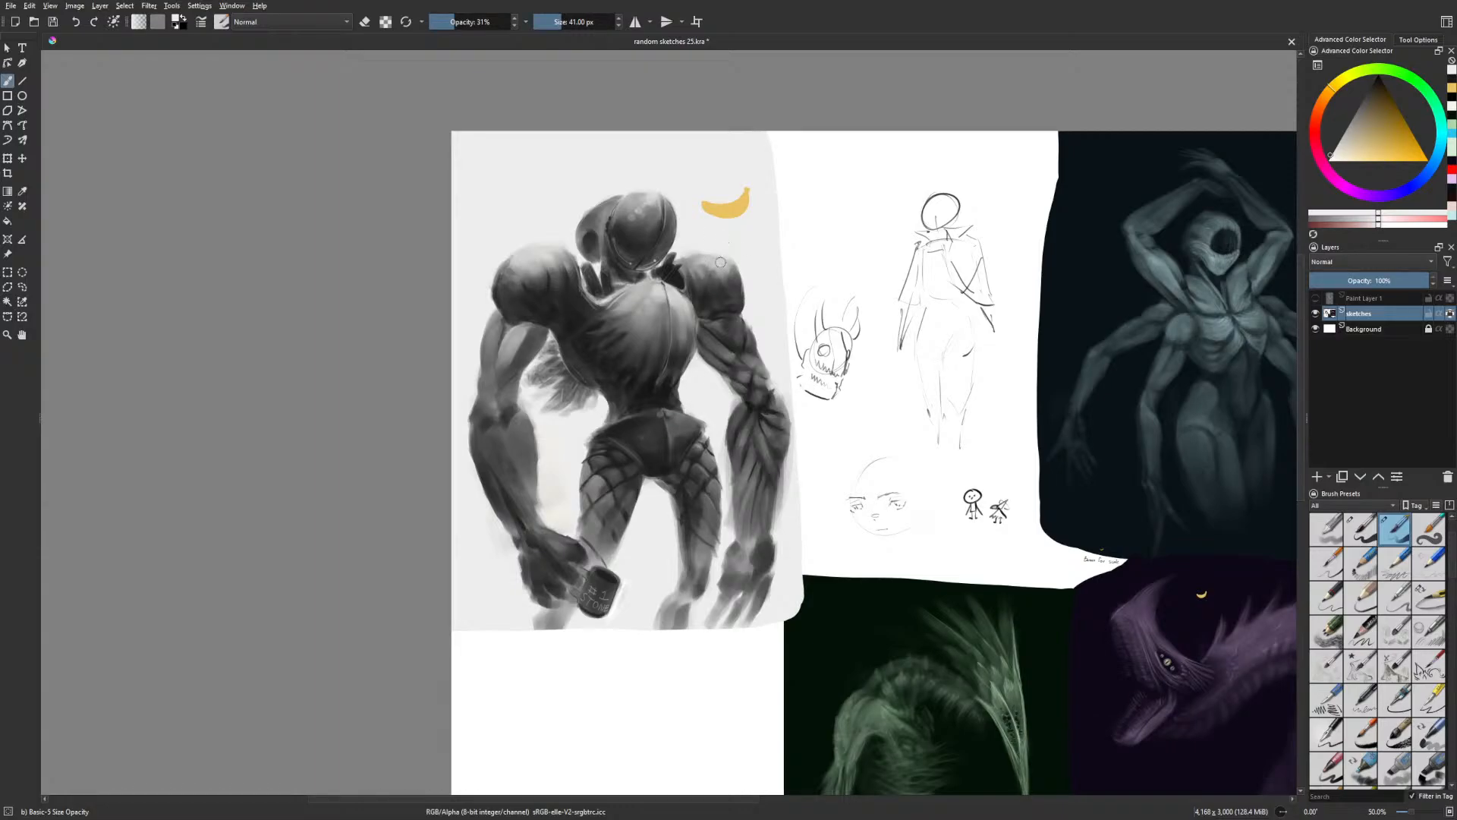
key(m)
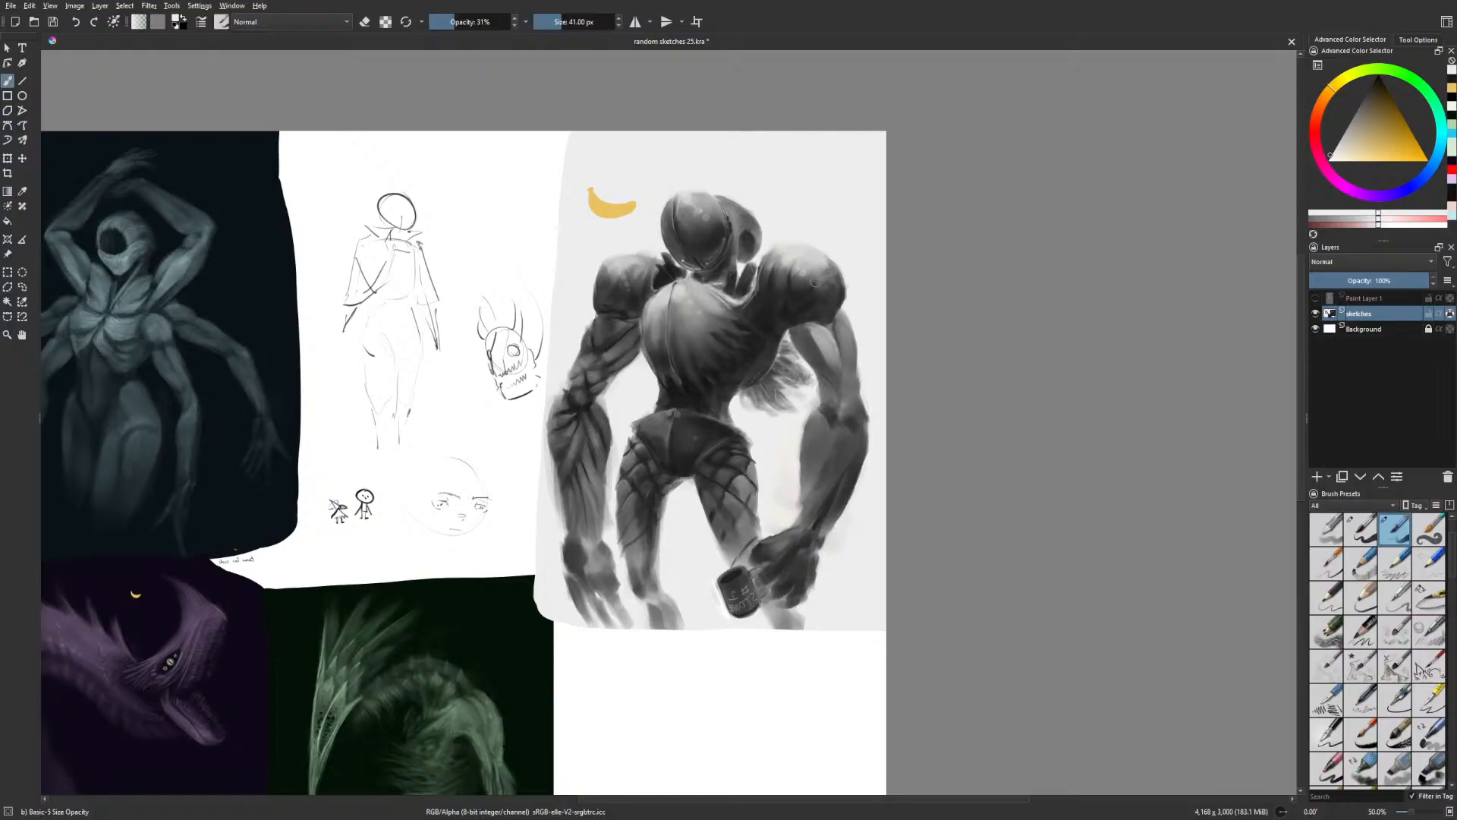
Switch to the Gamer Knife Maybe brush in black at 35 px and 97% opacity and paint crossing lines on the mug-holding upper arm
right_click(897, 438)
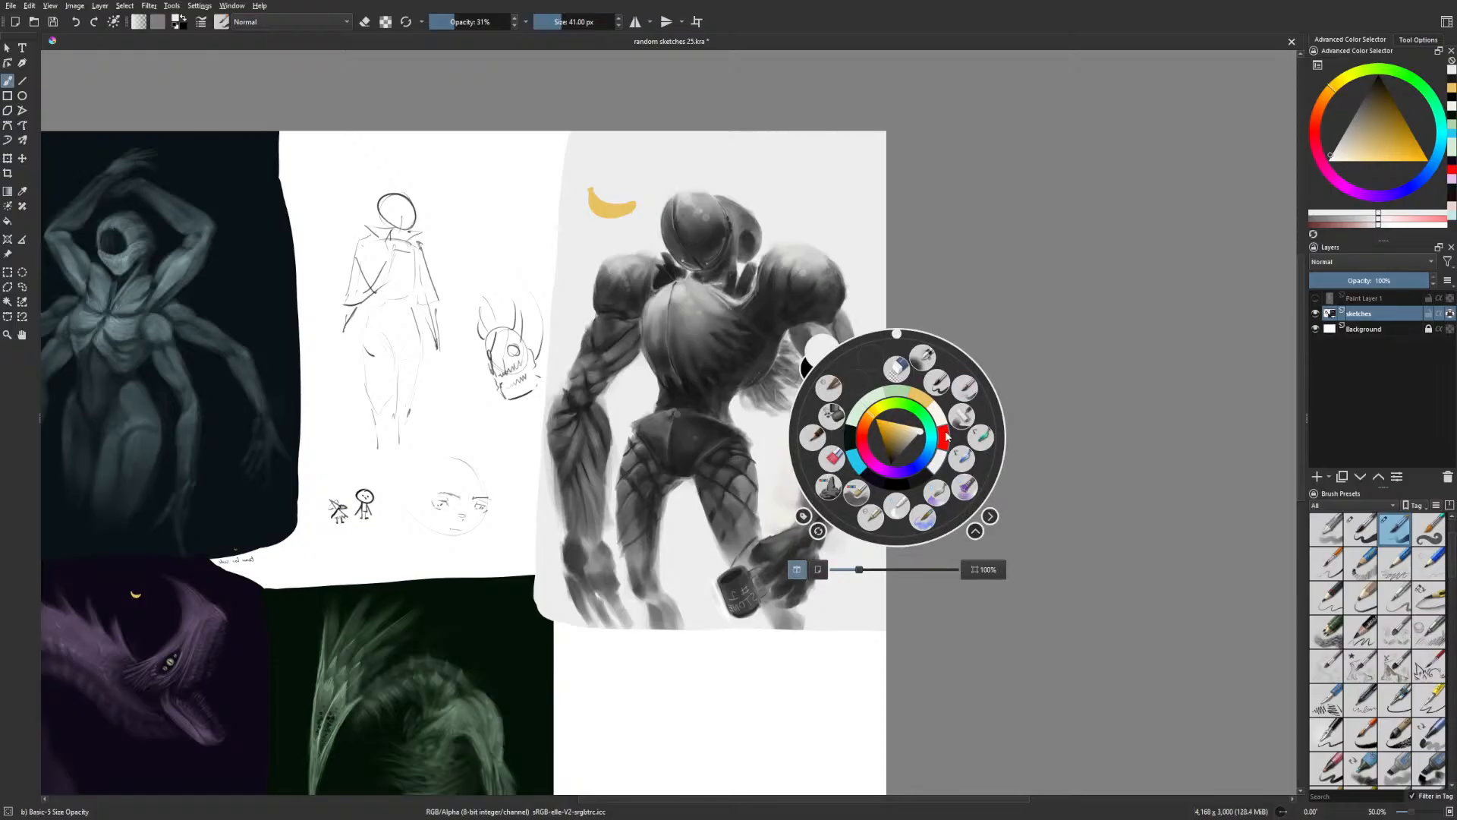
click(980, 437)
right_click(885, 425)
click(909, 468)
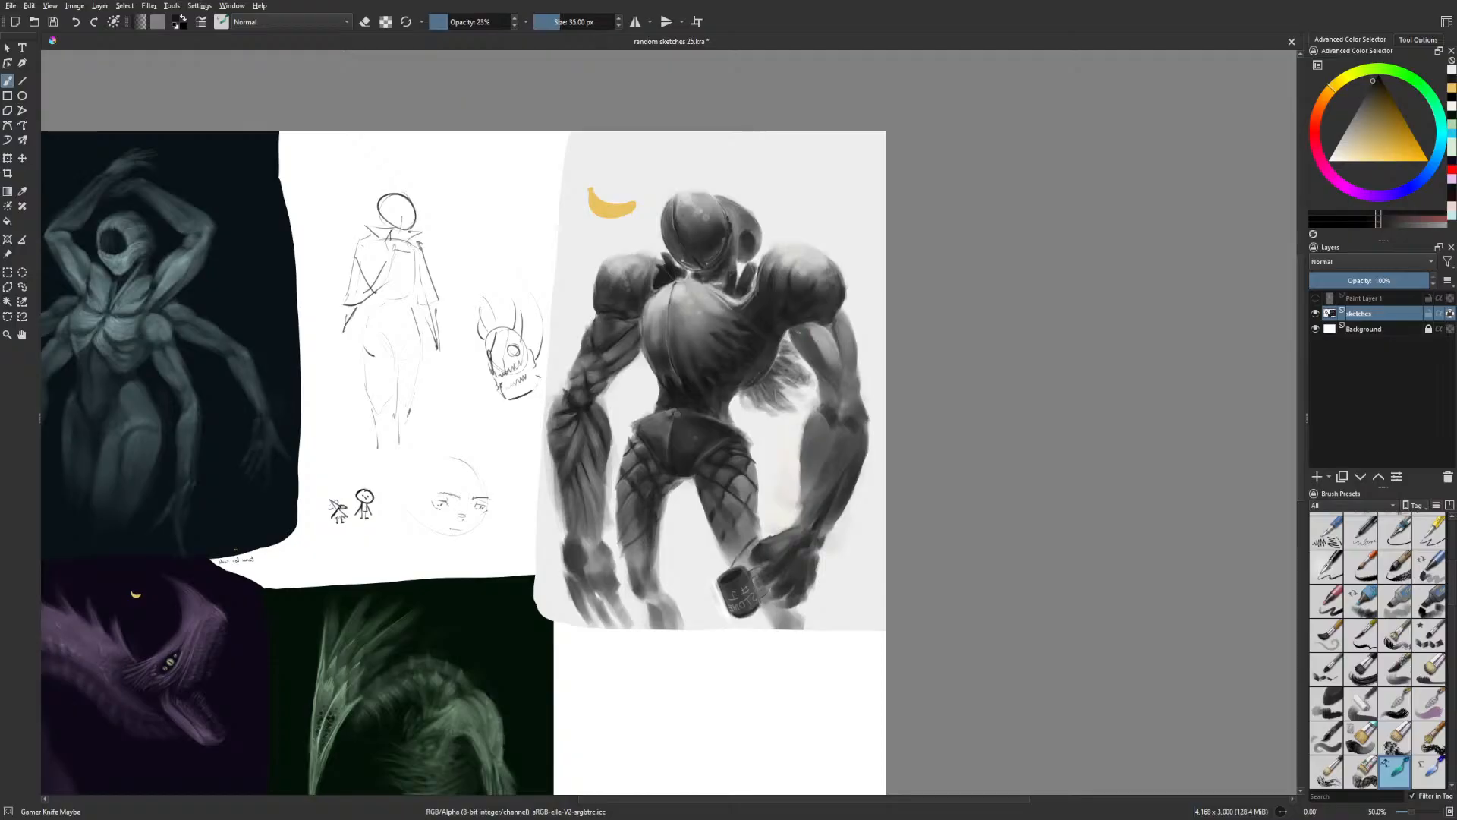
click(507, 22)
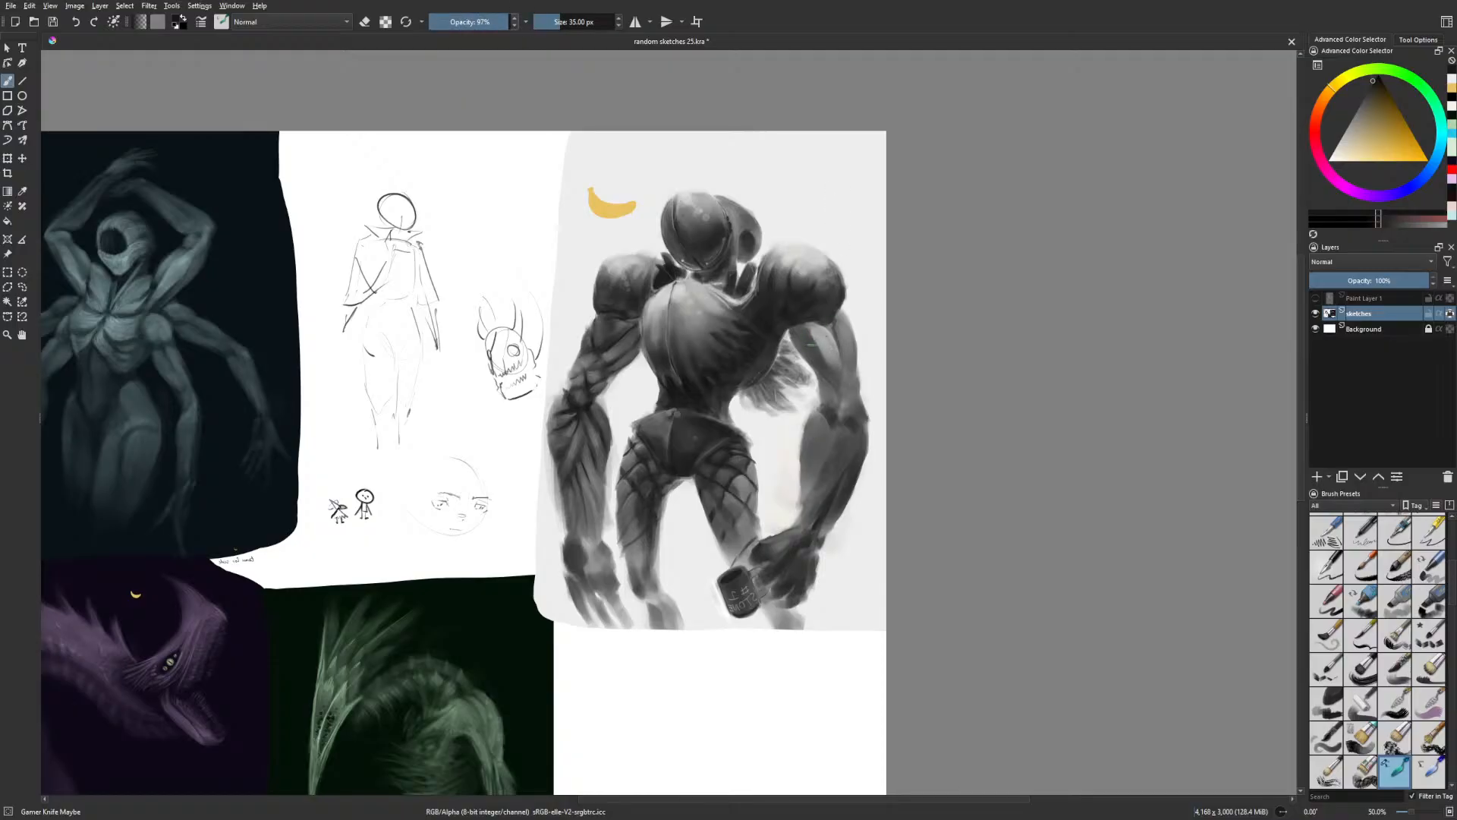
mouse_move(826, 347)
mouse_down()
mouse_move(796, 328)
mouse_move(828, 383)
mouse_up()
key(m)
mouse_move(501, 350)
mouse_down()
mouse_move(492, 386)
mouse_move(515, 405)
mouse_up()
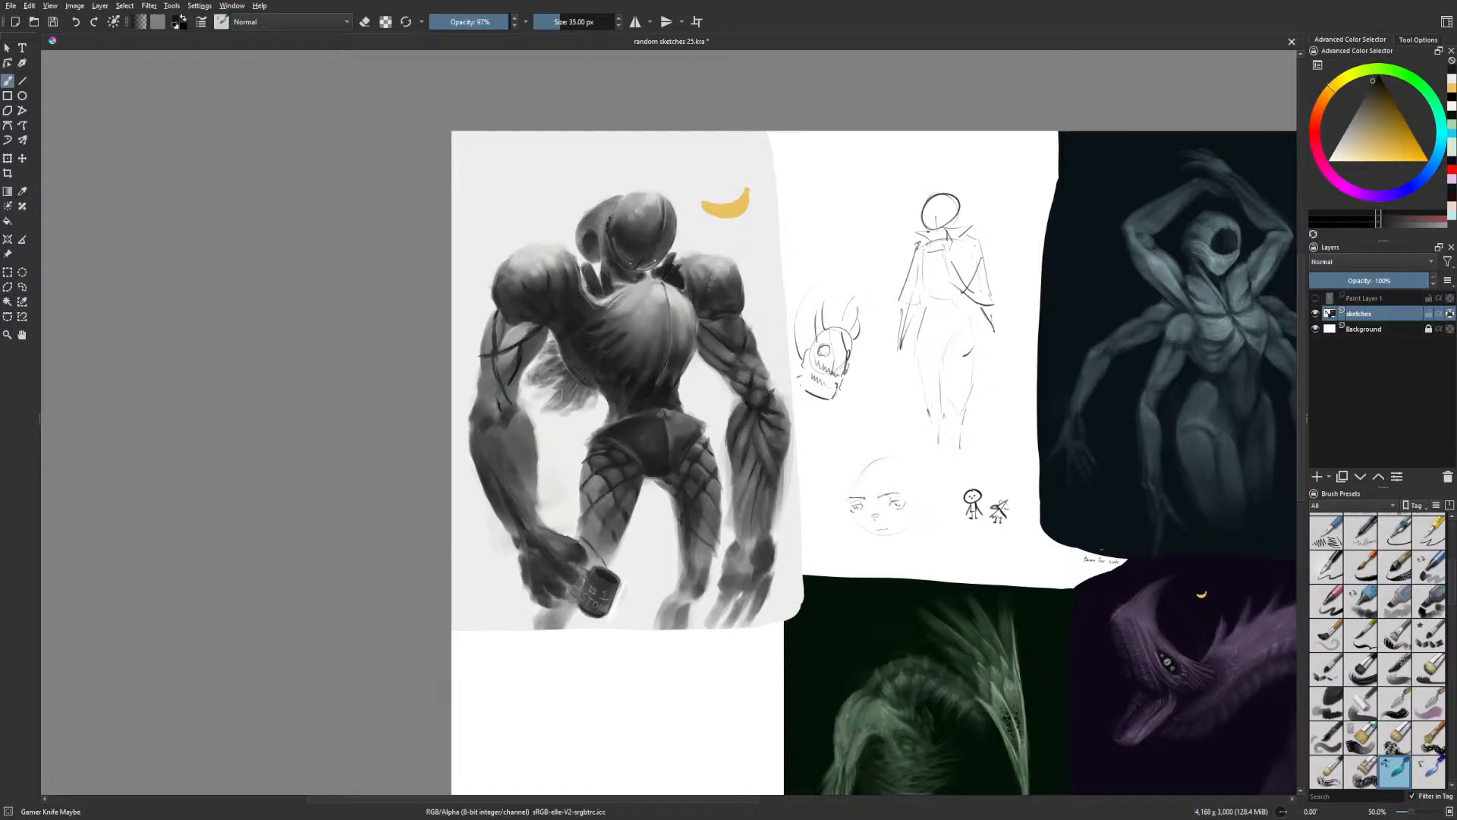
key(m)
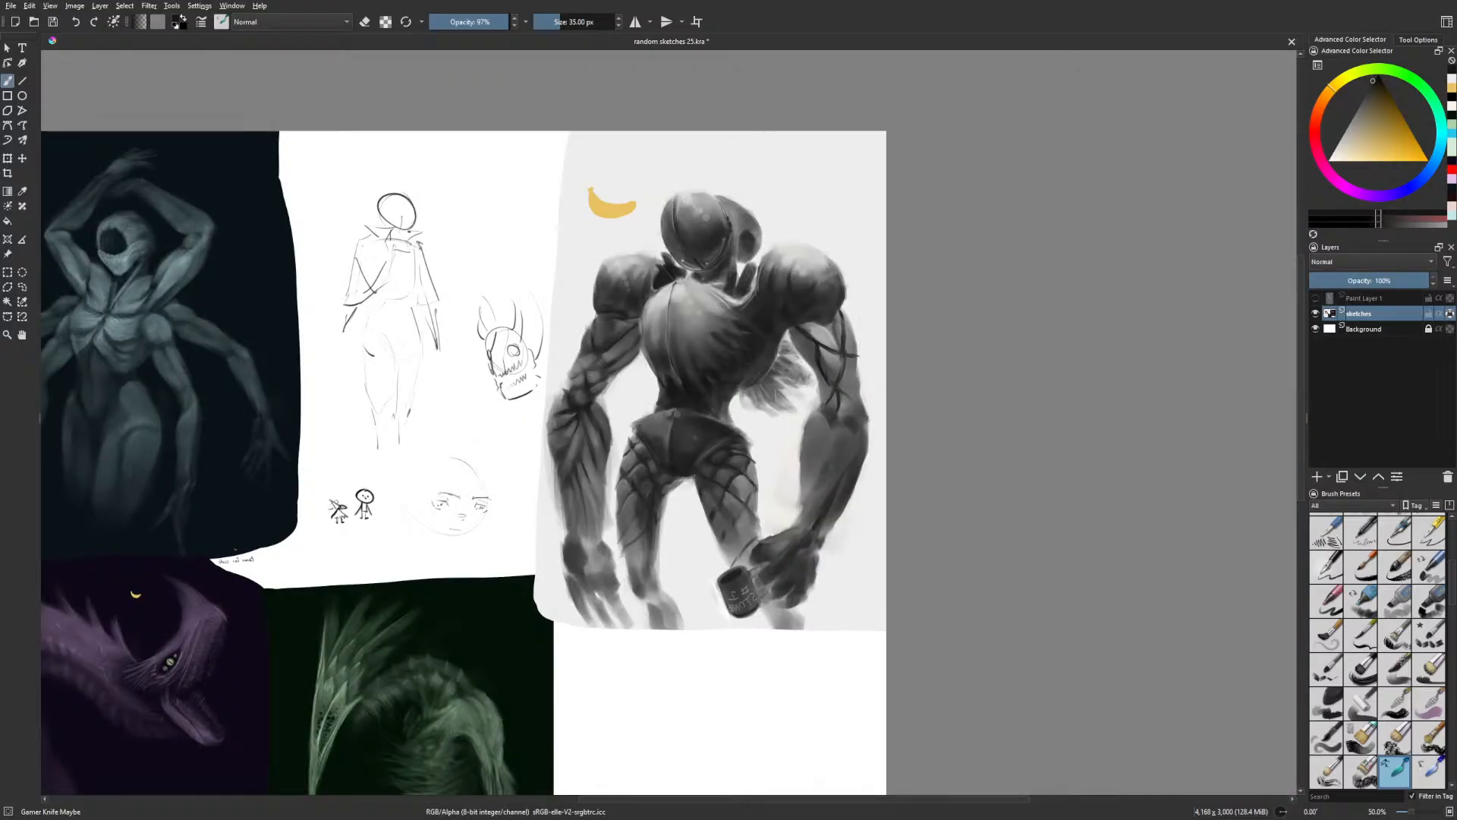
drag(842, 391, 859, 408)
drag(842, 354, 860, 350)
Extend the dark crossing muscle lines over the elbow and forearm of the mug-holding arm, reducing the brush to 26 px
drag(834, 417, 866, 418)
drag(799, 533, 856, 427)
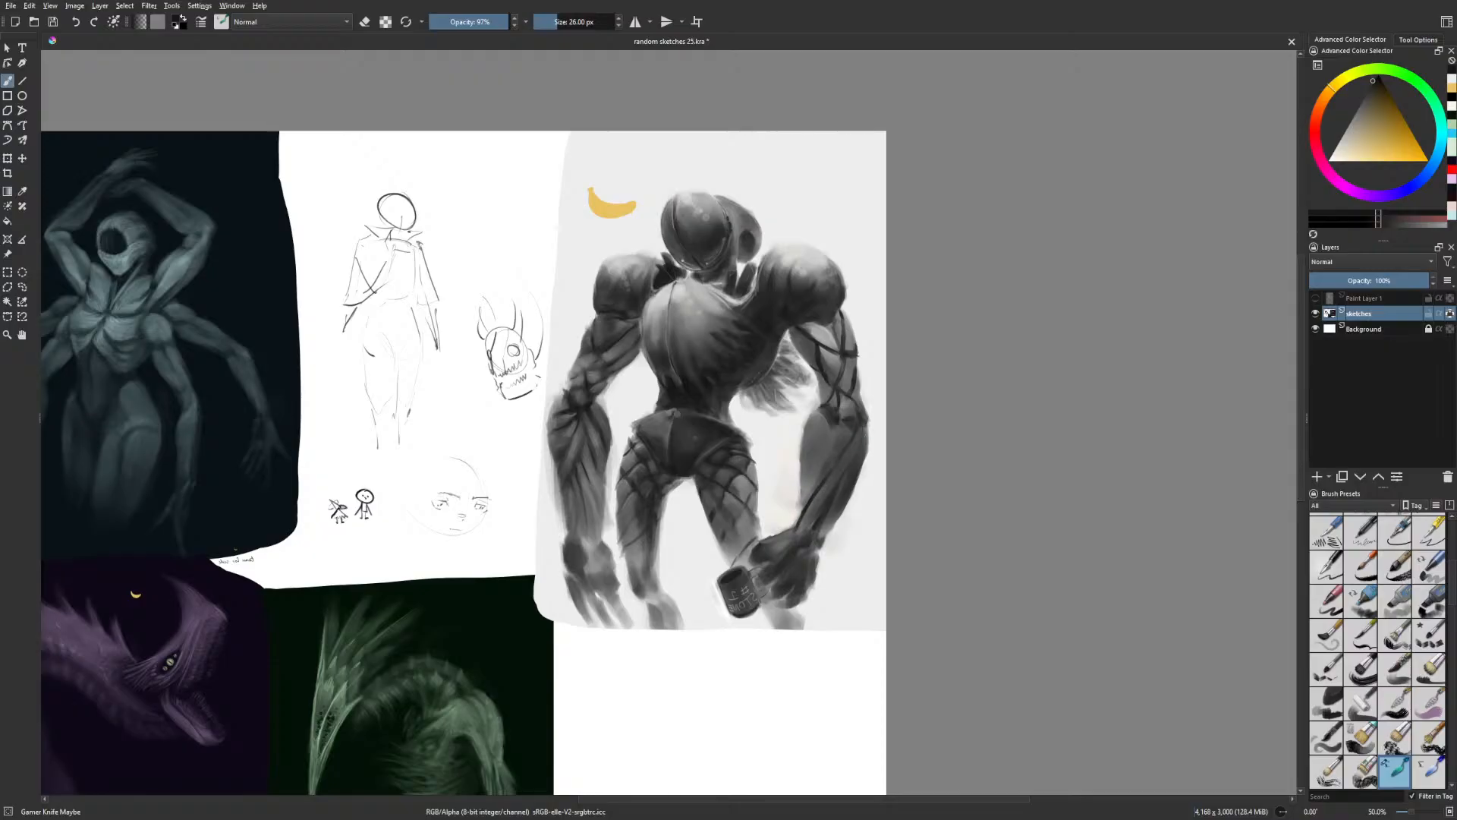
mouse_move(800, 493)
mouse_down()
mouse_move(835, 427)
mouse_move(825, 416)
mouse_up()
key(m)
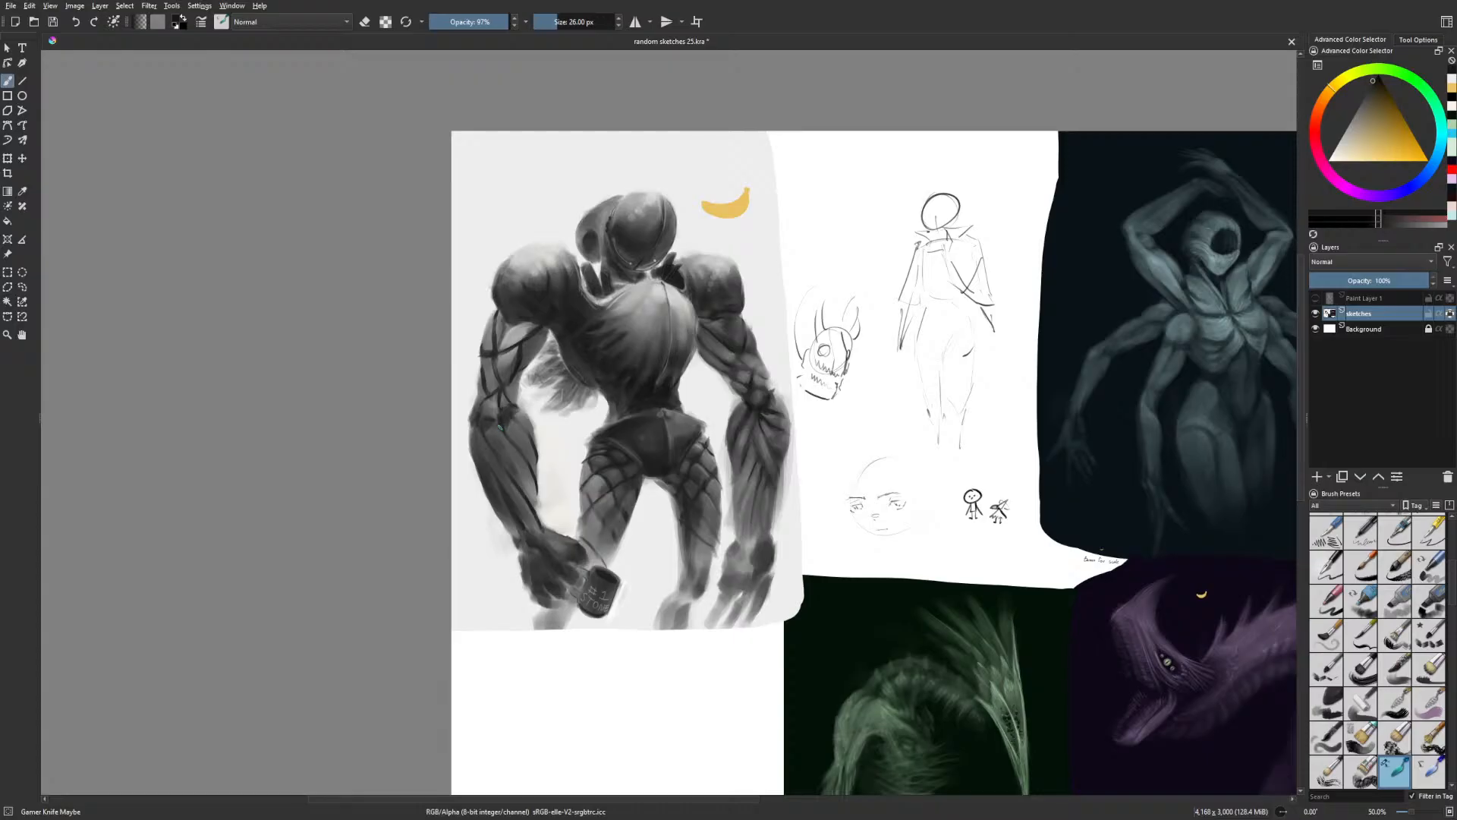
key(m)
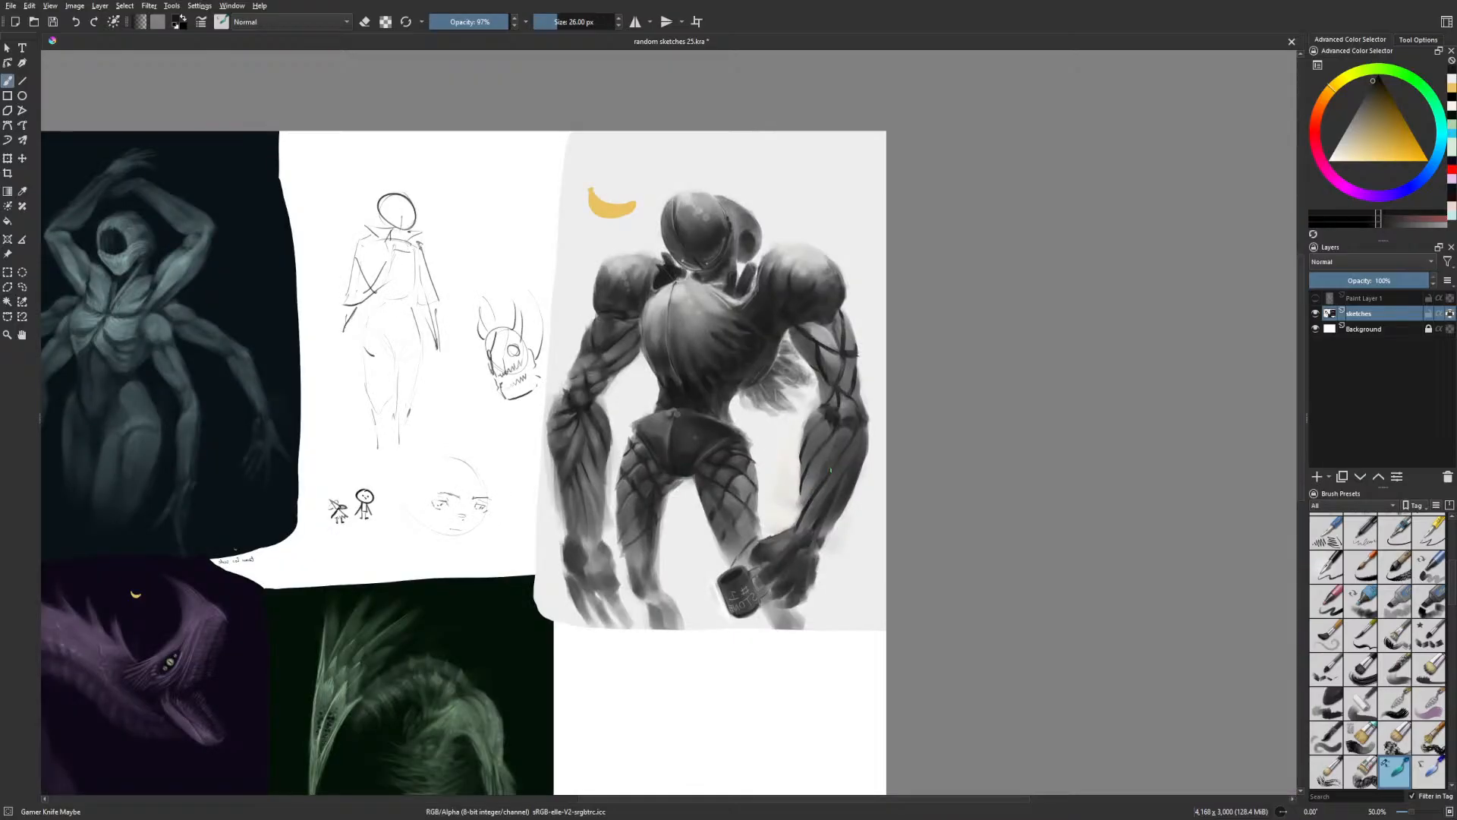
drag(850, 465, 863, 442)
drag(816, 489, 827, 440)
Switch to near-white at 22% opacity and 41 px and highlight the muscle segments between the mug-holding arm's dark lines
right_click(856, 433)
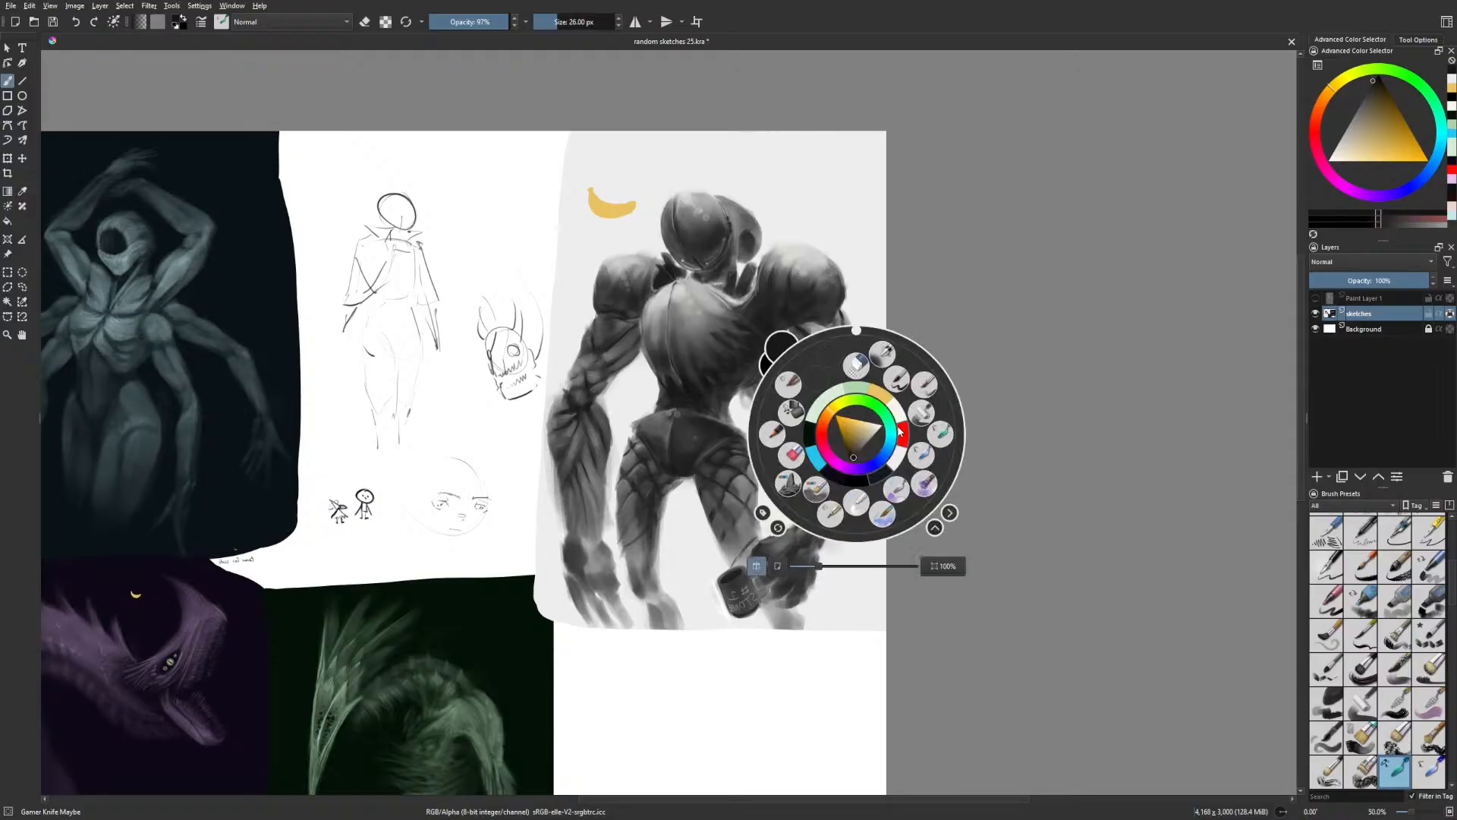
click(897, 457)
click(447, 22)
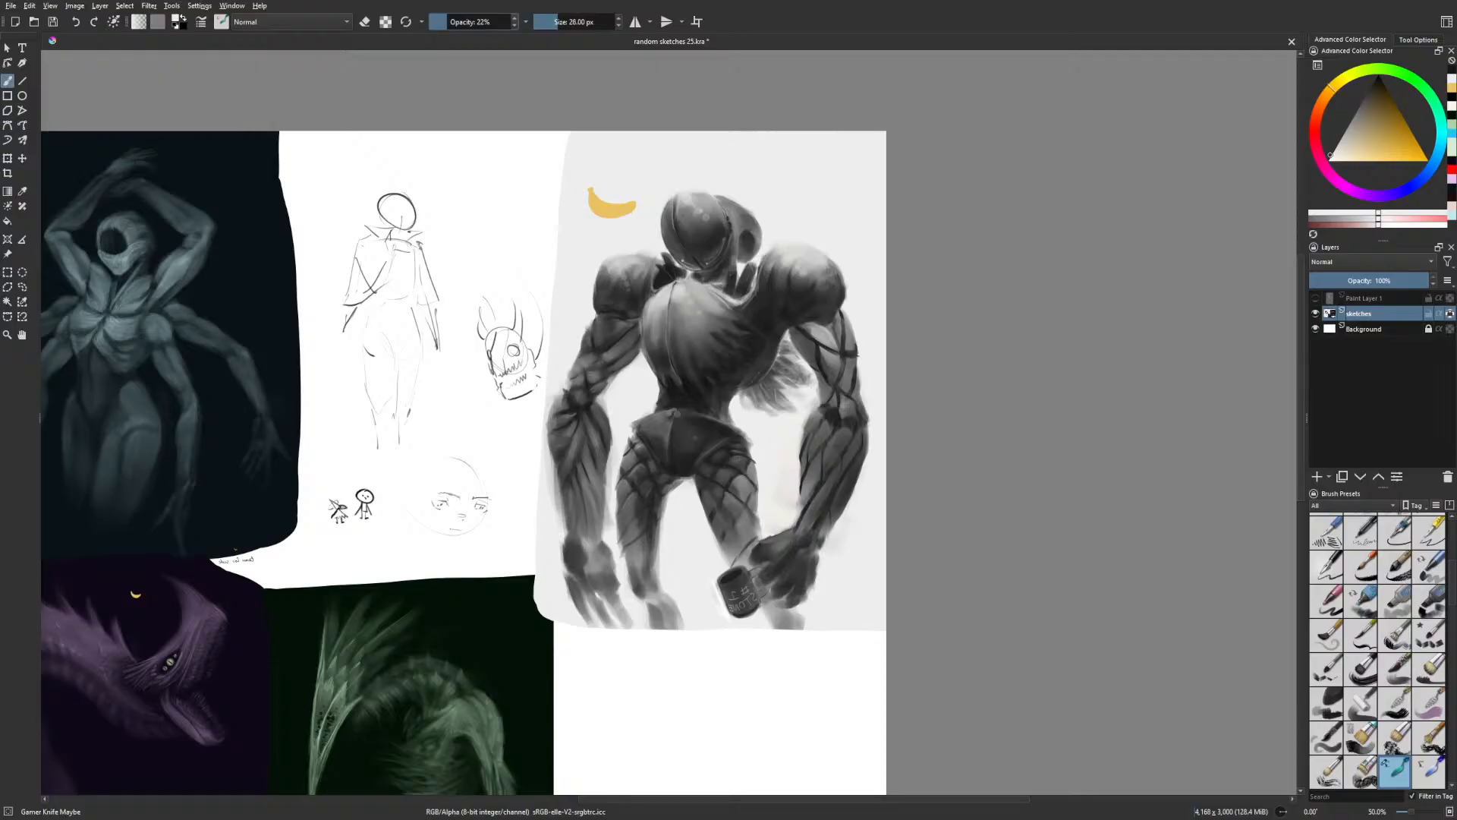
key(bracketright)
drag(834, 425, 831, 415)
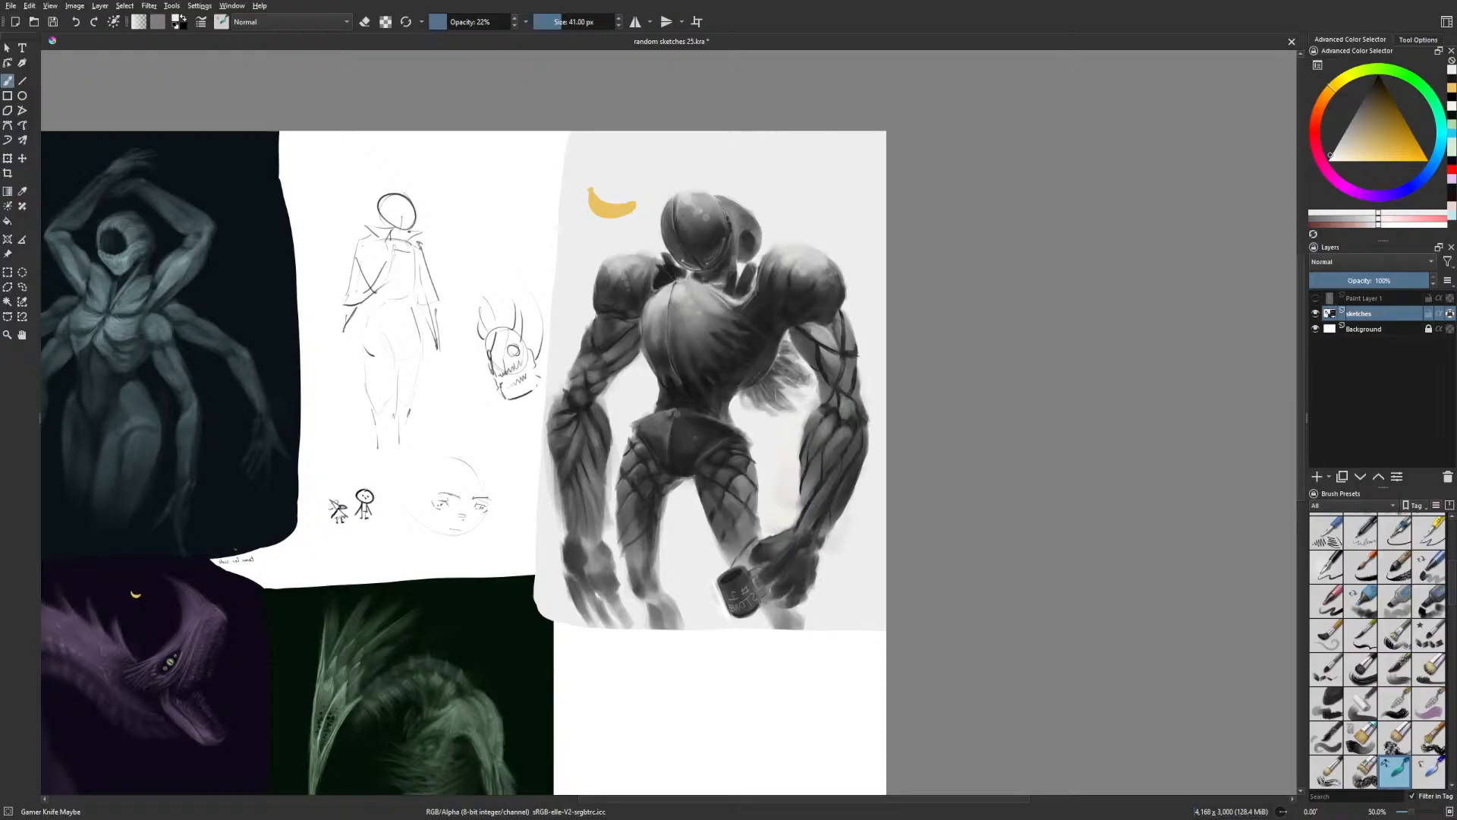
drag(846, 365, 844, 379)
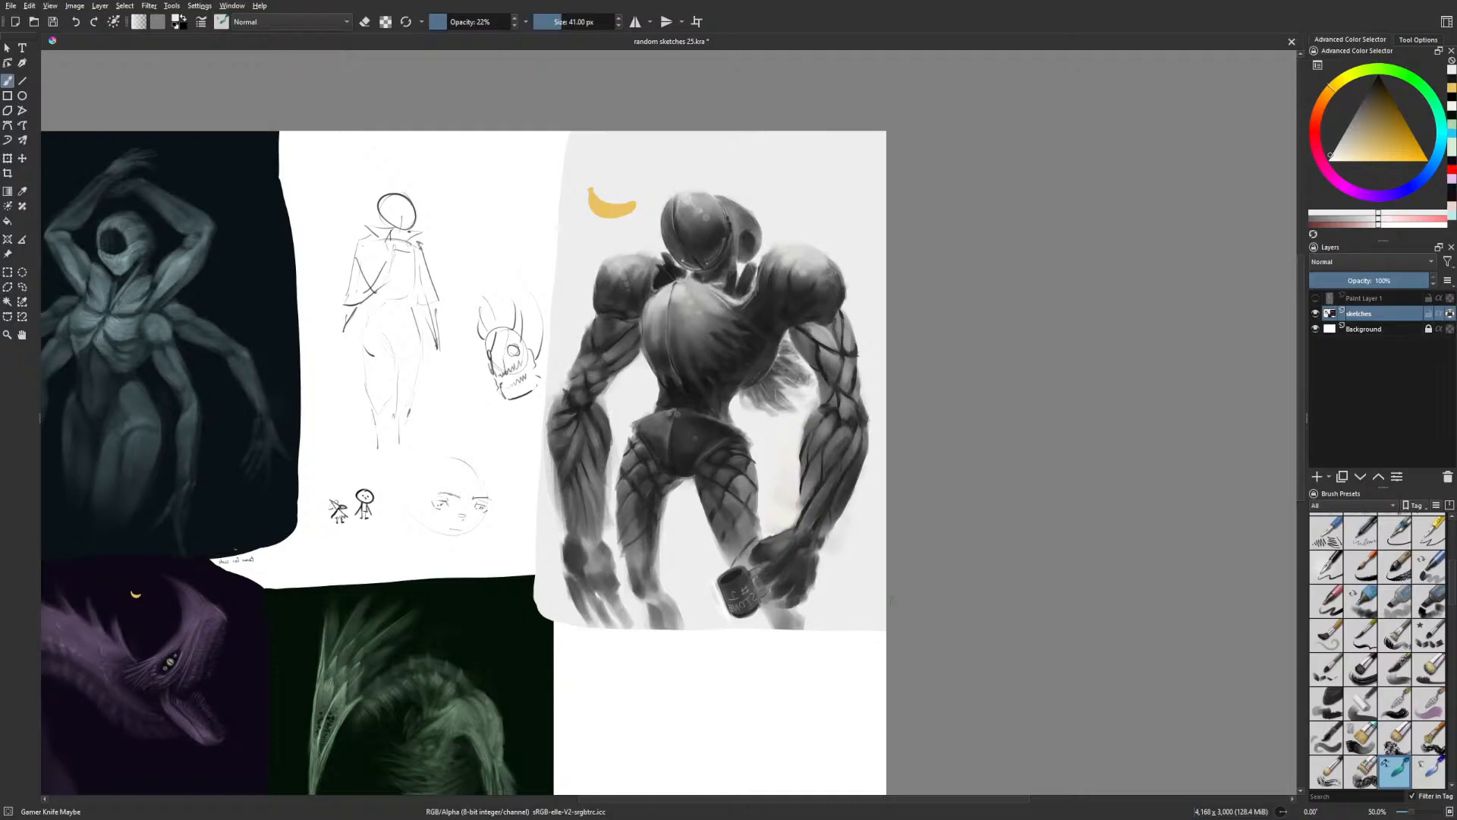
key(m)
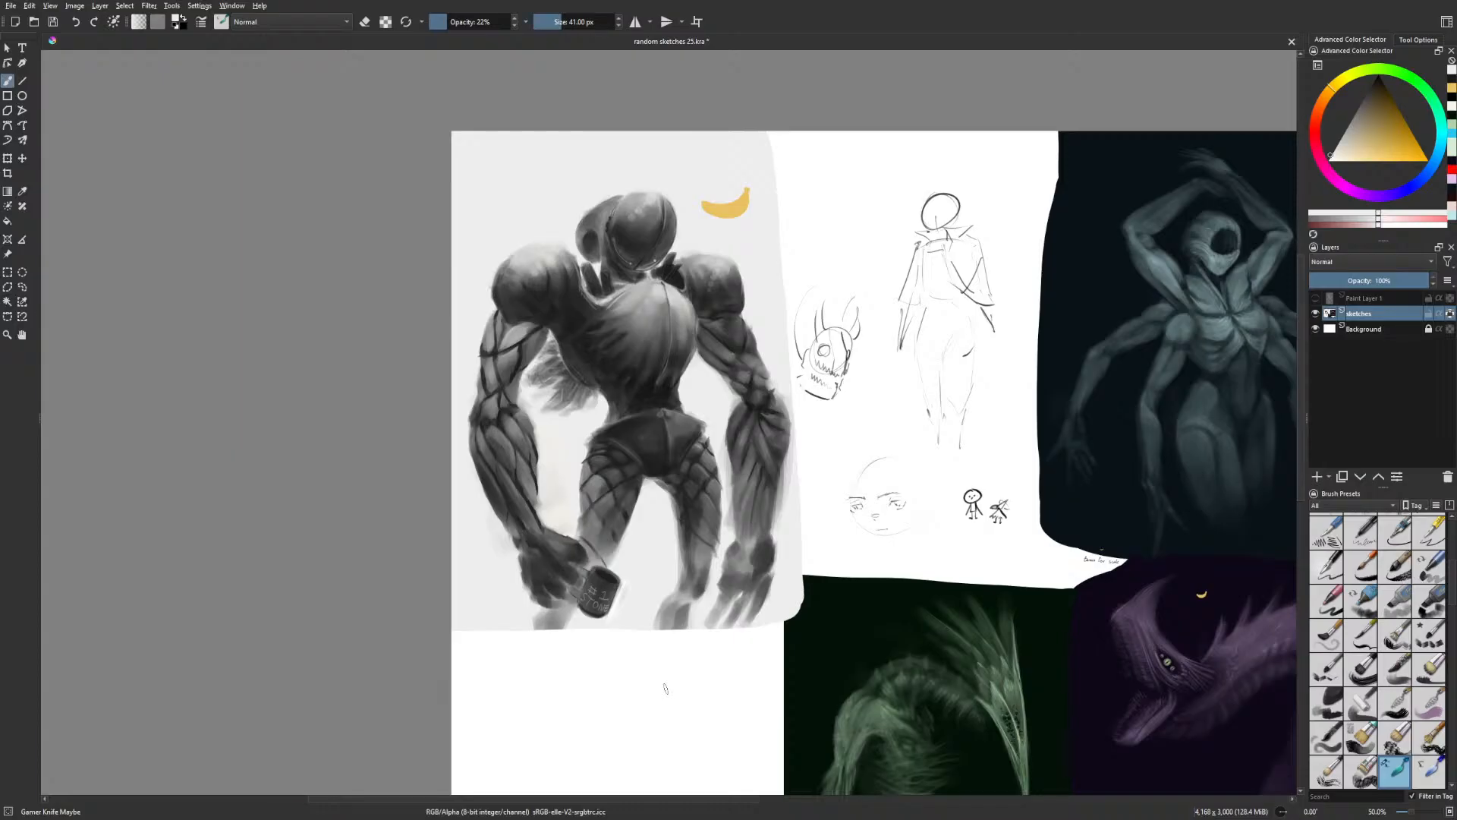
Reduce the brush to 26 px and brighten the lower forearm and the hand gripping the mug
key(m)
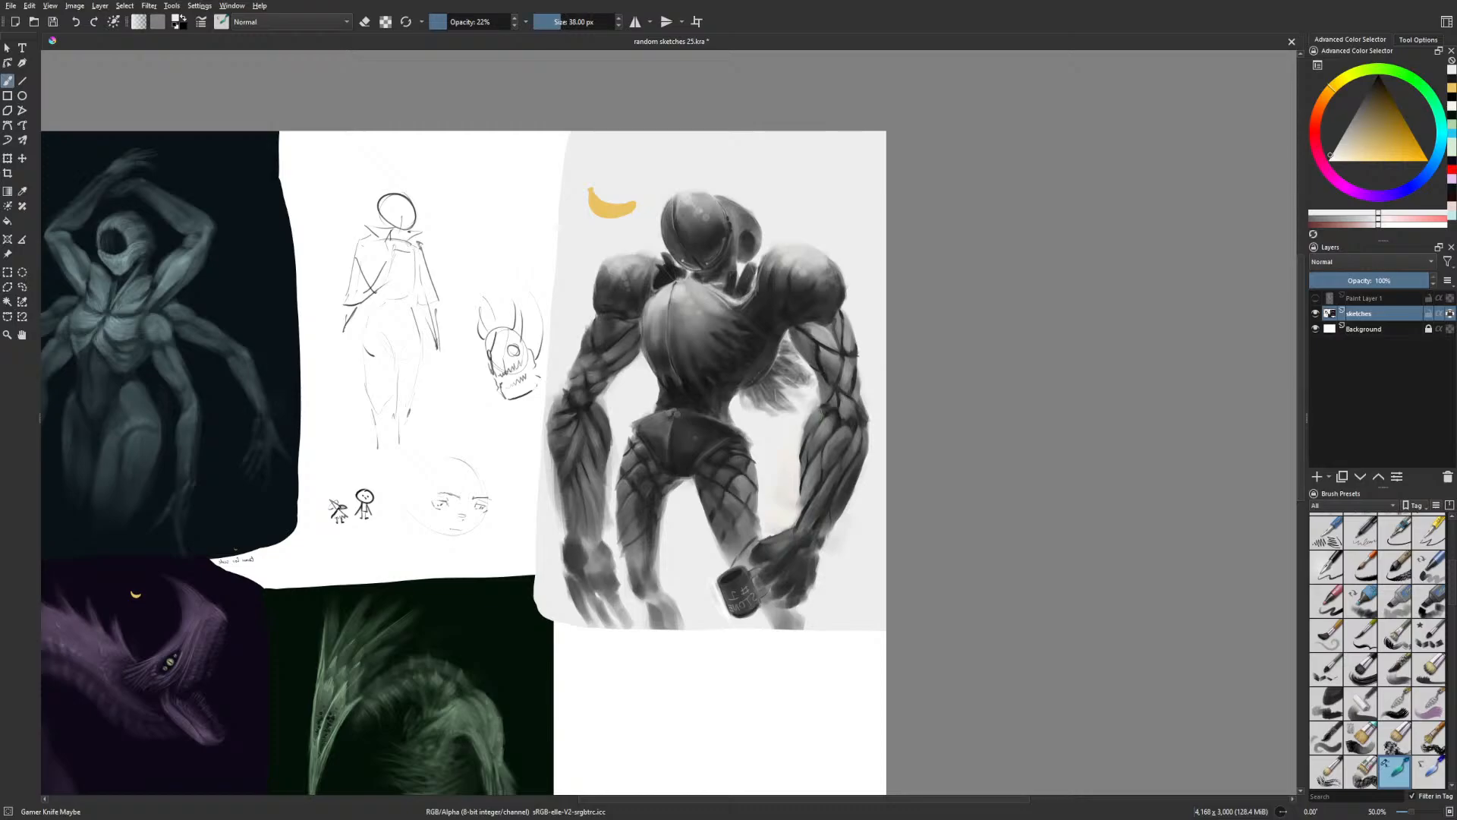
key(bracketleft)
key(m)
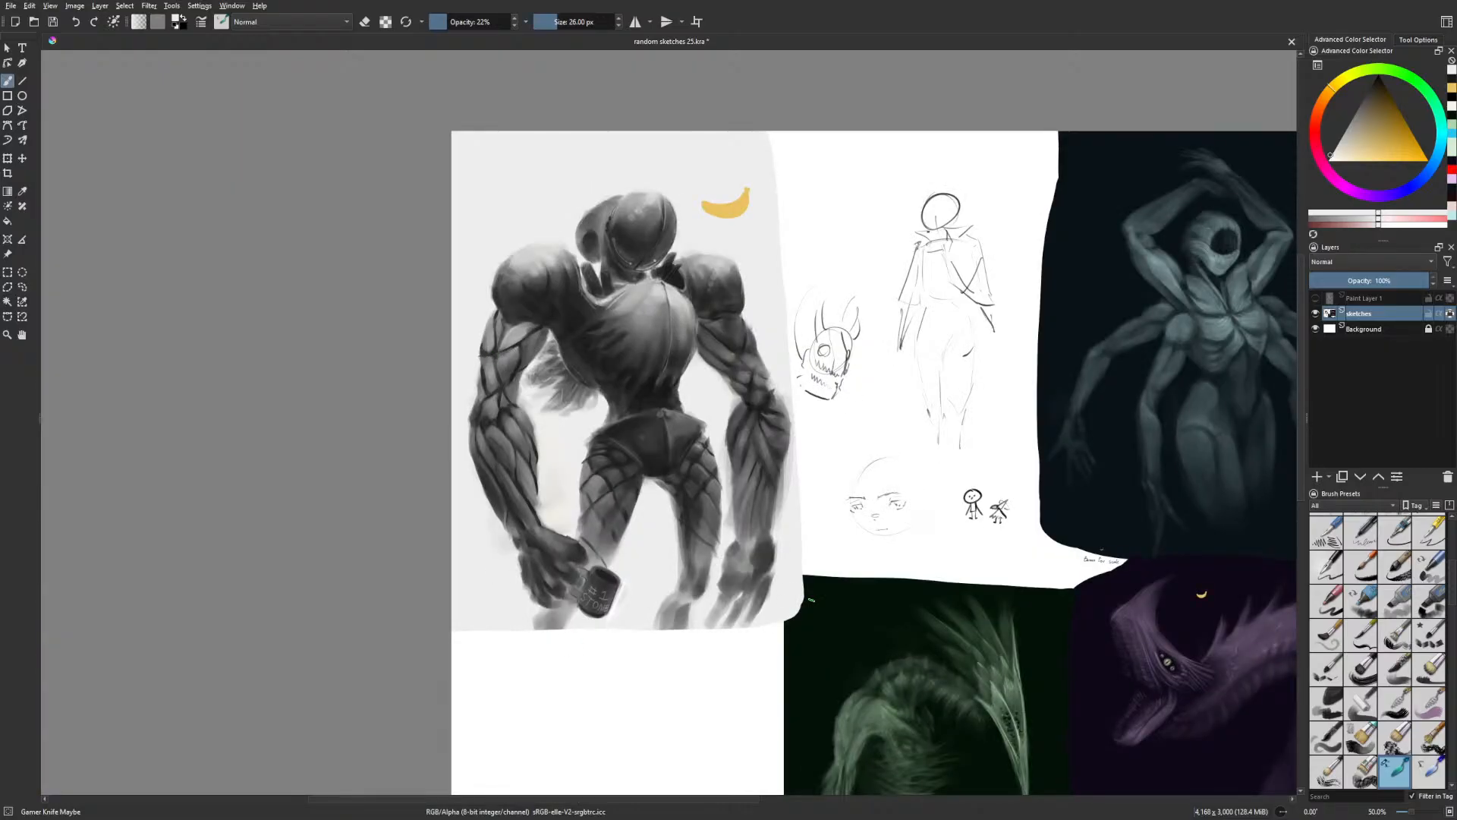
key(m)
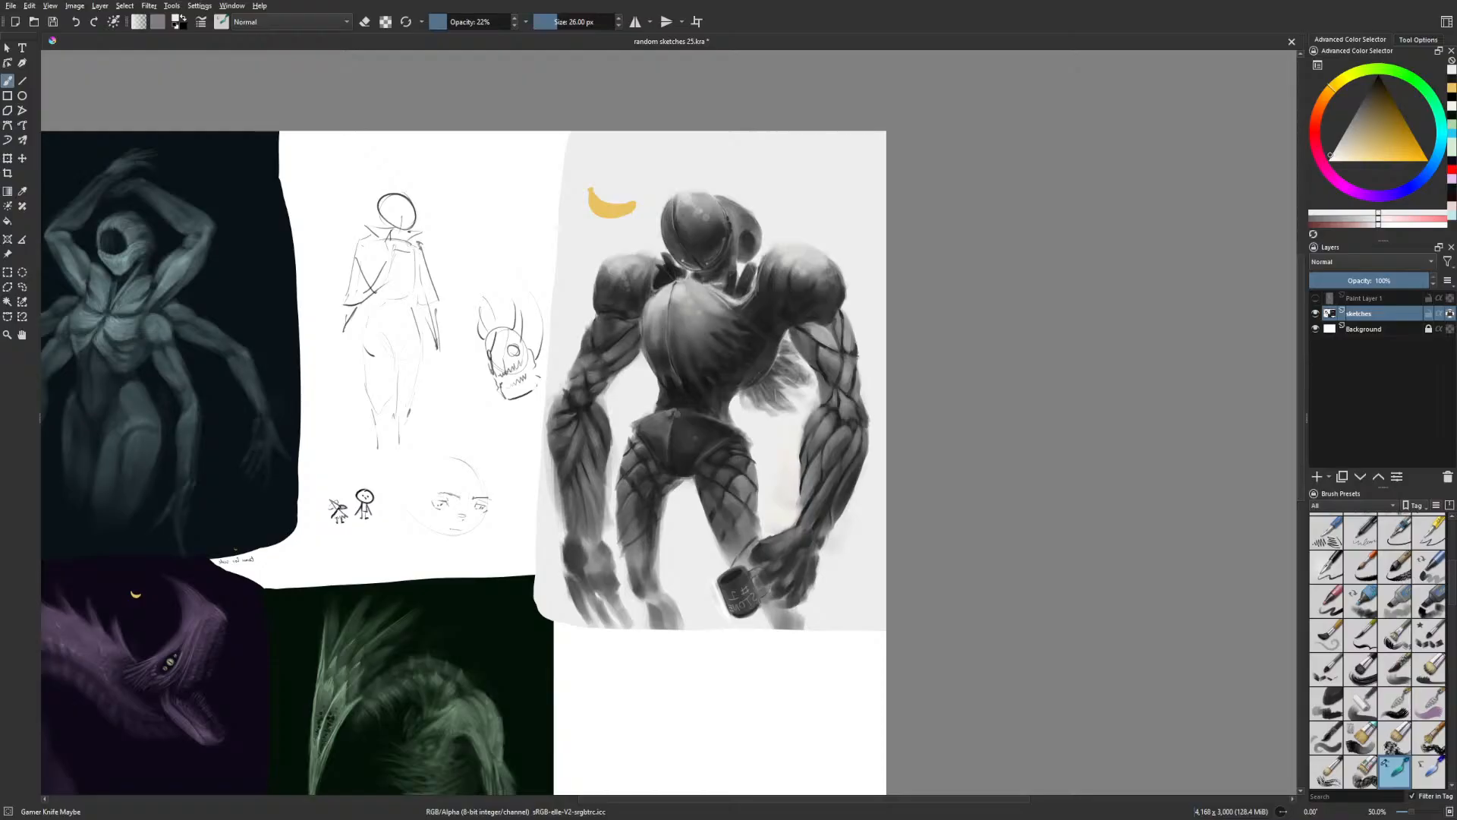
Switch to the Basic-5 Size Opacity brush at 15 px, undo the last strokes, and define the mug-holding hand's fingers in near-white and black
right_click(903, 532)
click(970, 497)
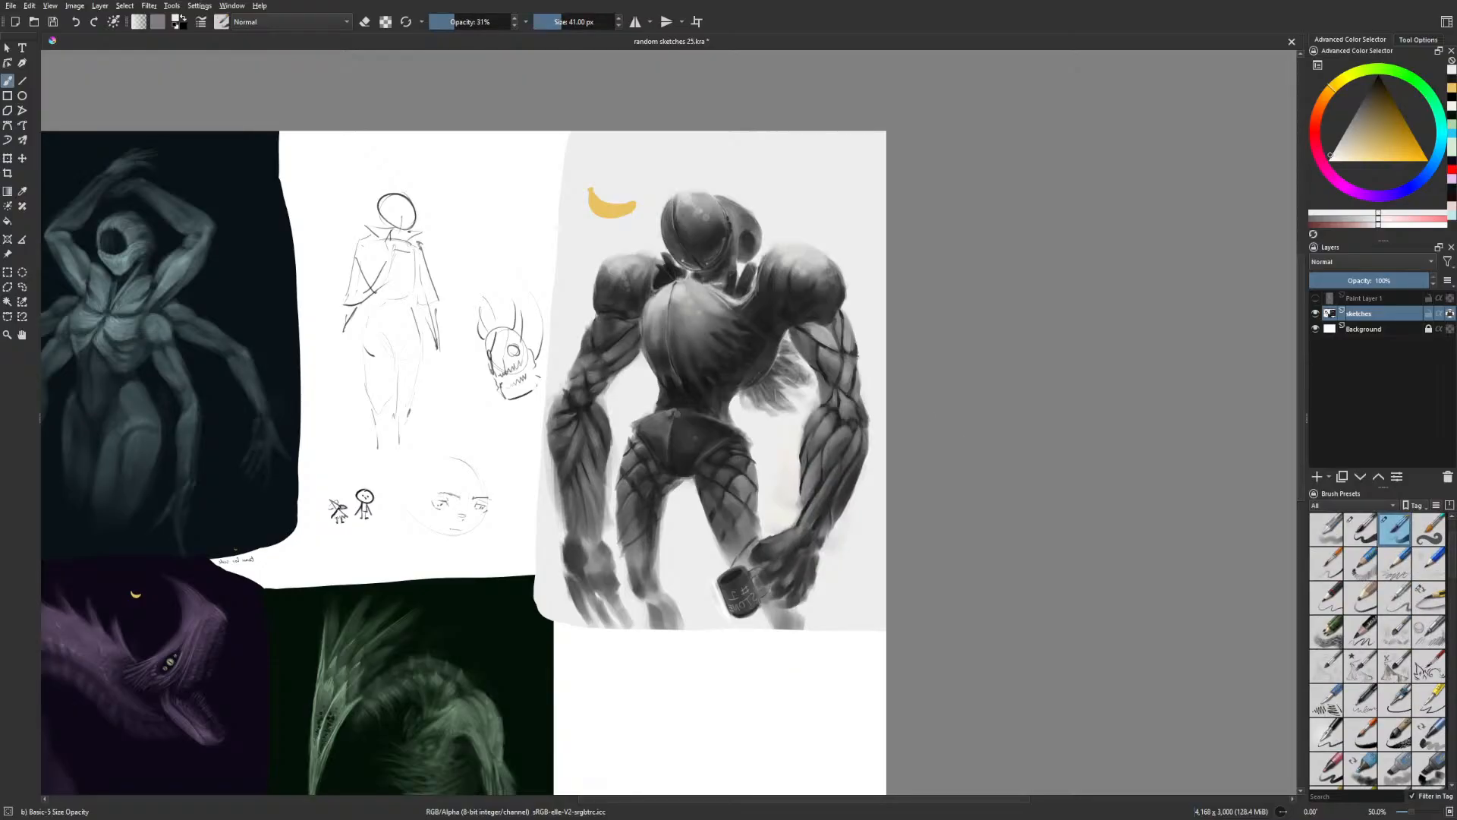
key(ctrl+z)
key(ctrl+z)
key(ctrl+z)
key(ctrl+z)
key(bracketleft)
key(bracketleft)
key(bracketleft)
key(bracketleft)
key(bracketleft)
key(bracketleft)
key(bracketleft)
key(bracketleft)
key(bracketleft)
key(bracketleft)
key(bracketleft)
key(bracketleft)
key(bracketleft)
right_click(766, 561)
click(794, 604)
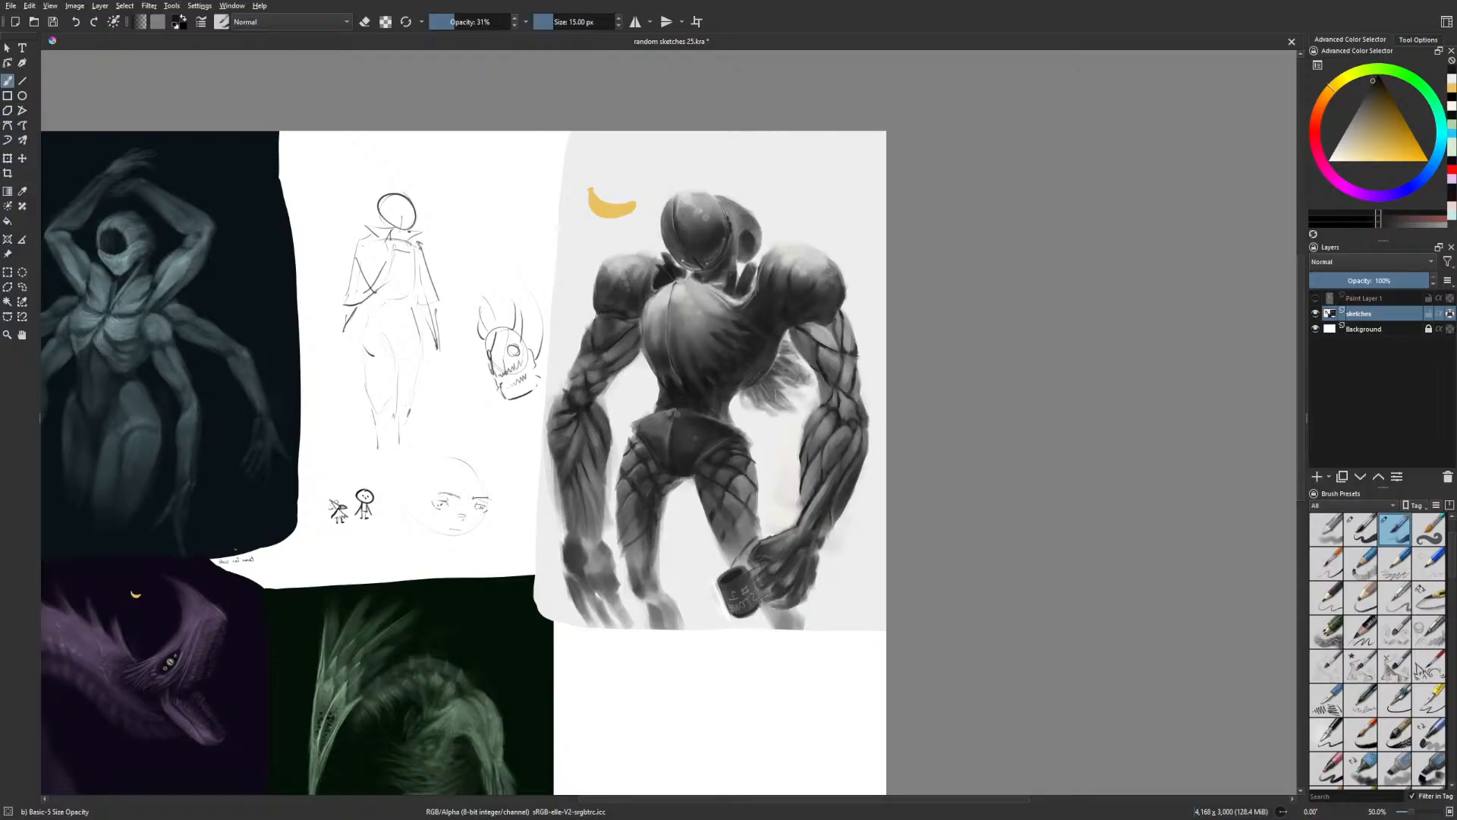
Switch to the Garner Knife Maybe brush at 22% opacity, enlarge it to 55 px, and darken the free hand's wrist
right_click(812, 604)
click(891, 605)
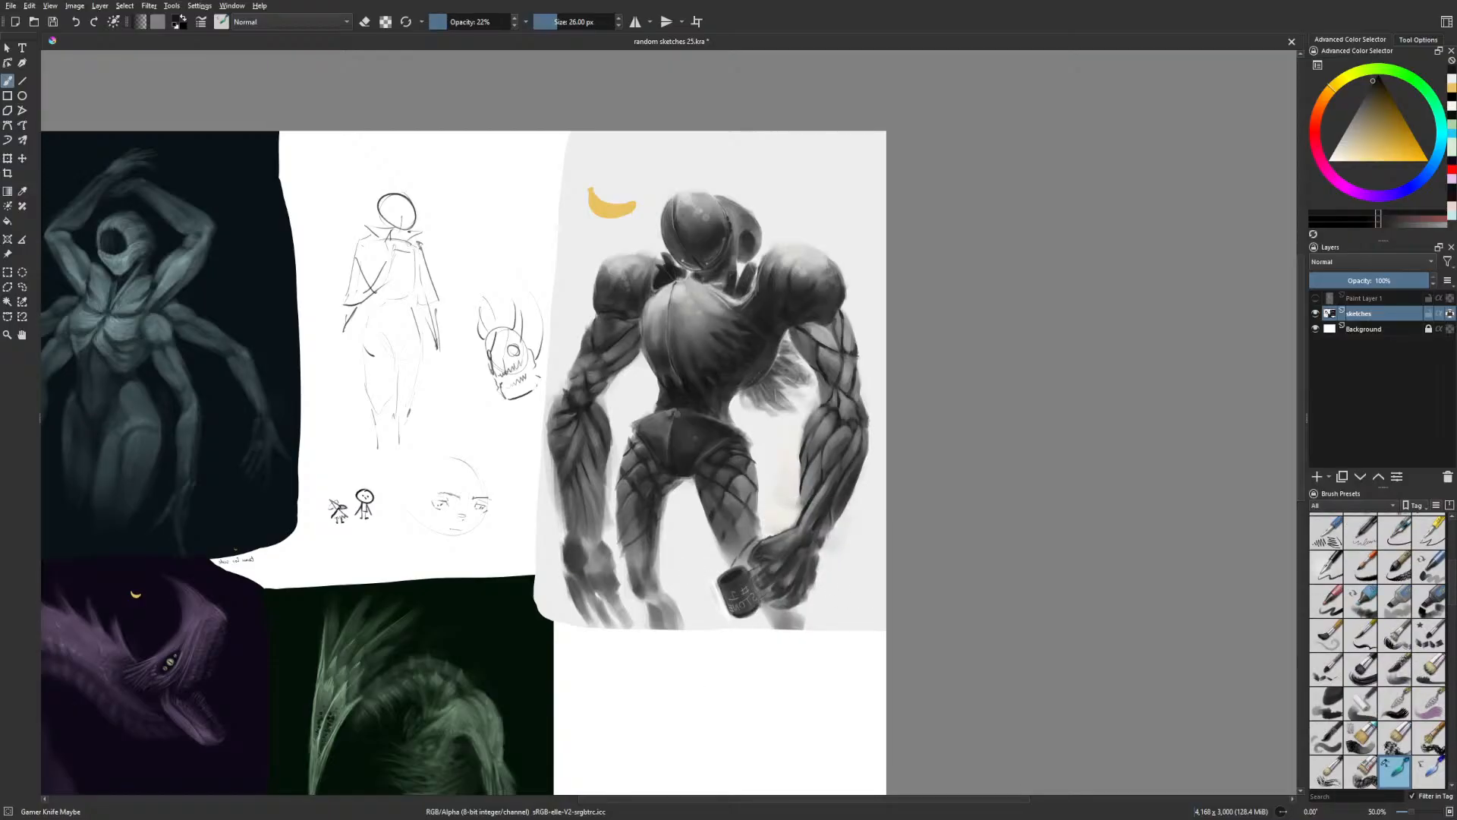
right_click(602, 567)
click(671, 520)
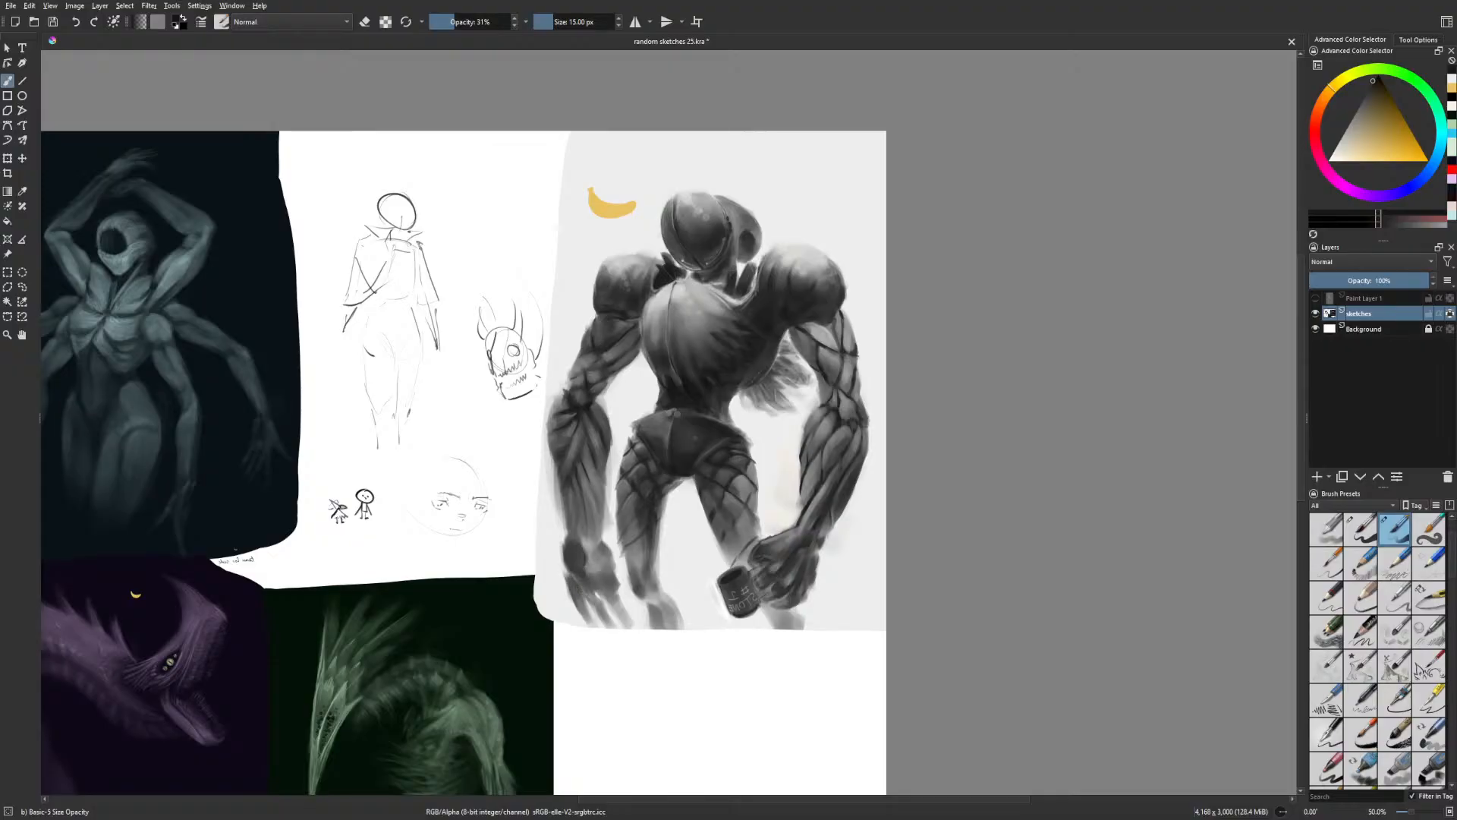
right_click(603, 586)
click(695, 582)
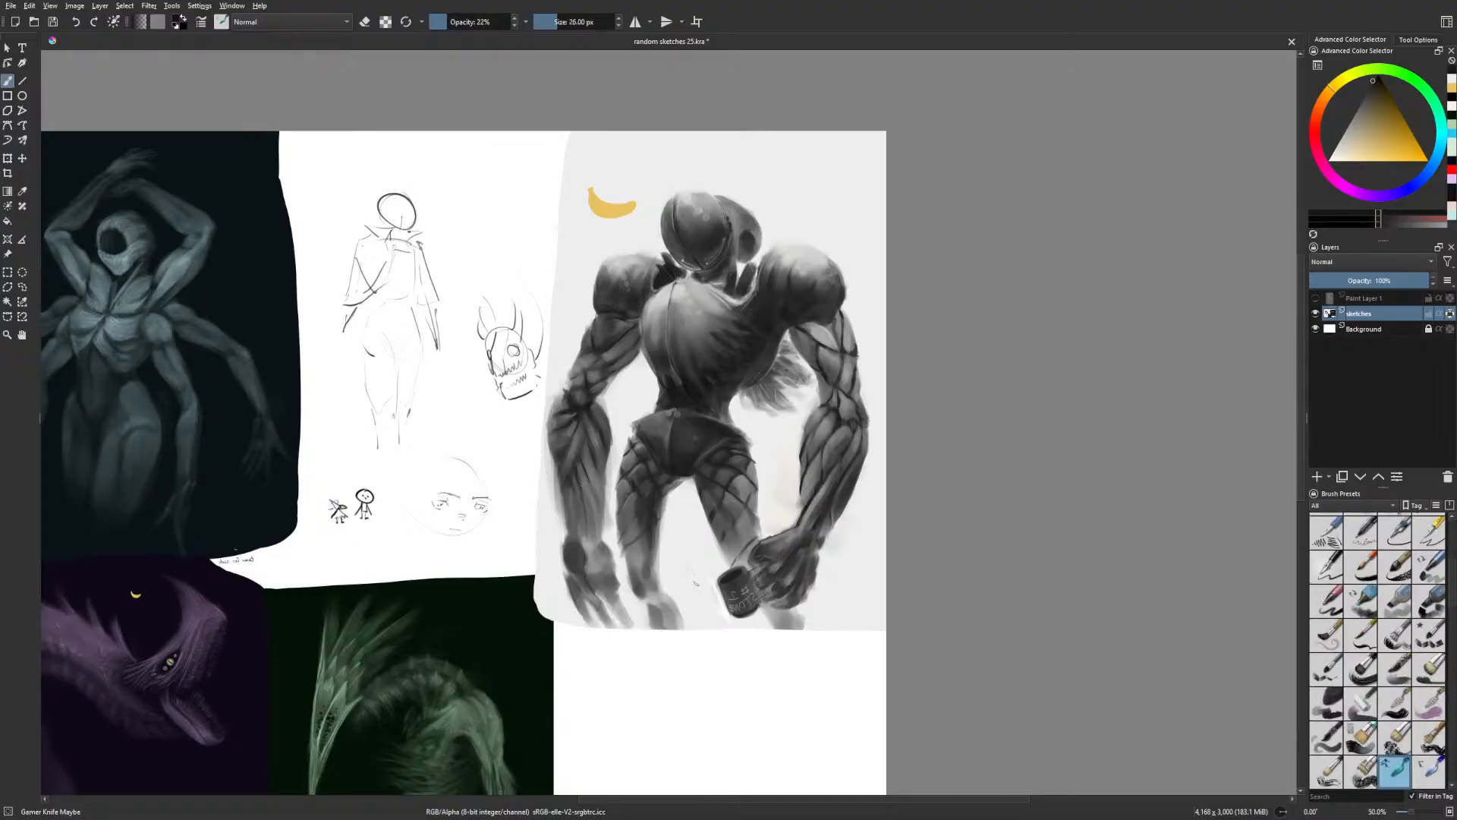
key(bracketright)
key(bracketright)
key(bracketright)
key(bracketright)
key(bracketright)
key(bracketright)
key(bracketright)
key(bracketright)
key(bracketright)
key(m)
key(plus)
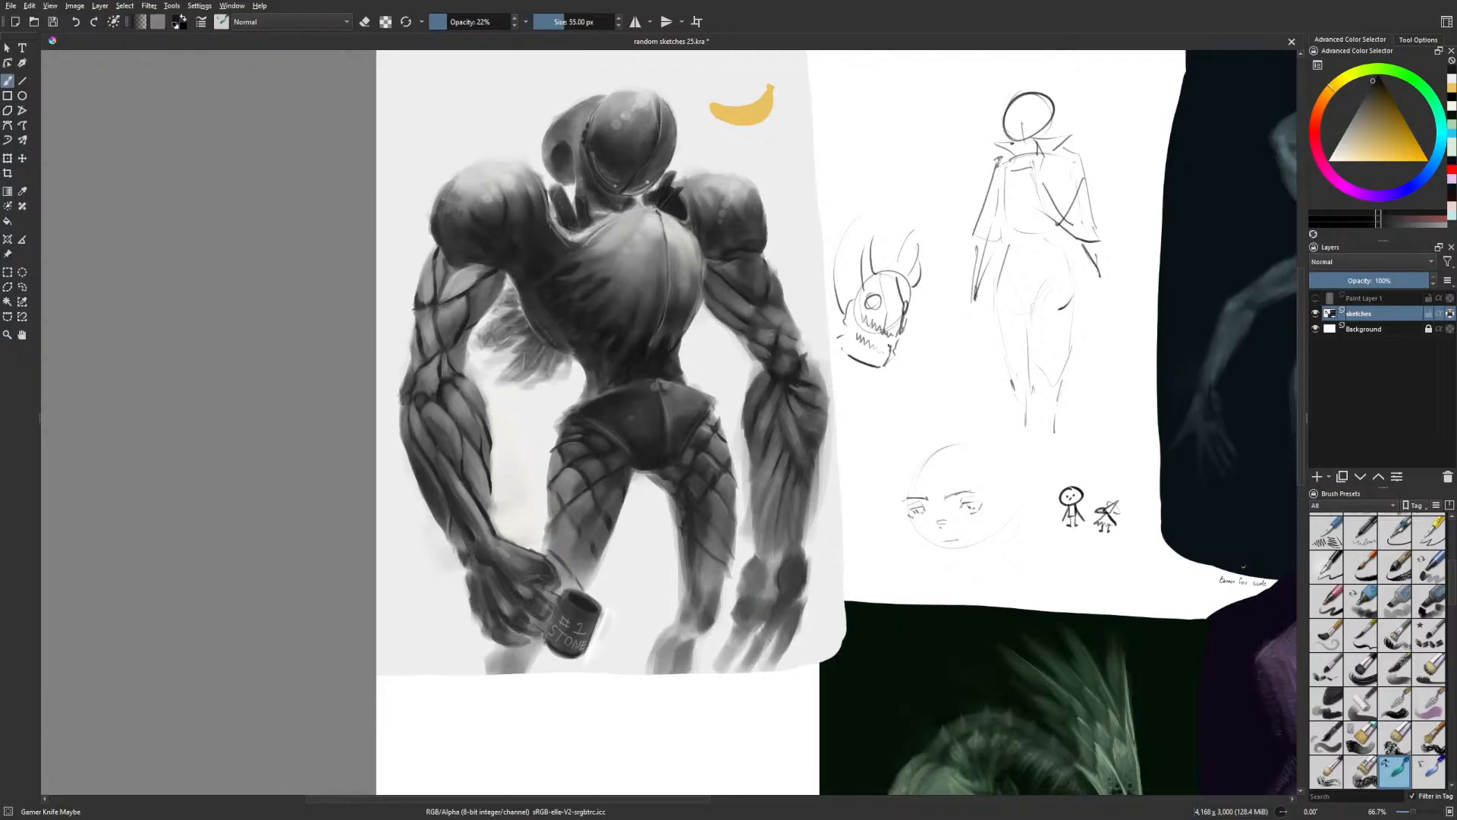
mouse_move(768, 574)
mouse_down()
mouse_move(761, 600)
mouse_move(774, 599)
mouse_up()
Switch to near-white and highlight the free hand's wrist and fingers, reducing the brush to 28 px
right_click(808, 592)
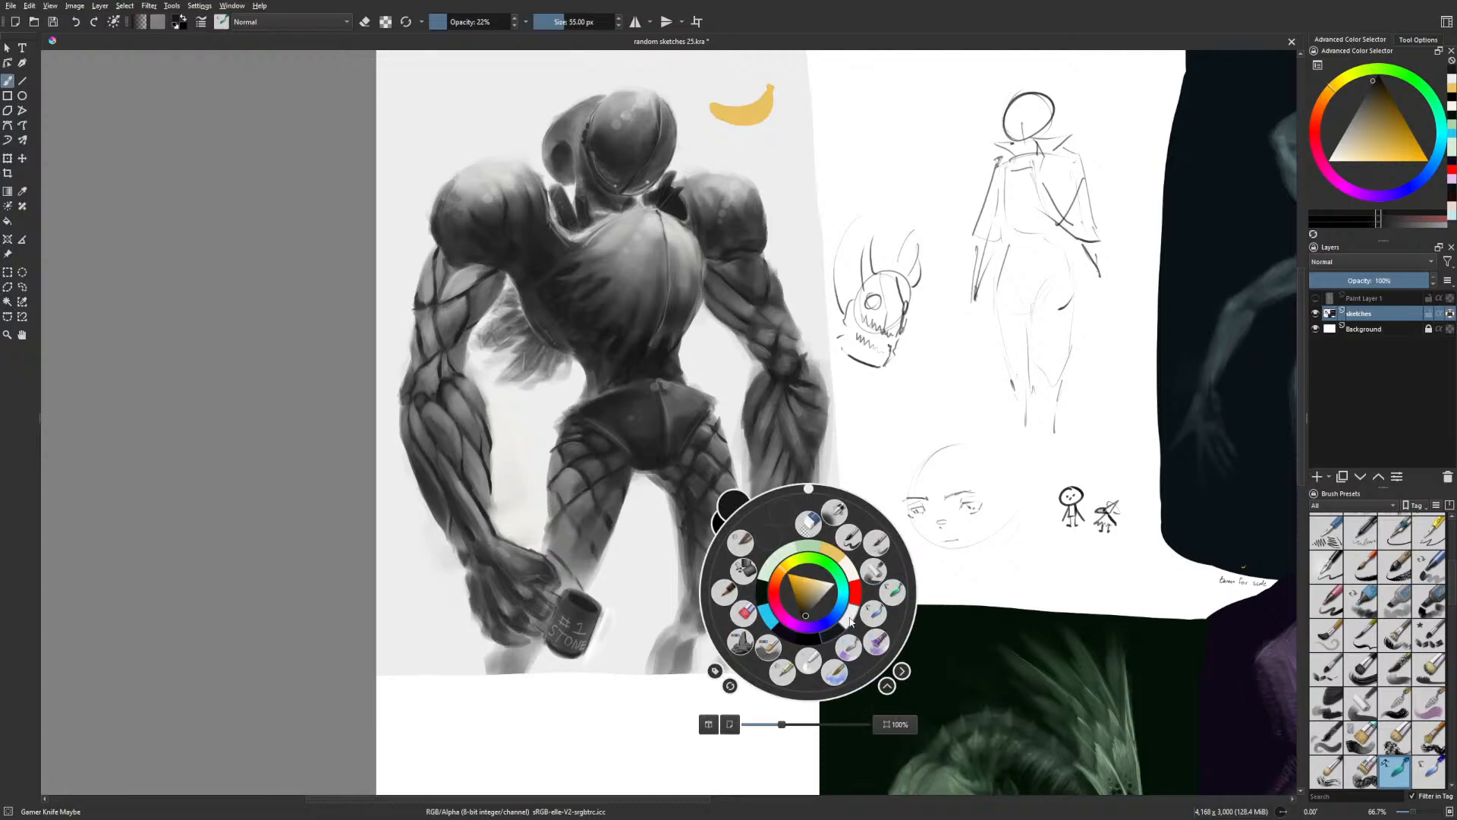
click(847, 615)
right_click(840, 583)
mouse_move(767, 569)
mouse_down()
mouse_move(762, 589)
mouse_move(782, 589)
mouse_move(745, 612)
mouse_up()
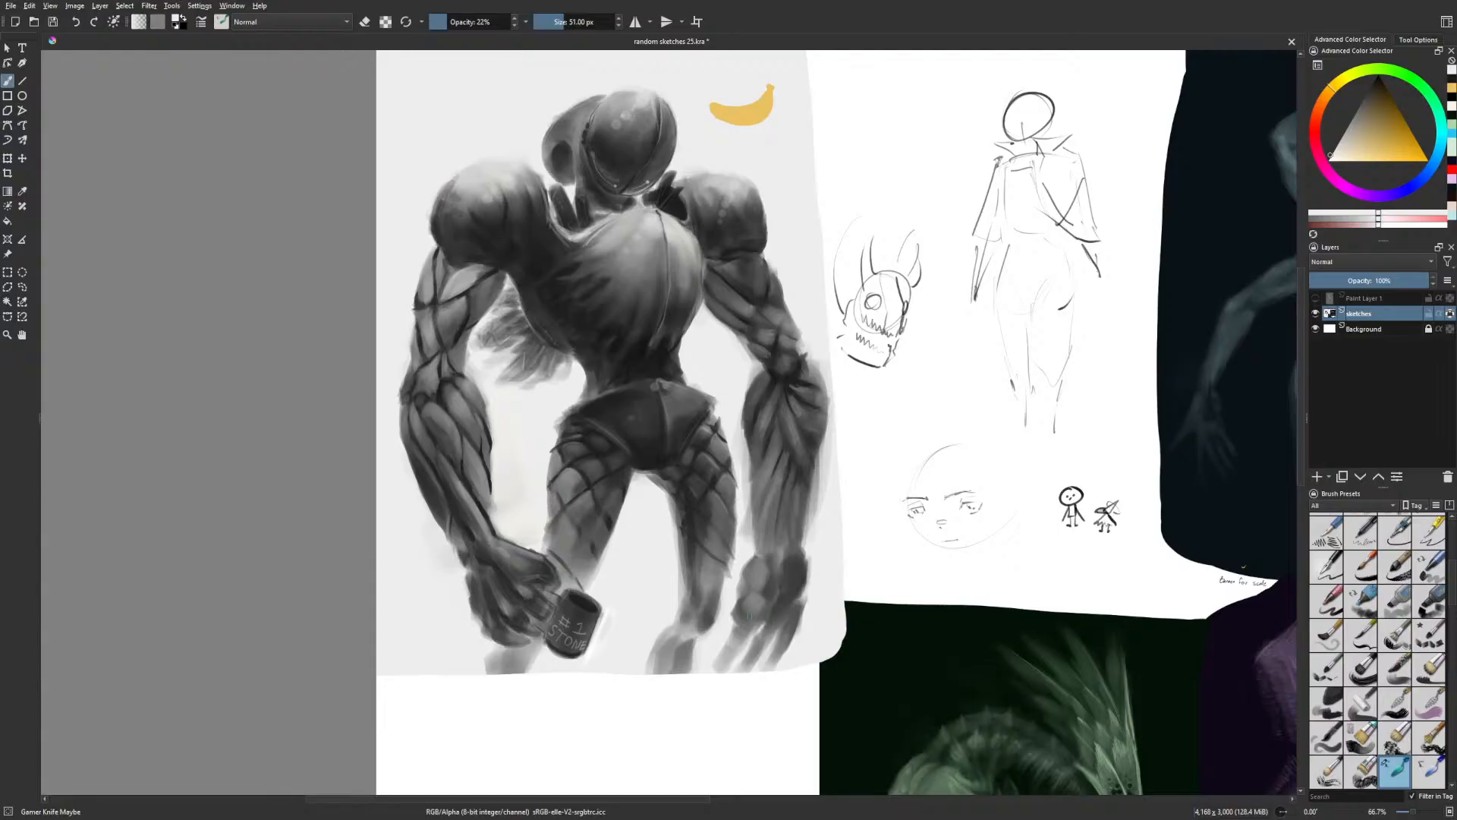
key(bracketleft)
key(bracketleft)
key(bracketleft)
key(bracketleft)
key(bracketleft)
key(bracketleft)
key(bracketleft)
key(bracketleft)
key(m)
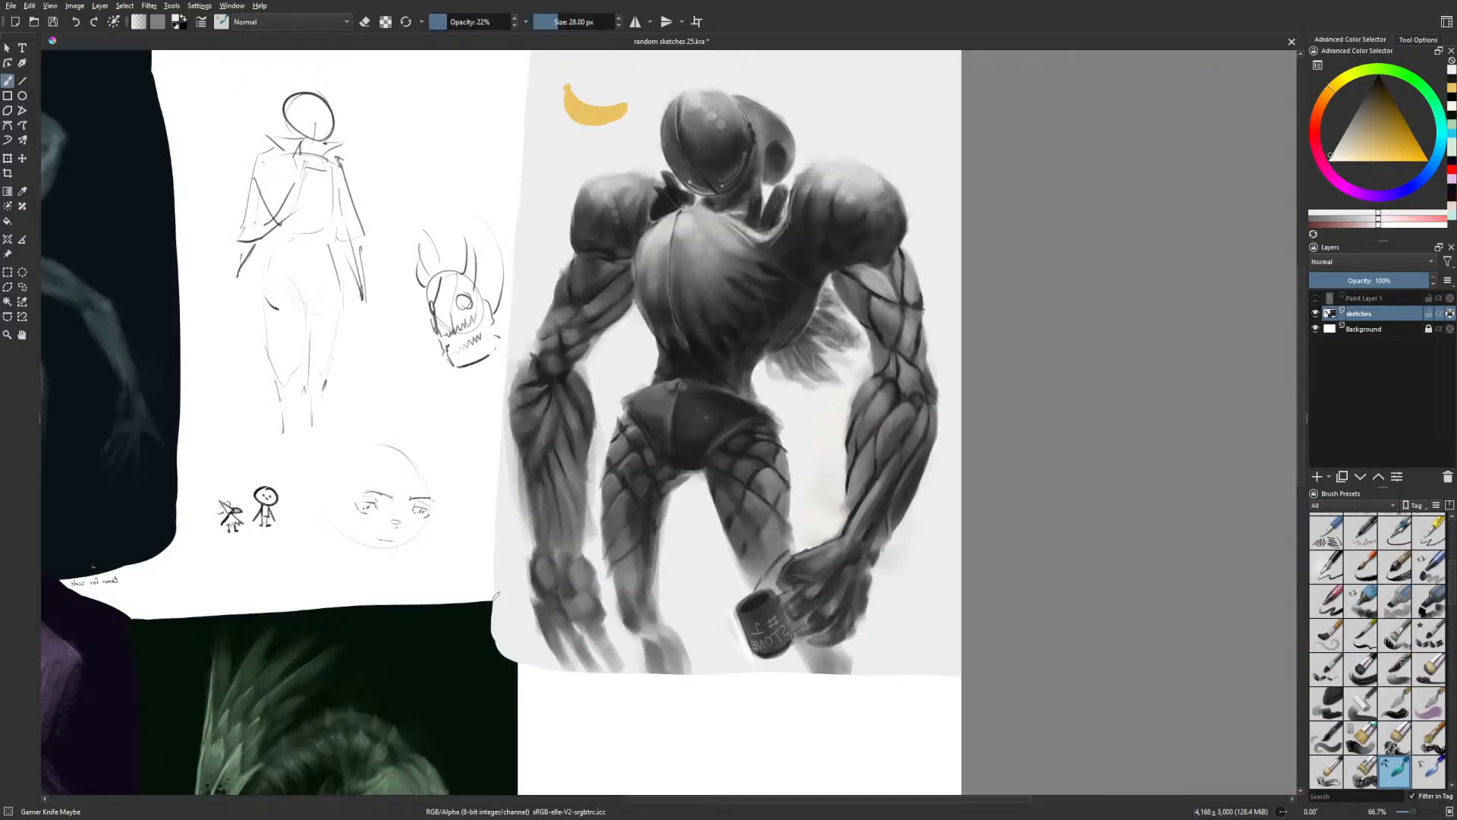
Switch to the Basic-5 Size Opacity brush at 31% opacity and 15 px and add fine near-white highlights to the mug-holding hand
right_click(903, 510)
right_click(990, 502)
right_click(989, 493)
click(1056, 446)
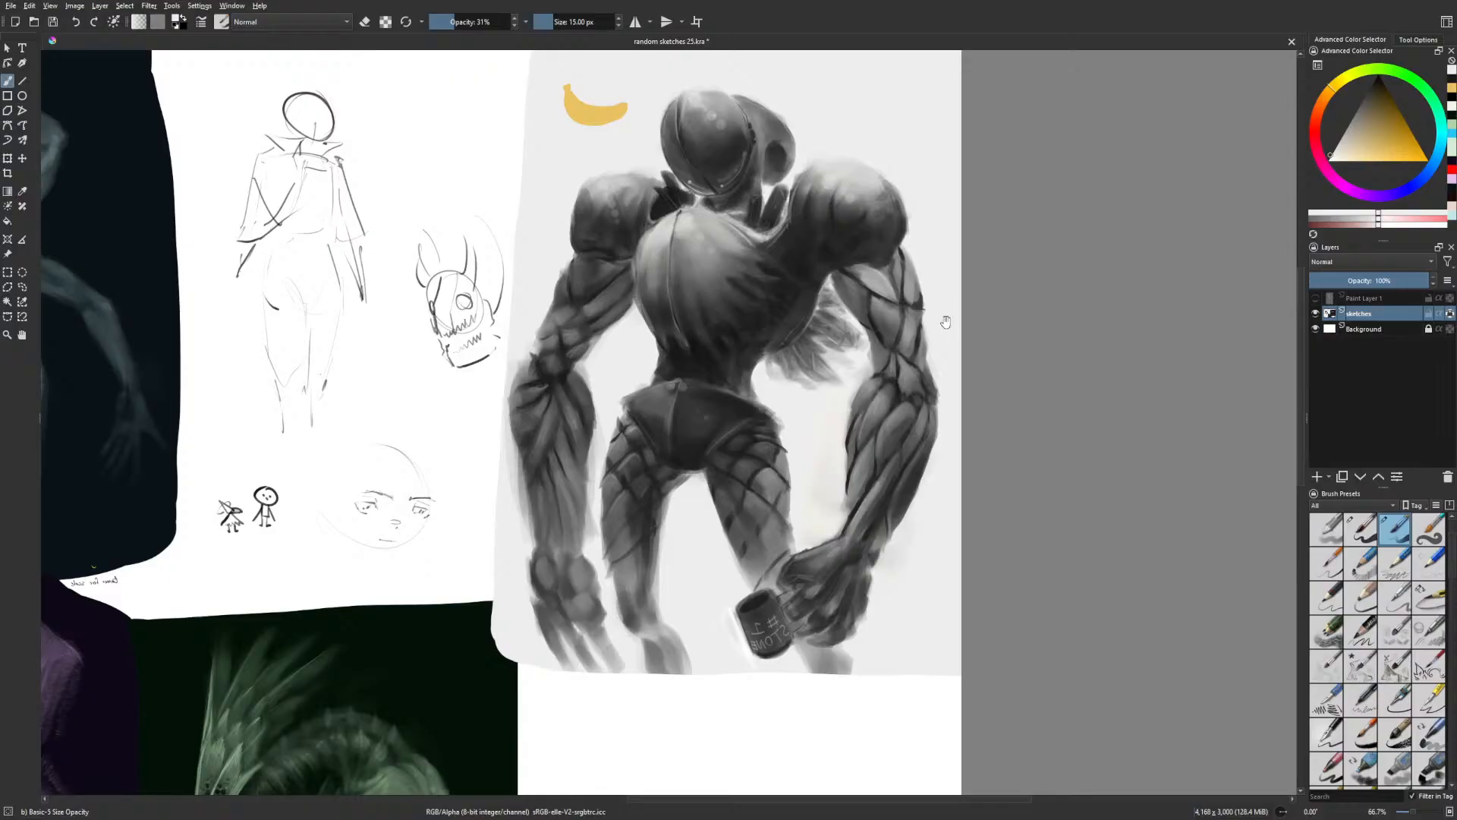
drag(948, 327, 946, 340)
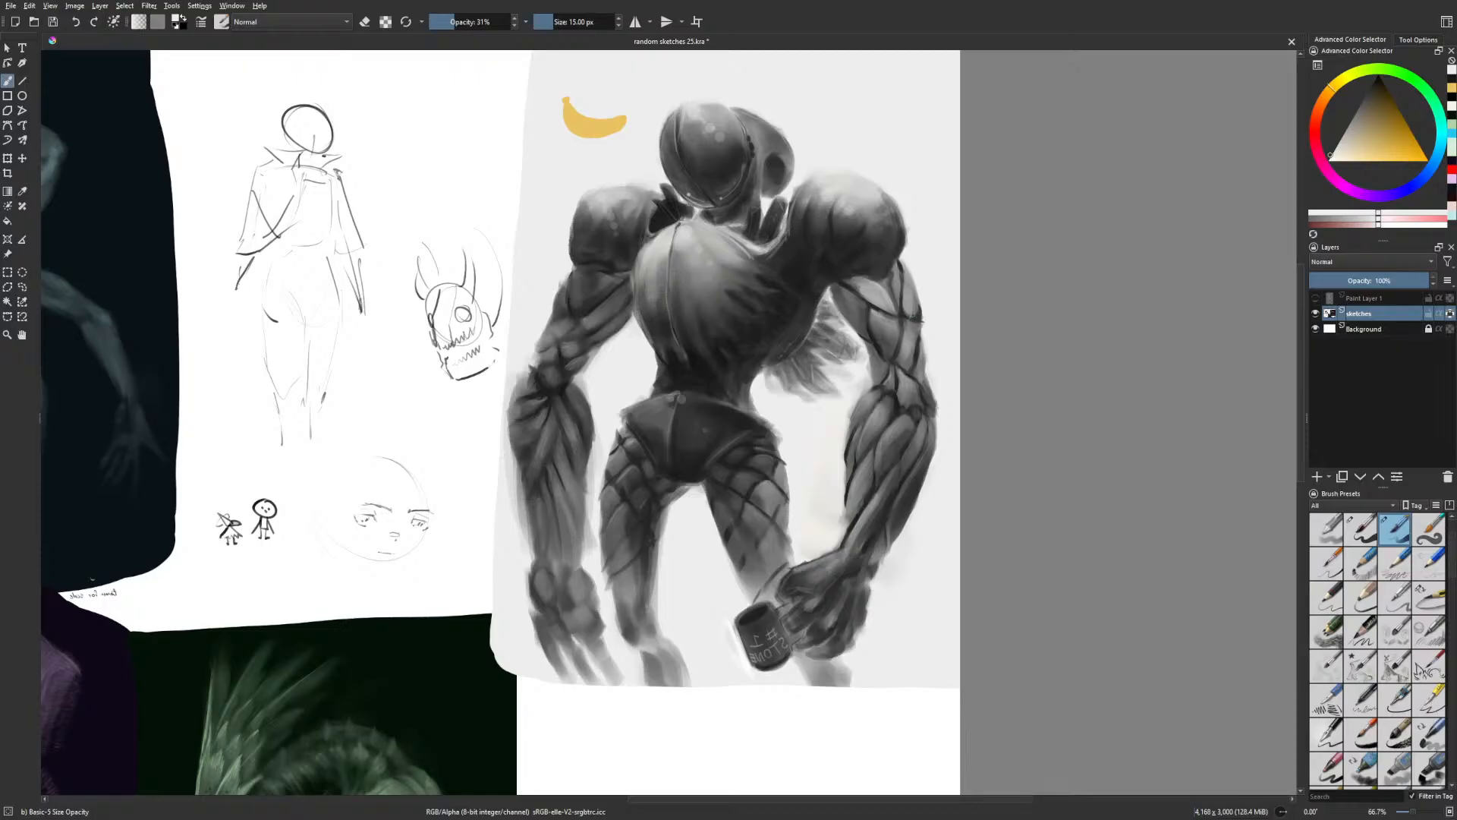
Examine the grey figure and the whole sketches canvas in both mirrored and normal views
key(m)
drag(691, 350, 794, 380)
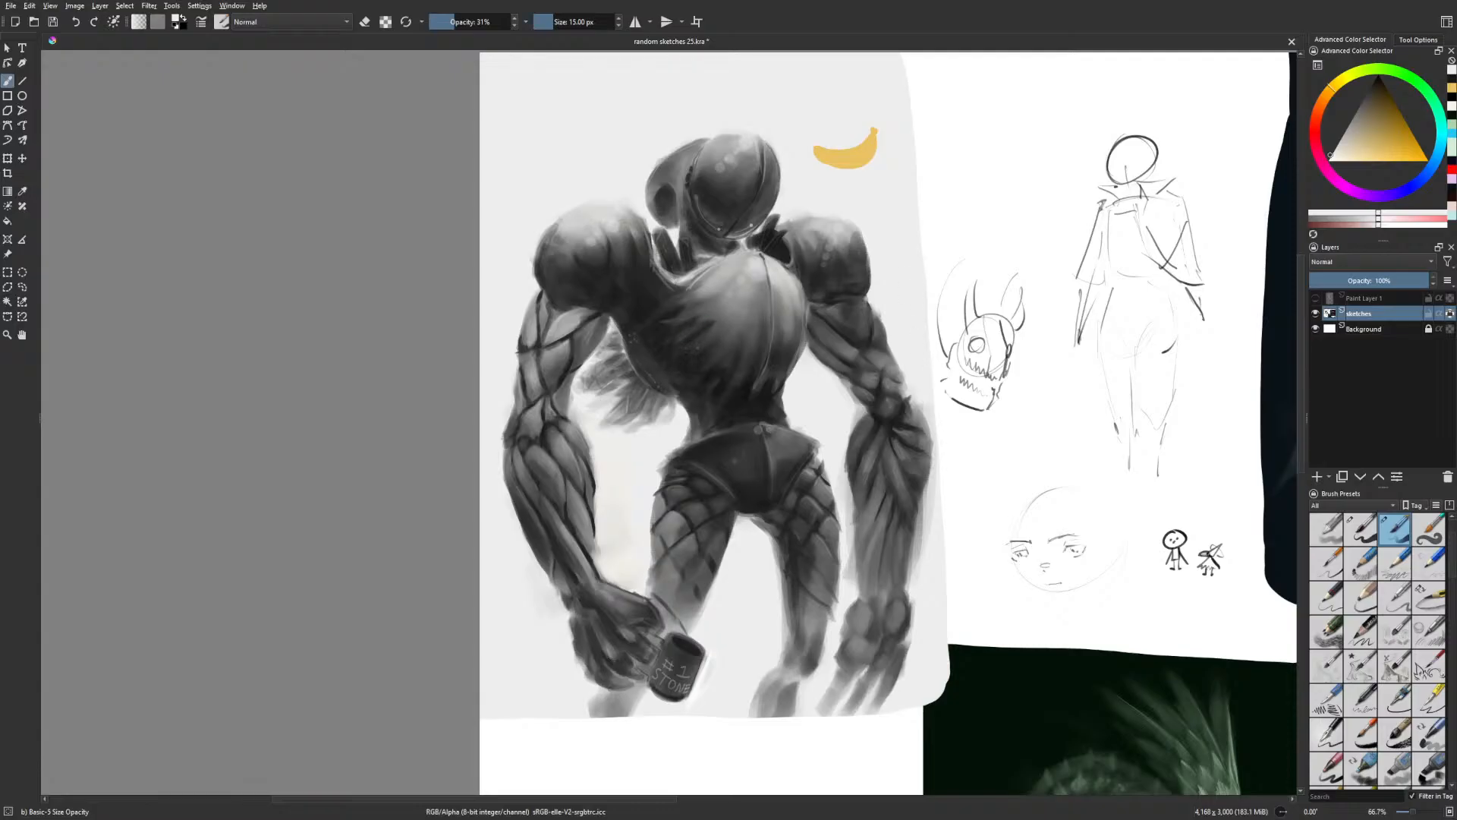
drag(934, 399, 915, 385)
key(ctrl+minus)
drag(1004, 394, 990, 388)
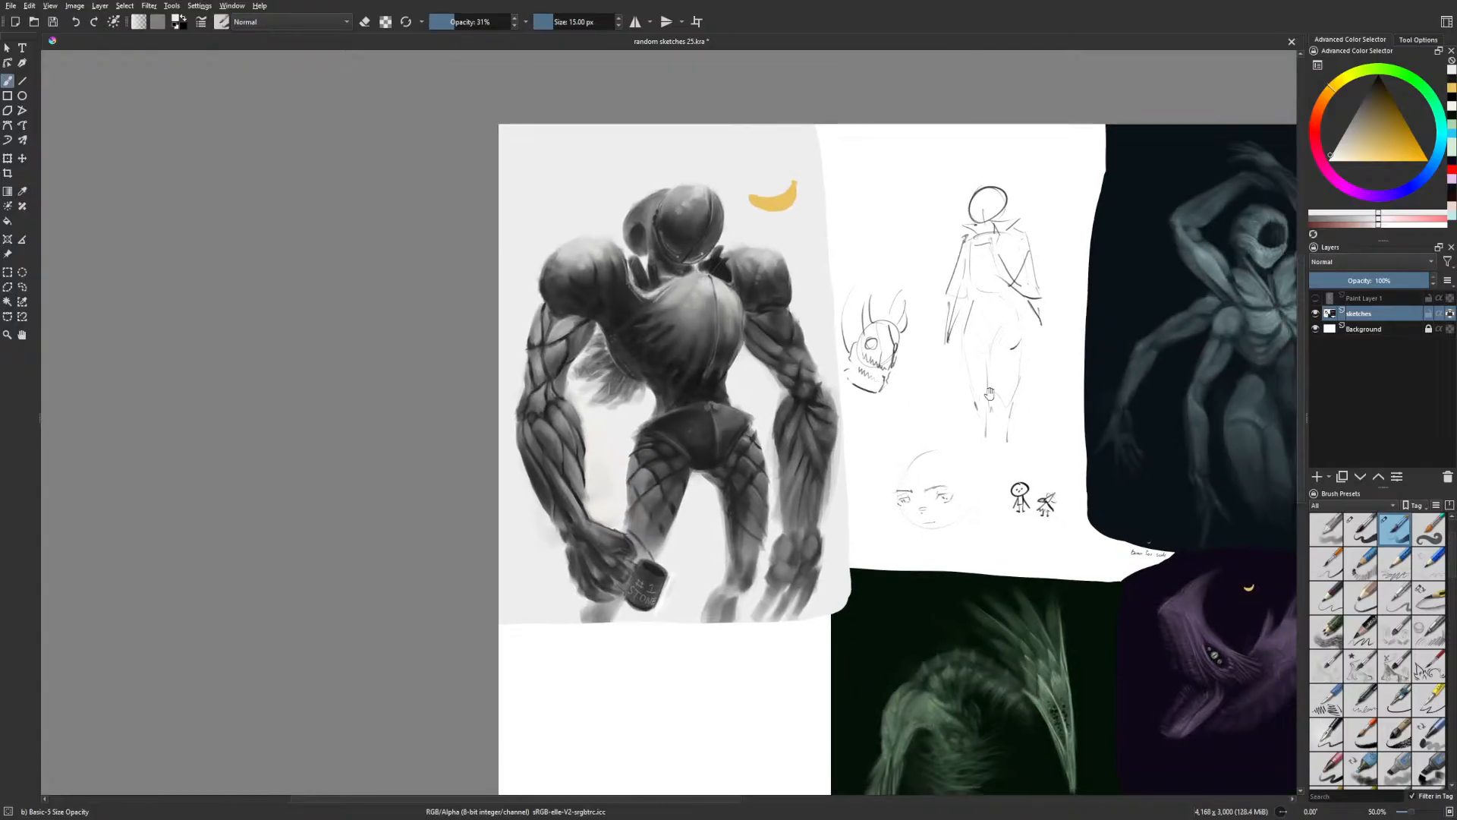
key(2)
key(1)
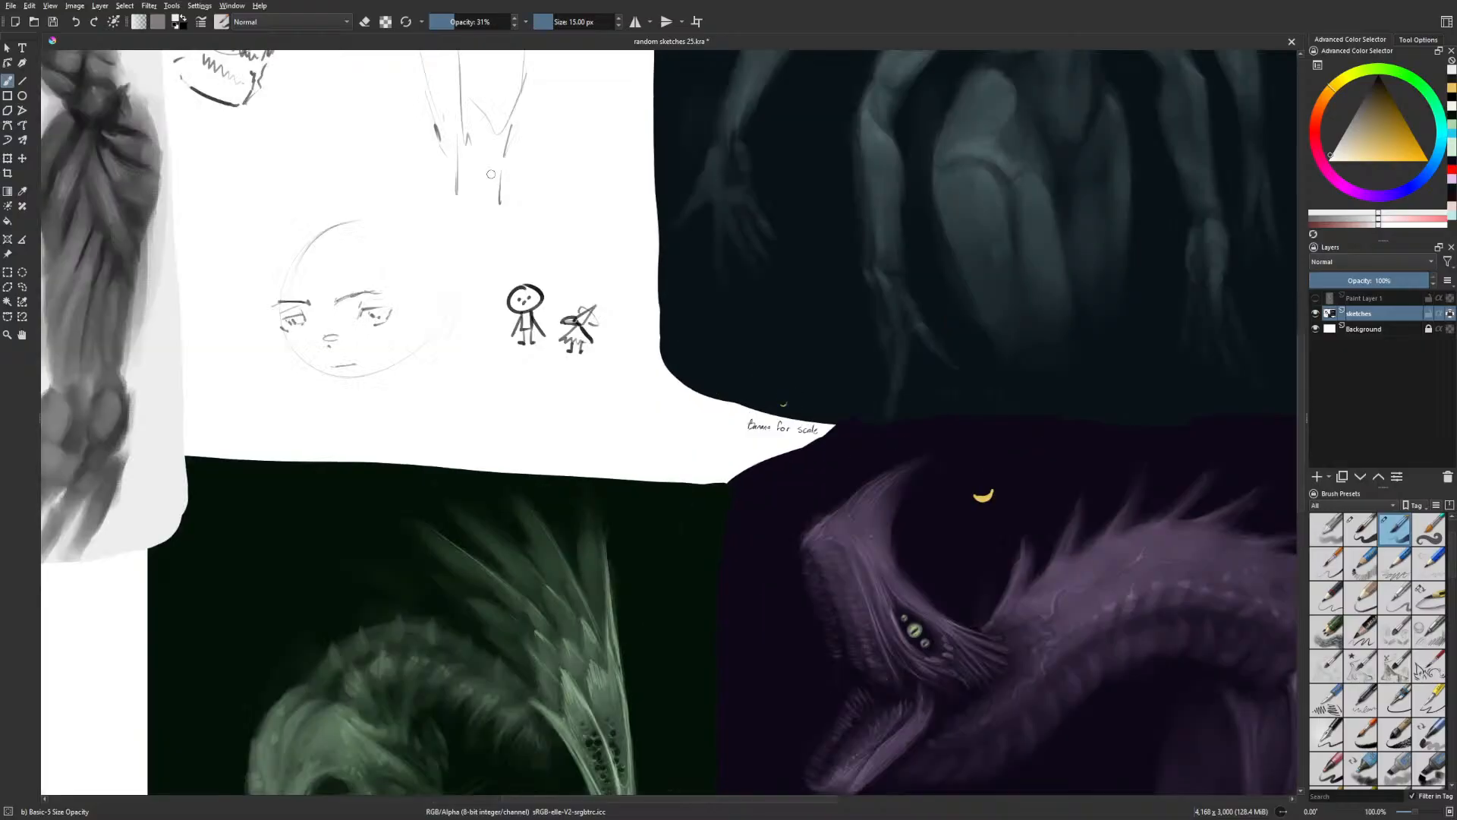
key(2)
key(m)
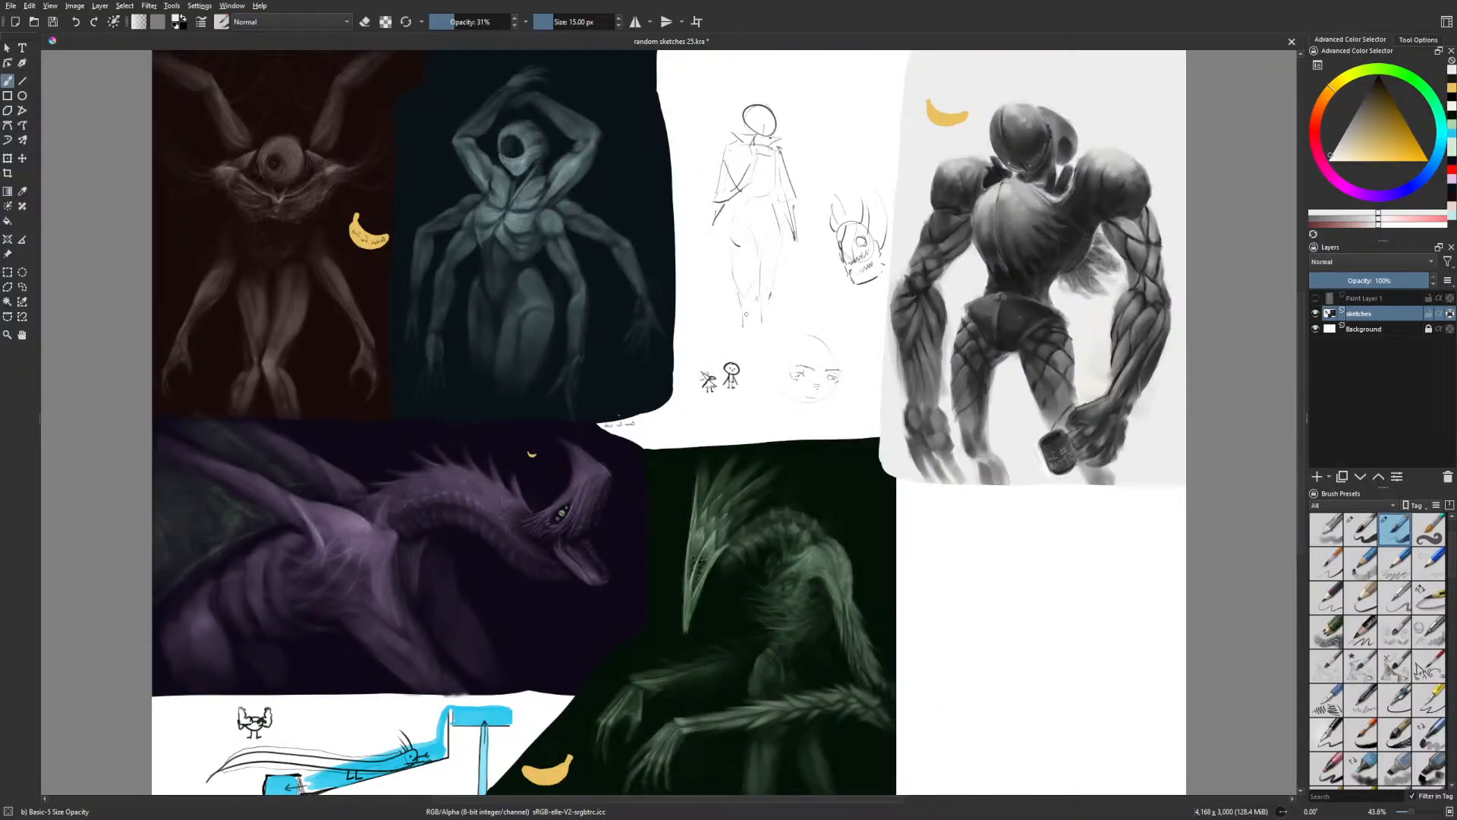
key(m)
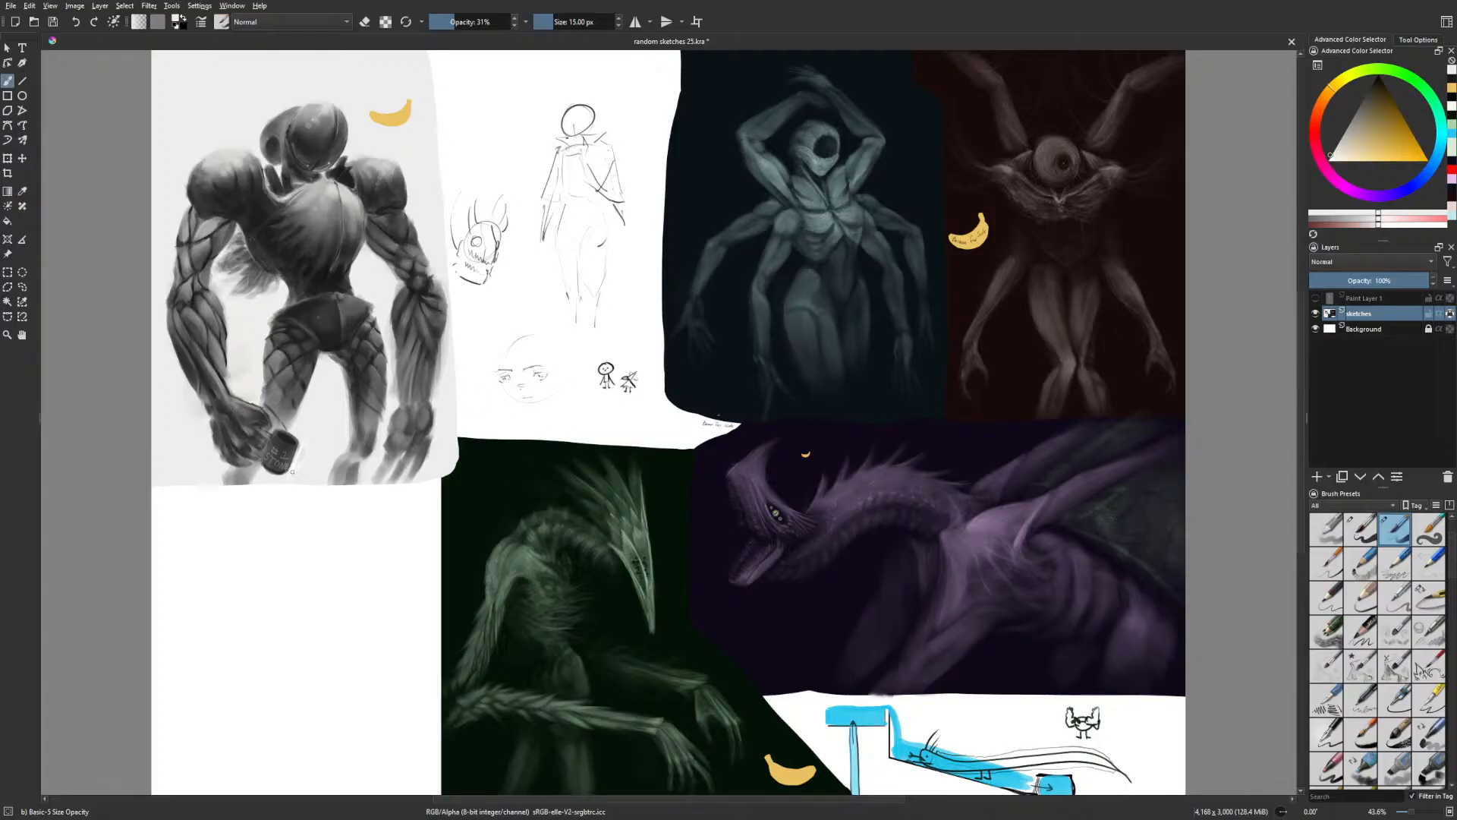
Set the Basic-5 Size Opacity brush to 24% opacity and about 23.58 px
right_click(294, 295)
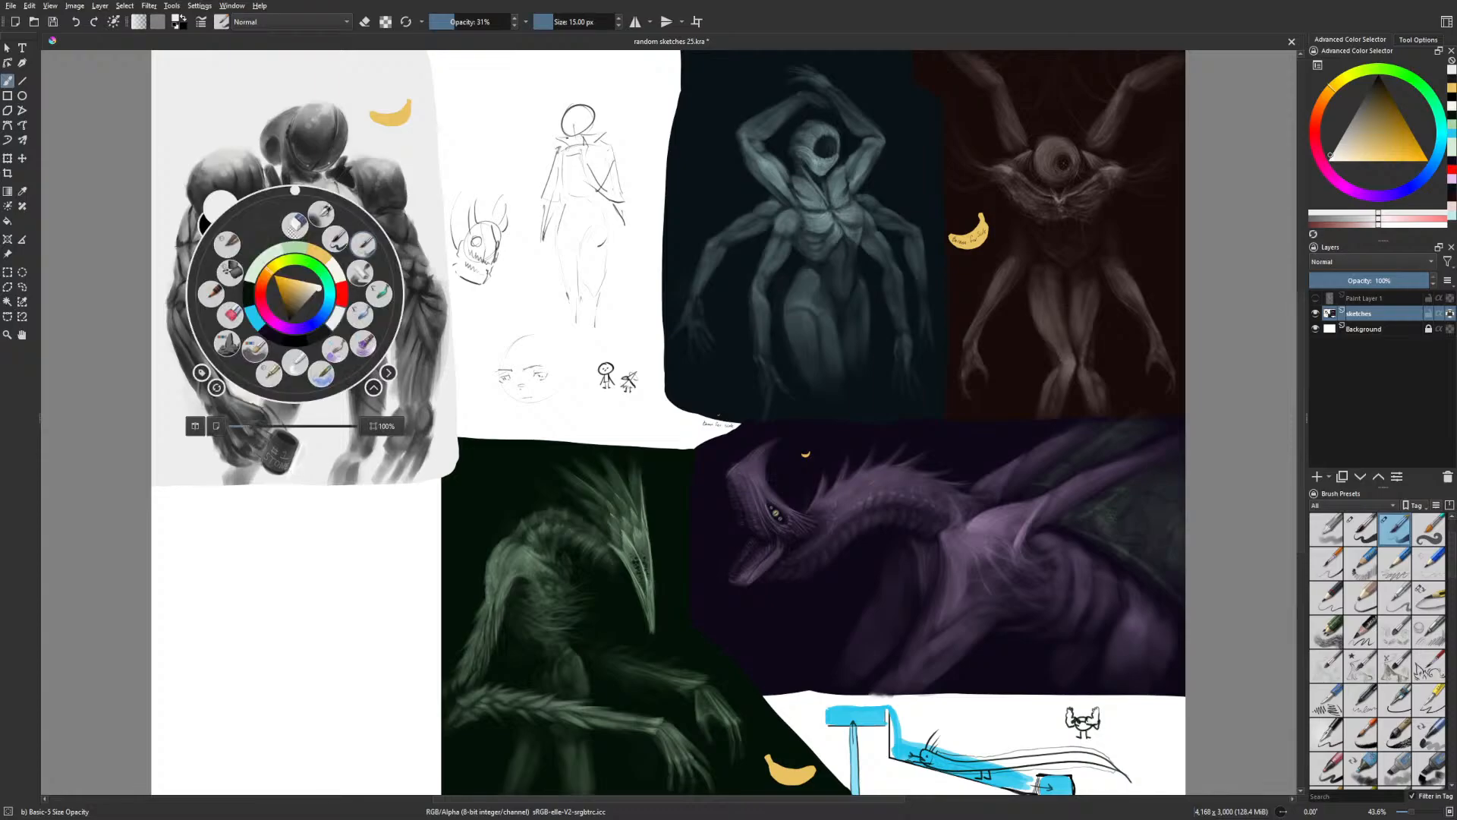
right_click(289, 308)
click(436, 24)
click(584, 21)
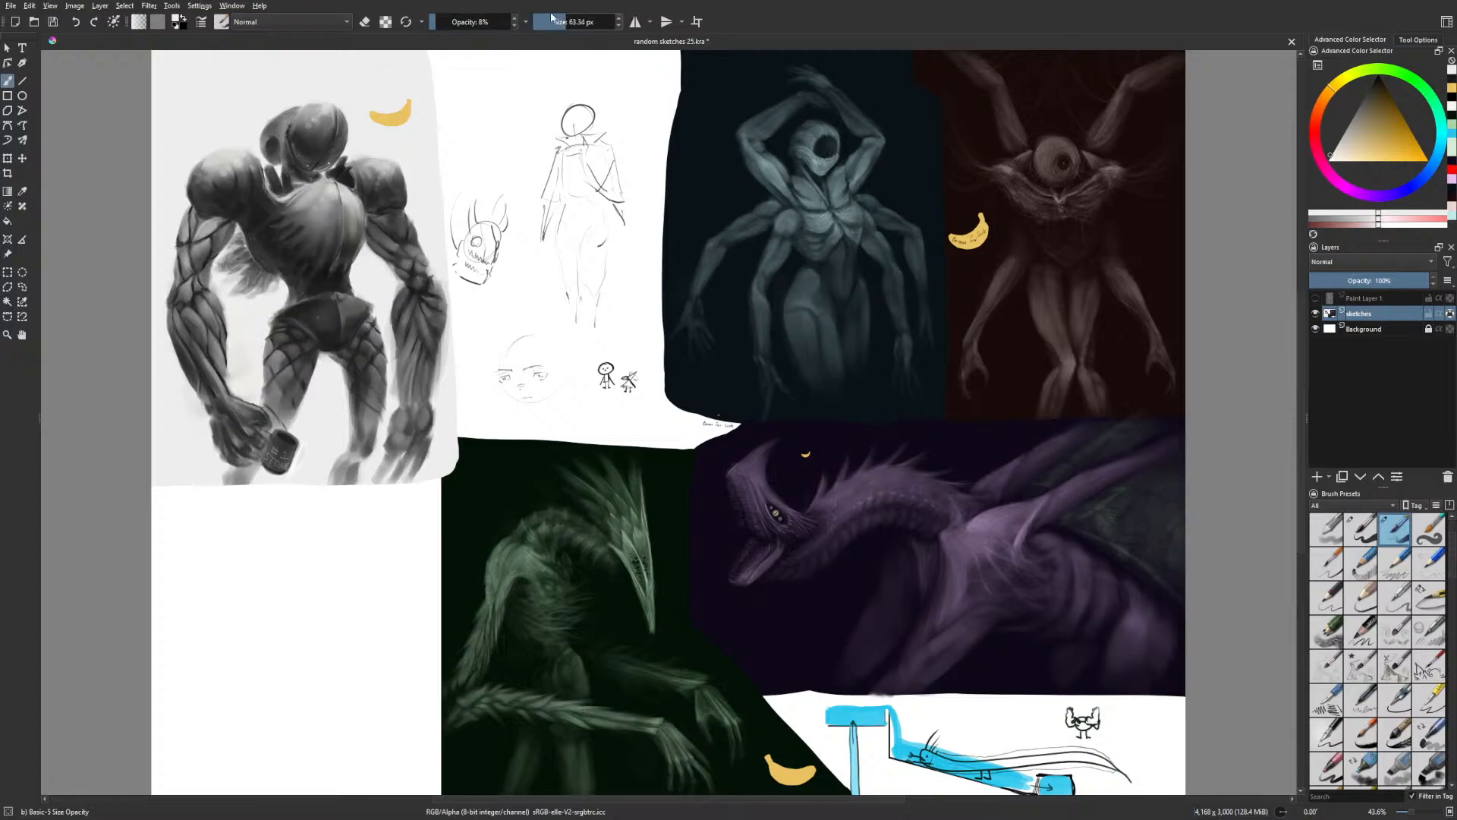
drag(577, 22, 556, 23)
drag(460, 22, 448, 23)
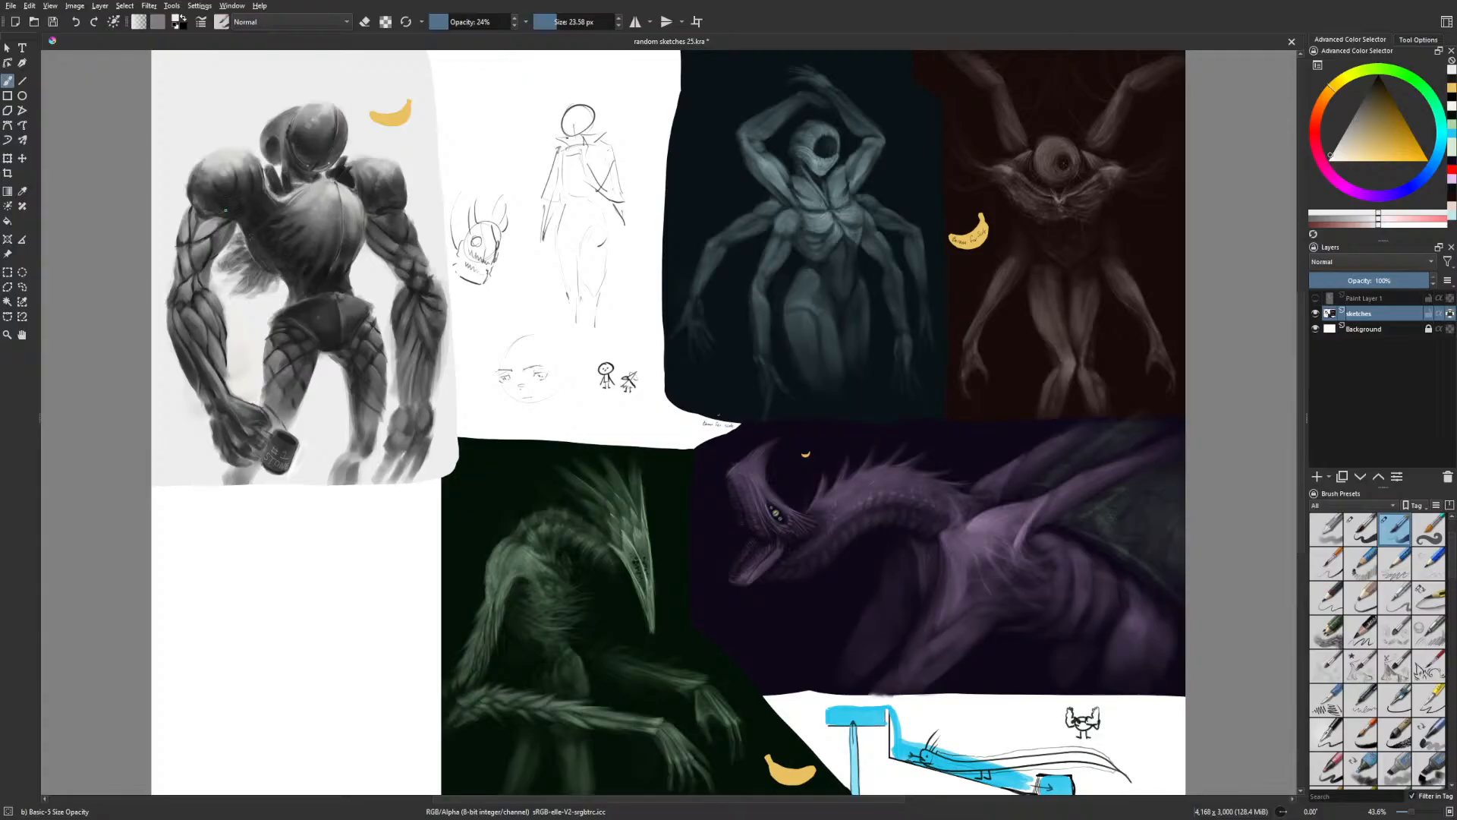